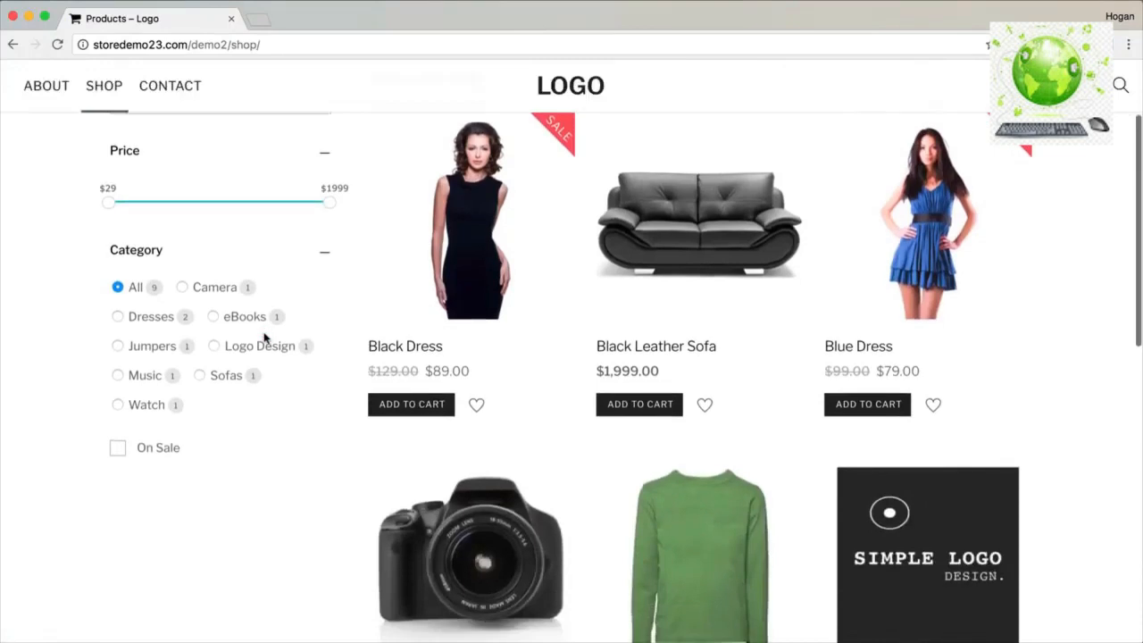
Filter the shop to Jumpers, open the Jumper, and choose size S at $69.00.
left_click(118, 319)
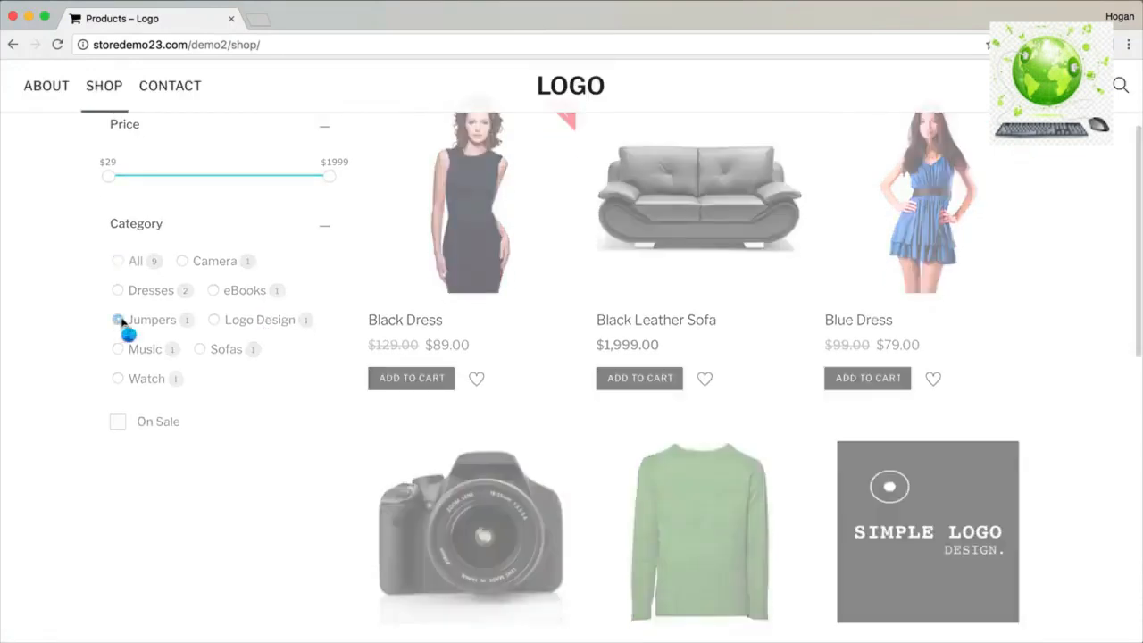
scroll(399, 353, "up", 2)
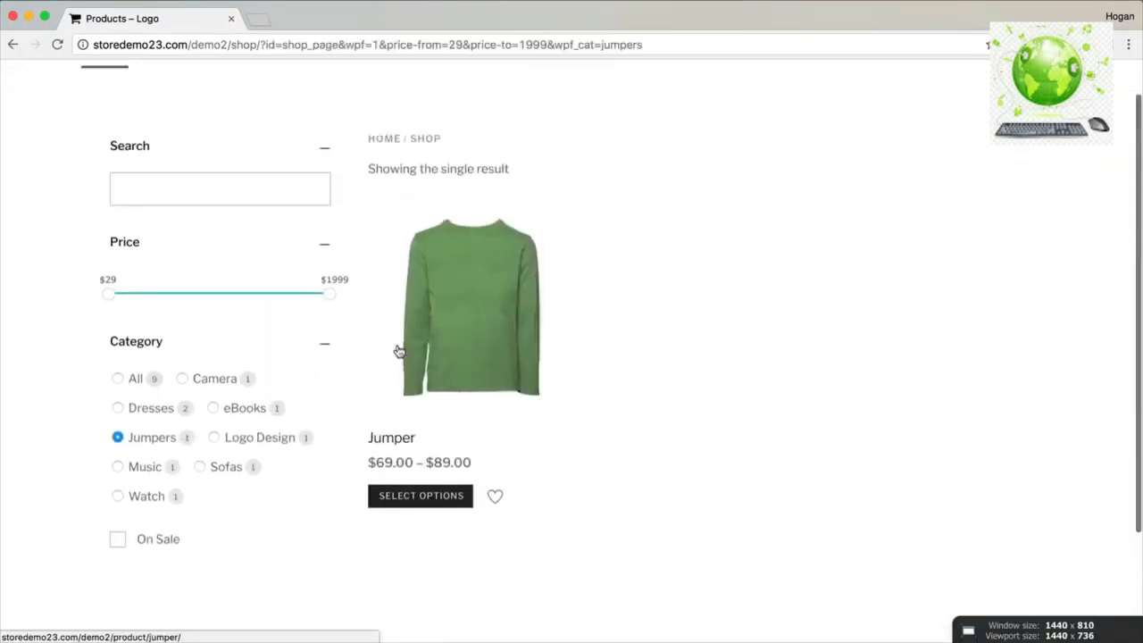
left_click(468, 316)
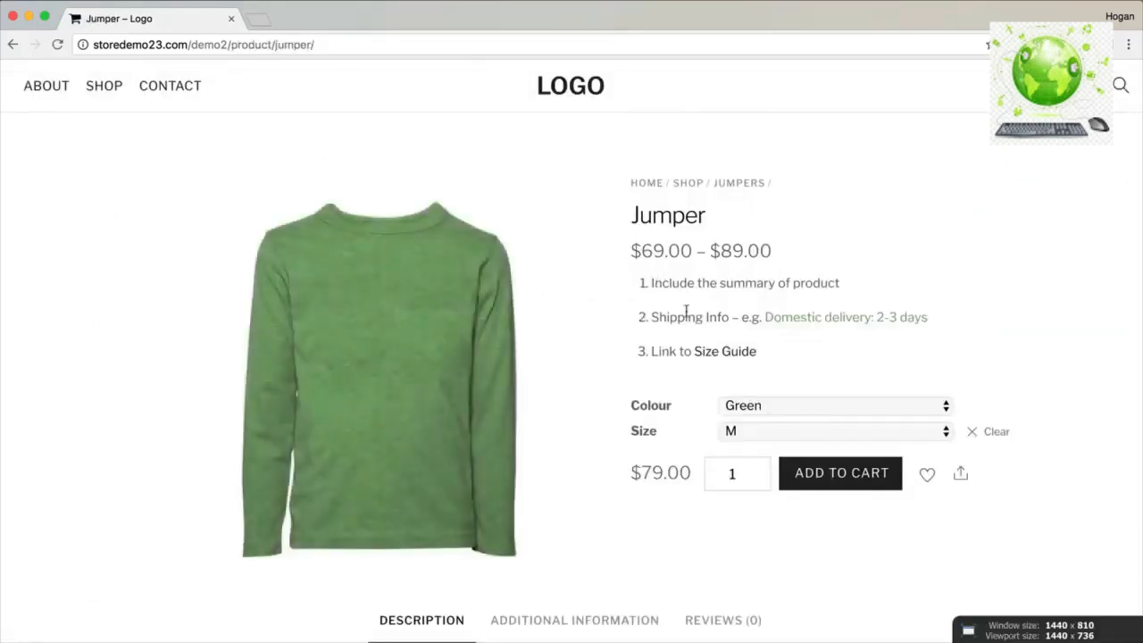
scroll(684, 310, "down", 2)
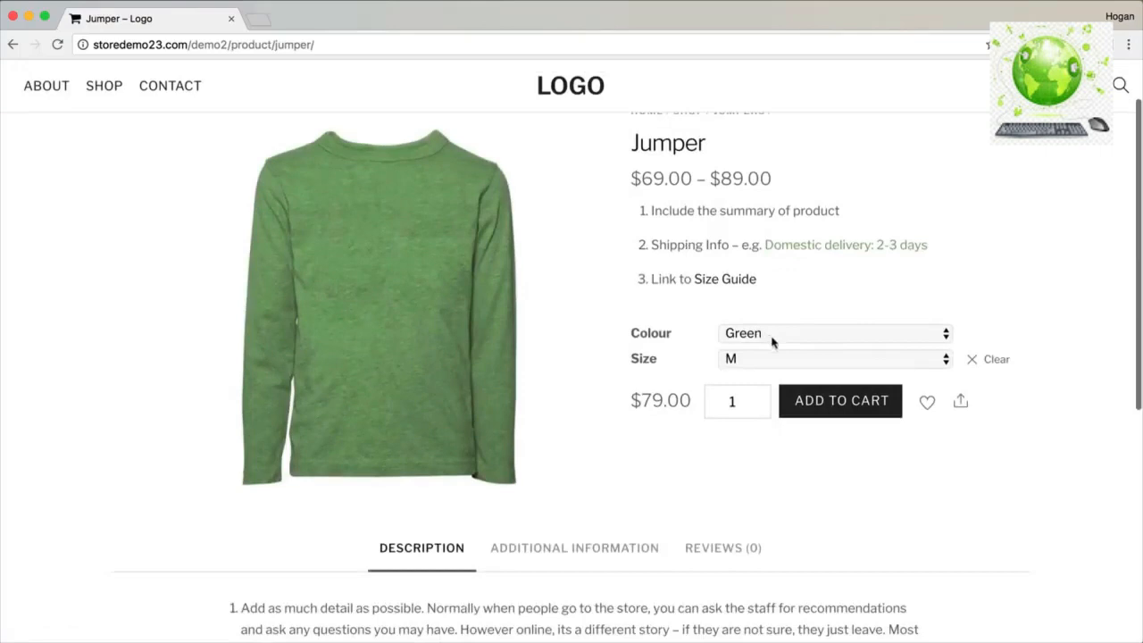
left_click(758, 360)
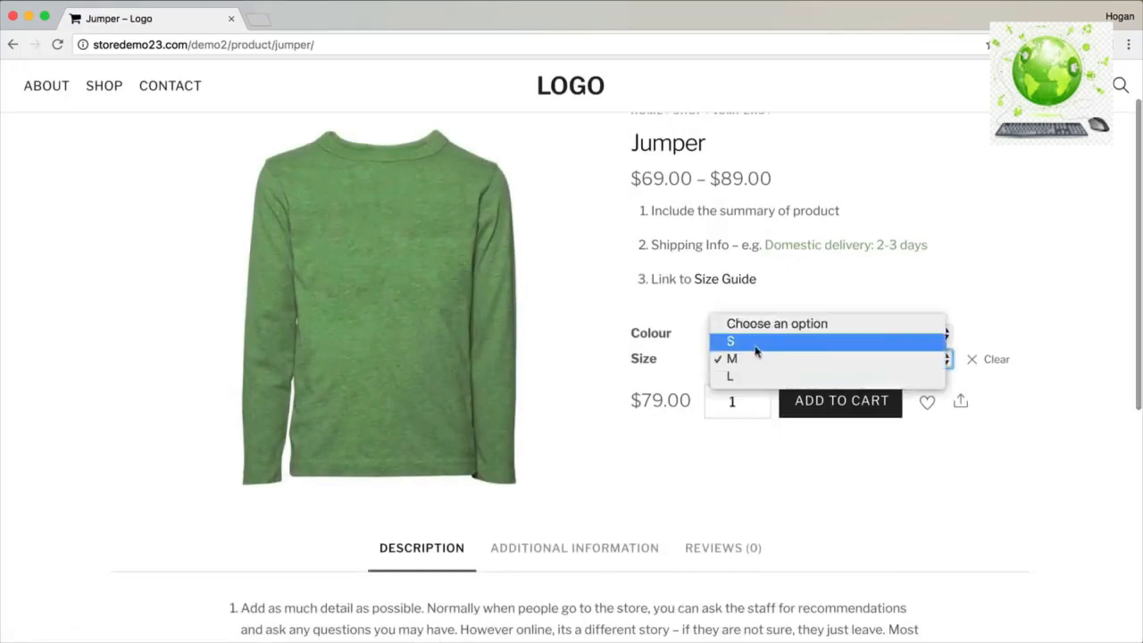
left_click(758, 347)
left_click_drag(691, 400, 633, 401)
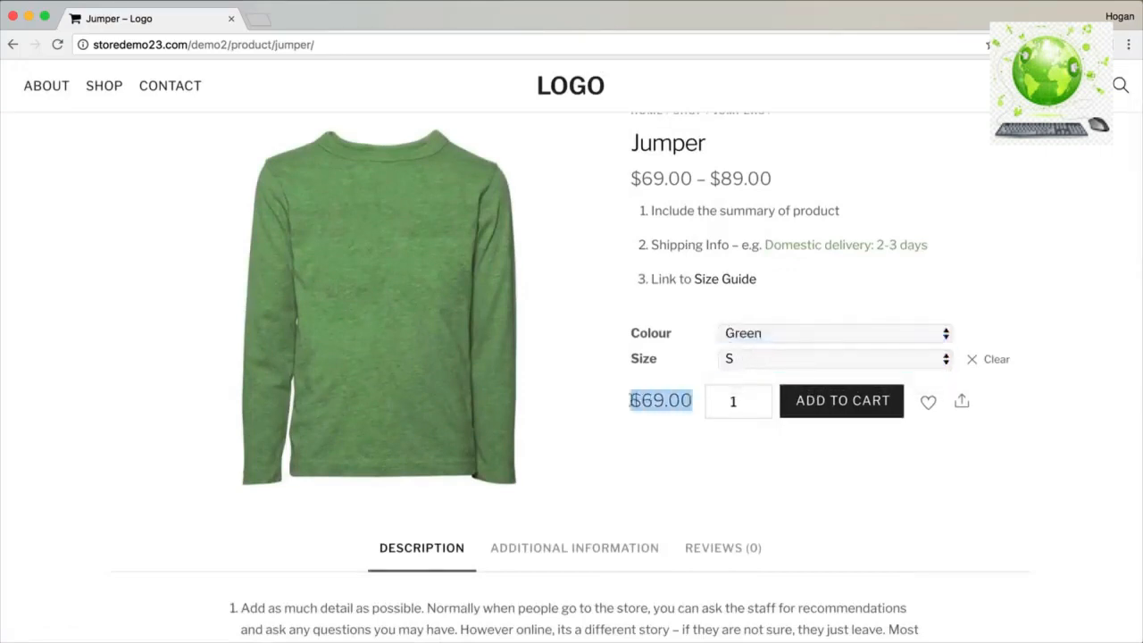
View the Jumper's additional information and reviews tabs.
scroll(616, 404, "down", 5)
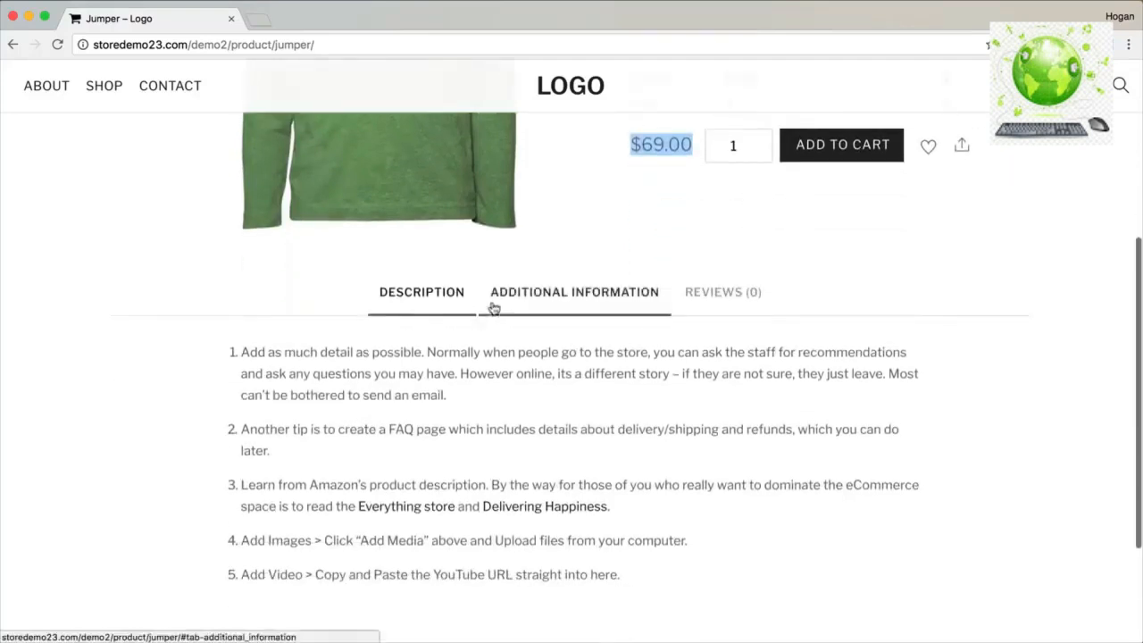
left_click(530, 306)
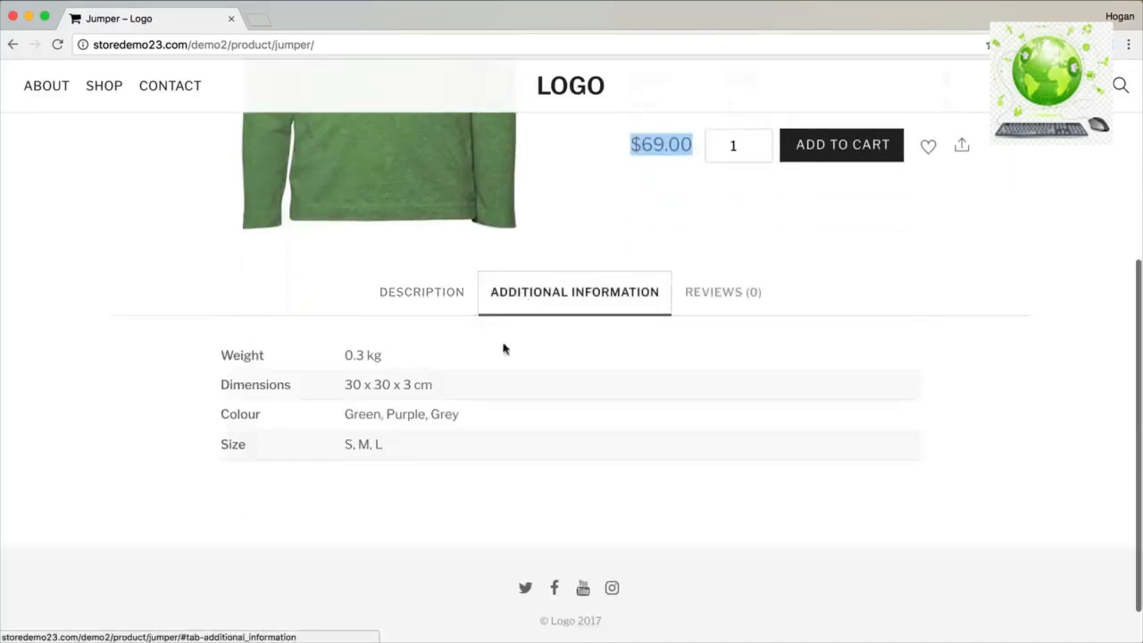
left_click(692, 298)
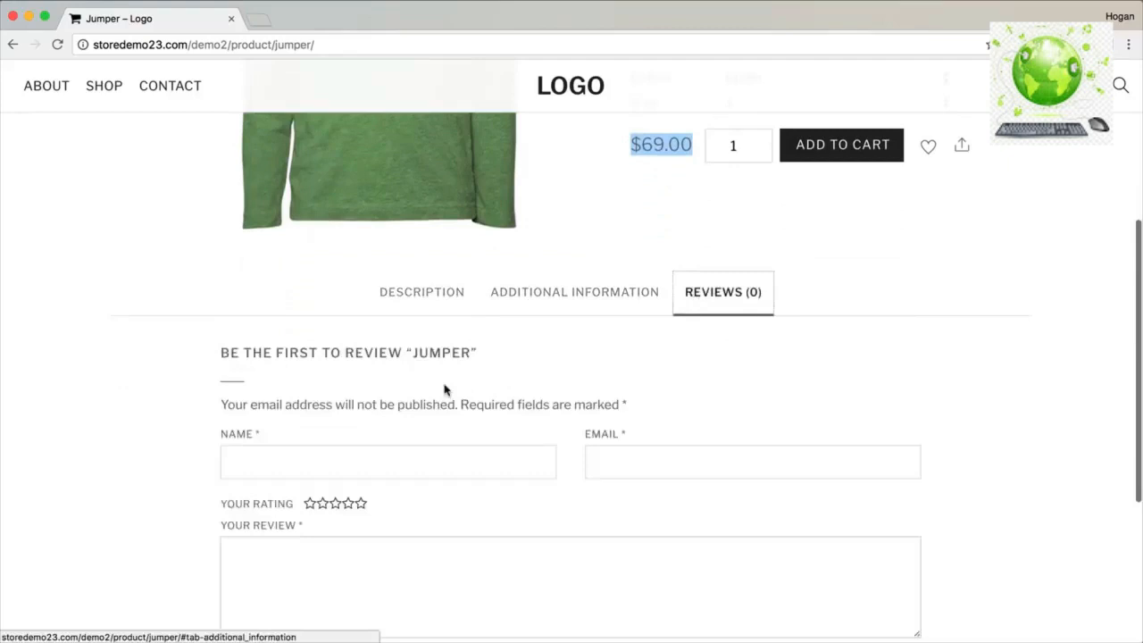
Wishlist the green size S Jumper, add it to the cart, and go to checkout.
scroll(447, 398, "down", 3)
scroll(451, 410, "down", 1)
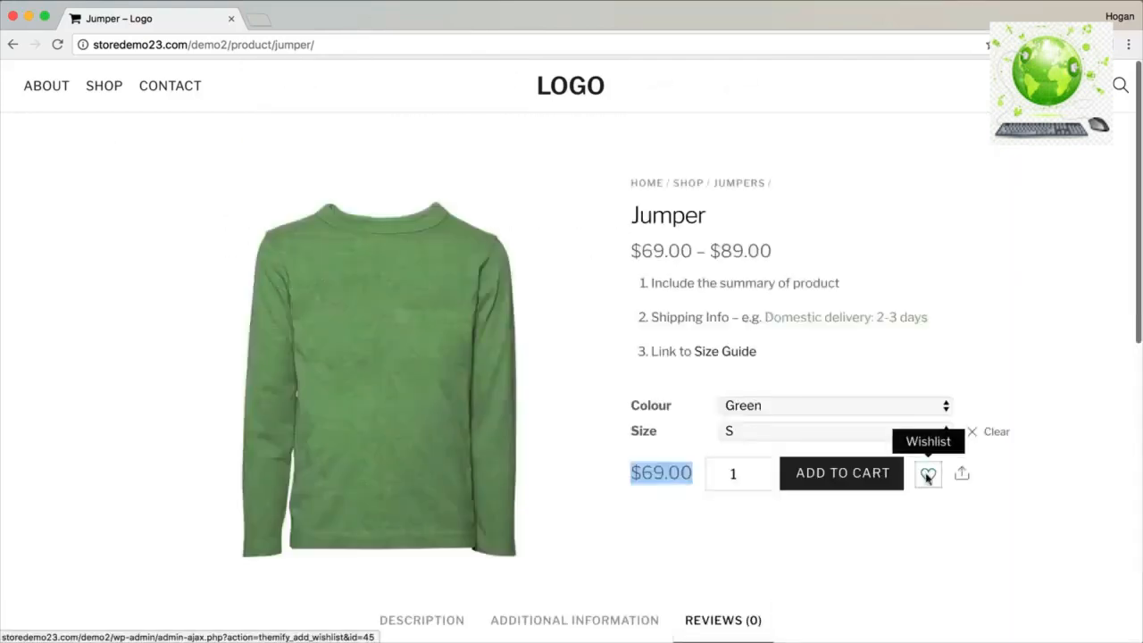
left_click(928, 473)
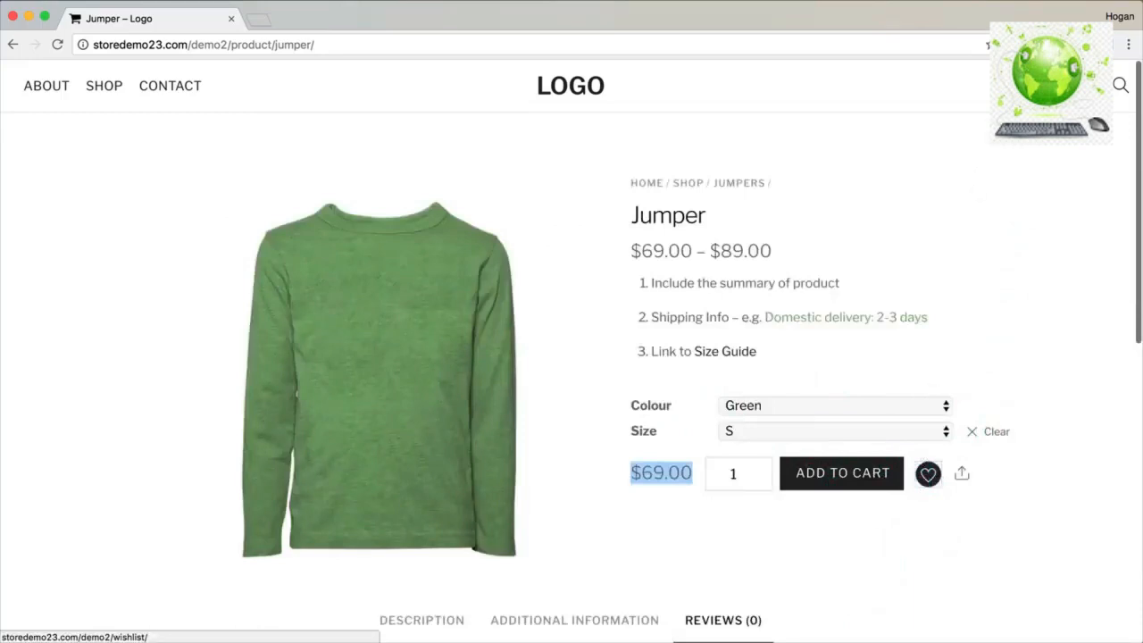
left_click(856, 475)
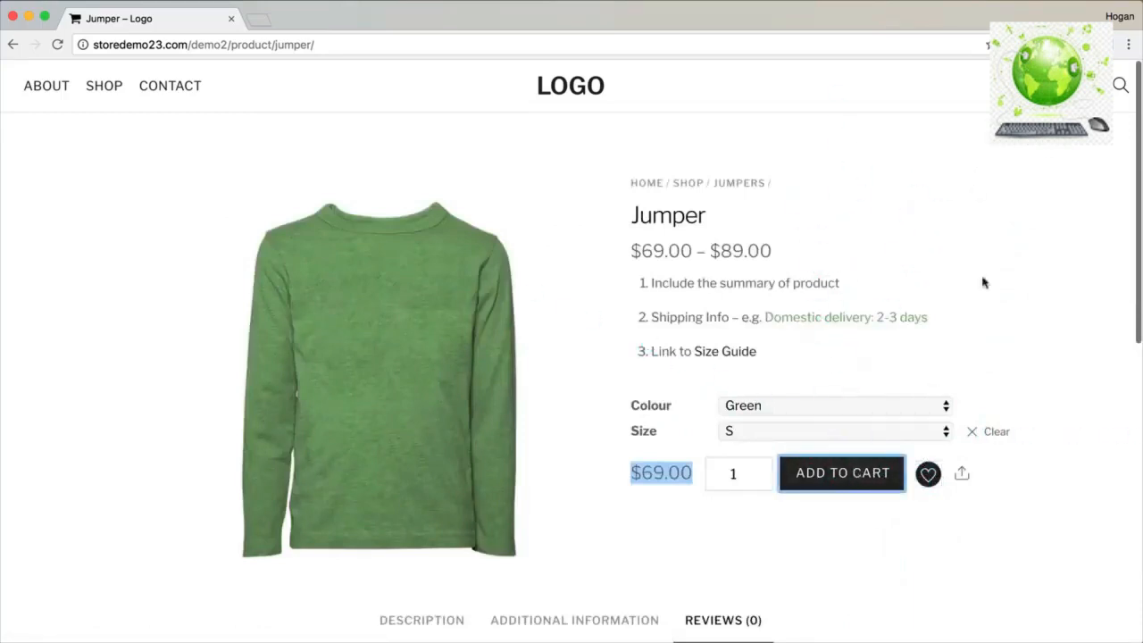
mouse_move(1086, 86)
left_click(1021, 210)
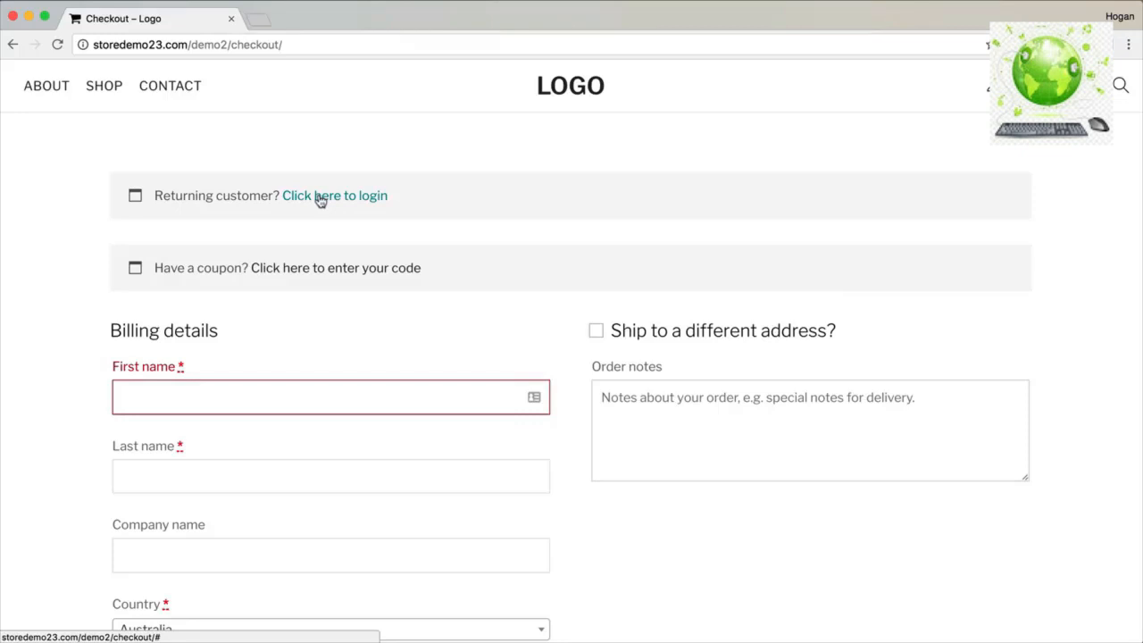
Apply the coupon code 'black friday' to the order.
left_click(279, 272)
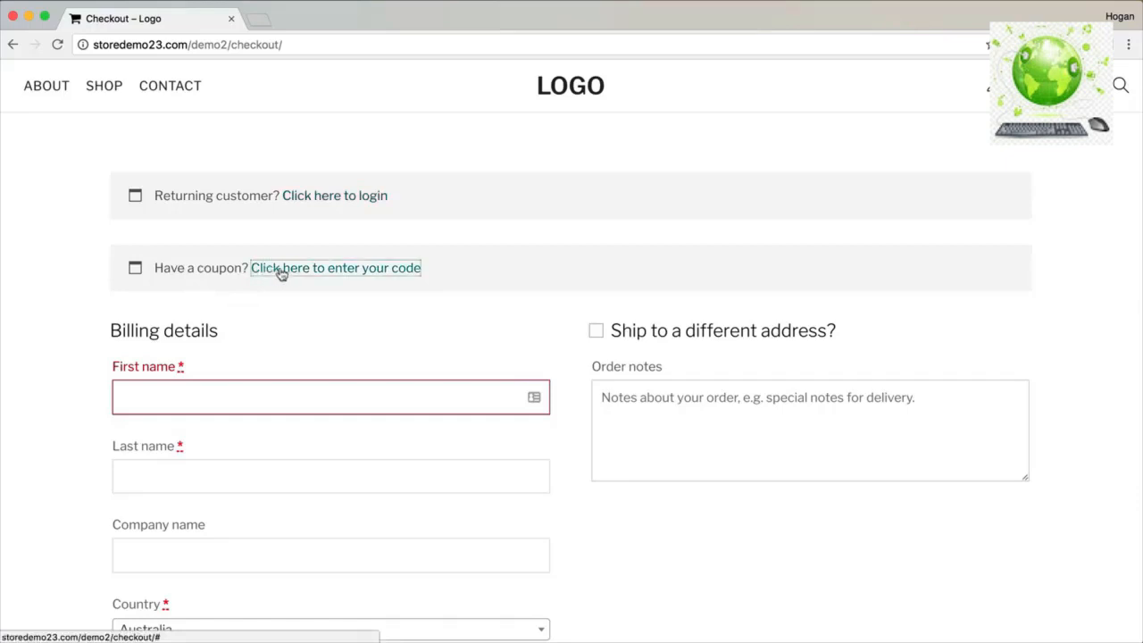
left_click(214, 350)
type("black friday")
left_click(183, 404)
Select FREE SHIPPING, confirm the $62.10 discount and $6.90 total, and proceed to PayPal.
scroll(318, 355, "down", 15)
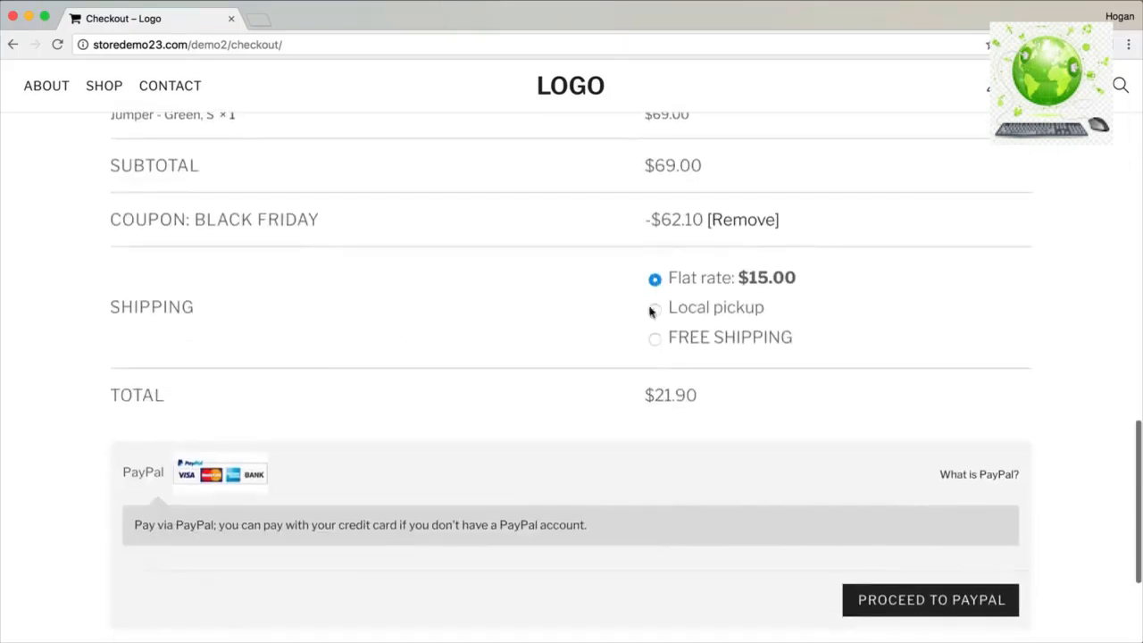
left_click(654, 337)
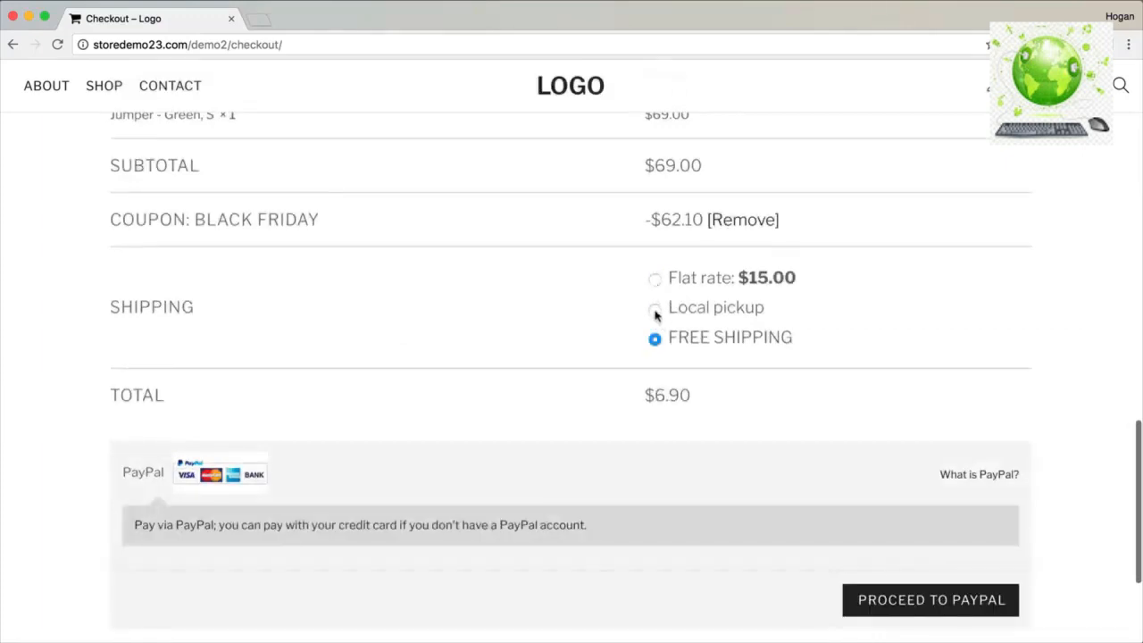
scroll(650, 309, "up", 15)
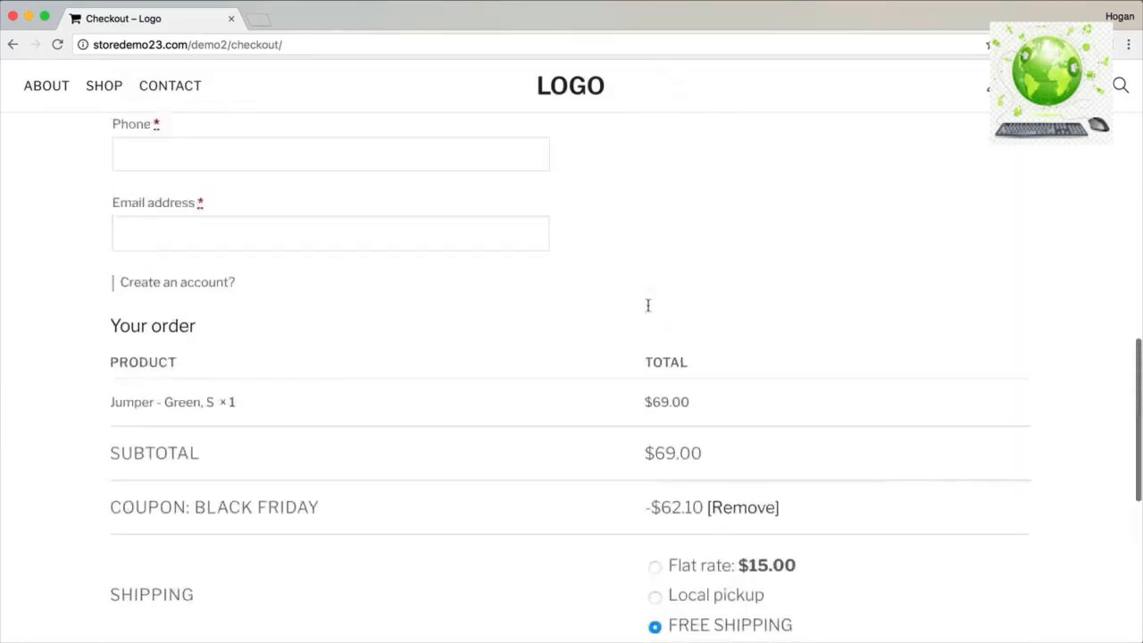
scroll(648, 305, "up", 4)
scroll(648, 303, "down", 2)
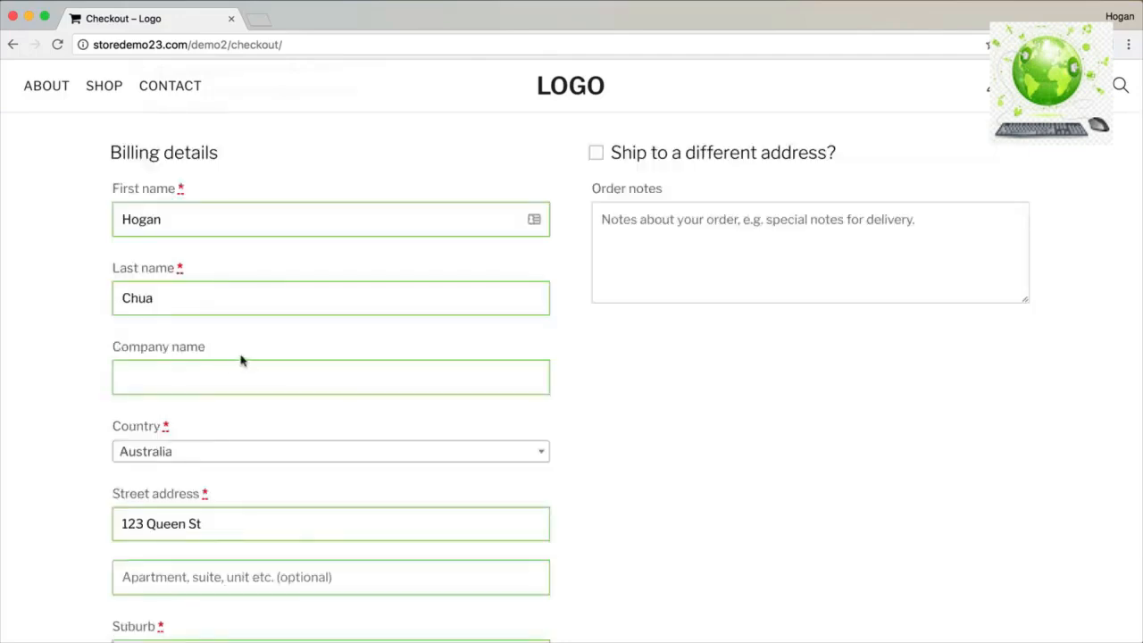
scroll(240, 360, "down", 10)
scroll(240, 359, "down", 6)
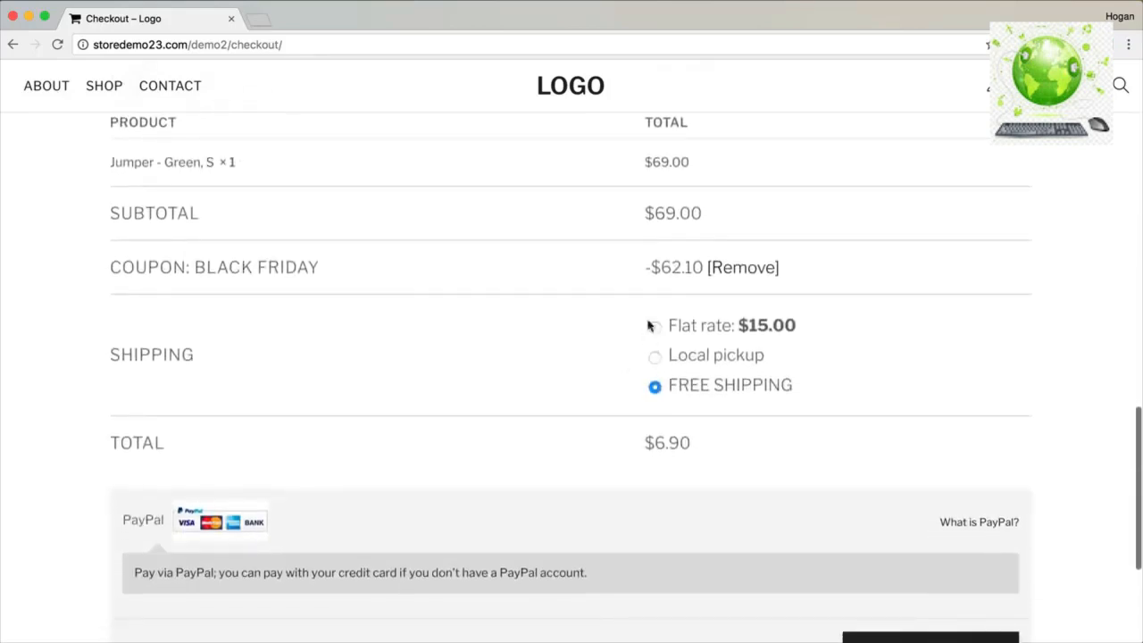
left_click_drag(703, 267, 655, 267)
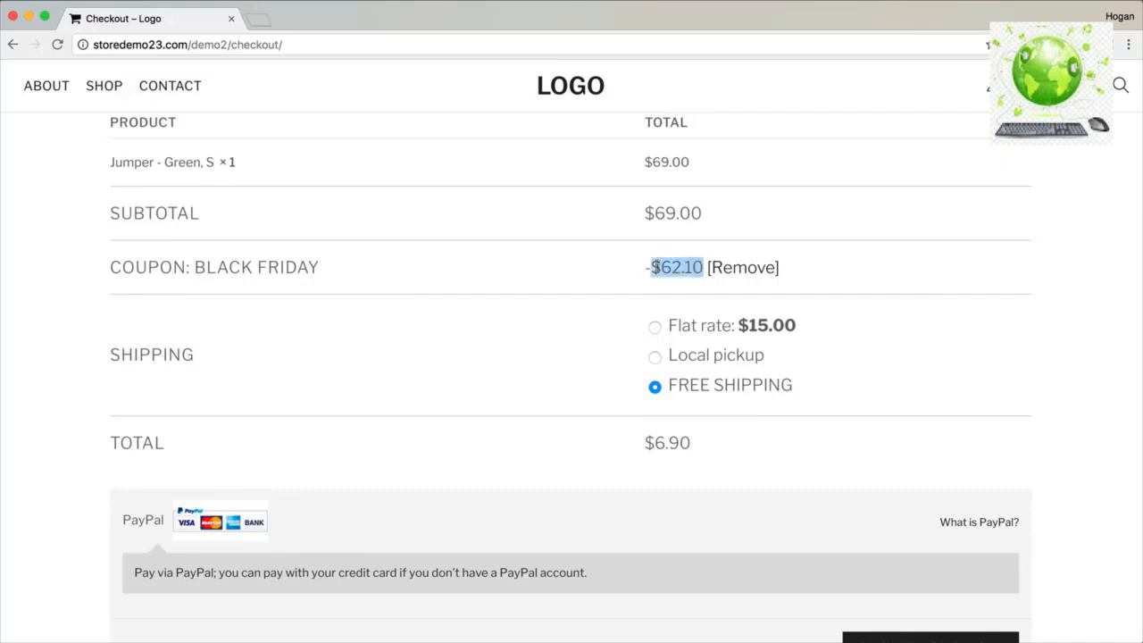
left_click_drag(692, 444, 628, 447)
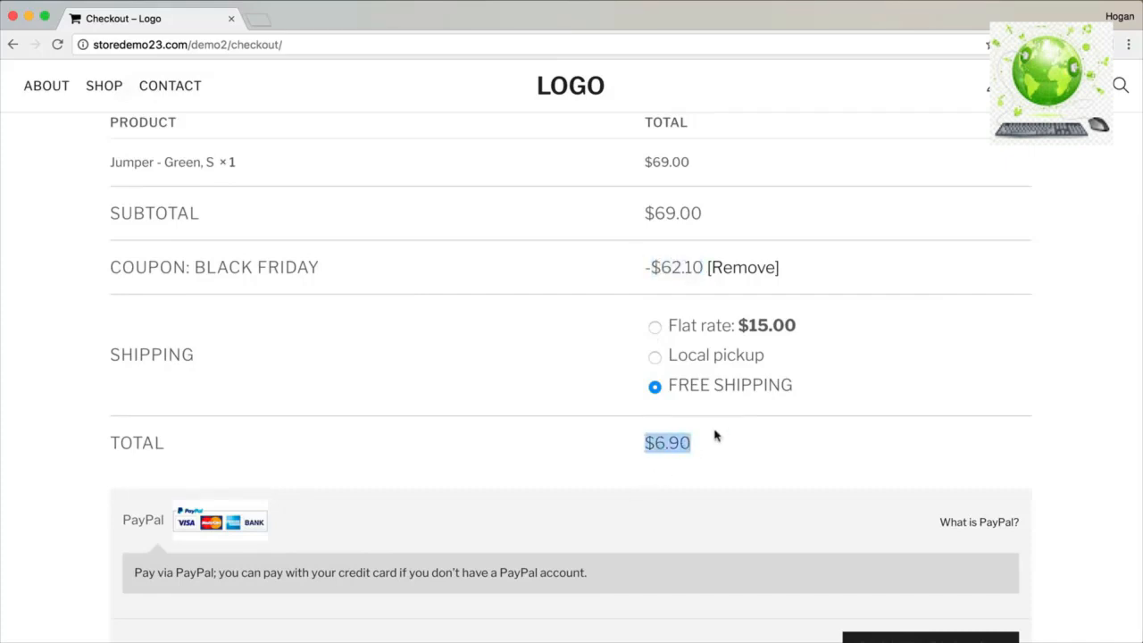
scroll(715, 435, "down", 3)
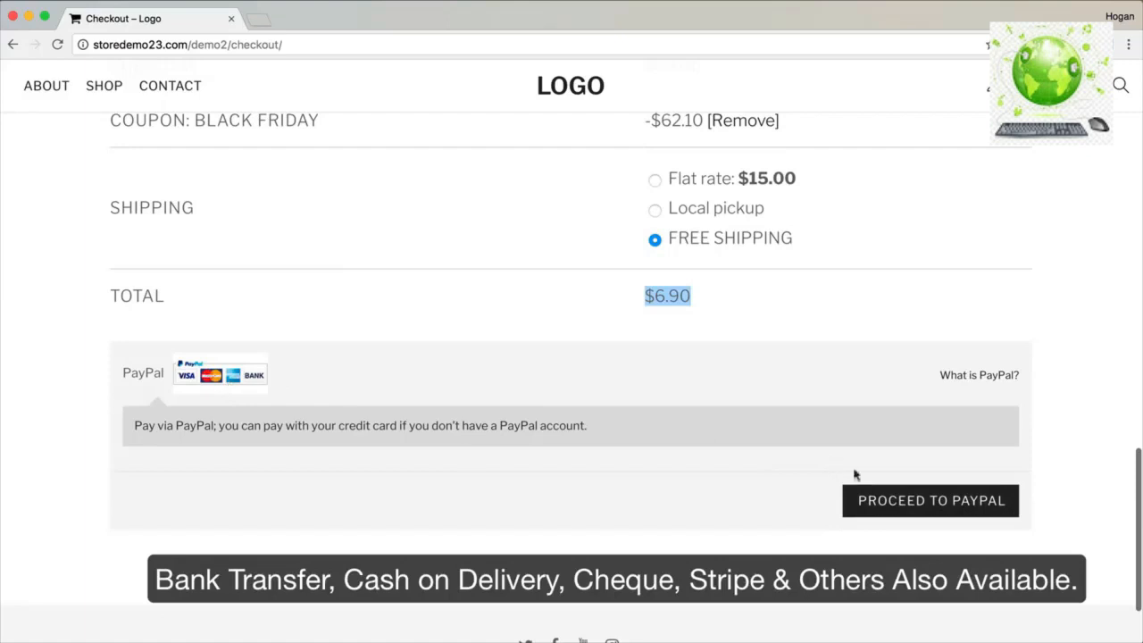
left_click(883, 502)
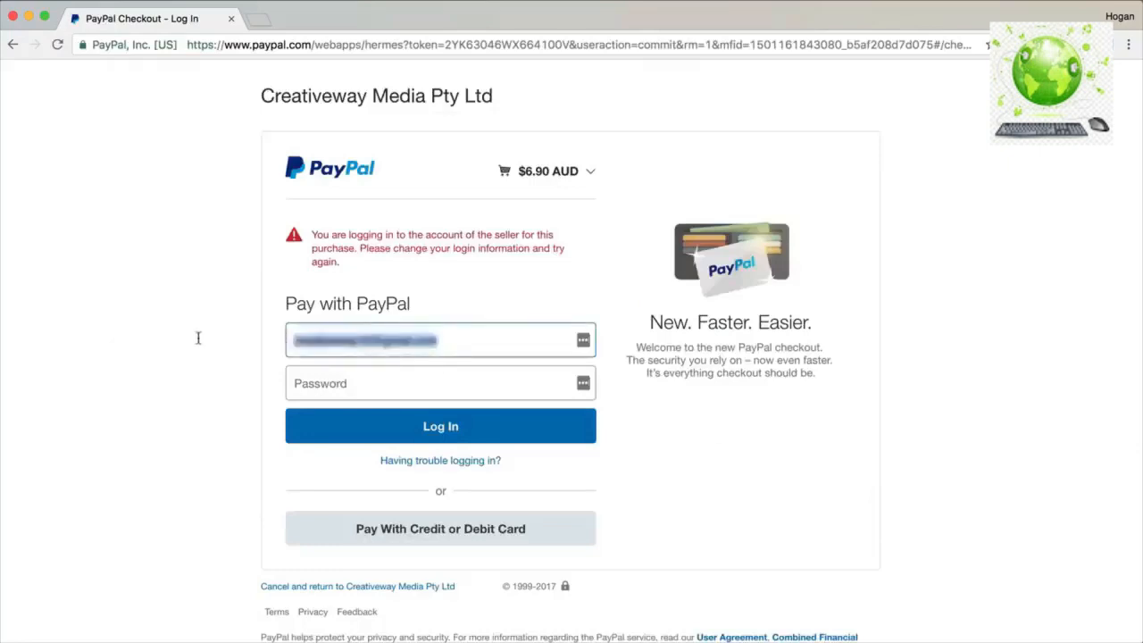
Log in with the buyer's PayPal e-mail and password, then pay the $6.90 AUD order.
type("chua")
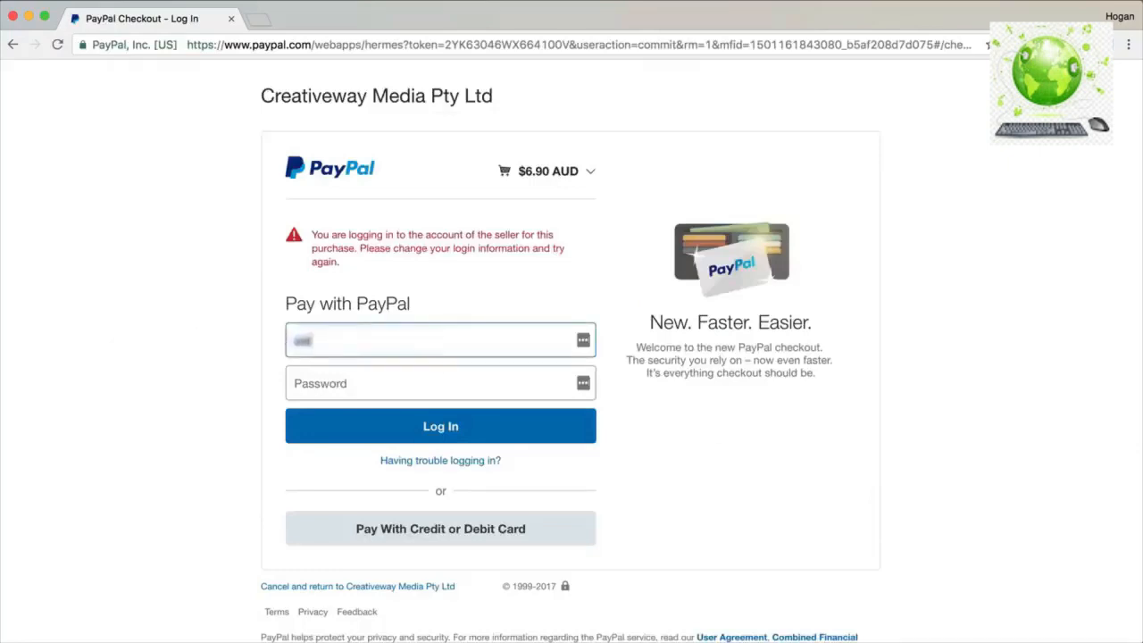
key("BackSpace")
key("BackSpace")
key("BackSpace")
type("hu")
key("Tab")
type("•")
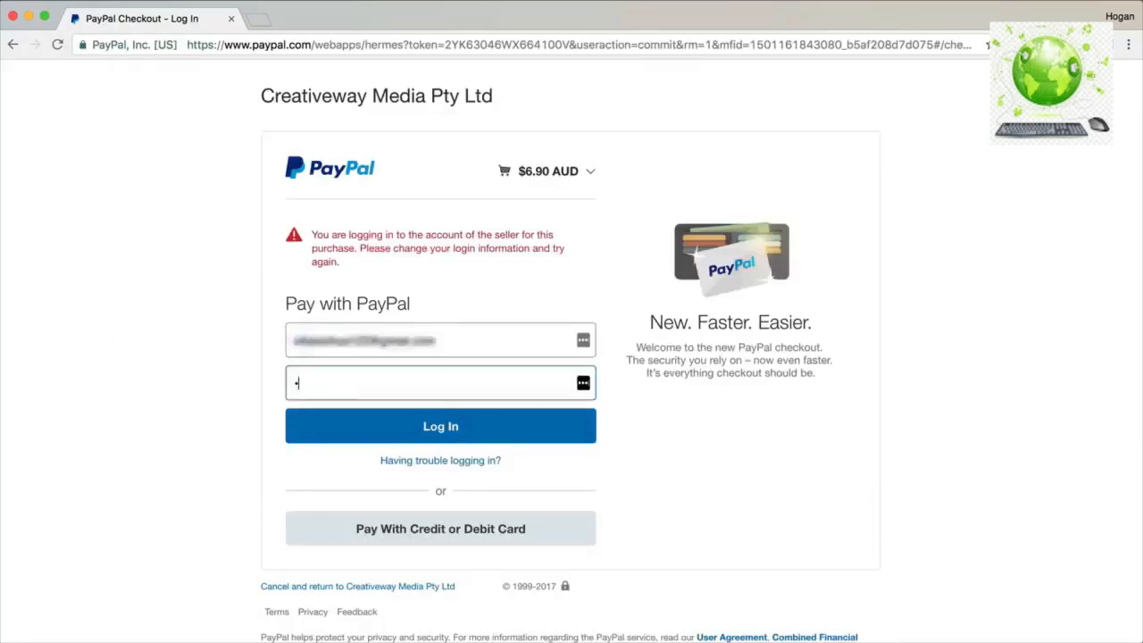
type("•••••••••")
scroll(377, 423, "down", 1)
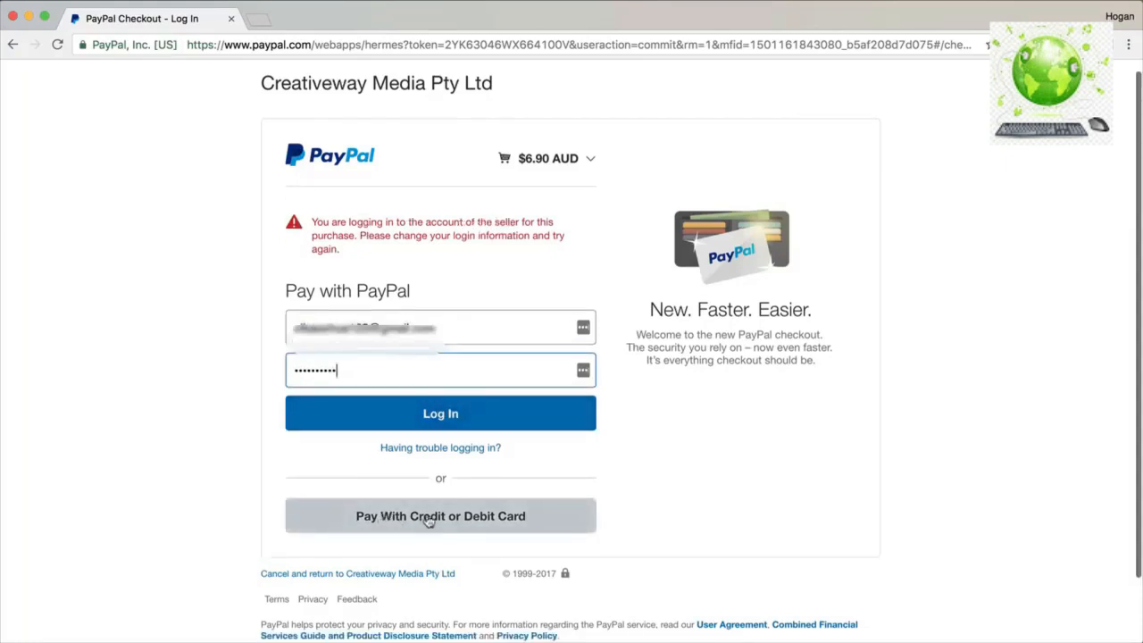
left_click(441, 413)
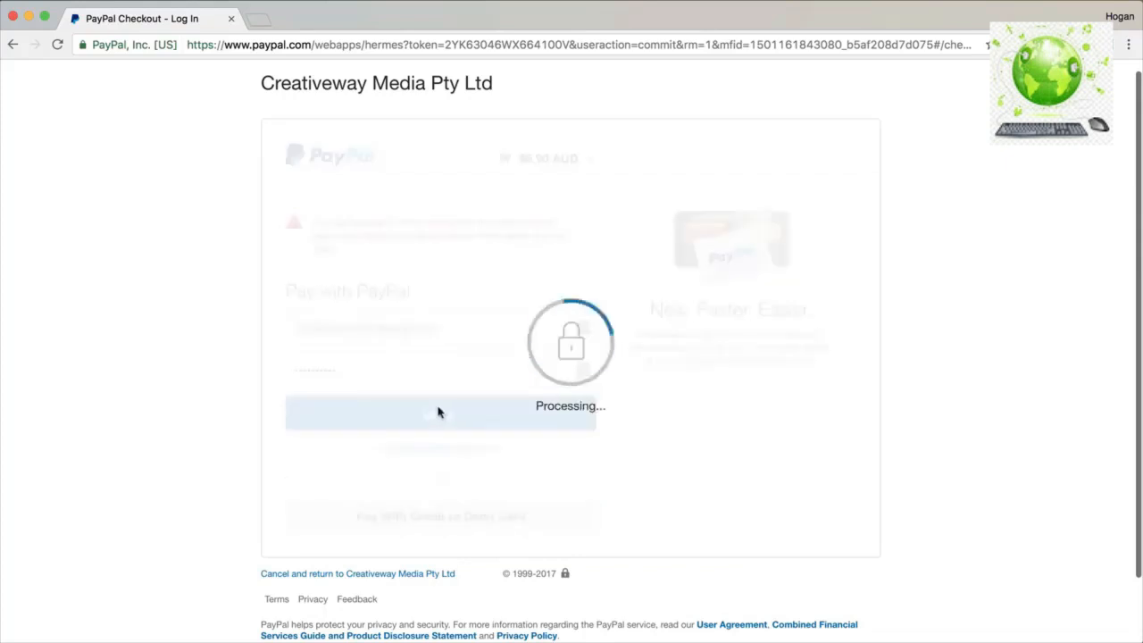
left_click(509, 347)
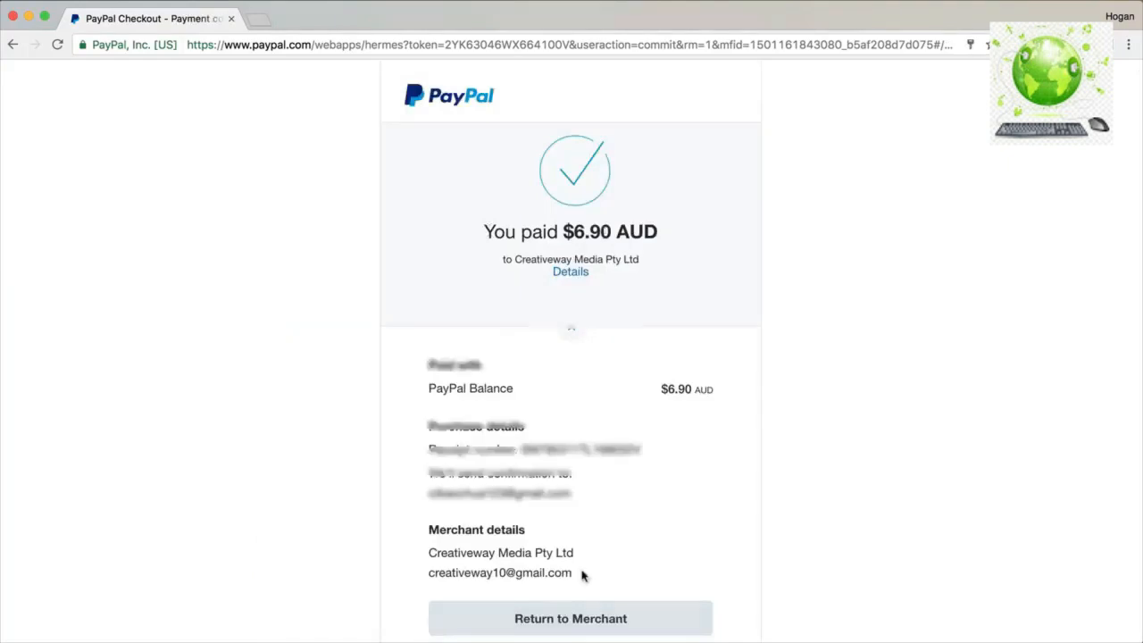
scroll(589, 604, "down", 3)
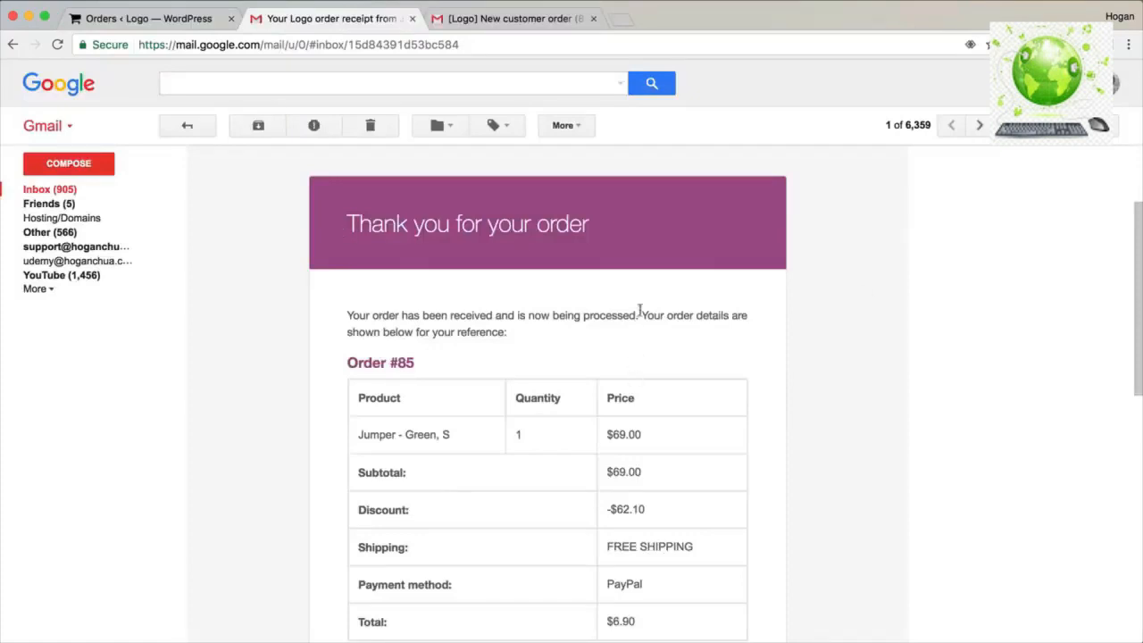
Read the receipt and new customer order emails, then return to the WooCommerce Orders list.
scroll(637, 312, "down", 5)
scroll(640, 317, "up", 6)
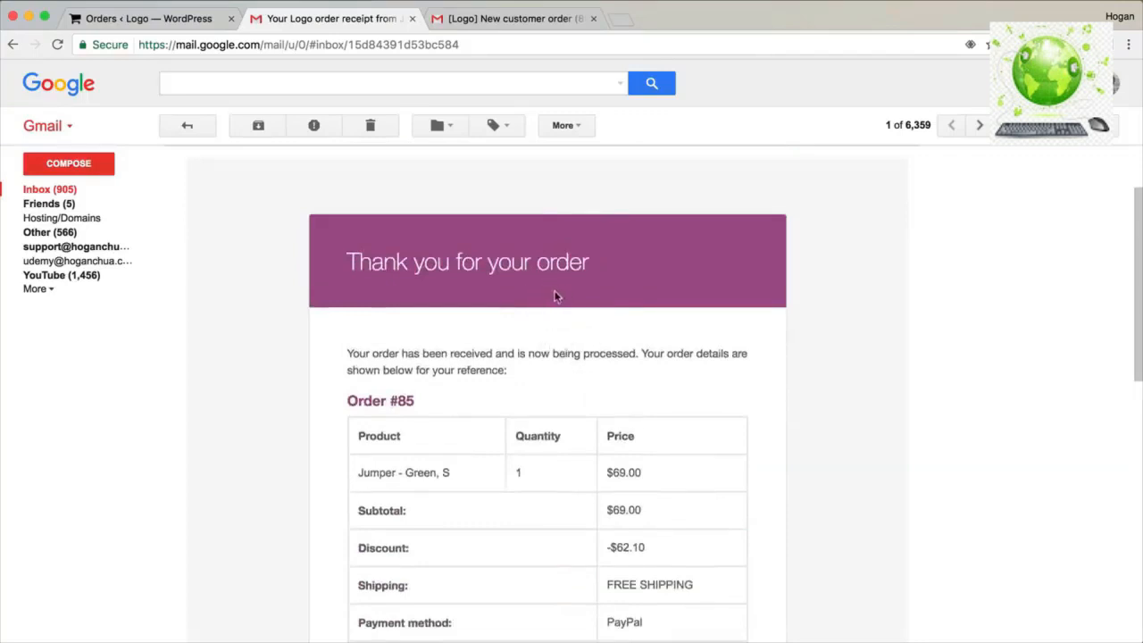
left_click(520, 20)
scroll(479, 313, "up", 5)
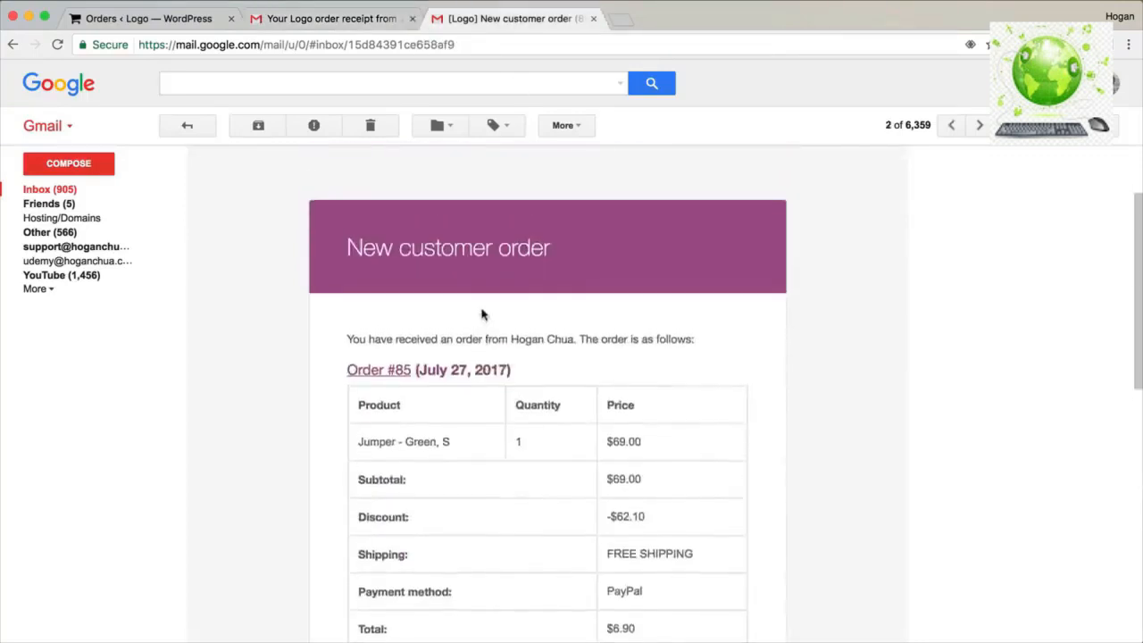
scroll(482, 311, "down", 4)
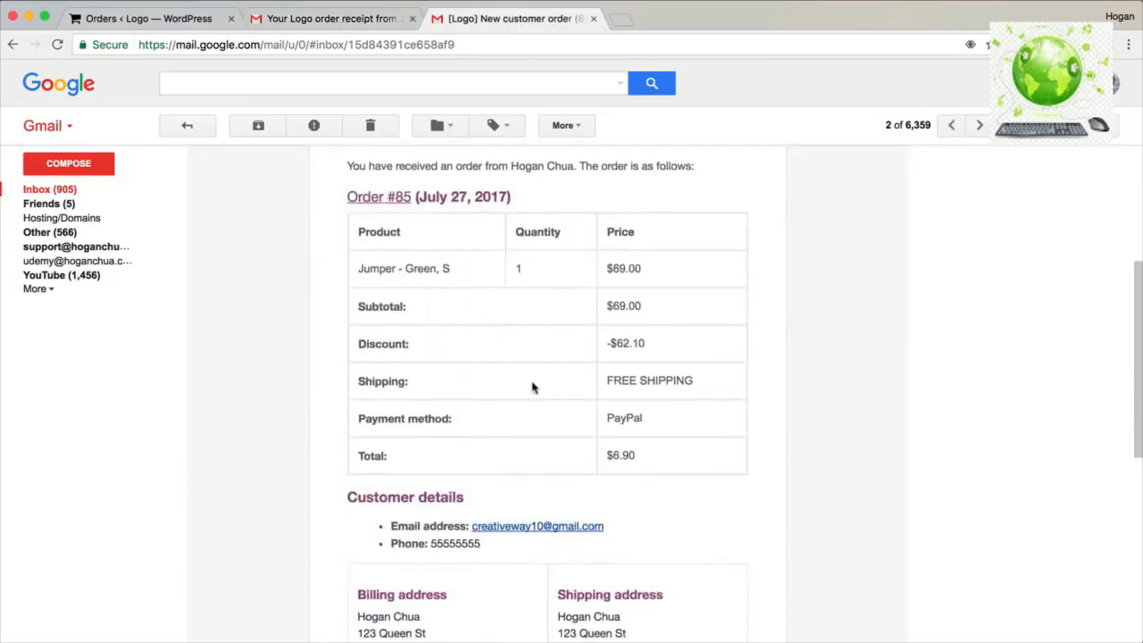
left_click(120, 20)
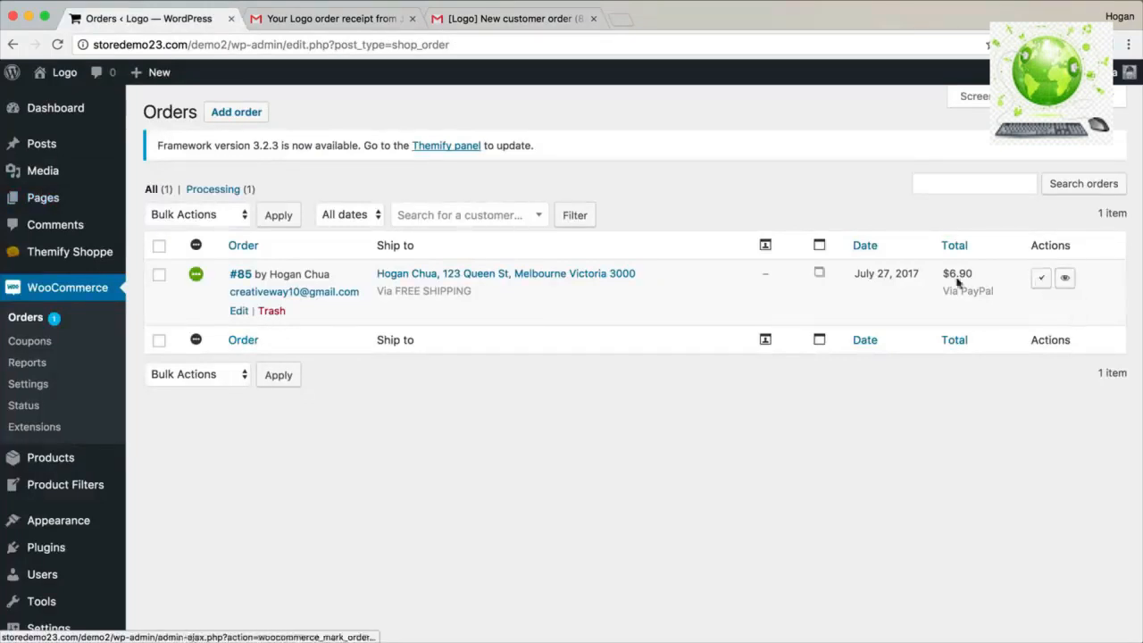
Open WooCommerce Reports, scroll the Last 7 days sales chart, then view the Customers report.
left_click(23, 366)
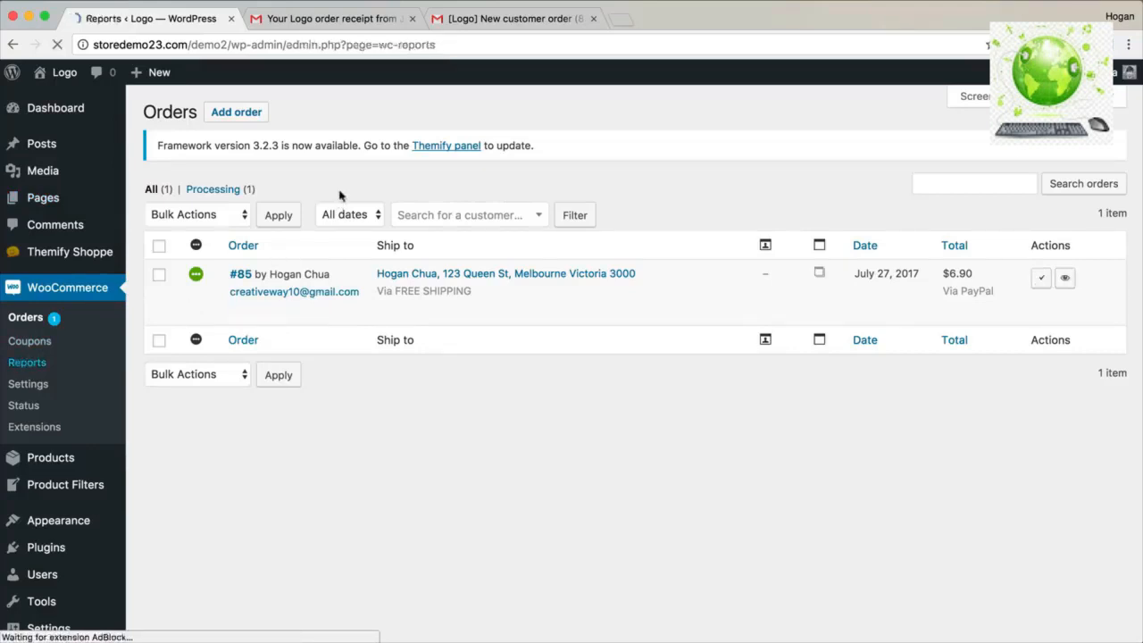
scroll(187, 237, "down", 2)
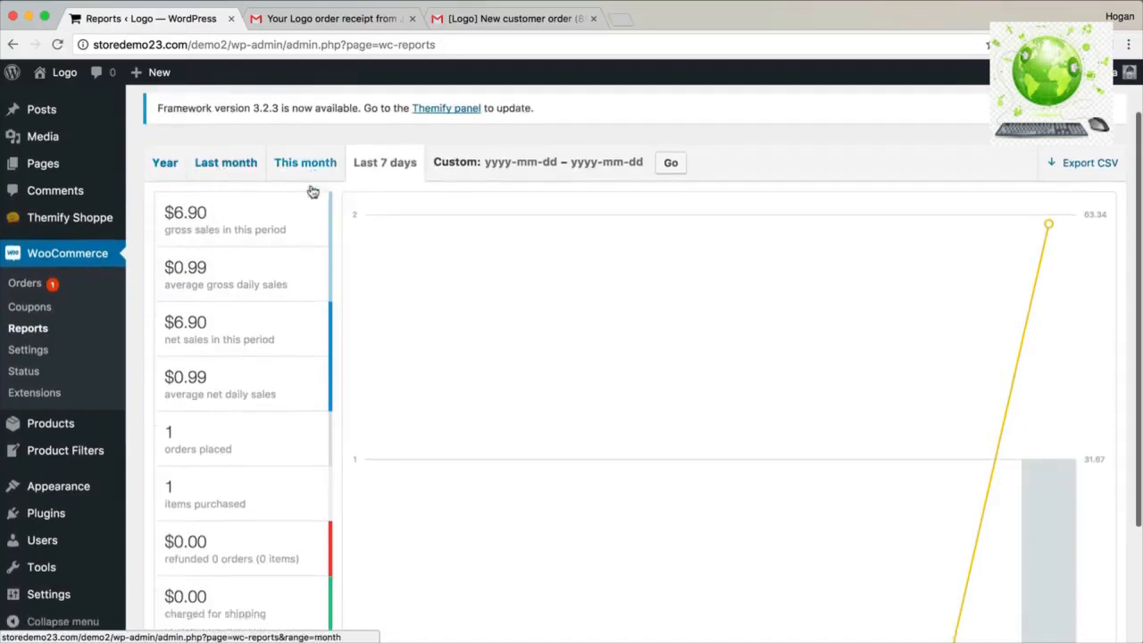
scroll(310, 189, "down", 3)
scroll(310, 185, "up", 1)
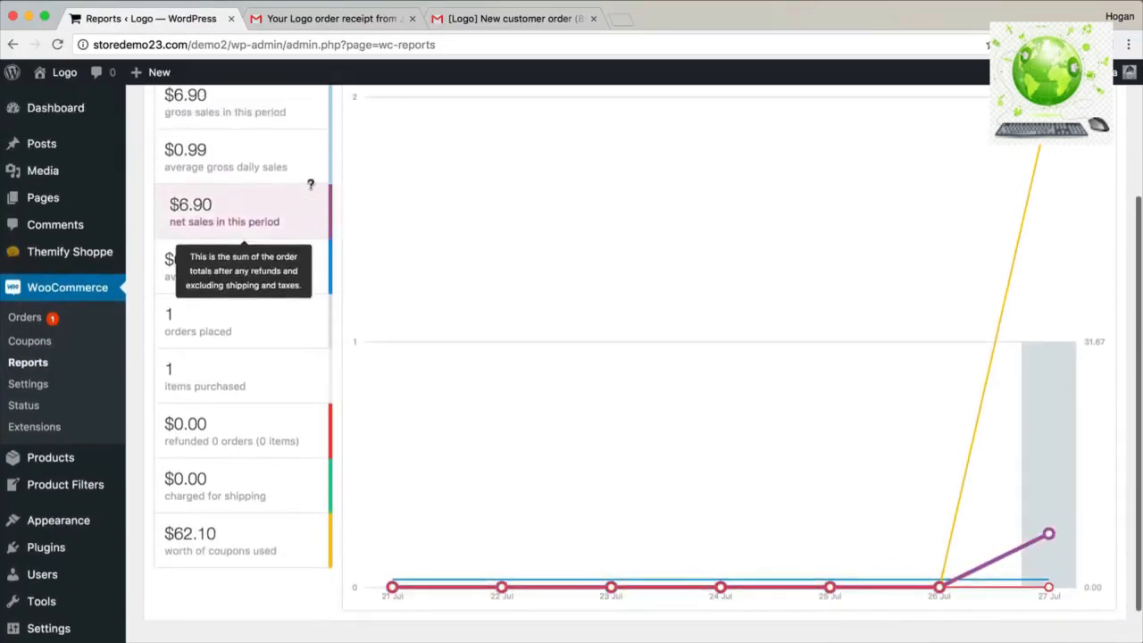
scroll(310, 185, "up", 3)
scroll(312, 192, "up", 1)
left_click(262, 128)
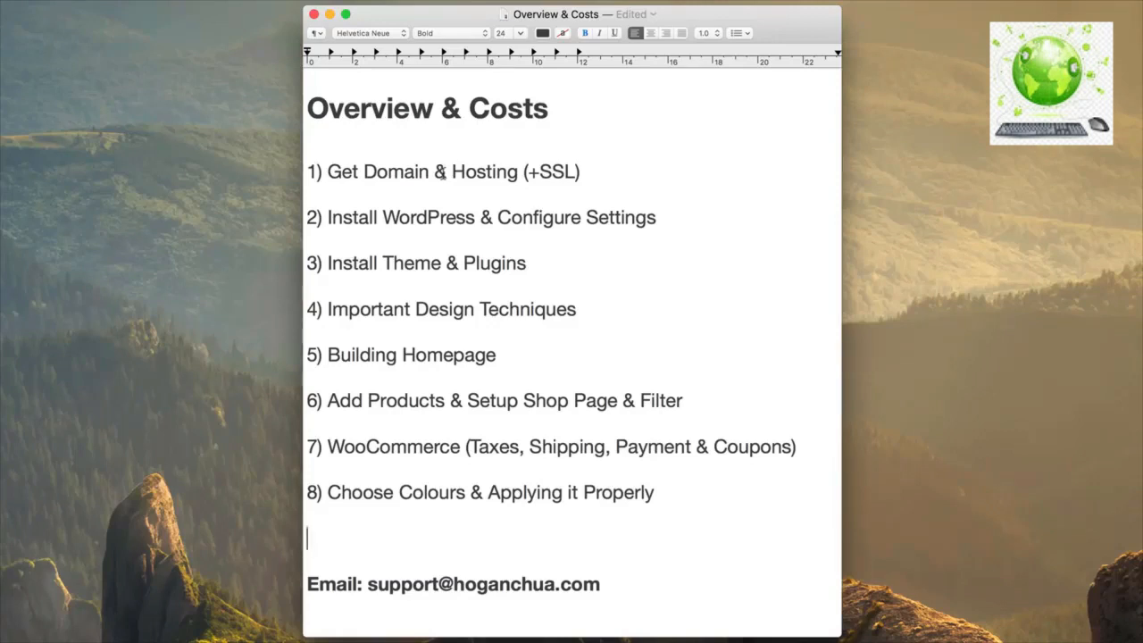
left_click_drag(576, 170, 529, 173)
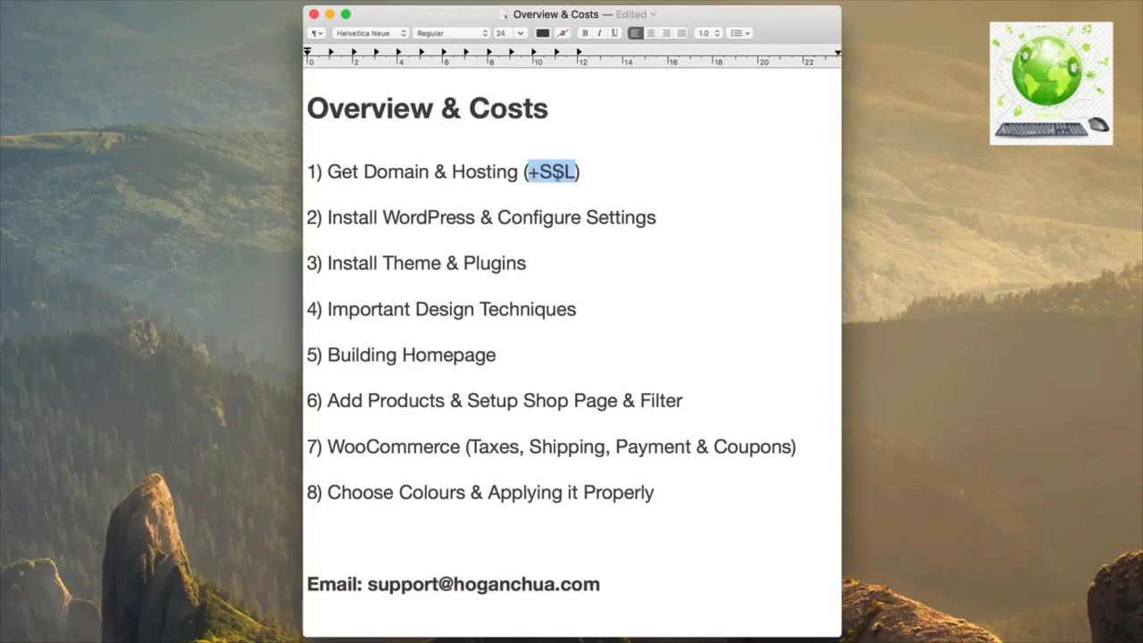
left_click(430, 172)
Add 5.99/yr after Domain, 10/month after Hosting, and 19/yr after (+SSL).
type("5.99/yr")
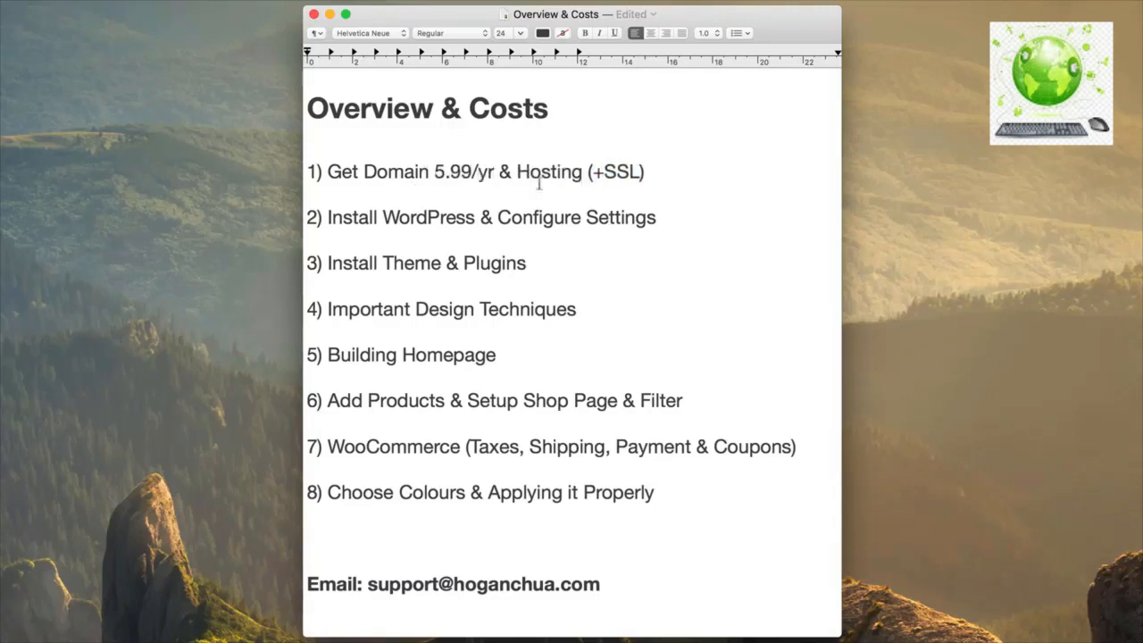
scroll(659, 250, "up", 1)
scroll(659, 250, "down", 1)
type("10/month")
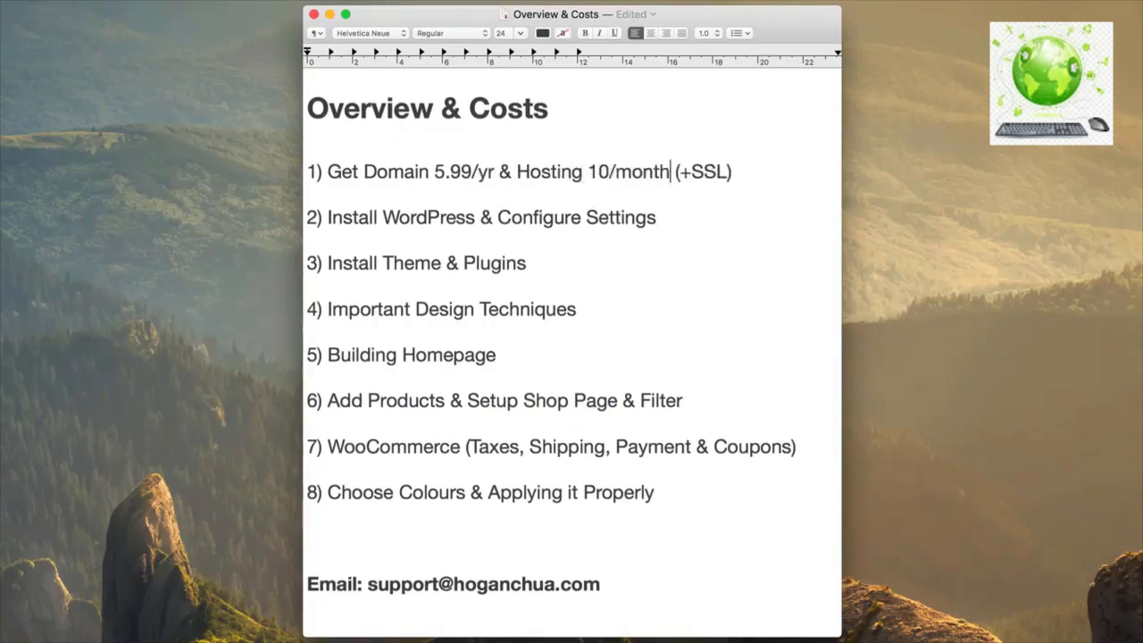
left_click_drag(733, 170, 675, 171)
left_click(744, 171)
type("19/yr")
Highlight each step-1 cost and the words WordPress and Theme, then go to the line above the email.
left_click_drag(782, 172, 326, 175)
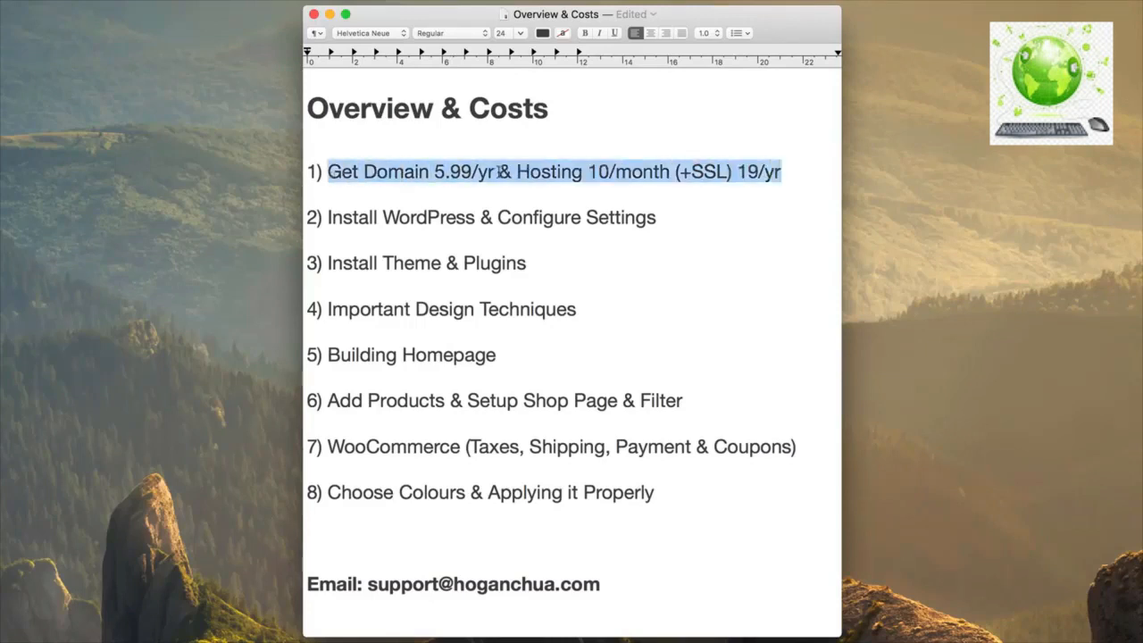
left_click_drag(498, 172, 365, 171)
left_click_drag(517, 172, 668, 172)
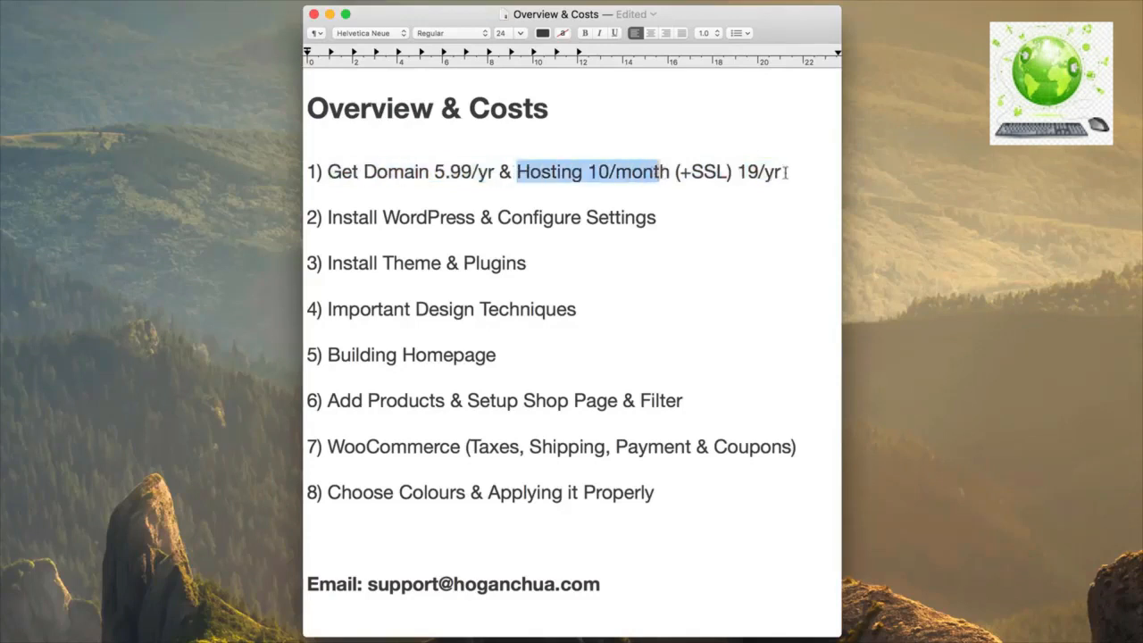
left_click_drag(787, 171, 675, 171)
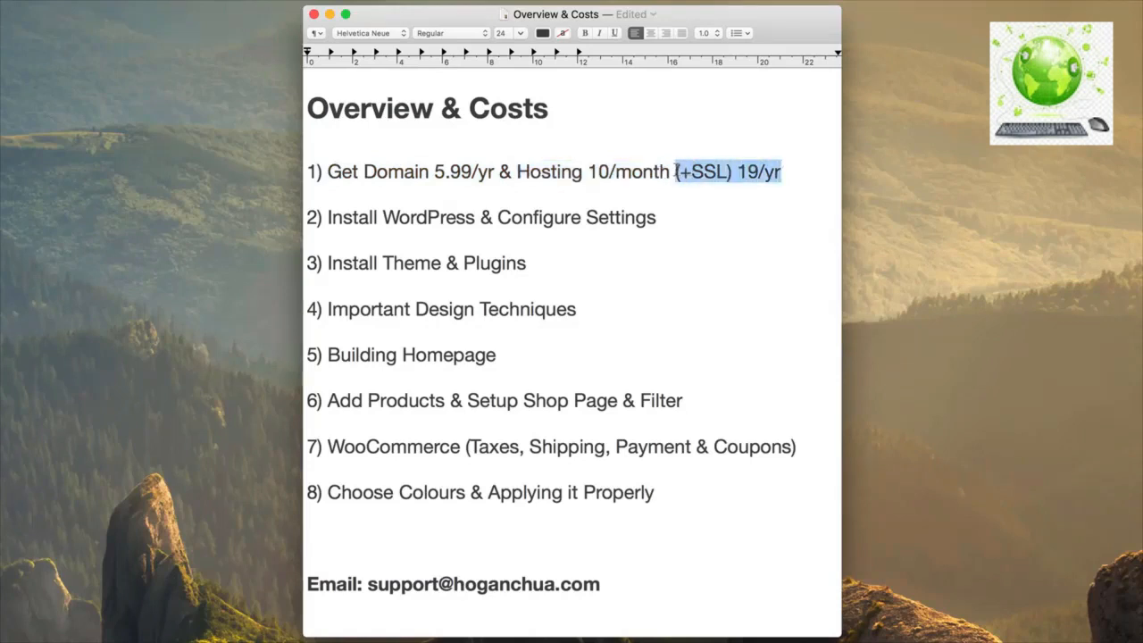
left_click_drag(477, 217, 383, 217)
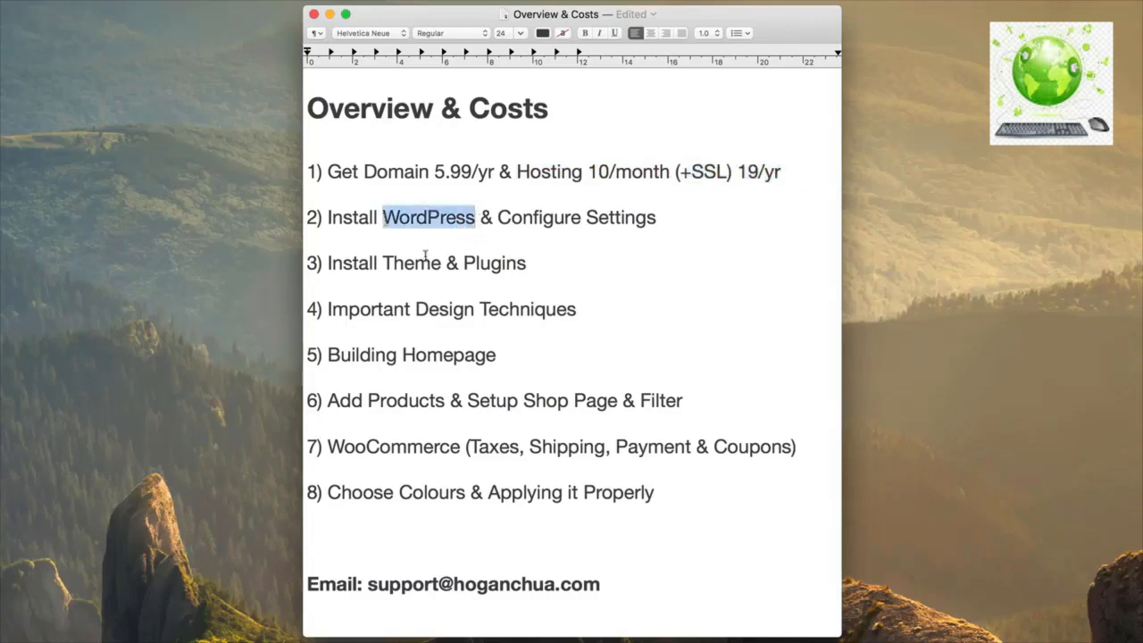
left_click_drag(442, 263, 382, 264)
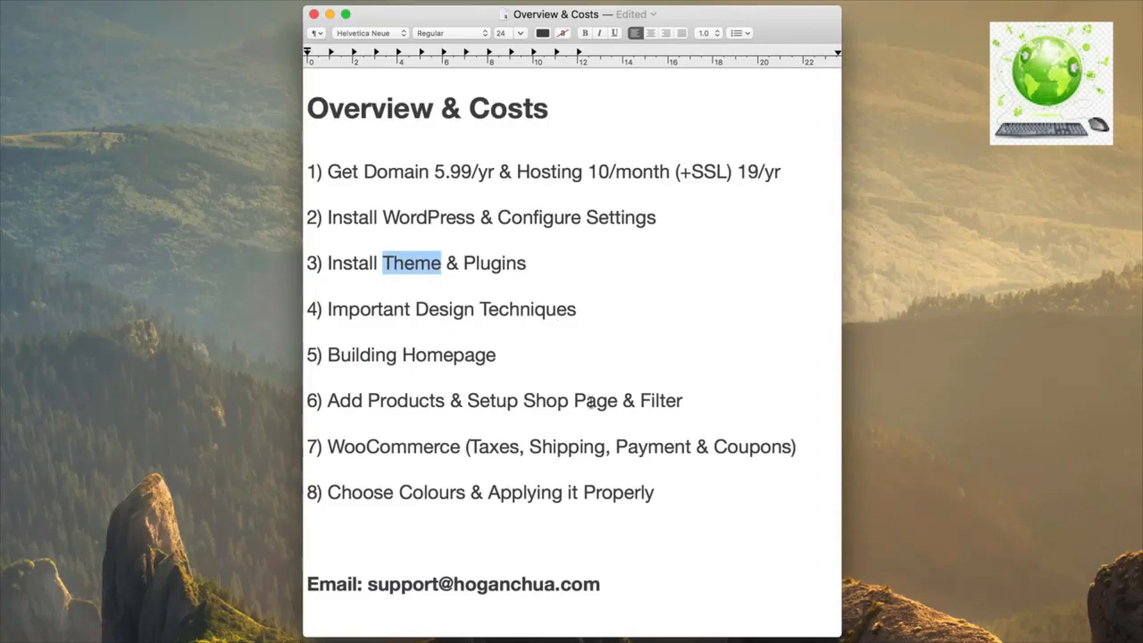
left_click(342, 533)
Type the total line 'total= $15 (35)' above the email, then set the video speed to 1.25.
type("total= $15 (")
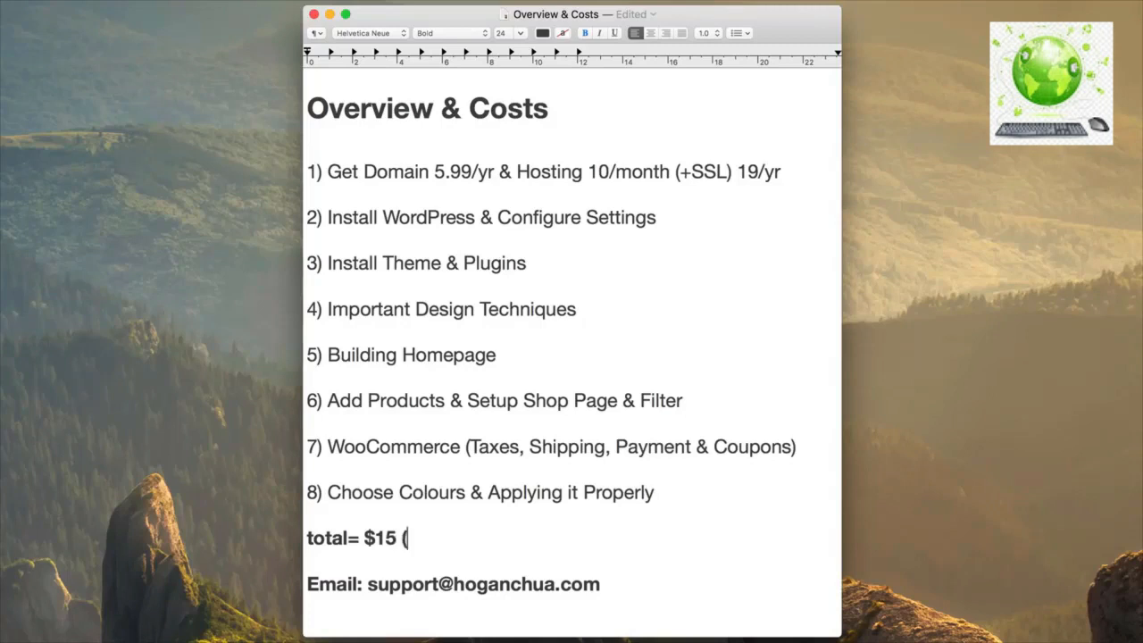
type("2")
key("BackSpace")
type("35)")
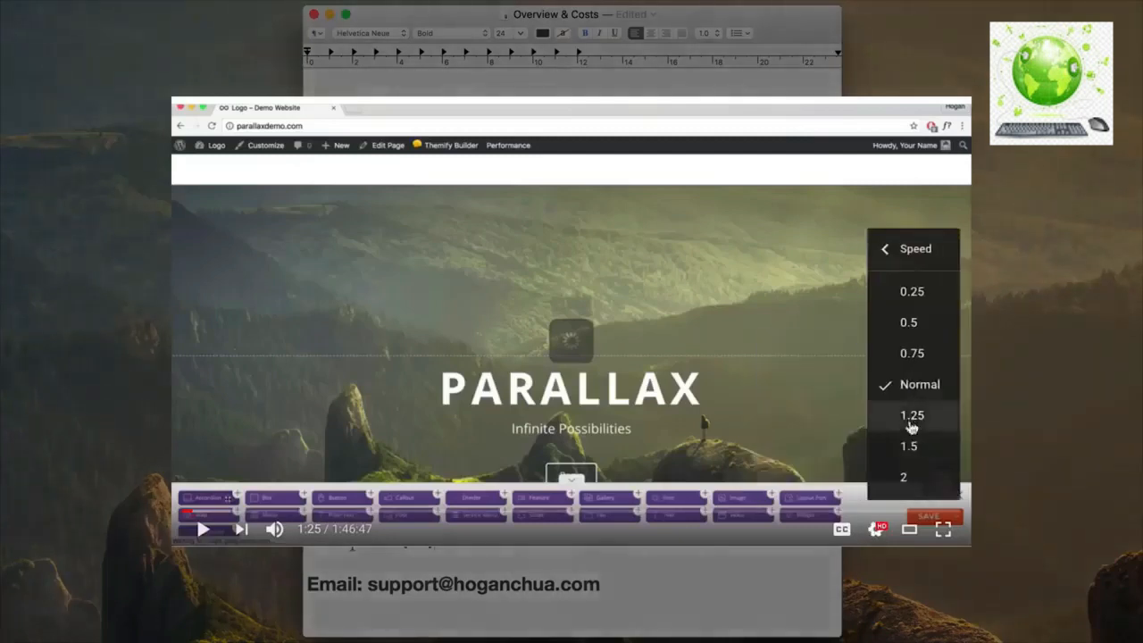
left_click(911, 416)
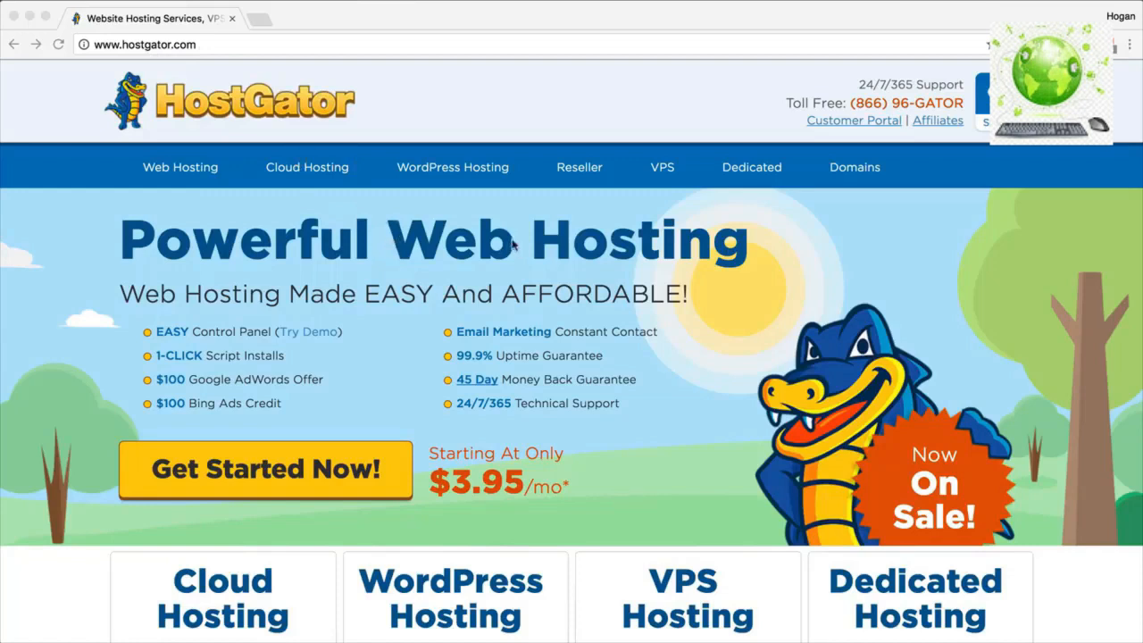
left_click(605, 357)
left_click_drag(603, 356, 494, 355)
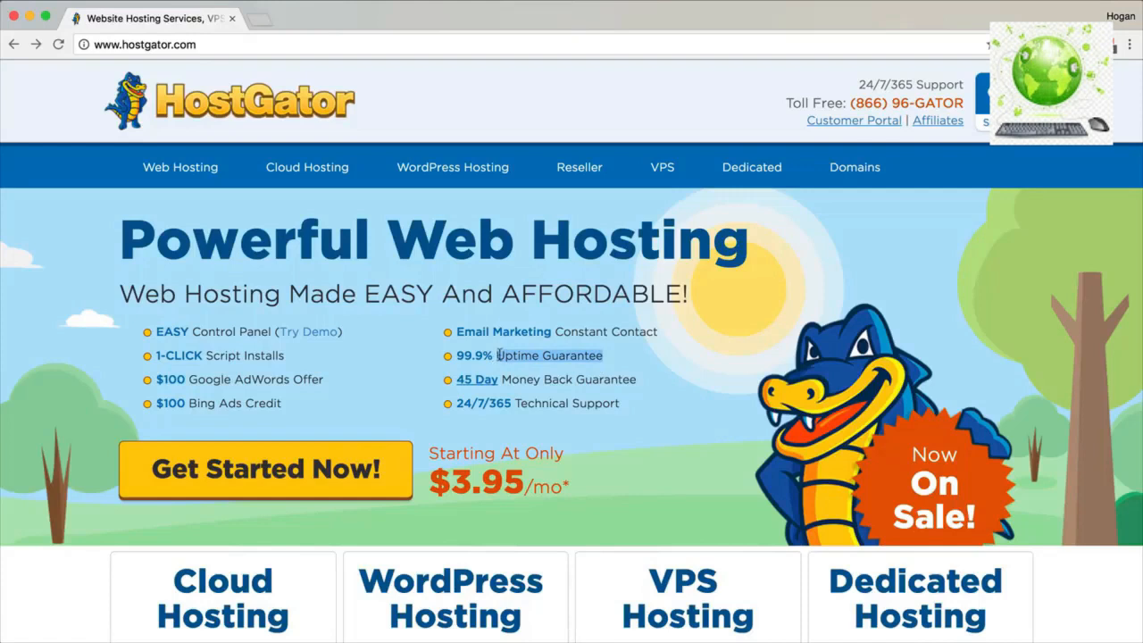
left_click_drag(283, 357, 156, 357)
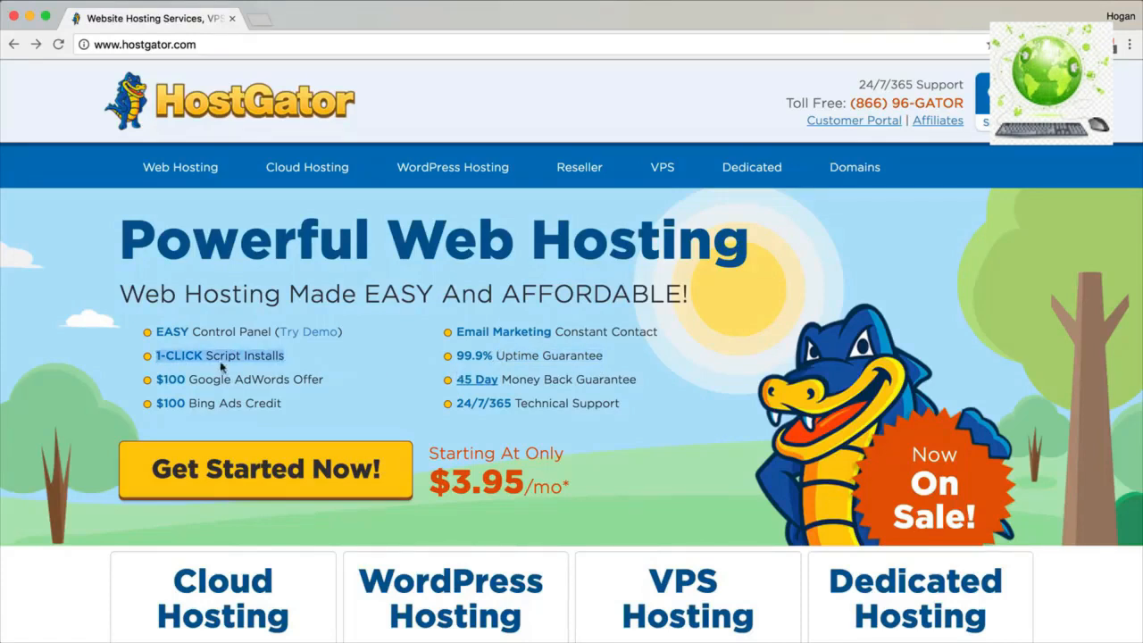
left_click_drag(858, 85, 961, 85)
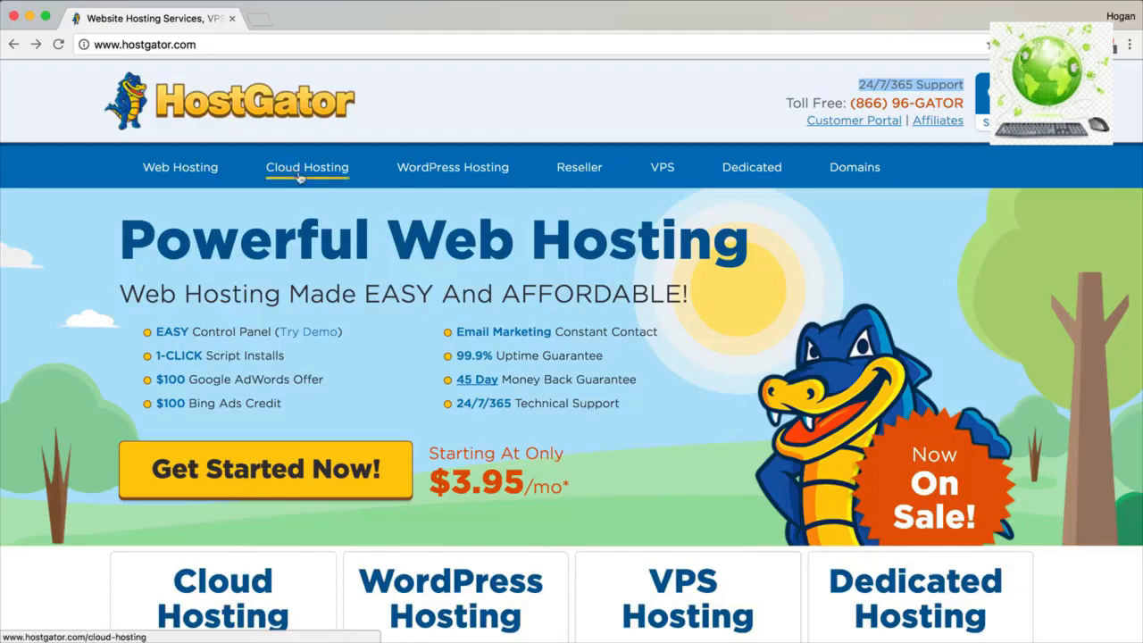
left_click(203, 173)
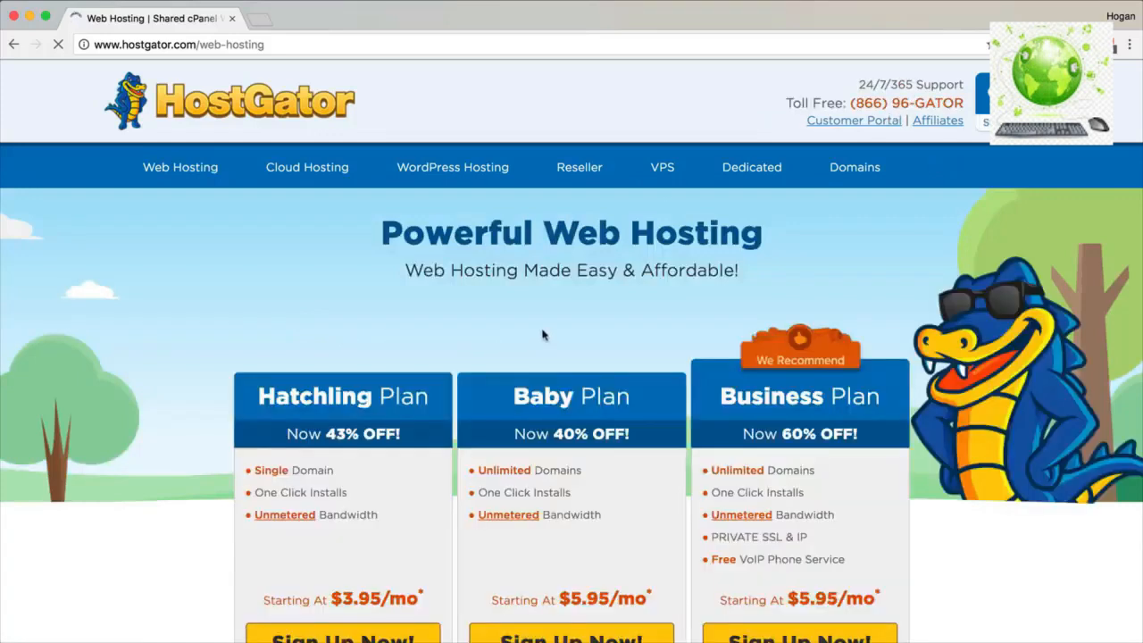
Review the Baby Plan and its Unlimited Domains, then start the Baby Plan sign-up.
scroll(541, 337, "down", 2)
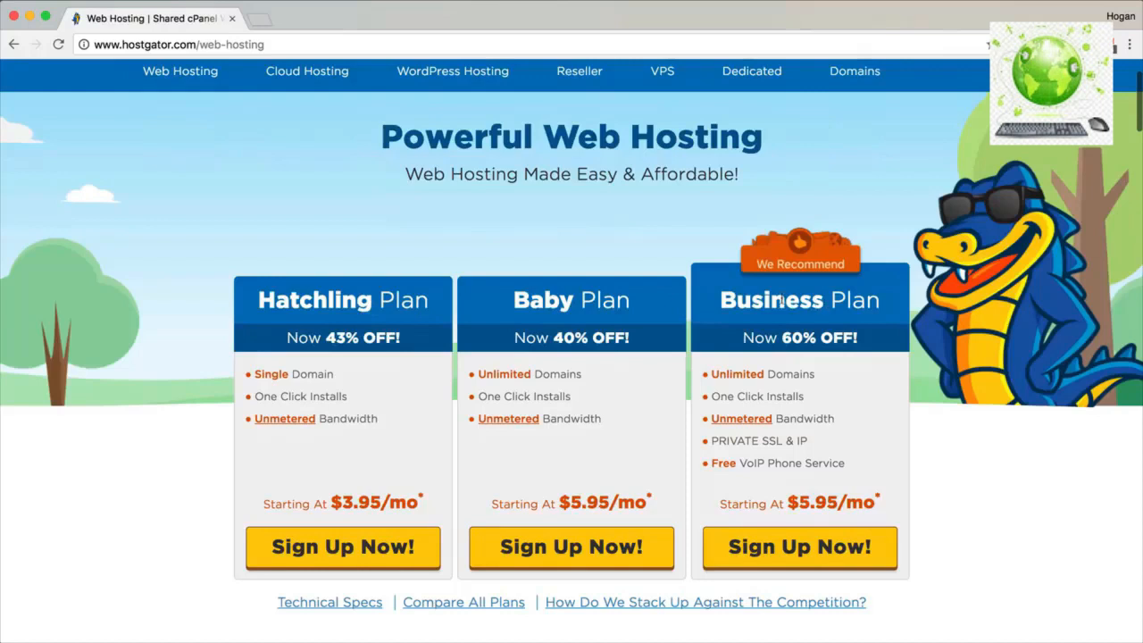
left_click_drag(633, 298, 517, 301)
left_click_drag(582, 375, 478, 371)
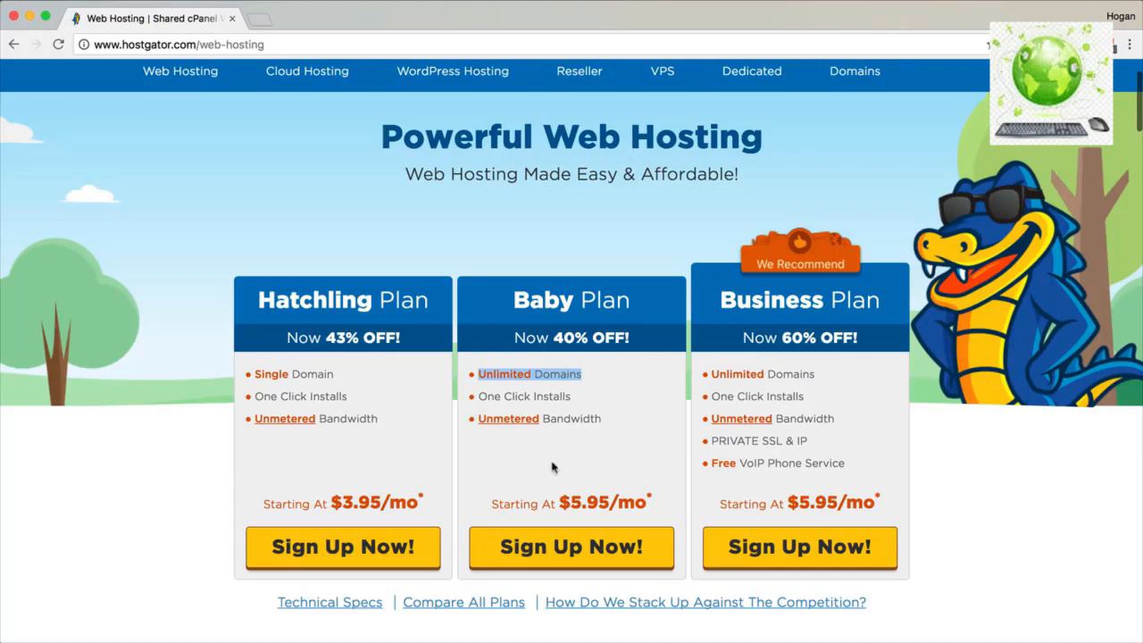
left_click(553, 549)
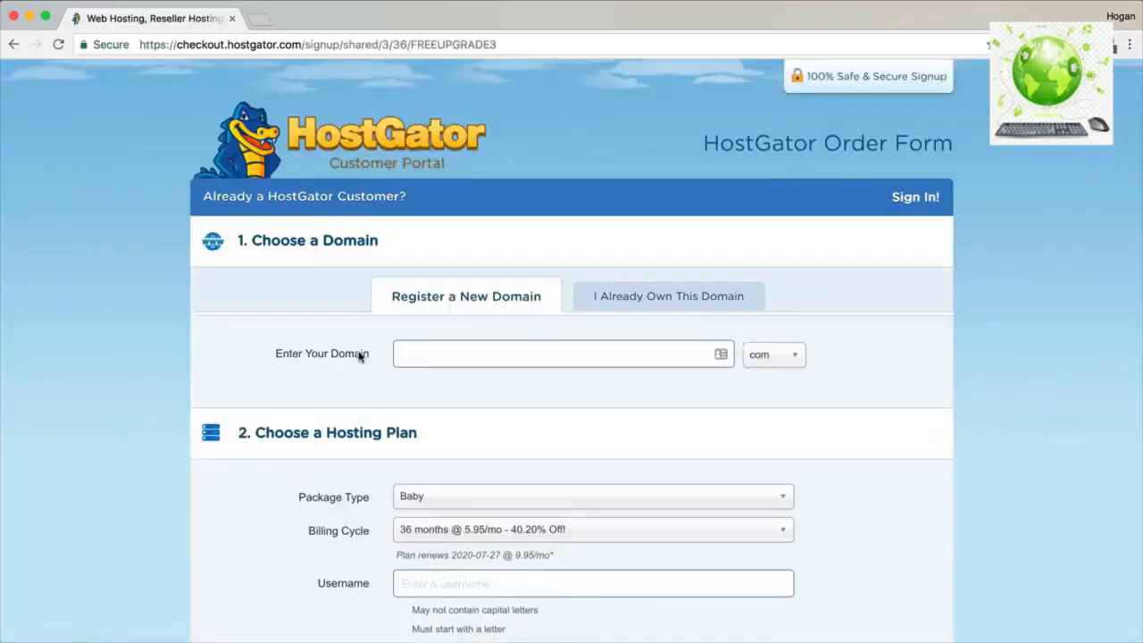
left_click_drag(369, 355, 282, 358)
left_click(456, 348)
type("shopdemo23")
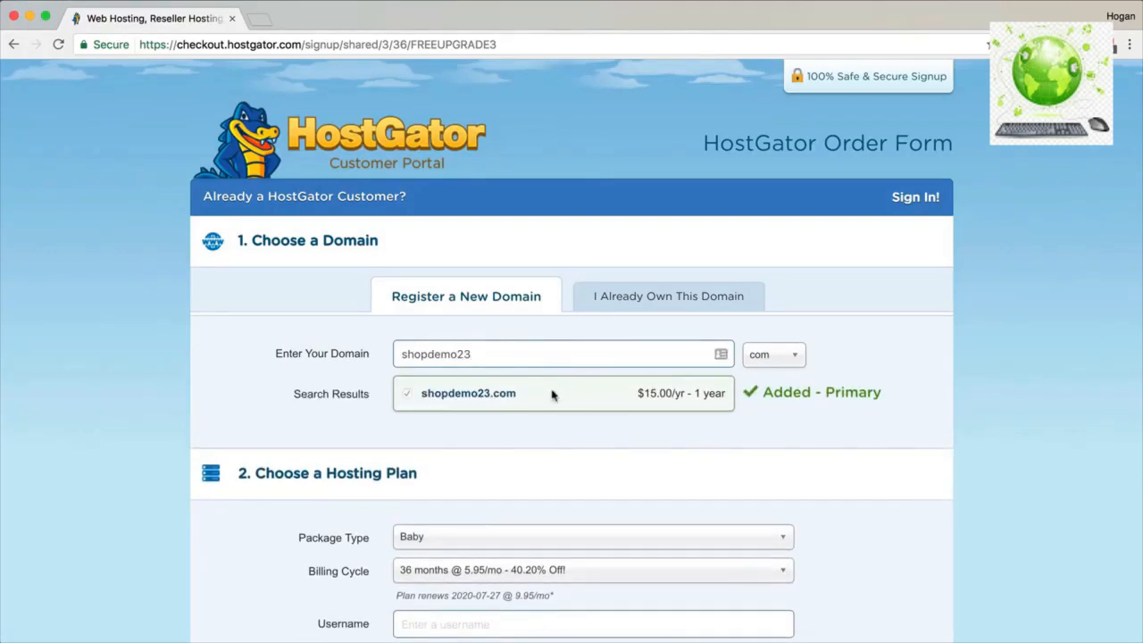
left_click_drag(492, 355, 370, 357)
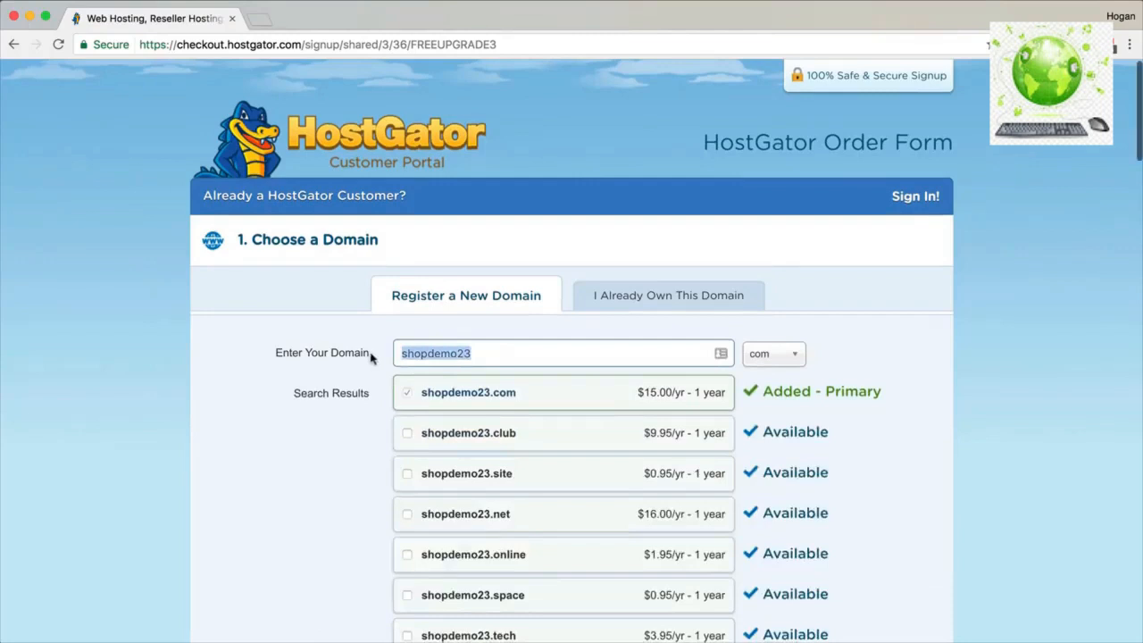
left_click(331, 355)
left_click(347, 374)
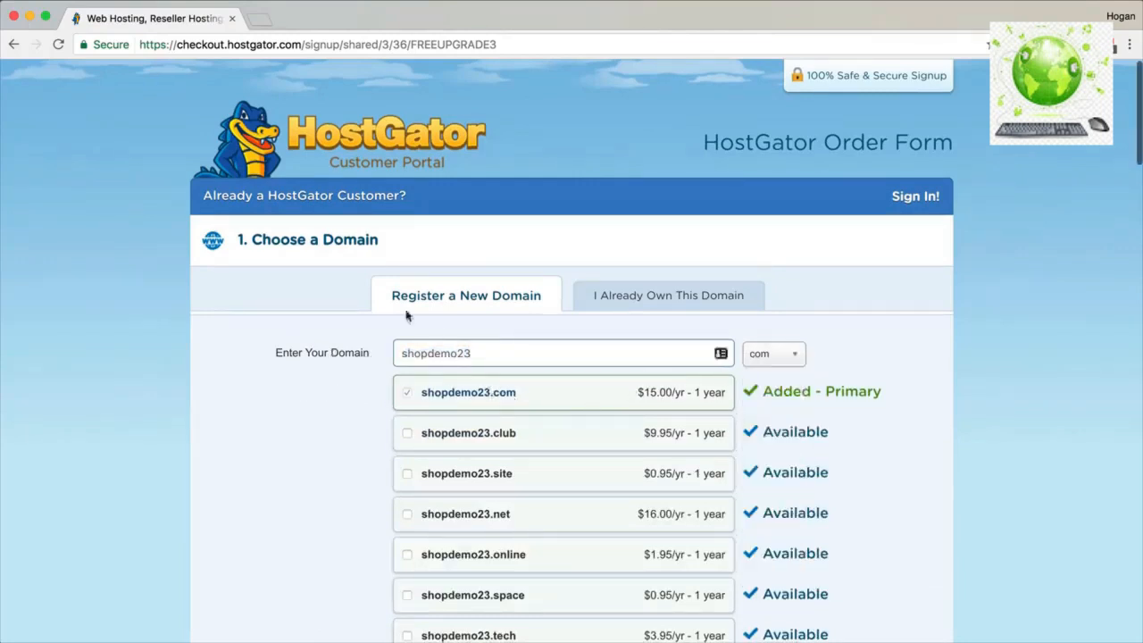
left_click_drag(300, 44, 279, 44)
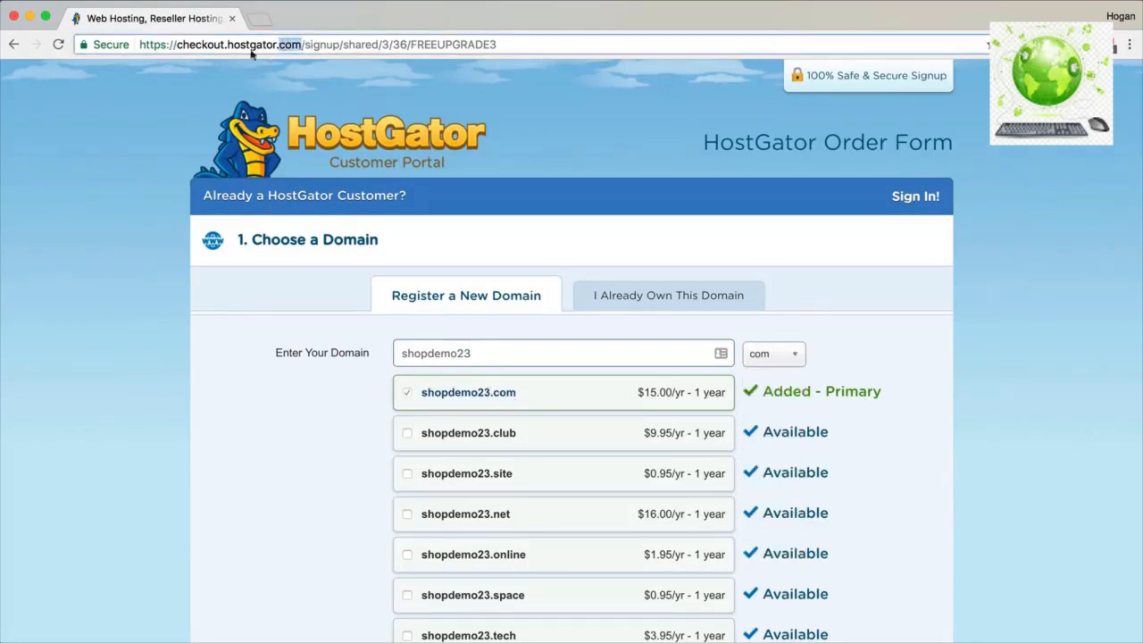
left_click(613, 302)
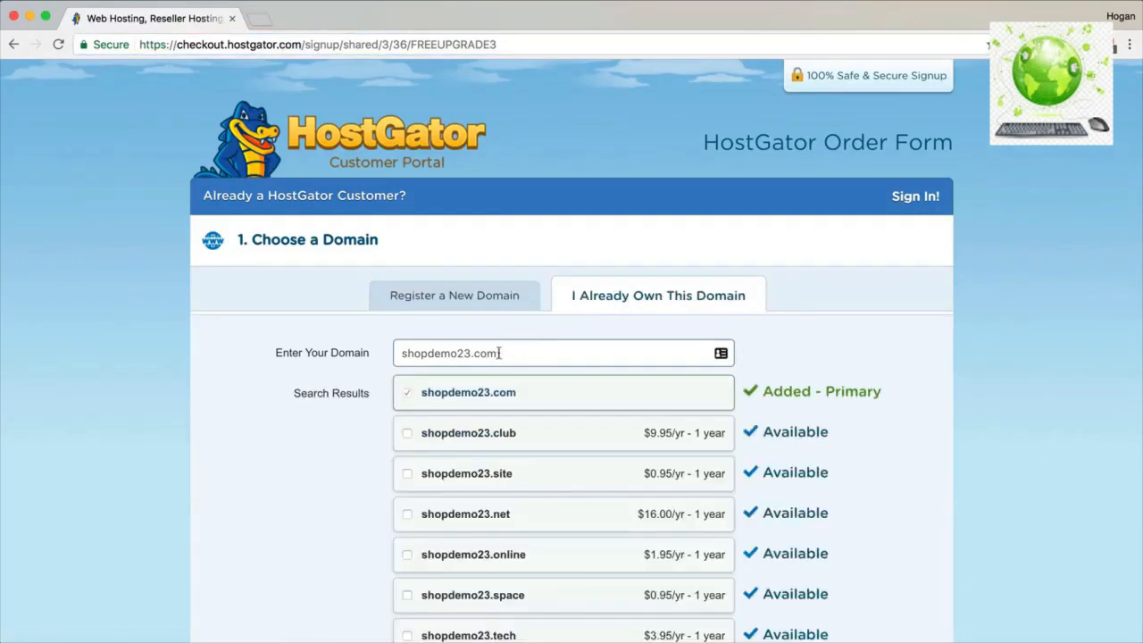
left_click_drag(510, 353, 277, 355)
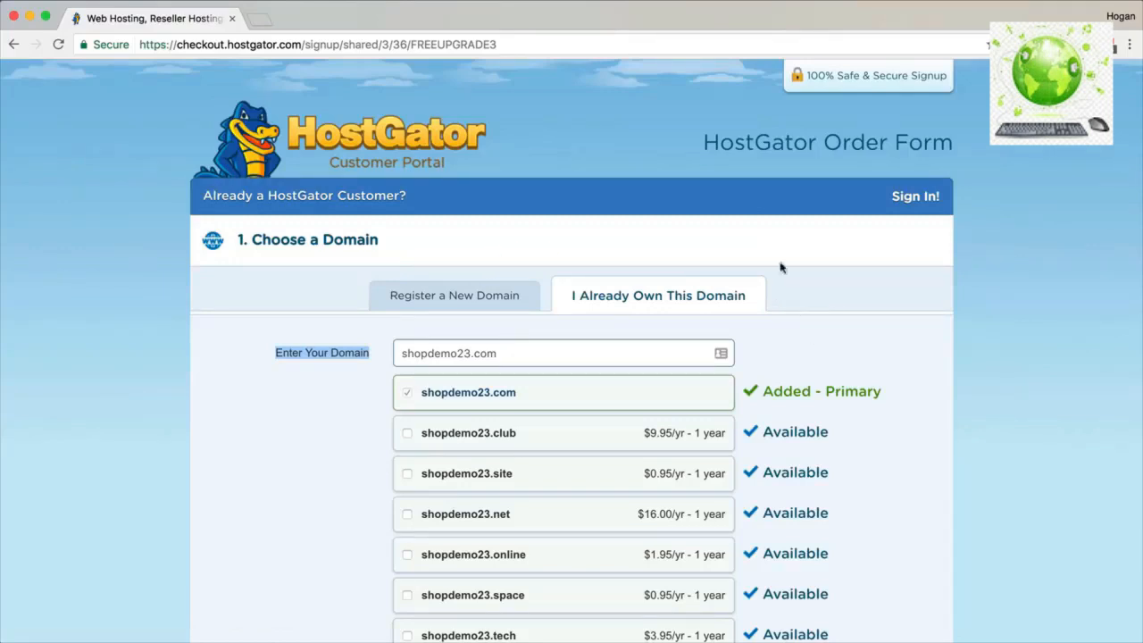
left_click(704, 149)
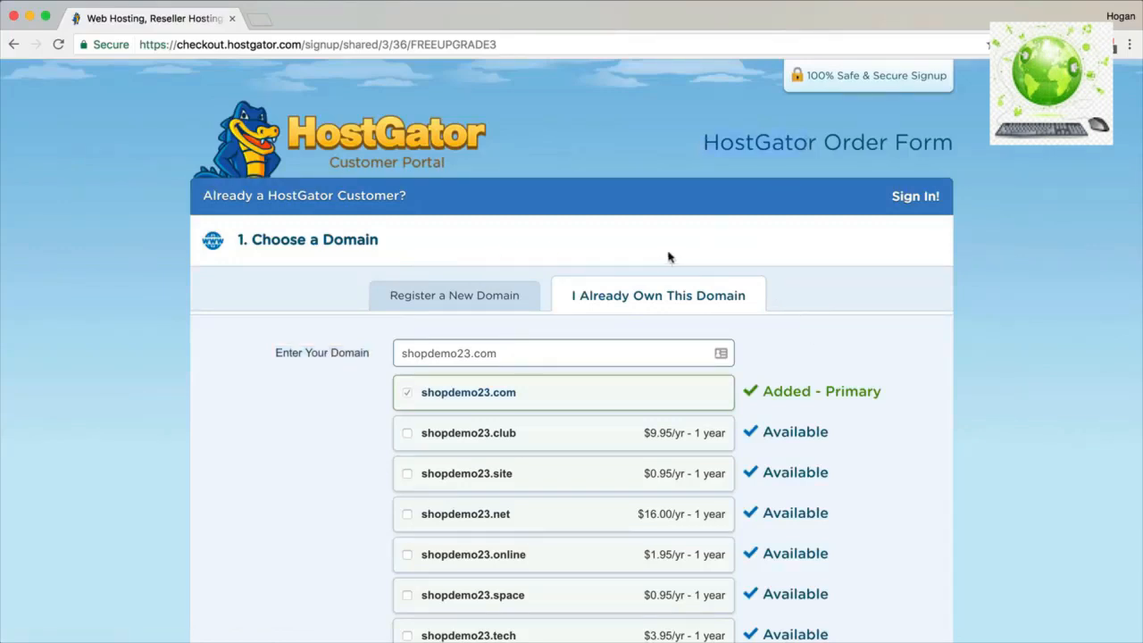
left_click(478, 299)
scroll(648, 272, "down", 2)
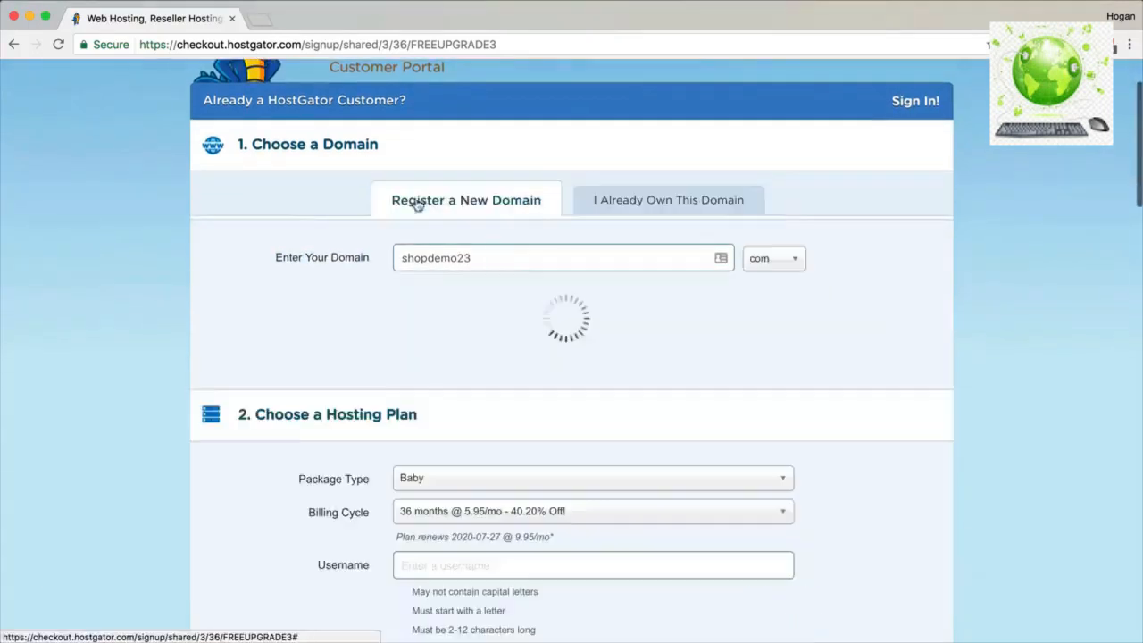
scroll(502, 259, "down", 5)
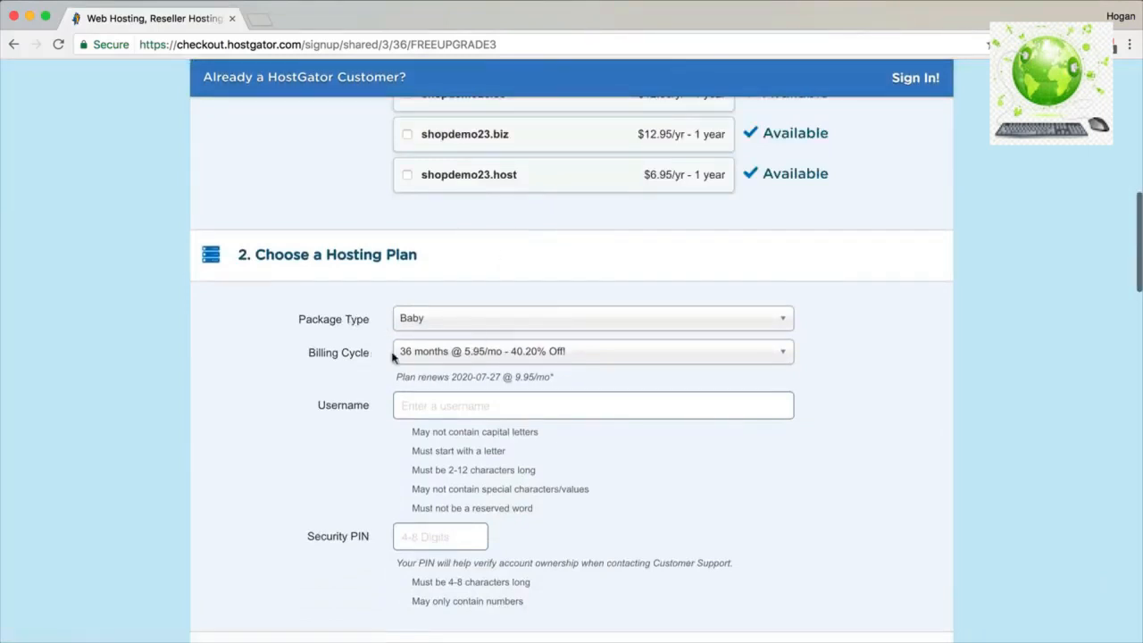
Set the billing cycle to 12 months @ 8.95/mo.
left_click(451, 356)
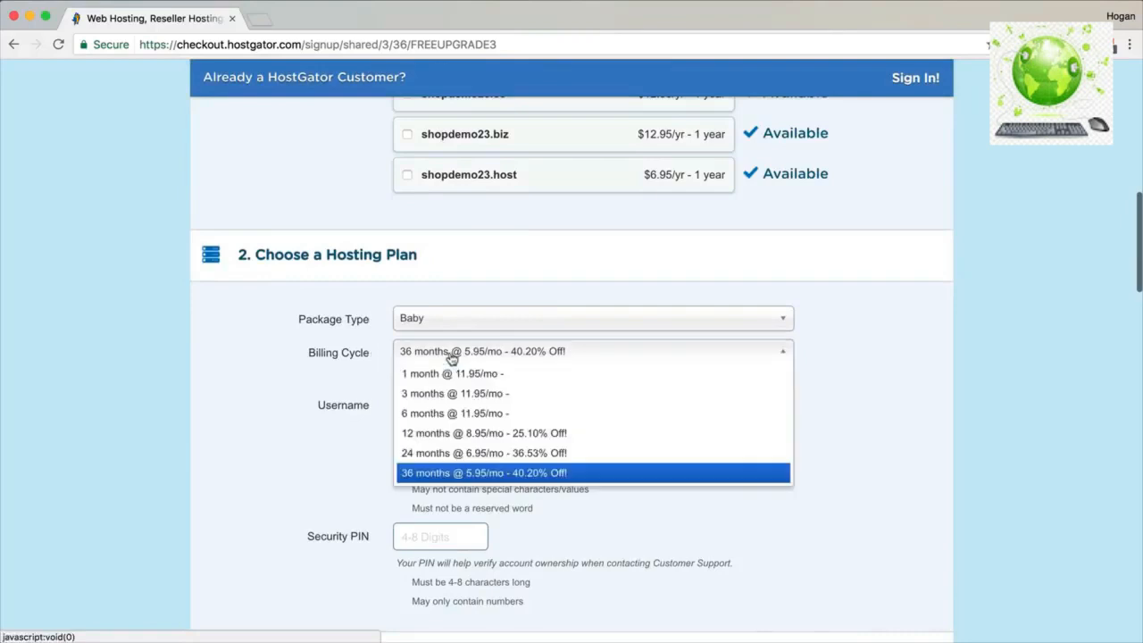
left_click(464, 432)
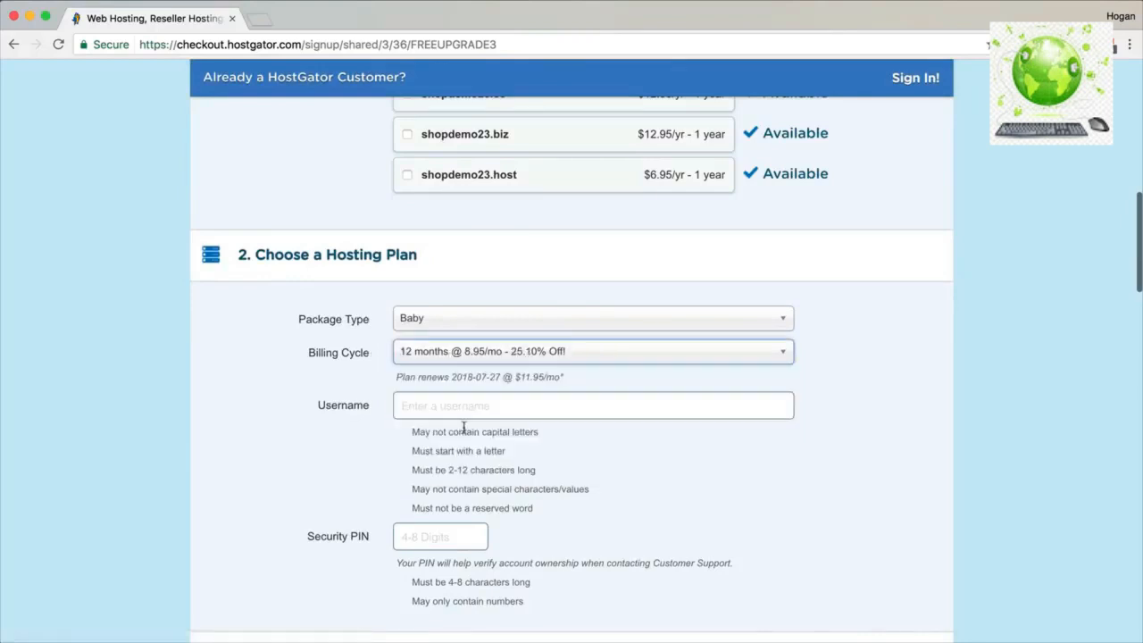
left_click(496, 357)
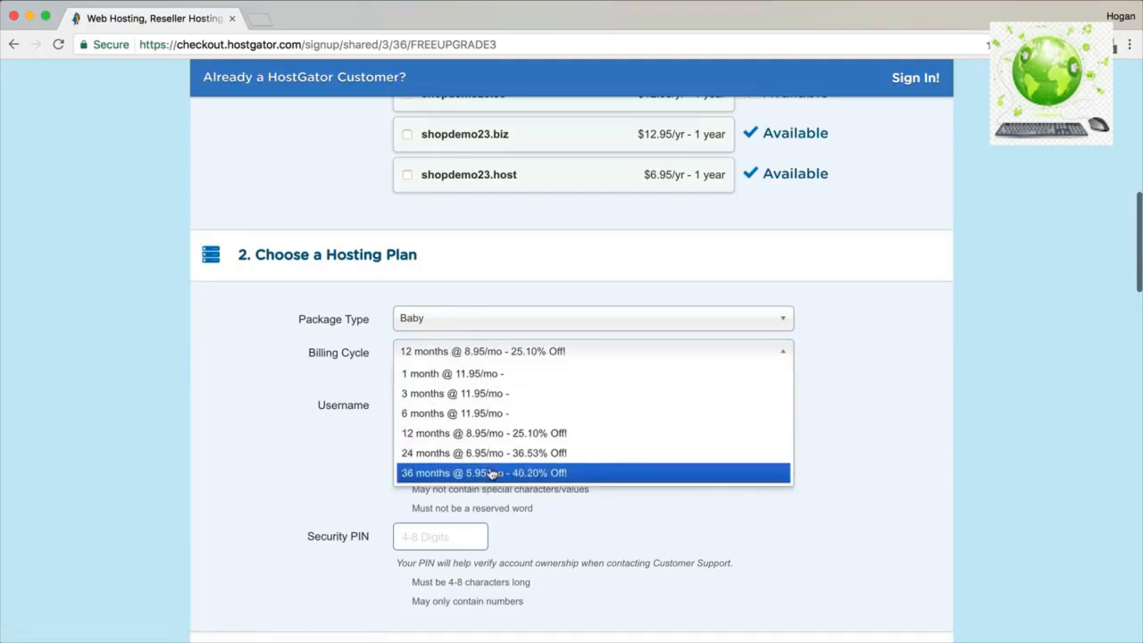
left_click(512, 437)
Enter the hosting username shopdemo and a 4-digit security PIN.
left_click(473, 409)
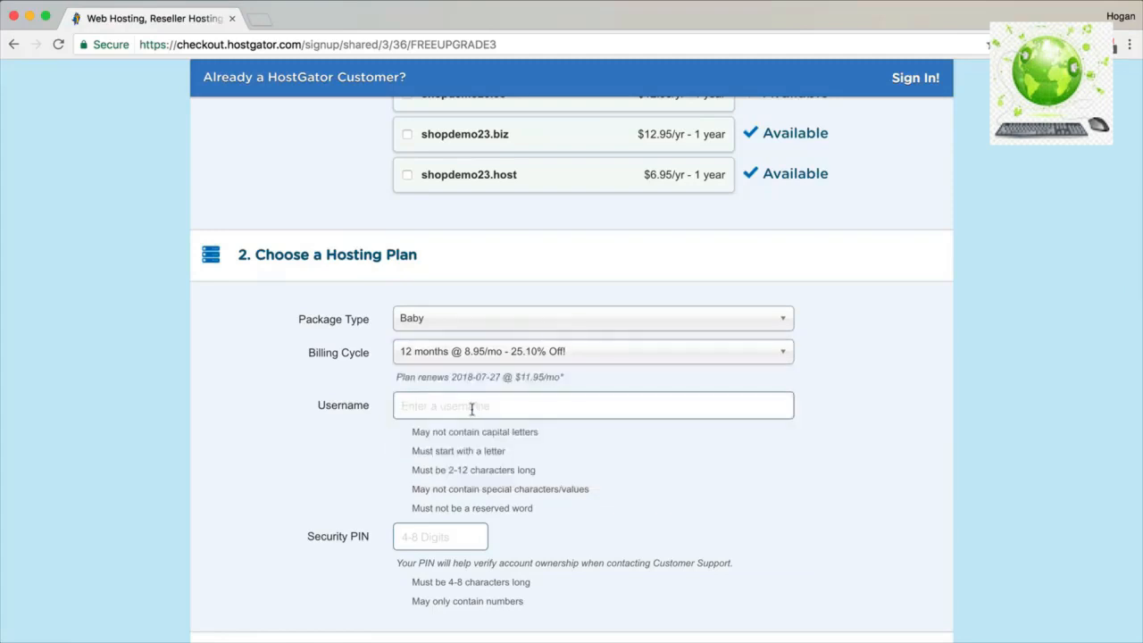
type("shopdemo")
key("Tab")
type("1234")
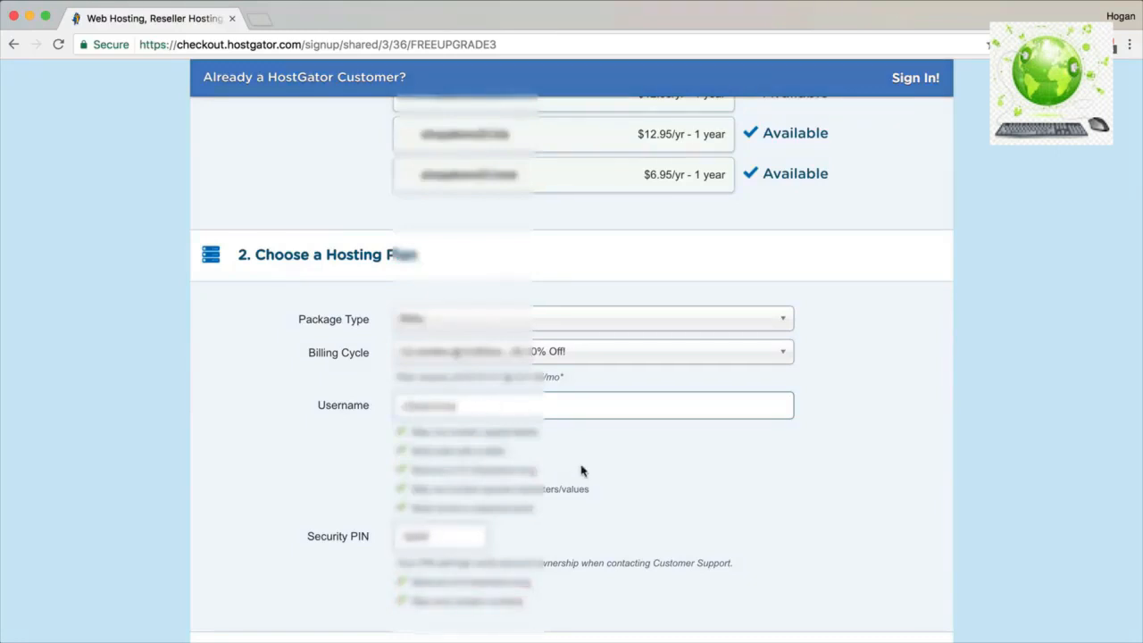
scroll(581, 470, "down", 5)
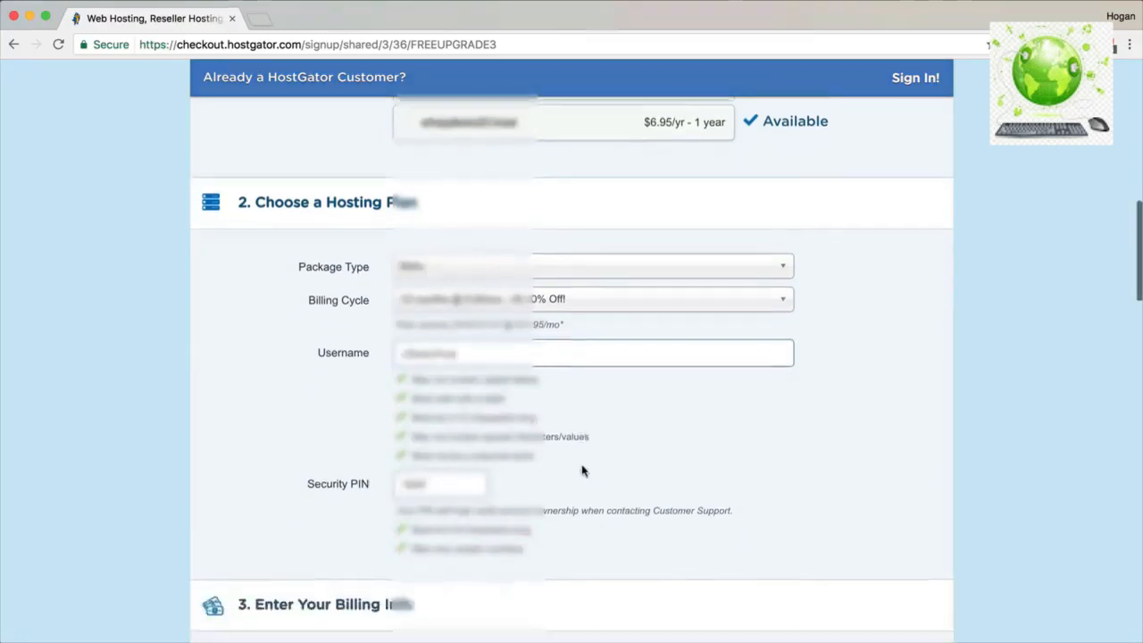
scroll(581, 470, "down", 3)
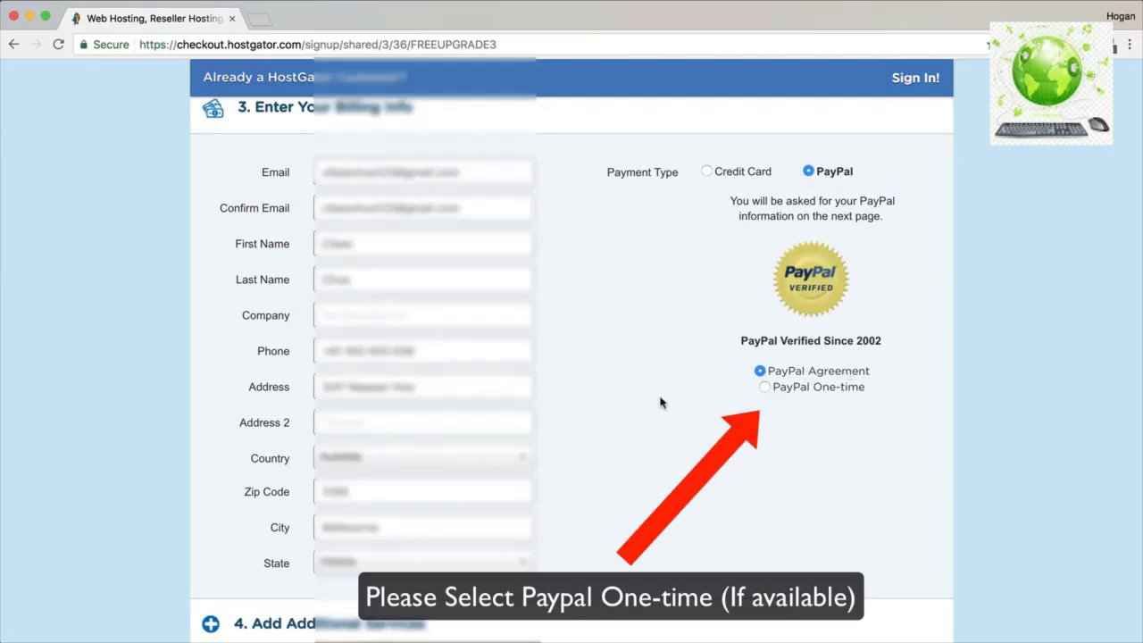
scroll(658, 405, "down", 5)
Review the Add Additional Services section and remove HackAlert Monitoring.
scroll(657, 405, "down", 5)
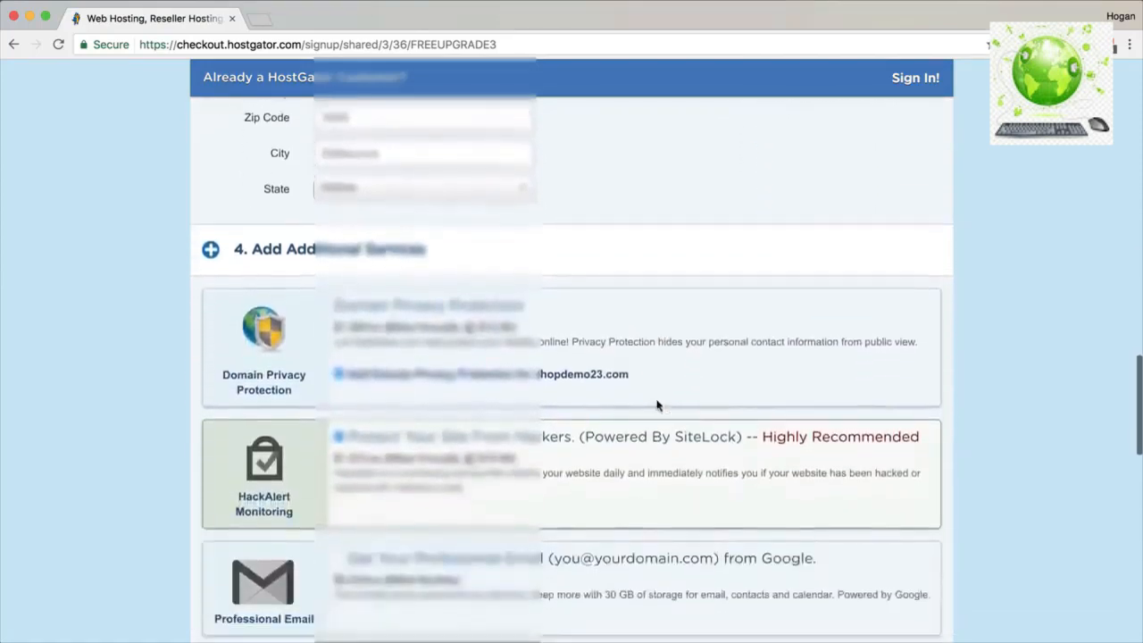
left_click_drag(432, 130, 251, 130)
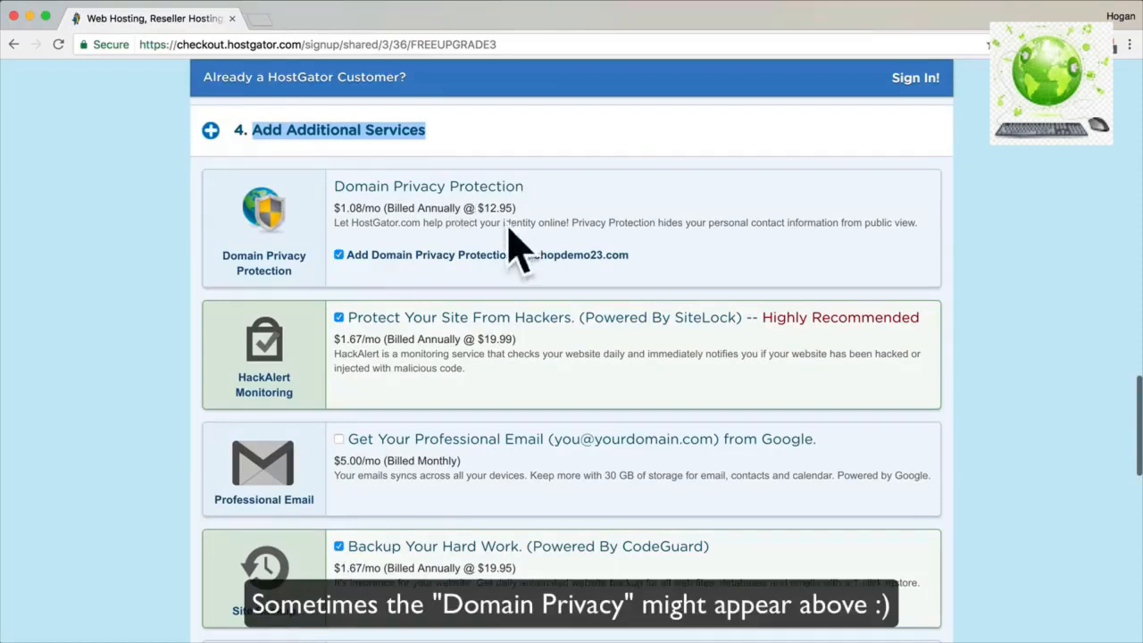
left_click_drag(302, 44, 140, 44)
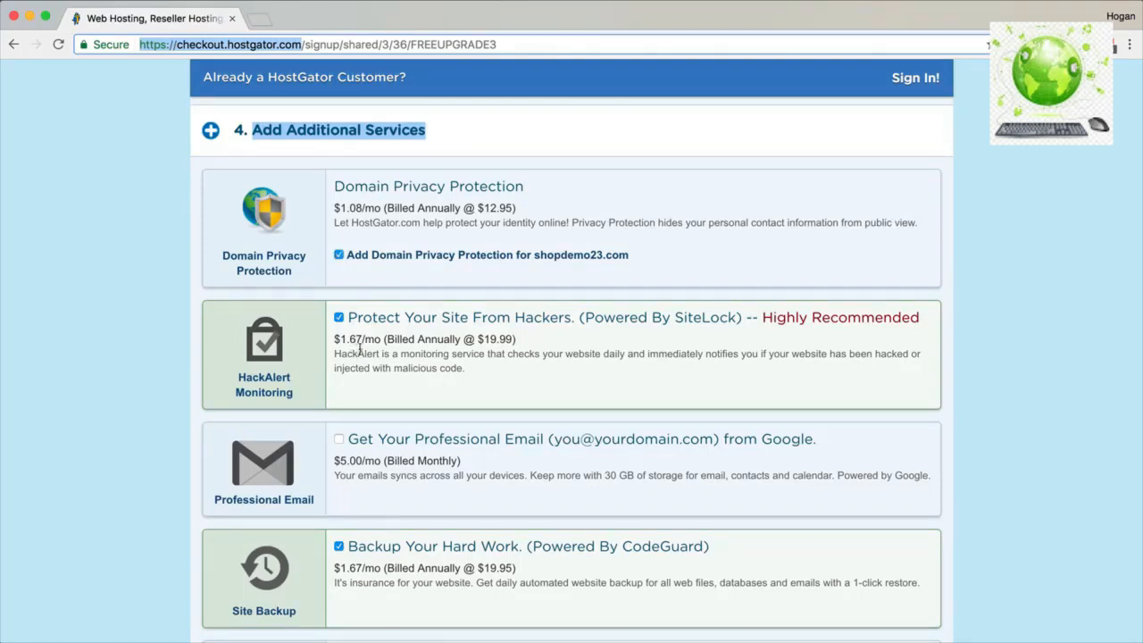
scroll(295, 384, "down", 1)
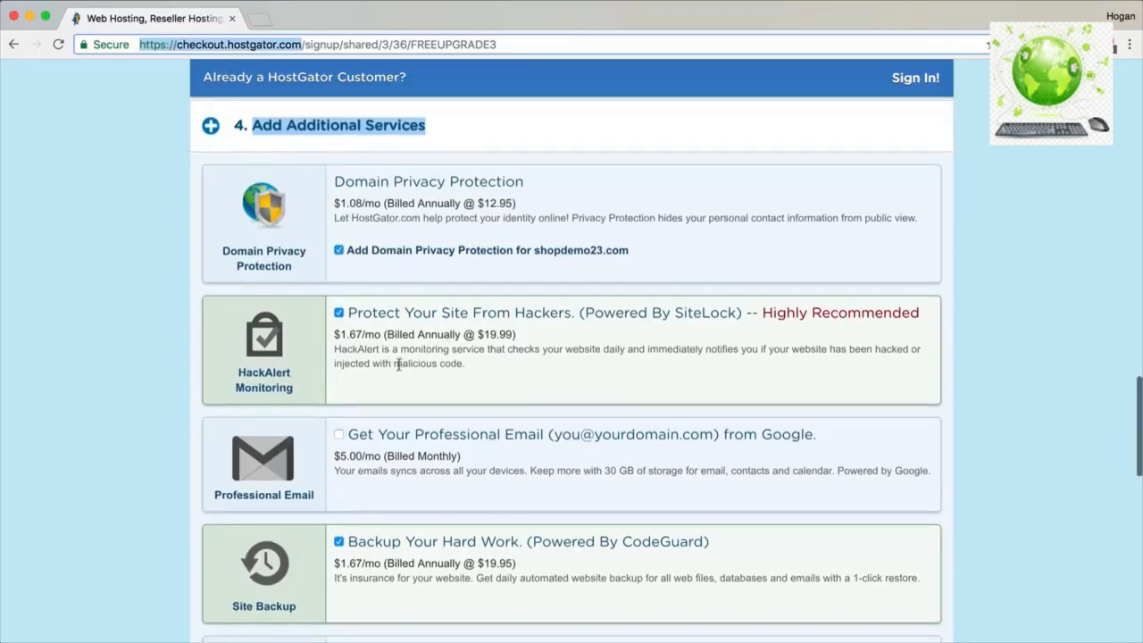
left_click_drag(394, 364, 462, 365)
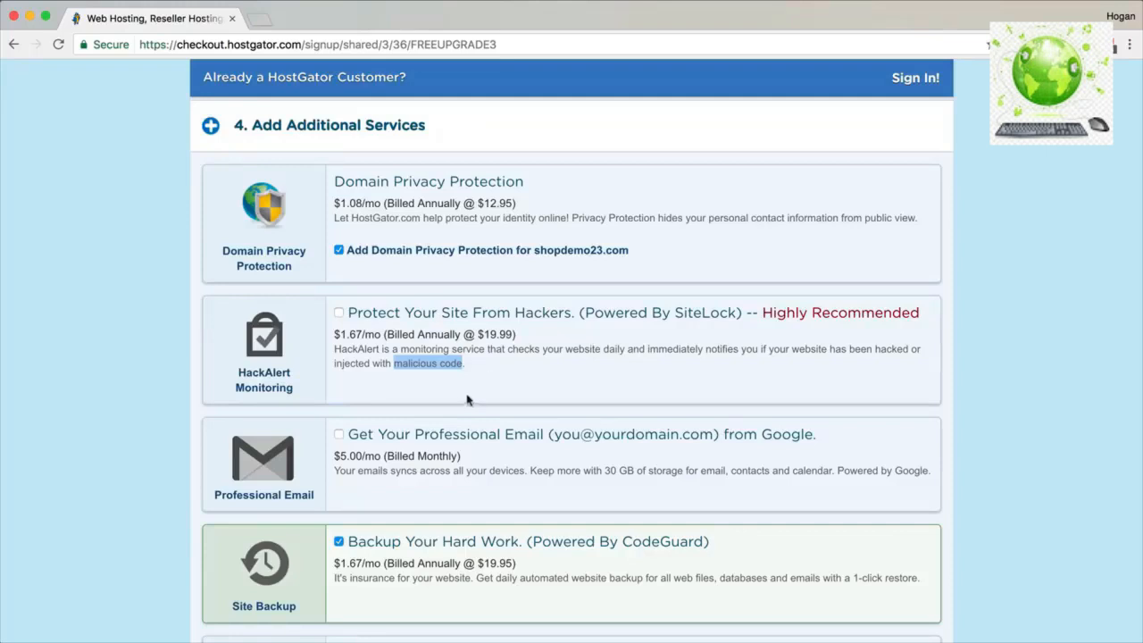
Remove Site Backup and add the SSL Certificate, keeping Domain Privacy Protection.
scroll(468, 401, "down", 2)
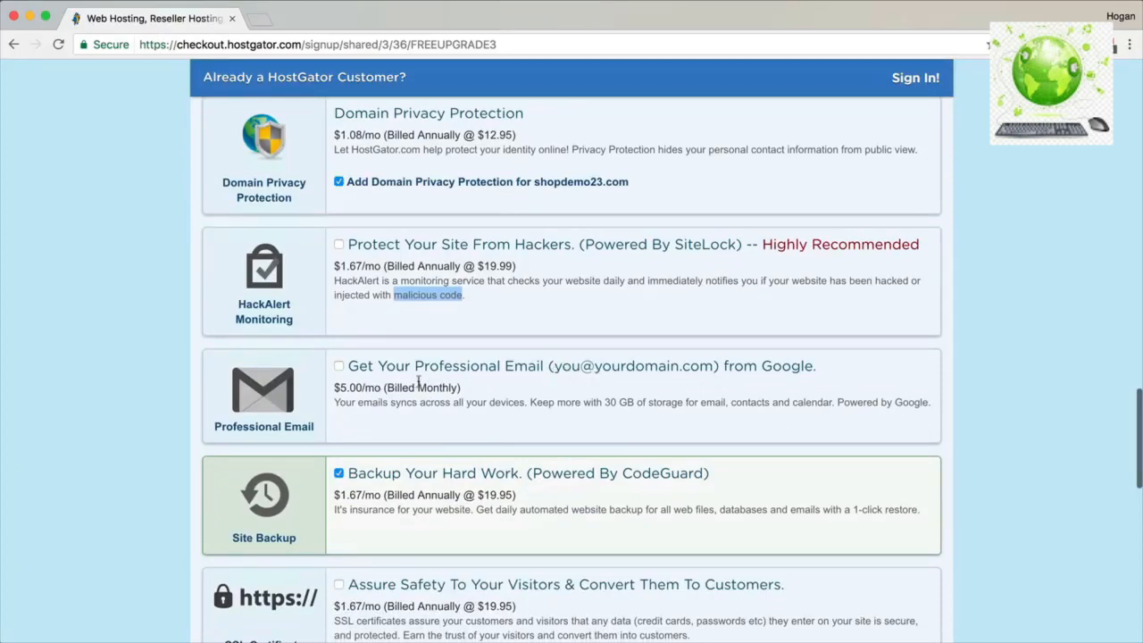
scroll(455, 385, "down", 3)
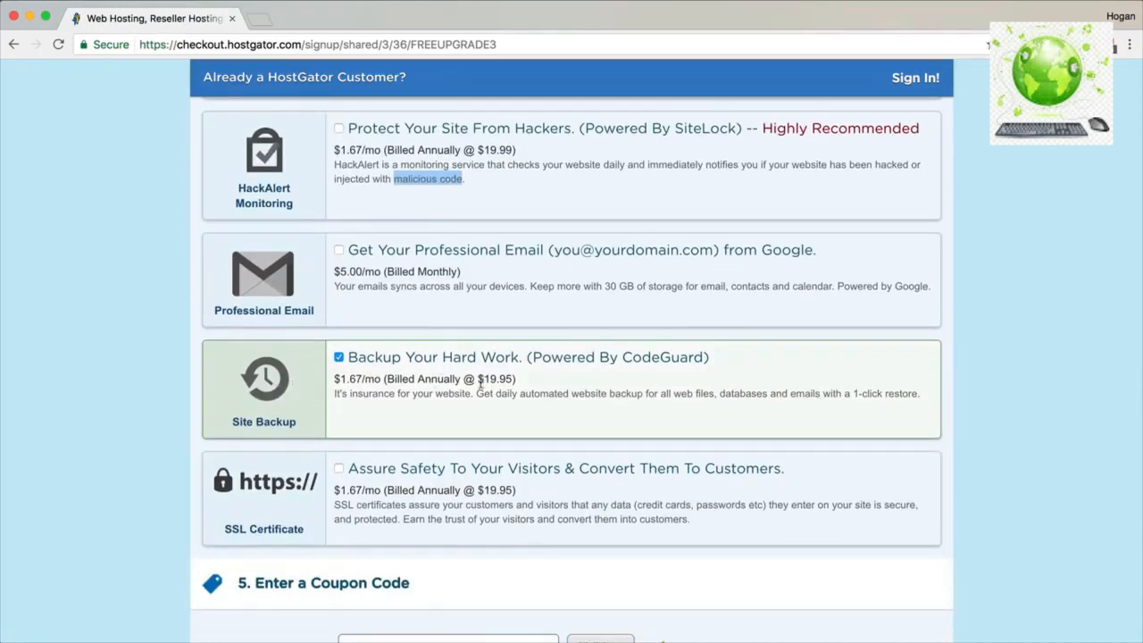
left_click(339, 357)
scroll(349, 364, "down", 3)
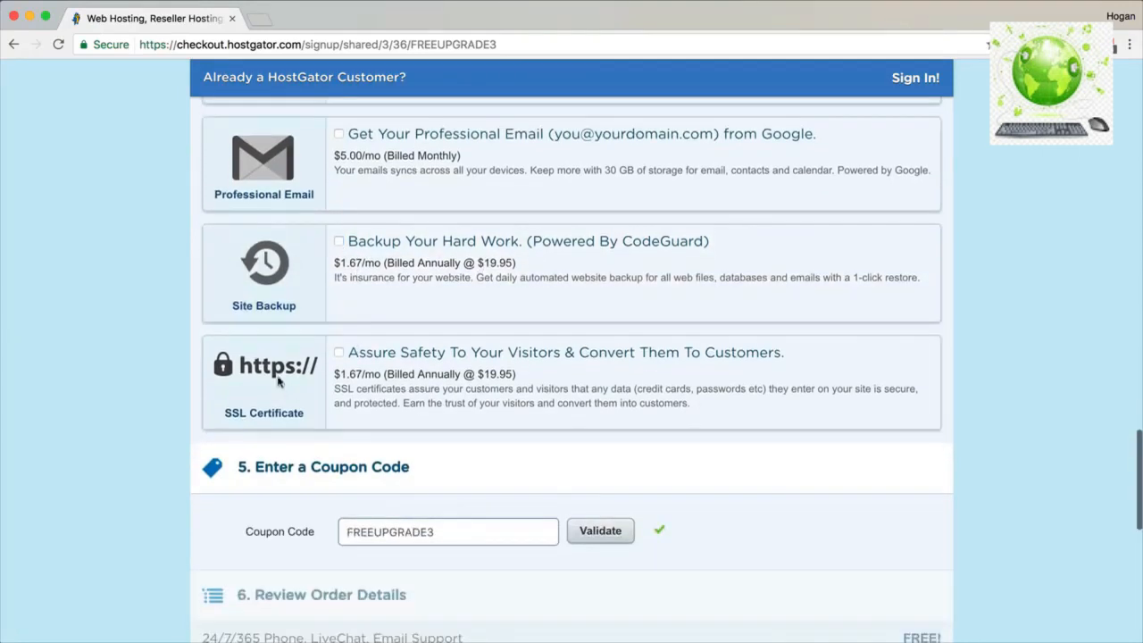
left_click_drag(176, 44, 138, 44)
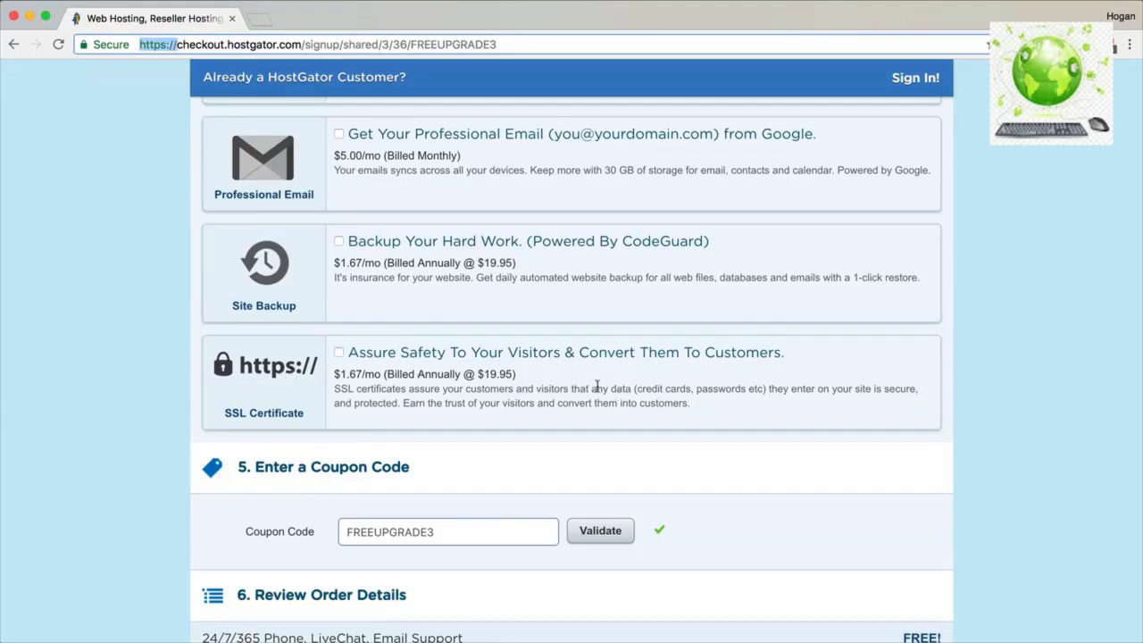
left_click(339, 354)
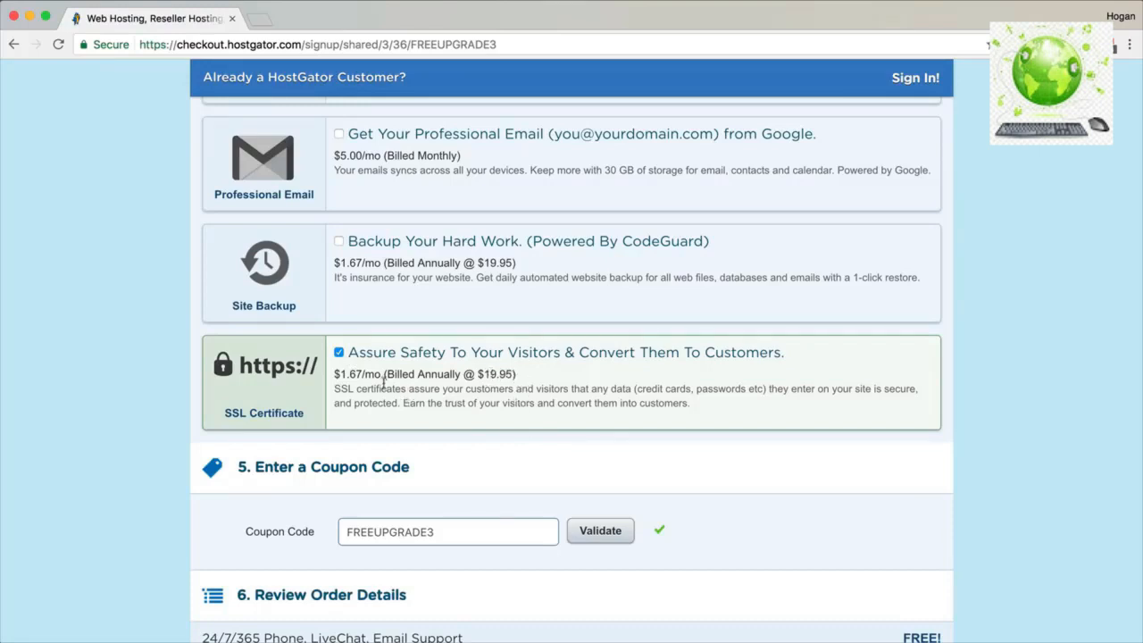
Replace the FREEUPGRADE3 coupon with shopnow and validate it, bringing the domain to $5.99 and the Baby plan to $86.04.
scroll(384, 382, "down", 5)
left_click_drag(456, 377, 309, 375)
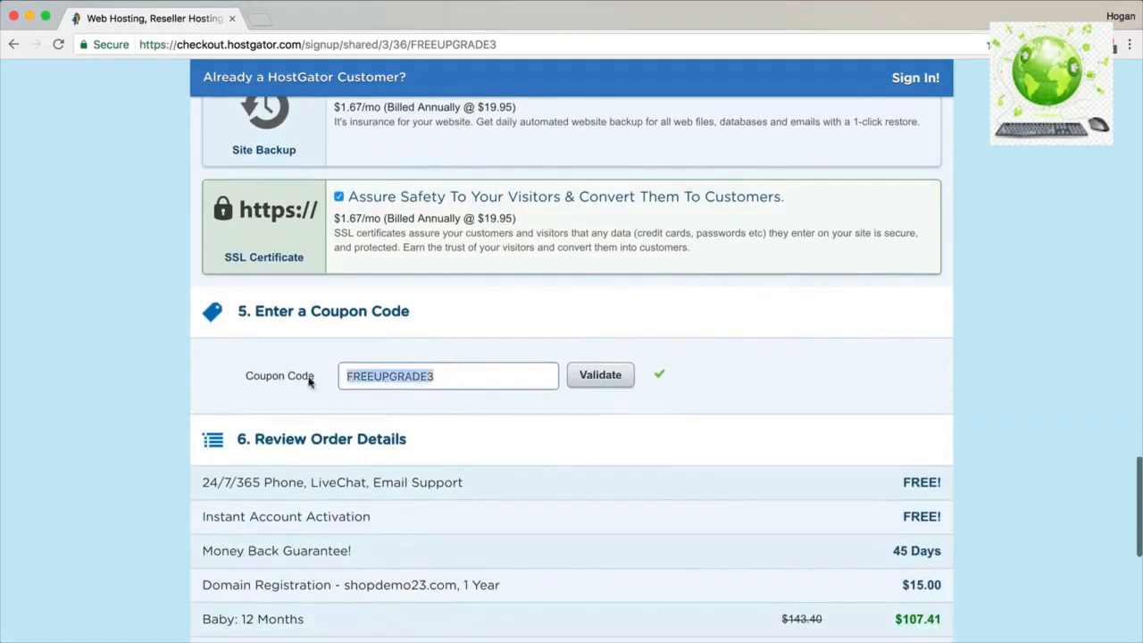
type("shopnow")
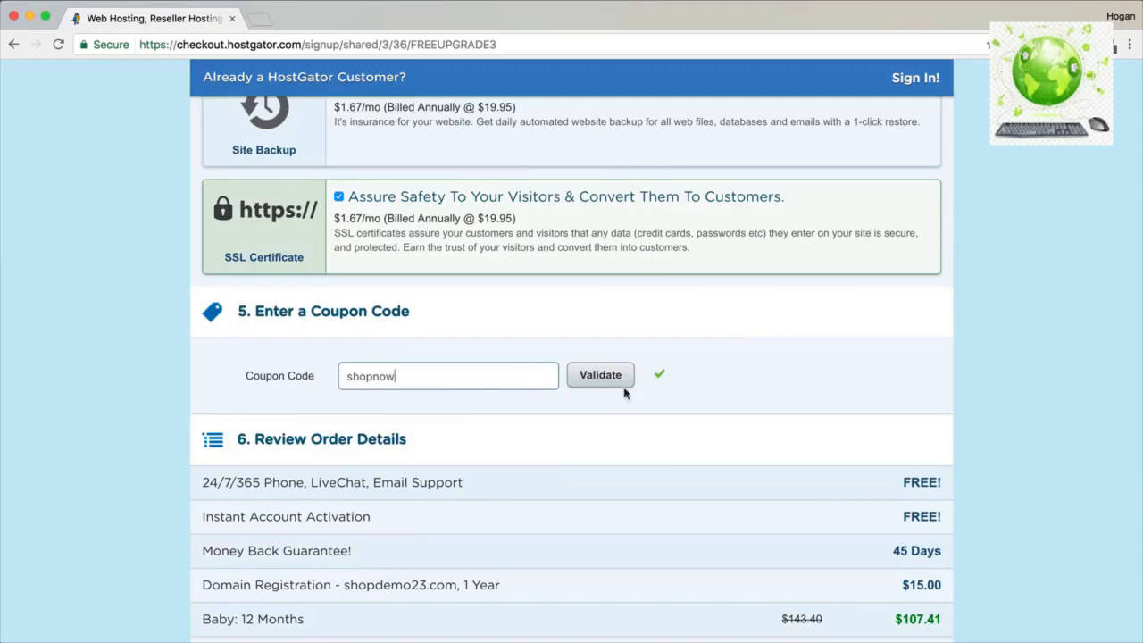
left_click(625, 382)
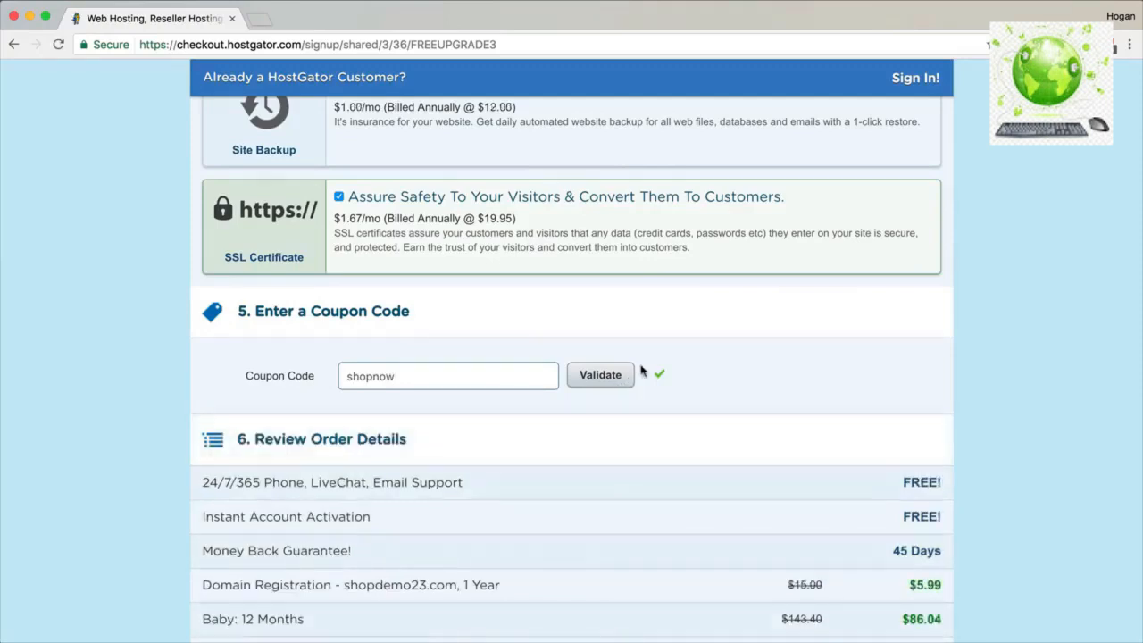
scroll(635, 357, "up", 2)
scroll(636, 355, "up", 10)
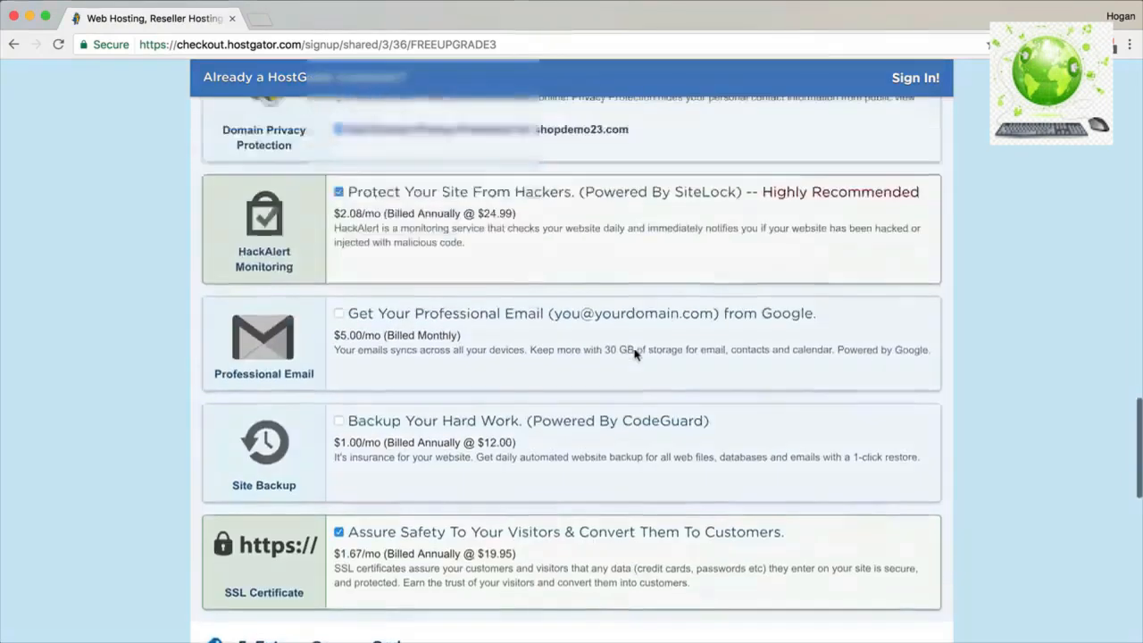
Set the Baby plan's billing cycle to 12 months.
scroll(635, 355, "up", 6)
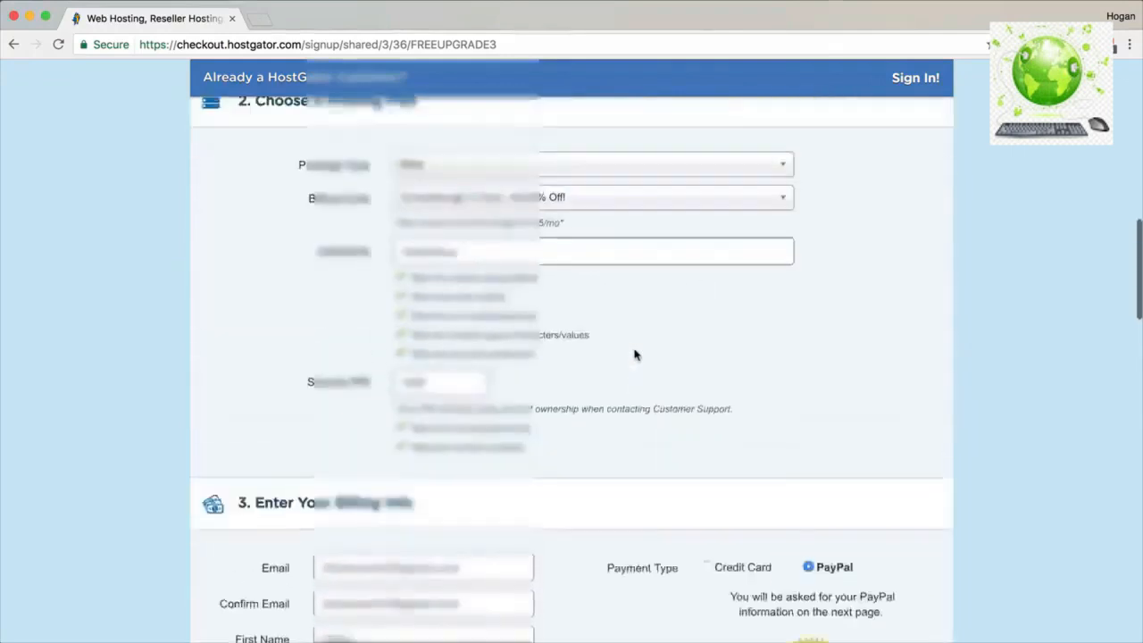
left_click(616, 327)
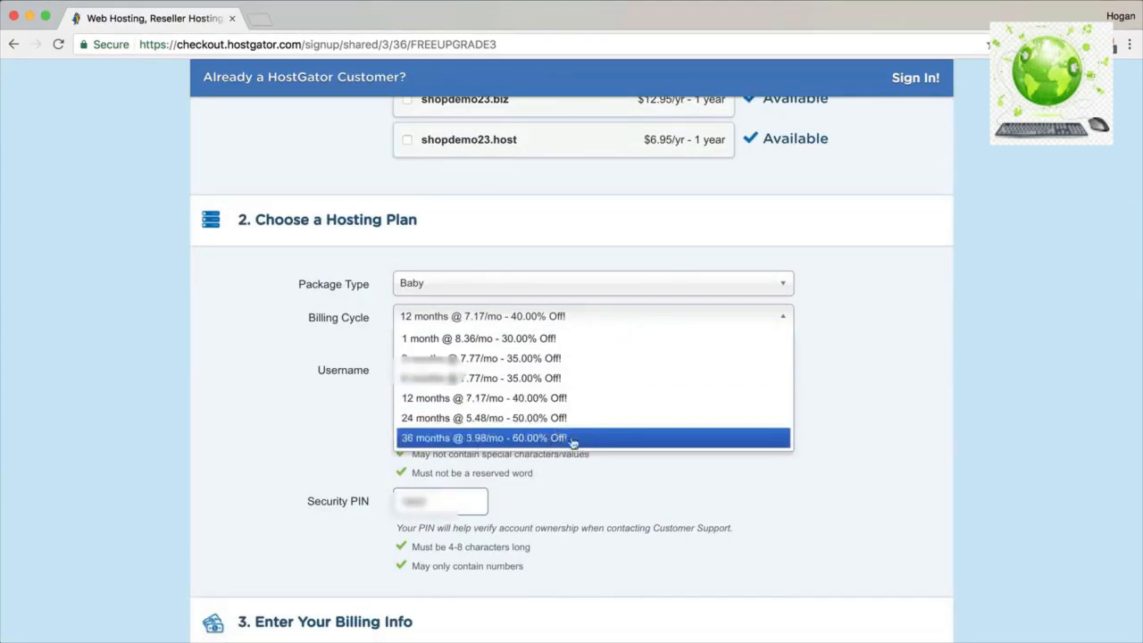
left_click(825, 379)
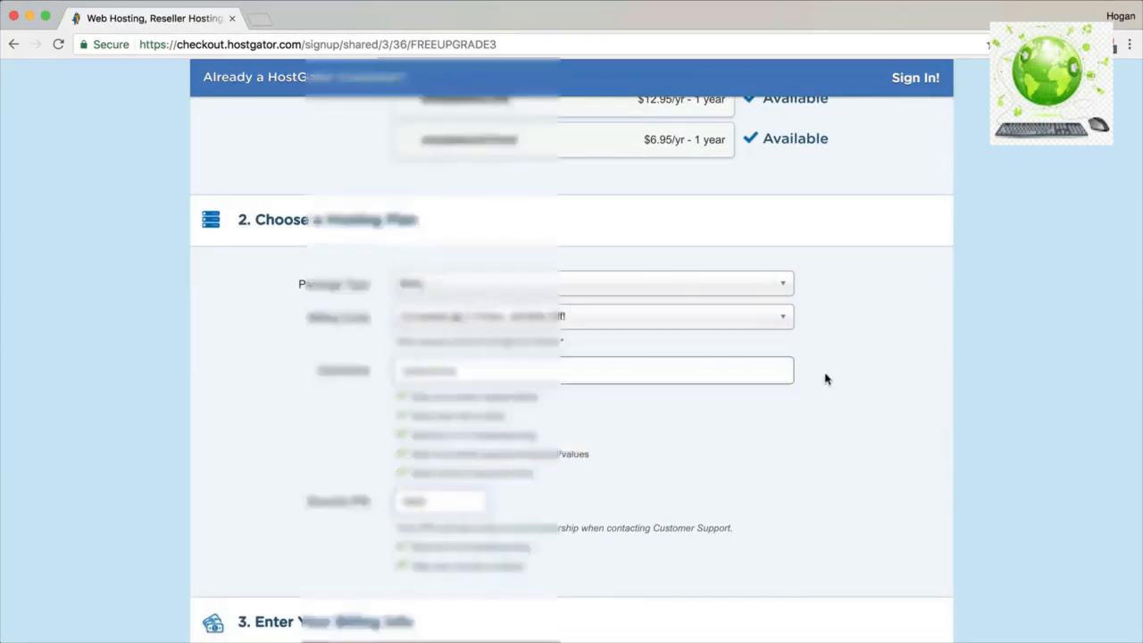
Untick the HackAlert (SiteLock) monitoring add-on.
scroll(821, 378, "down", 15)
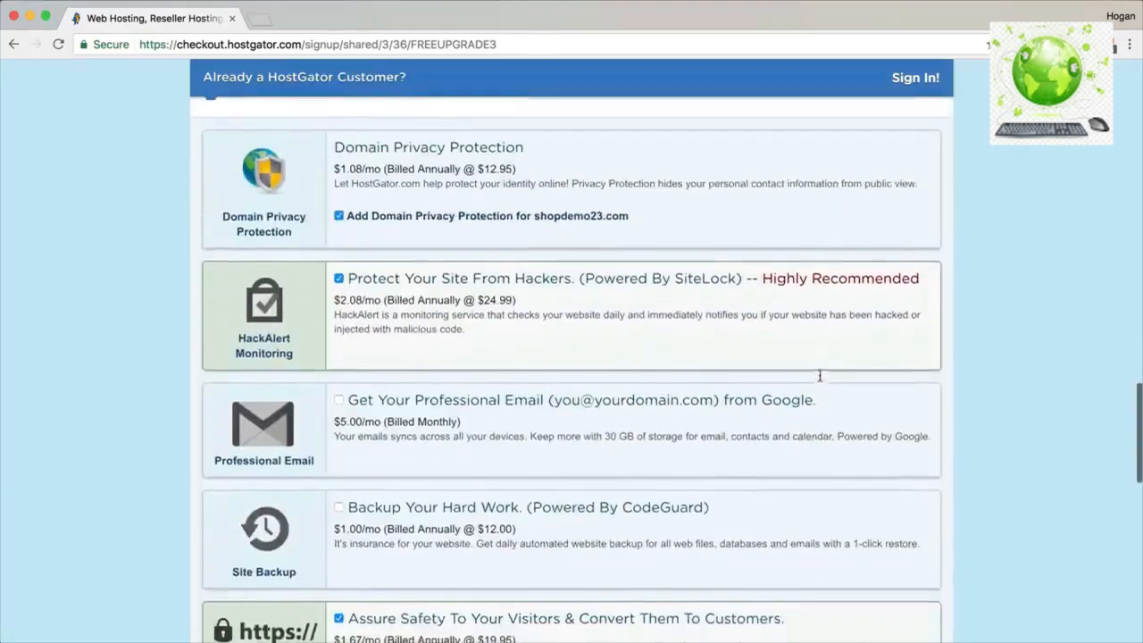
scroll(820, 376, "down", 3)
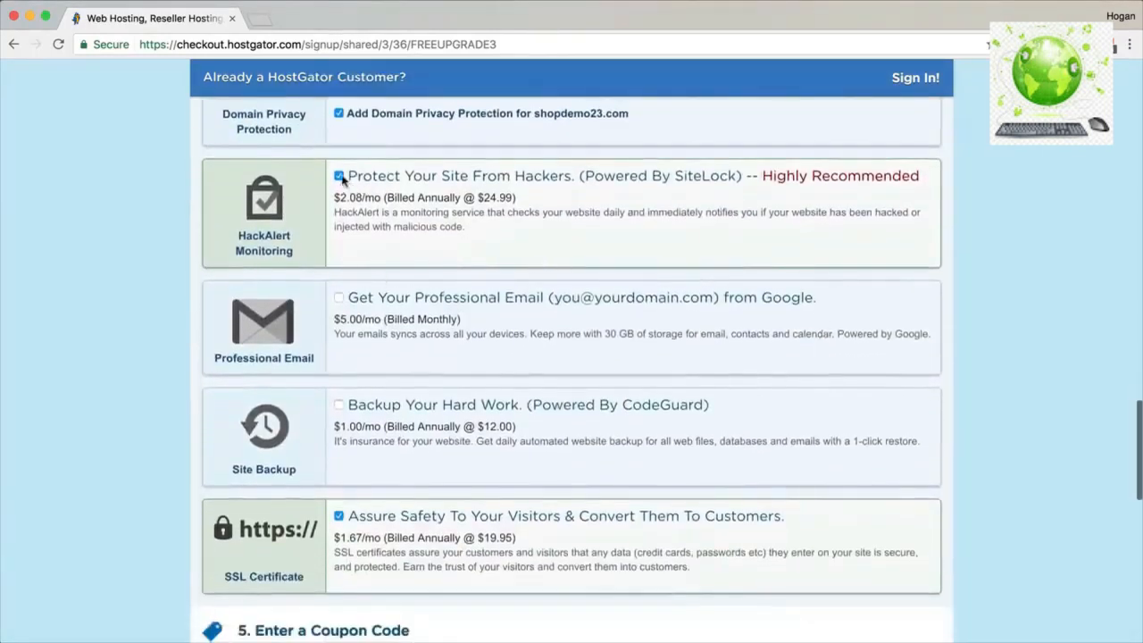
left_click(338, 177)
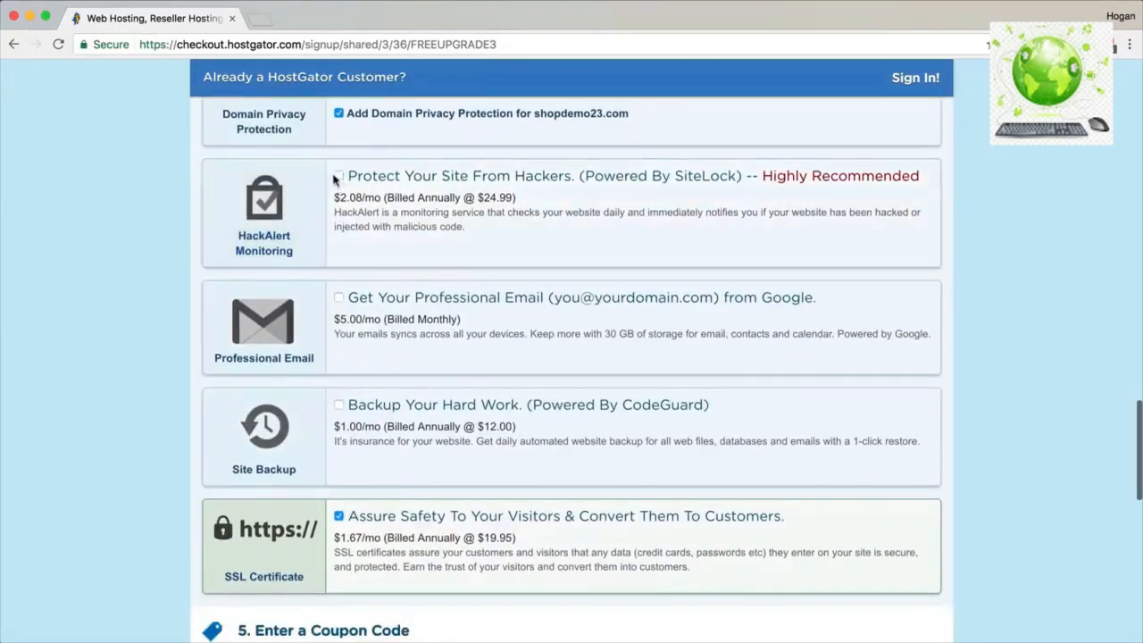
scroll(408, 246, "down", 10)
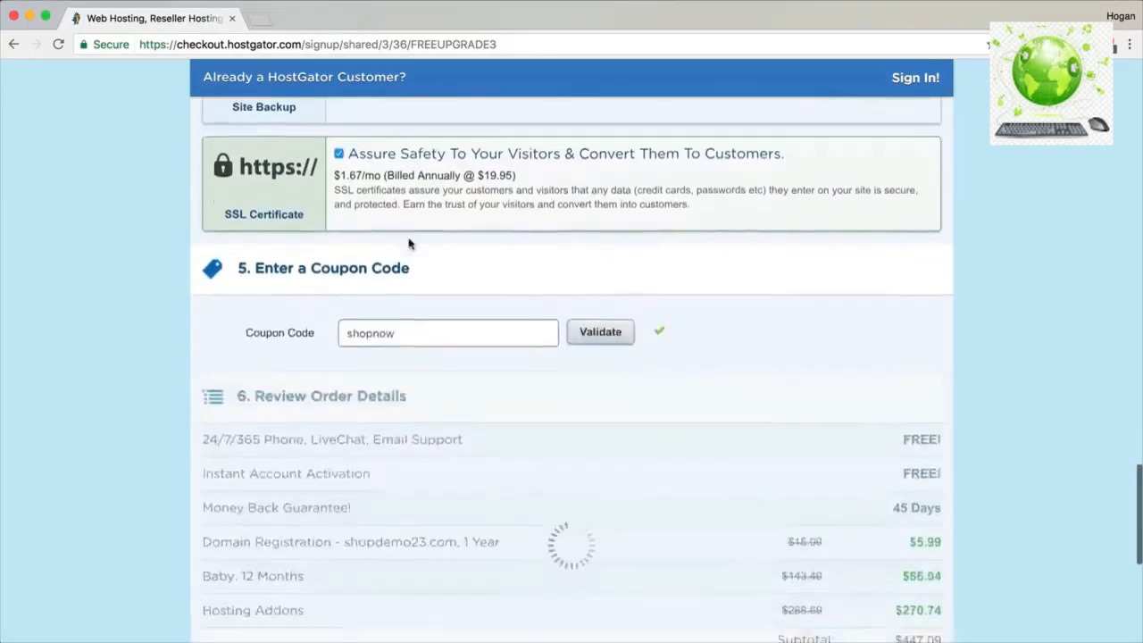
Review the order details, checking the $5.99 domain price and the $124.93 amount due.
scroll(410, 244, "down", 2)
left_click_drag(500, 318, 204, 320)
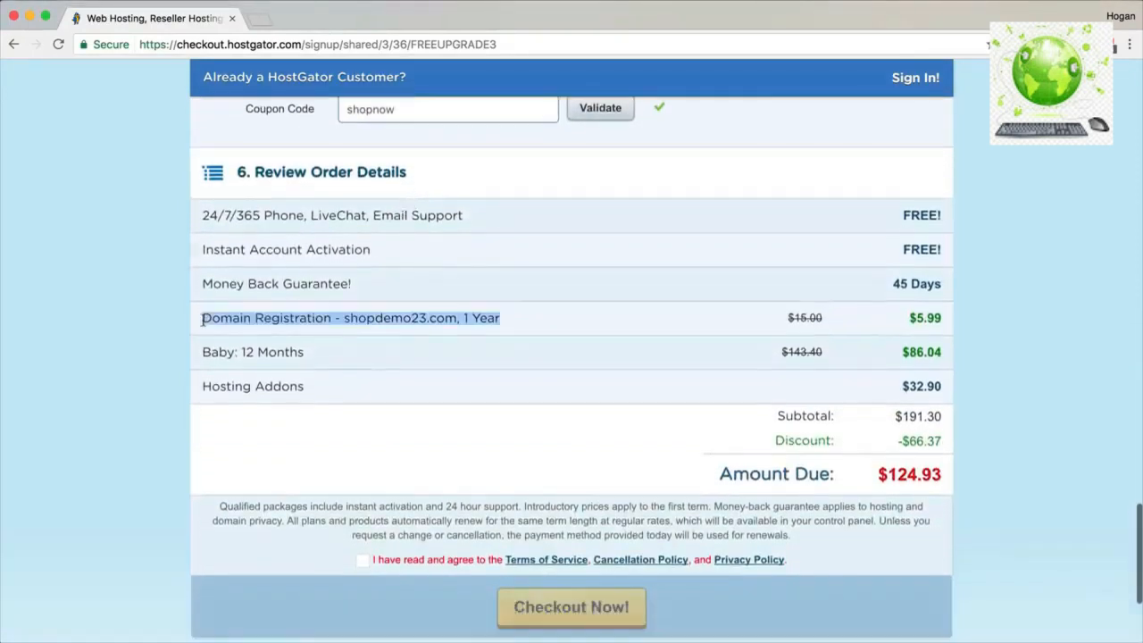
left_click_drag(910, 318, 948, 317)
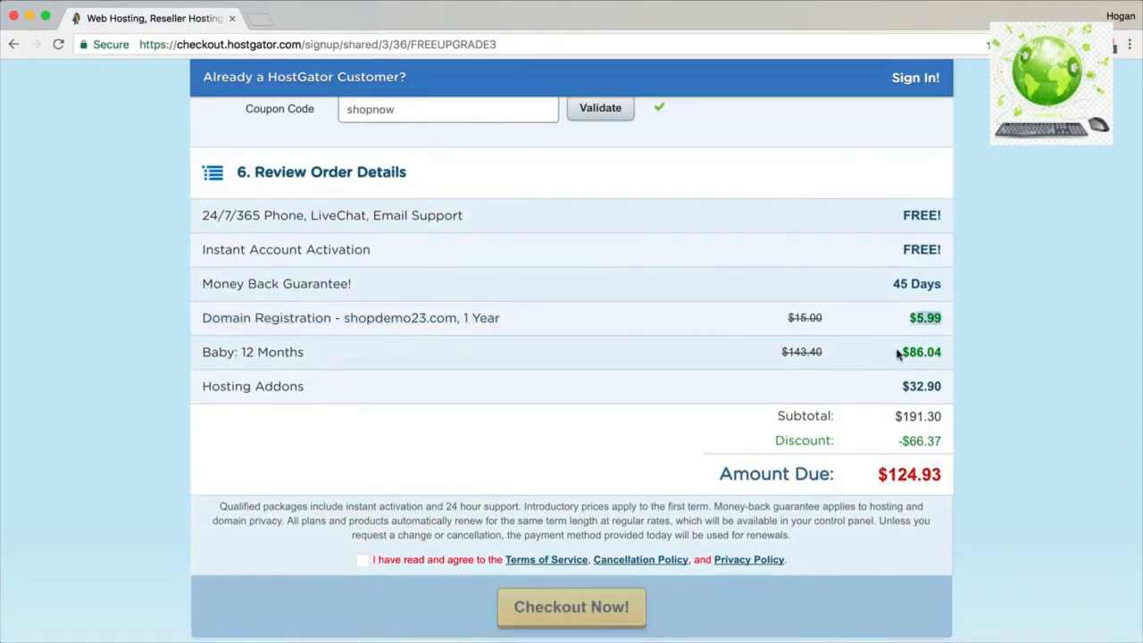
left_click_drag(897, 354, 945, 354)
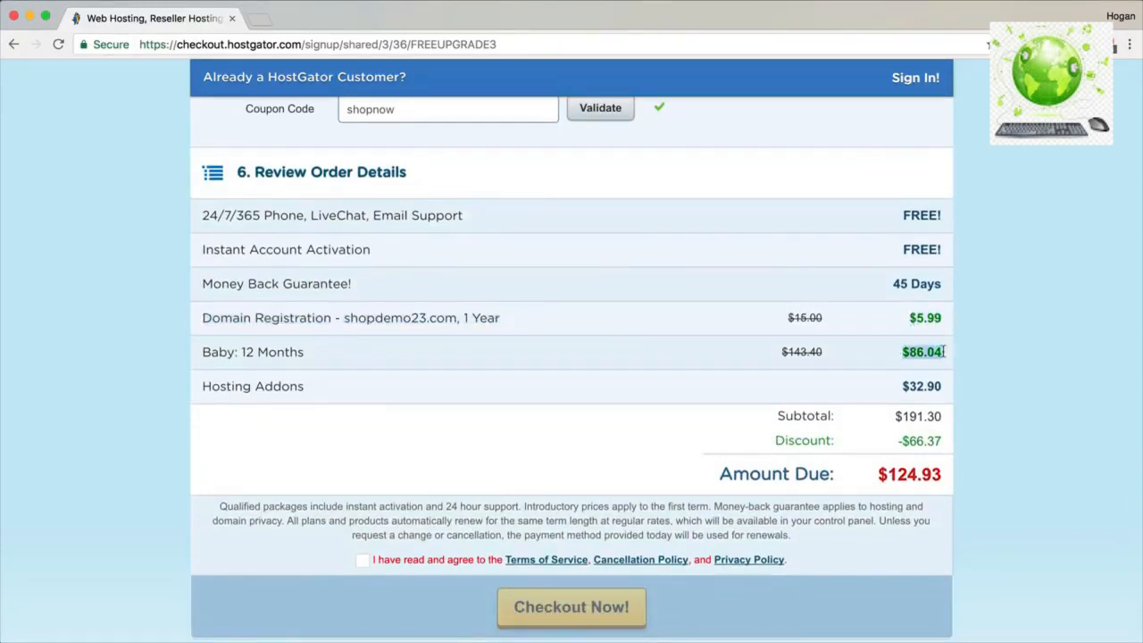
scroll(924, 362, "down", 2)
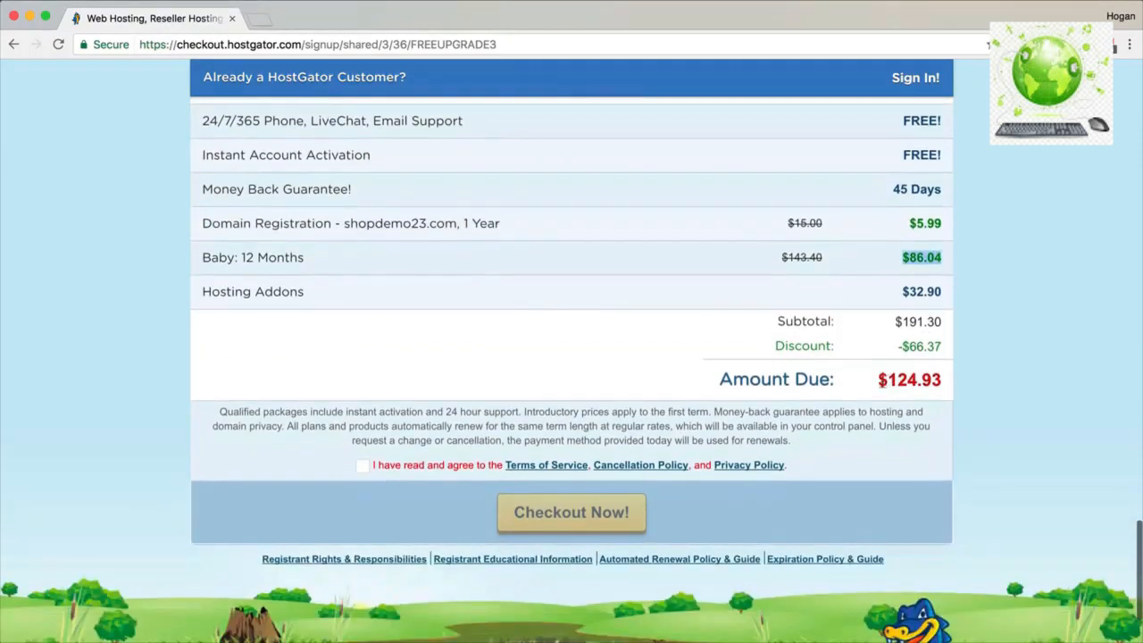
left_click_drag(877, 379, 941, 379)
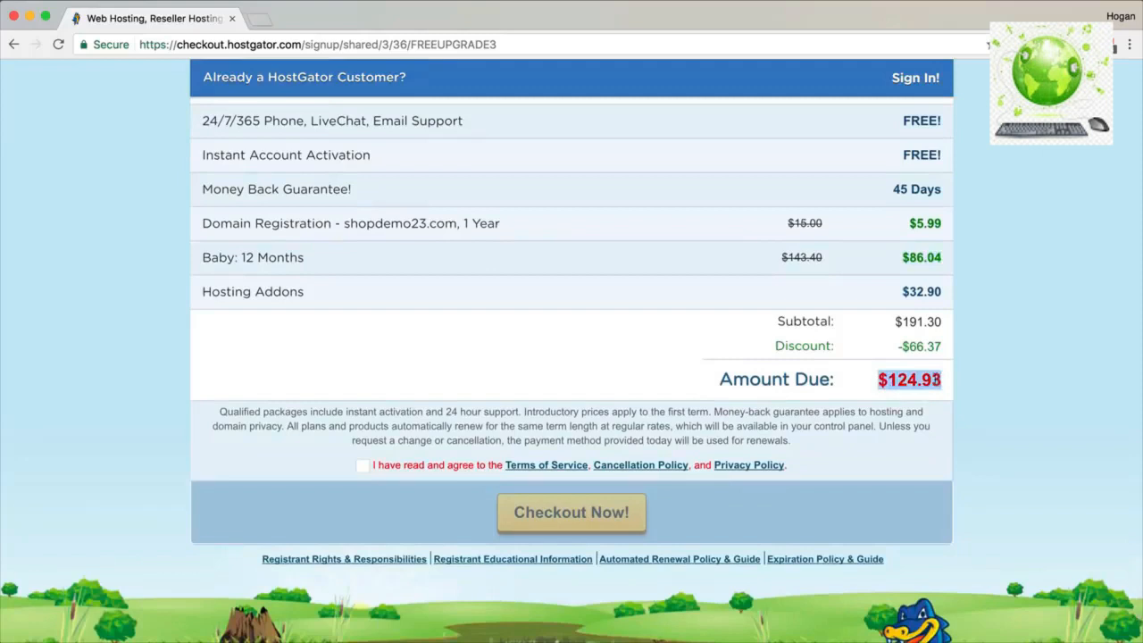
Agree to the Terms of Service and scroll down to the Checkout Now! button.
left_click(363, 467)
scroll(434, 382, "up", 4)
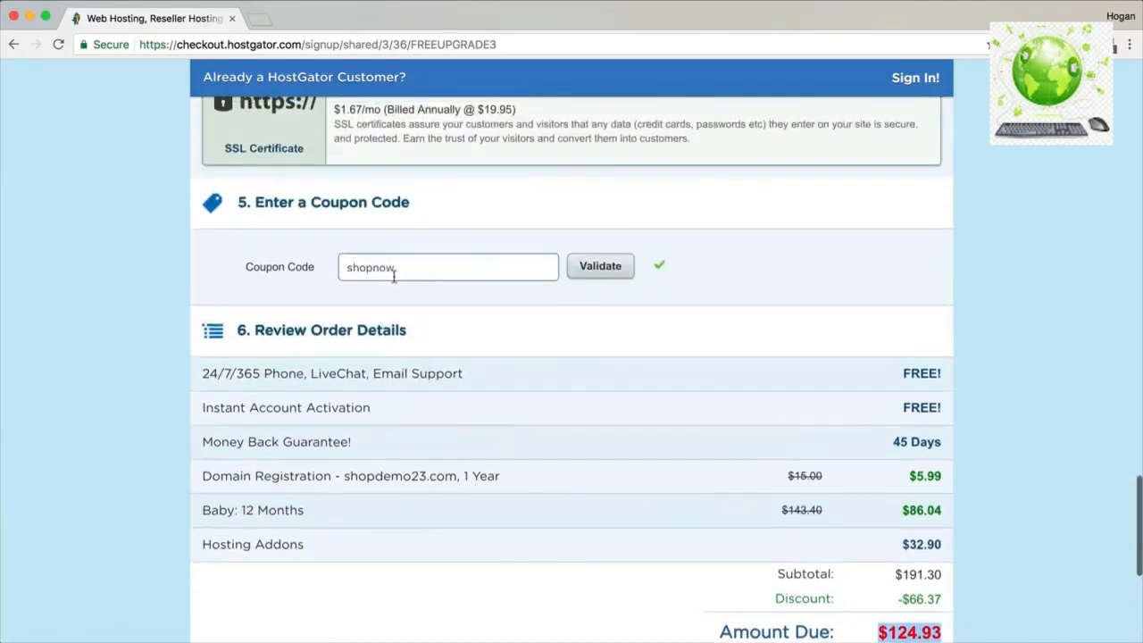
scroll(385, 274, "down", 1)
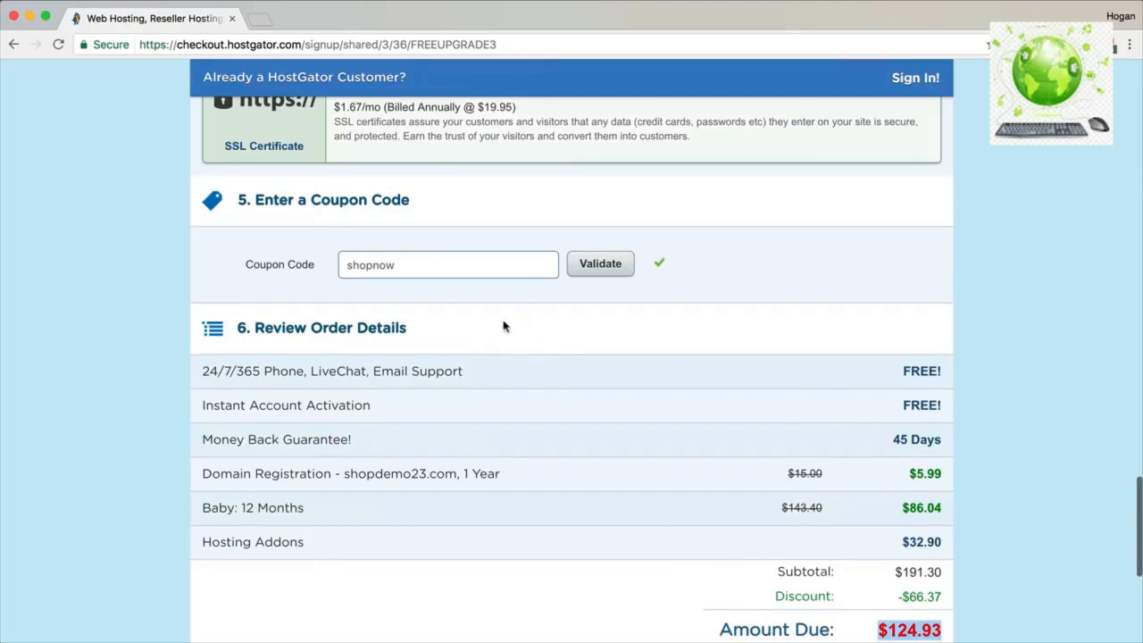
scroll(454, 304, "down", 5)
scroll(456, 305, "down", 2)
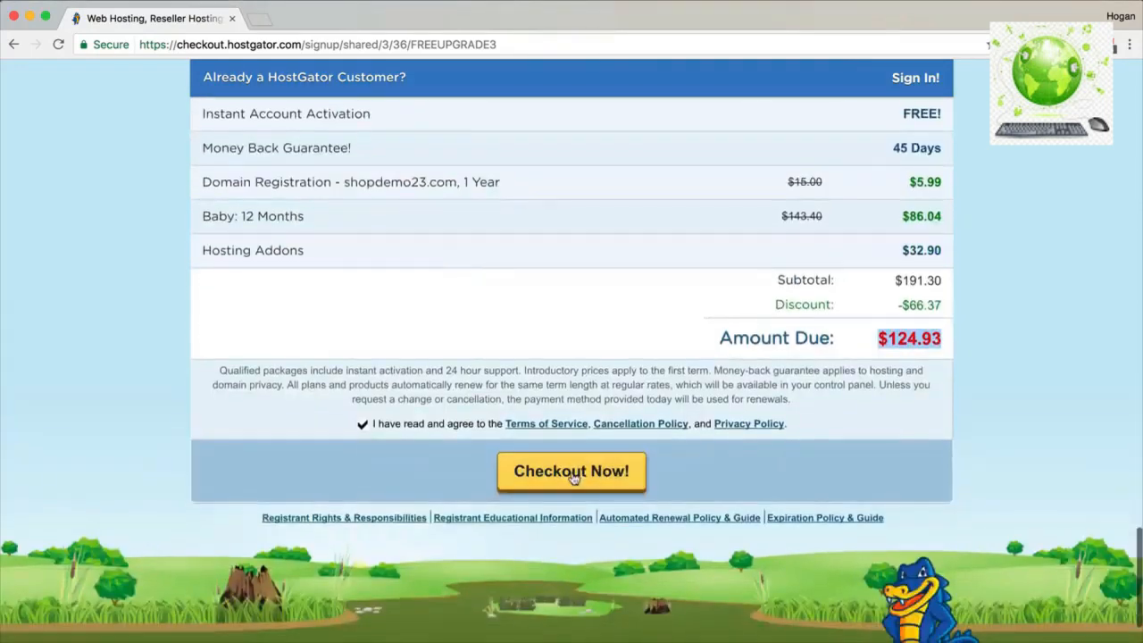
Submit the order, log in to PayPal, and return to HostGator after the pre-approved payment error.
left_click(574, 474)
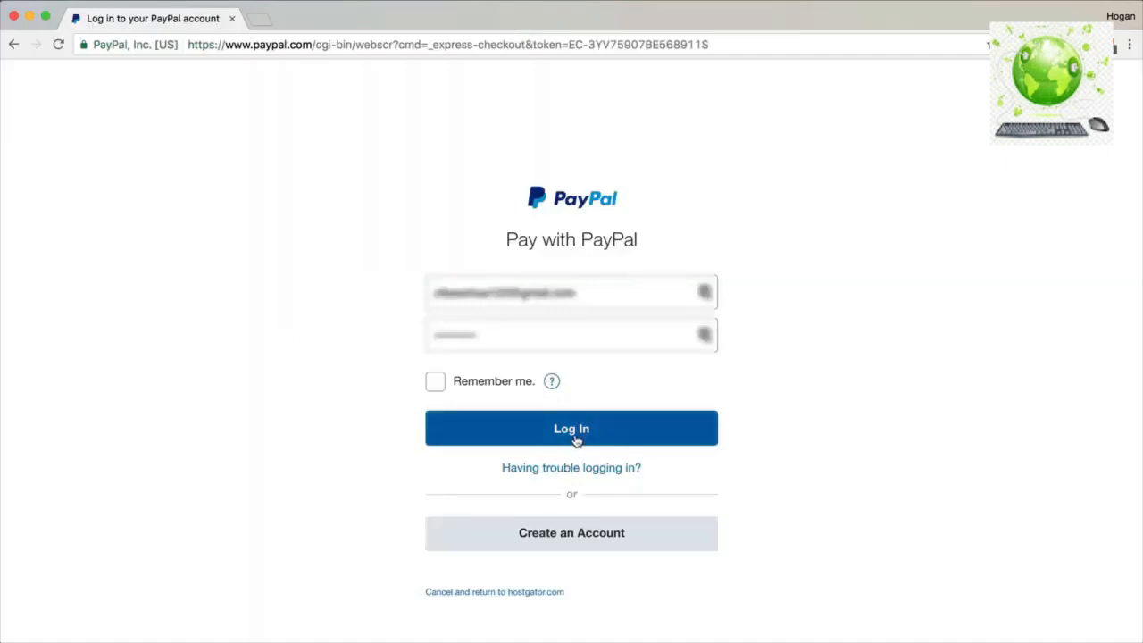
left_click(577, 435)
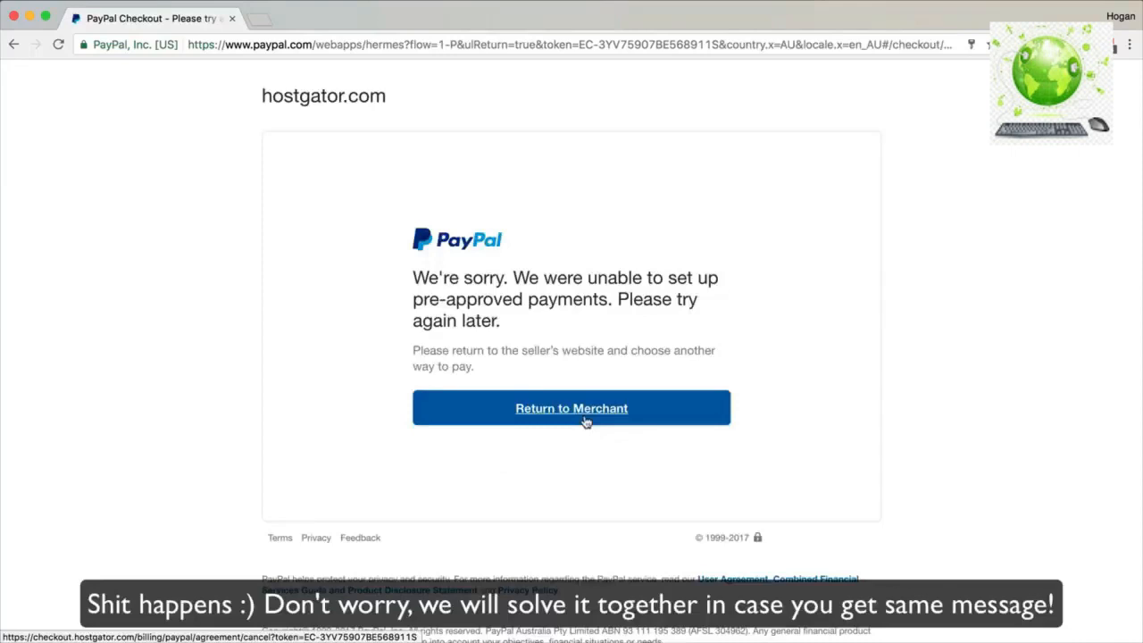
left_click(586, 421)
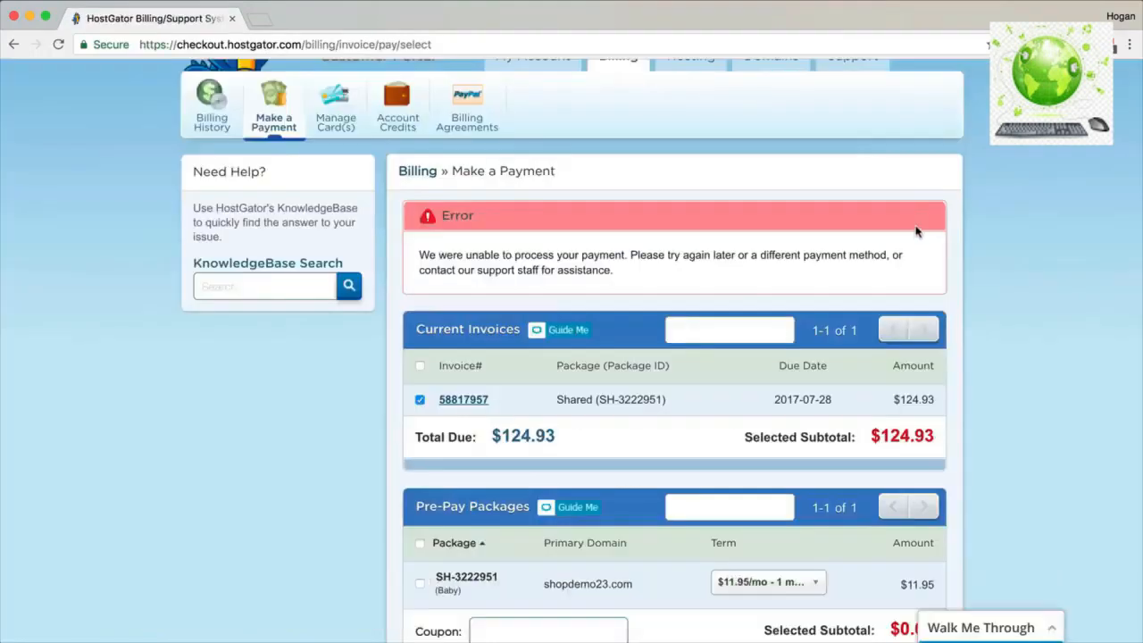
Note the payment failure message and start paying the open $124.93 invoice.
left_click_drag(464, 255, 623, 256)
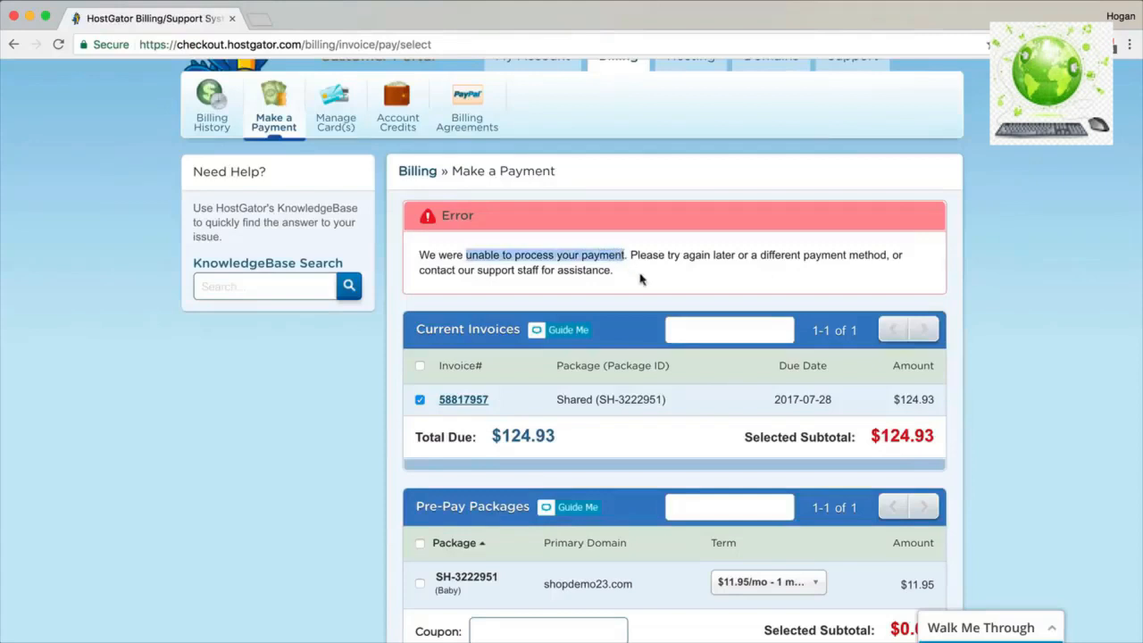
scroll(636, 273, "down", 4)
scroll(641, 278, "down", 1)
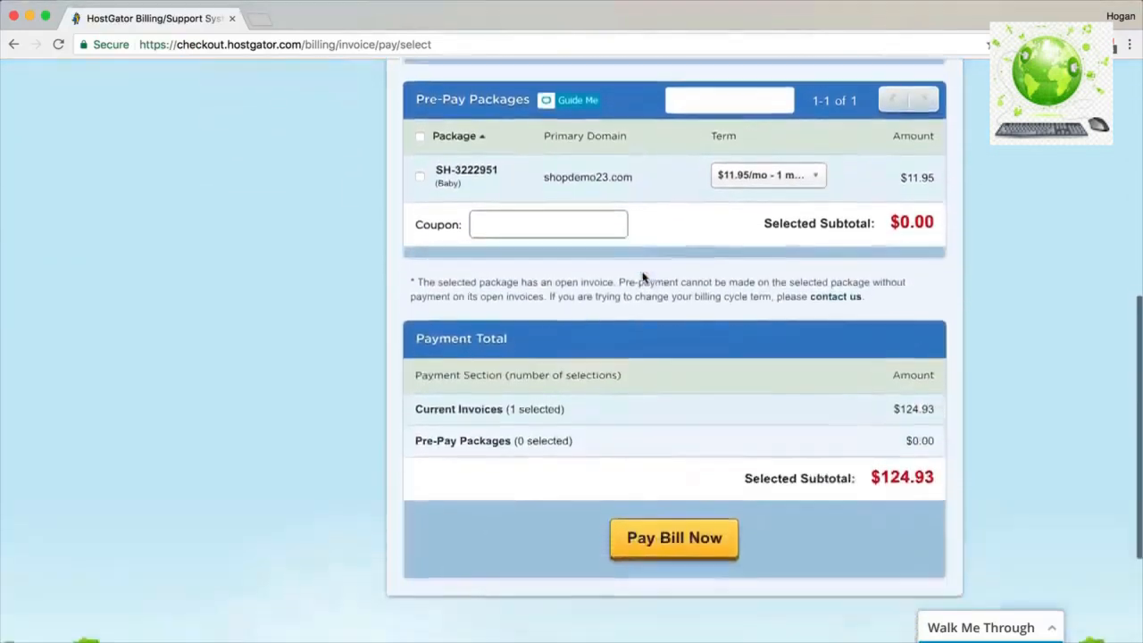
left_click(686, 545)
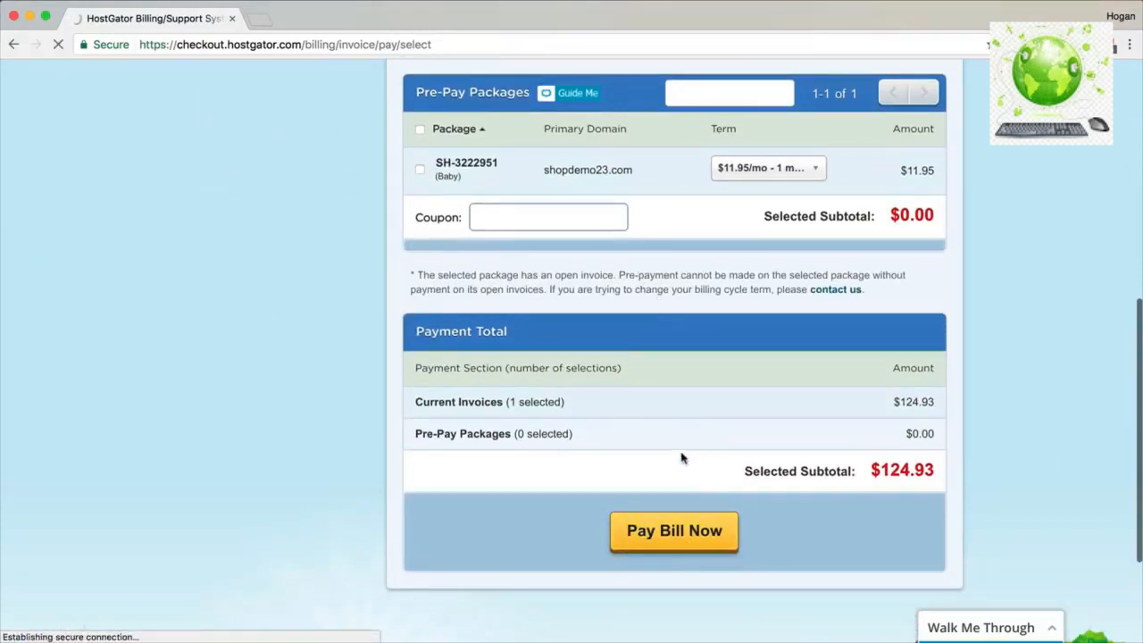
Choose PayPal One-time payment, accept all three agreements, and submit the invoice payment.
scroll(684, 457, "down", 3)
scroll(684, 457, "down", 5)
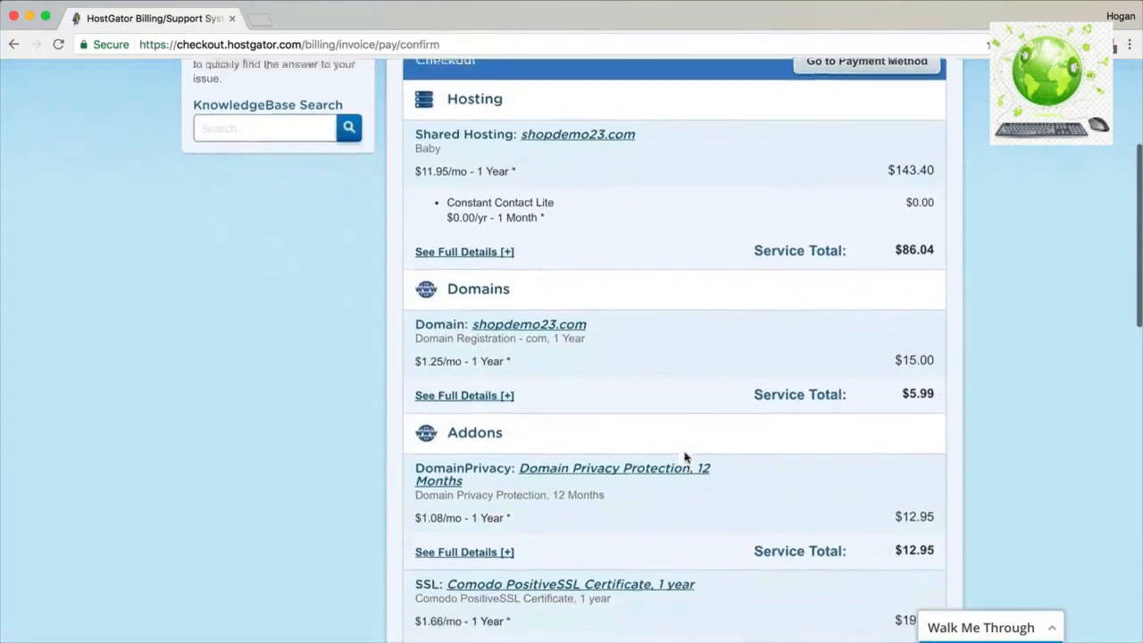
scroll(684, 455, "down", 2)
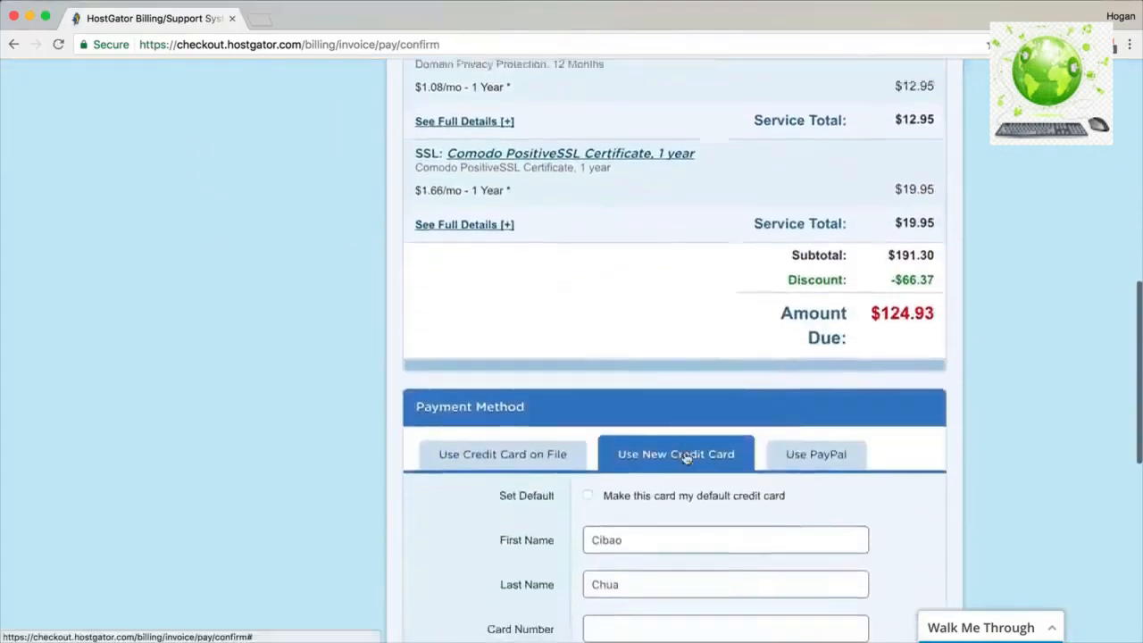
left_click(788, 373)
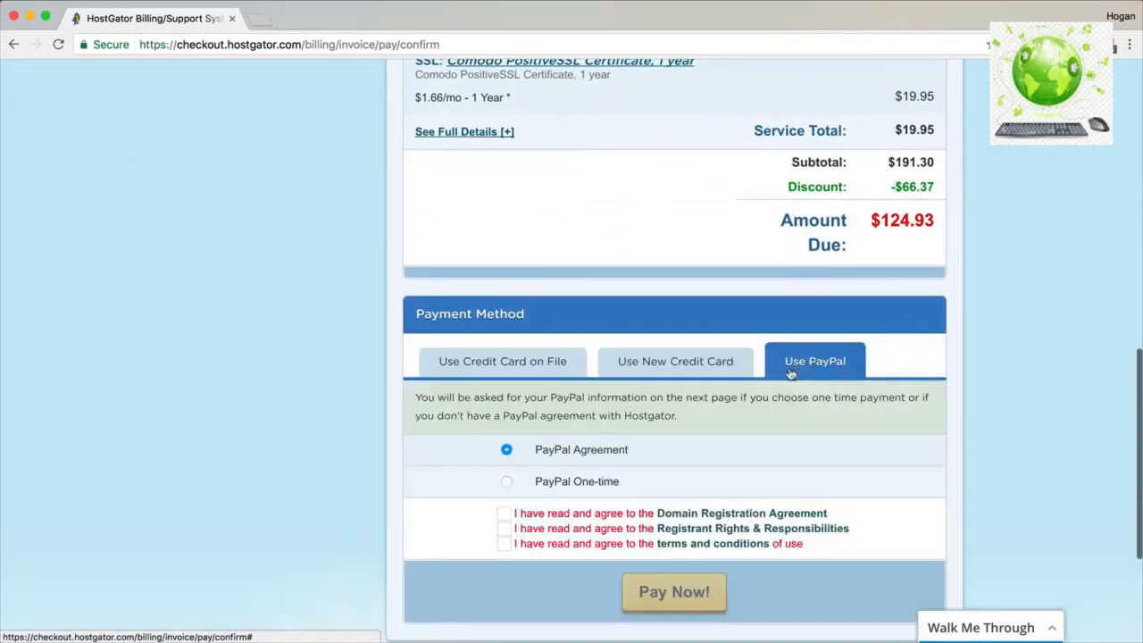
left_click(508, 485)
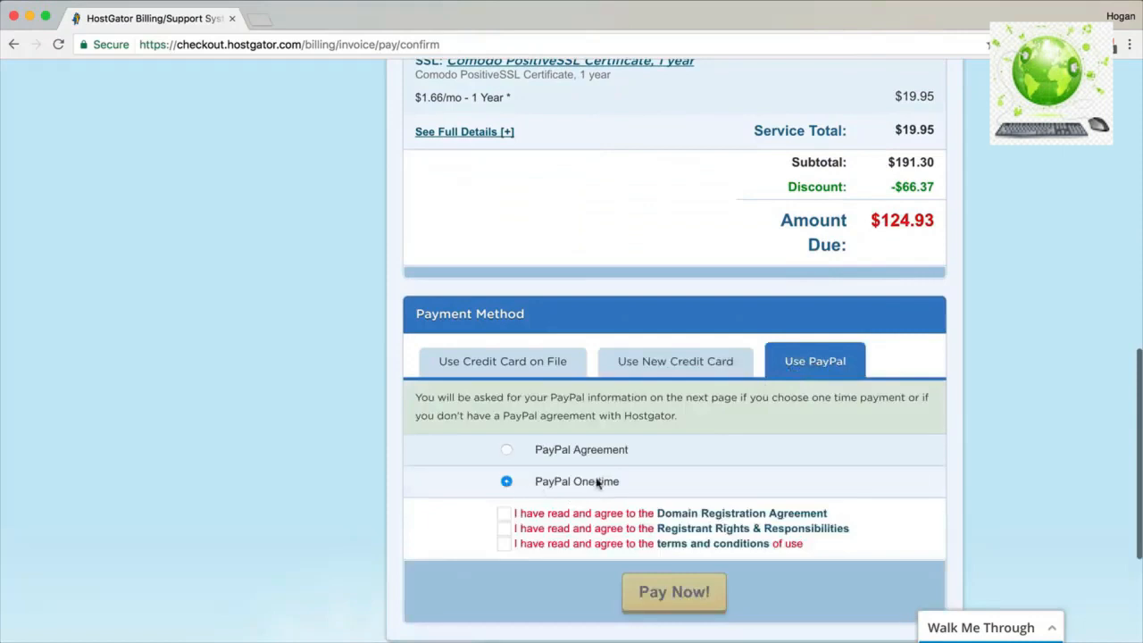
left_click(503, 513)
left_click(504, 528)
left_click(504, 544)
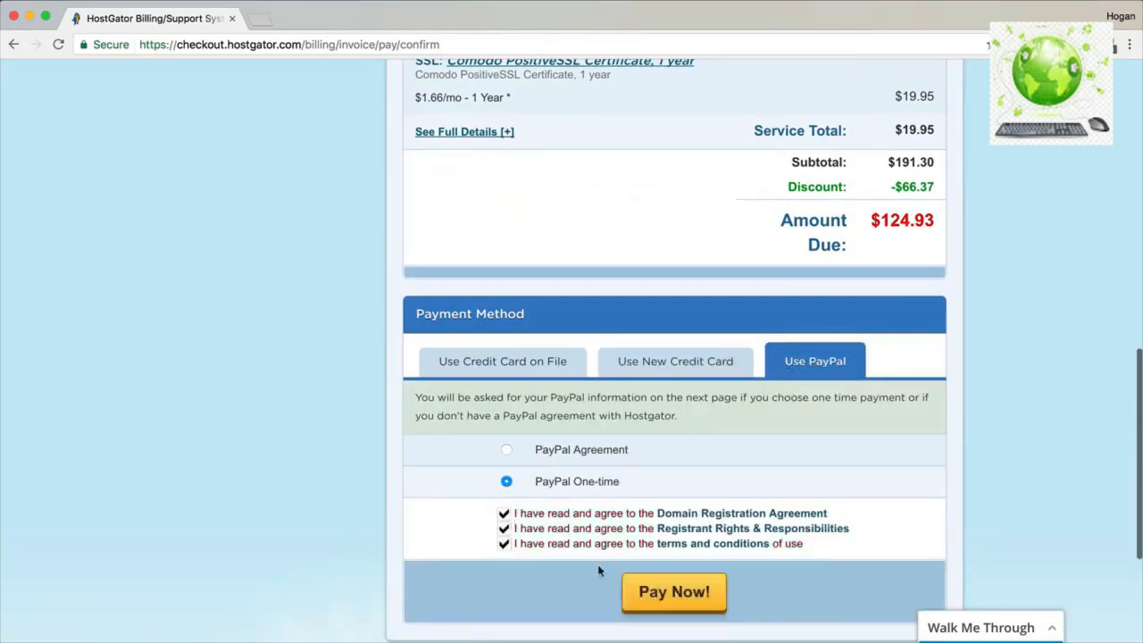
left_click(650, 599)
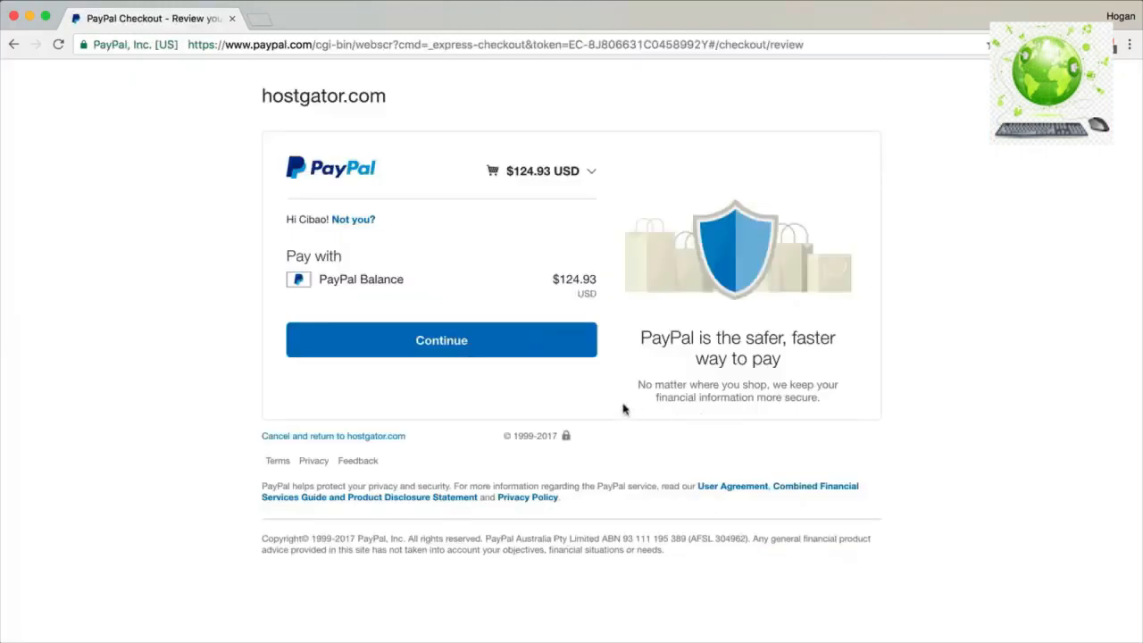
Confirm the $124.93 payment from the PayPal balance and check the success message.
left_click(528, 351)
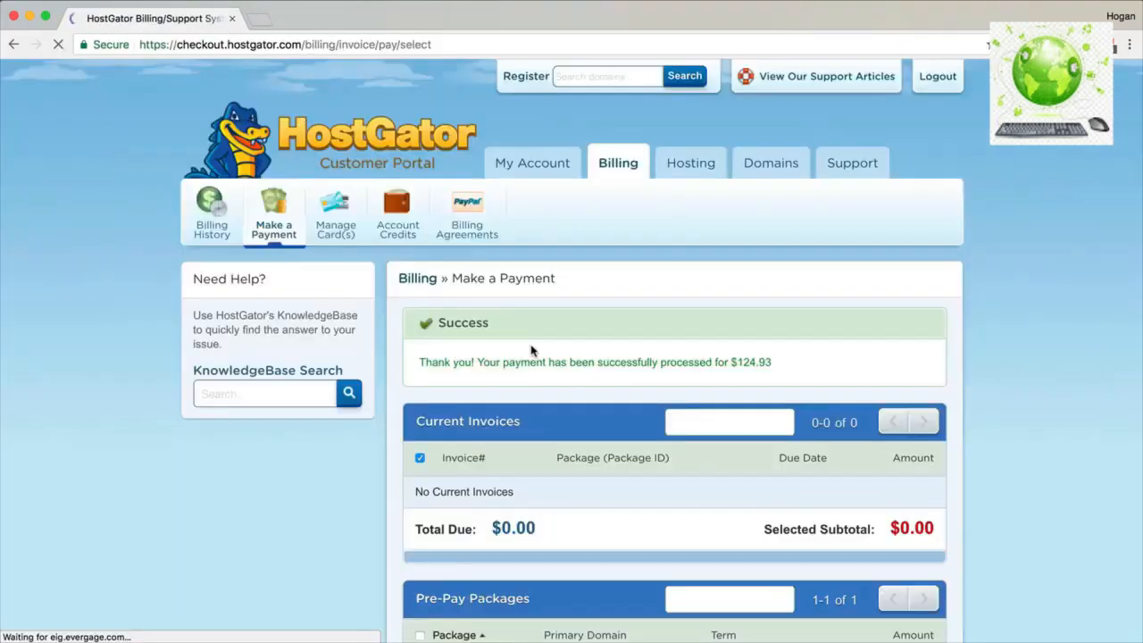
left_click_drag(766, 361, 420, 365)
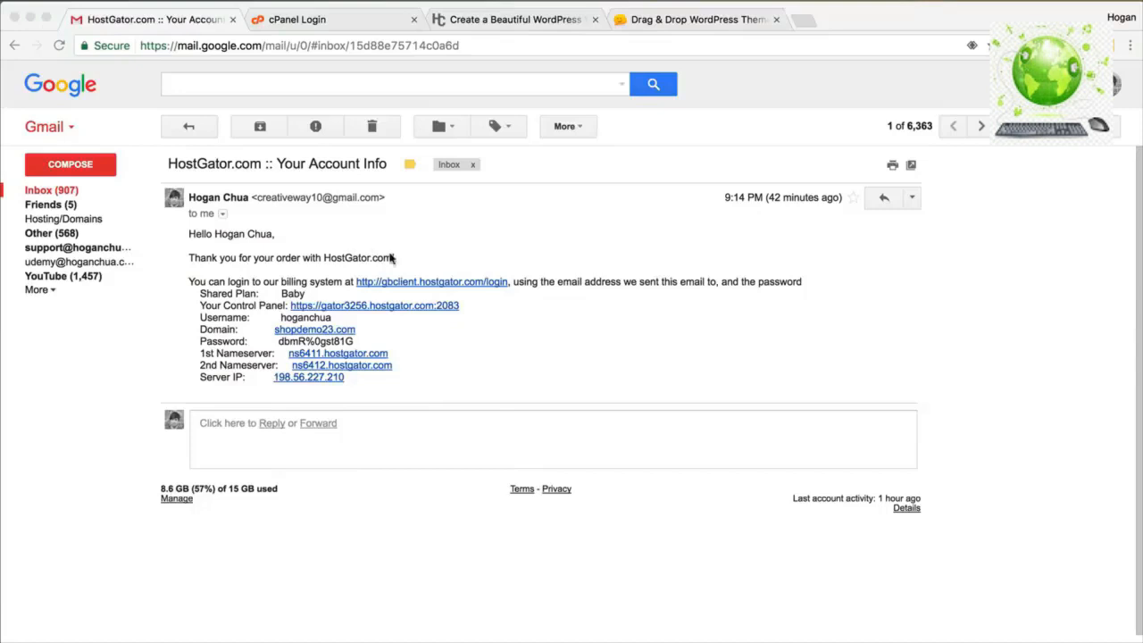
Open the Control Panel login page from the HostGator account-info email.
left_click(248, 309)
left_click_drag(222, 305, 282, 301)
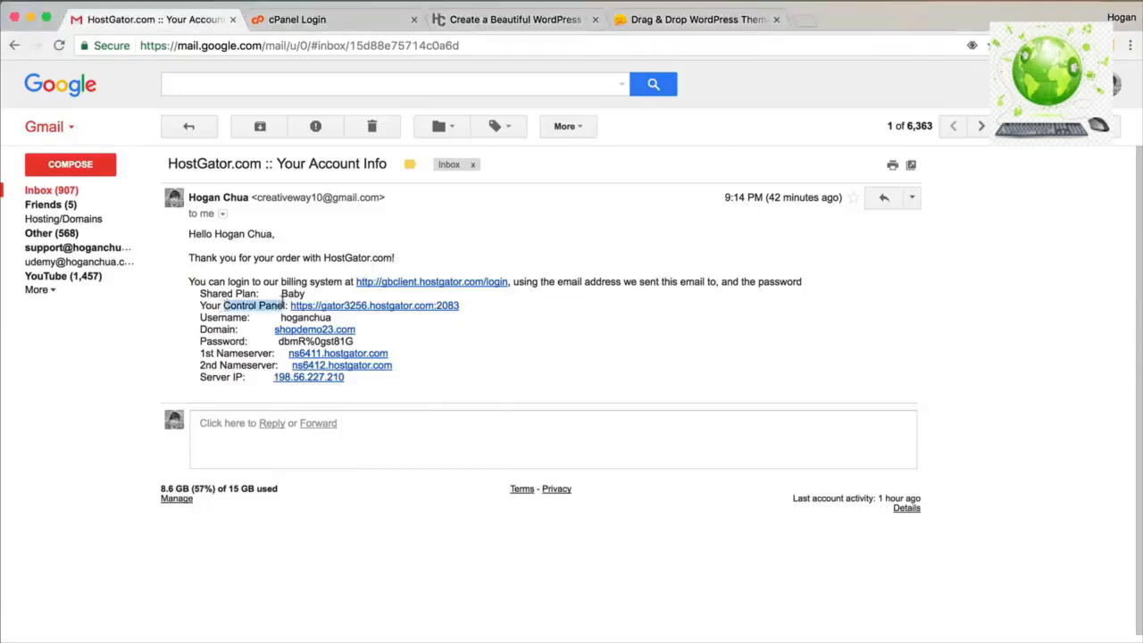
left_click(376, 308)
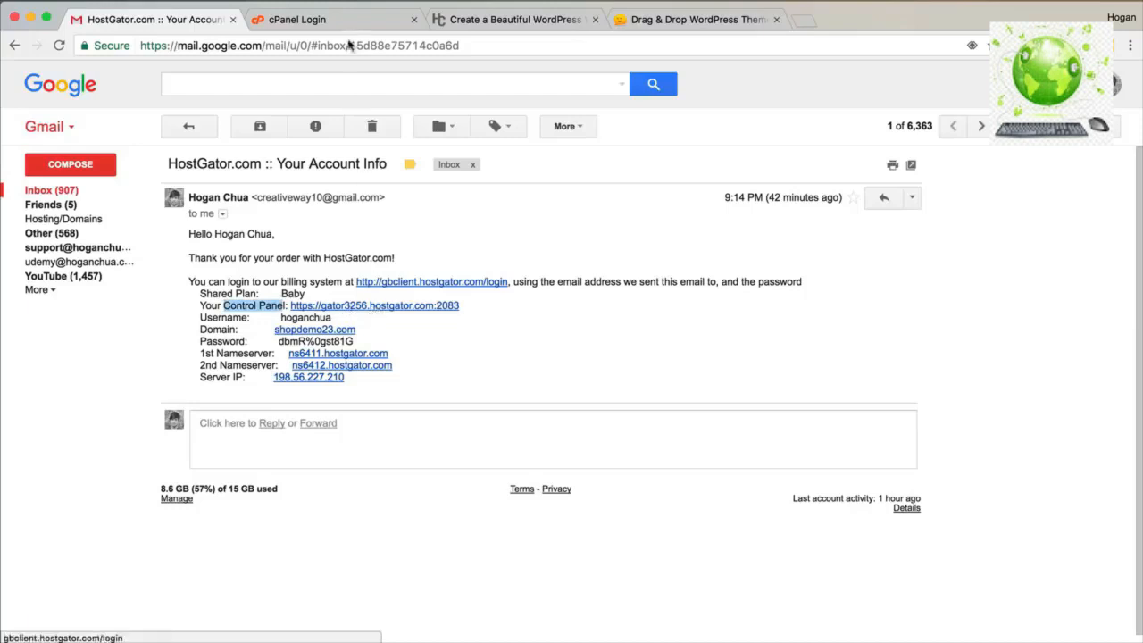
left_click_drag(365, 45, 114, 49)
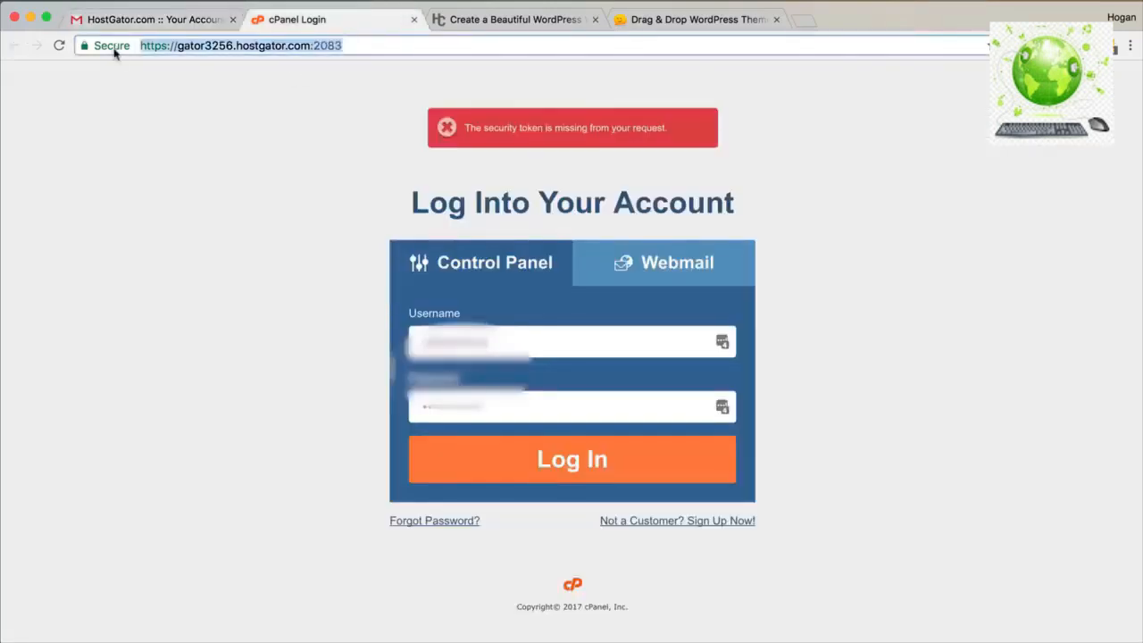
Select the account username in the email and go back to the cPanel login page.
left_click(143, 20)
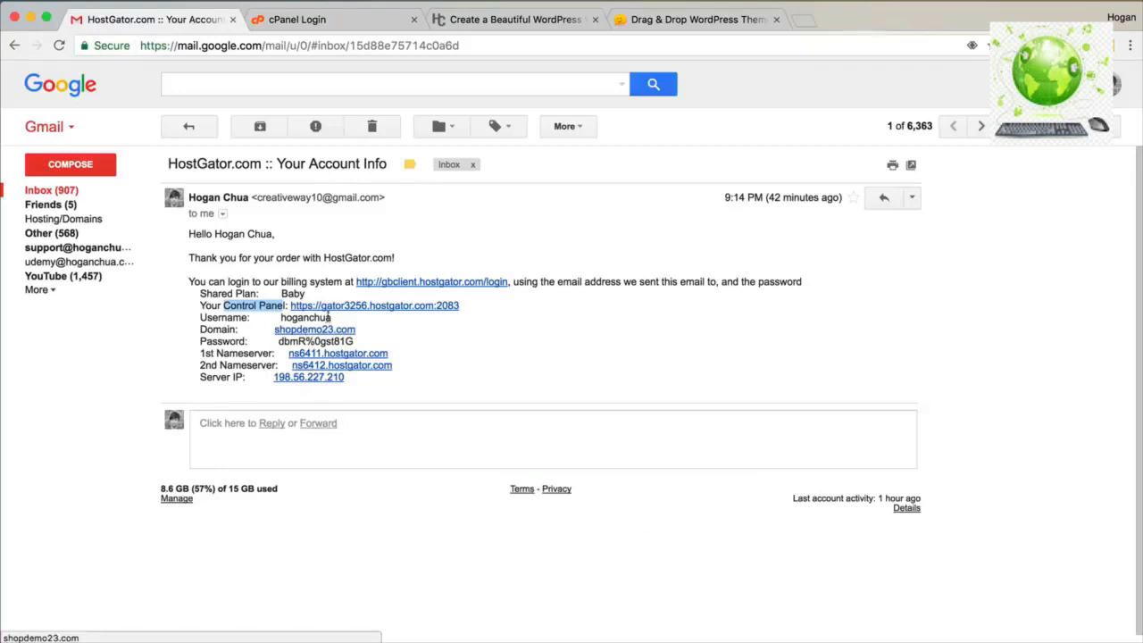
left_click_drag(332, 319, 274, 318)
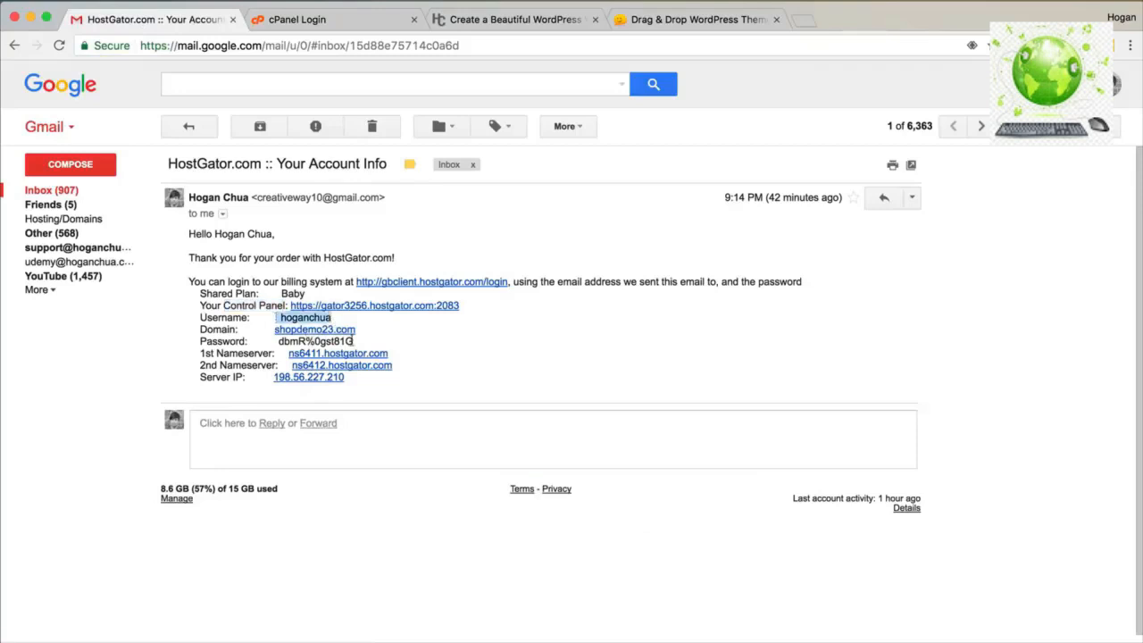
left_click(326, 20)
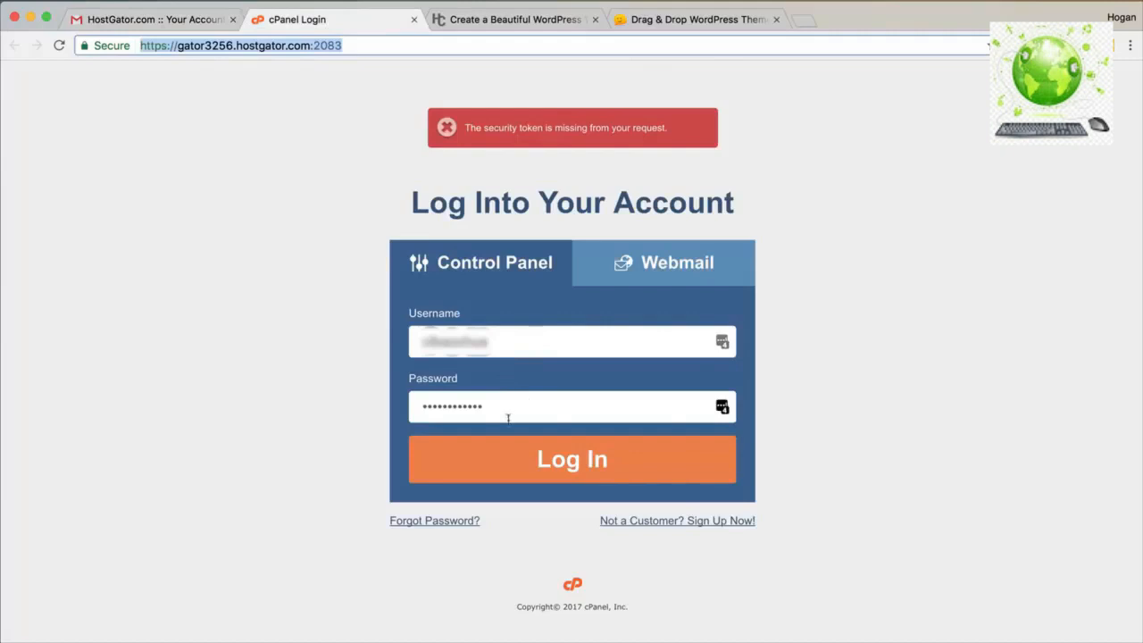
Log in to cPanel with the filled credentials and dismiss the save-password prompt.
left_click(515, 463)
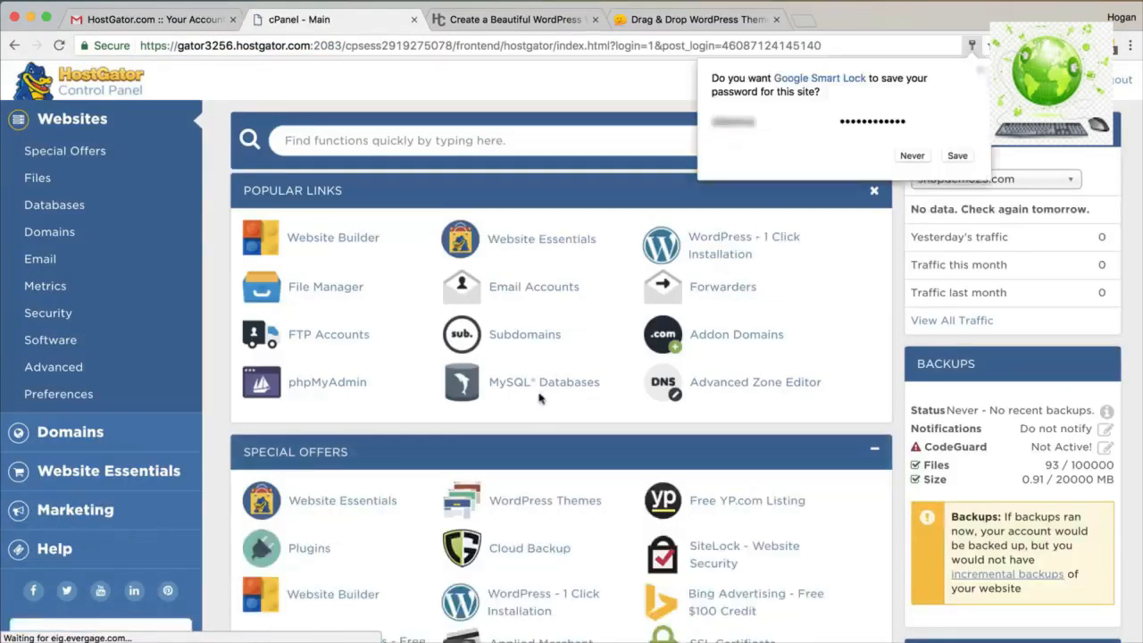
left_click(980, 71)
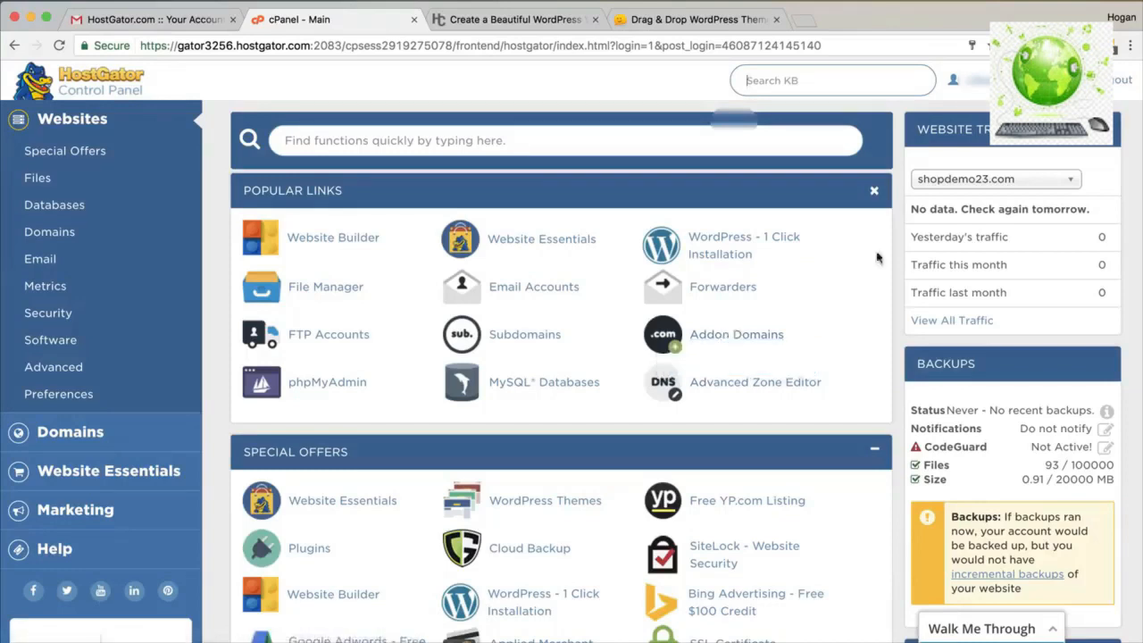
Start WordPress 1-Click Installation and choose shopdemo23.com as the install domain.
left_click(718, 241)
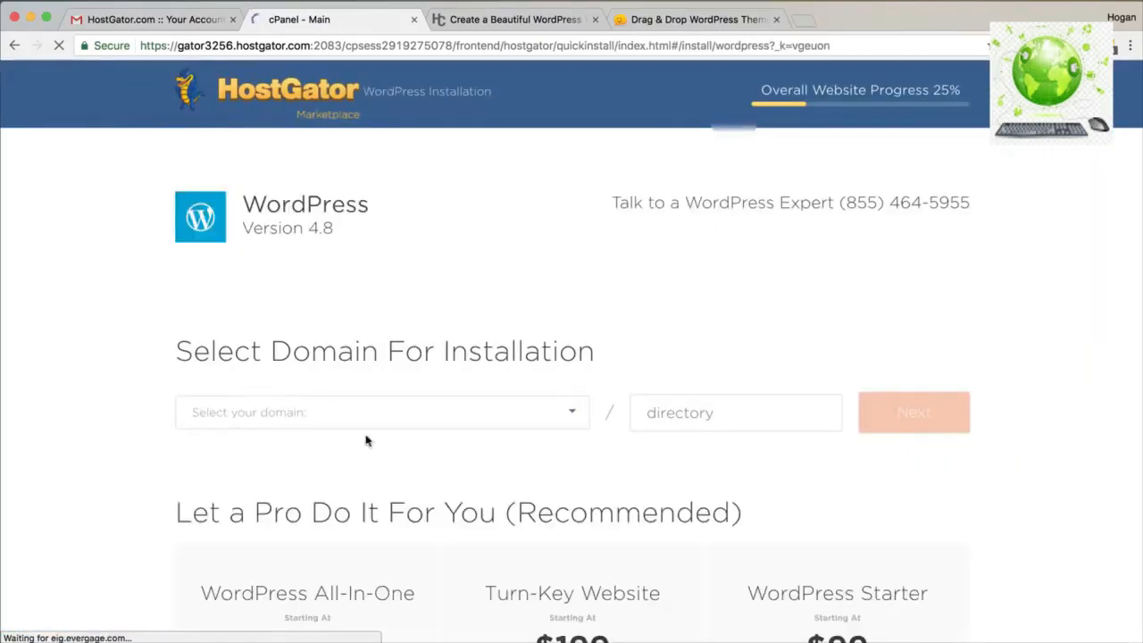
left_click(375, 419)
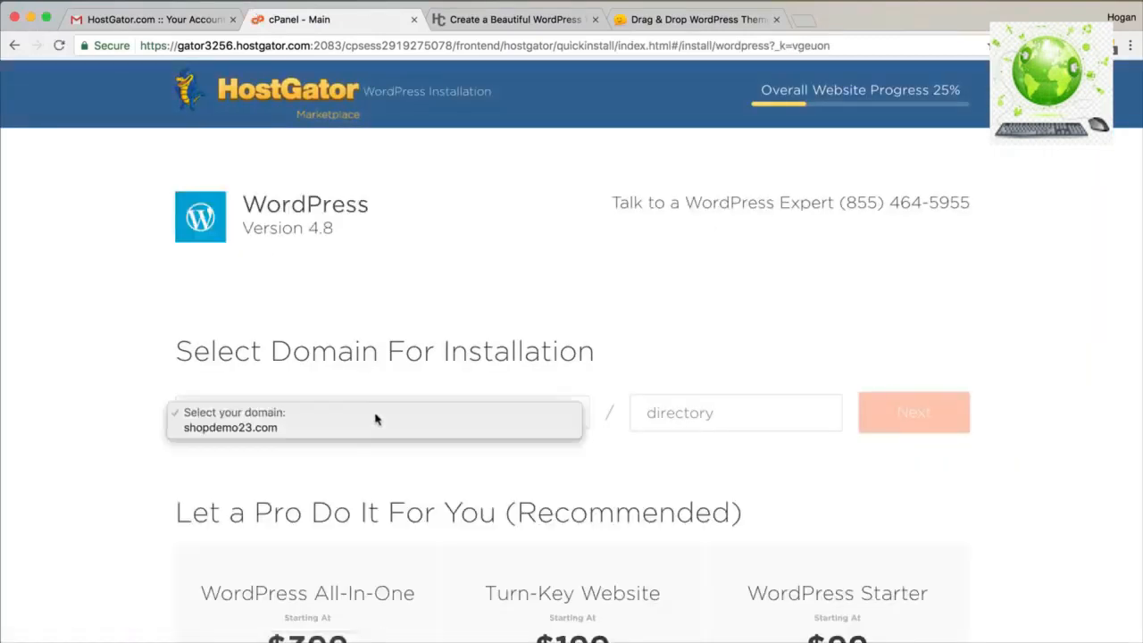
left_click(237, 430)
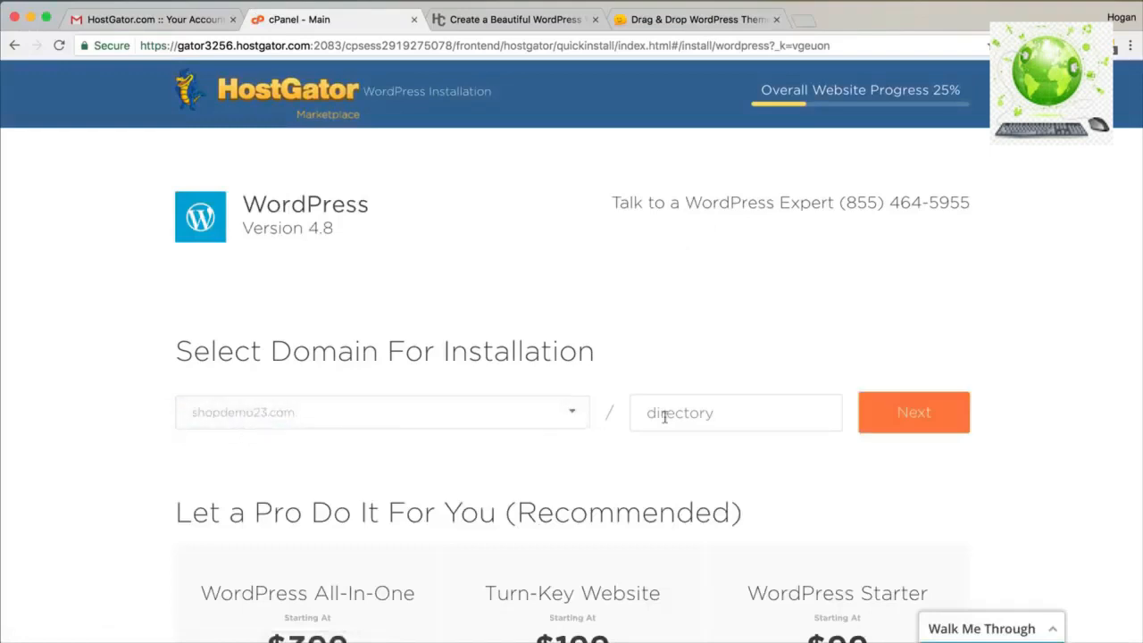
left_click(915, 421)
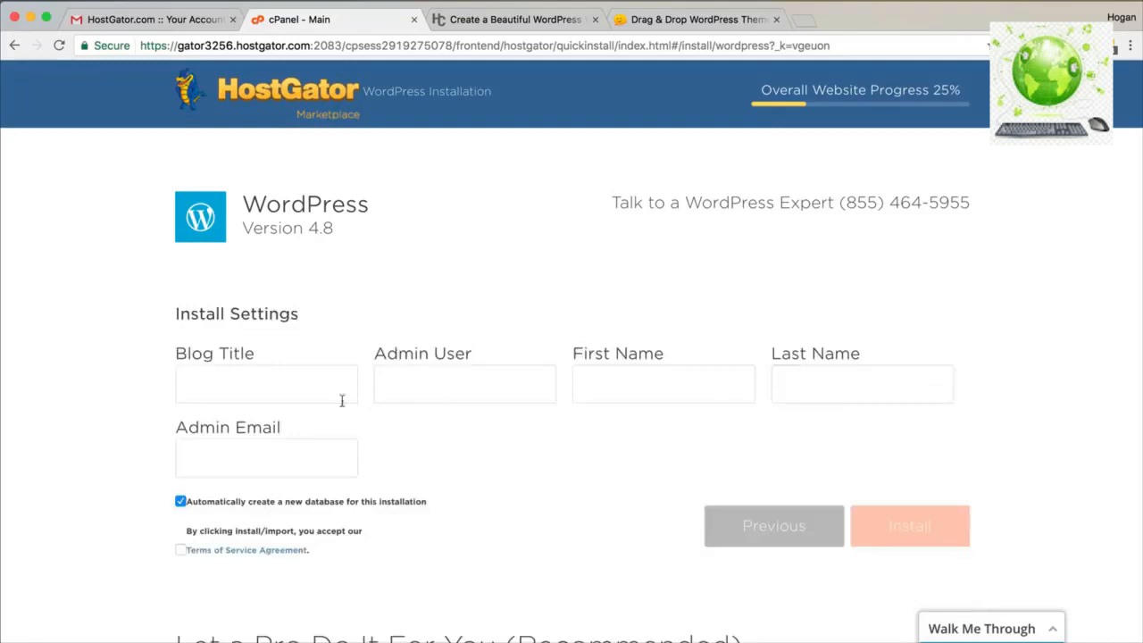
Enter blog title Logo, the admin username and email, accept the terms, and install WordPress.
type("Logo")
left_click_drag(289, 387, 189, 385)
left_click(421, 384)
type("hoganchua")
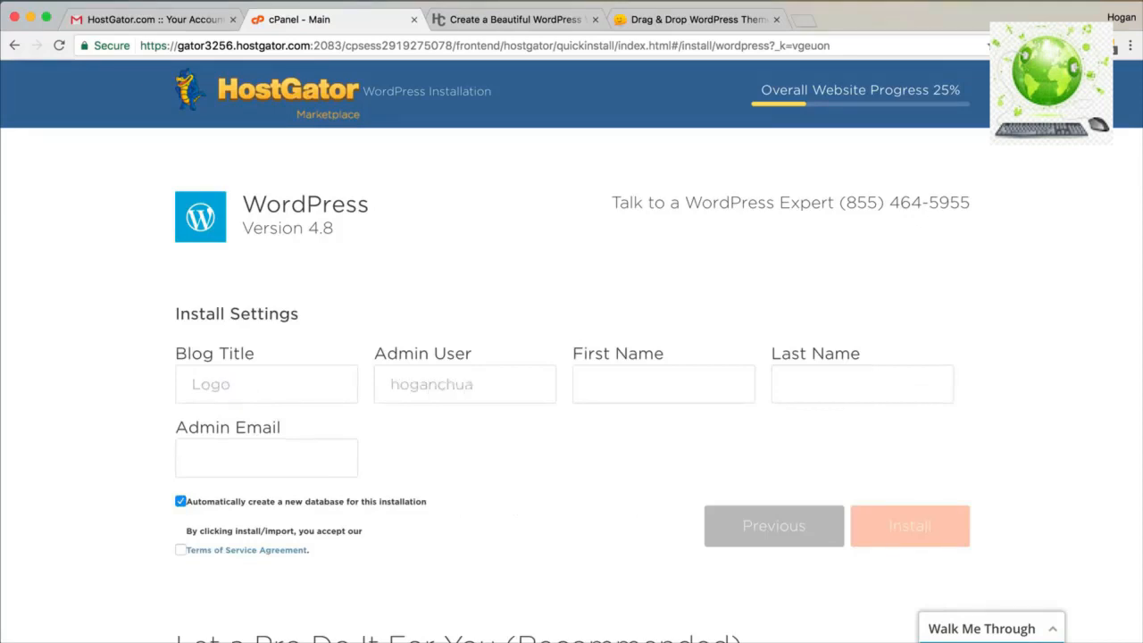
key("Tab")
type("HogaChua")
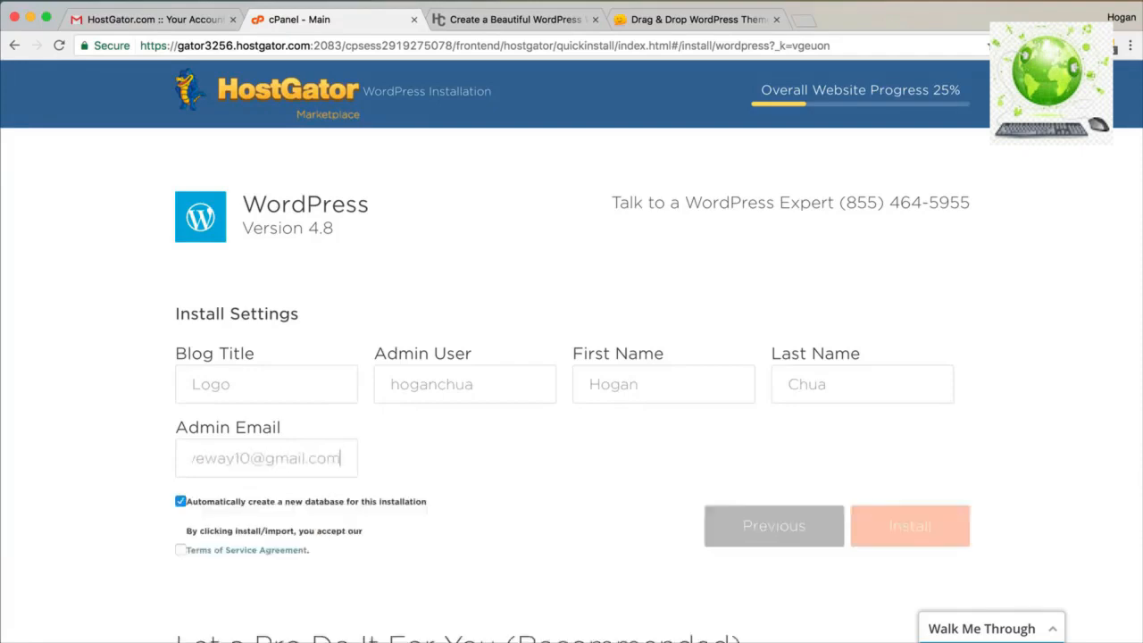
left_click_drag(343, 459, 145, 459)
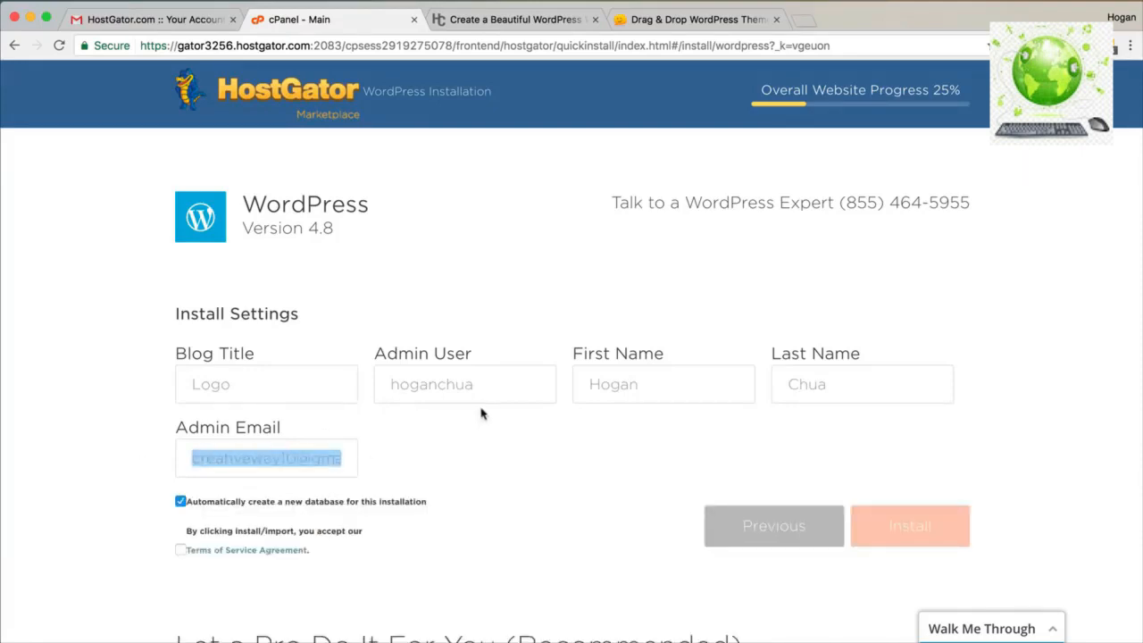
left_click(180, 550)
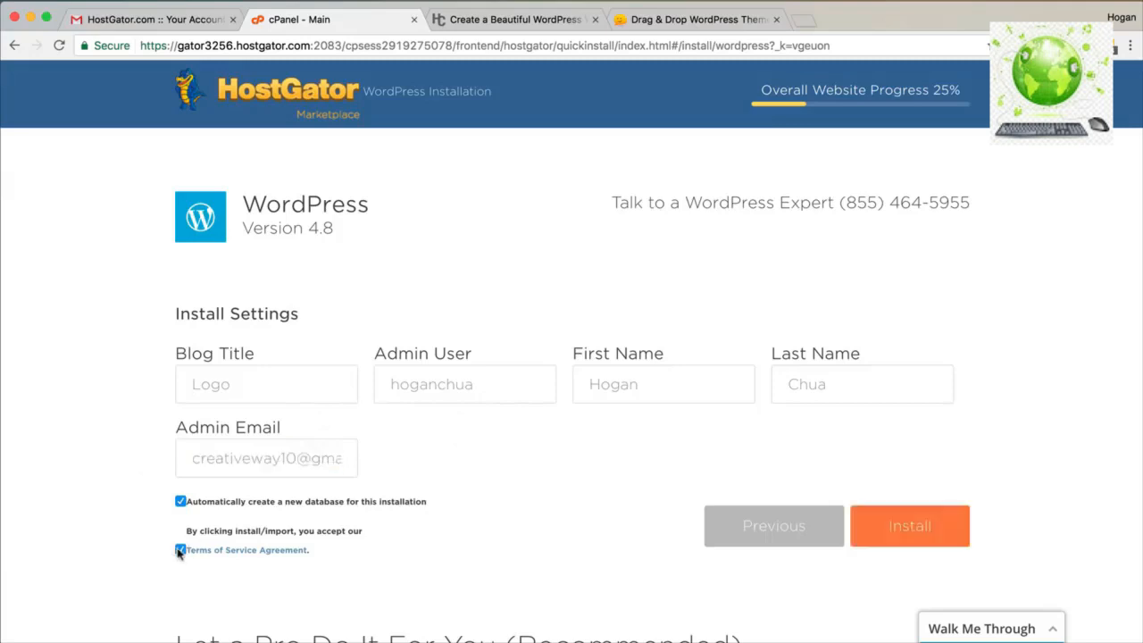
left_click(908, 530)
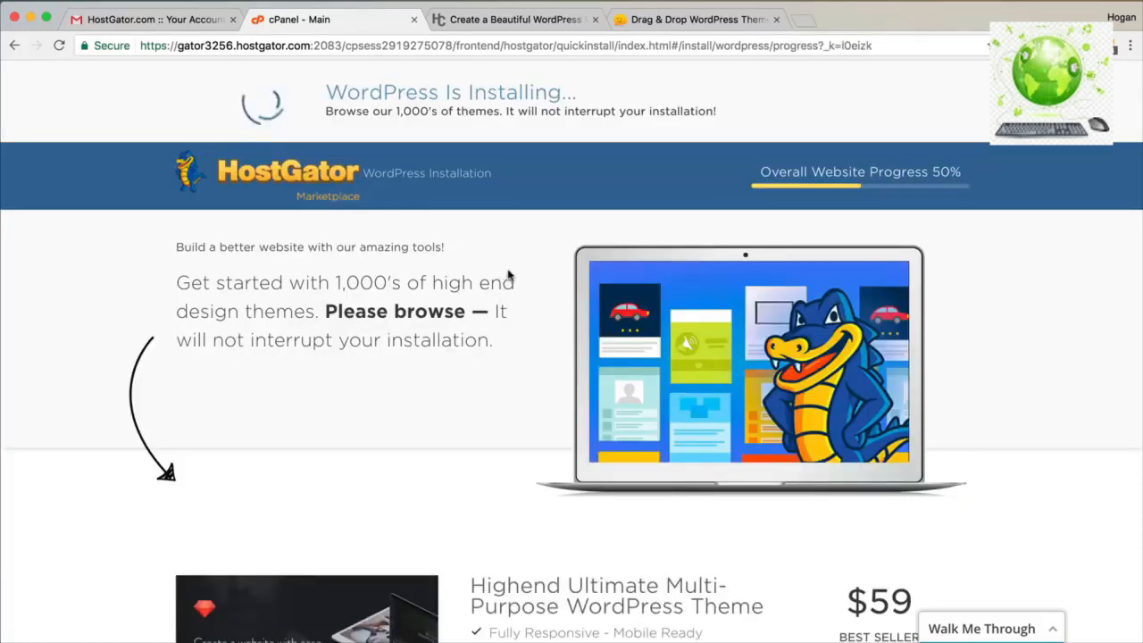
left_click_drag(443, 106, 314, 107)
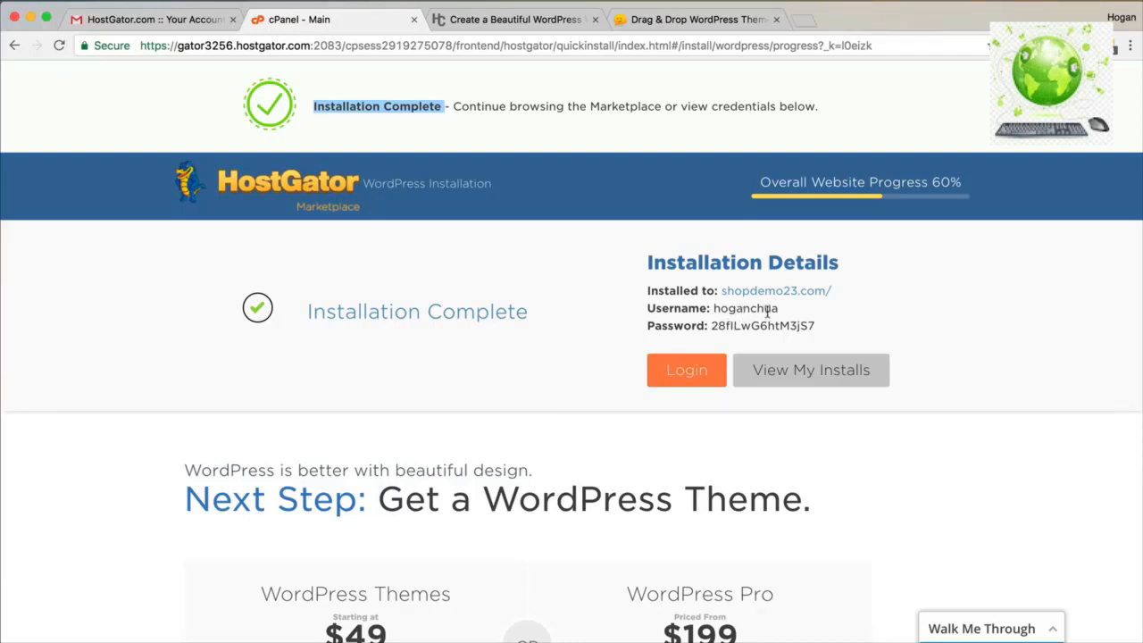
Copy the generated WordPress admin password.
left_click_drag(814, 325, 713, 325)
right_click(715, 325)
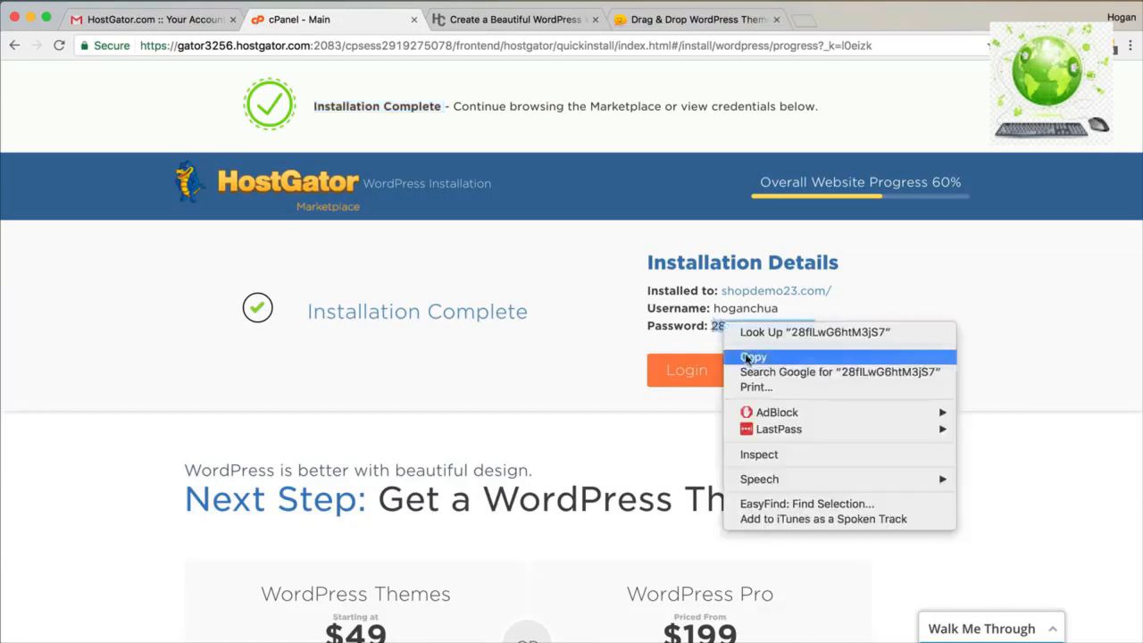
left_click(748, 356)
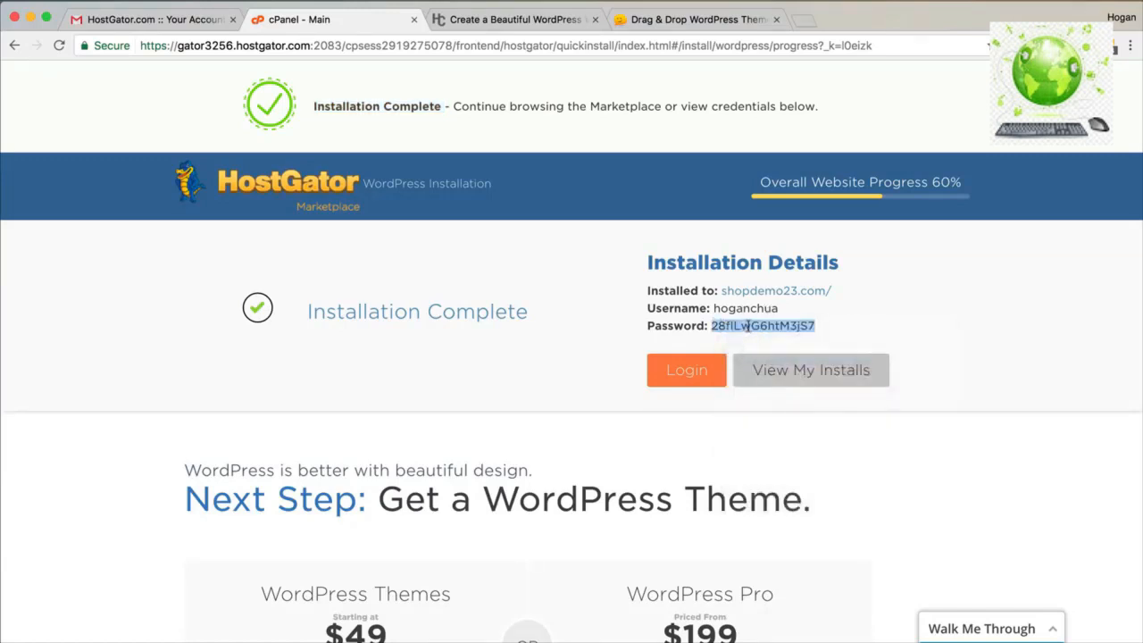
Open the shopdemo23.com WordPress login link in a new tab and switch to it.
right_click(695, 373)
left_click(719, 381)
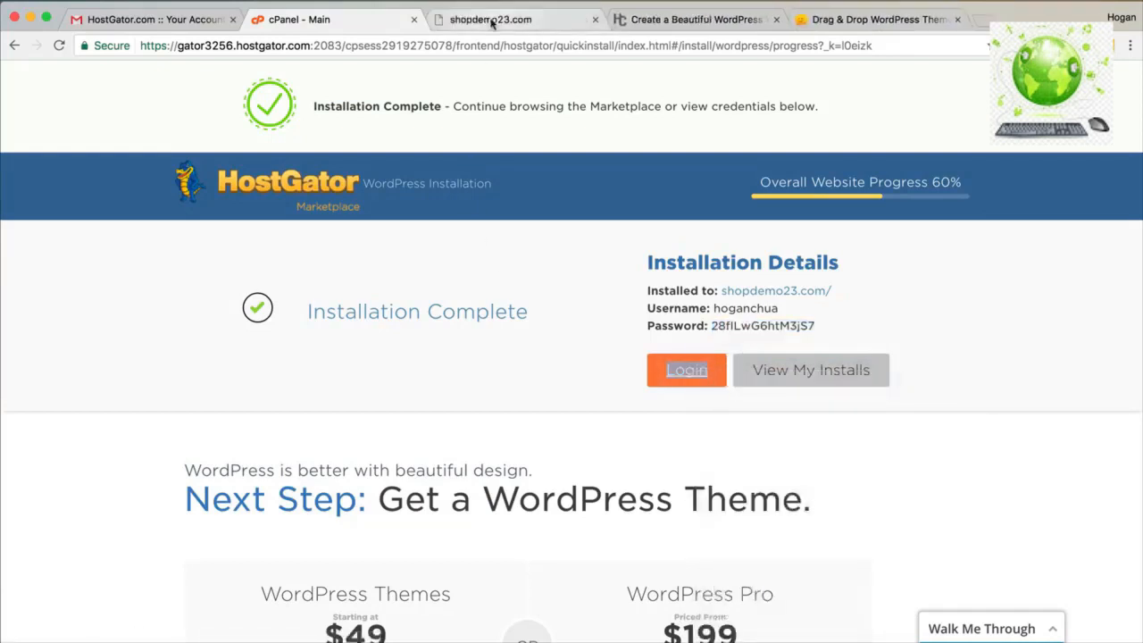
left_click(491, 20)
left_click_drag(551, 249, 319, 249)
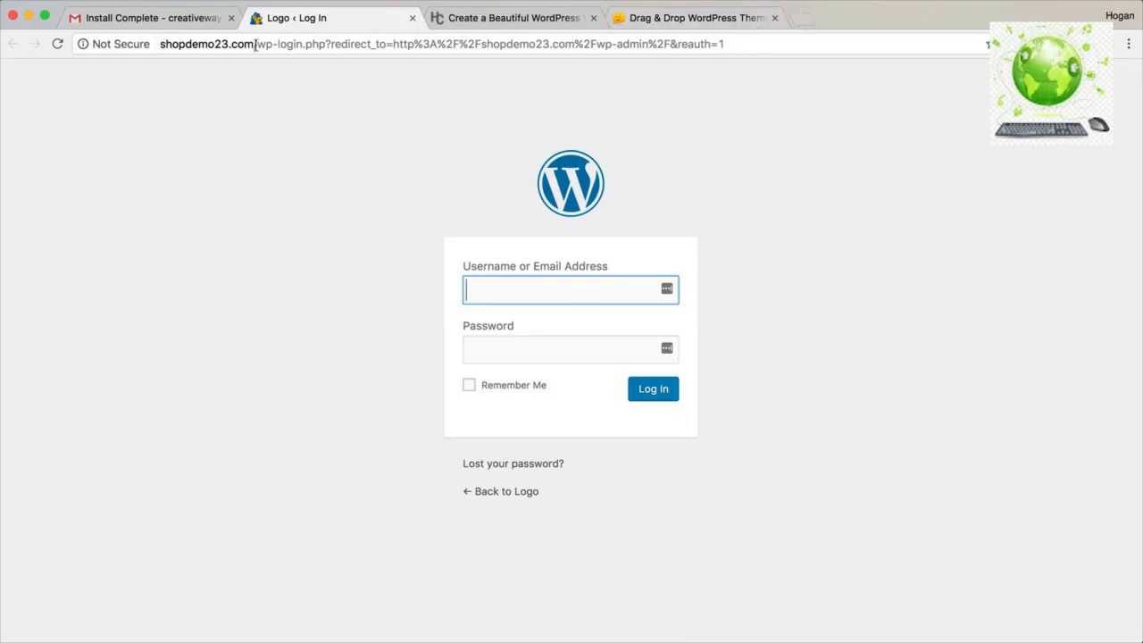
left_click_drag(257, 44, 120, 44)
Open the site's wp-admin login page in a new browser tab.
key("ctrl+c")
left_click(804, 19)
key("ctrl+v")
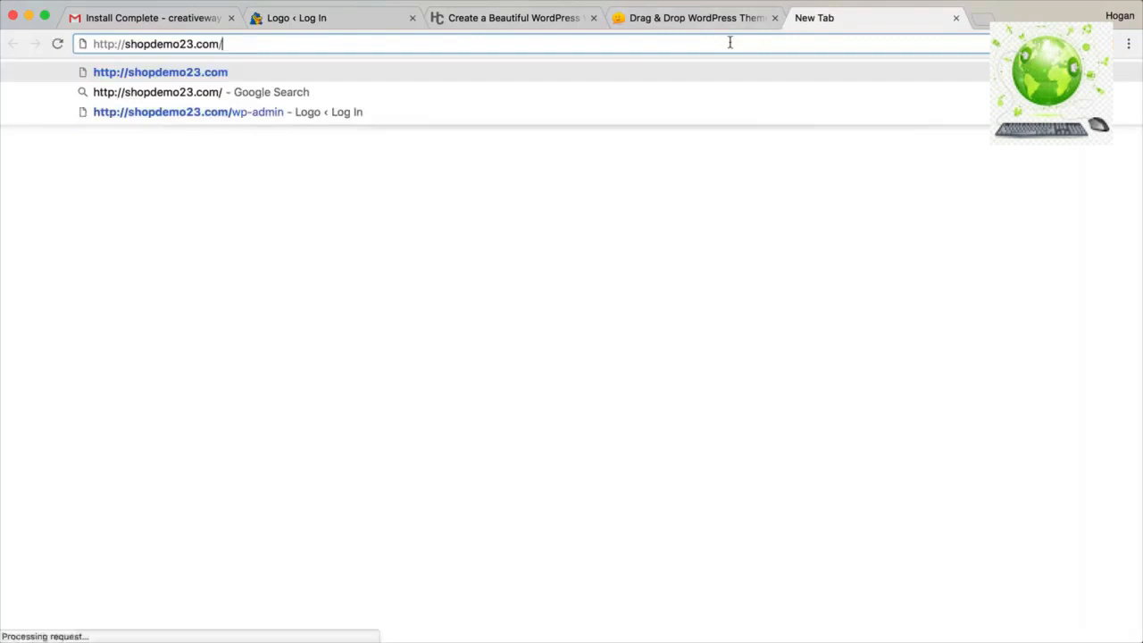
type("p-admin")
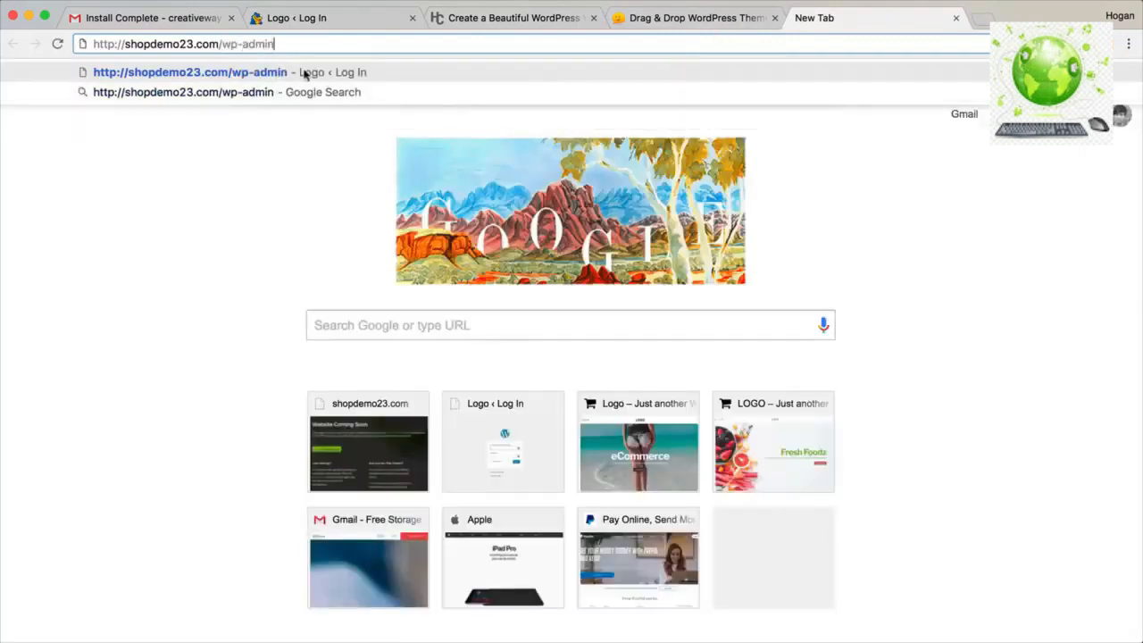
left_click_drag(284, 46, 90, 46)
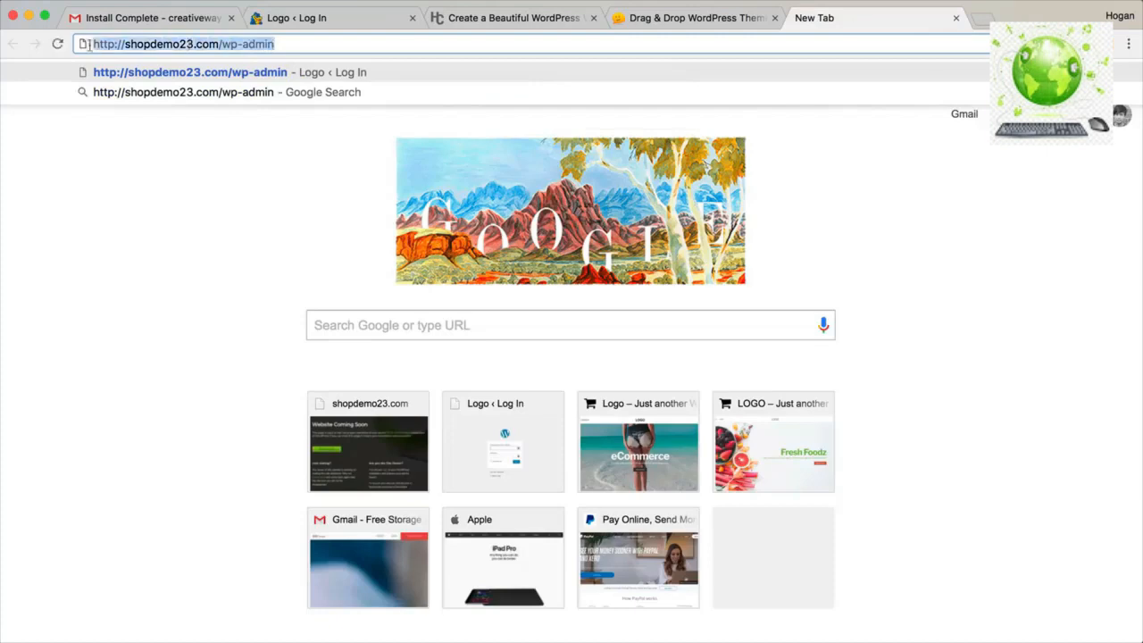
left_click(204, 79)
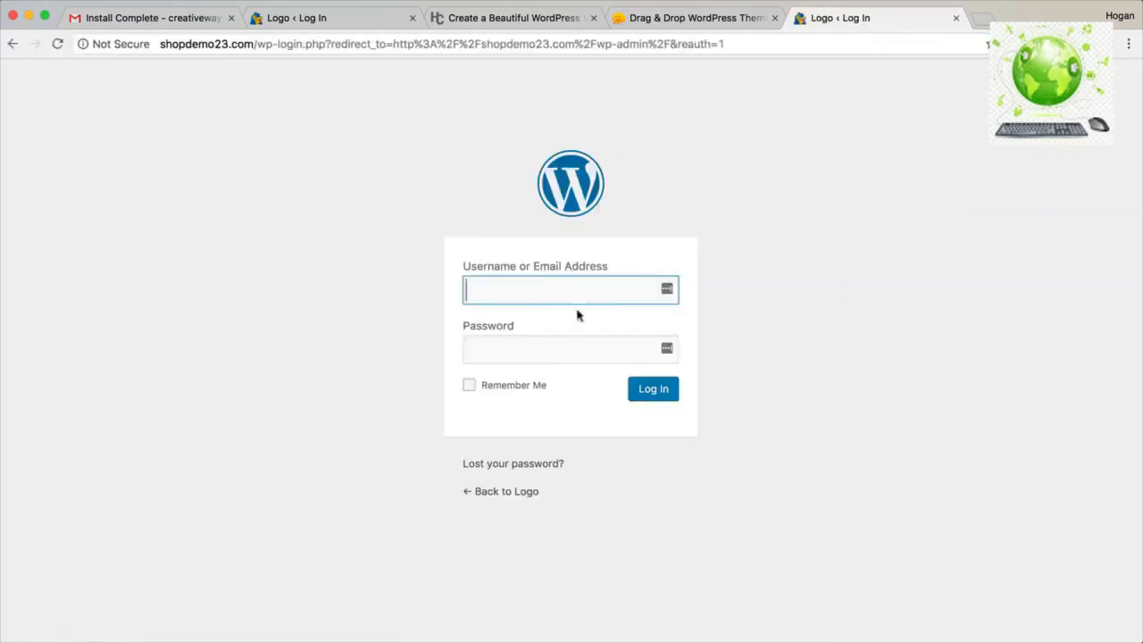
Log in with the admin username and the password copied from the install email.
left_click(955, 18)
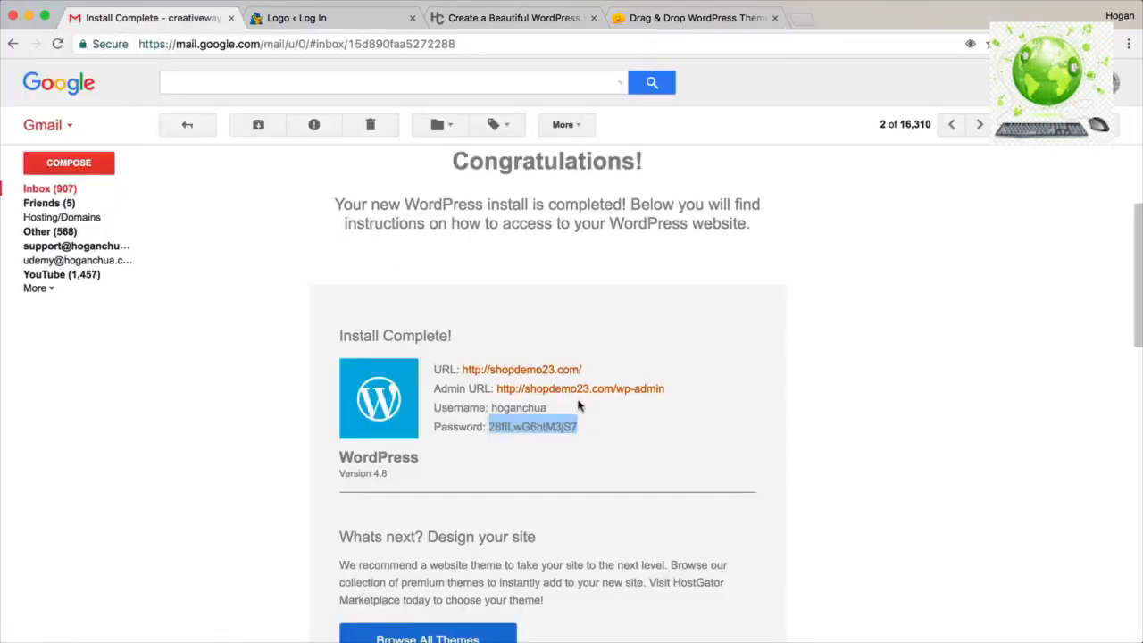
right_click(559, 426)
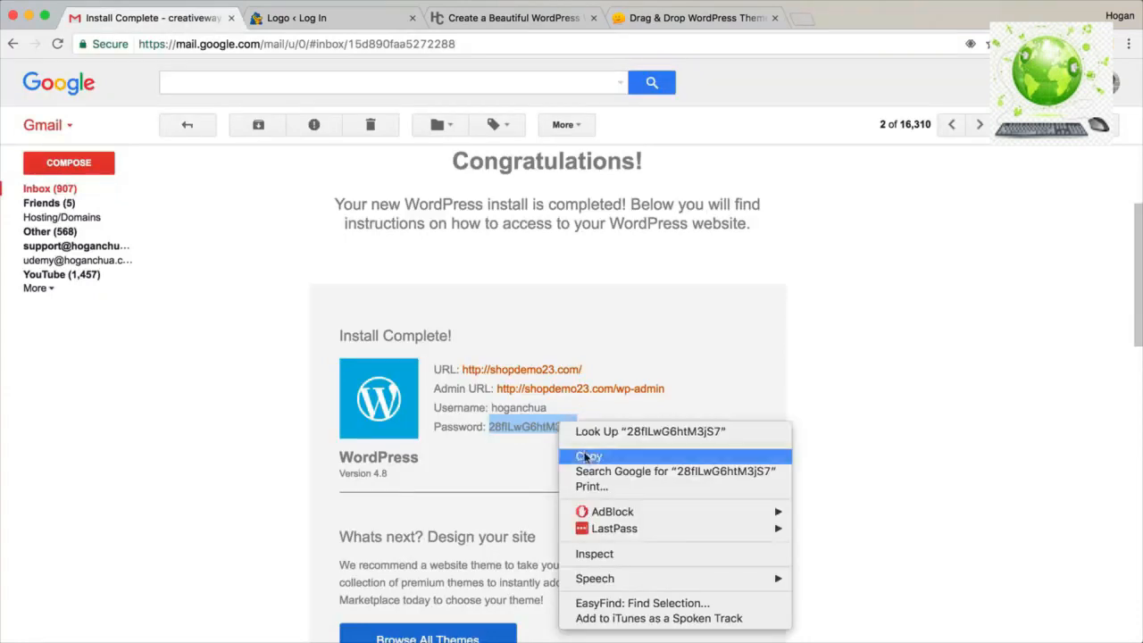
left_click(586, 456)
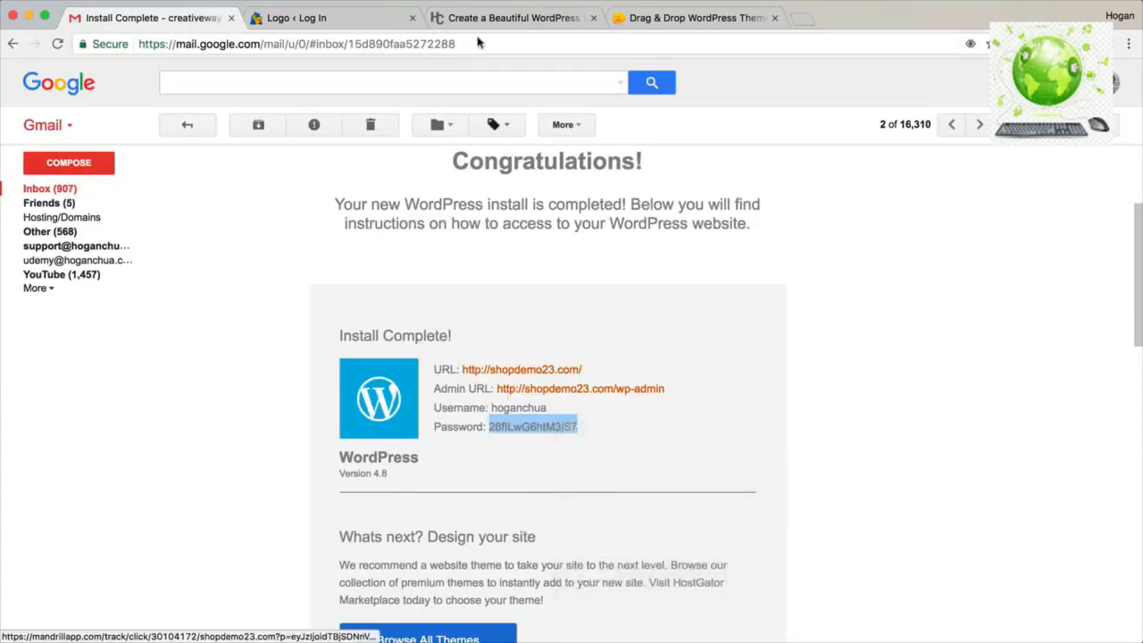
left_click(358, 17)
left_click(536, 286)
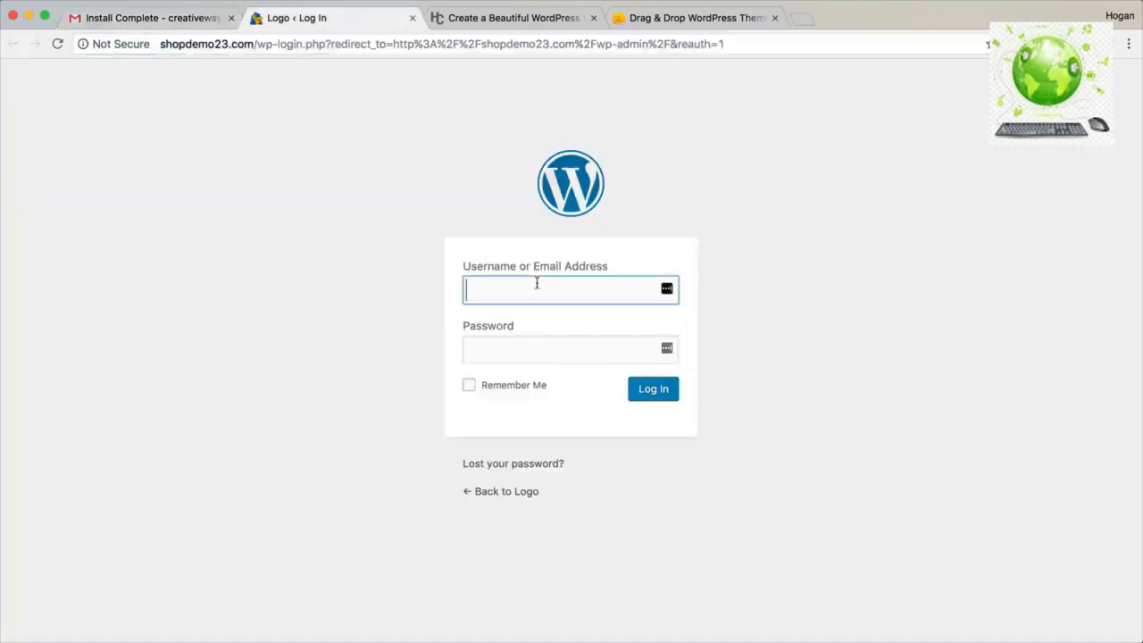
type("hoganchua")
key("Tab")
key("super+v")
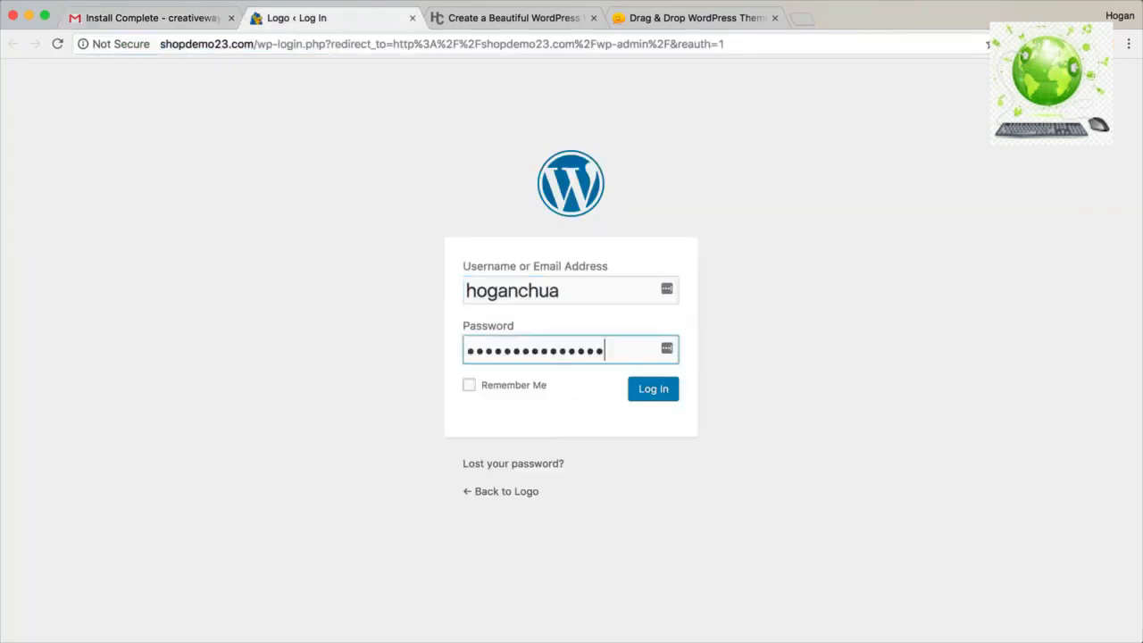
left_click(664, 395)
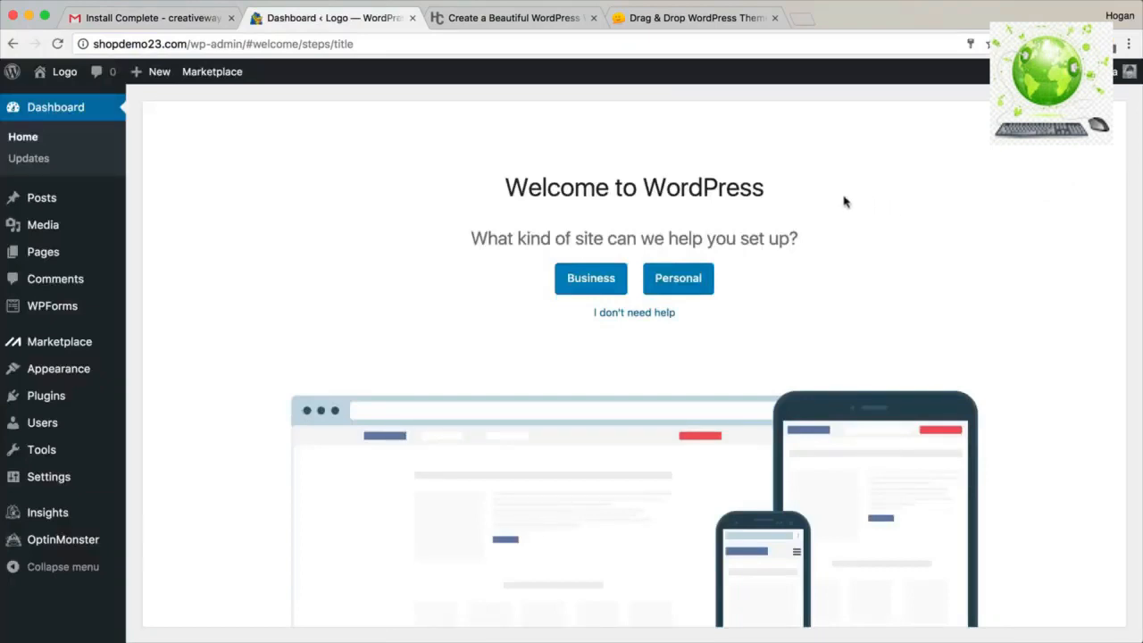
Skip the guided setup, dismiss the welcome panel and close the WPForms notice.
left_click_drag(766, 194, 505, 188)
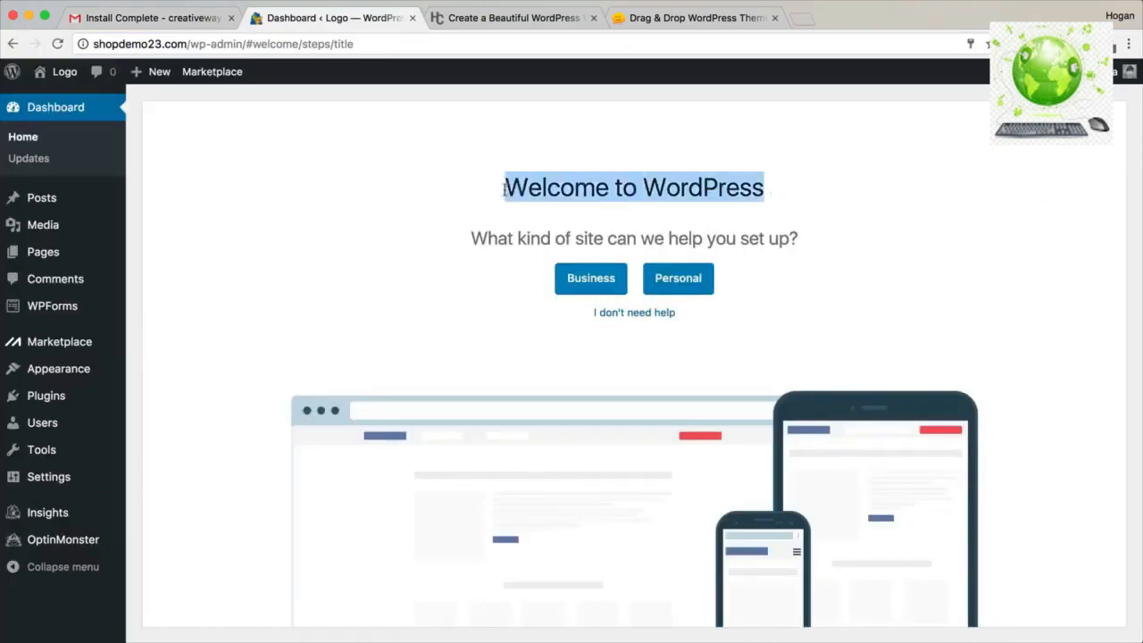
left_click(639, 315)
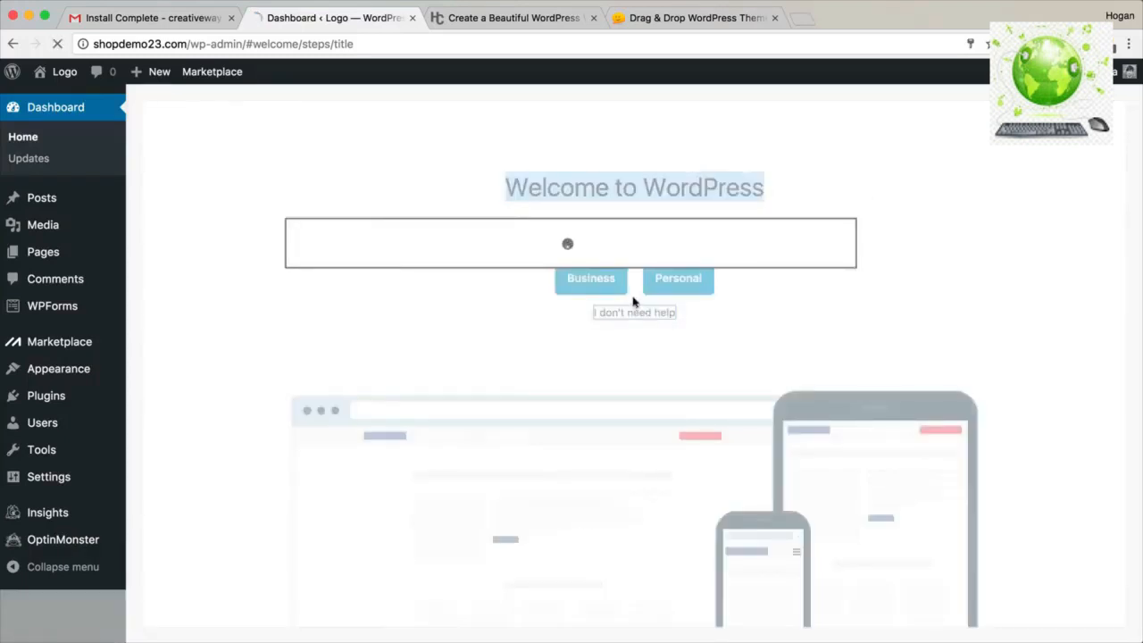
scroll(667, 242, "down", 8)
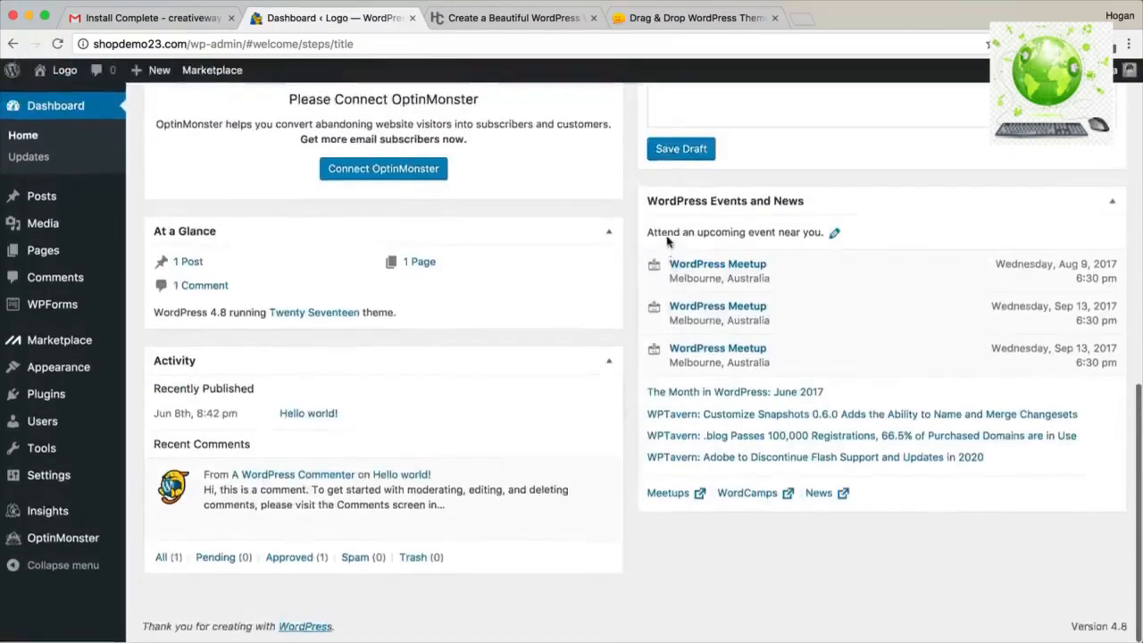
scroll(598, 238, "up", 10)
left_click(798, 127)
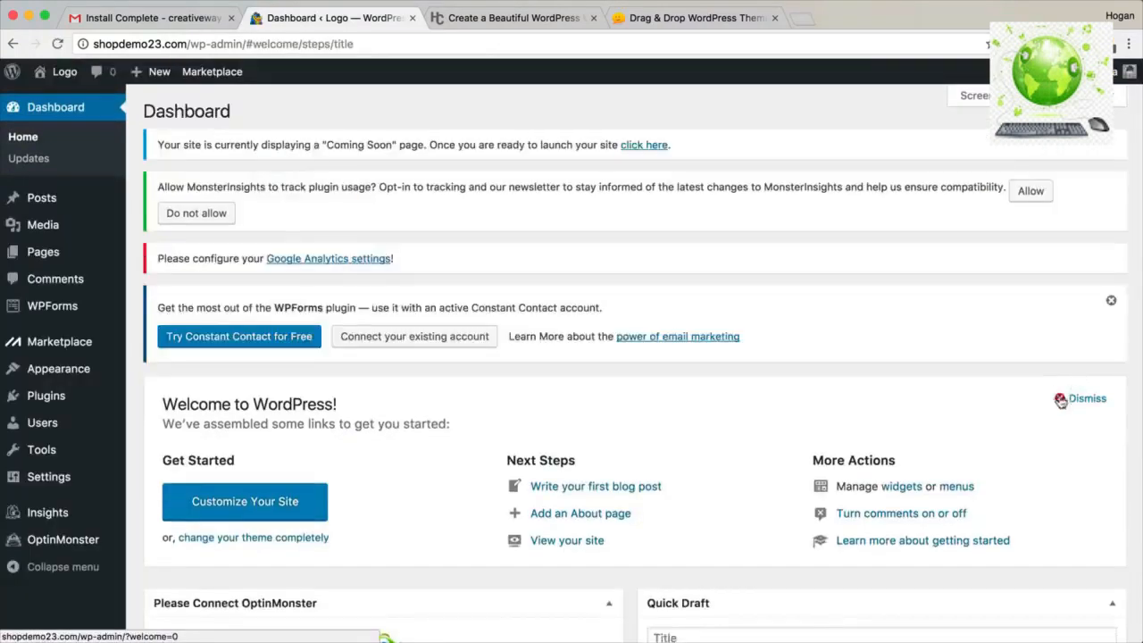
left_click(1063, 399)
left_click(1111, 301)
Collapse Quick Draft, OptinMonster, Activity, Events and News and At a Glance, then open All Users.
left_click(1111, 309)
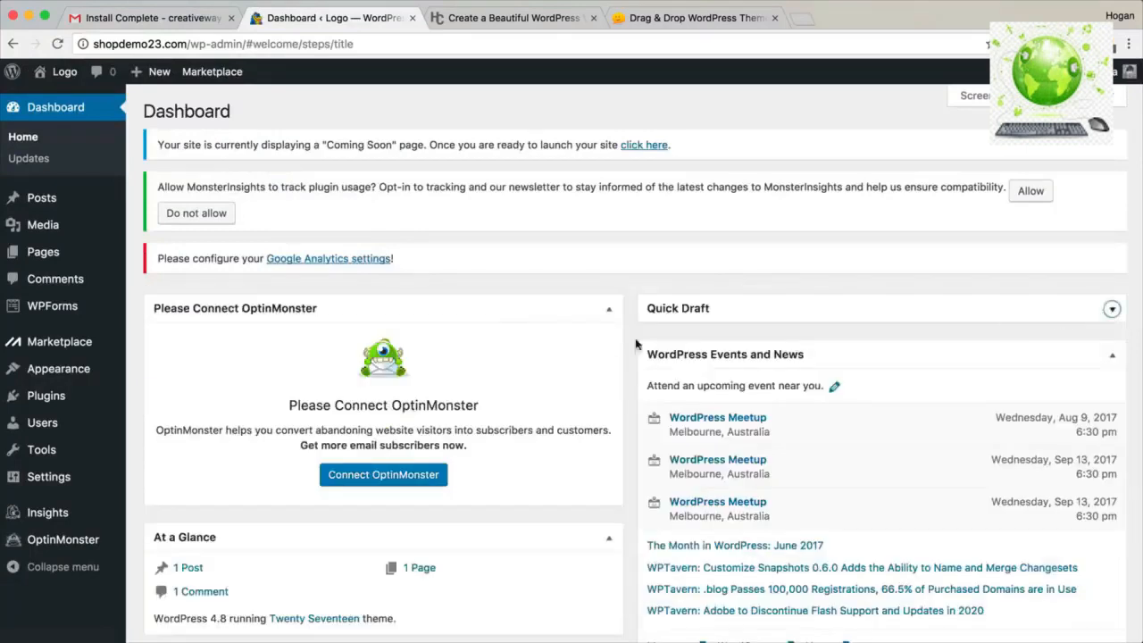
left_click(607, 308)
left_click(608, 485)
left_click(998, 360)
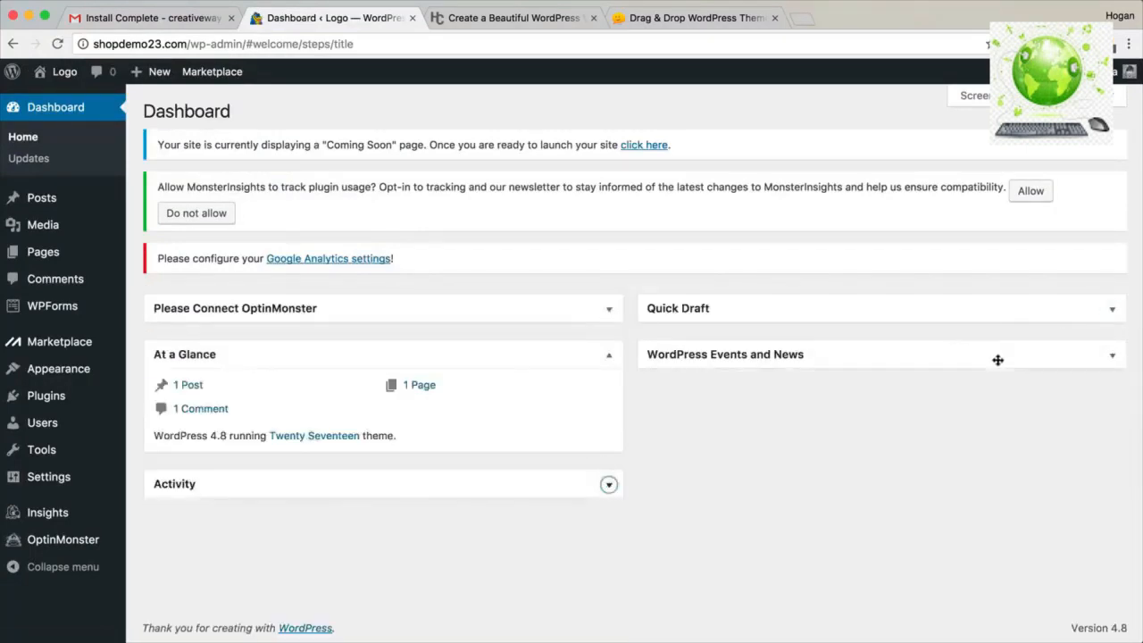
left_click(608, 354)
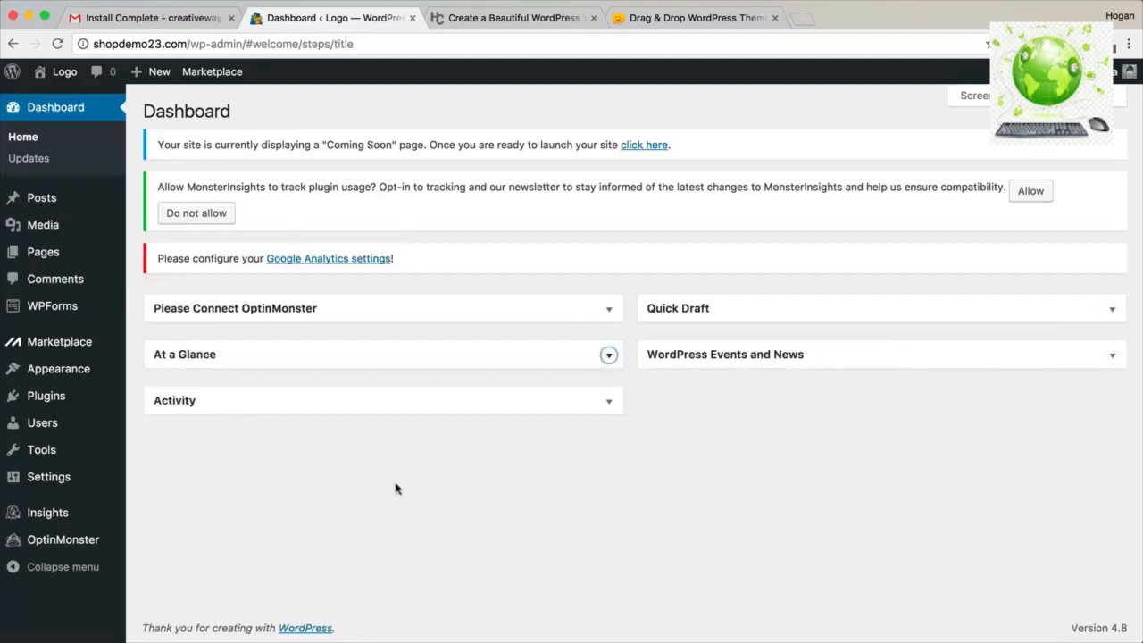
mouse_move(62, 426)
left_click(148, 427)
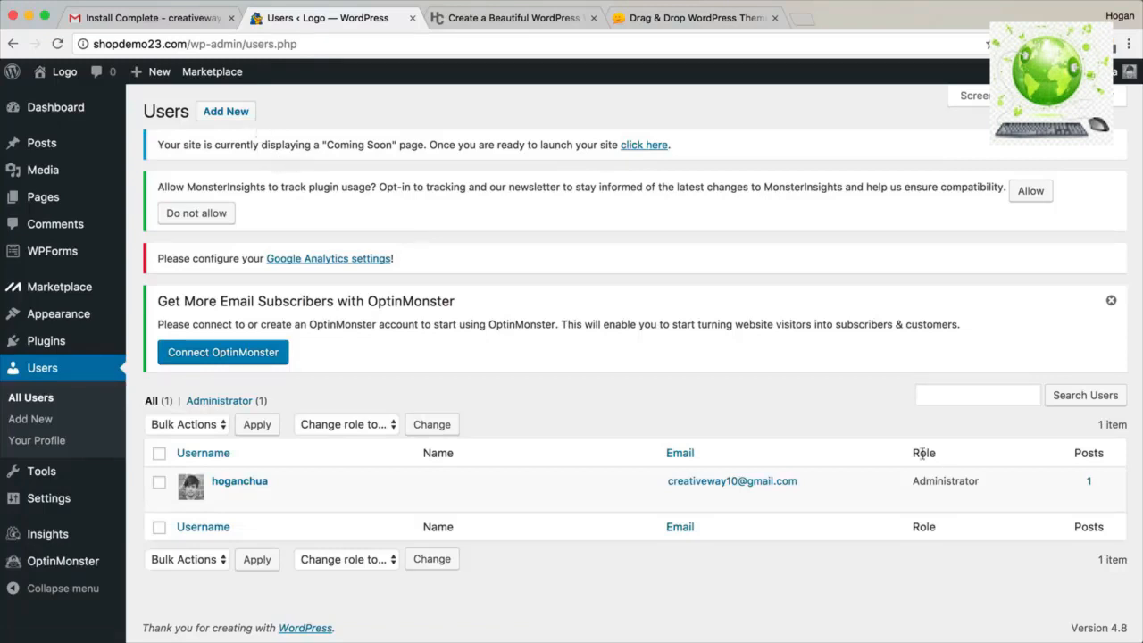
Give the admin user a new short password, confirm the weak password, and update the profile.
left_click(219, 498)
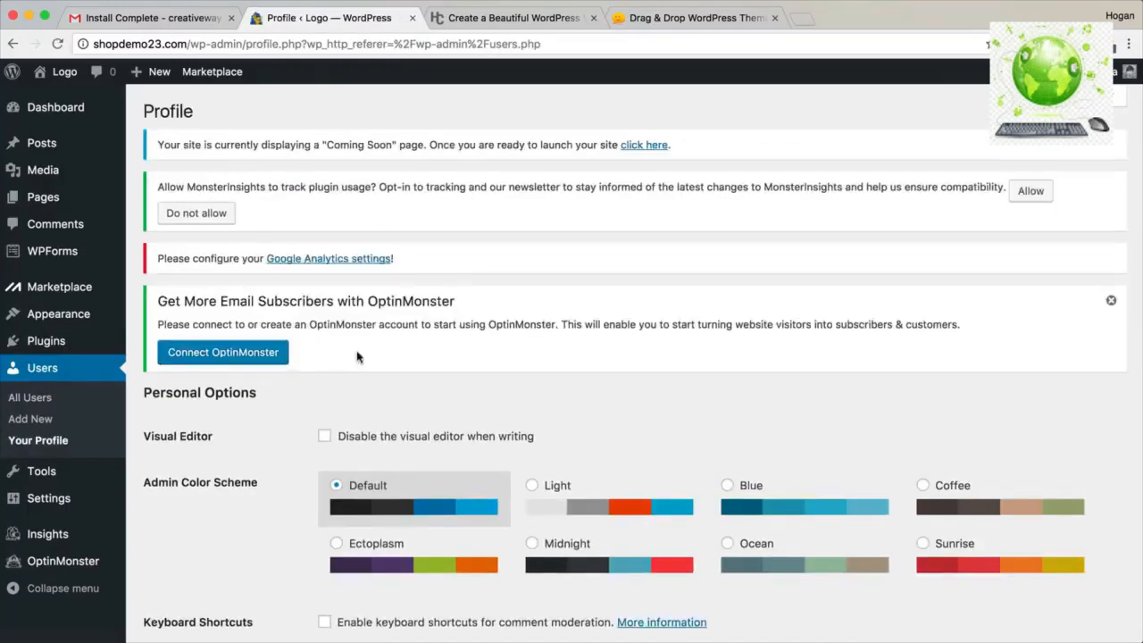
scroll(357, 356, "down", 10)
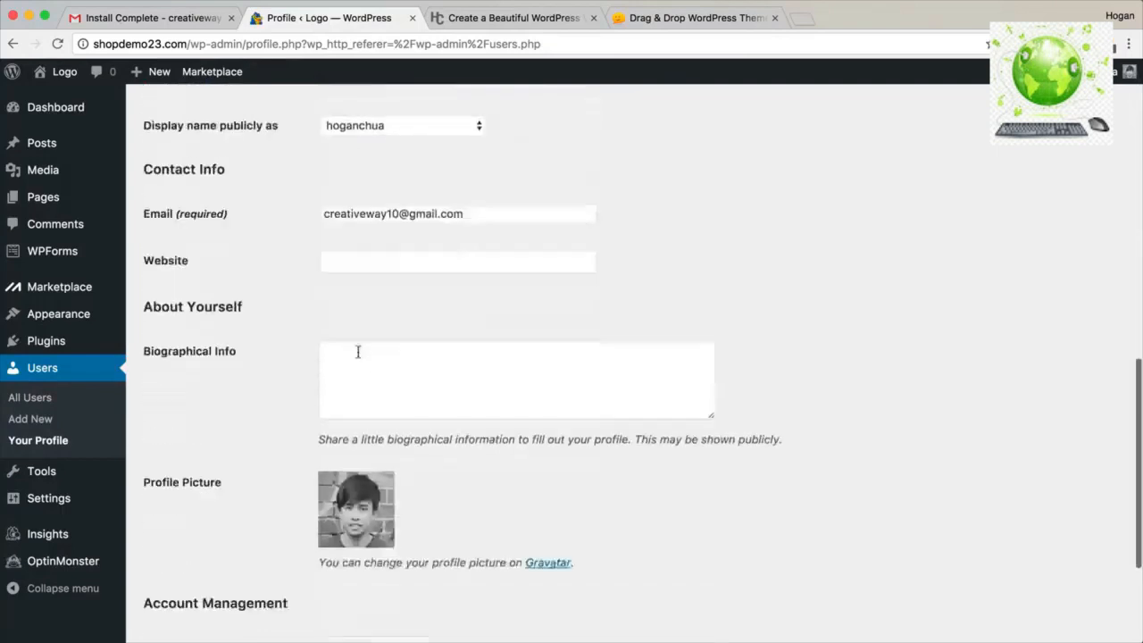
scroll(357, 352, "down", 5)
left_click_drag(214, 401, 146, 402)
left_click(345, 445)
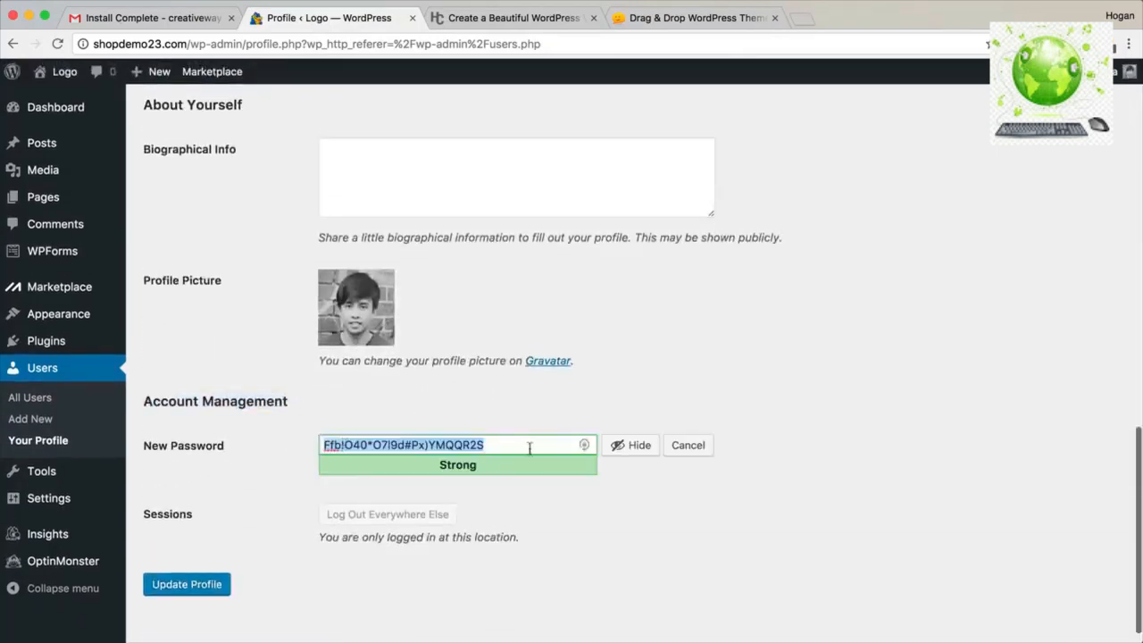
left_click(616, 444)
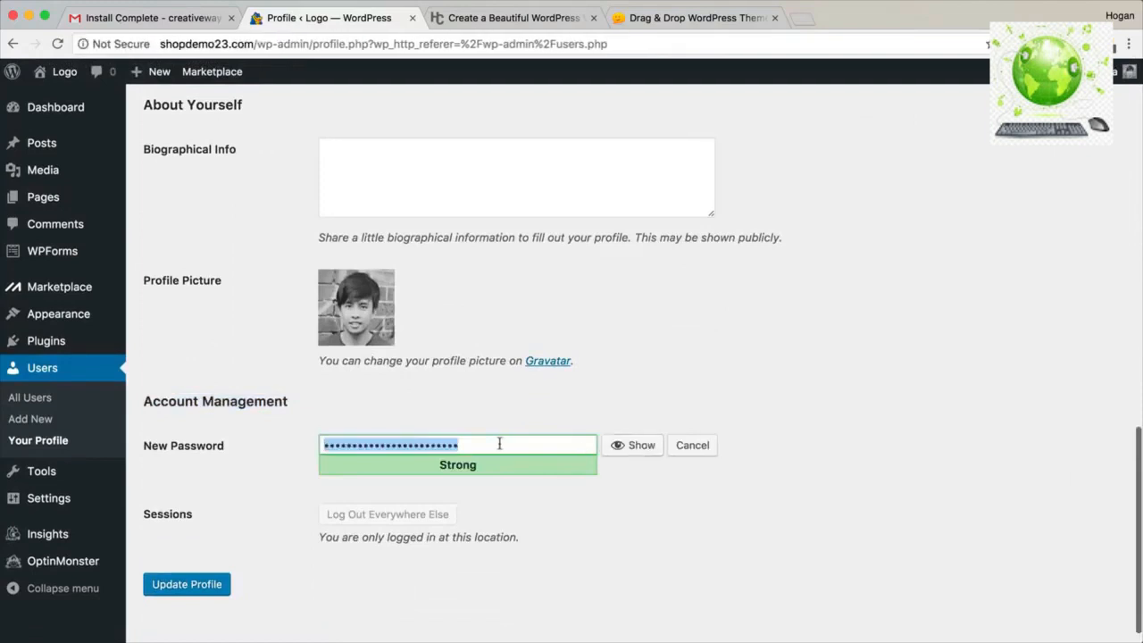
type("ad••••••")
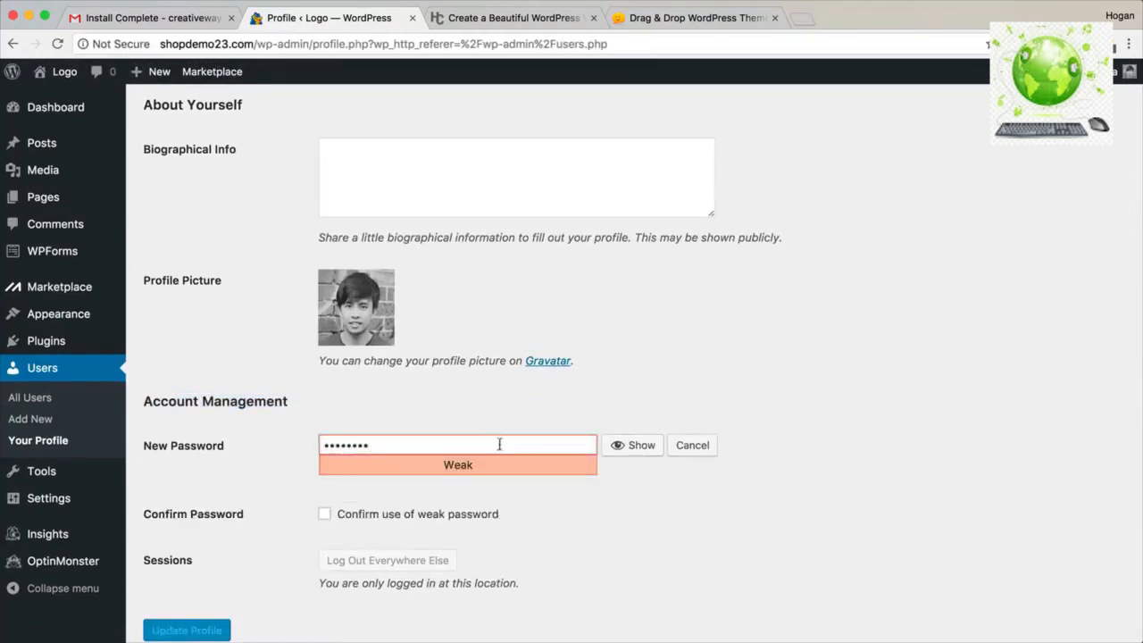
left_click_drag(386, 445, 311, 445)
left_click(324, 514)
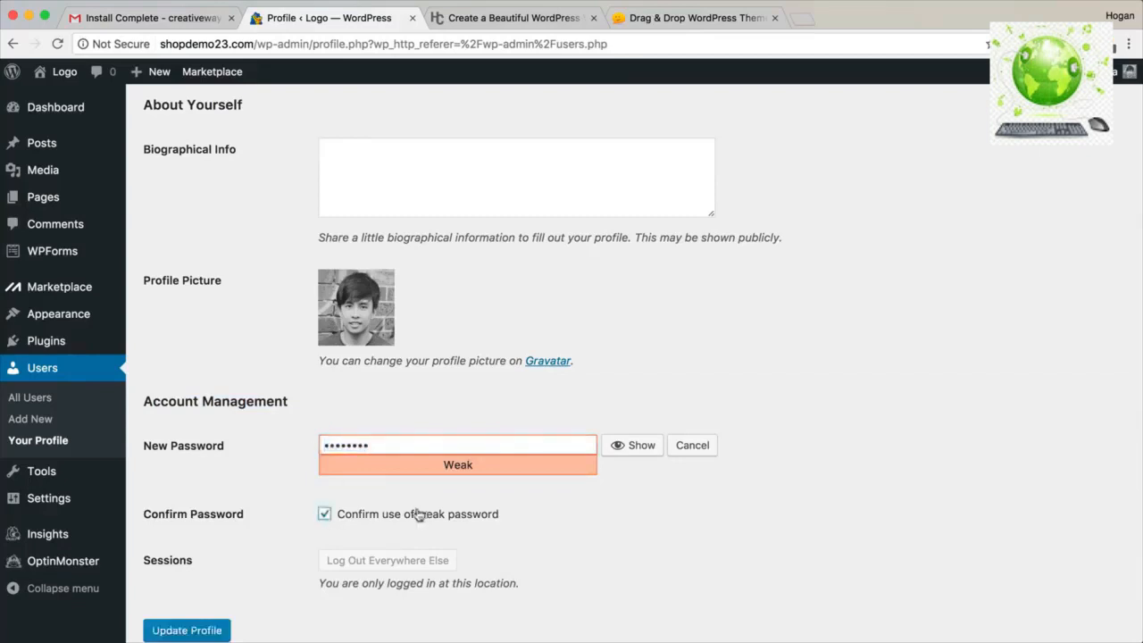
left_click(221, 629)
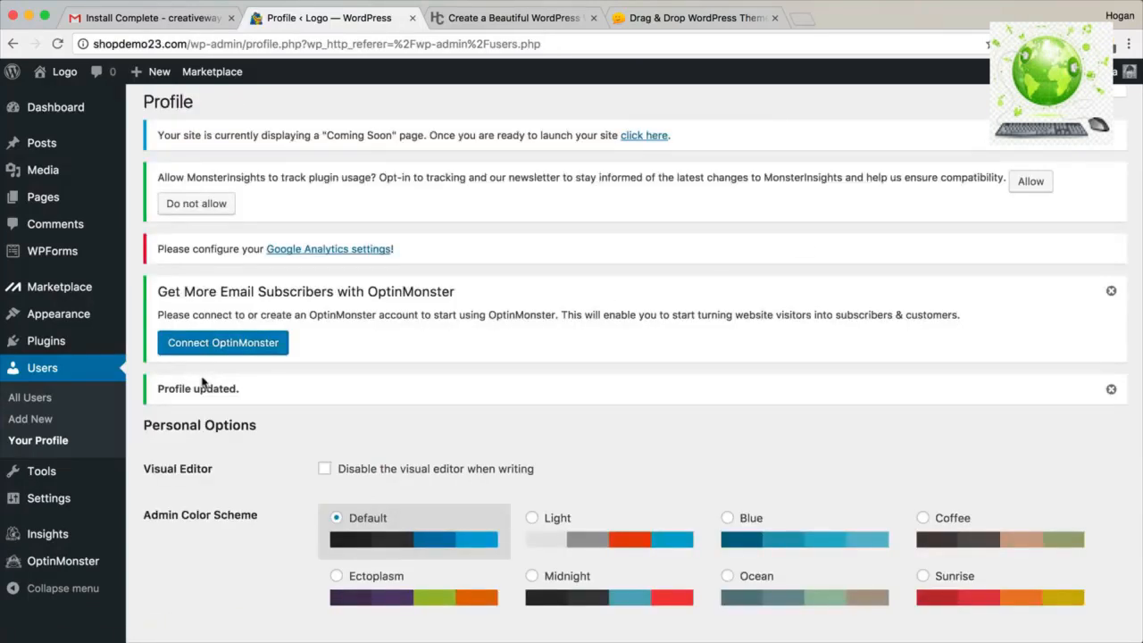
Select all installed plugins and bulk-deactivate them.
mouse_move(55, 293)
left_click(52, 342)
scroll(205, 391, "down", 3)
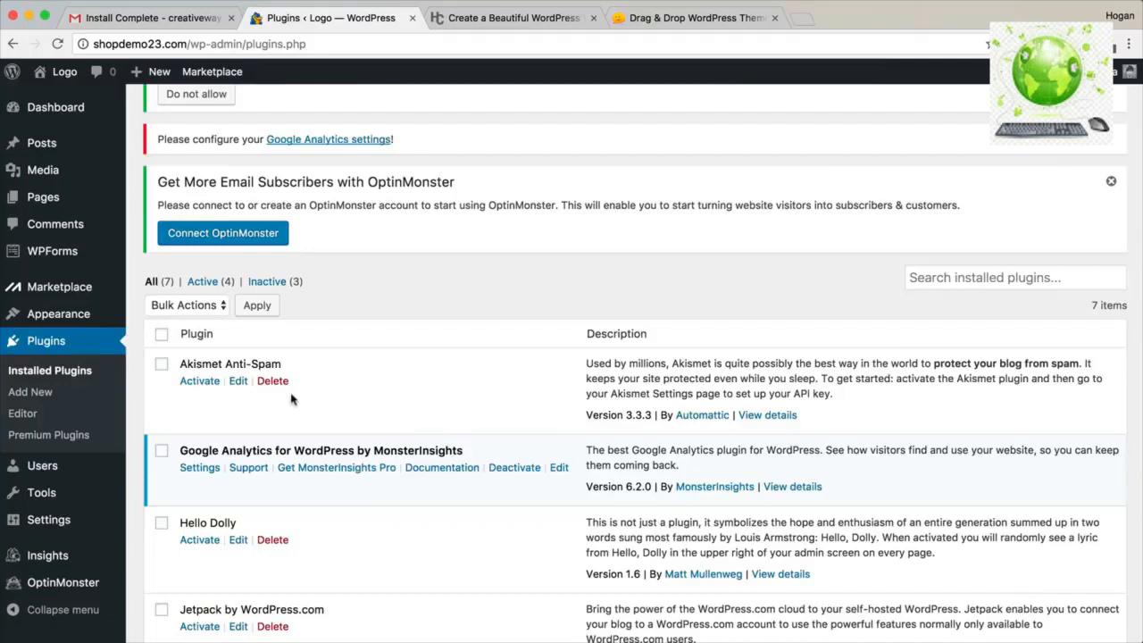
scroll(298, 397, "down", 2)
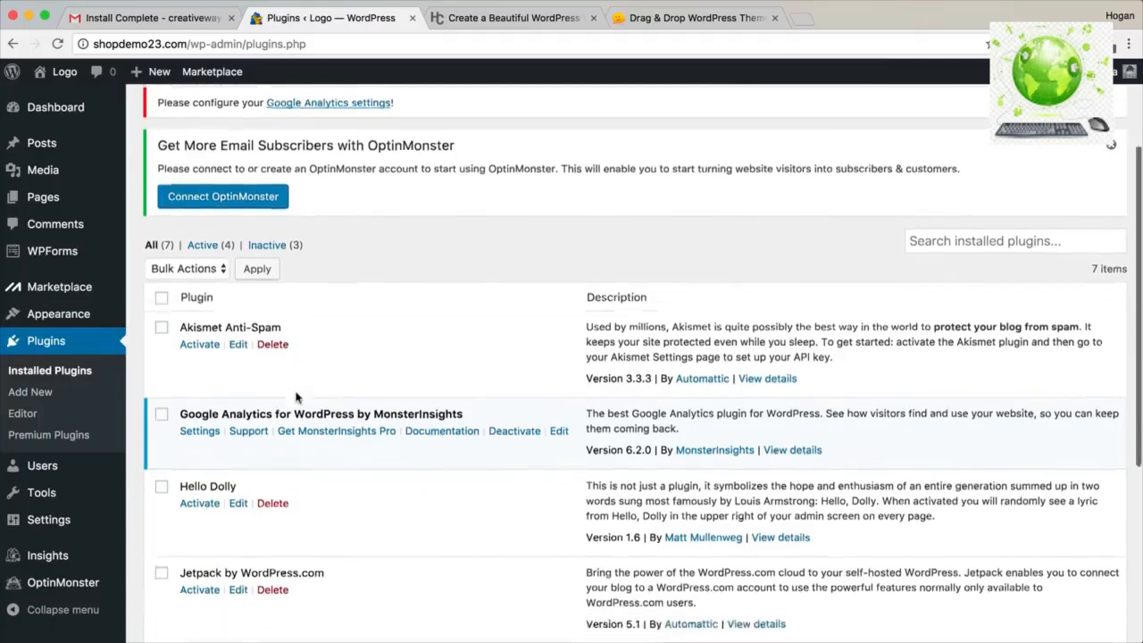
scroll(298, 379, "down", 5)
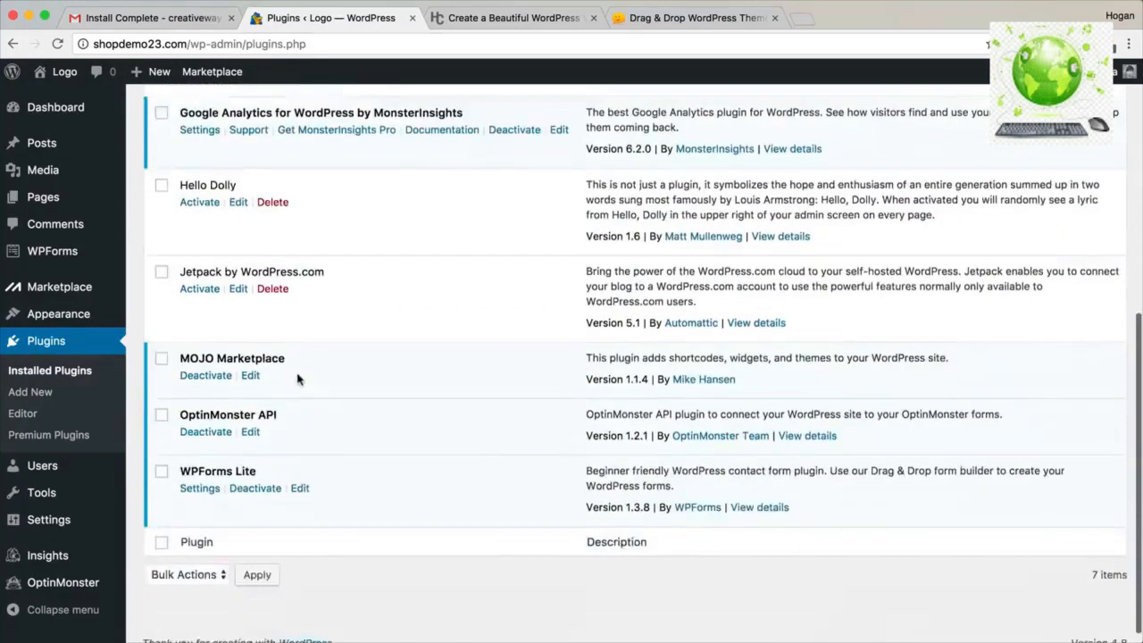
scroll(299, 379, "up", 3)
scroll(299, 380, "up", 3)
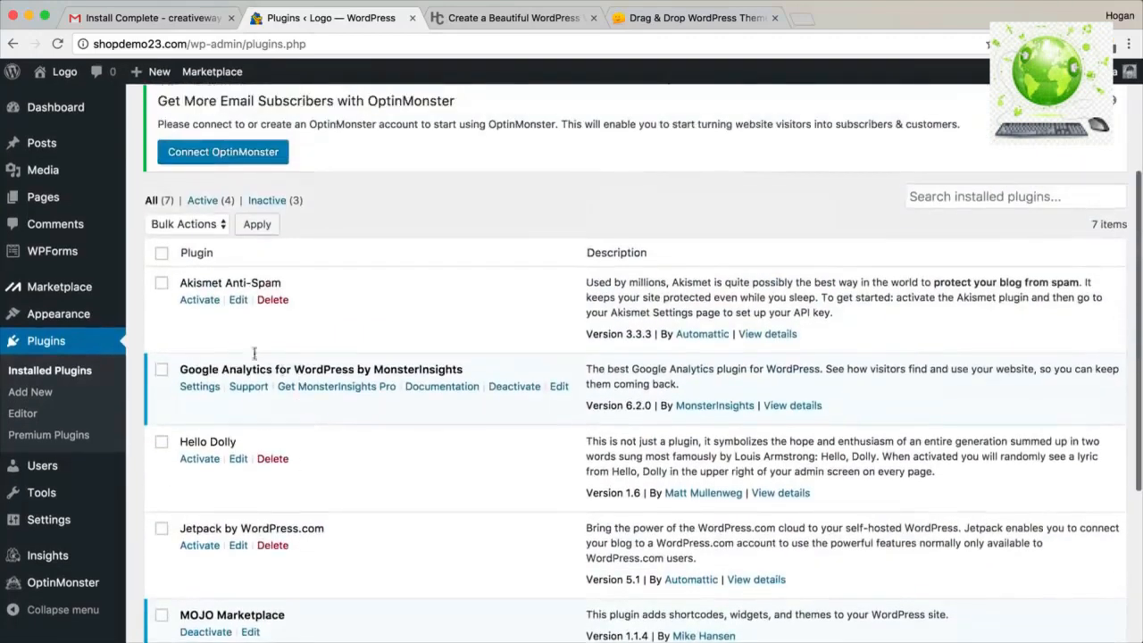
left_click(161, 258)
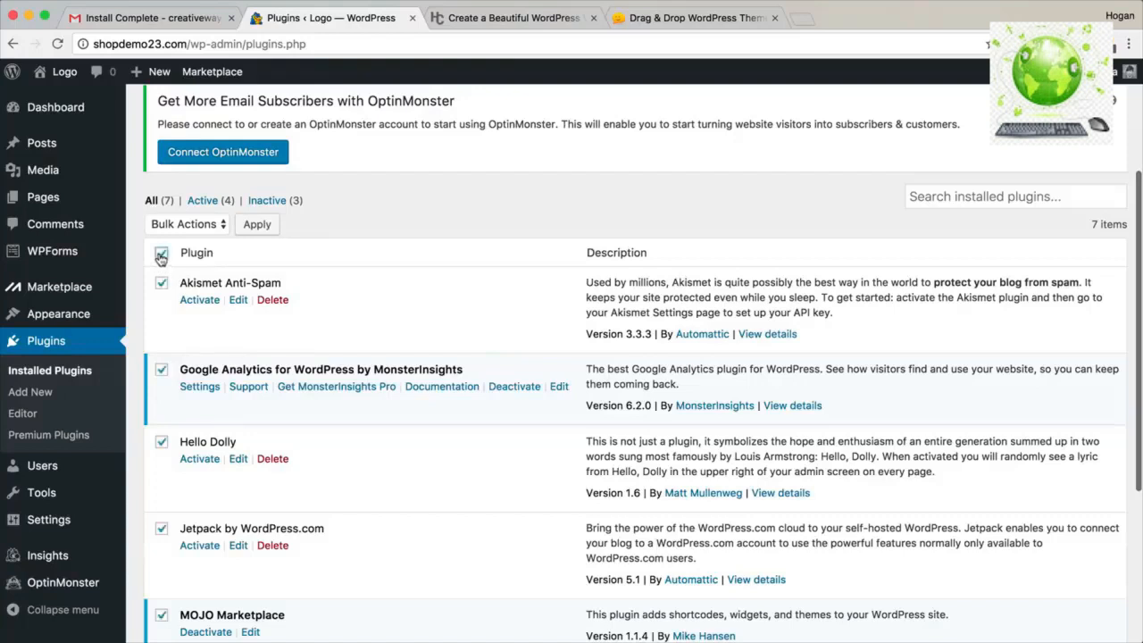
left_click(190, 224)
left_click(218, 253)
left_click(259, 224)
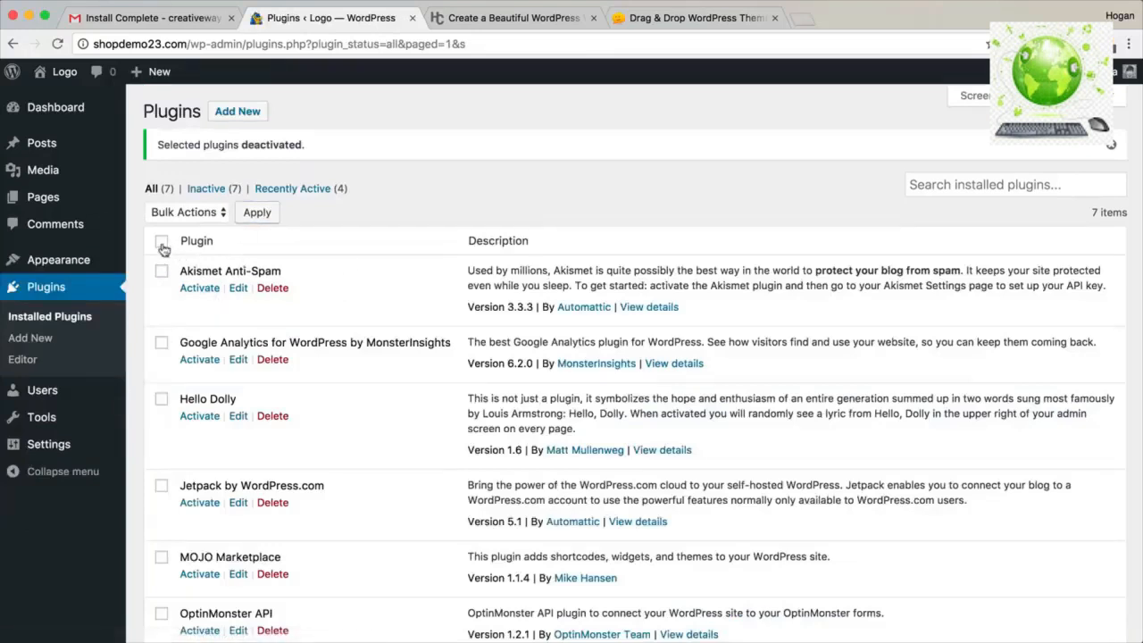
Select all plugins again and bulk-delete them, confirming removal of their data.
left_click(162, 248)
left_click(184, 216)
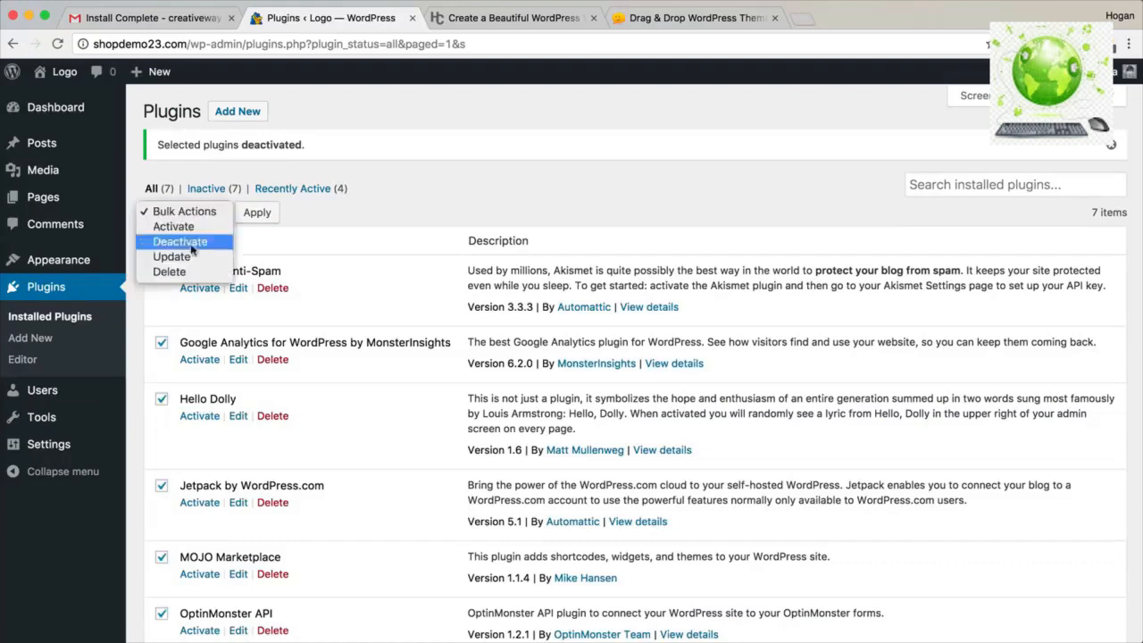
left_click(183, 272)
left_click(257, 214)
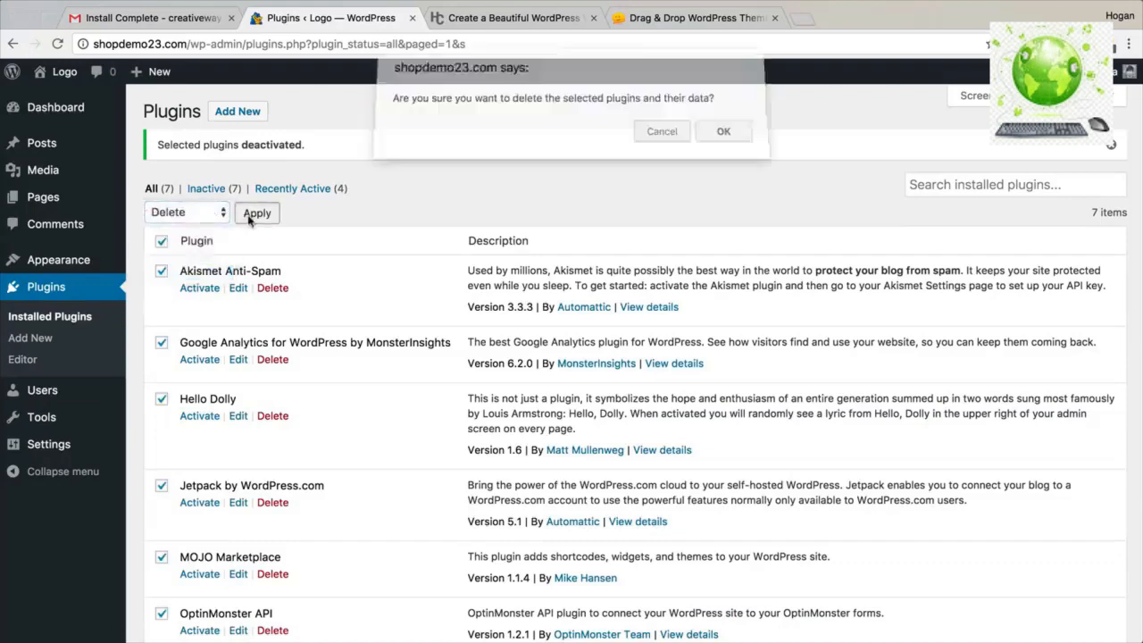
left_click(724, 138)
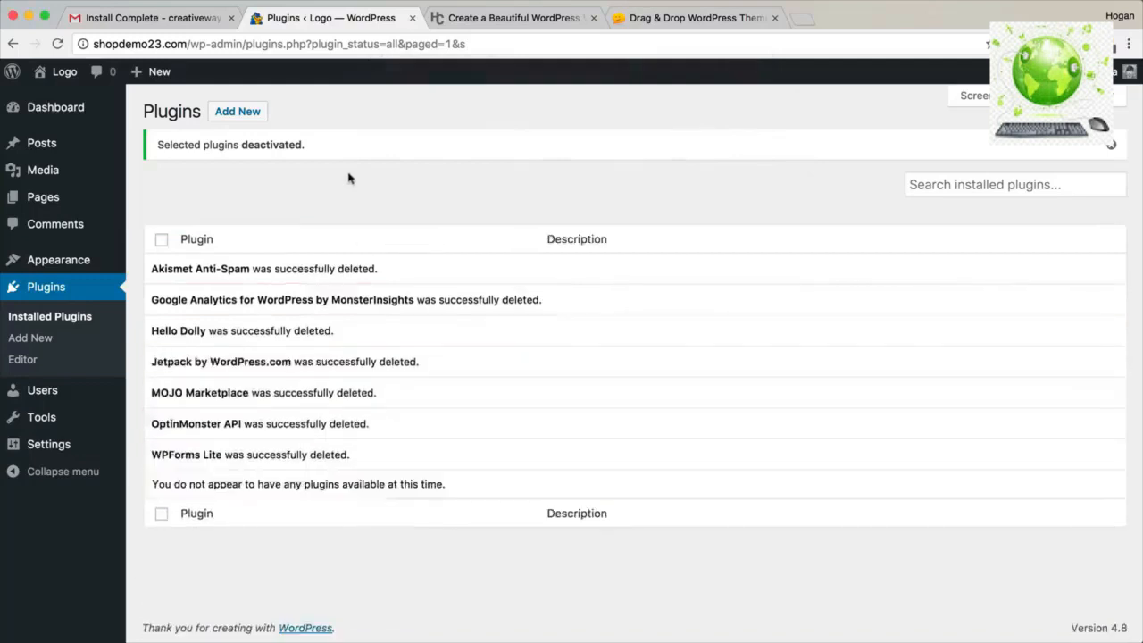
Open the live site in a new browser tab.
mouse_move(54, 73)
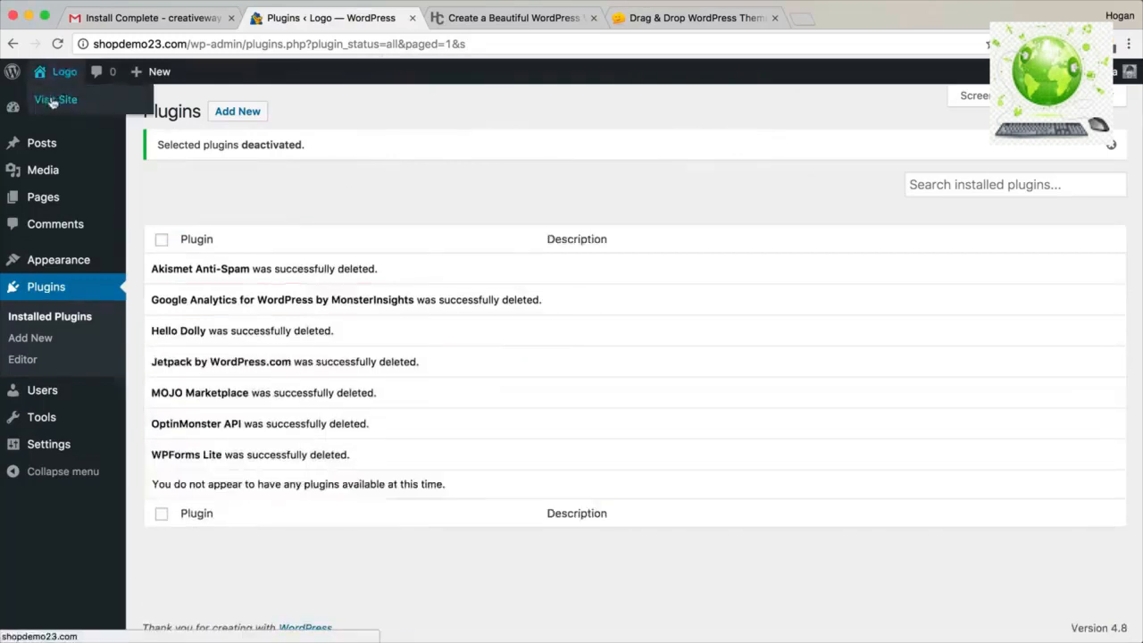
right_click(55, 100)
left_click(89, 101)
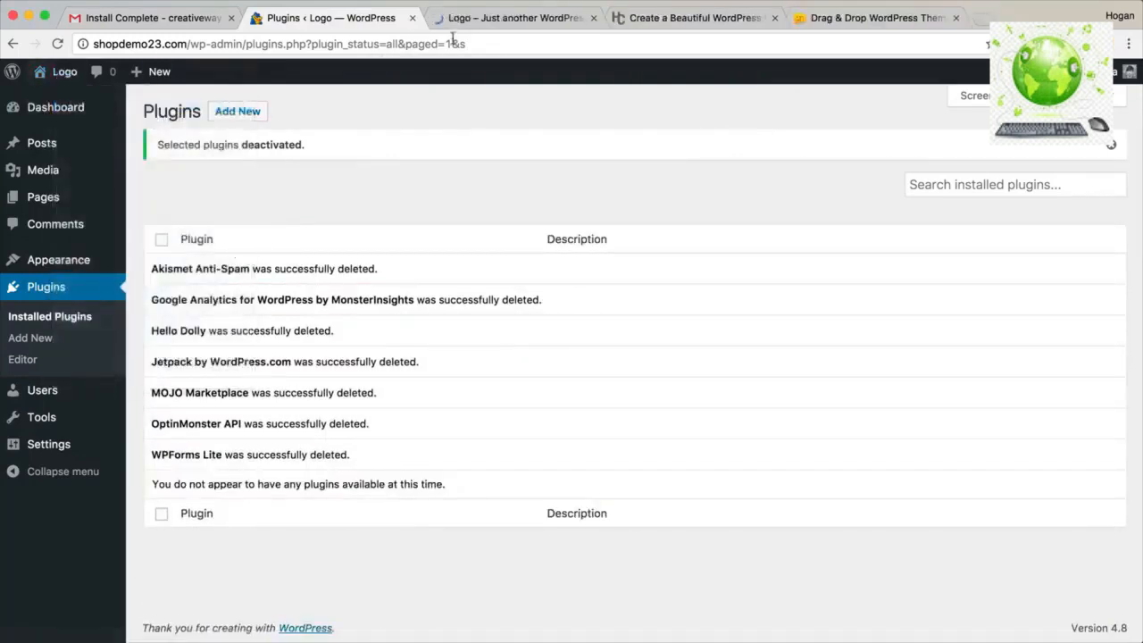
Browse the live Logo homepage with its Hello world! post, then return to the Plugins admin tab.
left_click(331, 20)
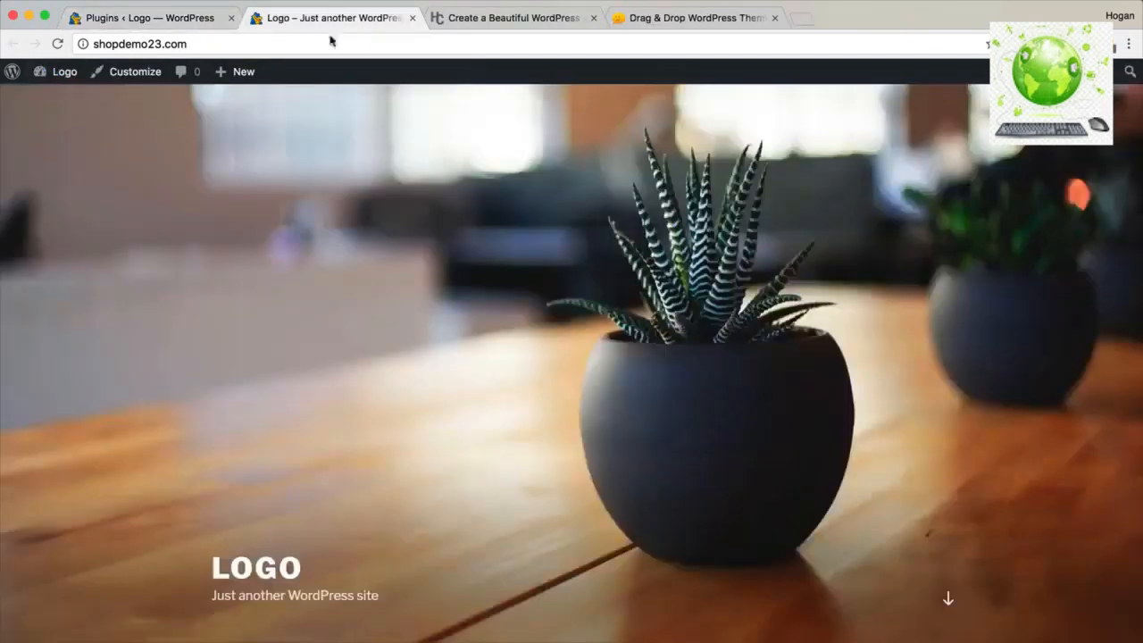
scroll(392, 216, "down", 5)
scroll(393, 221, "down", 4)
scroll(393, 220, "up", 10)
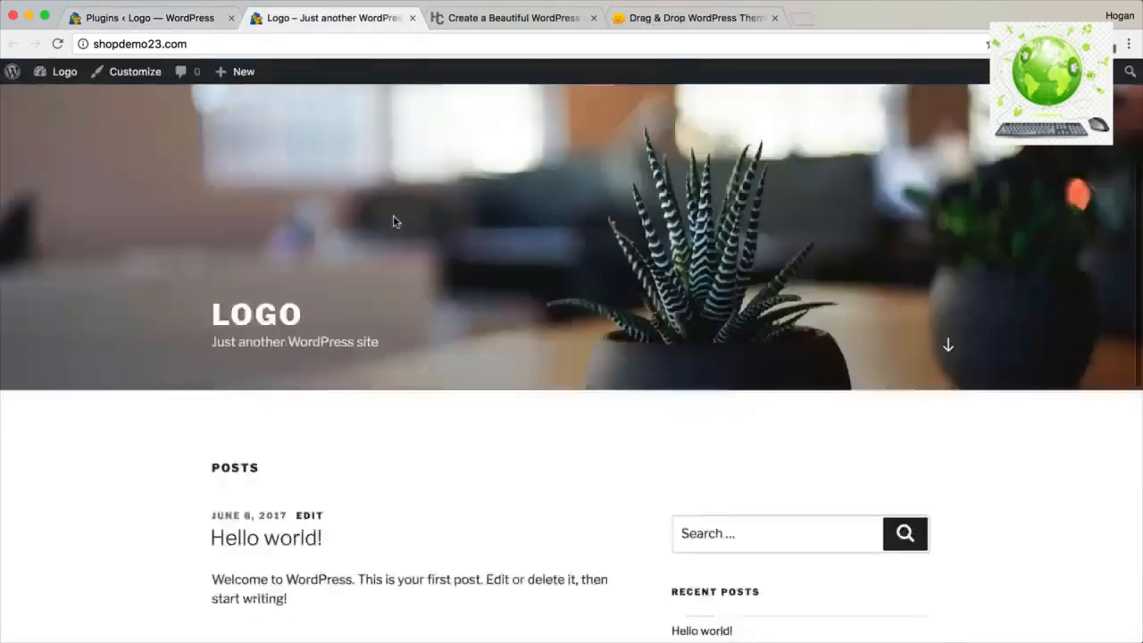
scroll(393, 220, "down", 6)
scroll(396, 221, "down", 3)
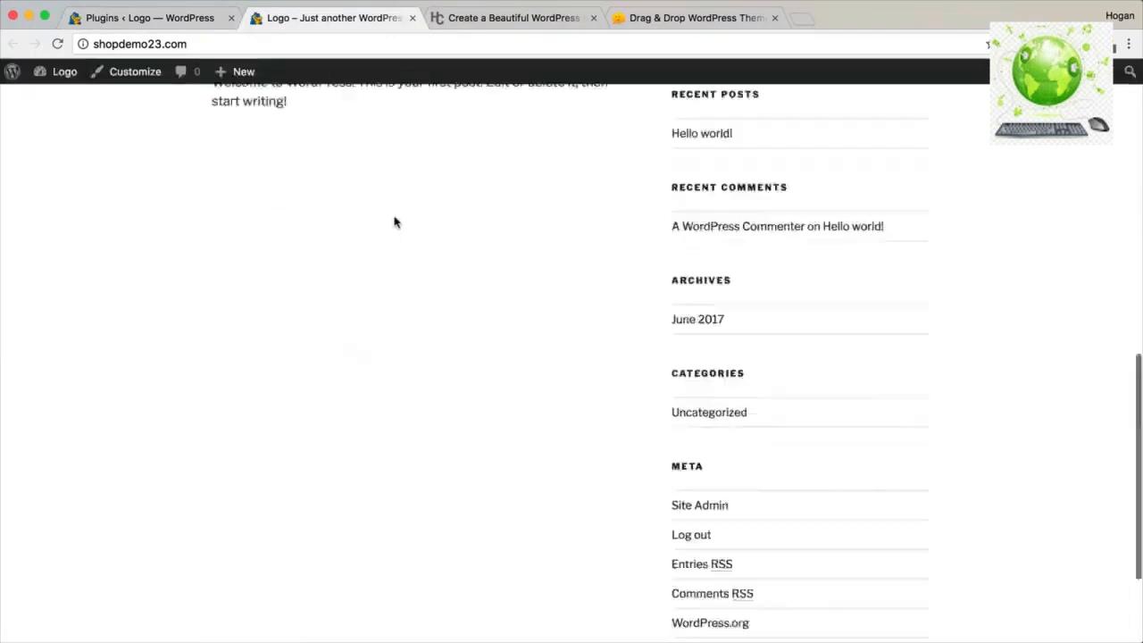
scroll(396, 223, "up", 8)
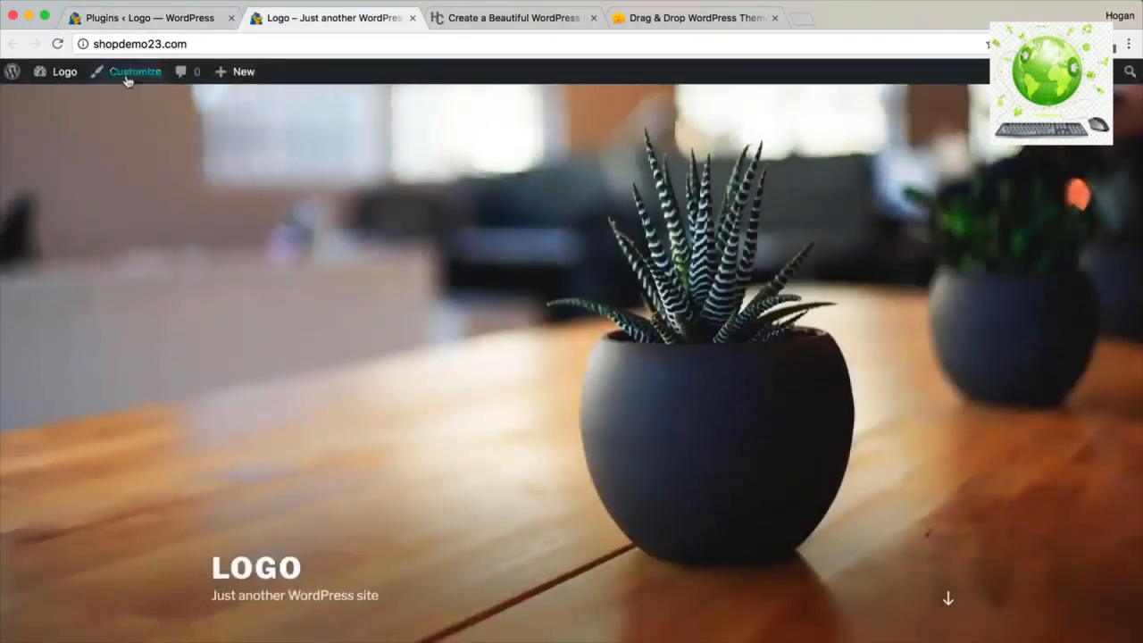
left_click(168, 20)
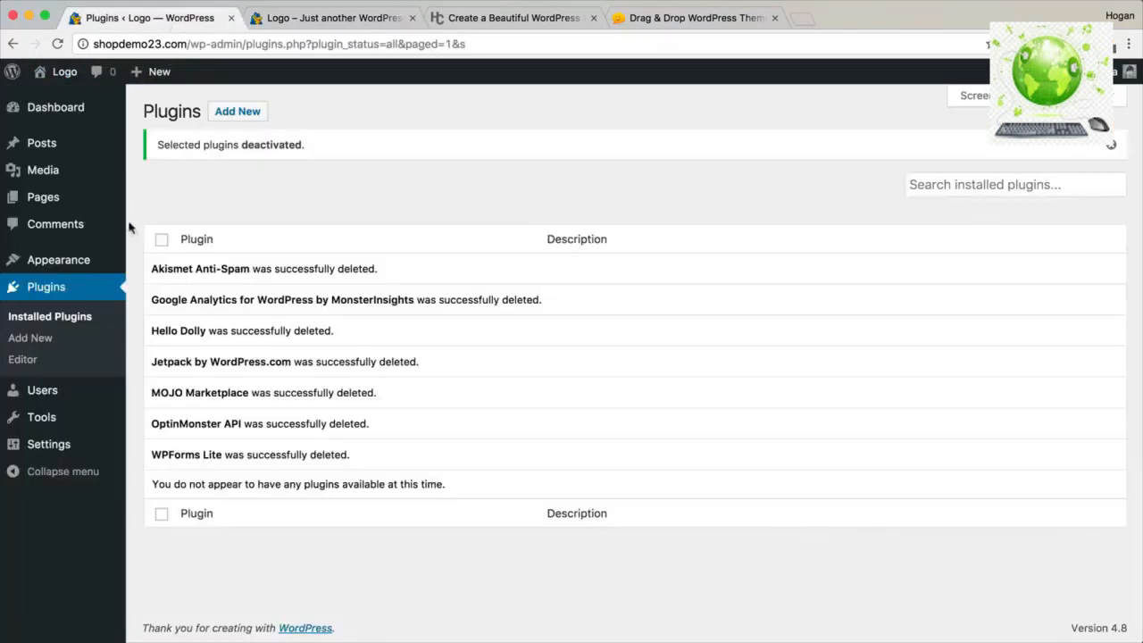
mouse_move(89, 260)
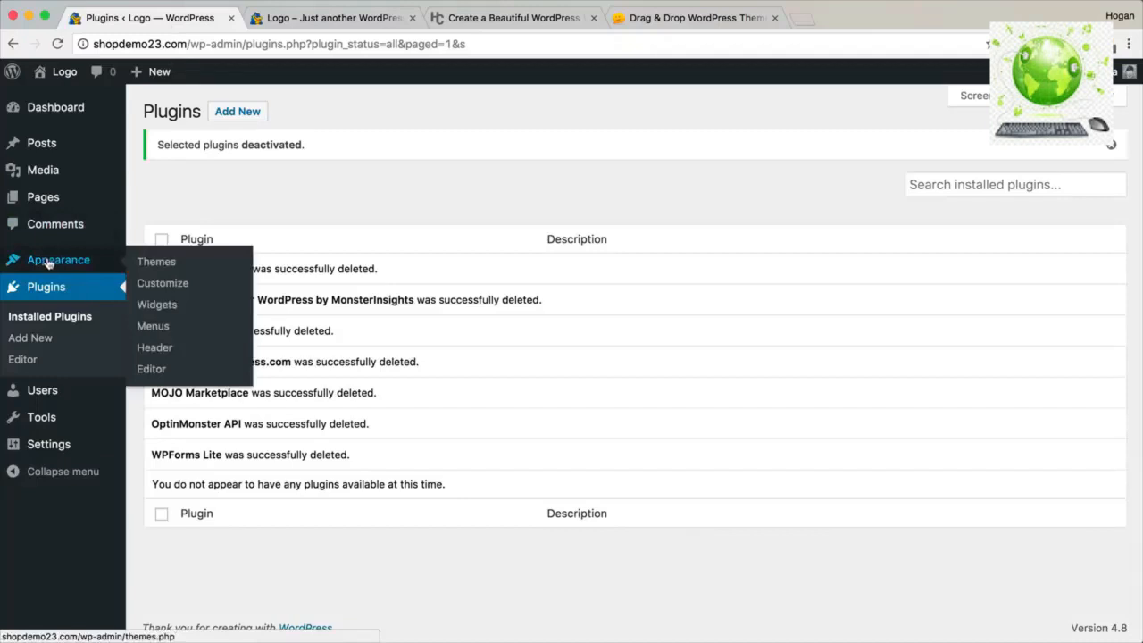
Go to Appearance > Themes and open the Add New themes page.
left_click(159, 261)
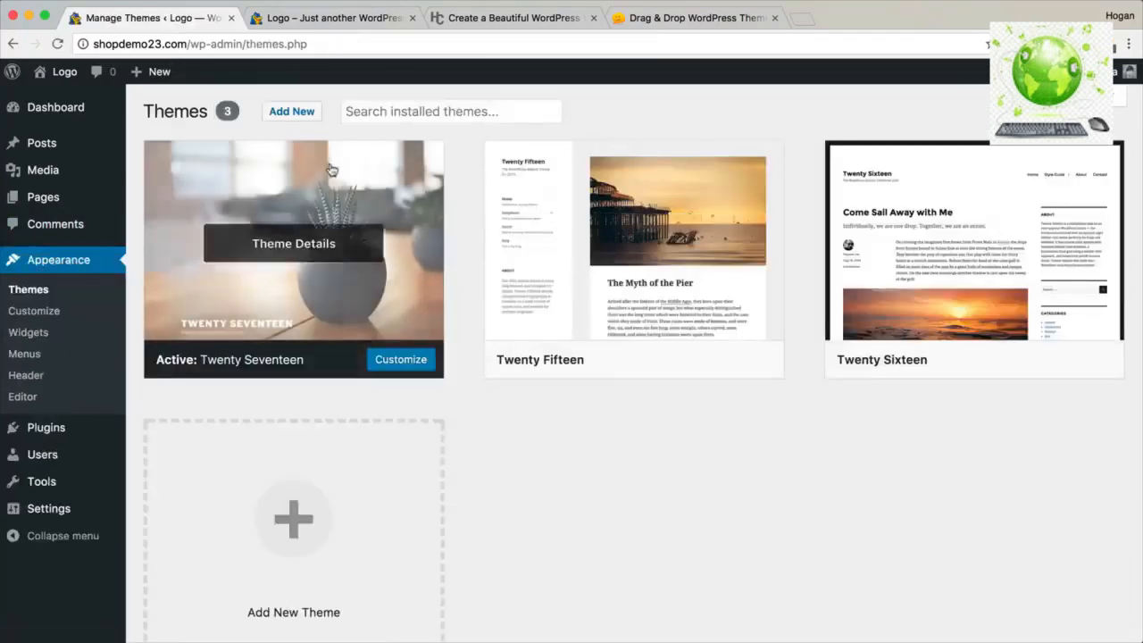
left_click(298, 113)
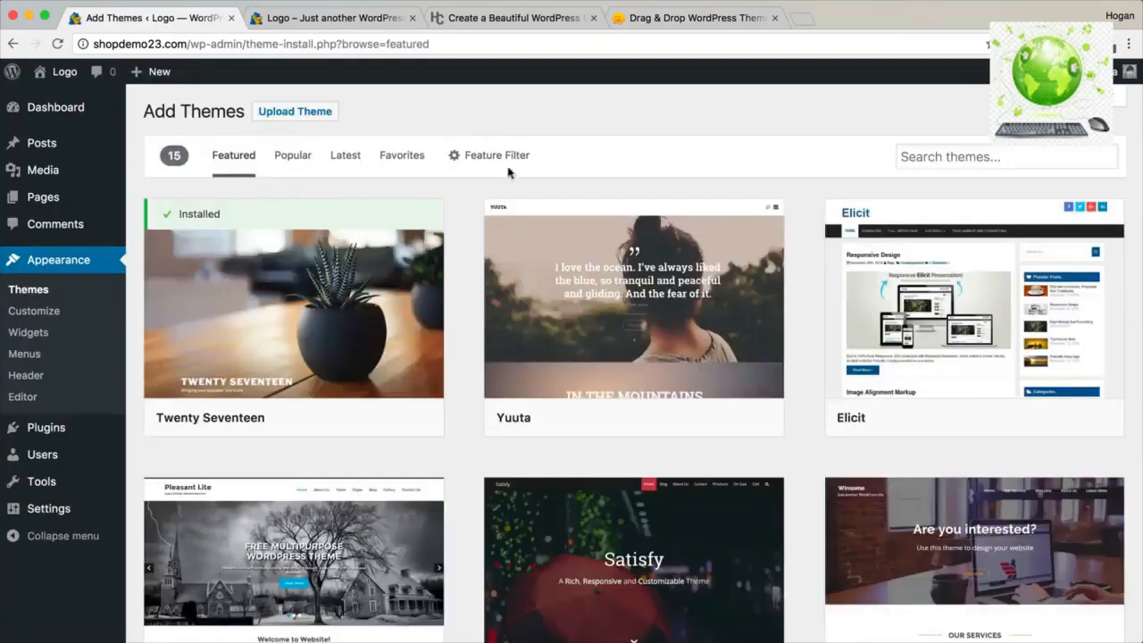
mouse_move(562, 273)
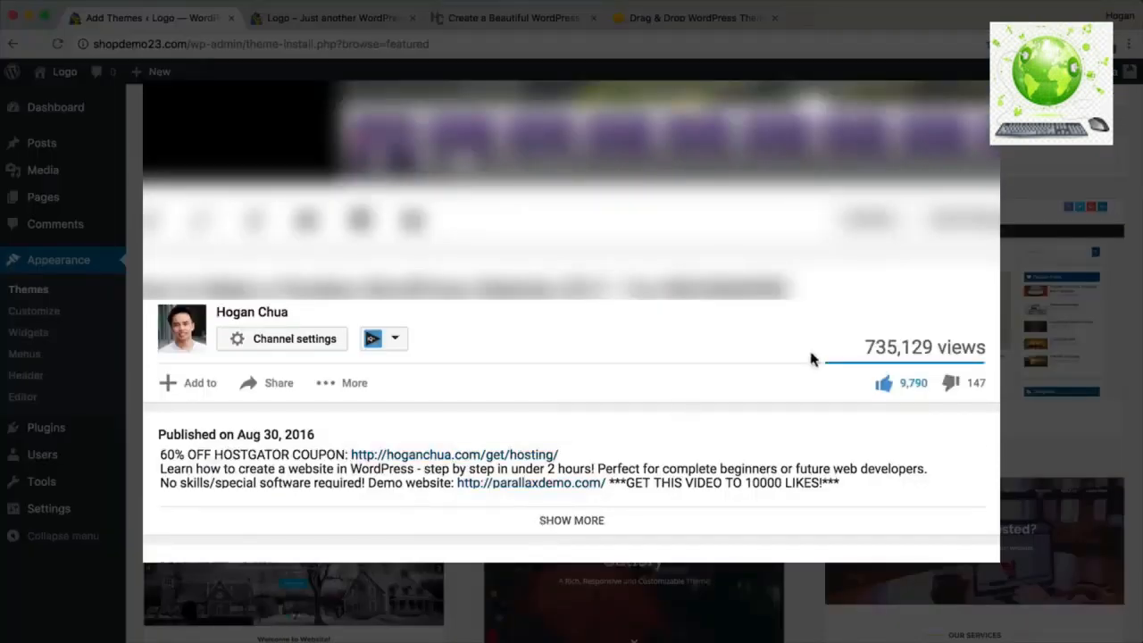
Expand the video description for the download links and select the two downloaded zip files.
left_click(589, 520)
scroll(591, 522, "down", 3)
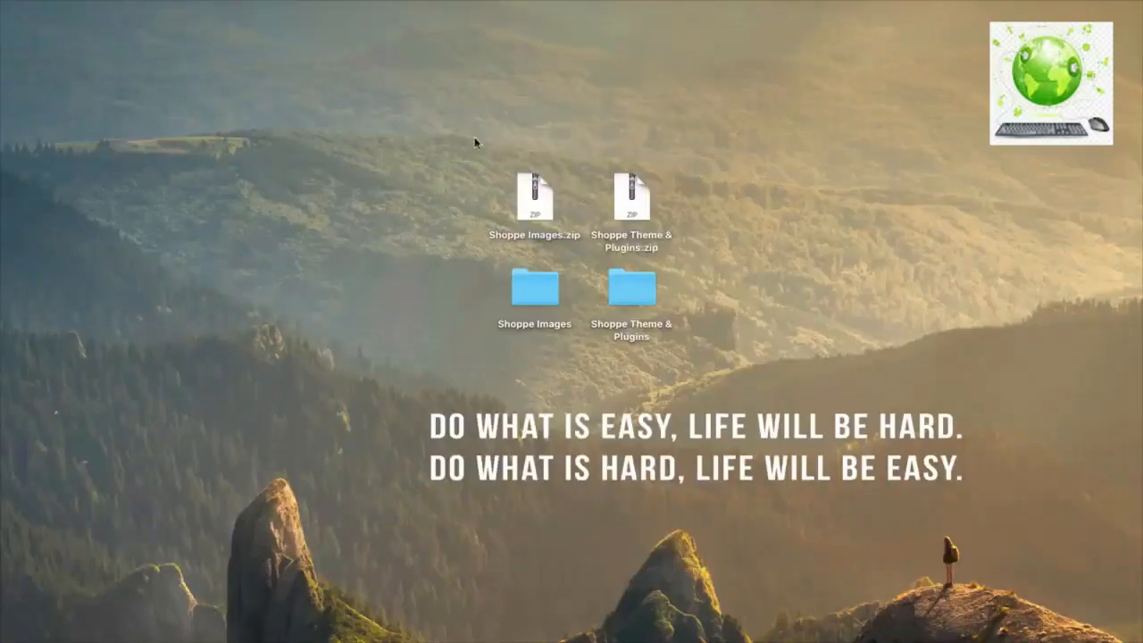
left_click_drag(474, 136, 705, 254)
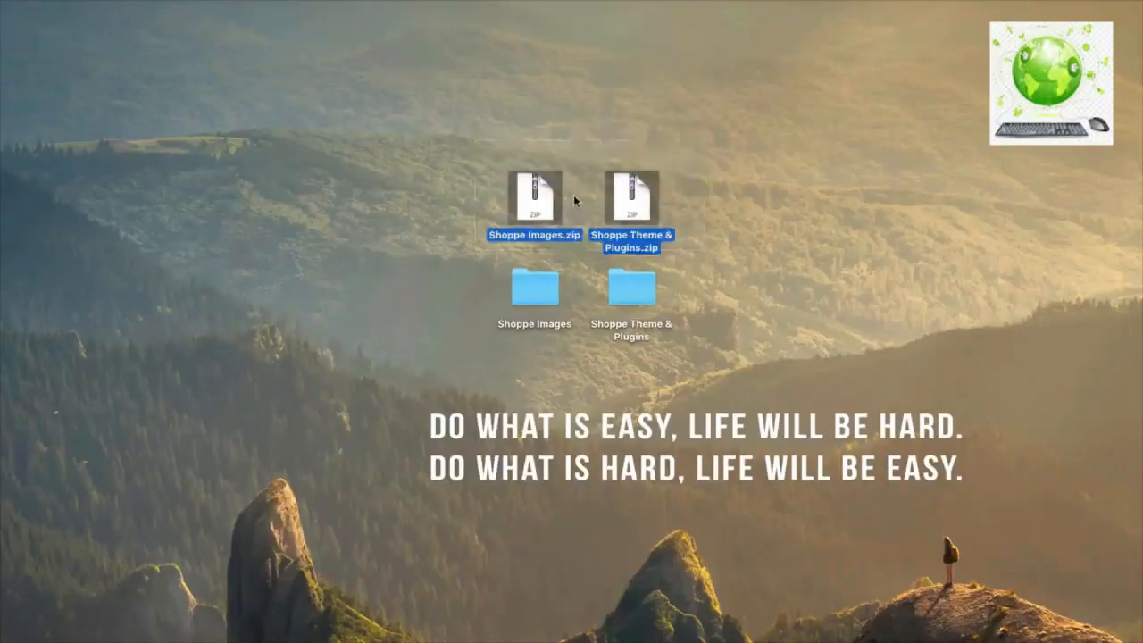
left_click(575, 201)
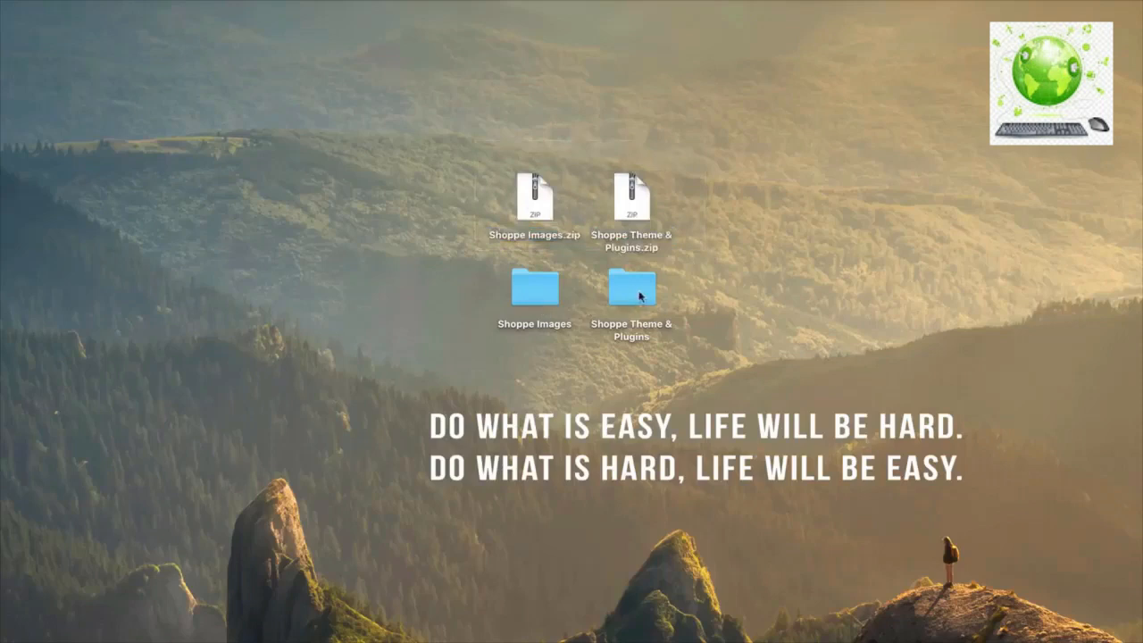
double_click(531, 287)
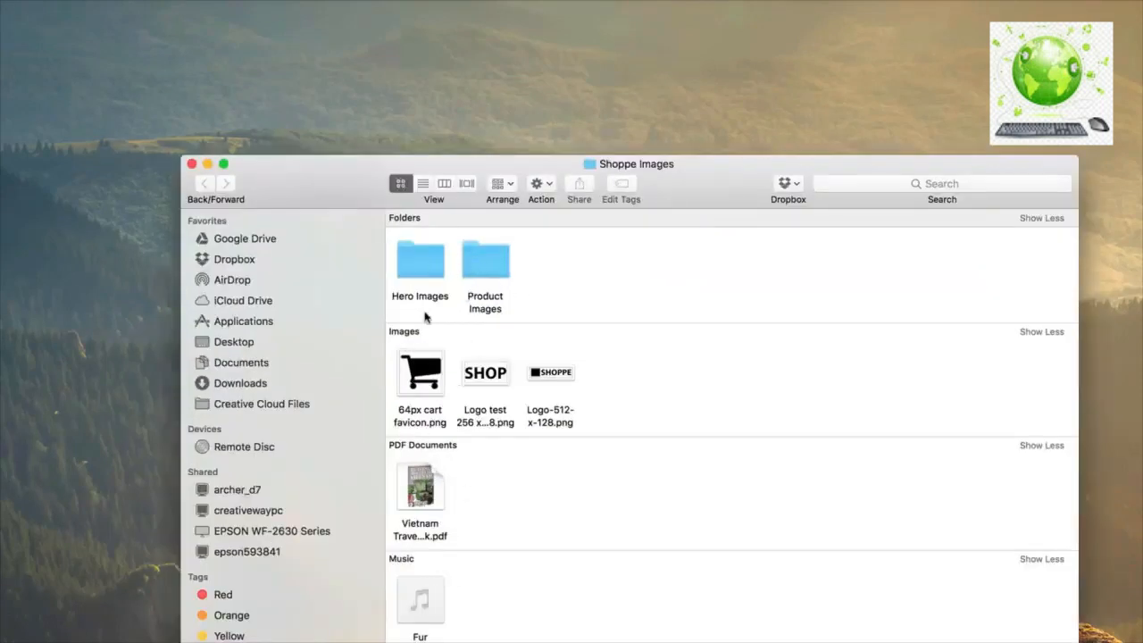
double_click(479, 268)
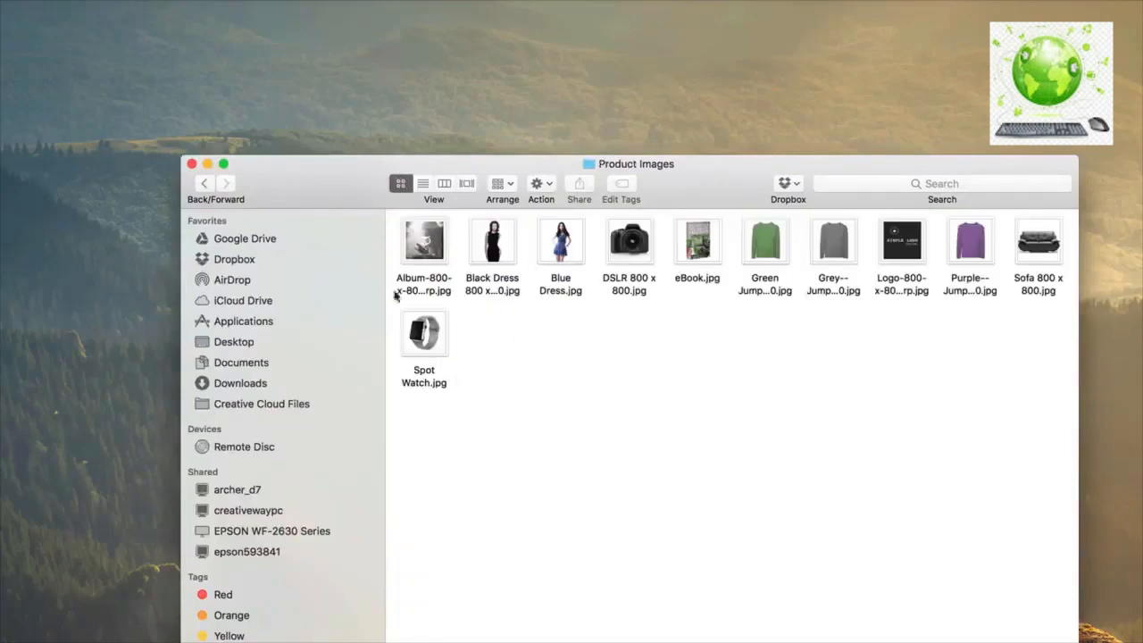
left_click(206, 184)
left_click(191, 163)
left_click(627, 288)
double_click(627, 288)
left_click_drag(639, 302, 429, 187)
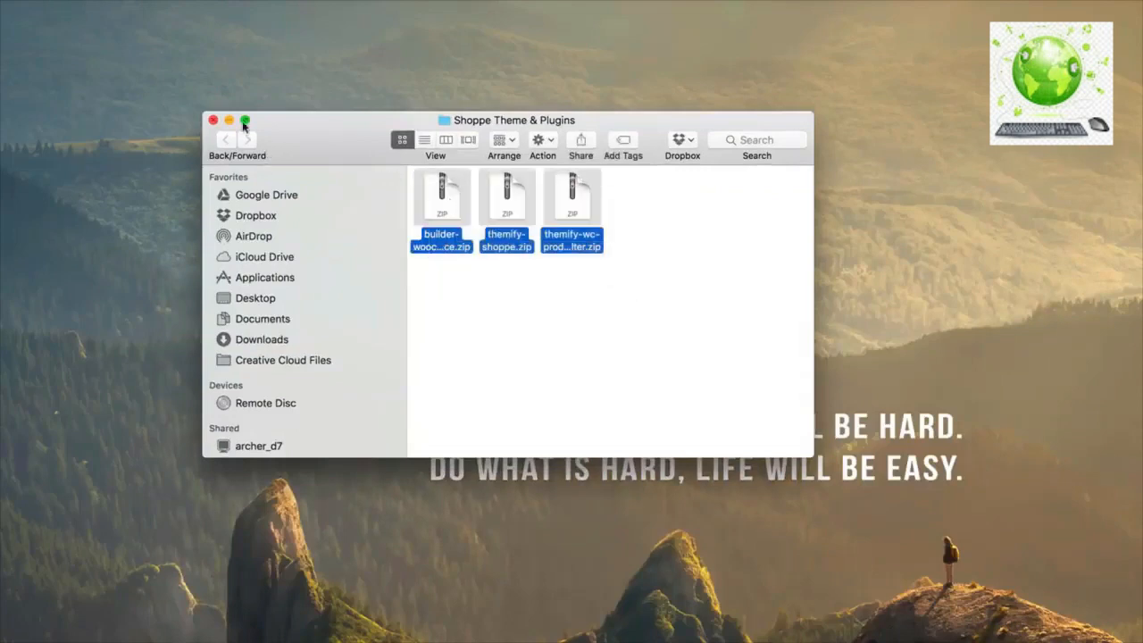
left_click(212, 120)
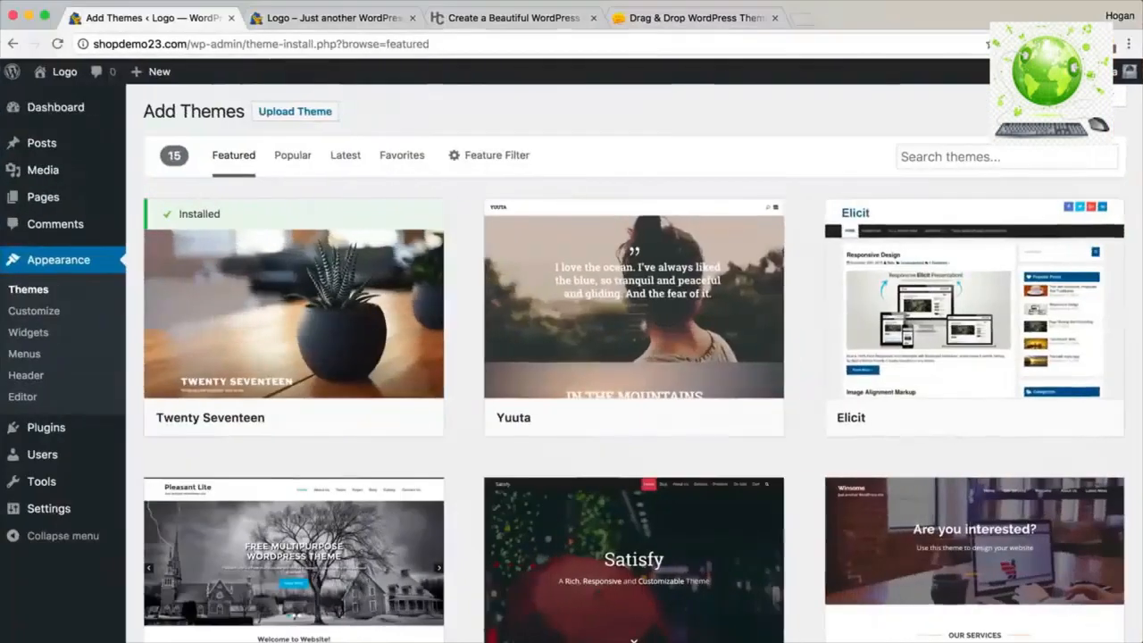
Upload themify-shoppe.zip through Upload Theme and start Install Now.
left_click(320, 117)
left_click(508, 256)
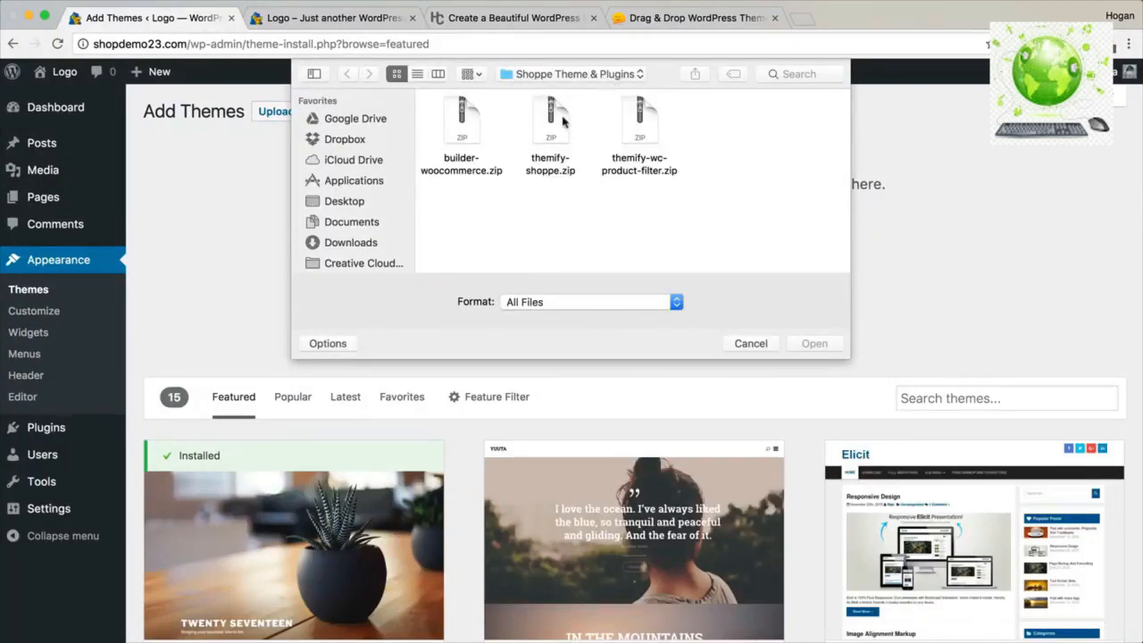
left_click(544, 170)
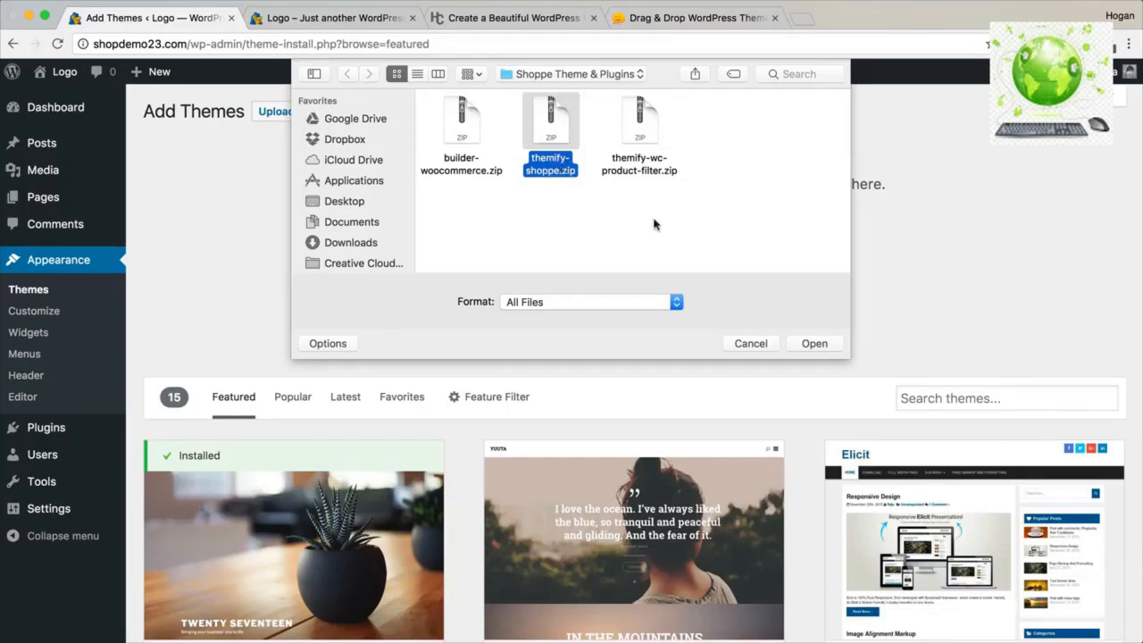
left_click(807, 346)
left_click(535, 282)
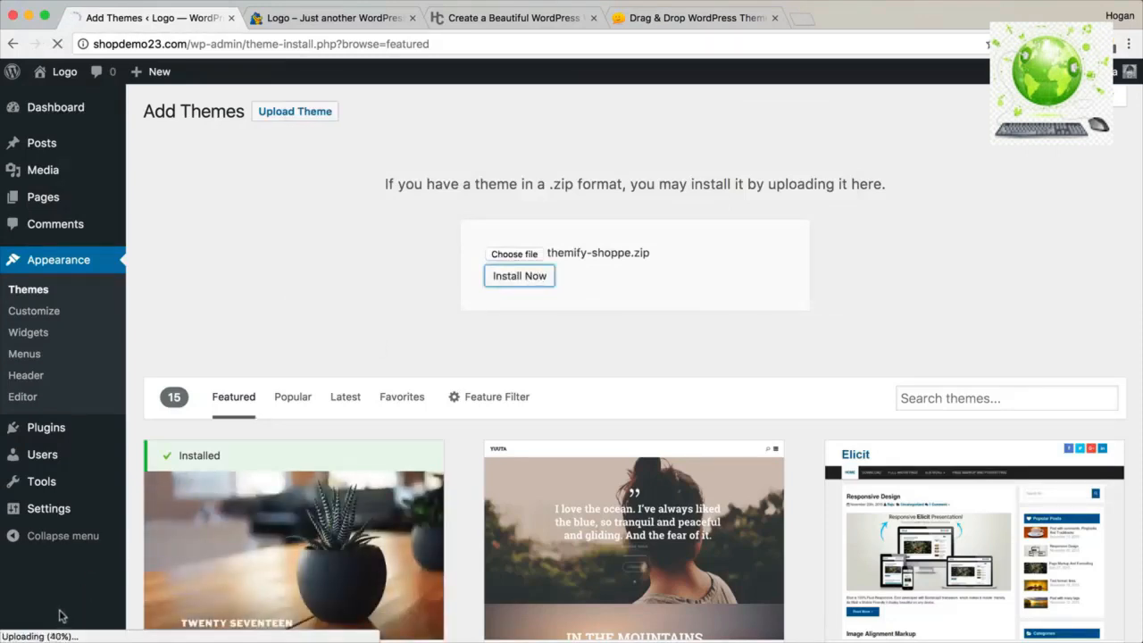
left_click(515, 21)
Read the tutorial site's FAQ answer on the upload_max_filesize error, then return to the theme upload tab.
left_click(193, 43)
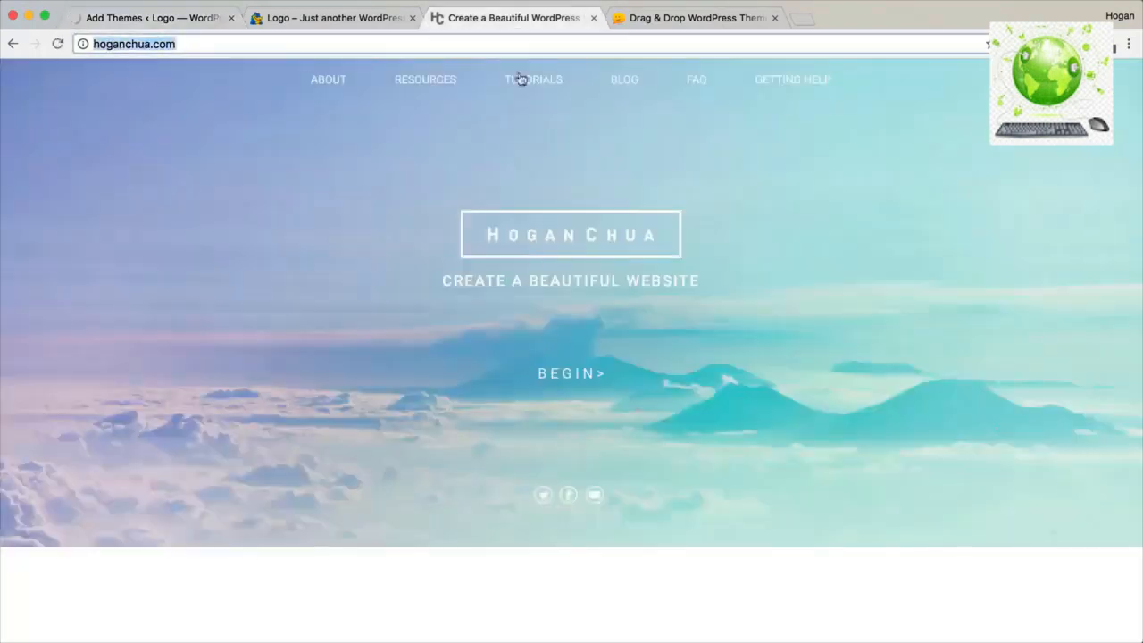
left_click(703, 79)
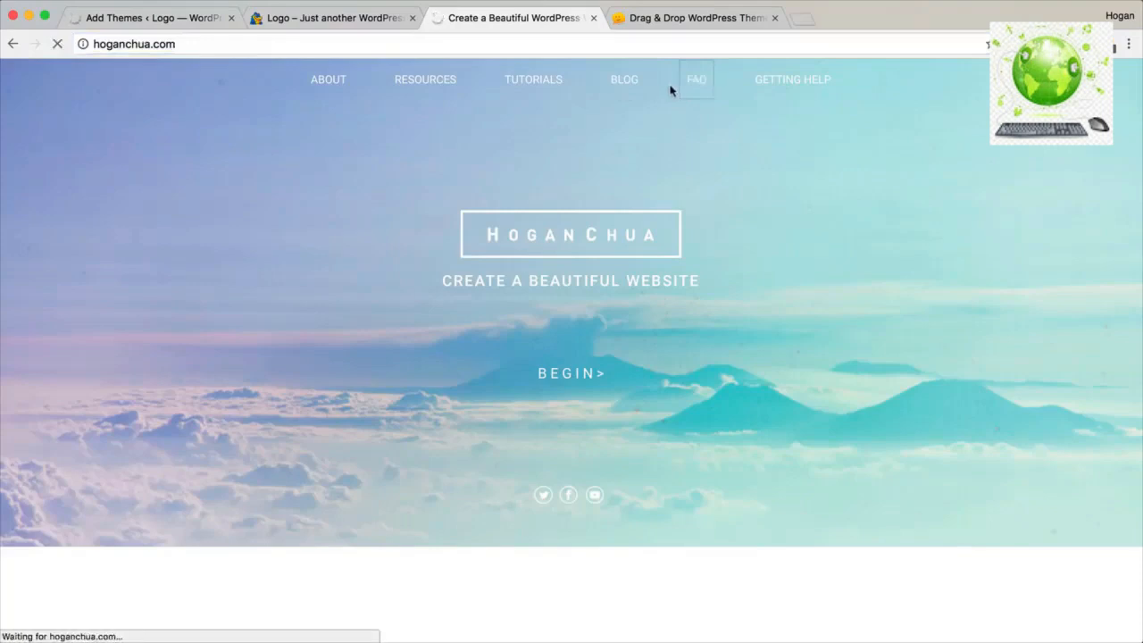
left_click(694, 85)
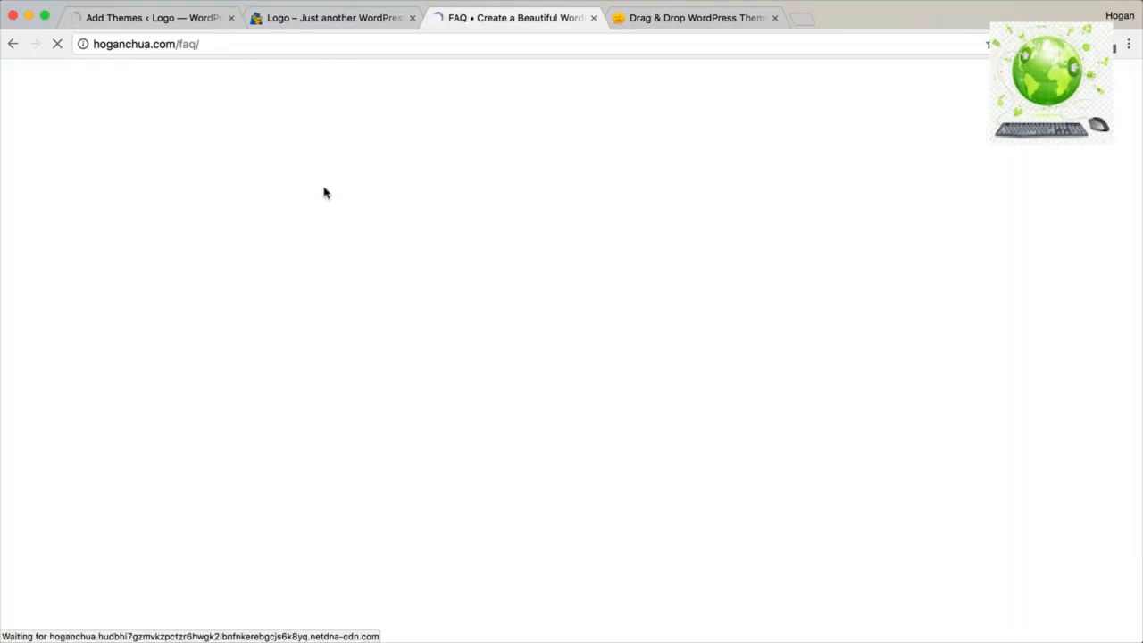
scroll(327, 241, "down", 5)
left_click_drag(239, 355, 100, 352)
left_click(100, 352)
scroll(247, 355, "down", 3)
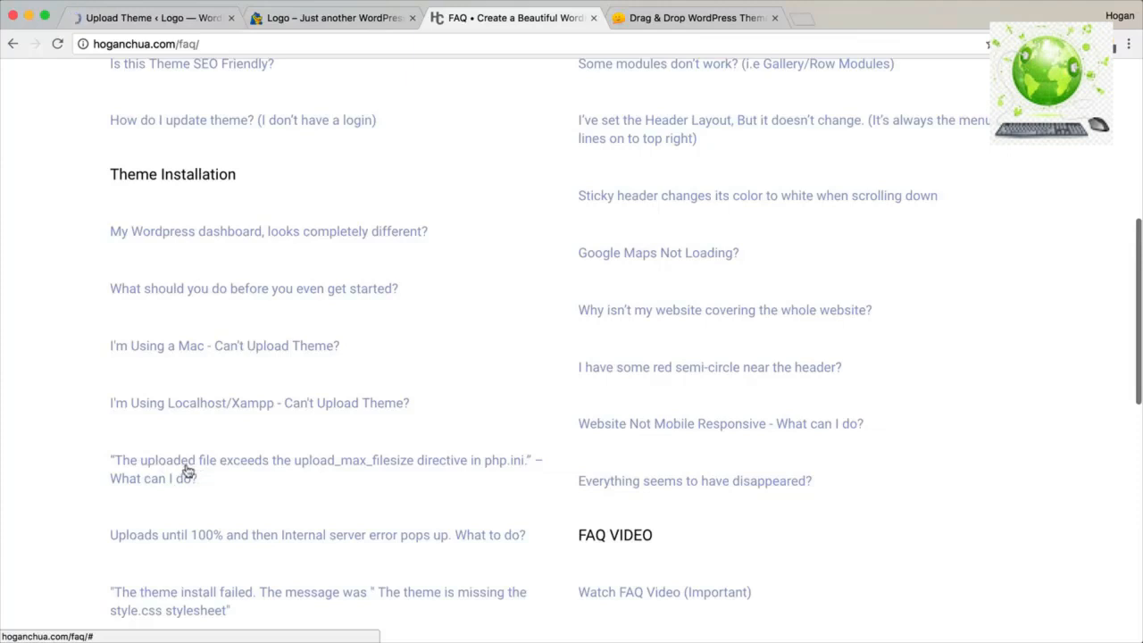
left_click(254, 467)
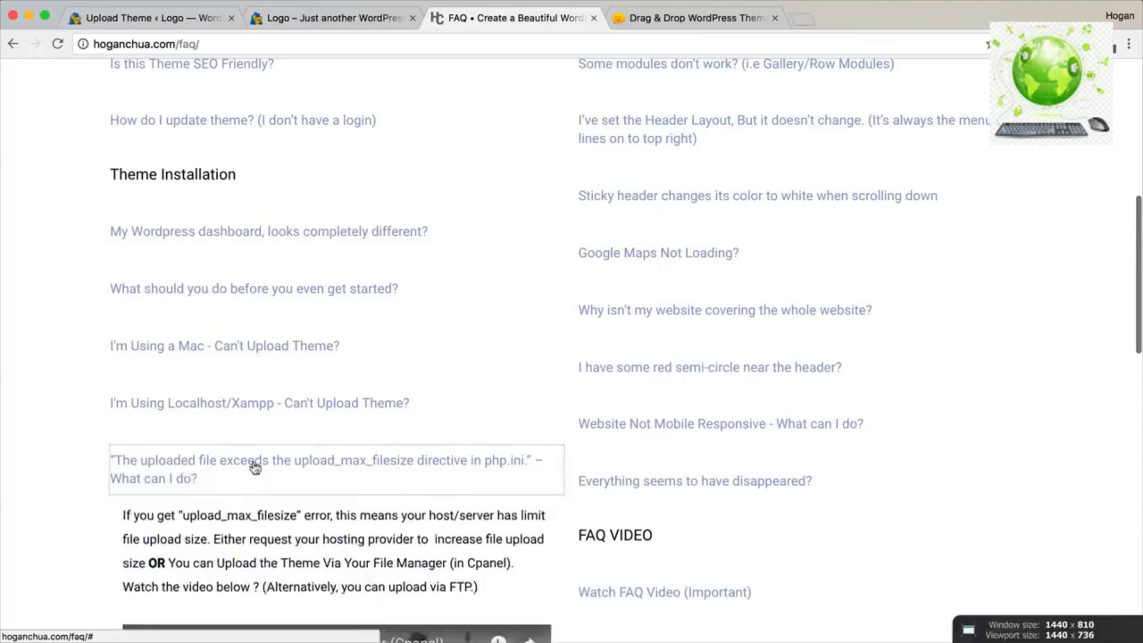
scroll(254, 467, "down", 5)
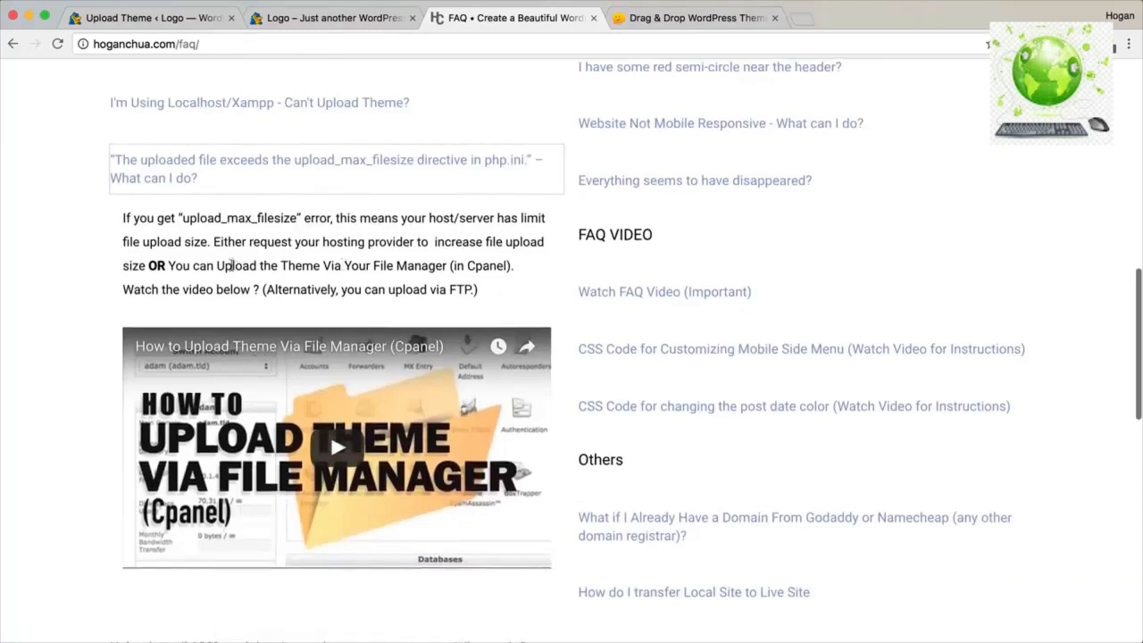
left_click_drag(216, 265, 517, 284)
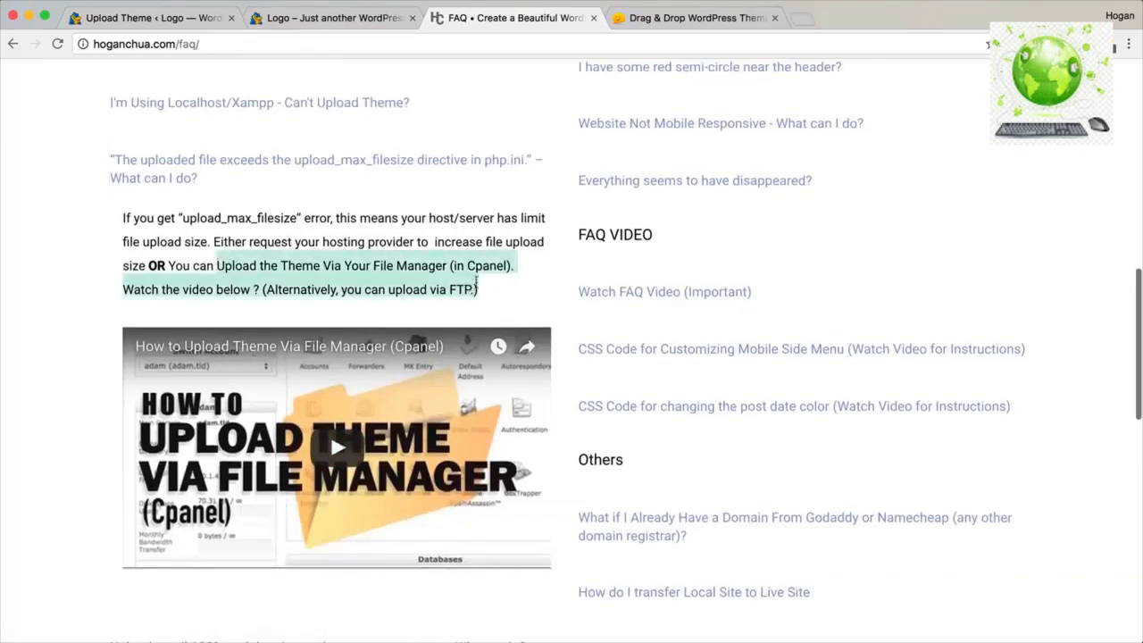
left_click(198, 20)
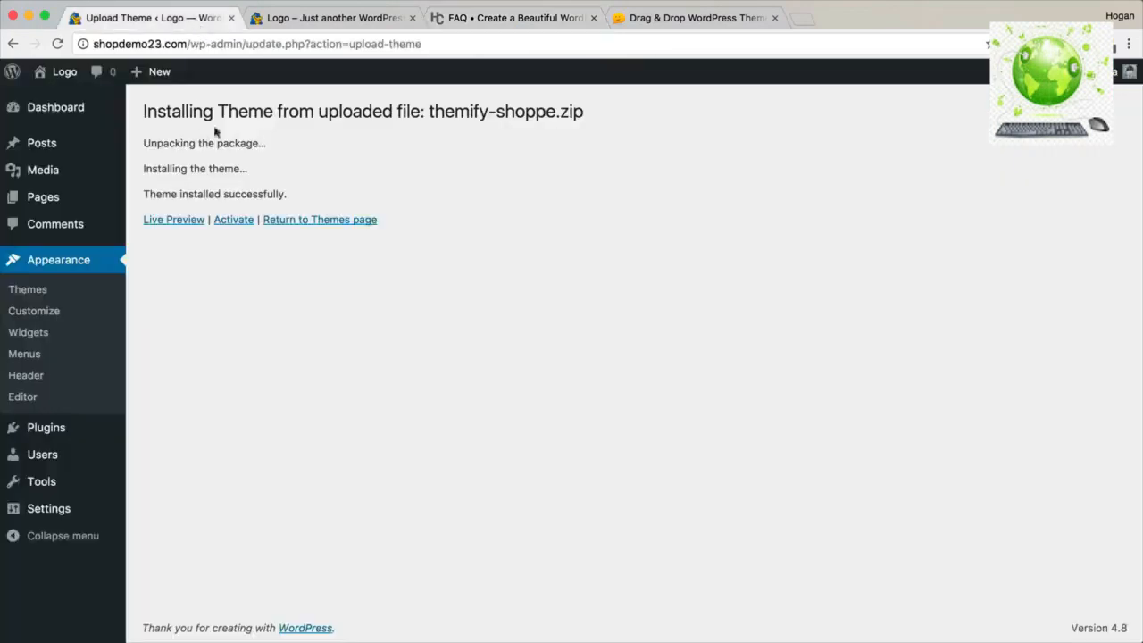
Activate the installed Themify Shoppe theme and close the Skins & Demos chooser.
left_click_drag(578, 107, 141, 101)
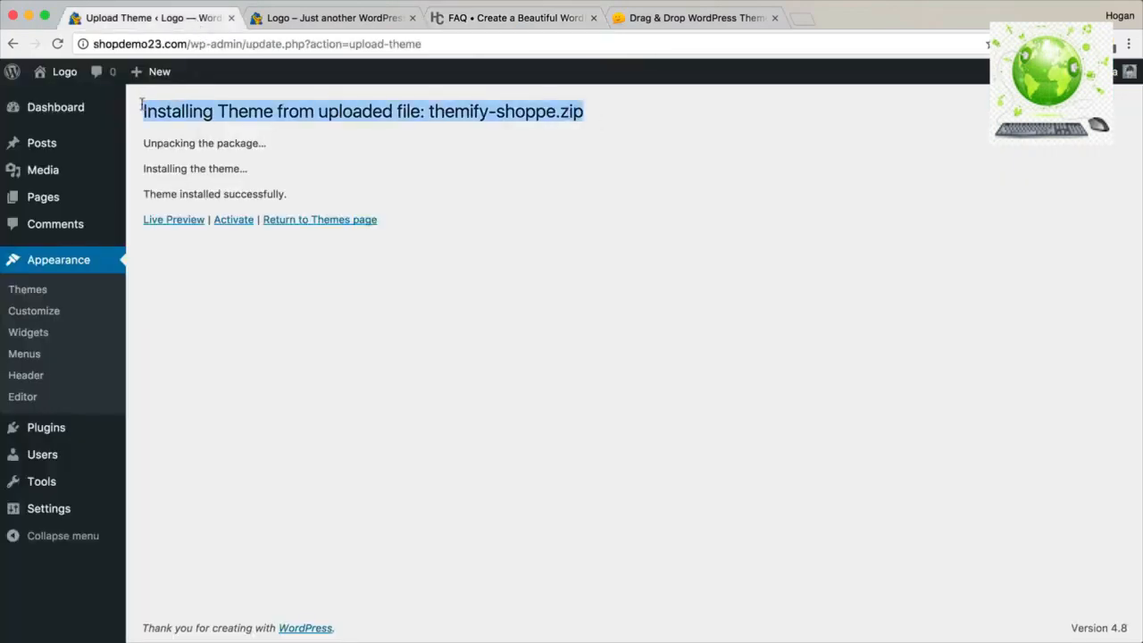
left_click(229, 222)
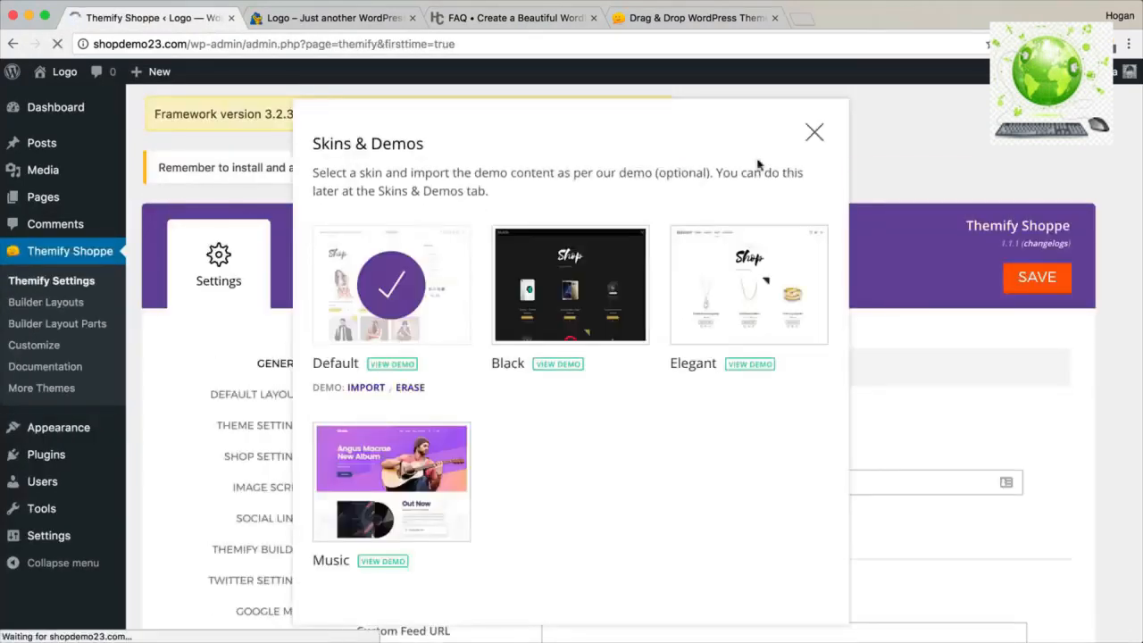
left_click_drag(427, 143, 312, 143)
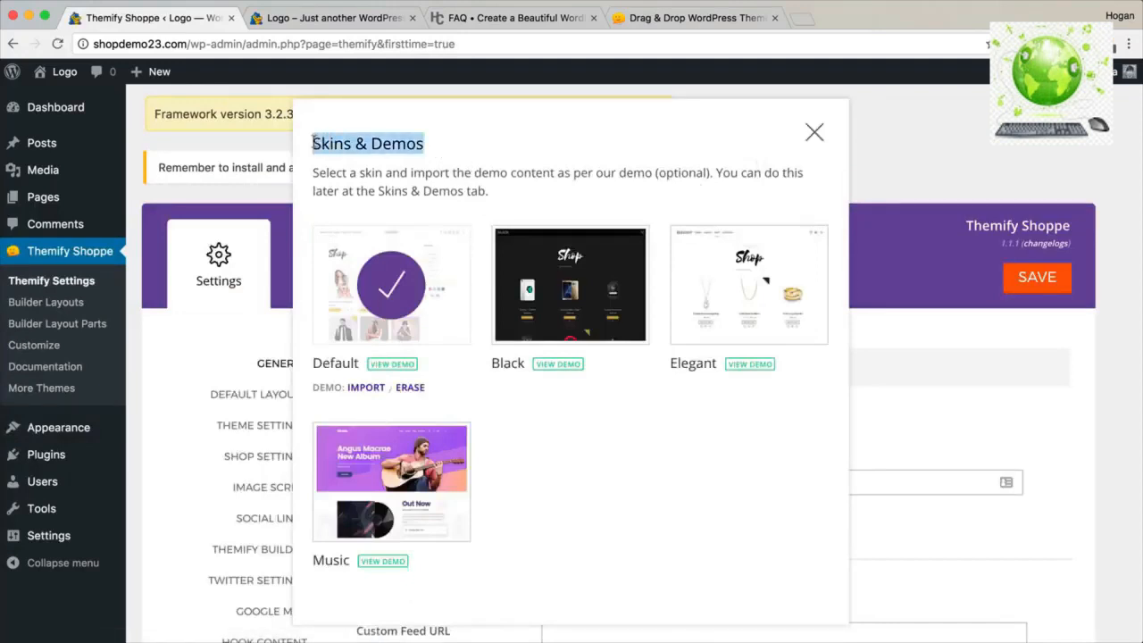
left_click(814, 134)
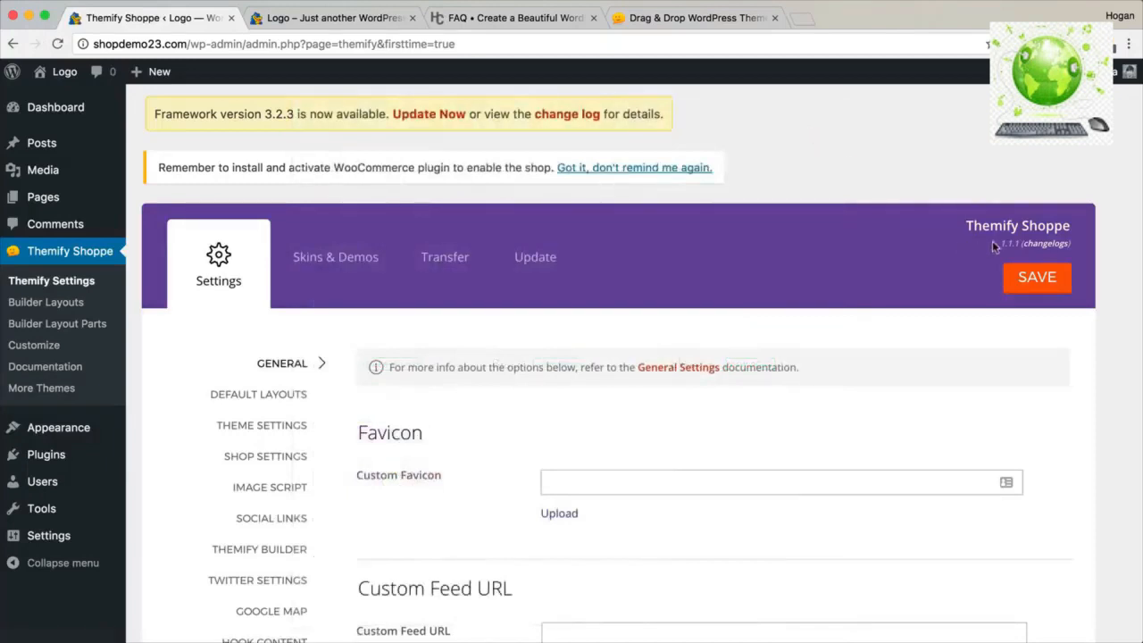
left_click_drag(997, 241, 1019, 243)
left_click(692, 25)
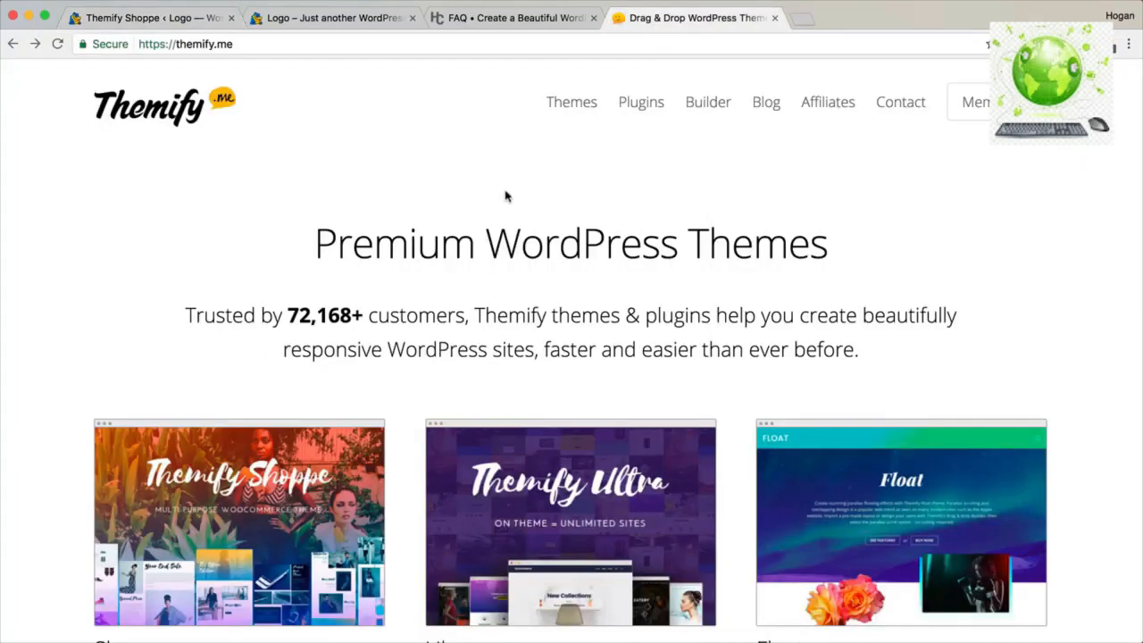
scroll(512, 185, "down", 3)
scroll(511, 185, "up", 3)
left_click(174, 44)
scroll(215, 295, "down", 4)
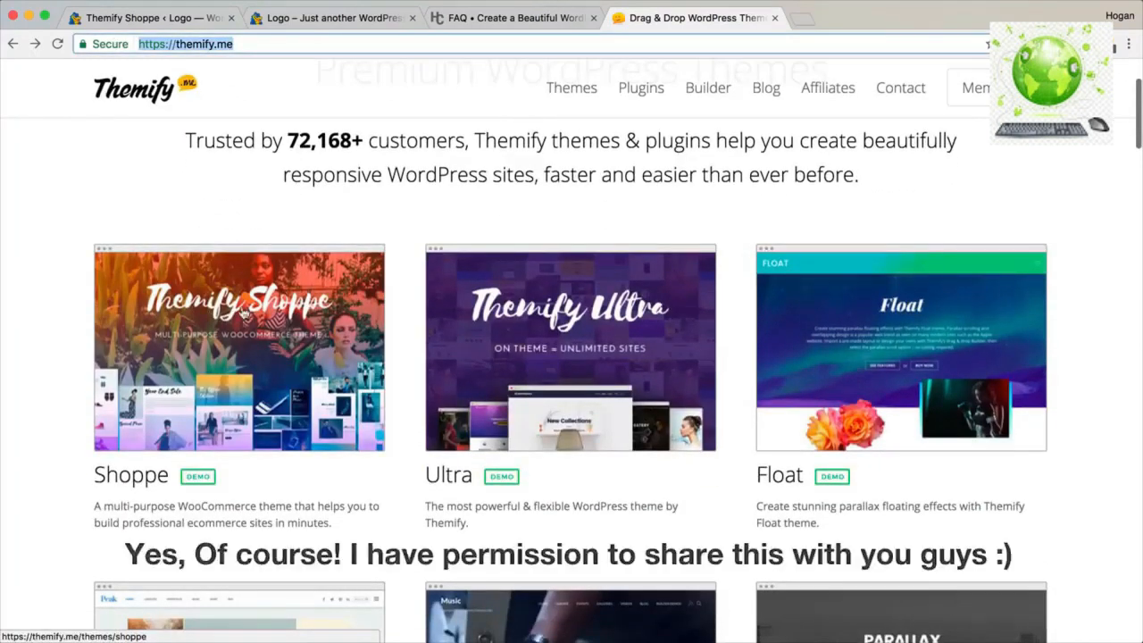
left_click(243, 311)
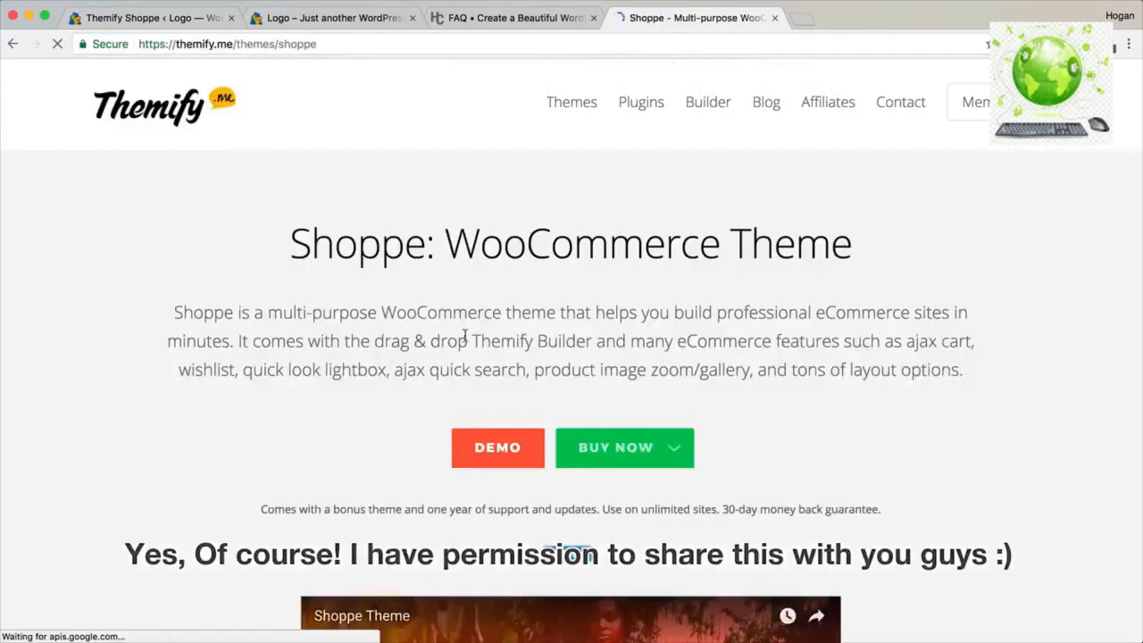
left_click(616, 338)
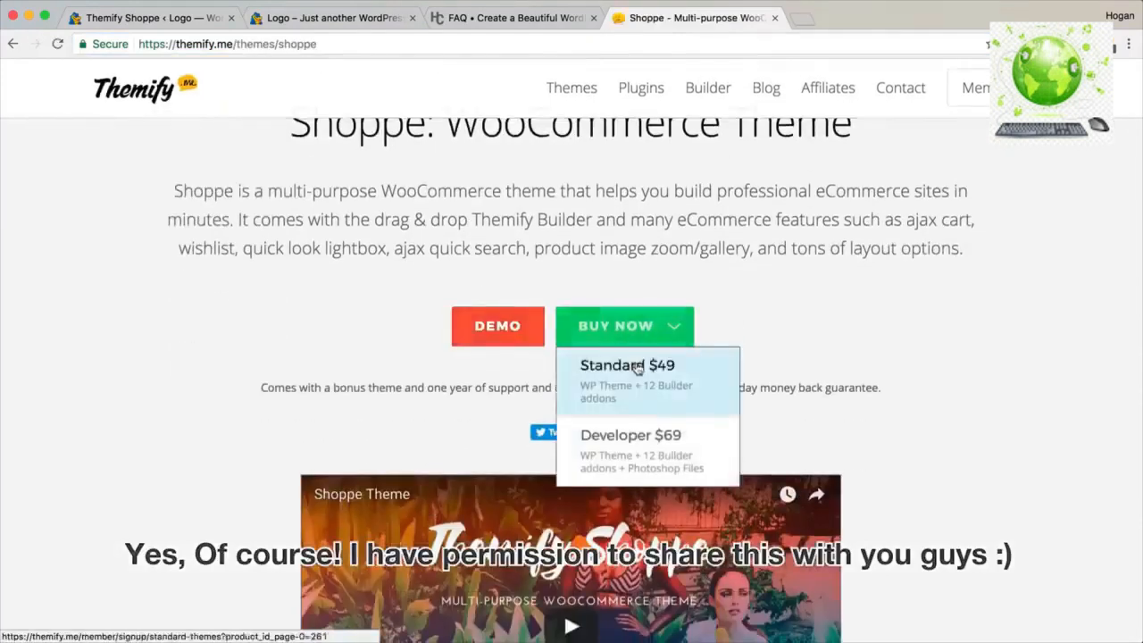
left_click(638, 367)
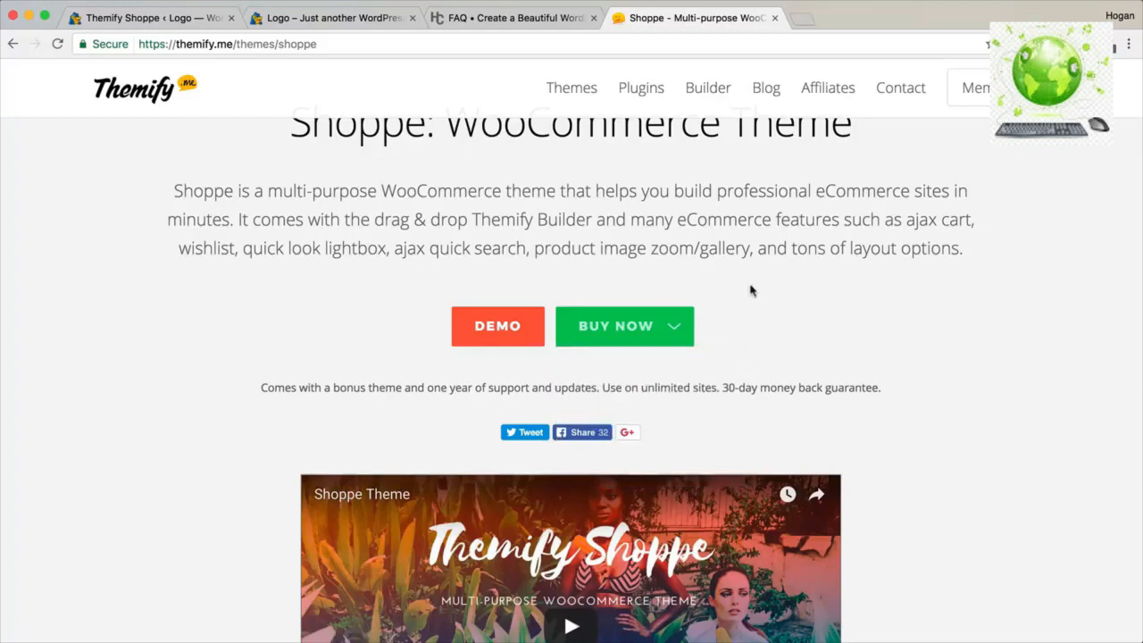
scroll(734, 309, "up", 2)
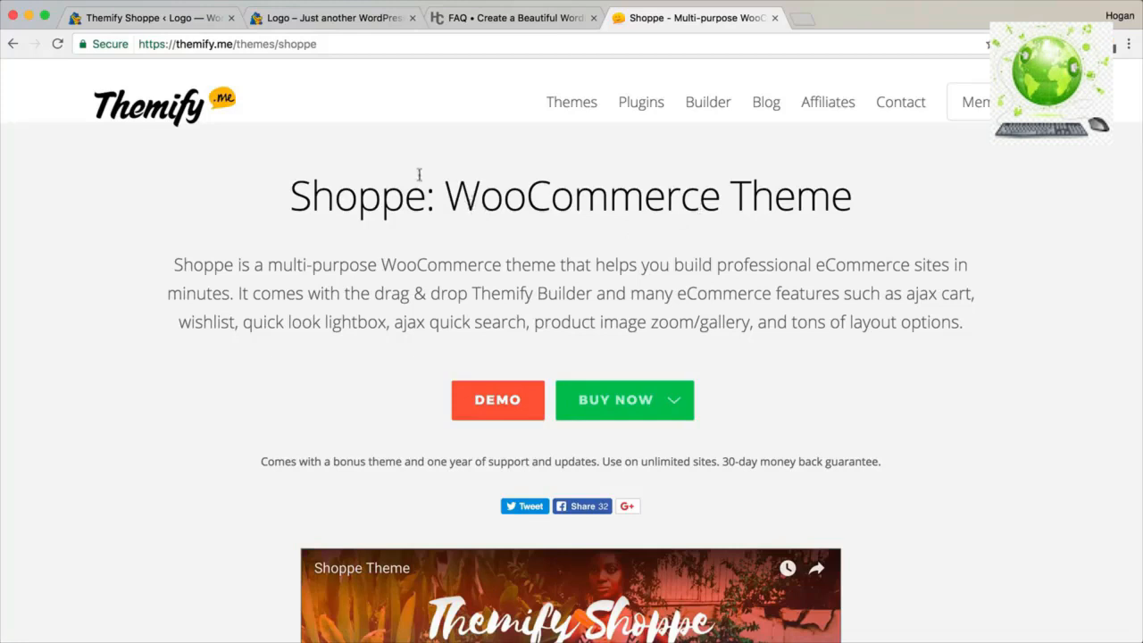
left_click(167, 20)
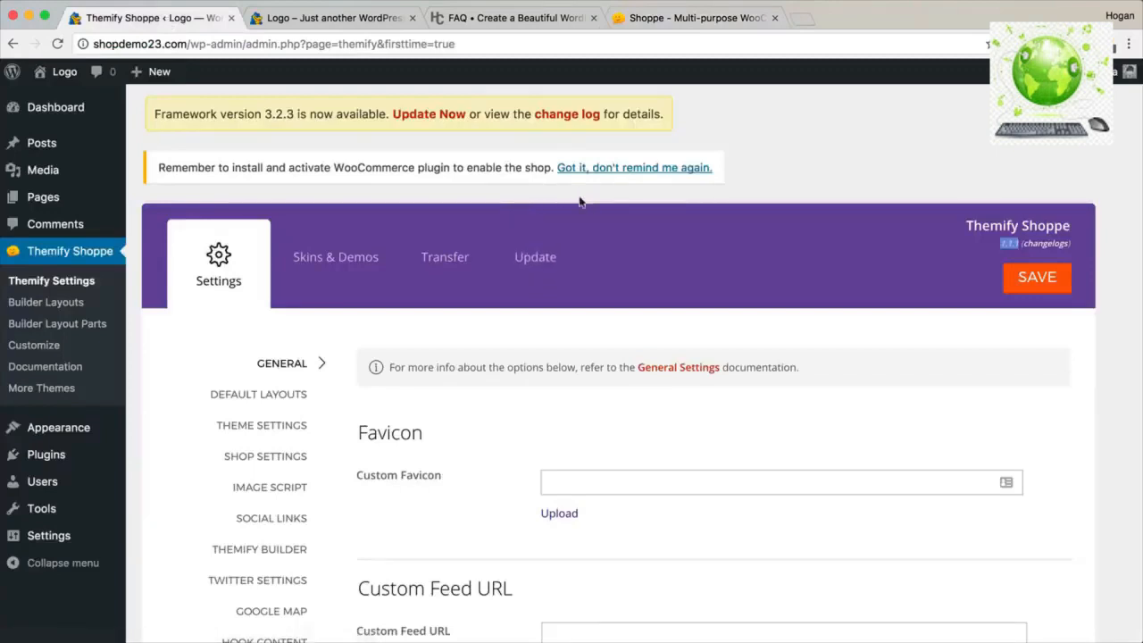
scroll(268, 378, "down", 2)
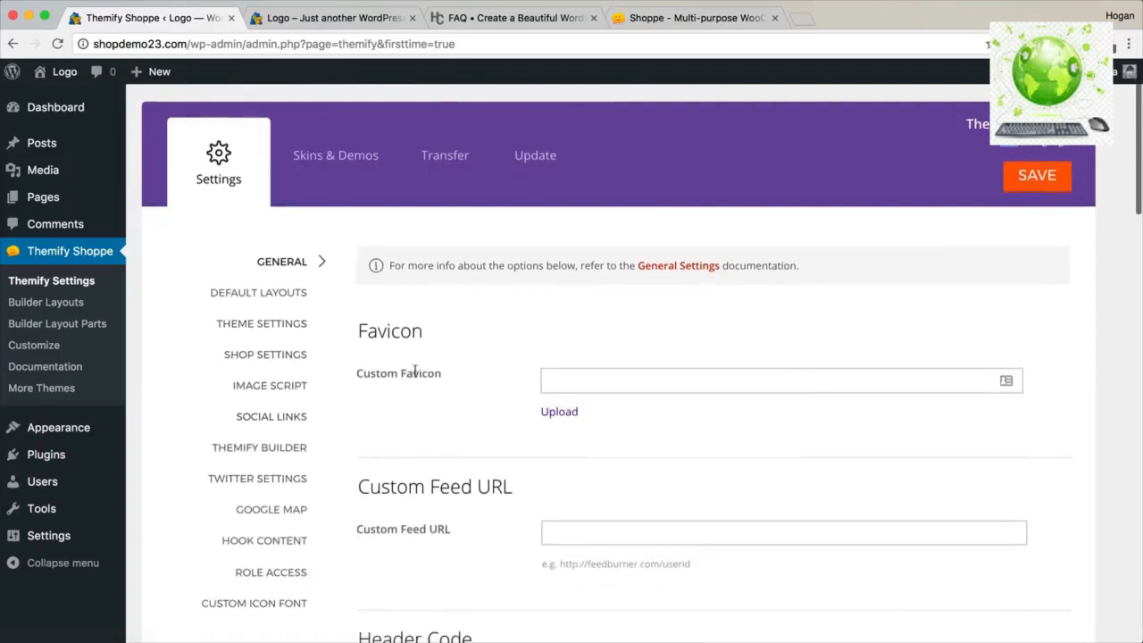
scroll(340, 364, "up", 2)
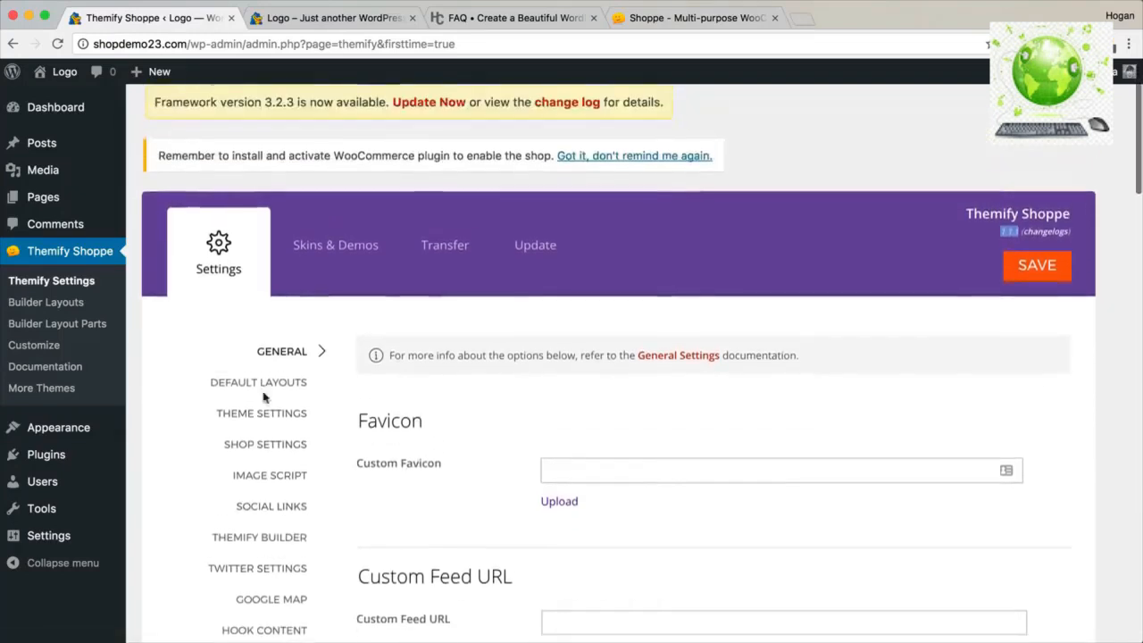
mouse_move(89, 461)
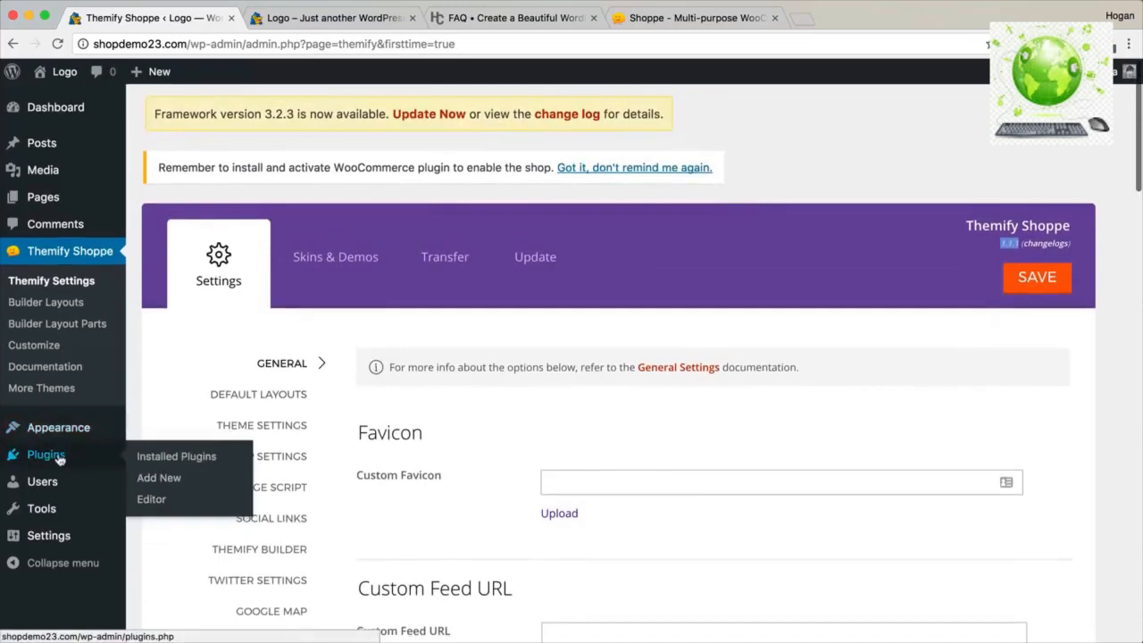
left_click(85, 464)
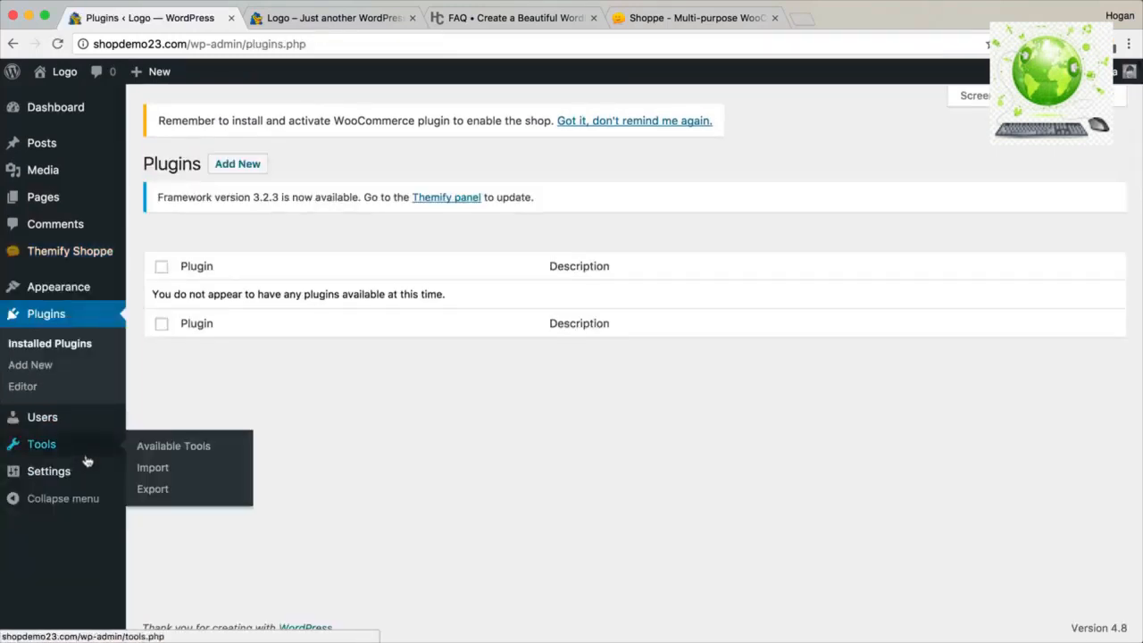
Upload builder-woocommerce.zip, then install and activate Builder WooCommerce 1.1.9.
left_click(239, 166)
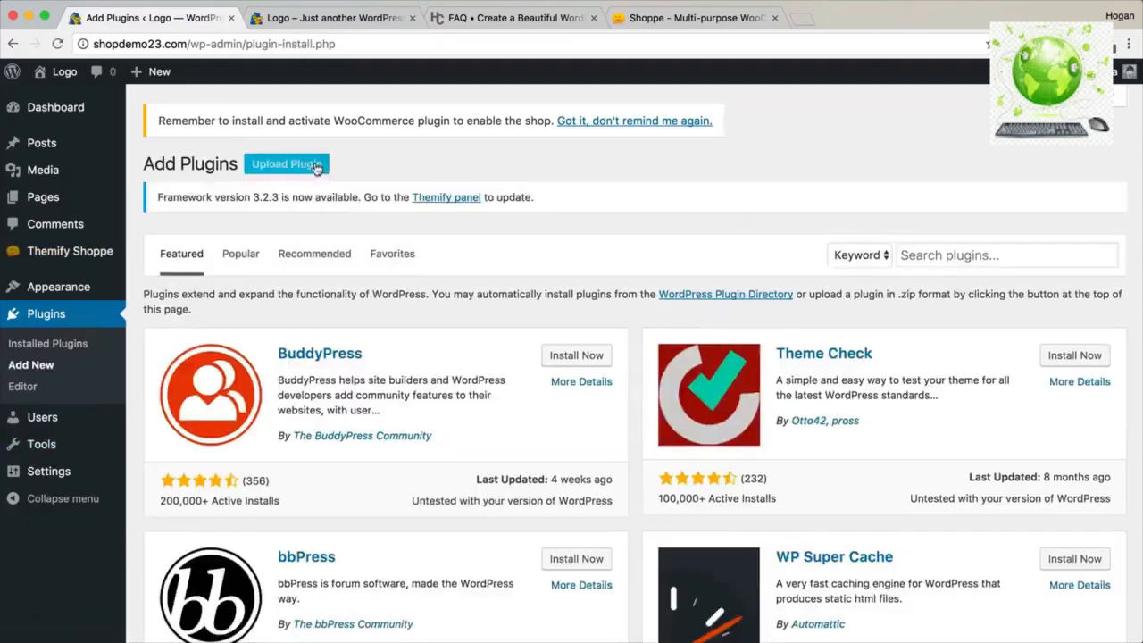
left_click(317, 168)
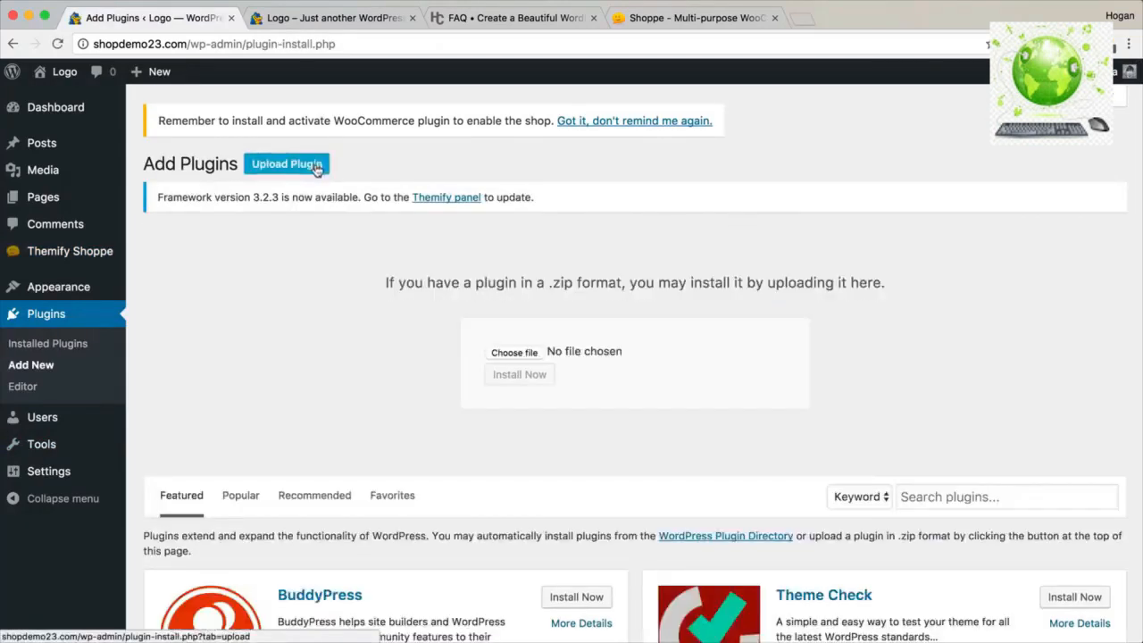
left_click(512, 351)
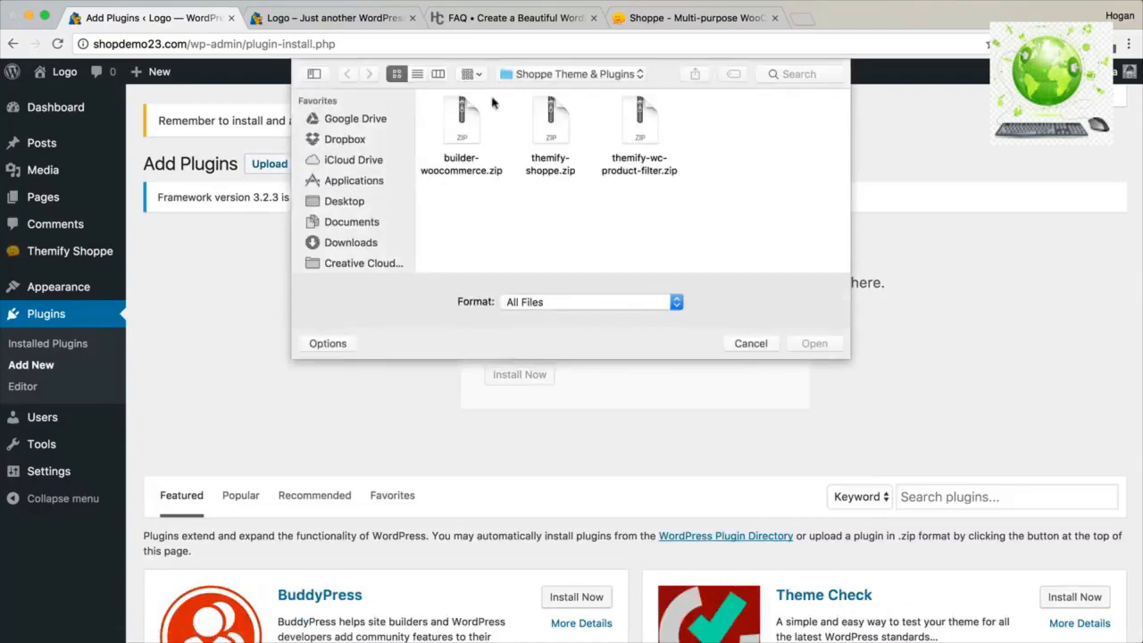
left_click(469, 120)
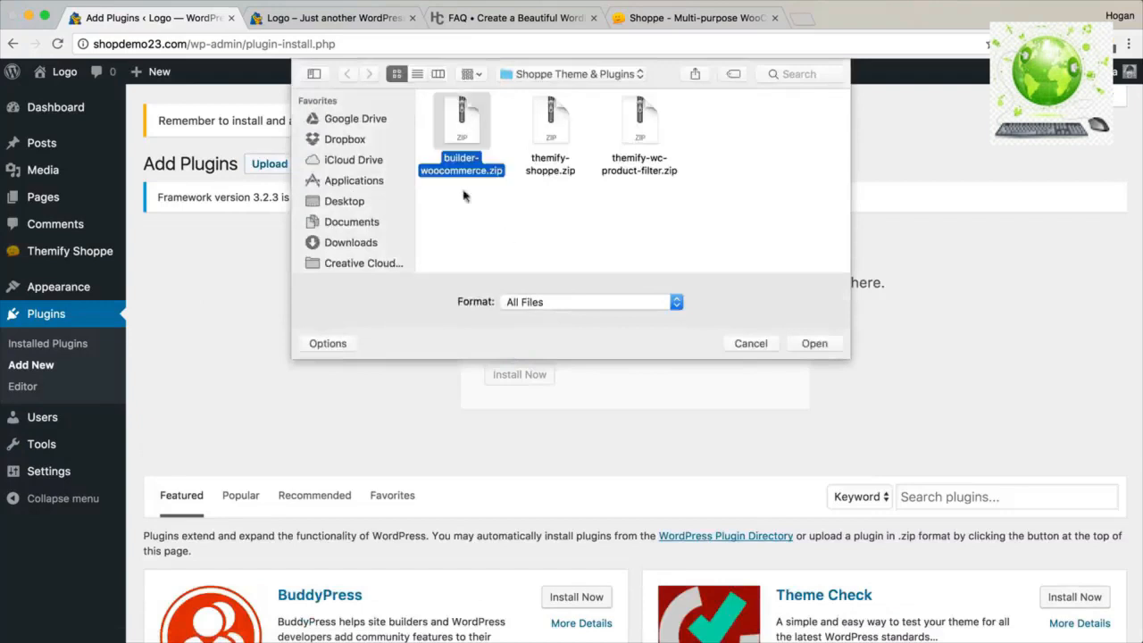
left_click(802, 341)
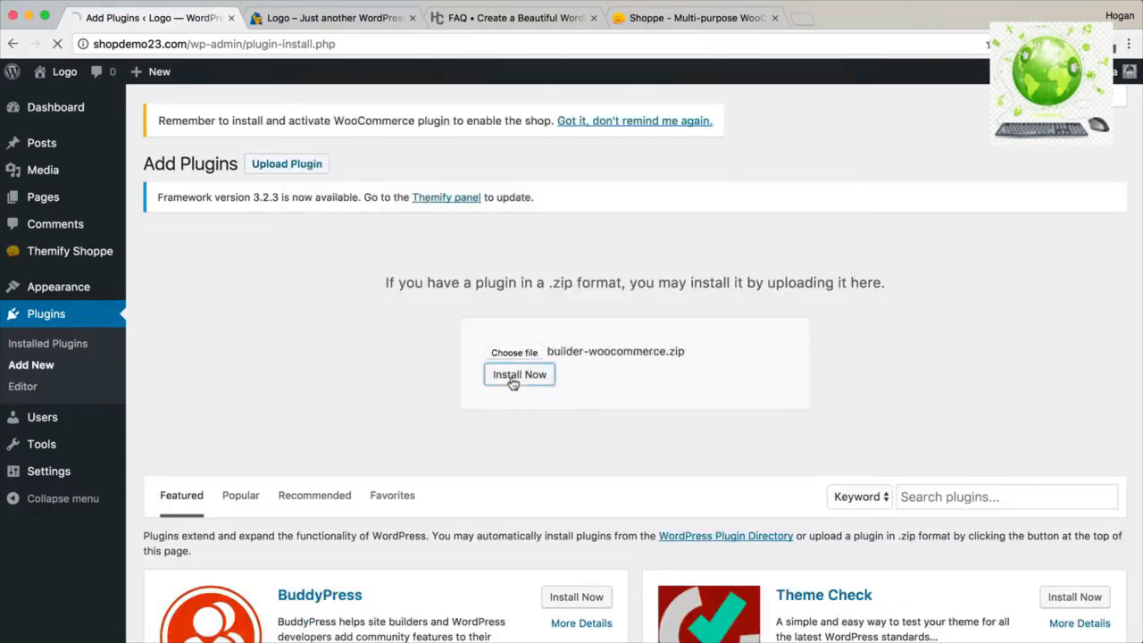
left_click(511, 375)
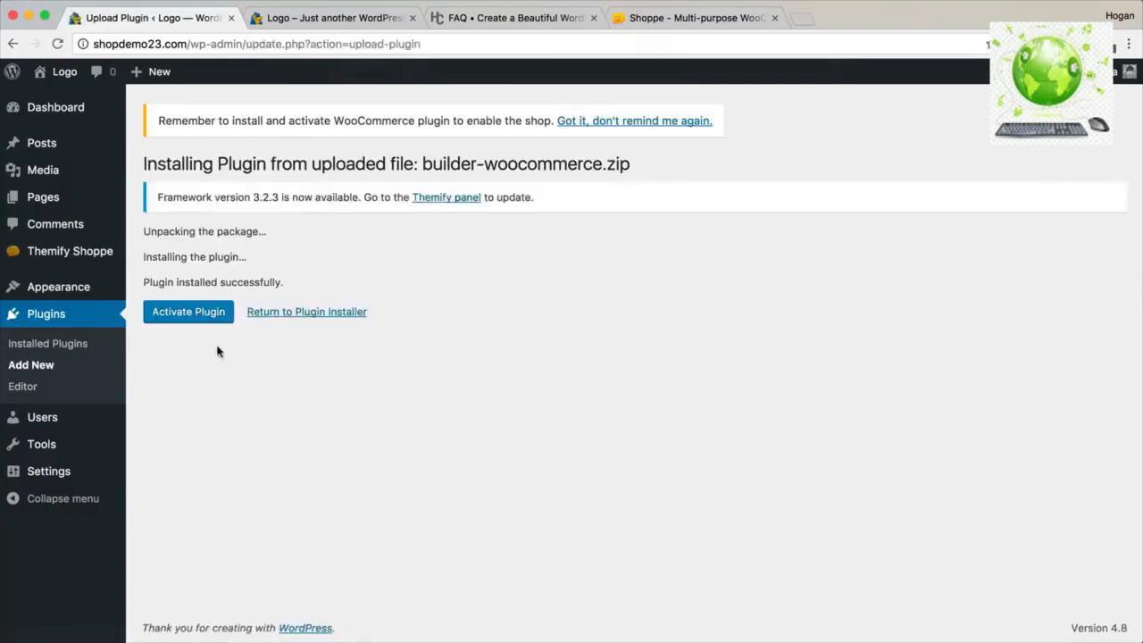
left_click(180, 315)
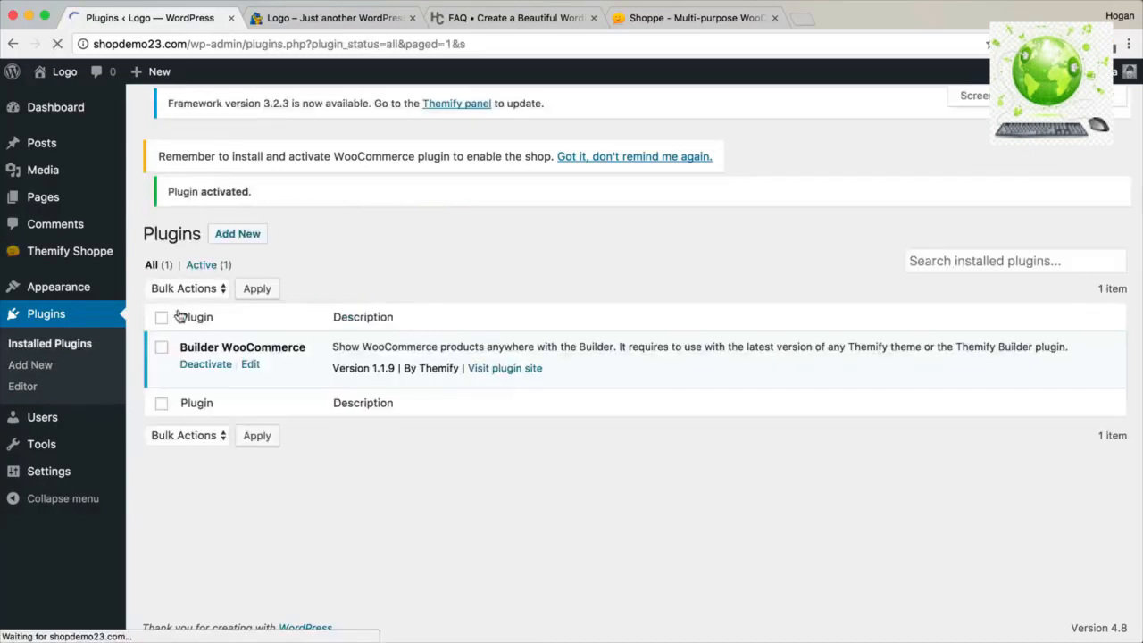
left_click(238, 164)
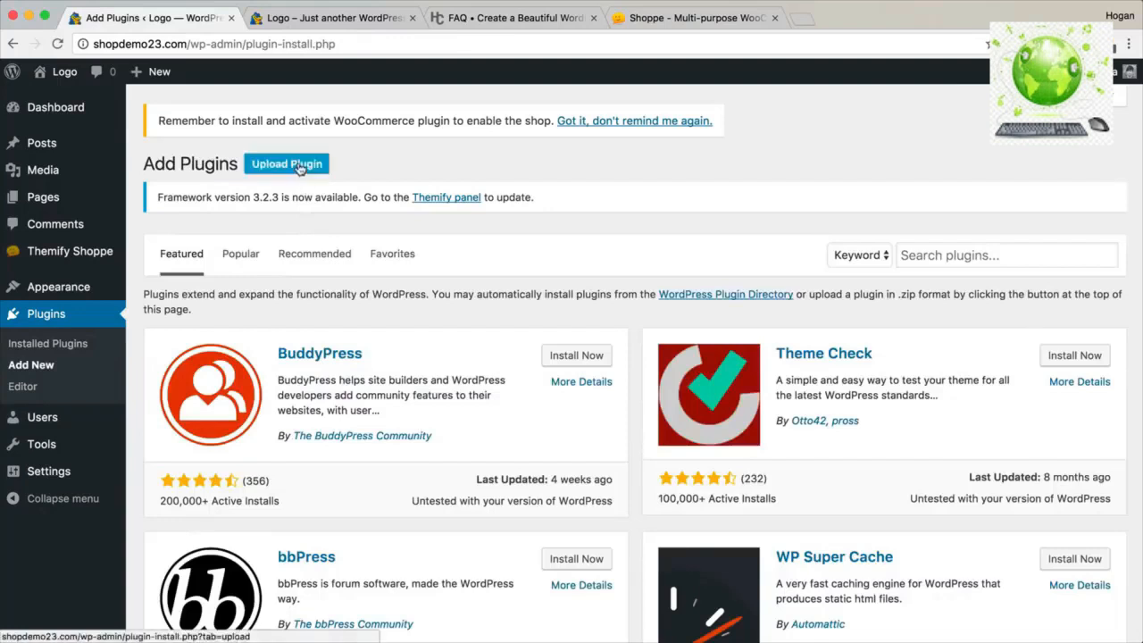
left_click(300, 168)
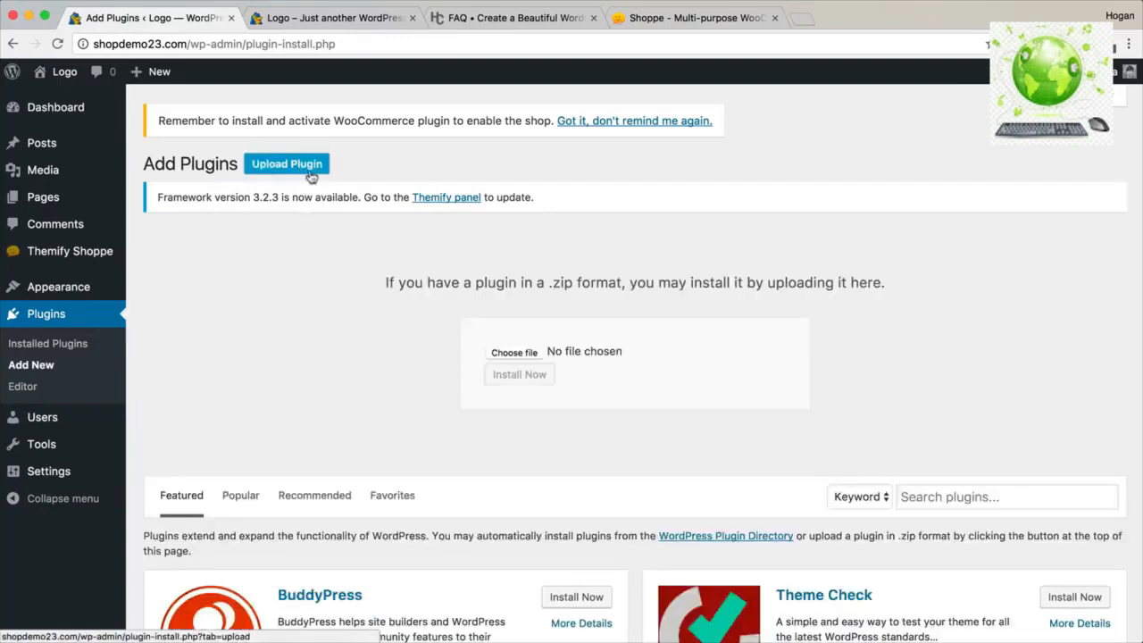
Install Themify Product Filter 1.0.8 from themify-wc-product-filter.zip; activation is blocked until WooCommerce is installed.
left_click(513, 353)
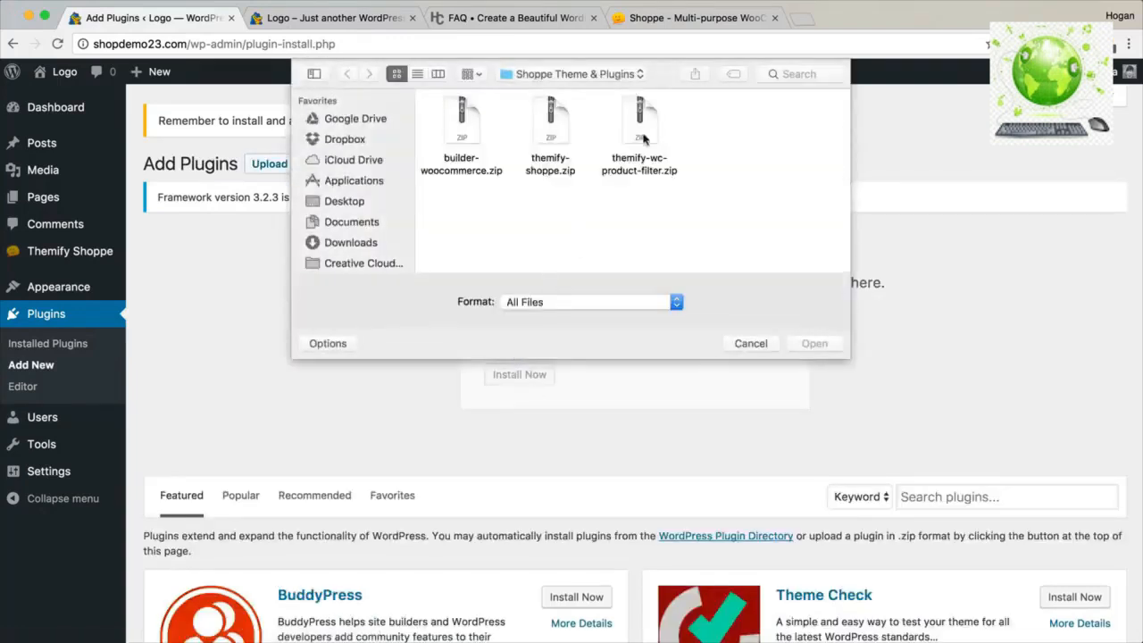
left_click(645, 125)
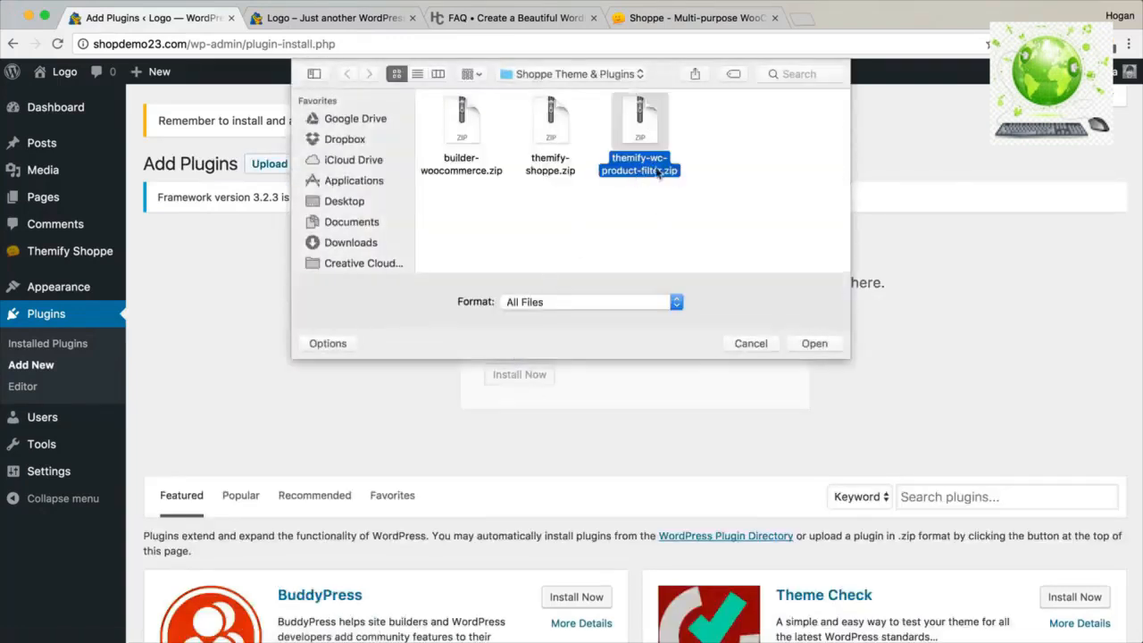
left_click(831, 346)
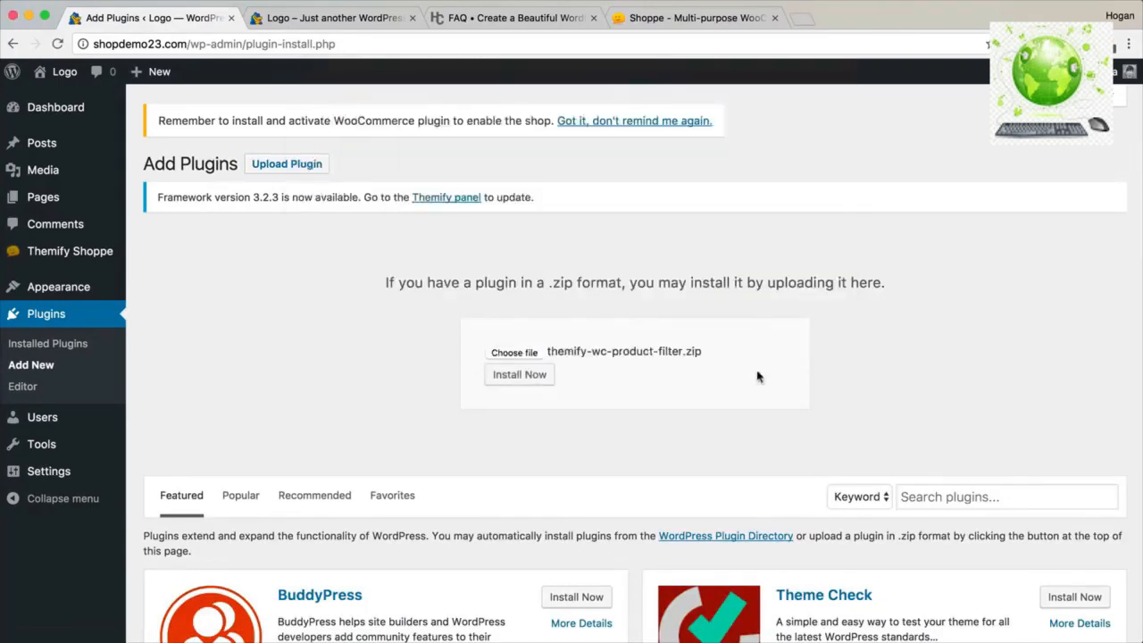
left_click(534, 385)
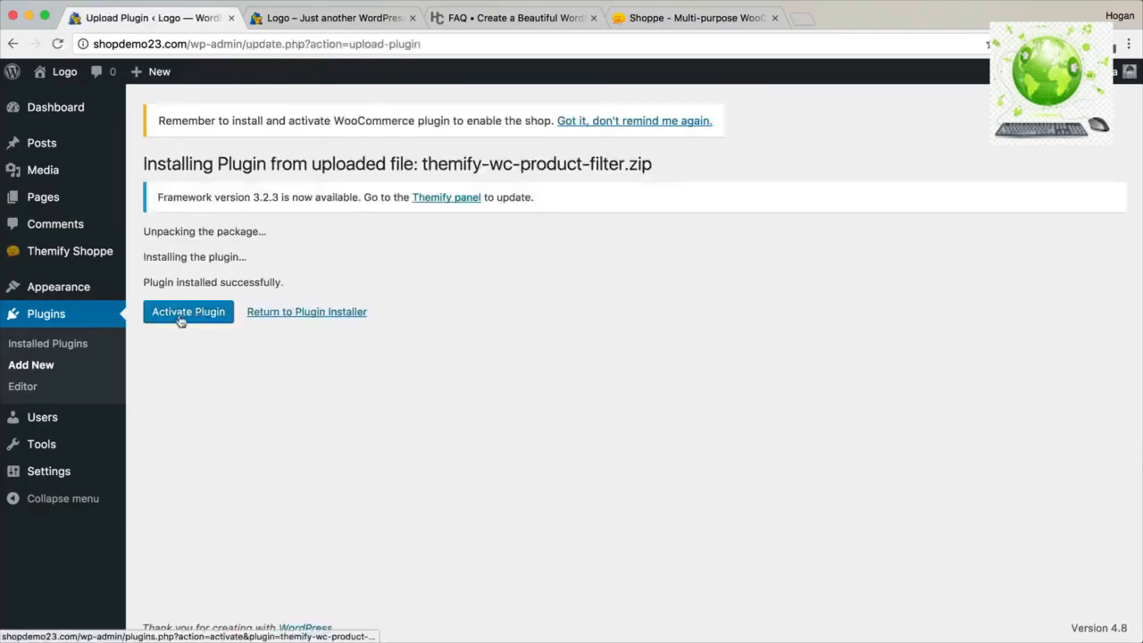
left_click(180, 321)
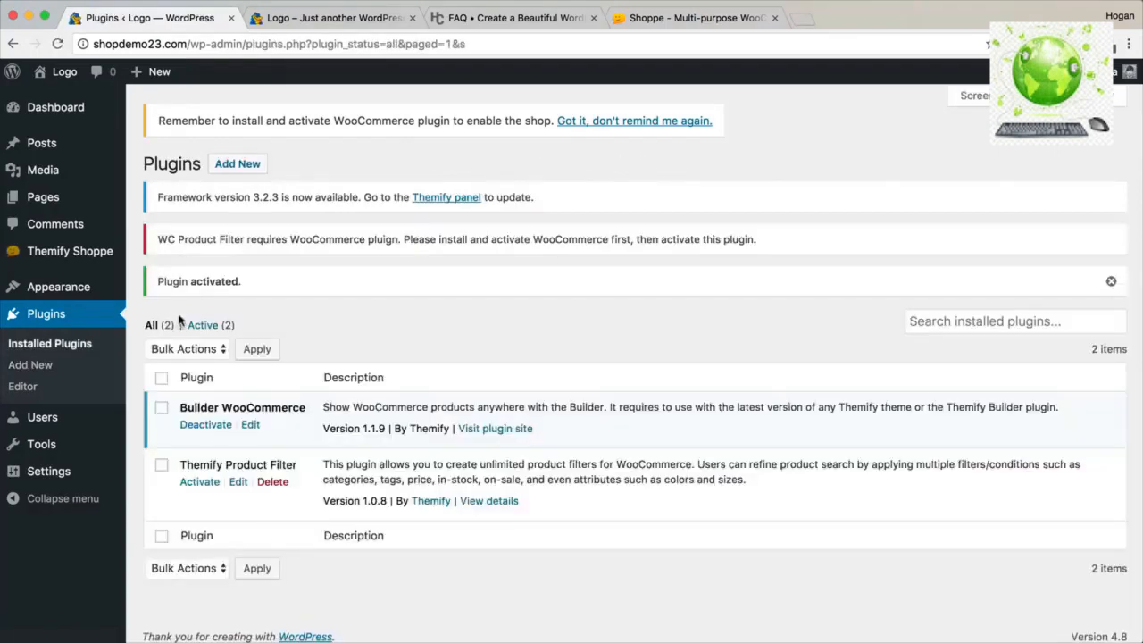
left_click_drag(299, 468, 178, 461)
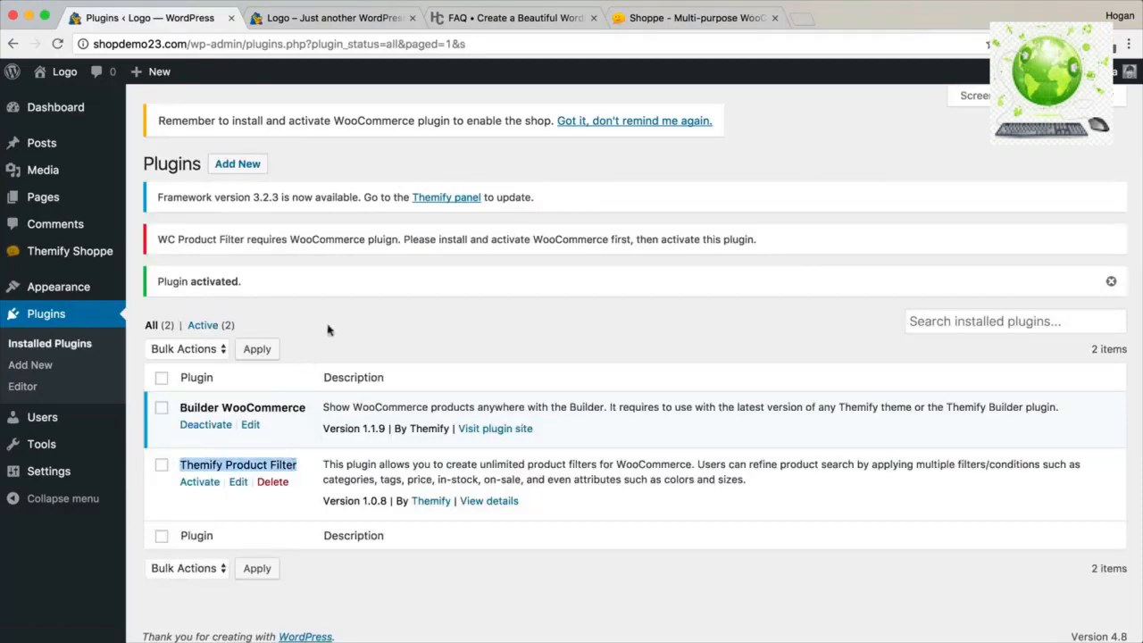
left_click_drag(451, 122, 335, 120)
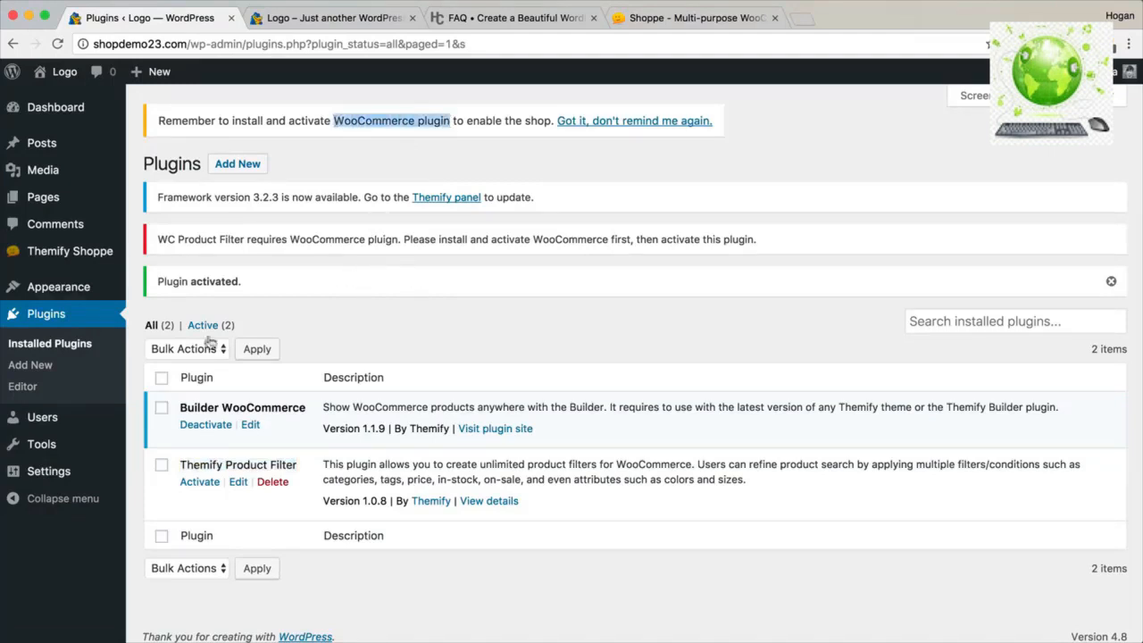
left_click(238, 168)
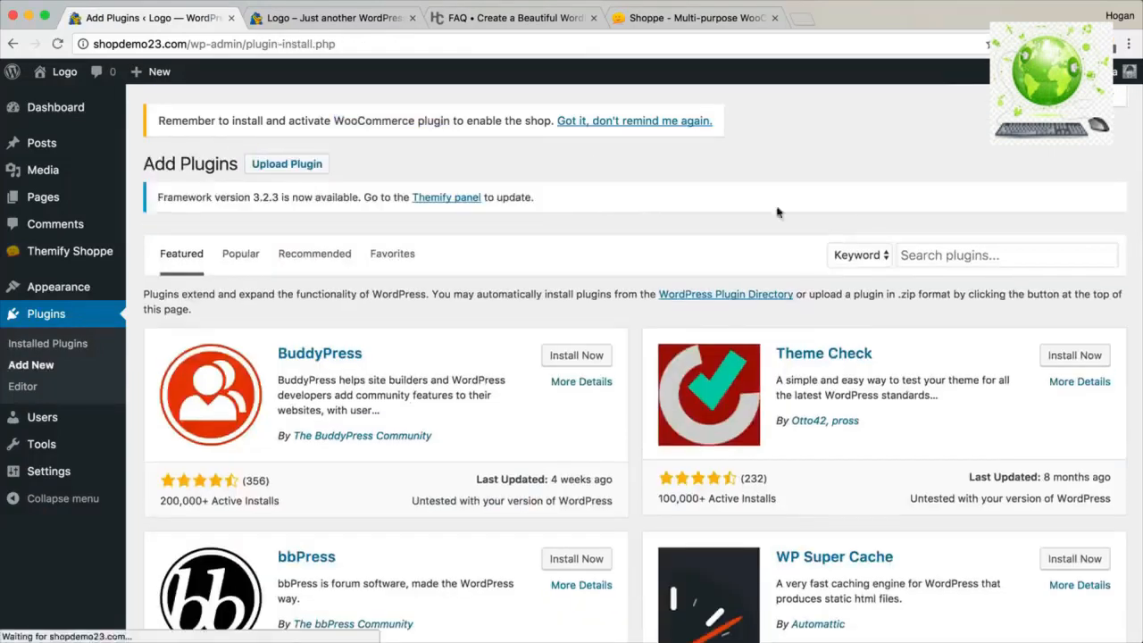
Search the plugin directory for 'WooCommerce', then install and activate it.
left_click(929, 257)
type("WooCommerce")
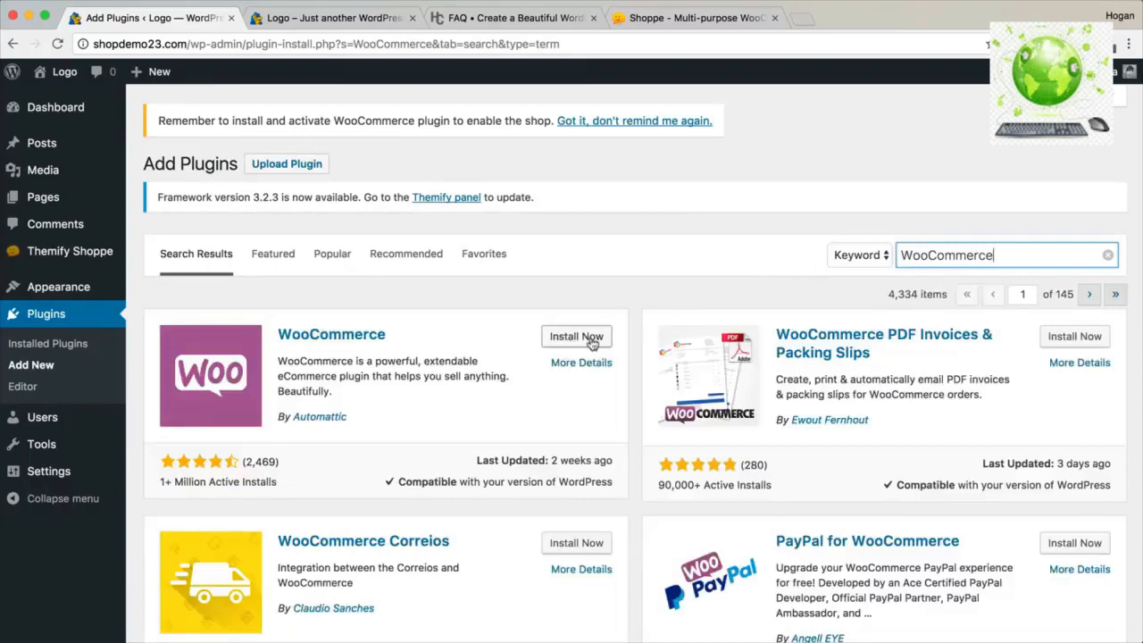
left_click(576, 337)
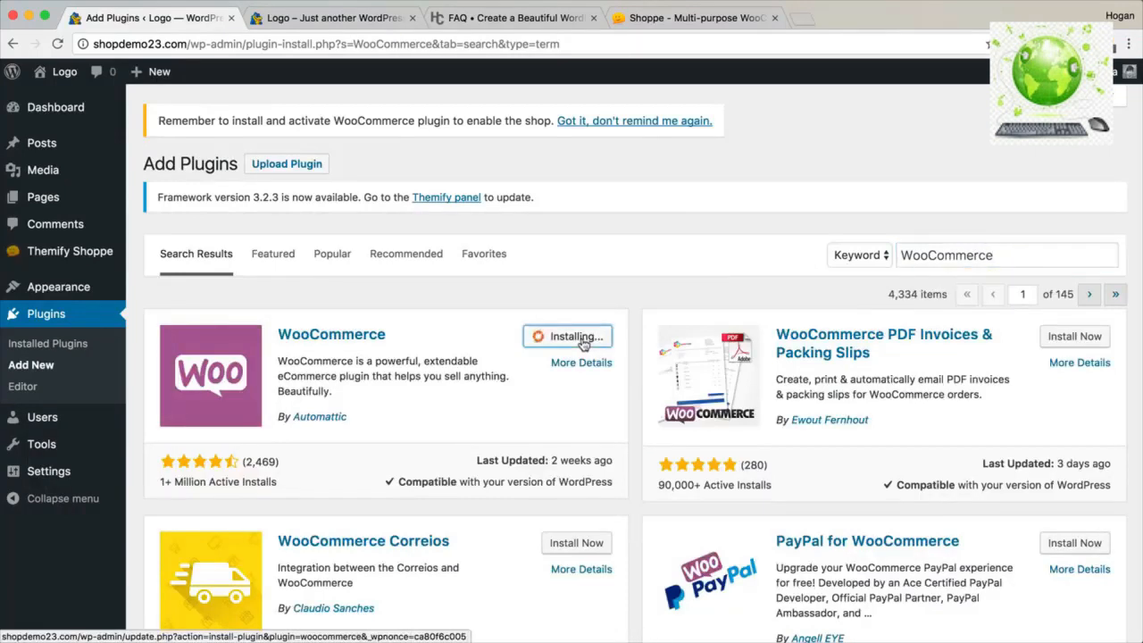
left_click(581, 337)
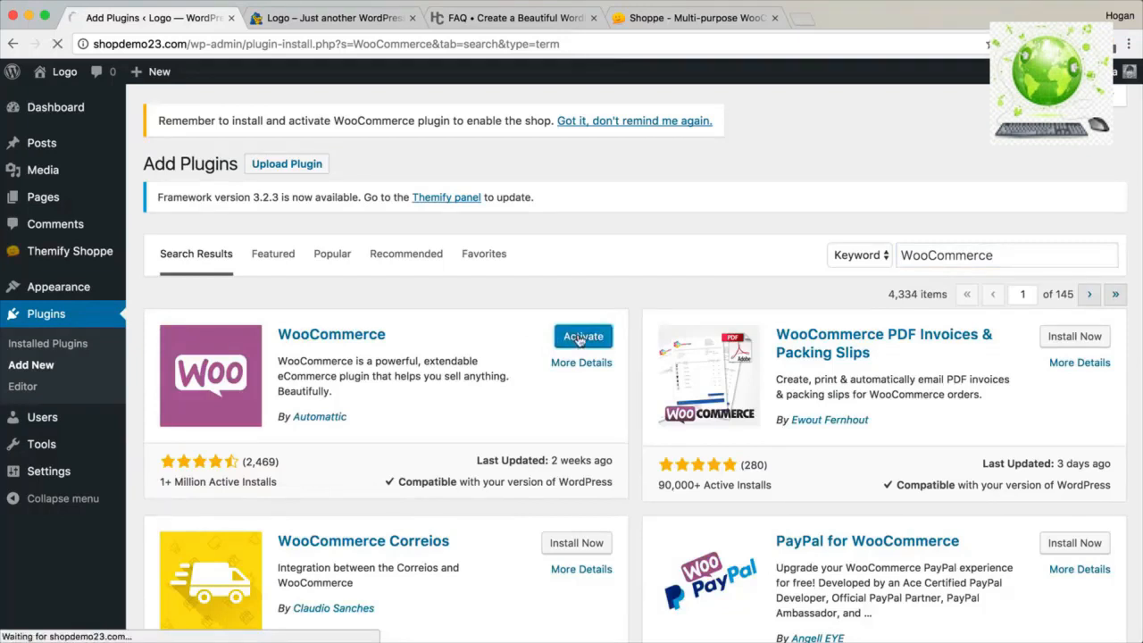
left_click_drag(158, 481, 278, 481)
left_click(278, 481)
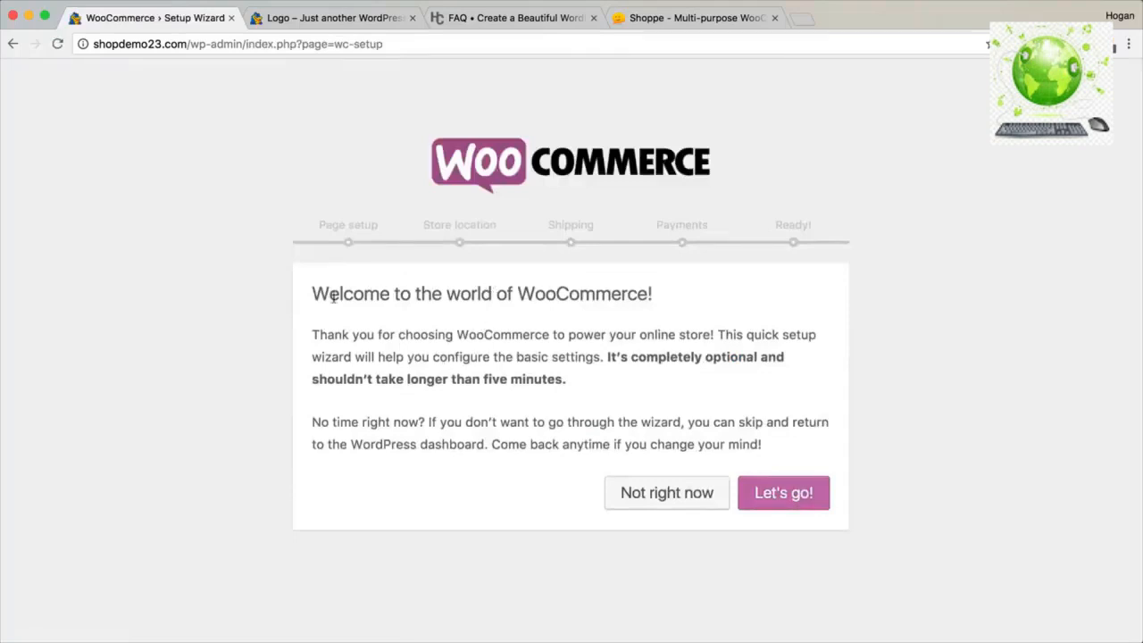
Launch the WooCommerce wizard and keep its default Shop, Cart, Checkout and My account pages.
left_click_drag(314, 293, 658, 291)
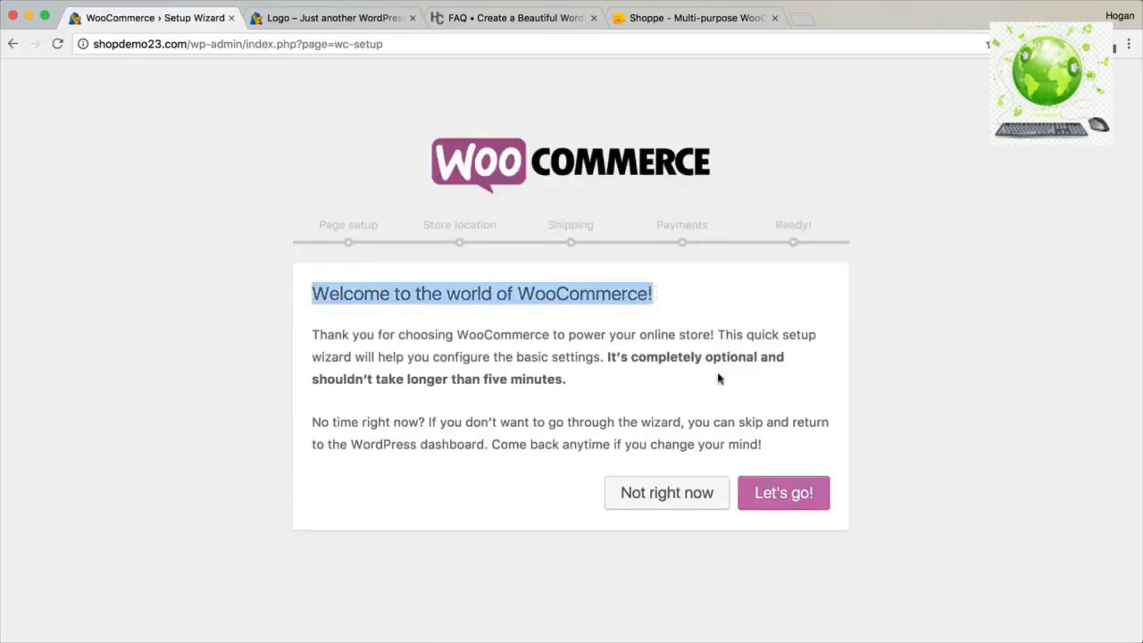
left_click(770, 502)
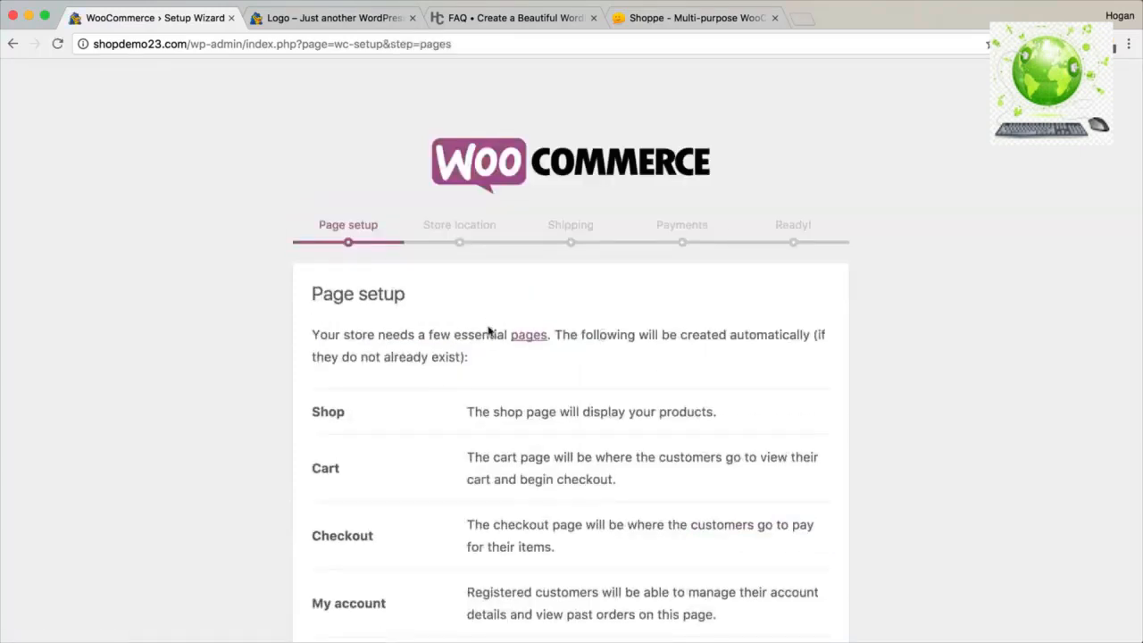
left_click_drag(407, 295, 310, 294)
scroll(483, 351, "down", 2)
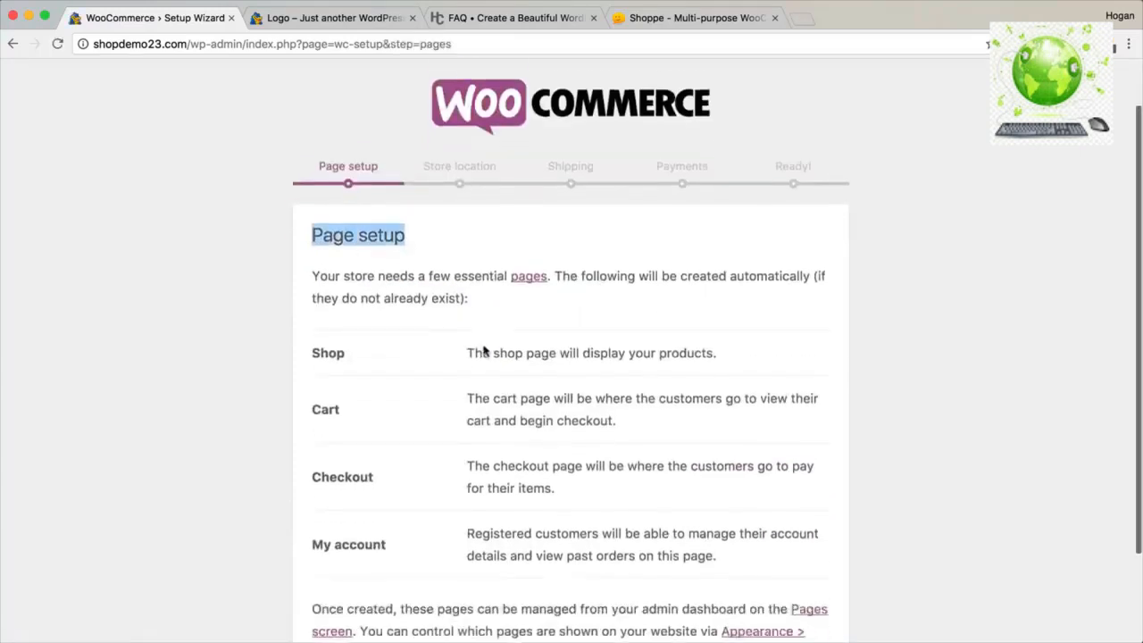
left_click_drag(390, 324, 310, 321)
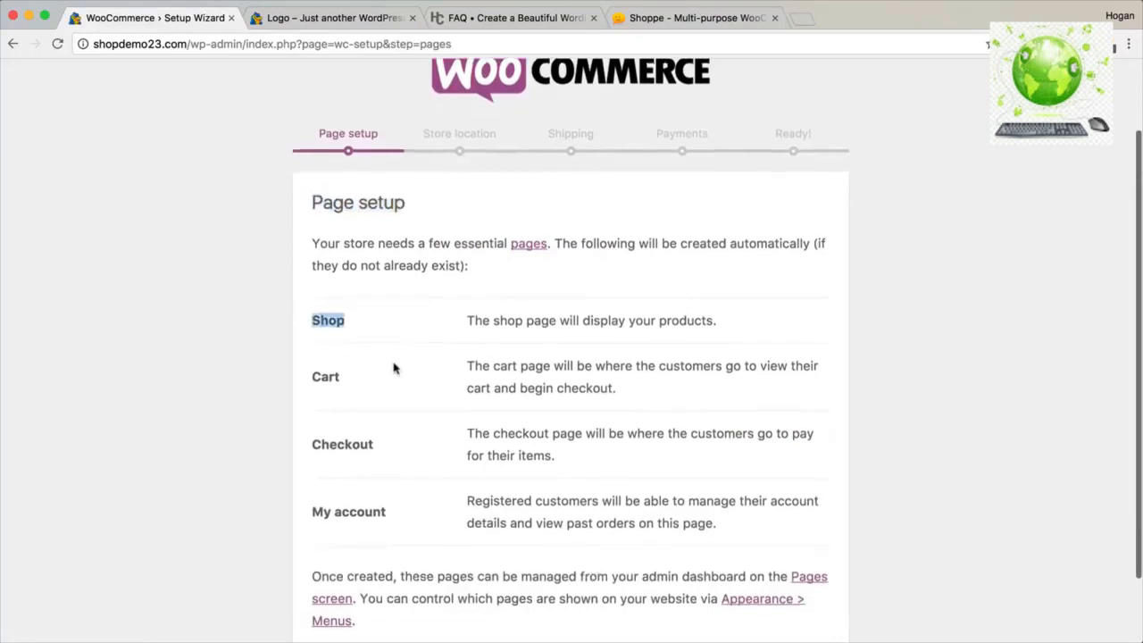
scroll(396, 367, "down", 3)
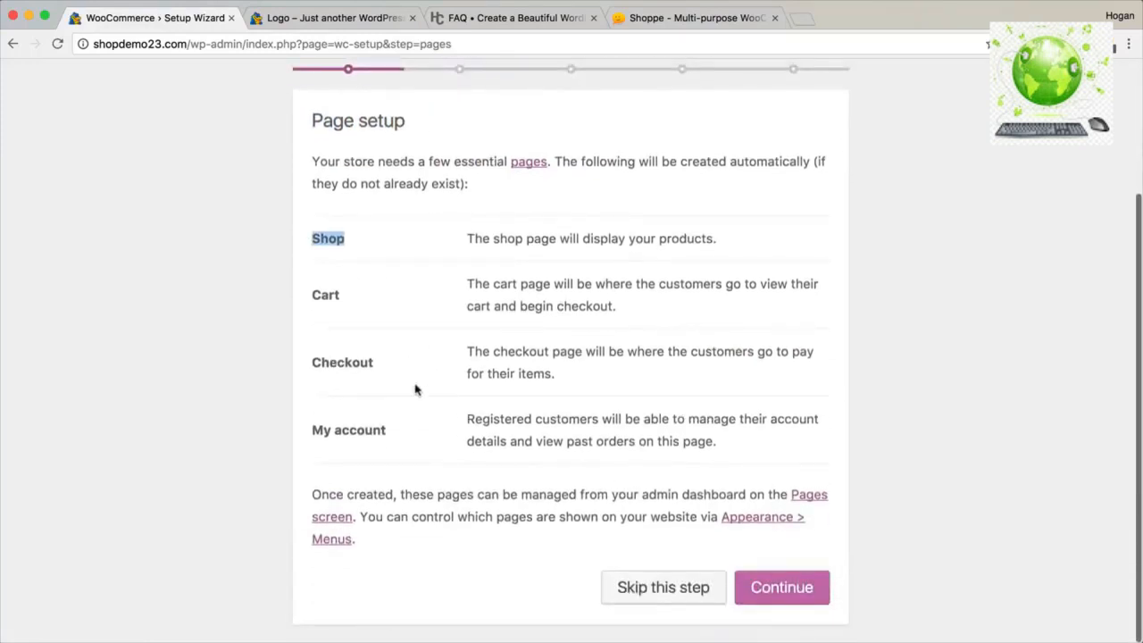
left_click_drag(399, 437, 280, 420)
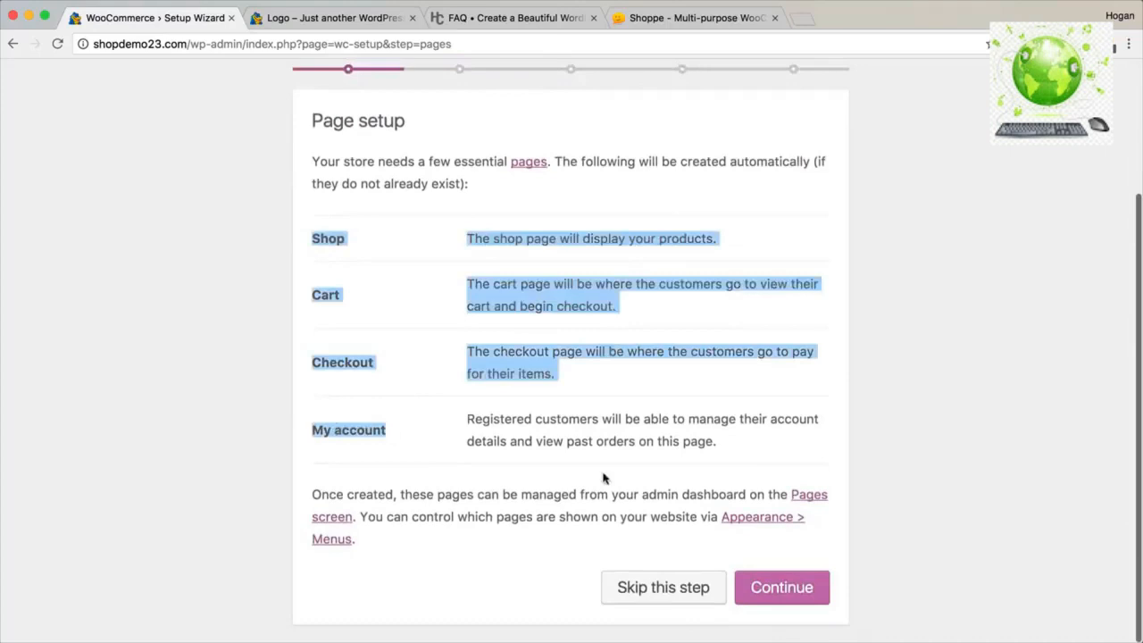
left_click(799, 589)
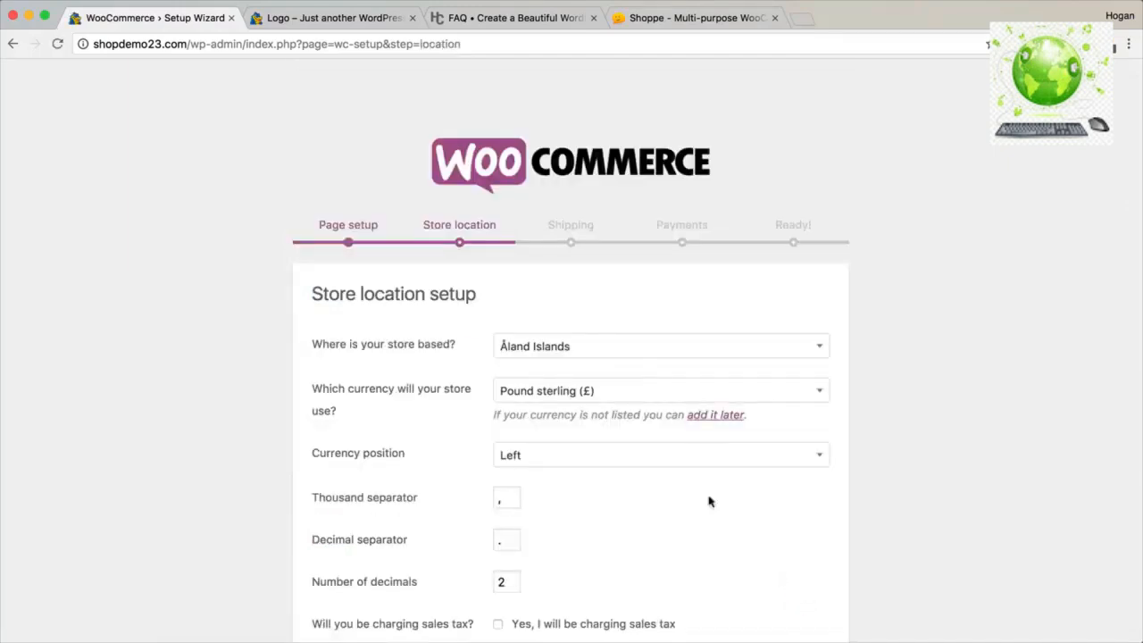
Set the store location to Australia — Victoria and enable sales tax with 10% GST.
left_click(548, 347)
type("Austra")
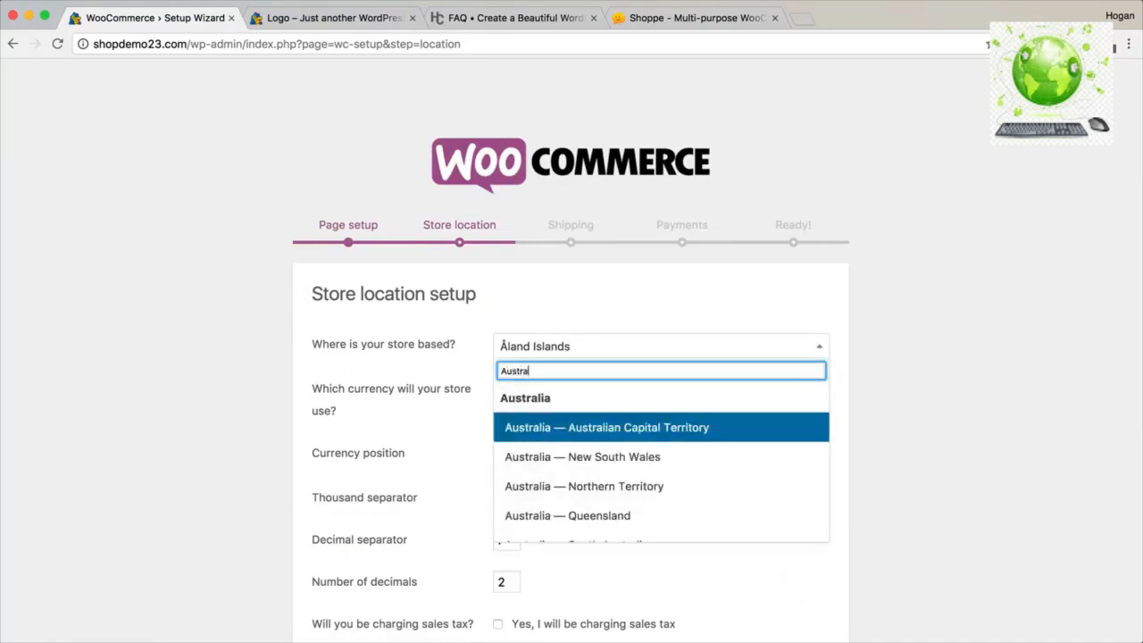
scroll(568, 473, "down", 3)
left_click(581, 506)
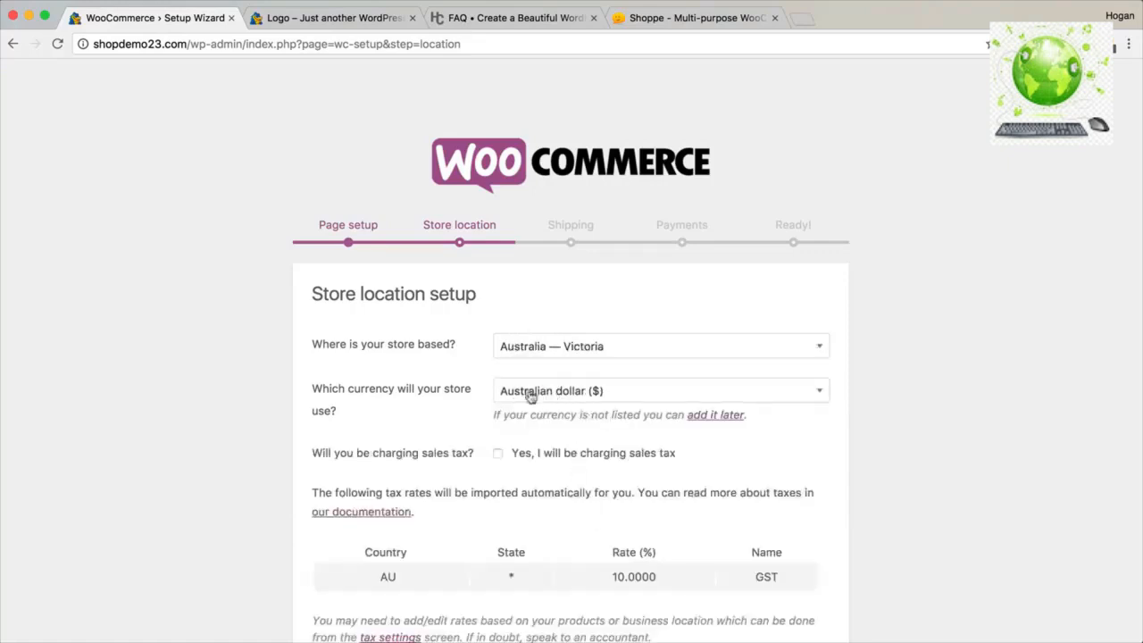
scroll(536, 406, "down", 2)
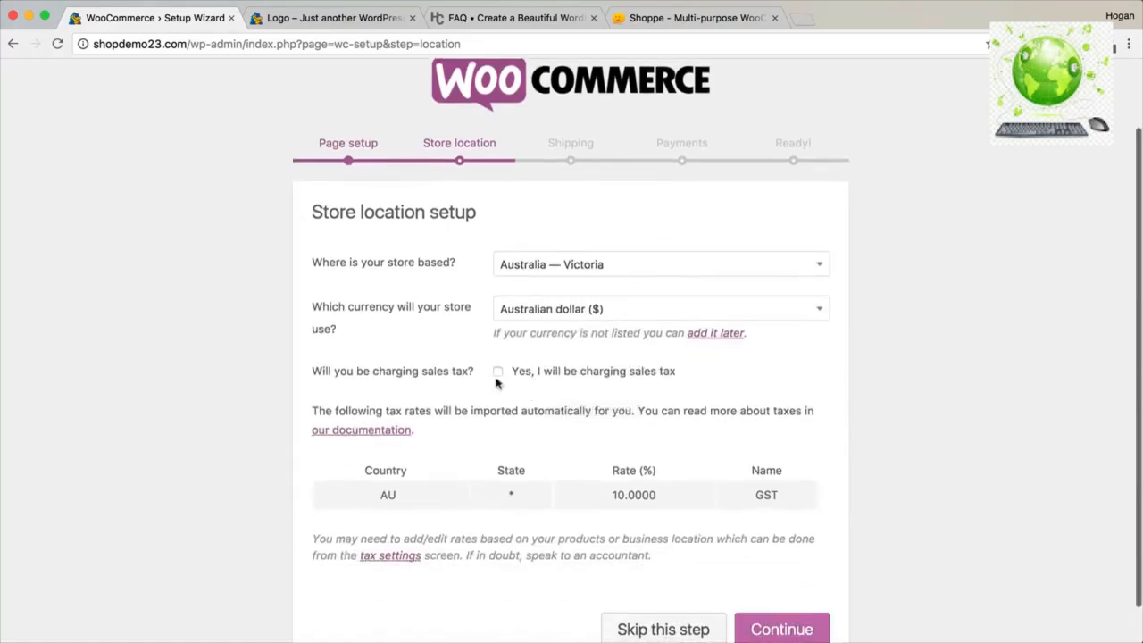
left_click(497, 372)
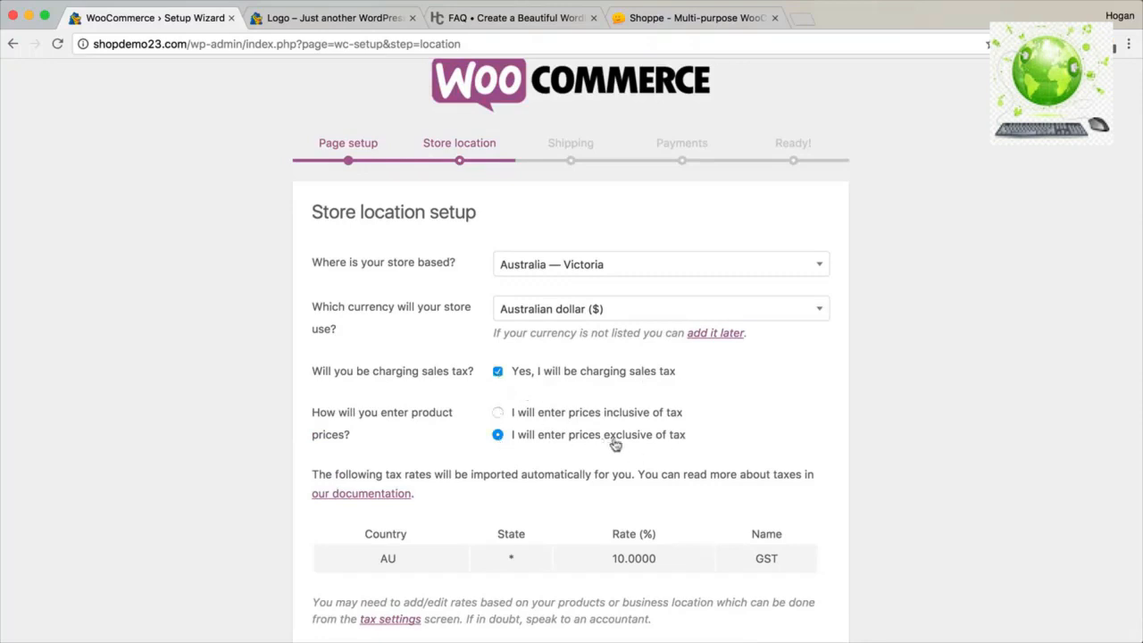
scroll(679, 444, "down", 3)
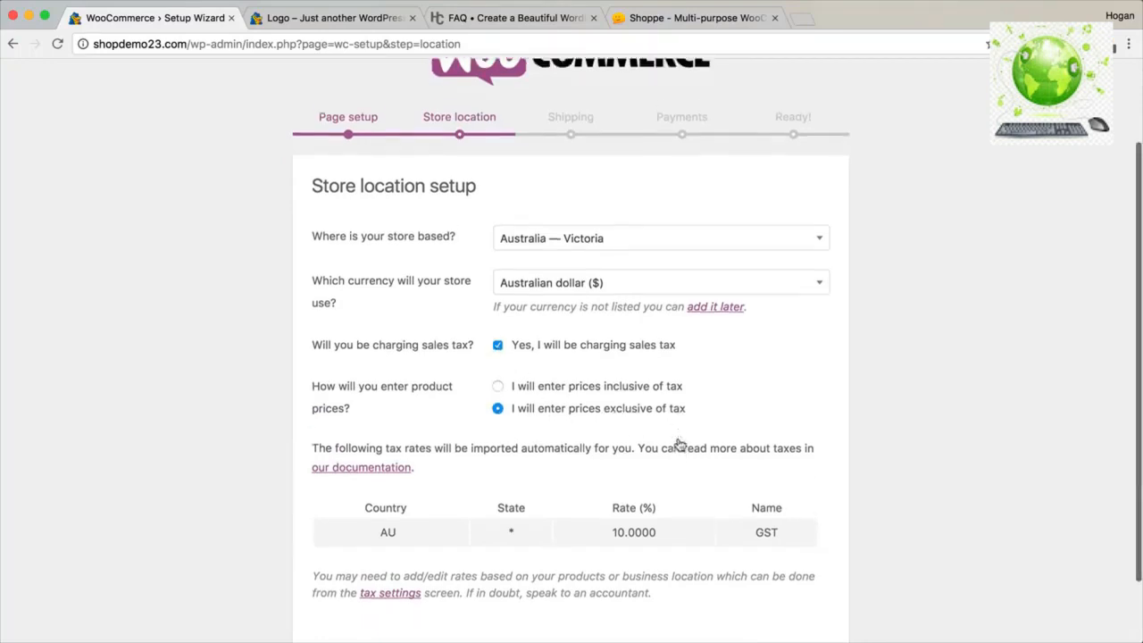
double_click(399, 452)
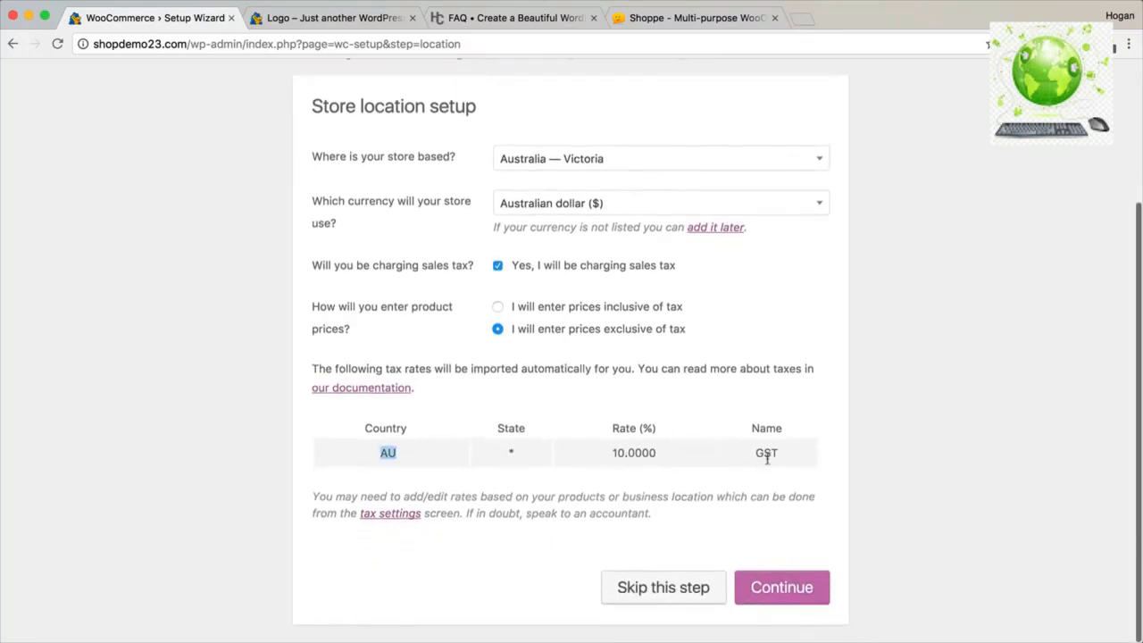
left_click(773, 590)
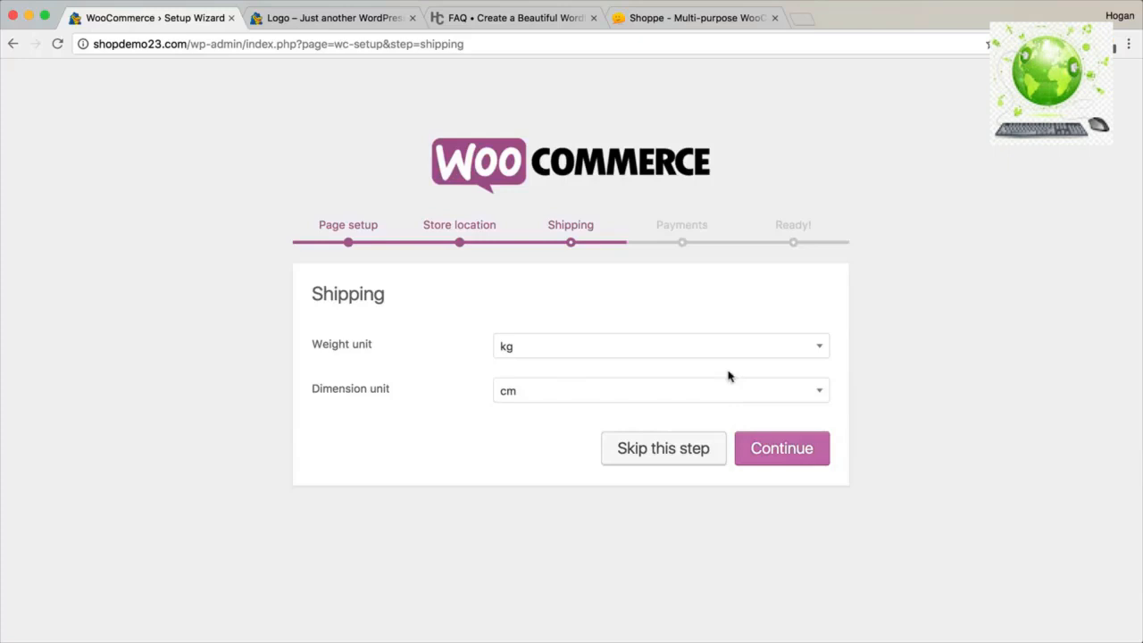
Keep kg and cm shipping units and enable PayPal Standard with its PayPal e-mail.
left_click(782, 449)
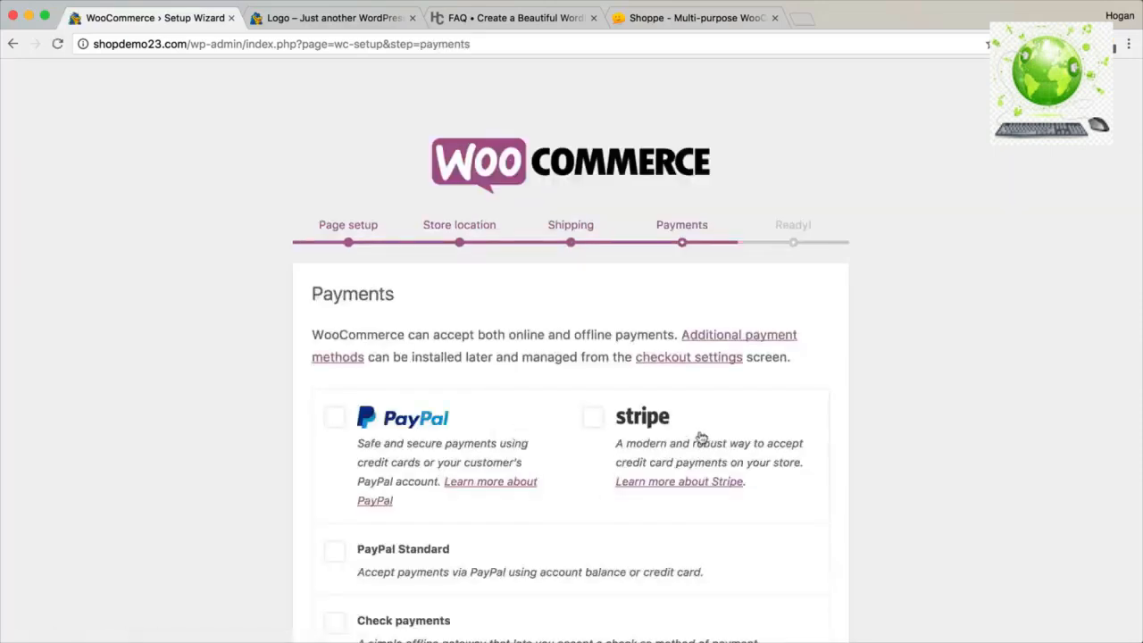
scroll(478, 328, "down", 5)
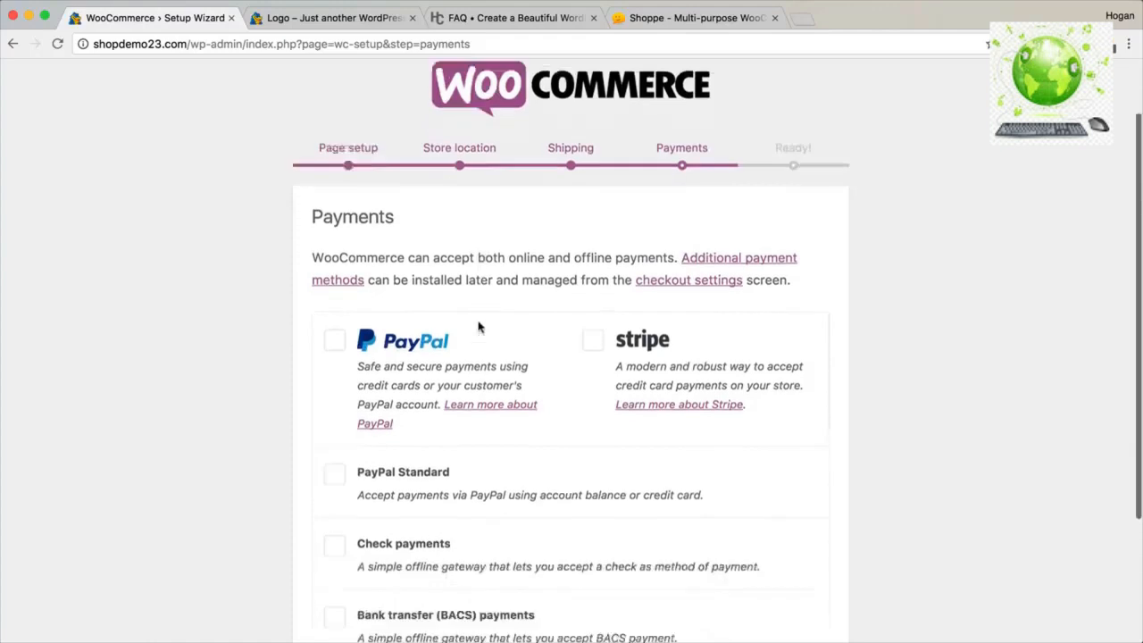
left_click(337, 339)
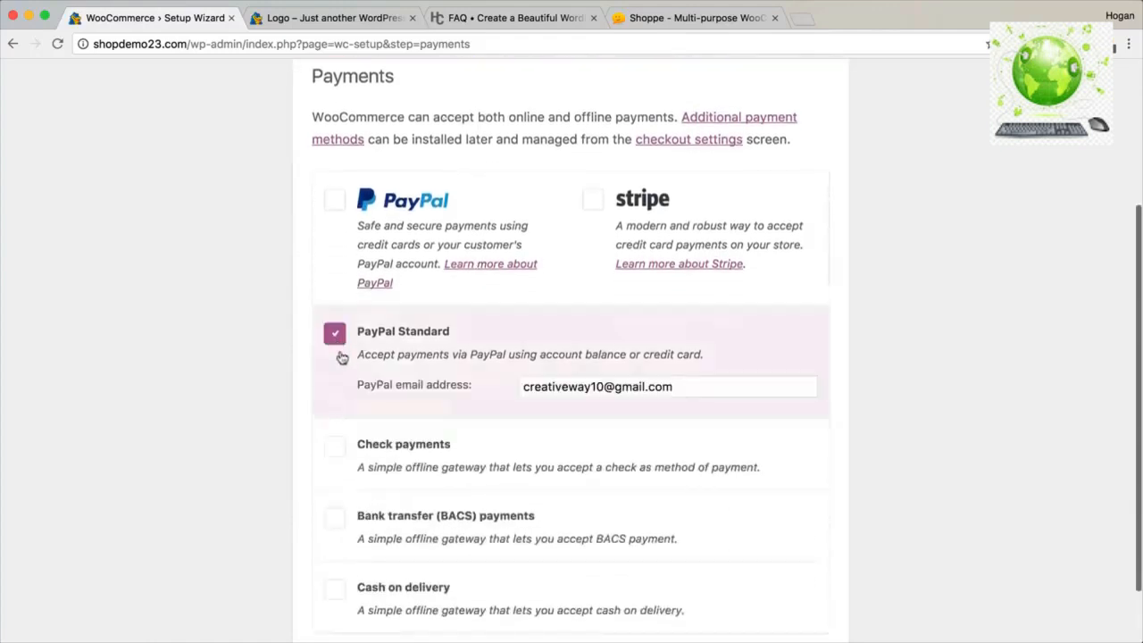
scroll(352, 366, "down", 2)
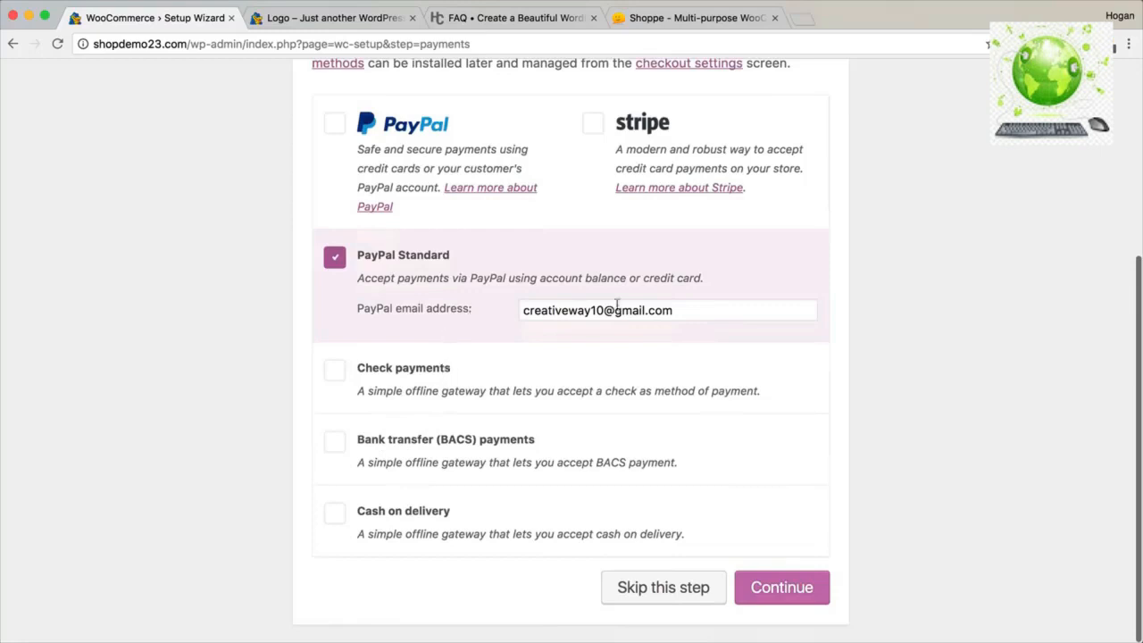
left_click_drag(687, 308, 502, 309)
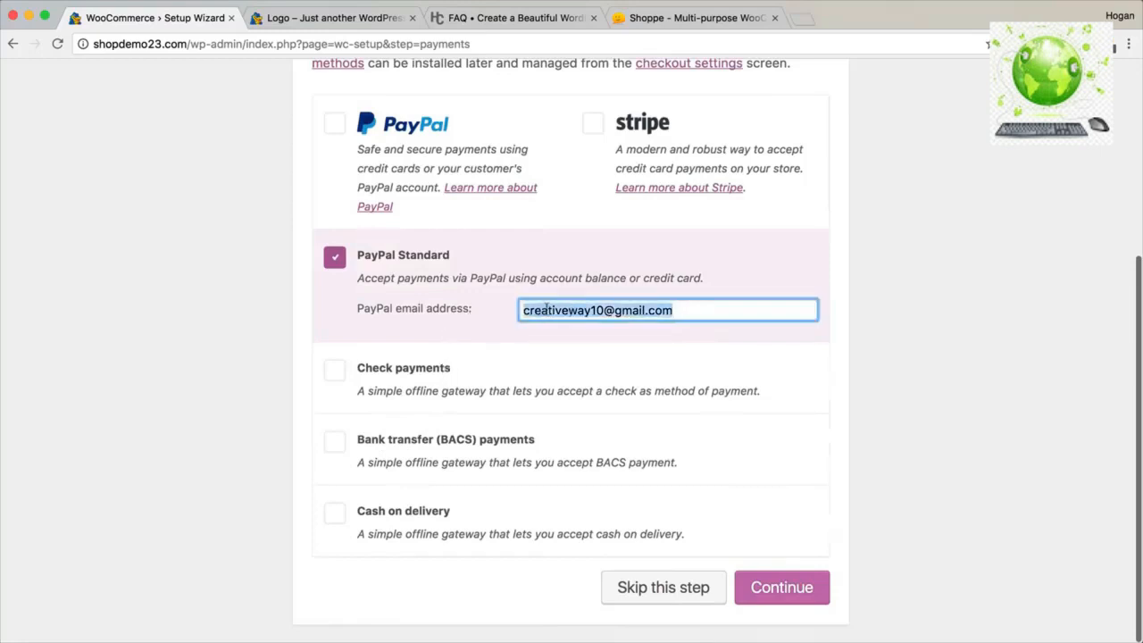
Open a new browser tab and go to the PayPal website.
left_click(801, 20)
type("pay")
key("Return")
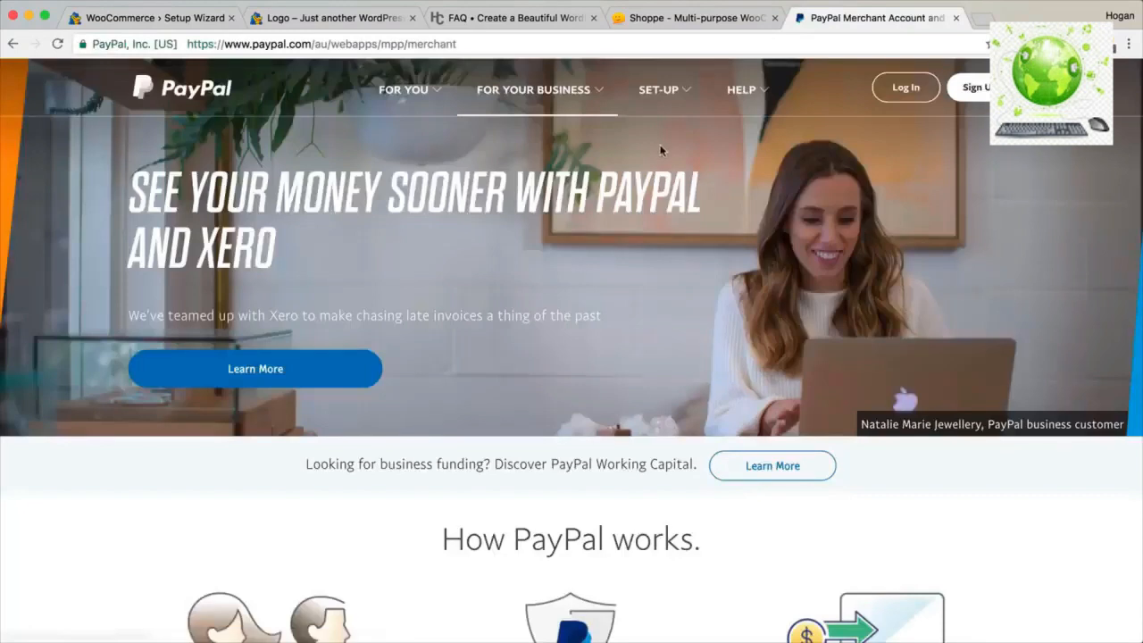
Bring up PayPal's For Your Business options on its Australian site.
left_click(529, 95)
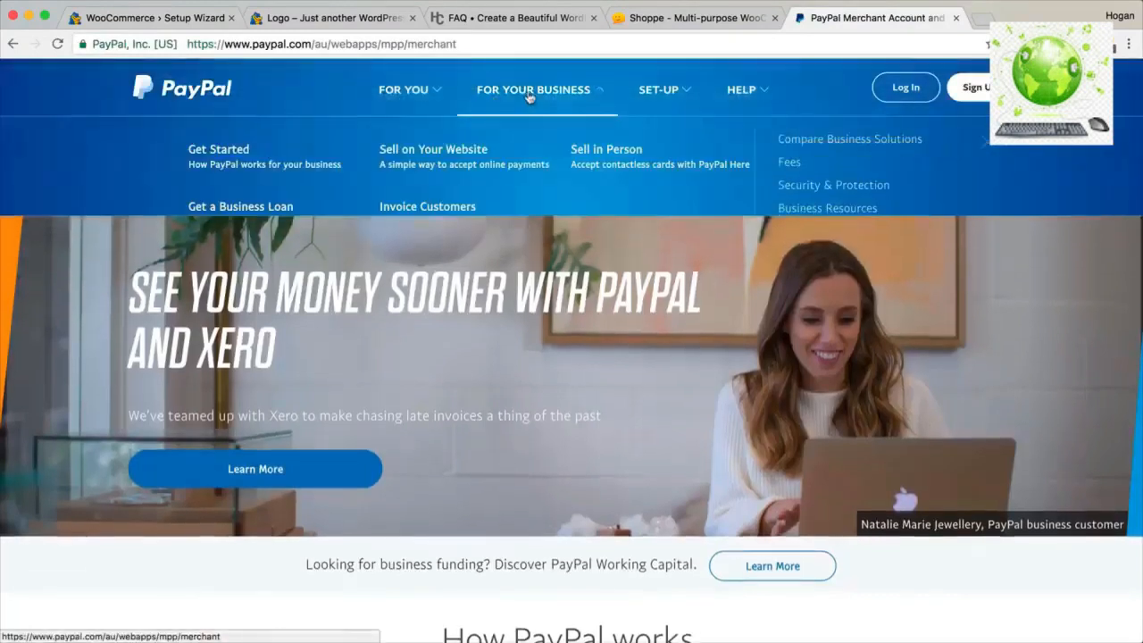
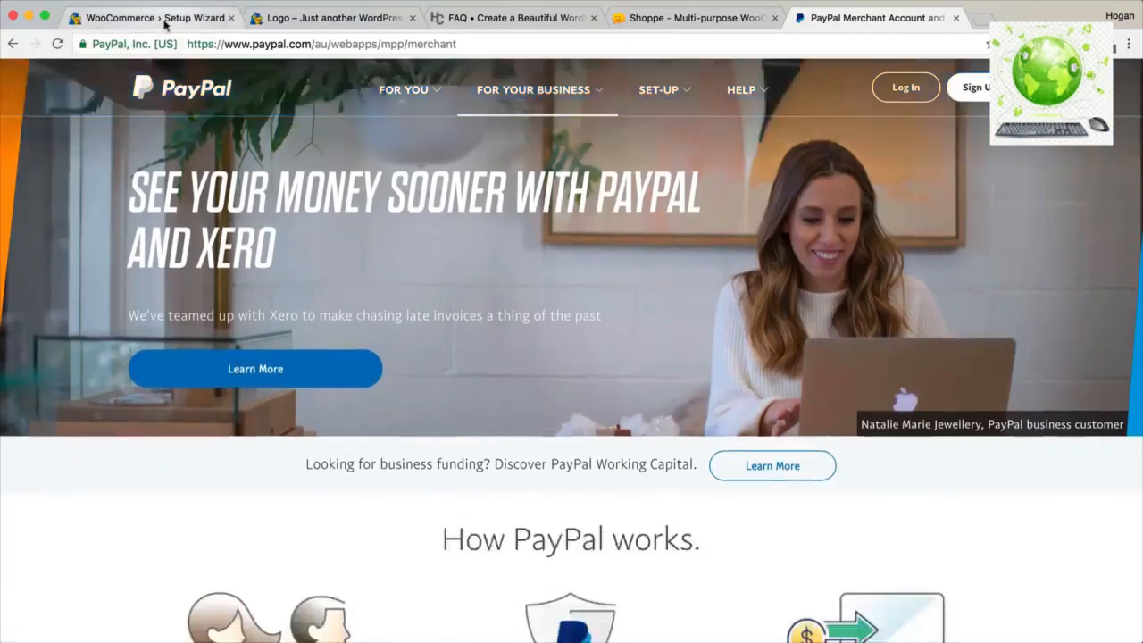
Back in the setup wizard, continue the Payments step with PayPal Standard to reach 'Your store is ready!'.
left_click(165, 18)
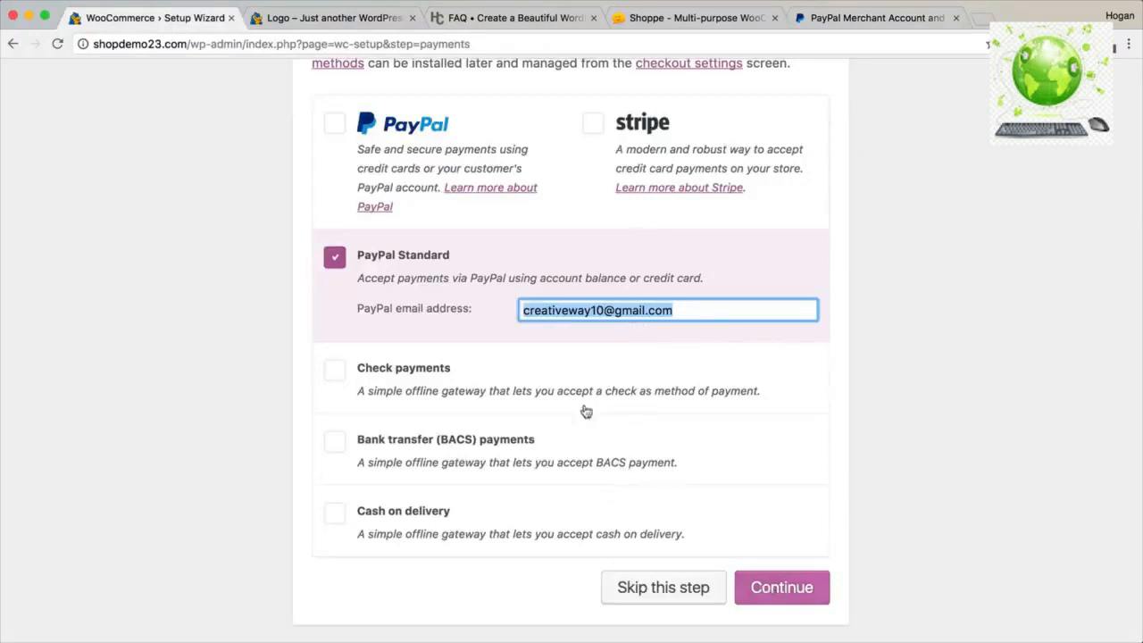
left_click(775, 589)
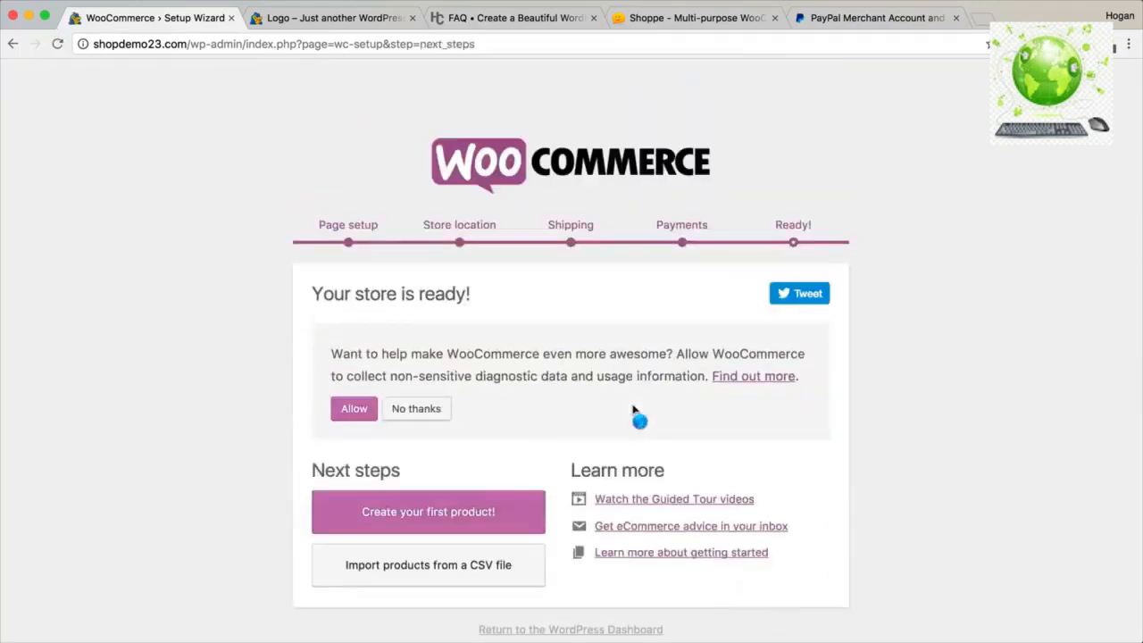
Open the WooCommerce Guided Tour videos documentation in a new tab and browse it.
right_click(665, 505)
left_click(696, 476)
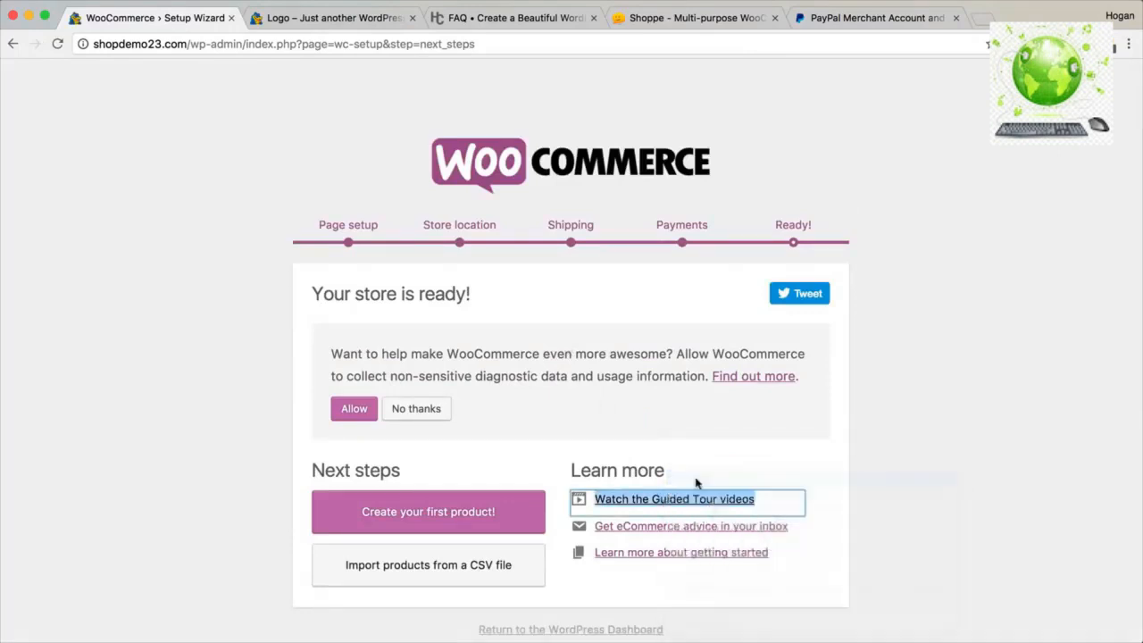
left_click(313, 17)
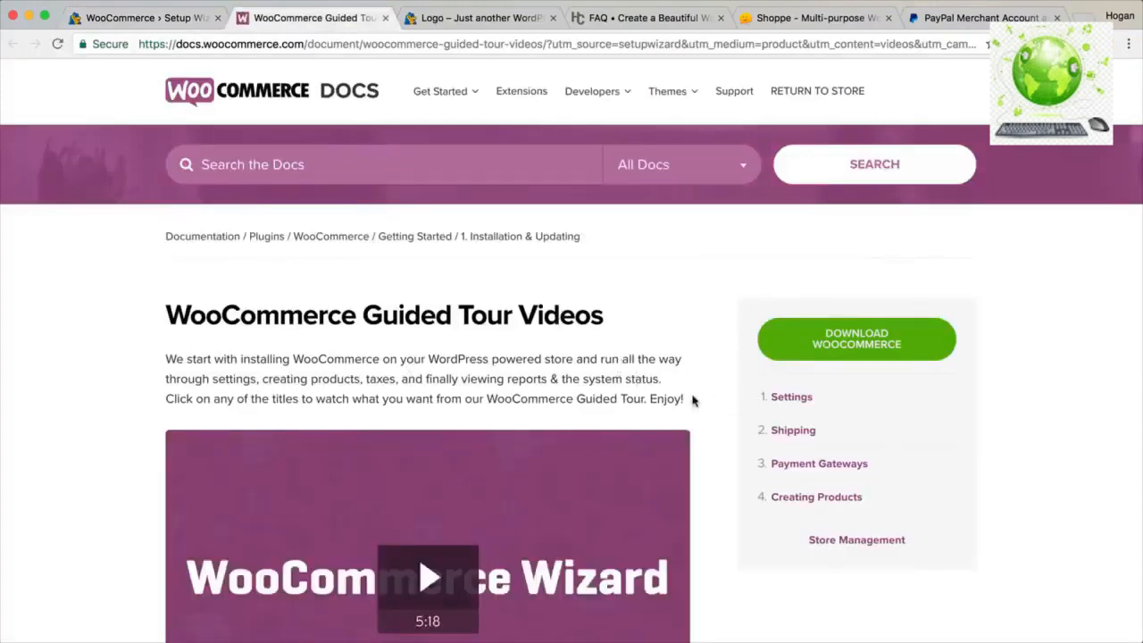
scroll(693, 401, "down", 4)
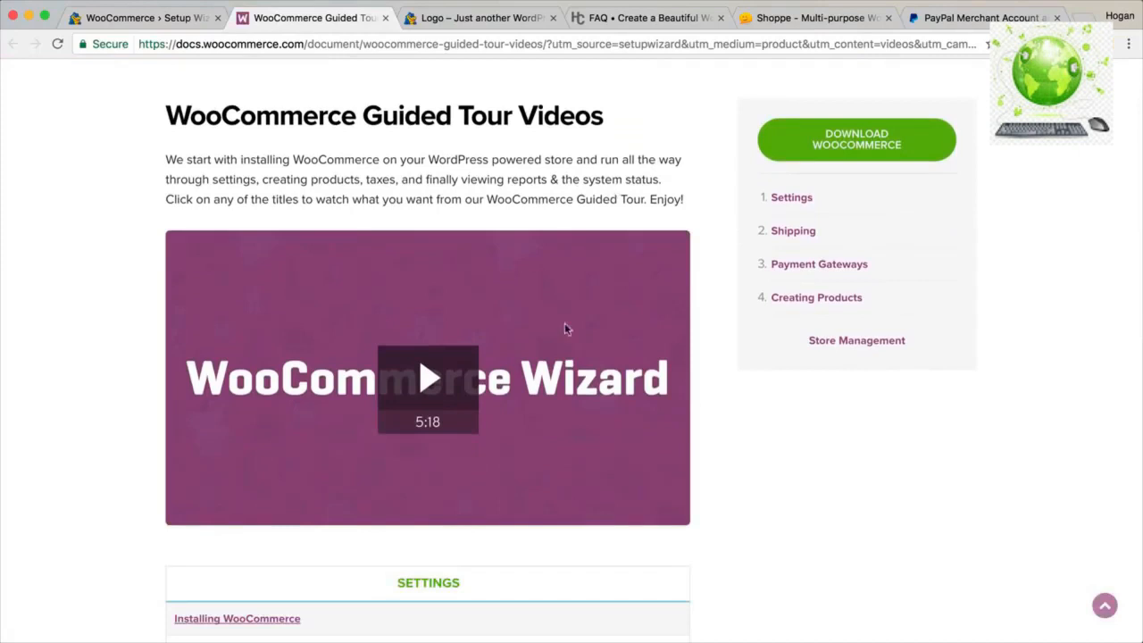
Back on the store-ready page, return to the WordPress Dashboard.
left_click(174, 19)
scroll(568, 346, "down", 1)
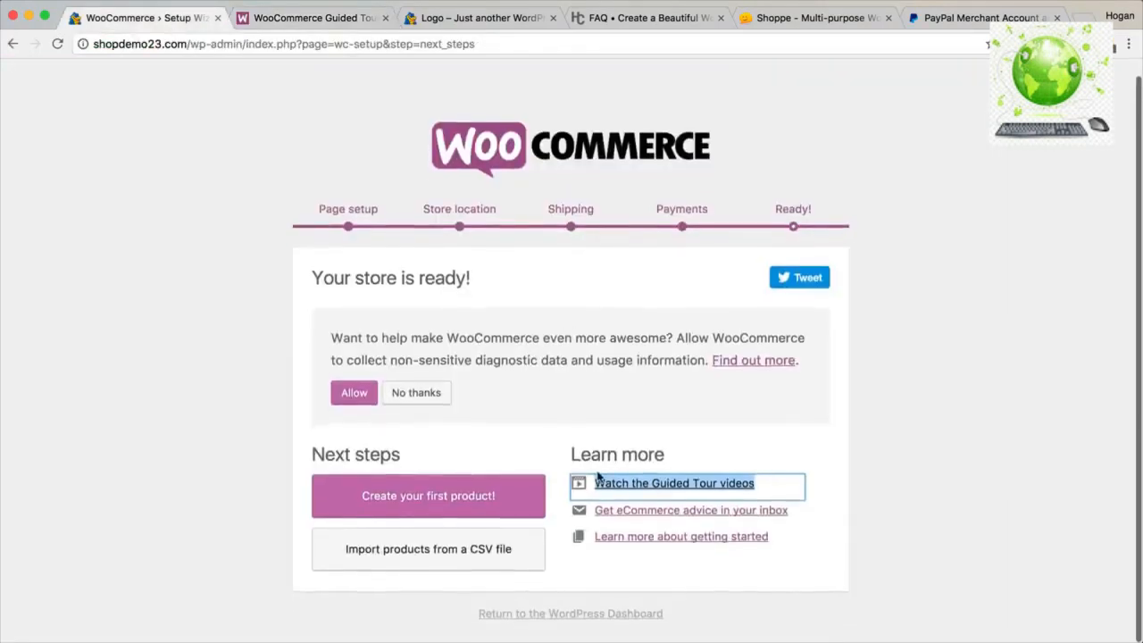
left_click(589, 621)
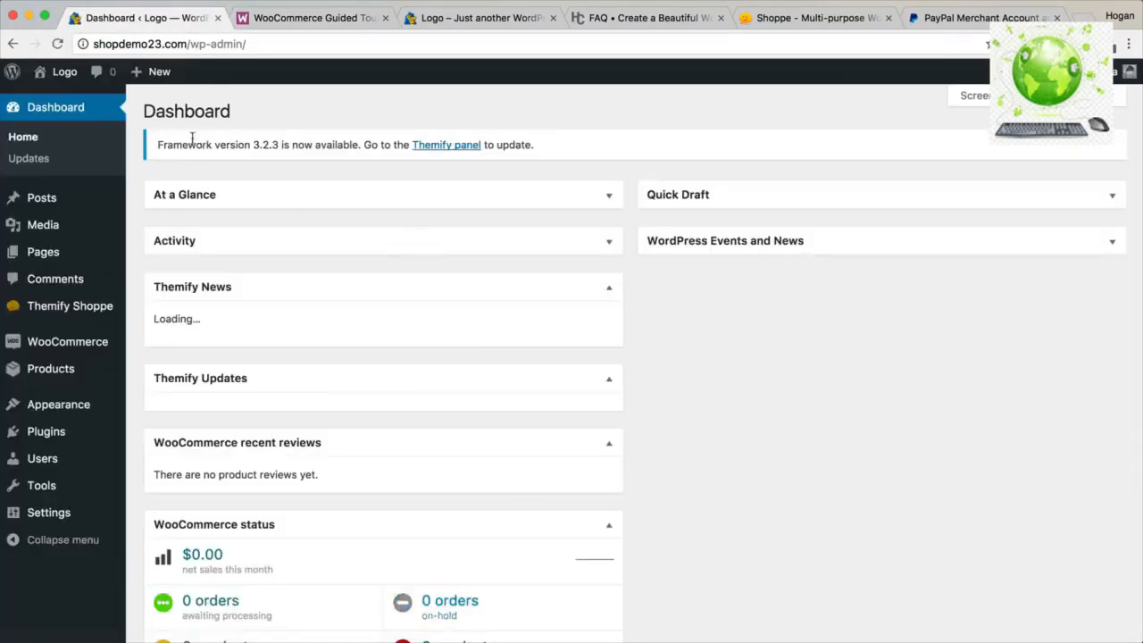
Start the Themify framework 3.2.3 update from the Themify panel, accepting the backup warning.
left_click_drag(159, 145, 358, 144)
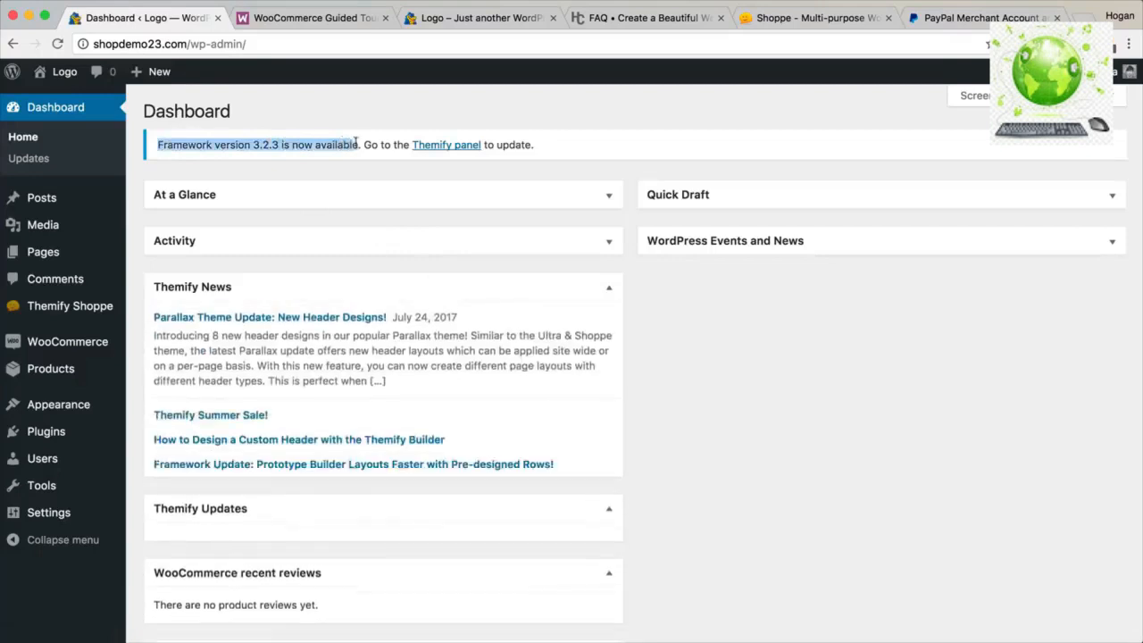
left_click(426, 149)
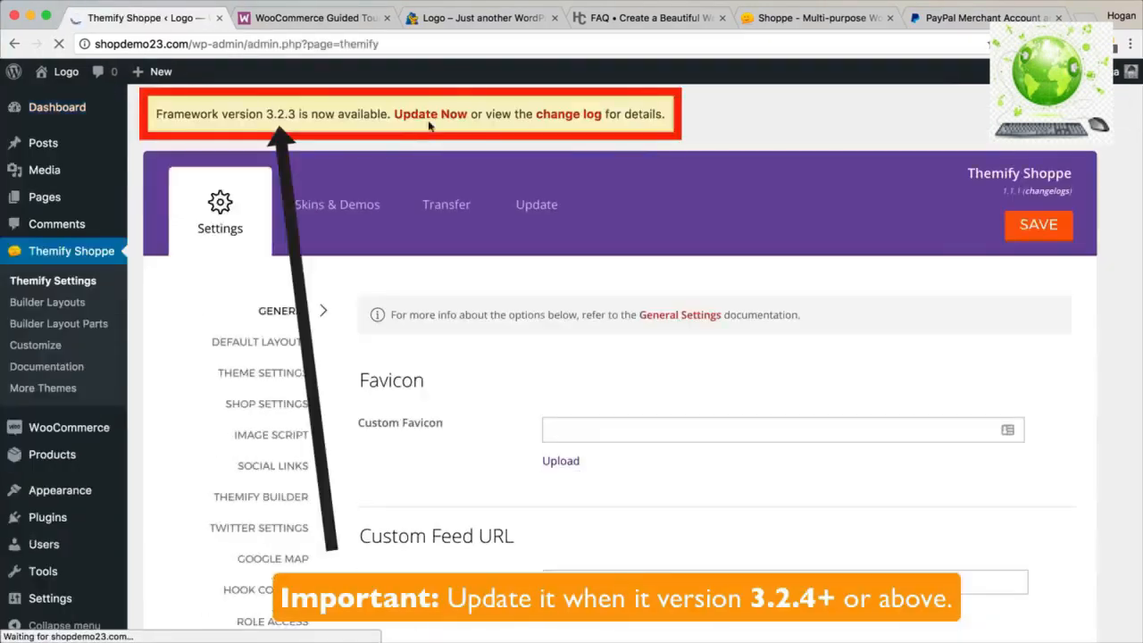
left_click(429, 115)
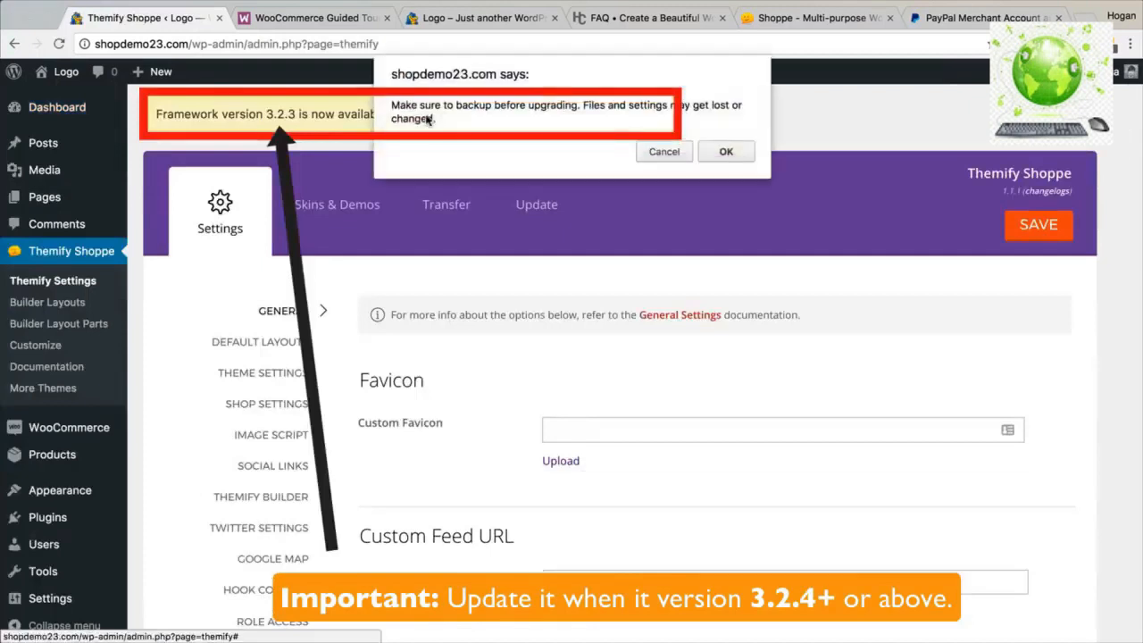
left_click(727, 153)
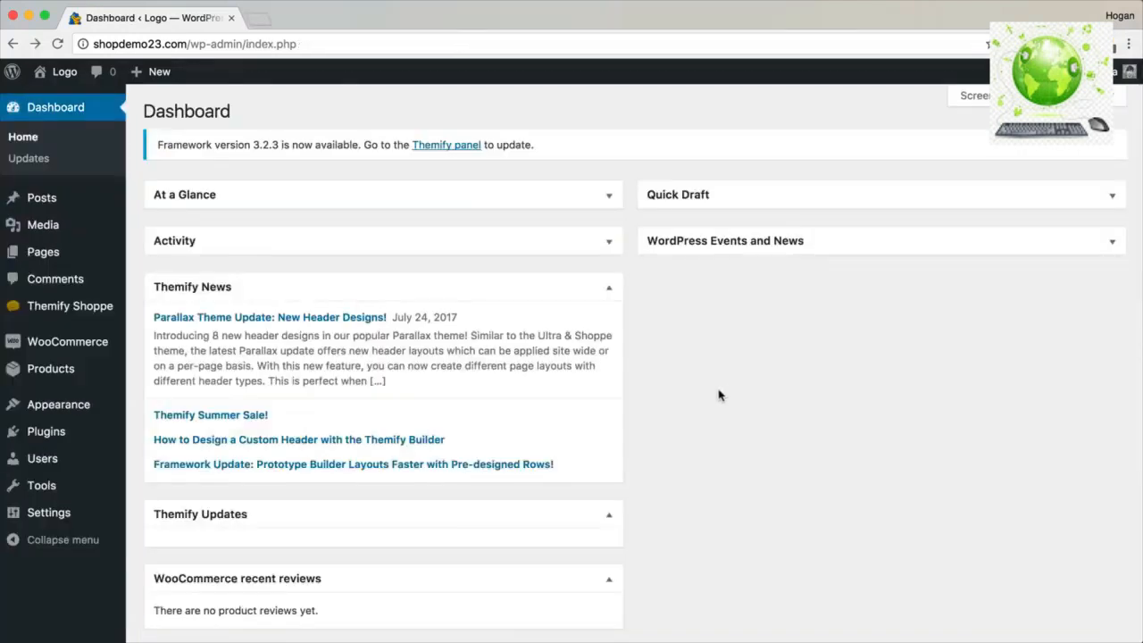
Trash the Sample Page from All Pages, then delete it permanently from the Trash.
mouse_move(45, 253)
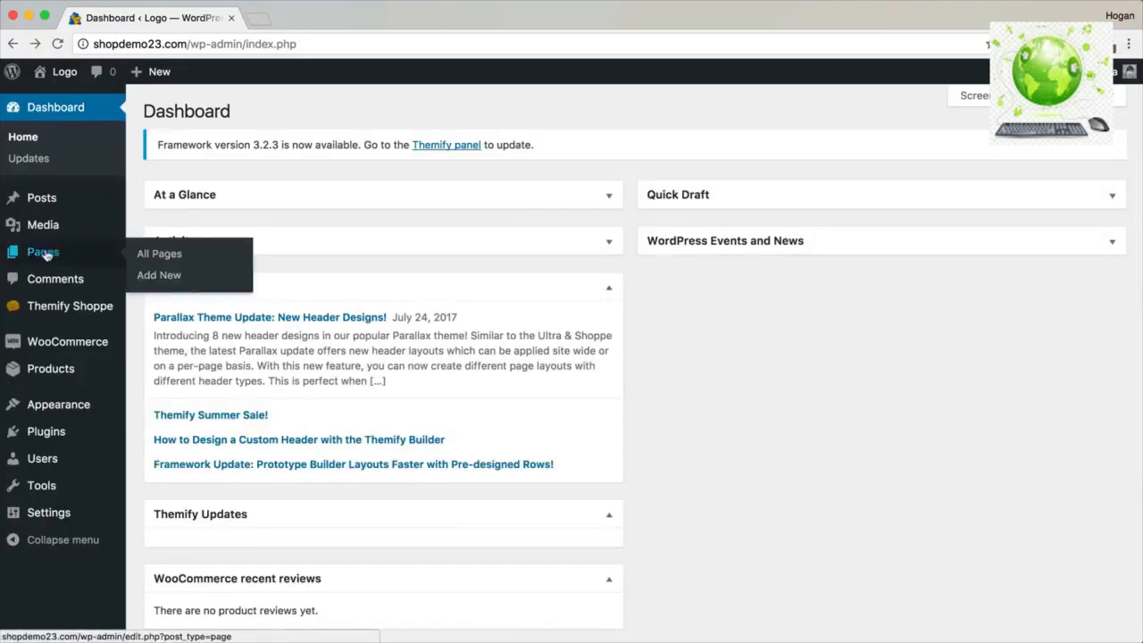
left_click(42, 255)
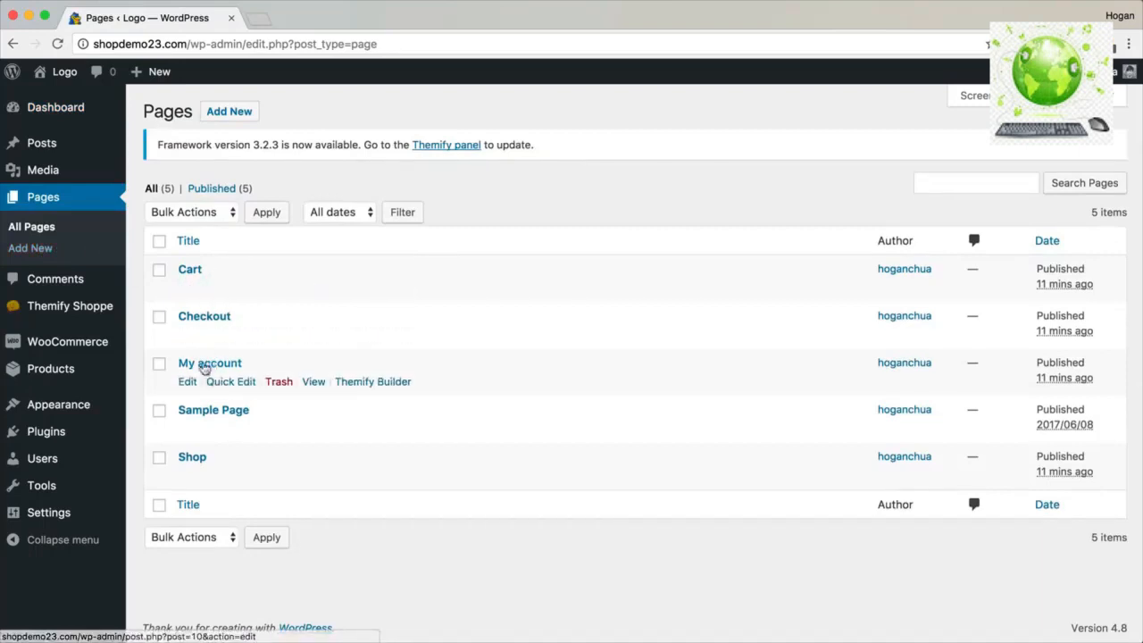
left_click(278, 429)
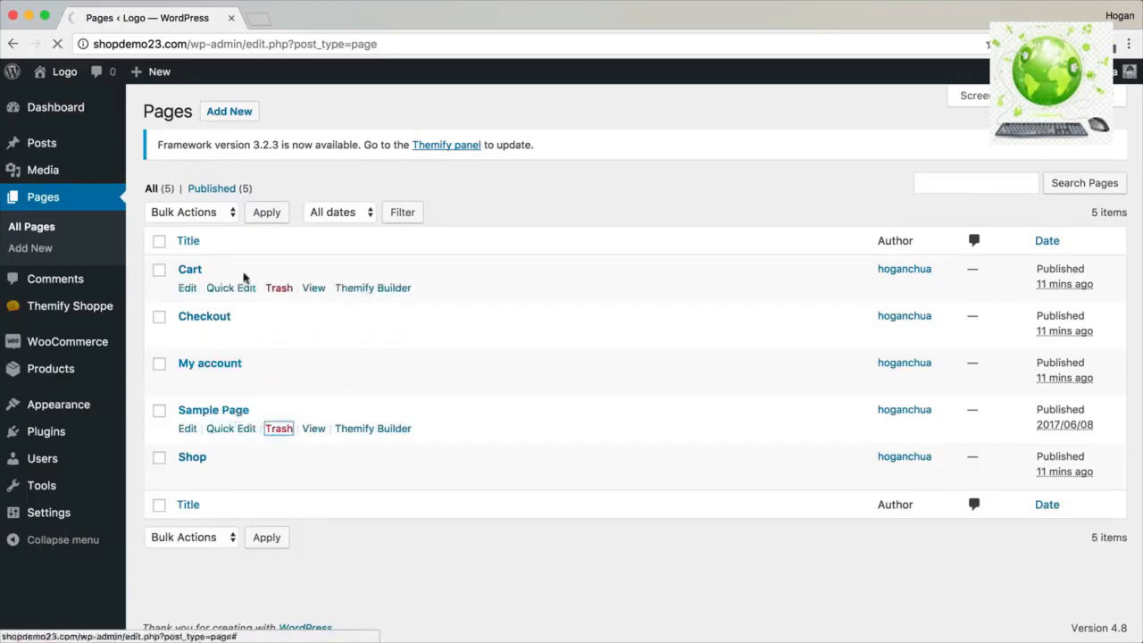
left_click(278, 232)
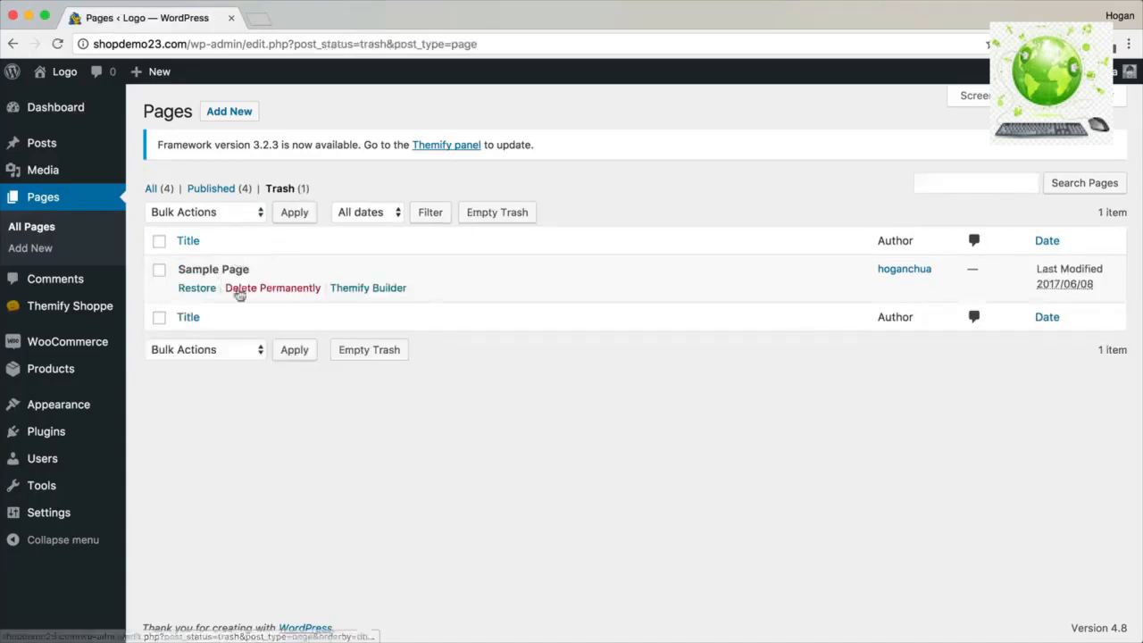
left_click(252, 292)
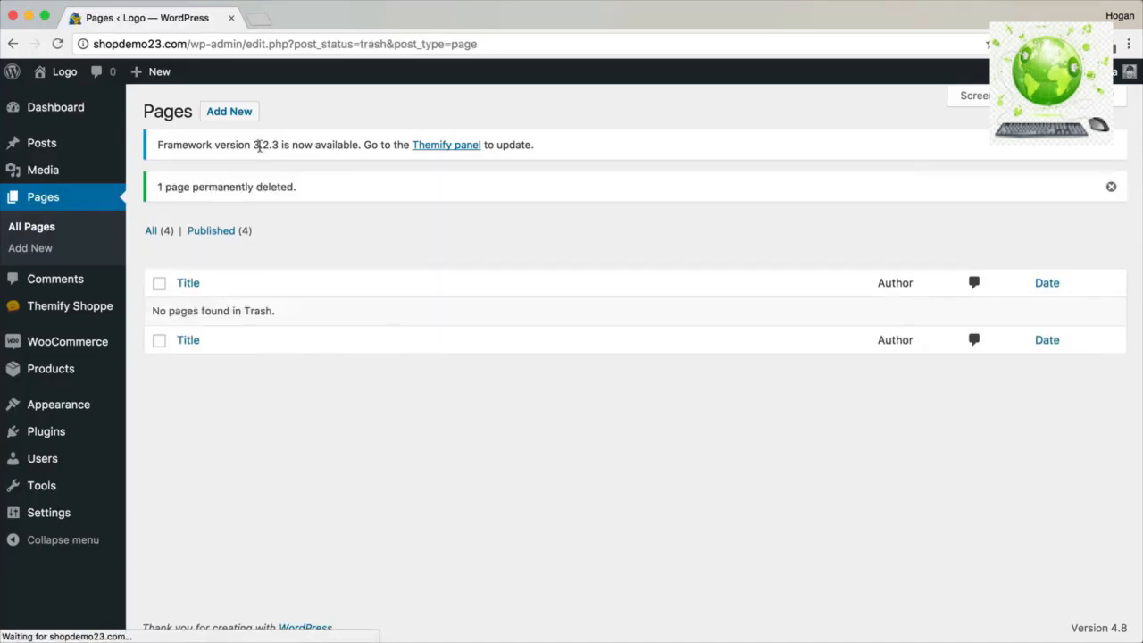
left_click(239, 117)
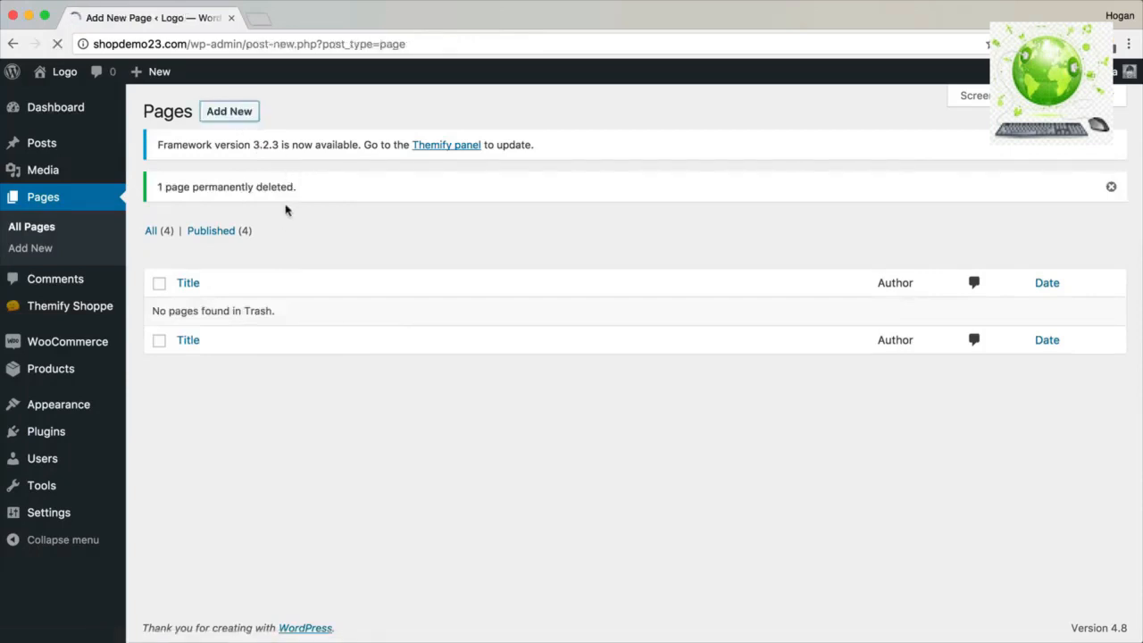
Publish empty pages titled Home and Wishlist.
type("Home")
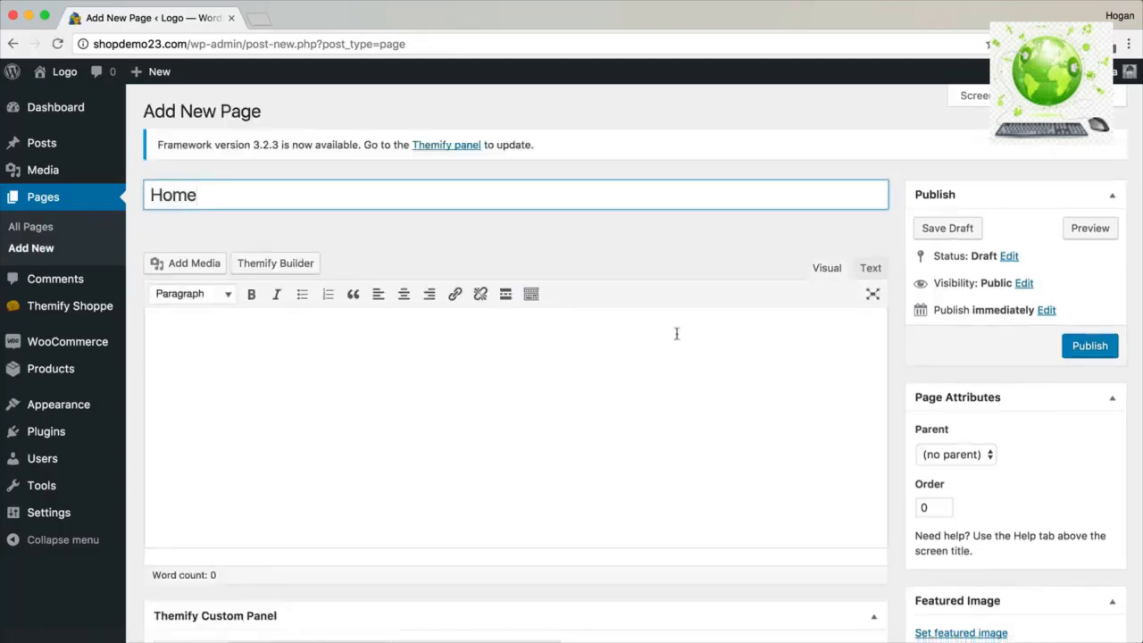
left_click(1100, 348)
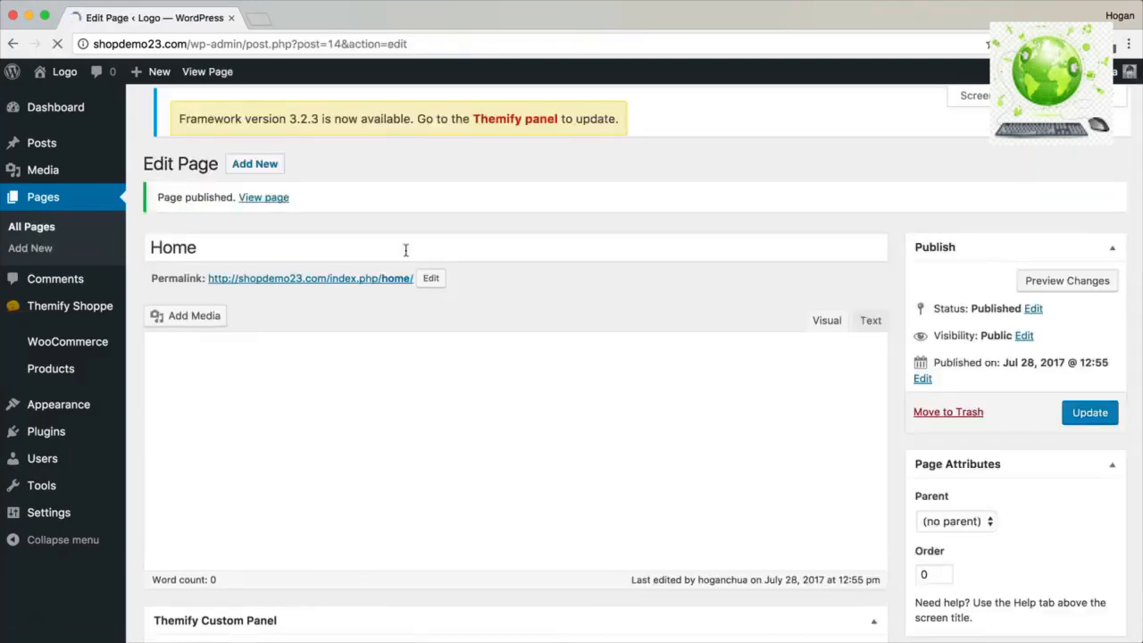
left_click(252, 168)
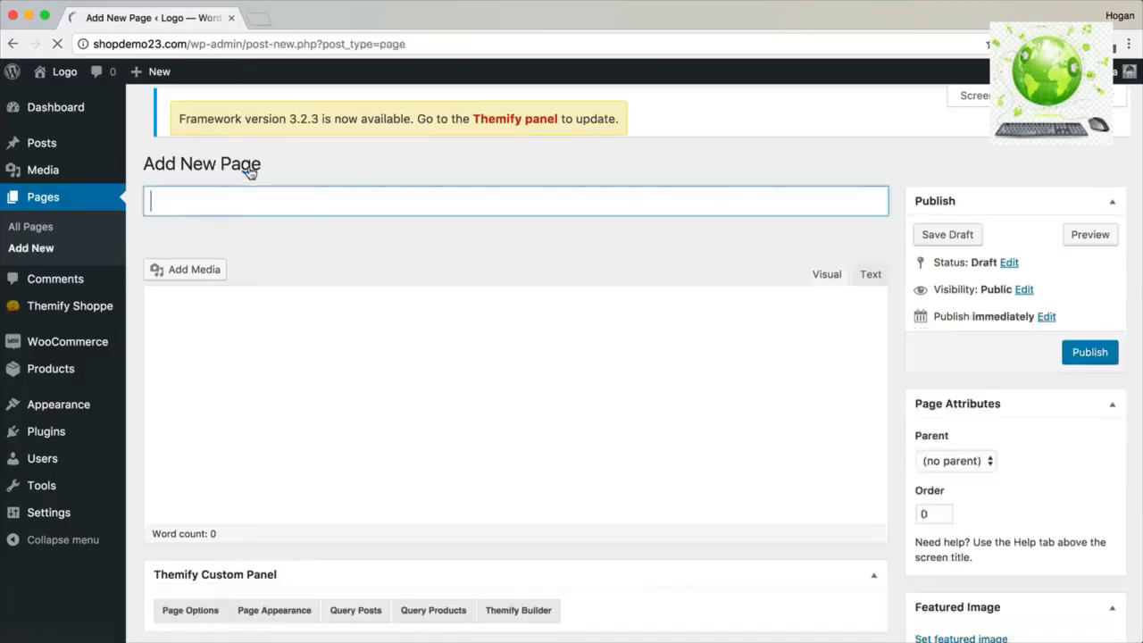
type("Wishlist")
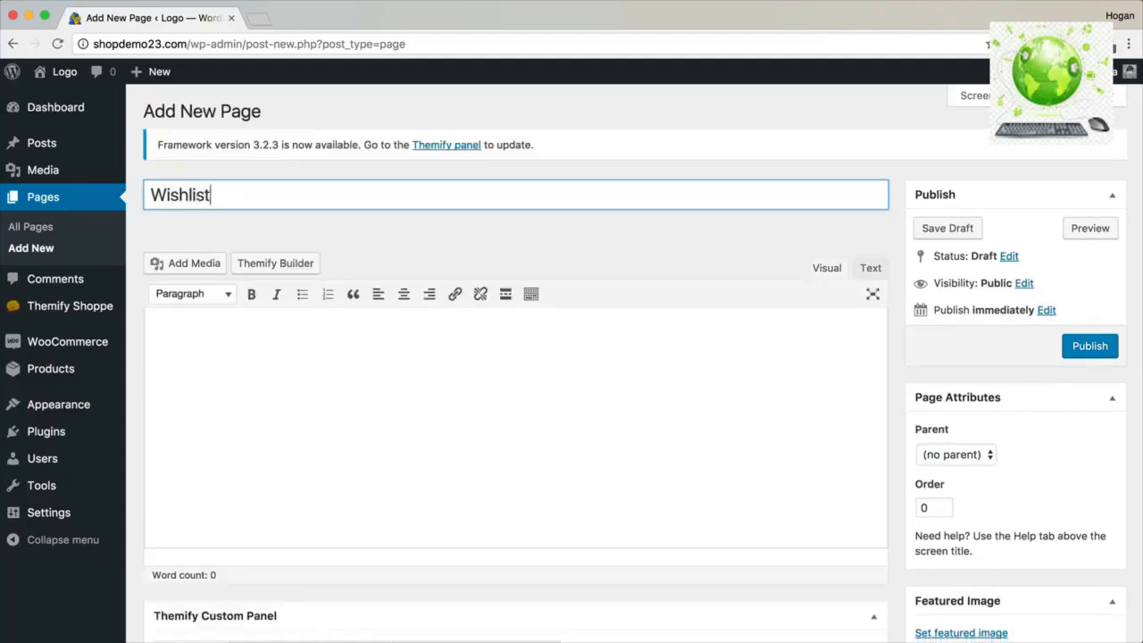
left_click(1104, 353)
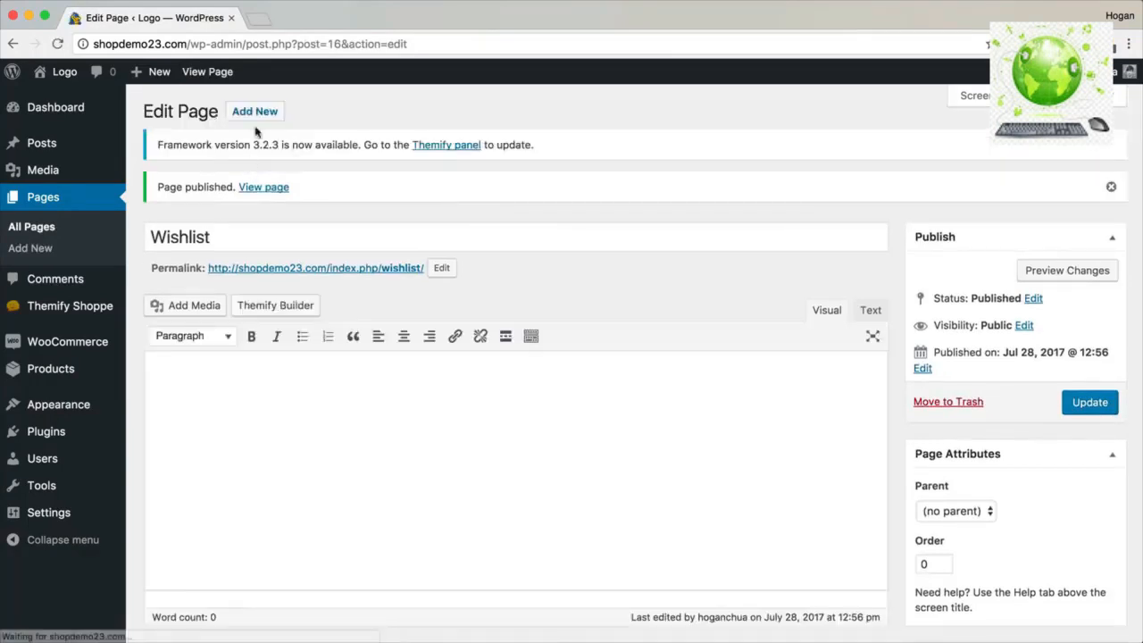
Publish empty pages titled About and Contact.
left_click(256, 116)
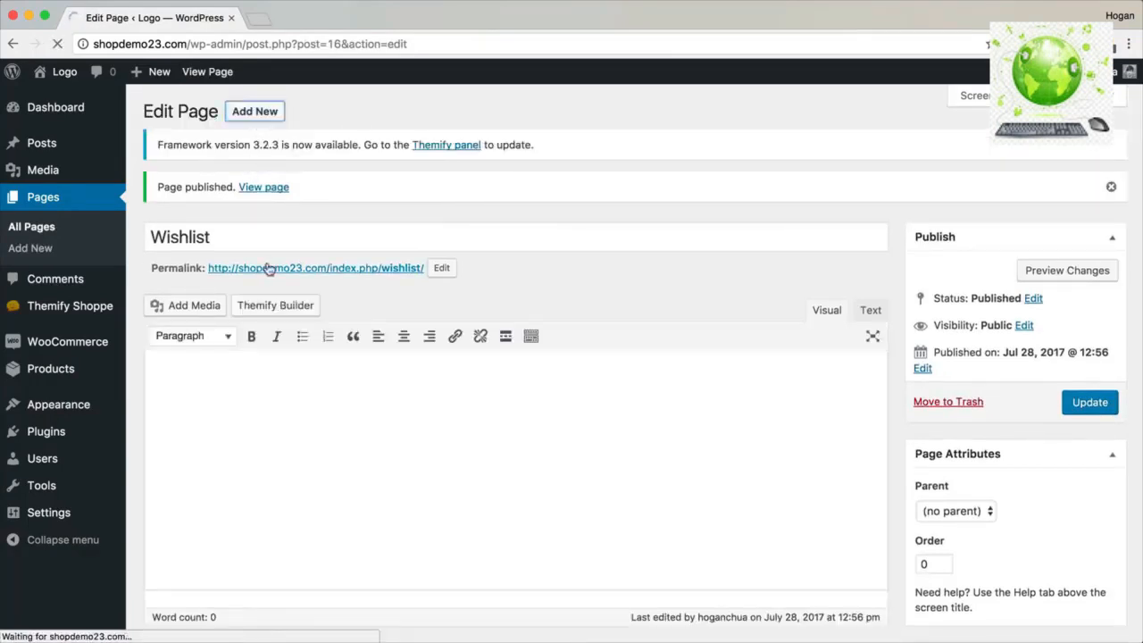
type("About")
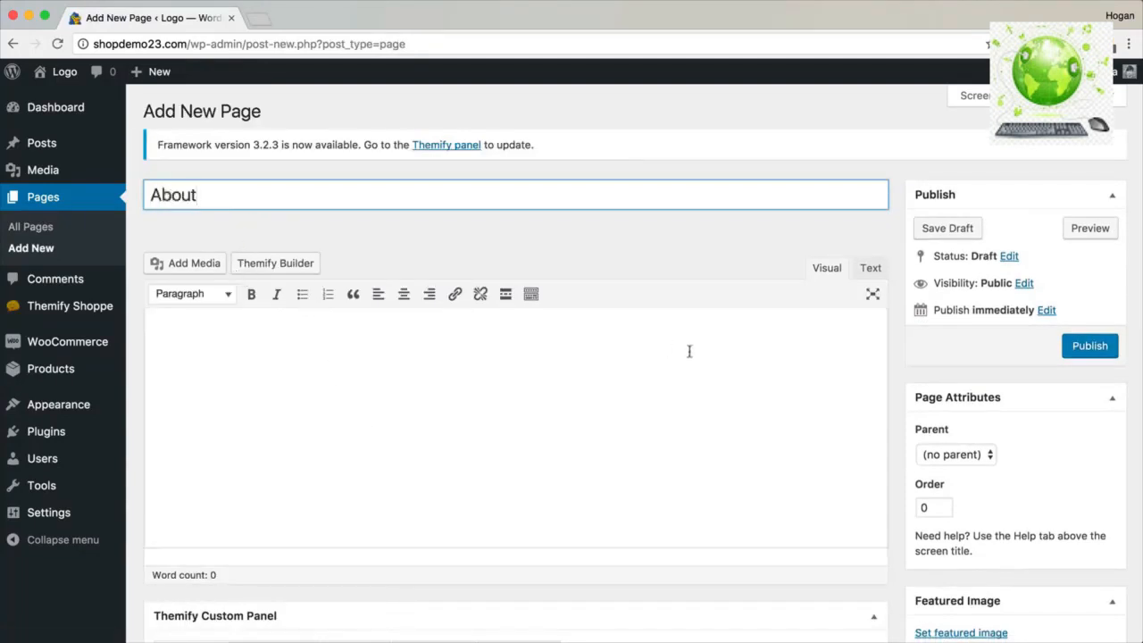
left_click(1104, 356)
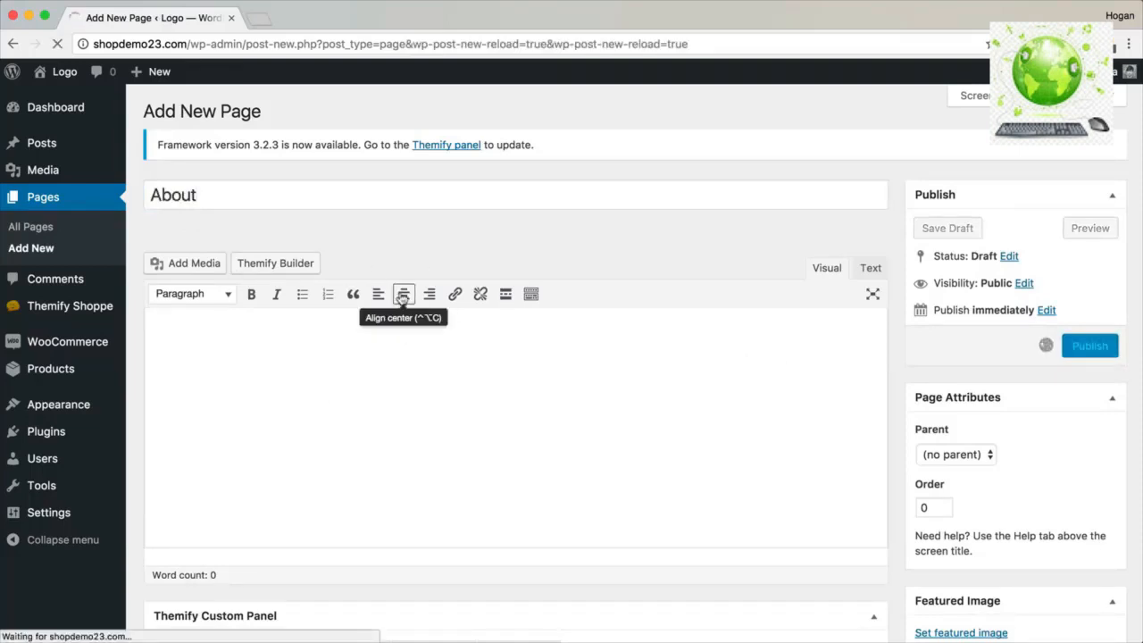
left_click(259, 166)
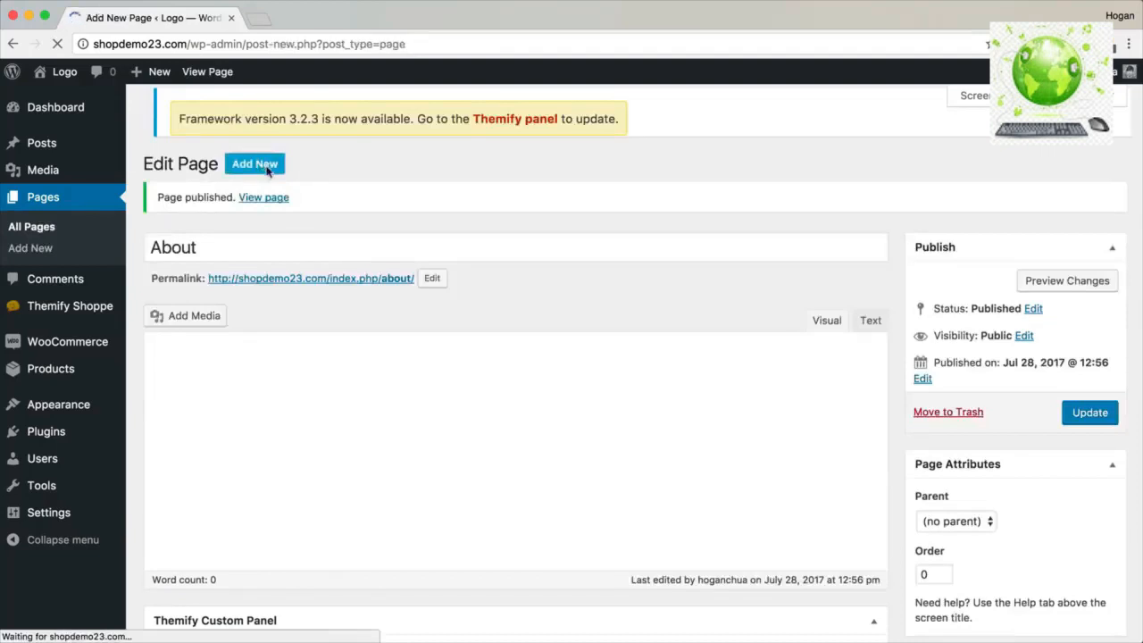
type("Contact")
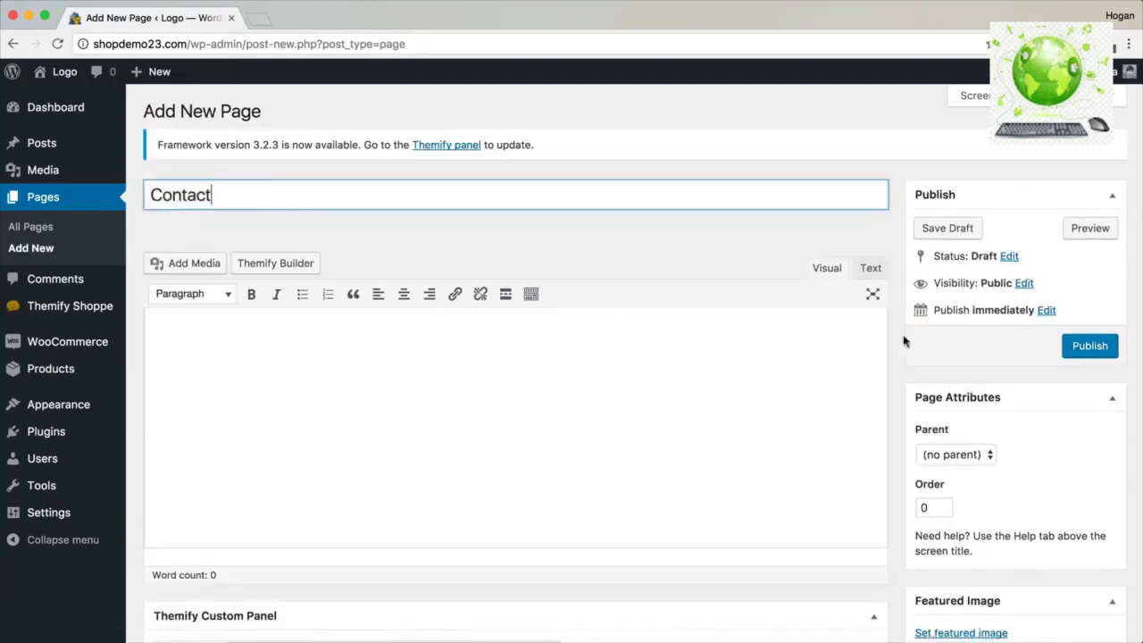
left_click(1091, 348)
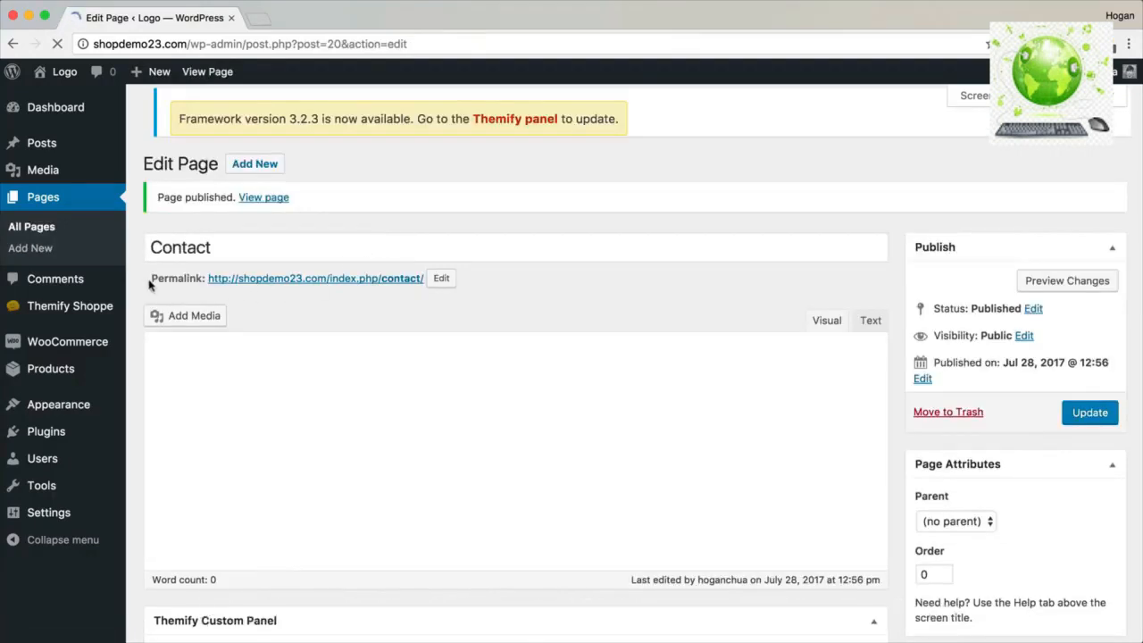
right_click(263, 273)
View the published Contact page in a new tab.
left_click(284, 275)
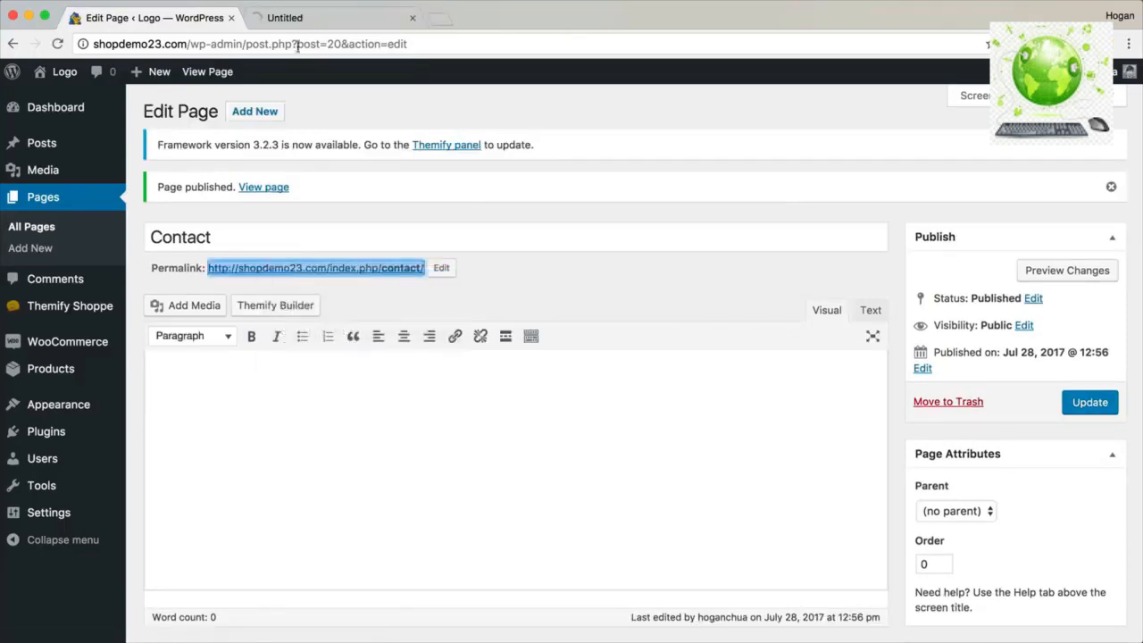
left_click(307, 18)
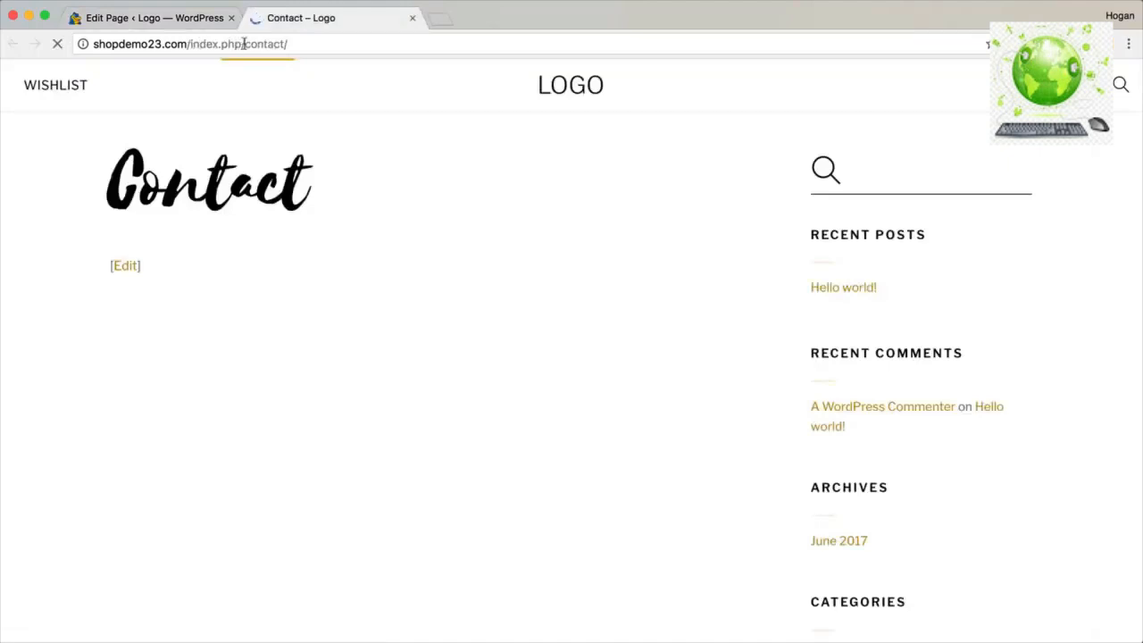
left_click(188, 18)
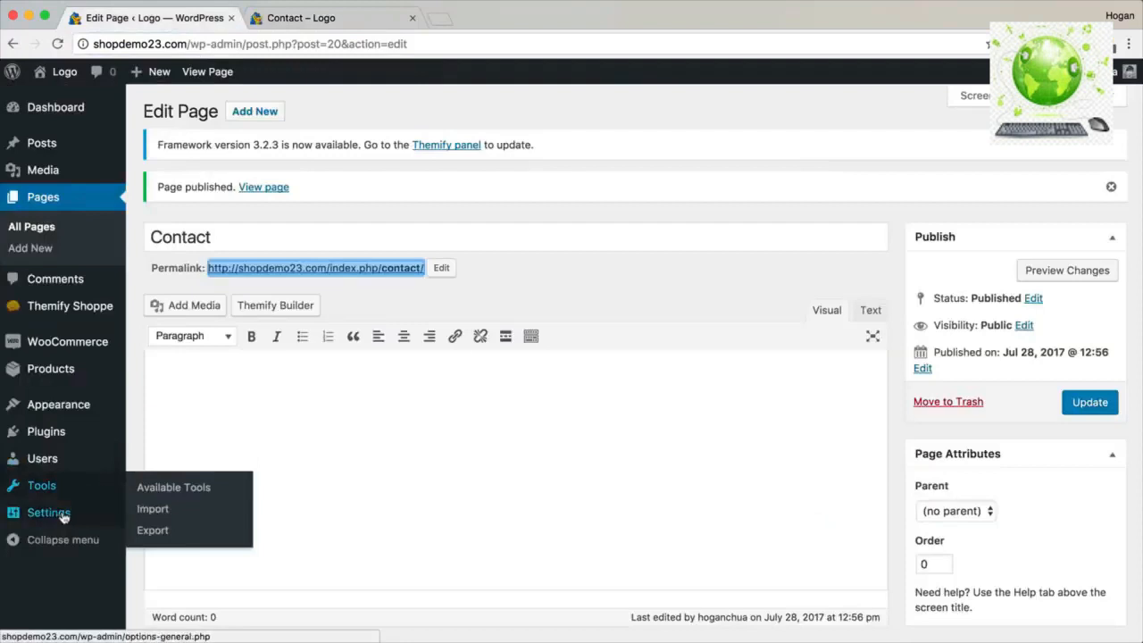
mouse_move(63, 517)
left_click(170, 598)
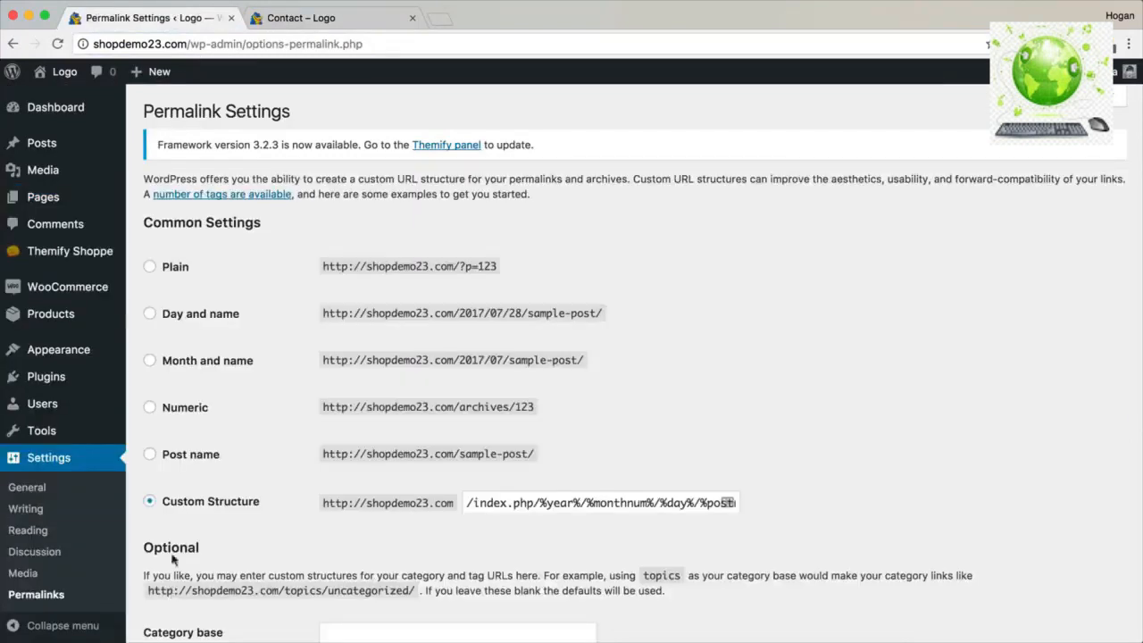
left_click(150, 453)
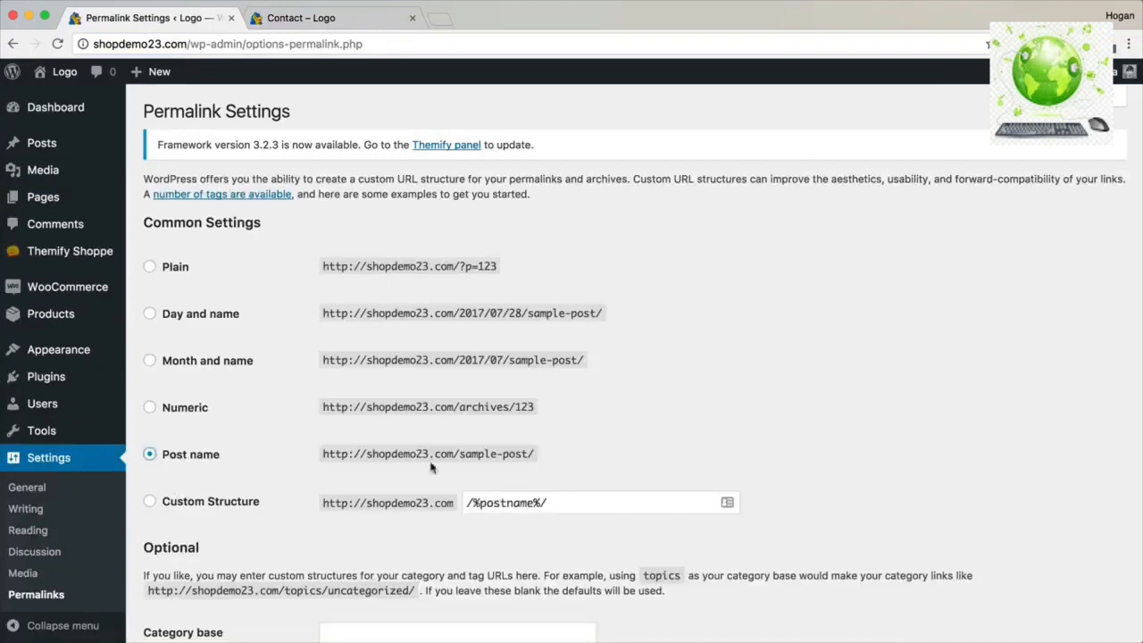
left_click_drag(530, 454, 463, 453)
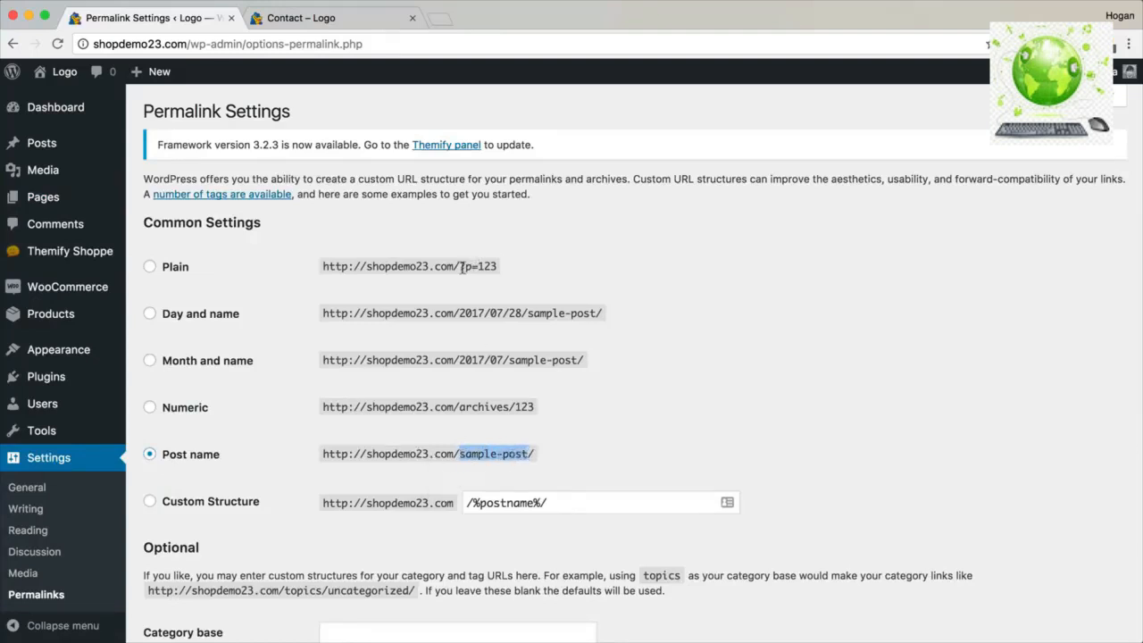
left_click_drag(463, 266, 467, 266)
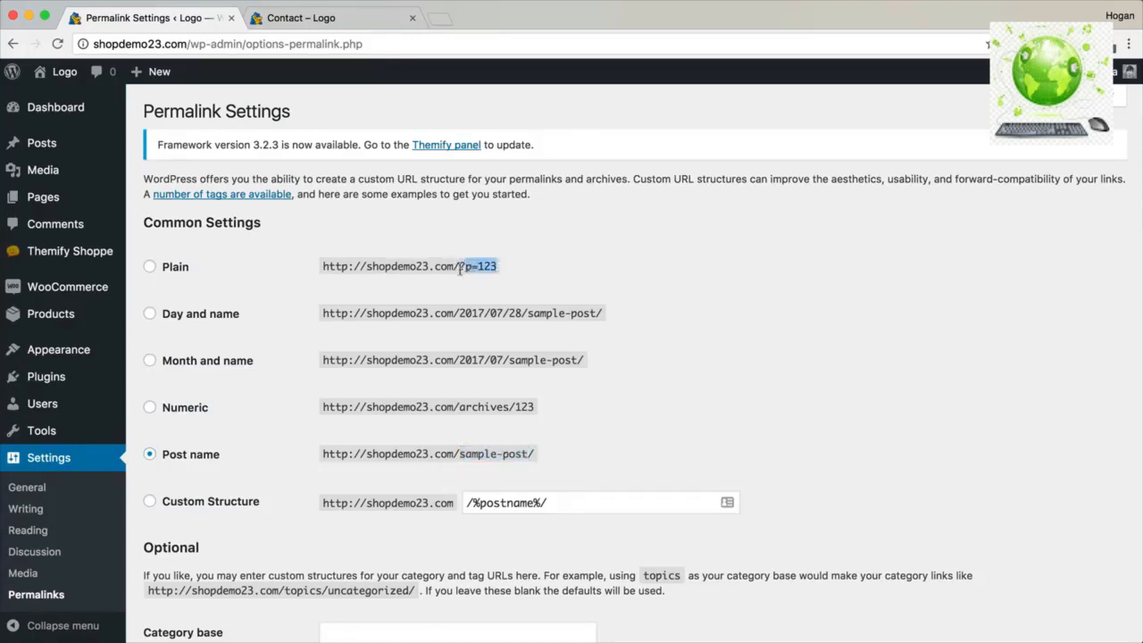
left_click_drag(534, 454, 322, 453)
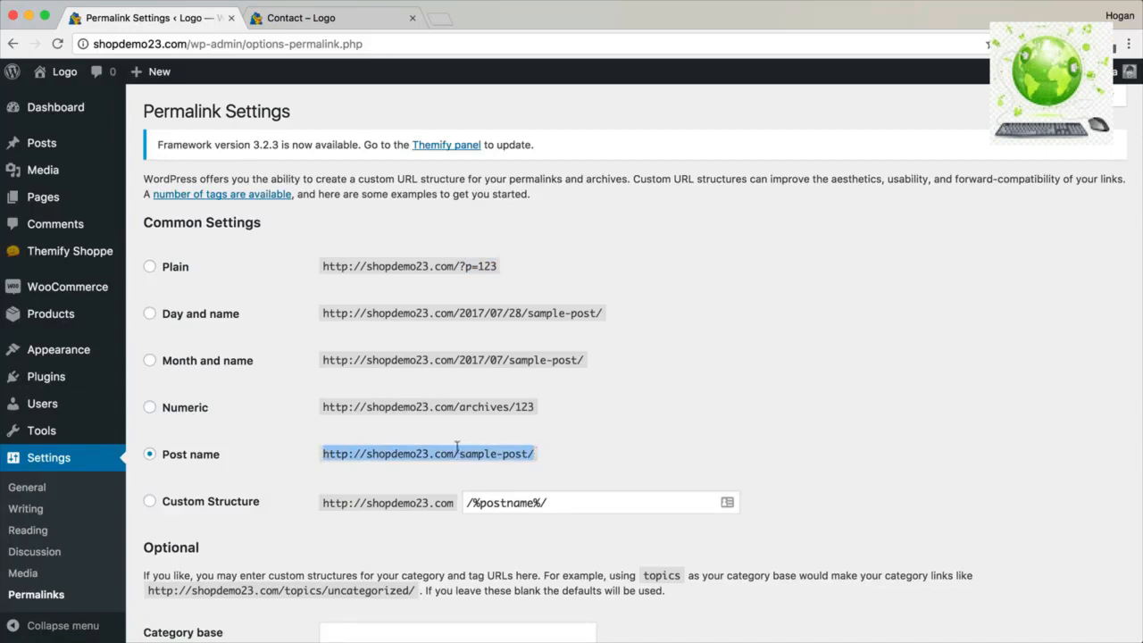
scroll(451, 454, "down", 10)
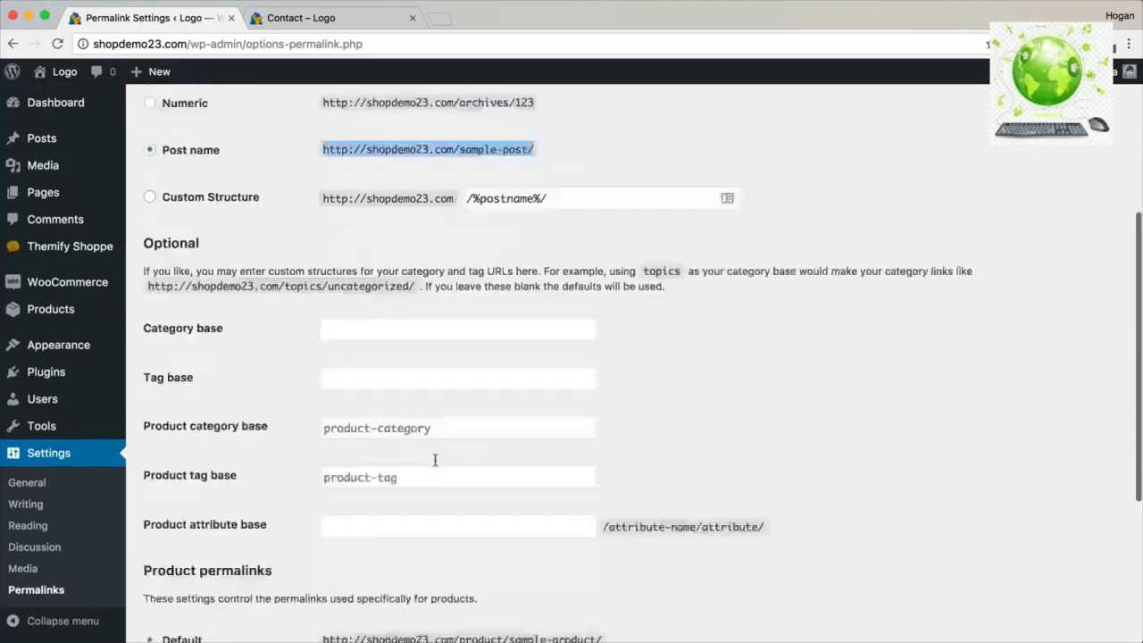
left_click(187, 561)
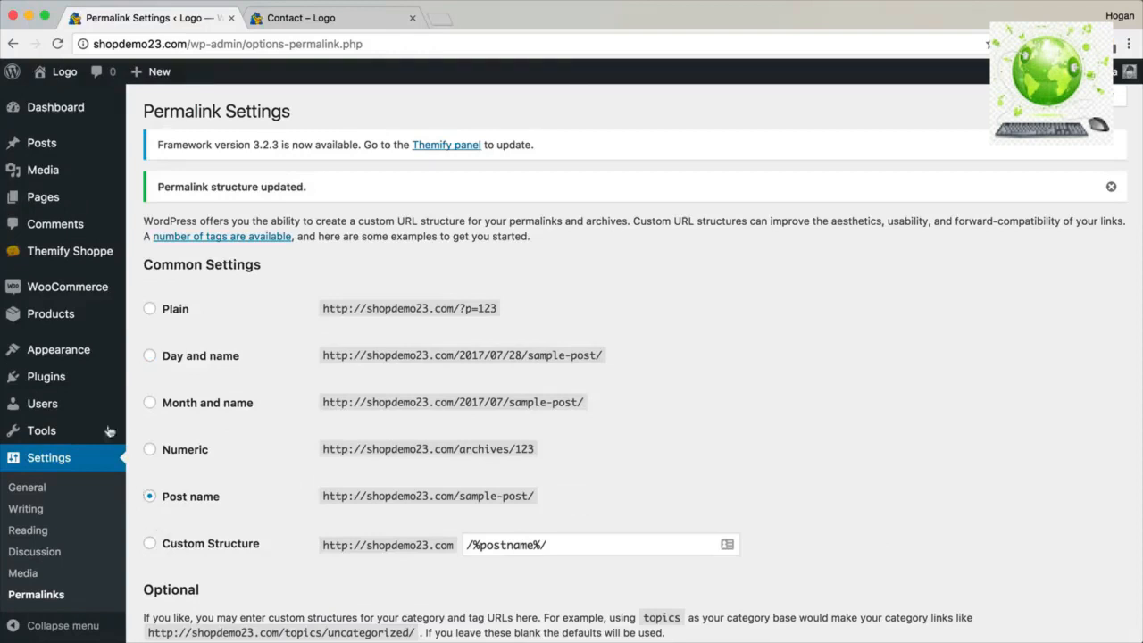
mouse_move(92, 356)
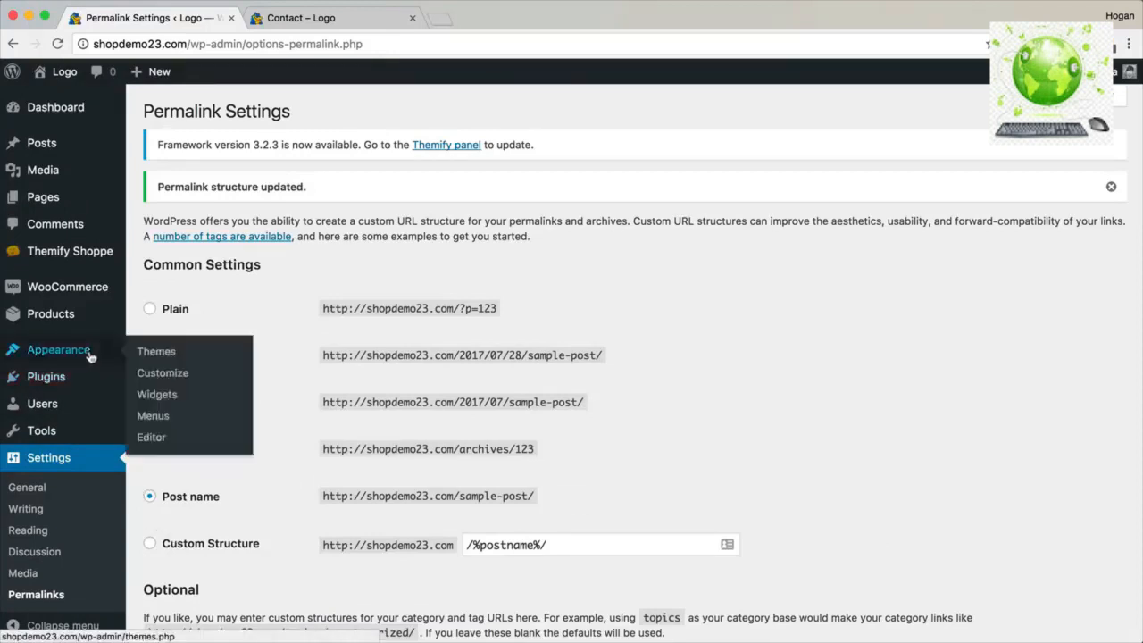
Create a new menu named Top Nav in Appearance > Menus.
left_click(148, 419)
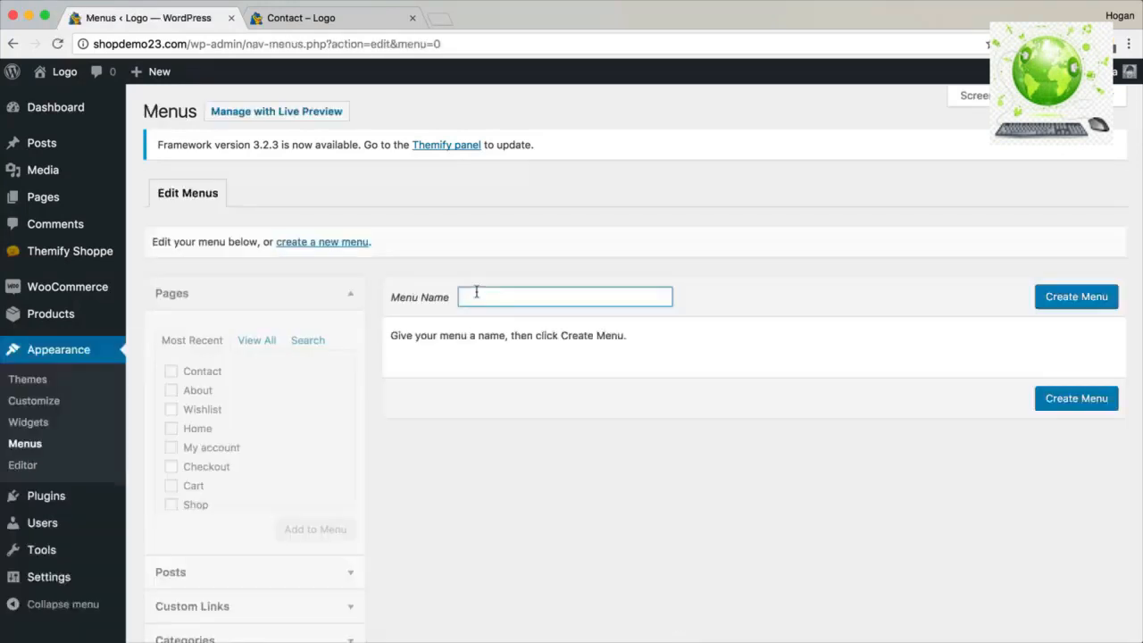
left_click(471, 295)
left_click(1058, 297)
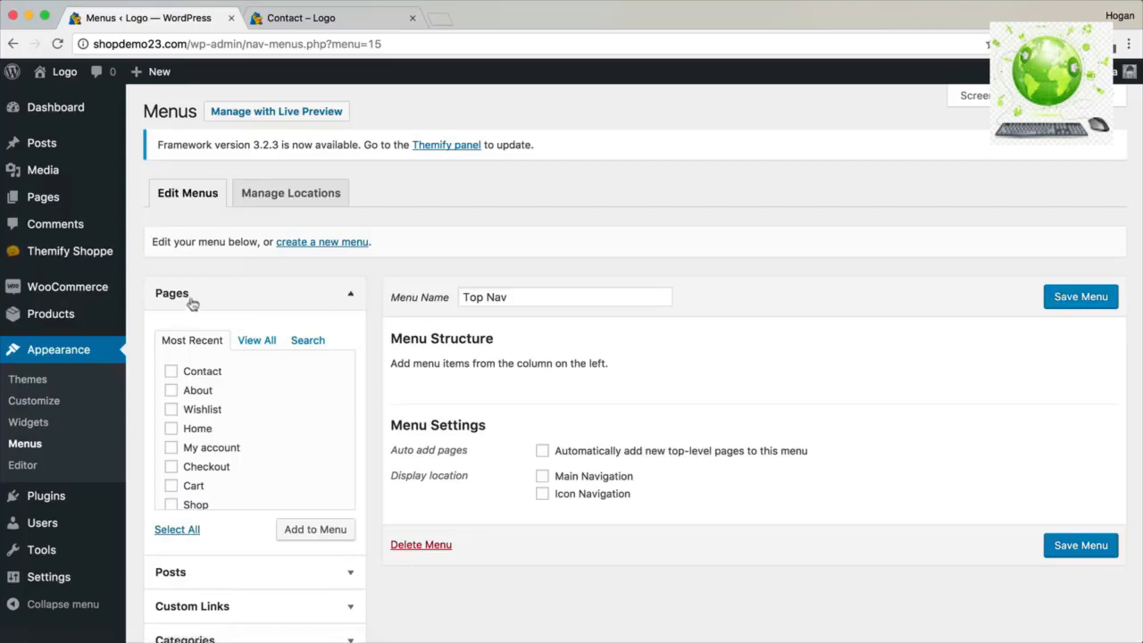
left_click(283, 20)
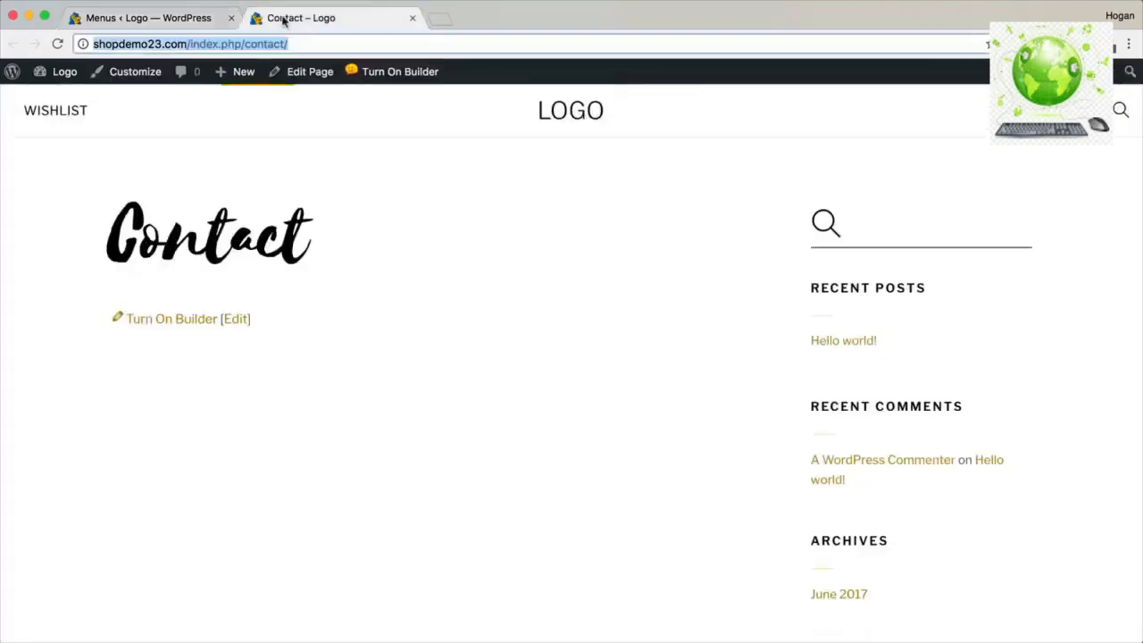
left_click(156, 19)
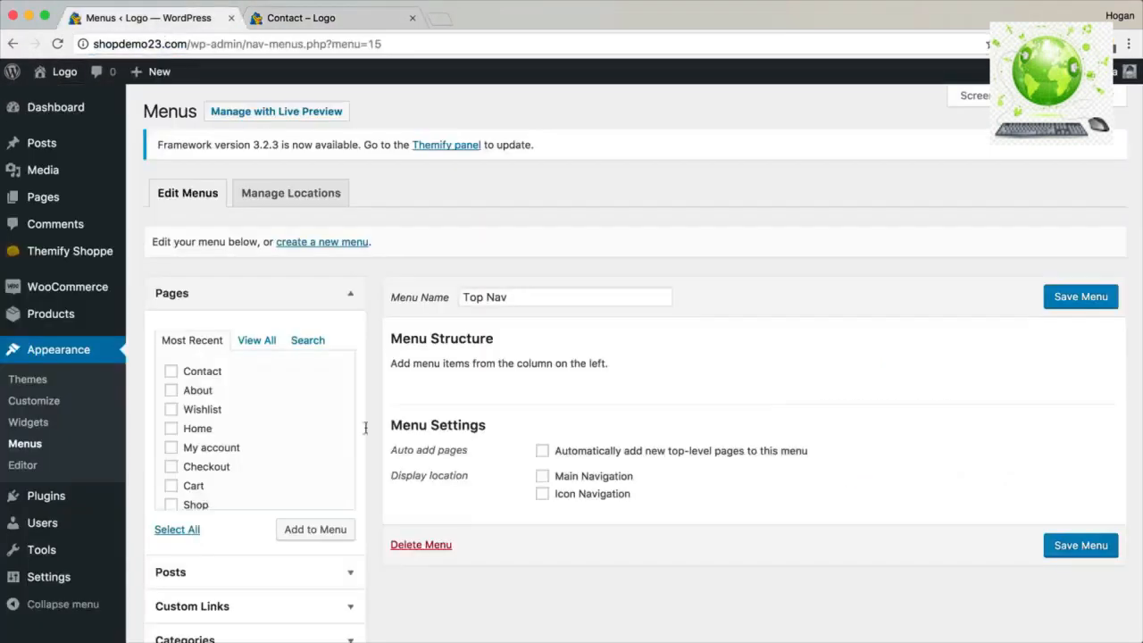
Add About, Contact and Shop to Top Nav, with Contact nested under About.
left_click(172, 390)
left_click(171, 371)
scroll(200, 449, "down", 2)
left_click(170, 436)
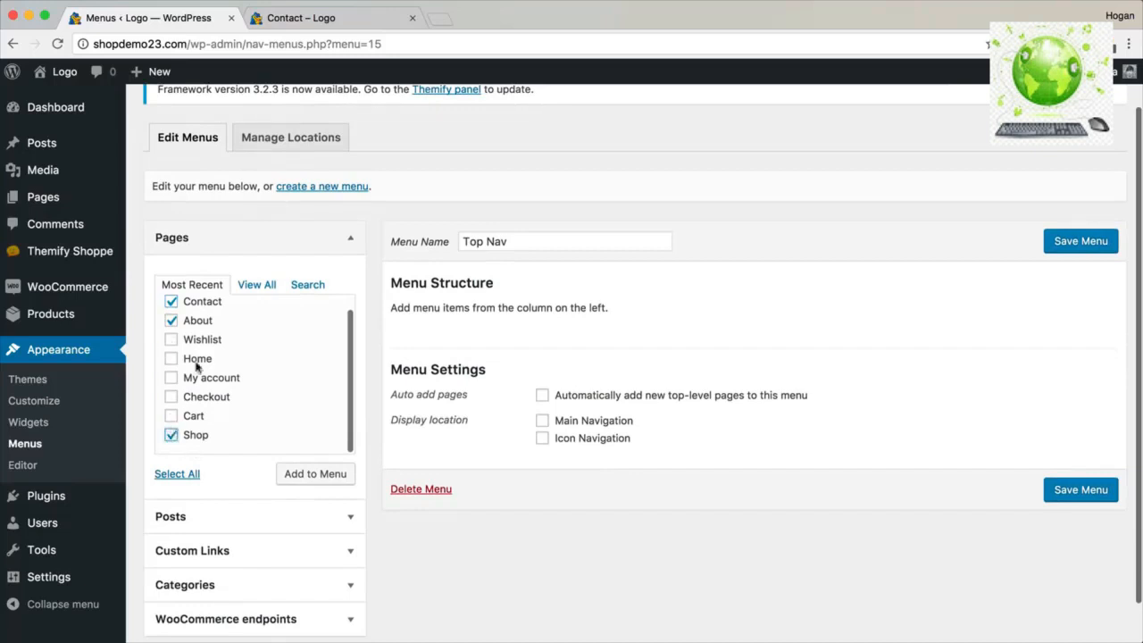
scroll(211, 397, "up", 2)
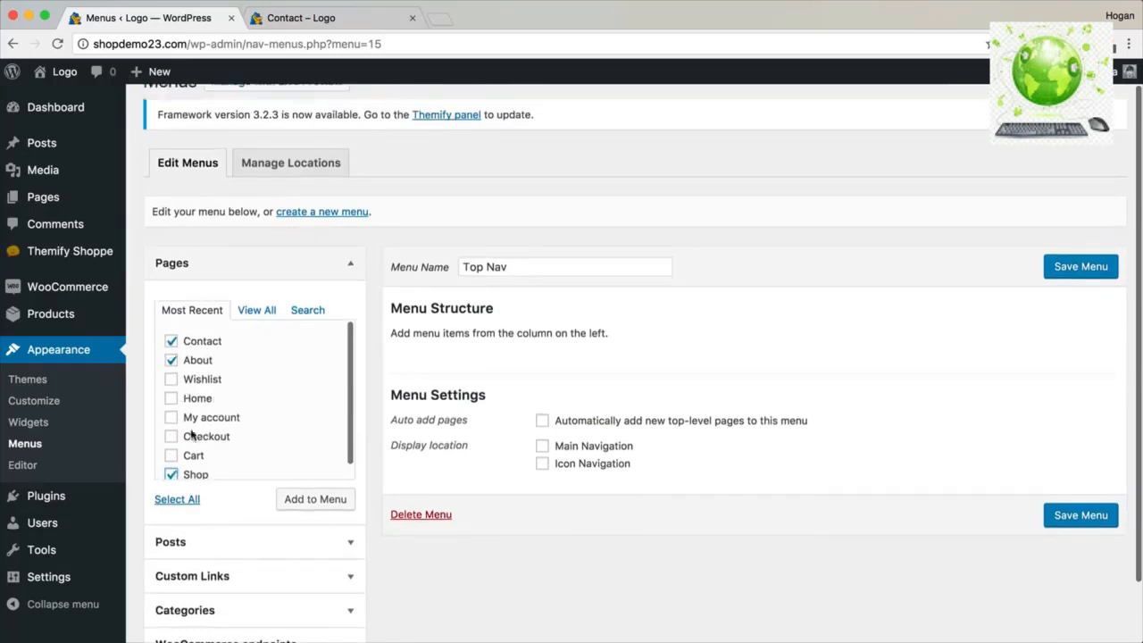
left_click(312, 502)
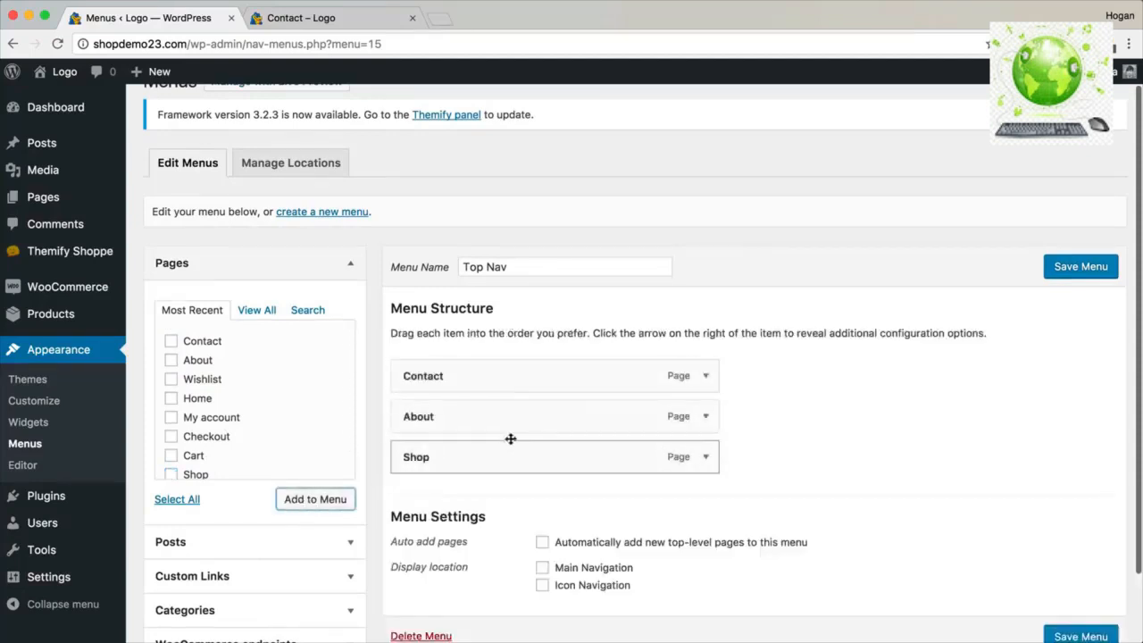
left_click_drag(535, 407, 503, 375)
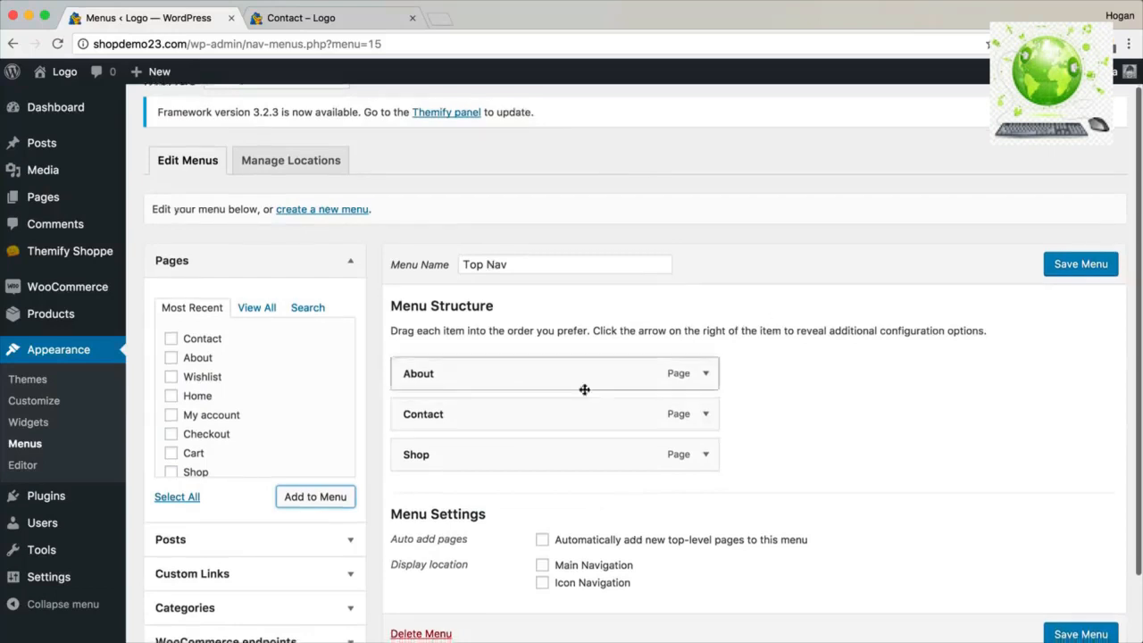
mouse_move(445, 414)
left_mouse_down()
mouse_move(480, 413)
mouse_move(450, 403)
left_mouse_up()
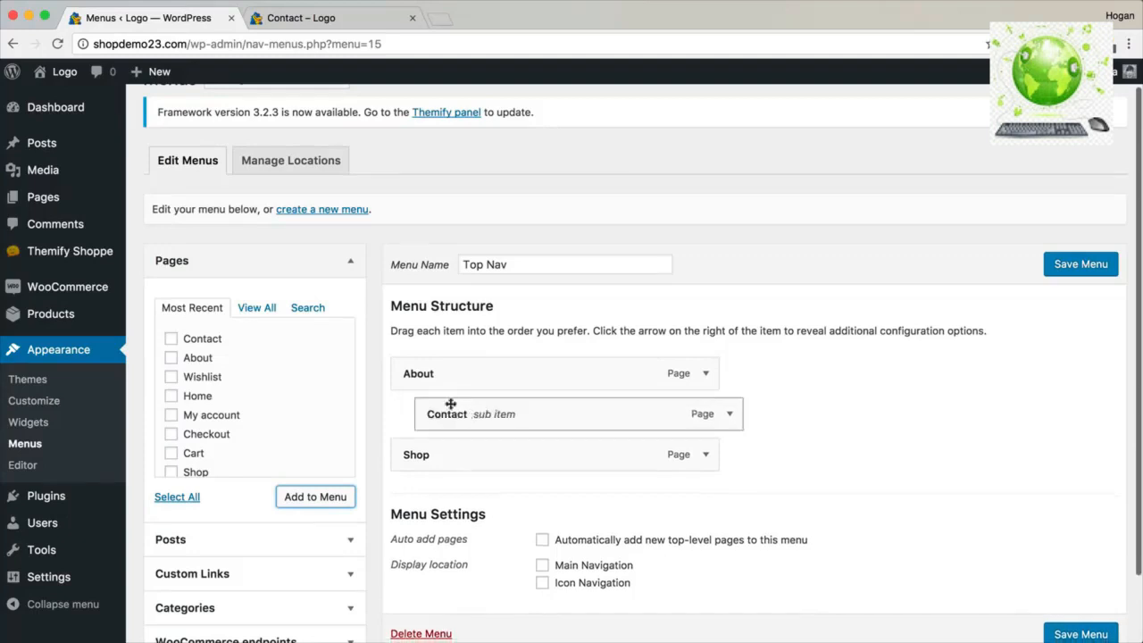
Enable auto-adding new top-level pages, assign Main Navigation, and save Top Nav.
scroll(661, 519, "down", 1)
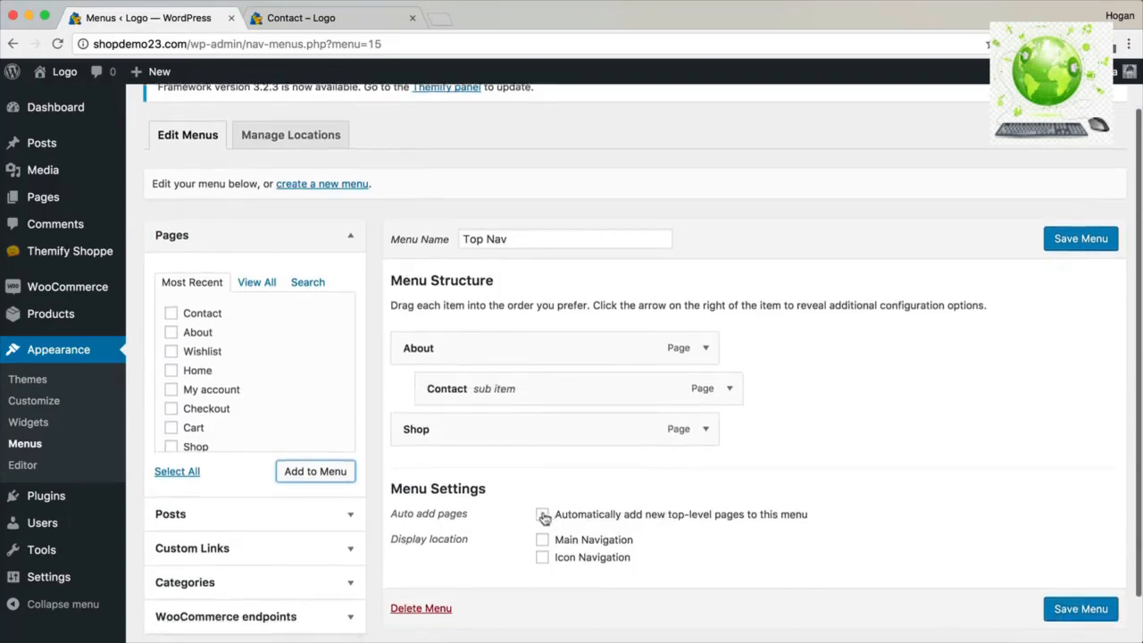
left_click(543, 515)
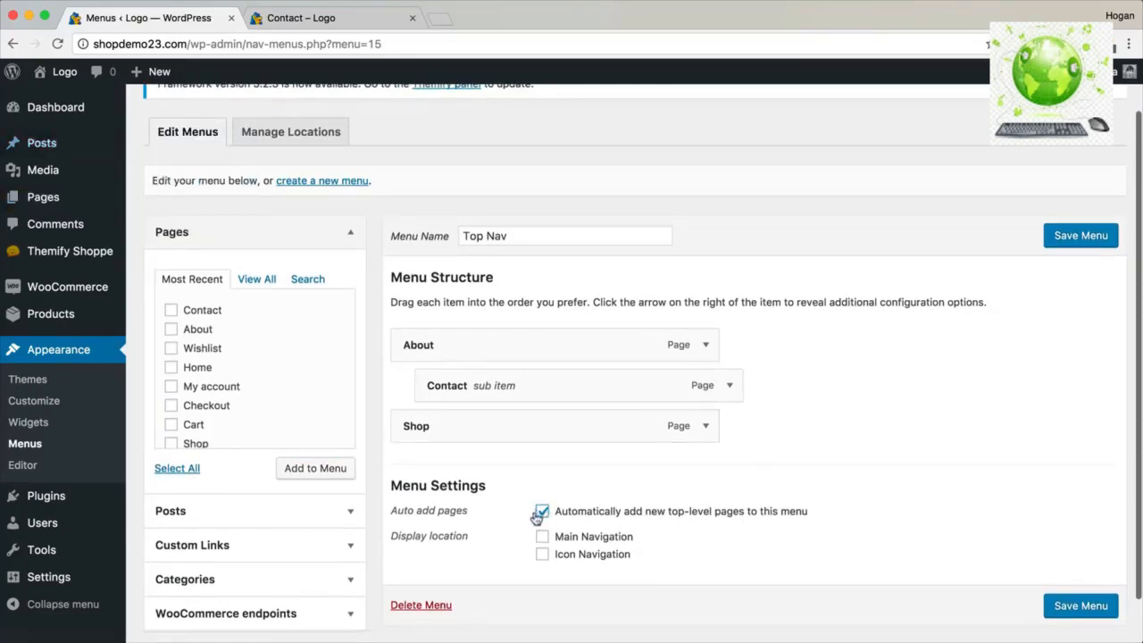
left_click_drag(468, 536, 388, 535)
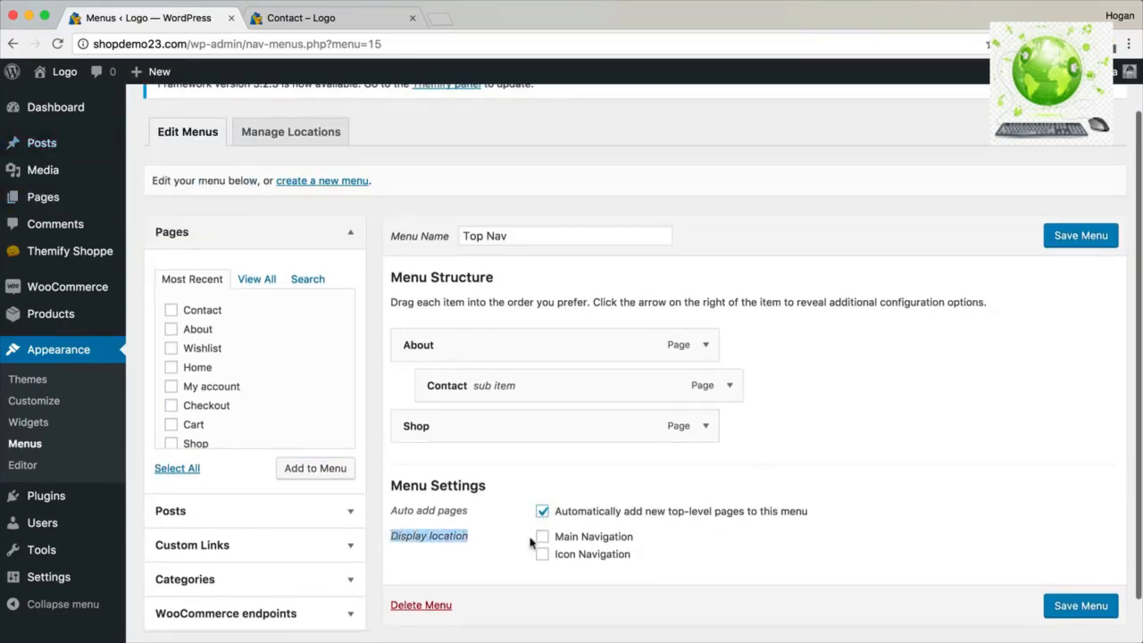
left_click(545, 538)
left_click(1081, 236)
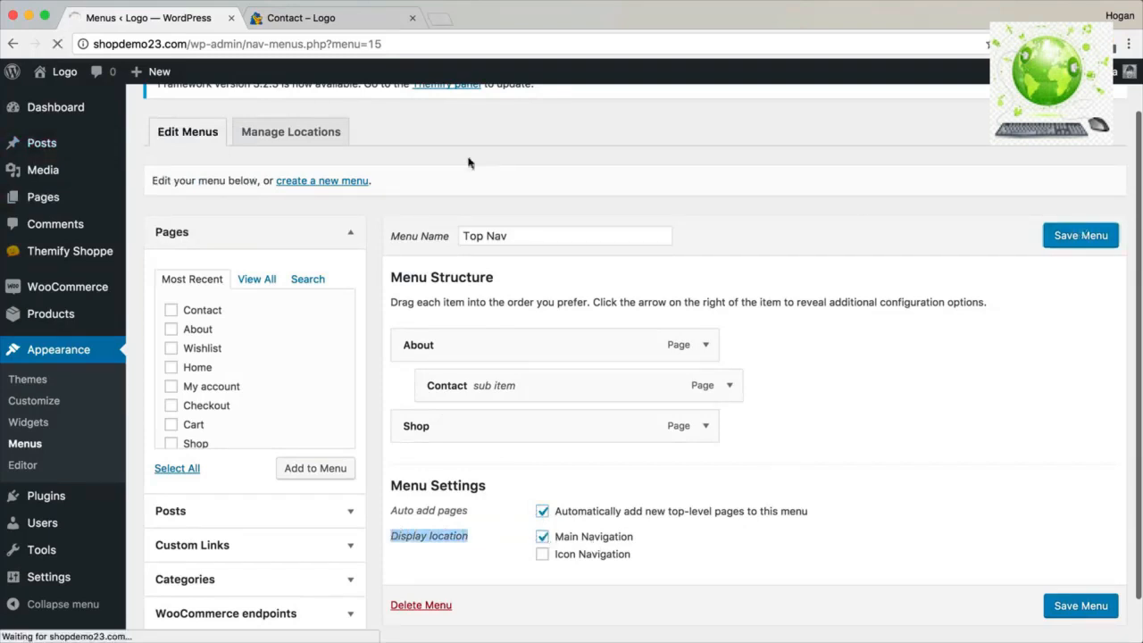
Reload the live Contact page to see the Top Nav menu in its header.
left_click(325, 22)
left_click(57, 44)
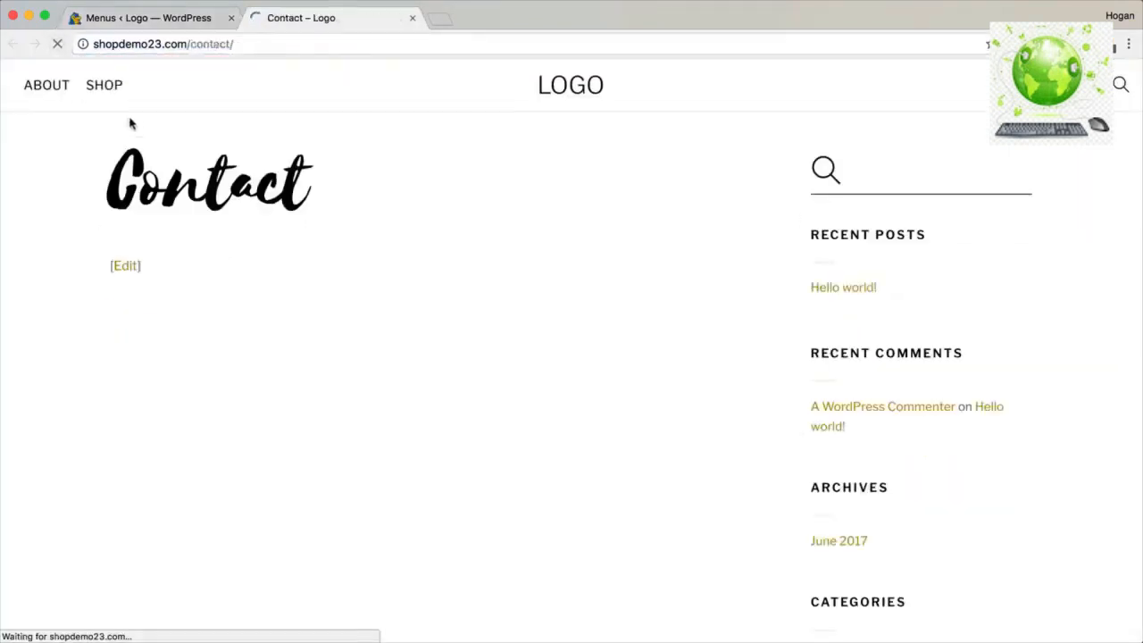
mouse_move(48, 115)
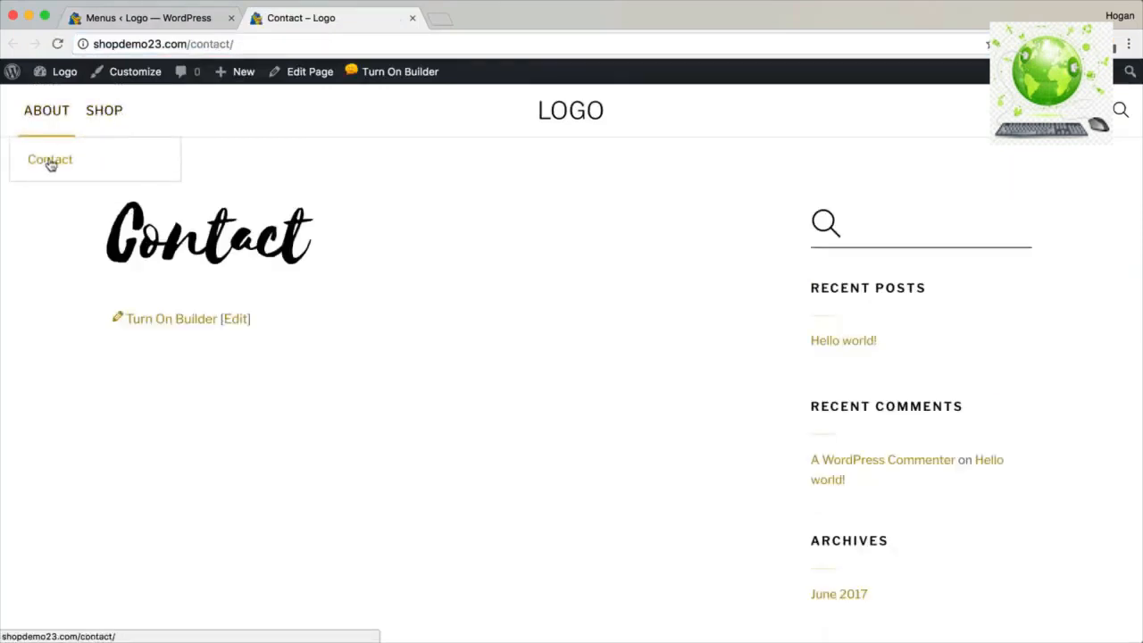
Move Contact out of About's submenu to the top level and save Top Nav.
left_click(146, 18)
left_click_drag(525, 478, 537, 489)
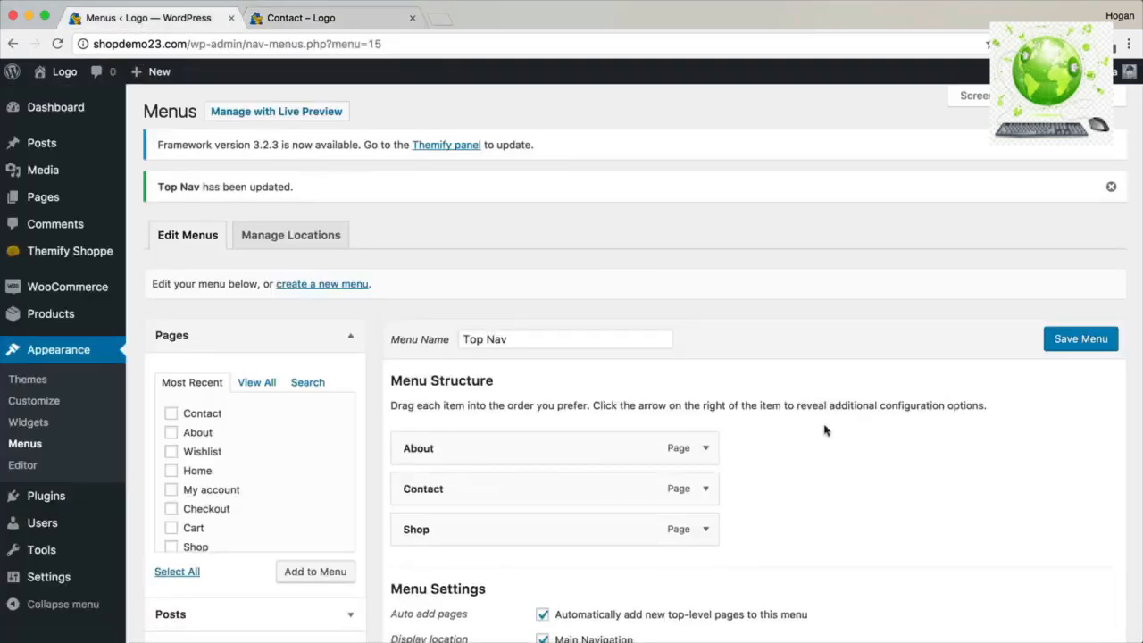
scroll(825, 429, "down", 3)
left_click(1078, 229)
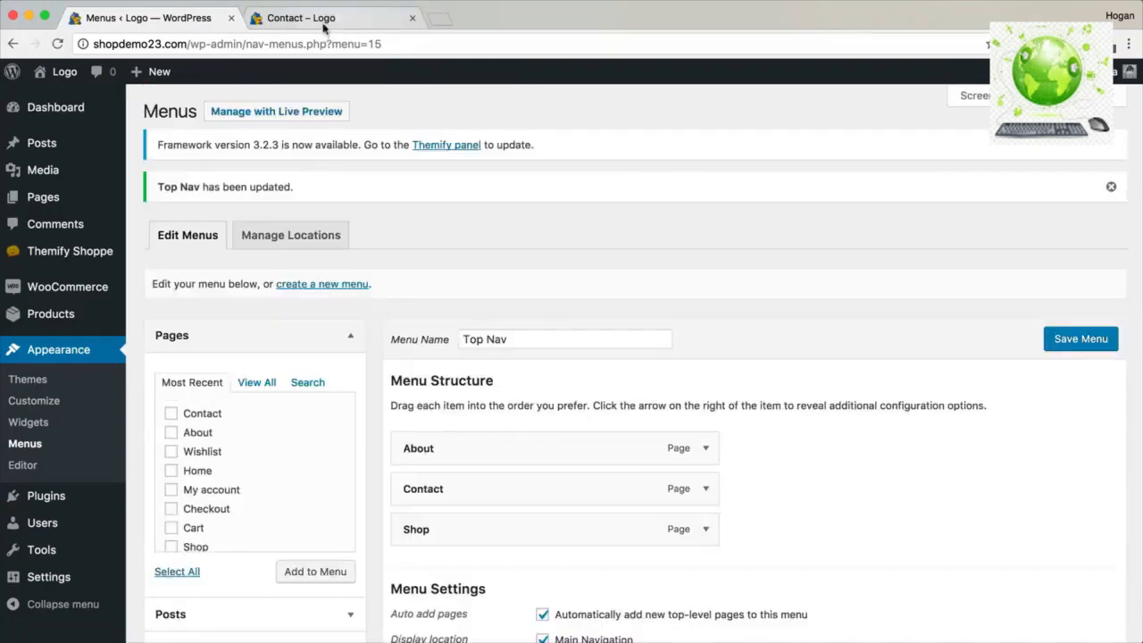
Recheck the Contact page header showing About and Shop, then return to the menu editor.
left_click(326, 22)
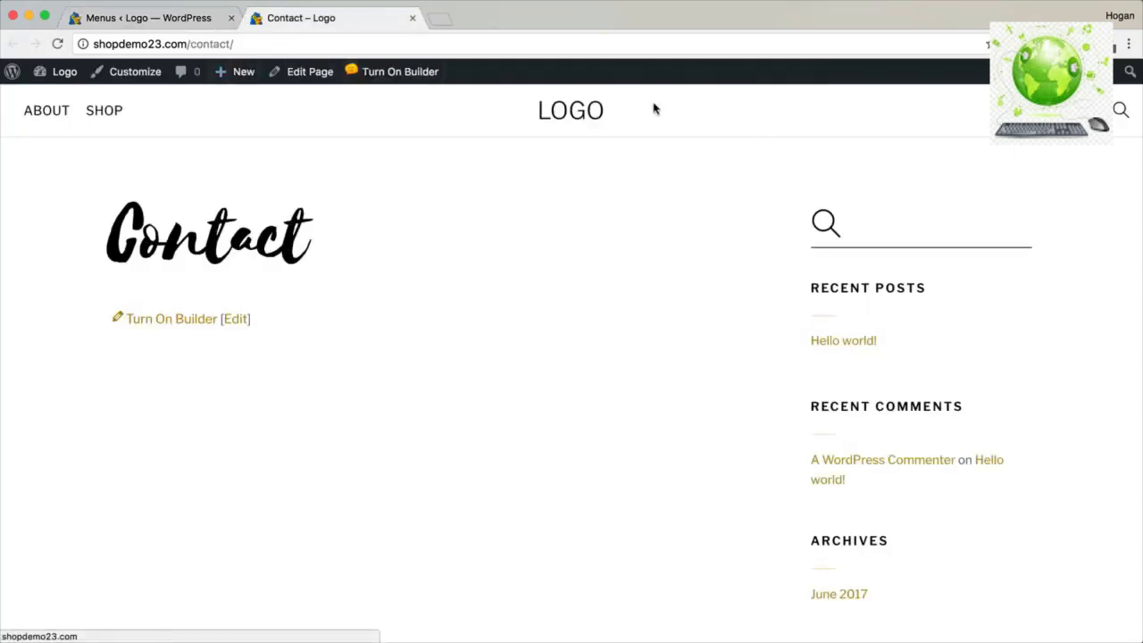
left_click(191, 20)
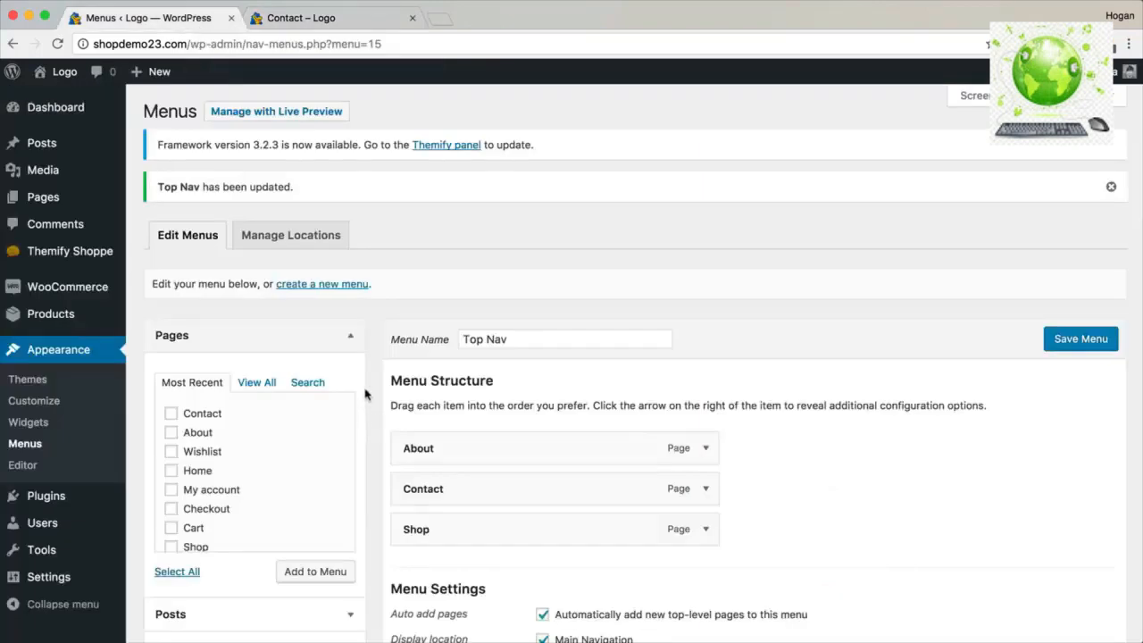
scroll(365, 394, "down", 3)
left_click(331, 212)
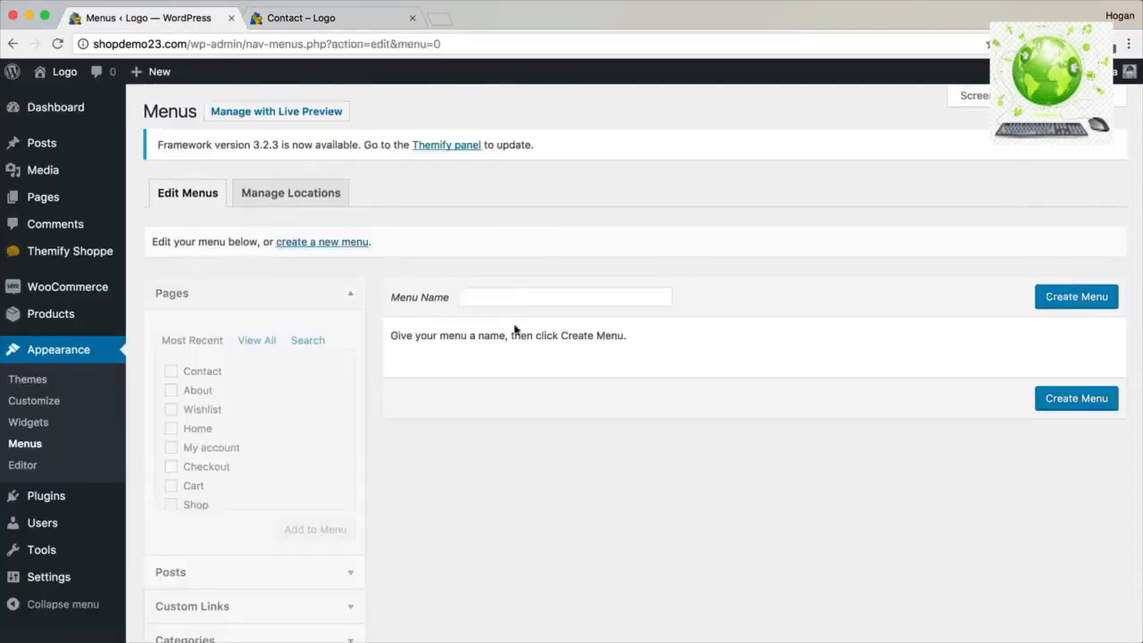
Create a new menu named Icon Nav.
left_click(536, 300)
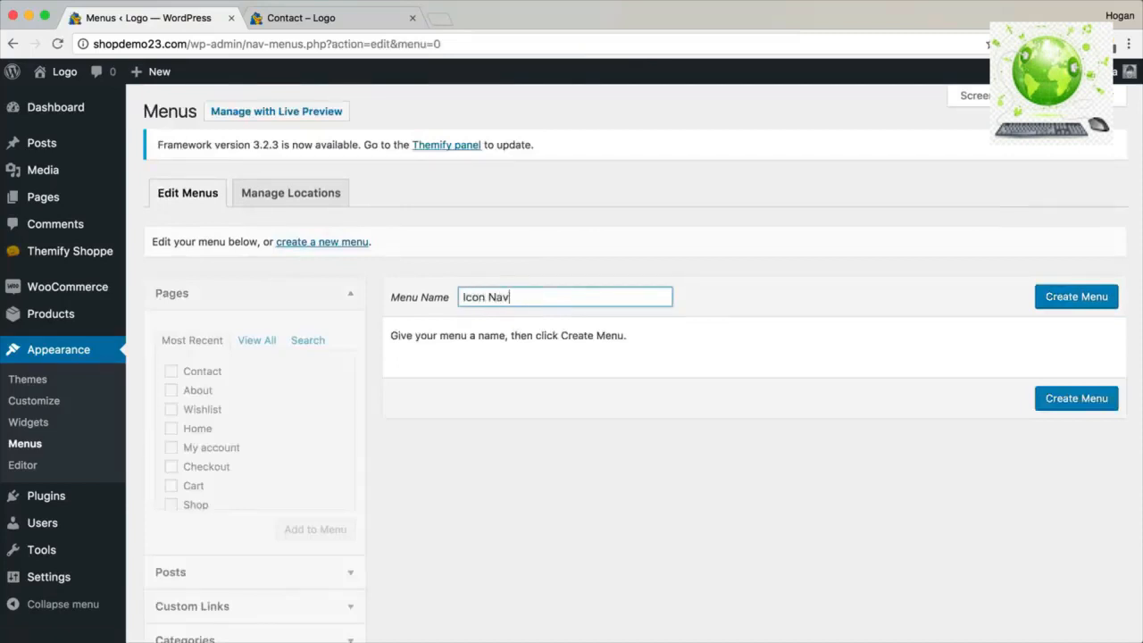
left_click_drag(525, 300, 446, 302)
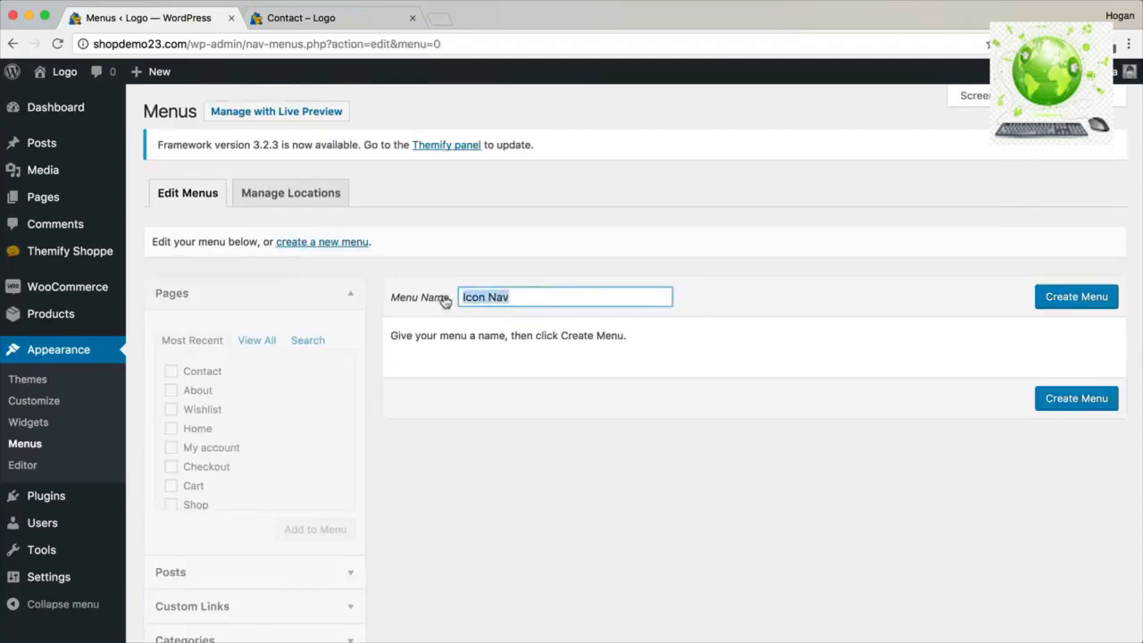
left_click(1081, 303)
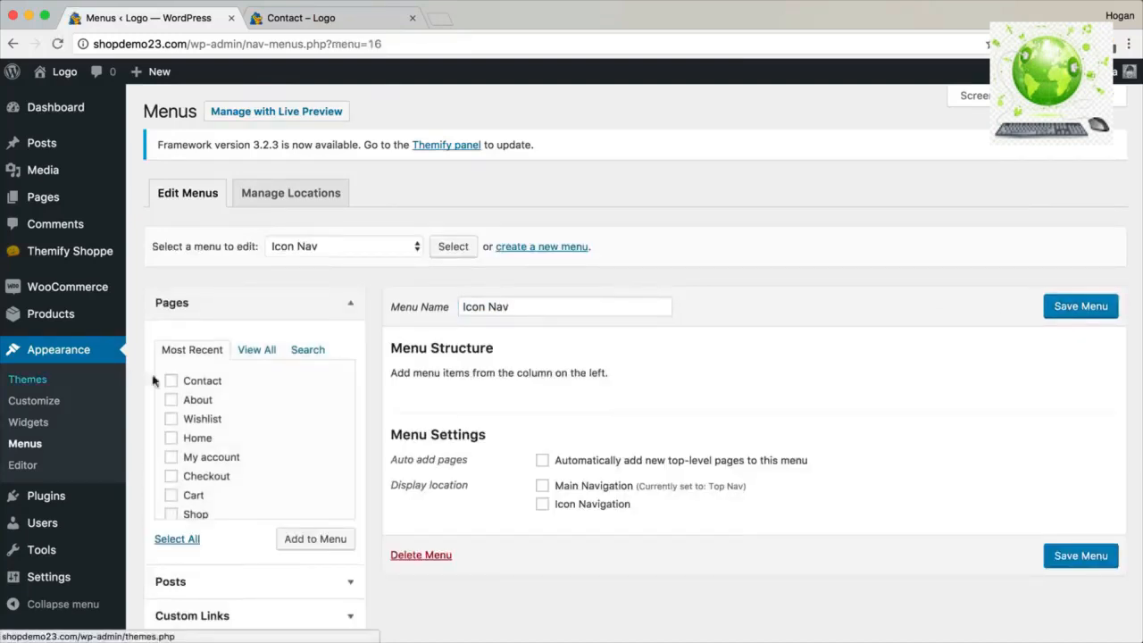
Add the My account page to Icon Nav and tick Icon Navigation as its location.
left_click(171, 459)
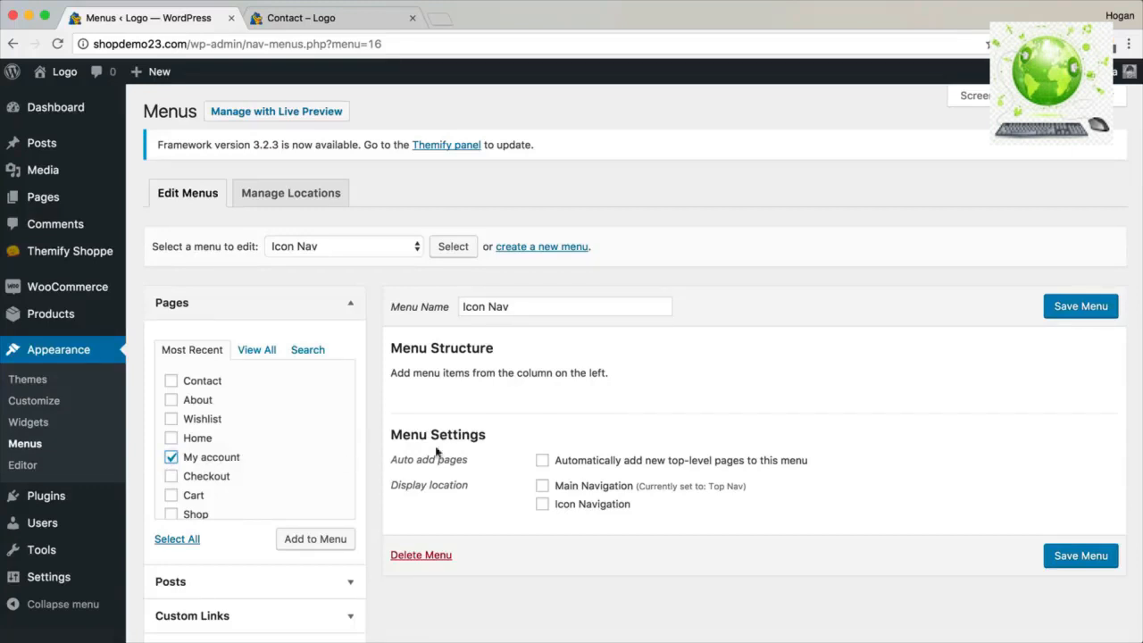
left_click(299, 541)
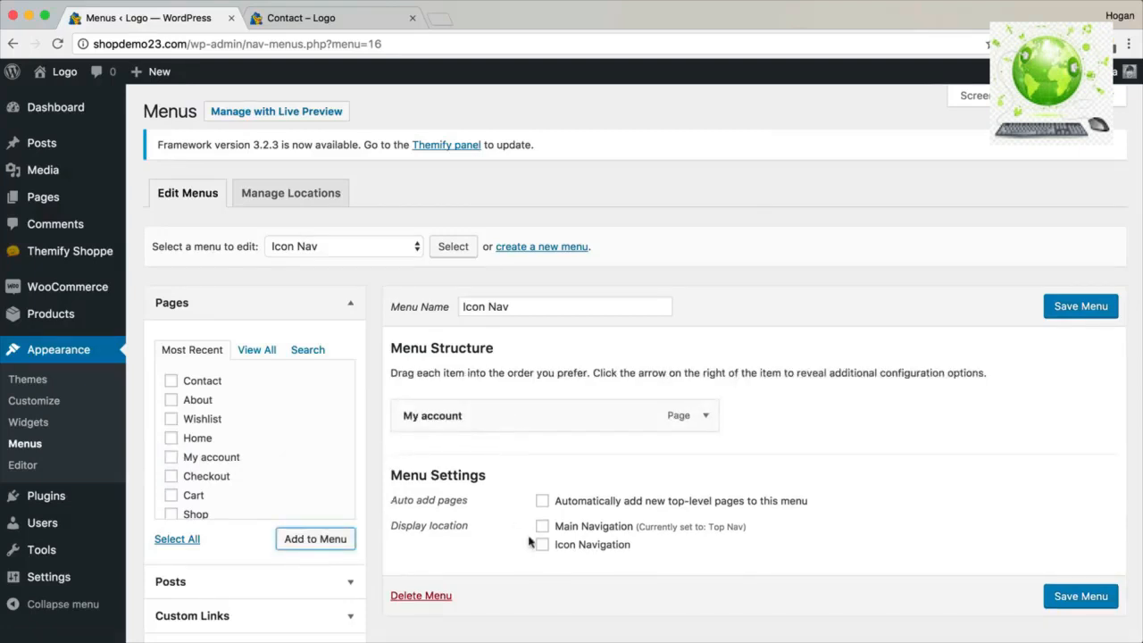
left_click(542, 547)
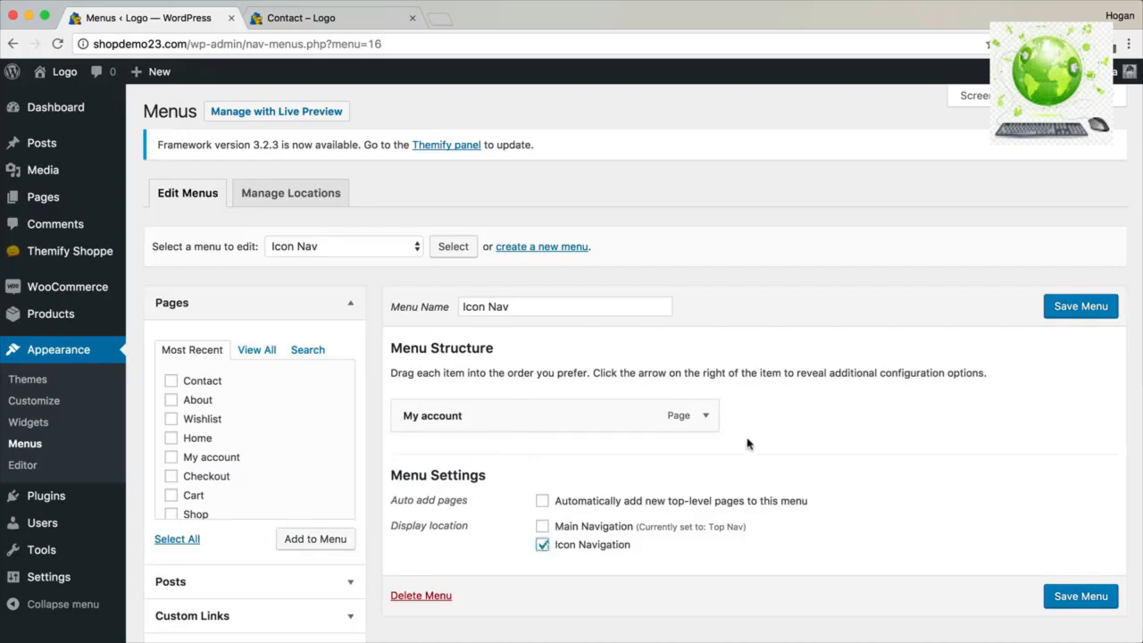
scroll(748, 444, "down", 2)
left_click(706, 366)
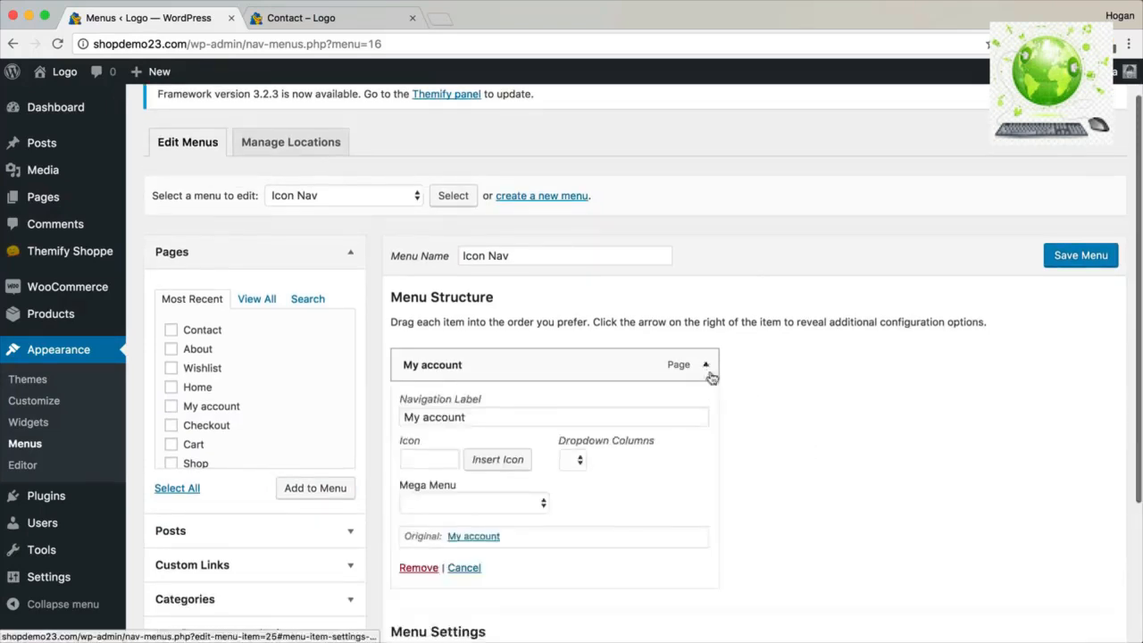
Open the icon picker for the My account menu item.
scroll(759, 413, "down", 2)
left_click(480, 396)
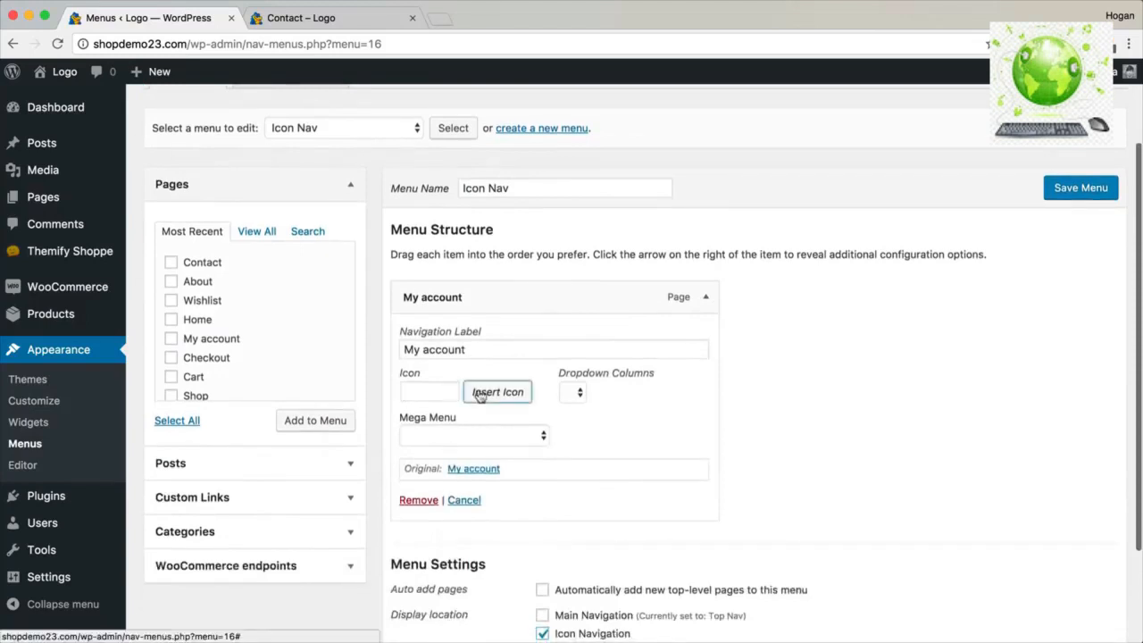
left_click(334, 19)
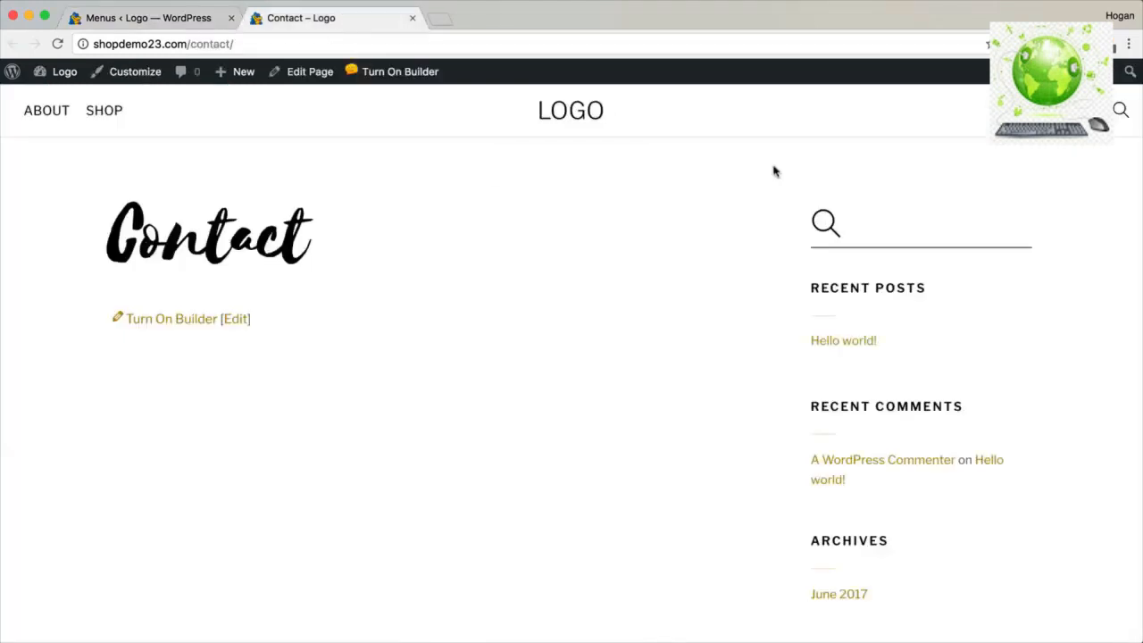
left_click(104, 20)
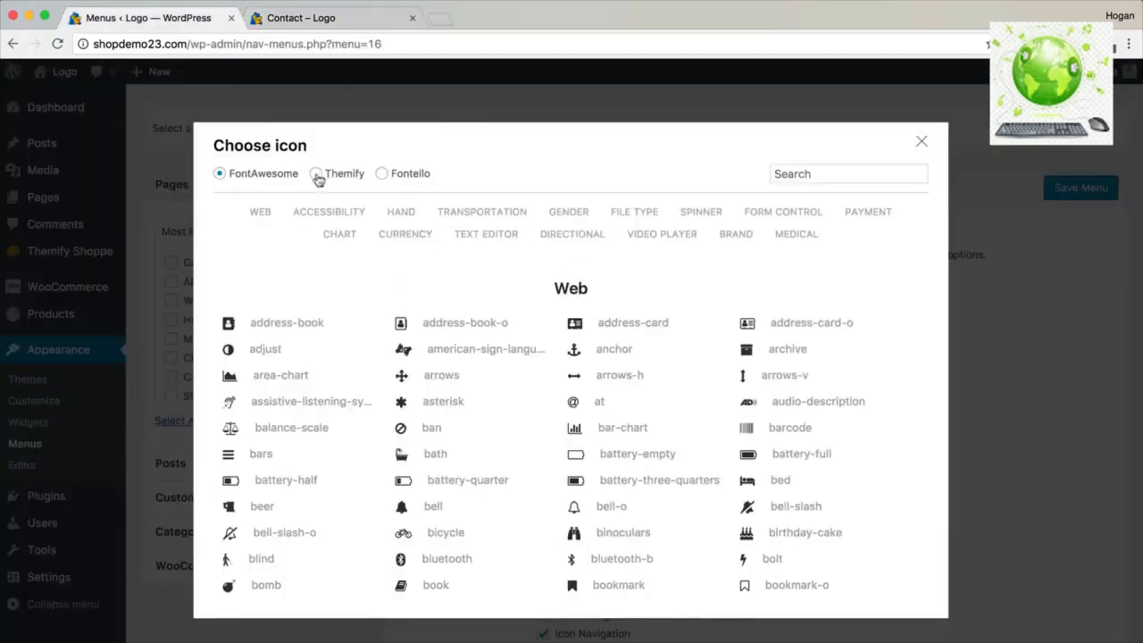
scroll(416, 349, "down", 15)
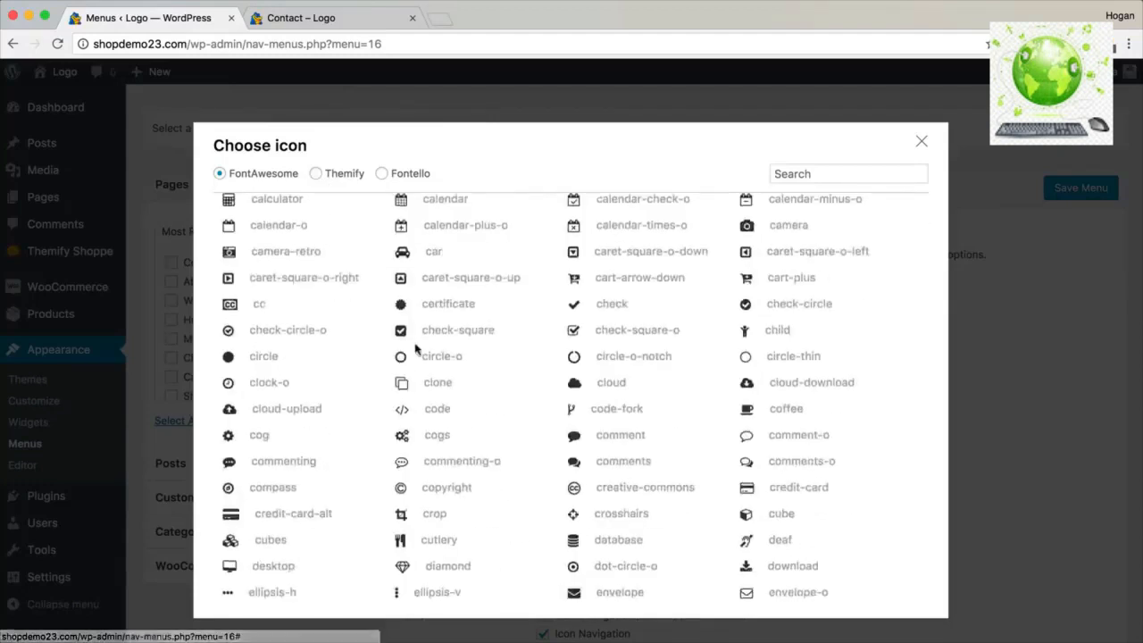
scroll(415, 348, "up", 15)
Choose the Themify 'user' icon (ti-user) for My account and save Icon Nav.
left_click(316, 292)
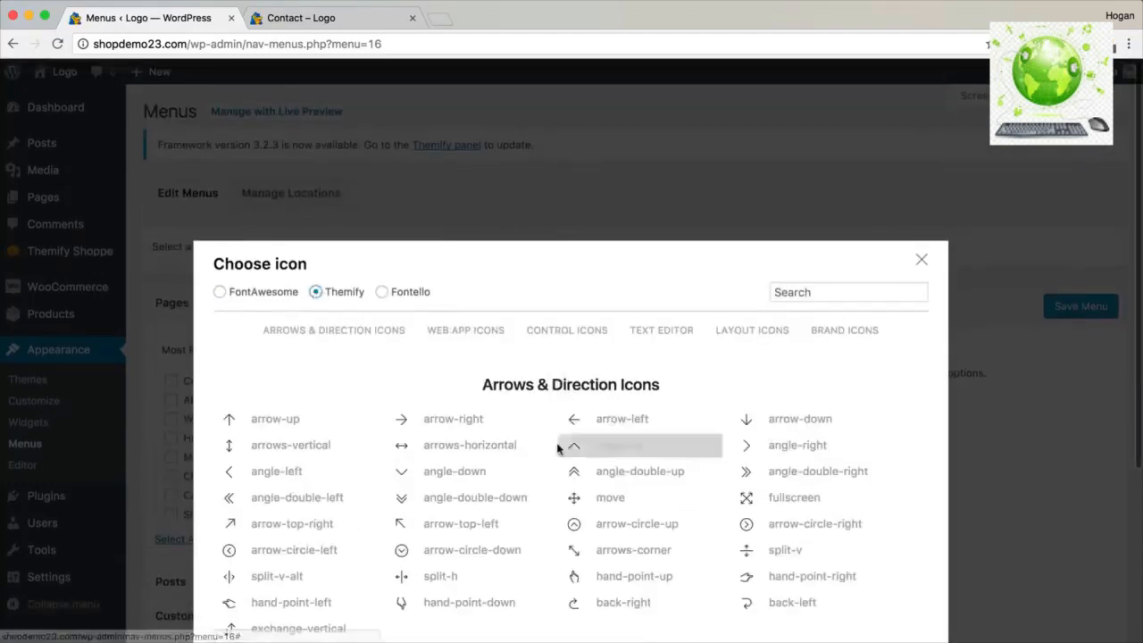
scroll(558, 449, "down", 5)
scroll(559, 449, "down", 3)
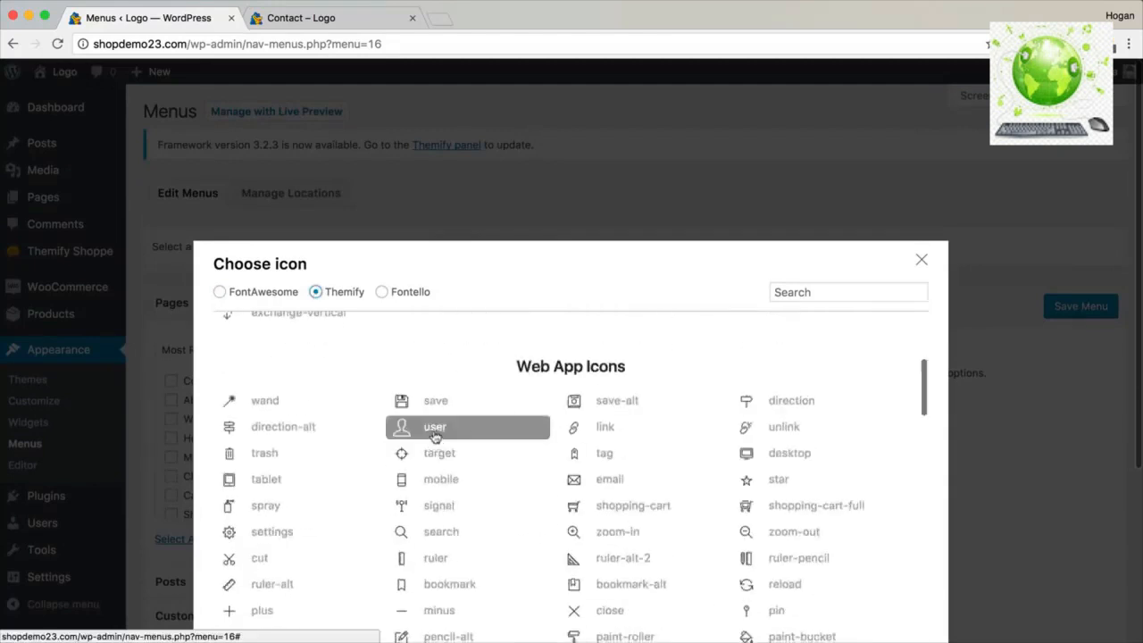
left_click(430, 428)
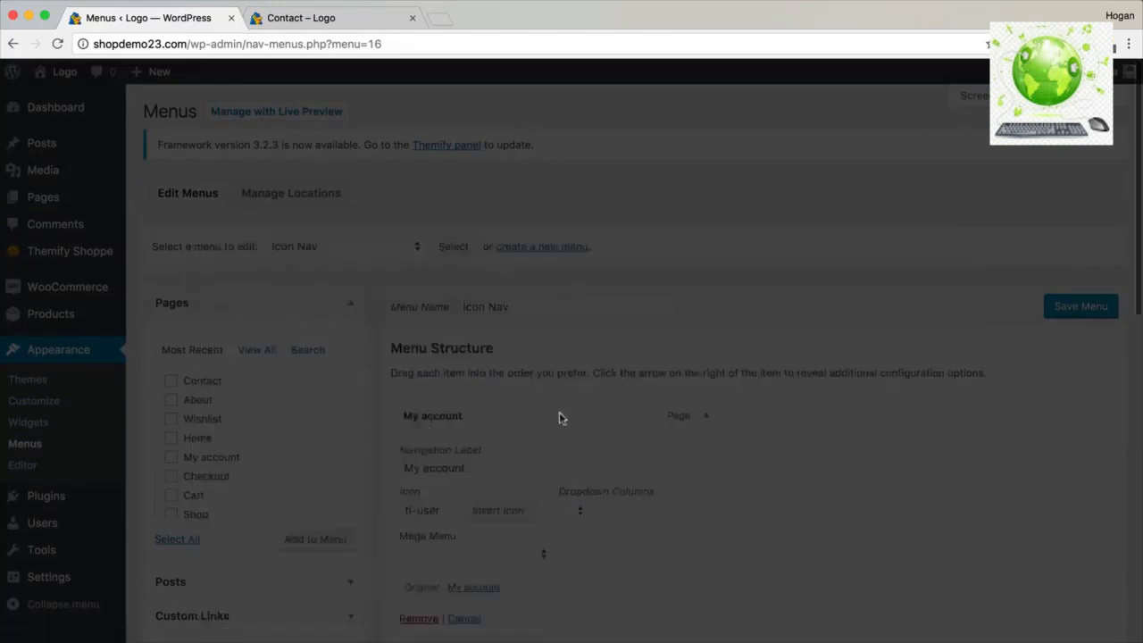
scroll(623, 367, "down", 3)
scroll(620, 372, "up", 2)
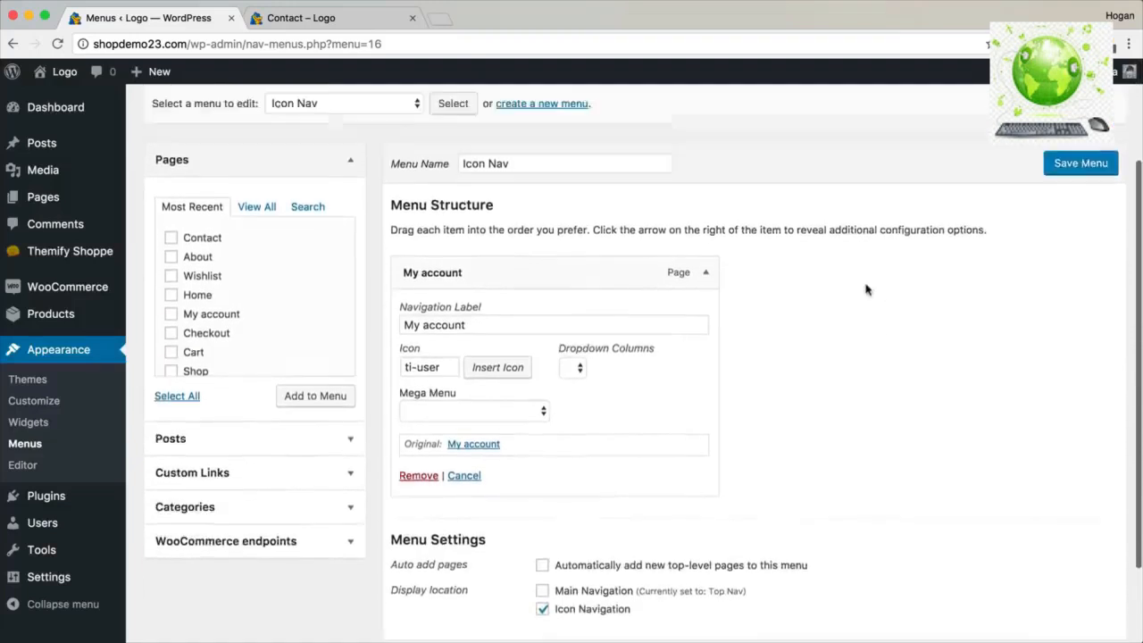
left_click(1081, 174)
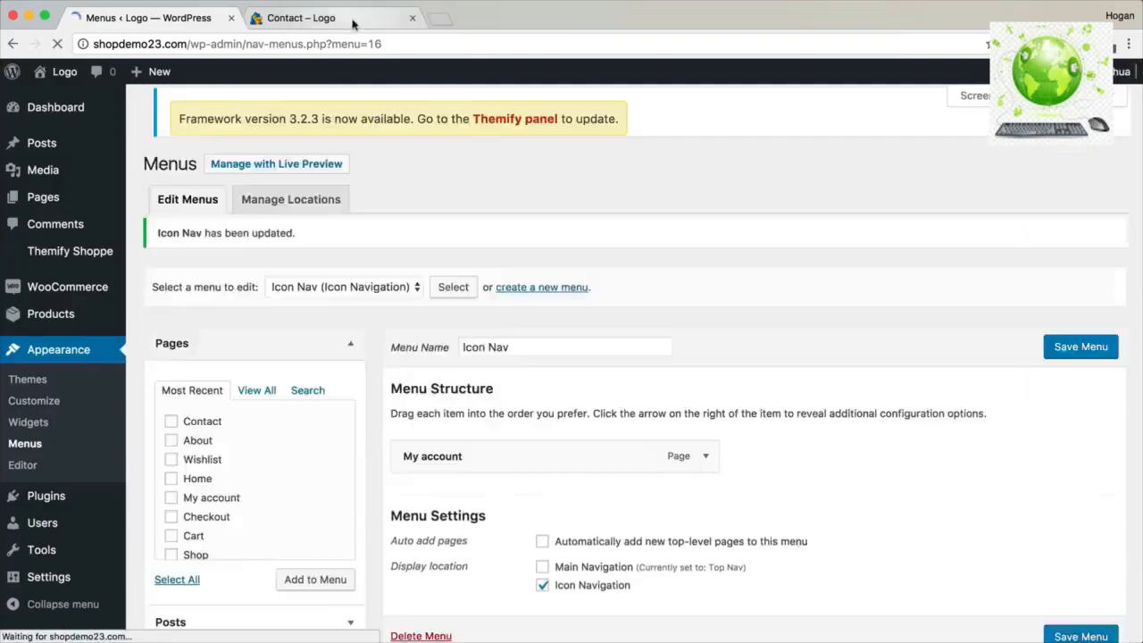
Reload the live Contact page to check the updated menu.
scroll(513, 310, "down", 3)
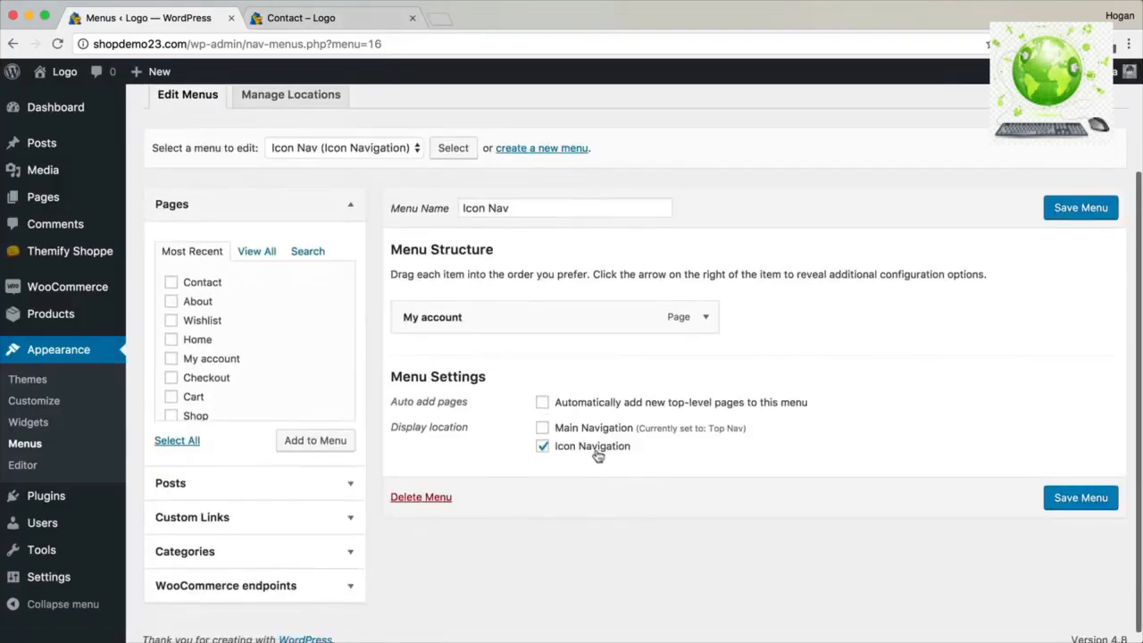
left_click(319, 15)
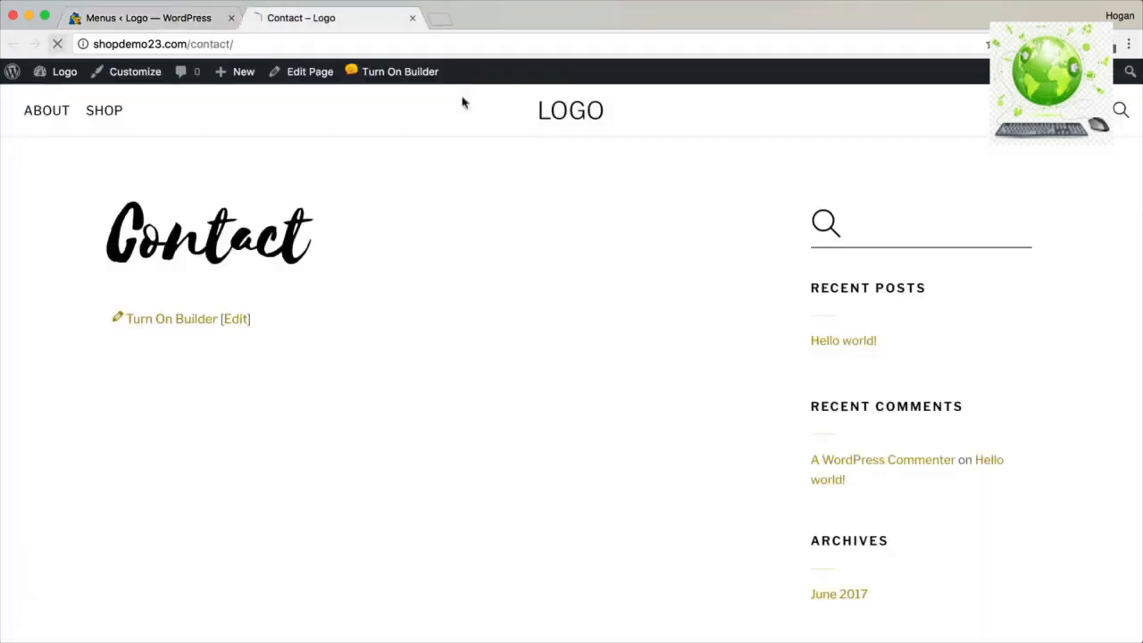
key("super+r")
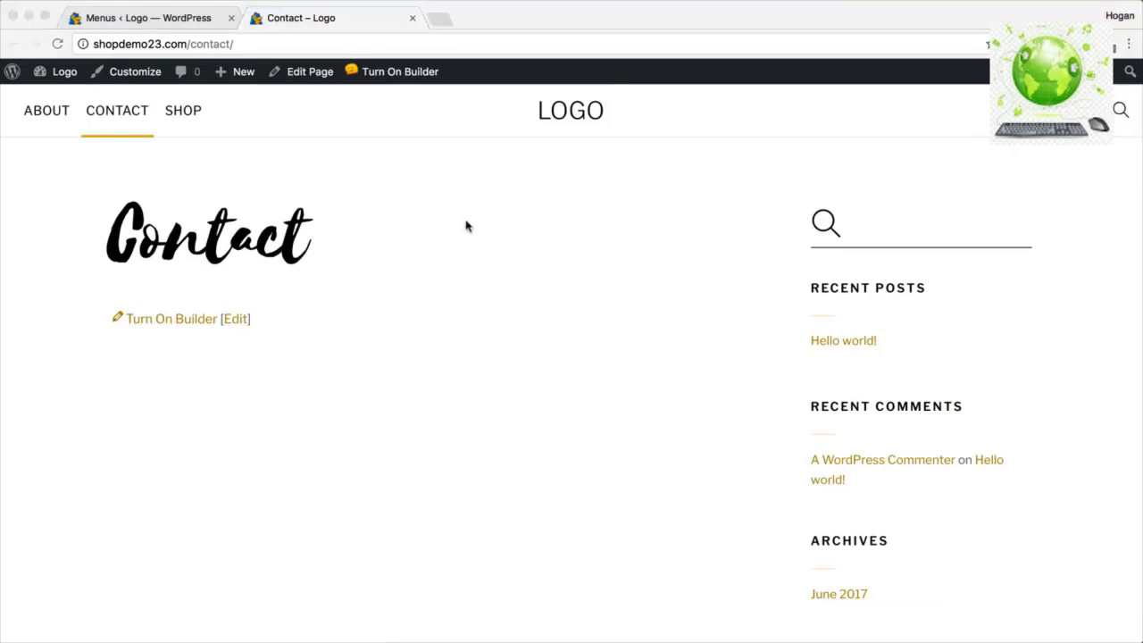
Load the site's Home page through the address bar and open it in the Customizer.
left_click_drag(238, 45, 193, 44)
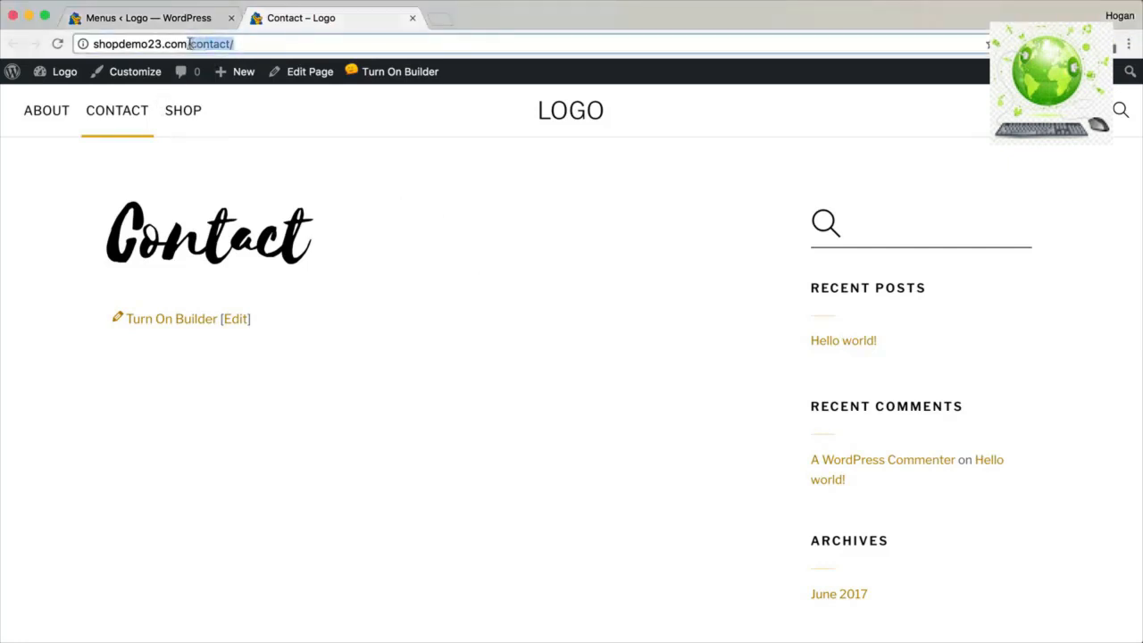
type("home")
key("Return")
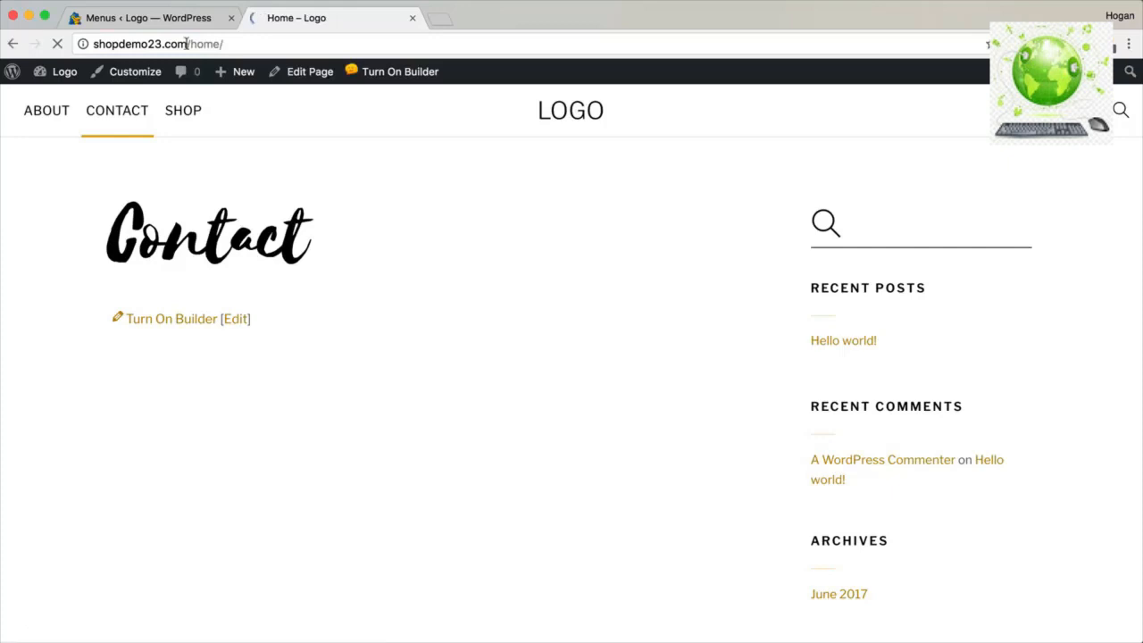
left_click_drag(302, 240, 87, 234)
left_click_drag(228, 43, 81, 43)
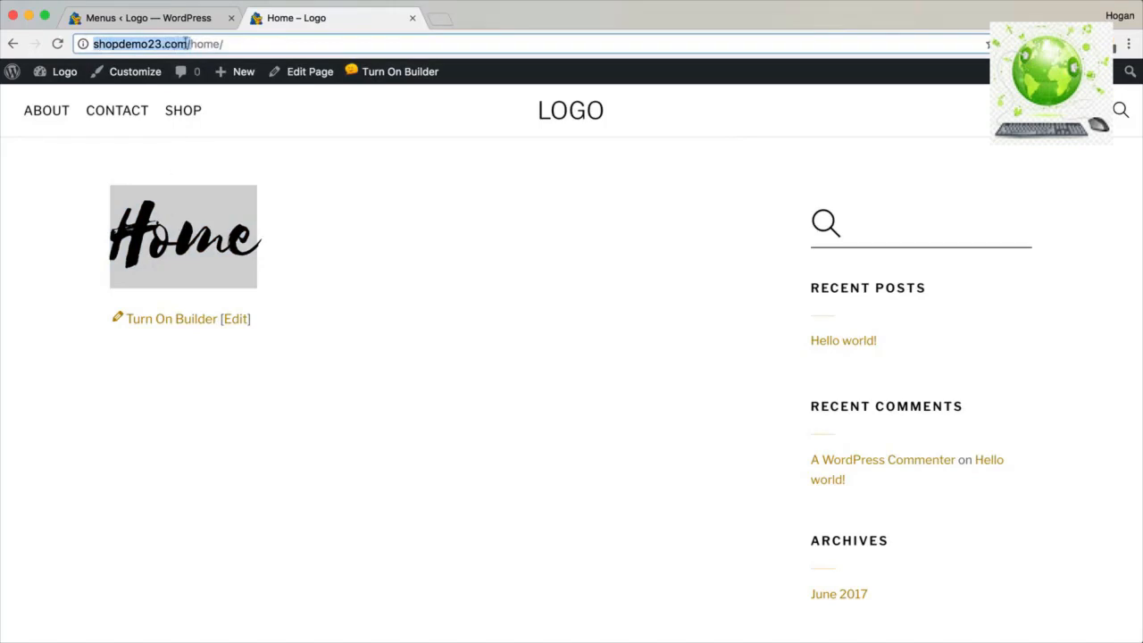
left_click(124, 73)
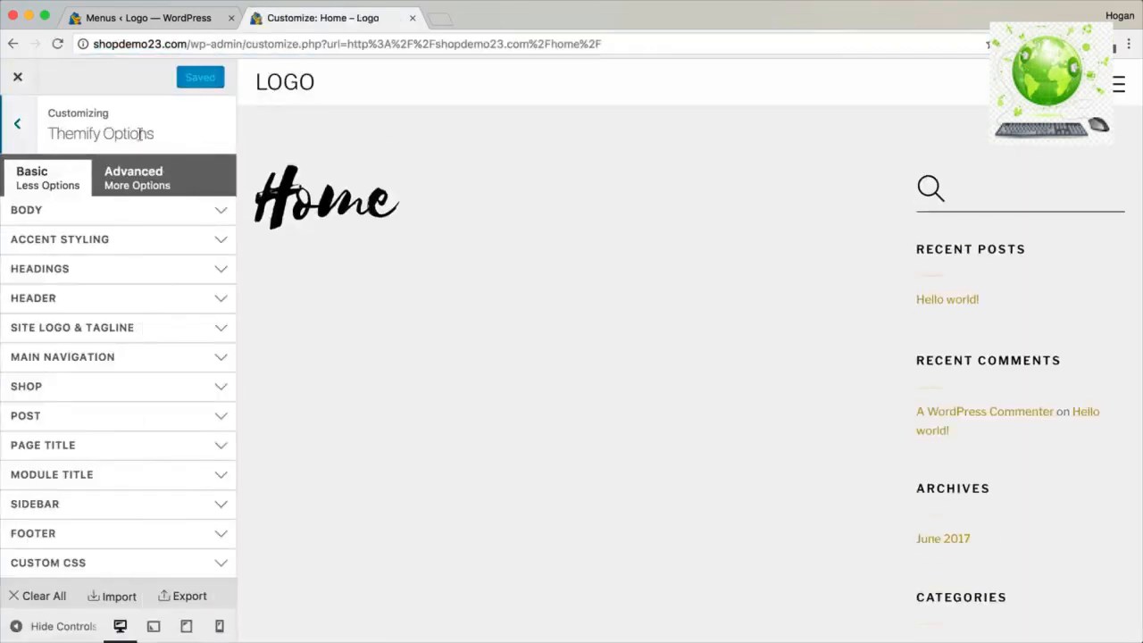
Under Static Front Page, choose A static page with Home as front page, Save & Publish, and close.
left_click_drag(153, 133, 53, 133)
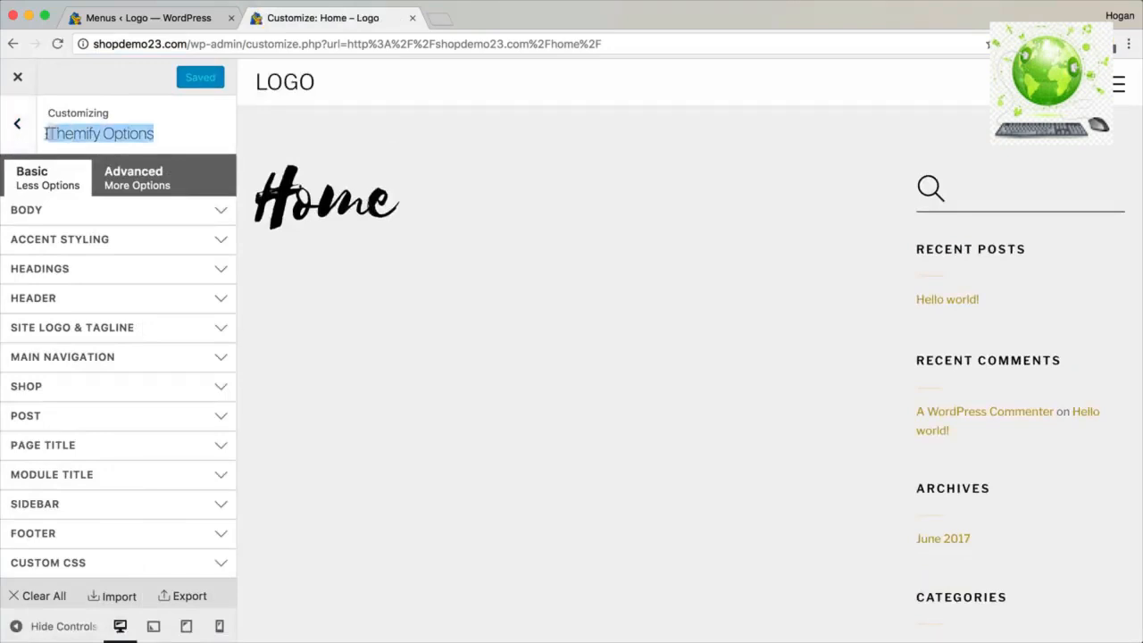
left_click(18, 125)
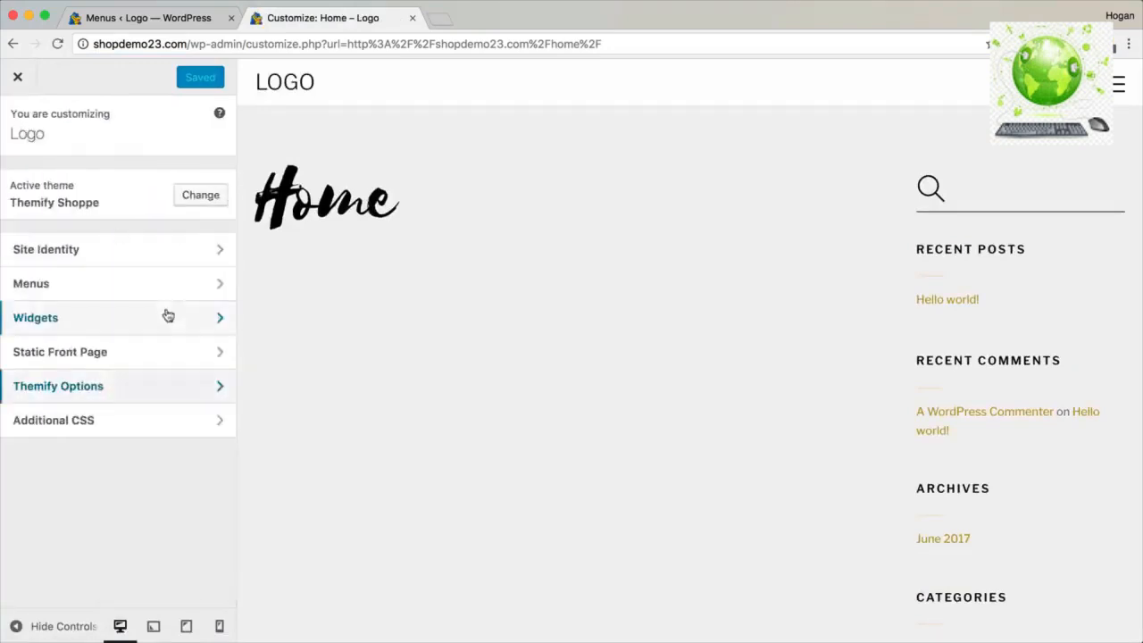
left_click(89, 356)
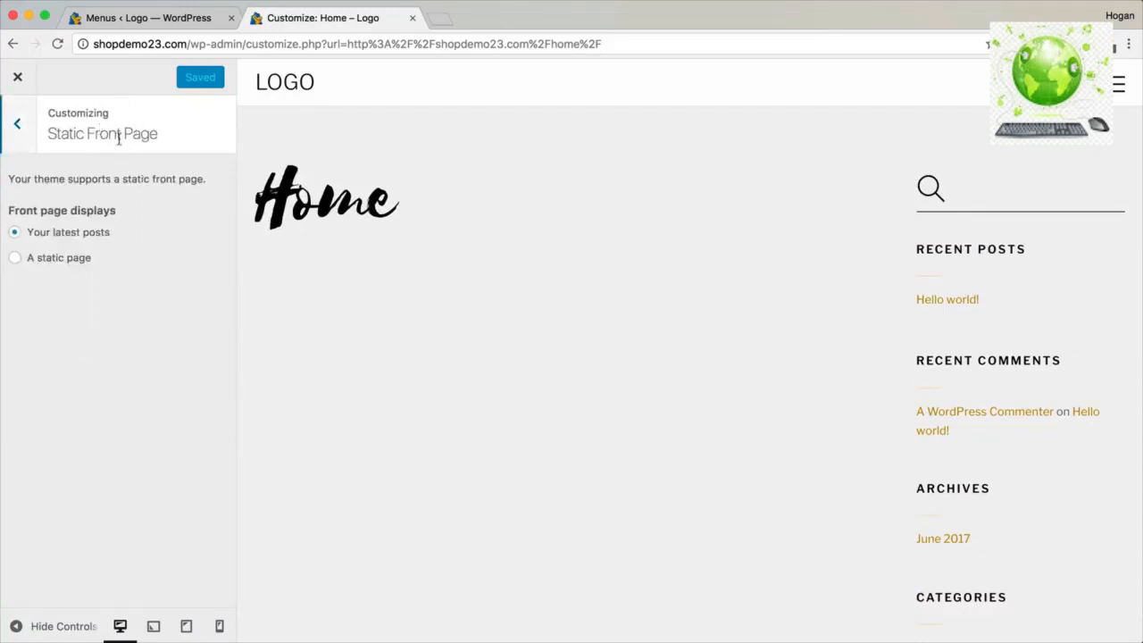
left_click(35, 260)
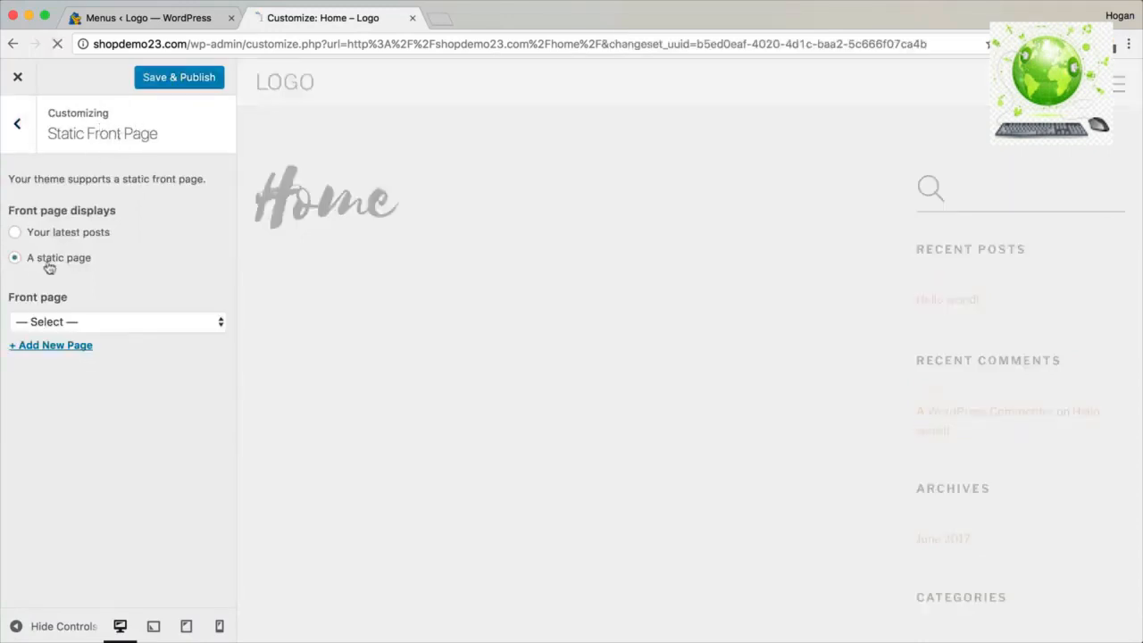
left_click(123, 323)
left_click(84, 397)
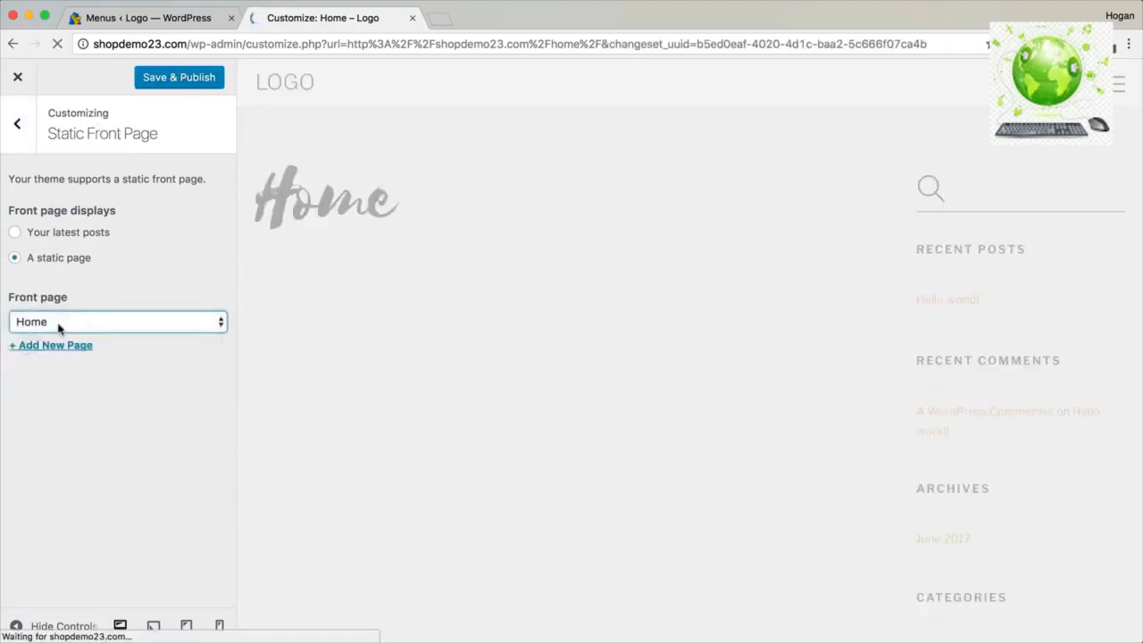
left_click(164, 82)
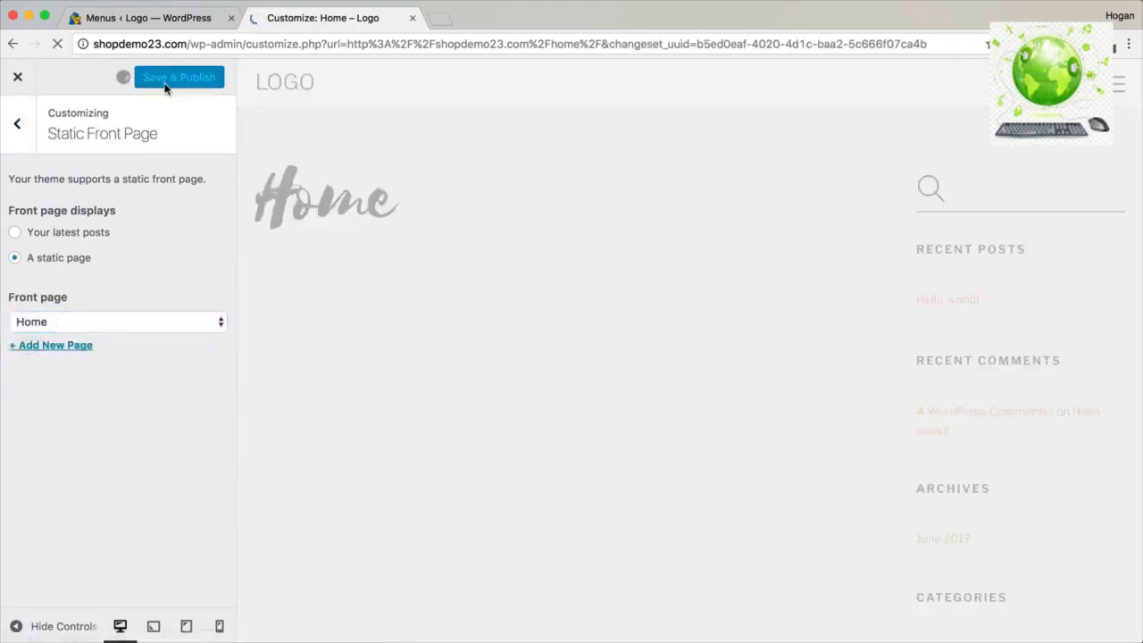
left_click(22, 81)
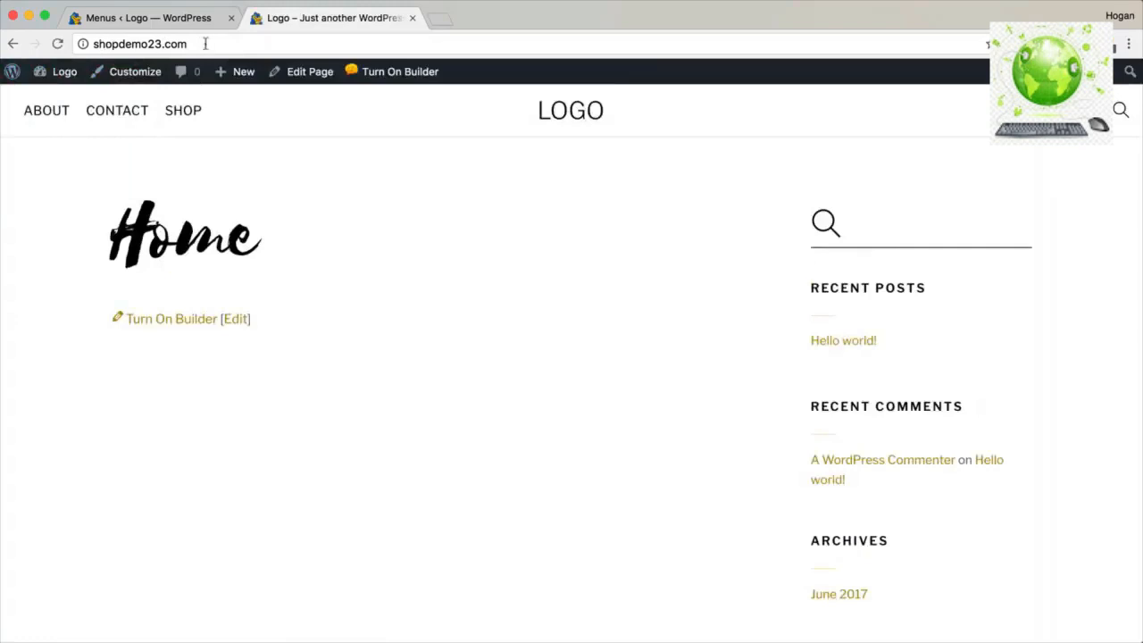
Confirm the site's root address now shows the Home page.
left_click(206, 43)
left_click_drag(254, 285, 101, 236)
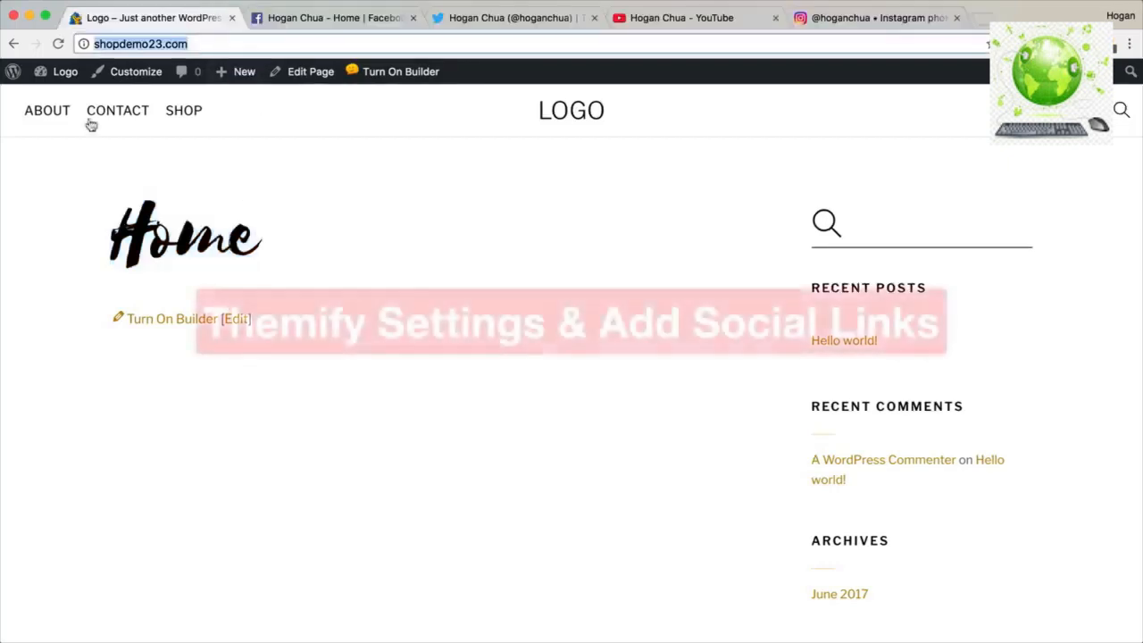
Go to the Themify Shoppe theme settings from the admin dashboard.
mouse_move(59, 72)
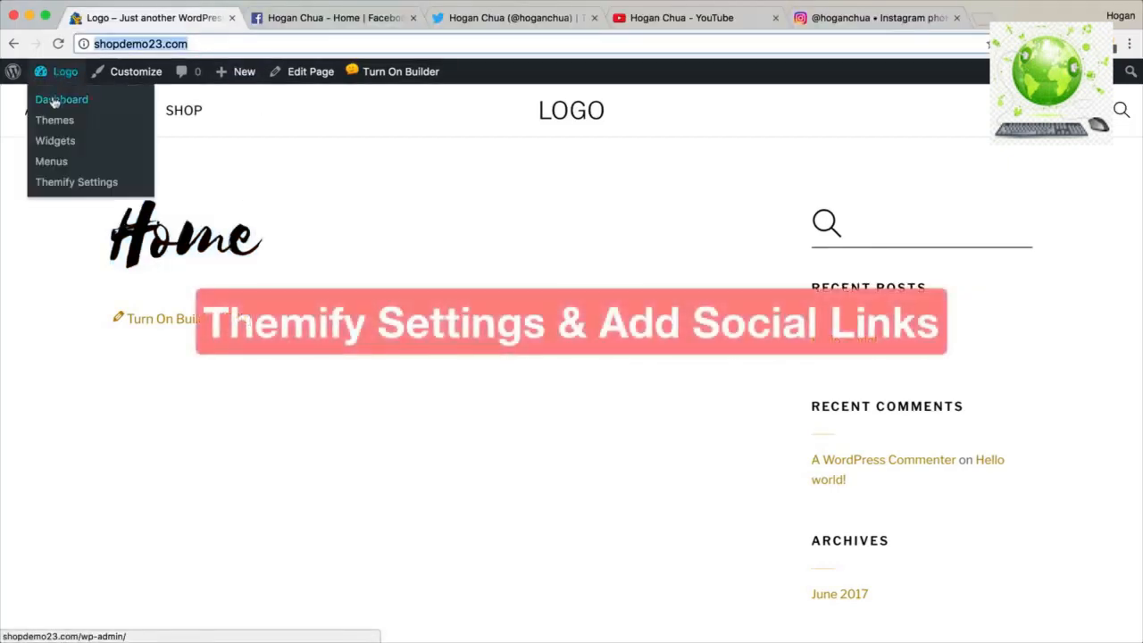
left_click(56, 101)
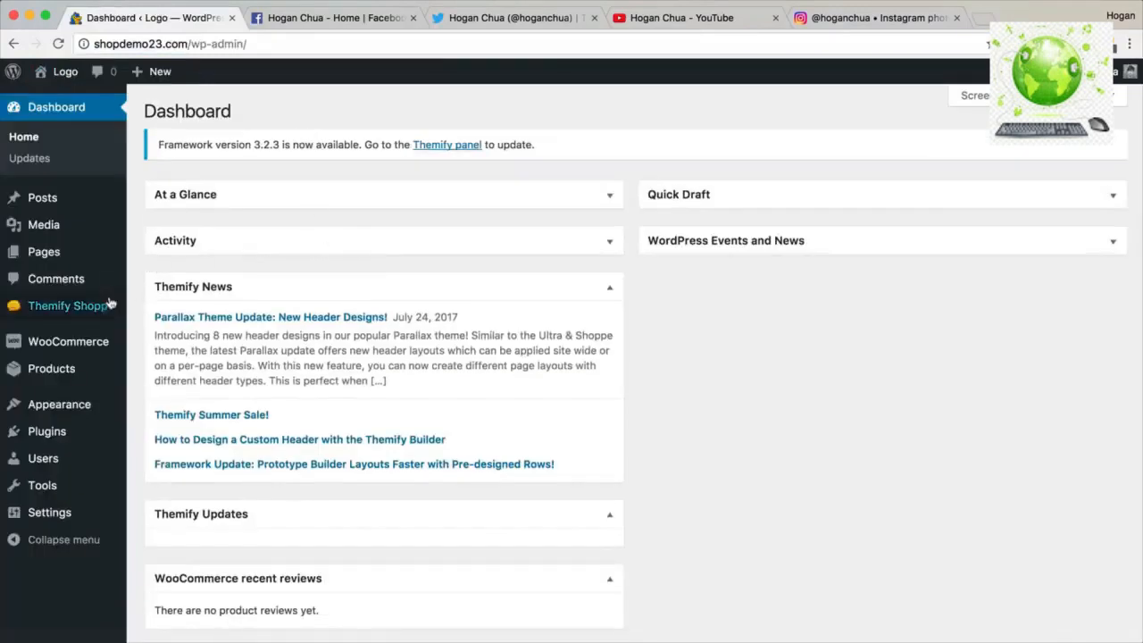
mouse_move(110, 304)
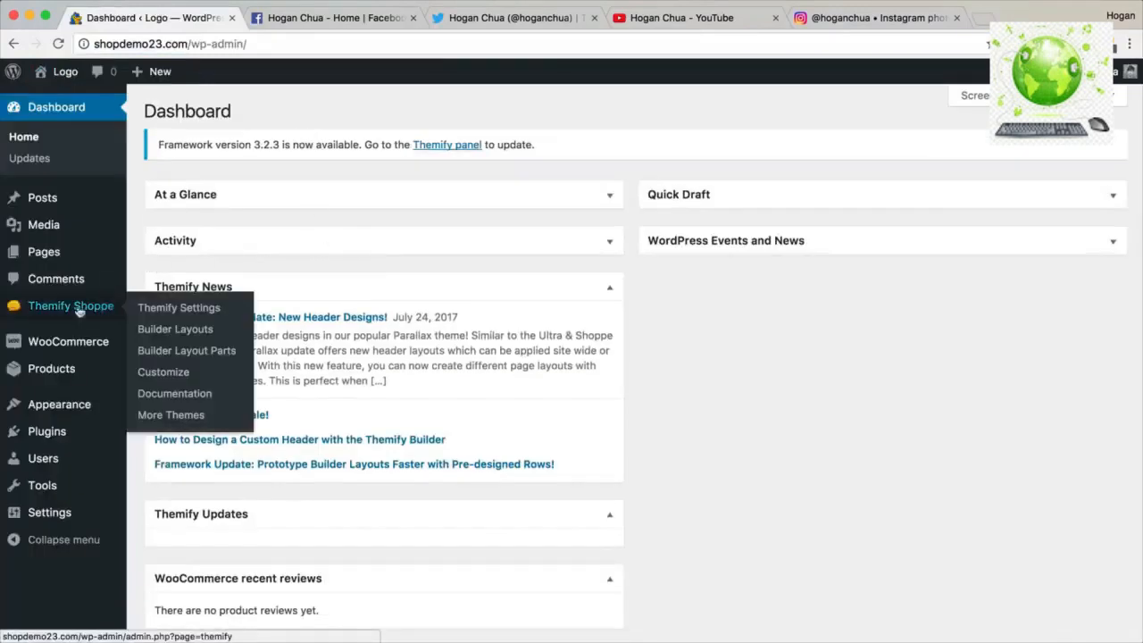
left_click(145, 309)
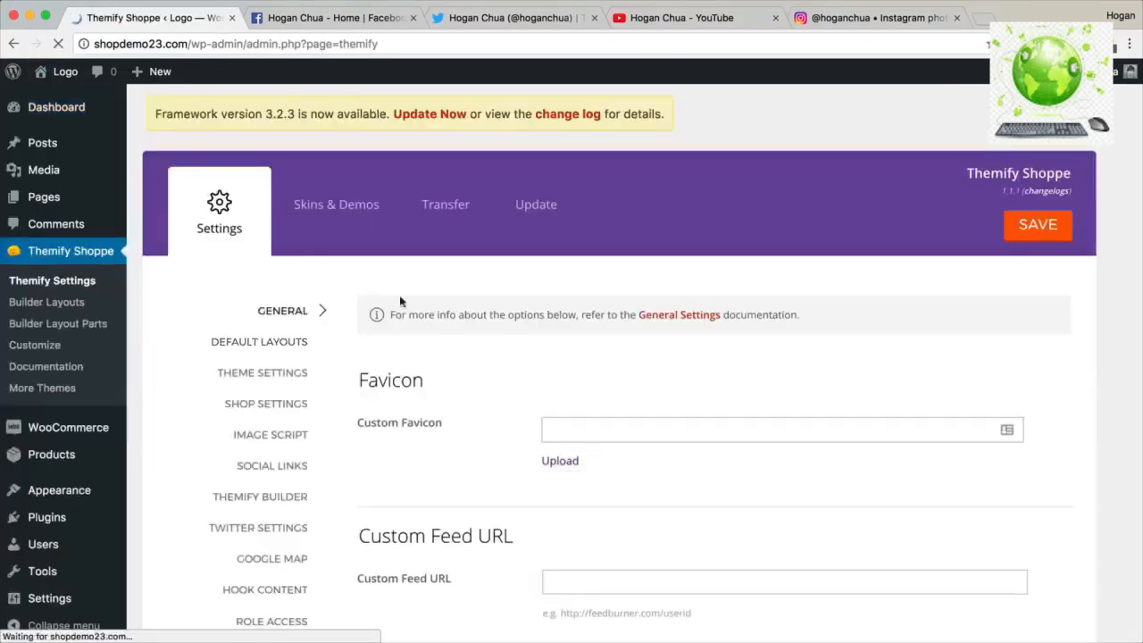
Set Google Fonts to 'Show all Google Fonts' and save.
scroll(648, 312, "down", 5)
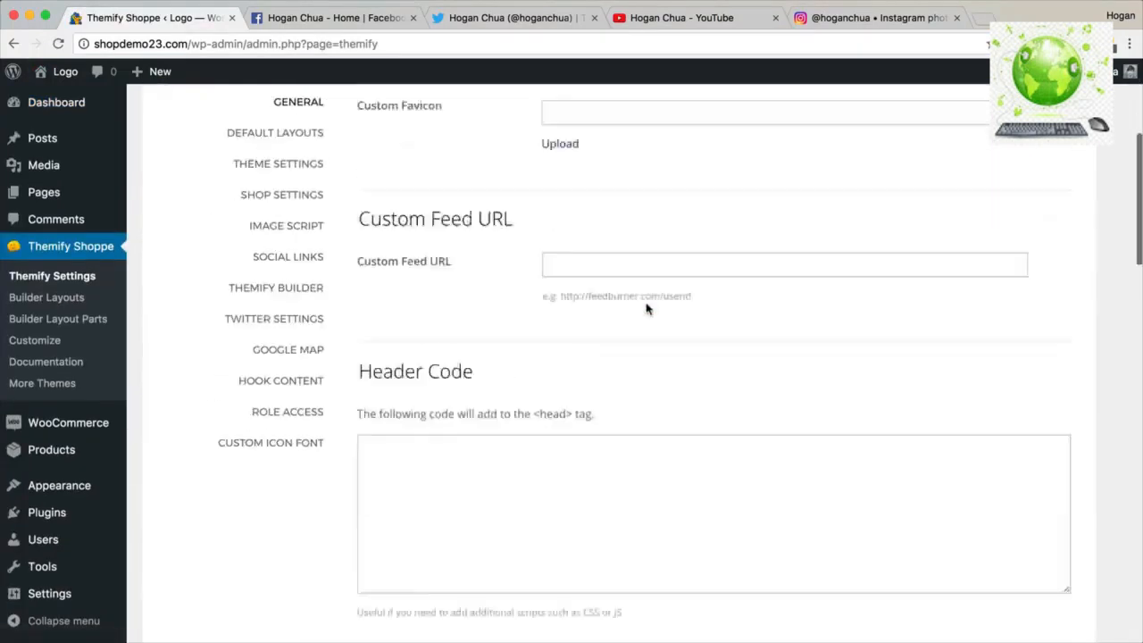
scroll(648, 309, "down", 3)
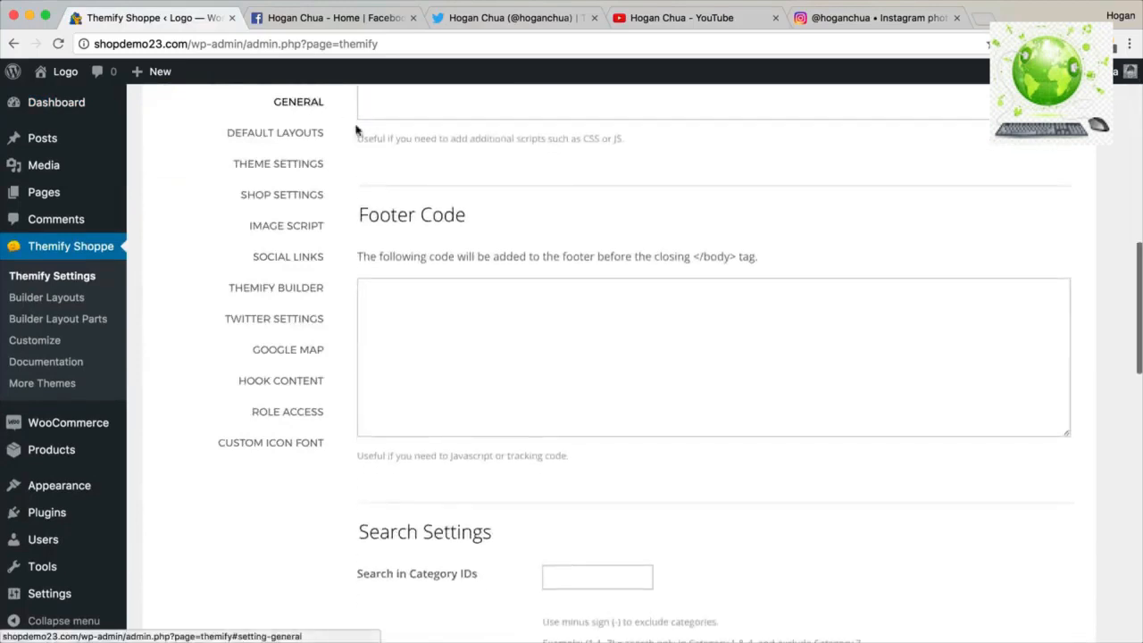
scroll(563, 247, "down", 9)
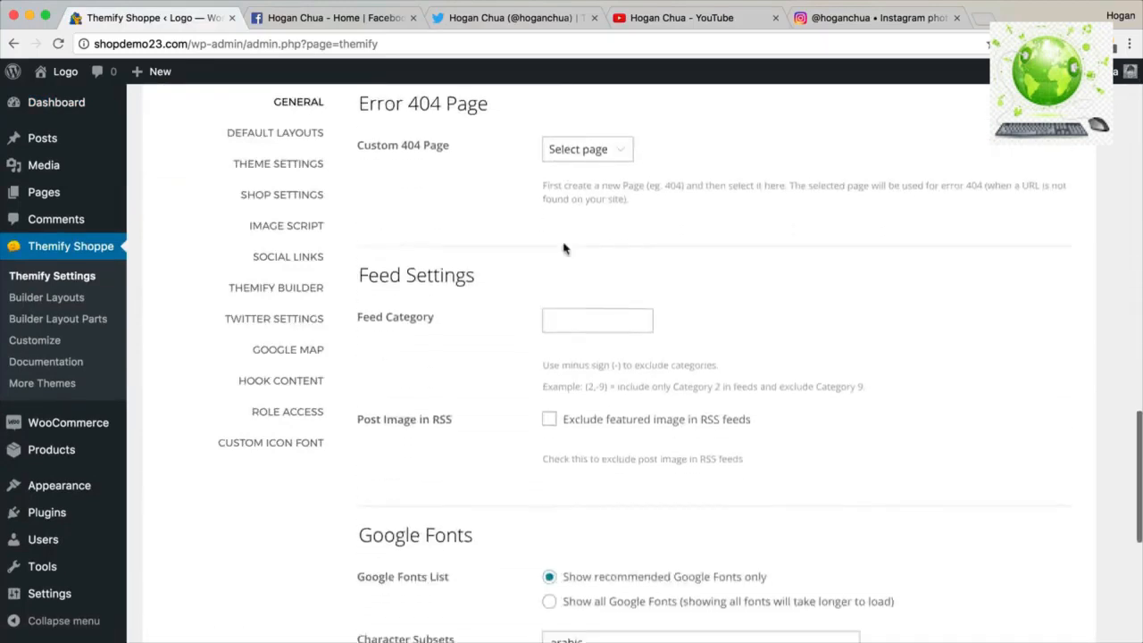
scroll(562, 247, "down", 3)
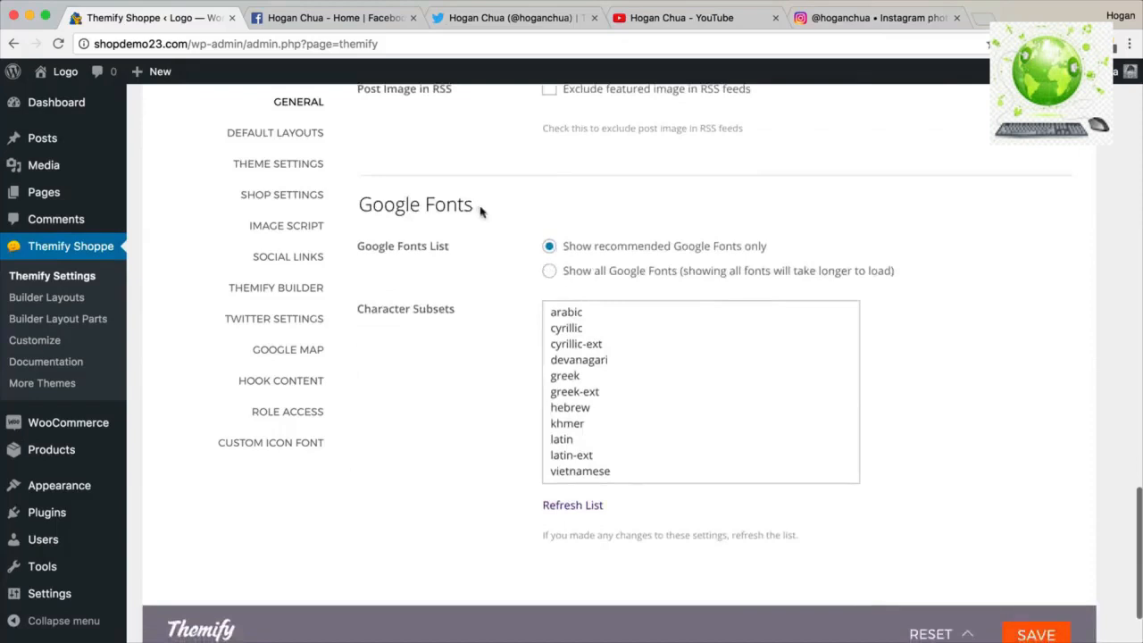
left_click_drag(480, 211, 356, 201)
left_click(549, 272)
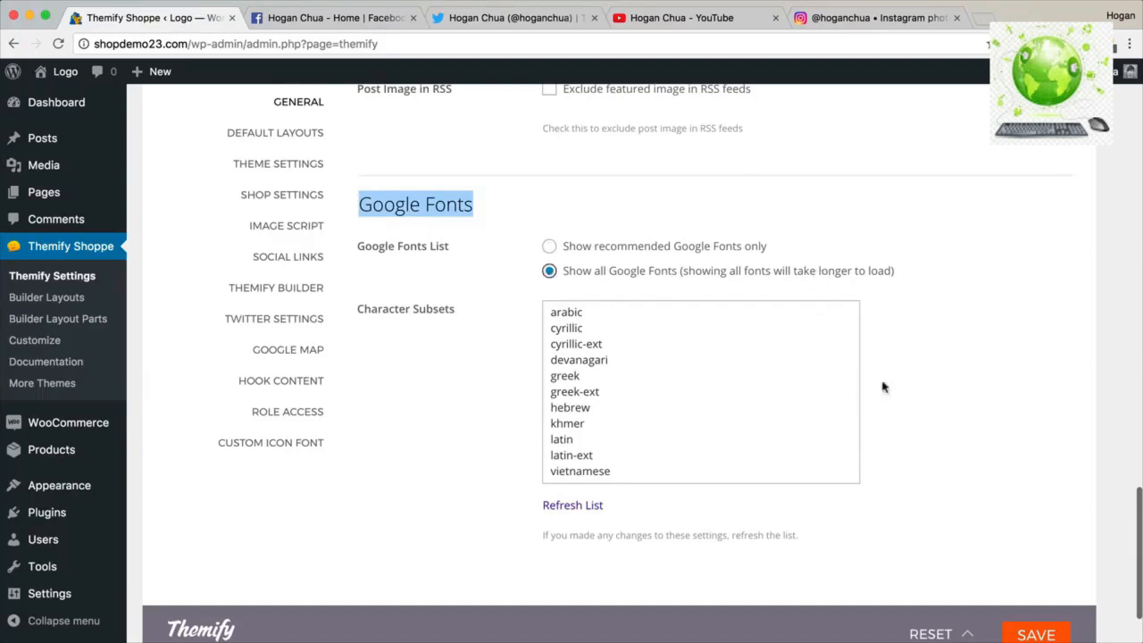
left_click(1047, 632)
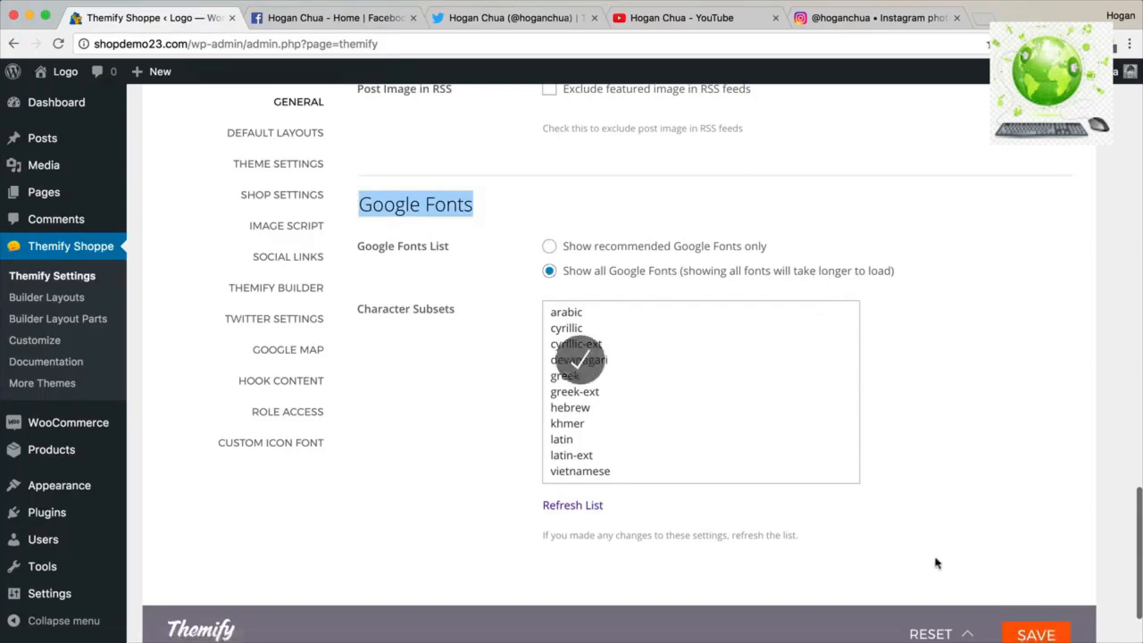
Open Default Layouts and review the Default Archive Post Layout options.
left_click(297, 134)
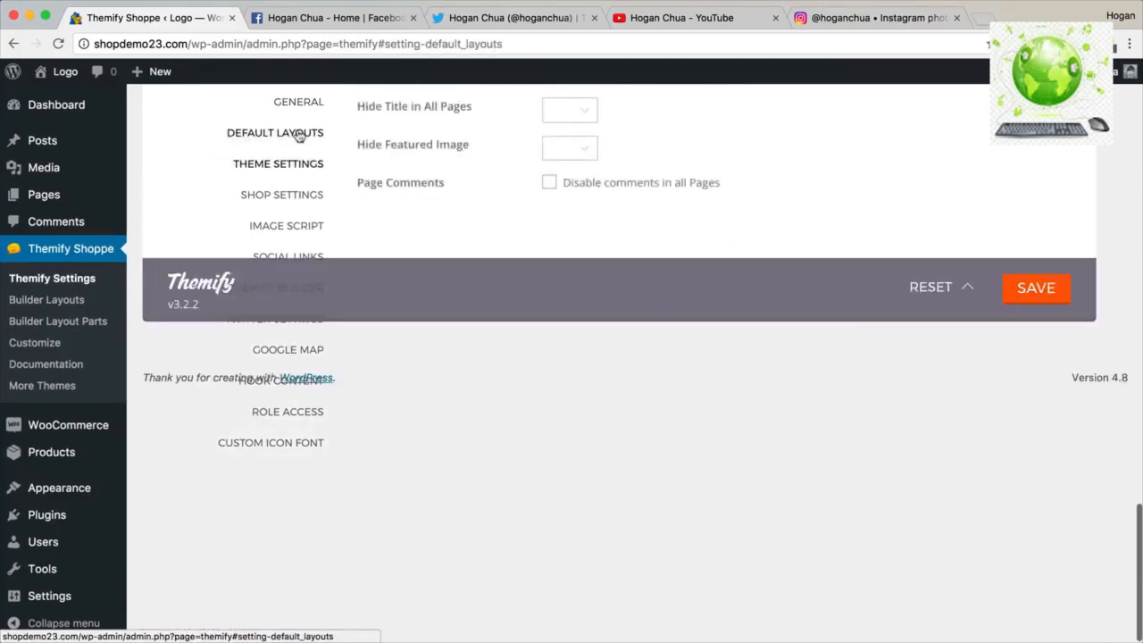
scroll(394, 222, "up", 6)
scroll(394, 222, "up", 10)
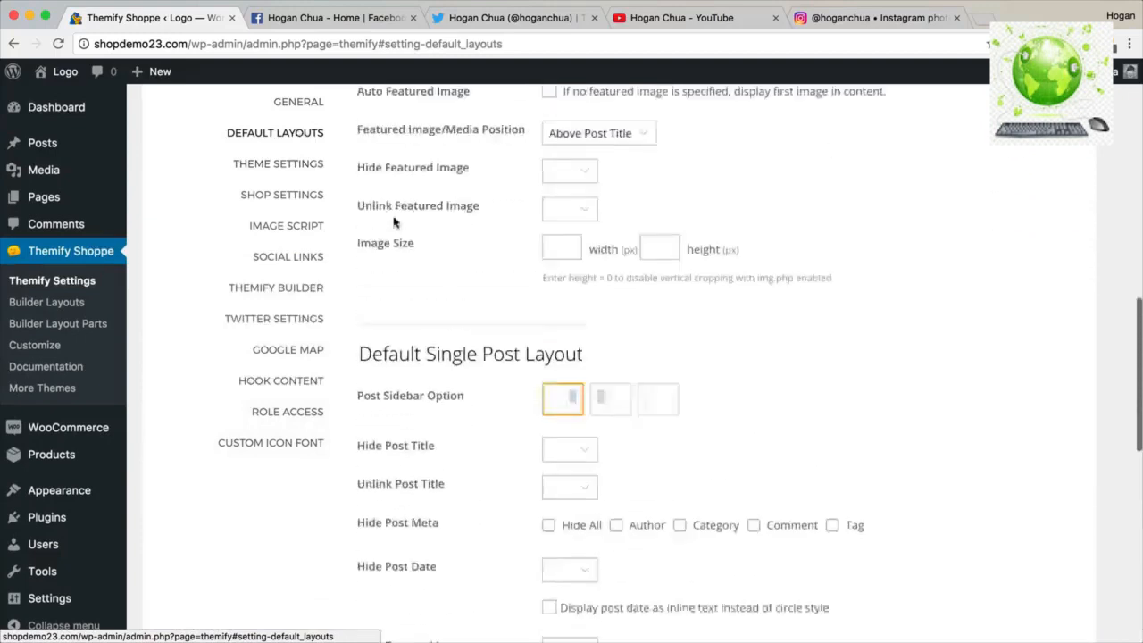
scroll(394, 222, "down", 2)
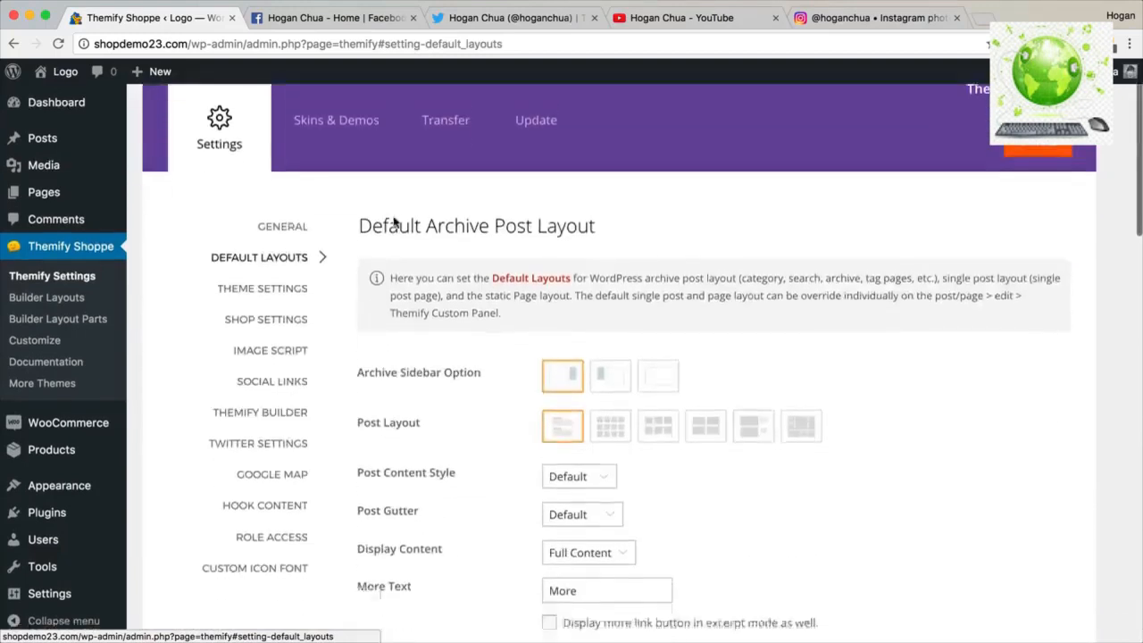
left_click_drag(605, 209, 360, 203)
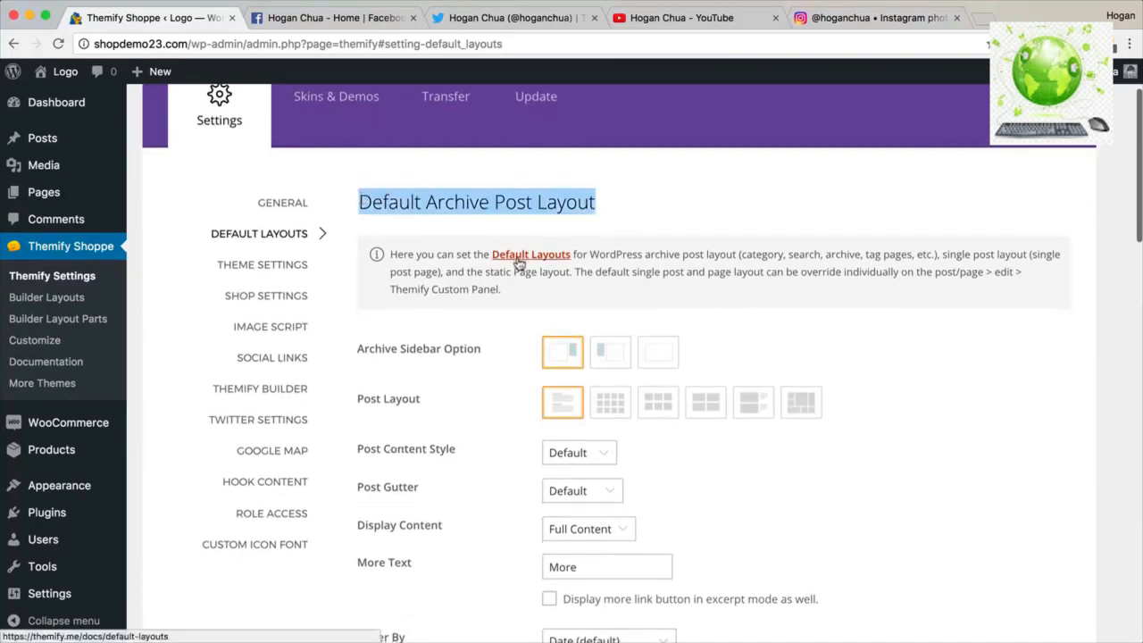
scroll(518, 250, "down", 1)
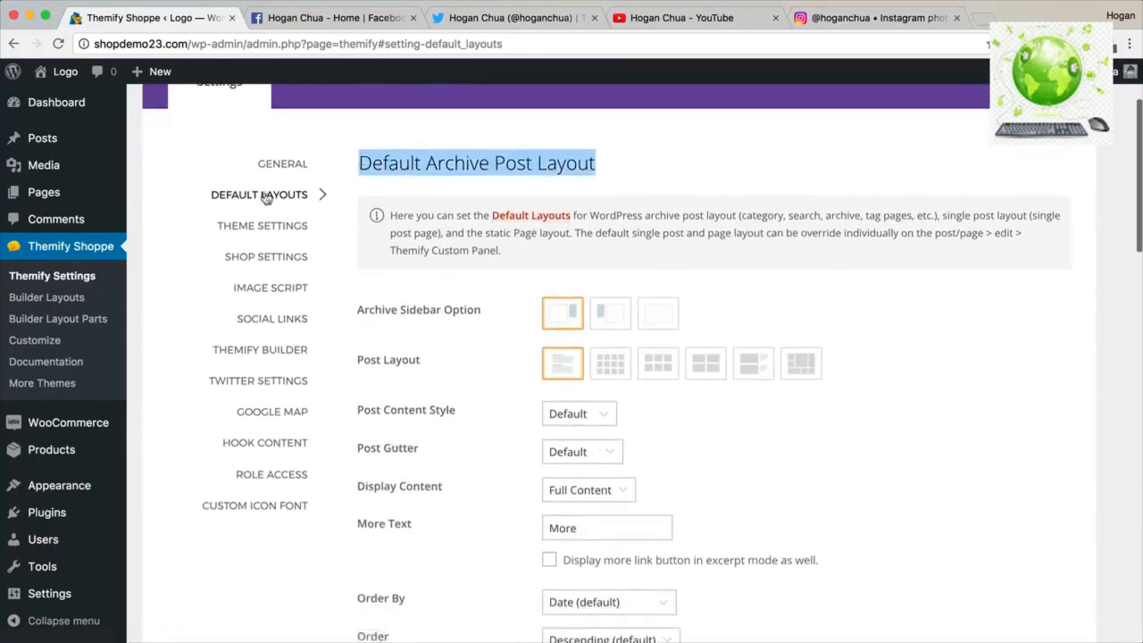
Scroll through the Default Single Post Layout and Default Page Layout sections.
mouse_move(64, 139)
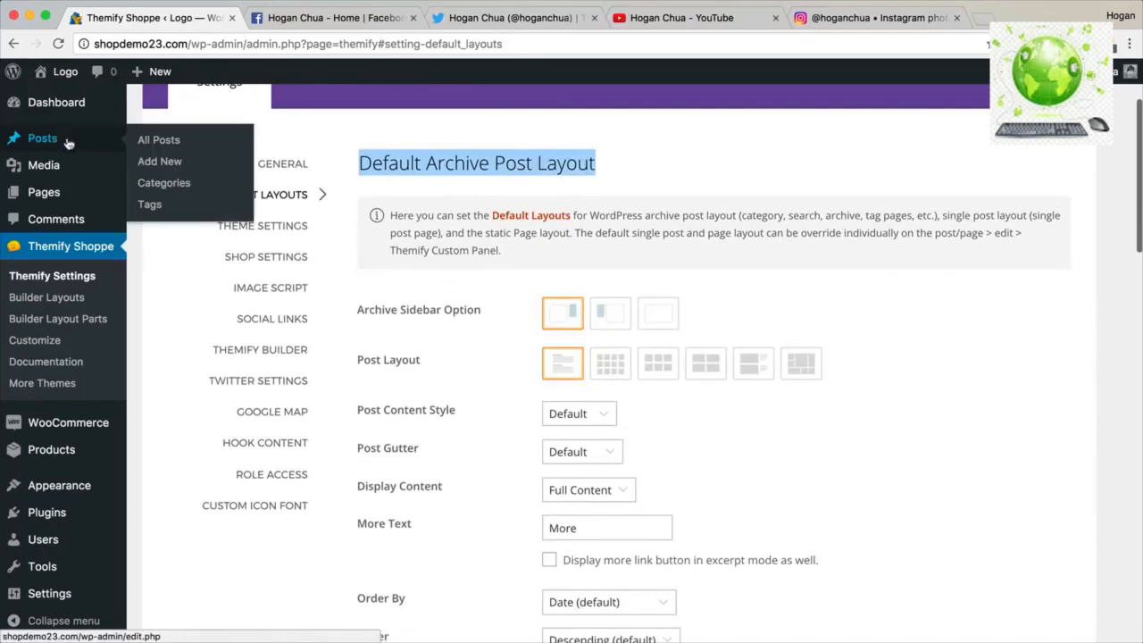
scroll(554, 230, "down", 5)
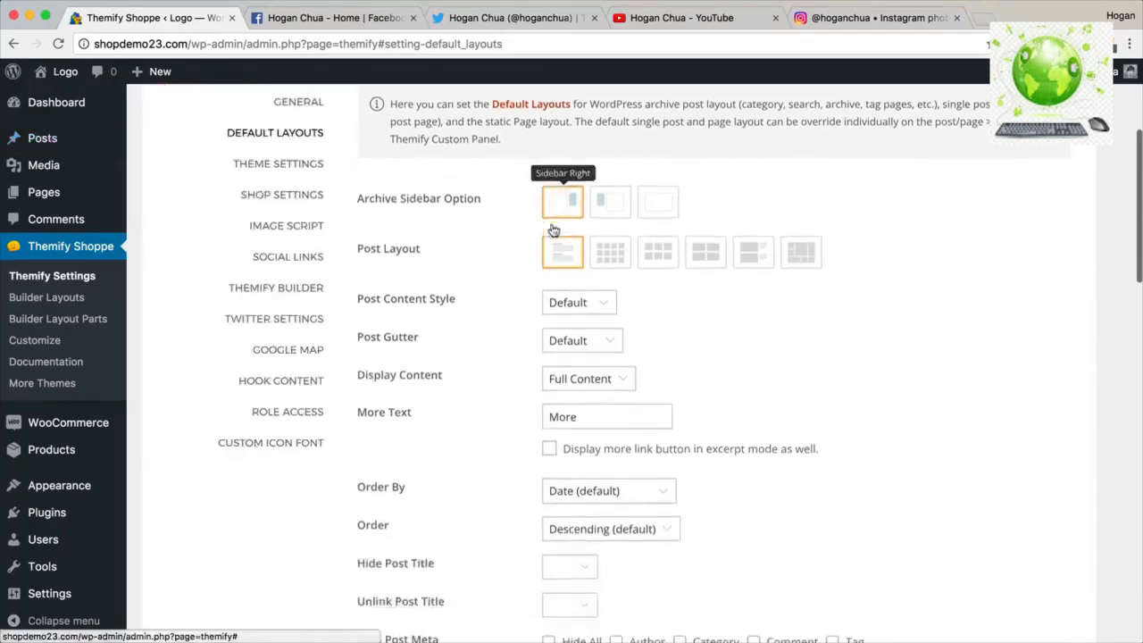
scroll(549, 230, "down", 10)
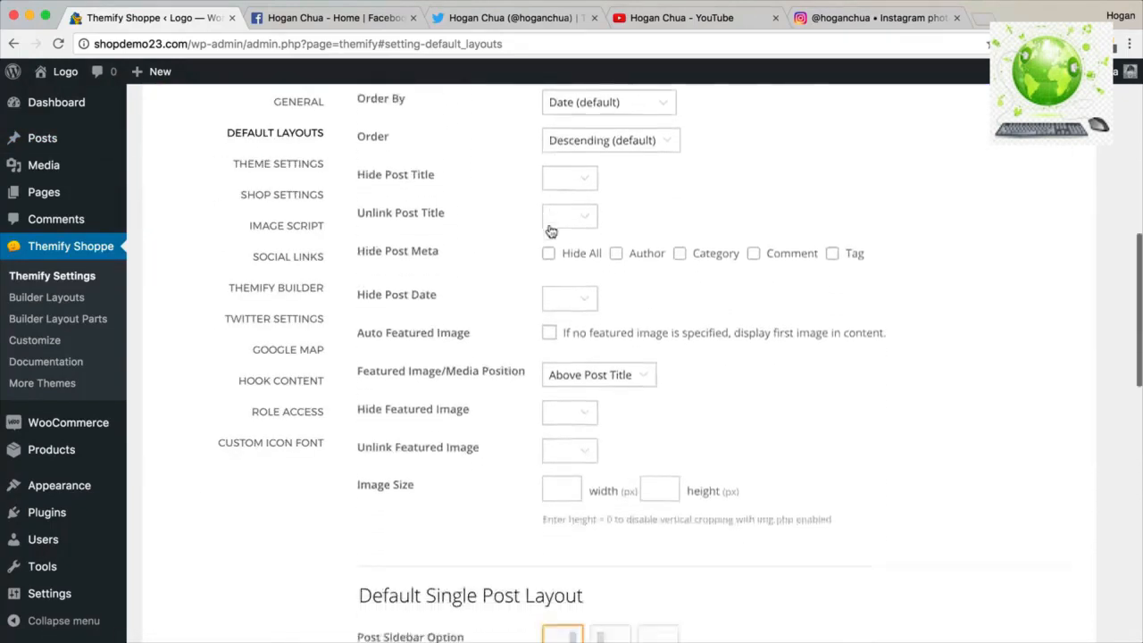
scroll(551, 231, "down", 4)
scroll(547, 232, "down", 4)
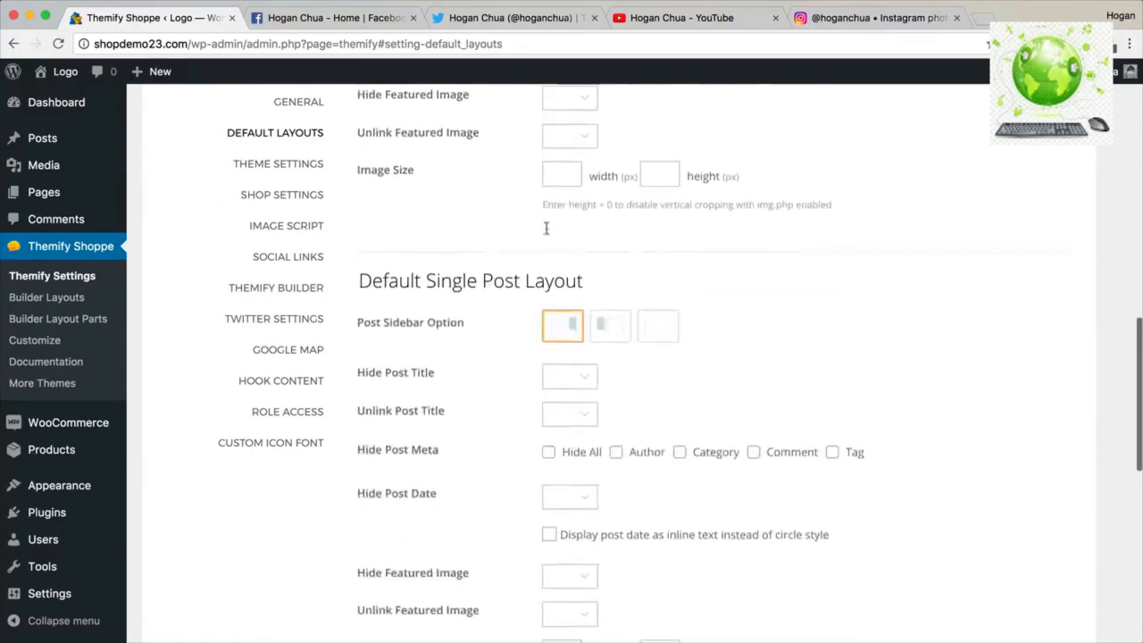
left_click_drag(569, 219, 358, 219)
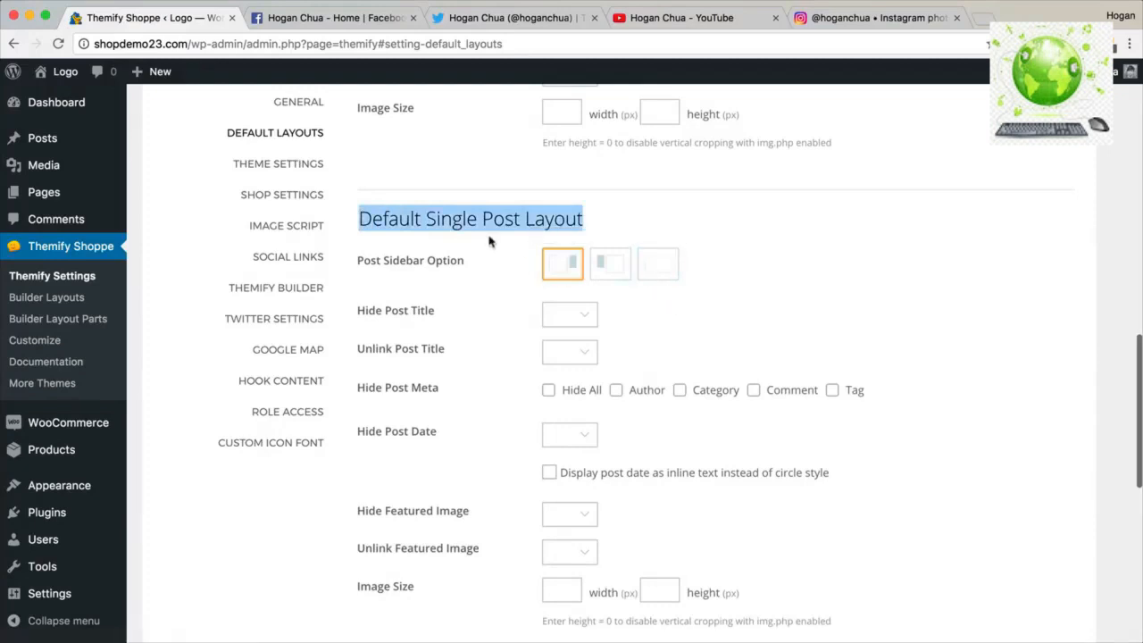
scroll(489, 241, "down", 3)
scroll(491, 246, "down", 10)
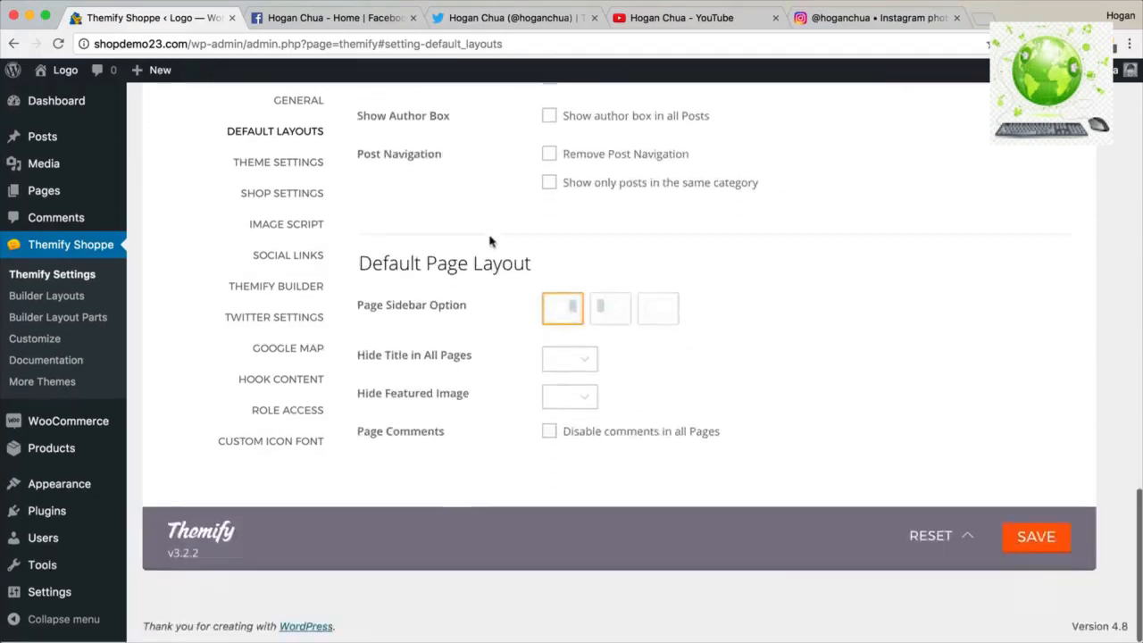
left_click_drag(532, 265, 357, 266)
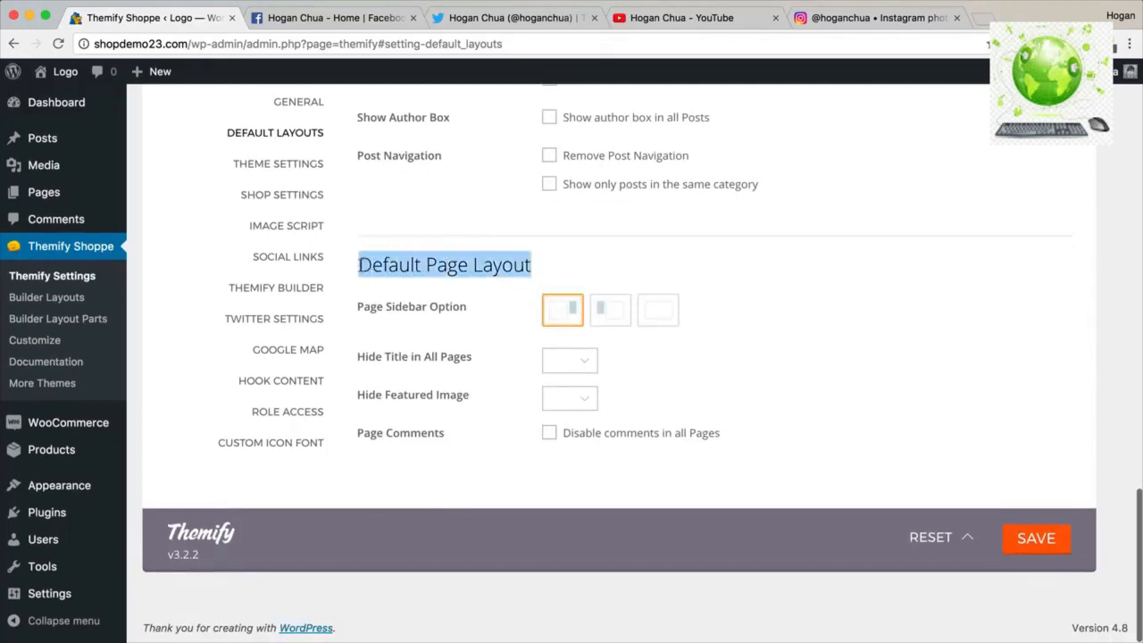
Open the live site in a new tab and look at the Home page title.
mouse_move(58, 74)
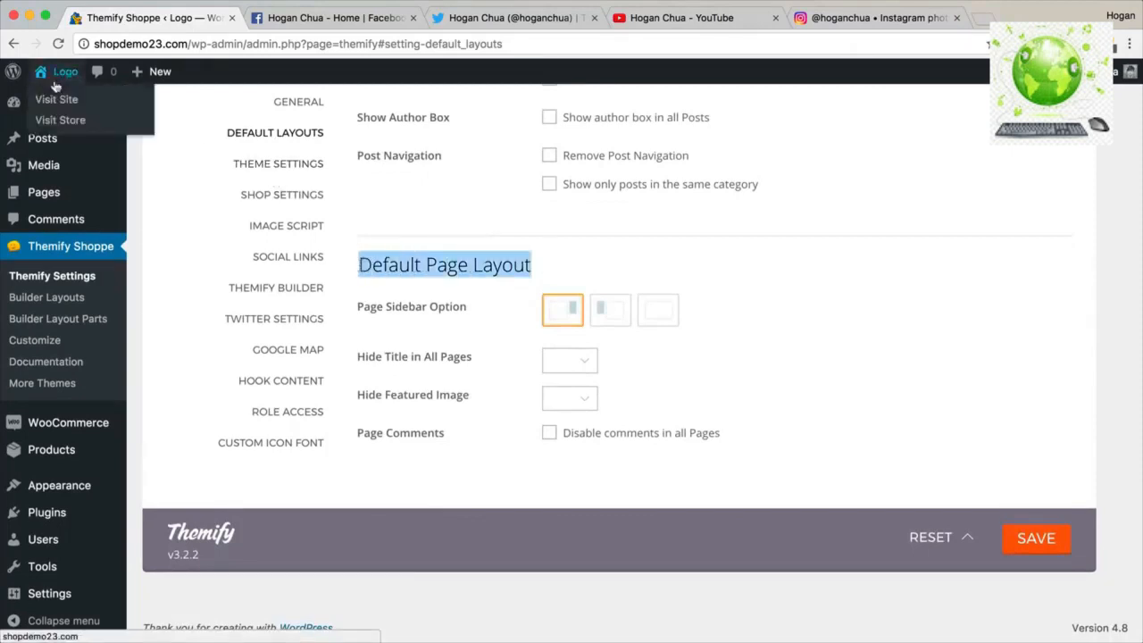
right_click(56, 96)
left_click(99, 101)
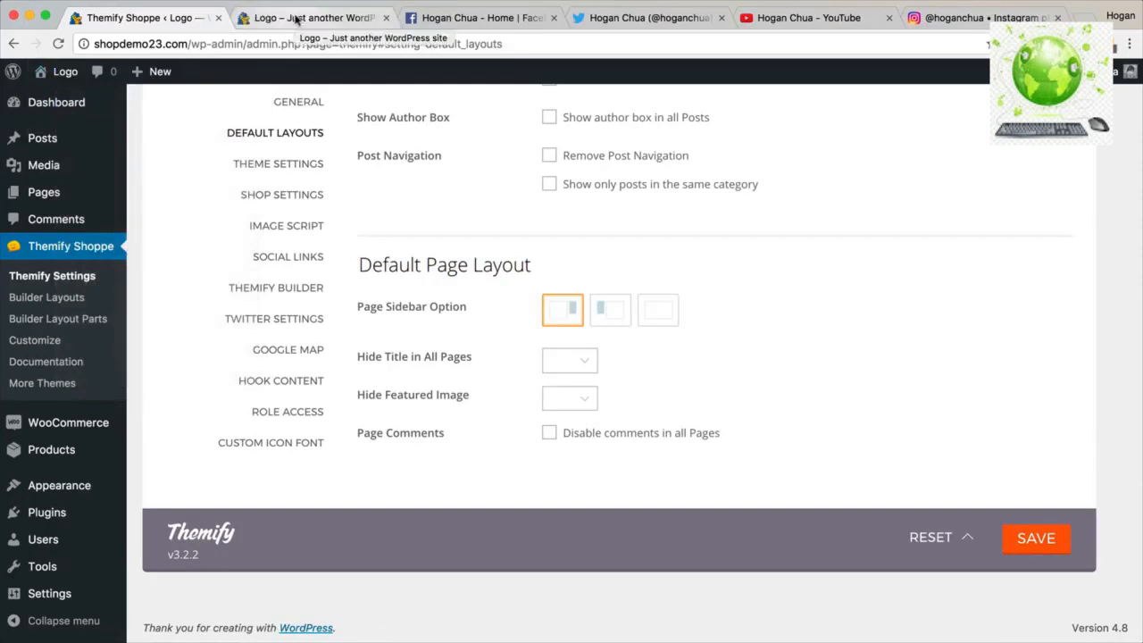
left_click(296, 18)
left_click_drag(269, 243, 109, 234)
Set pages to No Sidebar, Hide Title Yes and comments disabled, save, and reload the site.
left_click(129, 17)
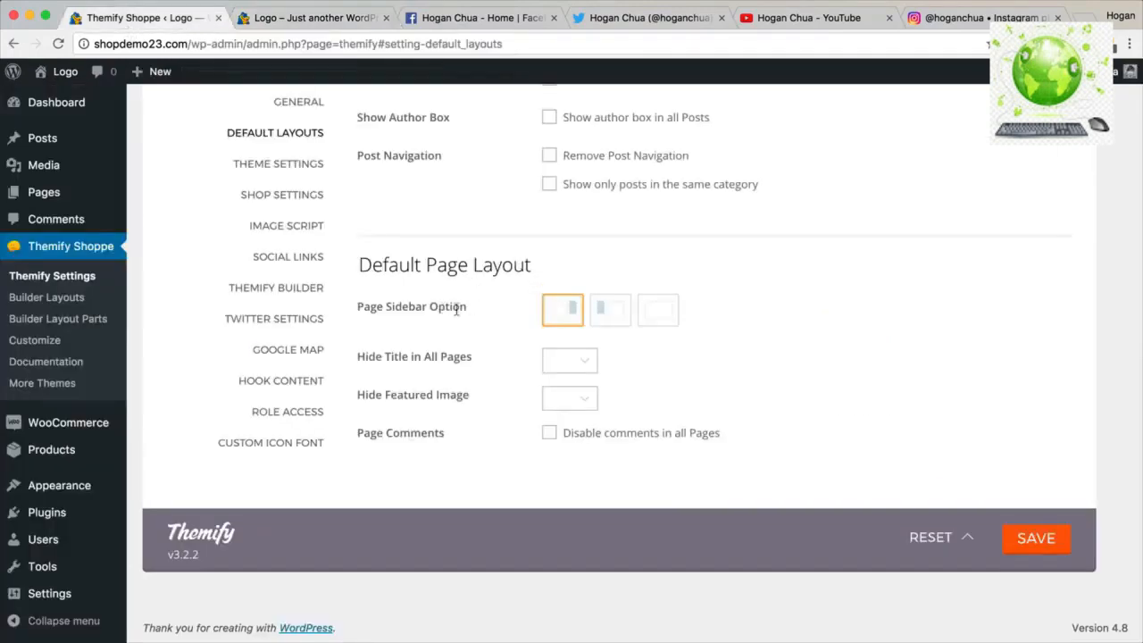
left_click(652, 312)
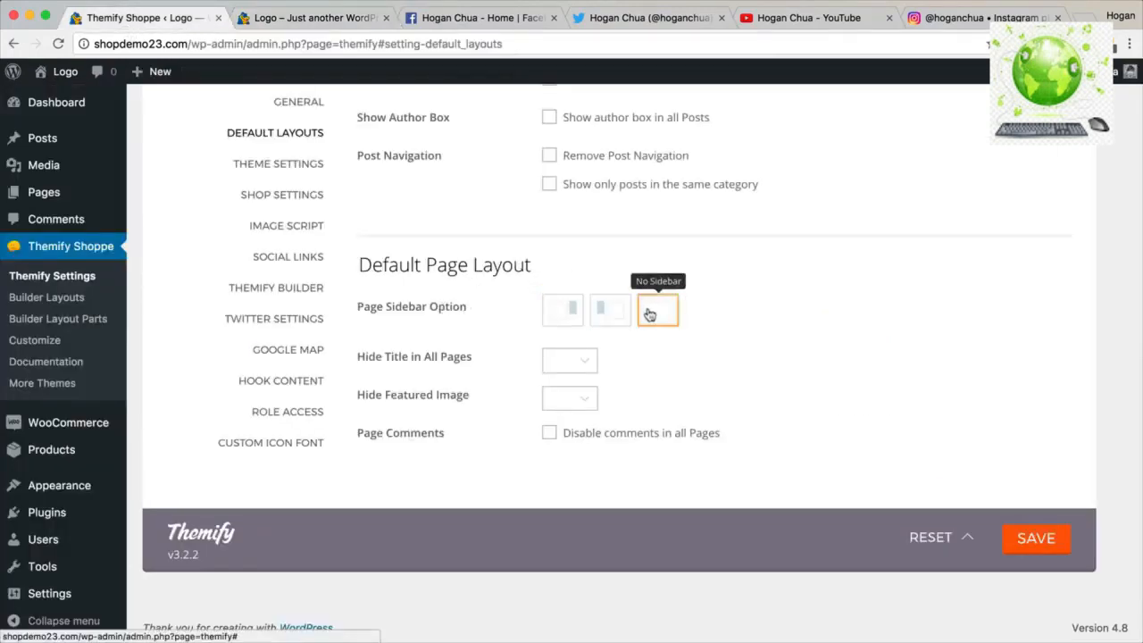
left_click(554, 360)
left_click(554, 372)
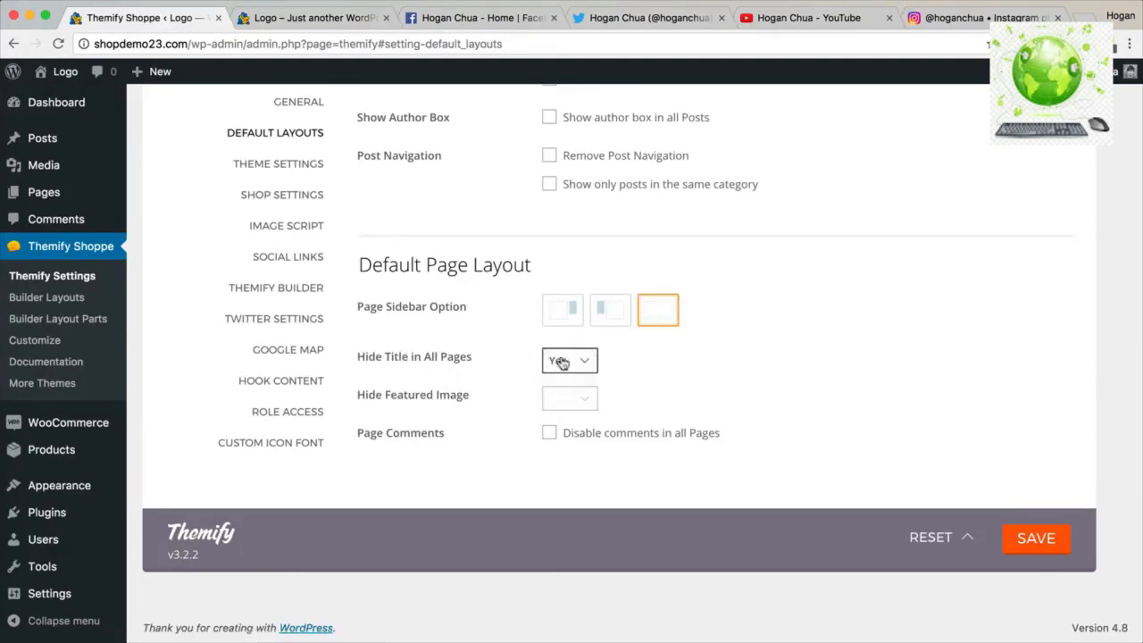
left_click(548, 434)
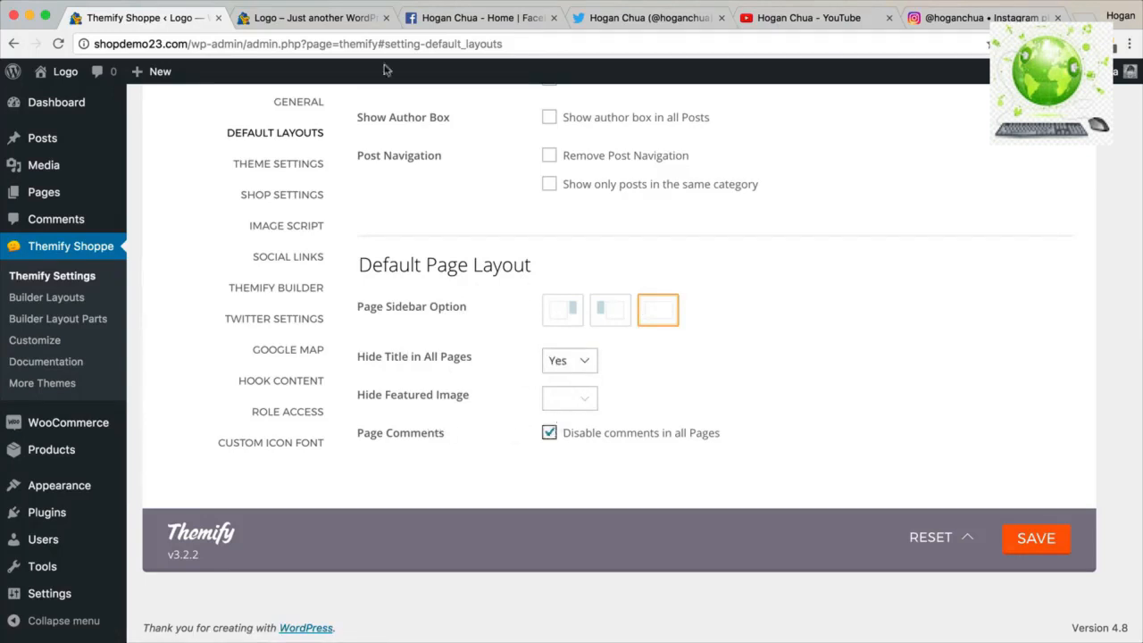
left_click(309, 18)
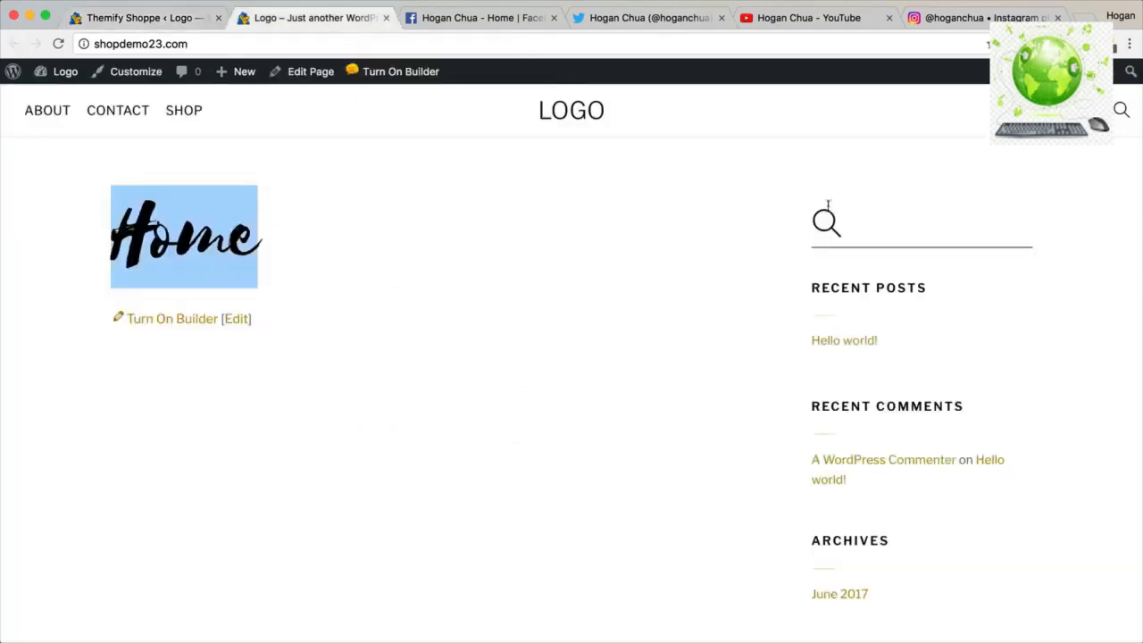
left_click(124, 19)
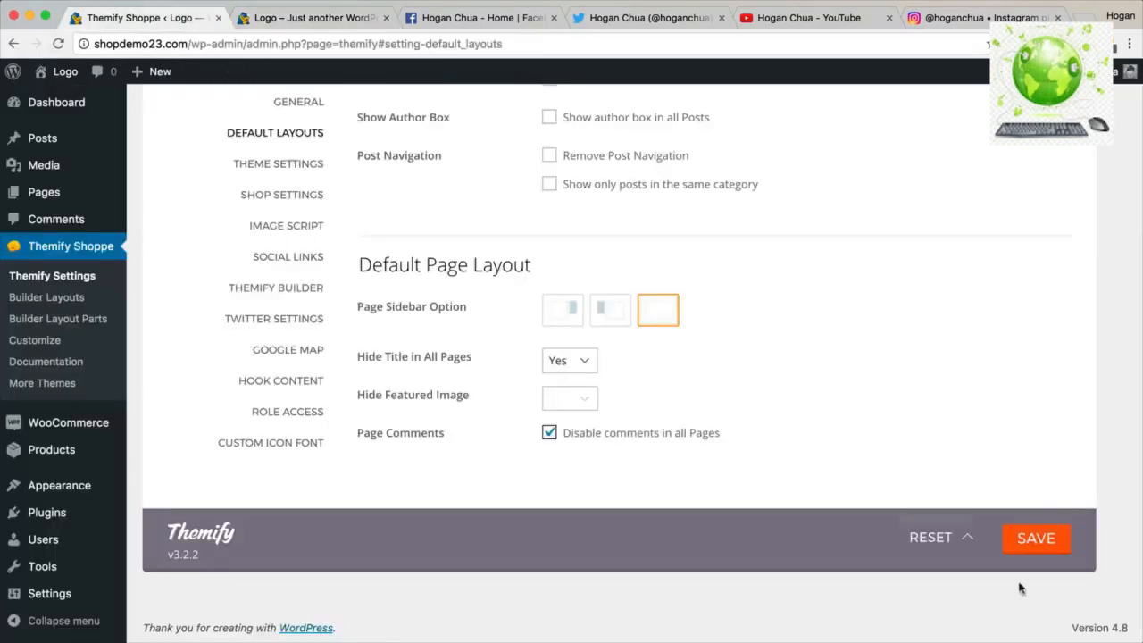
left_click(1037, 541)
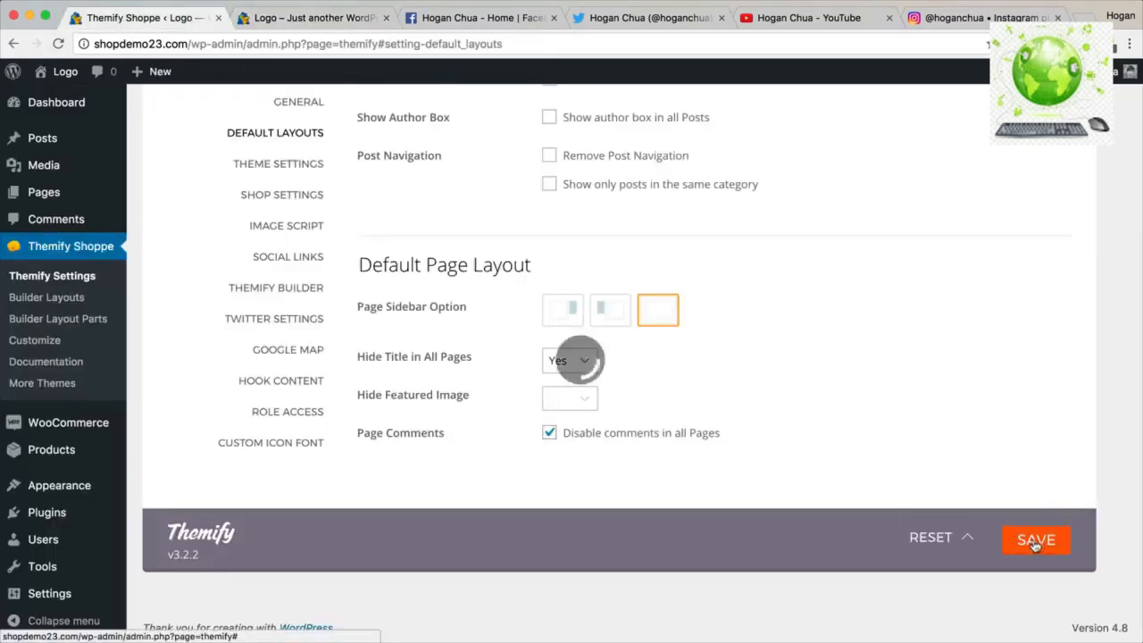
left_click(313, 18)
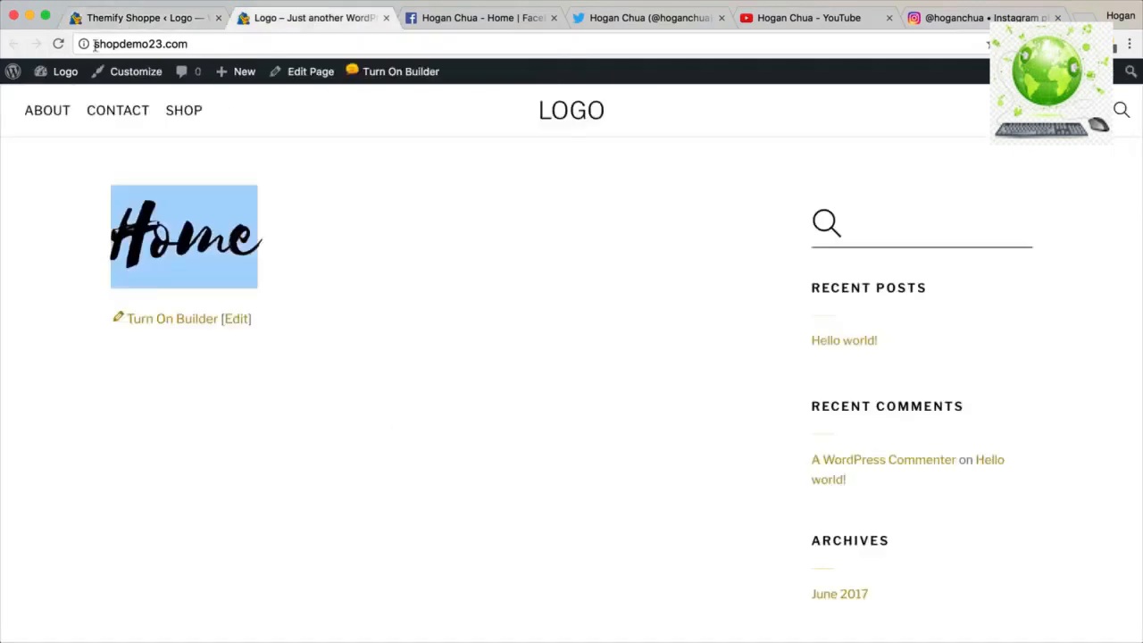
left_click(56, 44)
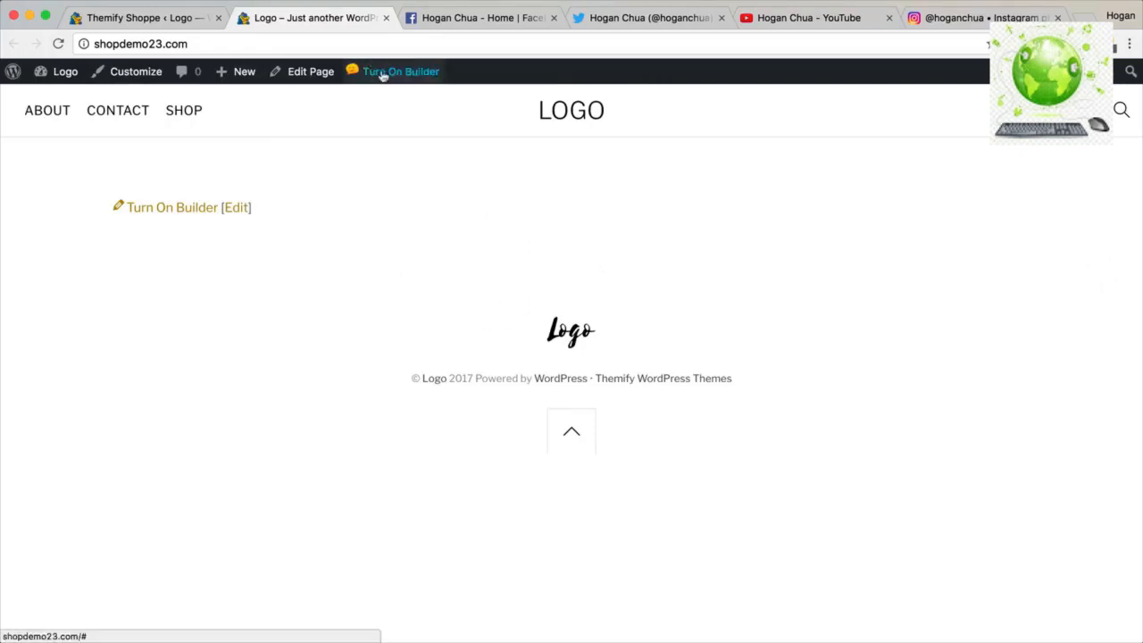
Open the Themify Theme Settings tab and scroll down through its options.
left_click(178, 18)
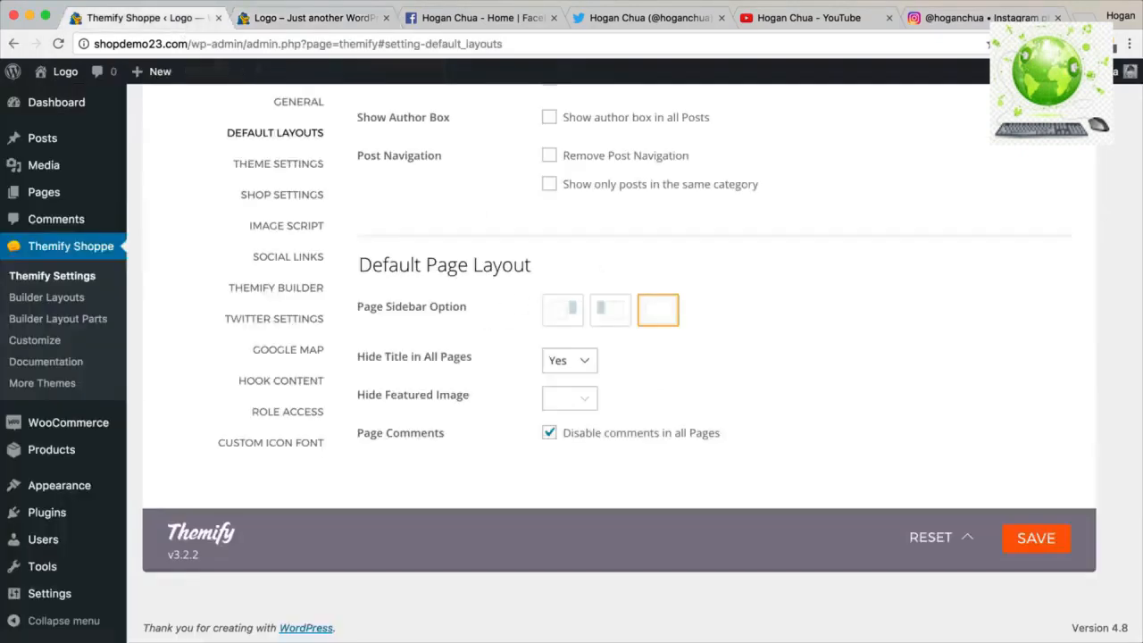
left_click(291, 166)
scroll(590, 244, "up", 4)
scroll(590, 243, "up", 10)
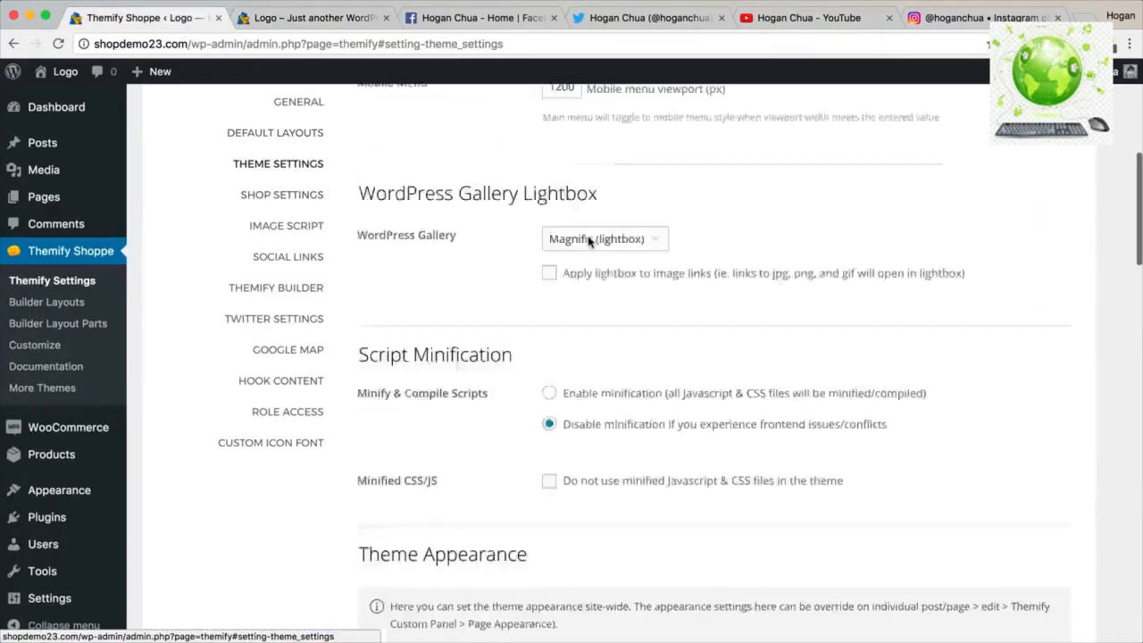
scroll(589, 242, "down", 3)
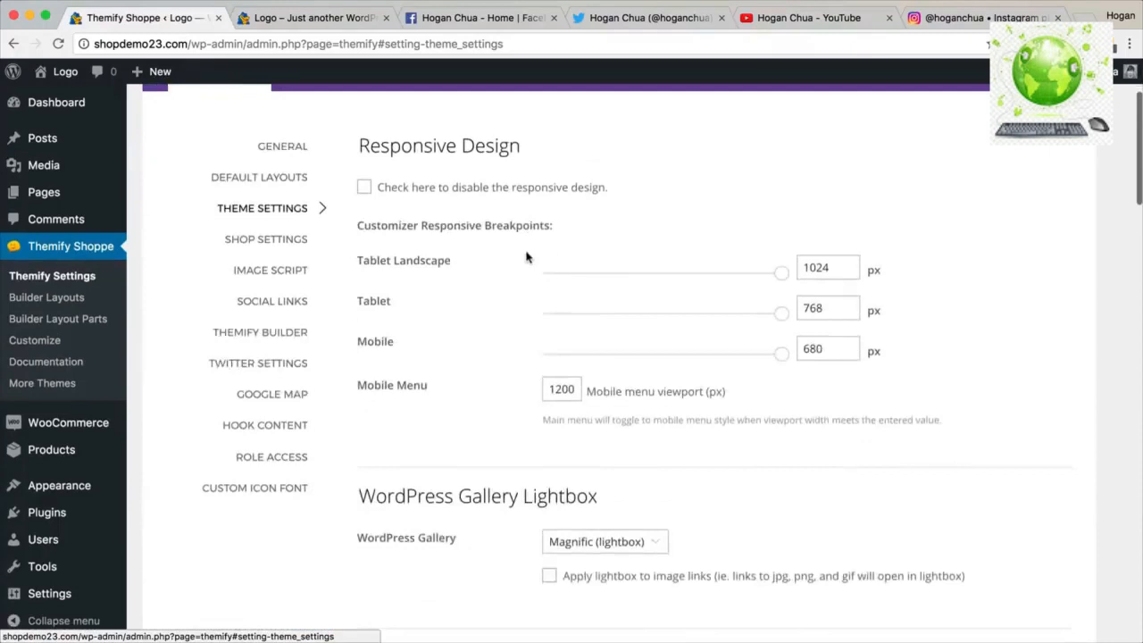
scroll(527, 253, "down", 2)
scroll(527, 253, "down", 8)
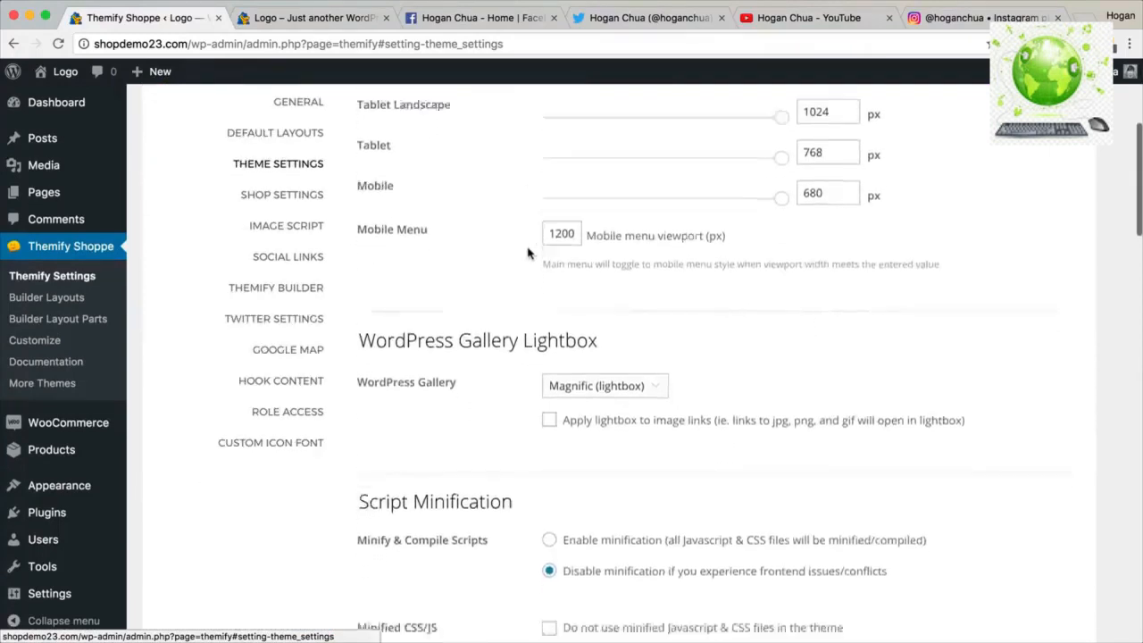
scroll(526, 256, "down", 4)
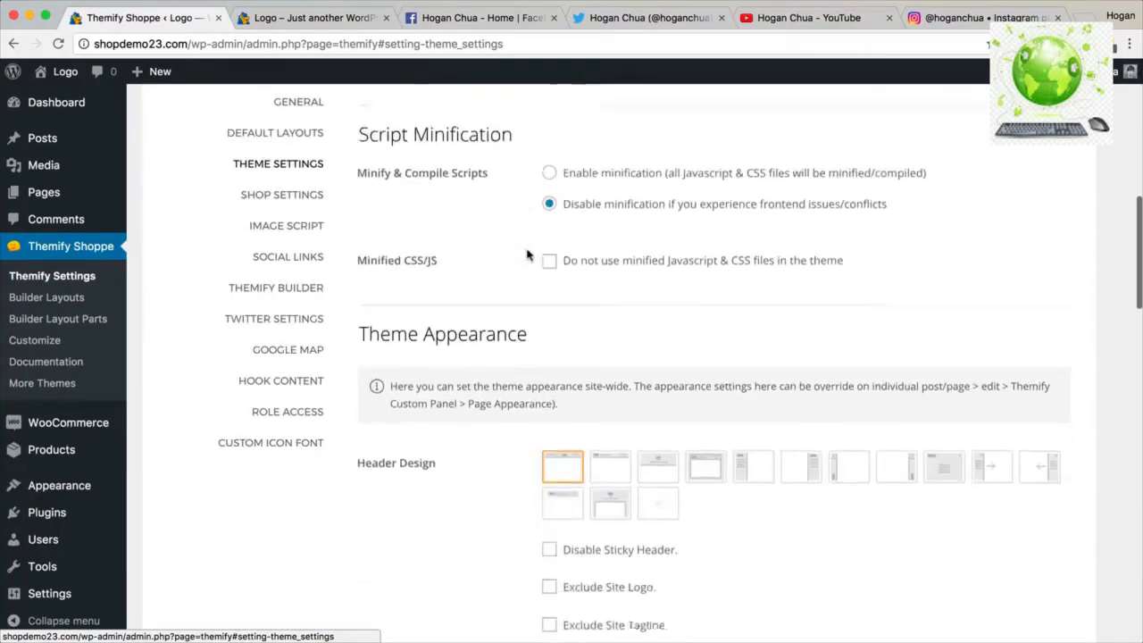
Review the Theme Appearance Header Design options and view the Parallax demo site for comparison.
left_click_drag(545, 234, 360, 231)
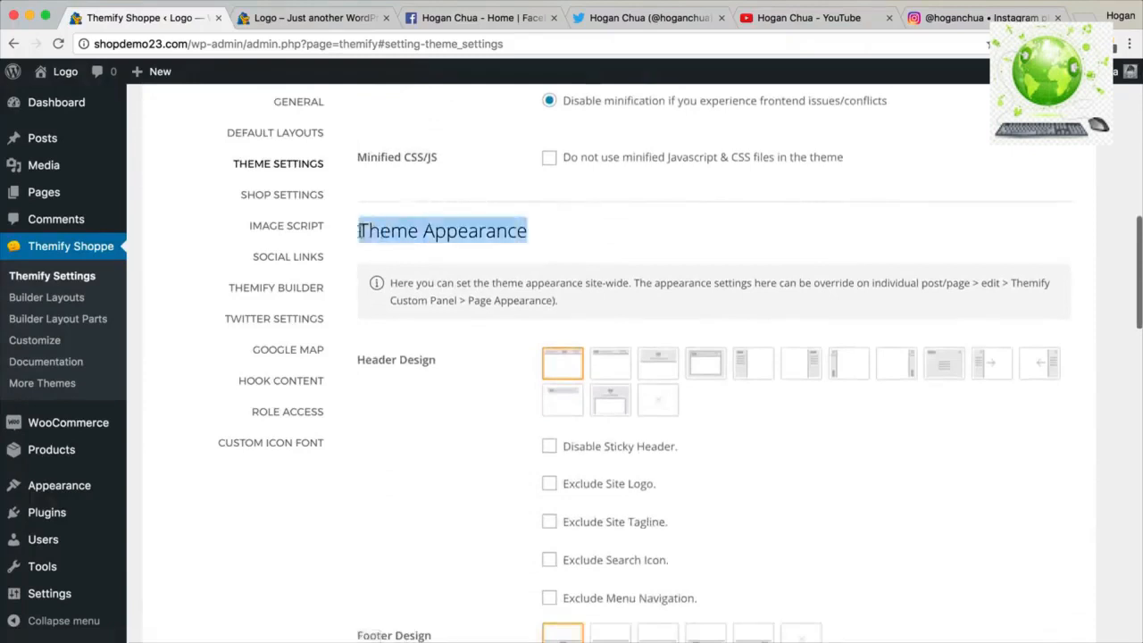
scroll(390, 271, "down", 2)
left_click_drag(436, 250, 357, 251)
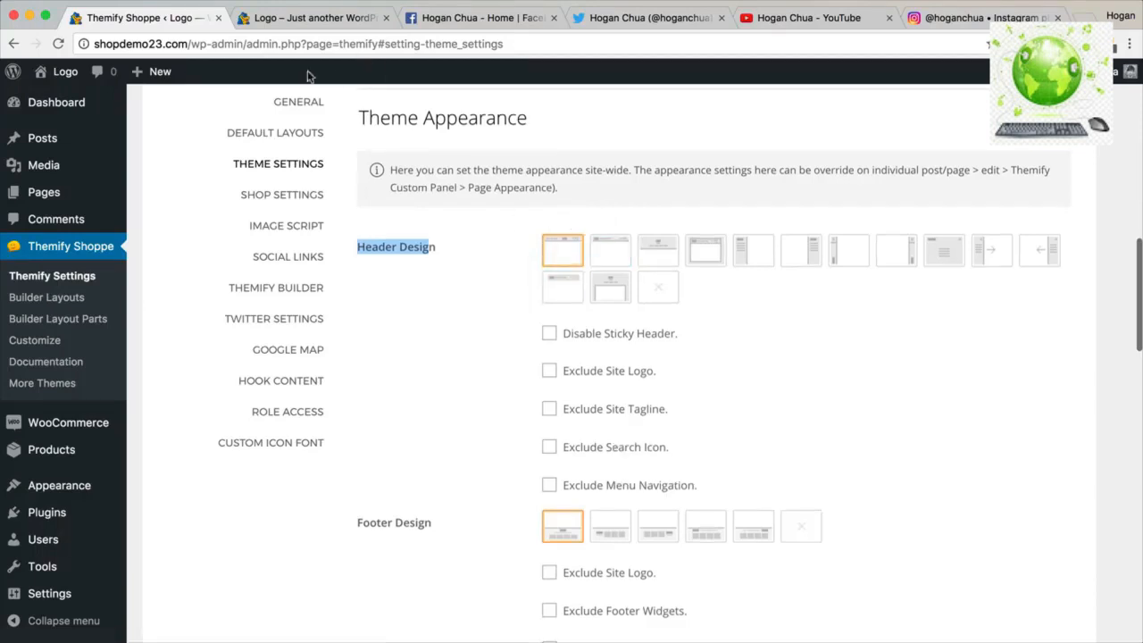
scroll(530, 114, "down", 1)
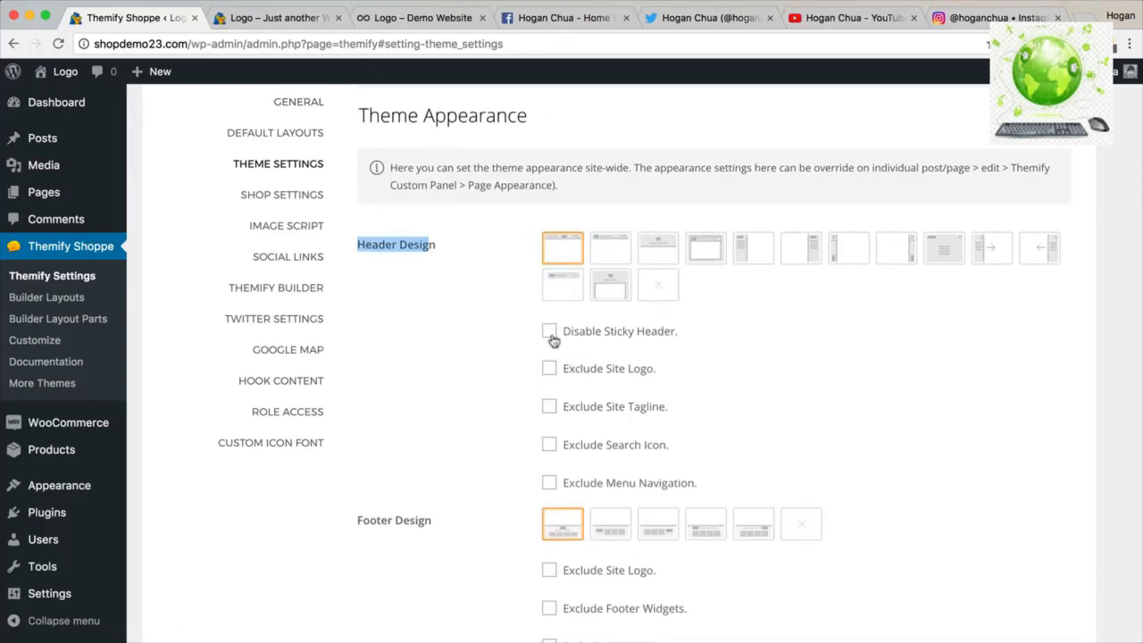
left_click(419, 18)
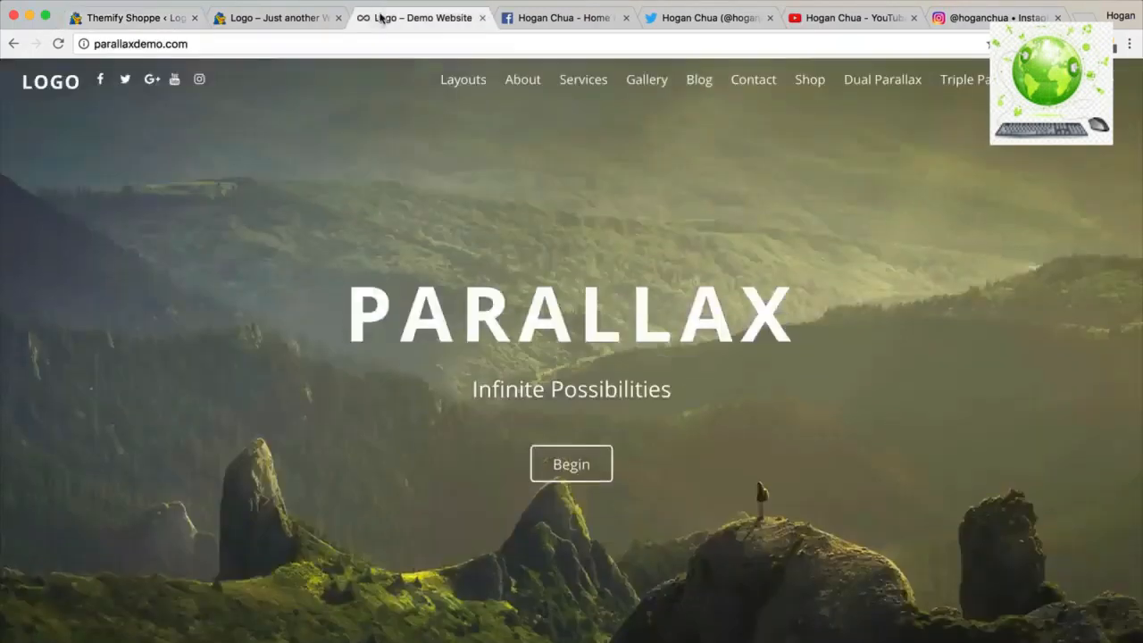
scroll(348, 244, "down", 5)
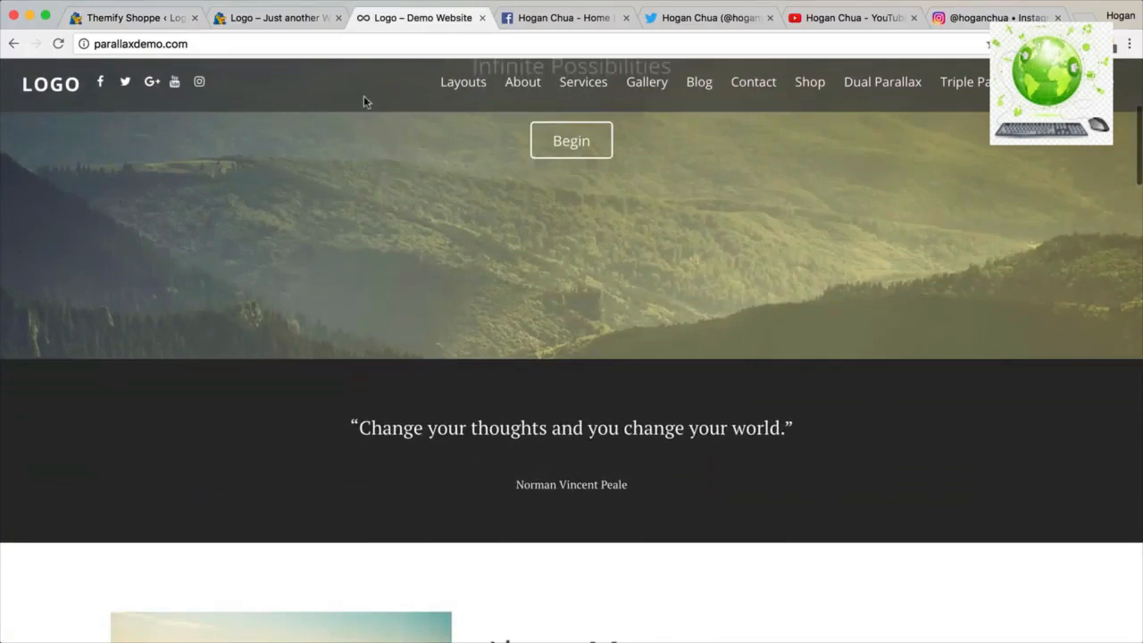
scroll(331, 82, "down", 1)
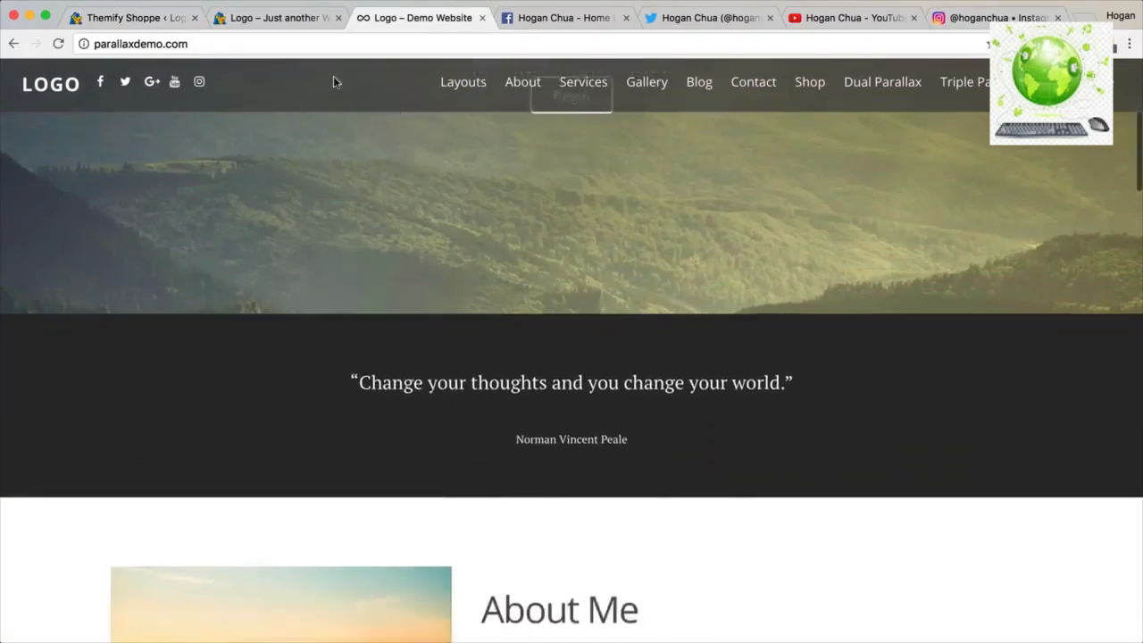
scroll(401, 114, "down", 5)
scroll(402, 117, "up", 10)
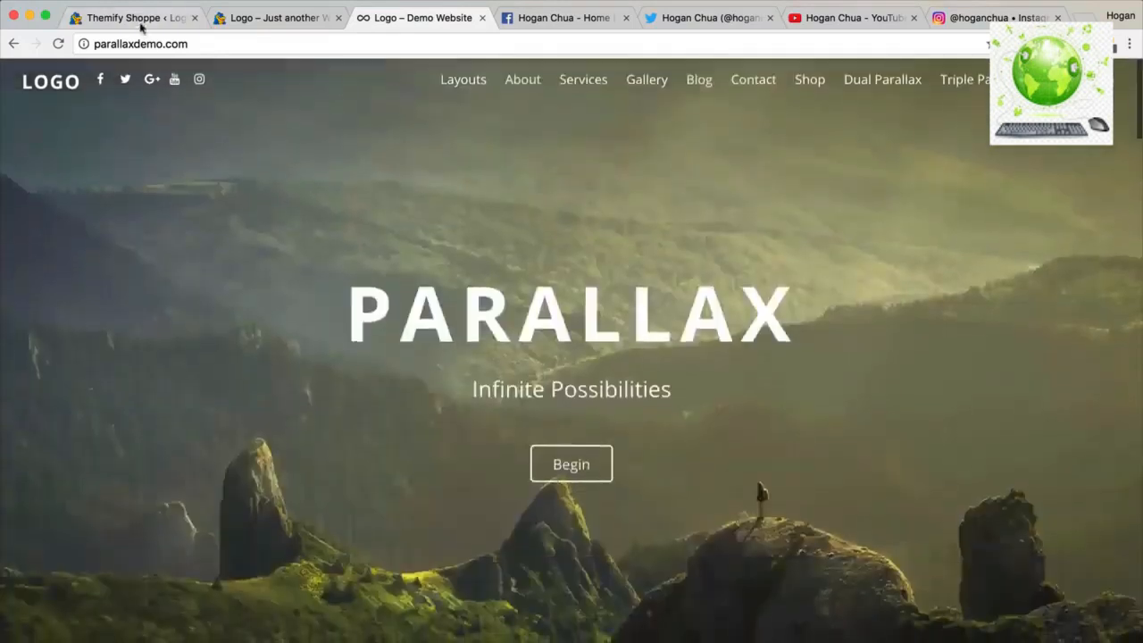
left_click(139, 21)
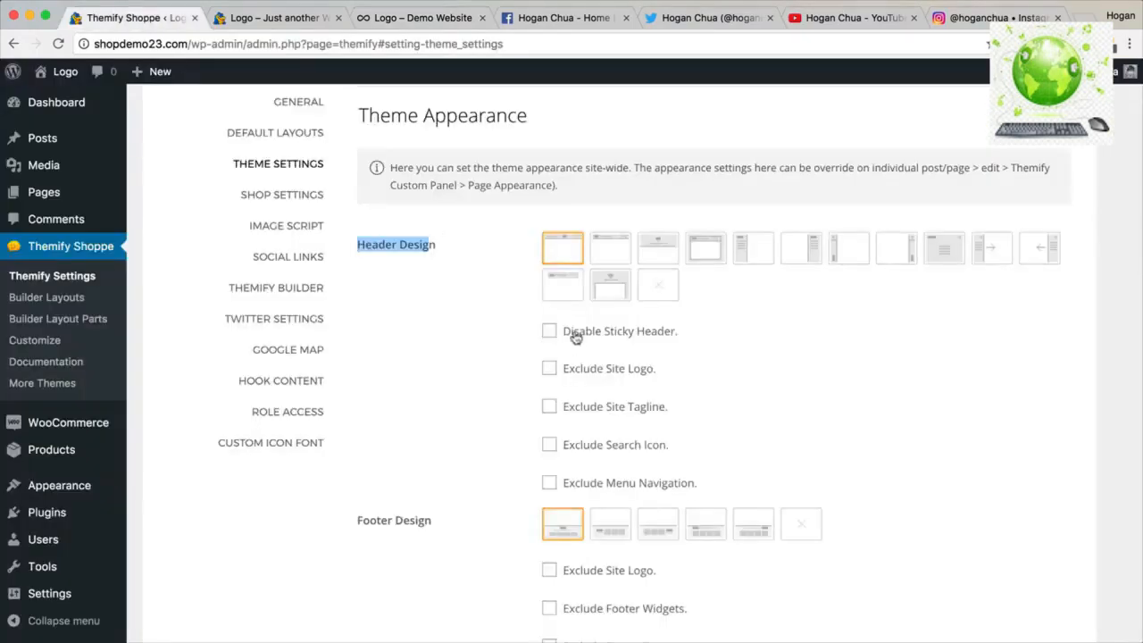
Tick Exclude Site Tagline under Header Design and check the front page.
scroll(583, 337, "down", 1)
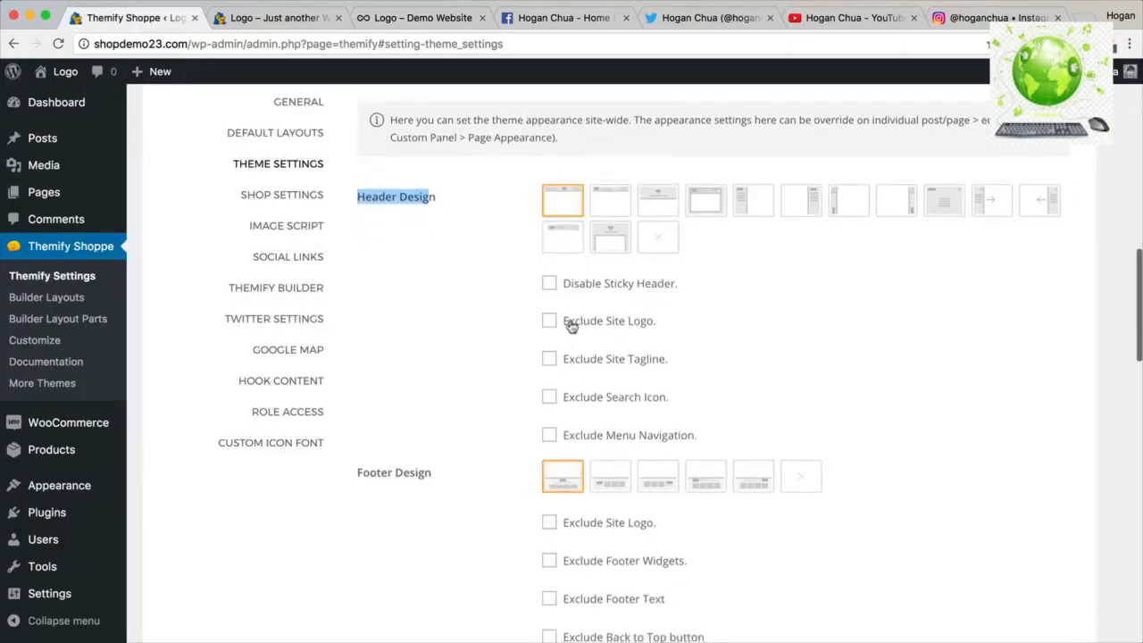
left_click(299, 19)
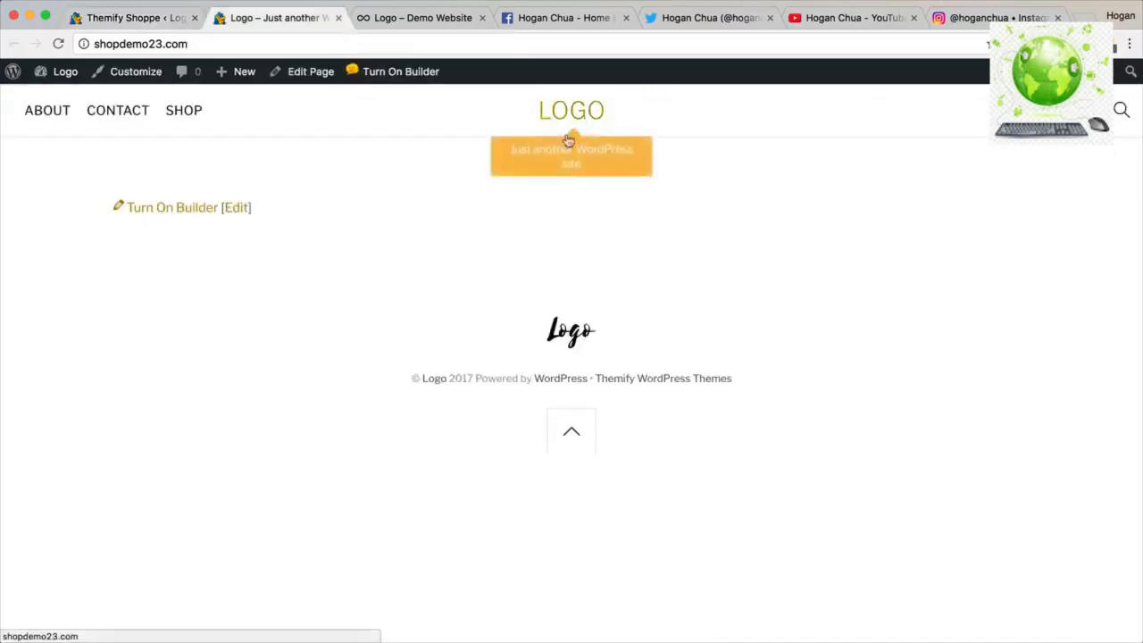
left_click(169, 20)
left_click(547, 361)
scroll(590, 327, "down", 3)
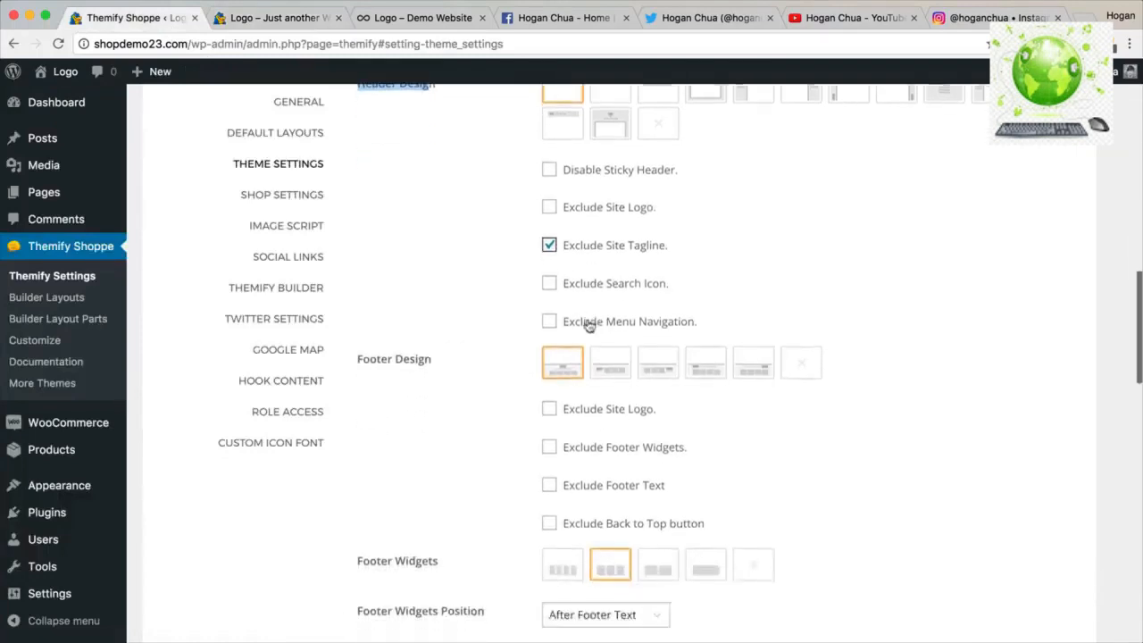
left_click(272, 18)
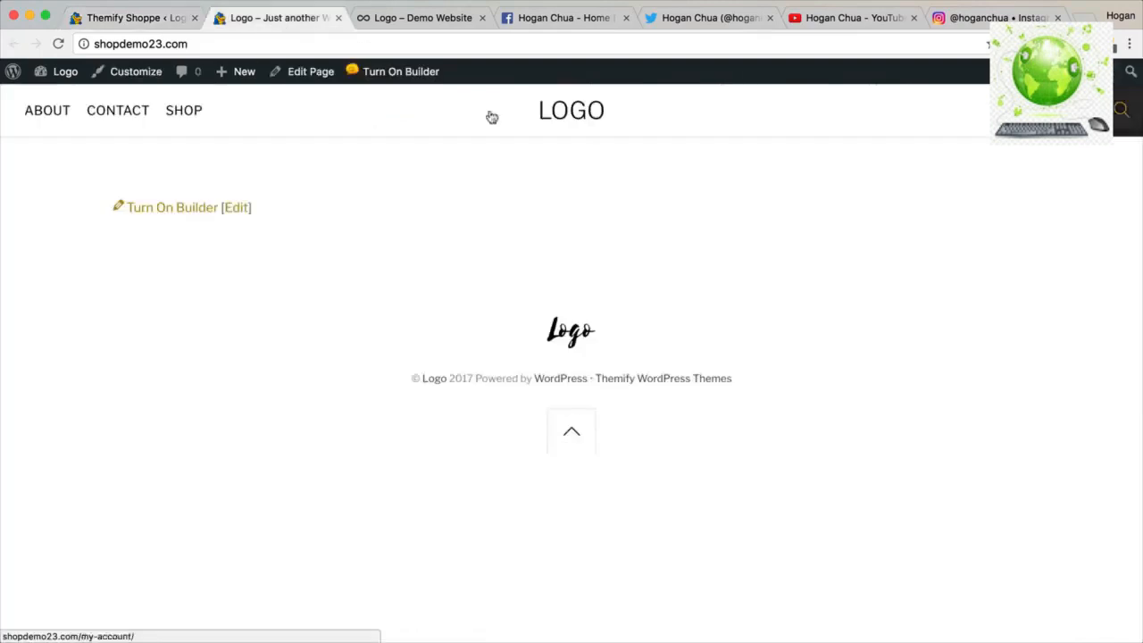
Tick Exclude Site Logo under Footer Design and check the front page footer.
left_click(108, 5)
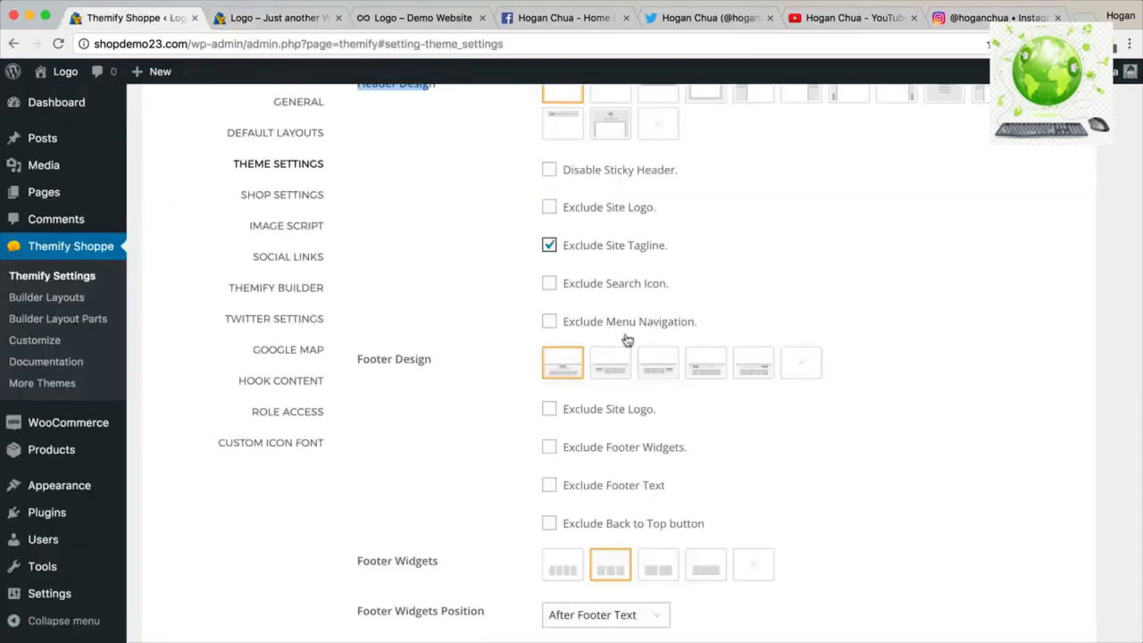
scroll(625, 310, "down", 3)
left_click_drag(438, 259, 364, 257)
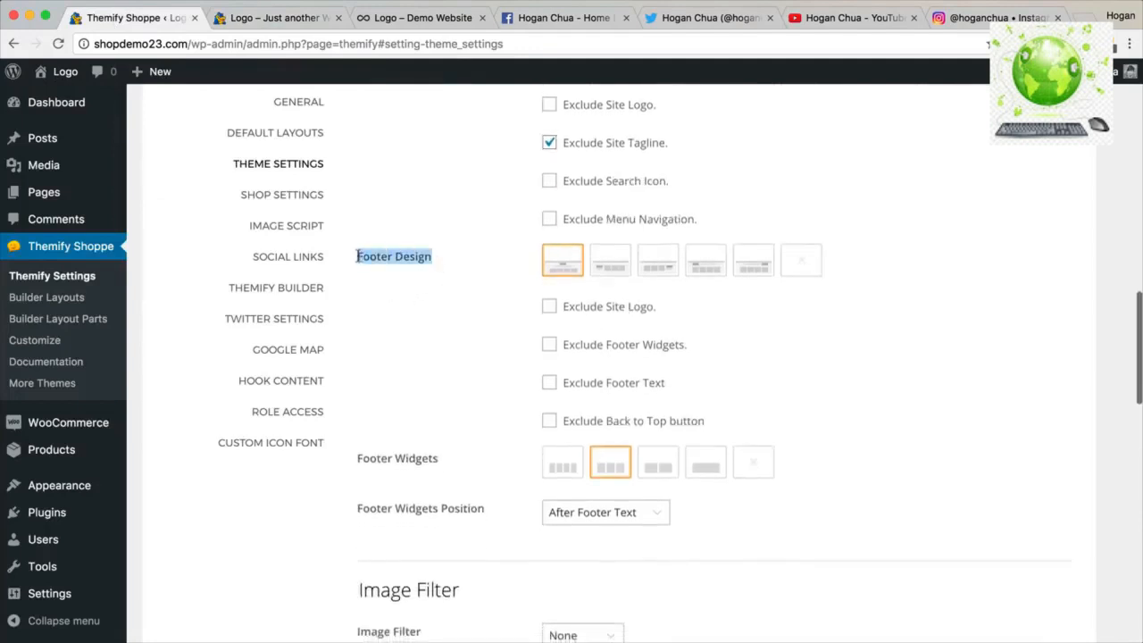
left_click(272, 17)
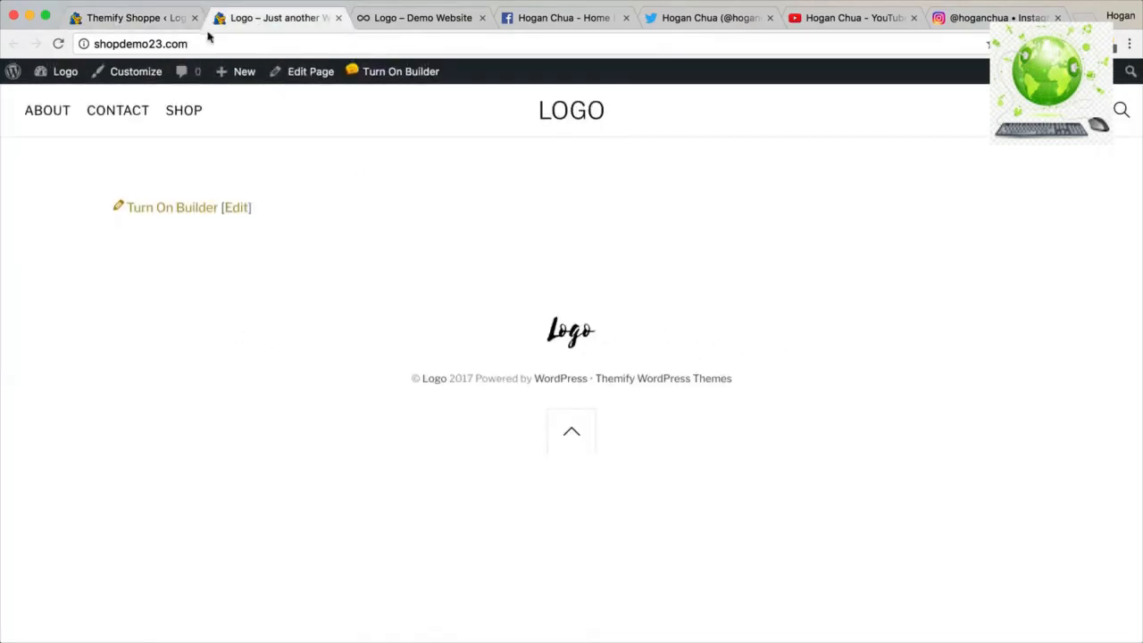
left_click(178, 25)
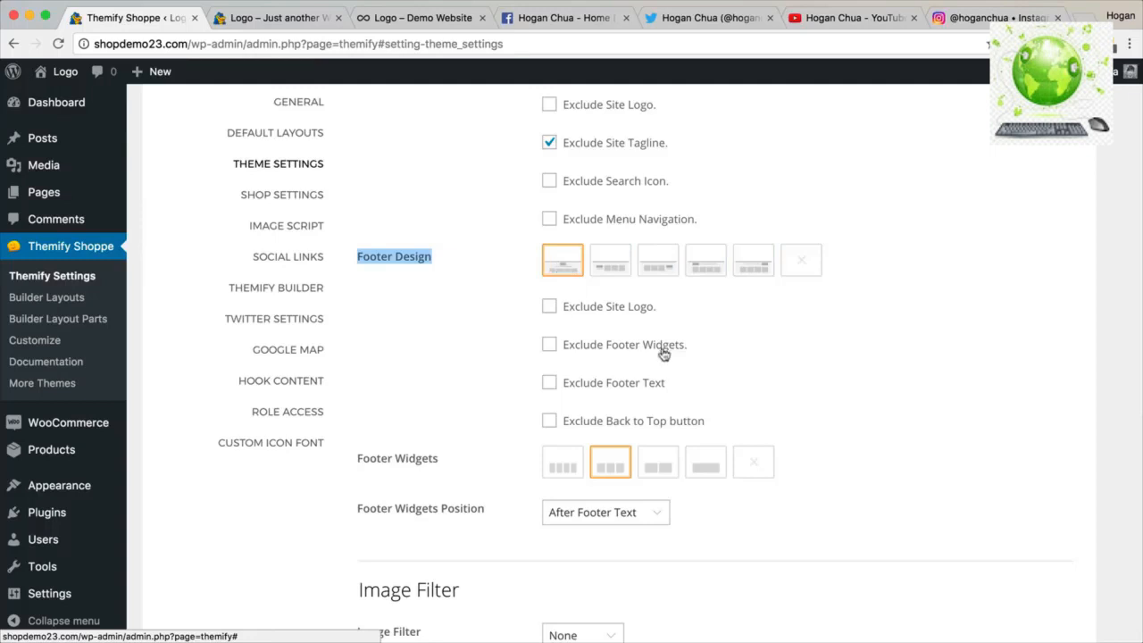
scroll(661, 351, "down", 1)
left_click(549, 273)
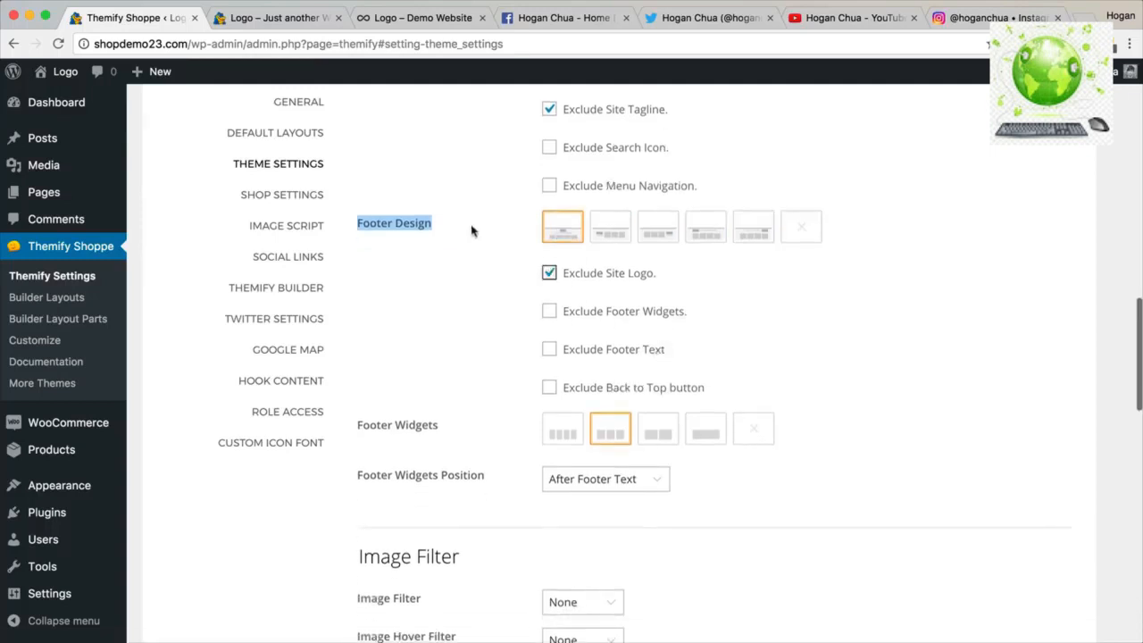
scroll(595, 329, "down", 2)
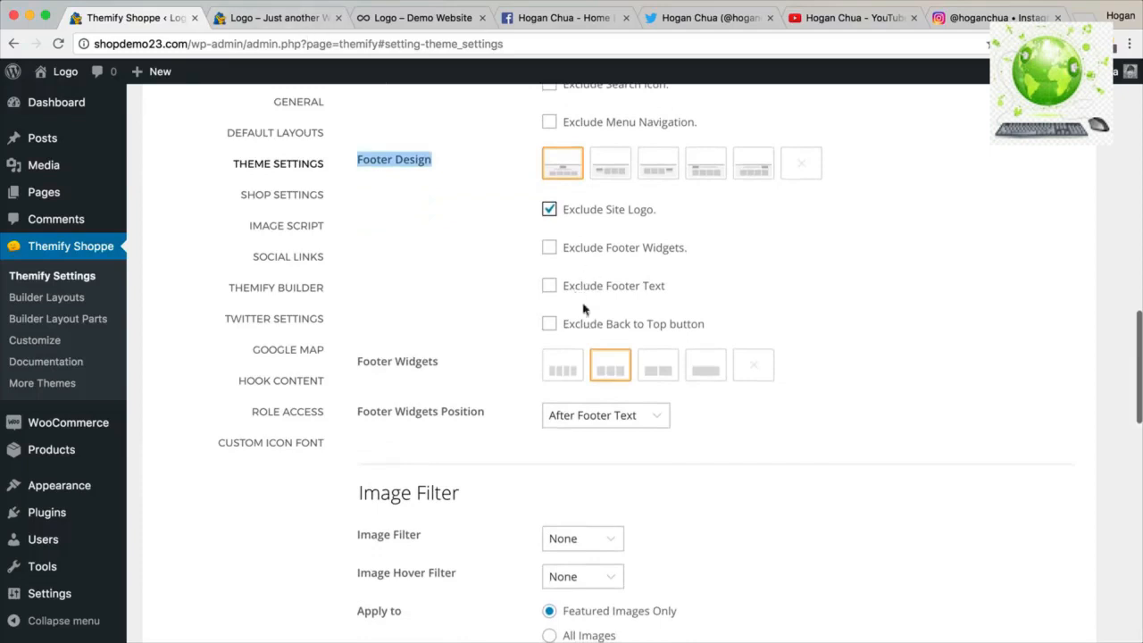
left_click(256, 19)
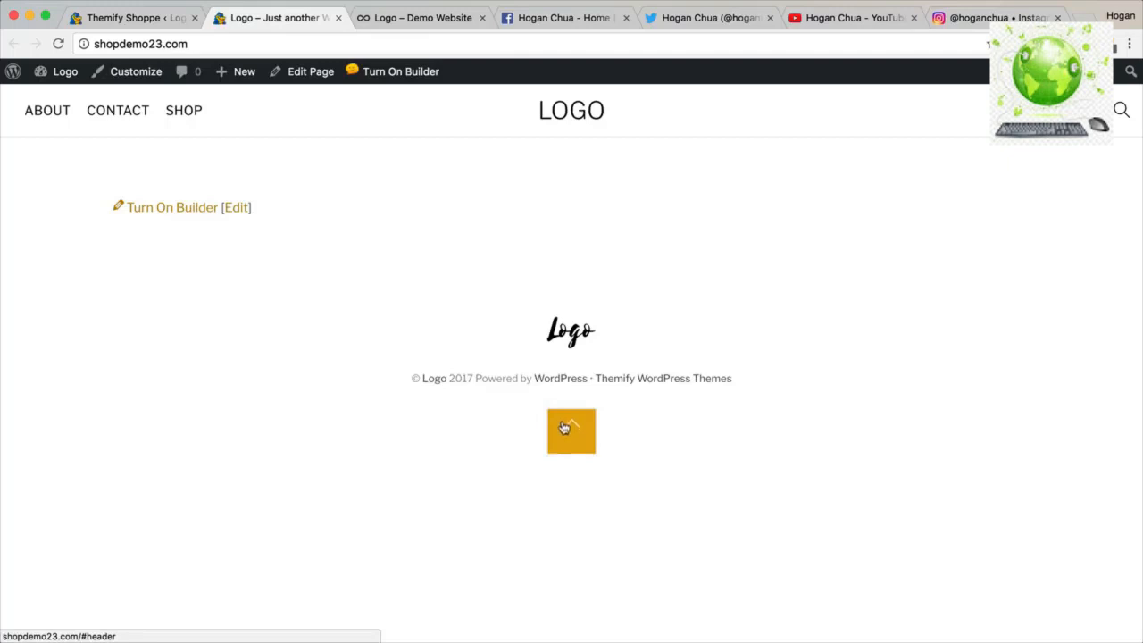
left_click(134, 18)
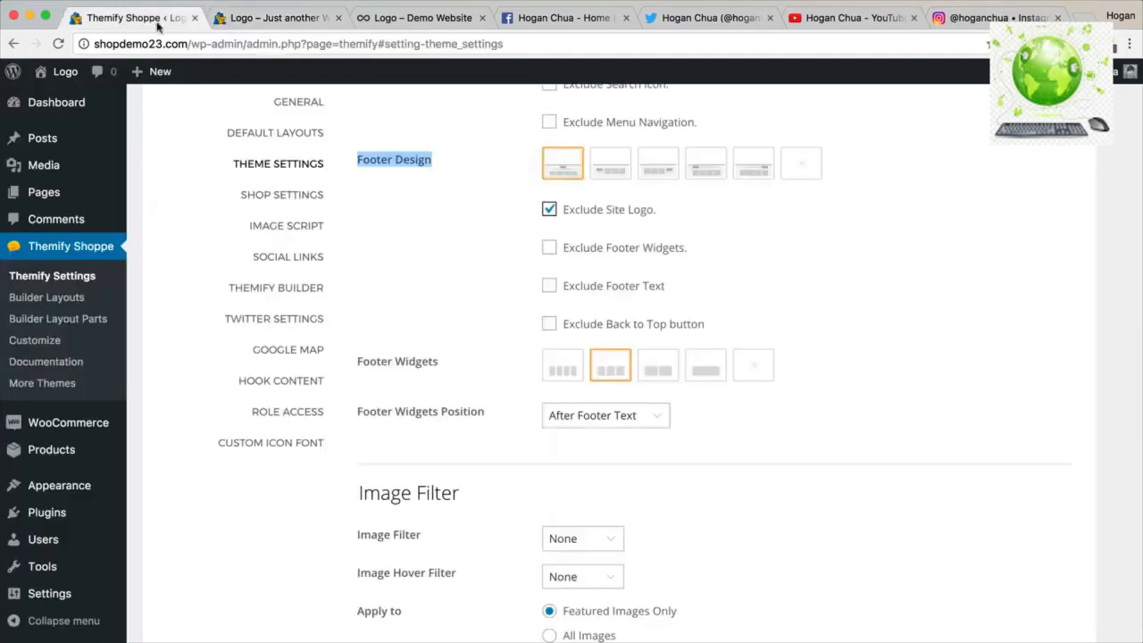
Scroll to the Footer Text settings and compare with the live site's footer credit text.
scroll(610, 304, "down", 8)
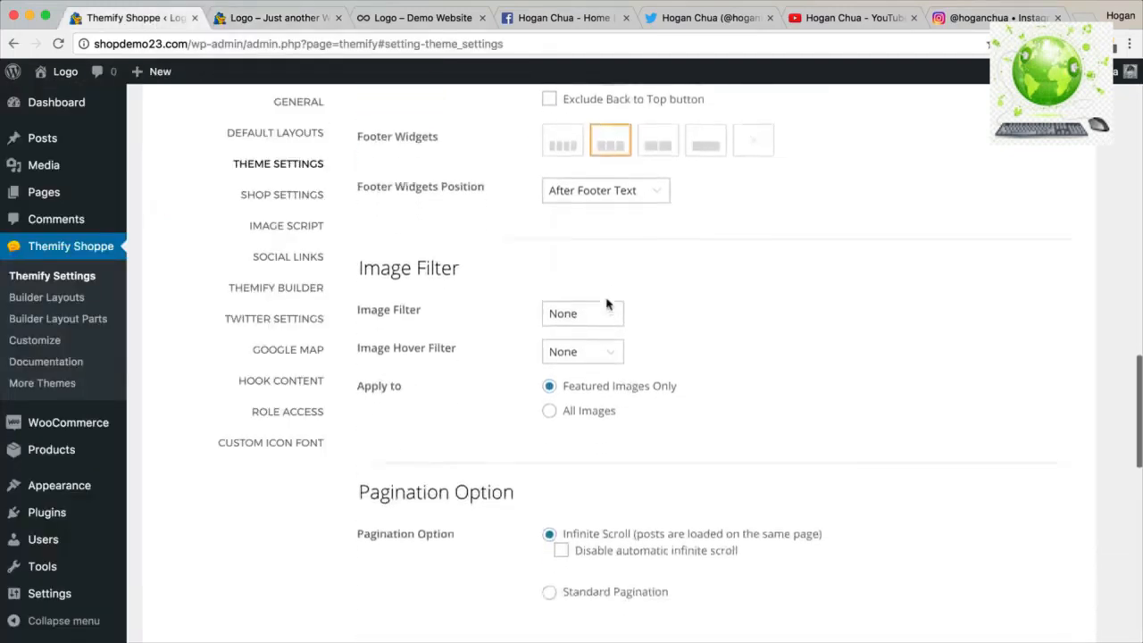
scroll(606, 304, "down", 10)
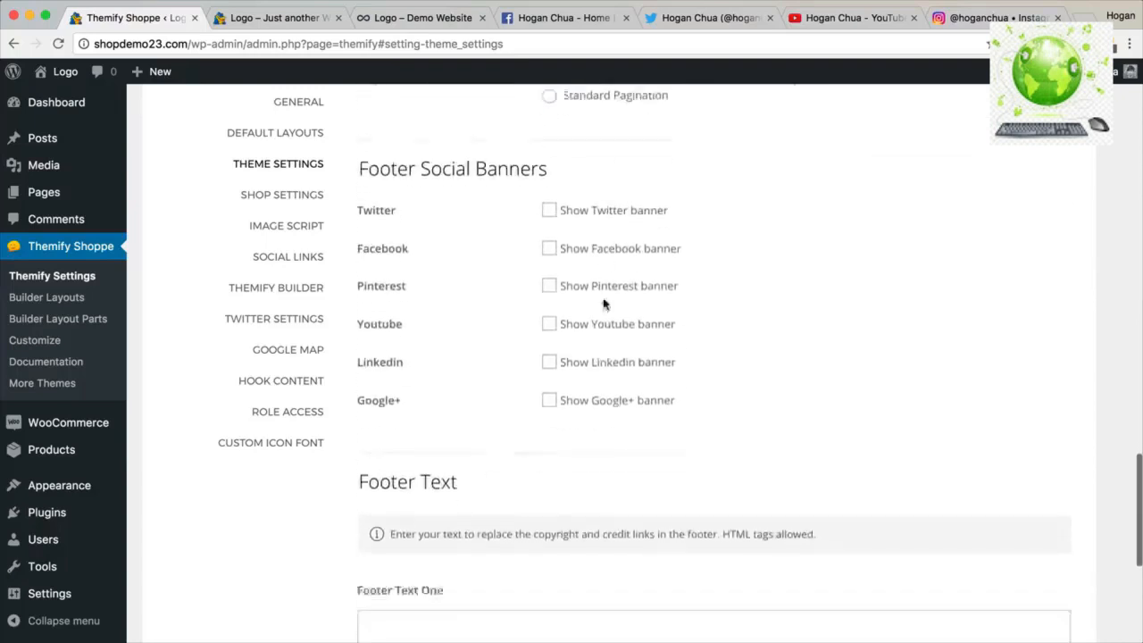
scroll(604, 304, "down", 3)
left_click_drag(481, 236, 350, 225)
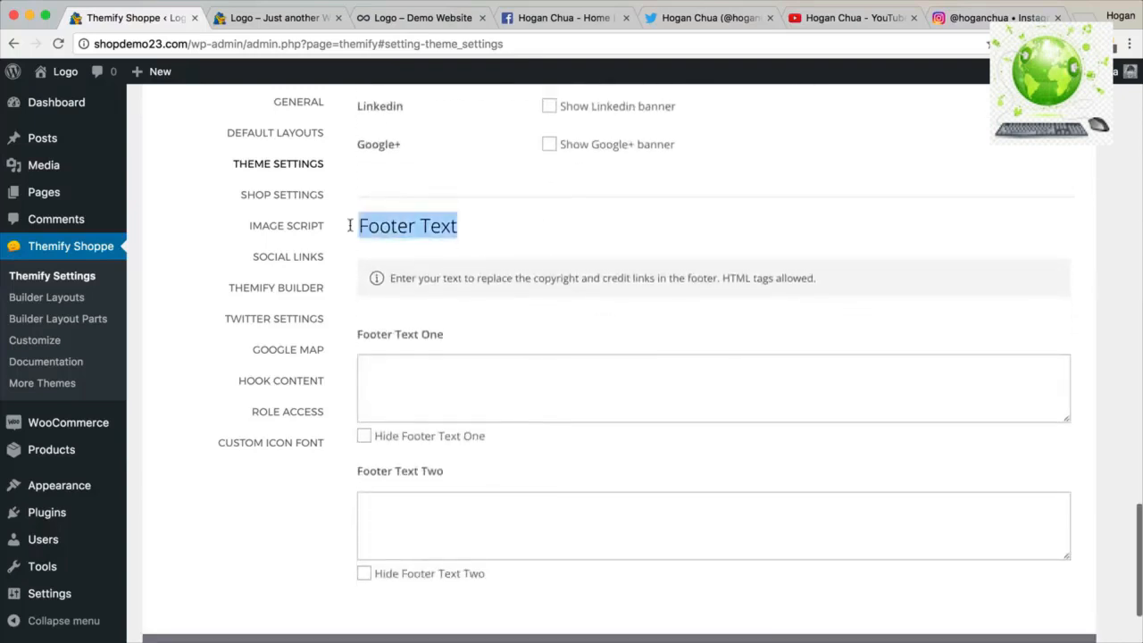
left_click(275, 20)
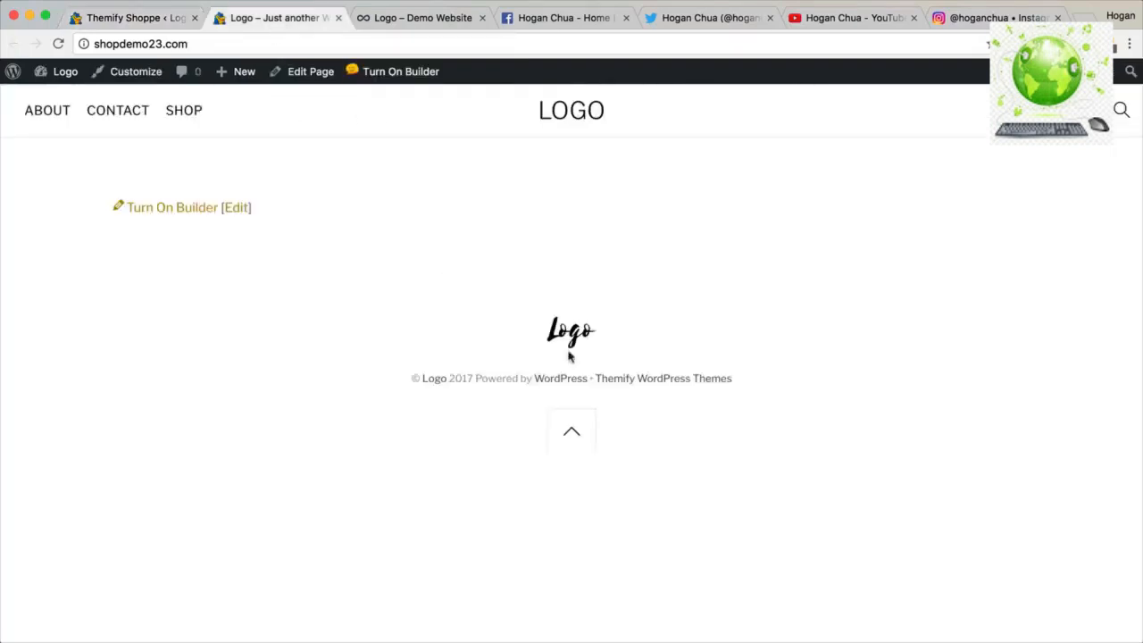
left_click_drag(737, 379, 477, 374)
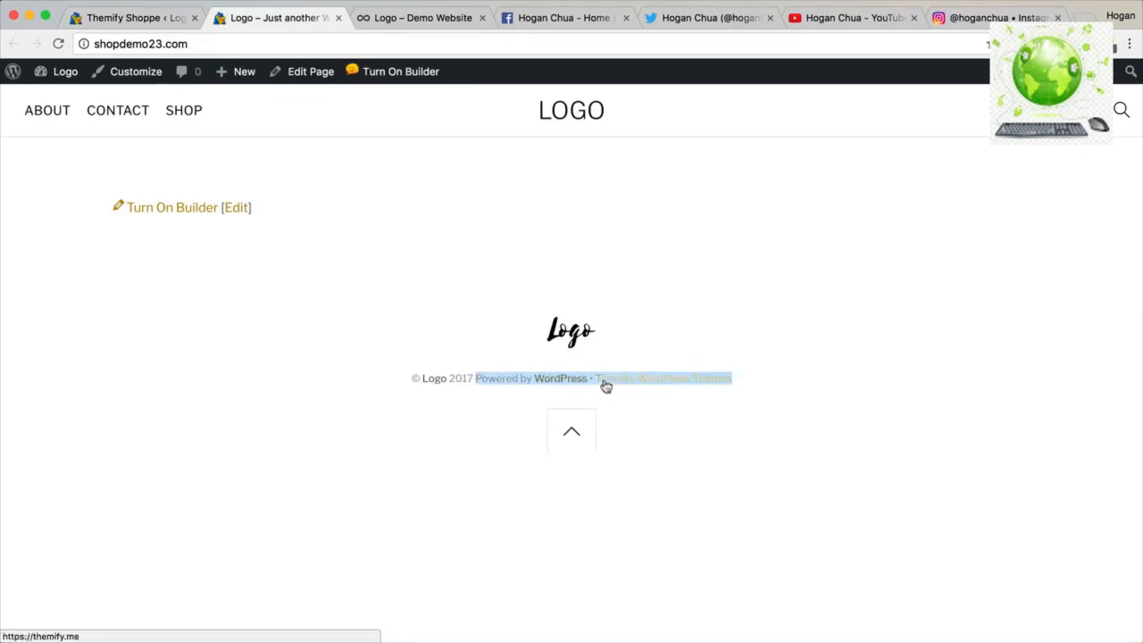
Tick Hide Footer Text Two, save, and reload the site to see only © Logo 2017.
left_click(157, 20)
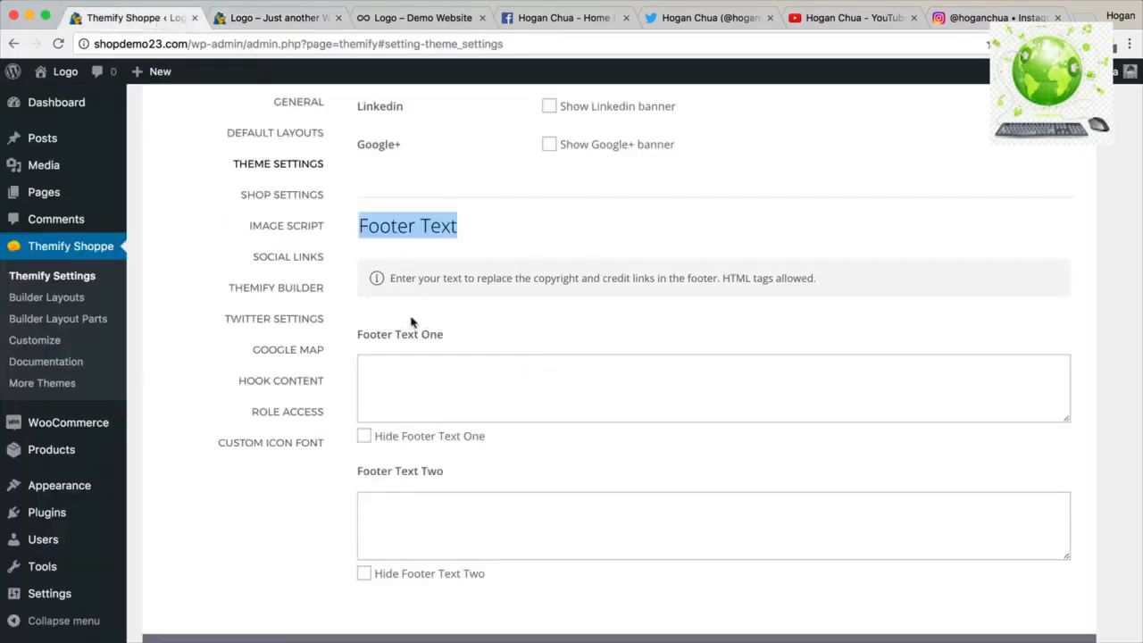
scroll(411, 322, "down", 2)
left_click(365, 480)
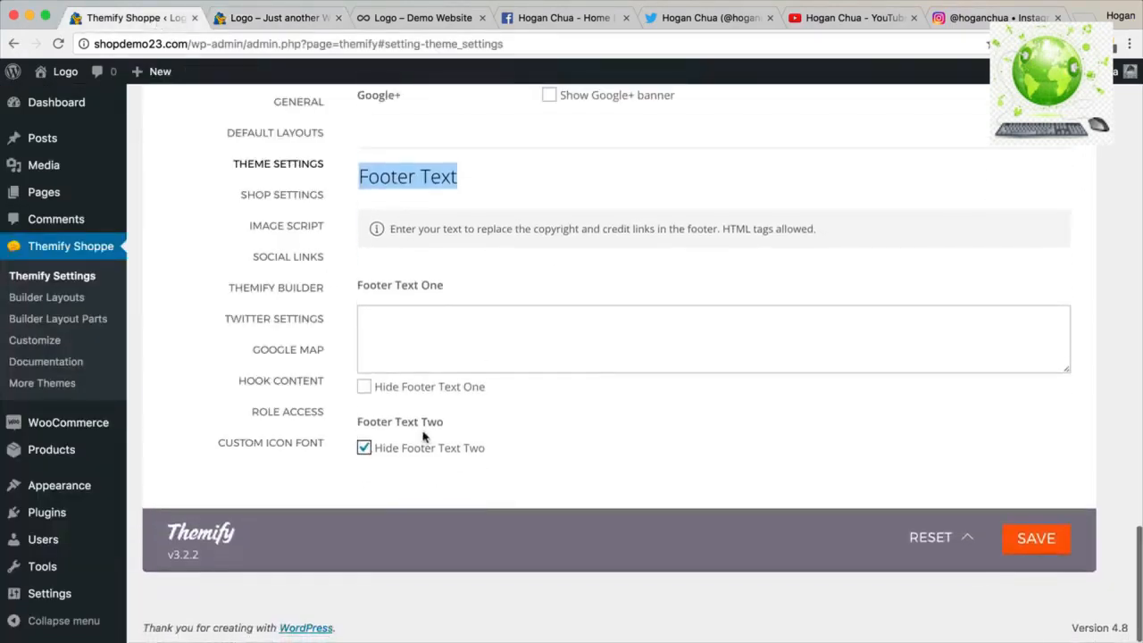
left_click(268, 18)
left_click_drag(473, 377, 414, 376)
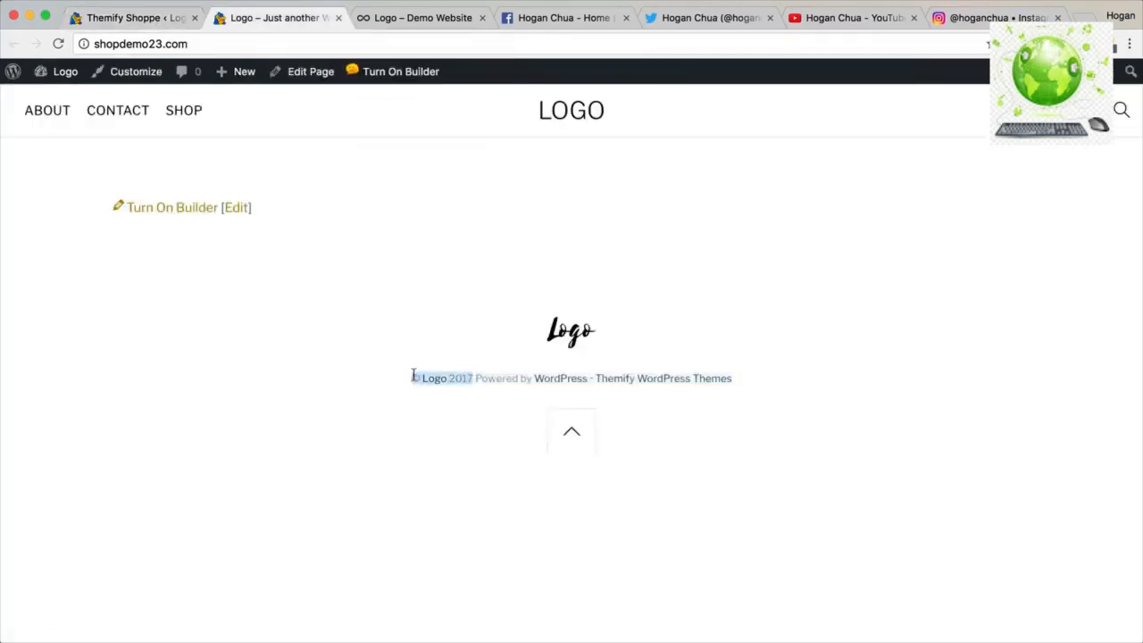
left_click(117, 16)
left_click(1036, 537)
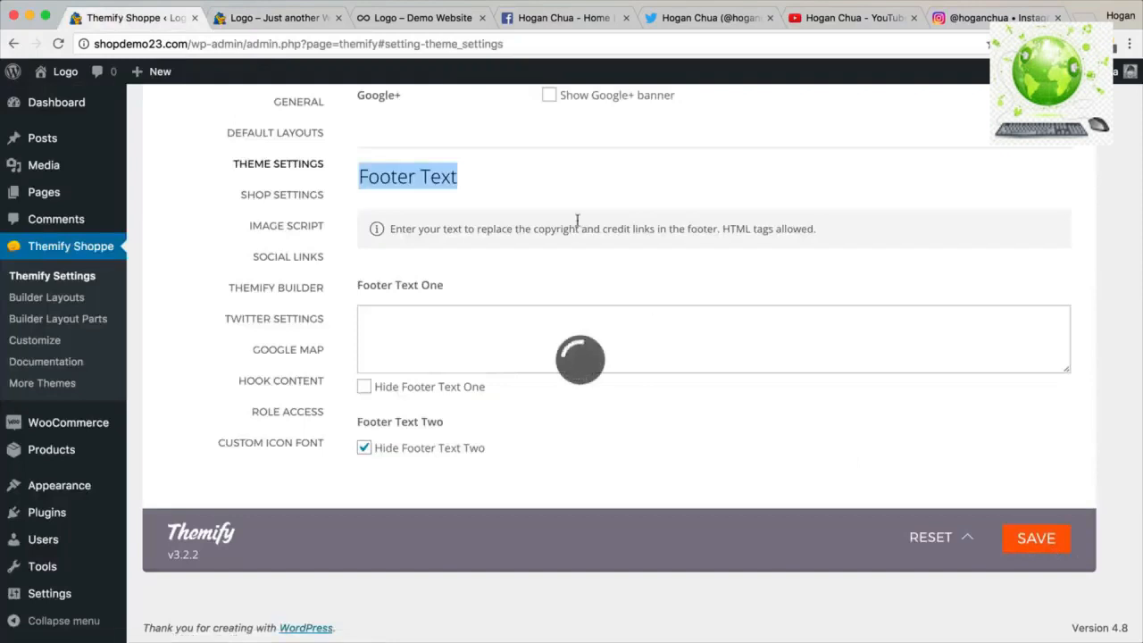
left_click(311, 25)
left_click(58, 44)
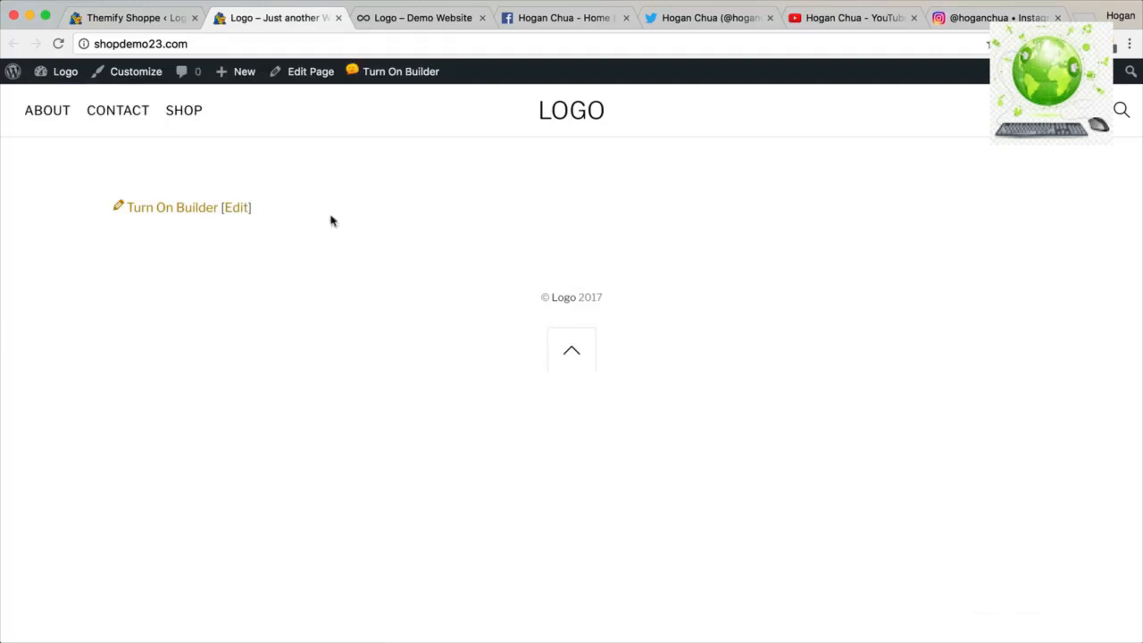
left_click(143, 24)
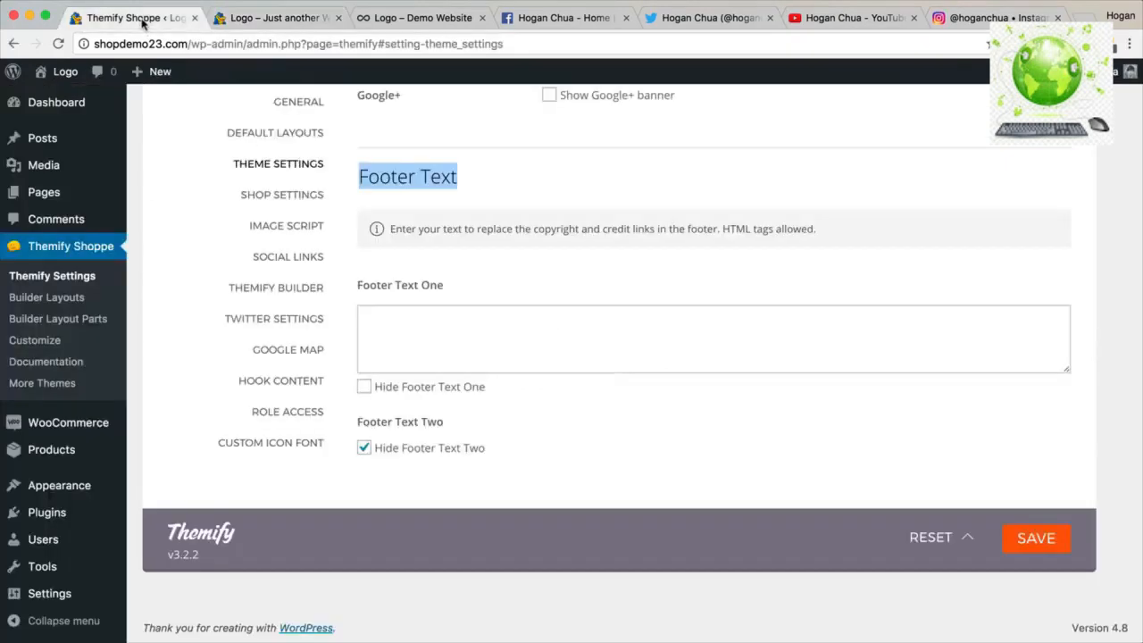
left_click(265, 198)
Review the Product Archive settings, then open the live Shop page showing no products found.
scroll(455, 206, "up", 15)
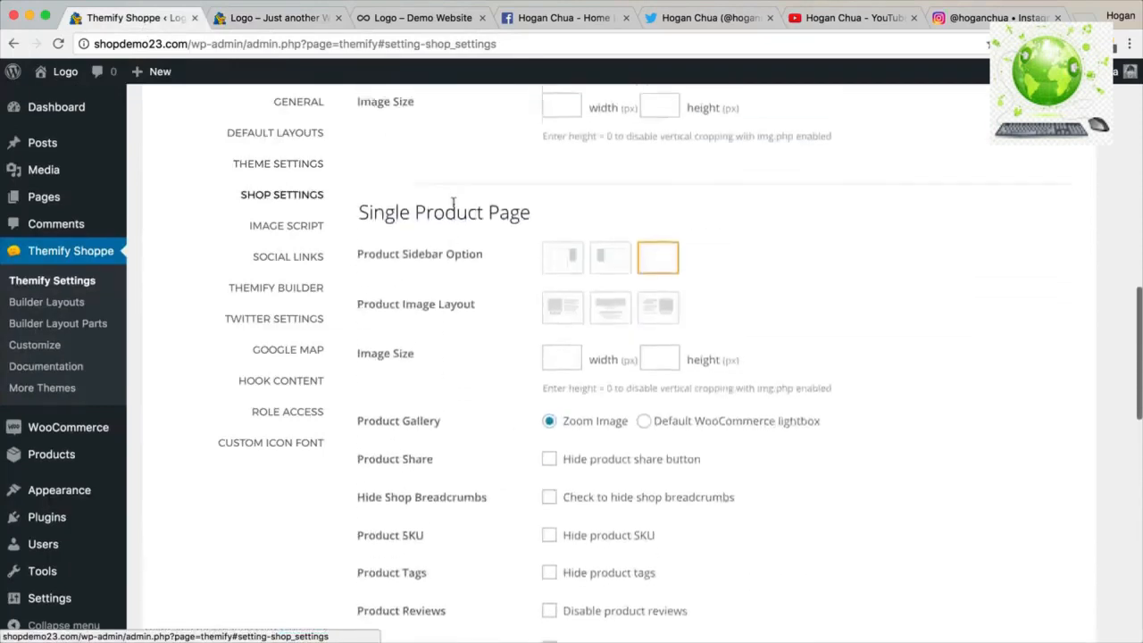
scroll(455, 207, "up", 10)
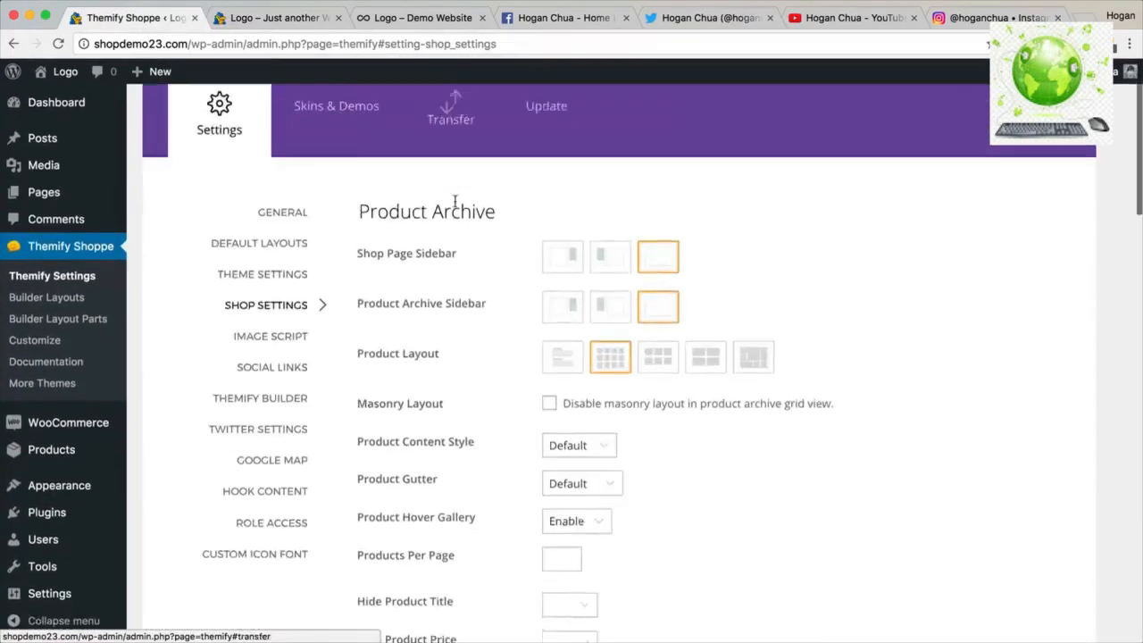
triple_click(455, 202)
left_click(259, 18)
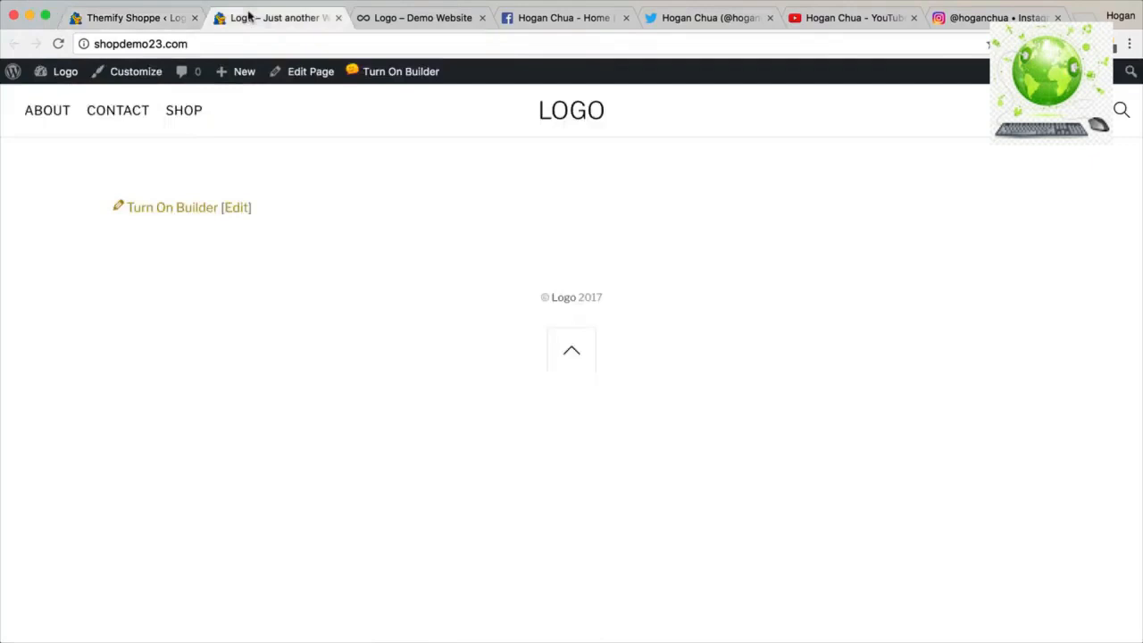
left_click(184, 111)
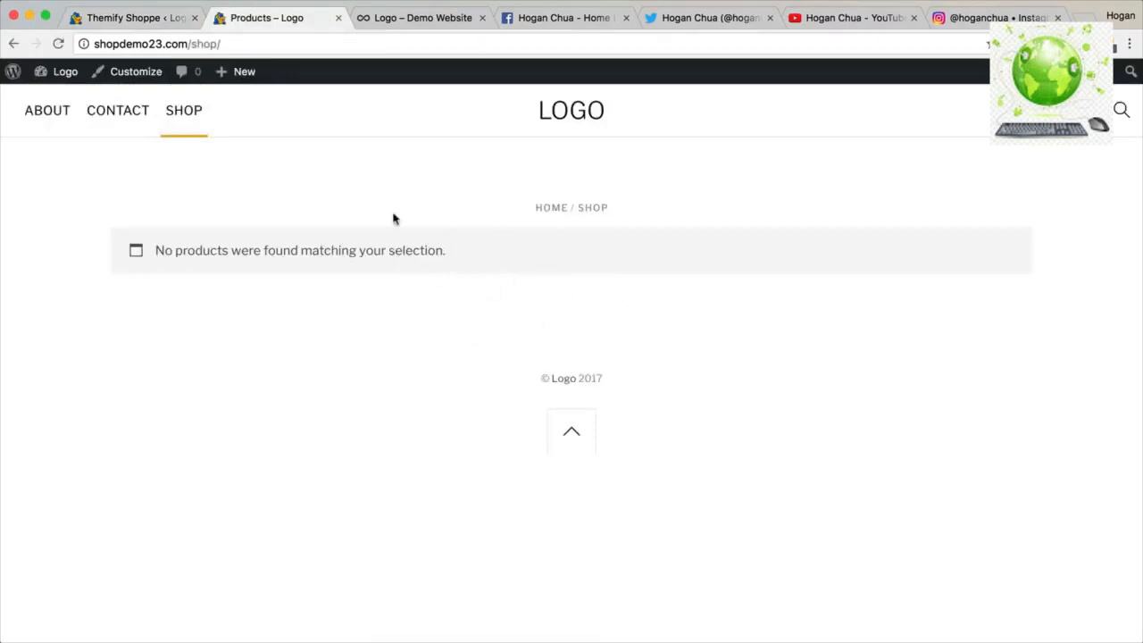
left_click(153, 18)
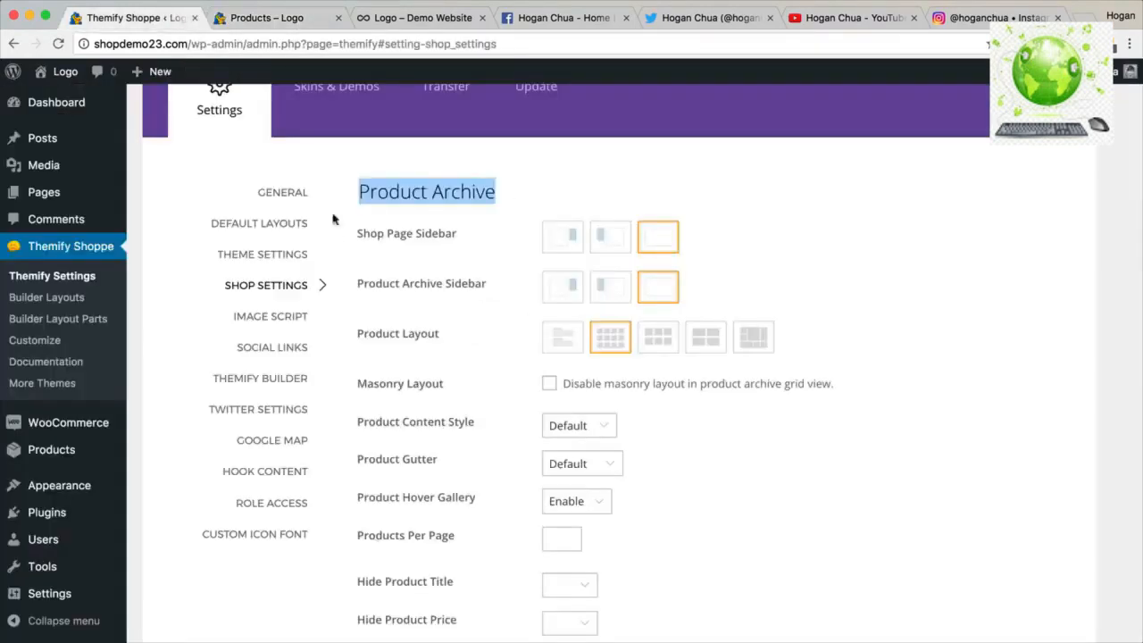
Disable the image script globally, set Default Featured Image Size to Original Image, and save.
left_click(278, 321)
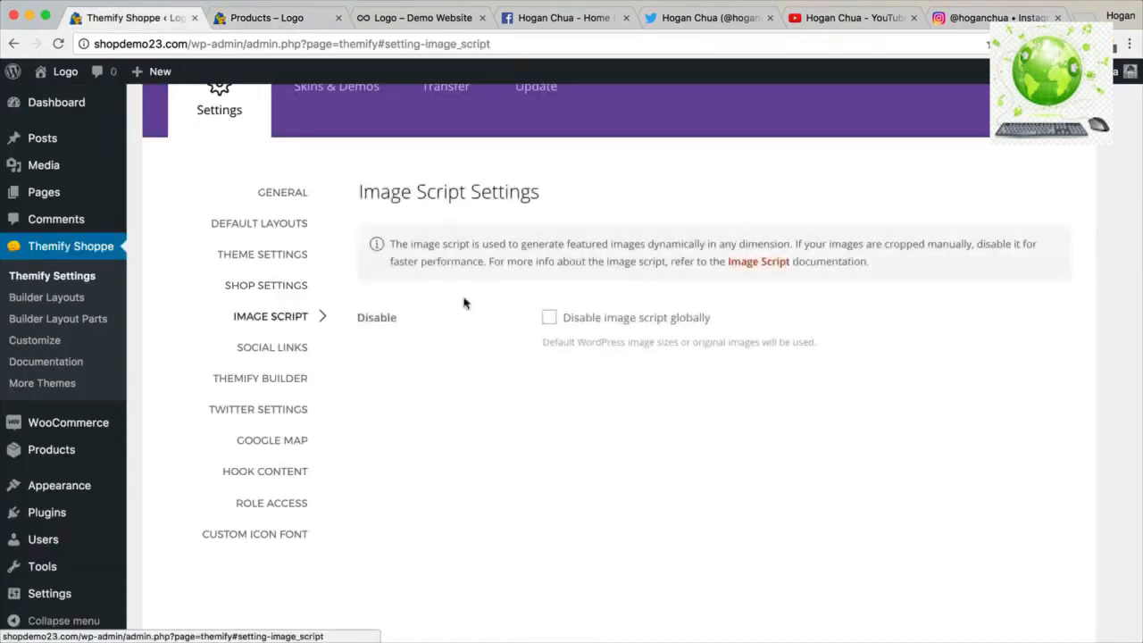
left_click(546, 319)
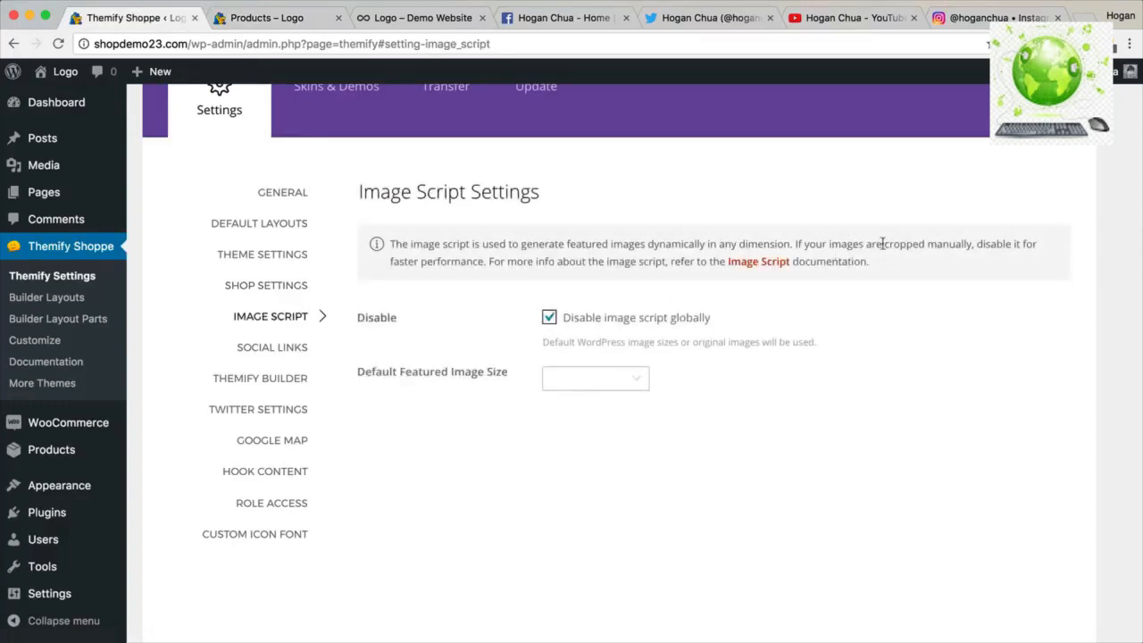
left_click_drag(852, 243, 968, 239)
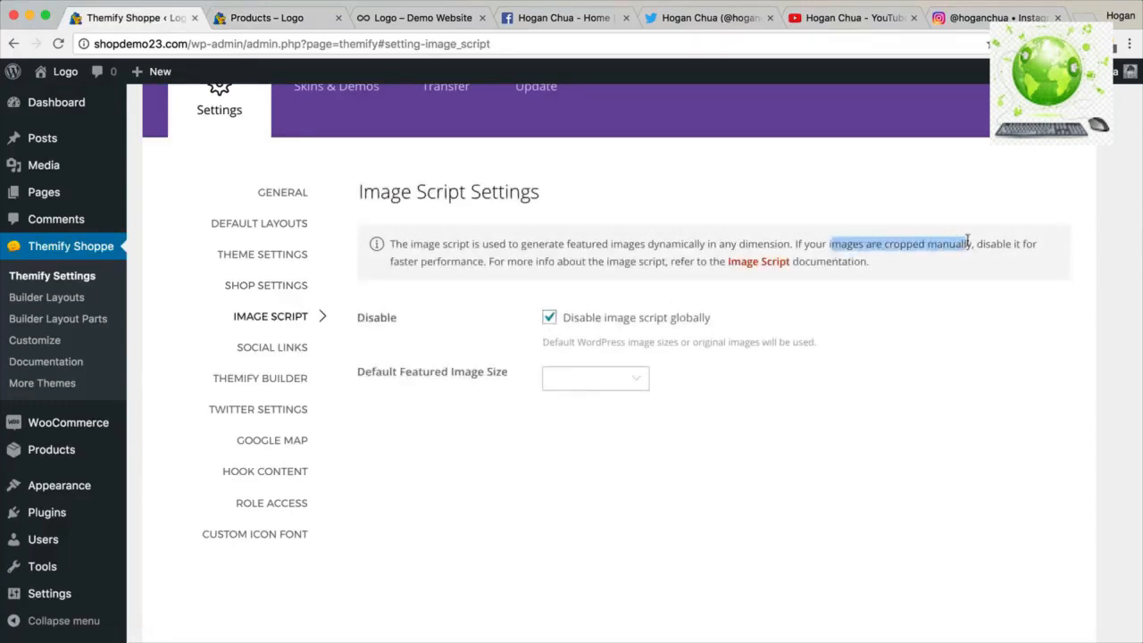
left_click(575, 377)
left_click(582, 439)
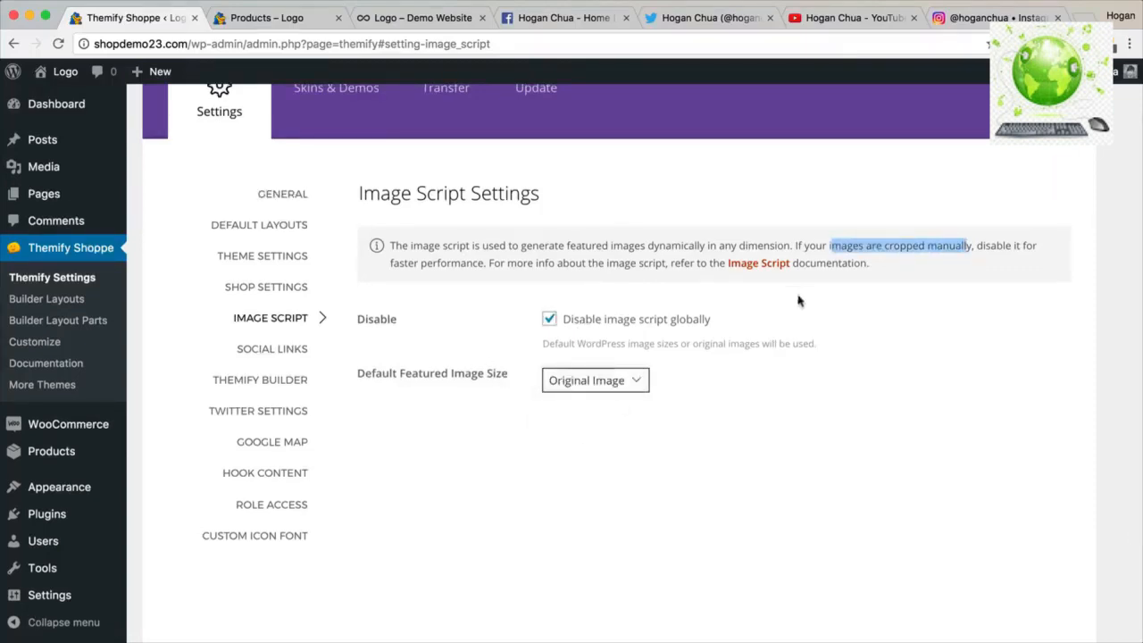
left_click(1028, 107)
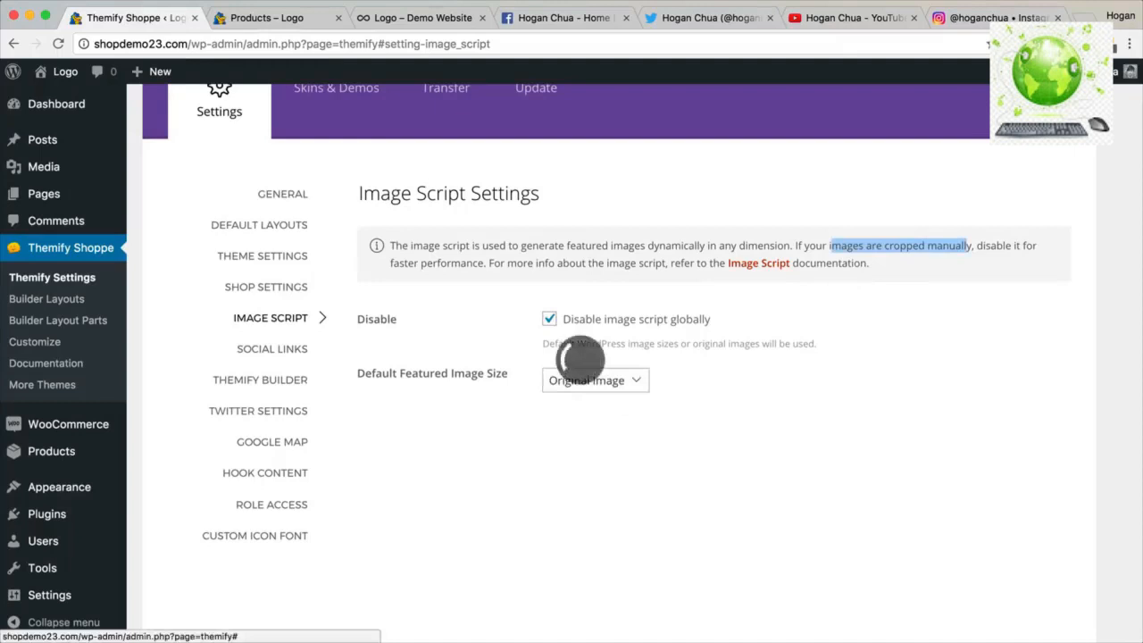
Copy the Twitter profile address into the Twitter link field in Social Links.
left_click(285, 350)
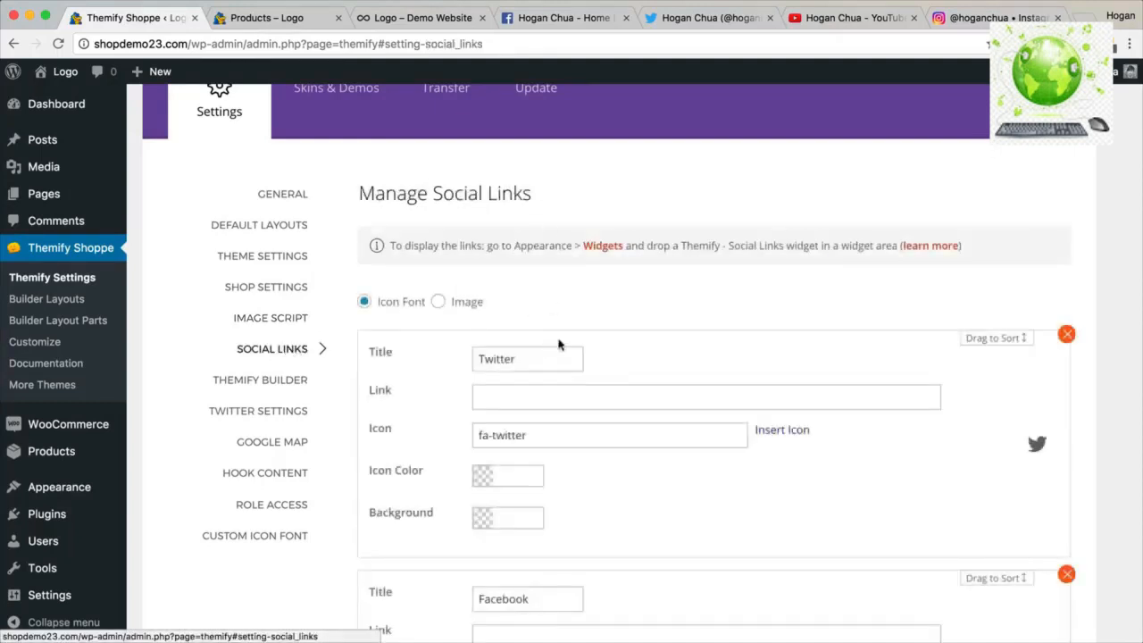
scroll(559, 342, "down", 3)
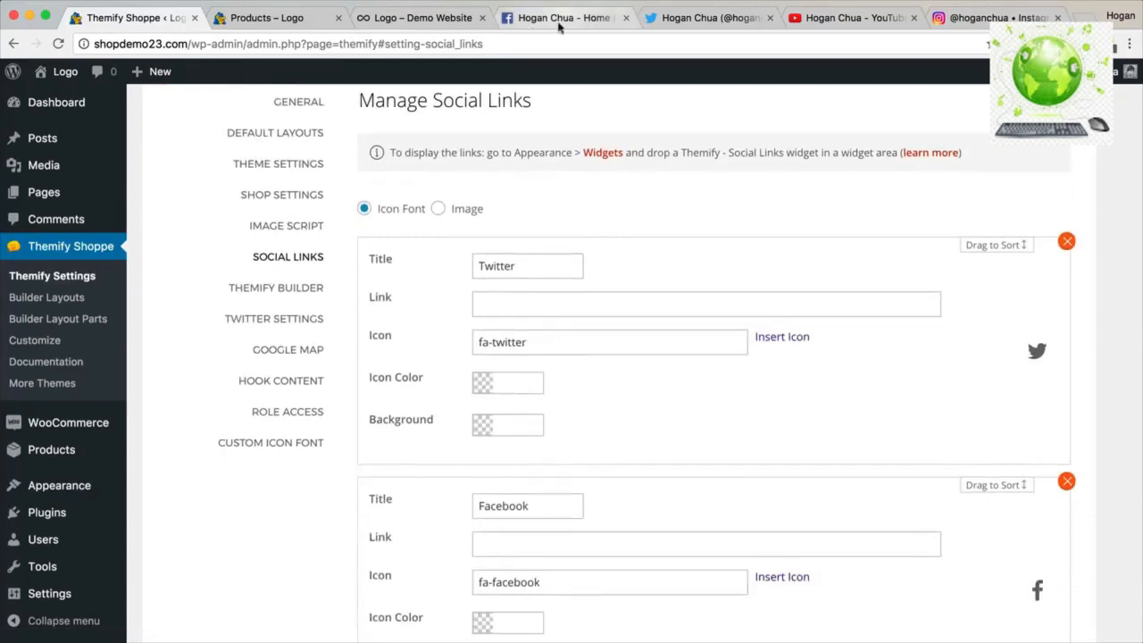
left_click(666, 18)
left_click(346, 47)
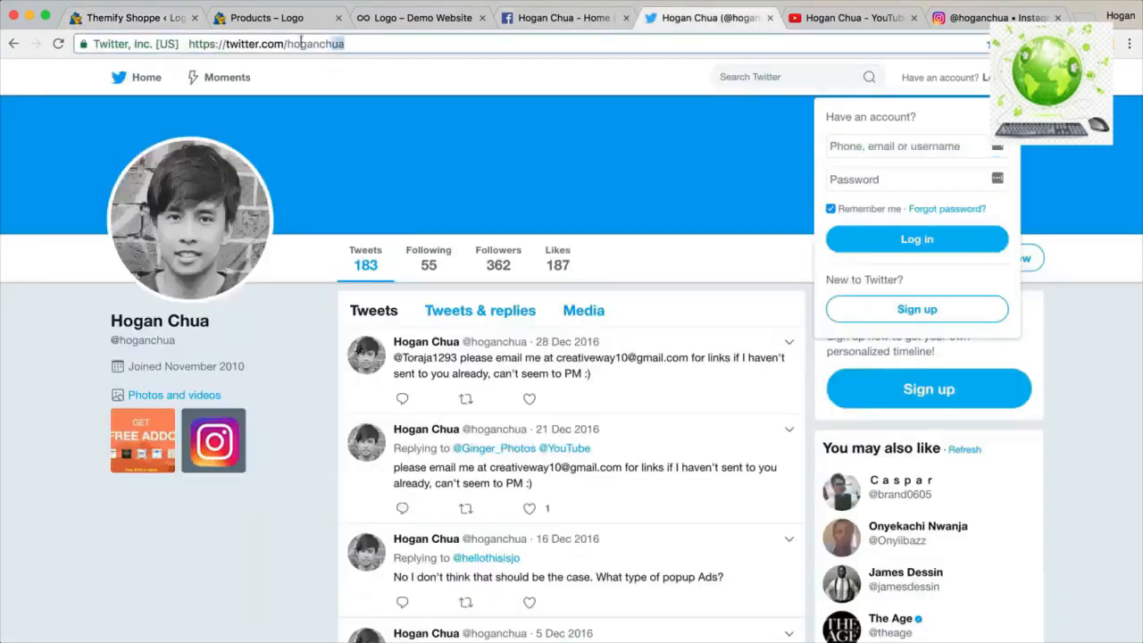
right_click(226, 42)
left_click(247, 65)
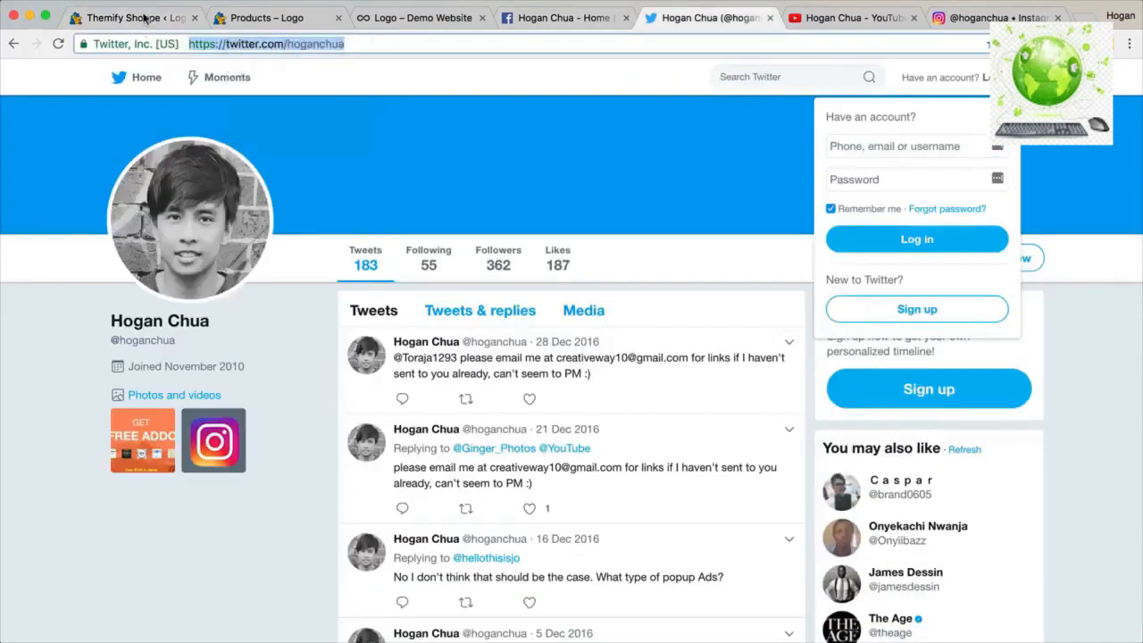
key("super+1")
left_click(509, 295)
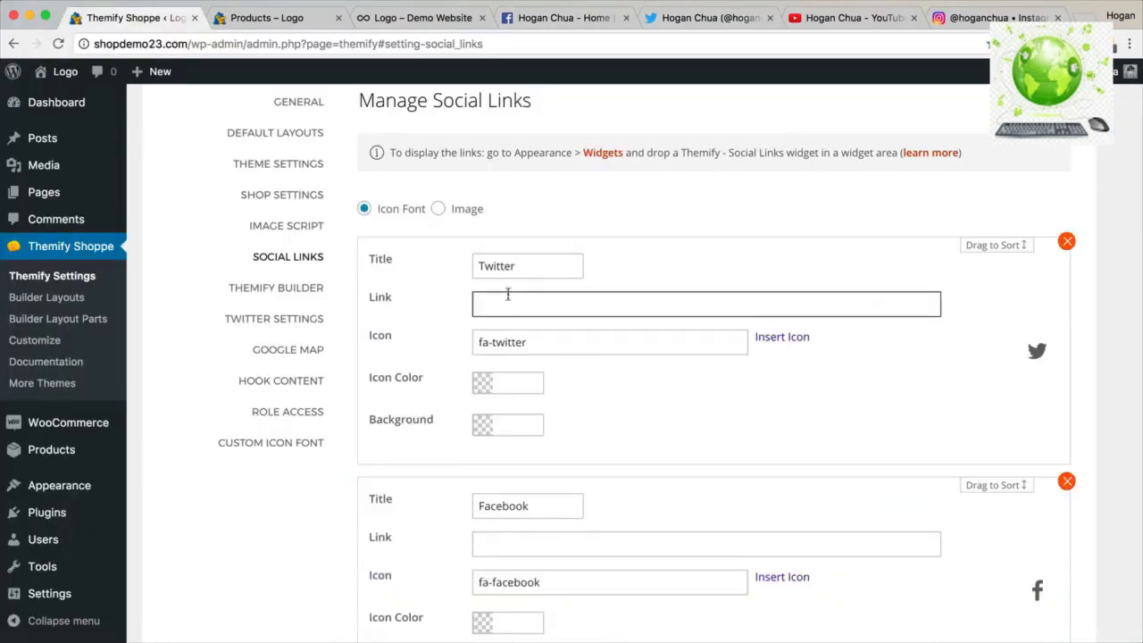
key("super+v")
scroll(655, 229, "down", 2)
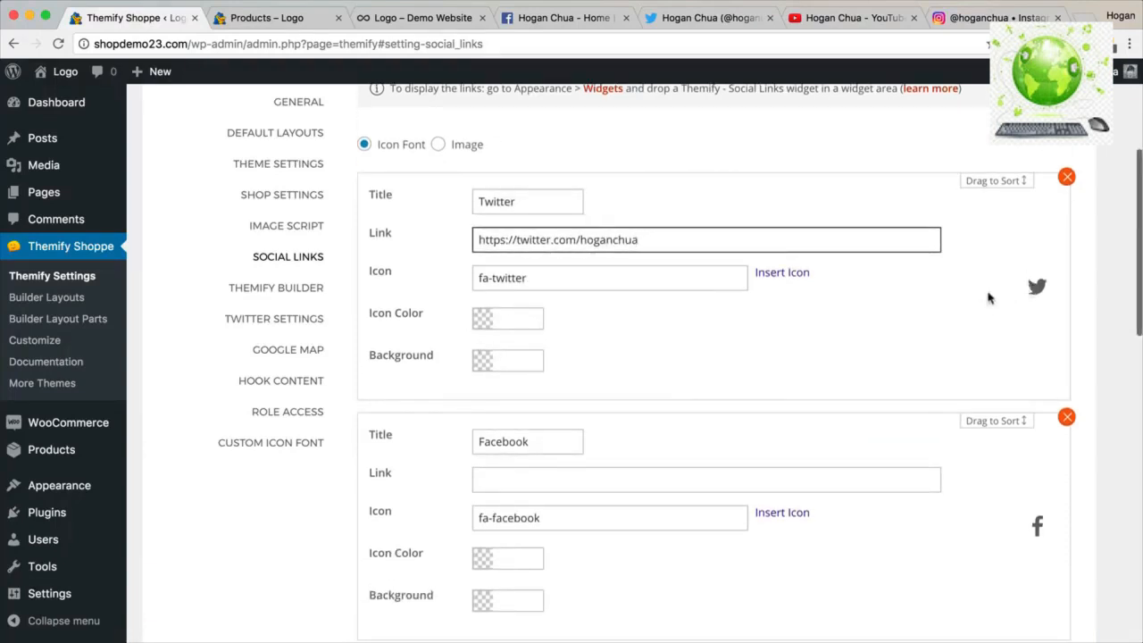
After checking the Parallax demo and shop page, paste the Facebook page address as the Facebook link.
left_click(403, 20)
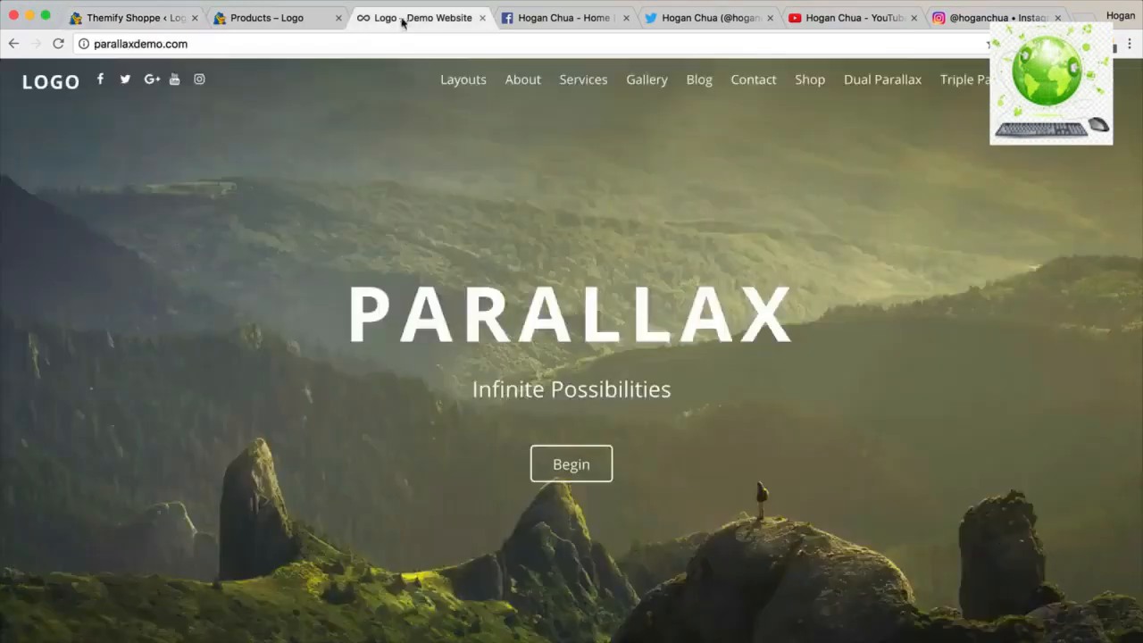
left_click(290, 20)
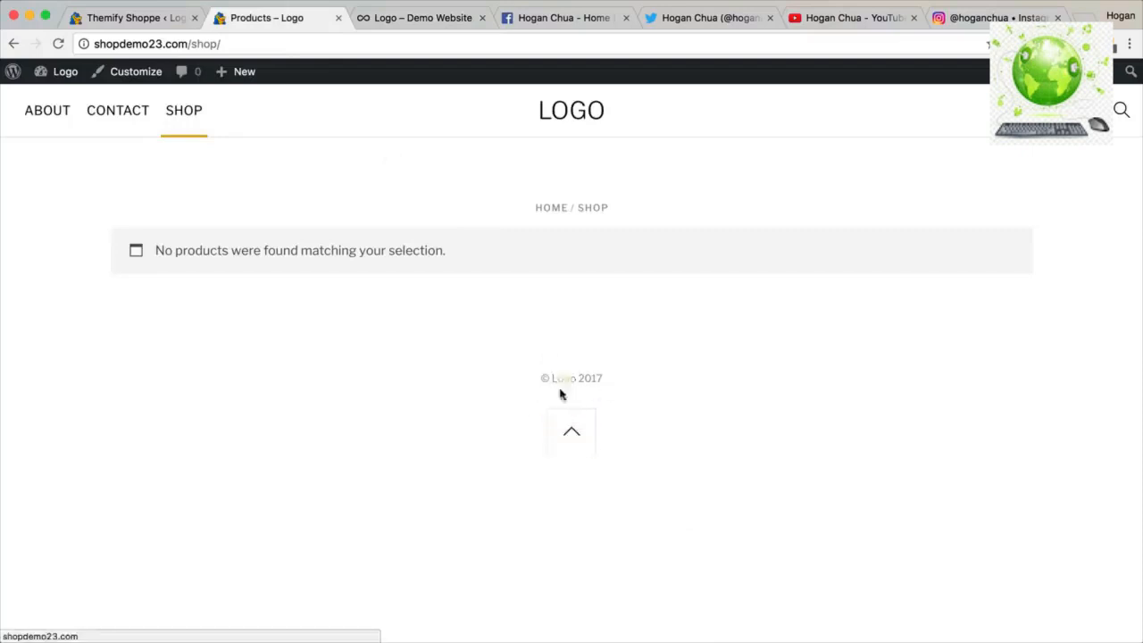
left_click(161, 20)
scroll(574, 340, "down", 2)
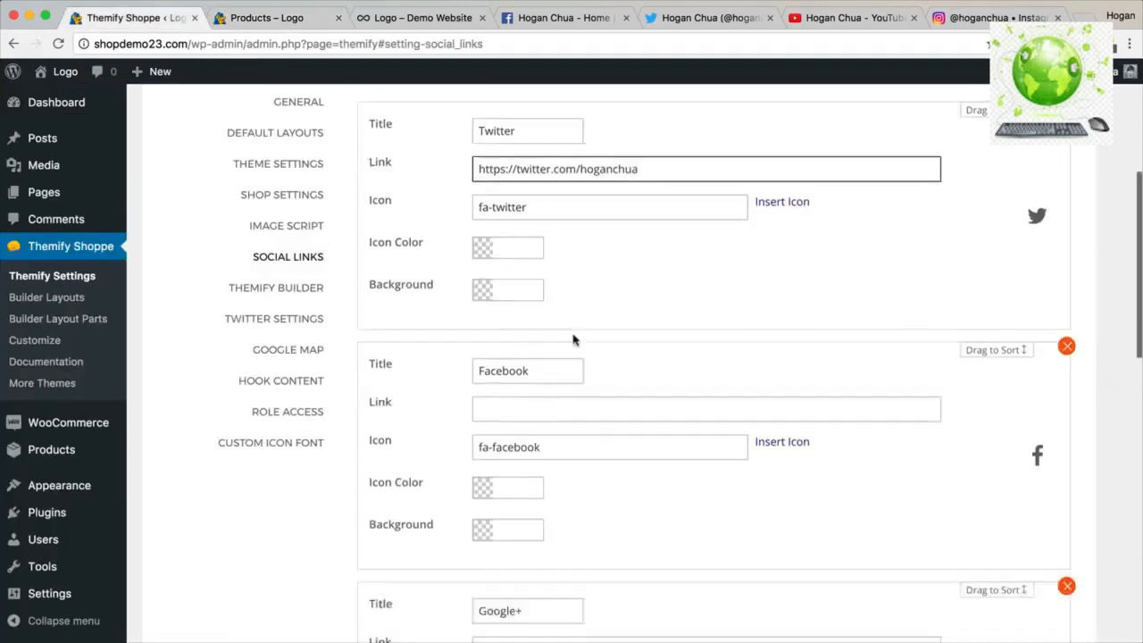
scroll(563, 337, "down", 2)
left_click(548, 336)
left_click(564, 18)
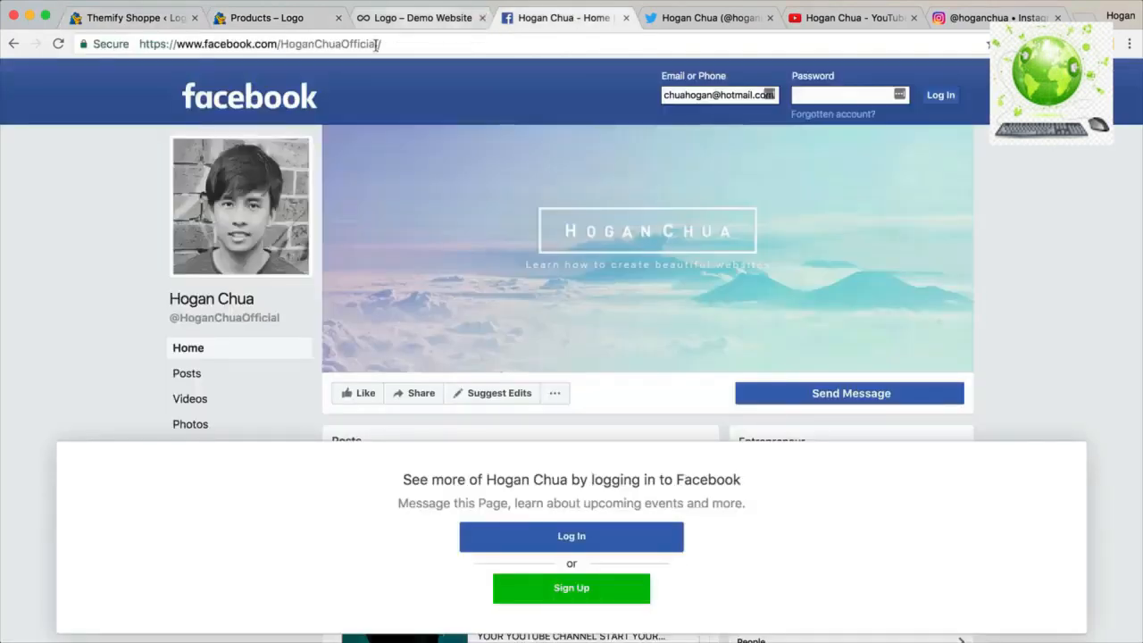
left_click(376, 46)
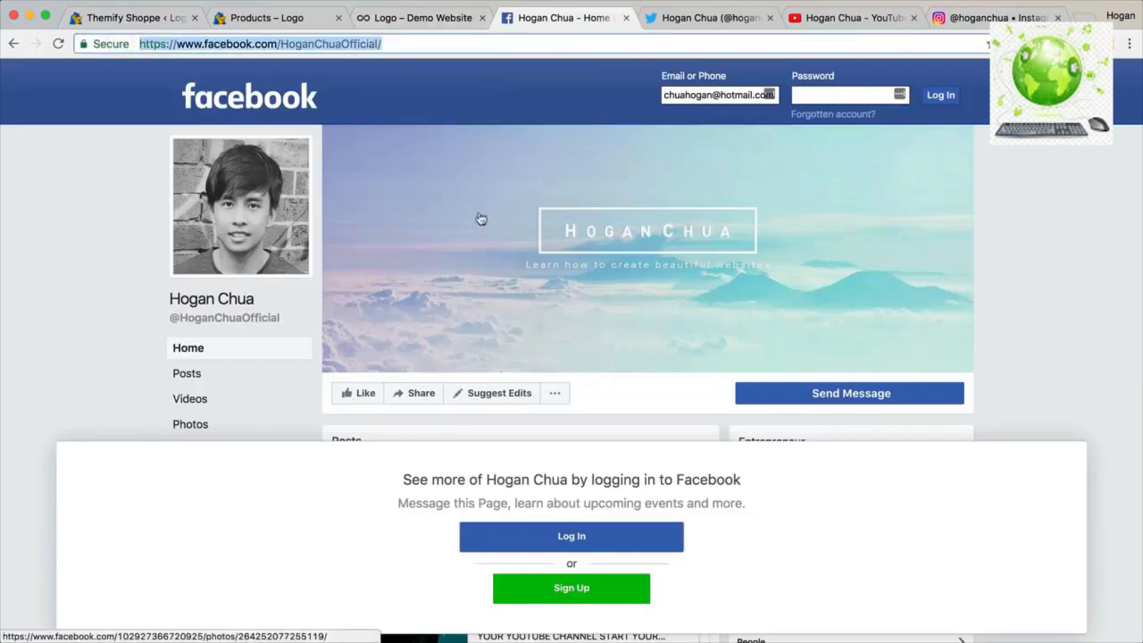
left_click(127, 19)
key("super+v")
scroll(592, 334, "down", 3)
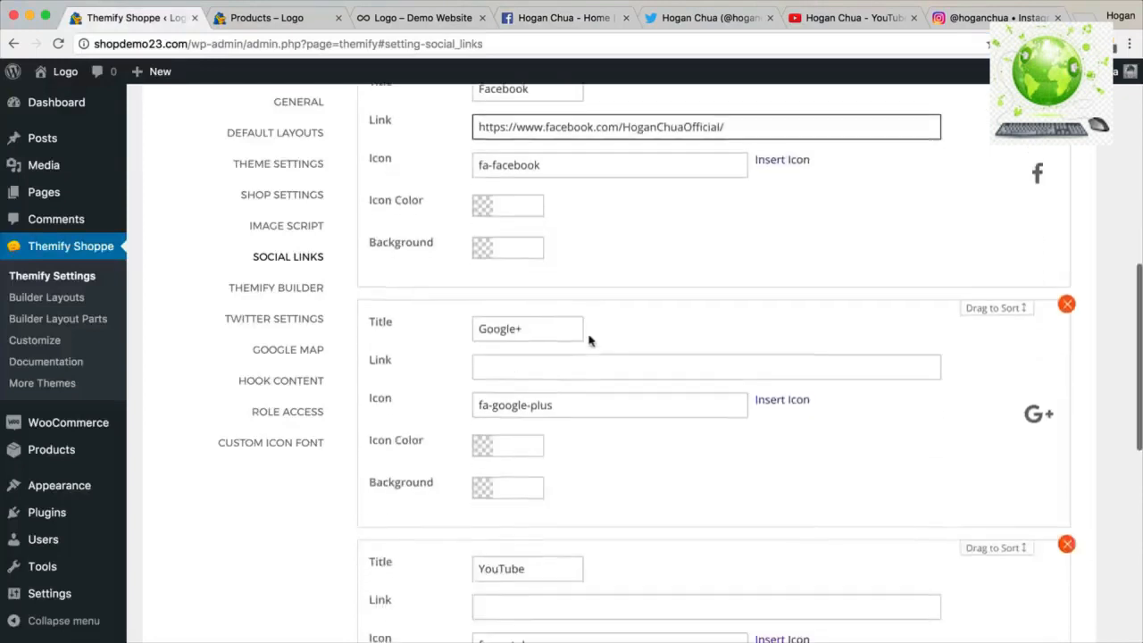
Copy the YouTube channel address into the YouTube link field.
left_click(551, 360)
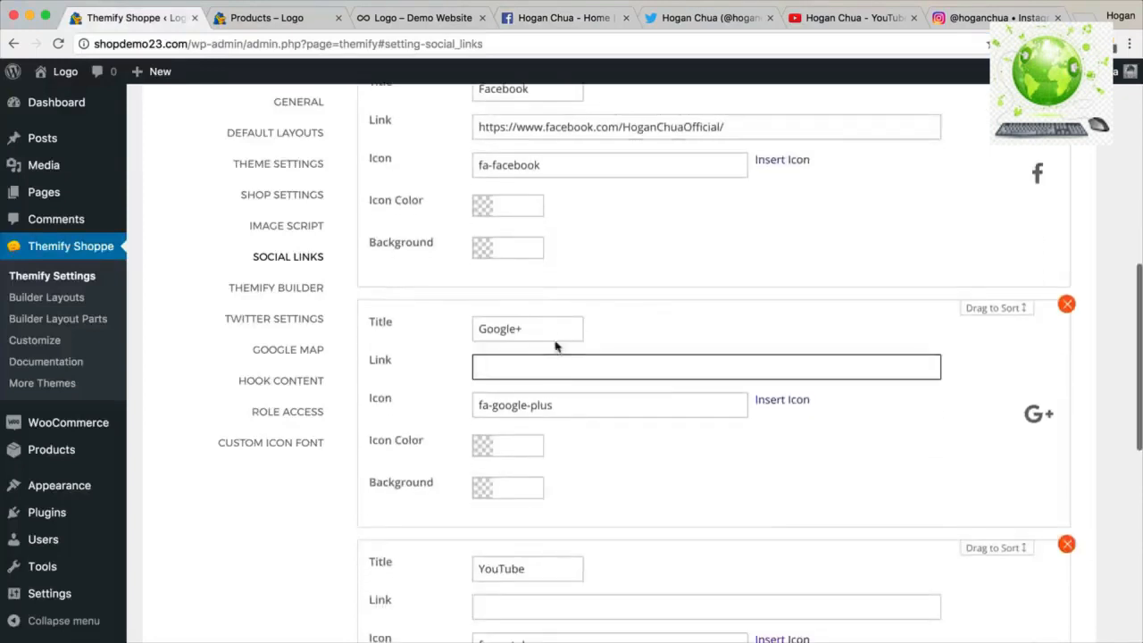
scroll(594, 361, "down", 5)
left_click(577, 364)
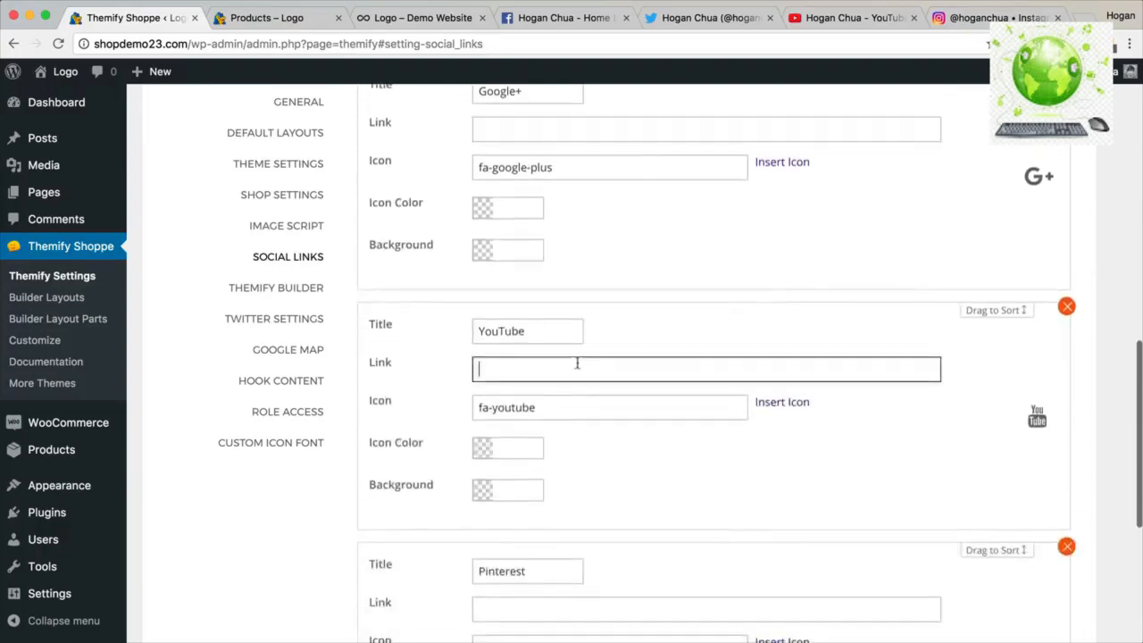
left_click(853, 20)
left_click(447, 43)
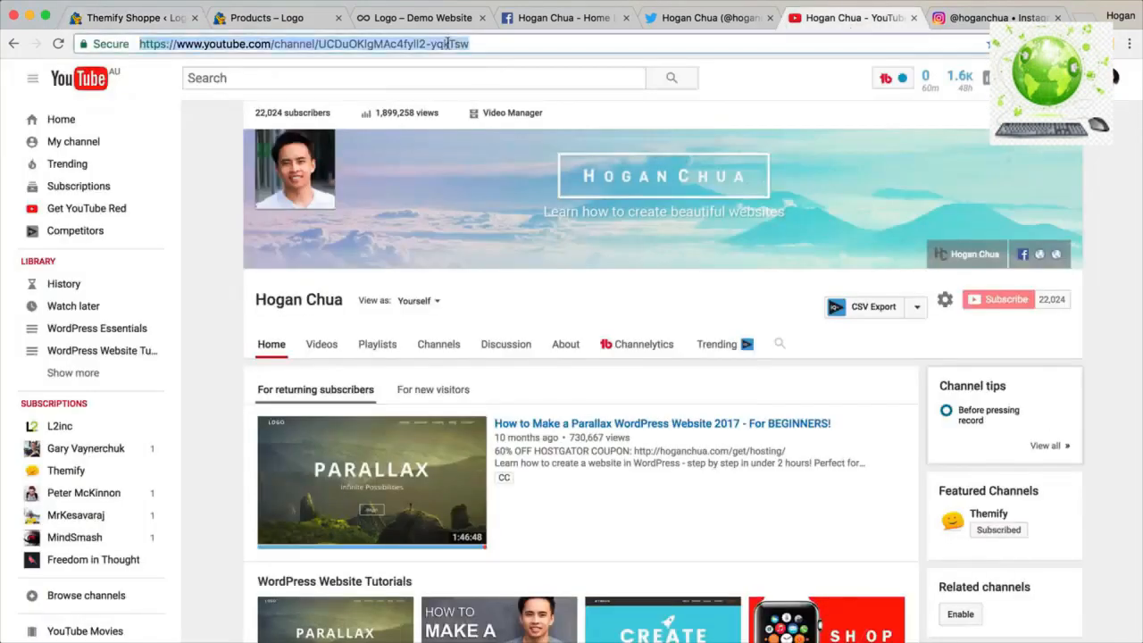
key("super+c")
left_click(134, 18)
key("super+v")
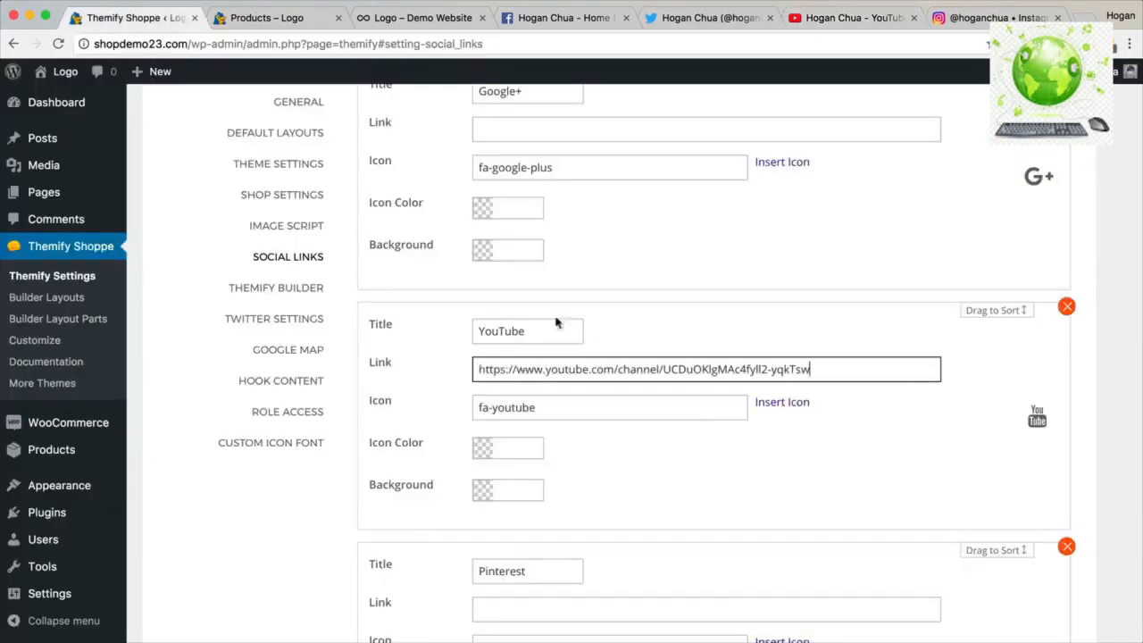
scroll(654, 321, "down", 2)
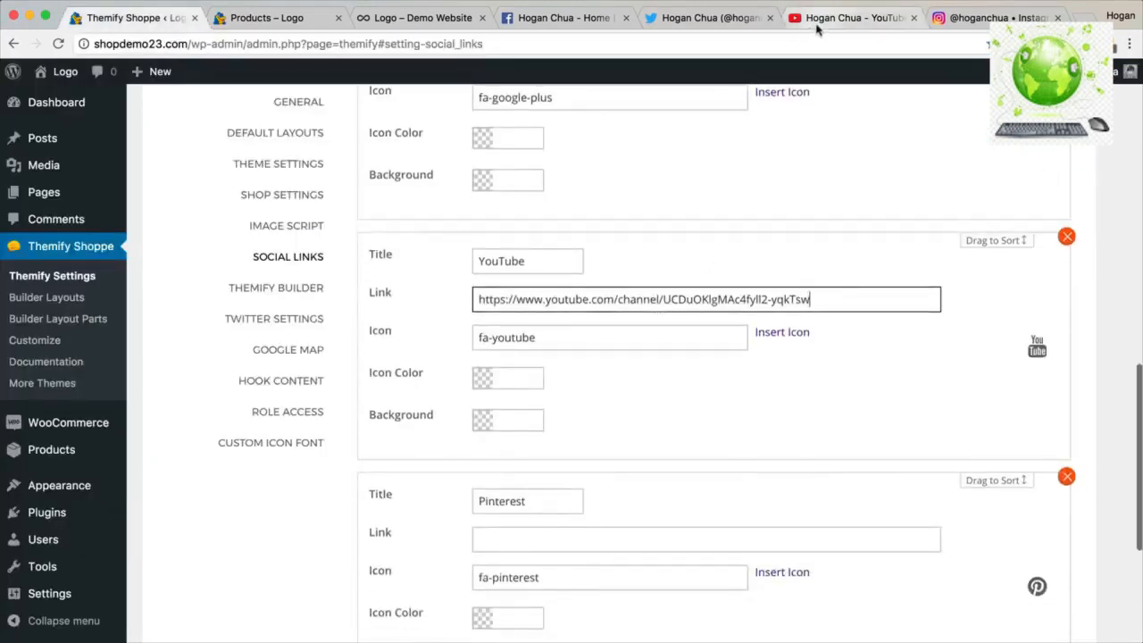
scroll(617, 353, "down", 5)
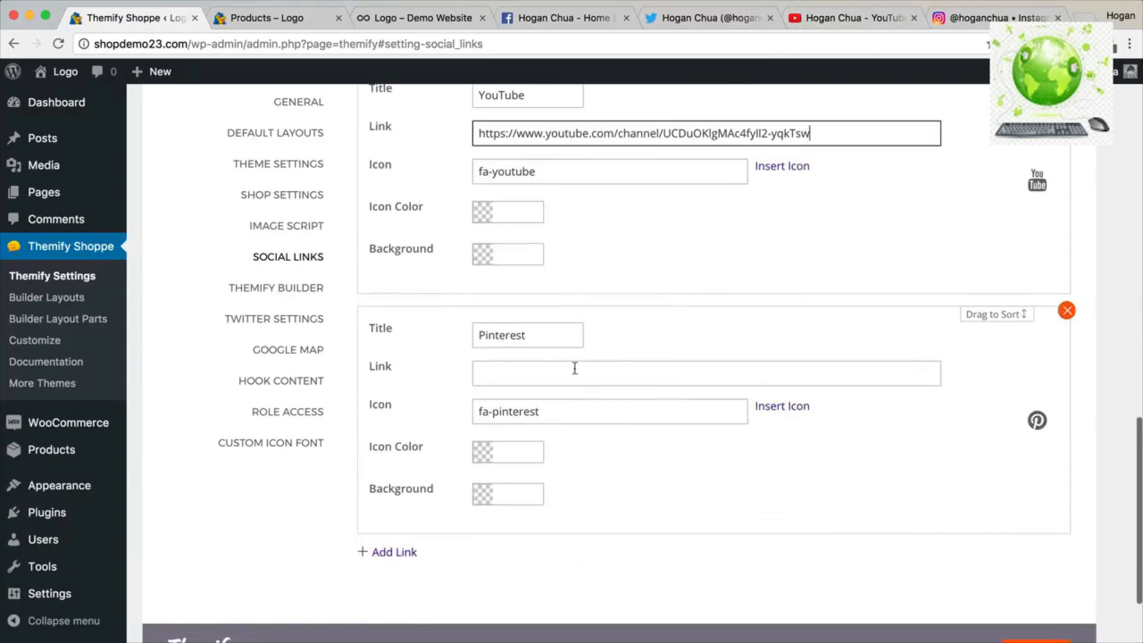
Add a new social link titled 'Instagram' with the copied Instagram profile address.
left_click(395, 553)
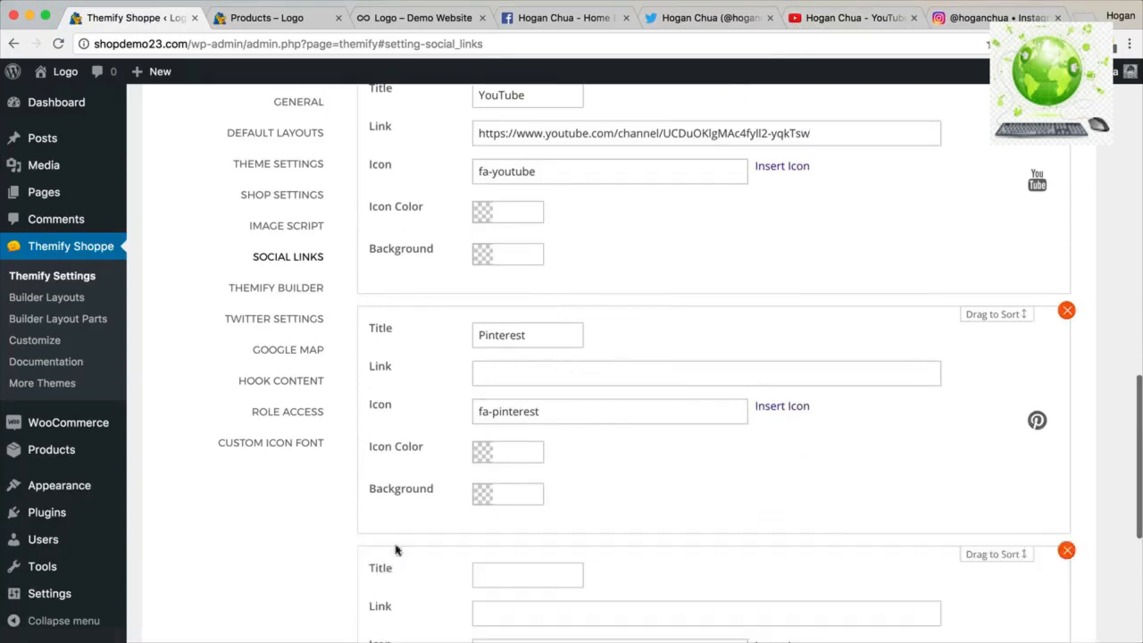
scroll(396, 544, "down", 8)
left_click(504, 287)
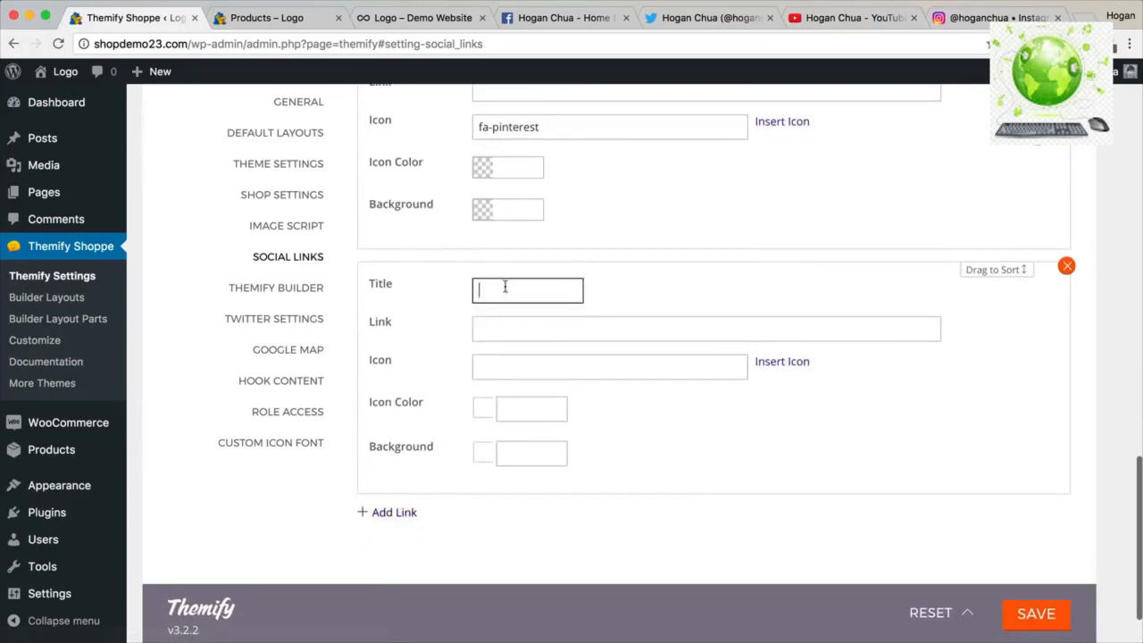
type("Instagram")
left_click(502, 334)
left_click(996, 18)
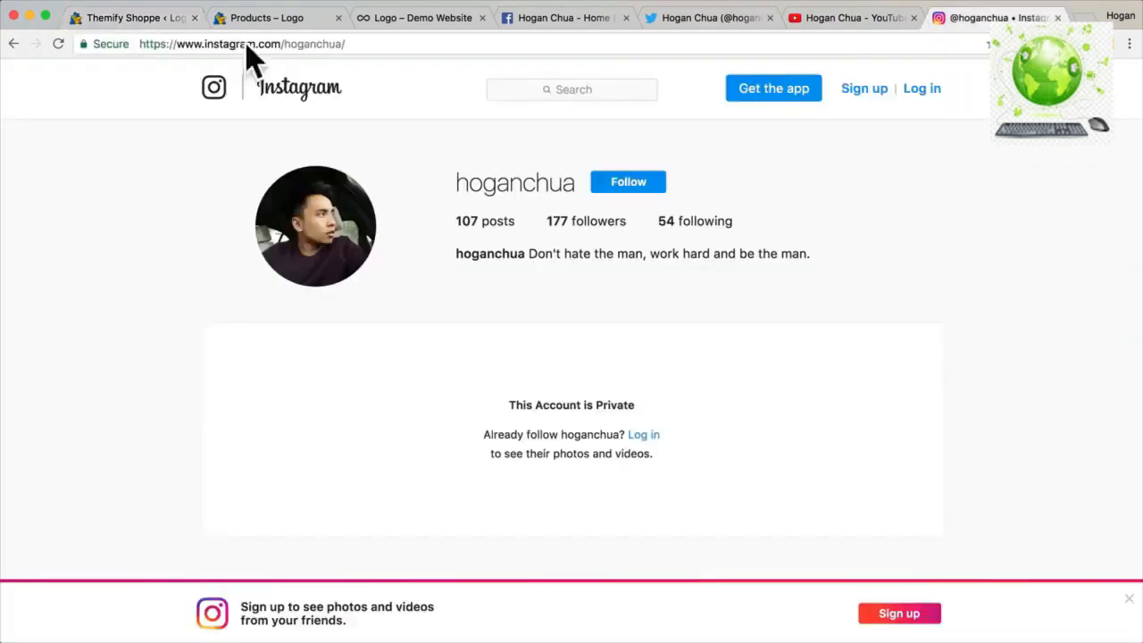
left_click(248, 45)
right_click(248, 45)
left_click(274, 62)
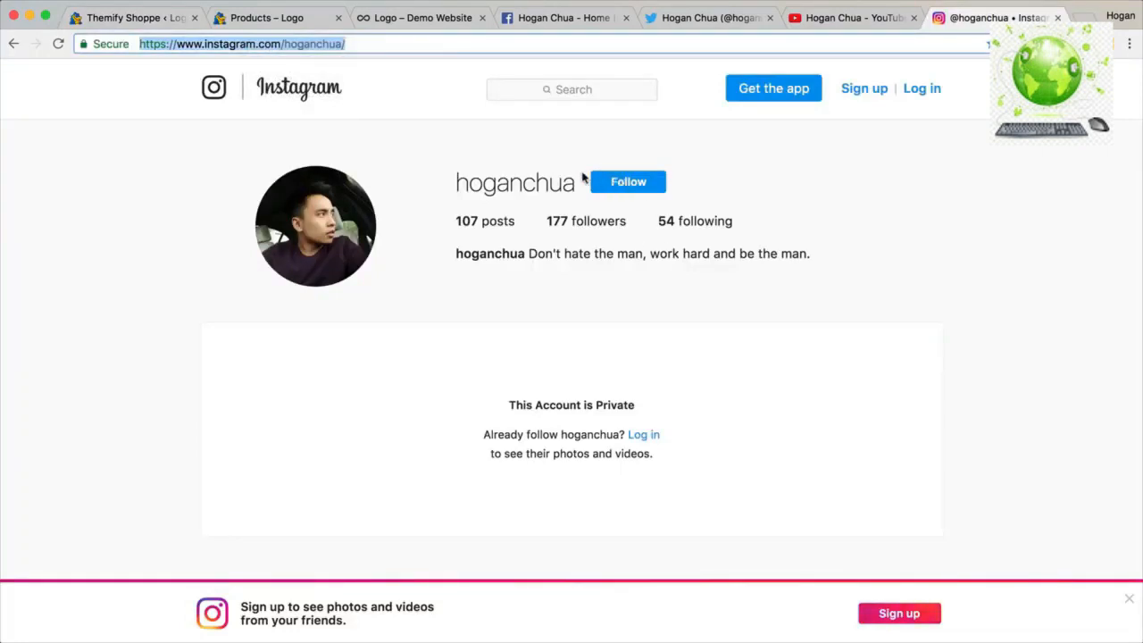
left_click(135, 20)
key("super+v")
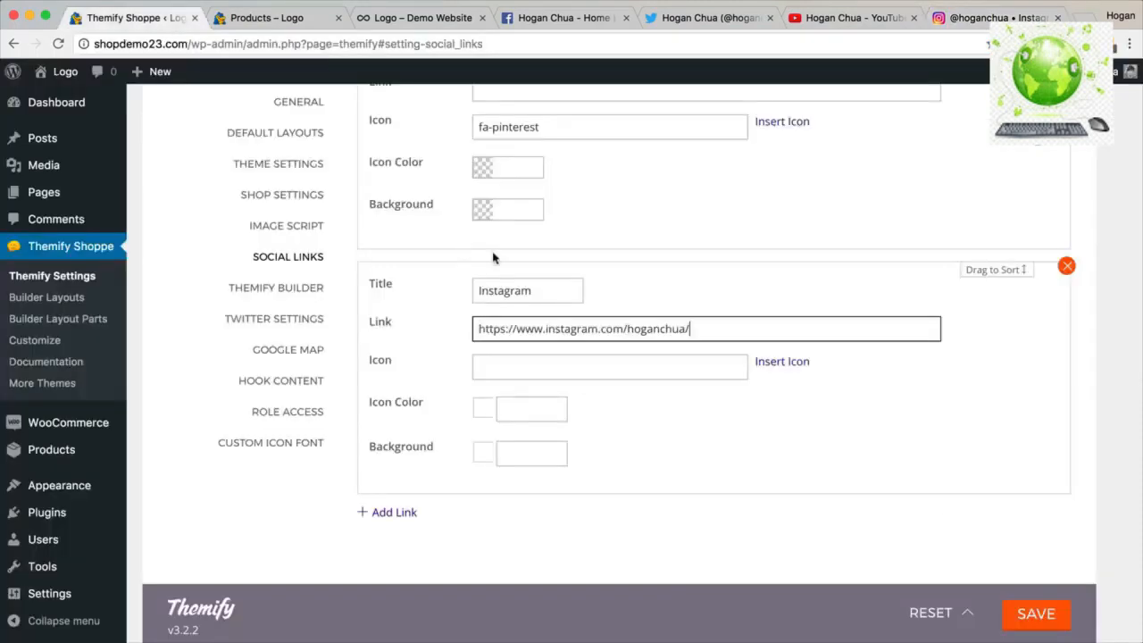
Search the icon picker for 'ins' and assign the instagram icon to the new link.
left_click(648, 365)
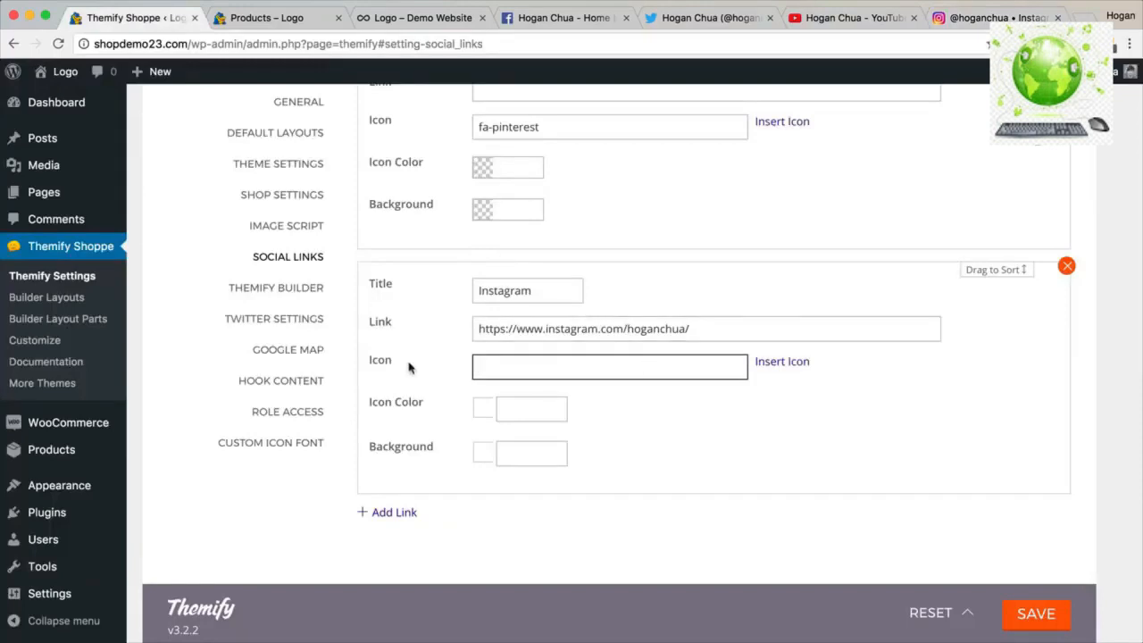
left_click(784, 364)
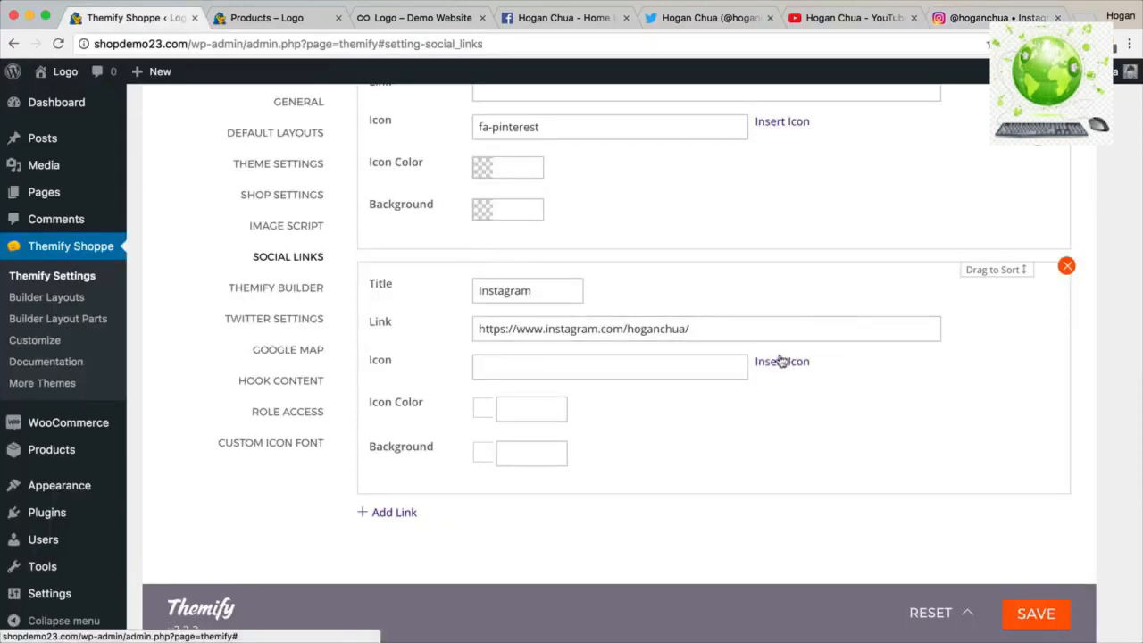
left_click(782, 363)
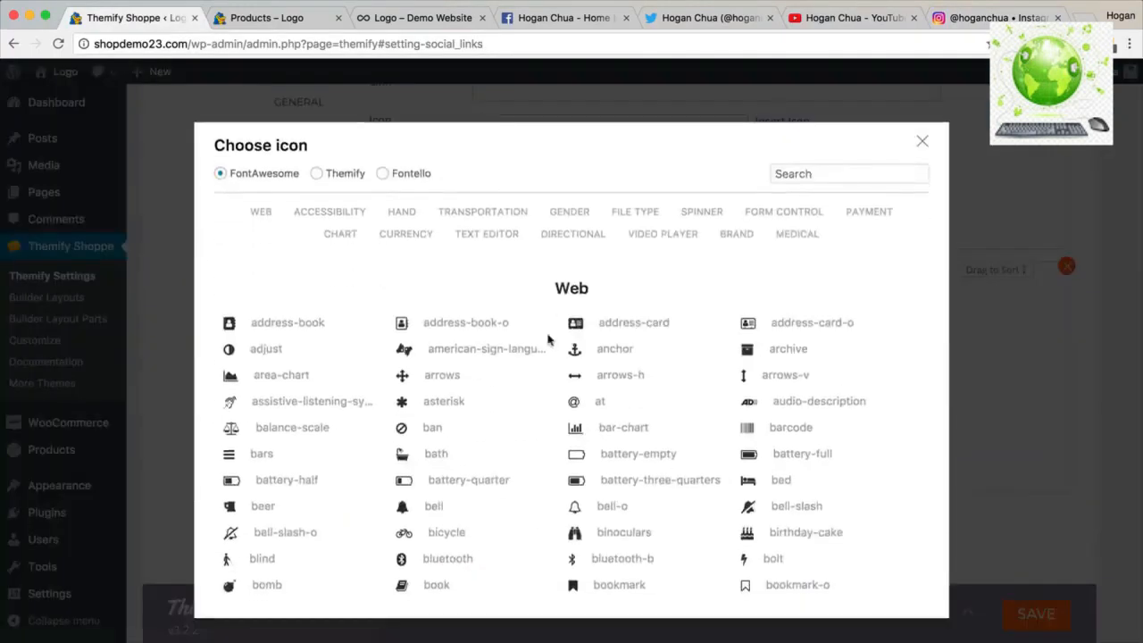
left_click(731, 235)
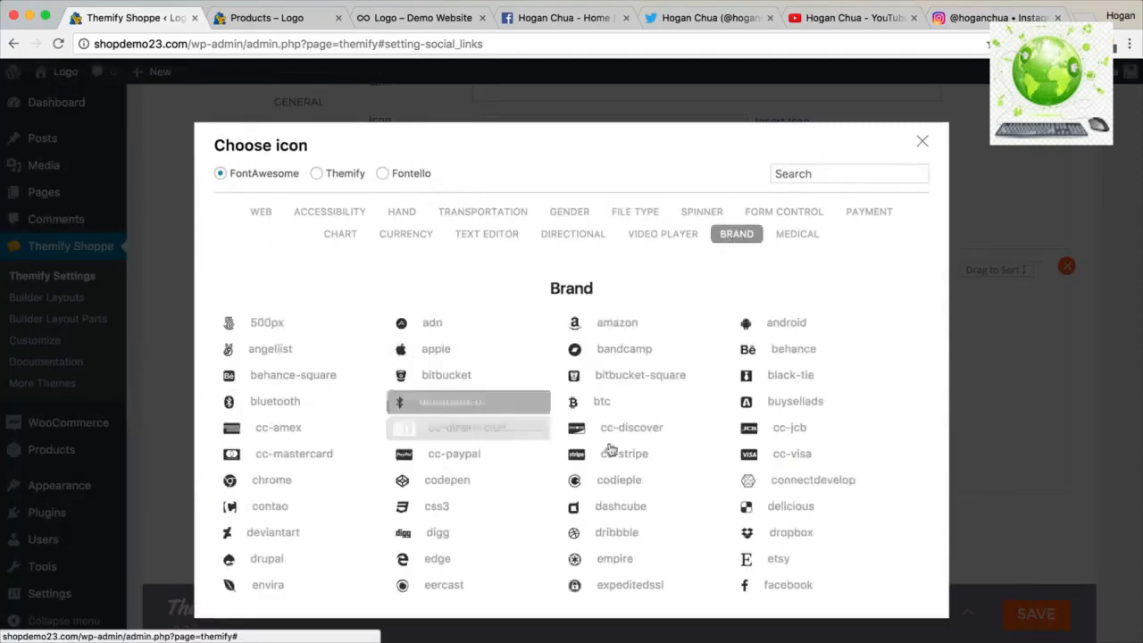
scroll(738, 434, "down", 5)
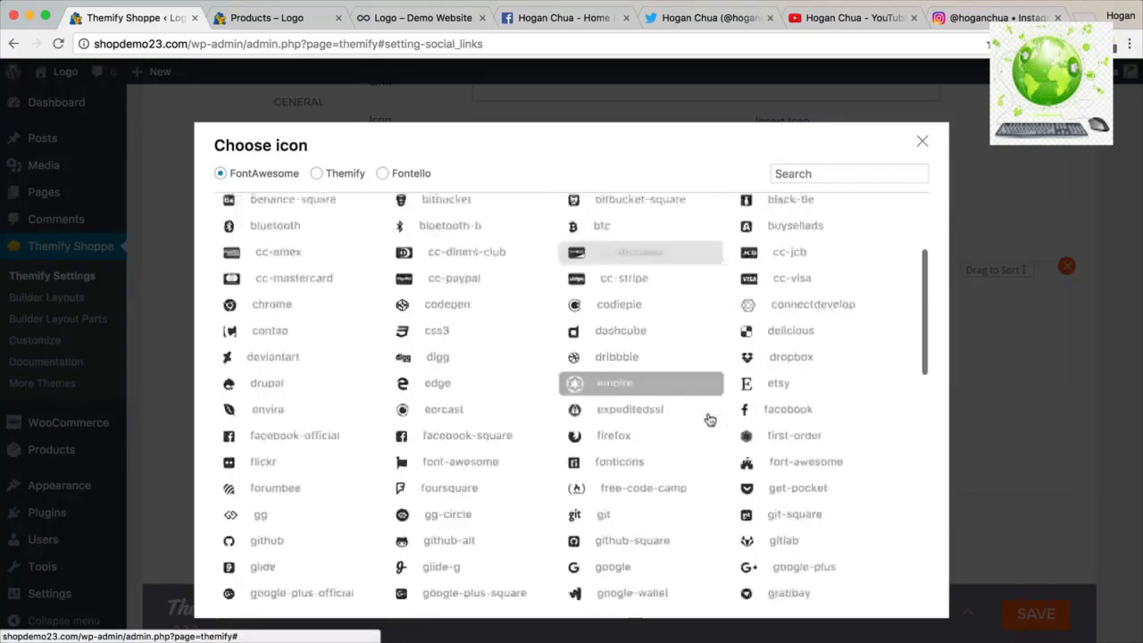
scroll(702, 424, "up", 2)
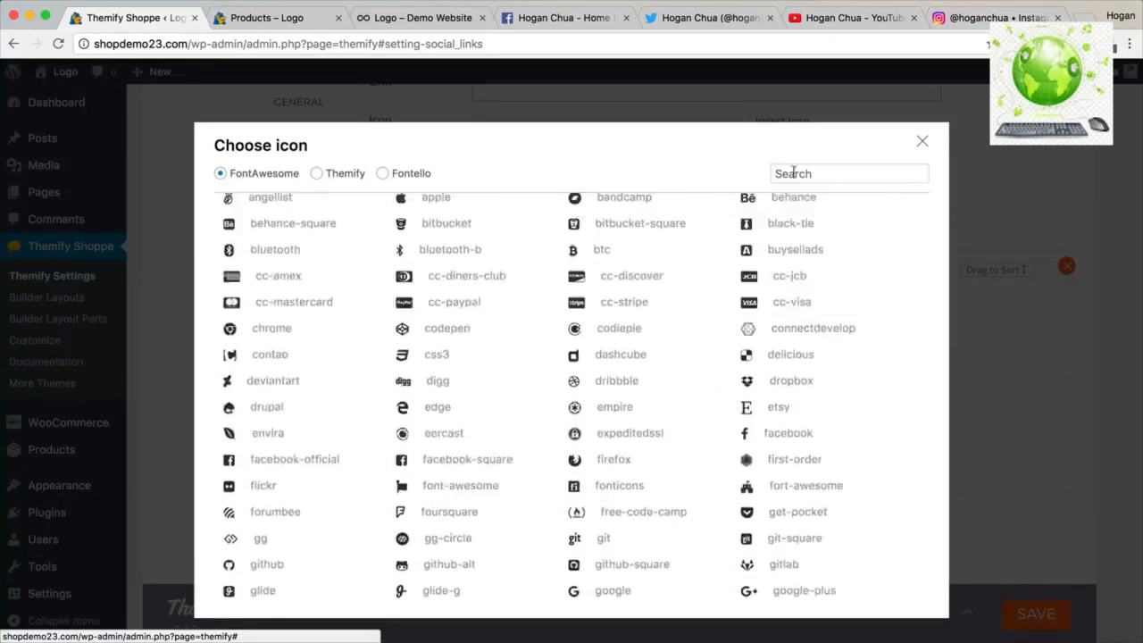
left_click(800, 173)
type("inst")
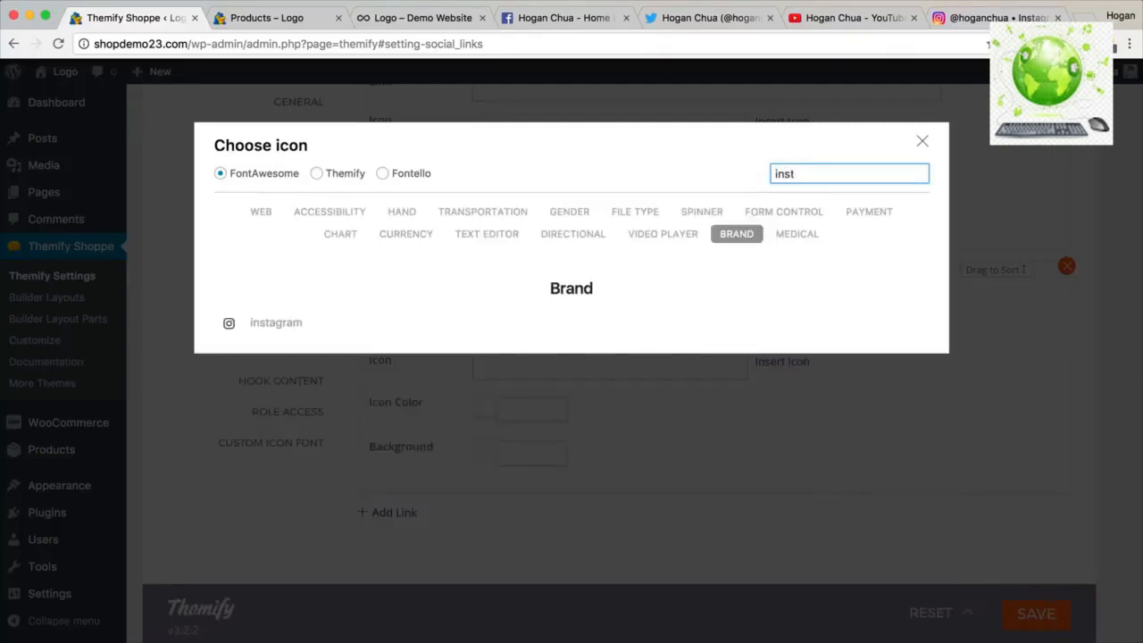
left_click(290, 328)
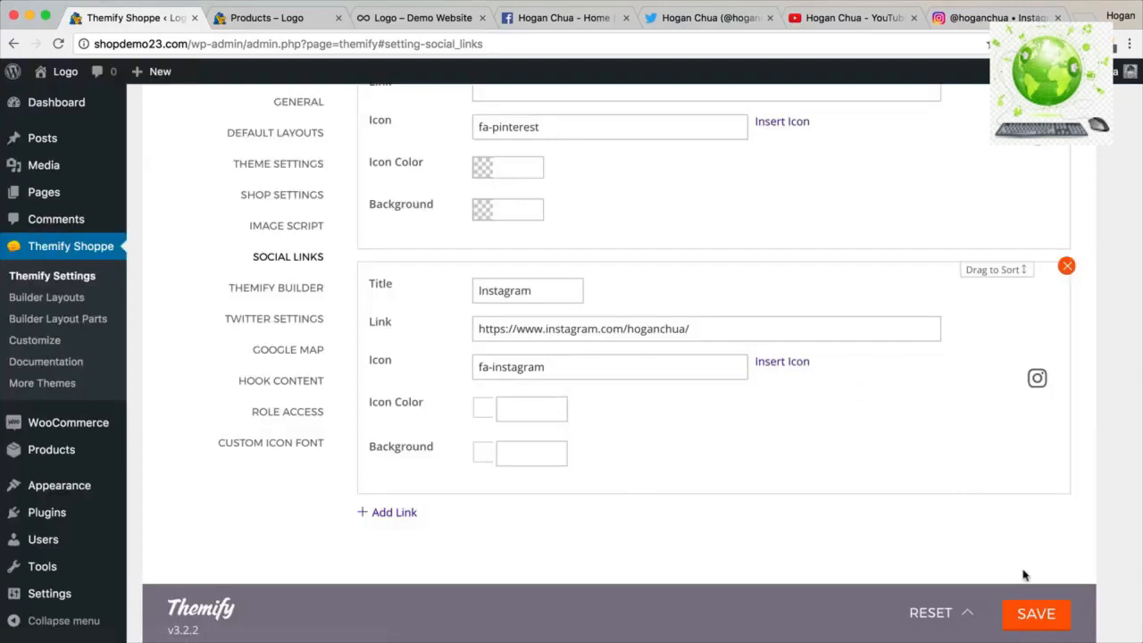
Save the social links settings and check the shop page.
left_click(1032, 613)
left_click(297, 15)
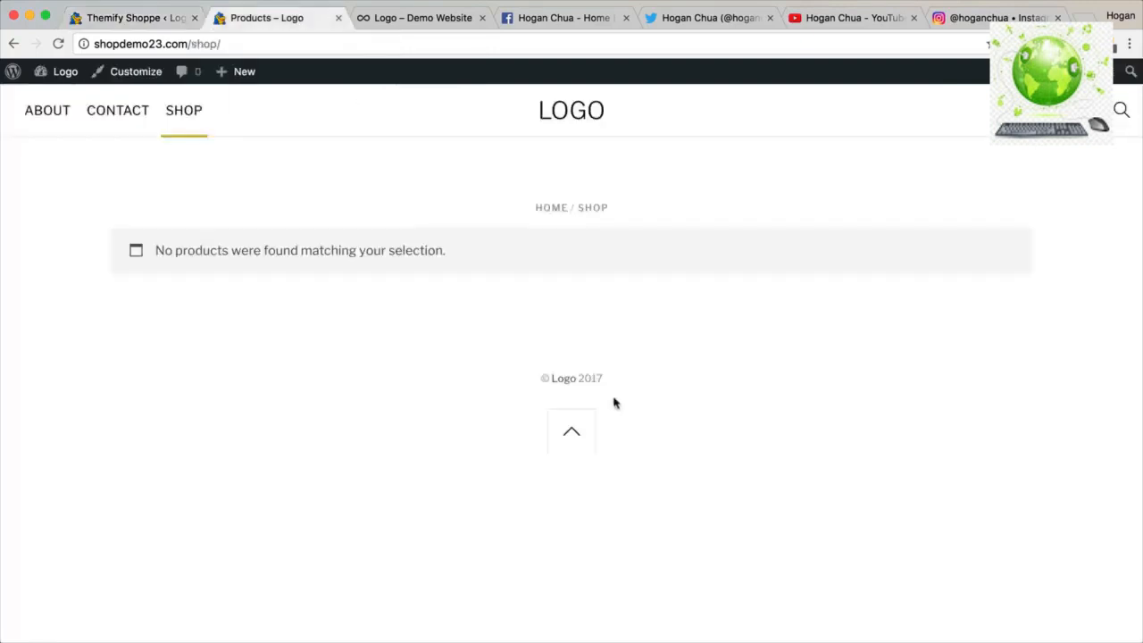
left_click(153, 21)
scroll(123, 325, "down", 2)
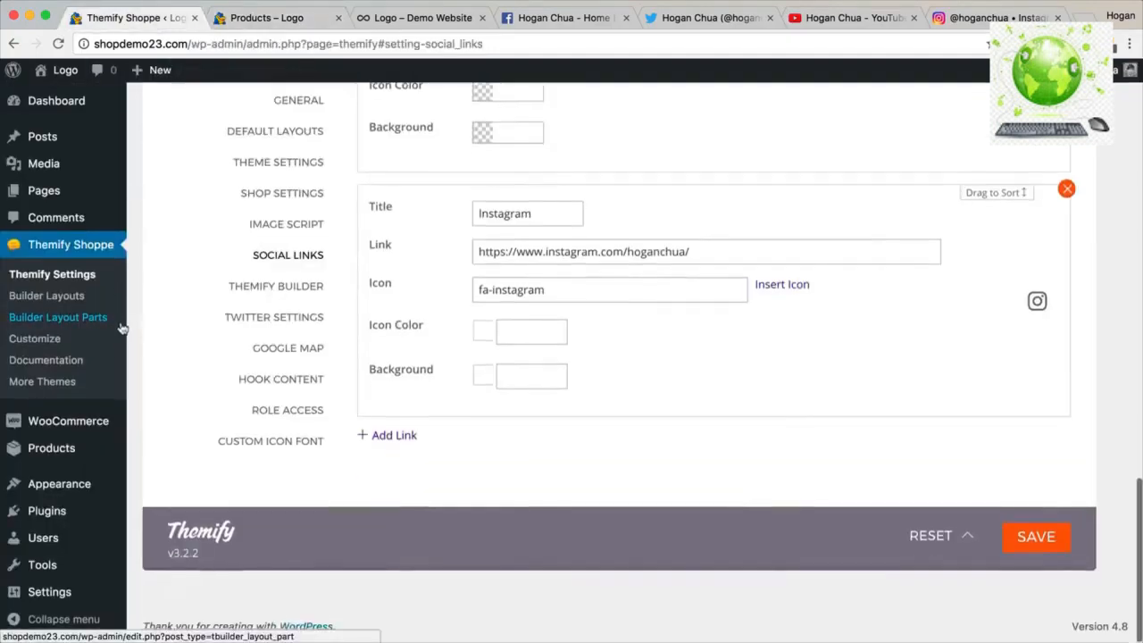
Place the Themify - Social Links widget in Below Footer Logo Widget, opening links in new window, and save.
mouse_move(56, 489)
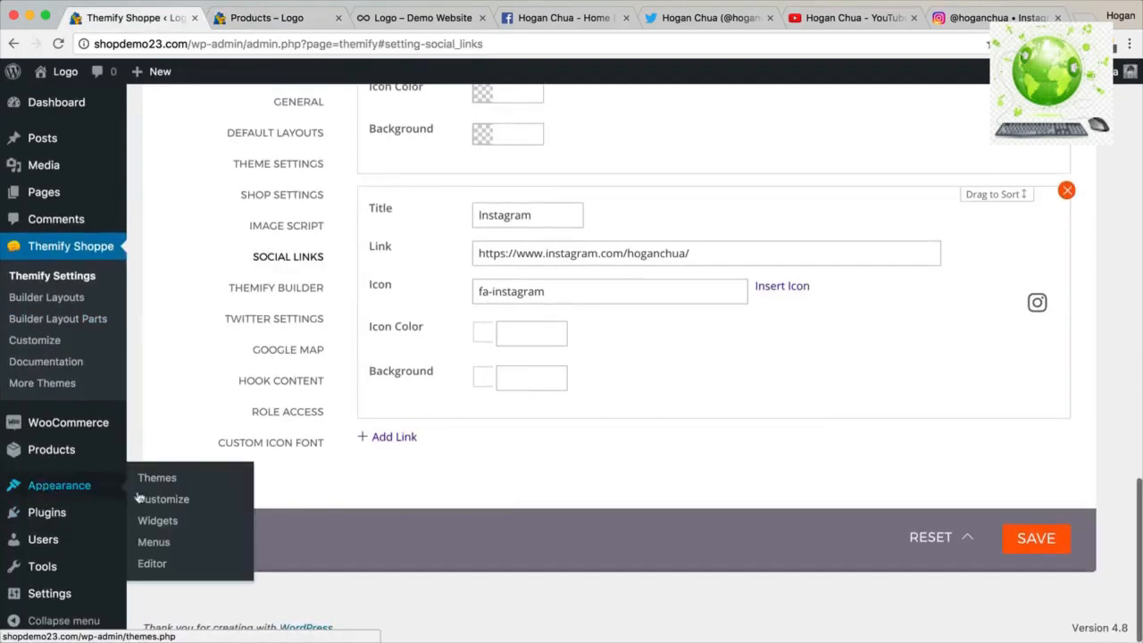
left_click(158, 524)
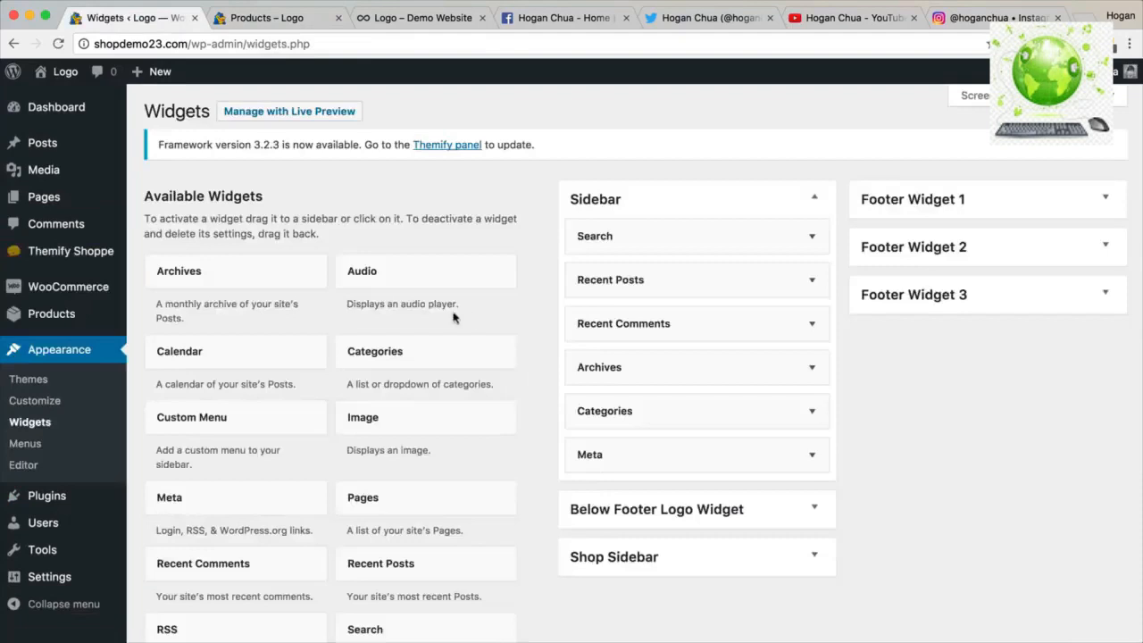
left_click(153, 195)
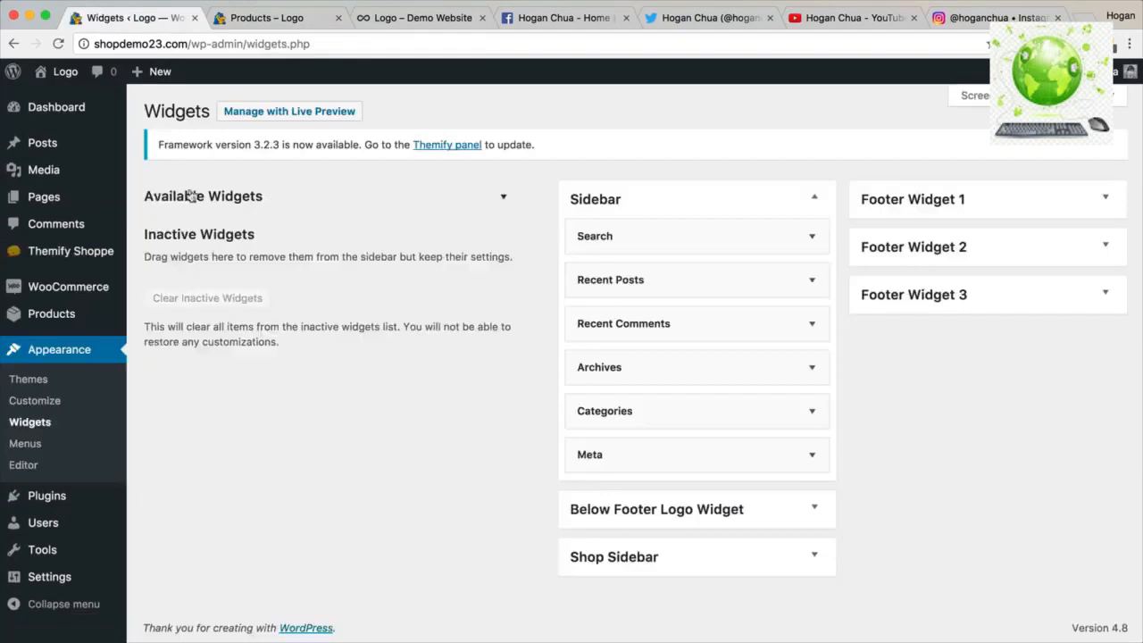
left_click(373, 202)
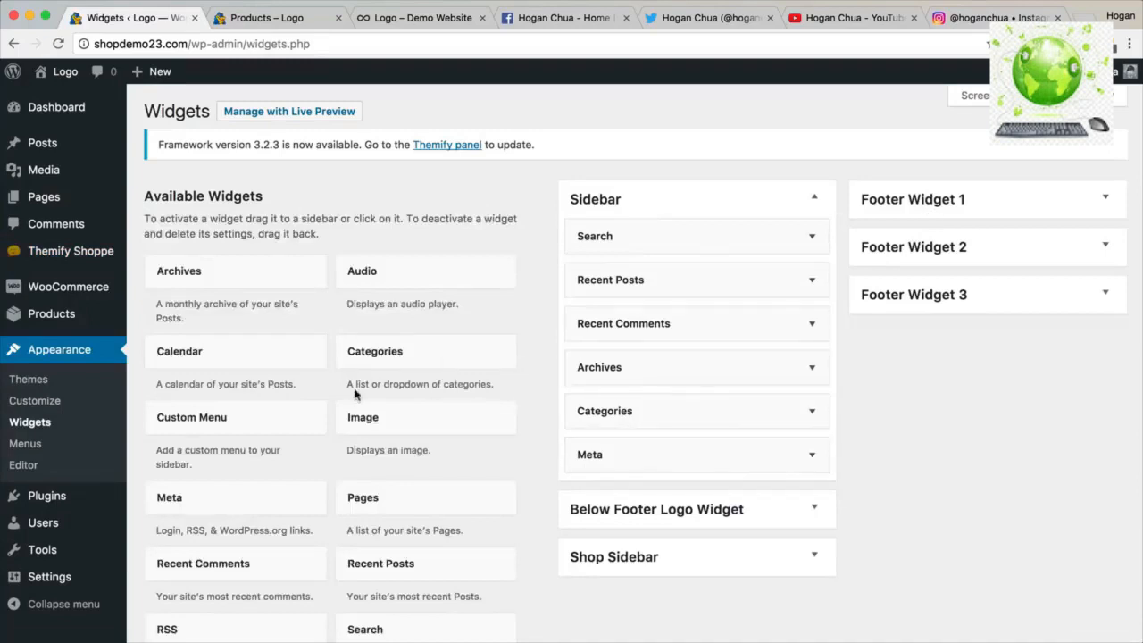
scroll(355, 394, "down", 10)
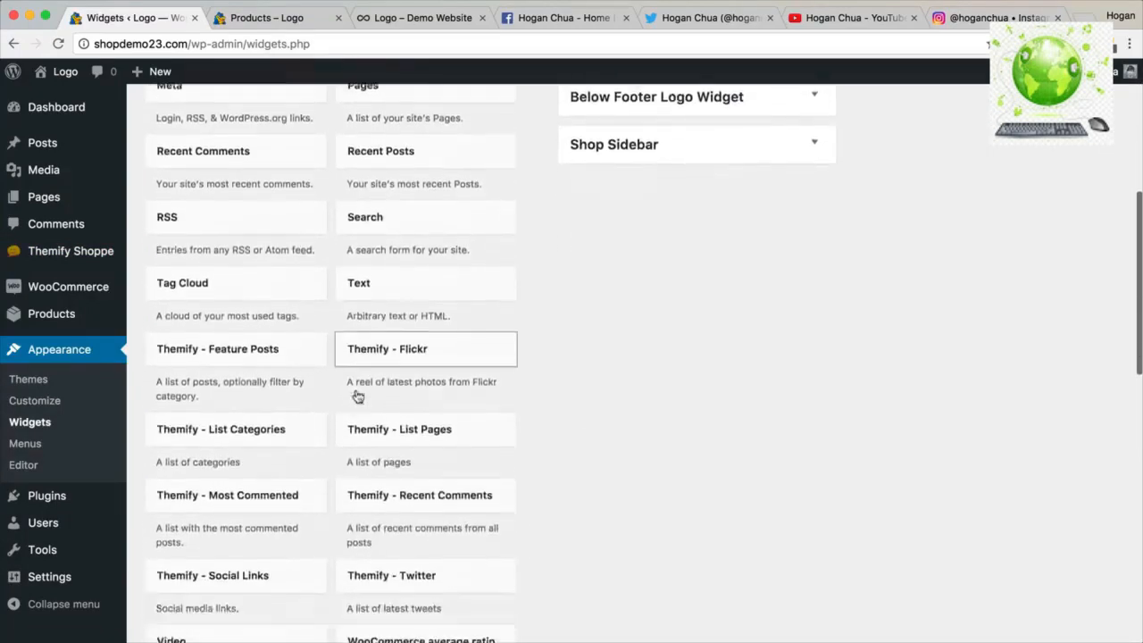
scroll(358, 397, "down", 3)
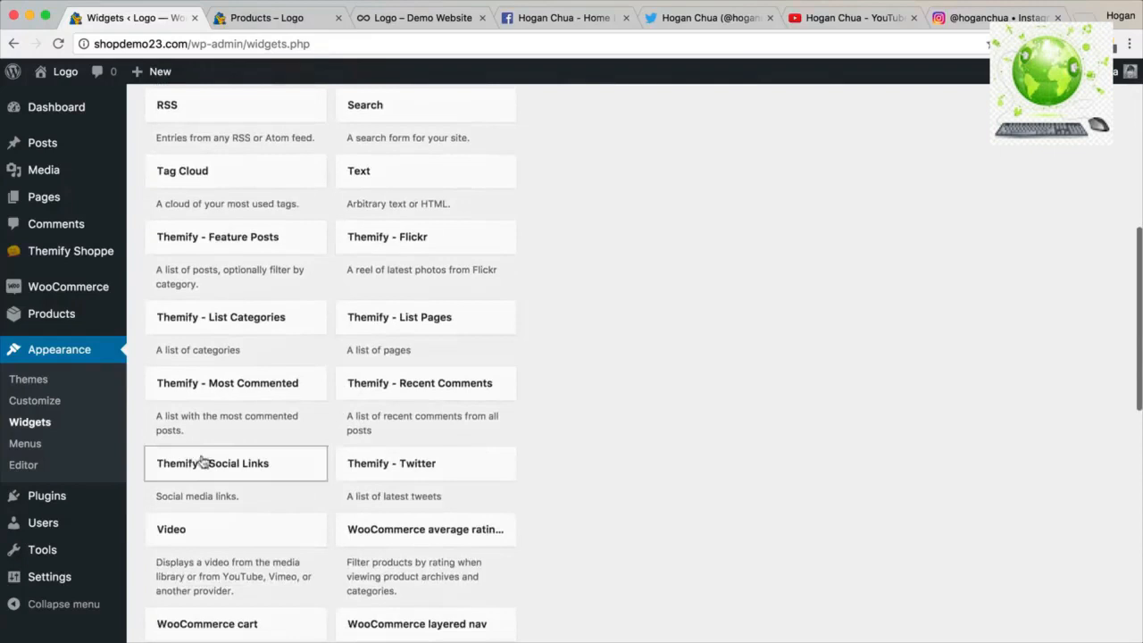
left_click_drag(197, 464, 625, 569)
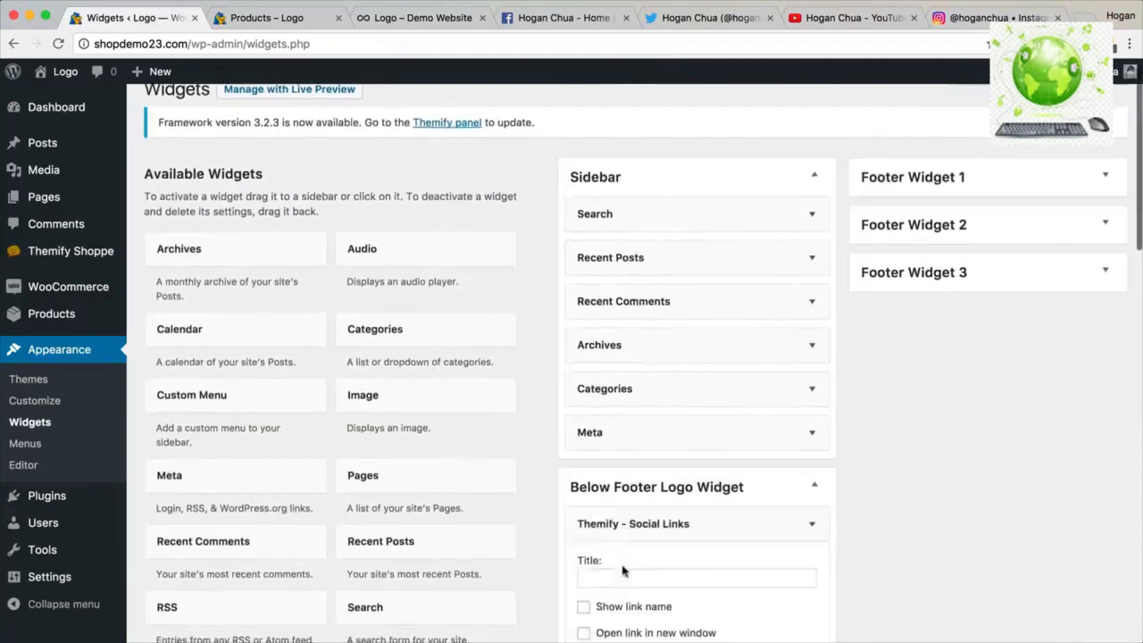
scroll(639, 550, "down", 1)
scroll(638, 550, "down", 5)
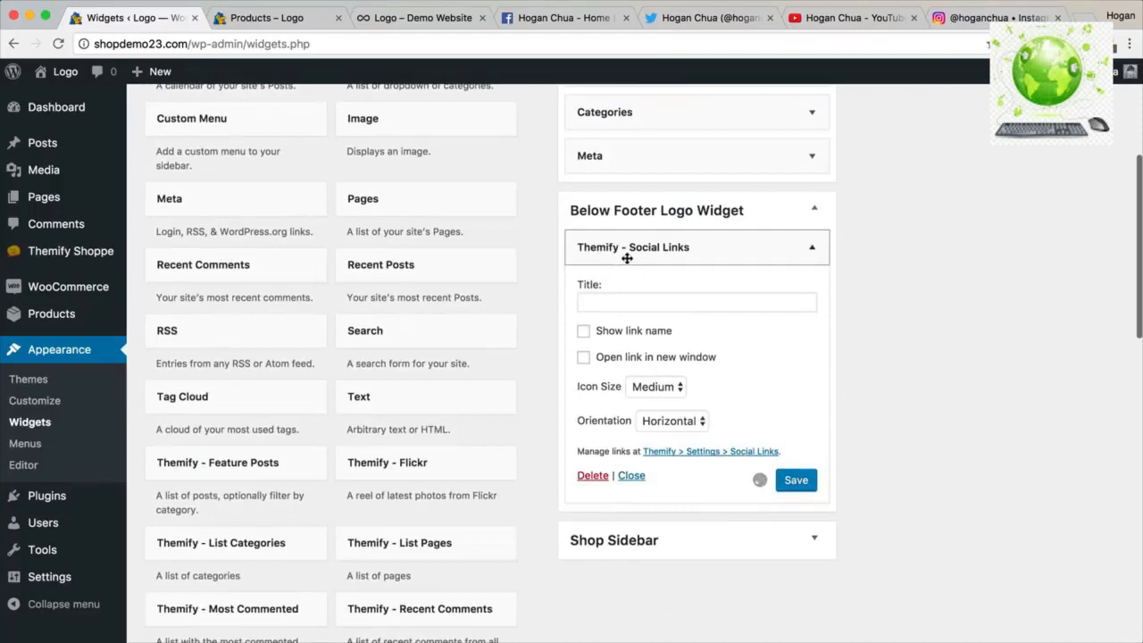
left_click(590, 359)
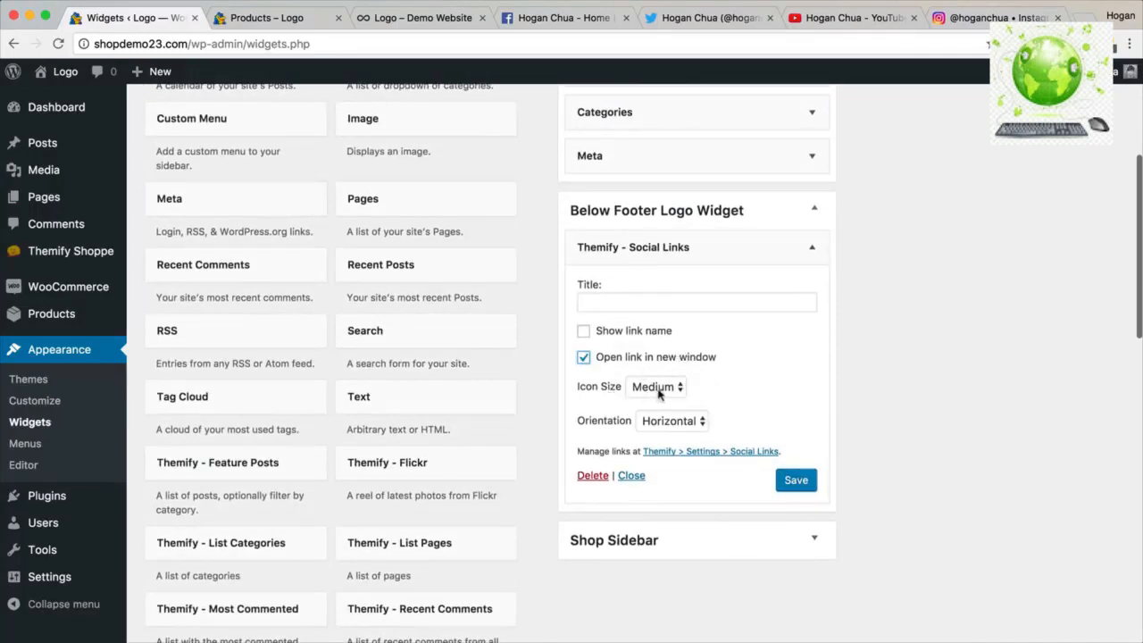
left_click(790, 483)
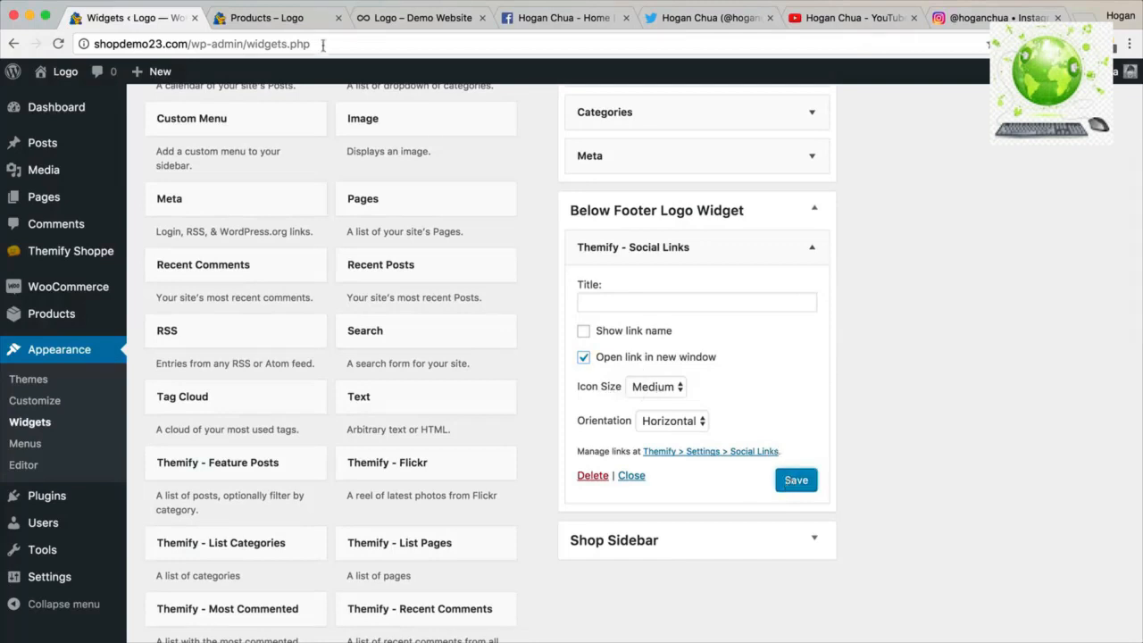
Reload the shop page to confirm the footer social icons appear.
left_click(284, 20)
left_click(58, 44)
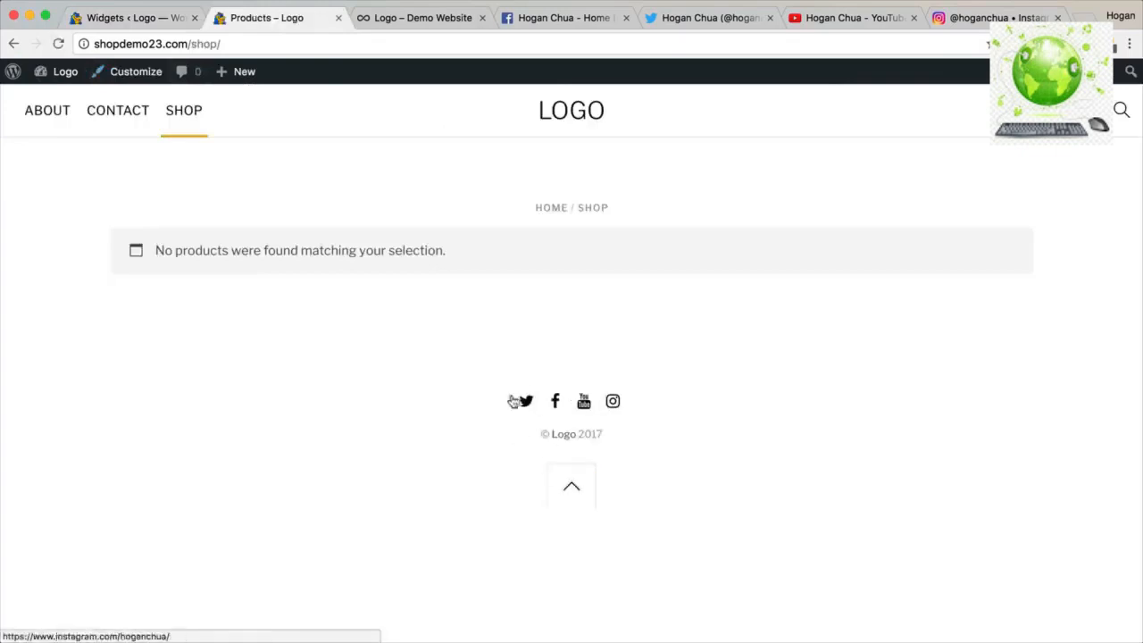
left_click(136, 18)
Review the Widgets page and the shop page's footer with Twitter, Facebook, YouTube and Instagram icons.
scroll(679, 255, "up", 3)
scroll(712, 262, "up", 3)
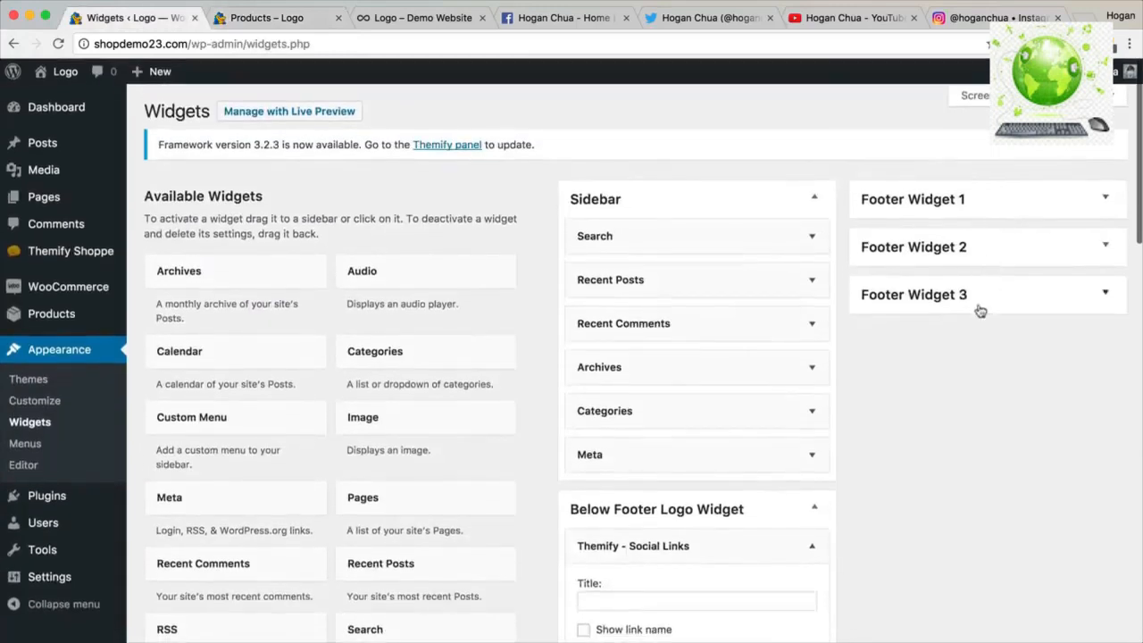
scroll(421, 383, "down", 4)
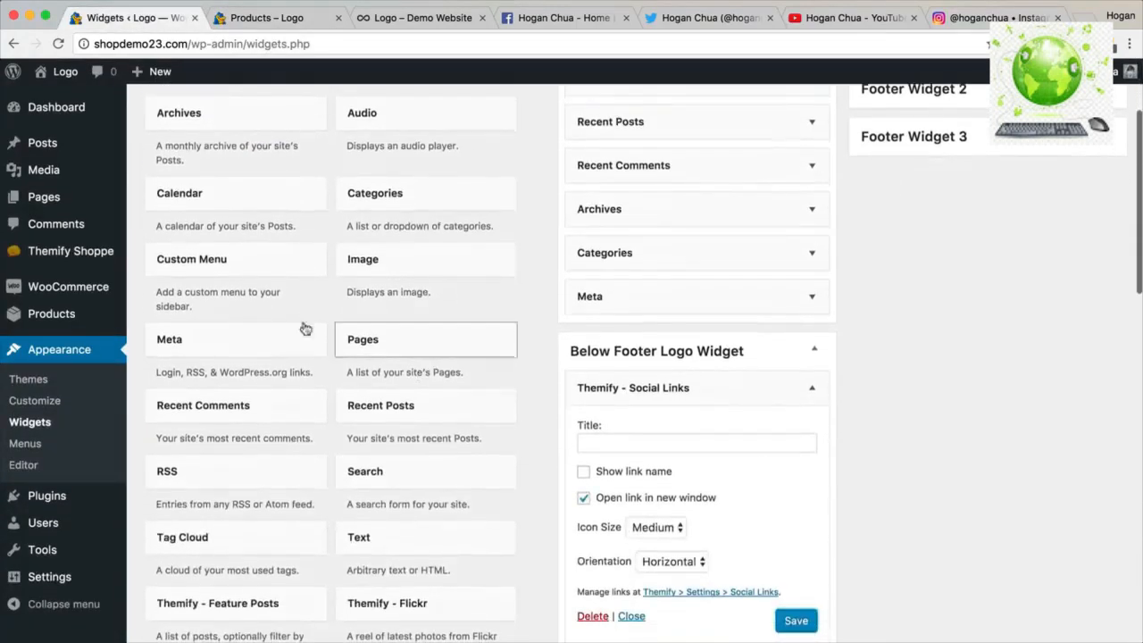
left_click(288, 18)
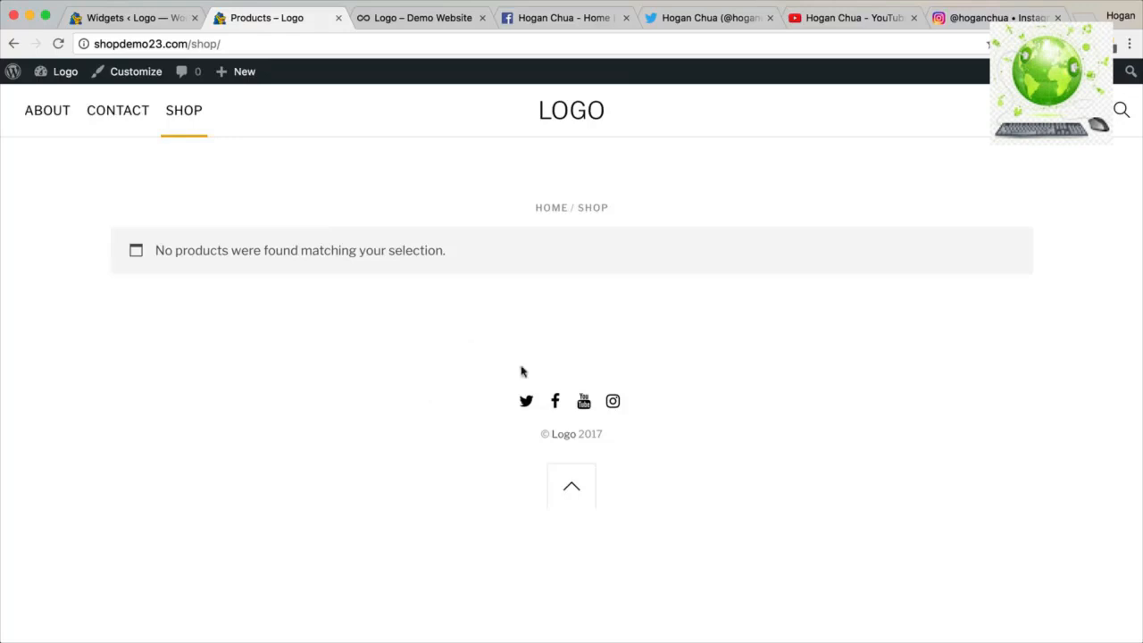
left_click(161, 19)
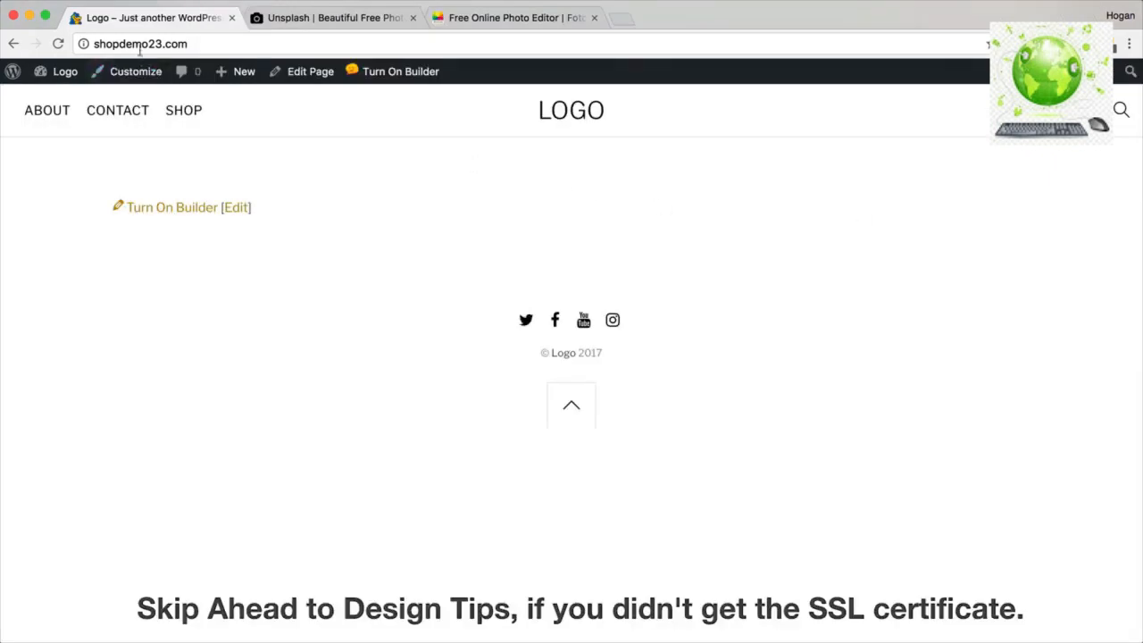
Select the site address in the browser and go to the admin Dashboard.
left_click(214, 45)
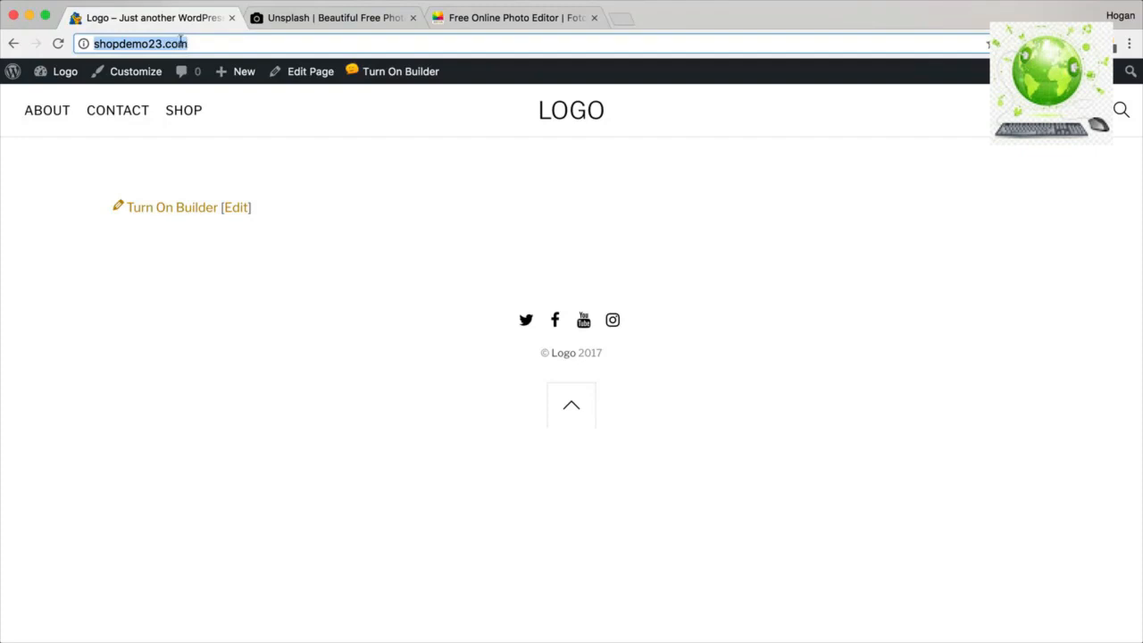
left_click(109, 41)
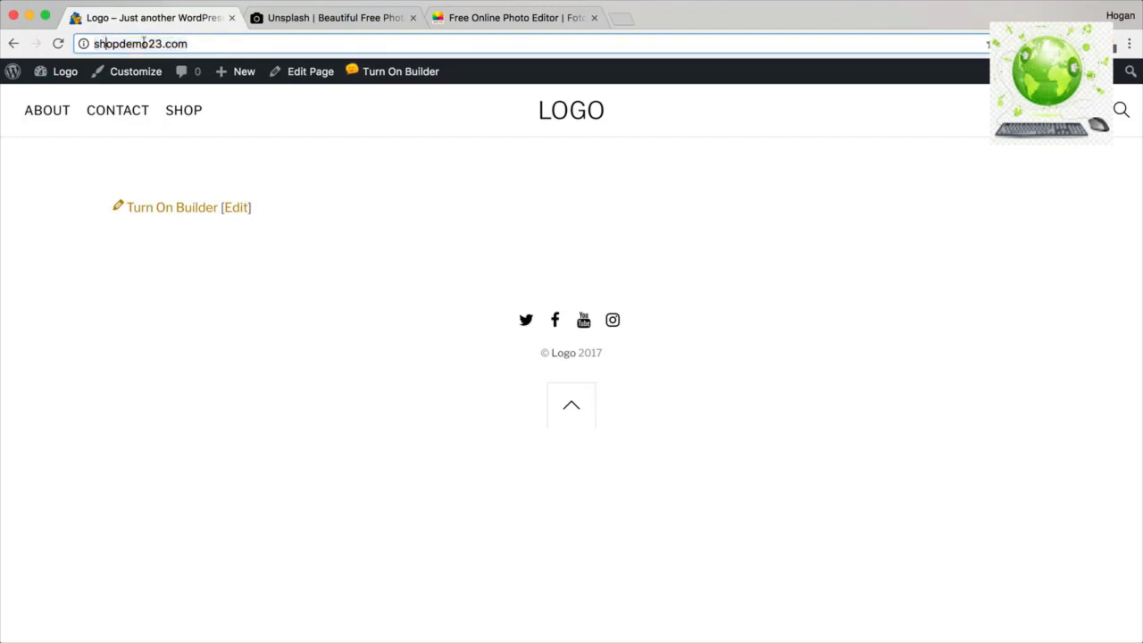
left_click_drag(204, 43, 96, 38)
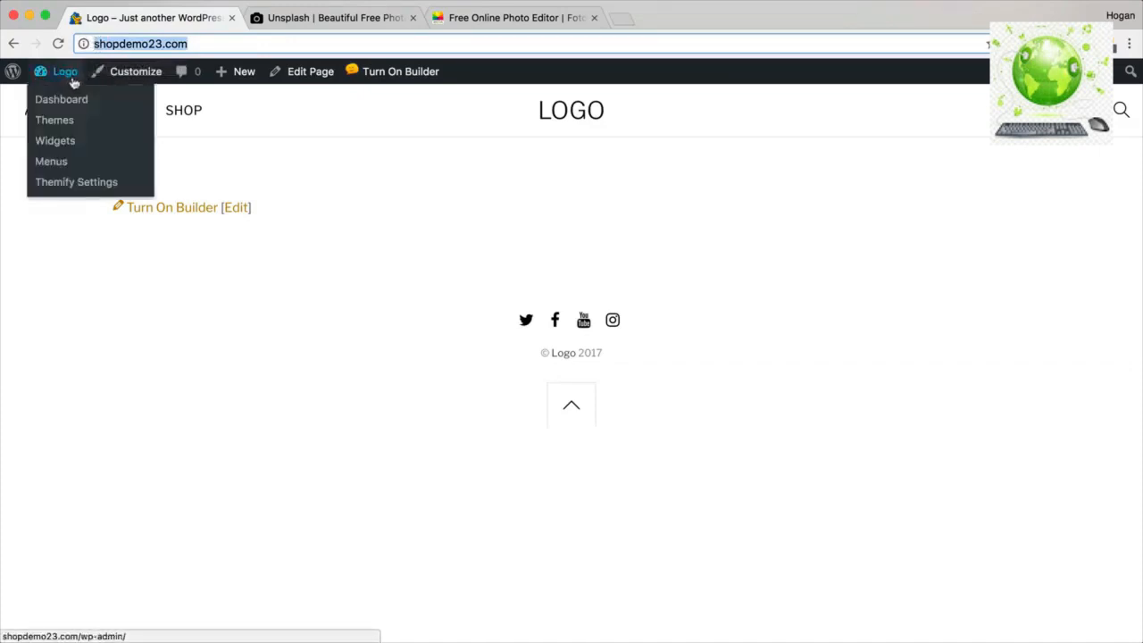
left_click(68, 100)
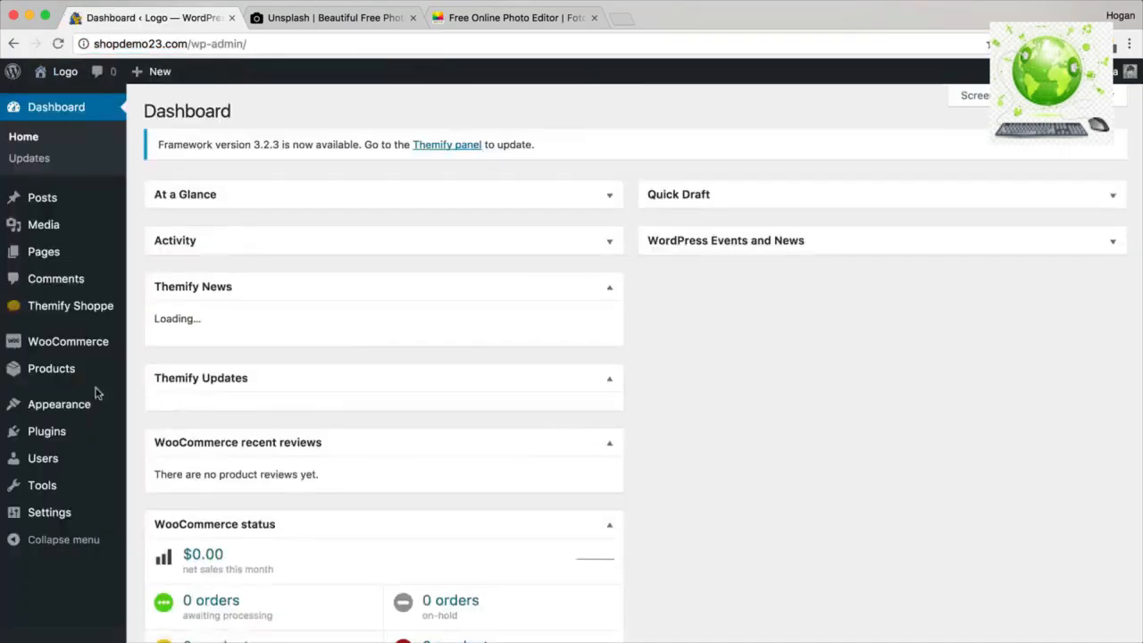
Search Add Plugins for 'really simple ssl', then install and activate Really Simple SSL.
mouse_move(53, 434)
left_click(153, 459)
left_click(988, 204)
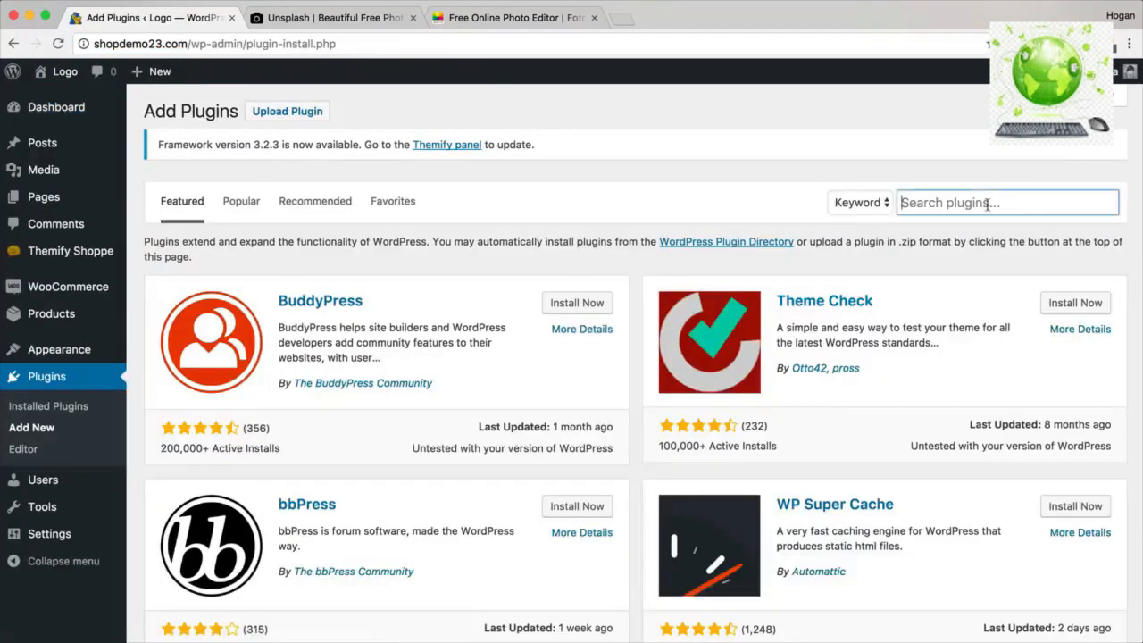
type("real")
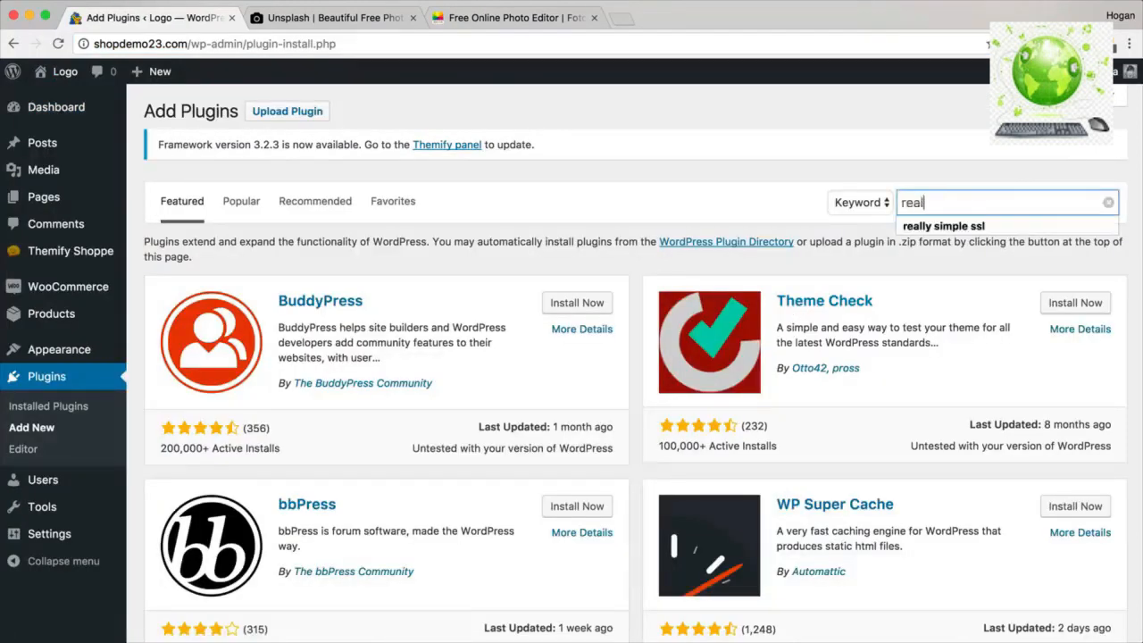
type("ly simple ")
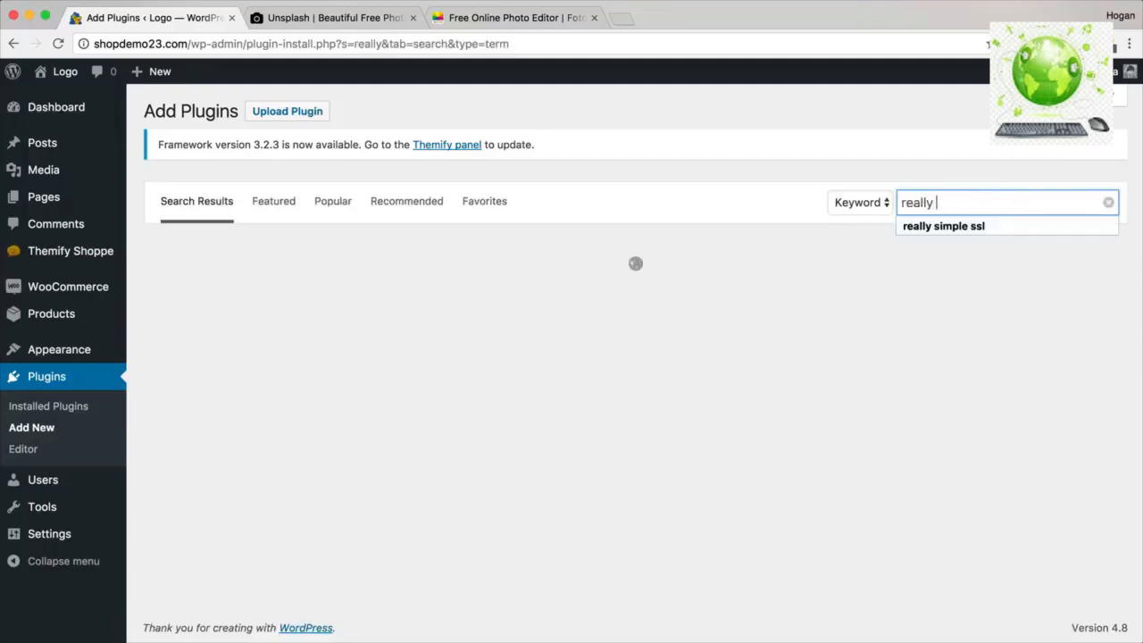
type("ssl")
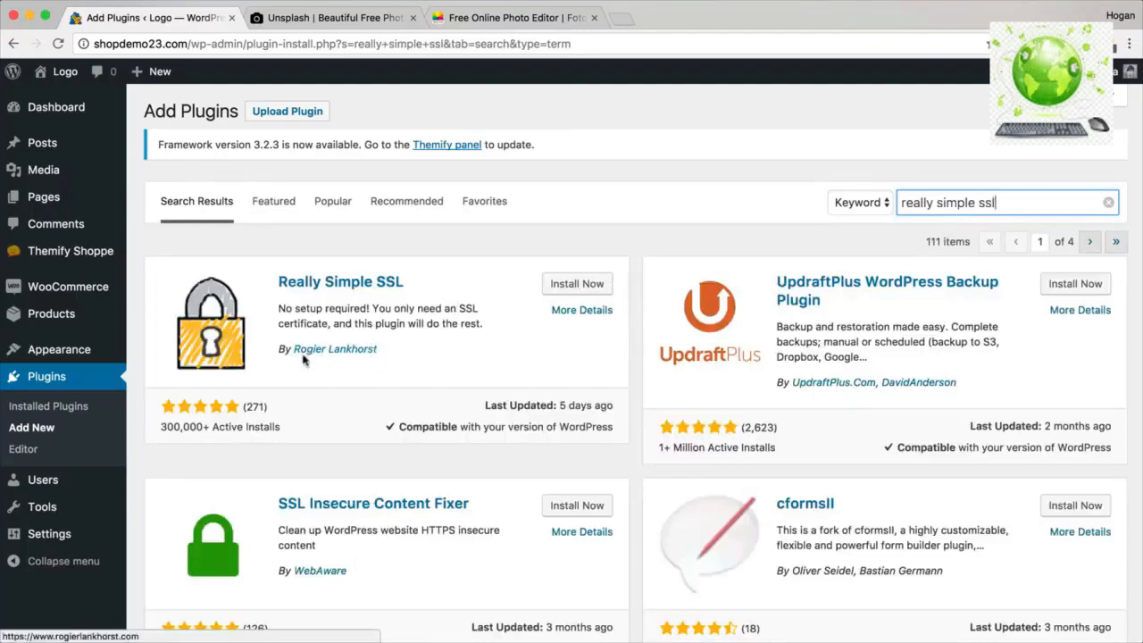
left_click(569, 292)
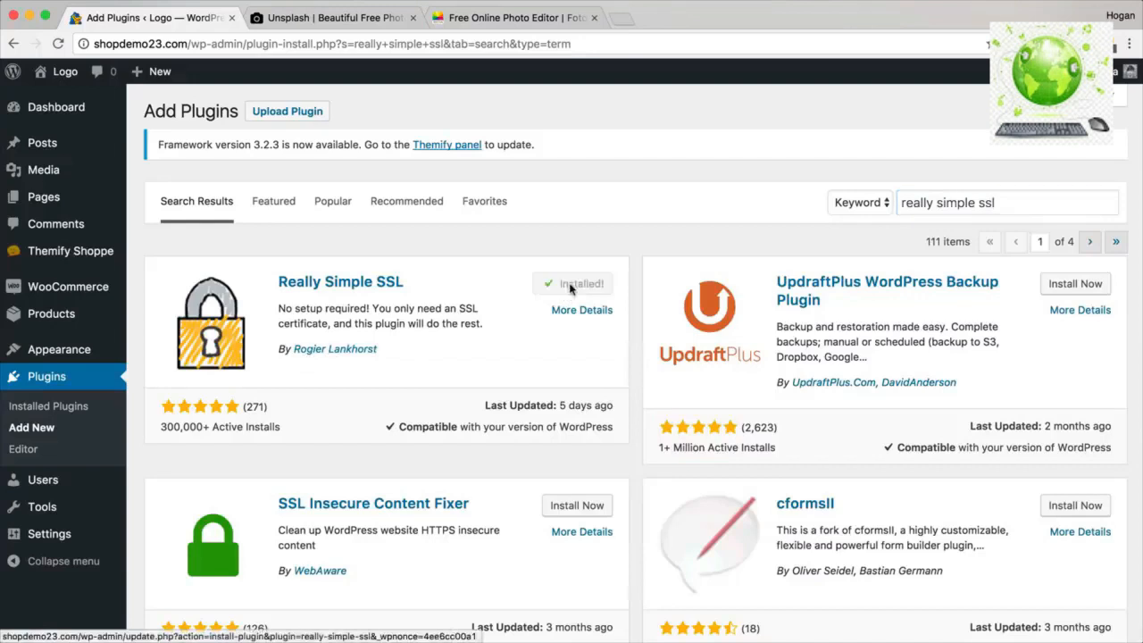
left_click(572, 288)
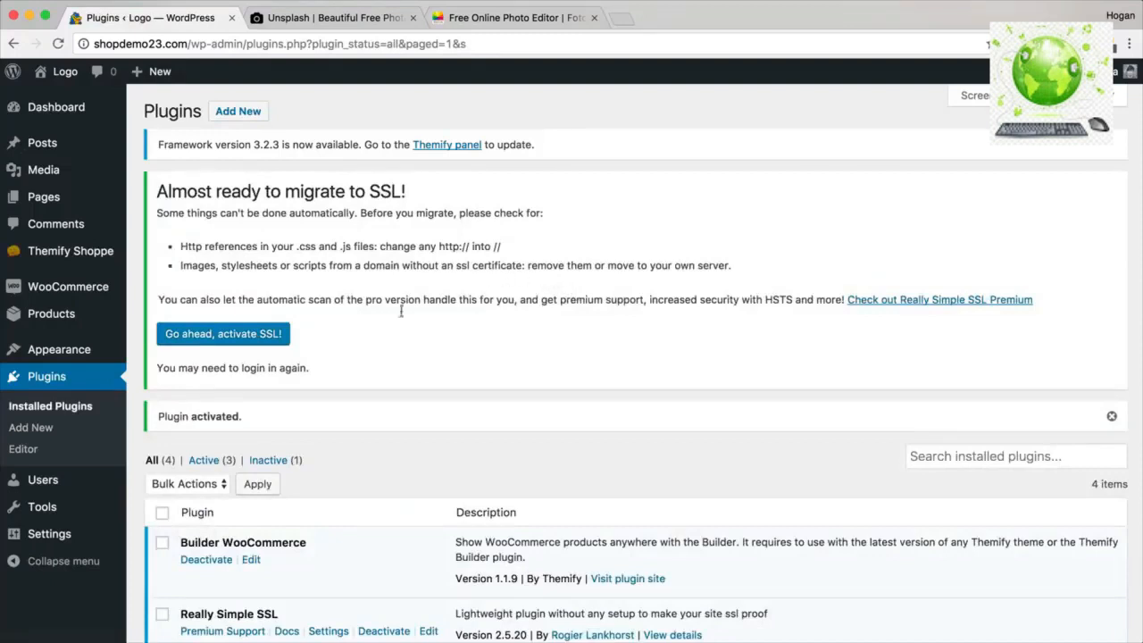
scroll(370, 350, "down", 5)
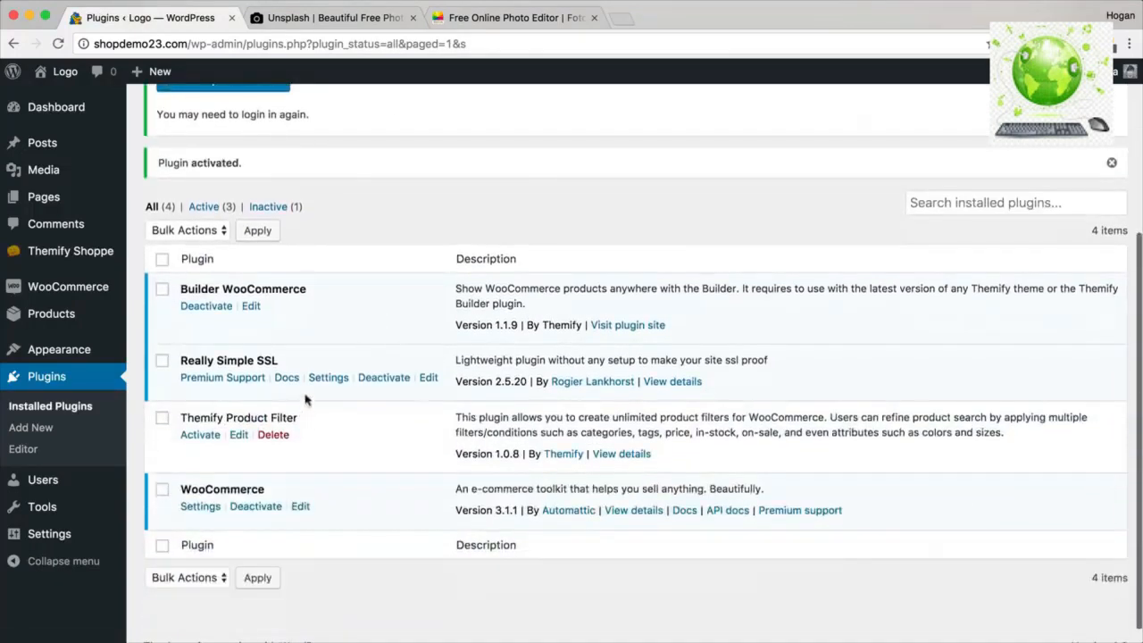
In Really Simple SSL settings, review the detected certificate, activate SSL, and reload the page.
left_click(330, 379)
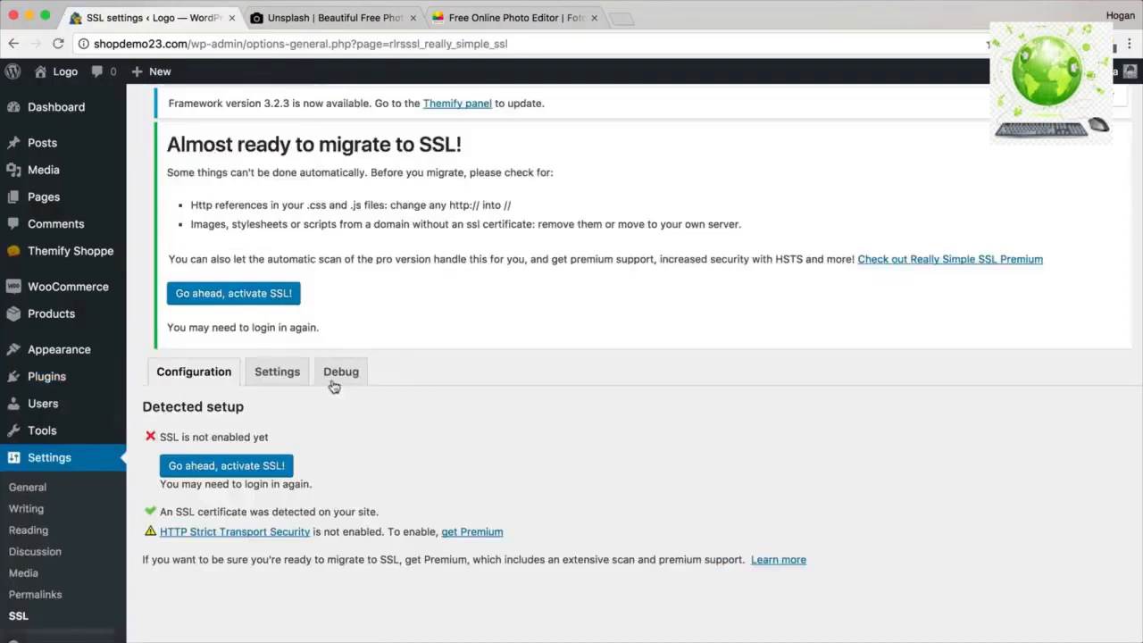
scroll(332, 386, "down", 1)
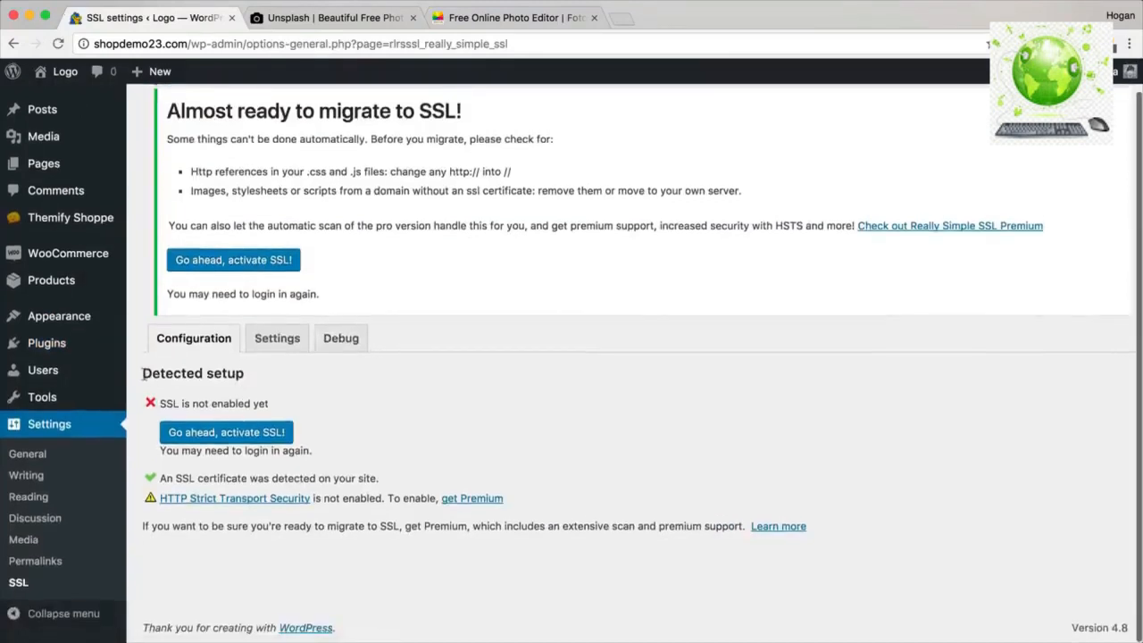
left_click_drag(143, 373, 245, 375)
left_click_drag(384, 480, 170, 472)
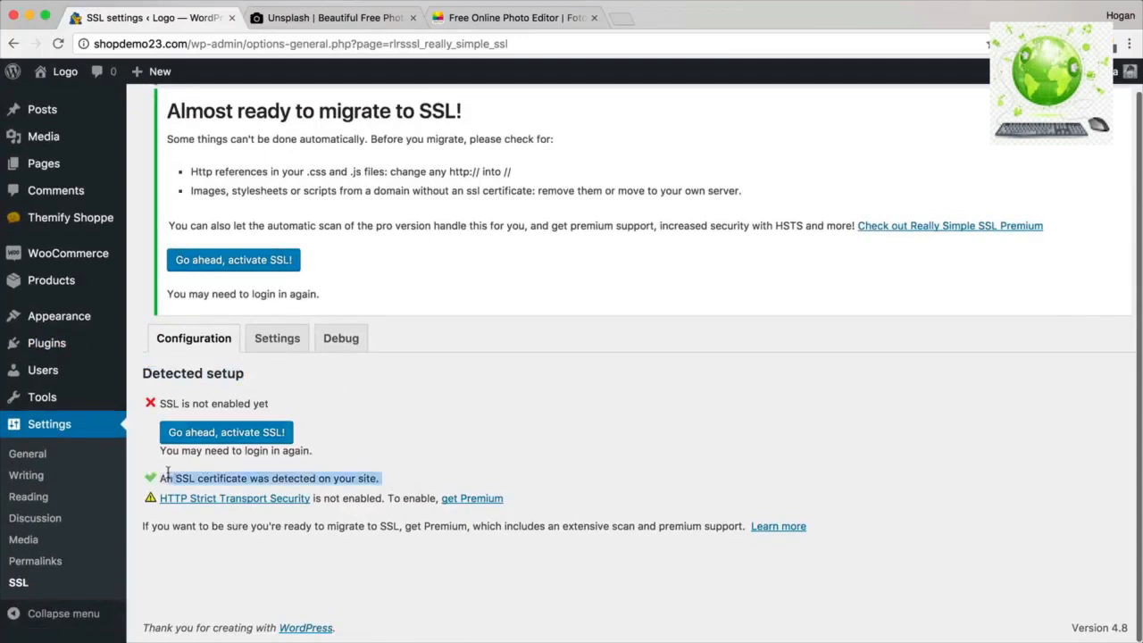
left_click_drag(378, 477, 293, 476)
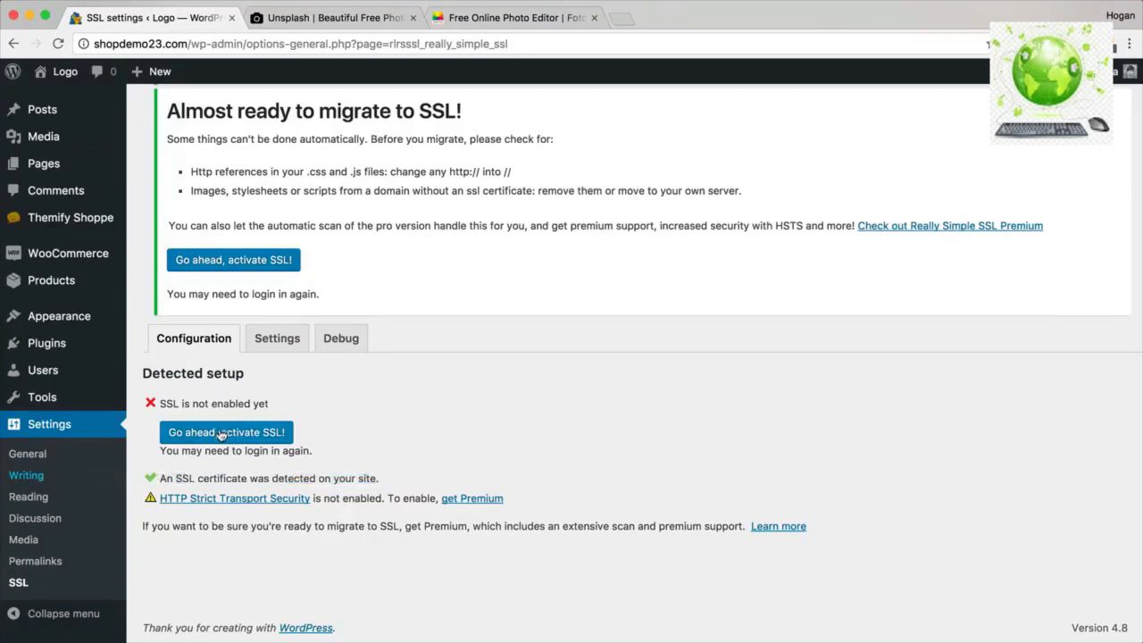
left_click(245, 435)
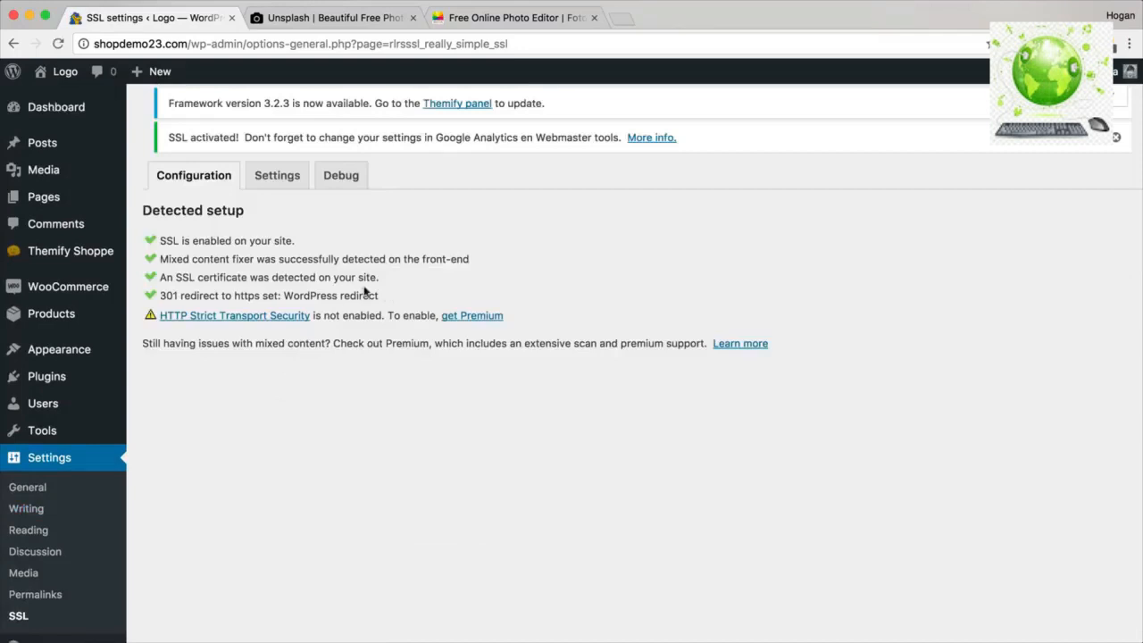
scroll(218, 191, "down", 1)
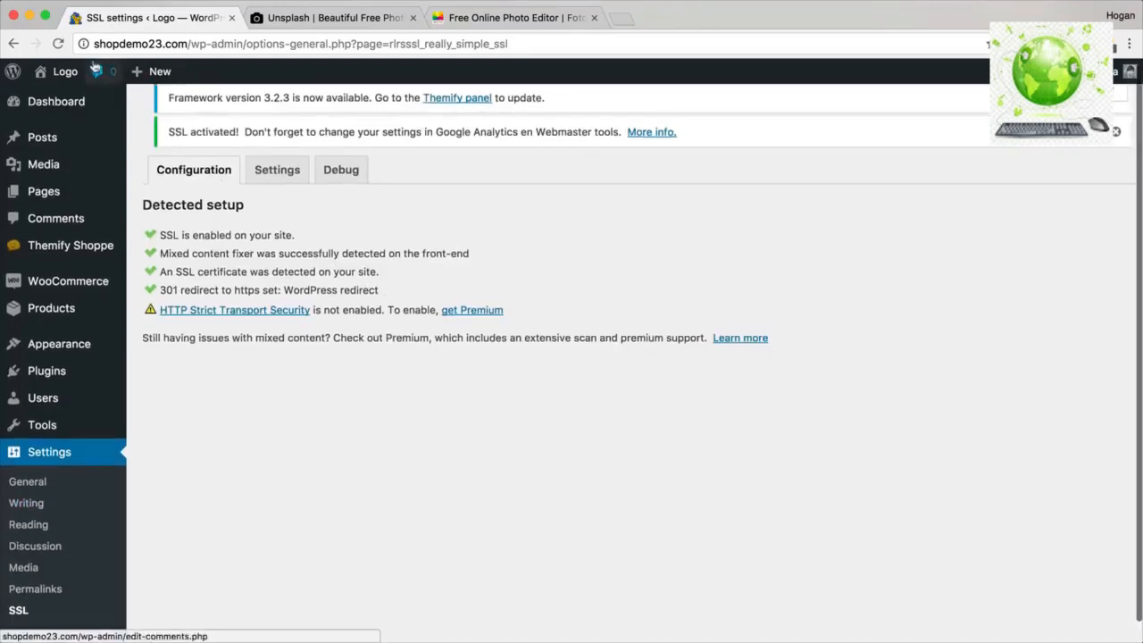
left_click(58, 43)
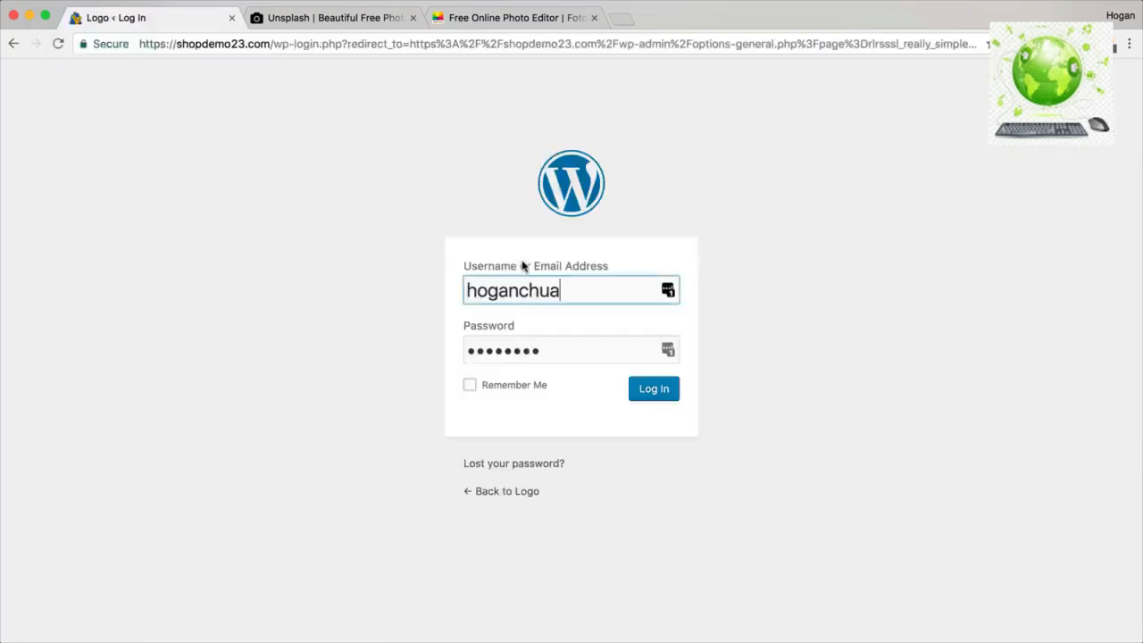
Check the new https address and log back in on the wp-login screen.
left_click_drag(274, 43, 139, 43)
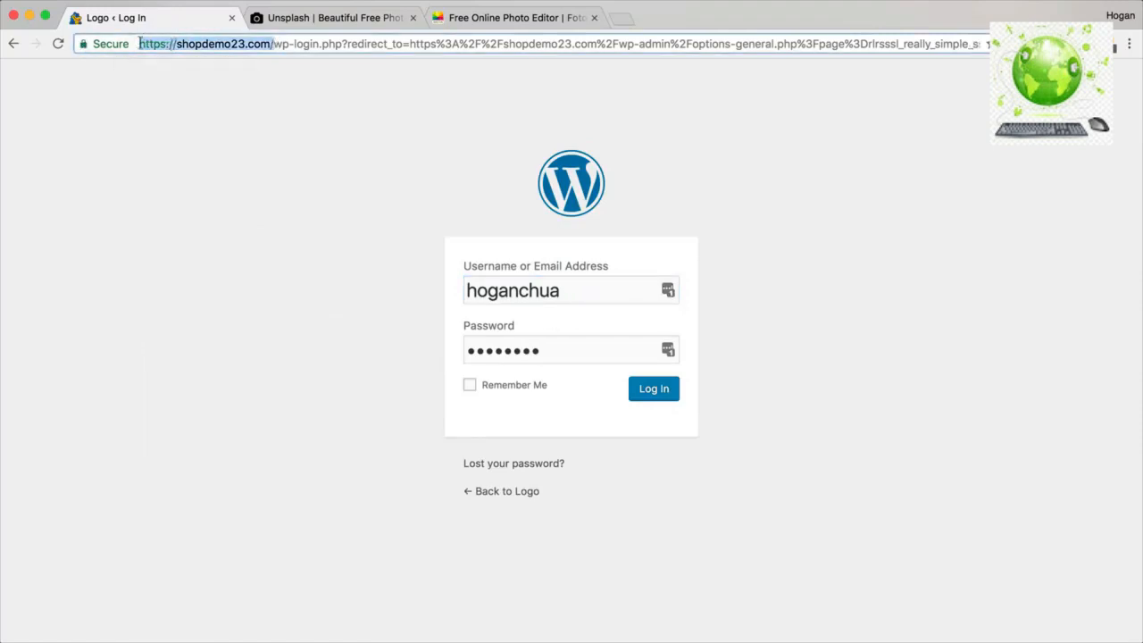
left_click(265, 44)
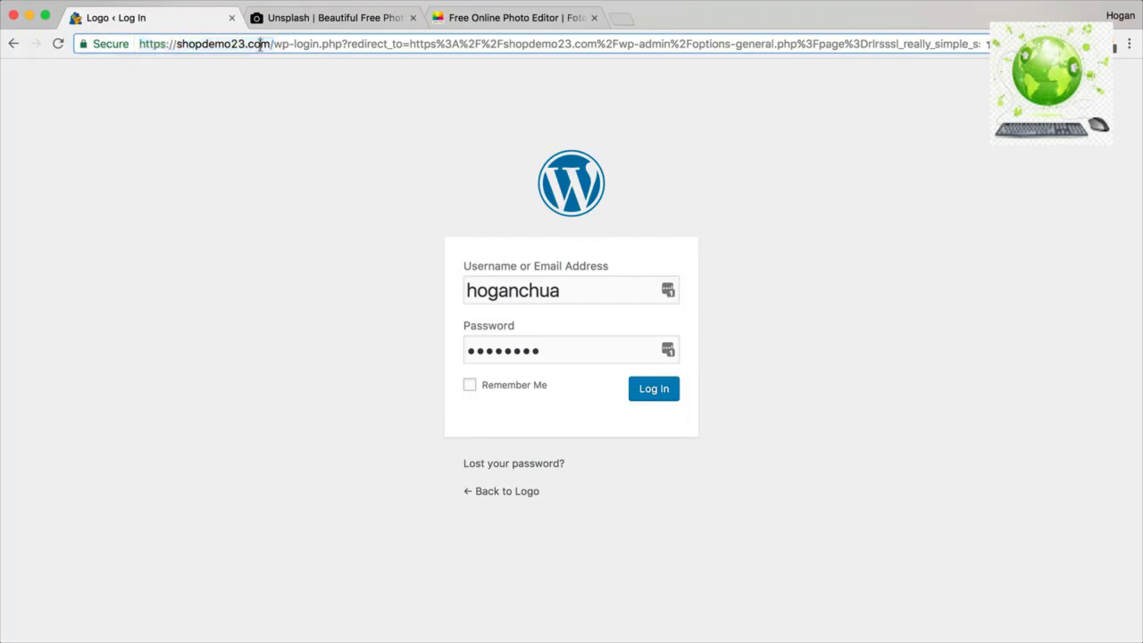
left_click(661, 394)
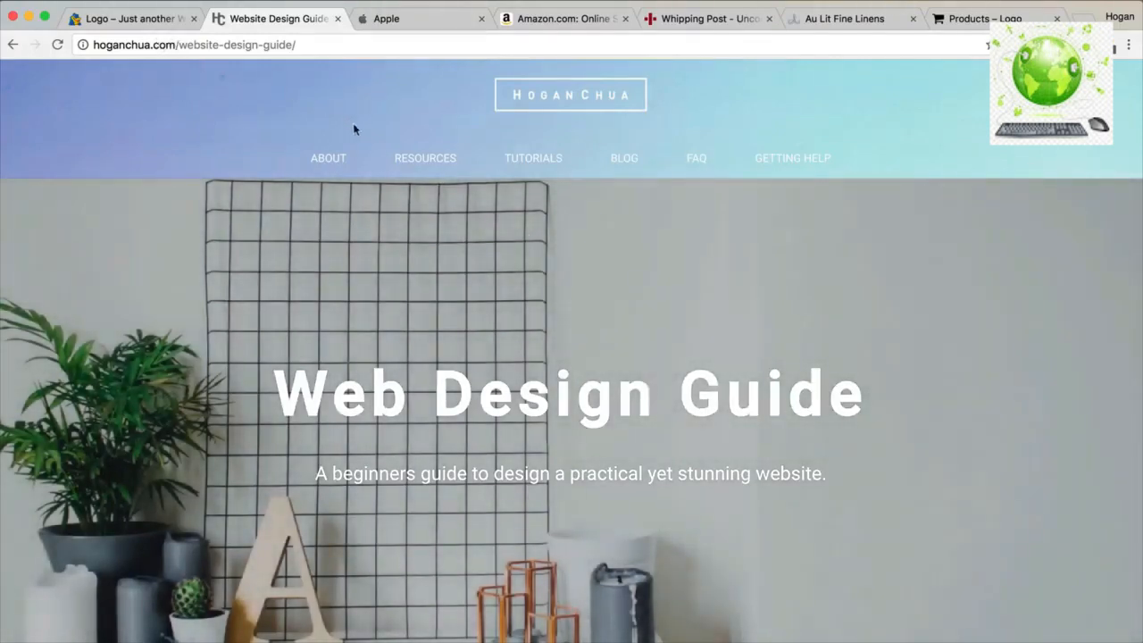
mouse_move(420, 159)
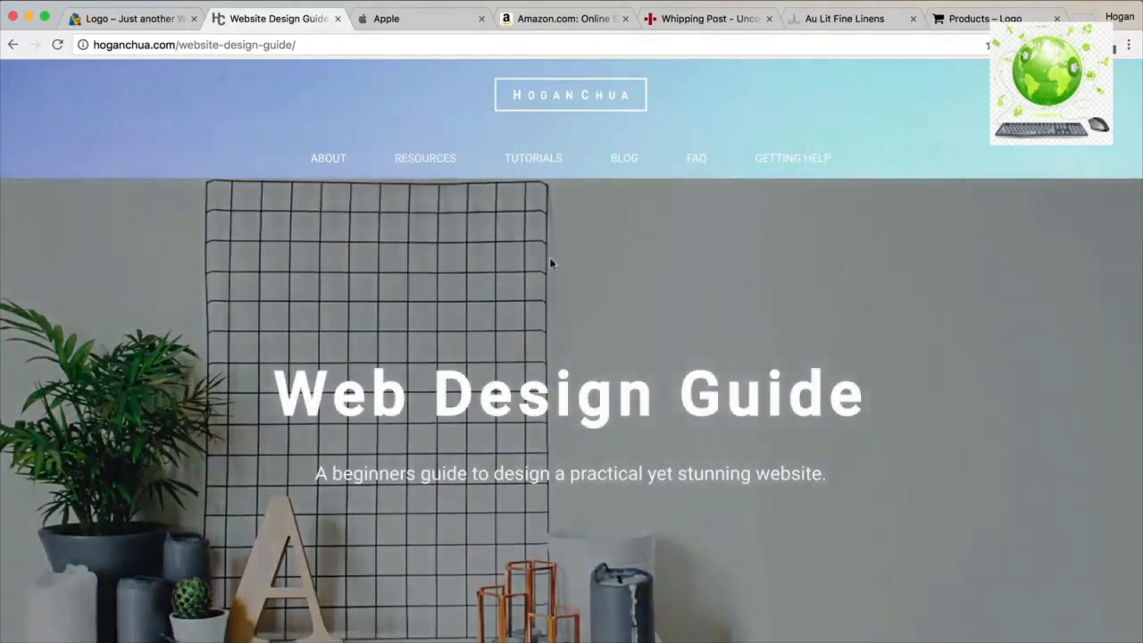
scroll(553, 266, "down", 5)
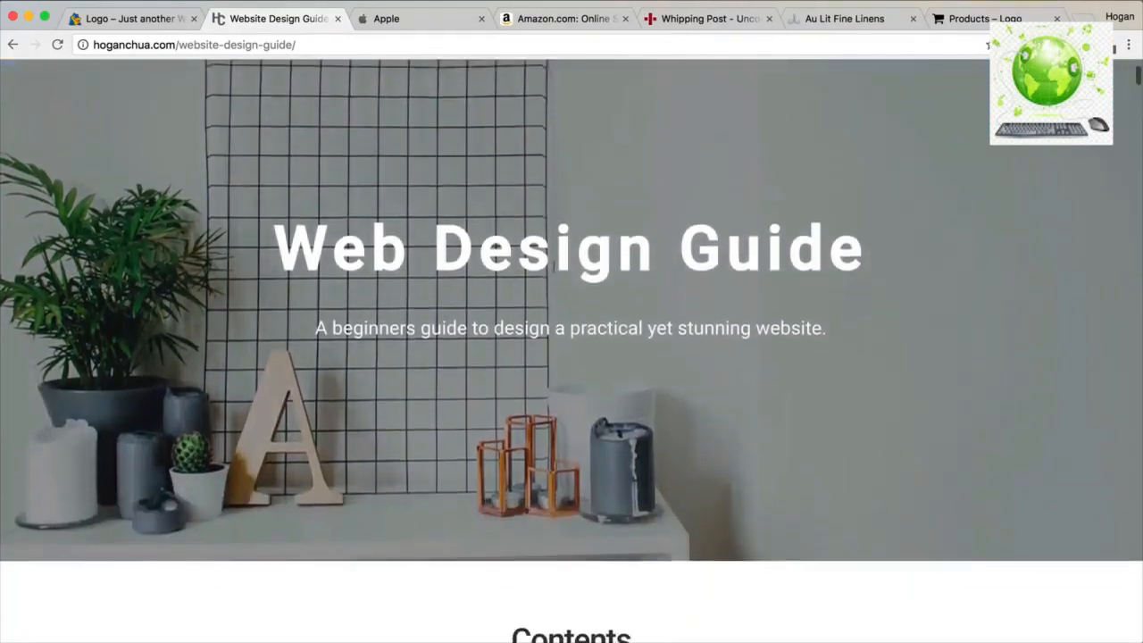
scroll(553, 268, "down", 5)
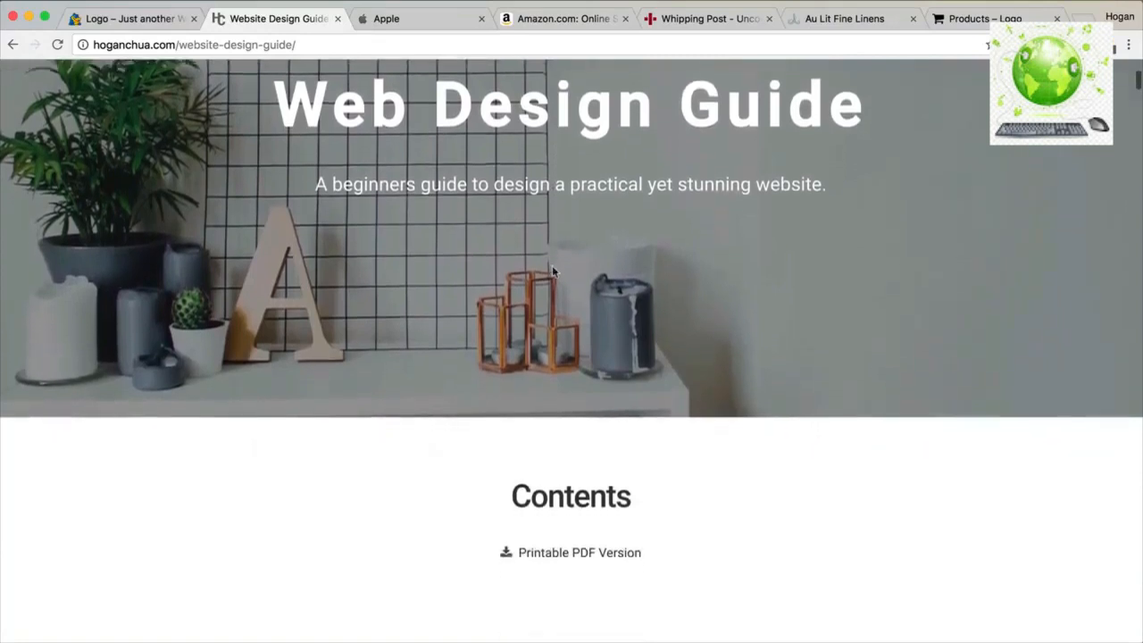
scroll(552, 265, "down", 4)
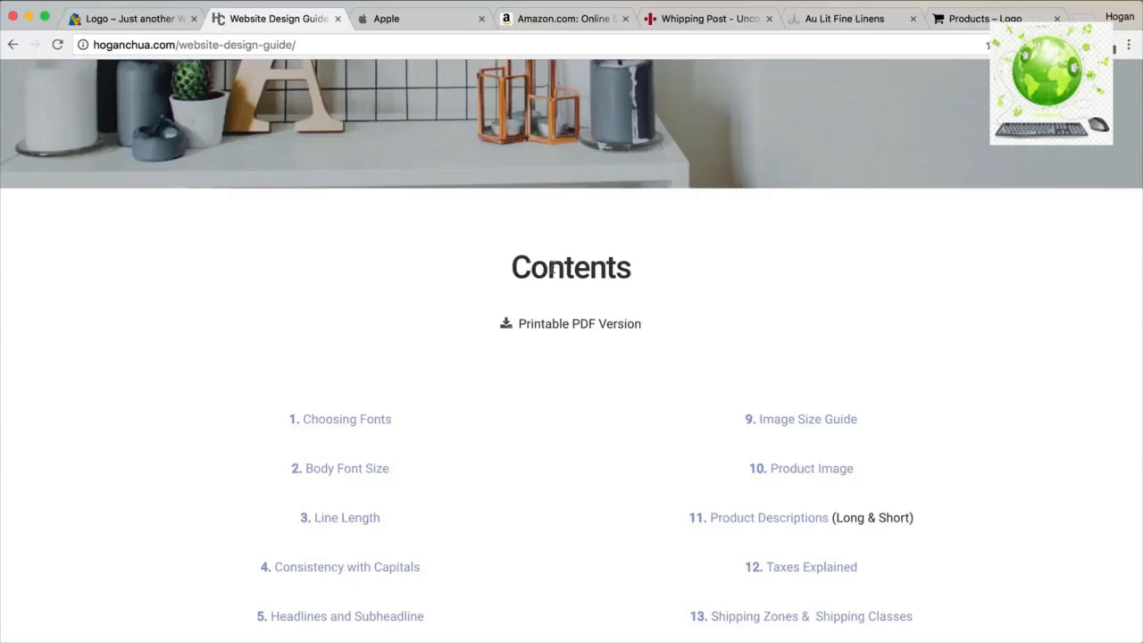
scroll(552, 268, "down", 3)
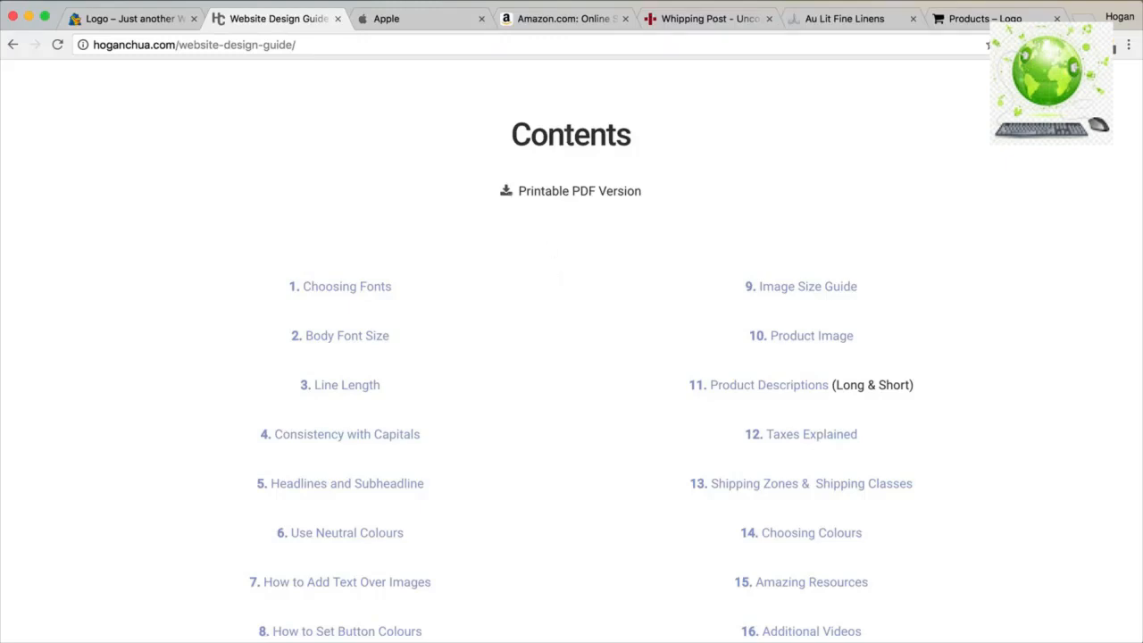
Go to the guide's Choosing Fonts section, highlight 'Focus on consistency', then view Apple's site typography.
left_click(338, 286)
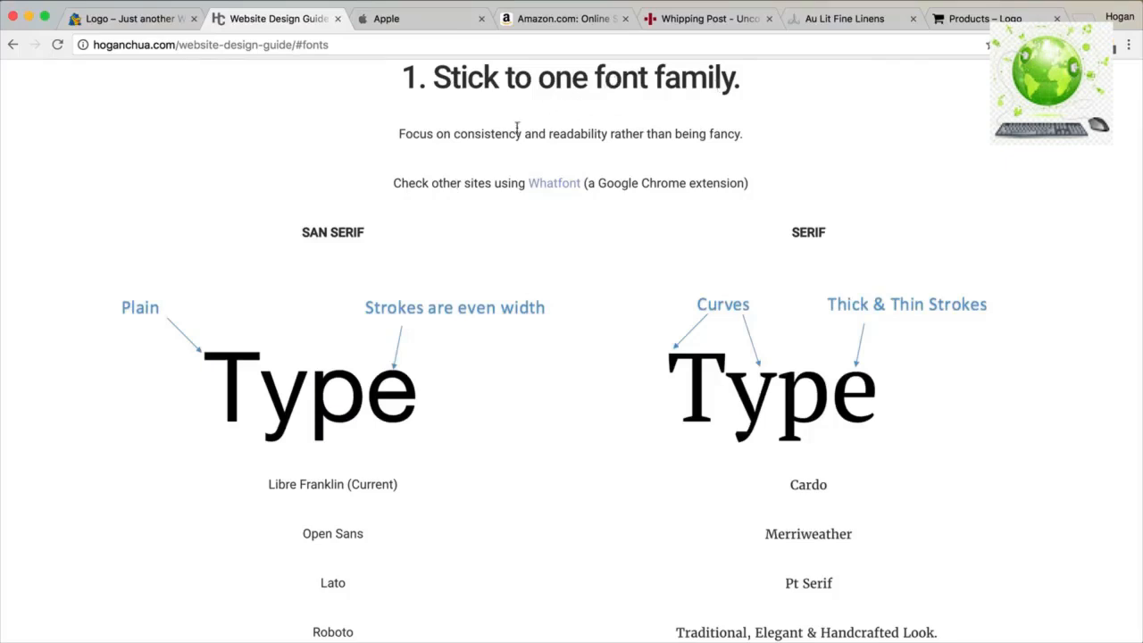
left_click_drag(522, 134, 391, 134)
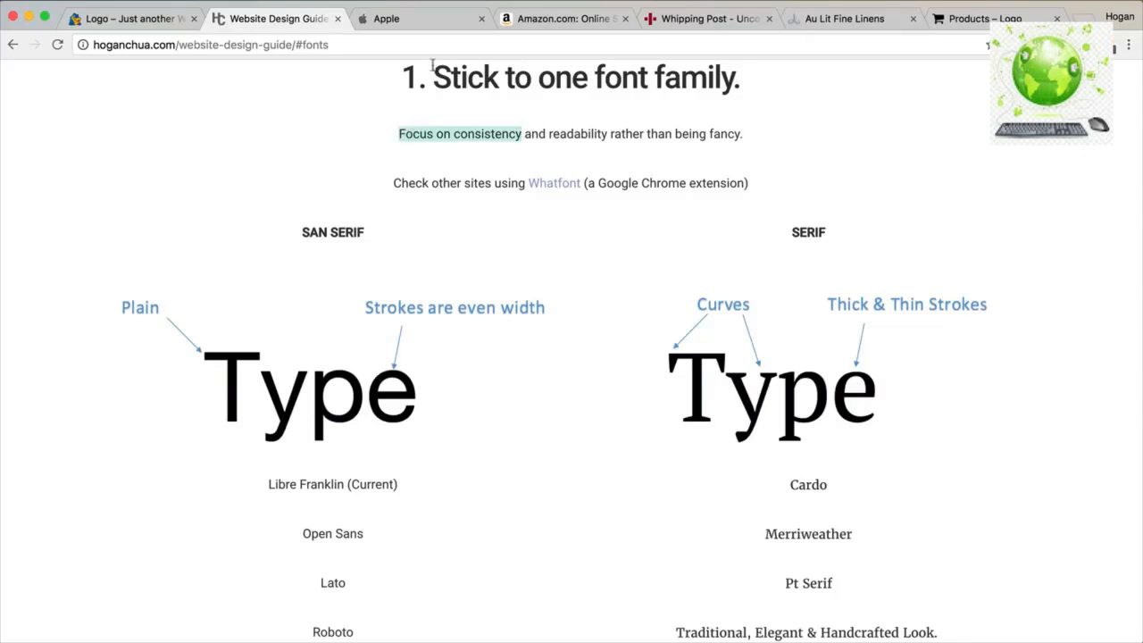
left_click(435, 22)
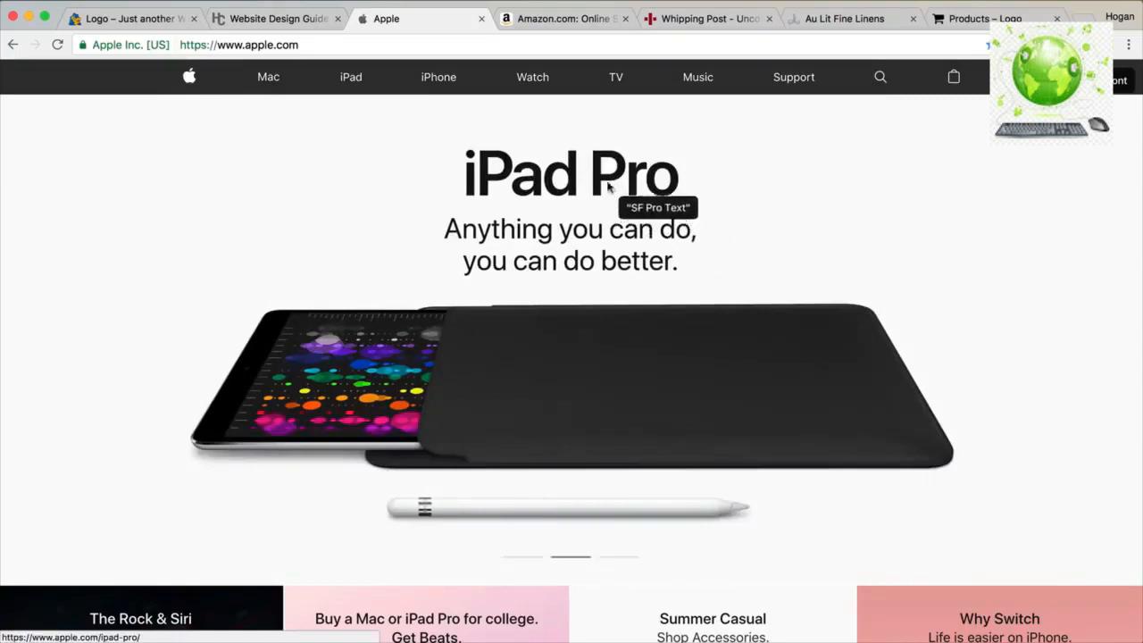
Compare the Amazon and Apple site fonts against the design guide's font section.
left_click(566, 19)
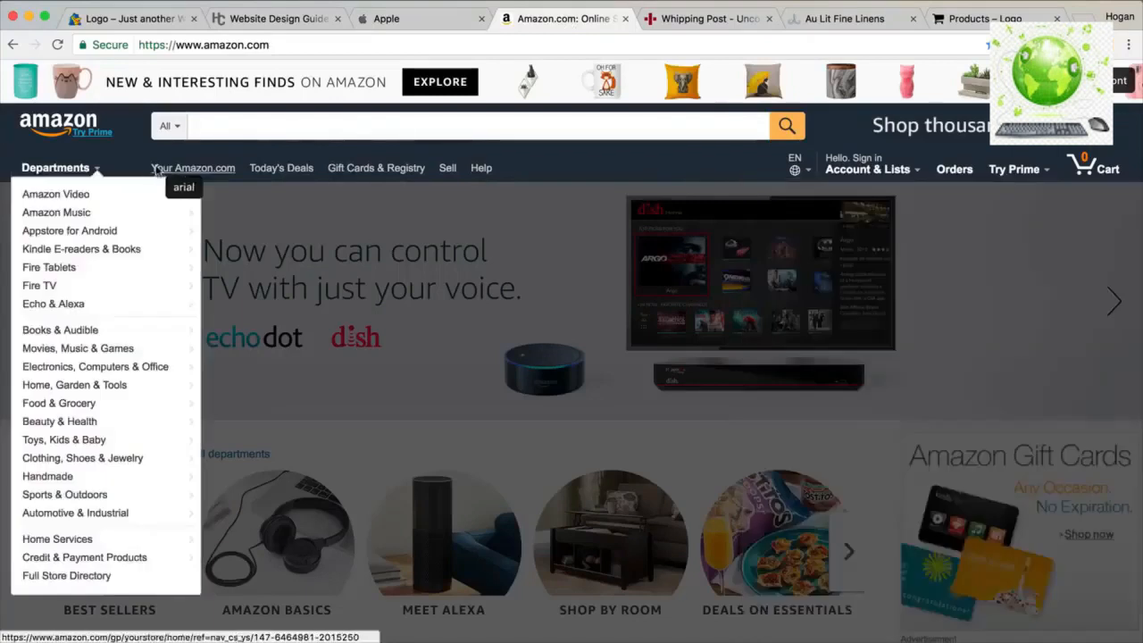
mouse_move(94, 132)
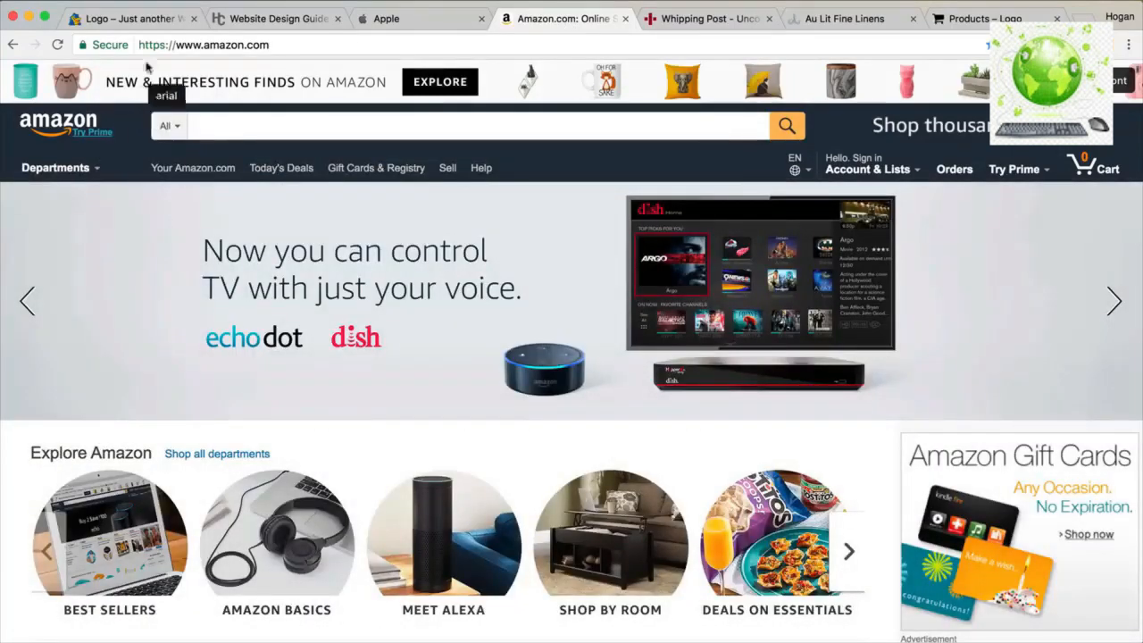
left_click(213, 28)
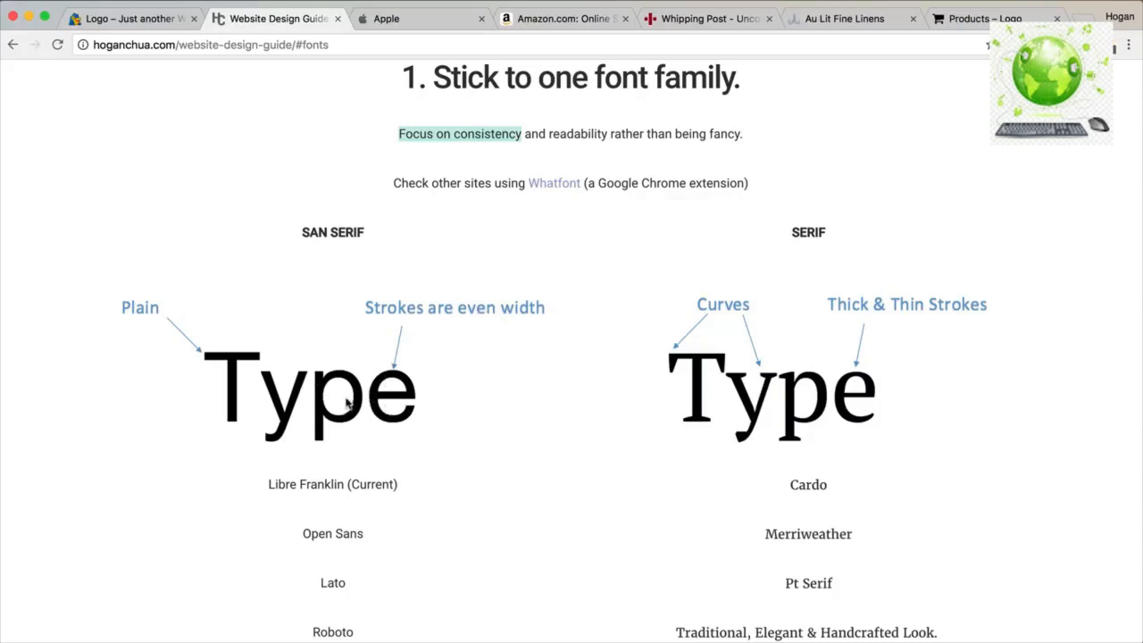
left_click(423, 20)
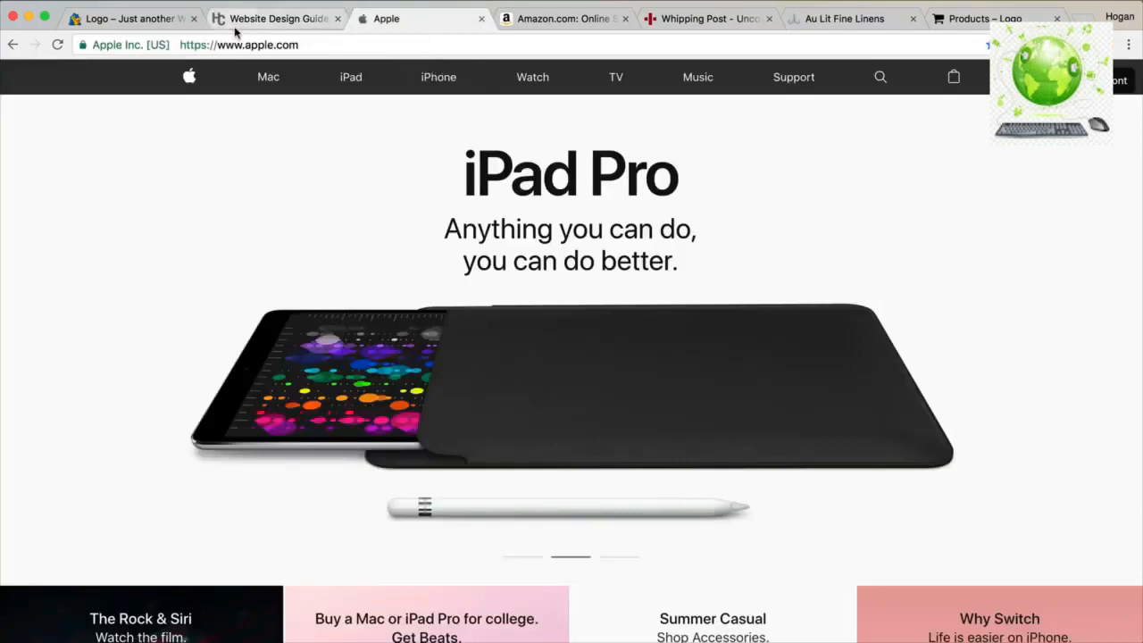
scroll(429, 81, "down", 1)
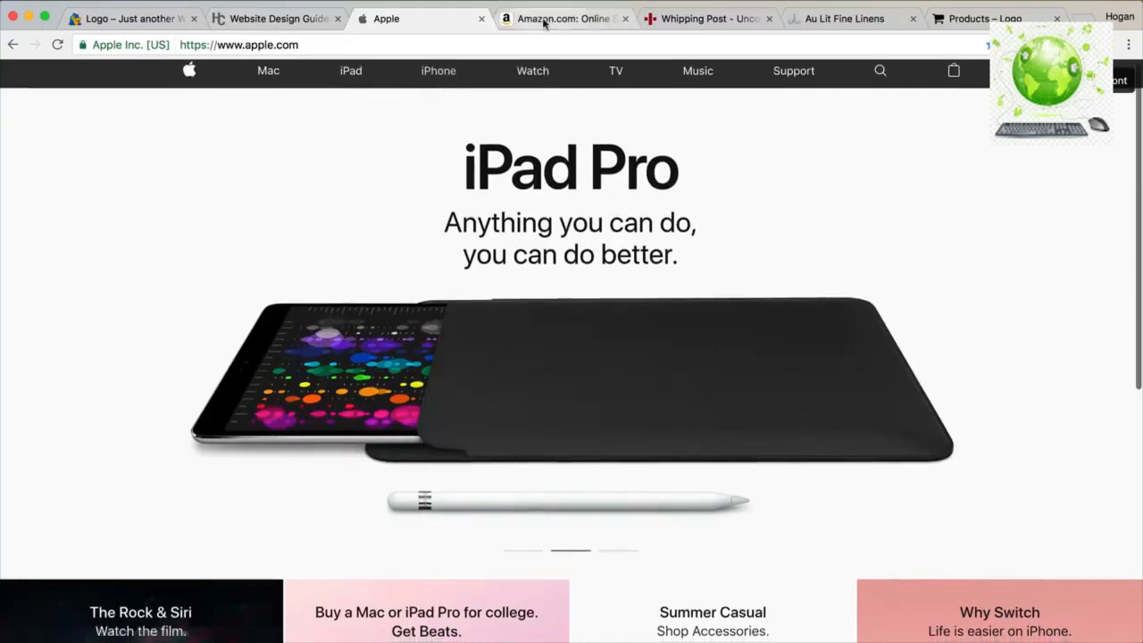
left_click(514, 19)
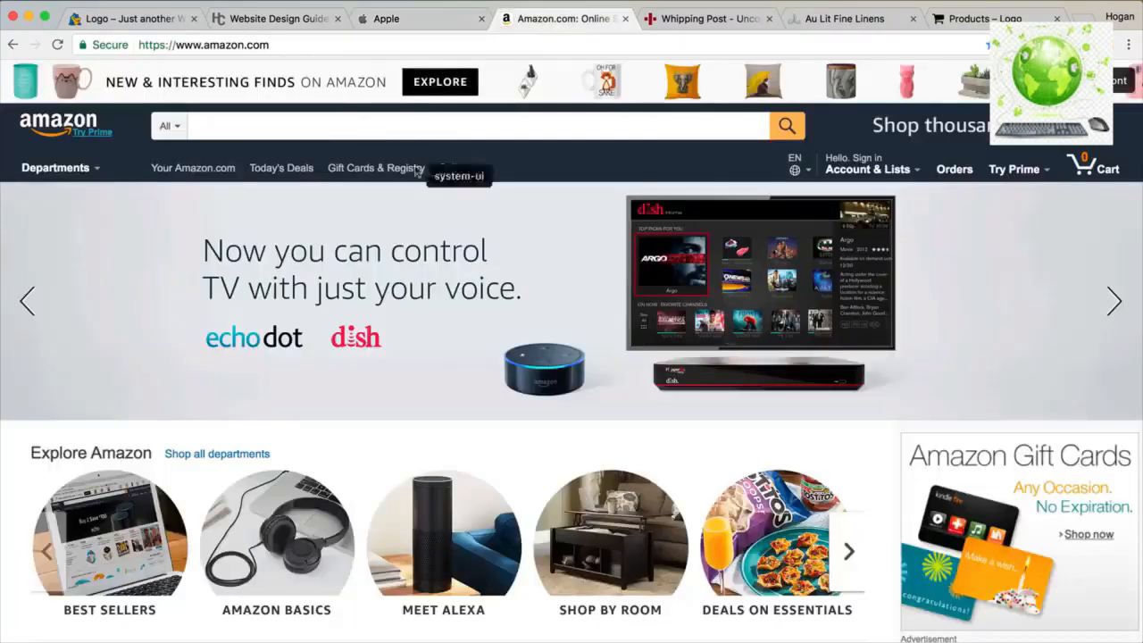
left_click(308, 25)
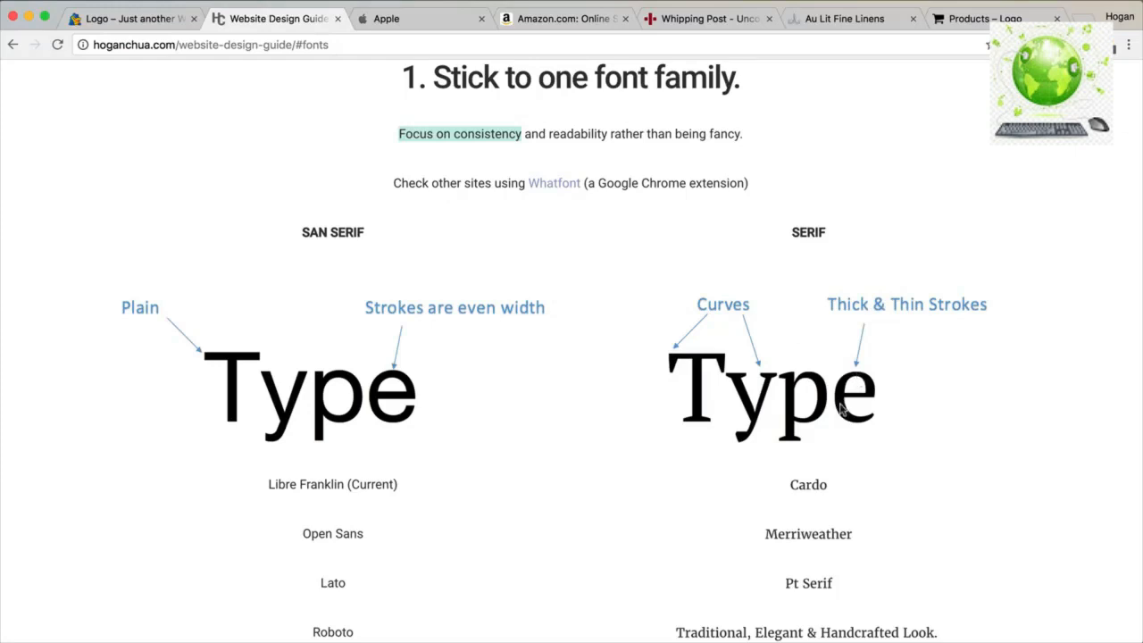
scroll(833, 430, "down", 1)
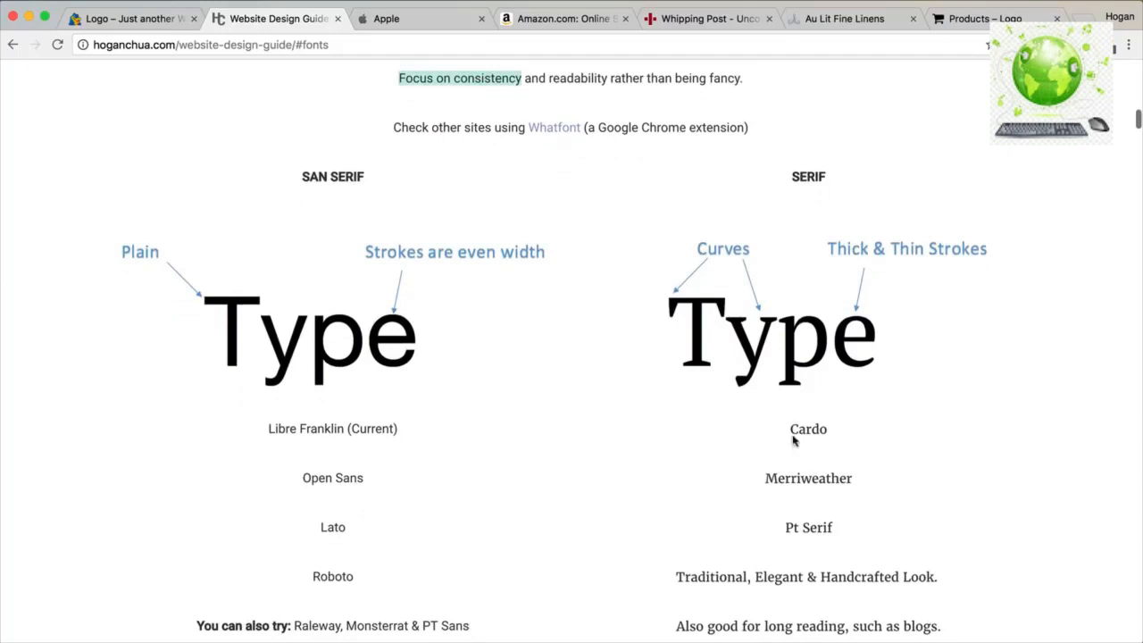
View Whipping Post's serif headline after dismissing its sign-up popup, then return to the guide's fonts section.
left_click(696, 25)
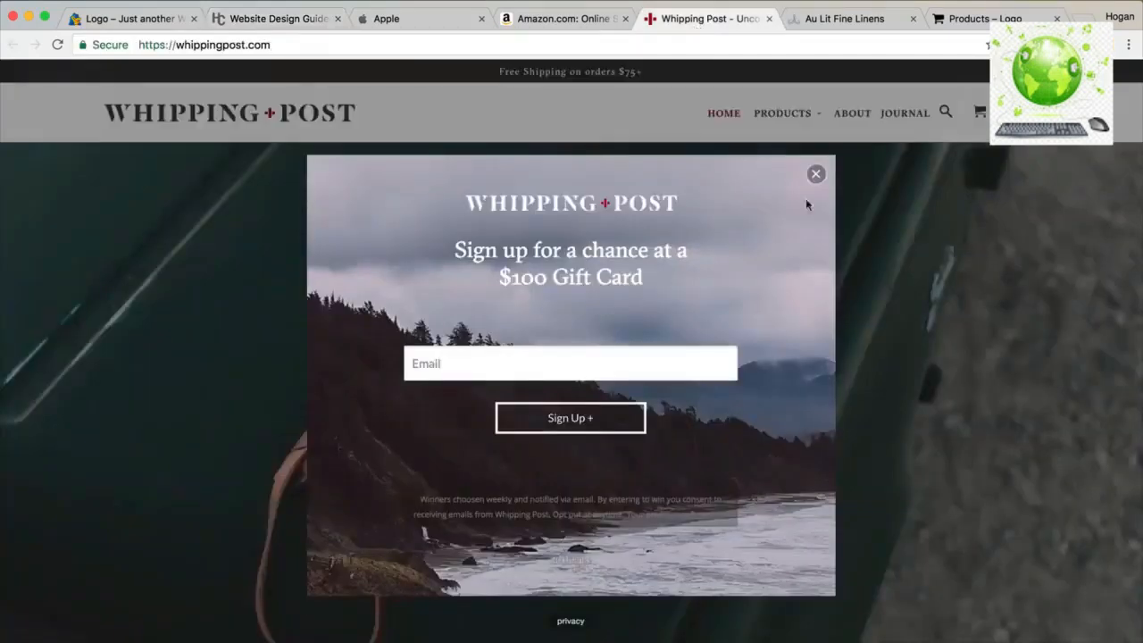
left_click(815, 175)
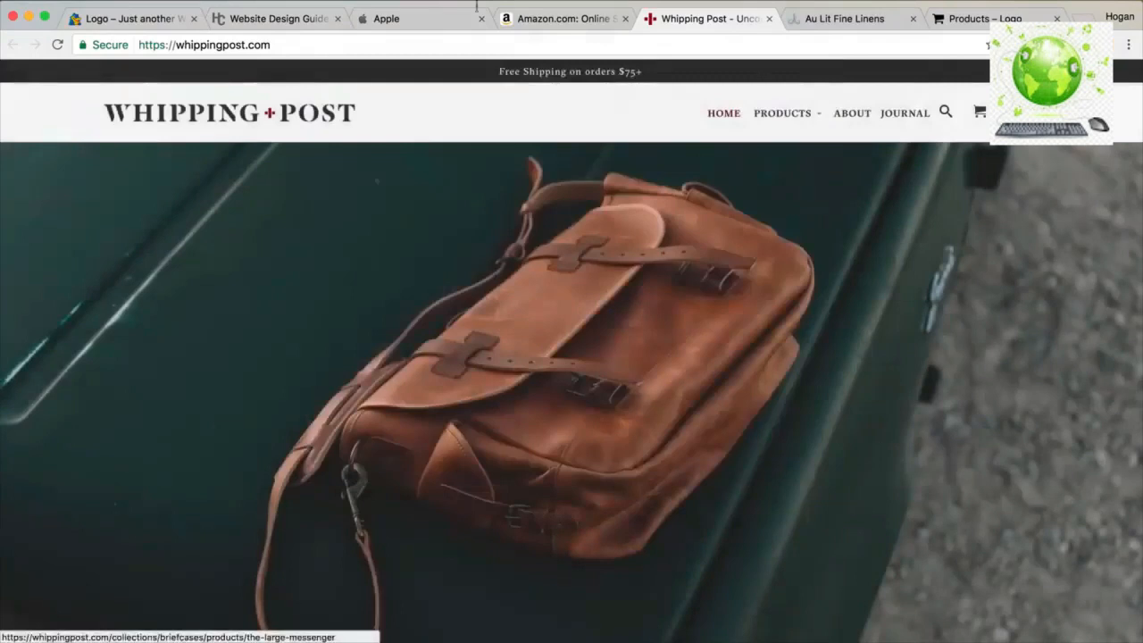
mouse_move(779, 143)
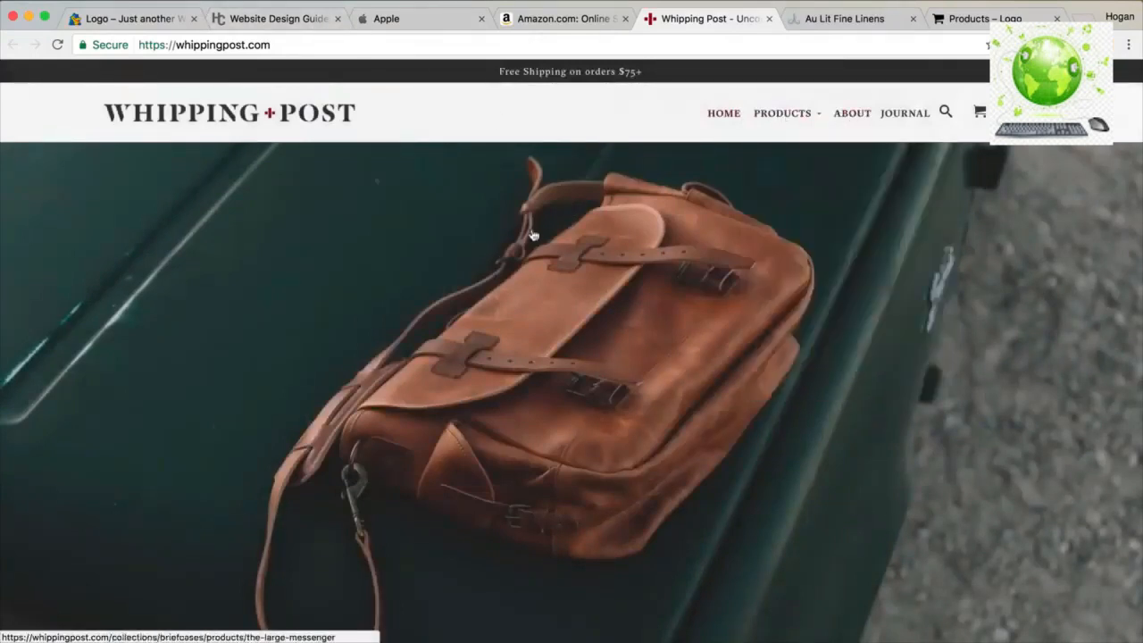
scroll(531, 235, "down", 6)
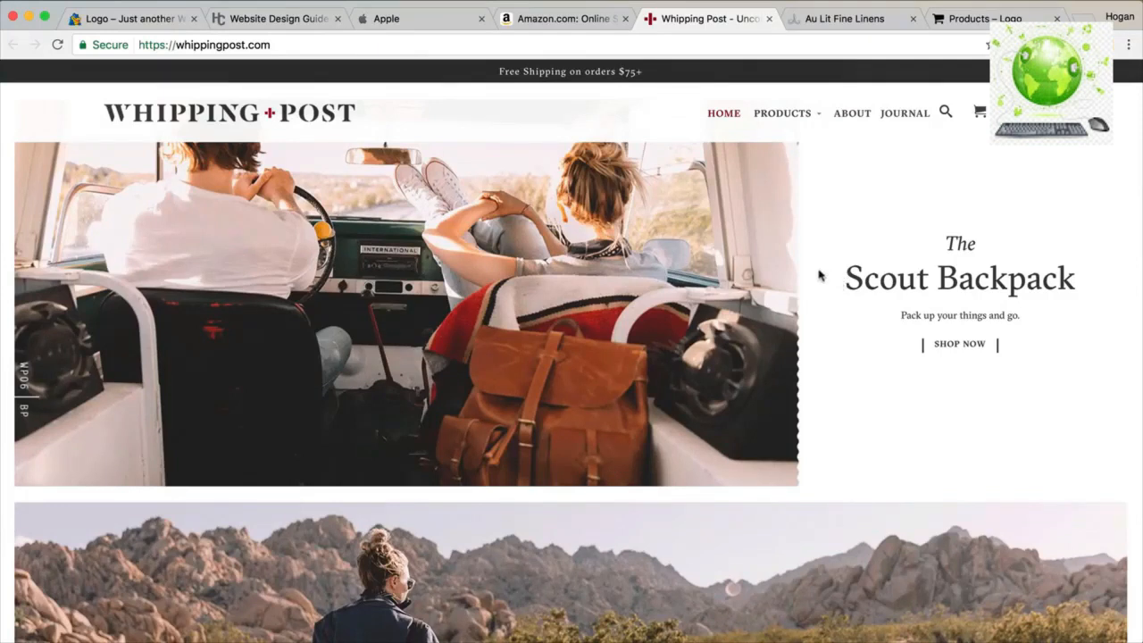
left_click(140, 17)
left_click(261, 21)
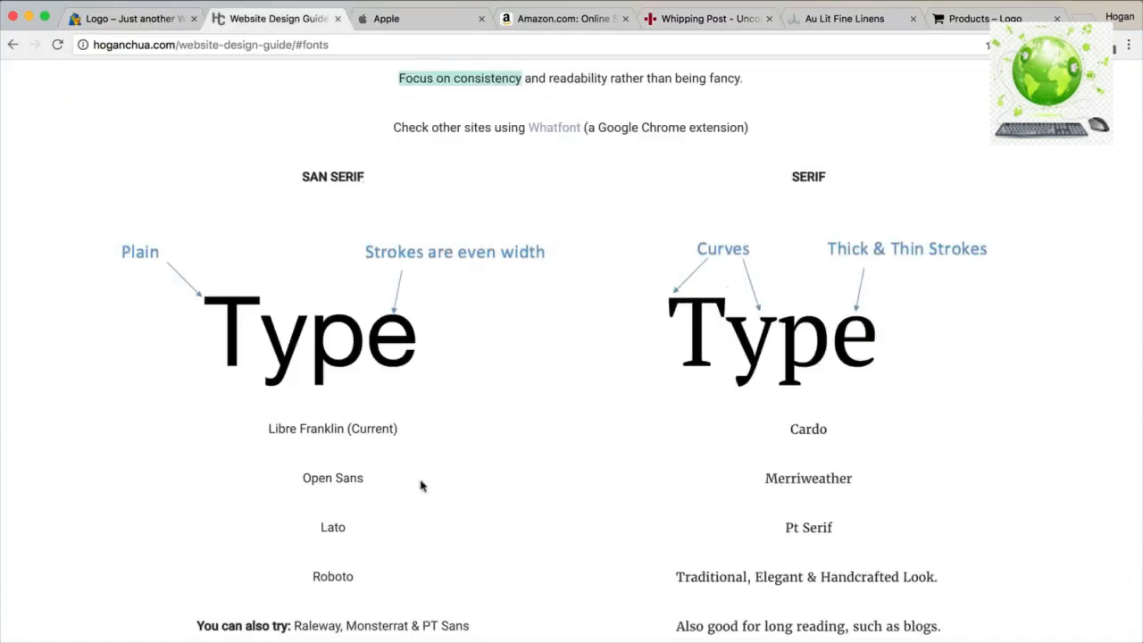
Highlight the Libre Franklin and Open Sans font-family examples in the guide.
left_click_drag(265, 431, 408, 429)
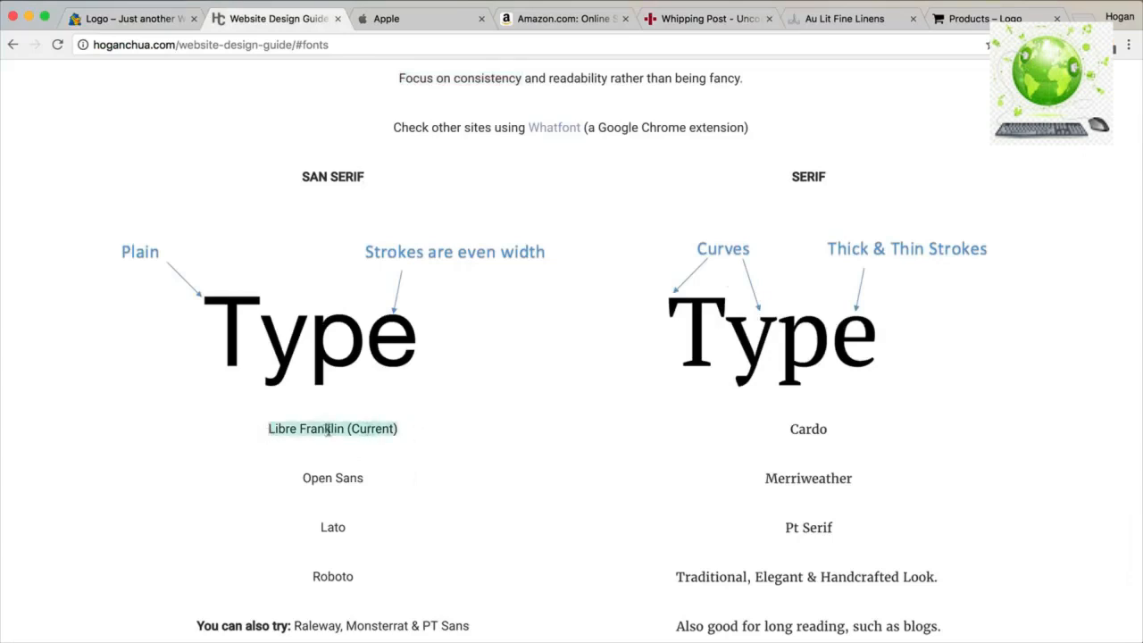
left_click_drag(367, 477, 306, 479)
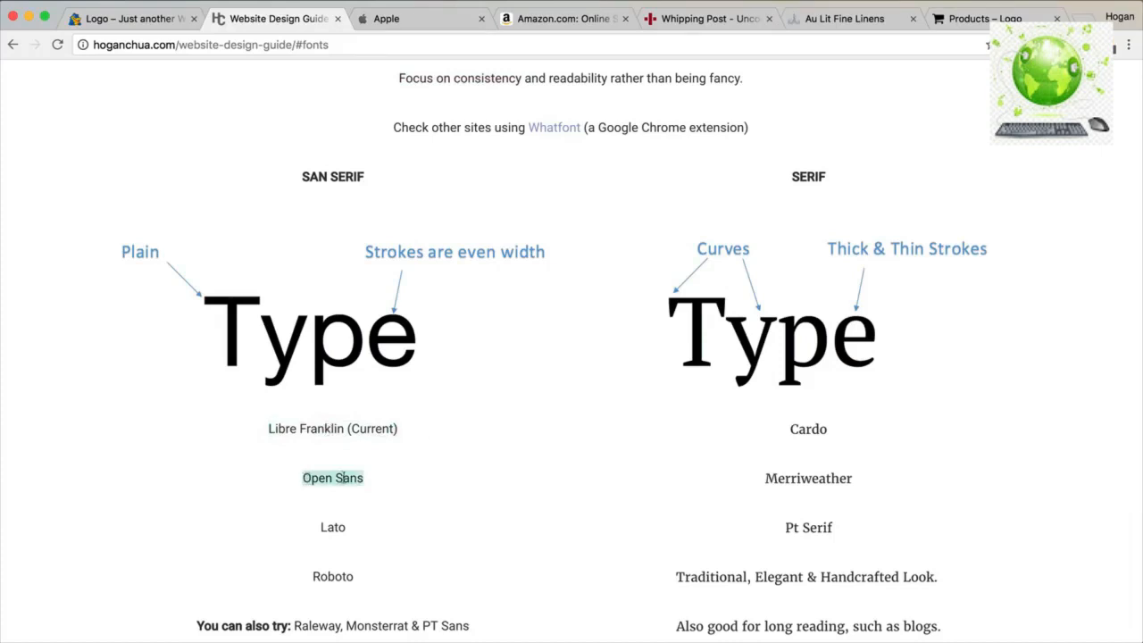
scroll(391, 539, "down", 2)
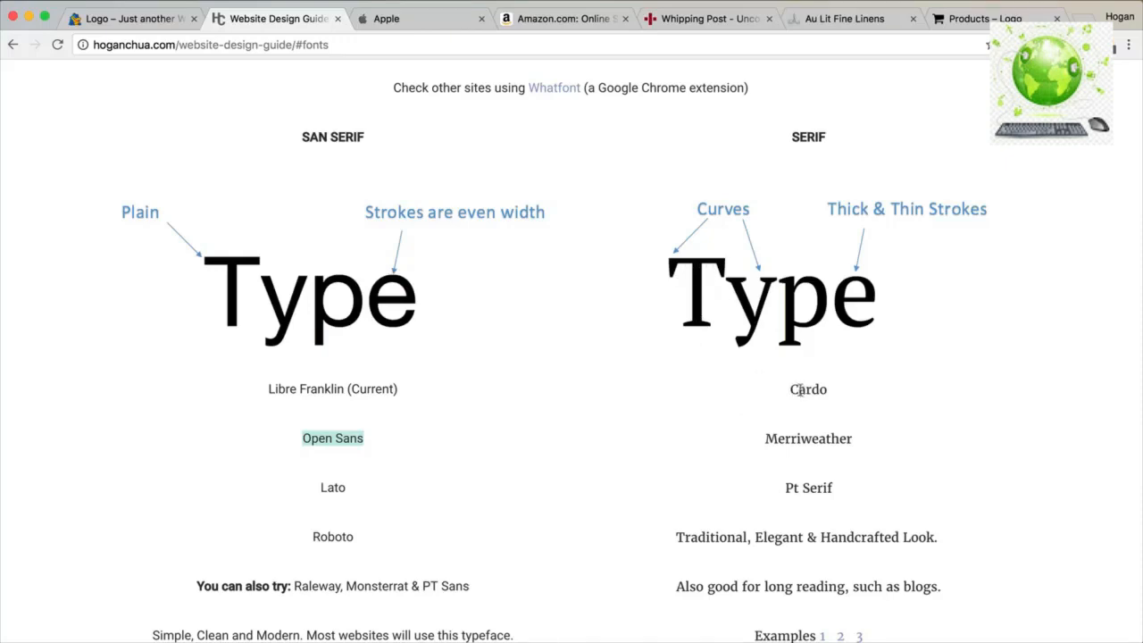
Compare the 18px and 12px body font size examples, then scroll to Line Length.
scroll(727, 434, "down", 6)
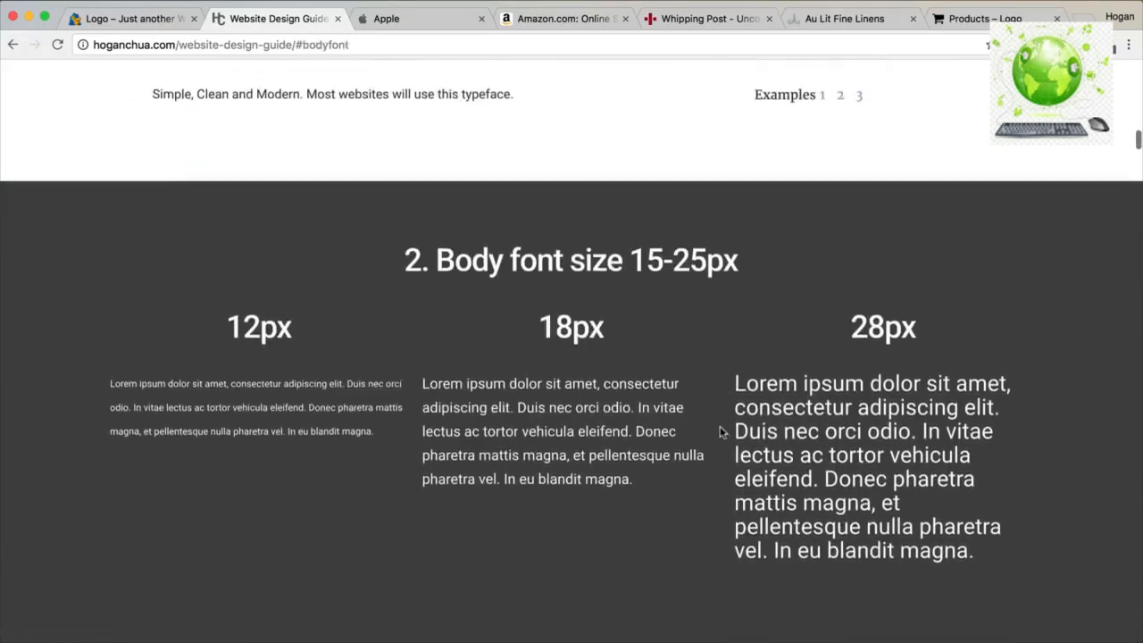
left_click_drag(638, 482, 422, 383)
left_click_drag(376, 440, 111, 382)
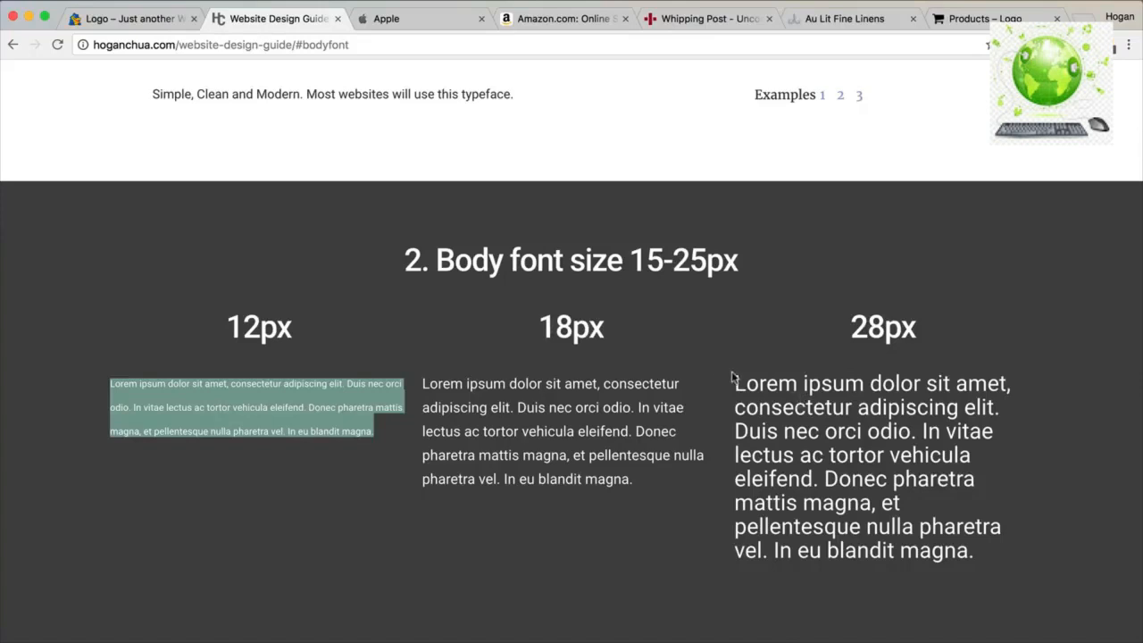
scroll(732, 376, "down", 5)
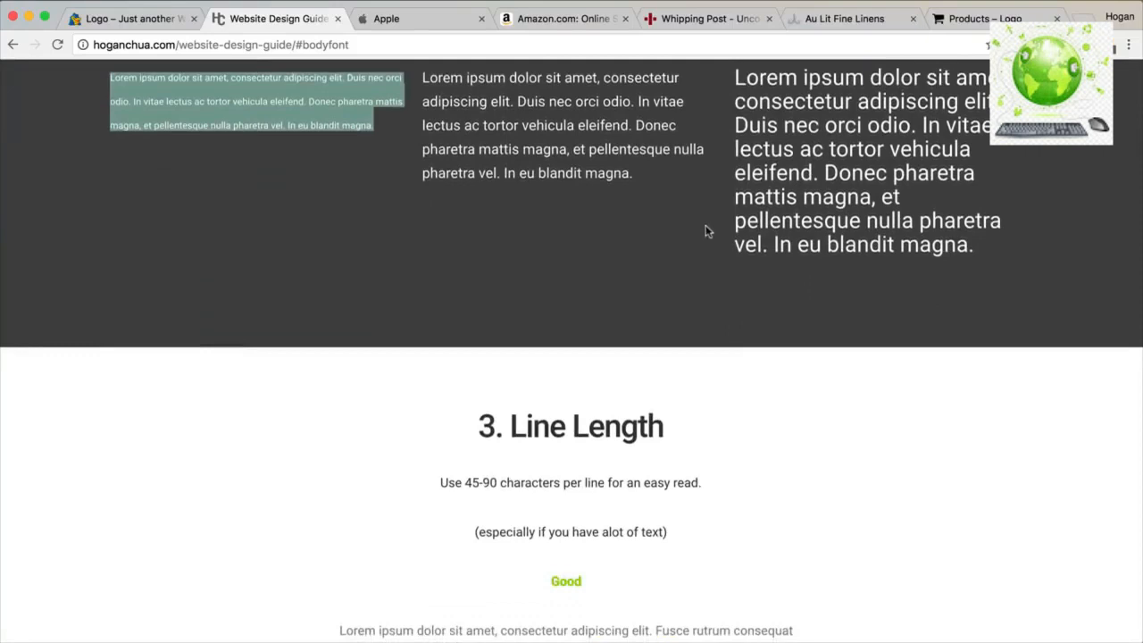
scroll(701, 237, "down", 3)
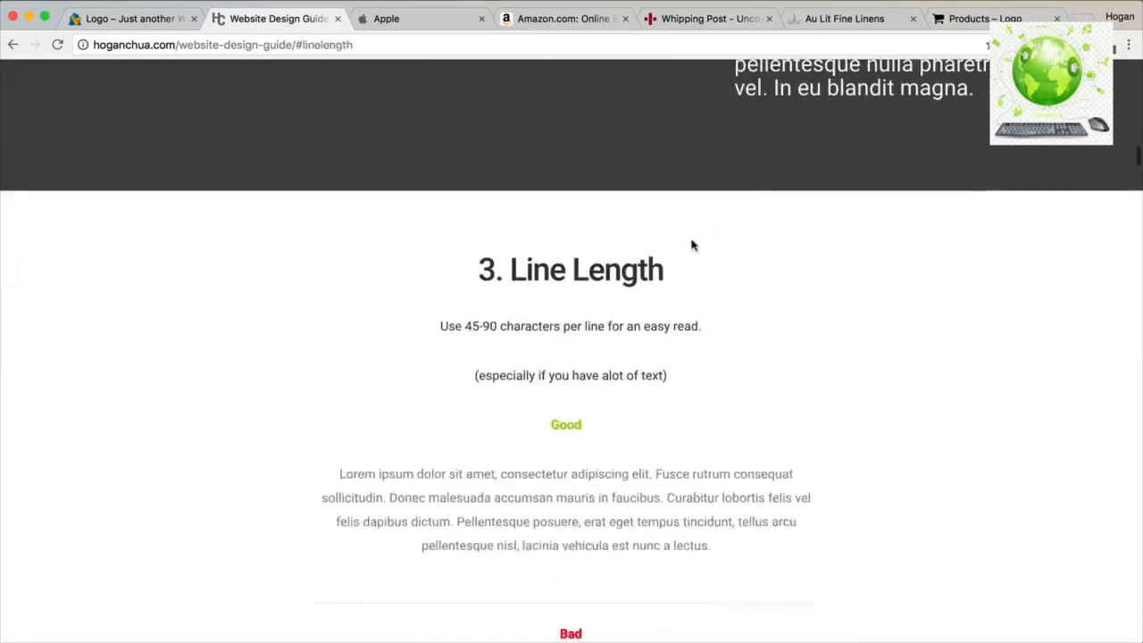
Highlight the Good line-length example paragraph in the guide.
scroll(671, 269, "down", 2)
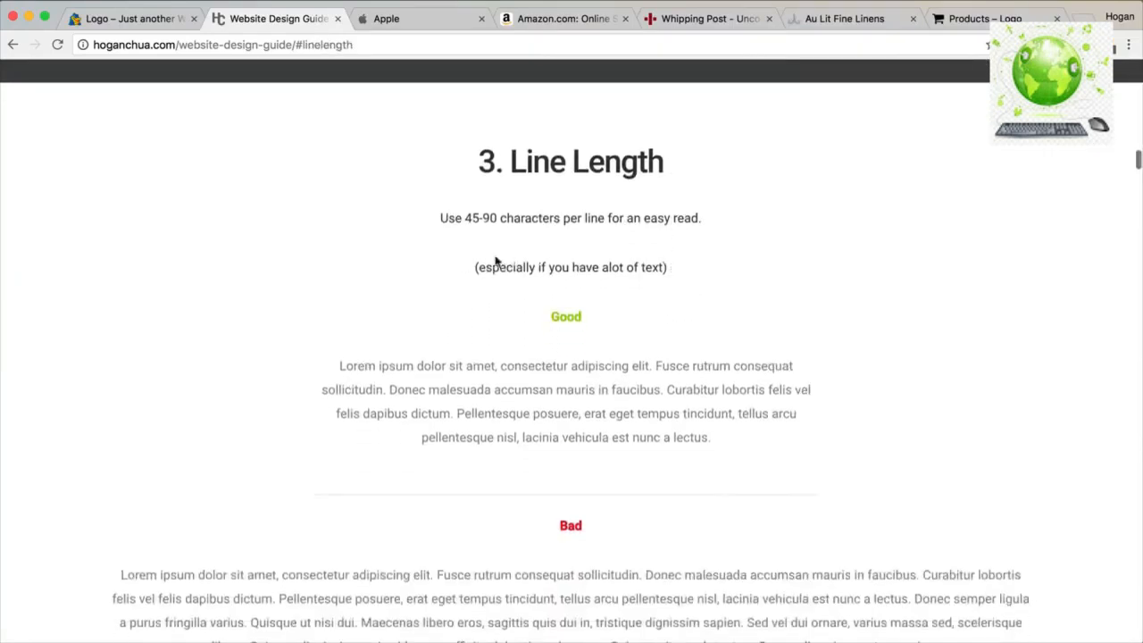
left_click_drag(335, 369, 831, 393)
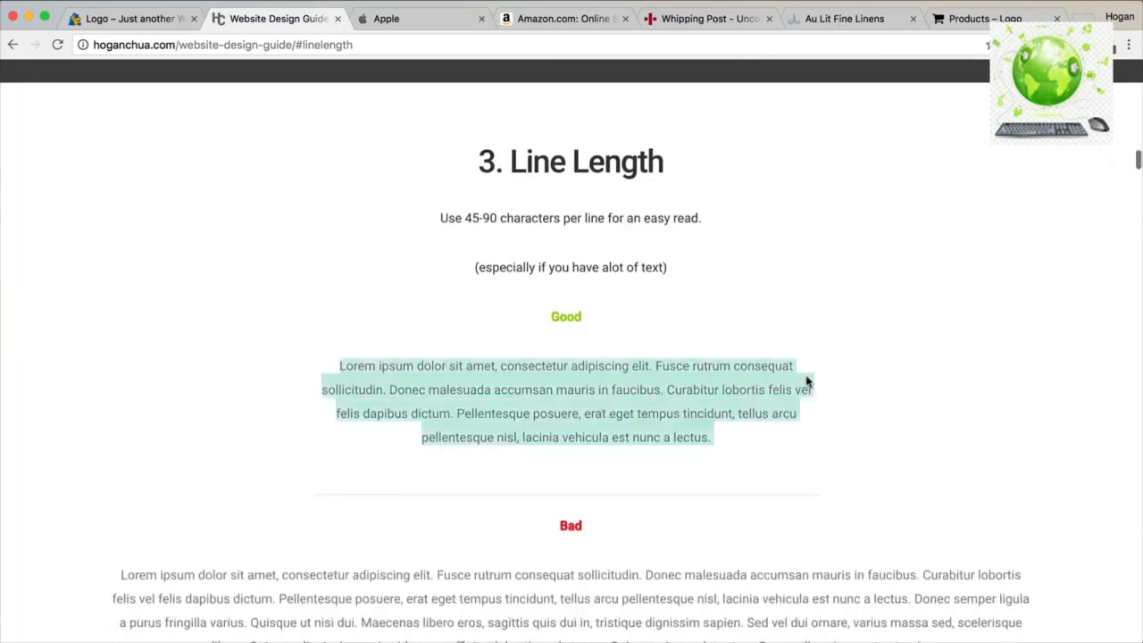
scroll(732, 373, "down", 3)
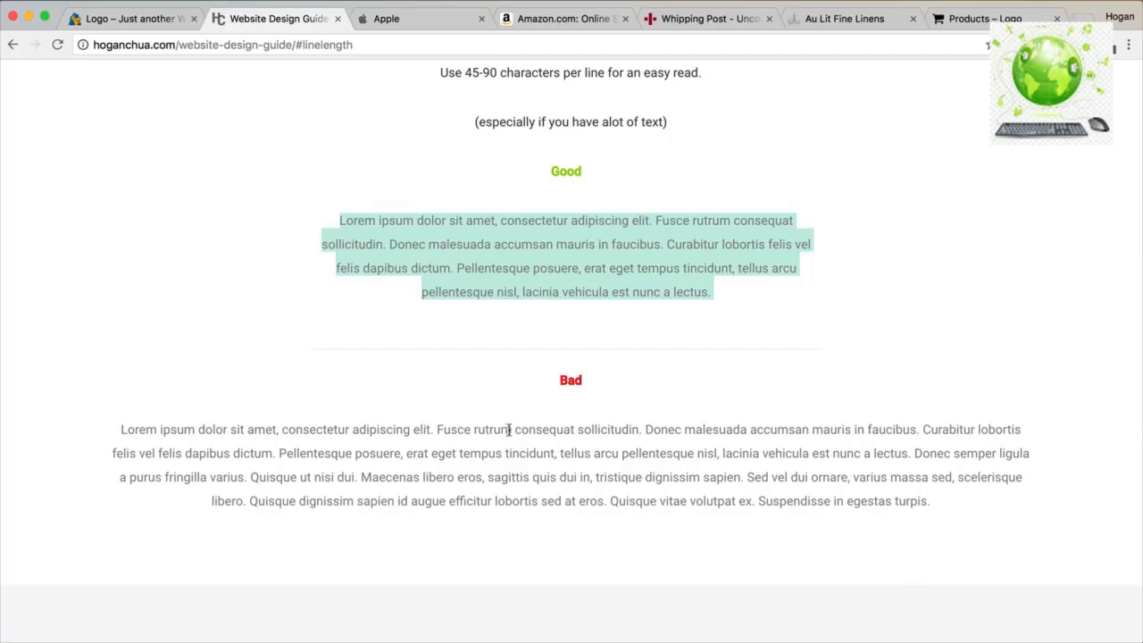
Highlight 'headings' and the Sentence case explanation in the capitals section.
scroll(509, 430, "down", 6)
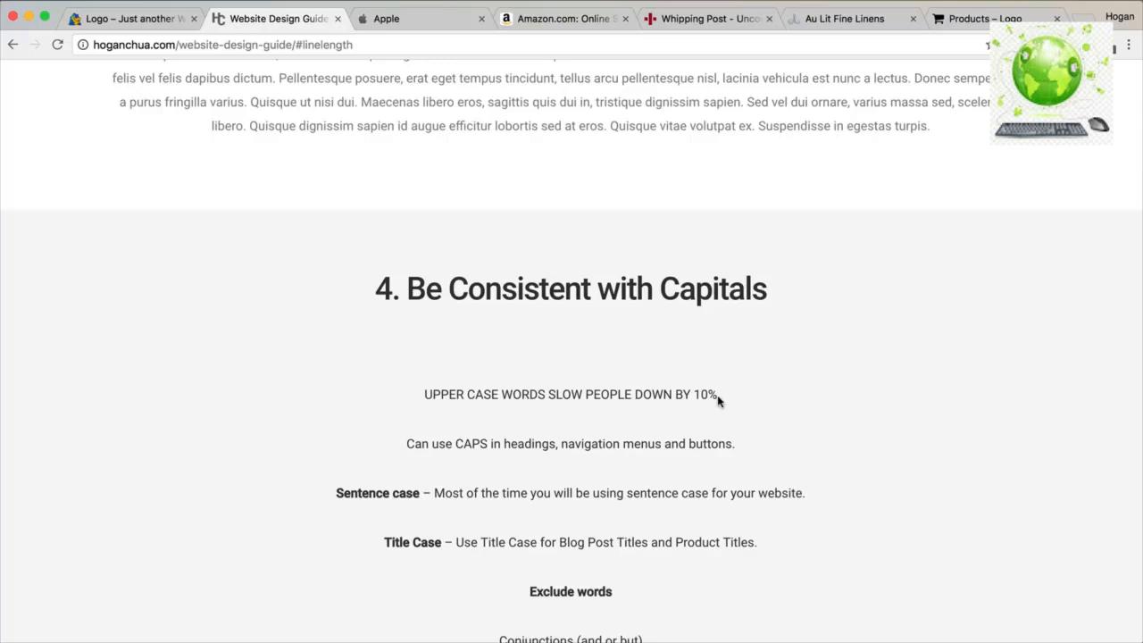
left_click_drag(557, 444, 503, 445)
left_click_drag(336, 493, 416, 490)
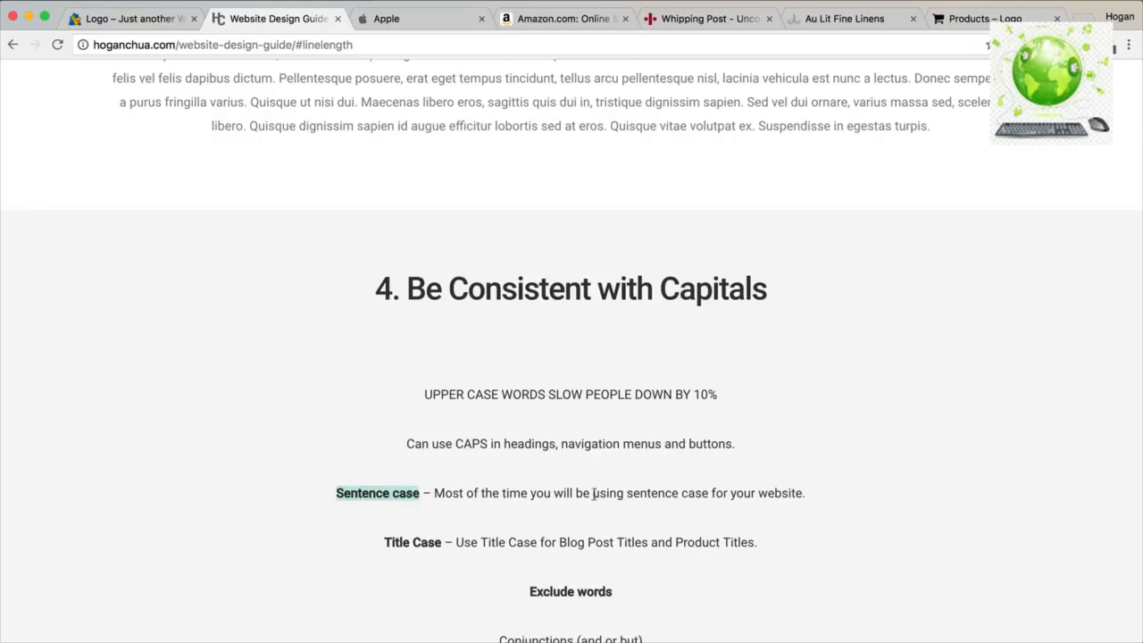
left_click(438, 493)
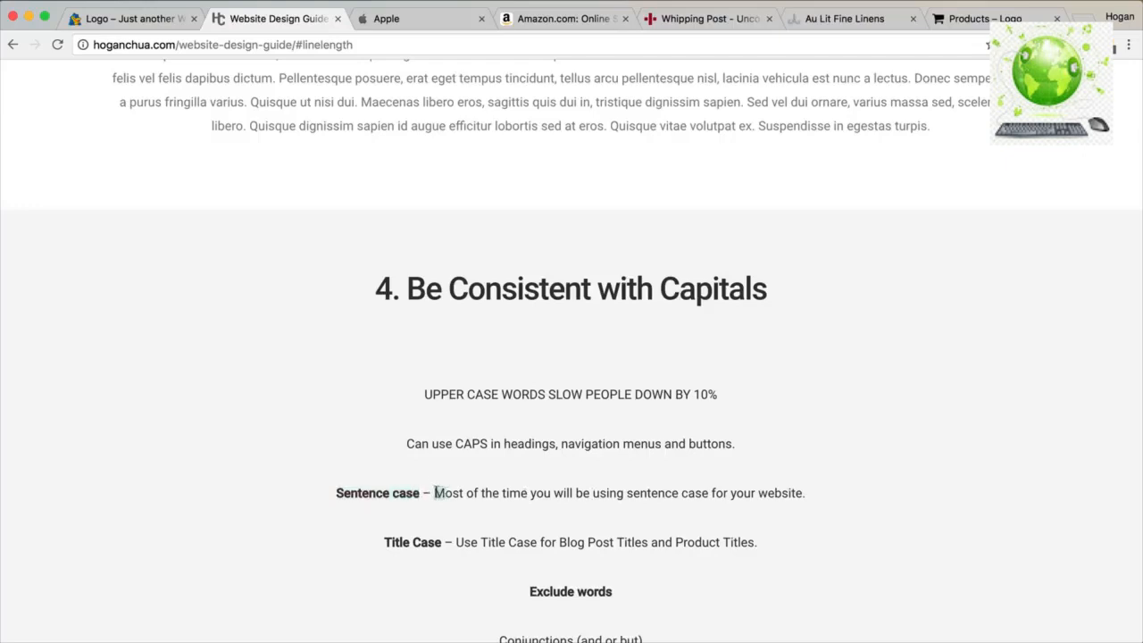
left_click_drag(450, 493, 804, 497)
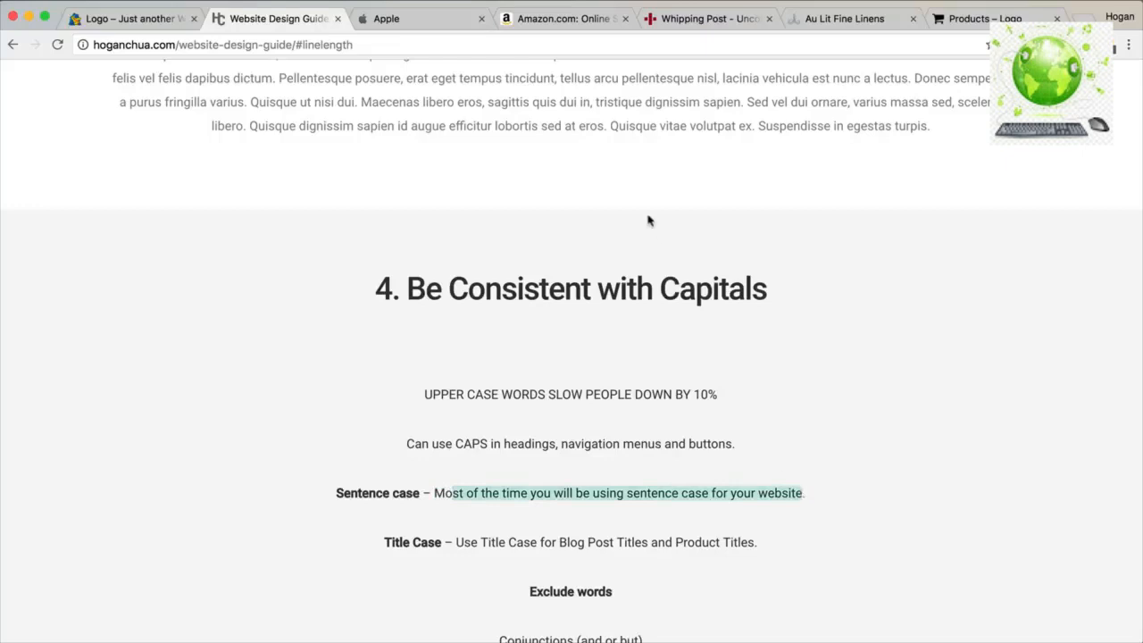
Compare Amazon, mark the Title Case examples Blog Post Titles and Product Titles, then view the shop page.
left_click(563, 19)
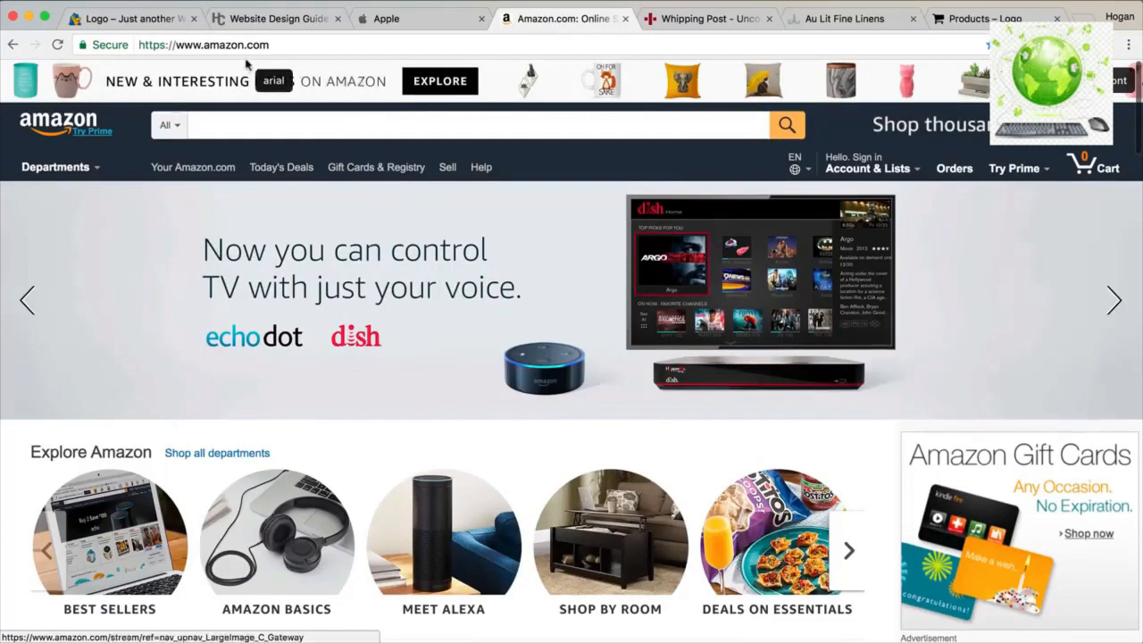
left_click(259, 19)
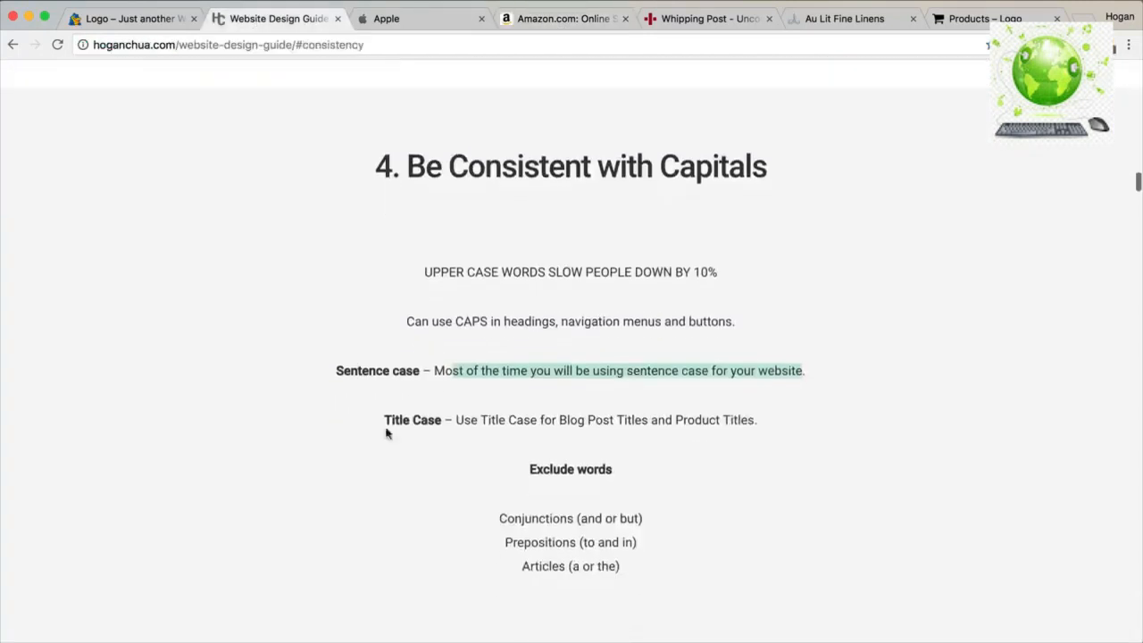
left_click_drag(388, 425, 456, 421)
left_click_drag(559, 419, 651, 418)
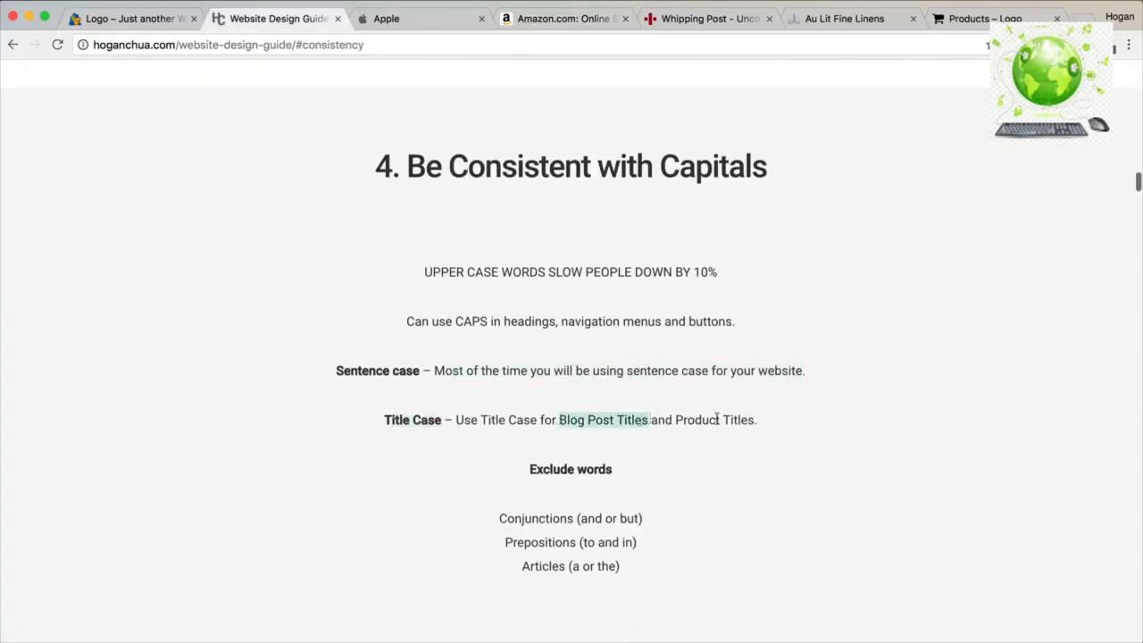
left_click_drag(759, 421, 676, 420)
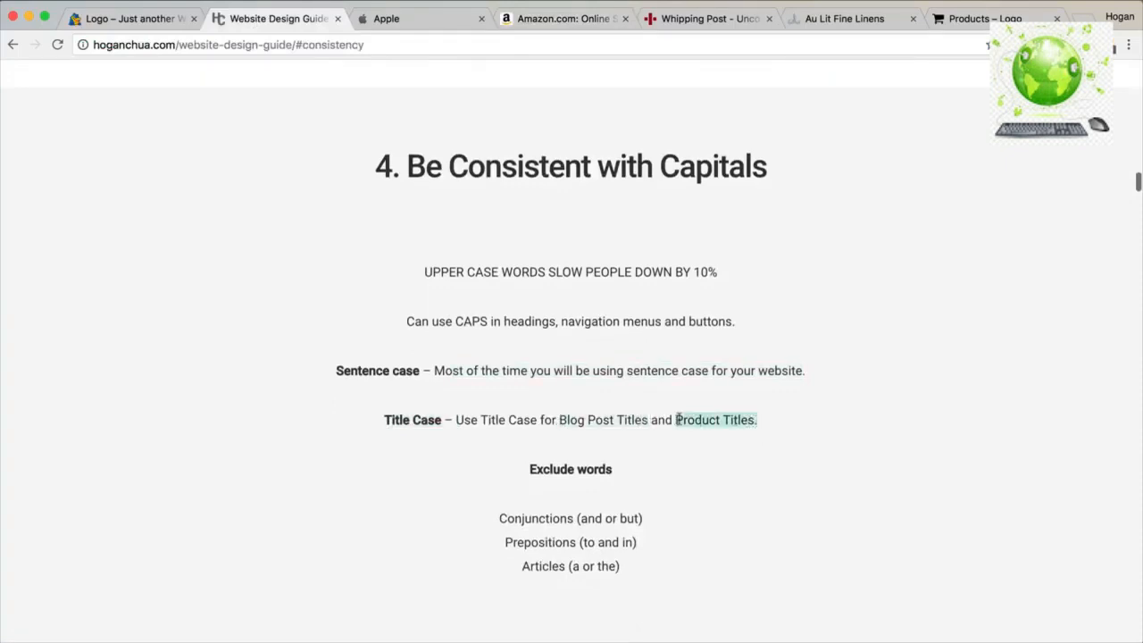
left_click(970, 18)
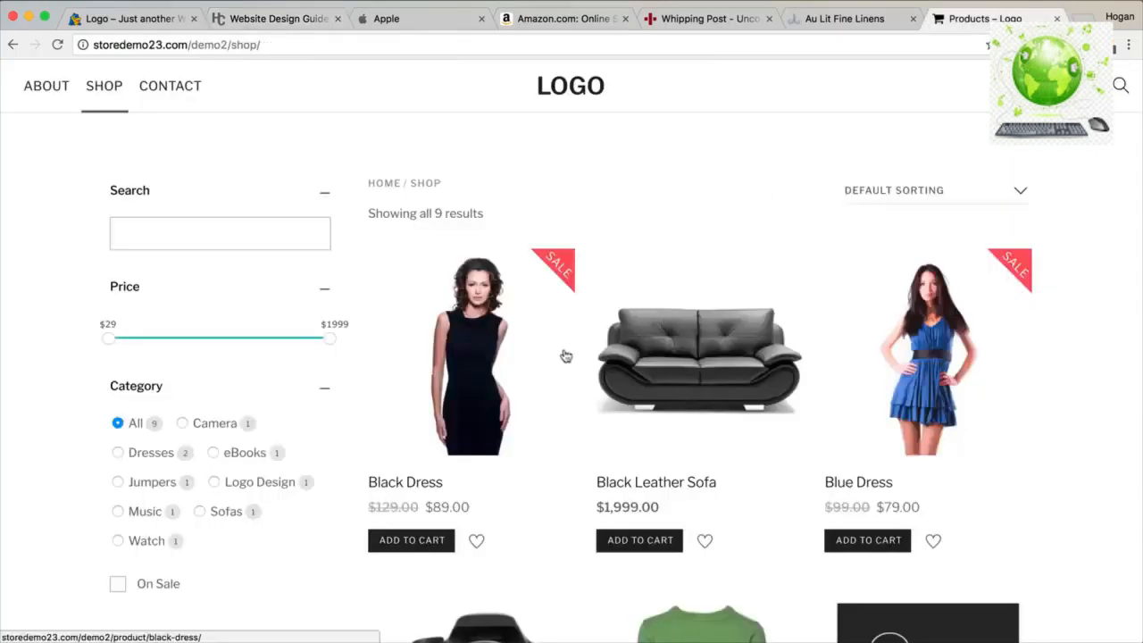
In the guide's headlines section, highlight the hierarchy advice and the GOOD and BAD headline examples.
scroll(438, 470, "down", 3)
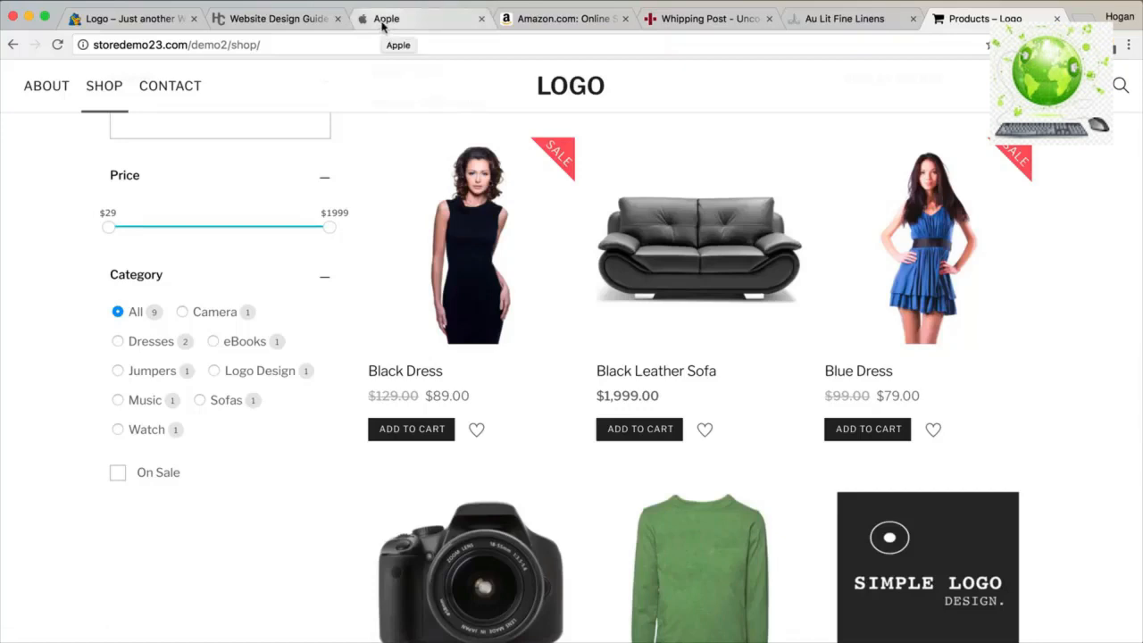
left_click(291, 19)
scroll(613, 318, "down", 5)
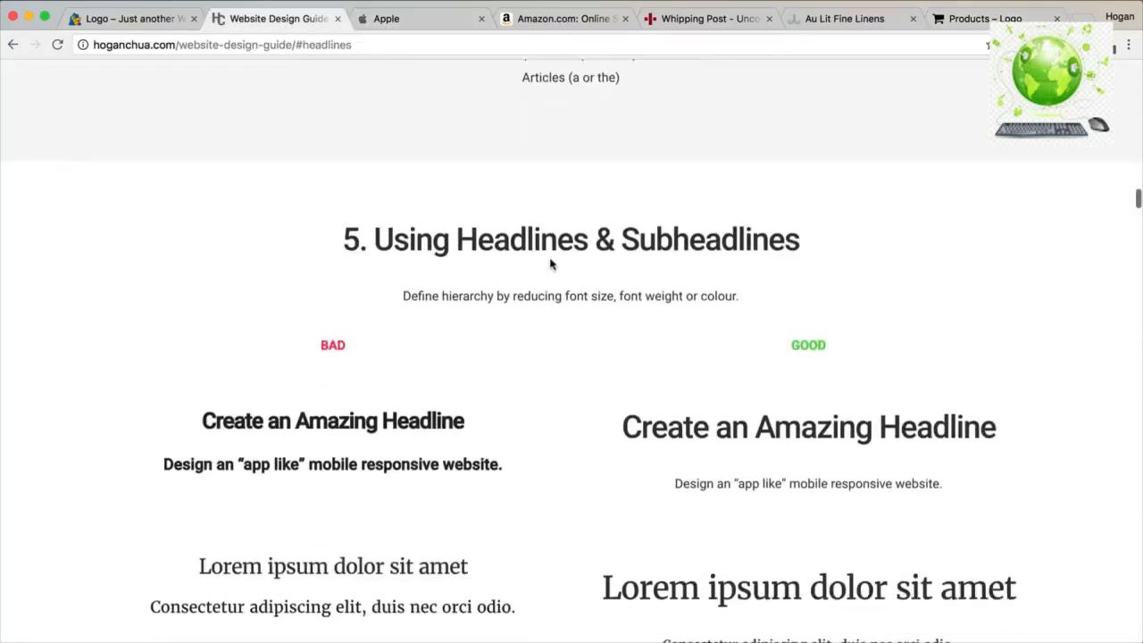
scroll(500, 254, "down", 1)
left_click_drag(441, 240, 611, 241)
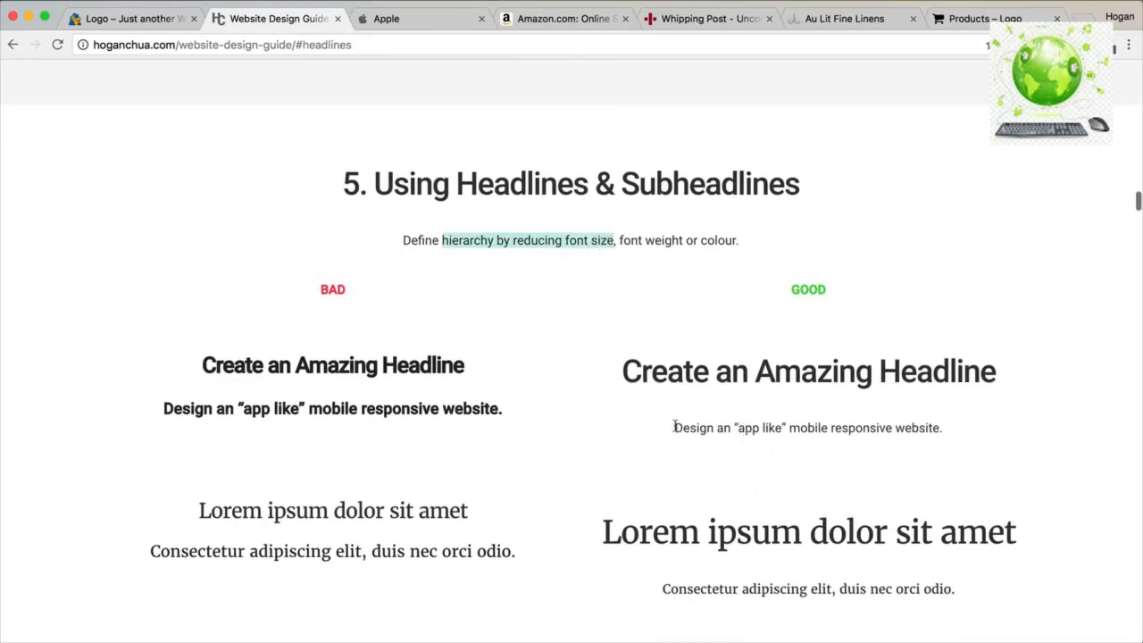
left_click(525, 238)
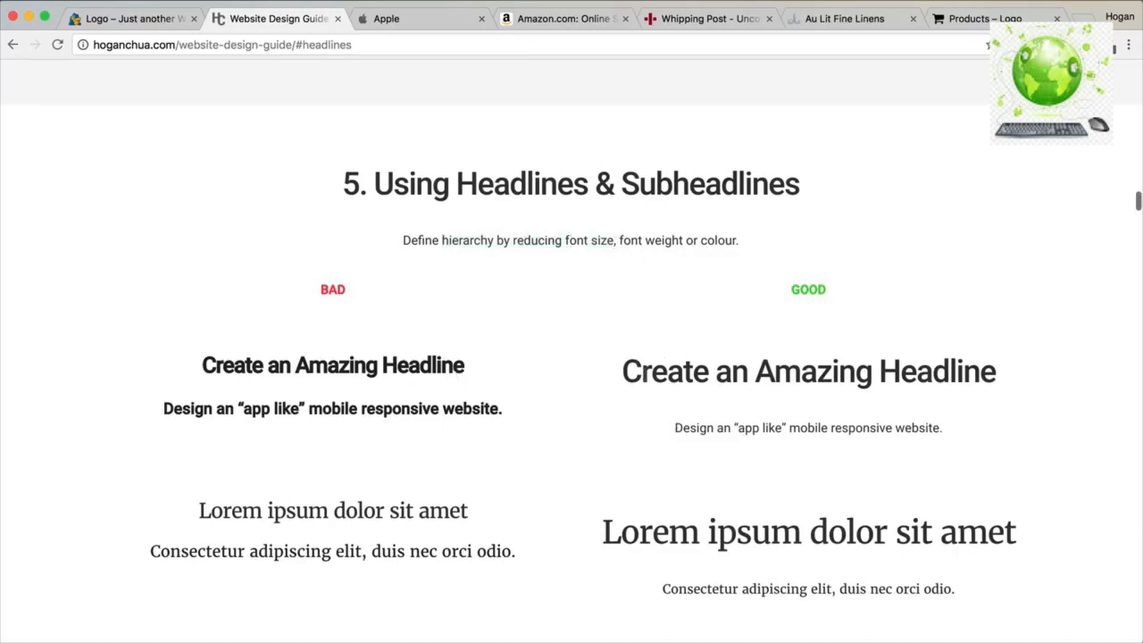
left_click_drag(622, 372, 1005, 376)
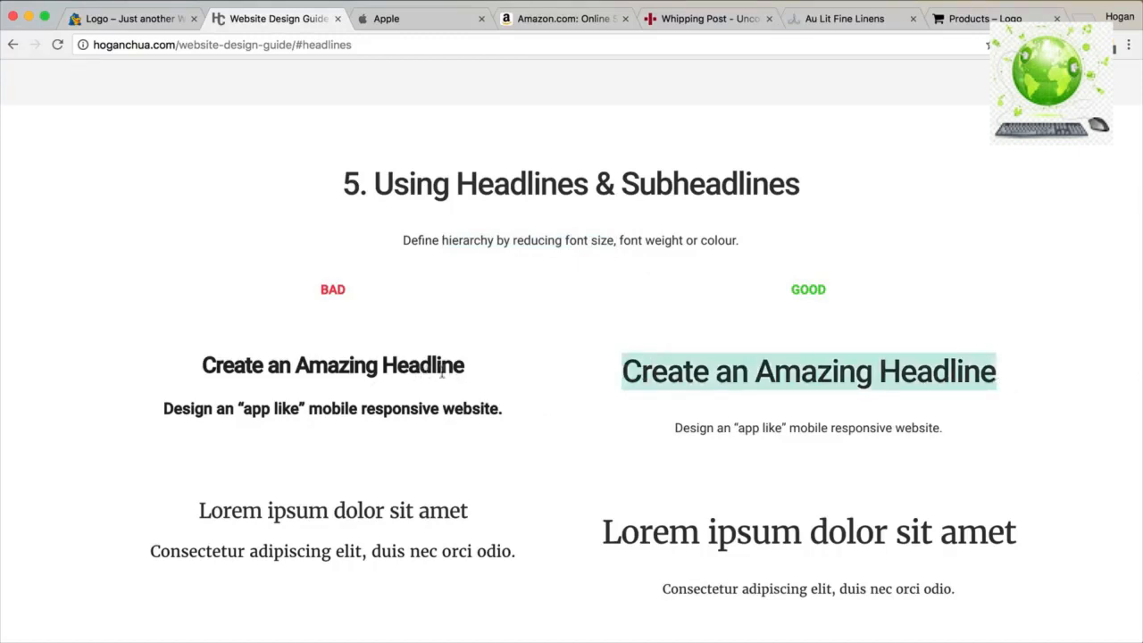
left_click_drag(505, 408, 203, 367)
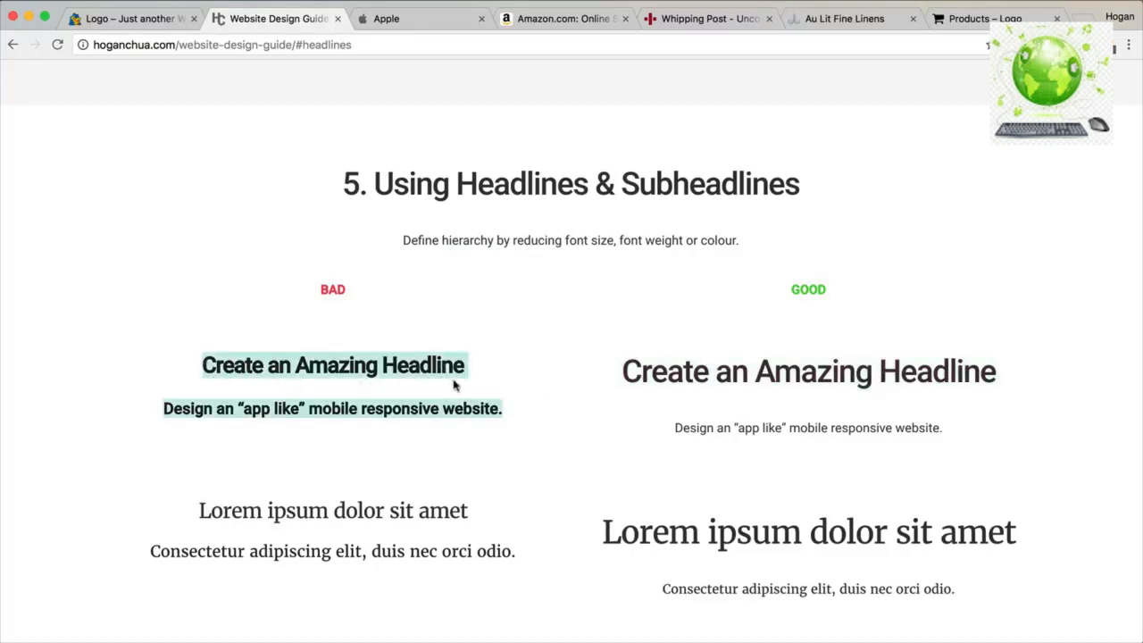
Examine Apple's homepage headlines, then return to the design guide.
left_click(421, 21)
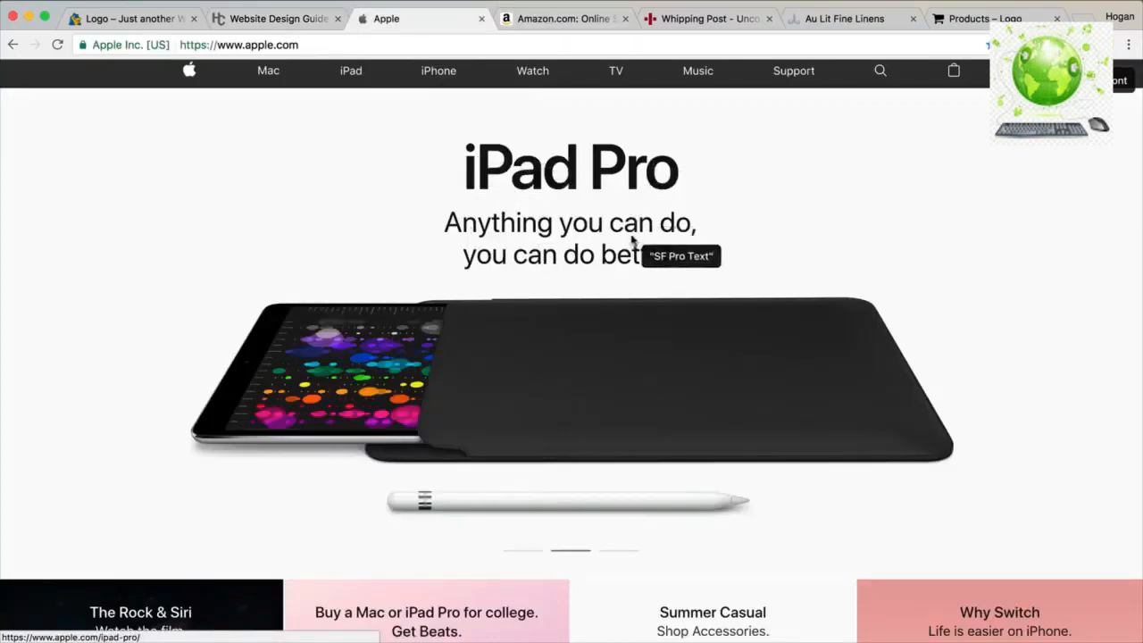
scroll(628, 241, "down", 3)
scroll(628, 249, "down", 2)
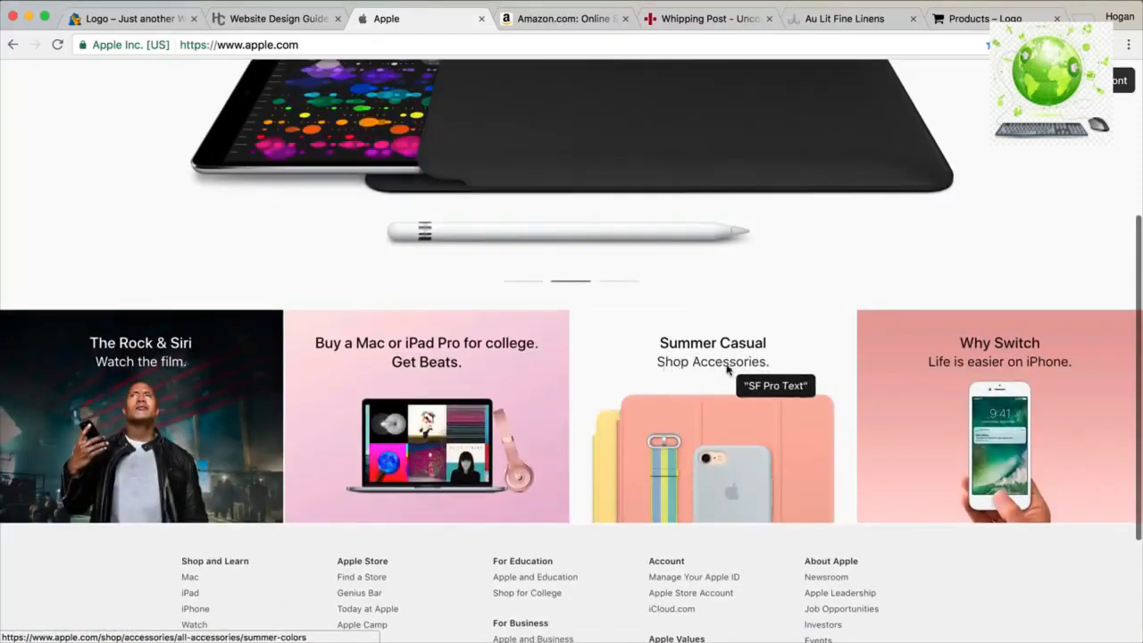
left_click(279, 22)
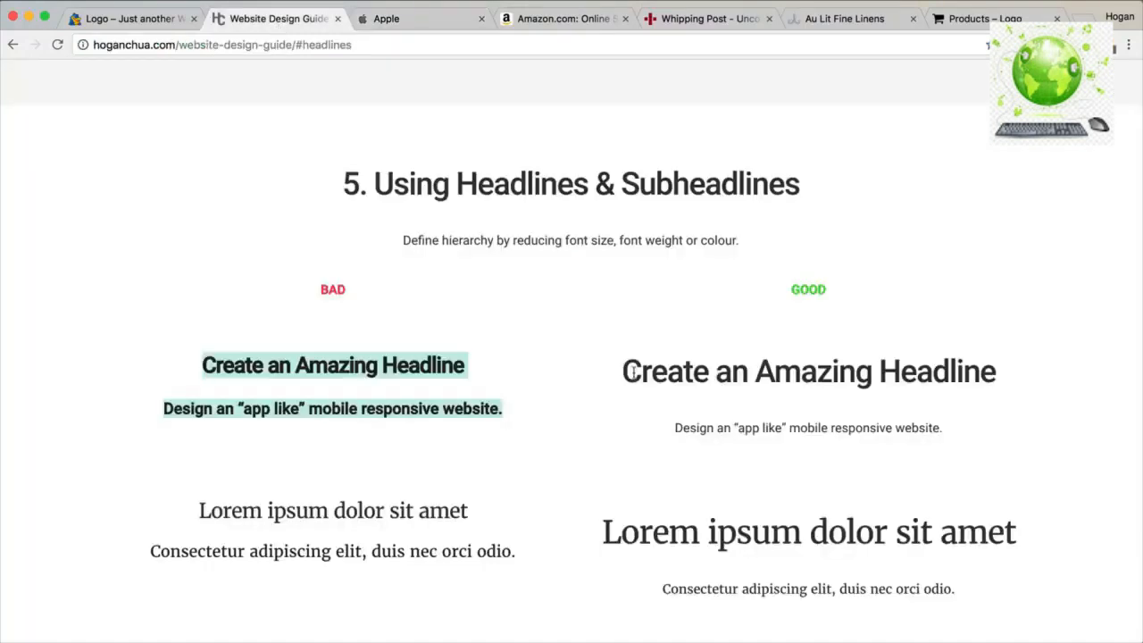
scroll(632, 371, "down", 10)
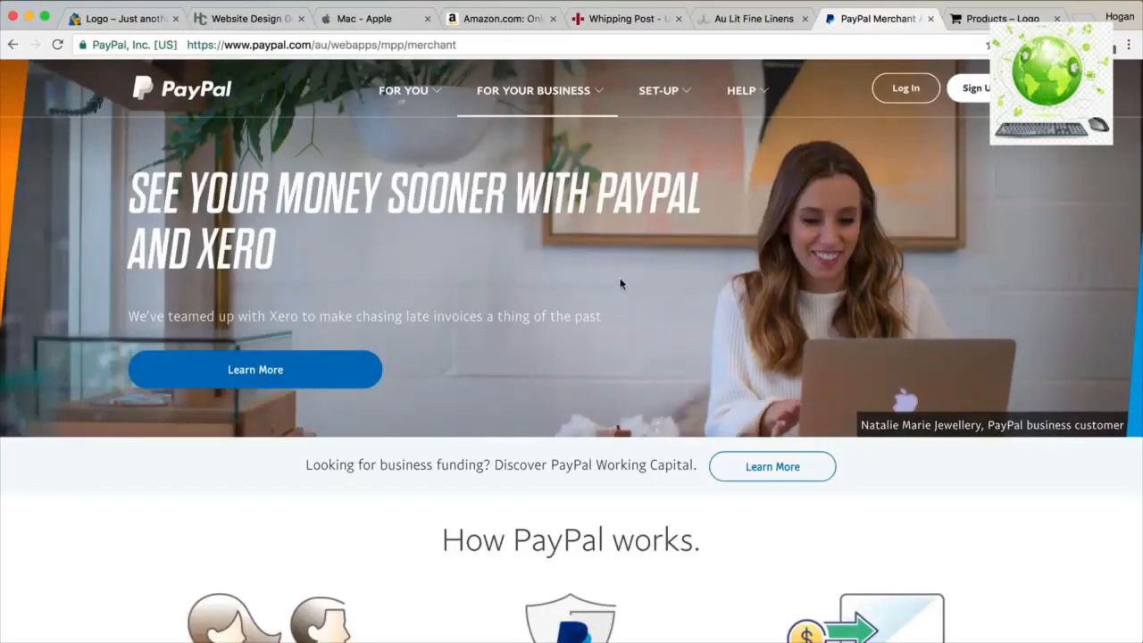
scroll(621, 284, "down", 4)
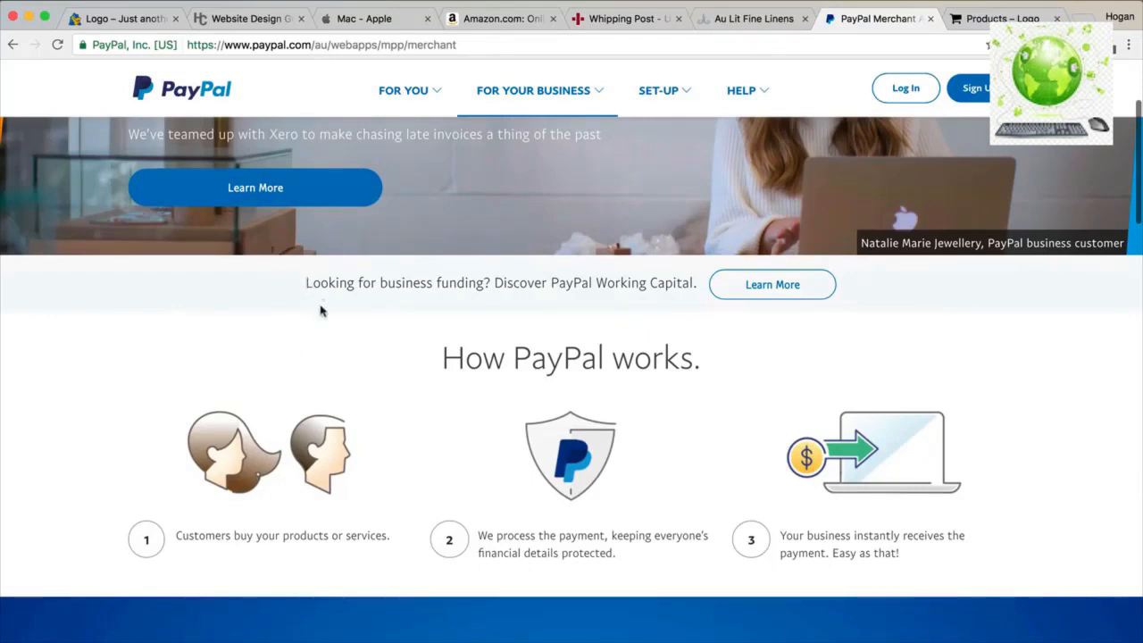
scroll(321, 310, "down", 5)
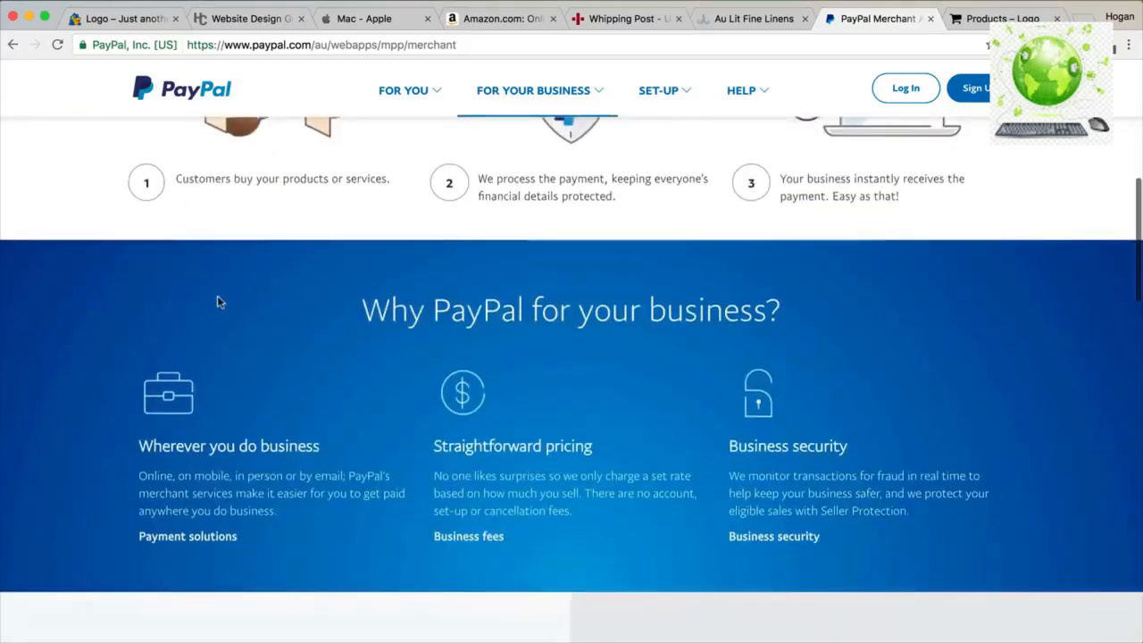
scroll(232, 265, "down", 5)
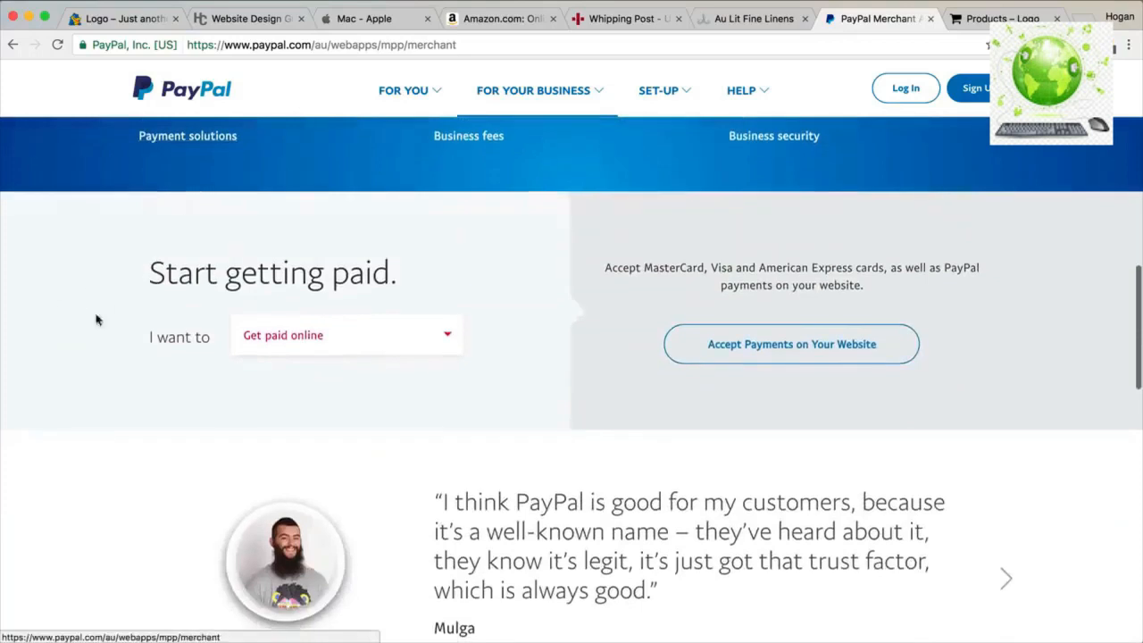
scroll(139, 293, "down", 7)
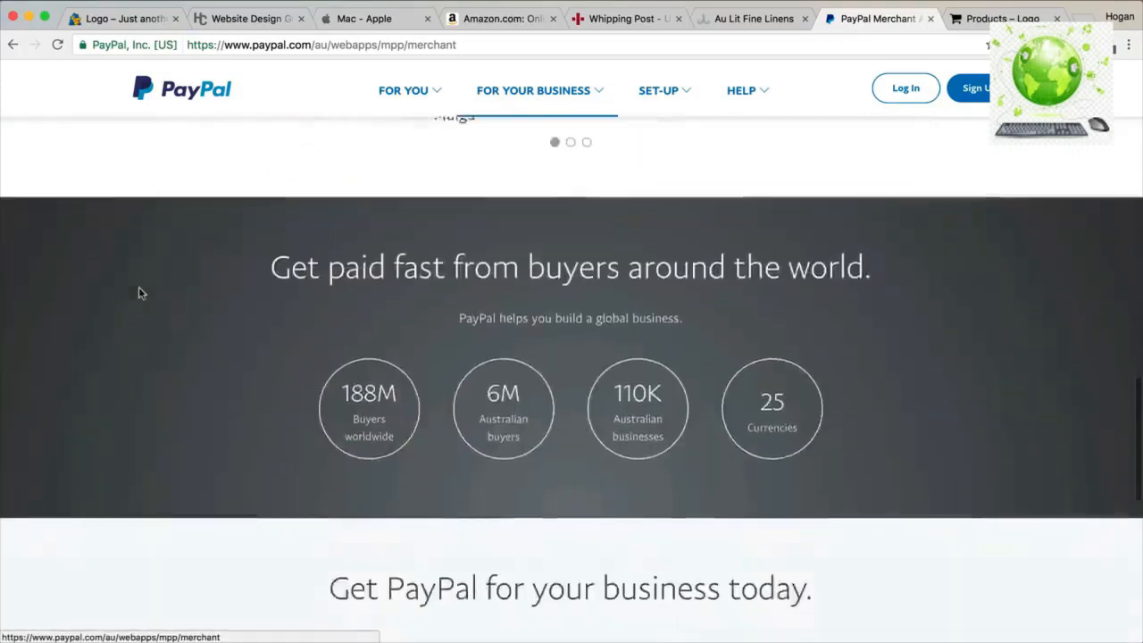
scroll(183, 314, "down", 4)
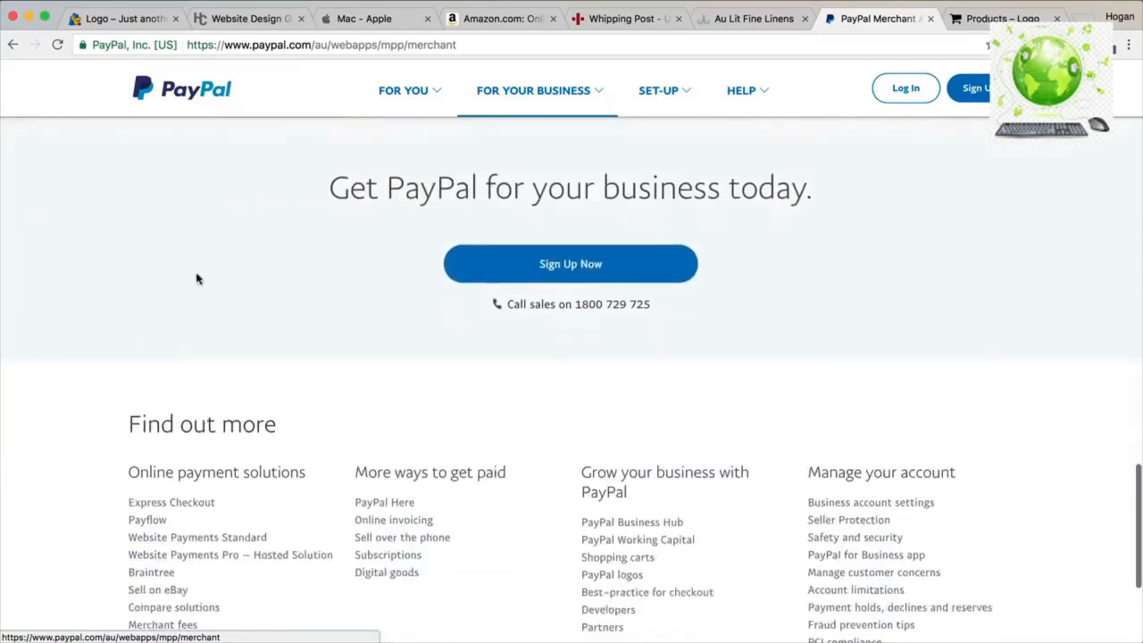
left_click(265, 27)
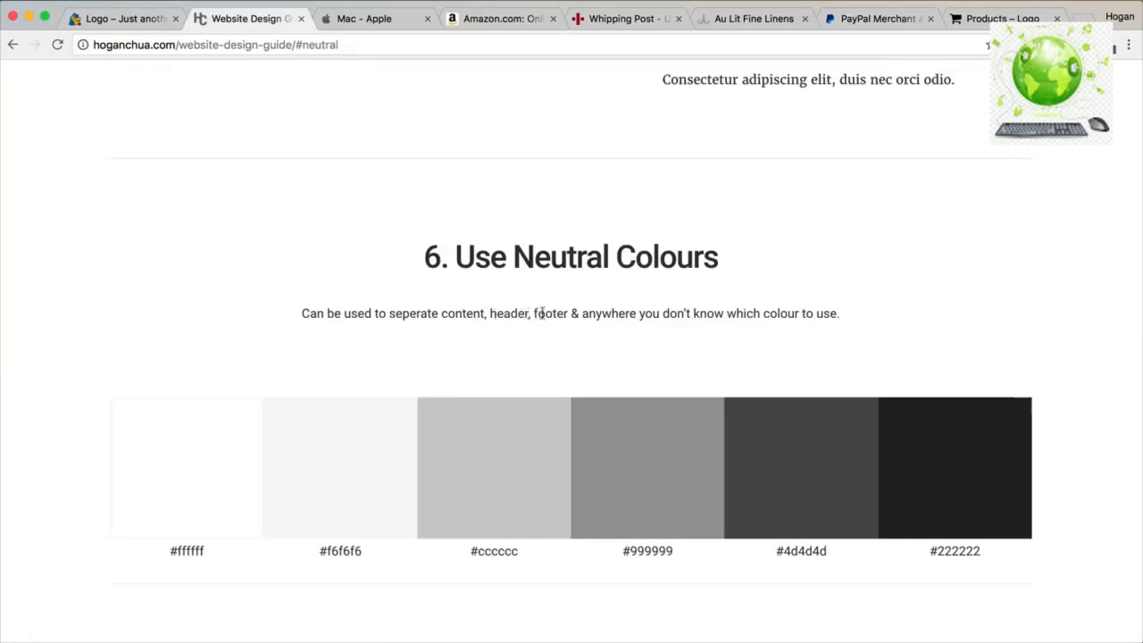
left_click(899, 19)
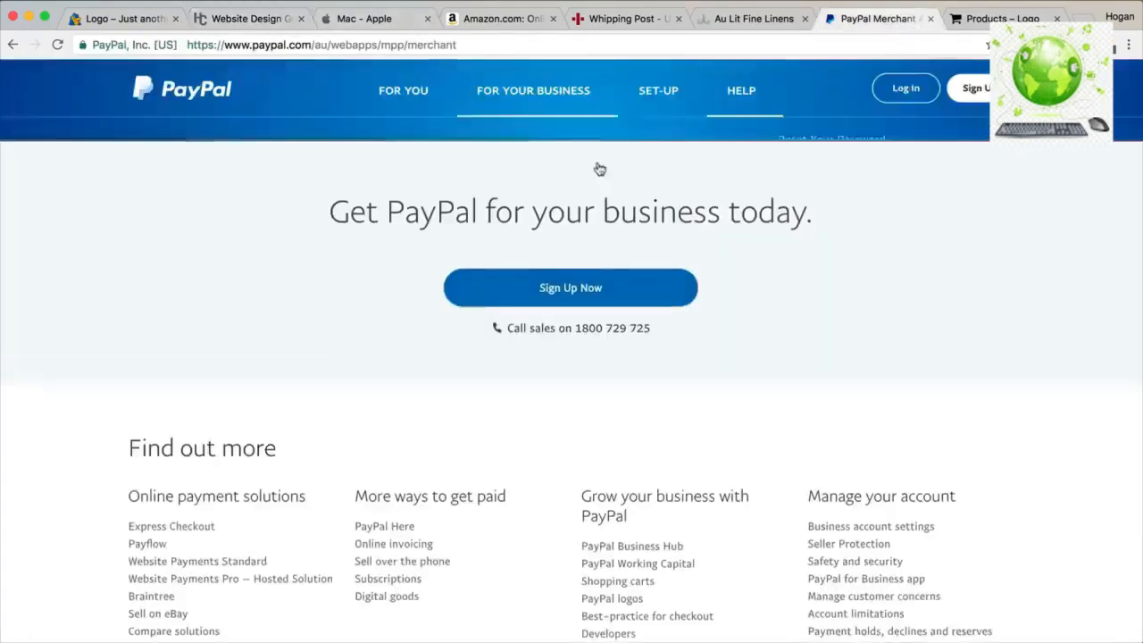
scroll(599, 169, "up", 7)
scroll(620, 180, "down", 10)
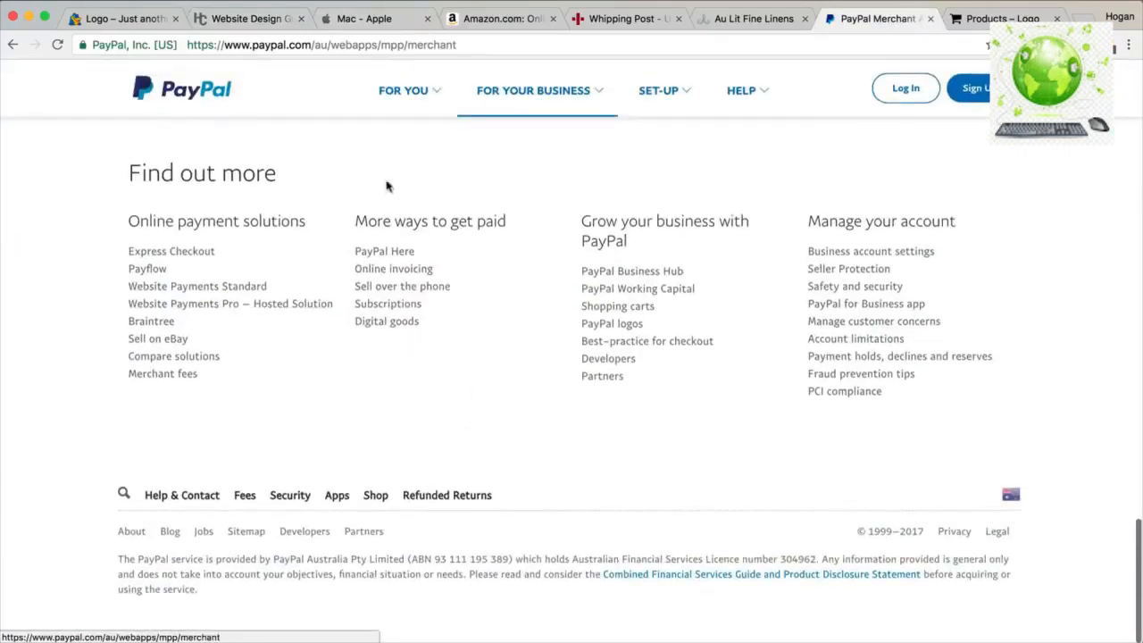
Return to the guide, highlight 'Focus on relevance', and scroll to section 7, How to Add Text Over Images.
left_click(254, 17)
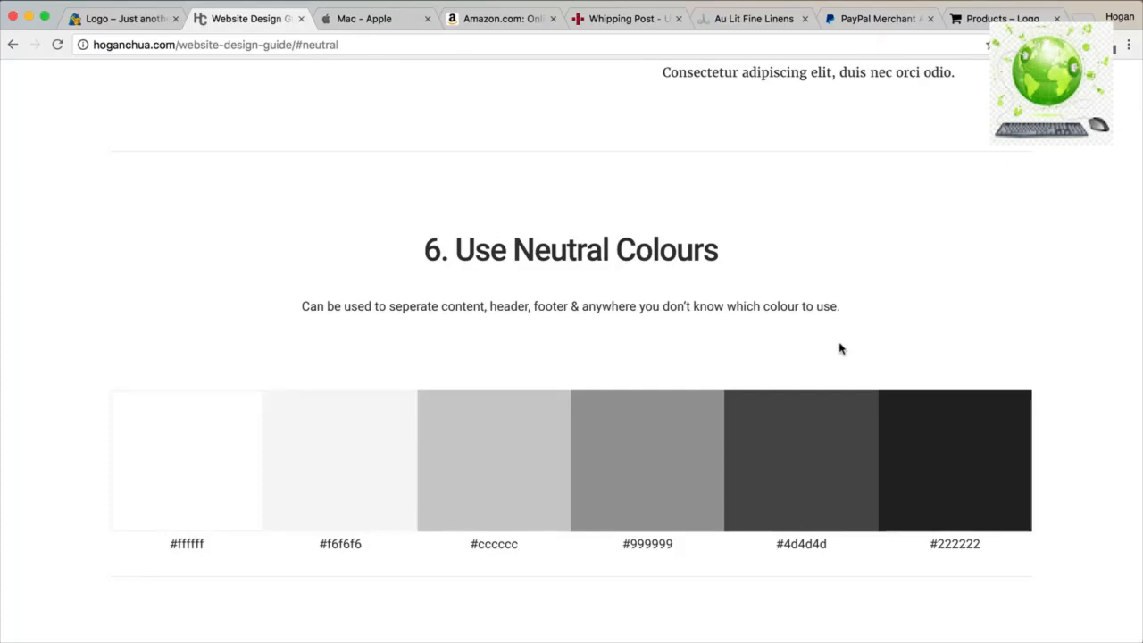
scroll(788, 288, "down", 5)
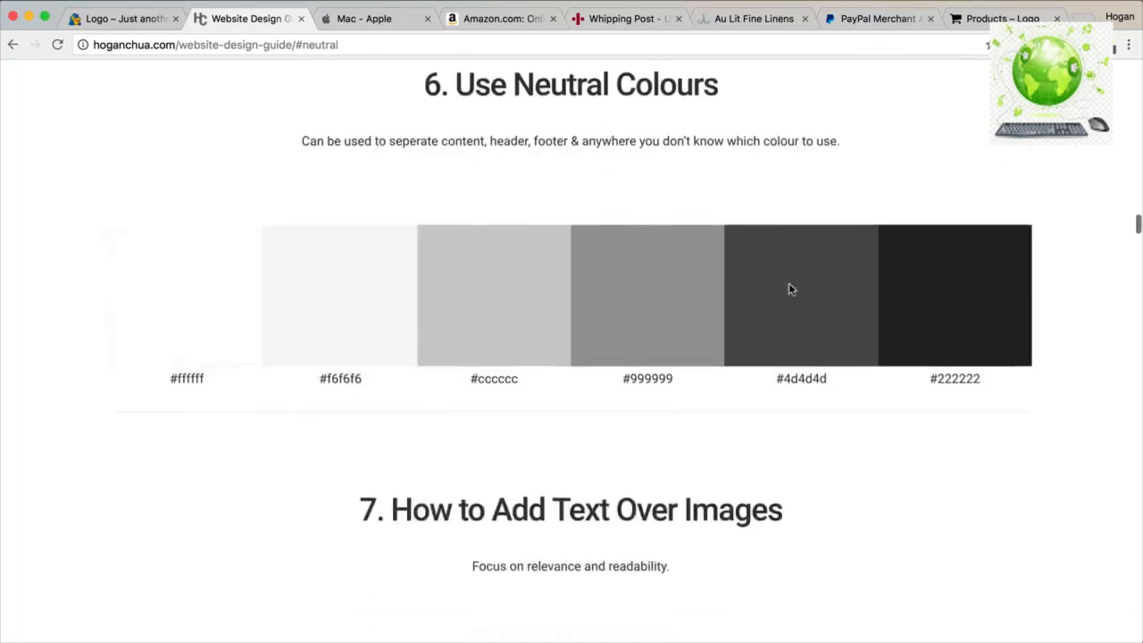
scroll(683, 240, "down", 5)
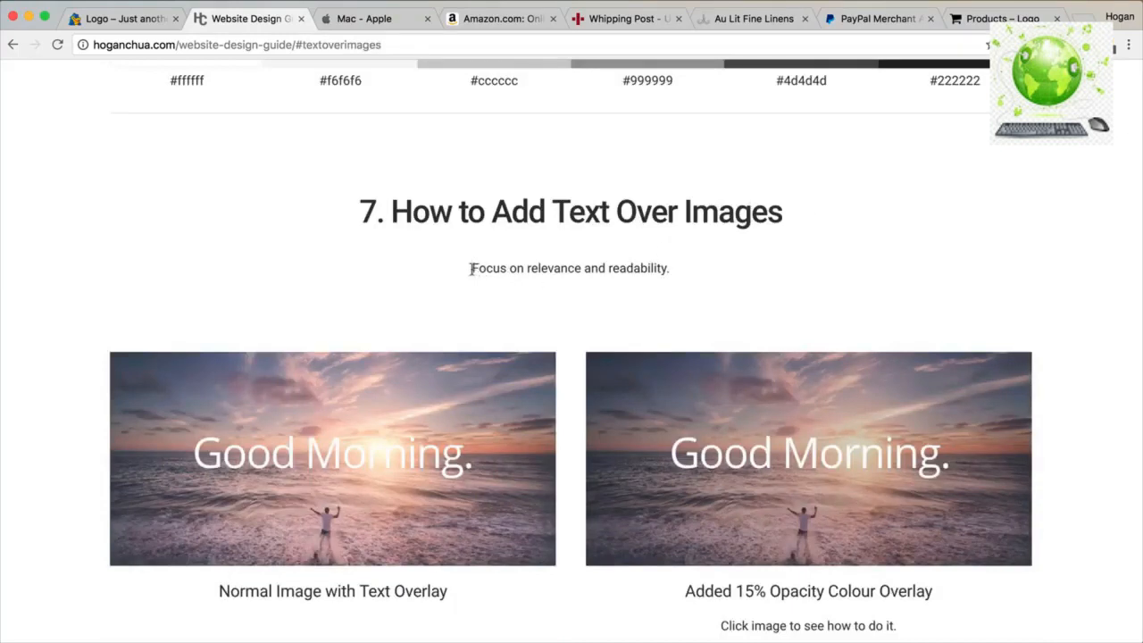
left_click_drag(471, 269, 576, 265)
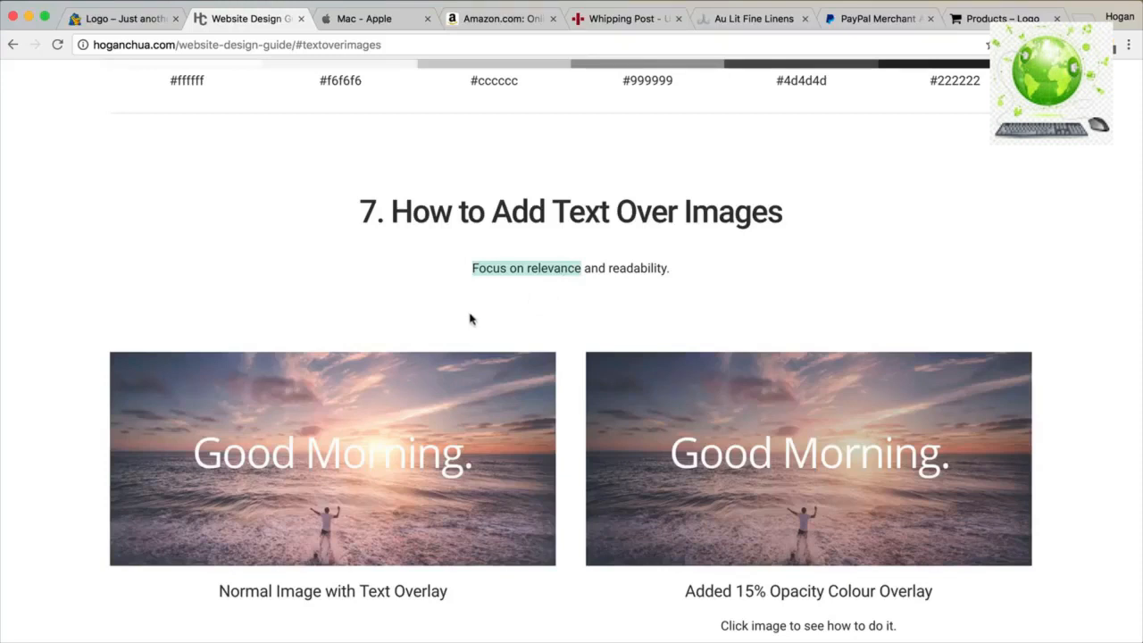
scroll(470, 318, "down", 2)
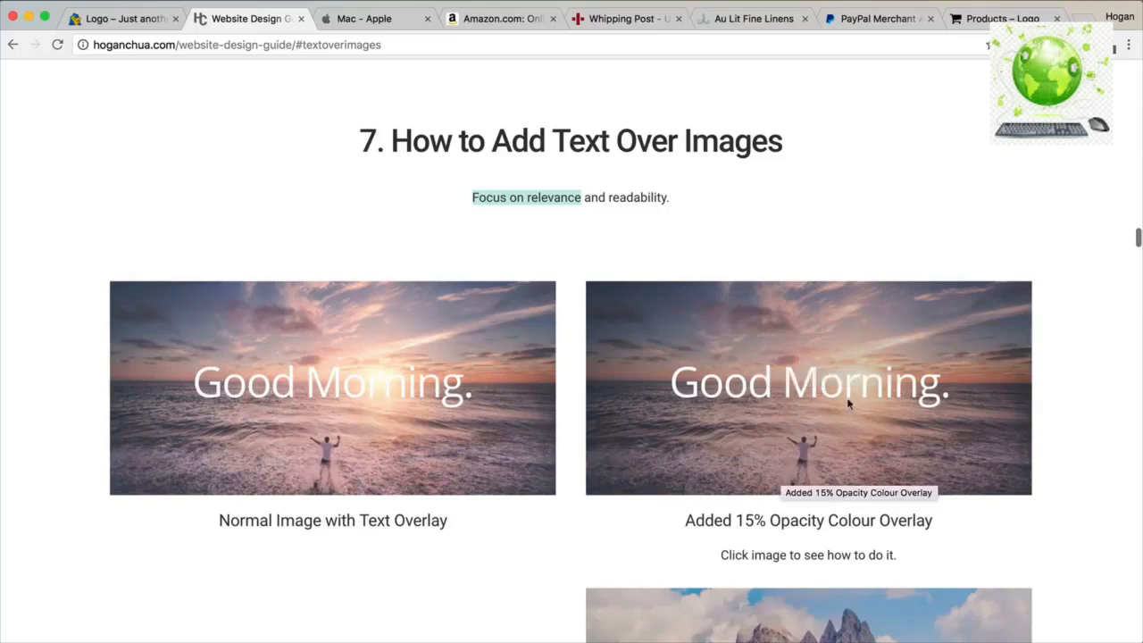
scroll(796, 411, "down", 5)
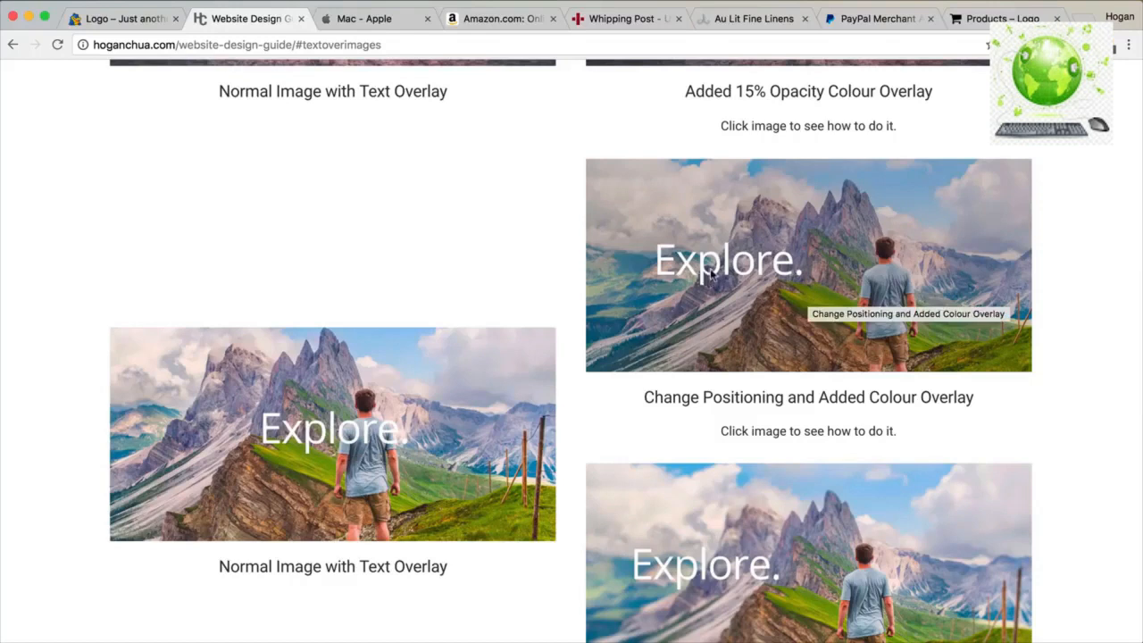
Scroll past the Blur Effect and Add Background to Text samples to the PayPal Example.
scroll(712, 275, "down", 5)
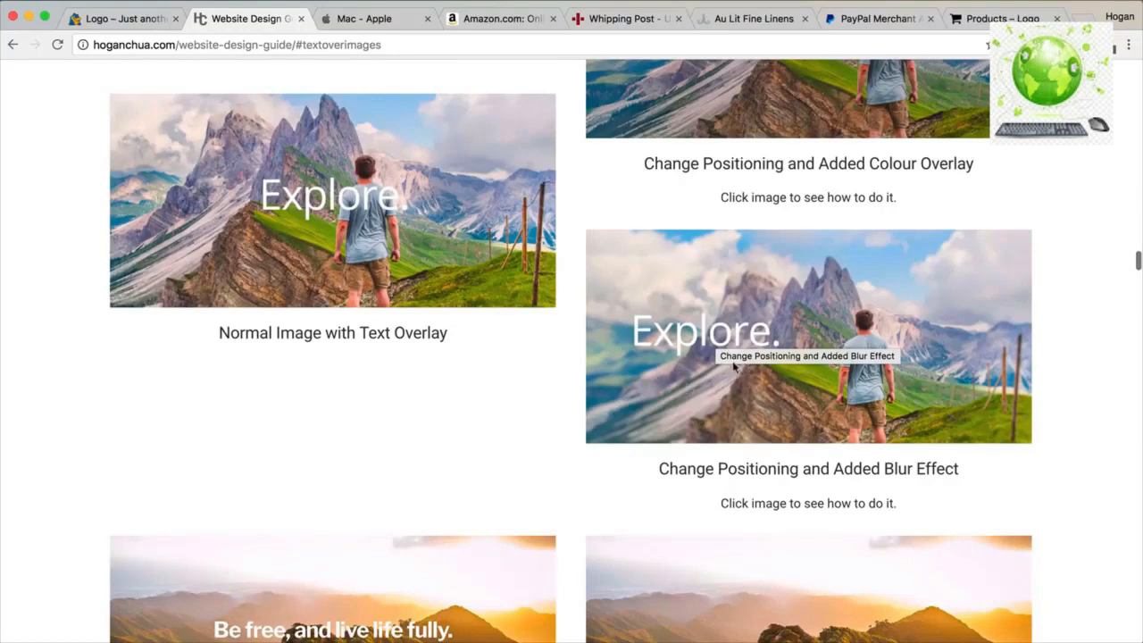
scroll(734, 366, "down", 5)
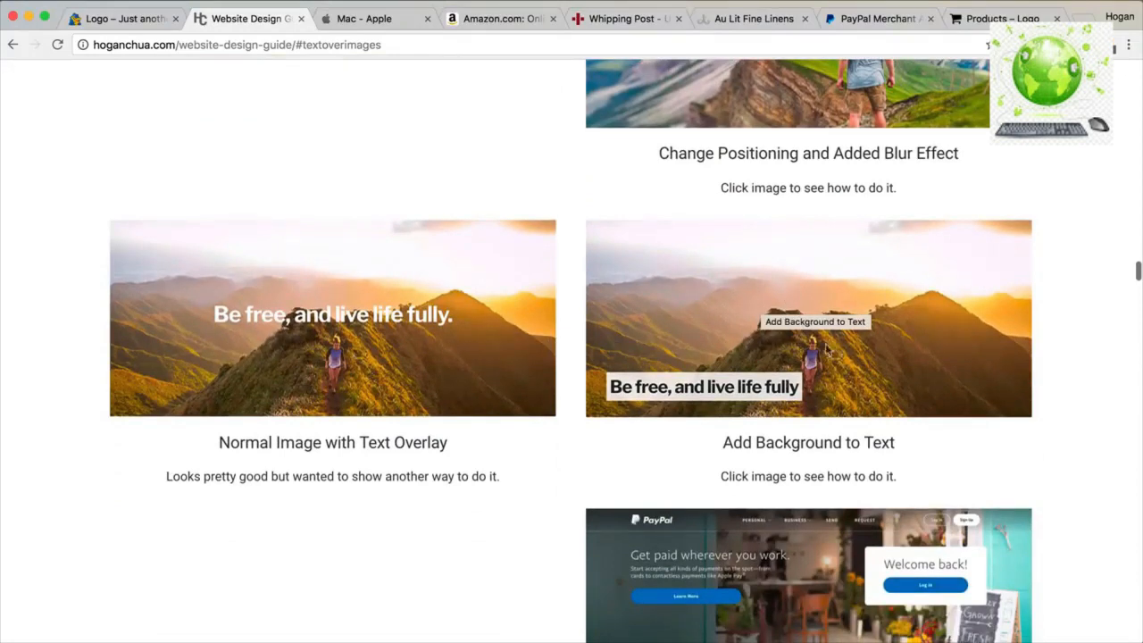
scroll(826, 356, "down", 3)
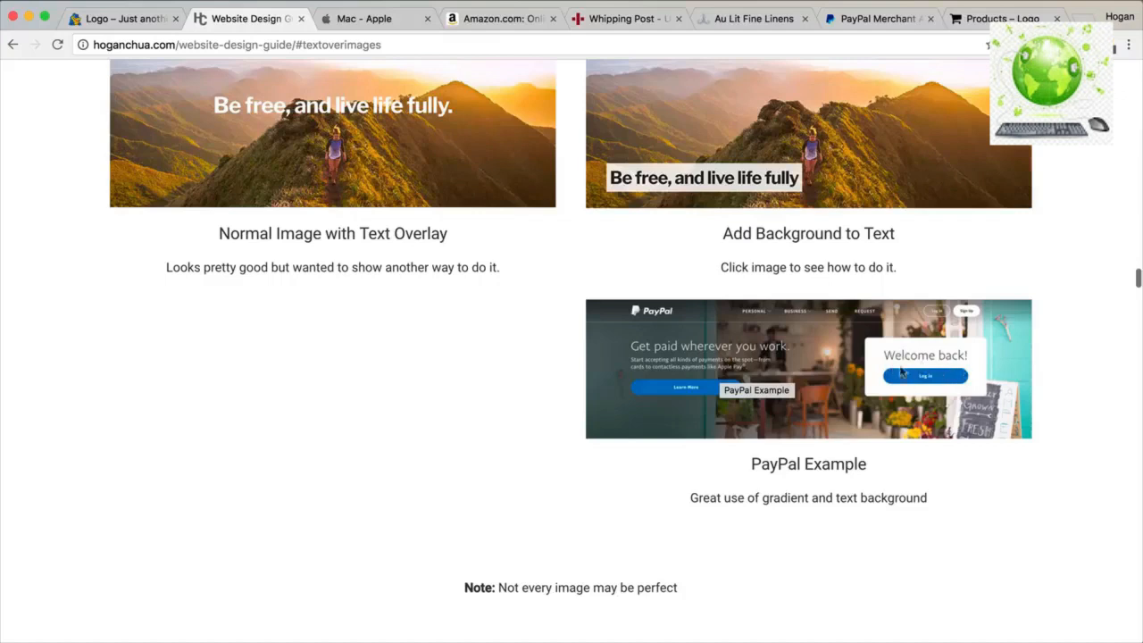
Scroll to section 8 and highlight the How to Set Button Colours heading.
scroll(773, 403, "down", 6)
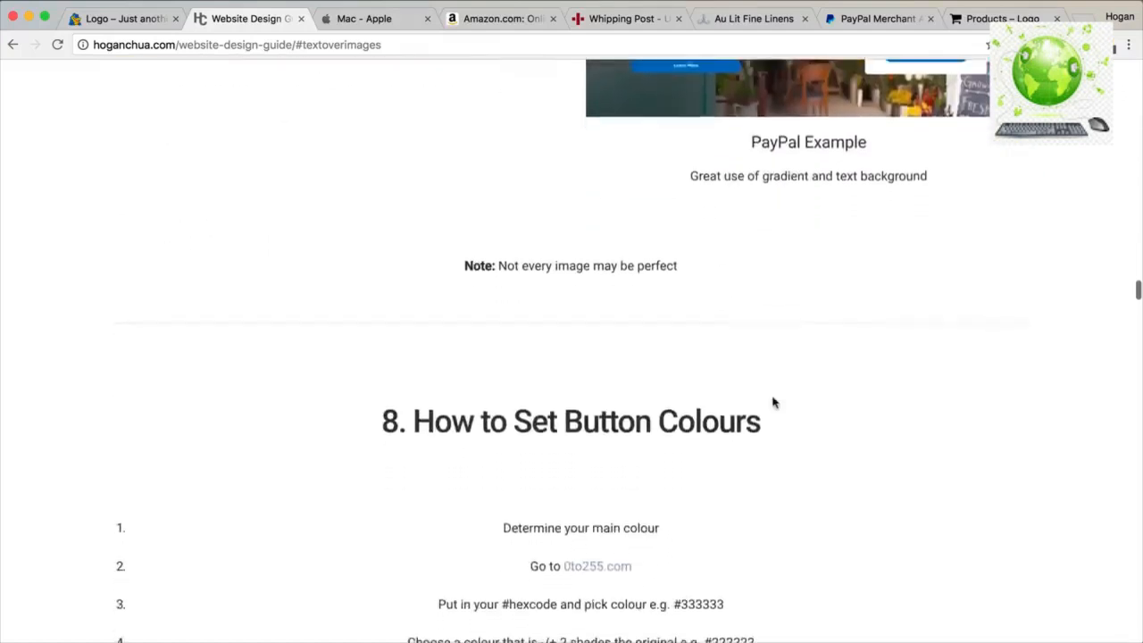
scroll(774, 403, "down", 1)
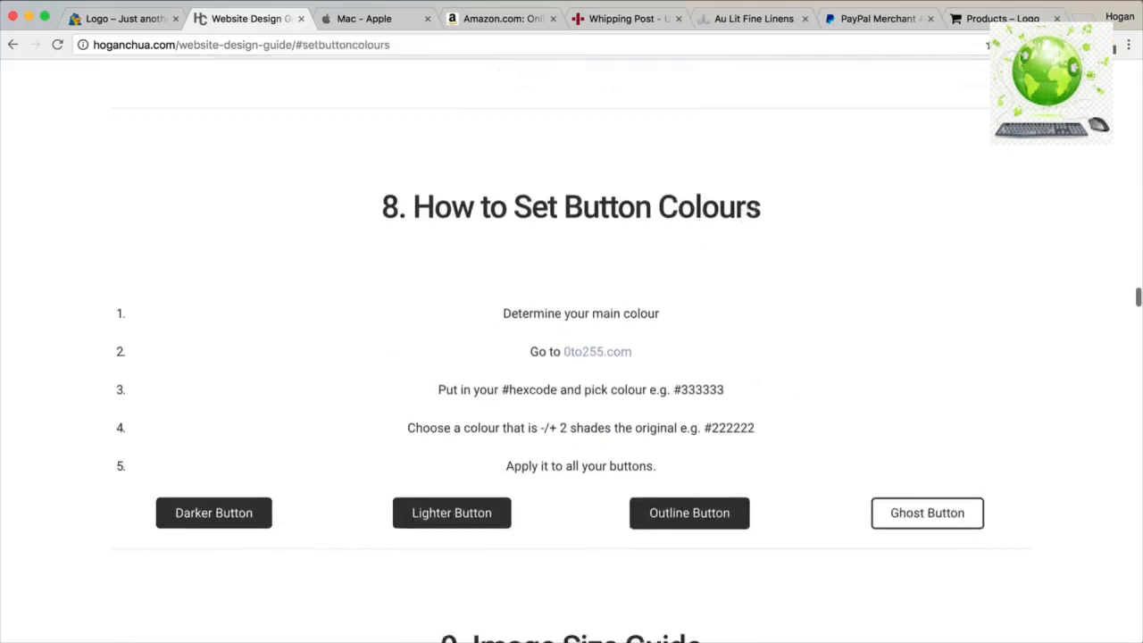
left_click_drag(772, 212, 418, 207)
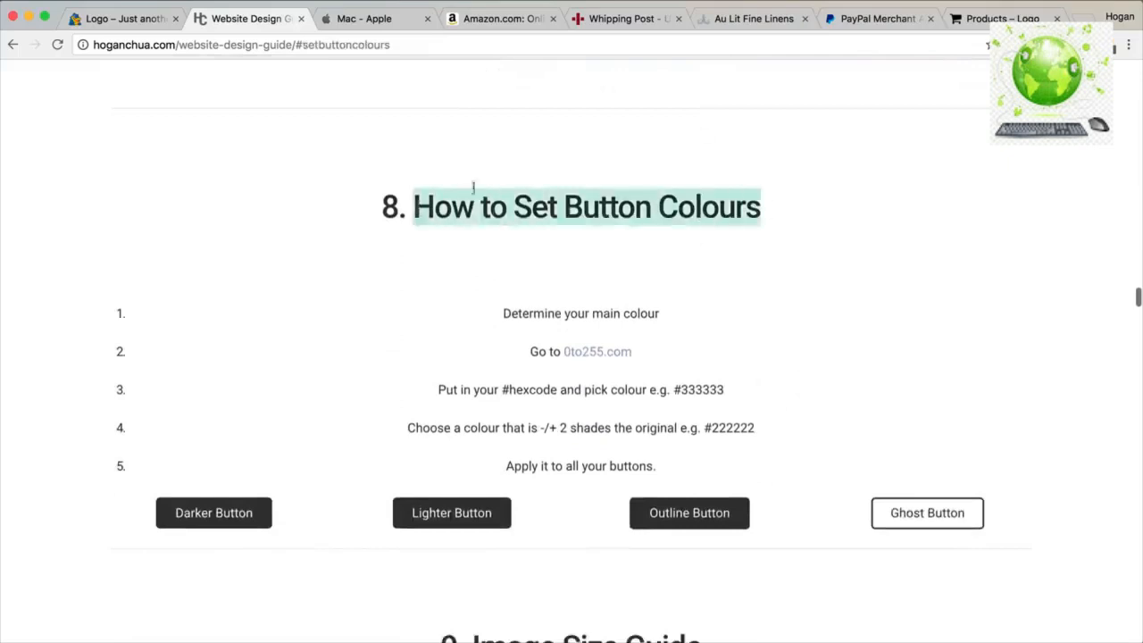
Compare the PayPal merchant page and Amazon homepage buttons, then return to the guide.
left_click(853, 19)
scroll(862, 191, "up", 10)
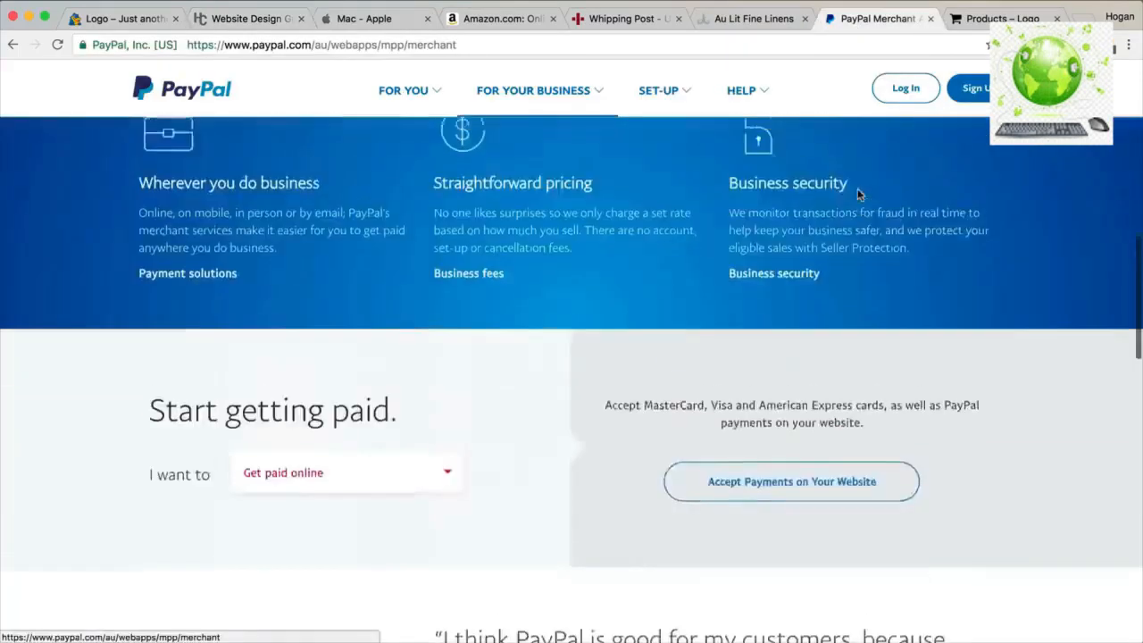
scroll(859, 191, "up", 8)
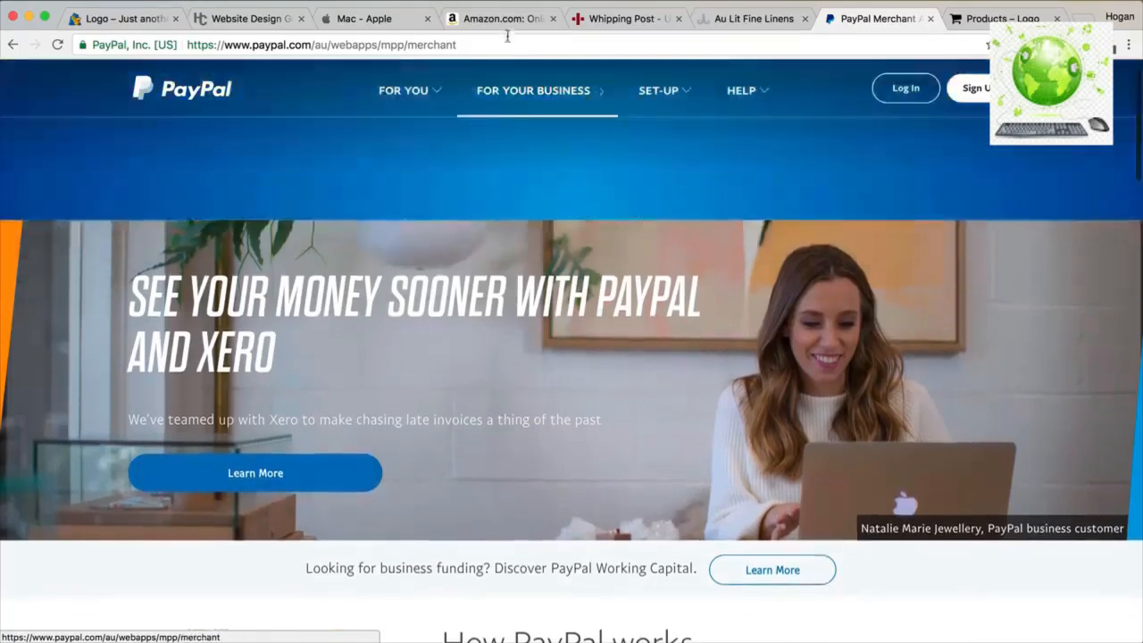
left_click(506, 18)
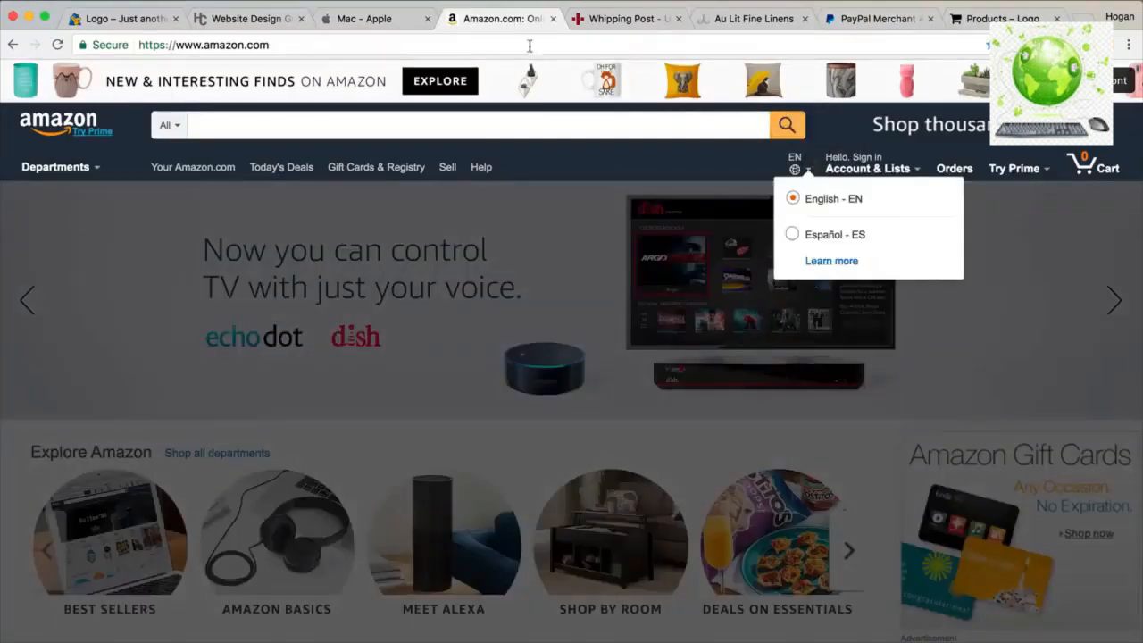
left_click(880, 18)
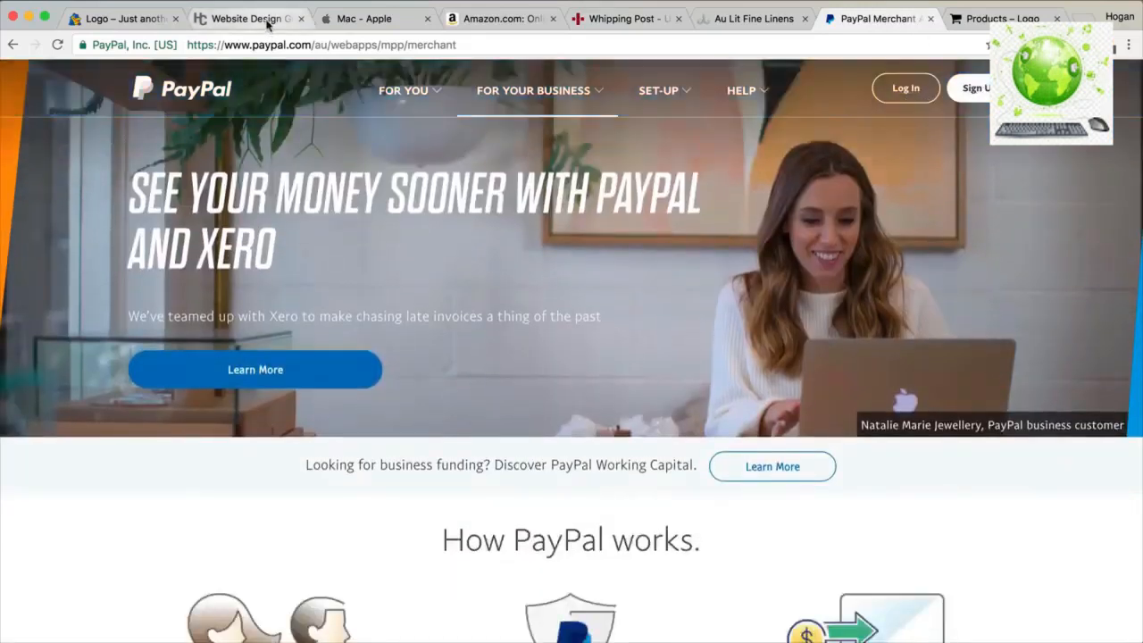
left_click(267, 25)
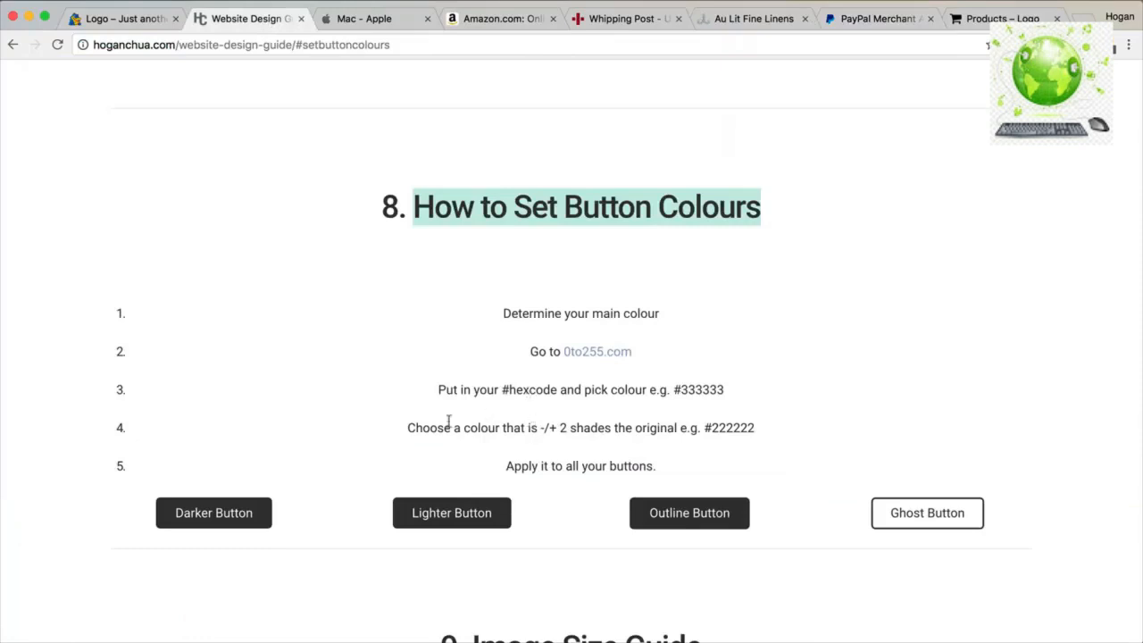
In the Image Size Guide, highlight the 5000 x 3000px and 400 x 305 example sizes.
scroll(393, 429, "down", 5)
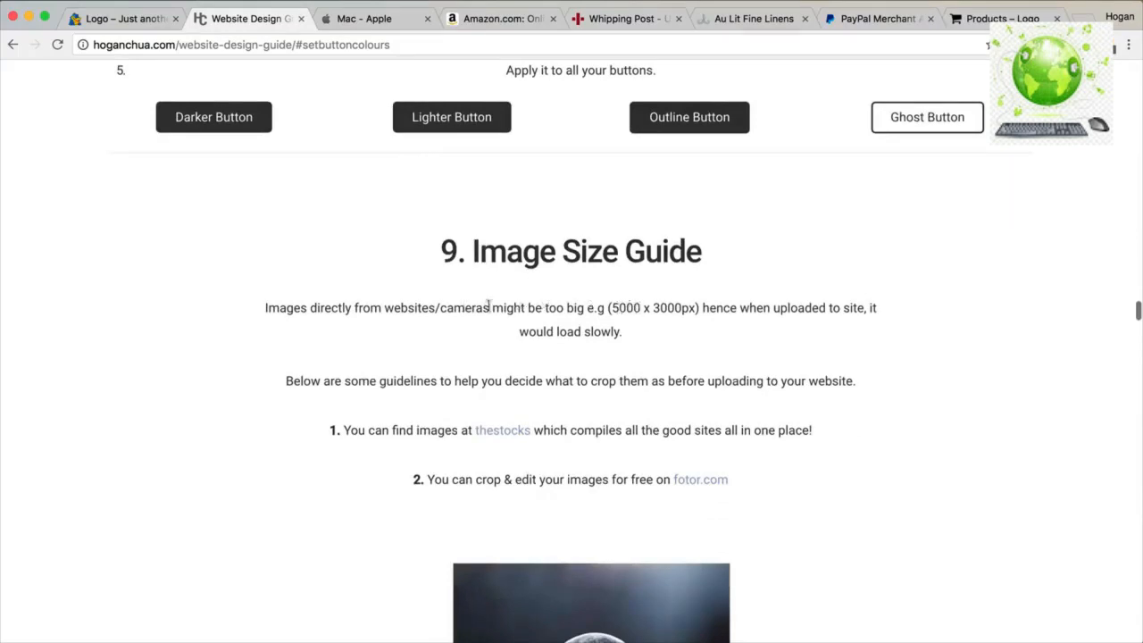
left_click_drag(611, 307, 695, 308)
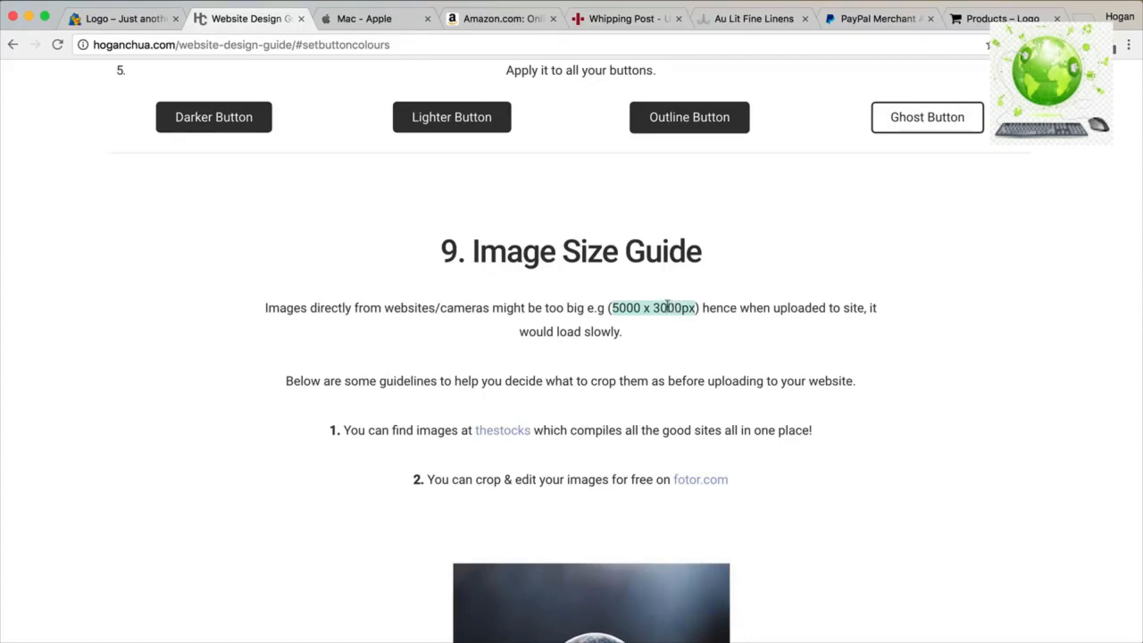
scroll(654, 343, "down", 5)
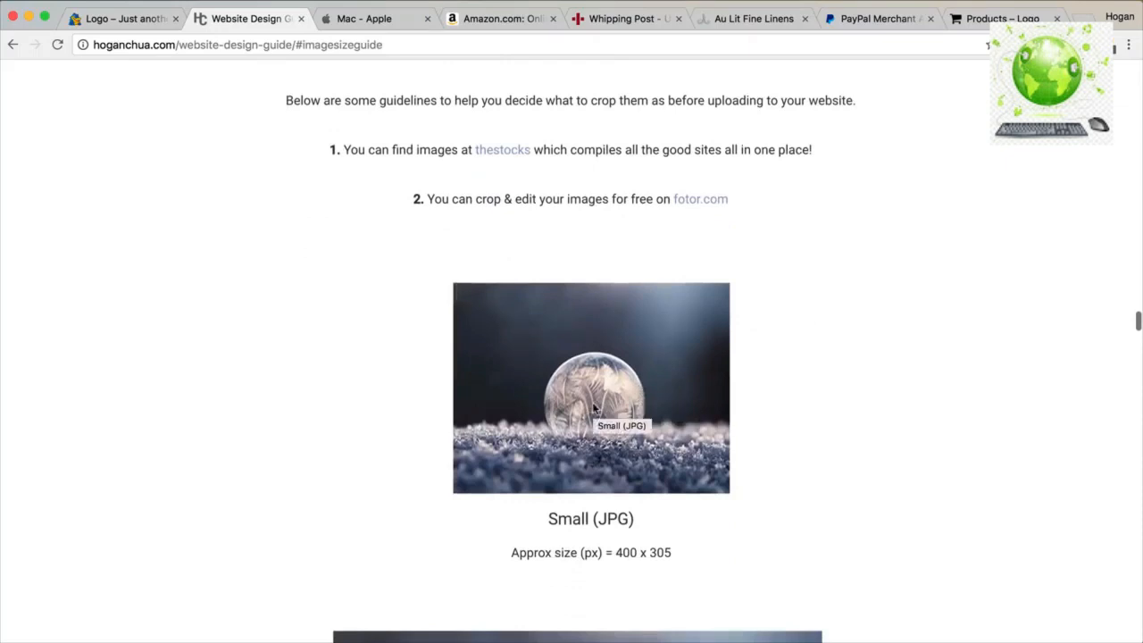
scroll(601, 422, "down", 3)
left_click_drag(676, 437, 614, 434)
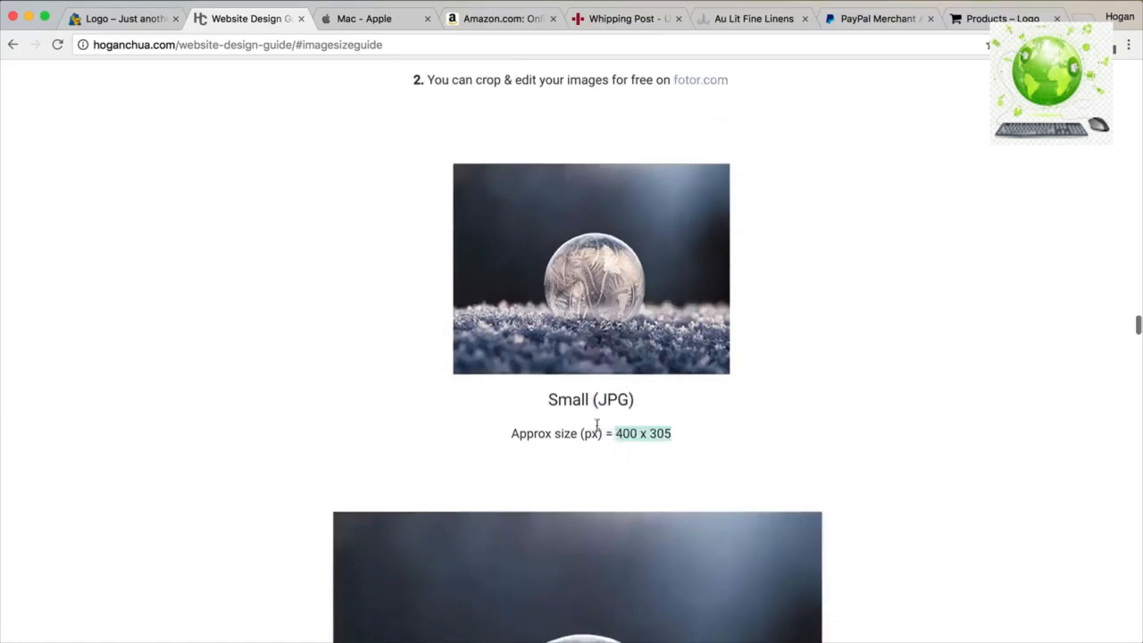
Highlight the Hero Image heading (about 1800 x 1000 px) and the Product Images heading.
scroll(654, 435, "down", 8)
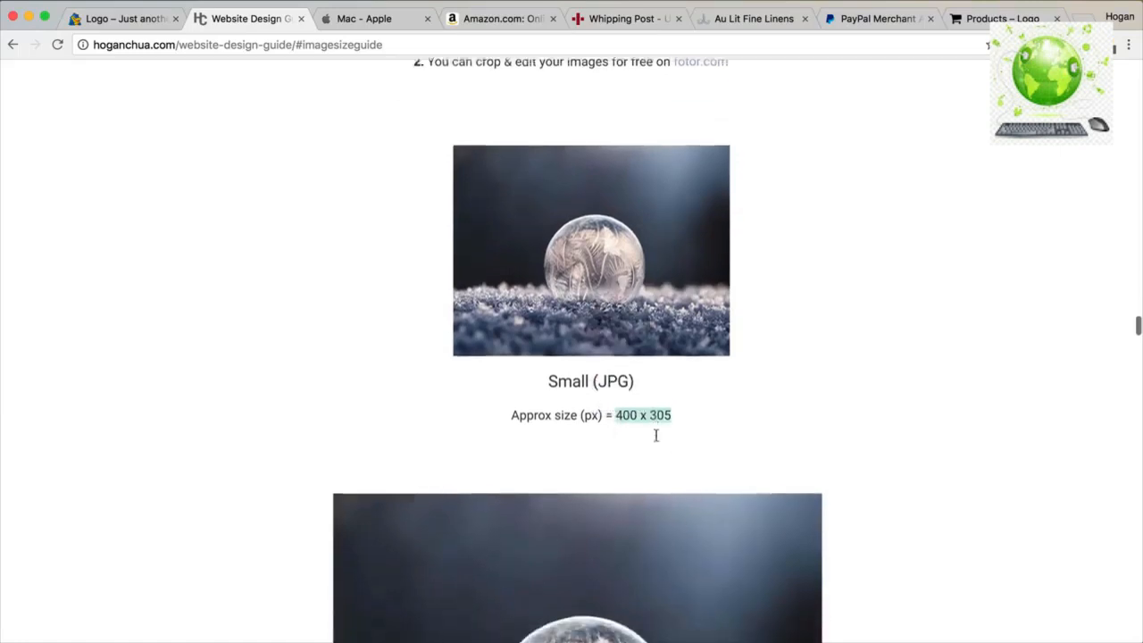
scroll(656, 438, "down", 15)
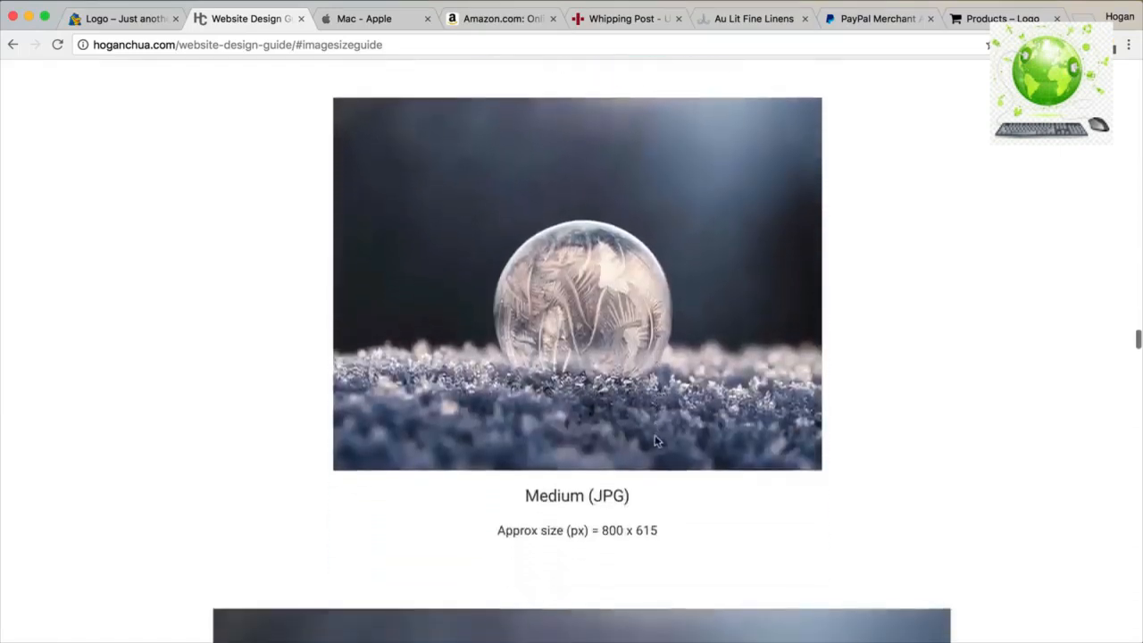
scroll(656, 440, "down", 16)
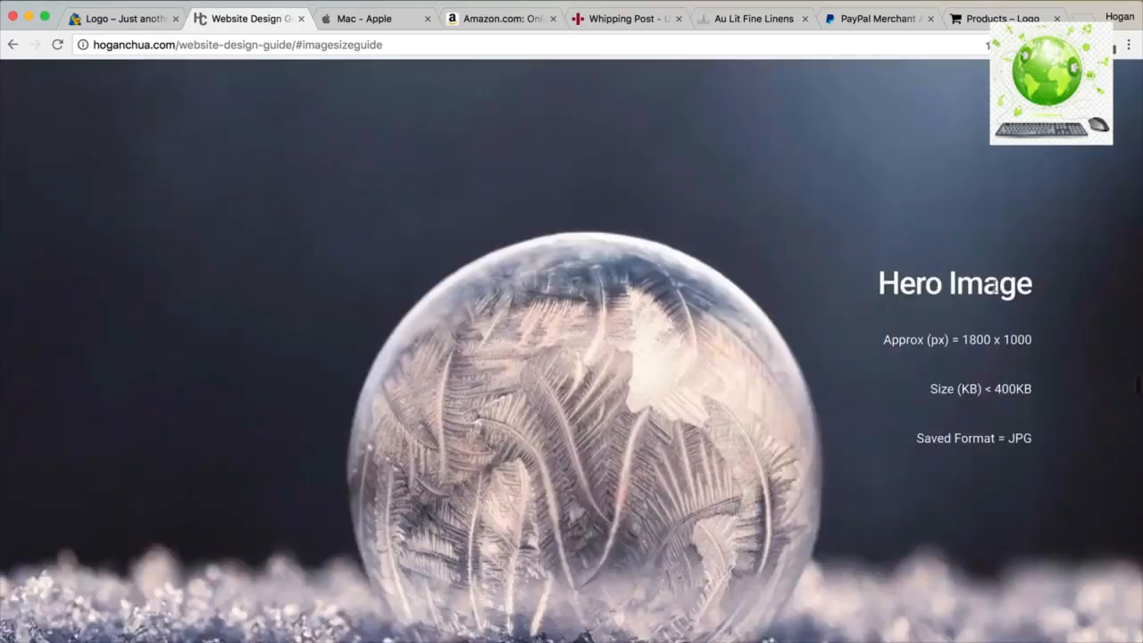
left_click_drag(1042, 292, 866, 287)
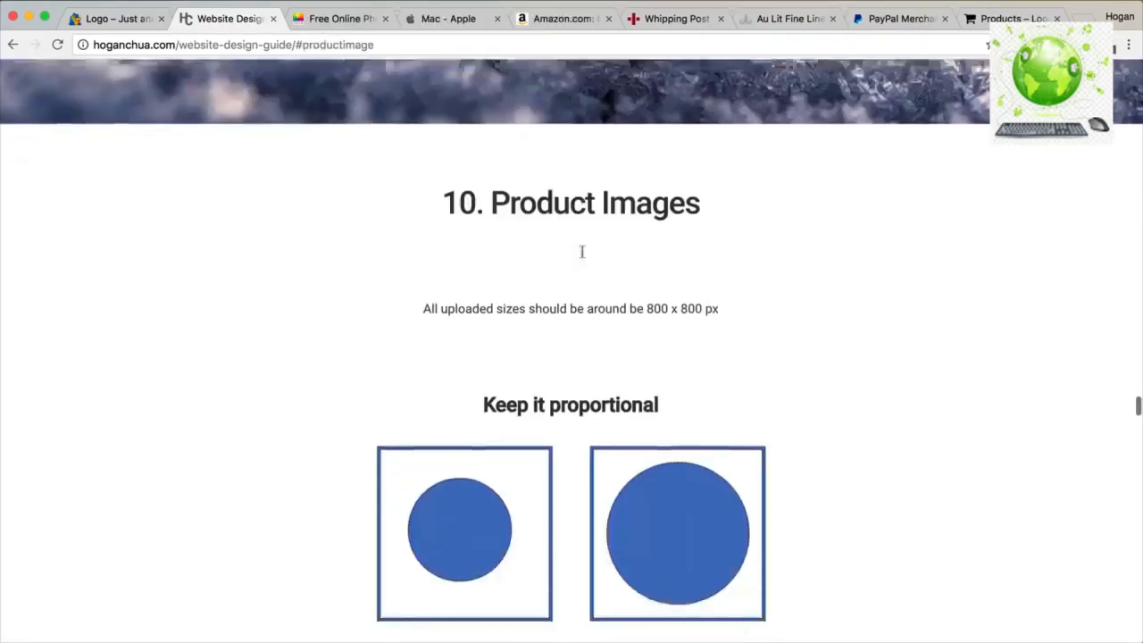
scroll(582, 250, "down", 1)
left_click_drag(717, 174, 444, 174)
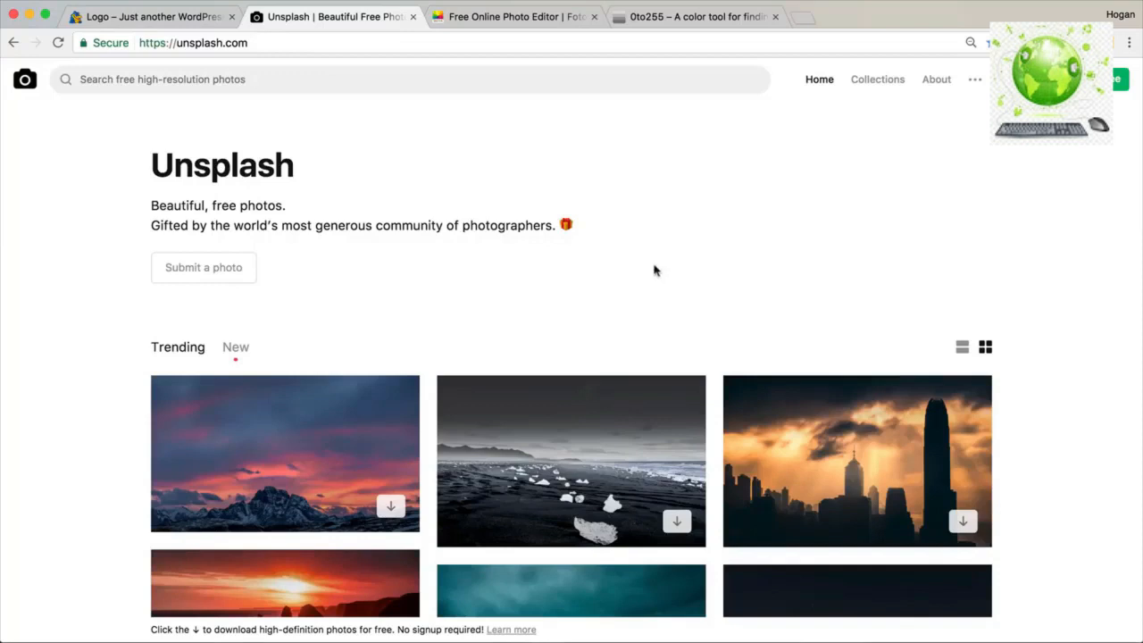
Browse Unsplash's free photo feed for a hero image, then start a new Google tab.
left_click_drag(257, 42, 181, 42)
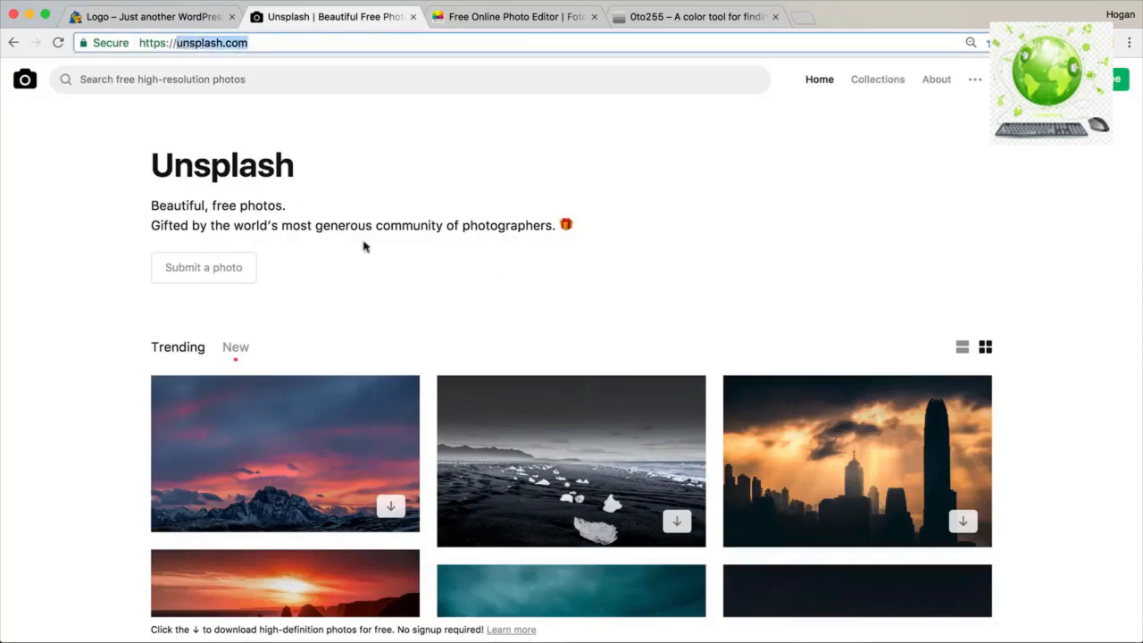
scroll(411, 273, "down", 3)
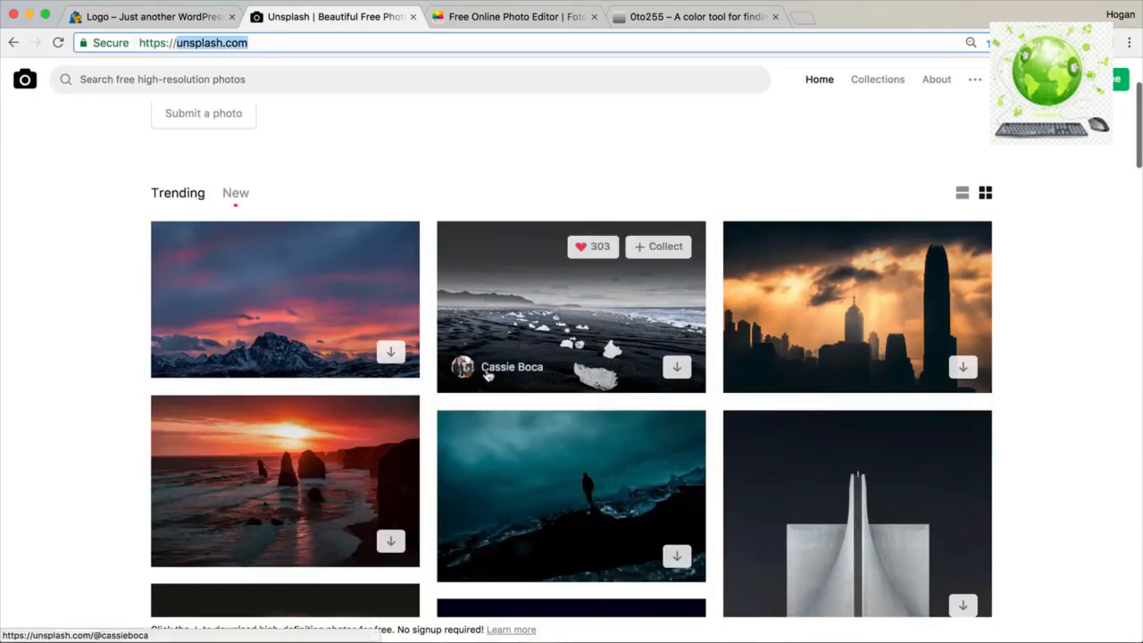
scroll(491, 366, "down", 2)
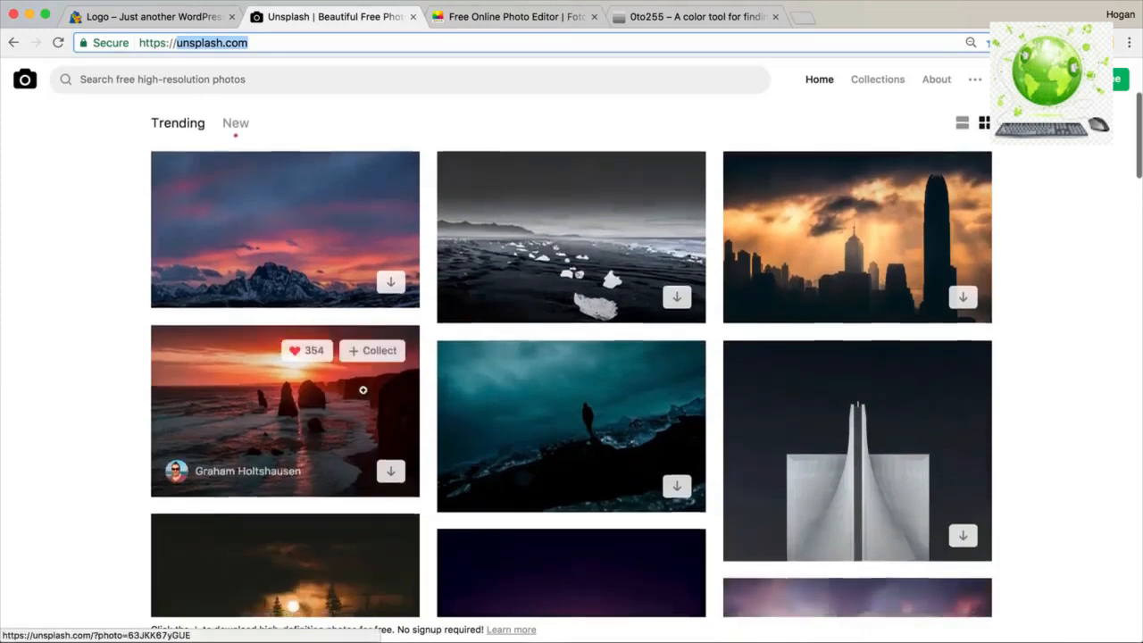
scroll(362, 389, "down", 1)
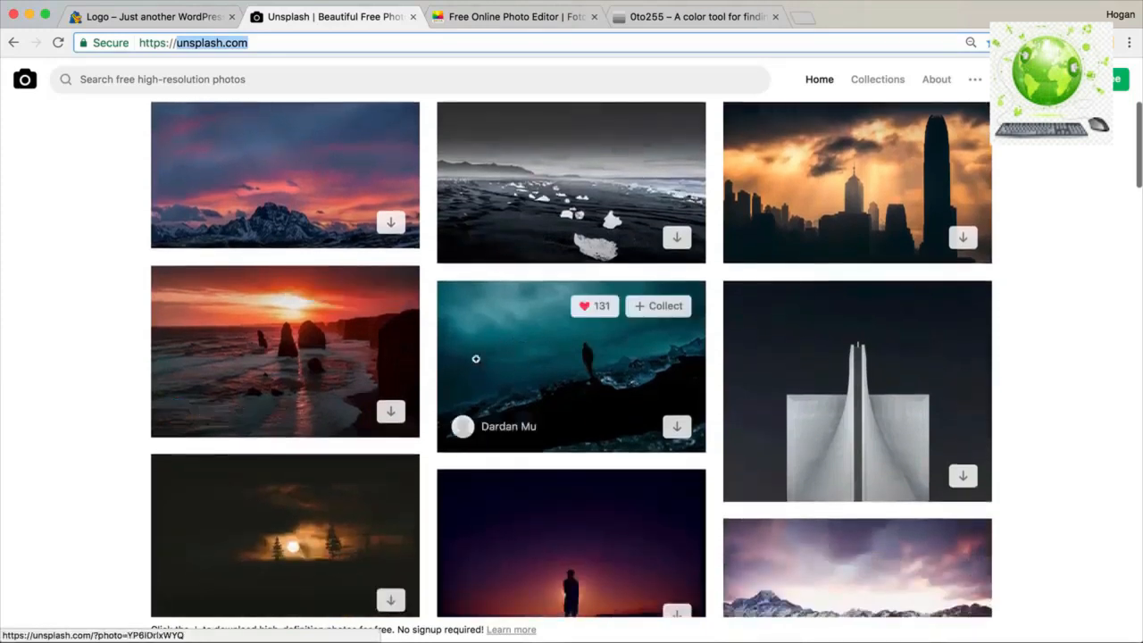
scroll(591, 362, "down", 3)
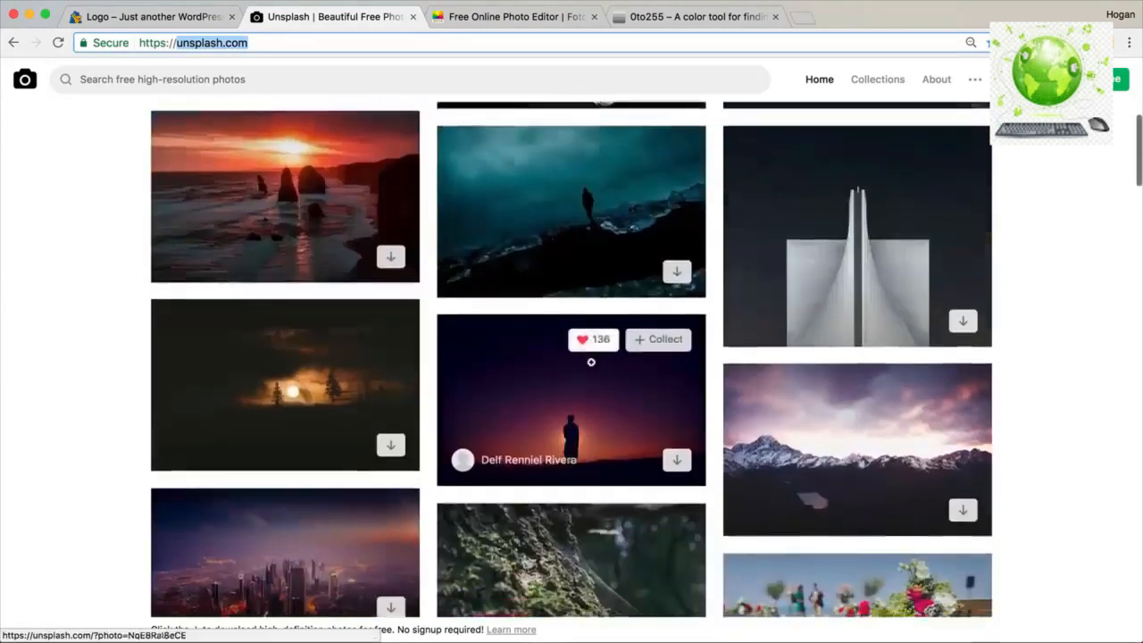
scroll(591, 362, "down", 1)
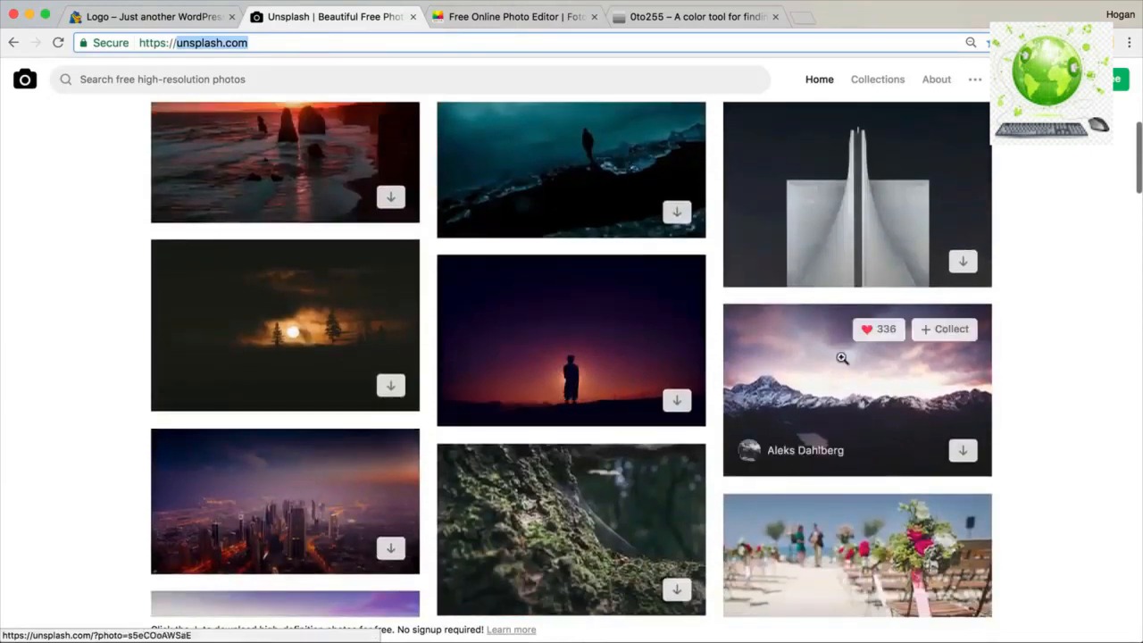
scroll(825, 382, "down", 3)
scroll(827, 379, "down", 5)
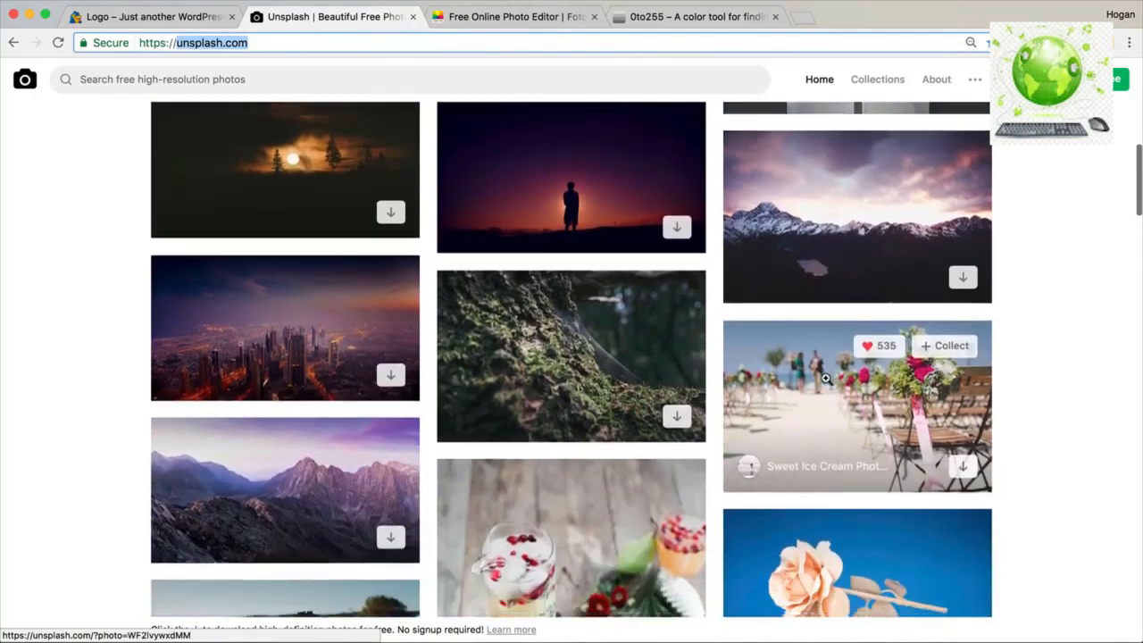
scroll(827, 379, "down", 3)
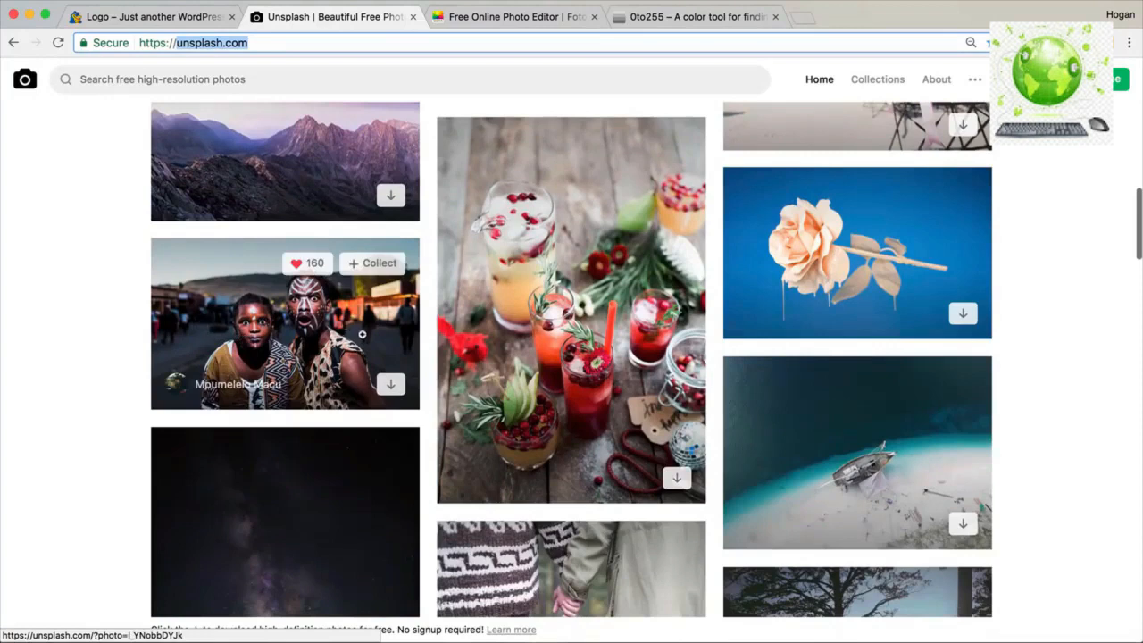
scroll(575, 409, "down", 5)
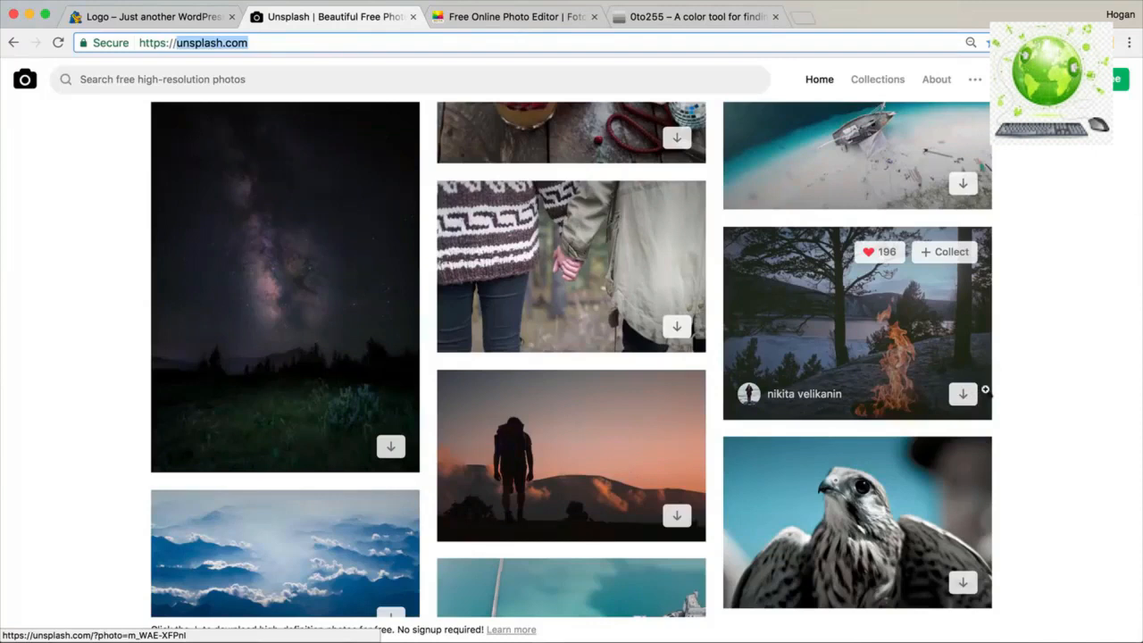
scroll(905, 384, "down", 5)
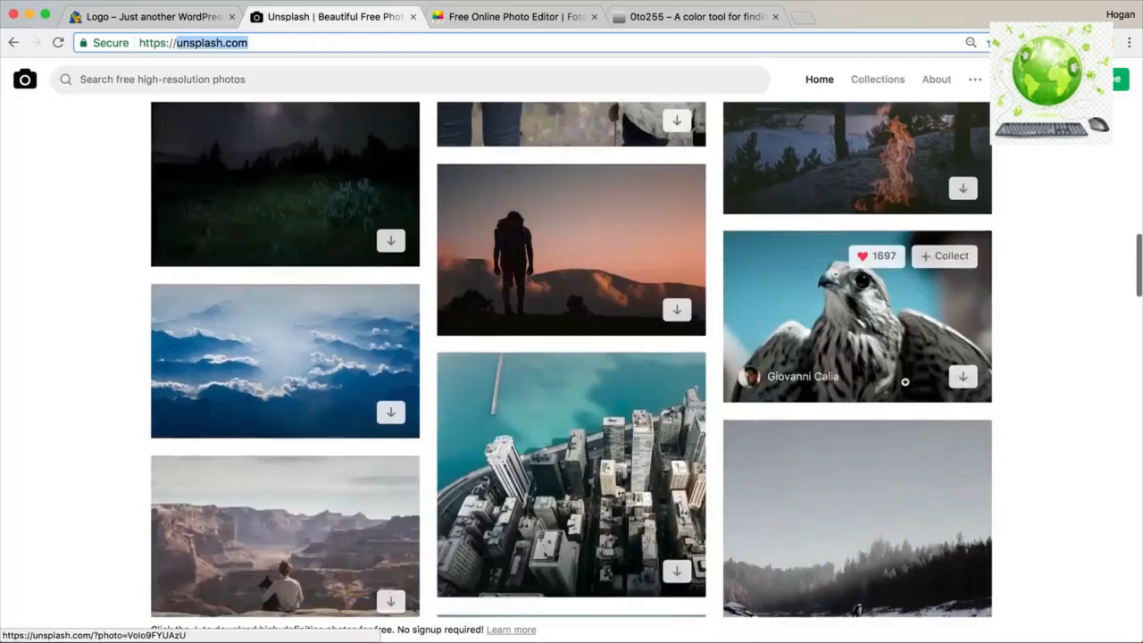
scroll(355, 404, "down", 2)
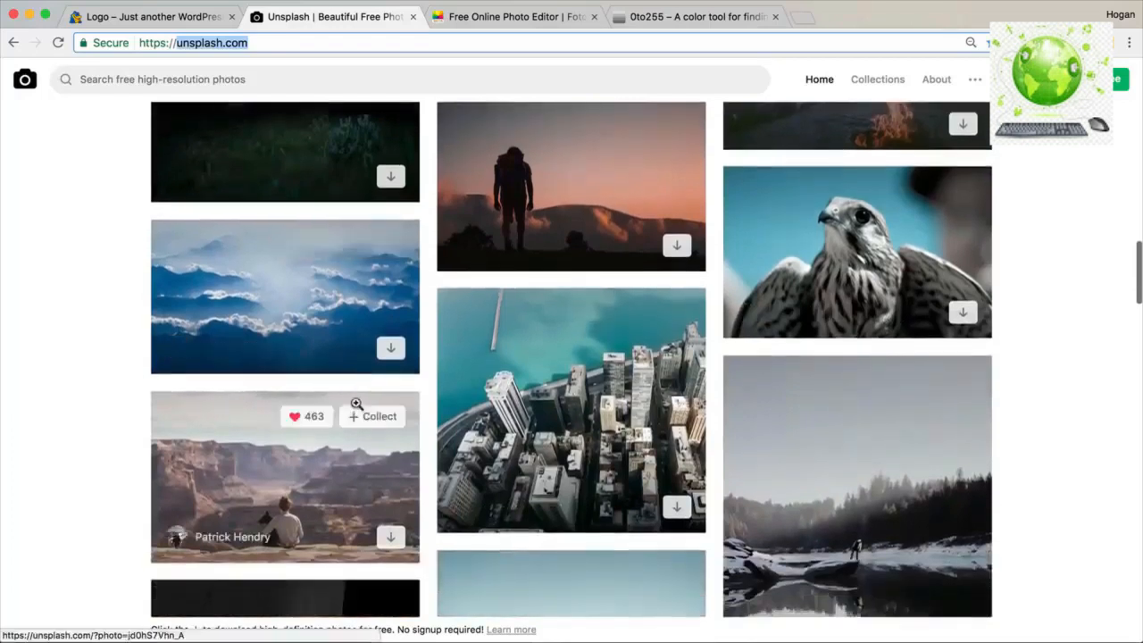
left_click(803, 17)
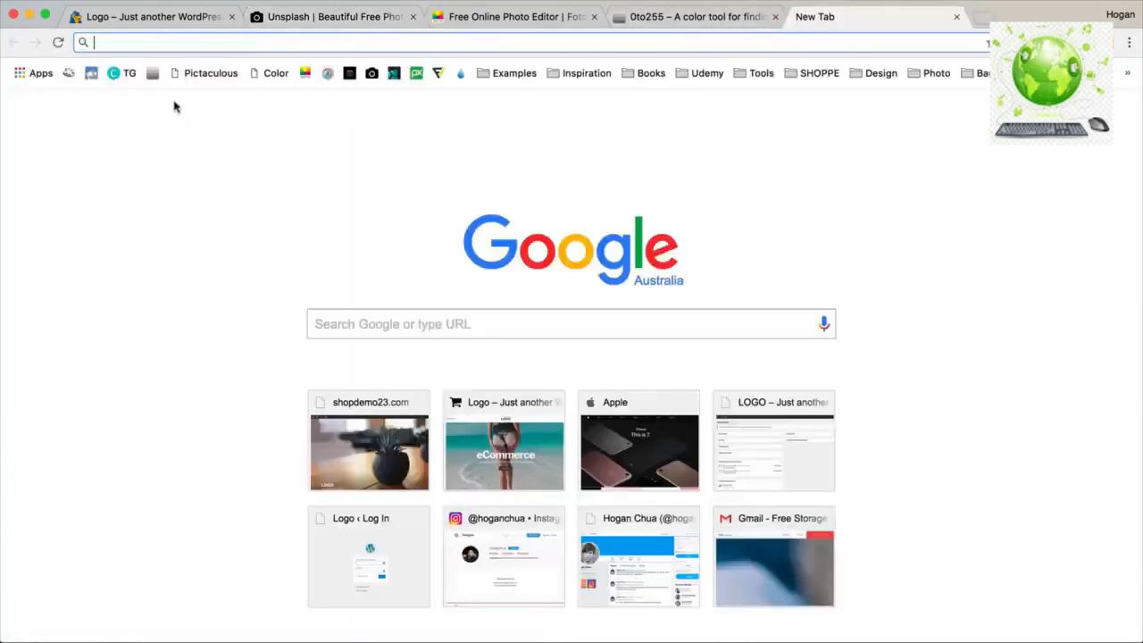
Load The Stocks directory of free photo sources, then go back to Unsplash's photo grid.
left_click(349, 74)
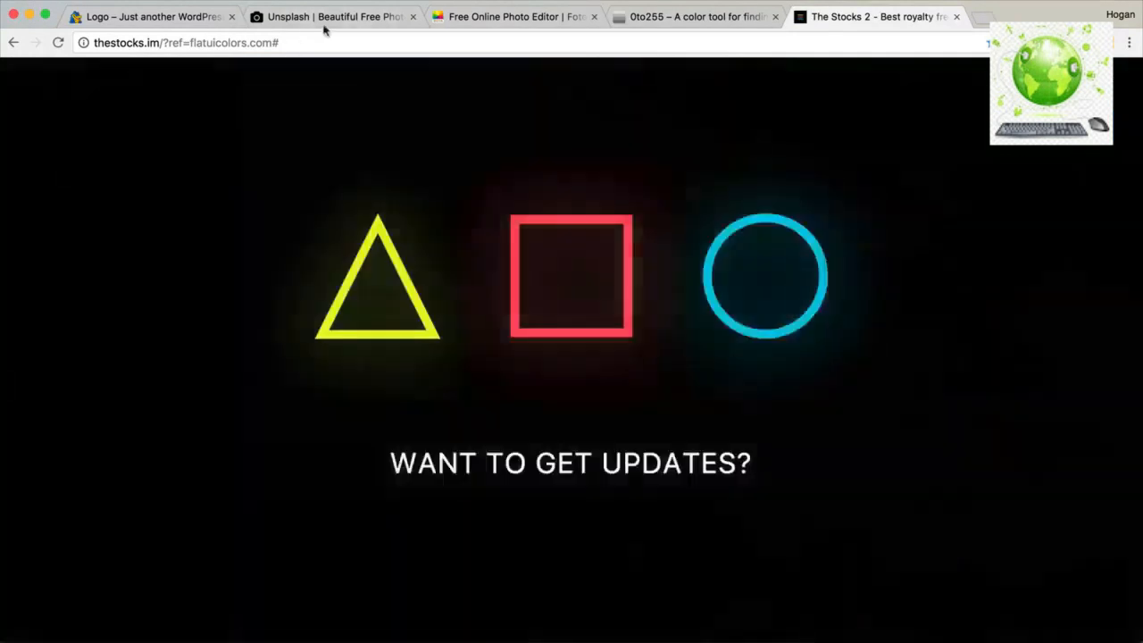
left_click(337, 16)
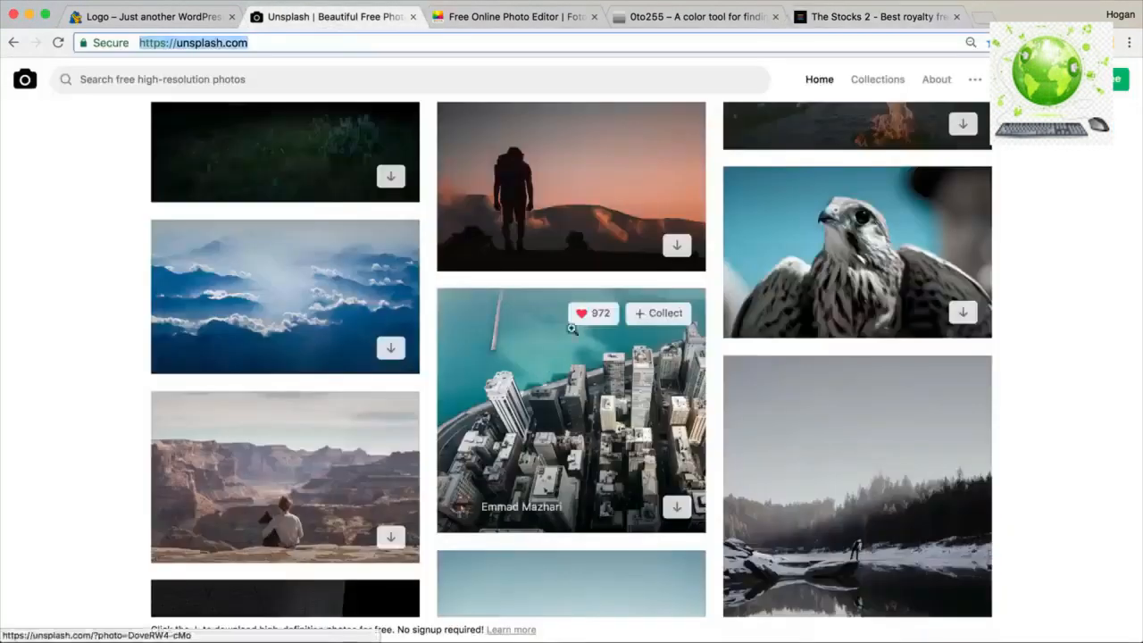
Trigger a download of the hiker-at-sunset photo, cancel the save, and move to Fotor.
left_click(678, 248)
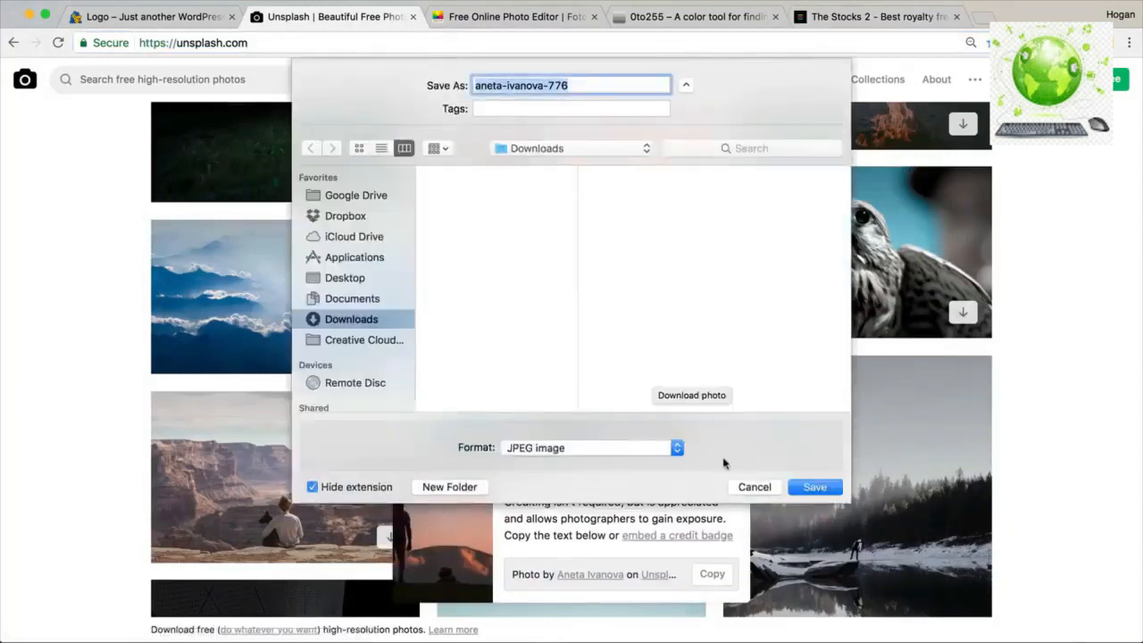
left_click(744, 486)
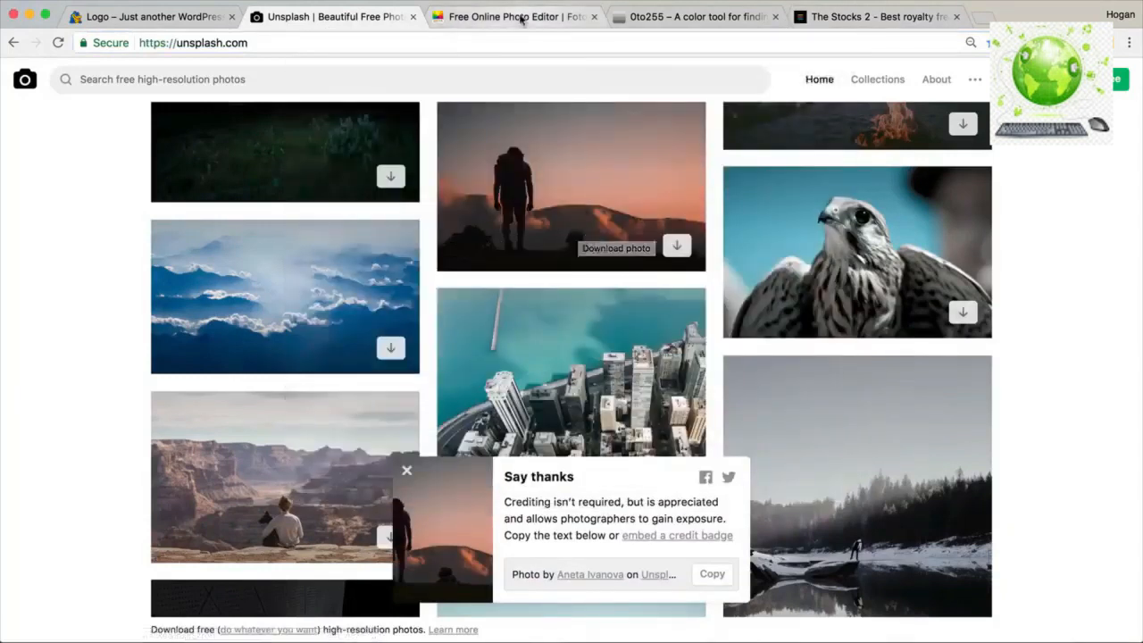
left_click(503, 17)
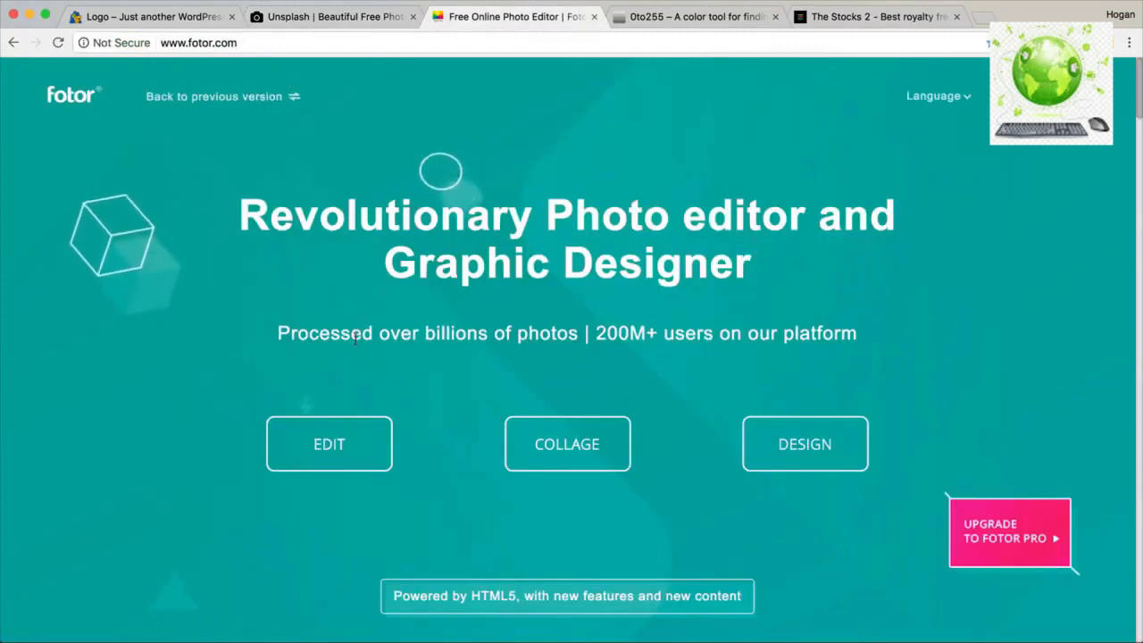
Open Uncropped.jpg from Desktop > Shoppe Images > Hero Images in Fotor's photo editor.
left_click(337, 450)
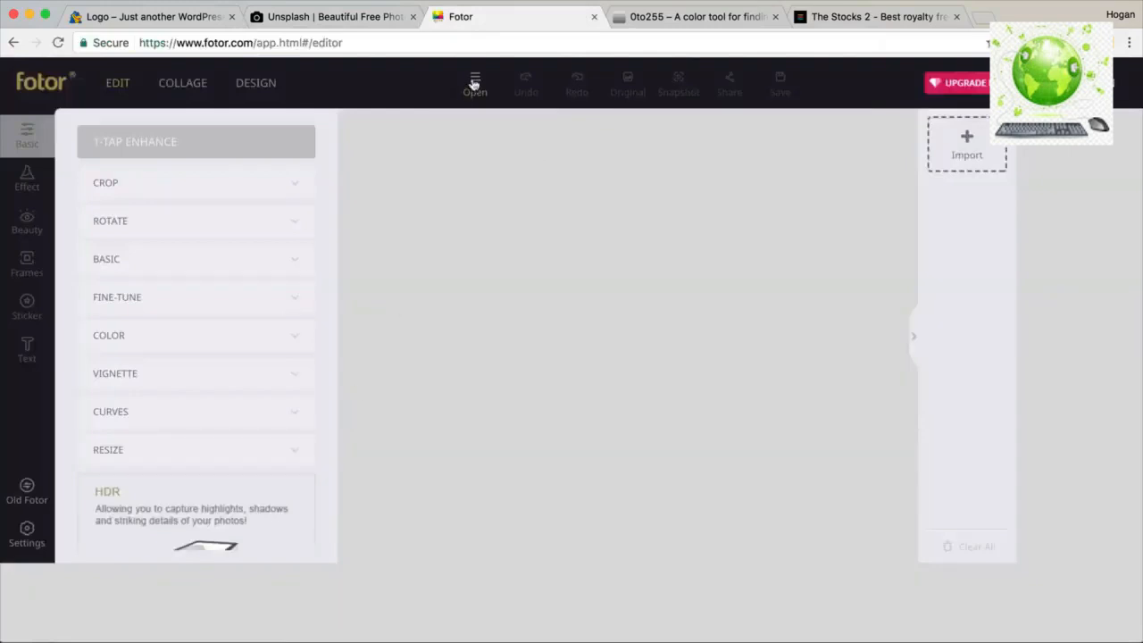
left_click(474, 84)
left_click(503, 125)
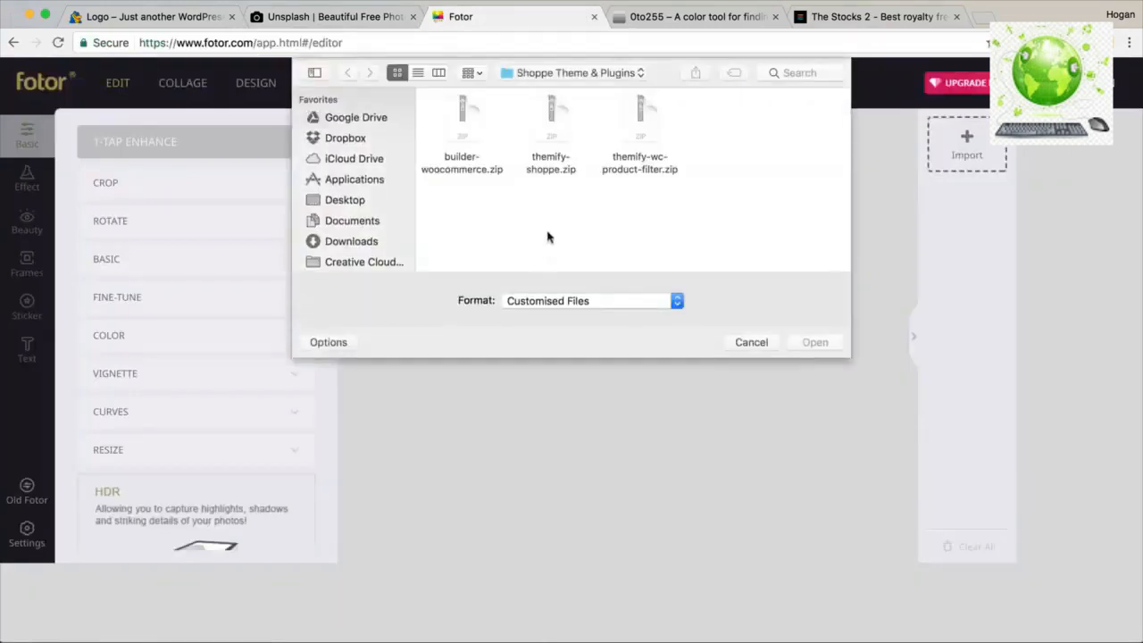
left_click(594, 75)
left_click(585, 89)
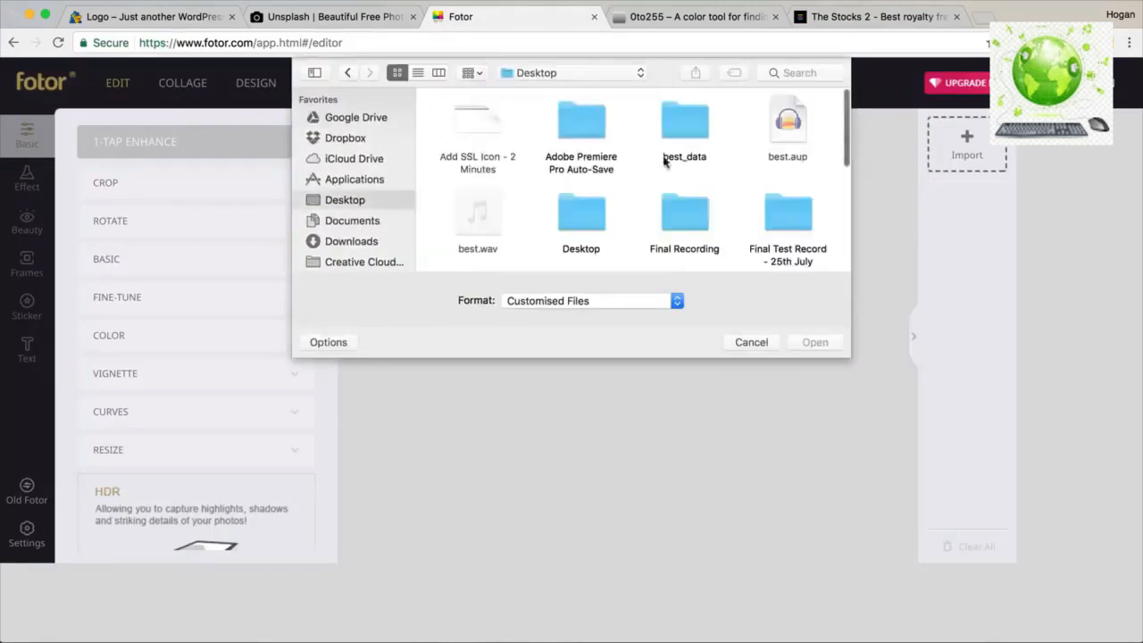
scroll(679, 134, "down", 5)
double_click(765, 123)
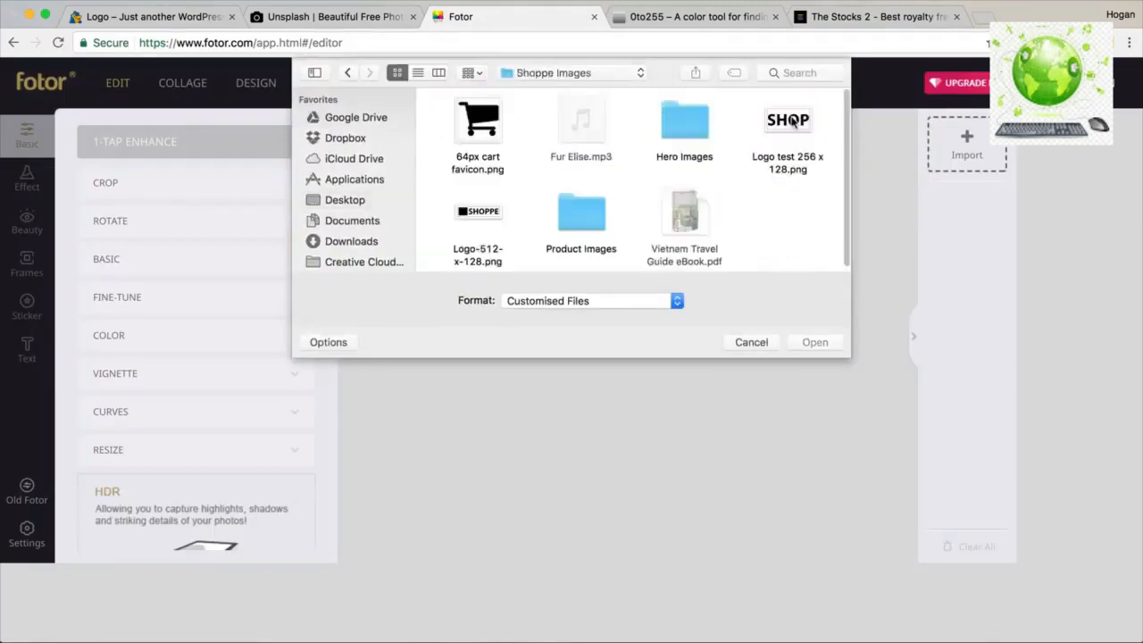
double_click(681, 130)
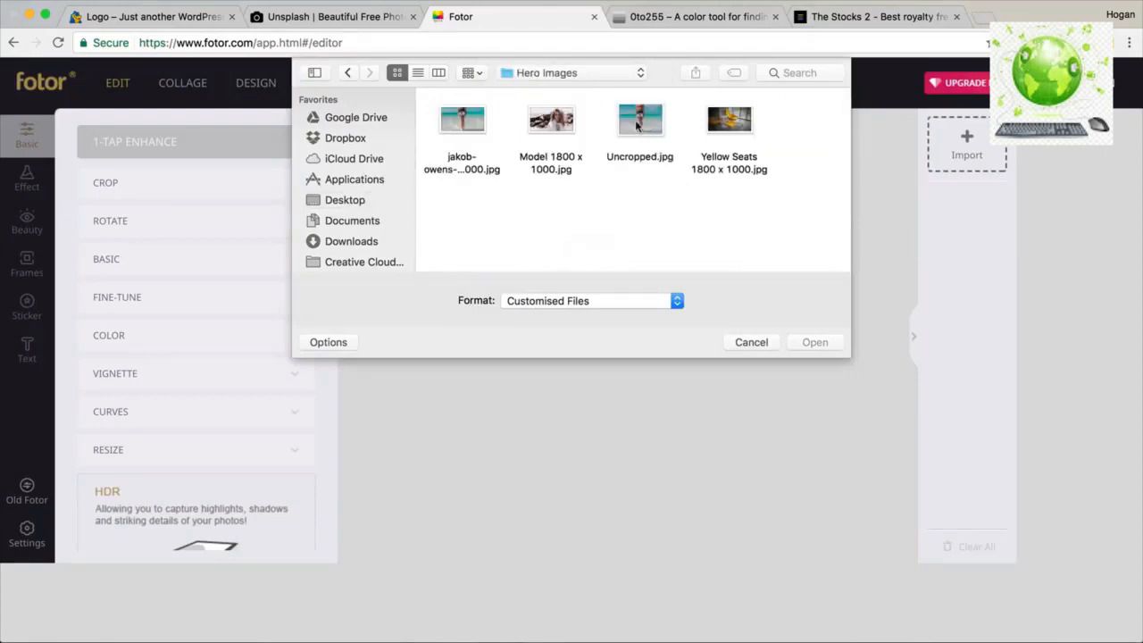
left_click(637, 125)
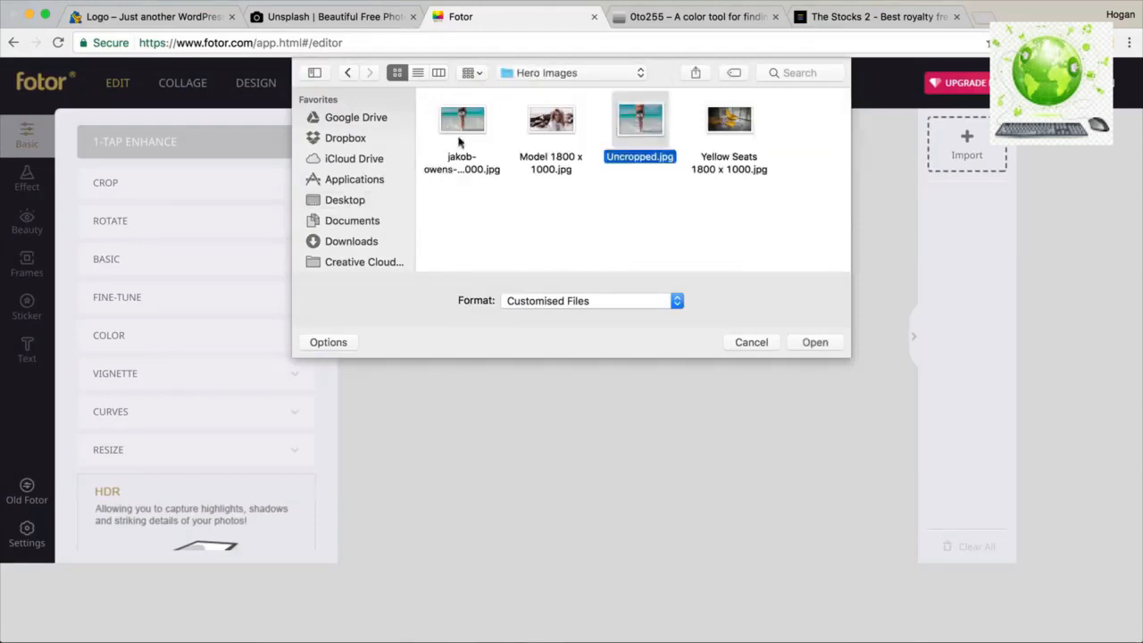
left_click(807, 343)
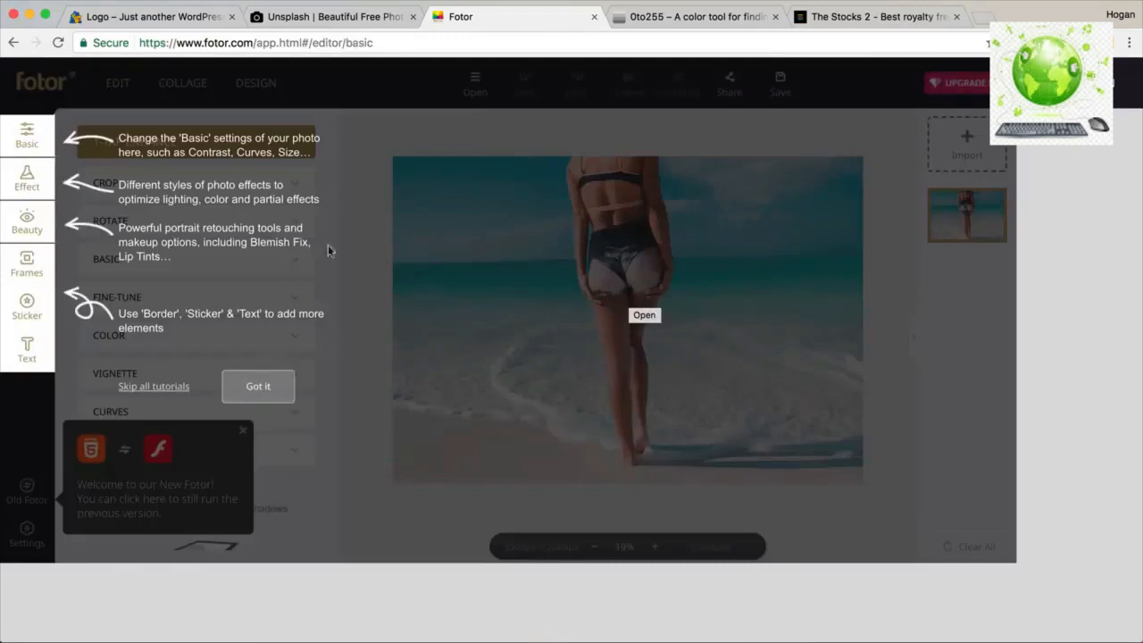
Dismiss the tutorial tips and the new-Fotor welcome message.
left_click_drag(259, 43, 134, 43)
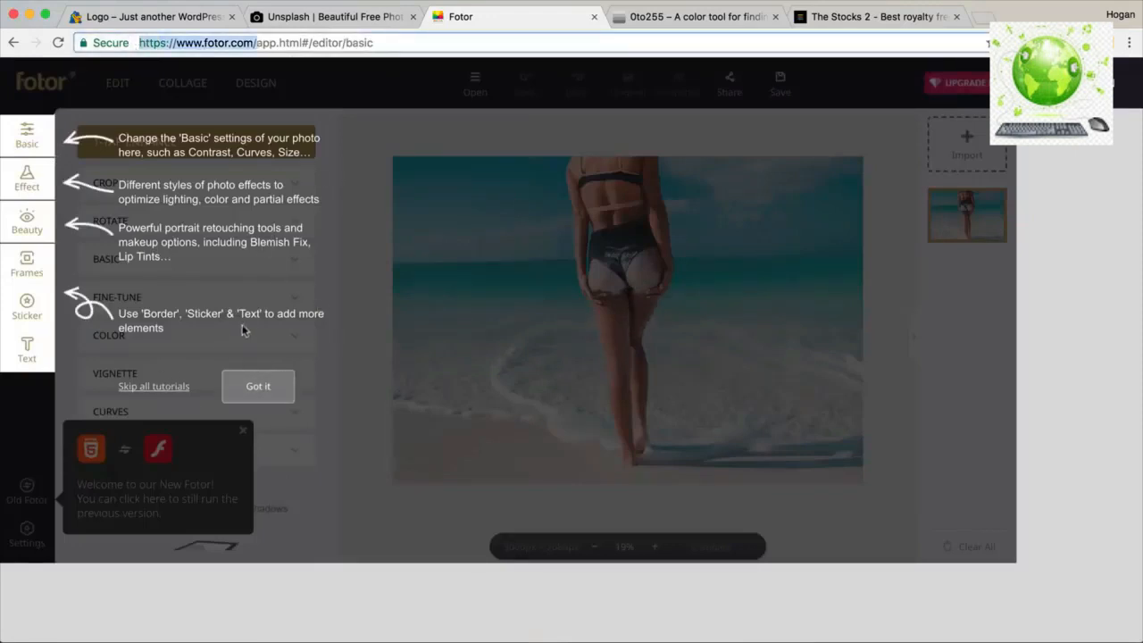
left_click(257, 386)
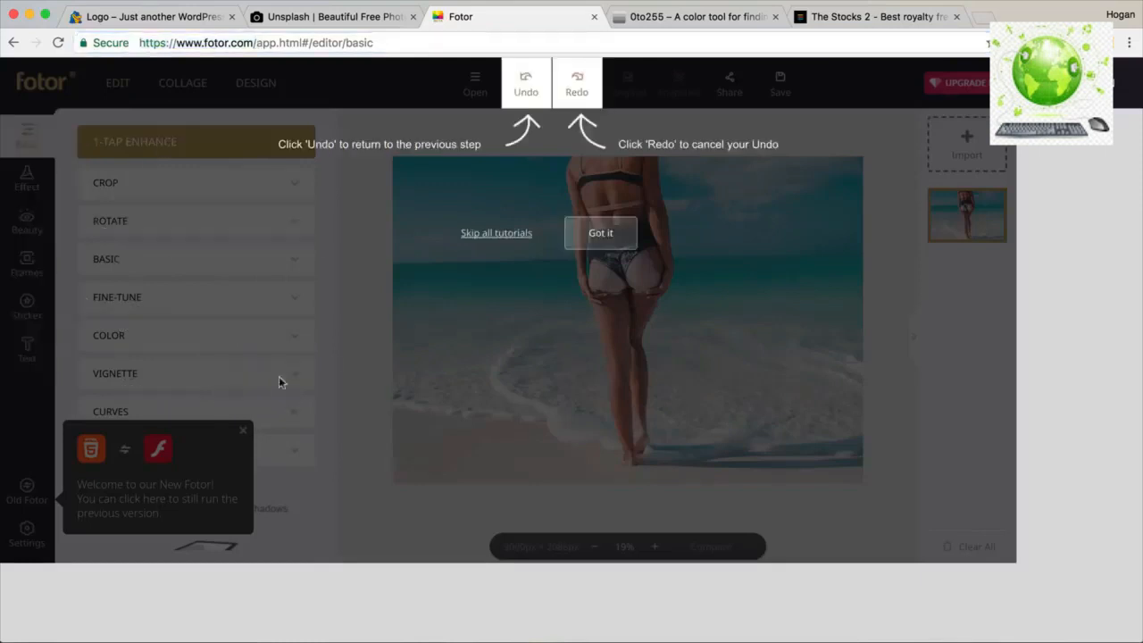
left_click(495, 233)
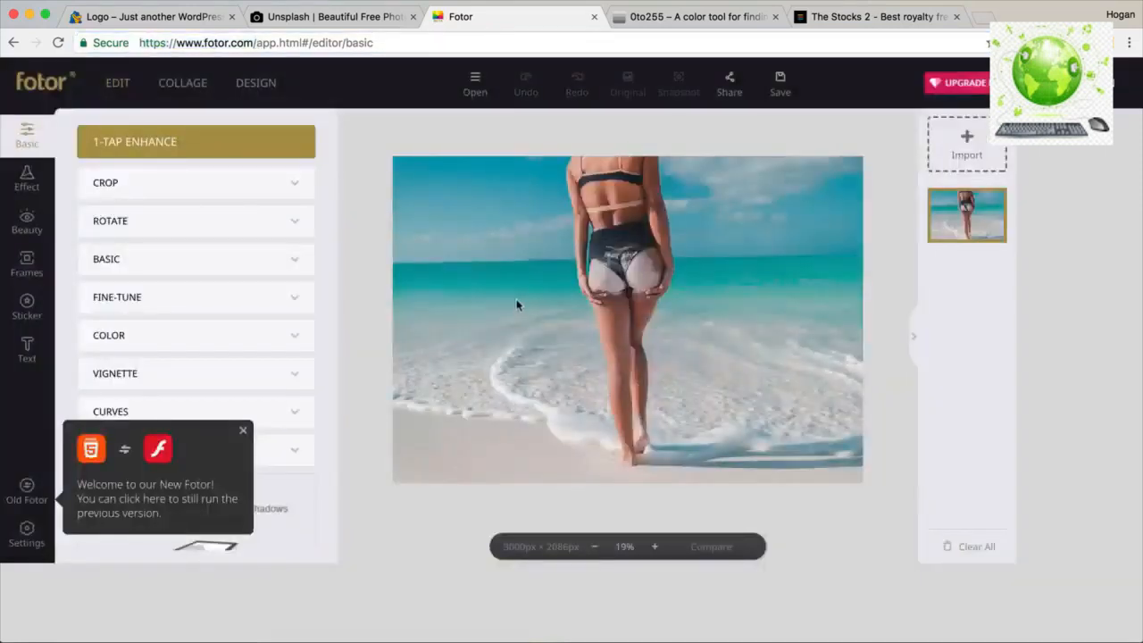
left_click(244, 433)
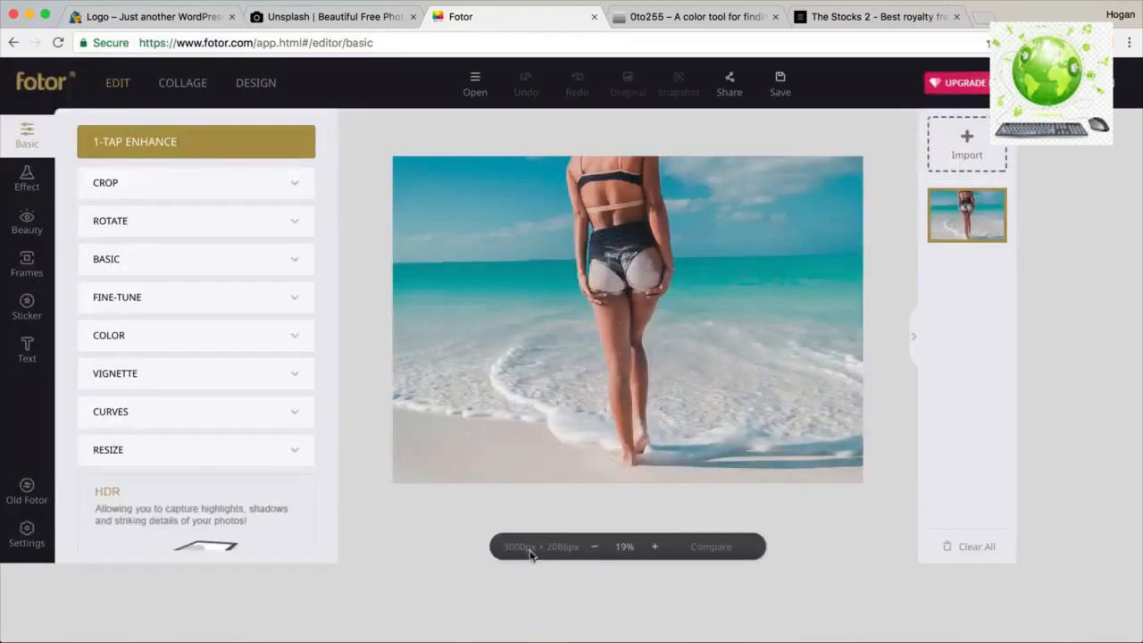
Resize the beach photo to a width of 1800 px, giving 1800 x 1252.
left_click(112, 451)
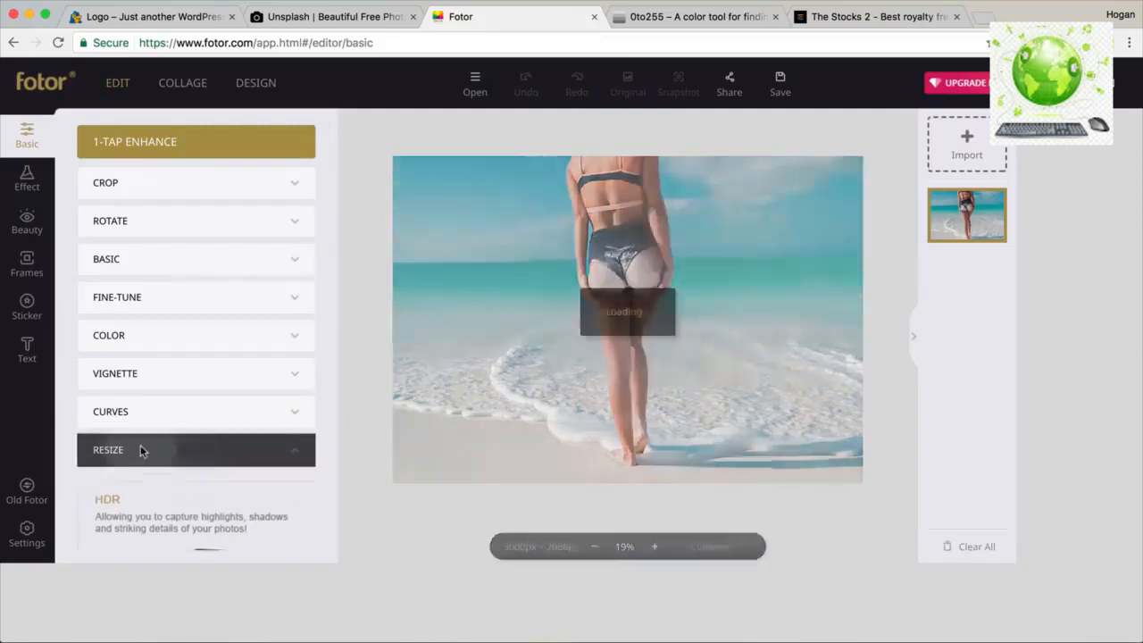
scroll(155, 451, "down", 1)
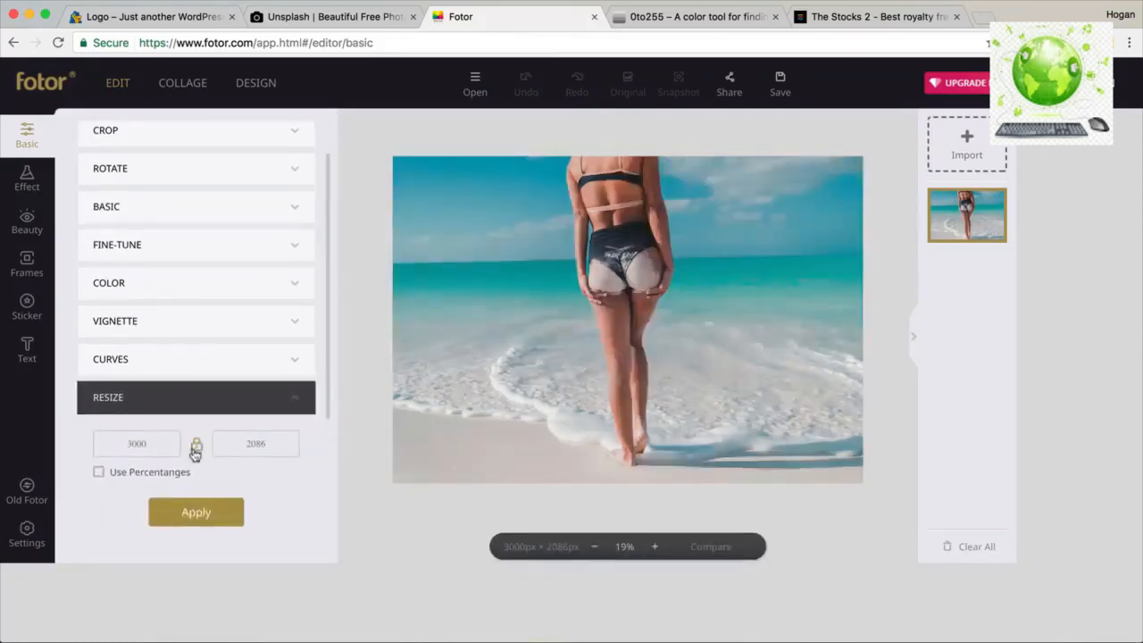
double_click(146, 444)
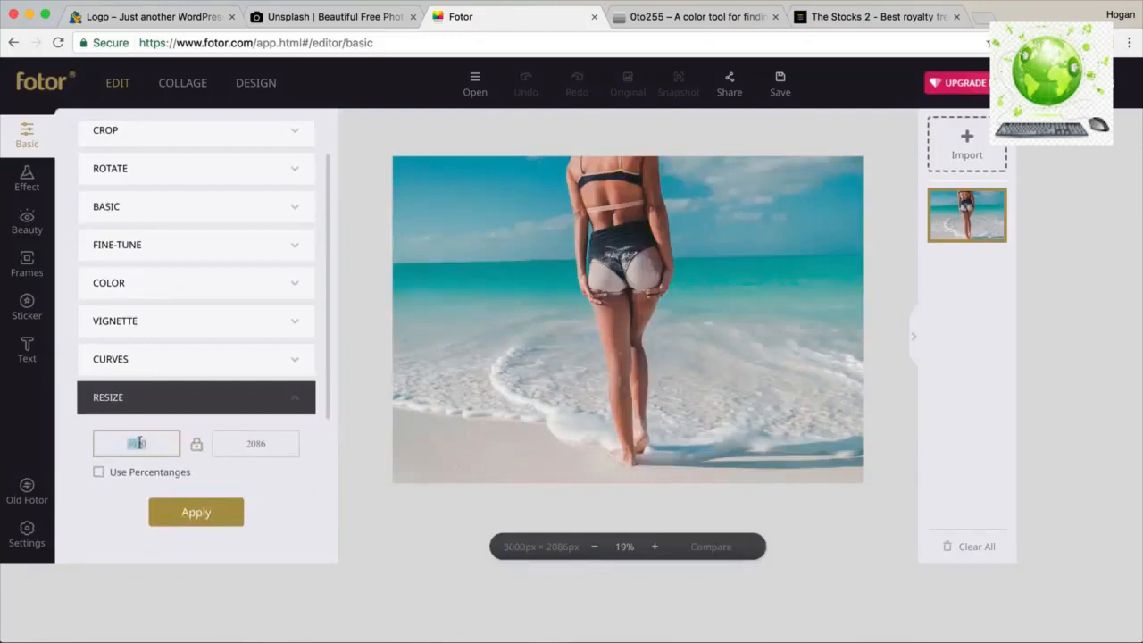
type("1800")
left_click(204, 514)
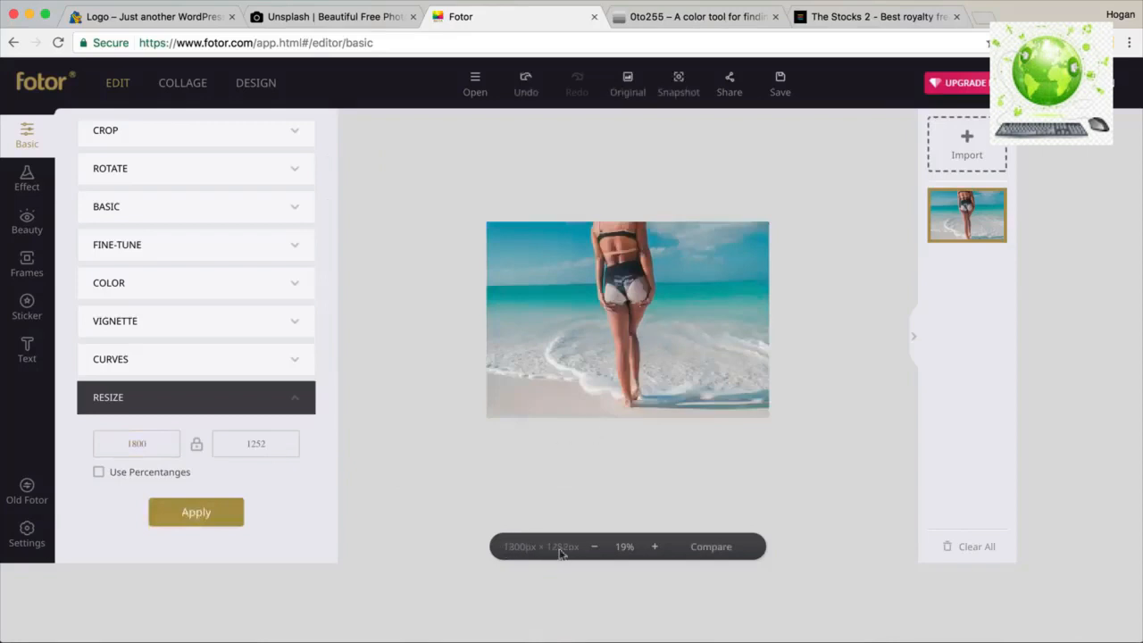
scroll(224, 352, "up", 2)
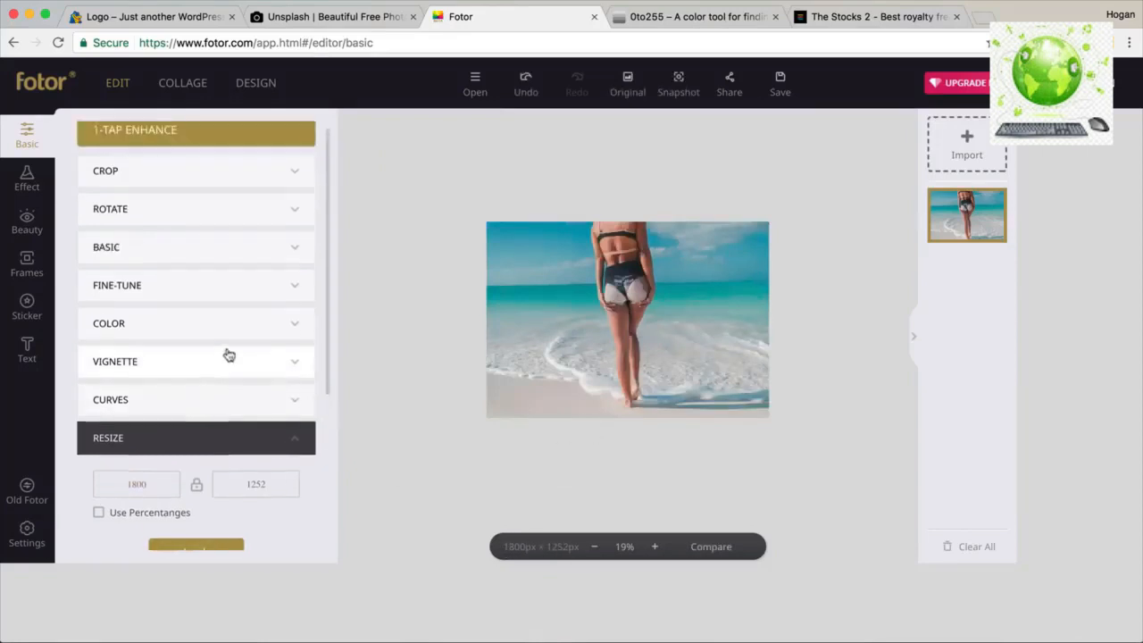
left_click(187, 190)
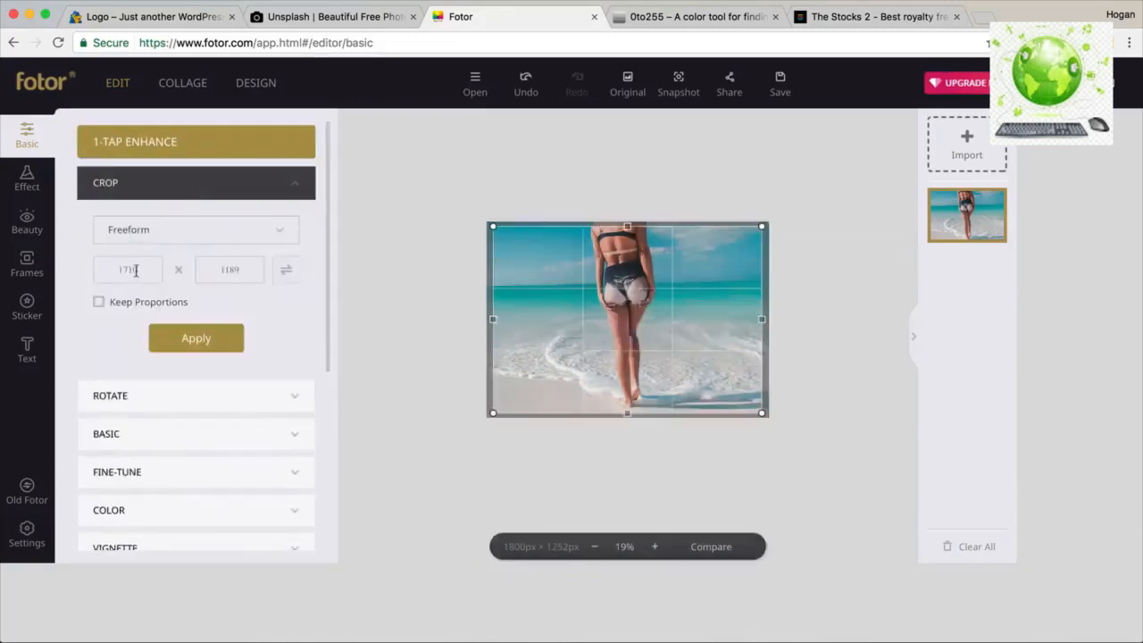
Crop the beach photo to 1800 x 1000 px, shifting the crop area lower.
left_click_drag(124, 268, 140, 268)
scroll(141, 267, "down", 1)
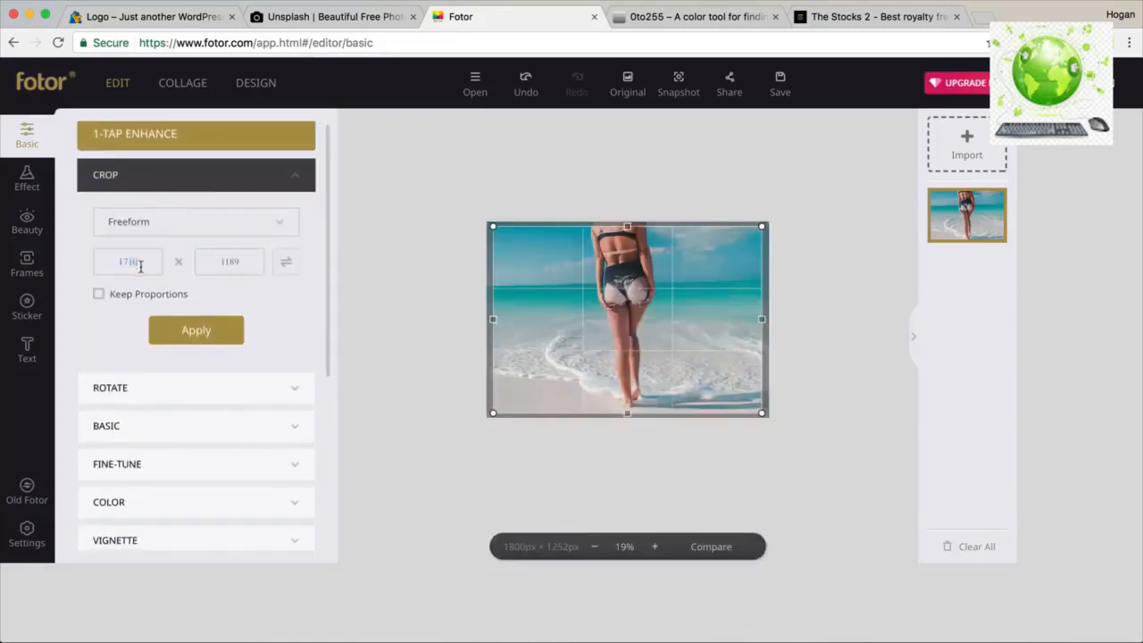
double_click(140, 268)
type("1800")
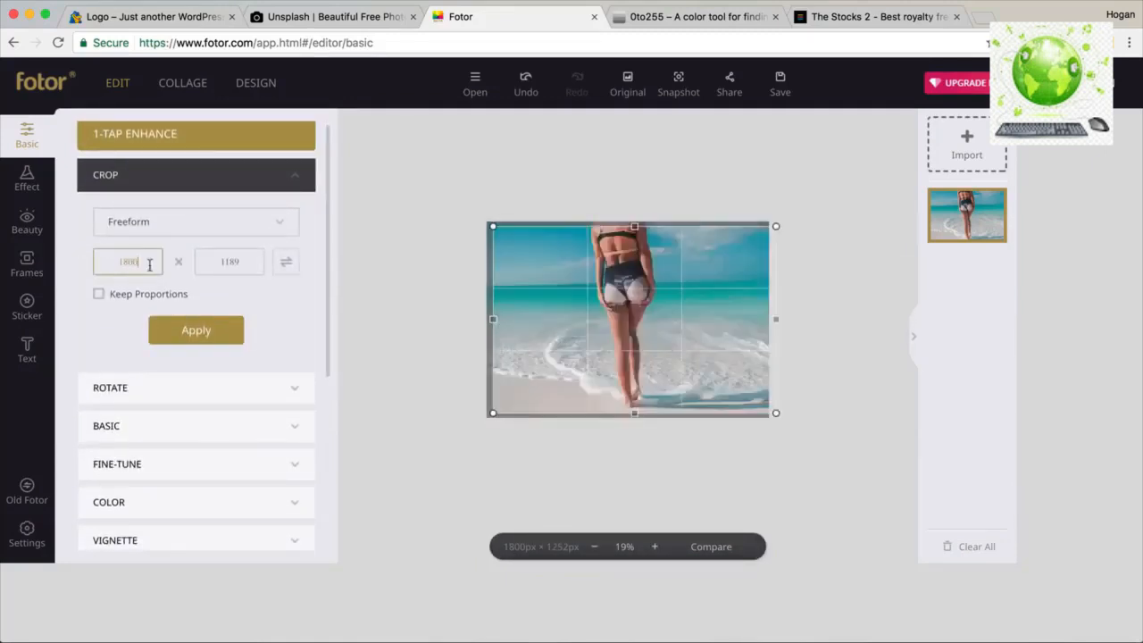
double_click(227, 261)
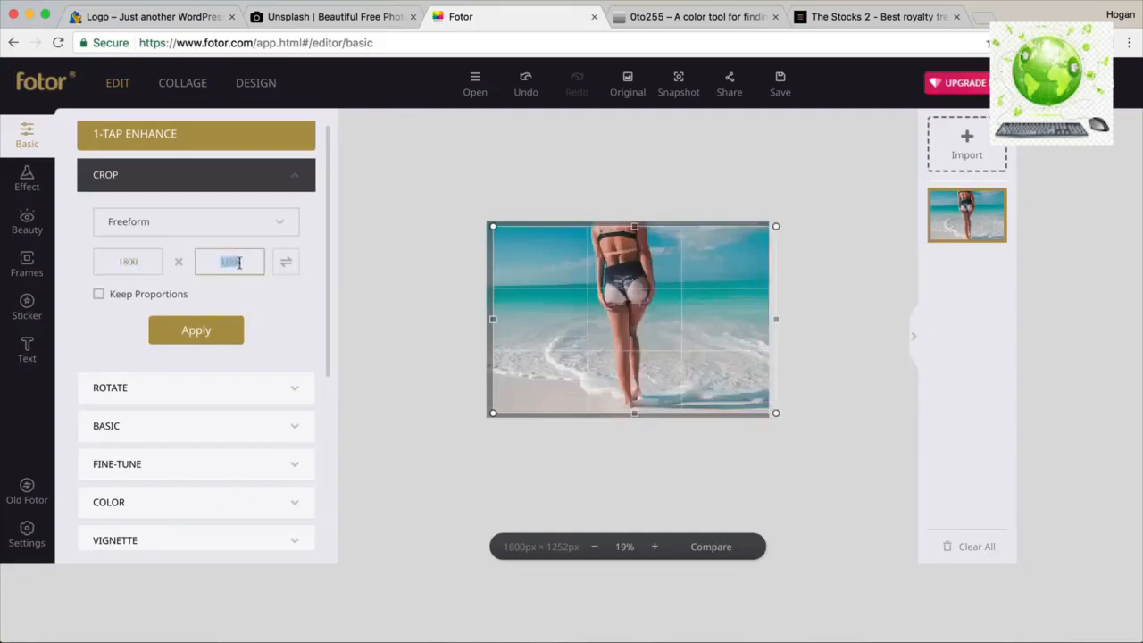
type("1000")
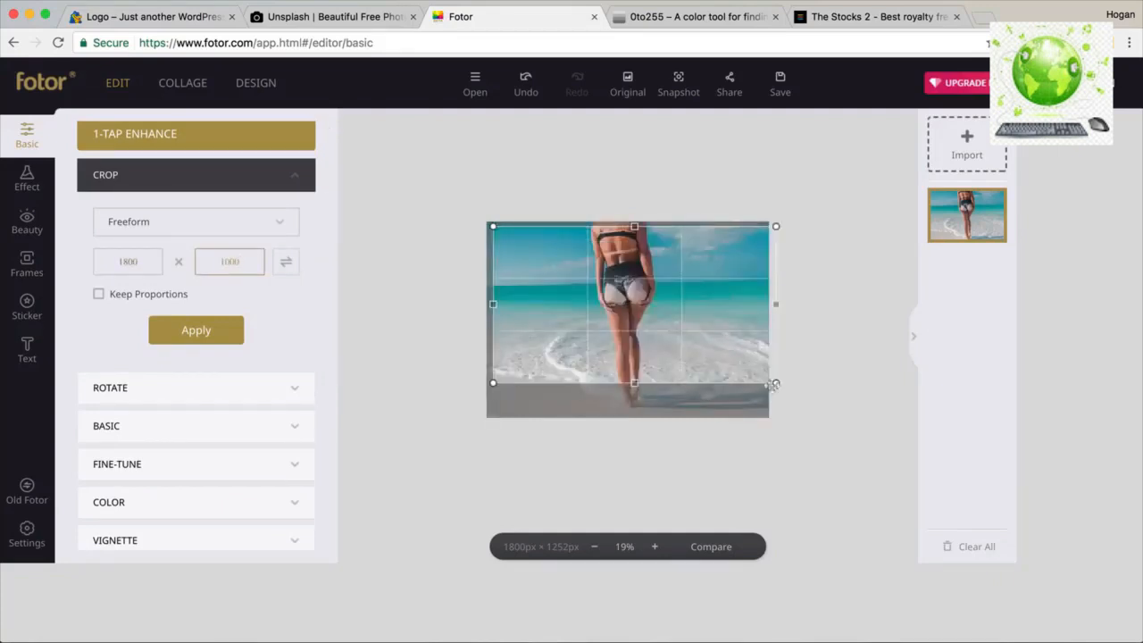
left_click_drag(685, 321, 677, 331)
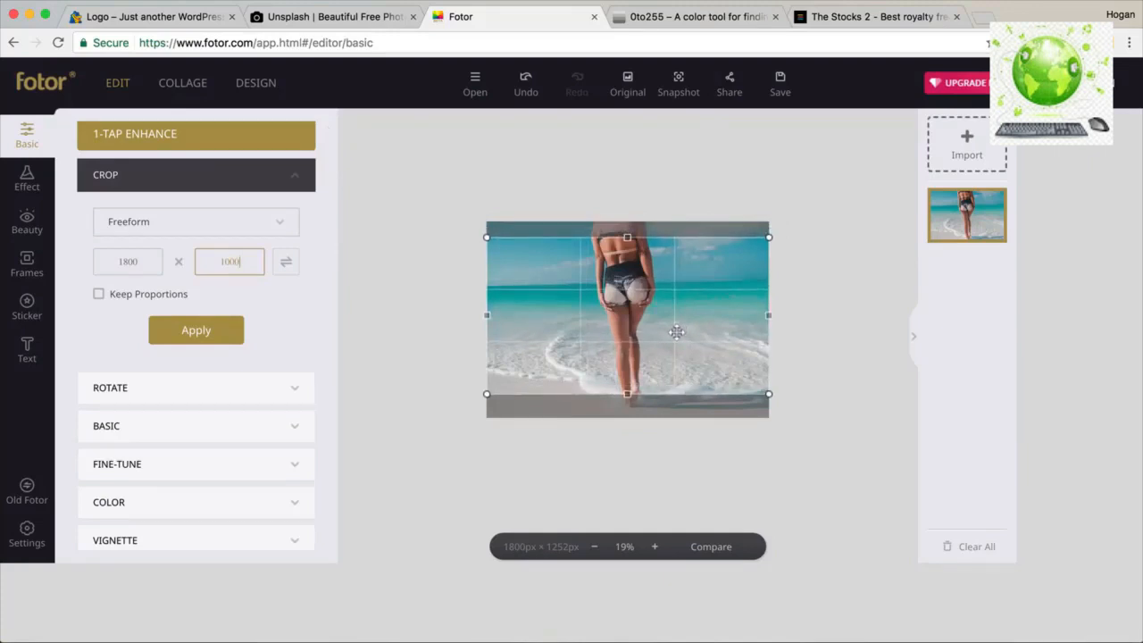
left_click(173, 332)
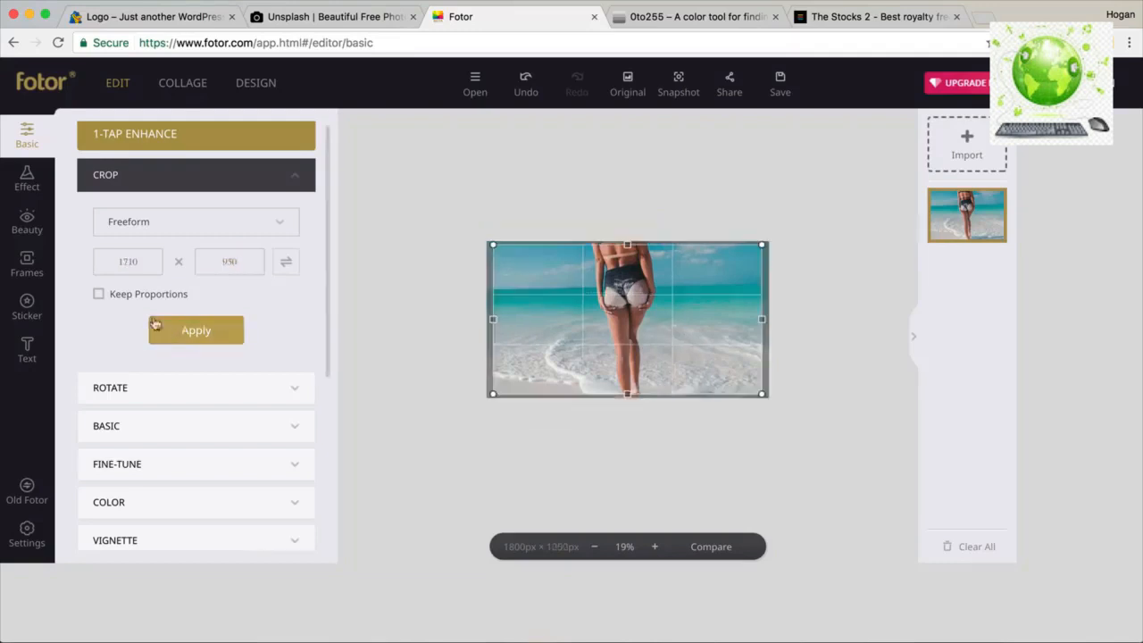
Apply 1-Tap Enhance and raise Sharpness slightly to 8.
left_click(154, 146)
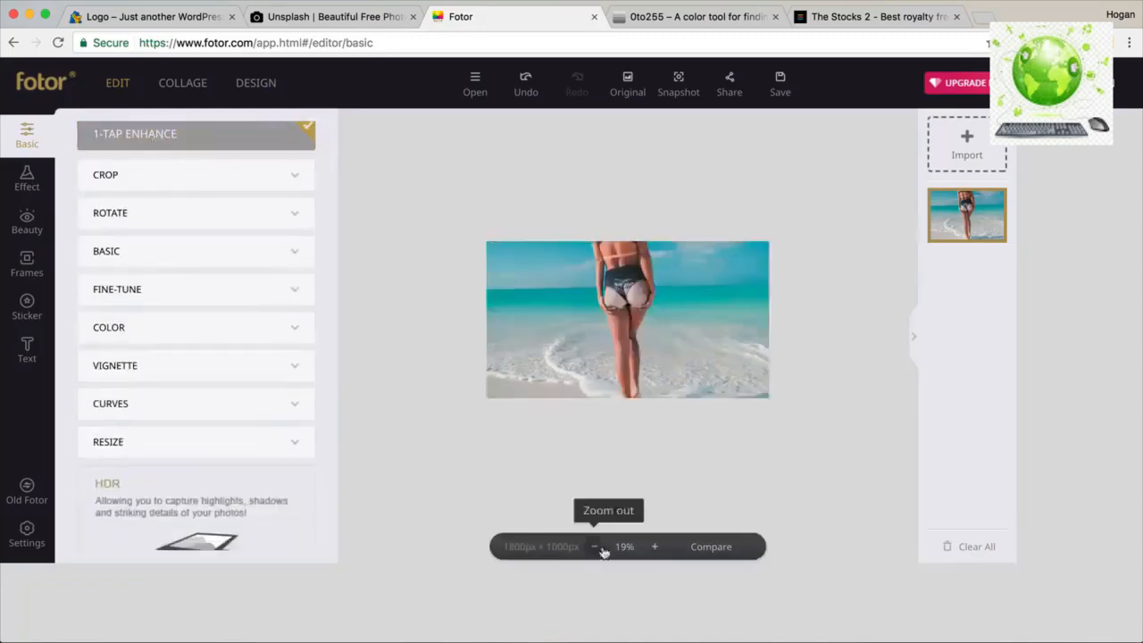
left_click(653, 549)
left_click(653, 548)
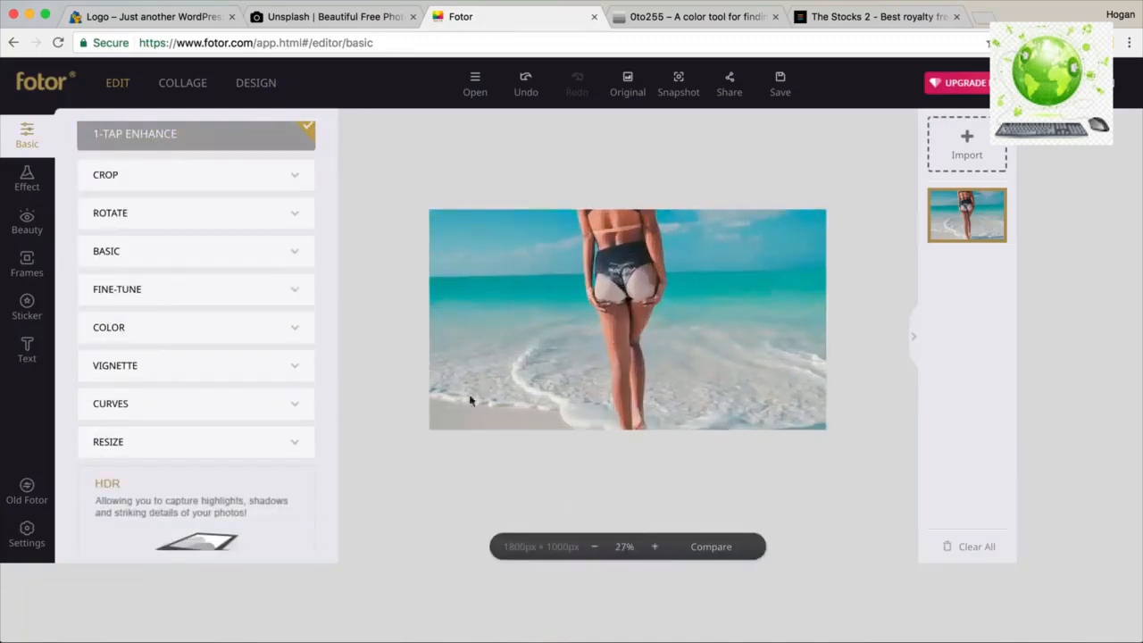
left_click(245, 251)
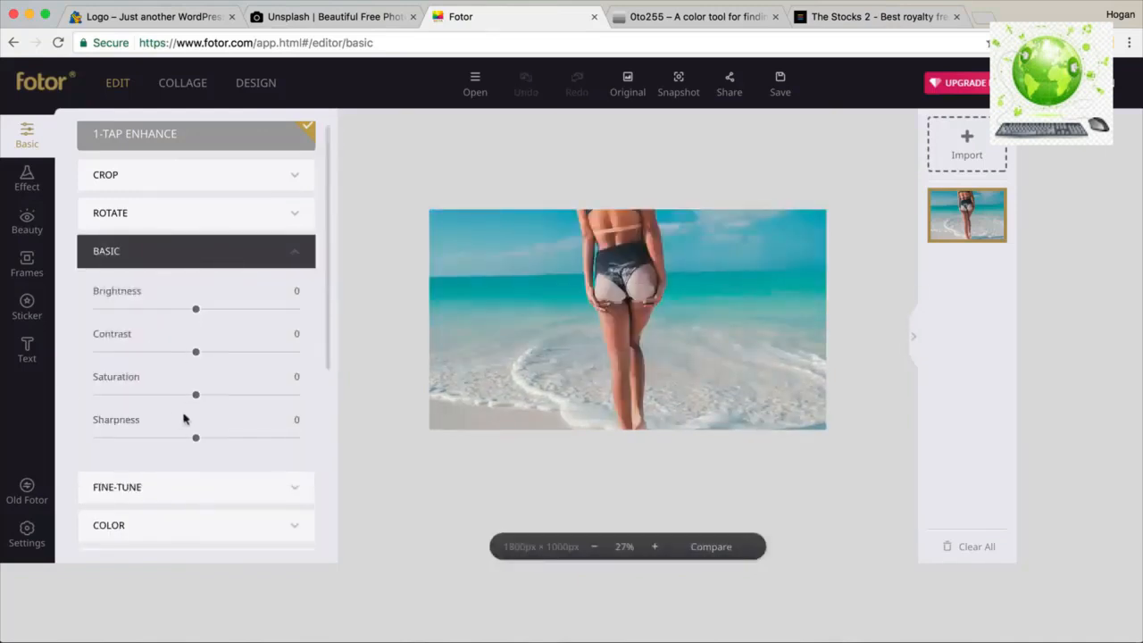
left_click_drag(196, 439, 203, 442)
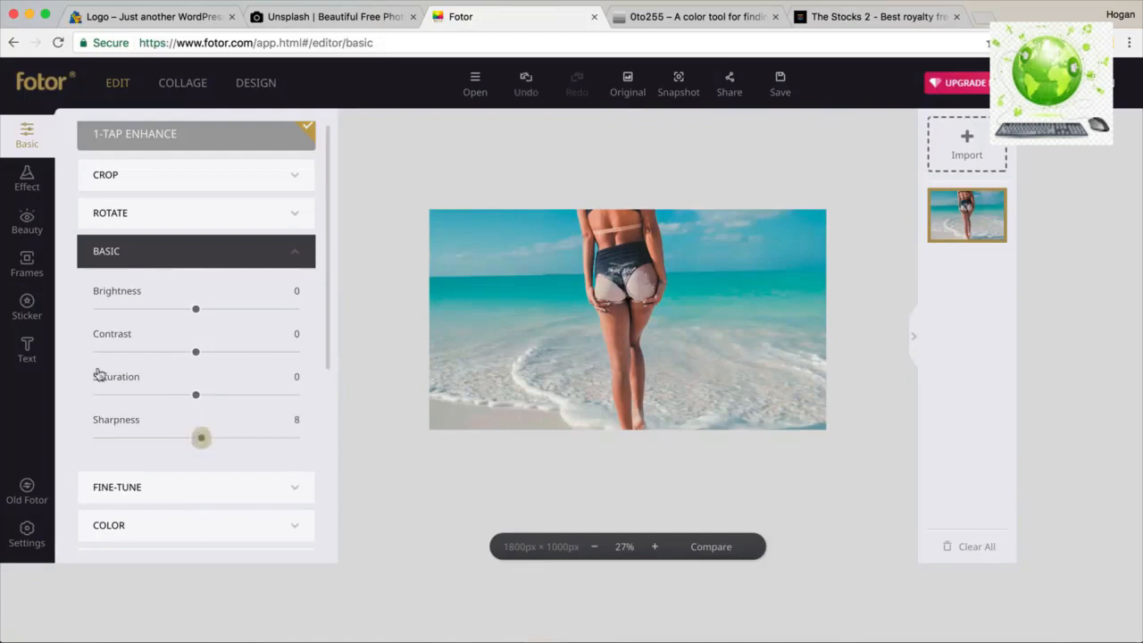
left_click(29, 193)
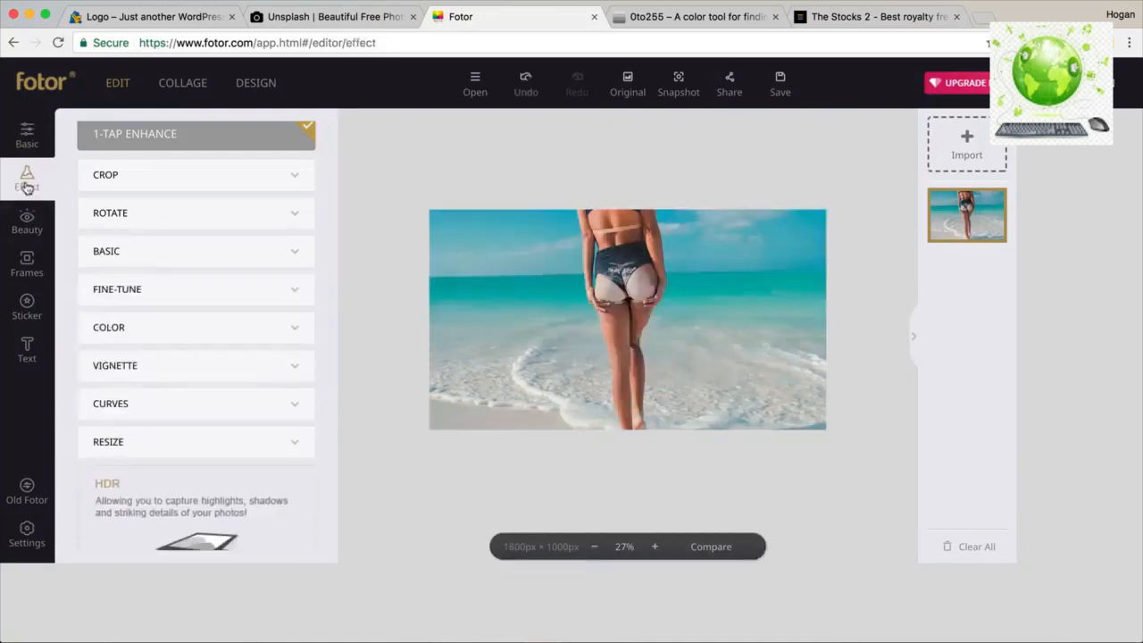
Save the photo as 'Hero Image 1800 x 1000' at High quality, then return to WordPress.
scroll(203, 349, "down", 4)
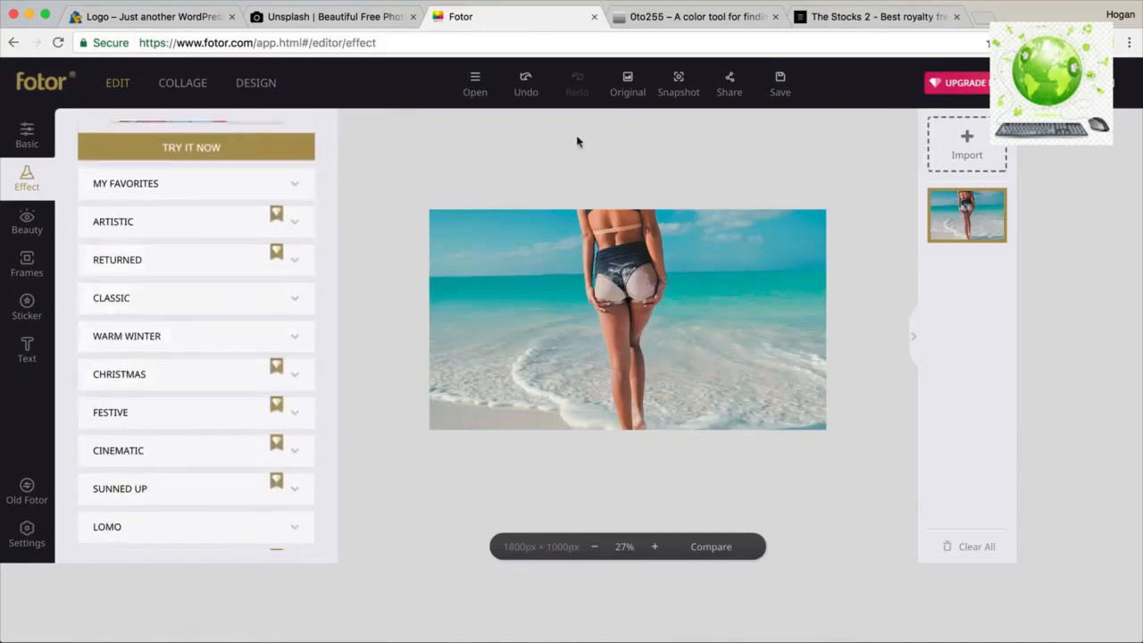
left_click(780, 85)
left_click_drag(739, 246, 634, 245)
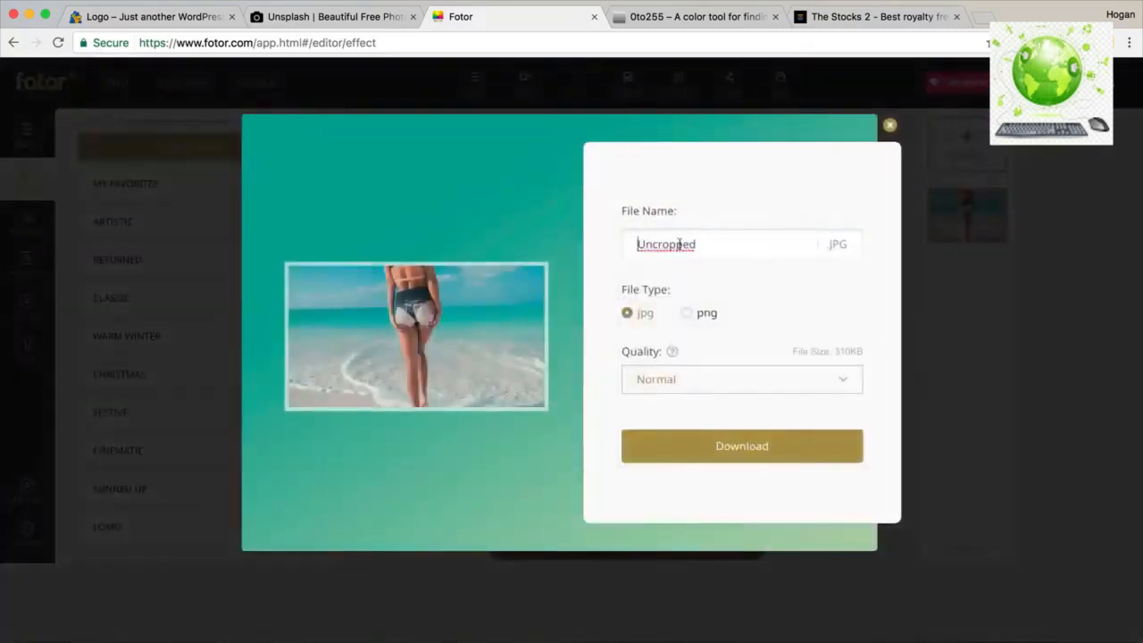
type("Hero Image 1800 x 1000")
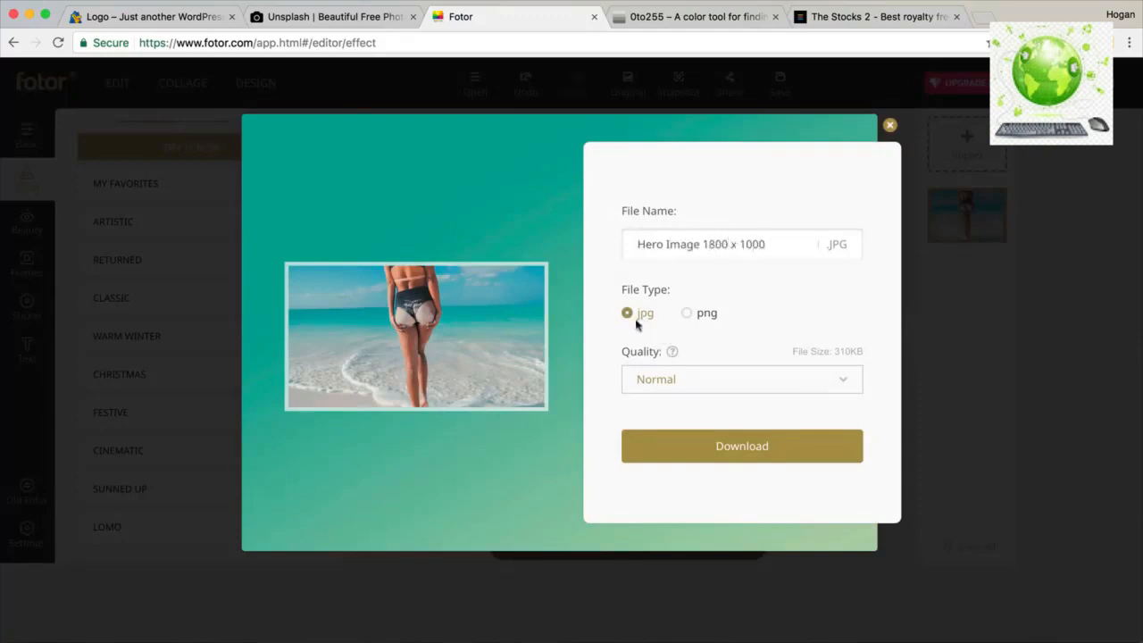
left_click(701, 379)
left_click(682, 429)
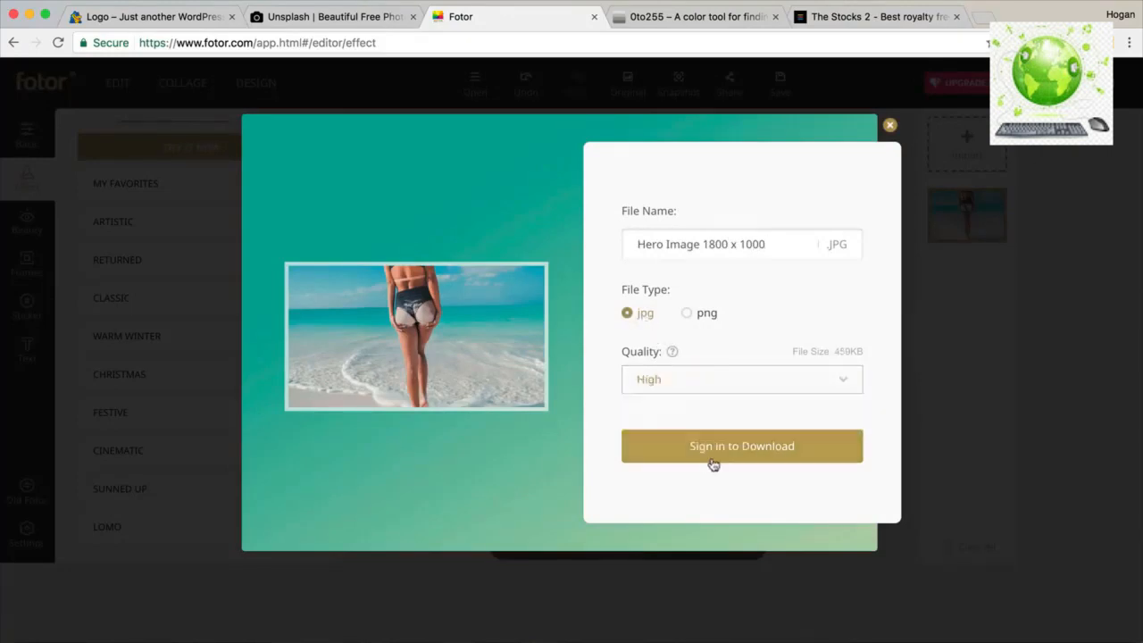
left_click(713, 452)
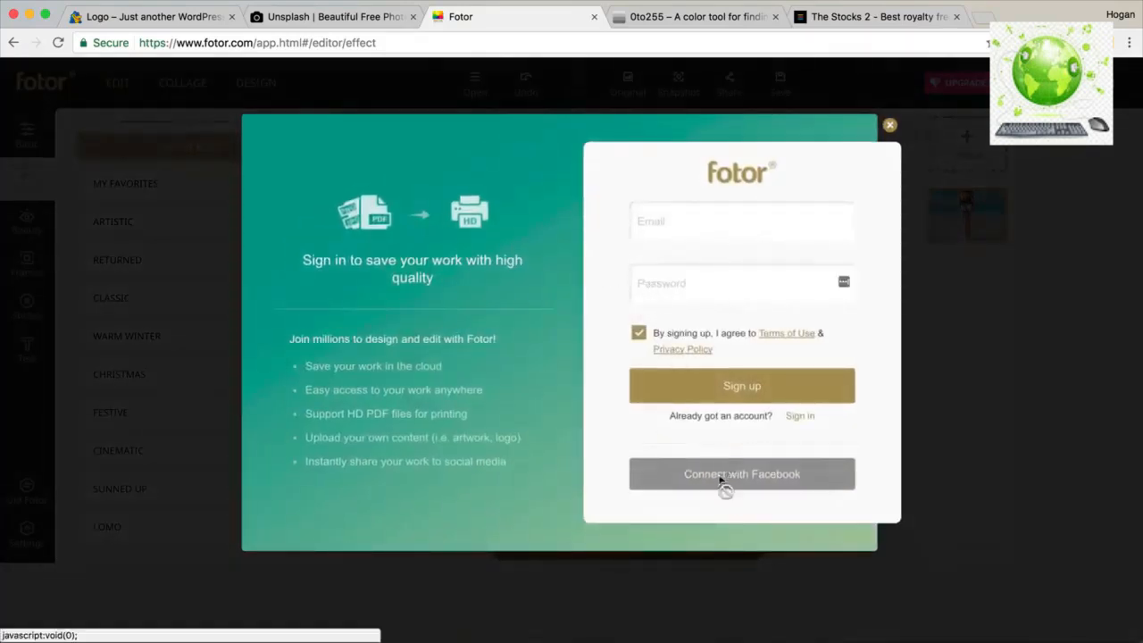
left_click(890, 126)
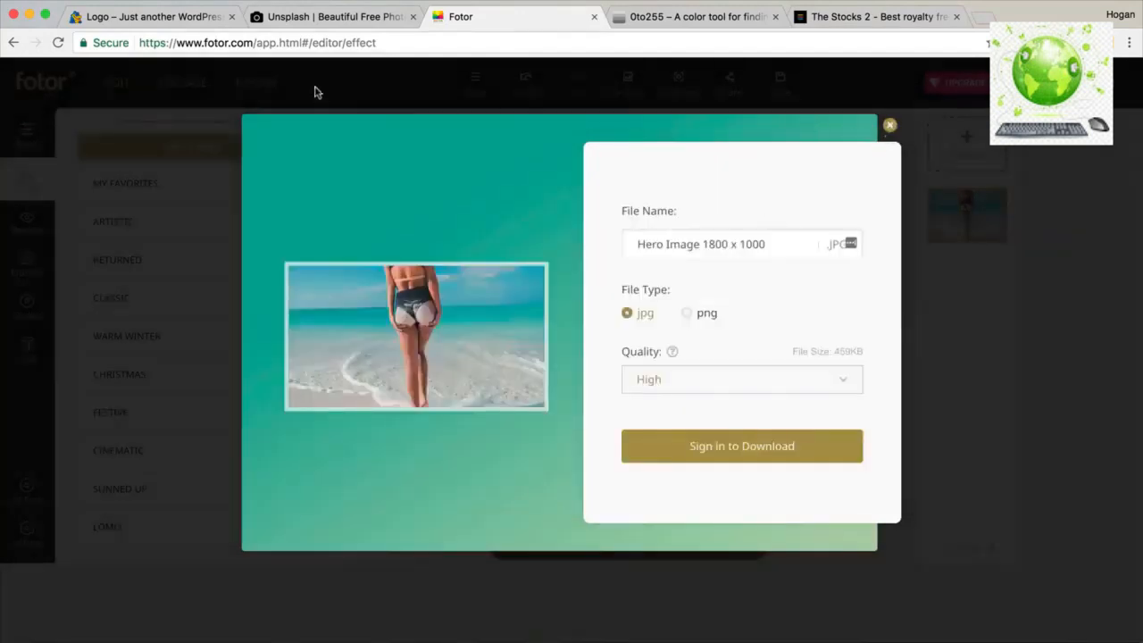
left_click(163, 16)
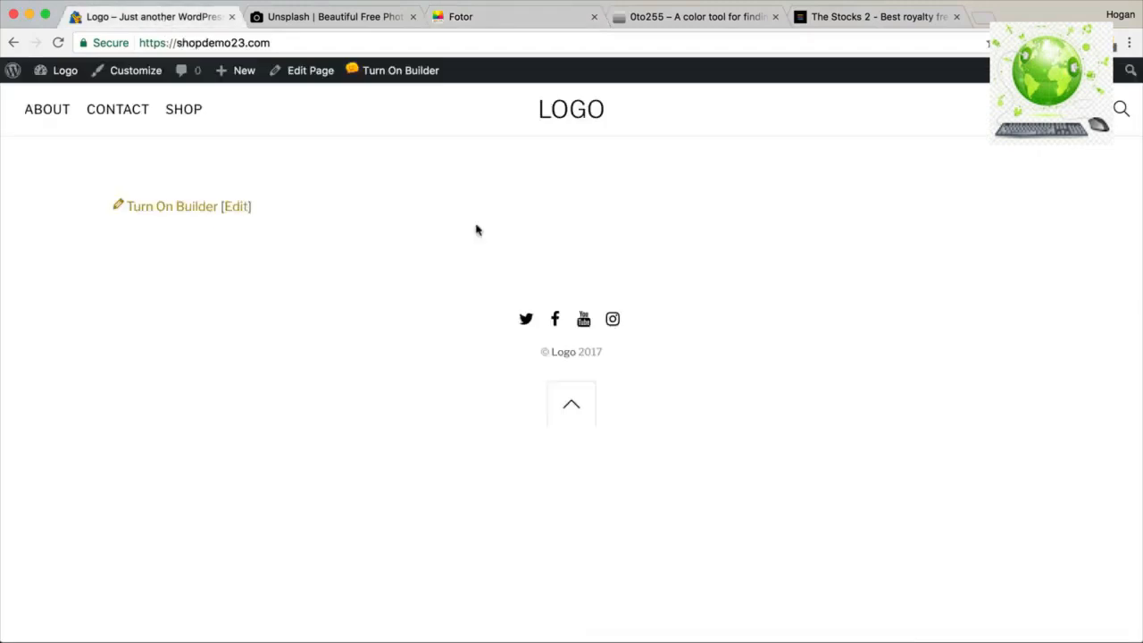
Turn on the page builder and set the empty row's width to Fullwidth row container.
left_click(57, 43)
left_click(384, 76)
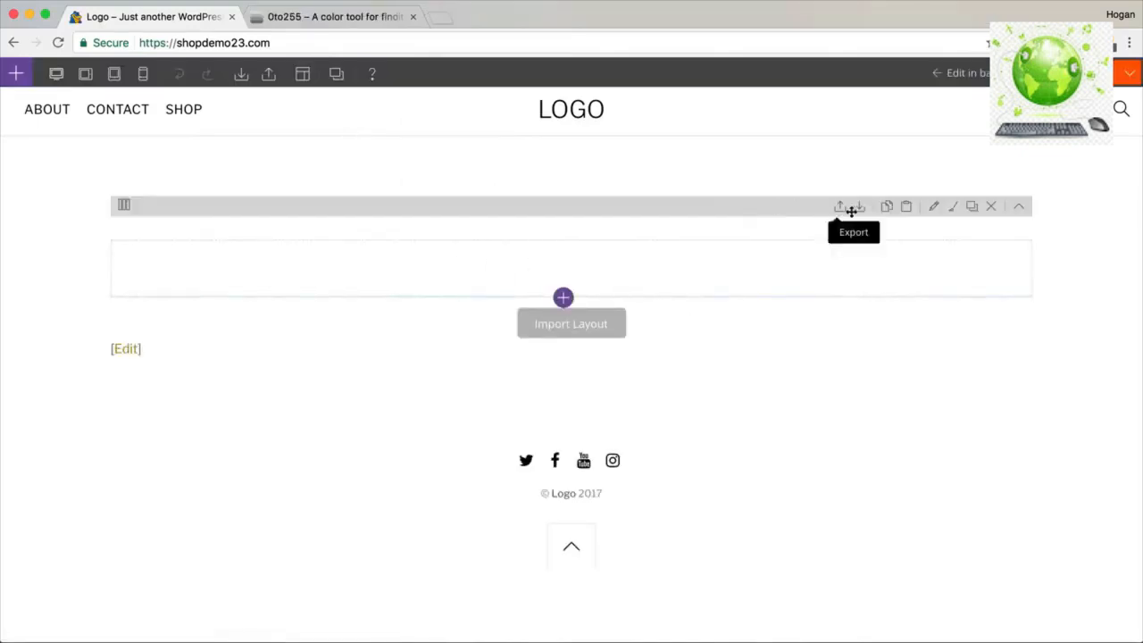
left_click(933, 208)
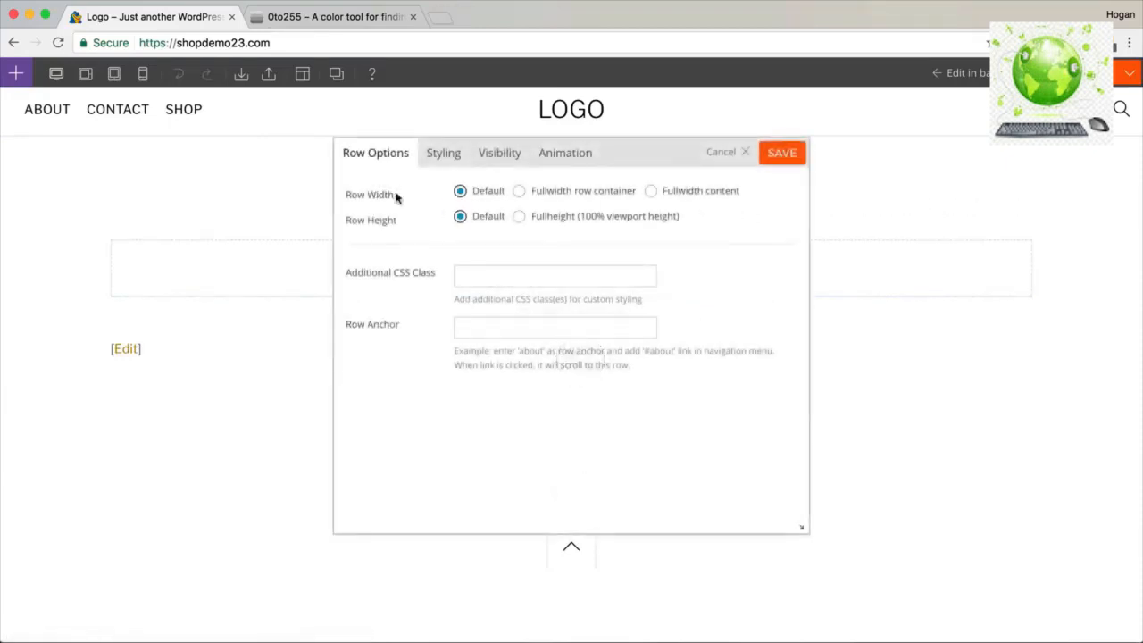
left_click_drag(397, 198, 347, 190)
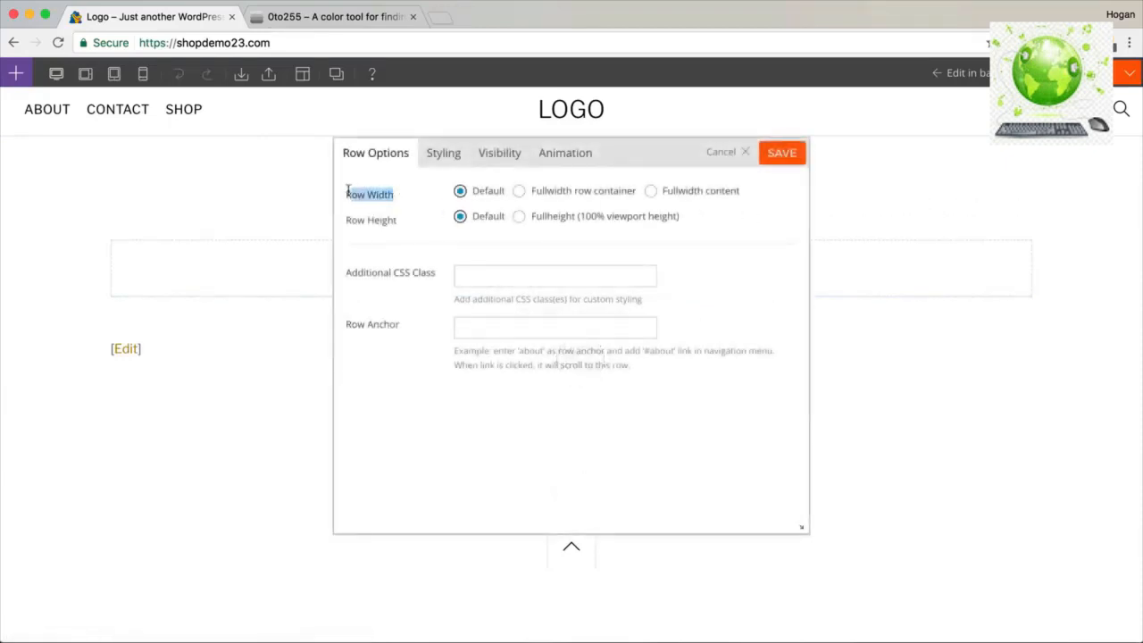
left_click(521, 196)
left_click(651, 195)
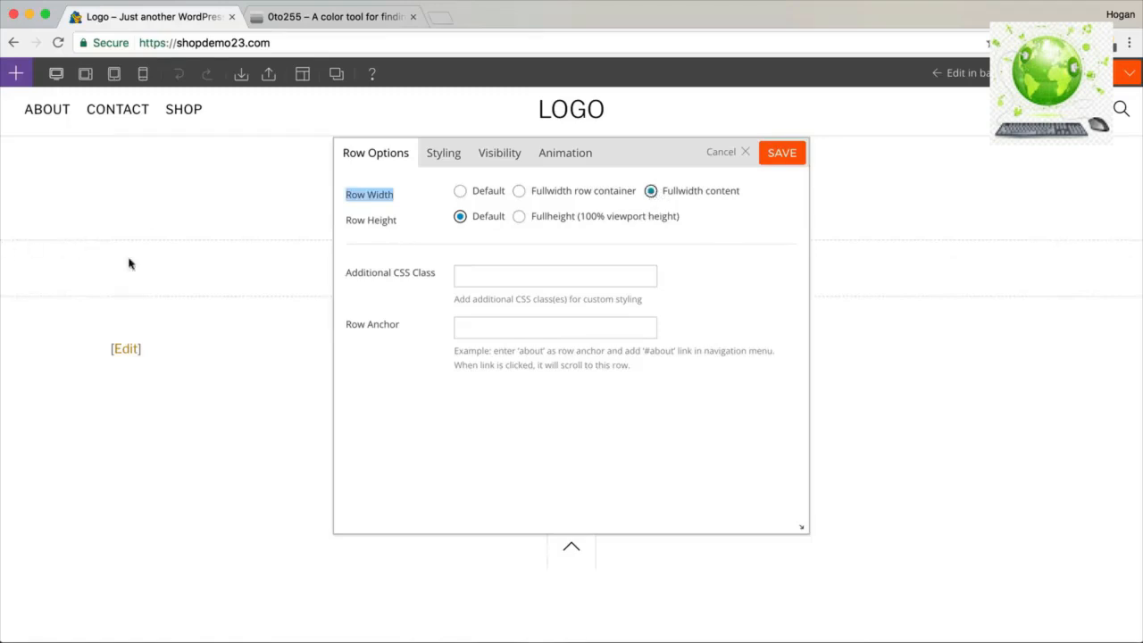
left_click(518, 195)
Upload the jakob-owens beach photo and insert it as the row's background image.
left_click(445, 155)
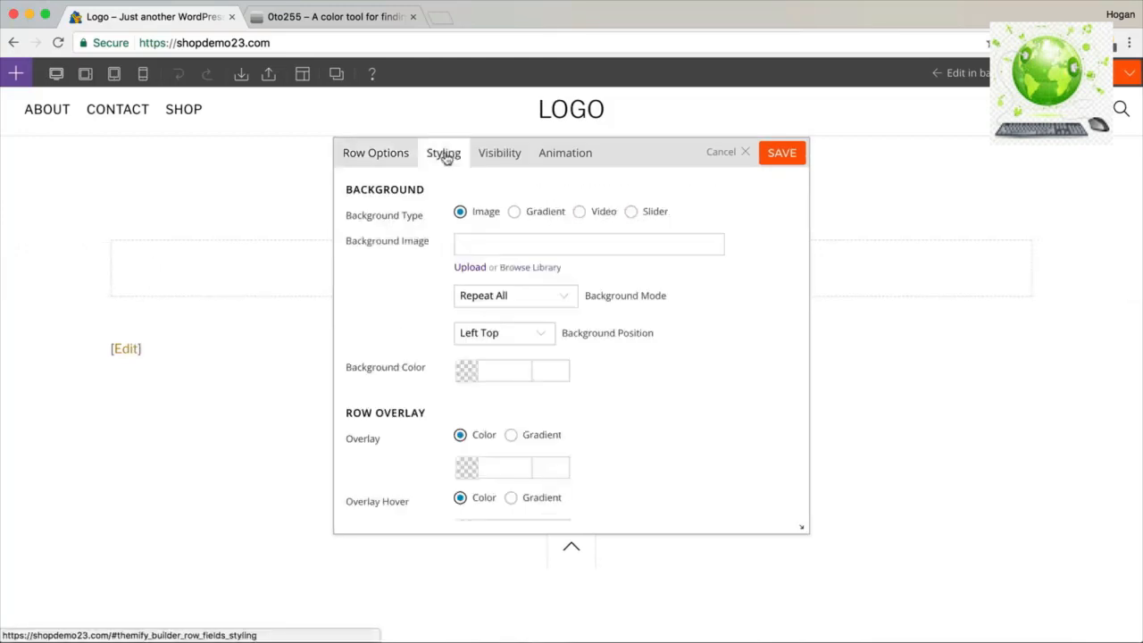
left_click_drag(432, 248, 345, 238)
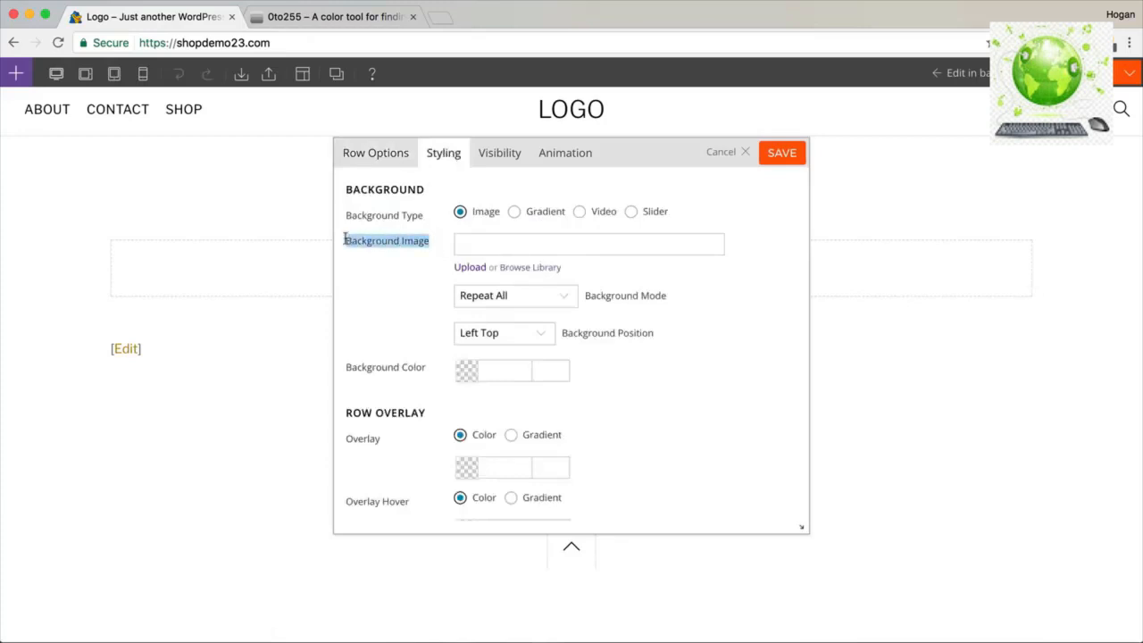
left_click(488, 244)
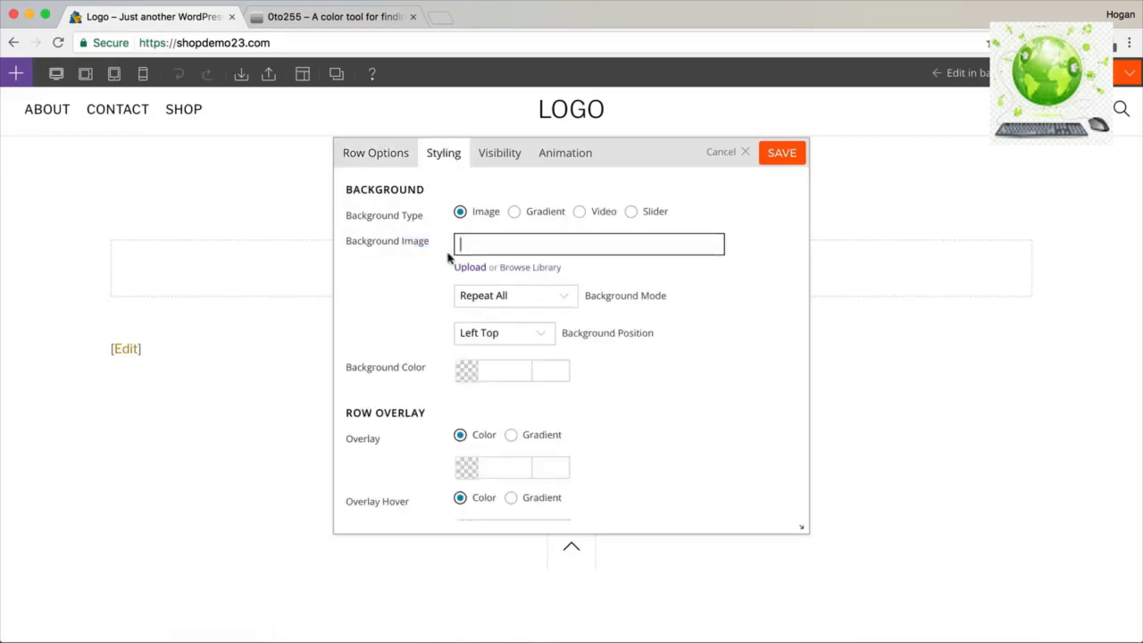
left_click(522, 269)
left_click(572, 380)
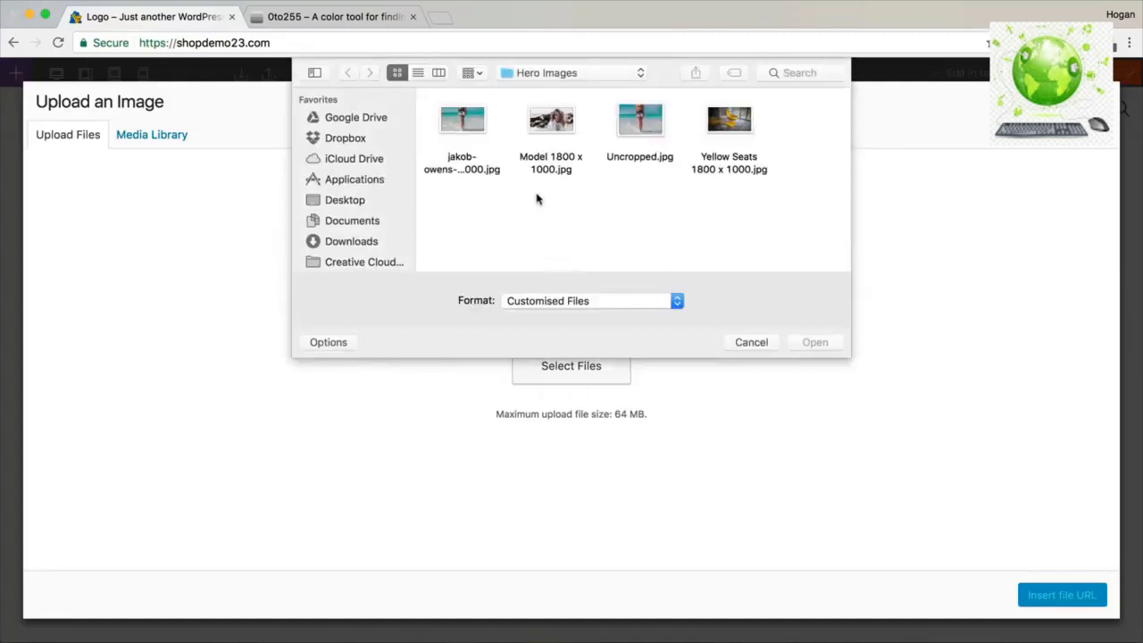
left_click(465, 125)
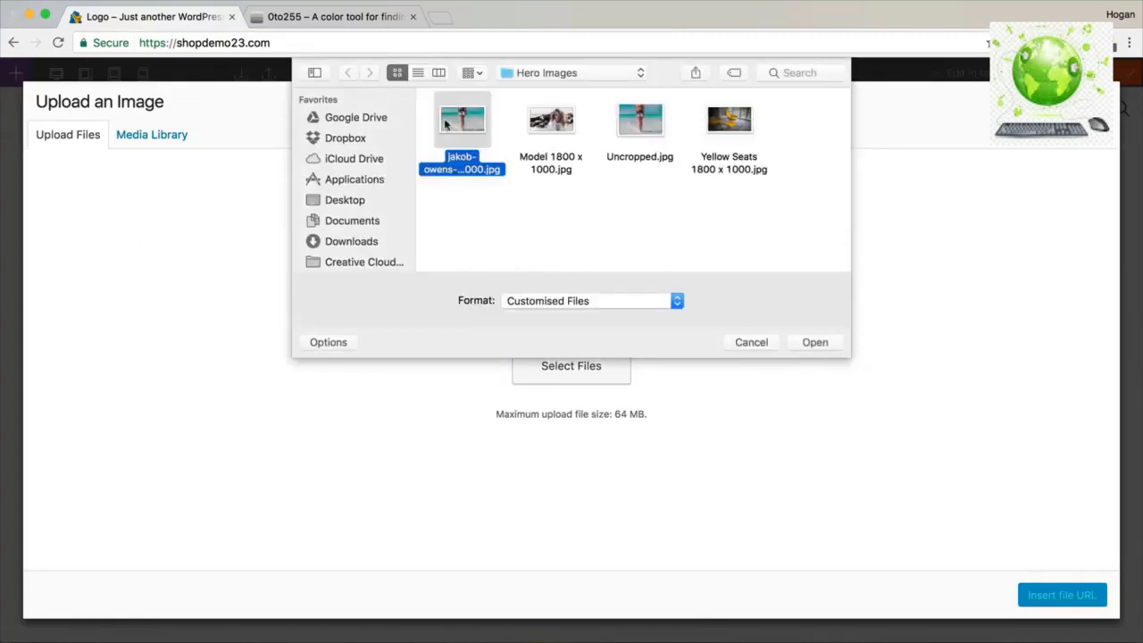
left_click(827, 345)
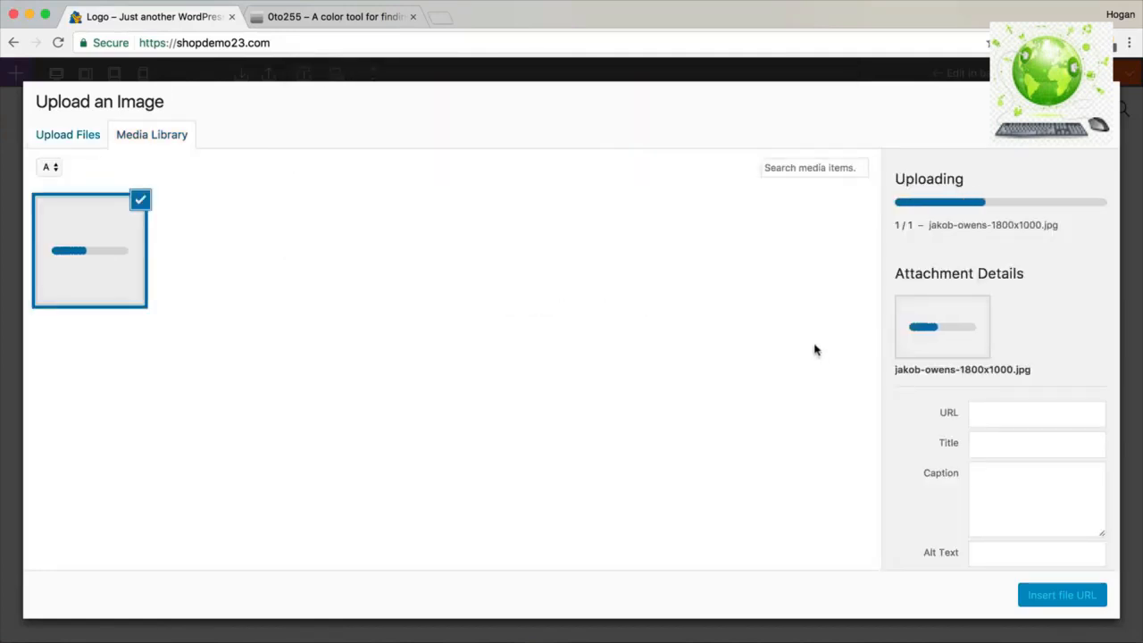
left_click(1076, 597)
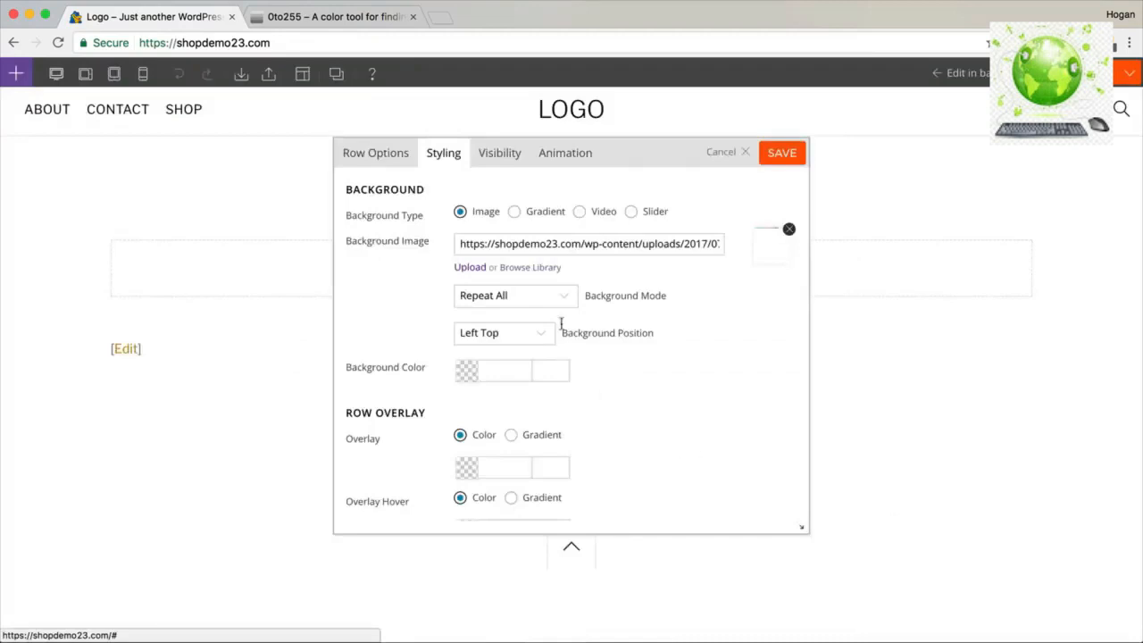
Set the background mode to Fullcover and the position to Center Center.
left_click_drag(585, 295, 666, 296)
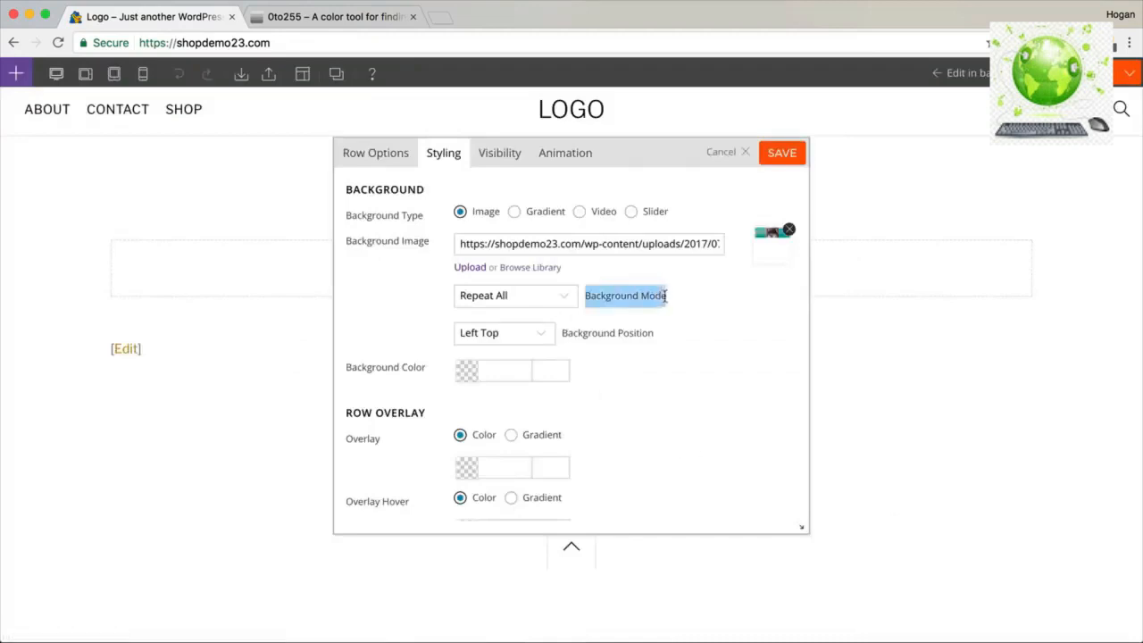
left_click(504, 297)
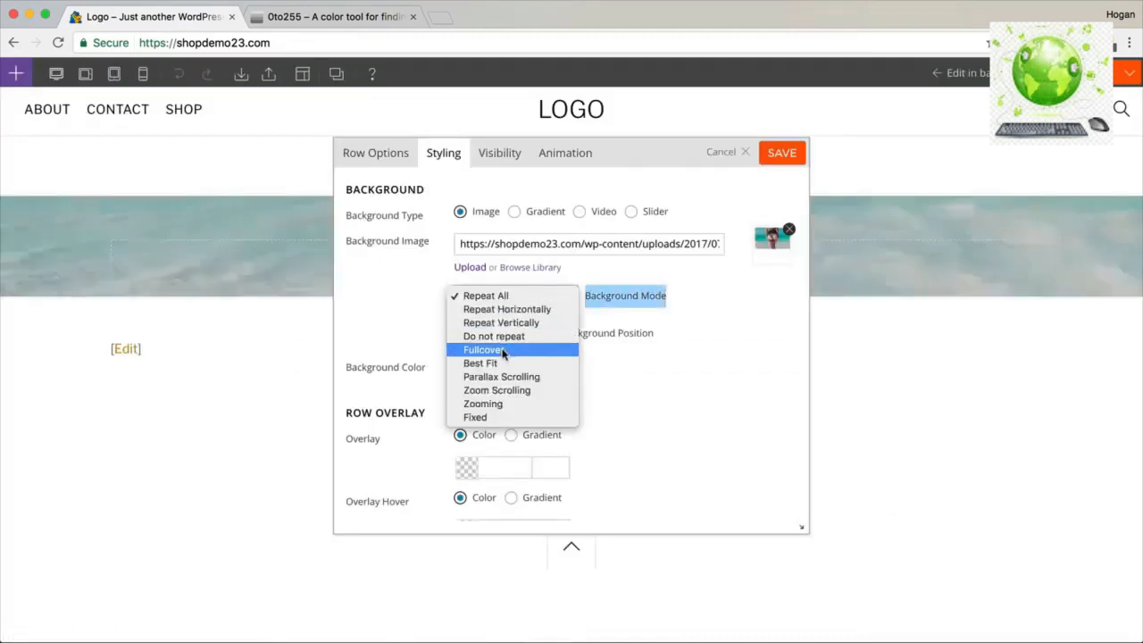
left_click(503, 352)
left_click(530, 298)
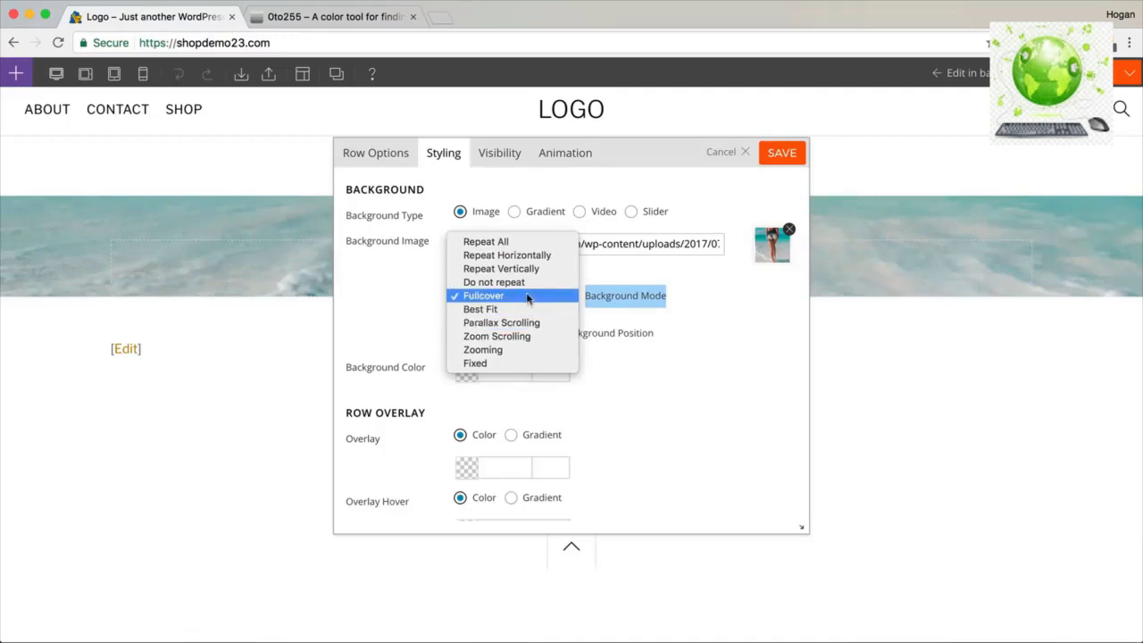
left_click(523, 299)
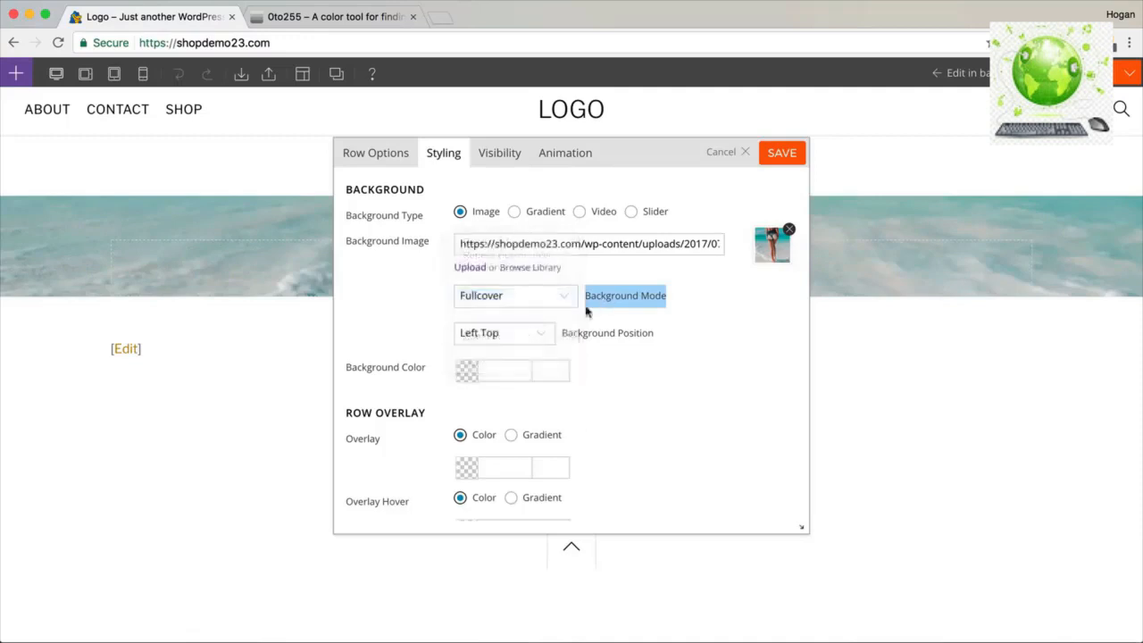
left_click(537, 333)
left_click(509, 429)
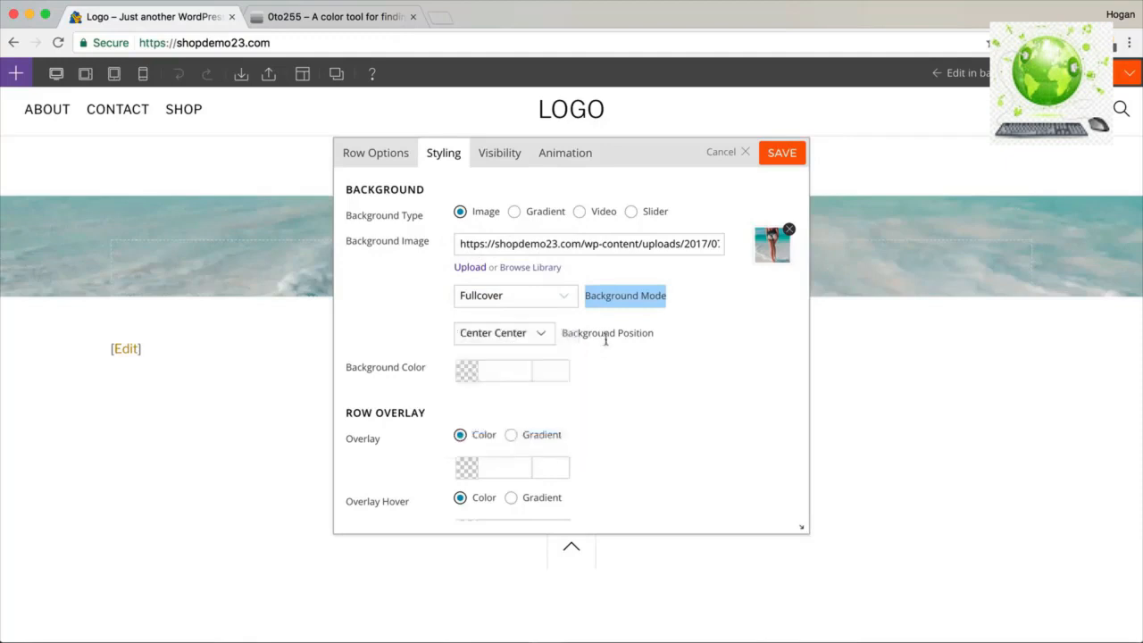
scroll(605, 339, "down", 10)
scroll(606, 345, "down", 5)
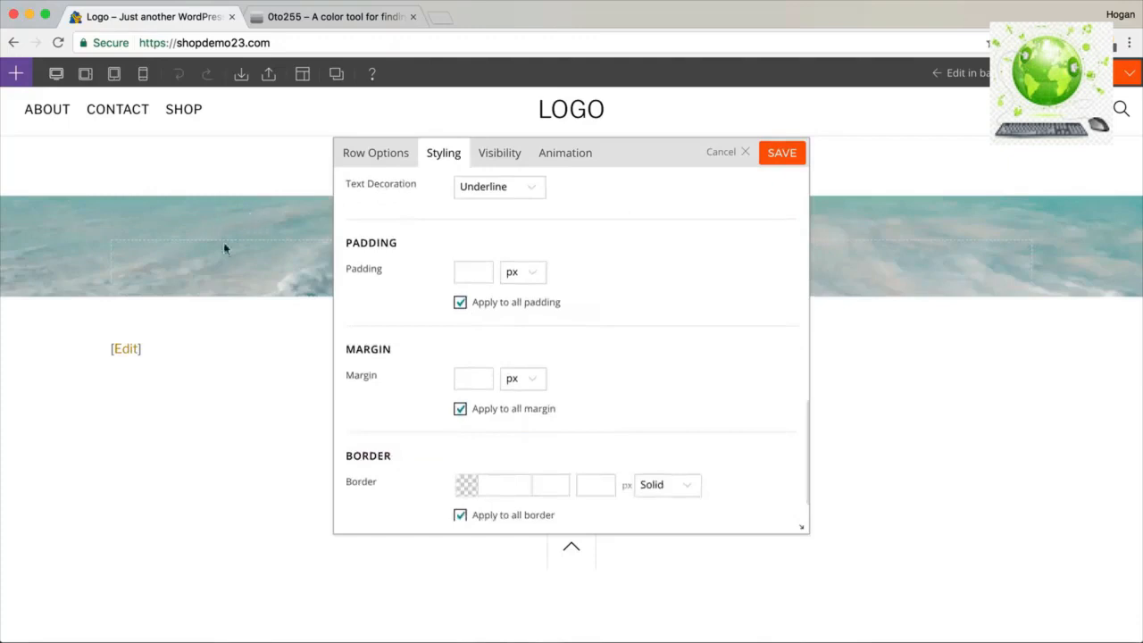
Set the row's top padding to 17.5% using per-side padding values.
left_click(461, 304)
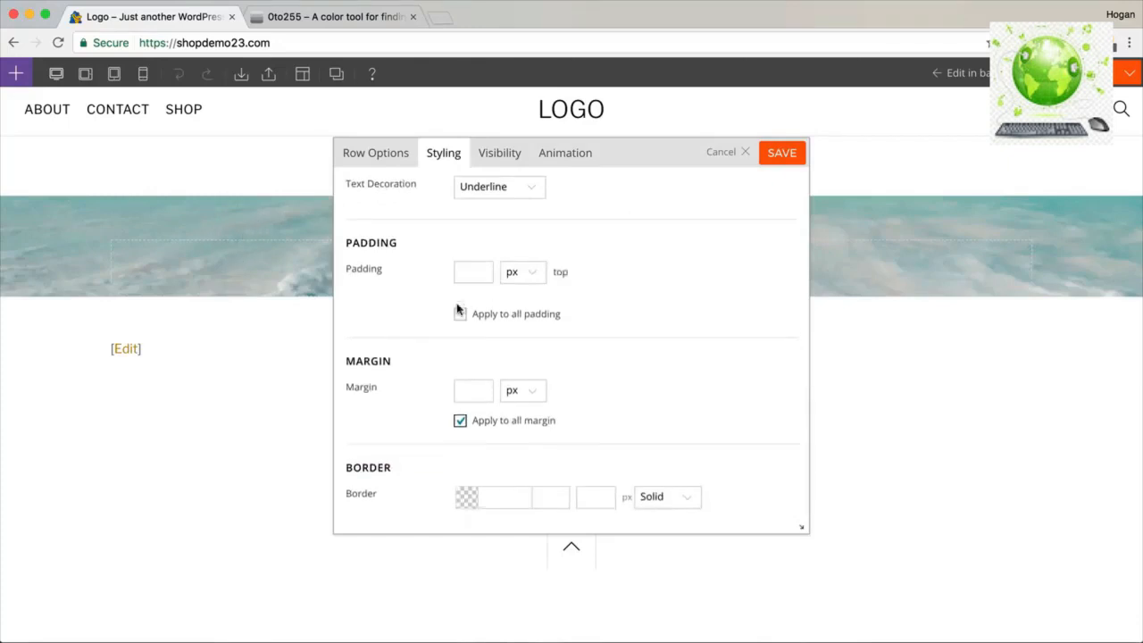
left_click(474, 277)
type("17.5")
left_click(514, 278)
left_click(514, 297)
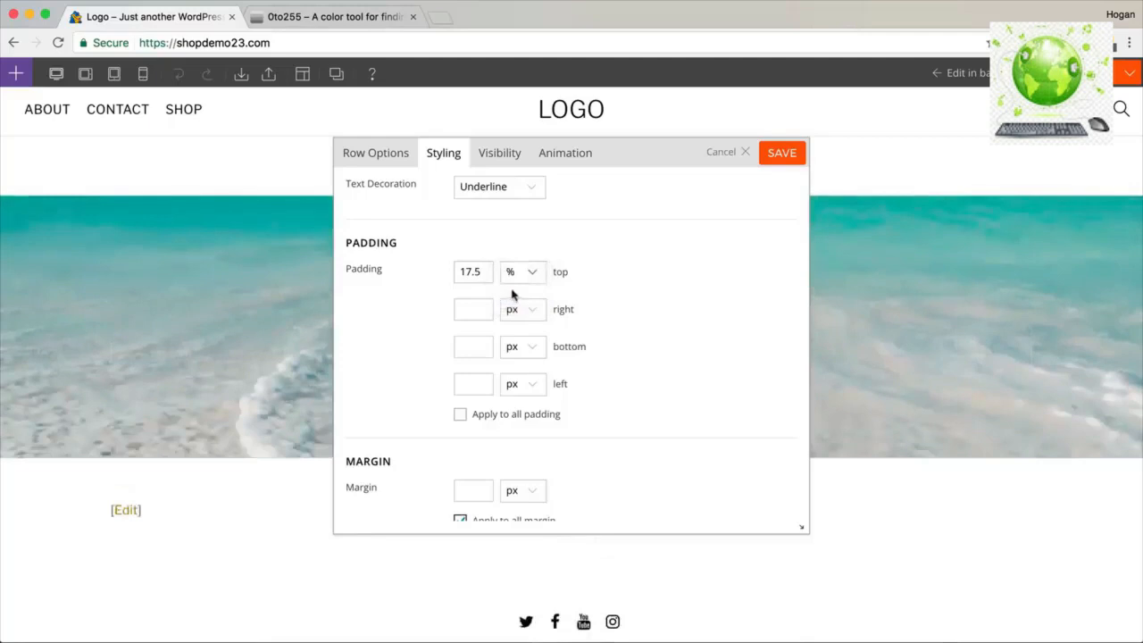
left_click(476, 346)
Set the bottom padding to 17.5% and view the taller beach hero.
type("17.5")
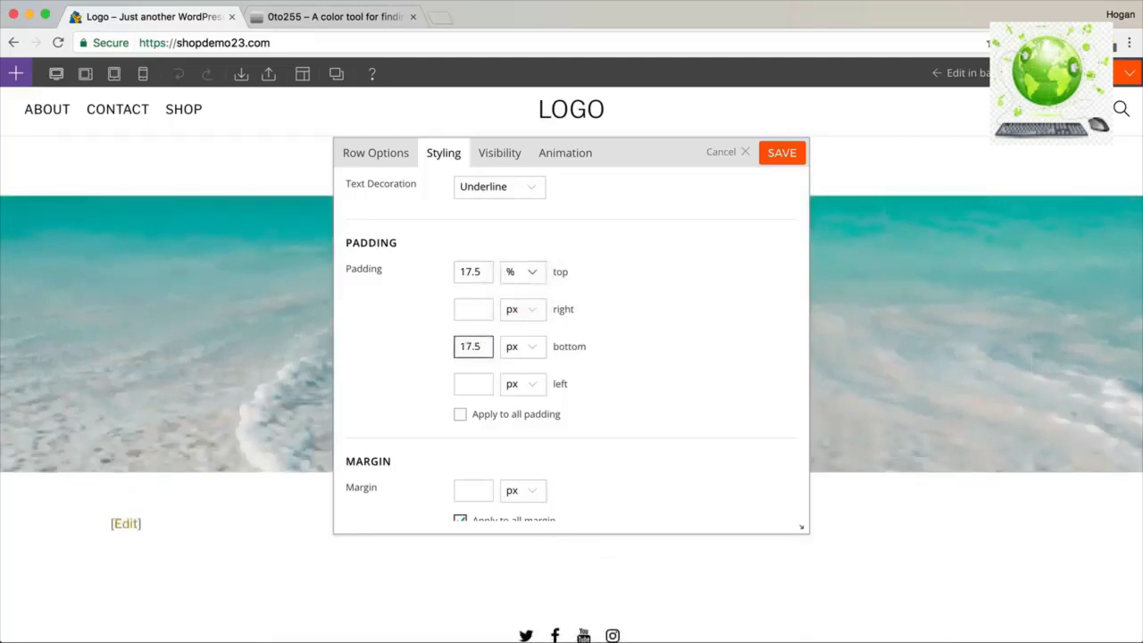
left_click(524, 353)
left_click(516, 373)
left_click_drag(625, 156, 827, 150)
scroll(382, 293, "down", 3)
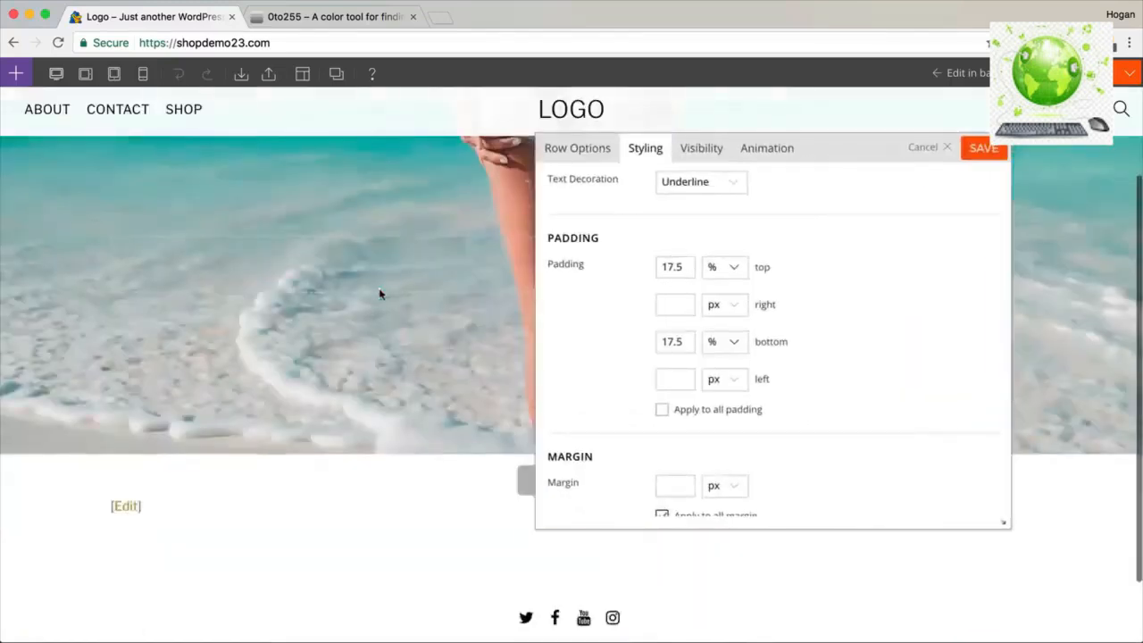
scroll(447, 275, "up", 3)
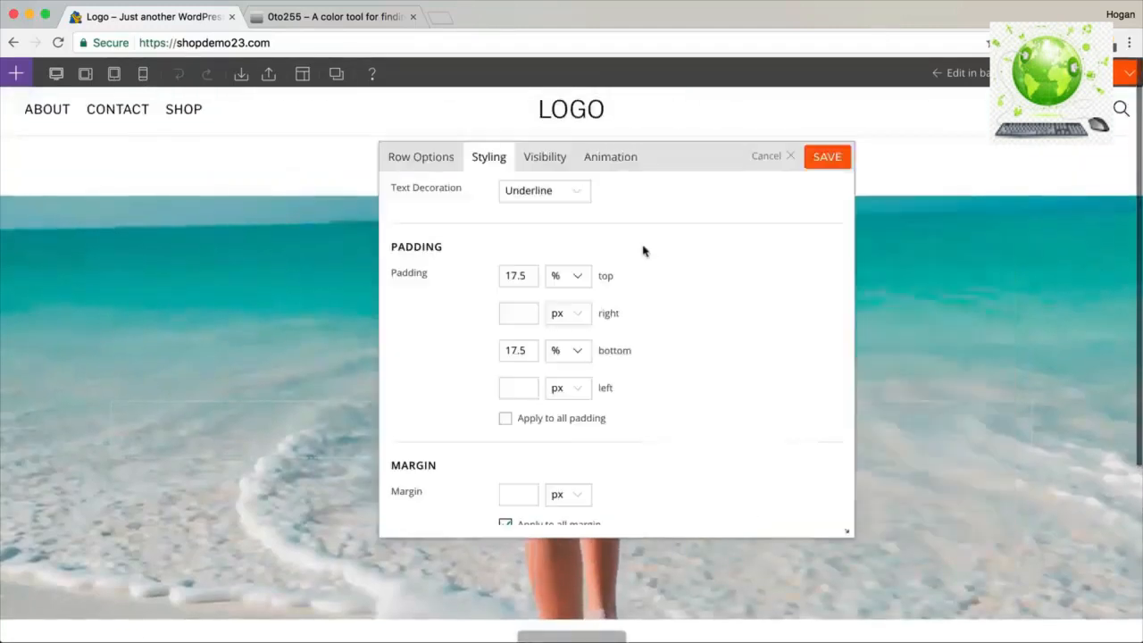
scroll(645, 237, "up", 5)
scroll(648, 234, "up", 10)
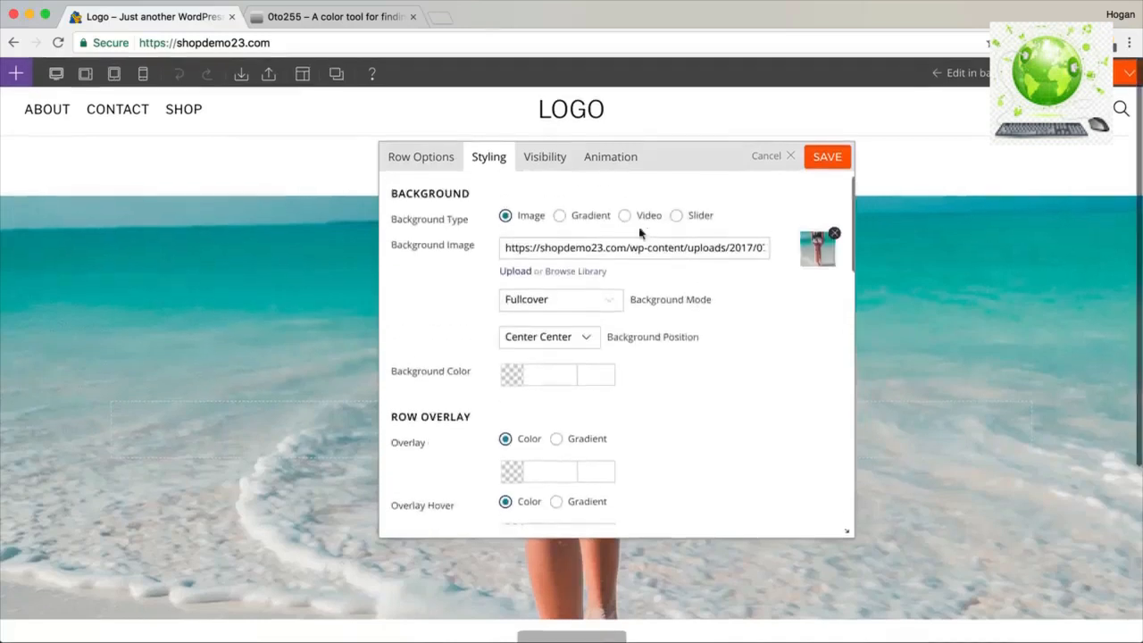
Preview the Gradient and Video background options for the row.
left_click(560, 219)
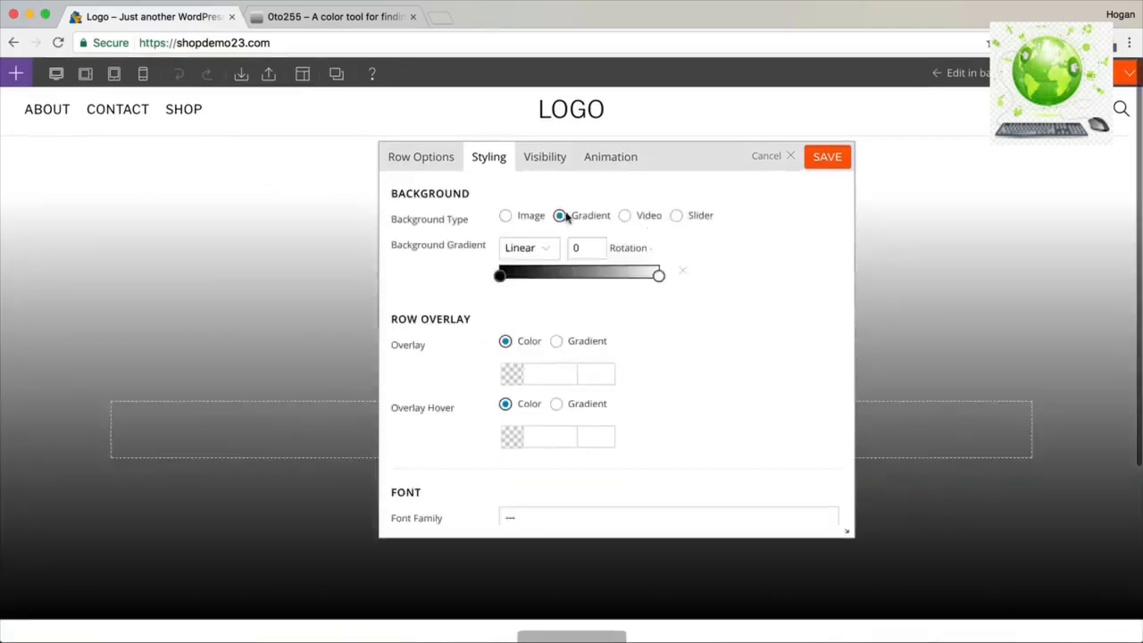
left_click(500, 277)
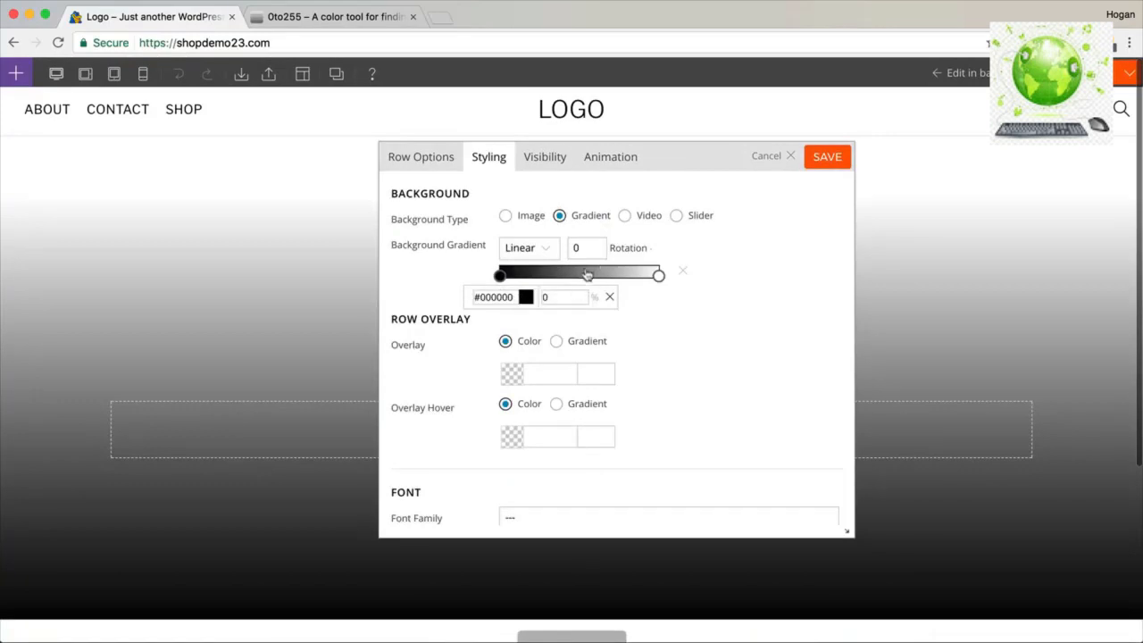
left_click(624, 217)
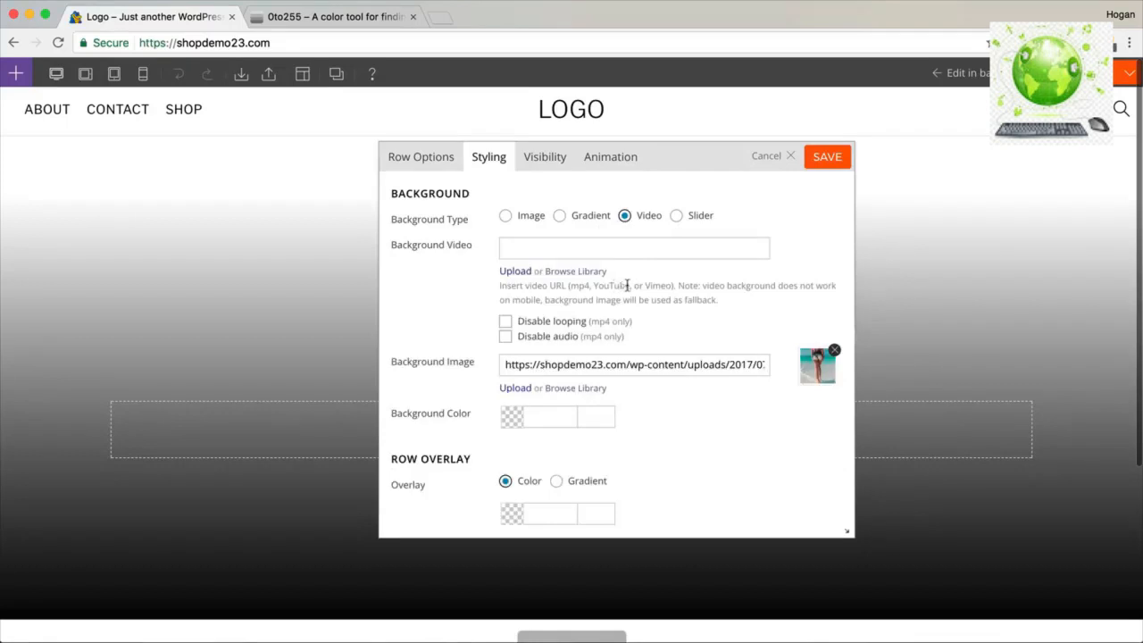
left_click_drag(628, 285, 595, 285)
left_click(583, 250)
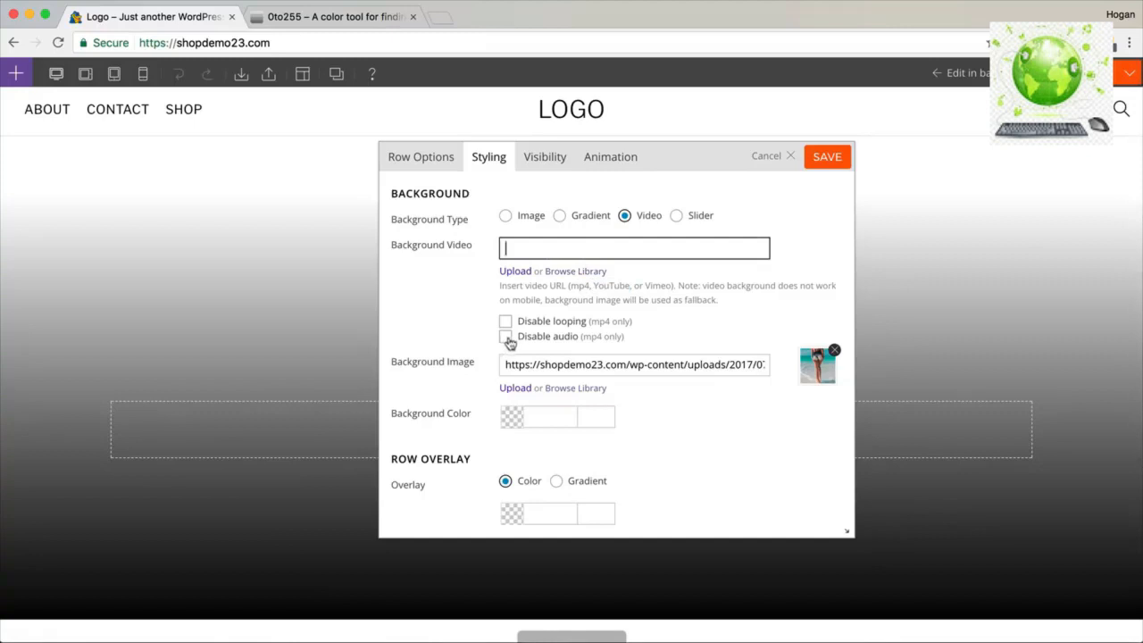
Try the Slider background, opening the gallery uploader but adding no images.
left_click(676, 217)
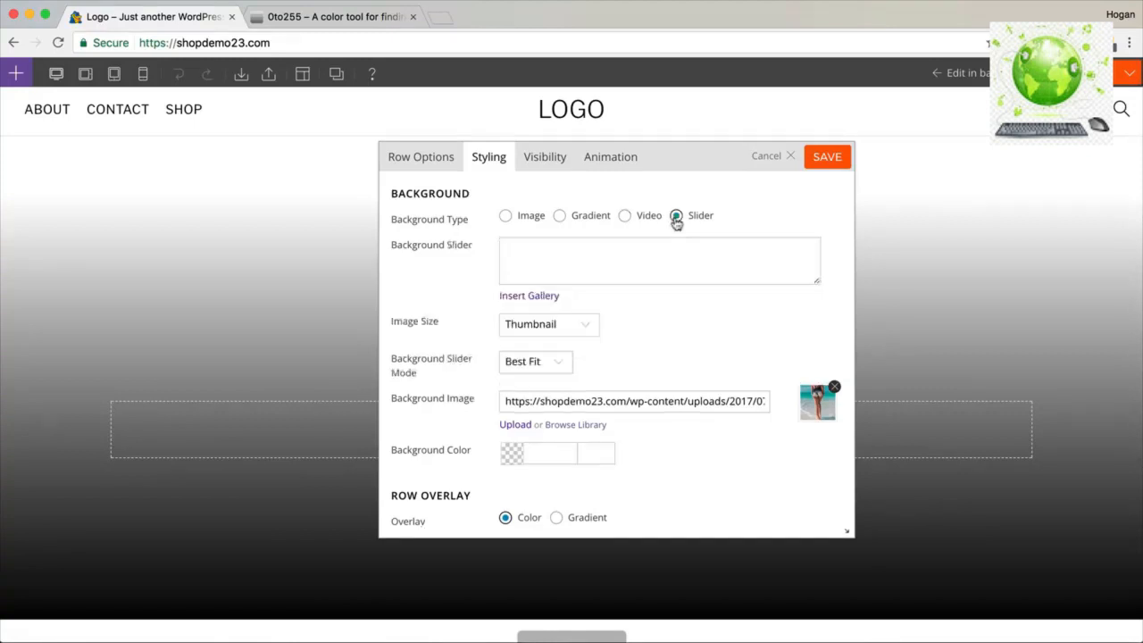
left_click(548, 298)
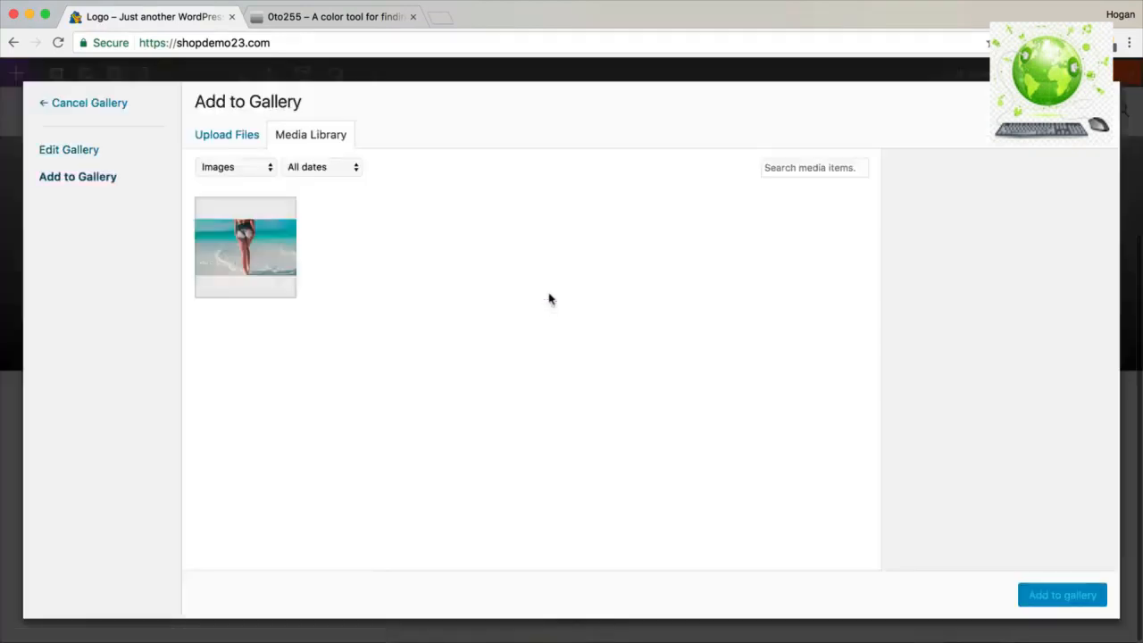
left_click(237, 137)
left_click(625, 365)
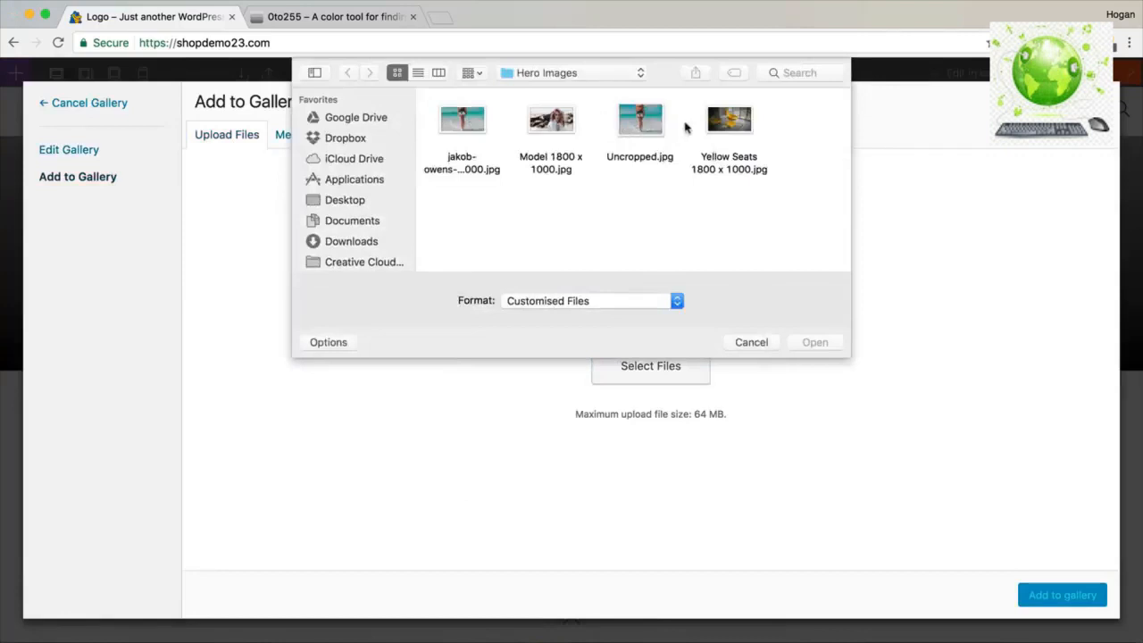
left_click(774, 342)
left_click(1097, 104)
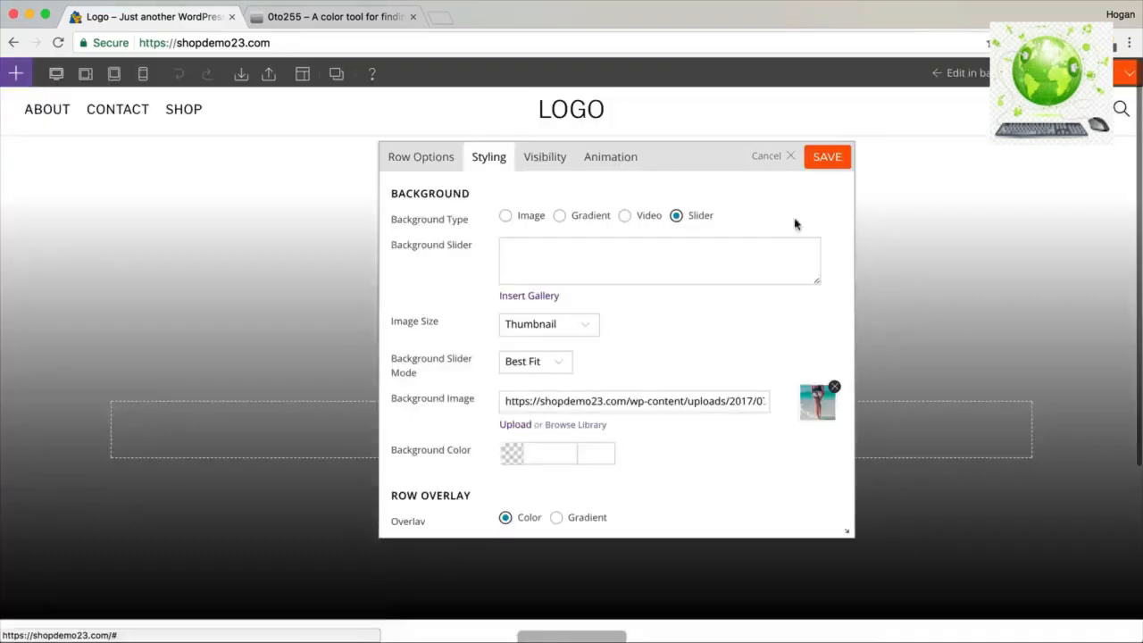
Set the slider's image size to Original and its slider mode to Fullcover.
left_click_drag(438, 321, 399, 318)
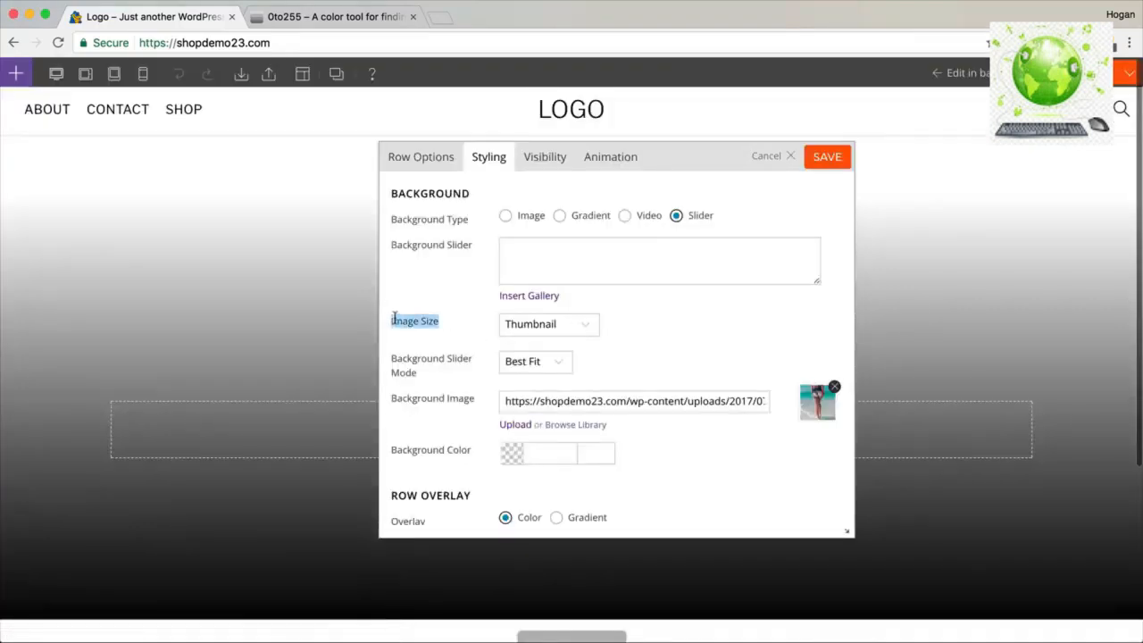
left_click(514, 327)
left_click(533, 366)
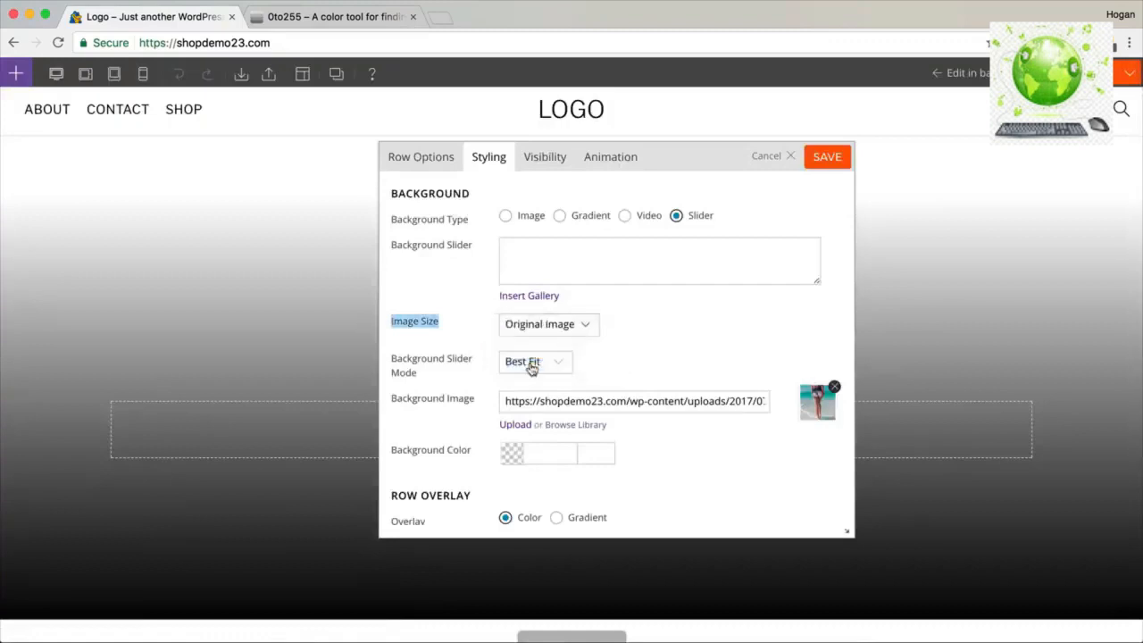
left_click(421, 375)
left_click_drag(421, 375, 391, 357)
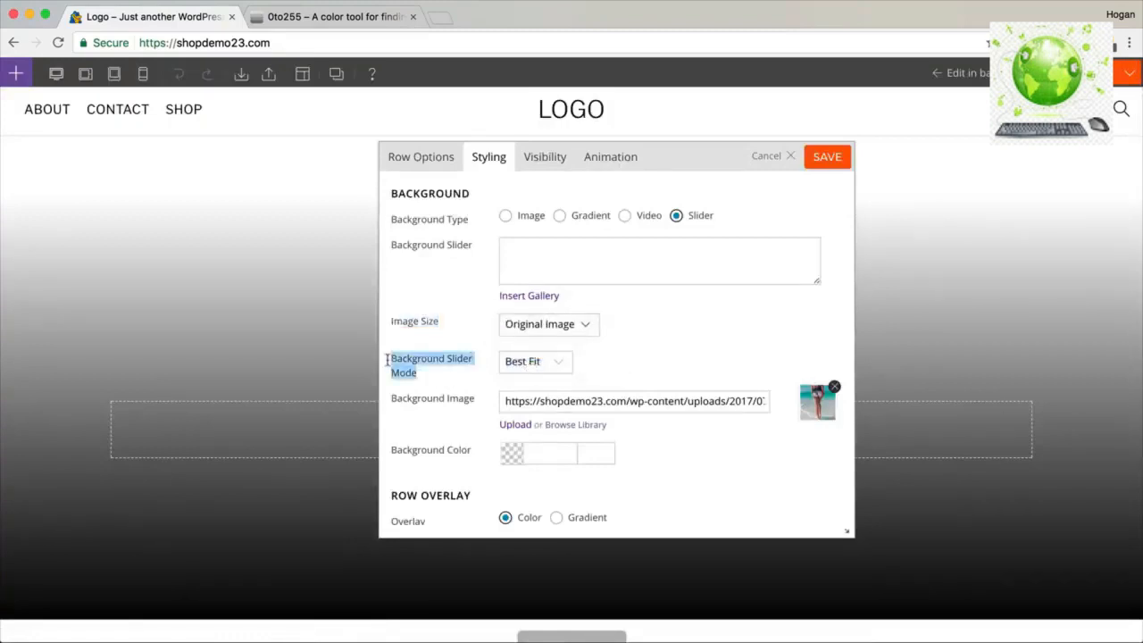
left_click(523, 364)
left_click(528, 375)
scroll(620, 353, "down", 1)
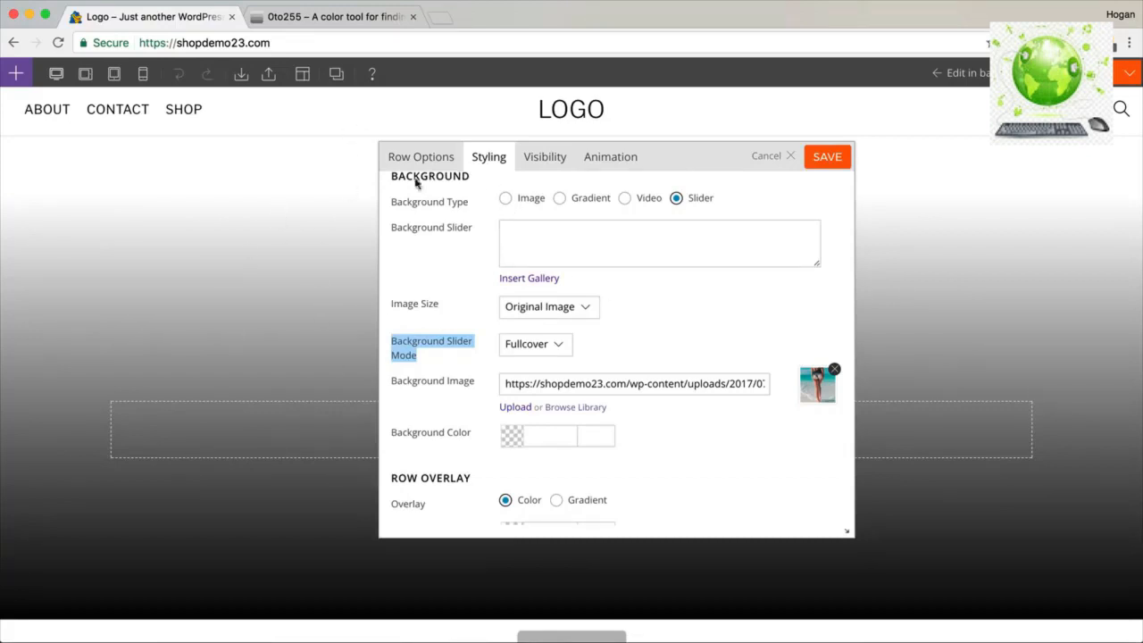
Switch the background back to the beach Image and save the row settings.
left_click(505, 198)
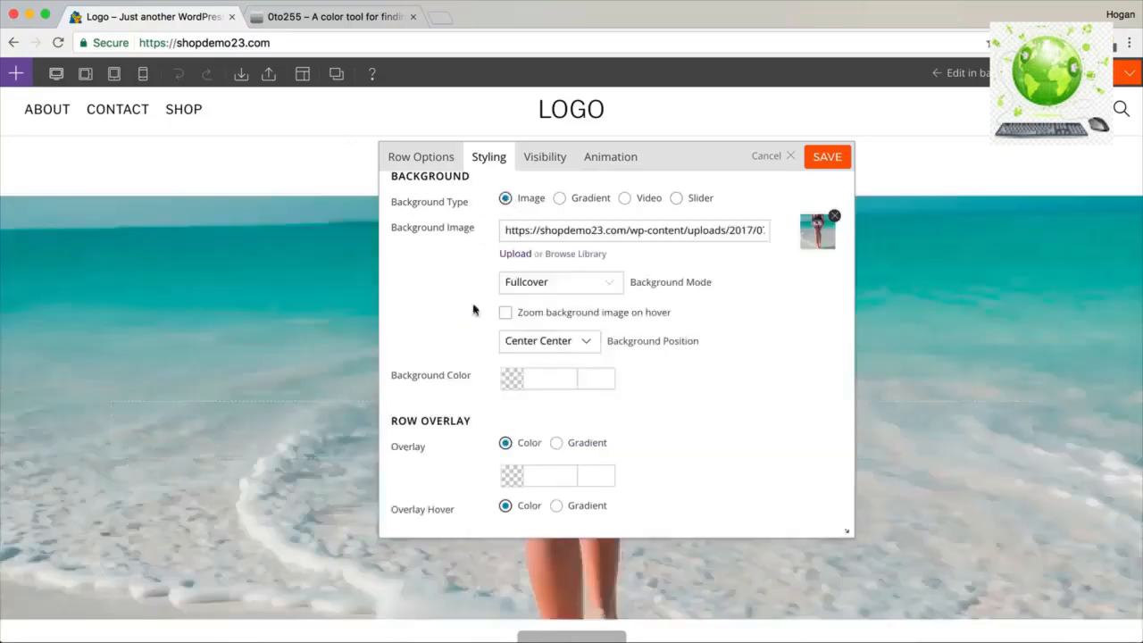
scroll(286, 369, "down", 1)
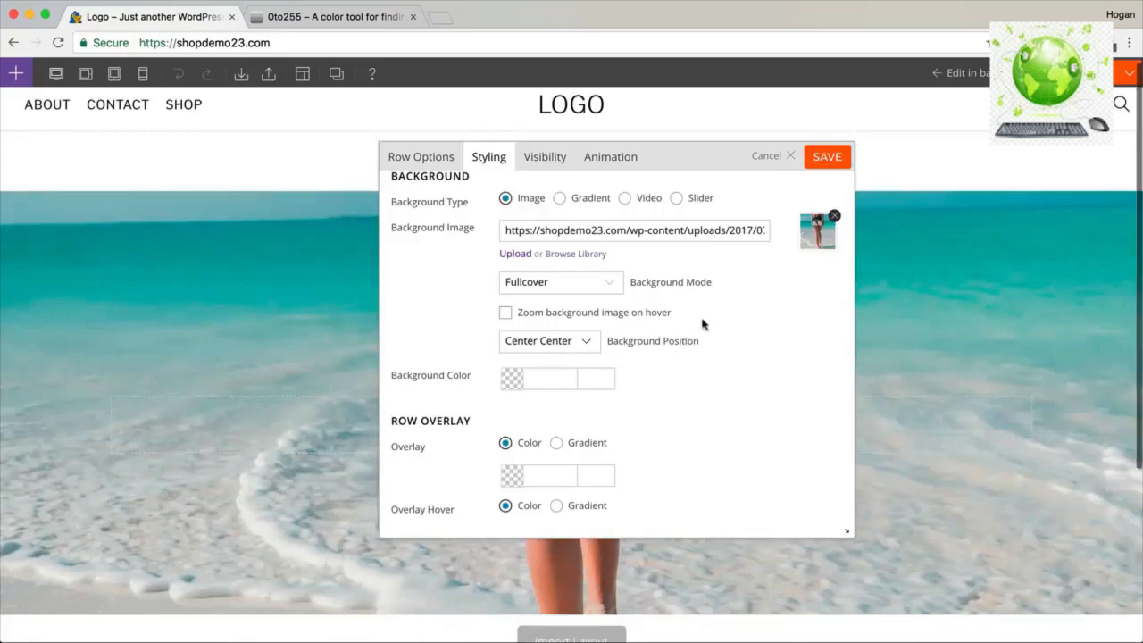
scroll(746, 313, "down", 1)
scroll(746, 312, "down", 1)
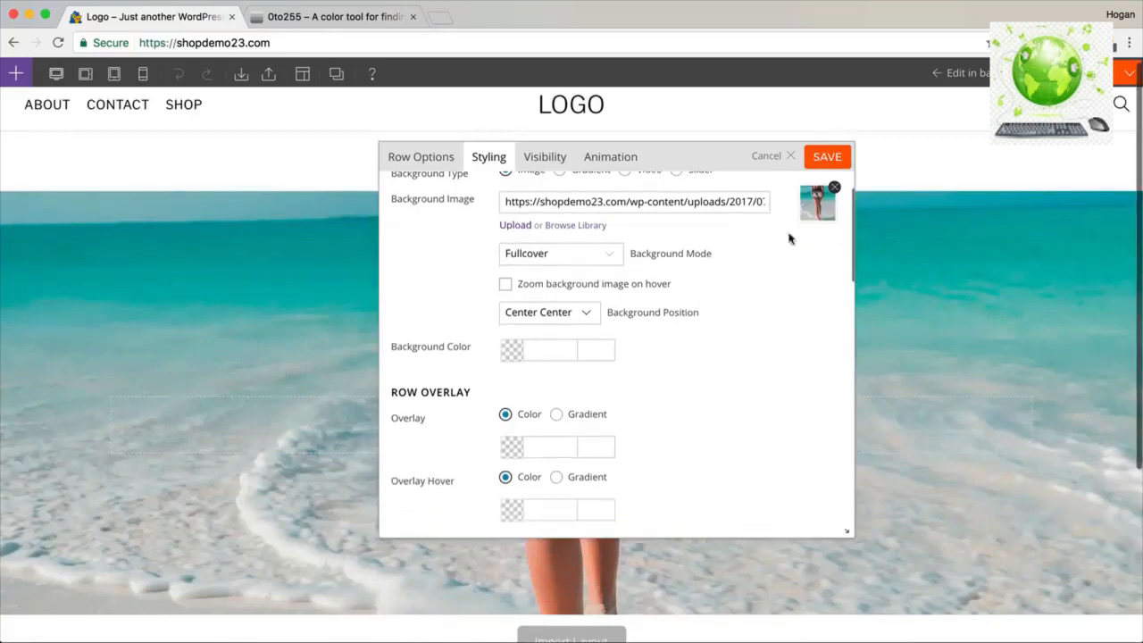
left_click(823, 166)
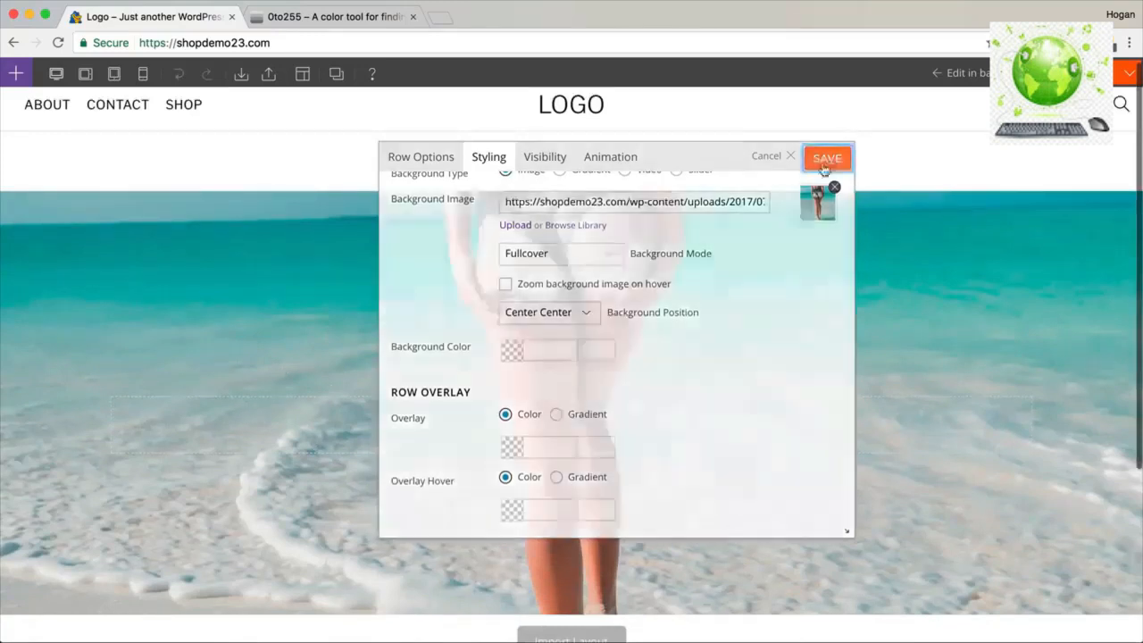
Open the builder's Modules list and pin it open.
left_click(16, 78)
left_click(15, 78)
left_click(15, 78)
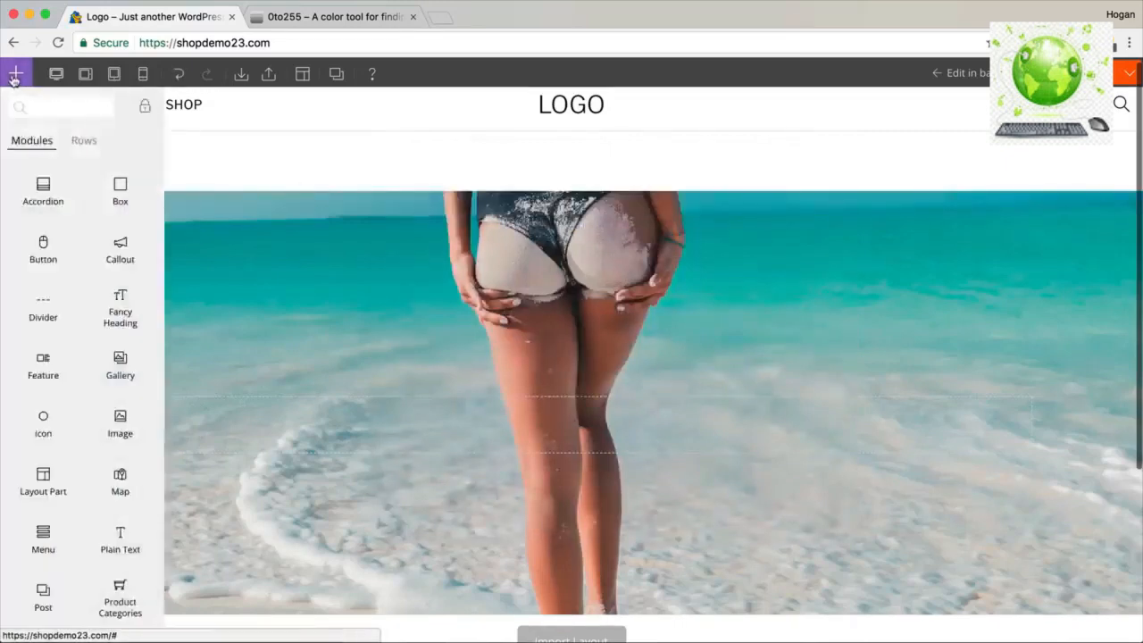
left_click(143, 107)
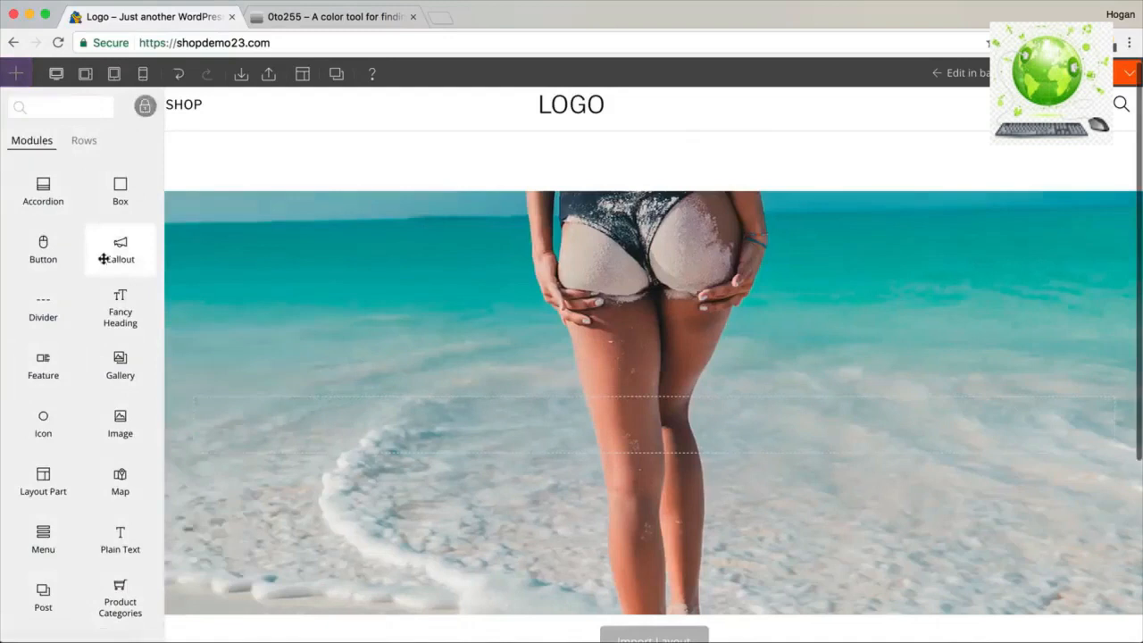
Drop a Text module into the hero row and format the text 'eCommerce' as Heading 1.
scroll(113, 325, "down", 5)
left_click_drag(43, 489, 545, 413)
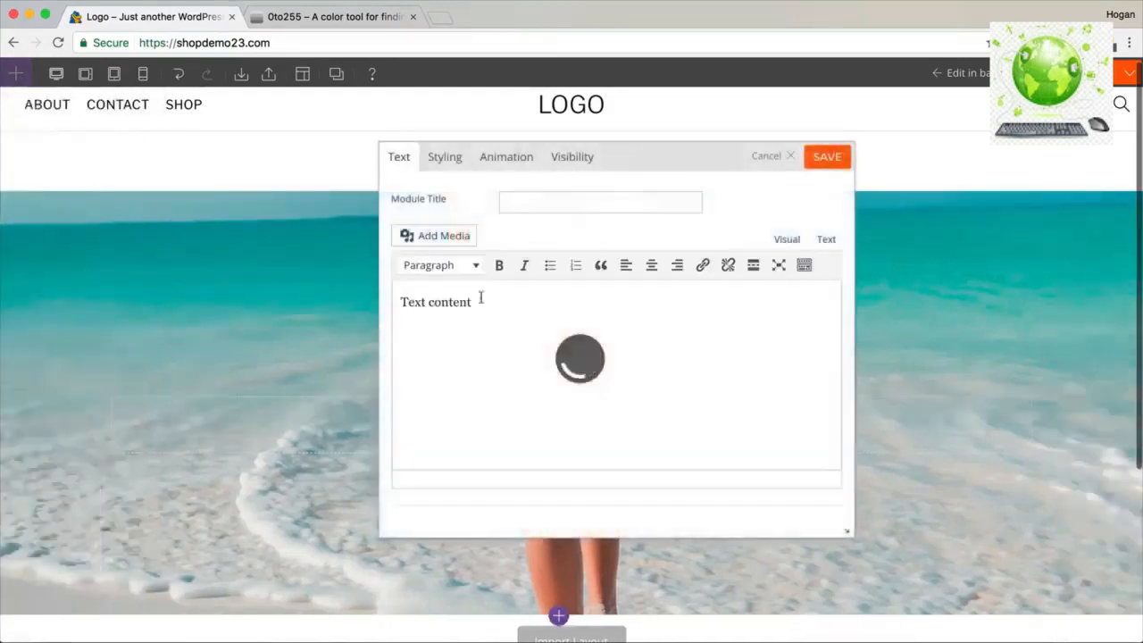
left_click_drag(474, 302, 321, 296)
type("eCommerce")
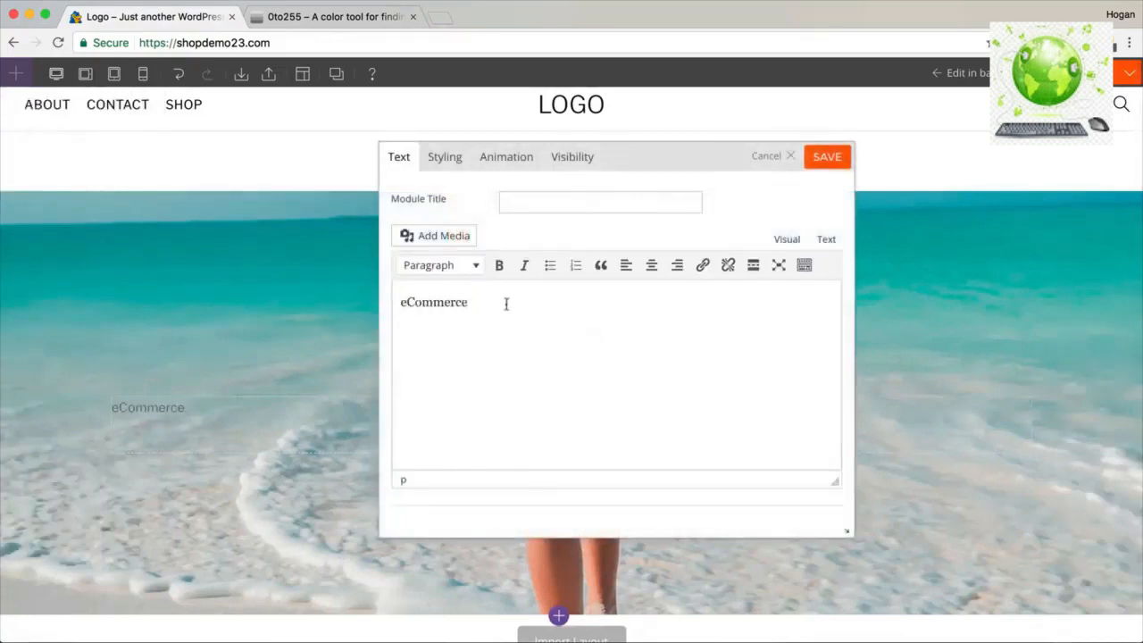
left_click_drag(505, 303, 365, 293)
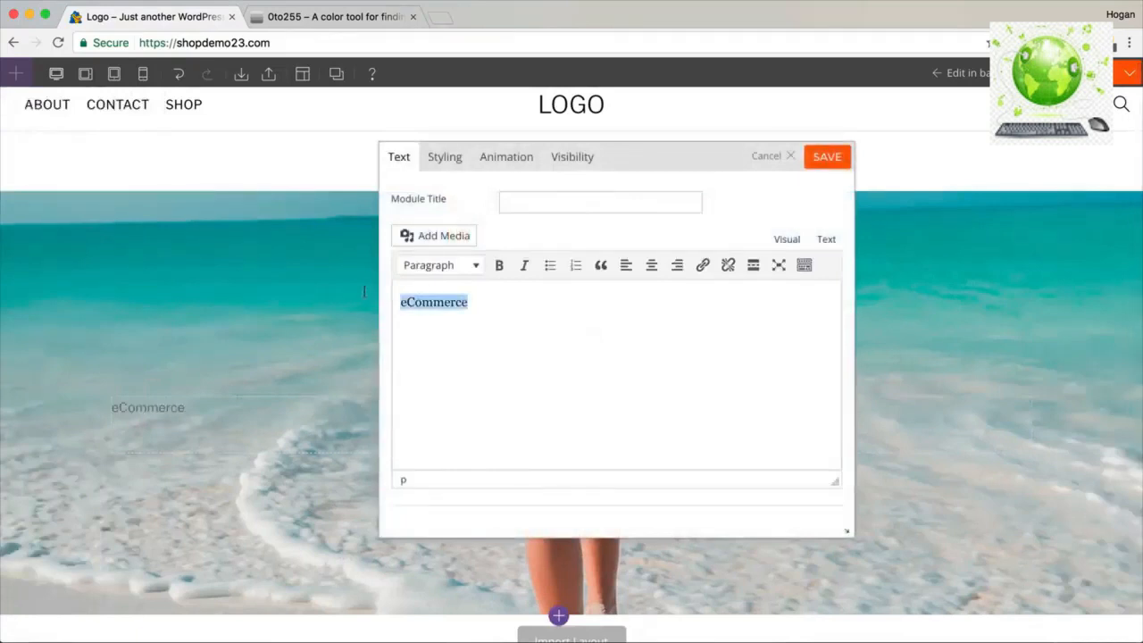
left_click(475, 274)
left_click(469, 328)
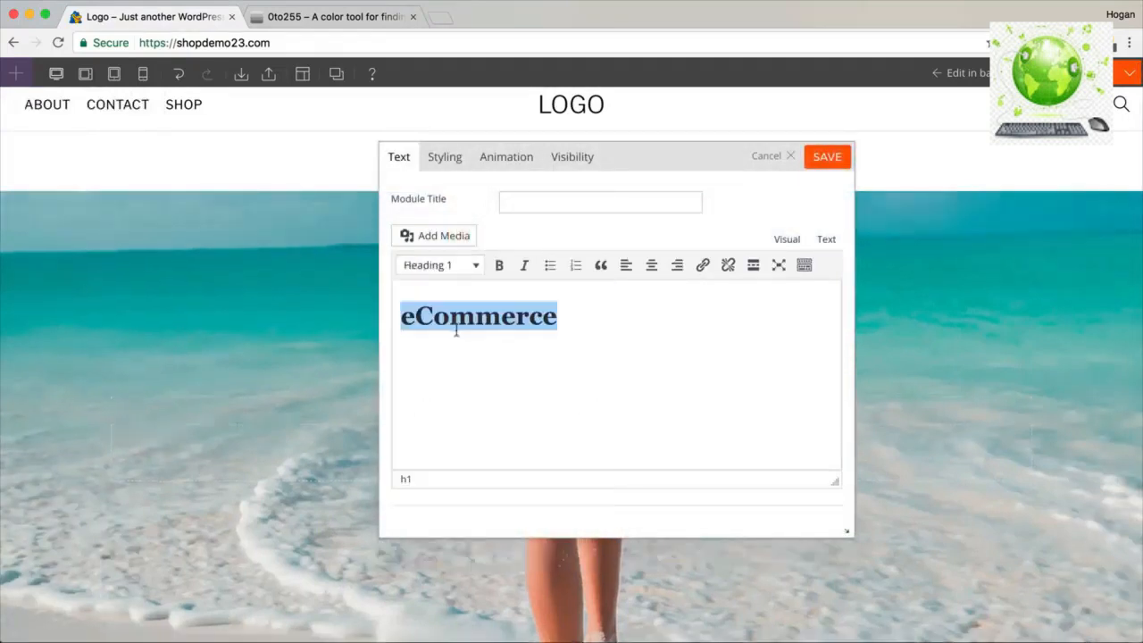
Inspect the heading's h1 tag in the HTML source view, then return to the visual editor.
left_click_drag(646, 153, 808, 152)
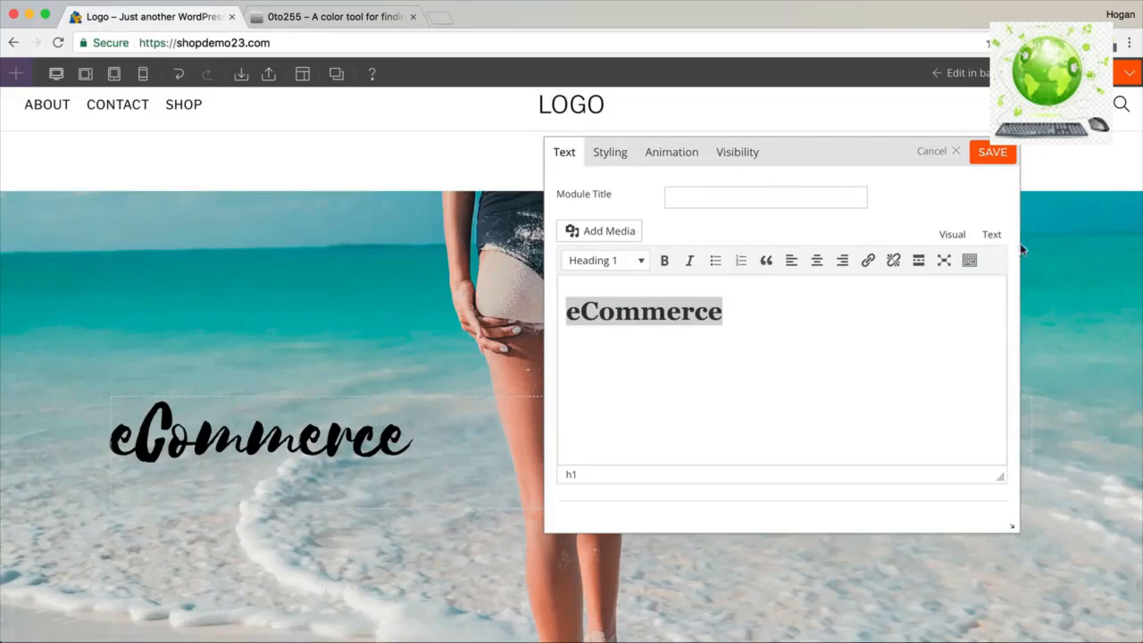
left_click(992, 234)
left_click_drag(673, 285, 587, 282)
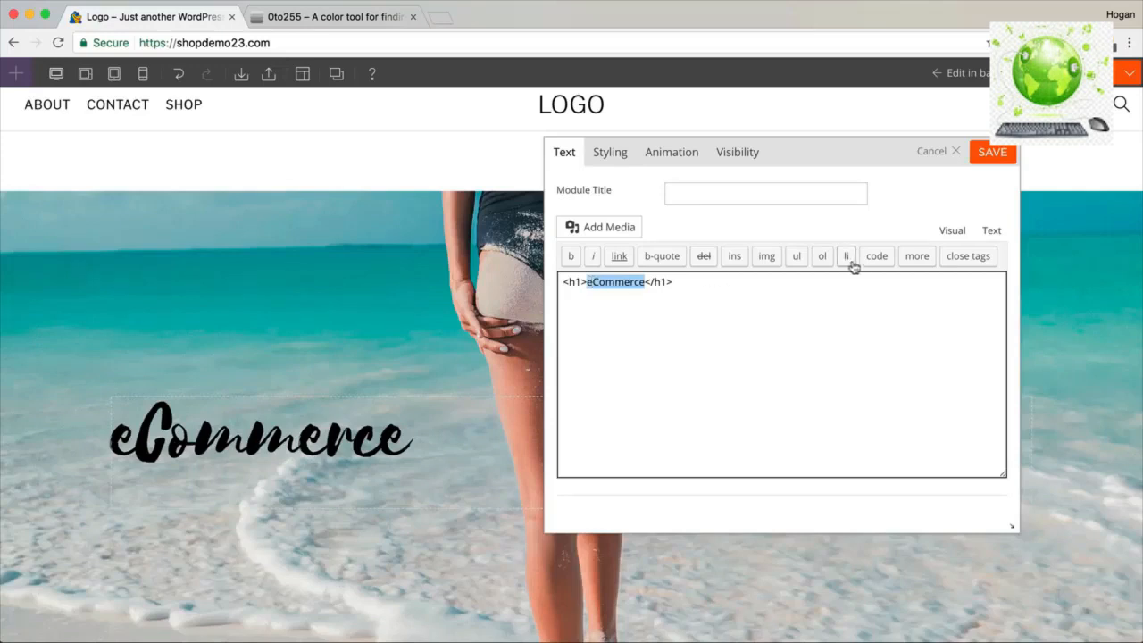
left_click(952, 232)
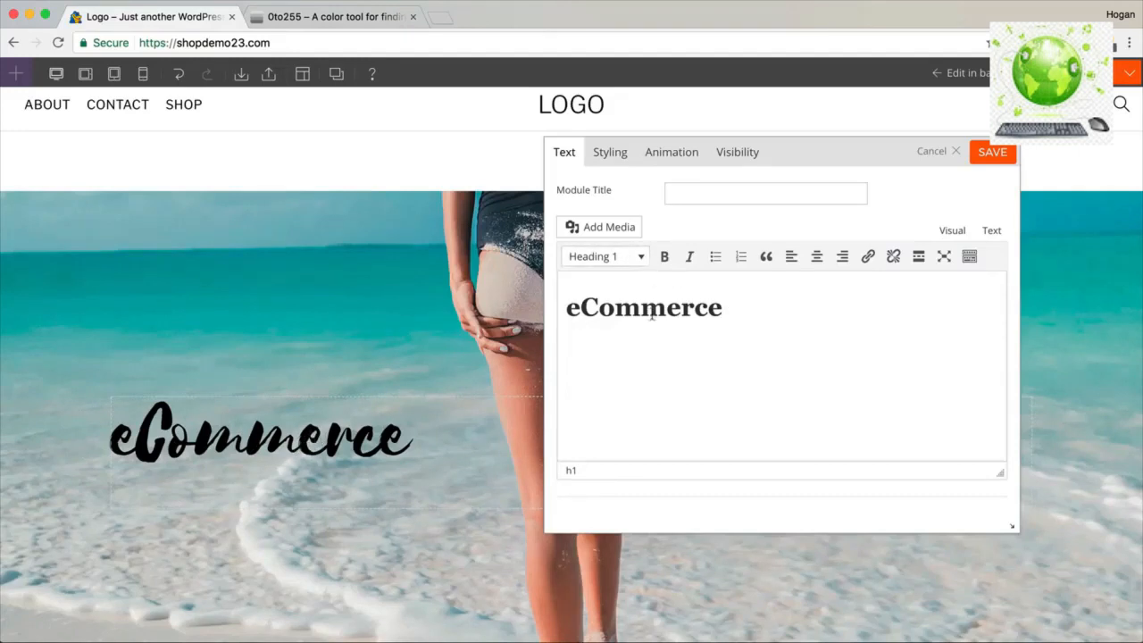
left_click(611, 153)
Review the Heading 1 font settings in the text module's styling options.
scroll(678, 295, "down", 5)
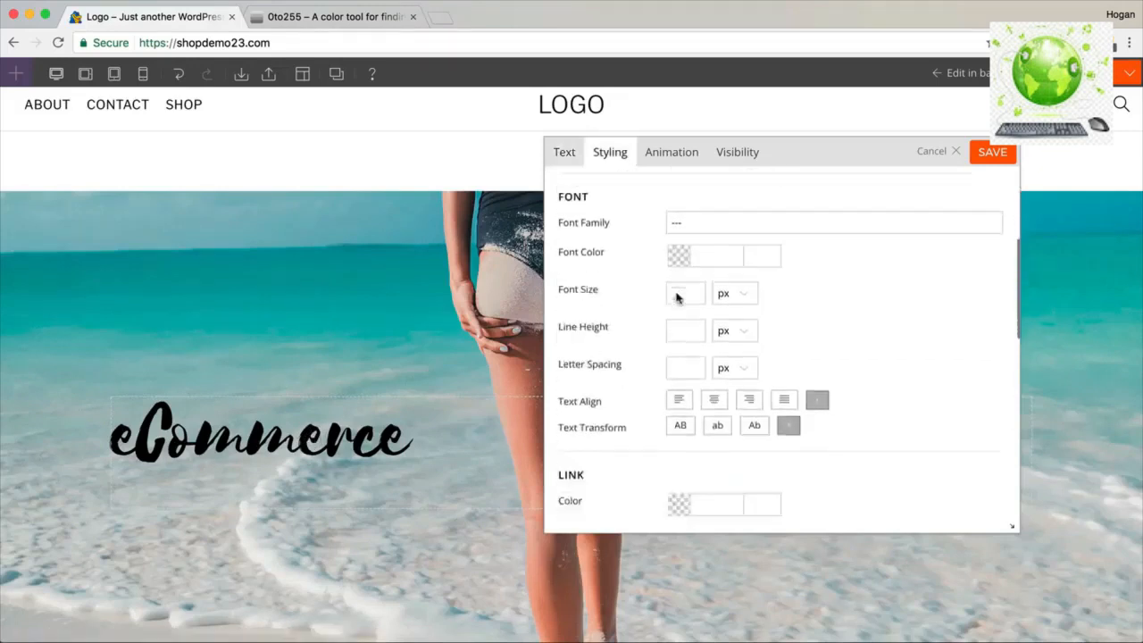
scroll(792, 274, "up", 5)
left_click(723, 198)
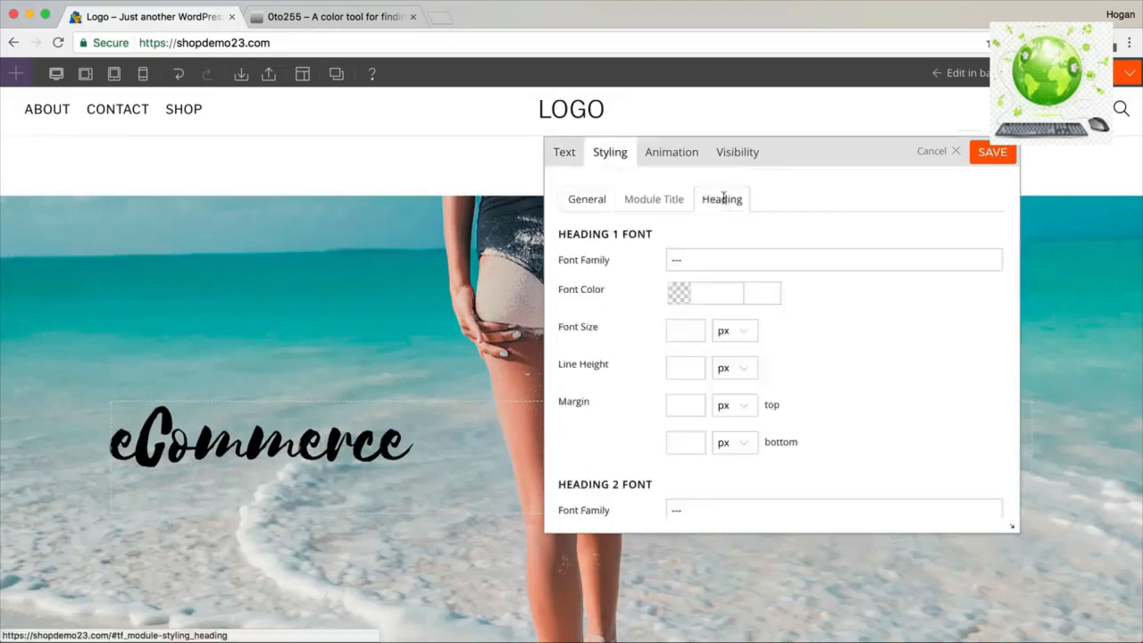
left_click_drag(653, 237, 543, 228)
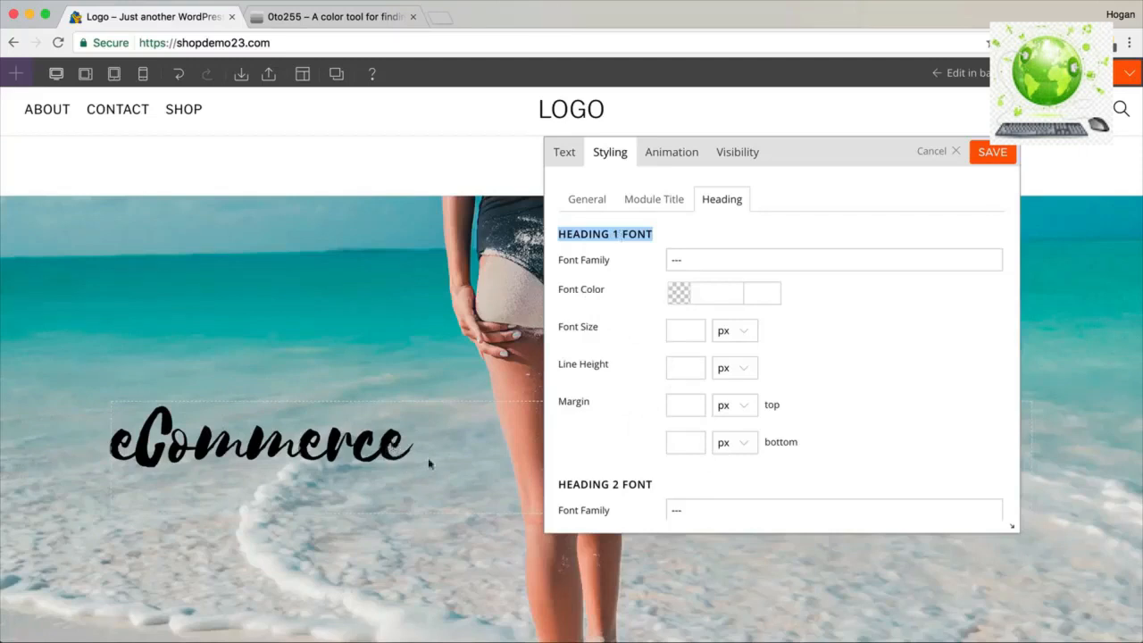
scroll(854, 295, "down", 2)
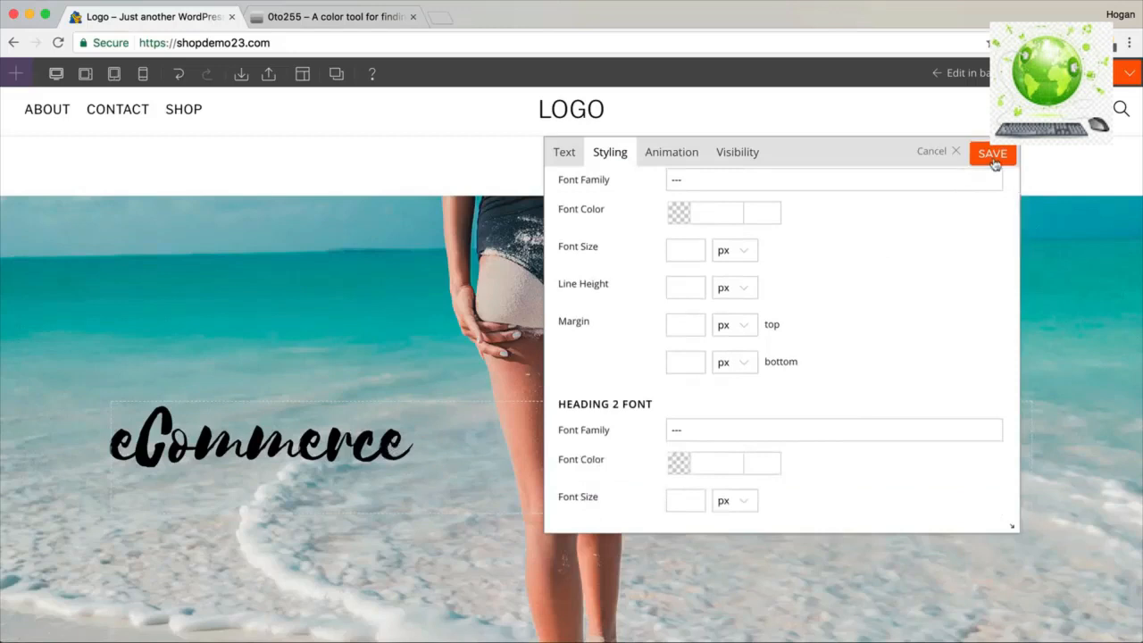
scroll(714, 263, "up", 2)
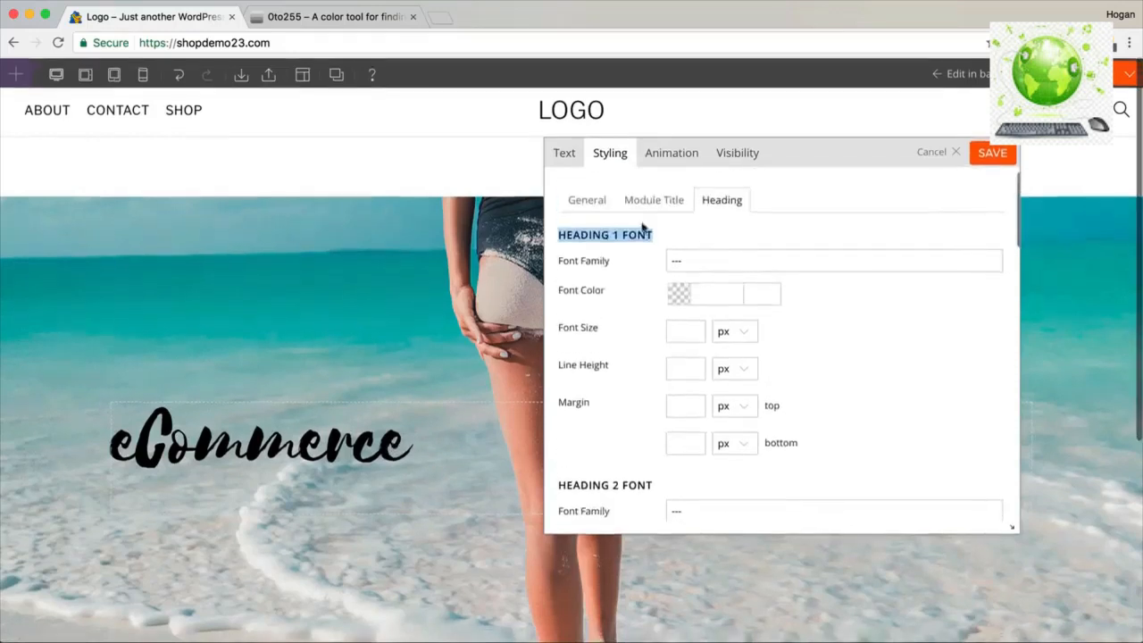
Centre the eCommerce heading, set its font colour to white (ffffff), and save.
left_click(586, 201)
scroll(742, 308, "down", 5)
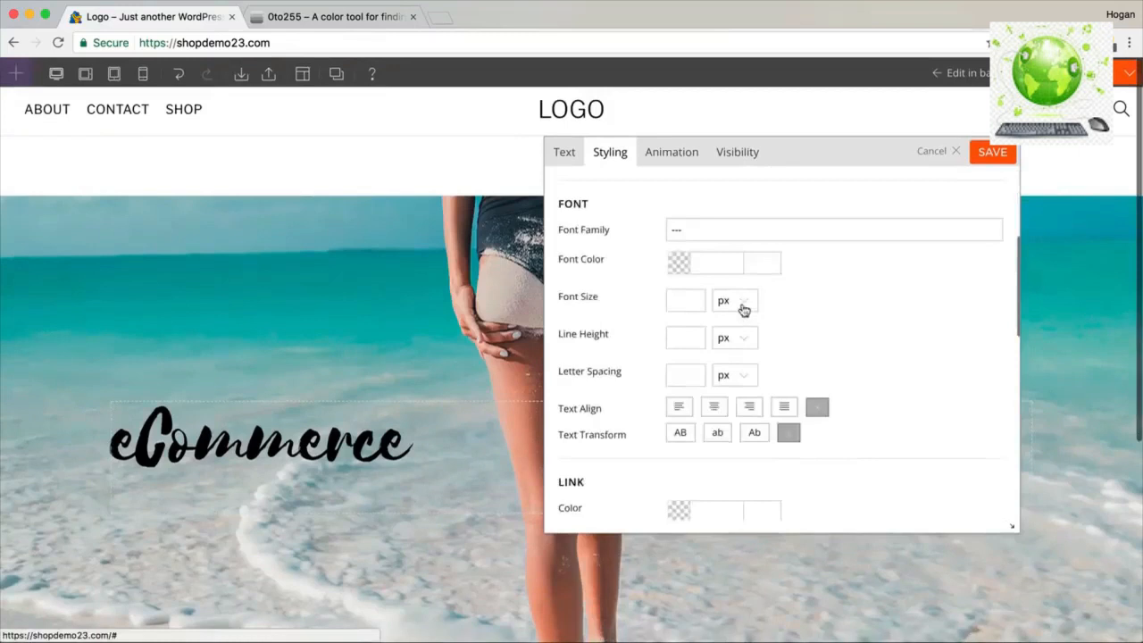
left_click_drag(602, 338, 556, 335)
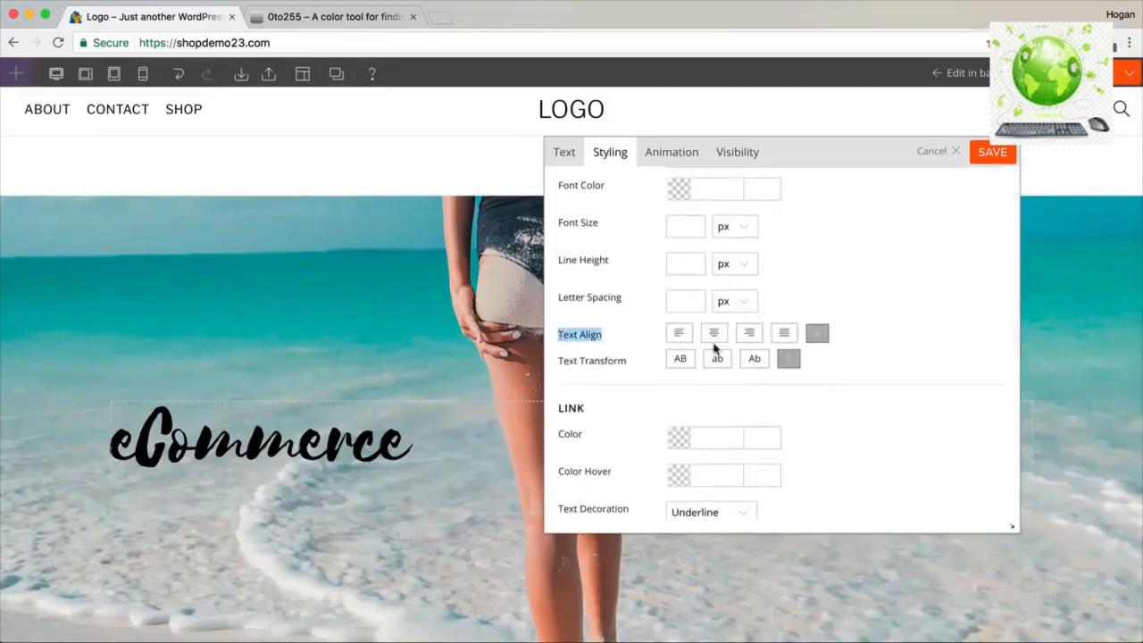
left_click(715, 342)
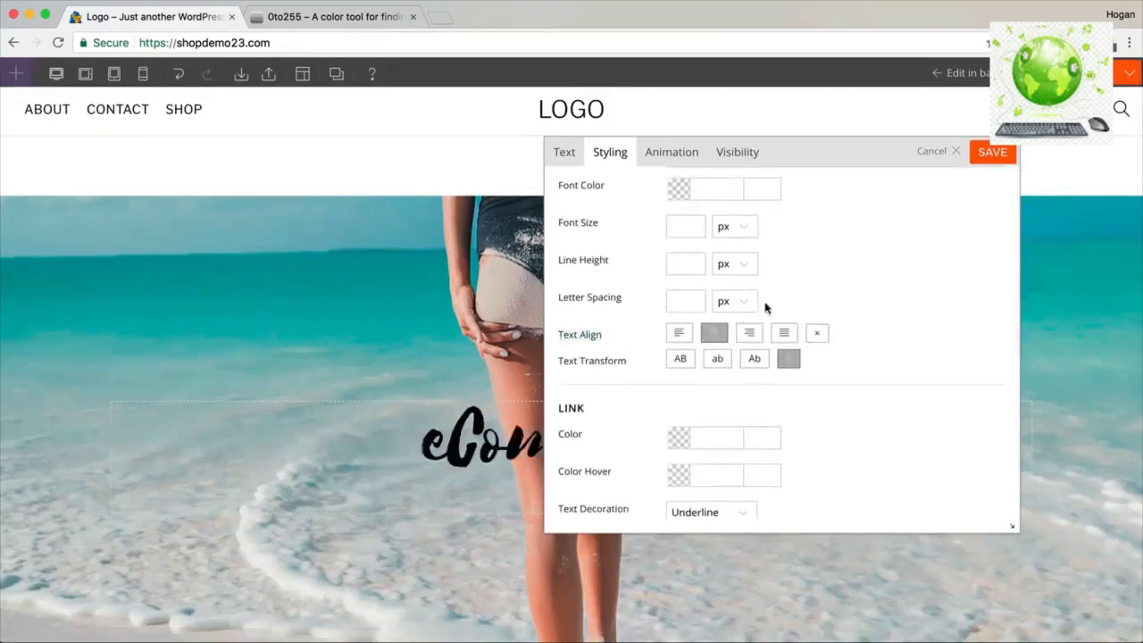
scroll(720, 270, "up", 1)
left_click(720, 271)
left_click(670, 285)
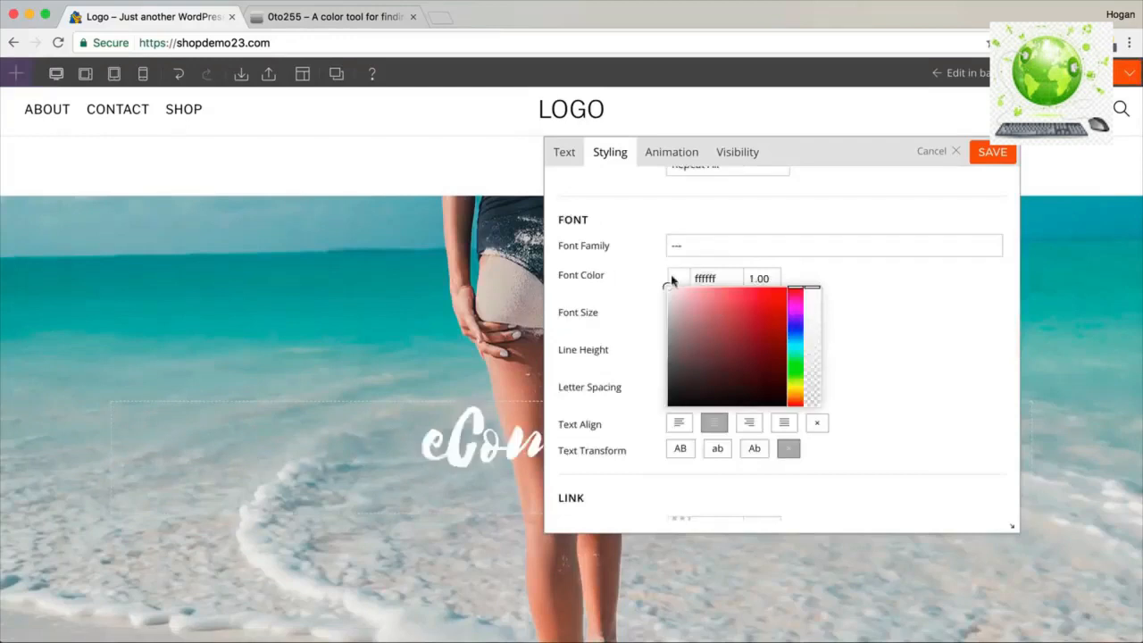
left_click(824, 157)
left_click(983, 153)
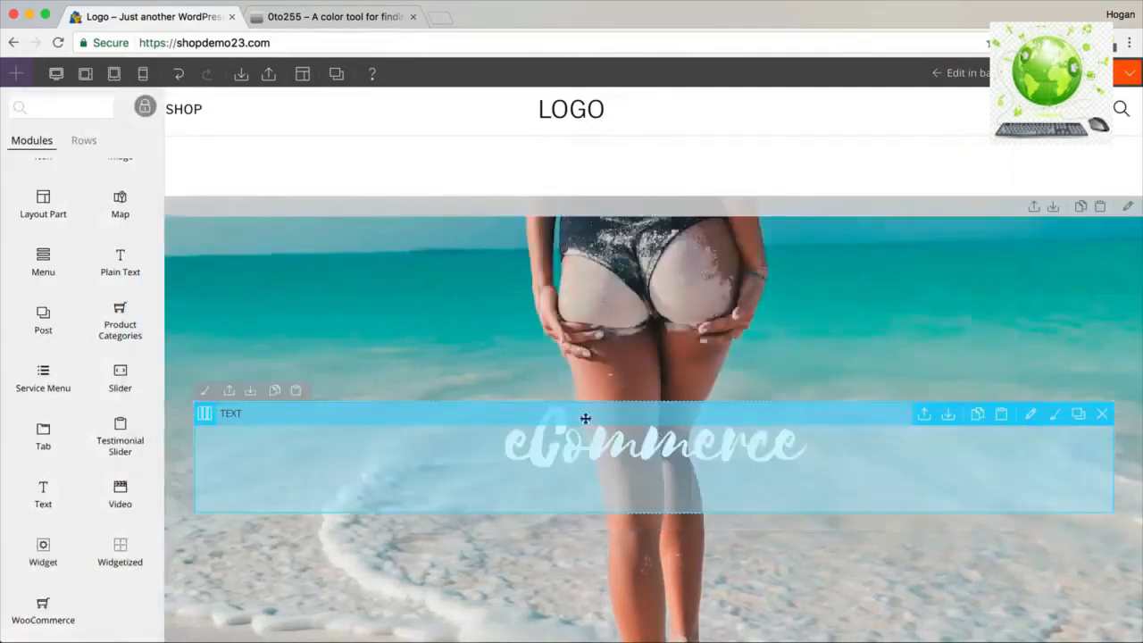
Duplicate the heading module and replace its text with 'Create a beautiful online store for your business'.
scroll(705, 434, "down", 2)
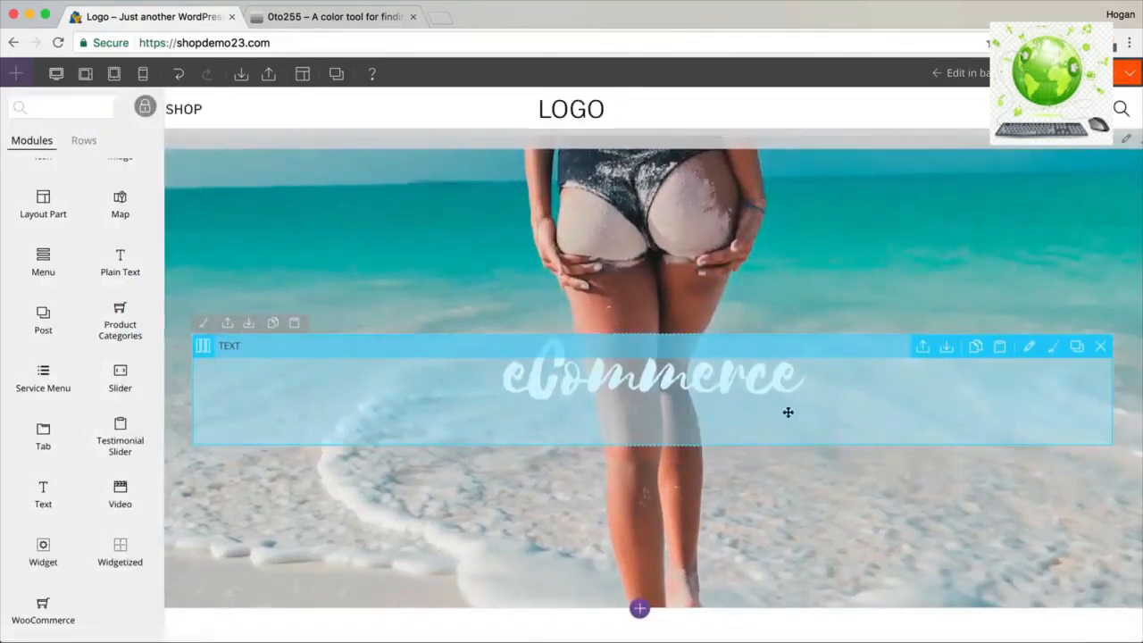
left_click(1078, 347)
scroll(840, 393, "down", 2)
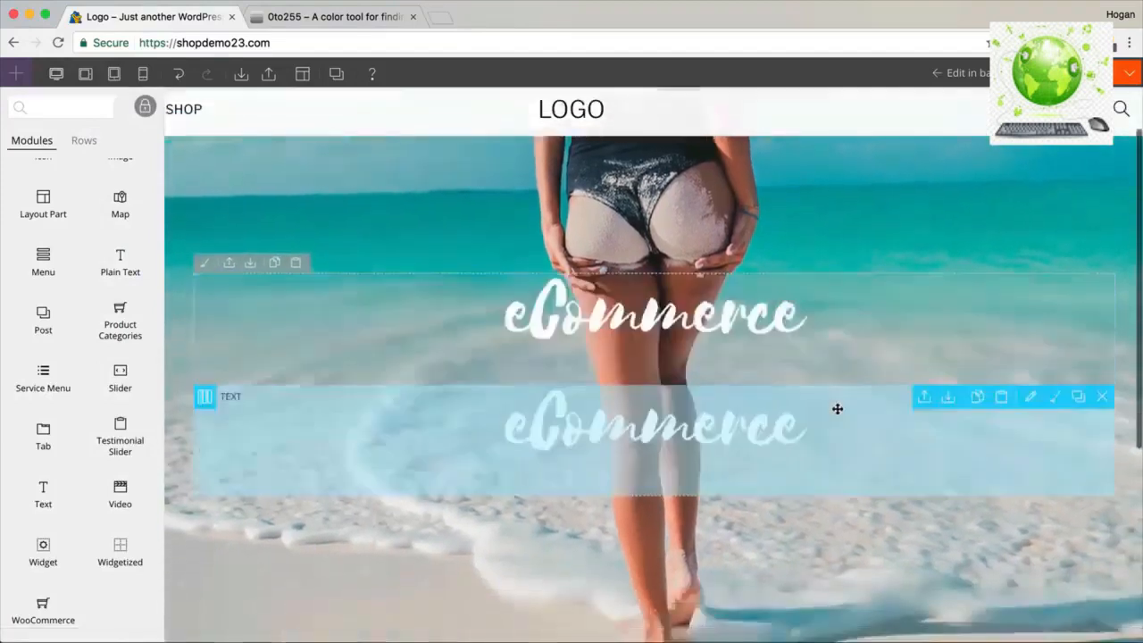
scroll(759, 442, "up", 1)
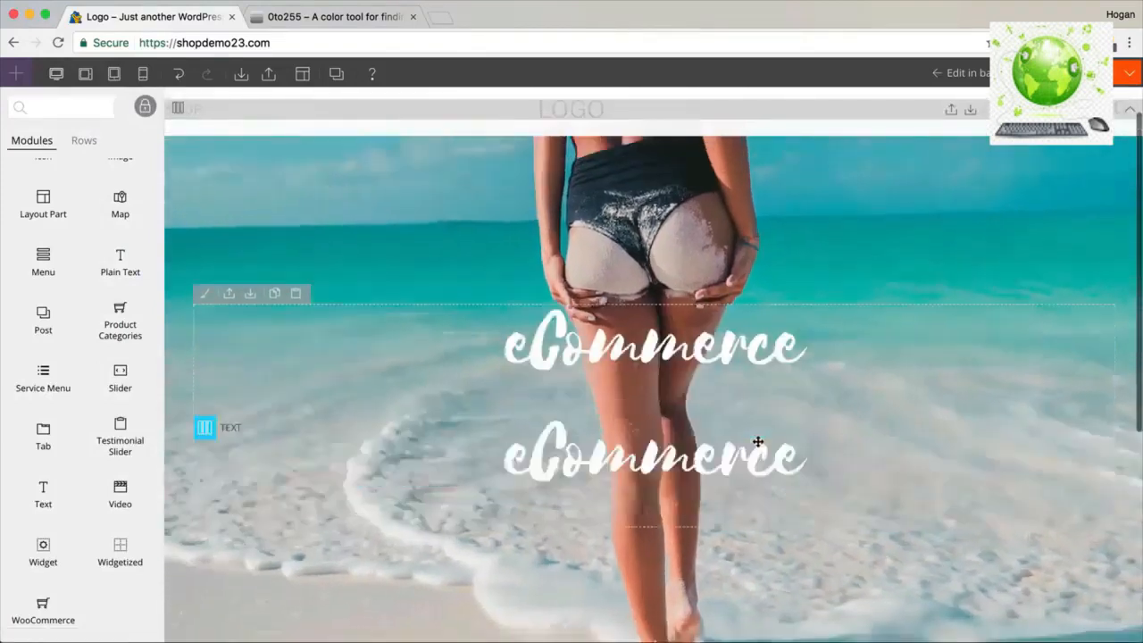
double_click(751, 450)
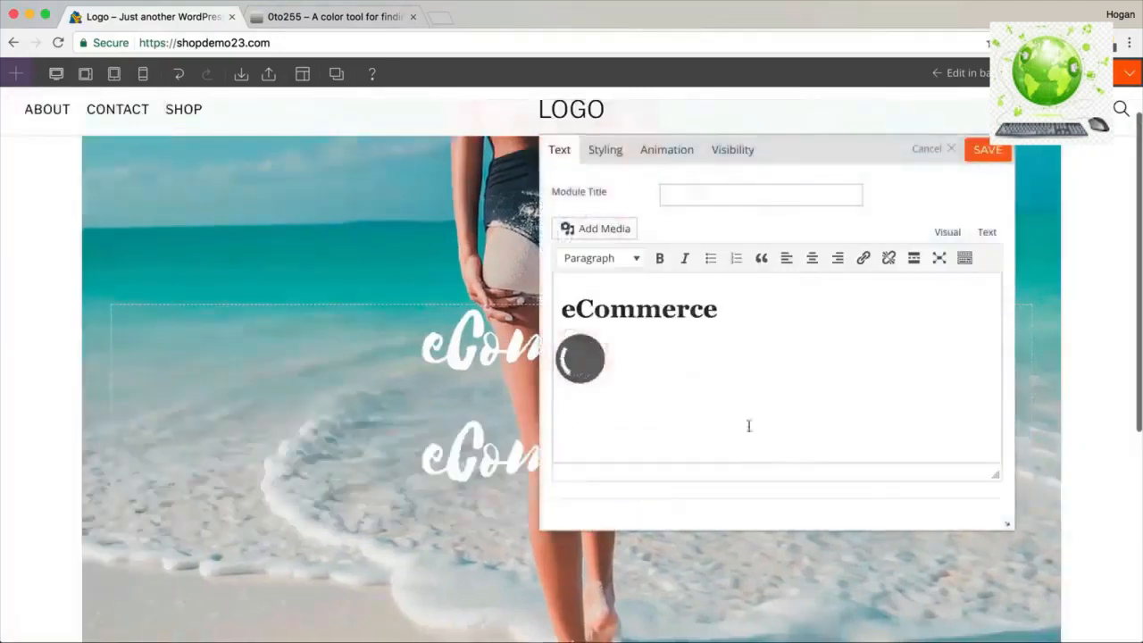
left_click_drag(760, 316, 544, 297)
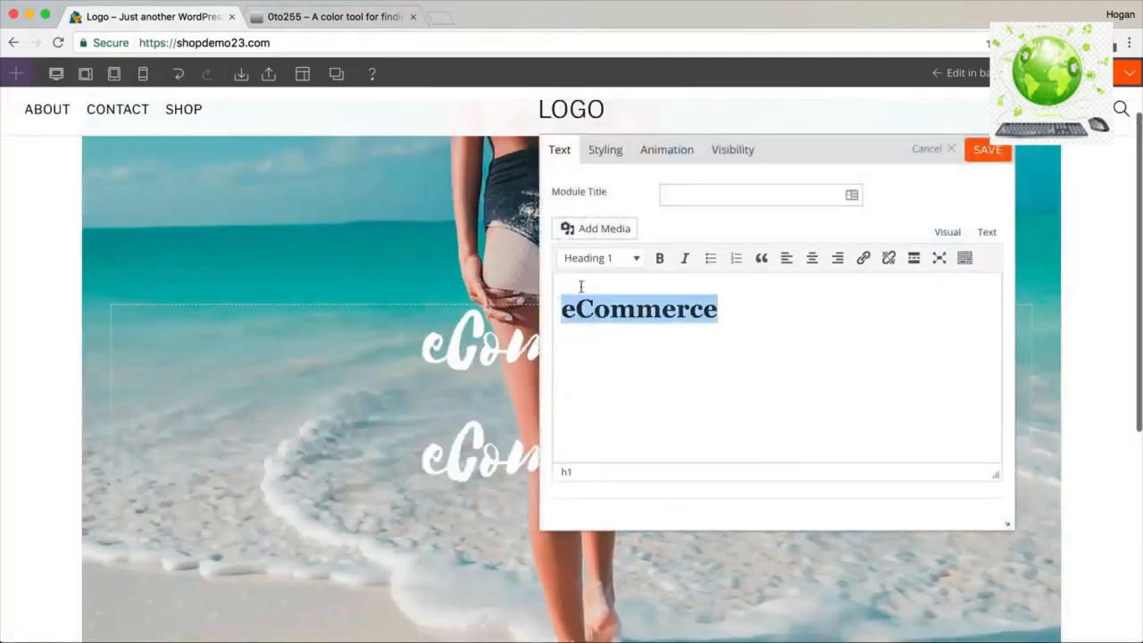
key("BackSpace")
type("Crea")
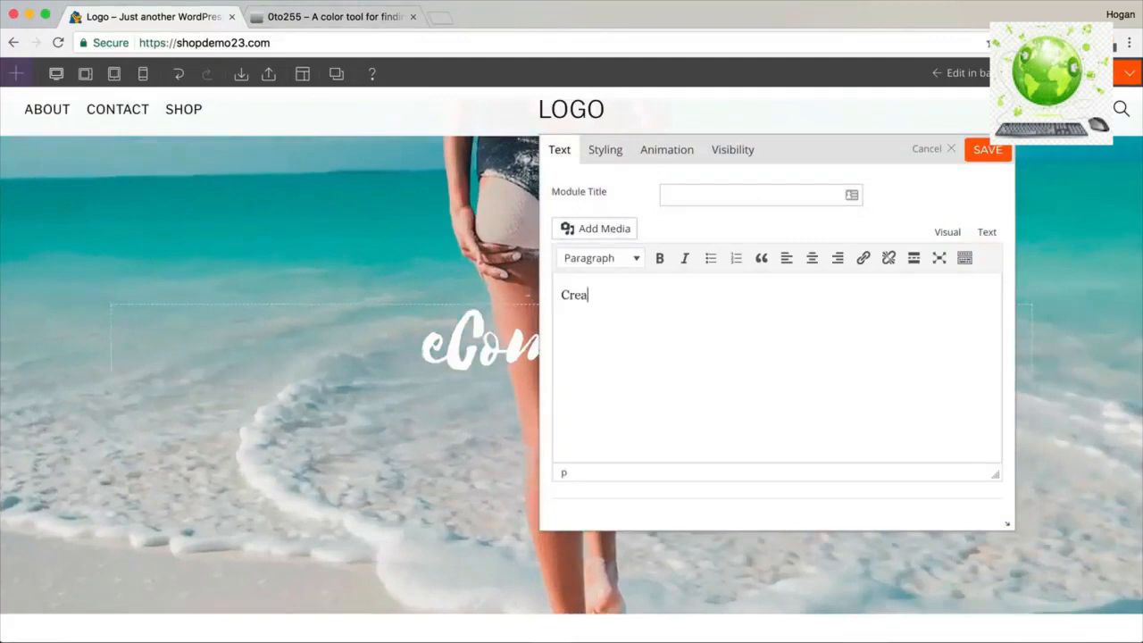
type("te a beautiful o")
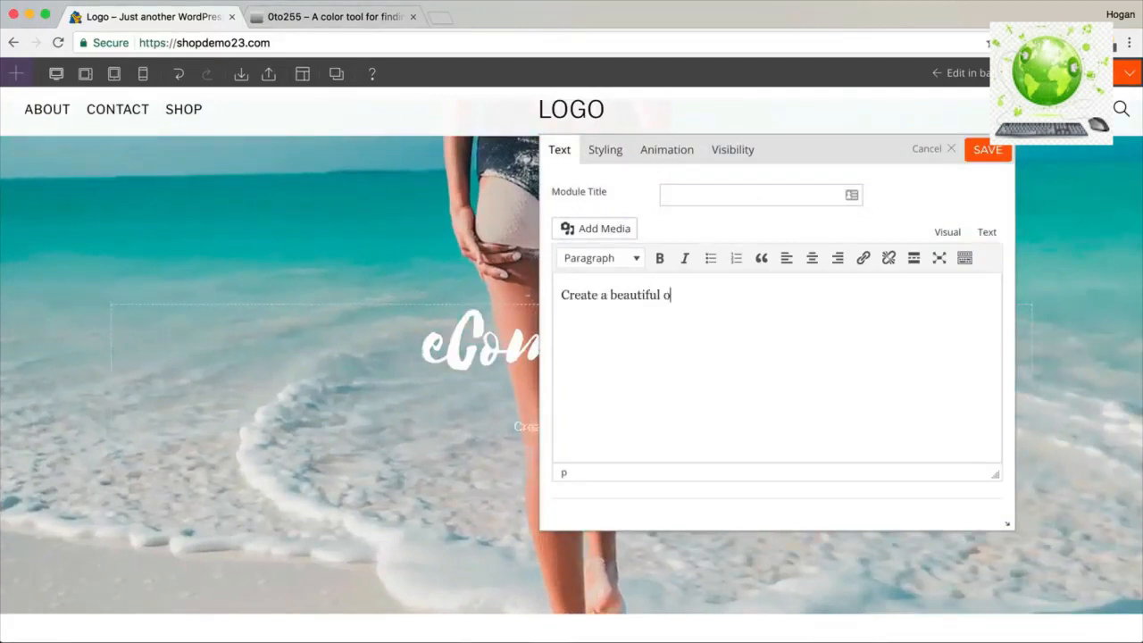
type("nline store")
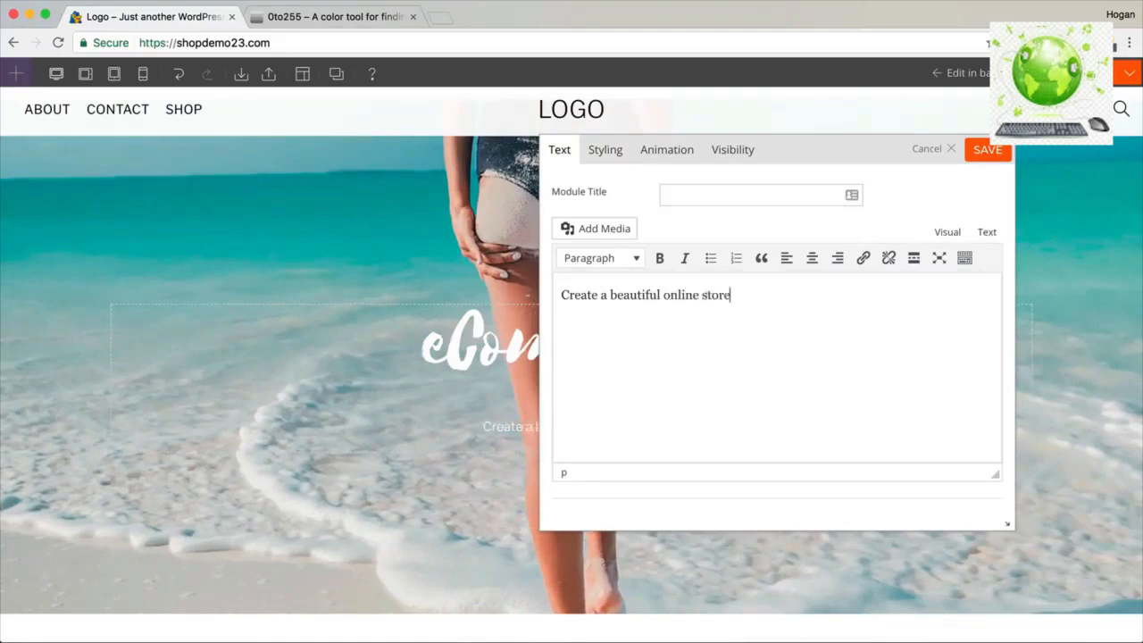
type(" for your business.")
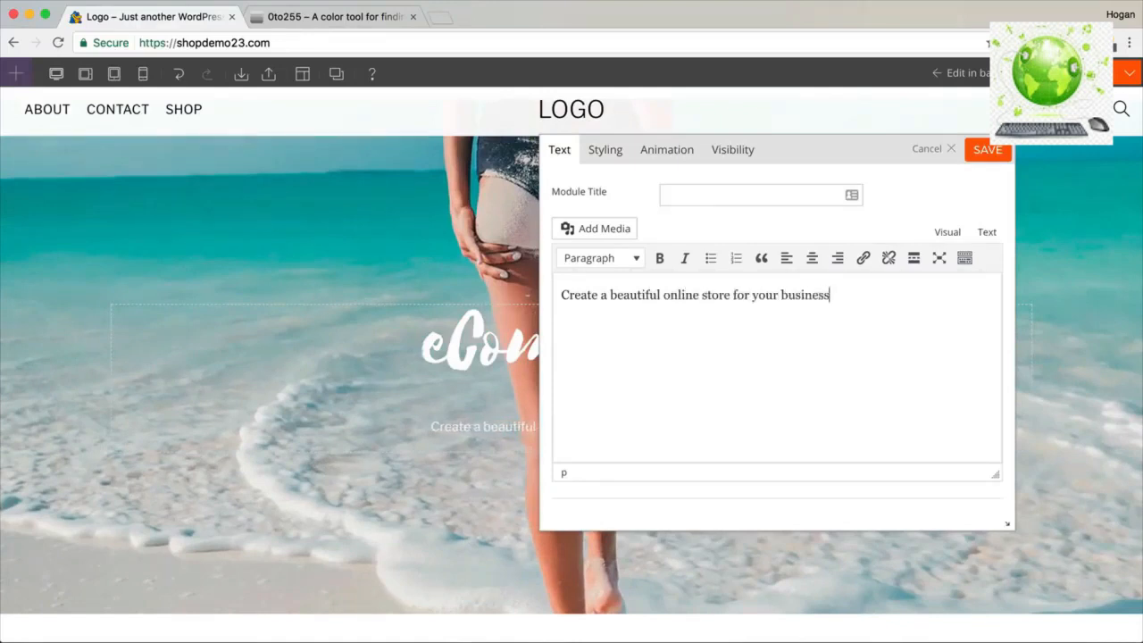
key("BackSpace")
Set the subtitle's font size to 24px and save its styling.
left_click_drag(863, 298, 549, 294)
left_click(600, 153)
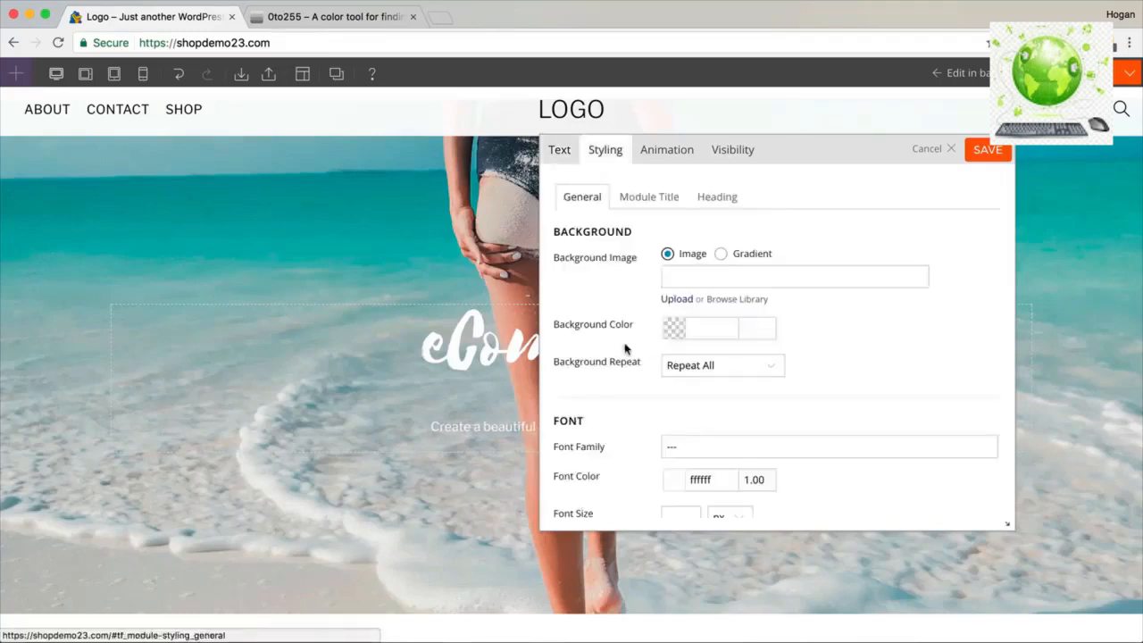
scroll(628, 347, "down", 5)
left_click_drag(604, 292, 549, 289)
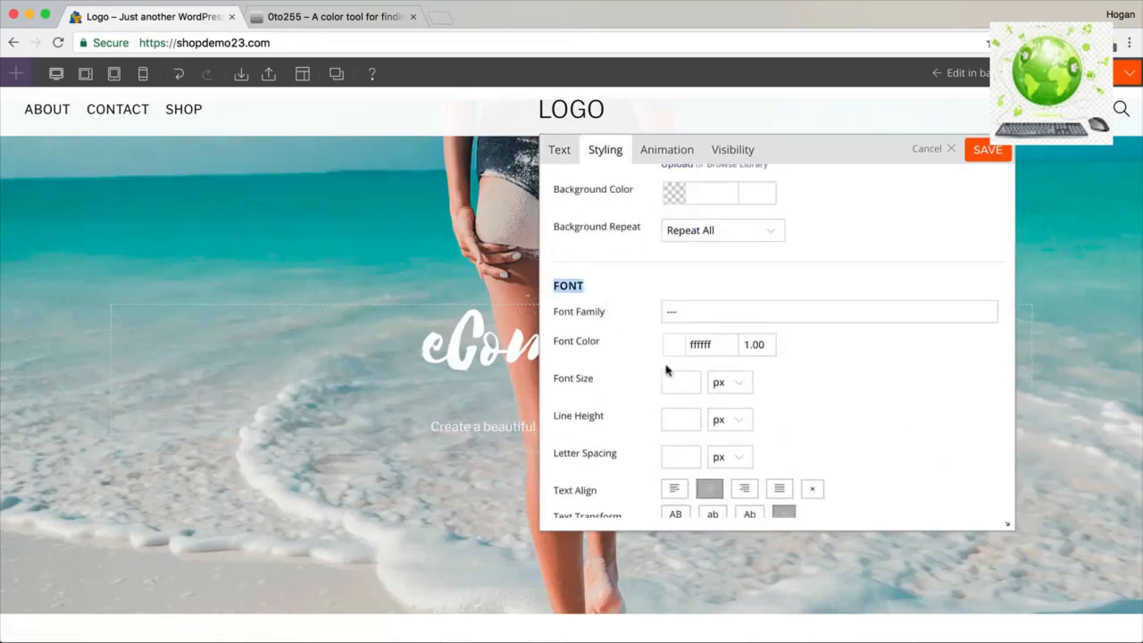
scroll(666, 370, "down", 1)
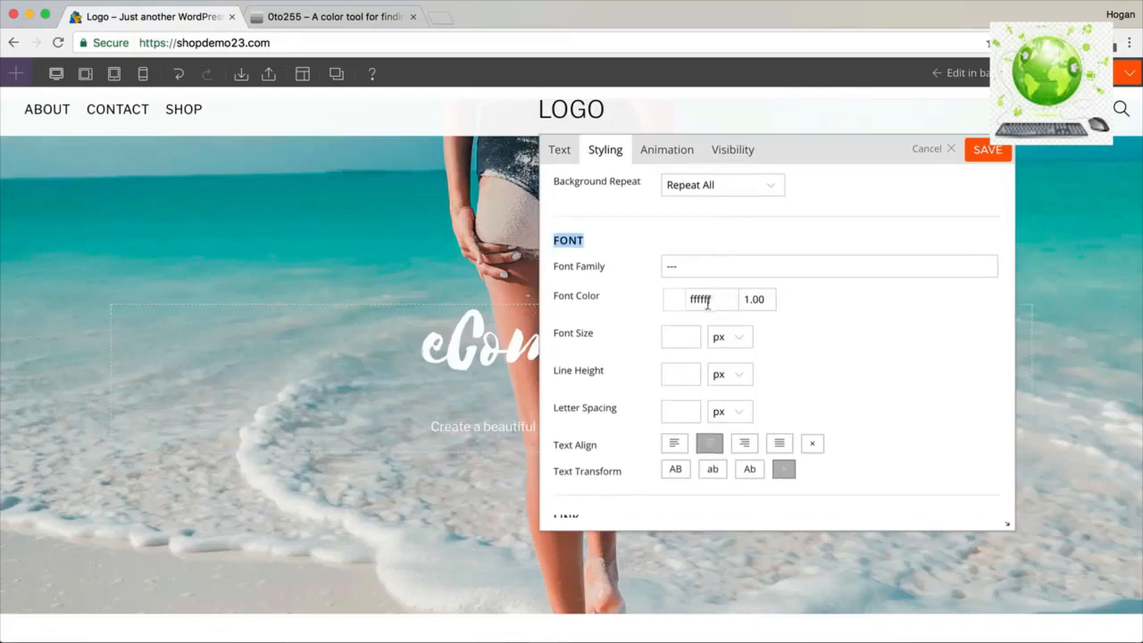
left_click(680, 337)
type("24")
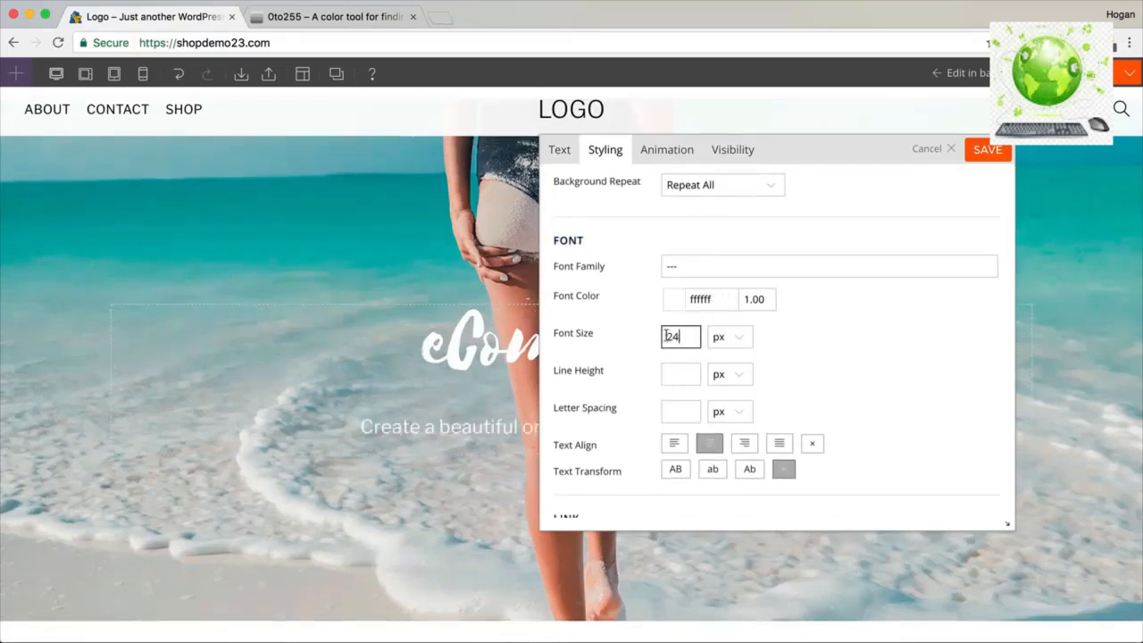
scroll(890, 311, "down", 3)
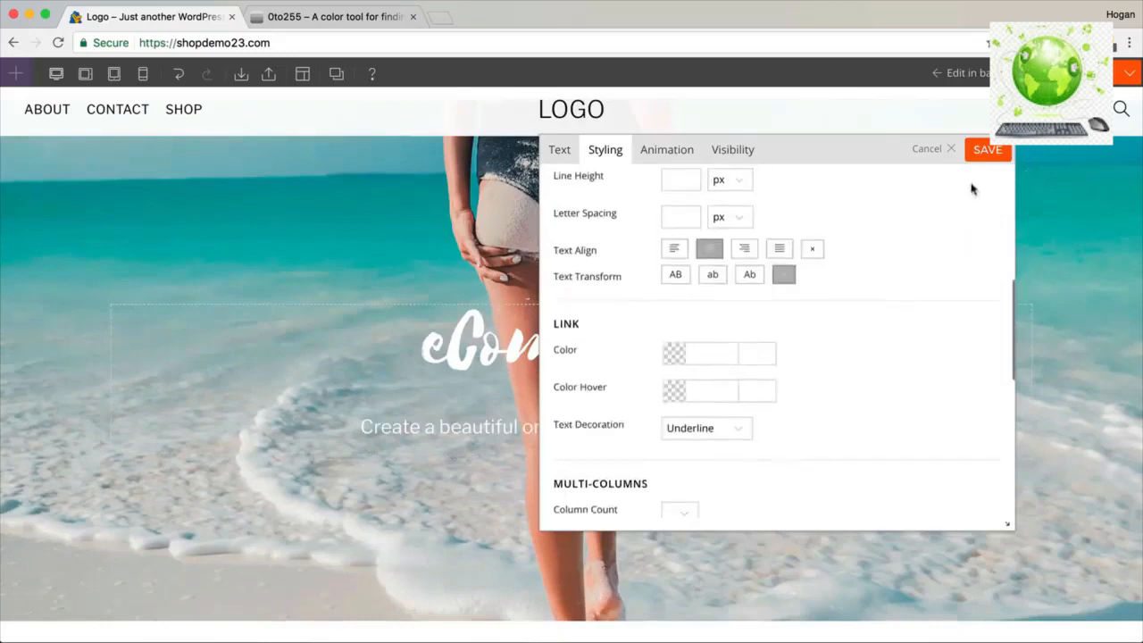
left_click(988, 151)
Place a button below the subtitle labelled 'Shop Now'.
mouse_move(801, 349)
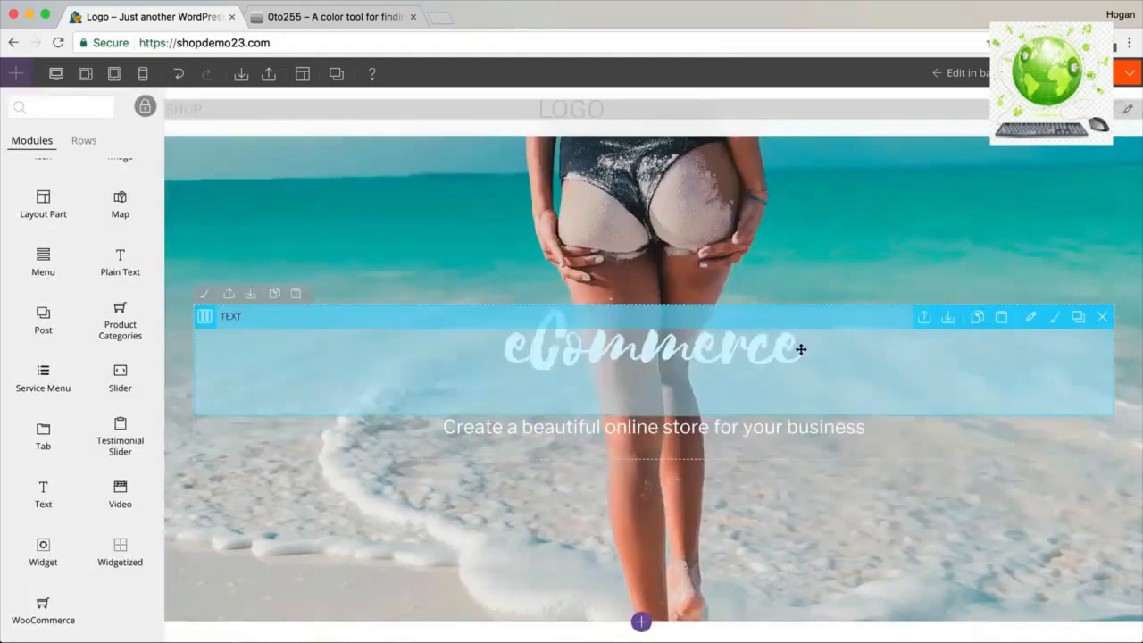
scroll(127, 402, "up", 6)
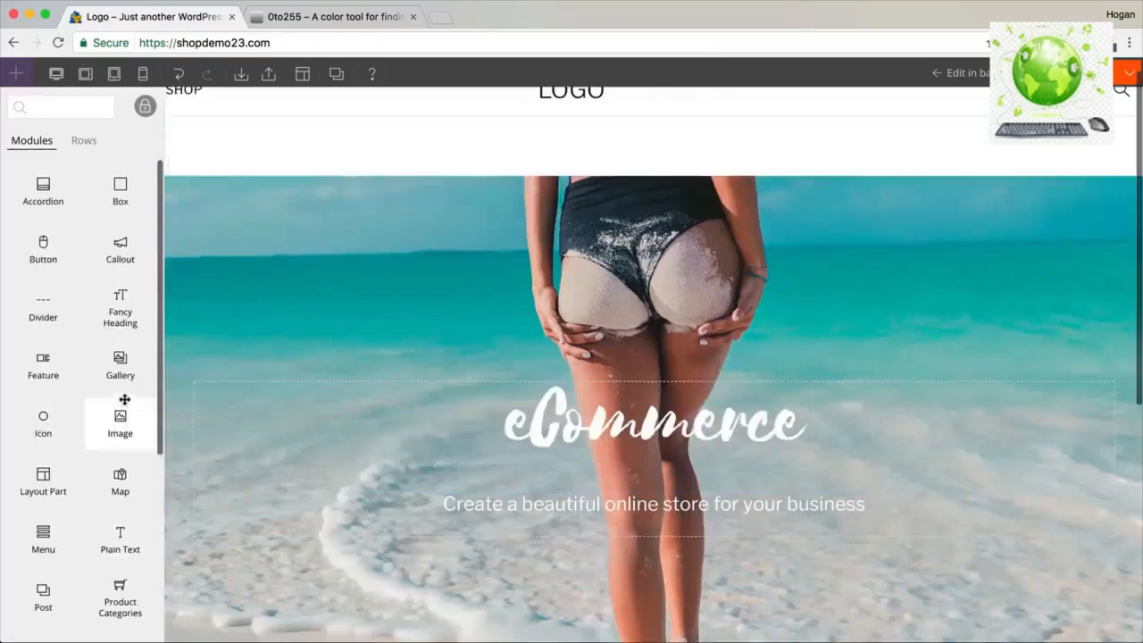
left_click_drag(46, 253, 631, 546)
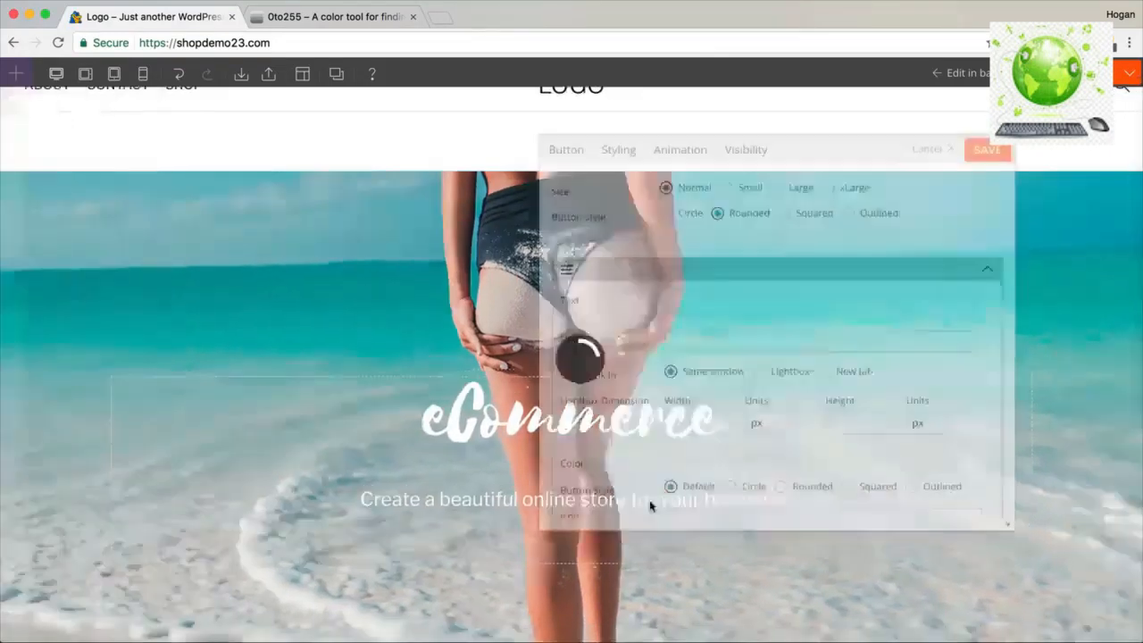
scroll(662, 478, "down", 1)
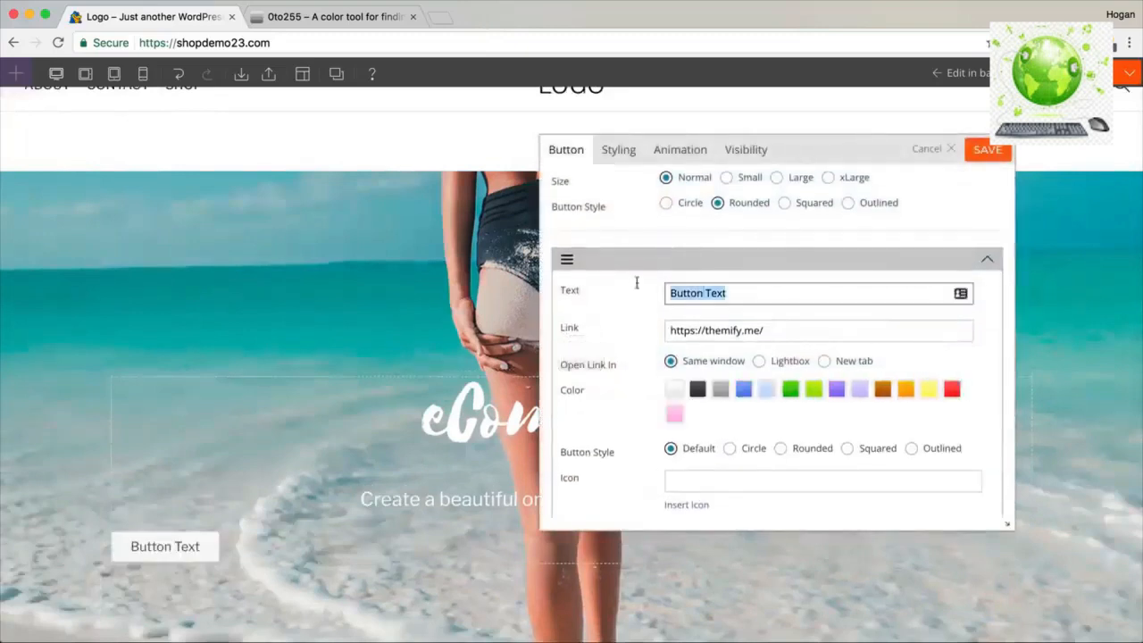
type("Shop Now")
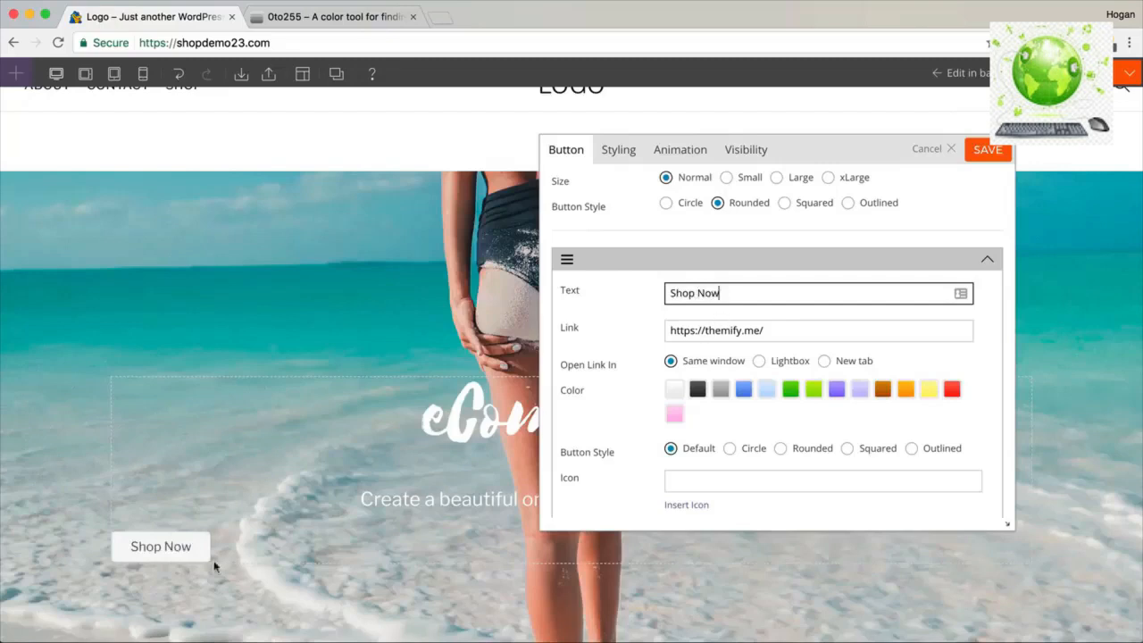
triple_click(789, 331)
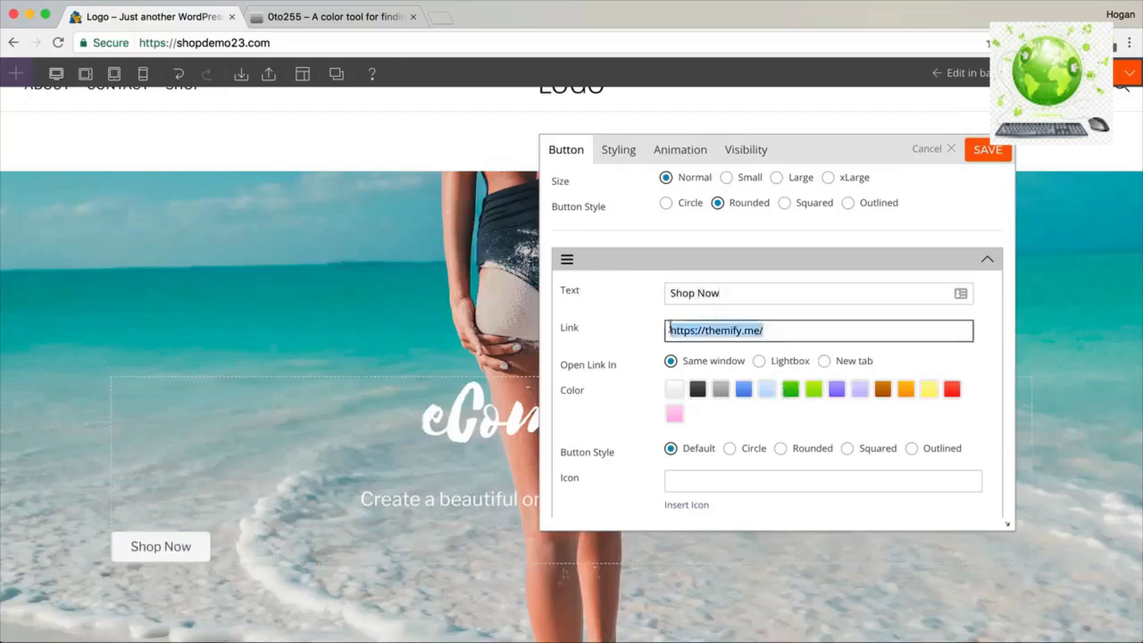
scroll(288, 250, "up", 2)
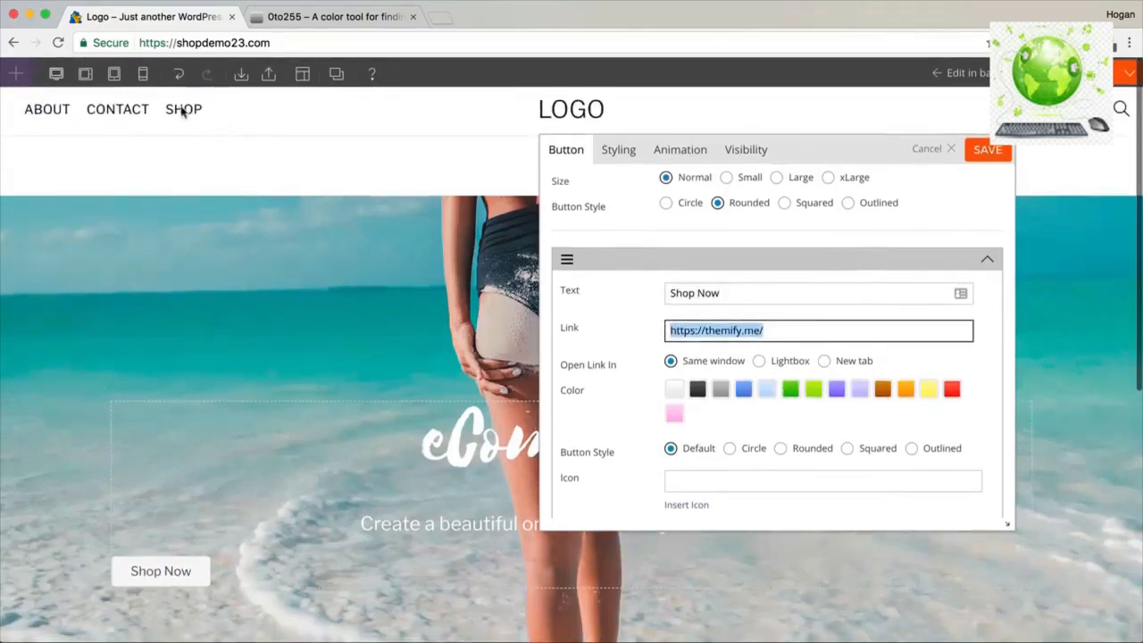
left_click(221, 44)
right_click(223, 43)
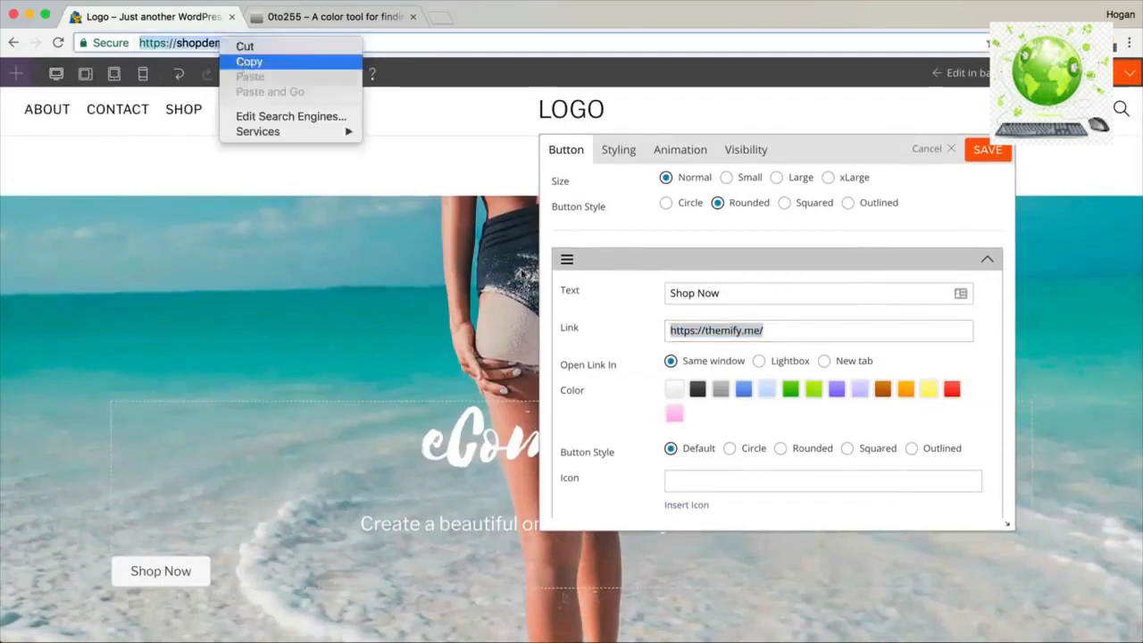
left_click(250, 59)
key("super+v")
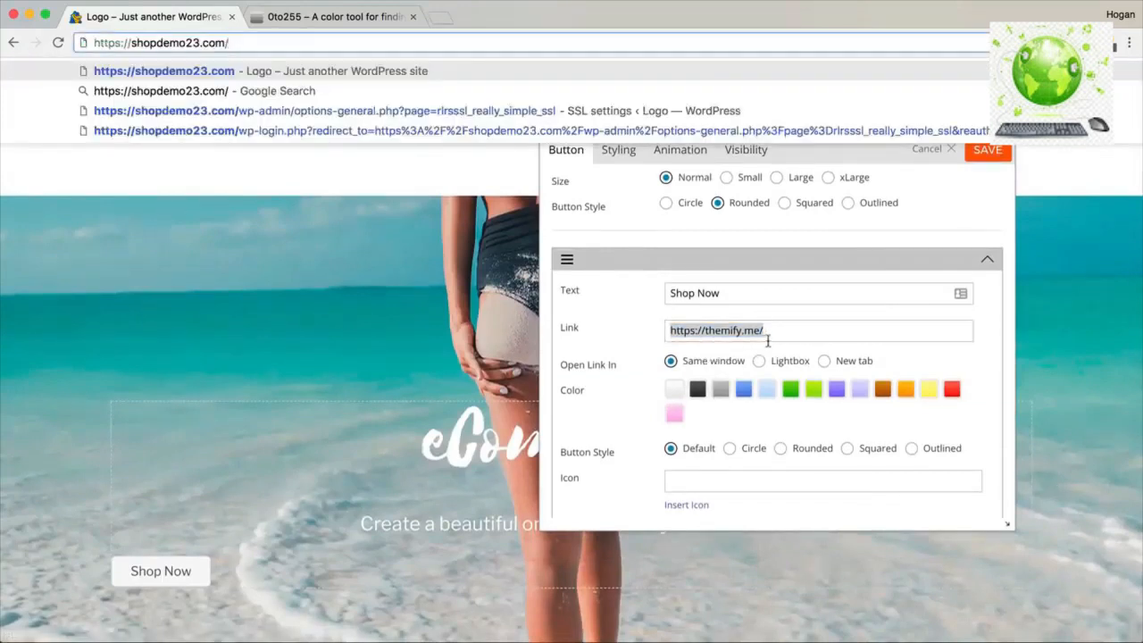
left_click(768, 340)
key("super+a")
key("super+v")
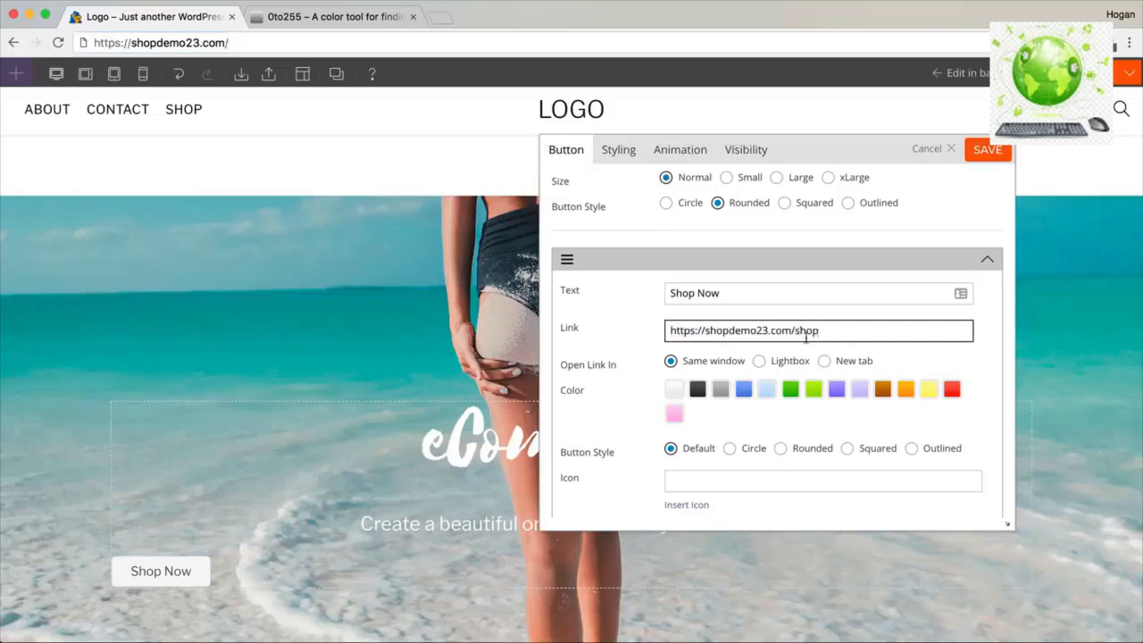
left_click_drag(824, 331, 645, 329)
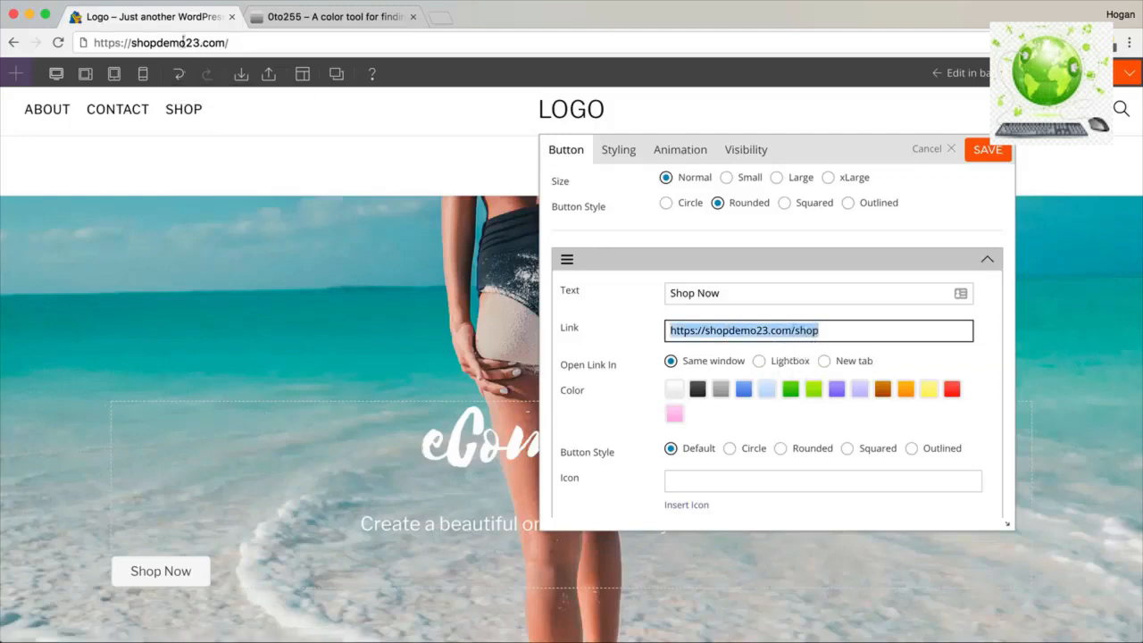
left_click(796, 330)
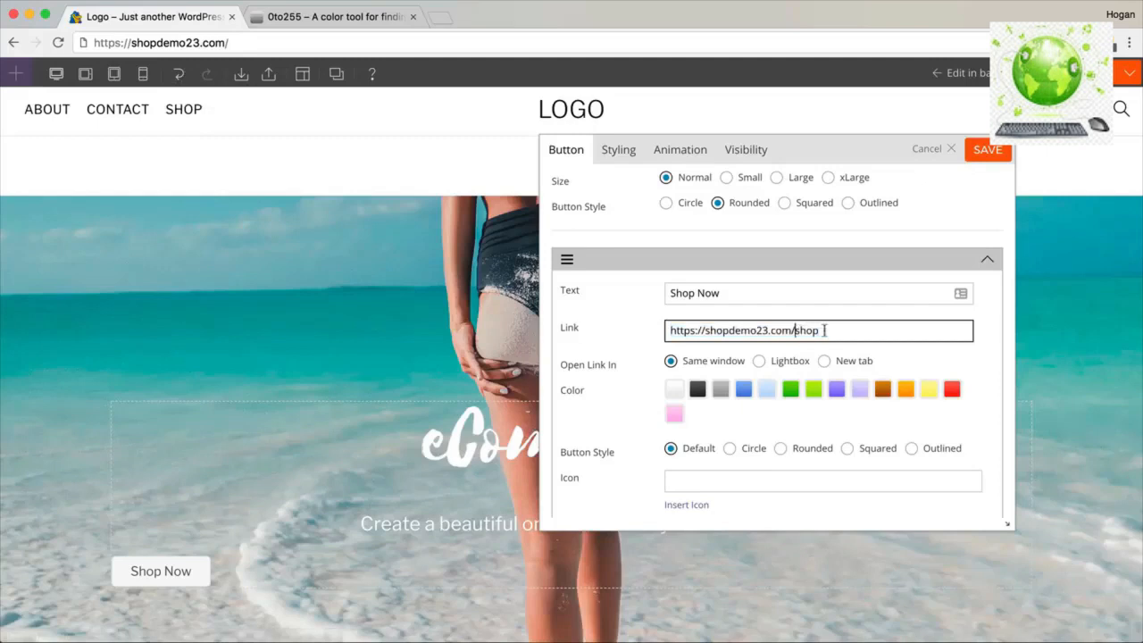
Try the different Button Style shapes and settle on Rounded.
scroll(759, 358, "down", 2)
scroll(732, 355, "up", 2)
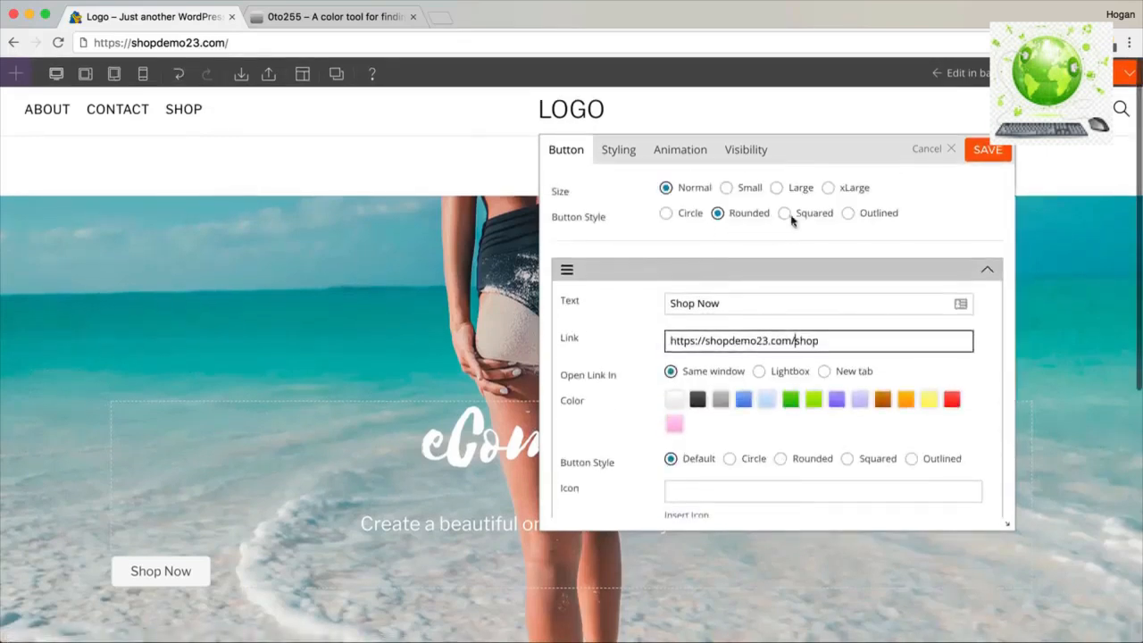
left_click(785, 216)
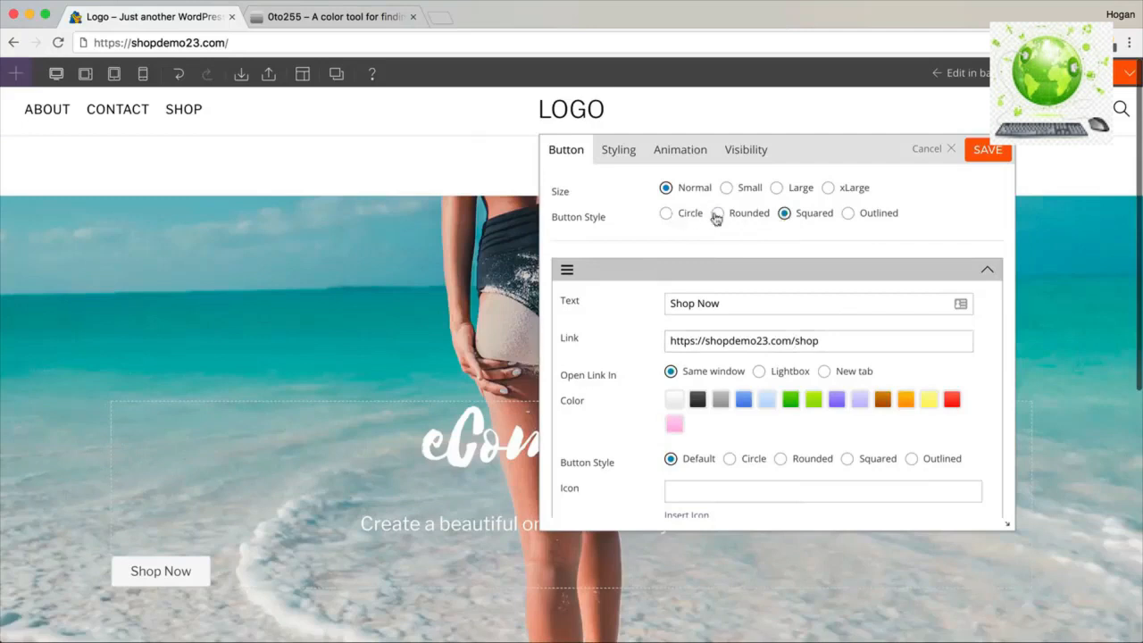
left_click(663, 216)
left_click(717, 216)
left_click(785, 217)
left_click(850, 216)
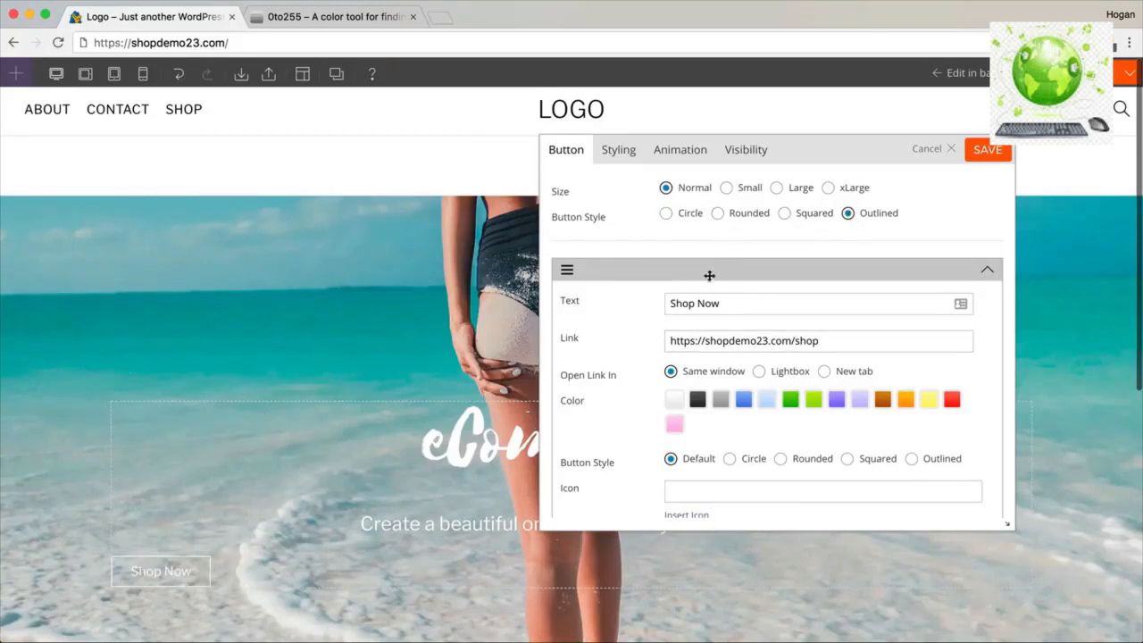
left_click(784, 216)
left_click(718, 215)
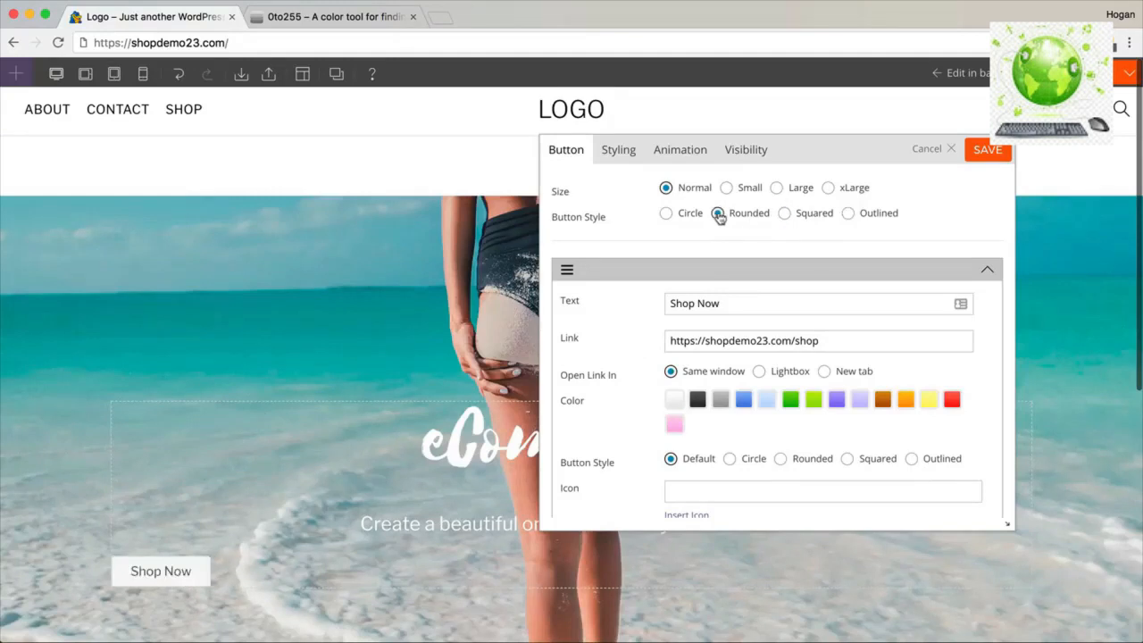
left_click(615, 150)
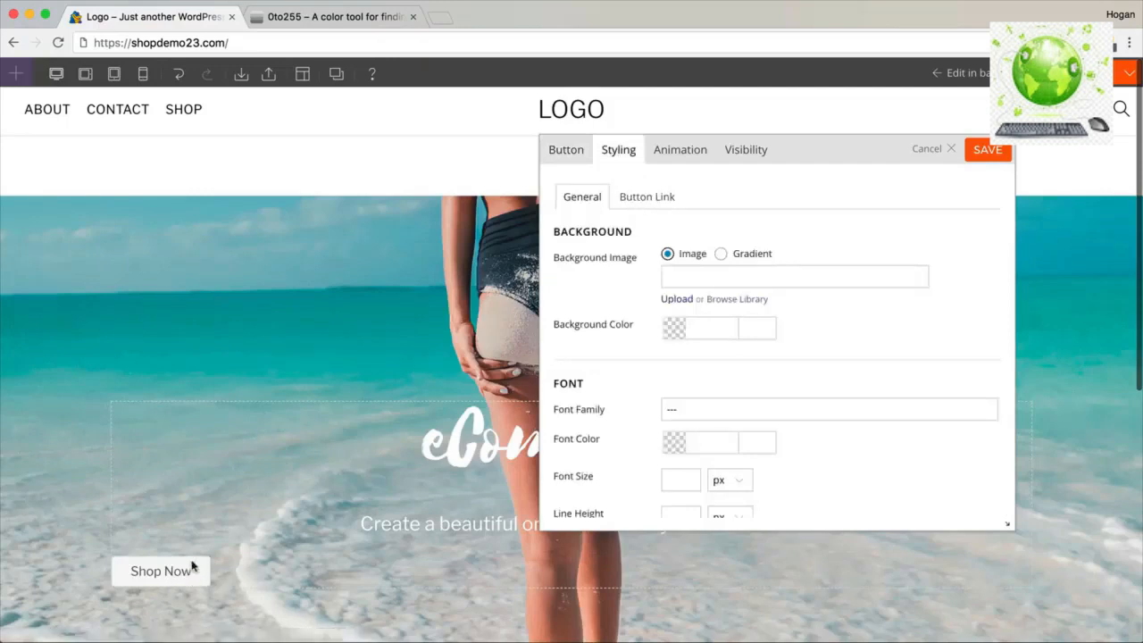
scroll(763, 397, "down", 10)
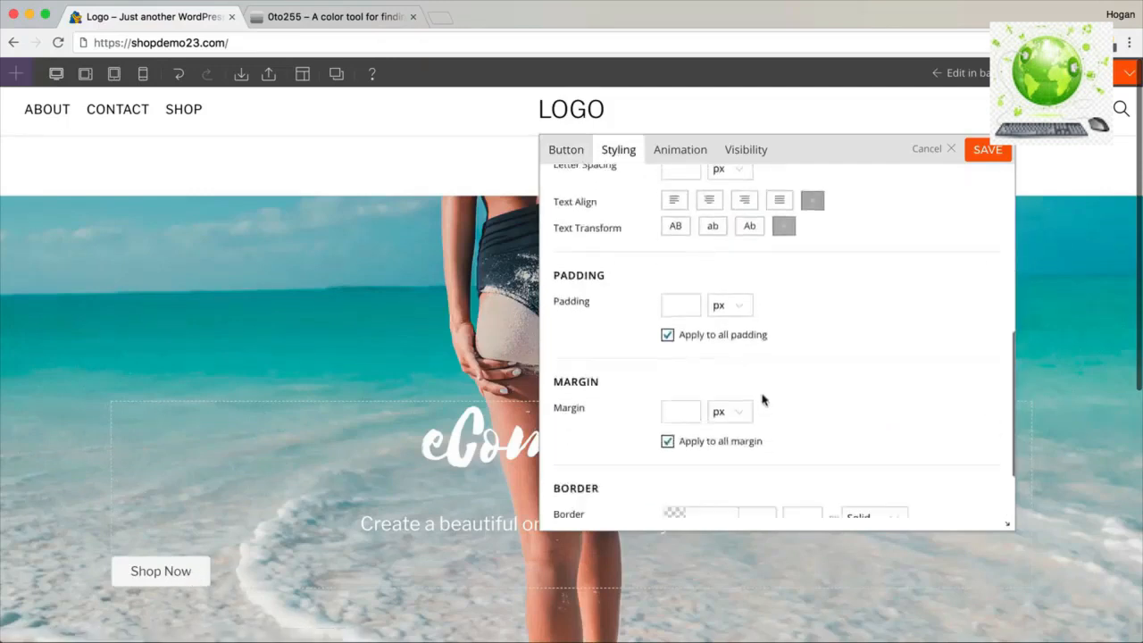
Try a pink button background, then clear it and open the Button Link styling settings.
scroll(762, 399, "up", 10)
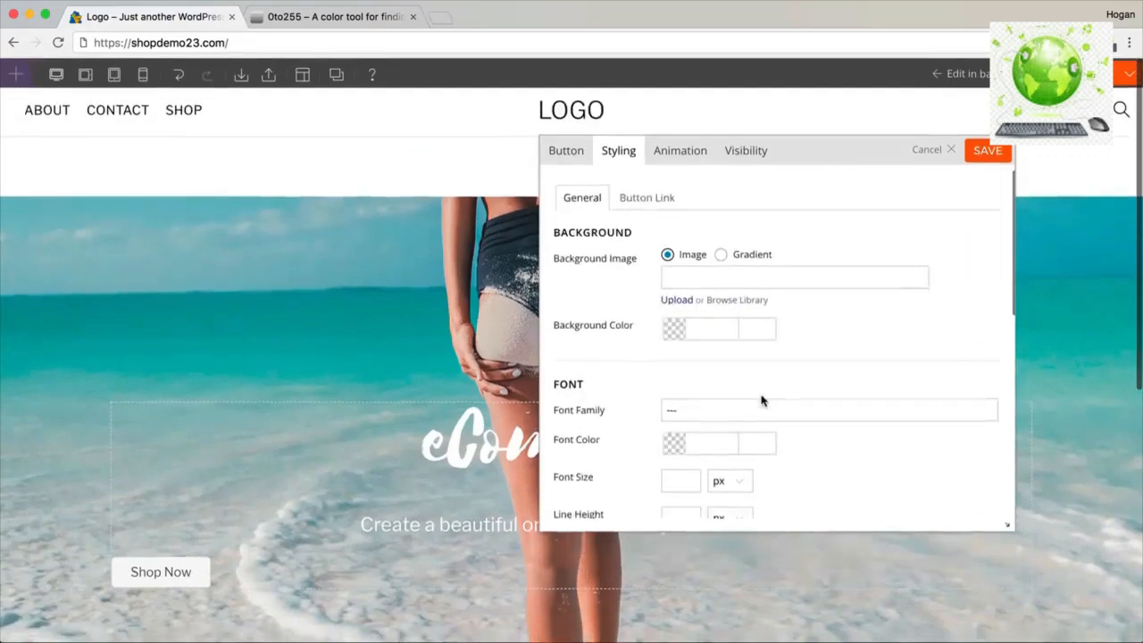
scroll(761, 399, "down", 1)
left_click(679, 304)
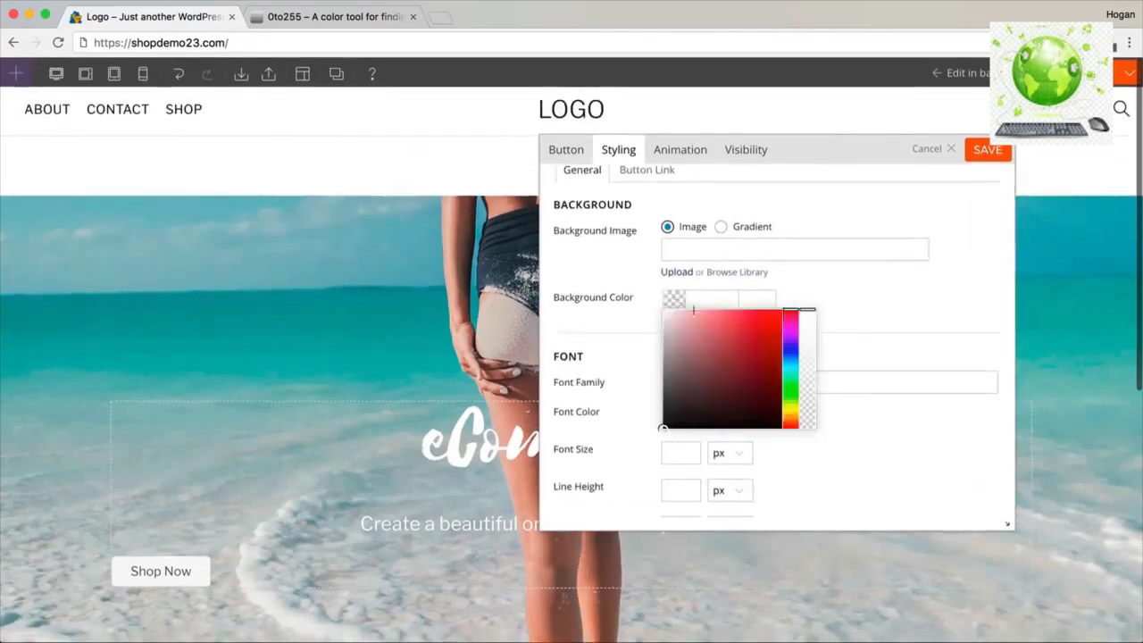
left_click(694, 310)
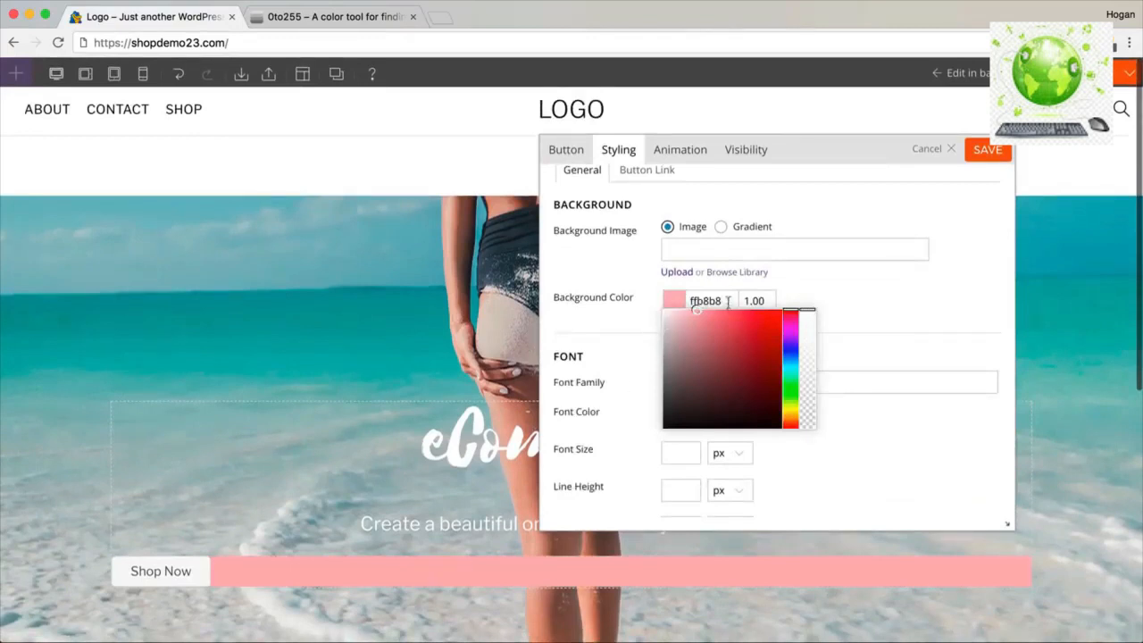
double_click(706, 301)
key("BackSpace")
left_click(646, 171)
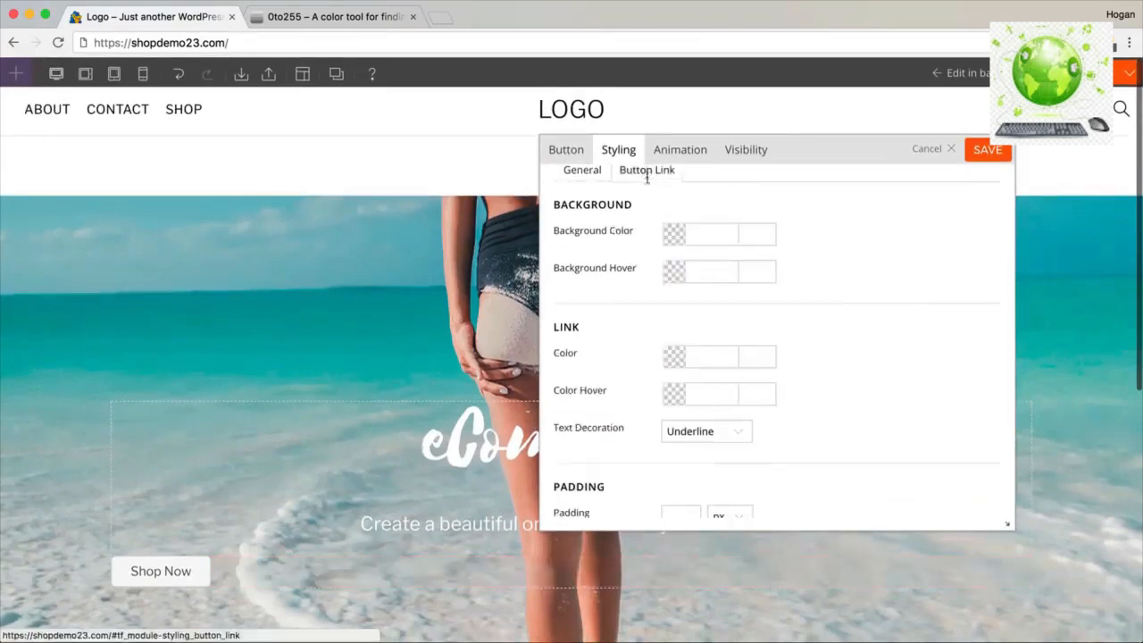
left_click(378, 21)
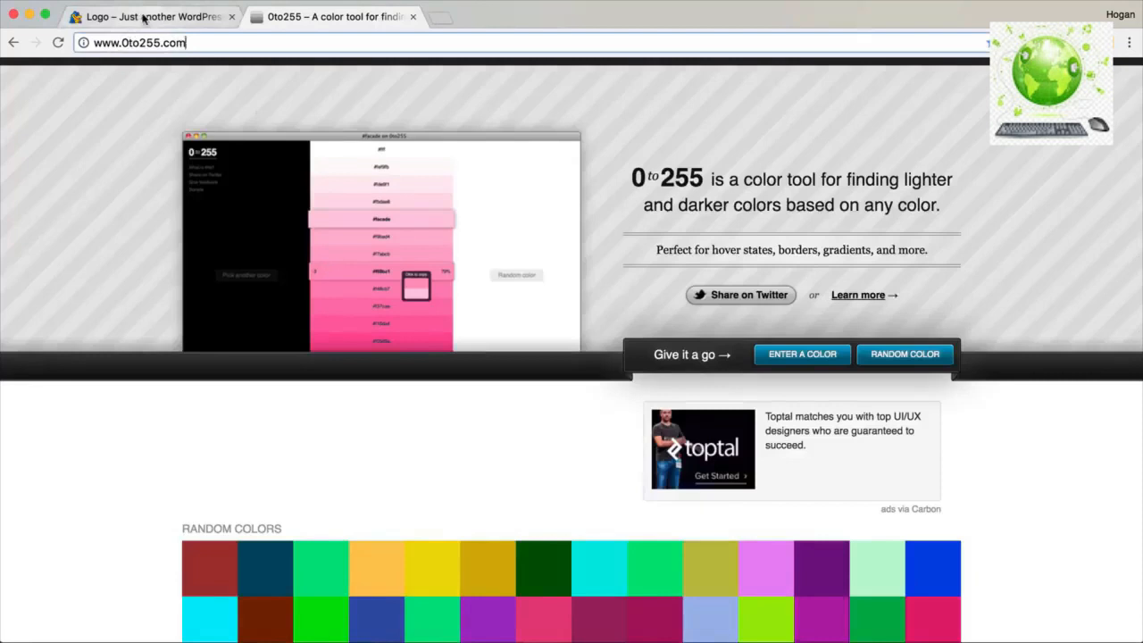
Generate the shades of #333333 in 0to255 and copy the #333 shade.
left_click(815, 357)
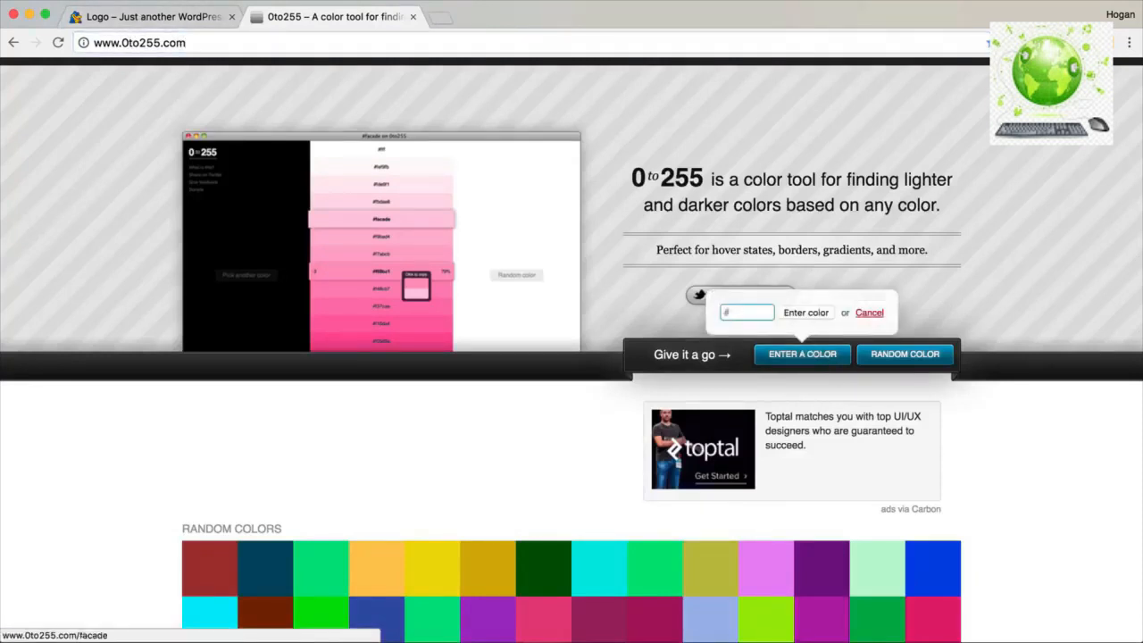
left_click(95, 21)
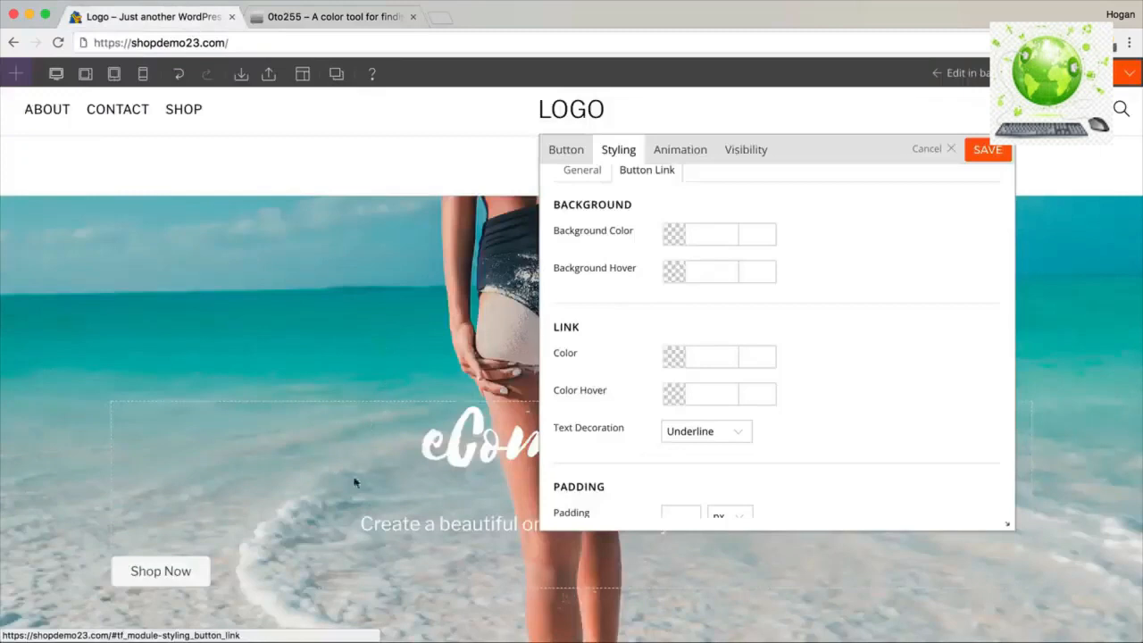
scroll(348, 455, "down", 2)
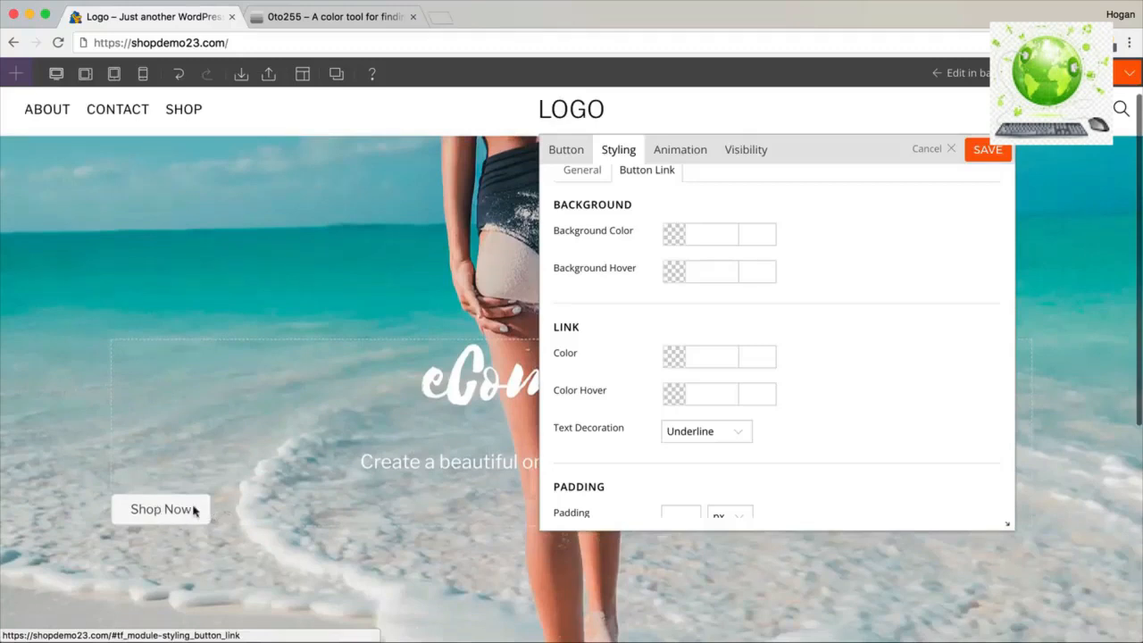
left_click(316, 17)
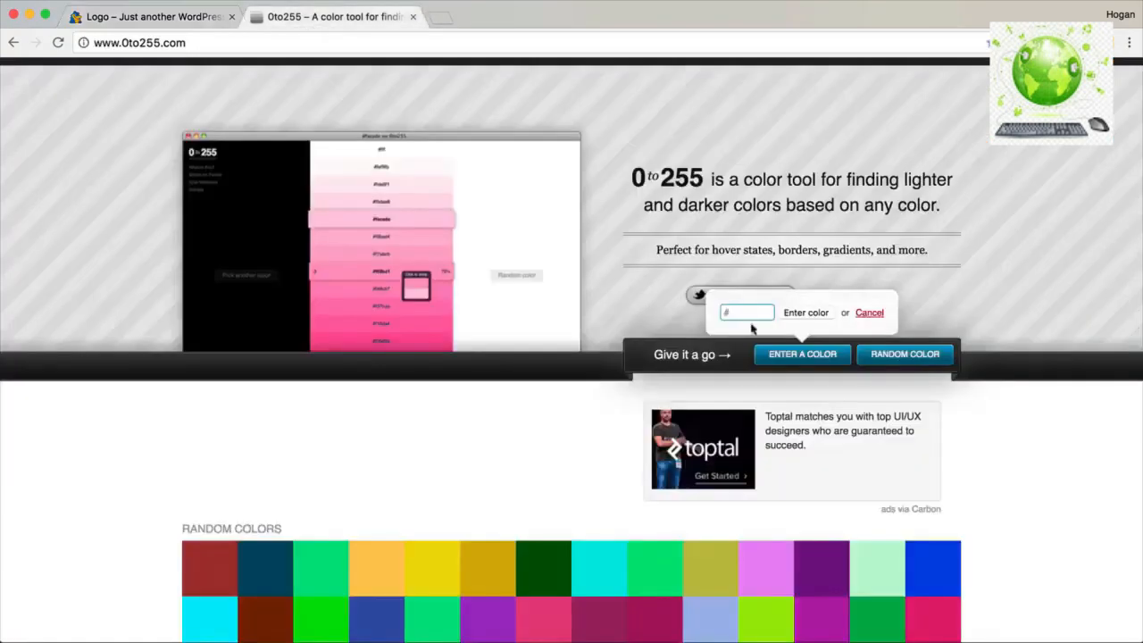
type("#333333")
left_click(788, 314)
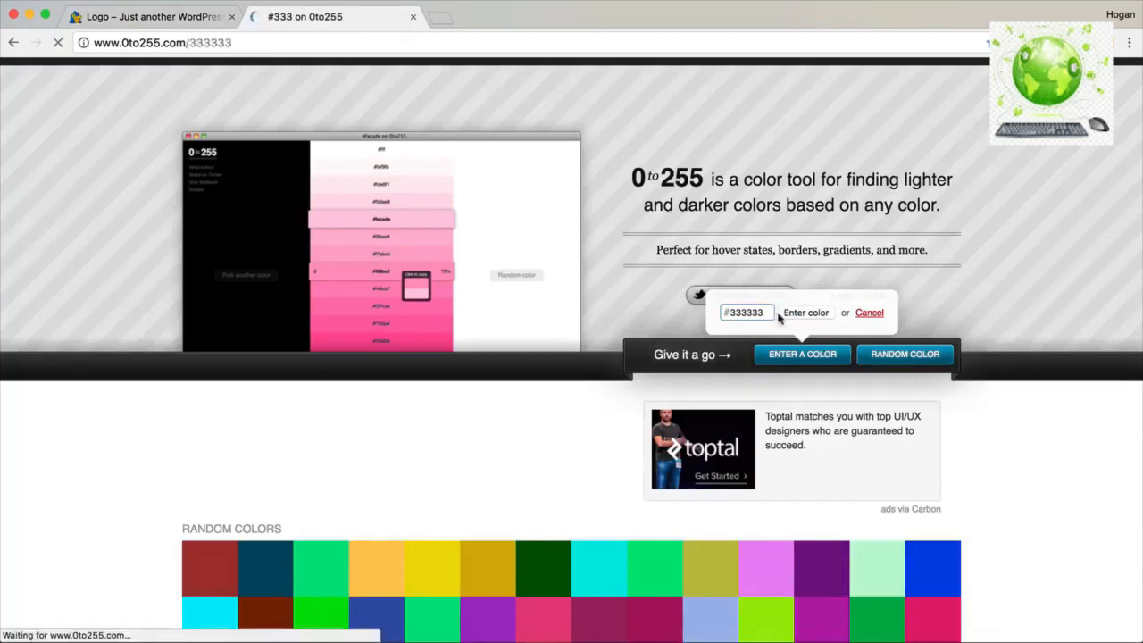
scroll(580, 417, "down", 4)
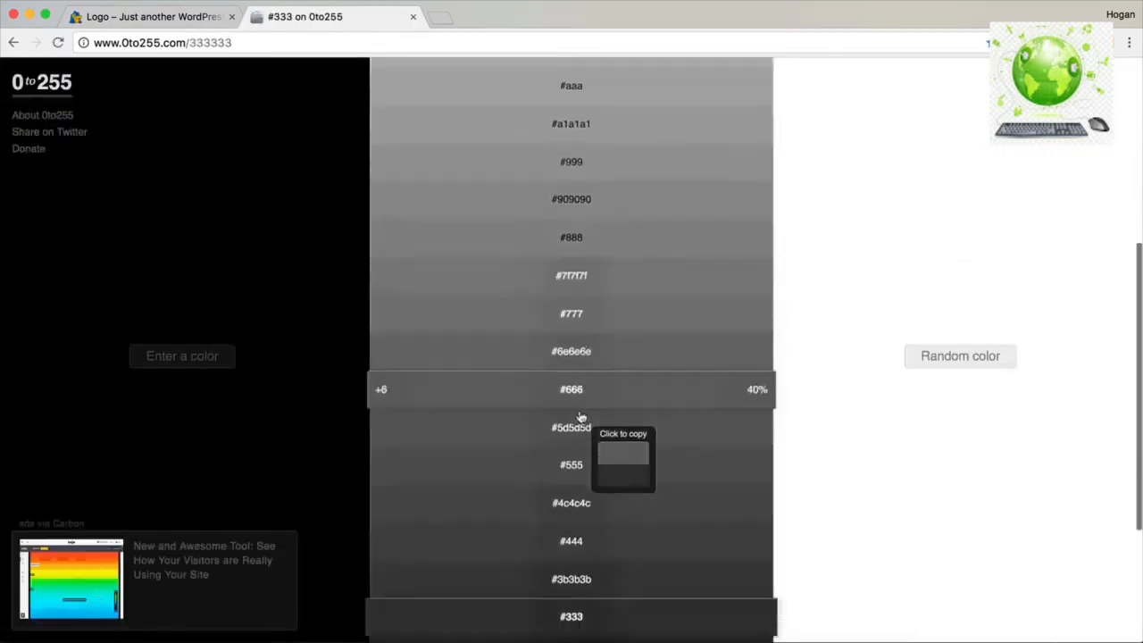
scroll(581, 417, "up", 4)
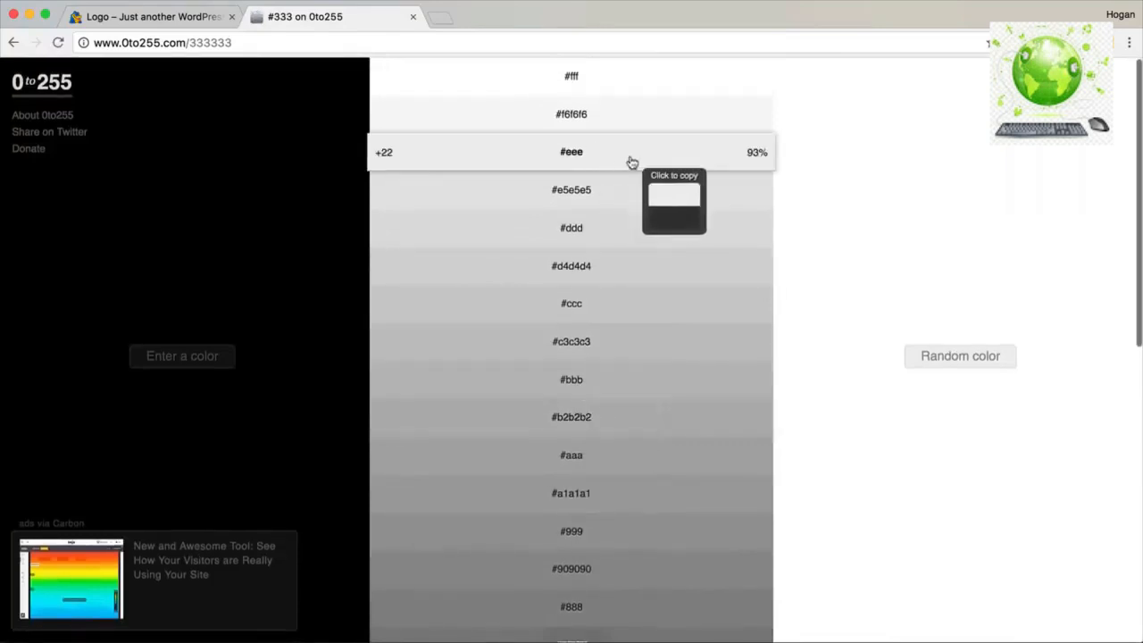
scroll(630, 214, "down", 17)
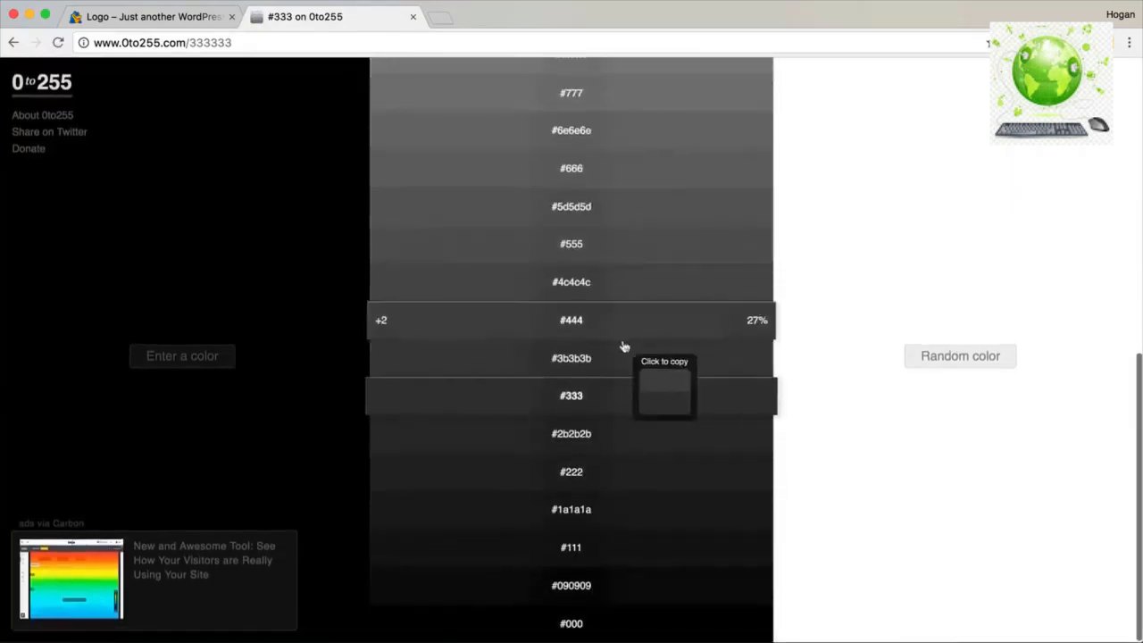
left_click(626, 408)
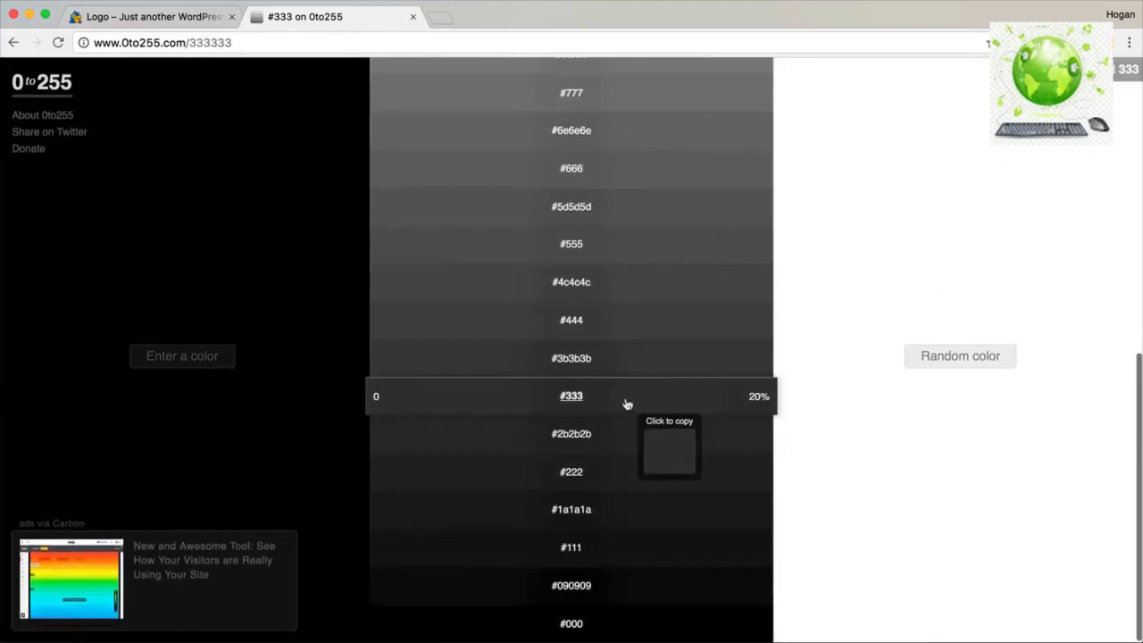
Paste 333 into the Shop Now button's background colour in WordPress.
left_click(169, 16)
left_click(703, 233)
type("333")
Confirm the dark 333333 button background, then return to 0to255's grey shades for a hover colour.
left_click(807, 238)
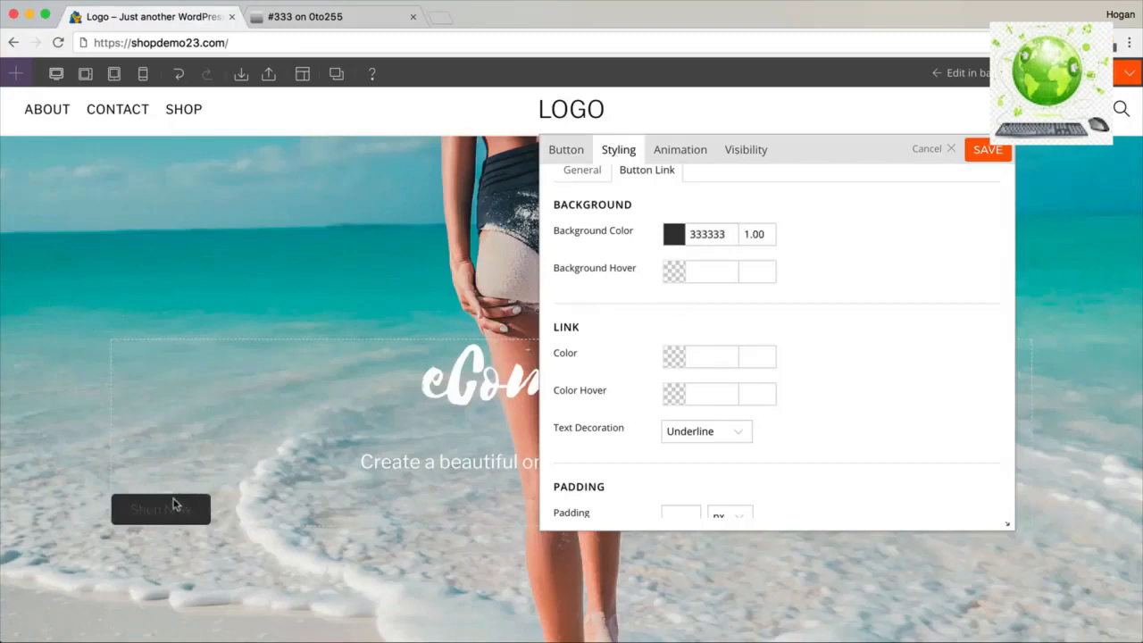
left_click_drag(640, 274, 552, 268)
left_click(353, 19)
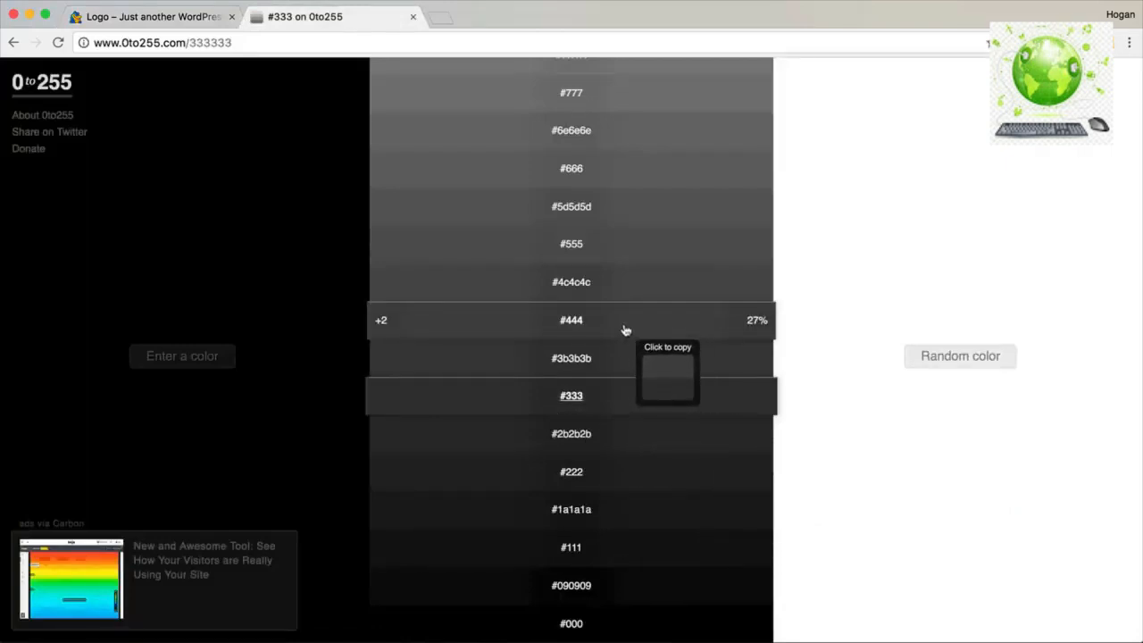
left_click(160, 23)
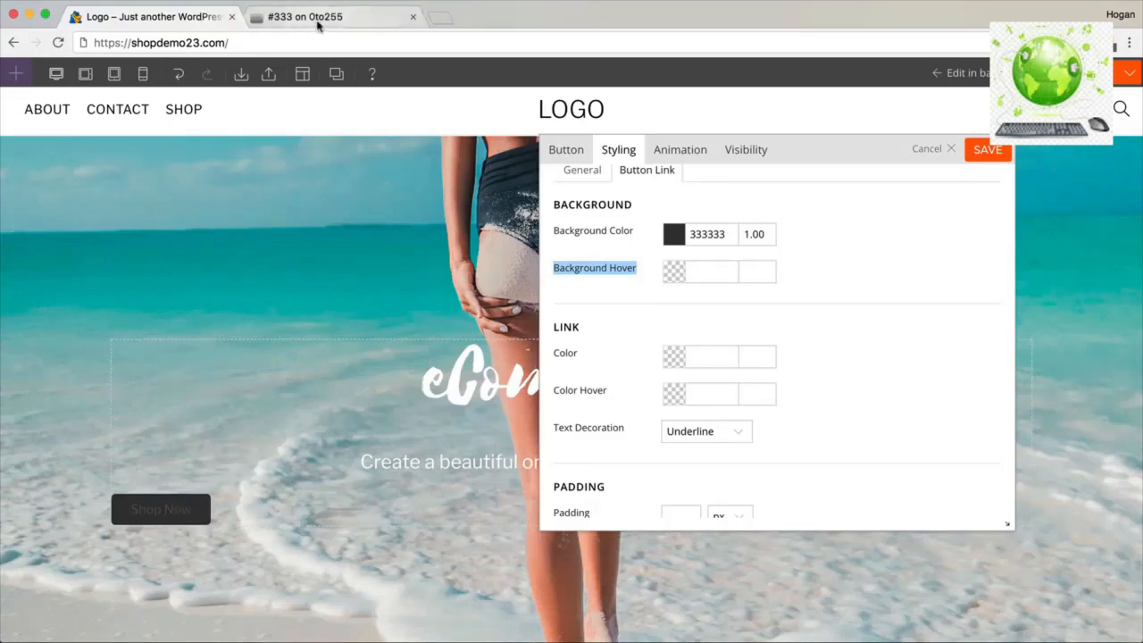
left_click(304, 17)
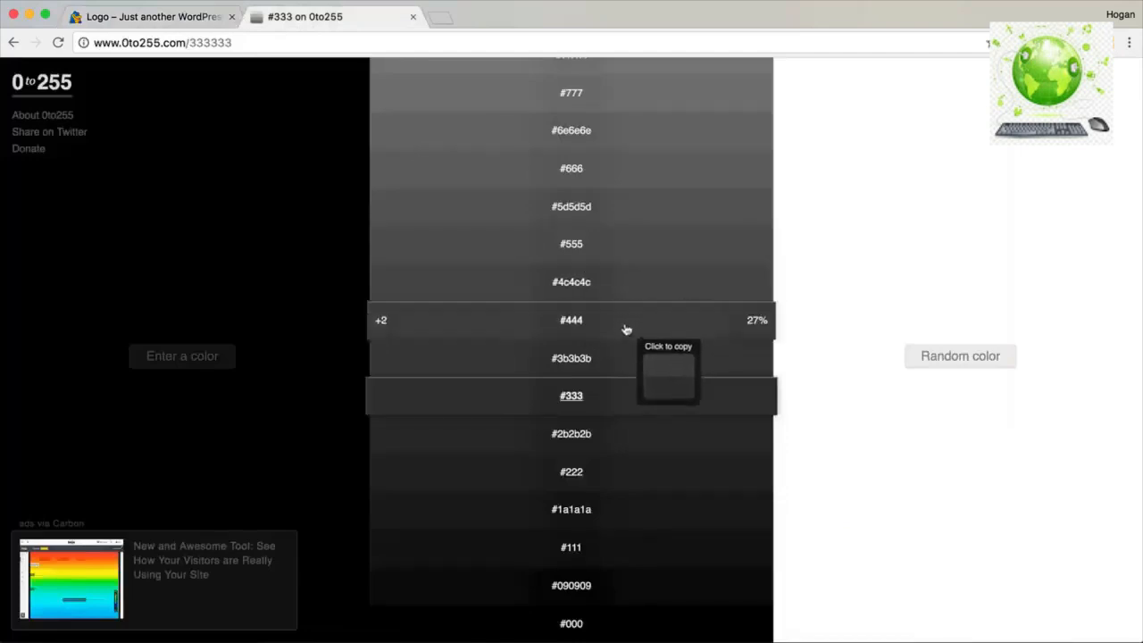
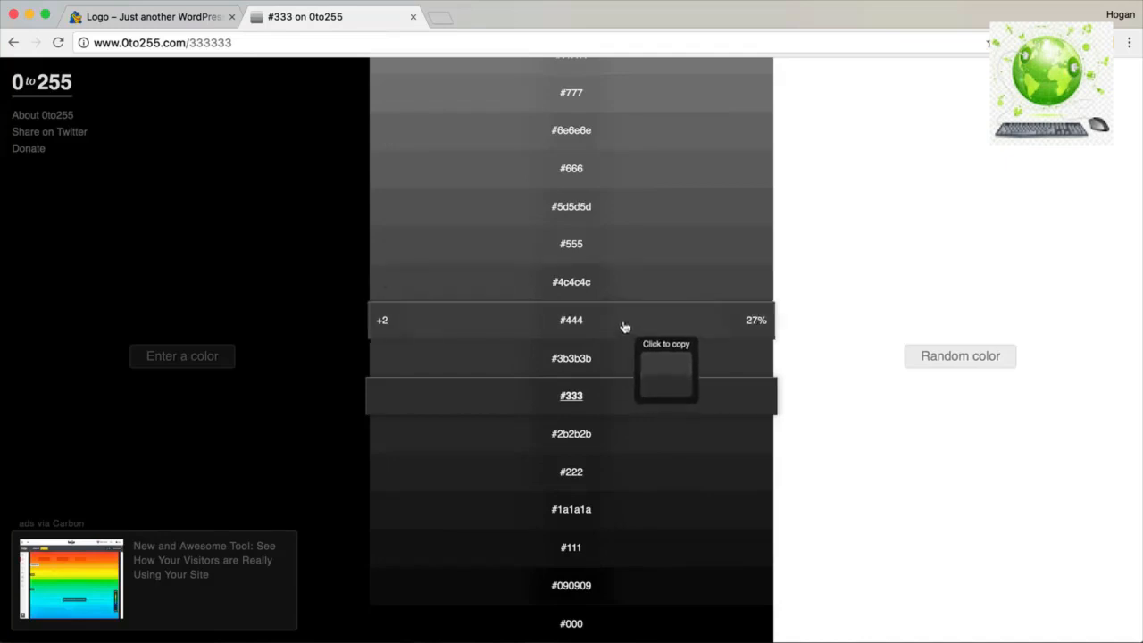
Copy #444 from 0to255 and paste it as the Shop Now button's hover background.
left_click(623, 329)
left_click(148, 16)
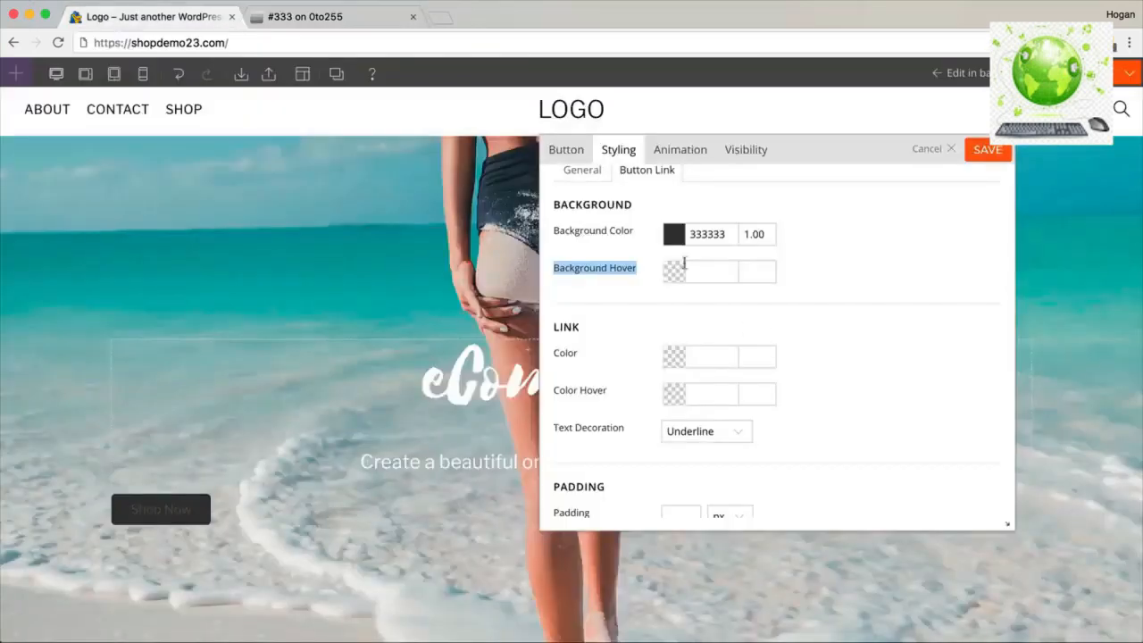
left_click(715, 271)
type("444")
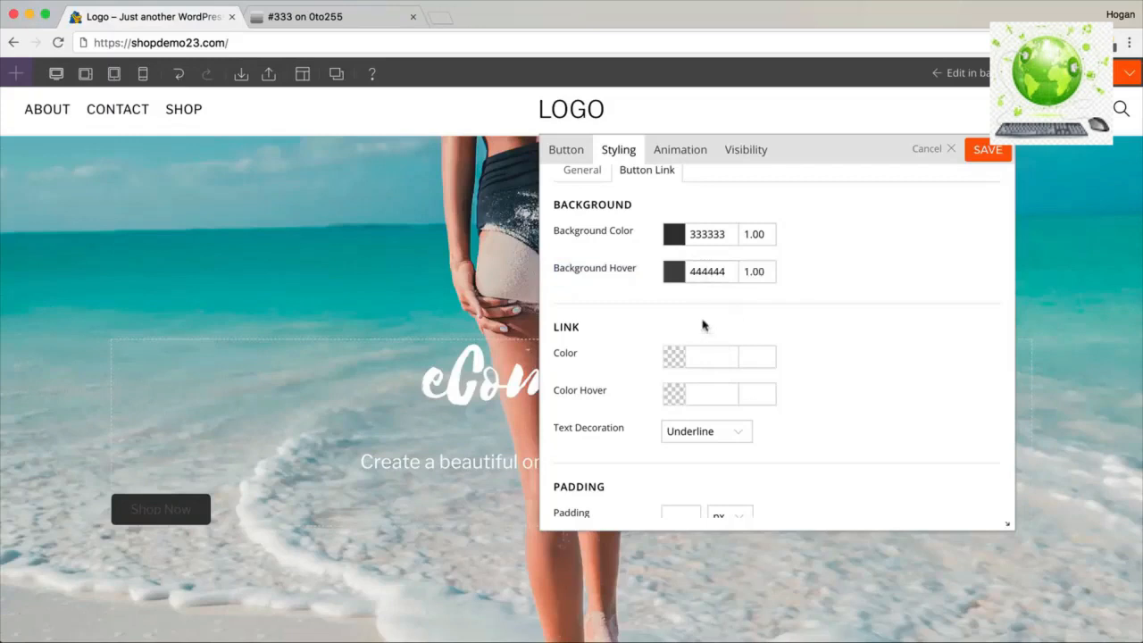
left_click_drag(554, 351, 556, 328)
Set the button's link colour and hover text colour to ffffff.
left_click(698, 358)
type("ffffff")
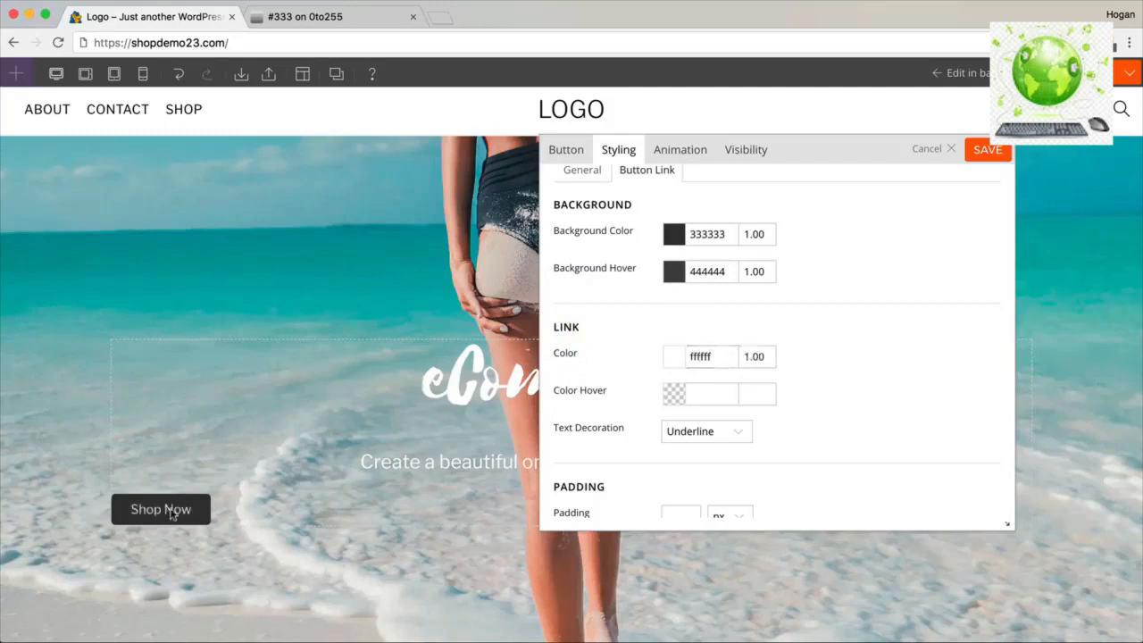
left_click(719, 395)
type("ffffff")
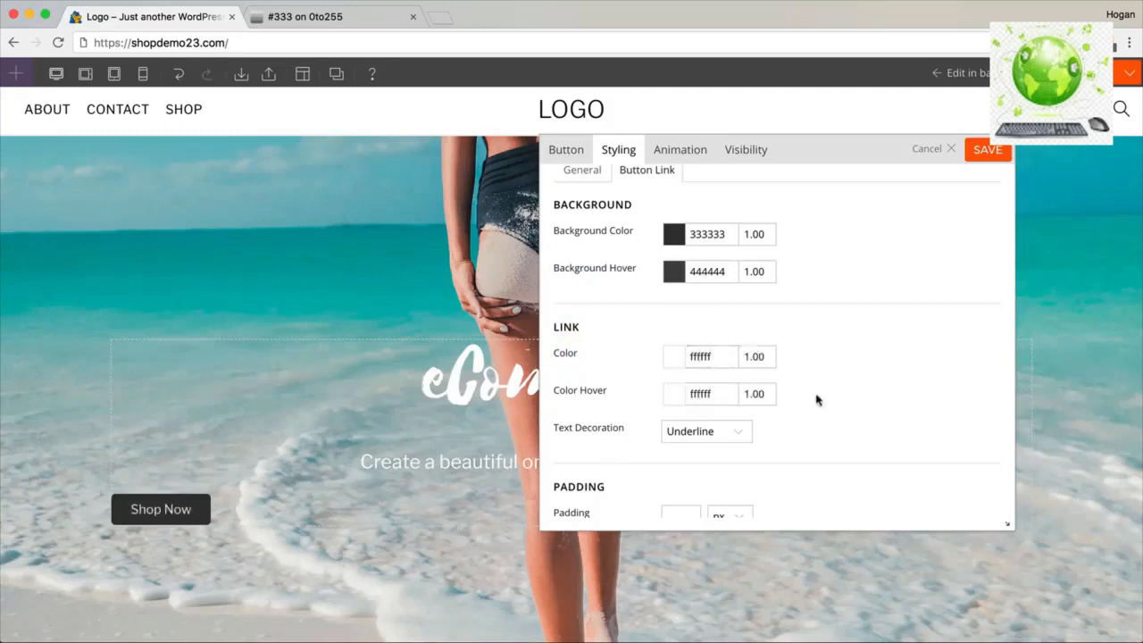
Set text decoration to None to remove the underline, and save the button.
left_click(727, 430)
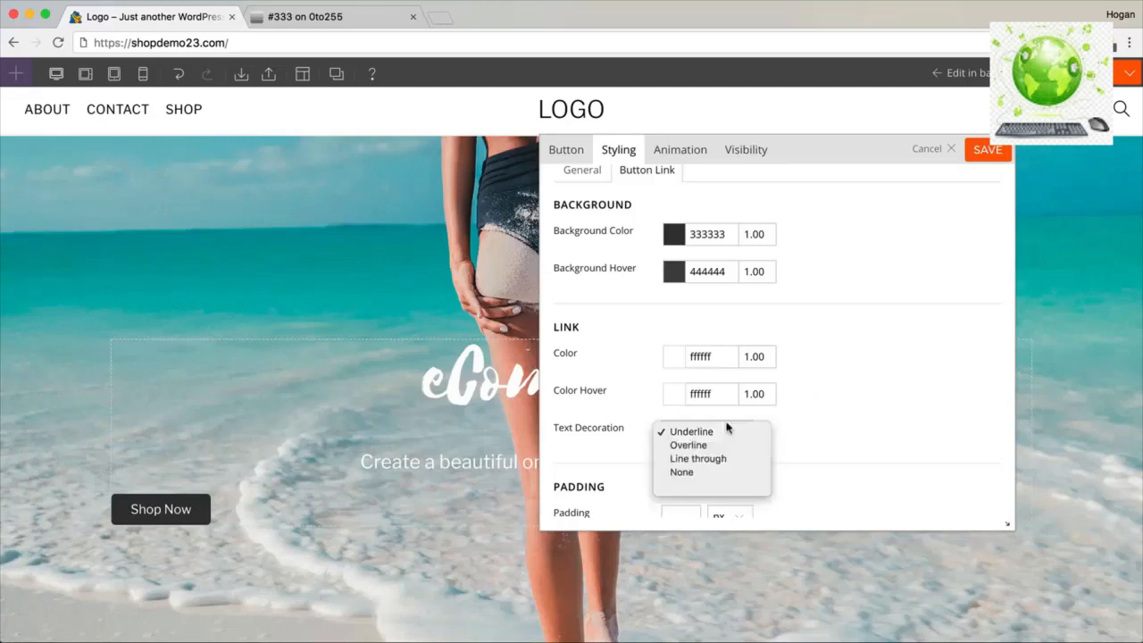
left_click(689, 474)
scroll(770, 401, "down", 3)
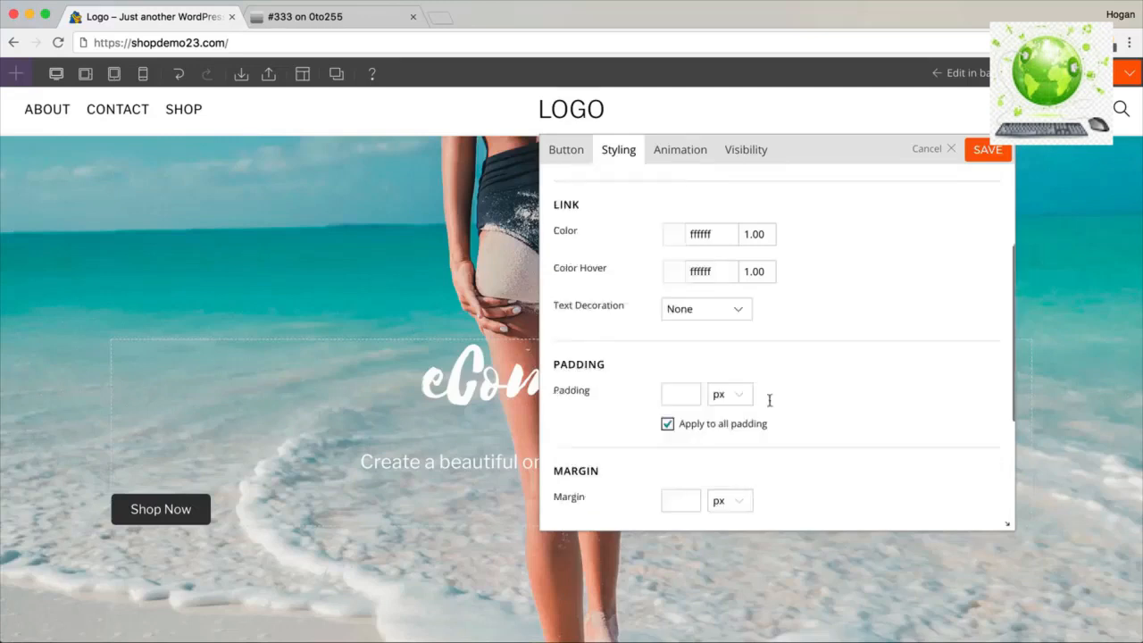
scroll(760, 402, "down", 1)
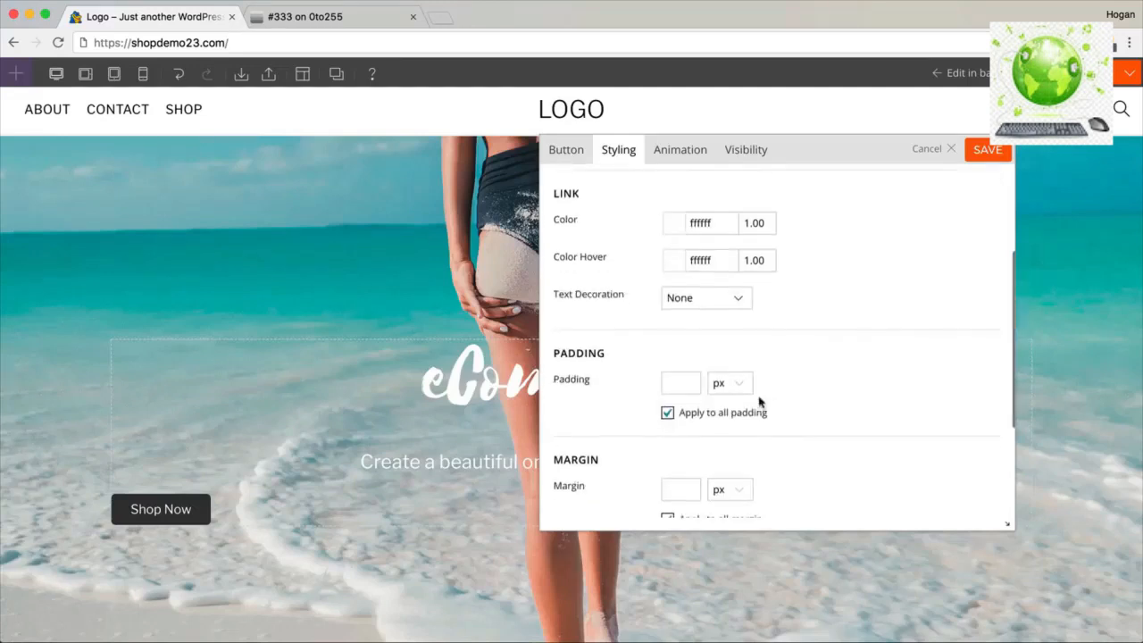
left_click(978, 152)
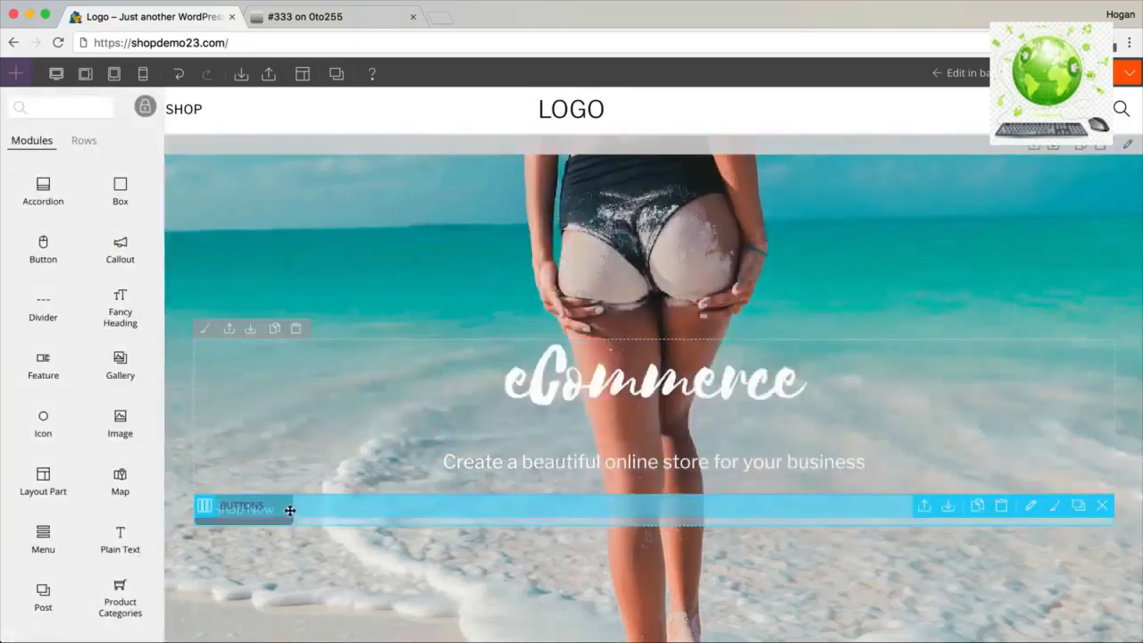
Inspect the Shop Now button's styling settings and close them unchanged.
double_click(504, 506)
left_click(618, 149)
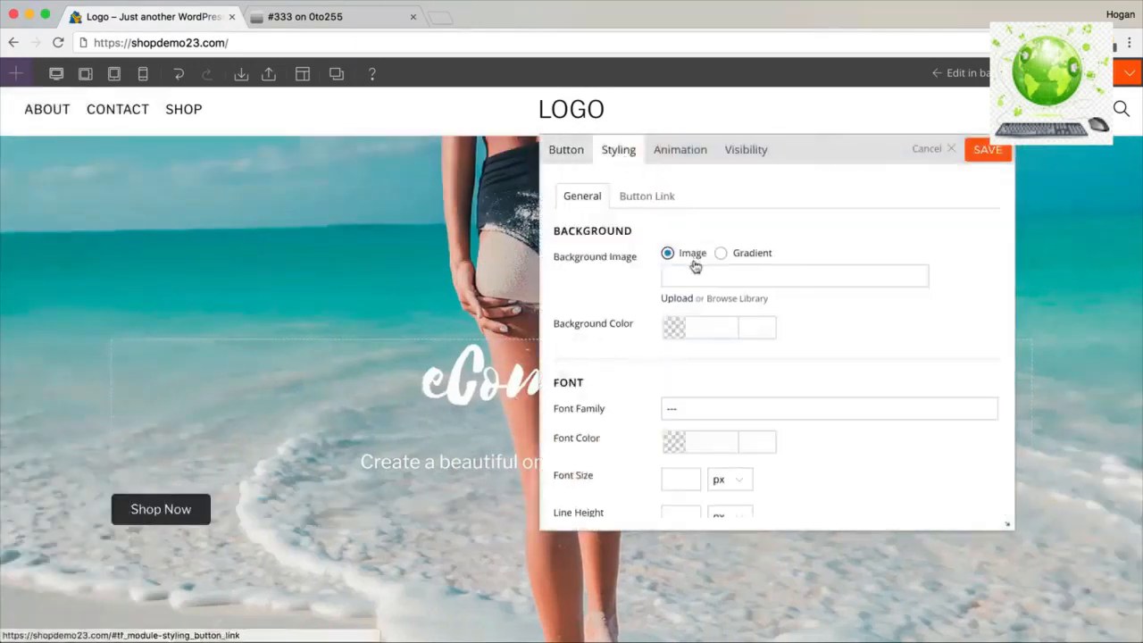
scroll(695, 267, "down", 5)
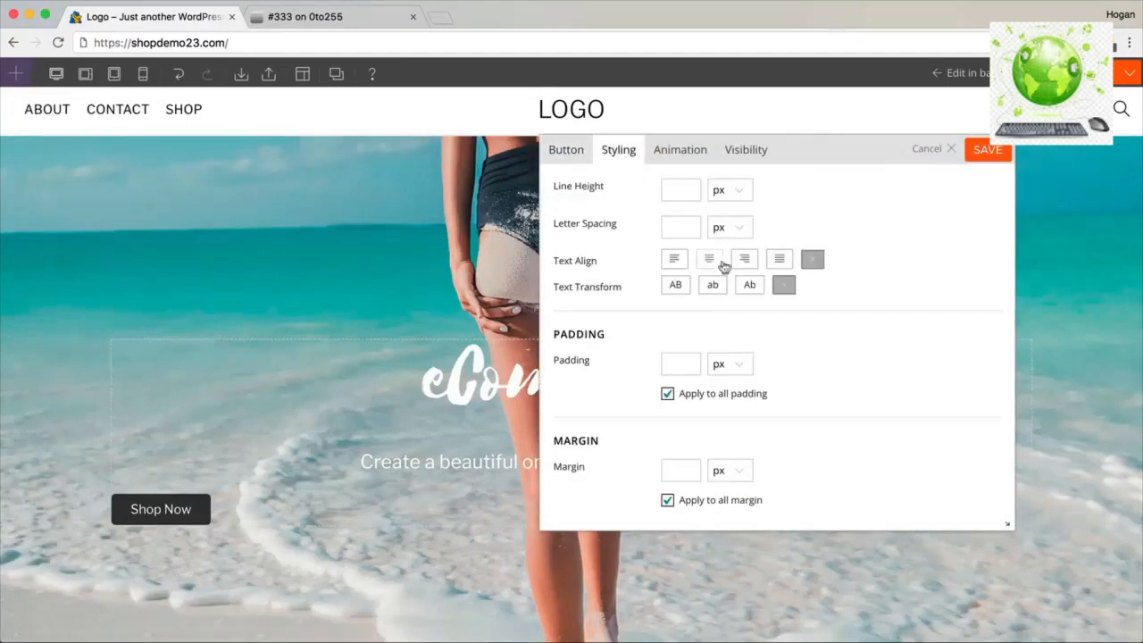
left_click(949, 149)
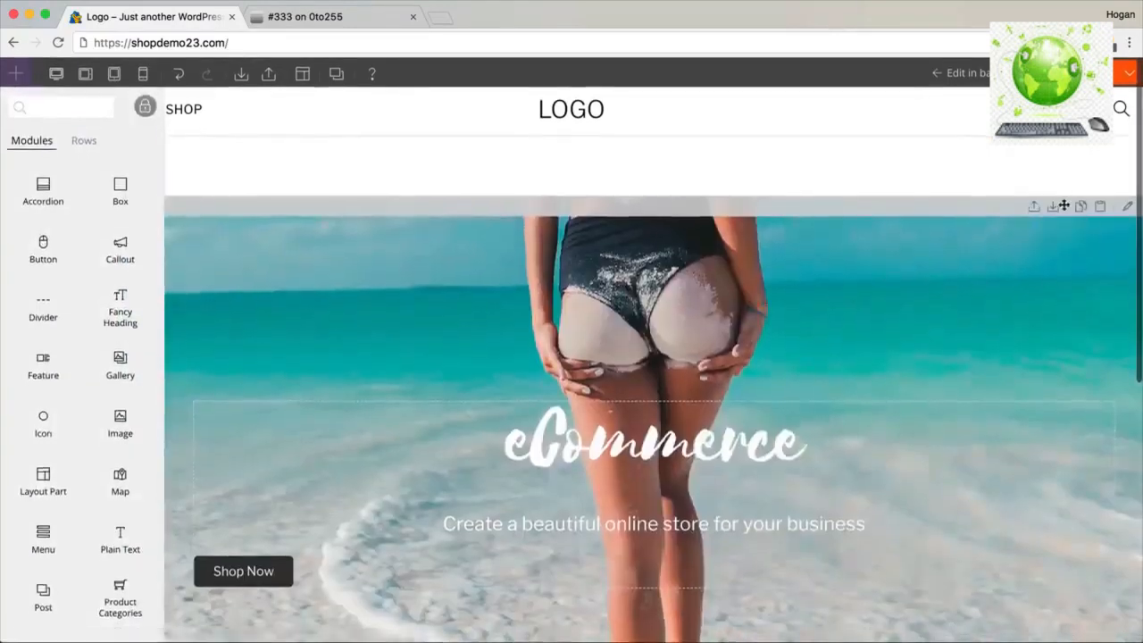
Set the hero row's text alignment to center and save the row.
left_click(1128, 208)
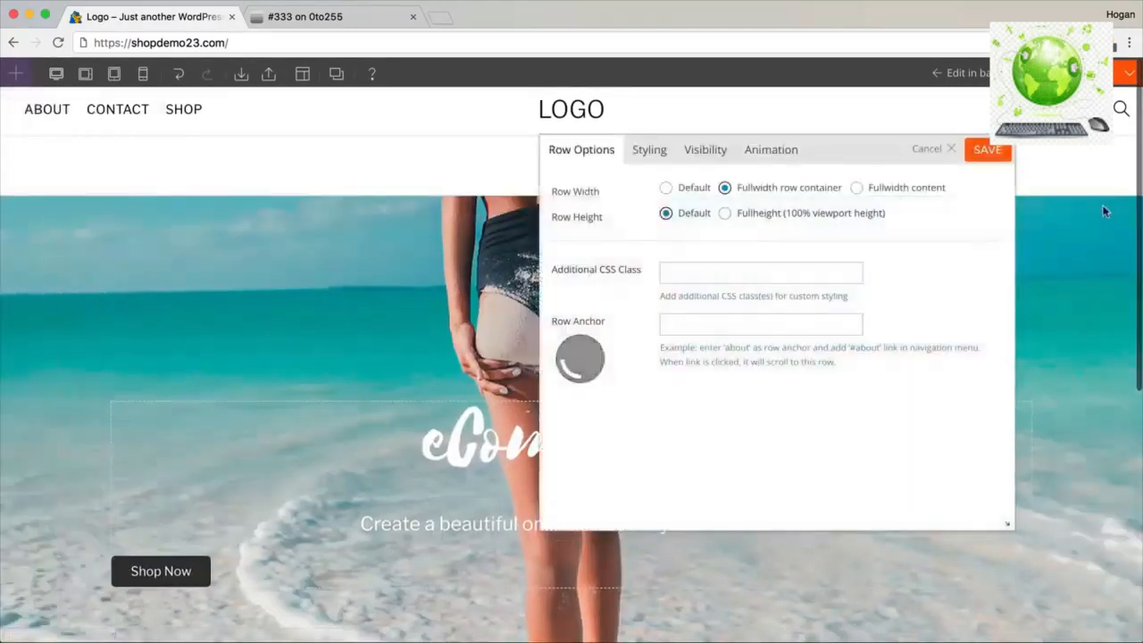
left_click(650, 154)
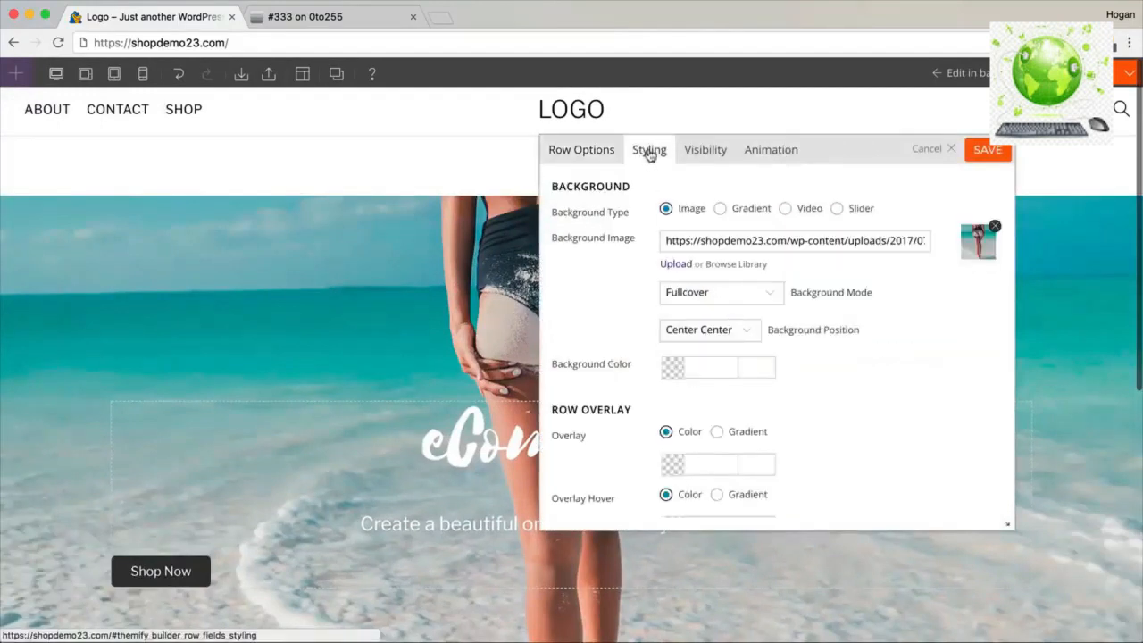
scroll(758, 275, "down", 10)
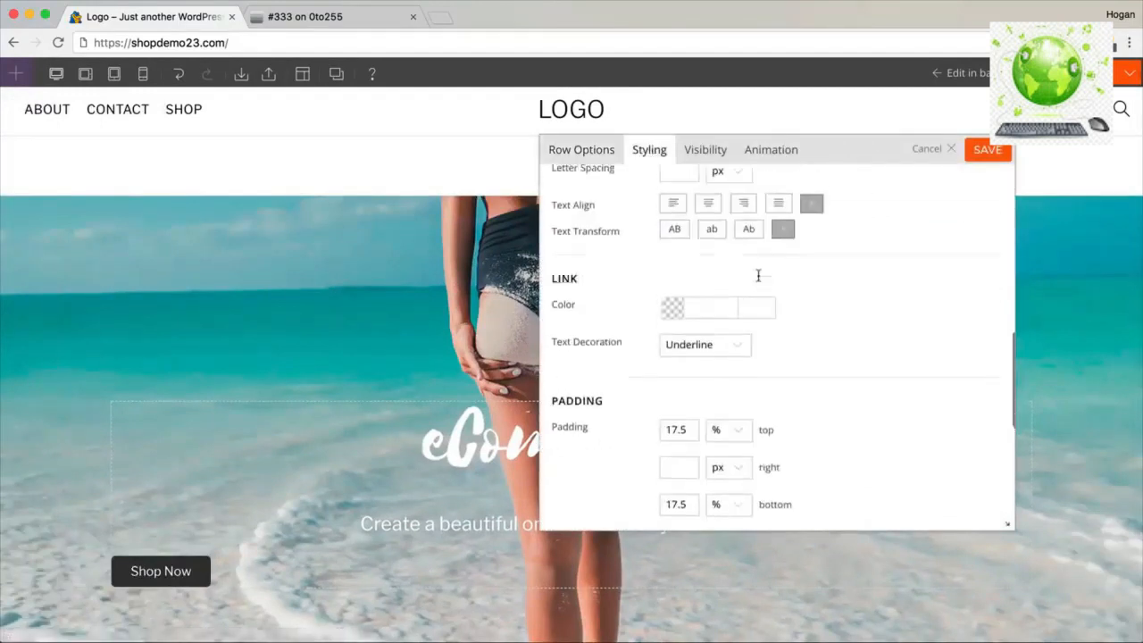
scroll(759, 276, "up", 2)
left_click(707, 279)
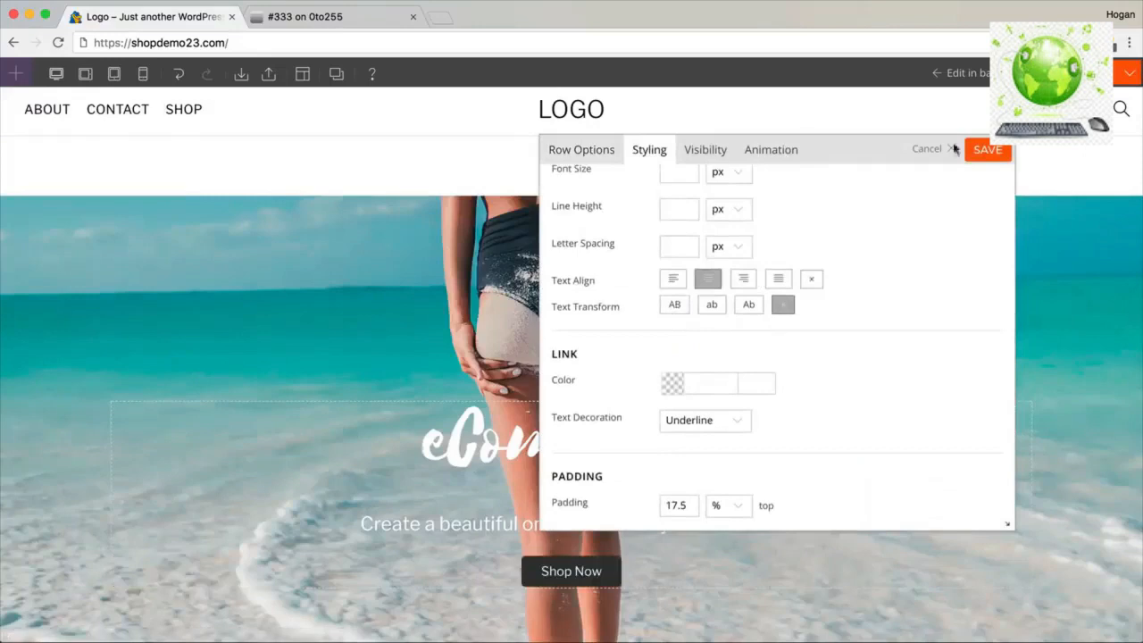
left_click(980, 154)
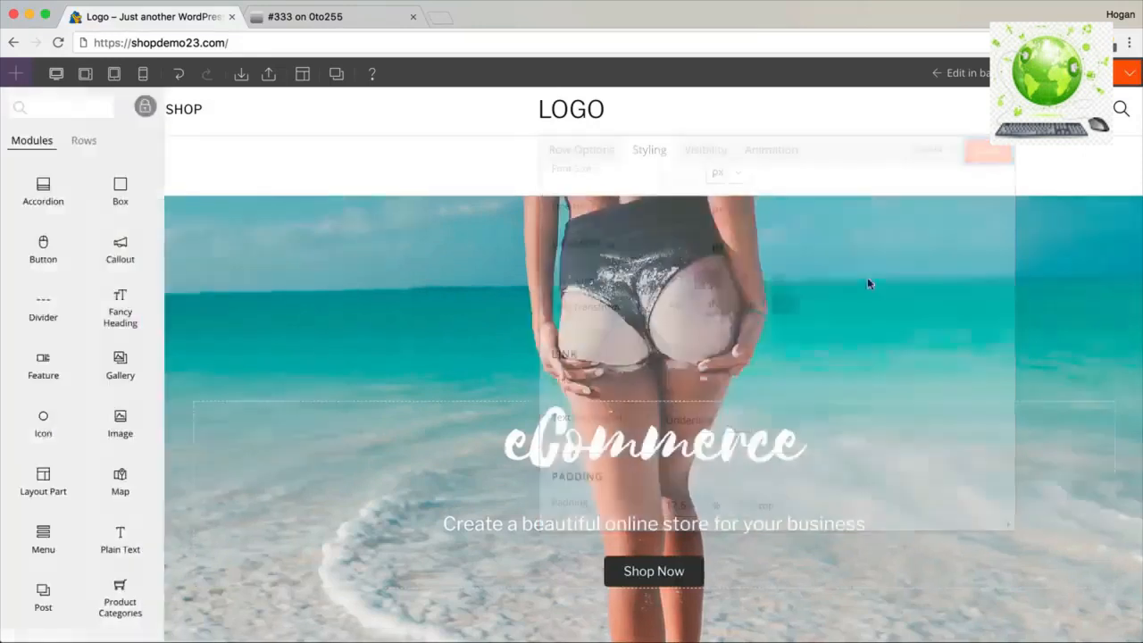
scroll(839, 301, "down", 3)
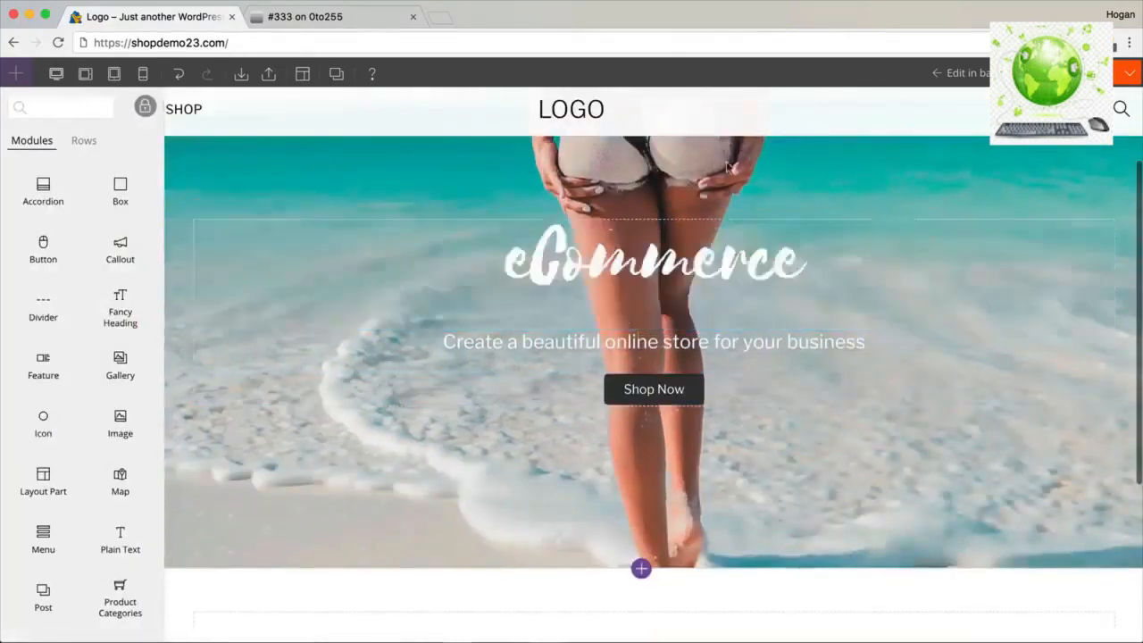
scroll(696, 365, "up", 3)
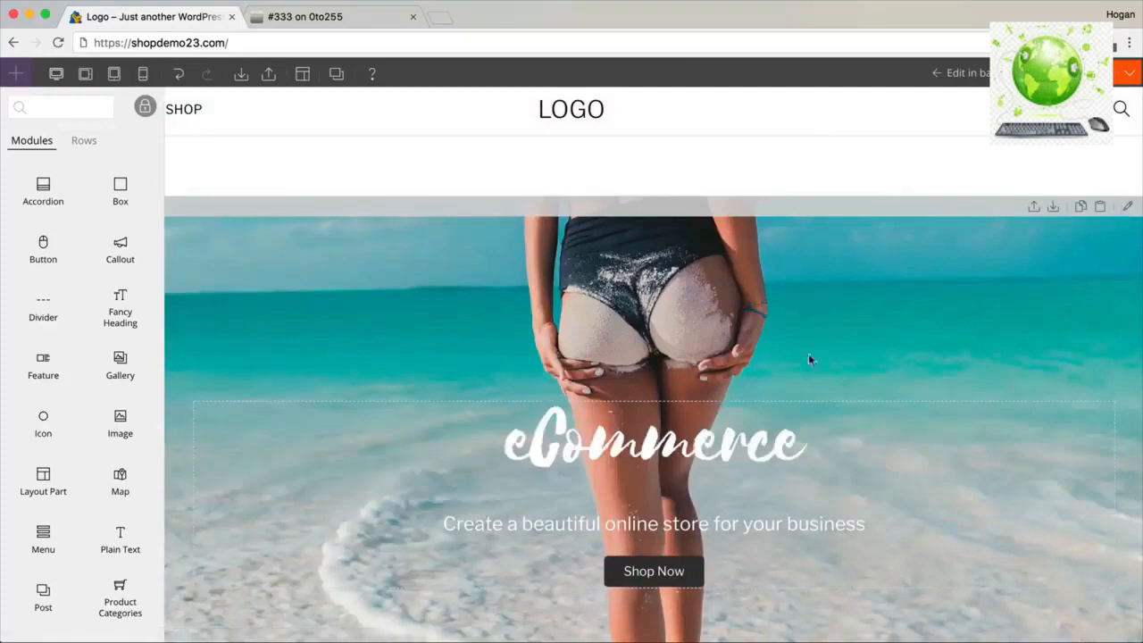
scroll(746, 318, "down", 5)
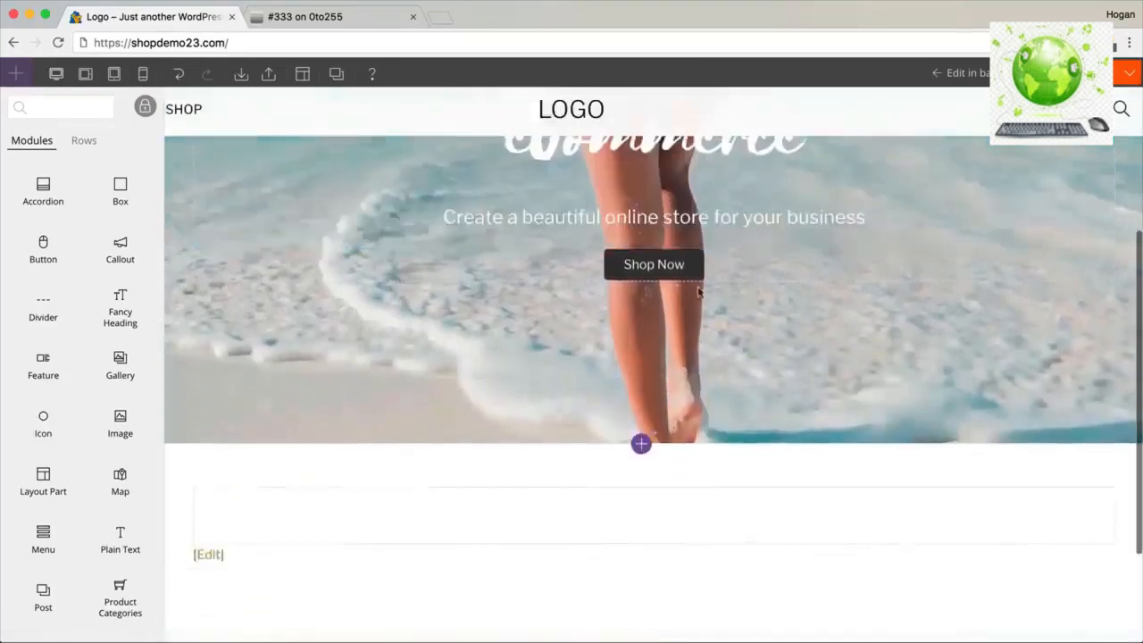
left_click_drag(688, 271, 592, 475)
scroll(464, 420, "up", 1)
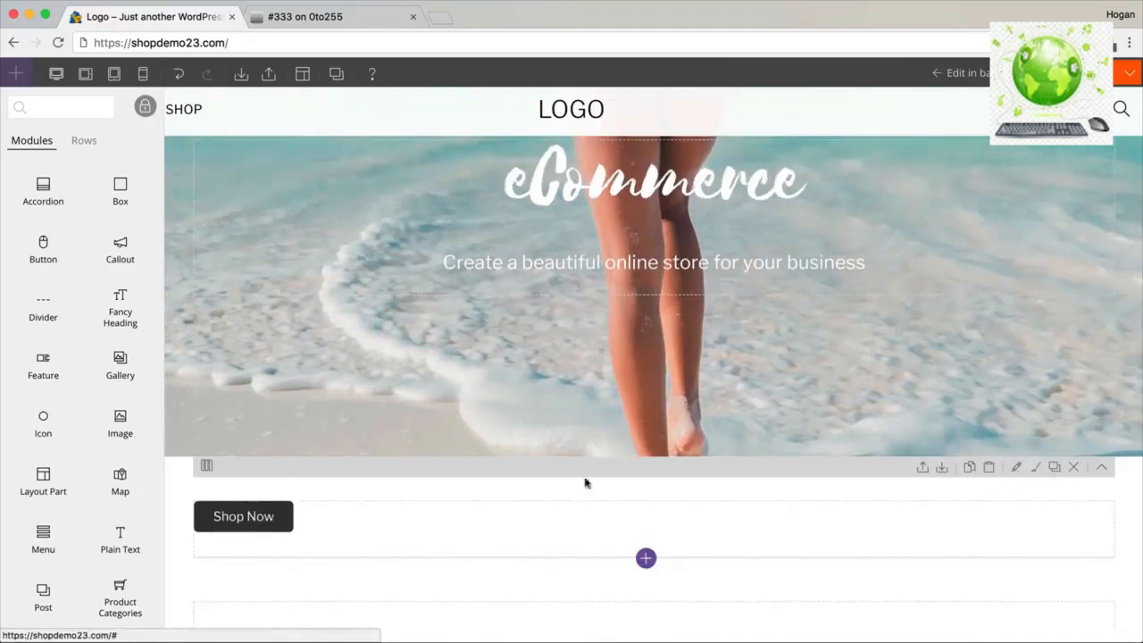
mouse_move(303, 510)
left_click_drag(303, 514, 622, 331)
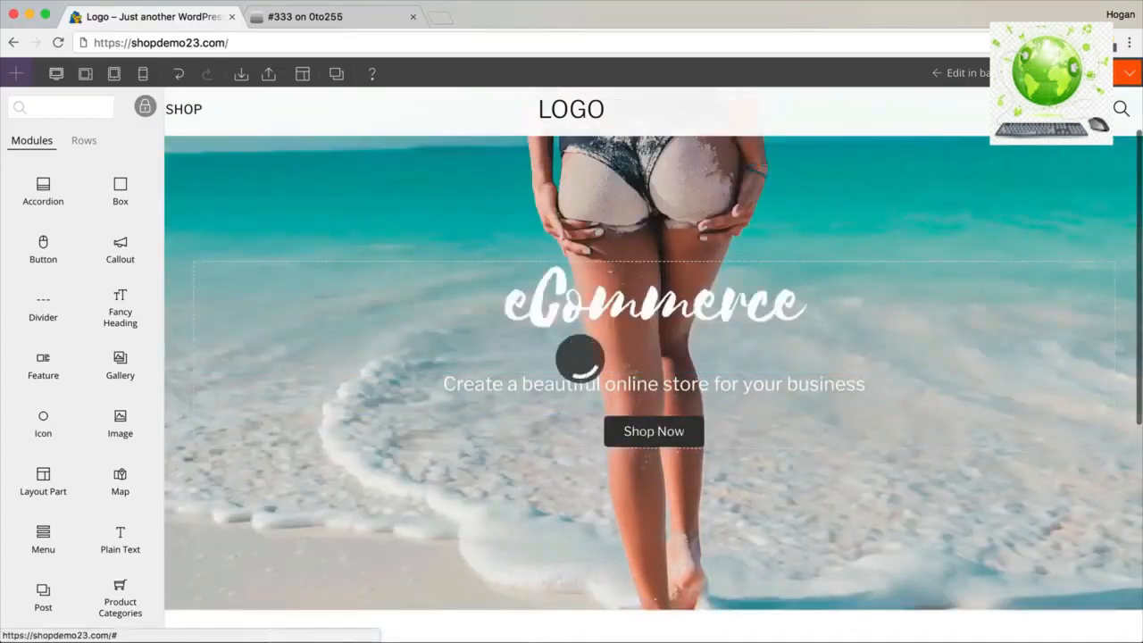
left_click(1028, 73)
left_click(675, 138)
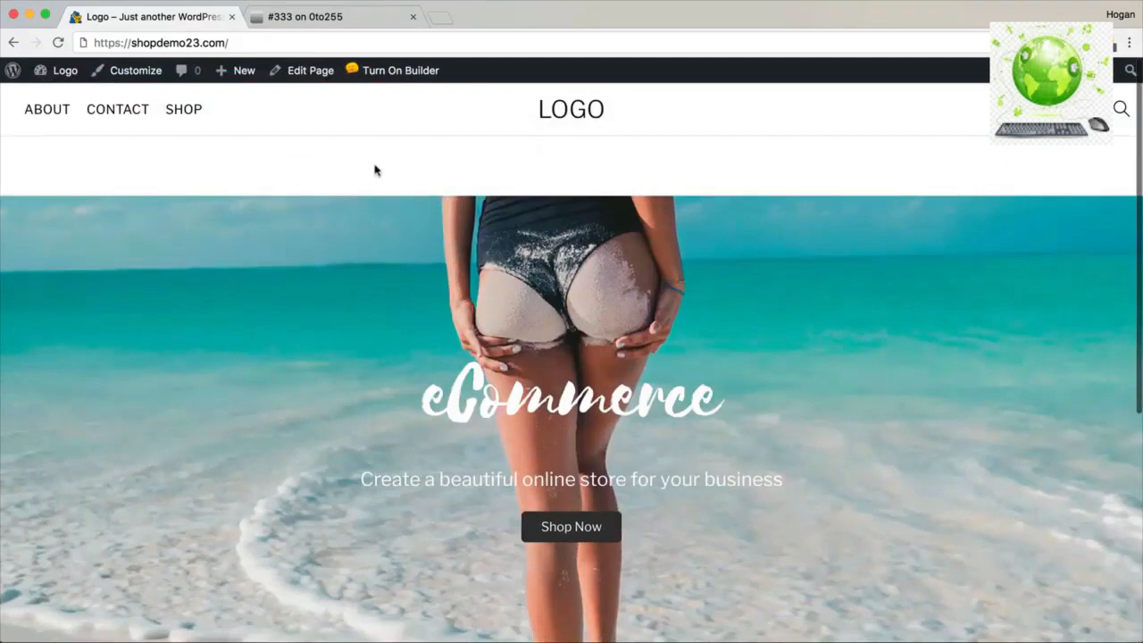
Edit the Home page, set Themify Content Width to Fullwidth, and update the page.
left_click(307, 70)
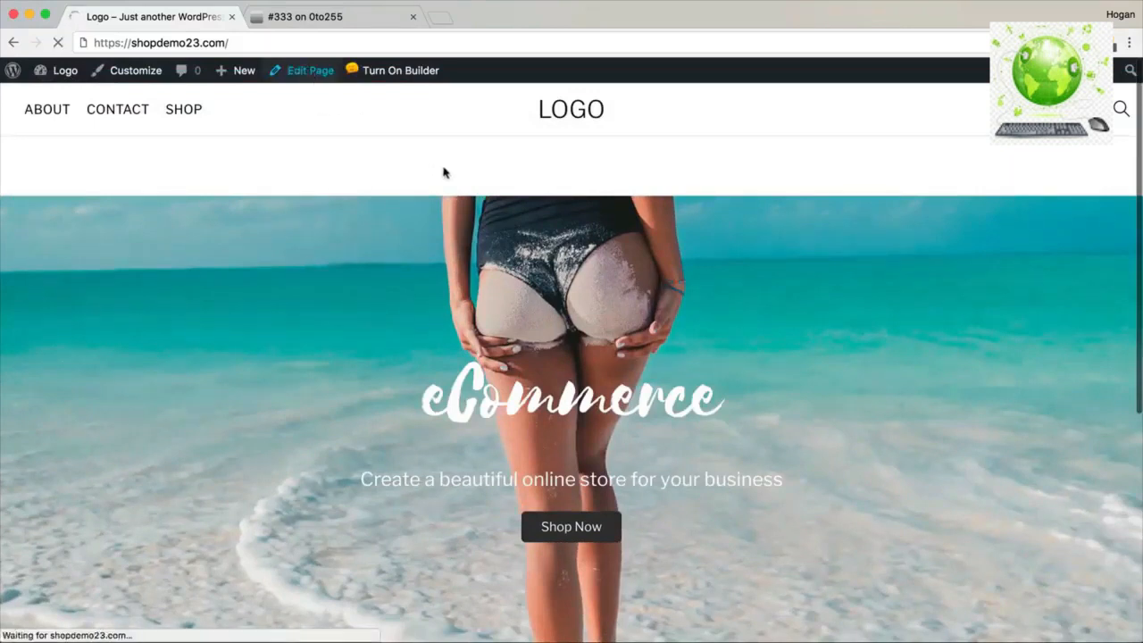
scroll(663, 342, "down", 3)
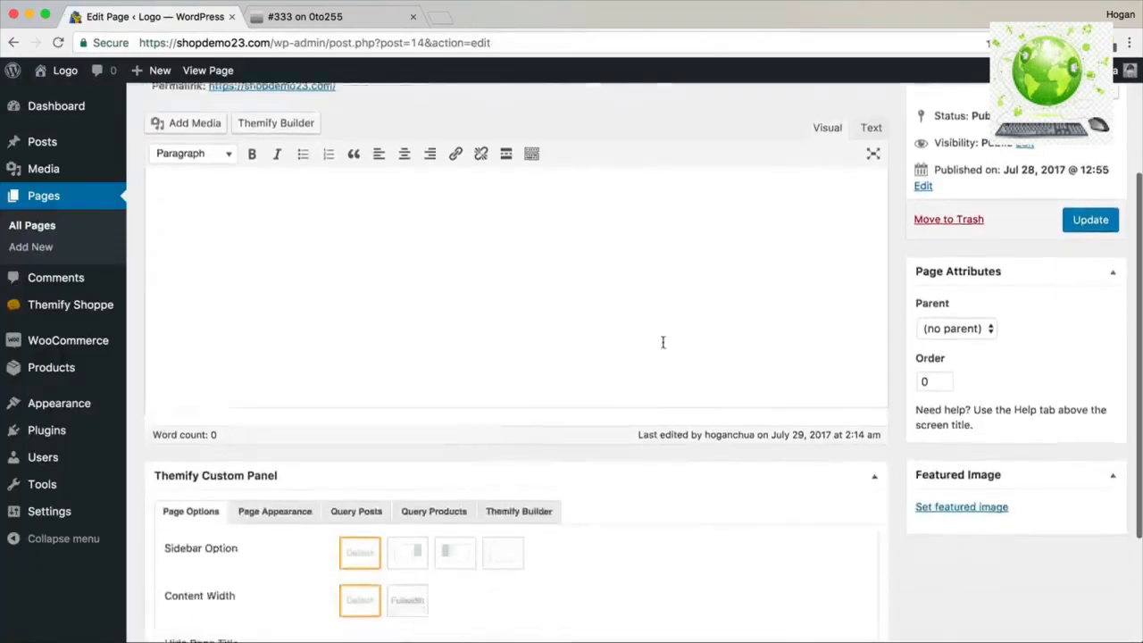
scroll(662, 342, "down", 3)
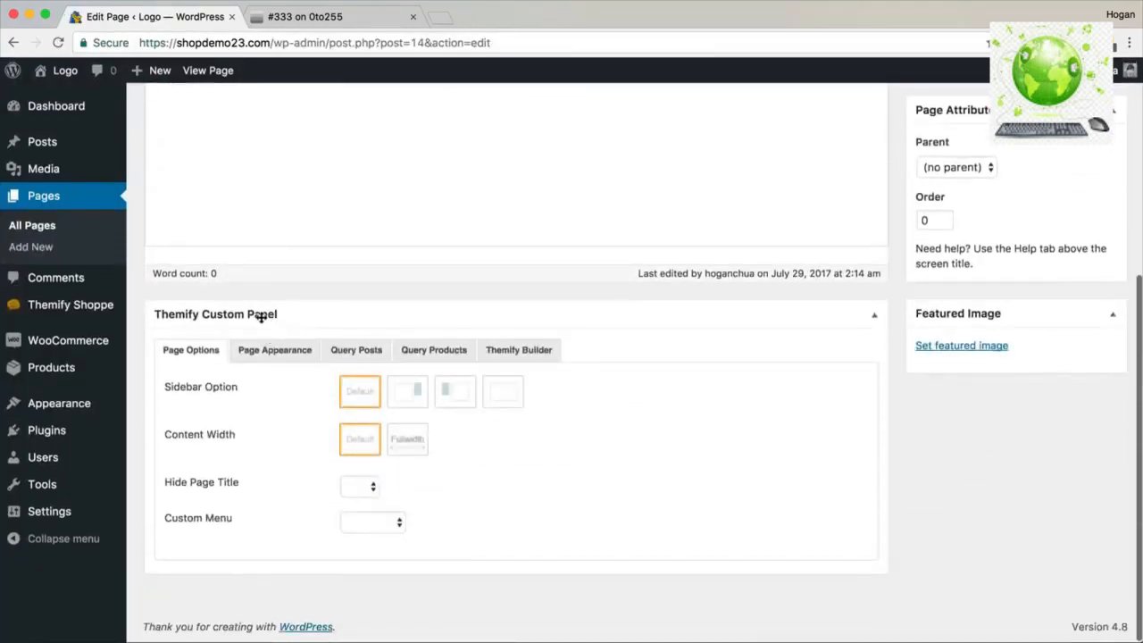
left_click_drag(242, 438, 169, 437)
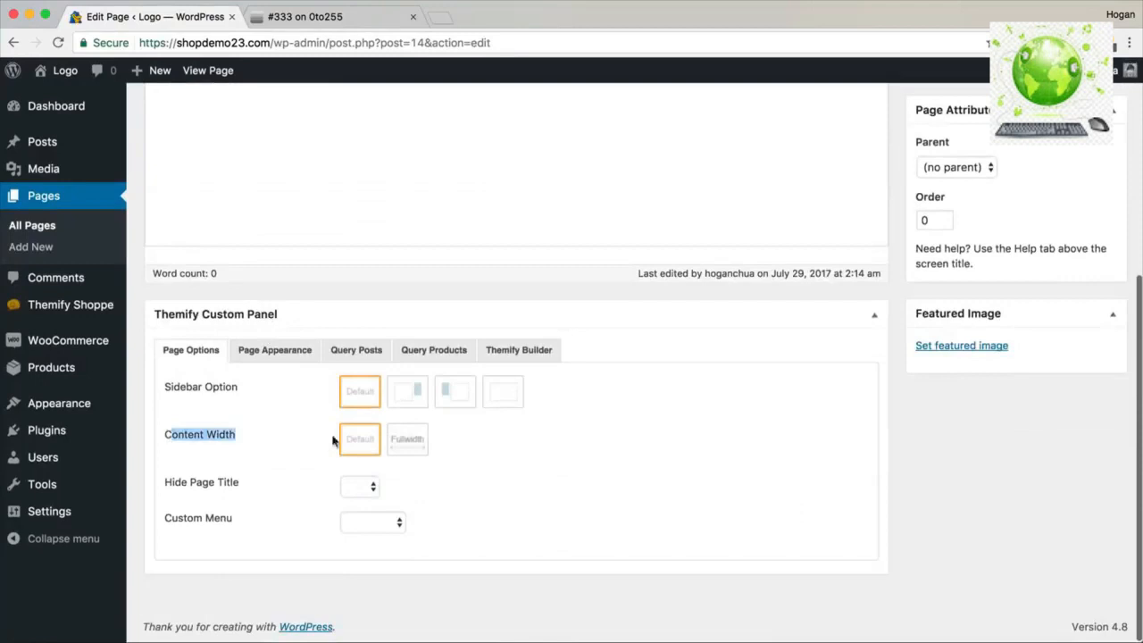
left_click(397, 442)
scroll(675, 421, "up", 5)
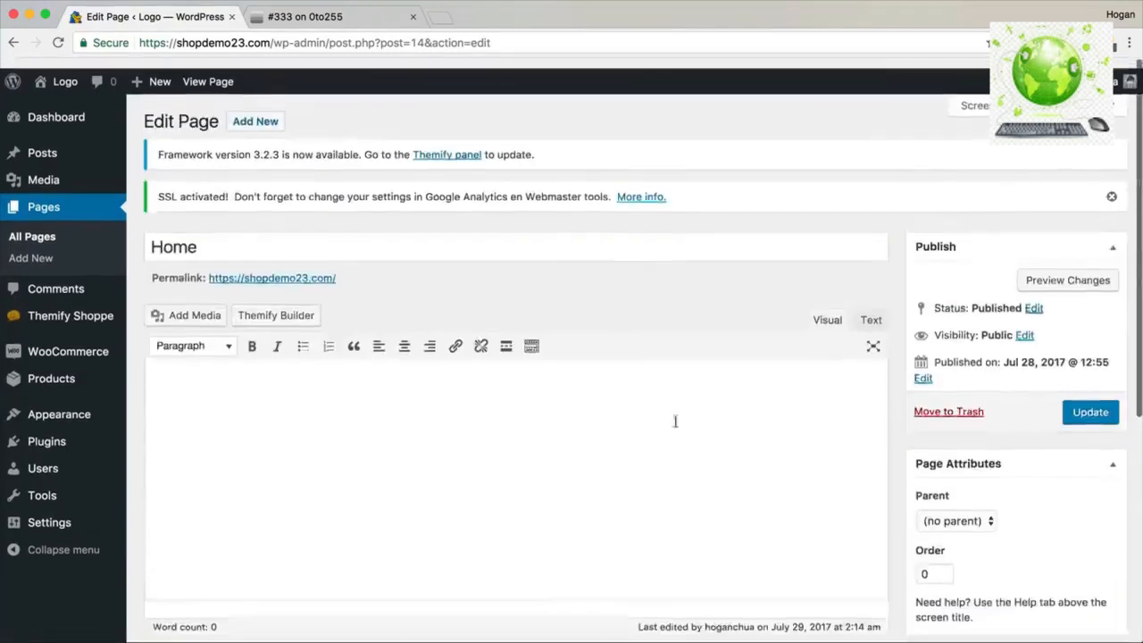
left_click(1093, 404)
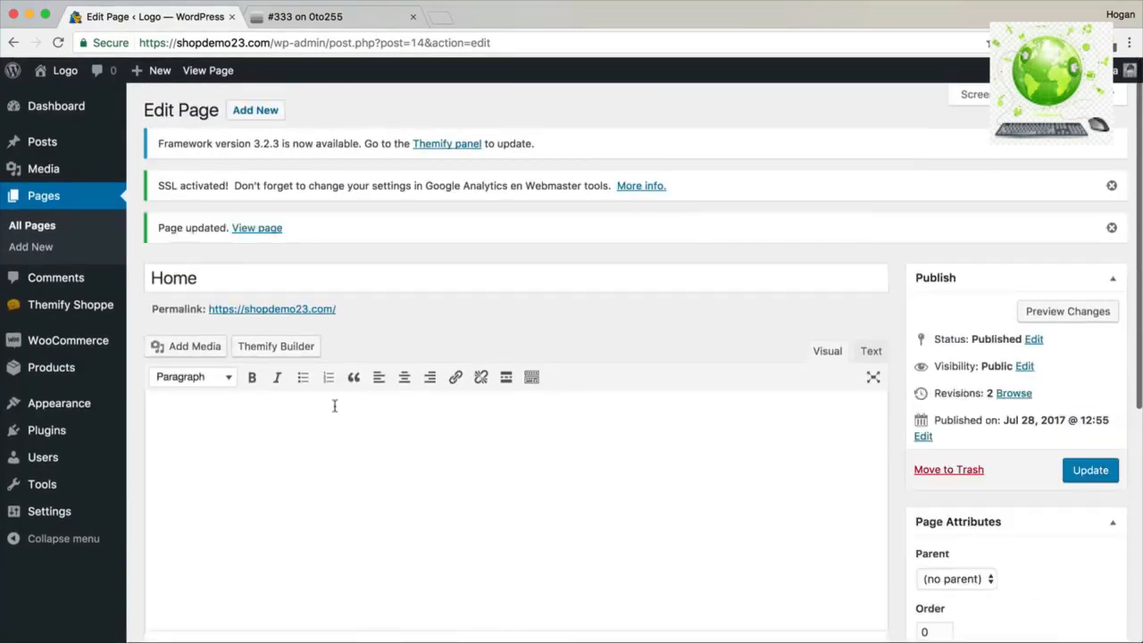
scroll(335, 406, "down", 8)
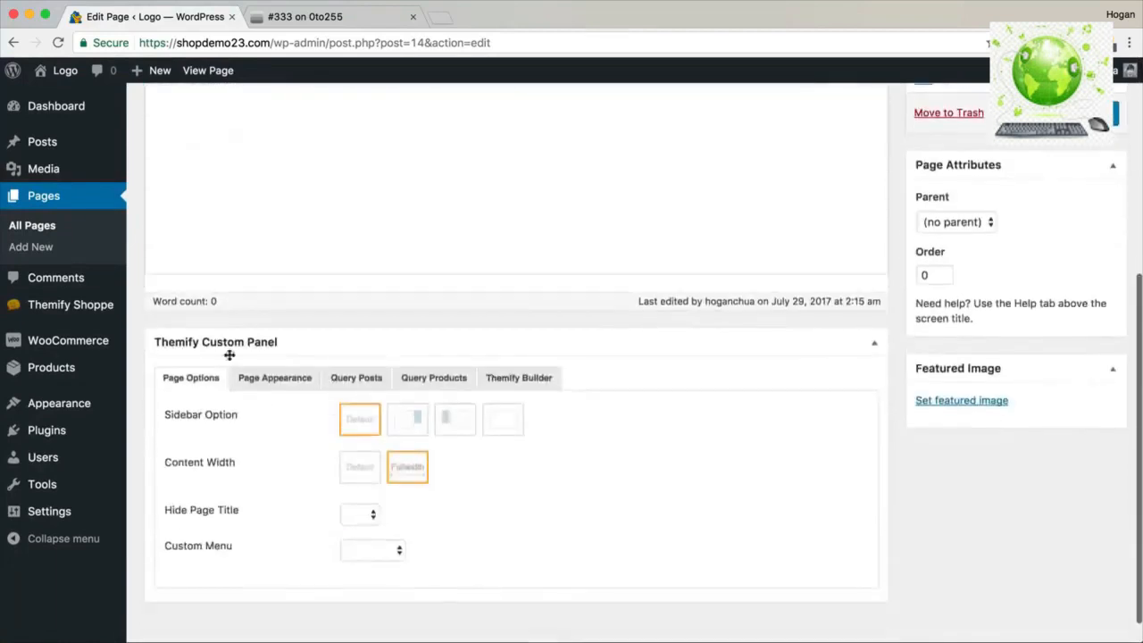
Review the Page Appearance header and footer options, then view the updated Home page live.
left_click(272, 381)
left_click_drag(247, 415, 164, 414)
scroll(239, 467, "down", 5)
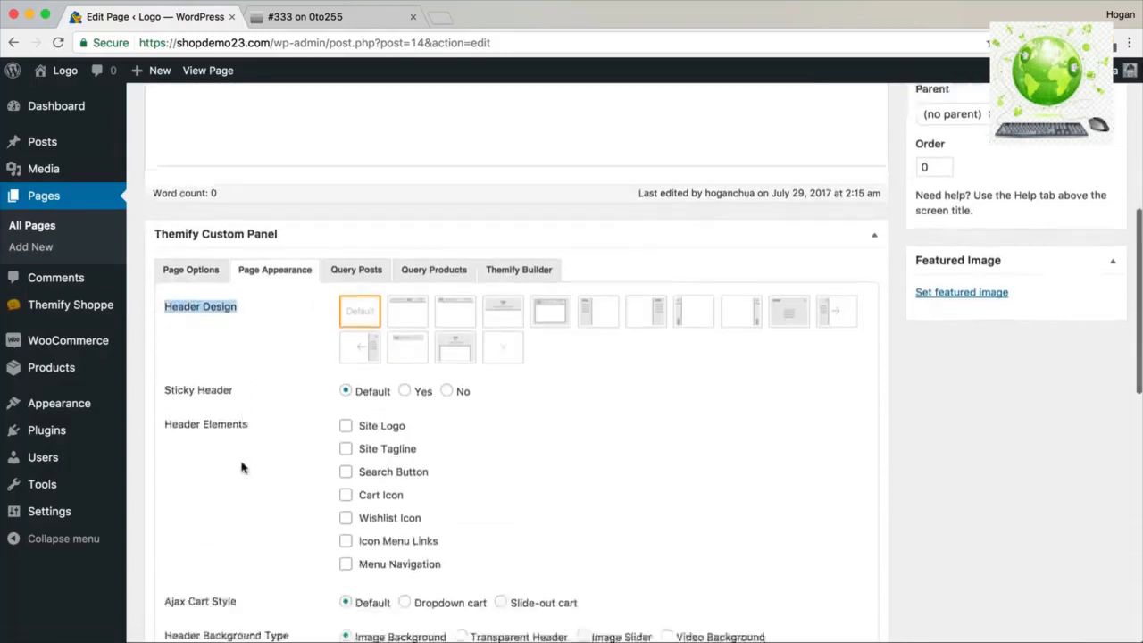
scroll(241, 465, "down", 2)
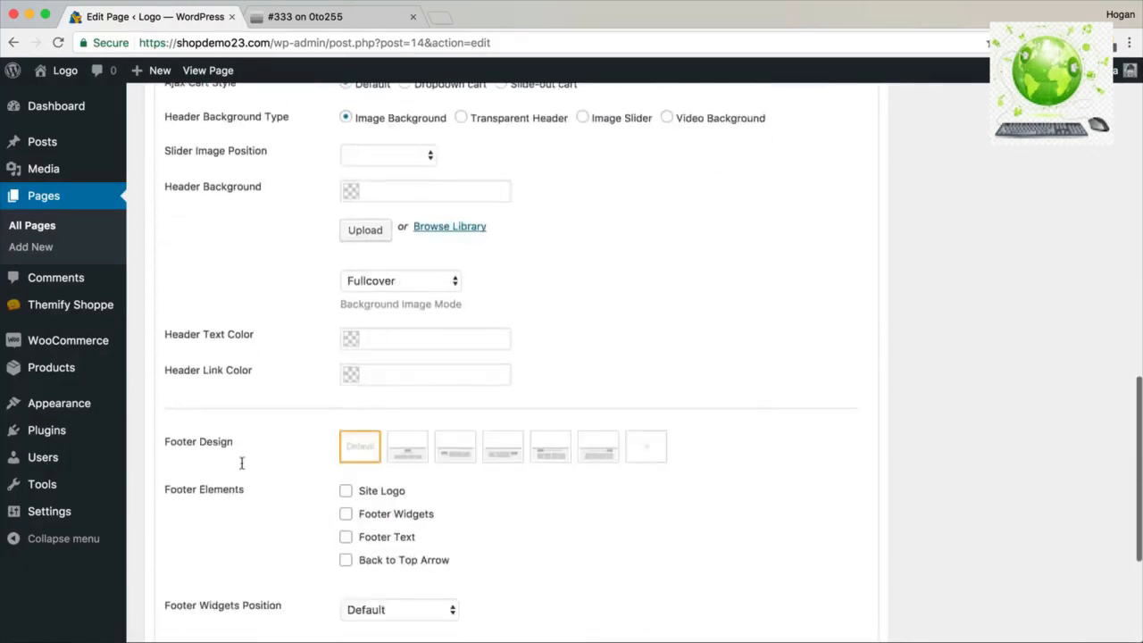
scroll(286, 449, "up", 7)
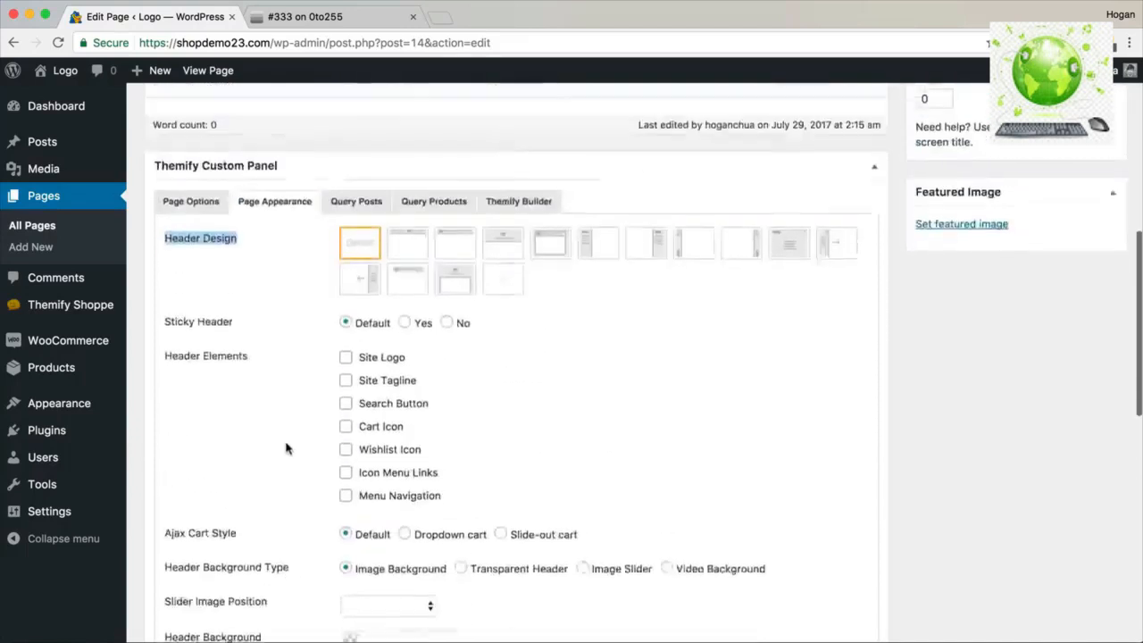
scroll(298, 271, "down", 1)
scroll(317, 169, "up", 2)
scroll(464, 396, "down", 2)
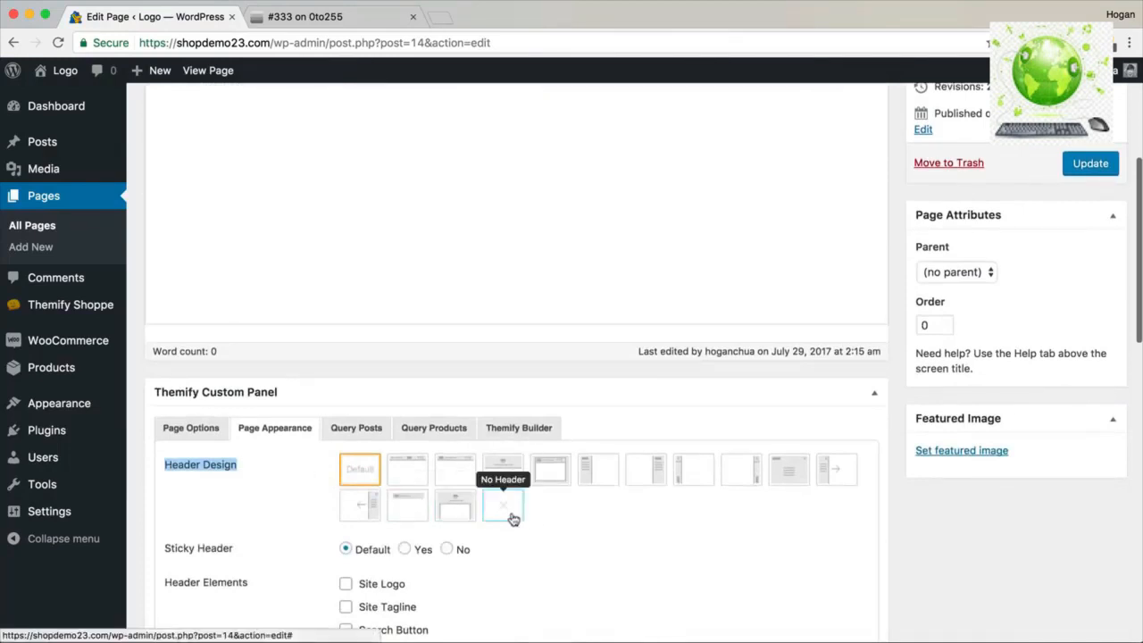
scroll(511, 516, "down", 10)
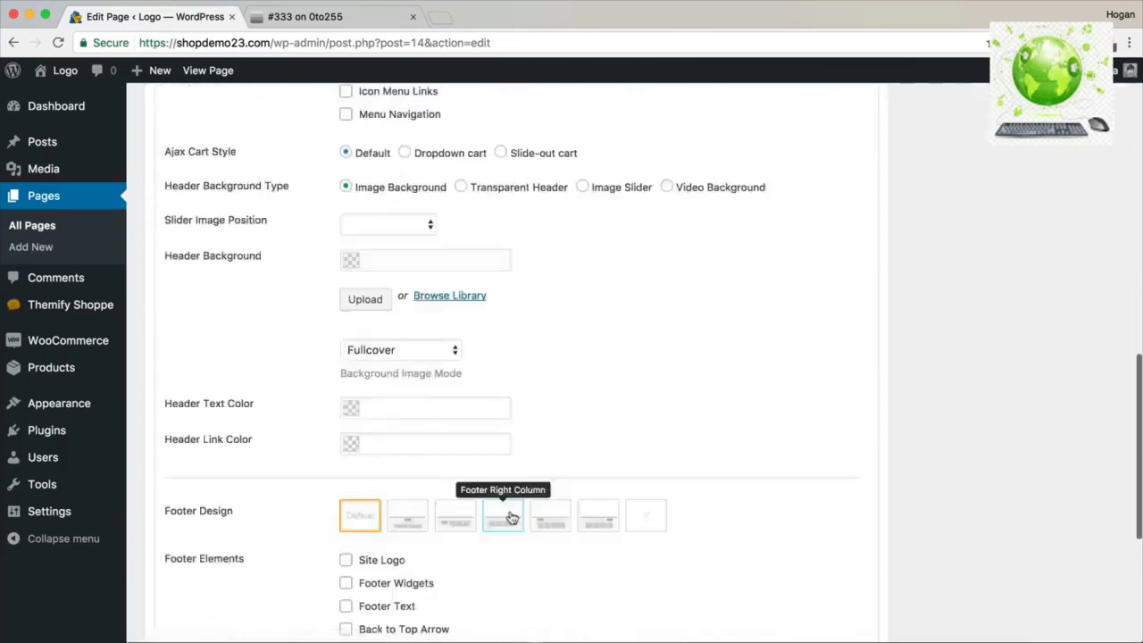
scroll(653, 274, "up", 15)
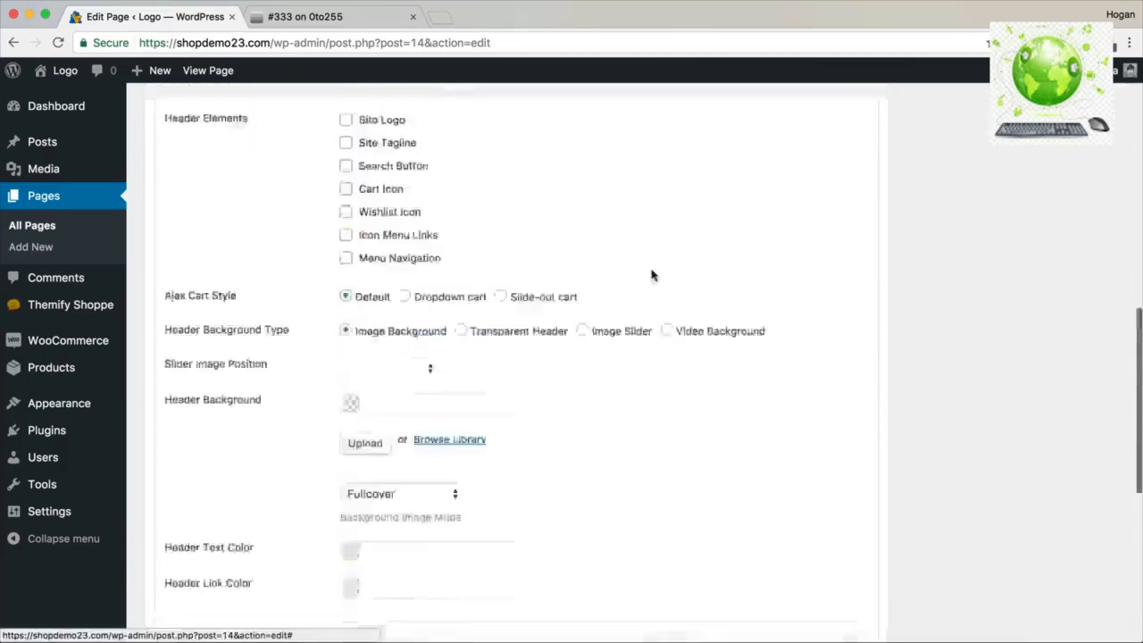
scroll(668, 300, "up", 3)
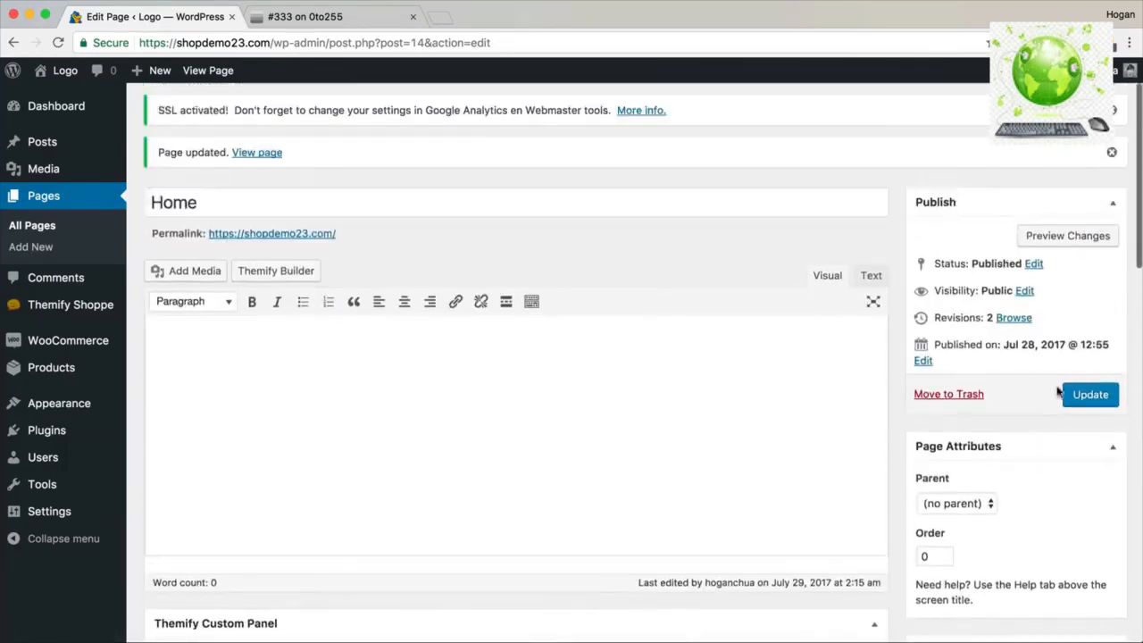
left_click(267, 158)
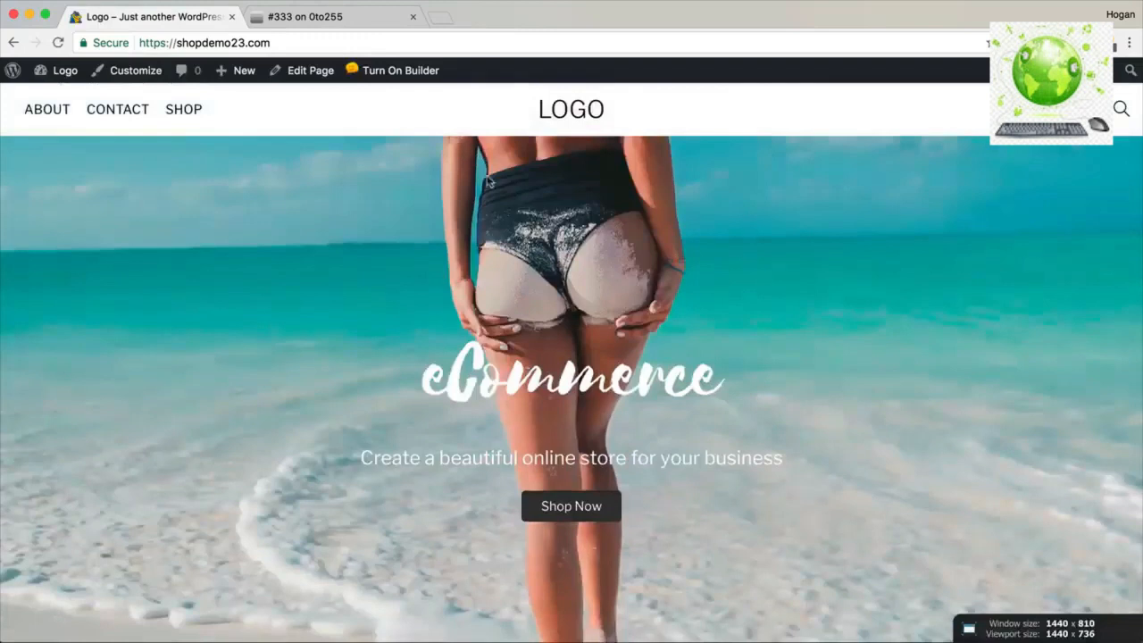
Highlight the eCommerce hero heading on the live page, then open the Customizer.
left_click_drag(727, 384, 422, 368)
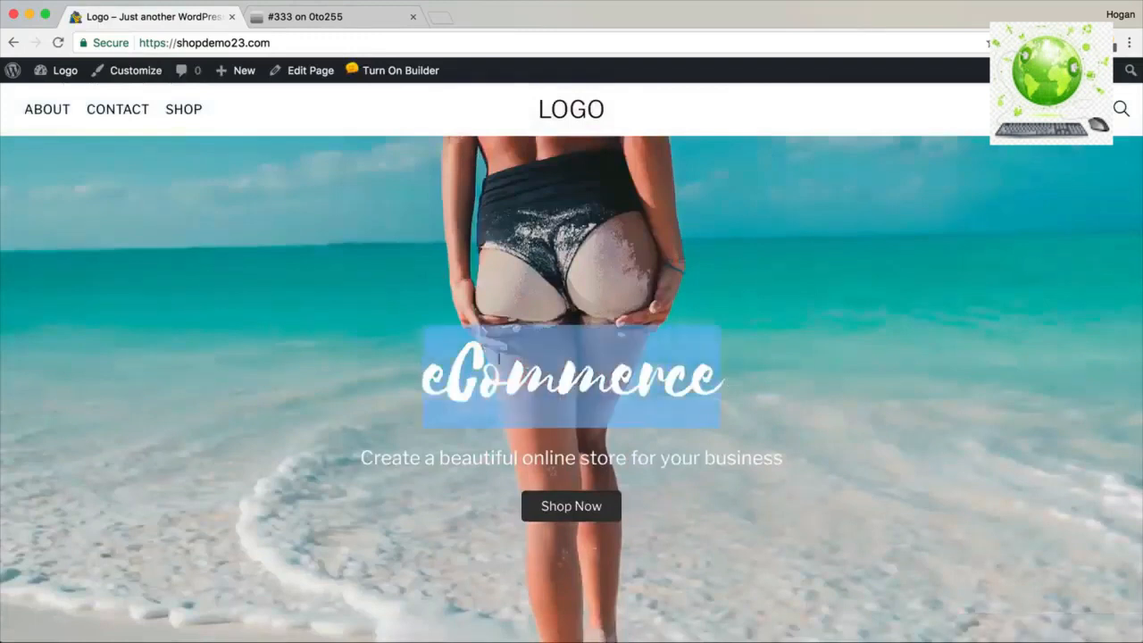
left_click(134, 70)
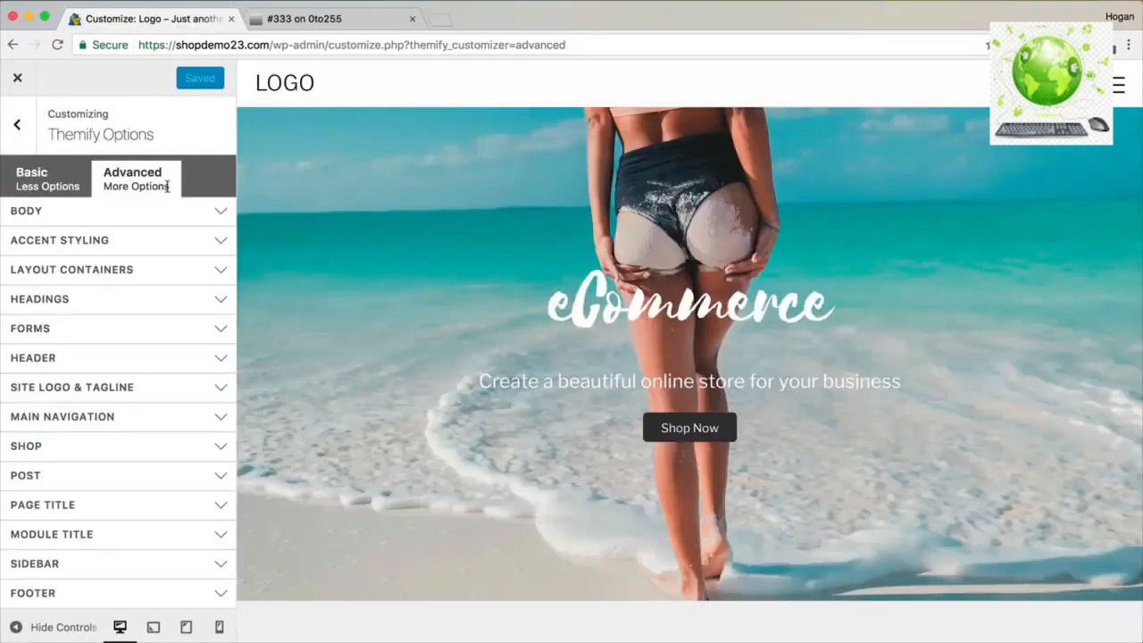
Under Headings > Heading 1 Font, enter 95 px, pick Libre Franklin, choose bold, and publish.
left_click(84, 305)
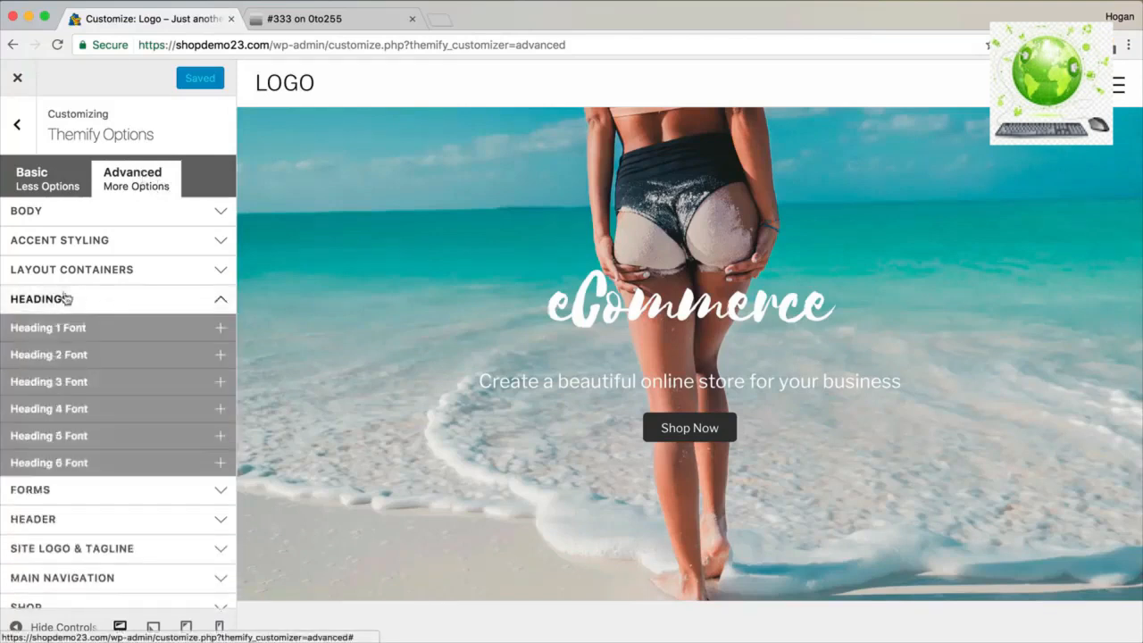
left_click(93, 331)
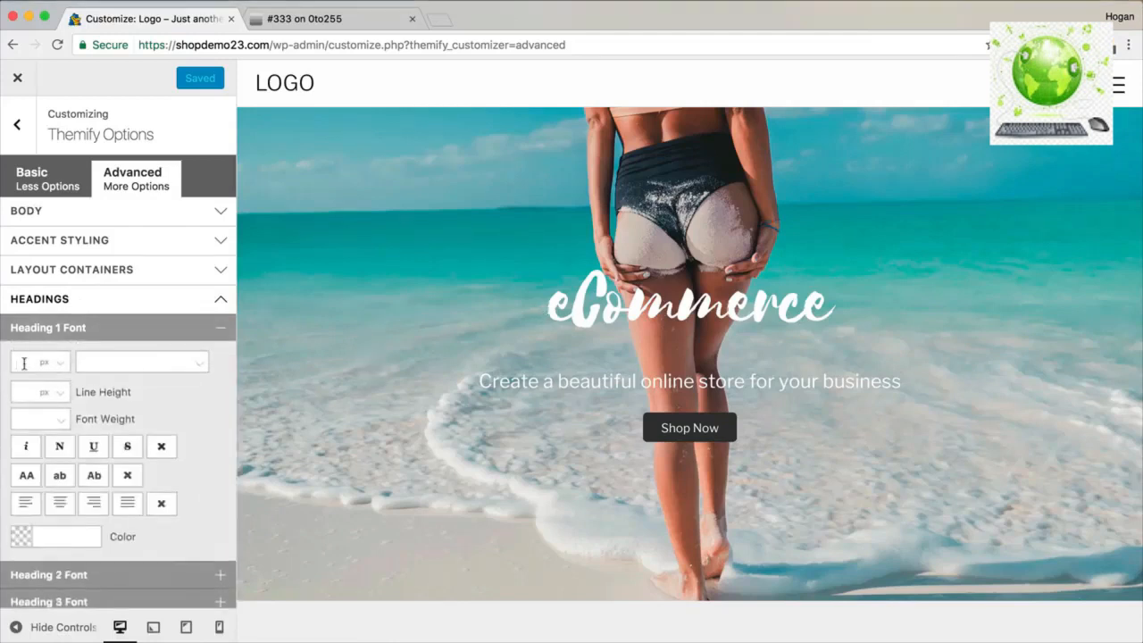
left_click(24, 362)
type("95")
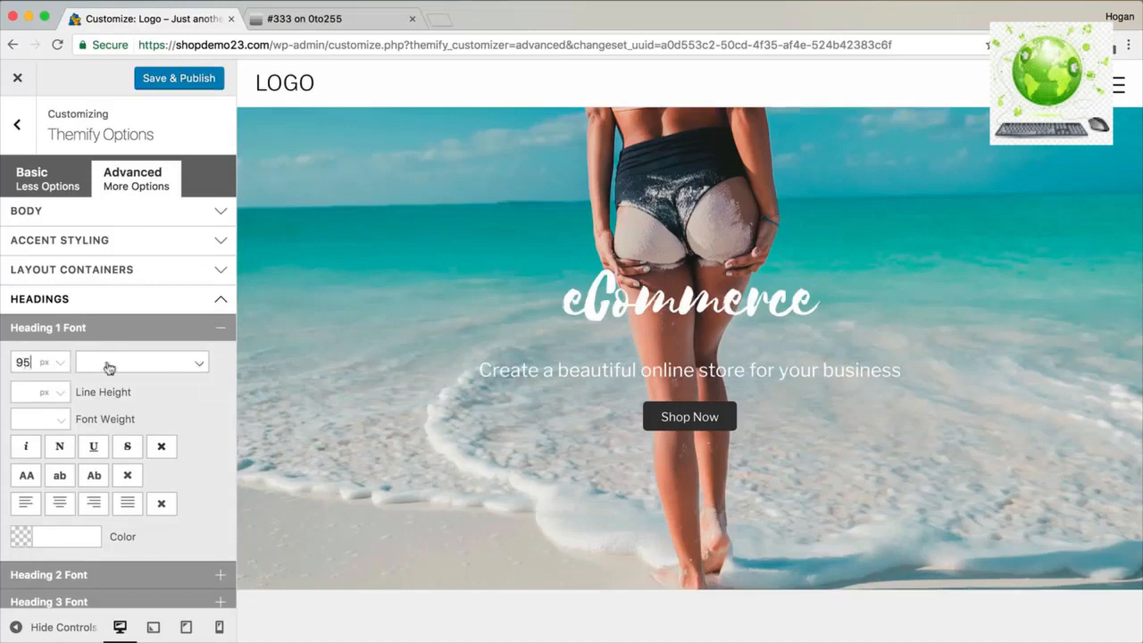
left_click(102, 362)
type("L")
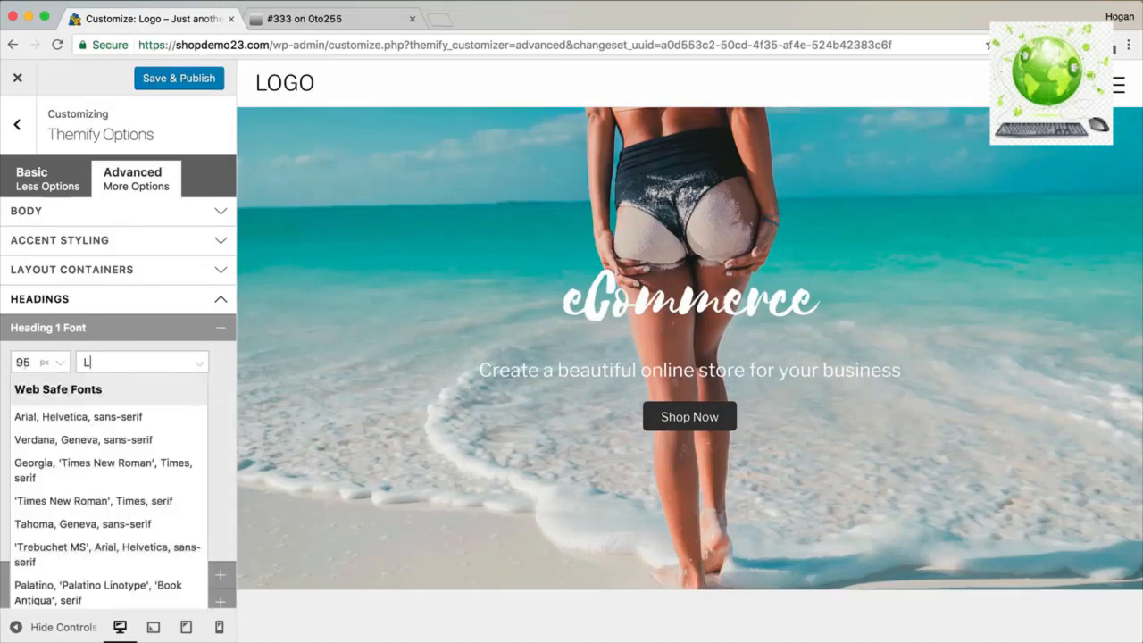
type("ibre")
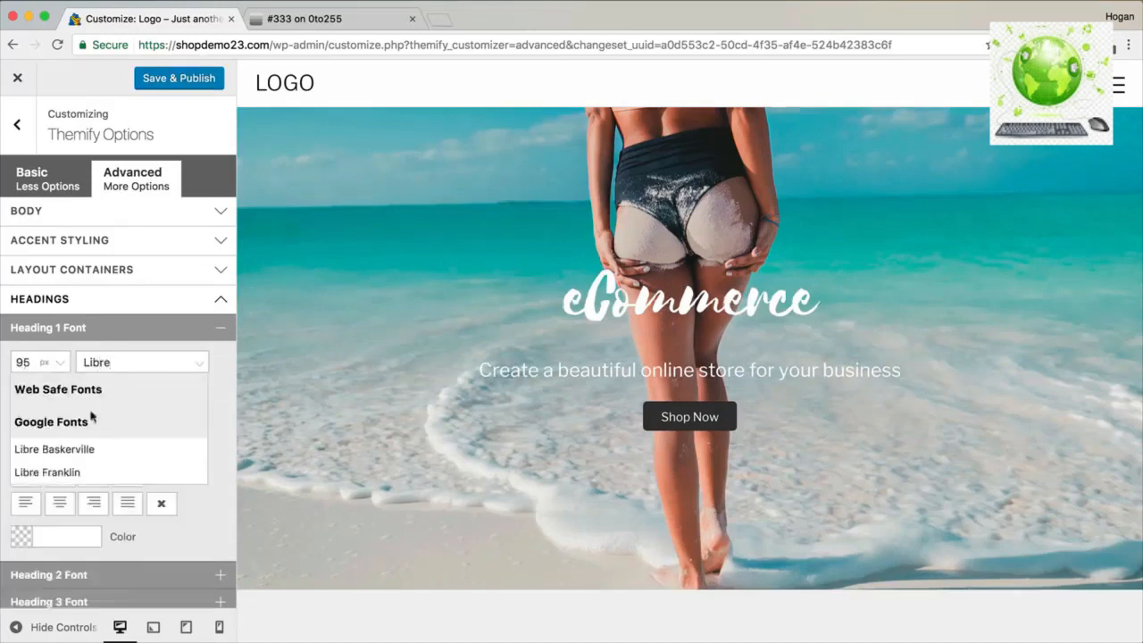
left_click(69, 472)
left_click(56, 423)
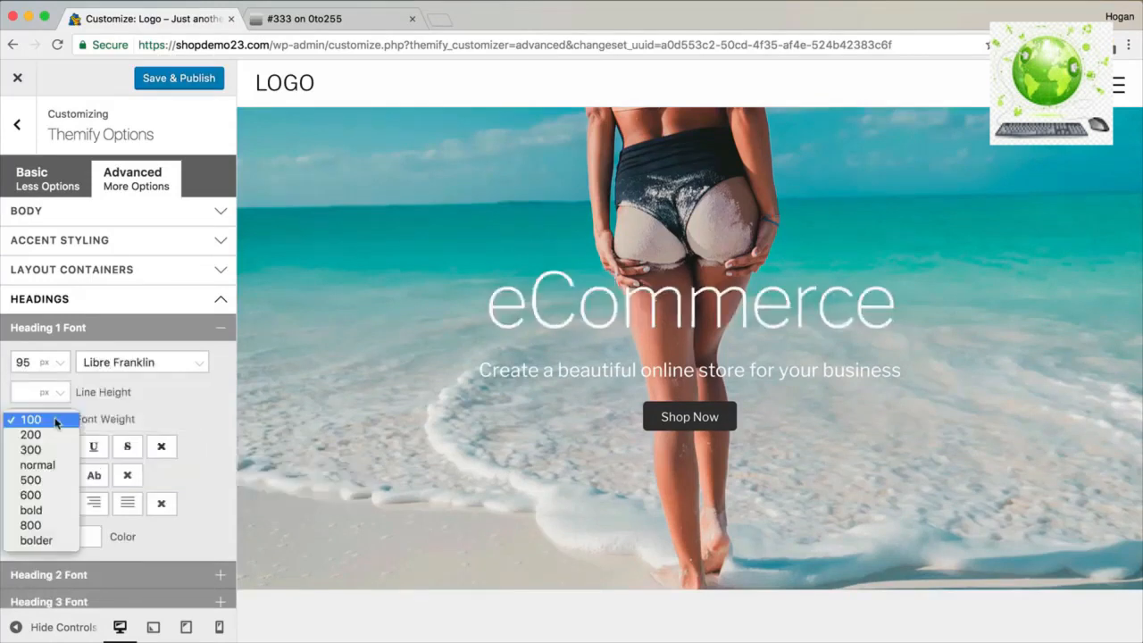
left_click(44, 511)
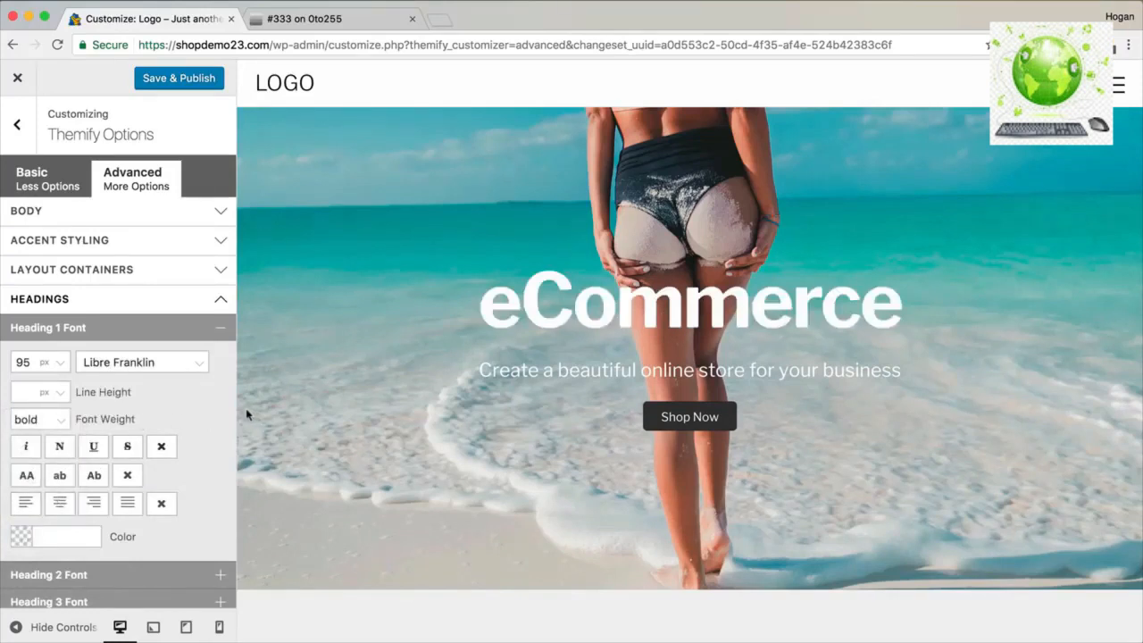
scroll(161, 412, "down", 1)
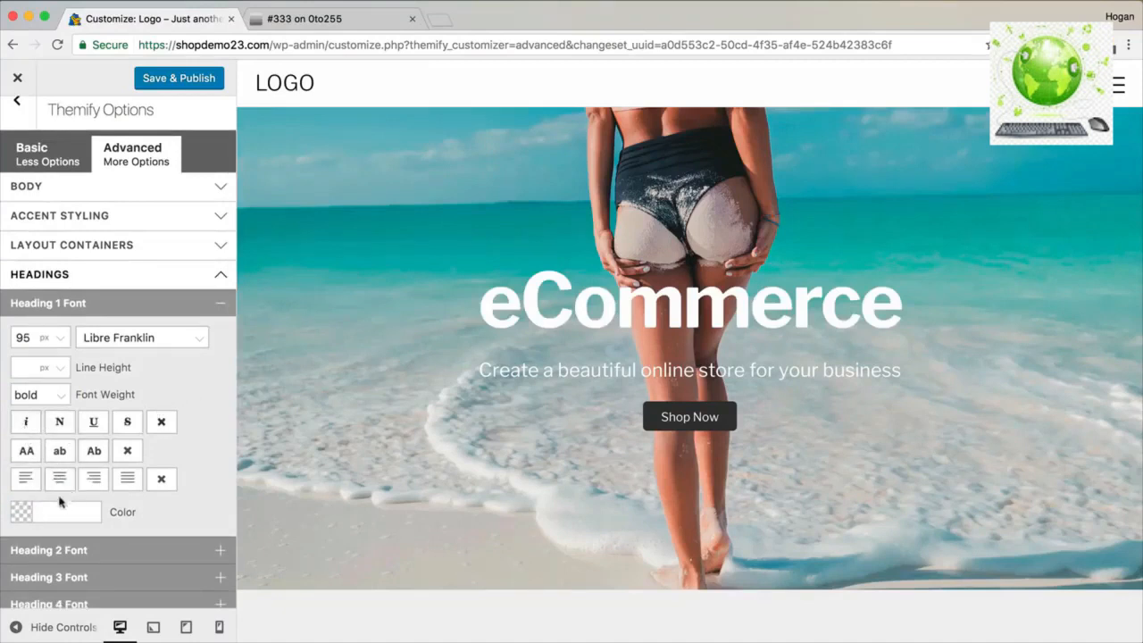
left_click_drag(482, 302, 912, 305)
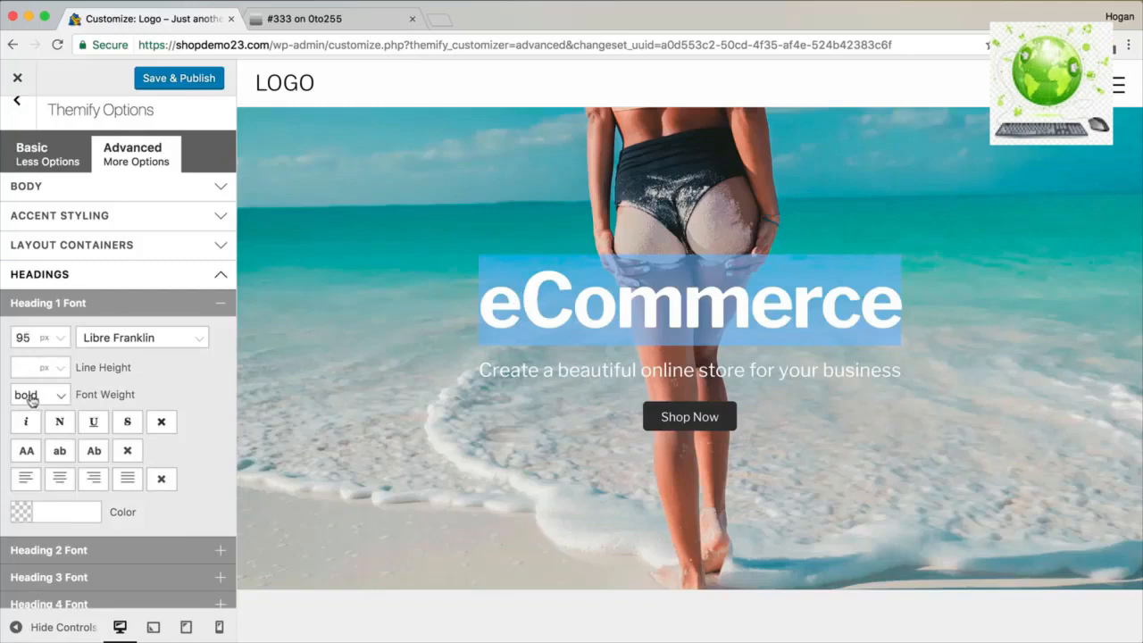
left_click(199, 84)
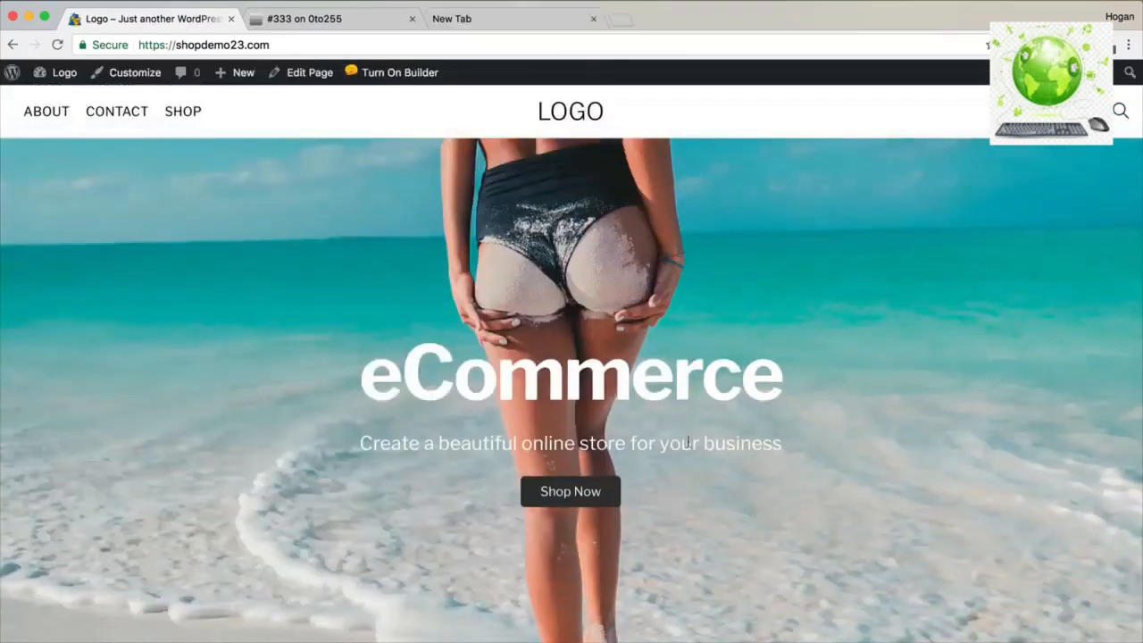
Check the restyled heading and subtitle on the live site, then turn on the builder.
left_click_drag(634, 442, 388, 440)
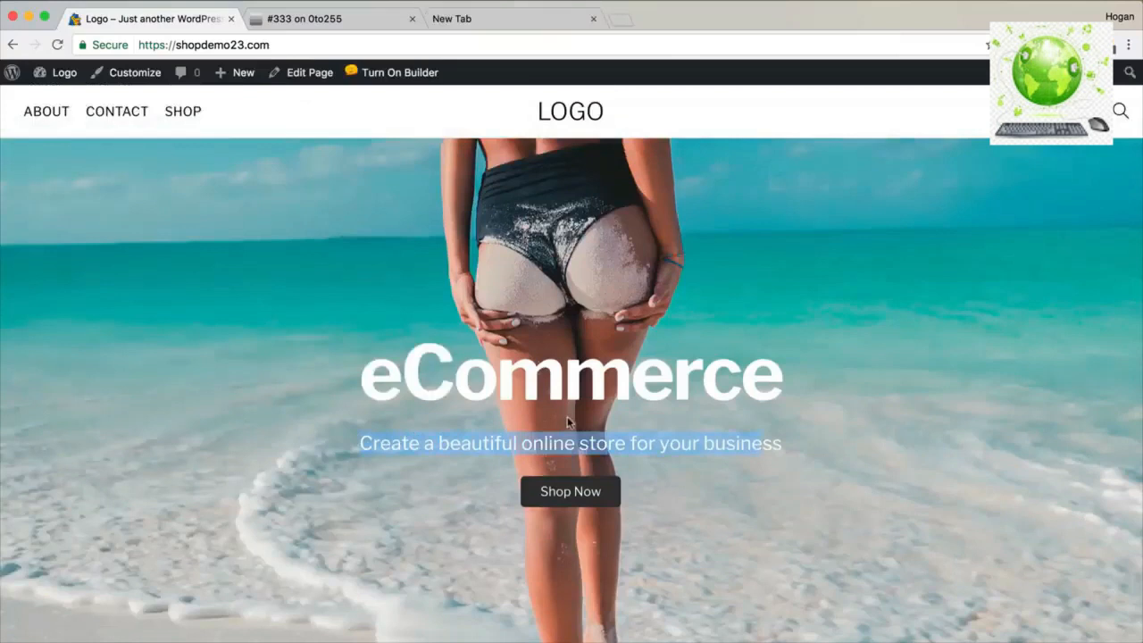
scroll(568, 421, "down", 1)
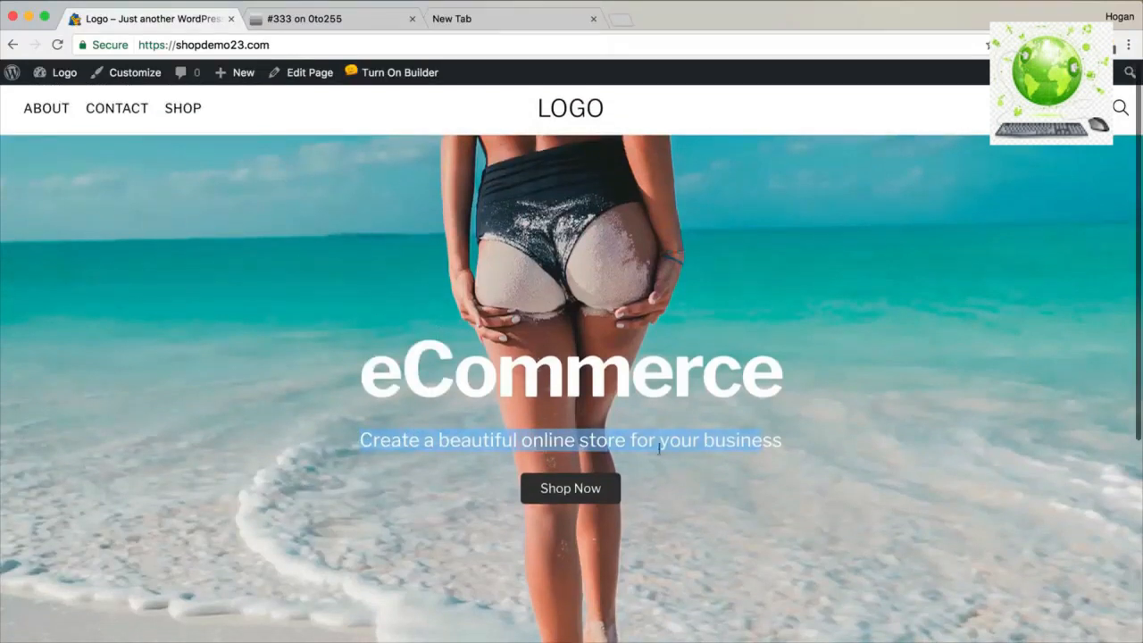
left_click_drag(808, 449, 328, 376)
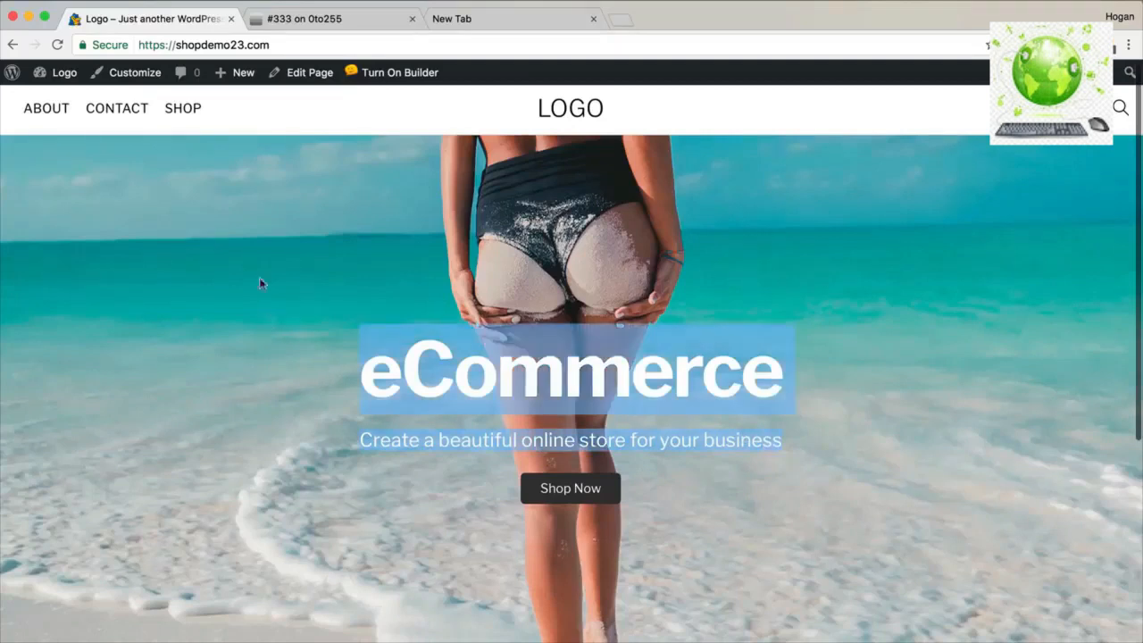
left_click(399, 72)
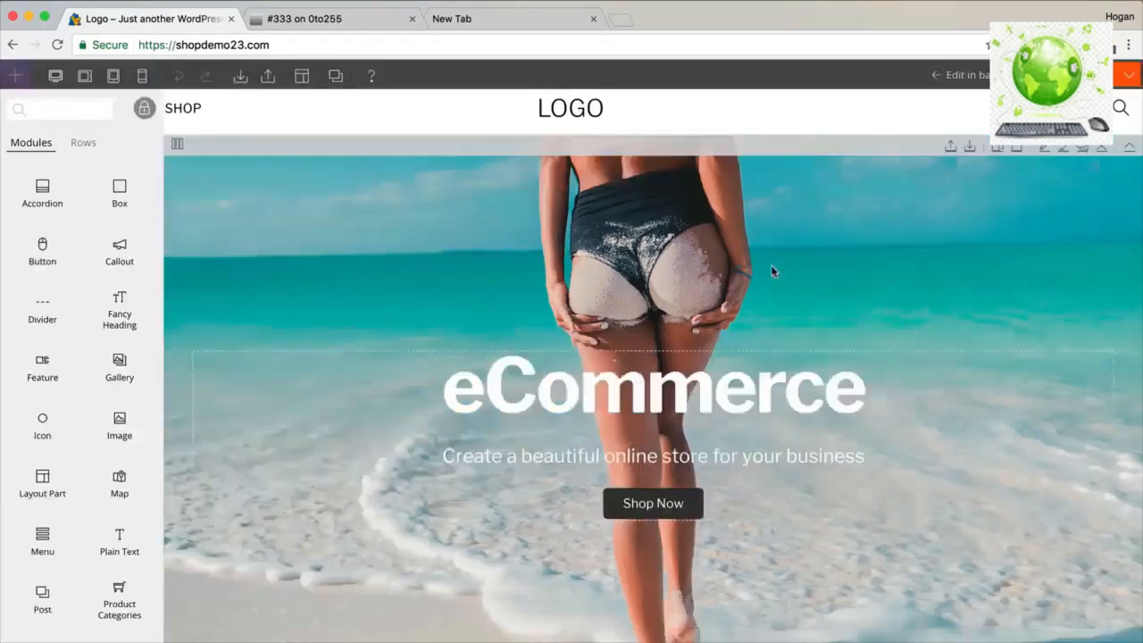
Open the hero text module's Styling margins and unlink them for per-side values.
left_click(643, 386)
left_click(607, 153)
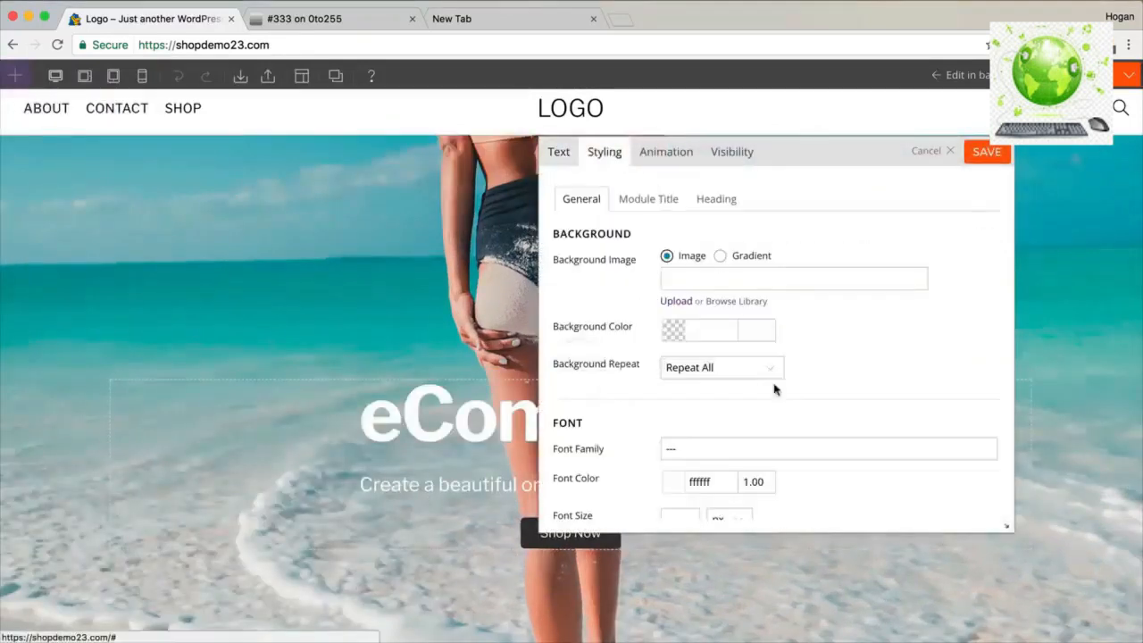
scroll(774, 389, "down", 15)
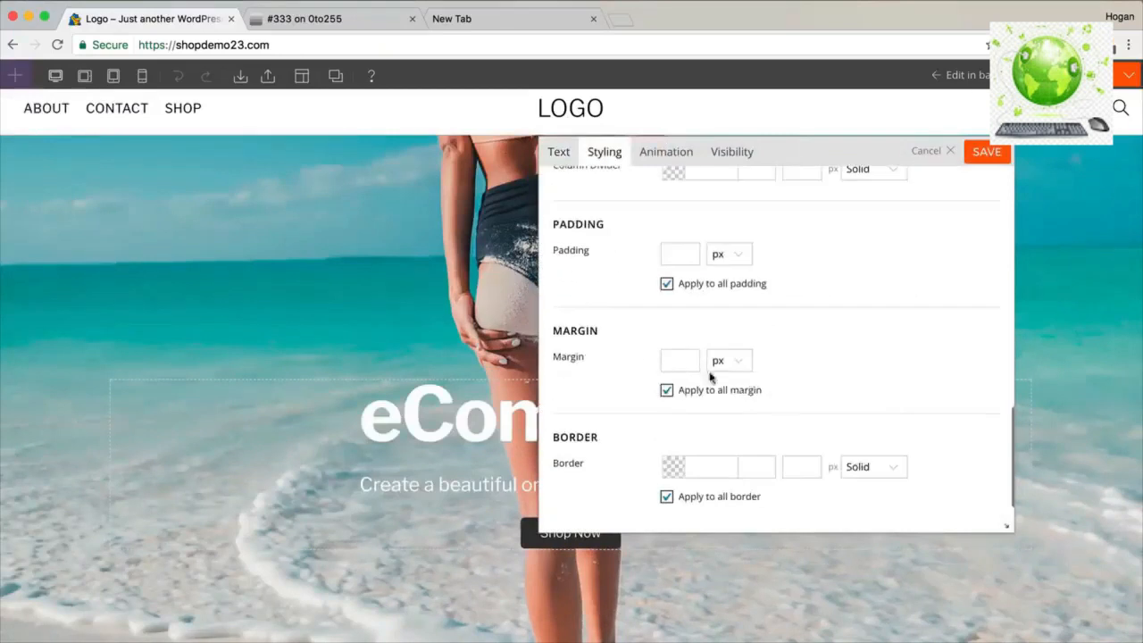
left_click_drag(608, 334, 552, 330)
left_click(667, 392)
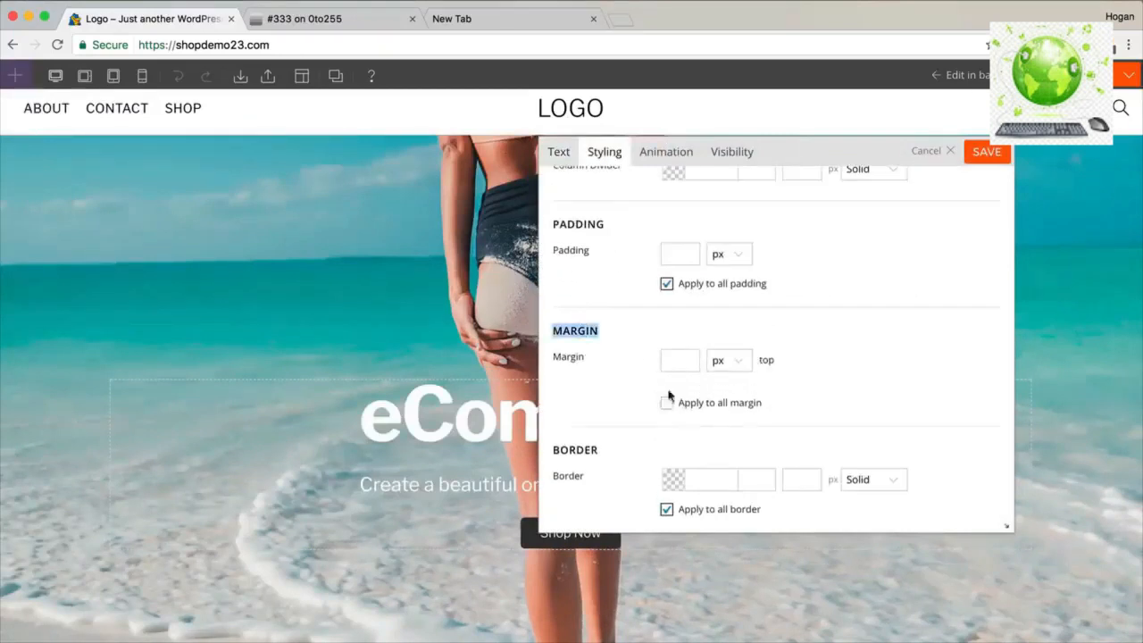
Set the module's bottom margin to -2 with the % unit and save.
left_click(683, 436)
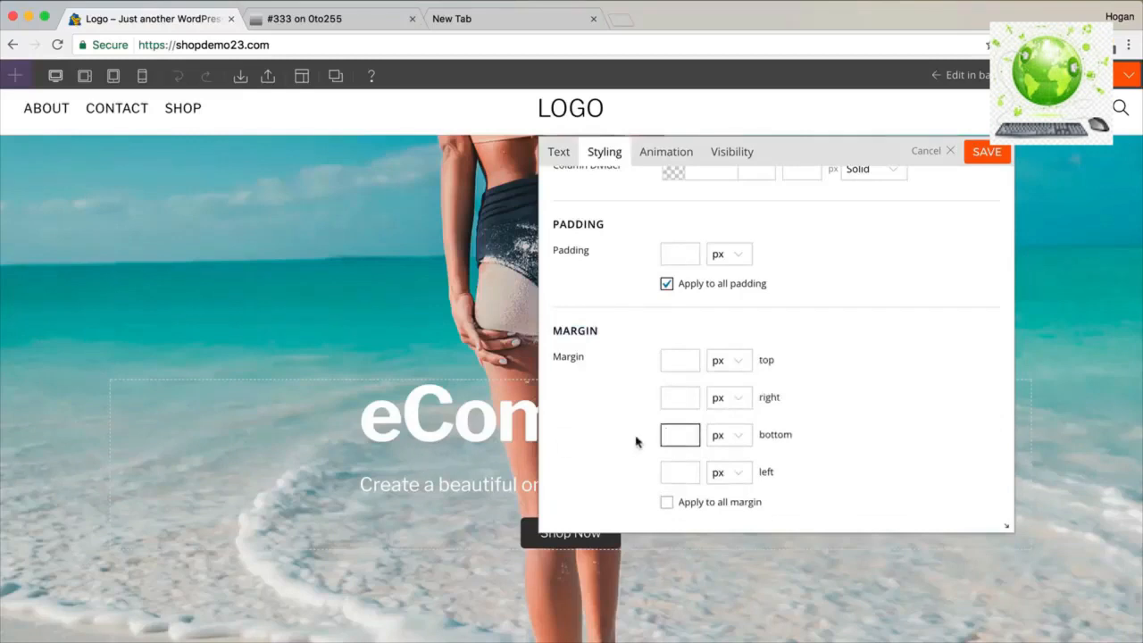
type("-2")
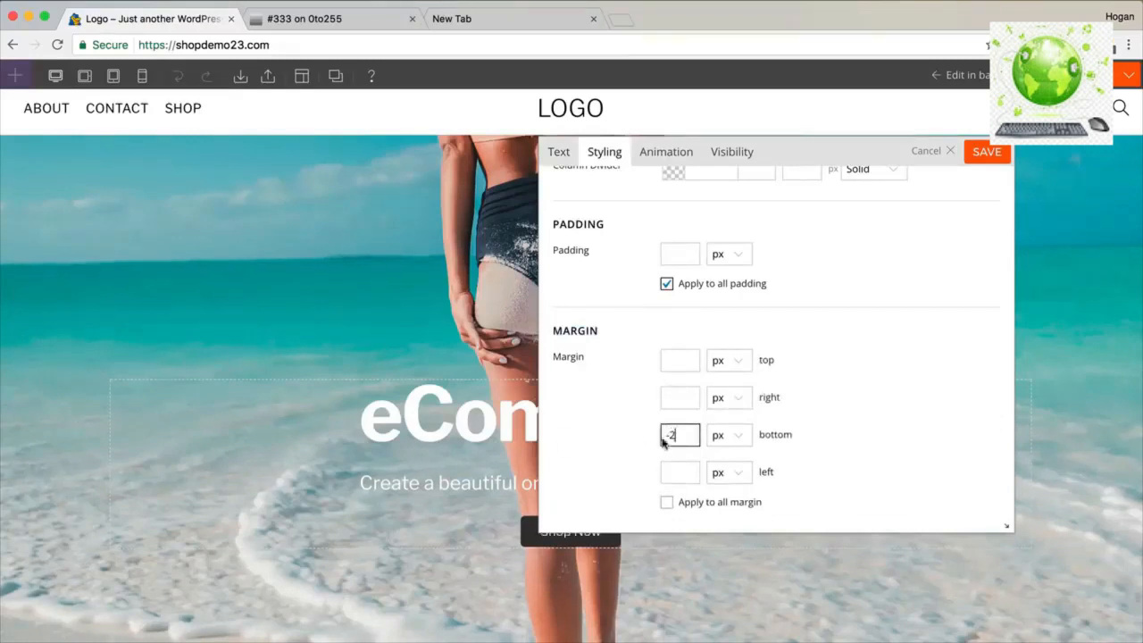
left_click(729, 435)
left_click(720, 453)
left_click(731, 436)
left_click(729, 454)
left_click(686, 436)
key("BackSpace")
type("1")
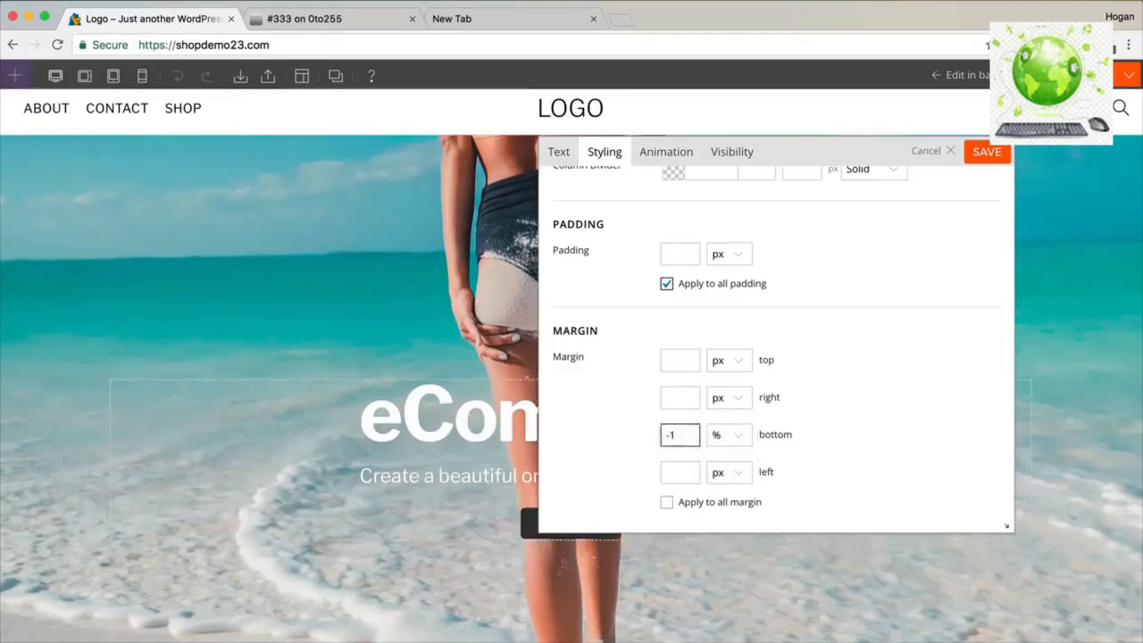
type("2")
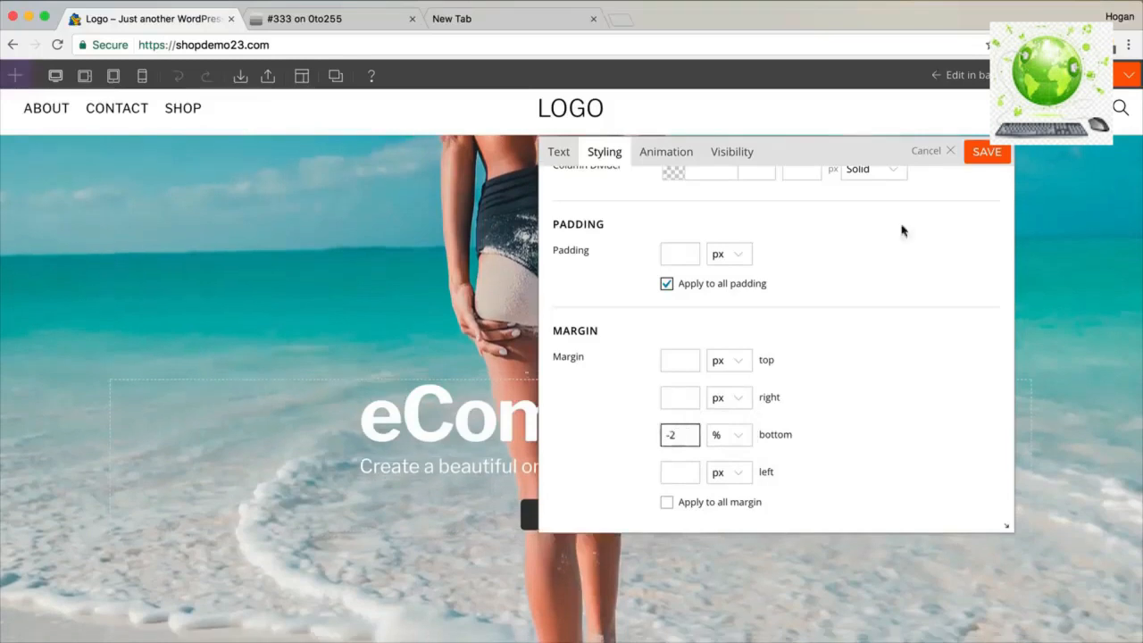
left_click(987, 154)
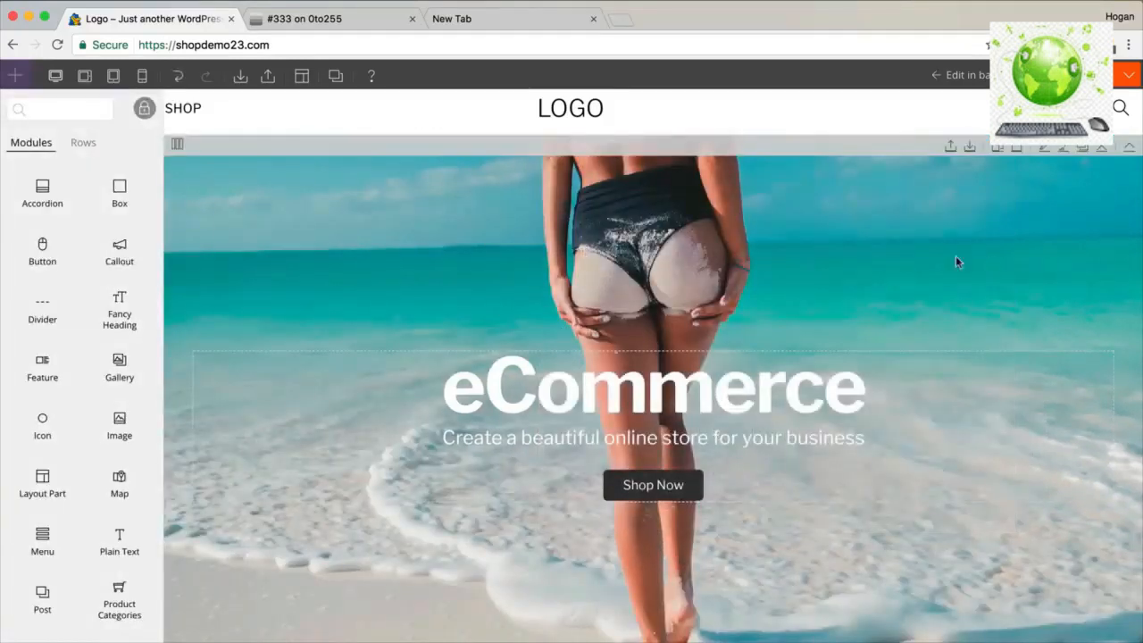
Give the hero row a black 000000 overlay at 0.10 opacity.
left_click(1044, 151)
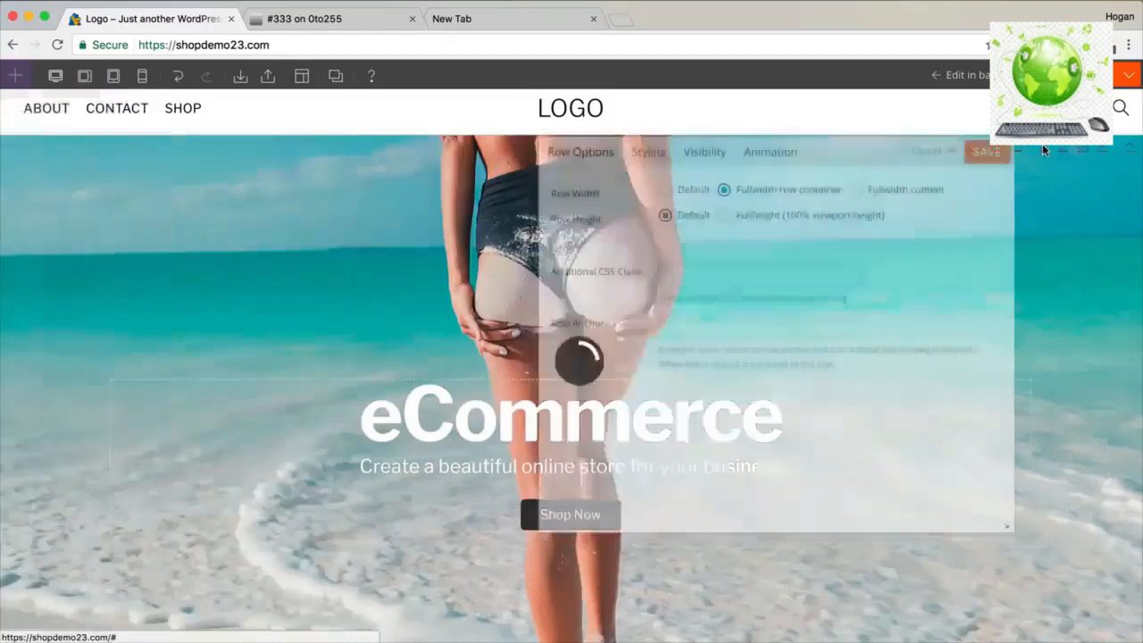
left_click(646, 153)
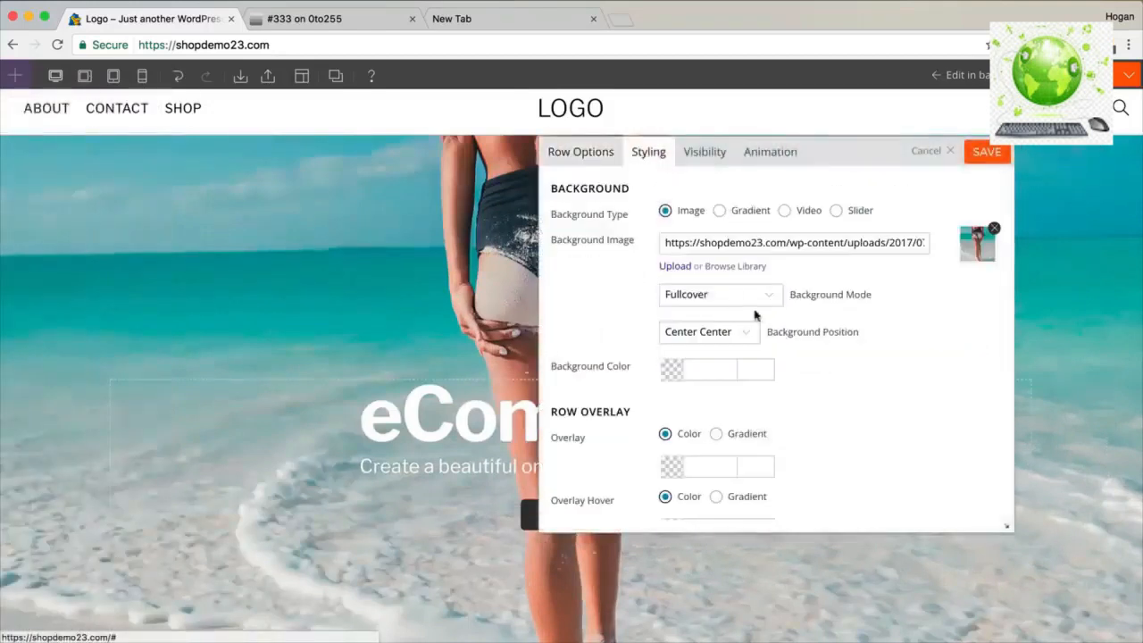
scroll(761, 315, "down", 2)
left_click_drag(641, 321, 559, 324)
left_click(673, 374)
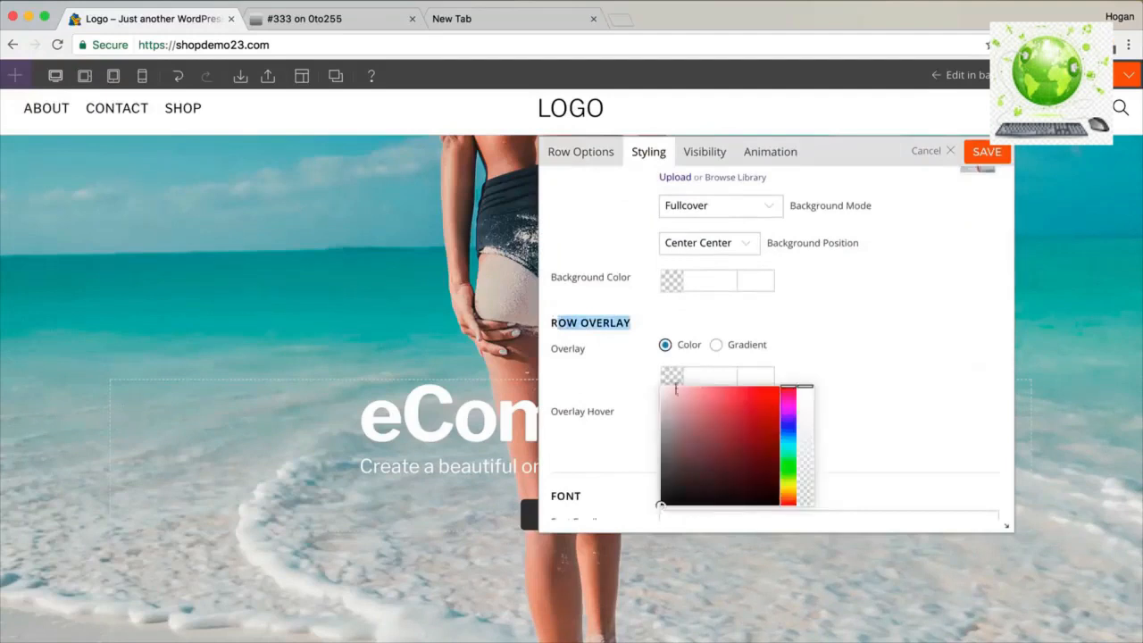
left_click_drag(695, 443, 625, 521)
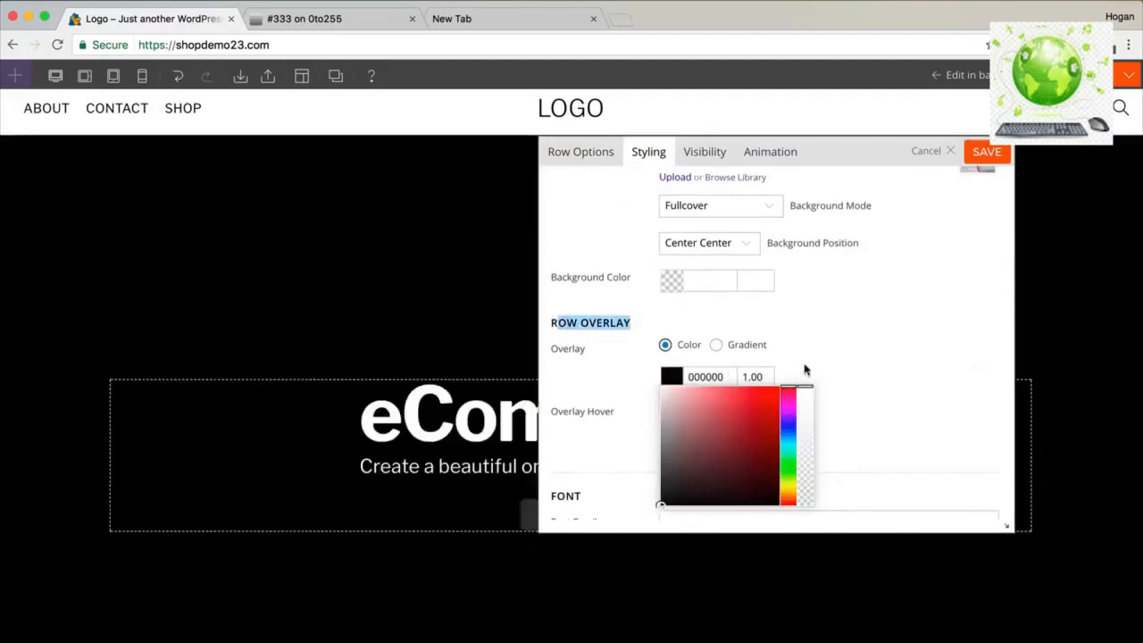
left_click_drag(801, 478, 804, 486)
left_click(762, 376)
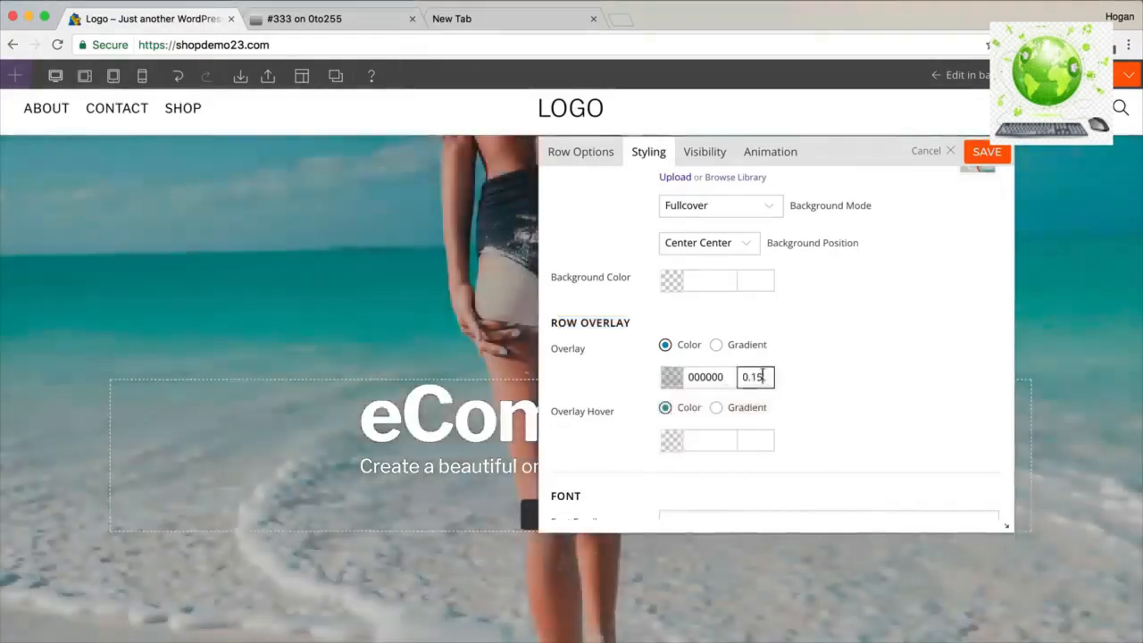
key("BackSpace")
type("0")
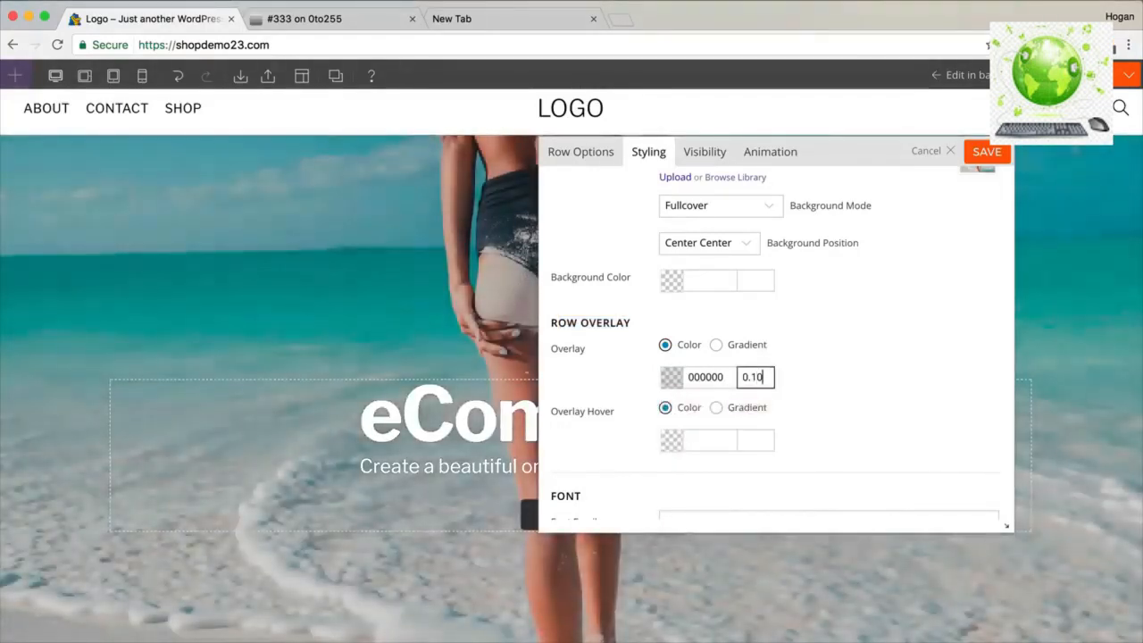
left_click(786, 375)
Set the row's hover overlay to black at 0.05 opacity and save the row.
left_click_drag(630, 418, 548, 410)
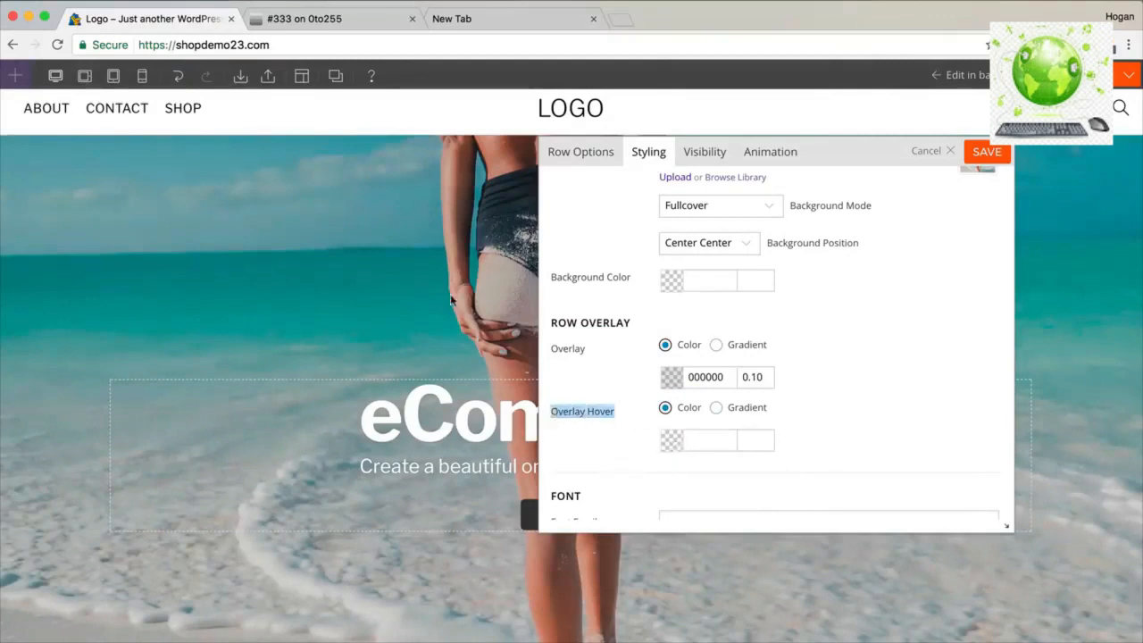
left_click(672, 440)
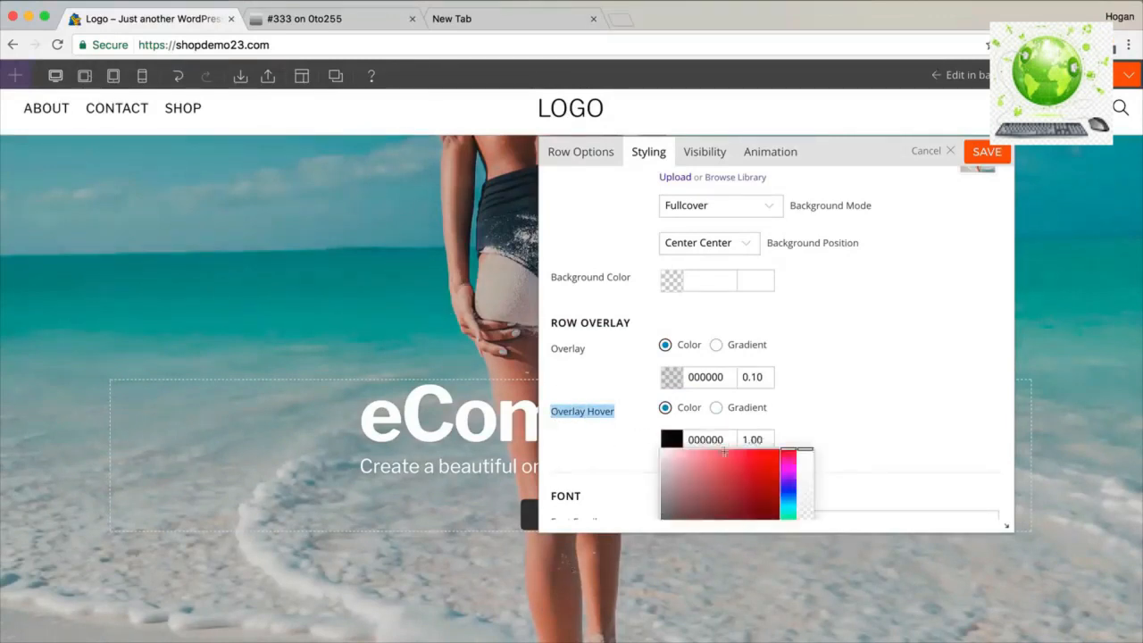
scroll(811, 397, "down", 2)
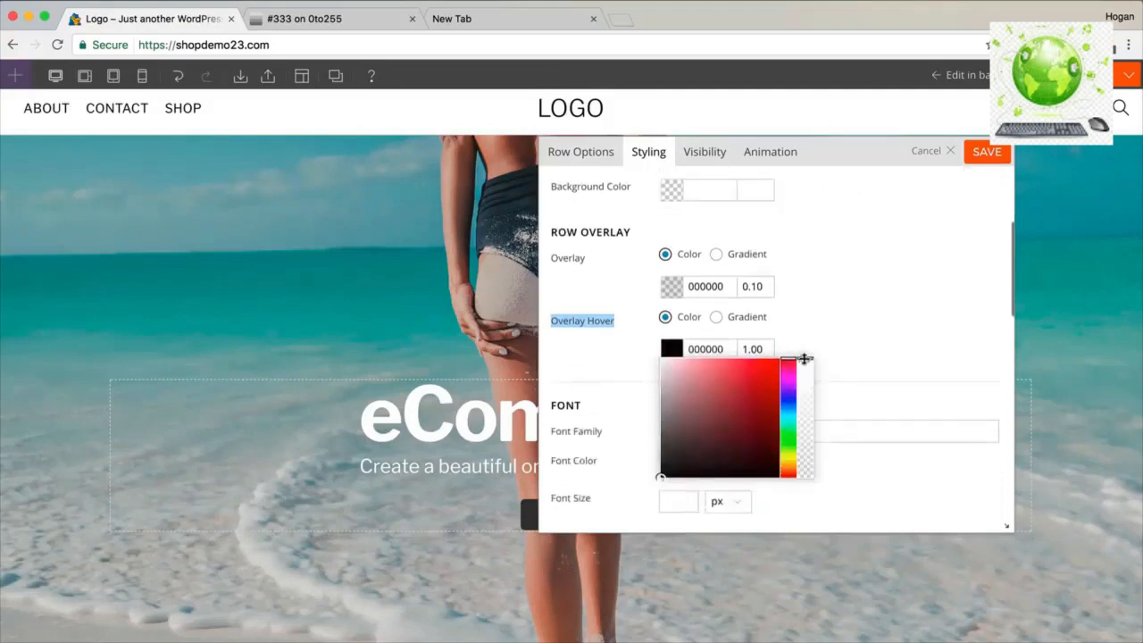
left_click_drag(801, 408, 801, 451)
left_click(756, 348)
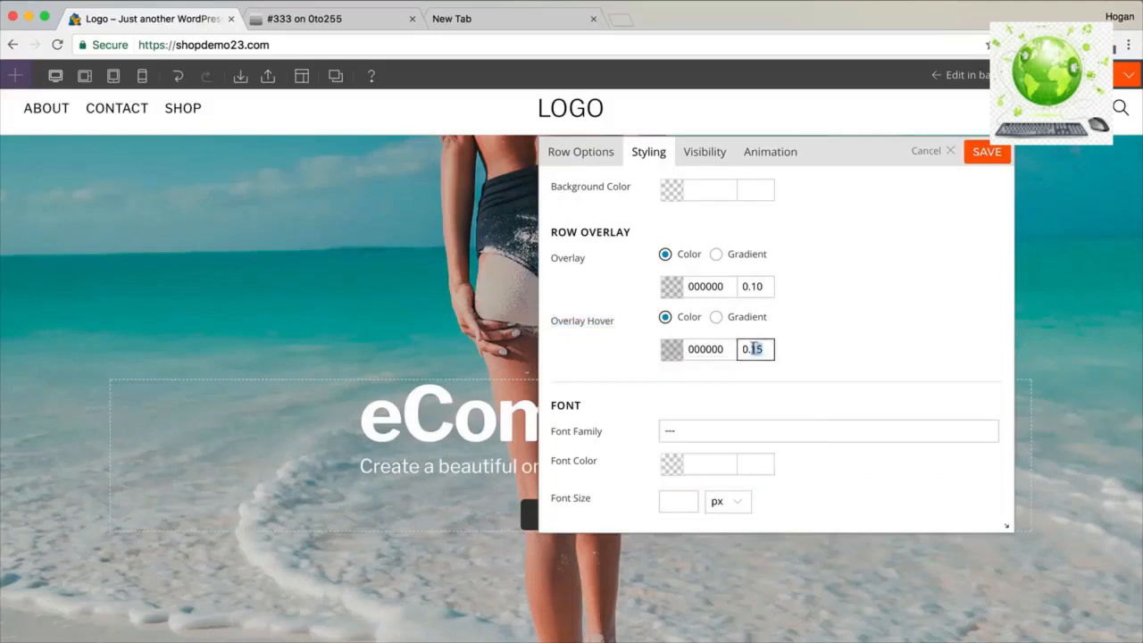
type("05")
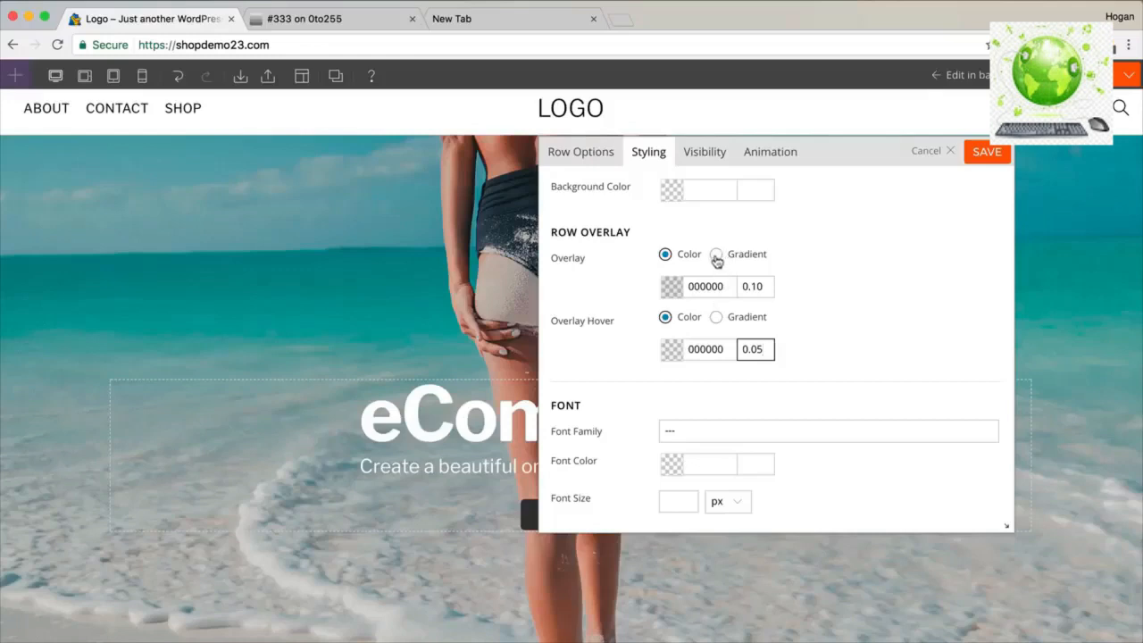
left_click(989, 157)
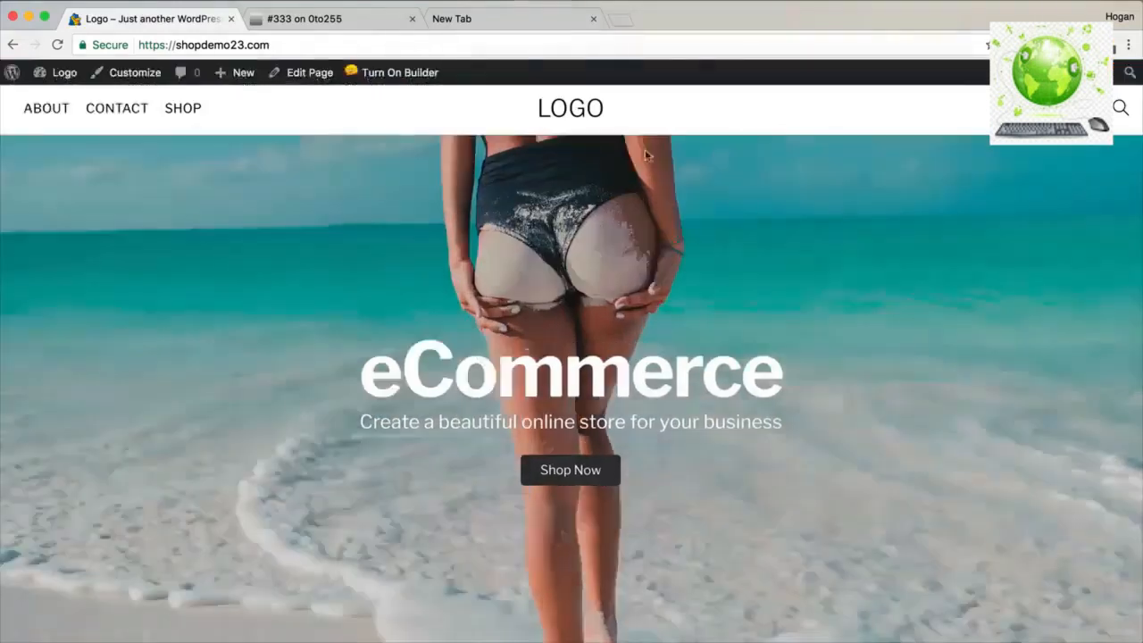
Look over the hero with its new overlay, then turn on the page builder.
scroll(704, 288, "down", 5)
scroll(706, 281, "up", 5)
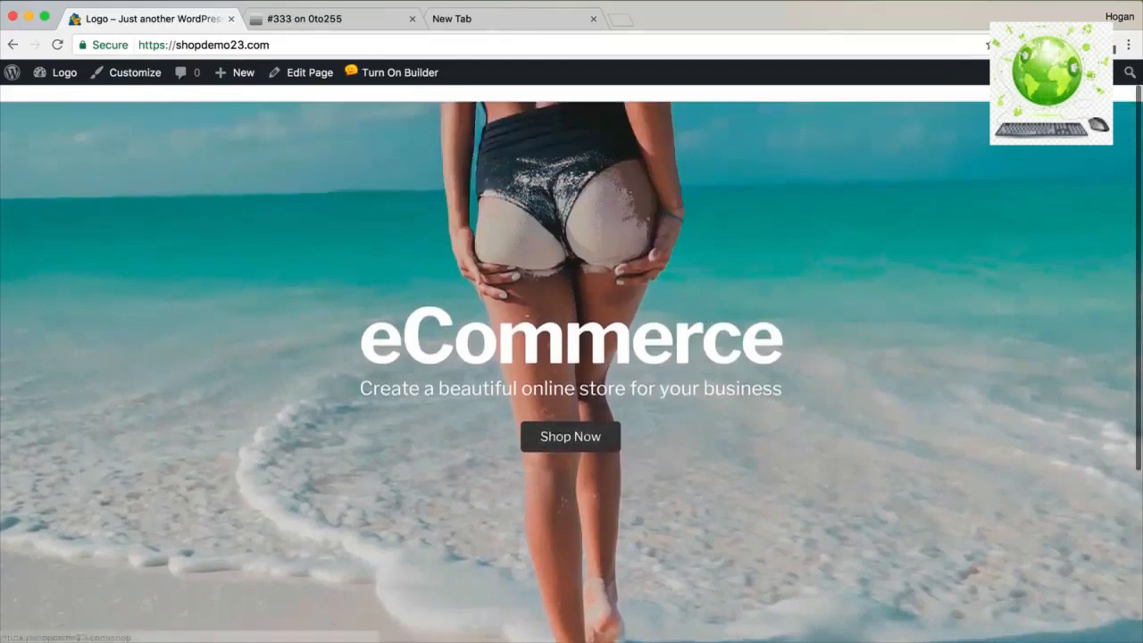
left_click_drag(800, 349, 355, 332)
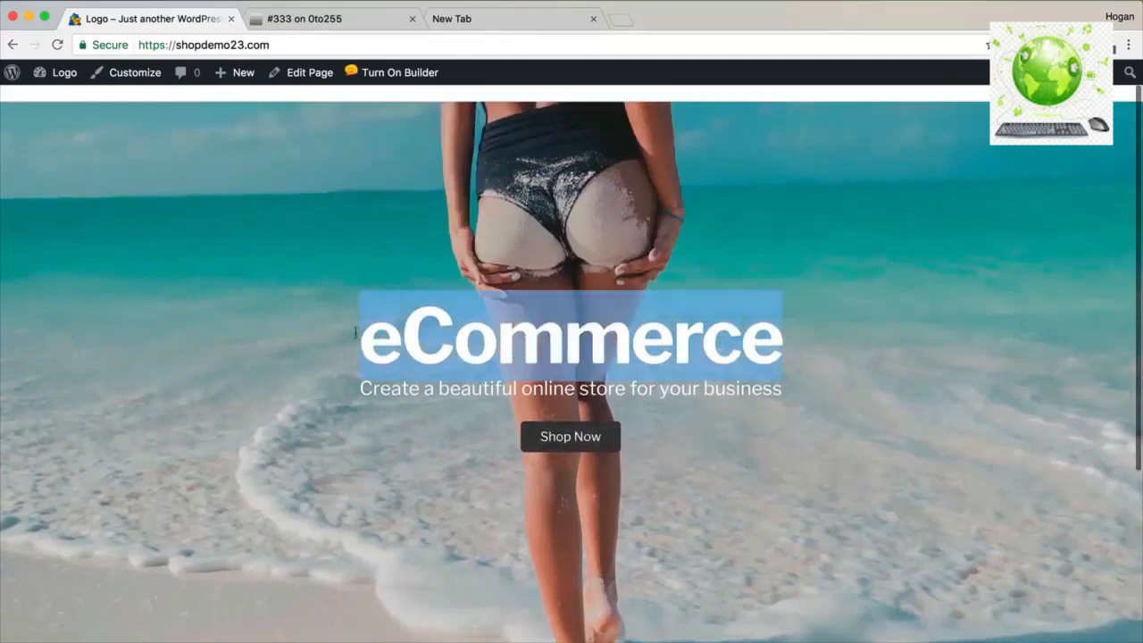
left_click(399, 73)
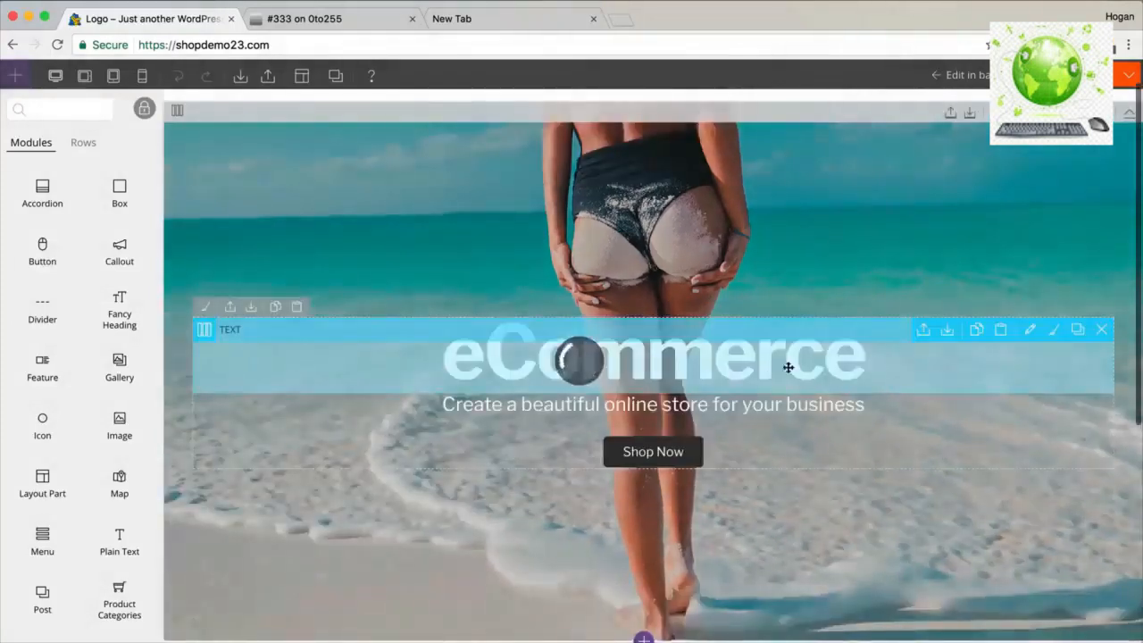
Give the eCommerce text module a fadeIn animation effect and save it.
left_click(1029, 329)
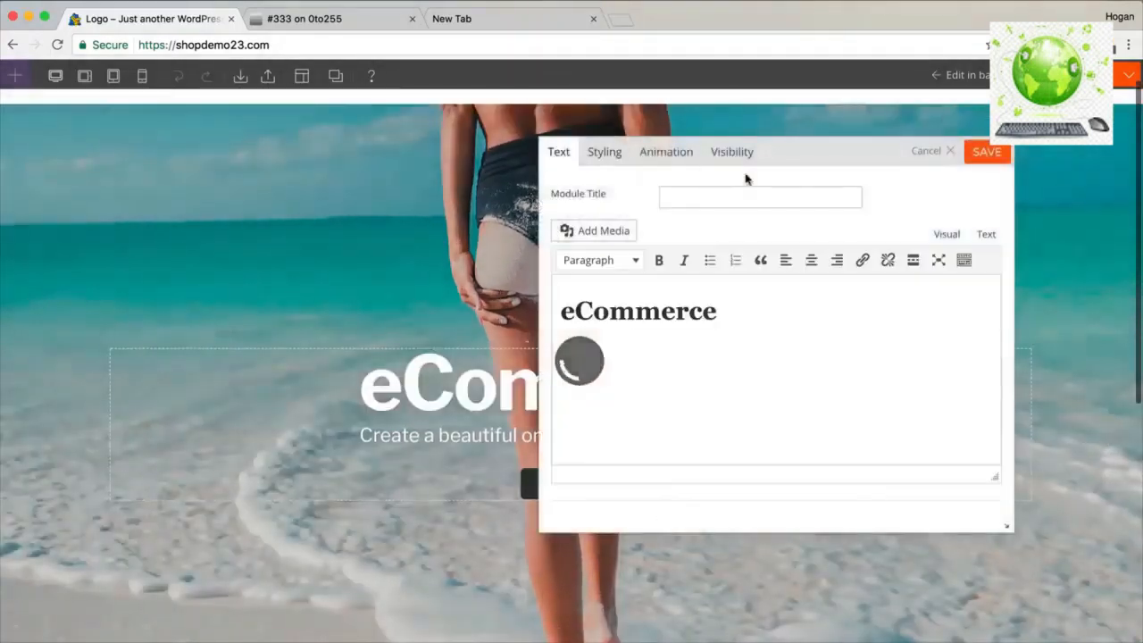
left_click(671, 153)
left_click(758, 220)
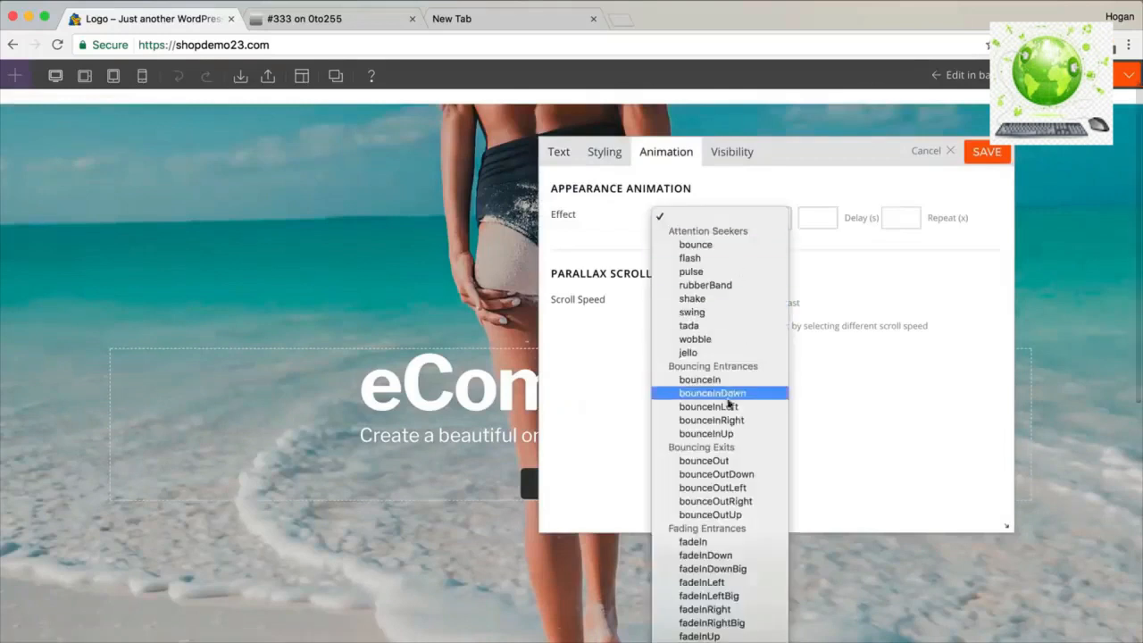
scroll(719, 379, "down", 5)
left_click(697, 241)
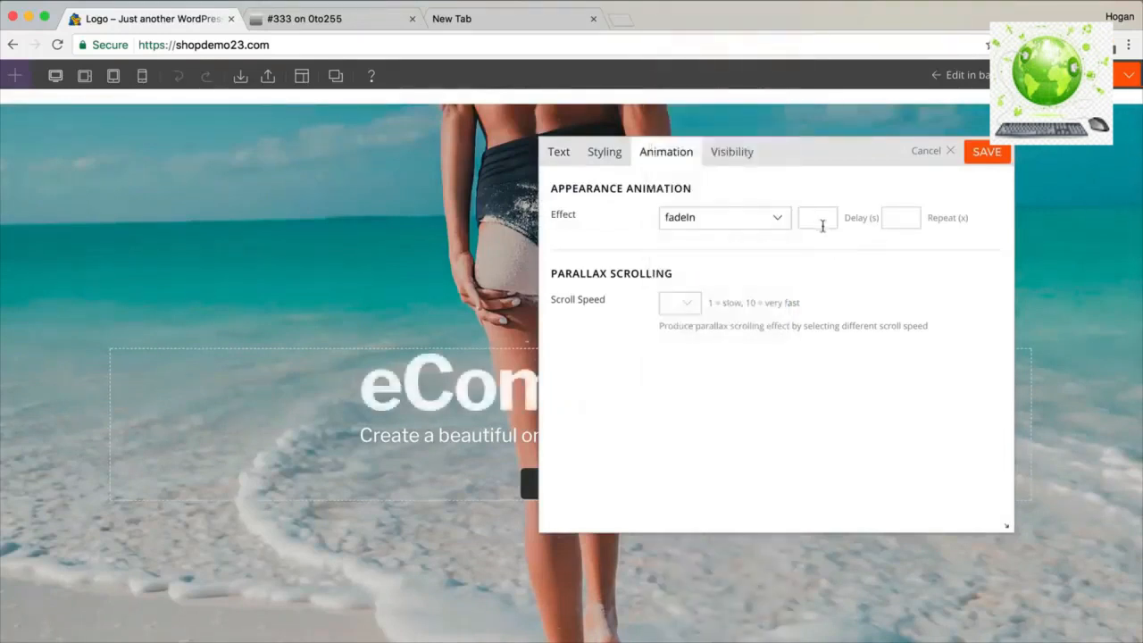
left_click(986, 151)
Reapply the fadeIn effect to the text module with a 0.5 s delay and save.
double_click(772, 410)
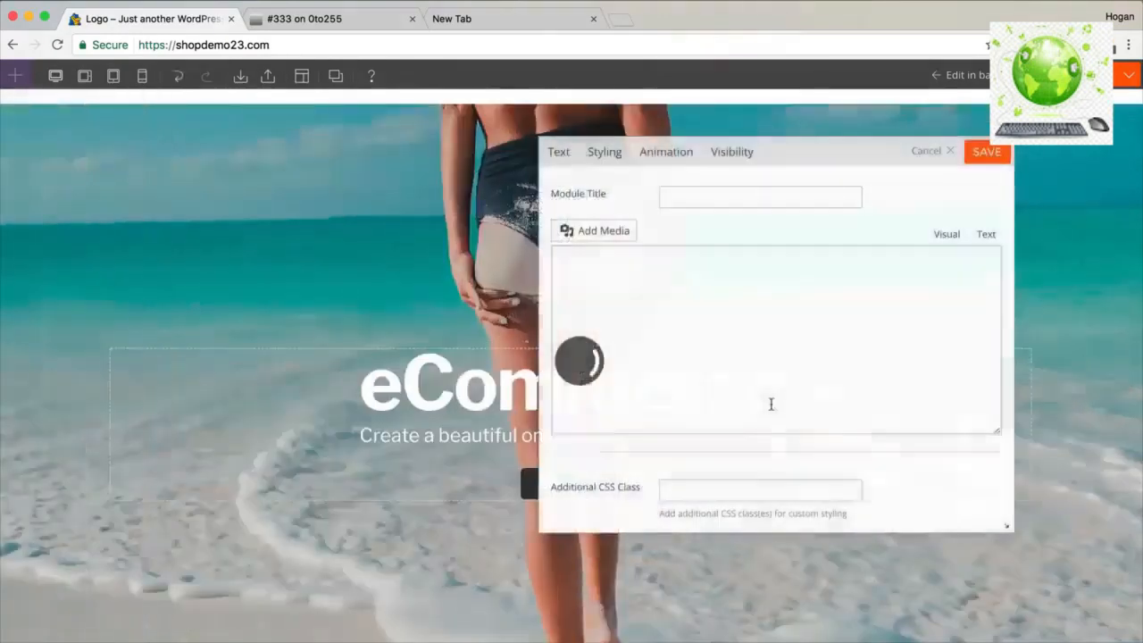
left_click(668, 153)
left_click(712, 218)
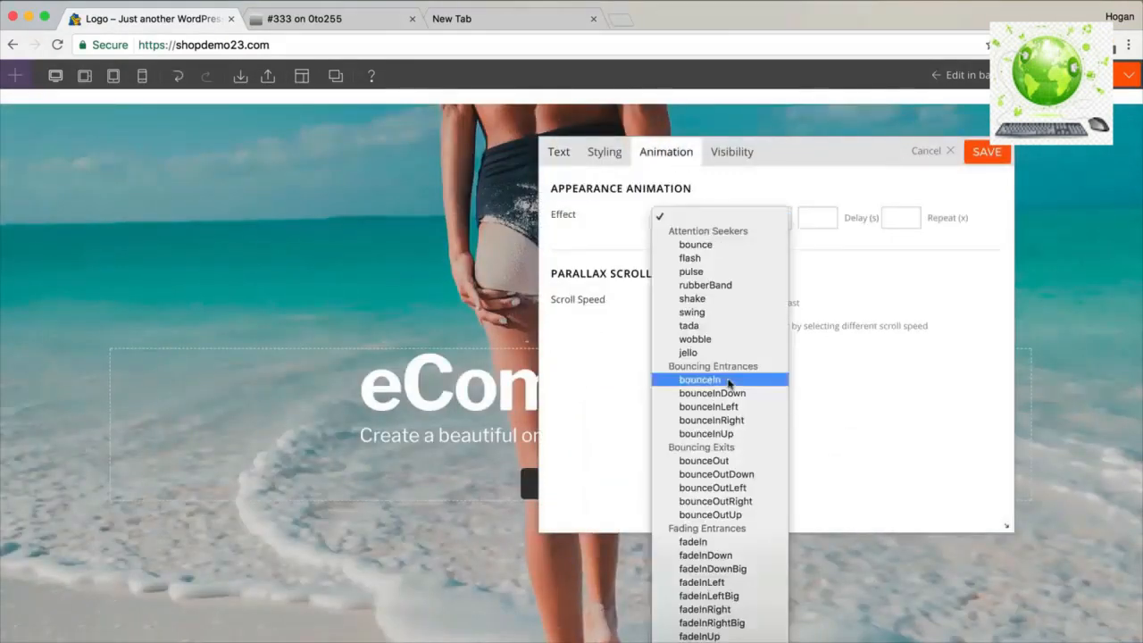
left_click(840, 270)
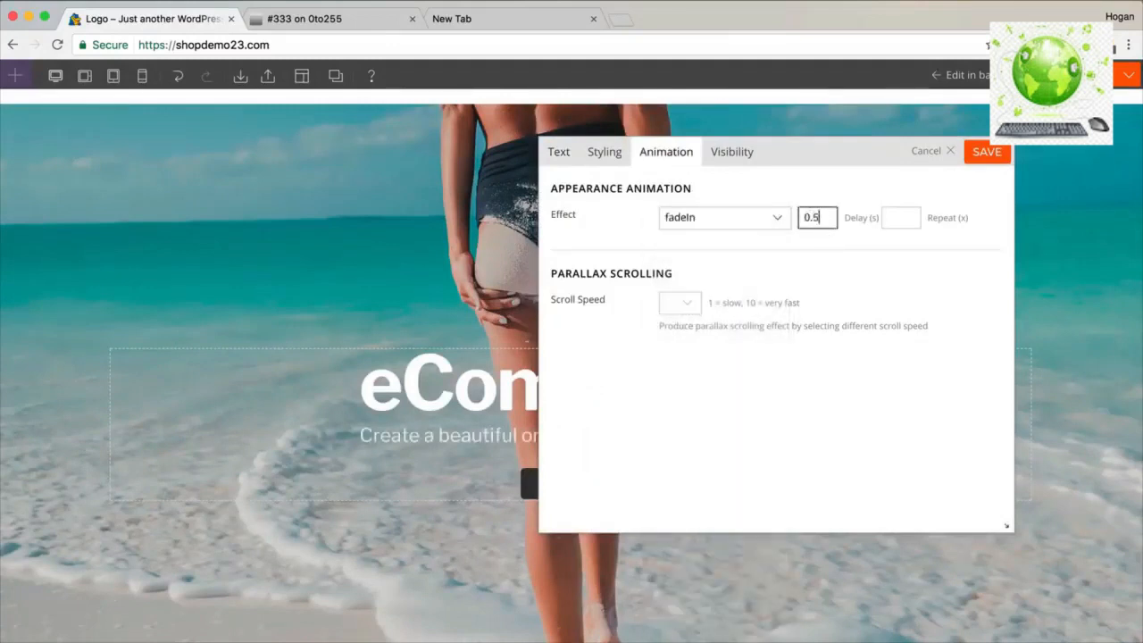
left_click(983, 156)
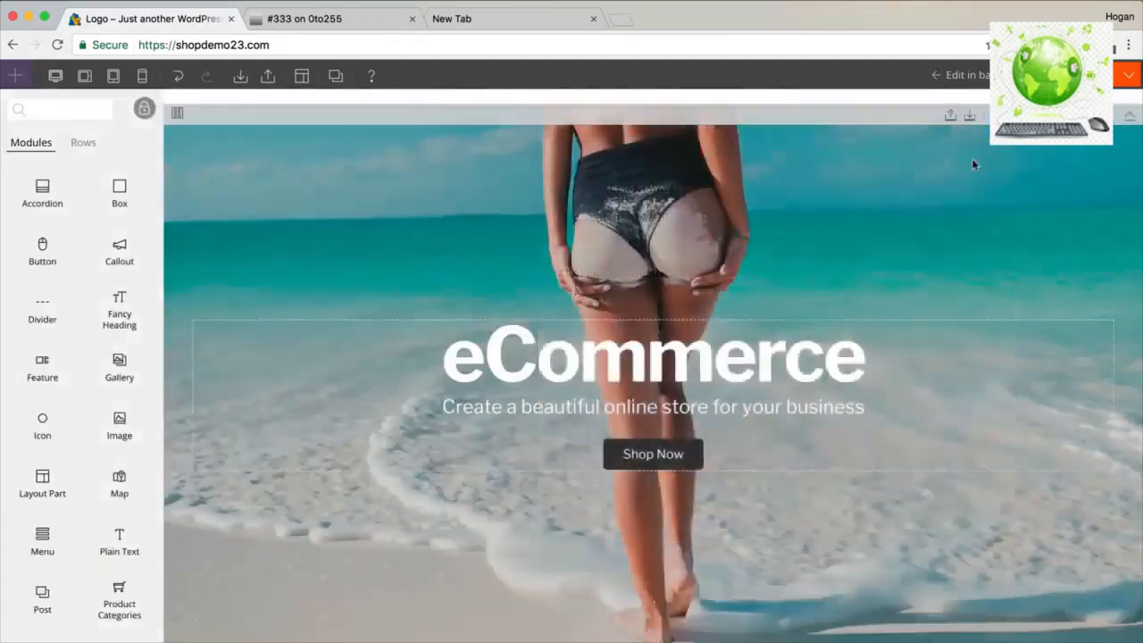
Give the Shop Now button a fadeIn appearance animation with a delay of 1.
double_click(703, 451)
left_click(675, 153)
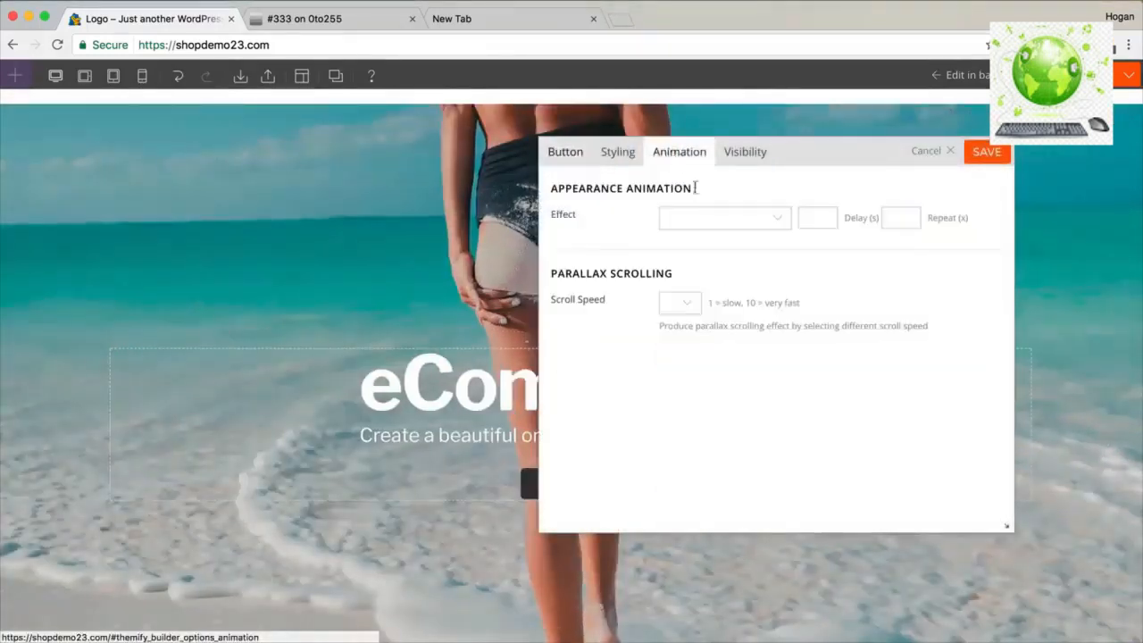
left_click(722, 223)
left_click(828, 277)
left_click(817, 218)
type("1")
left_click(982, 156)
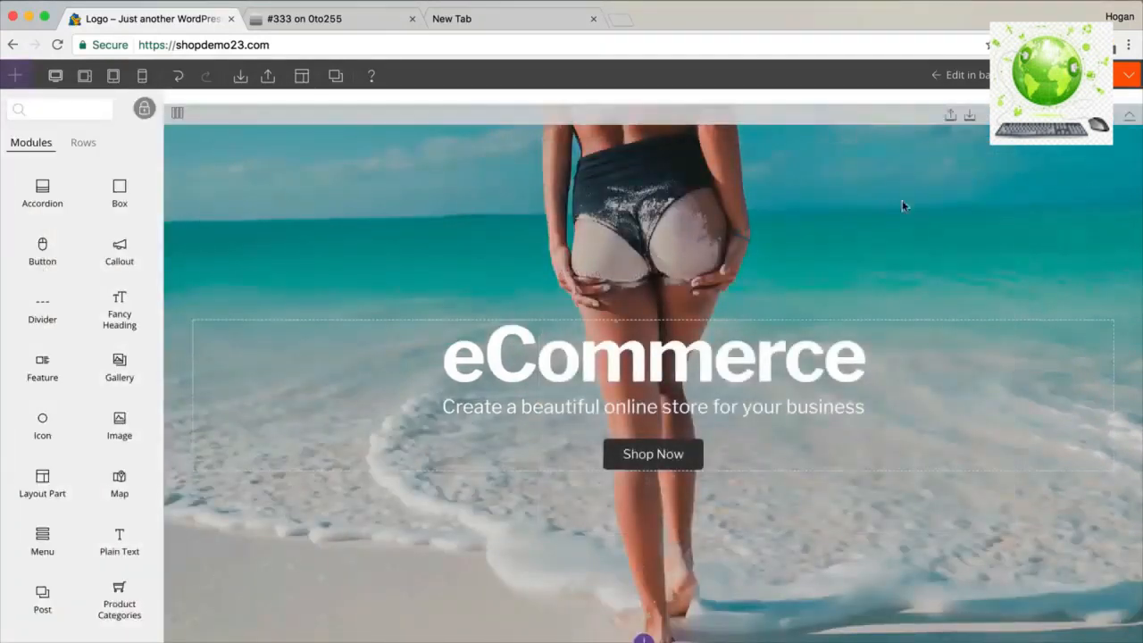
Try moving Shop Now above the subtitle, then undo so it stays below.
left_click_drag(684, 454, 684, 401)
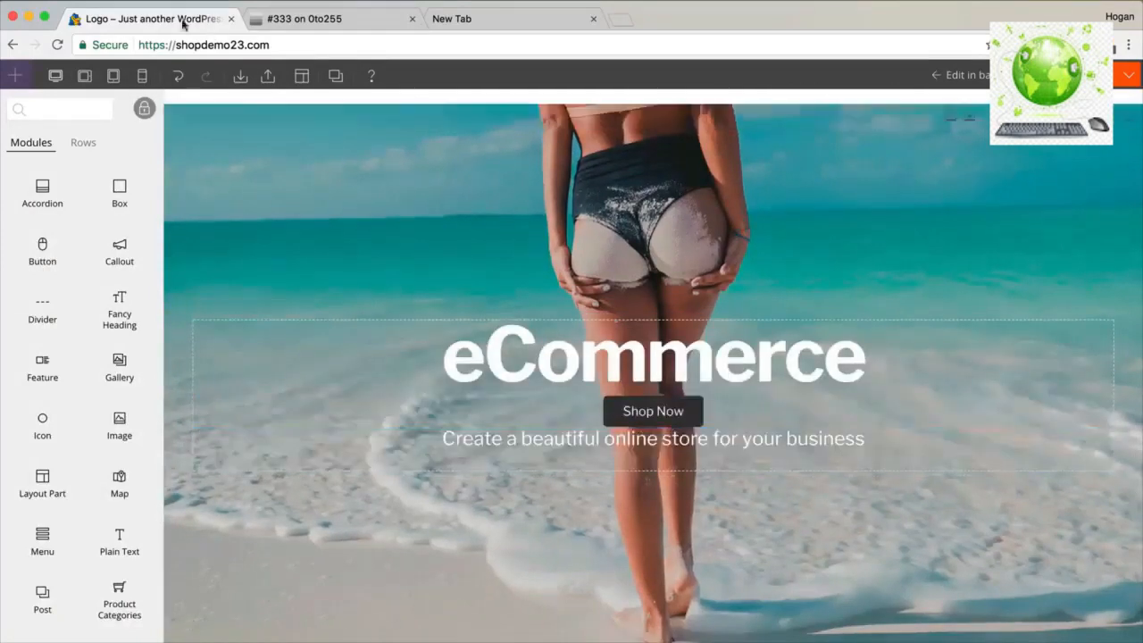
left_click(178, 79)
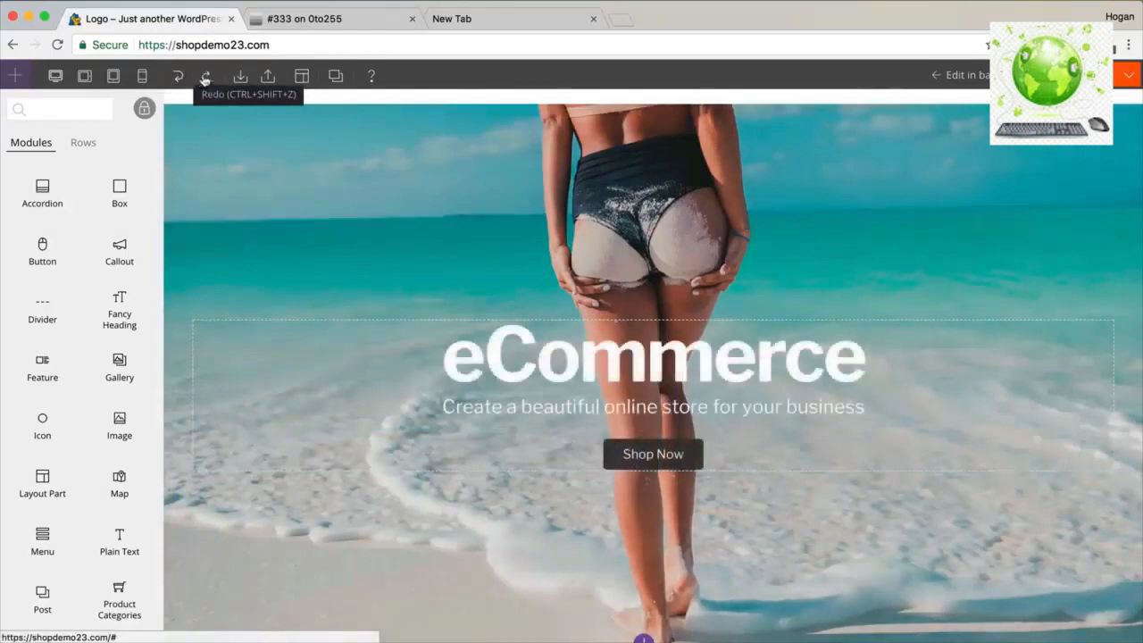
left_click(205, 79)
left_click(178, 78)
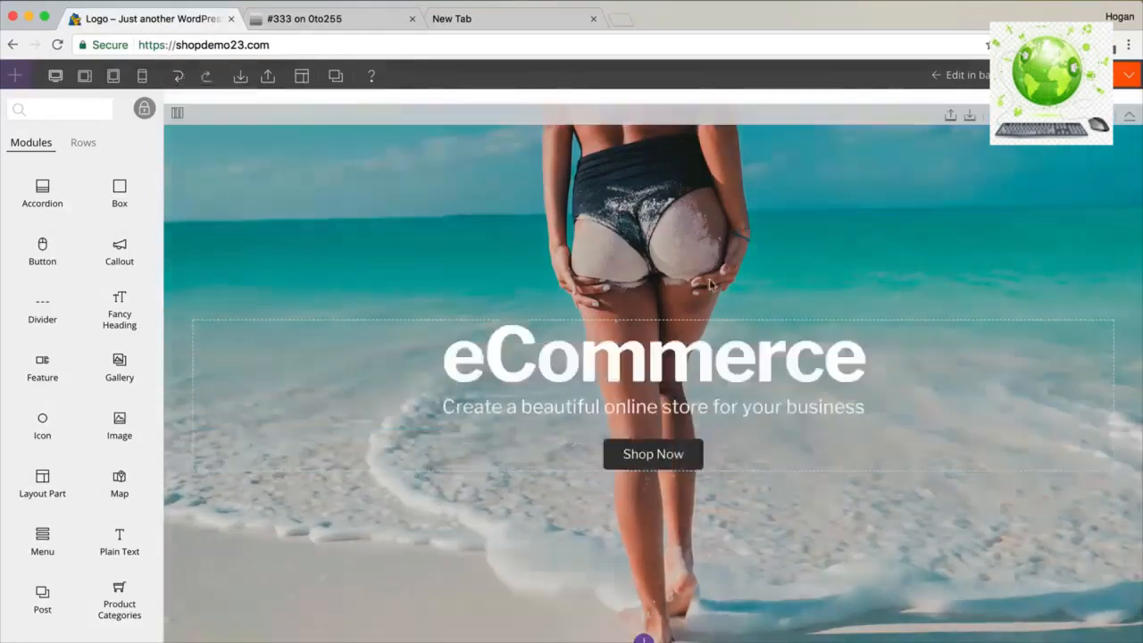
Publish the page revision with the comment 'hero image done'.
left_click(1127, 78)
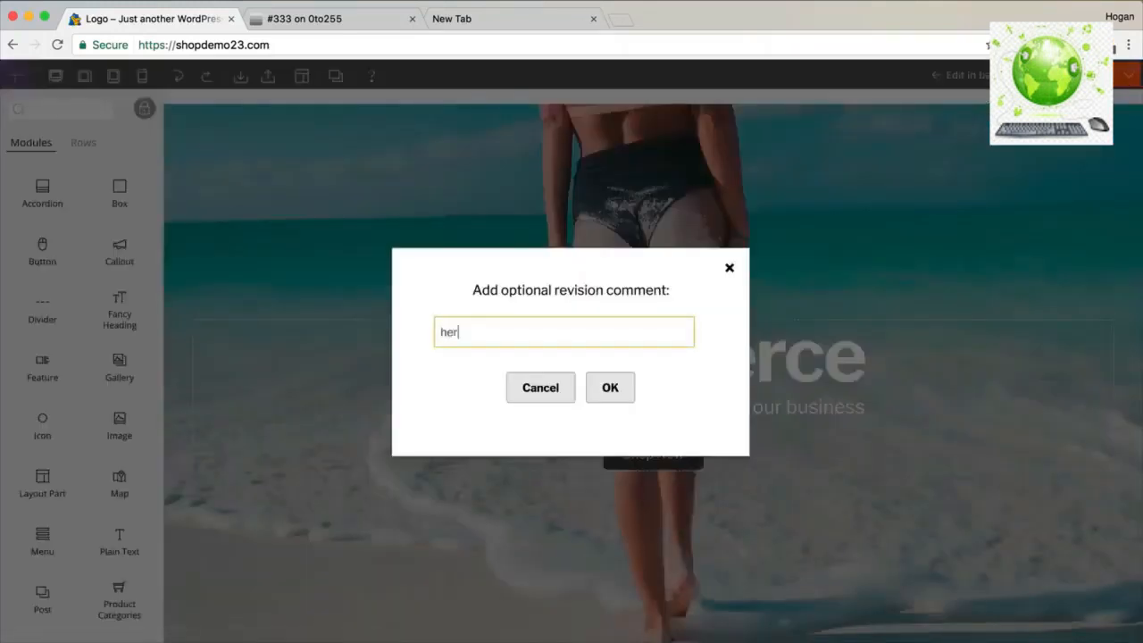
left_click(598, 392)
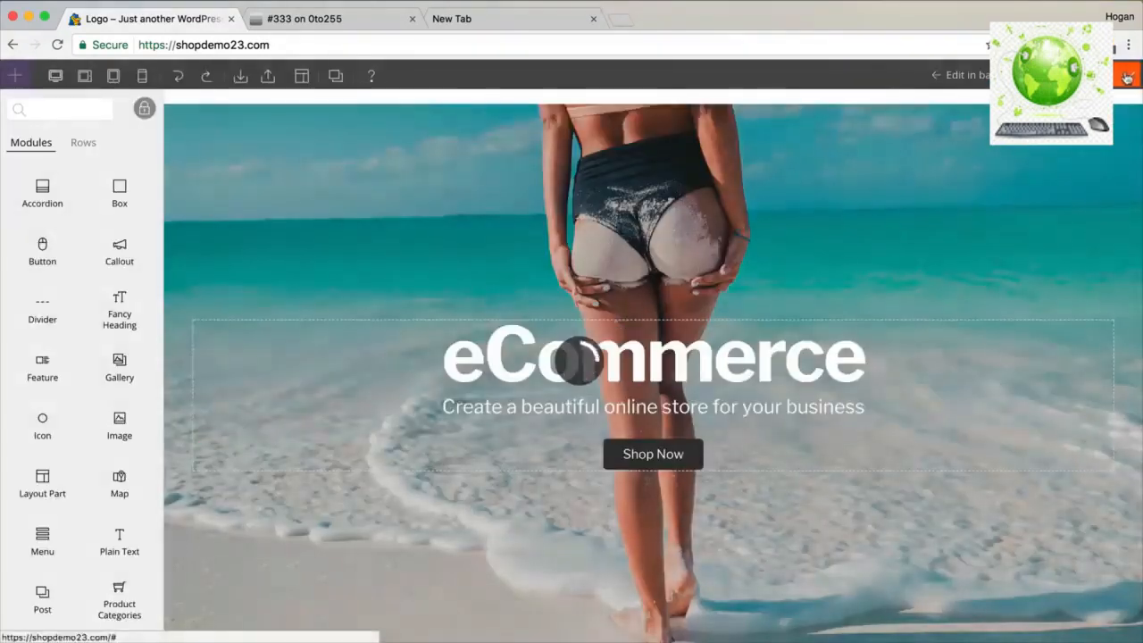
mouse_move(1129, 82)
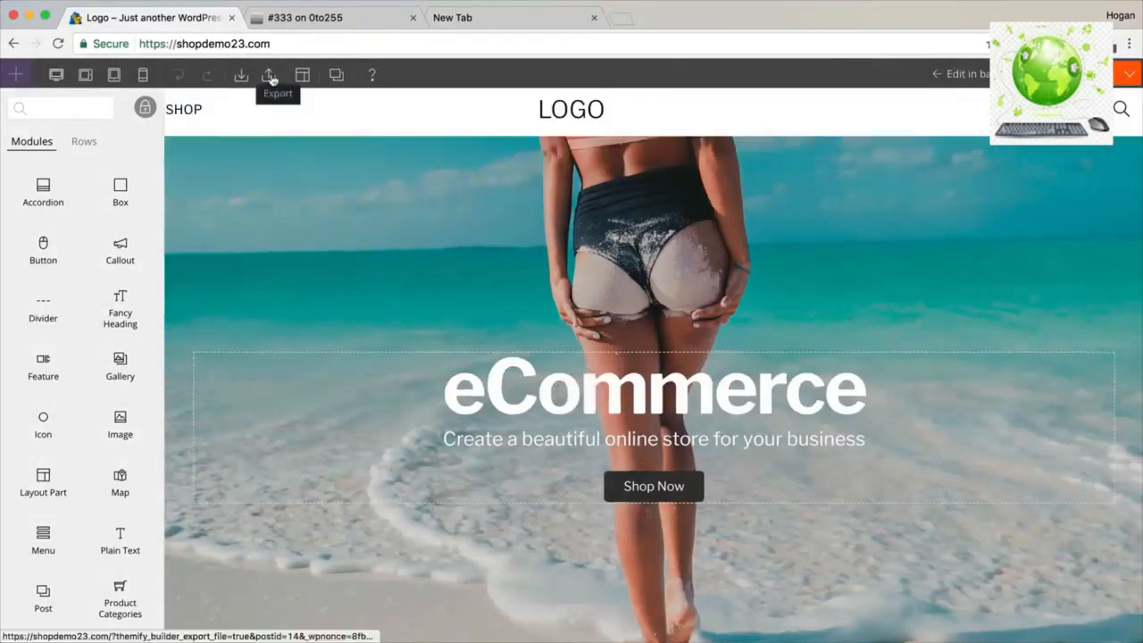
left_click(303, 76)
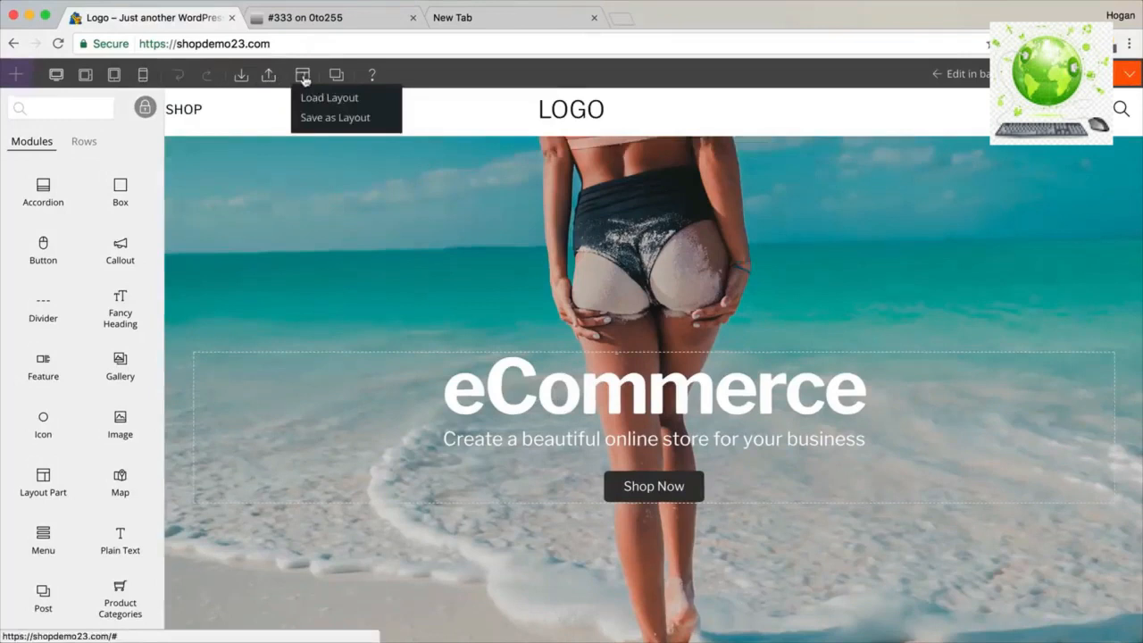
Start saving the page as a layout, then cancel without saving.
left_click(322, 119)
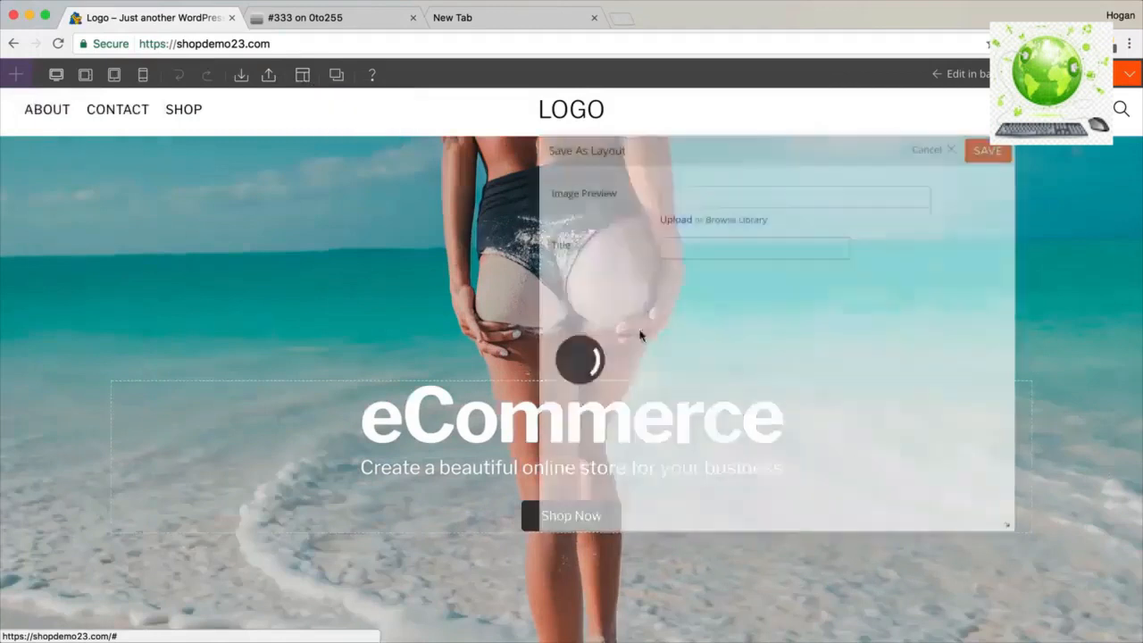
left_click(689, 249)
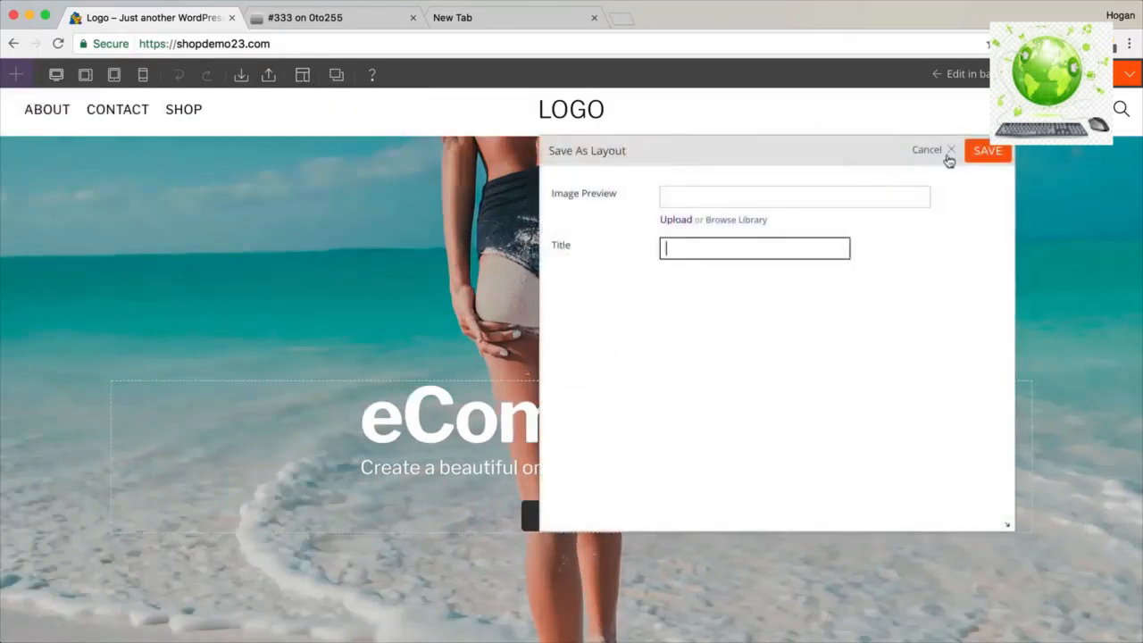
left_click(950, 156)
mouse_move(304, 78)
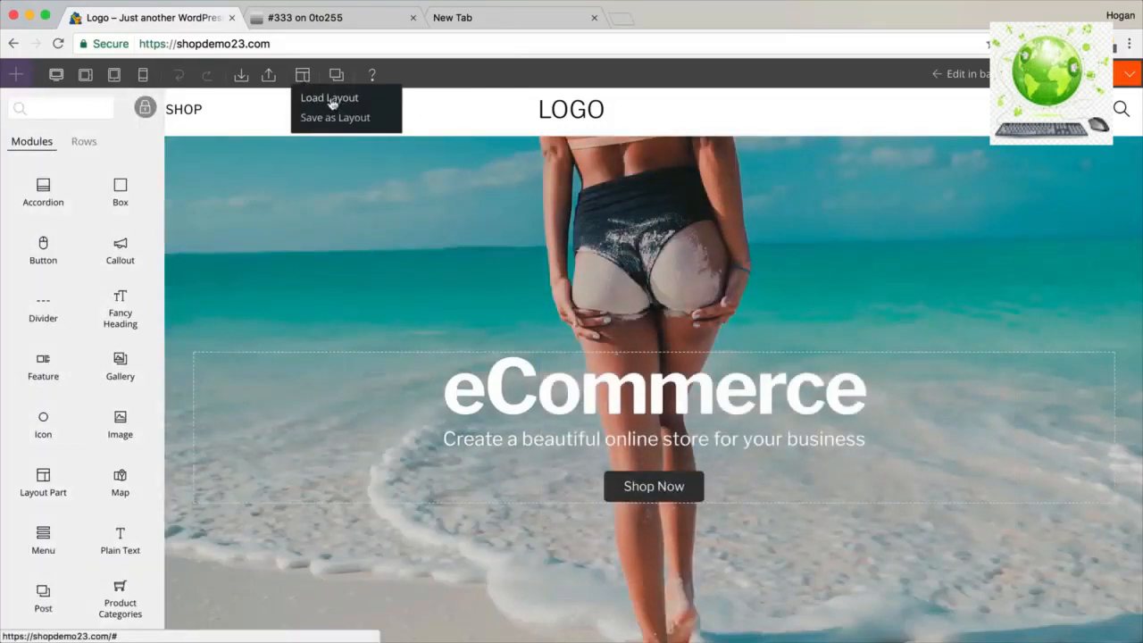
Export the page's builder layout, cancelling the file save dialog, and exit the builder.
left_click(143, 43)
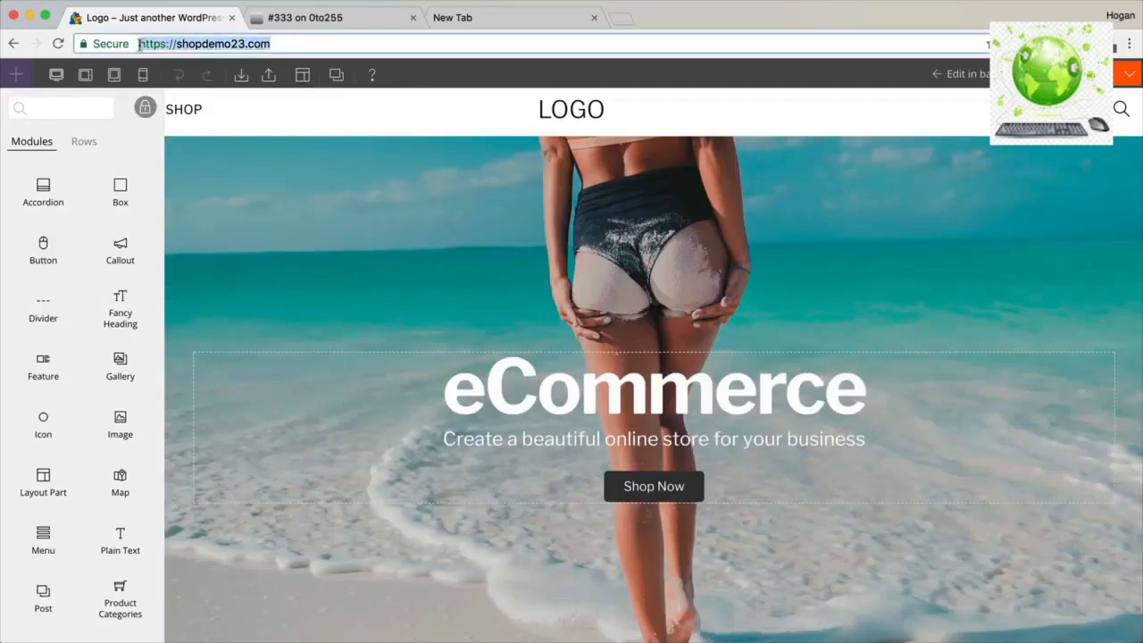
left_click(268, 76)
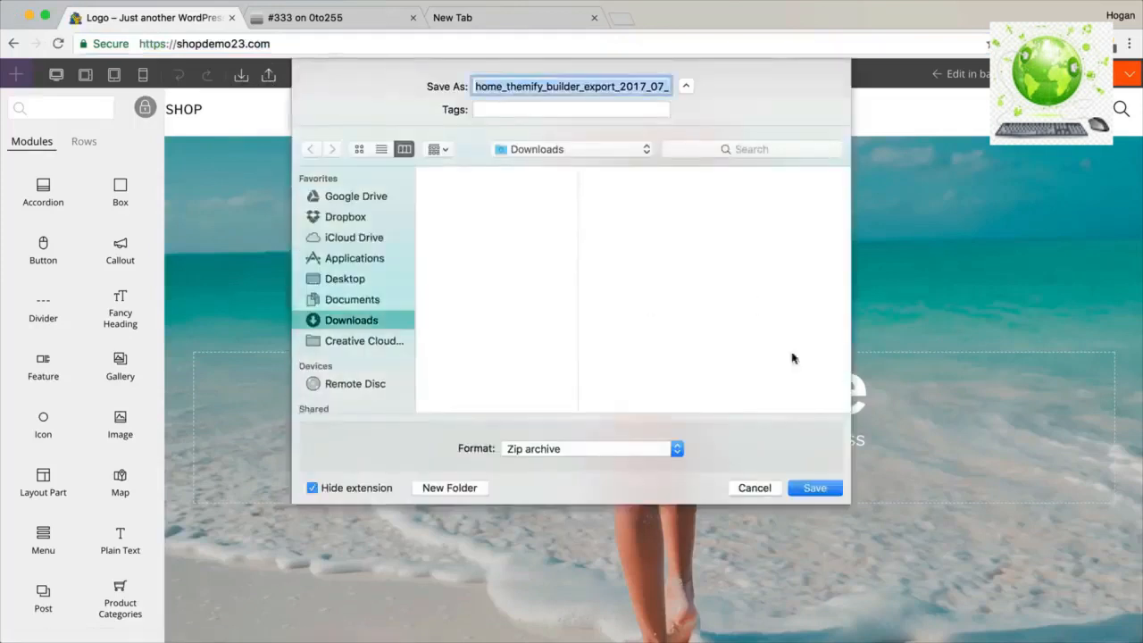
left_click(754, 488)
mouse_move(242, 77)
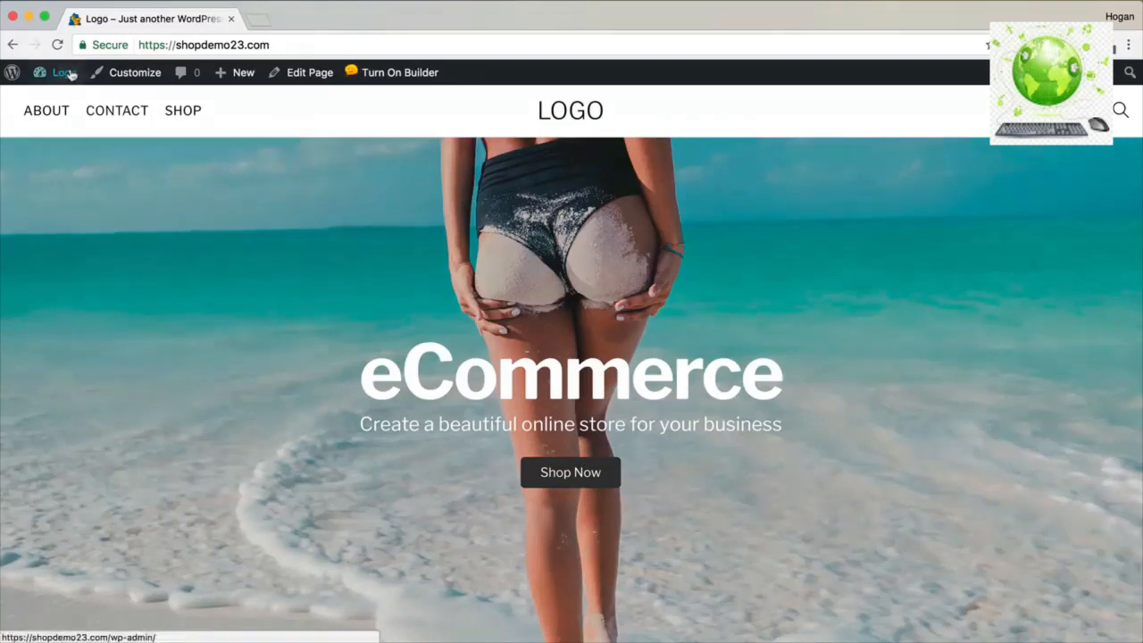
Go to the Dashboard, then WooCommerce Settings, and open the Products tab's Display section.
mouse_move(69, 74)
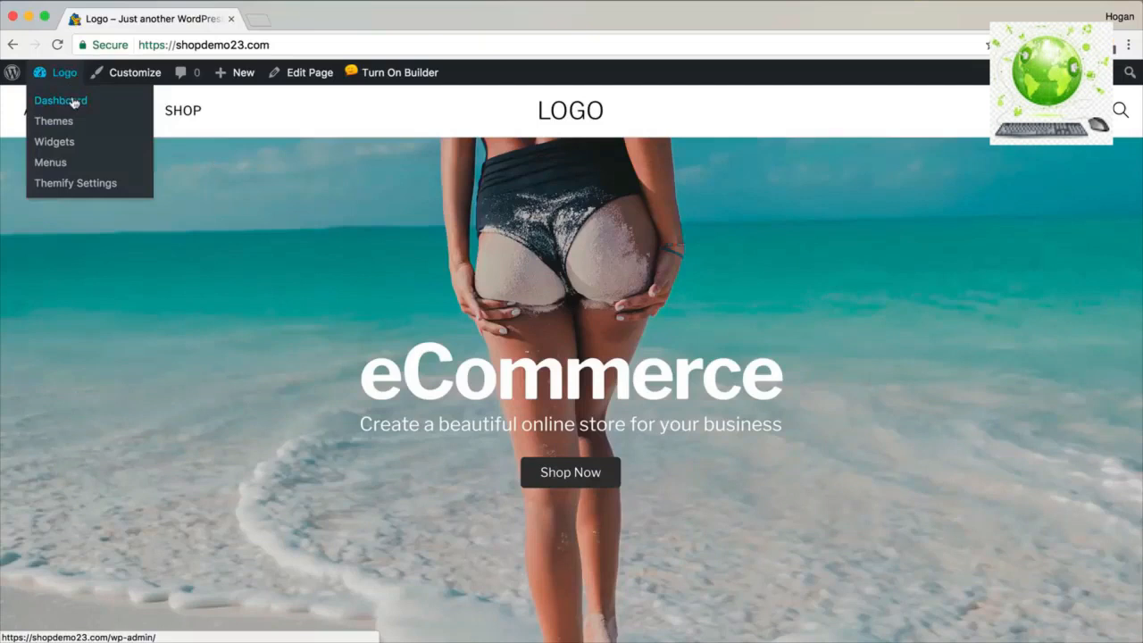
left_click(70, 100)
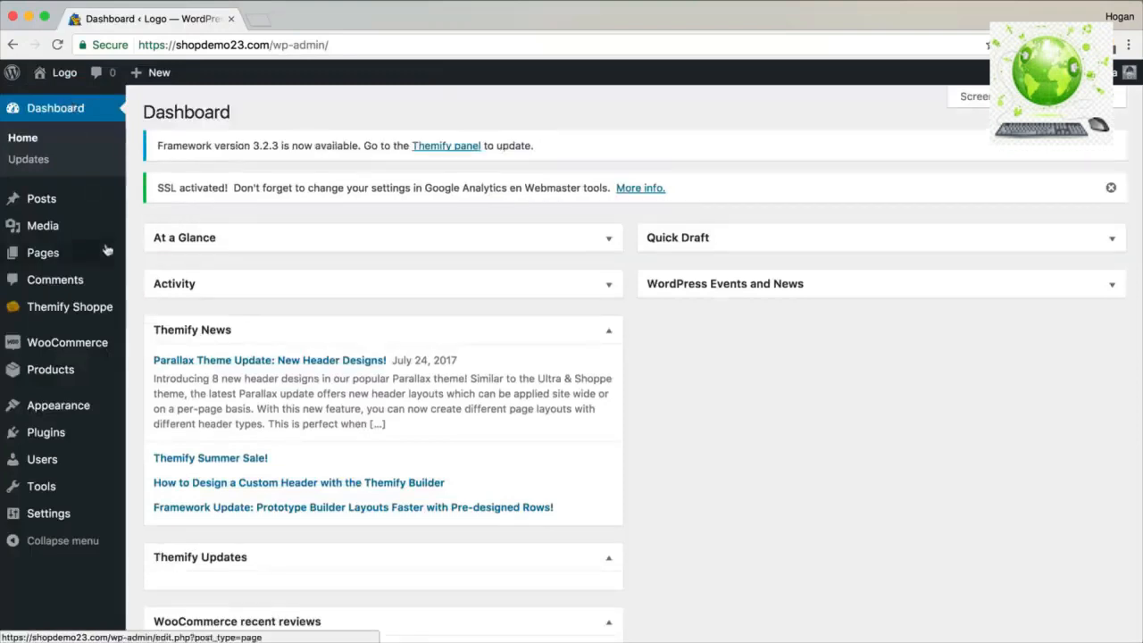
mouse_move(71, 346)
left_click(157, 409)
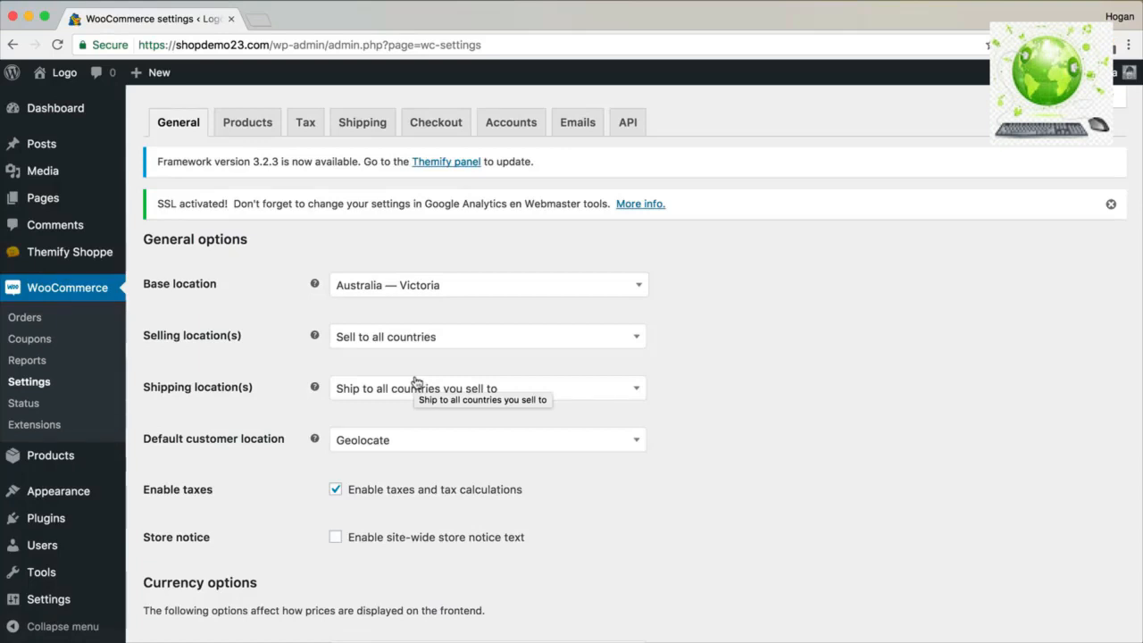
mouse_move(49, 571)
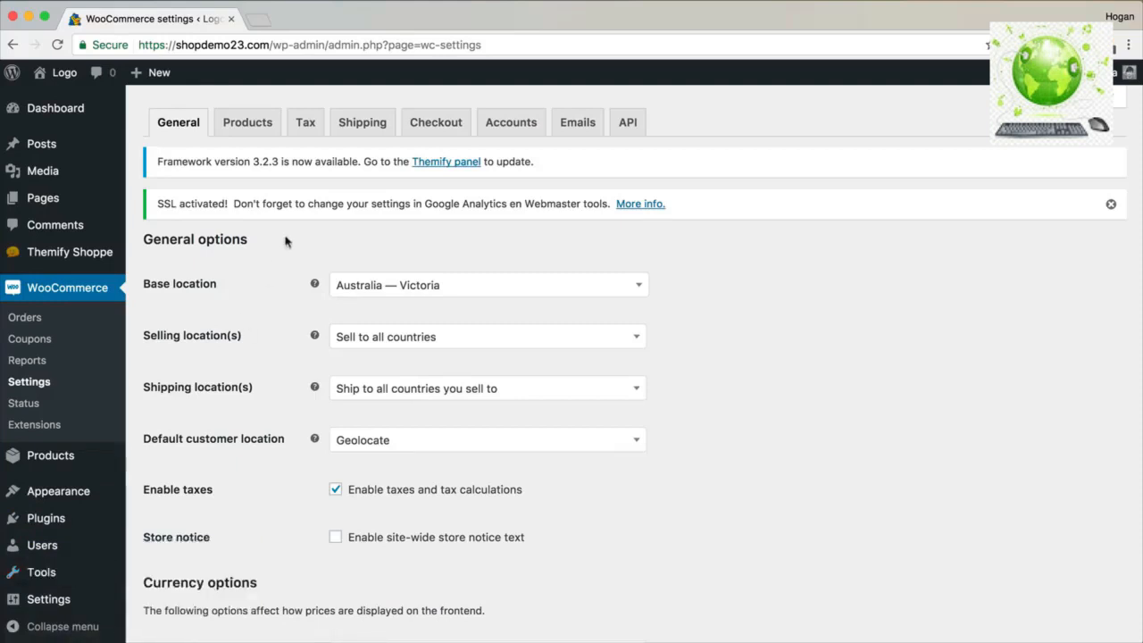
left_click(255, 129)
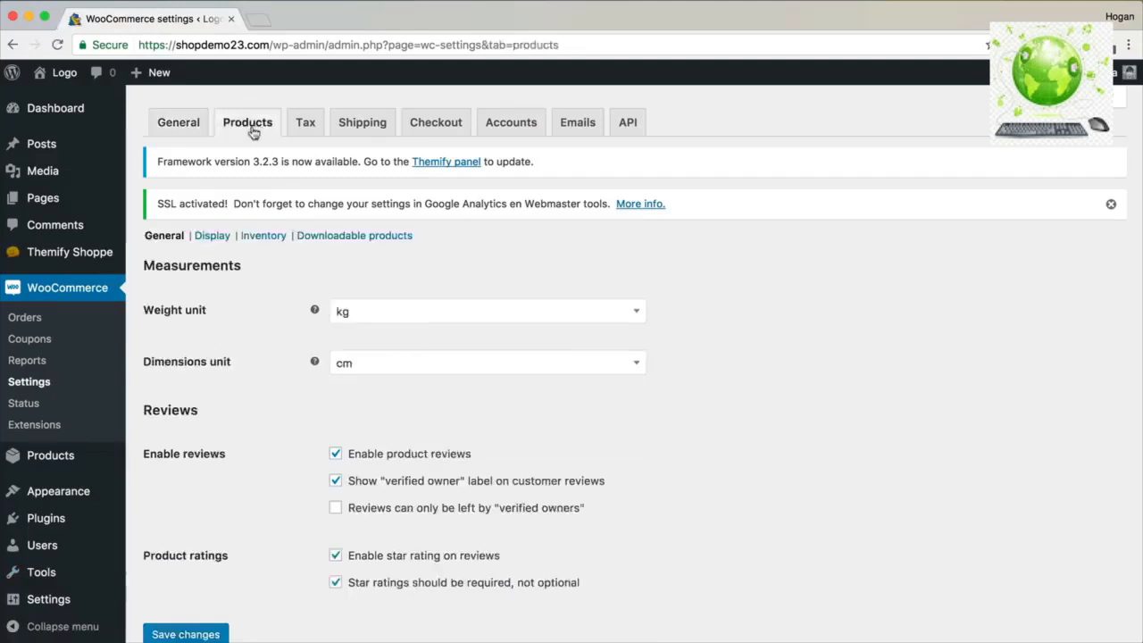
left_click(214, 238)
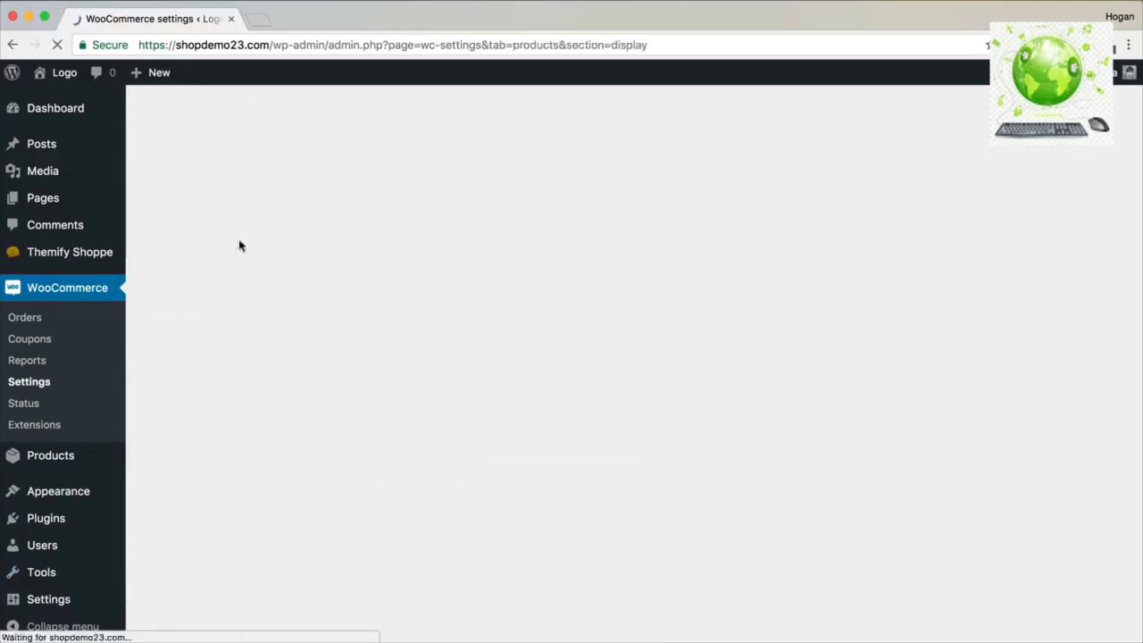
Enter image sizes: catalog 400×320, single product 720×456, thumbnails 150×150.
scroll(341, 306, "down", 6)
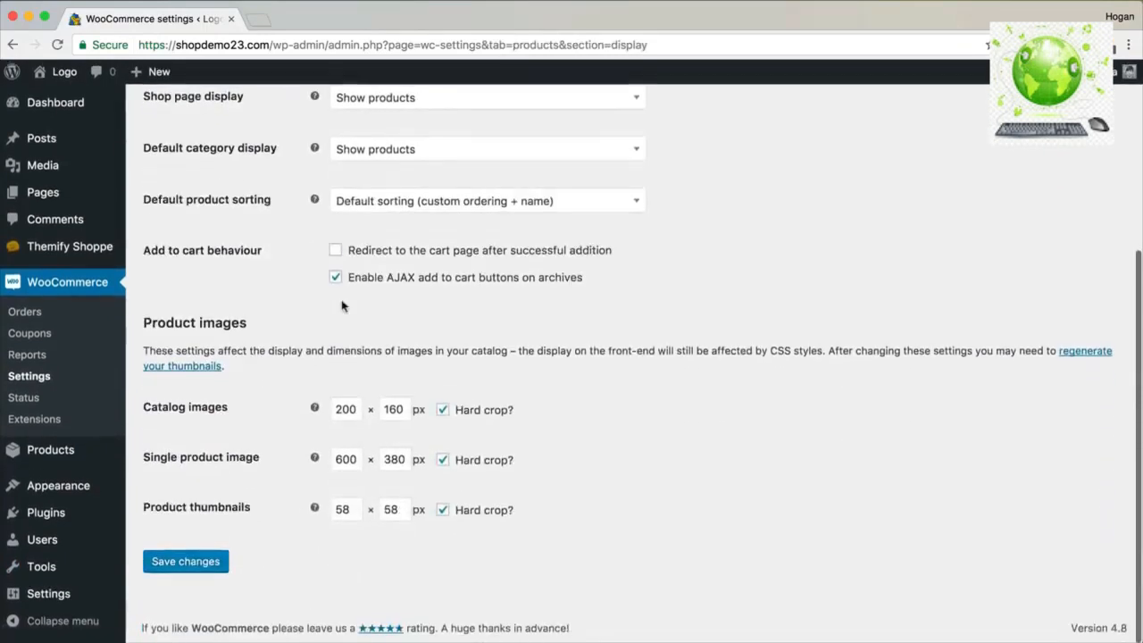
left_click_drag(248, 324, 143, 324)
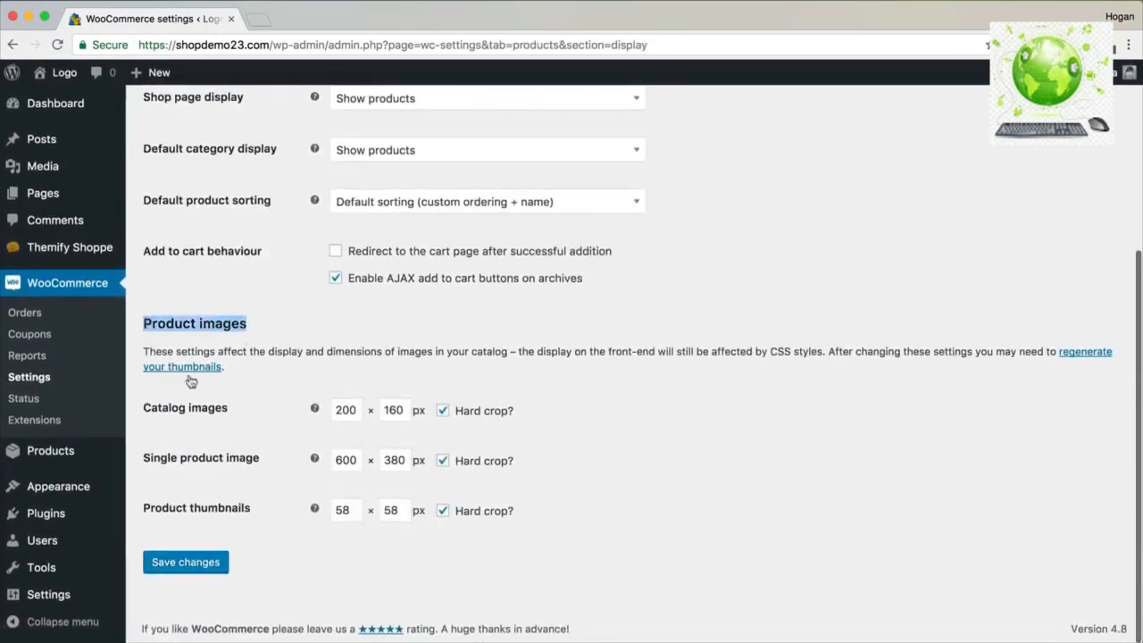
left_click_drag(231, 408, 143, 408)
left_click_drag(357, 409, 331, 410)
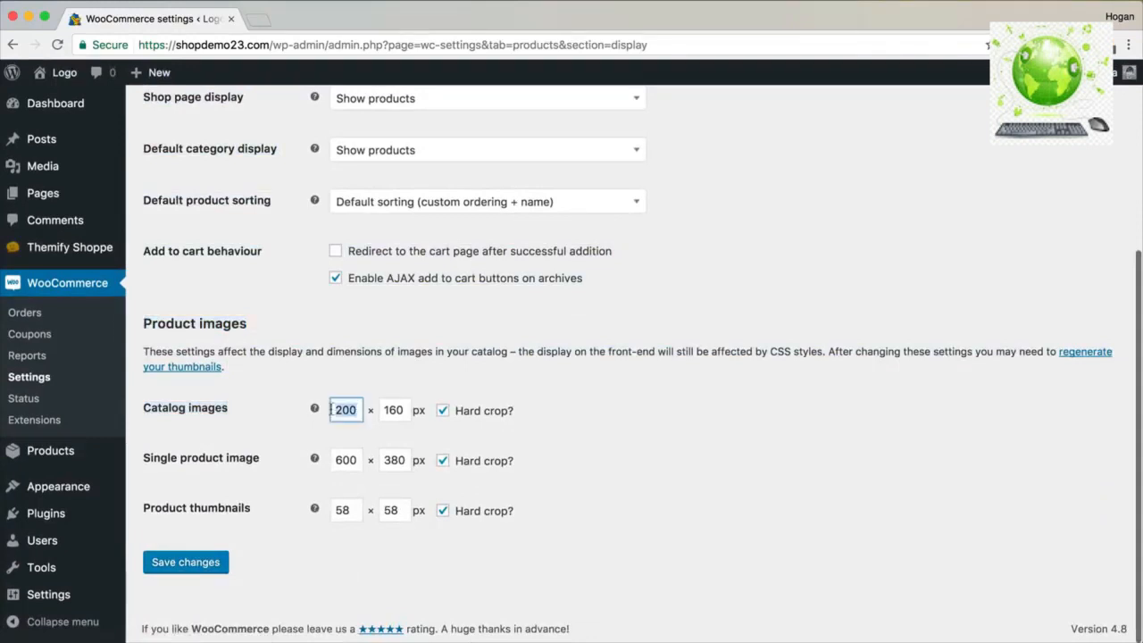
type("400")
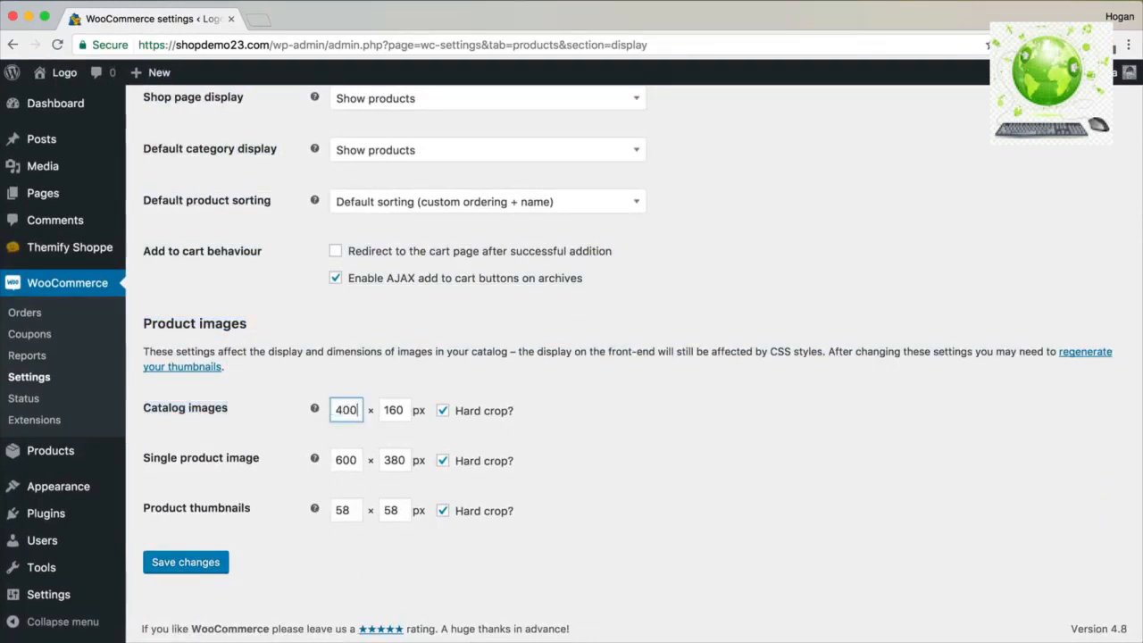
key("Tab")
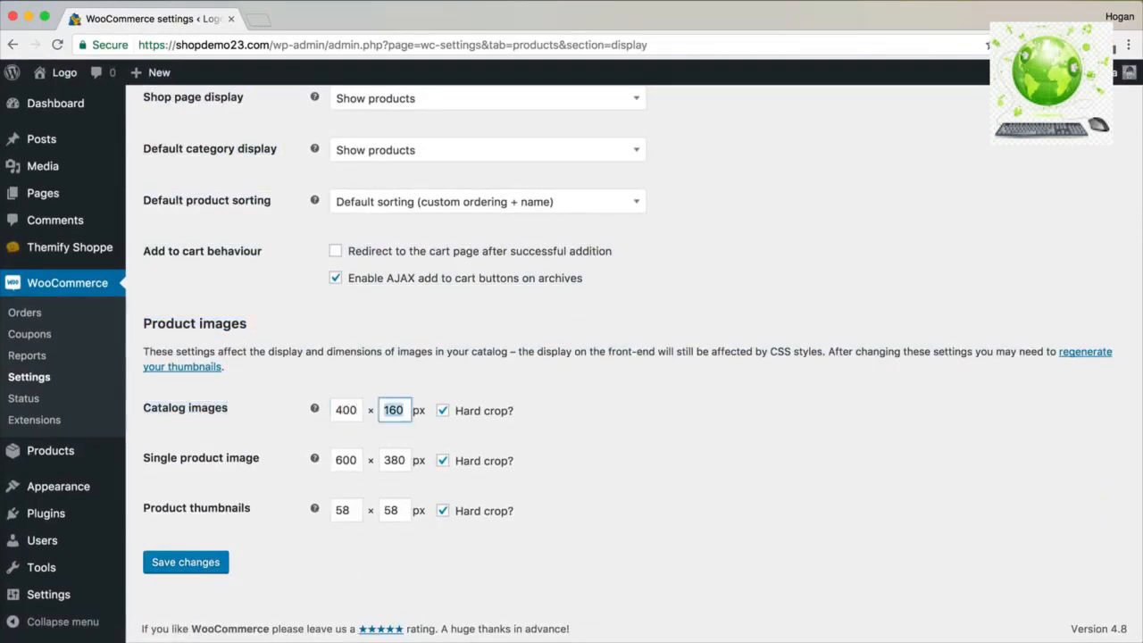
type("320")
left_click_drag(359, 460, 328, 459)
type("720")
key("Tab")
type("4")
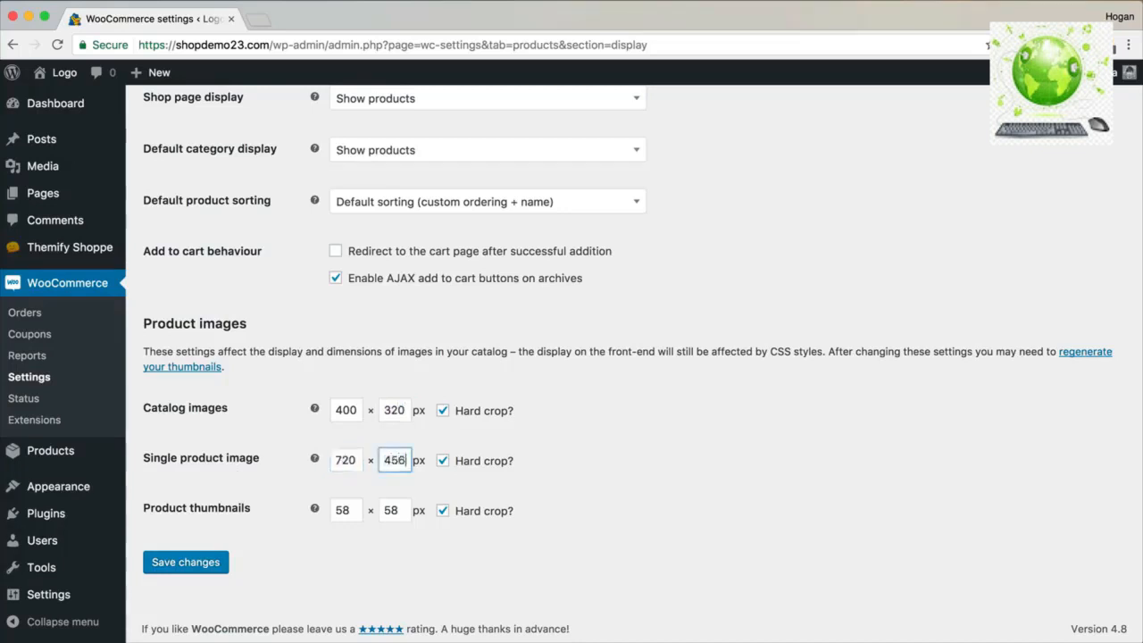
left_click_drag(355, 510, 329, 510)
mouse_move(316, 508)
type("150")
key("Tab")
type("150")
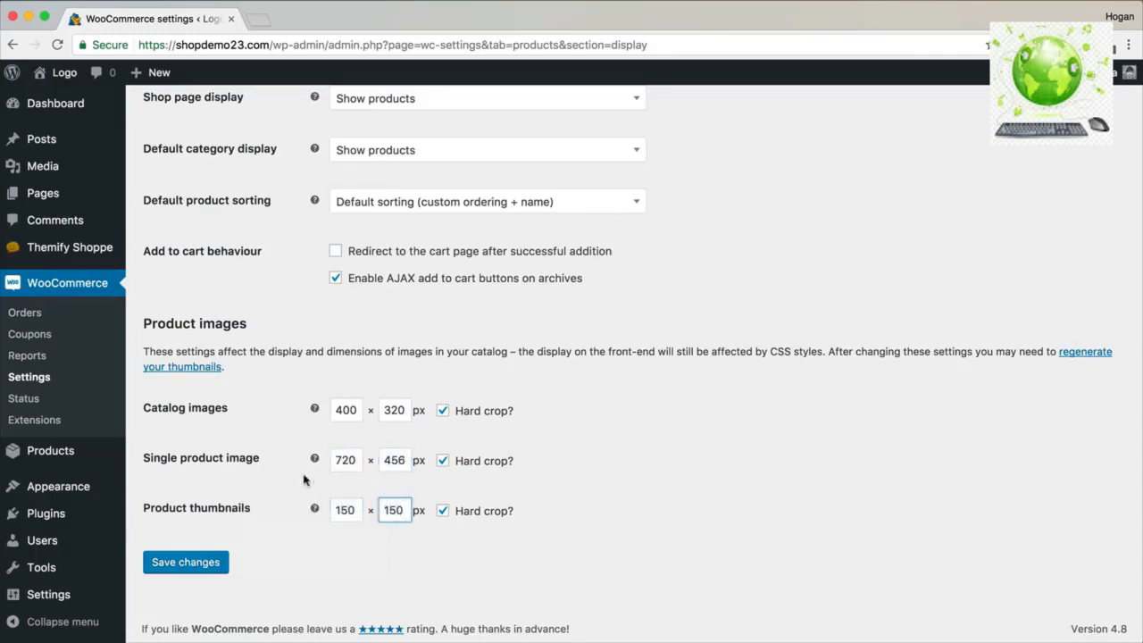
Turn off hard crop for all three image sizes and save the changes.
left_click(443, 411)
left_click(444, 461)
left_click(443, 510)
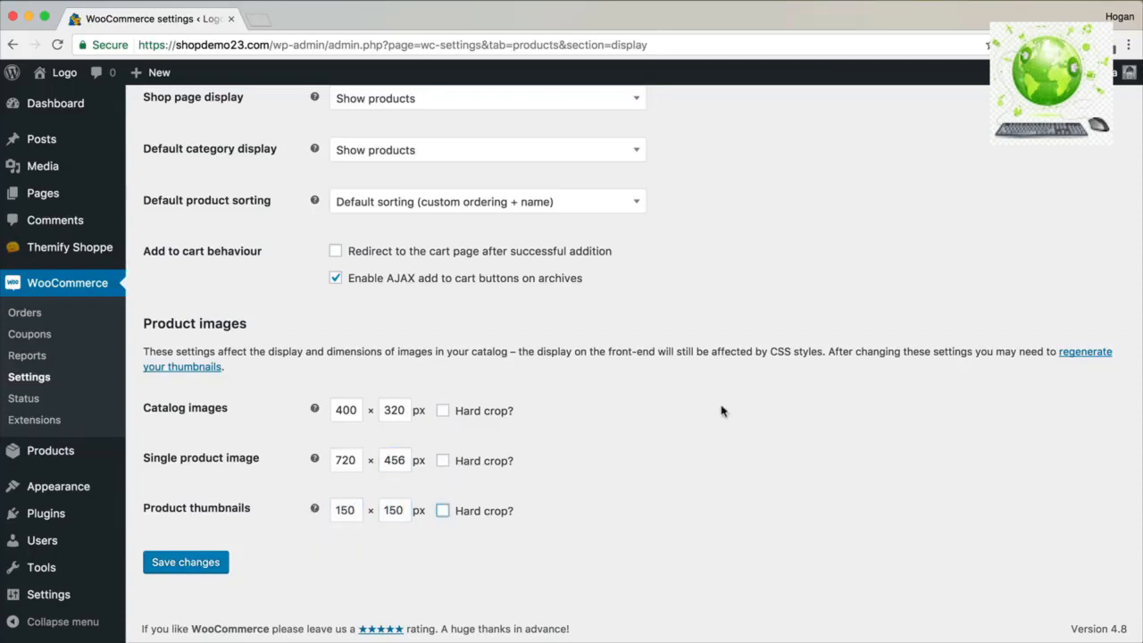
left_click(239, 538)
left_click(191, 565)
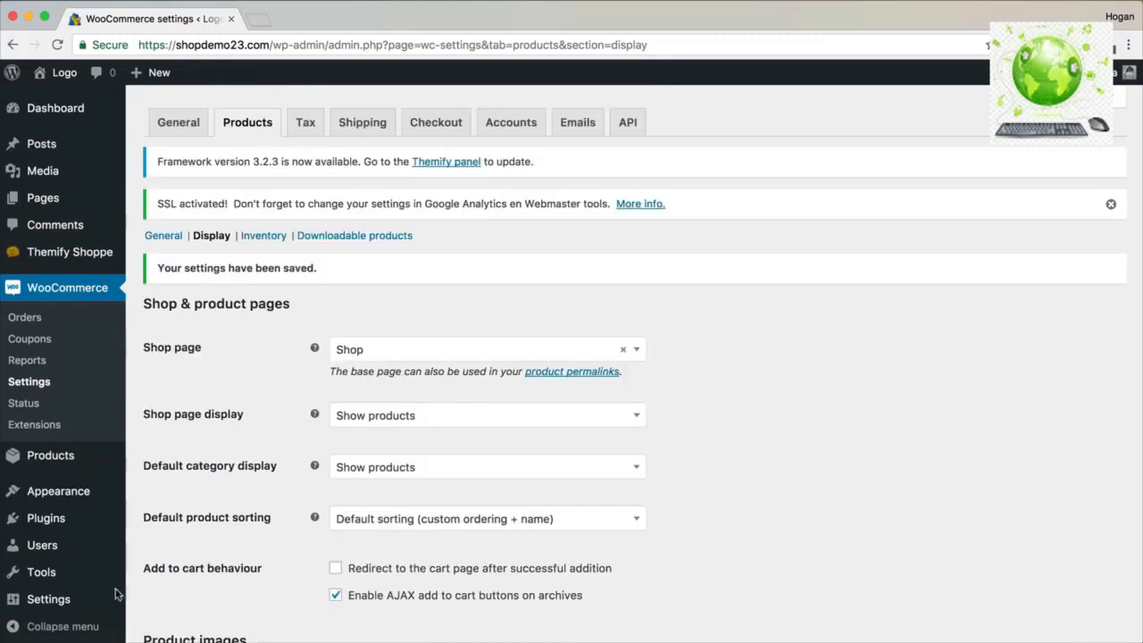
mouse_move(71, 606)
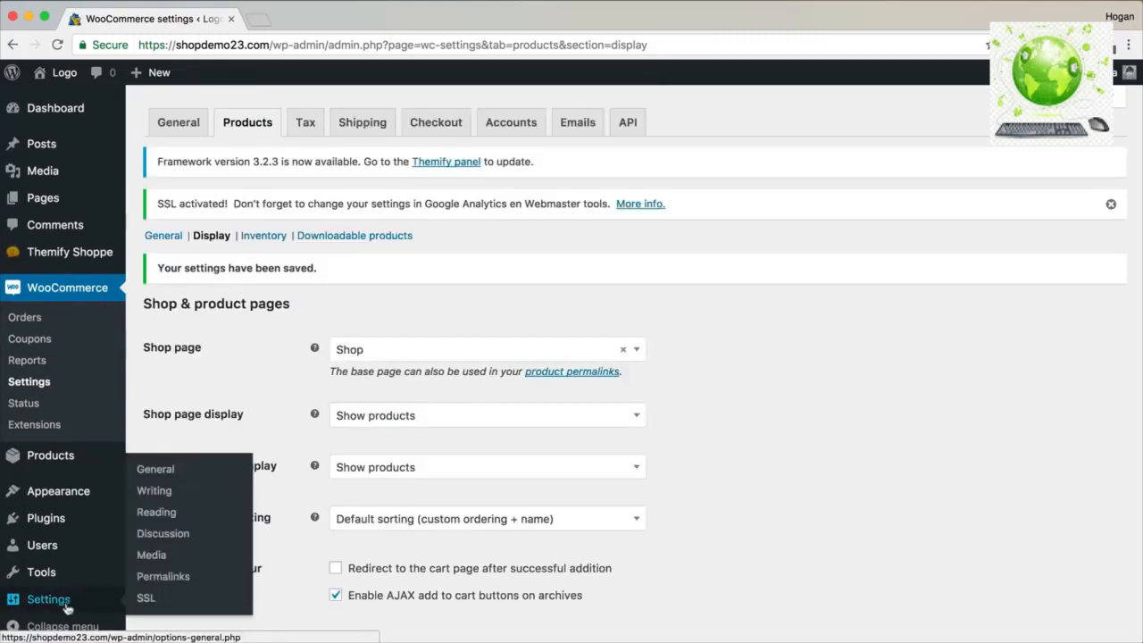
In Media settings, change the Medium max width and height from 300 to 400 and save.
left_click(152, 554)
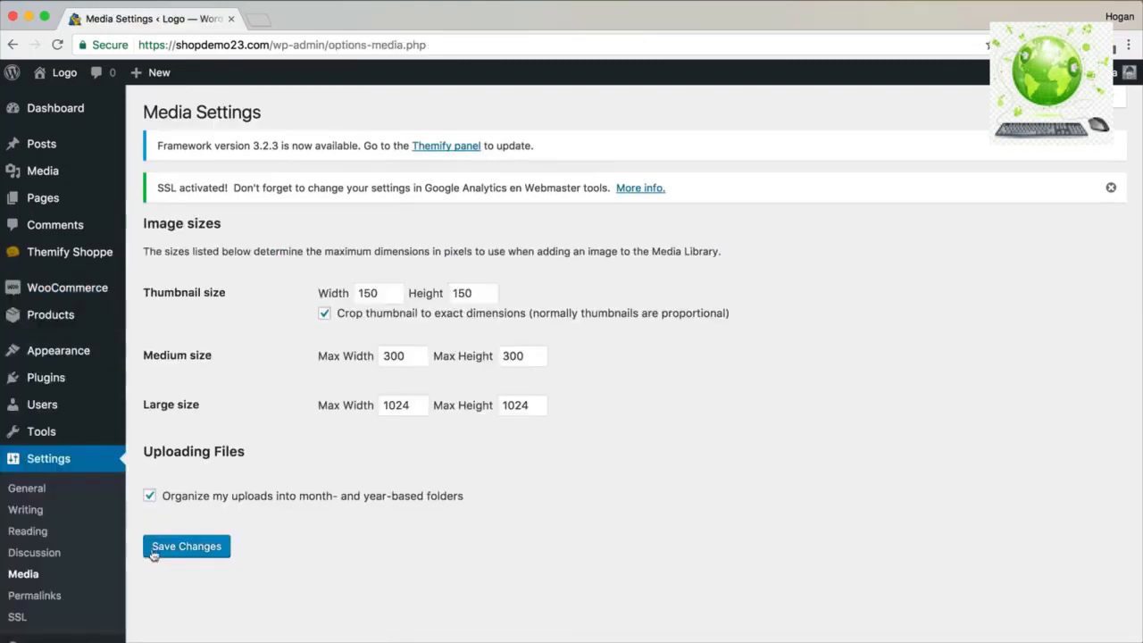
left_click_drag(402, 357, 370, 360)
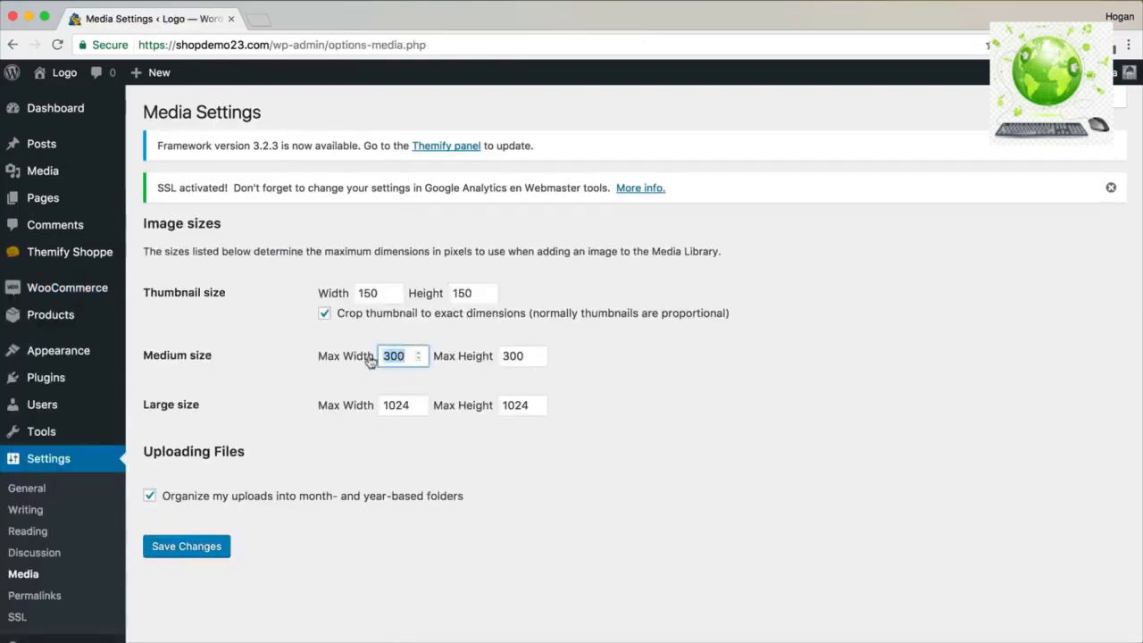
type("400")
key("Tab")
type("400")
left_click(224, 553)
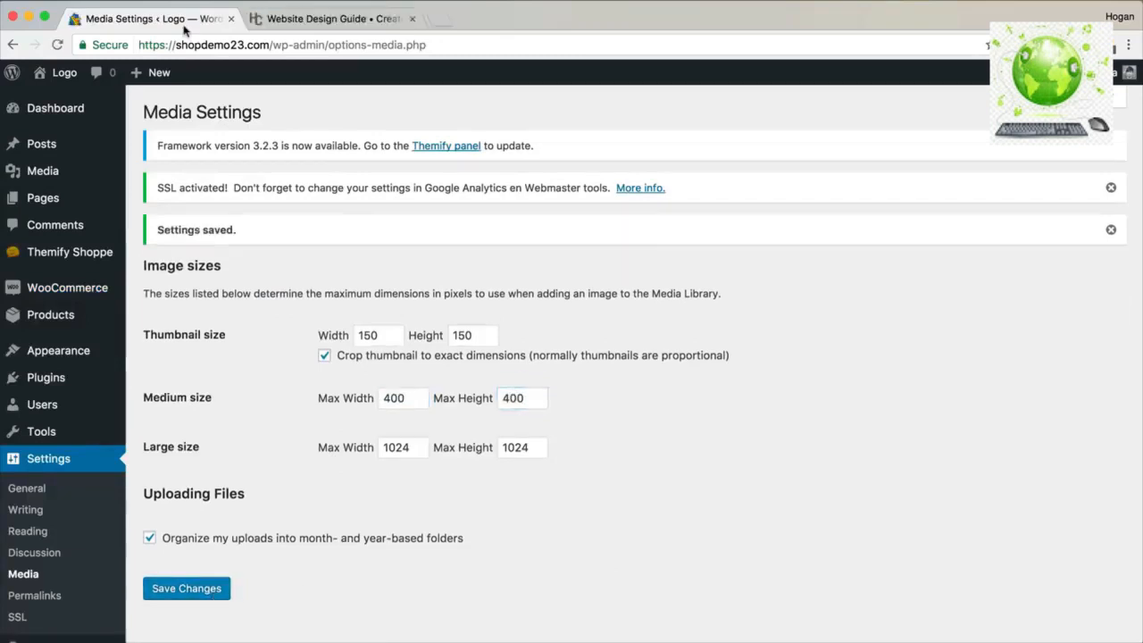
left_click(312, 20)
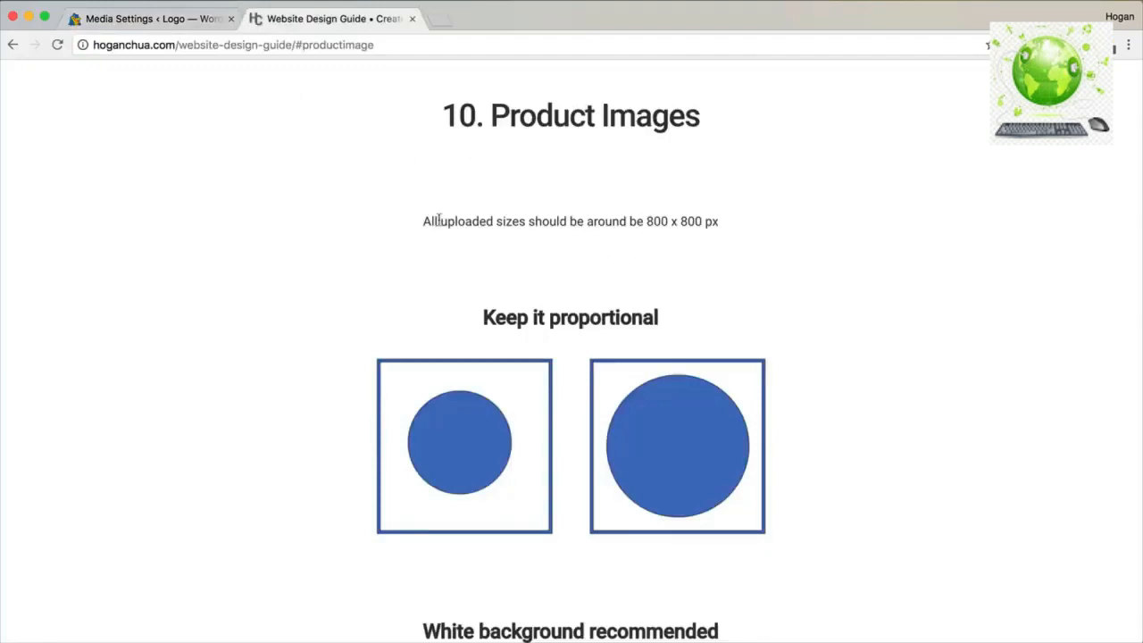
Highlight the guide's 800 x 800 px image advice and scroll to section 11, Product Descriptions.
left_click_drag(441, 221, 522, 221)
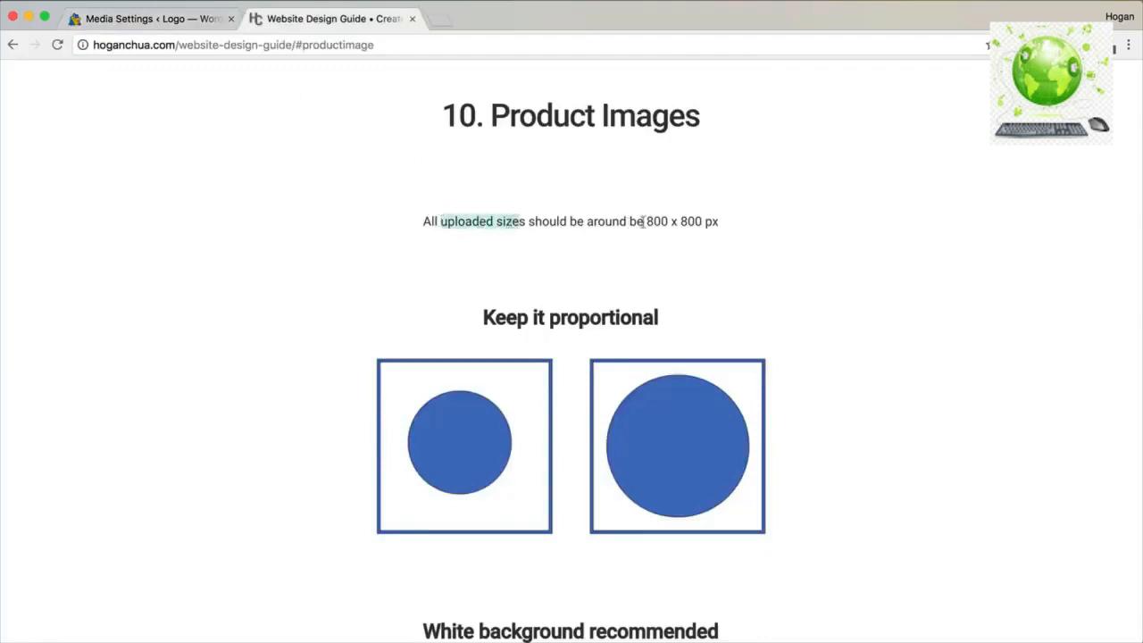
left_click_drag(648, 221, 674, 220)
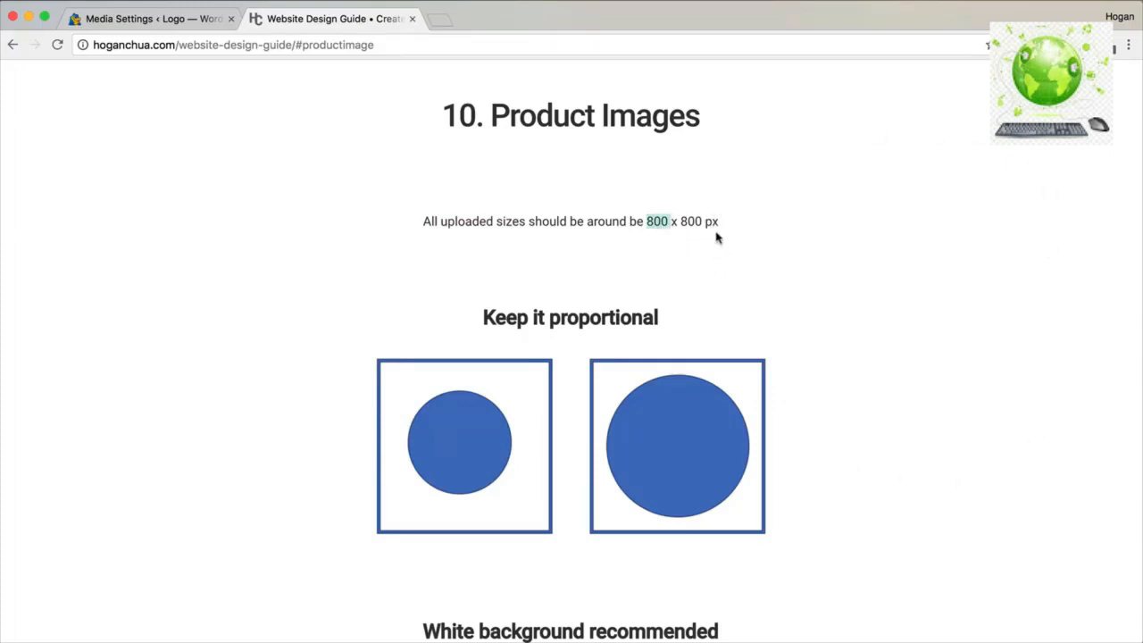
left_click_drag(725, 223, 646, 222)
scroll(699, 451, "down", 5)
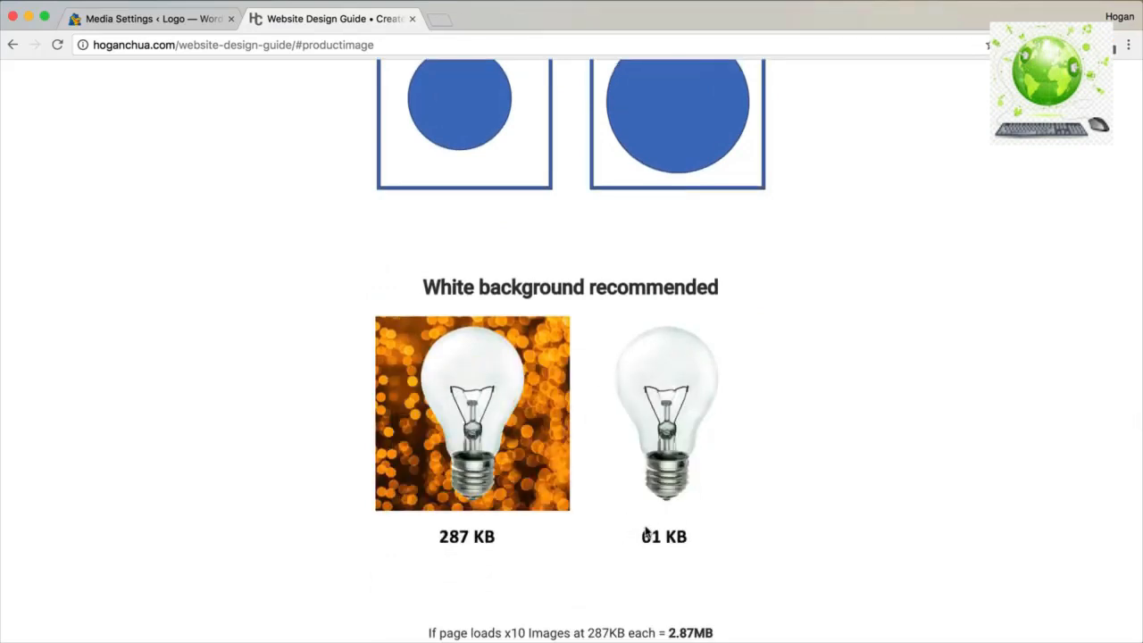
scroll(646, 533, "down", 2)
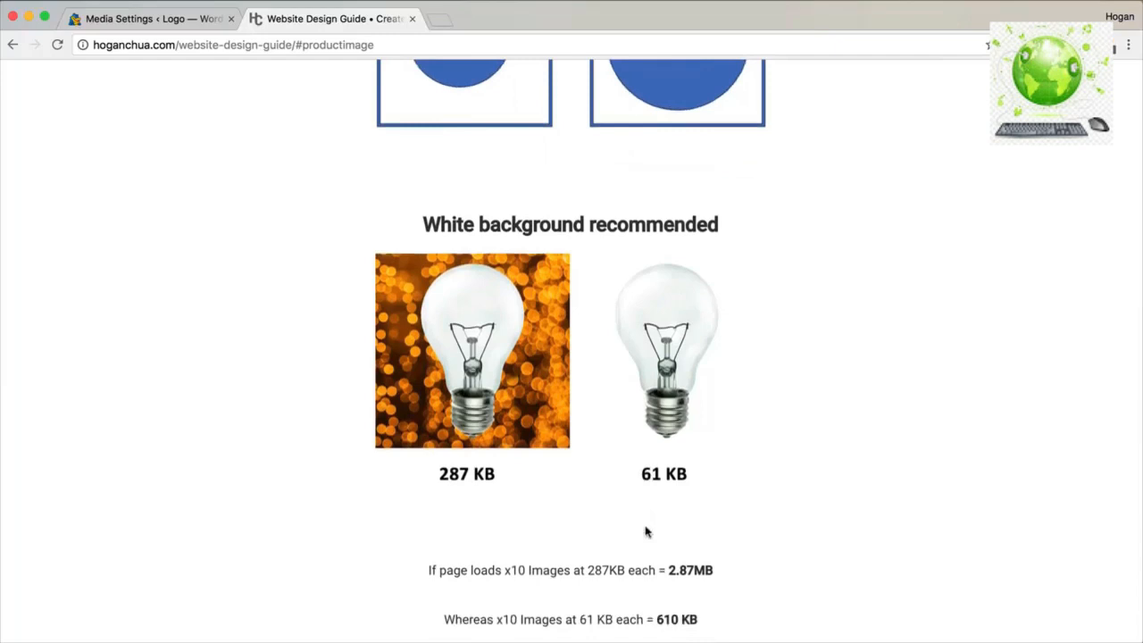
scroll(574, 506, "down", 5)
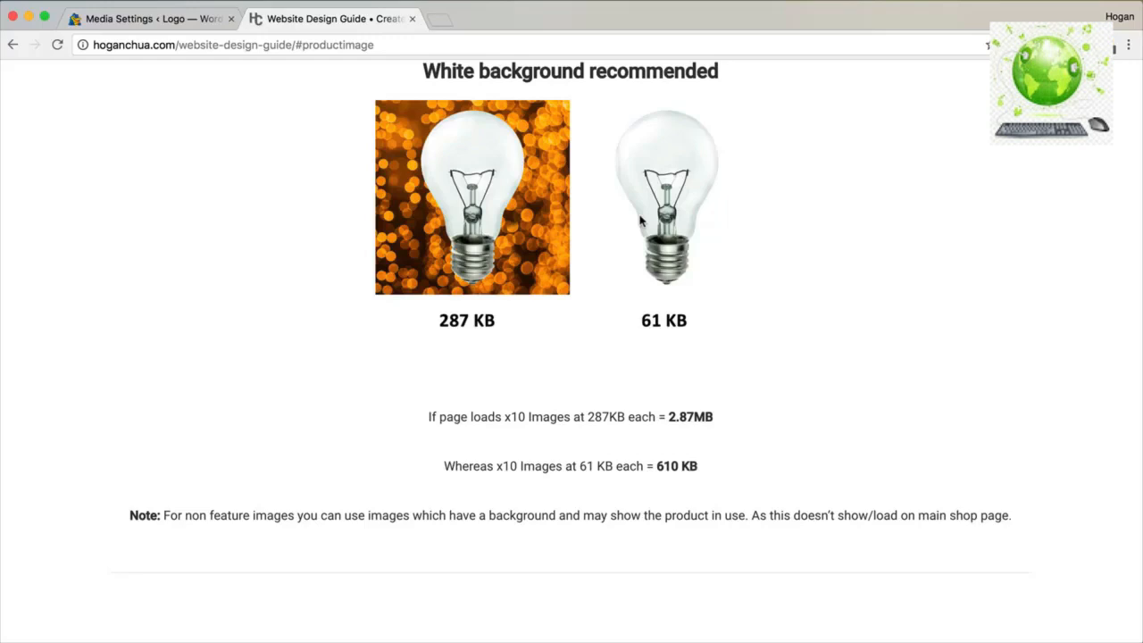
scroll(640, 224, "down", 2)
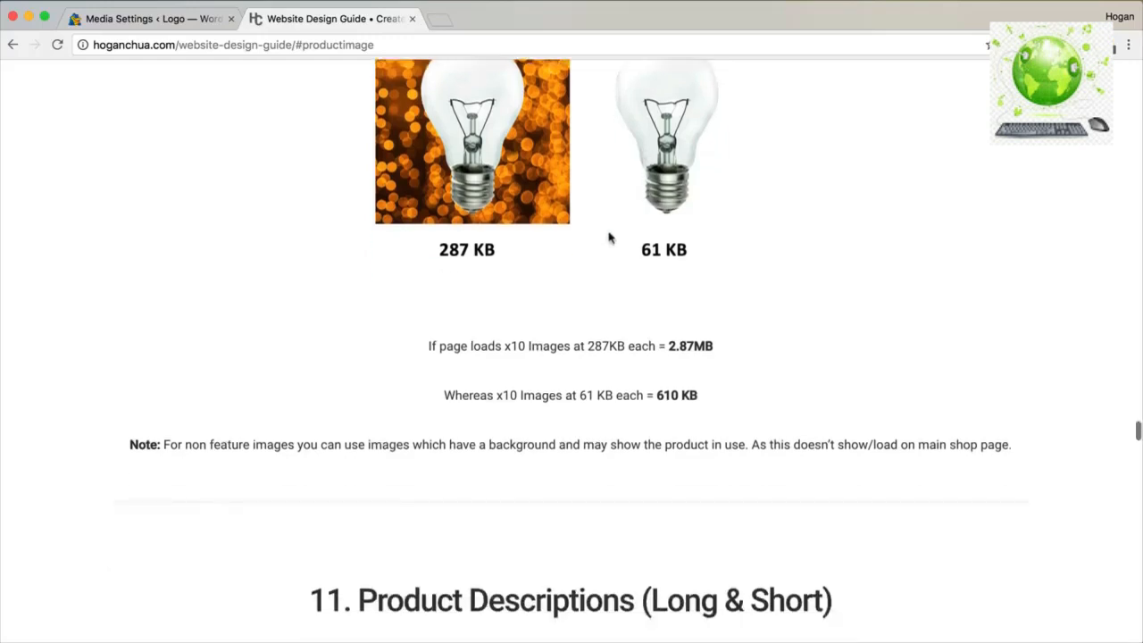
scroll(609, 237, "down", 3)
scroll(607, 235, "down", 5)
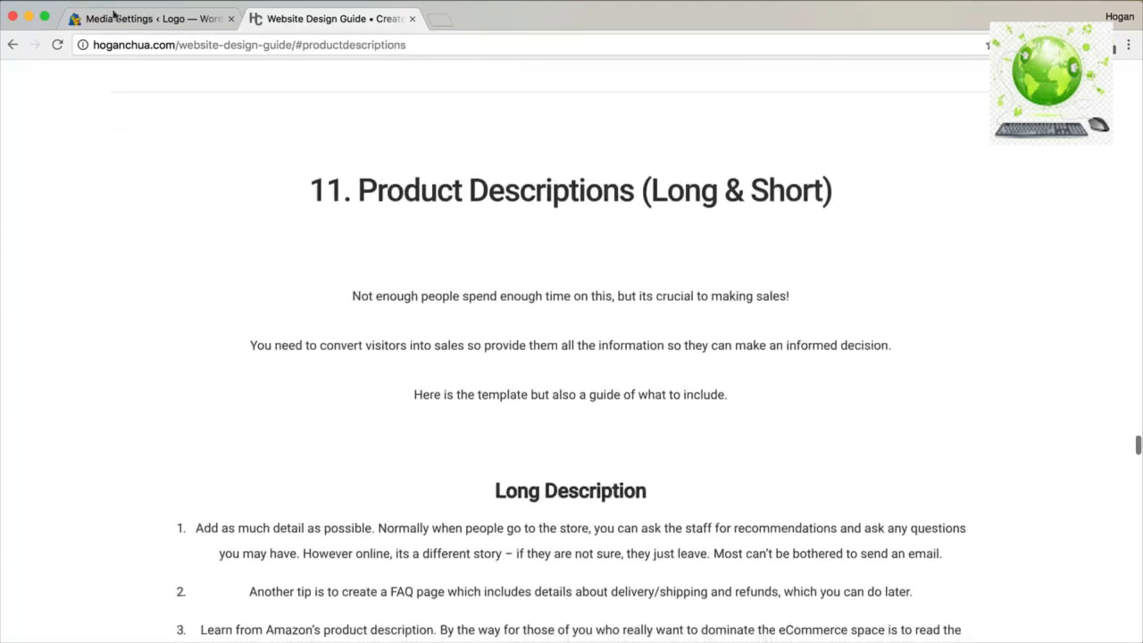
left_click(115, 17)
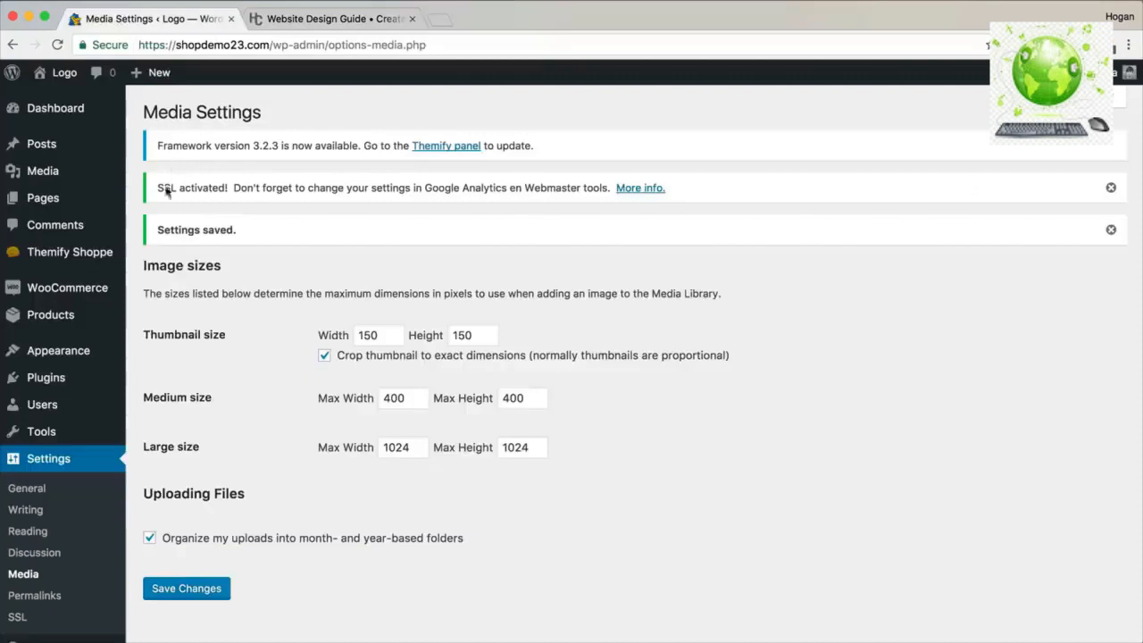
Add a new product titled 'Black Dress'.
mouse_move(54, 320)
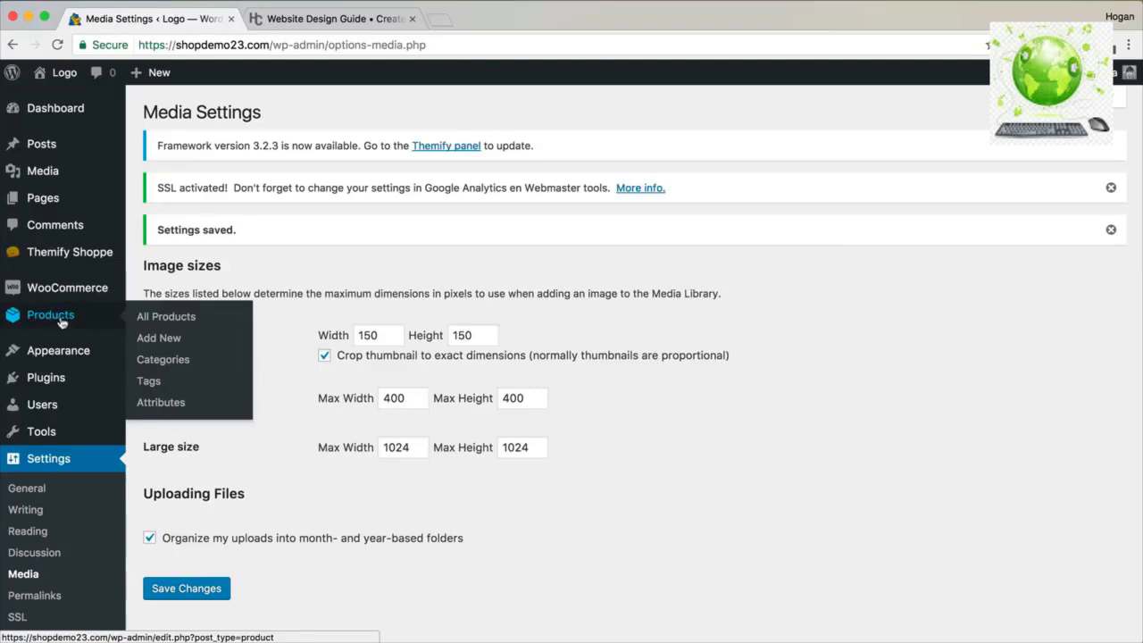
left_click(150, 341)
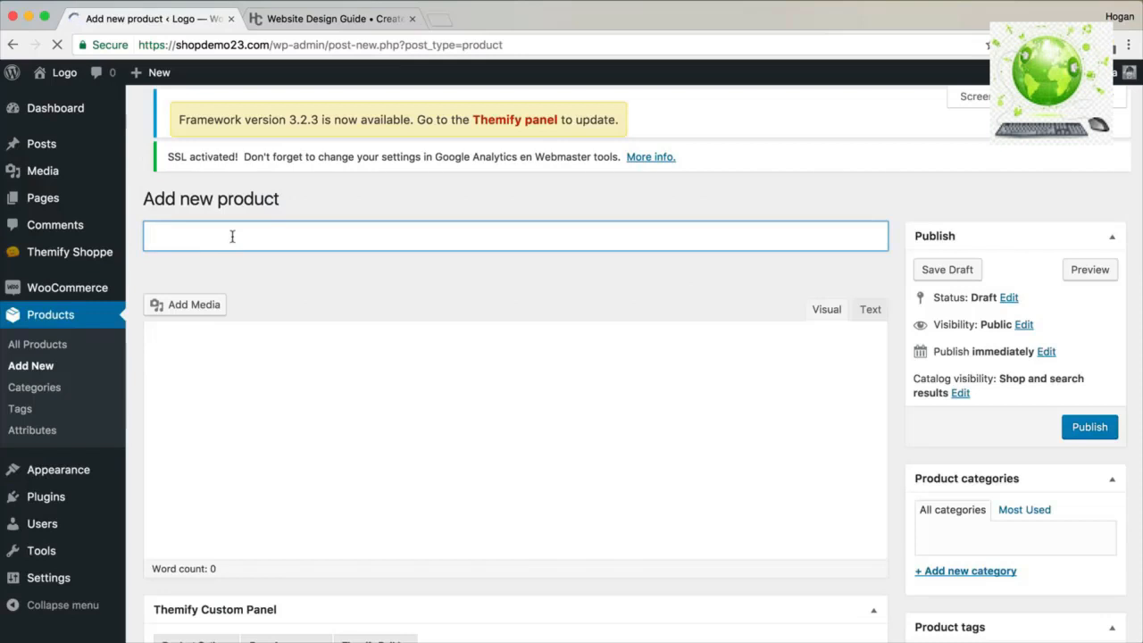
type("Black Dress")
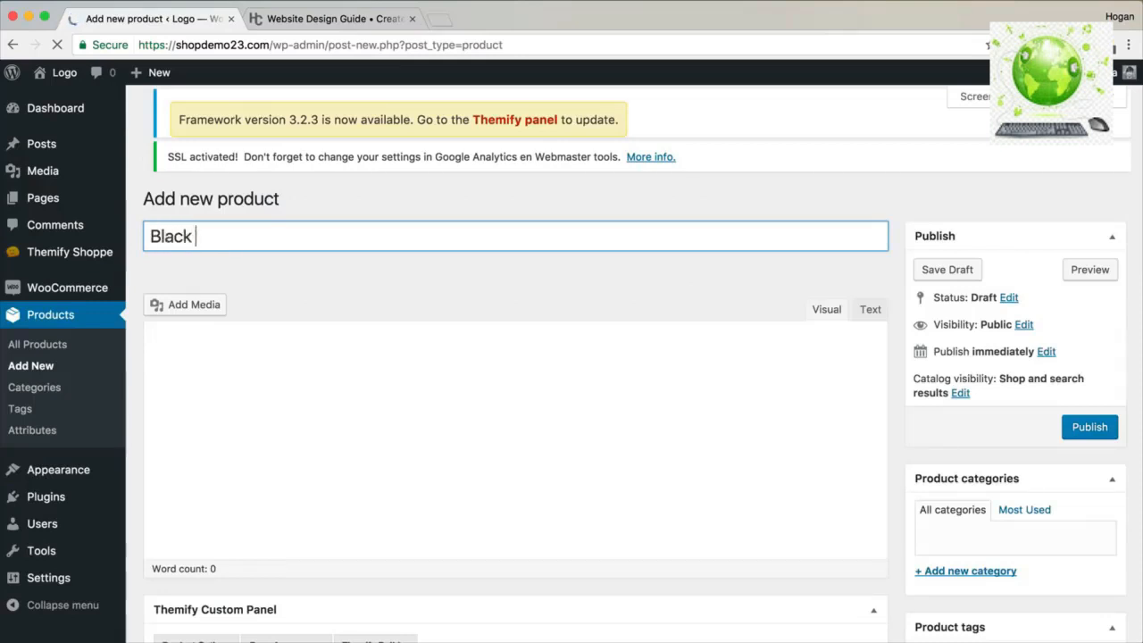
left_click(215, 352)
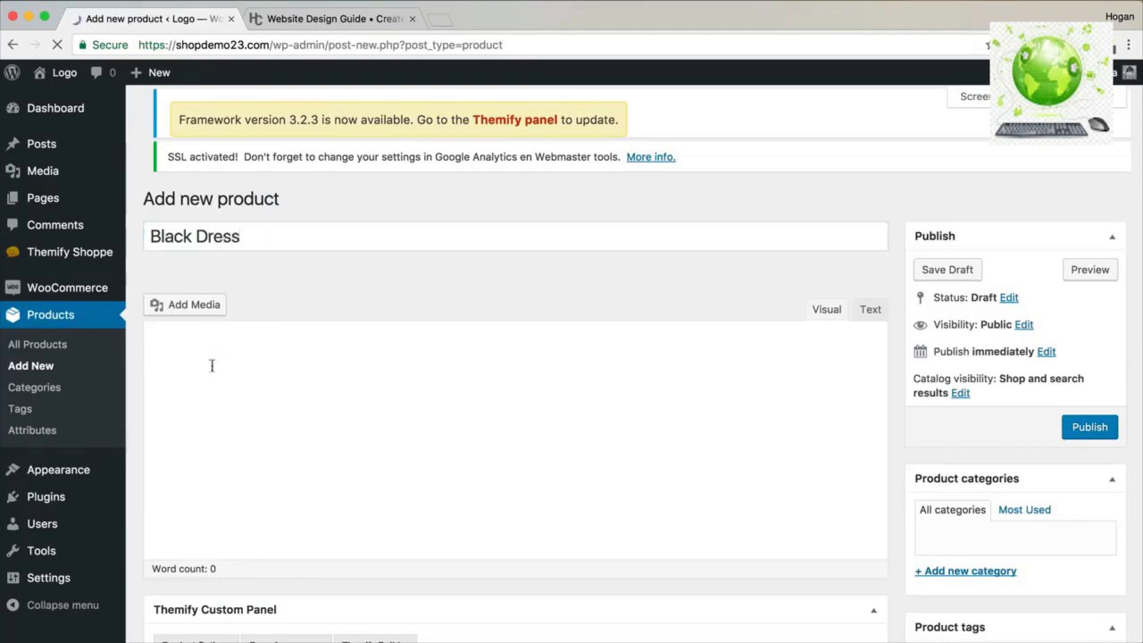
Copy the guide's five Long Description tips for pasting into the product description.
left_click(314, 18)
scroll(391, 312, "down", 5)
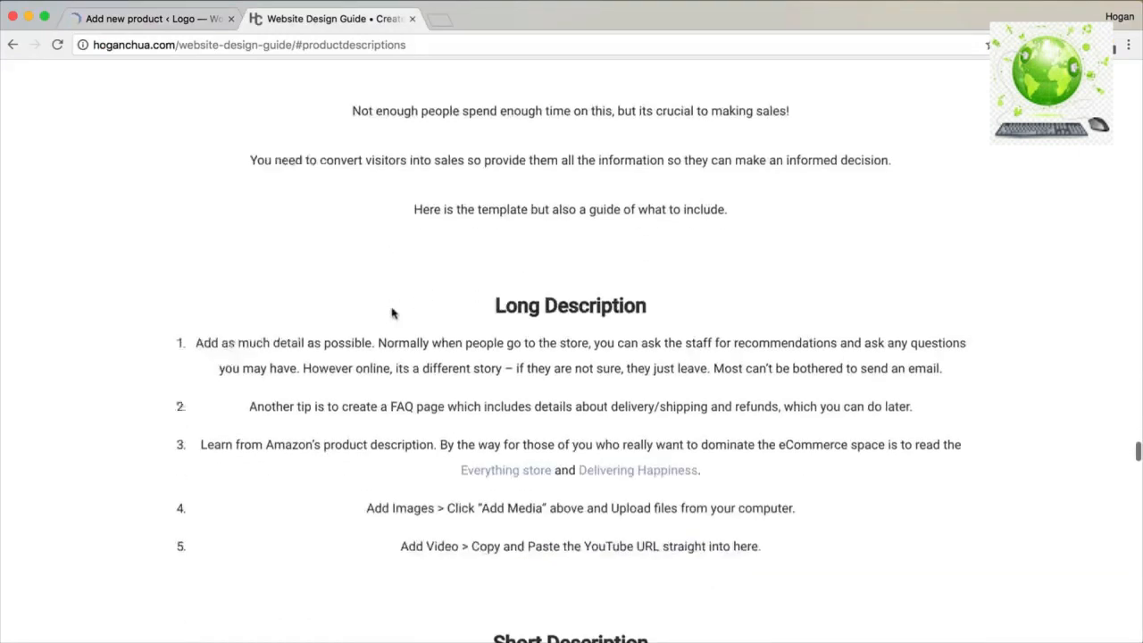
triple_click(761, 541)
left_click_drag(475, 476, 173, 325)
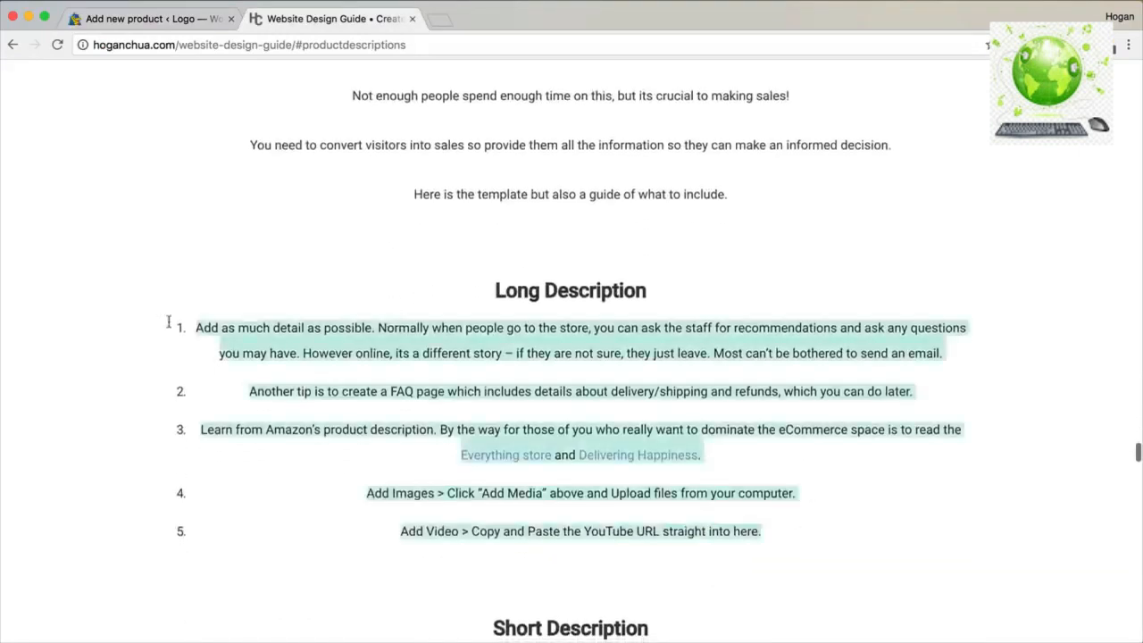
right_click(539, 342)
left_click(591, 374)
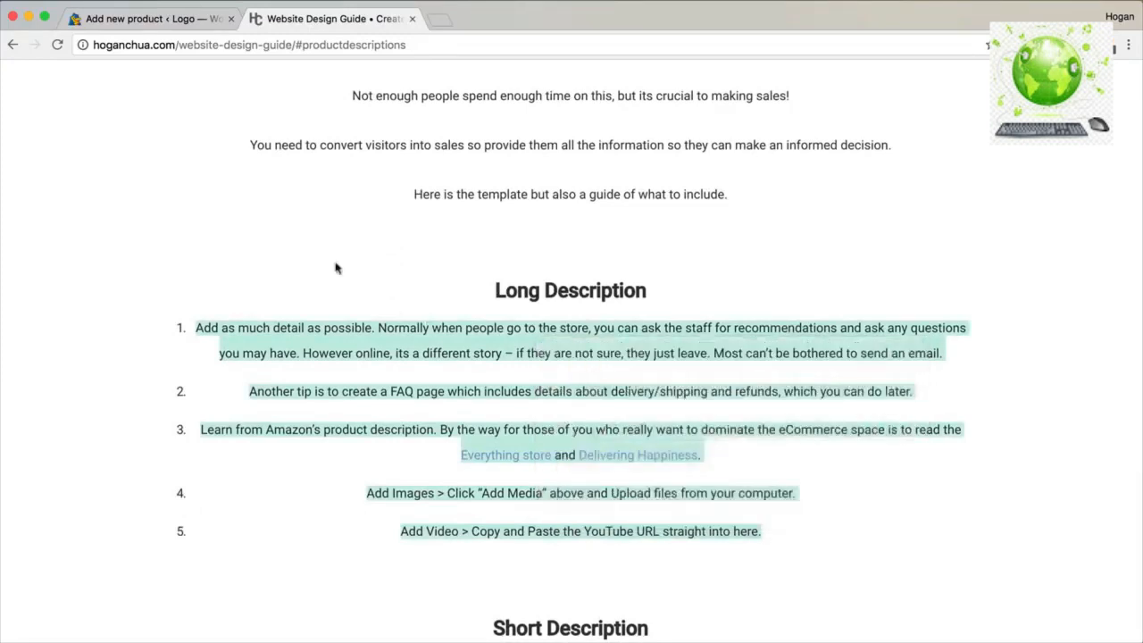
left_click(163, 27)
left_click(214, 378)
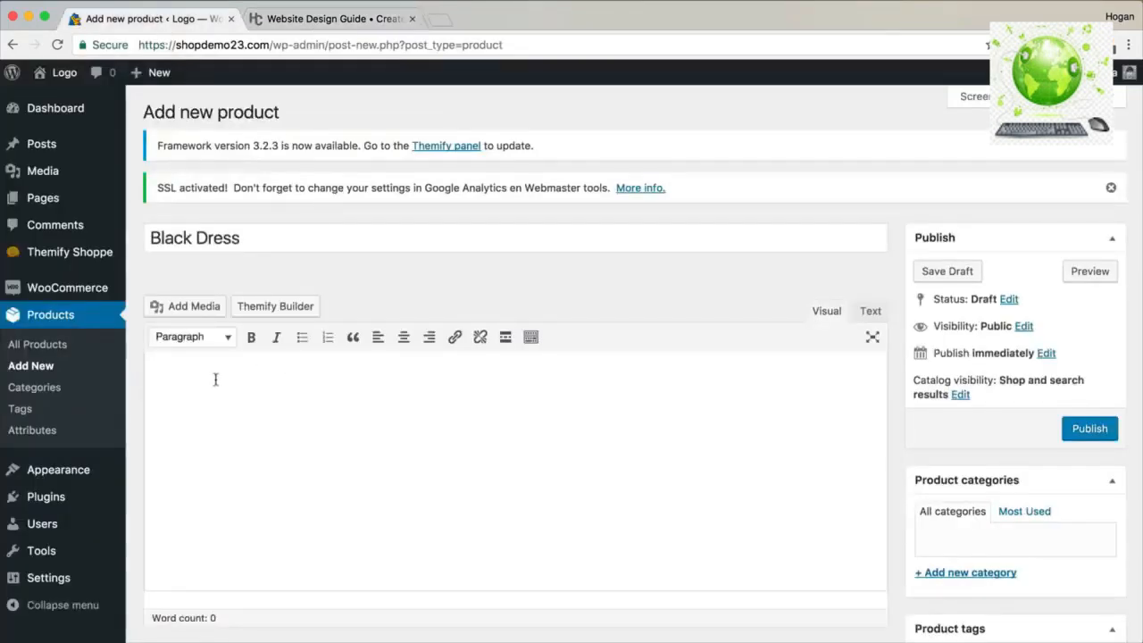
Paste the five Long Description tips into the Black Dress description, then scroll to Product data.
key("super+v")
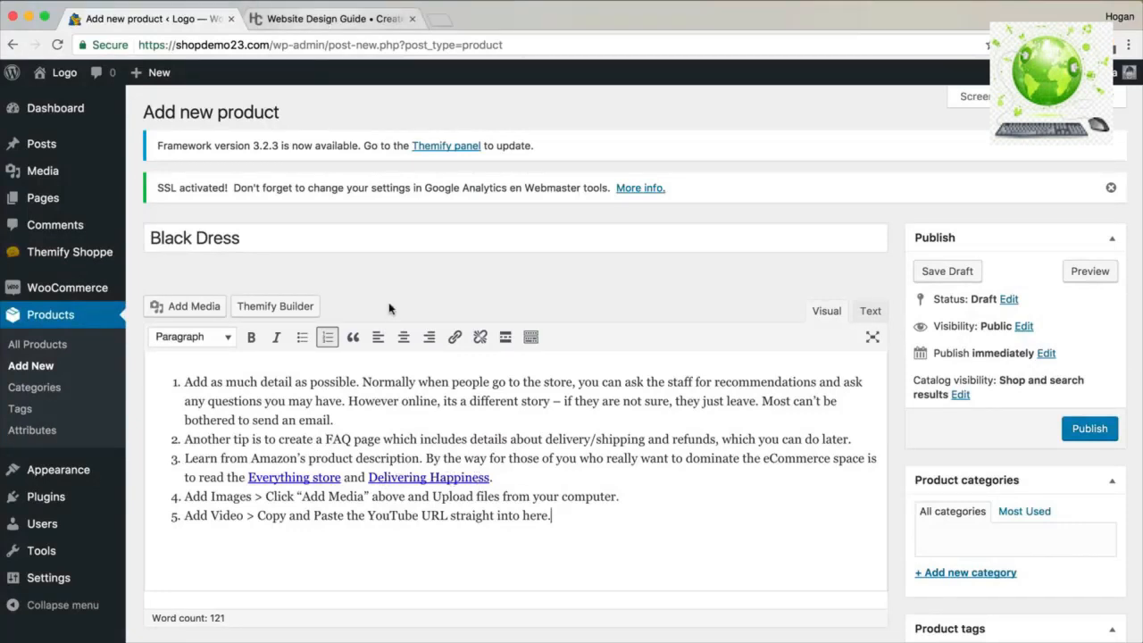
scroll(389, 308, "down", 10)
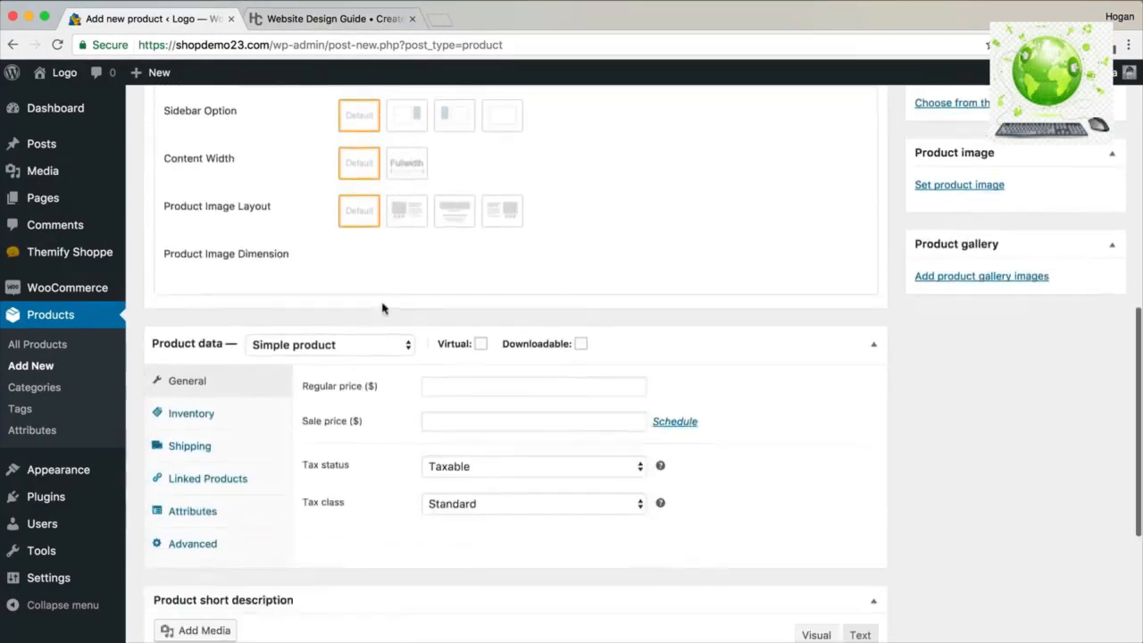
scroll(383, 308, "down", 2)
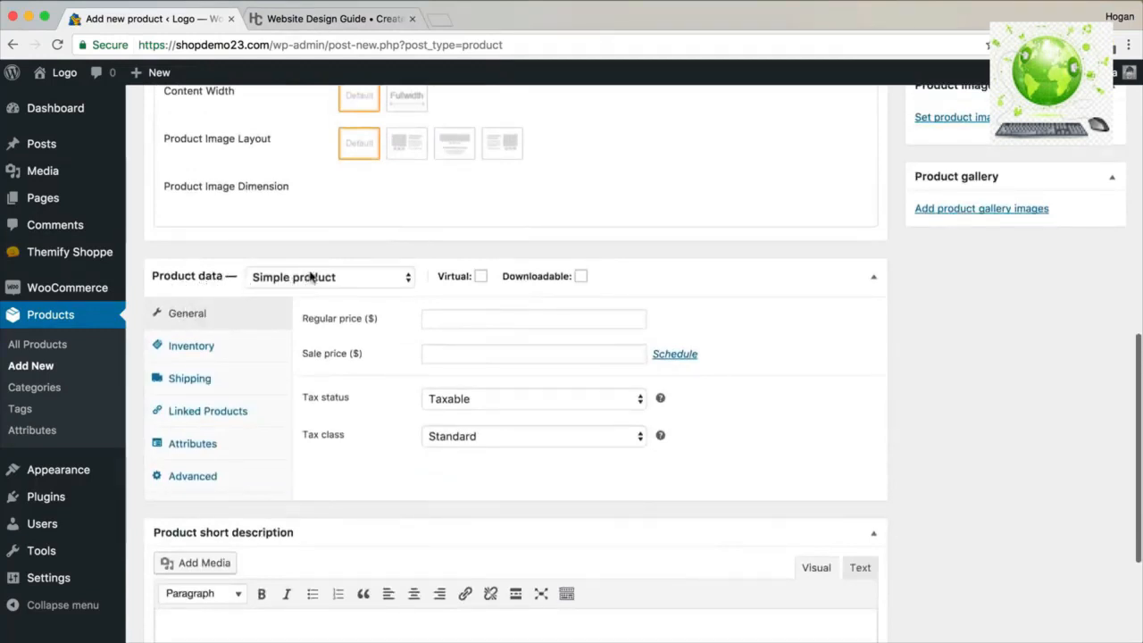
left_click(454, 314)
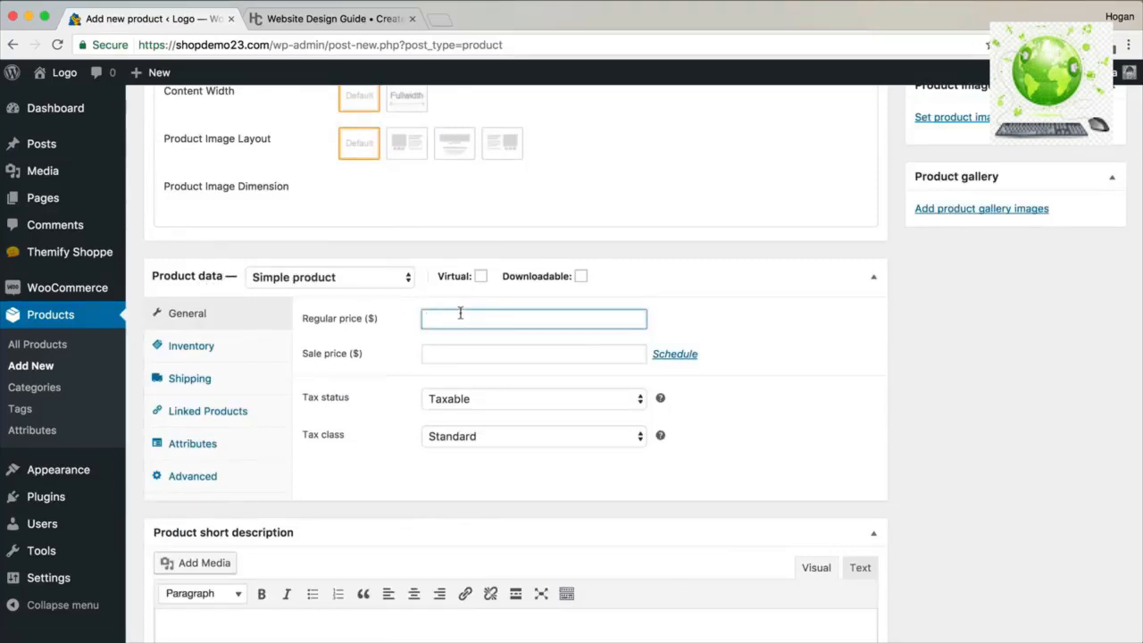
Set the regular price to 129 and enable stock management with quantity 5.
type("129")
key("Tab")
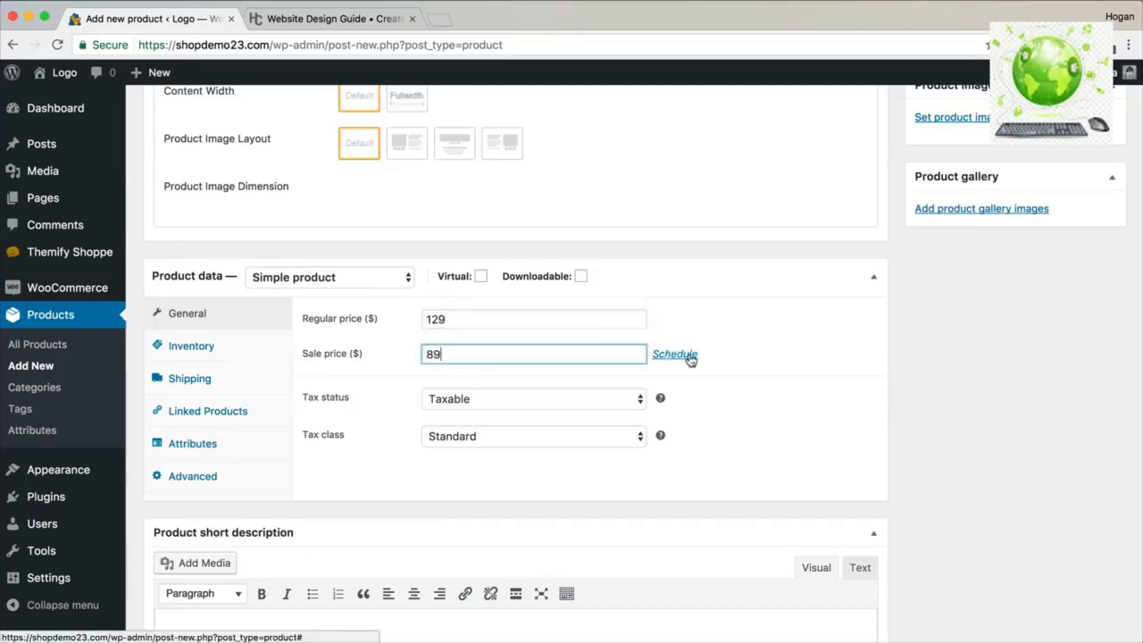
left_click(235, 354)
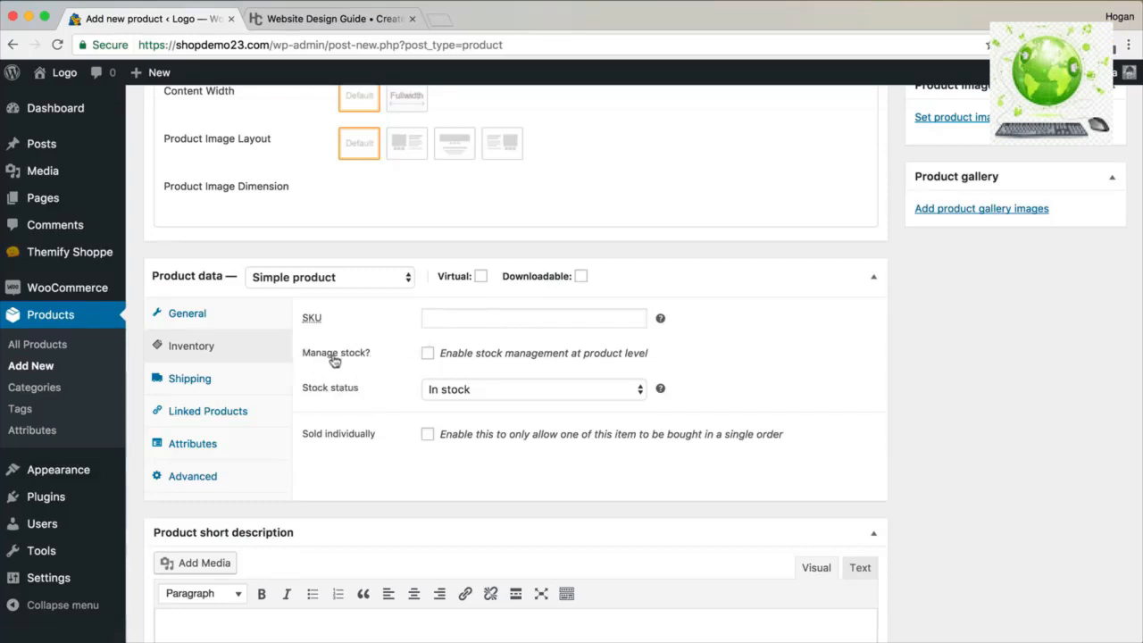
left_click(428, 353)
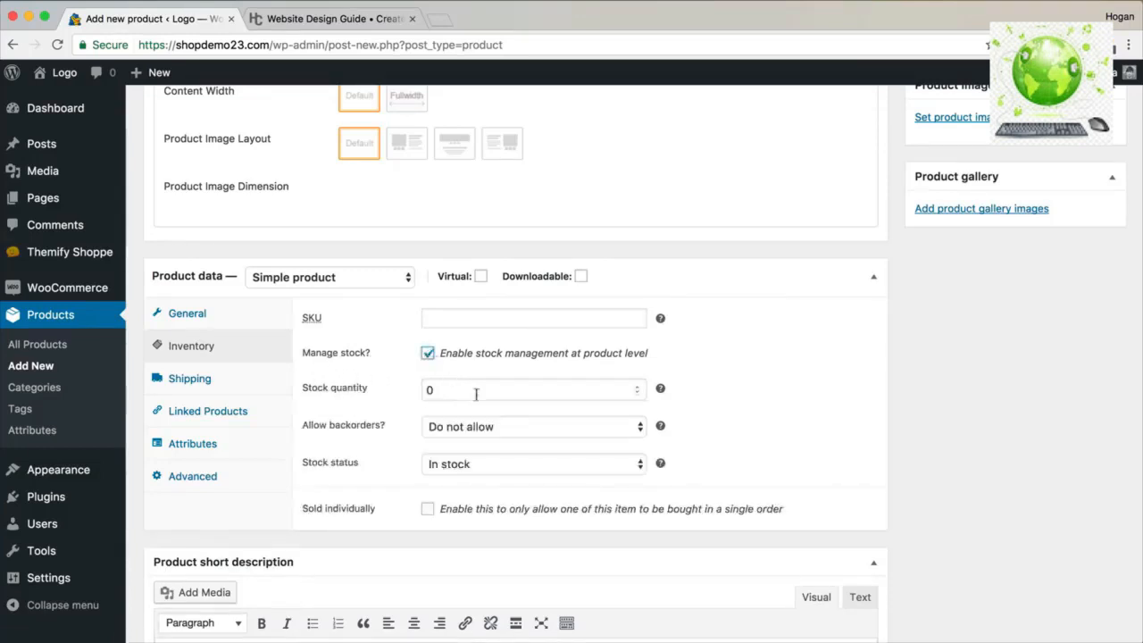
left_click(393, 397)
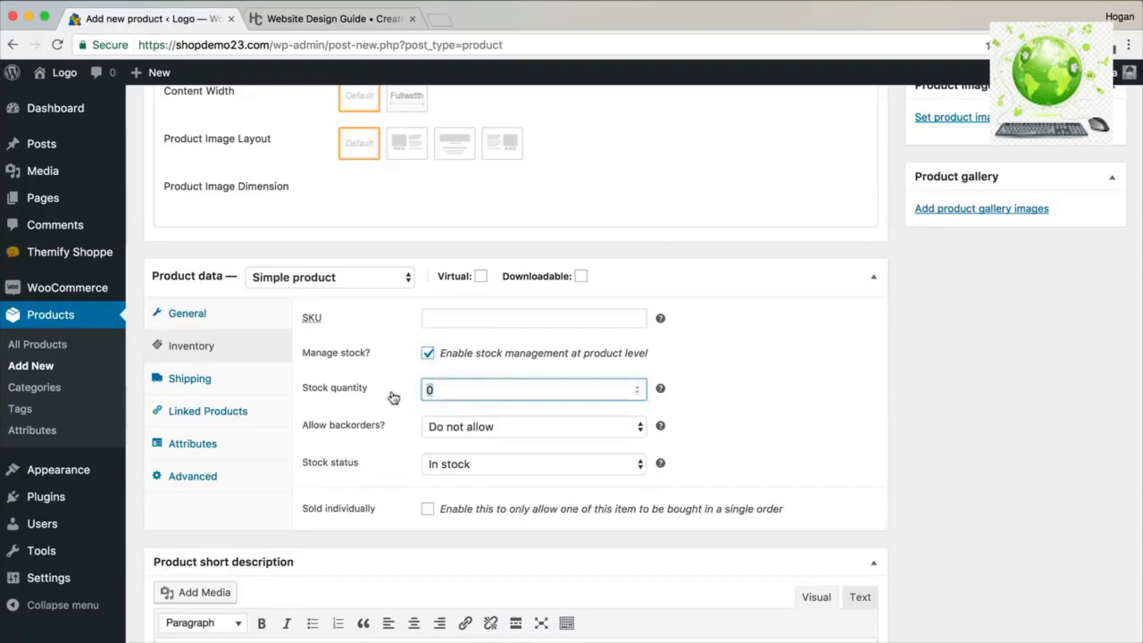
type("5")
left_click(711, 393)
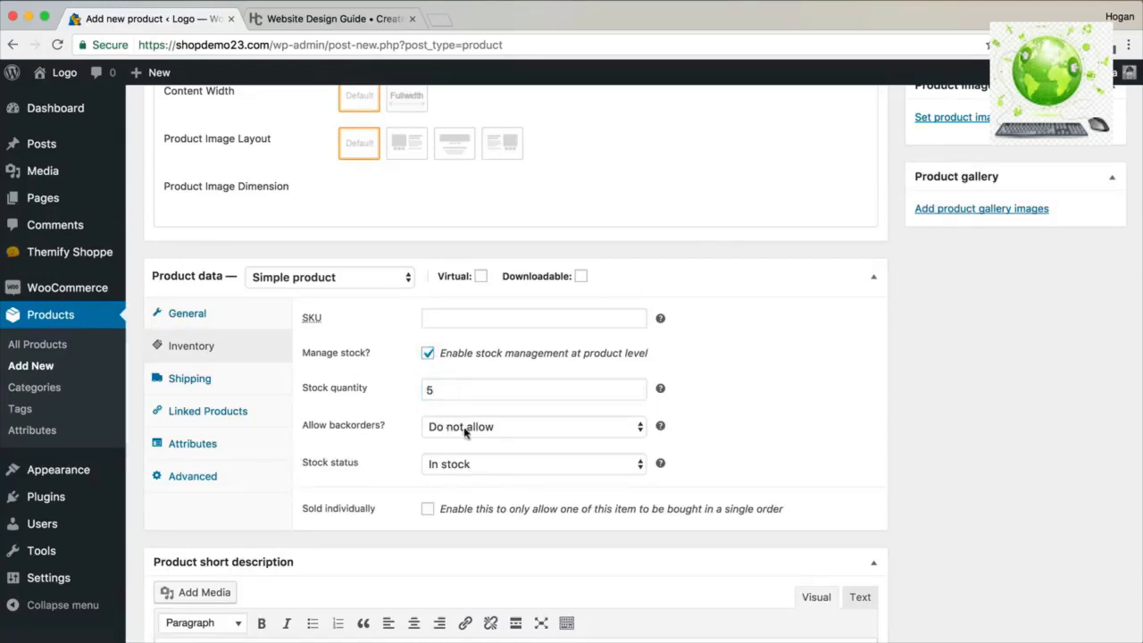
Set shipping weight to 0.2 kg and dimensions to 30 × 30 × 3 cm.
left_click(191, 381)
left_click(464, 319)
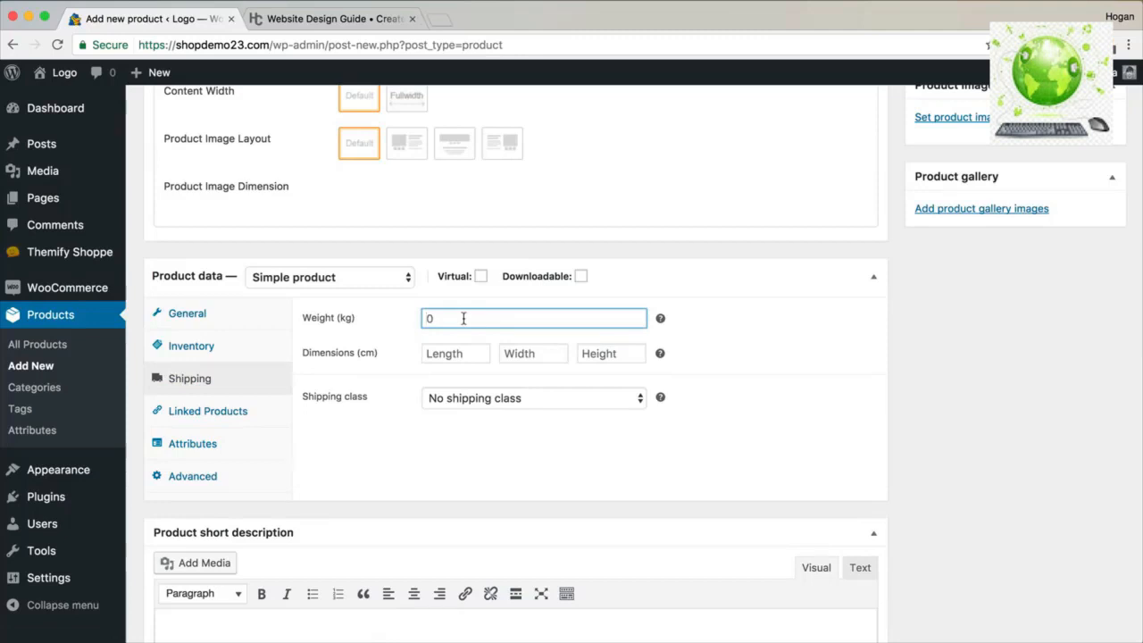
type("0.2")
left_click(472, 359)
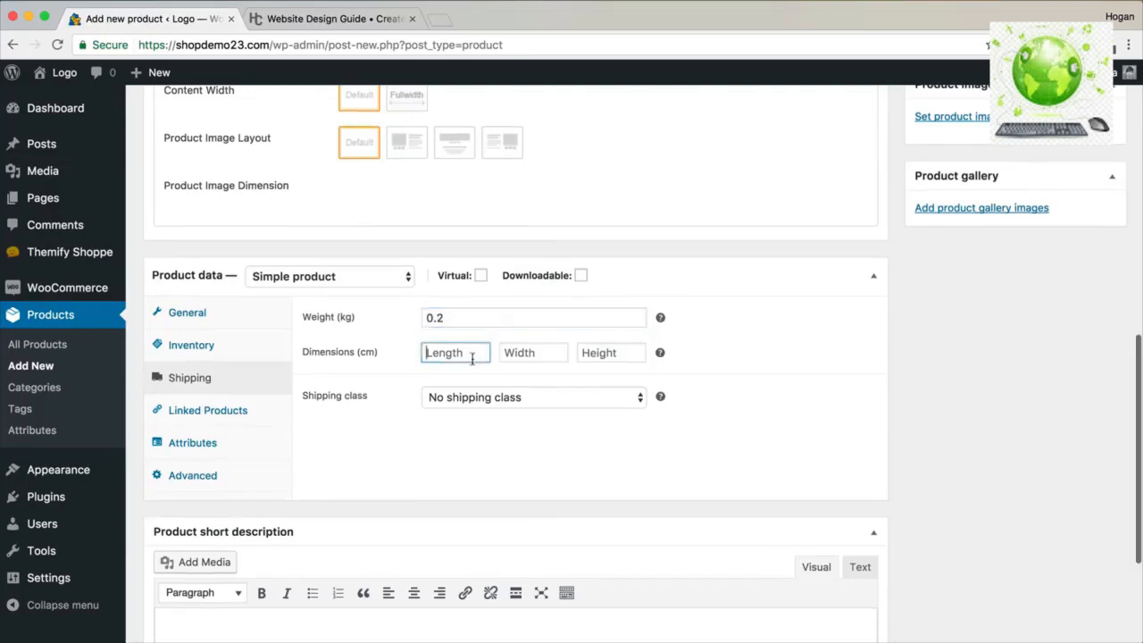
type("30")
key("Tab")
type("30")
key("Tab")
type("3")
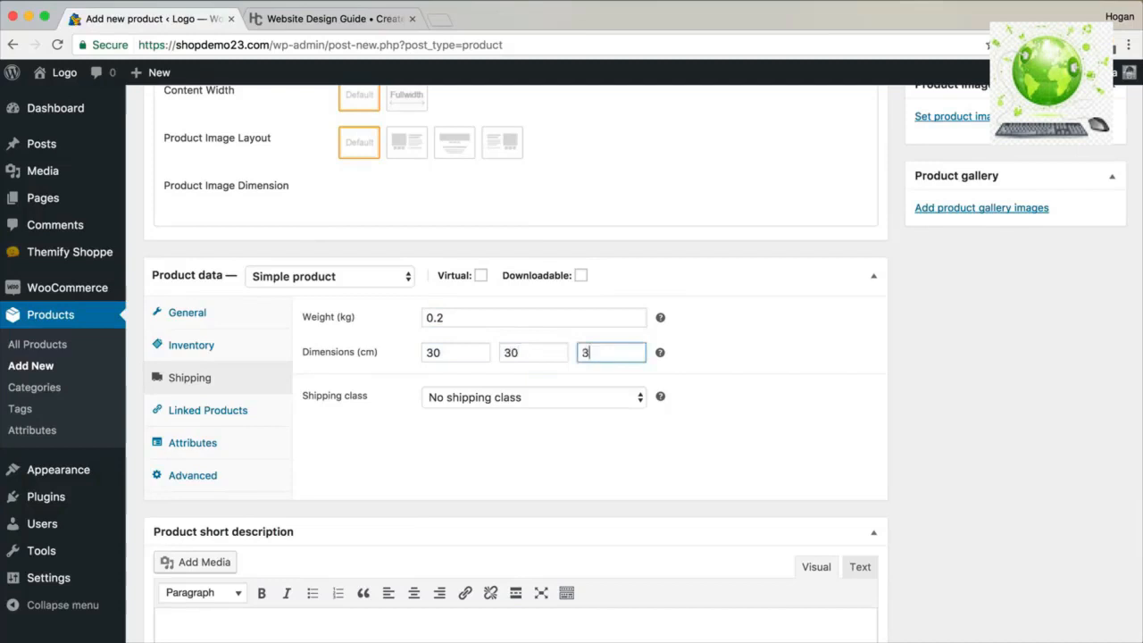
left_click(234, 409)
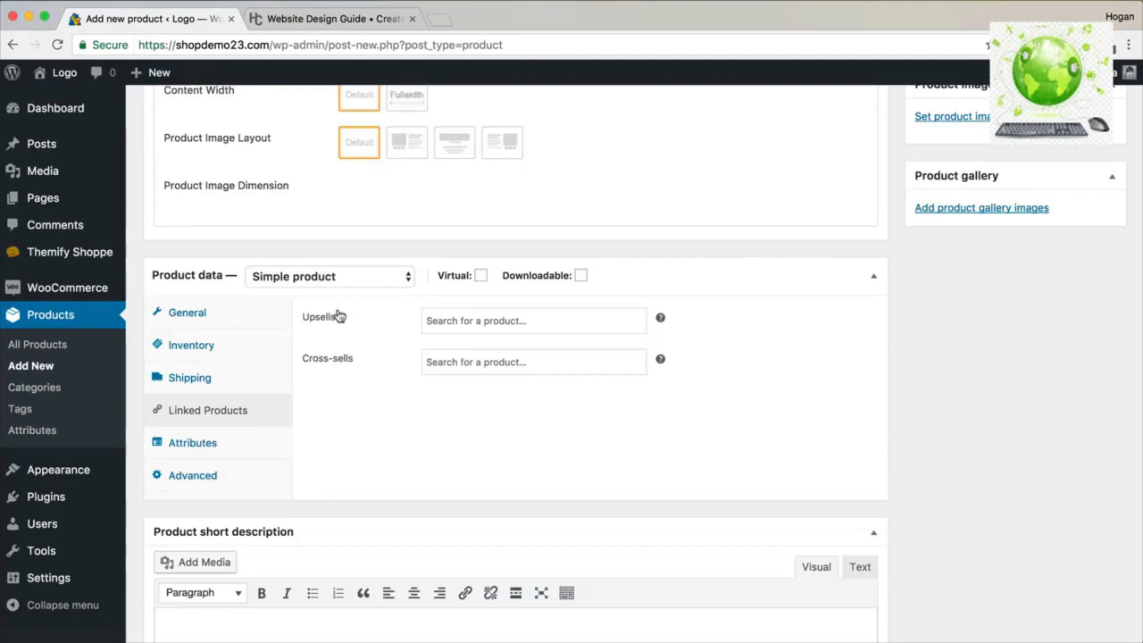
Look over the Linked Products upsell and cross-sell search fields, leaving them empty.
right_click(498, 316)
left_click(460, 324)
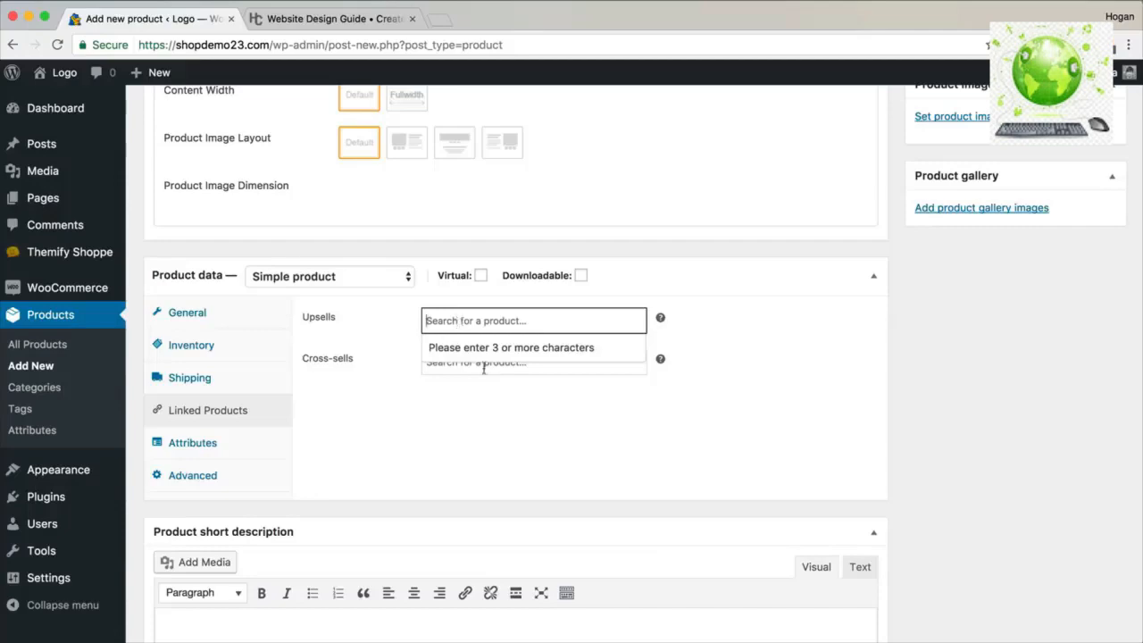
scroll(427, 332, "up", 10)
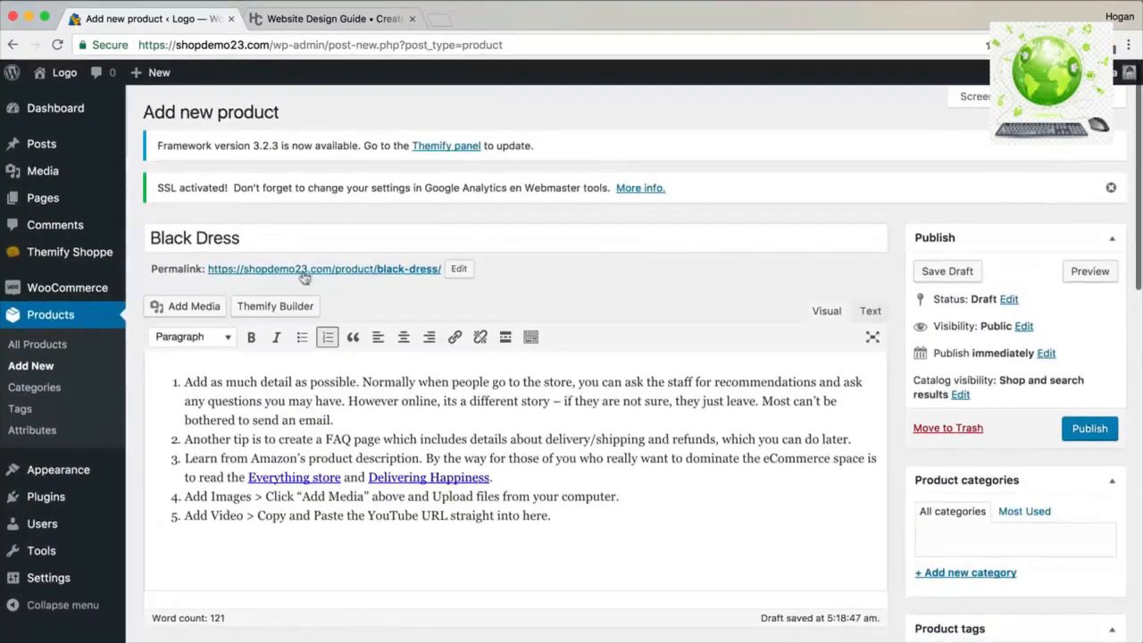
scroll(397, 363, "down", 5)
scroll(396, 363, "down", 7)
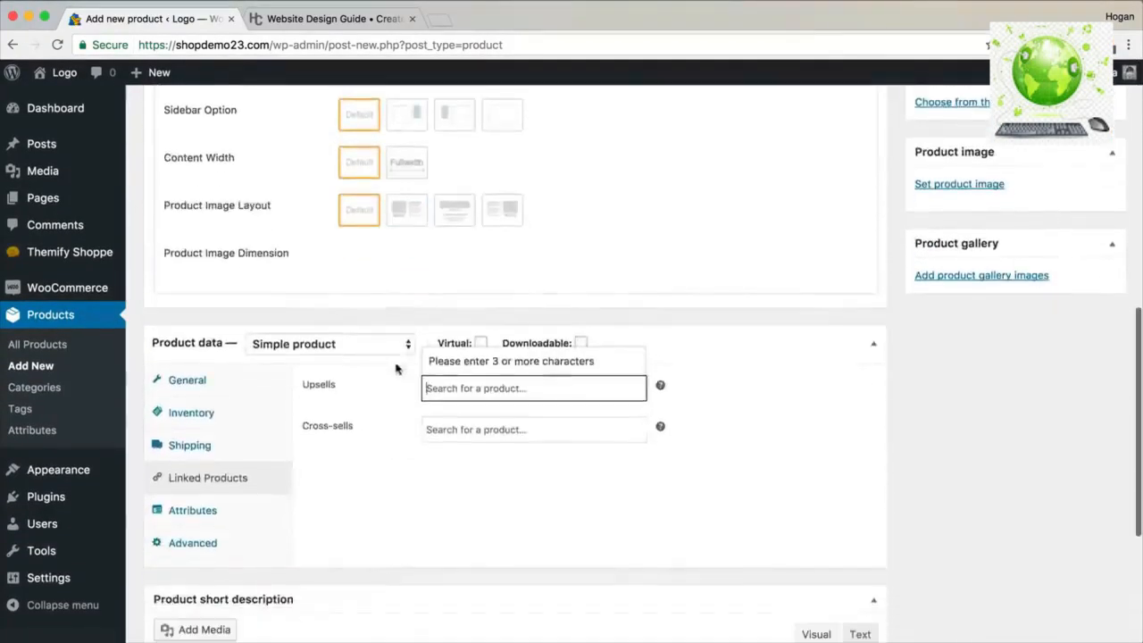
left_click(377, 401)
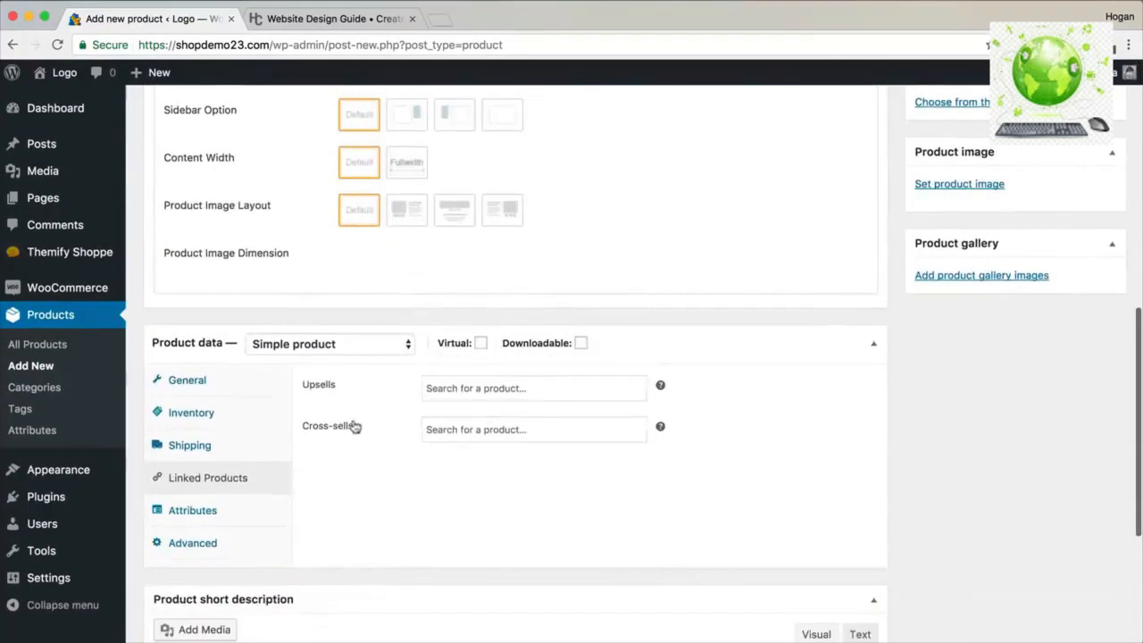
left_click(472, 430)
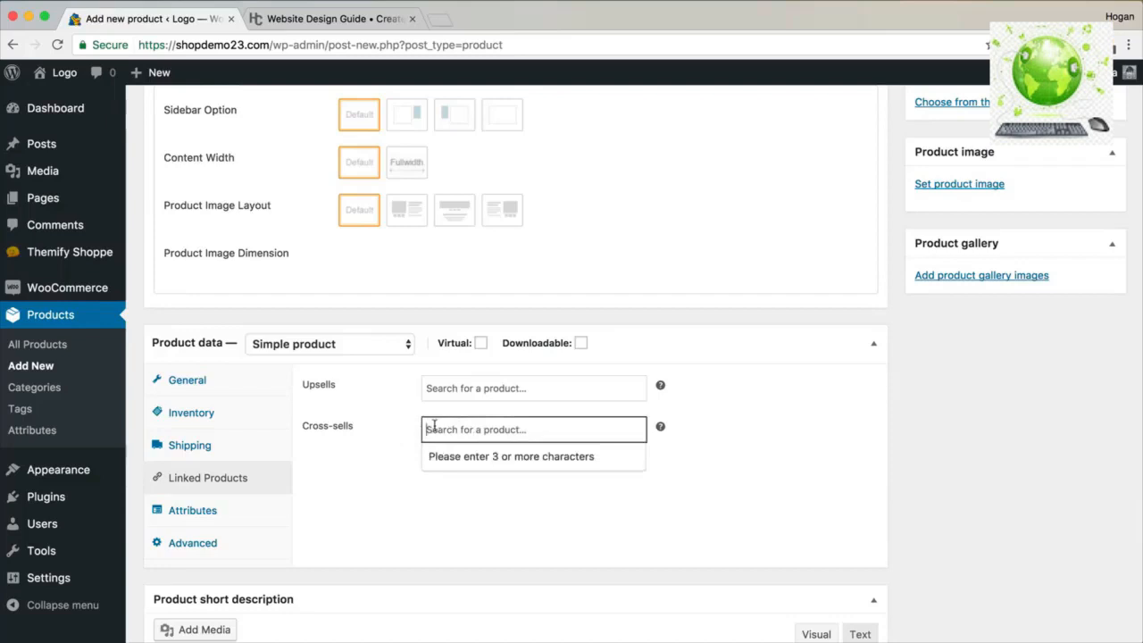
View the Attributes and Advanced settings, checking purchase note, menu order and reviews.
left_click(235, 515)
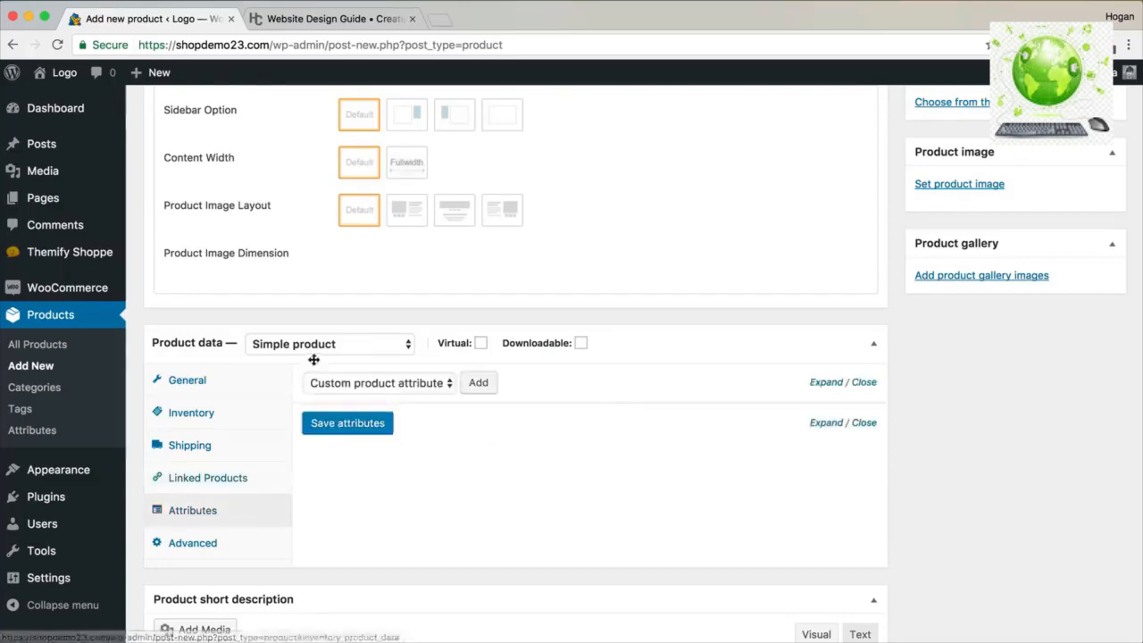
left_click(228, 551)
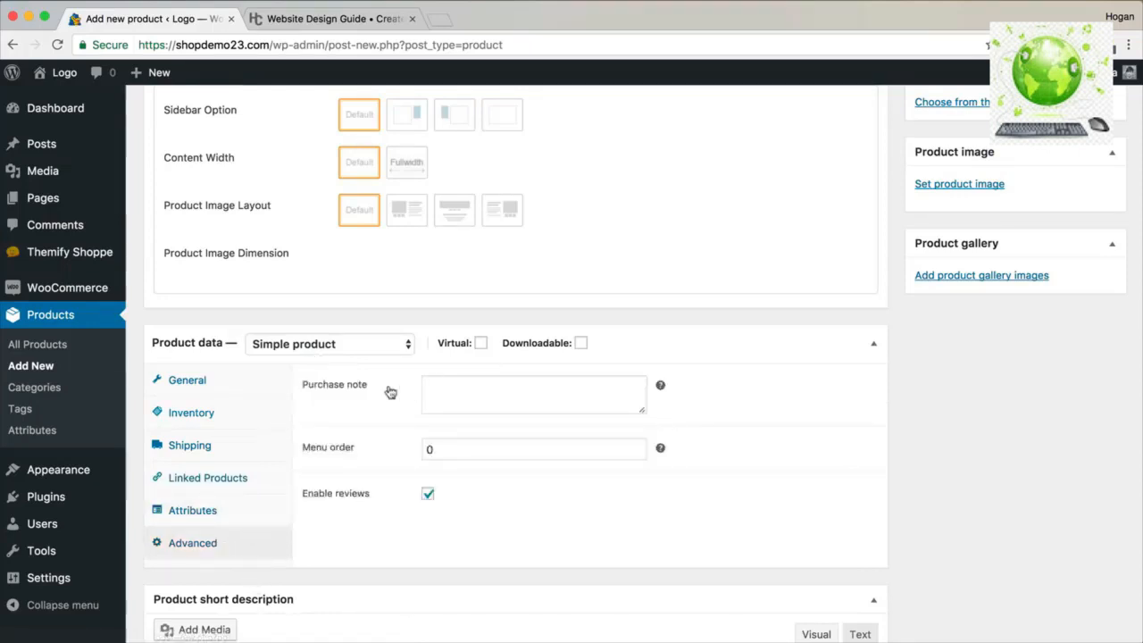
left_click(457, 389)
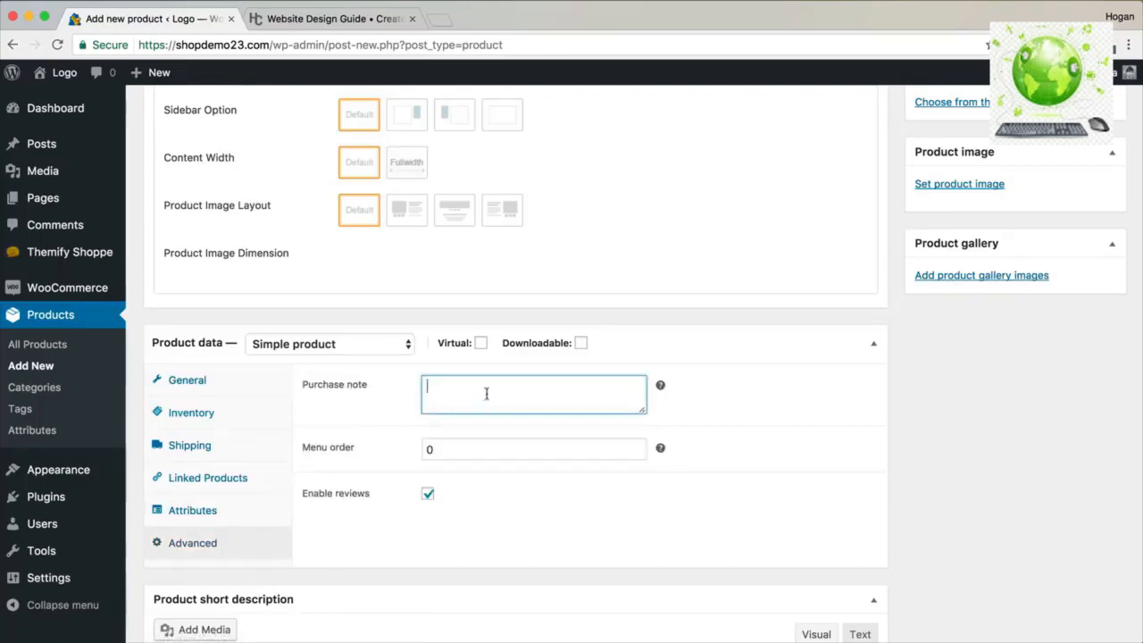
scroll(446, 380, "down", 4)
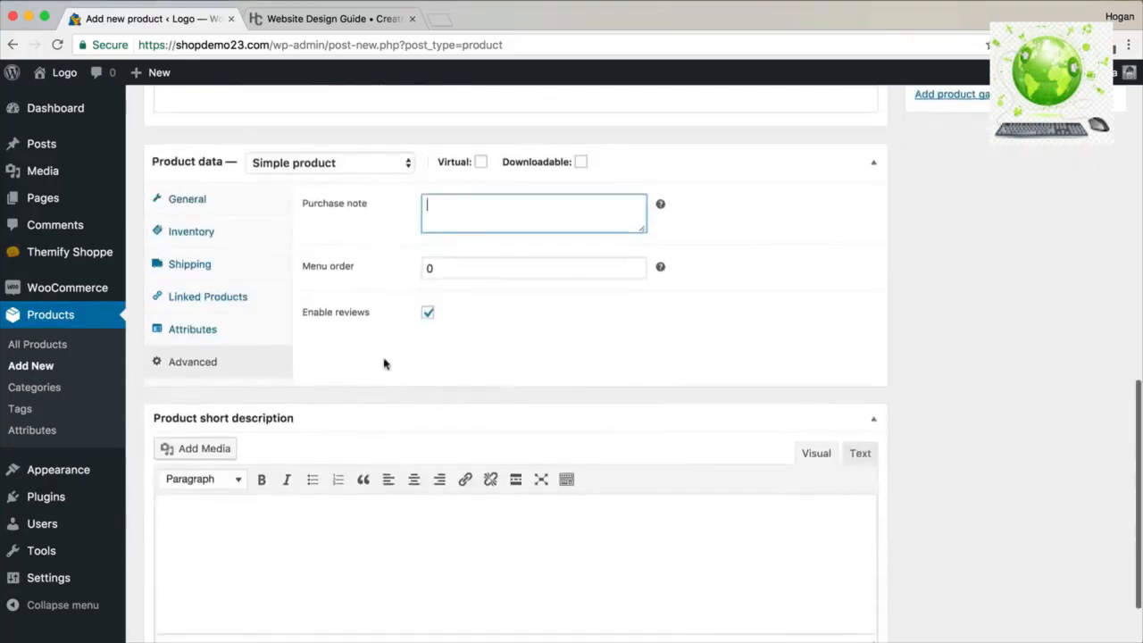
Copy the guide's three Short Description lines into the product's short description.
left_click(227, 527)
left_click(309, 19)
scroll(652, 390, "down", 5)
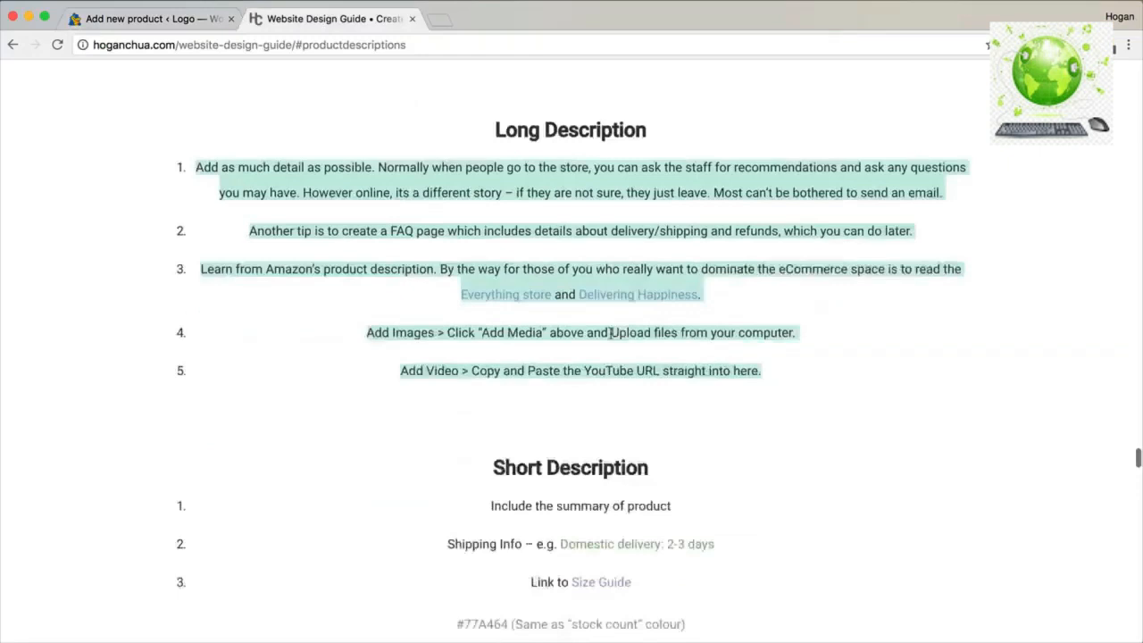
left_click_drag(652, 390, 459, 309)
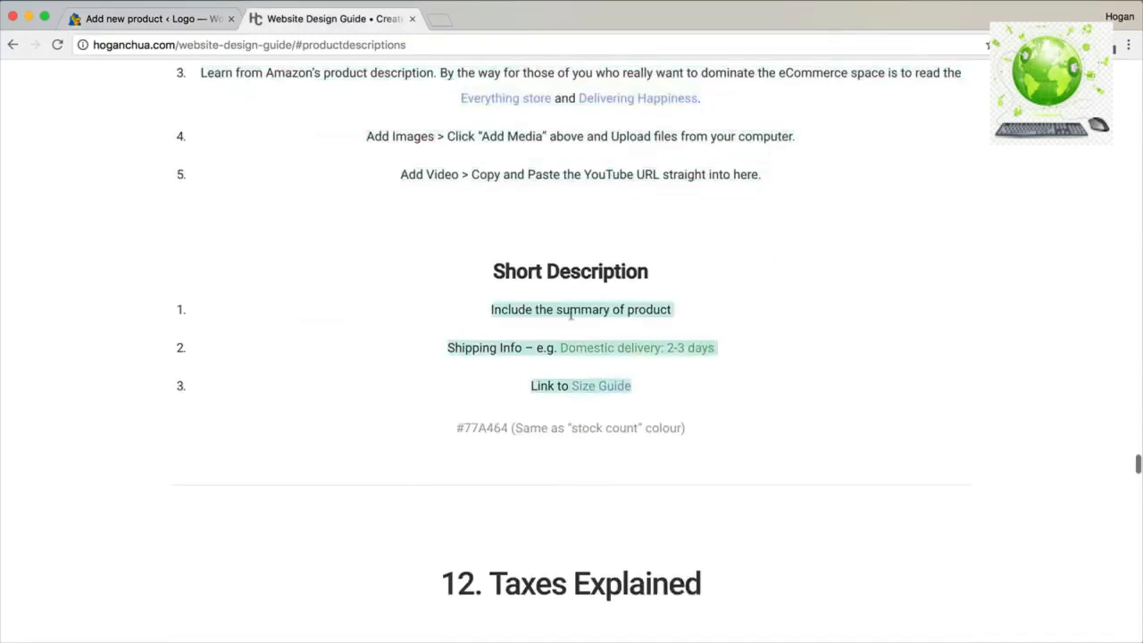
right_click(572, 311)
left_click(603, 342)
left_click(152, 19)
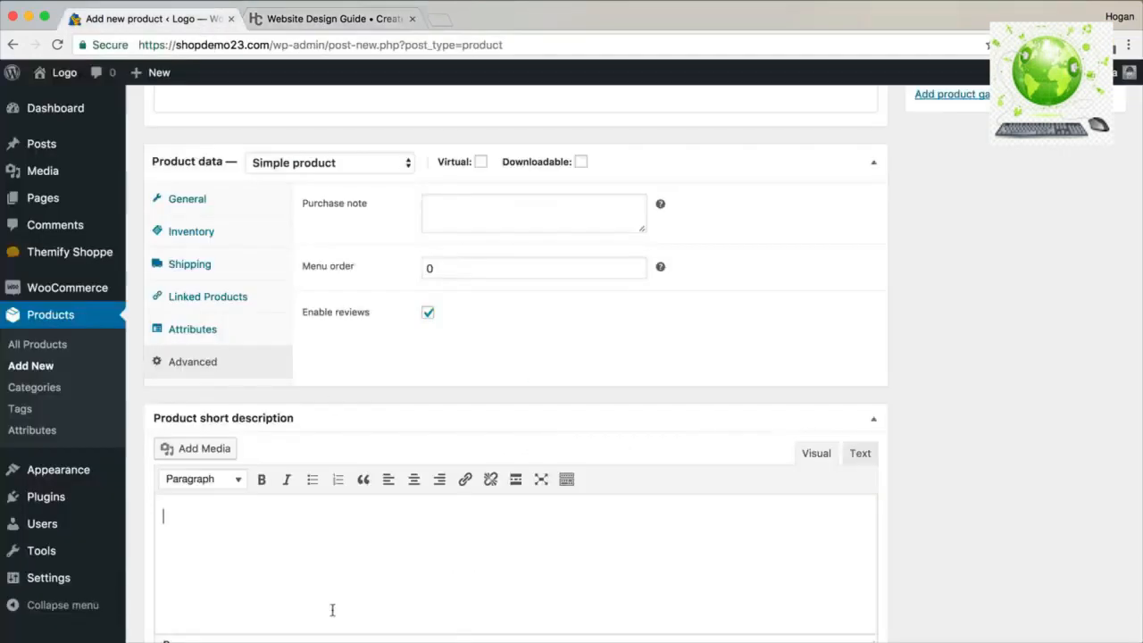
key("super+v")
Make the Size Guide link open in a new tab.
left_click_drag(463, 536, 309, 535)
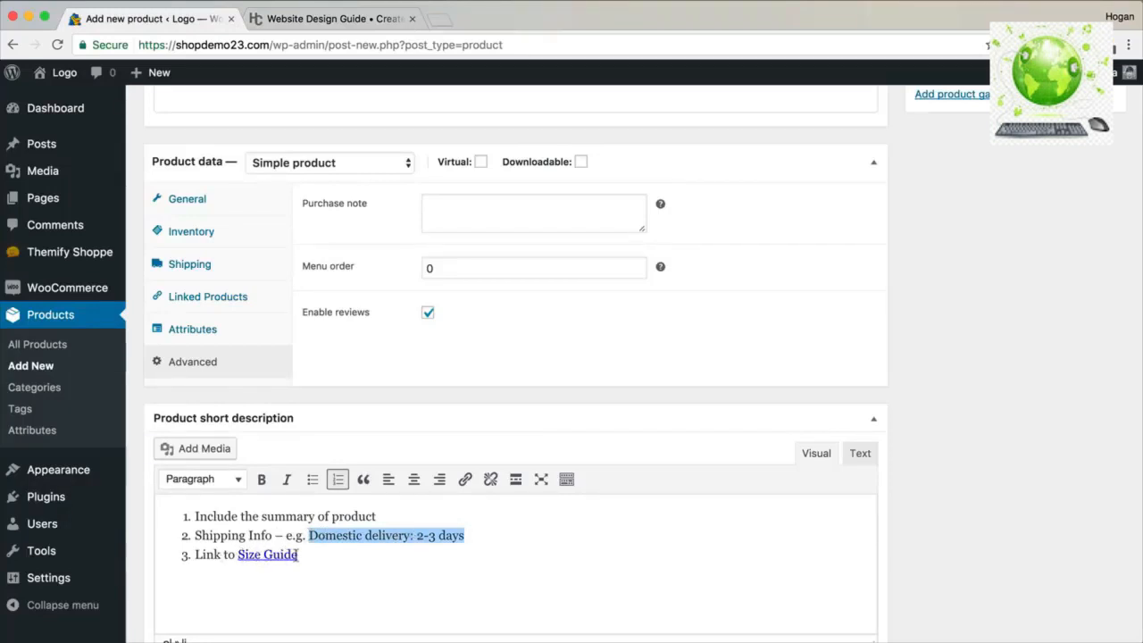
left_click_drag(298, 555, 236, 555)
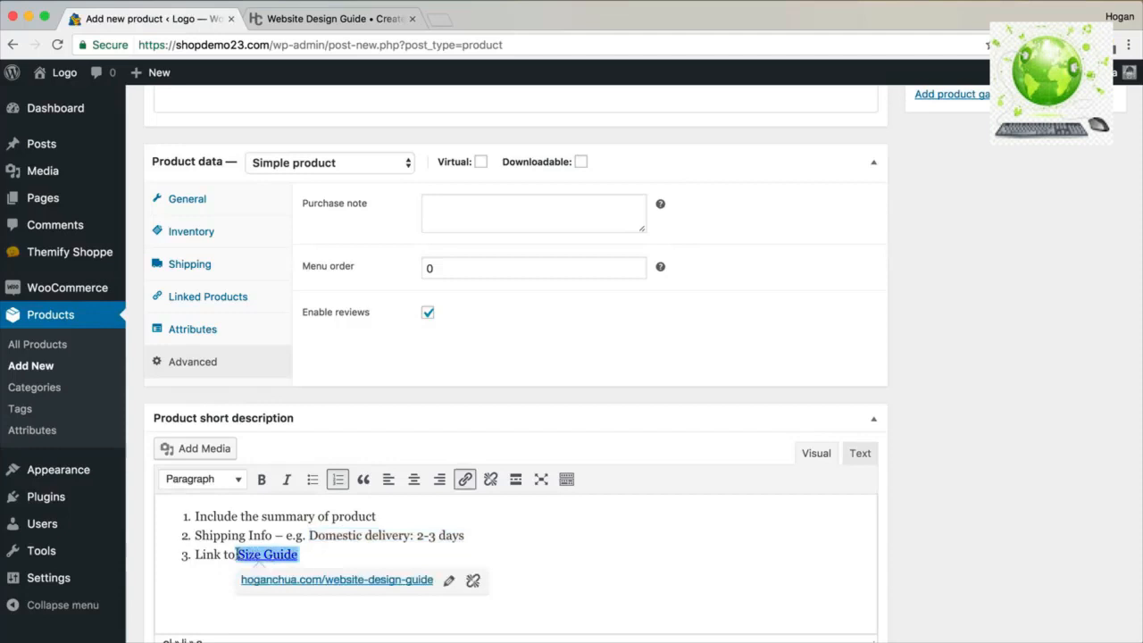
left_click(465, 479)
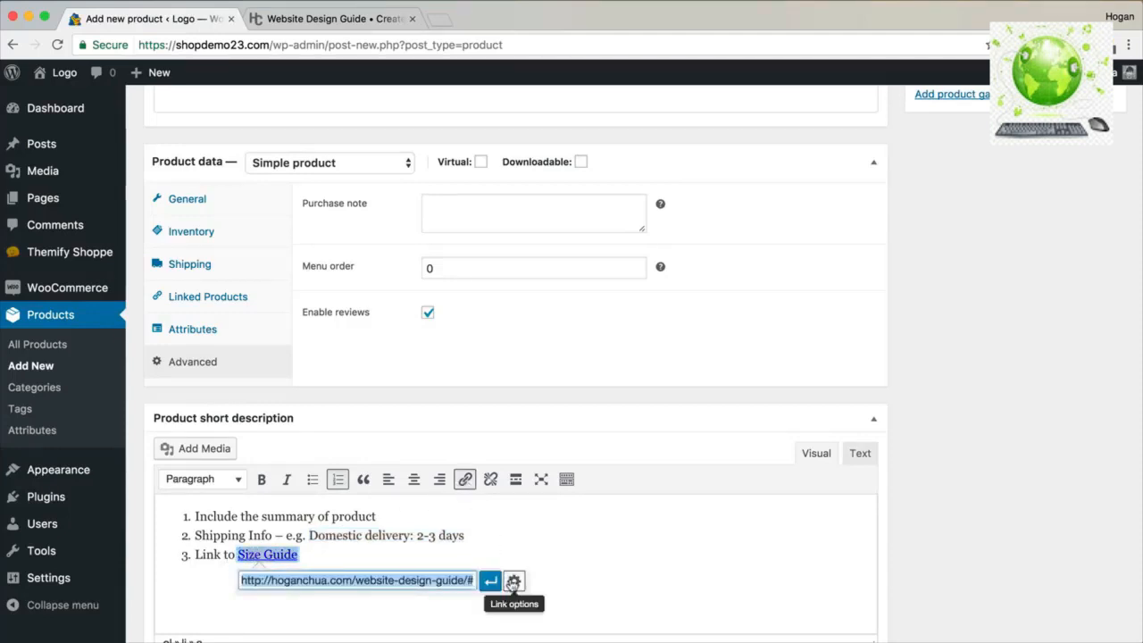
left_click(513, 583)
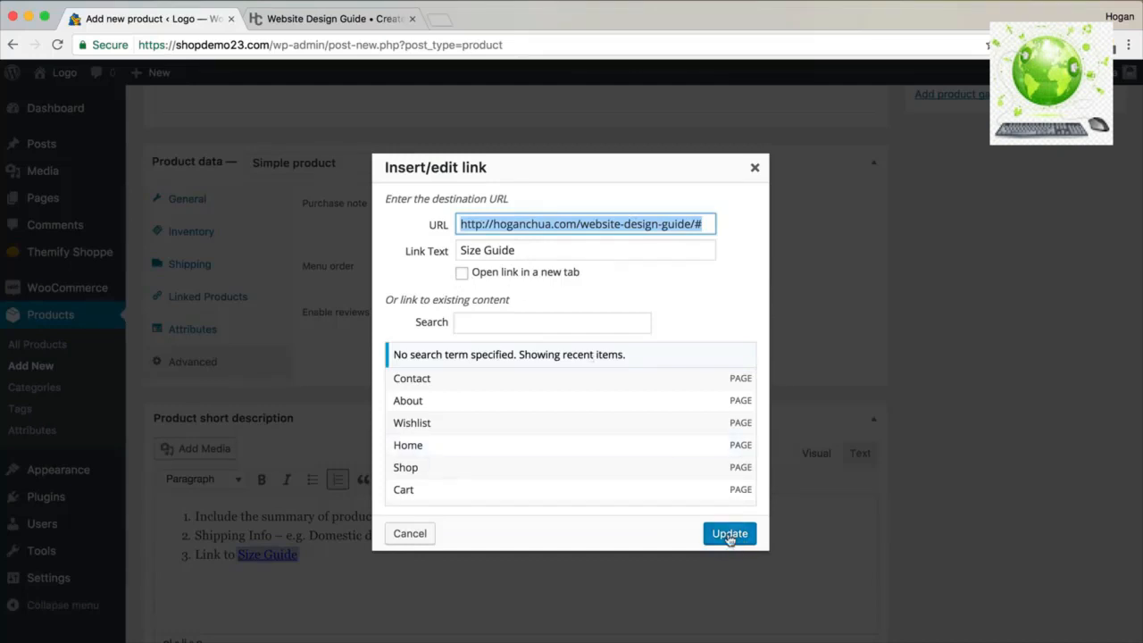
left_click(572, 273)
left_click(728, 534)
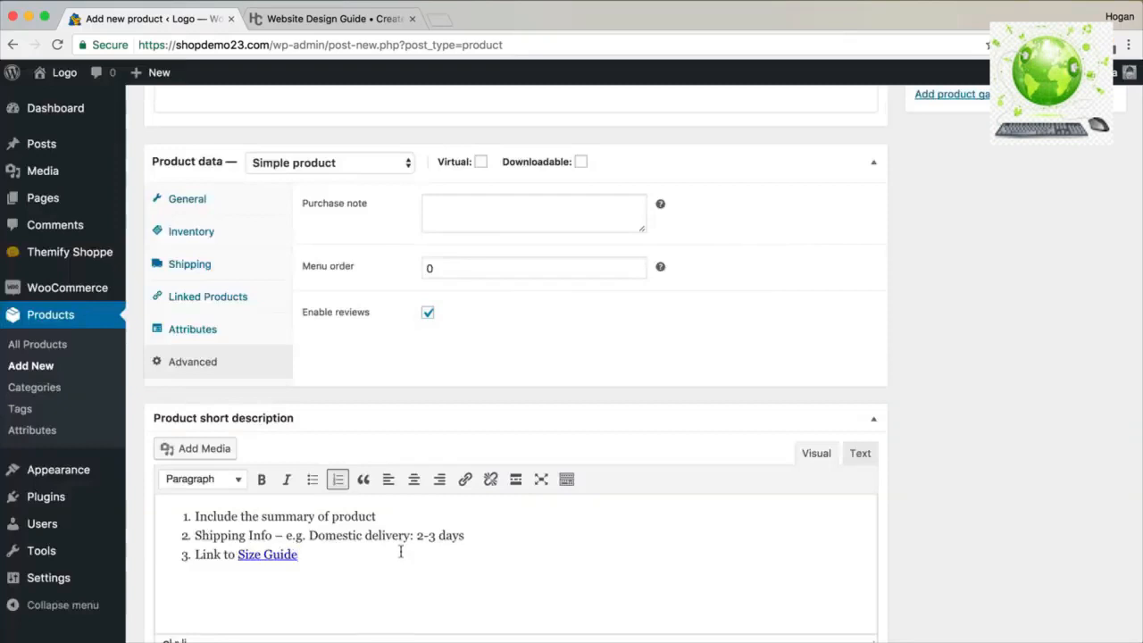
Colour the 'Domestic delivery: 2-3 days' text with the guide's hex code #77A464.
left_click_drag(466, 535, 309, 535)
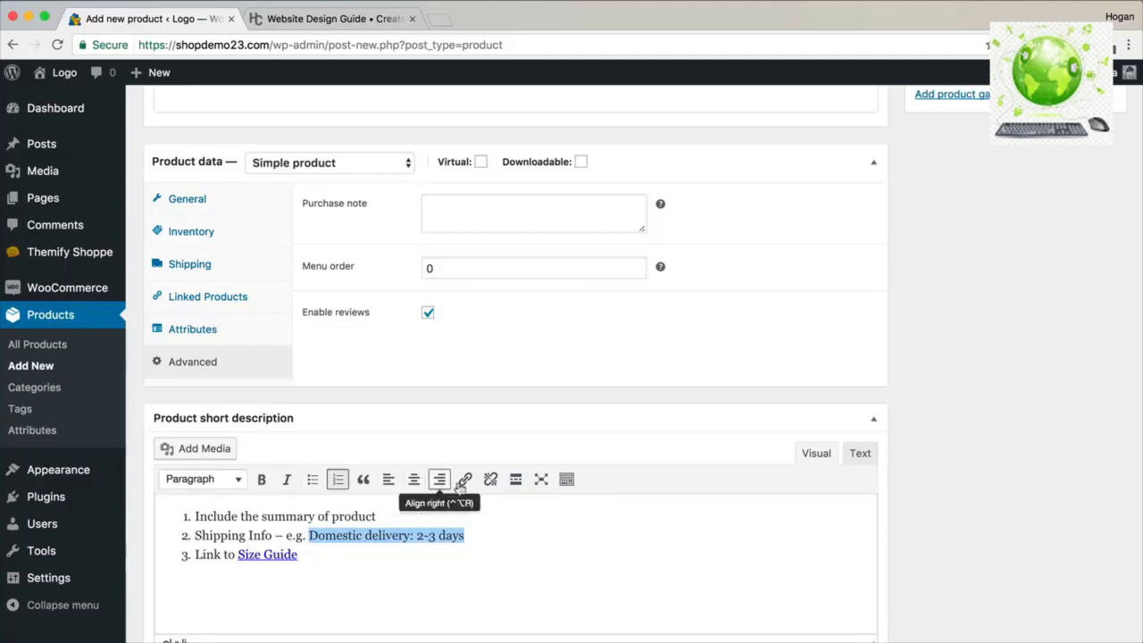
left_click(567, 481)
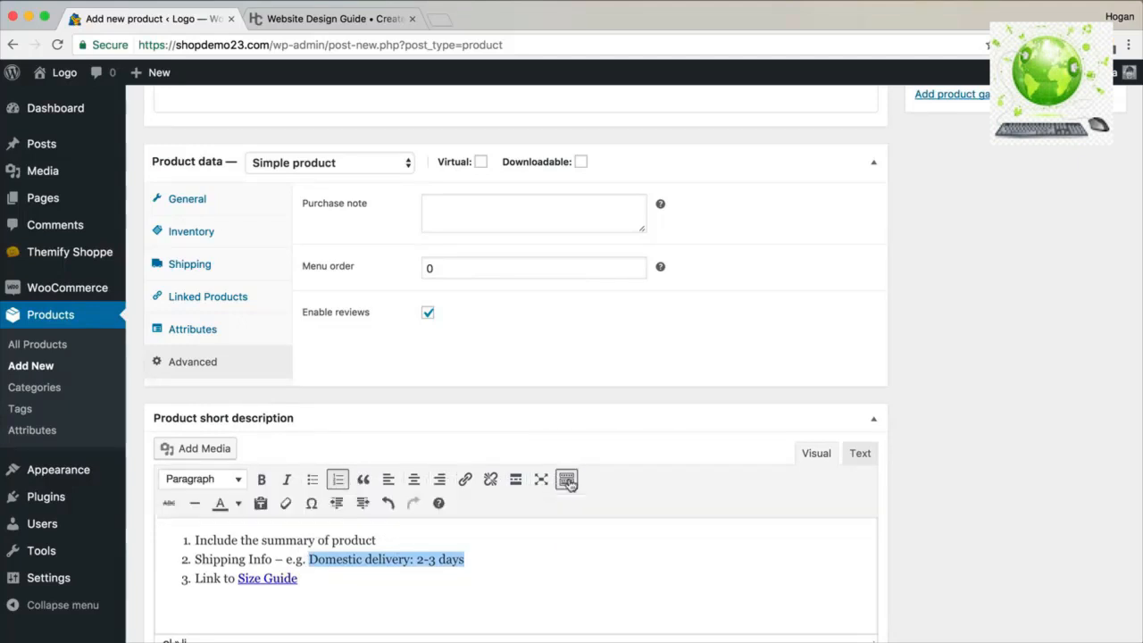
left_click(238, 504)
left_click(262, 614)
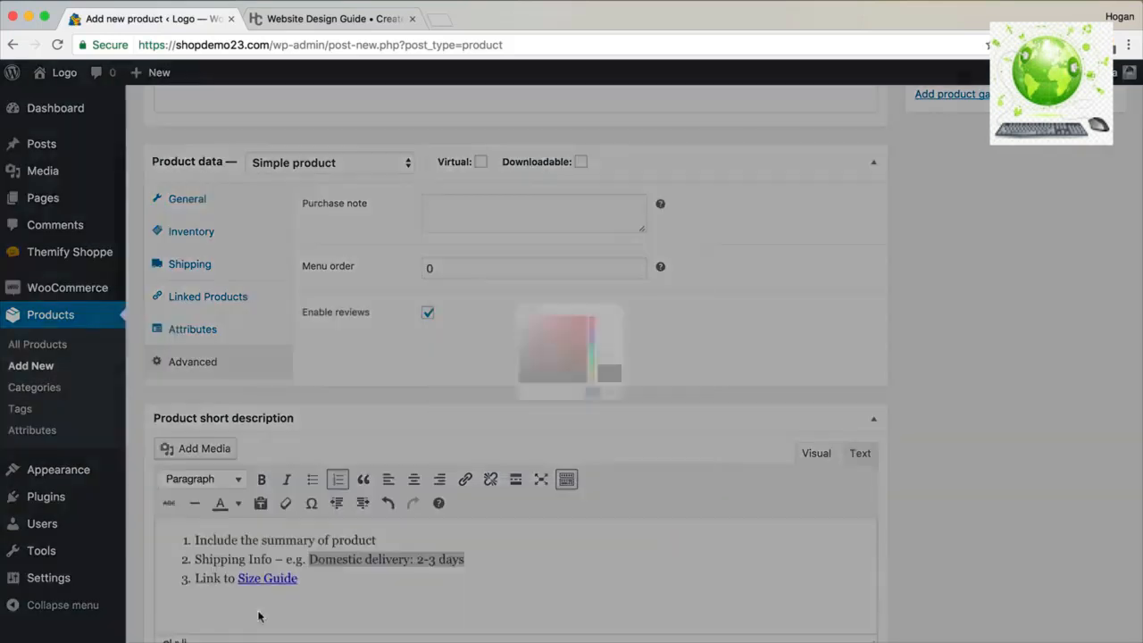
left_click(294, 22)
left_click_drag(511, 427, 465, 426)
right_click(489, 427)
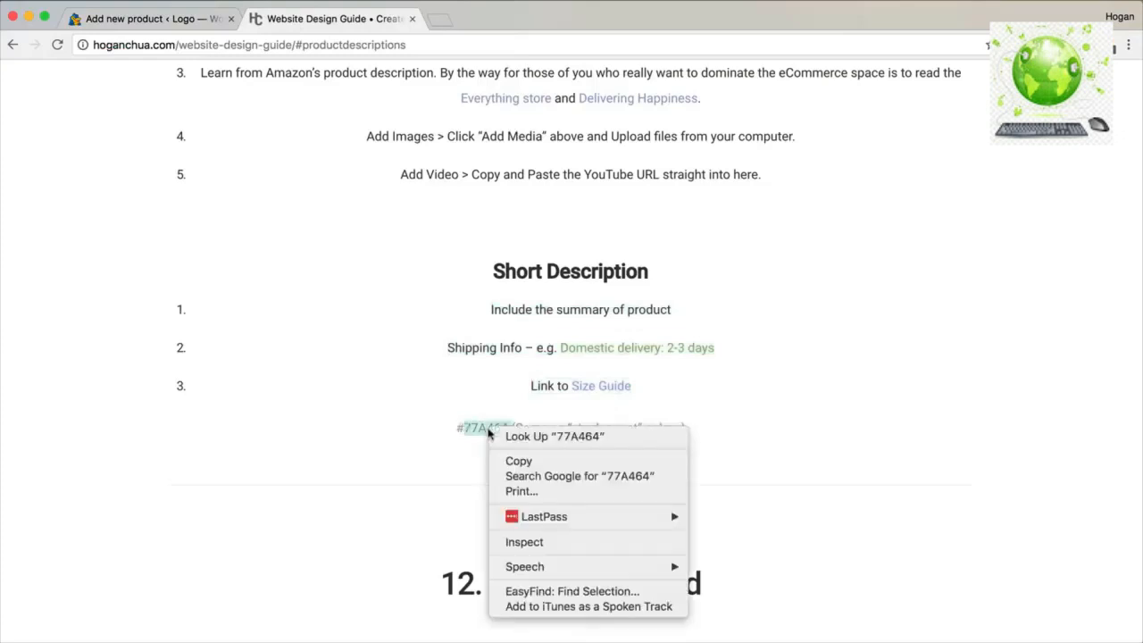
left_click(503, 461)
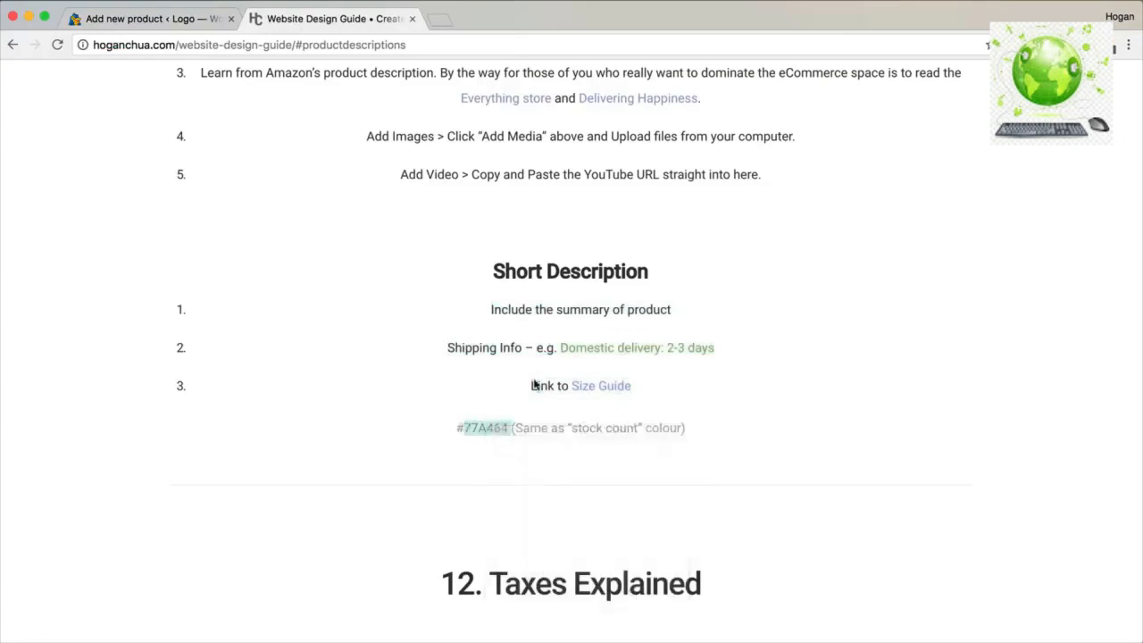
left_click(174, 19)
double_click(696, 367)
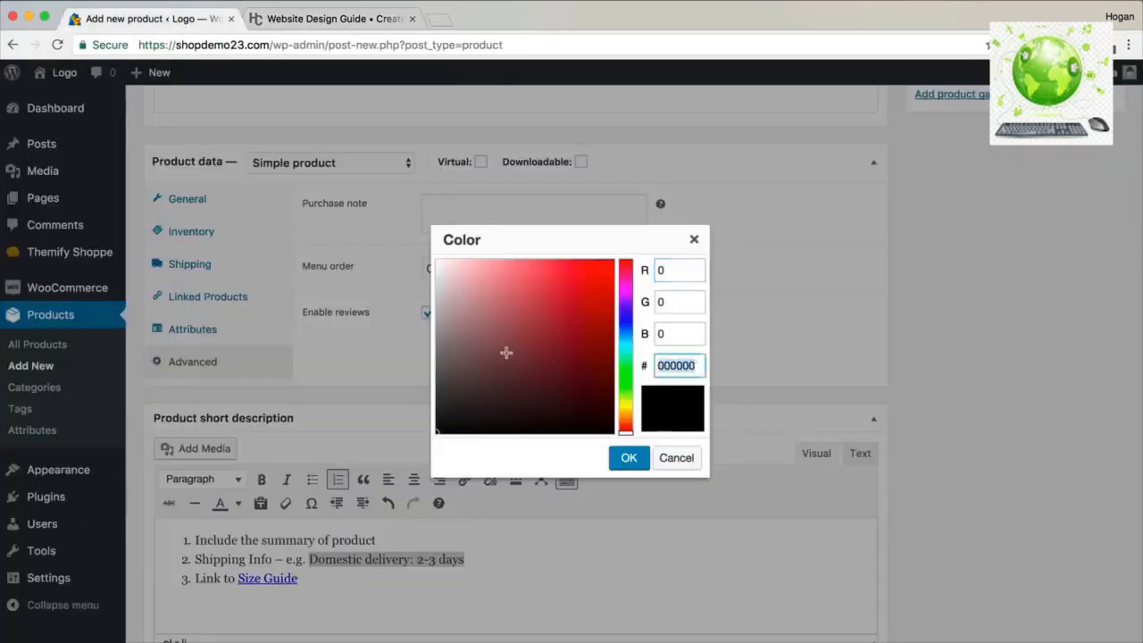
key("super+v")
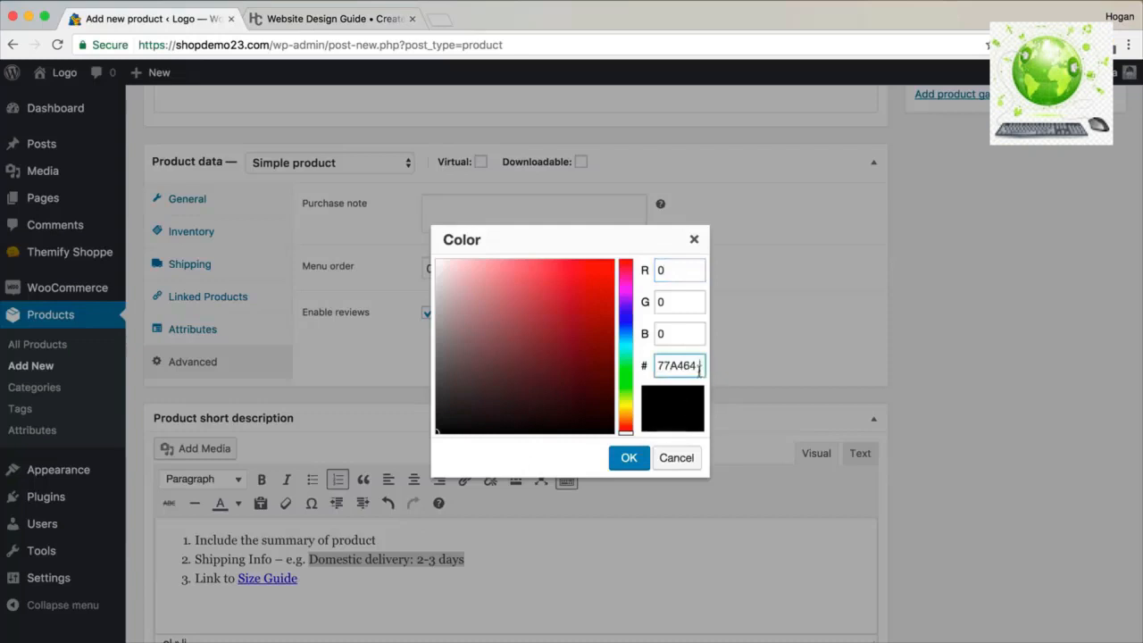
left_click(630, 459)
scroll(594, 450, "up", 10)
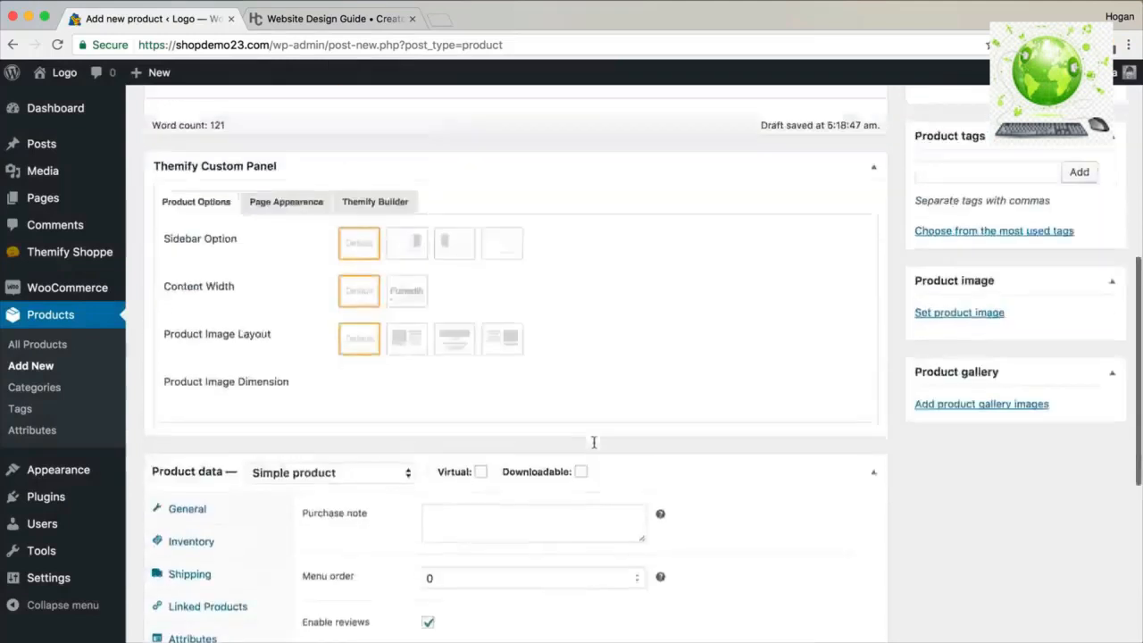
Add a new product category named Dresses.
scroll(722, 410, "up", 3)
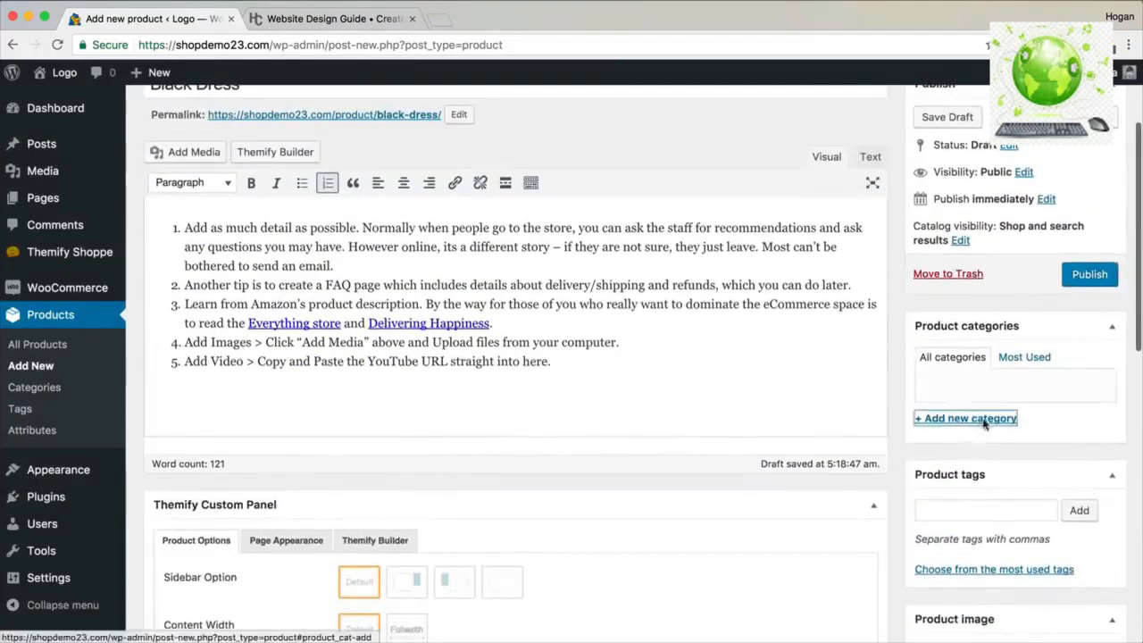
left_click(980, 419)
type("Dre")
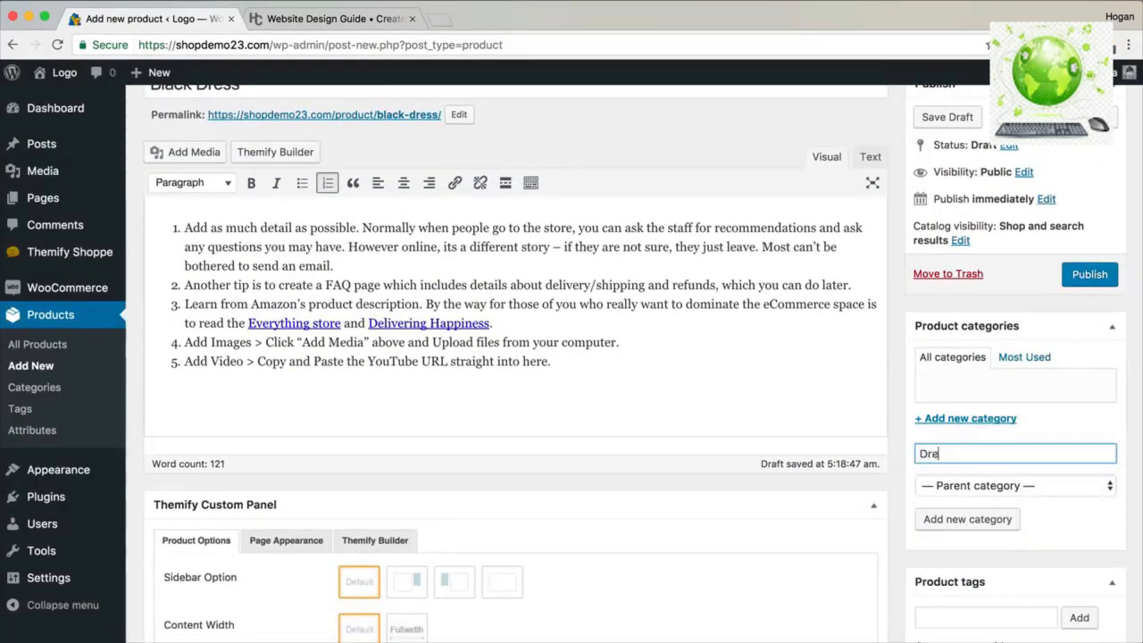
type("sses")
left_click(945, 519)
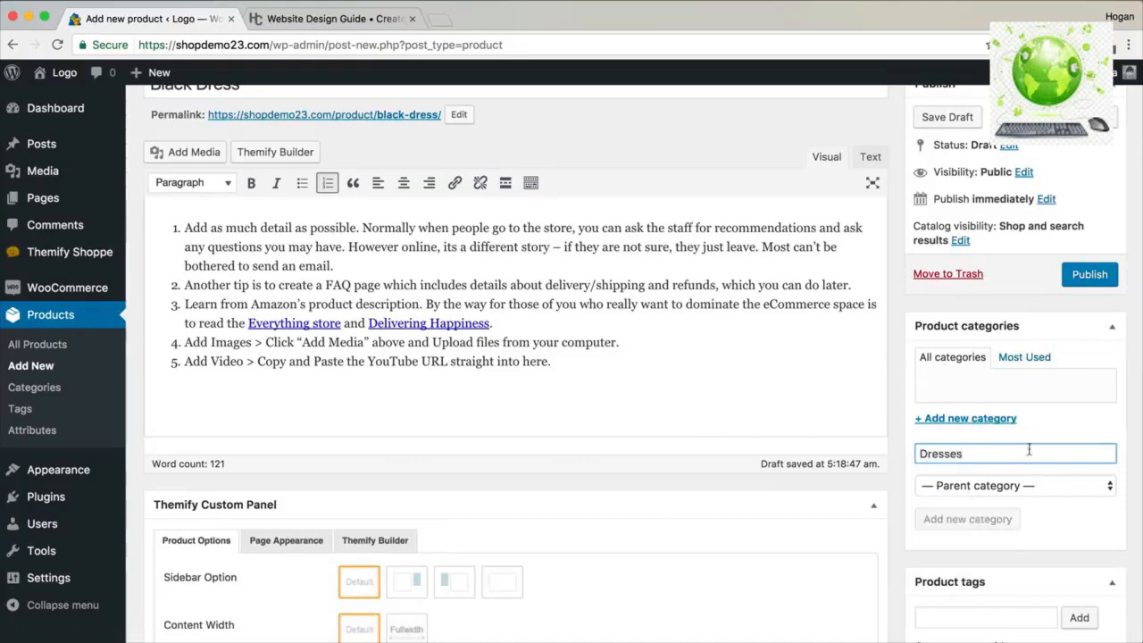
Tag the product 'brand of dress' and 'color of dress'.
scroll(1036, 447, "down", 5)
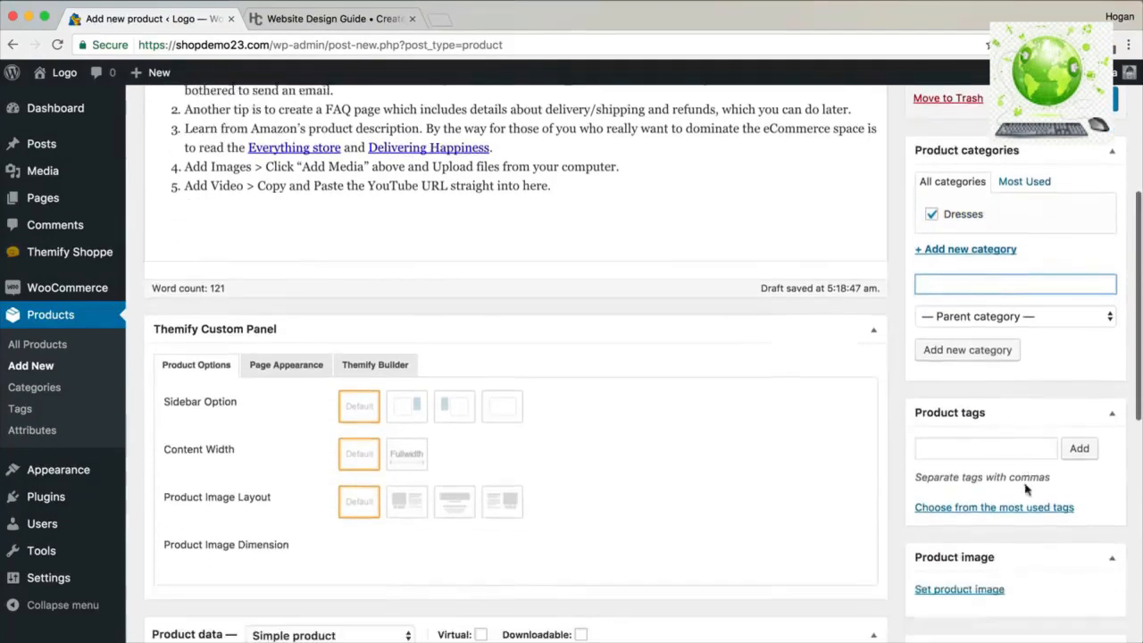
left_click(1001, 436)
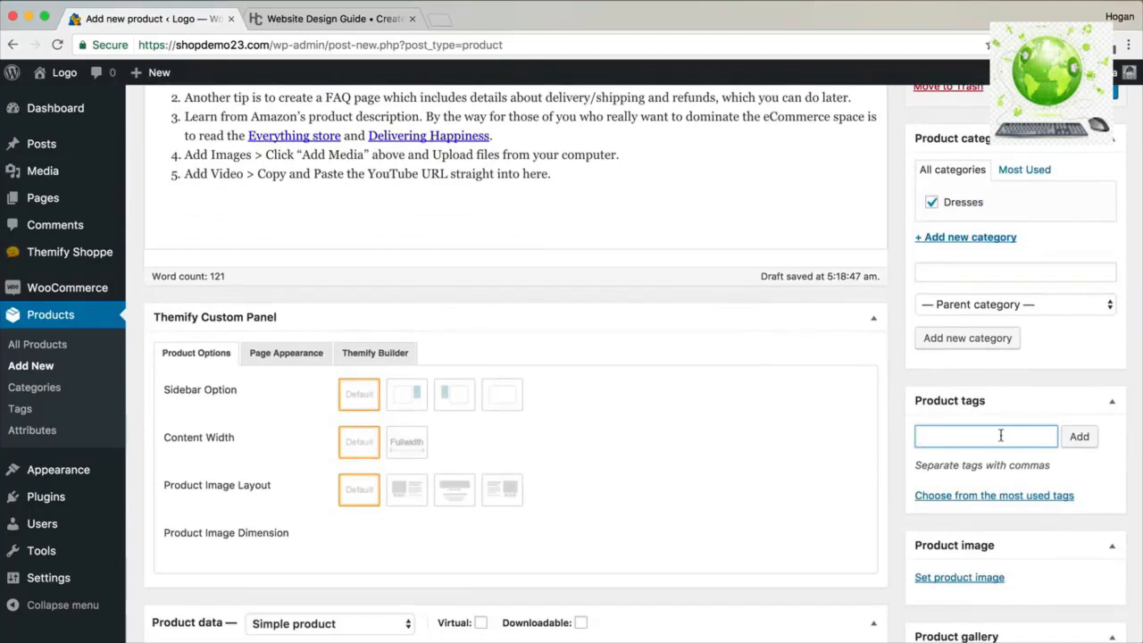
type("brand of dress, colo")
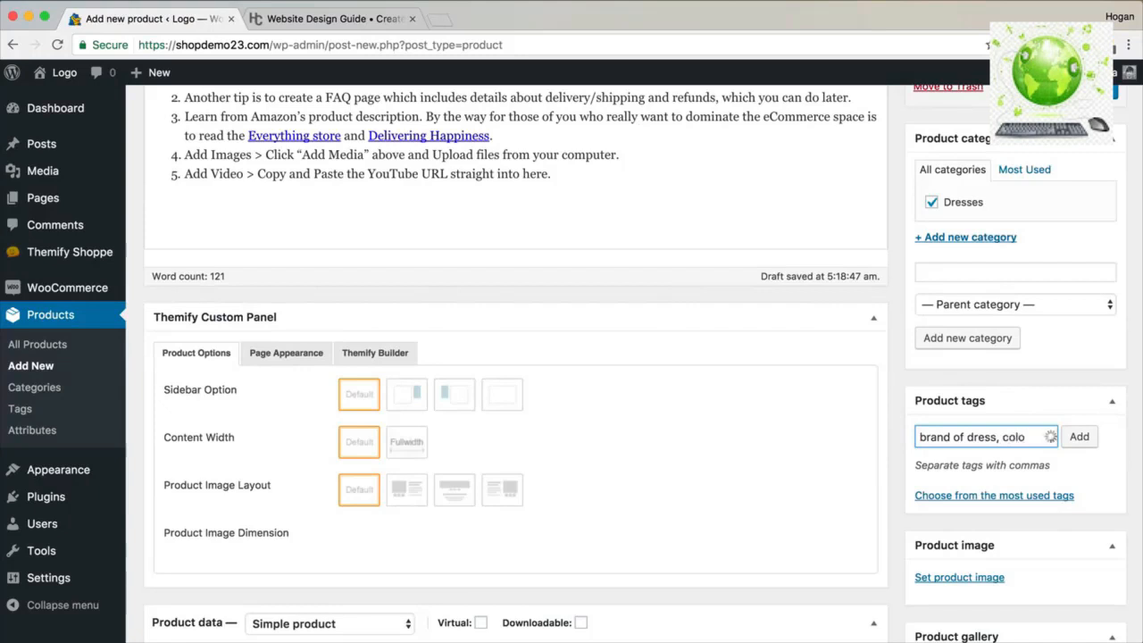
type("r of dress")
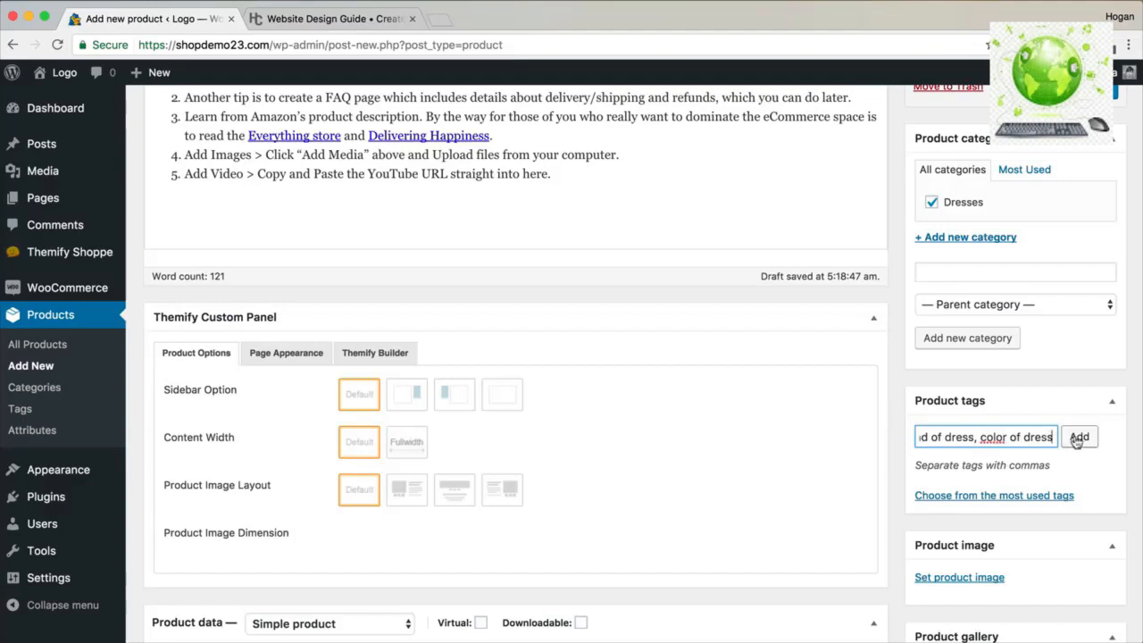
left_click(977, 438)
key("BackSpace")
left_click(1079, 437)
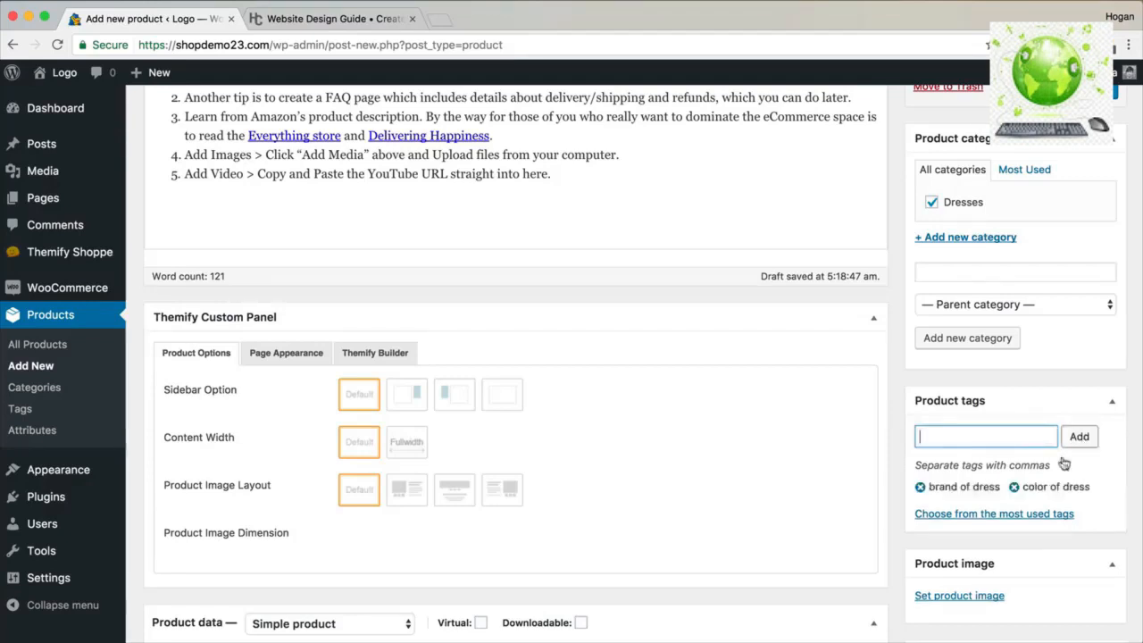
Open the Set product image picker.
scroll(988, 489, "down", 3)
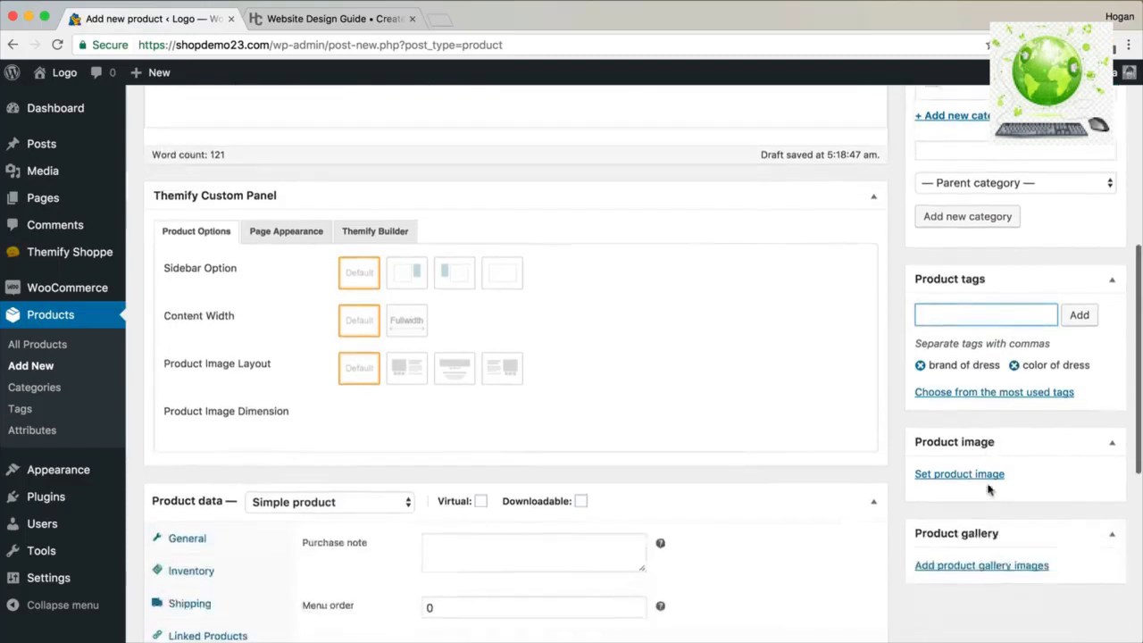
scroll(988, 488, "down", 2)
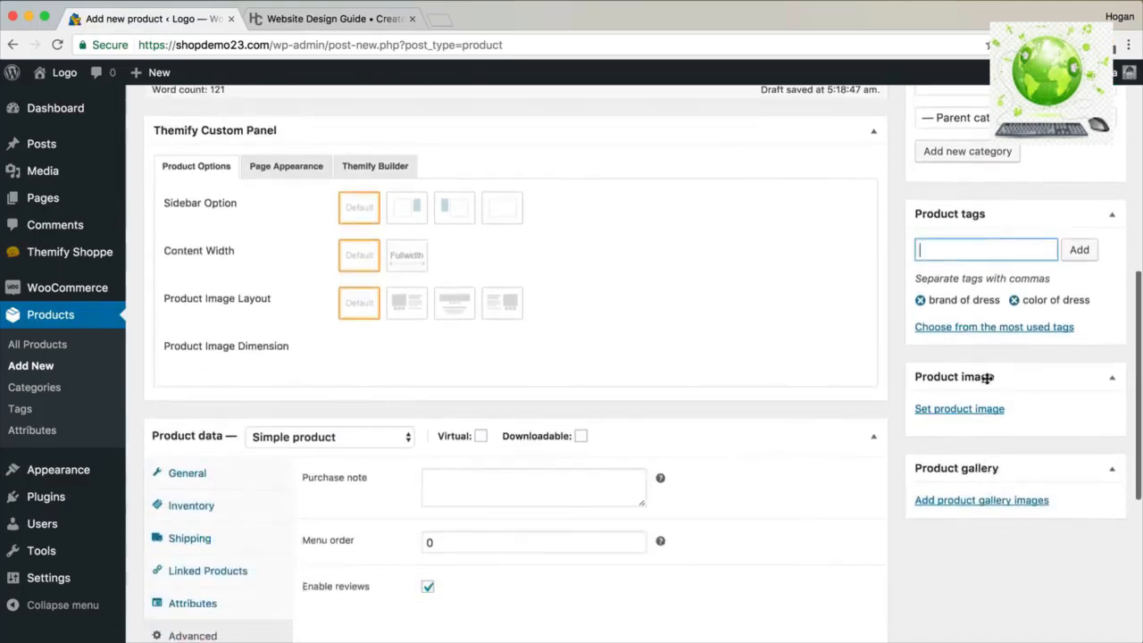
left_click(973, 408)
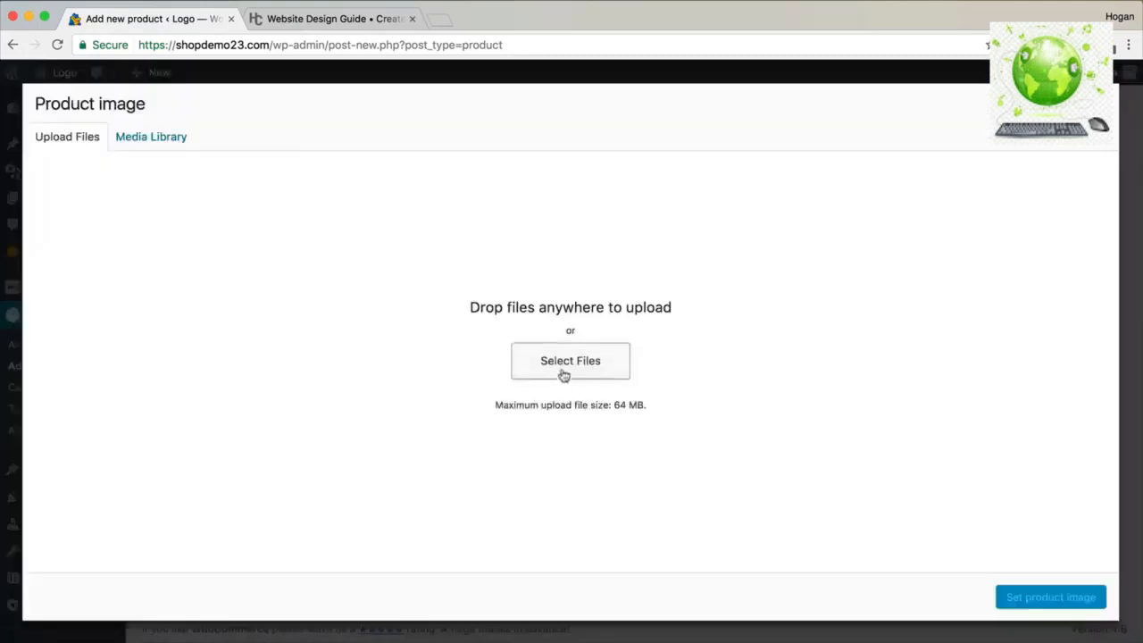
Upload all eleven images from Shoppe Images > Product Images to the media library.
left_click(527, 361)
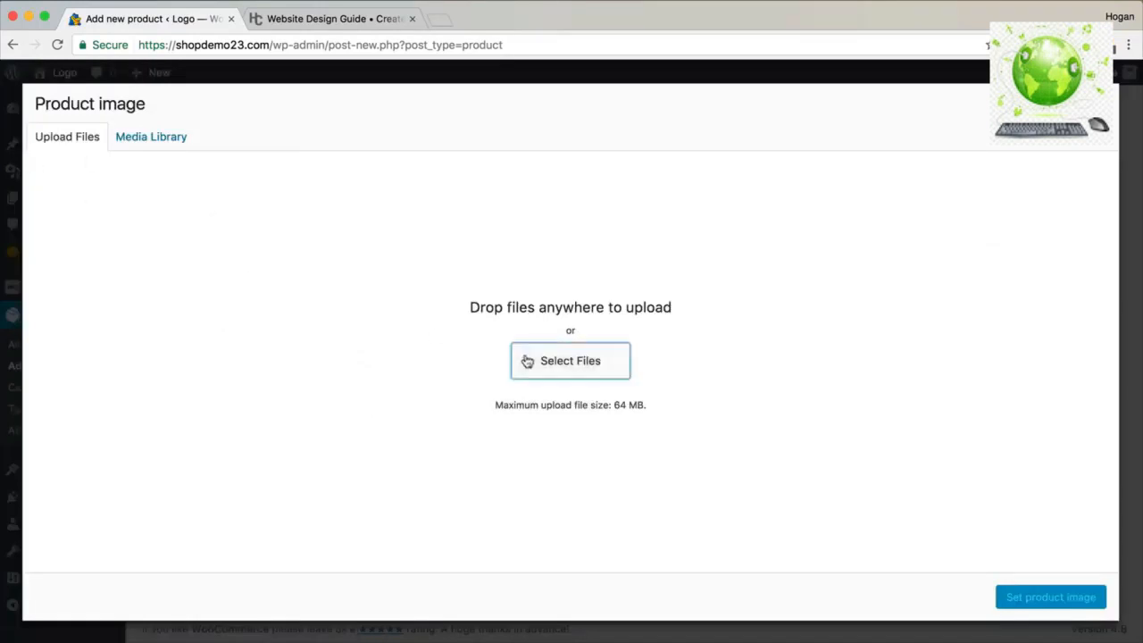
left_click(541, 76)
left_click(544, 93)
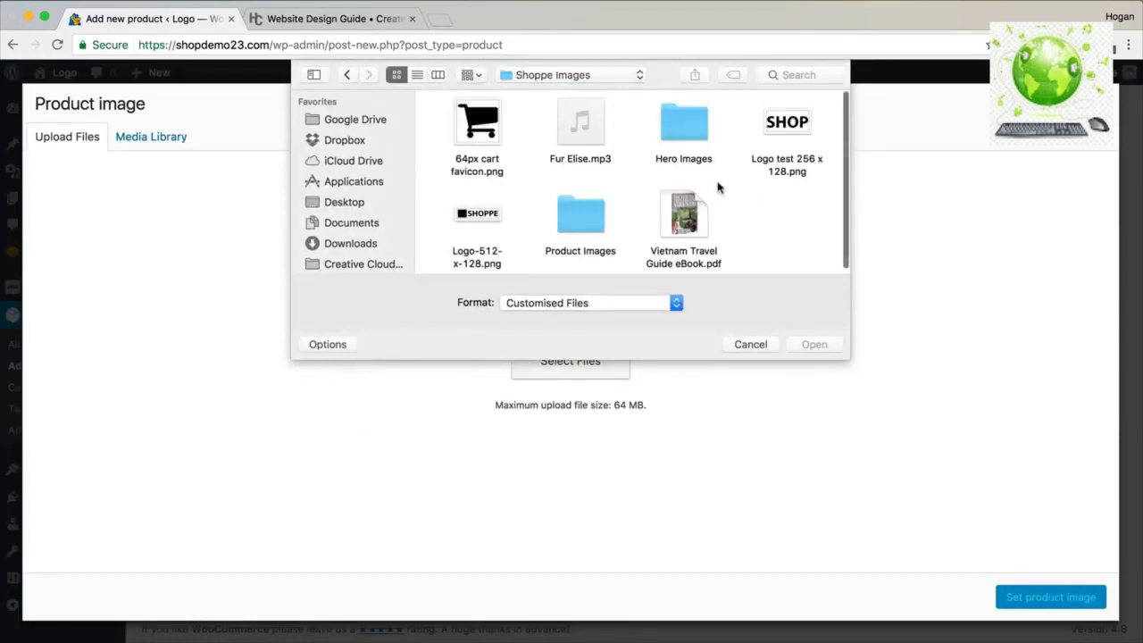
double_click(584, 218)
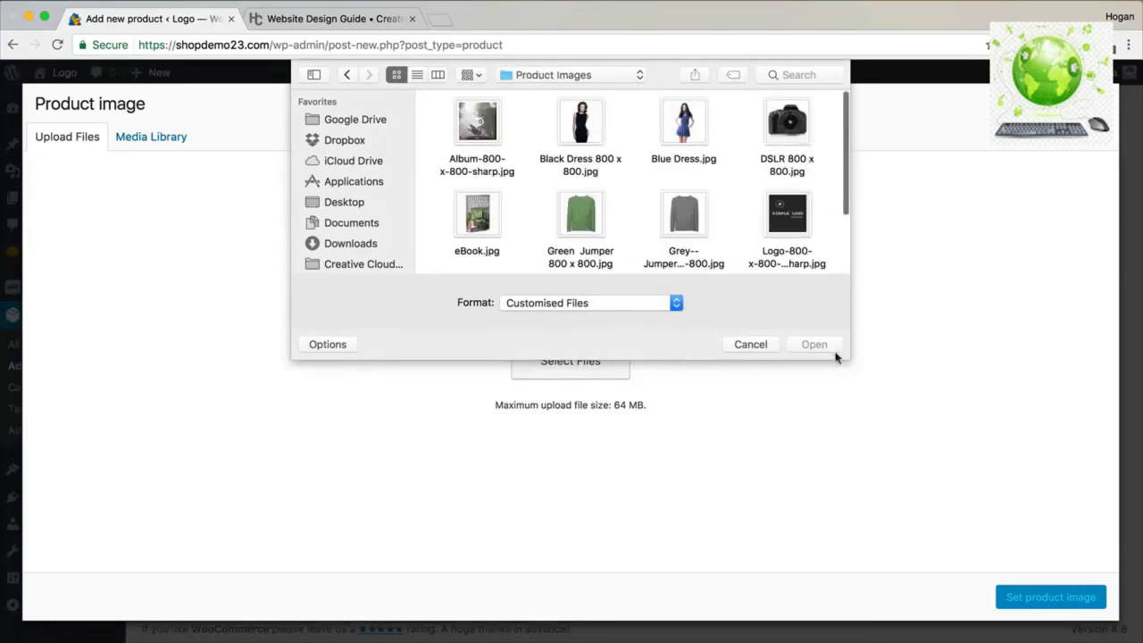
left_click_drag(842, 358, 894, 439)
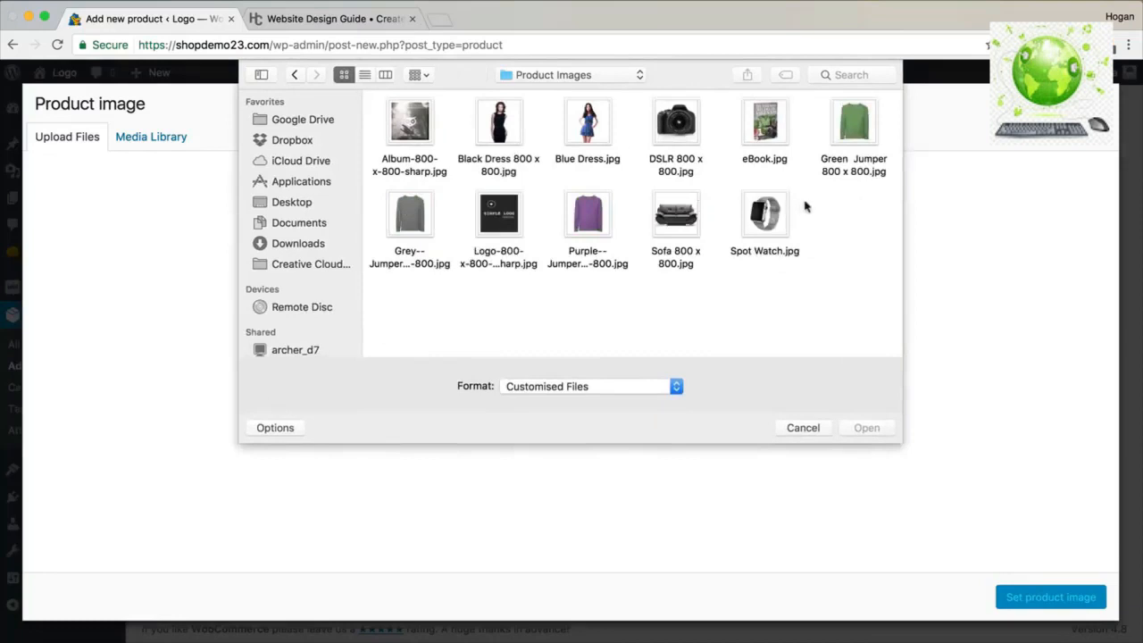
left_click_drag(889, 288, 412, 115)
left_click(890, 434)
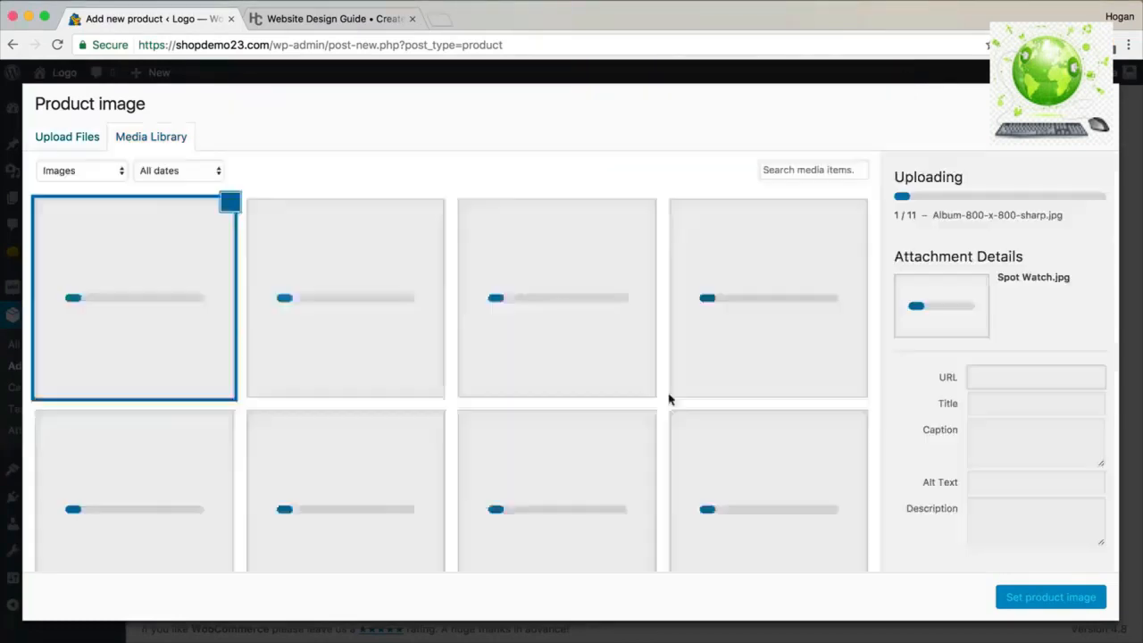
Set the black dress photo as the product image.
left_click(323, 393)
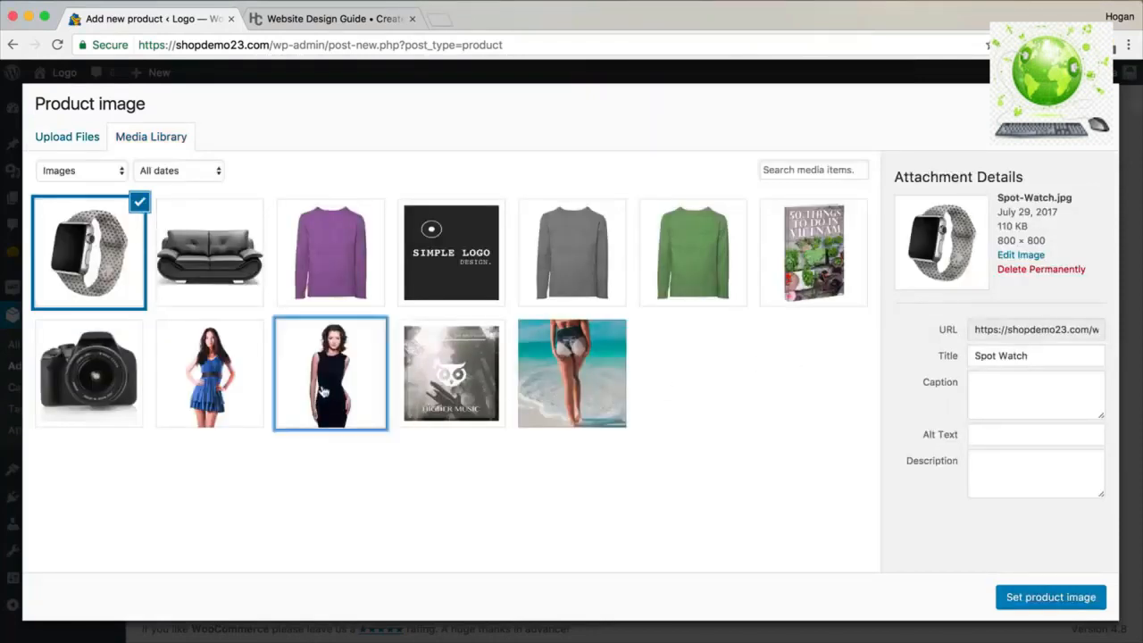
left_click(1027, 597)
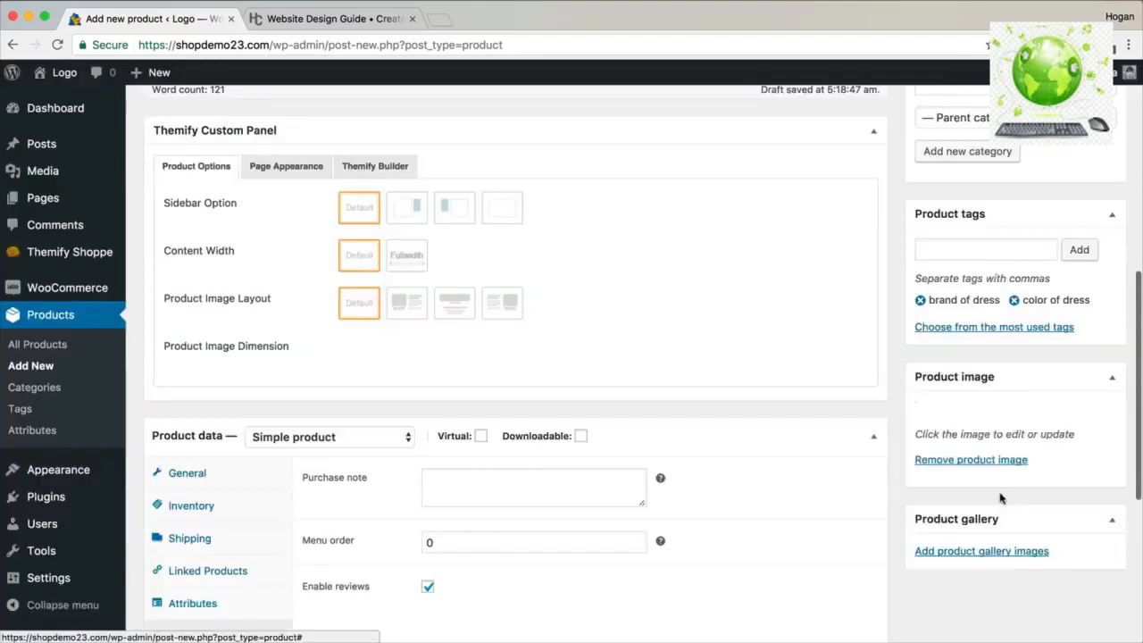
scroll(1000, 491, "down", 5)
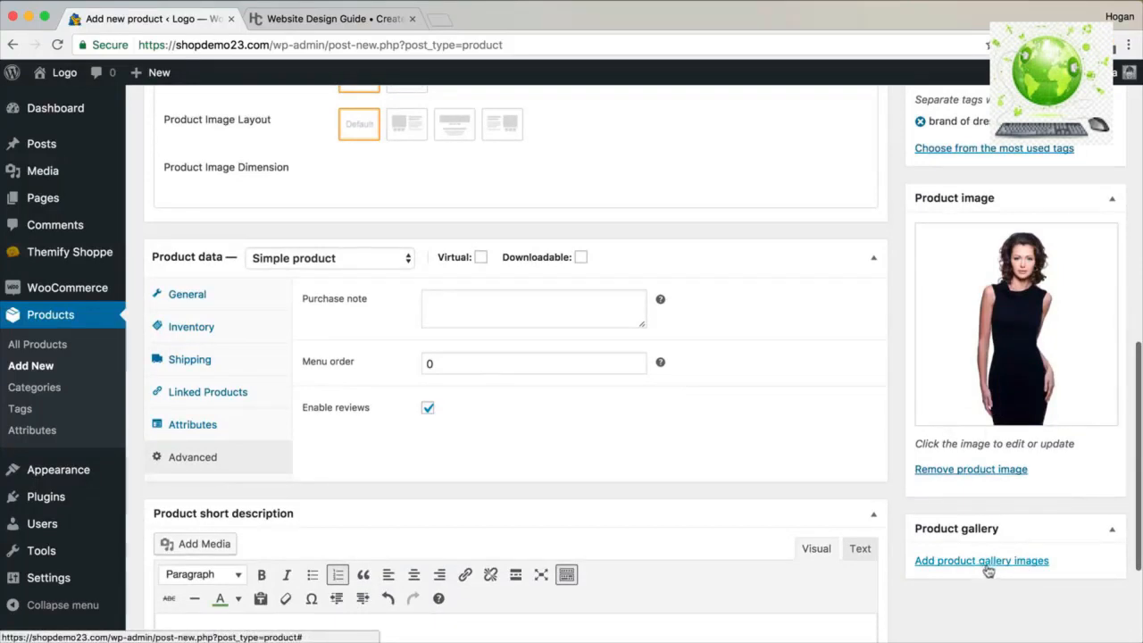
Publish Black Dress and open its View Product page in a new tab.
scroll(763, 384, "up", 5)
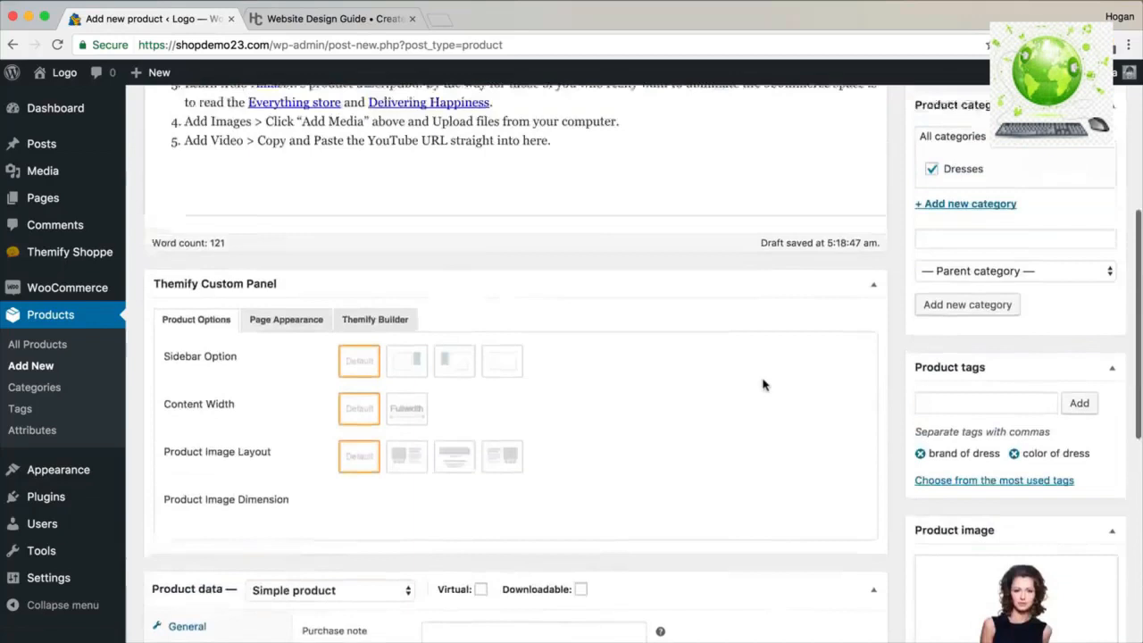
scroll(764, 382, "up", 3)
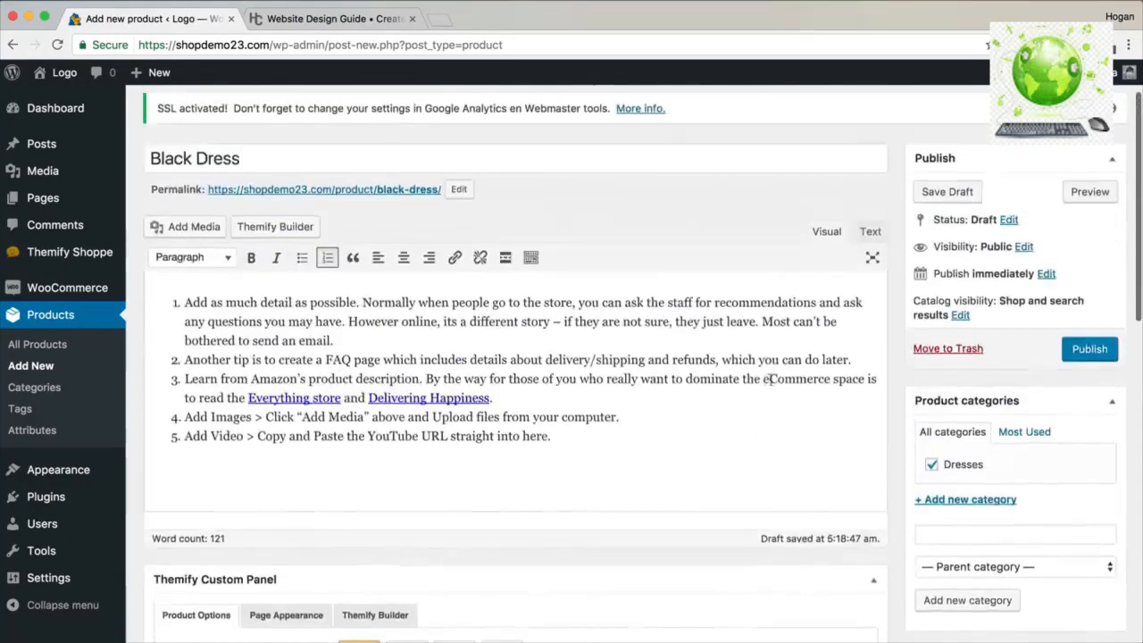
left_click(1069, 353)
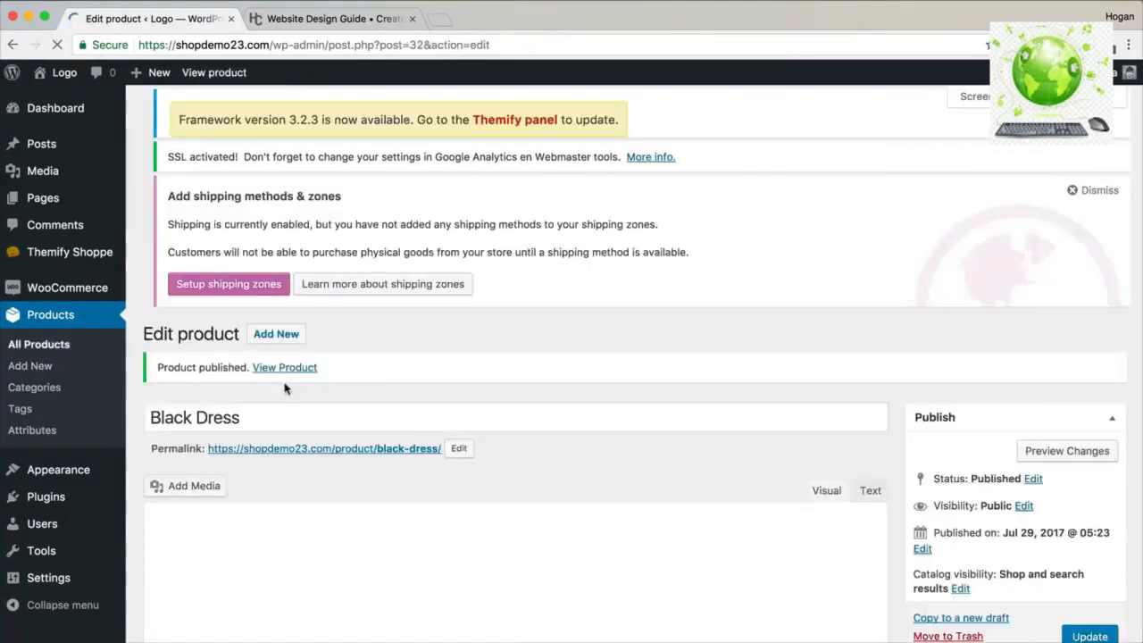
right_click(288, 370)
left_click(348, 375)
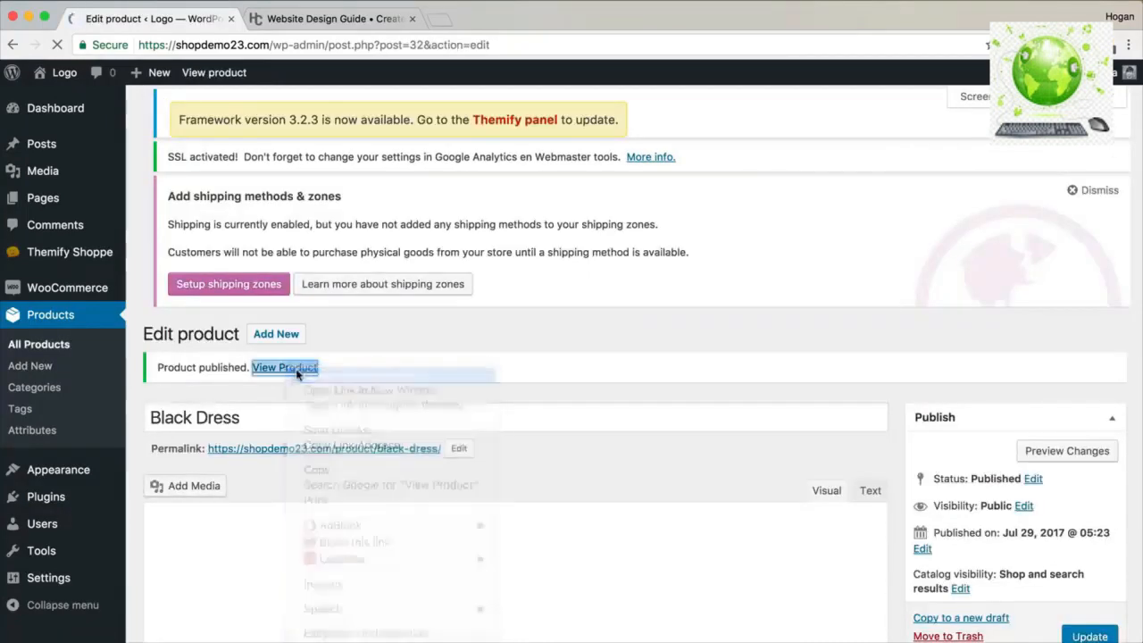
Check the live Black Dress page's delivery text and '5 in stock', then return to the editor.
left_click(286, 19)
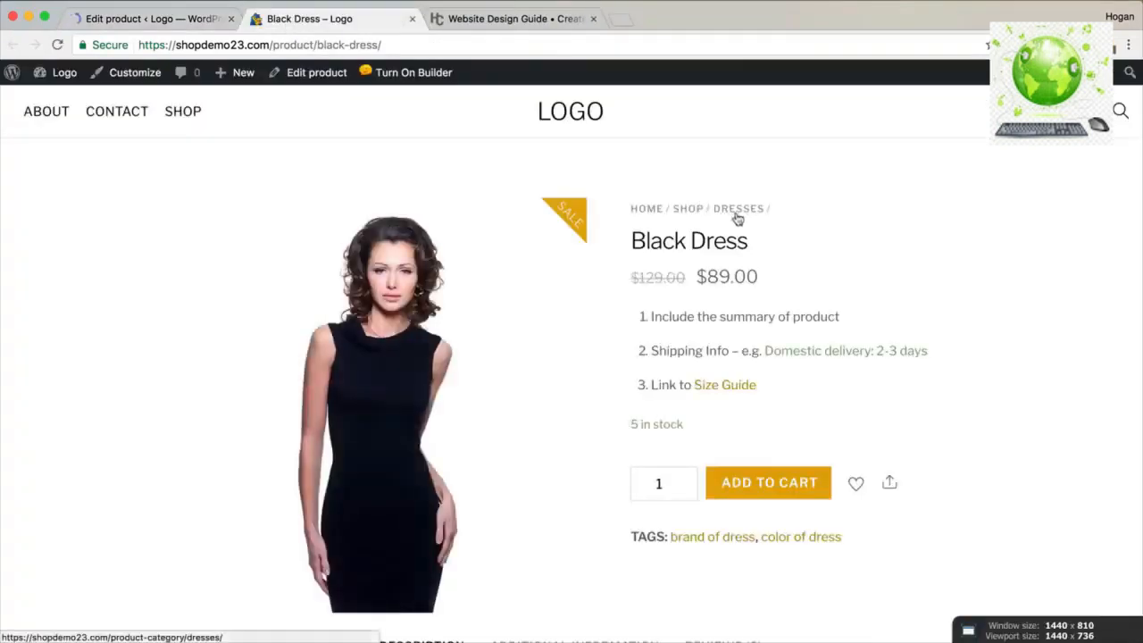
scroll(738, 218, "down", 2)
scroll(408, 295, "up", 1)
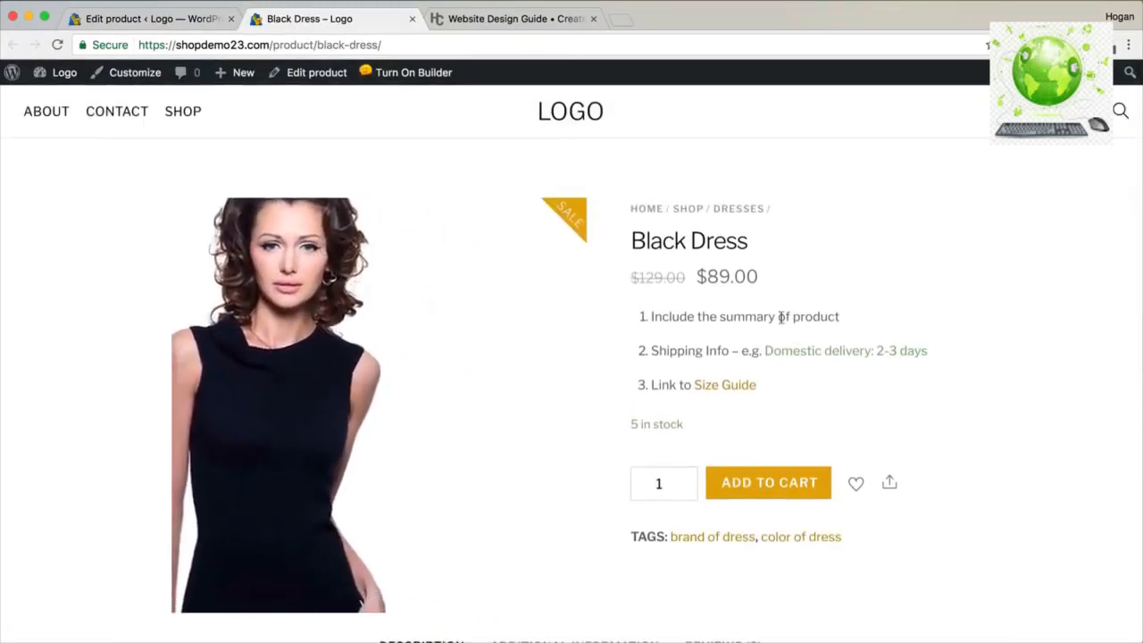
left_click_drag(931, 352, 773, 351)
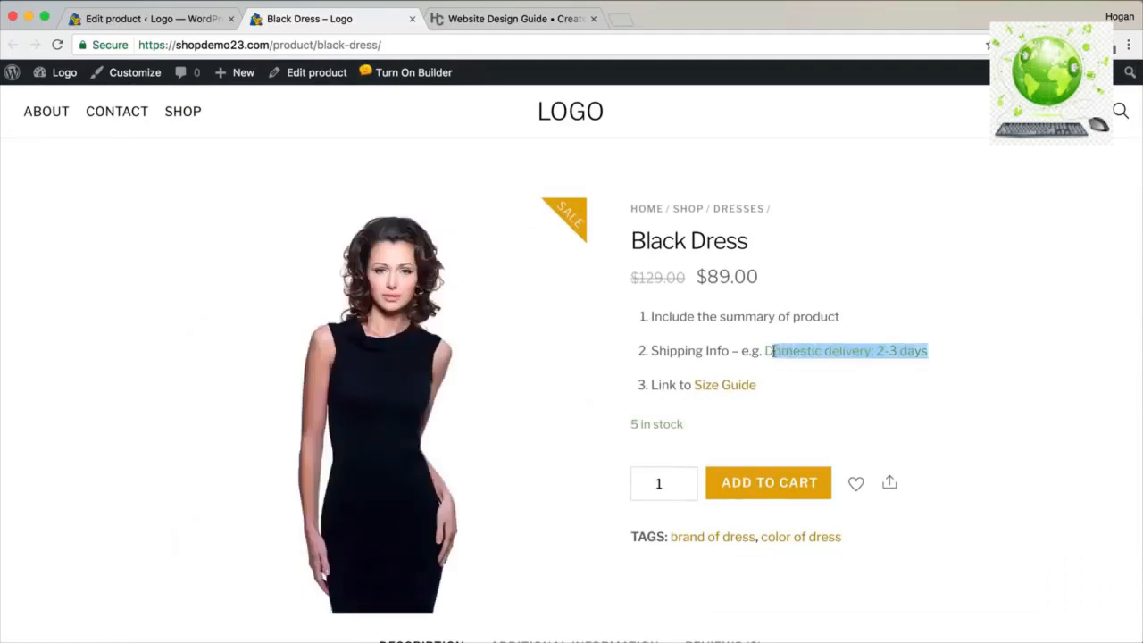
left_click_drag(692, 436, 627, 423)
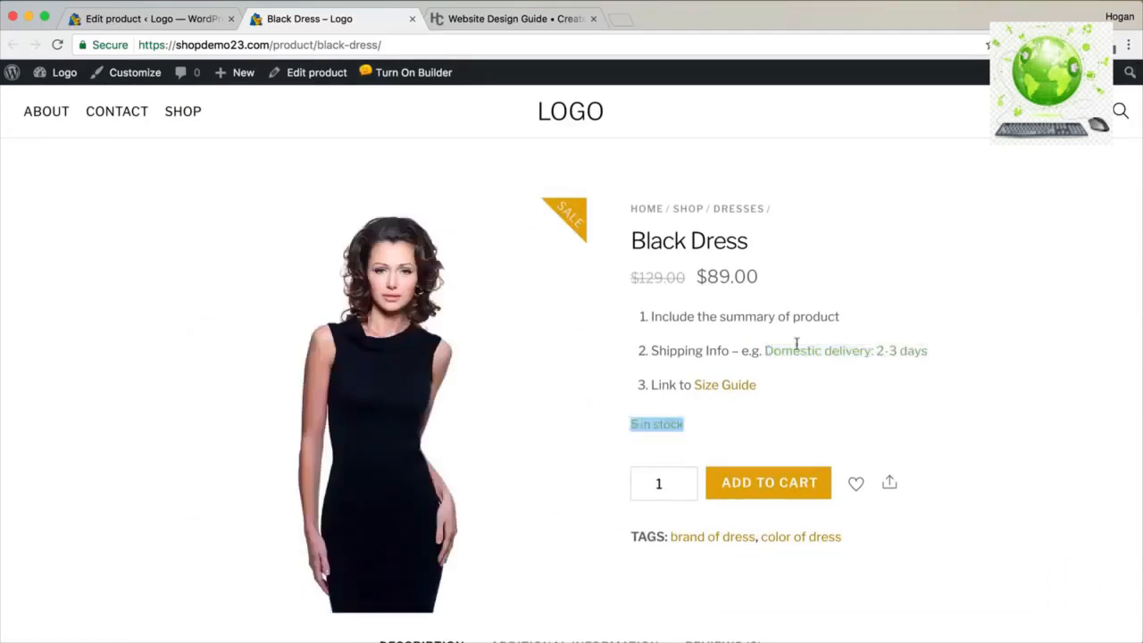
scroll(725, 414, "down", 3)
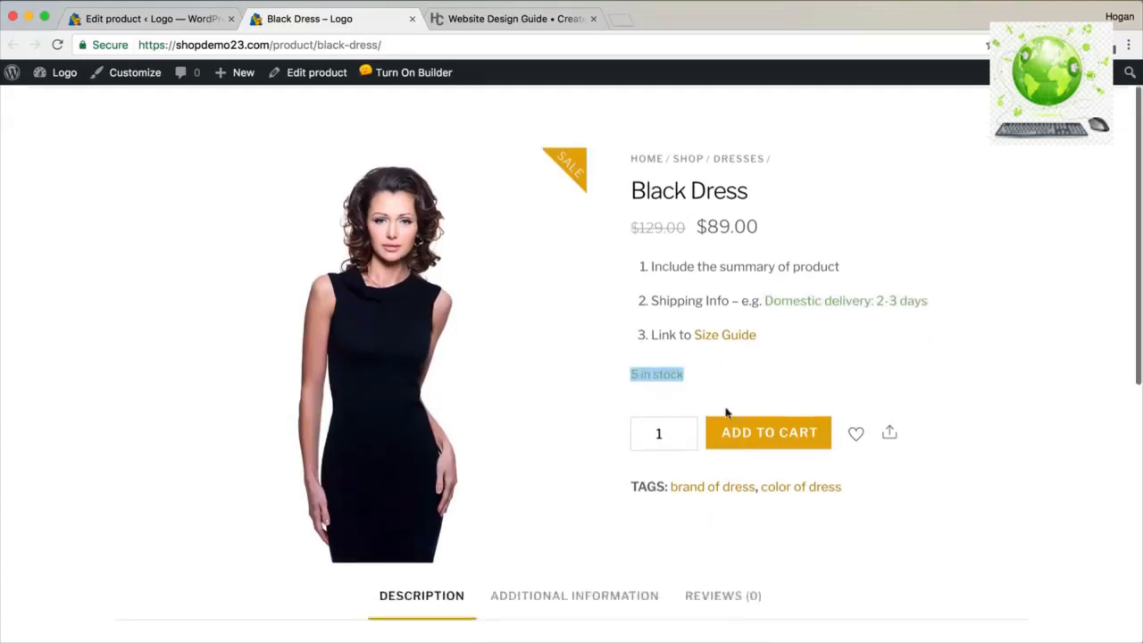
scroll(669, 420, "up", 2)
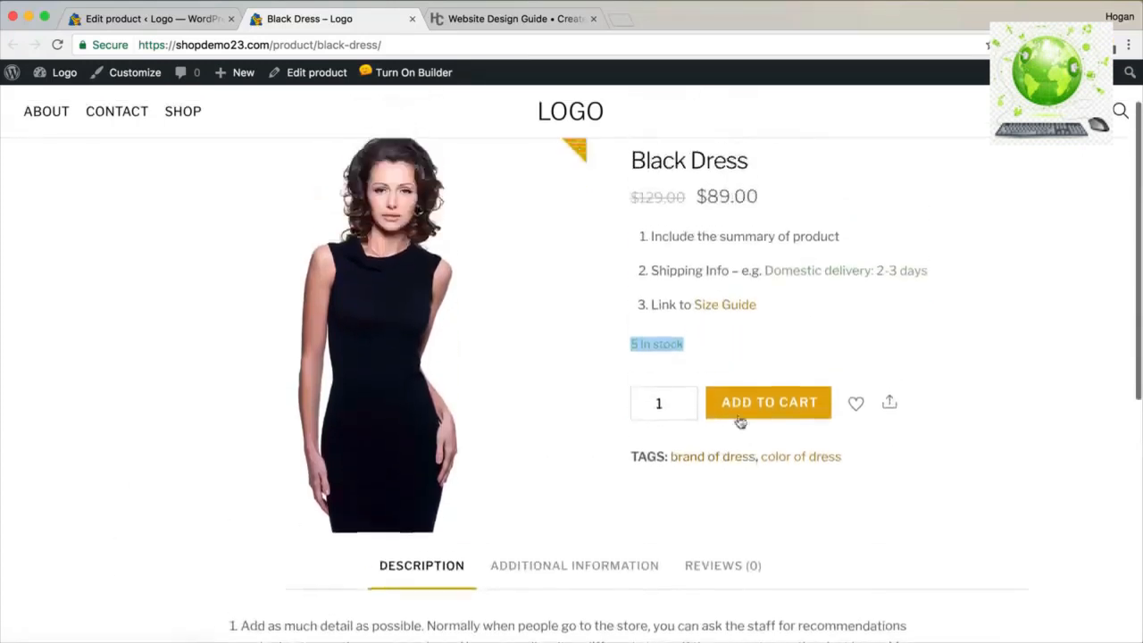
scroll(604, 403, "down", 5)
scroll(603, 402, "down", 2)
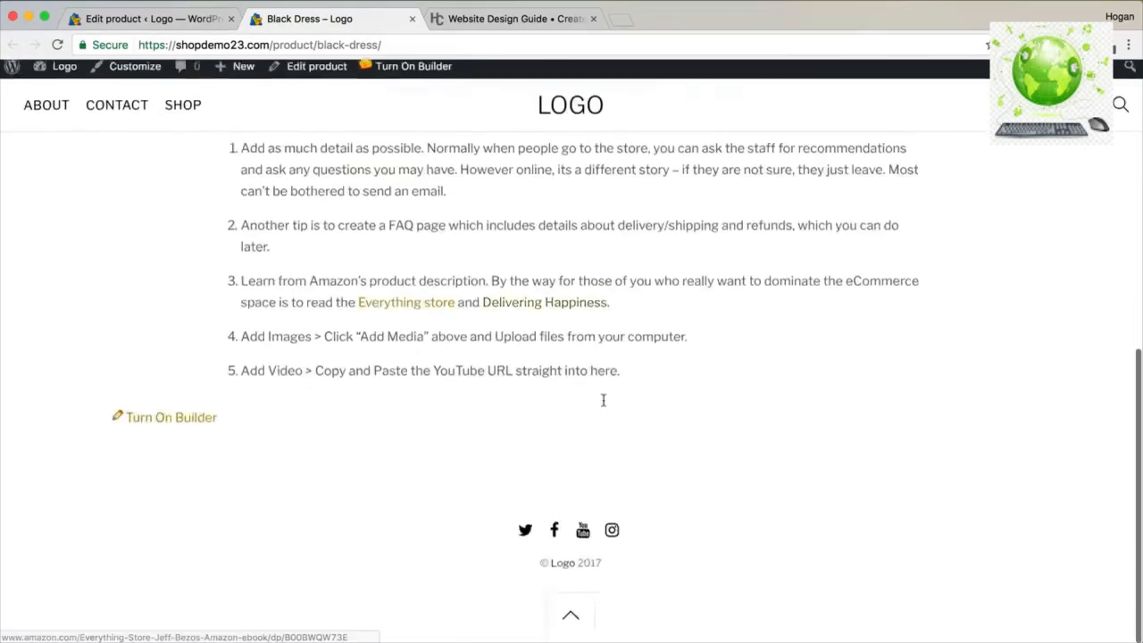
scroll(600, 403, "up", 7)
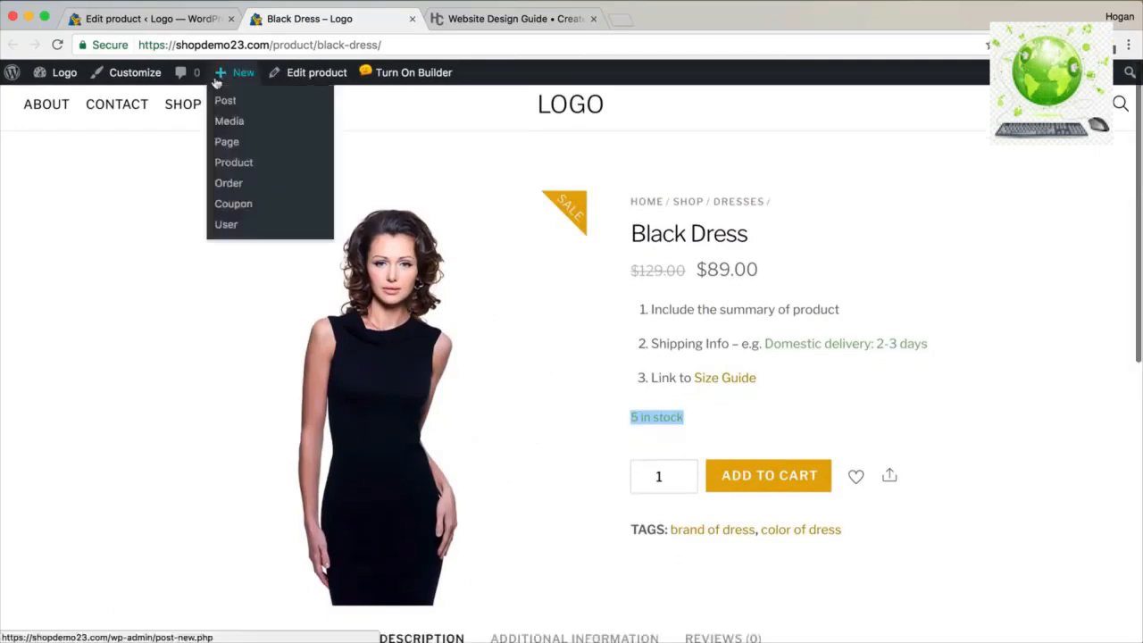
left_click(178, 25)
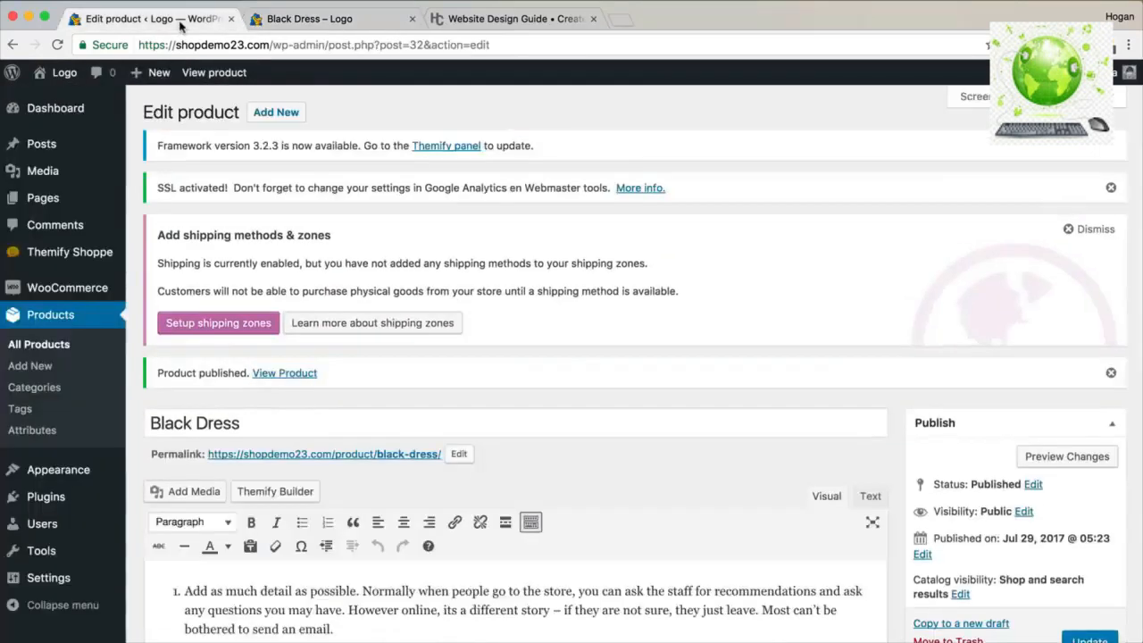
Create a new product titled Jumper.
left_click(280, 117)
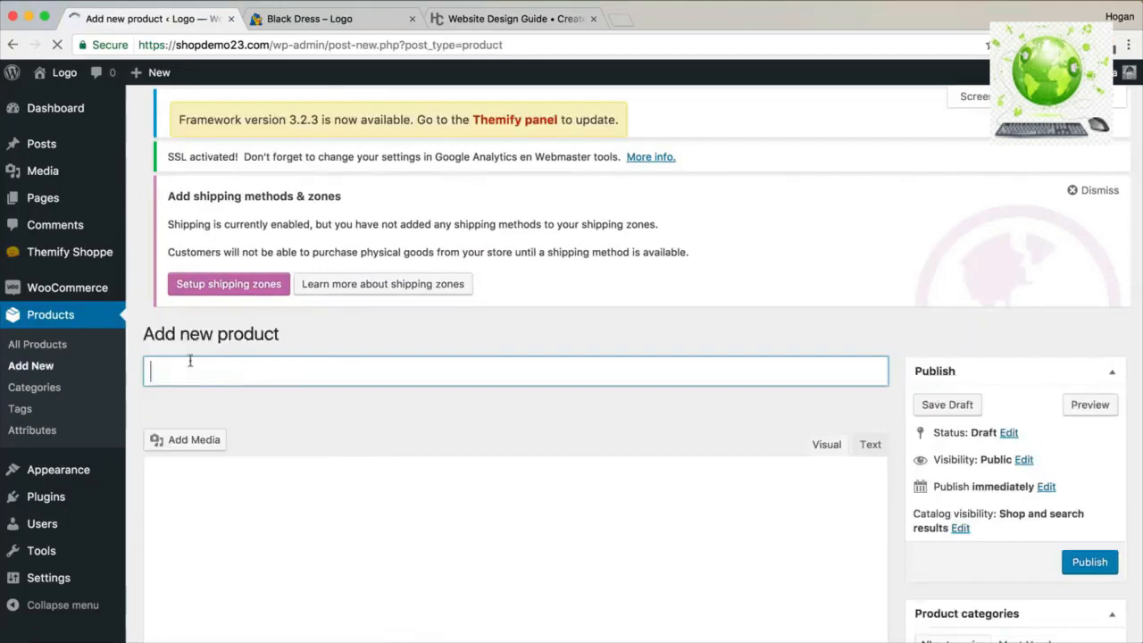
type("Jumper")
left_click(395, 181)
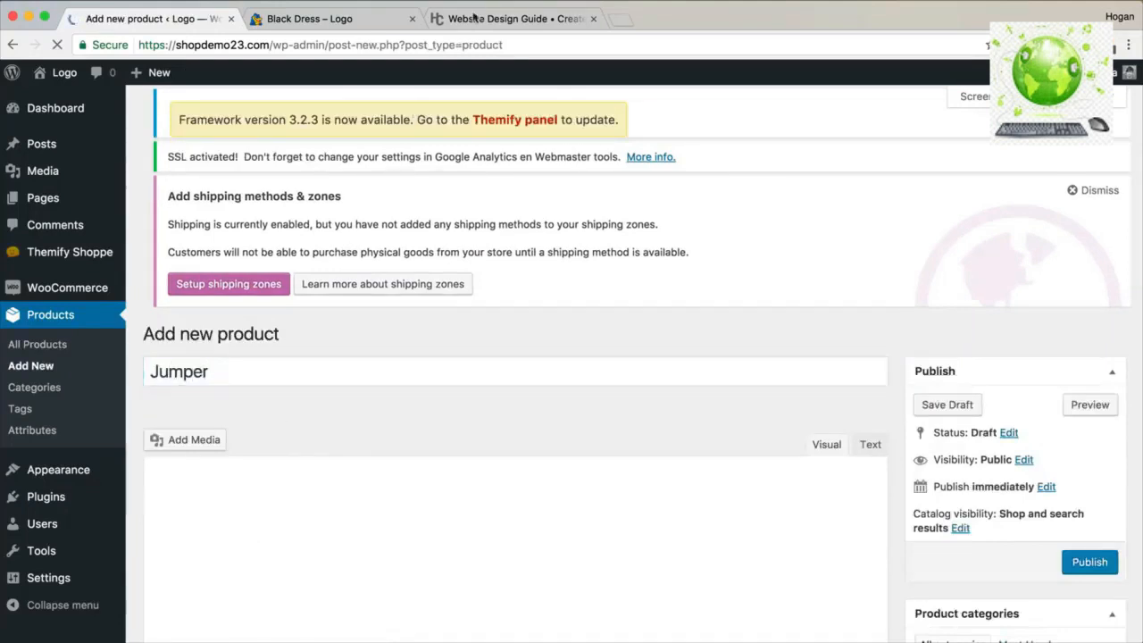
Paste the guide's five Long Description tips into the Jumper description.
left_click(473, 19)
scroll(536, 256, "up", 3)
left_click_drag(786, 379, 201, 161)
key("super+c")
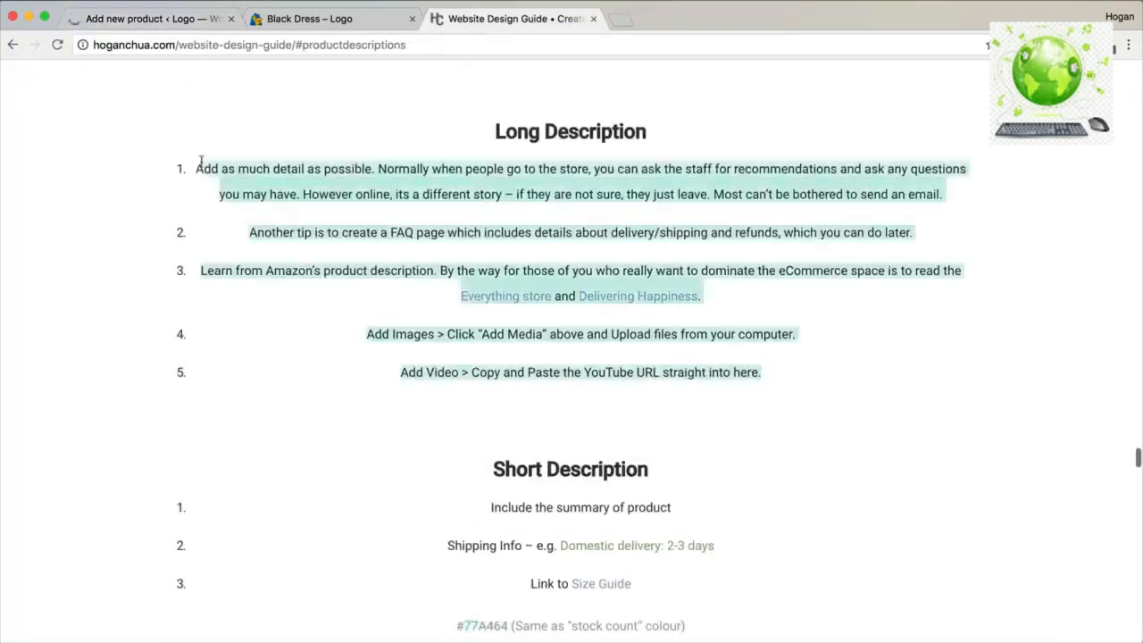
left_click(156, 18)
scroll(220, 542, "down", 3)
left_click(216, 447)
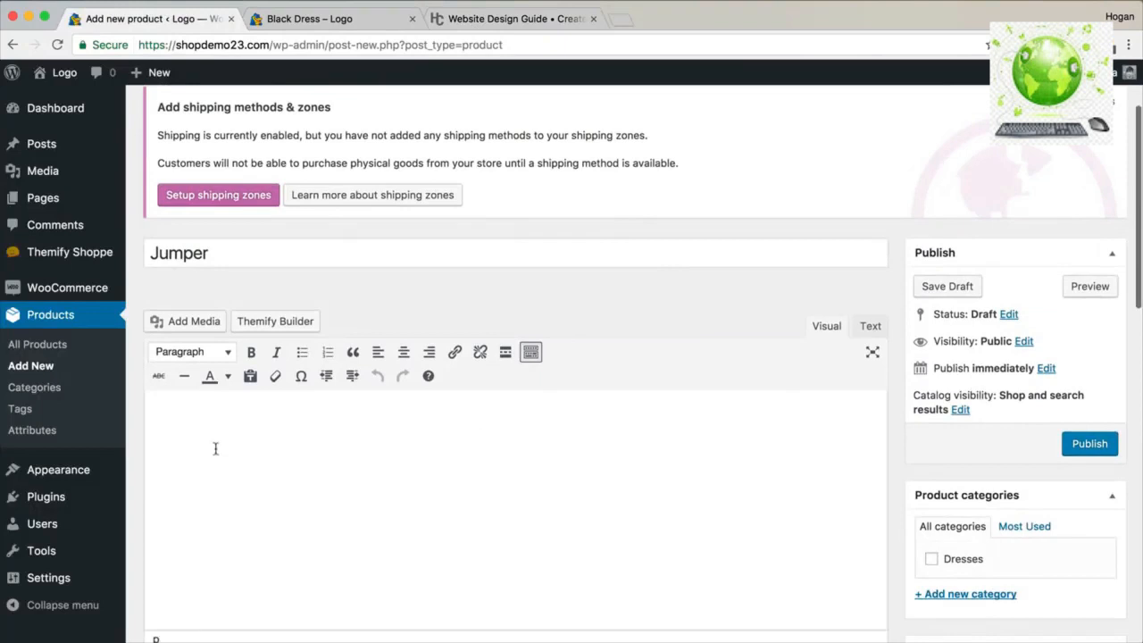
key("super+v")
scroll(381, 414, "down", 10)
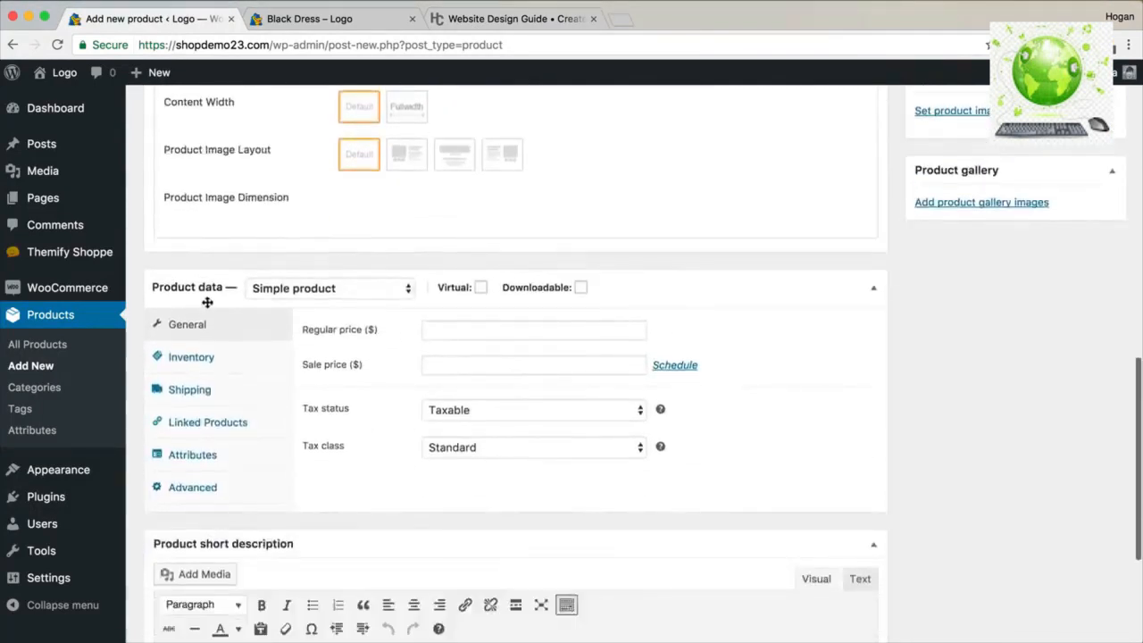
Set the Jumper's product type to Variable product.
left_click(286, 289)
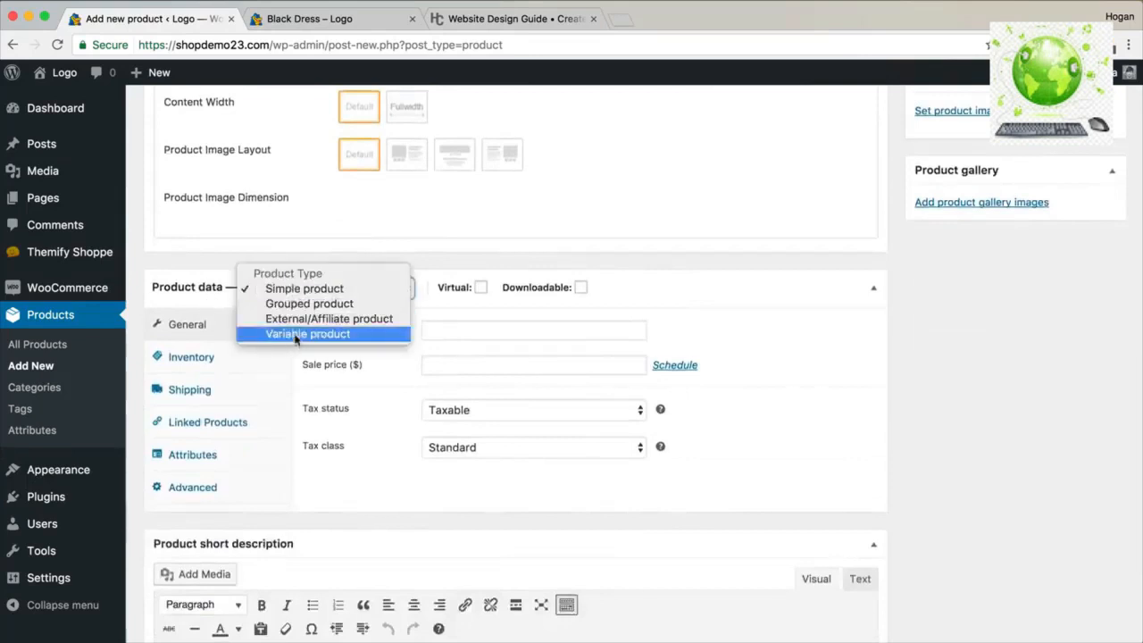
left_click(302, 331)
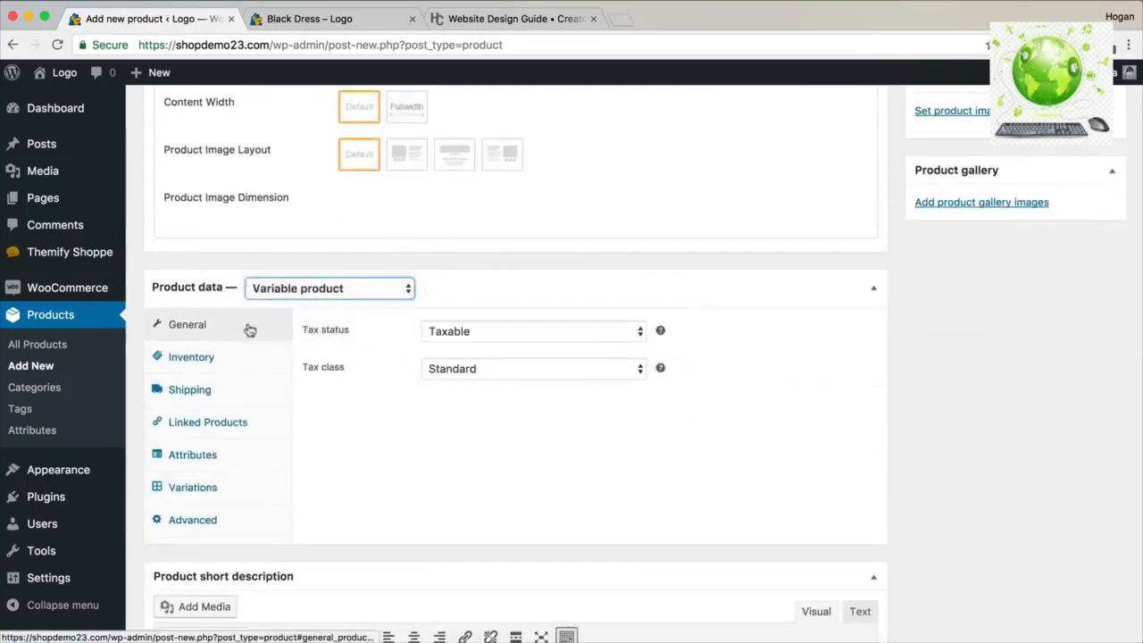
left_click(217, 358)
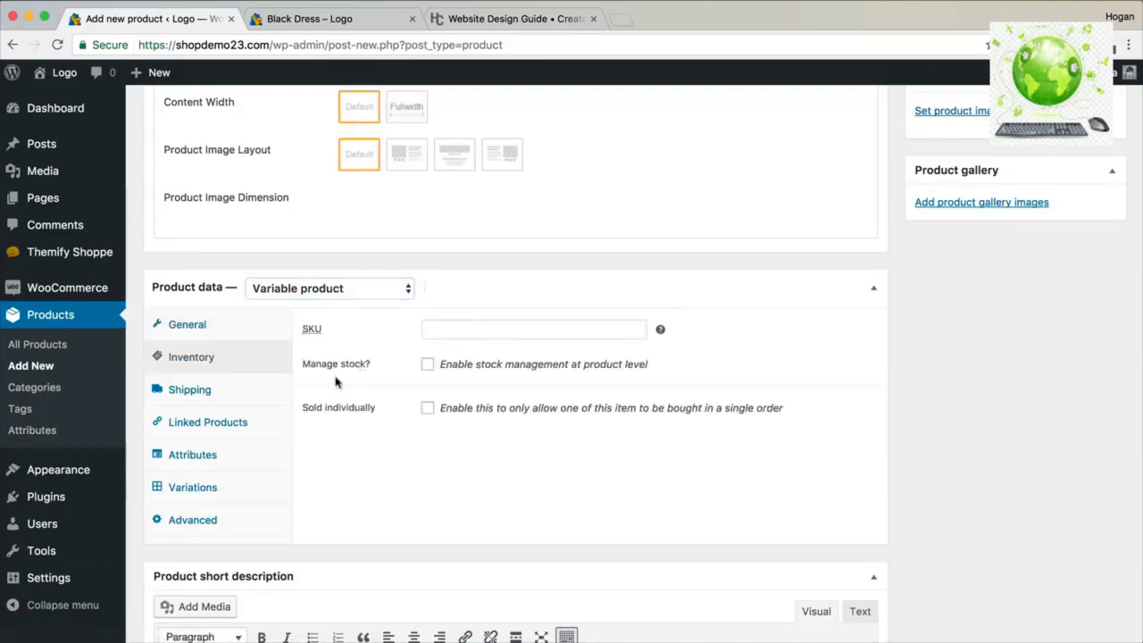
Enter shipping weight 0.3 kg and dimensions 30 × 30 × 4 cm.
left_click(249, 399)
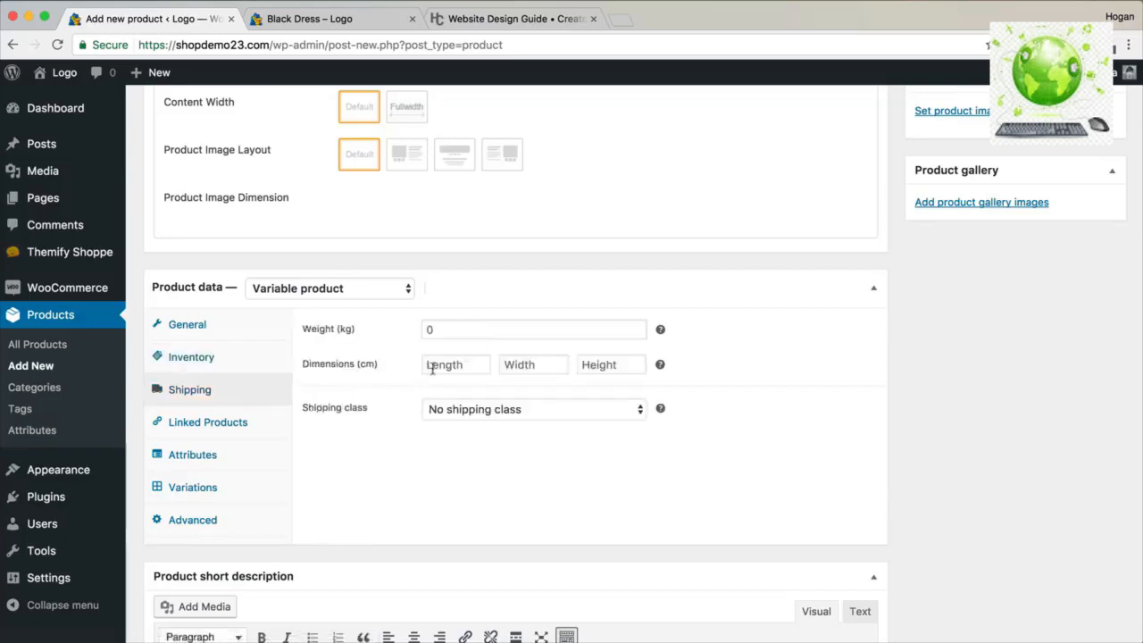
left_click(465, 327)
type("0.3")
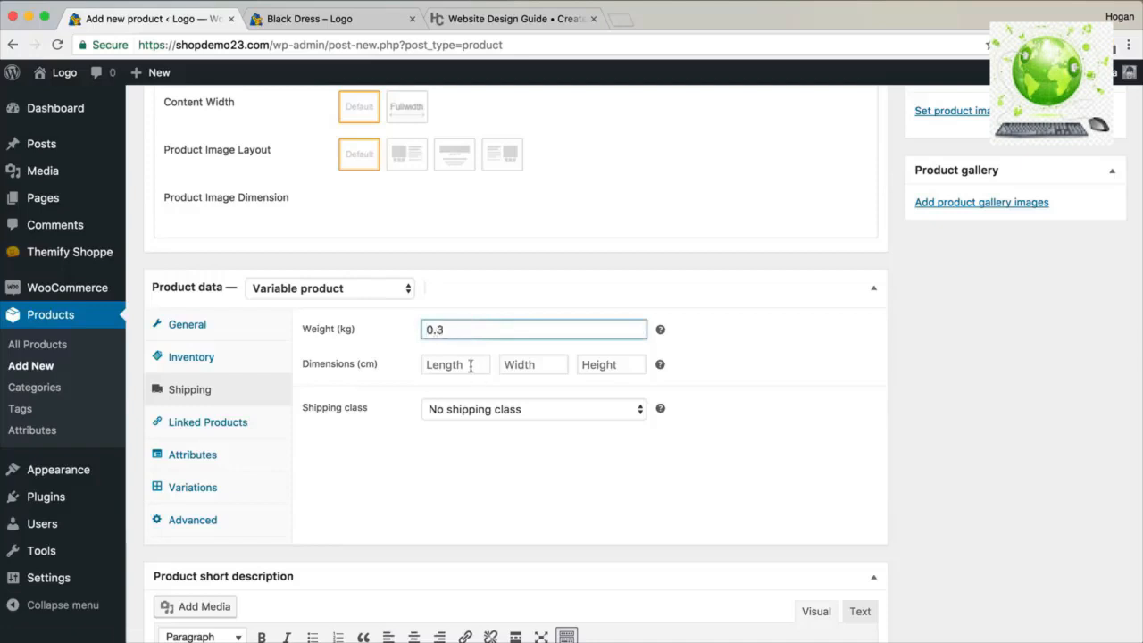
left_click(470, 366)
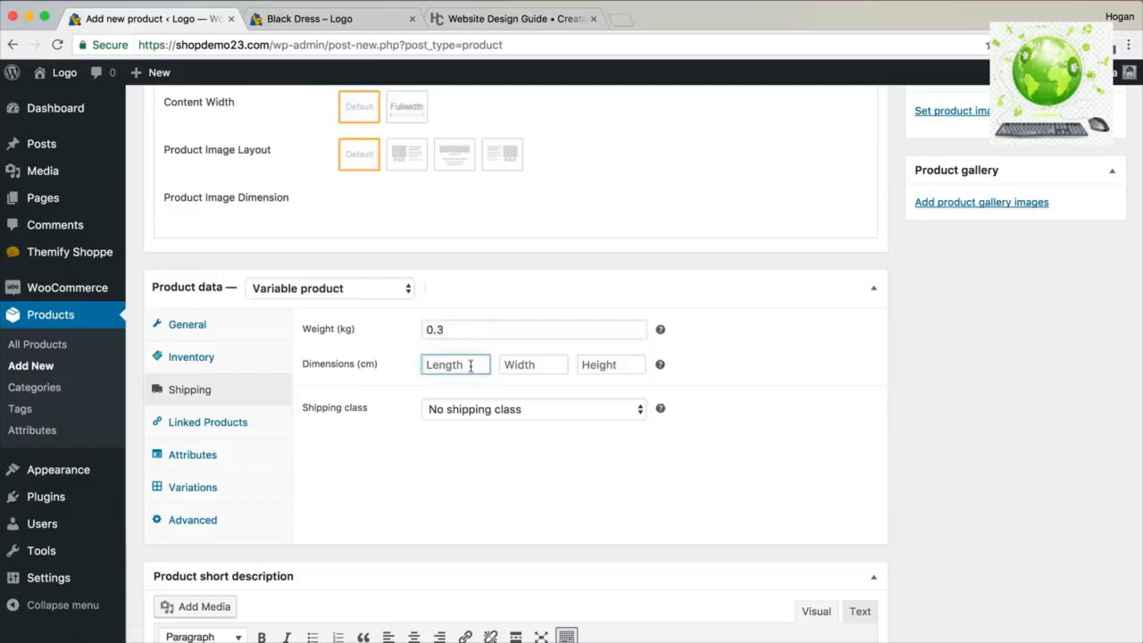
type("30")
key("Tab")
type("30")
key("Tab")
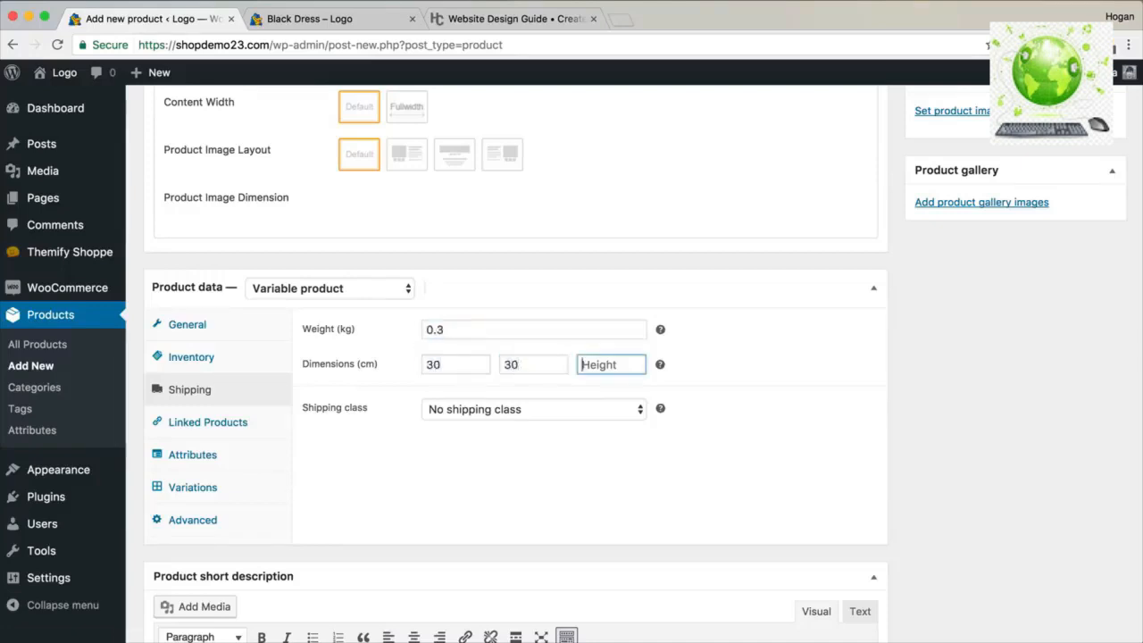
type("4")
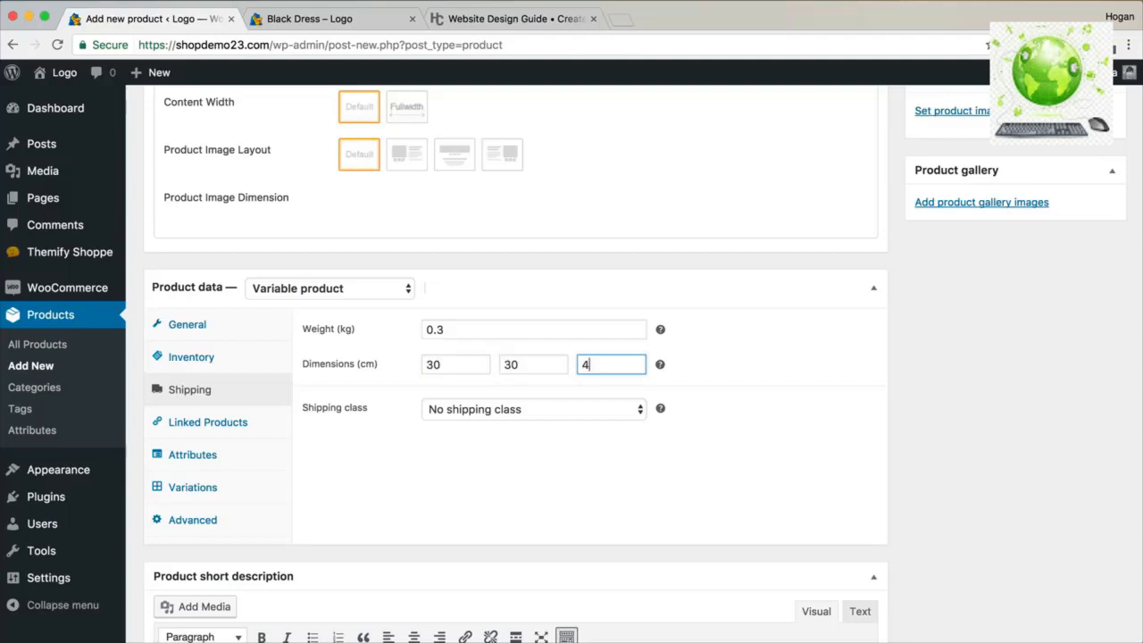
left_click(214, 427)
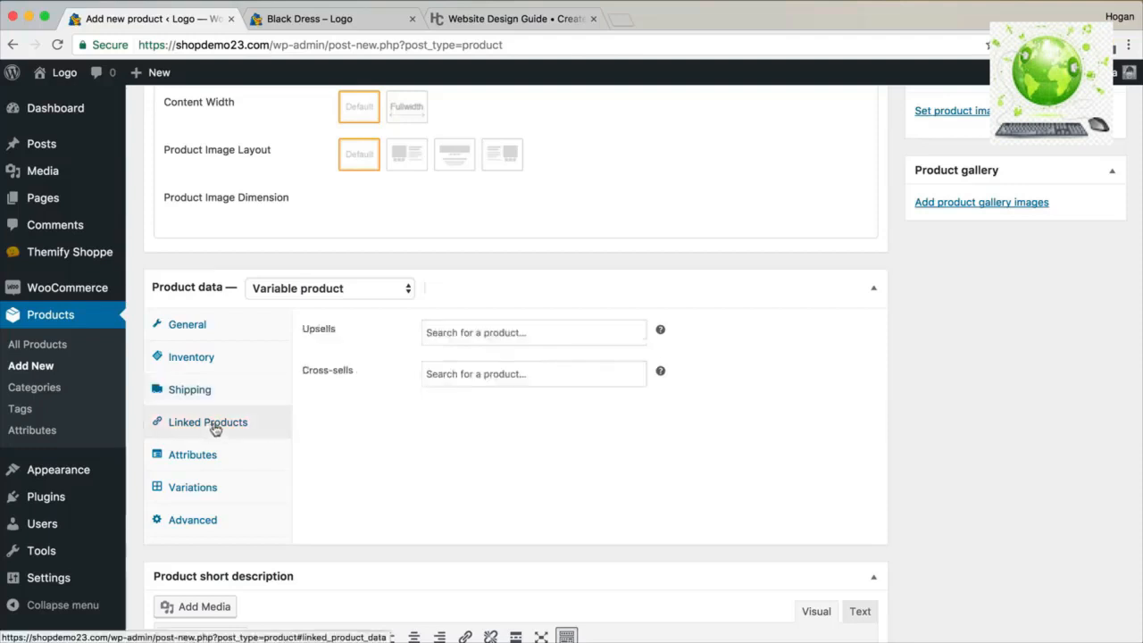
Search upsells for 'black', then clear the search without linking anything.
left_click(465, 334)
type("black")
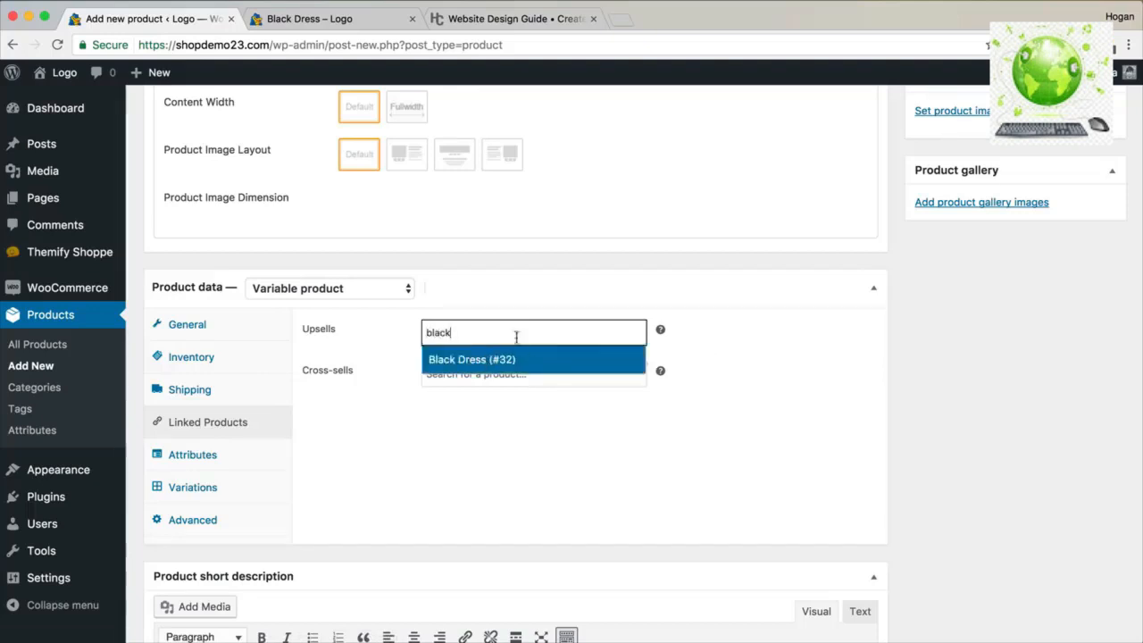
left_click_drag(515, 333, 345, 332)
key("BackSpace")
left_click(435, 454)
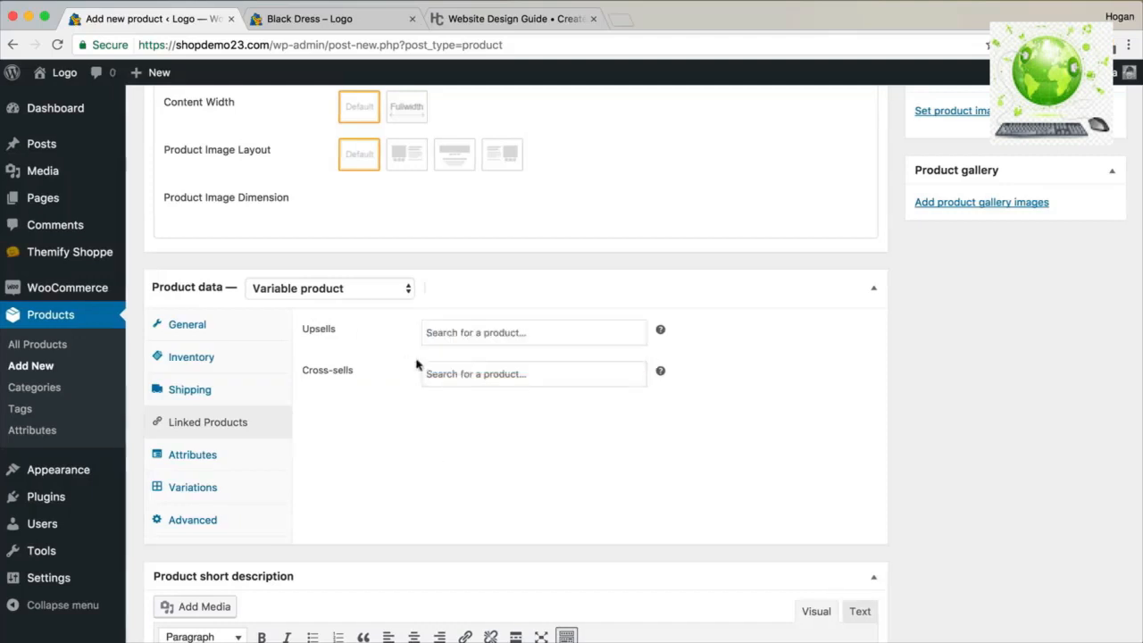
Add a custom product attribute named Colour and begin entering Green as its value.
left_click(204, 456)
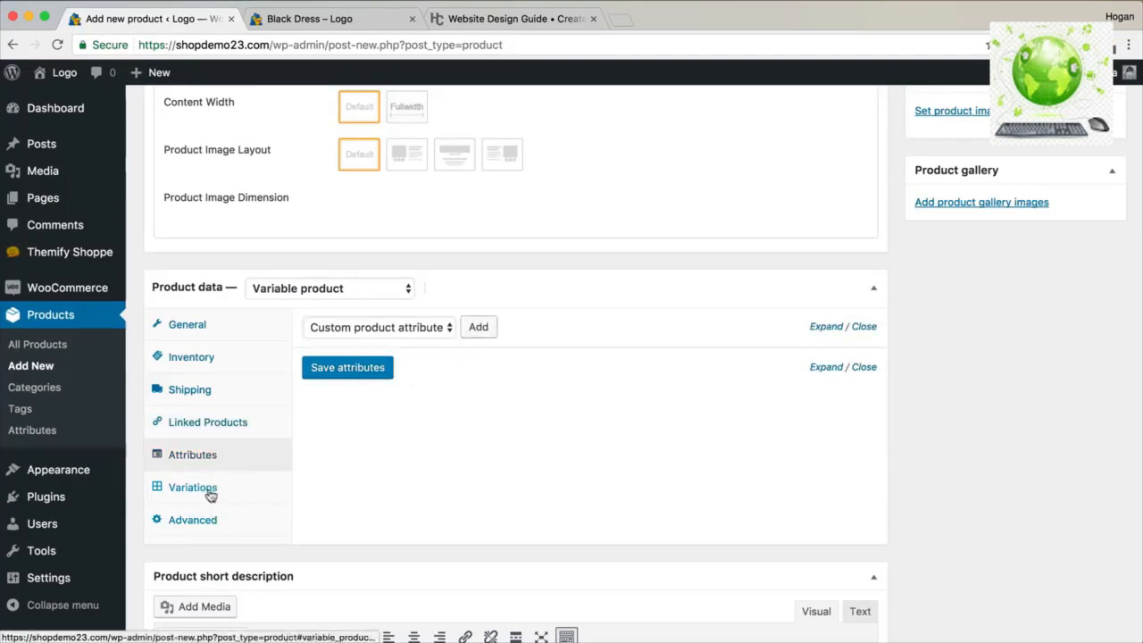
left_click(476, 327)
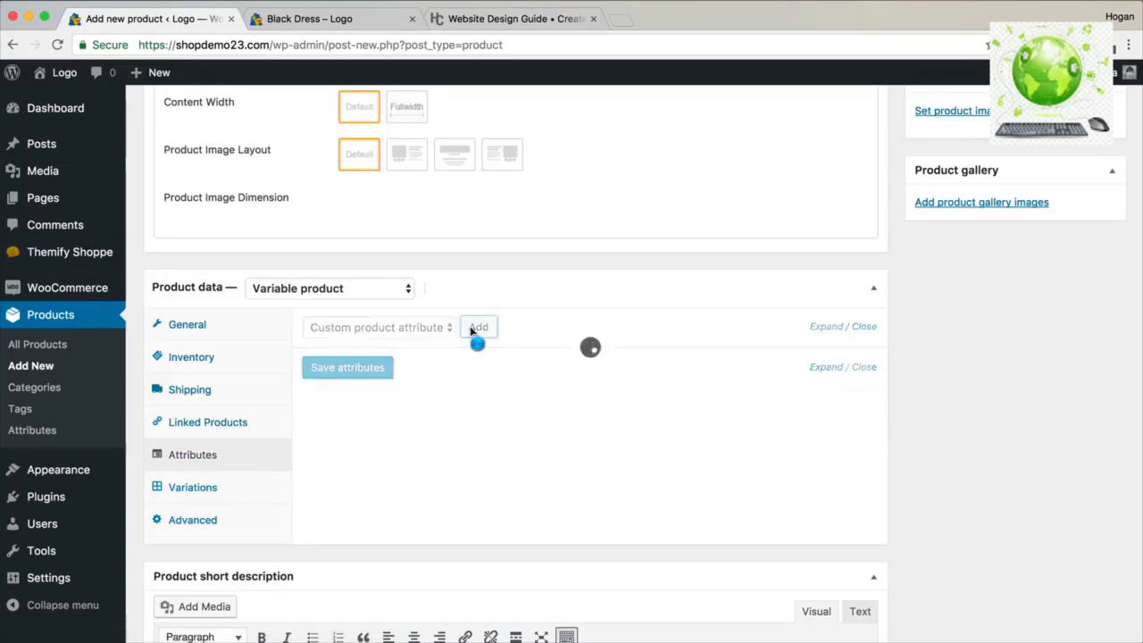
left_click(407, 422)
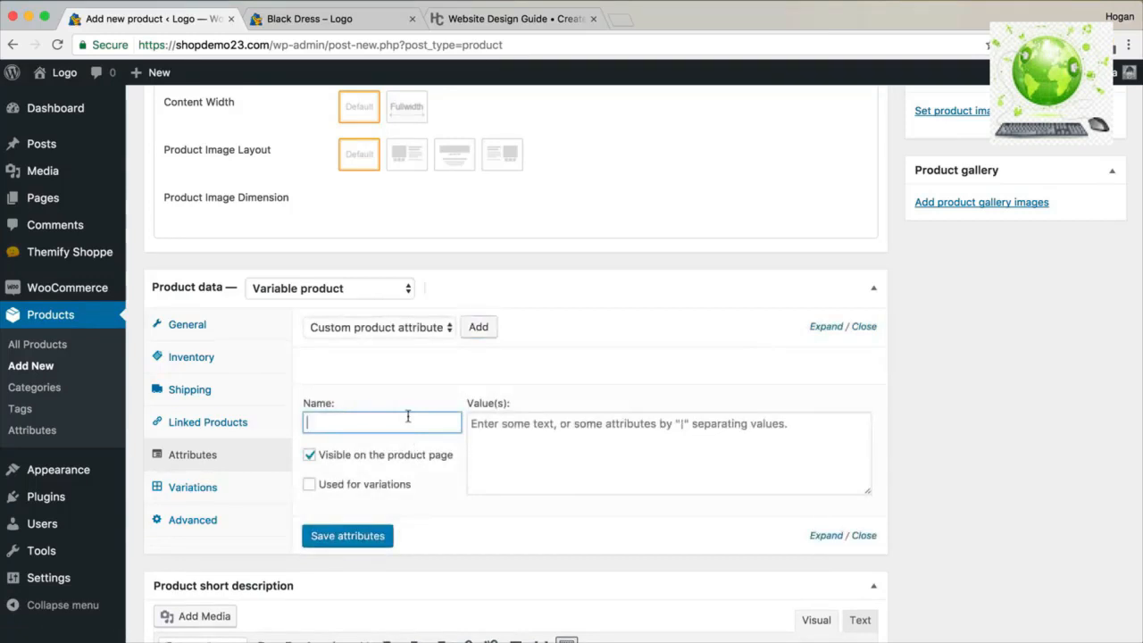
type("Colour")
key("Tab")
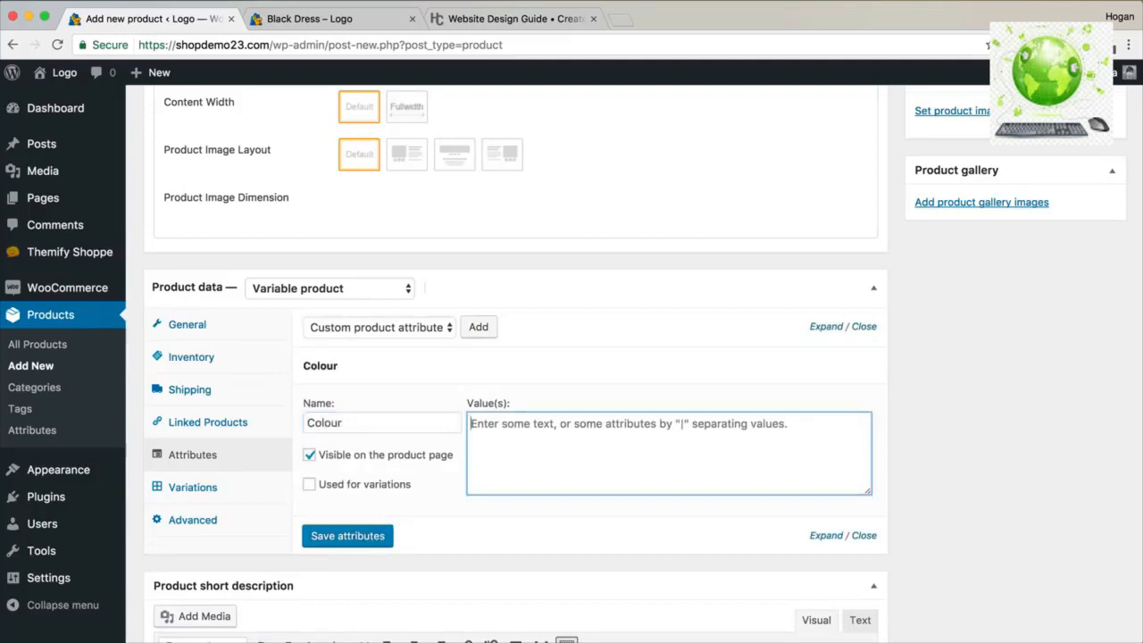
type("Green|Purple|G")
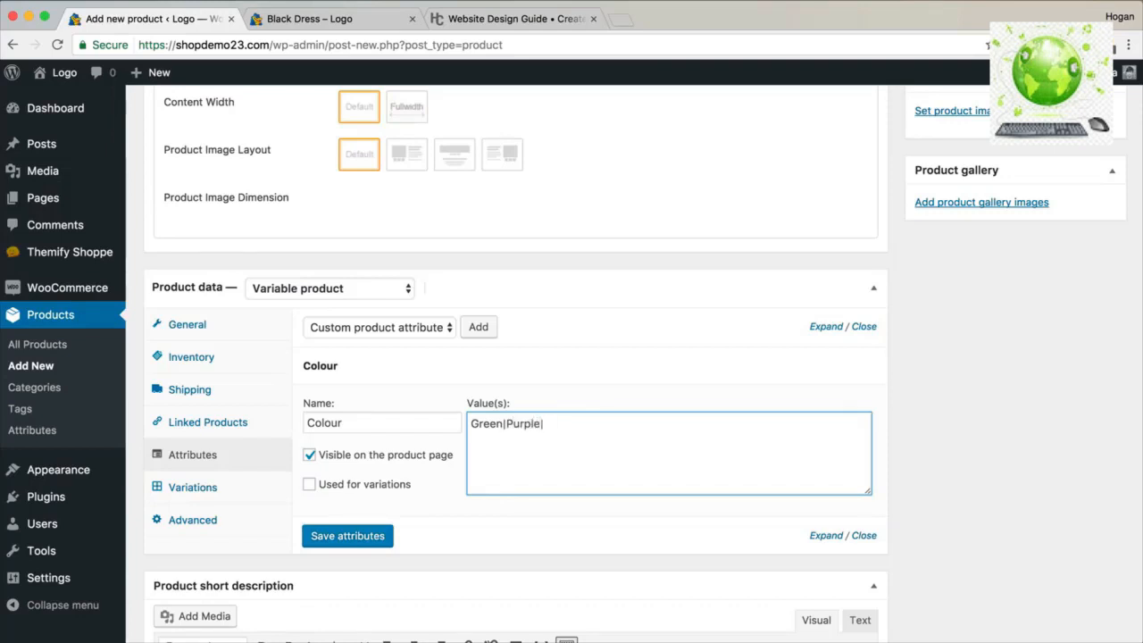
Finish the Colour values Green, Purple, Grey, mark them for variations and save.
type("rey")
left_click(335, 488)
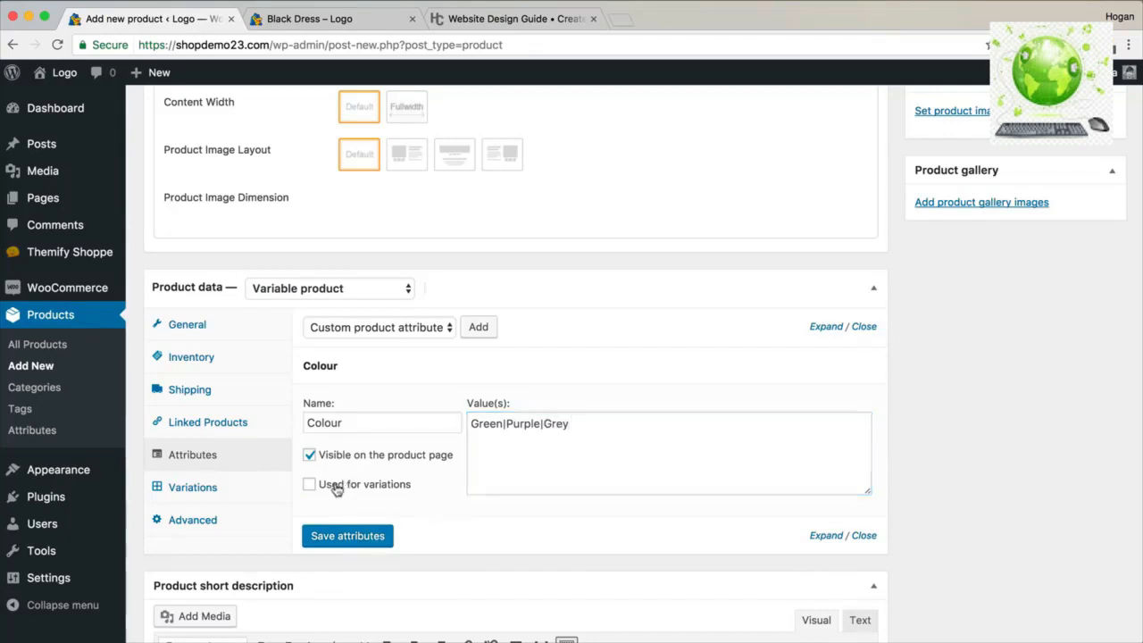
left_click(382, 537)
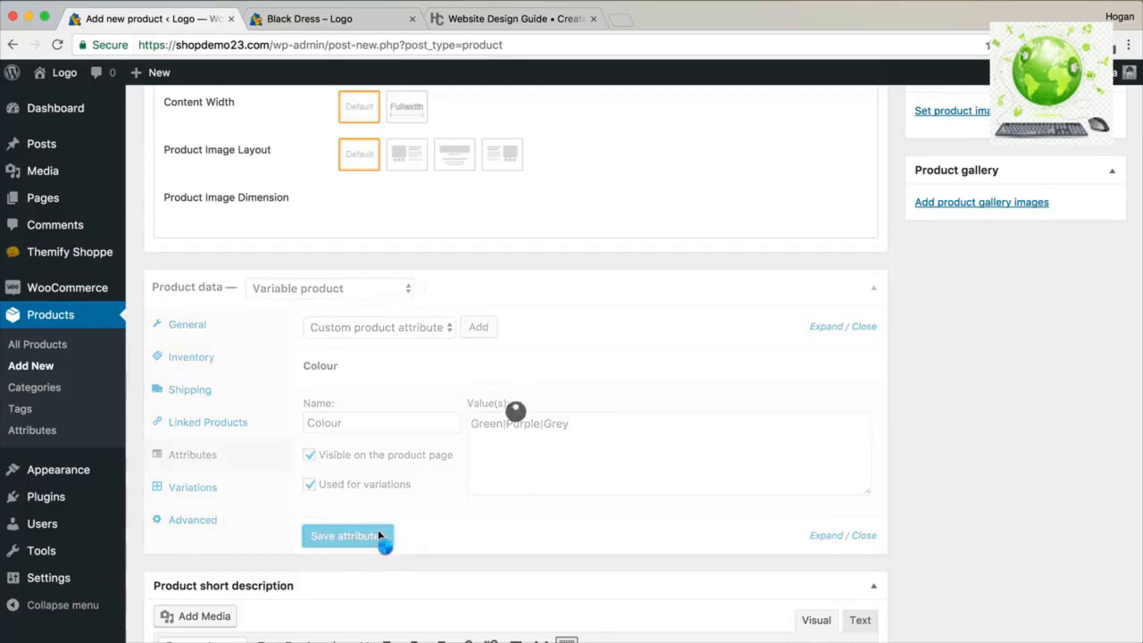
Add a Size attribute with values S|M|L, used for variations, and save attributes.
left_click(488, 327)
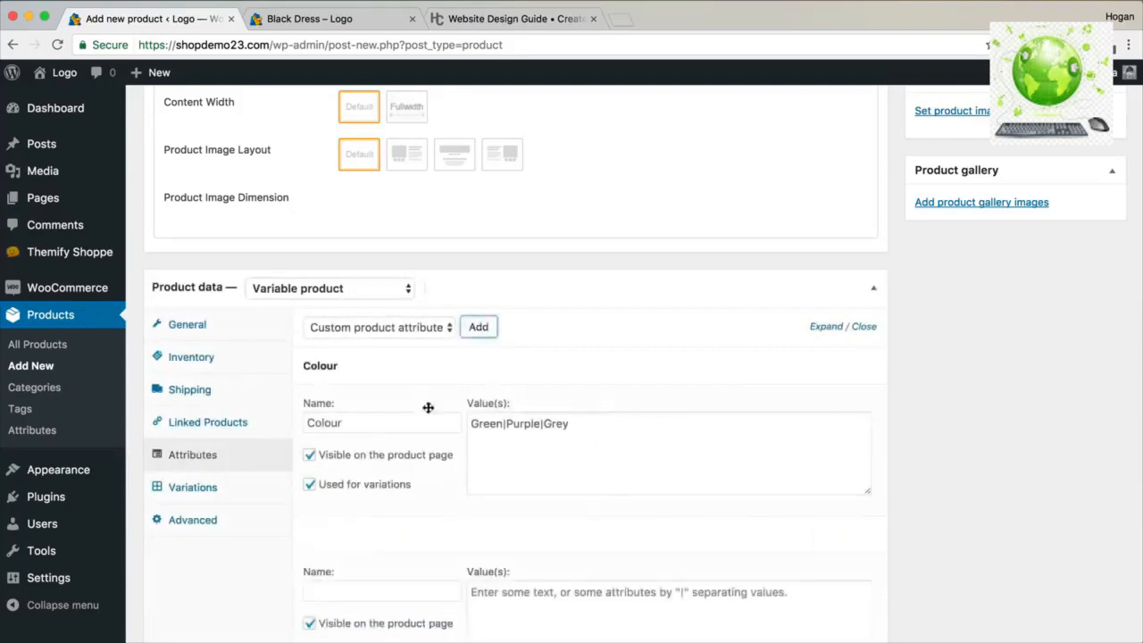
left_click(335, 586)
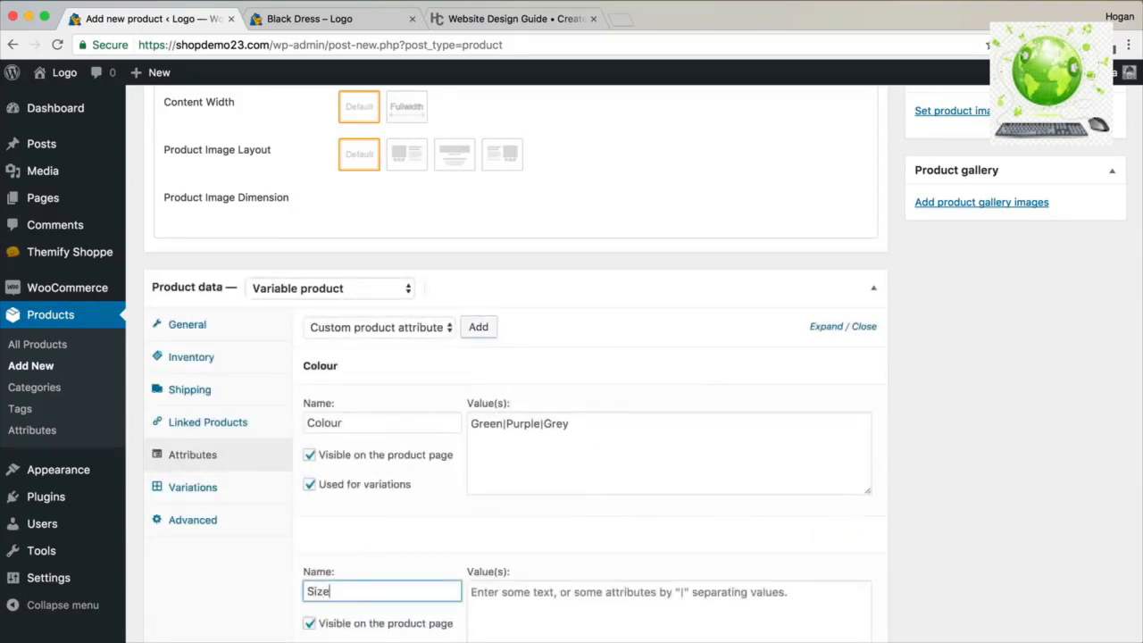
left_click(537, 613)
scroll(539, 618, "down", 2)
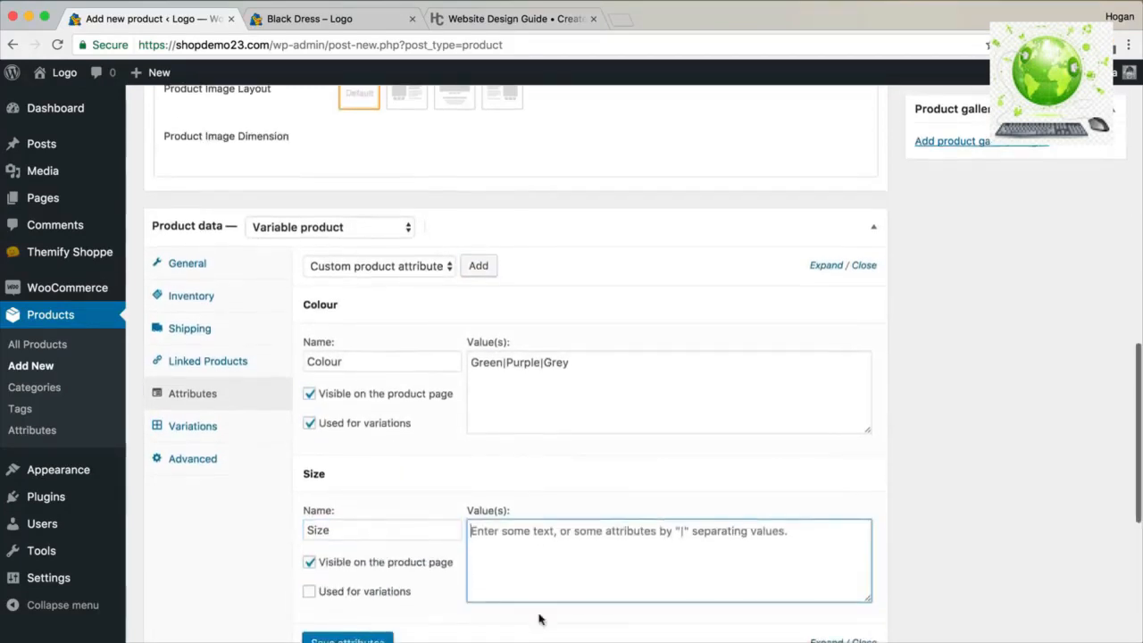
type("S|M|")
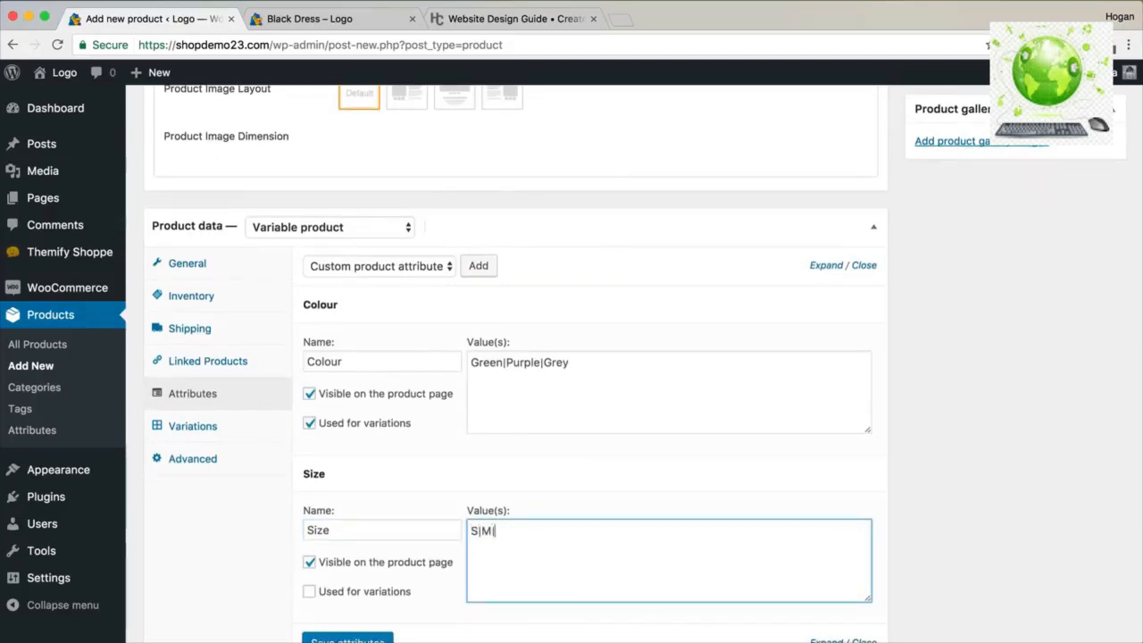
type("L")
left_click(360, 591)
scroll(361, 545, "down", 3)
left_click(360, 511)
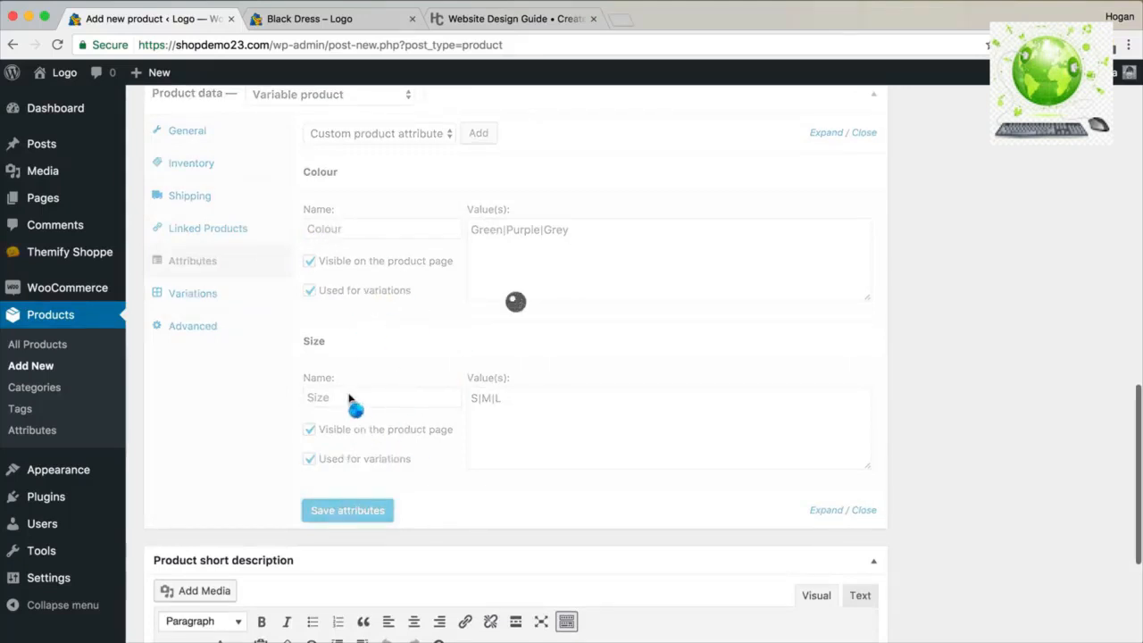
Create variations from all attributes and confirm, producing 9 Colour/Size variations.
left_click(213, 302)
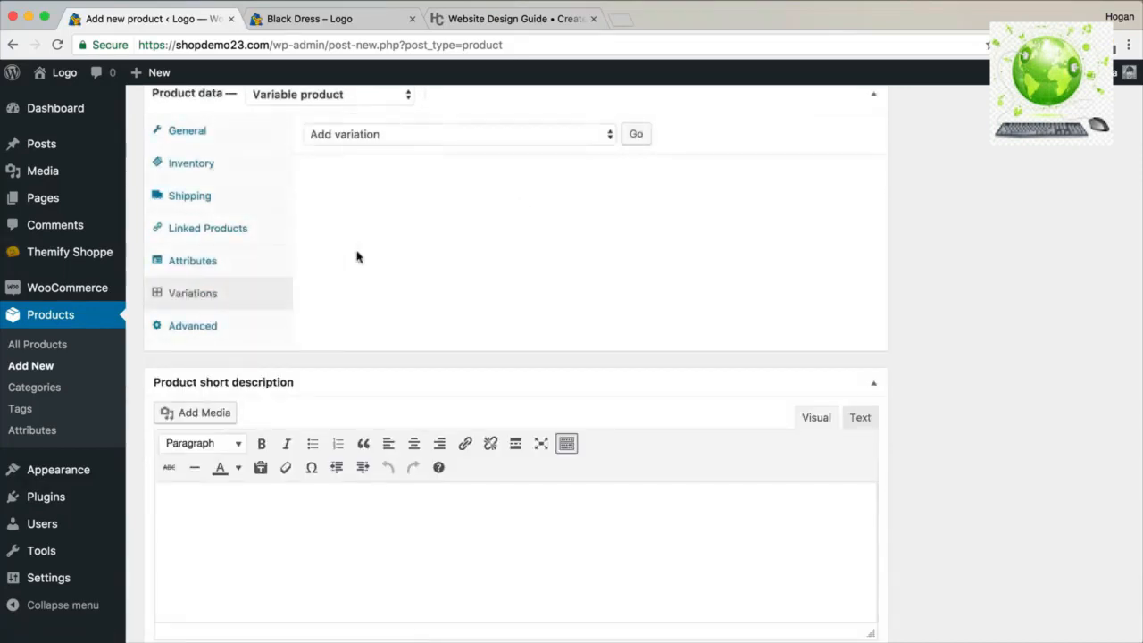
left_click(401, 143)
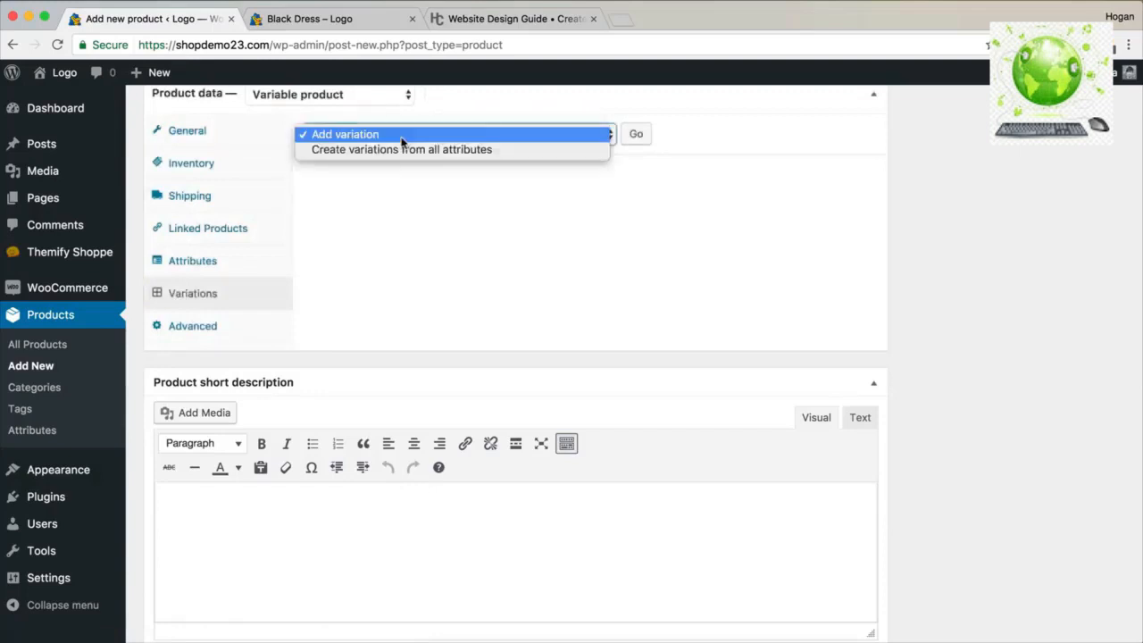
left_click(449, 149)
left_click(629, 141)
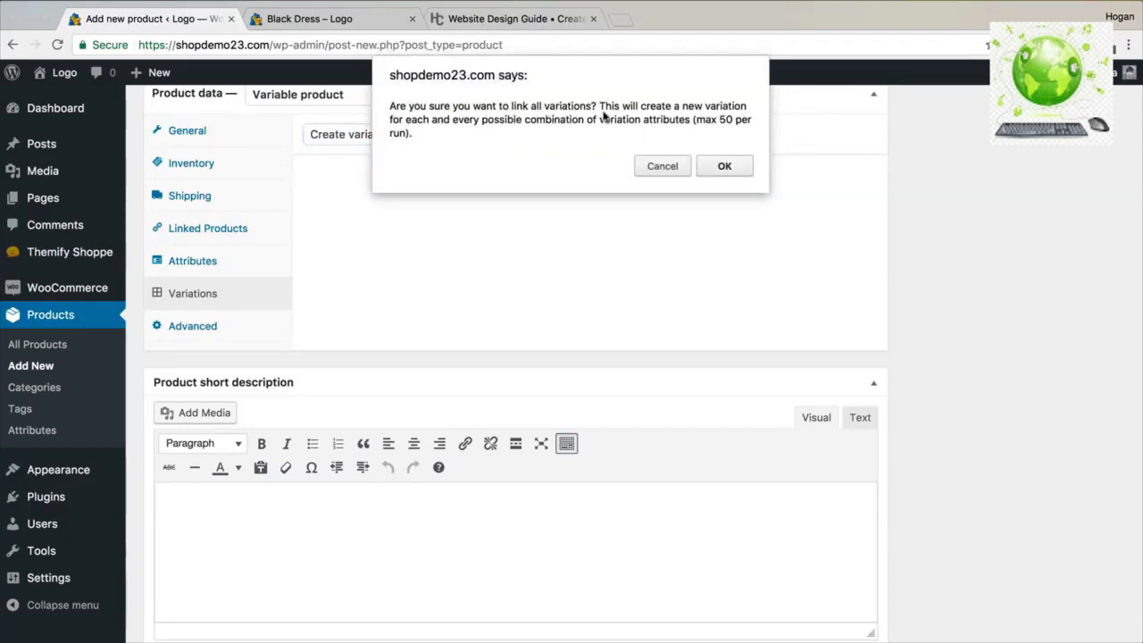
left_click(722, 167)
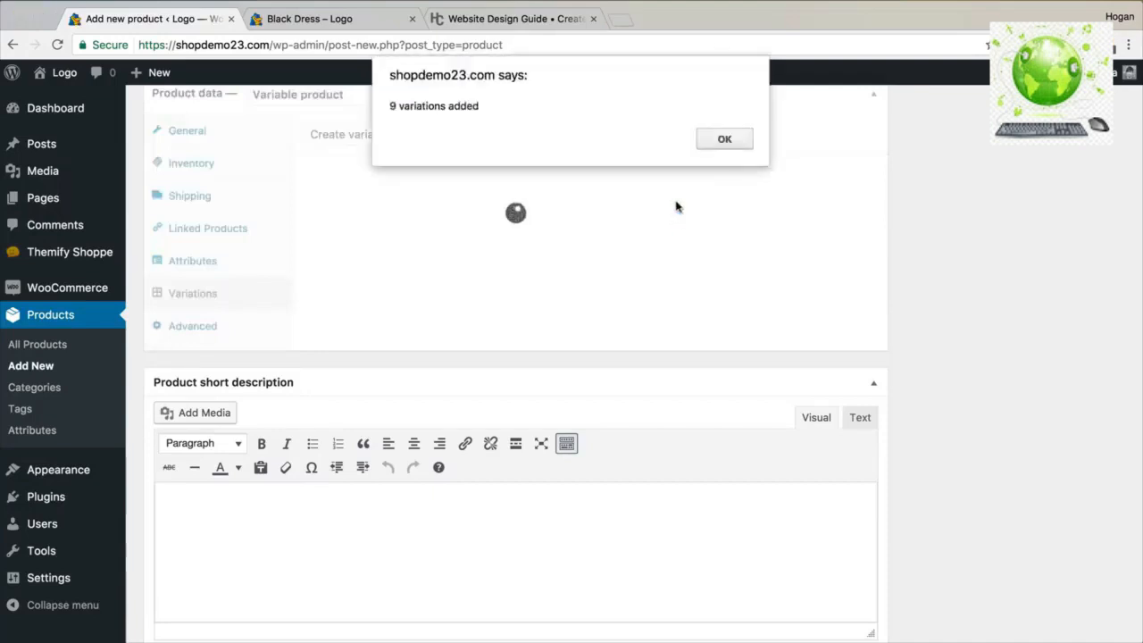
left_click(723, 139)
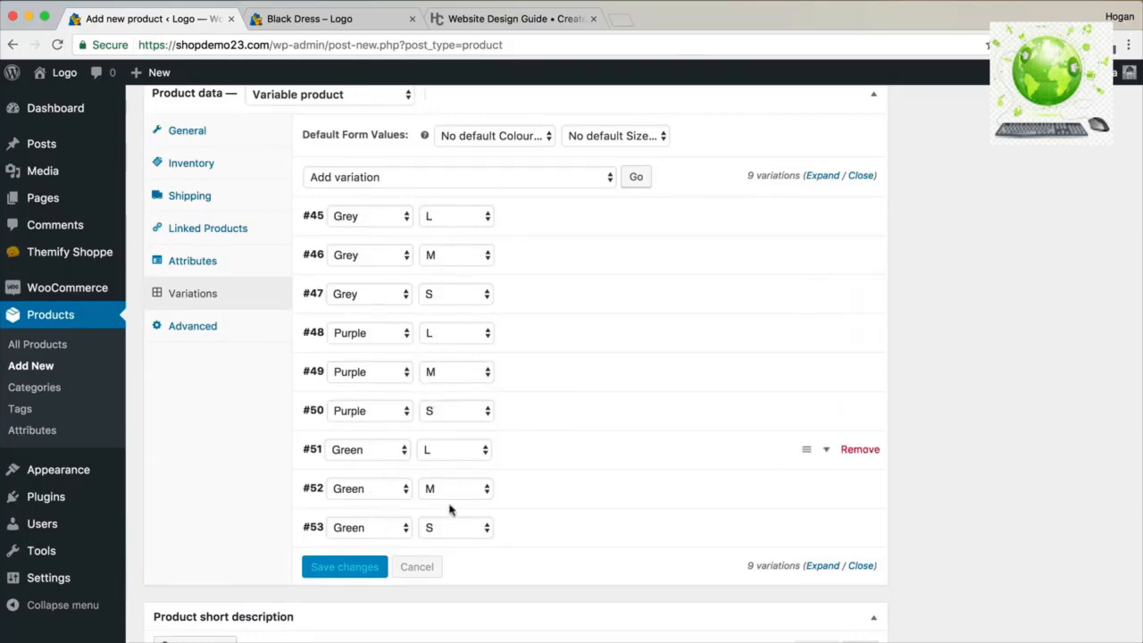
Give variation #45 the grey jumper image and a regular price of 89.
scroll(661, 355, "up", 1)
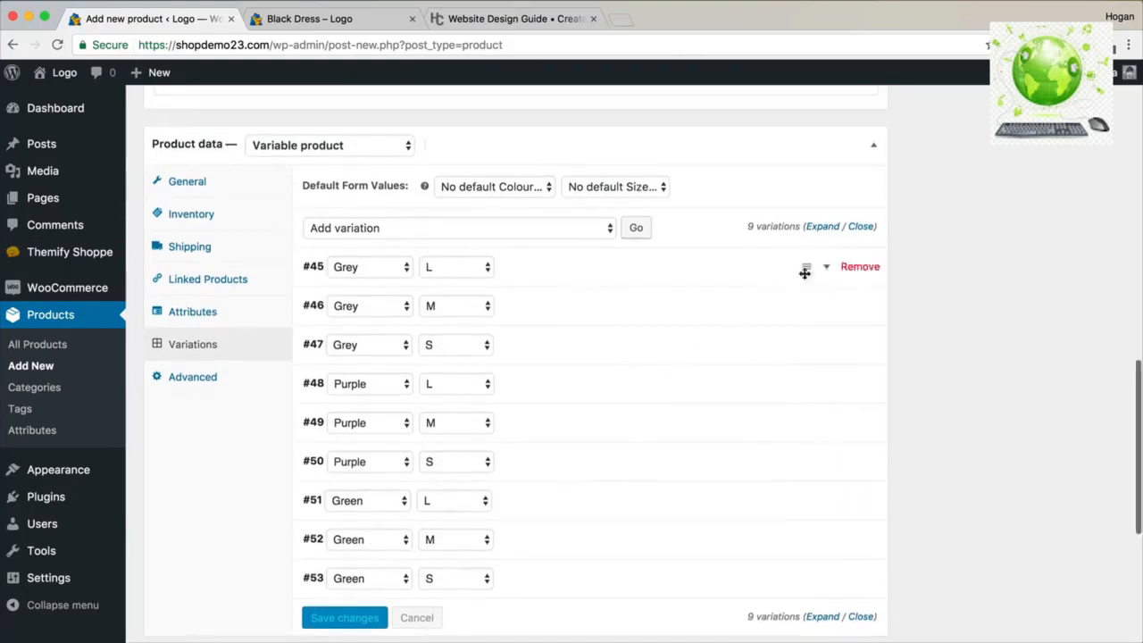
left_click(826, 271)
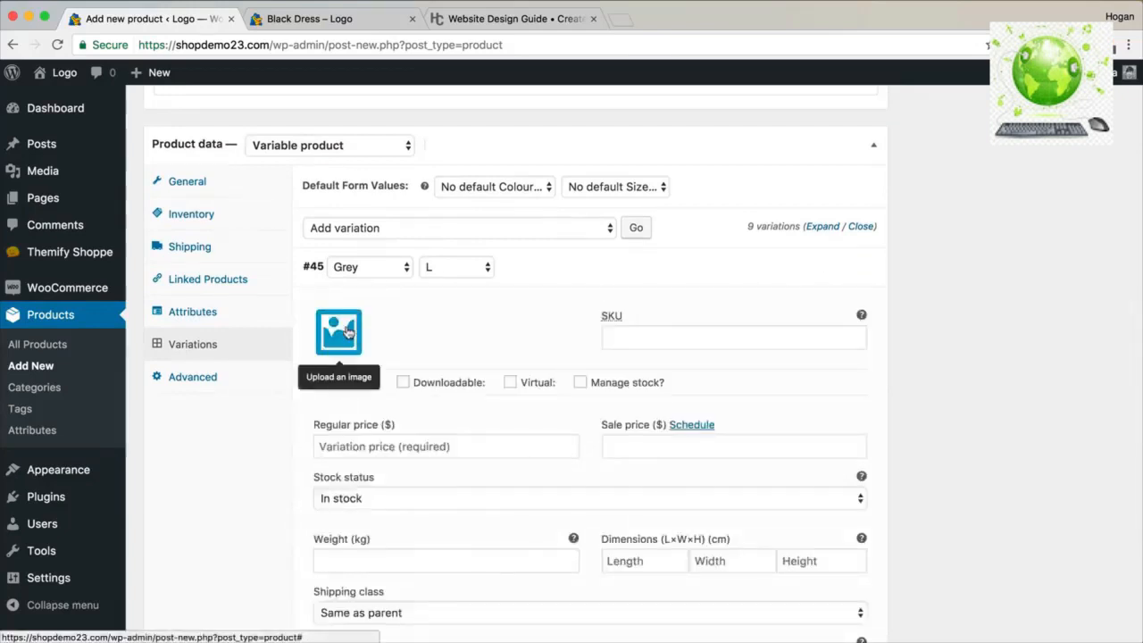
left_click(349, 332)
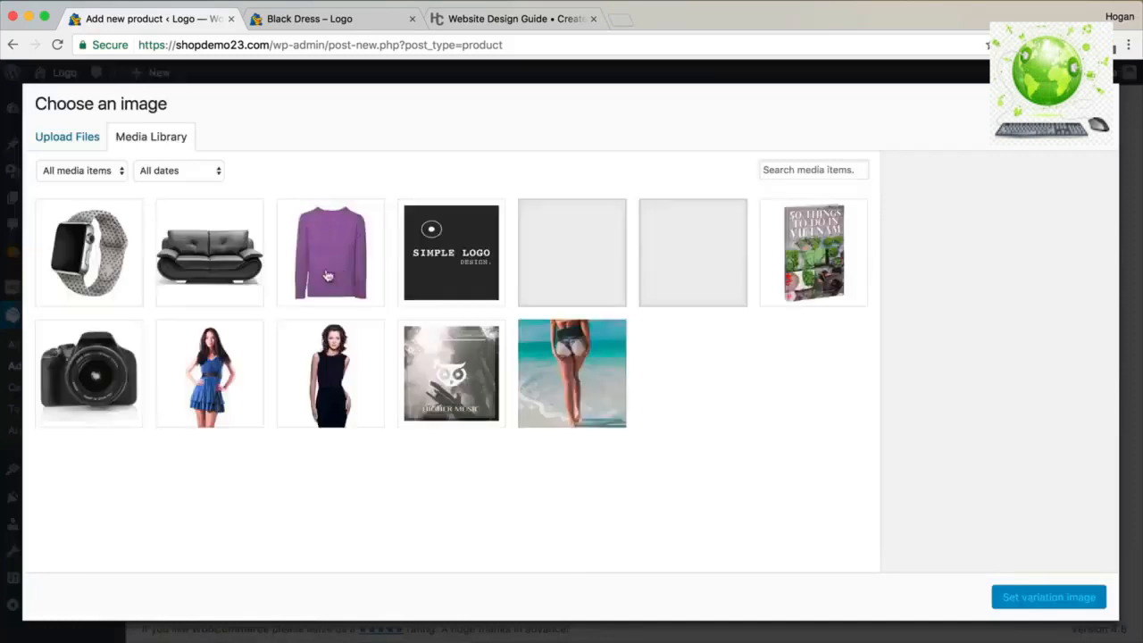
left_click(577, 265)
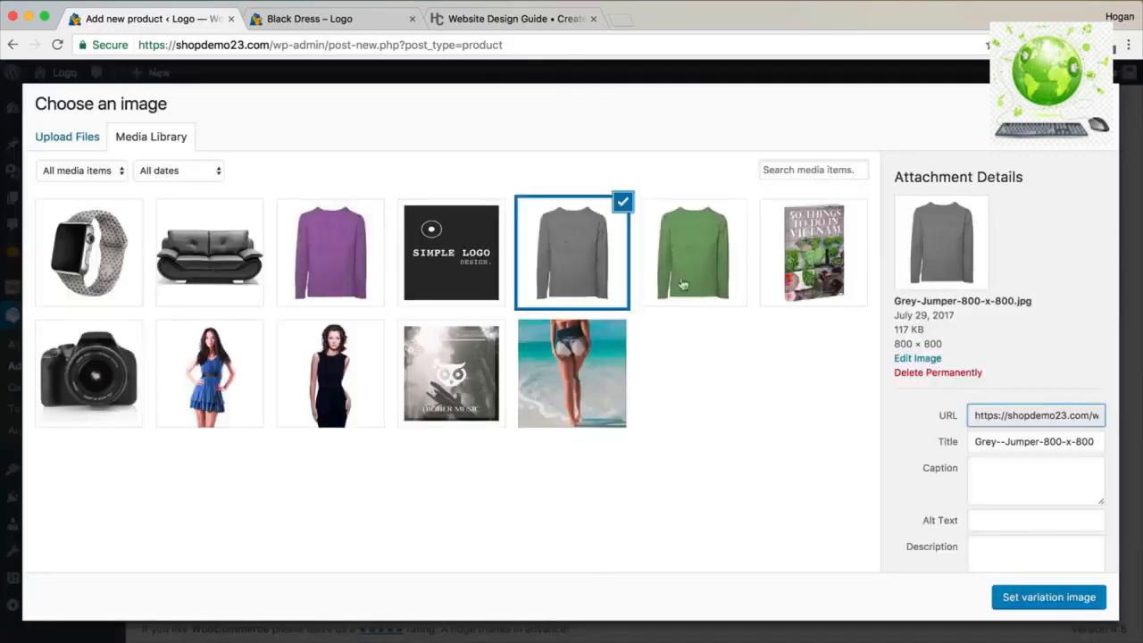
left_click(1018, 602)
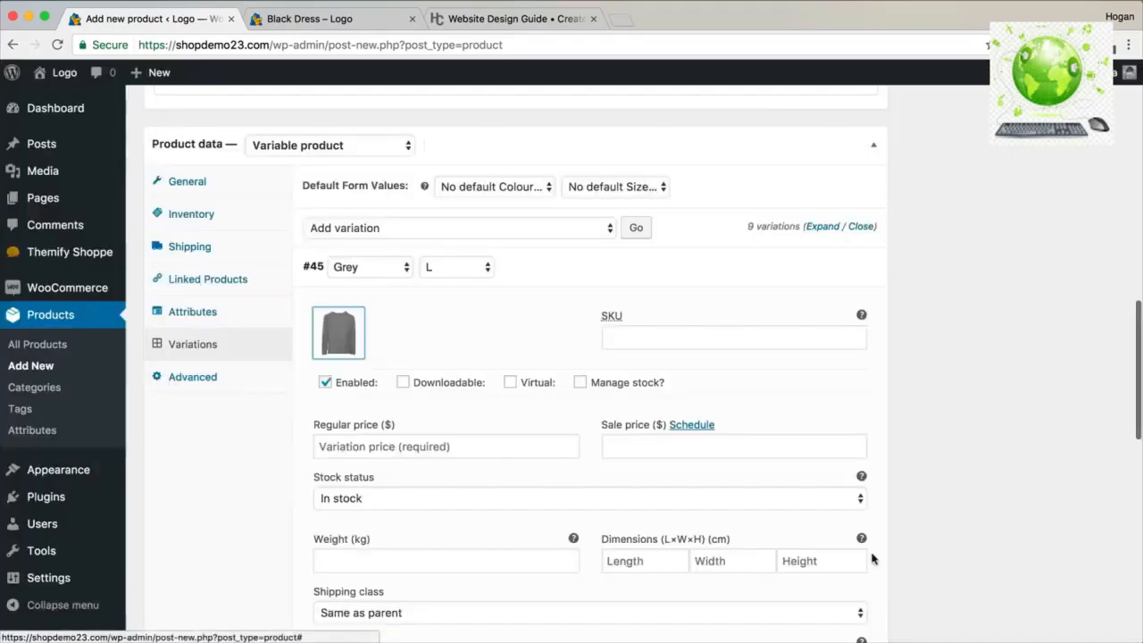
left_click(499, 444)
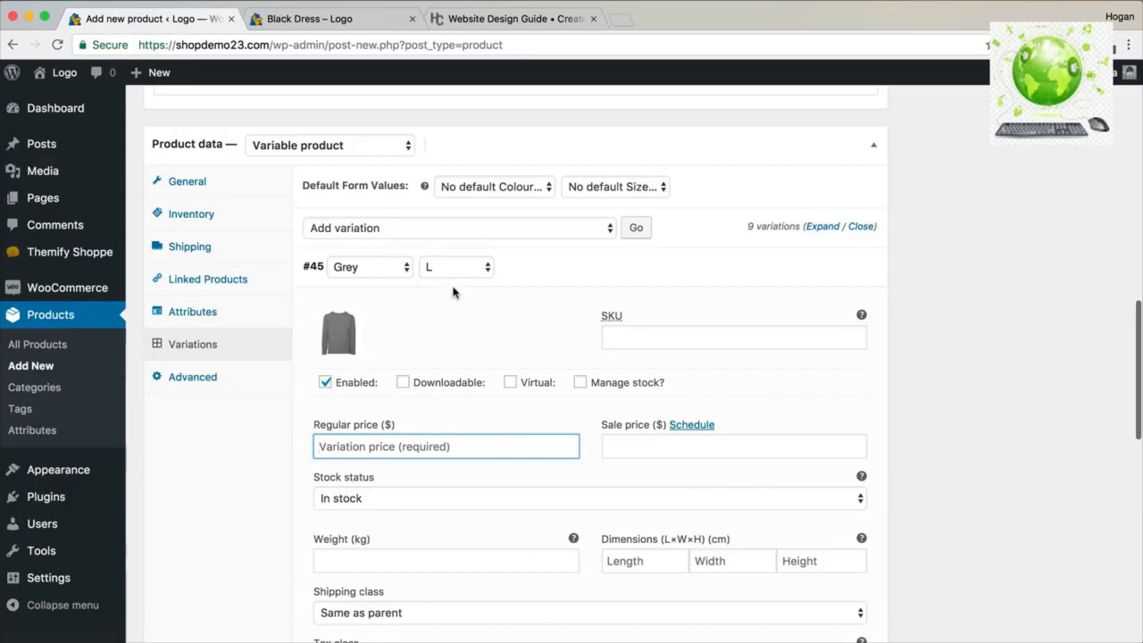
type("89")
Give variation #46 the grey jumper image and a regular price of 79.
scroll(402, 331, "down", 2)
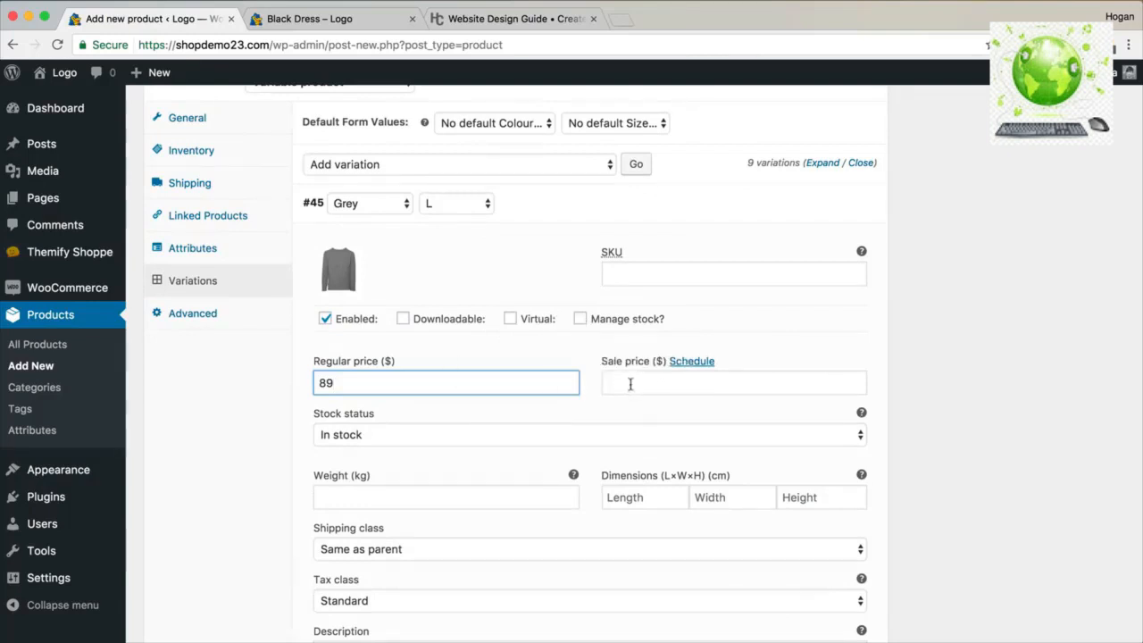
scroll(630, 384, "down", 3)
scroll(503, 400, "down", 2)
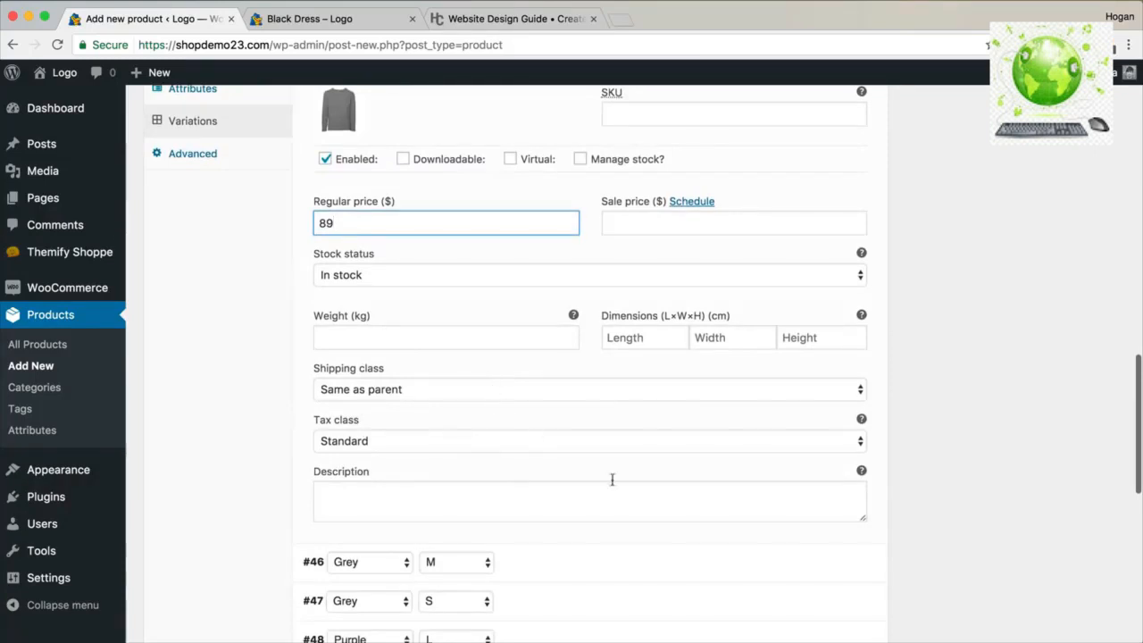
scroll(616, 463, "down", 4)
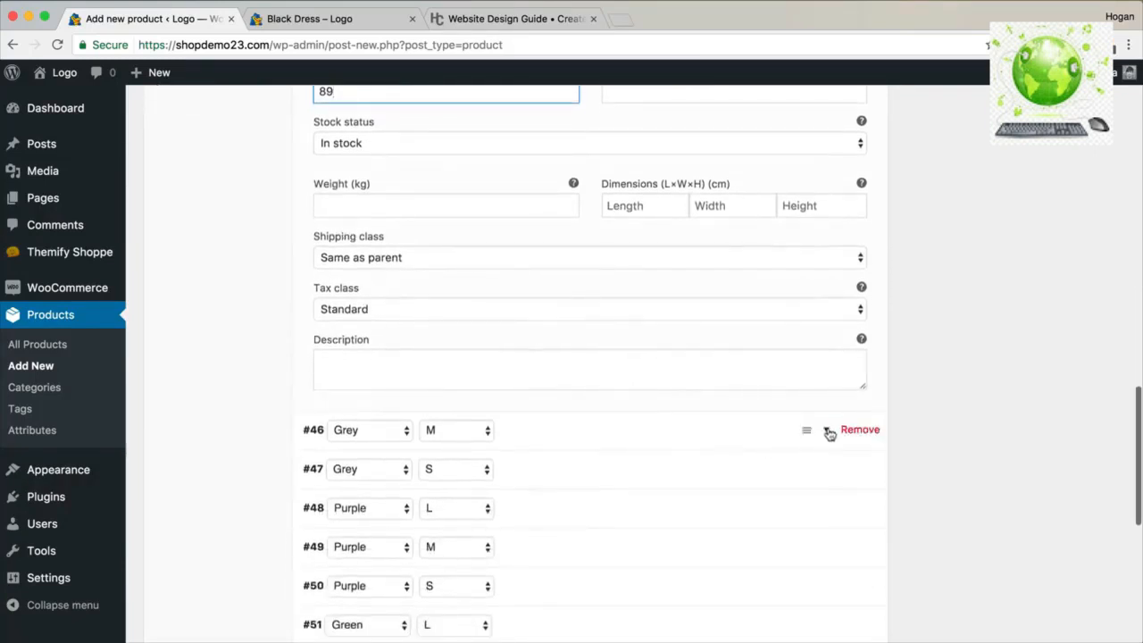
left_click(829, 433)
scroll(421, 438, "down", 2)
left_click(341, 409)
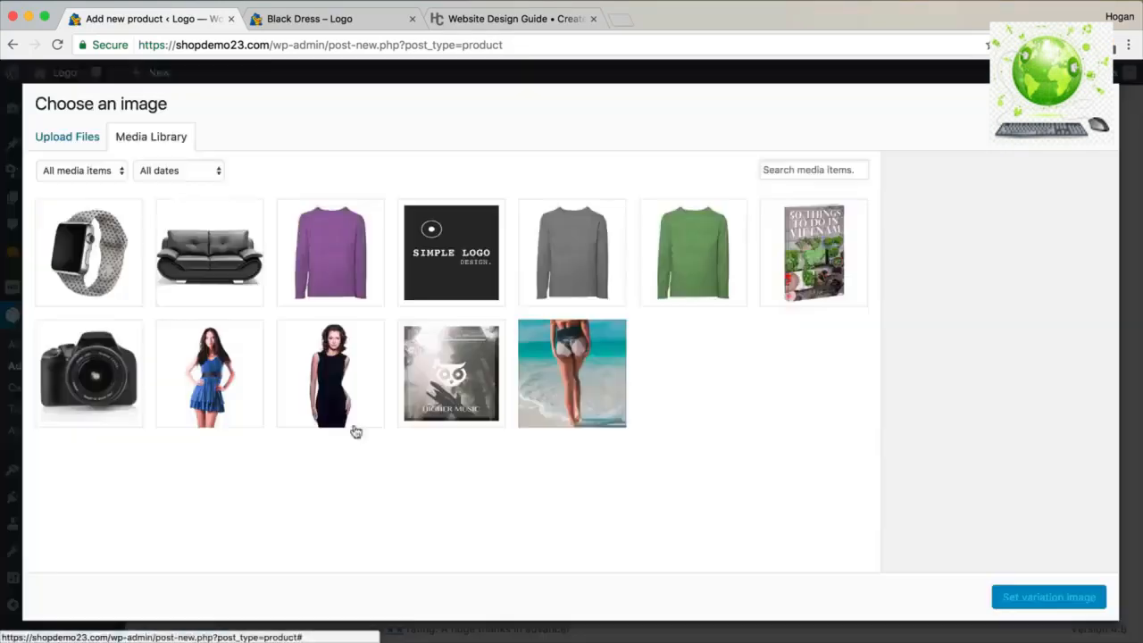
left_click(571, 252)
left_click(1044, 600)
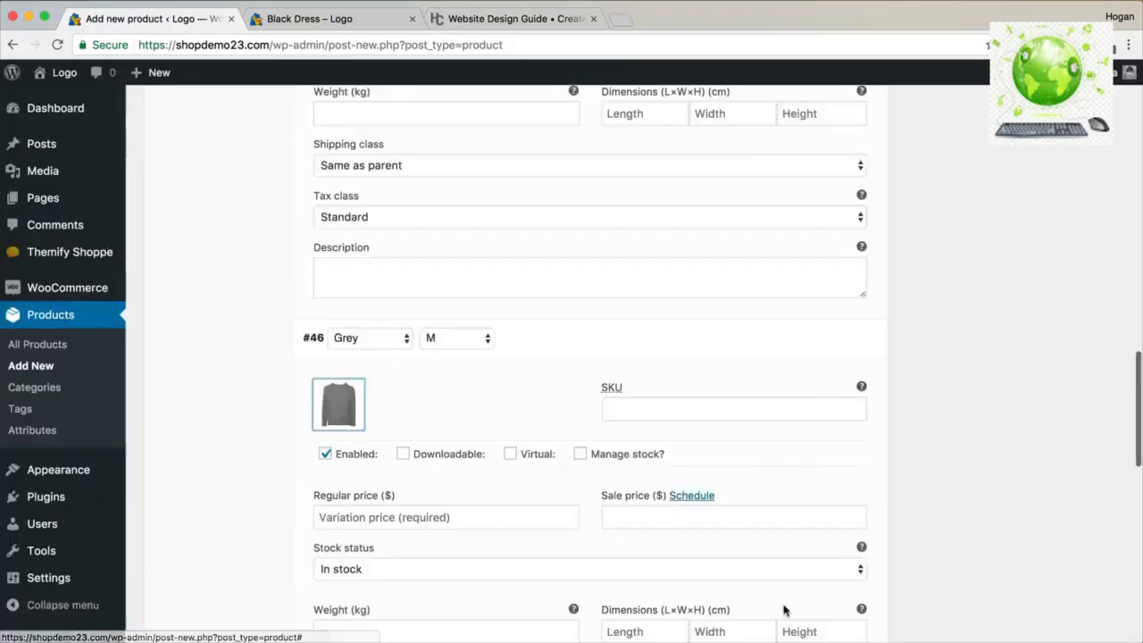
left_click(349, 511)
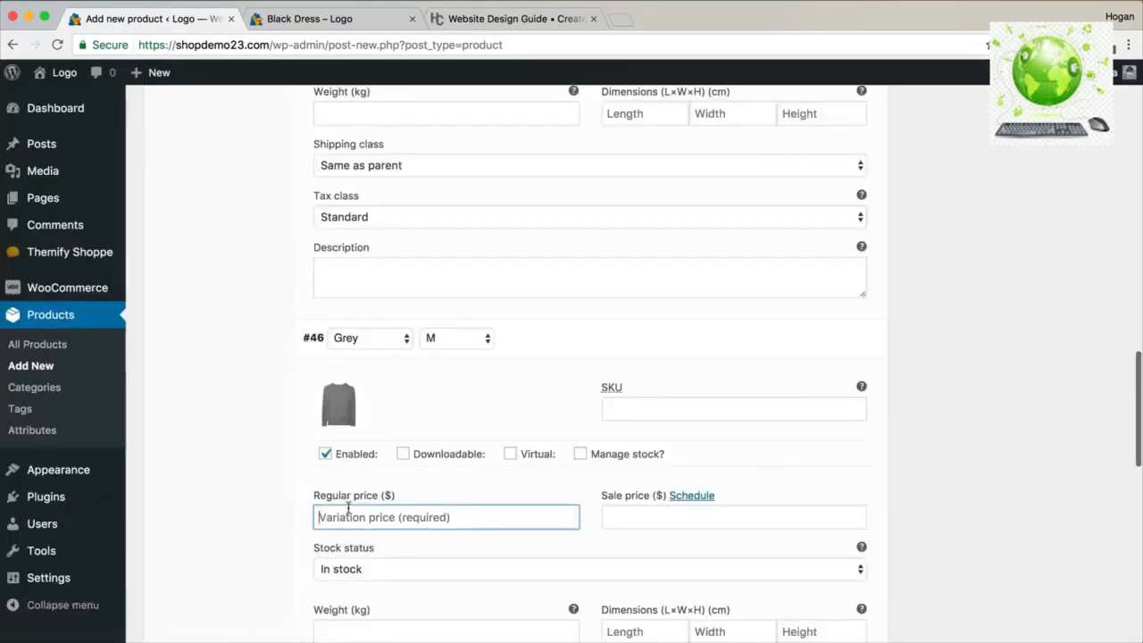
type("79")
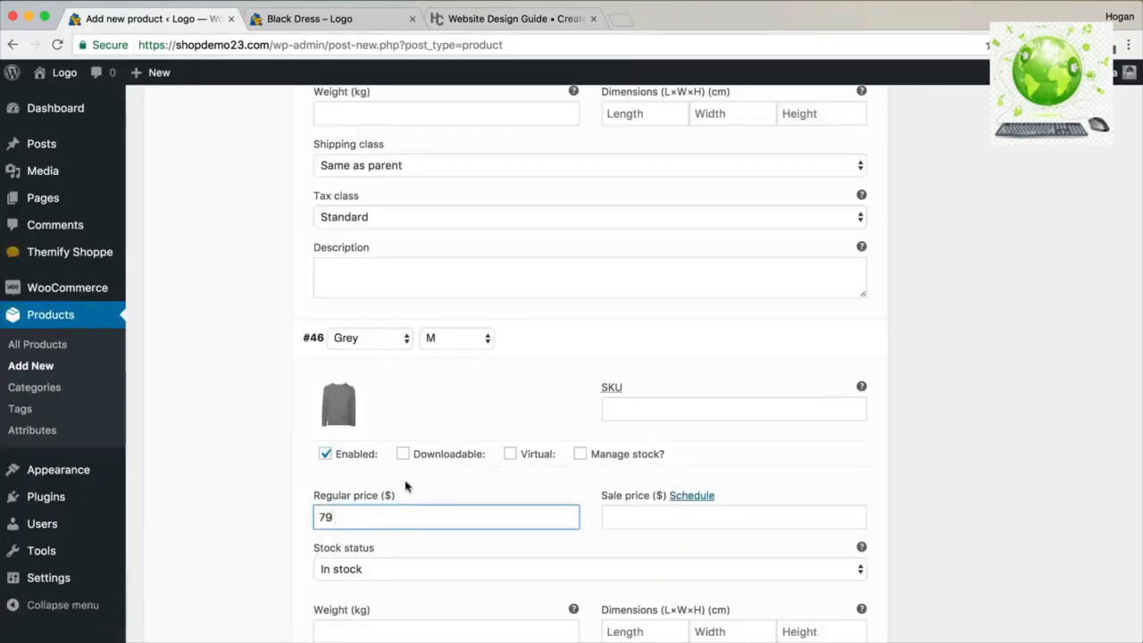
Give variation #47 the grey jumper image and a regular price of 69.
scroll(407, 485, "down", 10)
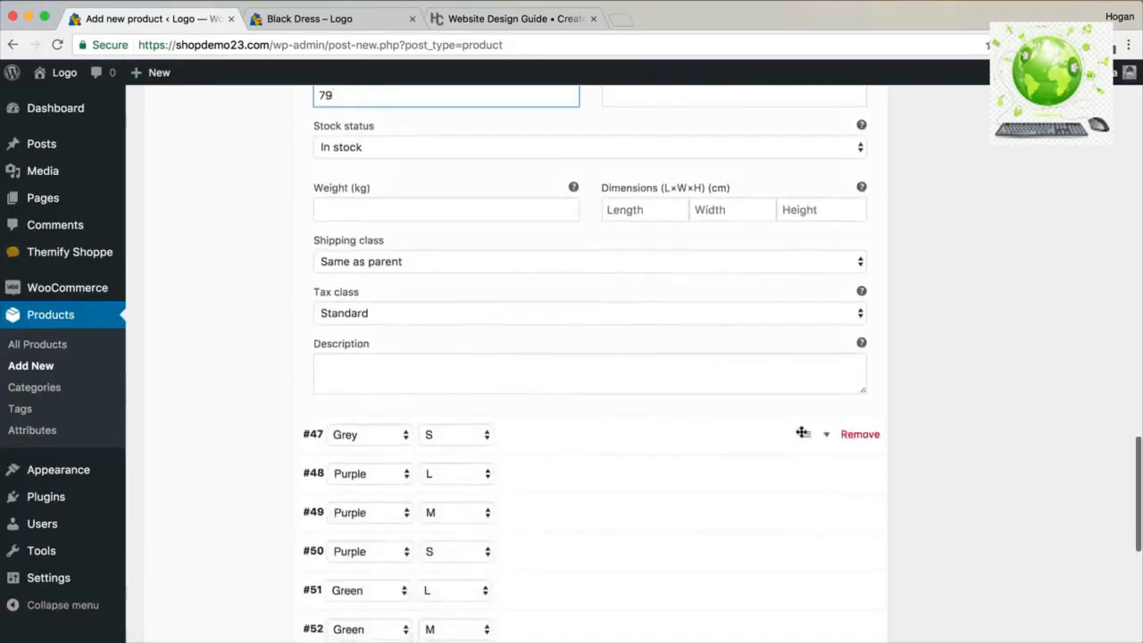
left_click(825, 434)
left_click(337, 503)
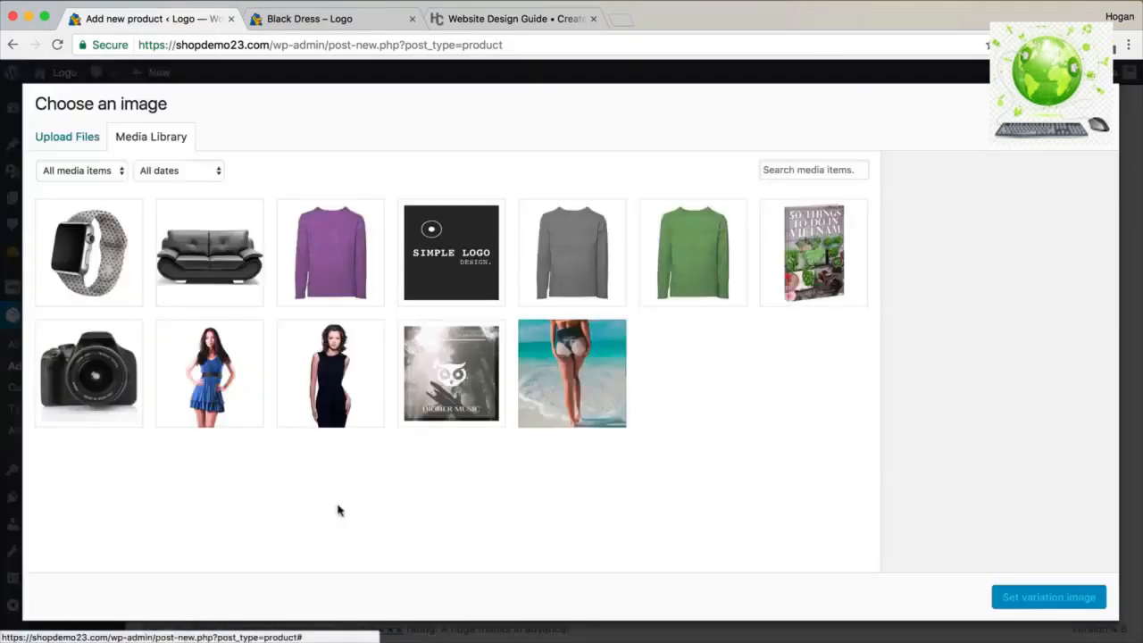
left_click(606, 262)
left_click(1071, 603)
scroll(482, 553, "down", 2)
left_click(461, 532)
type("69")
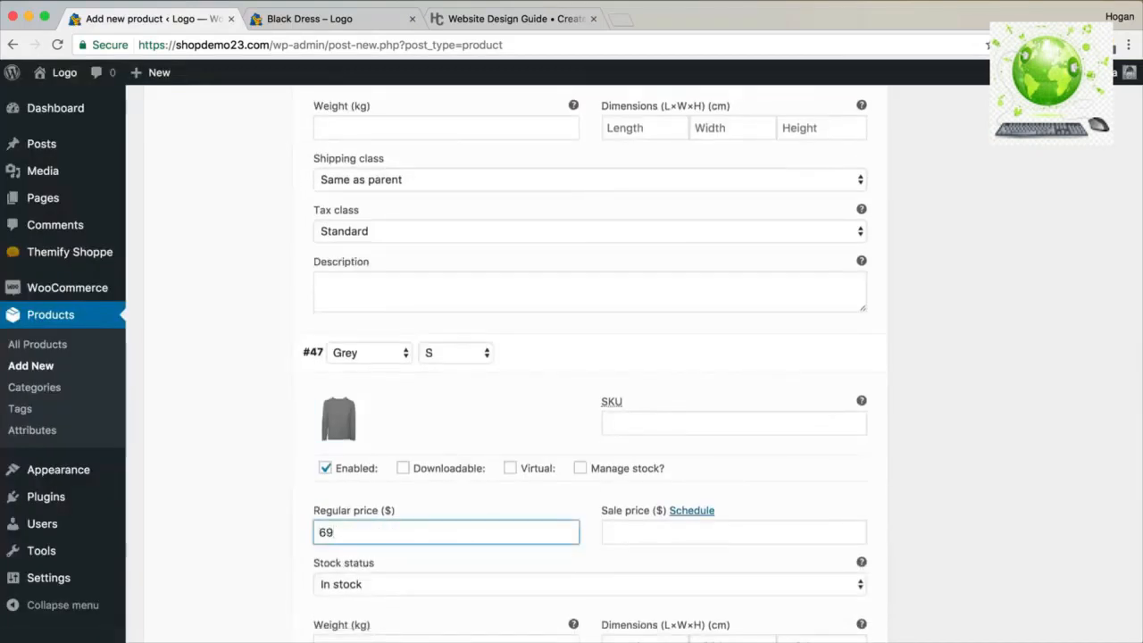
Expand variation #48 and save the variation changes.
scroll(465, 539, "down", 10)
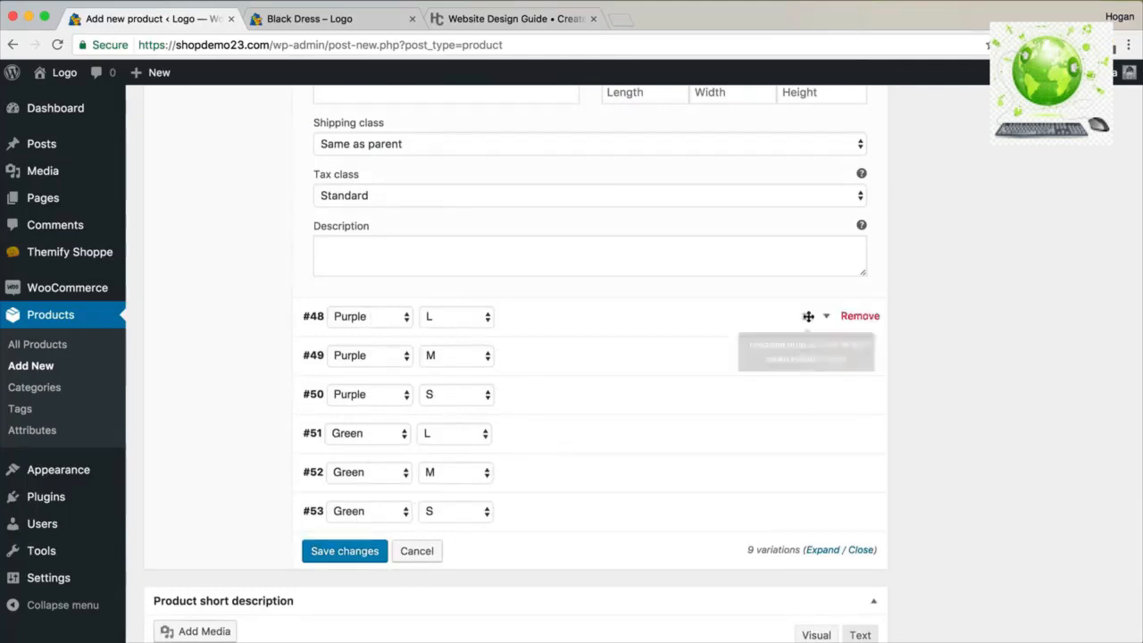
left_click(826, 320)
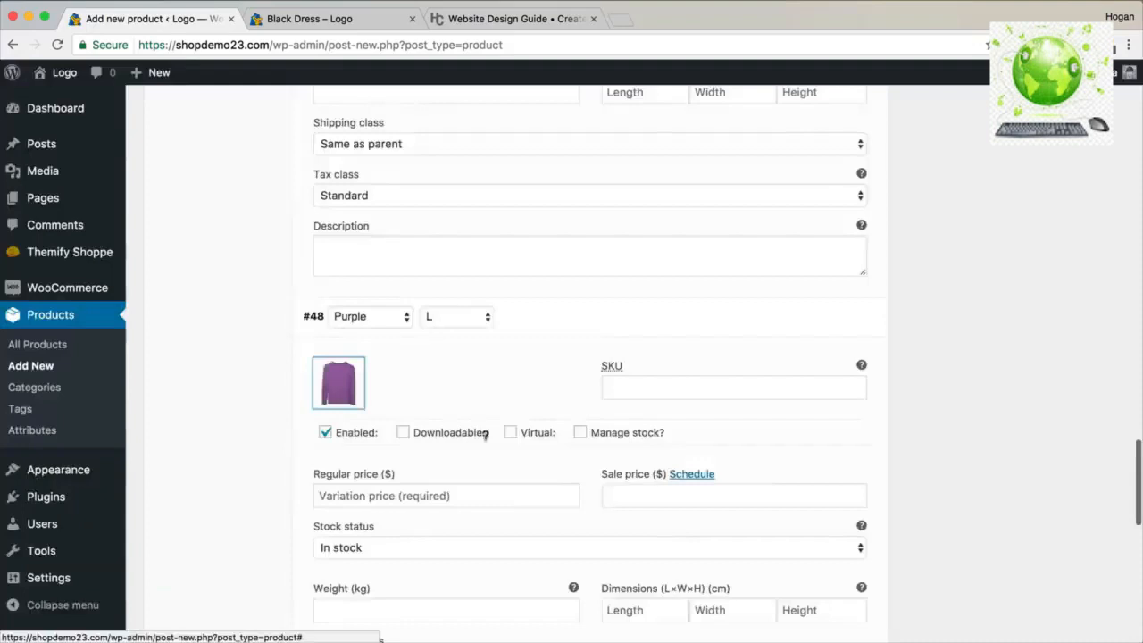
scroll(485, 434, "down", 5)
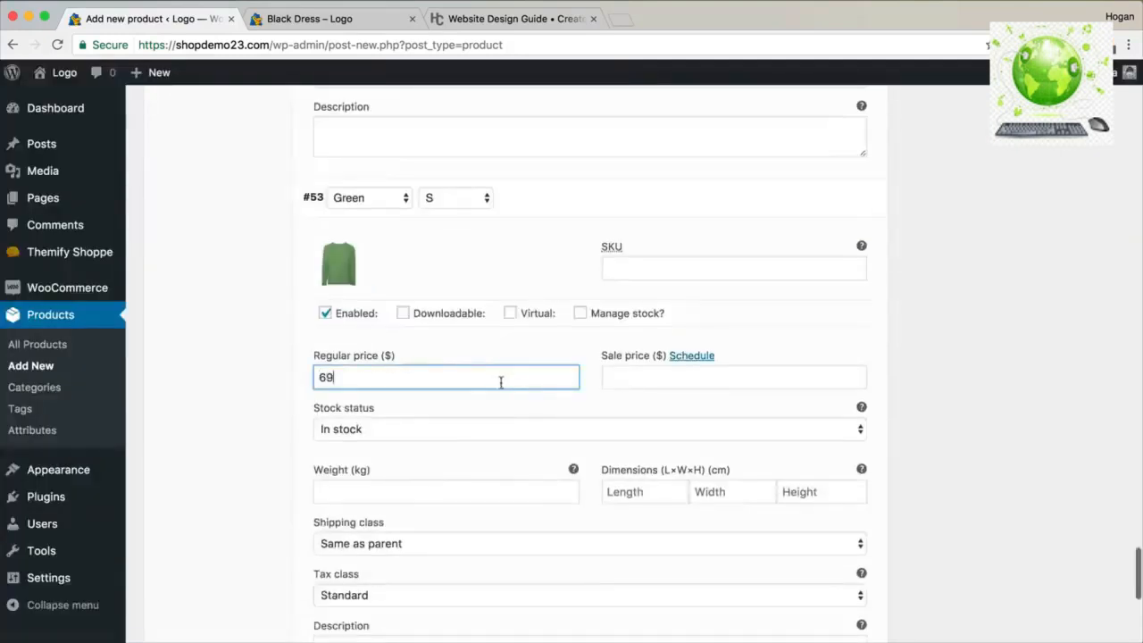
scroll(501, 382, "down", 5)
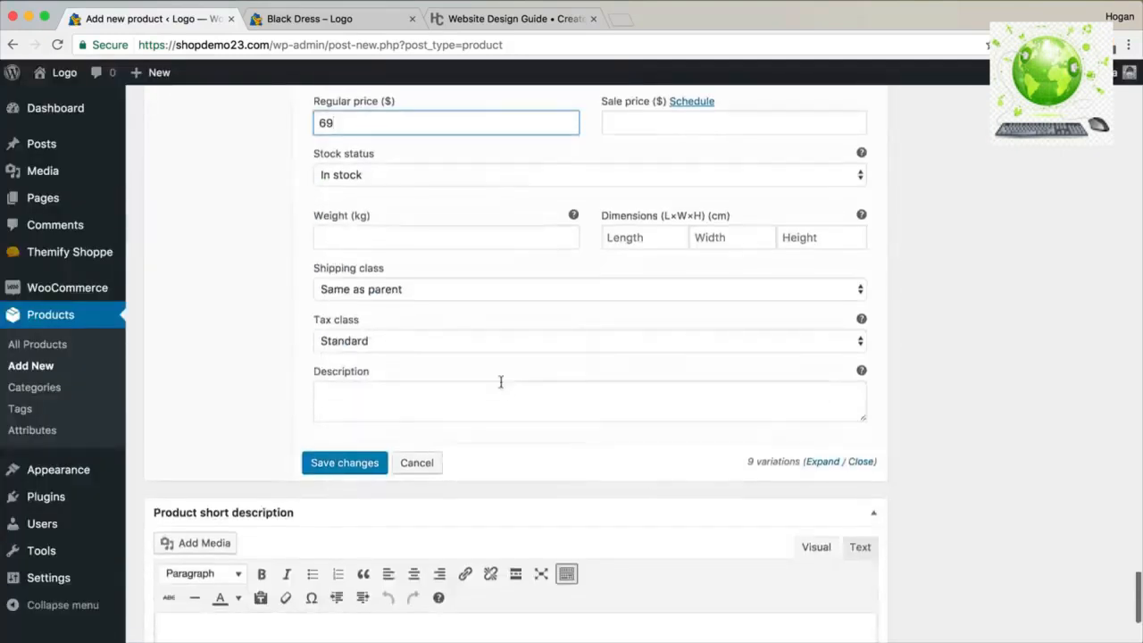
left_click(337, 465)
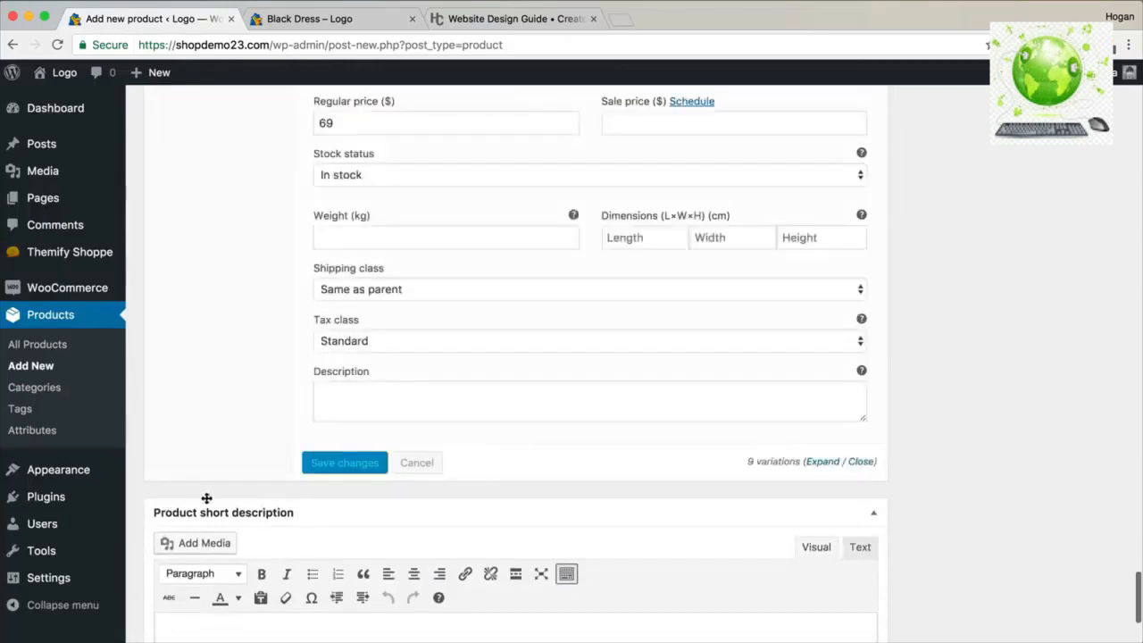
Copy the design guide's three-item Short Description list into the product's short description.
left_click(438, 18)
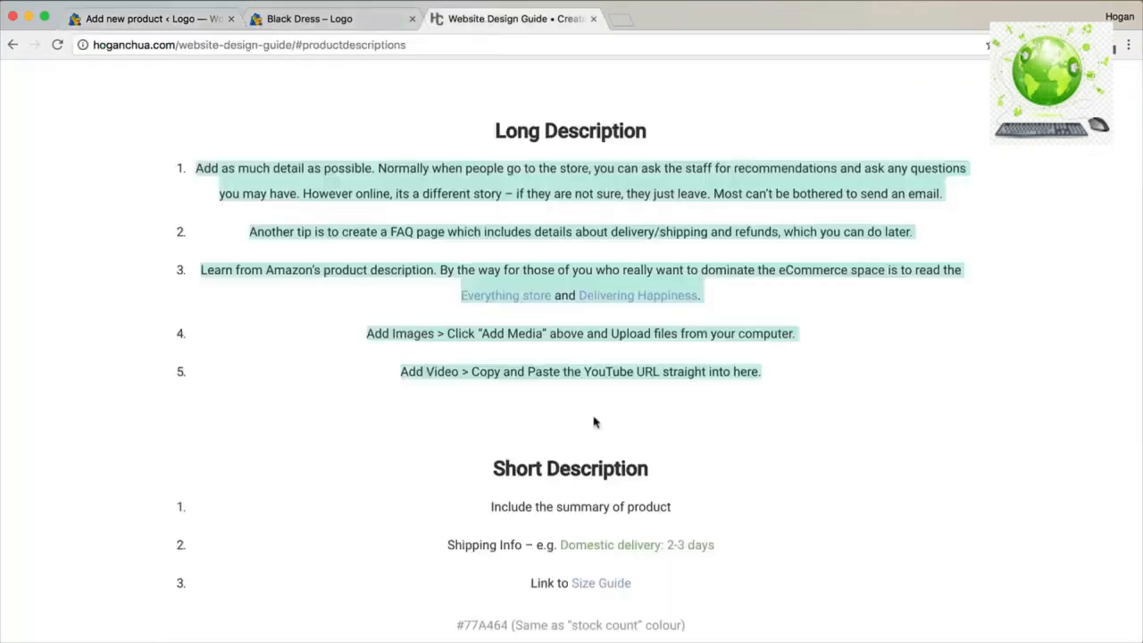
scroll(597, 422, "down", 5)
left_click_drag(659, 263, 409, 178)
right_click(549, 181)
left_click(586, 210)
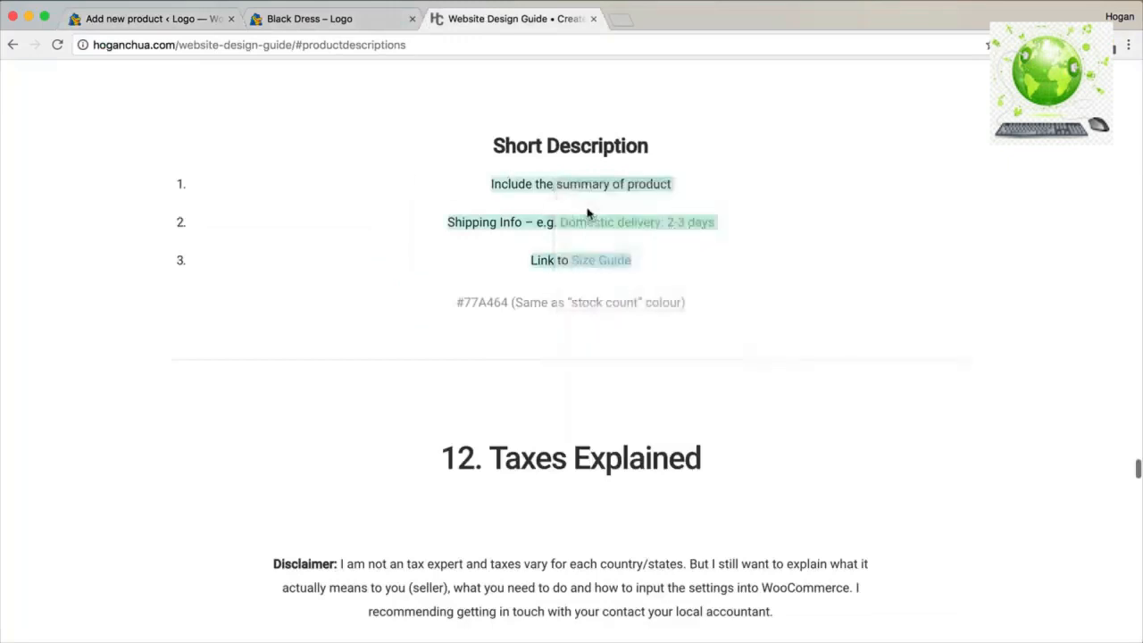
double_click(586, 205)
left_click_drag(647, 268, 490, 184)
right_click(505, 183)
left_click(536, 213)
left_click(148, 19)
left_click(219, 452)
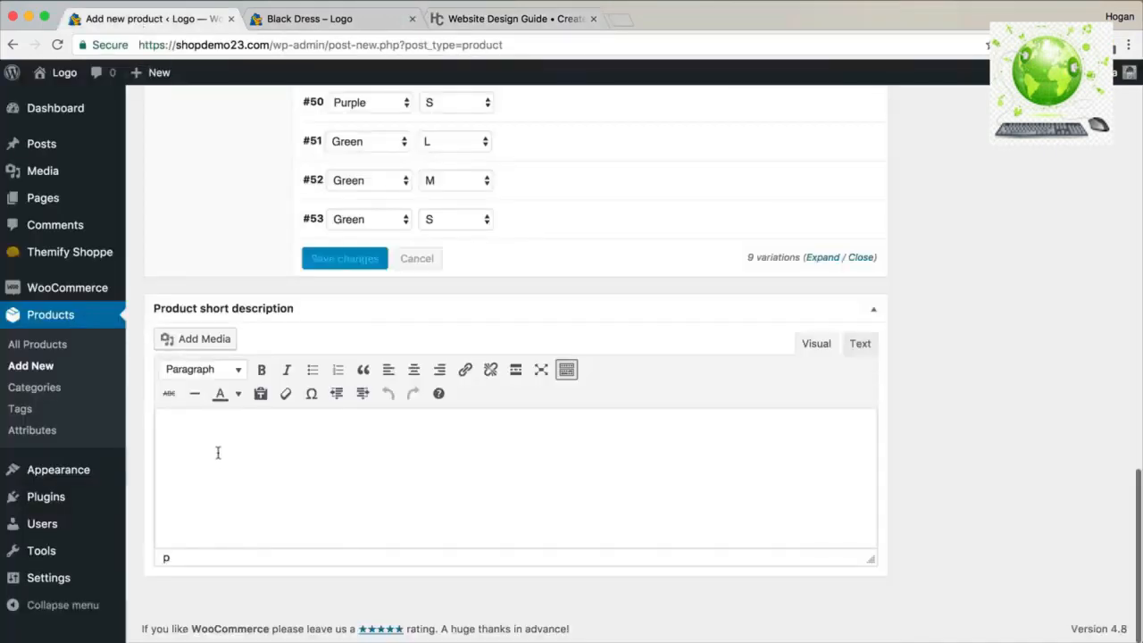
key("super+v")
Colour the delivery text in item 2 with custom colour #77A464.
left_click_drag(463, 450, 297, 449)
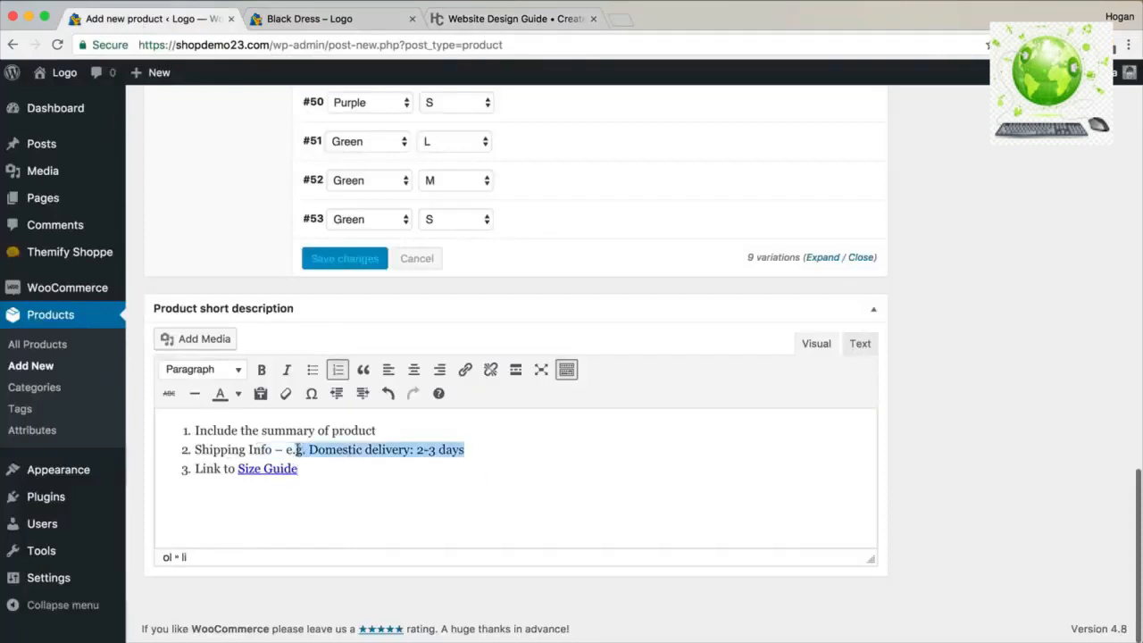
left_click(237, 394)
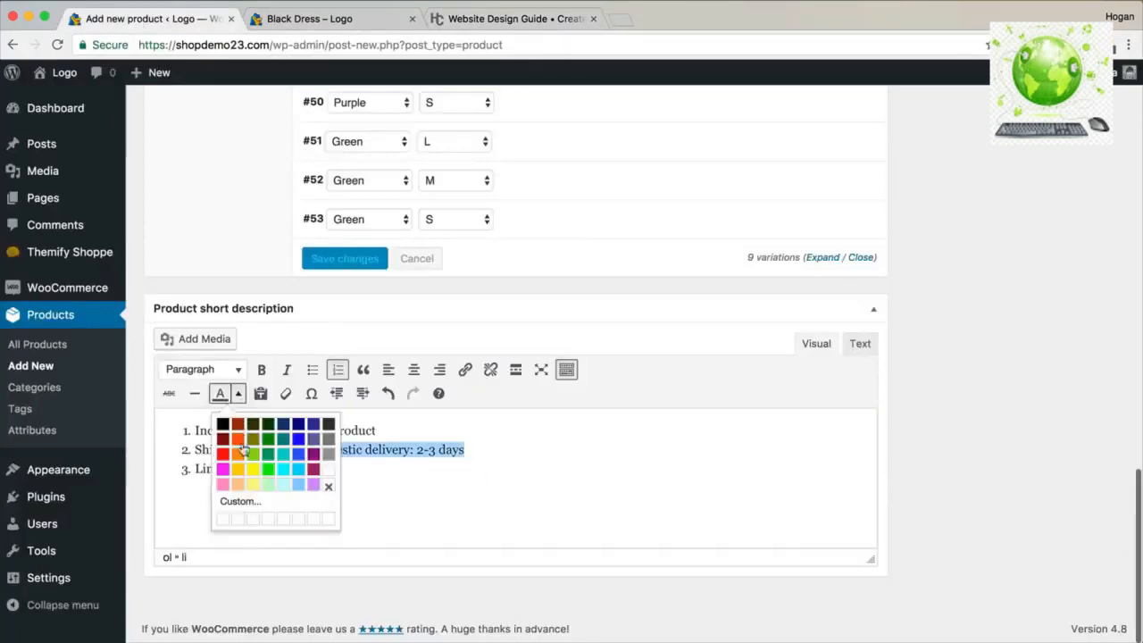
left_click(234, 499)
left_click(470, 19)
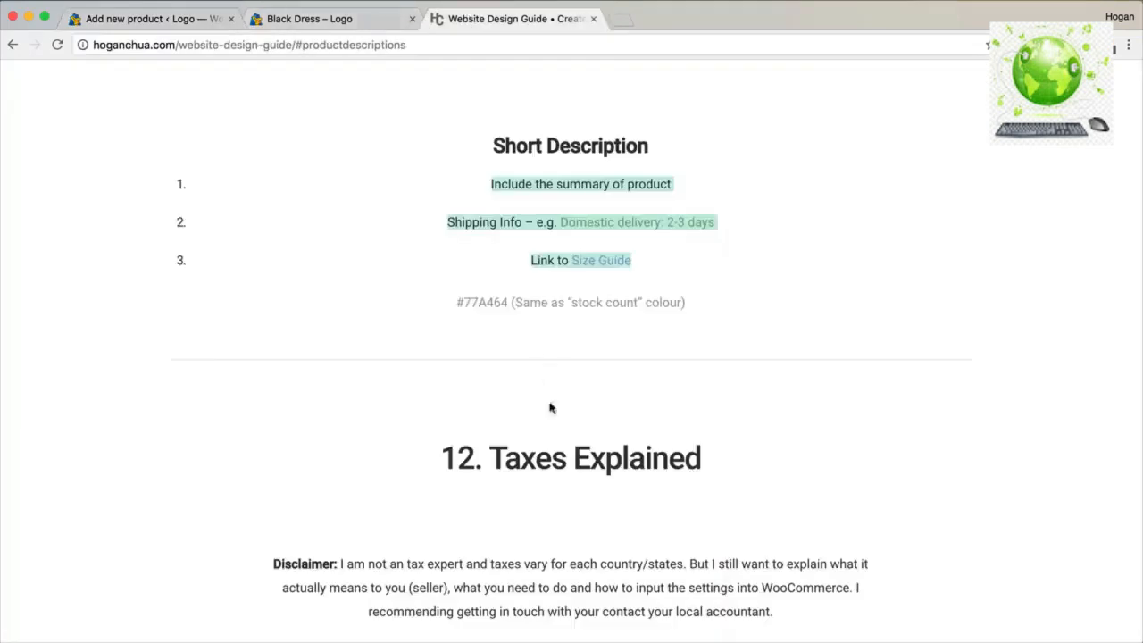
left_click_drag(508, 302, 461, 300)
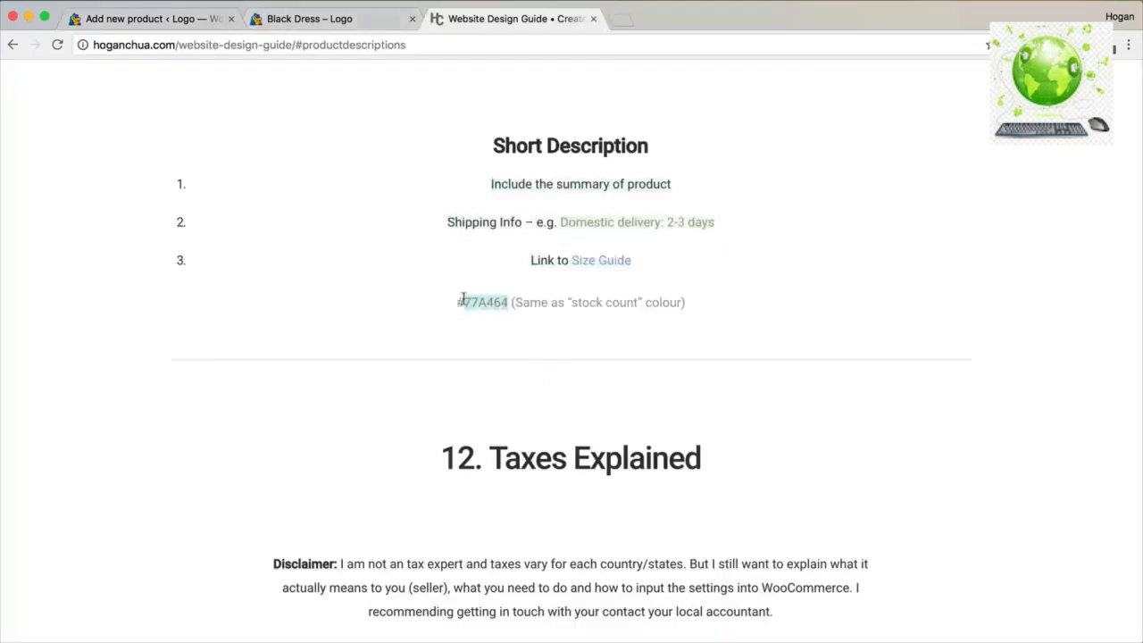
left_click(157, 19)
double_click(676, 365)
key("ctrl+v")
left_click(629, 457)
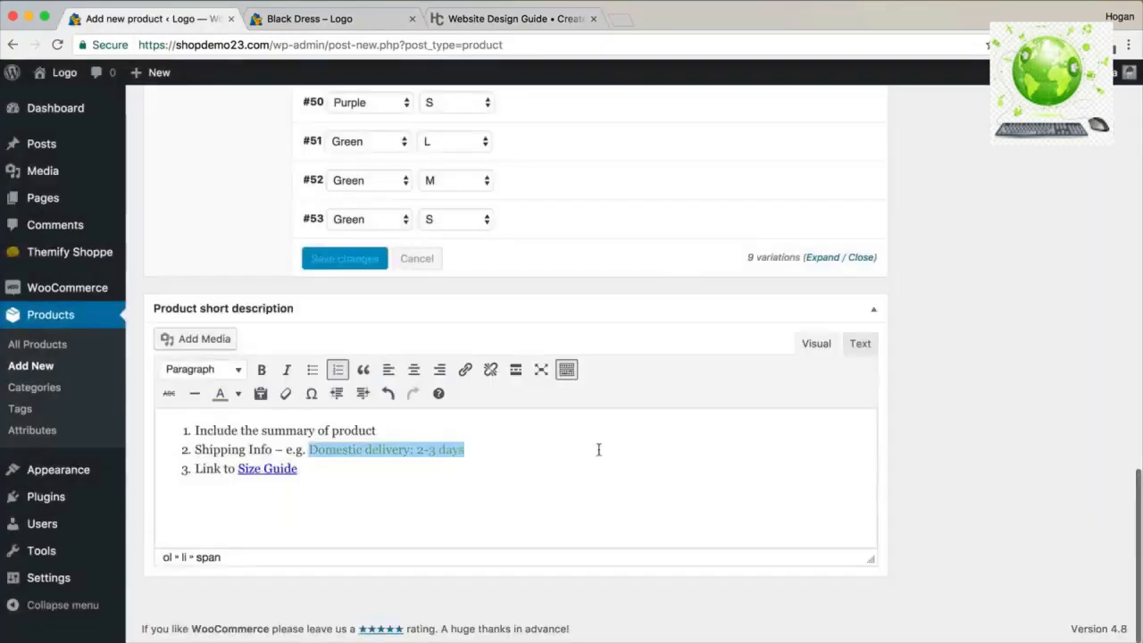
Create a new product category named Jumpers.
scroll(613, 442, "up", 15)
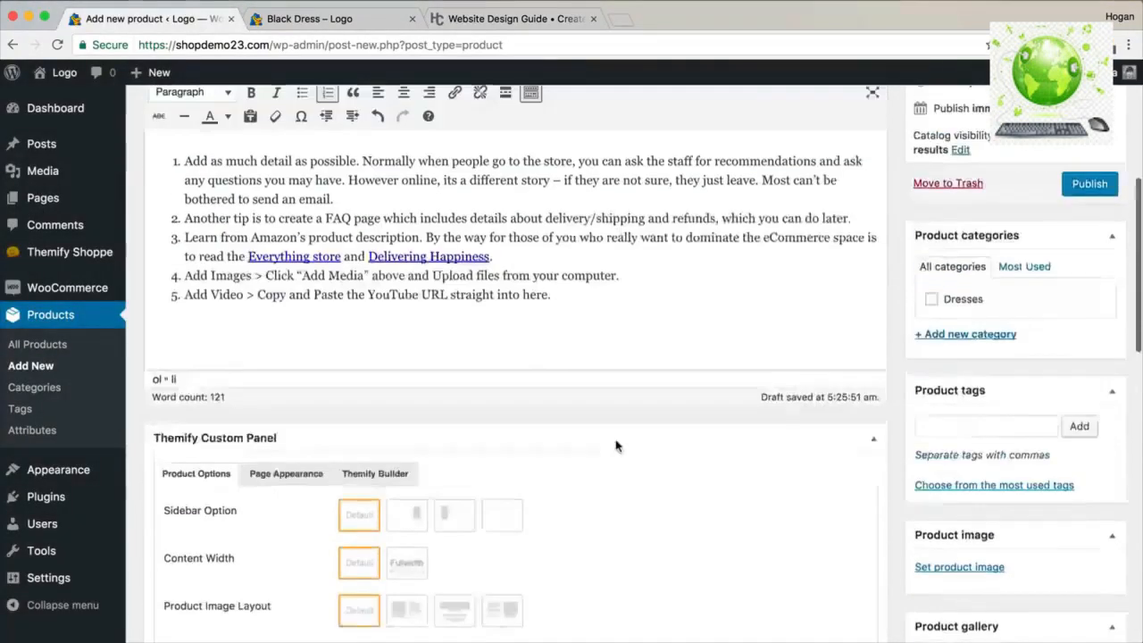
scroll(616, 447, "up", 1)
left_click(992, 373)
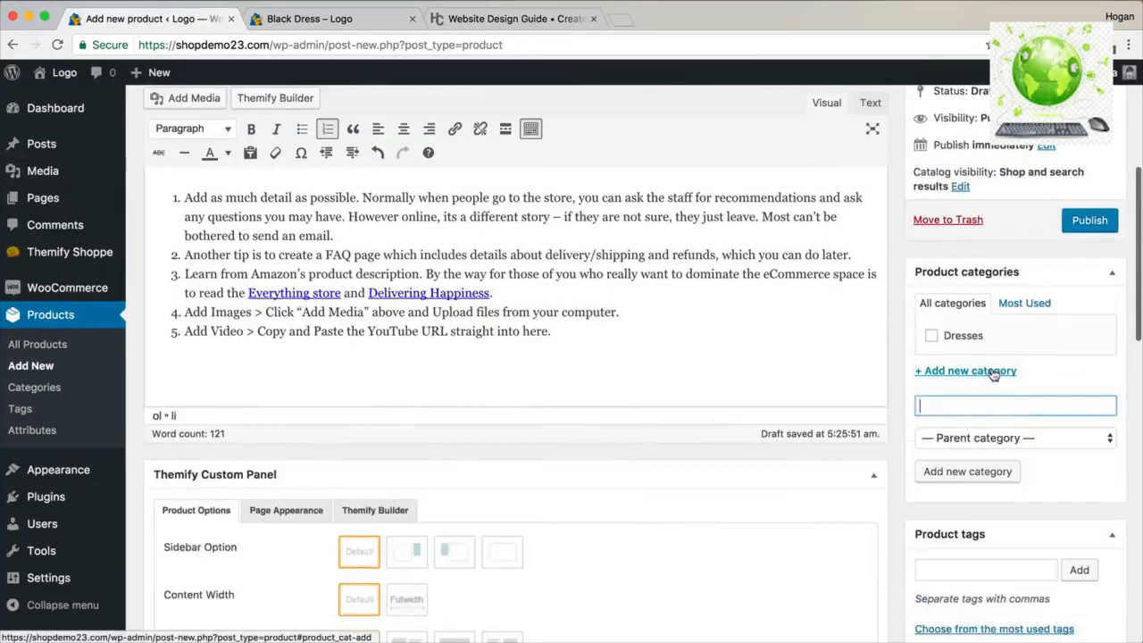
type("Jumpers")
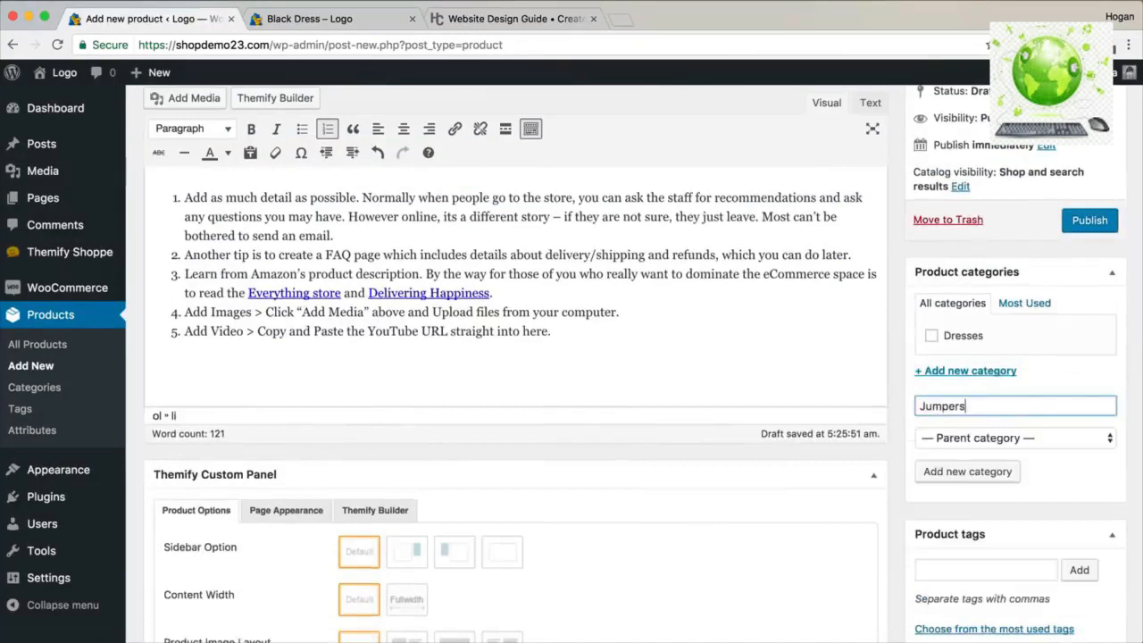
left_click(964, 470)
Add the tags 'brand of jumpers' and 'cotton jumper' to the product.
scroll(990, 438, "down", 2)
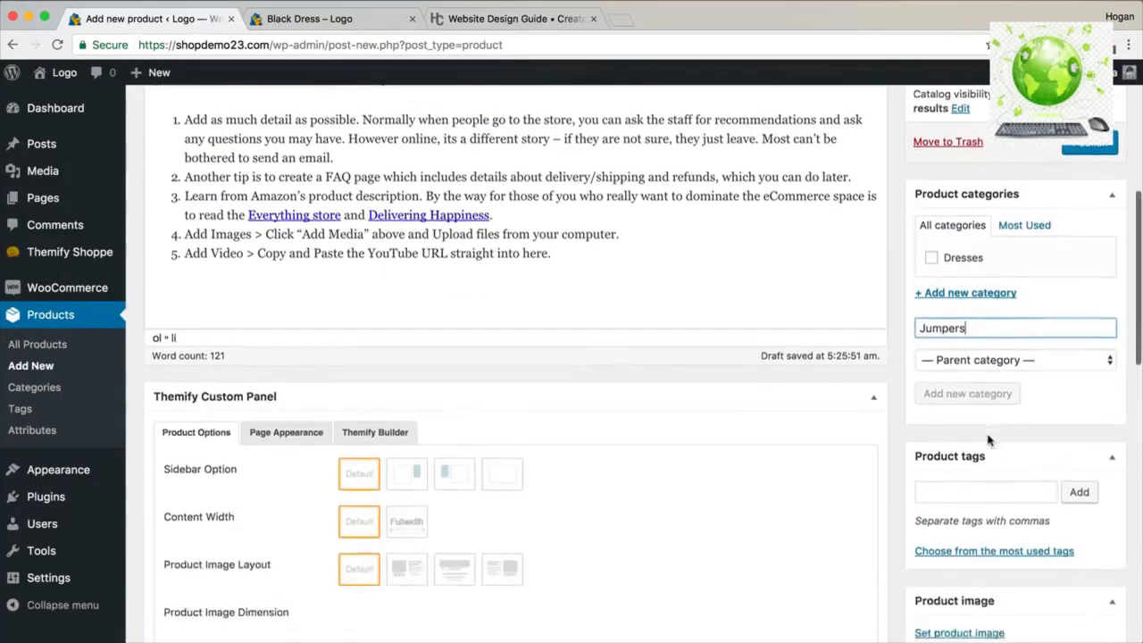
scroll(990, 438, "down", 3)
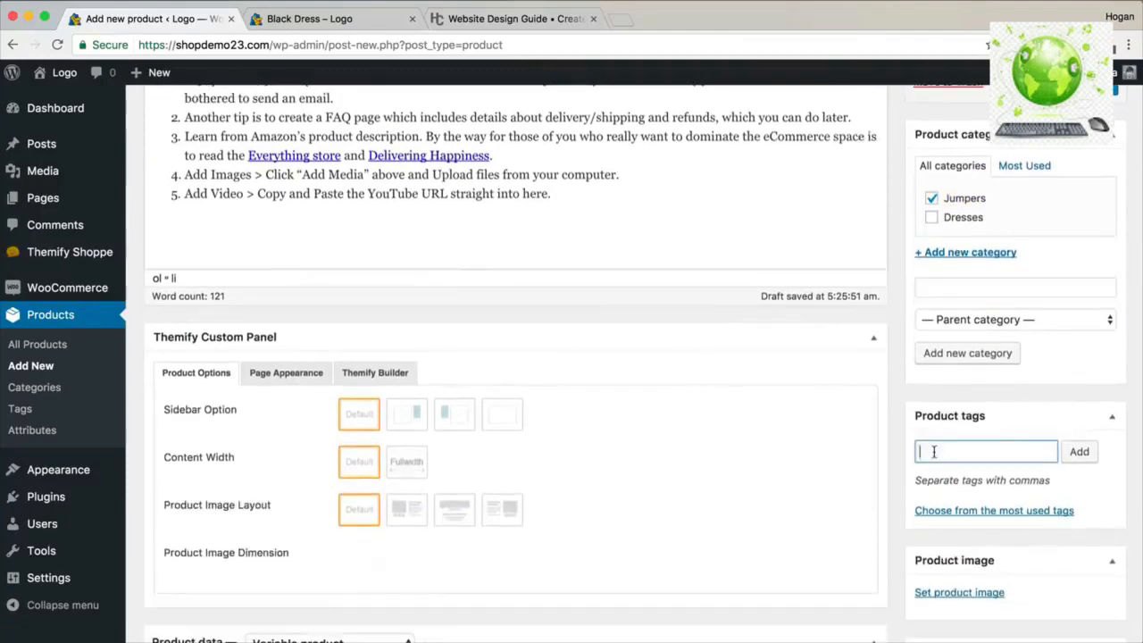
type("brand of ")
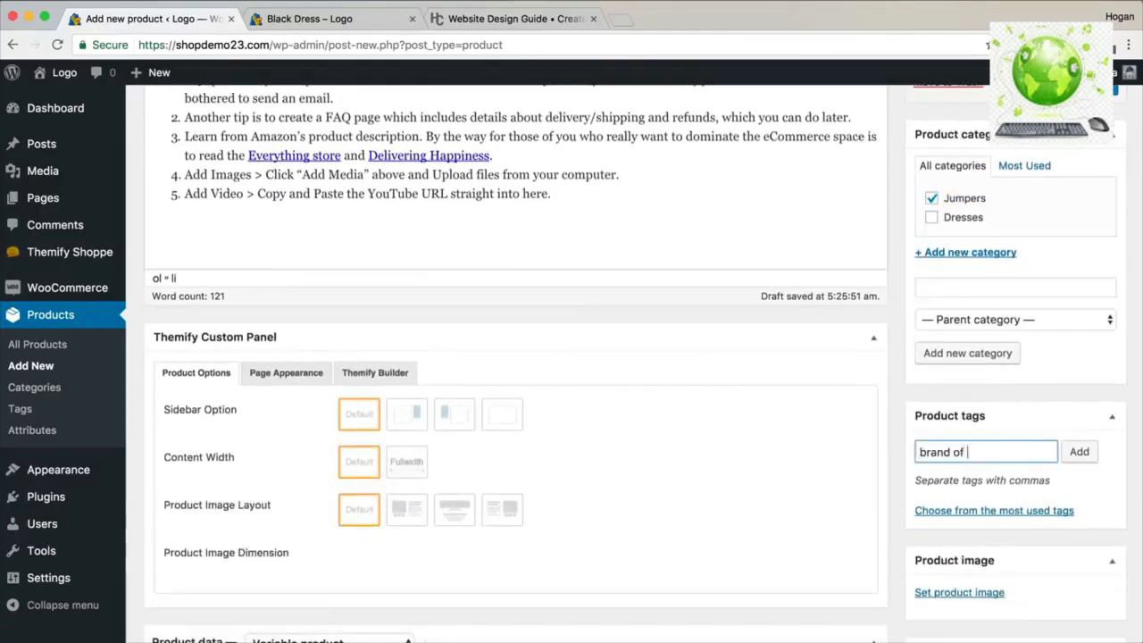
type("jumper")
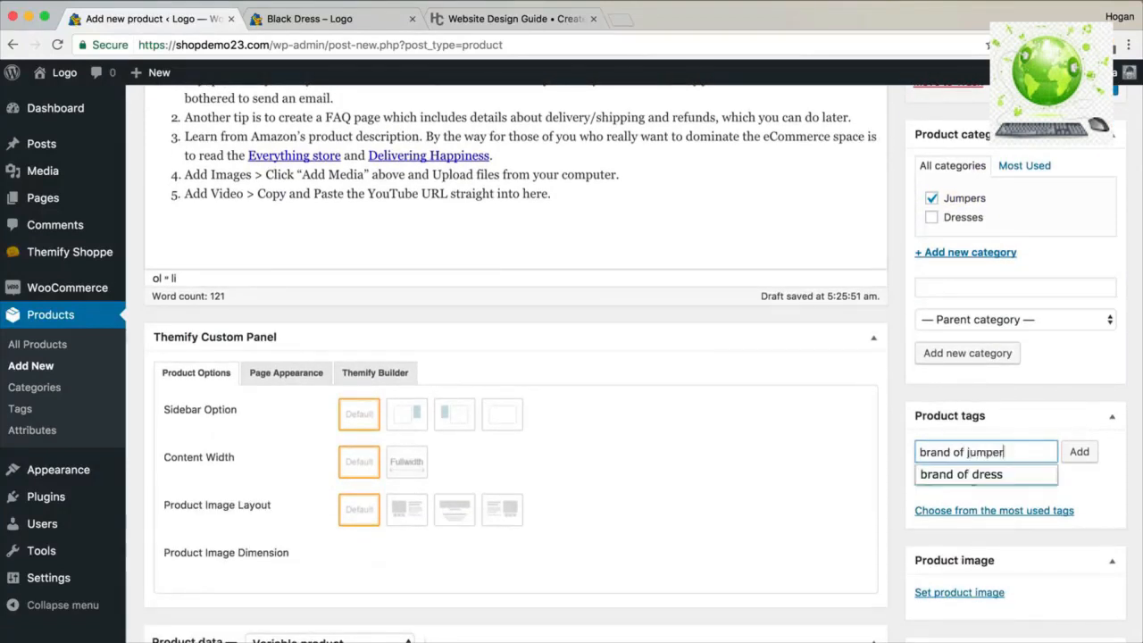
type("s, cotton jumper")
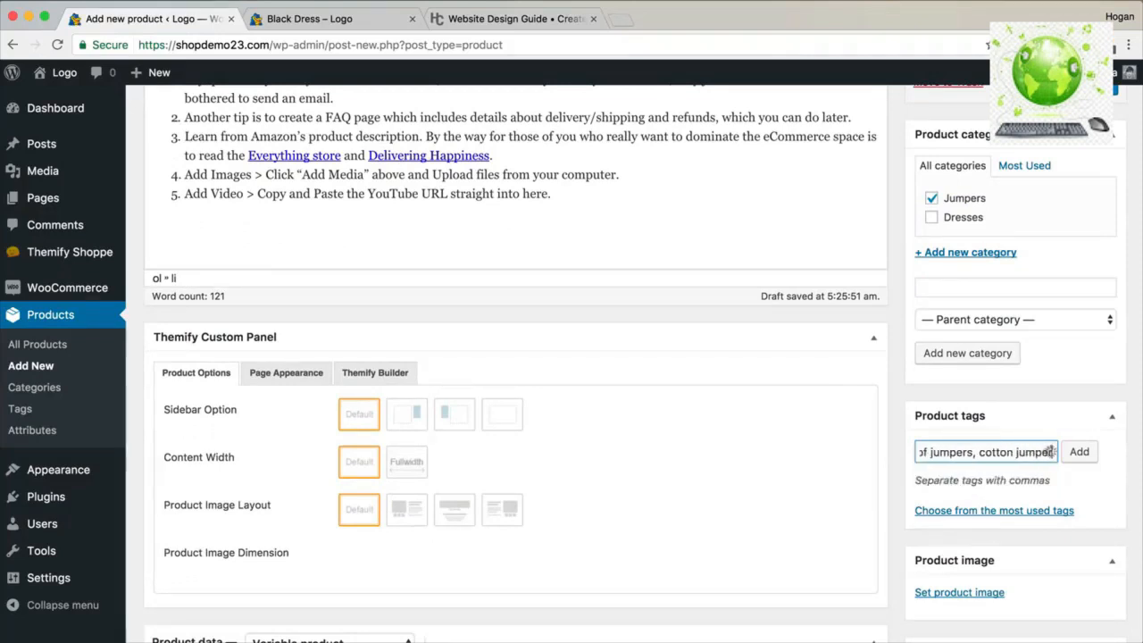
left_click(1079, 453)
scroll(1067, 447, "down", 5)
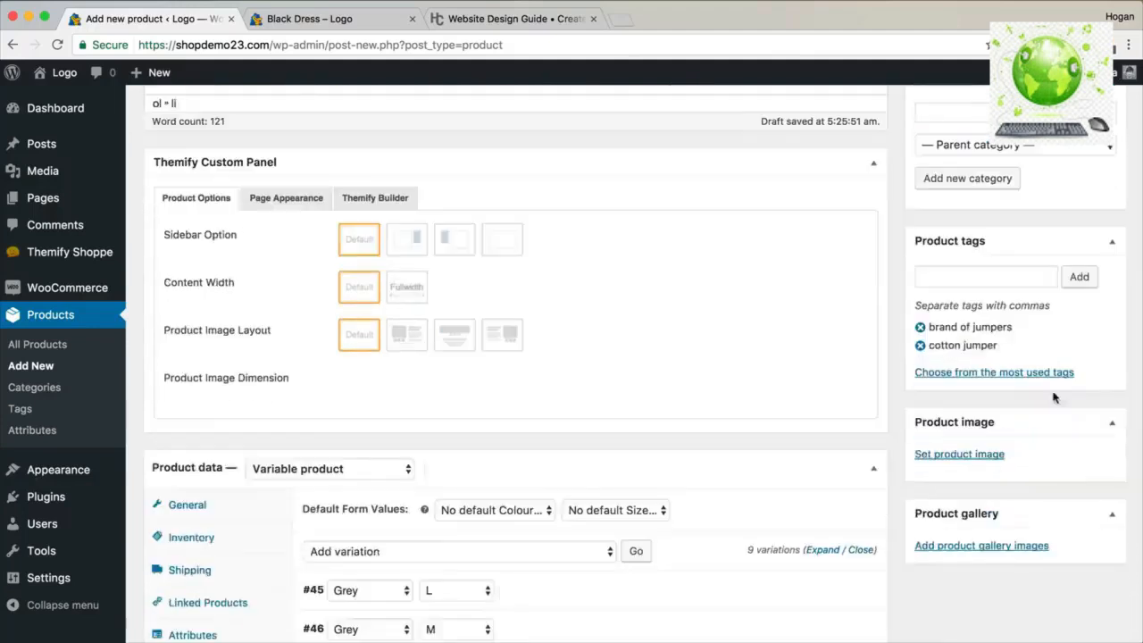
left_click(976, 455)
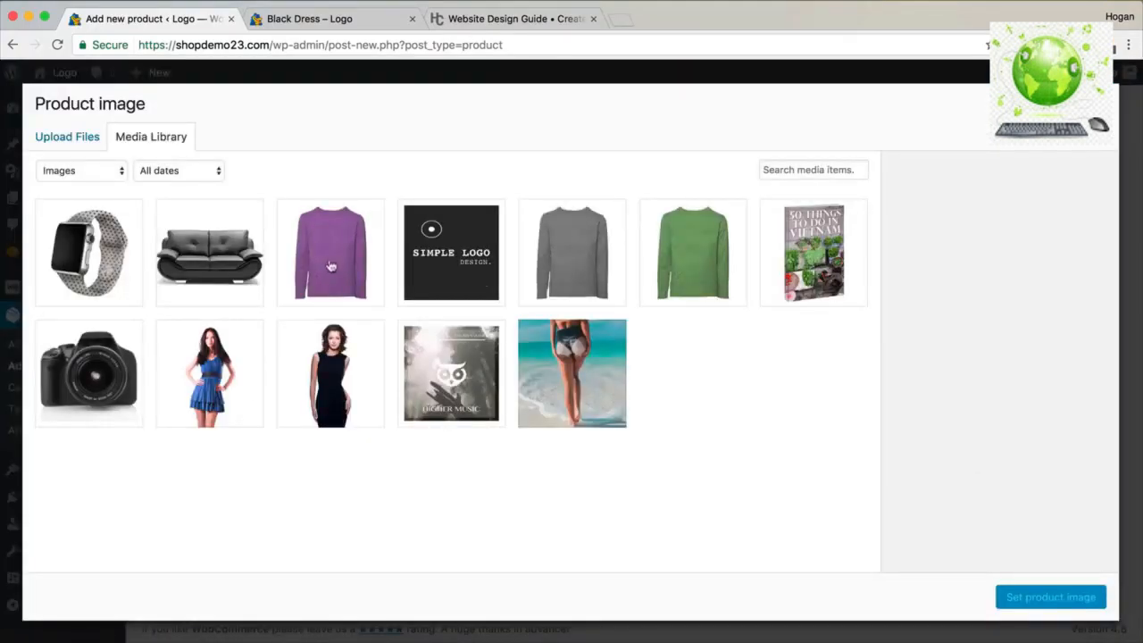
Choose the green jumper from the Media Library as product image, then publish Jumper.
left_click(676, 238)
left_click(1047, 595)
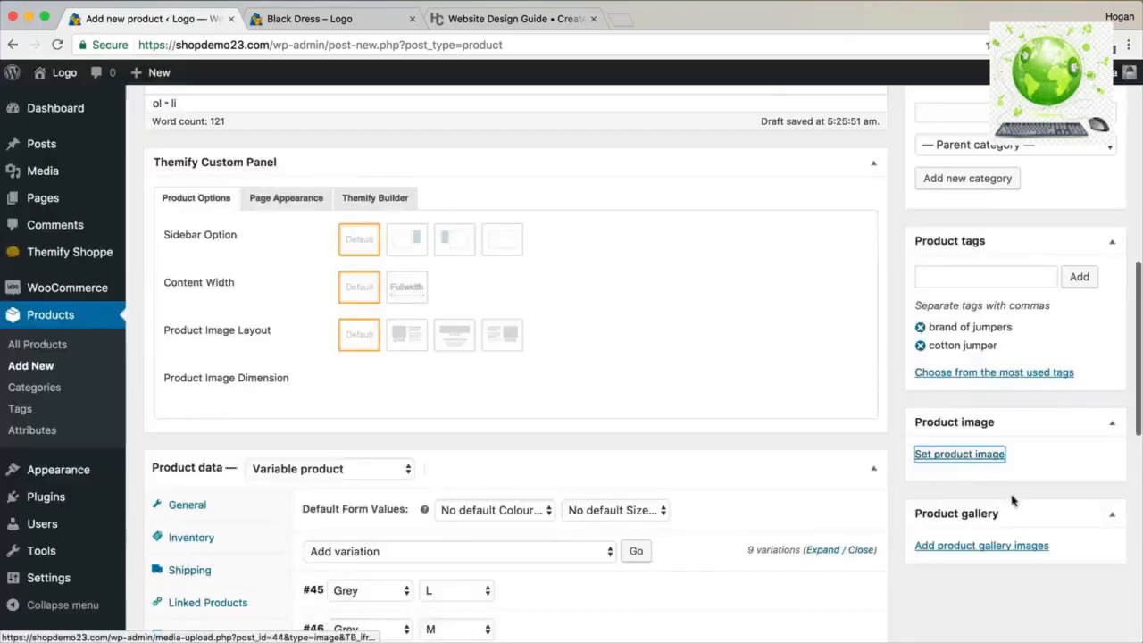
scroll(1014, 500, "down", 3)
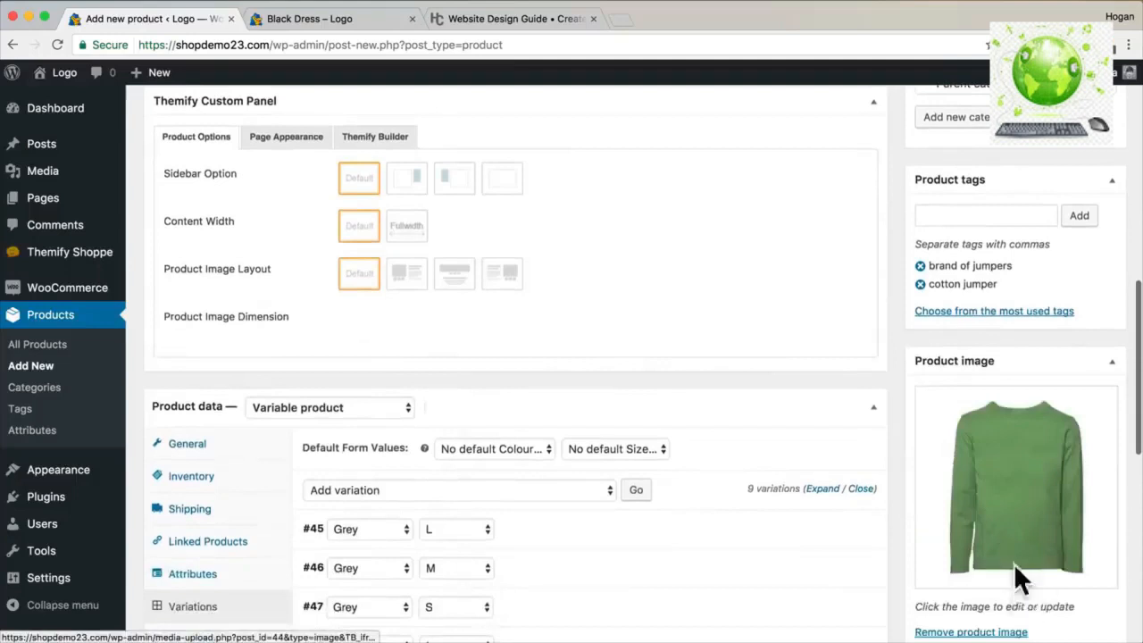
scroll(1013, 571, "down", 1)
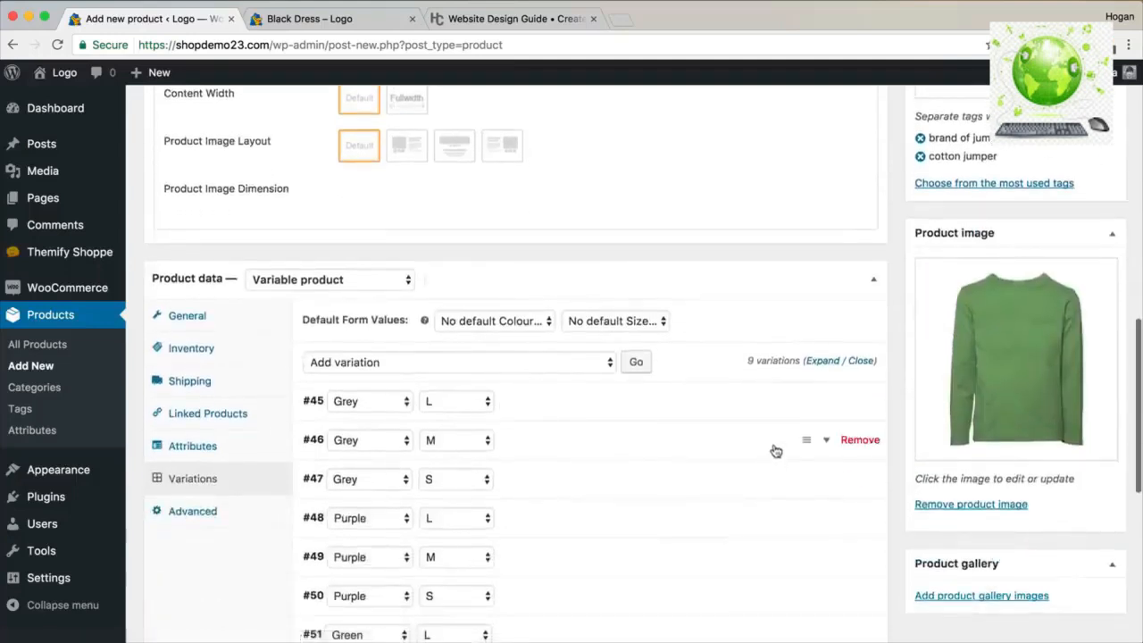
scroll(776, 450, "up", 10)
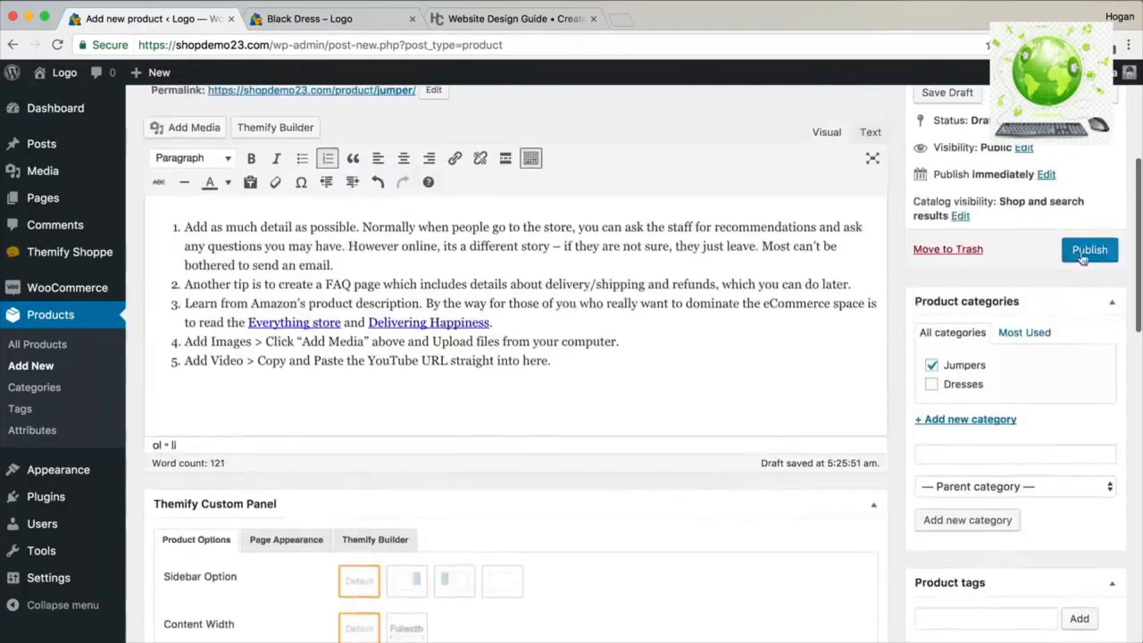
left_click(1084, 255)
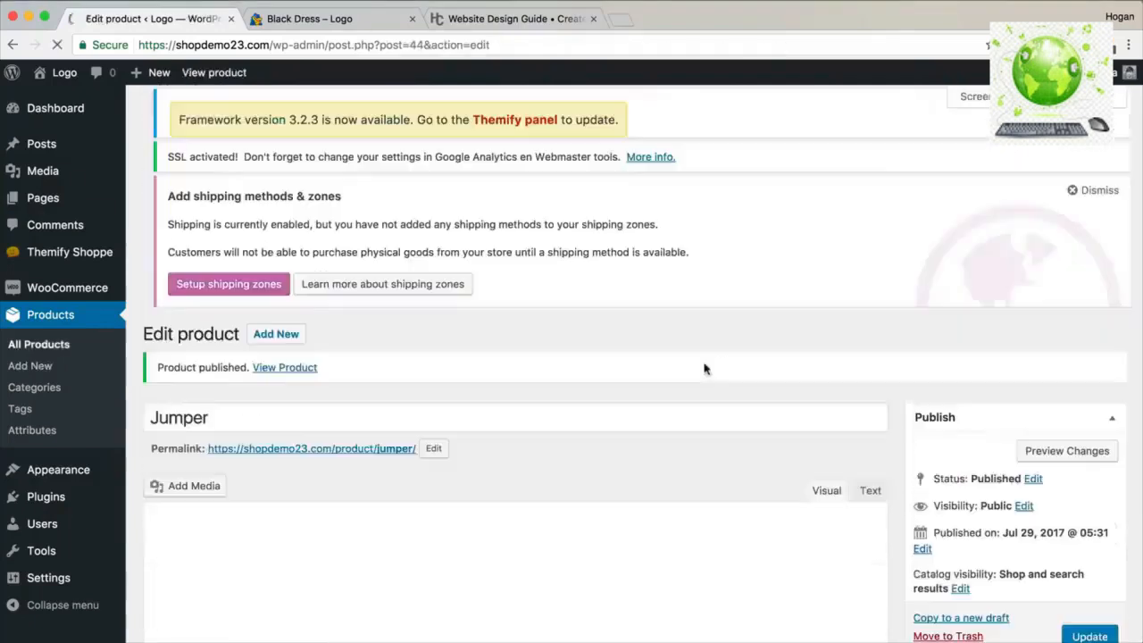
Open the live Jumper product page in a new tab.
right_click(301, 371)
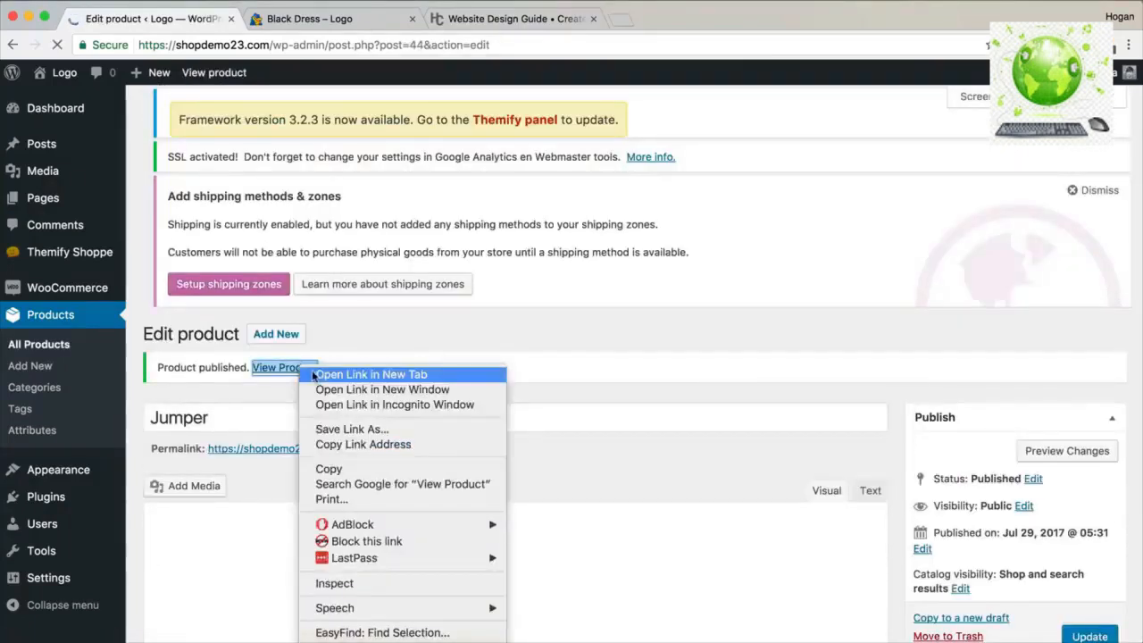
left_click(316, 377)
left_click(366, 25)
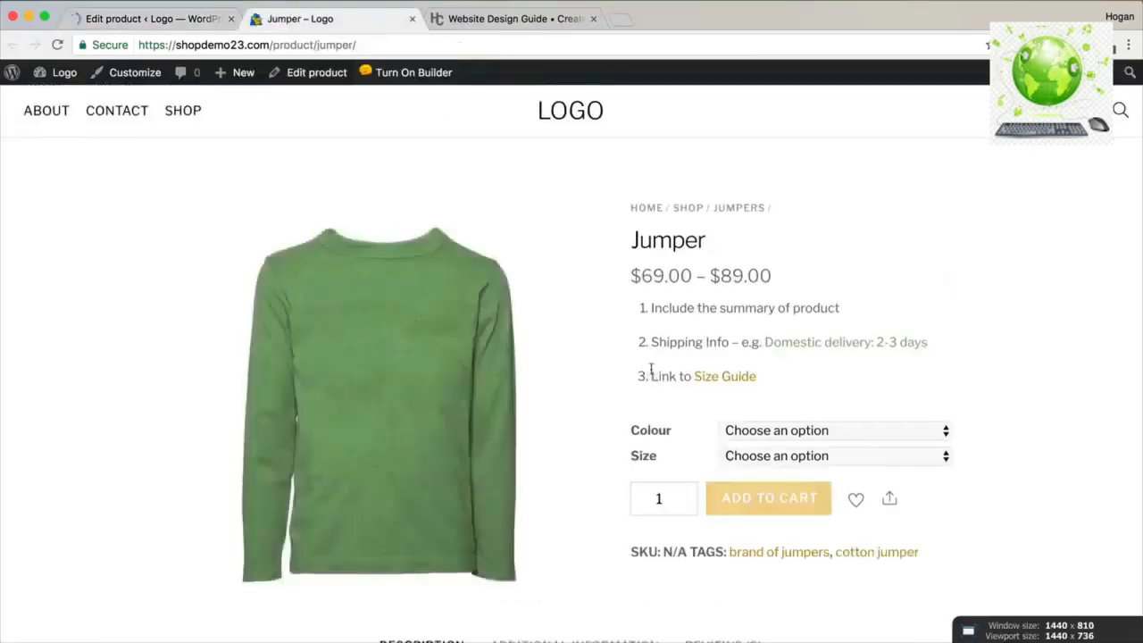
scroll(764, 354, "down", 2)
Check the prices for Green in sizes S and M, then switch the colour to Purple.
left_click(770, 337)
left_click(783, 349)
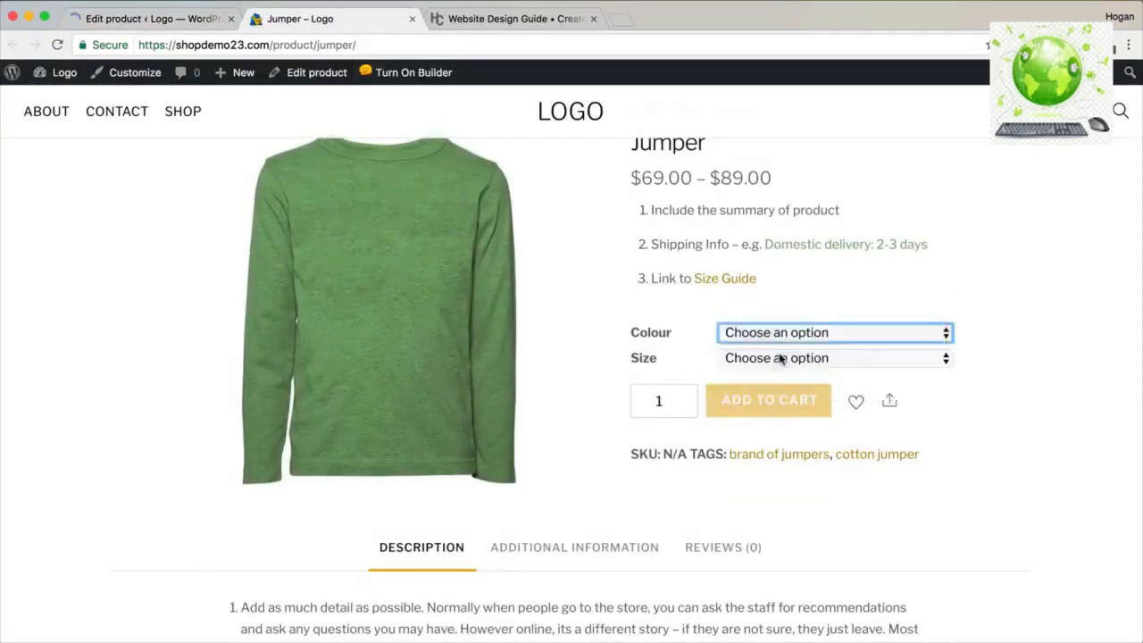
left_click(782, 359)
left_click(782, 376)
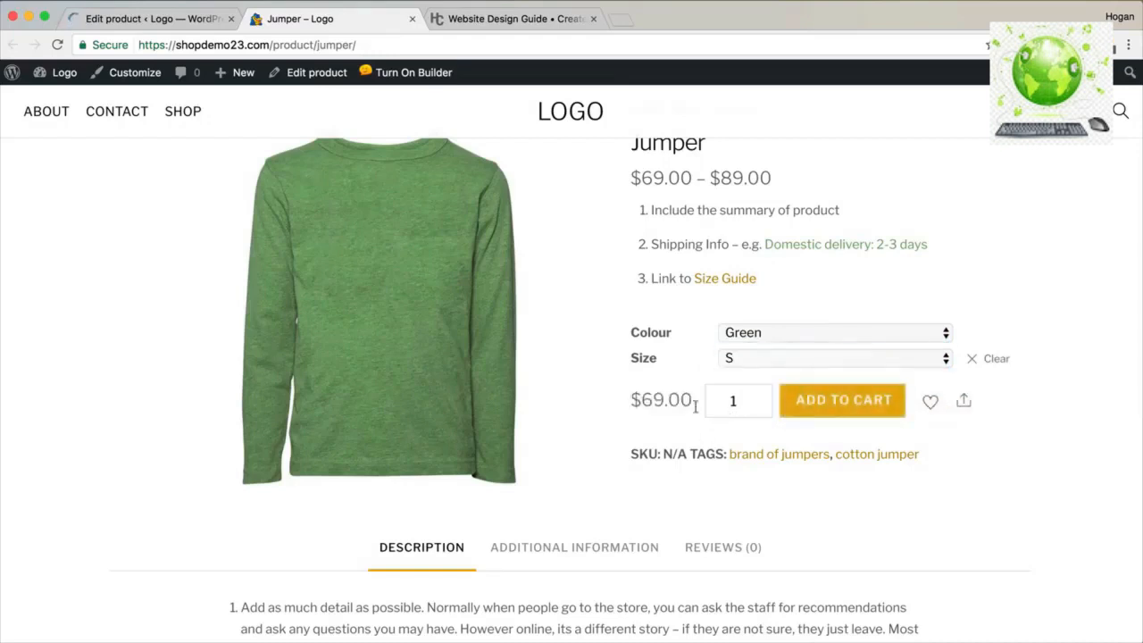
left_click(778, 357)
left_click(783, 376)
left_click(777, 334)
key("Escape")
left_click(773, 350)
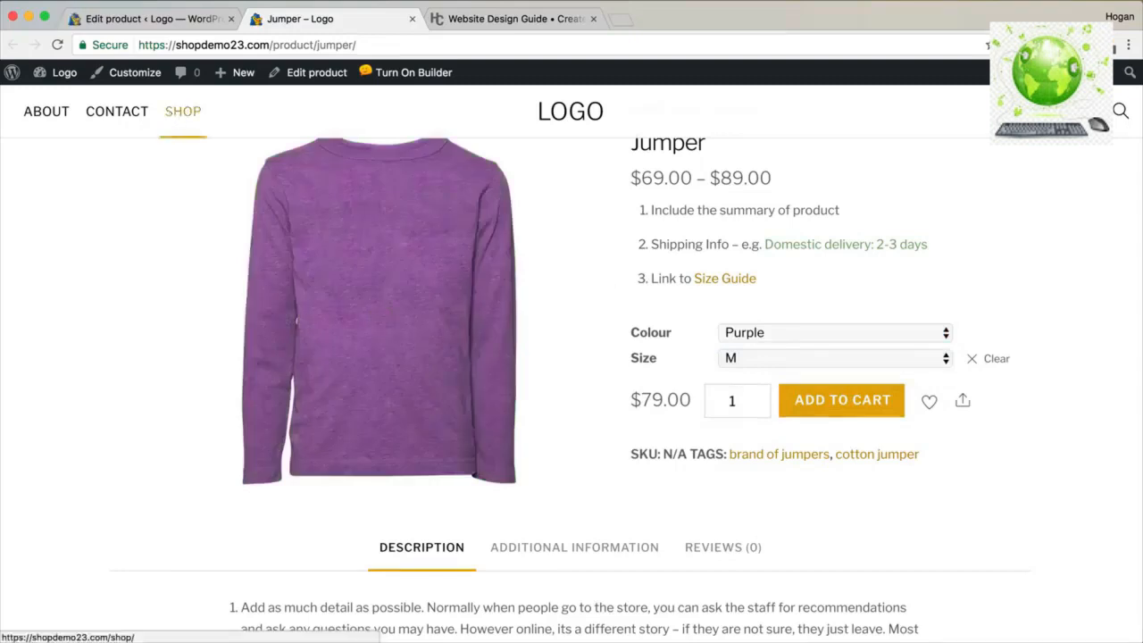
Reload the product page, then return to the Jumper edit screen.
left_click(57, 45)
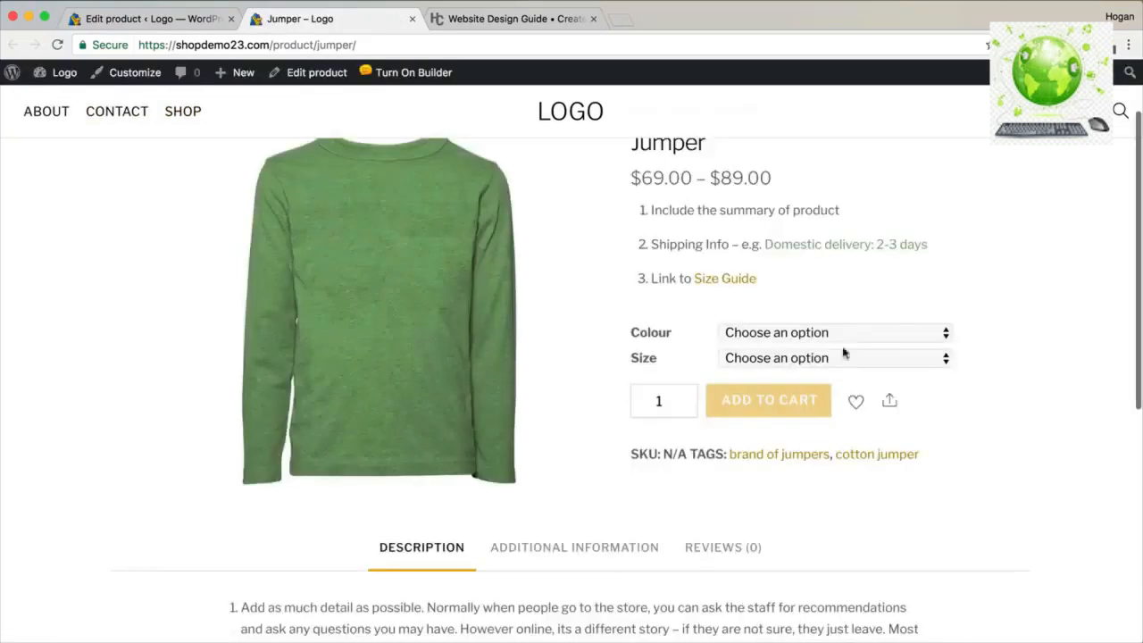
left_click(179, 18)
scroll(411, 303, "down", 4)
double_click(188, 246)
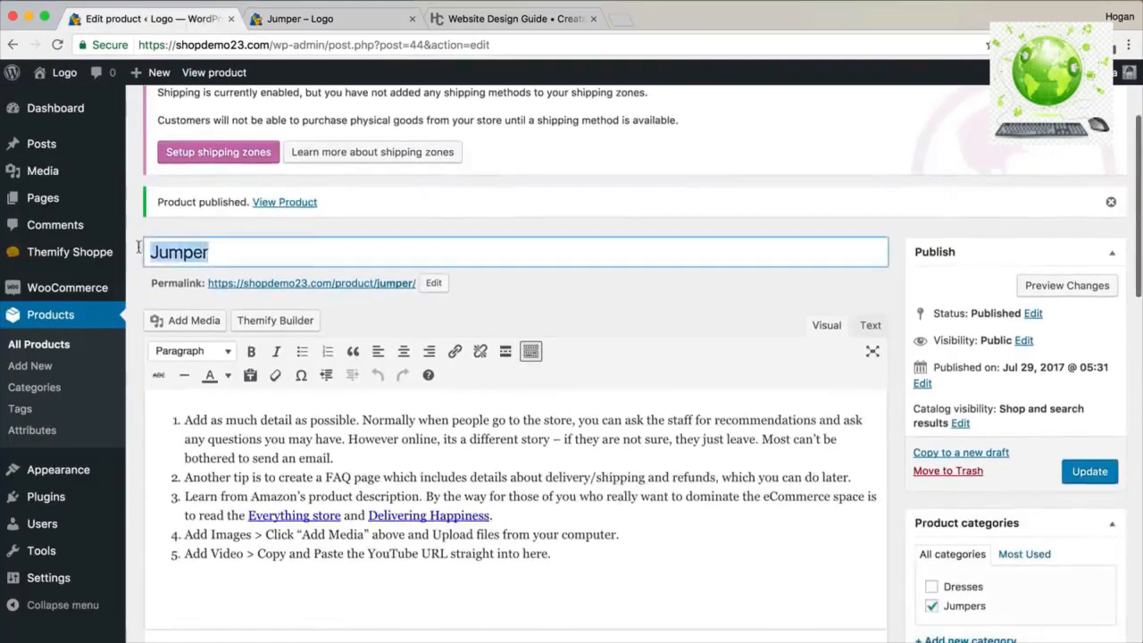
Set the variation default form values to Green and M, and update the product.
scroll(371, 293, "down", 10)
scroll(373, 297, "down", 3)
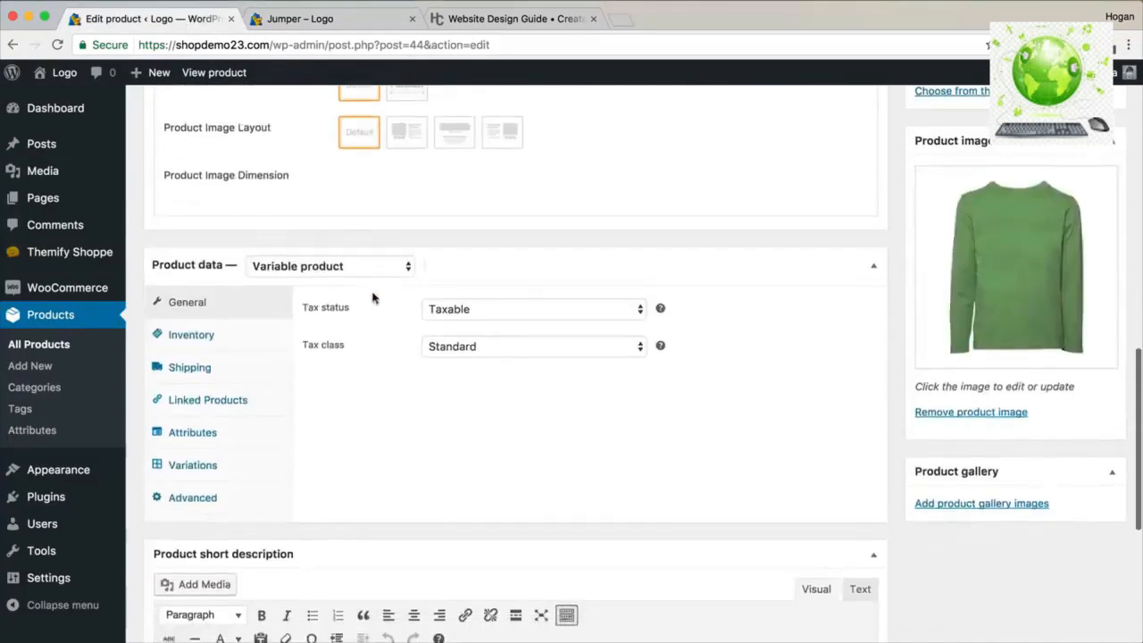
left_click(208, 472)
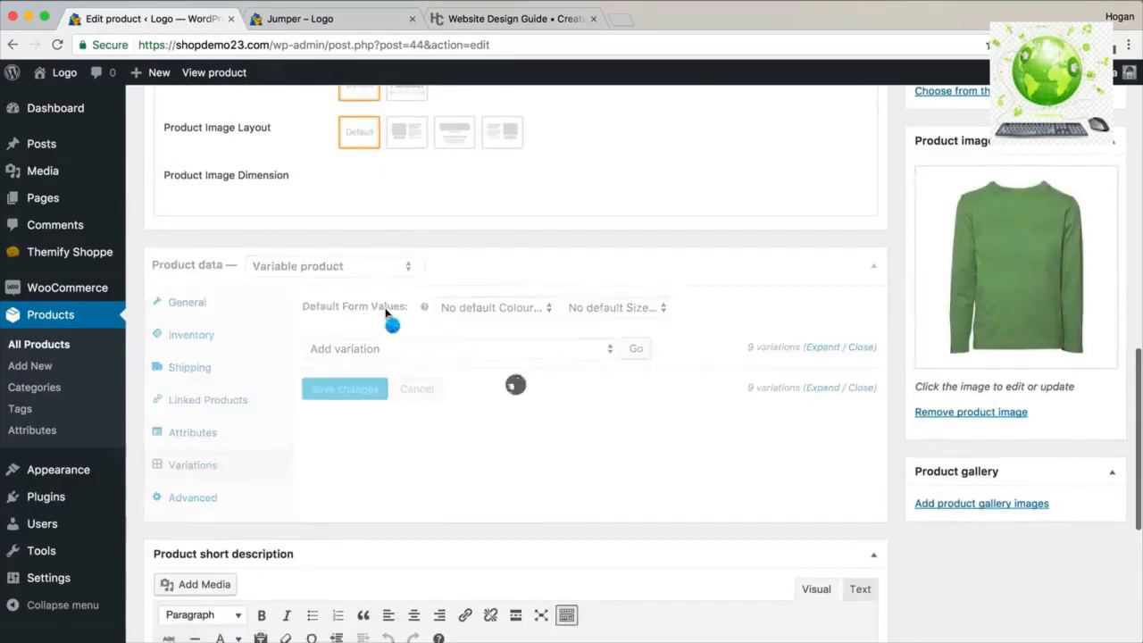
left_click(510, 308)
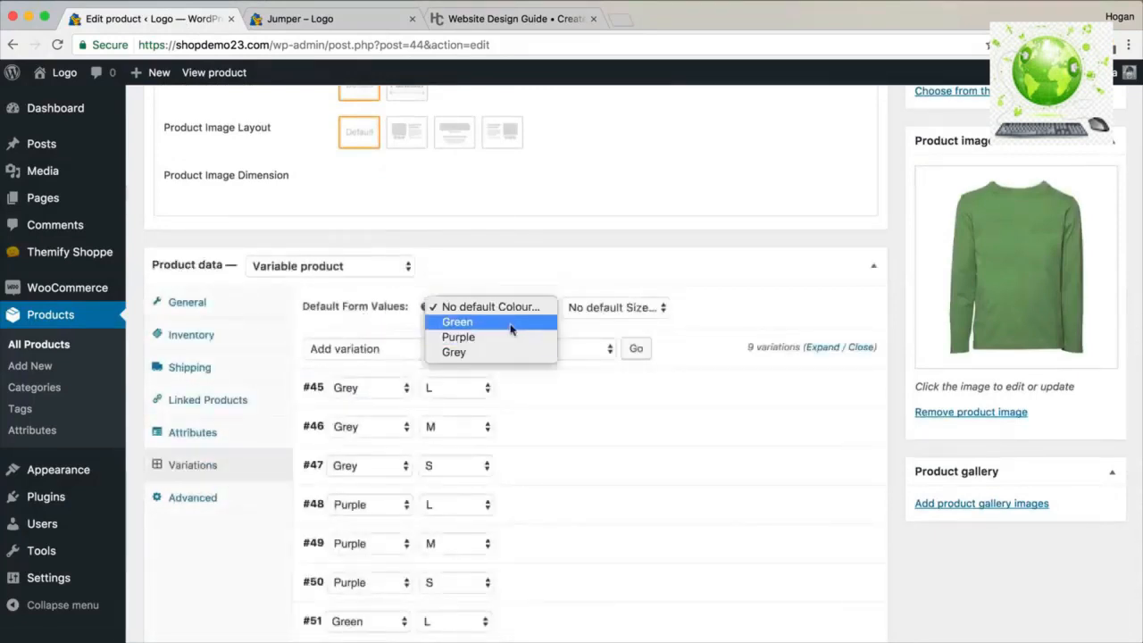
left_click(648, 308)
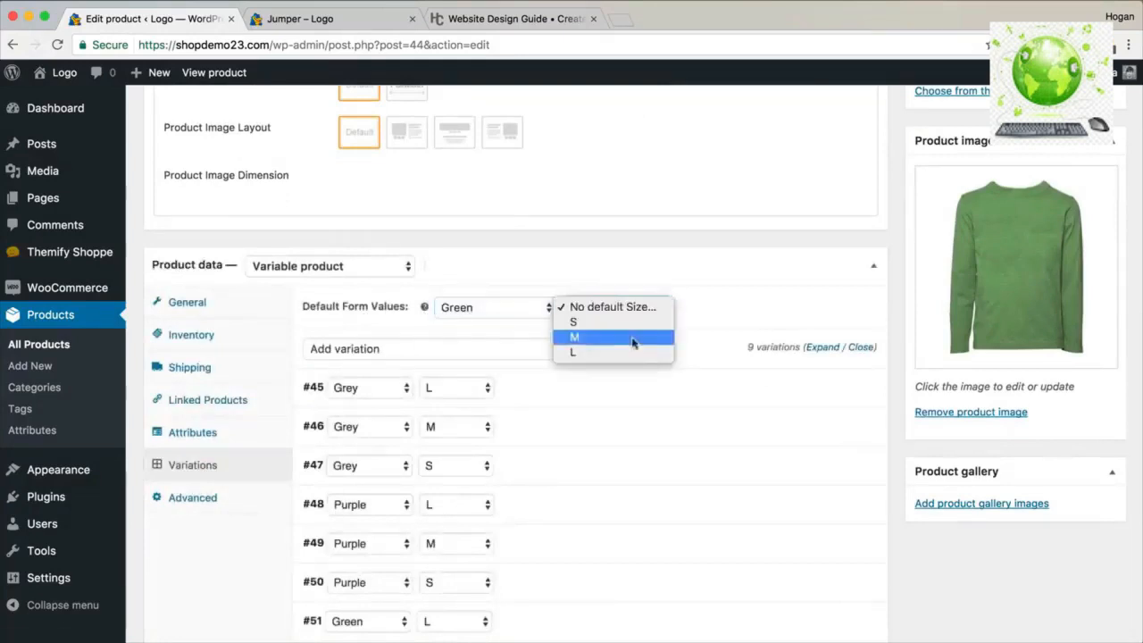
left_click(633, 338)
scroll(791, 358, "up", 10)
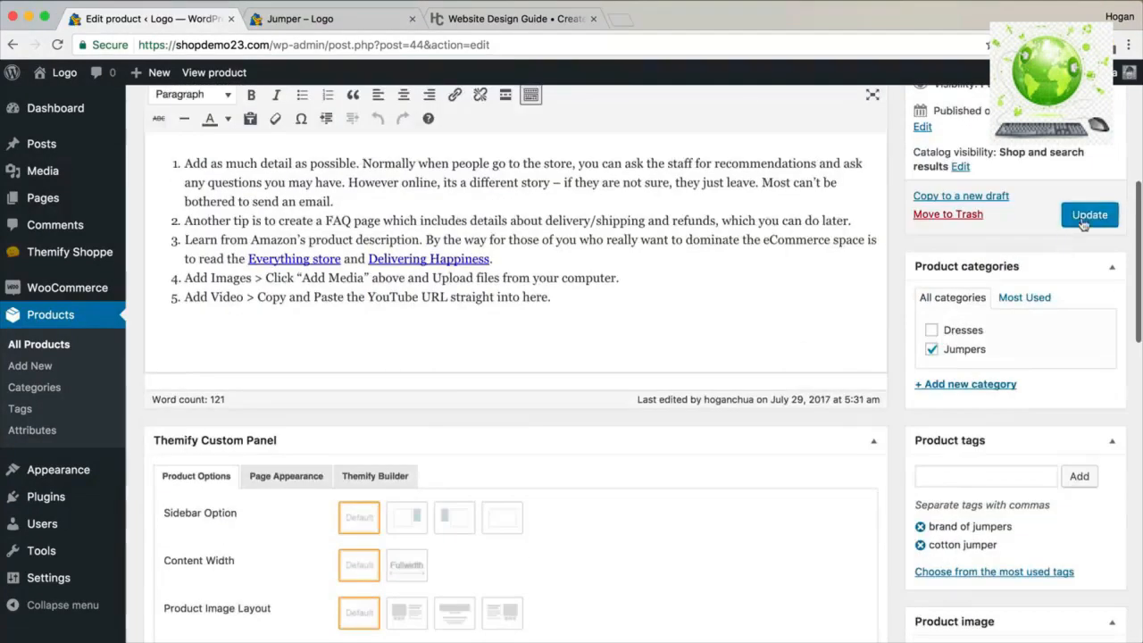
left_click(1086, 216)
Reload the live Jumper page to confirm the new defaults, then return to editing.
left_click(335, 18)
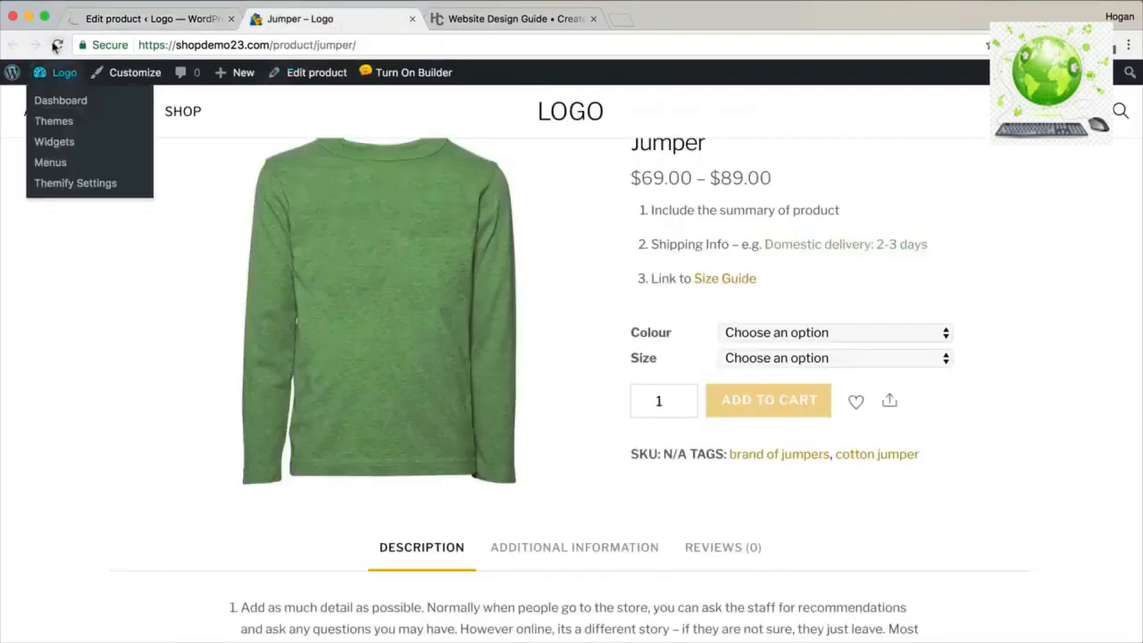
left_click(56, 45)
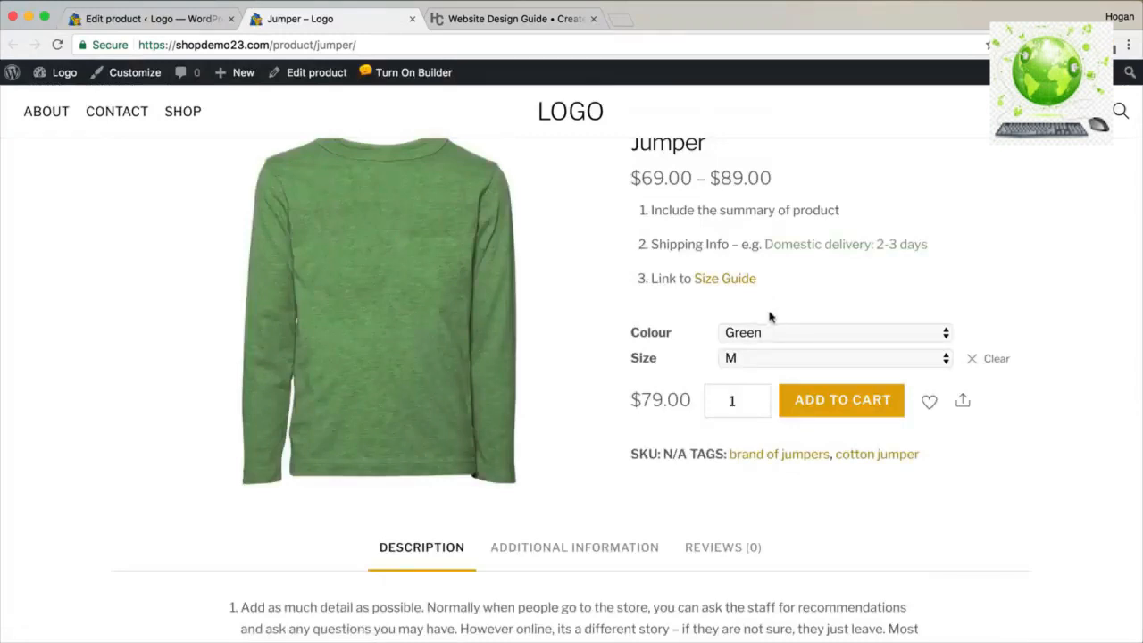
left_click(147, 18)
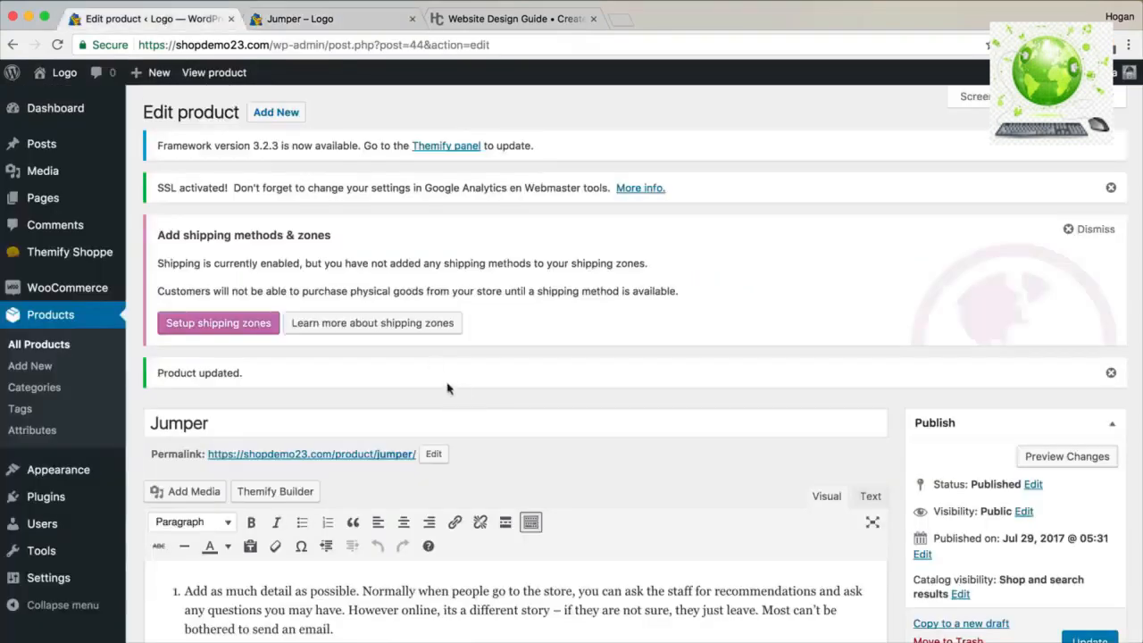
scroll(453, 376, "down", 15)
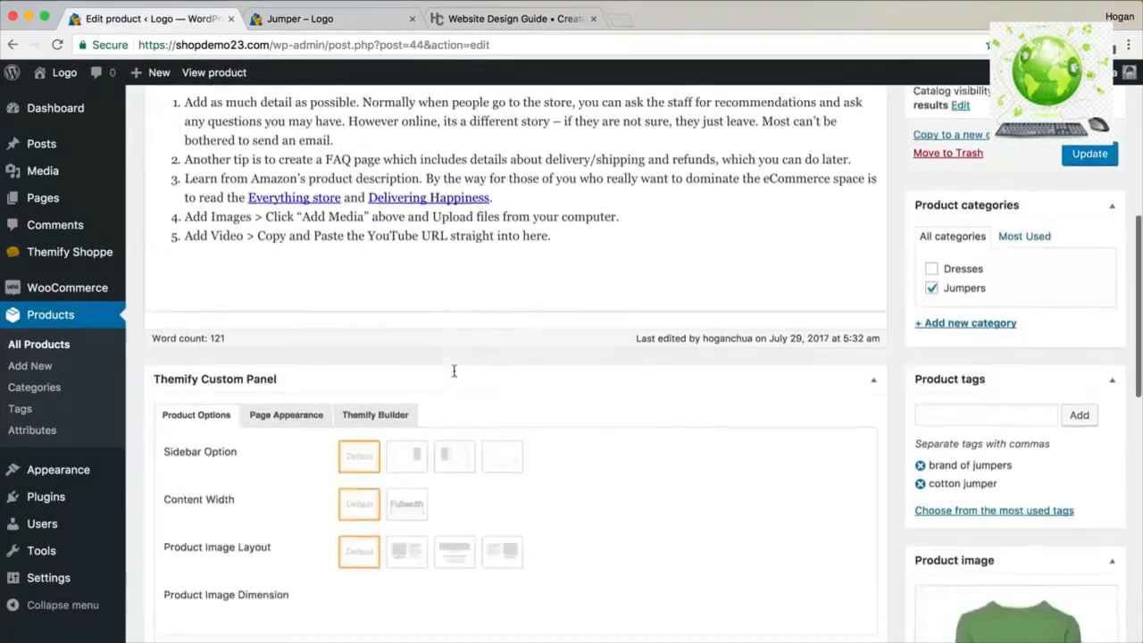
scroll(454, 372, "down", 5)
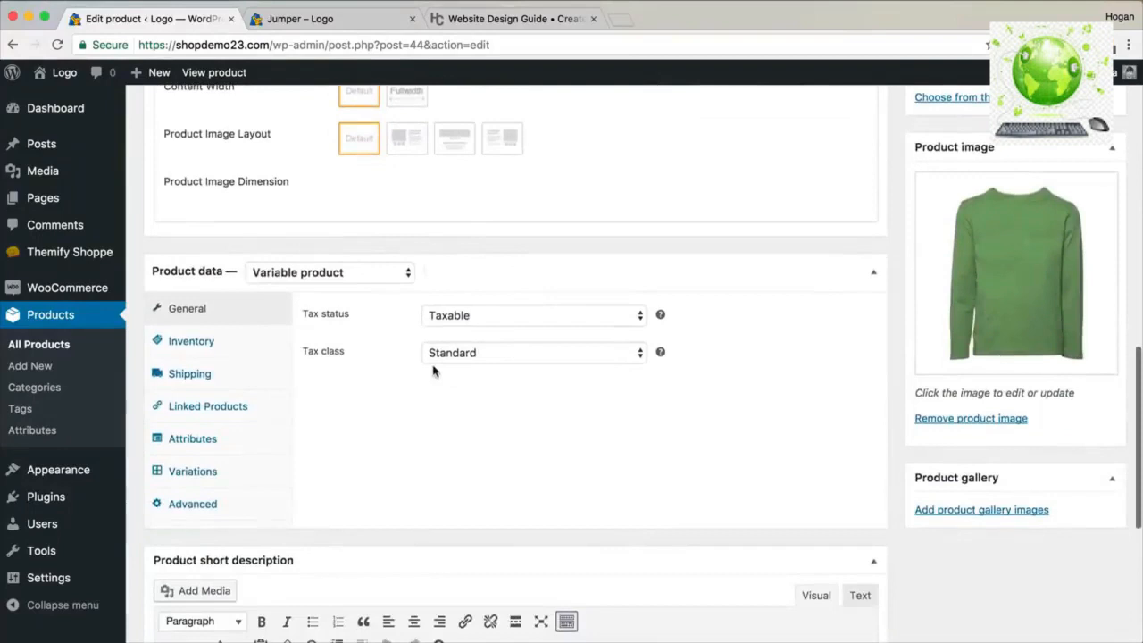
scroll(140, 324, "up", 20)
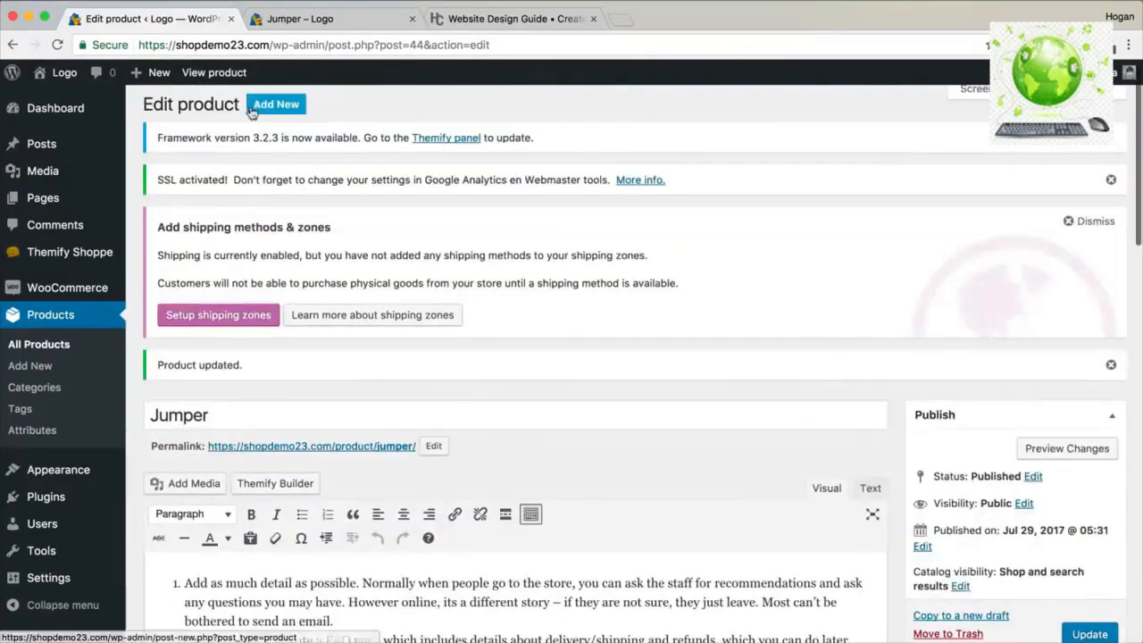
left_click(259, 105)
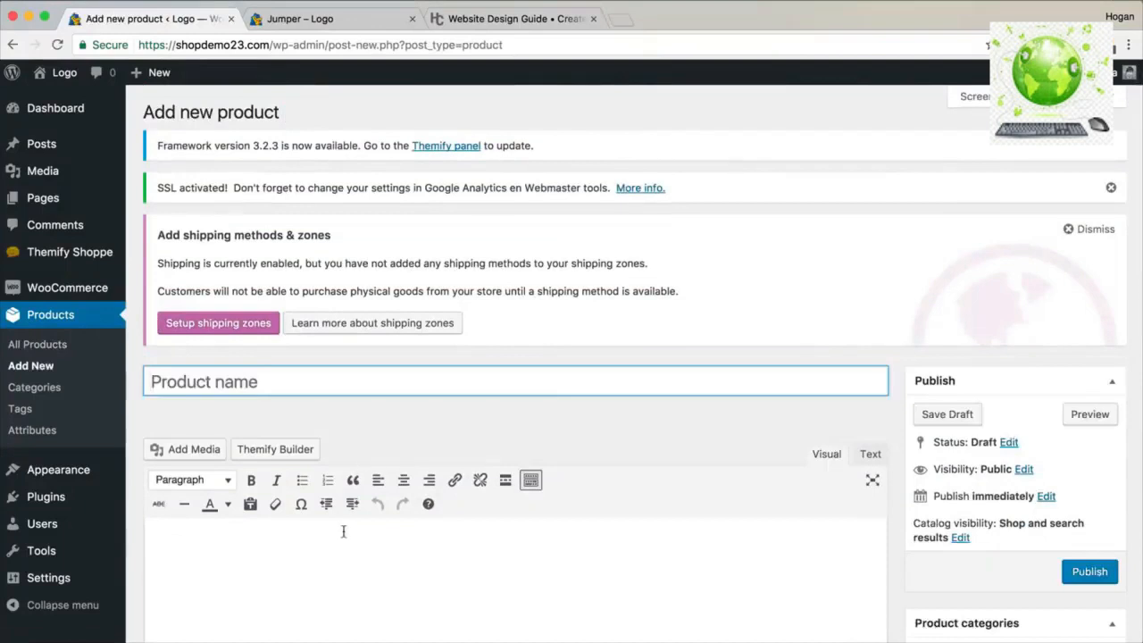
Mark the new product as Virtual only, leaving Downloadable unticked.
scroll(343, 532, "down", 12)
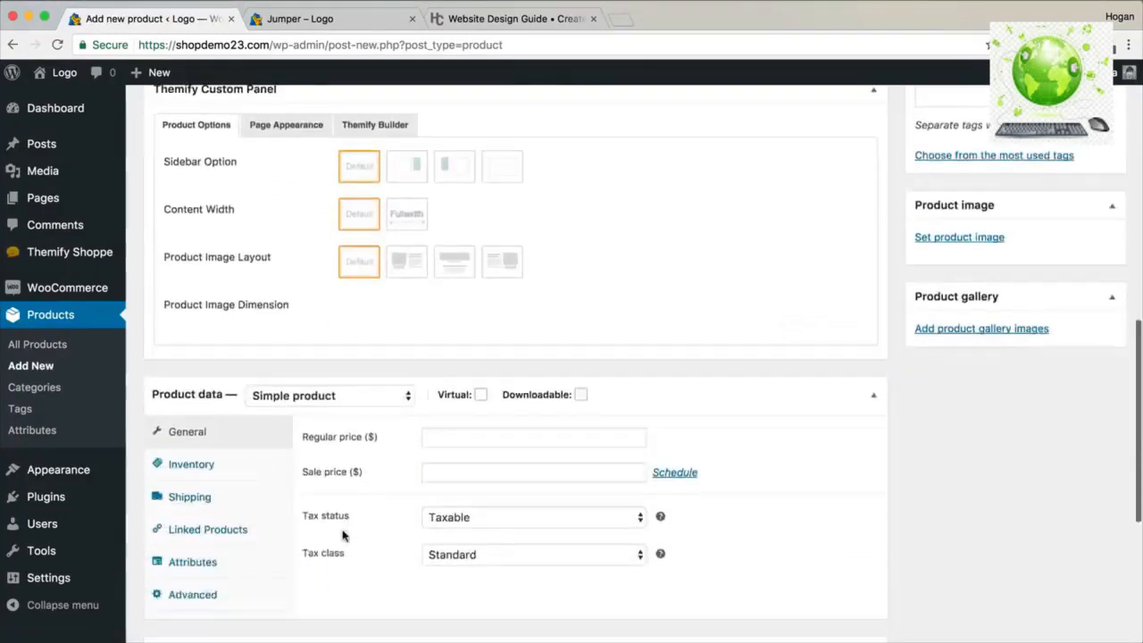
scroll(343, 534, "down", 3)
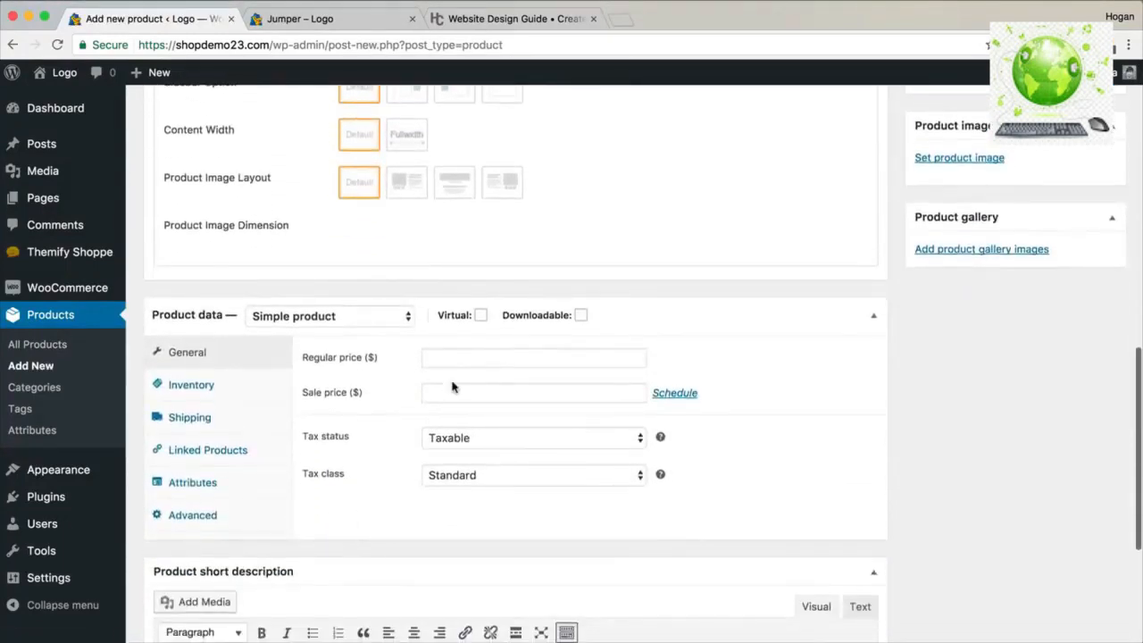
left_click(580, 317)
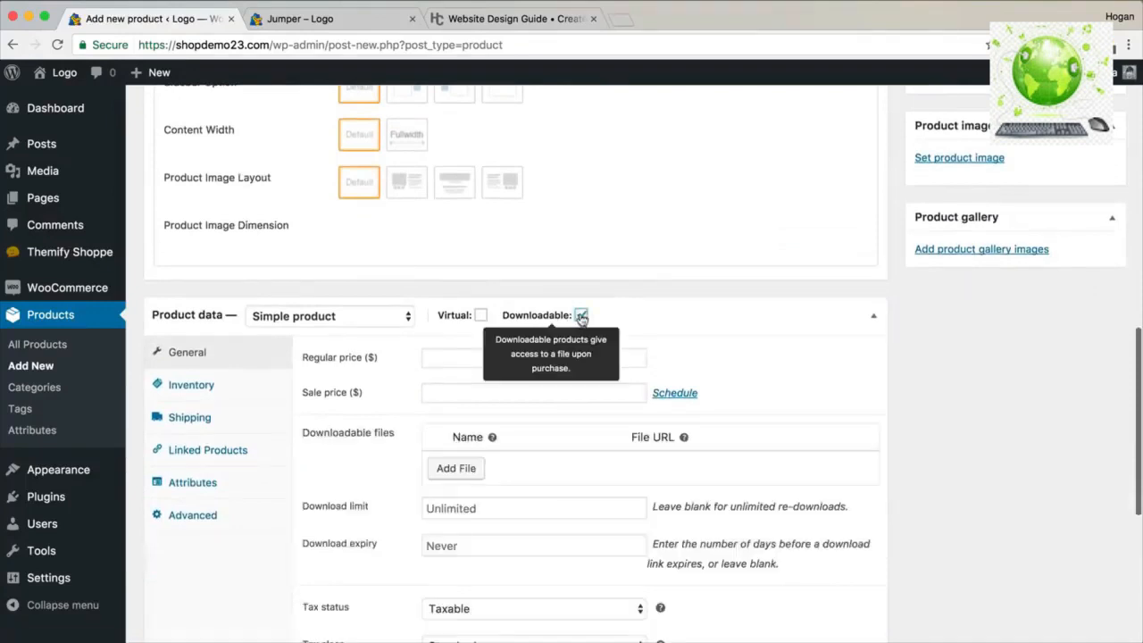
left_click(481, 316)
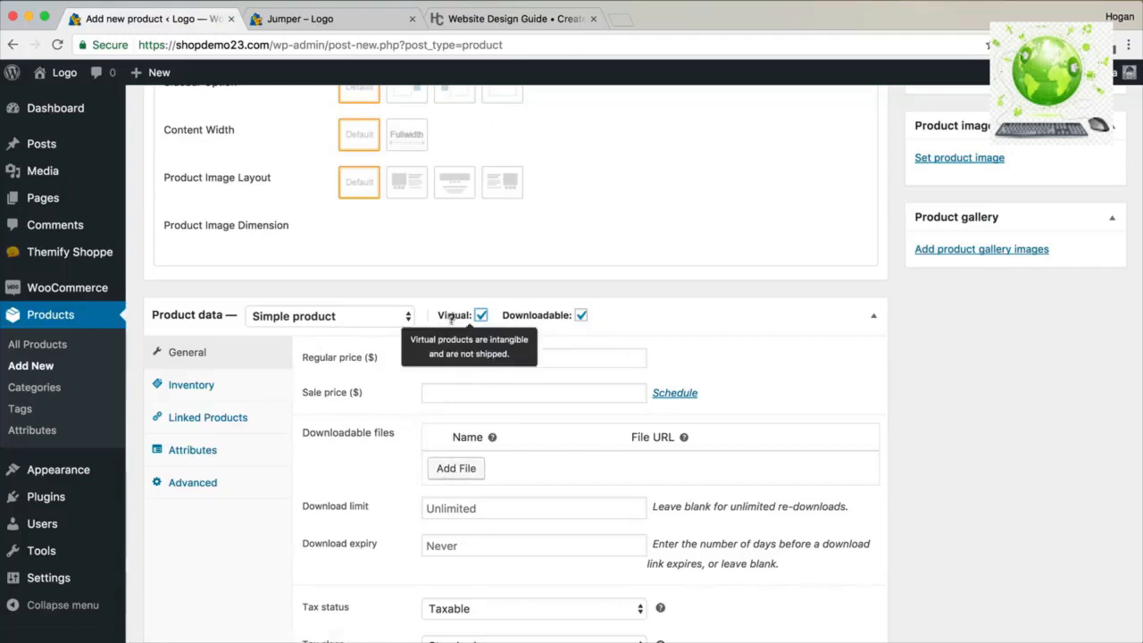
left_click(581, 317)
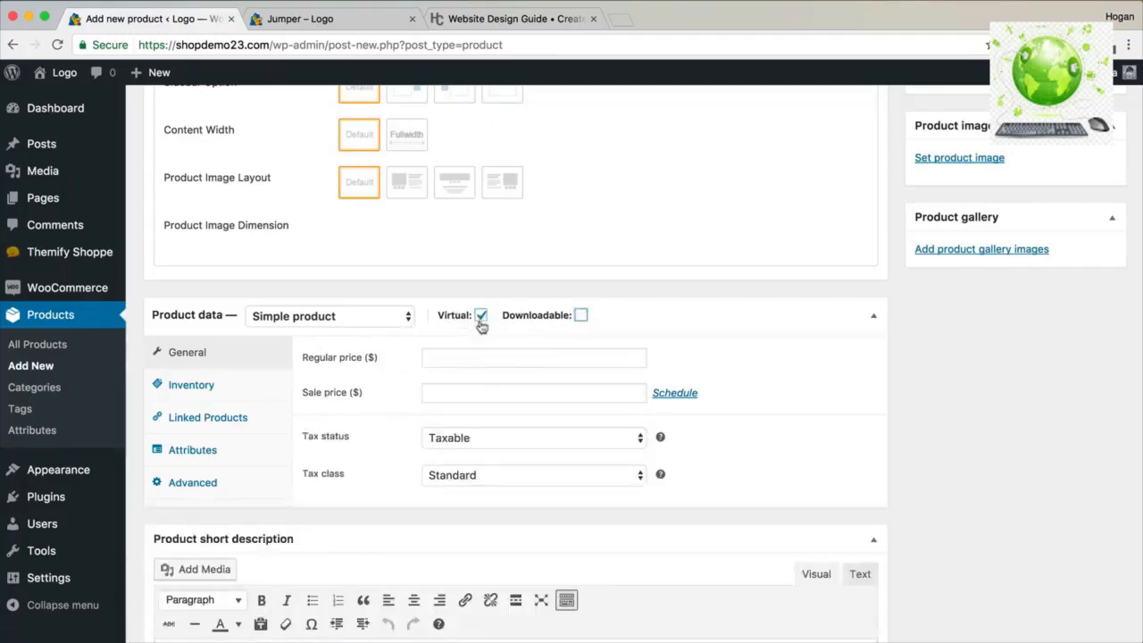
Start the Advanced purchase note, then open a new browser tab with the example bookmarks.
left_click(193, 488)
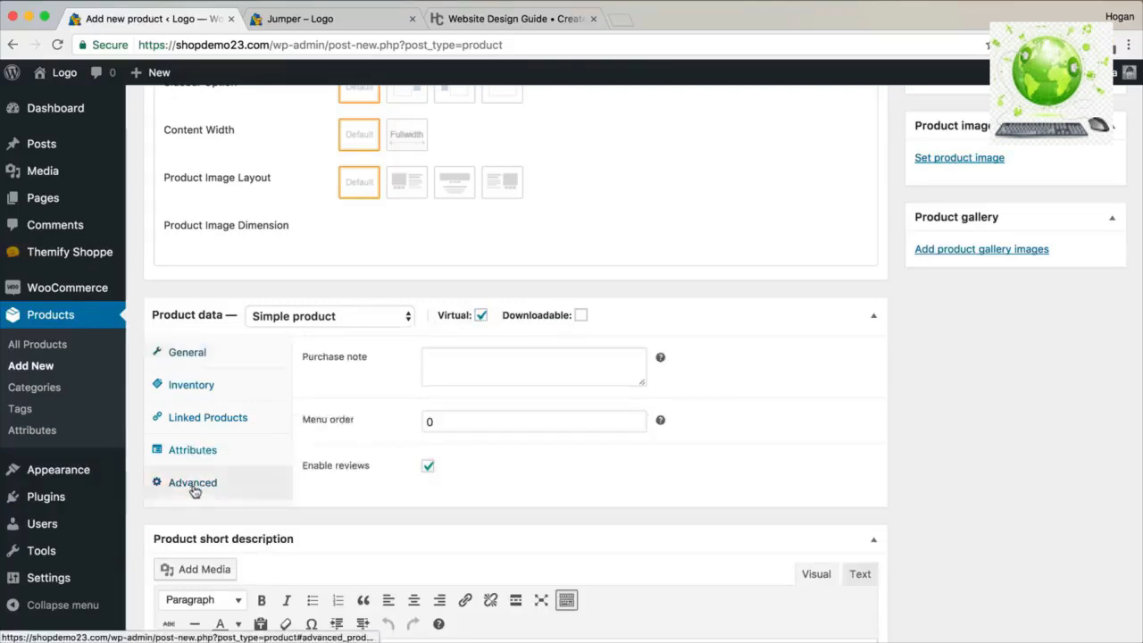
left_click(449, 372)
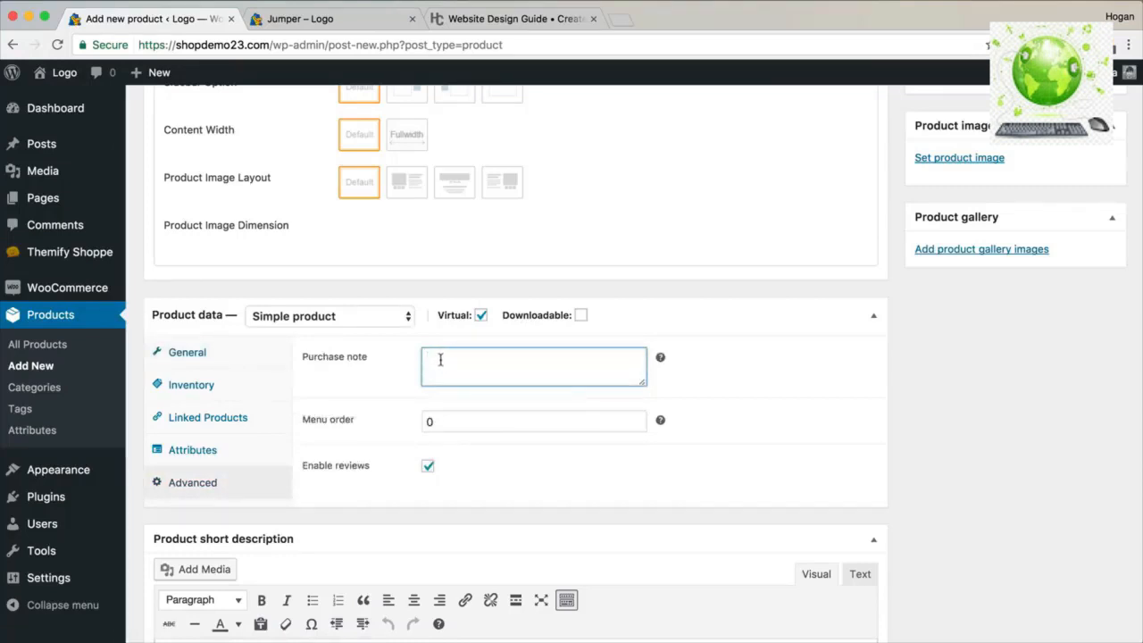
left_click(623, 20)
left_click(586, 76)
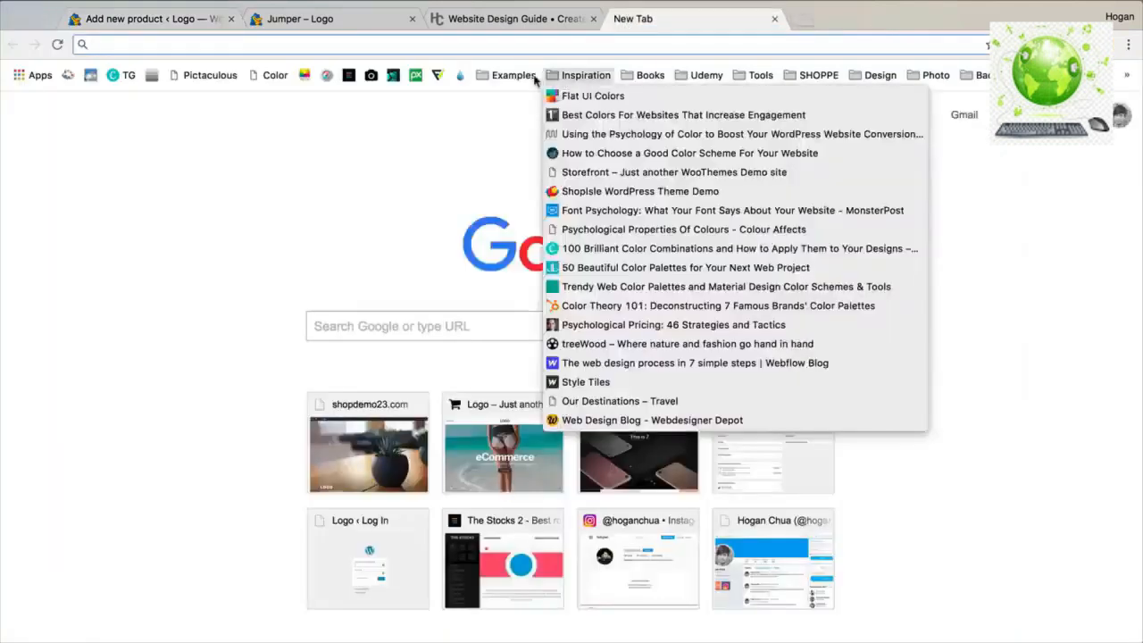
Copy the web address of the Wufoo Logo Design Questionaire form.
mouse_move(534, 79)
left_click(500, 210)
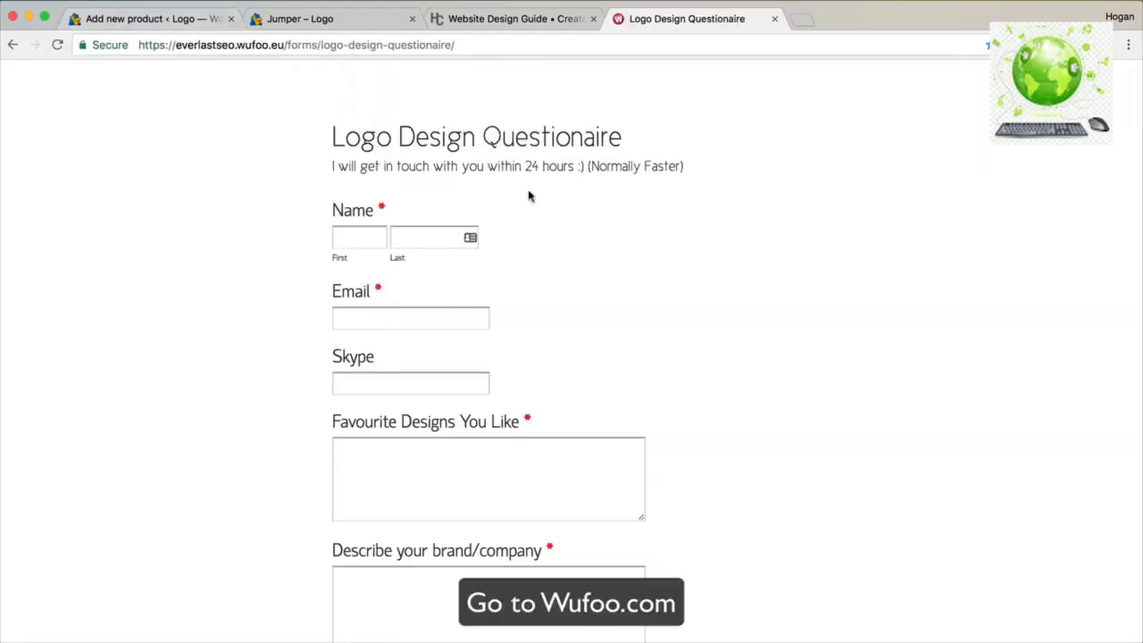
scroll(518, 217, "down", 8)
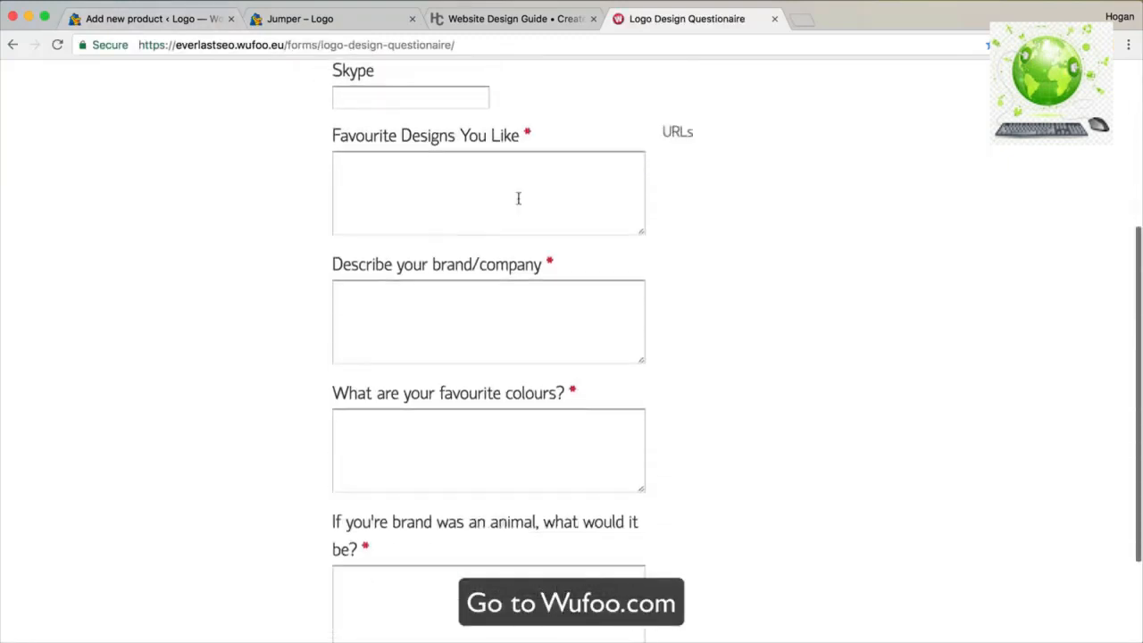
scroll(518, 204, "down", 2)
scroll(518, 198, "up", 3)
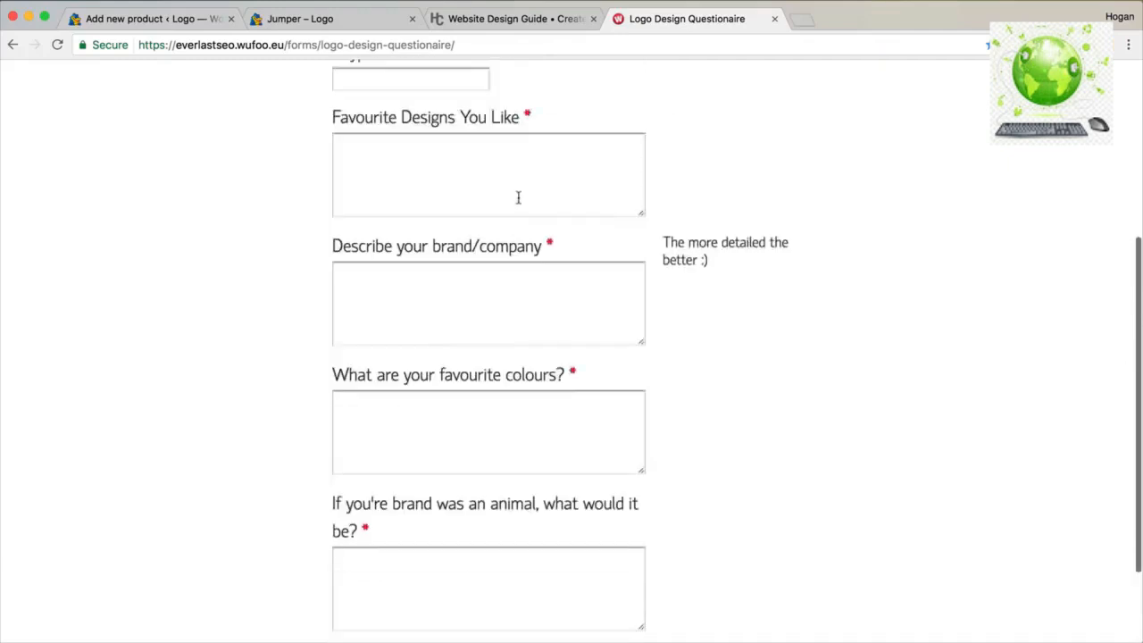
scroll(518, 197, "up", 5)
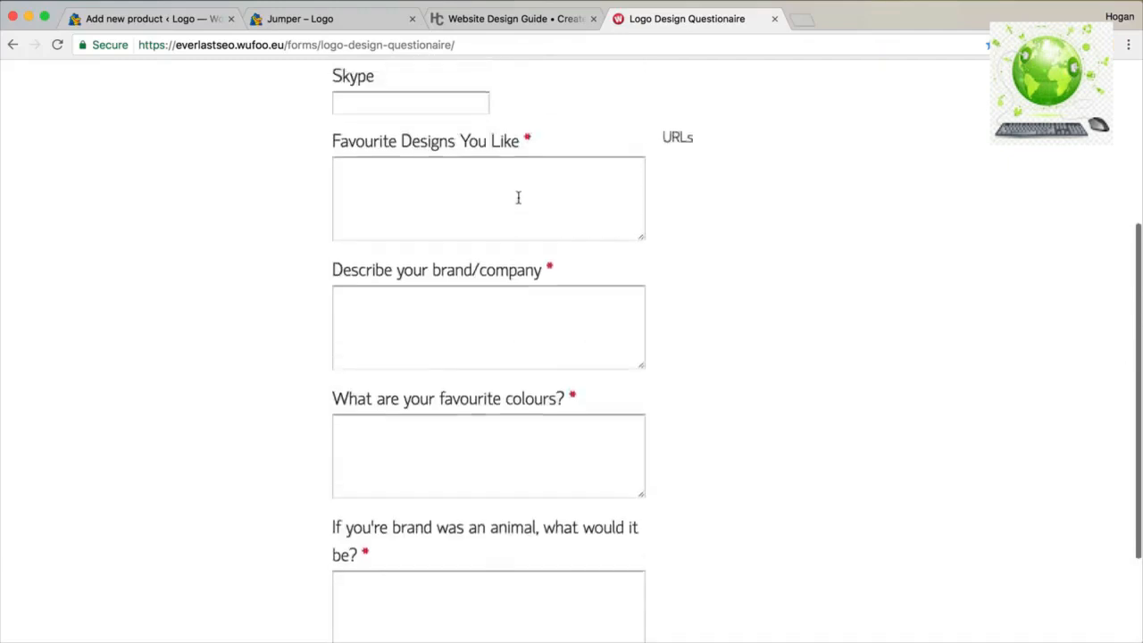
left_click(345, 46)
right_click(344, 46)
left_click(374, 69)
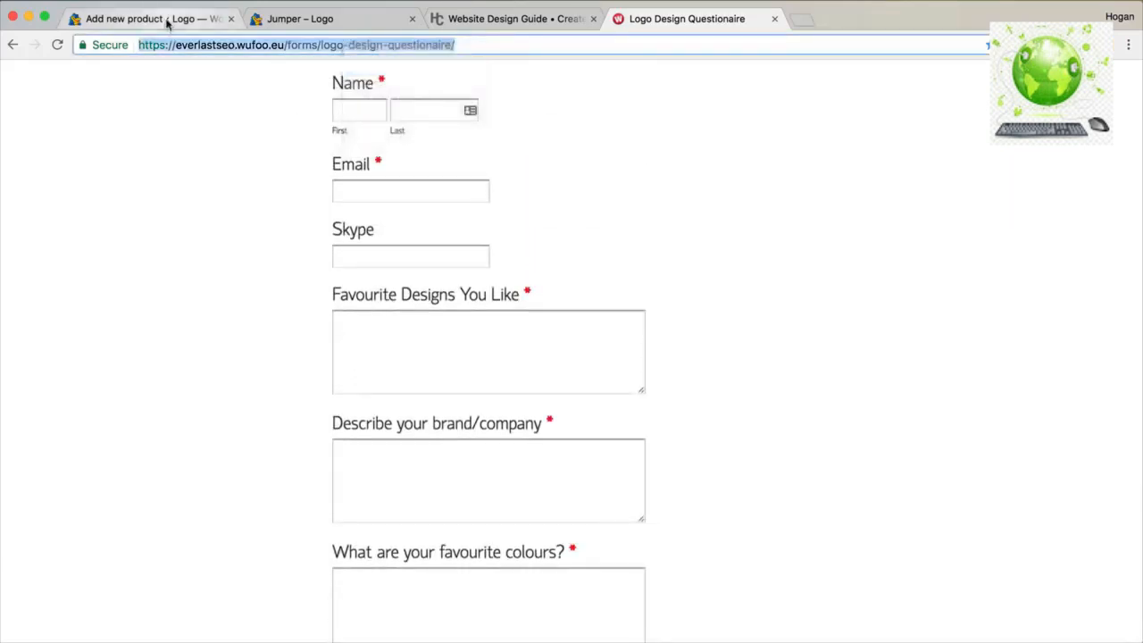
Paste the form link into the new product's purchase note and enlarge the note box.
left_click(172, 25)
key("super+v")
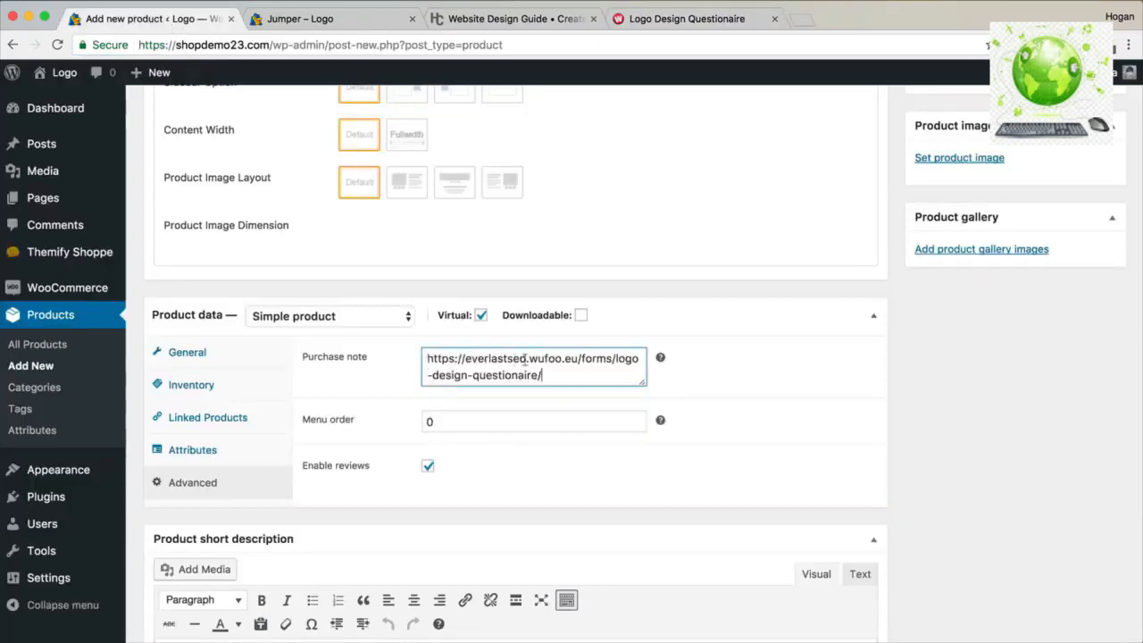
left_click_drag(561, 374, 428, 351)
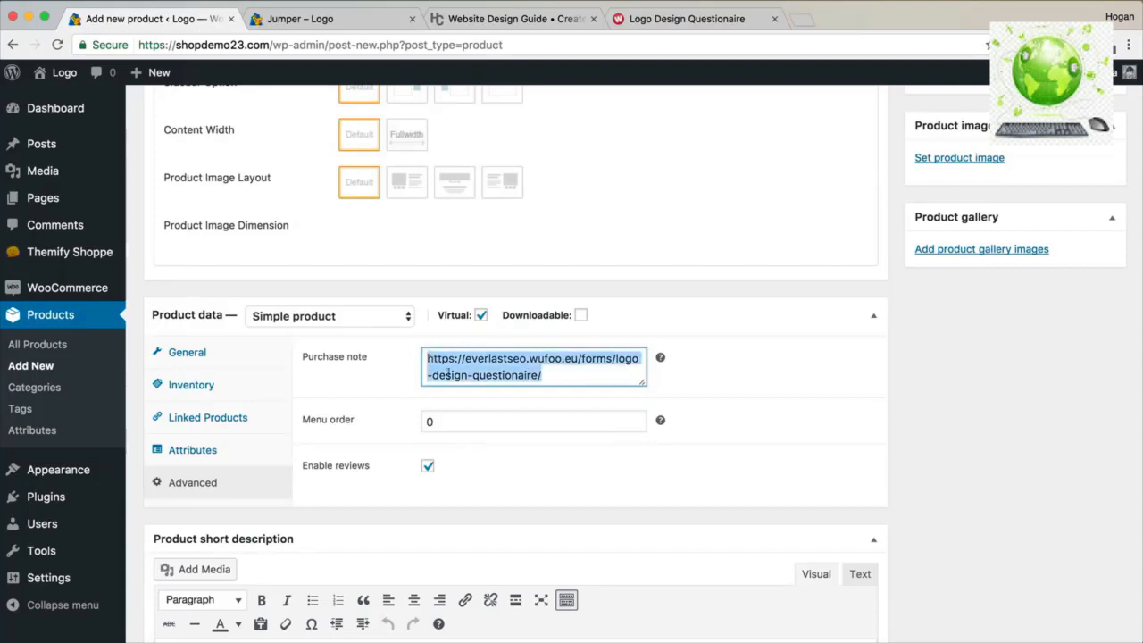
left_click_drag(640, 386, 632, 451)
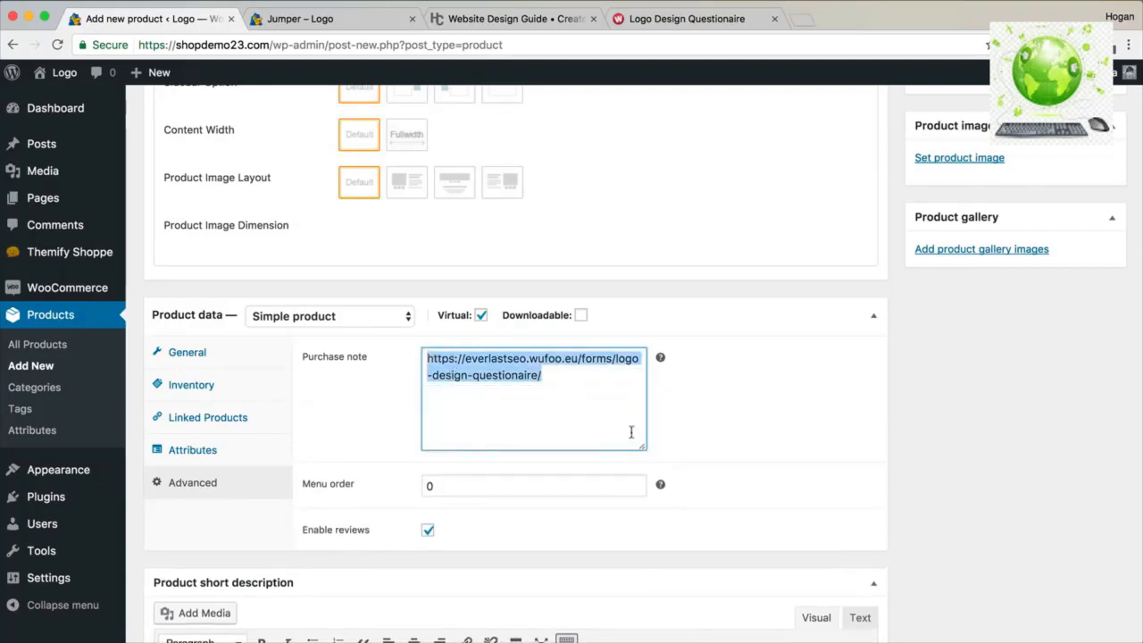
scroll(637, 413, "down", 2)
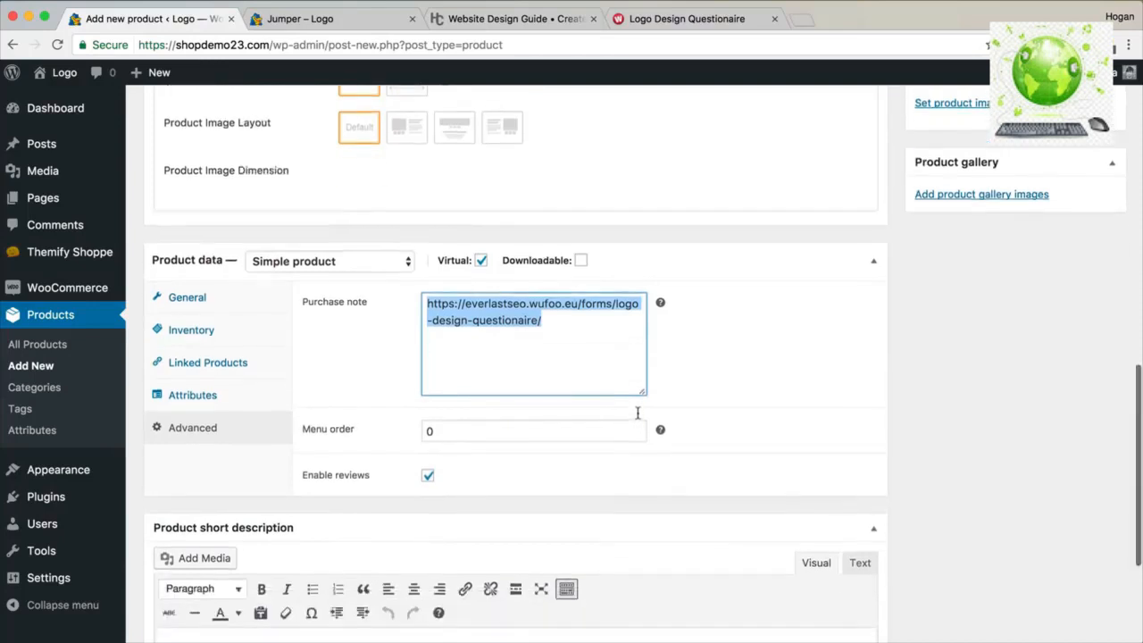
scroll(452, 340, "up", 3)
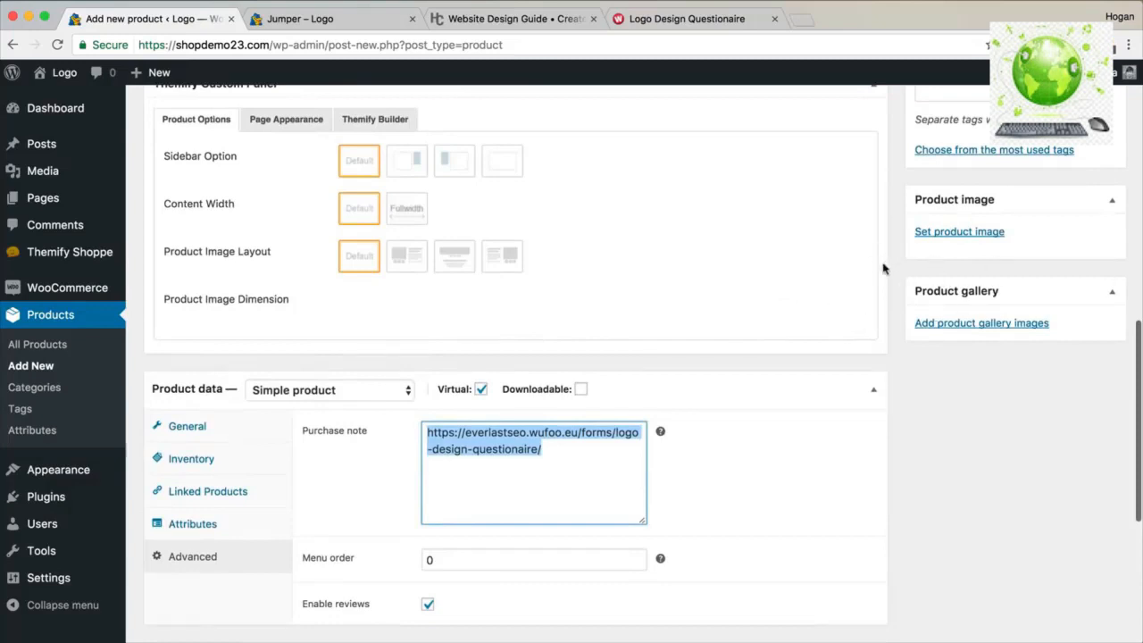
scroll(888, 263, "up", 15)
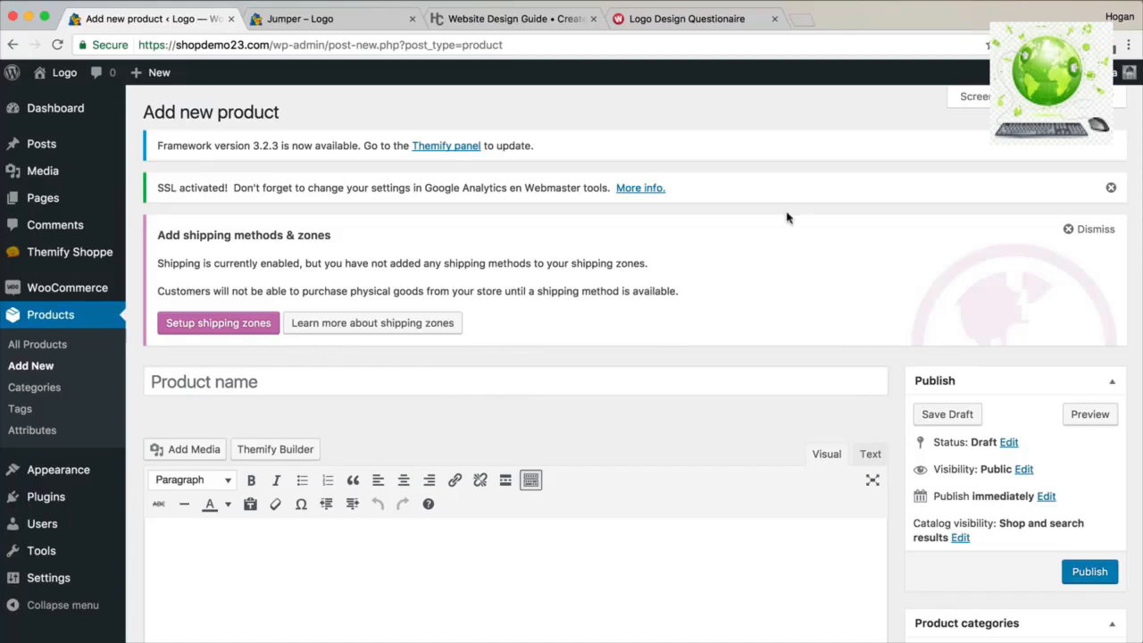
left_click_drag(271, 44, 138, 44)
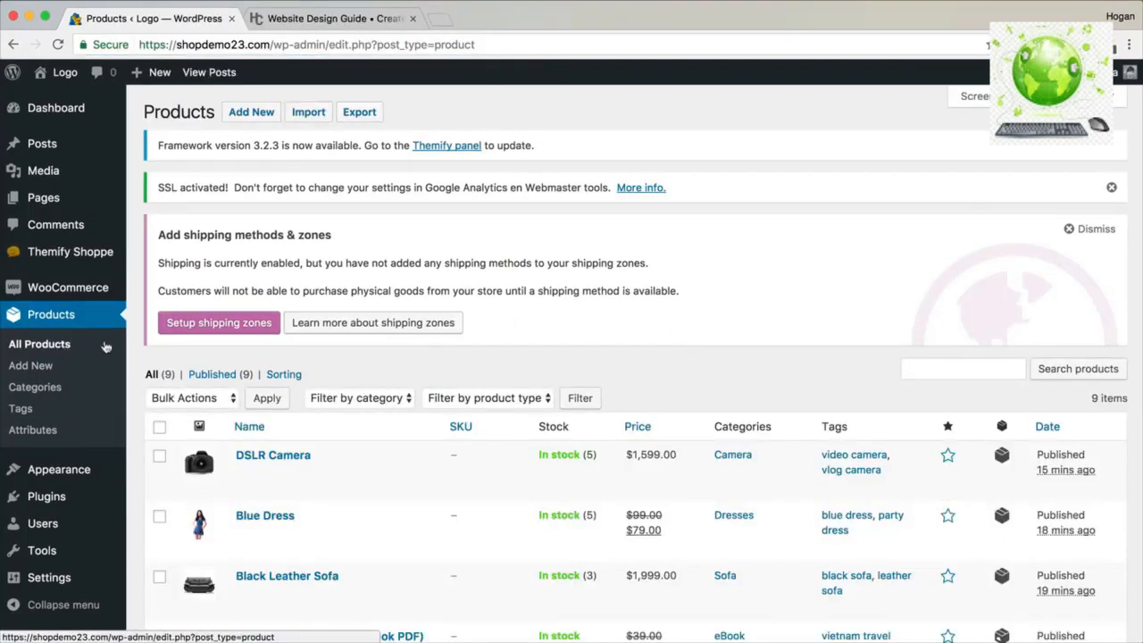
Open the storefront shop page in a new tab from the Visit Store link.
scroll(429, 442, "down", 5)
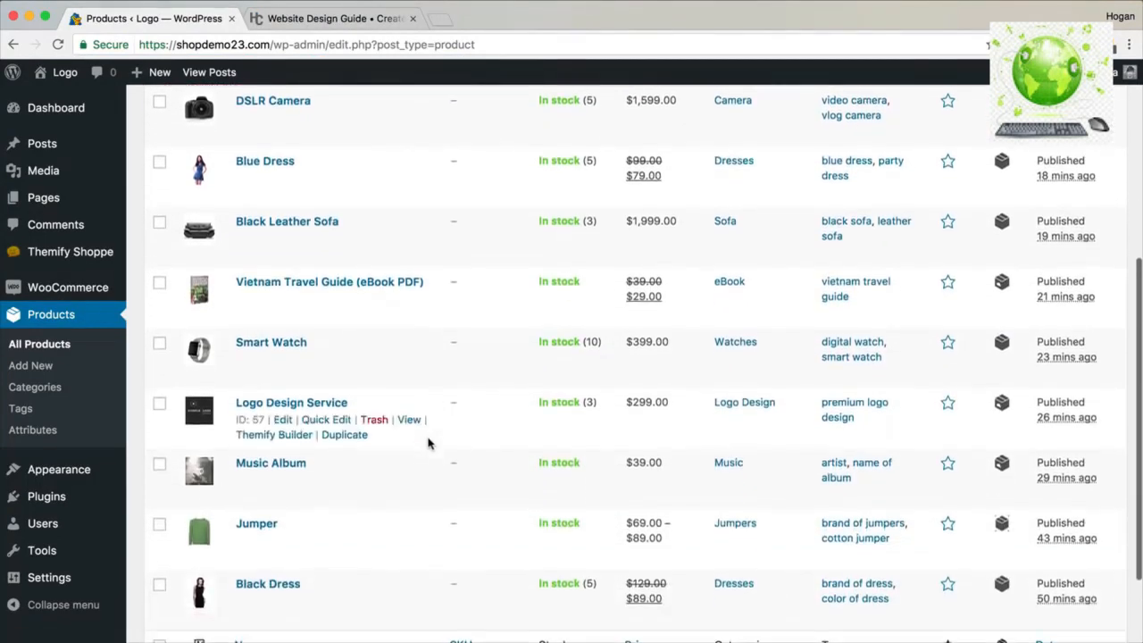
scroll(429, 442, "down", 3)
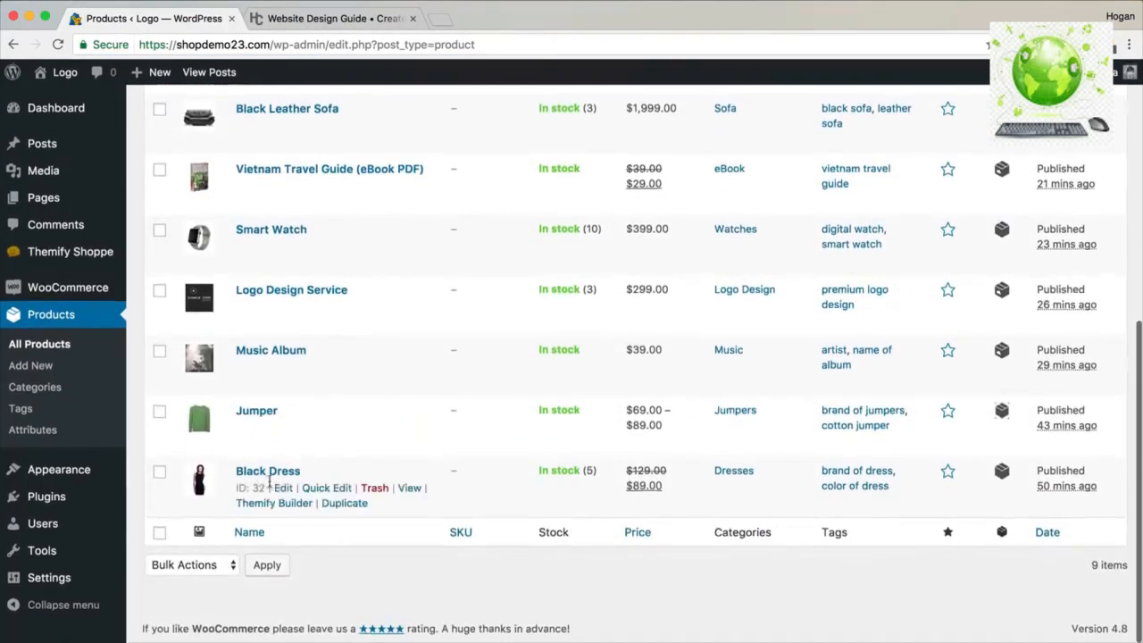
scroll(272, 484, "up", 5)
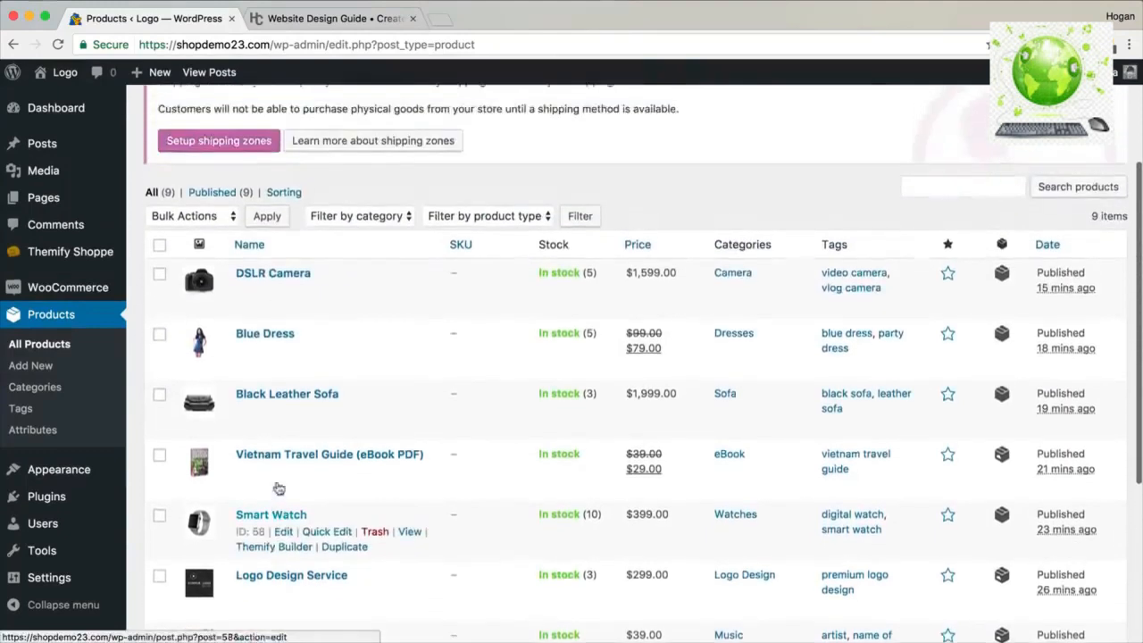
mouse_move(56, 75)
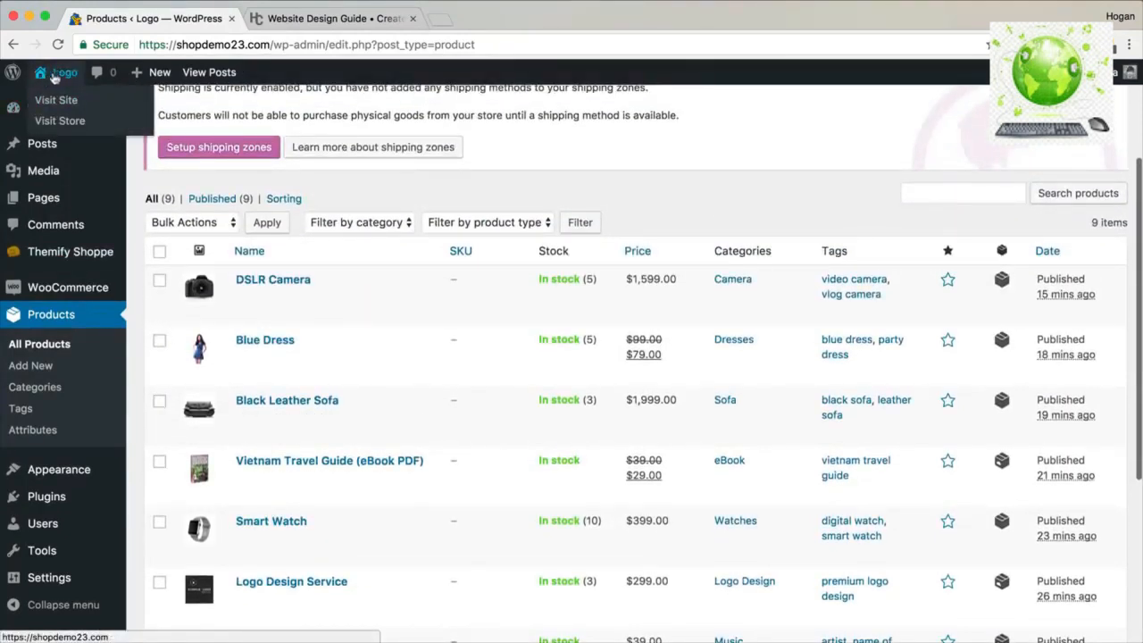
right_click(45, 119)
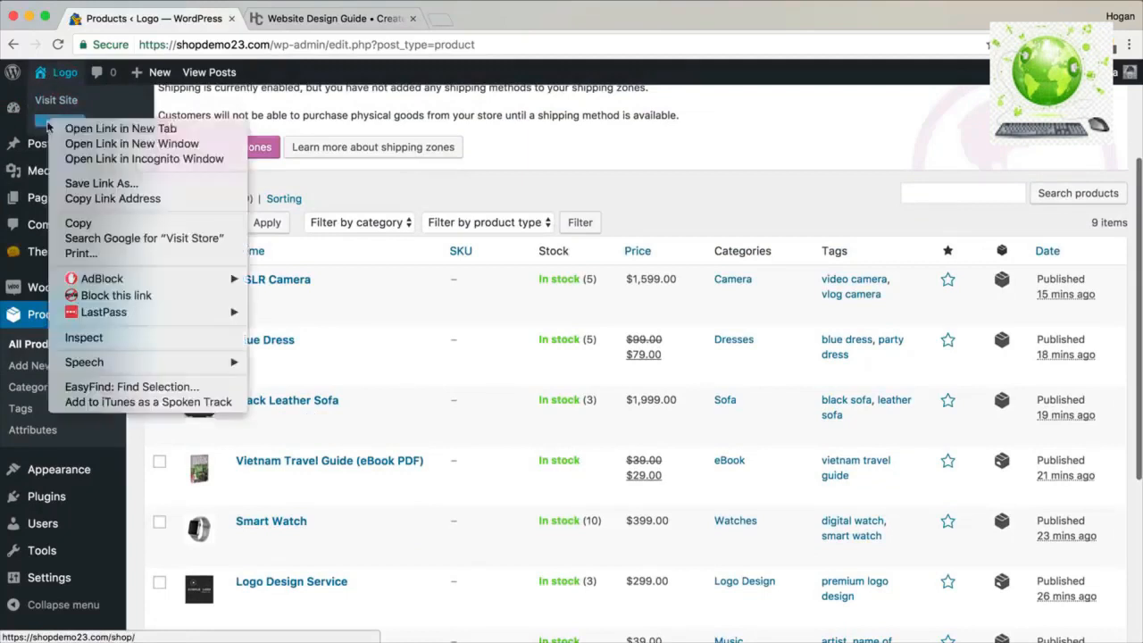
left_click(107, 125)
left_click(285, 18)
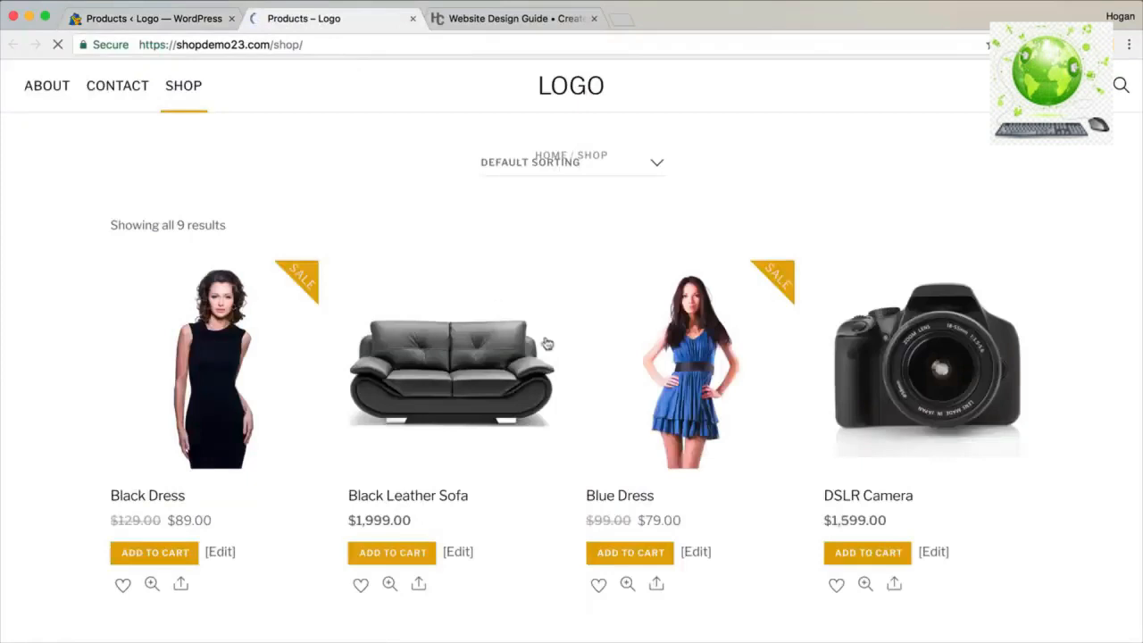
Browse the nine products on the shop page, then return to admin and load the homepage.
scroll(548, 346, "down", 3)
scroll(548, 346, "down", 2)
scroll(549, 346, "up", 3)
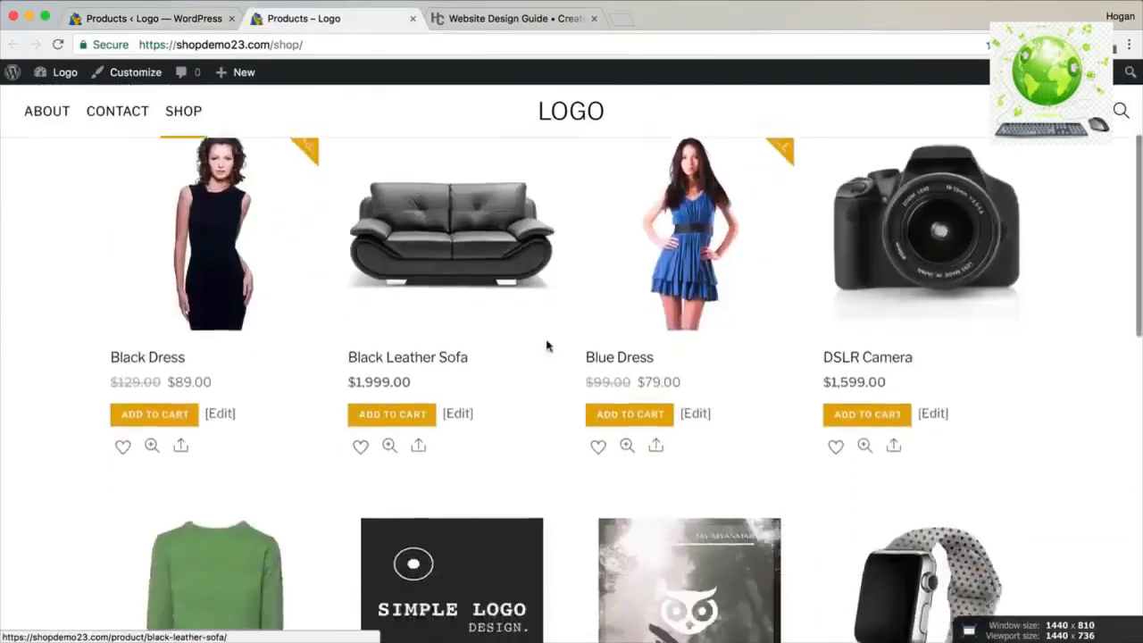
scroll(548, 346, "down", 3)
scroll(548, 346, "down", 2)
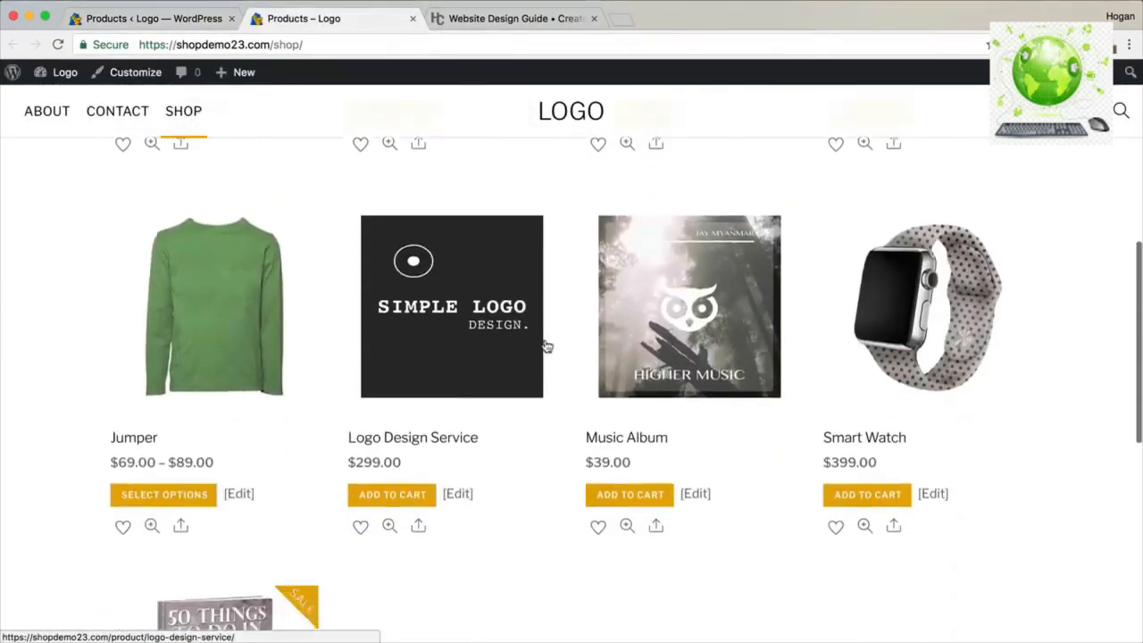
scroll(546, 347, "down", 3)
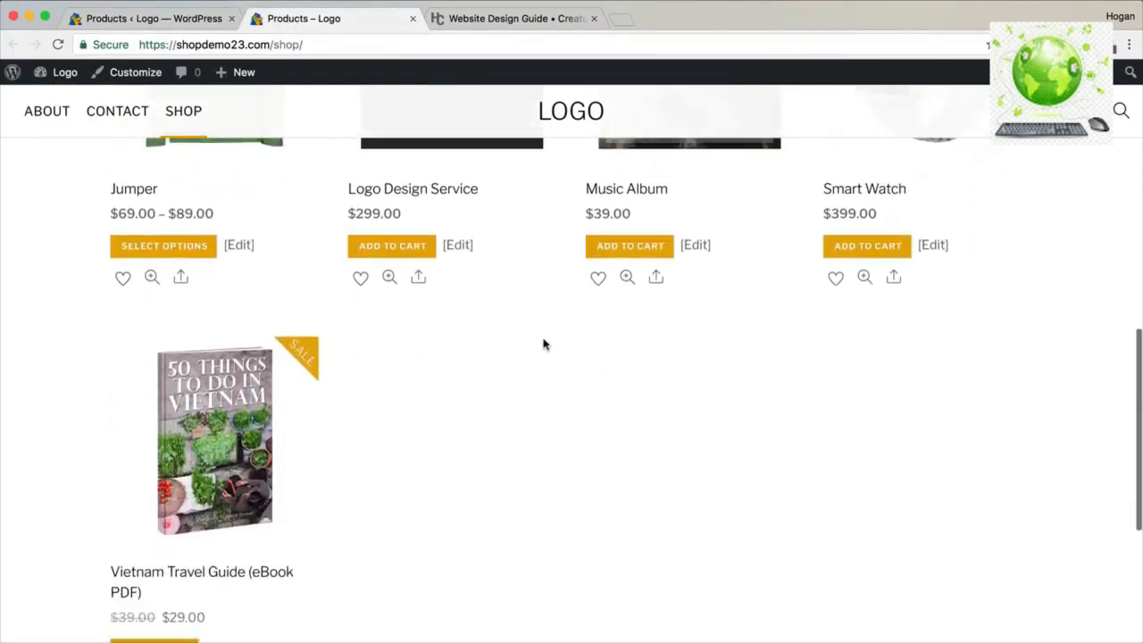
scroll(537, 343, "up", 5)
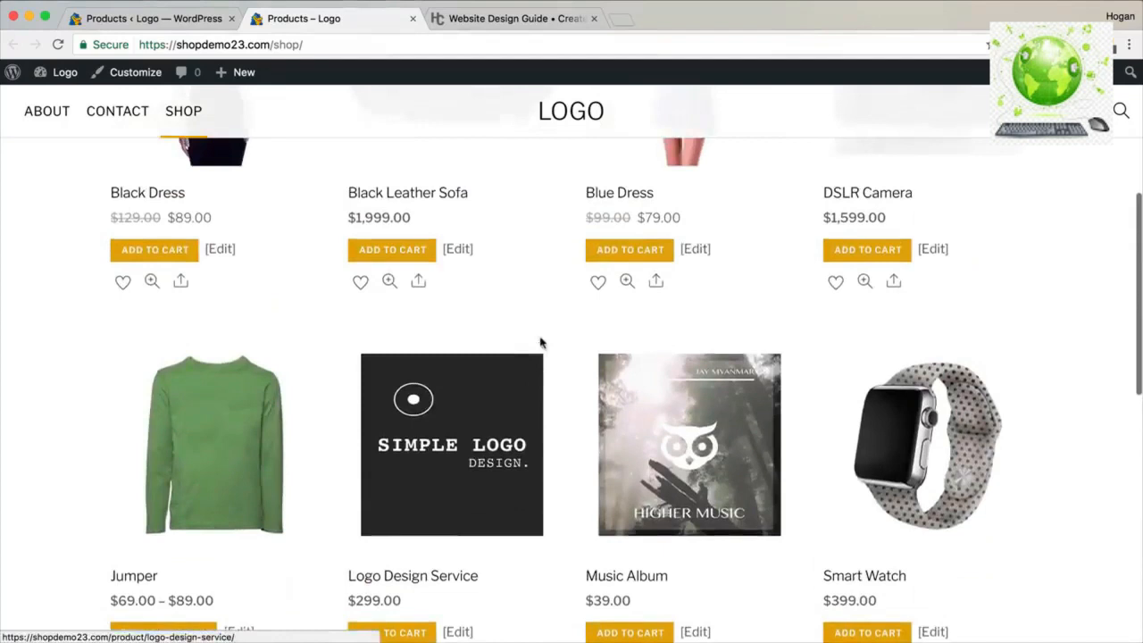
scroll(538, 344, "up", 4)
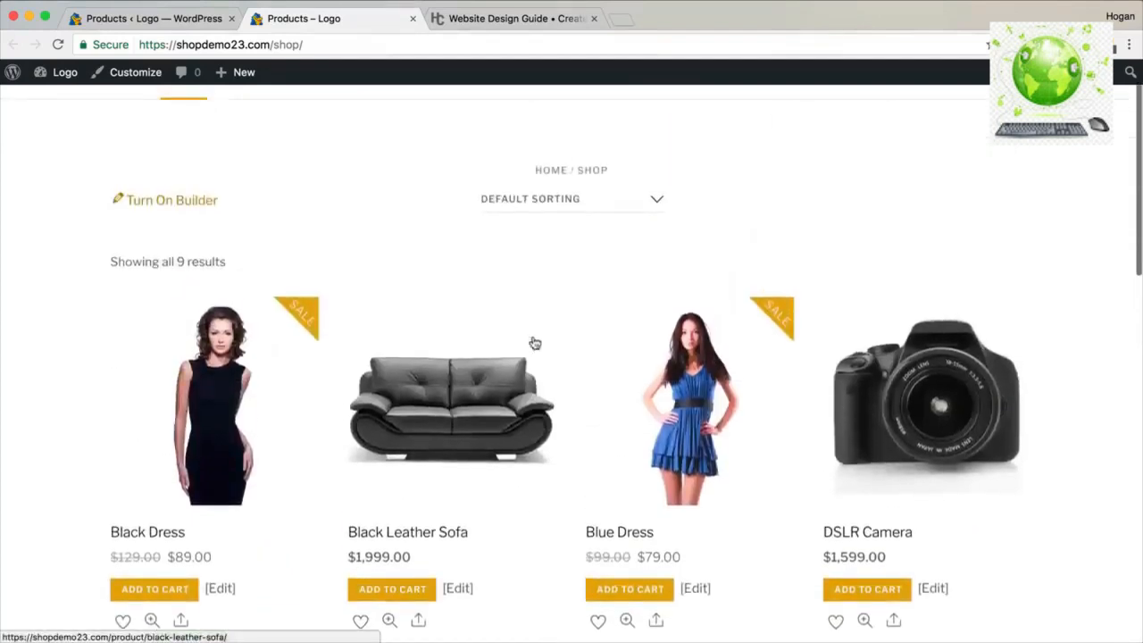
left_click(153, 18)
mouse_move(64, 72)
left_click(64, 101)
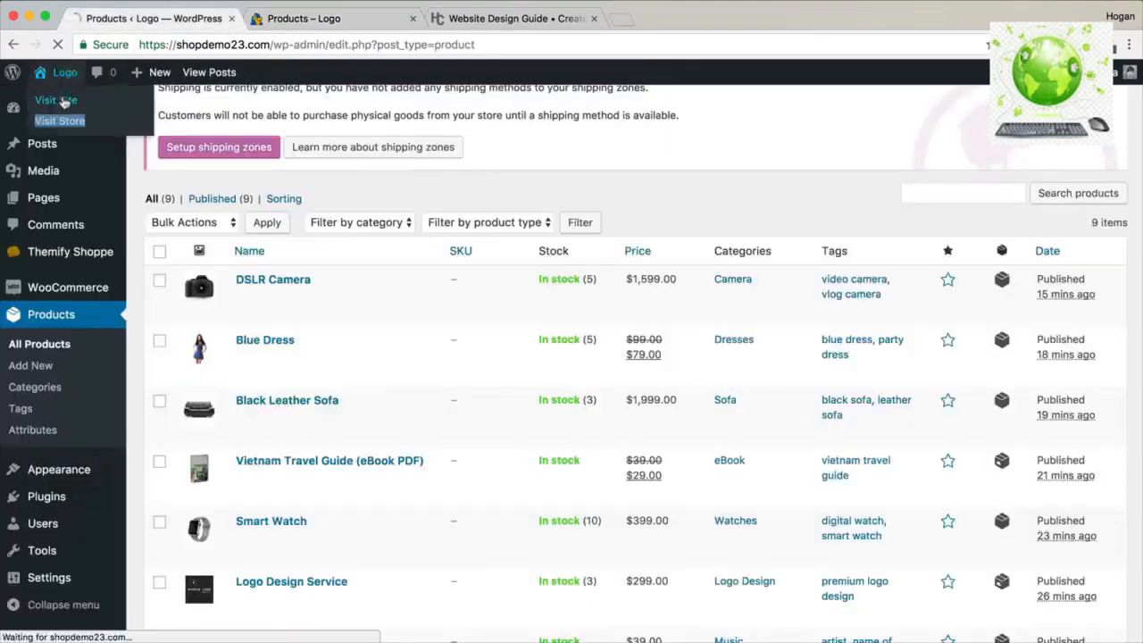
Turn on the builder and place a Text module reading 'Featured Products' below the hero.
left_click(413, 18)
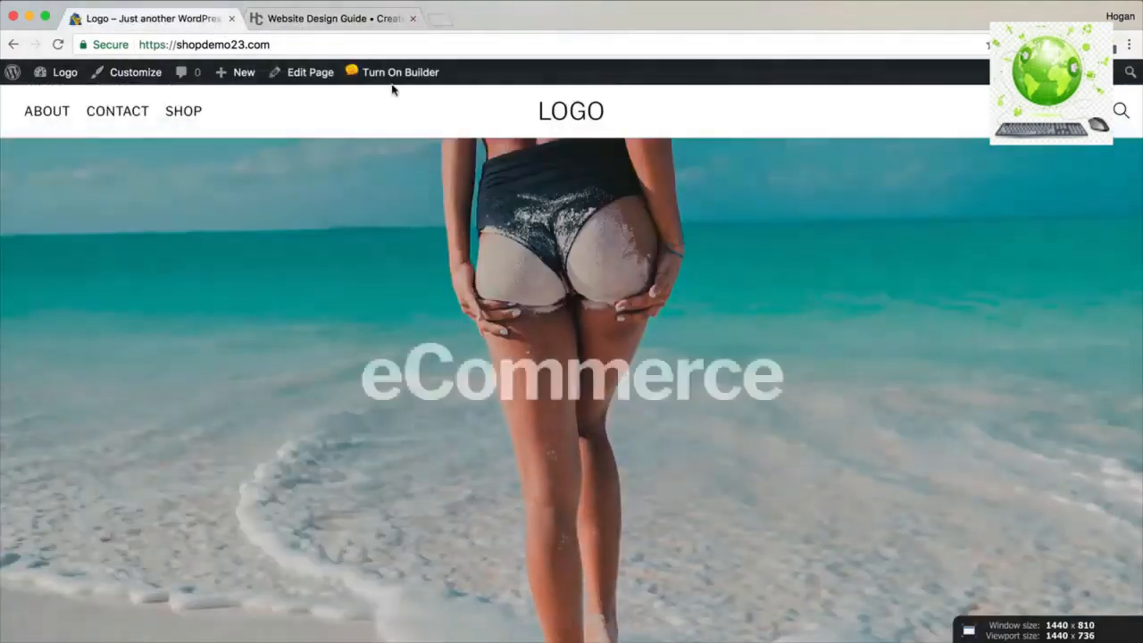
left_click(397, 79)
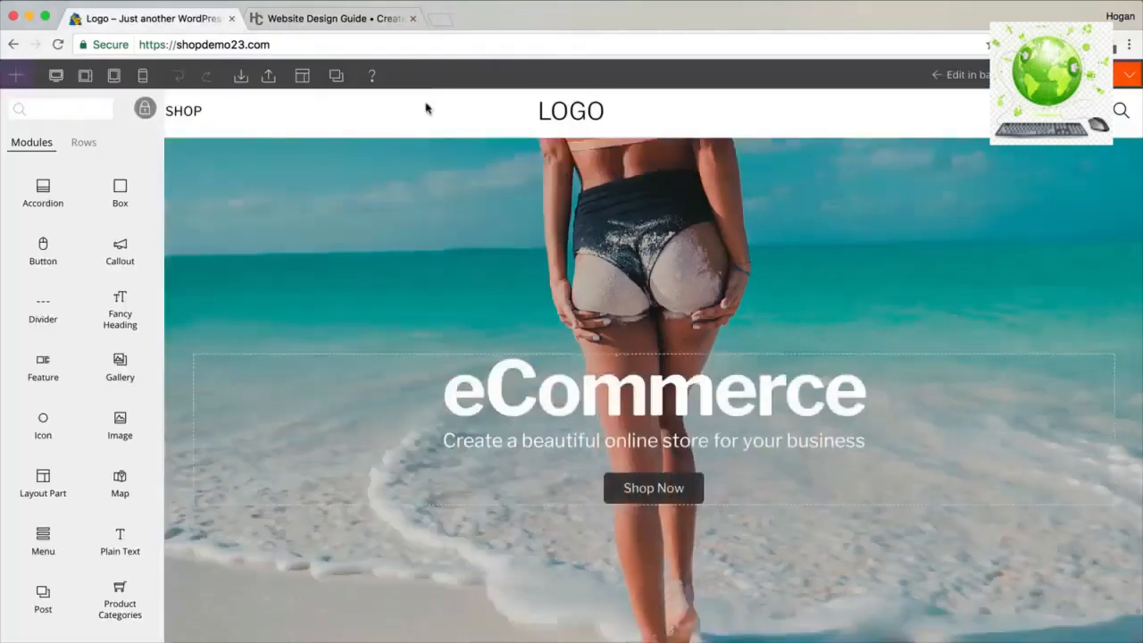
scroll(479, 182, "down", 5)
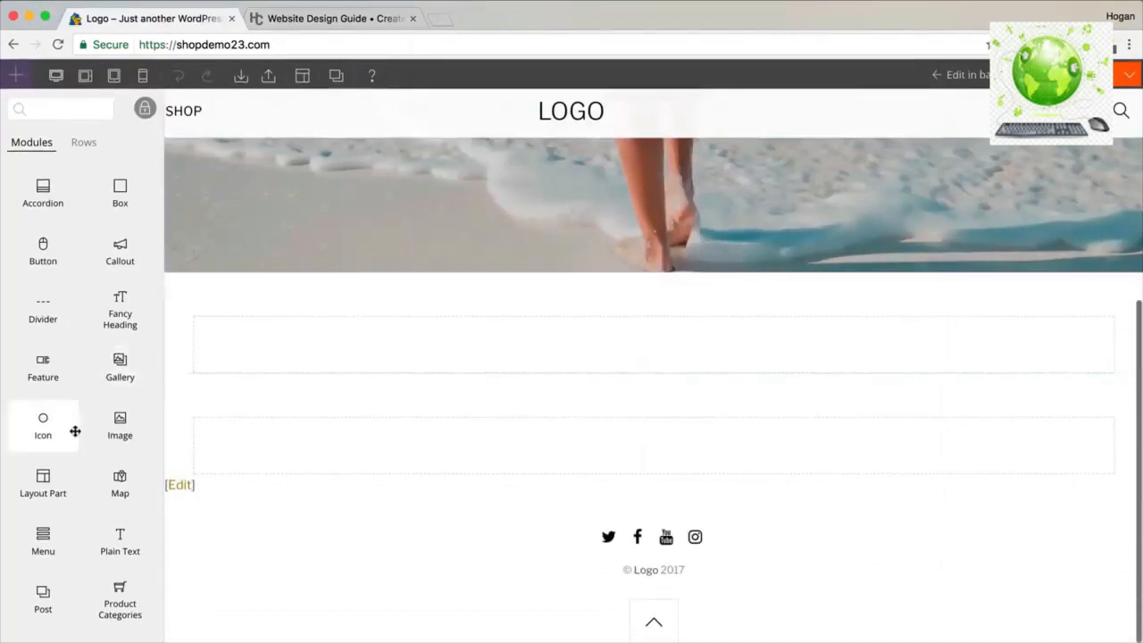
scroll(90, 527, "down", 5)
left_click_drag(43, 560, 595, 361)
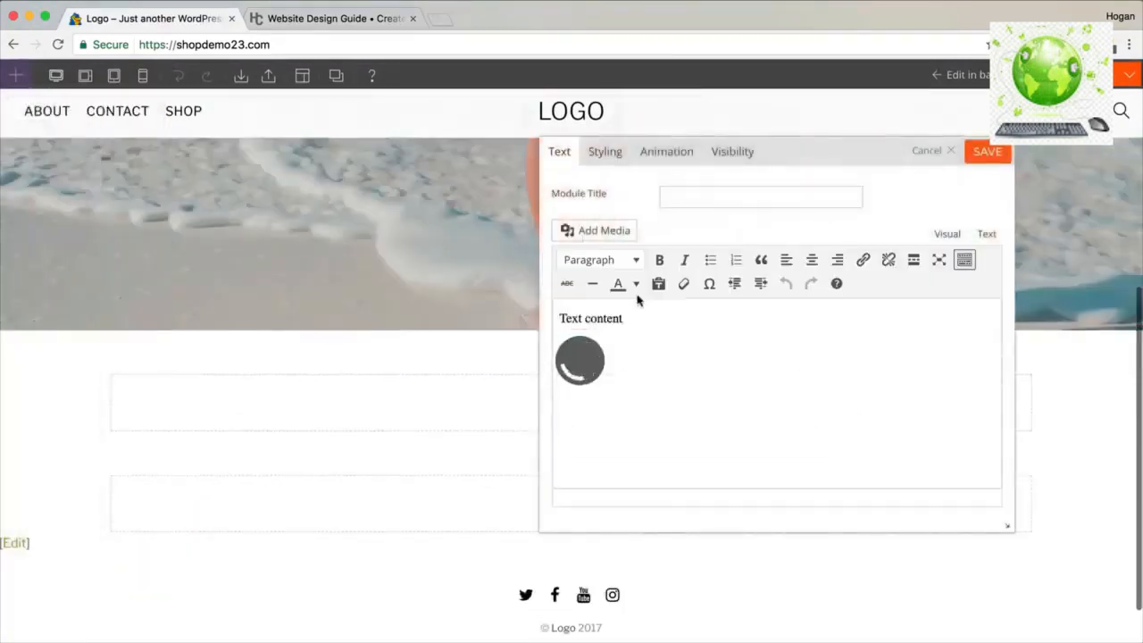
left_click_drag(655, 319, 523, 320)
type("Featured Prod")
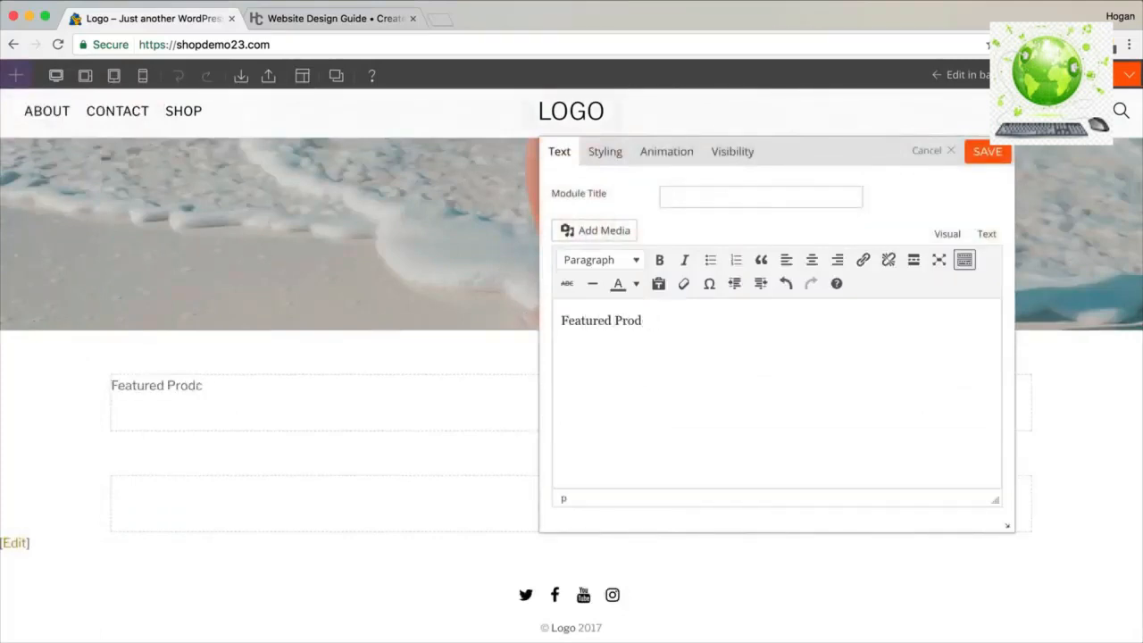
type("ctsts")
Format the Featured Products text as a bold Heading 2.
left_click_drag(690, 322, 553, 326)
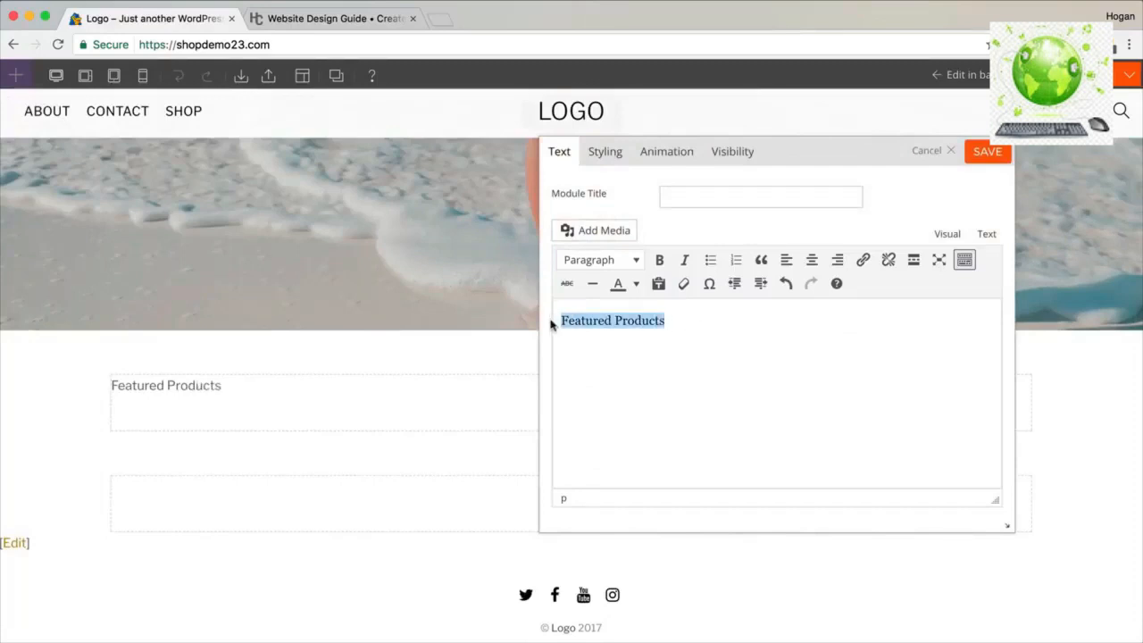
left_click(626, 260)
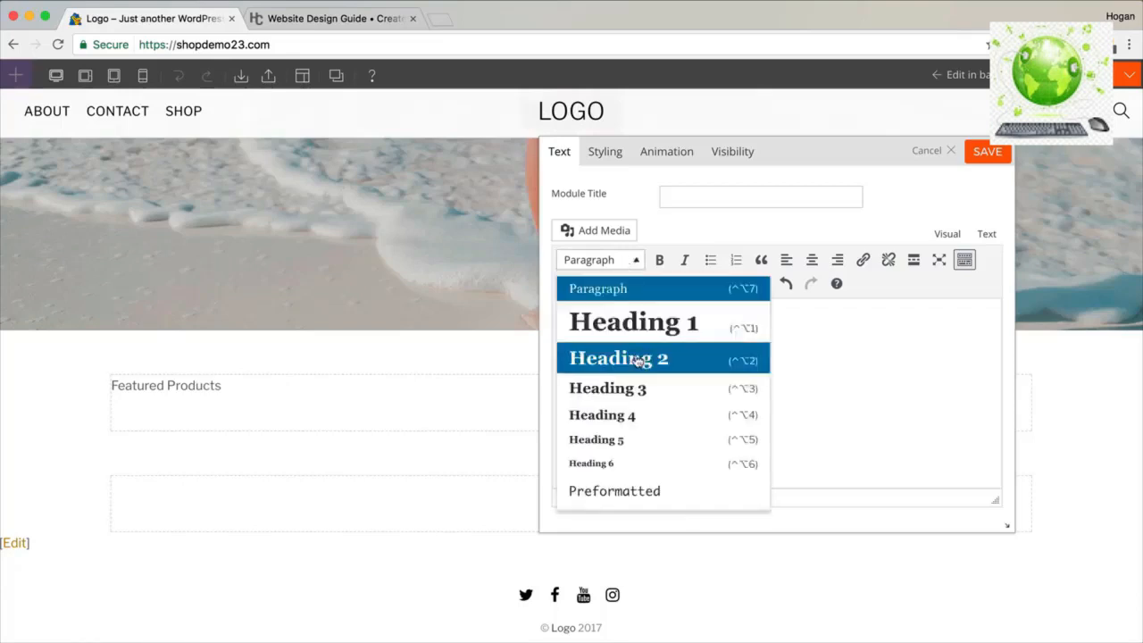
left_click(636, 357)
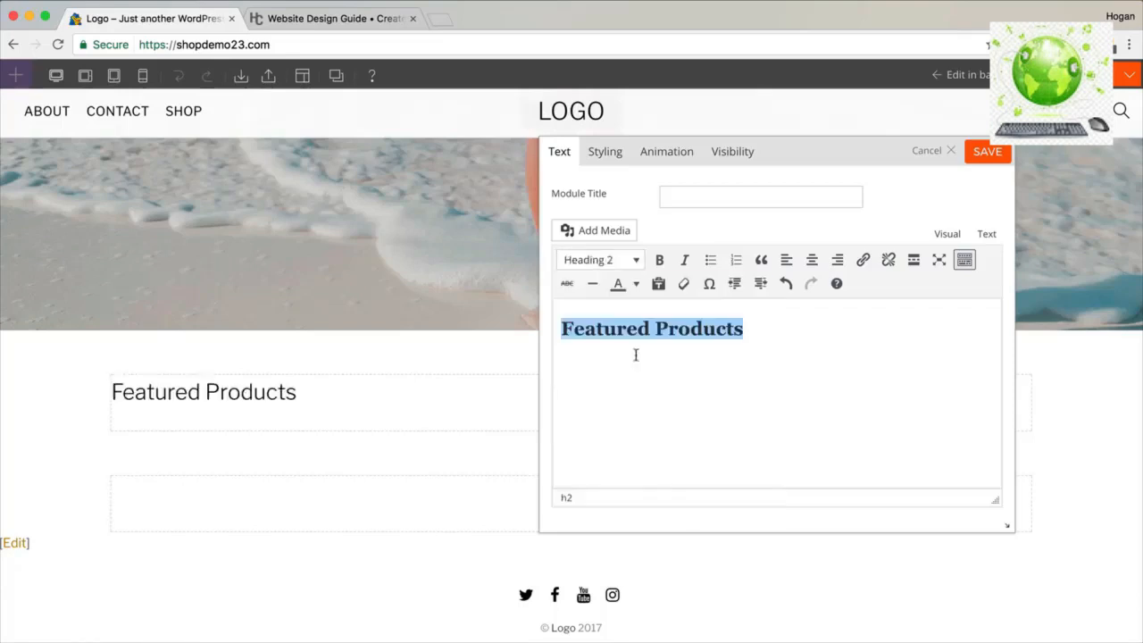
left_click(661, 260)
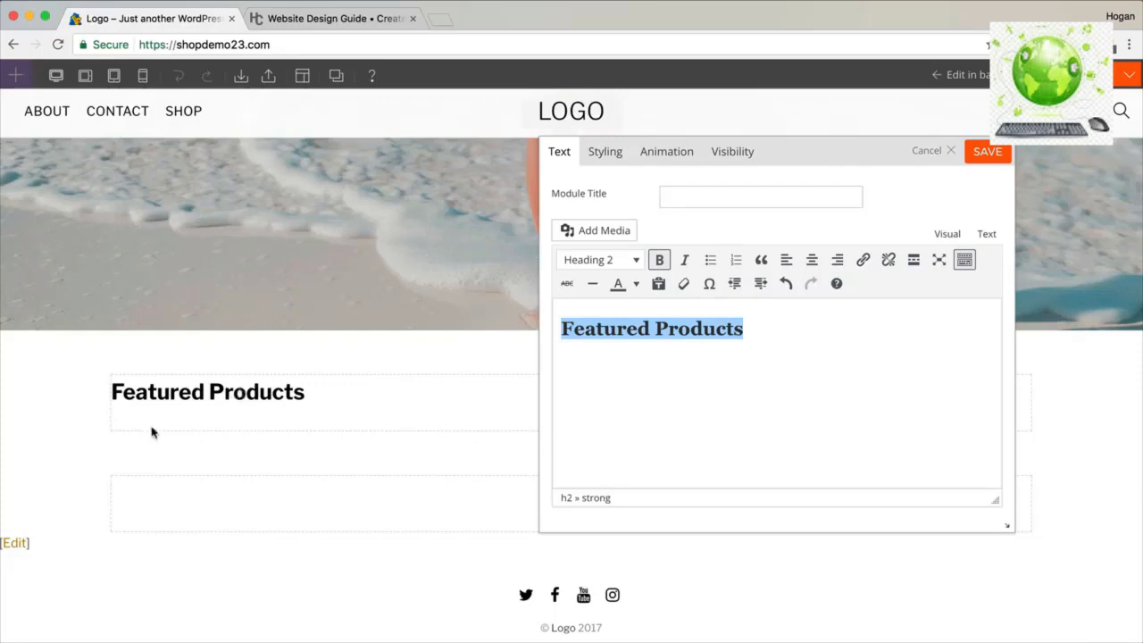
left_click(604, 154)
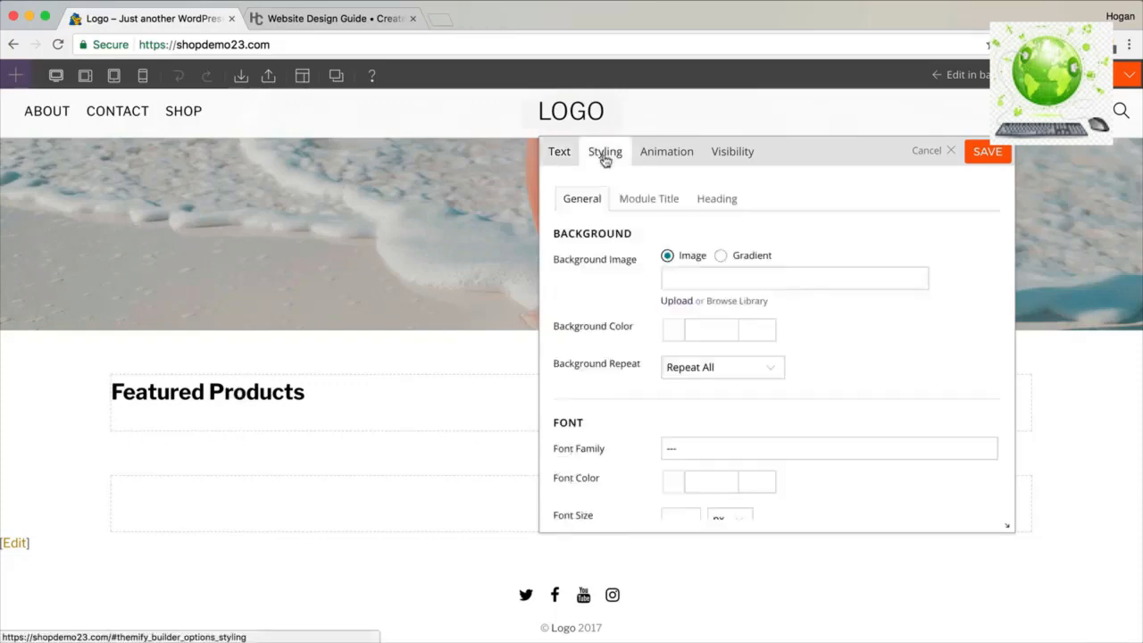
Set the text block's padding per side with a bottom padding of 3 %, and save.
scroll(697, 323, "down", 10)
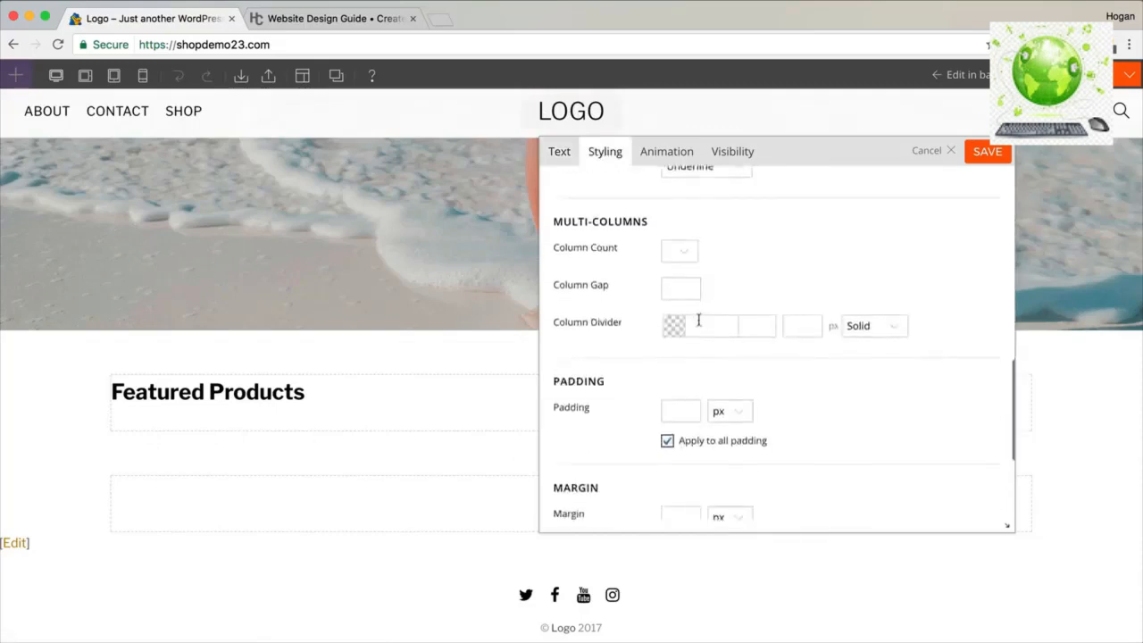
left_click(666, 361)
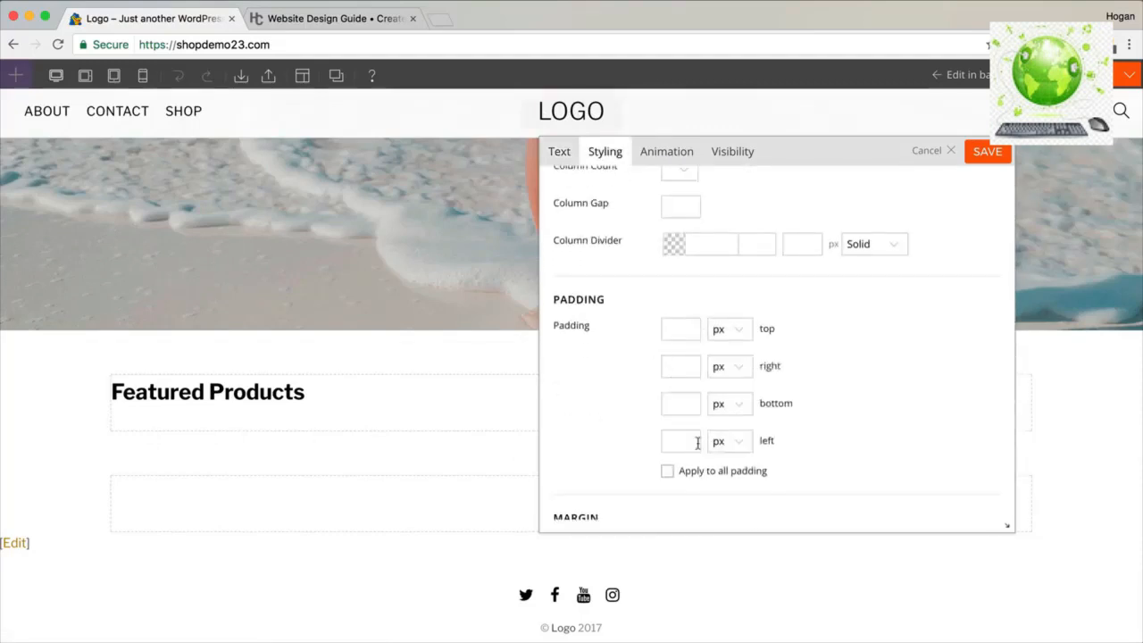
left_click(687, 411)
type("3")
left_click(738, 411)
left_click(725, 435)
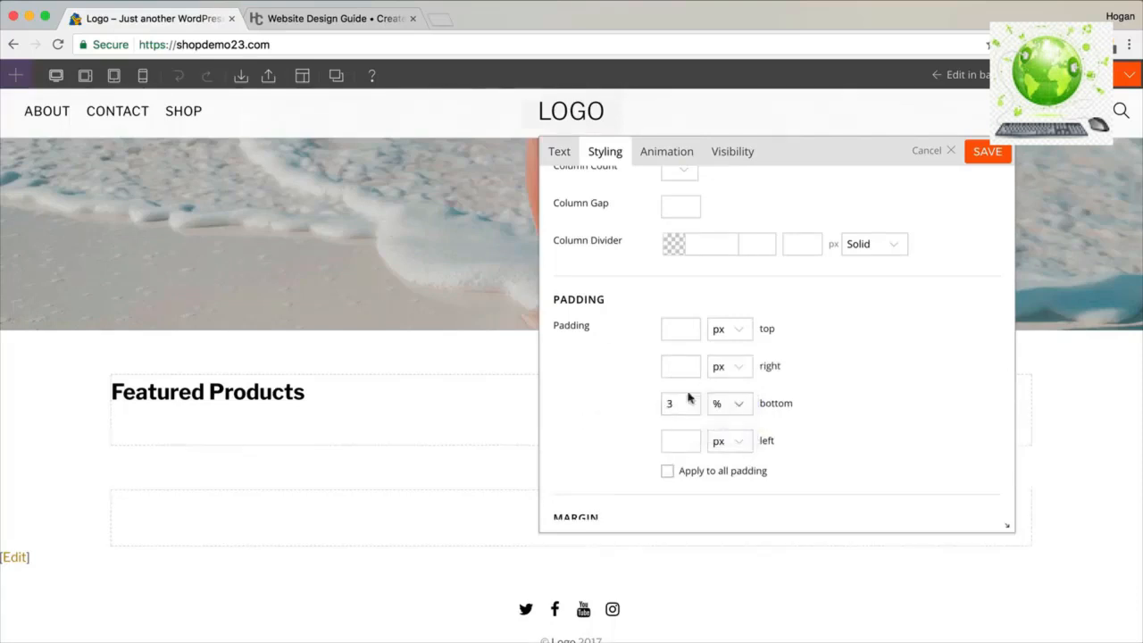
left_click(987, 154)
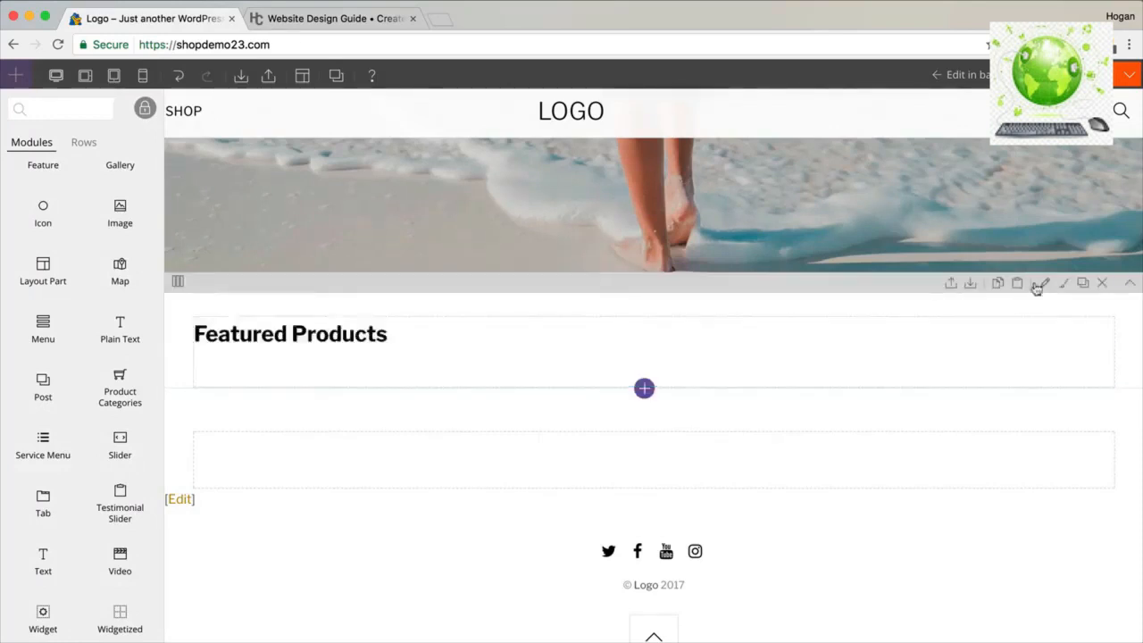
Open the heading row's styling settings and center its text alignment.
left_click(1047, 285)
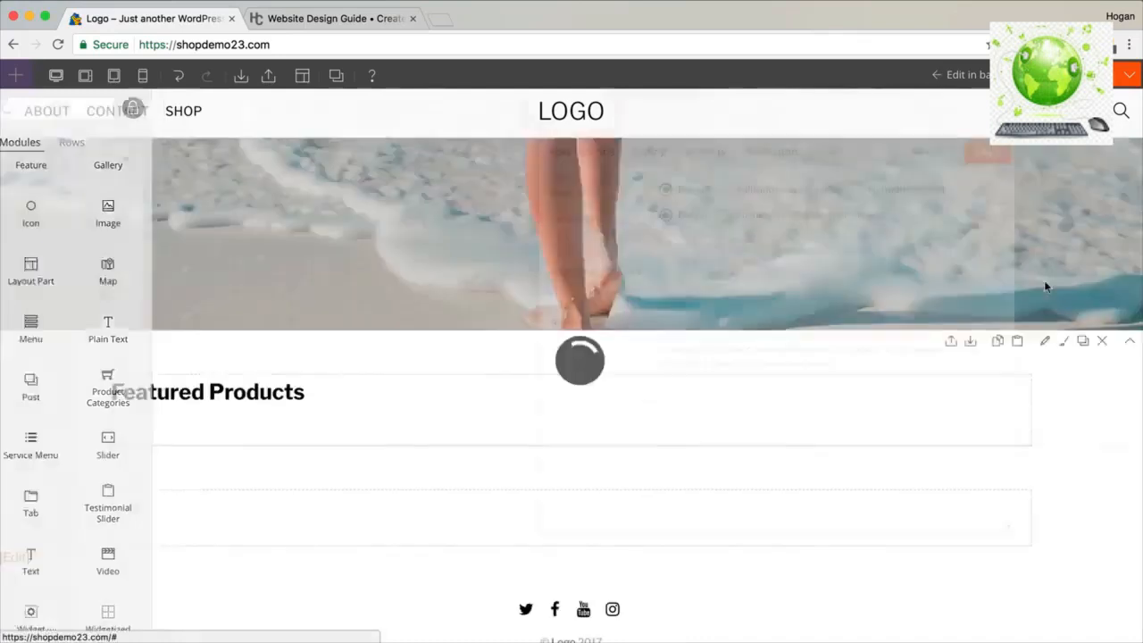
left_click(651, 154)
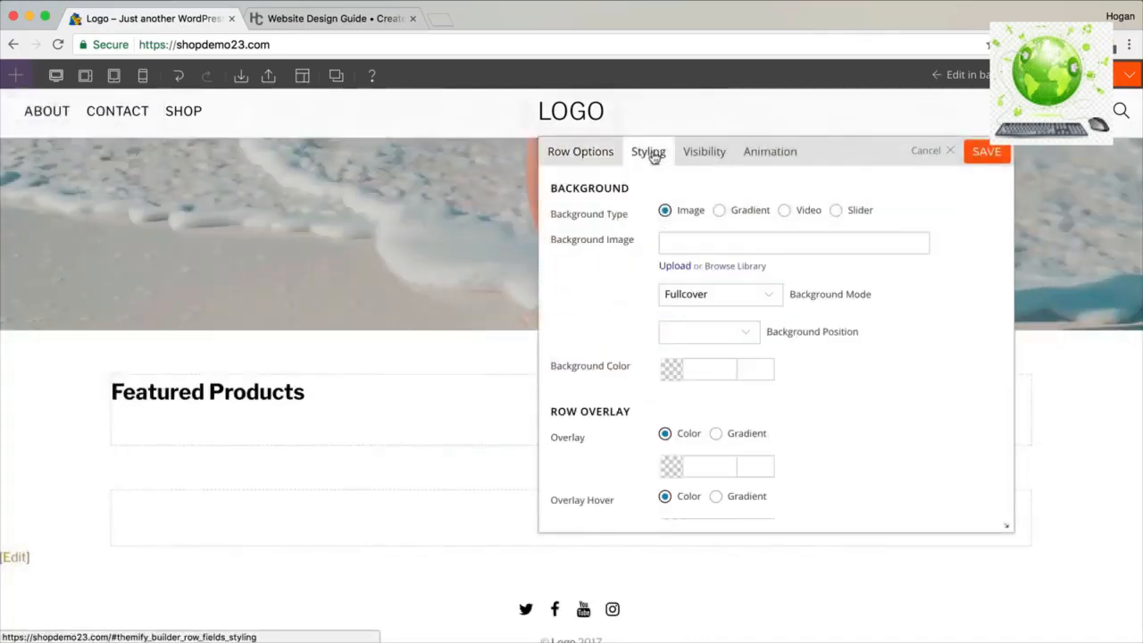
scroll(736, 290, "down", 10)
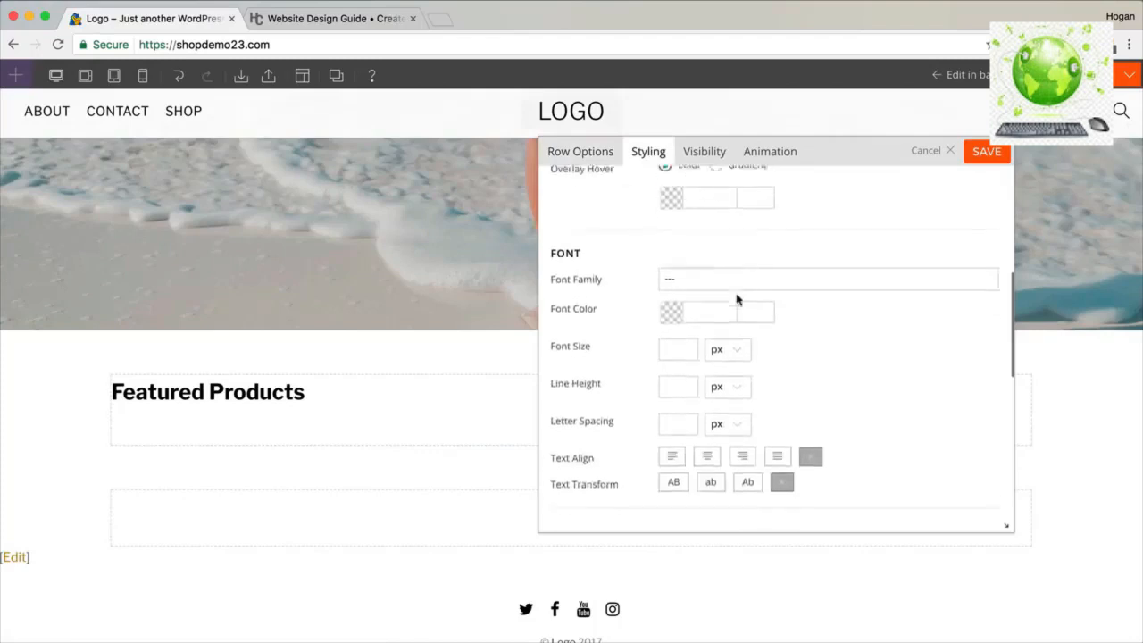
scroll(737, 300, "down", 1)
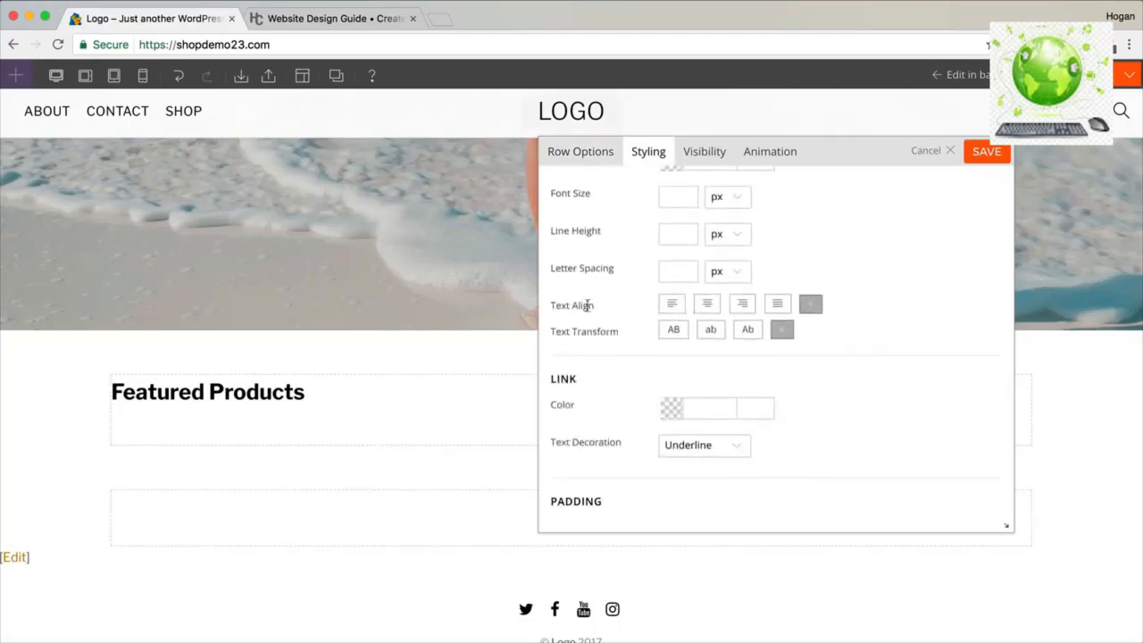
left_click_drag(573, 305, 552, 305)
left_click(706, 304)
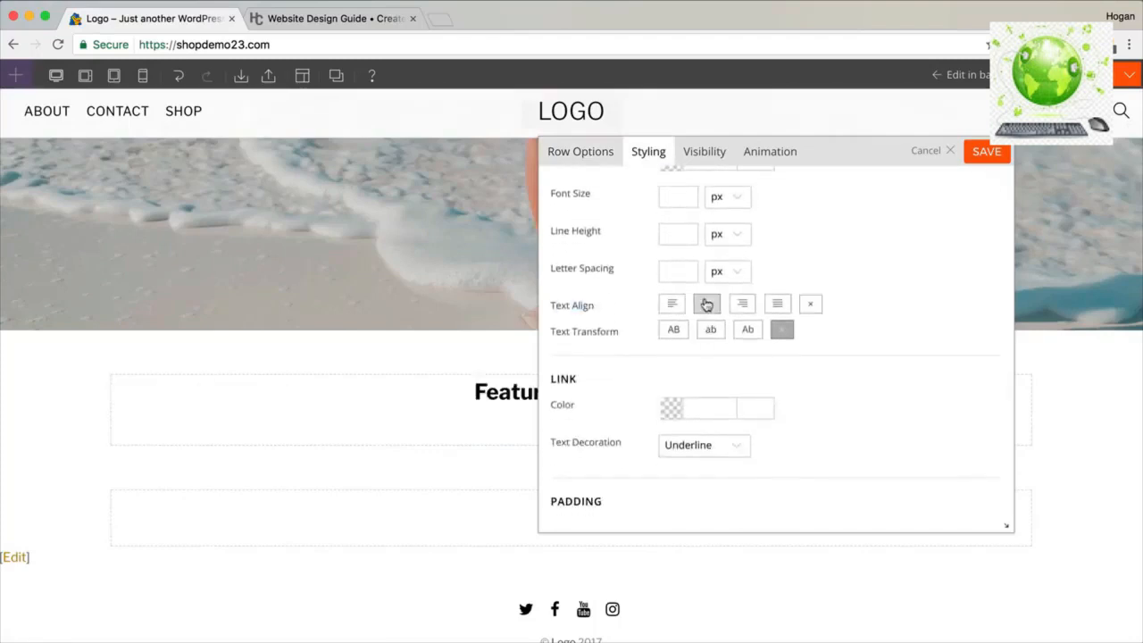
scroll(706, 344, "down", 3)
scroll(705, 344, "down", 4)
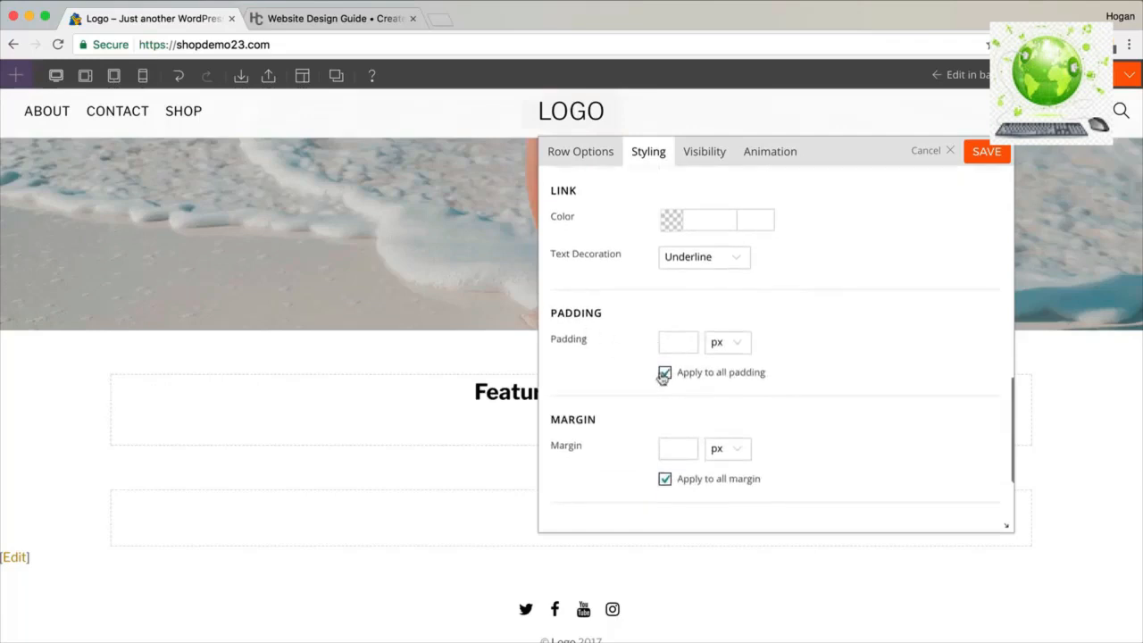
Set the row's top and bottom padding to 3 % each and save.
left_click(664, 374)
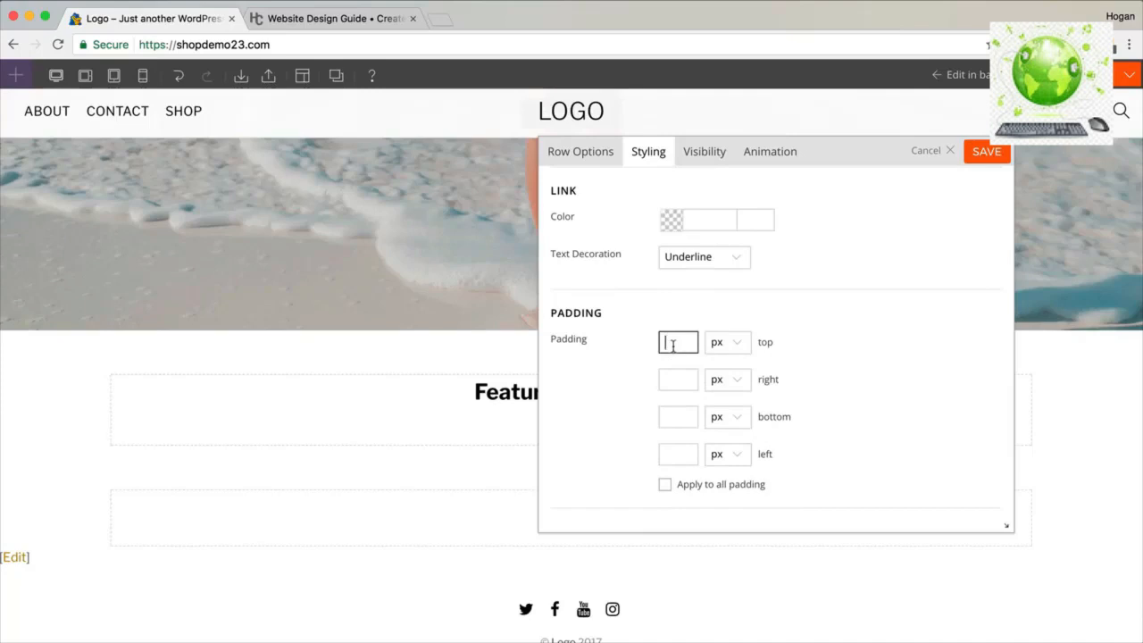
type("3")
left_click(736, 350)
left_click(721, 369)
left_click(677, 413)
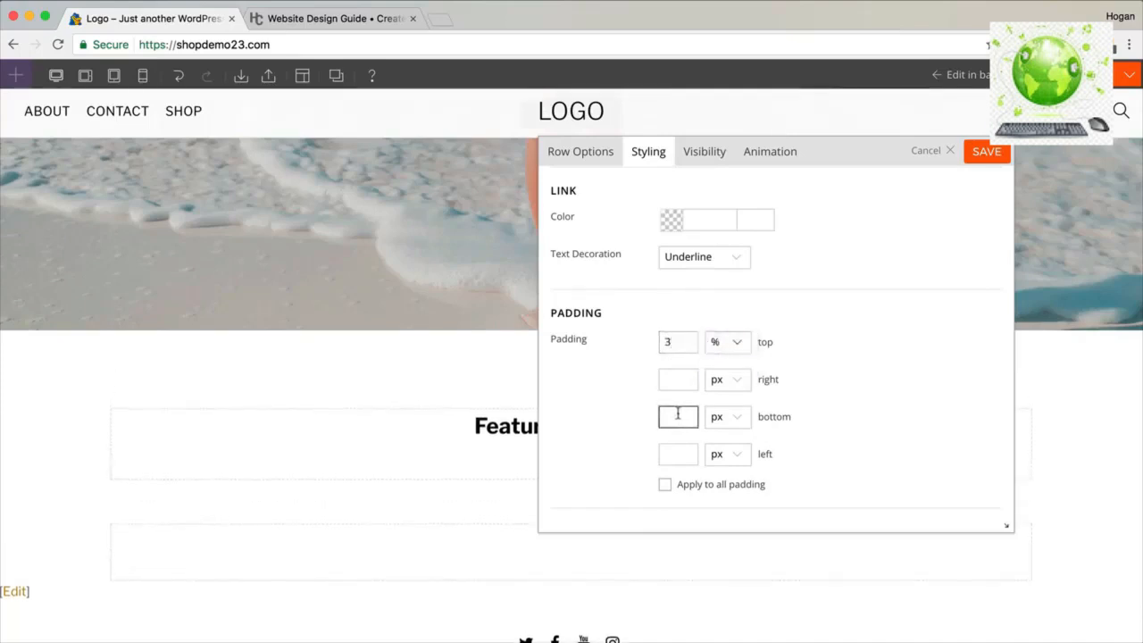
type("3")
left_click(719, 418)
left_click(719, 440)
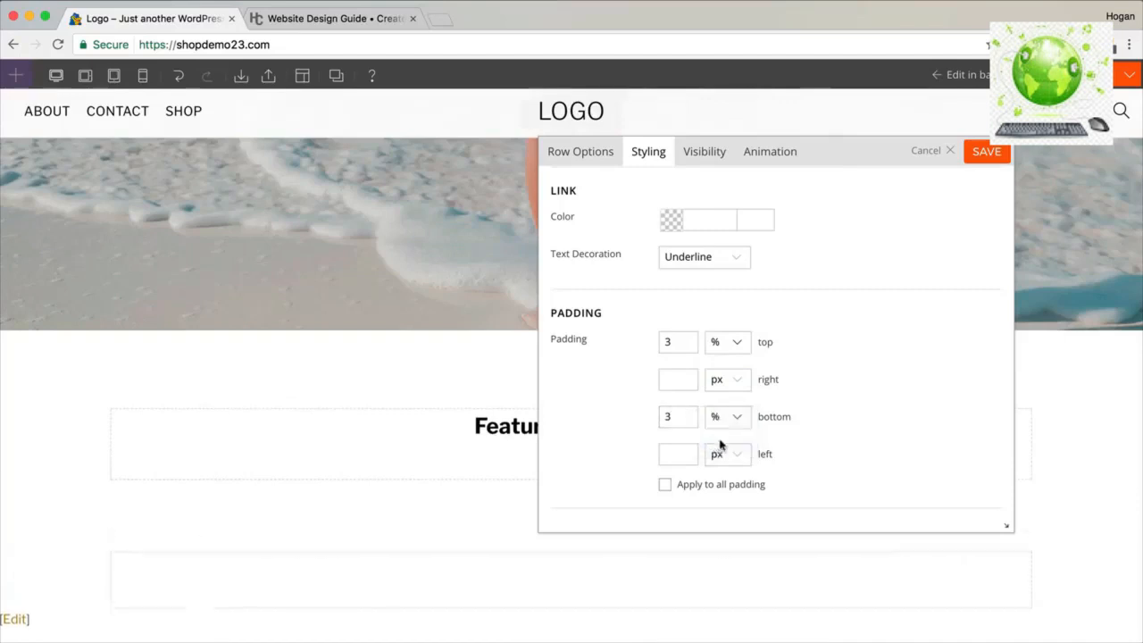
left_click(981, 153)
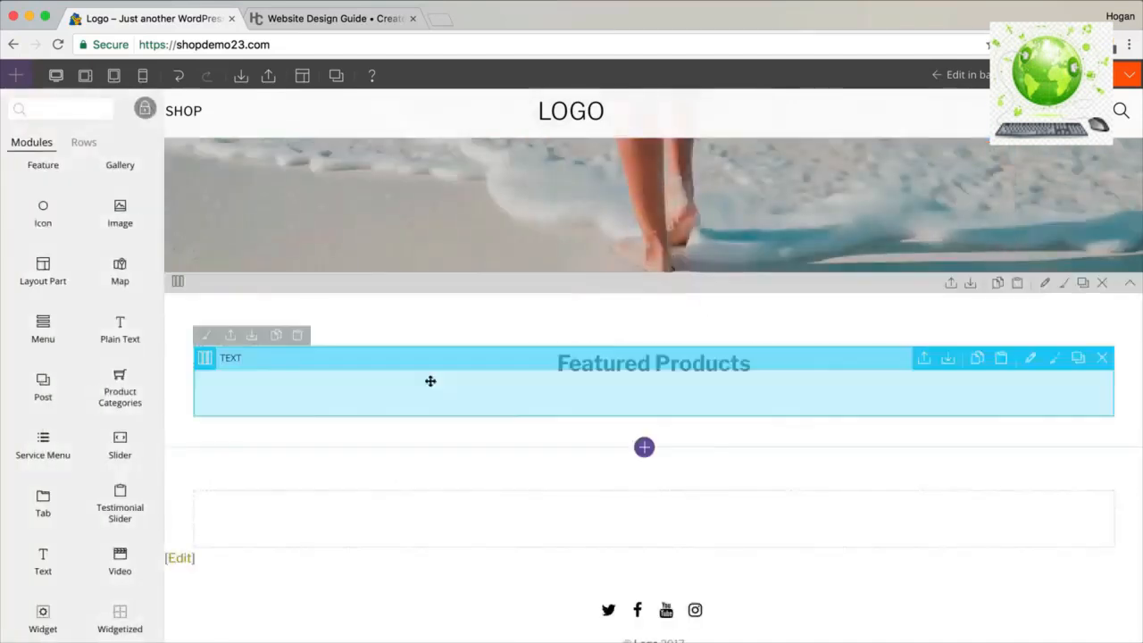
Place a WooCommerce products module under Featured Products with a limit of 8.
scroll(114, 373, "down", 5)
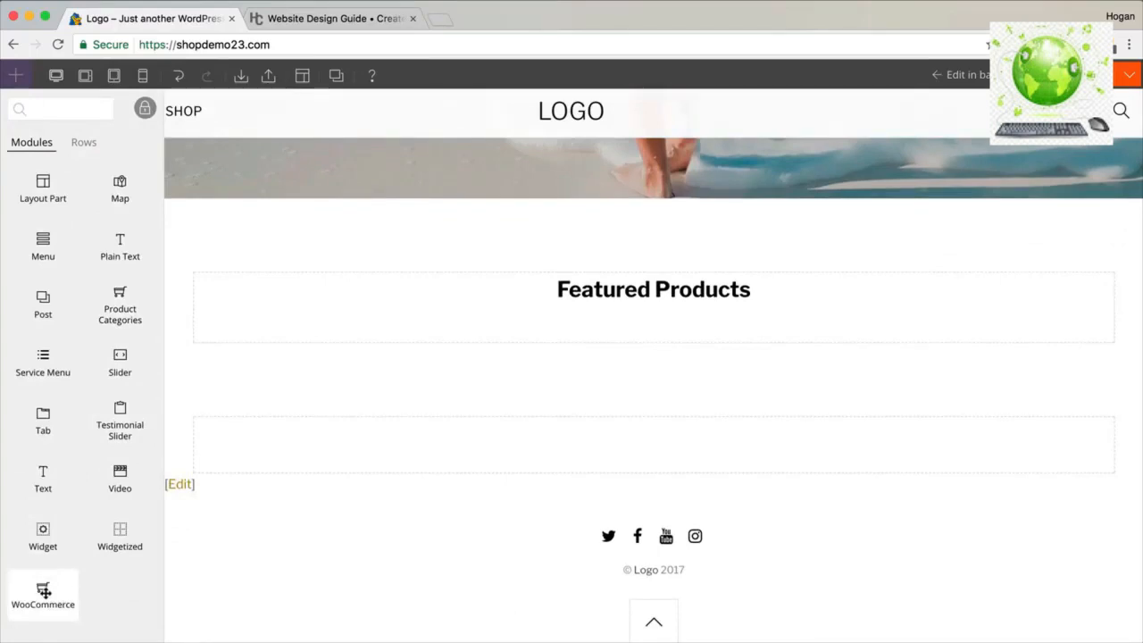
left_click_drag(42, 592, 638, 351)
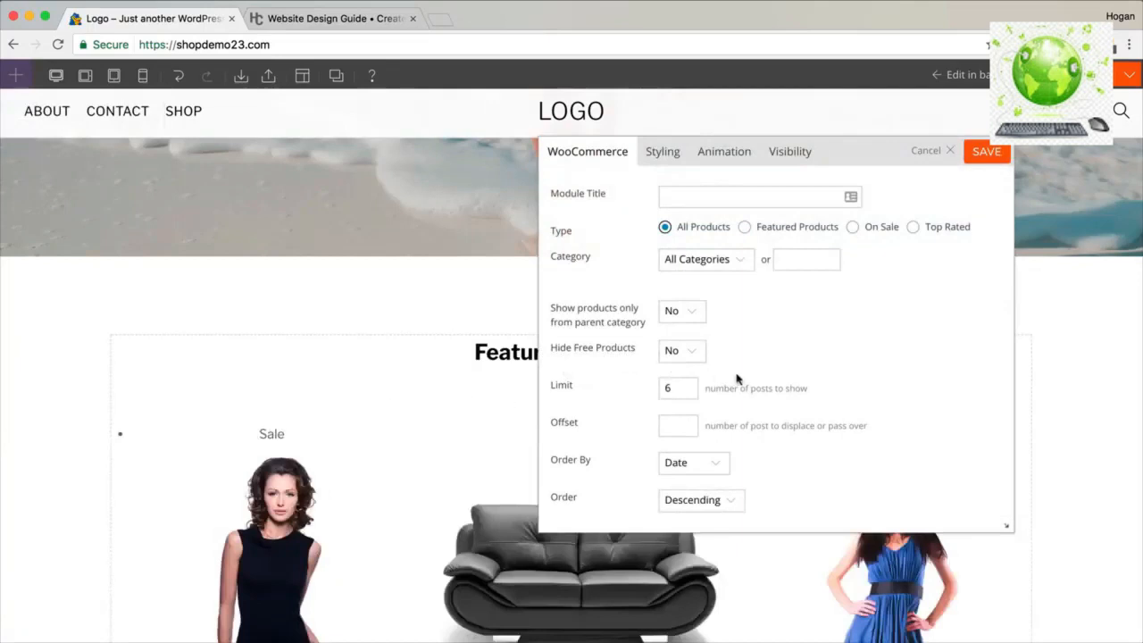
left_click(662, 388)
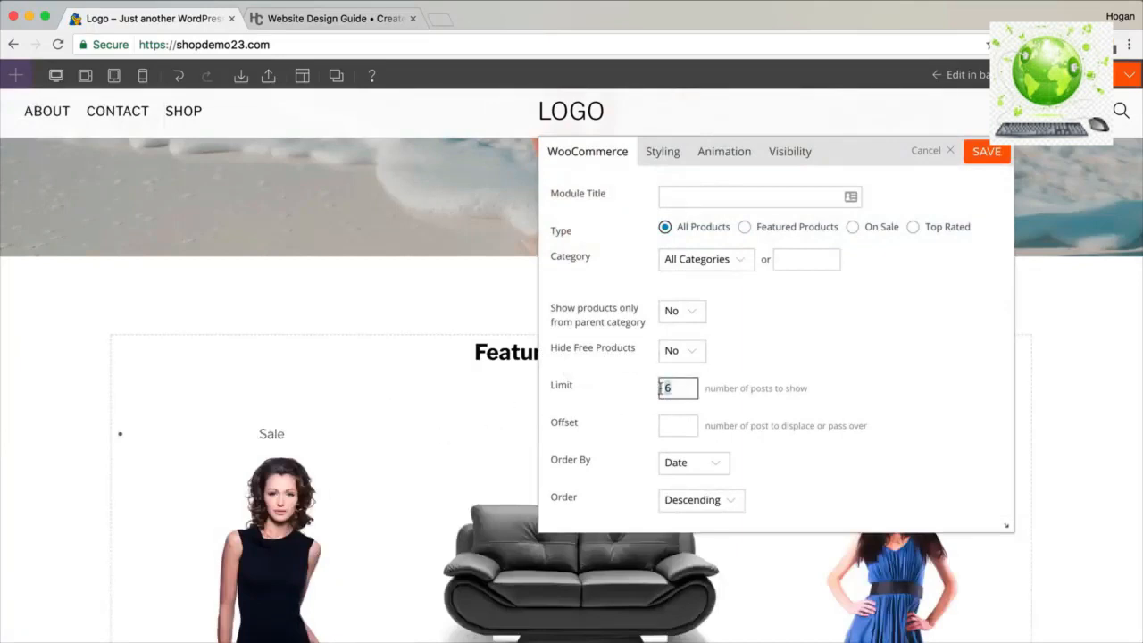
type("8")
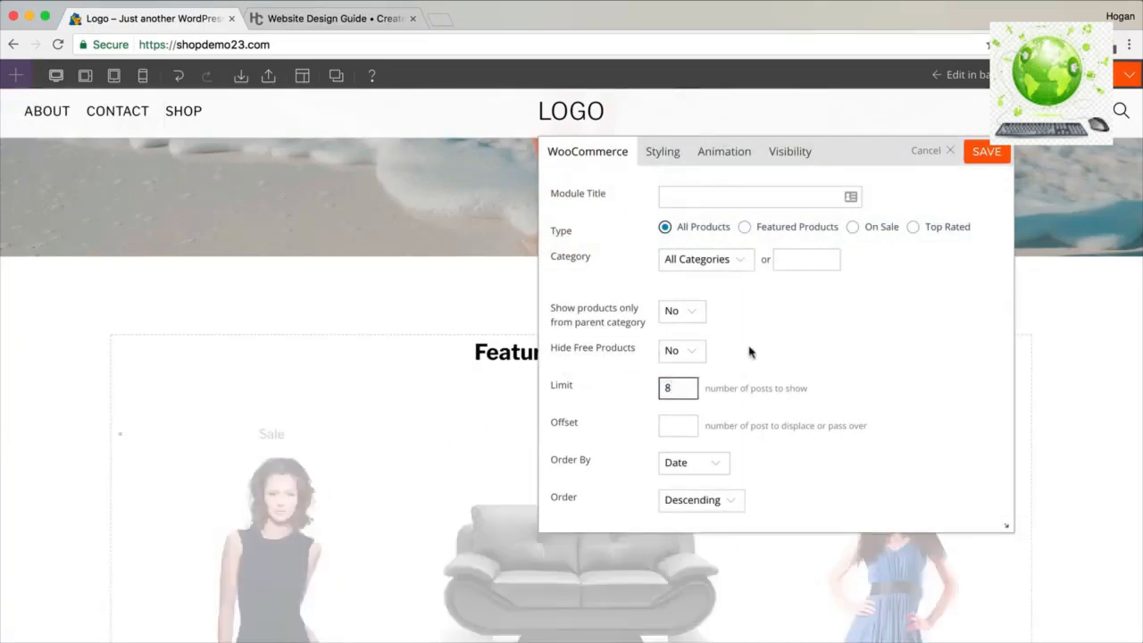
Sort products by price ascending in a four-column grid, save, and view the live page.
scroll(749, 353, "down", 2)
left_click(681, 406)
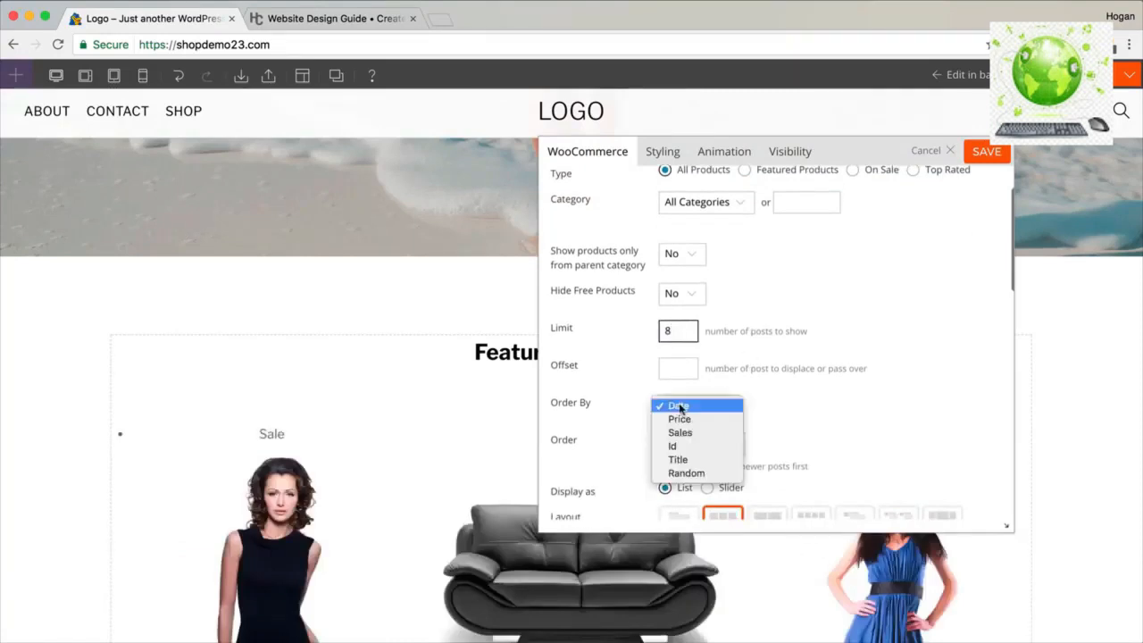
left_click(683, 417)
left_click(697, 442)
left_click(692, 456)
scroll(759, 404, "down", 3)
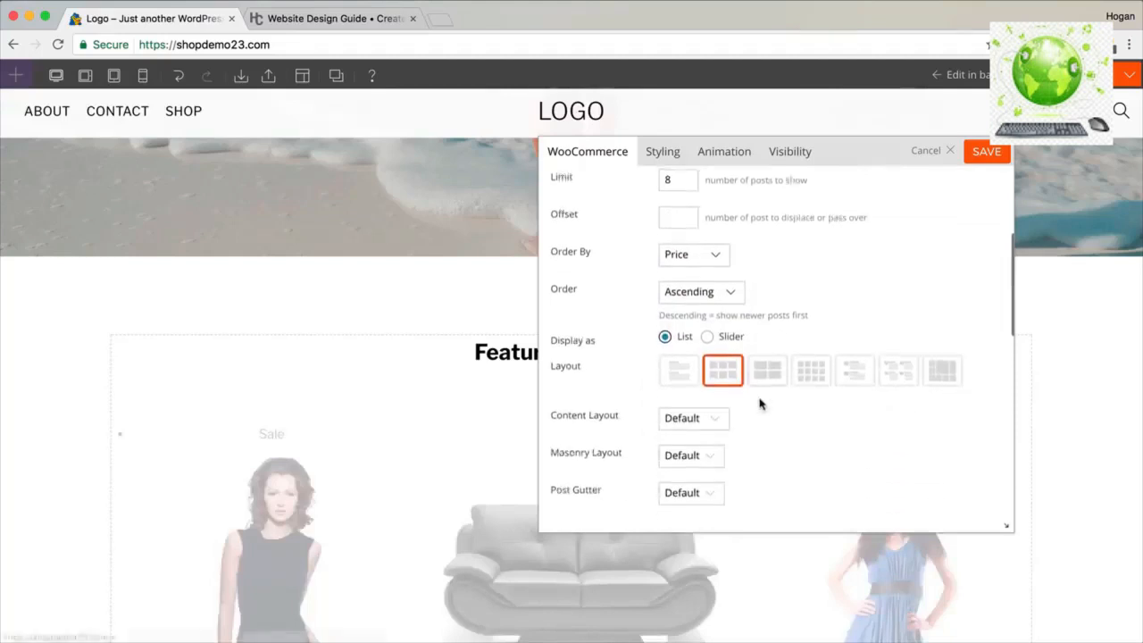
left_click(808, 379)
scroll(786, 390, "down", 2)
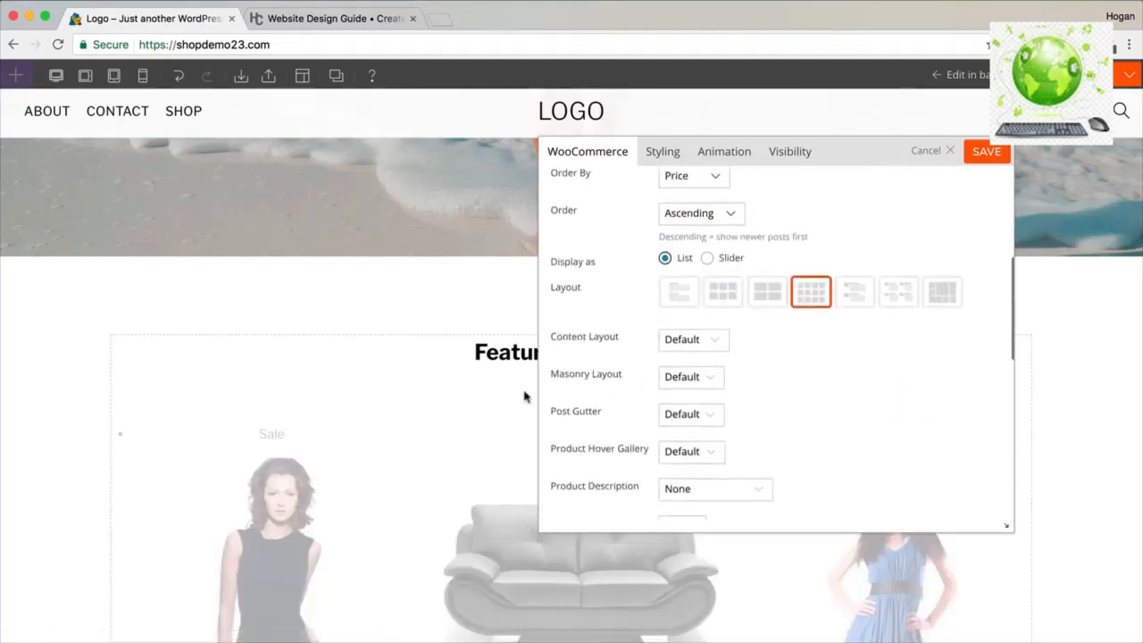
scroll(518, 393, "down", 5)
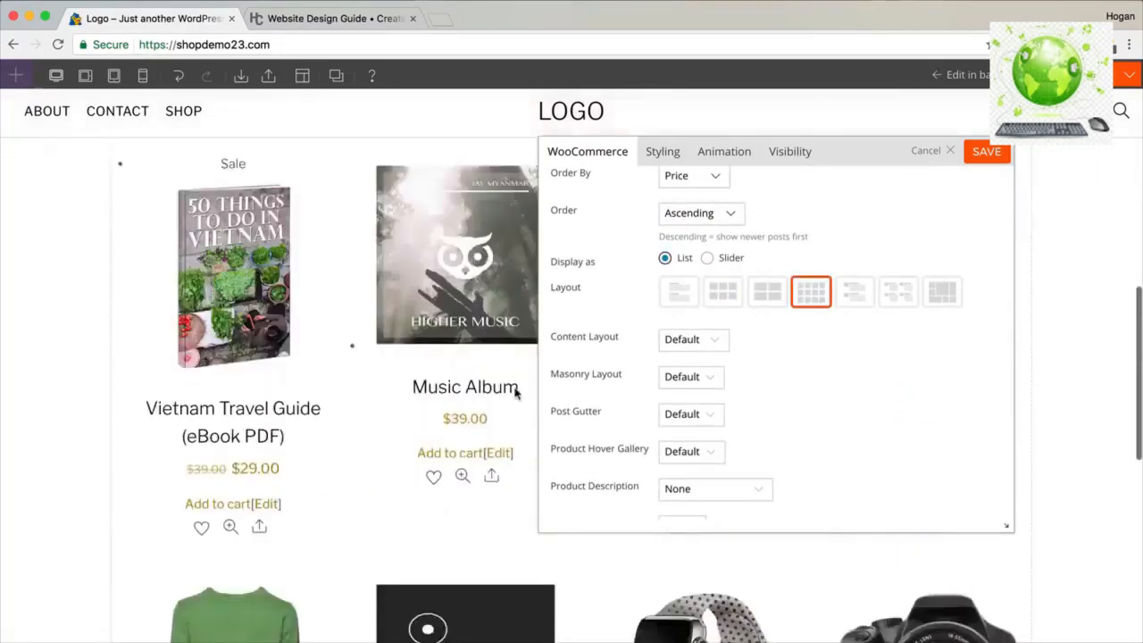
left_click(986, 154)
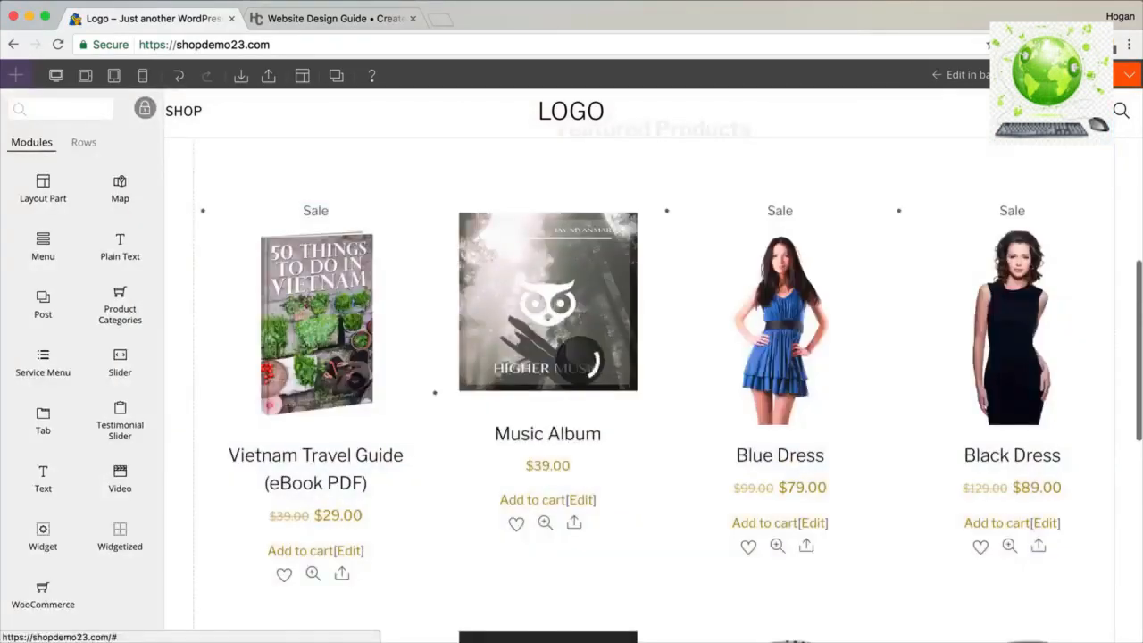
left_click(1042, 75)
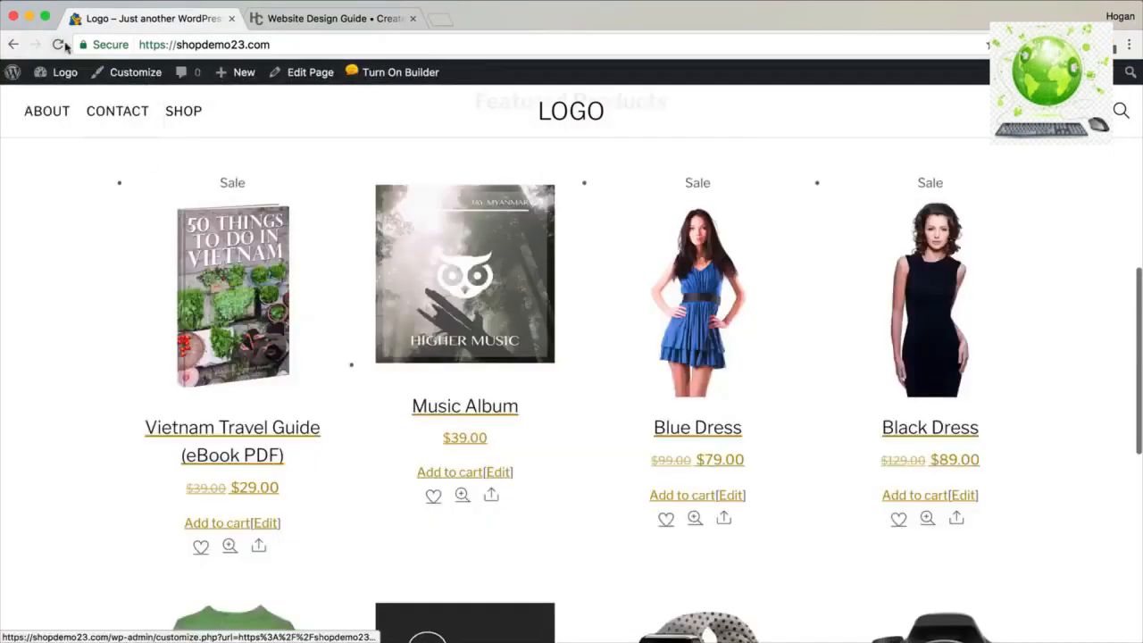
left_click(60, 44)
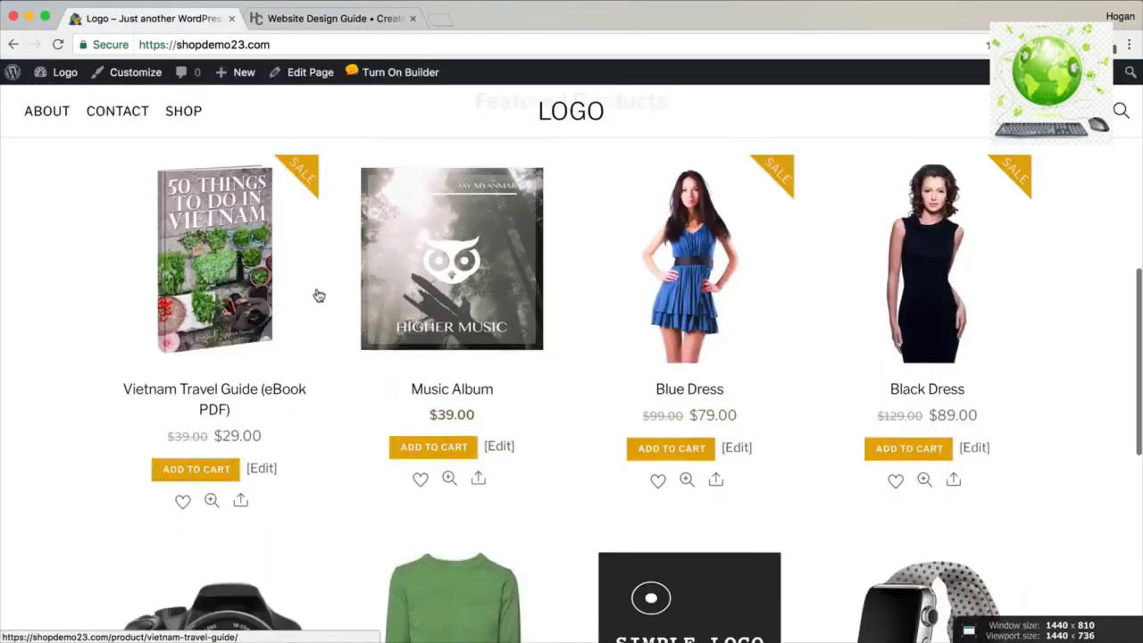
Scroll through the live homepage's four-column Featured Products grid.
scroll(317, 295, "up", 2)
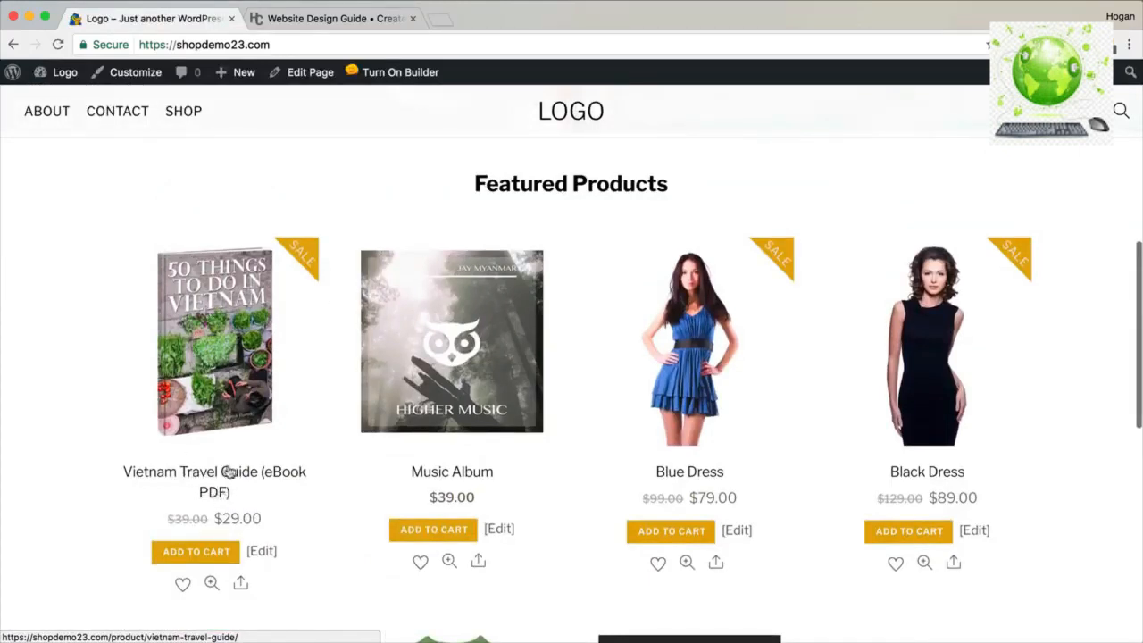
scroll(214, 492, "down", 3)
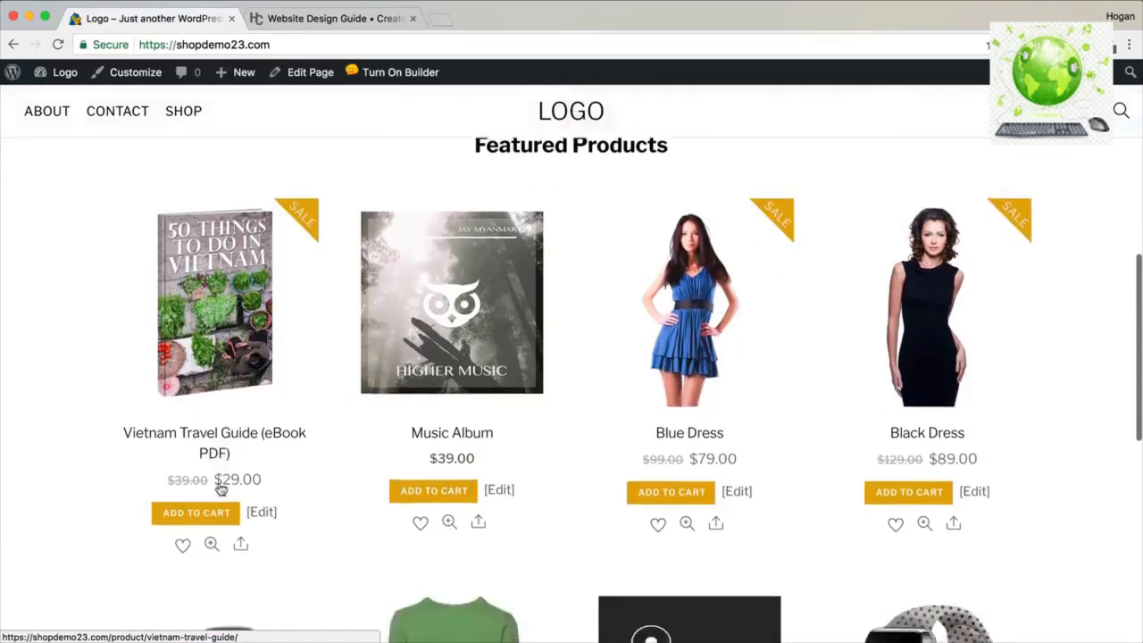
scroll(222, 419, "down", 5)
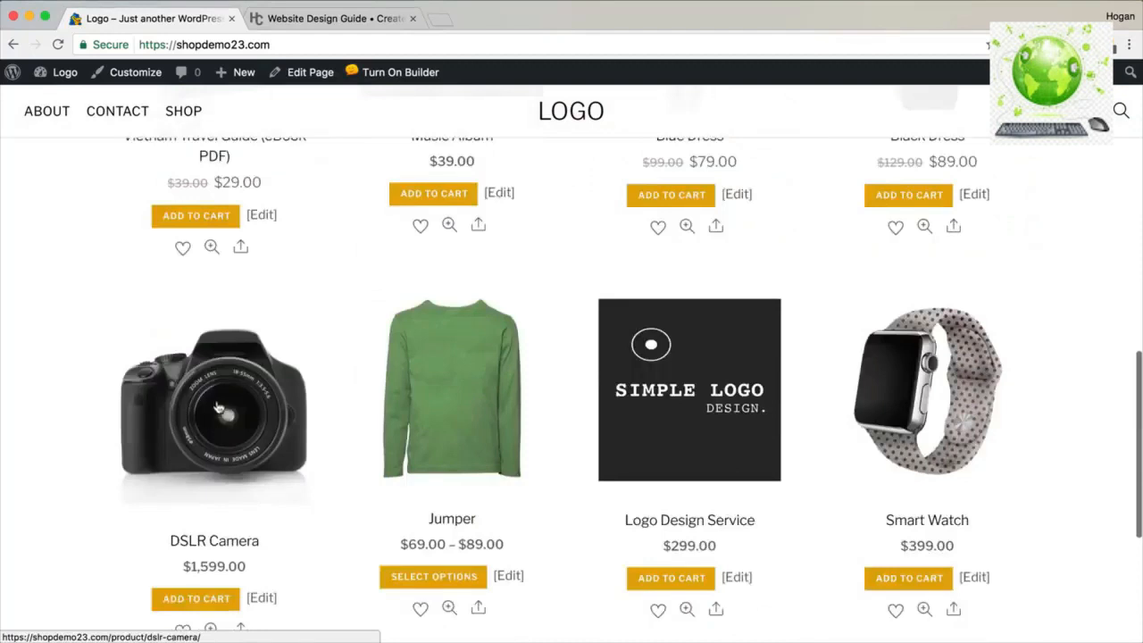
scroll(218, 393, "down", 1)
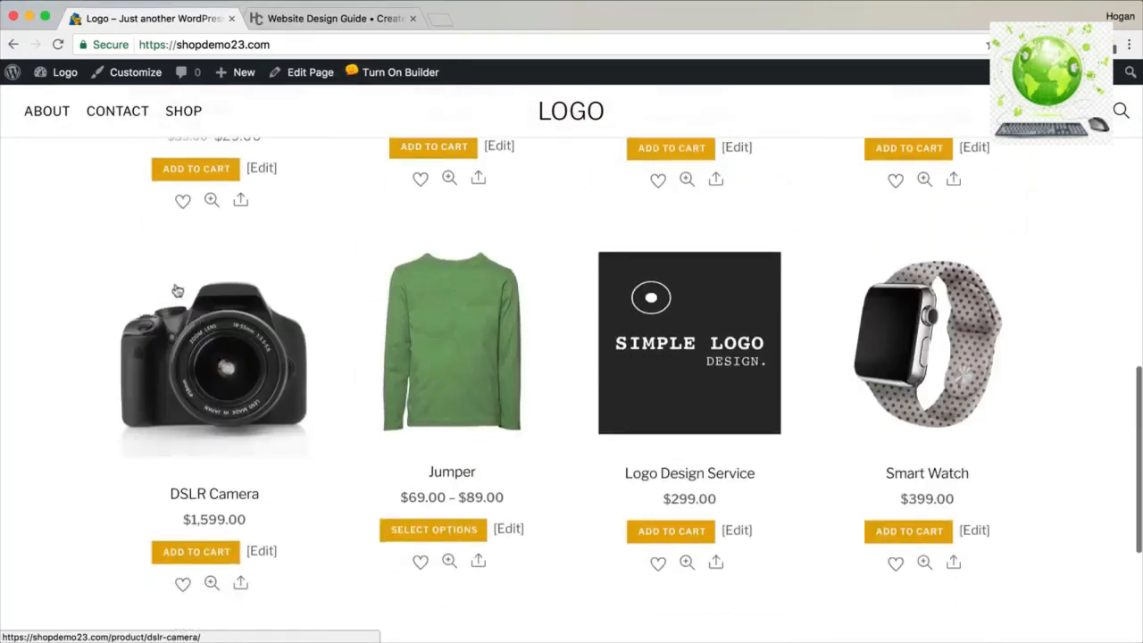
scroll(1027, 402, "up", 3)
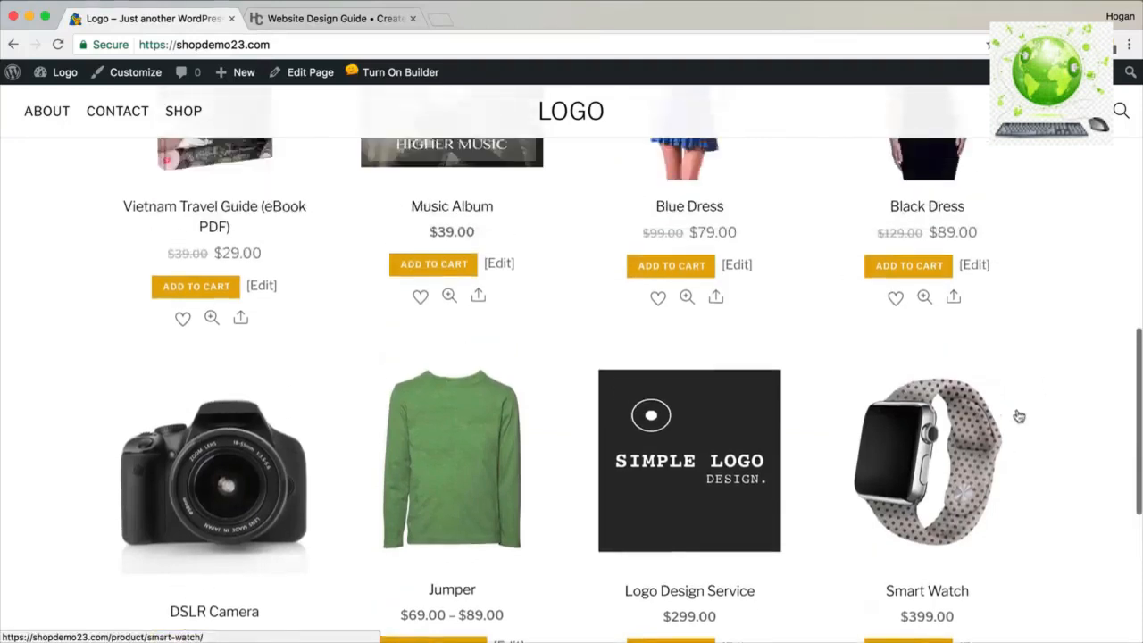
scroll(804, 456, "up", 1)
scroll(549, 470, "up", 1)
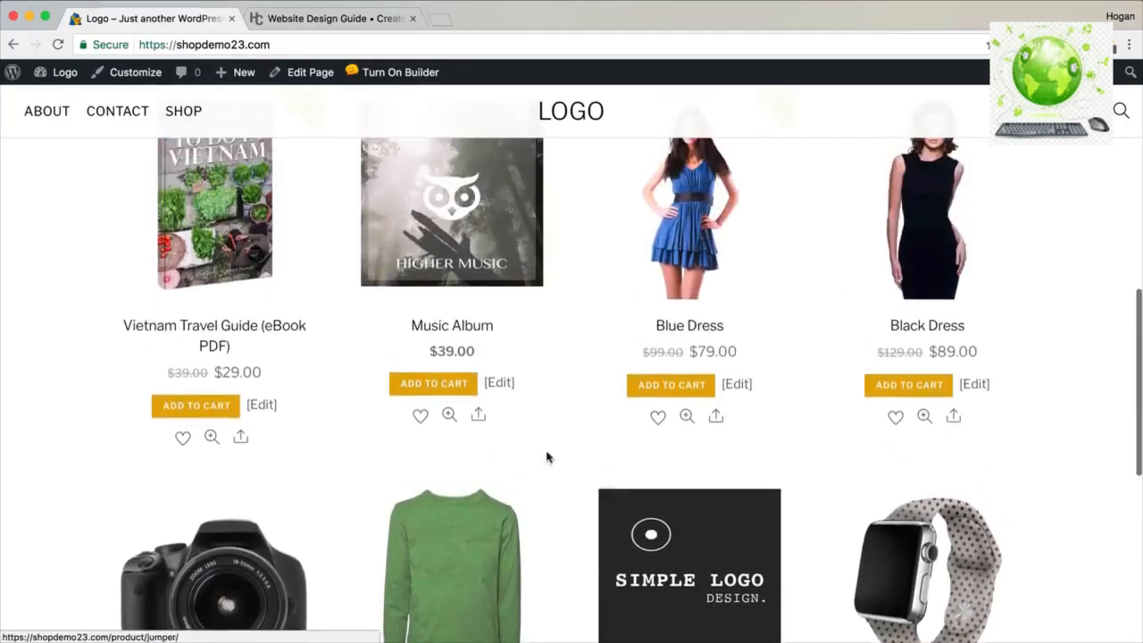
Reopen the homepage in the page builder.
left_click(420, 75)
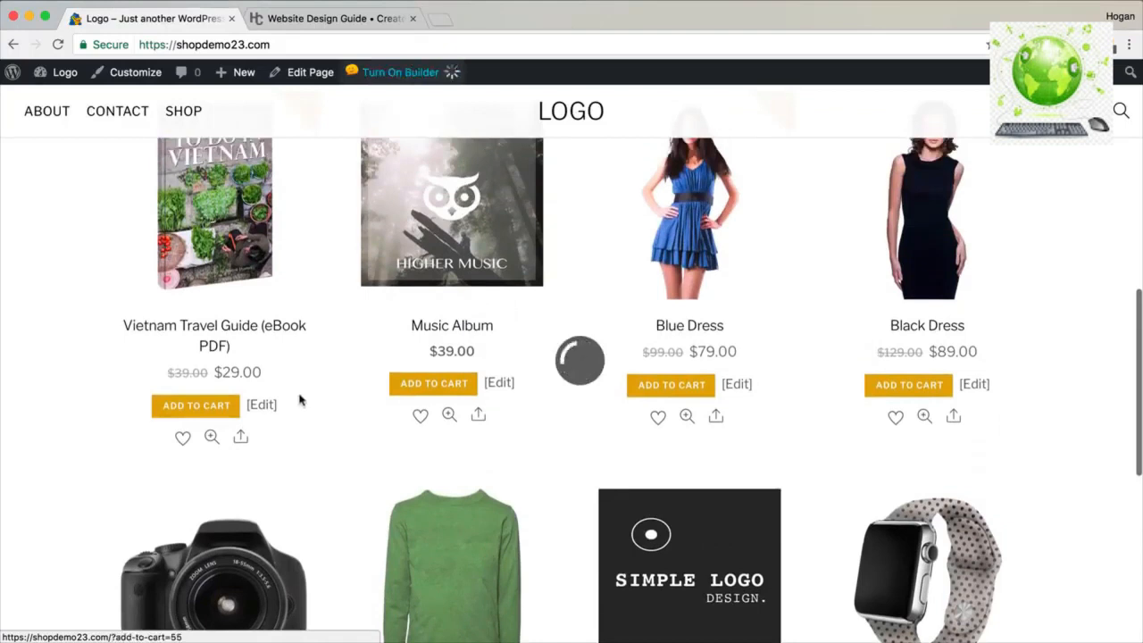
left_click(402, 381)
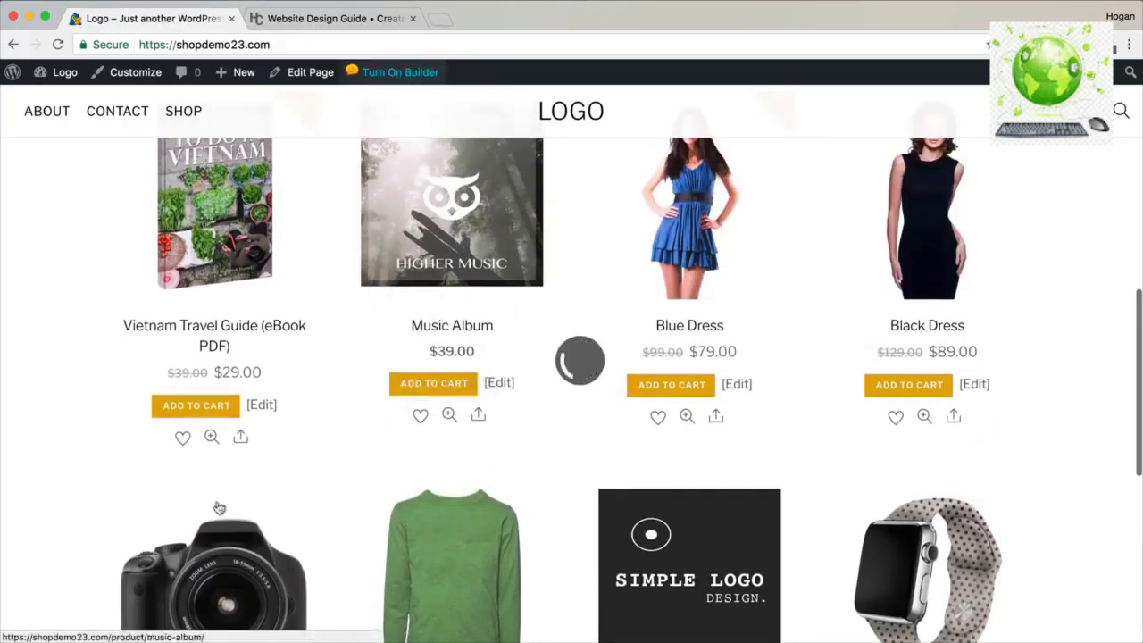
scroll(440, 507, "down", 2)
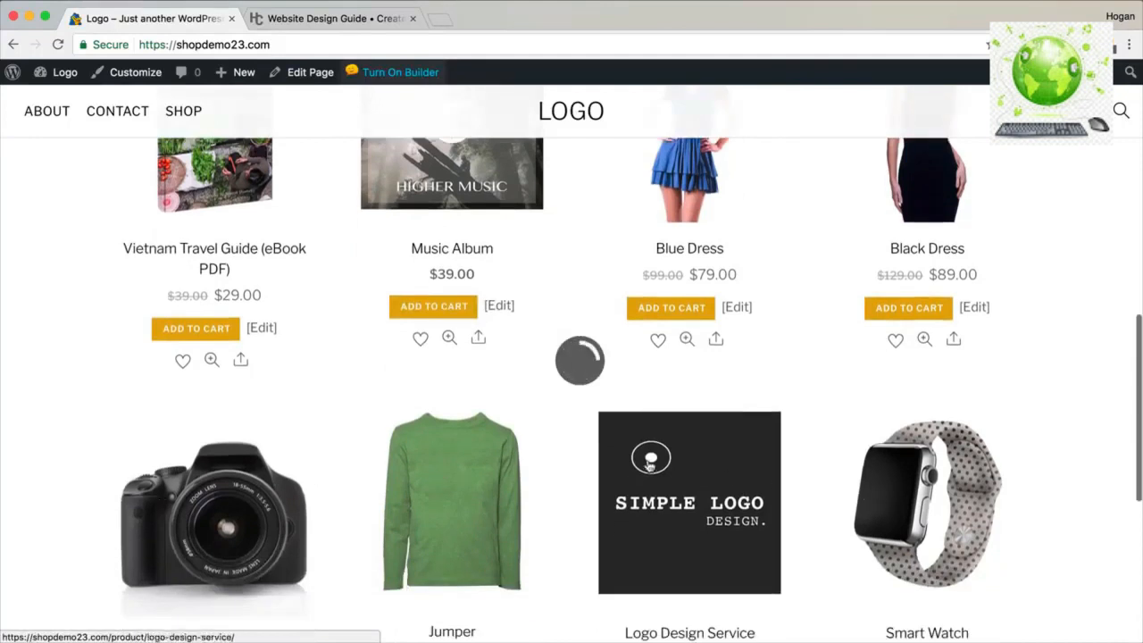
scroll(375, 455, "up", 2)
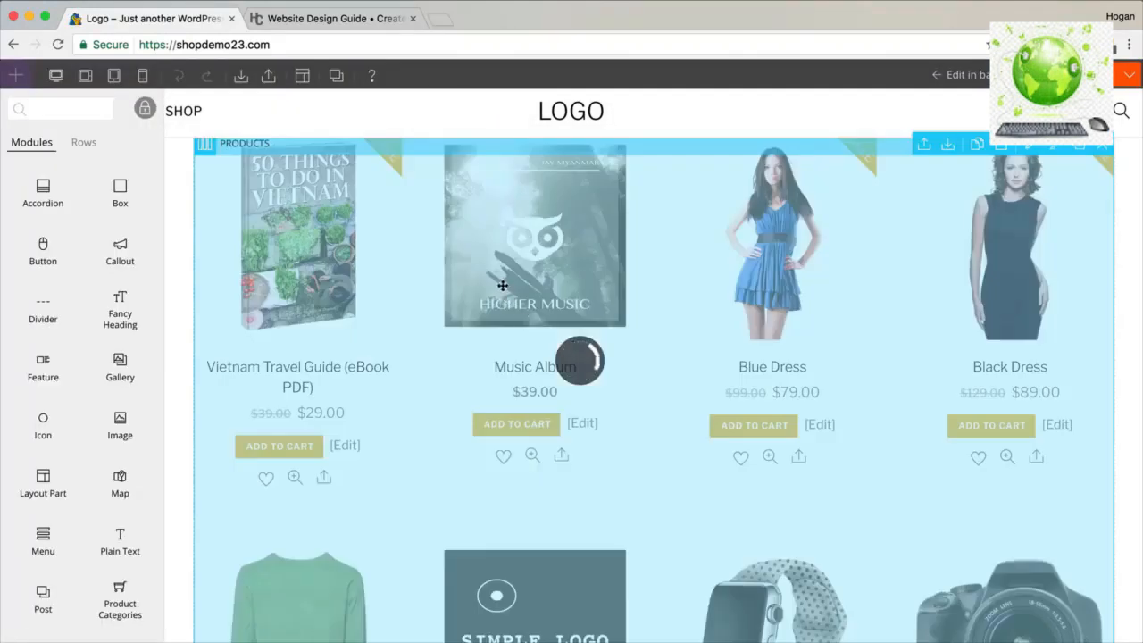
Set the product module's Masonry Layout to No, save, and exit the builder.
double_click(503, 285)
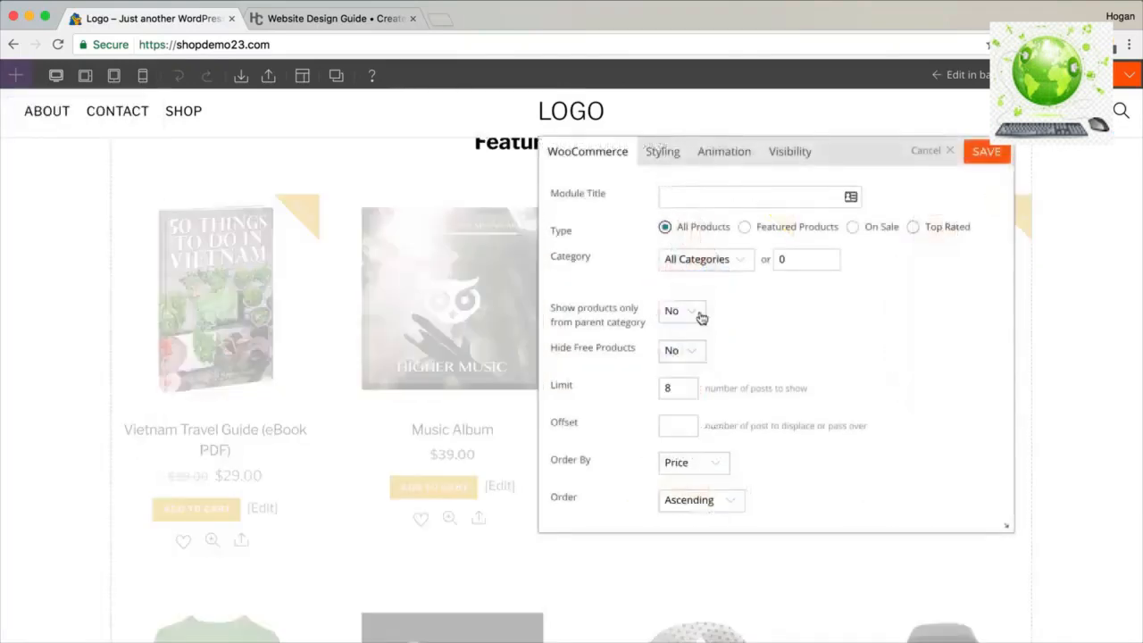
scroll(701, 316, "down", 10)
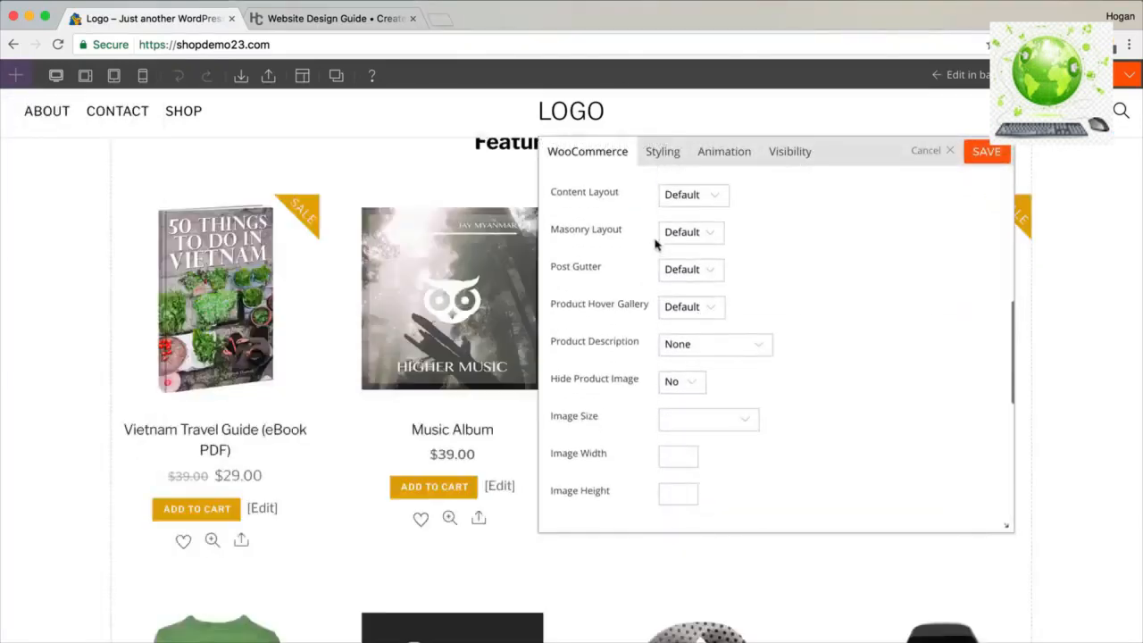
left_click(692, 234)
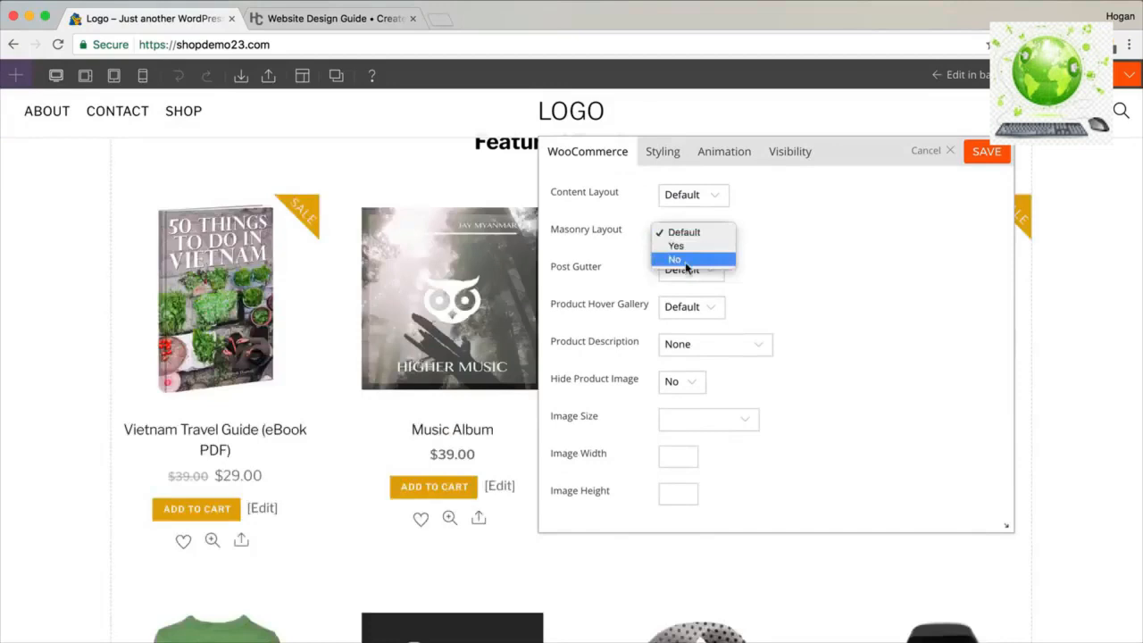
left_click(685, 261)
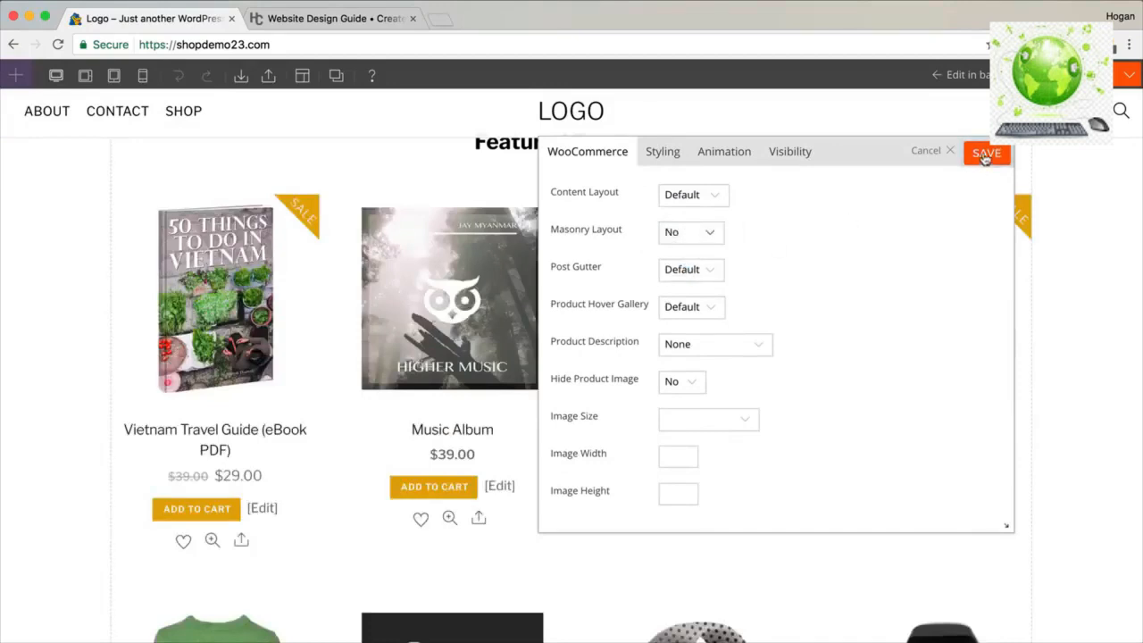
left_click(986, 156)
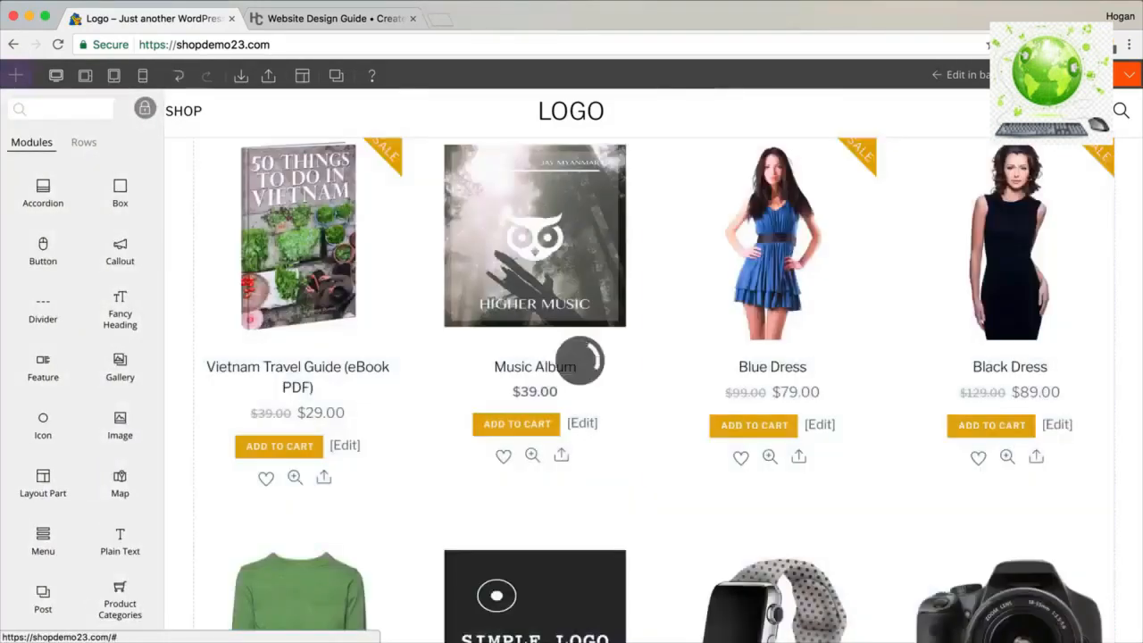
left_click(1043, 75)
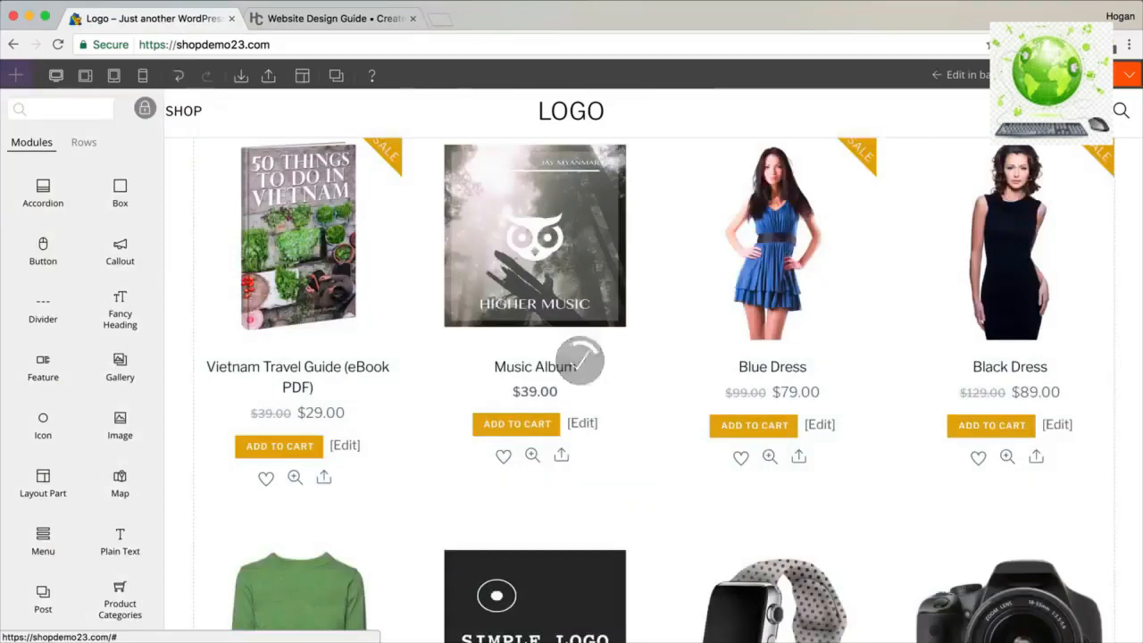
Scroll the live homepage, then turn the page builder back on.
scroll(707, 266, "down", 6)
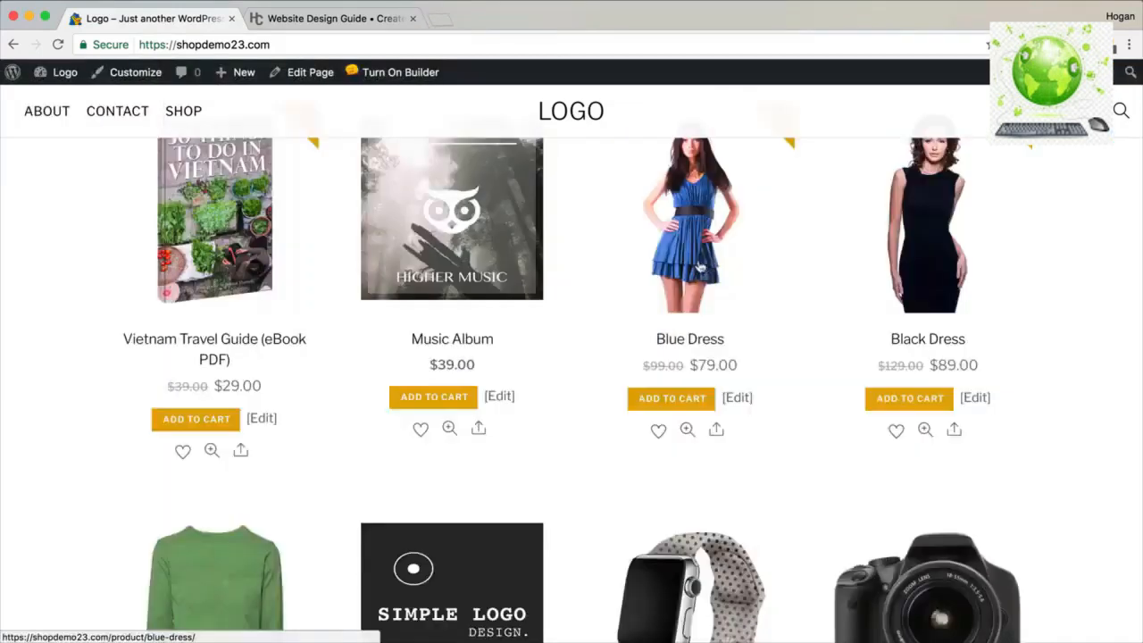
scroll(701, 267, "up", 1)
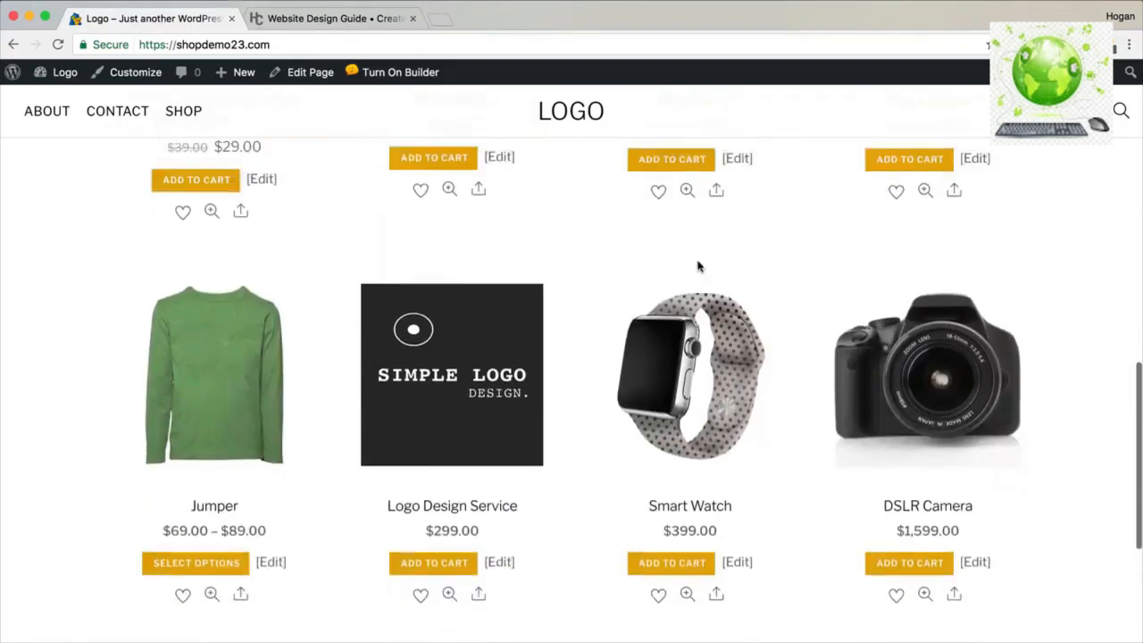
scroll(445, 394, "up", 4)
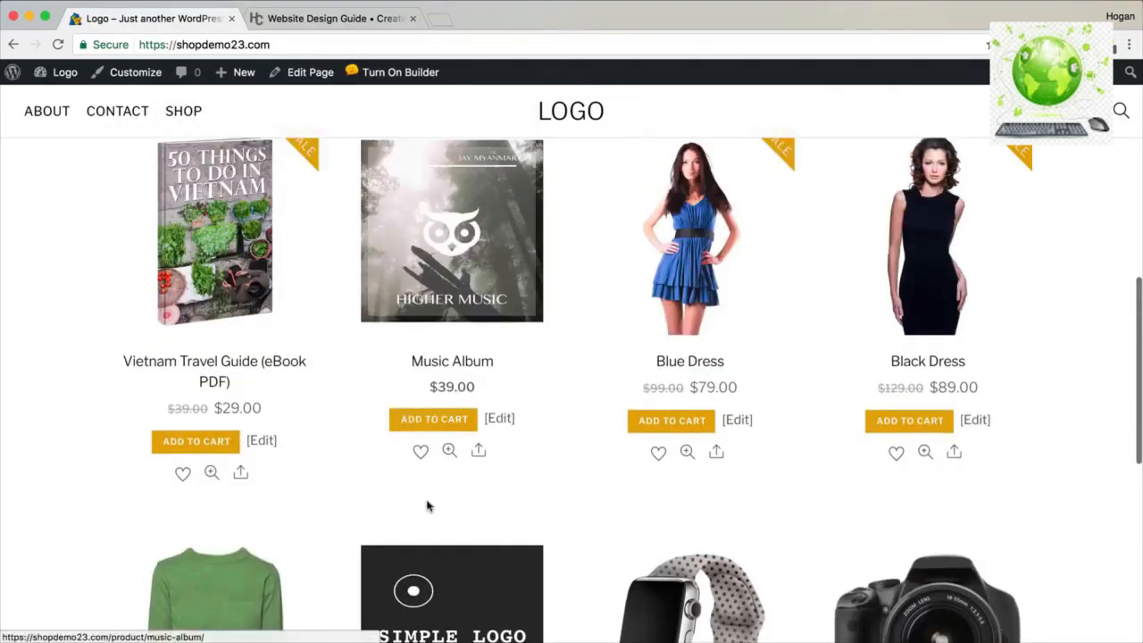
scroll(714, 490, "down", 6)
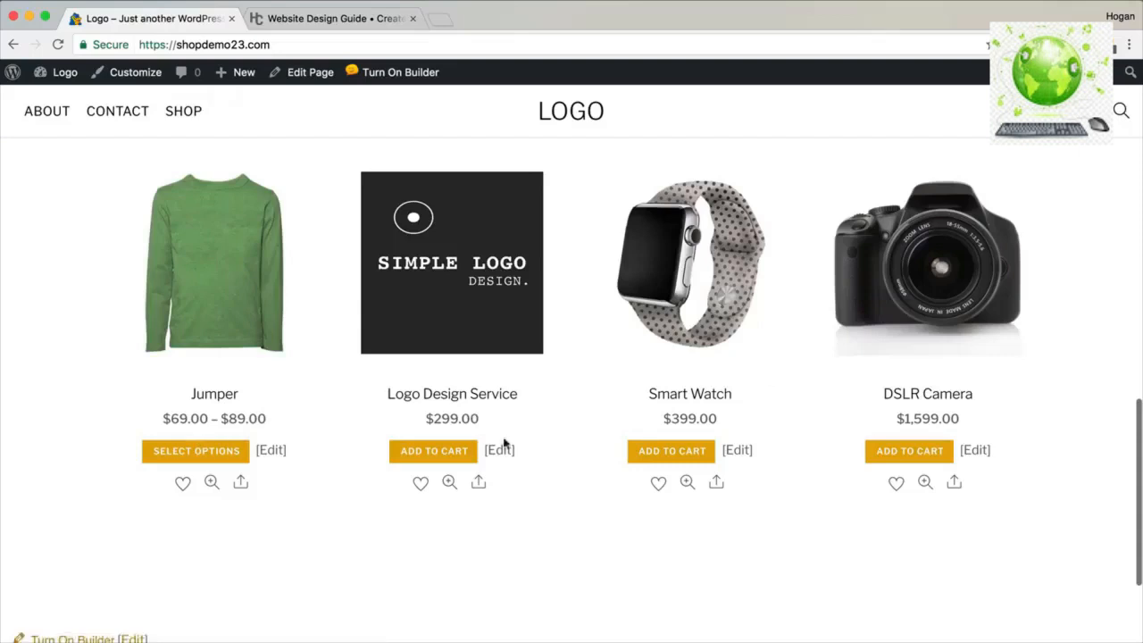
scroll(173, 417, "up", 2)
scroll(172, 417, "up", 5)
left_click(396, 71)
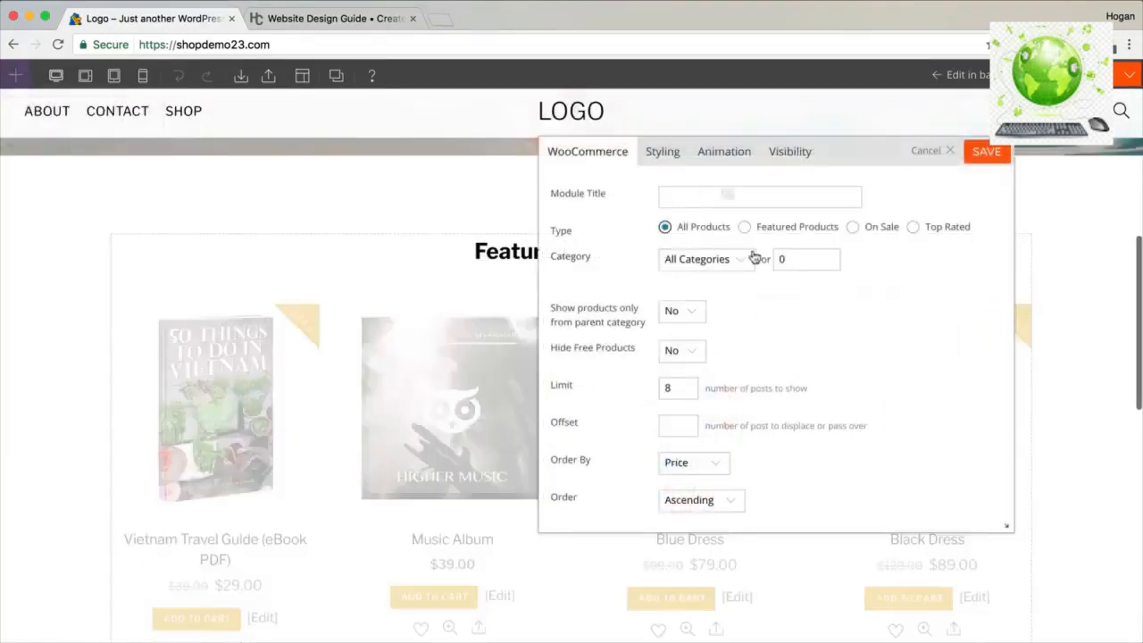
Keep All Categories, change the product limit from 8 to 4, and review layout options.
left_click(759, 258)
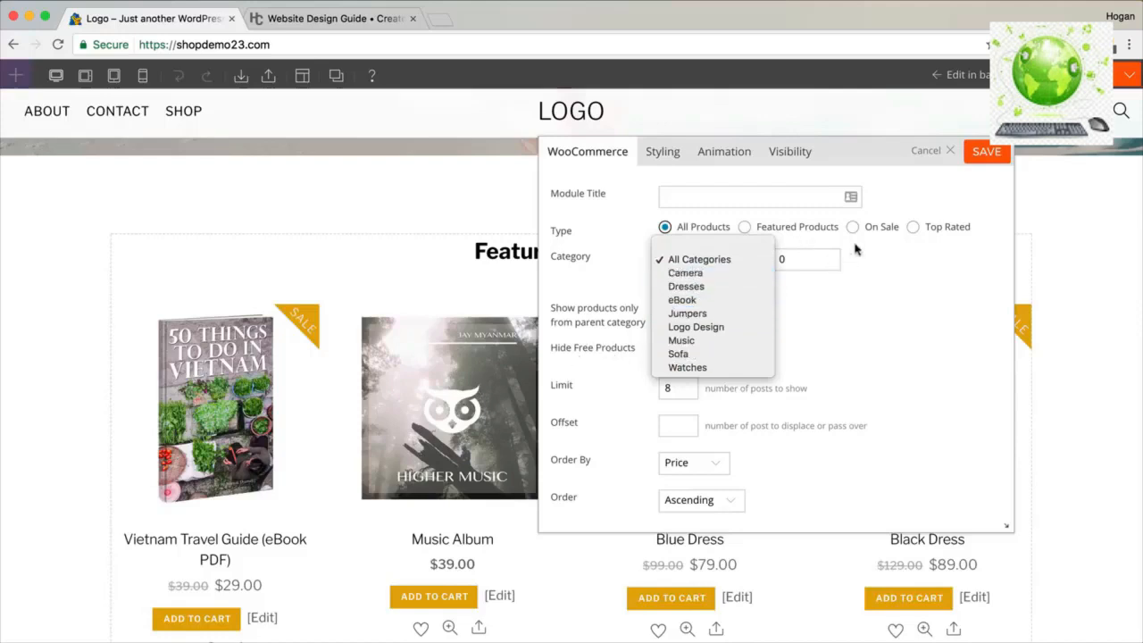
left_click(812, 238)
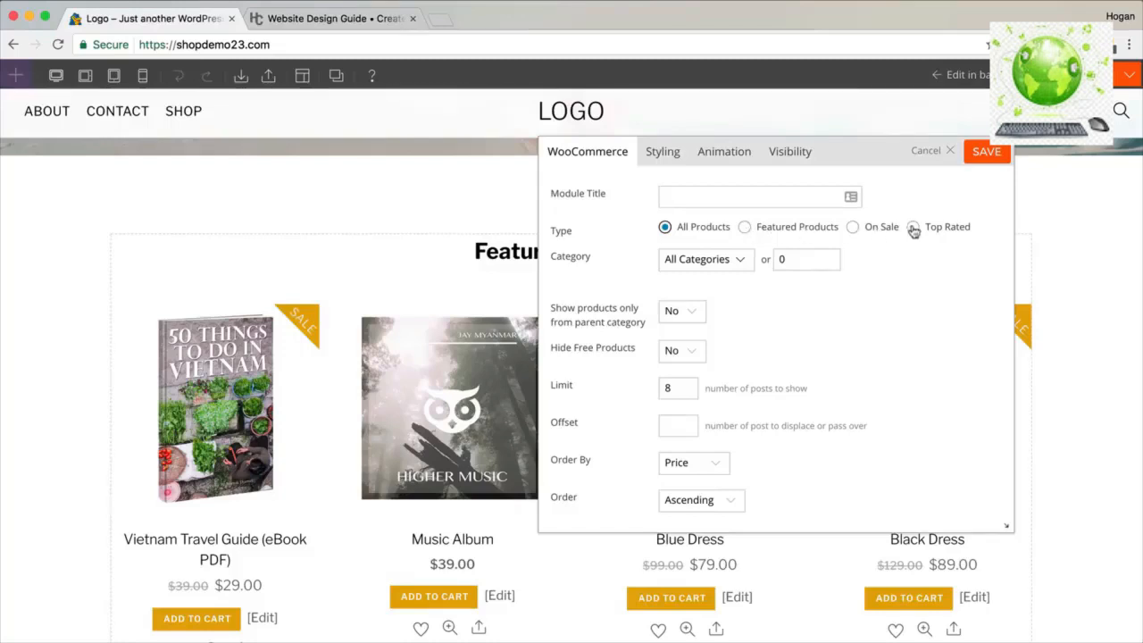
double_click(669, 390)
type("4")
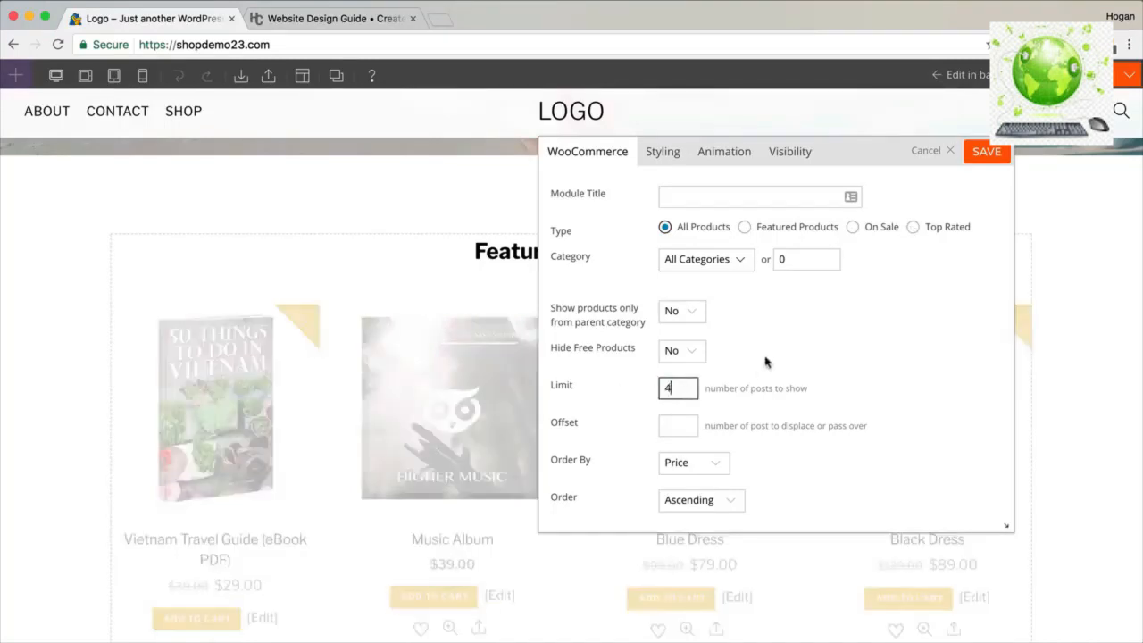
scroll(765, 359, "down", 4)
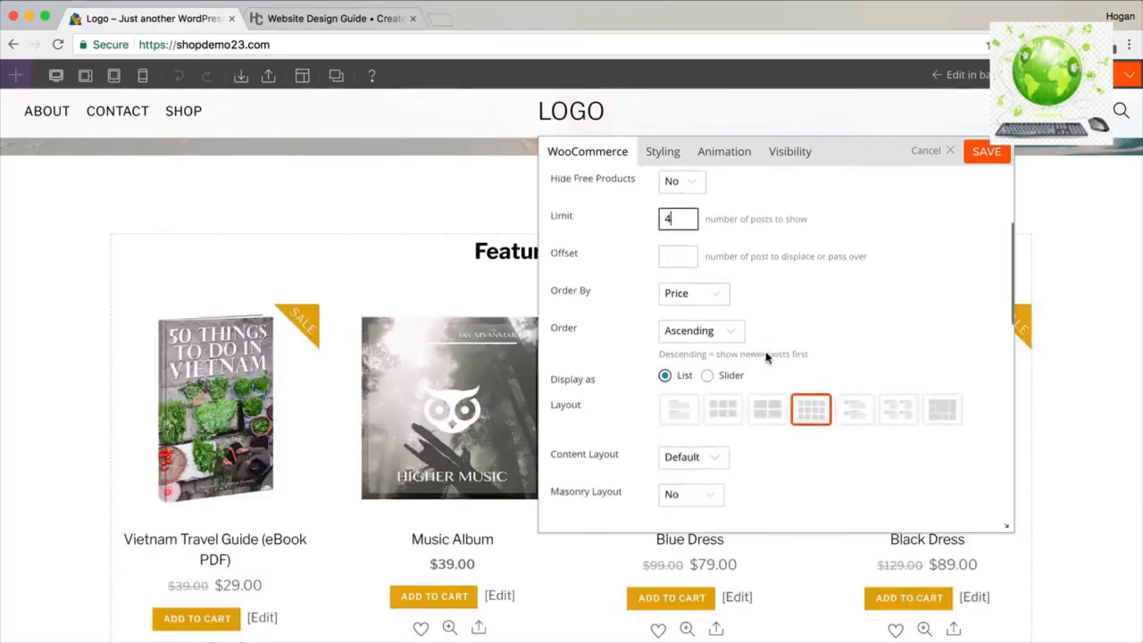
scroll(766, 357, "down", 1)
double_click(589, 360)
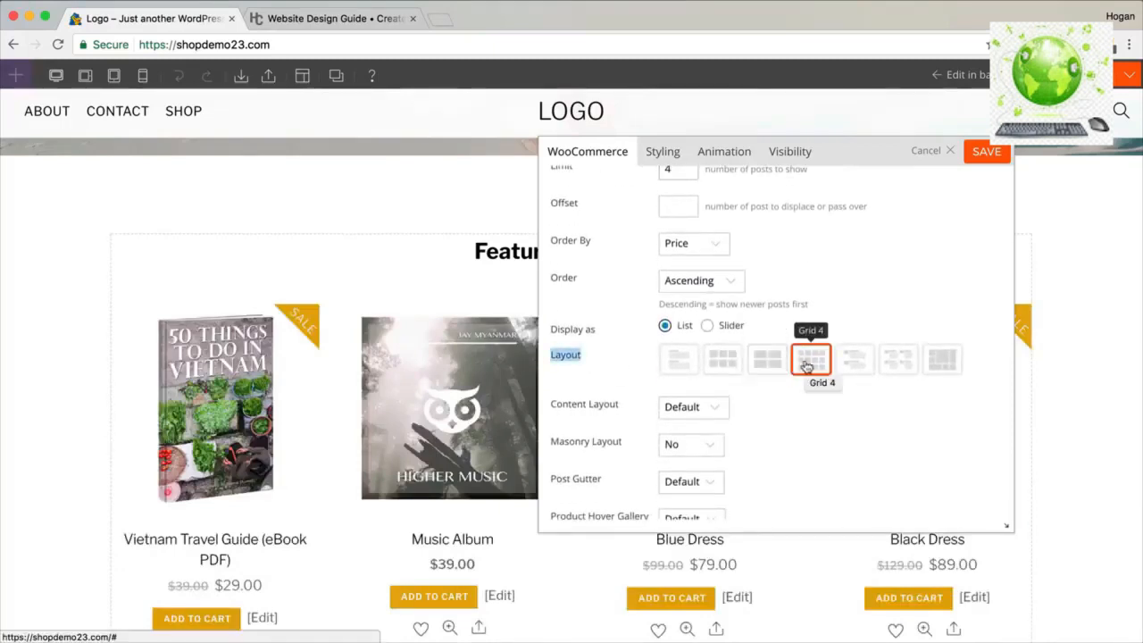
left_click(707, 327)
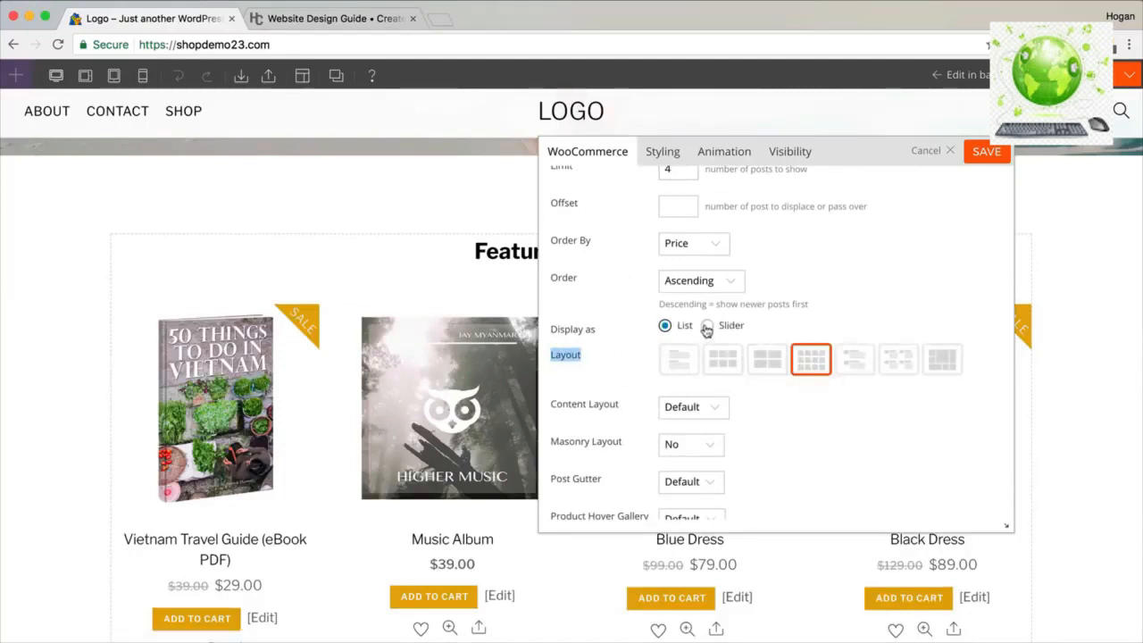
scroll(732, 354, "down", 5)
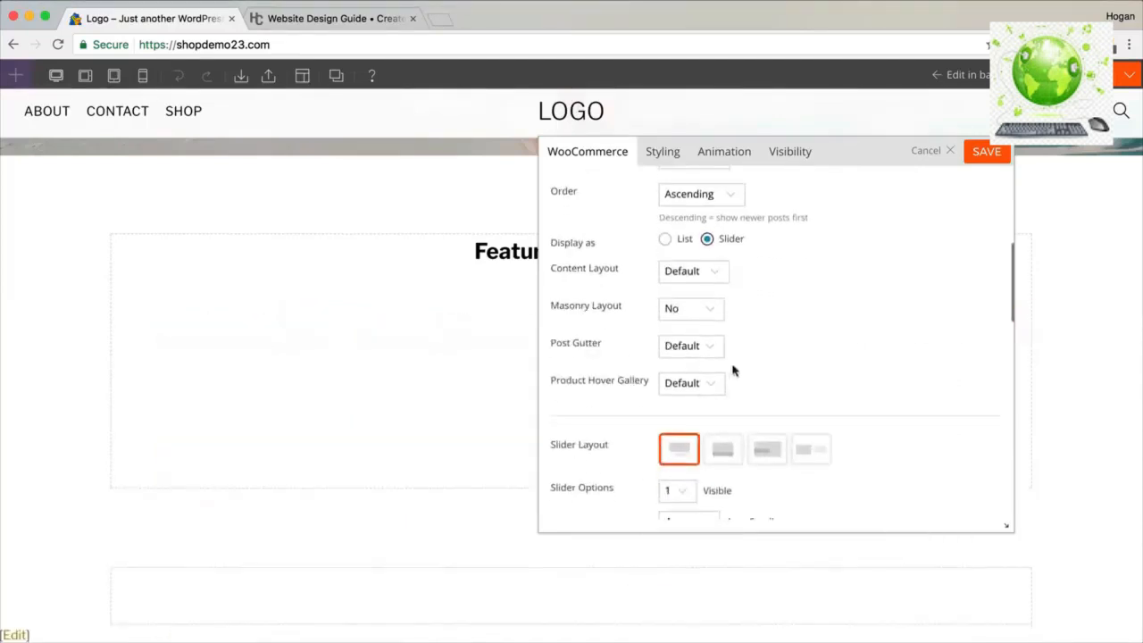
scroll(735, 384, "down", 1)
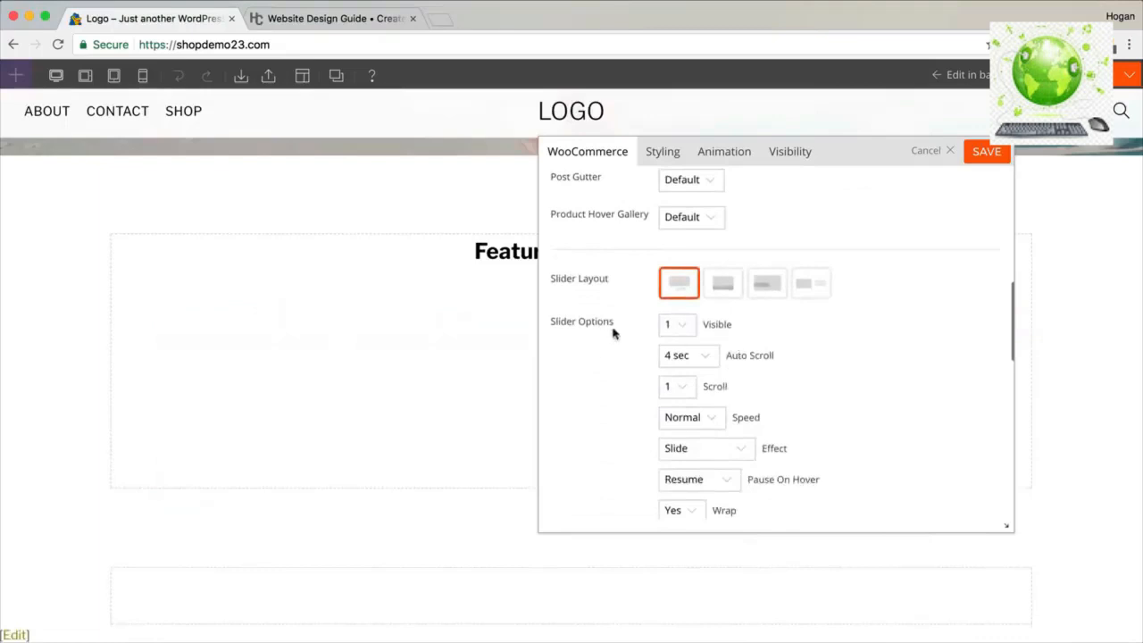
left_click(676, 326)
left_click(676, 353)
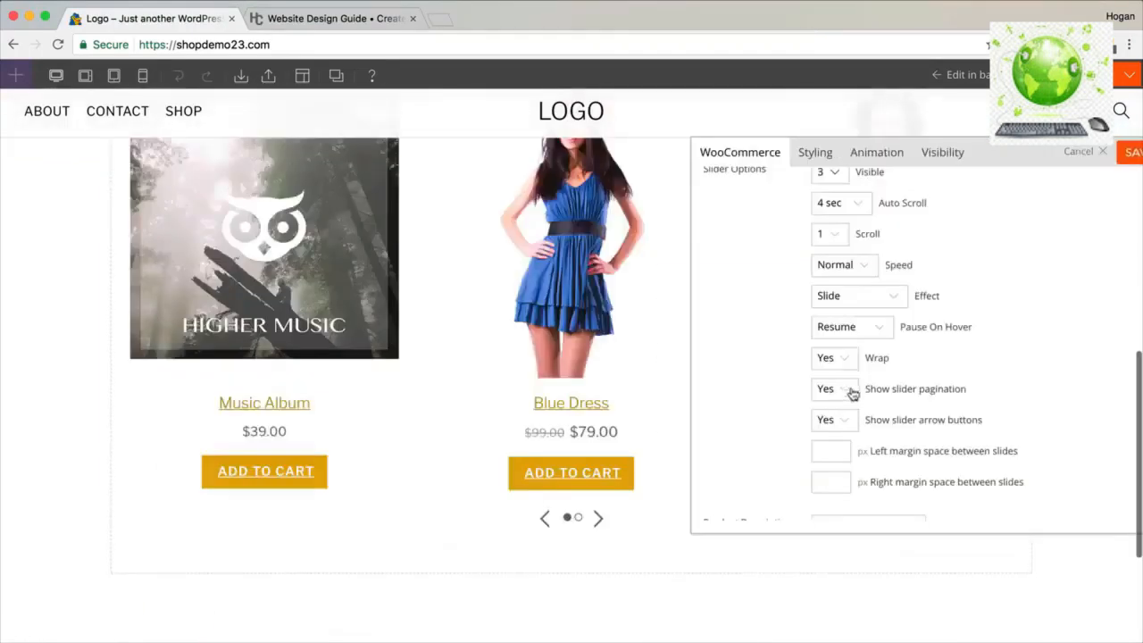
left_click_drag(970, 391, 871, 388)
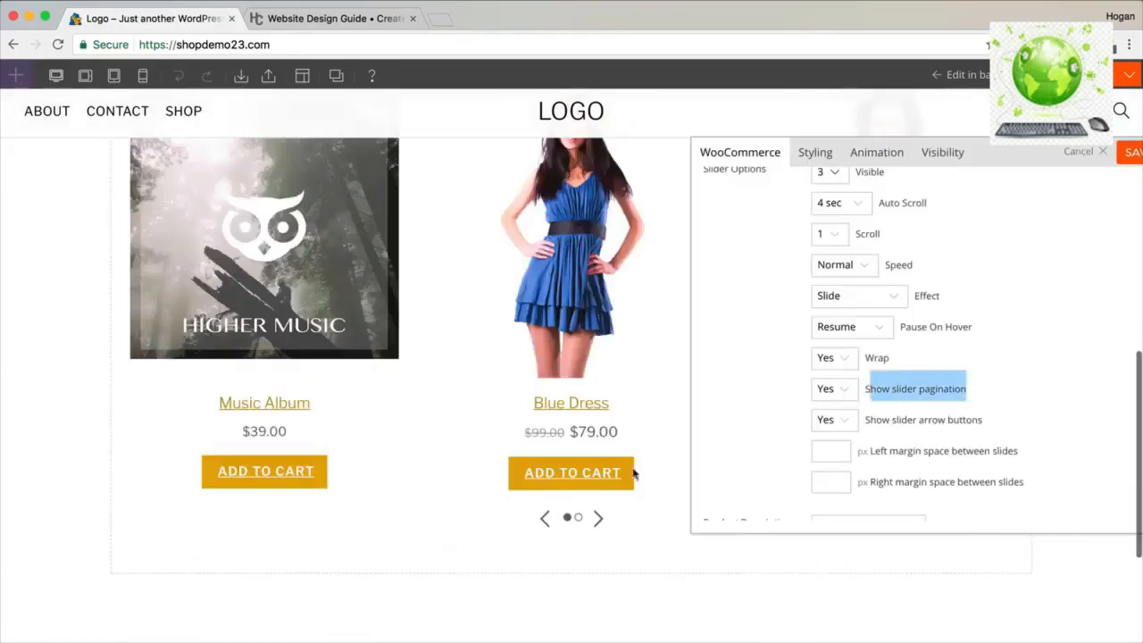
left_click(578, 518)
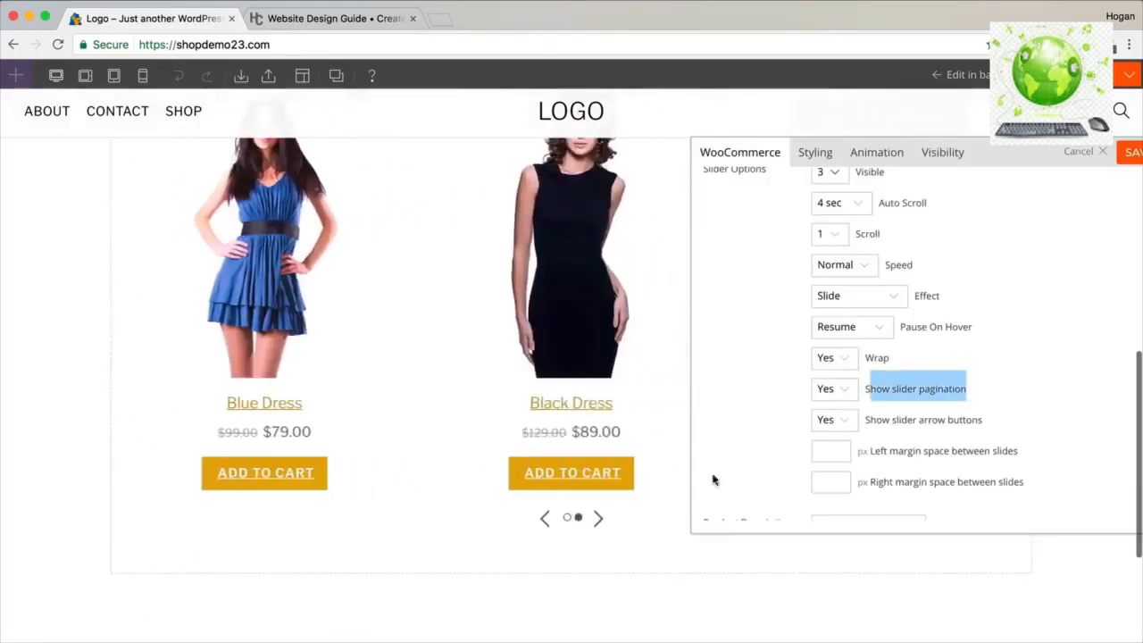
left_click_drag(984, 420, 935, 424)
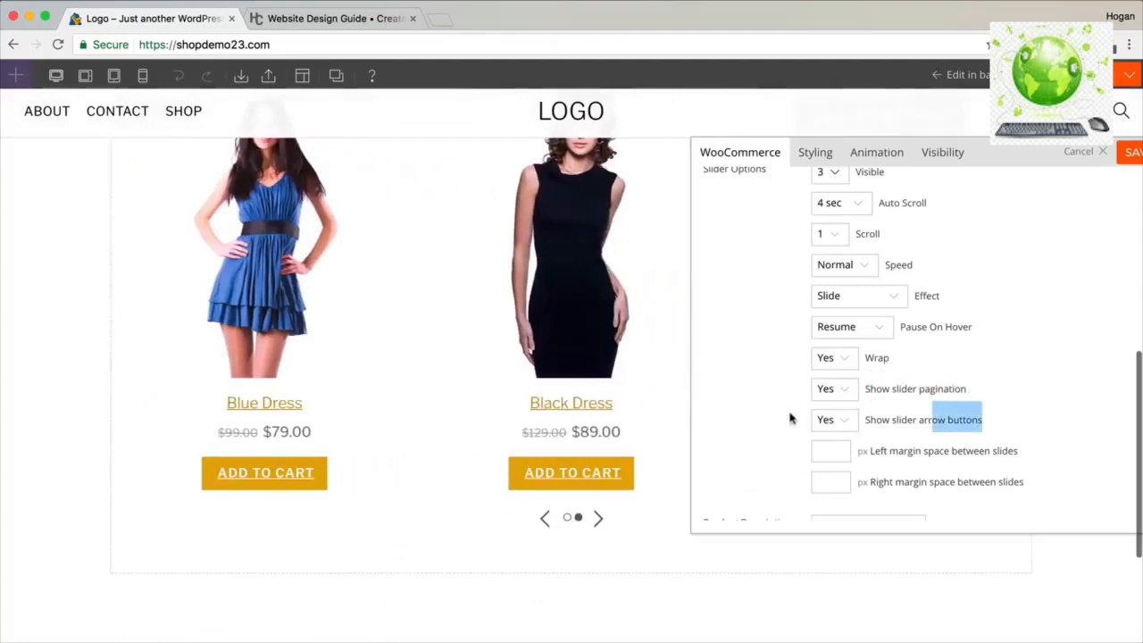
scroll(955, 277, "up", 5)
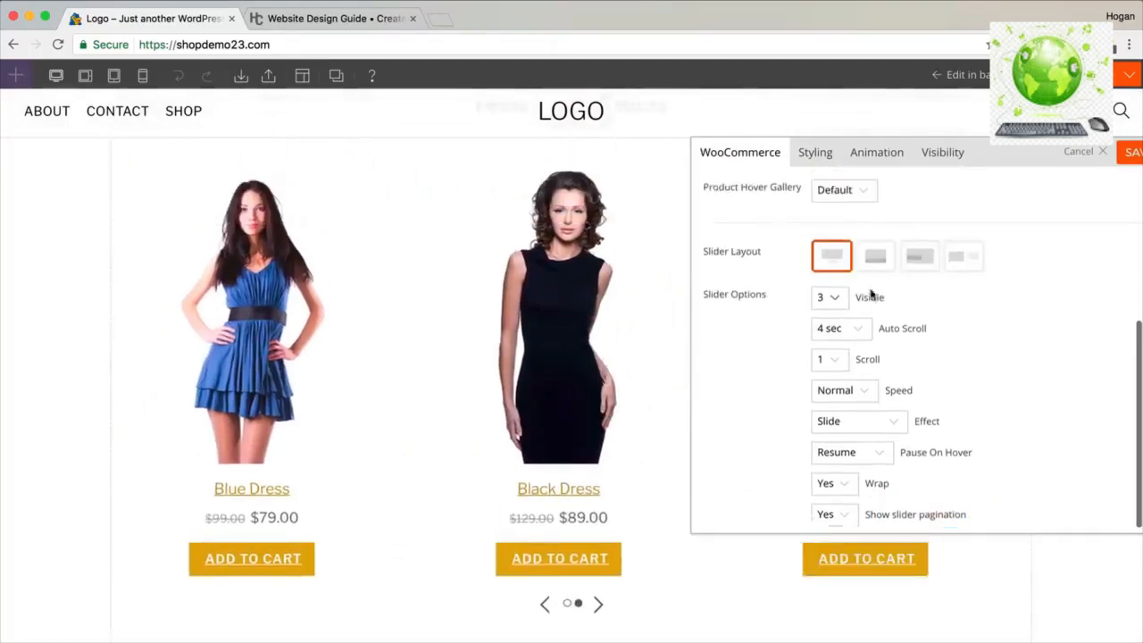
scroll(871, 294, "up", 3)
left_click(819, 314)
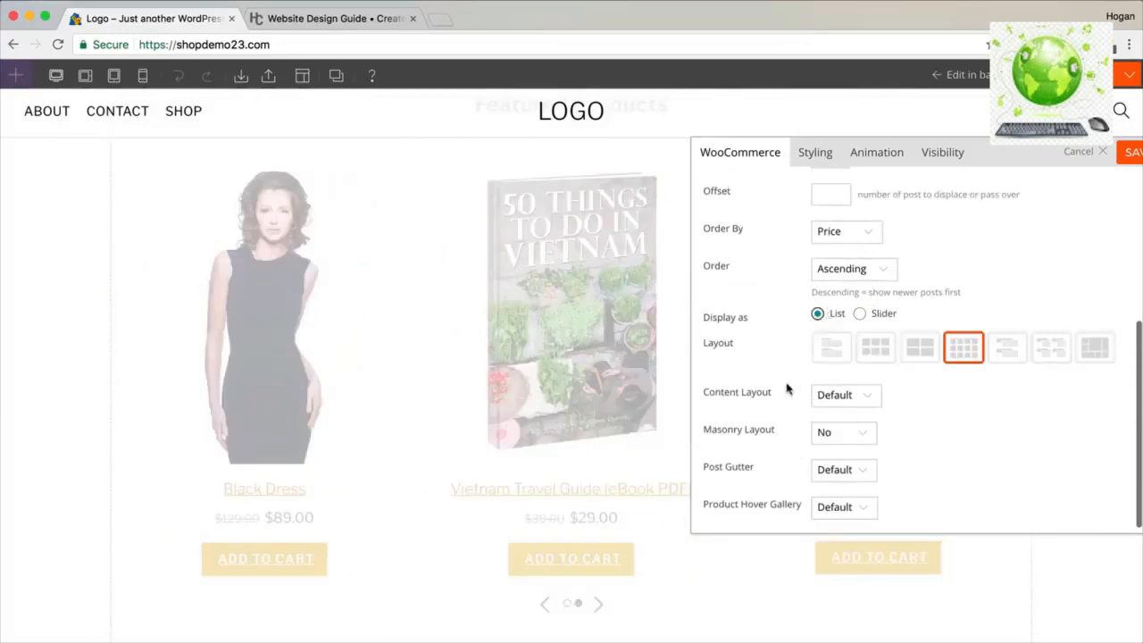
left_click(831, 397)
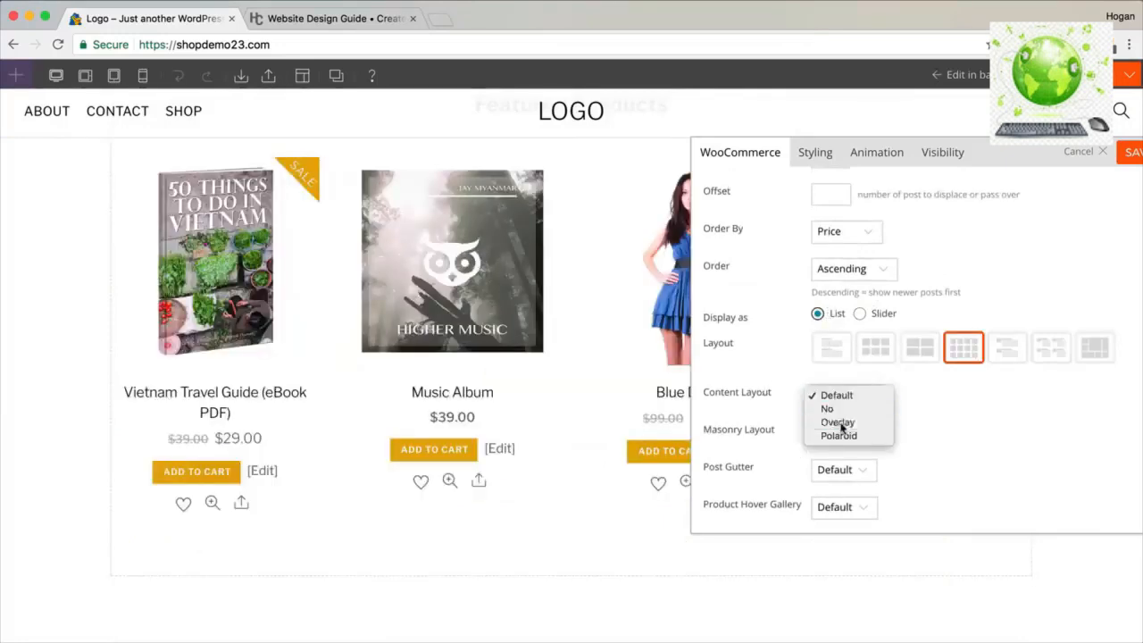
left_click(840, 422)
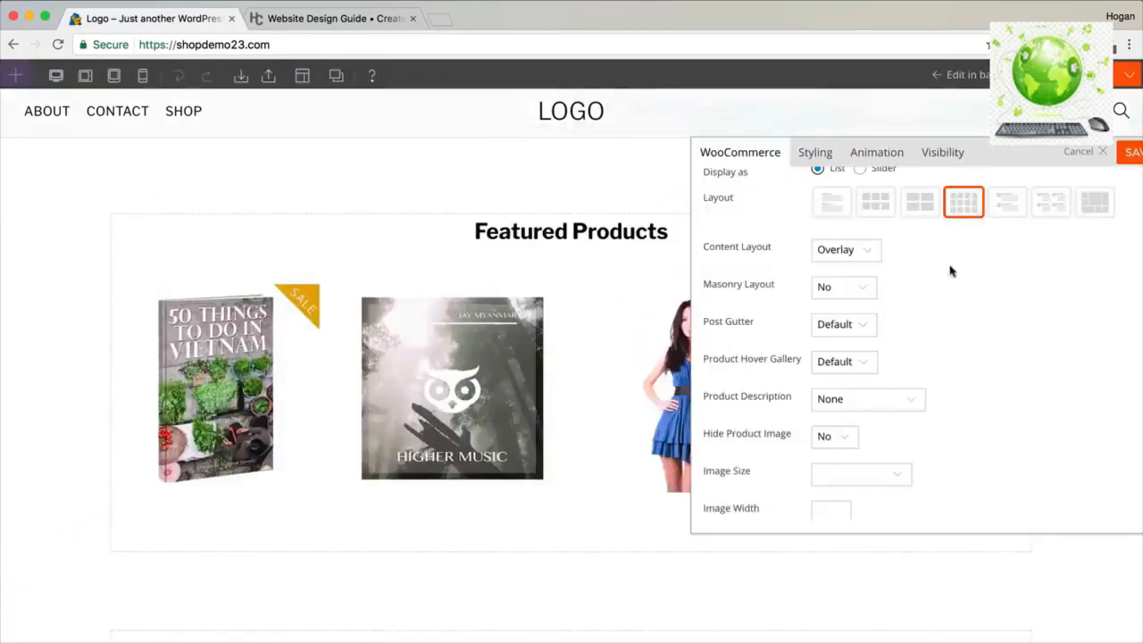
left_click(879, 255)
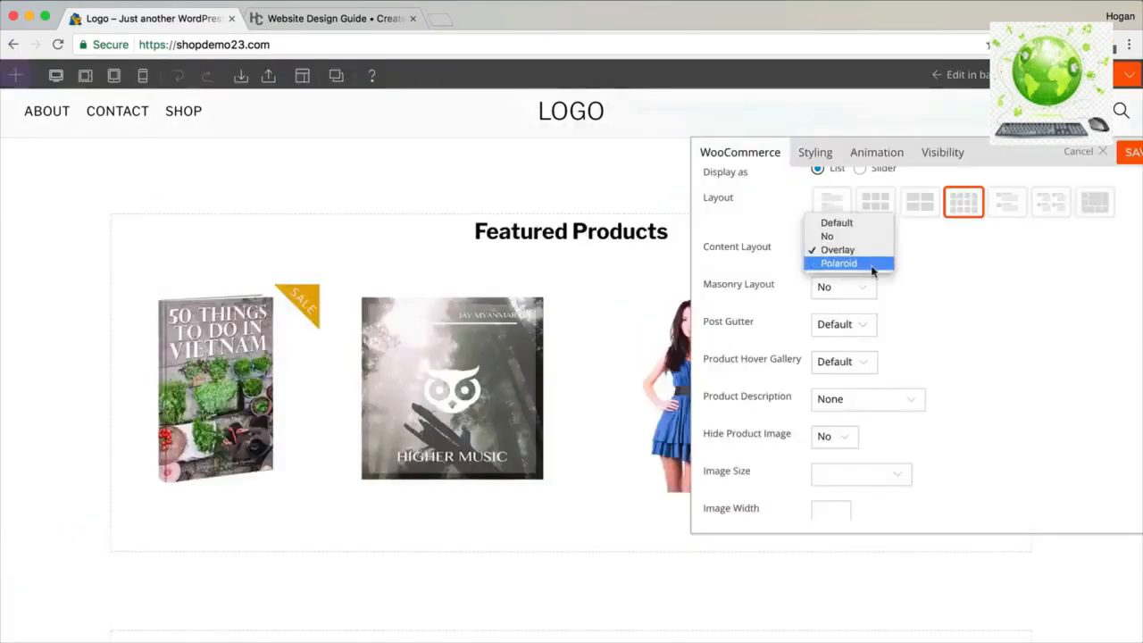
left_click(861, 223)
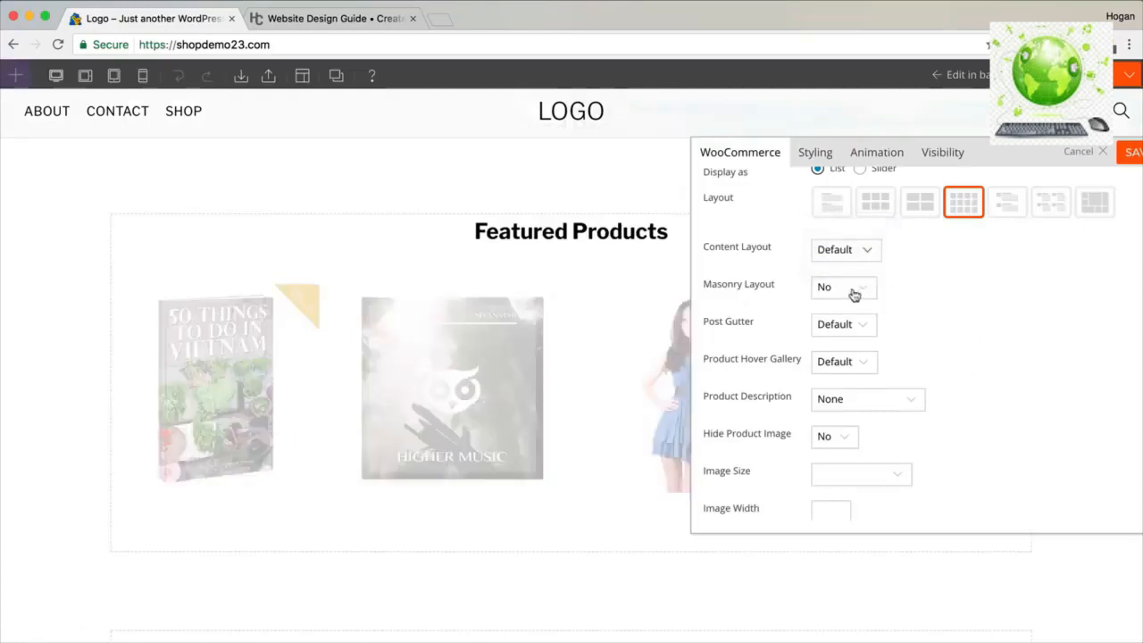
scroll(890, 297, "down", 1)
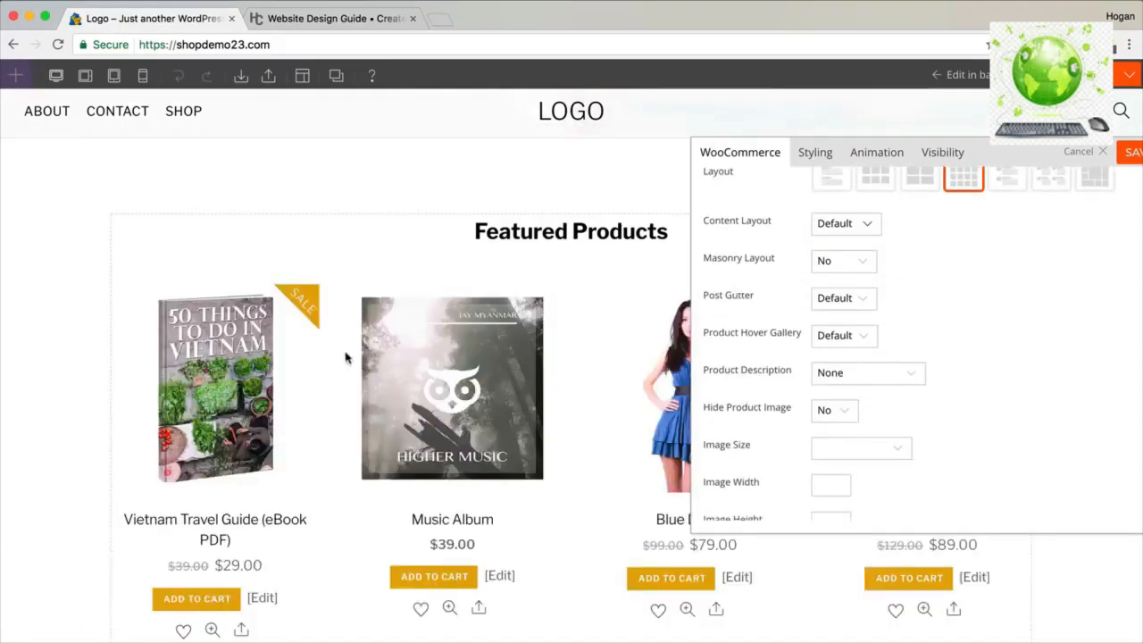
left_click(853, 302)
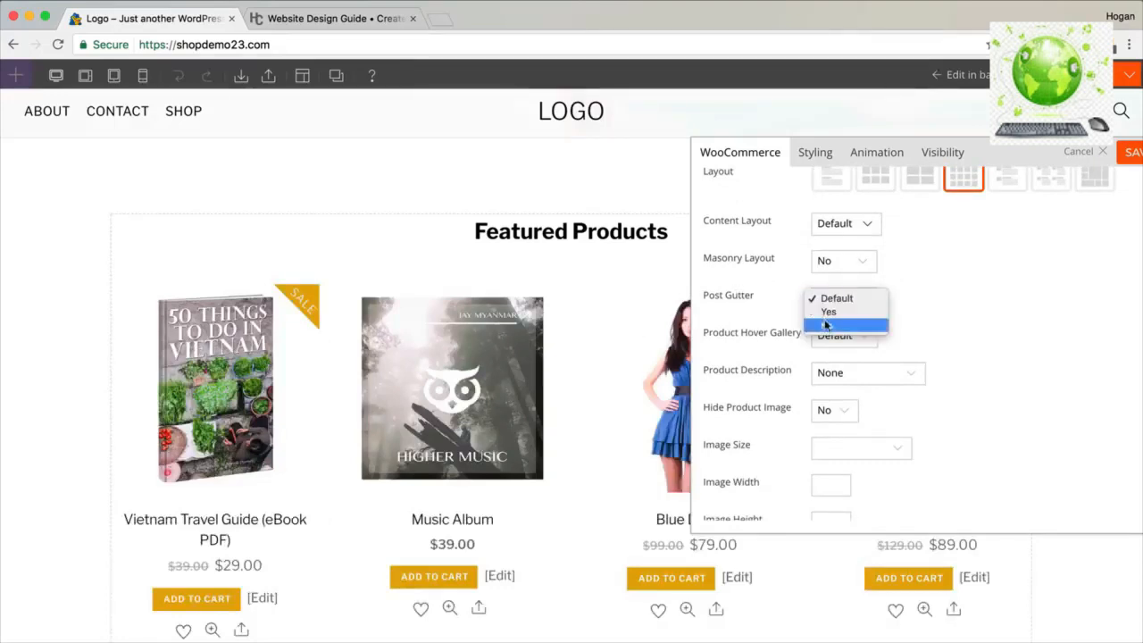
left_click(828, 325)
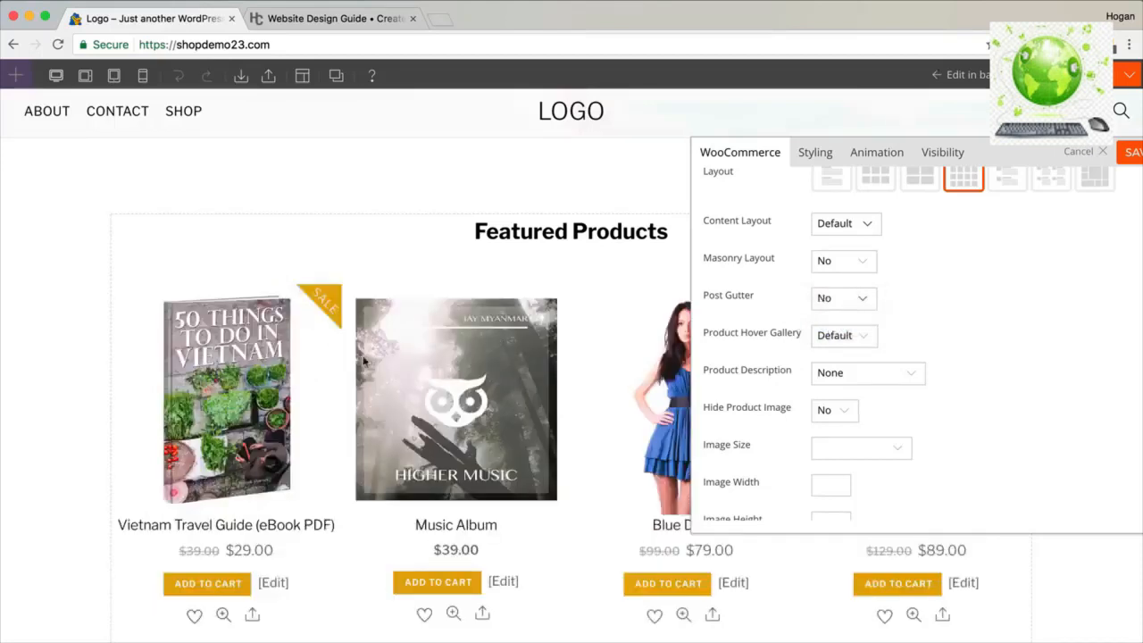
left_click(865, 306)
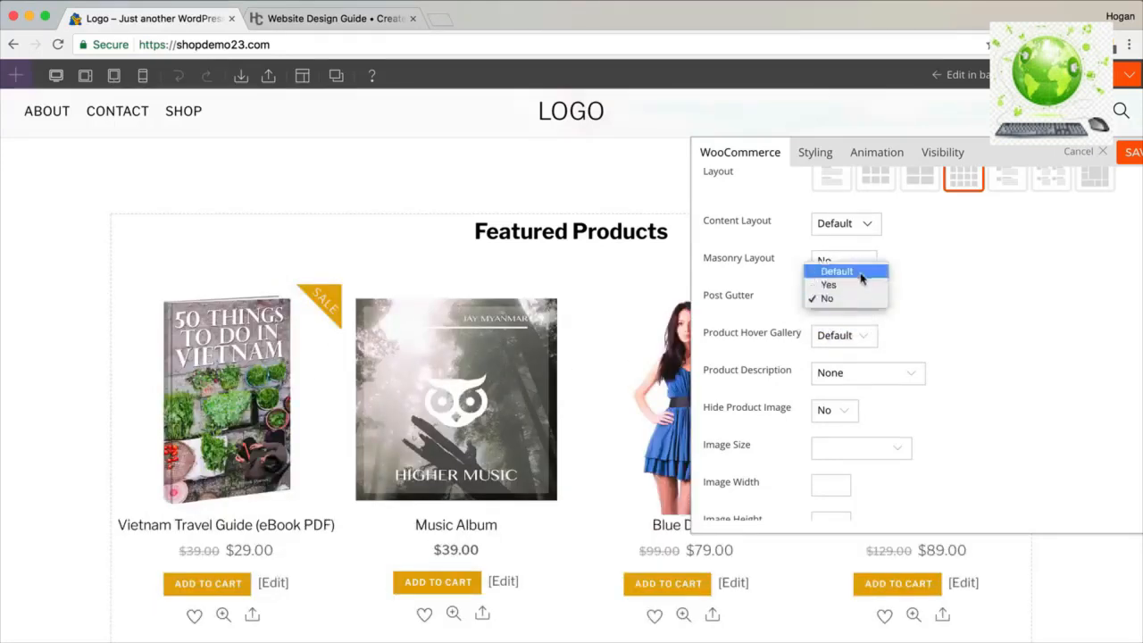
left_click(857, 270)
scroll(926, 340, "down", 8)
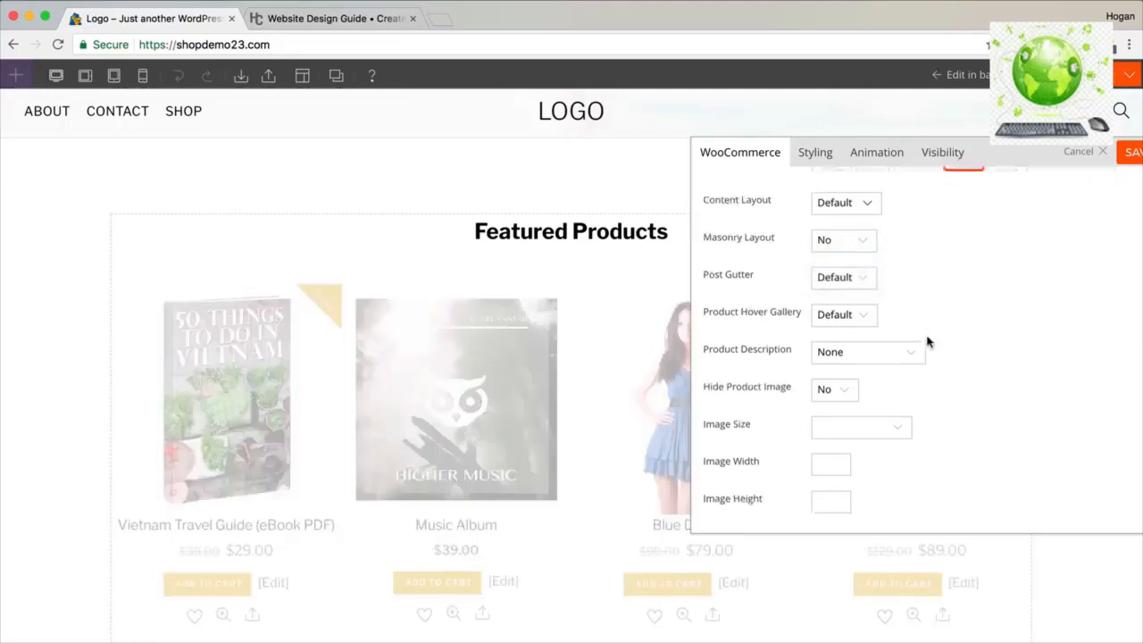
scroll(925, 342, "down", 2)
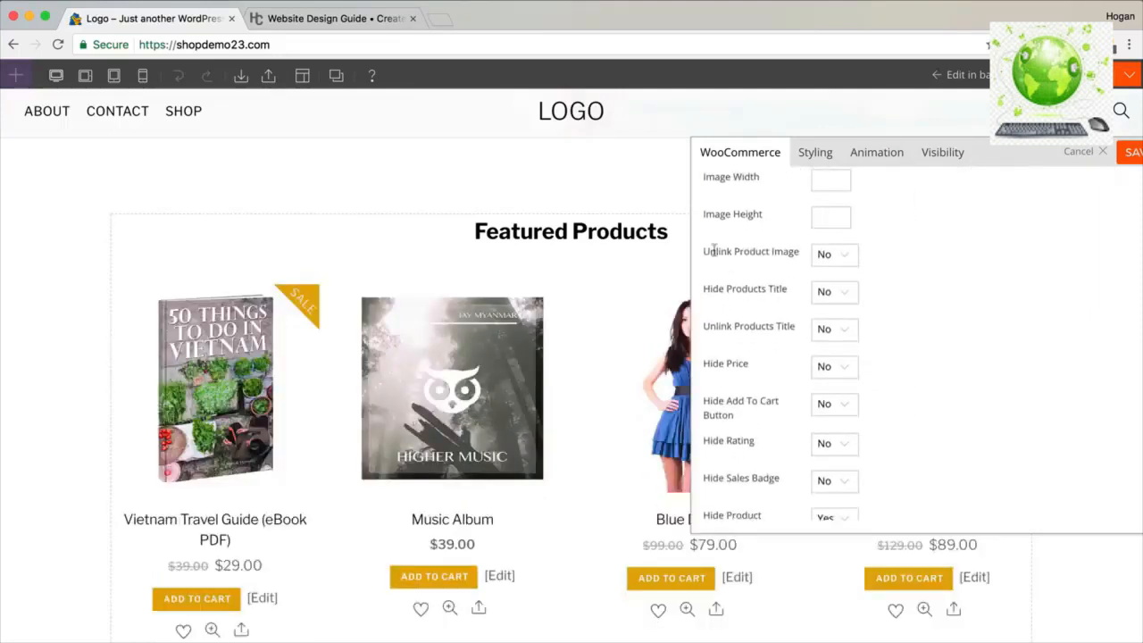
left_click_drag(724, 257, 771, 440)
scroll(771, 440, "down", 3)
left_click(765, 378)
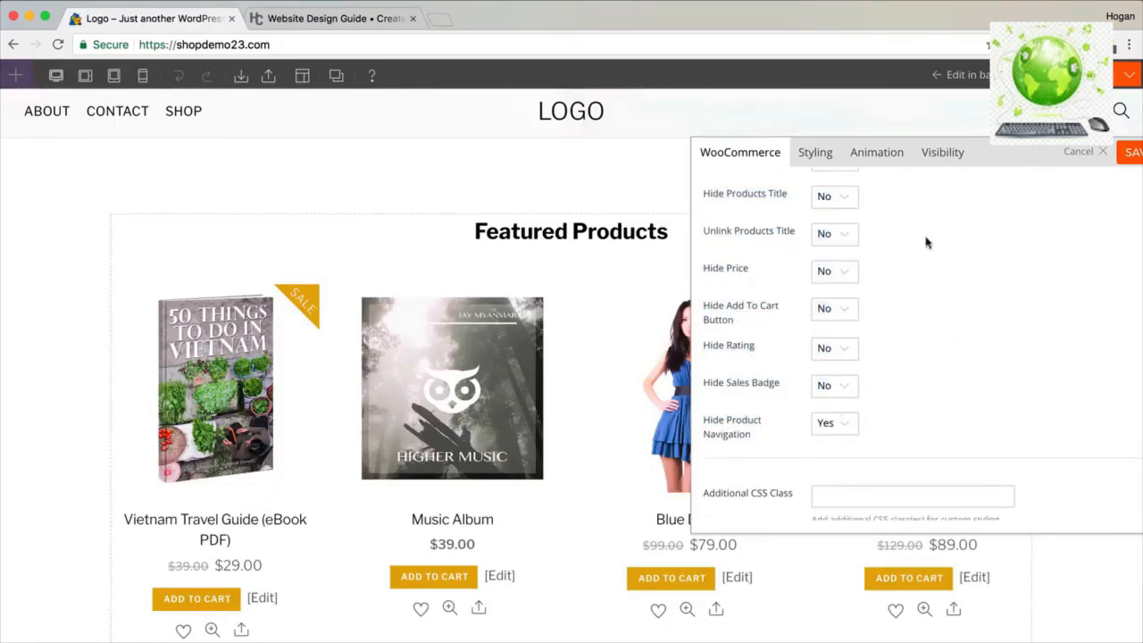
scroll(1059, 165, "up", 10)
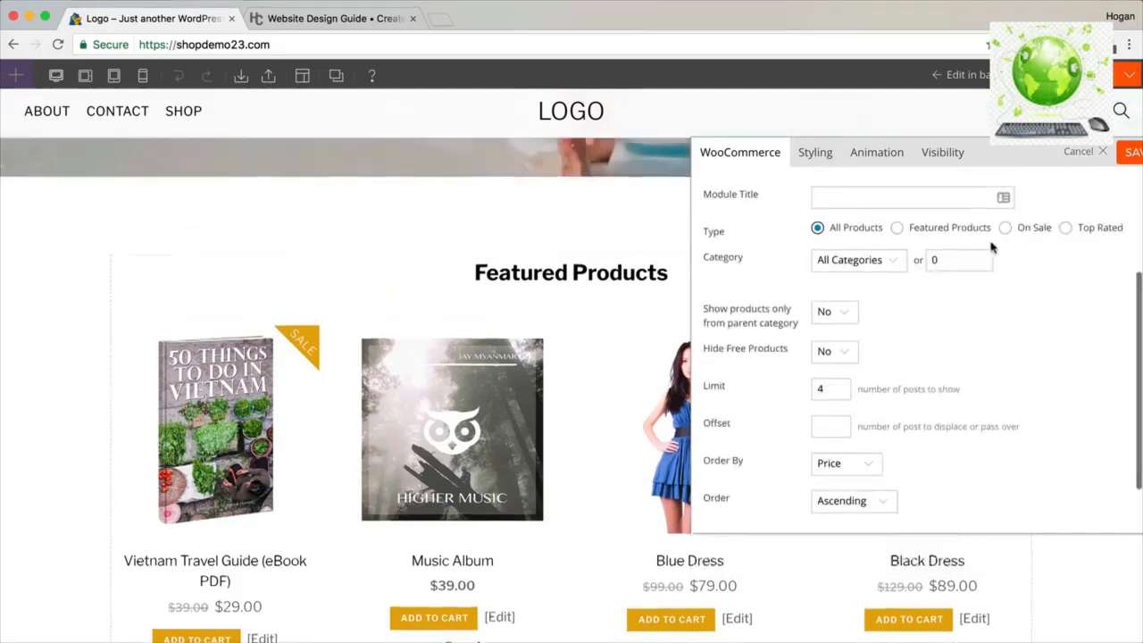
Switch the product module to the Featured Products type, save the page, and go to the admin Dashboard.
left_click(896, 227)
left_click(1129, 154)
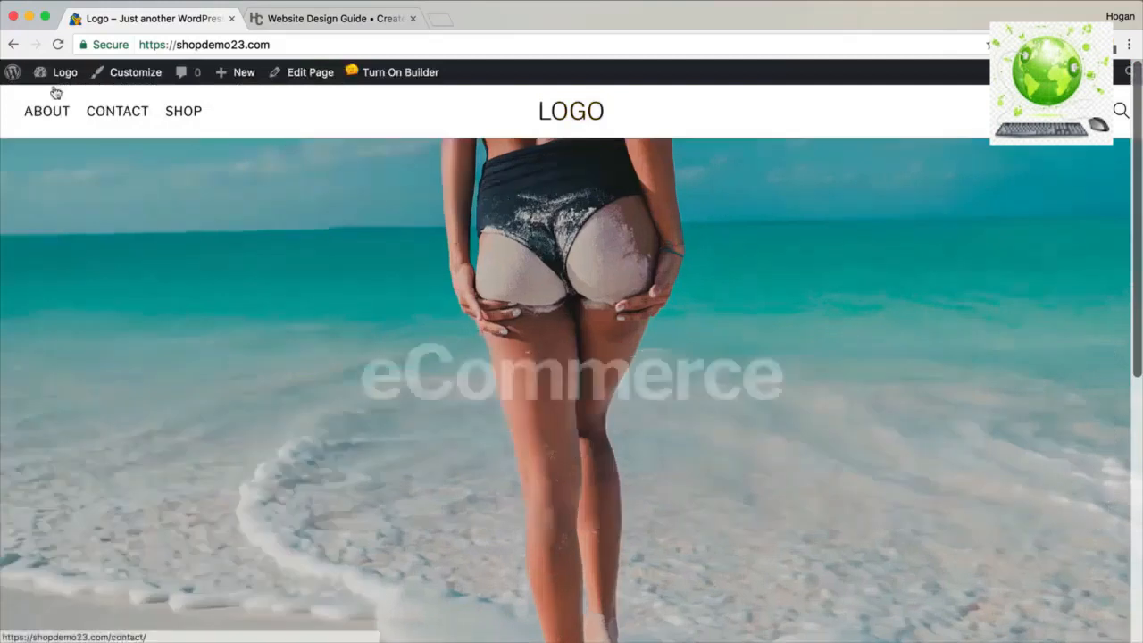
mouse_move(55, 81)
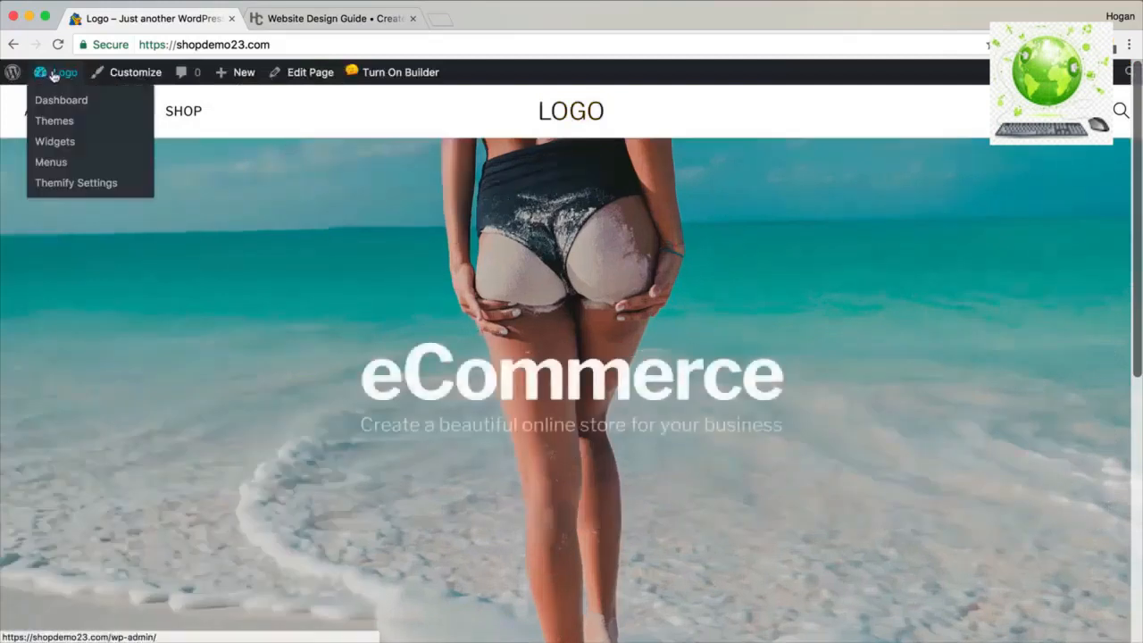
left_click(52, 103)
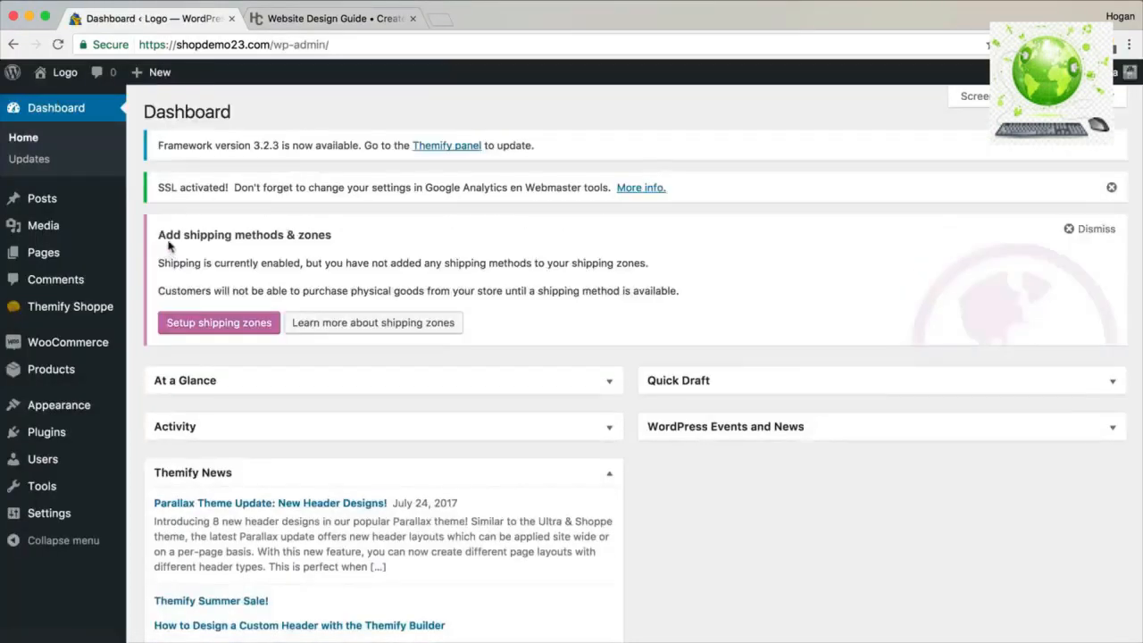
In All Products, star DSLR Camera as a featured product.
mouse_move(52, 375)
left_click(170, 370)
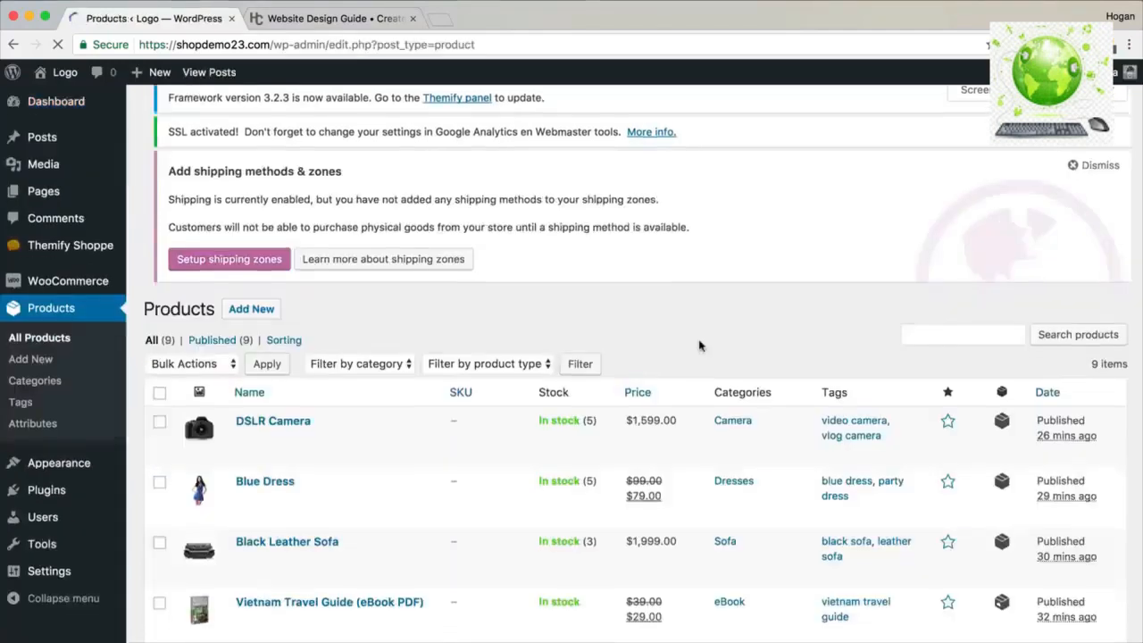
scroll(700, 343, "down", 2)
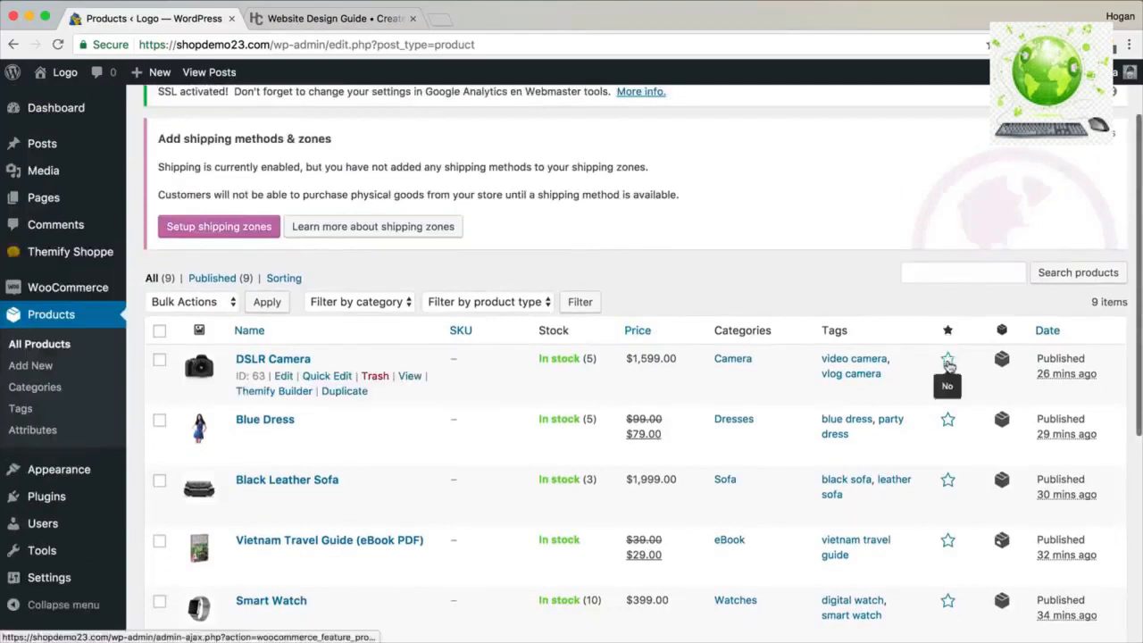
left_click(949, 361)
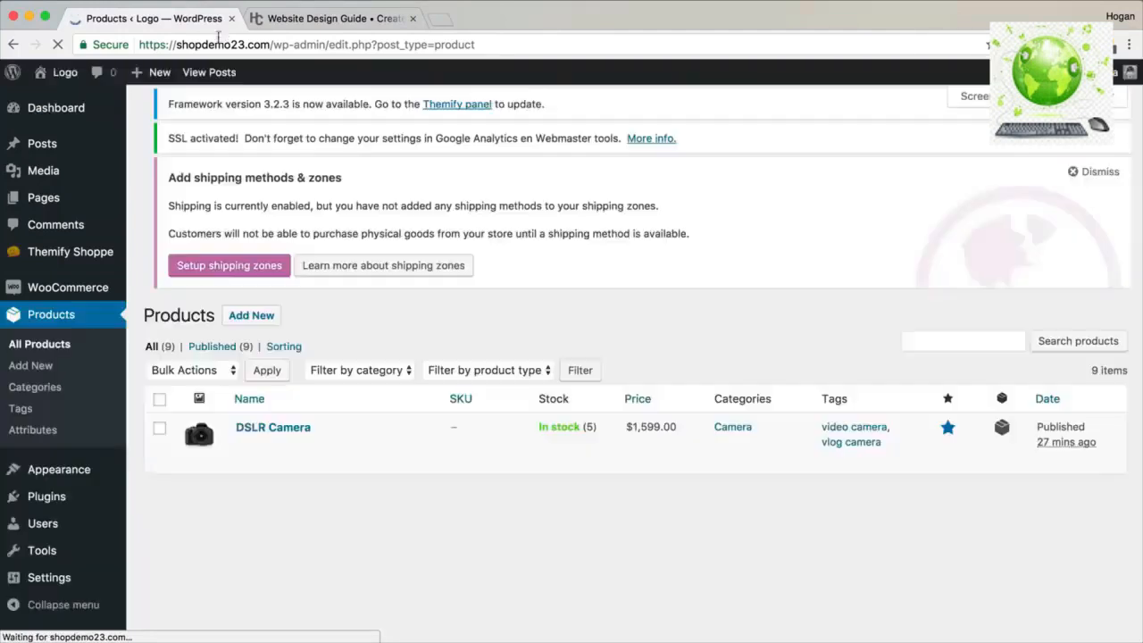
Star Black Leather Sofa, Vietnam Travel Guide and Black Dress as featured products.
scroll(878, 258, "down", 3)
scroll(878, 258, "up", 3)
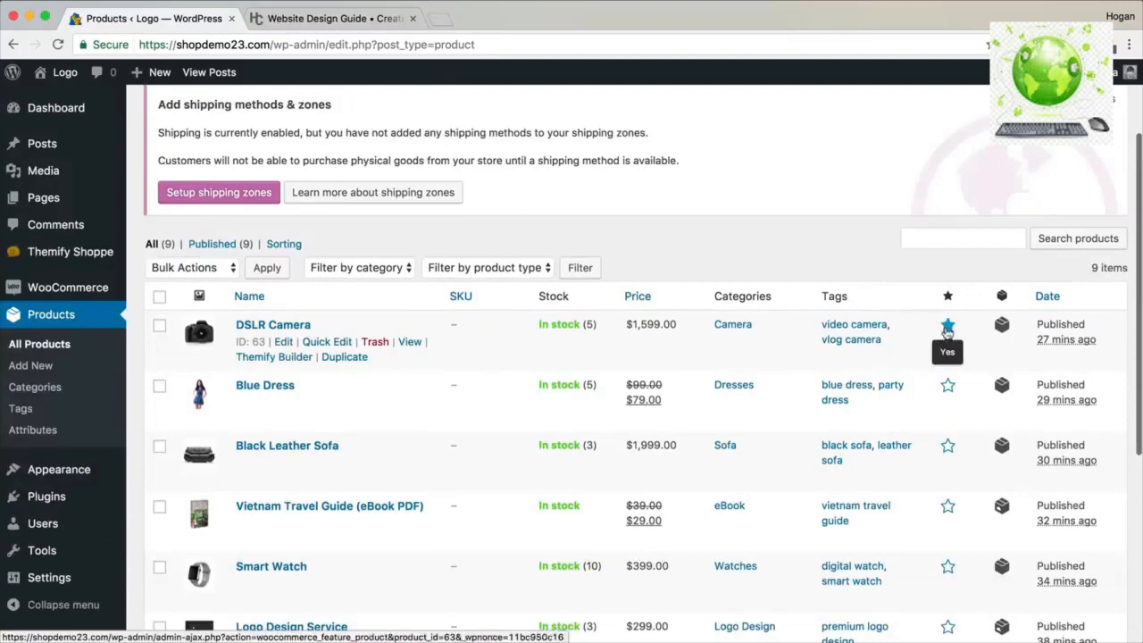
scroll(948, 333, "down", 3)
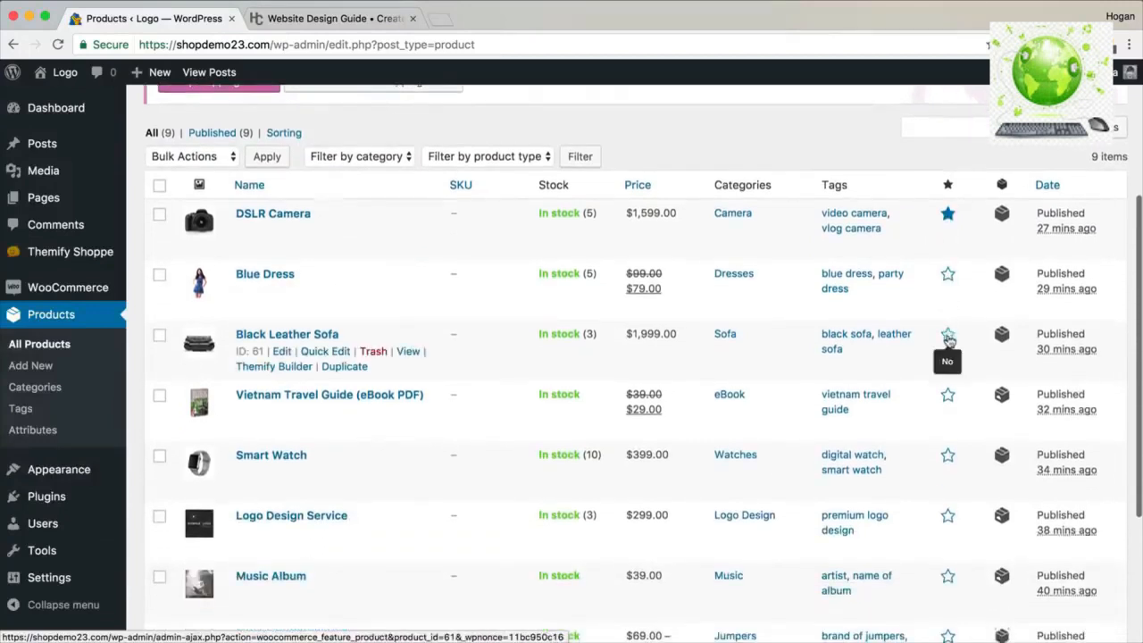
left_click(947, 336)
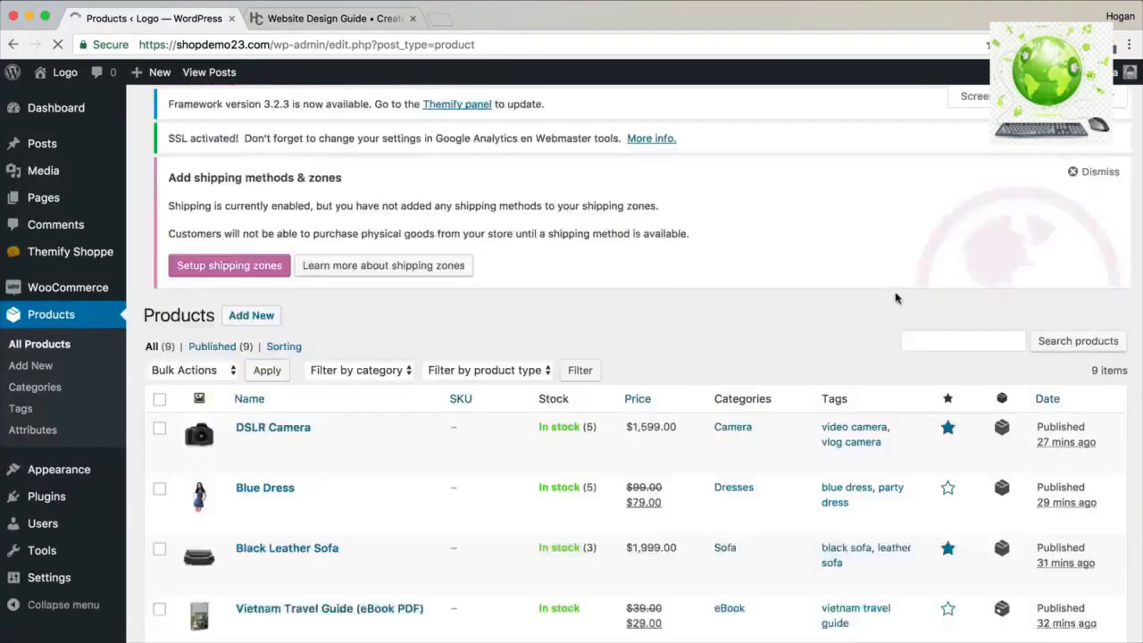
scroll(964, 363, "down", 6)
left_click(949, 355)
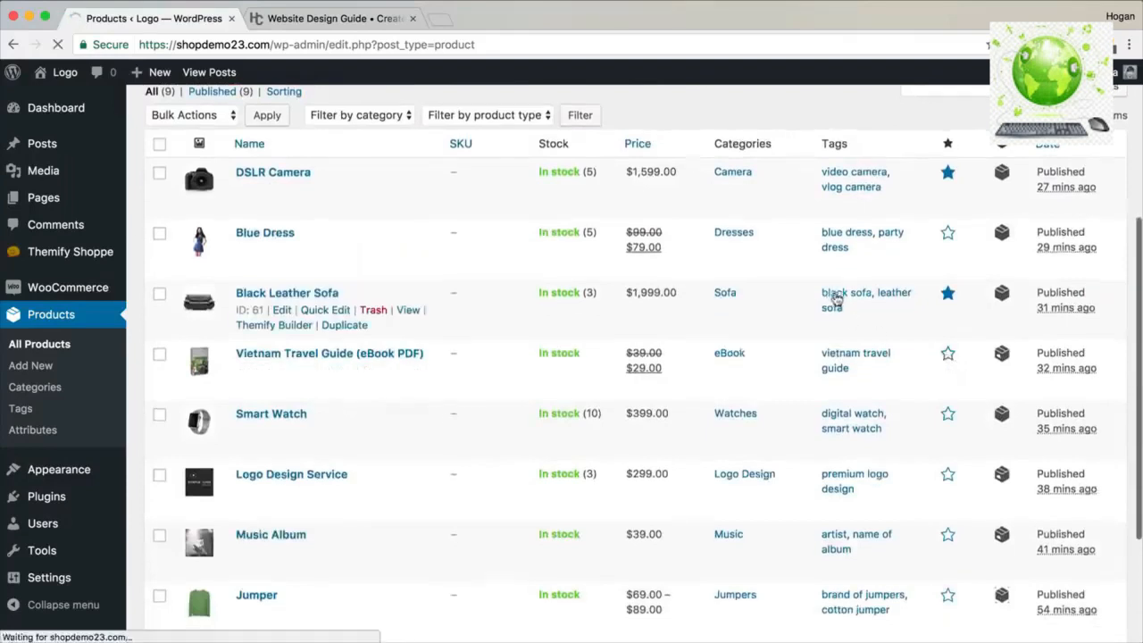
scroll(837, 298, "down", 3)
scroll(837, 298, "down", 2)
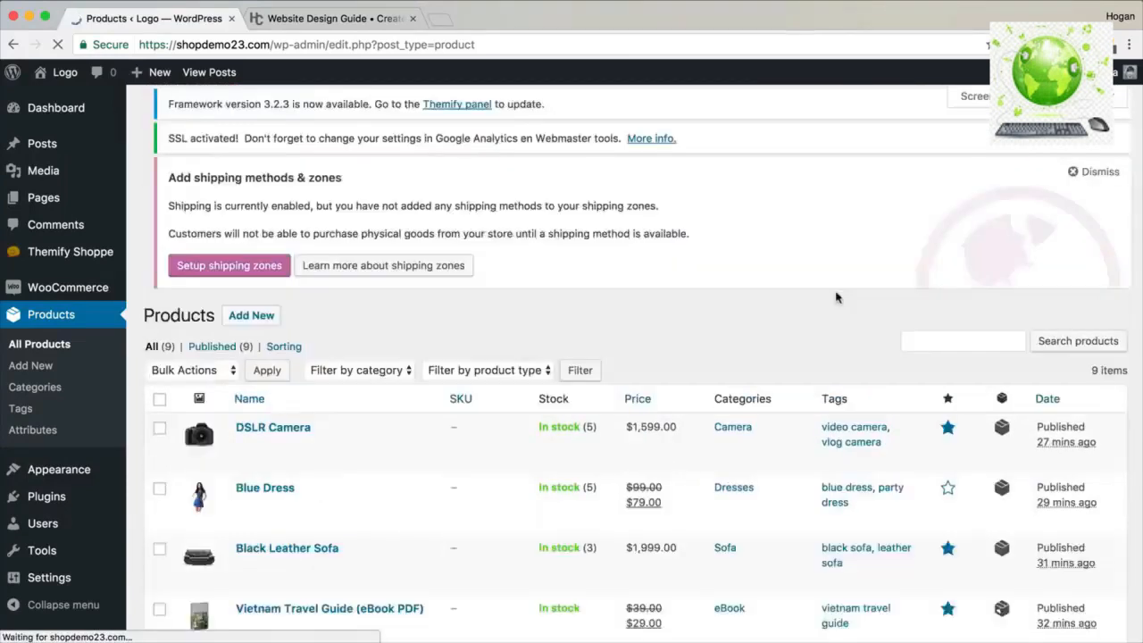
scroll(849, 295, "down", 5)
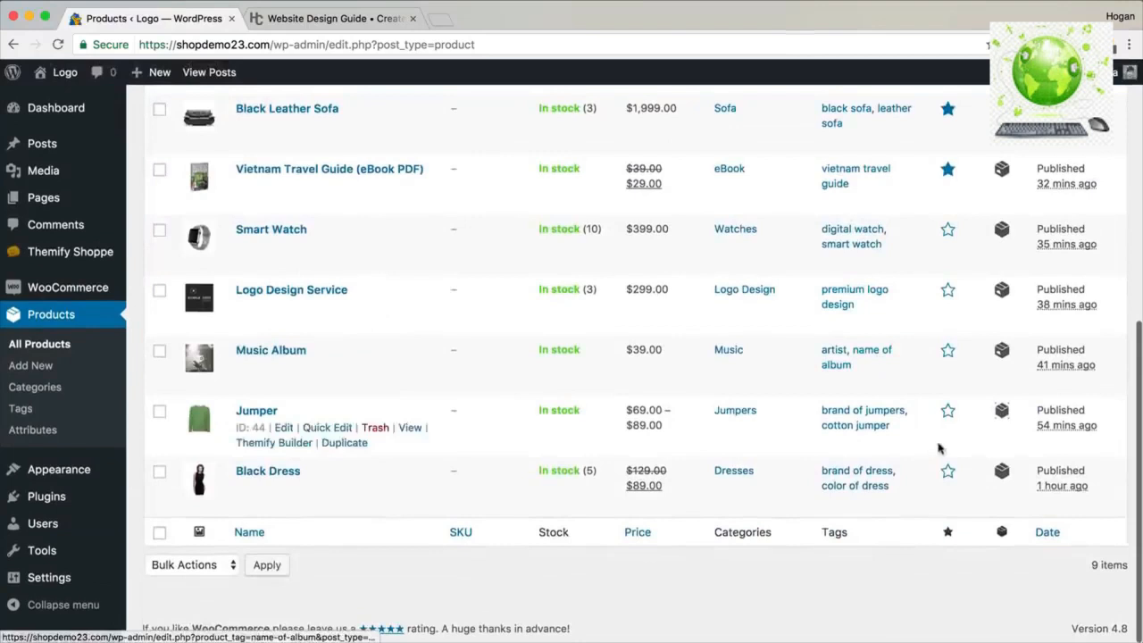
left_click(947, 473)
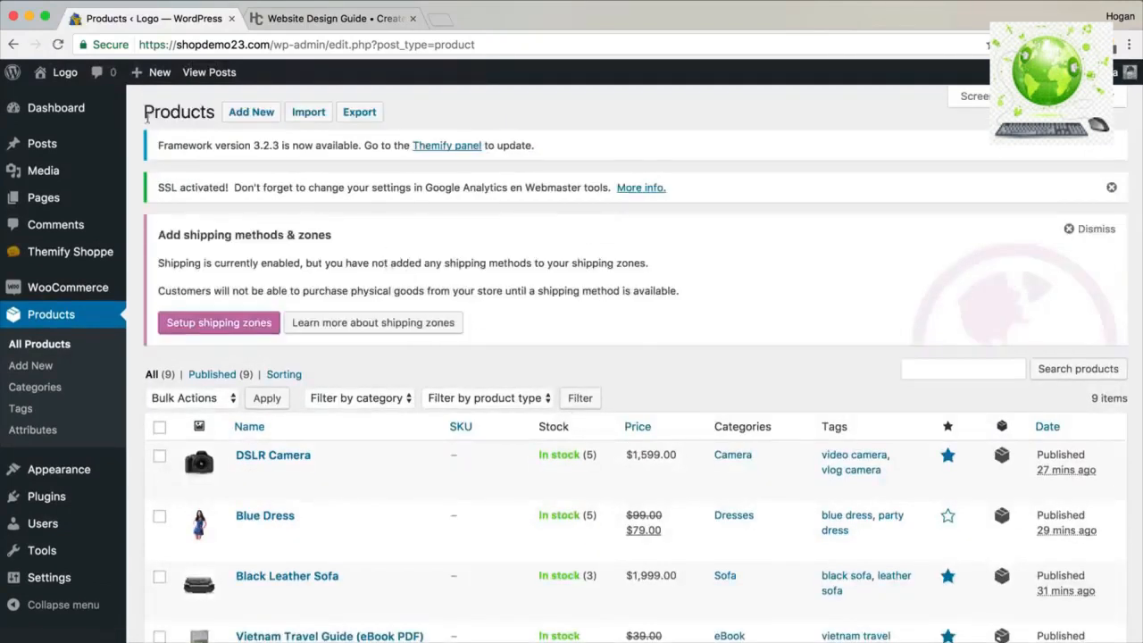
Visit the homepage to confirm Featured Products lists the starred items, then go to SHOP.
left_click(53, 96)
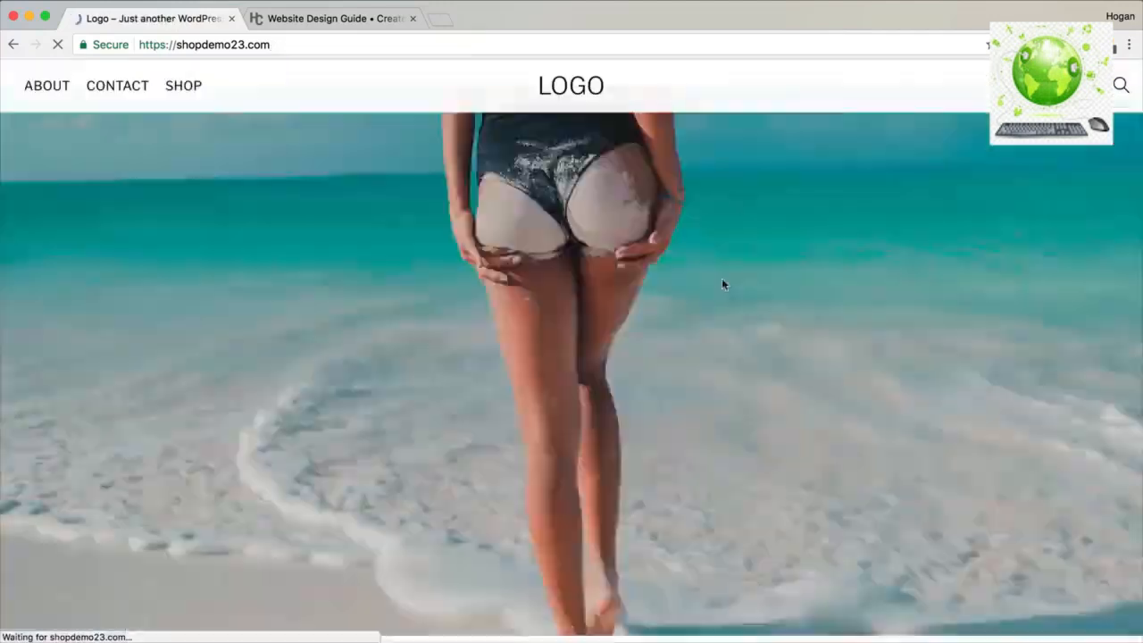
scroll(721, 276, "down", 6)
scroll(725, 282, "up", 1)
scroll(726, 282, "up", 1)
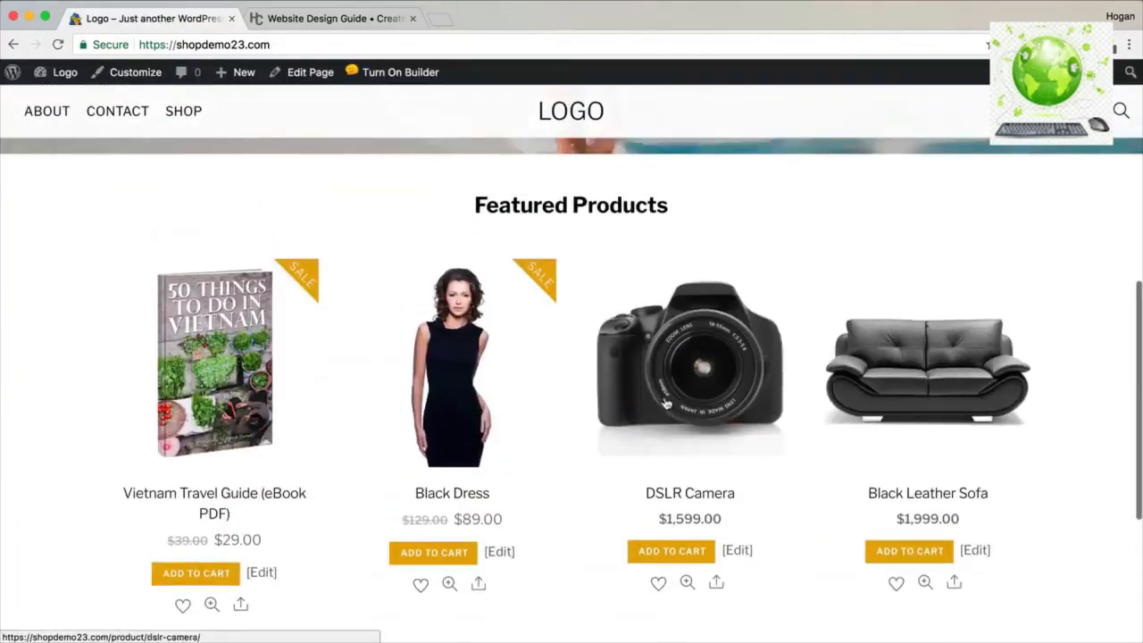
scroll(670, 402, "down", 5)
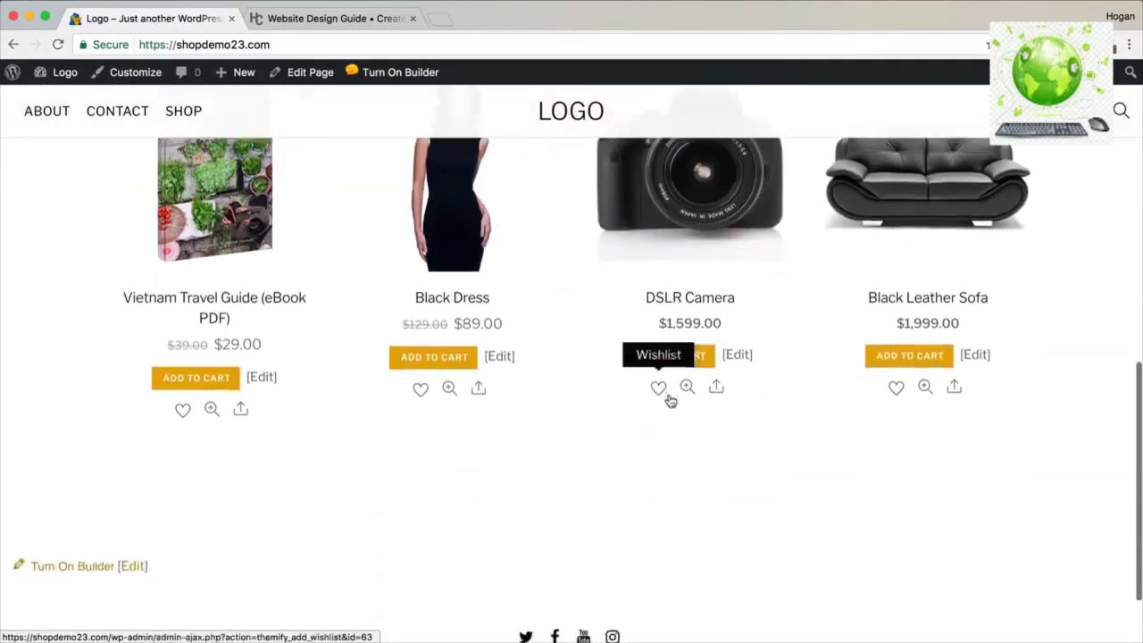
scroll(671, 401, "up", 4)
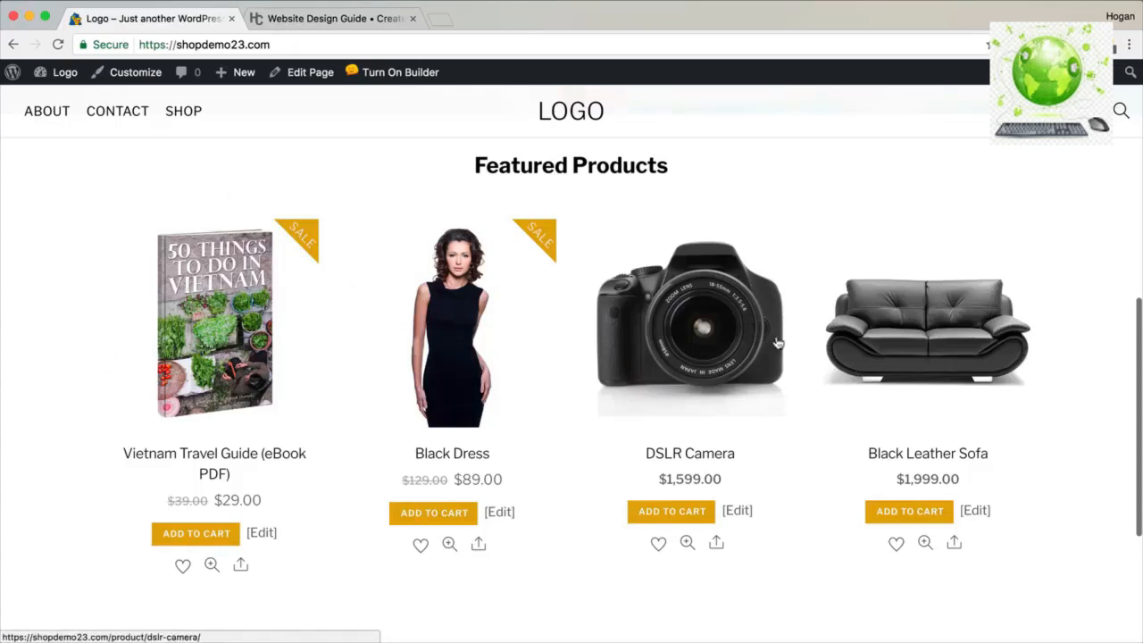
left_click(192, 117)
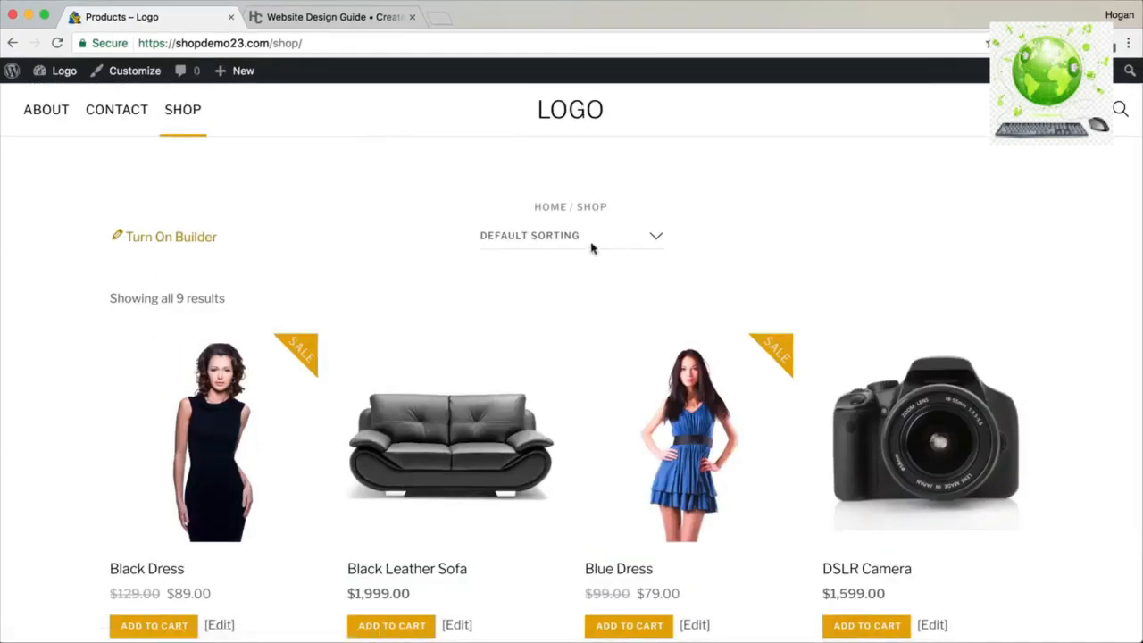
Activate the Themify Product Filter plugin and start a new product filter in Product Filters.
mouse_move(58, 72)
left_click(57, 101)
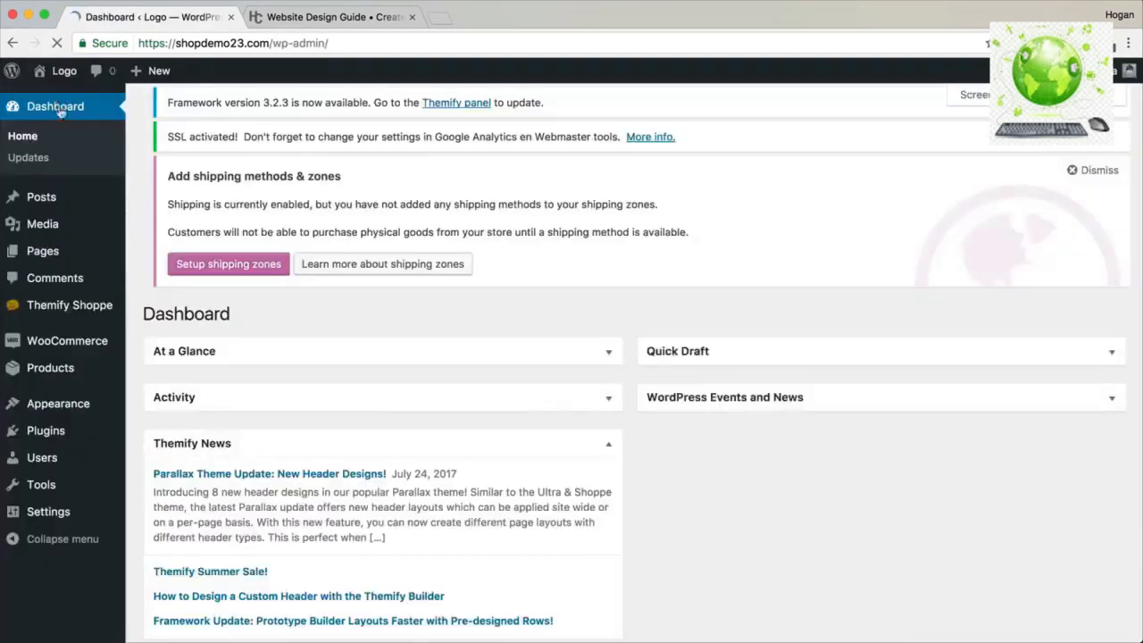
mouse_move(92, 306)
mouse_move(68, 386)
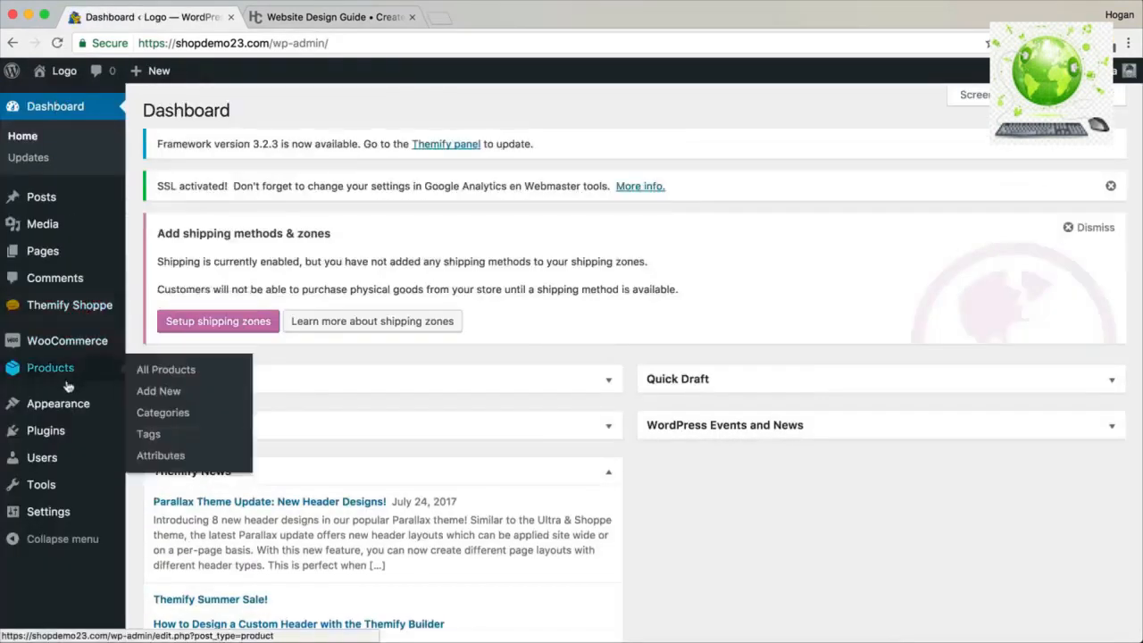
mouse_move(54, 433)
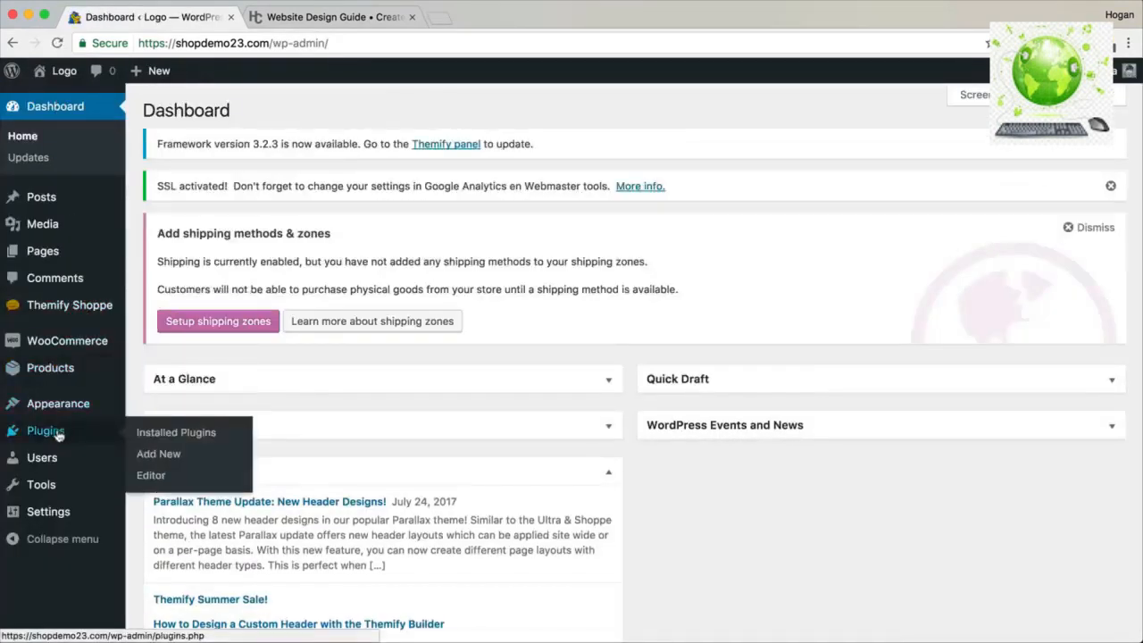
left_click(156, 434)
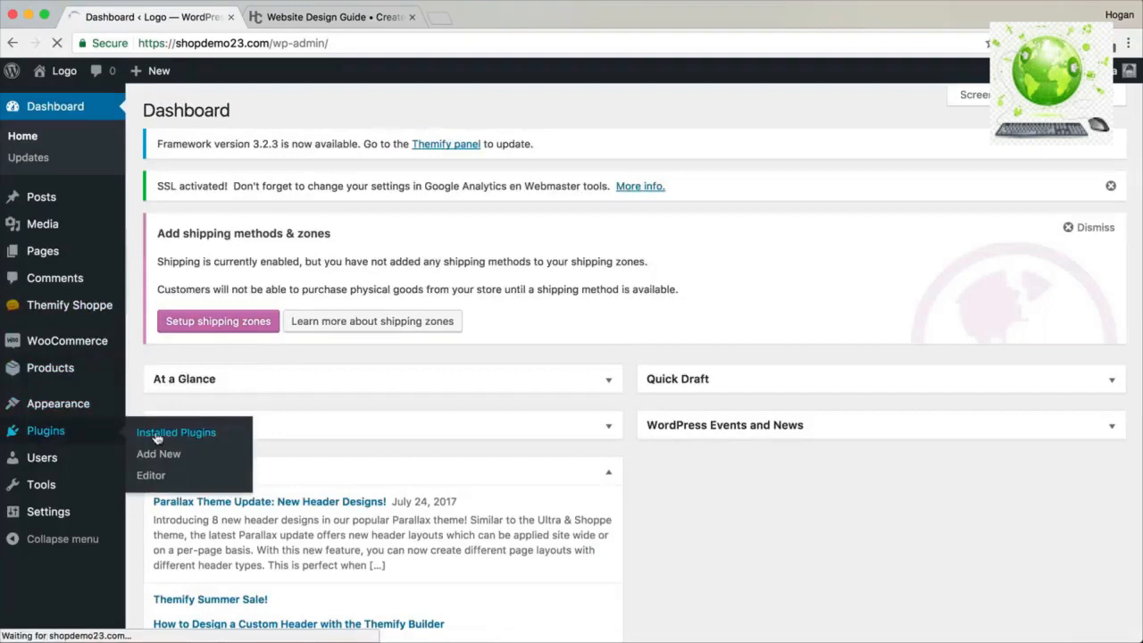
scroll(179, 437, "down", 3)
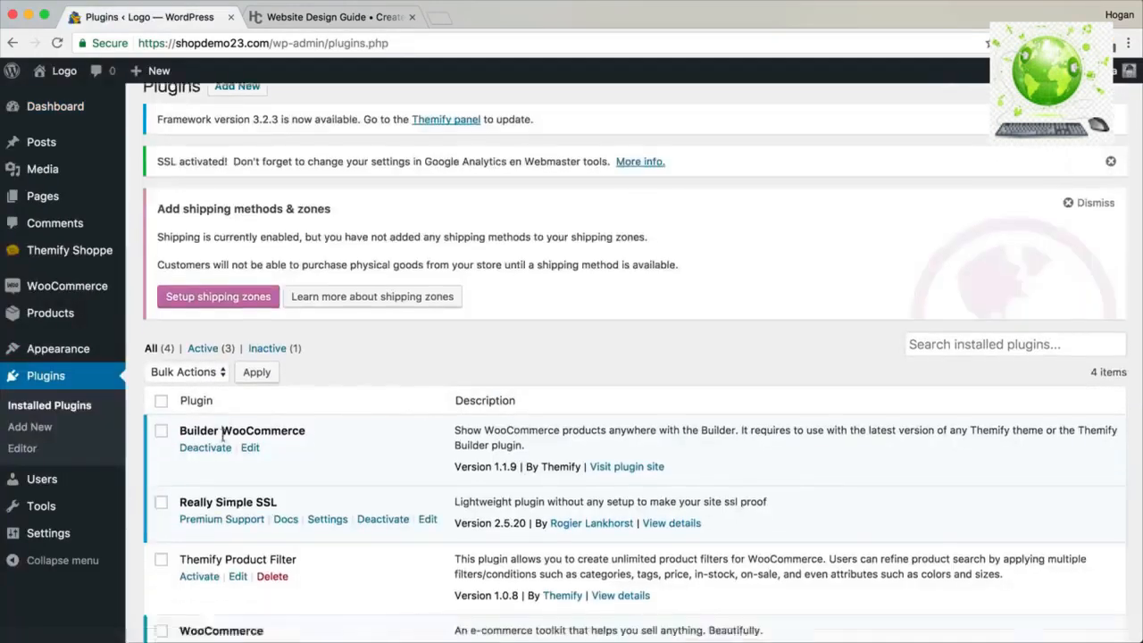
left_click(210, 480)
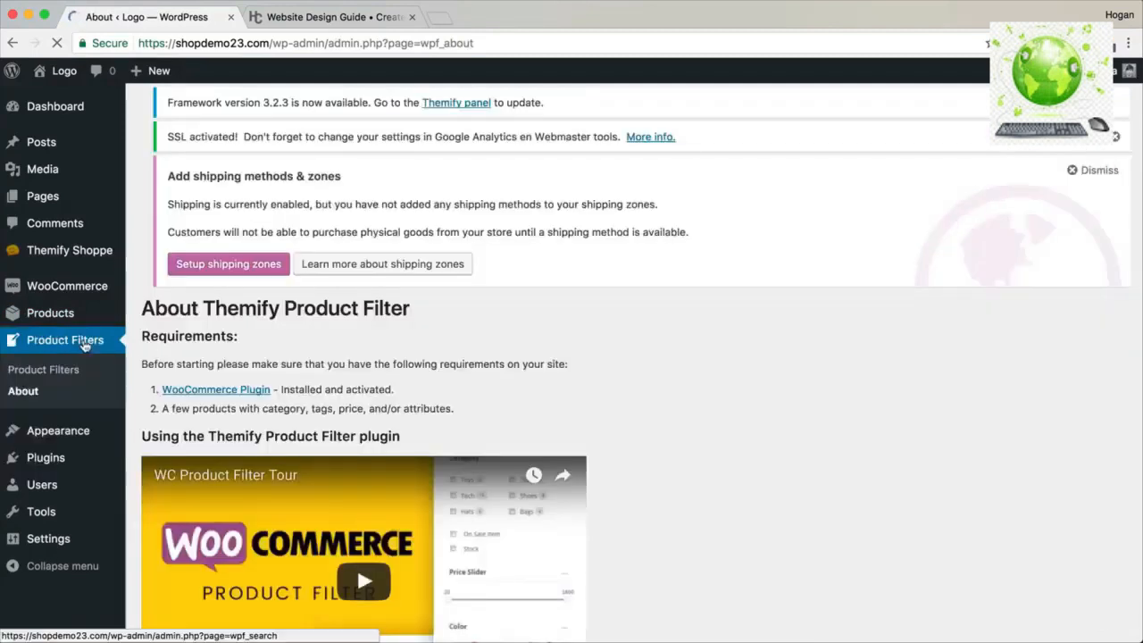
left_click(55, 376)
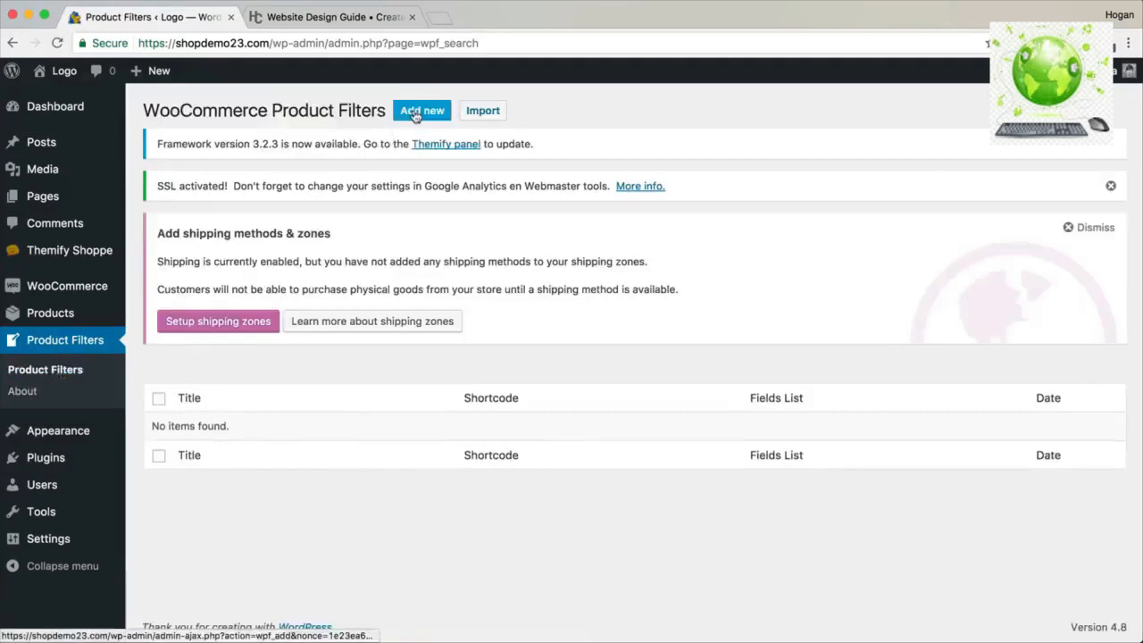
left_click(414, 114)
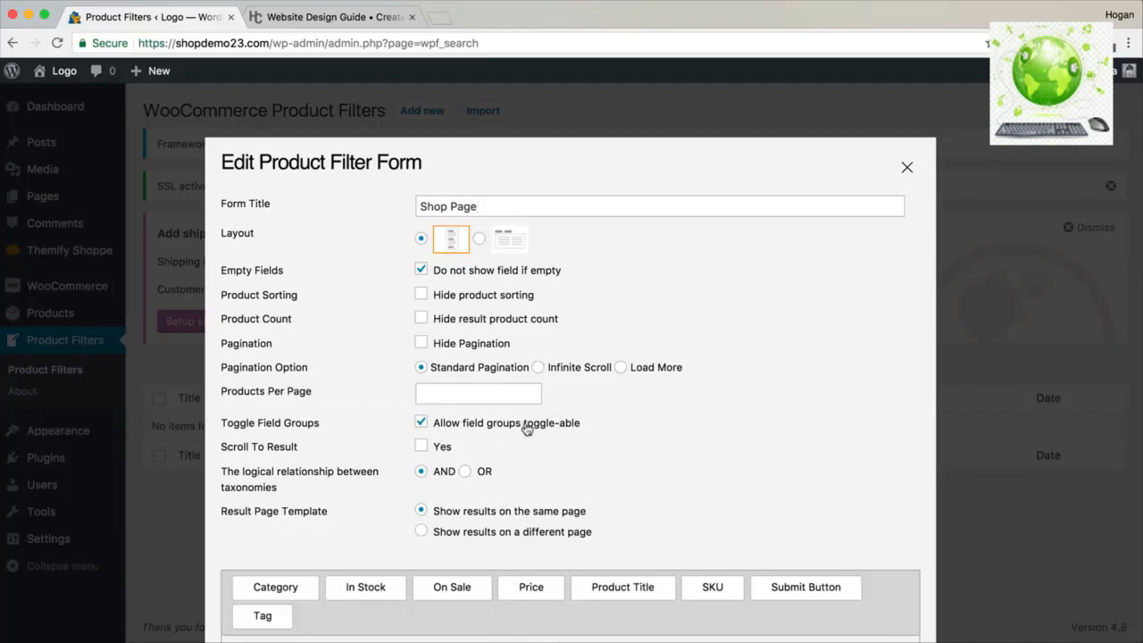
Add a Product Title field to the filter form, labelled 'Search'.
scroll(525, 430, "down", 4)
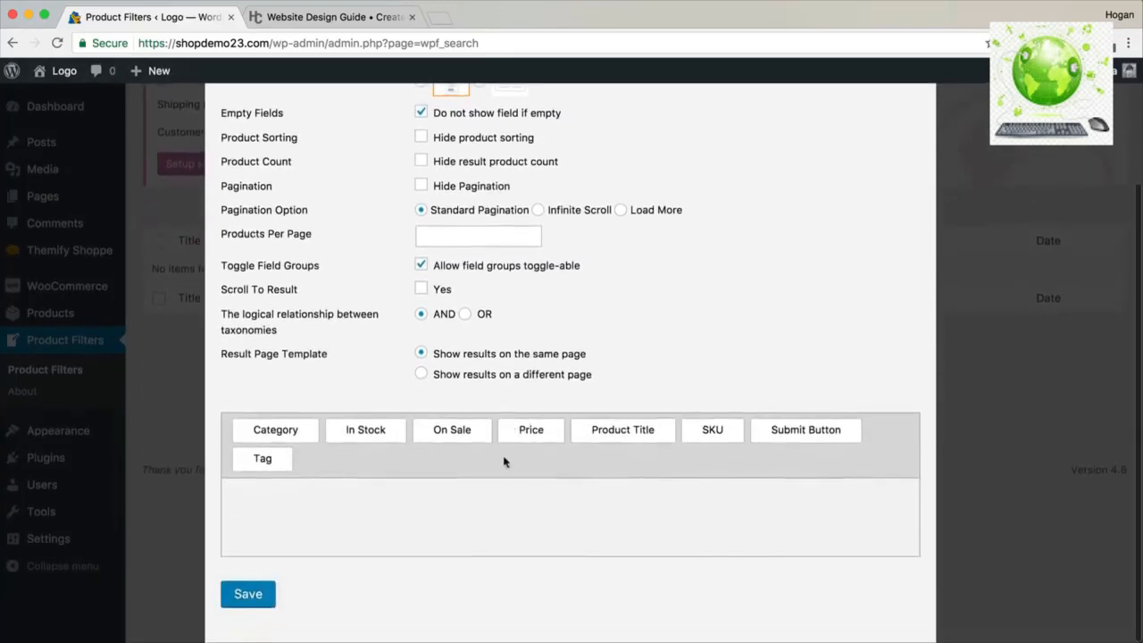
left_click_drag(625, 429, 371, 506)
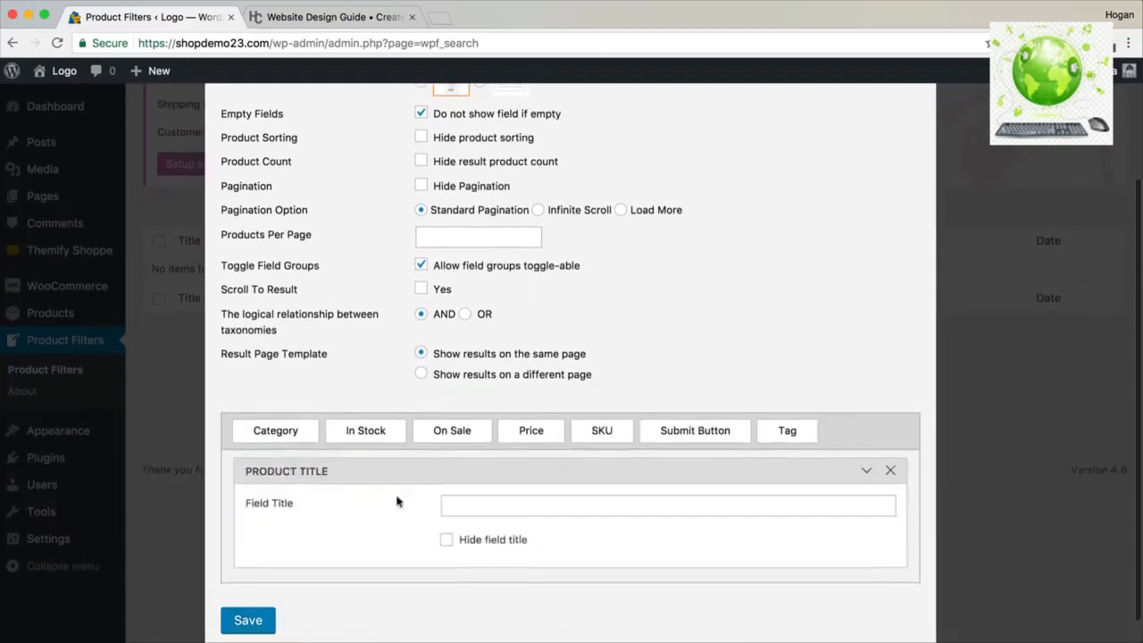
left_click(467, 506)
type("Search")
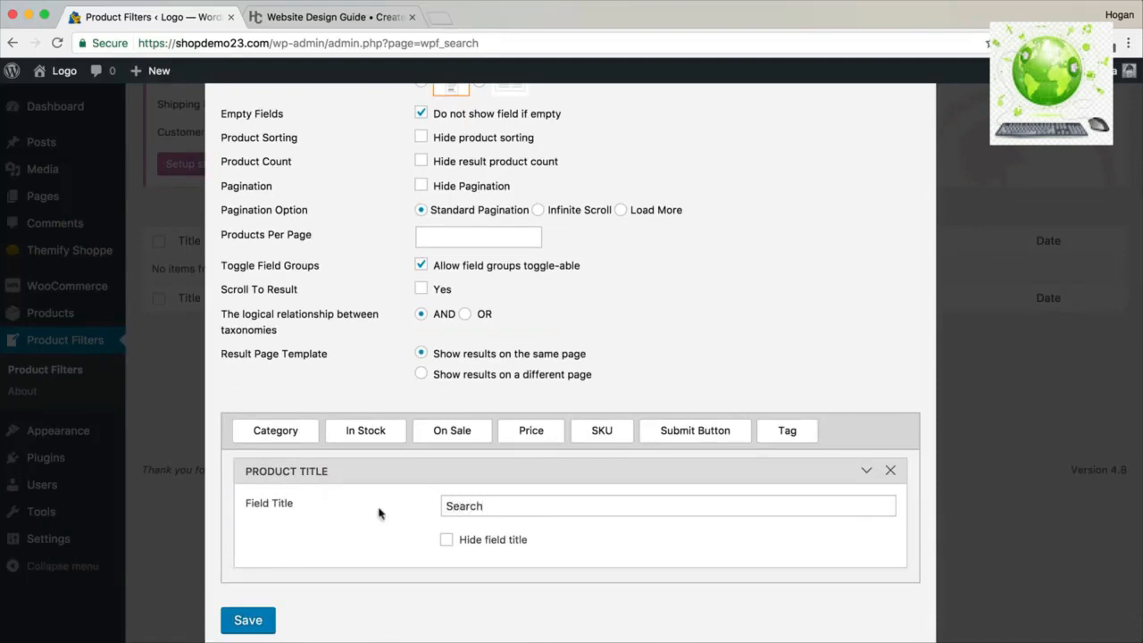
left_click_drag(485, 508, 445, 509)
Add Price slider and Category fields, with Category displayed as Radio buttons.
left_click_drag(519, 432, 313, 585)
scroll(362, 518, "down", 2)
scroll(362, 518, "down", 1)
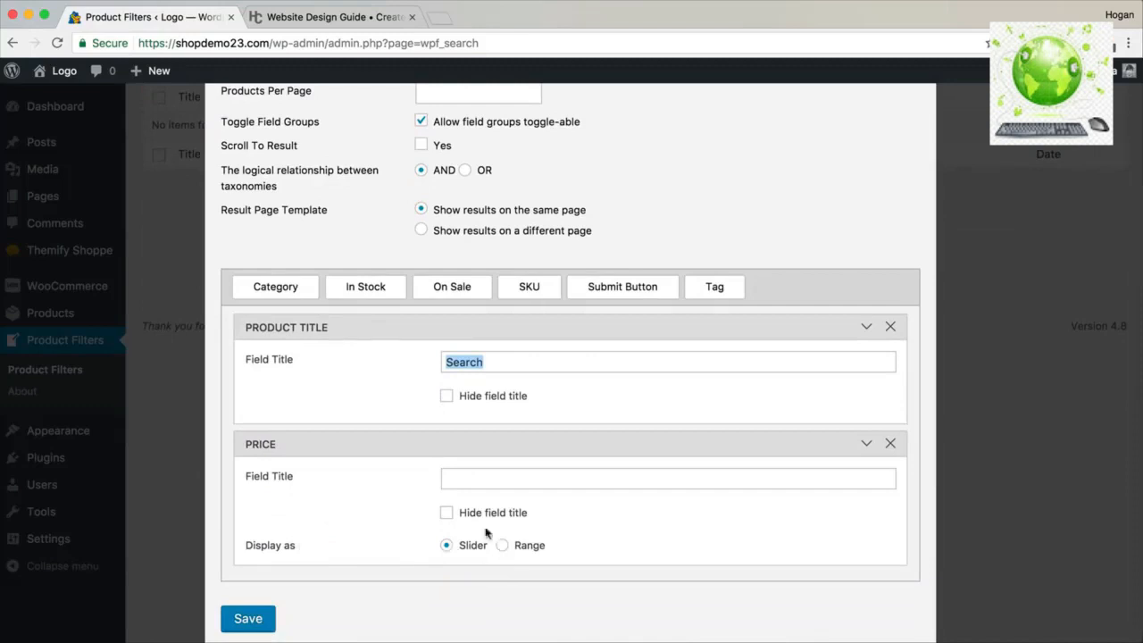
left_click_drag(276, 287, 332, 546)
scroll(332, 544, "down", 2)
scroll(332, 542, "down", 3)
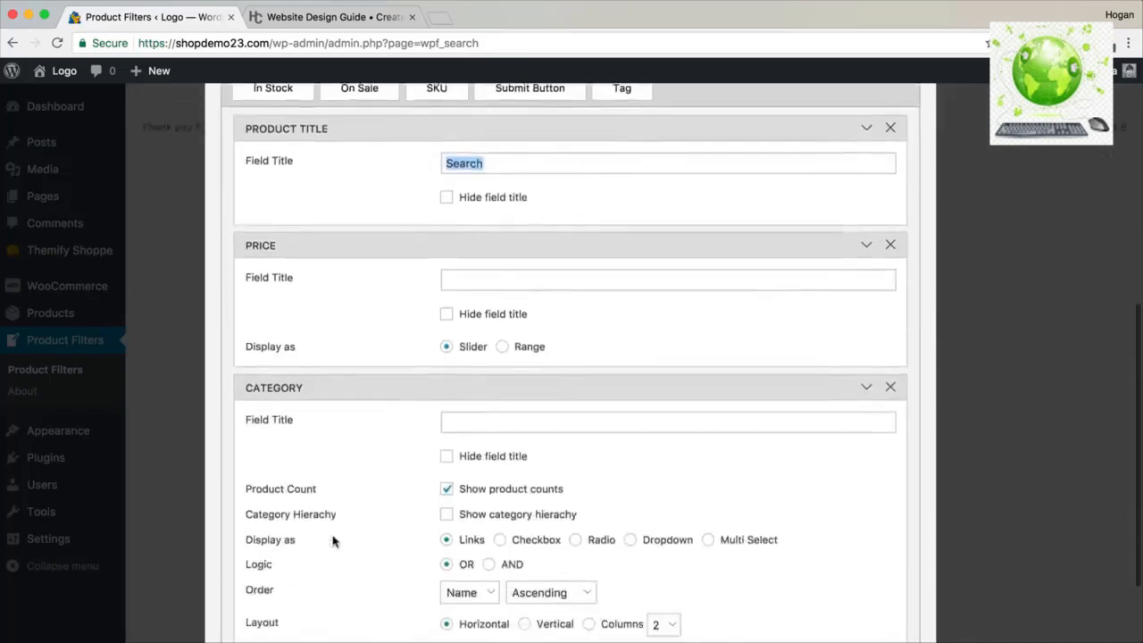
left_click_drag(297, 487, 245, 485)
left_click(574, 488)
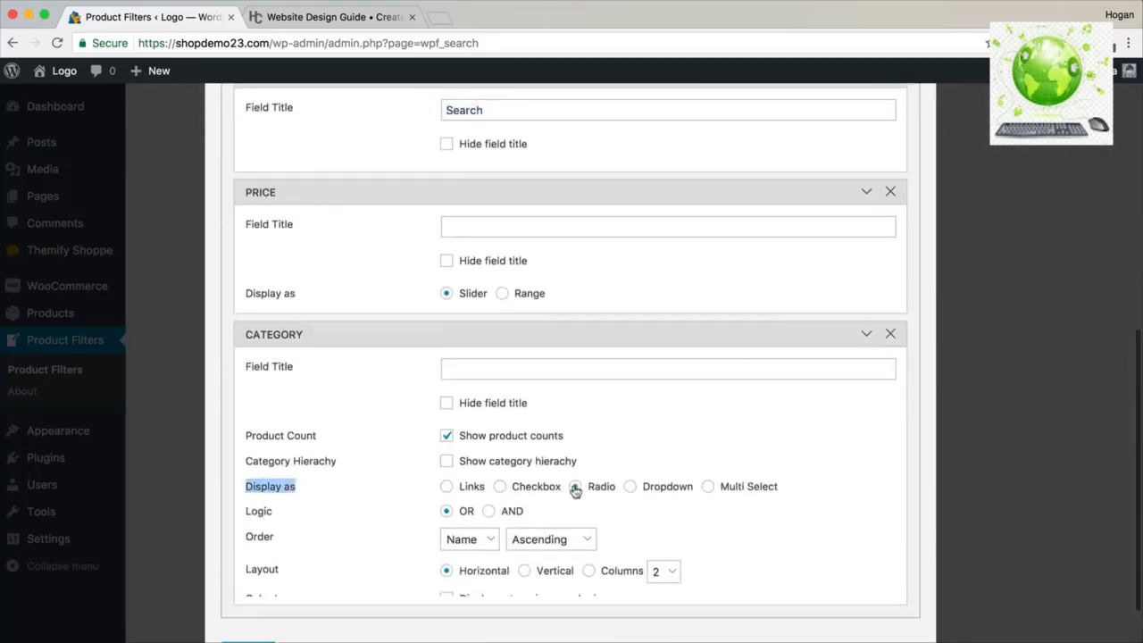
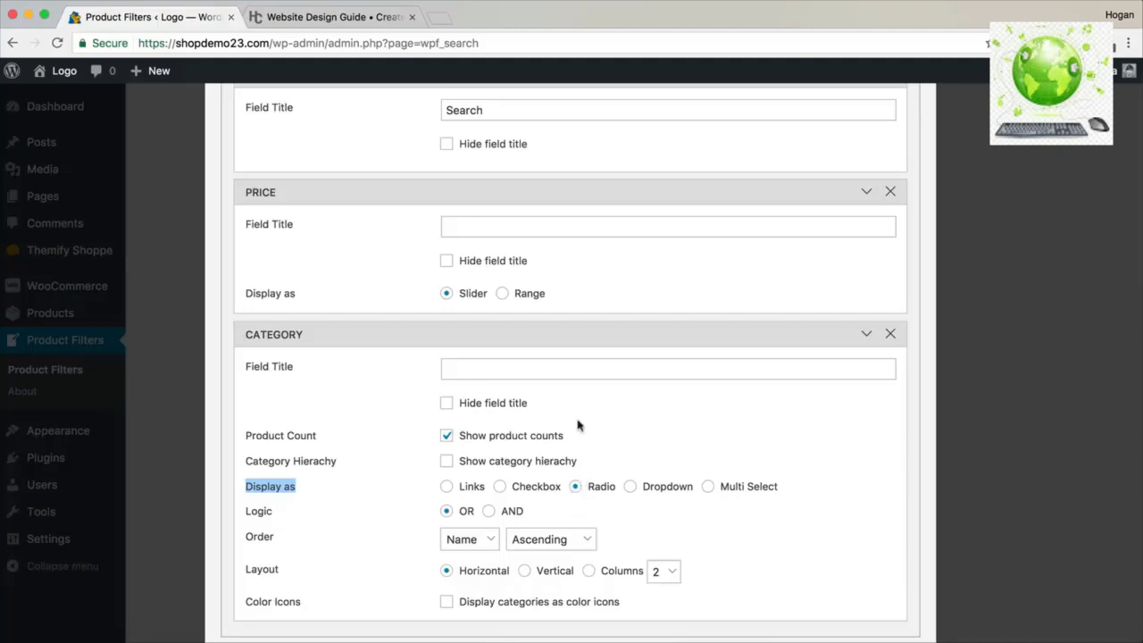
Drop an On Sale field above Category in the Shop Page filter form, save, and close the editor.
scroll(567, 418, "up", 5)
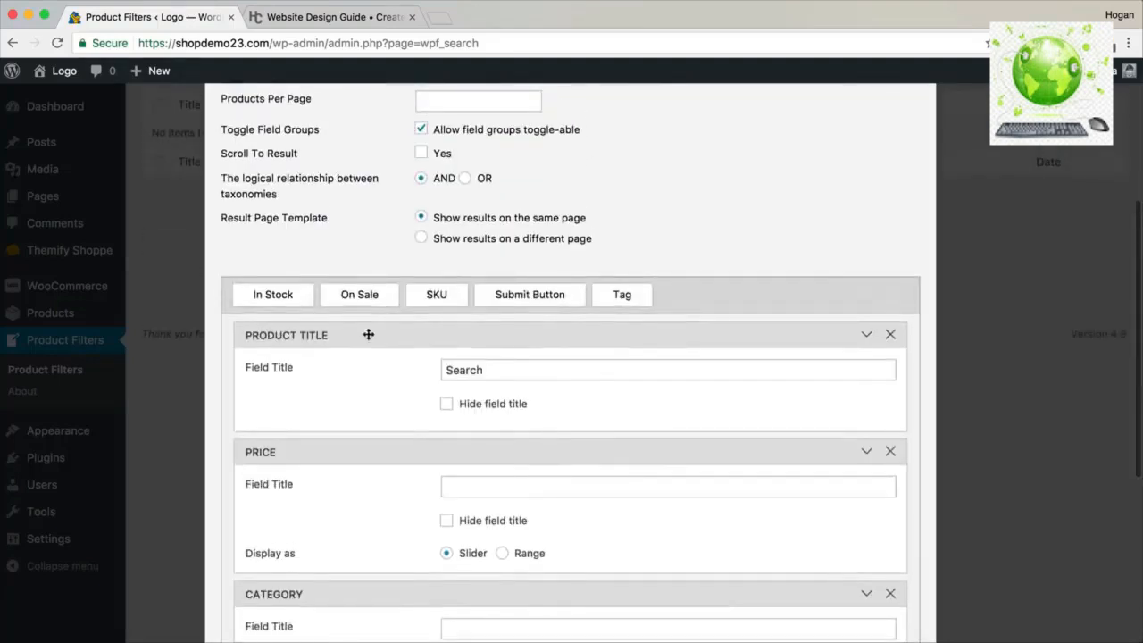
left_click_drag(359, 297, 311, 518)
scroll(378, 405, "down", 4)
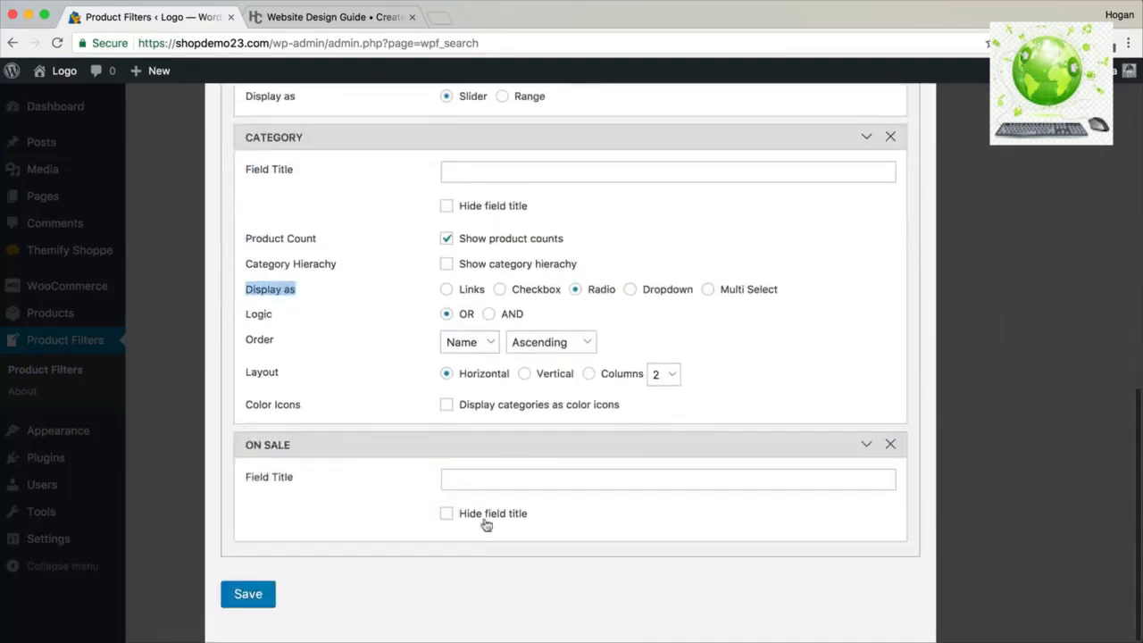
left_click(250, 595)
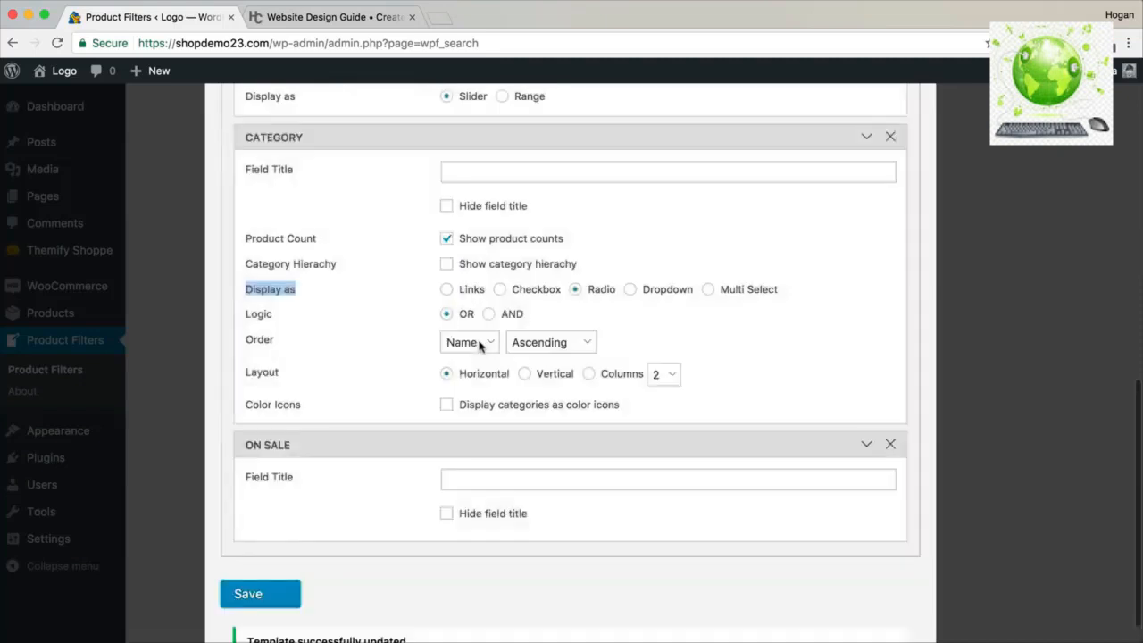
scroll(393, 608, "up", 1)
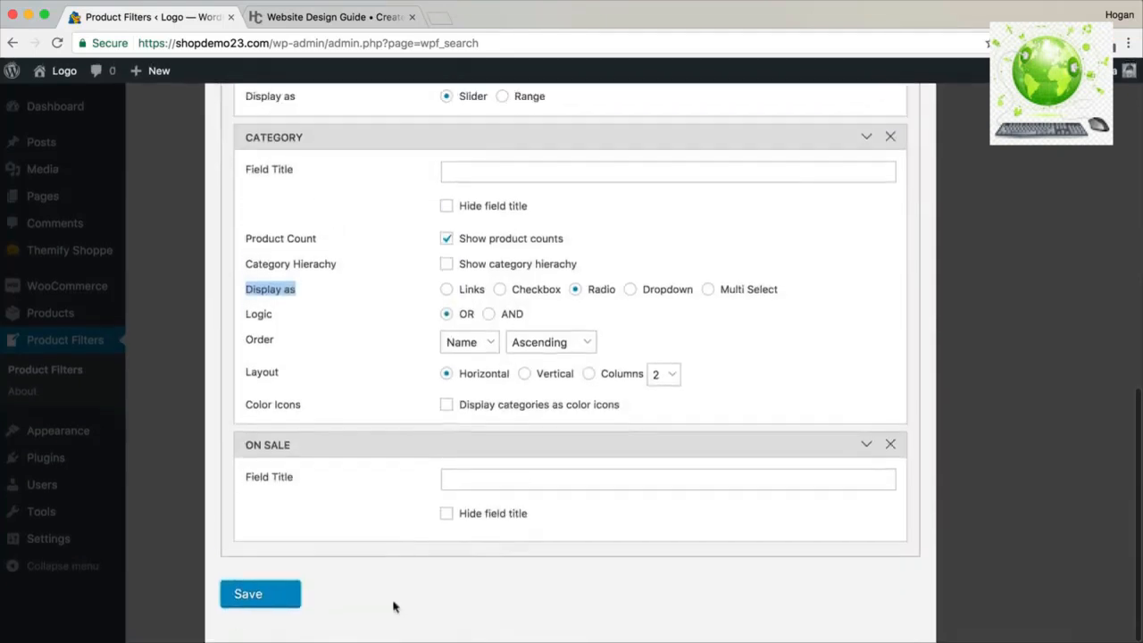
scroll(804, 272, "up", 15)
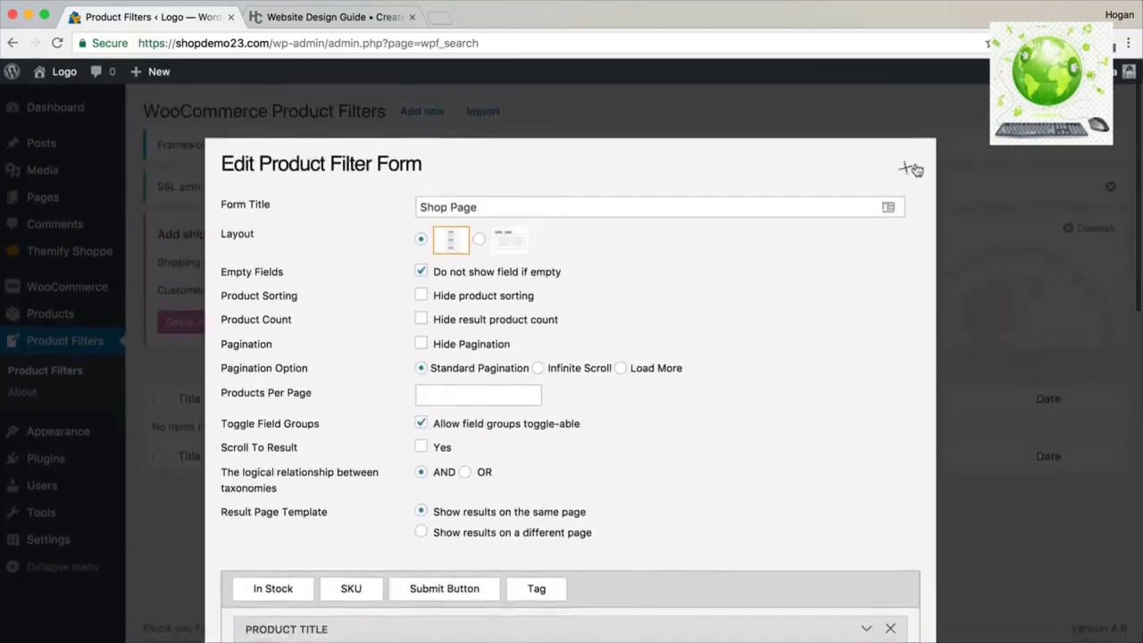
left_click(907, 169)
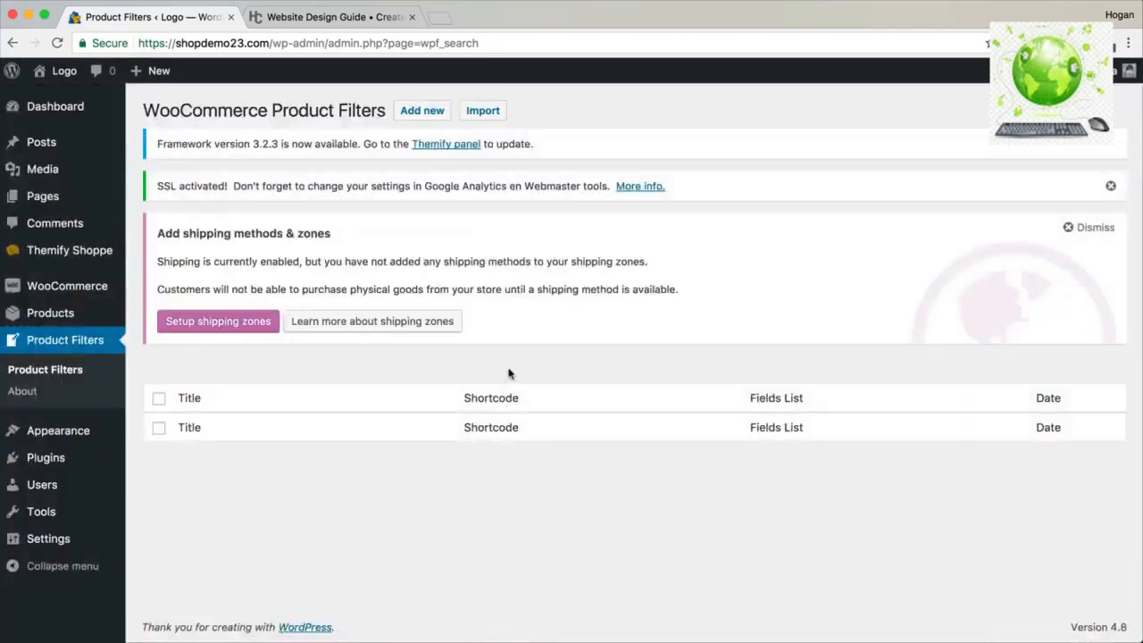
Copy the Shop Page filter's shortcode from its Shortcode field.
mouse_move(487, 454)
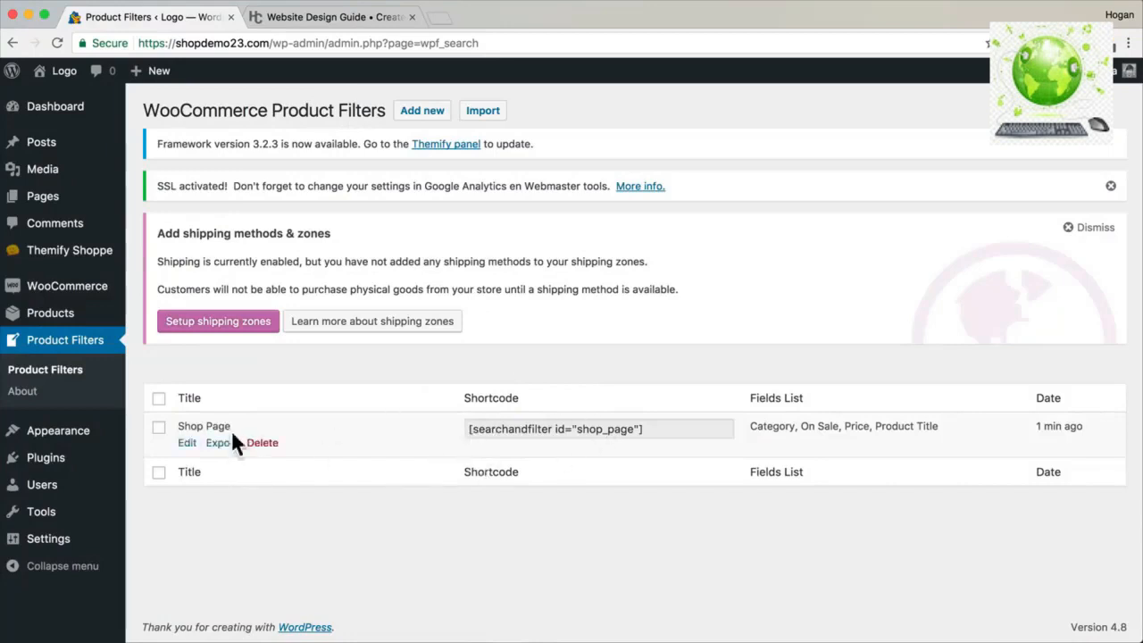
left_click_drag(229, 427, 198, 424)
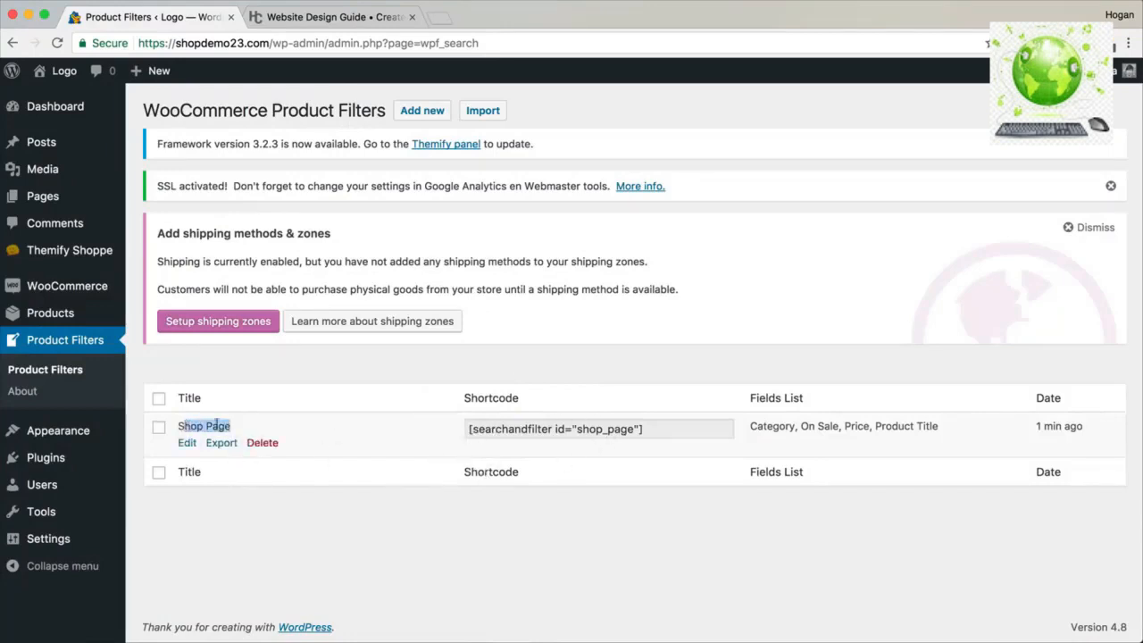
left_click(638, 434)
right_click(602, 433)
left_click(632, 461)
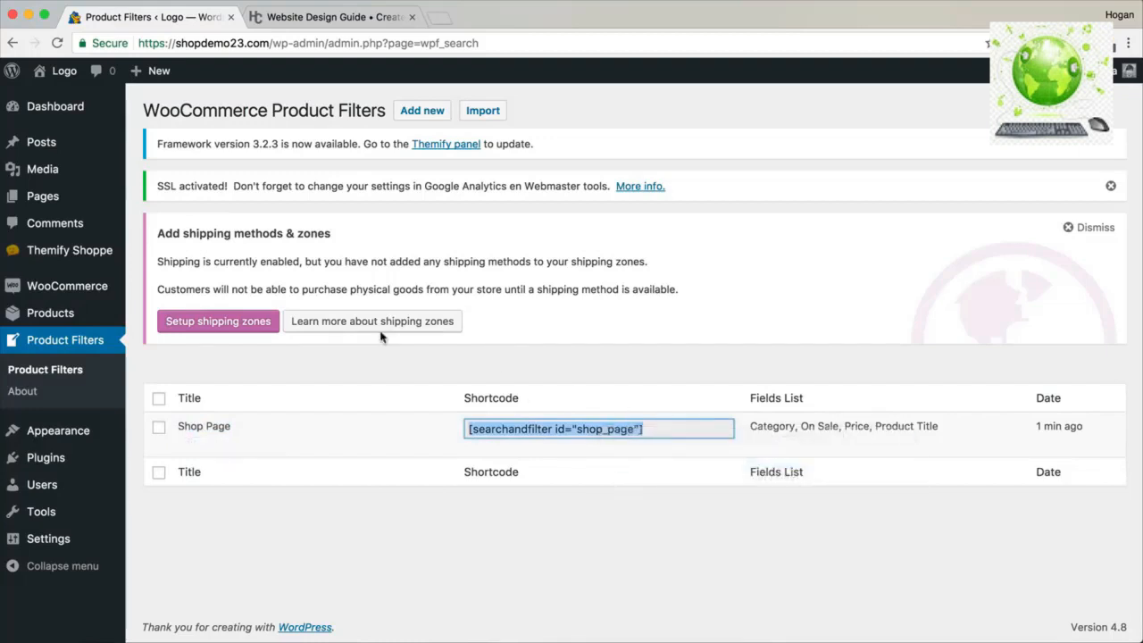
Go to Appearance > Widgets.
mouse_move(83, 427)
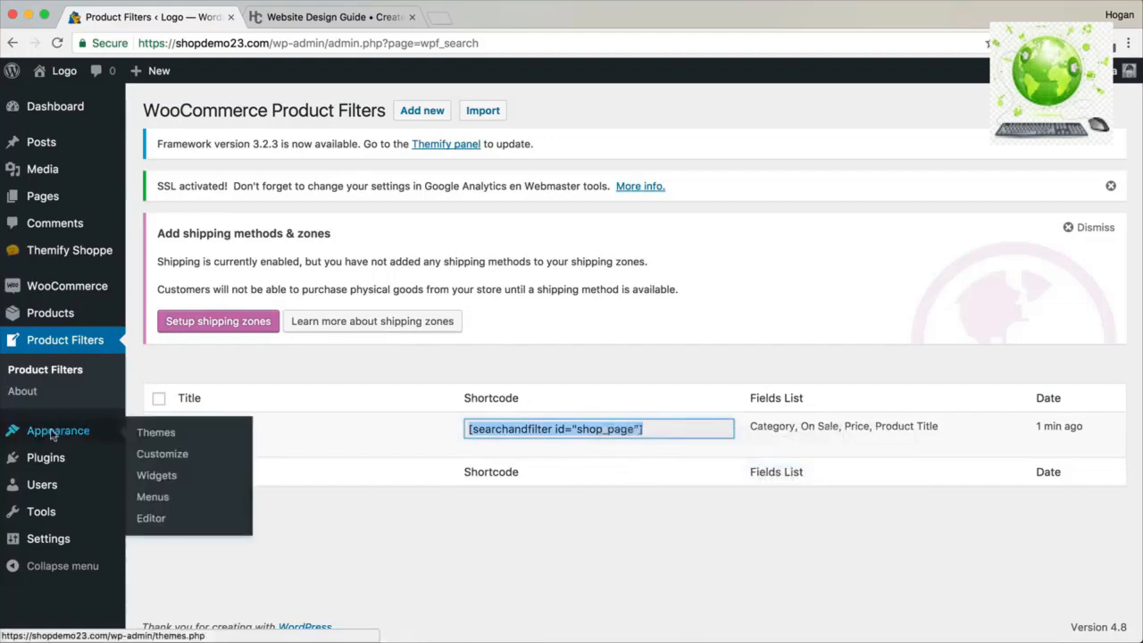
left_click_drag(144, 475, 140, 473)
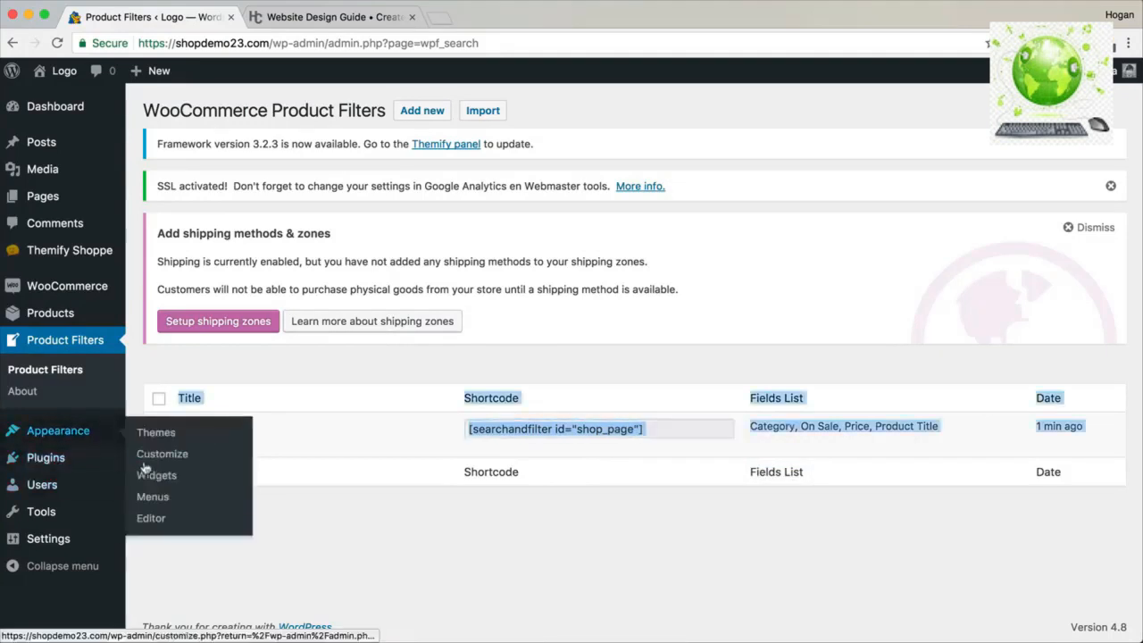
left_click(145, 480)
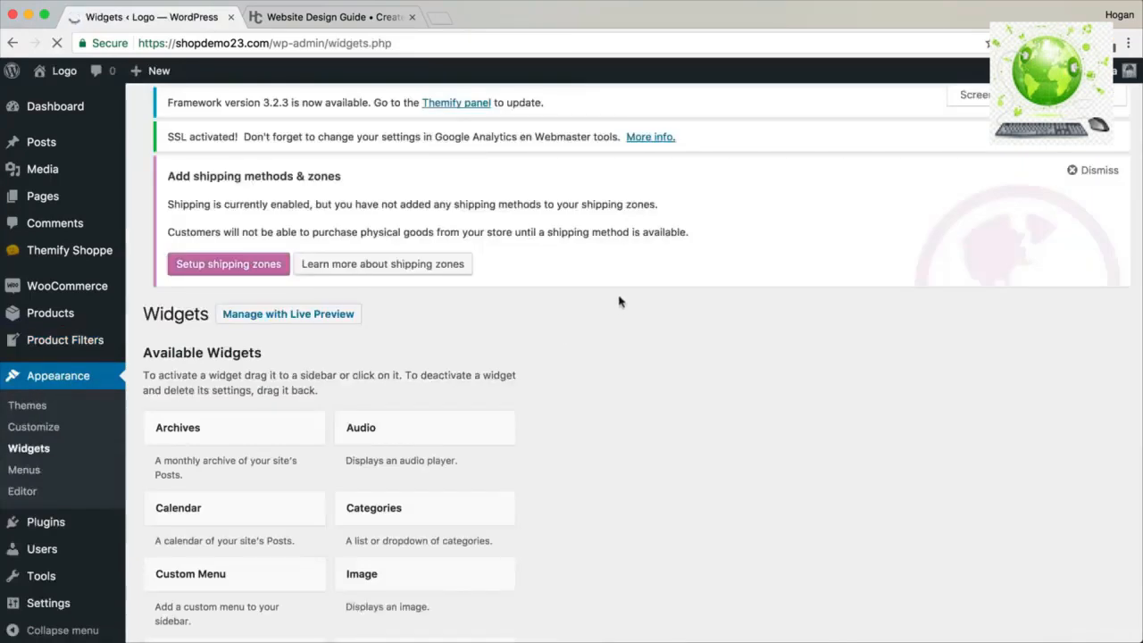
Add a Text widget to the Shop Sidebar containing the pasted shop_page shortcode and save it.
scroll(702, 277, "down", 5)
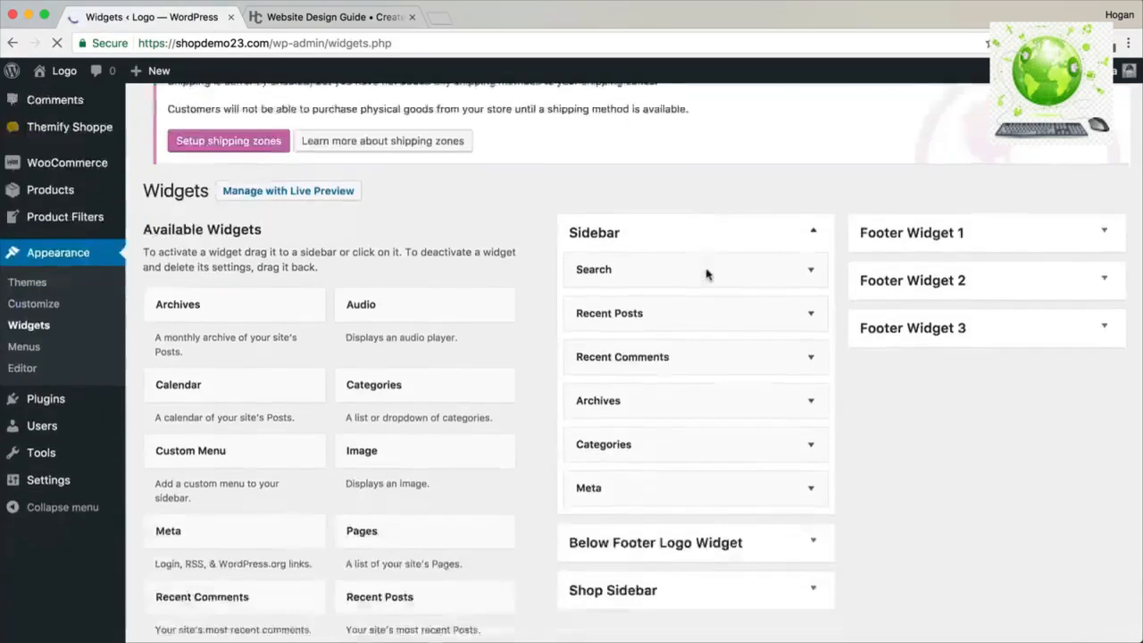
scroll(707, 273, "down", 3)
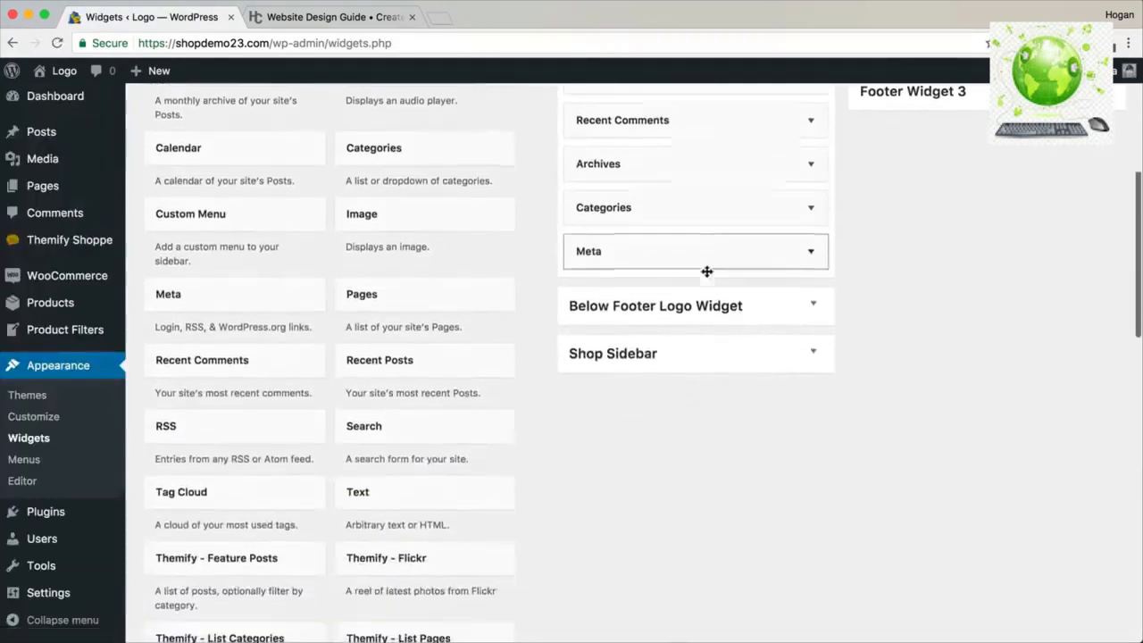
left_click_drag(375, 499, 628, 419)
scroll(588, 490, "down", 2)
scroll(588, 491, "down", 2)
left_click(559, 482)
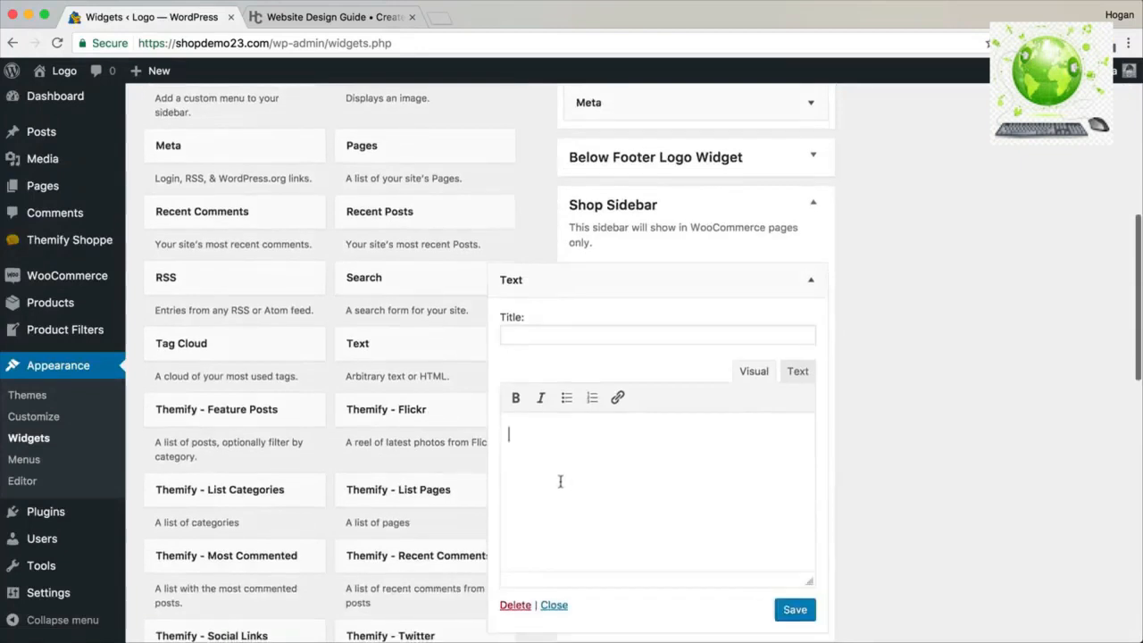
key("ctrl+v")
left_click_drag(702, 435, 485, 435)
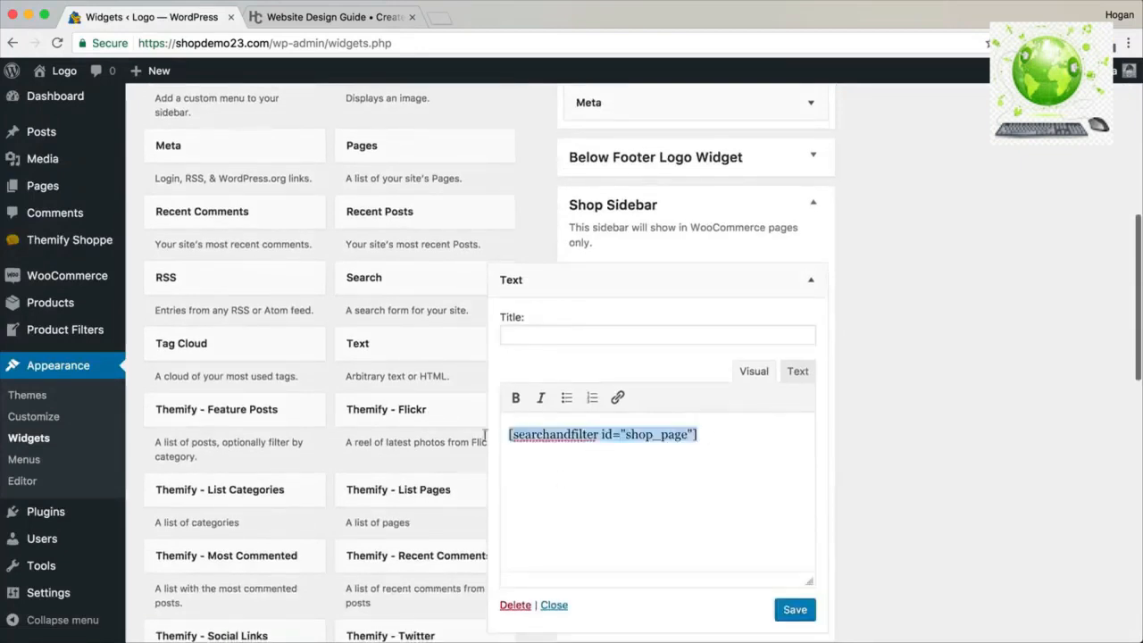
left_click(787, 612)
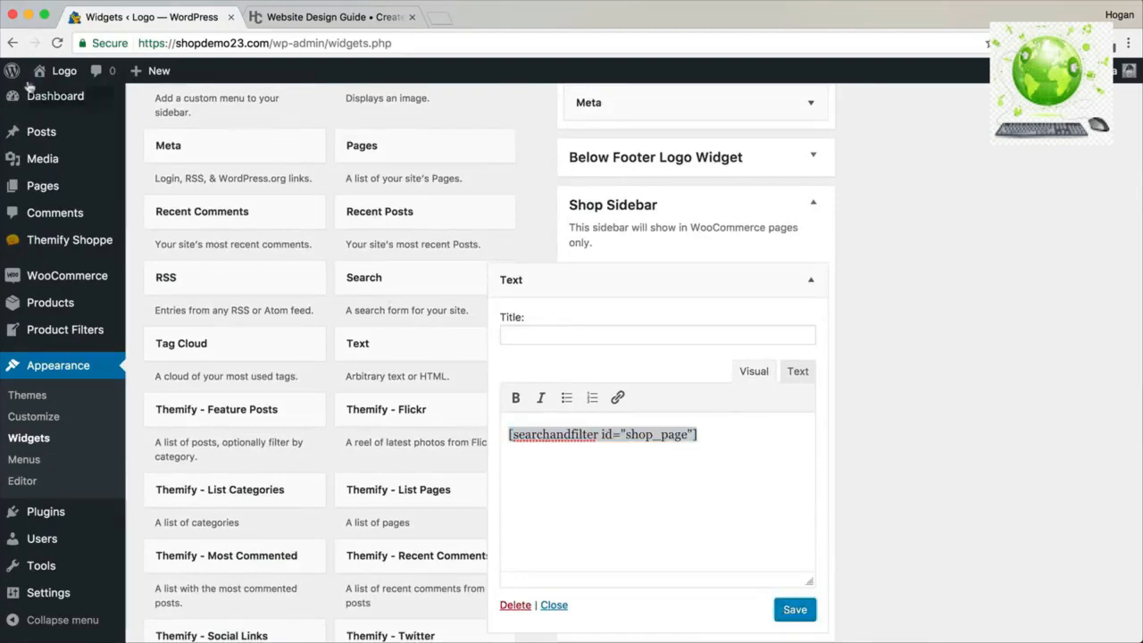
Open the storefront in a new tab, then go to the Themify Shoppe theme settings.
mouse_move(62, 71)
right_click(74, 123)
left_click(77, 128)
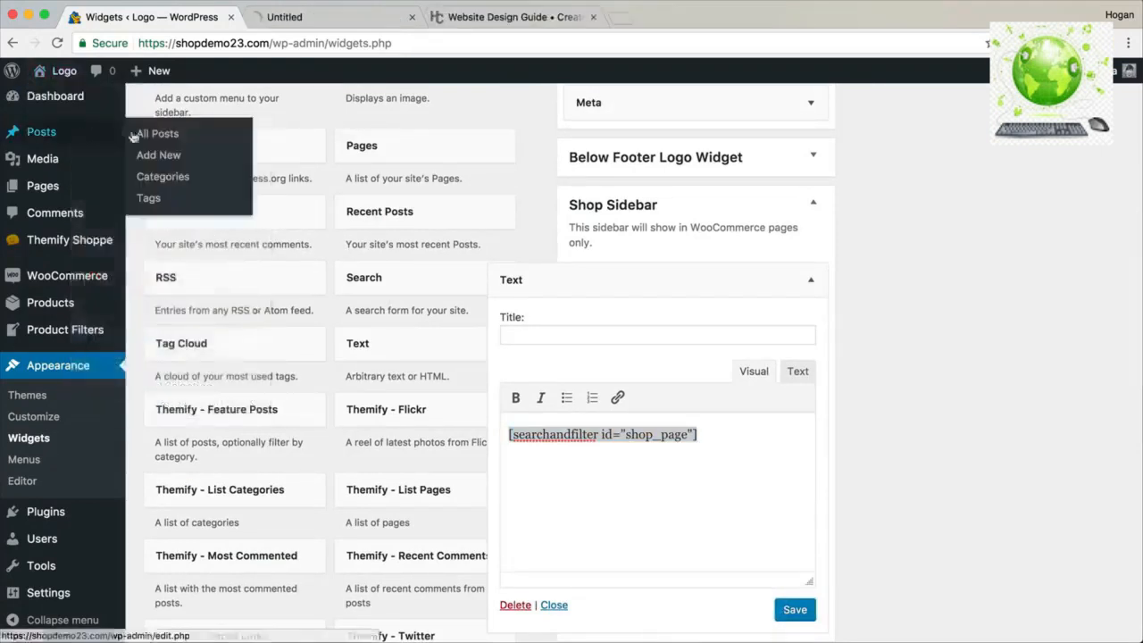
left_click(328, 18)
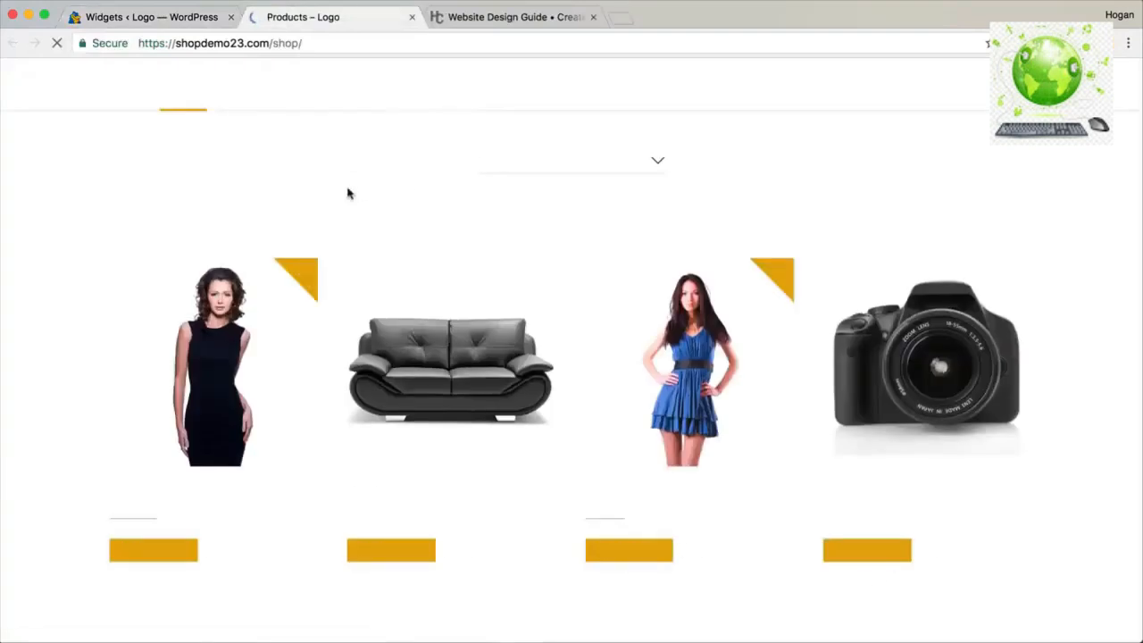
left_click(159, 19)
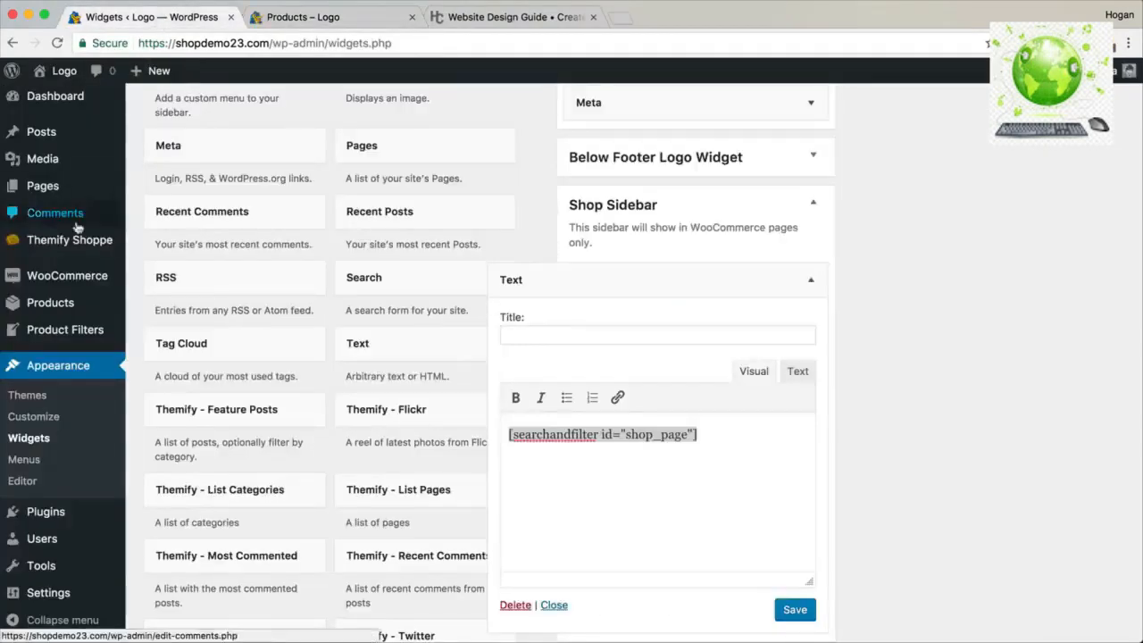
mouse_move(65, 241)
left_click(178, 243)
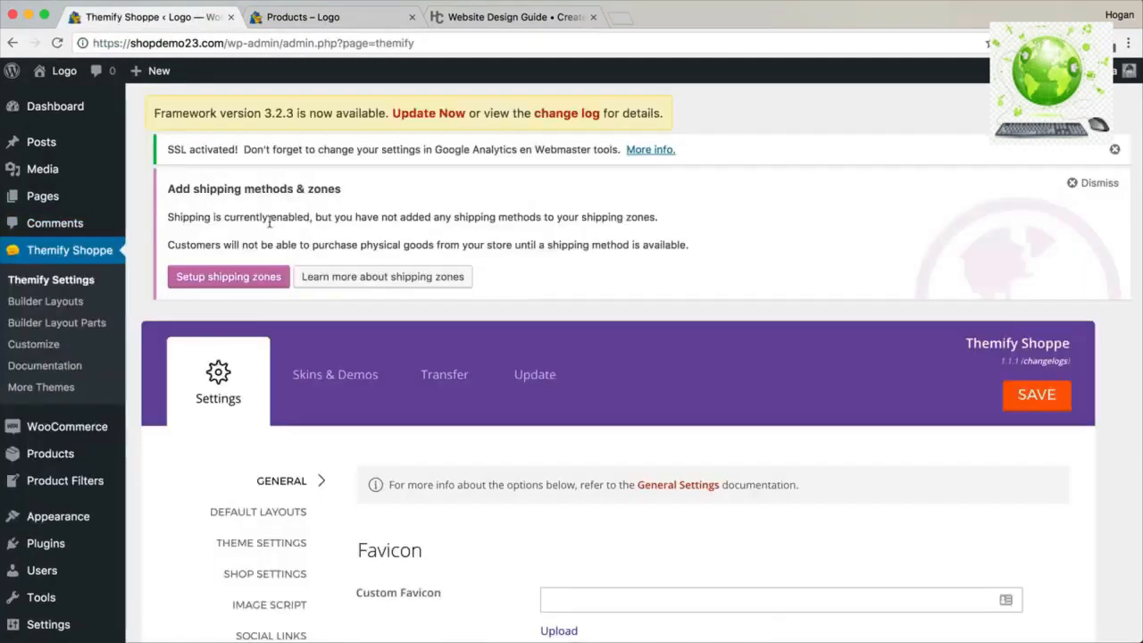
Set Shop Page Sidebar and Product Archive Sidebar to Sidebar Left in Shop Settings and save.
scroll(273, 295, "down", 5)
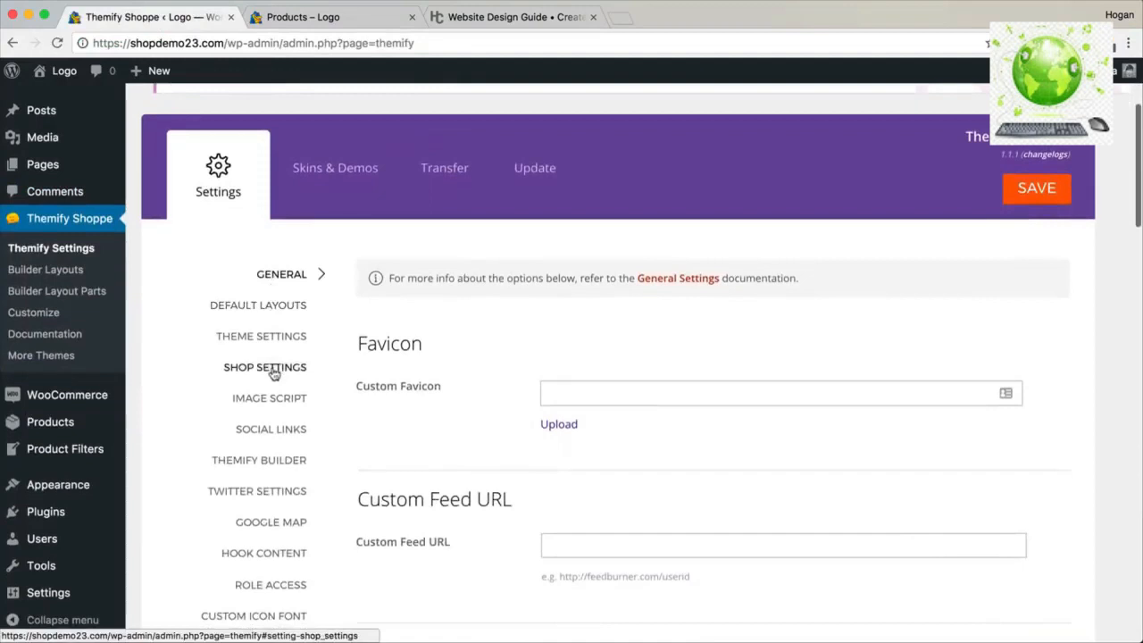
left_click(272, 373)
left_click_drag(498, 277, 347, 275)
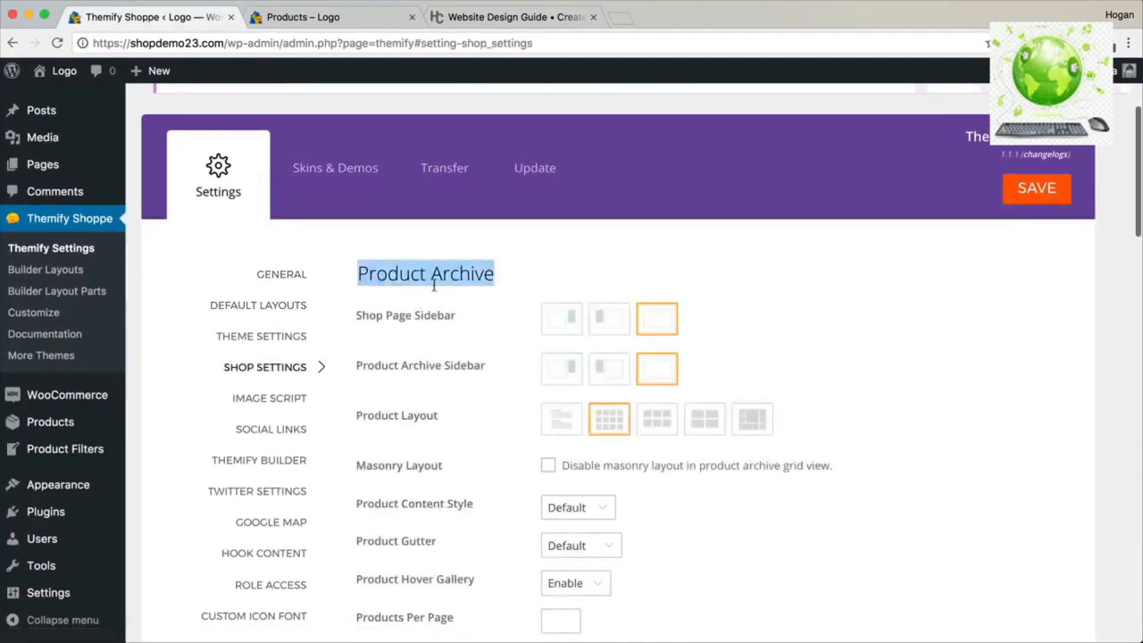
left_click_drag(464, 318, 357, 316)
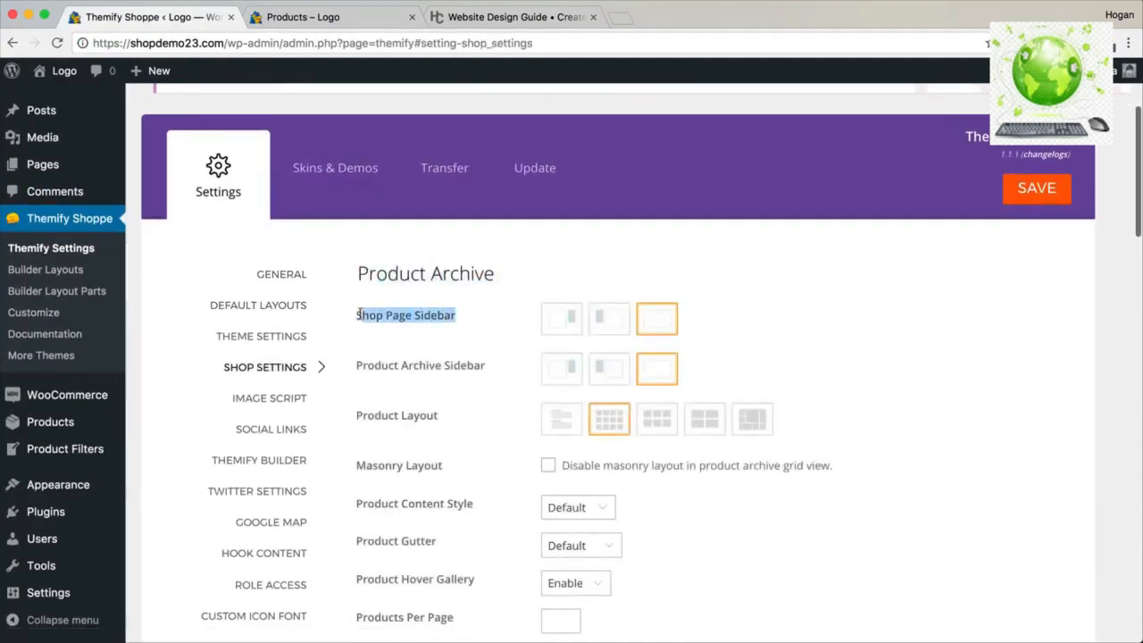
left_click(609, 327)
left_click_drag(488, 373, 355, 366)
left_click(604, 368)
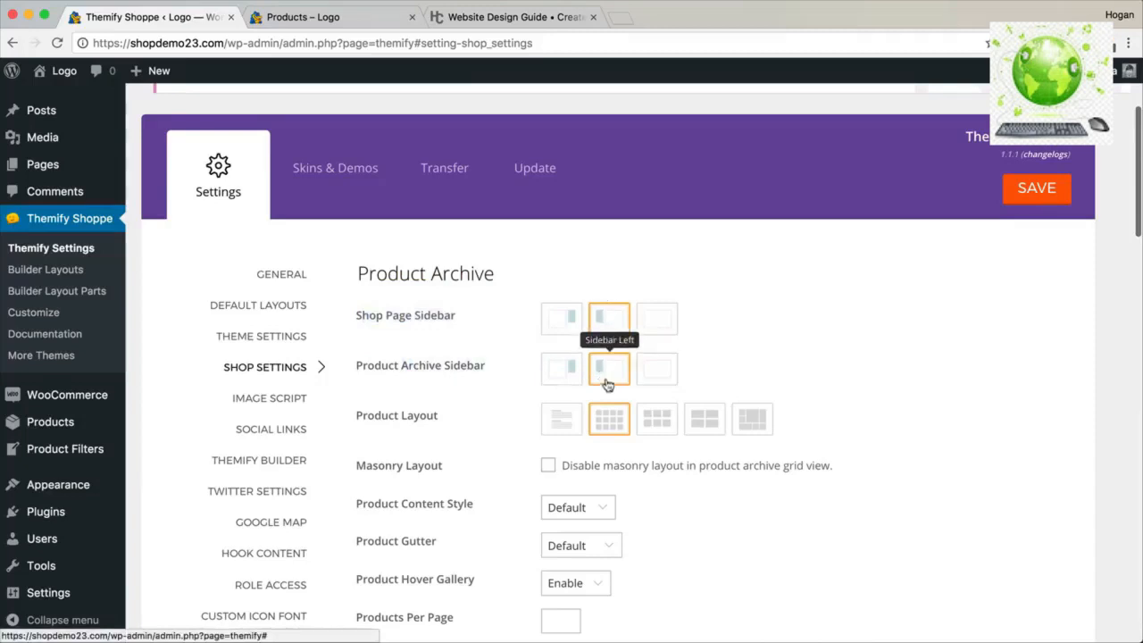
left_click(1033, 188)
left_click(303, 16)
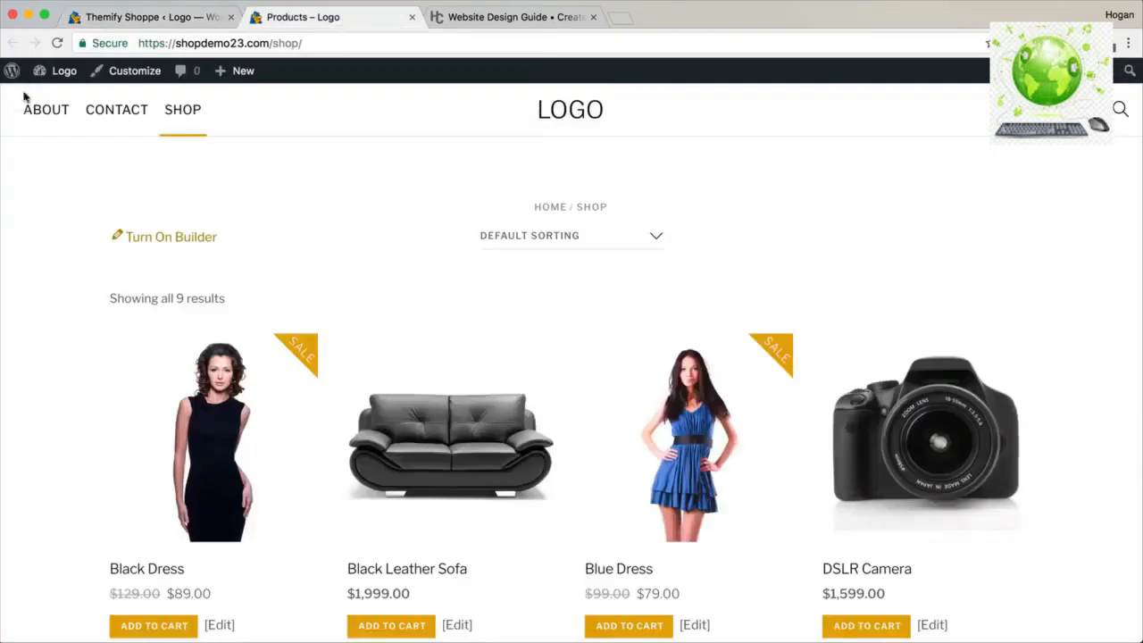
Reload the storefront shop and check the Search, Price, Category and On Sale filters in the left sidebar.
left_click(56, 42)
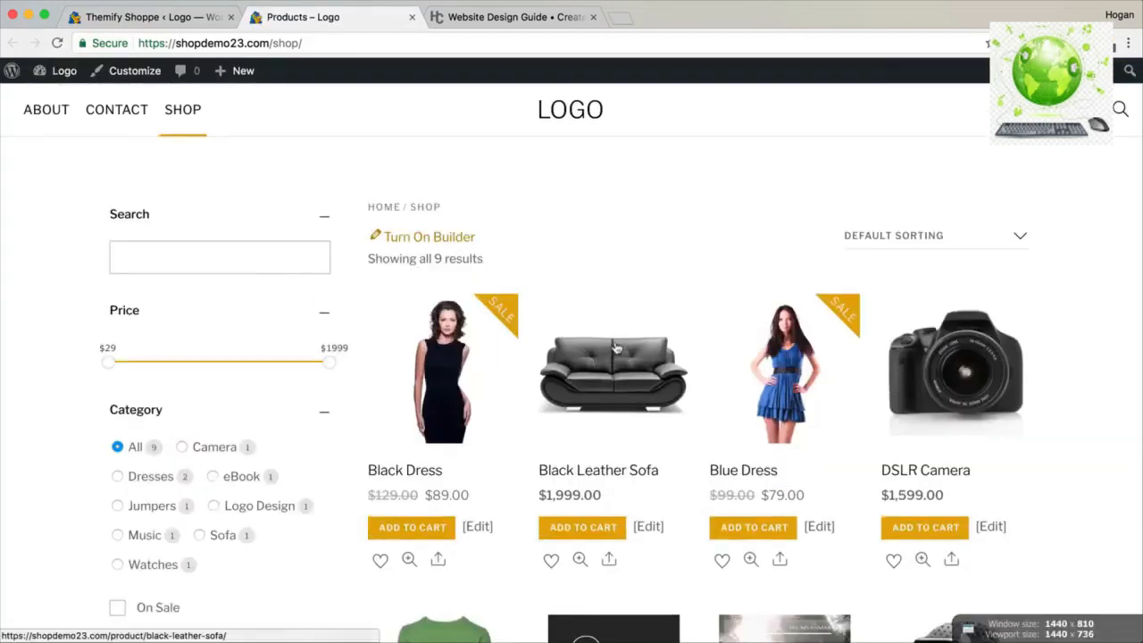
scroll(615, 346, "down", 5)
scroll(616, 346, "down", 2)
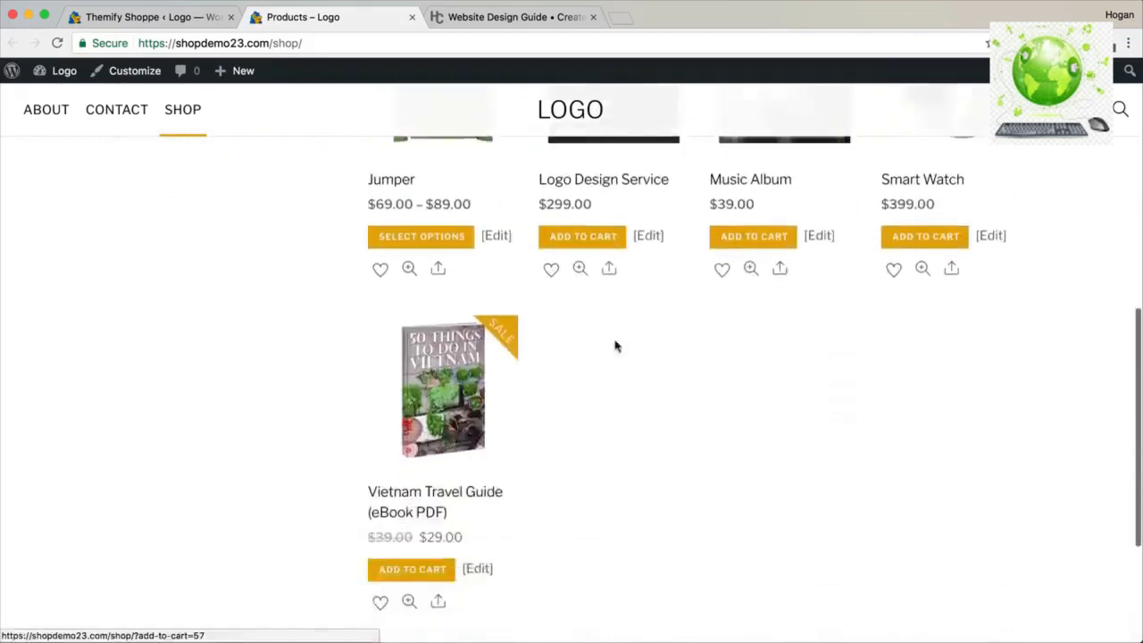
scroll(616, 344, "up", 5)
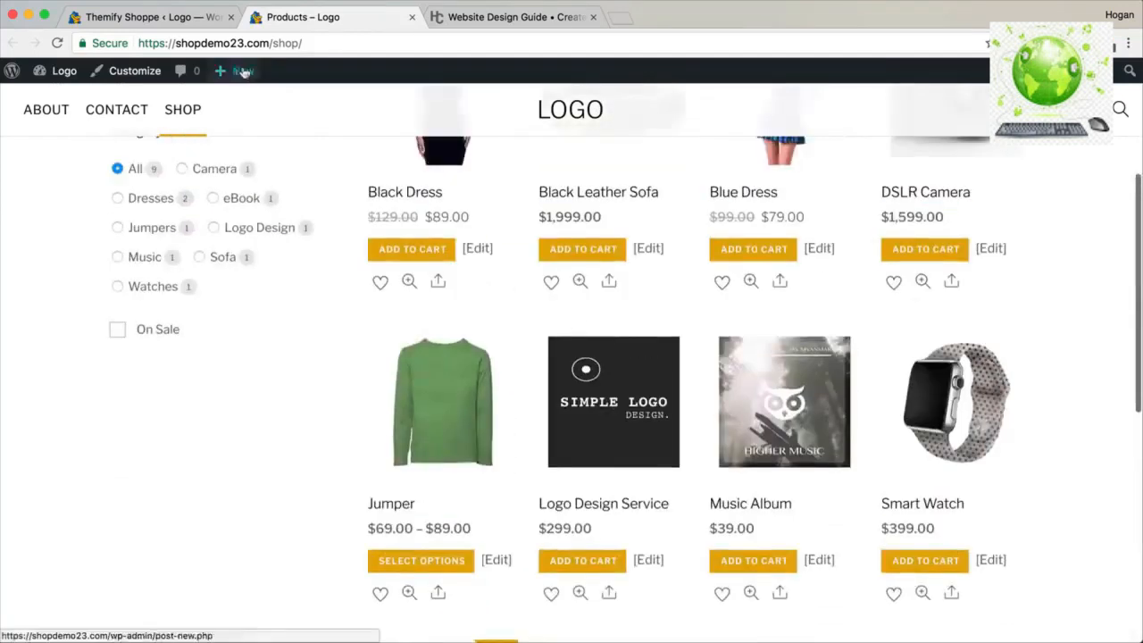
left_click(198, 18)
Choose the Grid 3 product archive layout and preview it on the storefront.
scroll(705, 362, "down", 2)
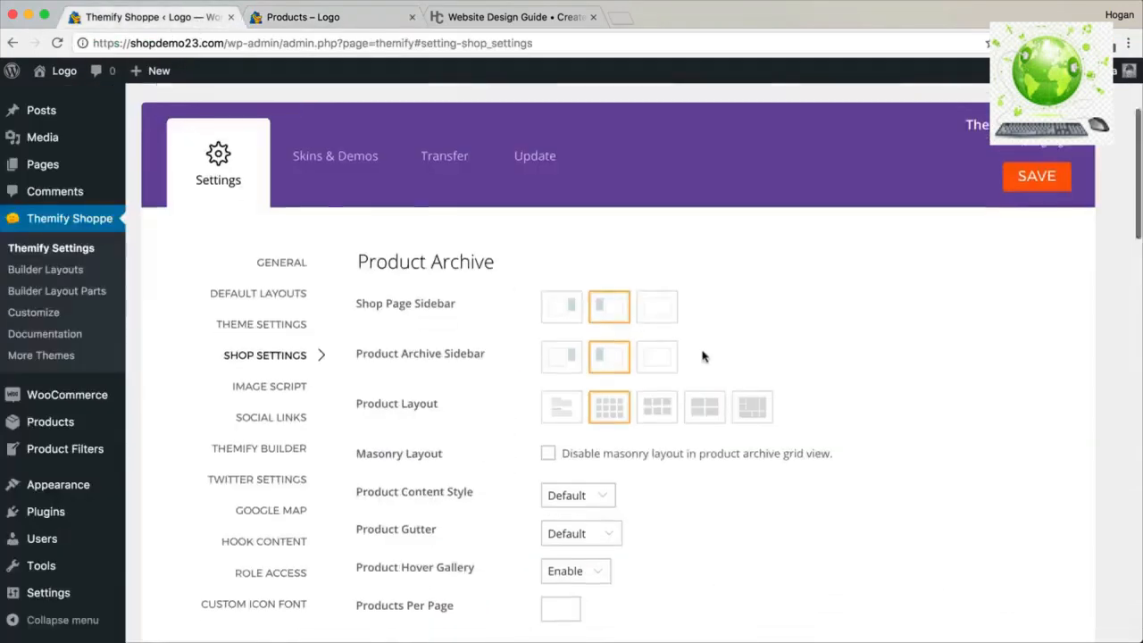
left_click_drag(464, 315, 357, 313)
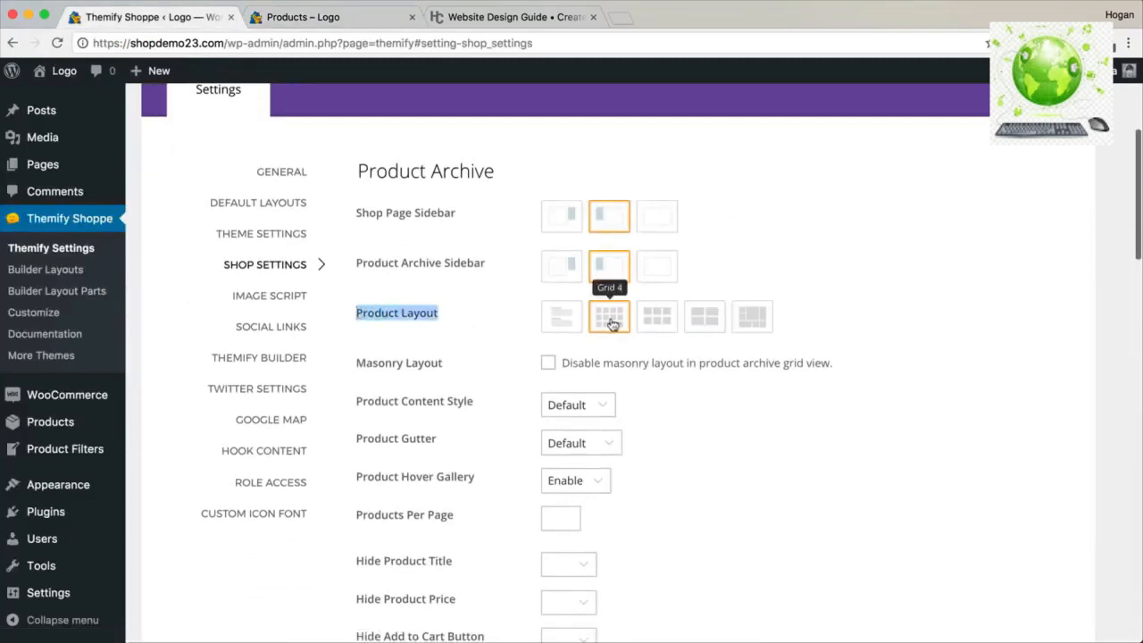
left_click(653, 319)
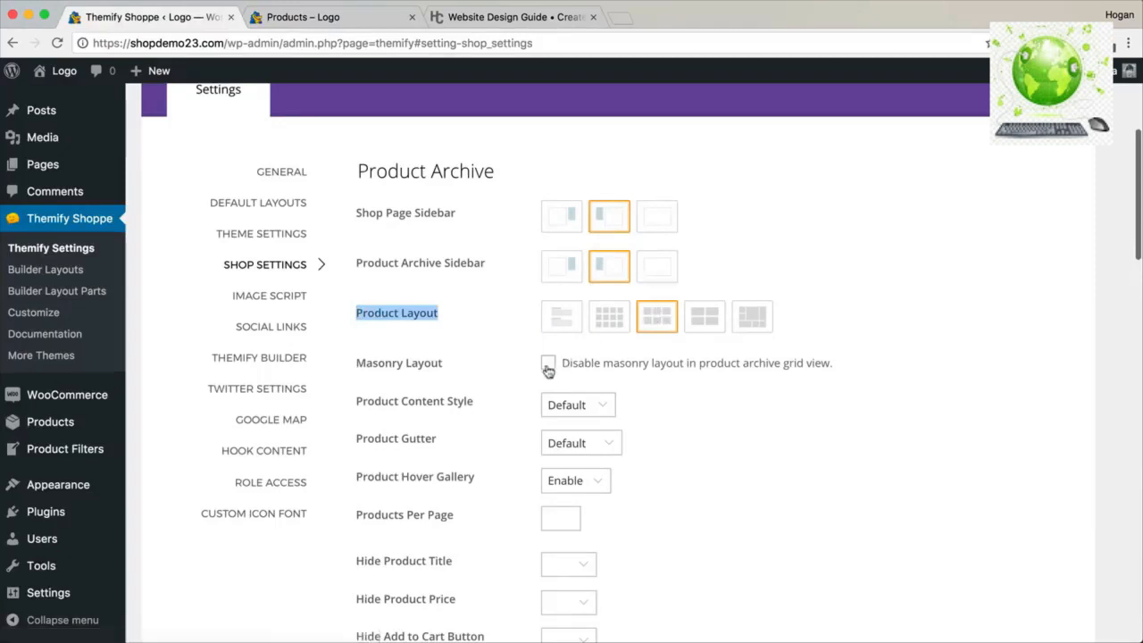
left_click(369, 20)
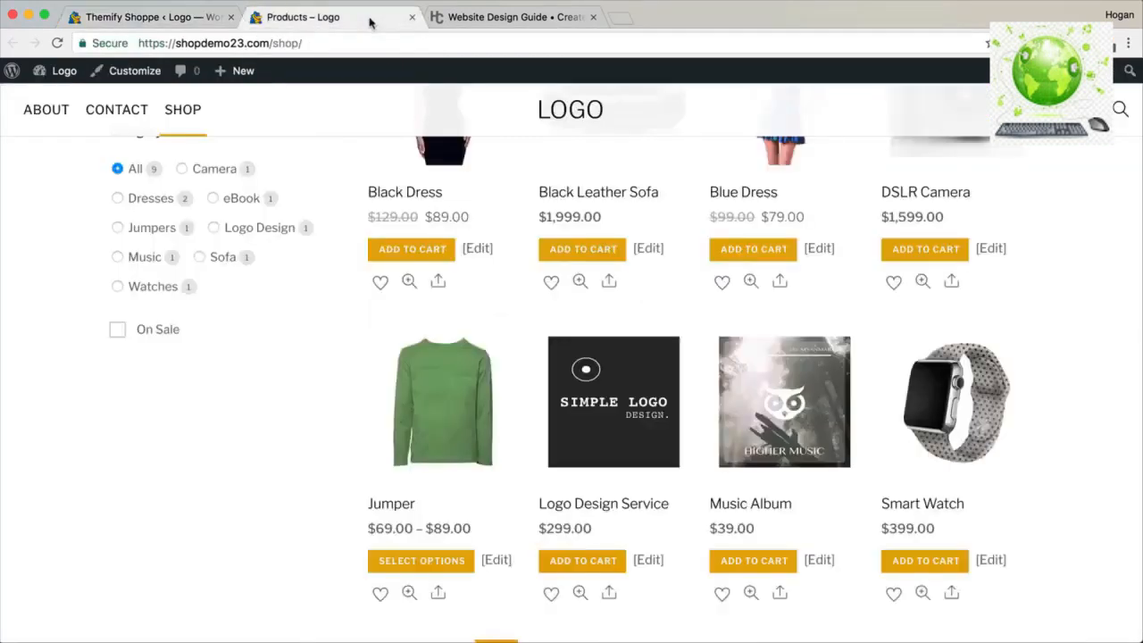
scroll(589, 344, "up", 2)
scroll(589, 344, "down", 6)
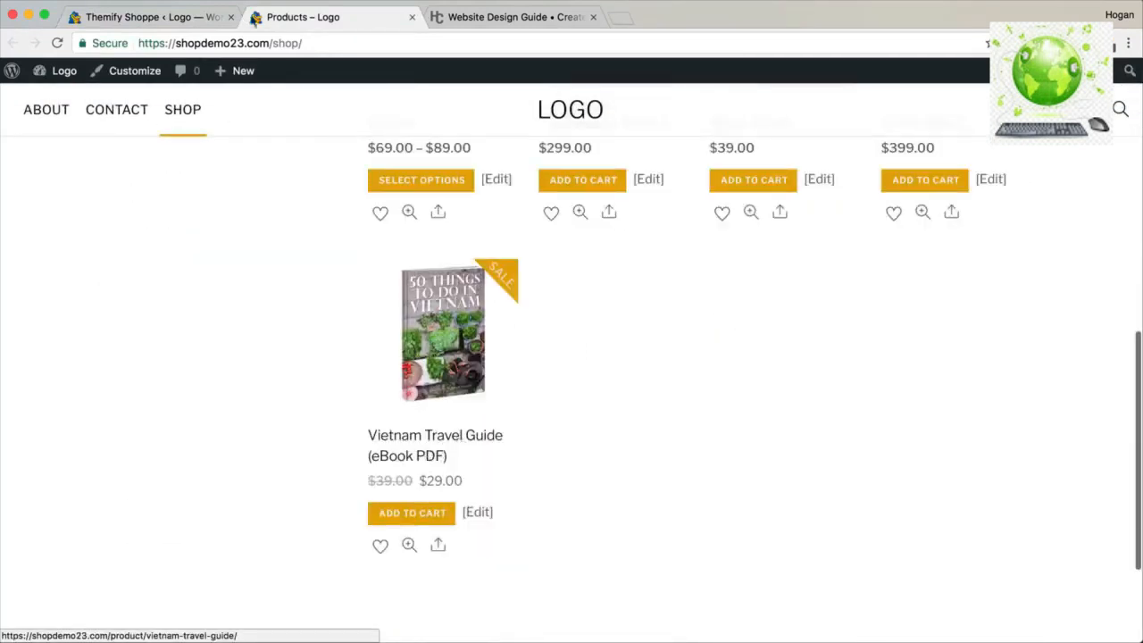
left_click(148, 17)
Disable the masonry layout, keep Default product content style, and reload the shop to check.
left_click(548, 365)
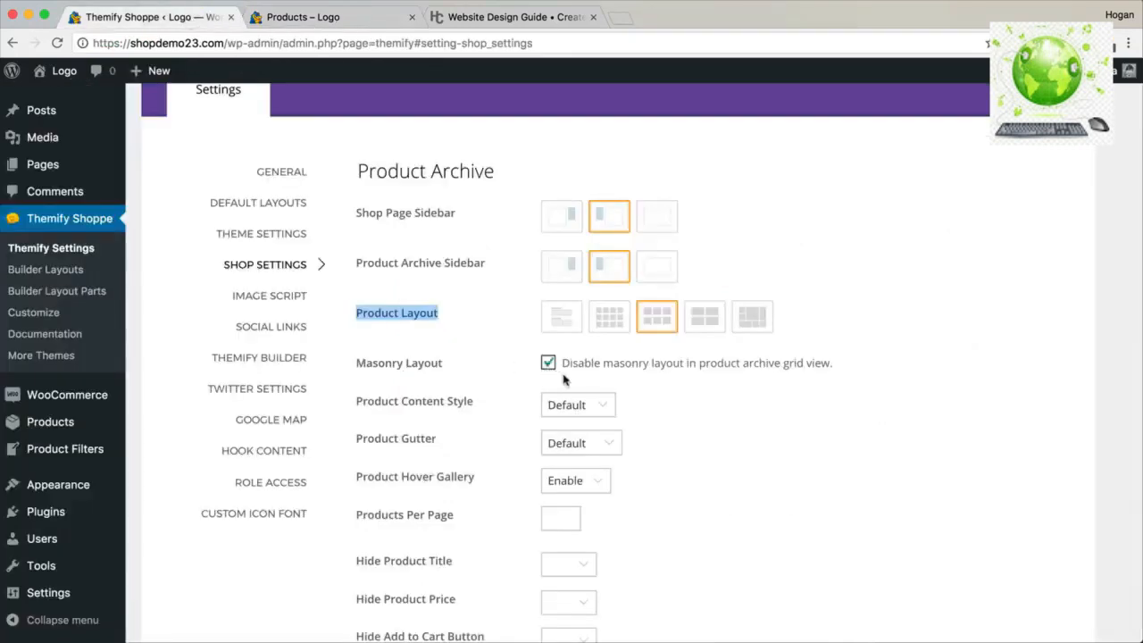
scroll(438, 420, "down", 2)
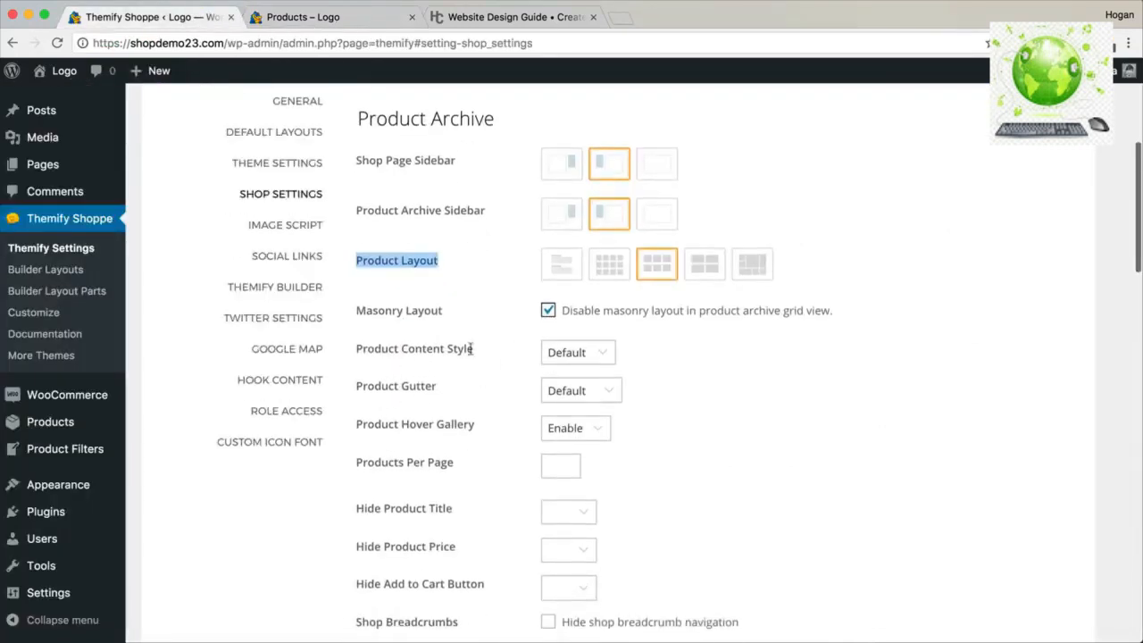
left_click(576, 351)
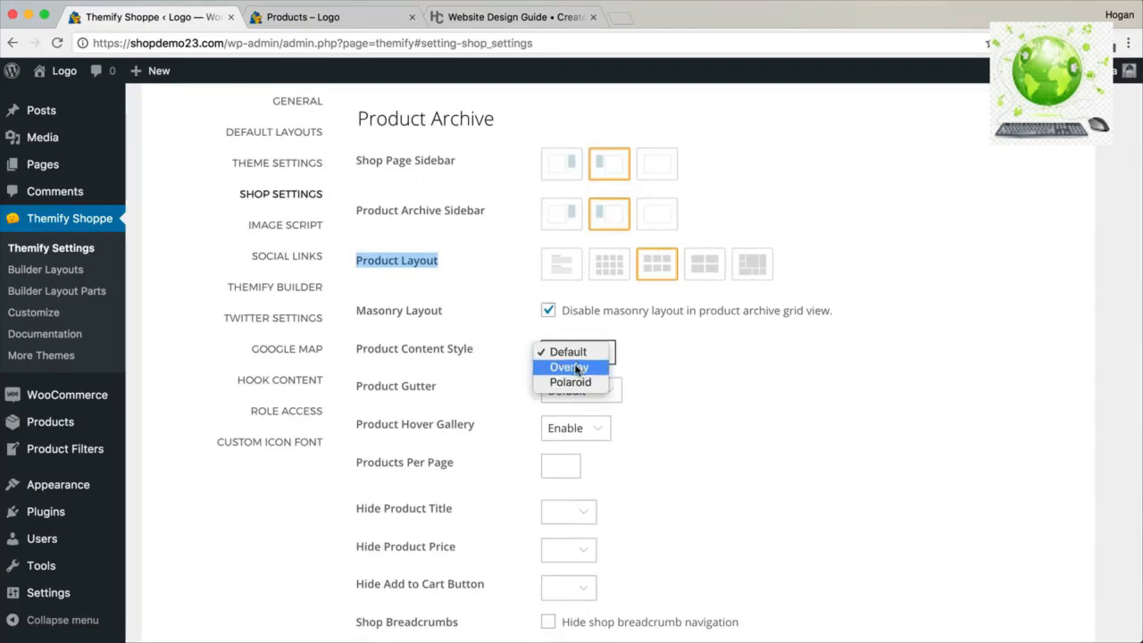
left_click(586, 352)
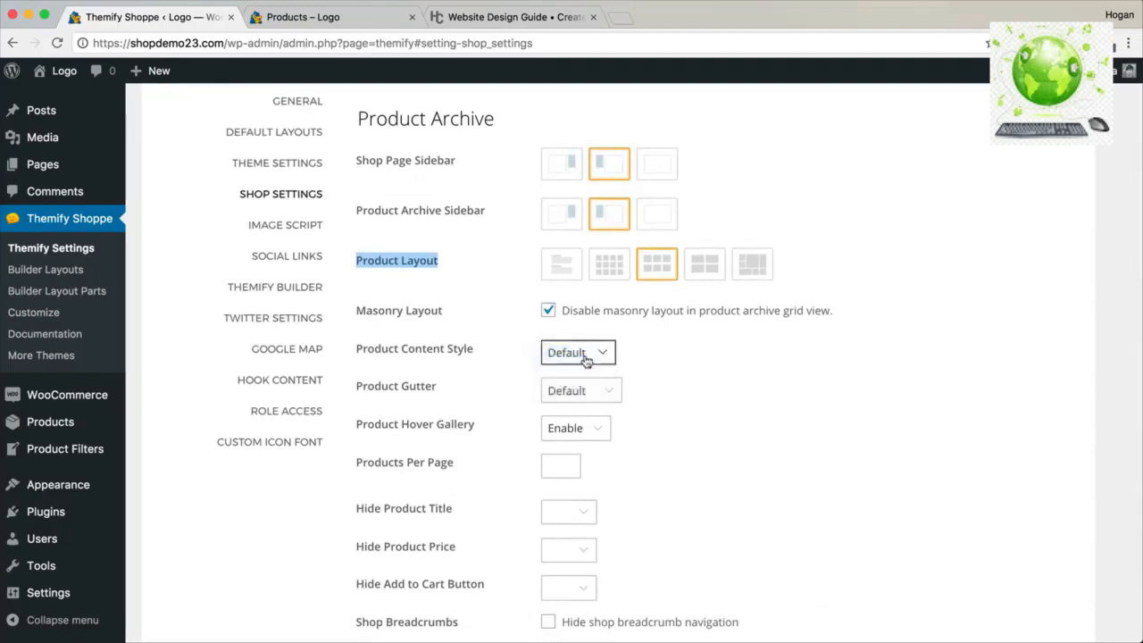
scroll(582, 359, "down", 2)
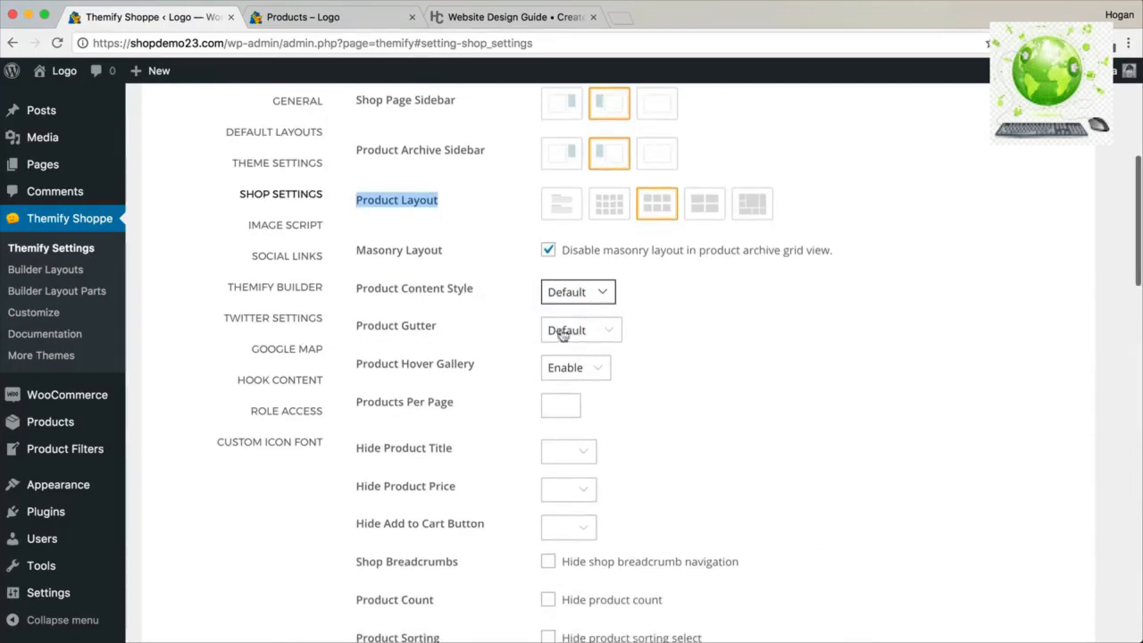
scroll(536, 321, "down", 4)
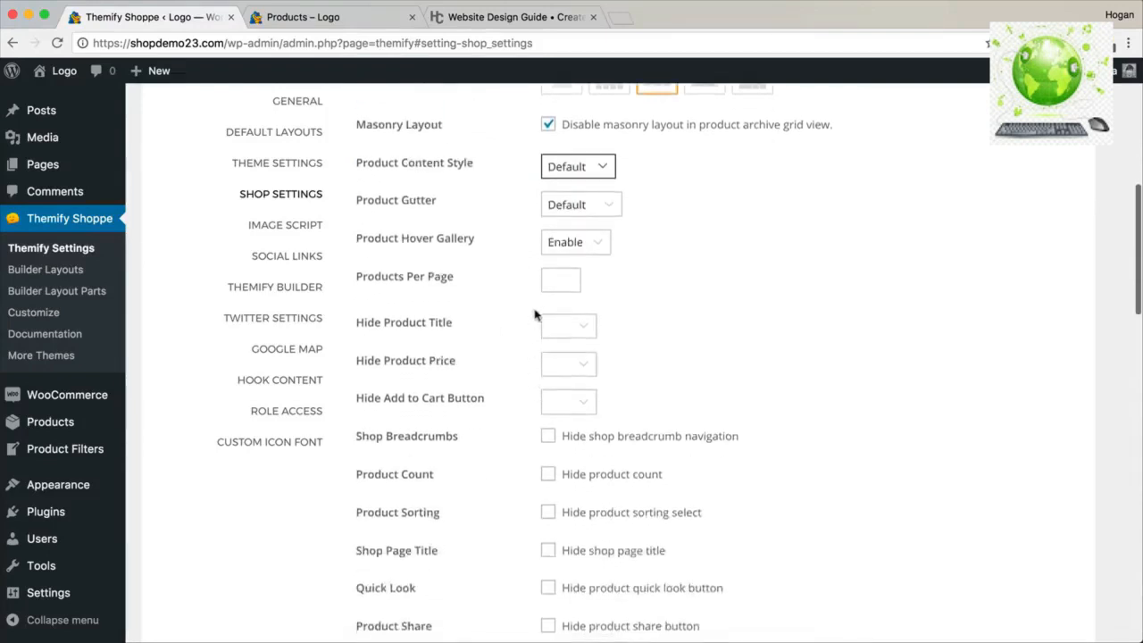
scroll(496, 350, "down", 3)
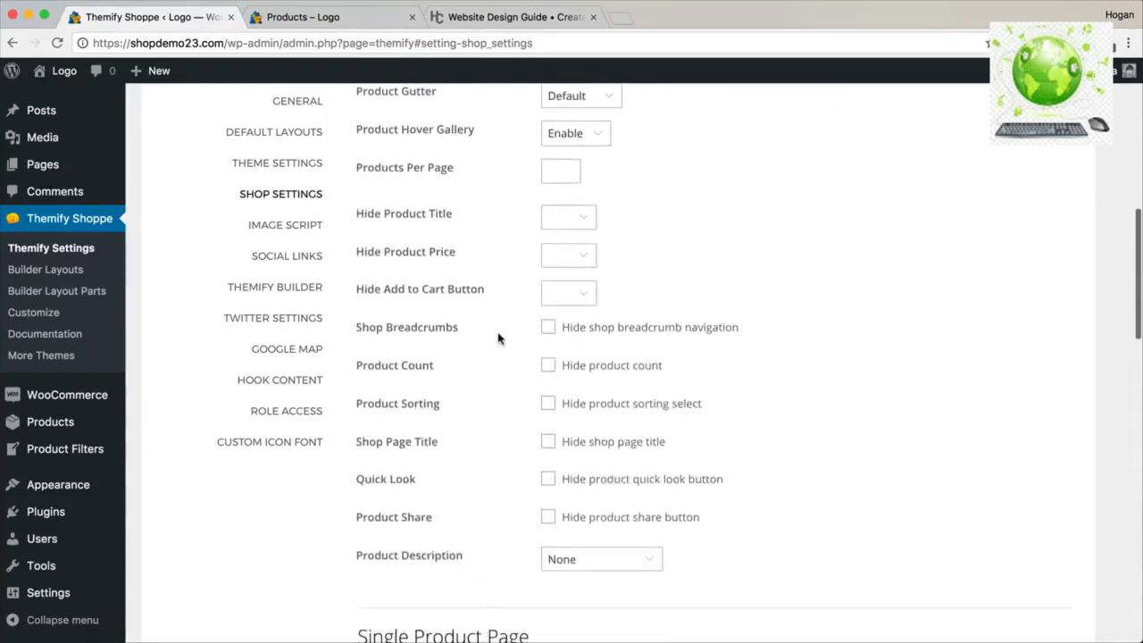
left_click(359, 26)
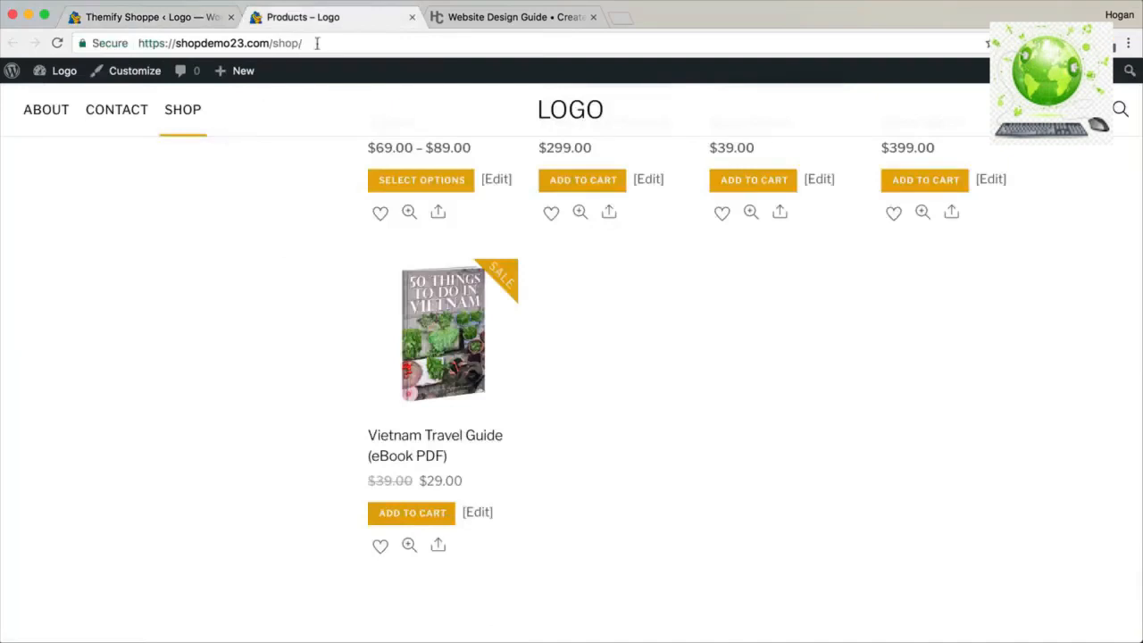
left_click(317, 43)
scroll(500, 340, "up", 5)
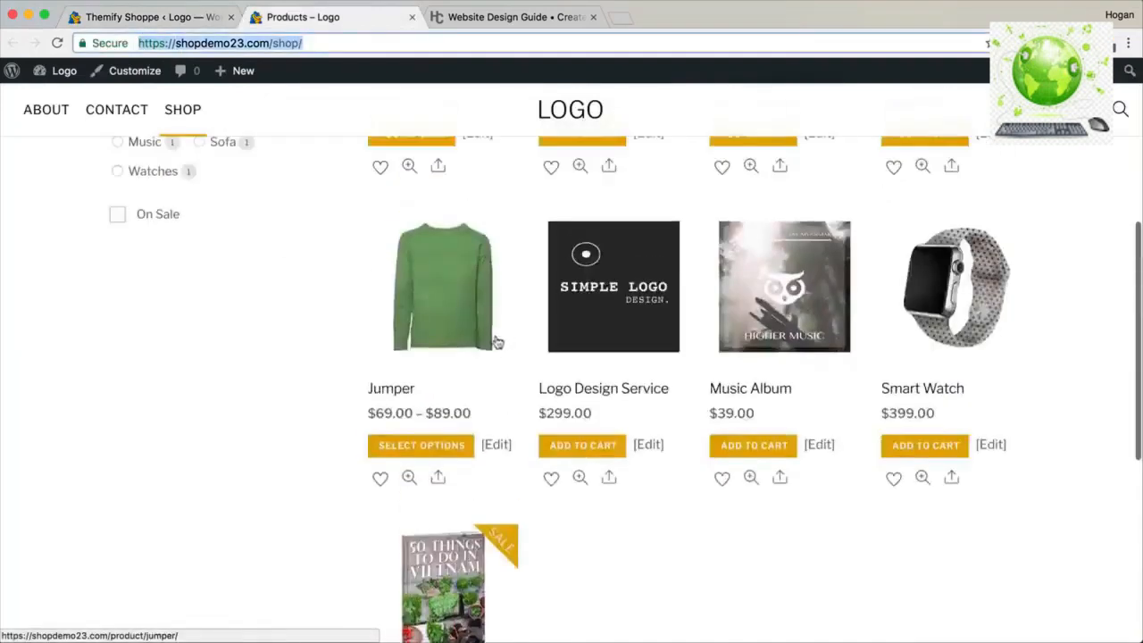
scroll(497, 342, "up", 3)
left_click(57, 43)
left_click(147, 16)
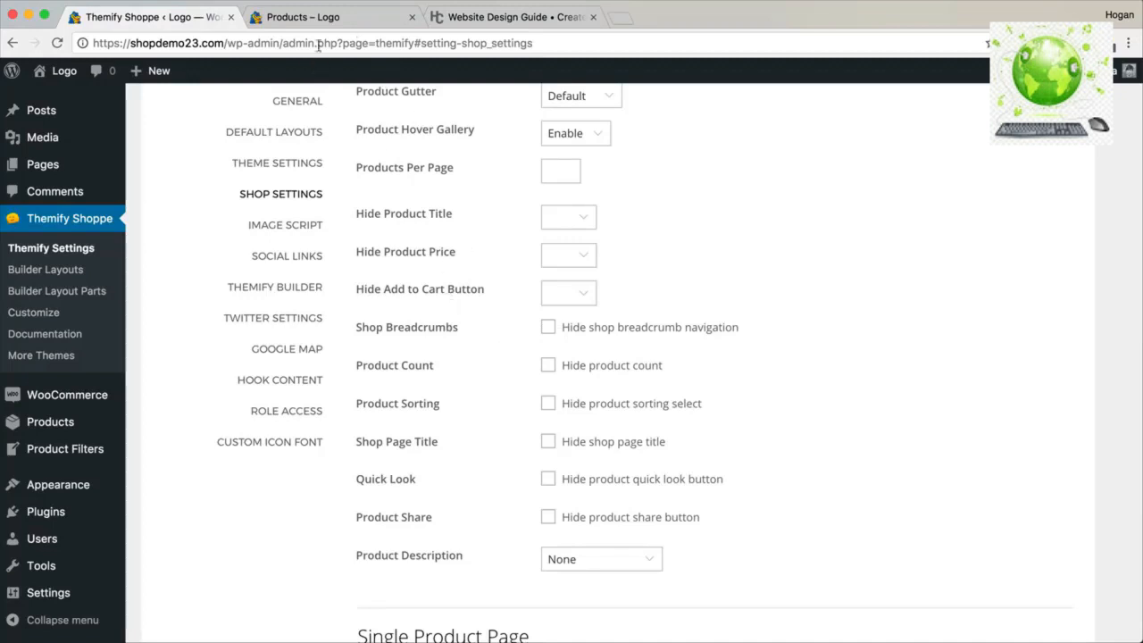
left_click(349, 8)
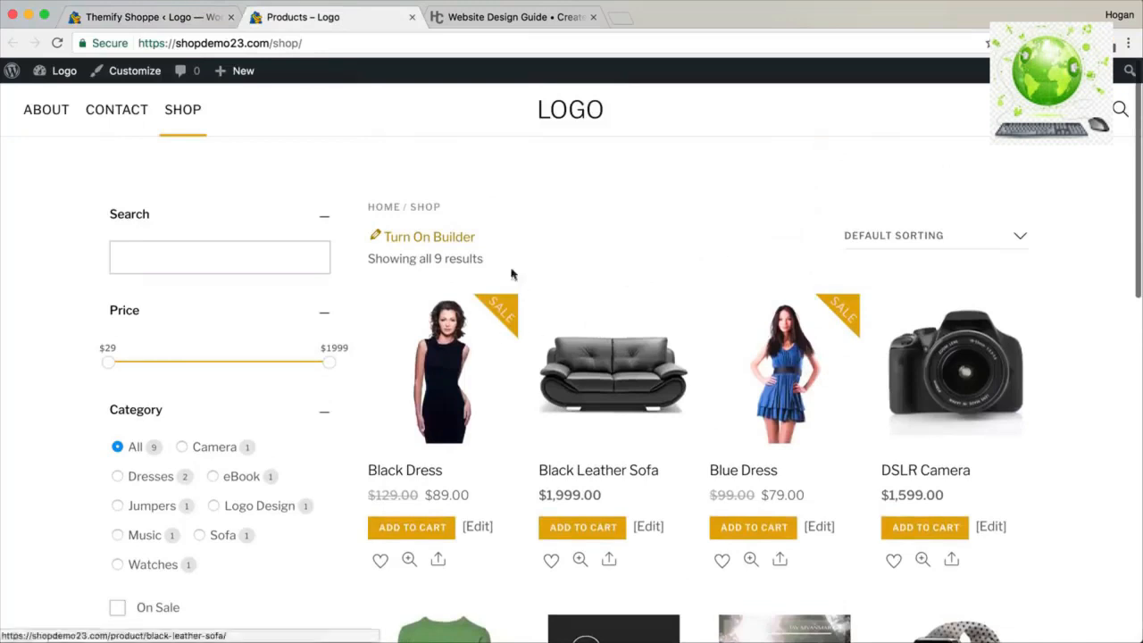
left_click(197, 25)
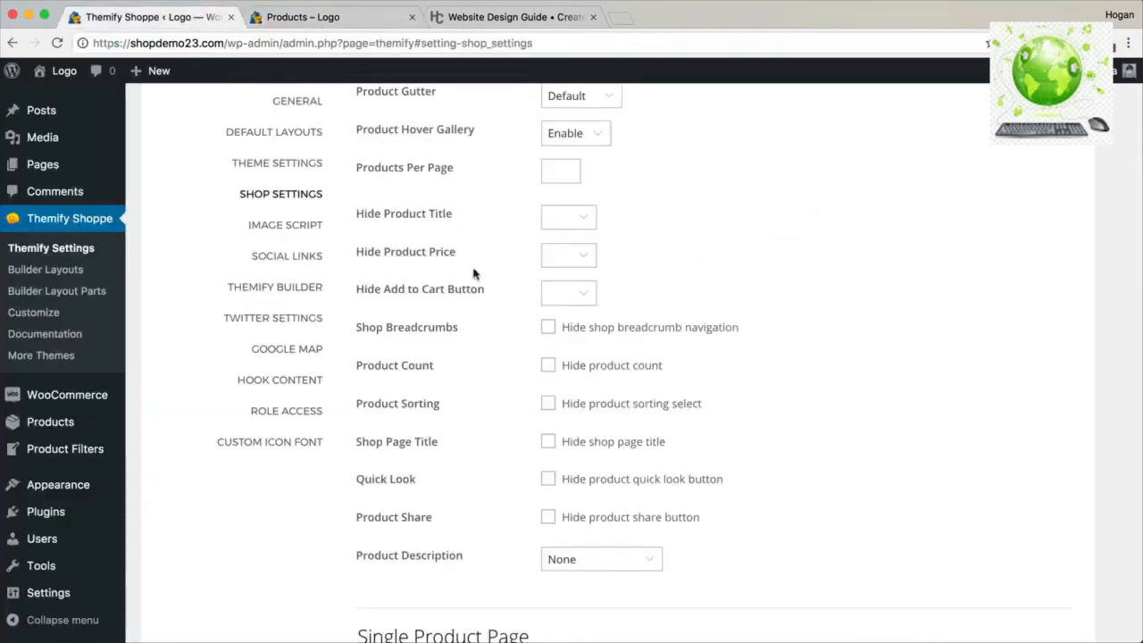
Hide the product share button in the shop archive and verify it on the reloaded shop page.
scroll(526, 338, "down", 2)
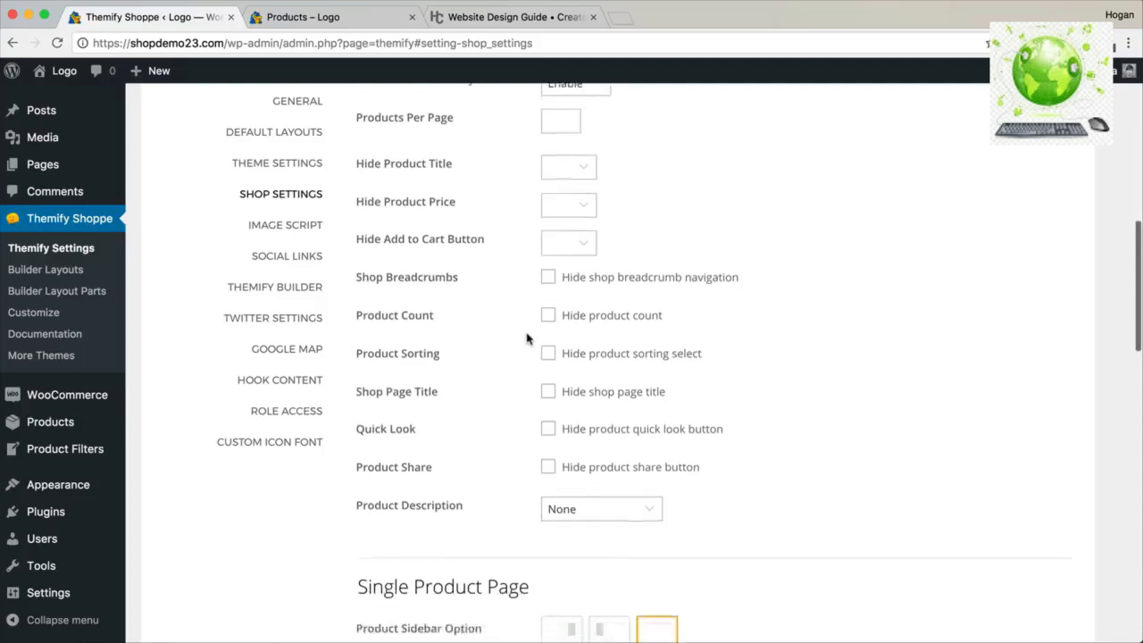
mouse_move(434, 451)
left_mouse_down()
mouse_move(357, 447)
mouse_move(446, 448)
left_mouse_up()
left_click(368, 447)
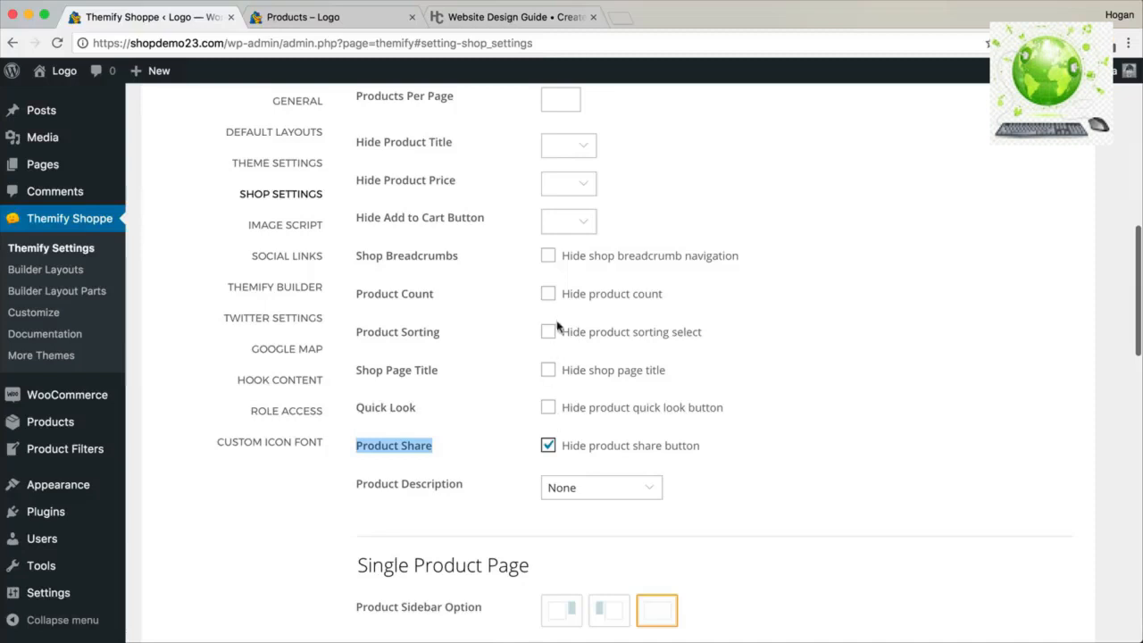
scroll(556, 327, "up", 3)
scroll(557, 327, "down", 3)
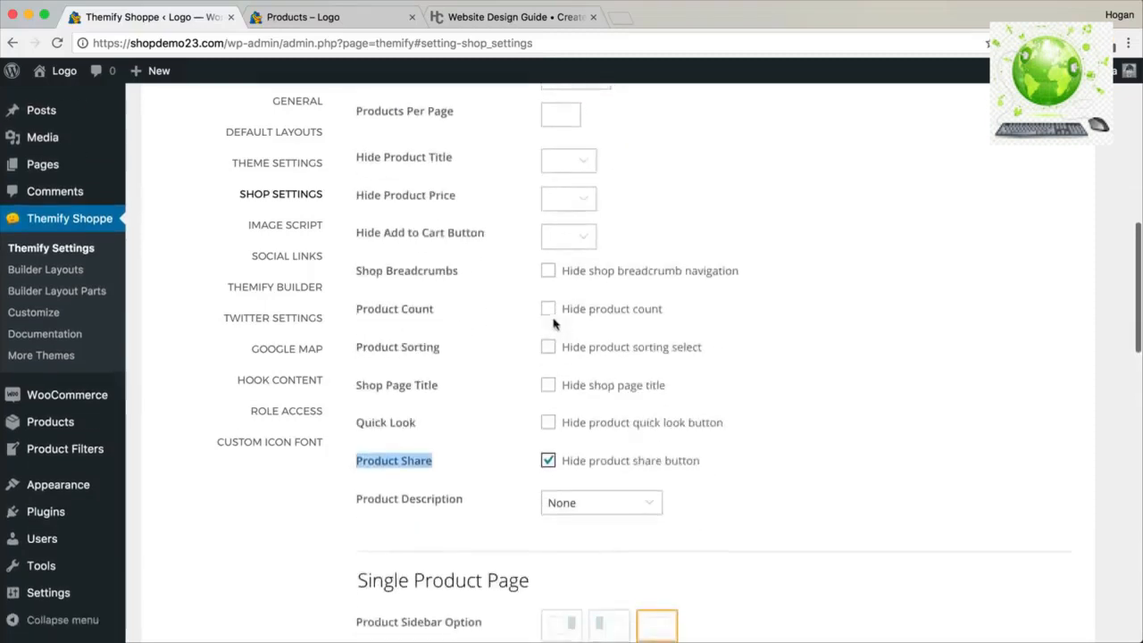
scroll(965, 210, "up", 10)
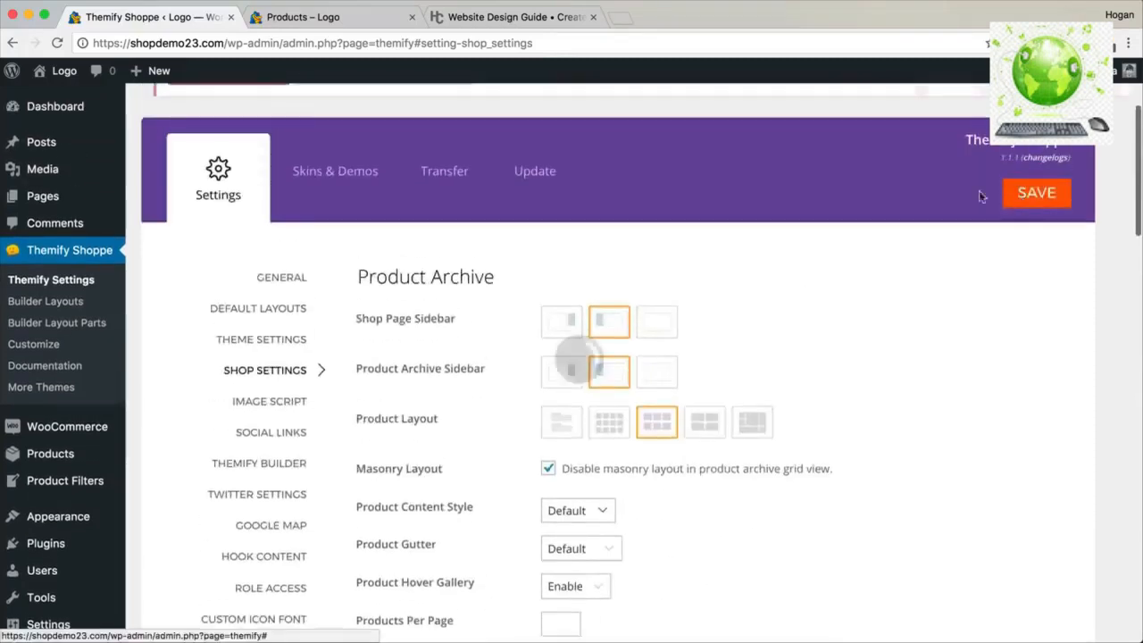
left_click(357, 22)
scroll(755, 327, "down", 3)
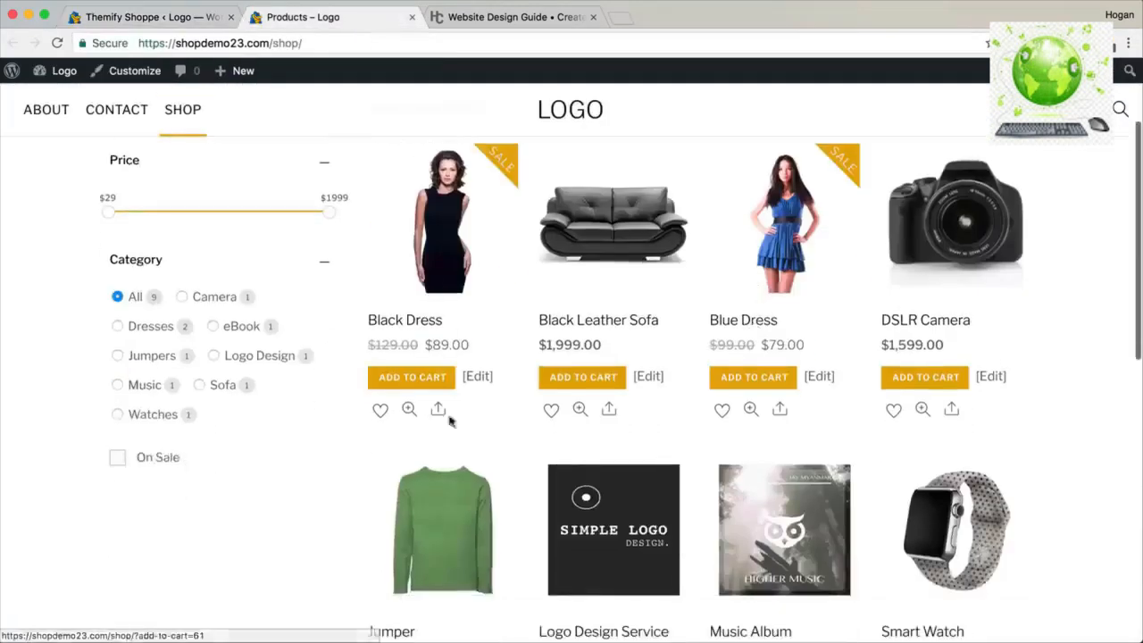
mouse_move(444, 411)
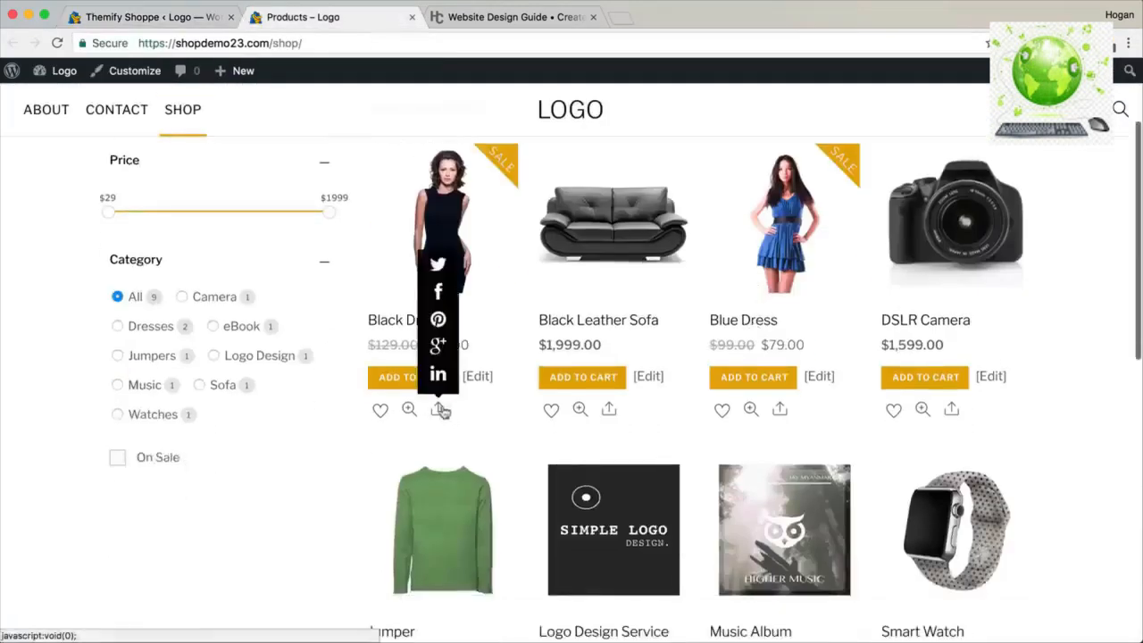
left_click(57, 42)
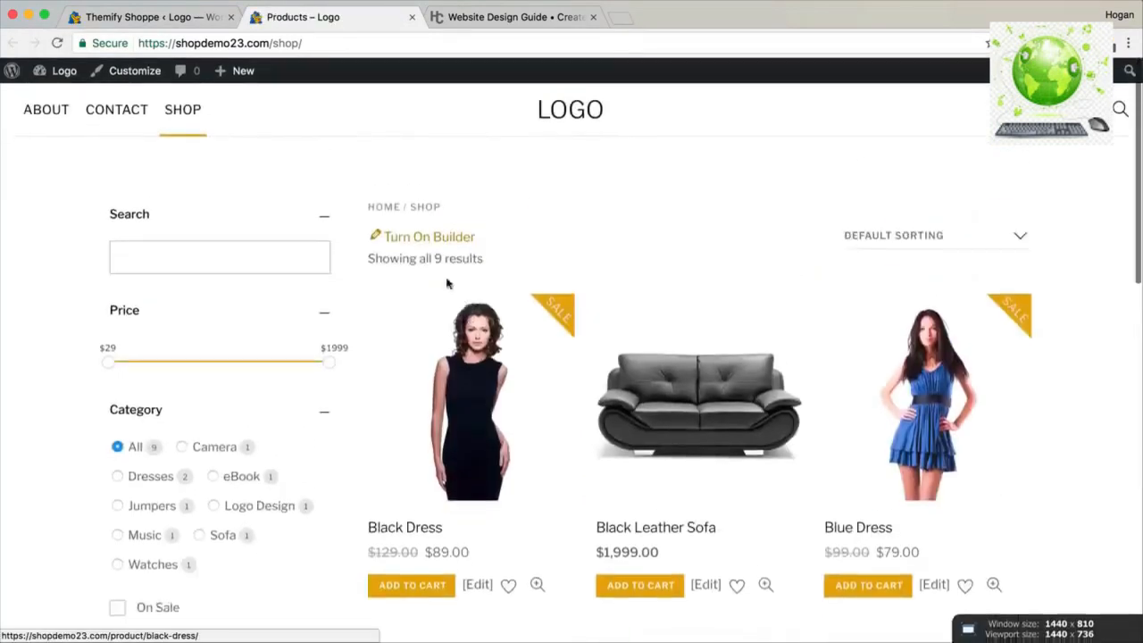
scroll(447, 282, "down", 2)
left_click(103, 23)
scroll(417, 337, "down", 1)
scroll(417, 336, "down", 15)
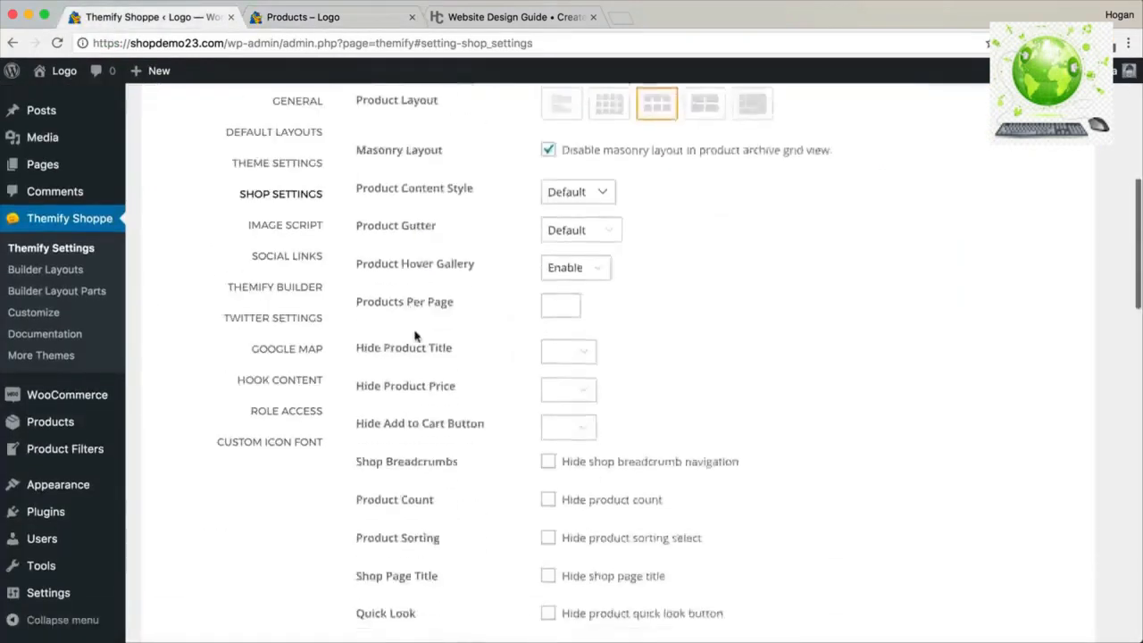
left_click_drag(513, 201, 327, 199)
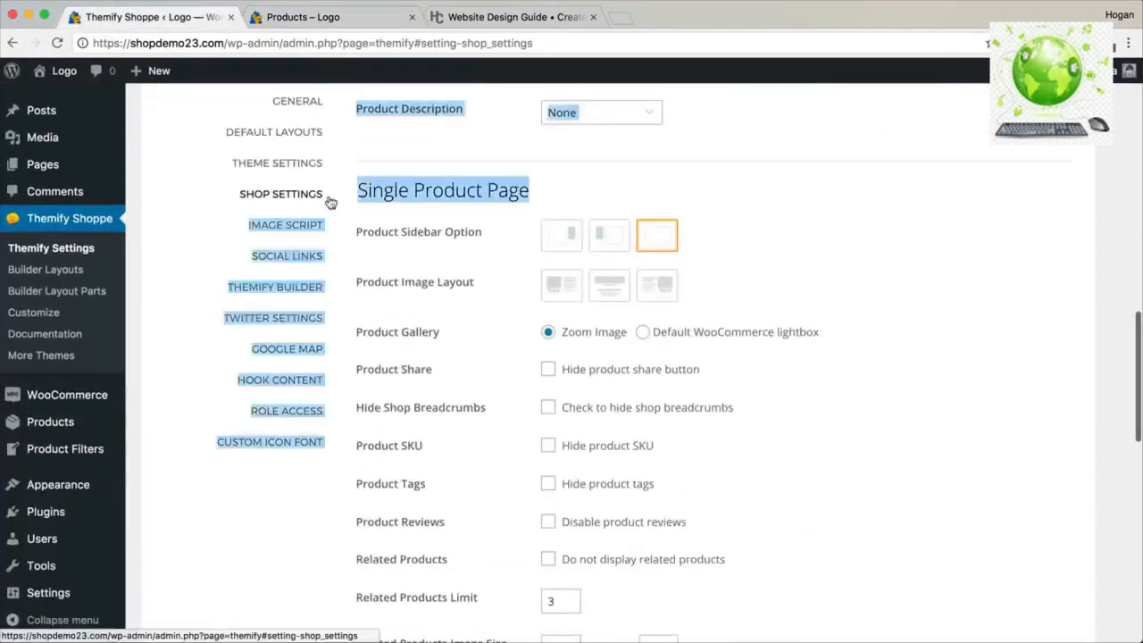
Review the Black Dress product page and its TAGS line against the Single Product Page settings.
left_click(357, 20)
left_click(483, 290)
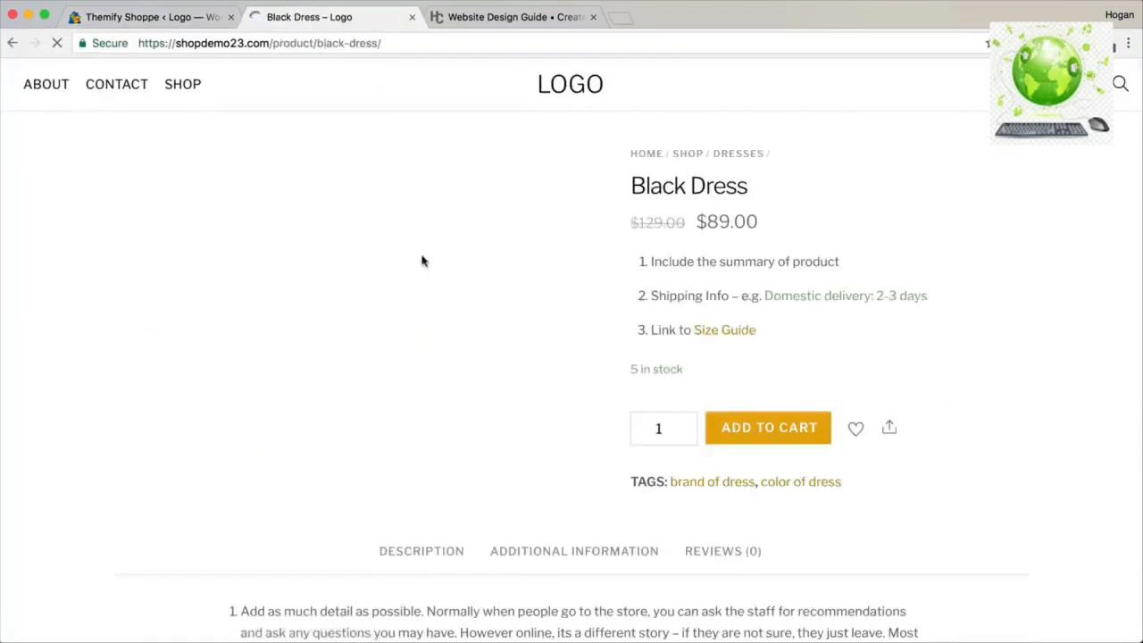
left_click(183, 20)
scroll(469, 391, "down", 1)
left_click_drag(468, 393, 463, 384)
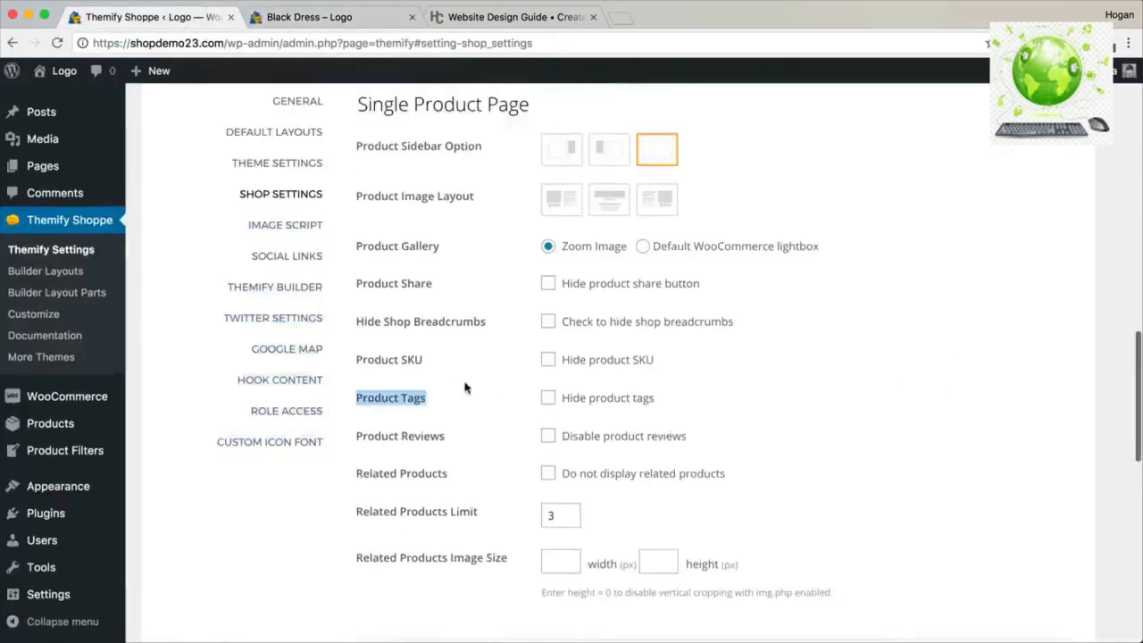
left_click_drag(534, 108, 363, 104)
scroll(384, 132, "up", 2)
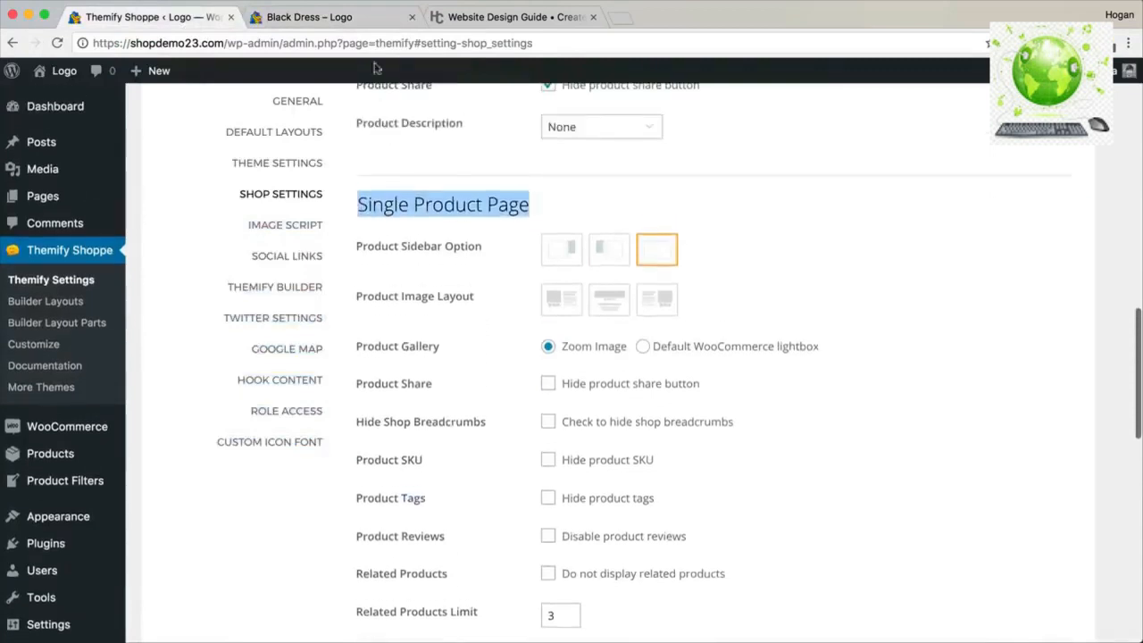
left_click(332, 17)
scroll(584, 335, "down", 5)
scroll(584, 335, "down", 3)
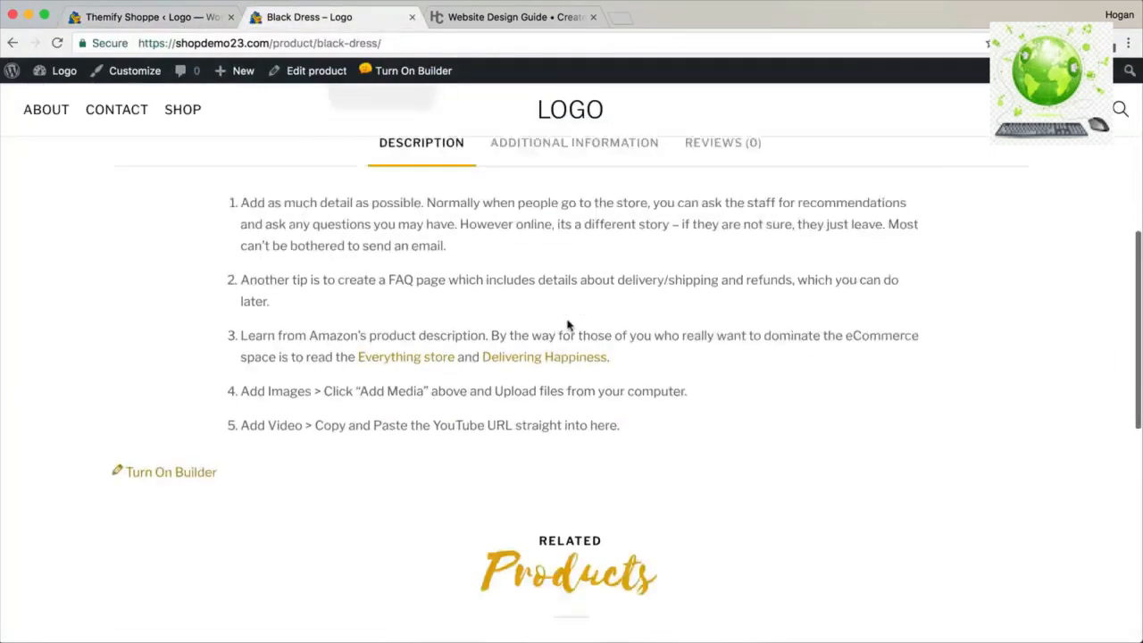
scroll(567, 325, "up", 5)
scroll(583, 335, "up", 2)
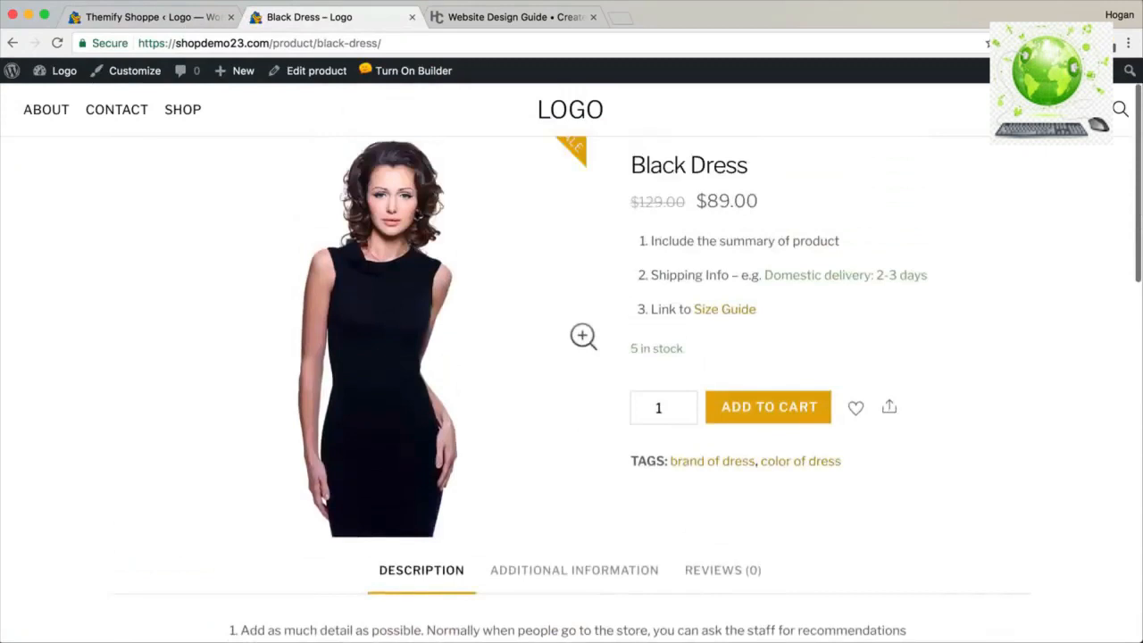
left_click_drag(851, 463, 631, 459)
left_click(638, 491)
Tick Hide product tags, Hide product share button and Hide product SKU for single product pages.
left_click(174, 17)
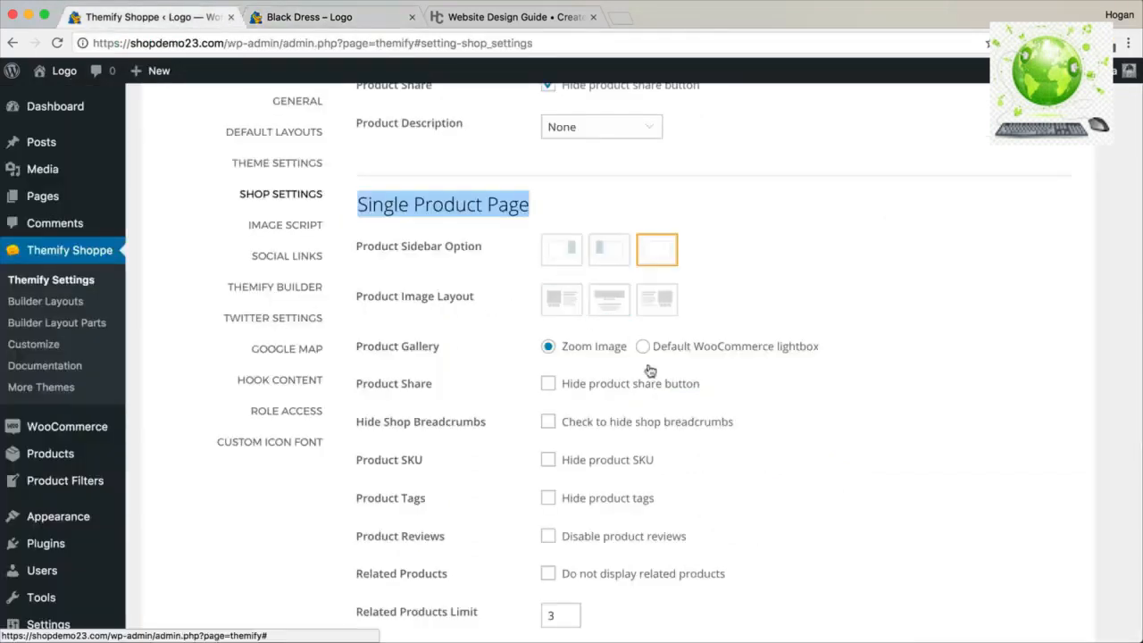
scroll(652, 377, "down", 1)
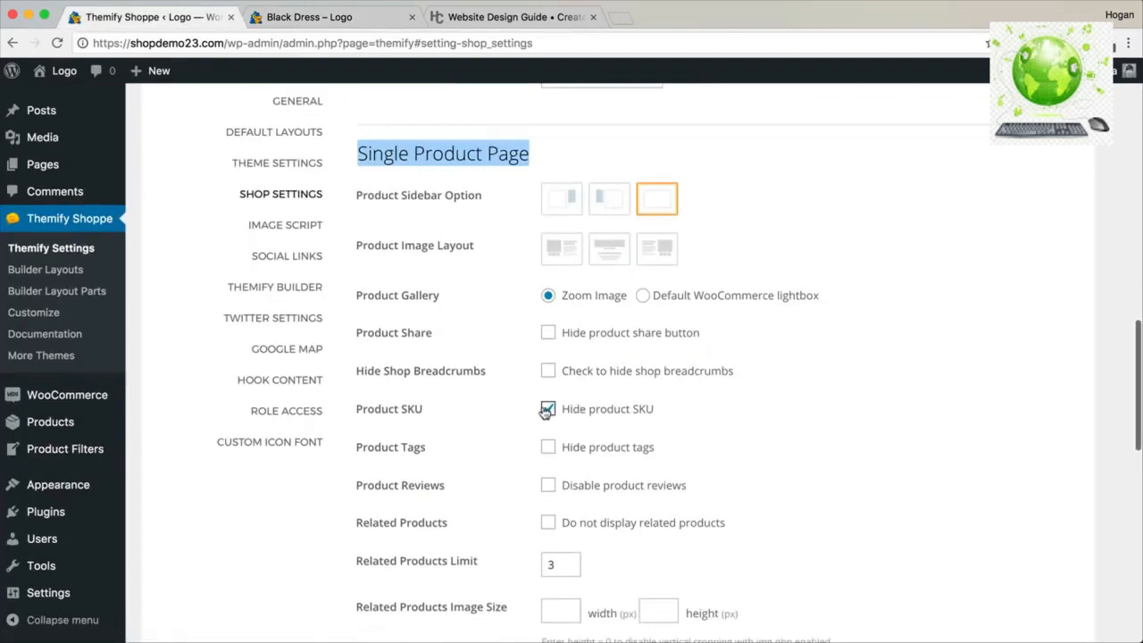
left_click(550, 449)
left_click(548, 336)
scroll(557, 357, "down", 2)
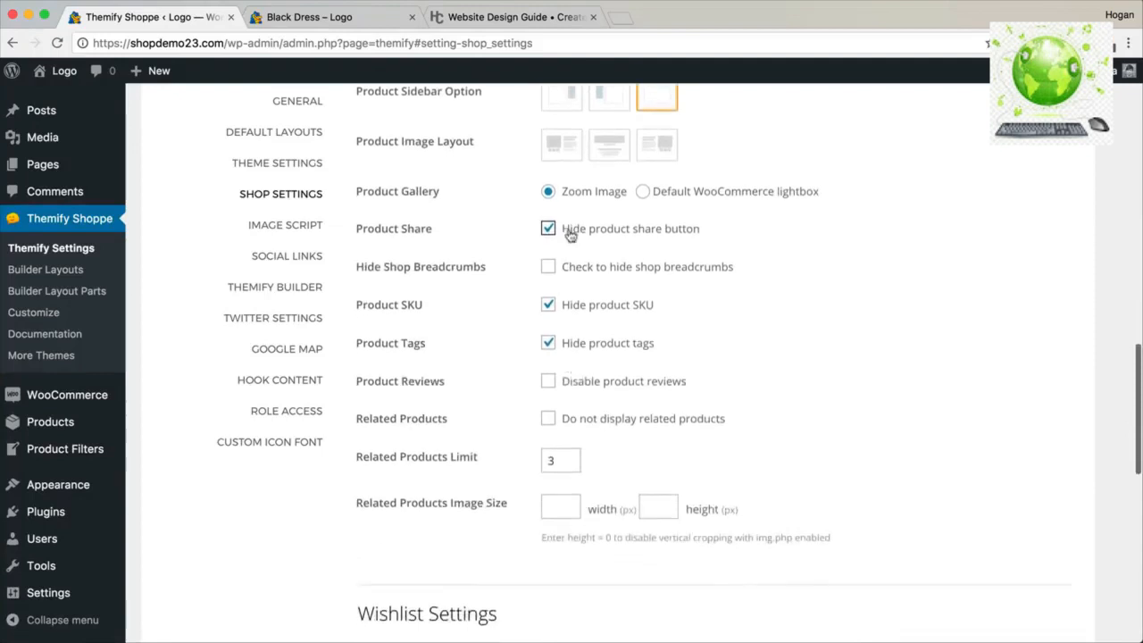
left_click(337, 18)
left_click(424, 42)
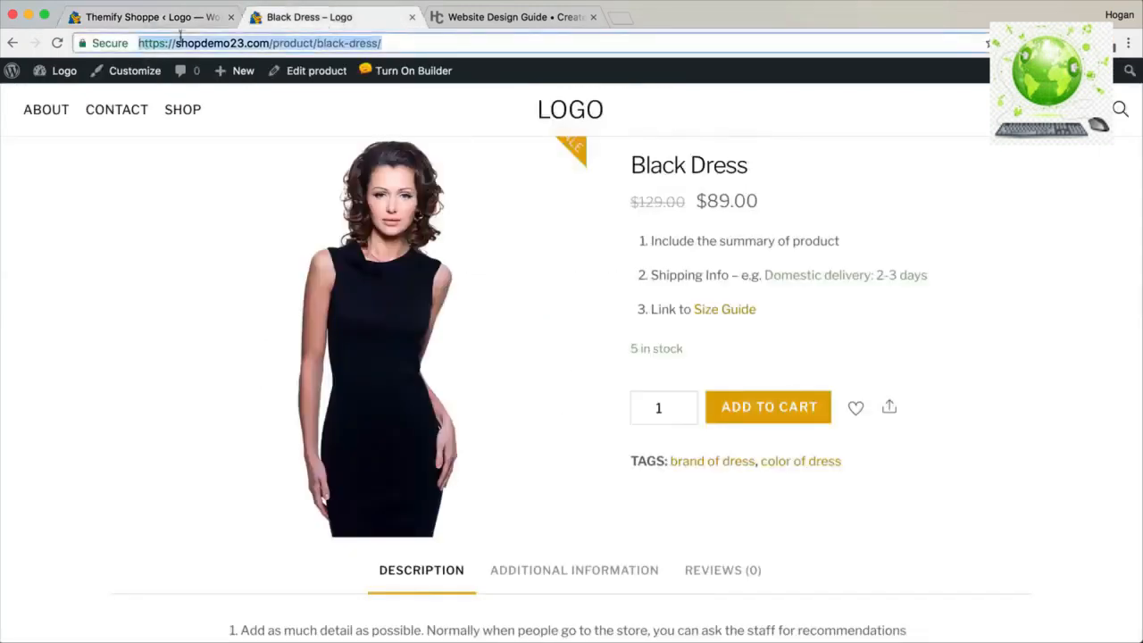
left_click(86, 19)
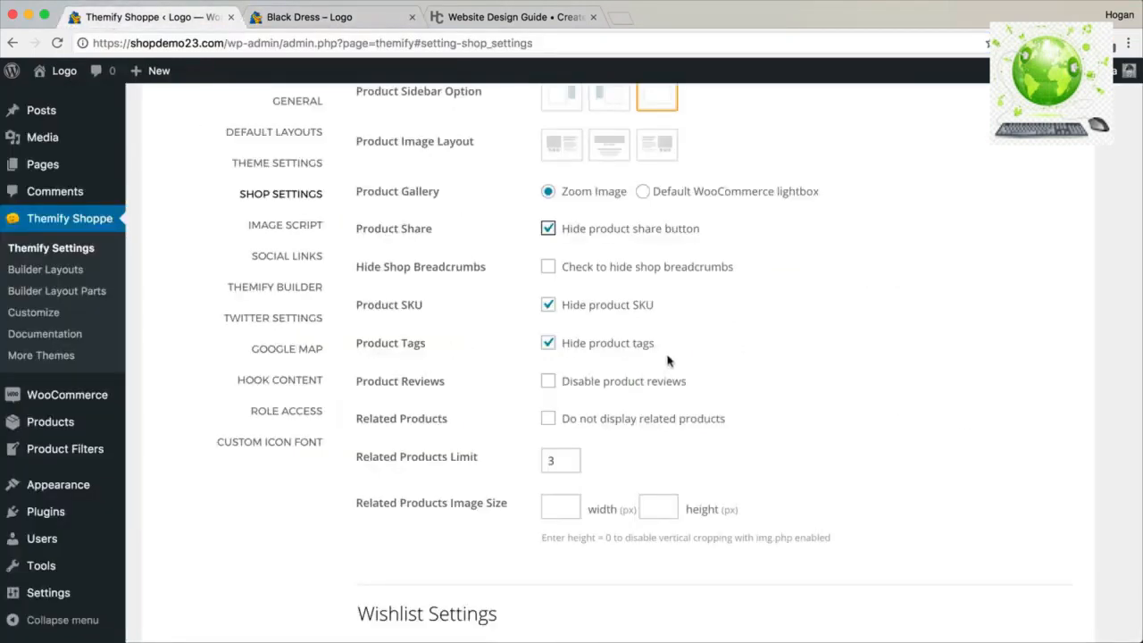
scroll(668, 360, "down", 1)
scroll(664, 358, "up", 2)
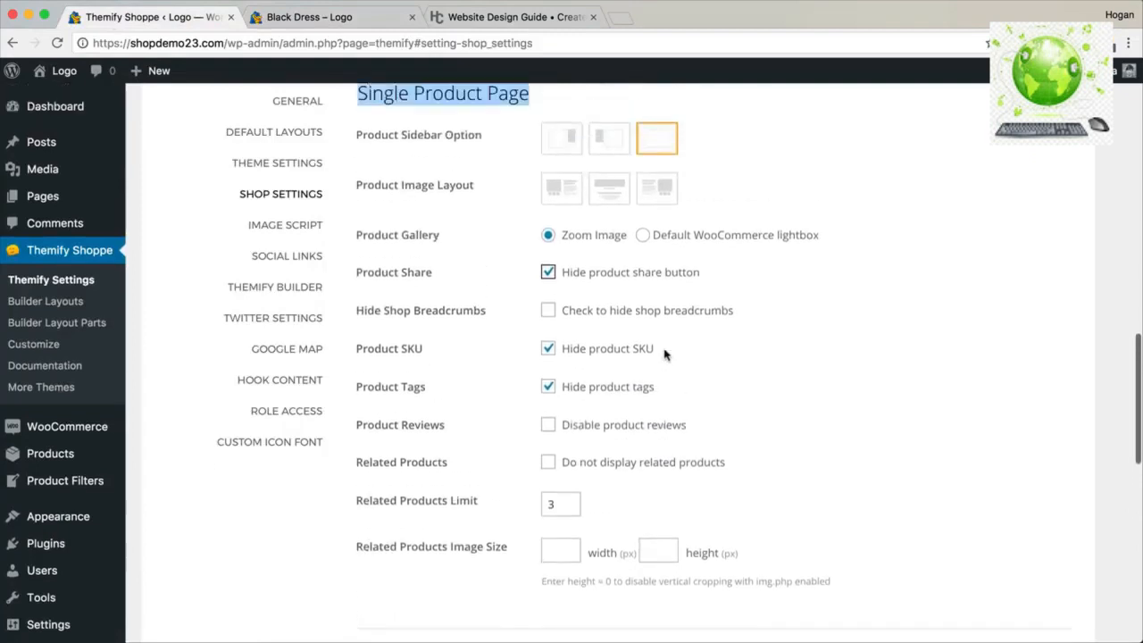
left_click(643, 237)
scroll(724, 299, "down", 5)
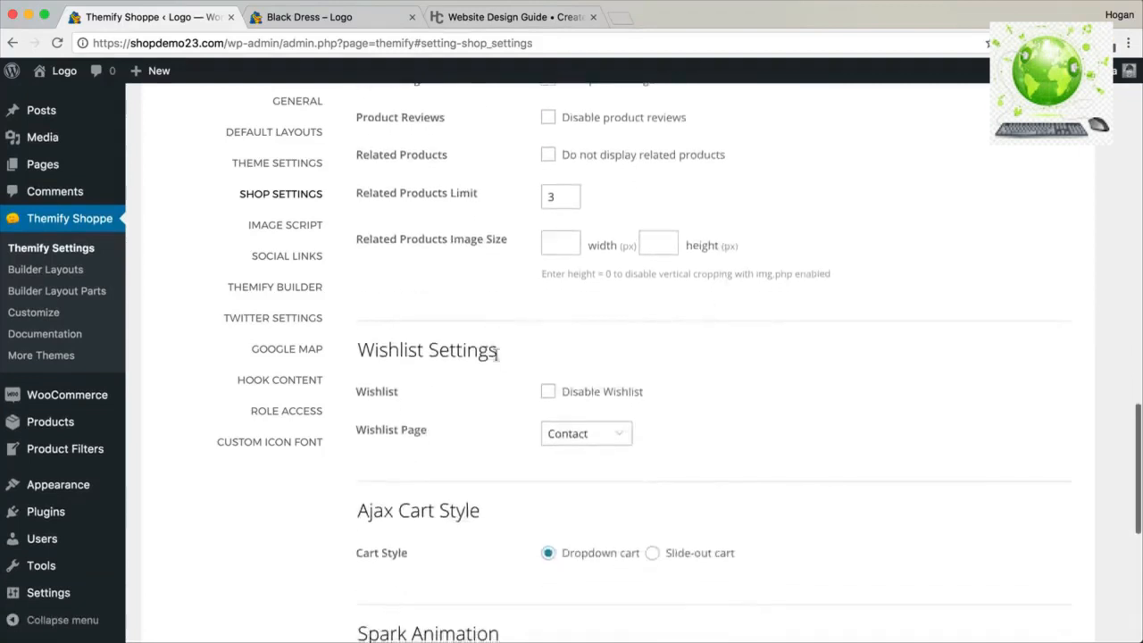
Set the Wishlist Page dropdown to Wishlist and save the shop settings.
left_click_drag(498, 353, 346, 352)
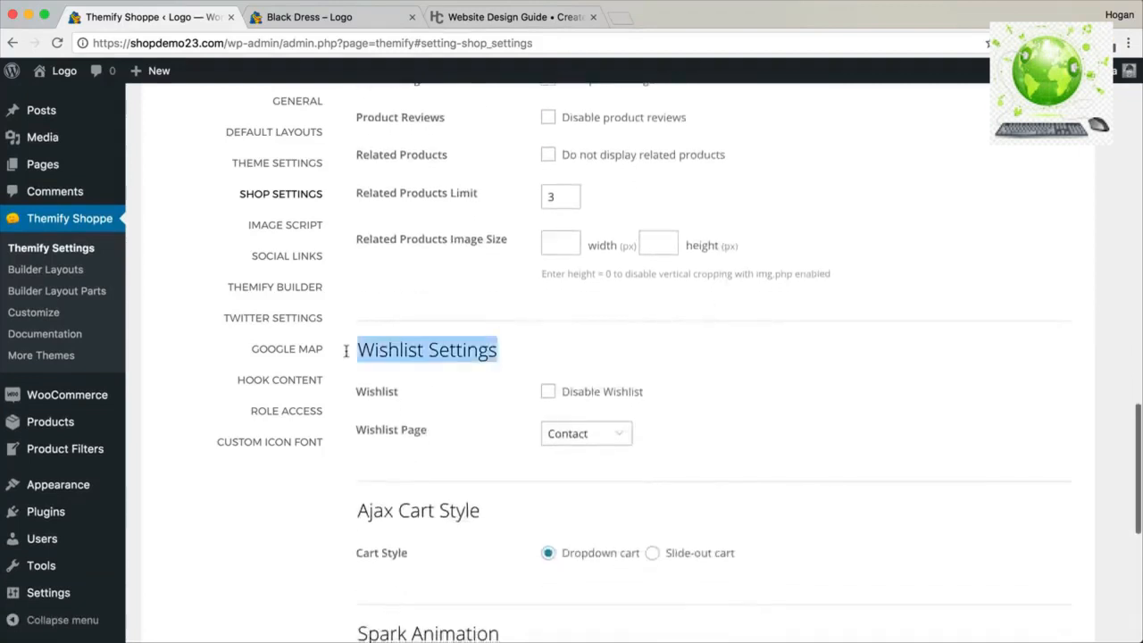
left_click(595, 435)
left_click(587, 465)
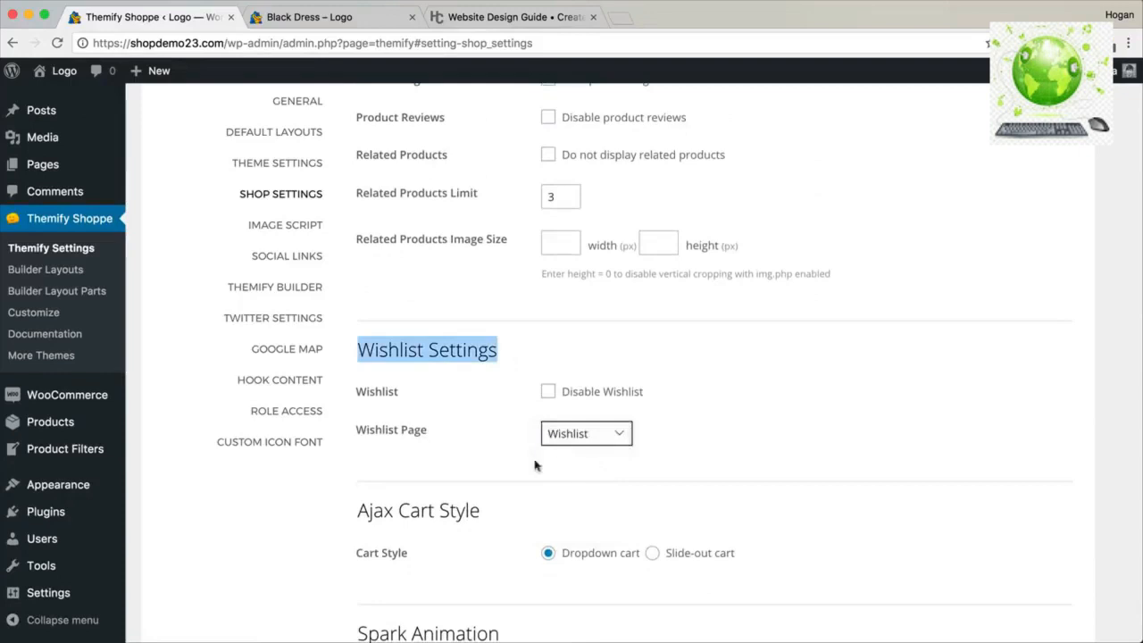
left_click(339, 18)
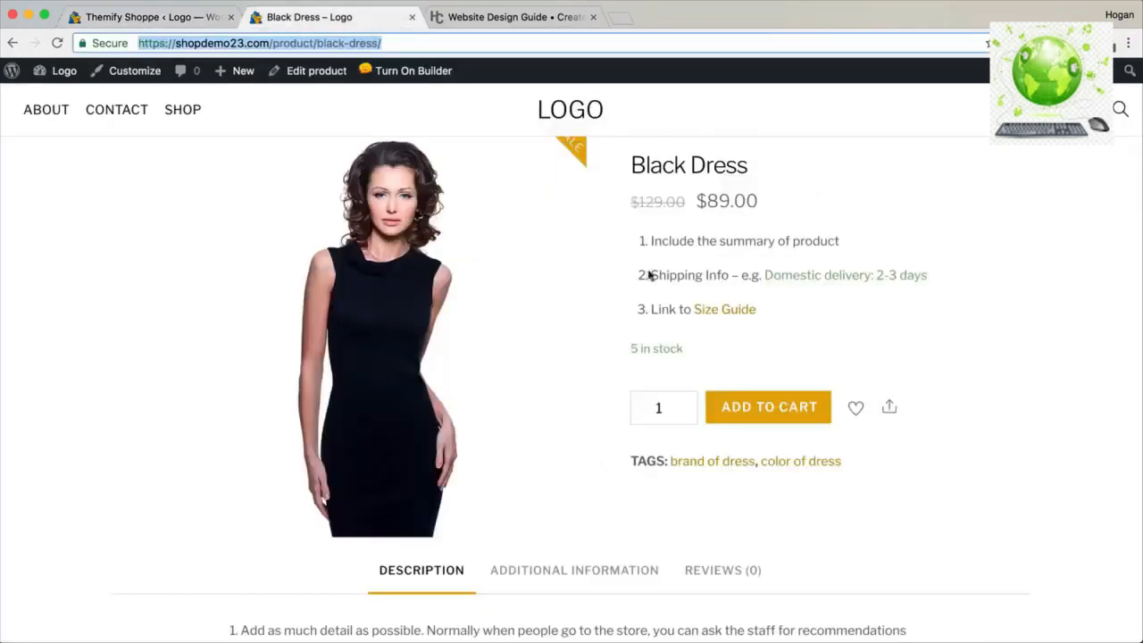
left_click(217, 25)
scroll(740, 183, "up", 15)
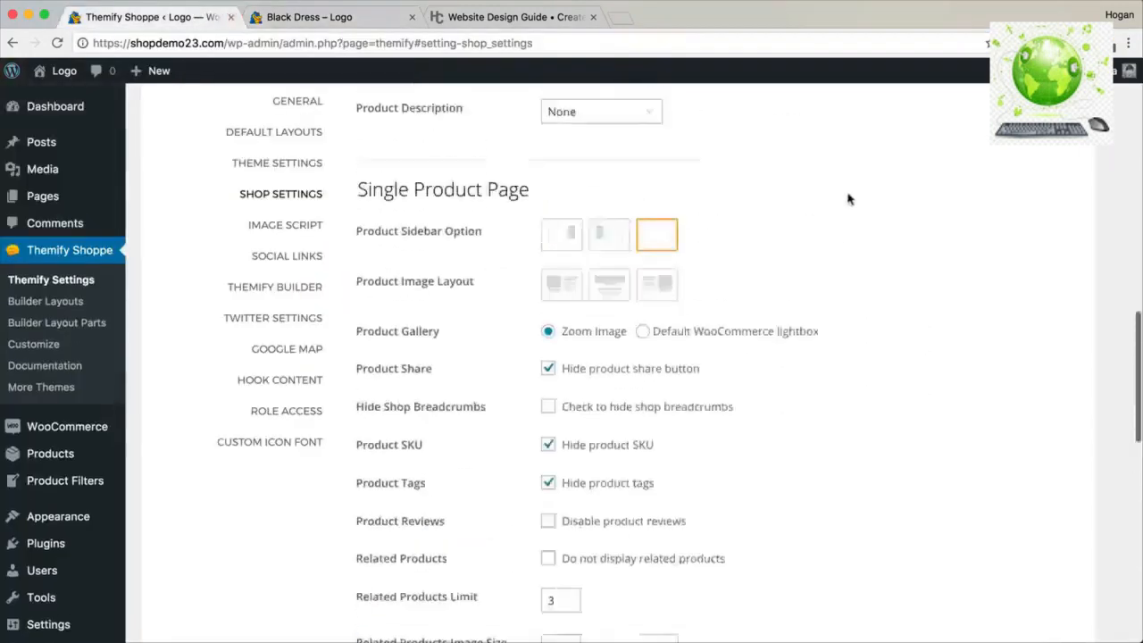
left_click(1033, 304)
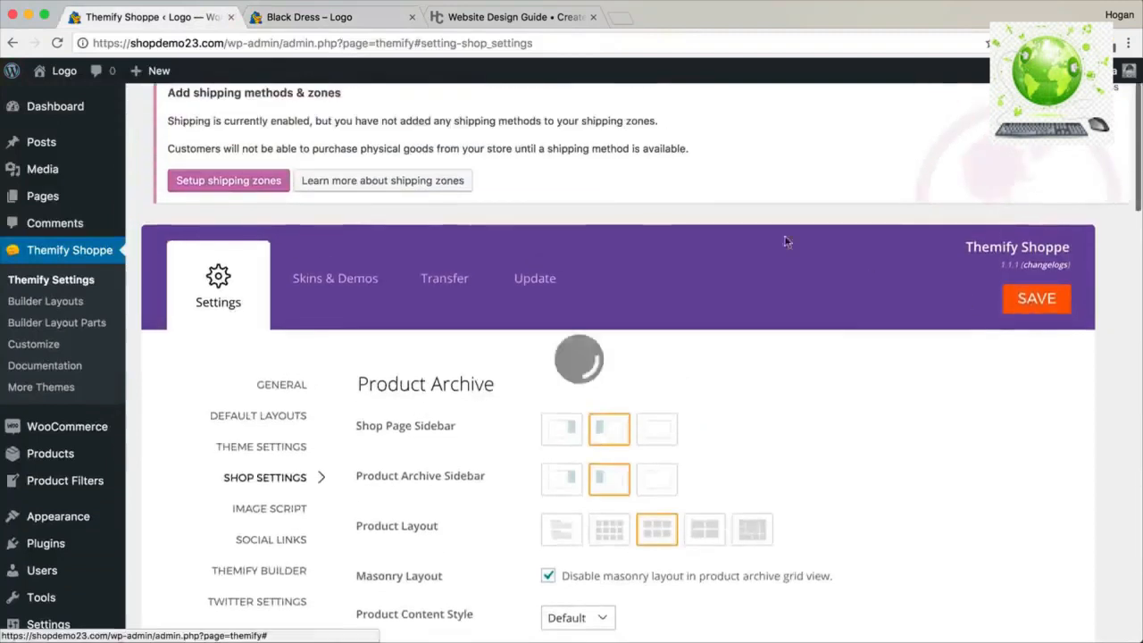
scroll(649, 209, "down", 6)
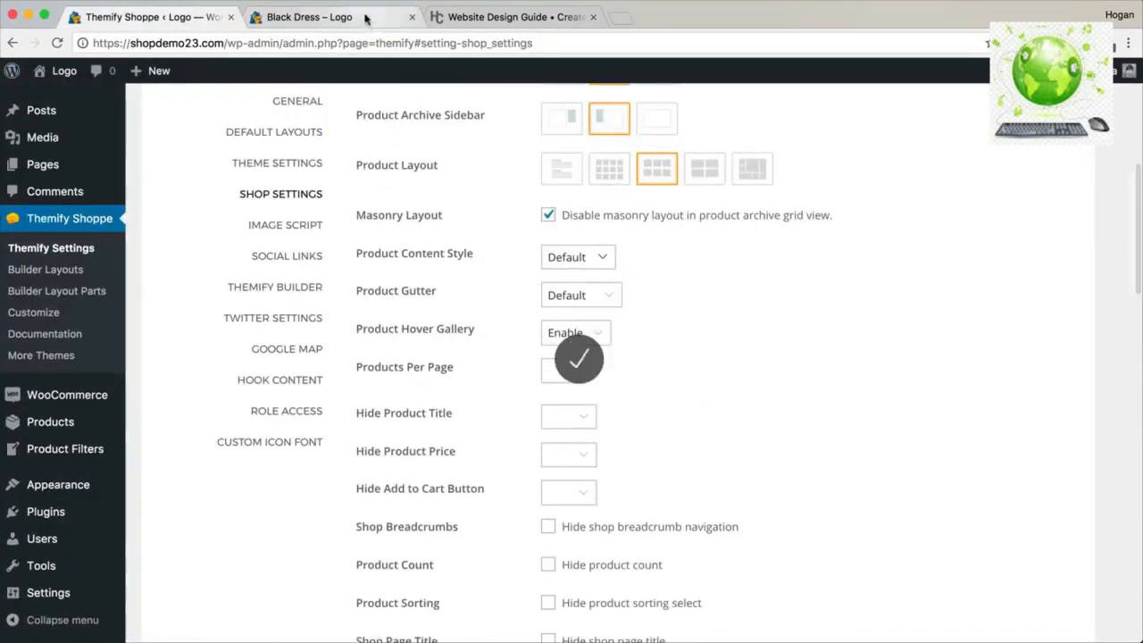
Add the Black Dress to the wishlist from its product page and the Shop page, viewing the wishlist.
left_click(366, 19)
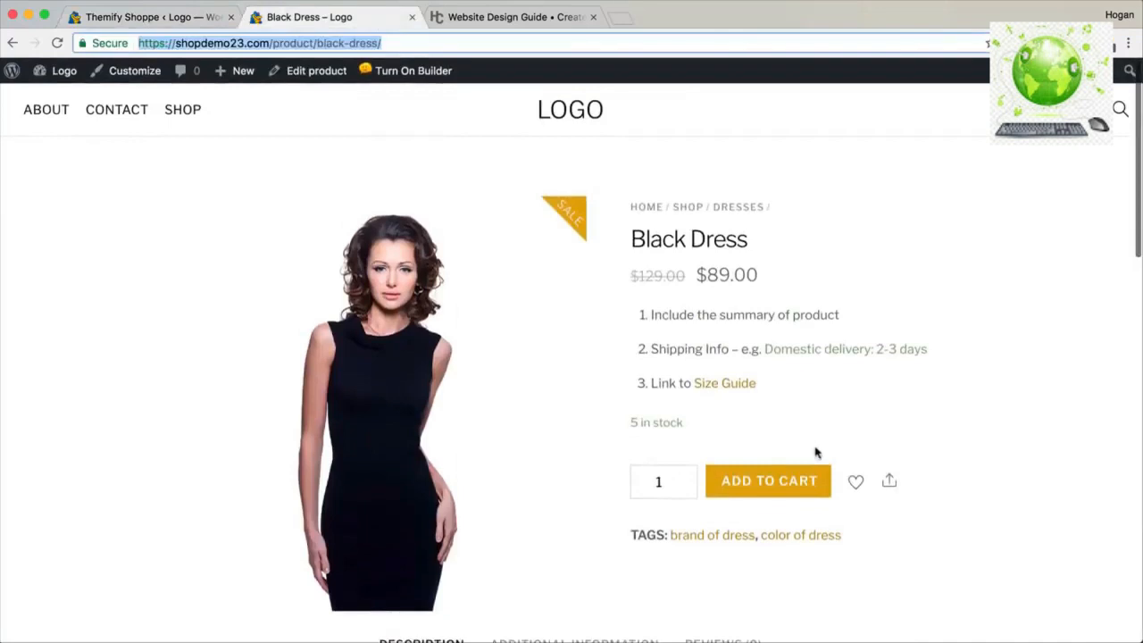
left_click(855, 485)
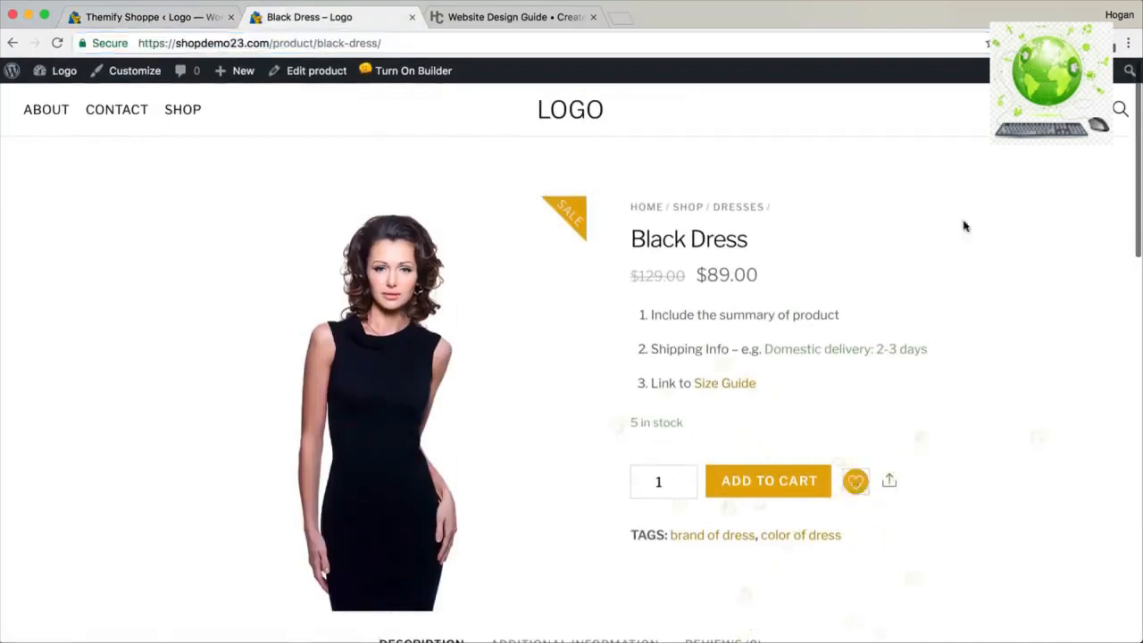
left_click(1040, 112)
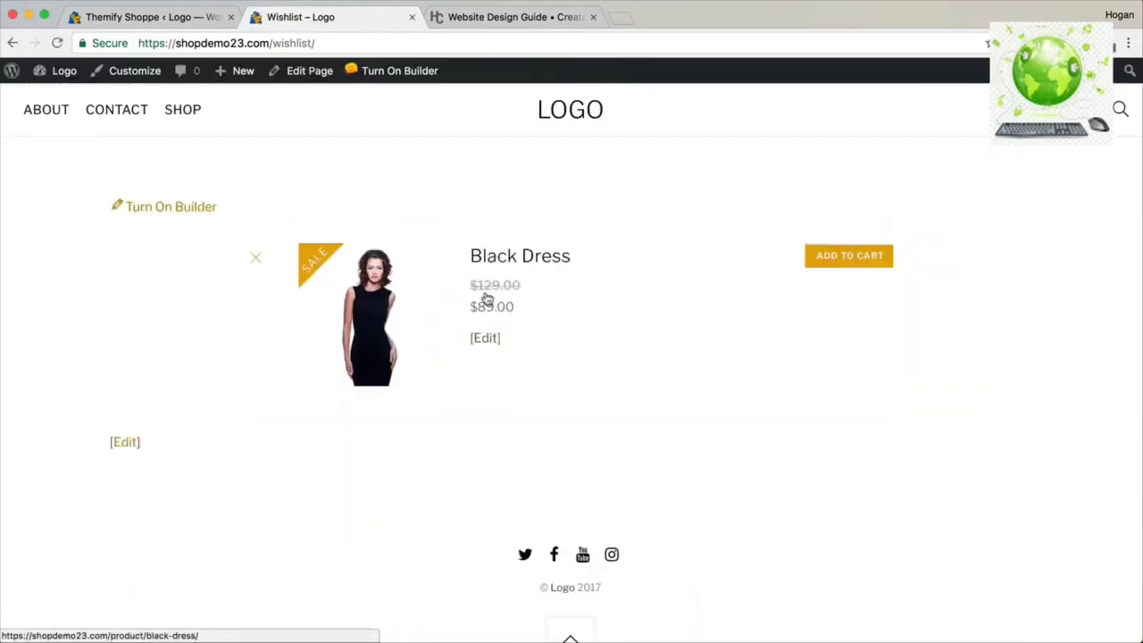
left_click_drag(319, 39, 274, 39)
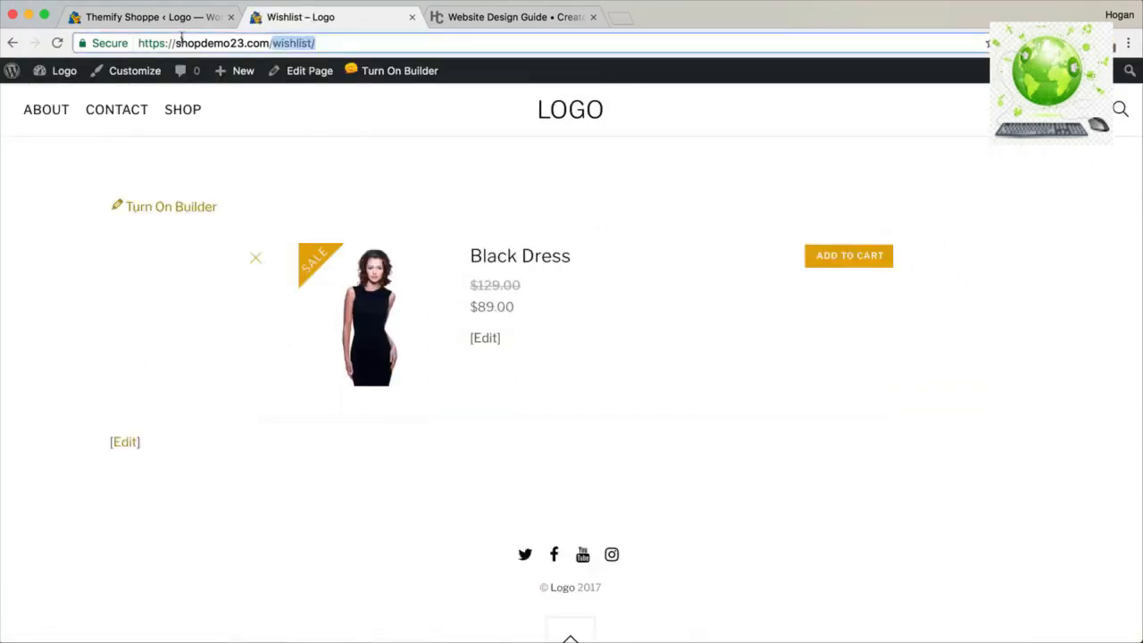
left_click(164, 18)
scroll(509, 329, "up", 3)
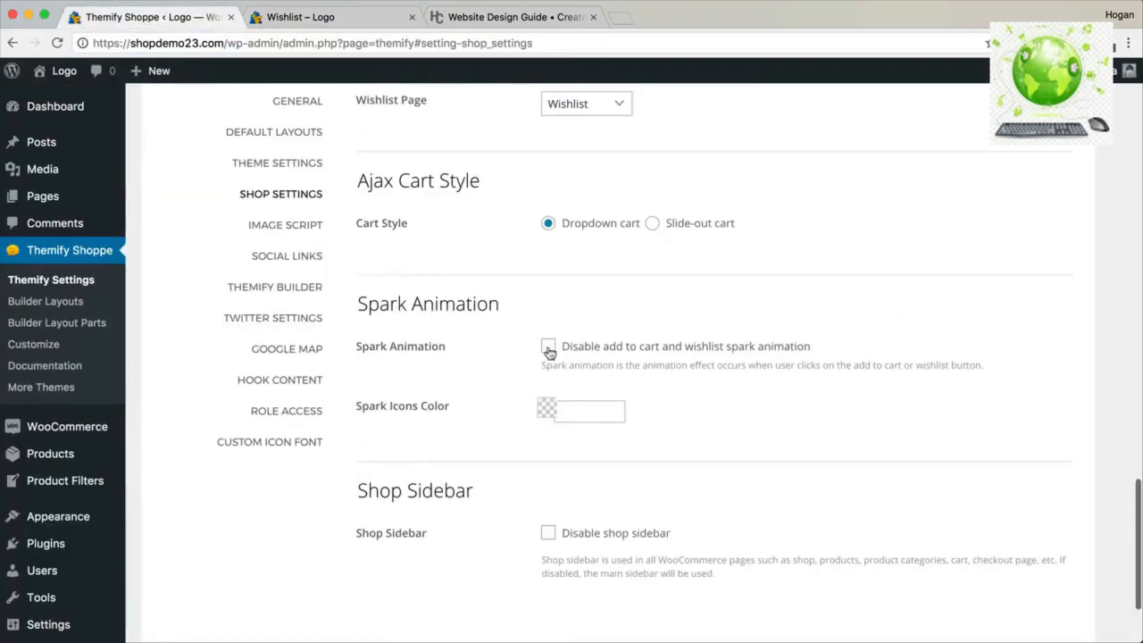
left_click(318, 20)
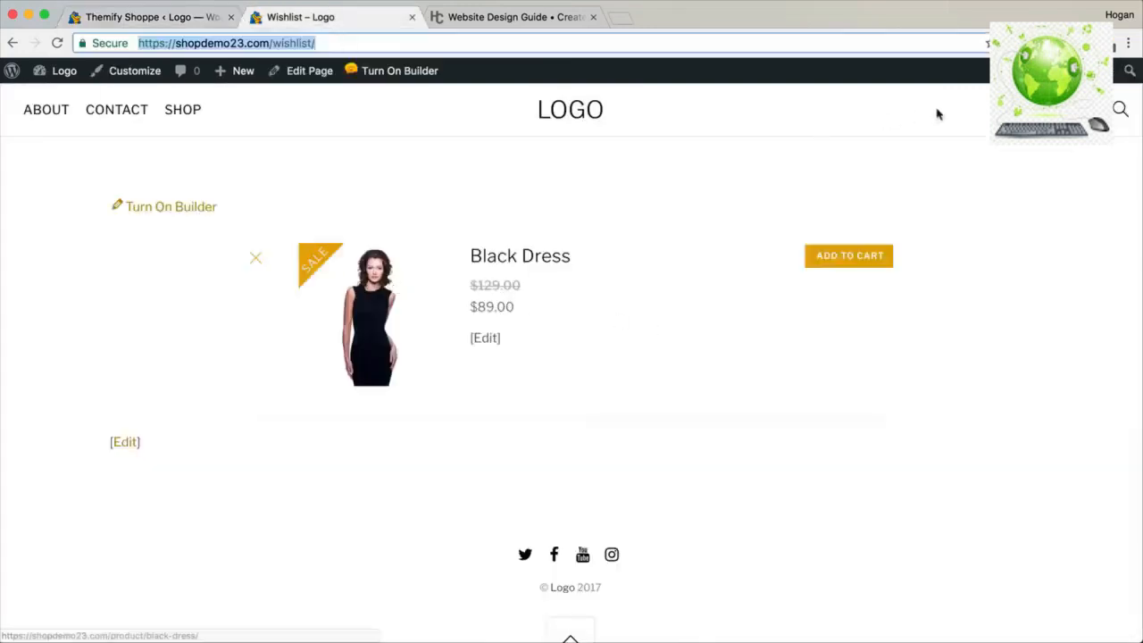
left_click(182, 109)
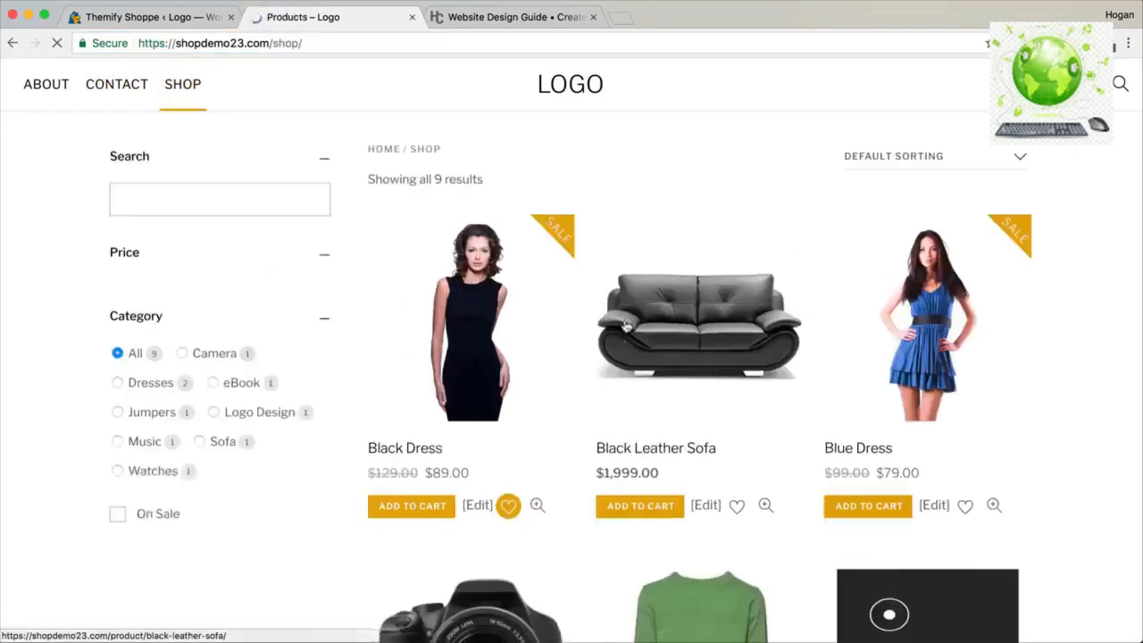
scroll(546, 390, "down", 1)
left_click(509, 435)
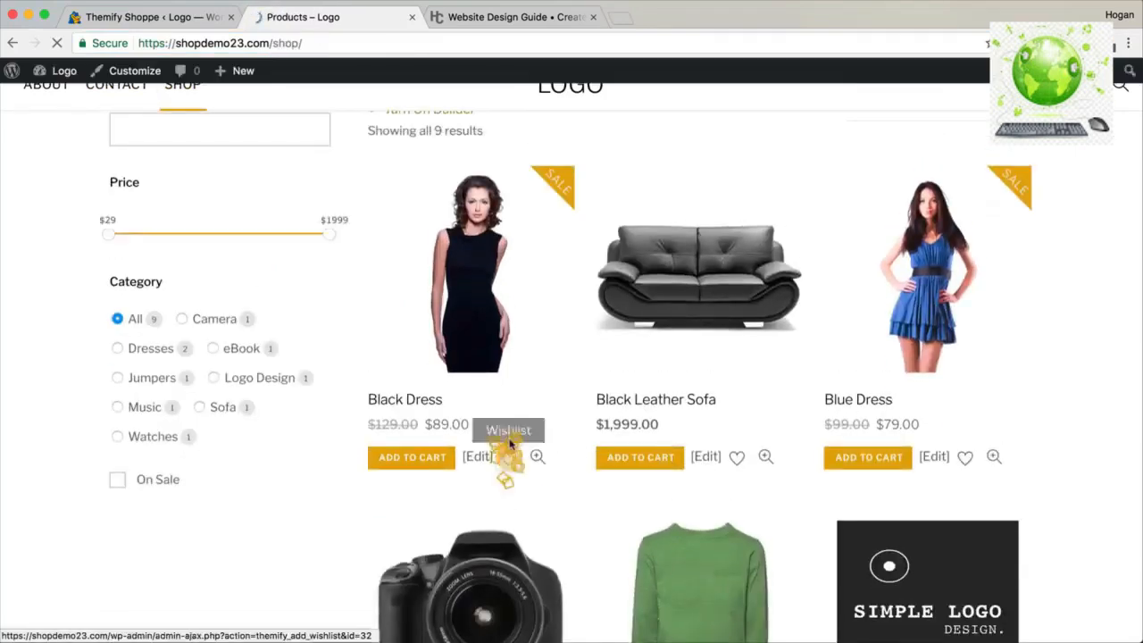
Leave the spark icon colour unchanged and save the theme shop settings again.
left_click(182, 22)
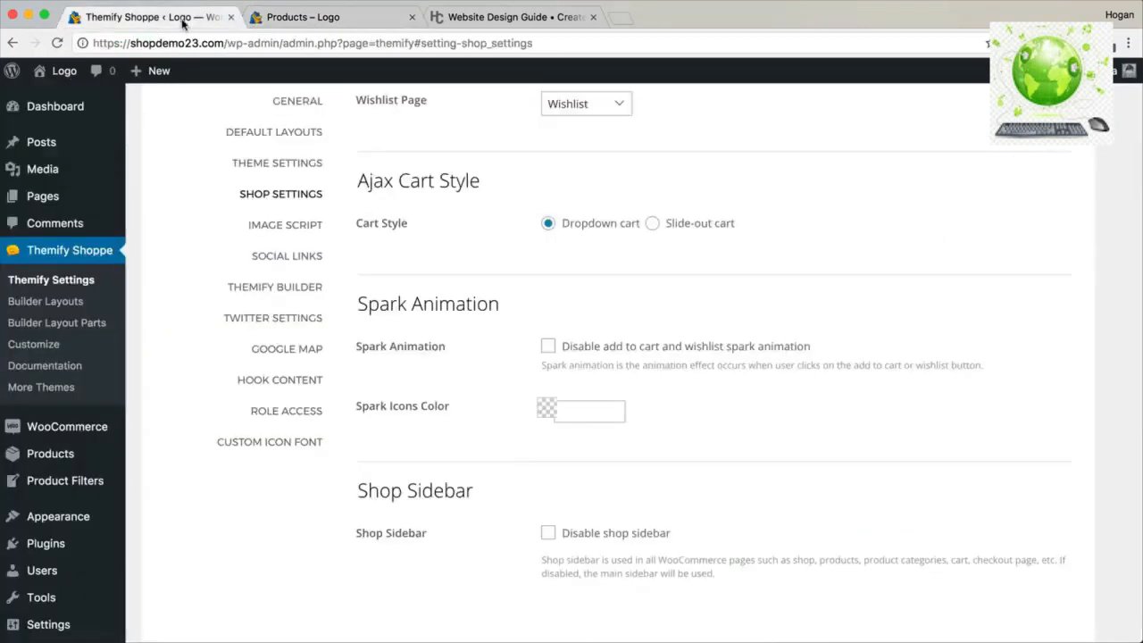
left_click(580, 413)
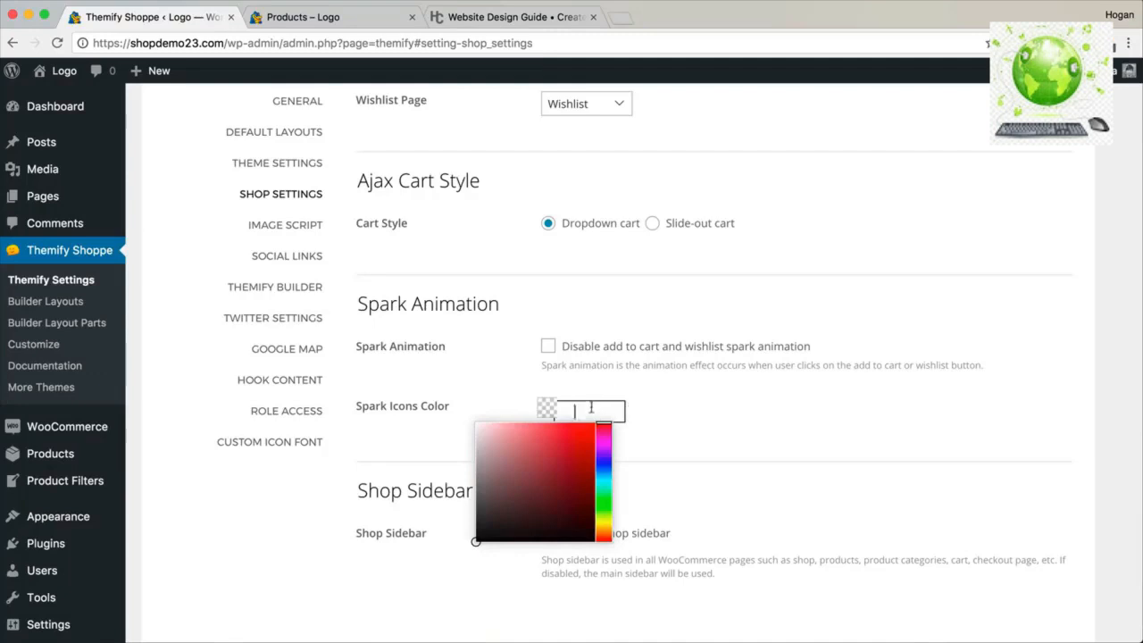
scroll(607, 365, "down", 2)
left_click(723, 364)
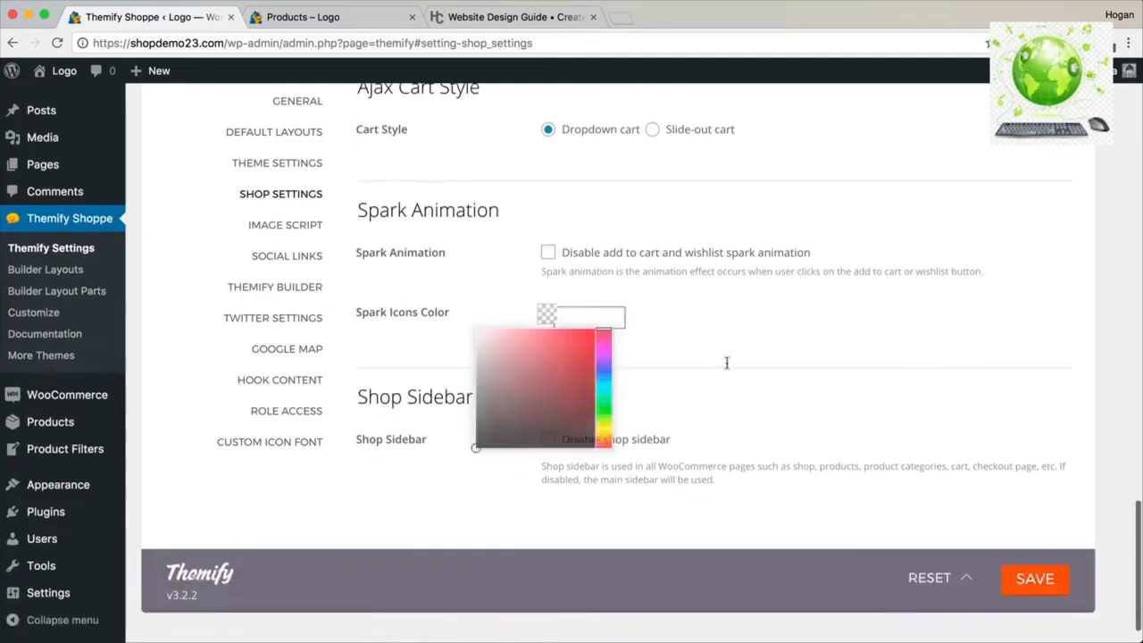
left_click_drag(474, 397, 390, 397)
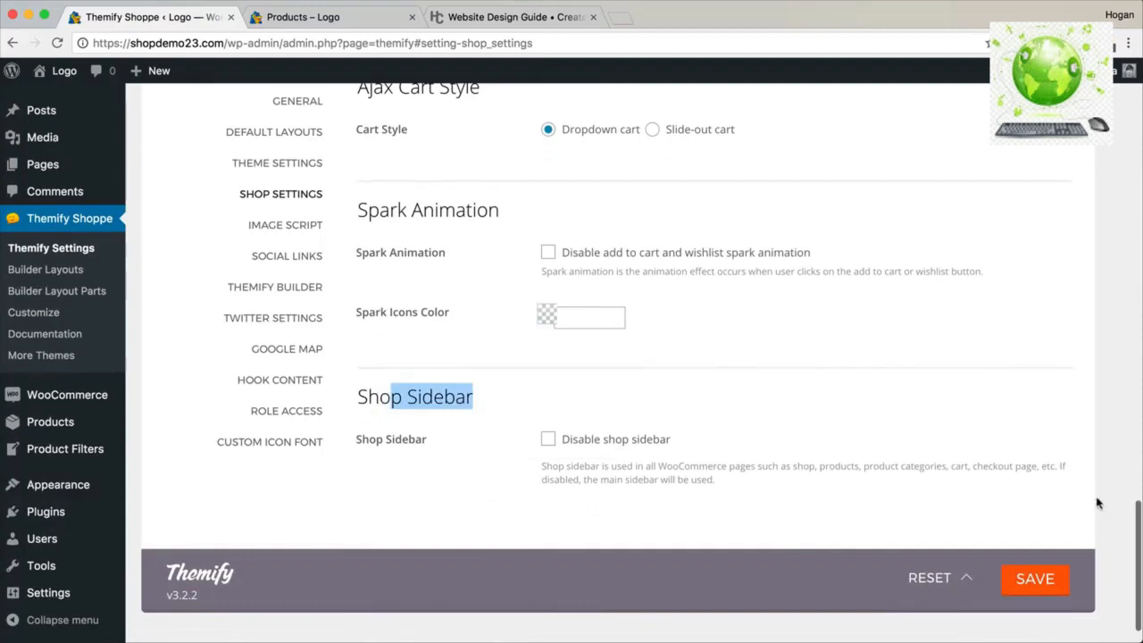
left_click(1035, 579)
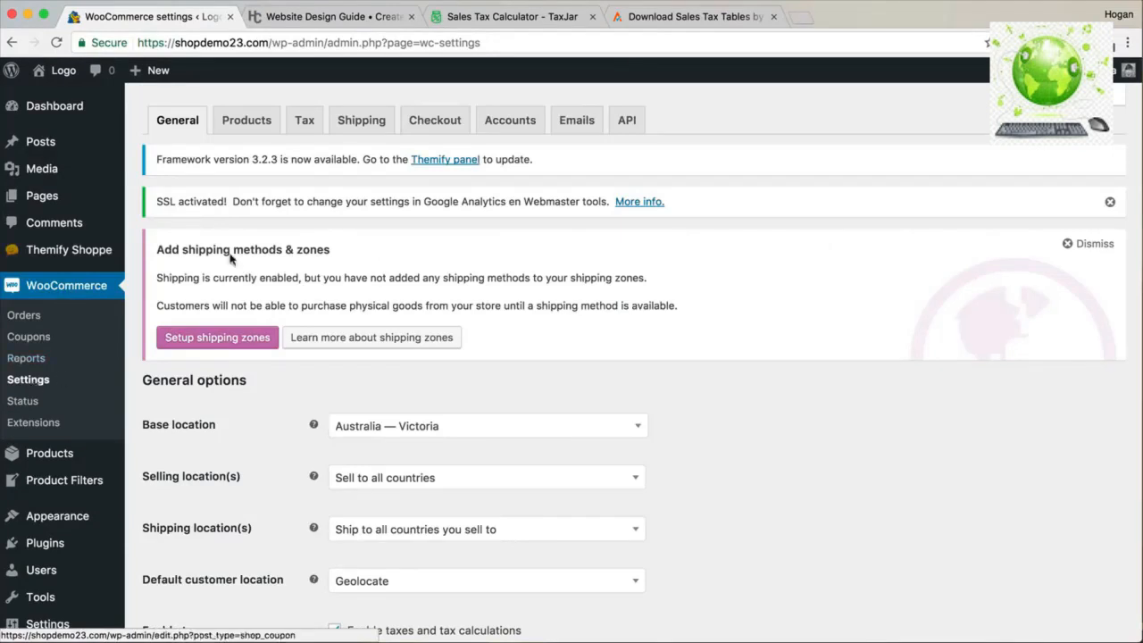
Open the WooCommerce Tax settings tab.
left_click(303, 127)
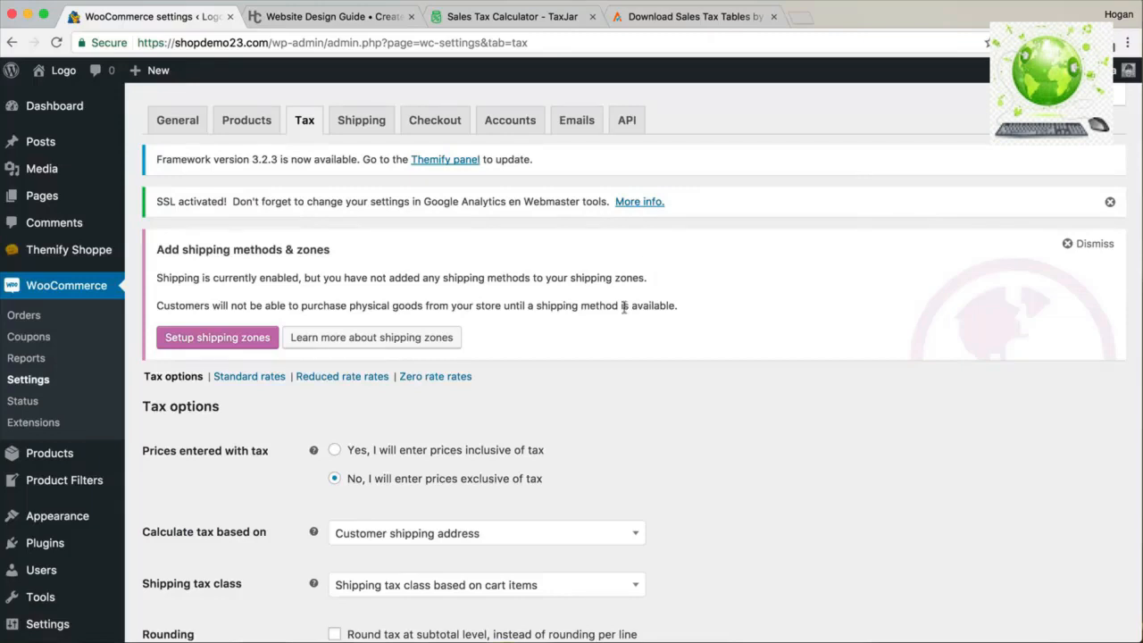
Review the tax options: prices exclusive of tax, shipping-address basis, and Reduced rate and Zero rate classes.
scroll(625, 308, "down", 4)
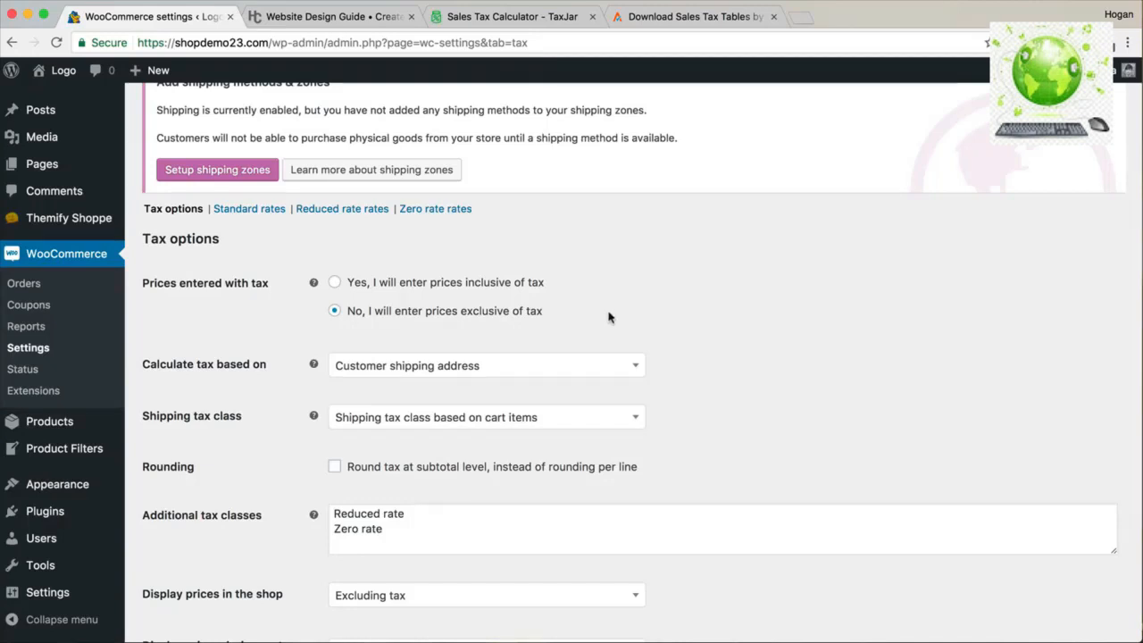
scroll(608, 317, "down", 4)
scroll(610, 318, "up", 5)
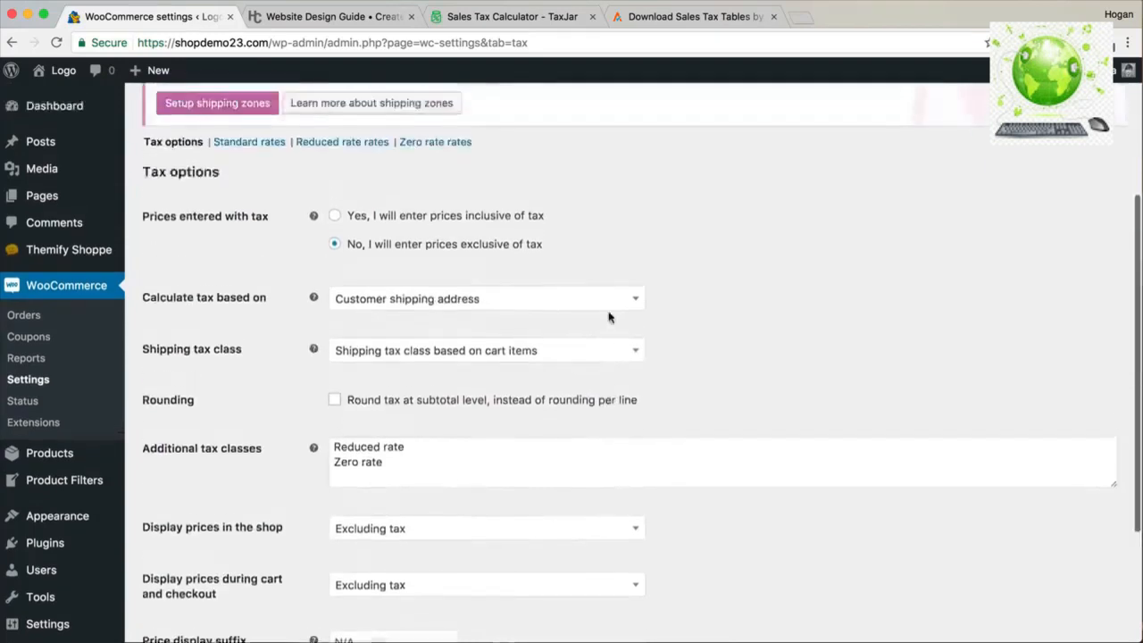
Open the Standard rates table and insert an empty row below the AU GST rate.
left_click(216, 233)
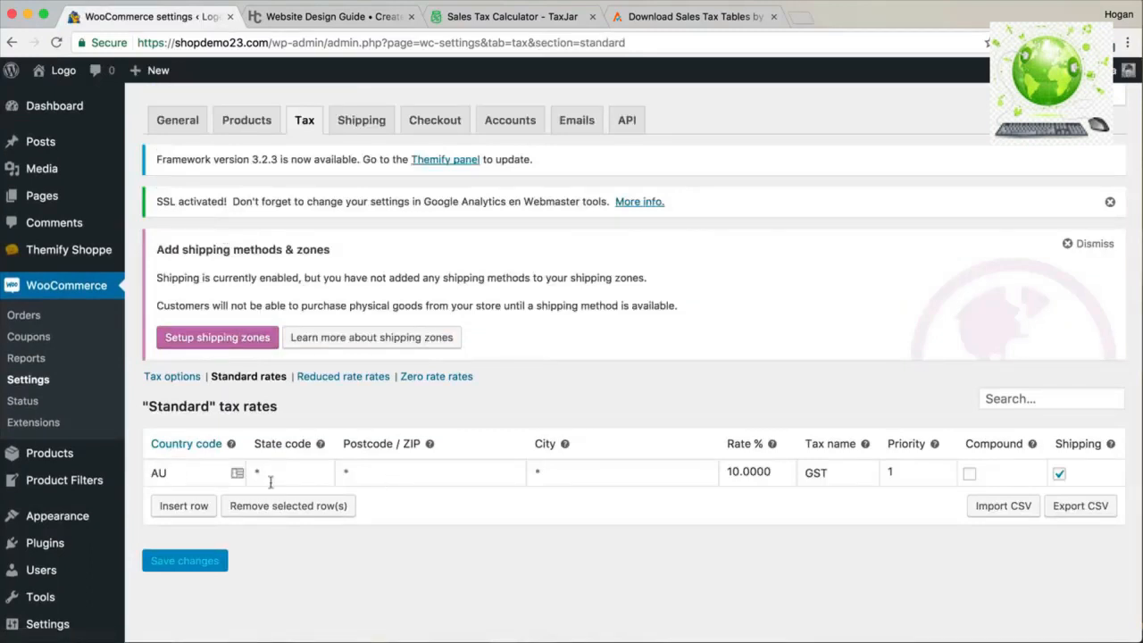
left_click_drag(169, 473, 150, 473)
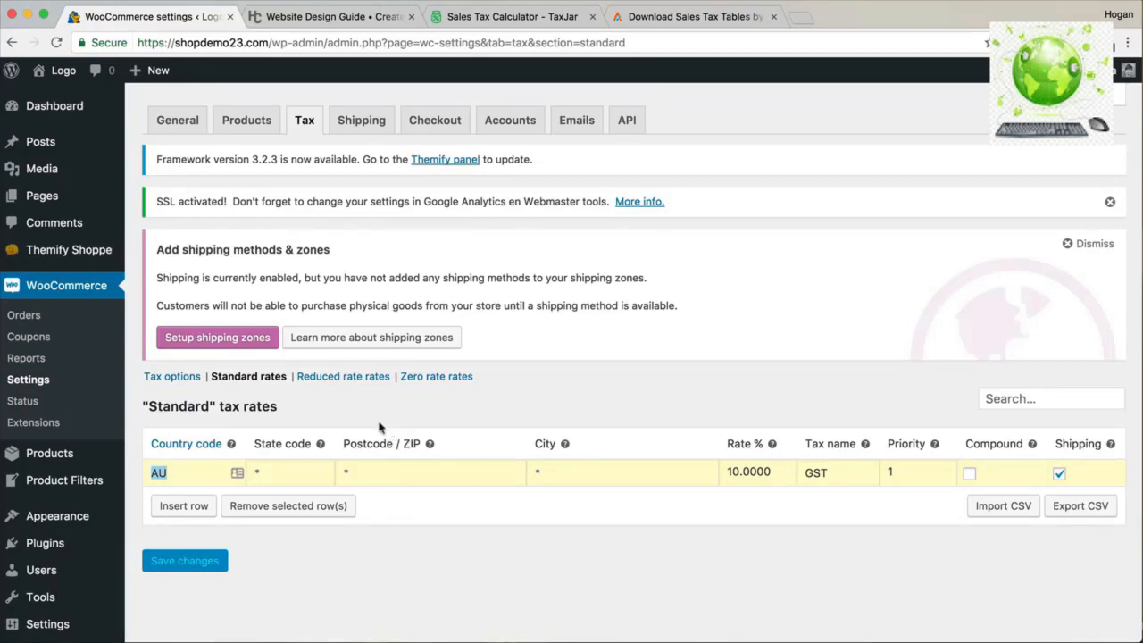
left_click(175, 506)
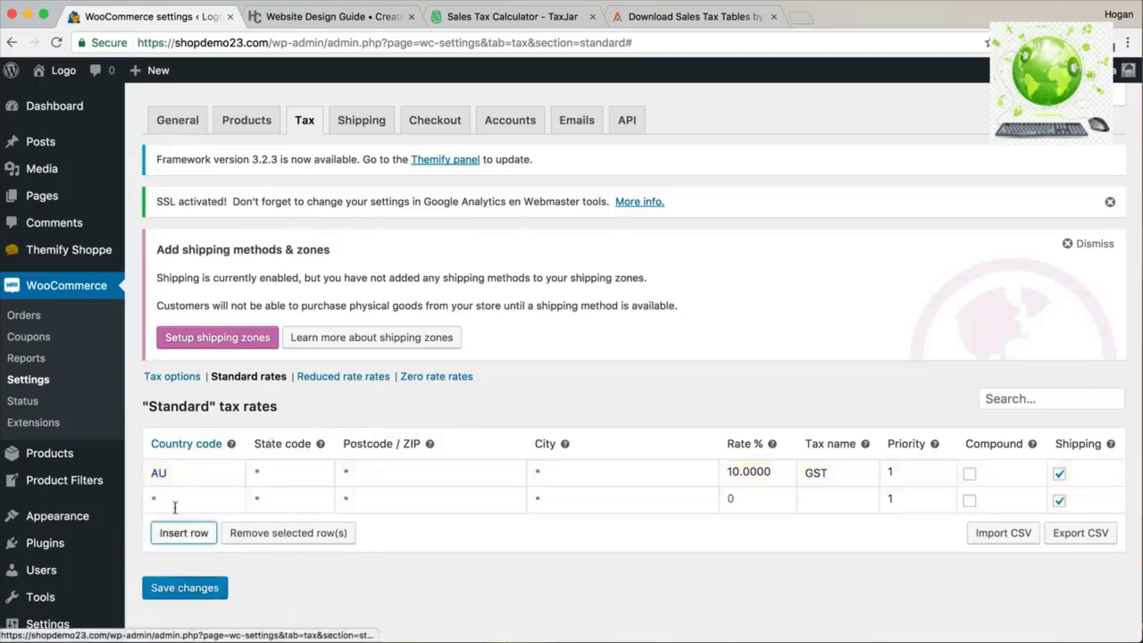
left_click(179, 499)
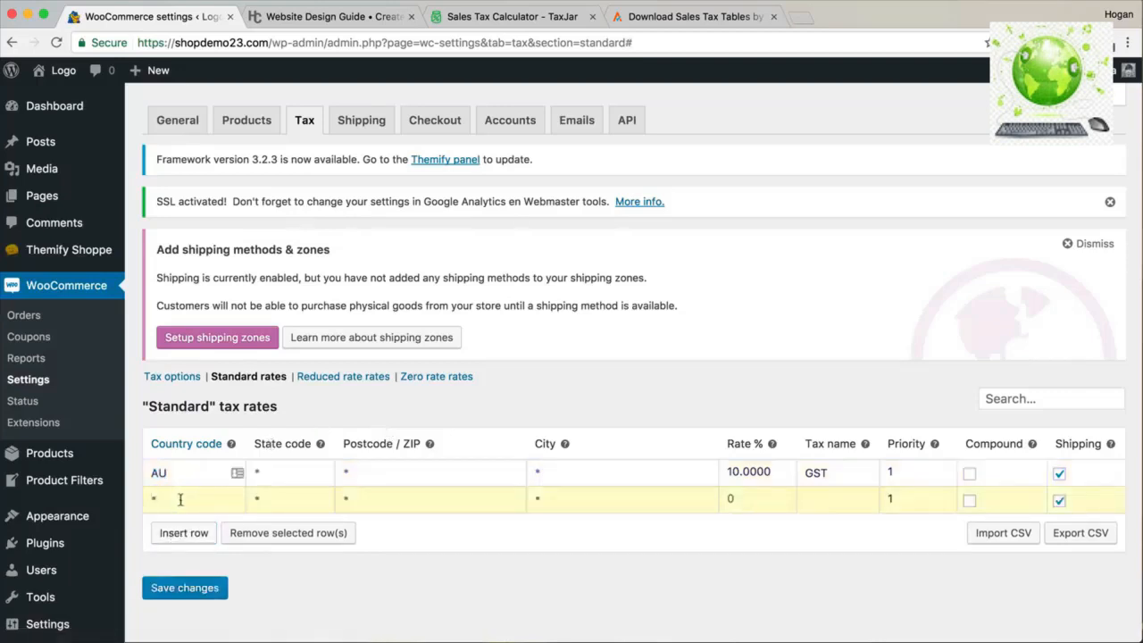
Open the Country code reference (ISO 3166-1 list) in a new tab.
right_click(194, 452)
left_click(259, 450)
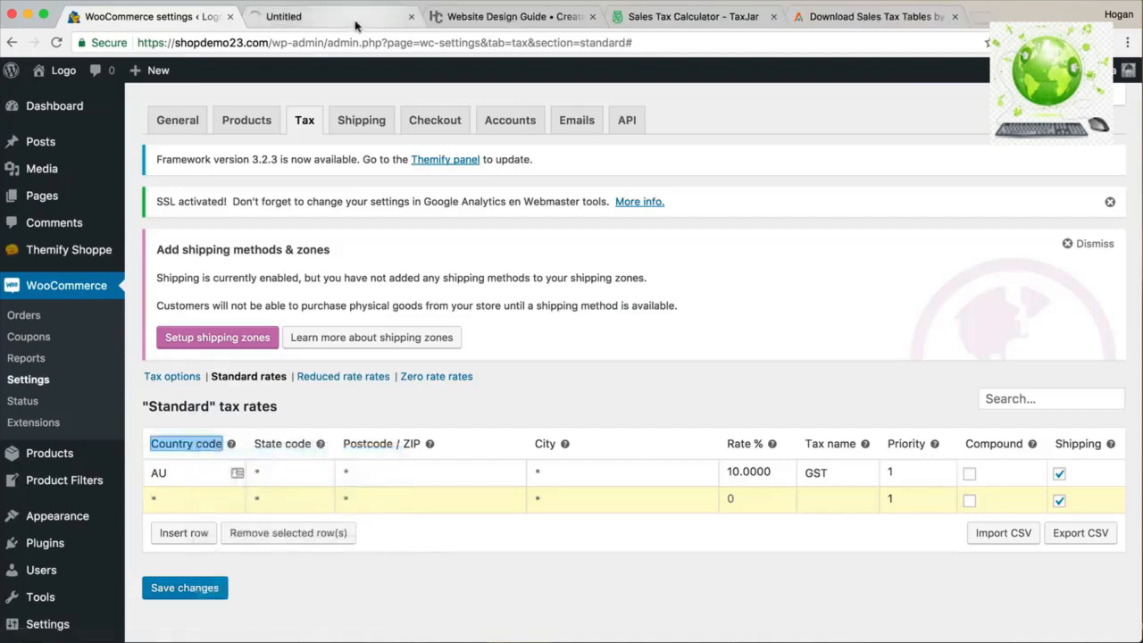
left_click(355, 21)
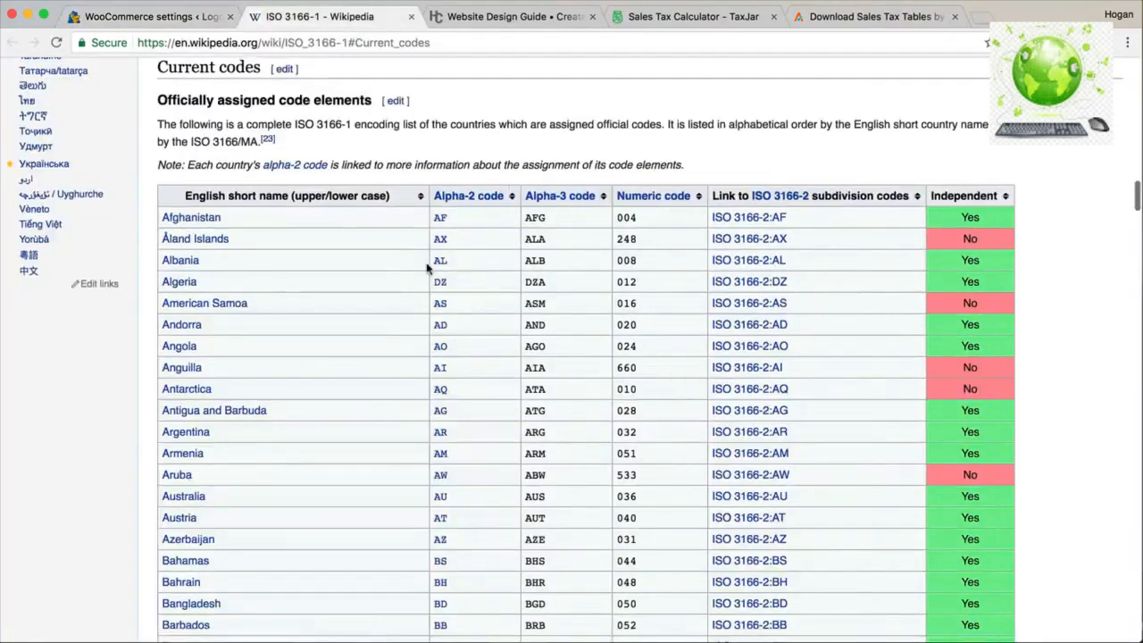
Scroll the ISO 3166-1 list down to United Kingdom's code, GB.
scroll(405, 272, "down", 15)
scroll(404, 272, "down", 20)
scroll(405, 273, "down", 20)
scroll(405, 272, "down", 10)
scroll(308, 304, "down", 1)
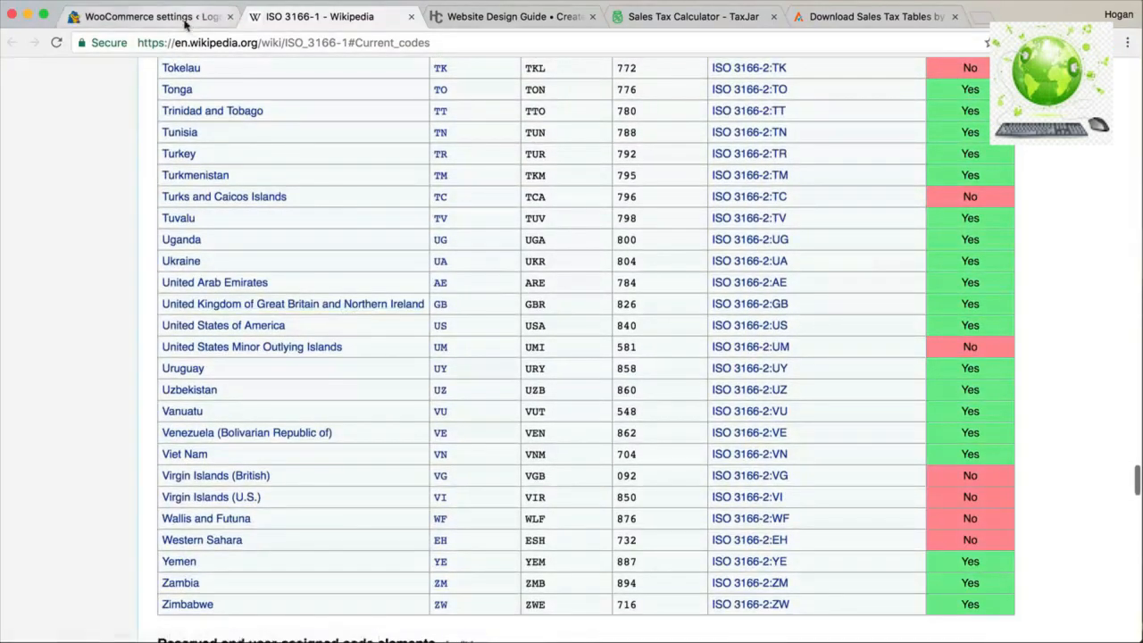
Enter GB as the new tax row's country code.
left_click(186, 21)
left_click(214, 505)
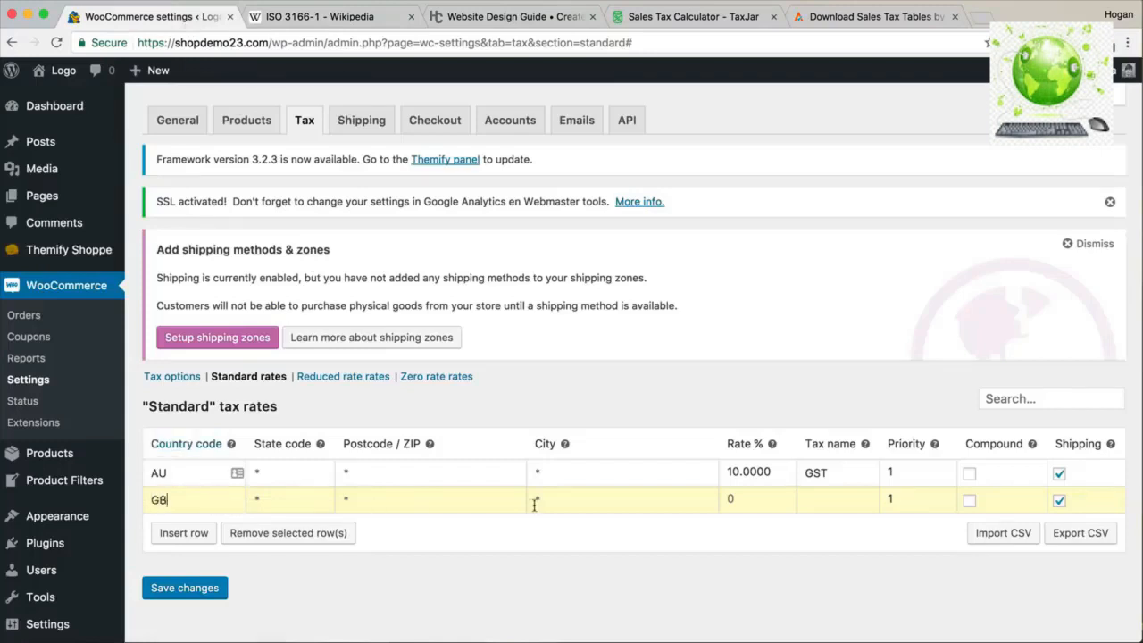
left_click(338, 18)
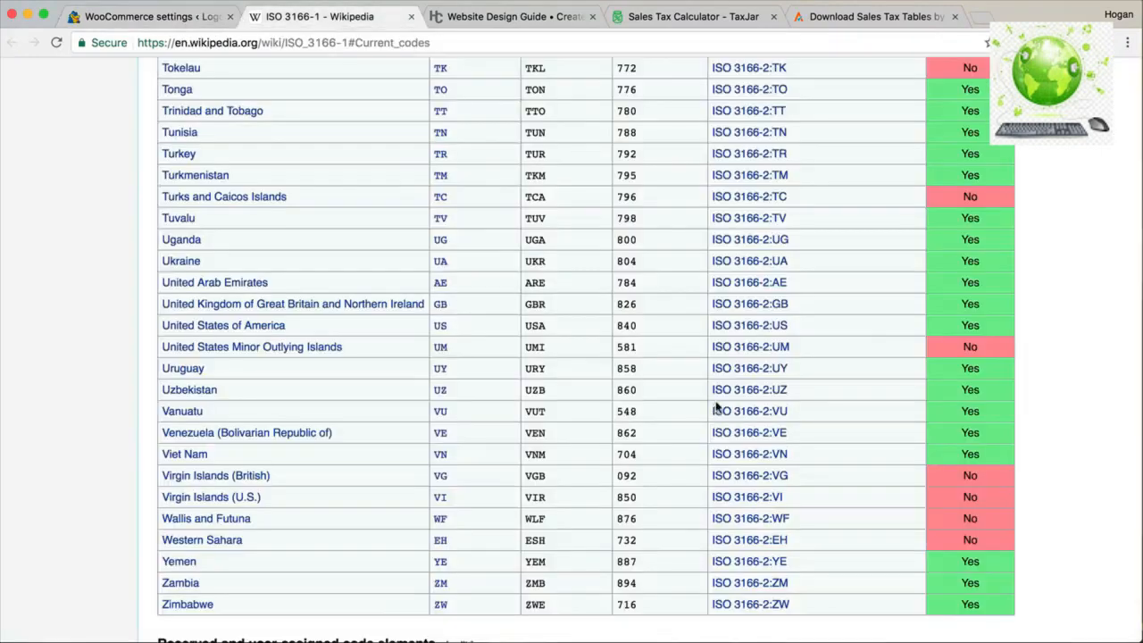
left_click(152, 18)
left_click(732, 497)
Give the GB row a 20% rate named VAT, save, and return to Tax options.
type("20")
left_click(849, 494)
type("VAT")
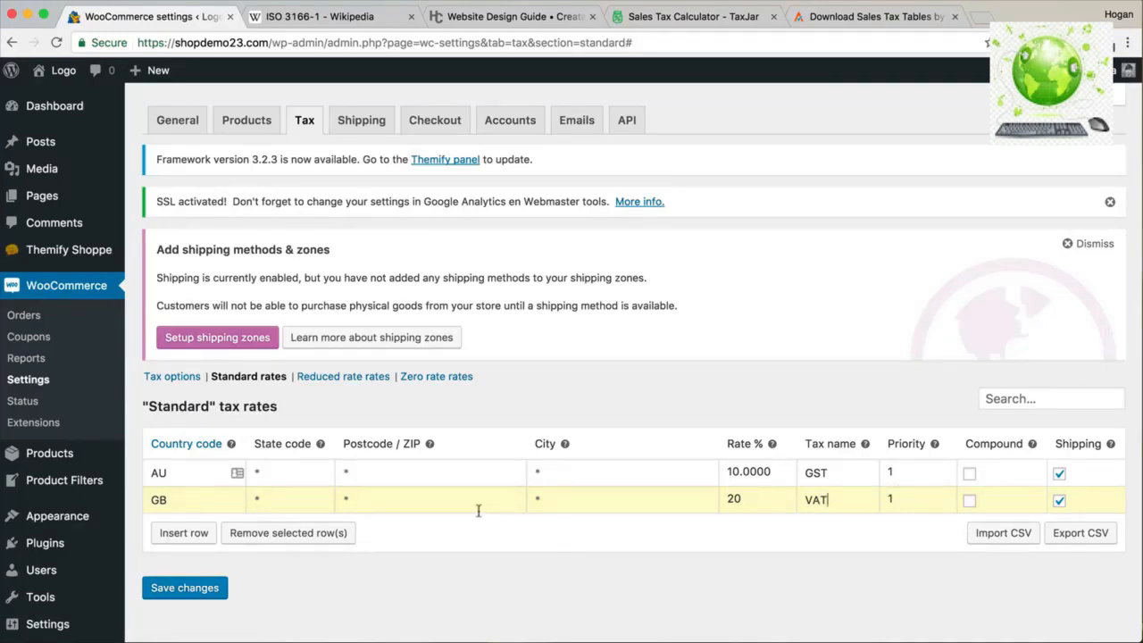
left_click(198, 589)
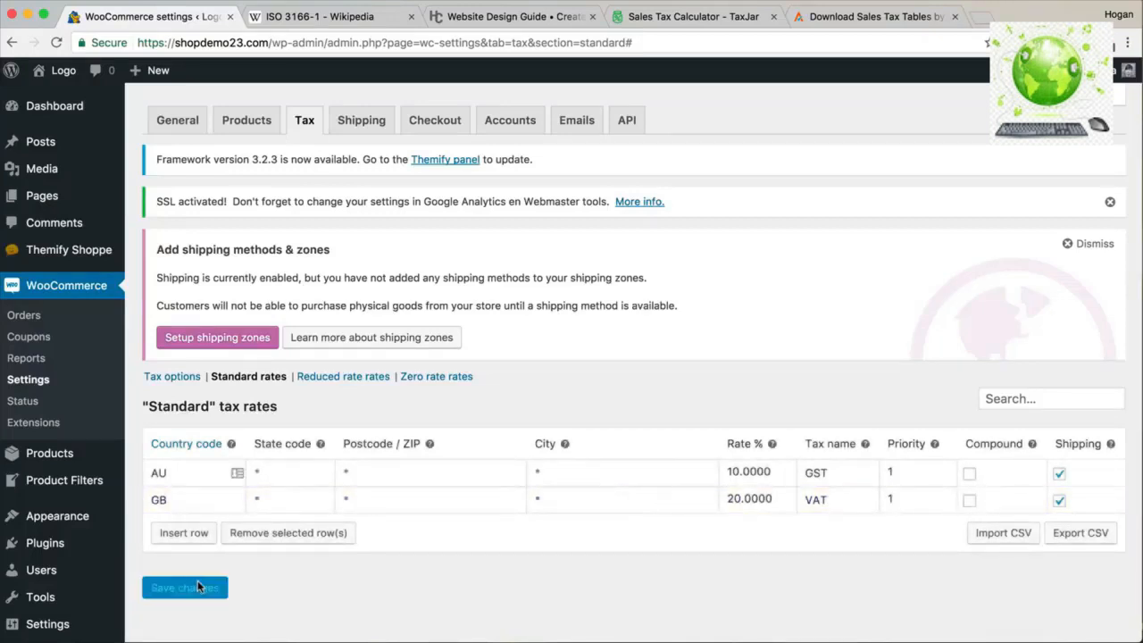
left_click(184, 380)
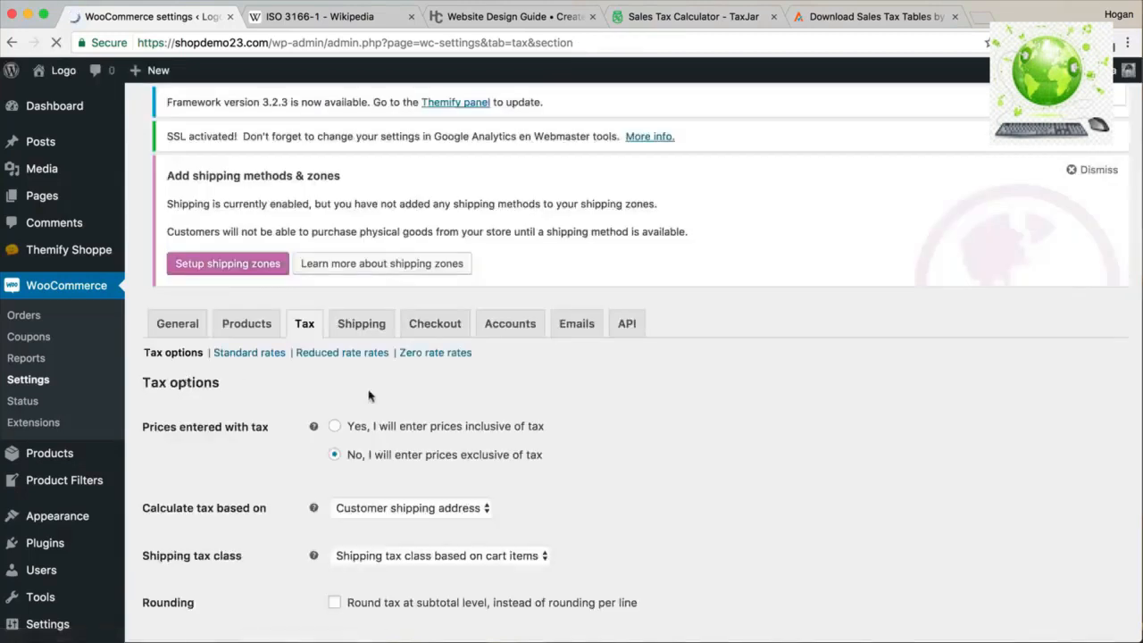
scroll(380, 395, "down", 3)
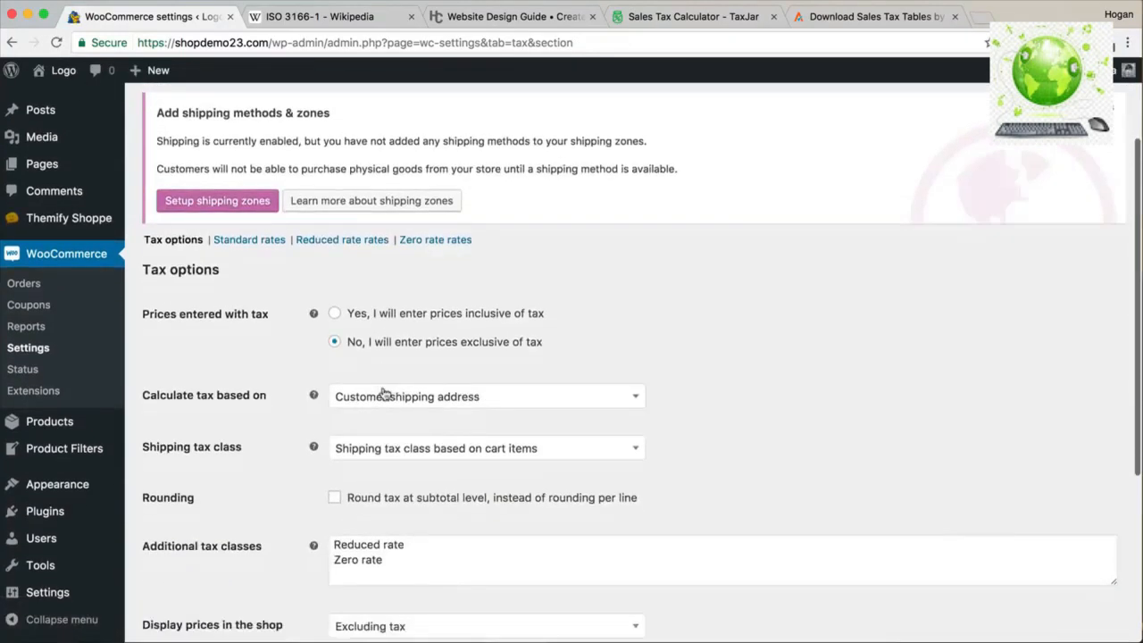
Leave both shop and cart/checkout price displays set to Excluding tax.
scroll(382, 395, "down", 5)
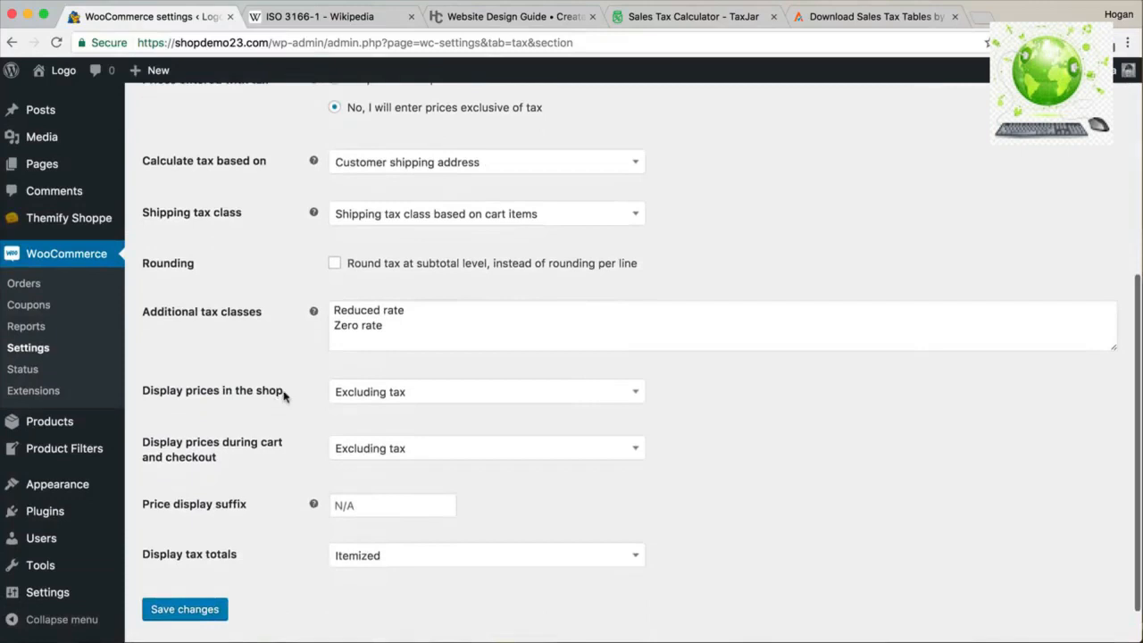
left_click_drag(284, 393, 147, 394)
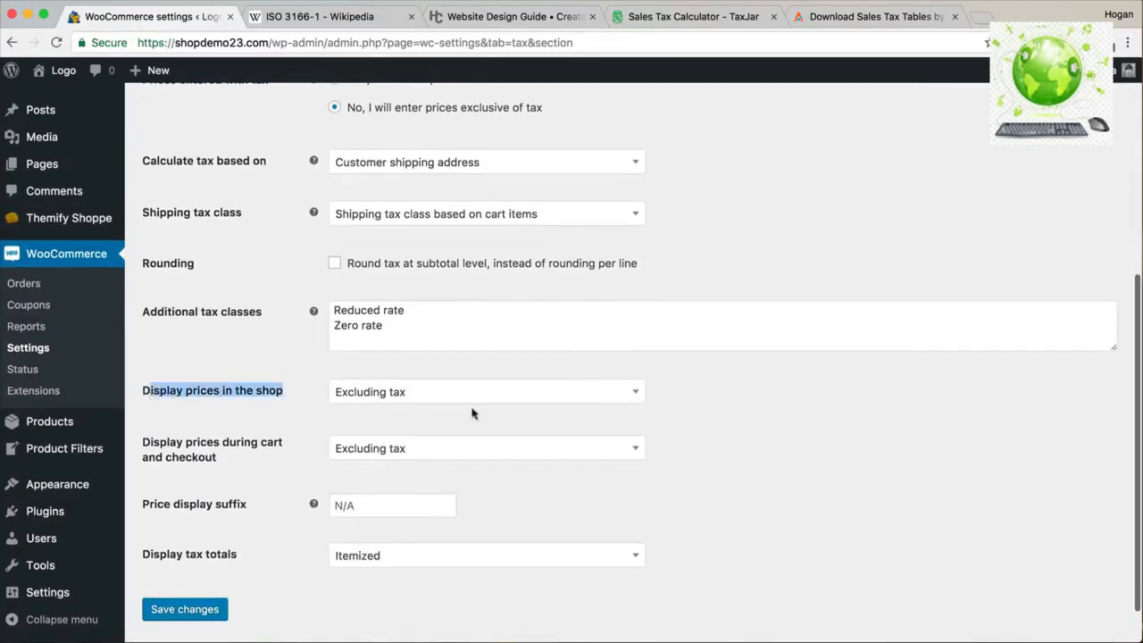
left_click(482, 404)
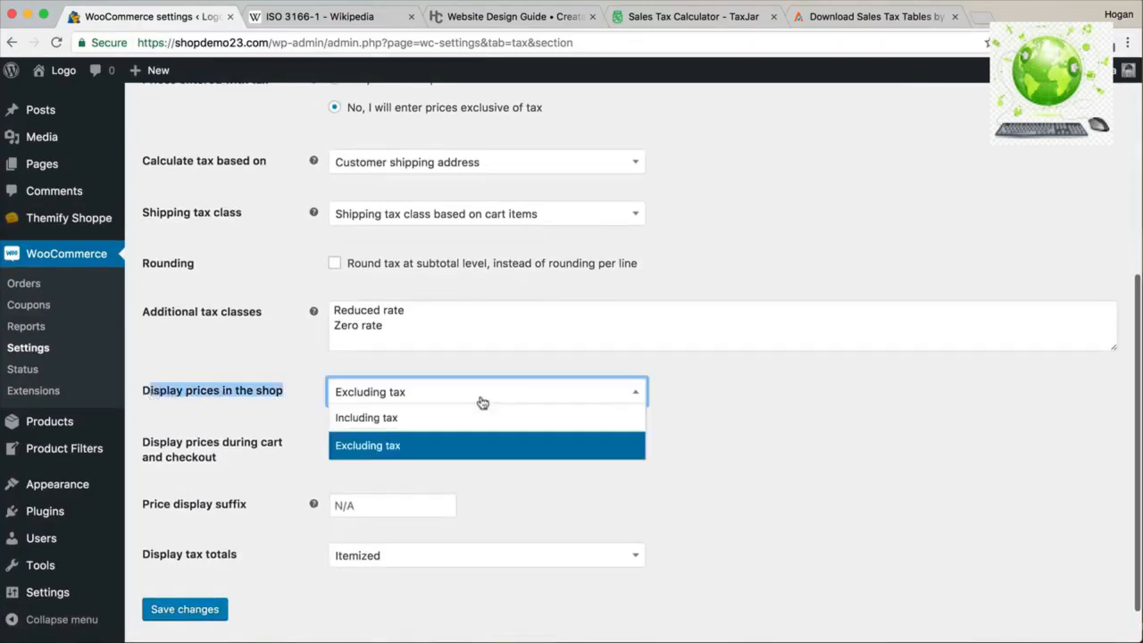
left_click(724, 390)
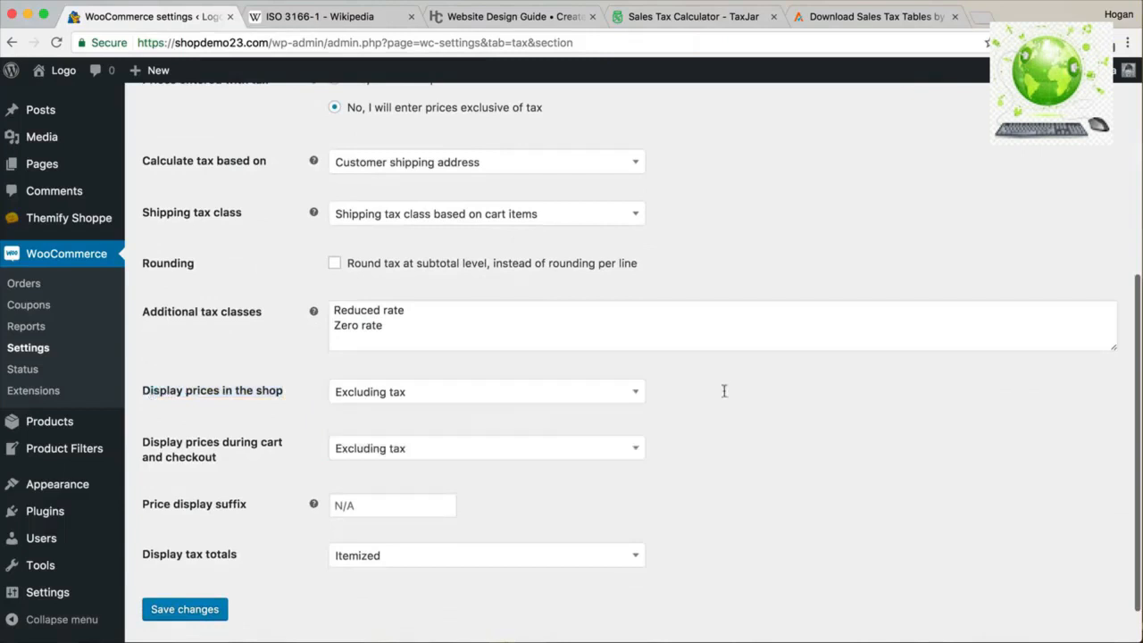
left_click(397, 397)
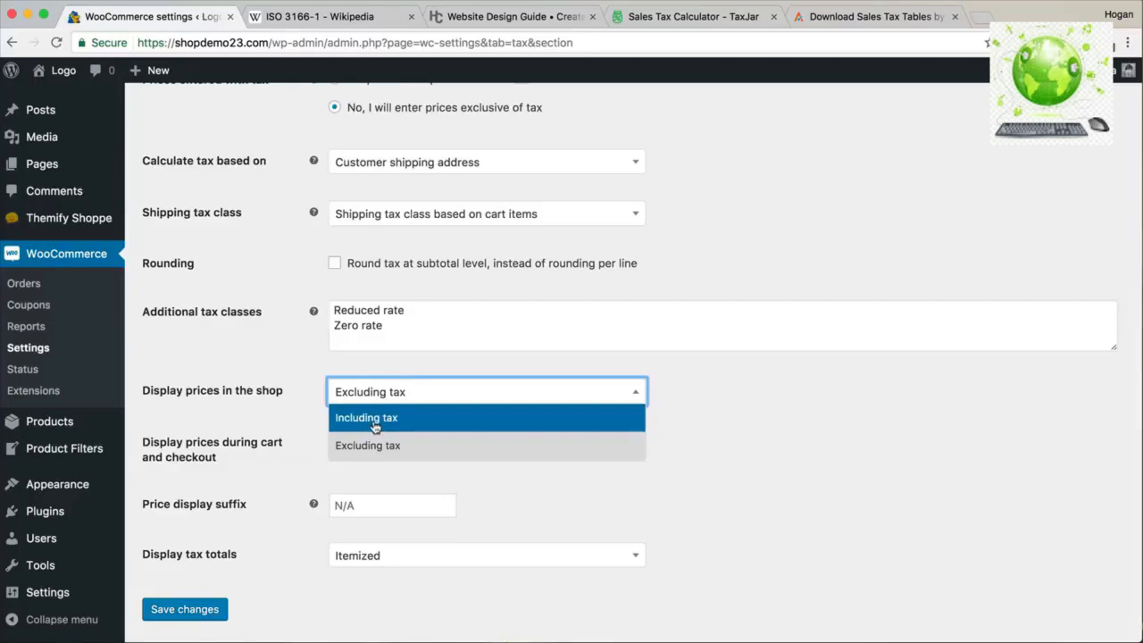
left_click(768, 411)
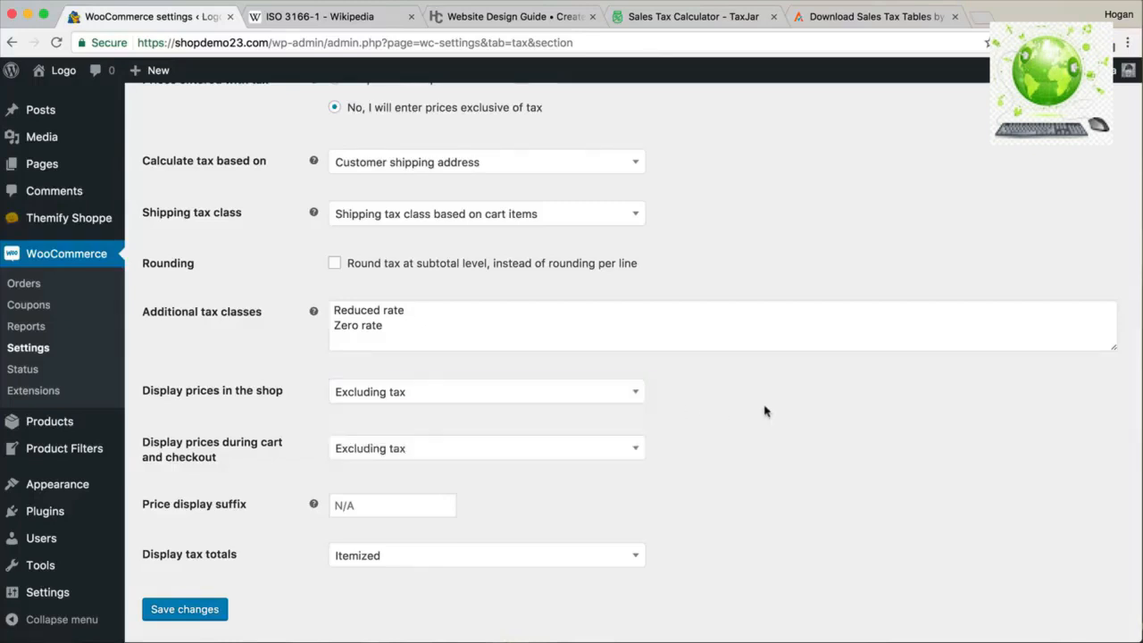
left_click_drag(220, 460, 190, 454)
left_click(190, 453)
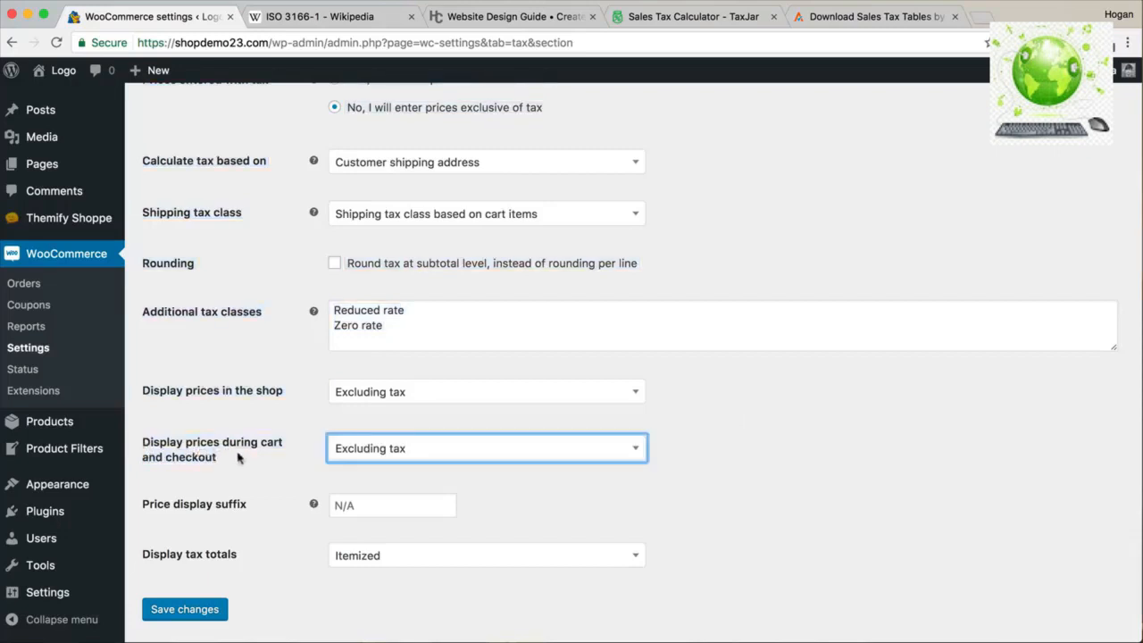
left_click(409, 455)
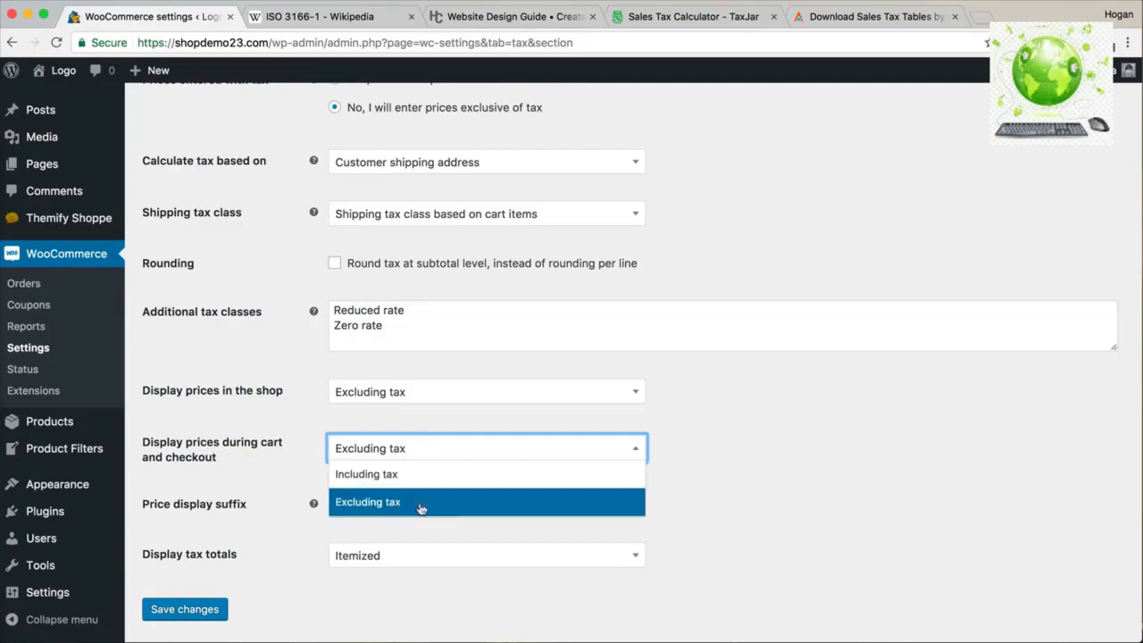
left_click(727, 501)
Save the tax options and go back to the Standard rates table.
left_click(191, 611)
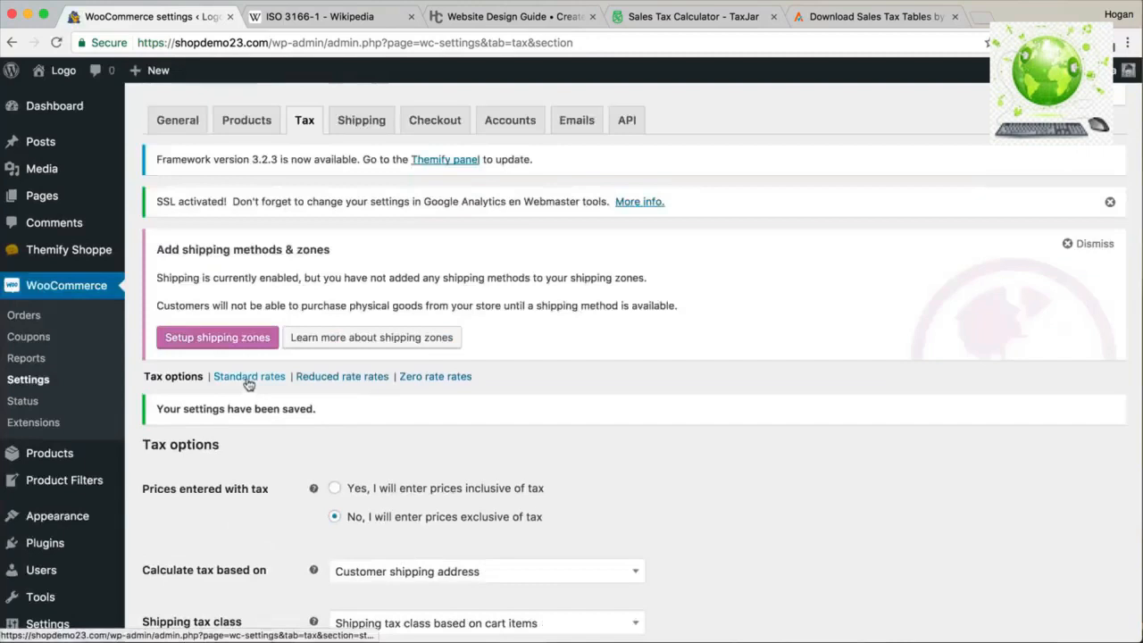
left_click(250, 376)
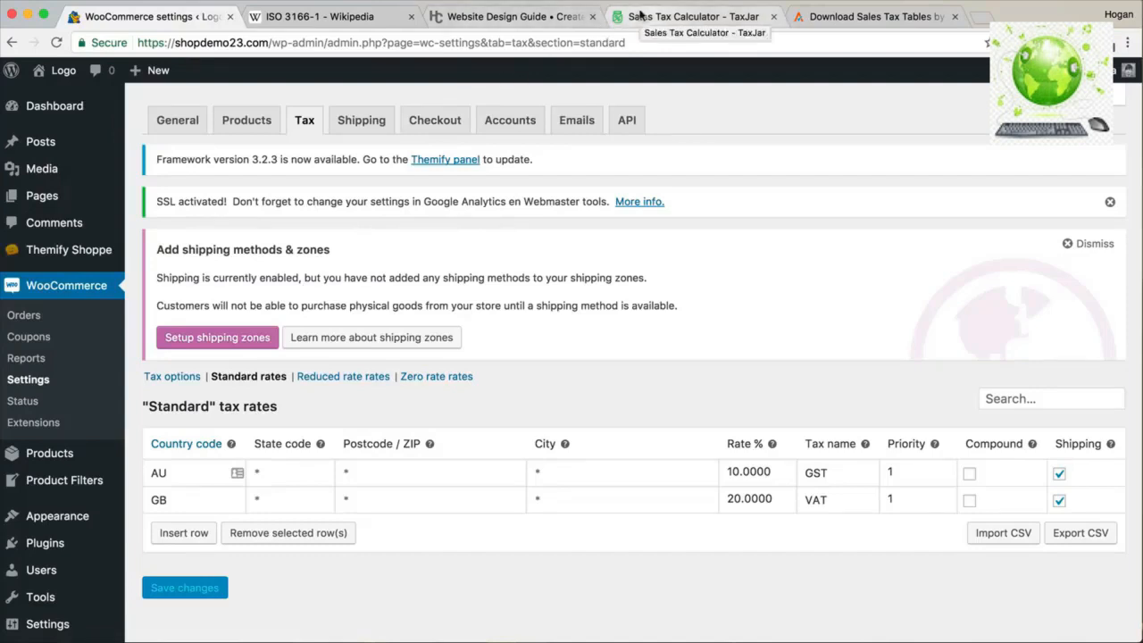
left_click(479, 20)
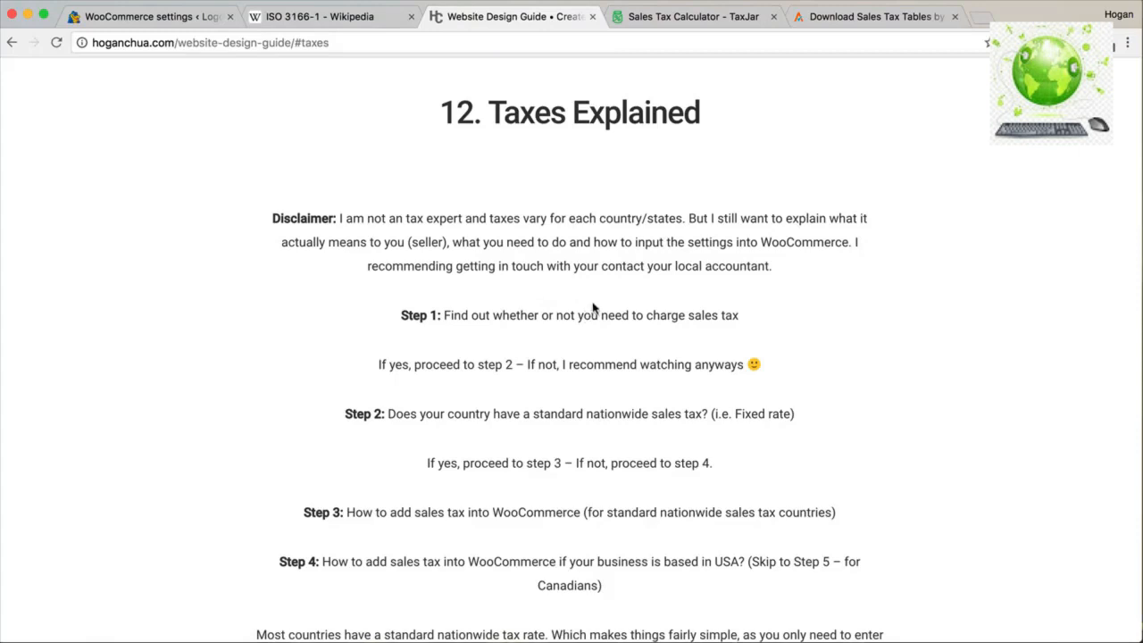
Read the guide's Origin Based versus Destination Based sales tax notes below the TaxJar US map.
scroll(598, 307, "down", 10)
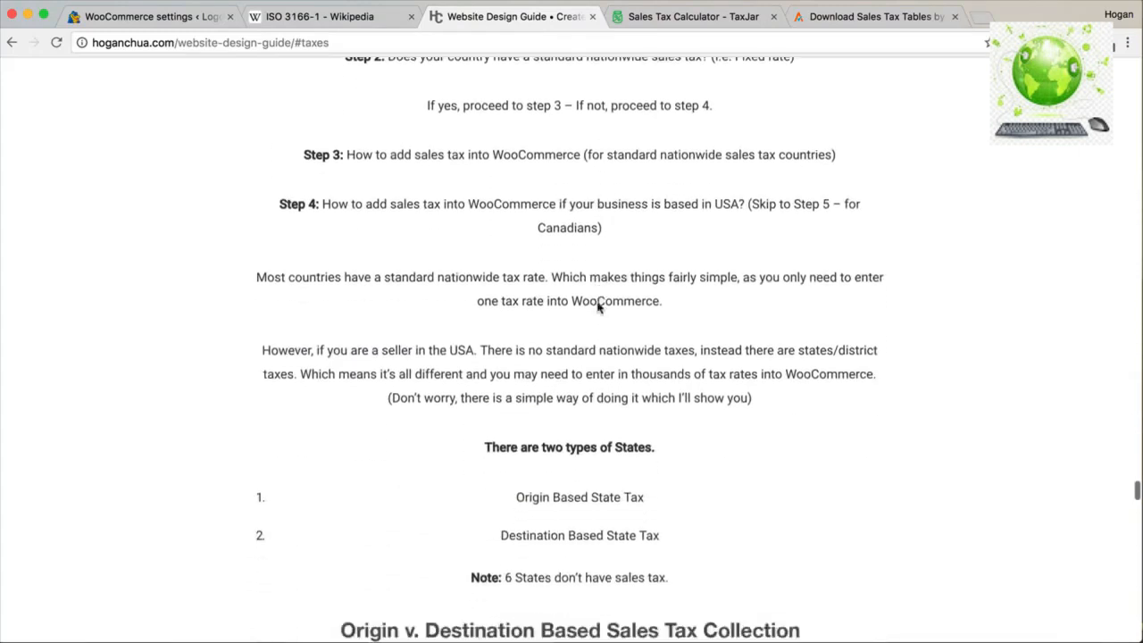
scroll(597, 308, "up", 1)
left_click_drag(657, 252, 483, 251)
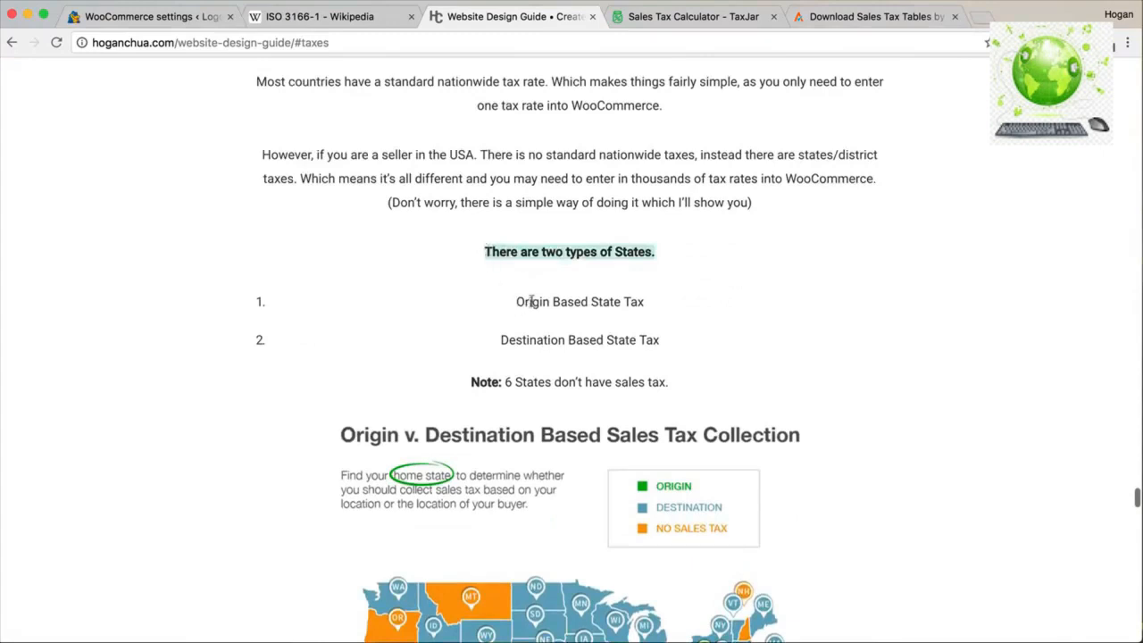
left_click_drag(648, 304, 680, 283)
scroll(530, 307, "down", 2)
left_click(680, 284)
scroll(679, 288, "down", 5)
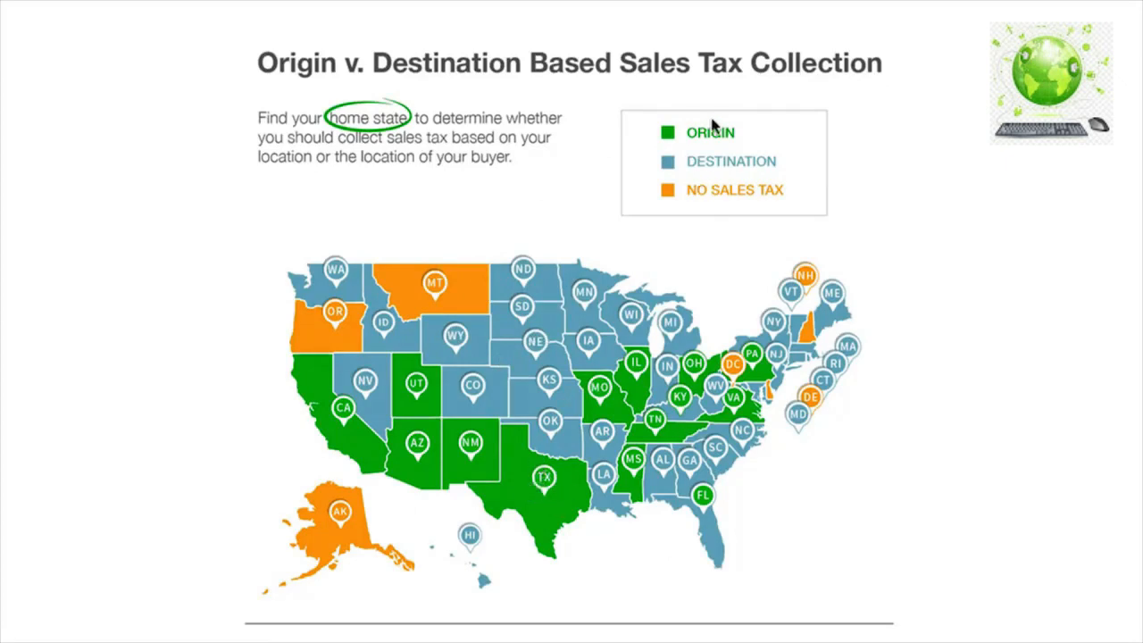
scroll(721, 236, "down", 5)
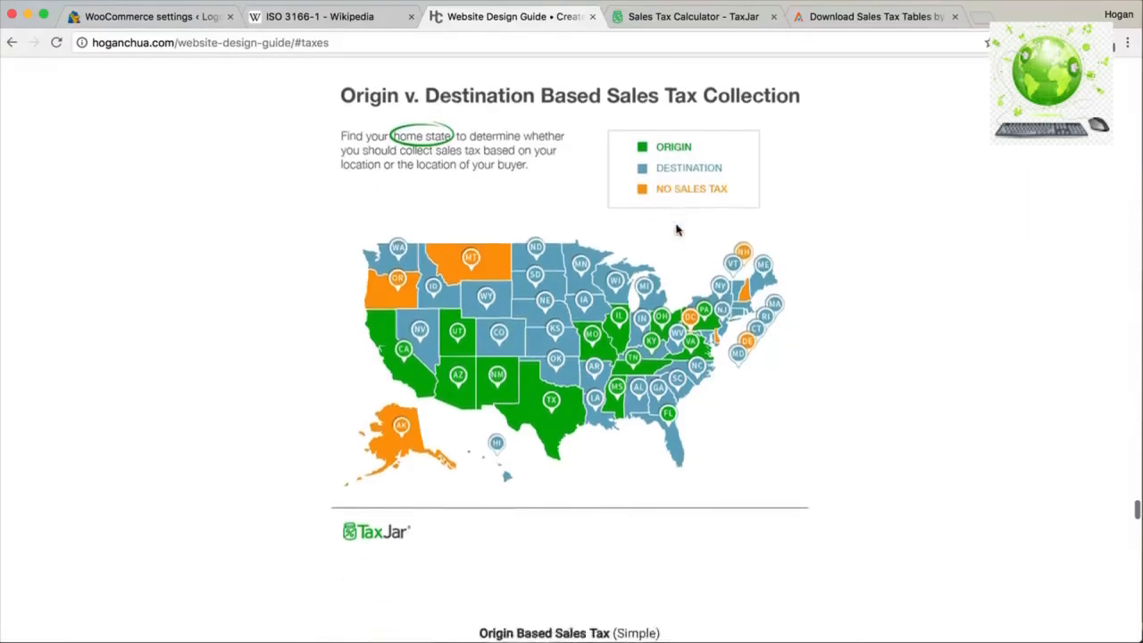
scroll(676, 232, "down", 2)
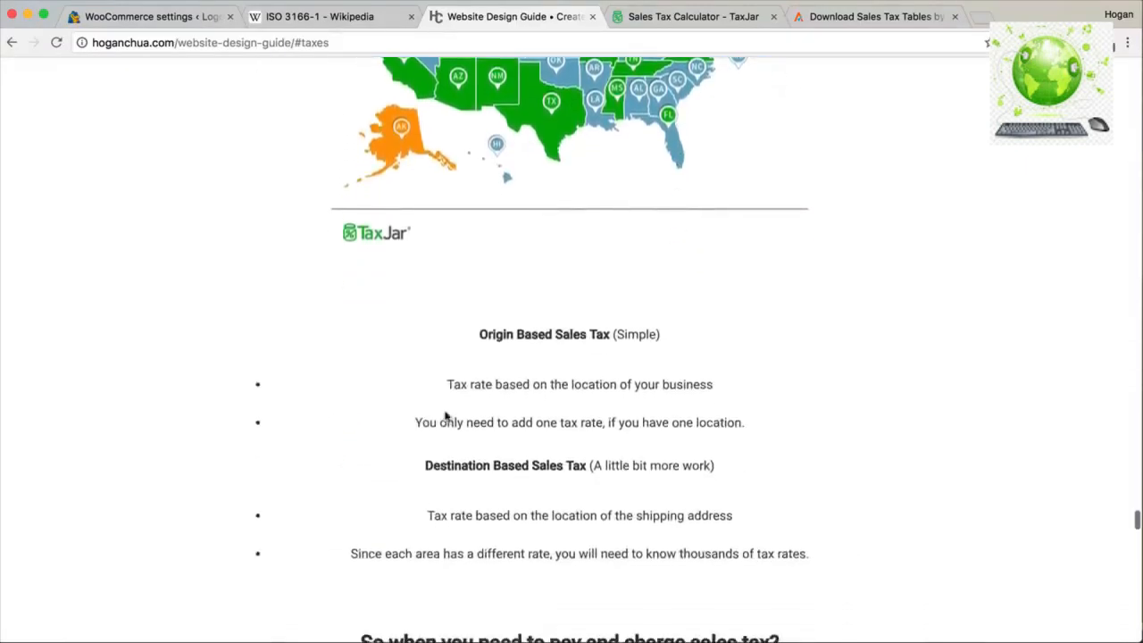
left_click_drag(447, 384, 720, 386)
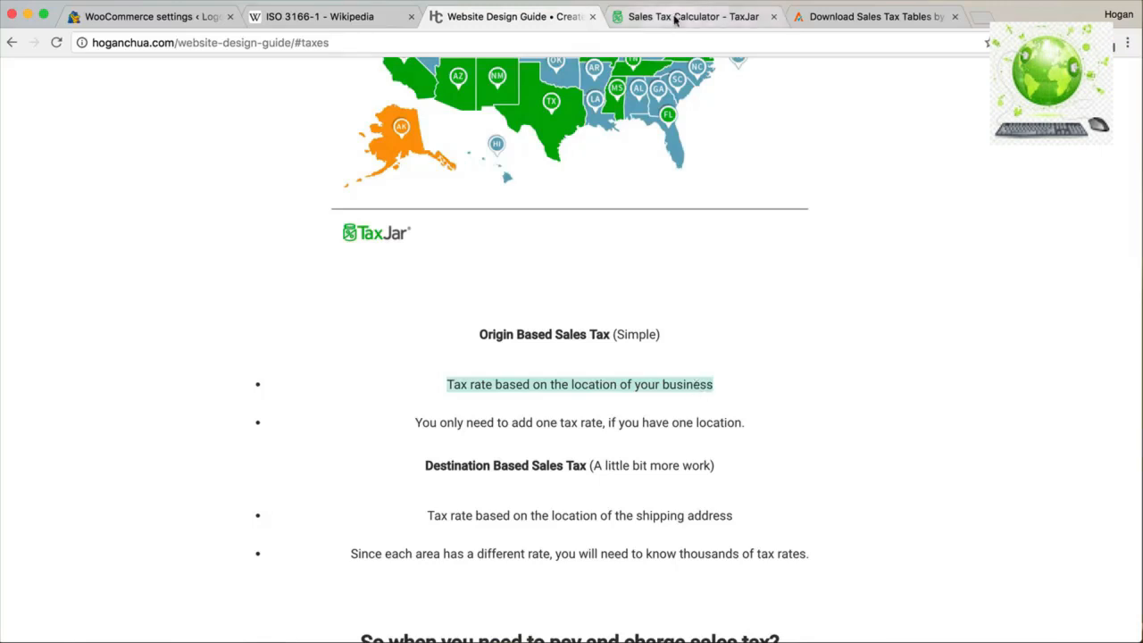
Look up ZIP 77001 in the TaxJar calculator and note its 8.250% total rate.
left_click(676, 17)
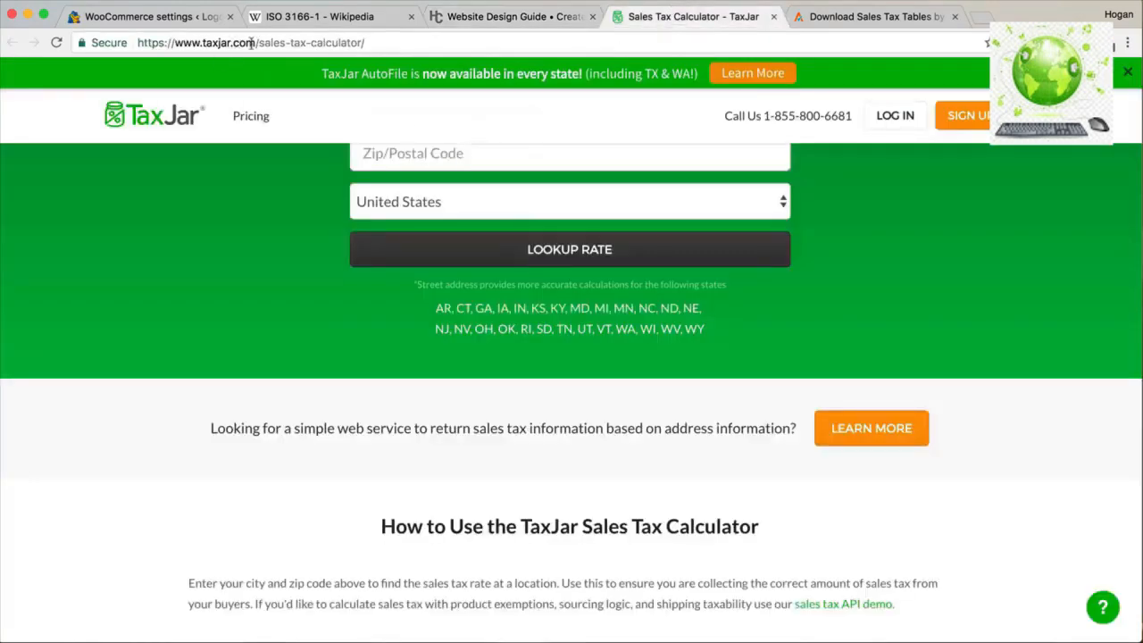
left_click_drag(374, 43, 265, 42)
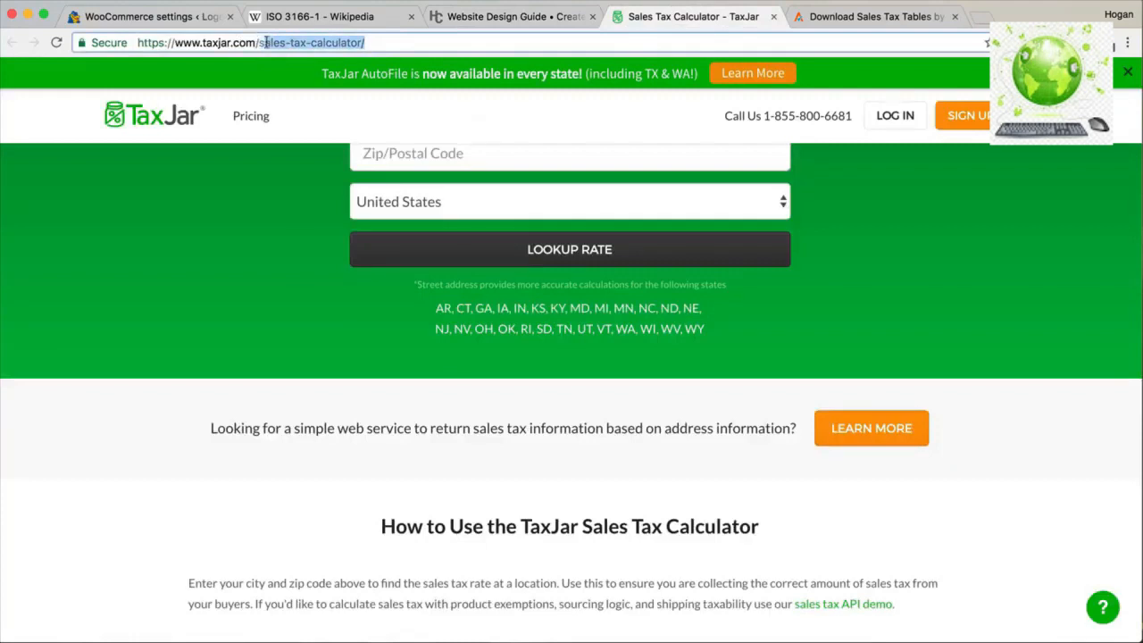
scroll(474, 232, "up", 3)
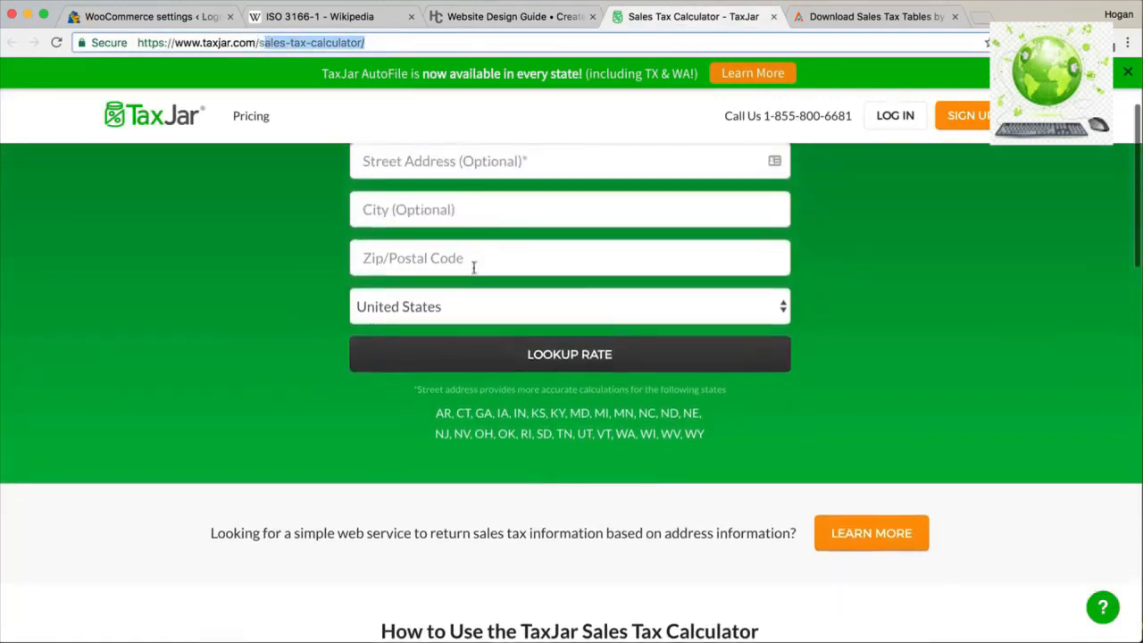
left_click(472, 256)
type("77001")
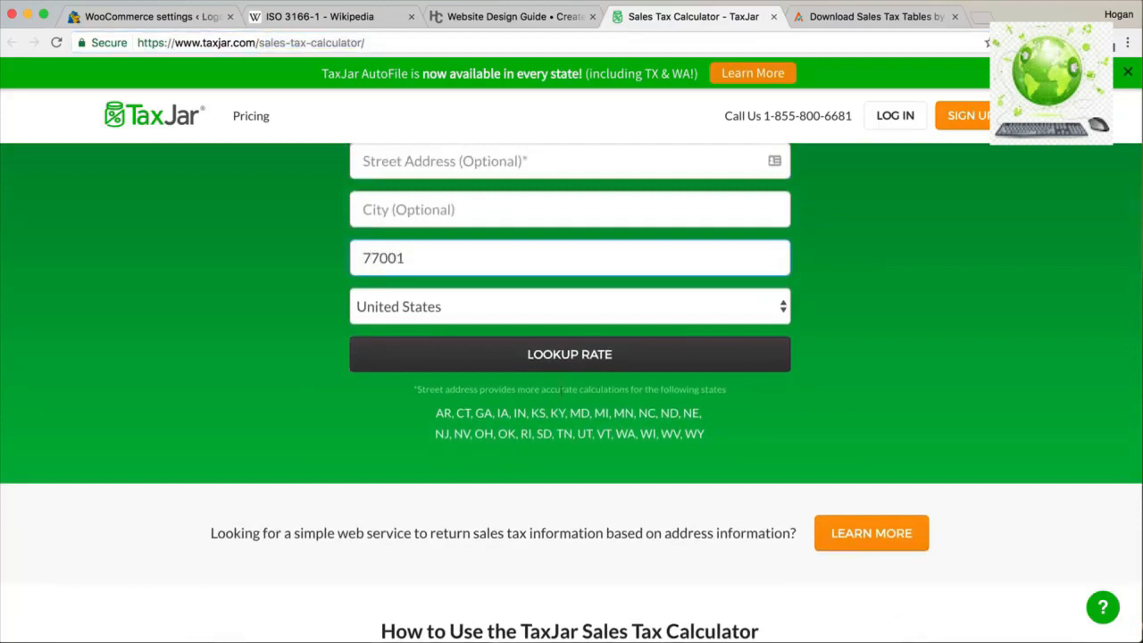
left_click(565, 366)
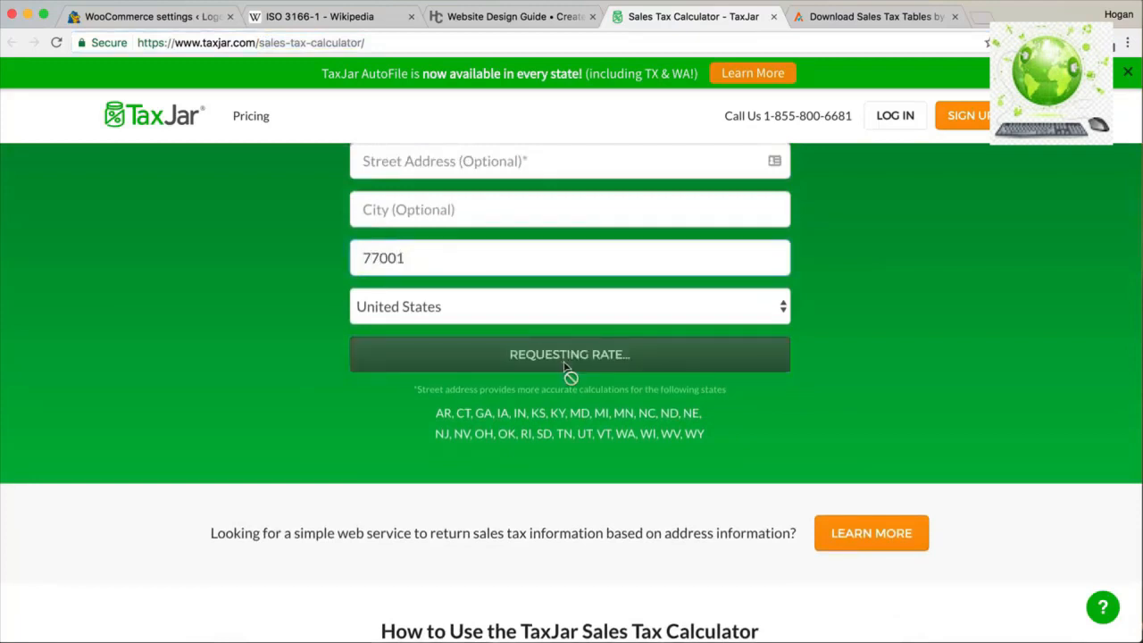
scroll(562, 367, "down", 3)
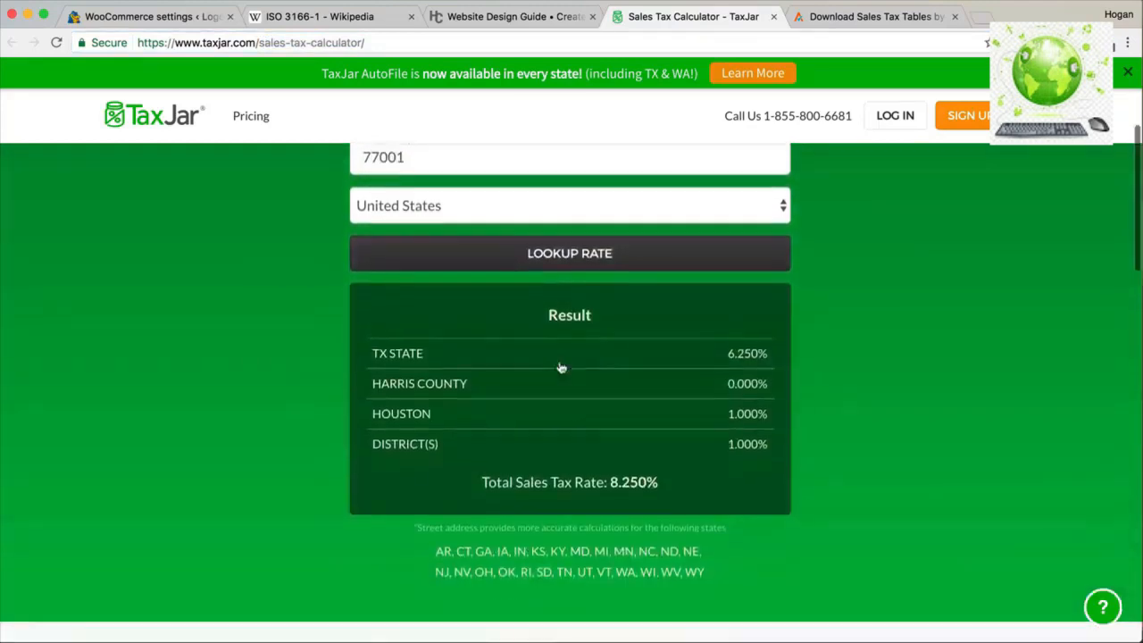
left_click_drag(664, 489, 609, 483)
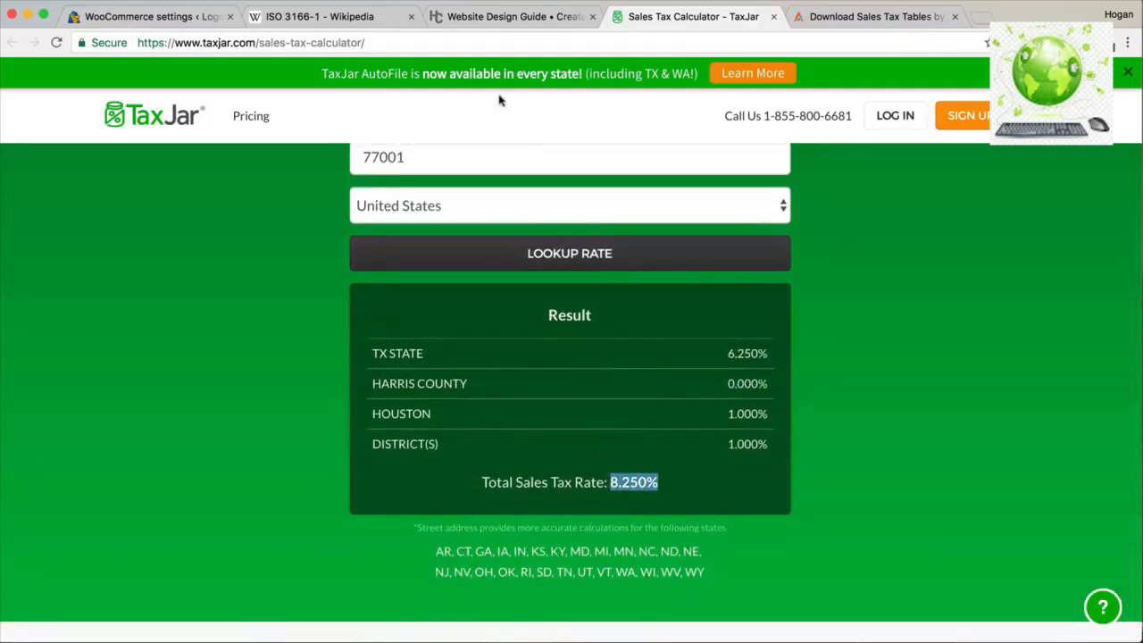
left_click(159, 18)
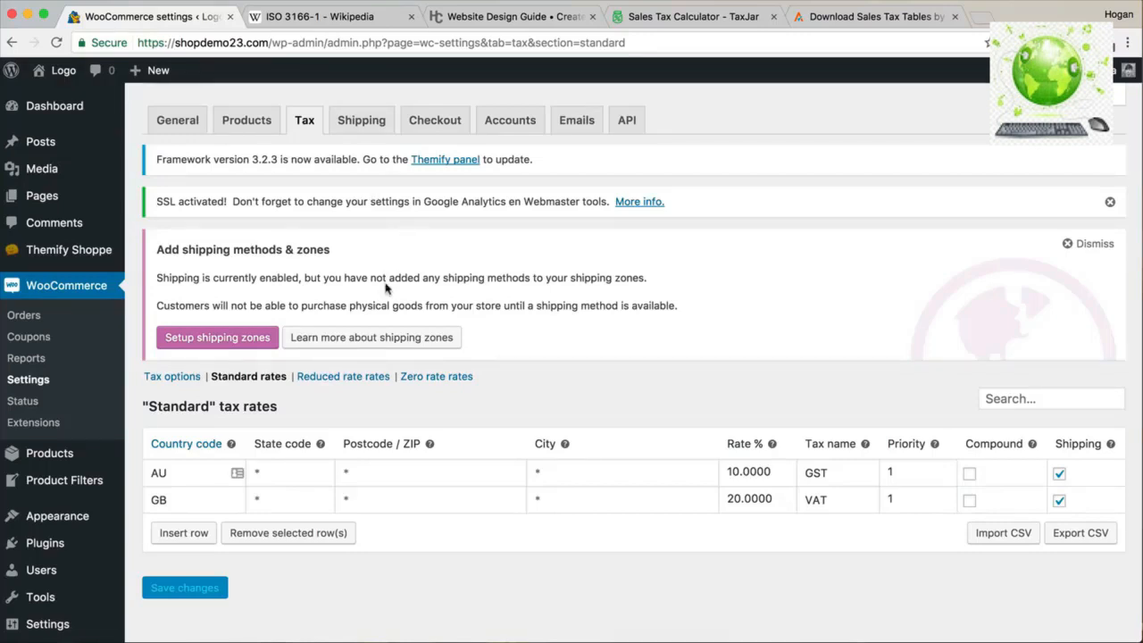
Insert a new tax rate row with United States (US) as its country.
scroll(386, 338, "down", 1)
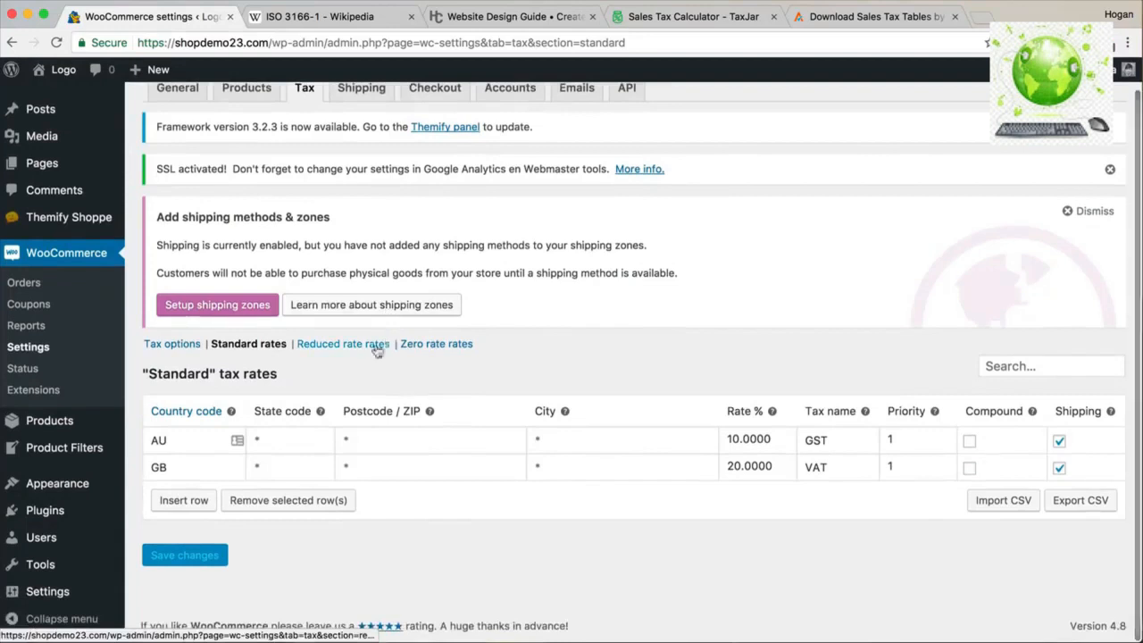
left_click(202, 494)
left_click(170, 524)
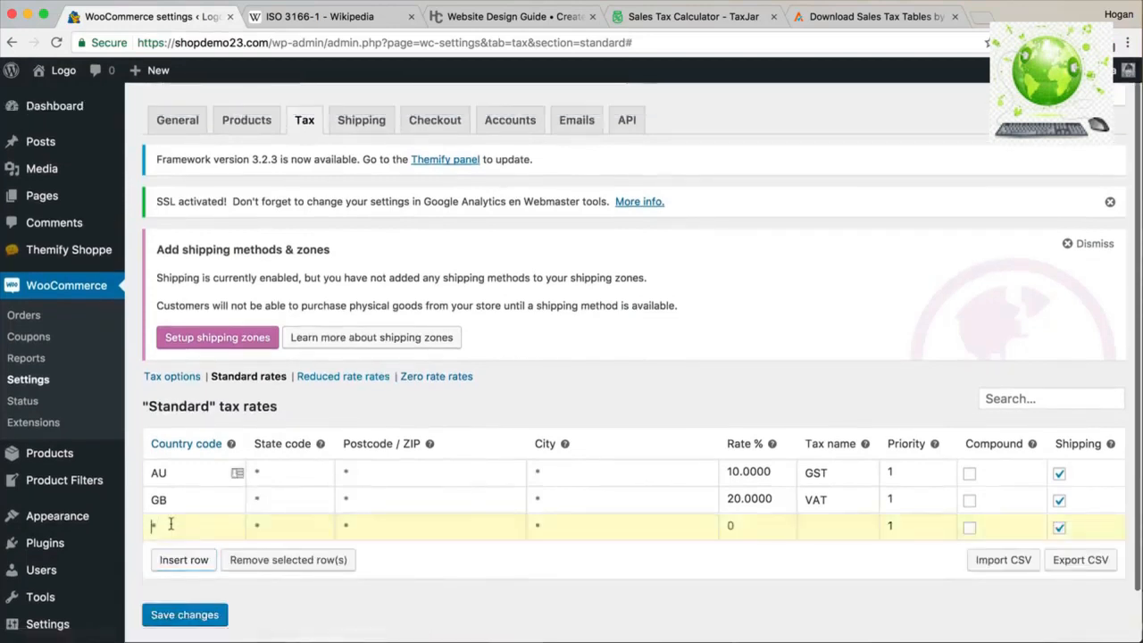
type("US")
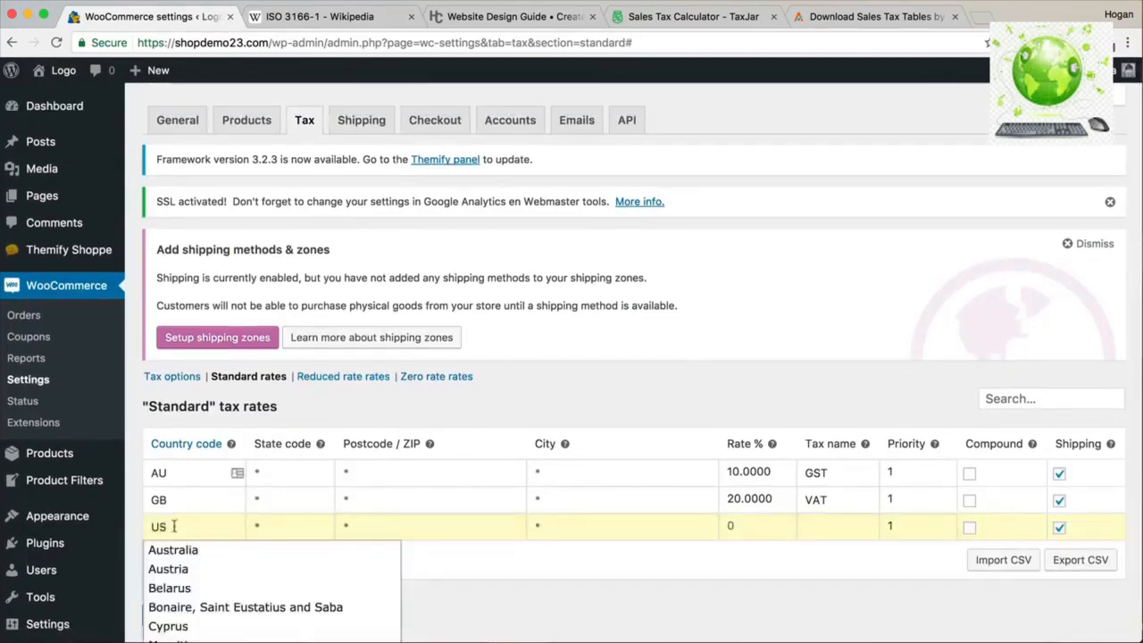
scroll(247, 569, "down", 2)
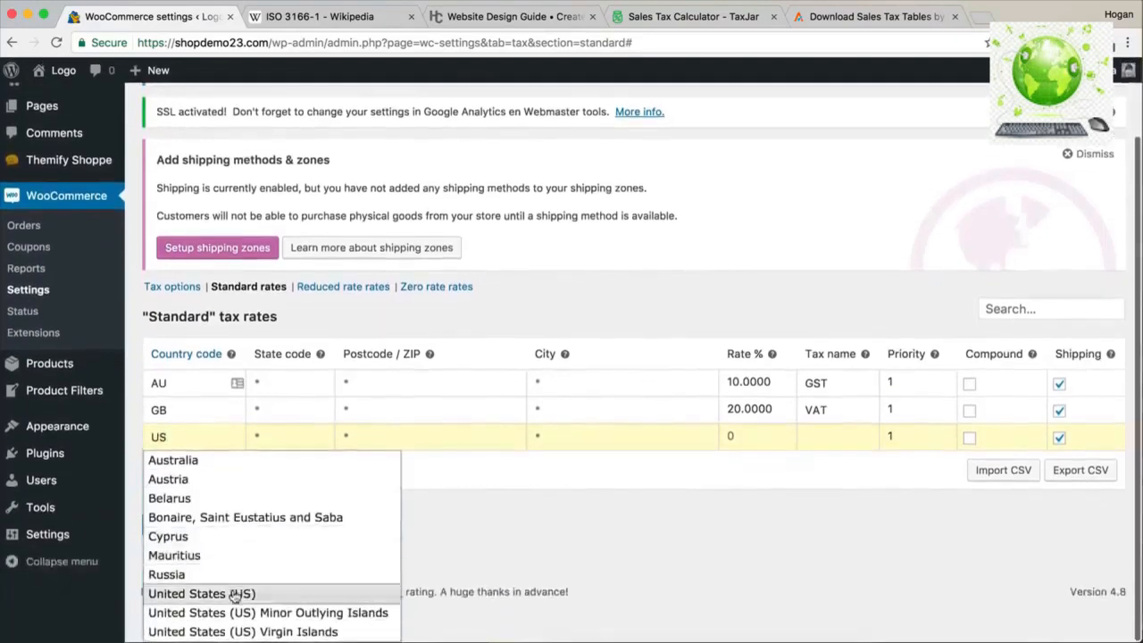
left_click(236, 590)
left_click(277, 474)
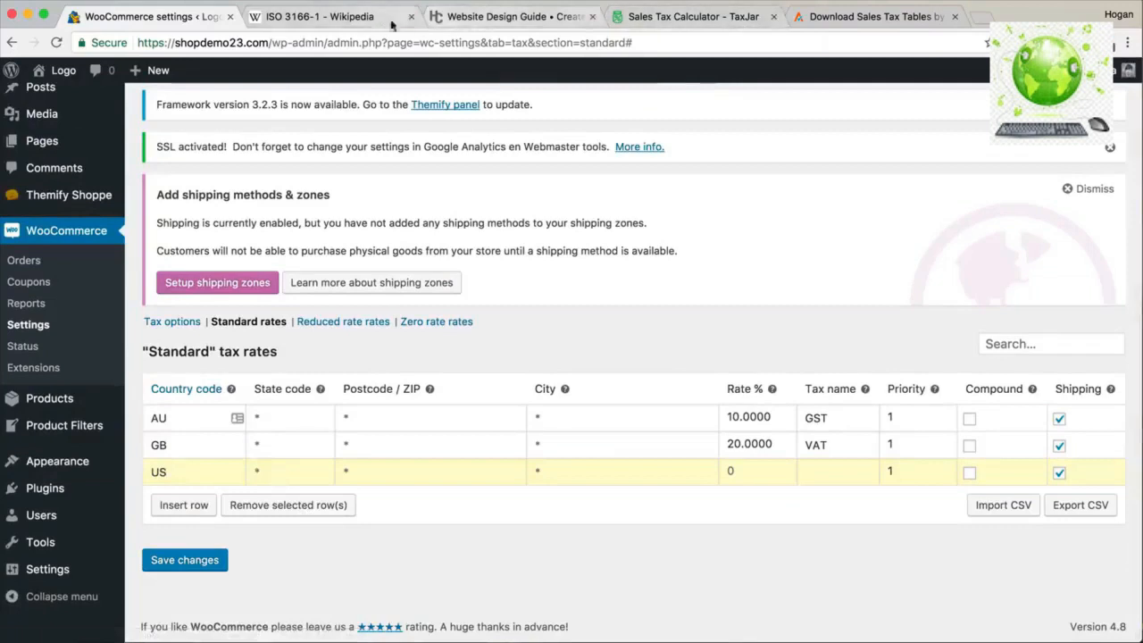
Fill in the US row's state TX, cross-checking the sales tax map and TaxJar result.
left_click(505, 16)
scroll(534, 323, "up", 5)
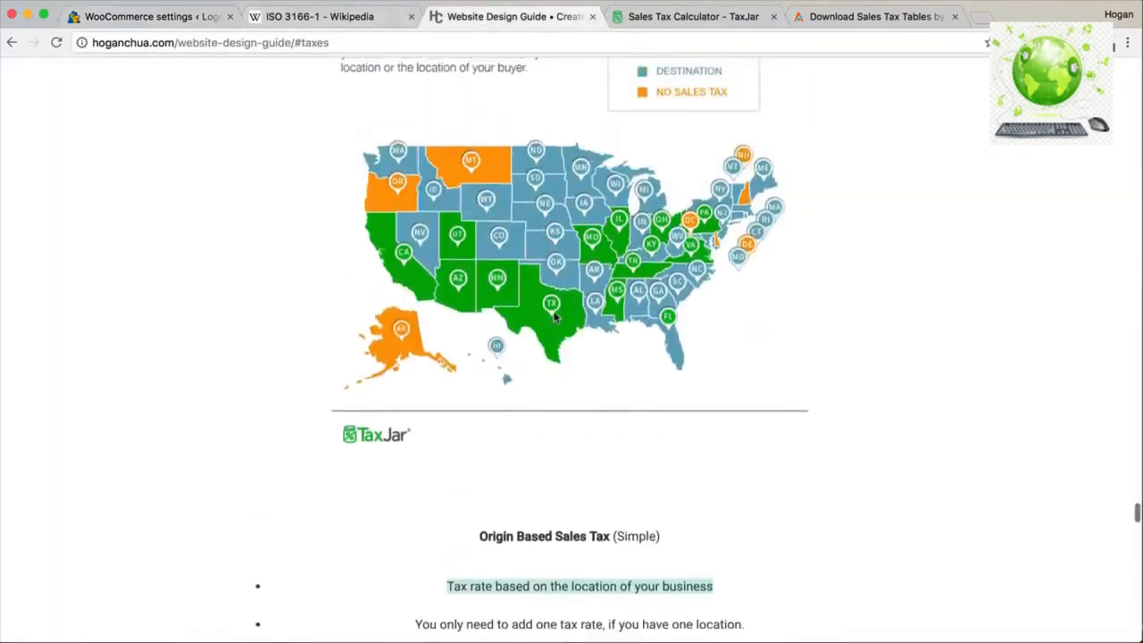
left_click(187, 18)
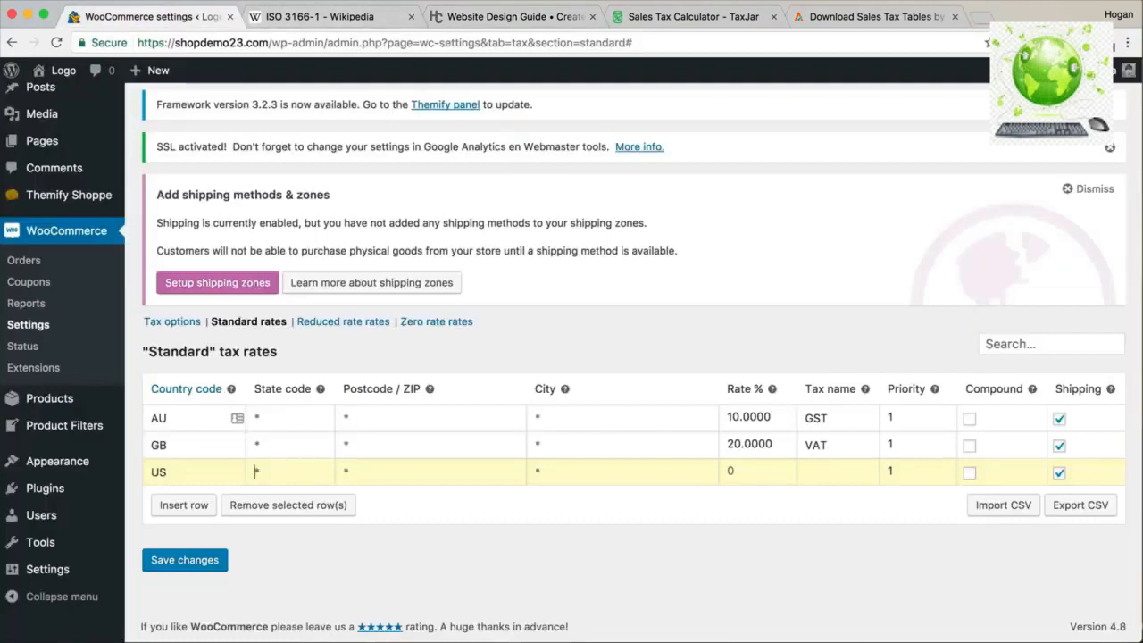
left_click(383, 471)
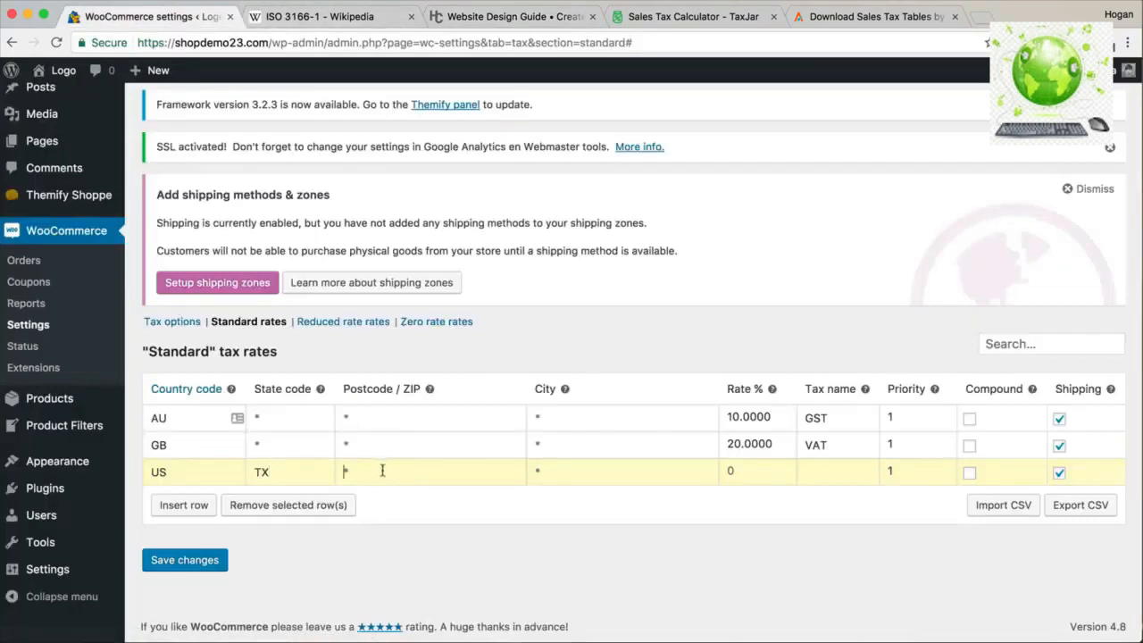
left_click(560, 473)
left_click(686, 11)
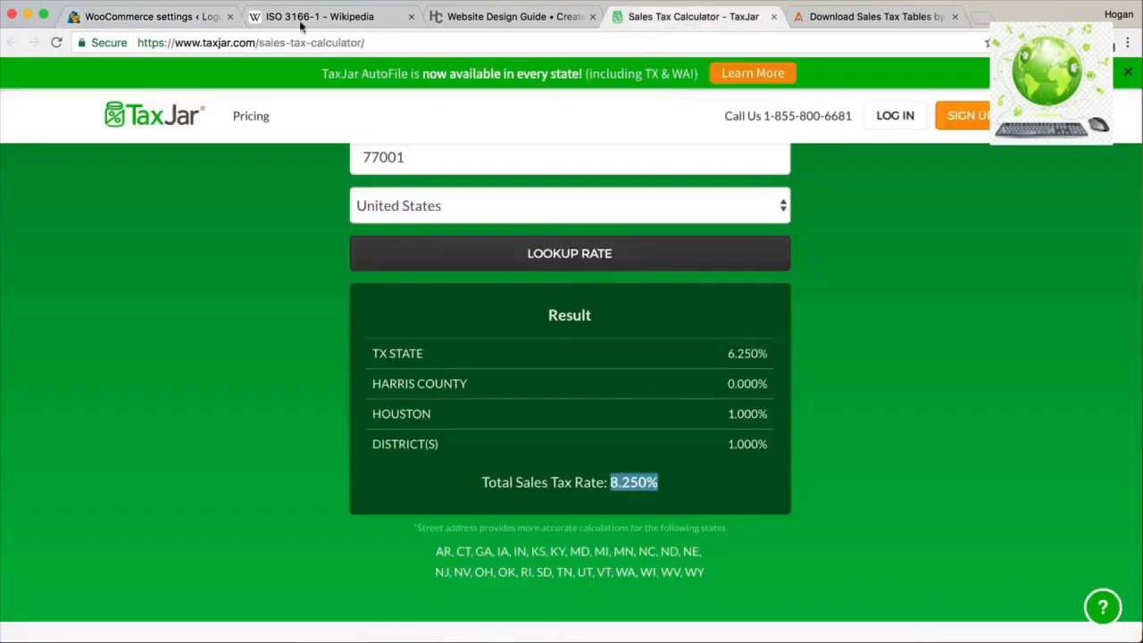
left_click(183, 17)
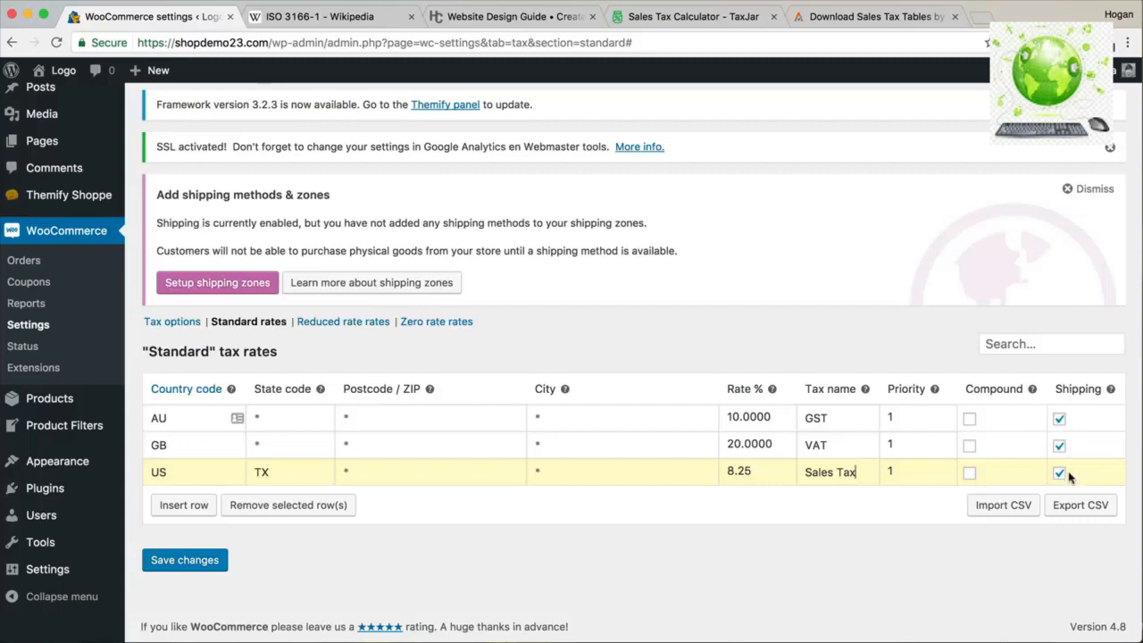
Set the US TX row to 8.25% named Sales Tax and save the rates.
left_click(693, 17)
left_click_drag(256, 43, 134, 43)
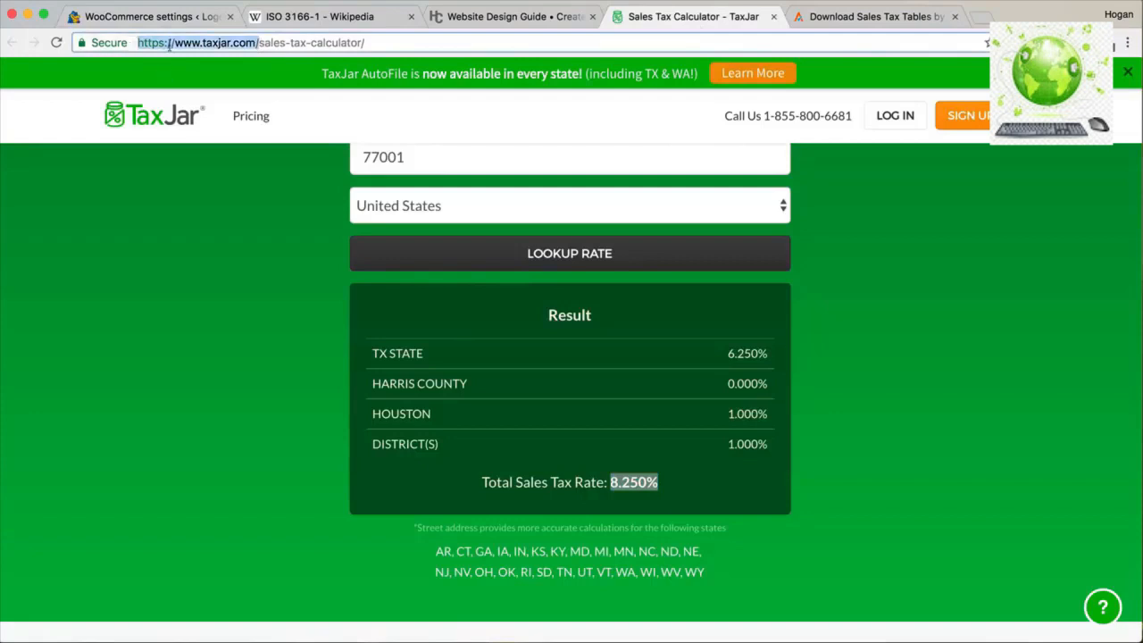
left_click(172, 20)
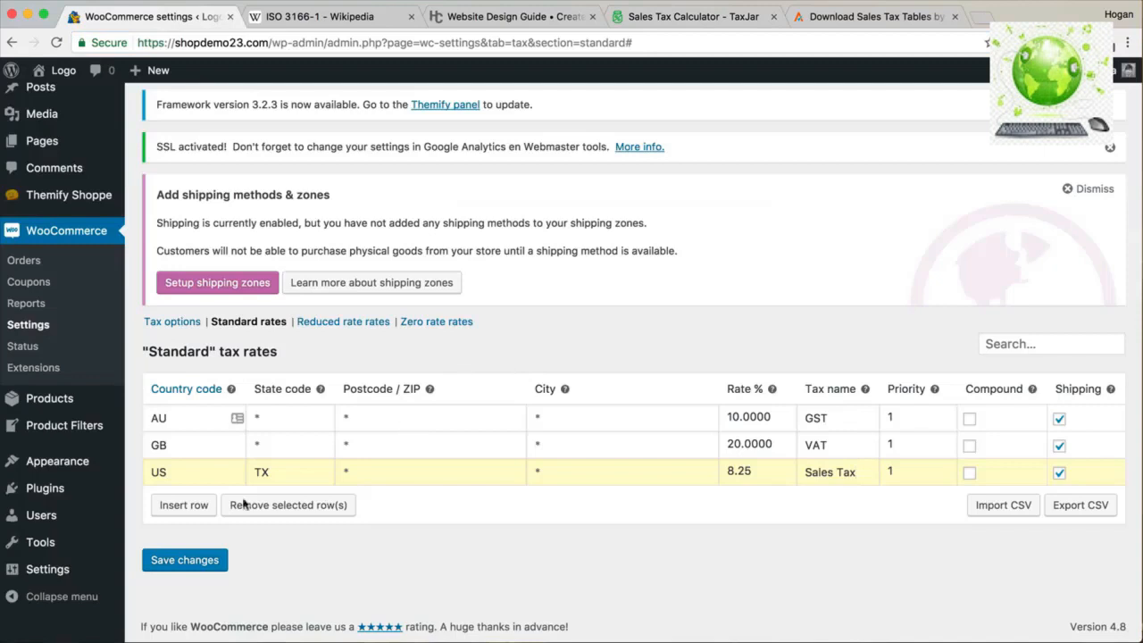
left_click(187, 560)
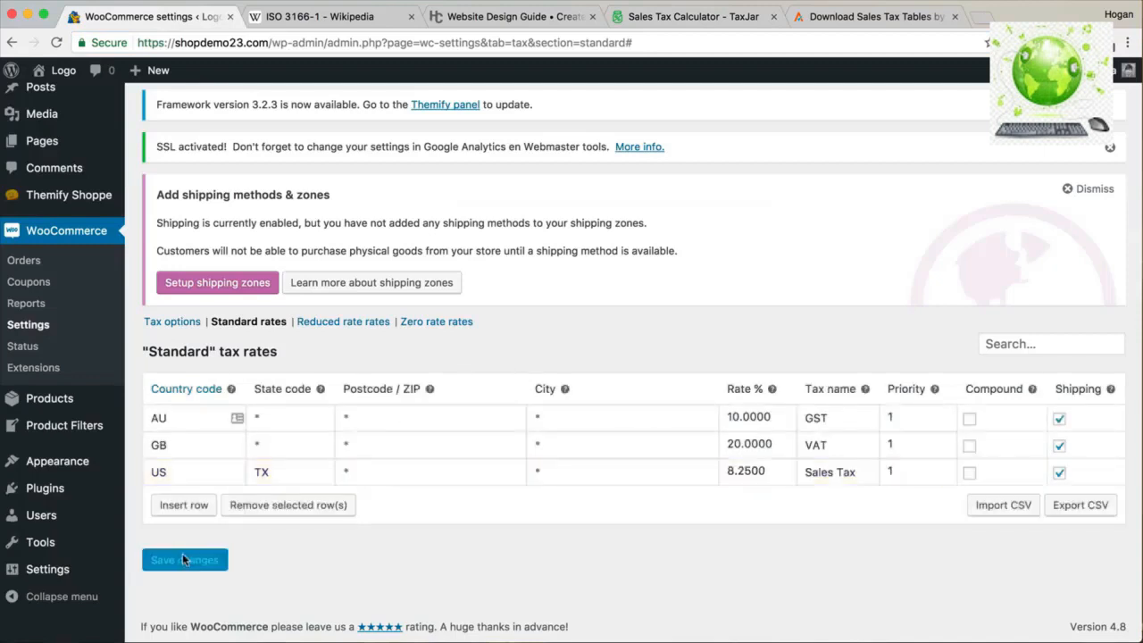
mouse_move(64, 72)
right_click(64, 122)
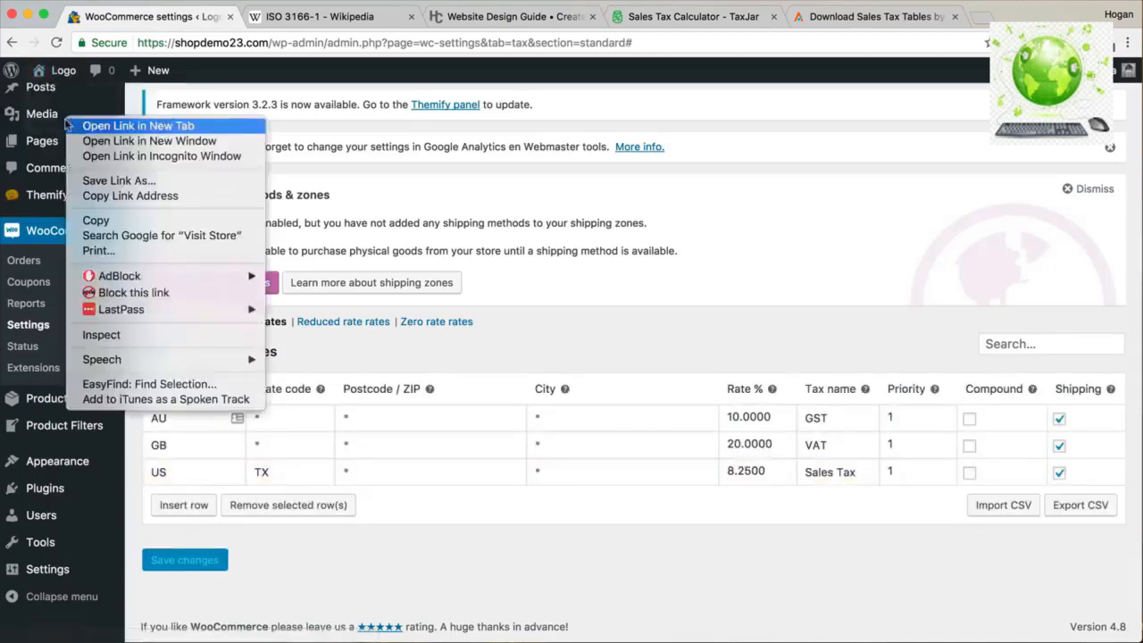
Open the storefront, add the Black Dress to the cart and go to checkout.
left_click(128, 123)
left_click(284, 20)
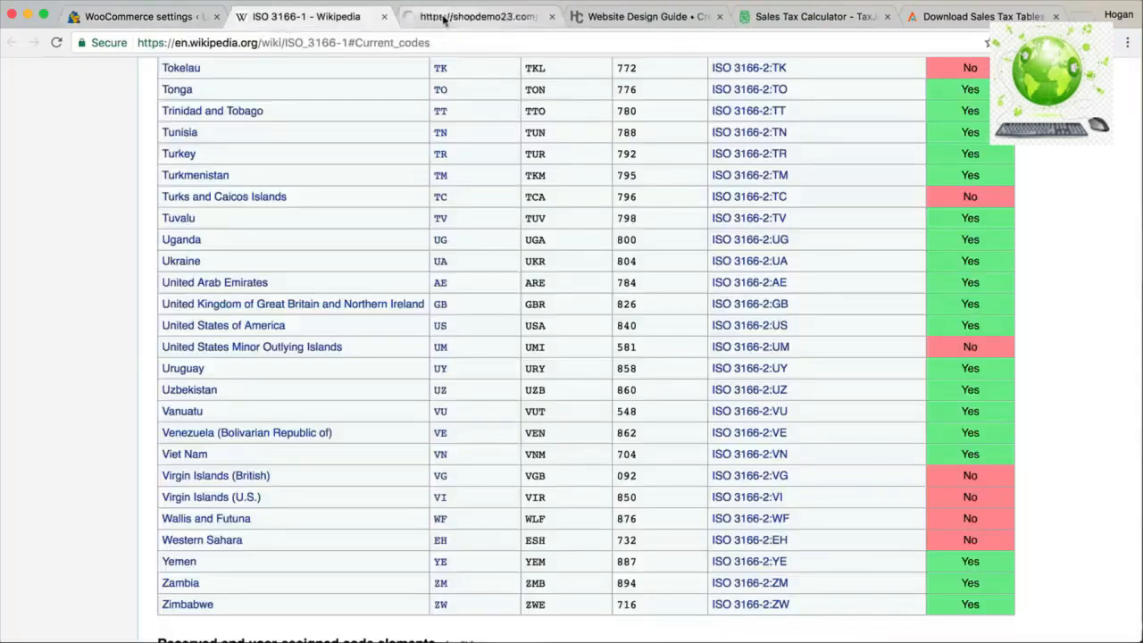
left_click(443, 22)
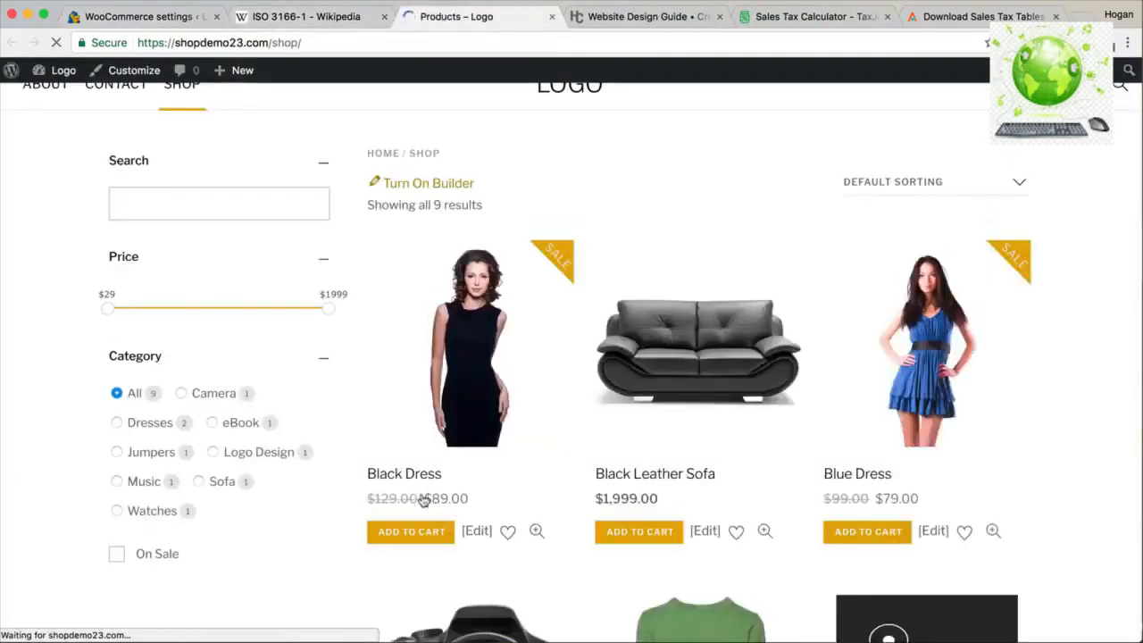
left_click(404, 589)
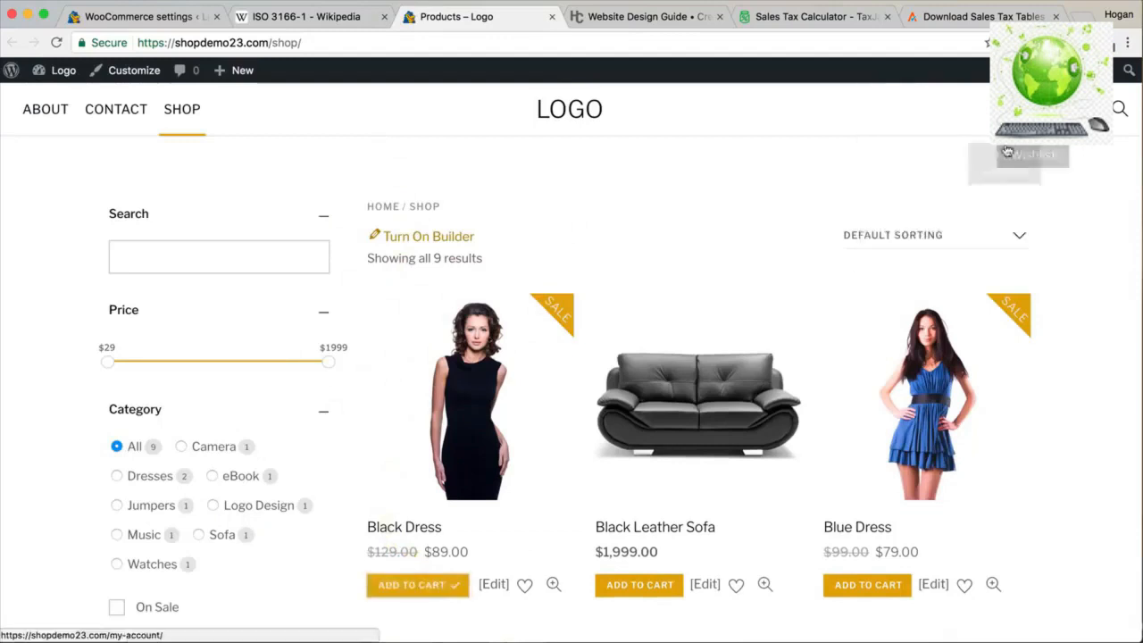
left_click(1035, 227)
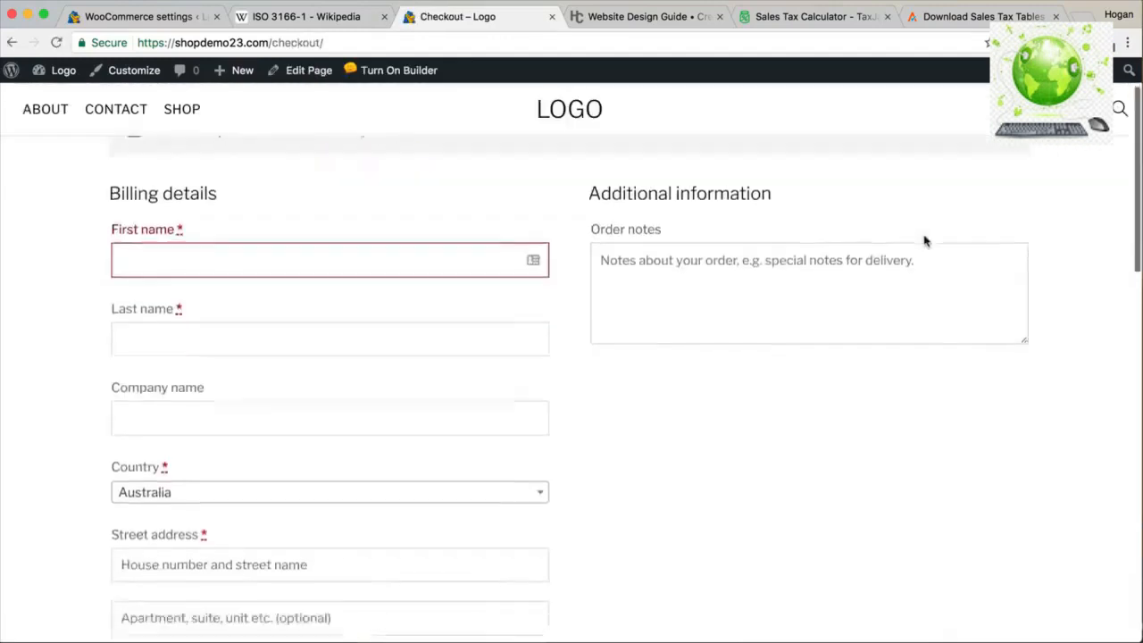
Set the billing country to United States, state Texas and ZIP 77005.
scroll(923, 237, "down", 5)
left_click(408, 247)
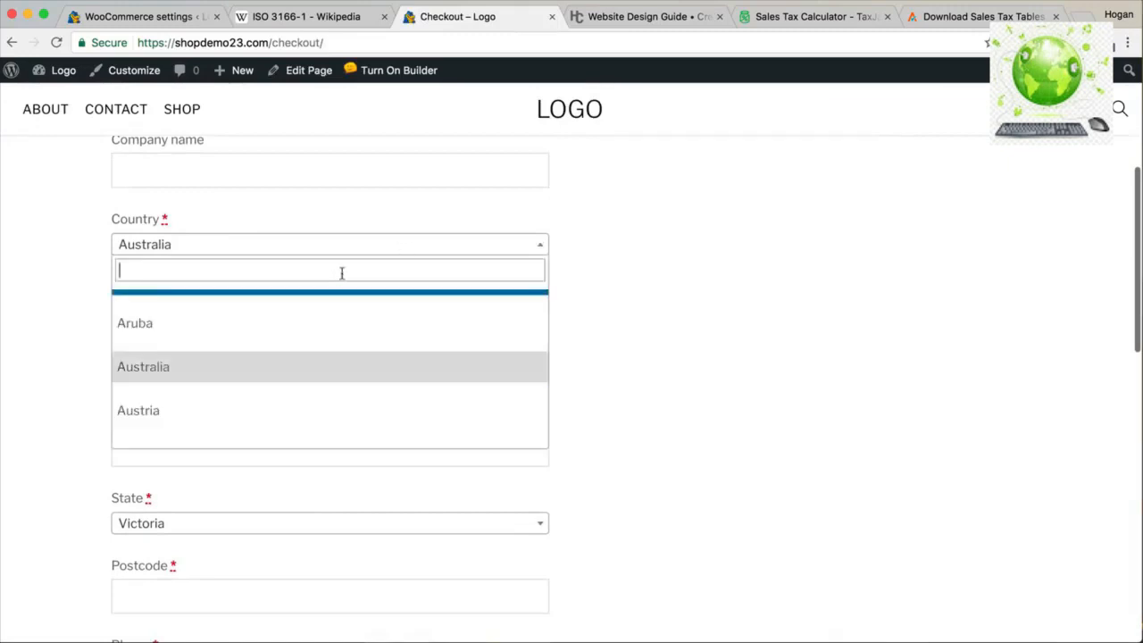
type("United")
left_click(295, 390)
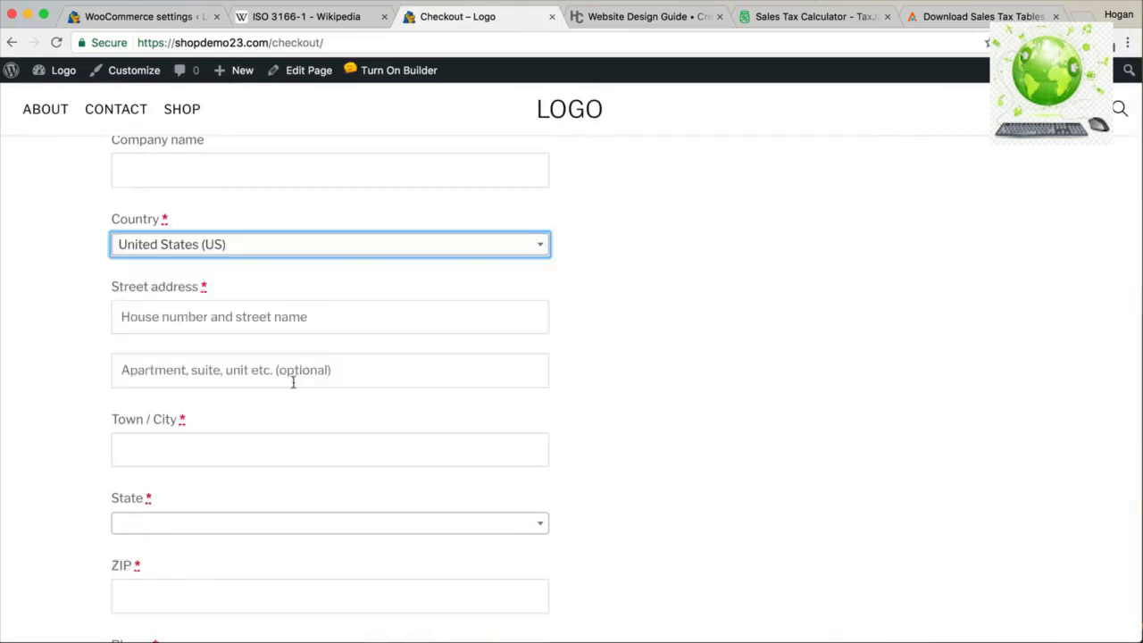
scroll(242, 447, "down", 2)
left_click(225, 422)
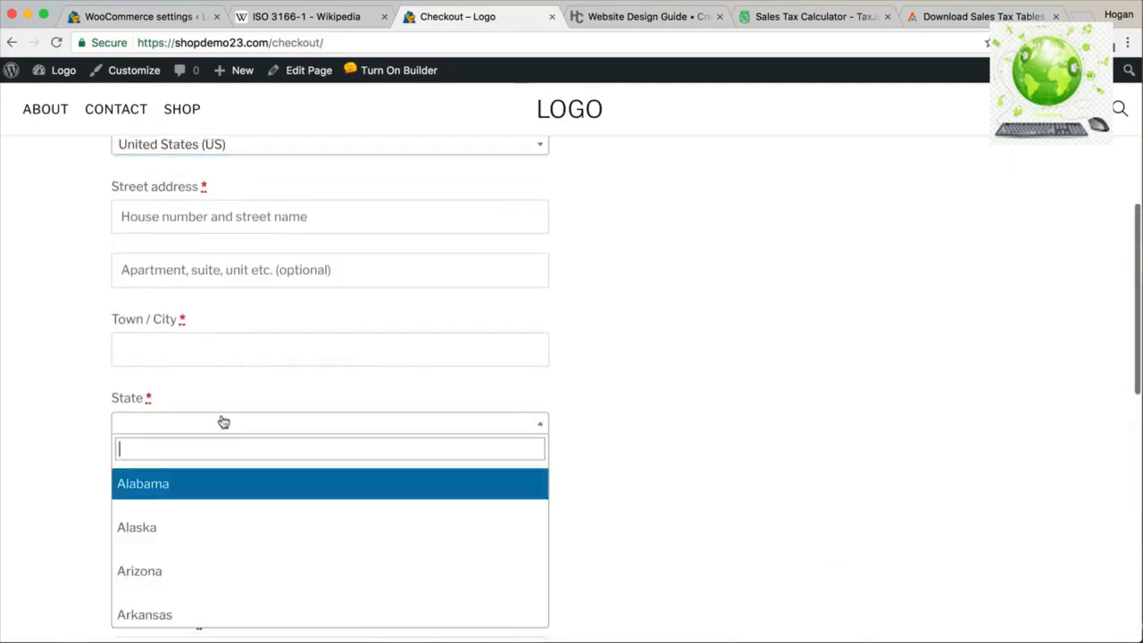
type("texas")
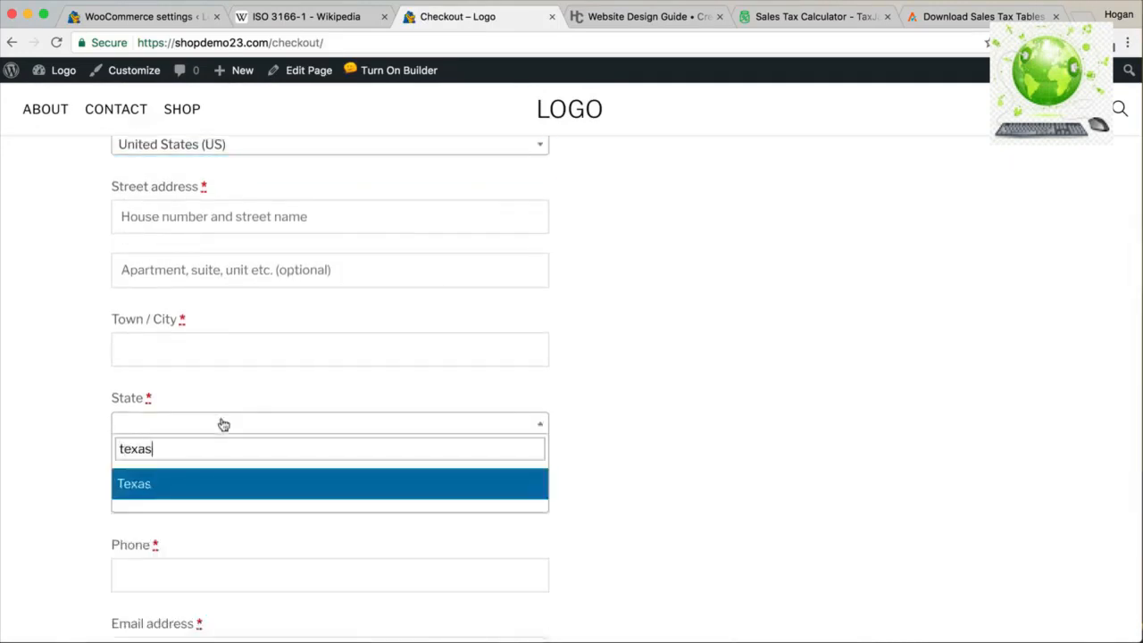
left_click(192, 484)
left_click(192, 487)
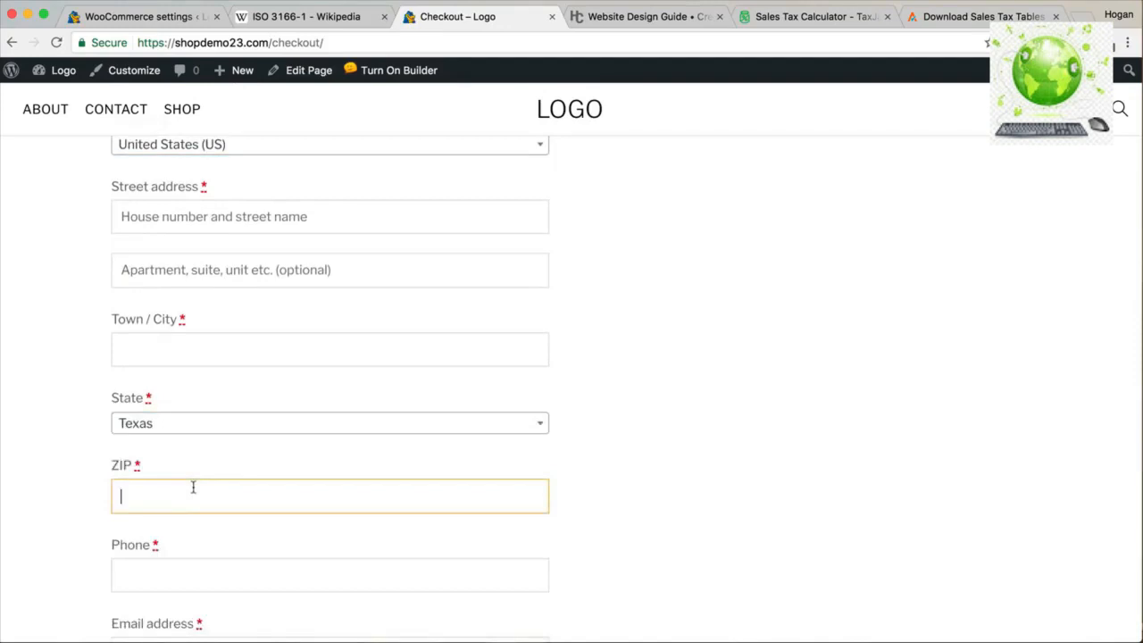
type("77005")
left_click(644, 446)
Enter street 123 Queen St, city Houston and a phone number, then check the $7.34 Sales Tax.
scroll(641, 447, "down", 5)
scroll(641, 448, "down", 3)
scroll(444, 439, "up", 8)
scroll(448, 420, "up", 2)
left_click(427, 331)
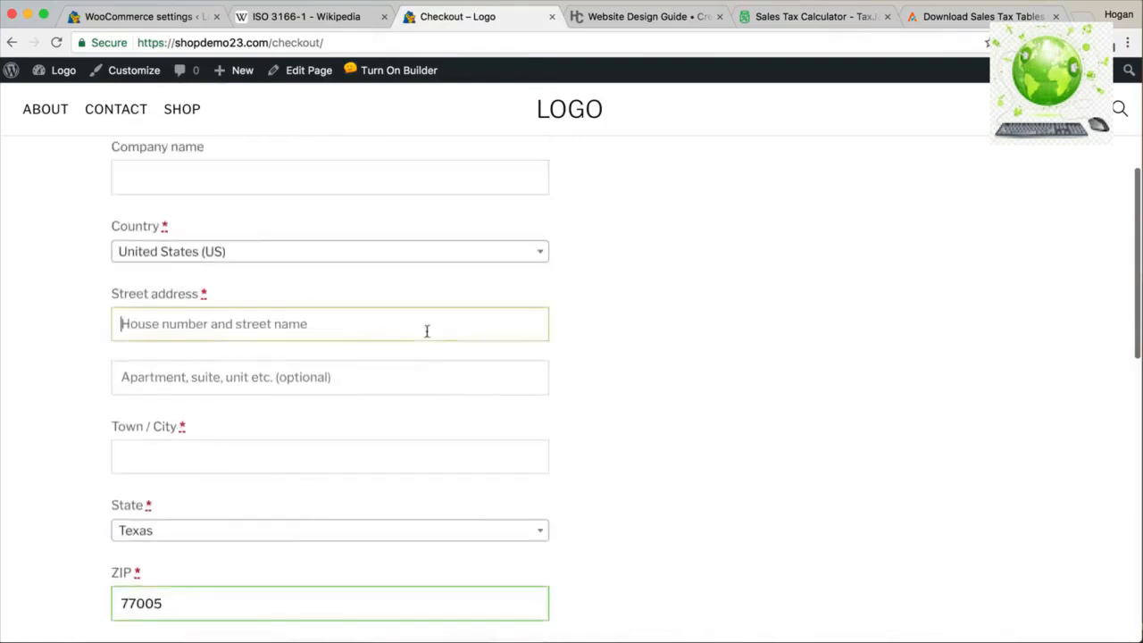
type("123 Queen St")
key("Tab")
key("Tab")
type("Houston")
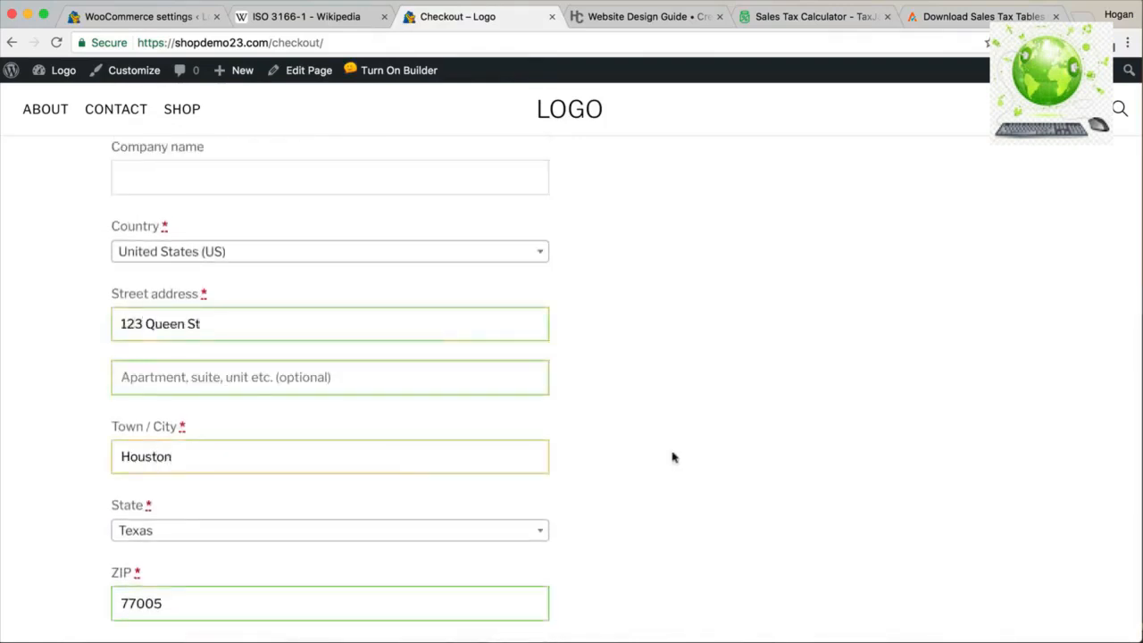
scroll(535, 447, "down", 5)
left_click(406, 437)
type("555")
scroll(645, 428, "down", 7)
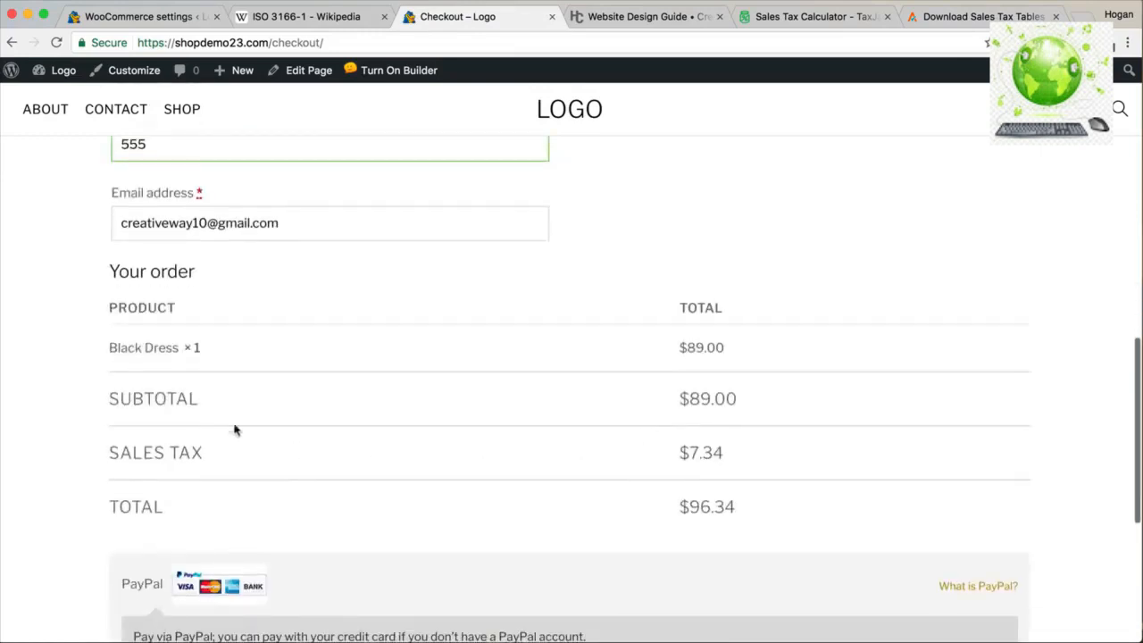
left_click_drag(728, 455, 676, 453)
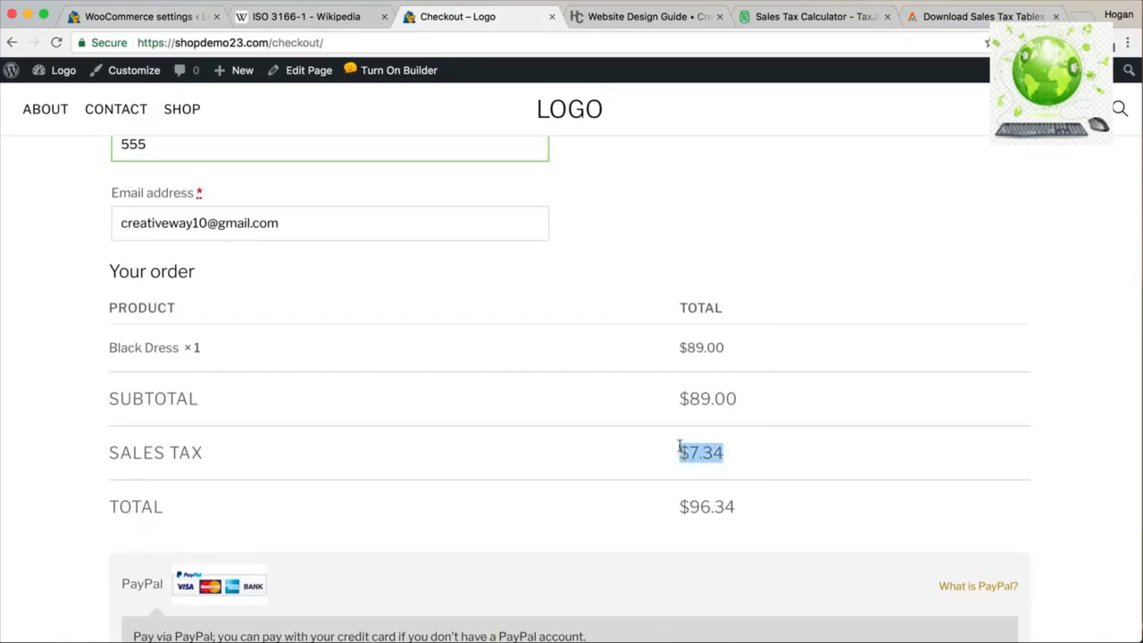
Change the billing state to New York with ZIP 10001, leaving the total at $89.00.
scroll(669, 444, "up", 4)
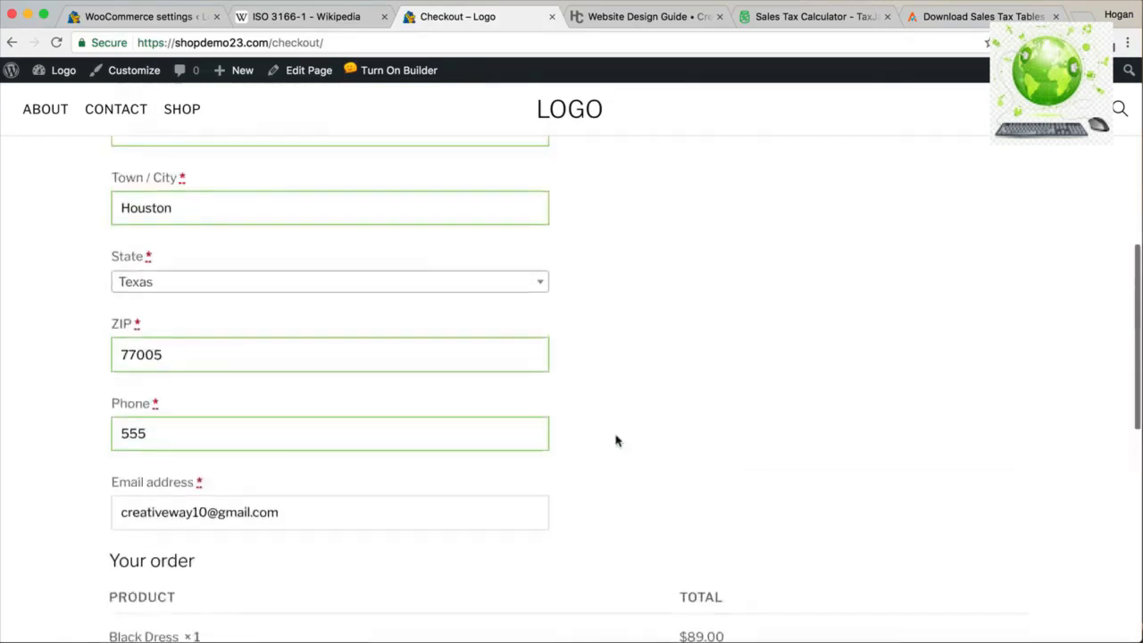
left_click(419, 280)
type("New York")
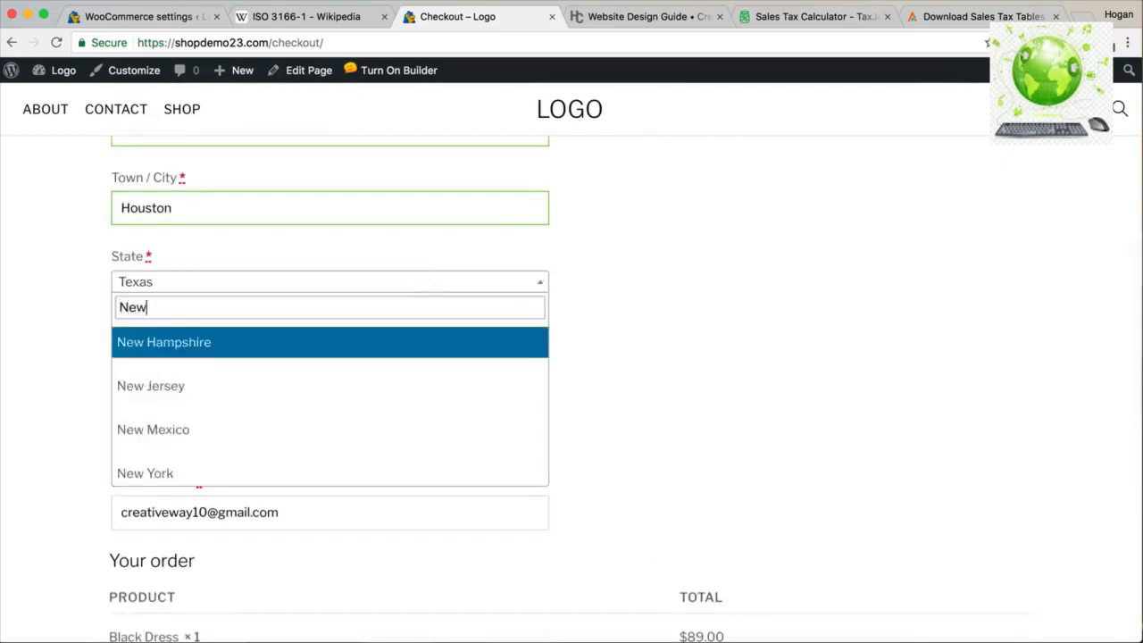
left_click(360, 343)
left_click_drag(271, 352, 75, 352)
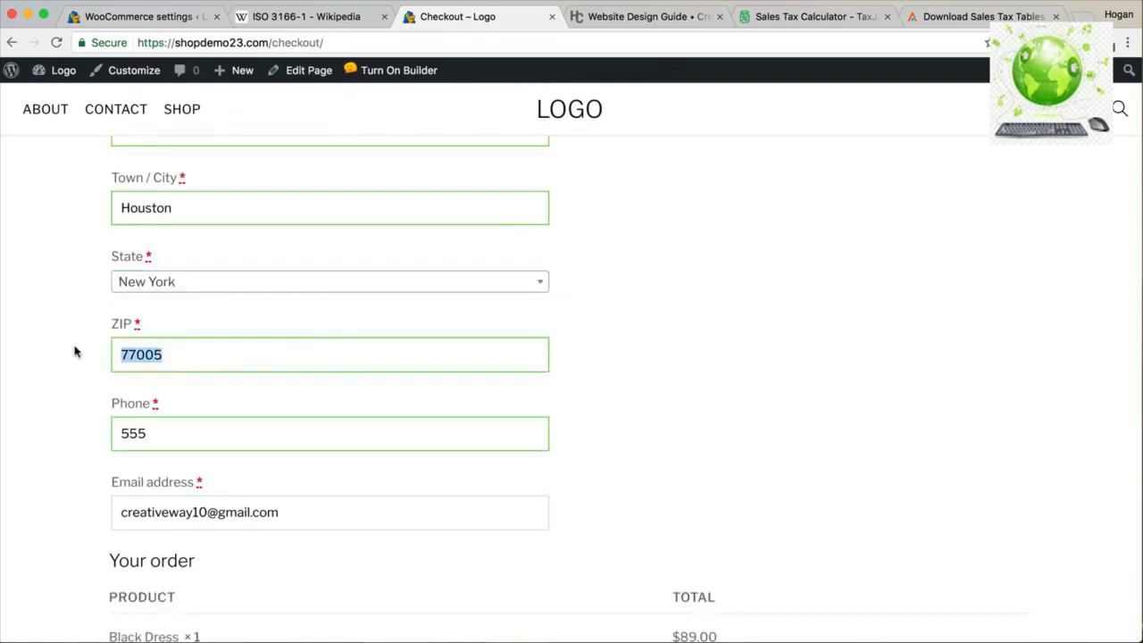
type("10001")
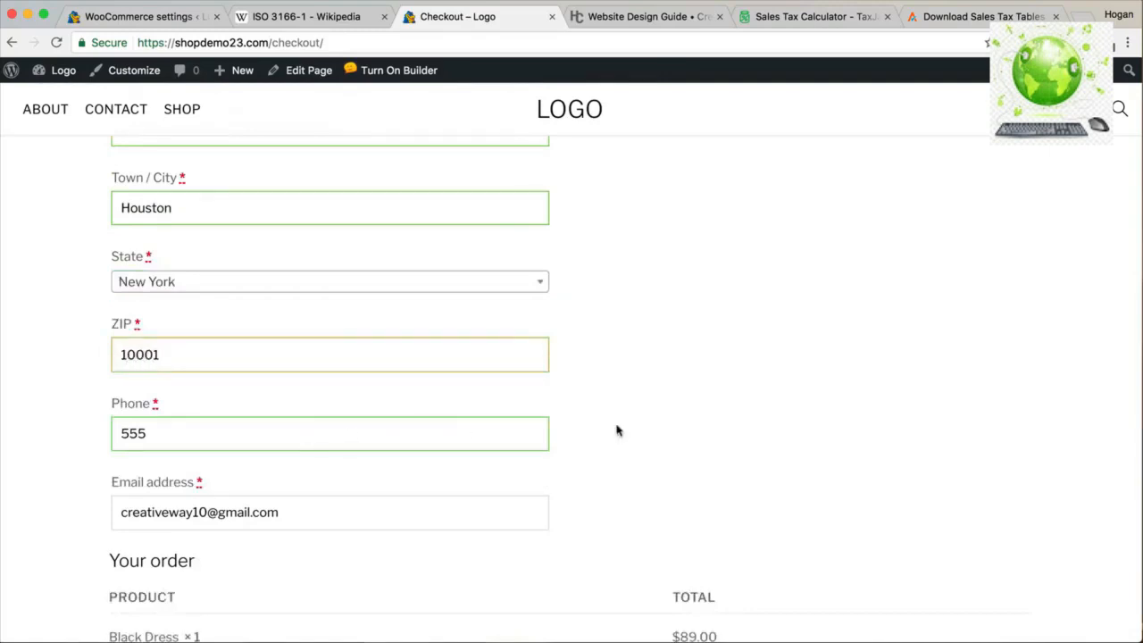
scroll(618, 430, "down", 4)
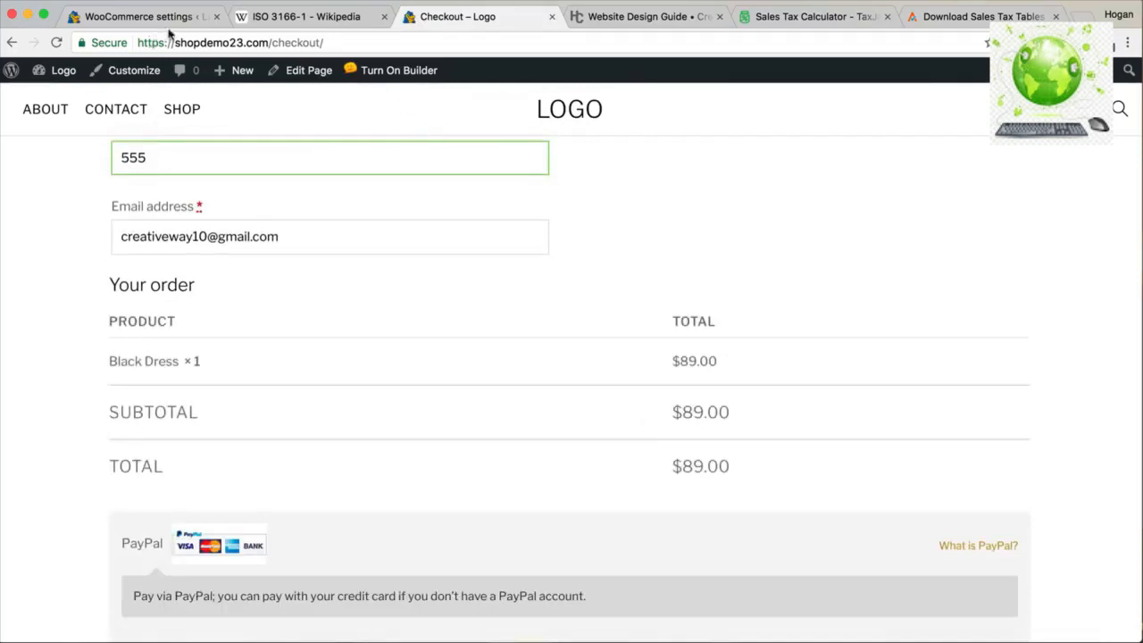
left_click(616, 17)
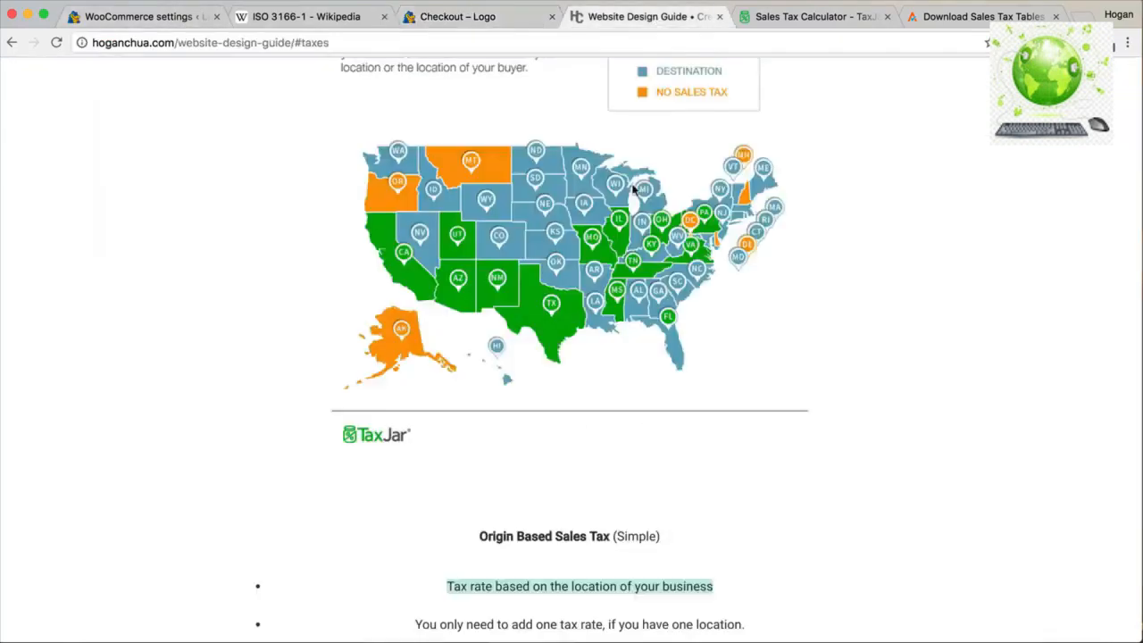
Review the guide's shipping-address tax rule and thousands-of-rates notes, then return to WooCommerce.
scroll(640, 205, "up", 4)
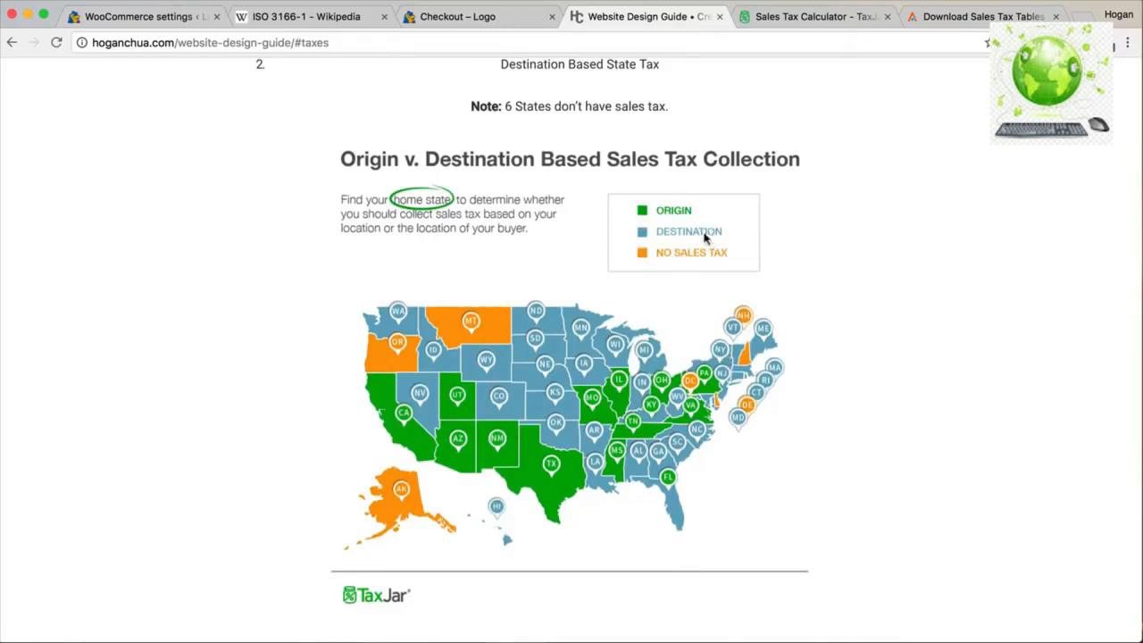
scroll(706, 237, "down", 6)
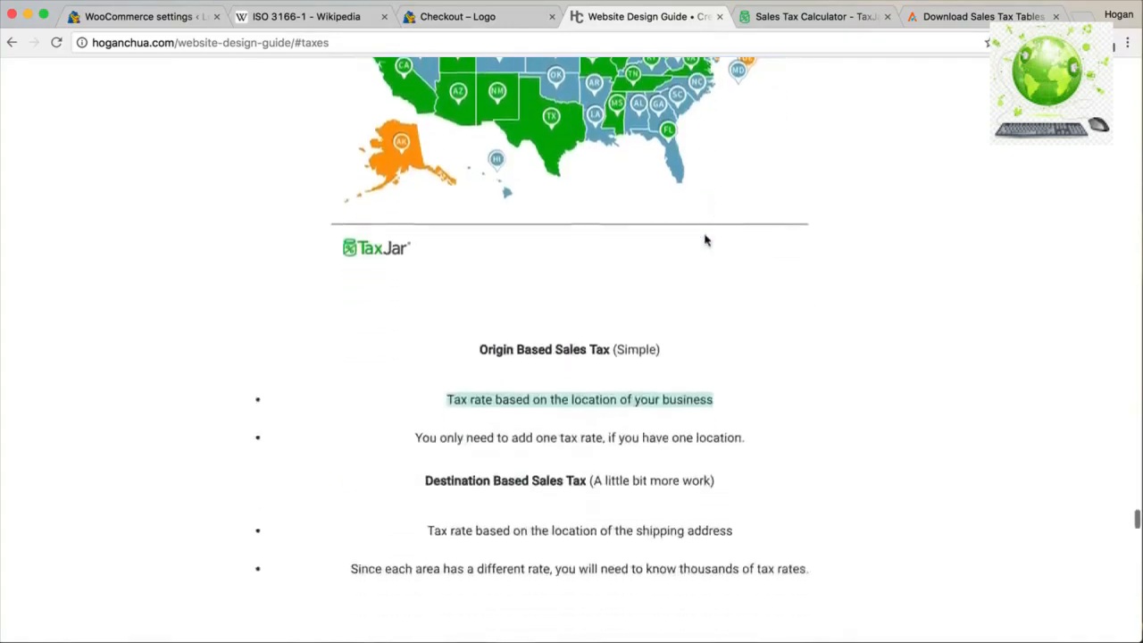
left_click_drag(426, 364, 735, 368)
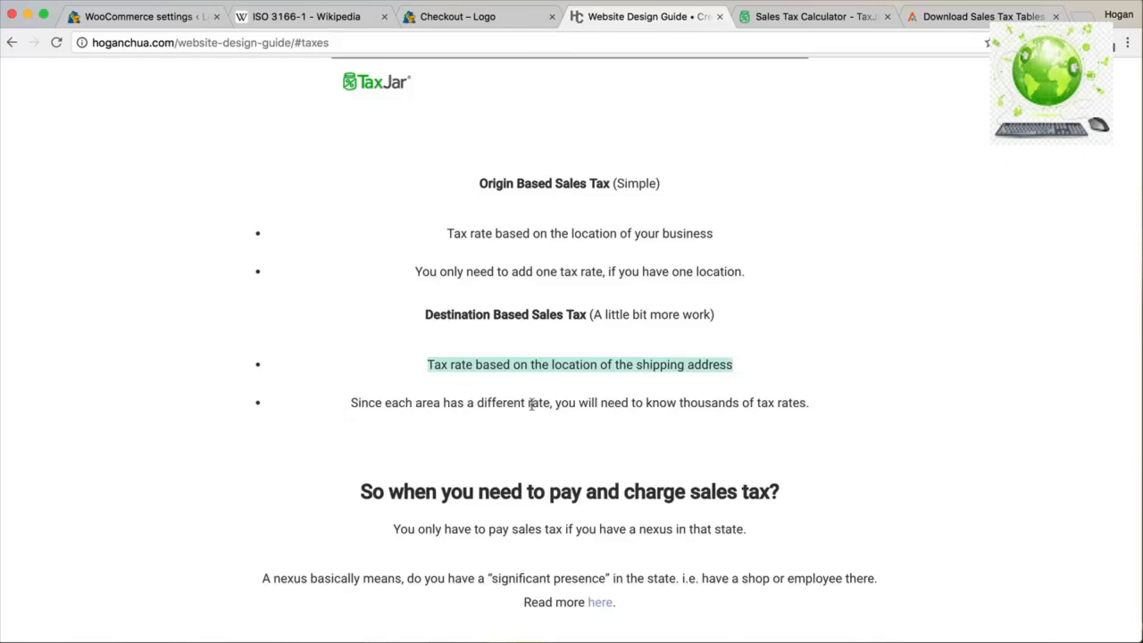
left_click_drag(807, 403, 348, 407)
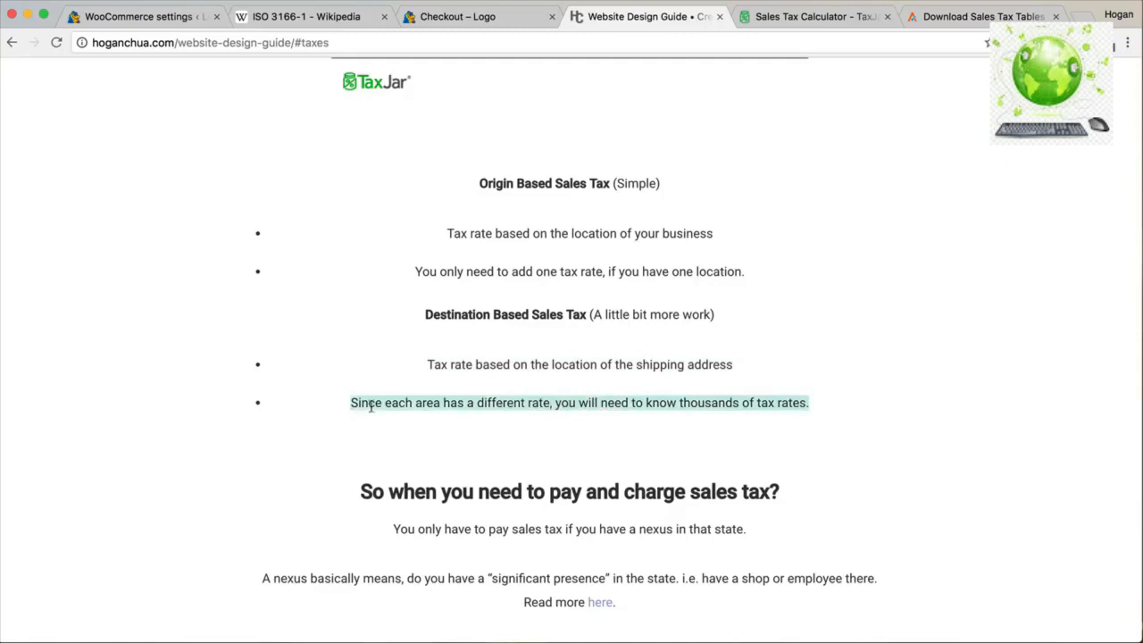
left_click(371, 404)
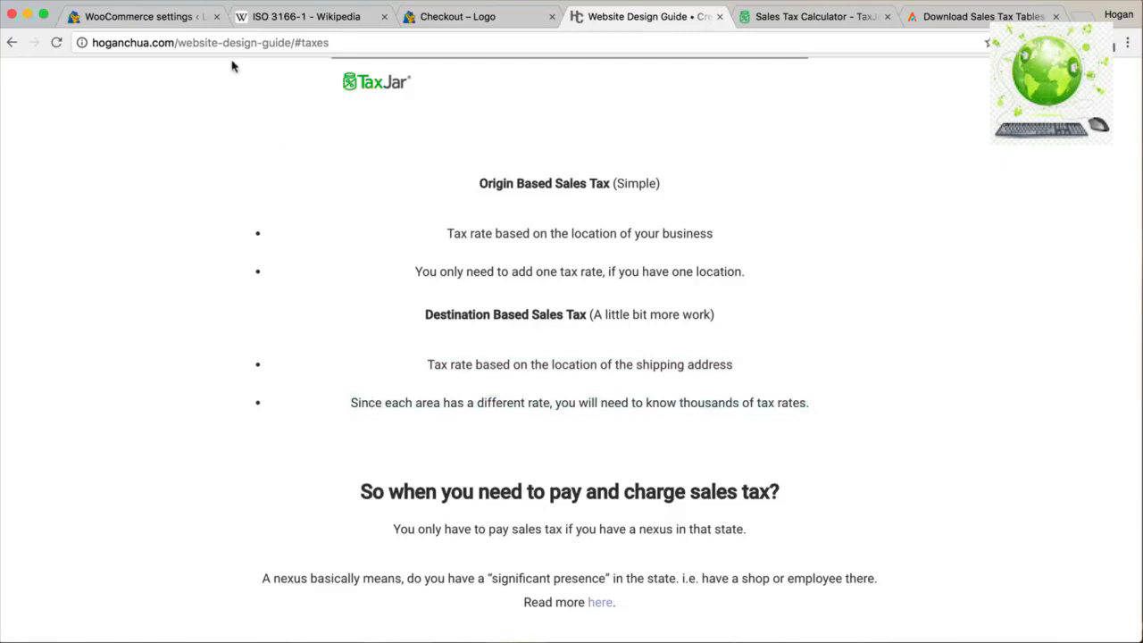
left_click(136, 16)
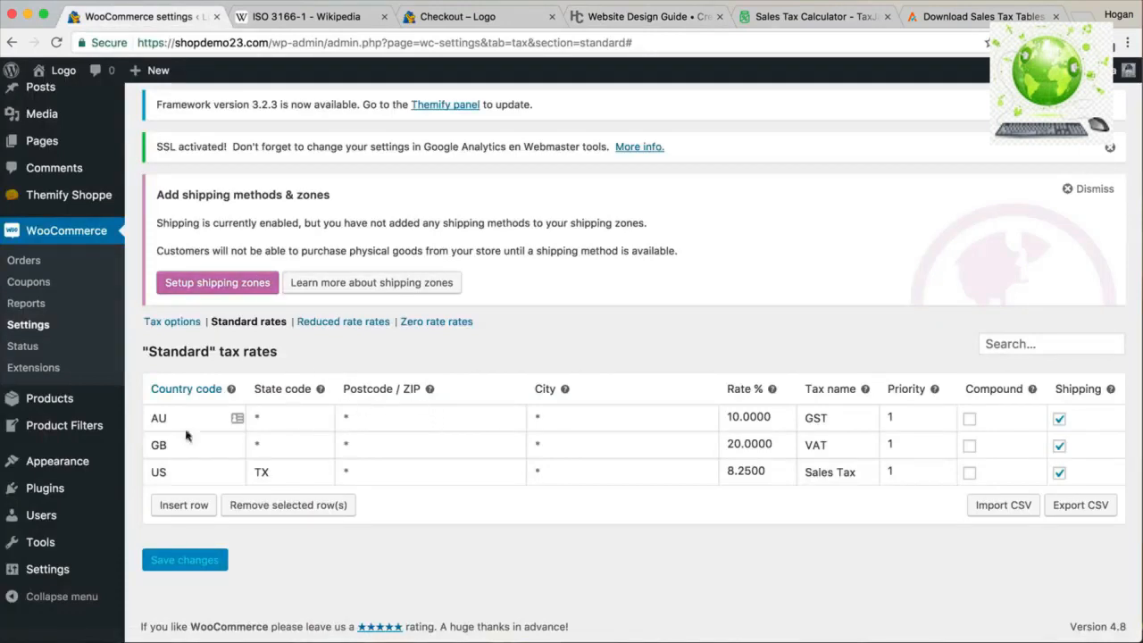
Search Plugins > Add New for 'Tax Rate Upload', then install and activate it.
mouse_move(31, 499)
left_click(171, 518)
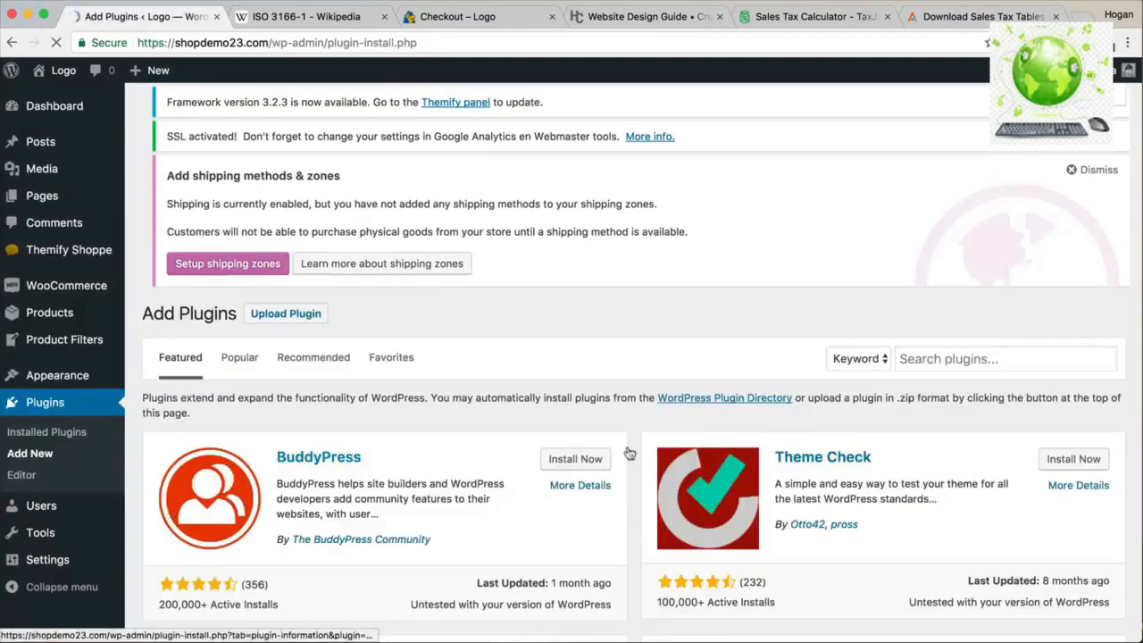
left_click(930, 361)
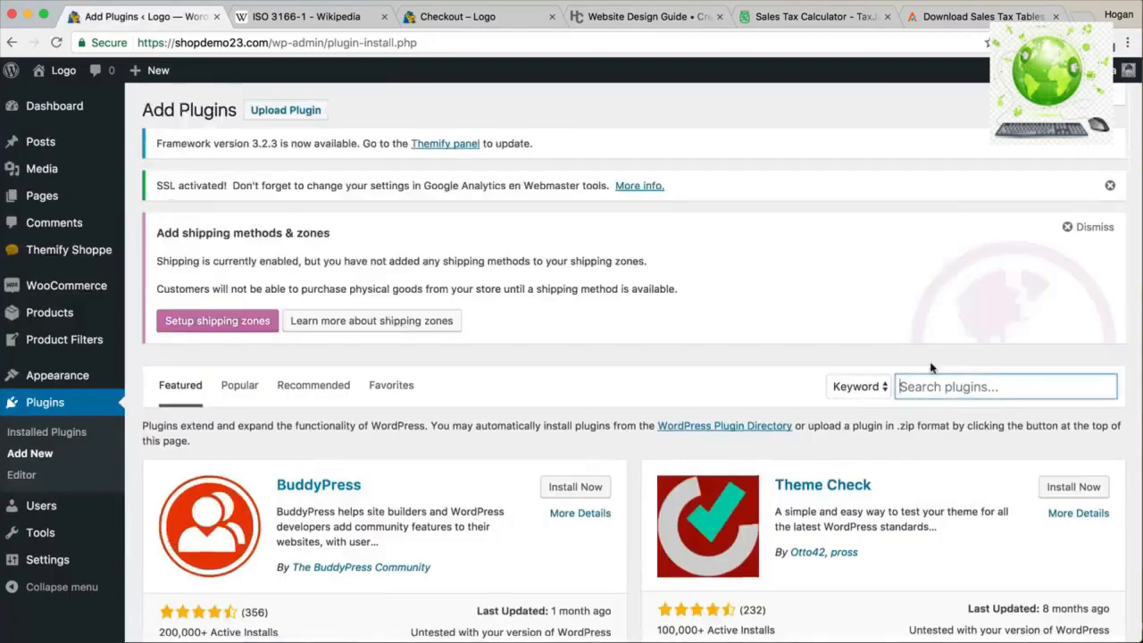
type("Tax")
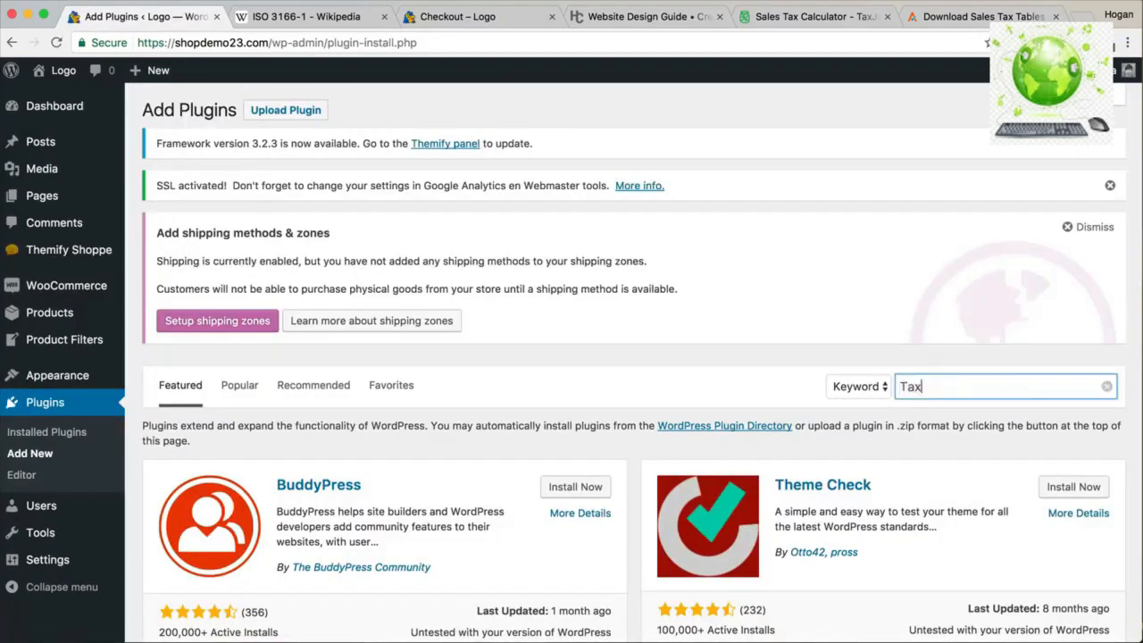
type(" Rate Upload")
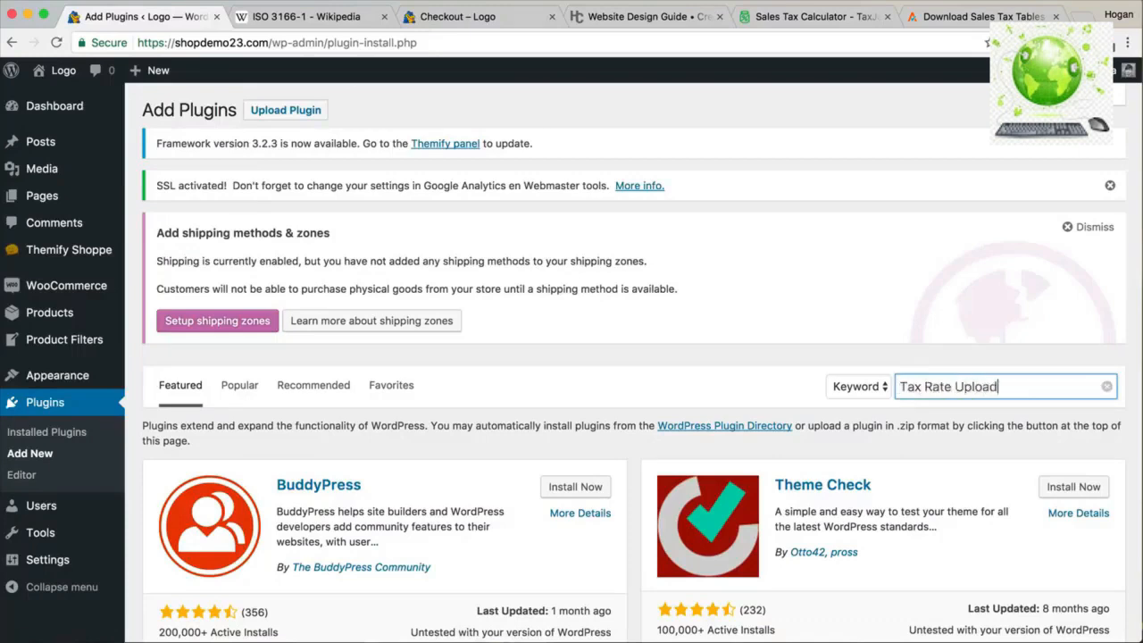
scroll(675, 366, "down", 5)
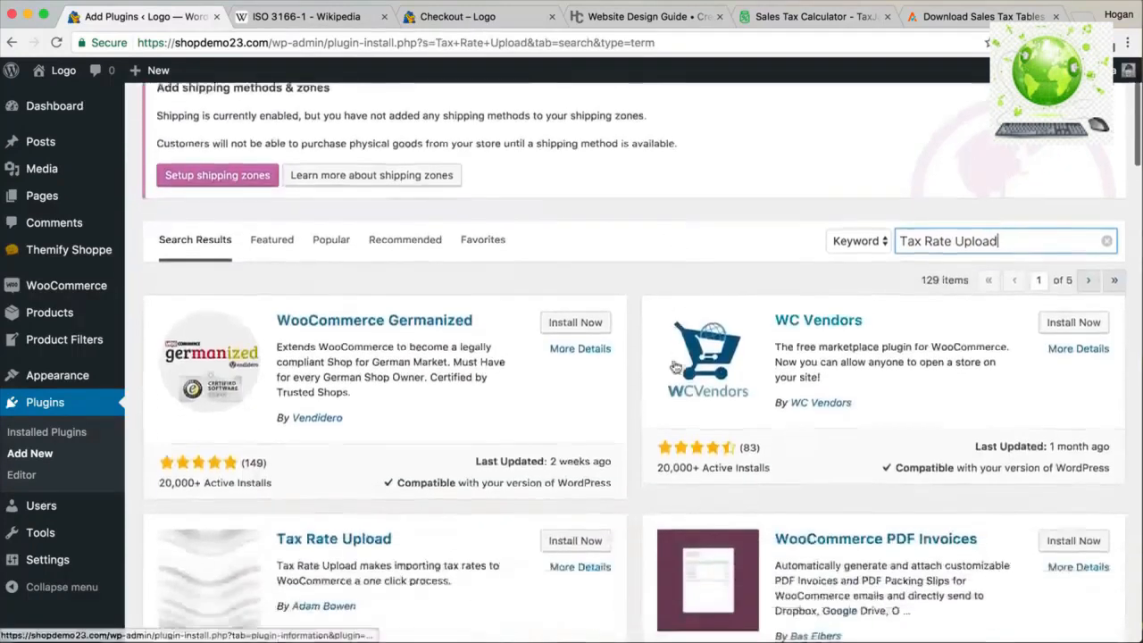
scroll(676, 365, "down", 3)
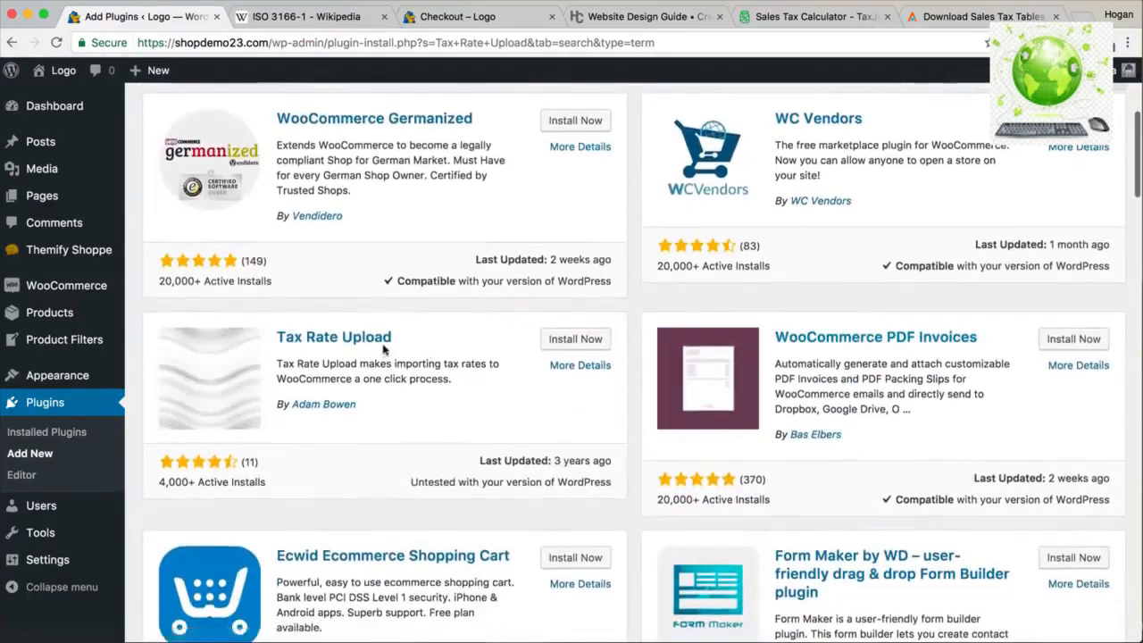
left_click(567, 342)
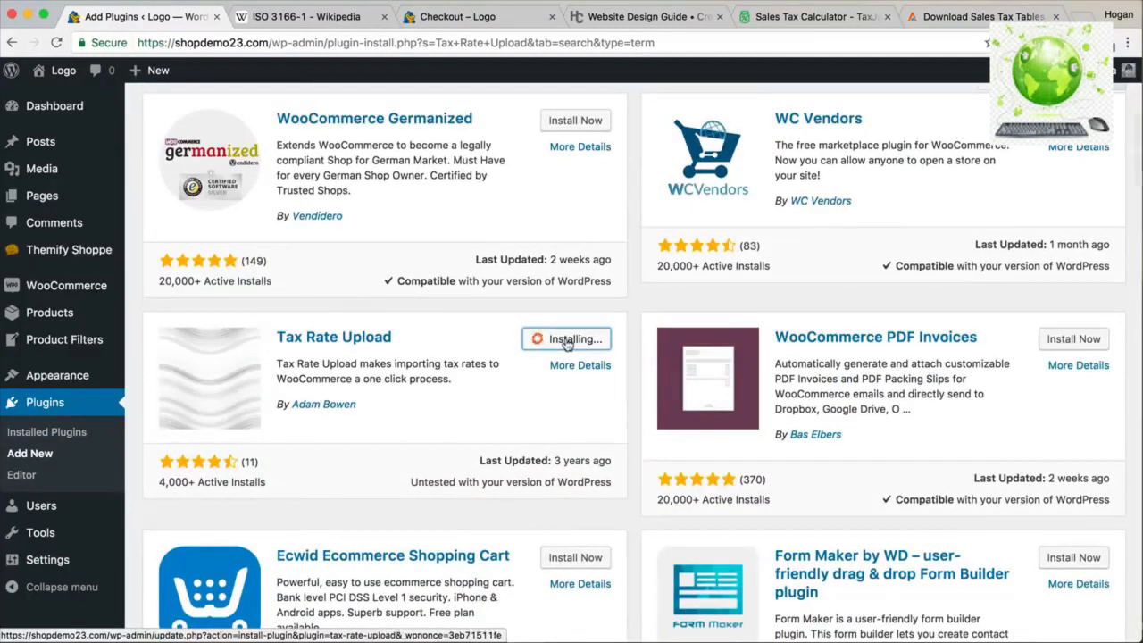
left_click(566, 344)
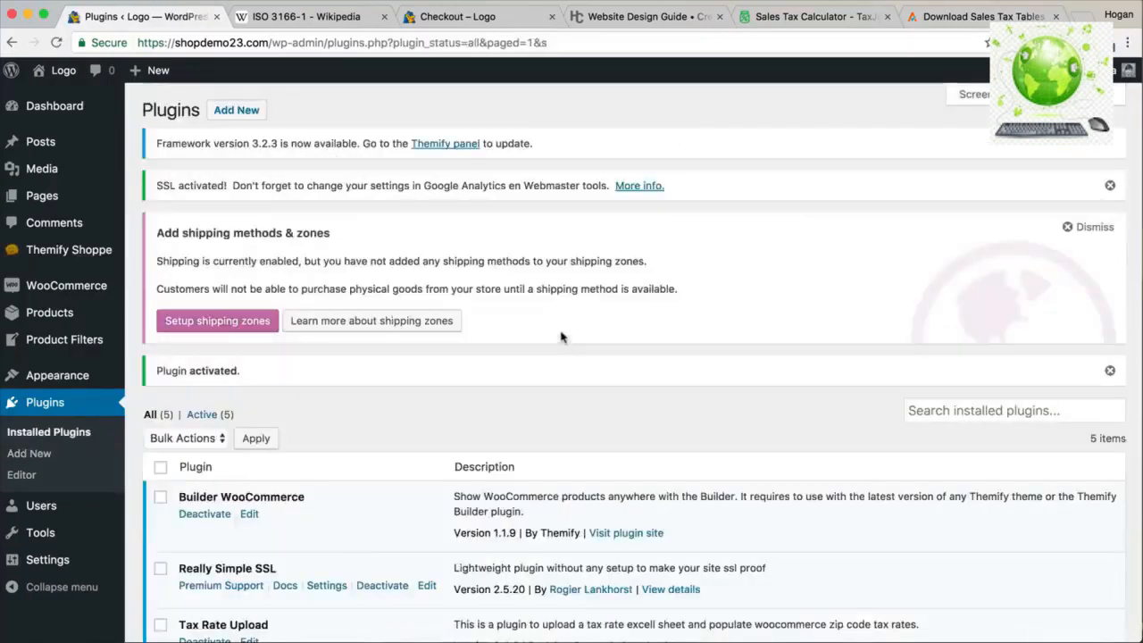
left_click(969, 16)
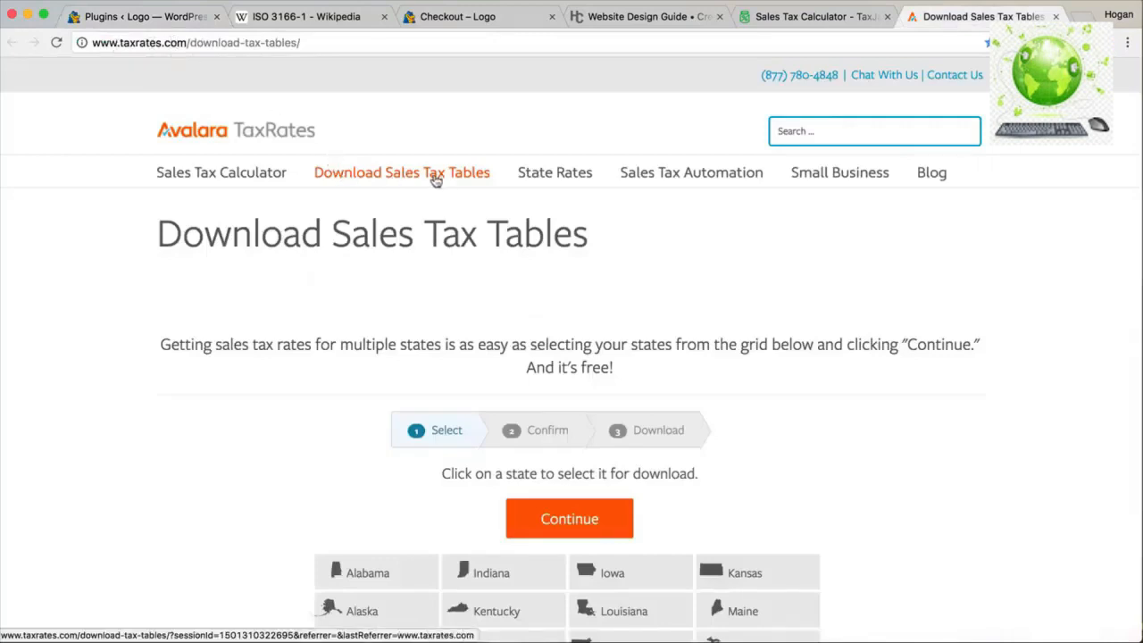
Select New York on the Download Sales Tax Tables page and continue to the form's Name field.
scroll(462, 209, "down", 8)
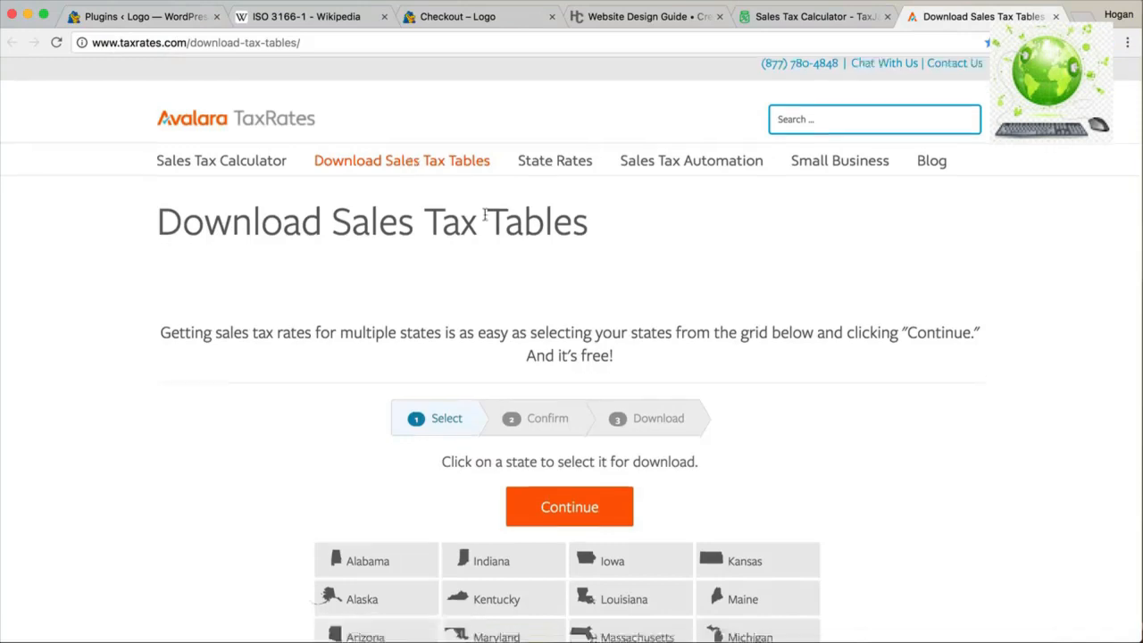
scroll(487, 219, "down", 3)
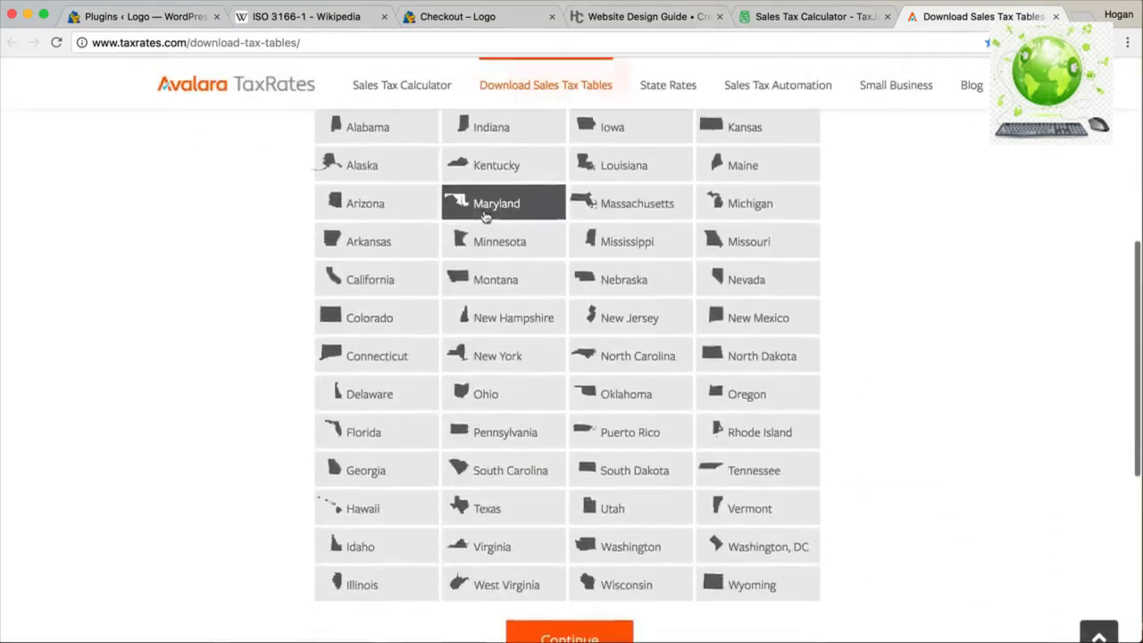
left_click(496, 317)
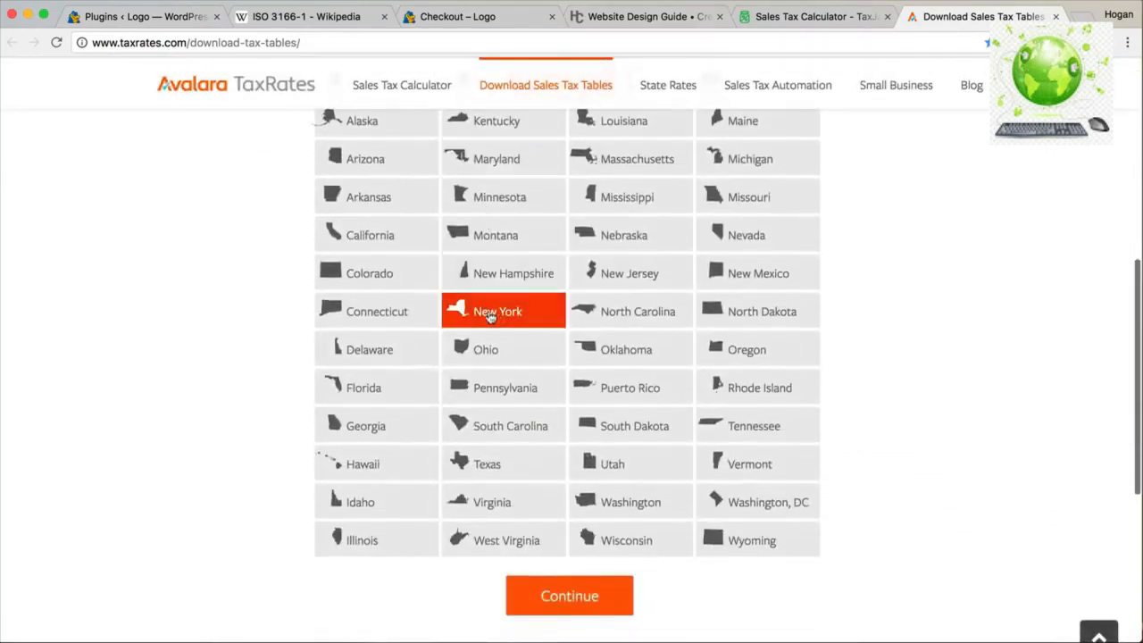
left_click(559, 587)
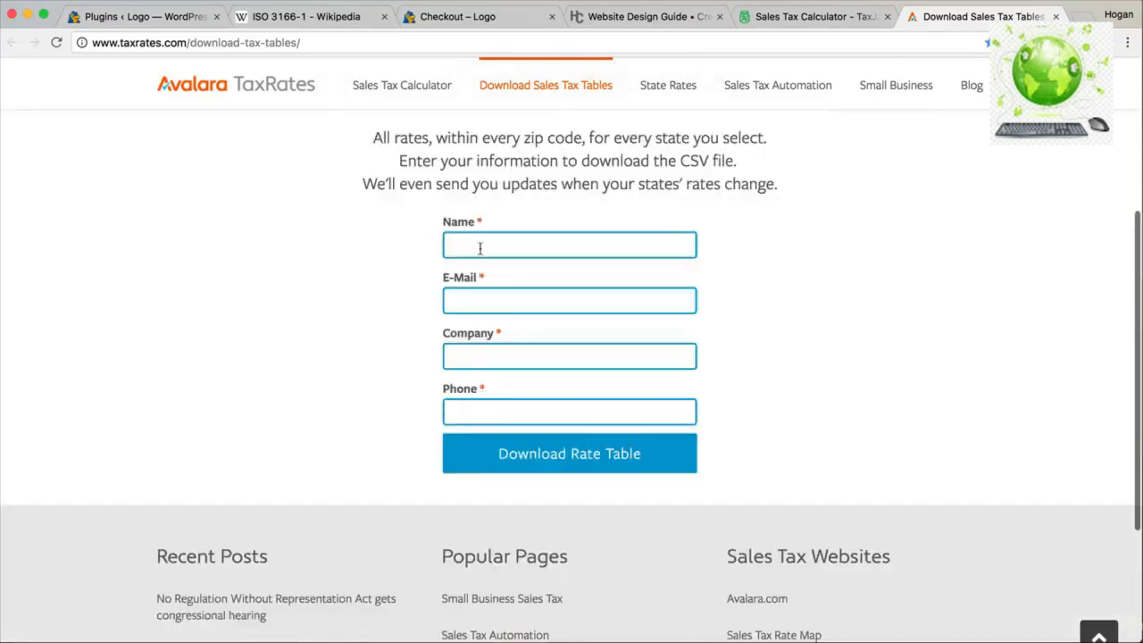
left_click(499, 297)
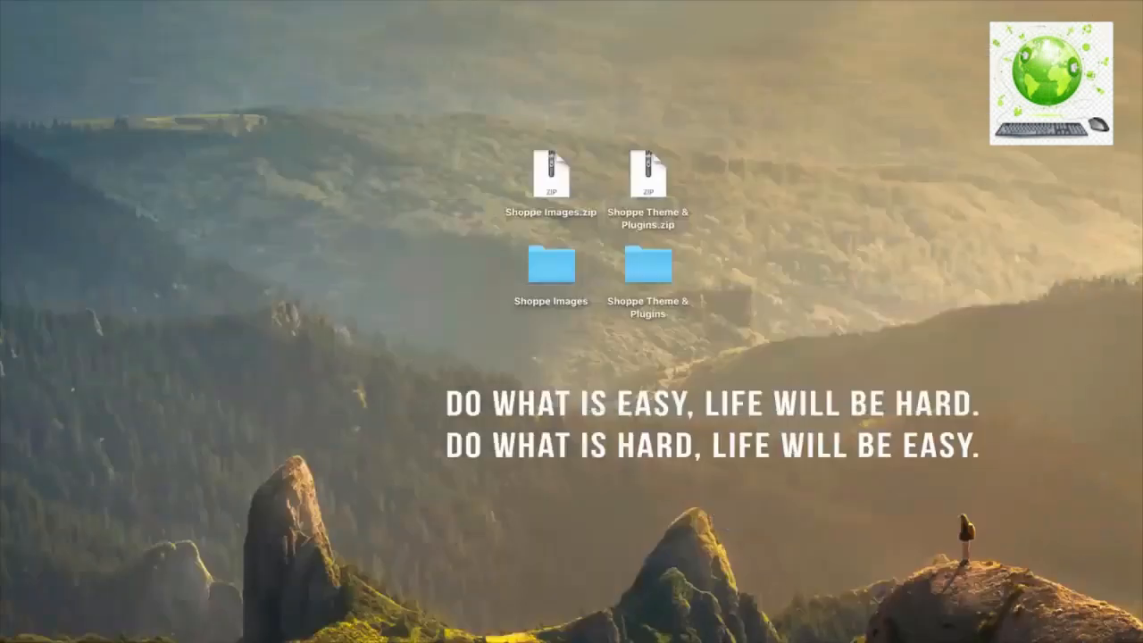
Unzip TAXRATES_ZIP5_201705 on the desktop and locate the rate CSV in its extracted folder.
left_click_drag(806, 207, 776, 196)
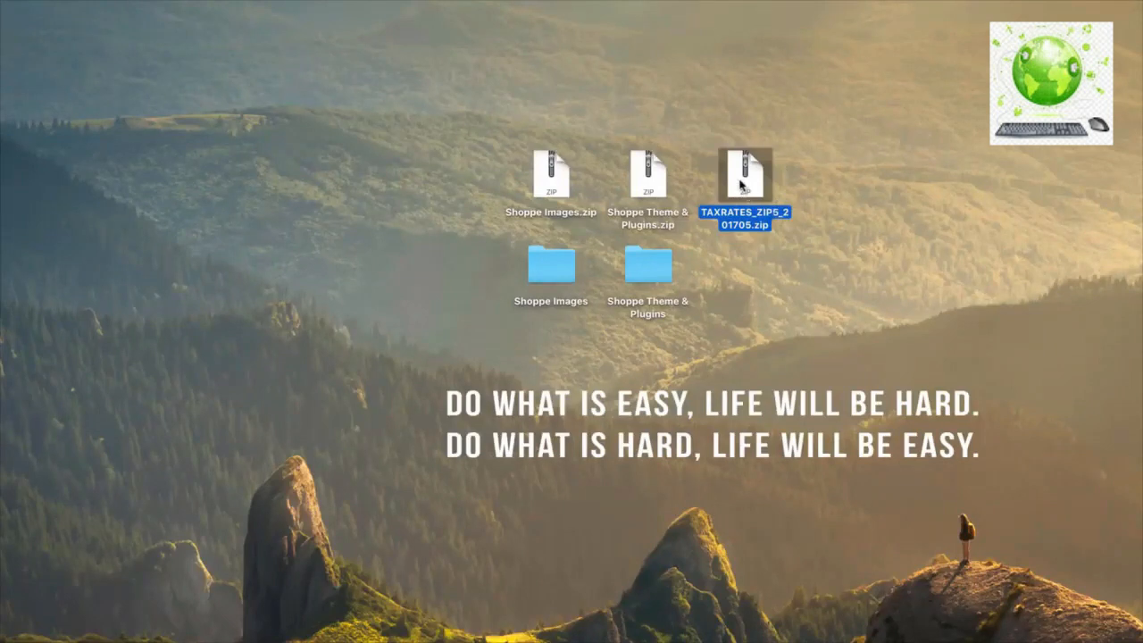
double_click(738, 181)
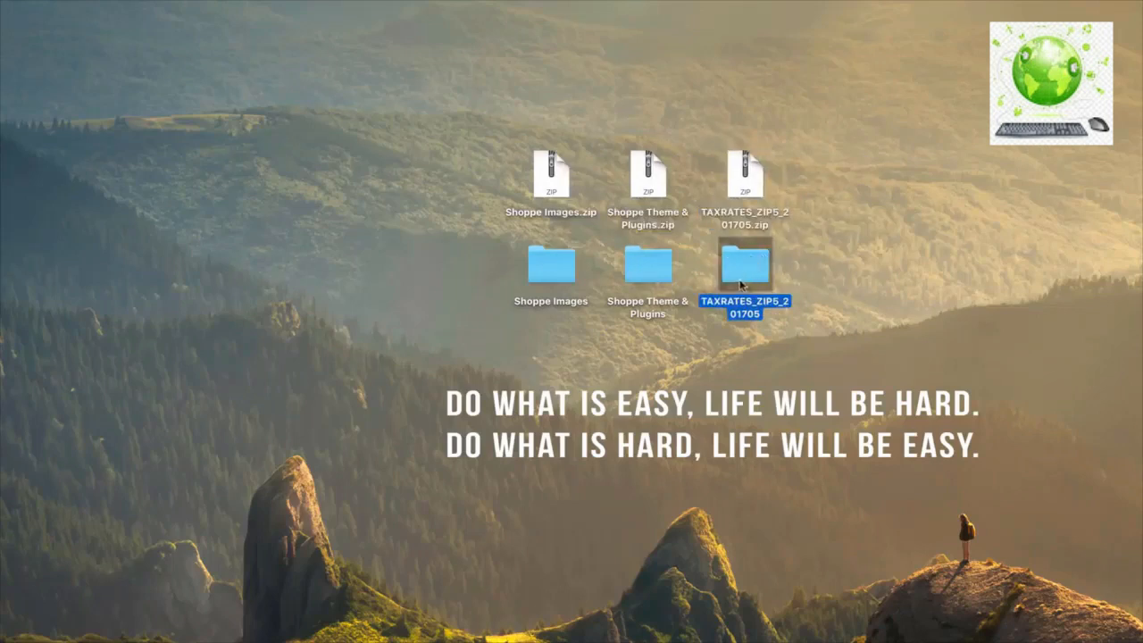
double_click(742, 279)
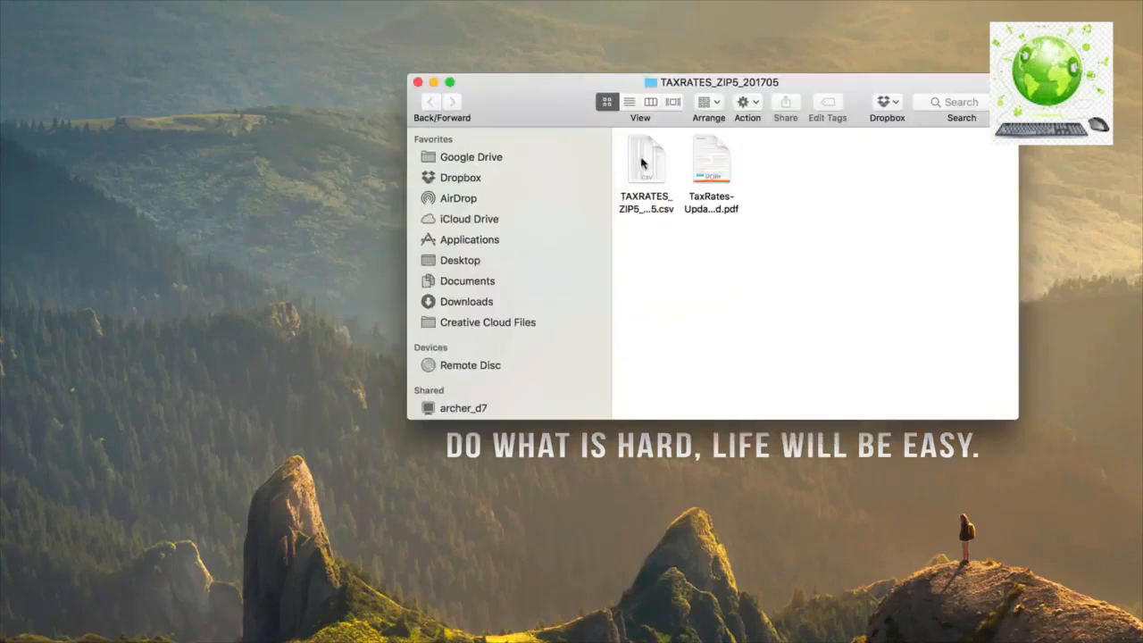
left_click(643, 159)
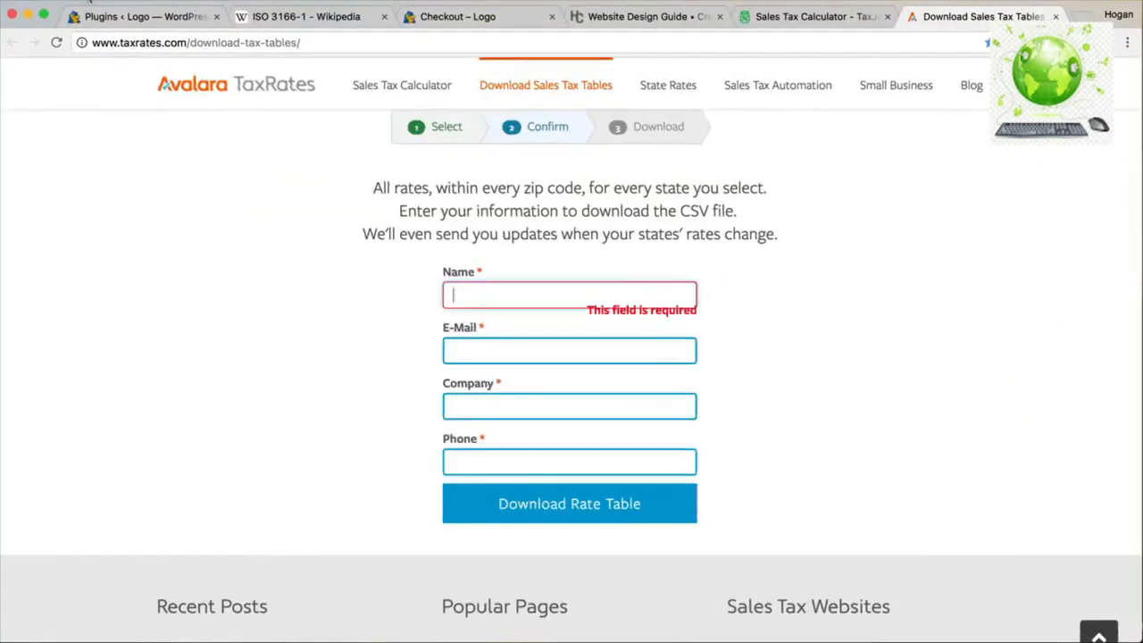
left_click(109, 16)
Go to Settings > Tax Rate Upload in the WordPress admin.
scroll(89, 483, "down", 2)
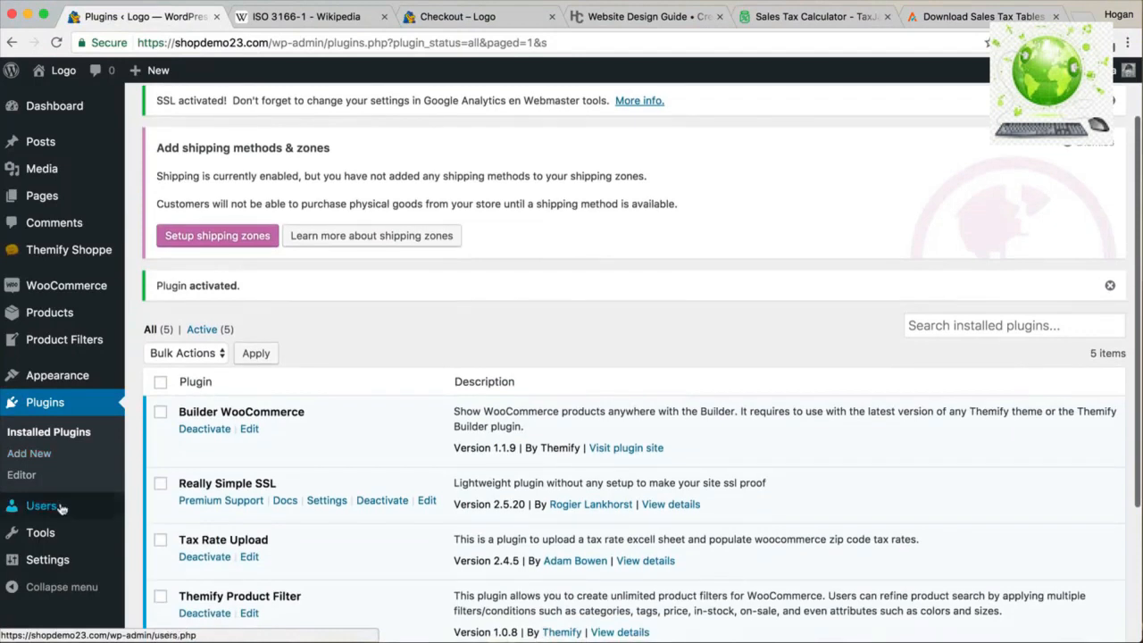
mouse_move(40, 564)
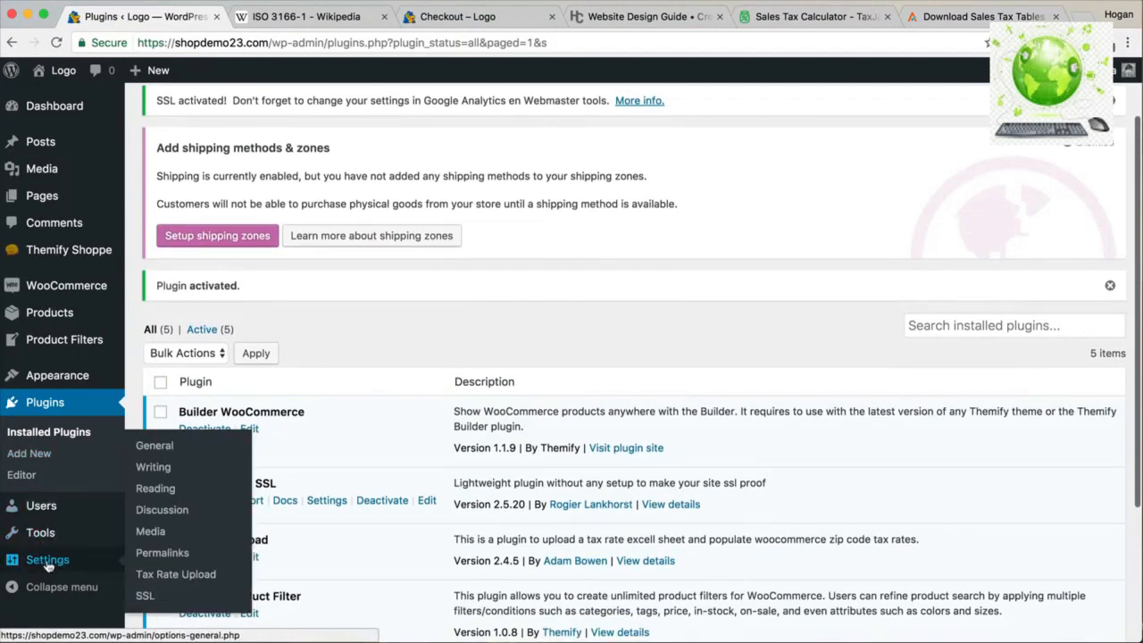
left_click(178, 579)
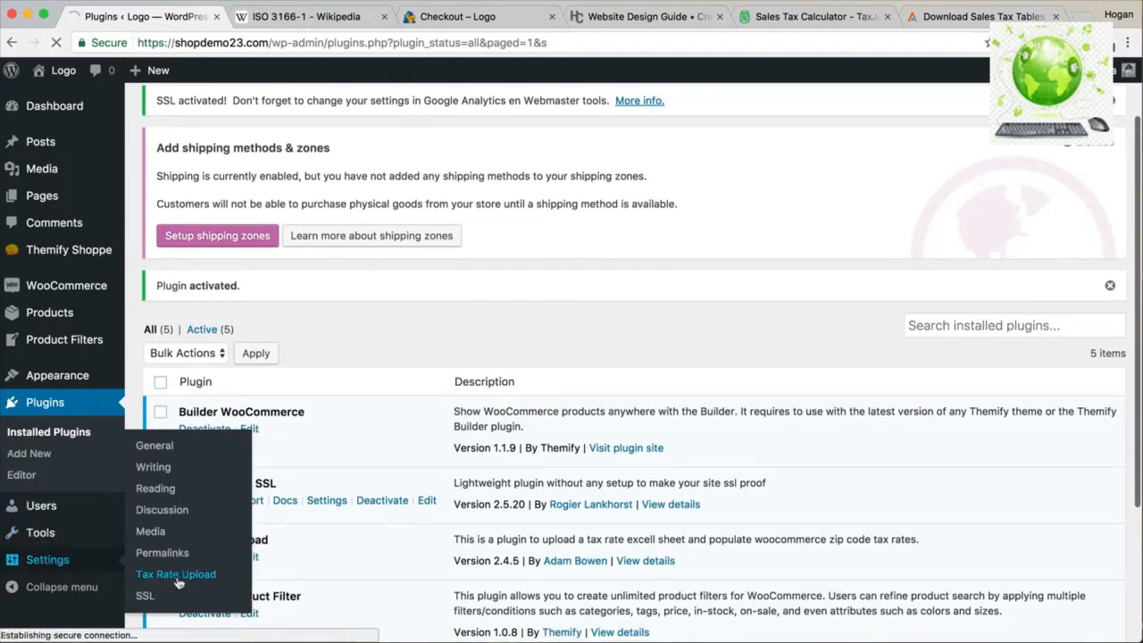
Choose Desktop/TAXRATES_ZIP5_201705/TAXRATES_ZIP5_NY201705.csv and add its tax rates.
scroll(160, 536, "down", 5)
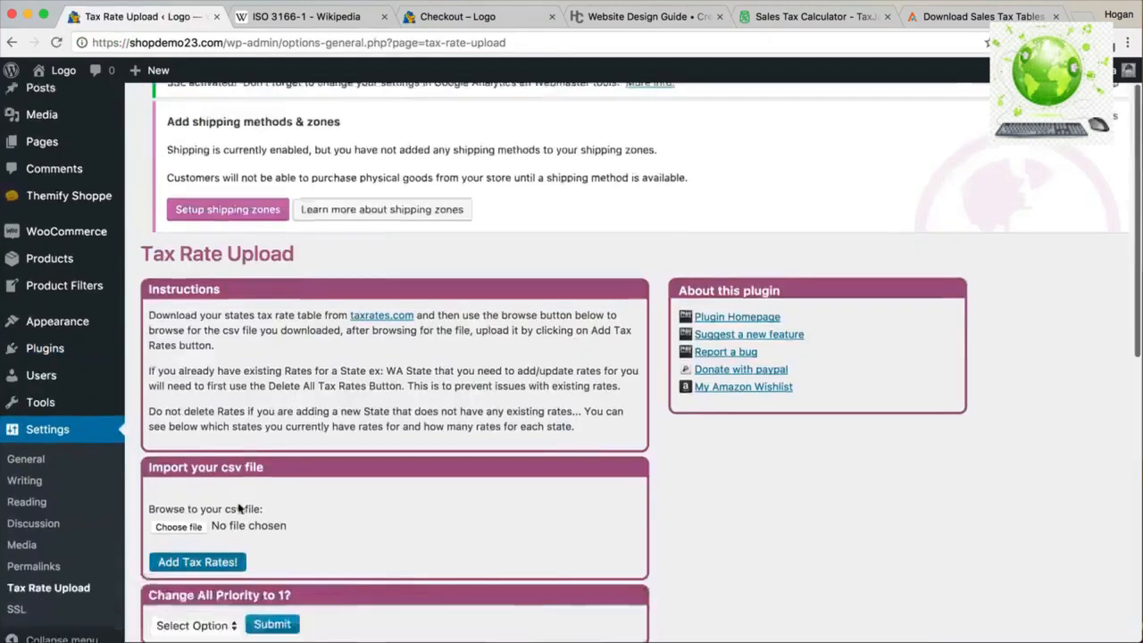
left_click(158, 352)
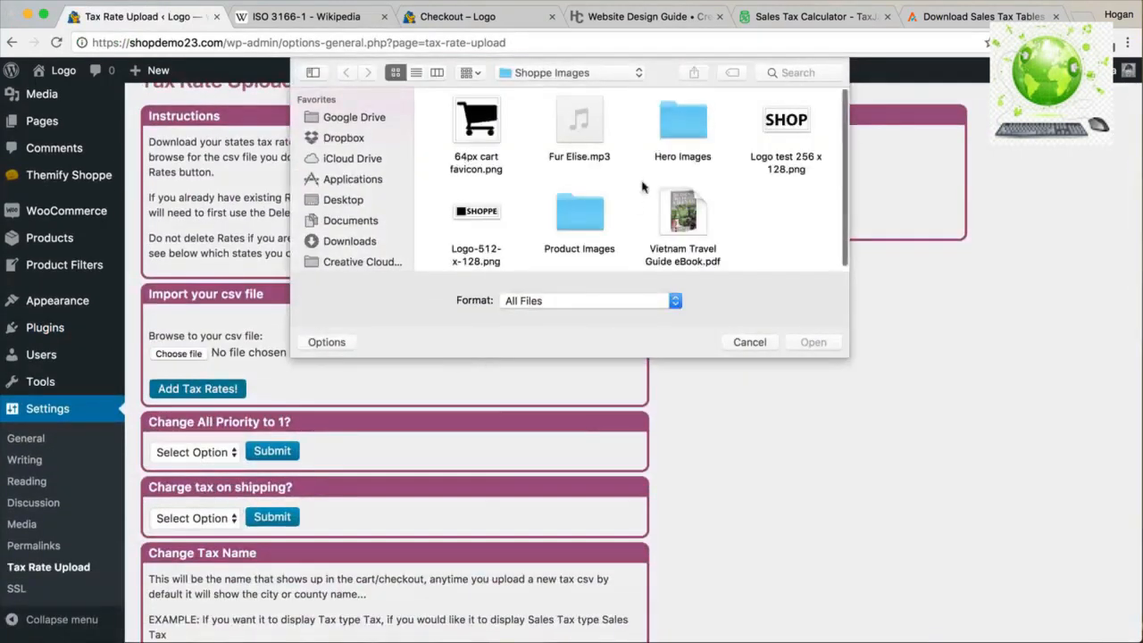
left_click(344, 201)
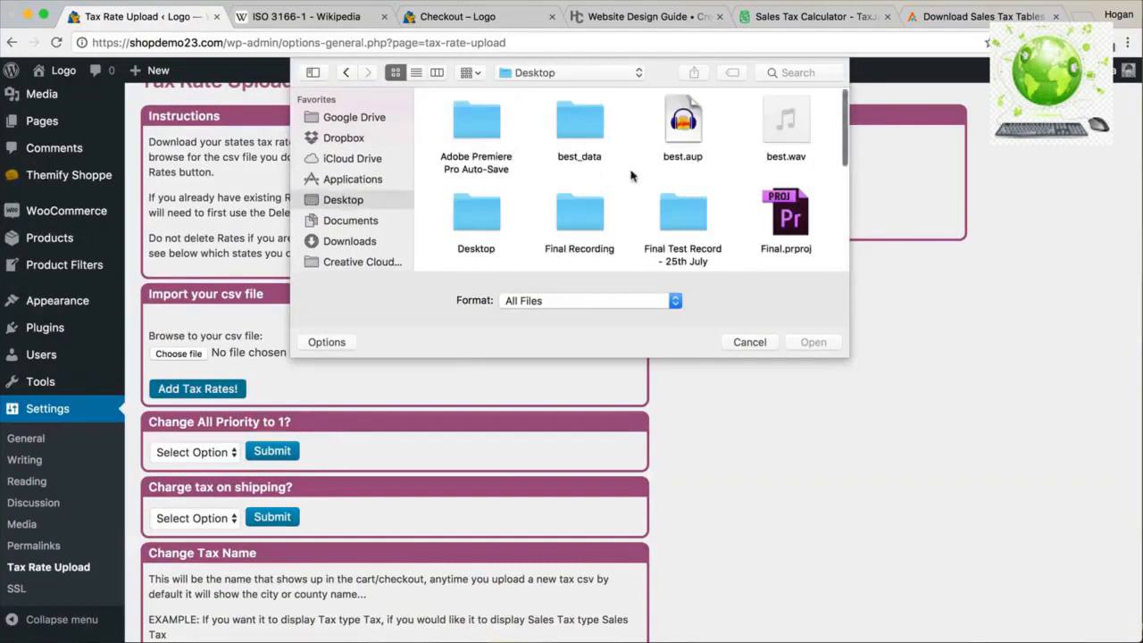
scroll(631, 176, "down", 5)
left_click(801, 146)
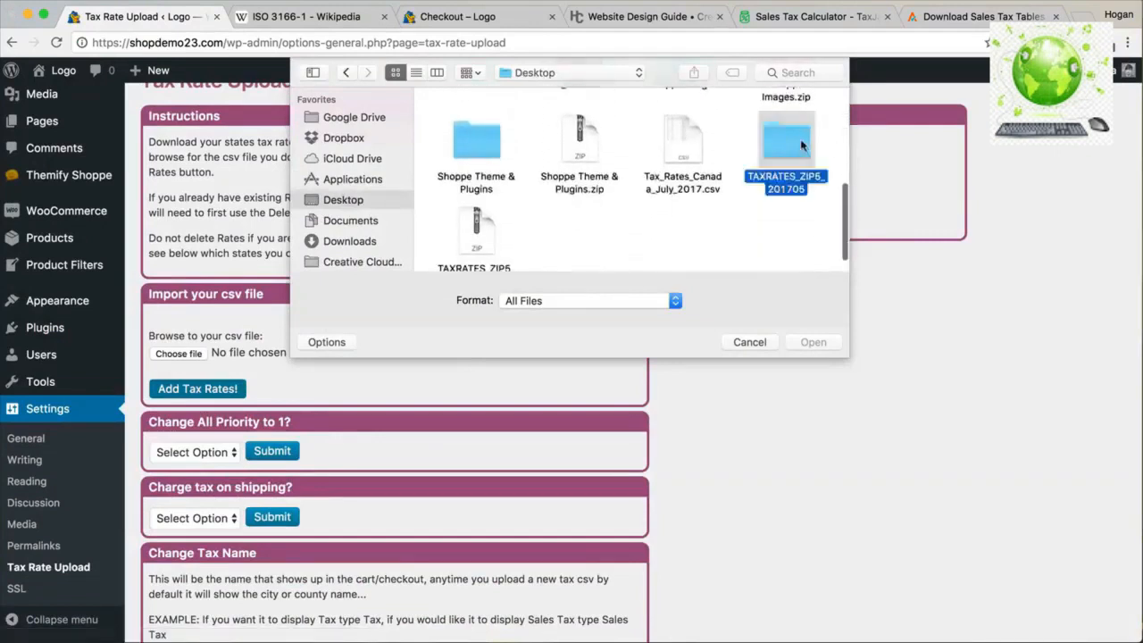
double_click(801, 145)
left_click(466, 118)
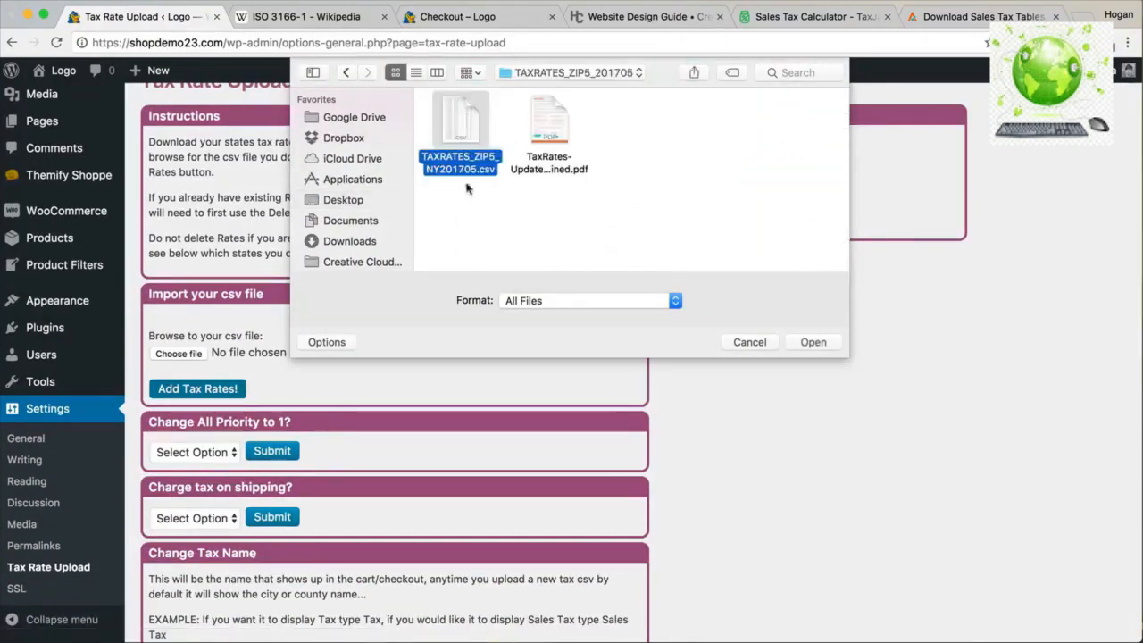
left_click(813, 344)
left_click(221, 393)
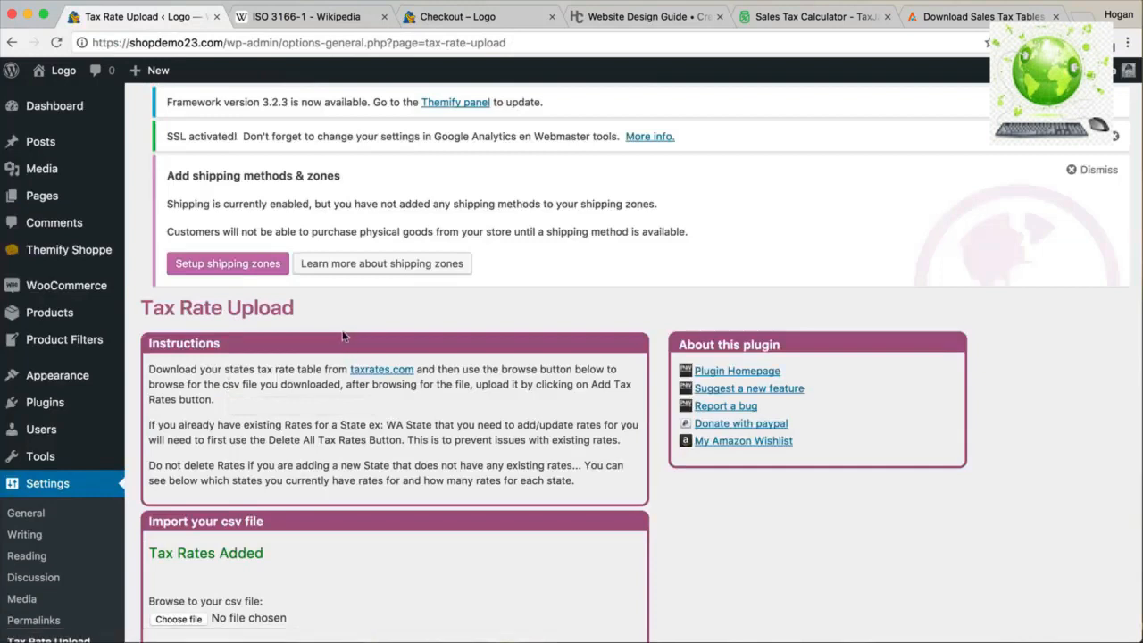
Change the priority of all imported tax rates to 1.
scroll(340, 334, "down", 5)
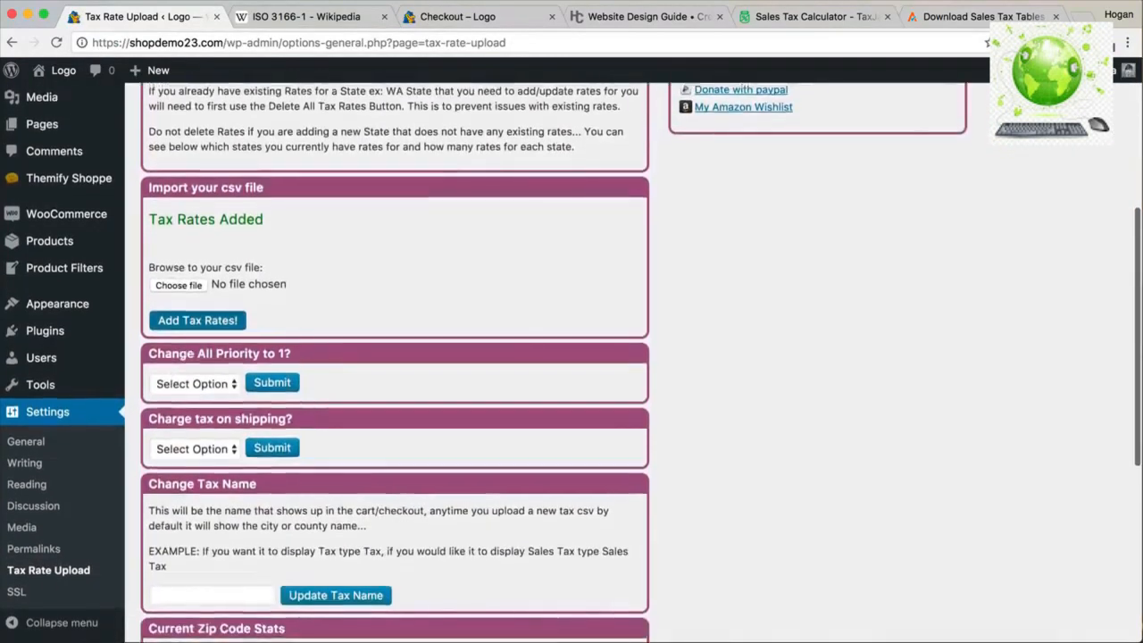
left_click(196, 386)
left_click(188, 403)
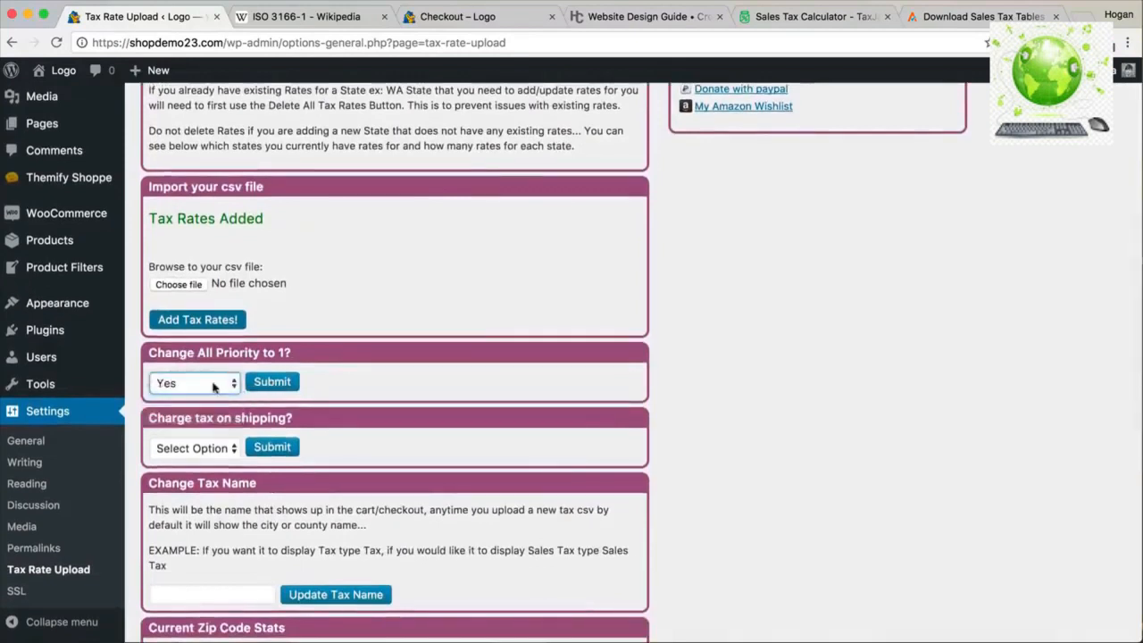
left_click(273, 382)
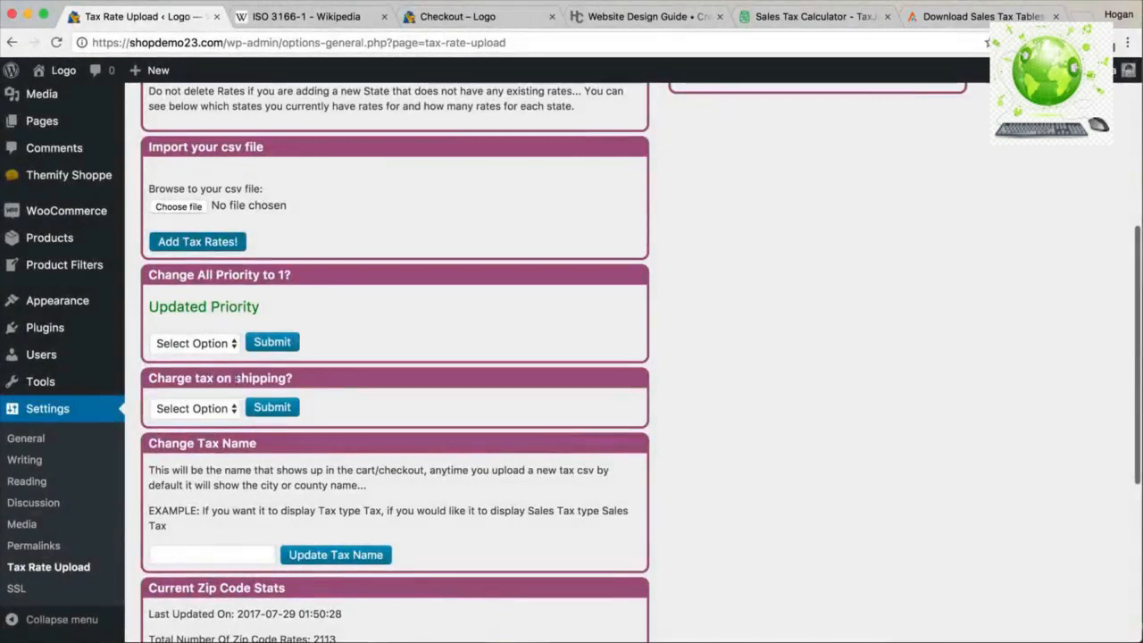
Set 'Charge tax on shipping?' to Yes and submit it.
left_click(212, 410)
left_click(205, 424)
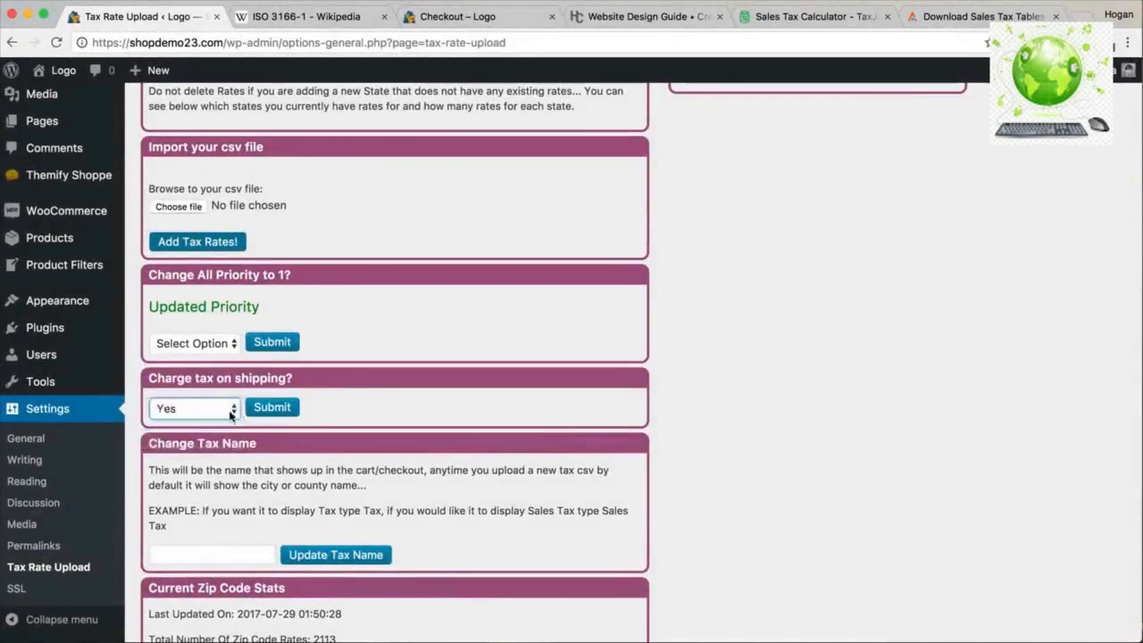
left_click(271, 408)
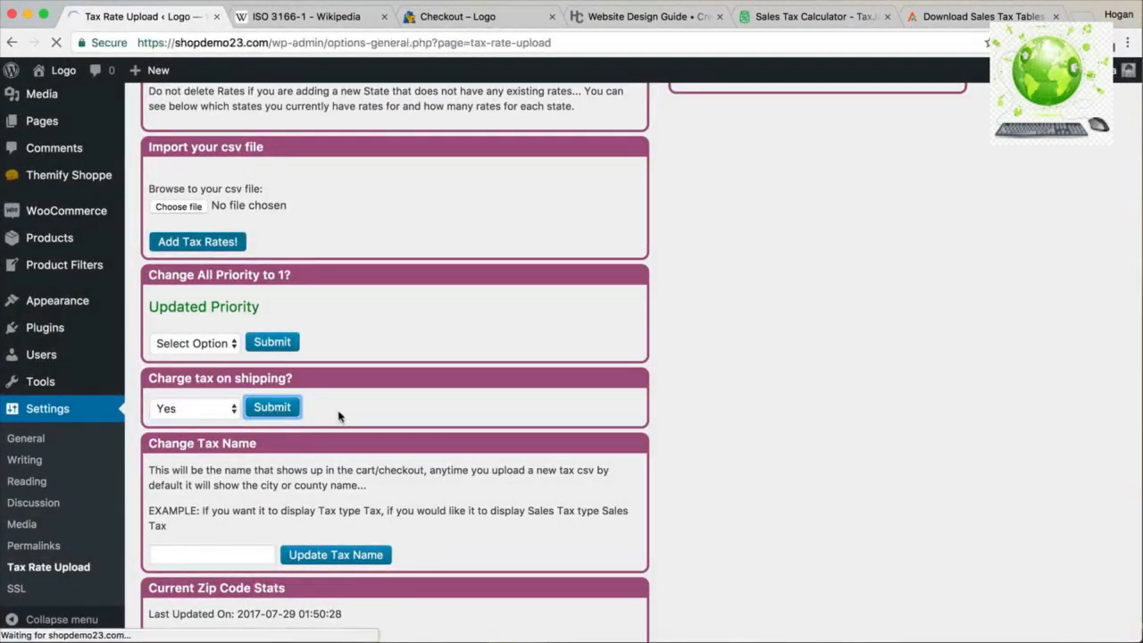
Check the zip code stats, noting the 2110 New York rates.
scroll(339, 416, "down", 10)
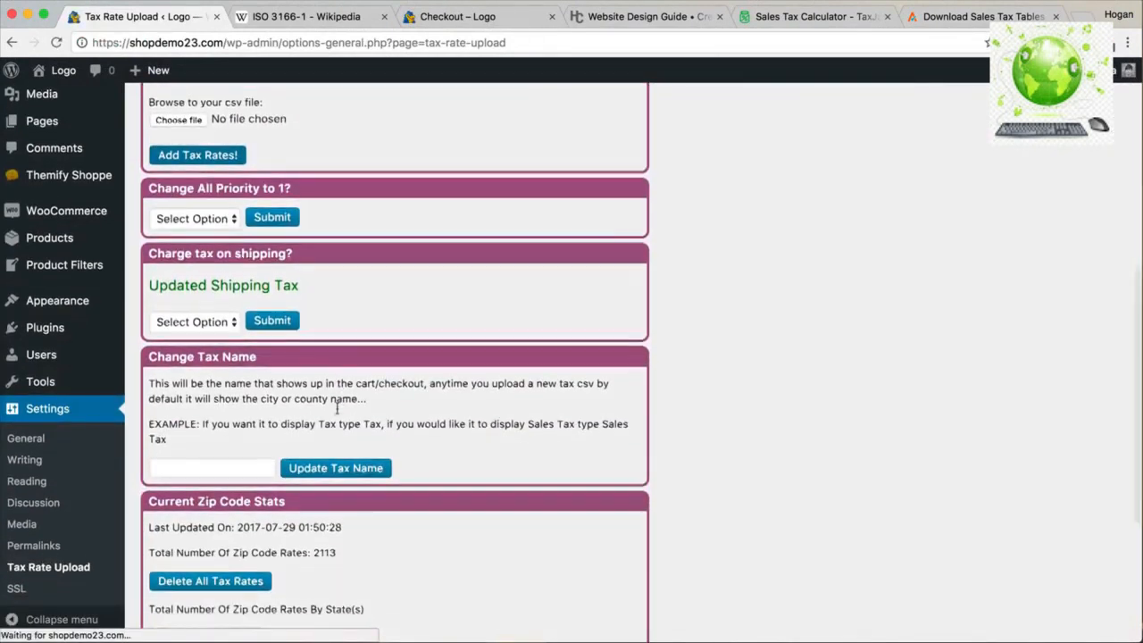
left_click(214, 454)
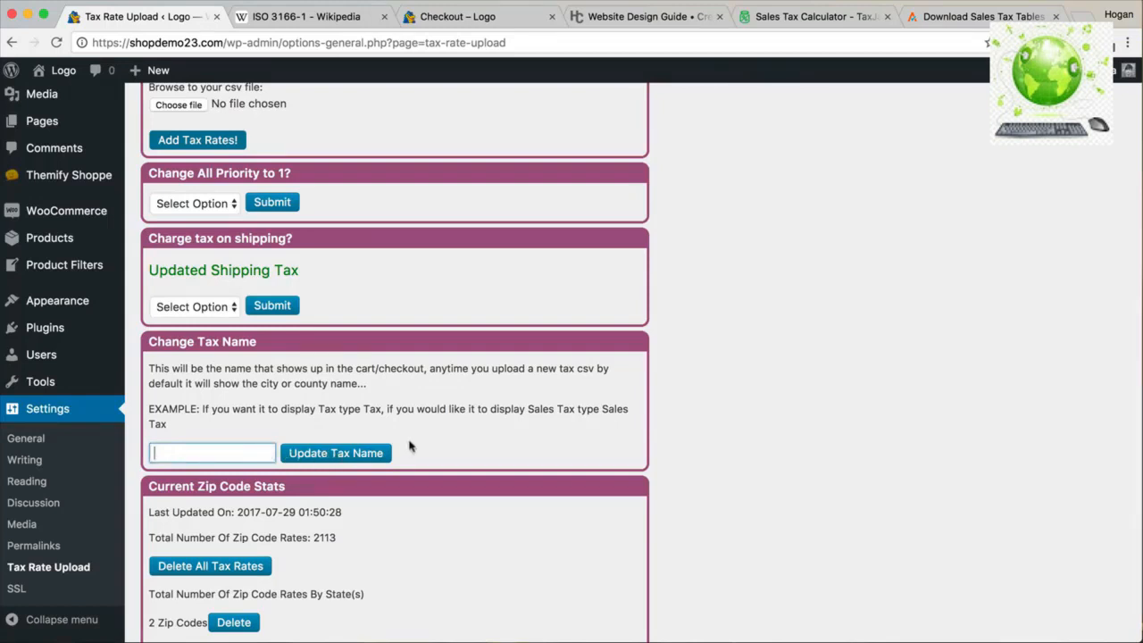
scroll(407, 449, "down", 5)
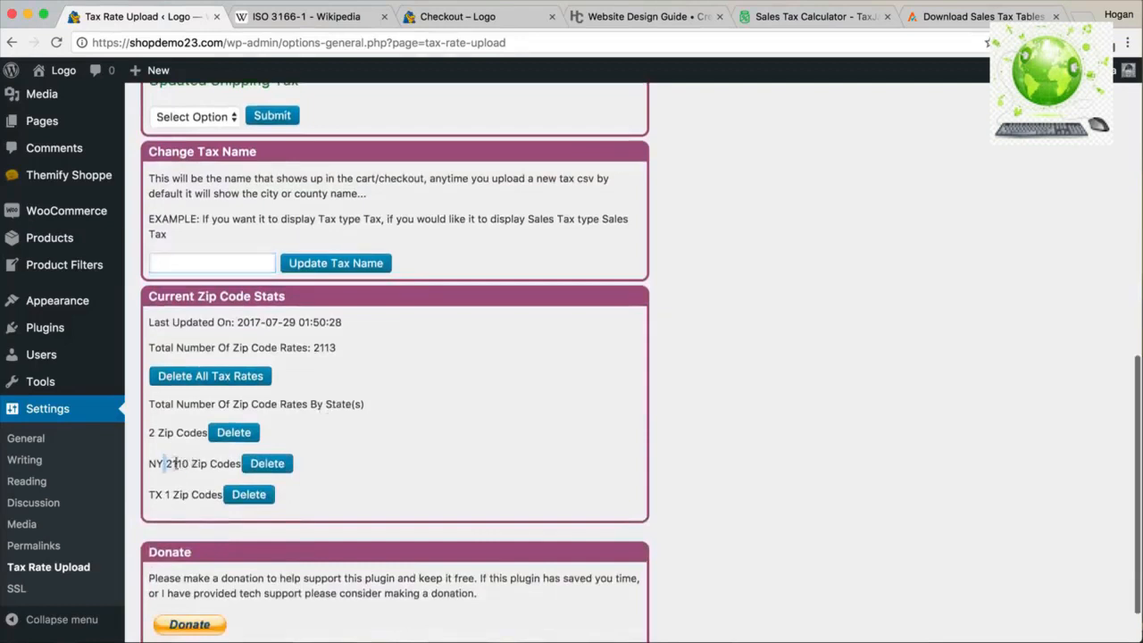
left_click_drag(165, 463, 240, 464)
left_click_drag(149, 464, 209, 463)
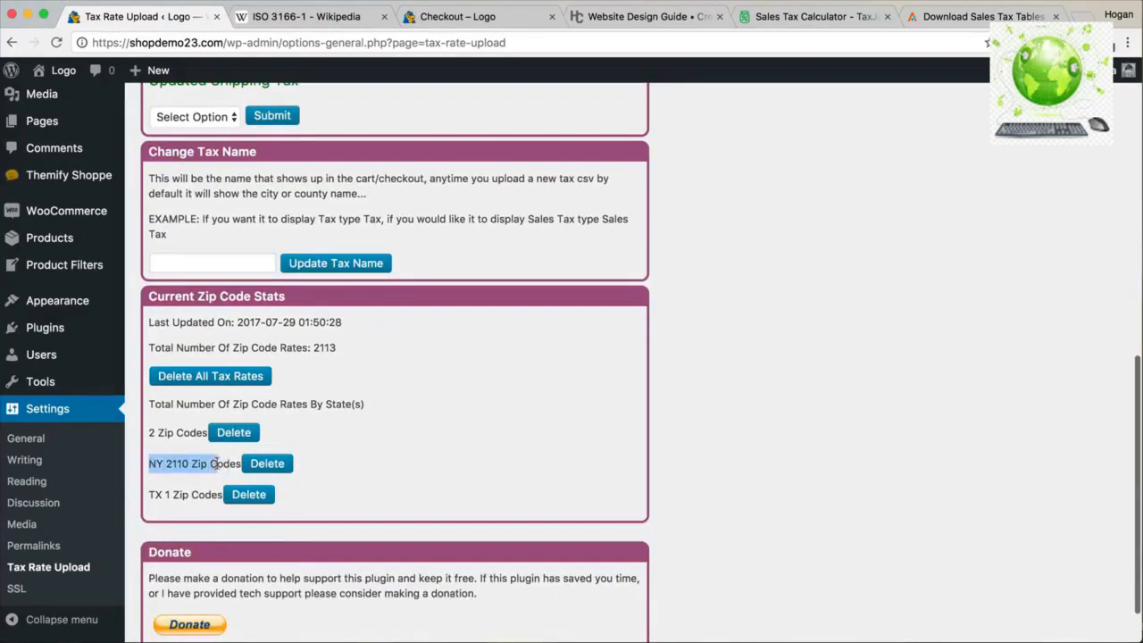
scroll(209, 463, "down", 2)
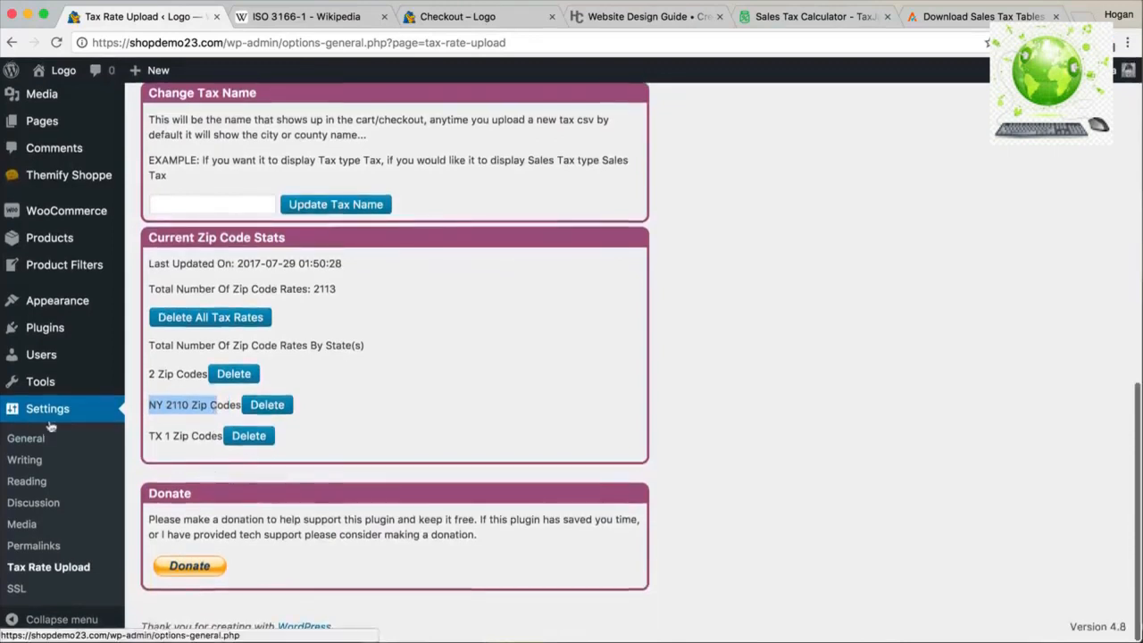
scroll(53, 424, "up", 4)
mouse_move(79, 251)
mouse_move(71, 286)
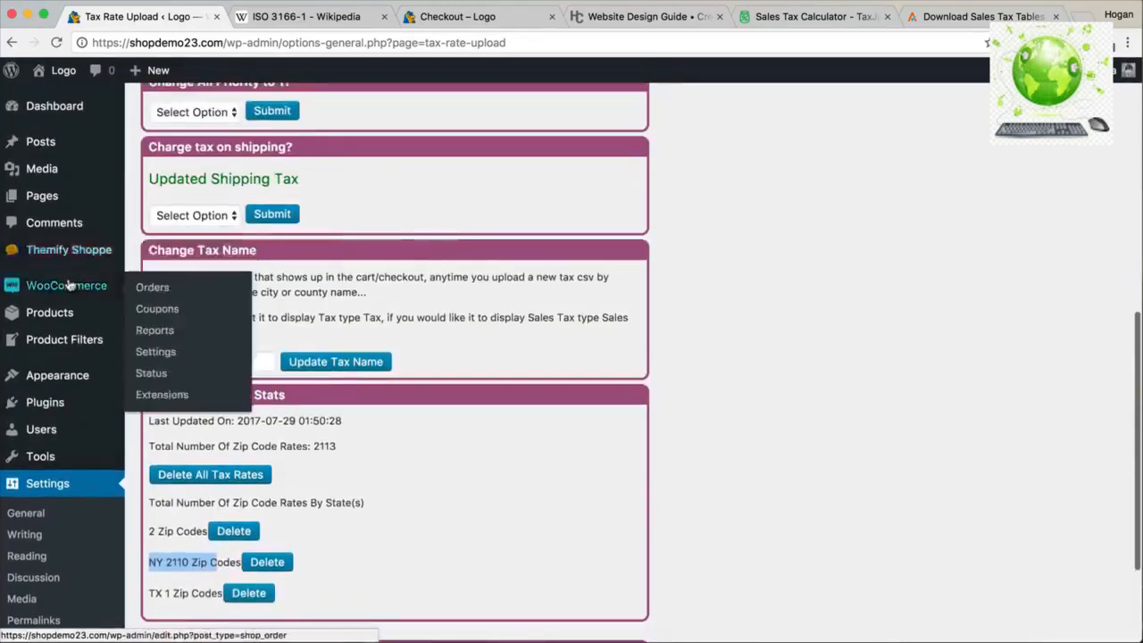
left_click(147, 353)
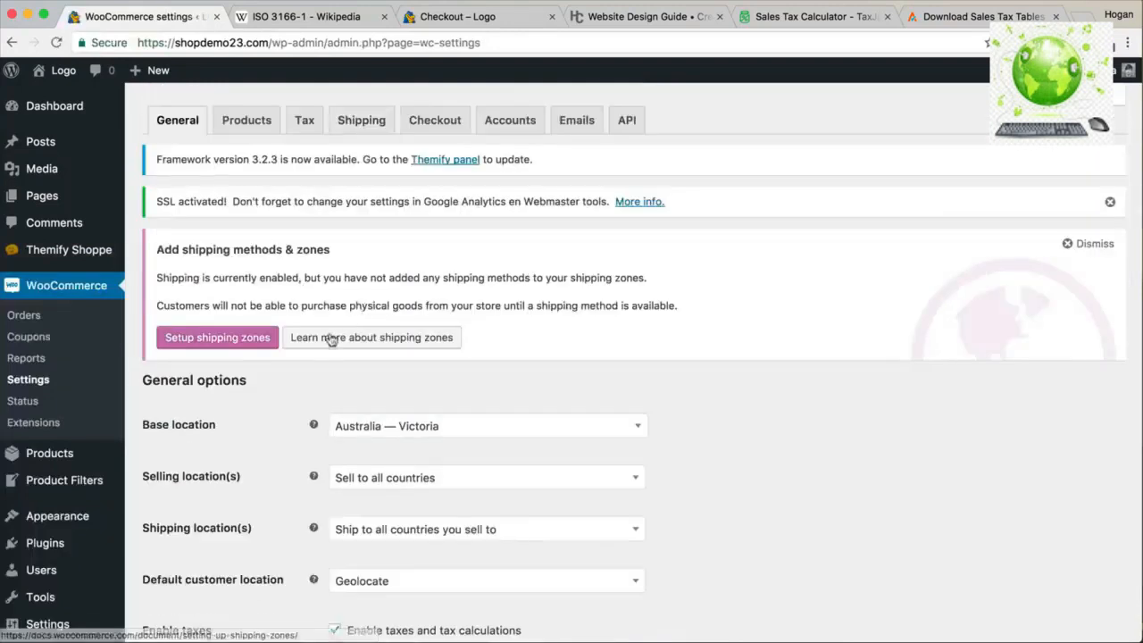
left_click(303, 125)
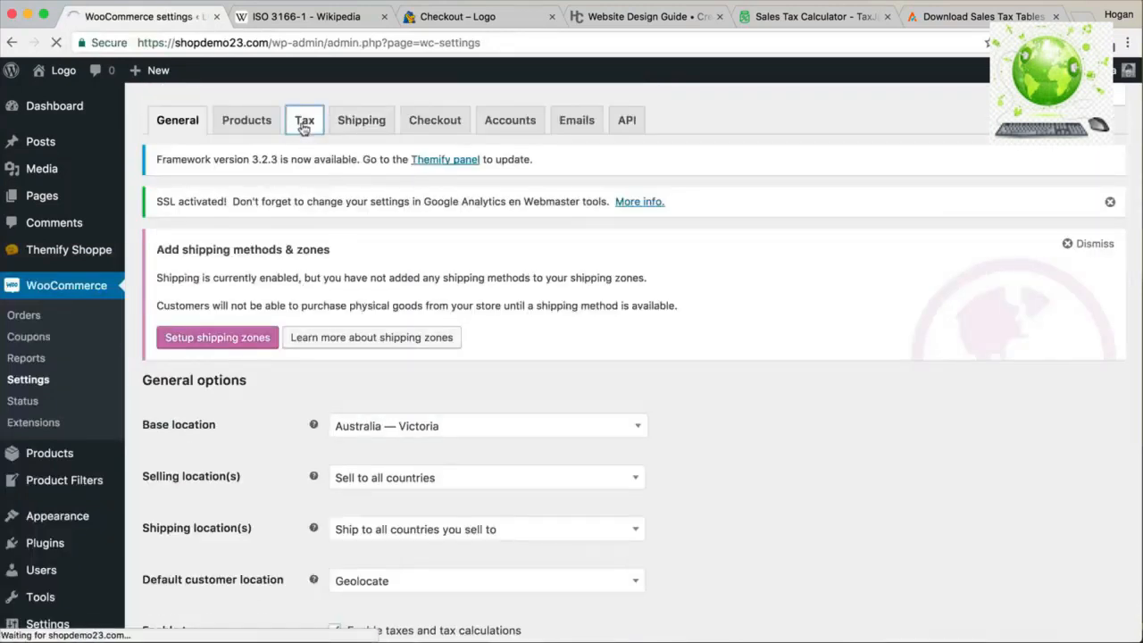
left_click(249, 379)
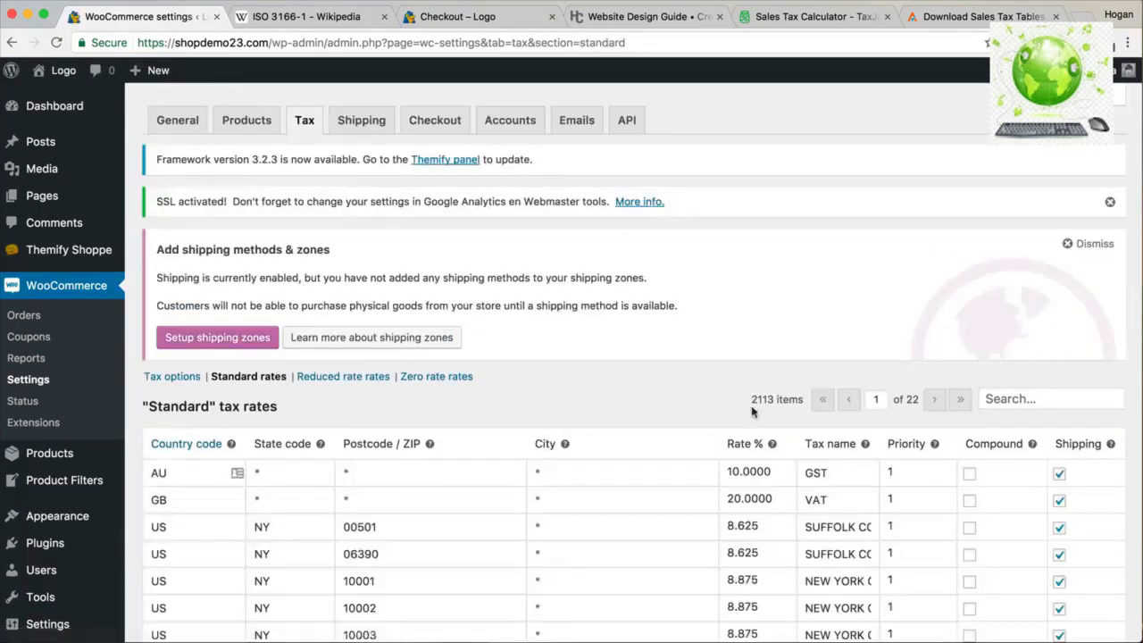
left_click_drag(752, 402, 805, 400)
scroll(772, 434, "down", 5)
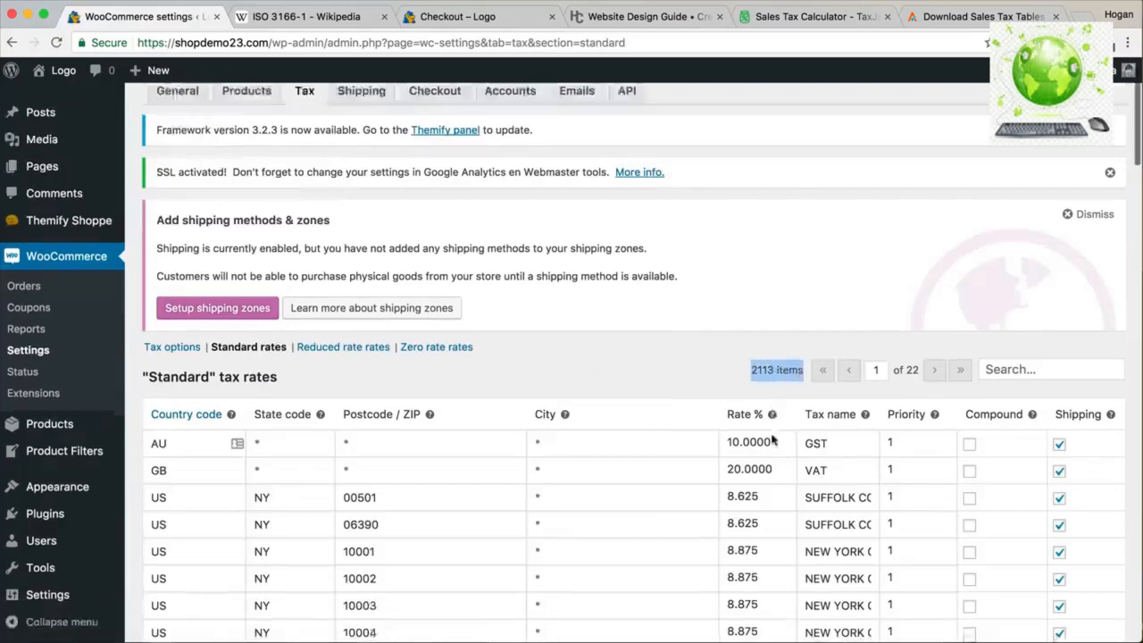
scroll(554, 393, "down", 2)
left_click_drag(387, 257, 347, 257)
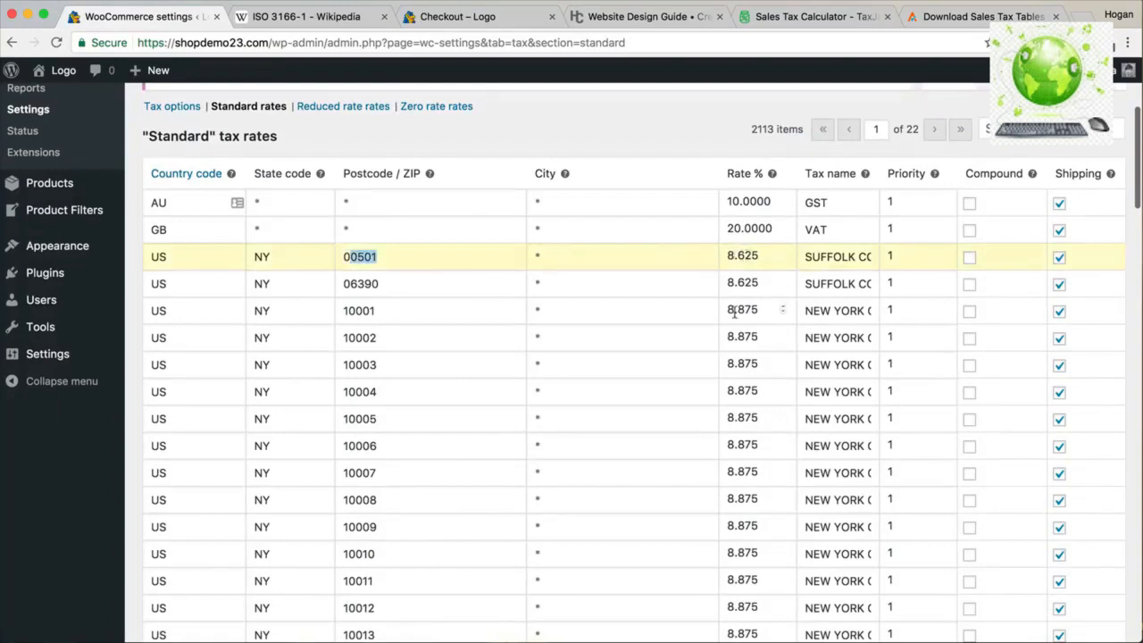
scroll(736, 311, "down", 2)
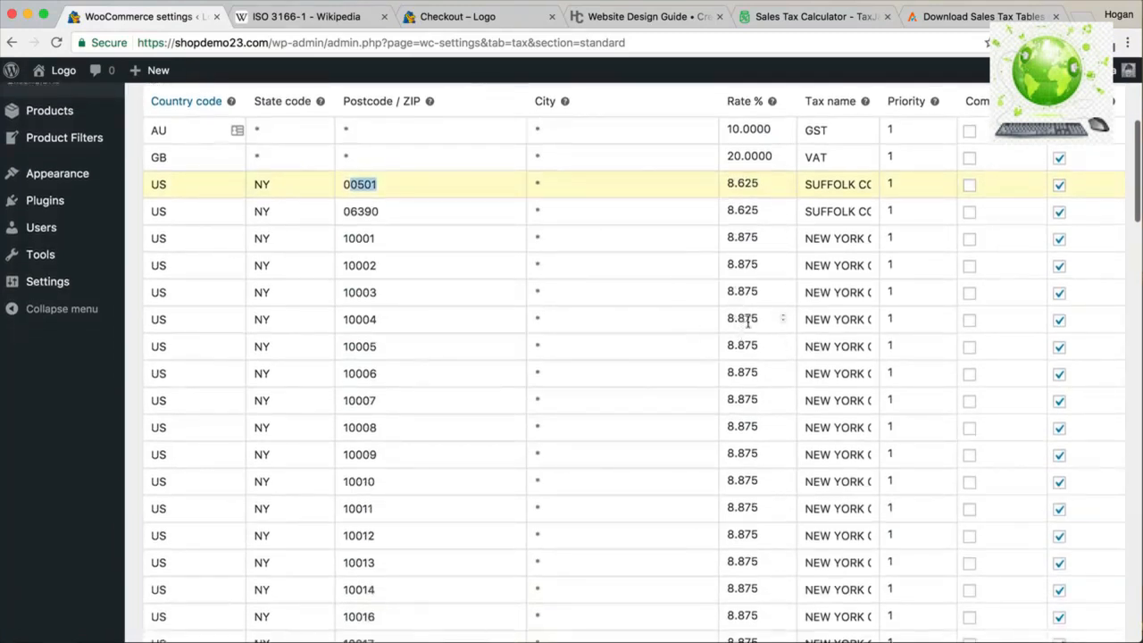
scroll(749, 326, "down", 15)
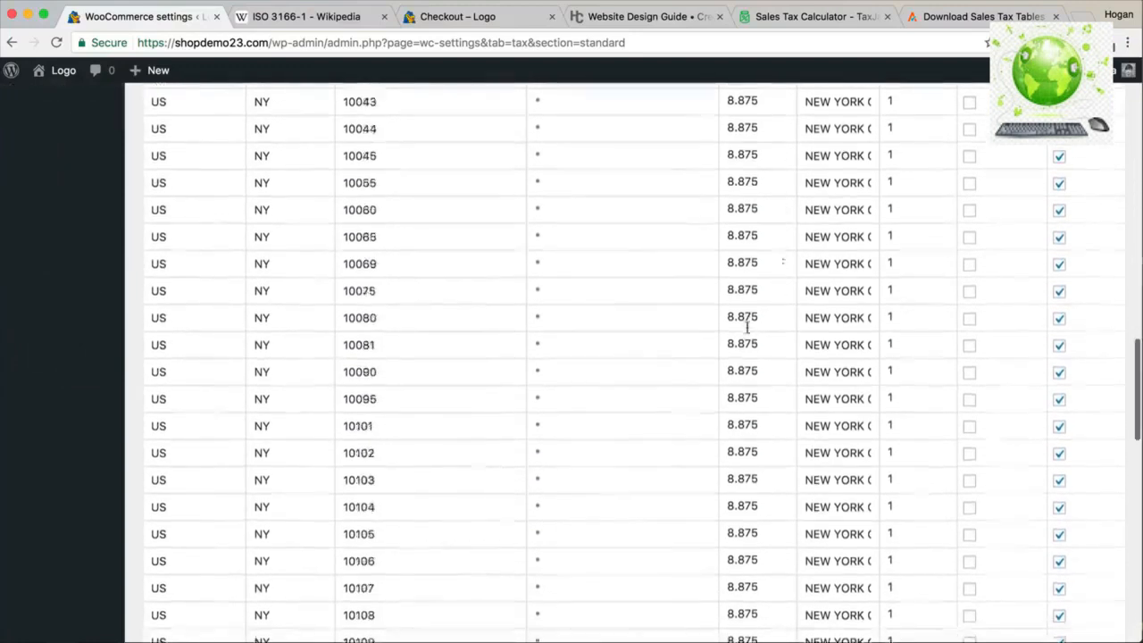
scroll(749, 326, "down", 5)
scroll(748, 329, "up", 20)
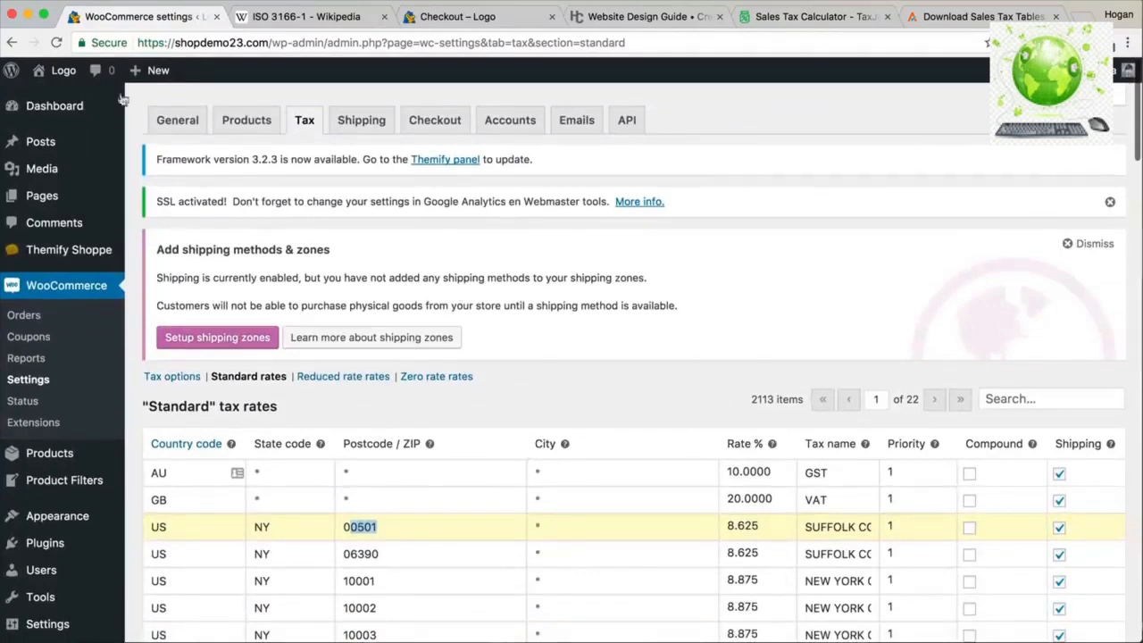
mouse_move(63, 78)
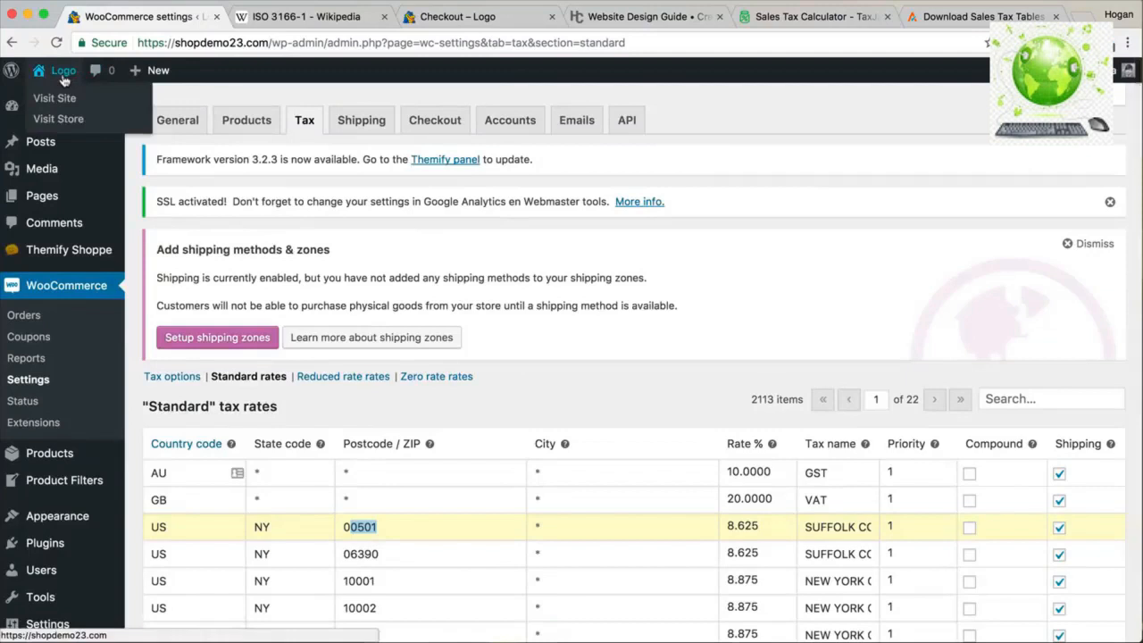
left_click(62, 118)
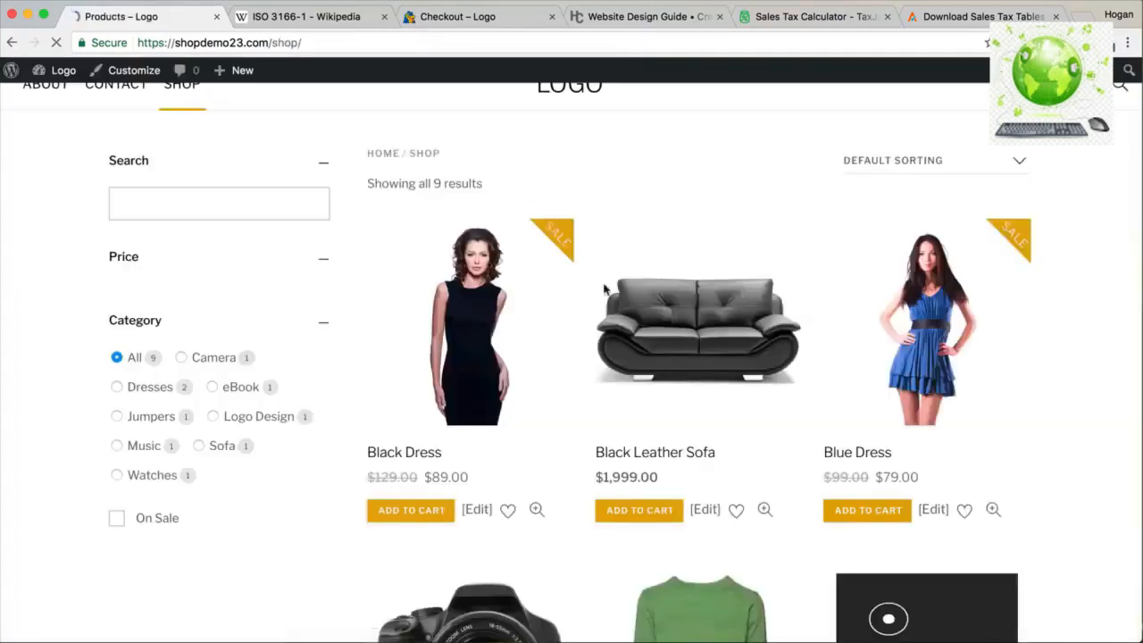
Visit the store and go to checkout with the Black Dress in the cart.
mouse_move(1084, 109)
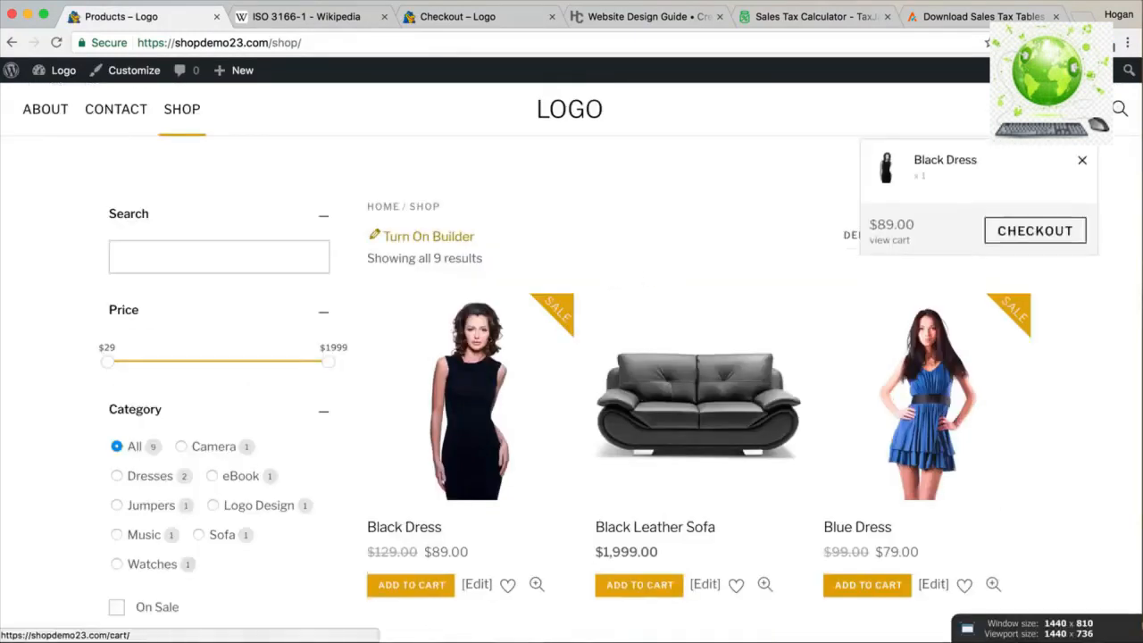
left_click(1010, 232)
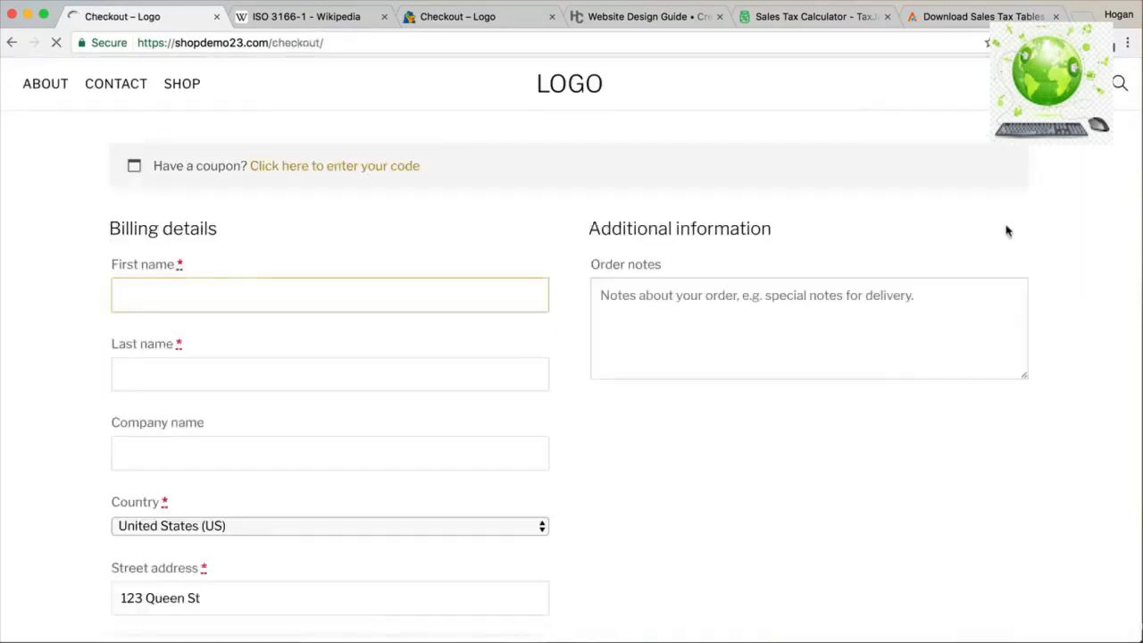
scroll(986, 225, "down", 6)
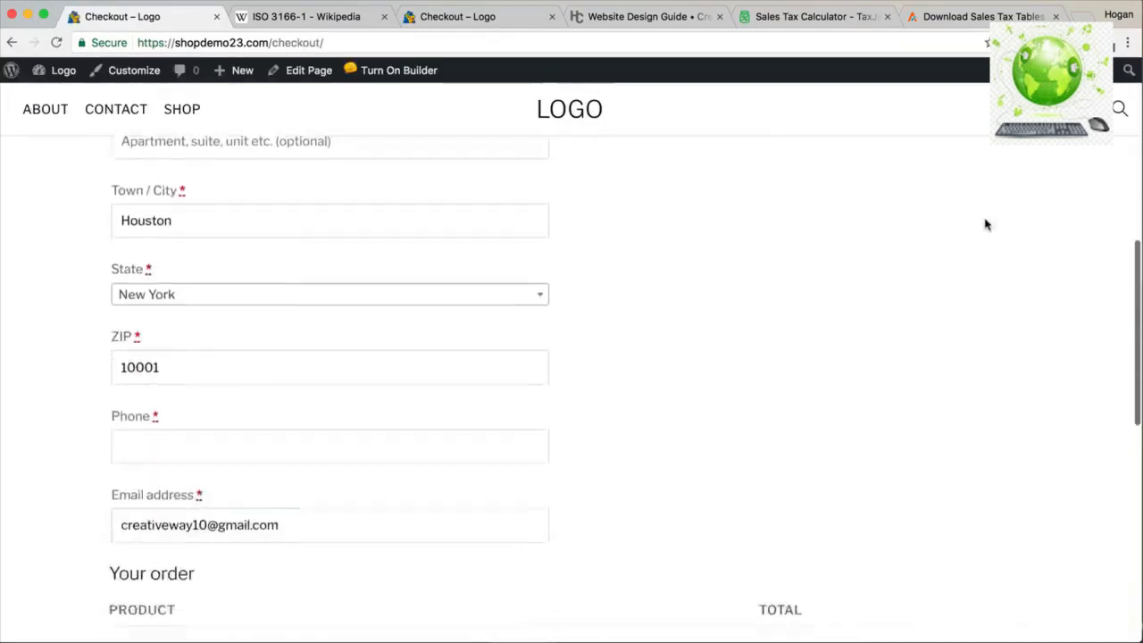
scroll(986, 224, "down", 2)
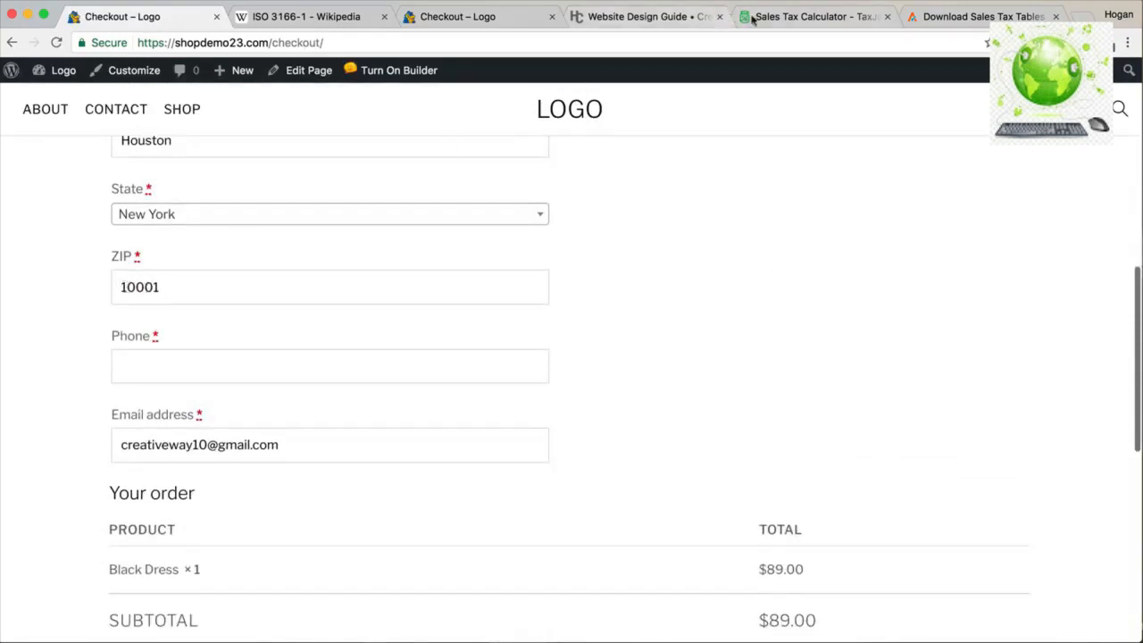
In the TaxJar calculator, start replacing ZIP 77001 with a new ZIP code.
left_click(808, 16)
scroll(569, 294, "up", 1)
left_click_drag(455, 251, 331, 251)
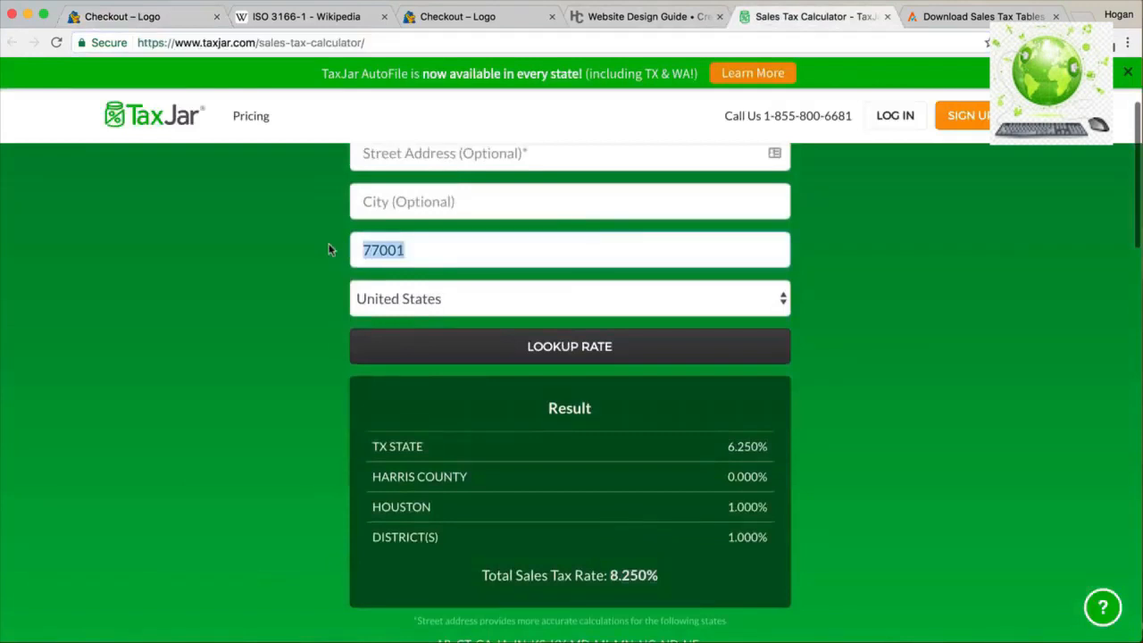
type("10")
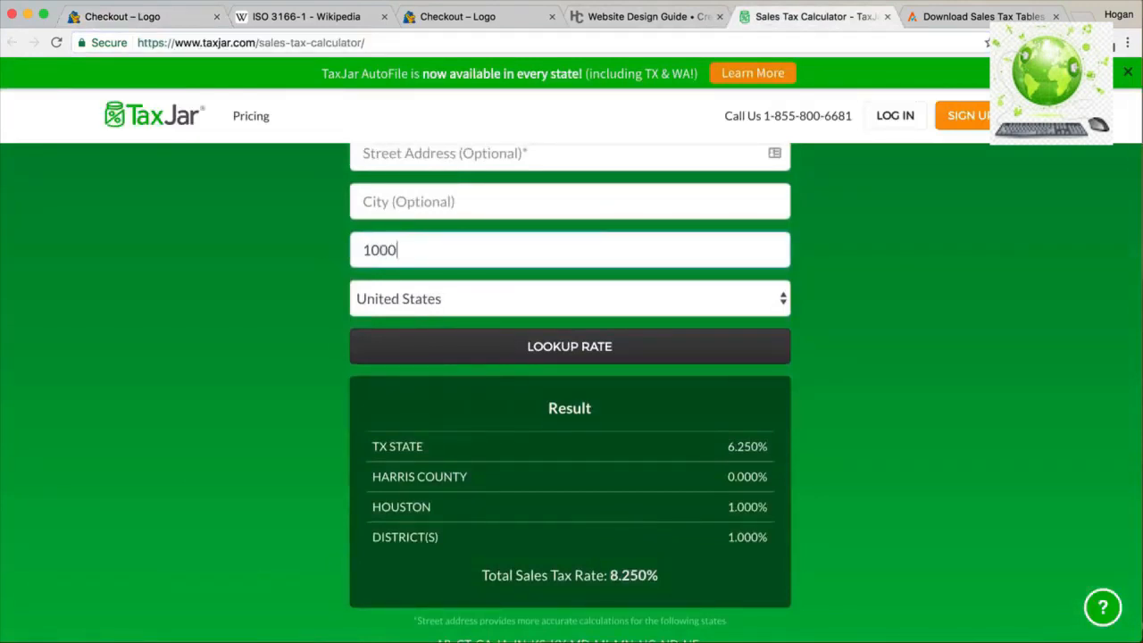
Look up ZIP 10001 and mark its 8.875% total sales tax rate.
left_click(487, 343)
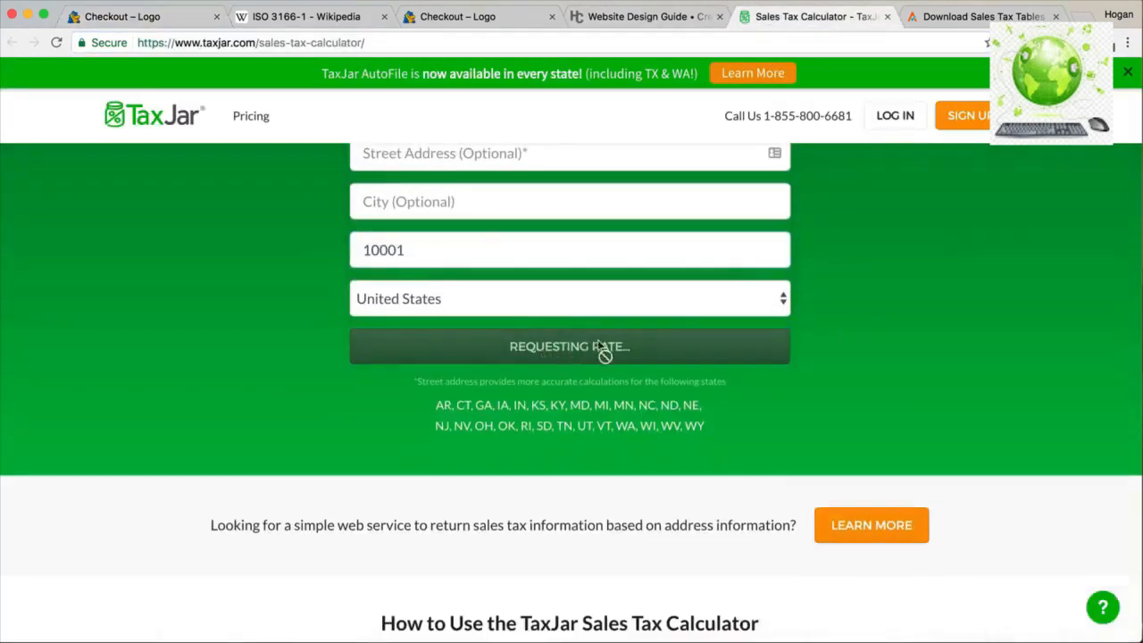
scroll(621, 375, "down", 1)
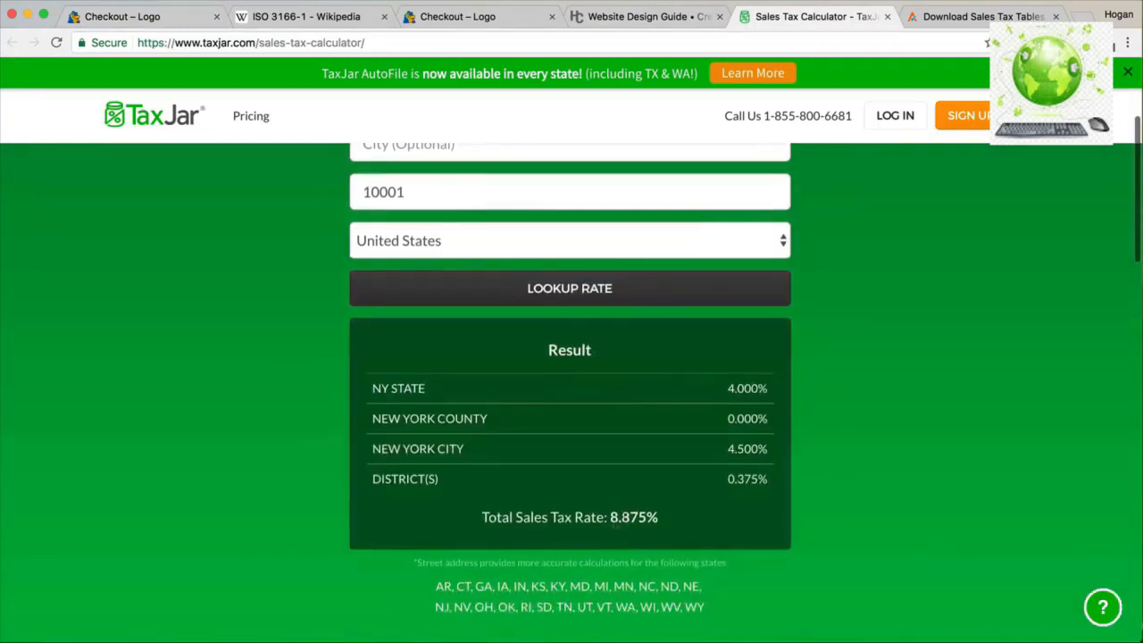
left_click_drag(662, 522, 608, 518)
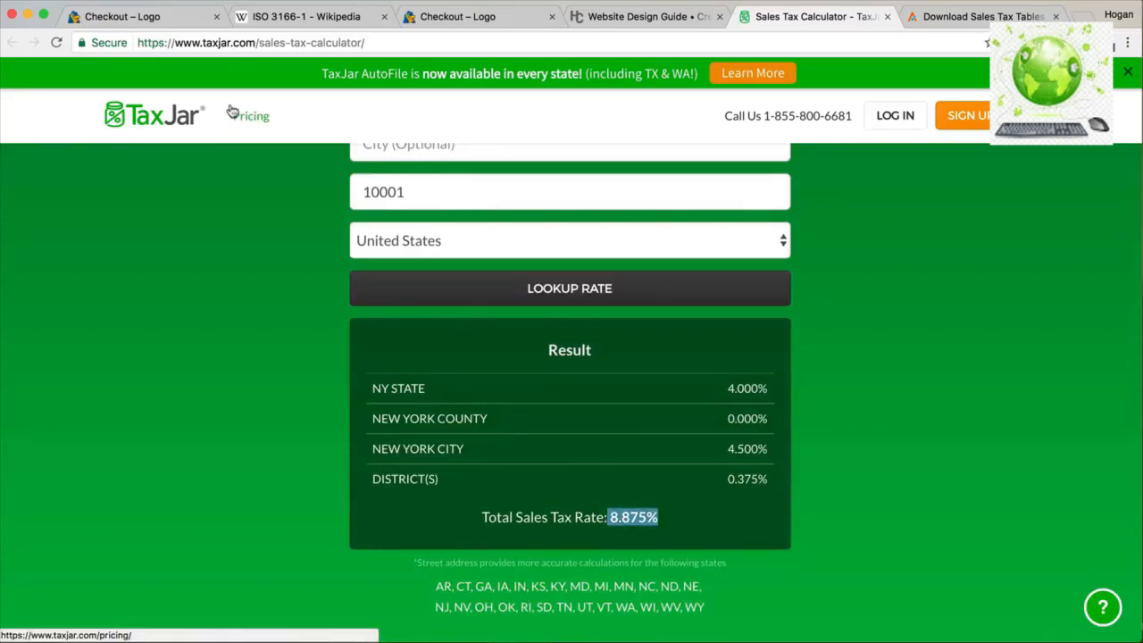
left_click(139, 20)
Try checkout ZIPs 13201 and then 14201, noting the $7.79 Erie County tax.
double_click(220, 287)
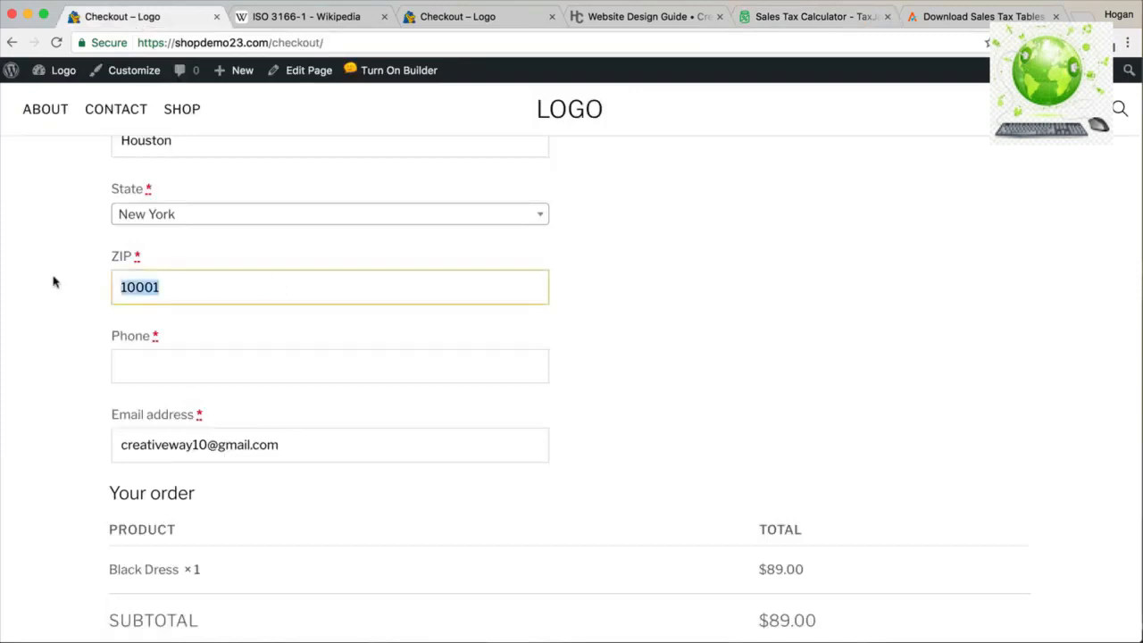
type("132")
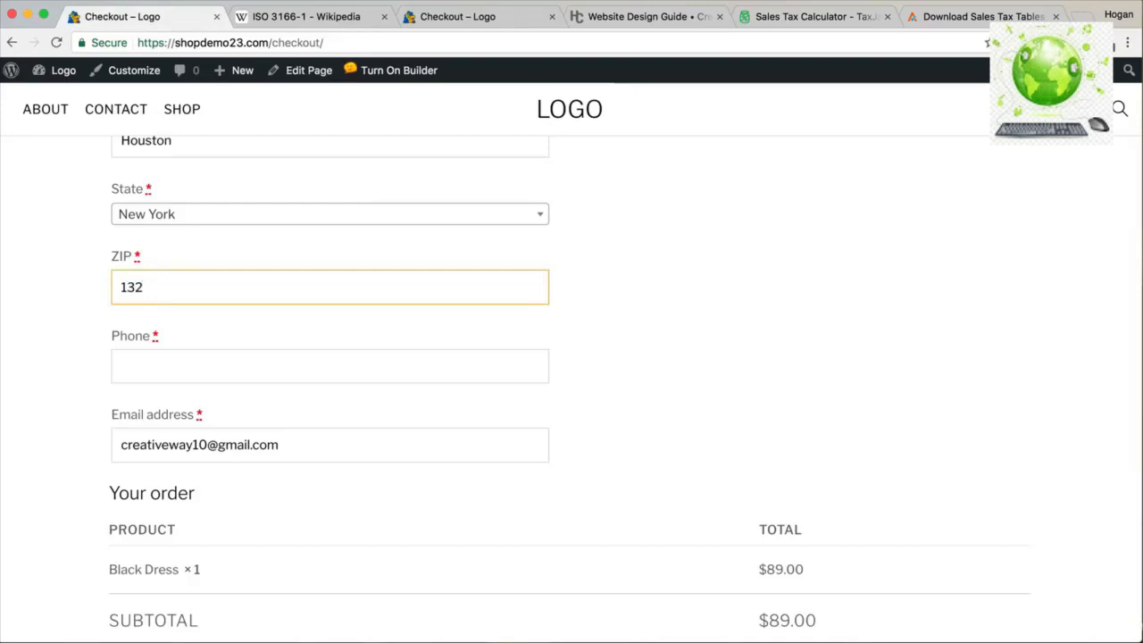
scroll(712, 309, "down", 3)
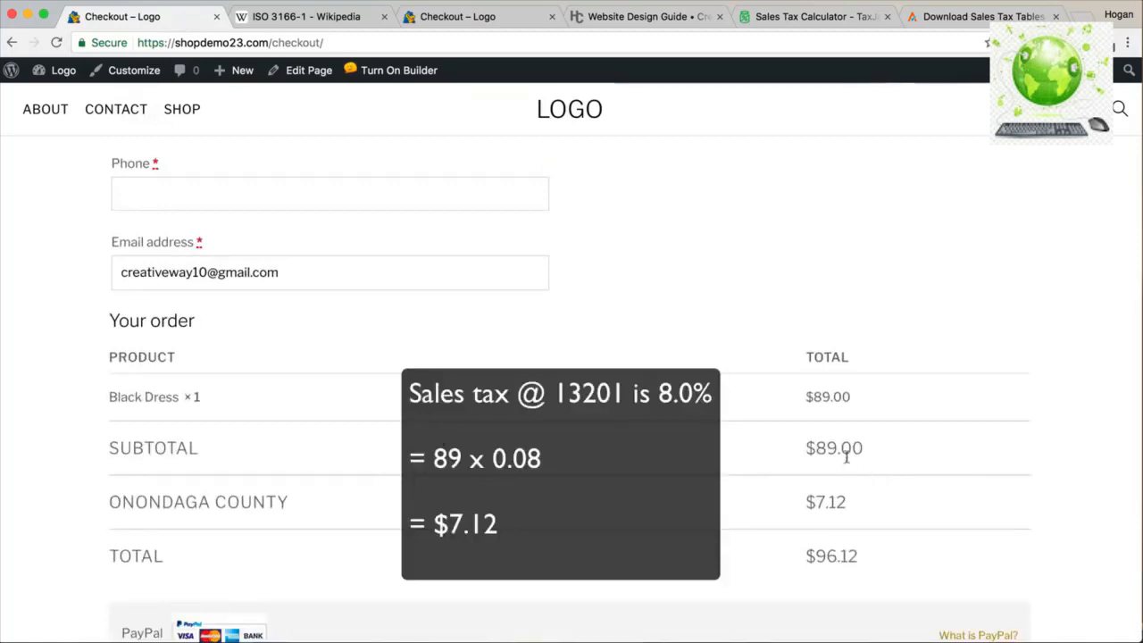
scroll(847, 458, "up", 2)
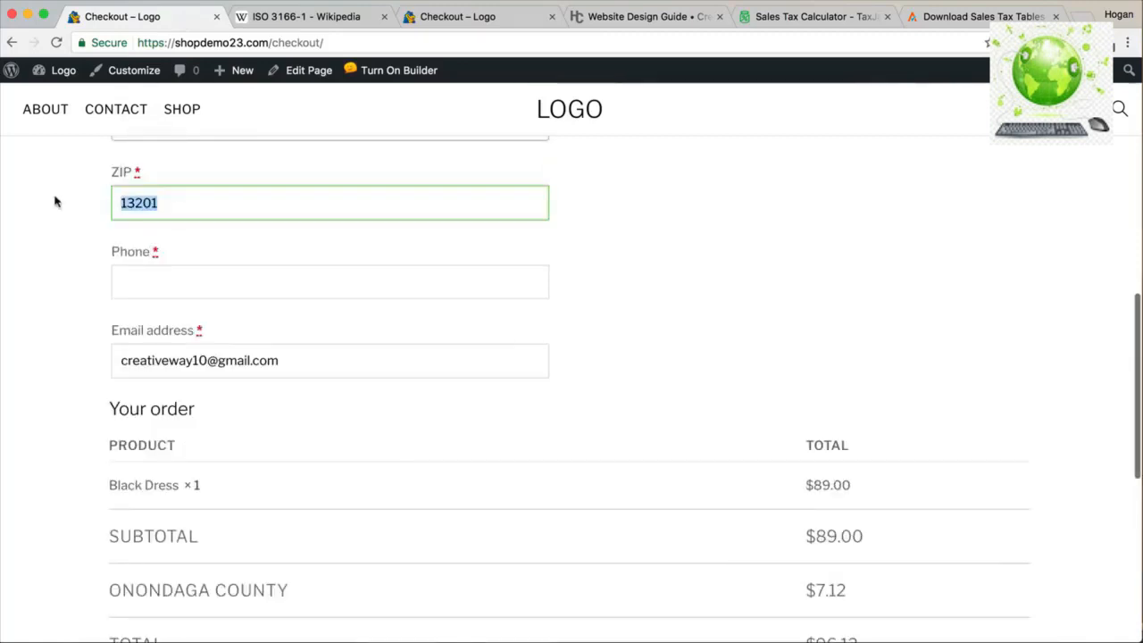
type("14")
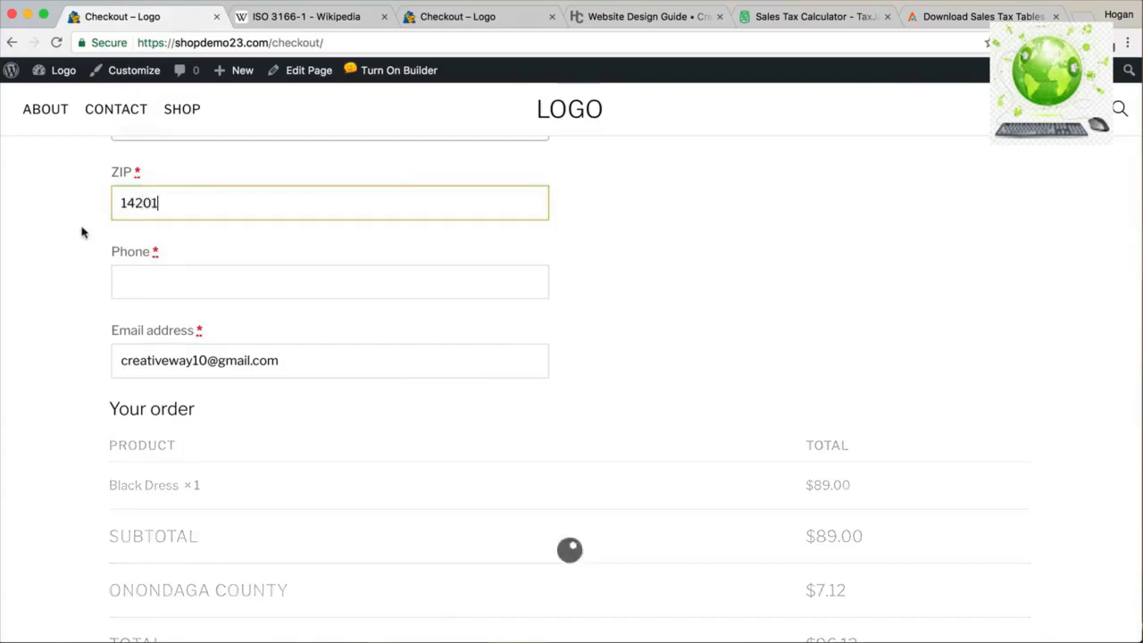
scroll(486, 368, "down", 2)
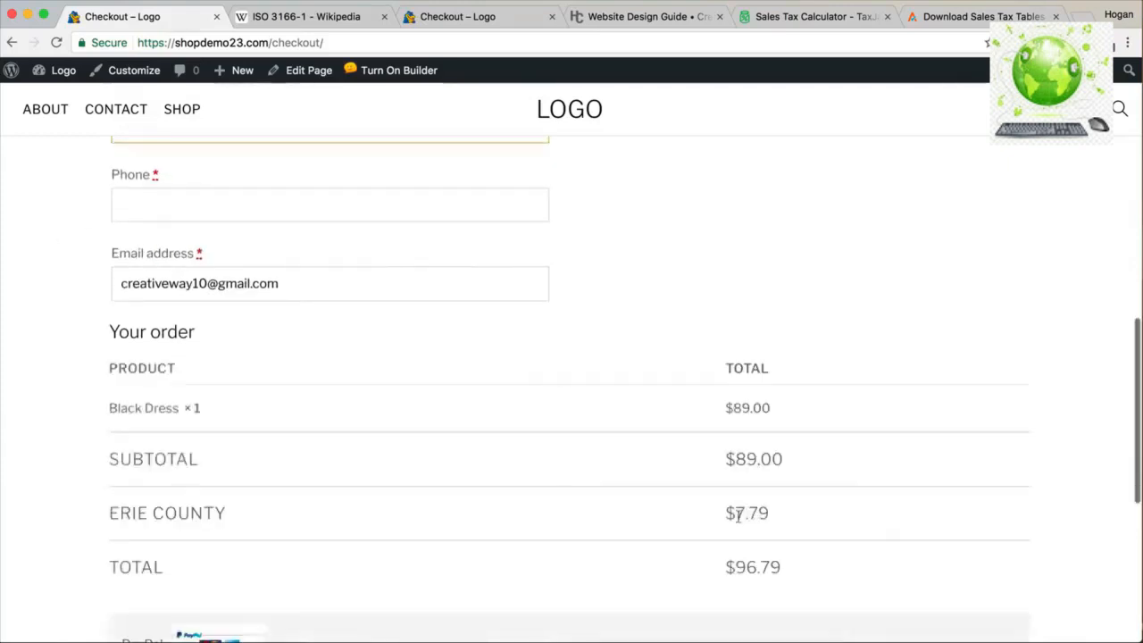
left_click_drag(774, 512, 716, 513)
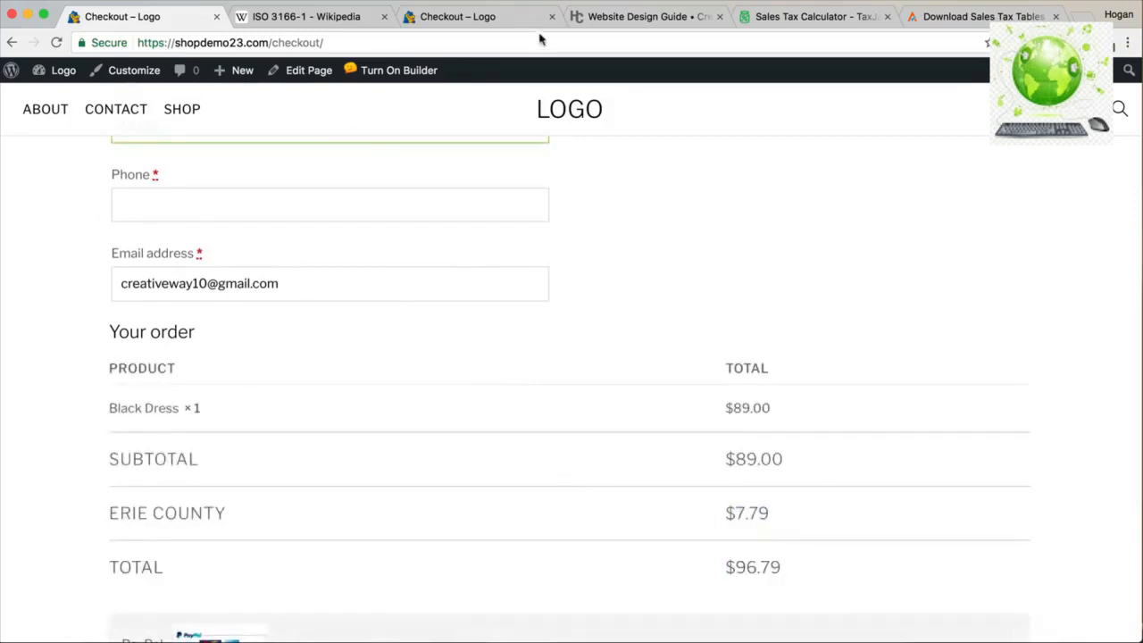
left_click(597, 16)
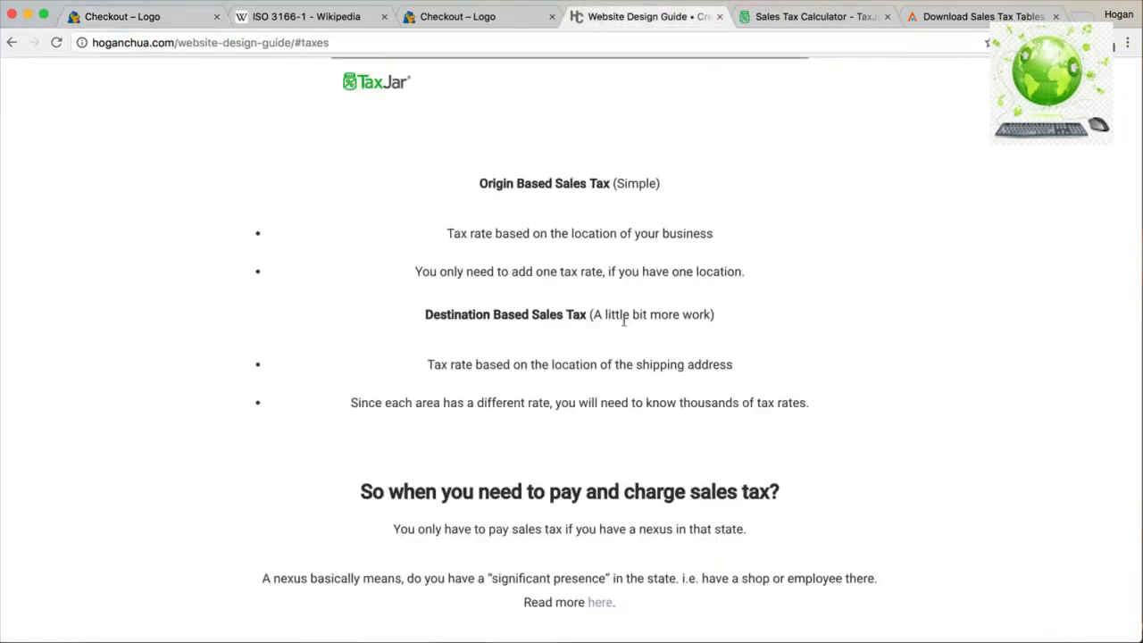
Highlight the guide's passage on when to charge sales tax and state nexus.
scroll(626, 330, "down", 5)
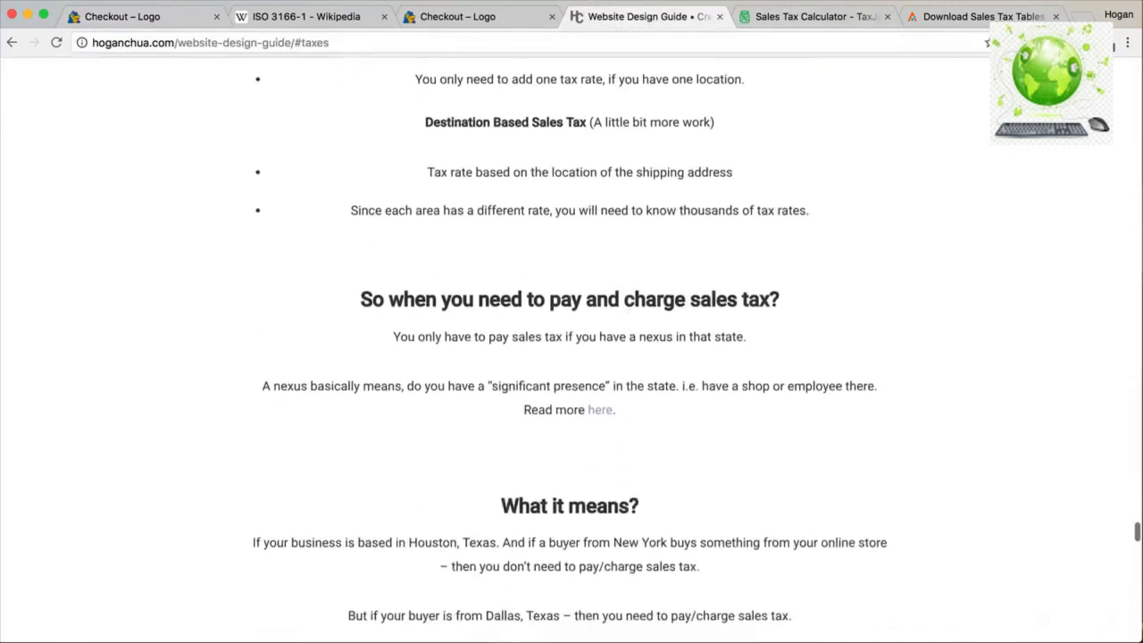
left_click_drag(379, 299, 781, 306)
left_click_drag(639, 337, 743, 338)
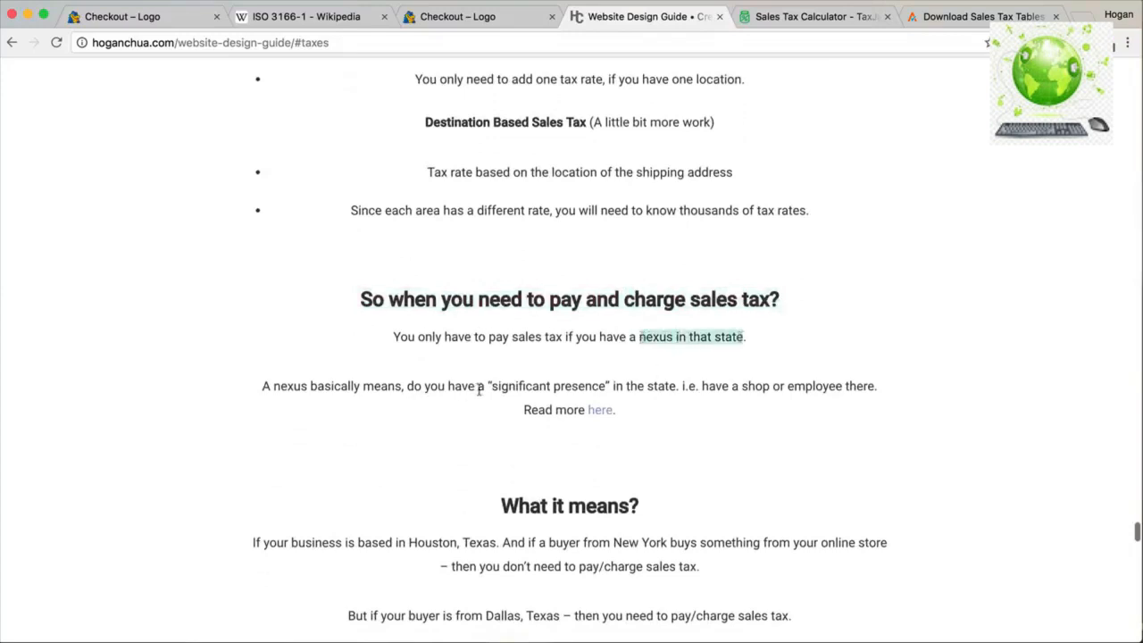
left_click_drag(492, 386, 607, 386)
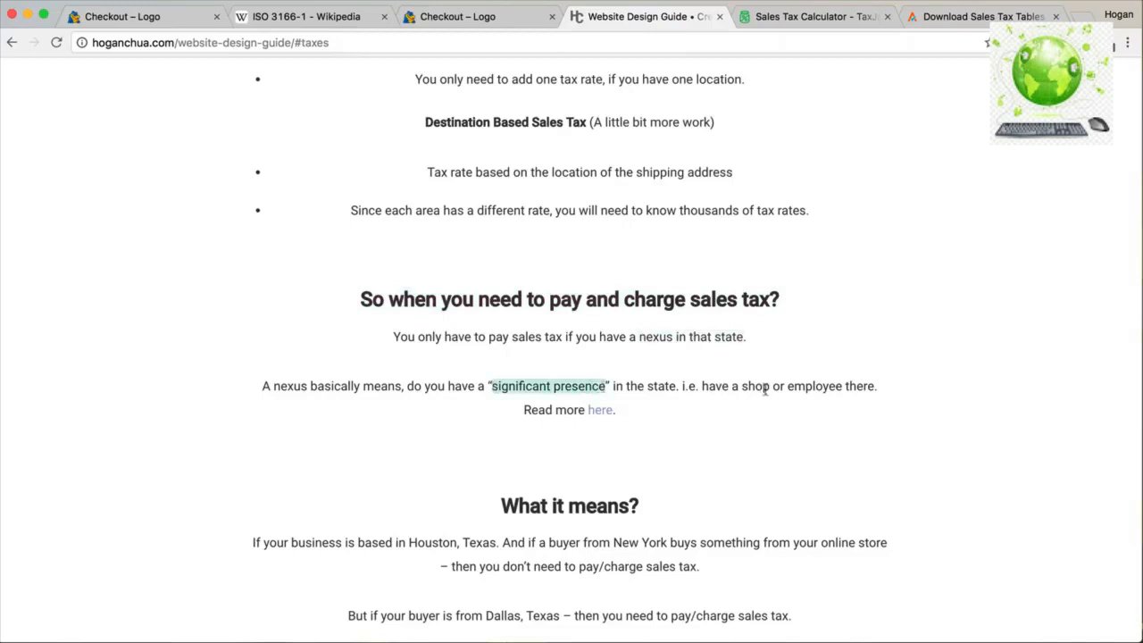
Open the Sales Tax Nexus Defined article in a new tab, then return to the guide.
left_click(599, 412)
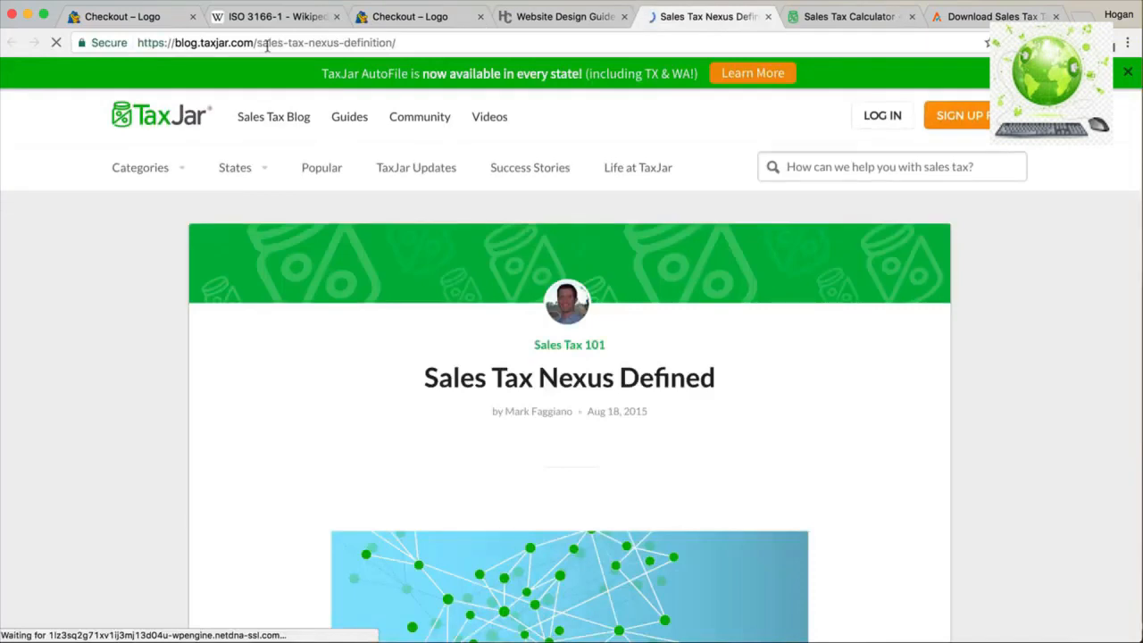
left_click_drag(254, 42, 132, 42)
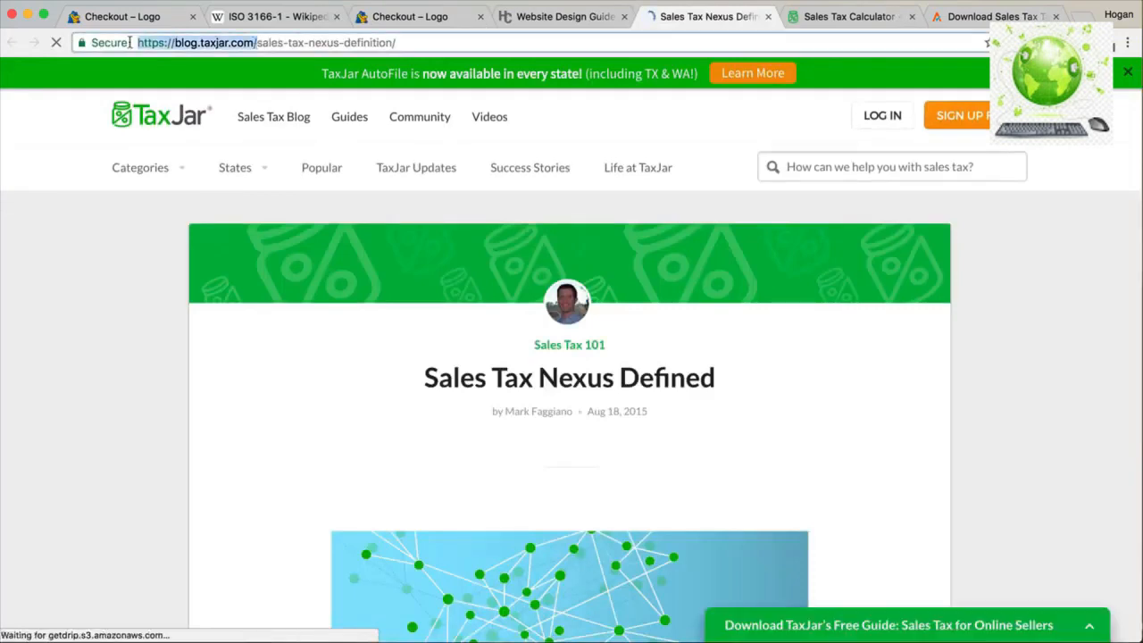
left_click(563, 16)
scroll(525, 356, "down", 5)
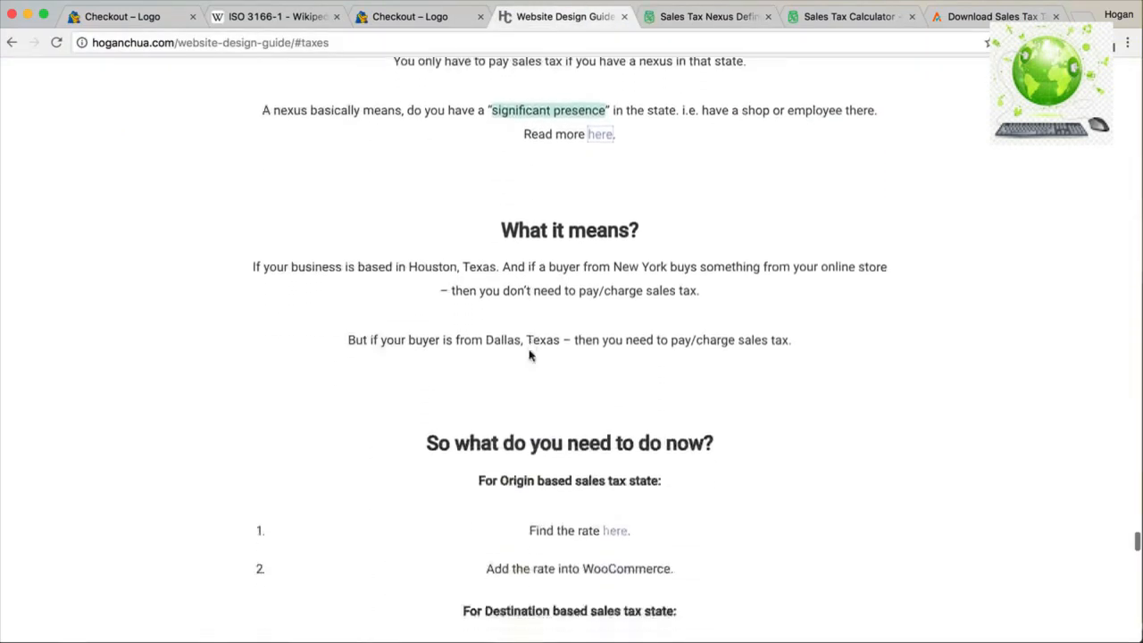
scroll(529, 350, "down", 5)
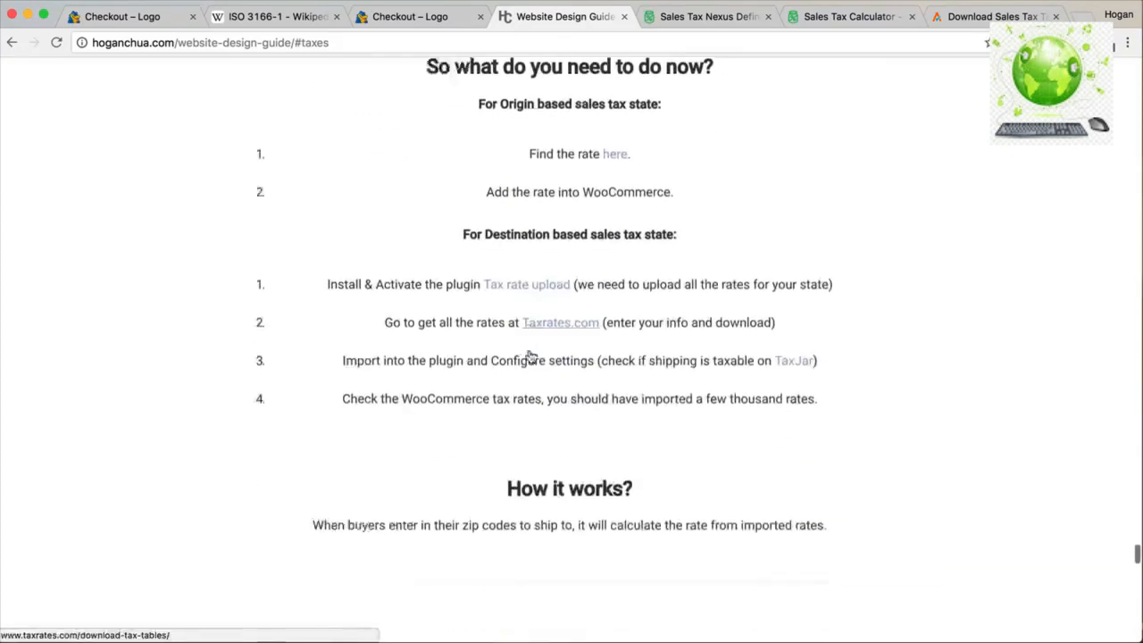
scroll(529, 356, "down", 1)
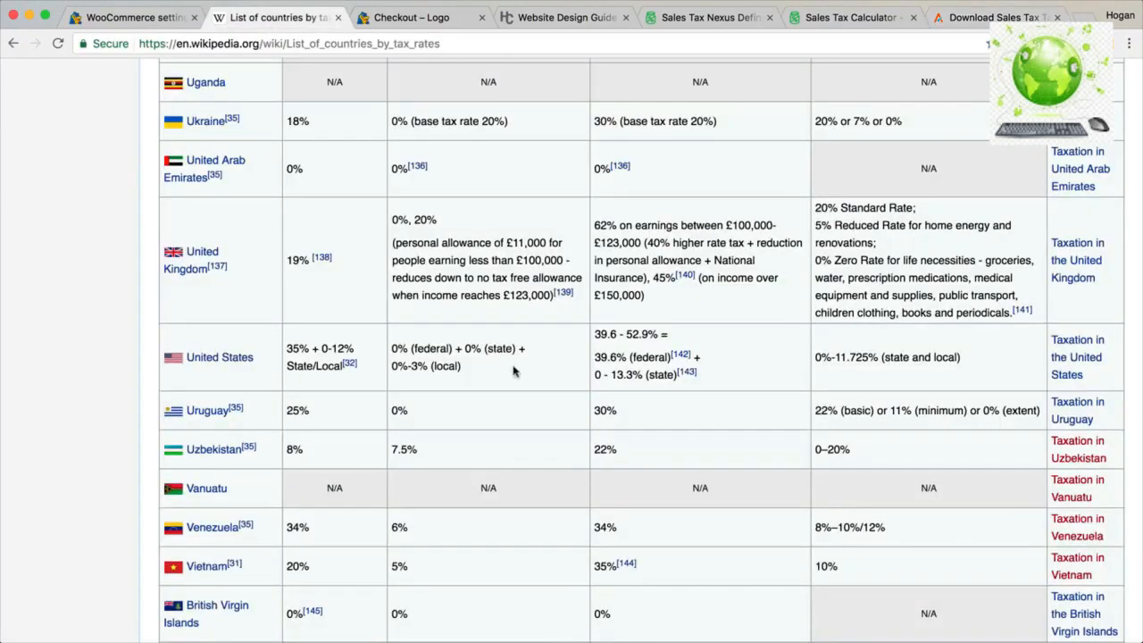
Review the UK's 20% standard, 5% reduced and zero-rated VAT items in the Wikipedia table.
left_click_drag(223, 276, 148, 246)
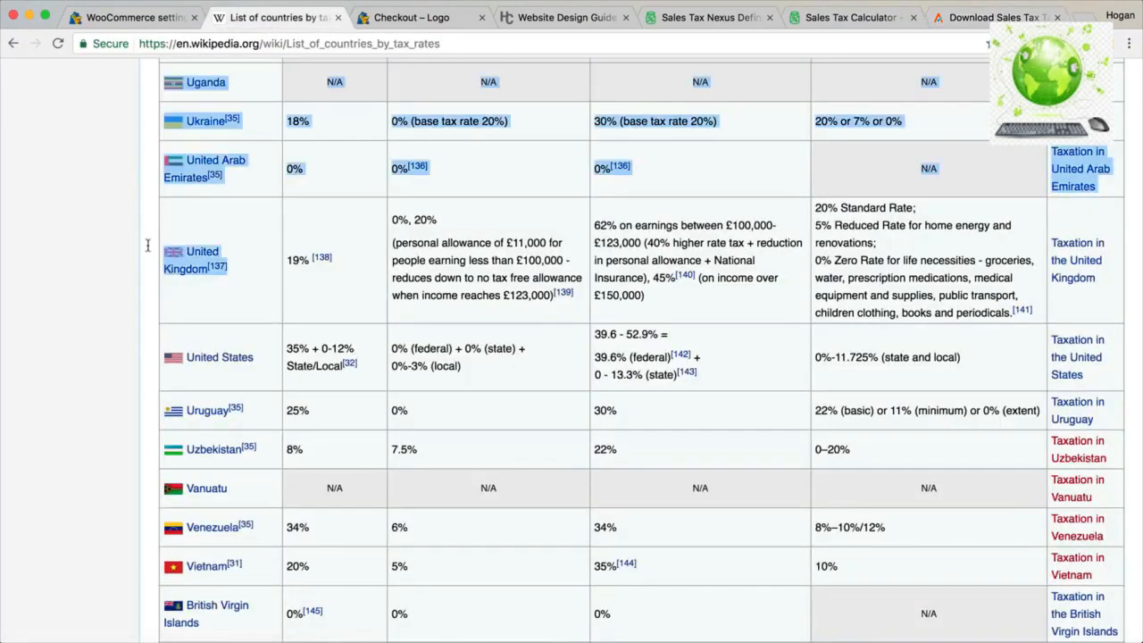
left_click_drag(916, 211, 818, 211)
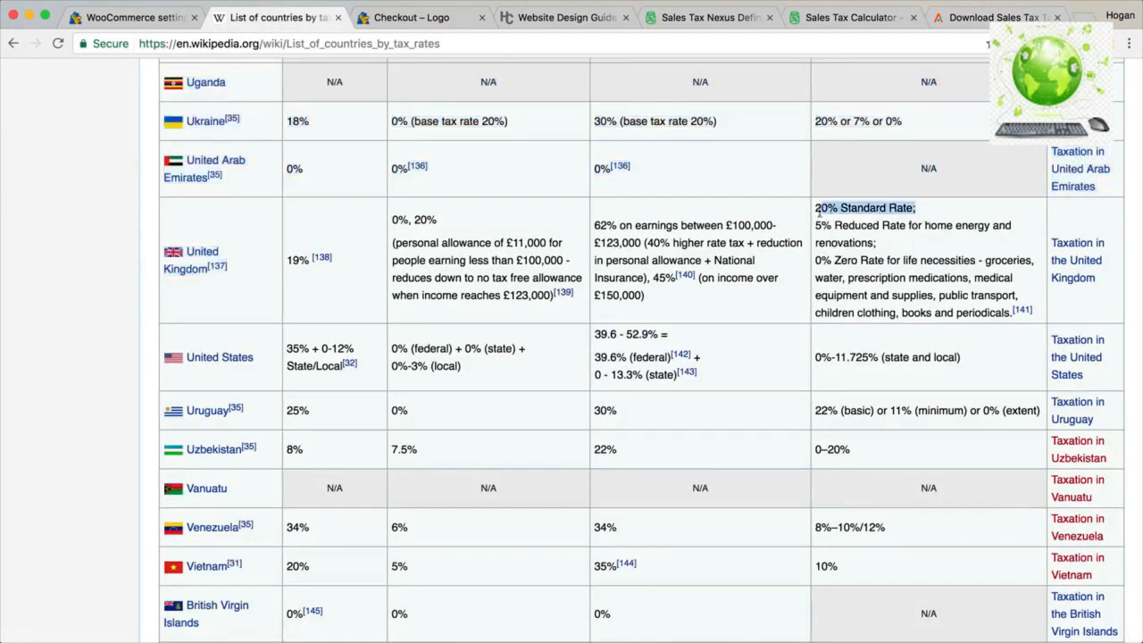
left_click(815, 229)
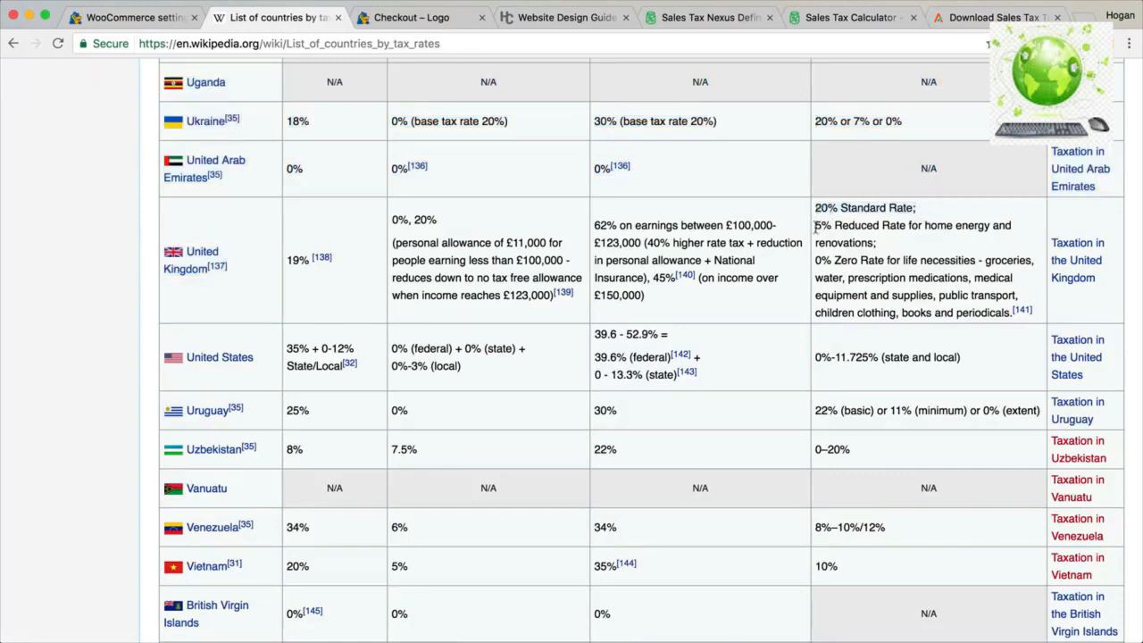
left_click_drag(926, 226, 989, 226)
mouse_move(874, 242)
left_mouse_down()
mouse_move(819, 242)
mouse_move(829, 226)
mouse_move(815, 224)
mouse_move(884, 259)
left_mouse_up()
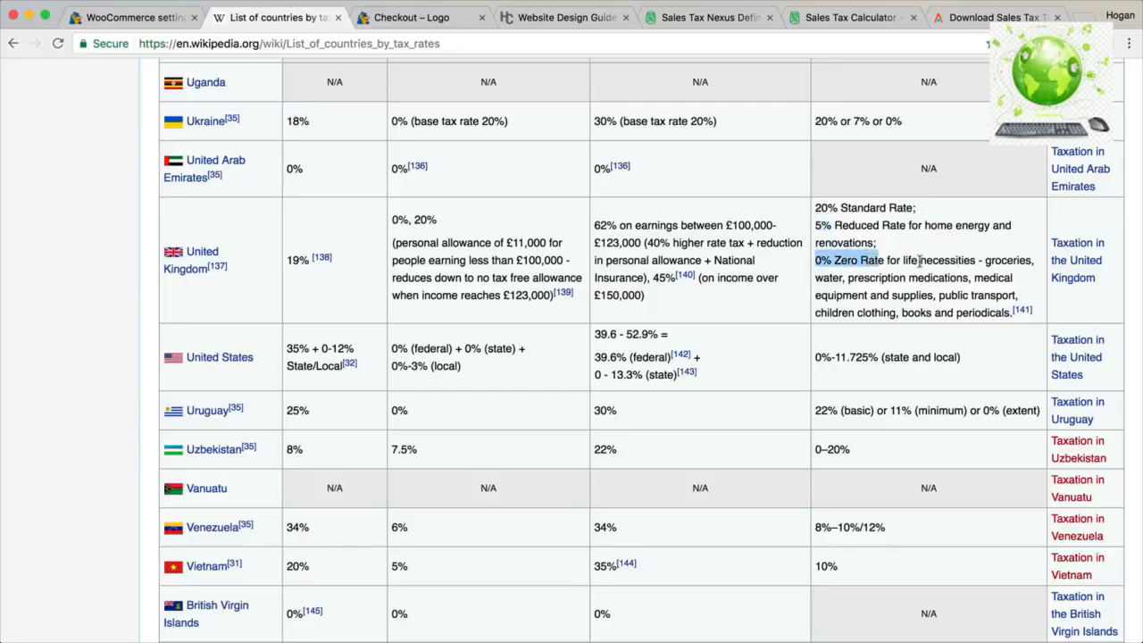
left_click_drag(984, 260, 1032, 259)
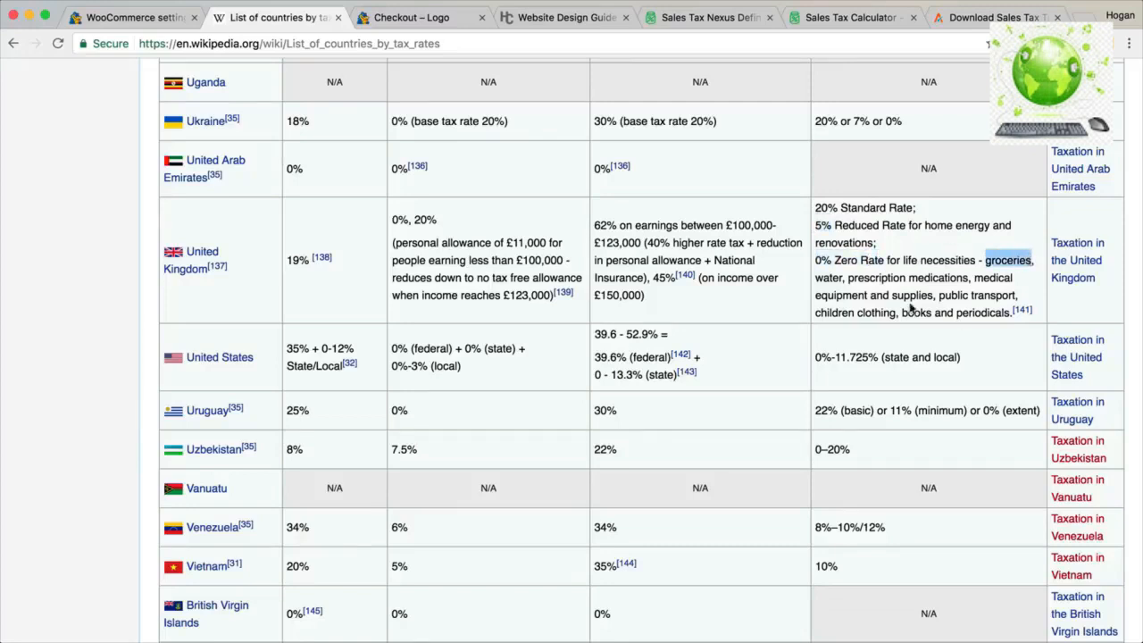
left_click(143, 18)
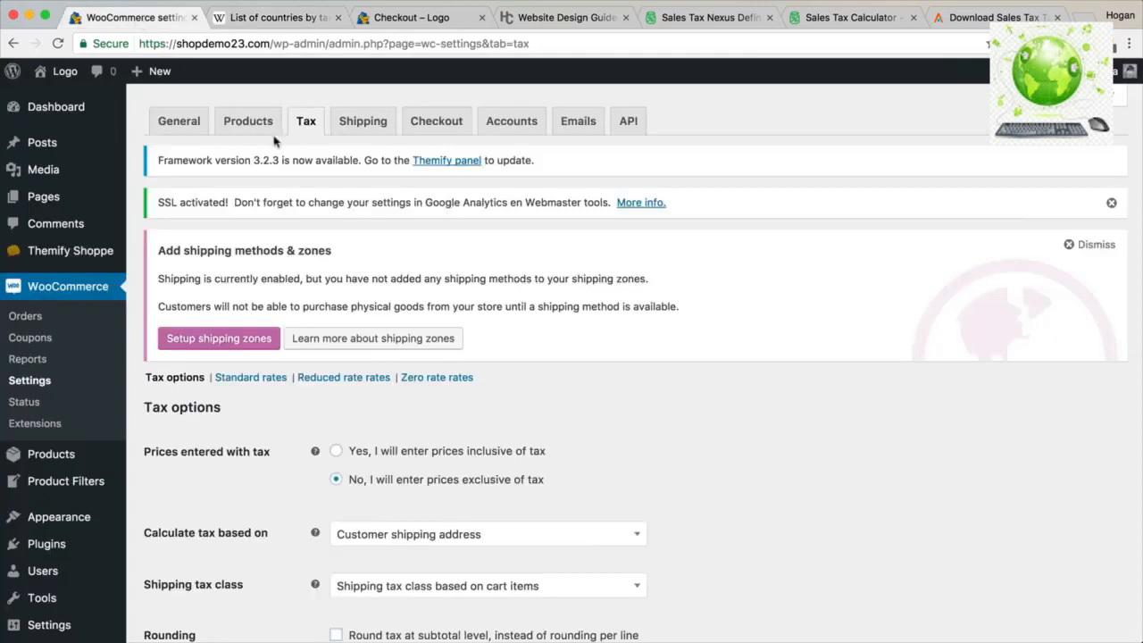
Add a GB row at 5% named 'Reduced rate' to the Reduced rate table and save.
scroll(290, 268, "down", 2)
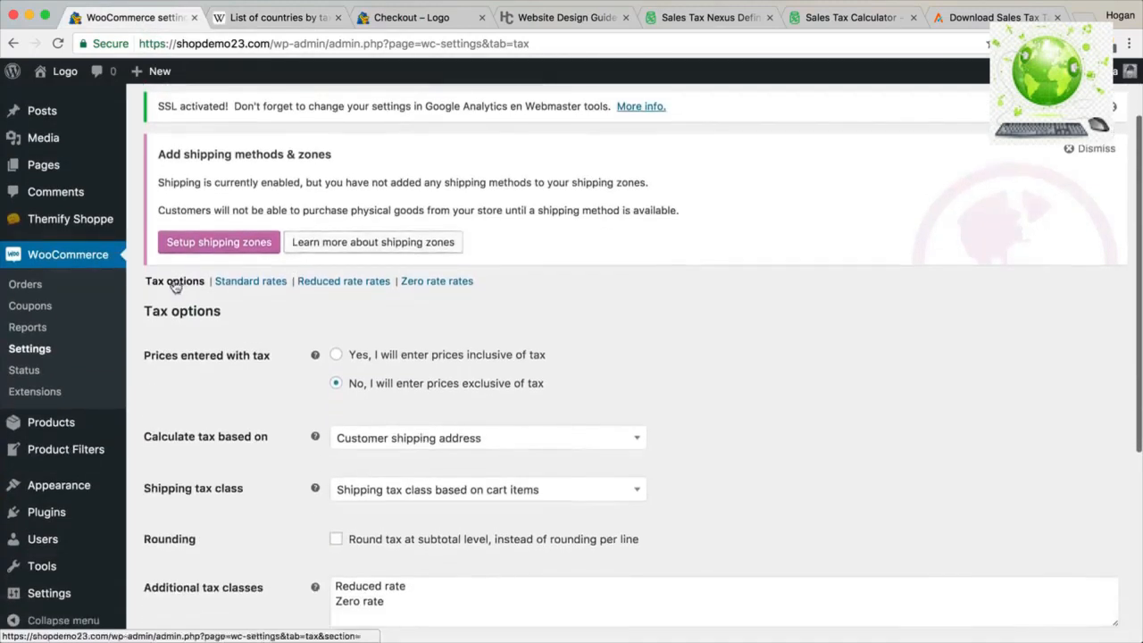
scroll(174, 284, "up", 2)
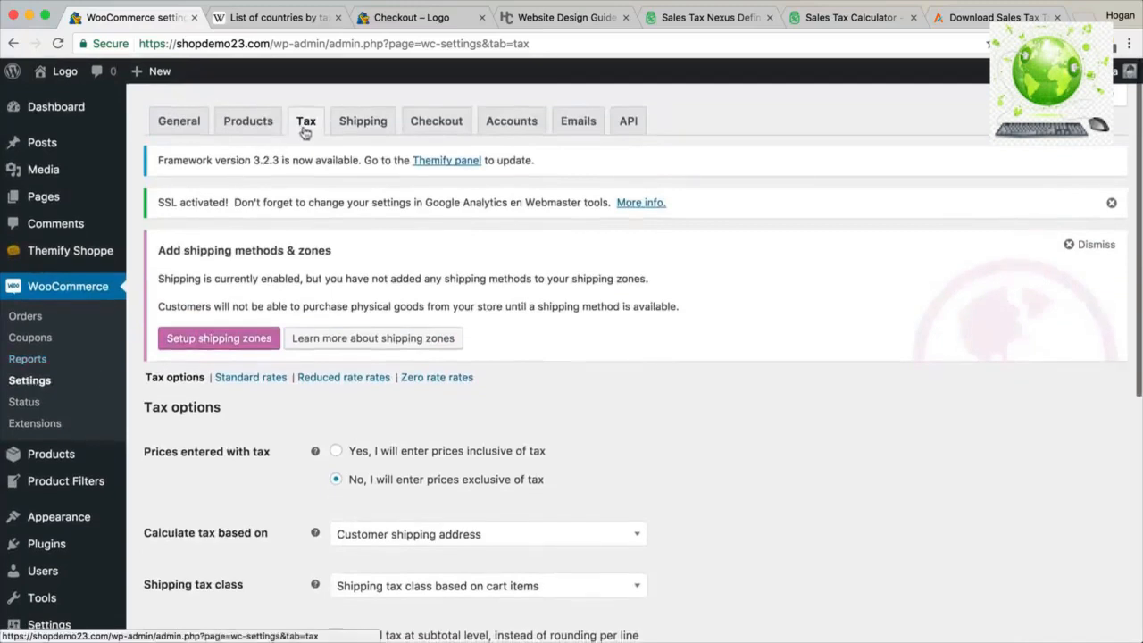
left_click(335, 381)
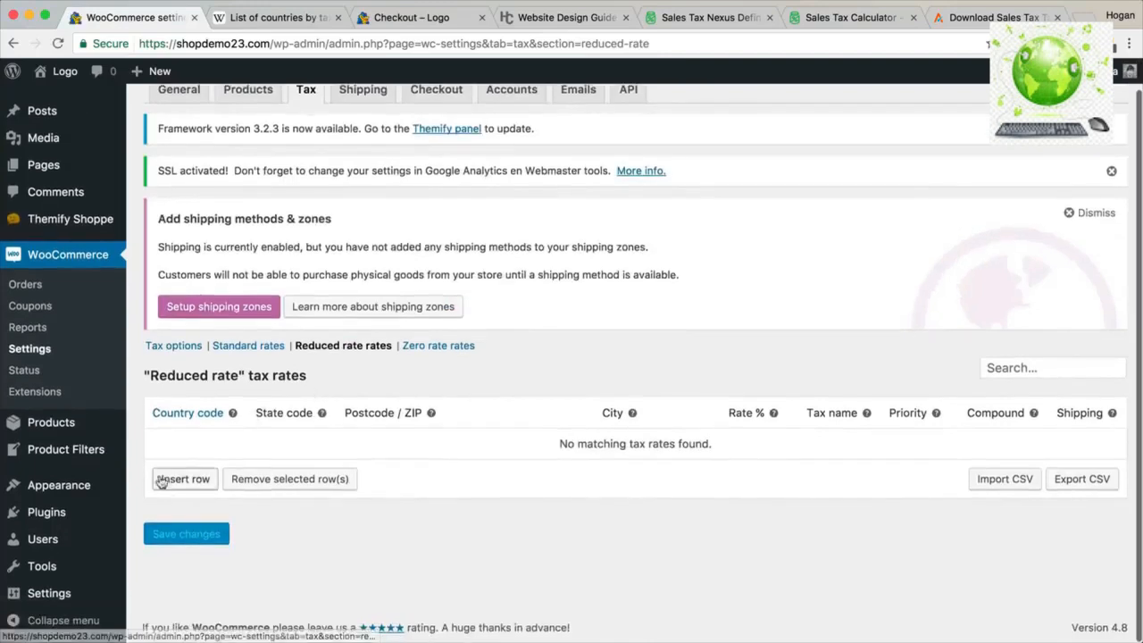
left_click(161, 480)
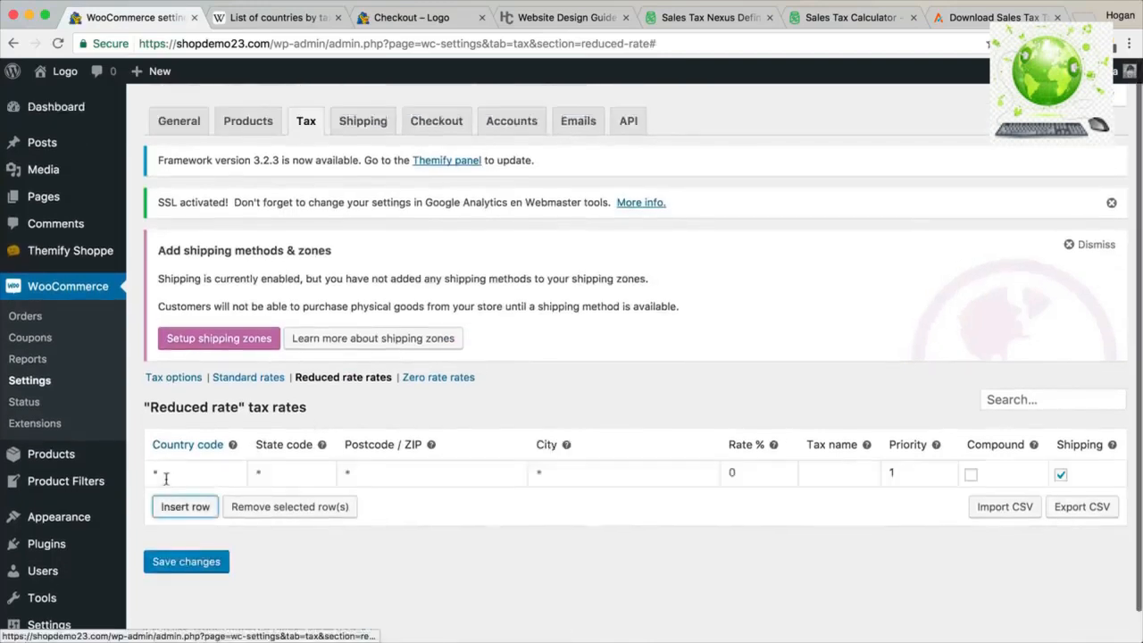
left_click(181, 474)
type("GB")
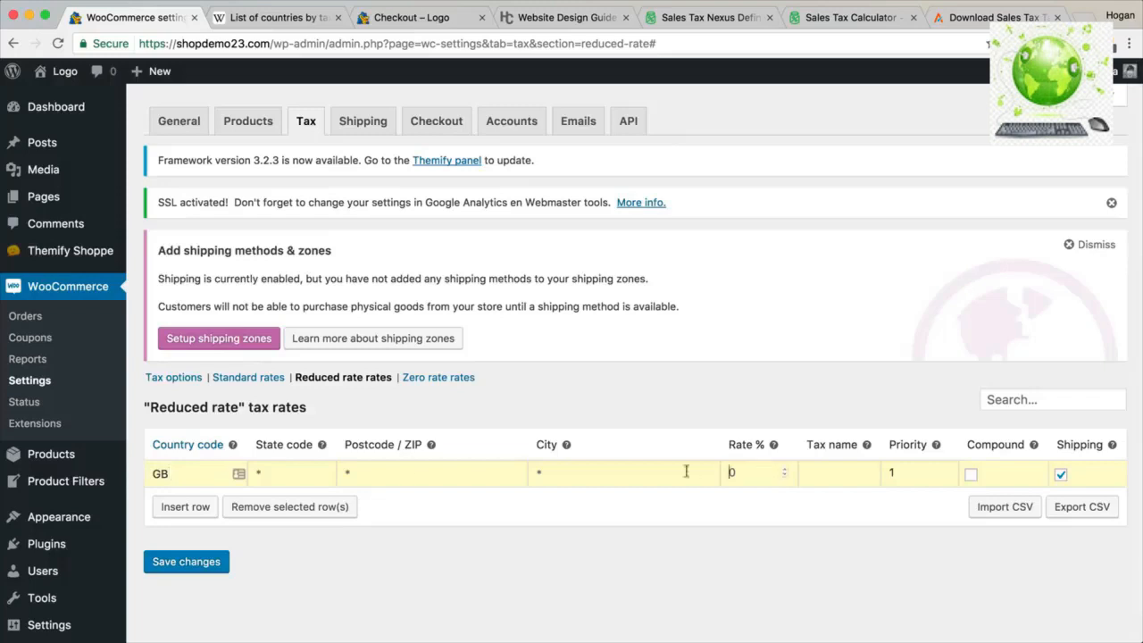
type("5")
left_click(832, 476)
type("Rec")
type("uced rate")
left_click(212, 562)
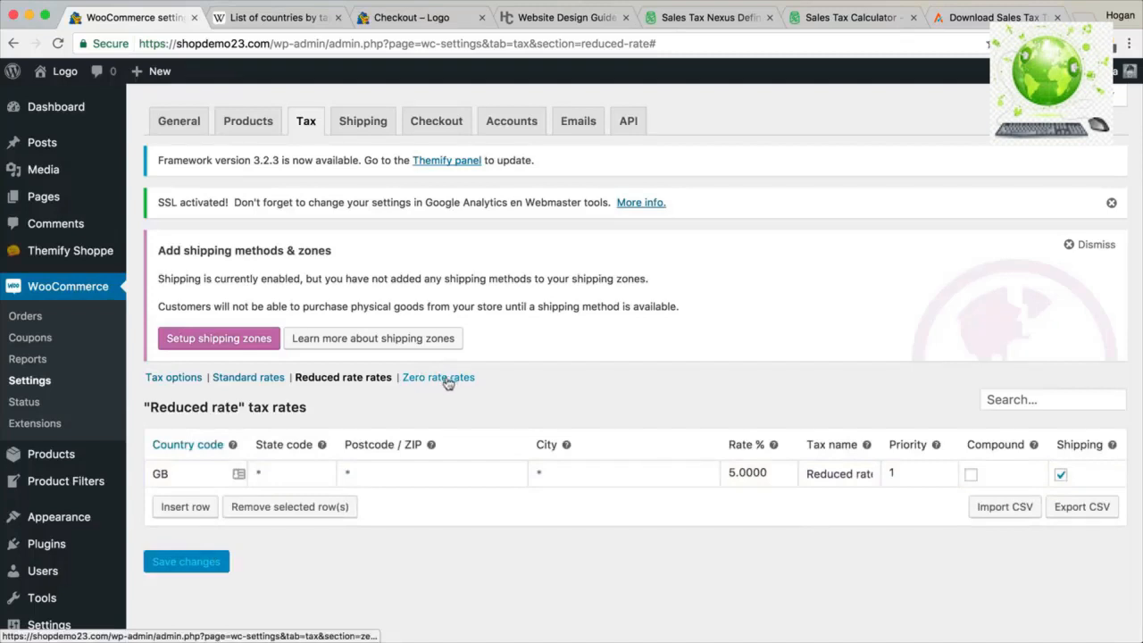
Open the Vietnam Travel Guide (eBook PDF) product from All Products for editing.
mouse_move(60, 463)
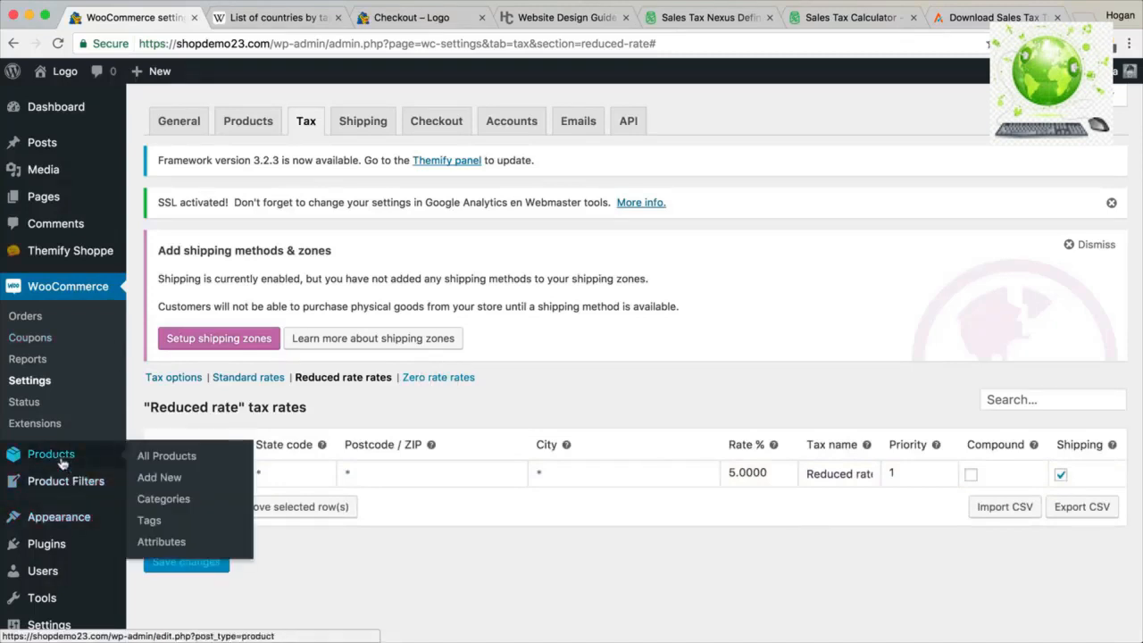
left_click(167, 458)
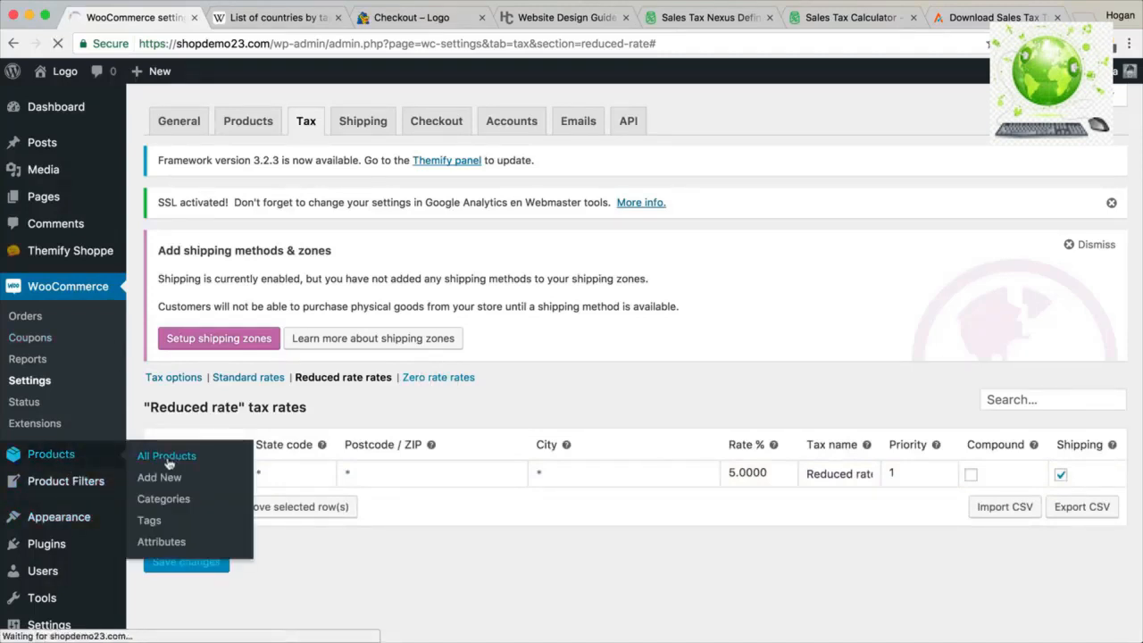
scroll(388, 462, "down", 5)
scroll(386, 464, "down", 2)
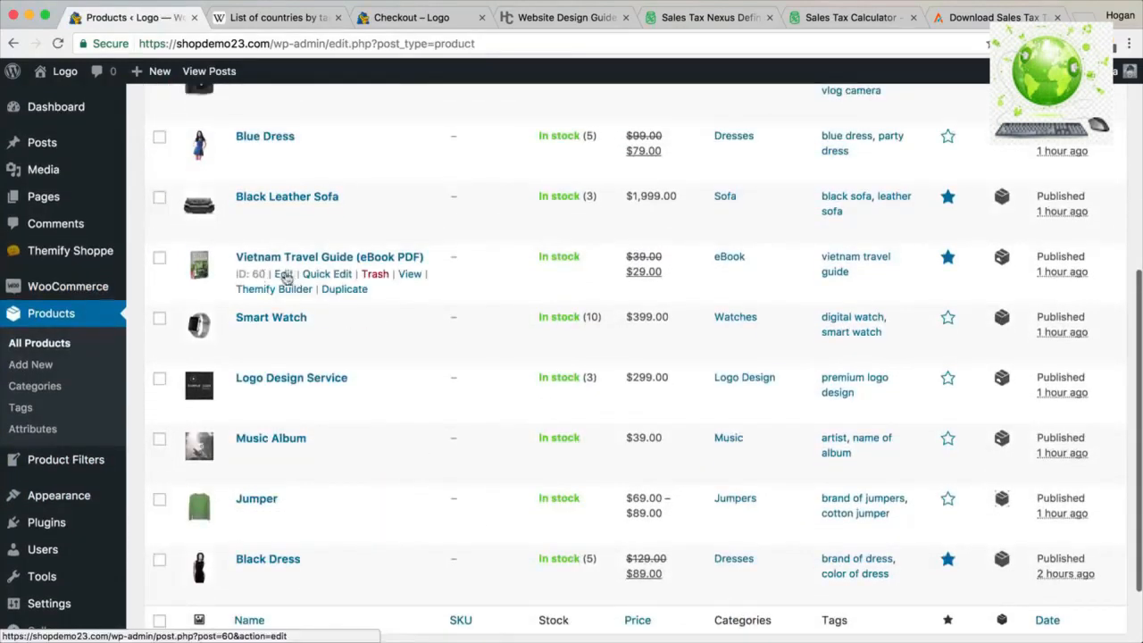
left_click(283, 274)
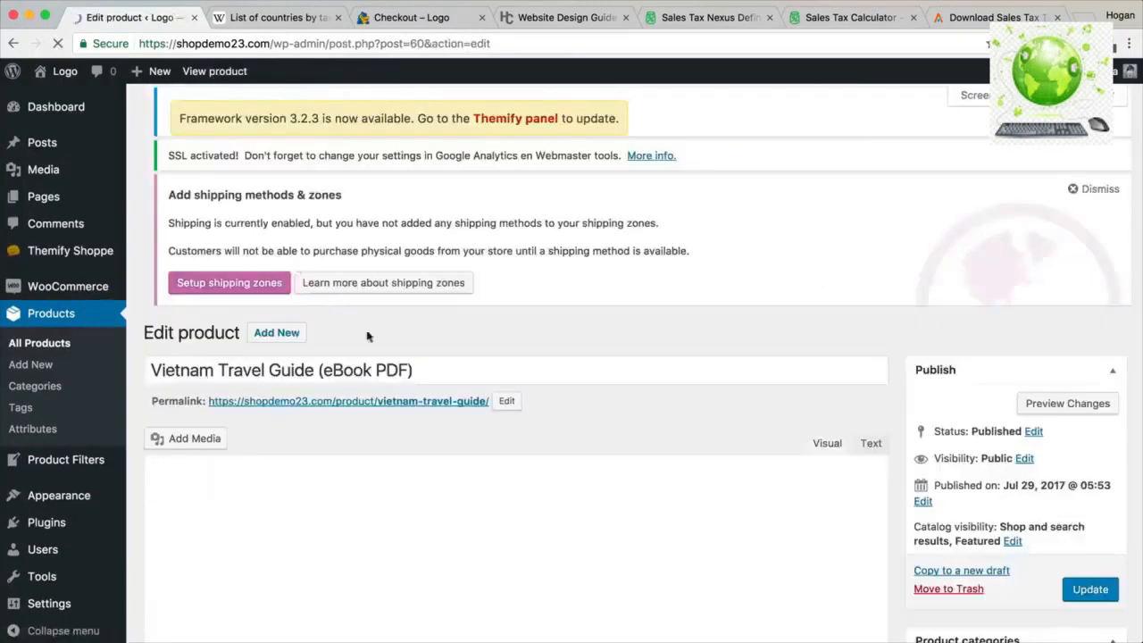
Change the eBook's tax class from Standard to Reduced rate and update the product.
scroll(439, 398, "down", 5)
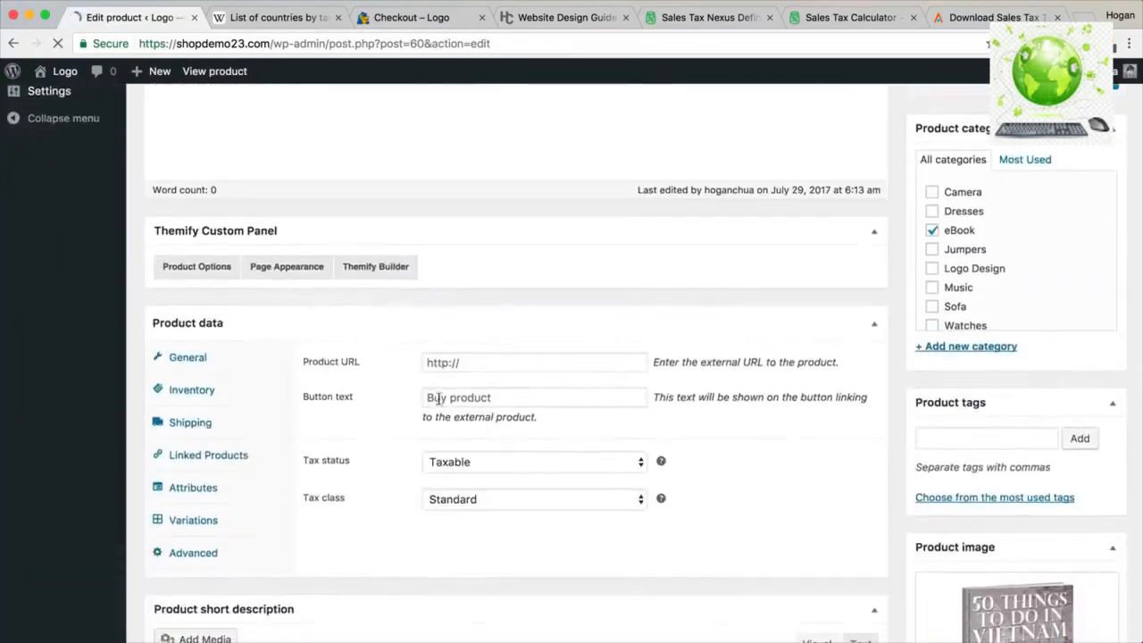
scroll(438, 399, "down", 1)
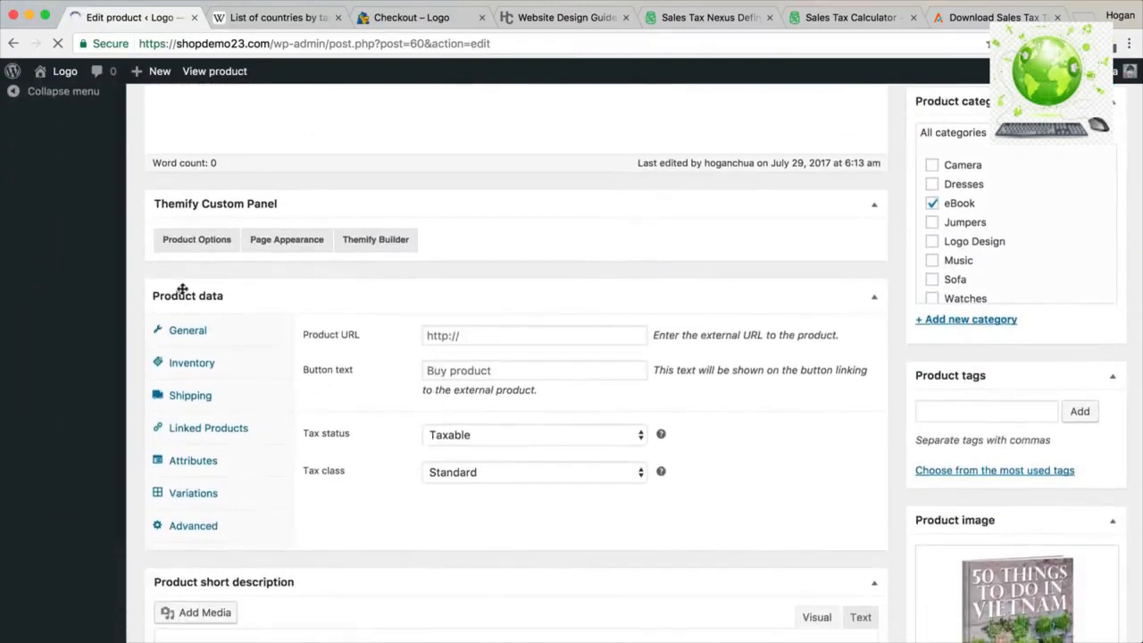
left_click(474, 476)
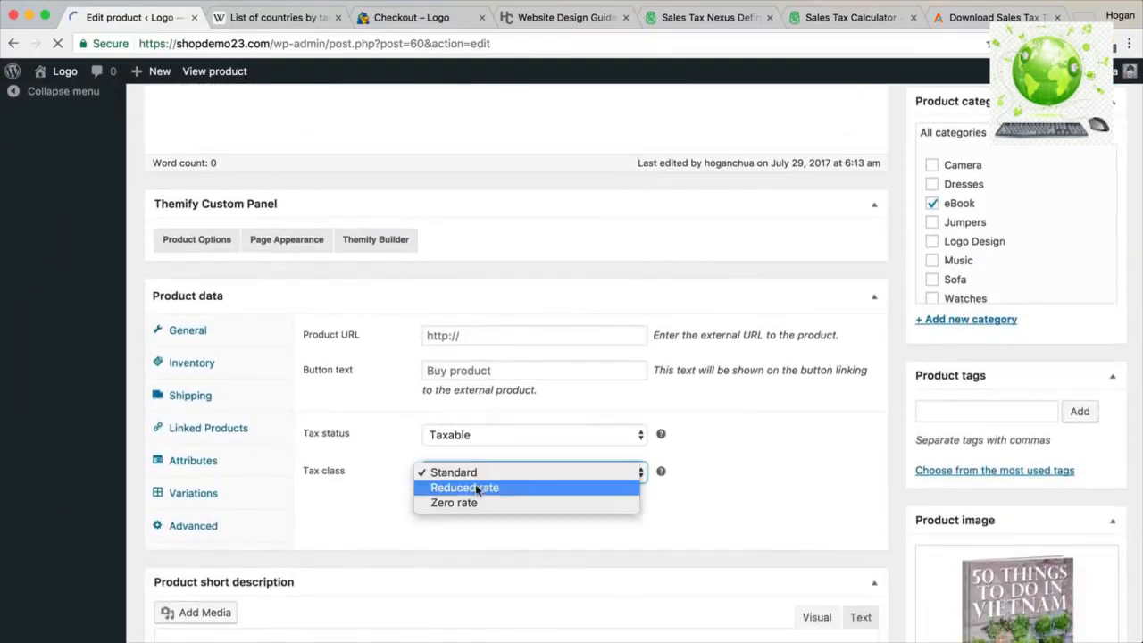
left_click(475, 488)
scroll(673, 443, "up", 5)
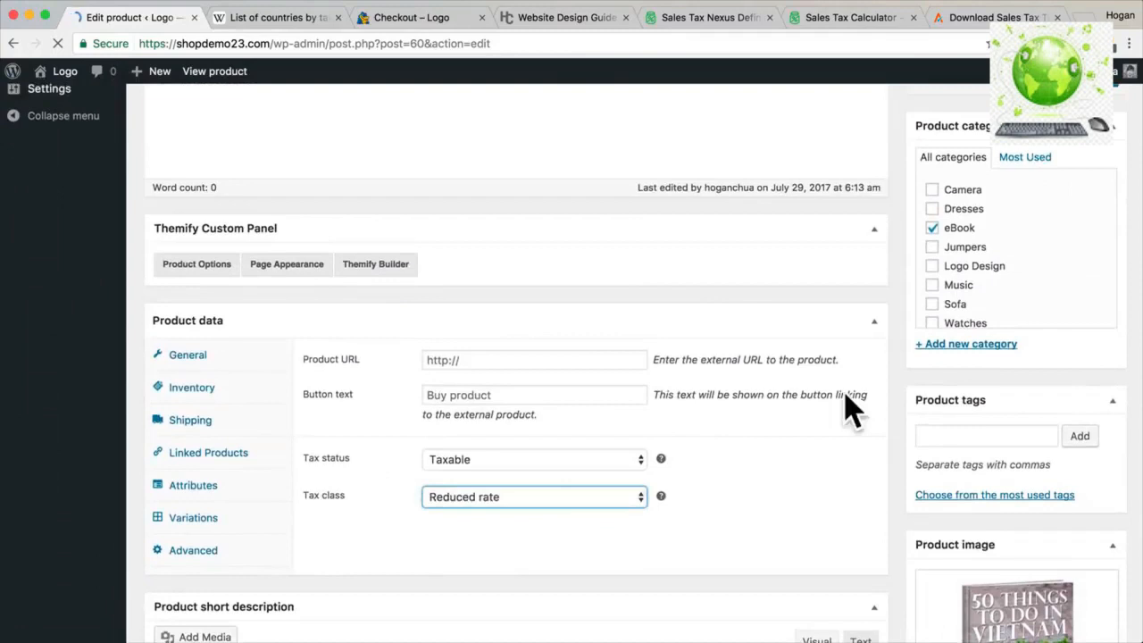
left_click(1099, 228)
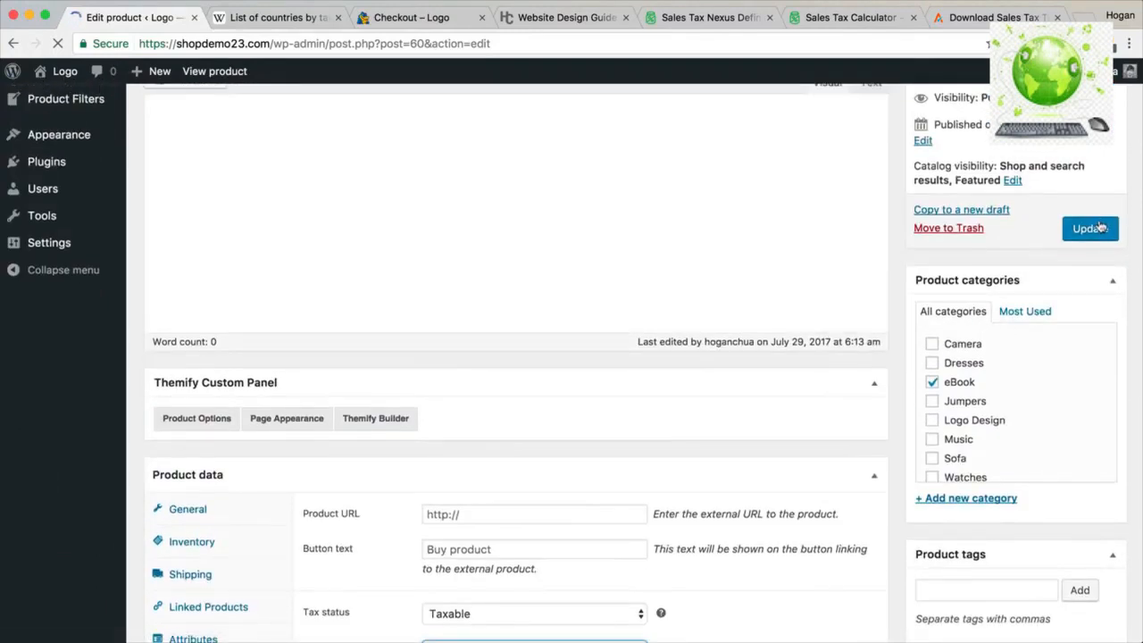
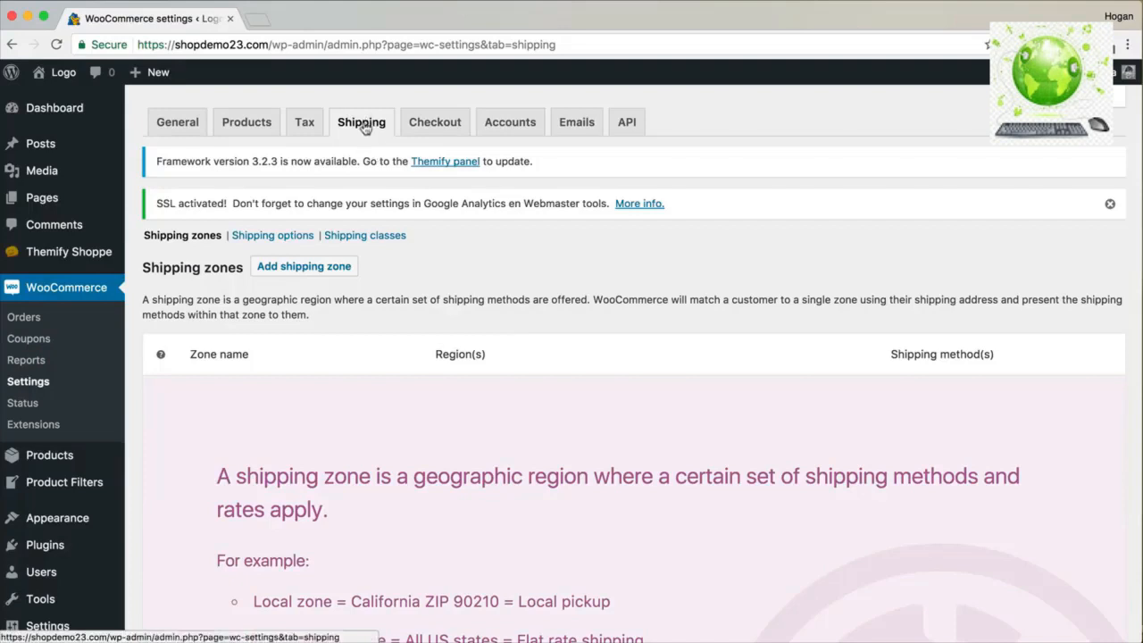
Add a shipping zone named 'Domestic' with United States (US) and Canada as its regions.
left_click(299, 276)
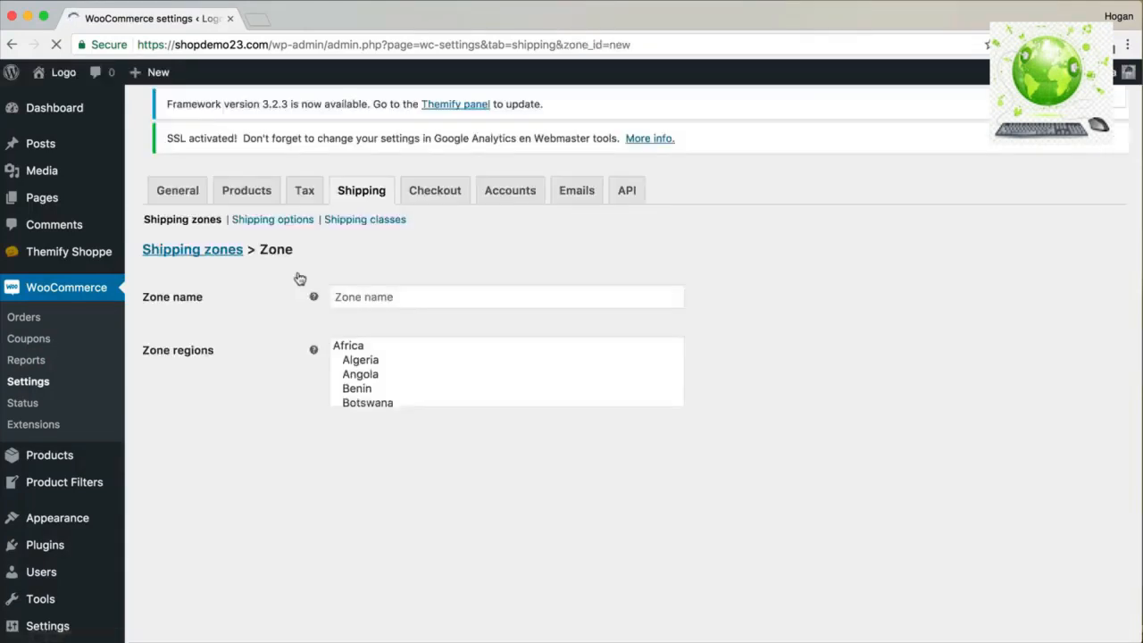
left_click(376, 301)
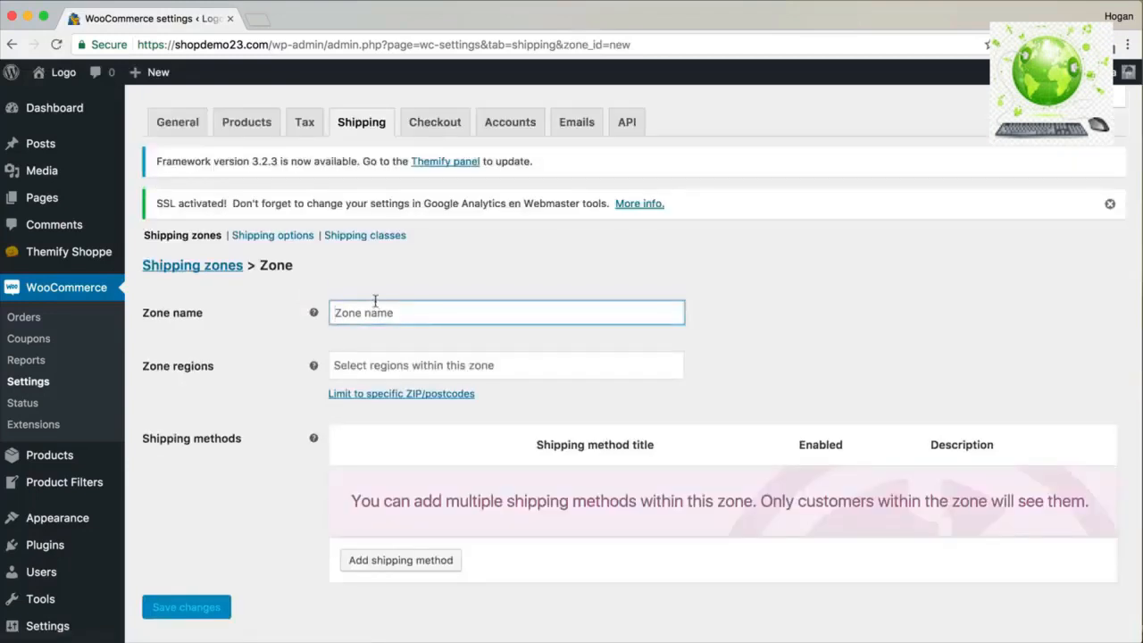
type("Domestic")
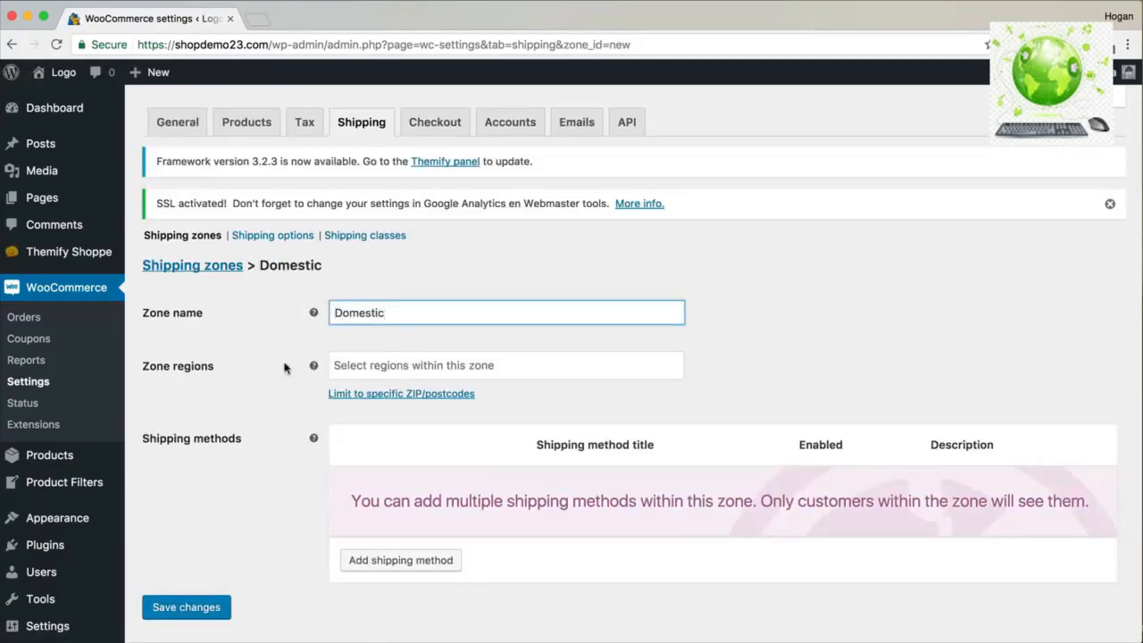
left_click(386, 365)
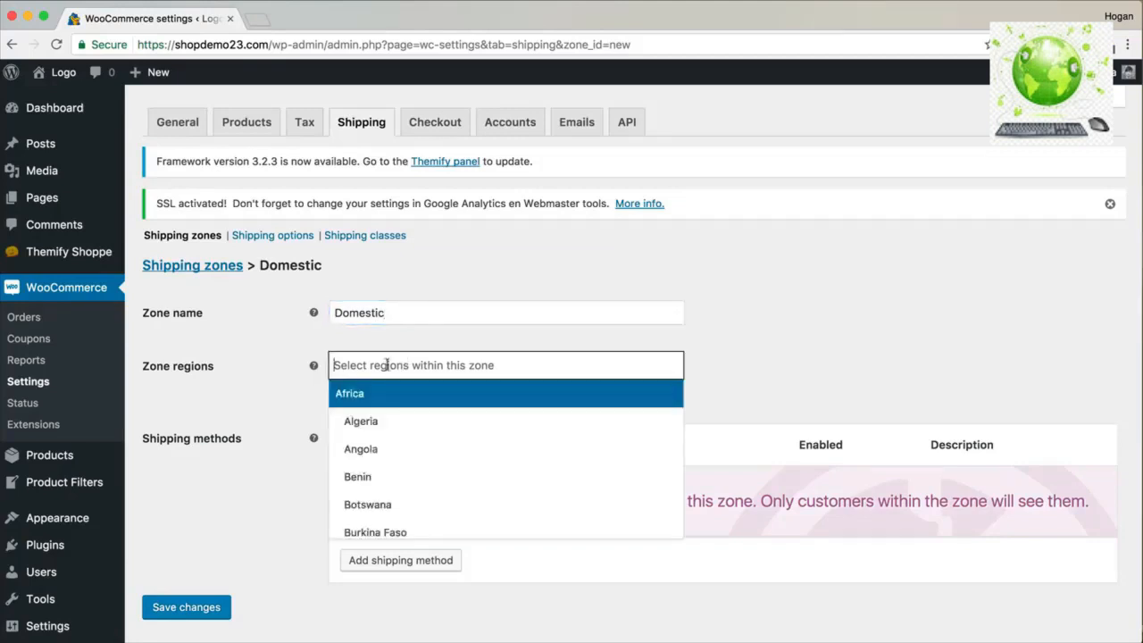
type("United")
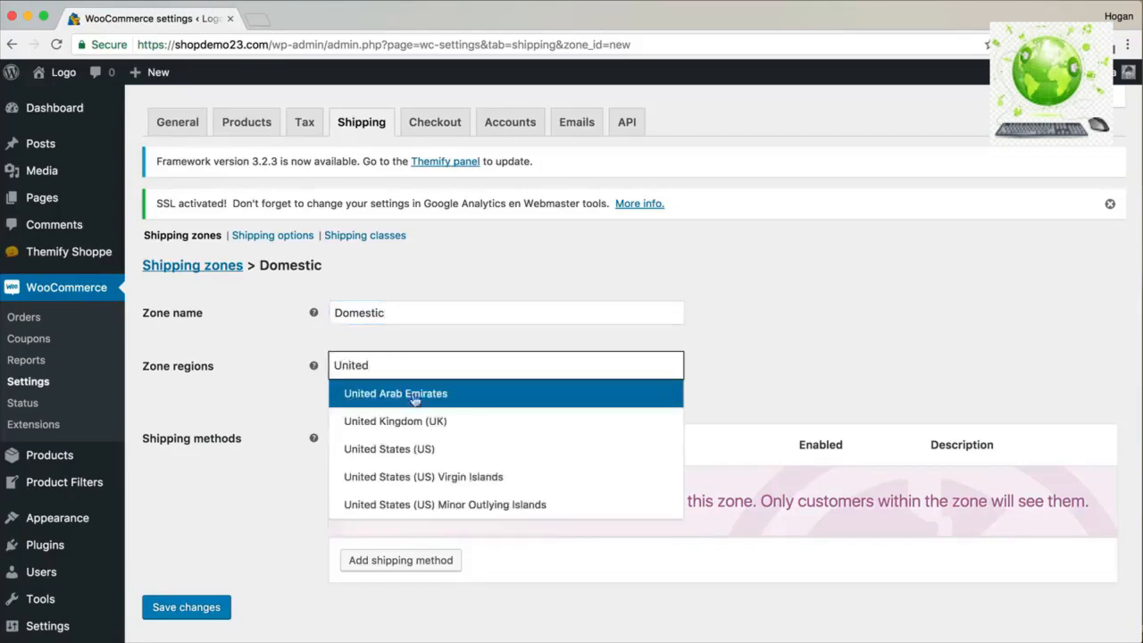
left_click(444, 449)
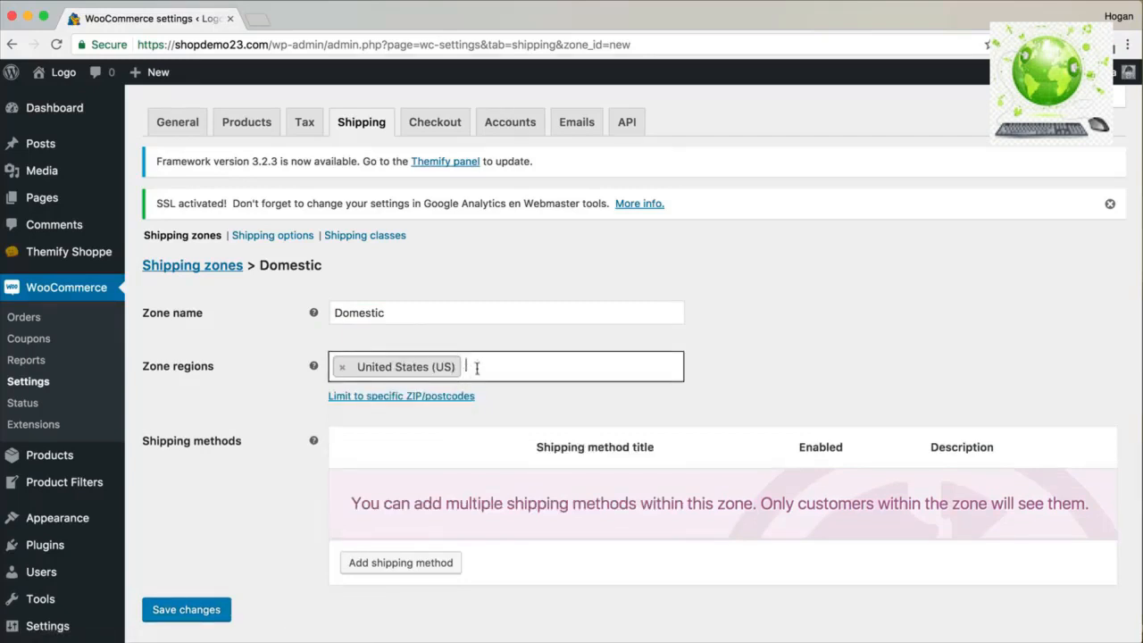
type("Can")
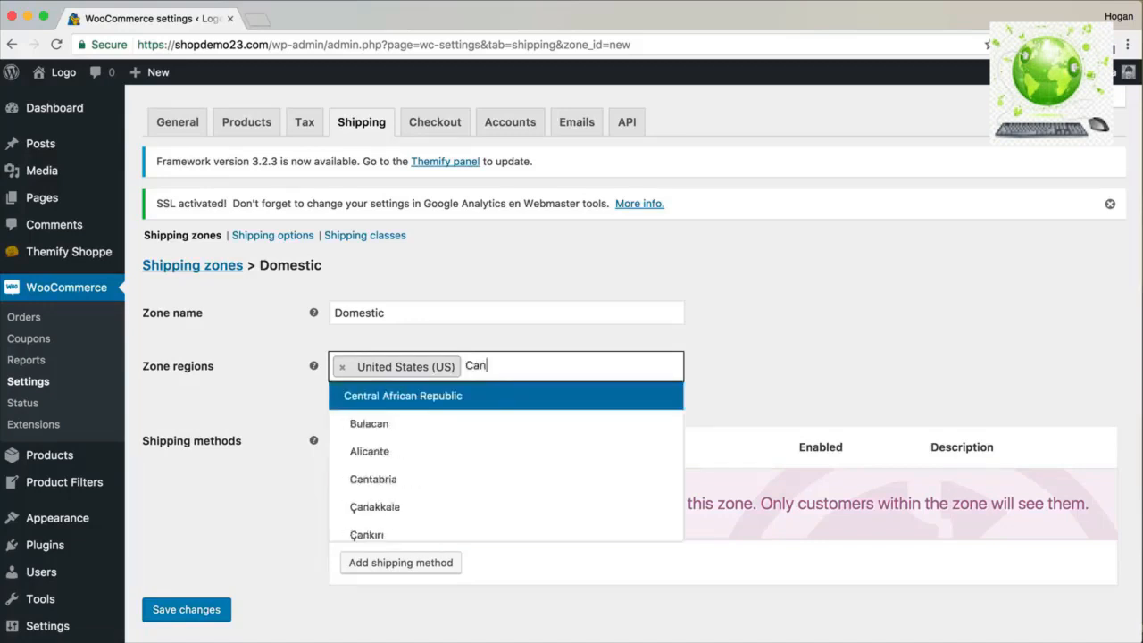
type("ada")
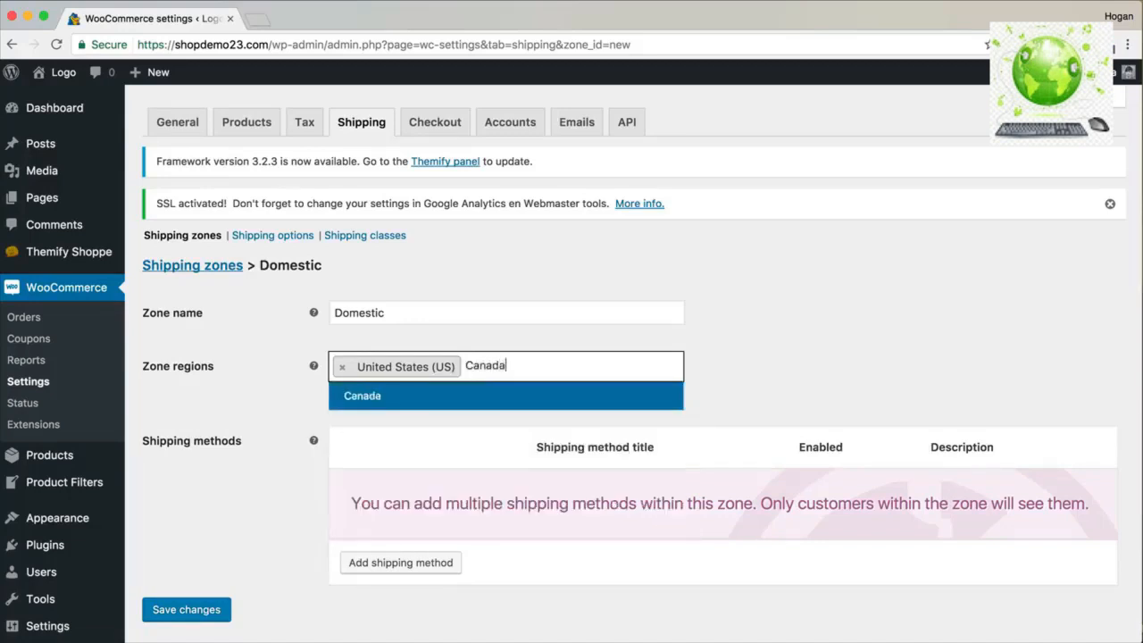
left_click(476, 394)
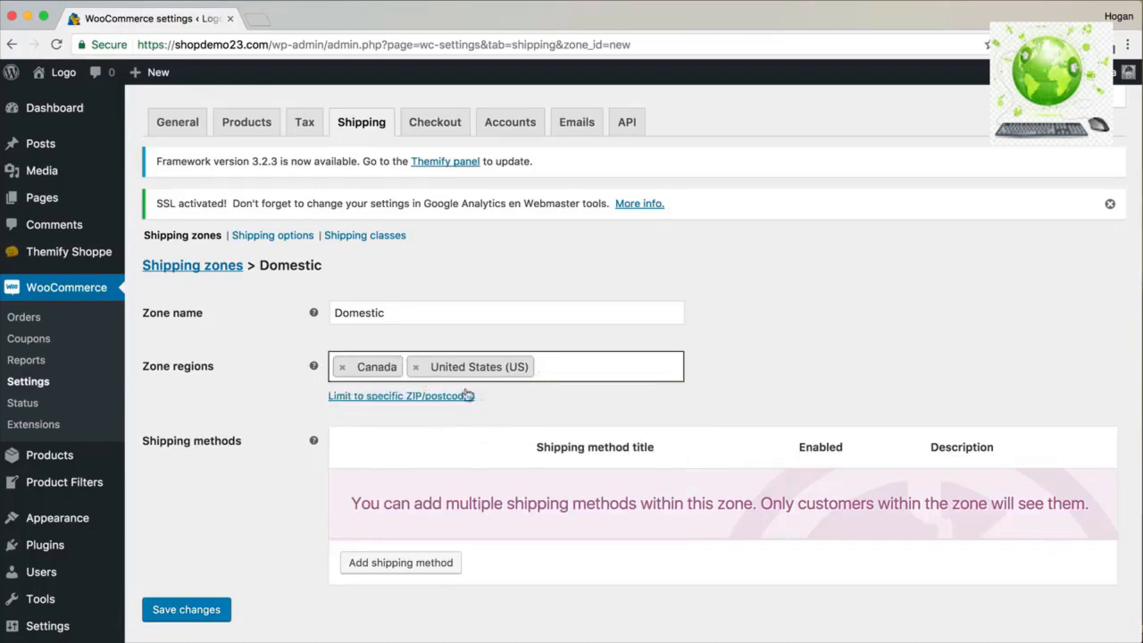
Add a Flat rate method to the Domestic zone with a cost of 10.
left_click(404, 563)
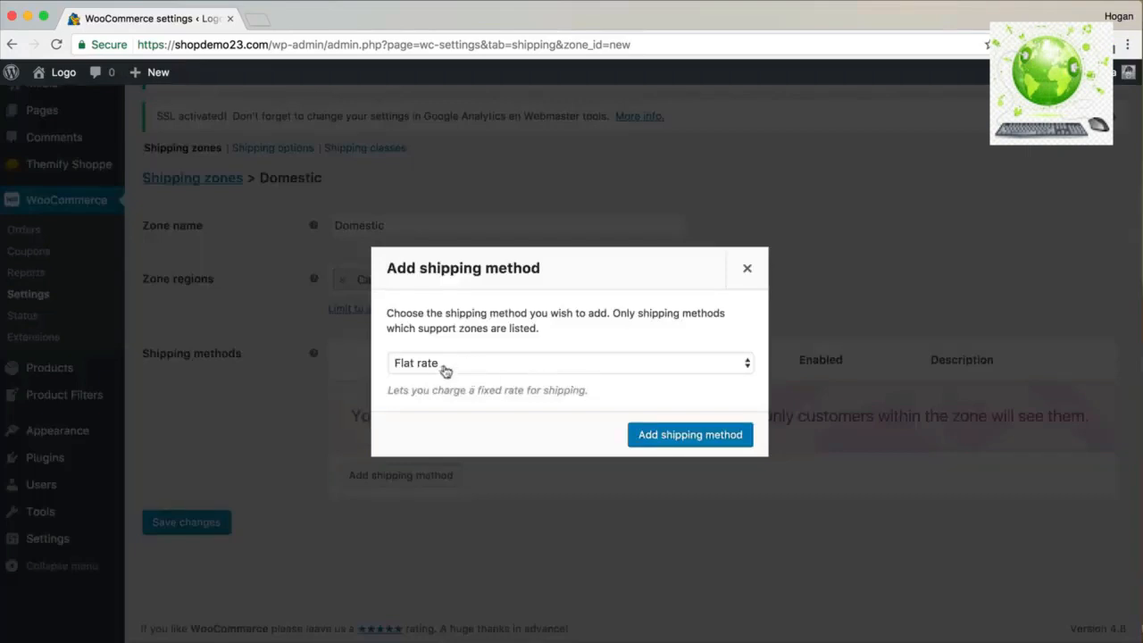
left_click(652, 435)
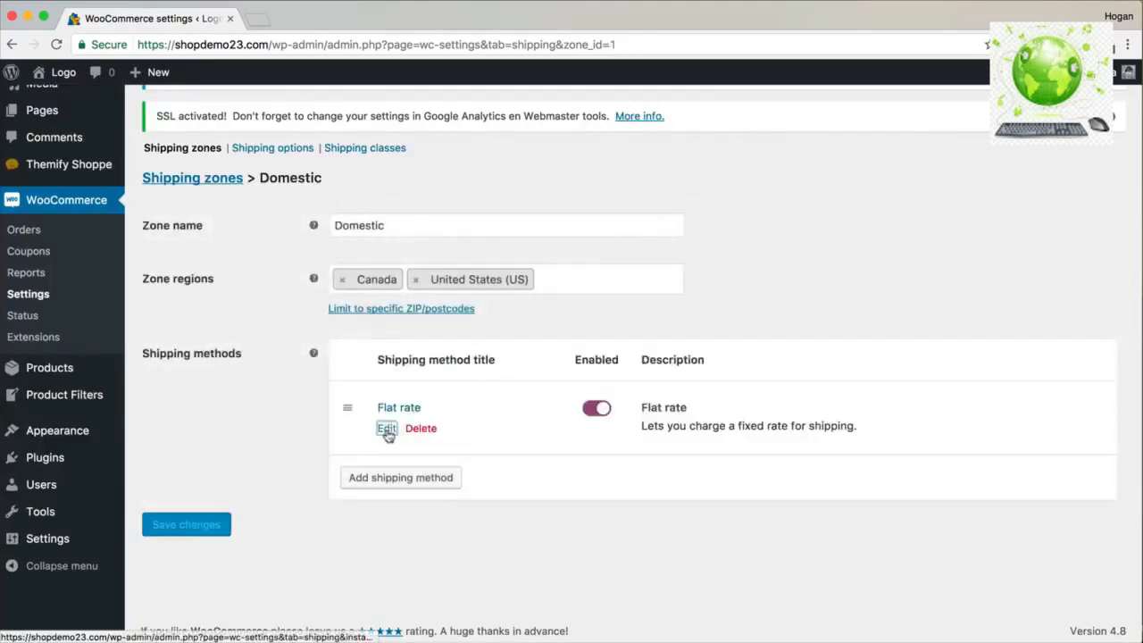
left_click(385, 430)
left_click_drag(454, 396, 399, 396)
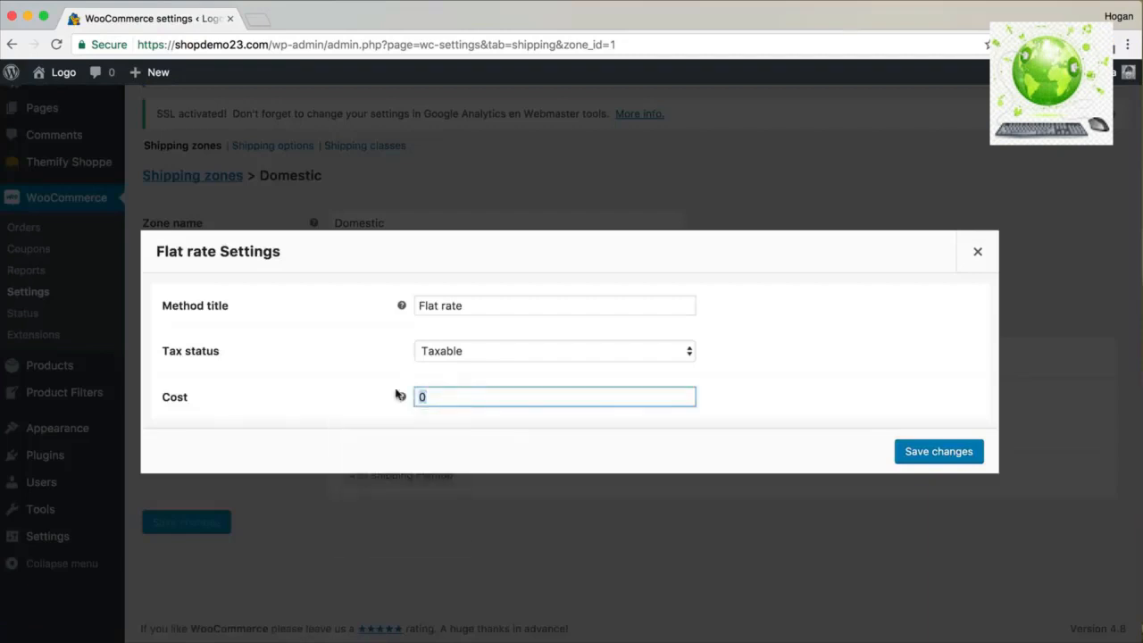
type("10")
left_click(936, 451)
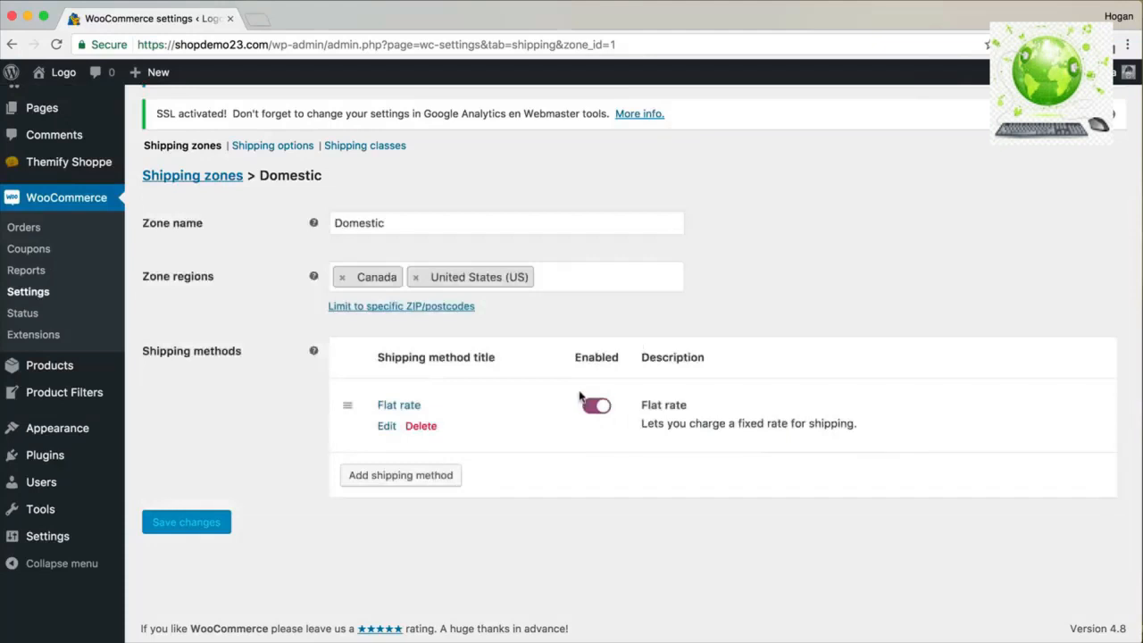
Add Local pickup as a second shipping method in the zone.
left_click(399, 477)
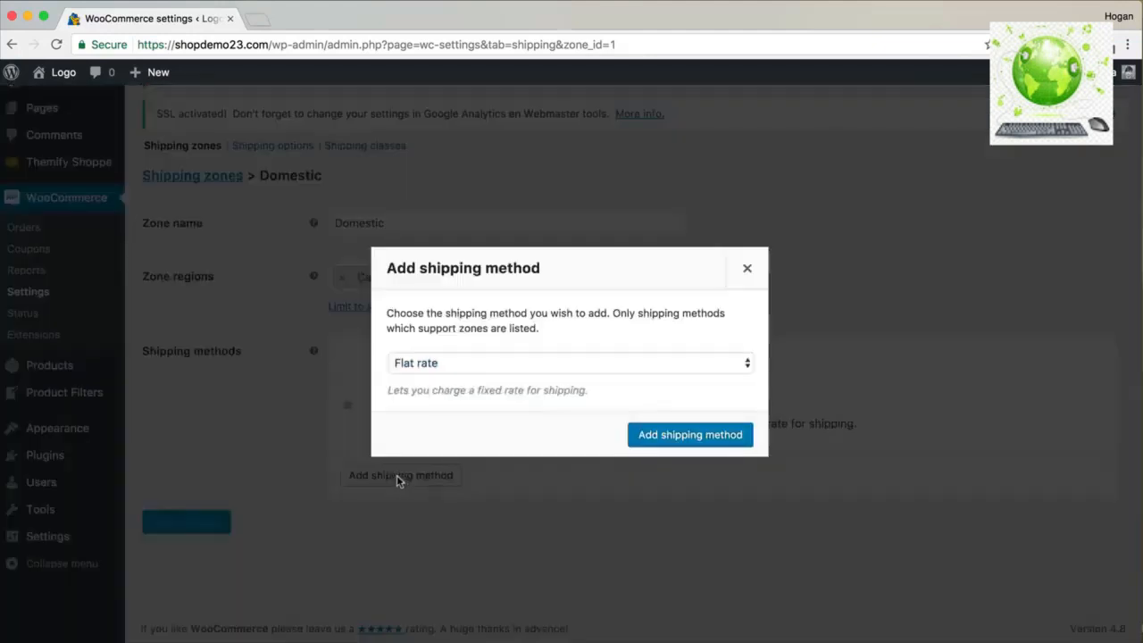
left_click(503, 365)
left_click(481, 394)
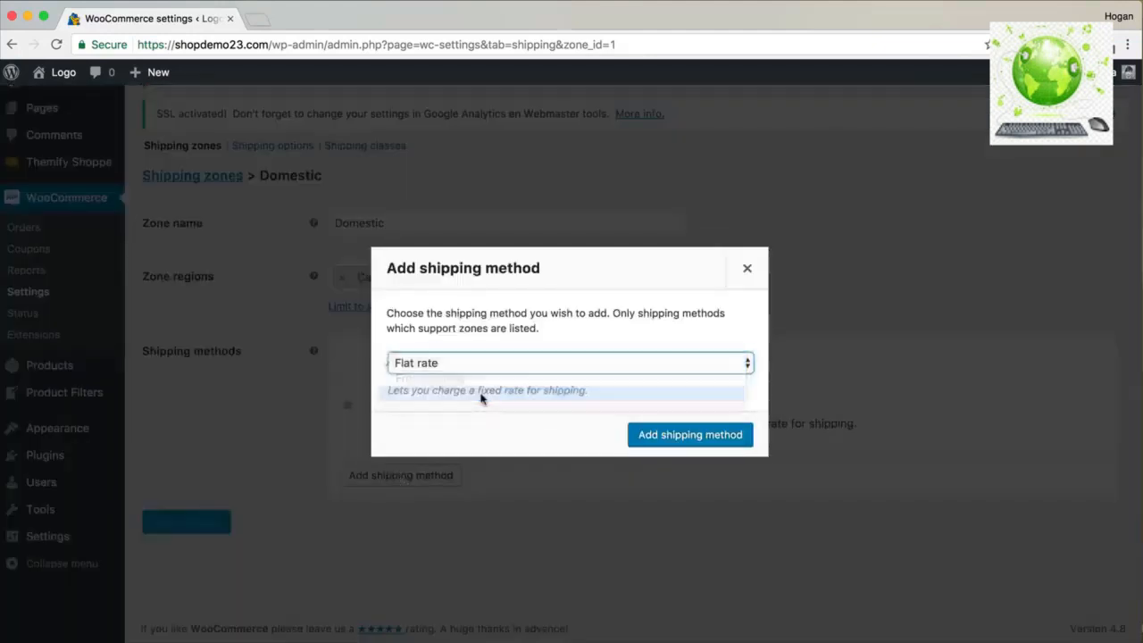
left_click(686, 443)
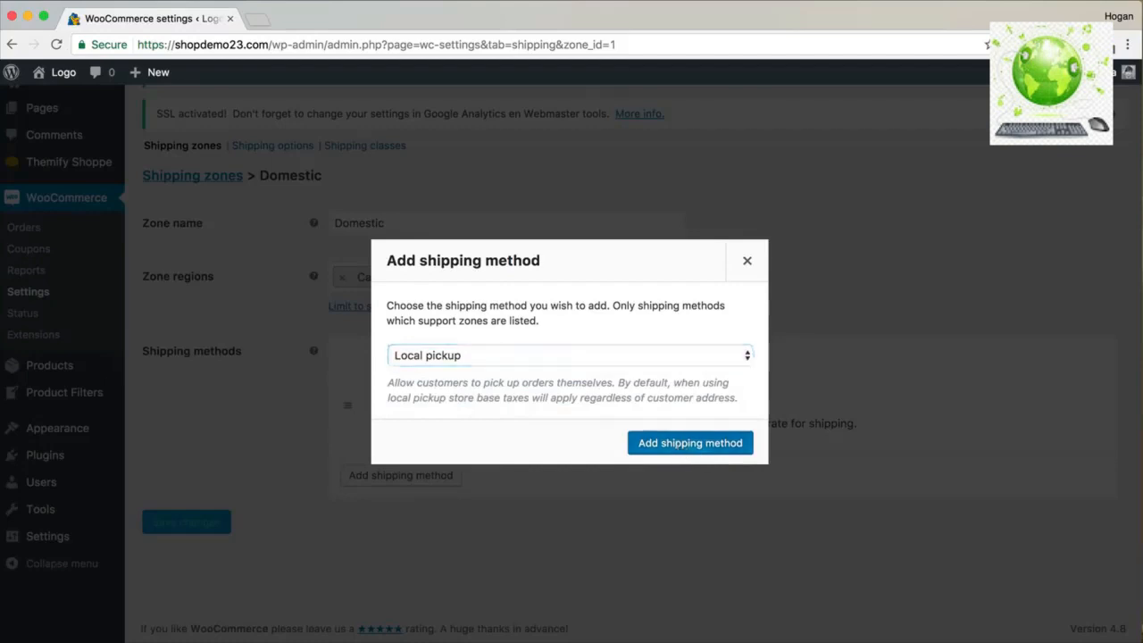
mouse_move(452, 472)
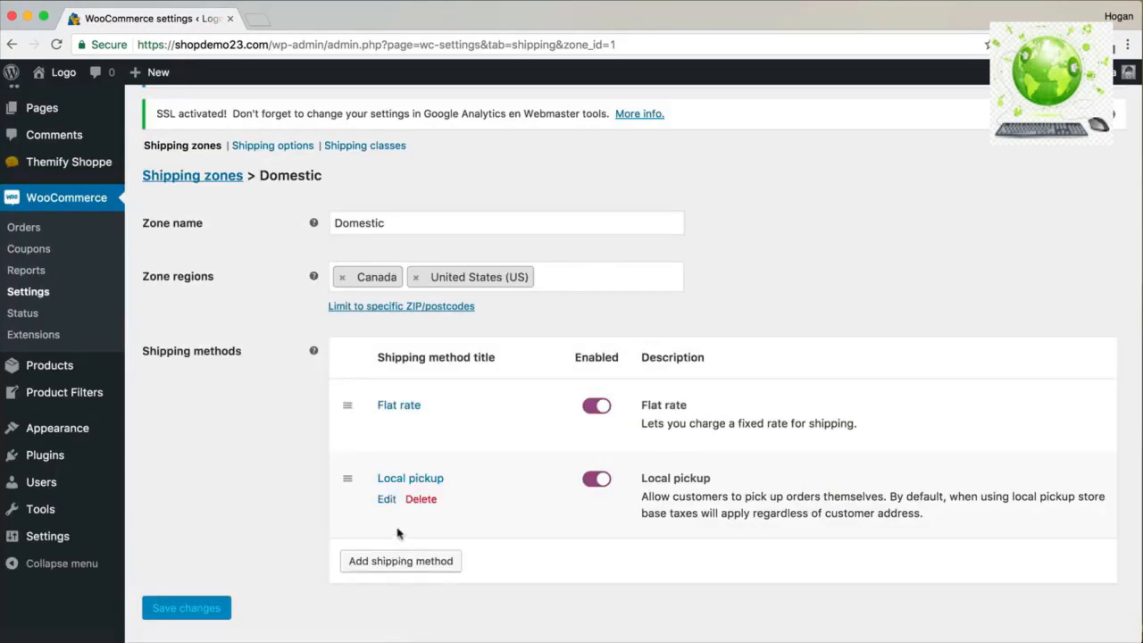
Add another Flat rate method titled 'Express rate' with a cost of 20.
mouse_move(397, 416)
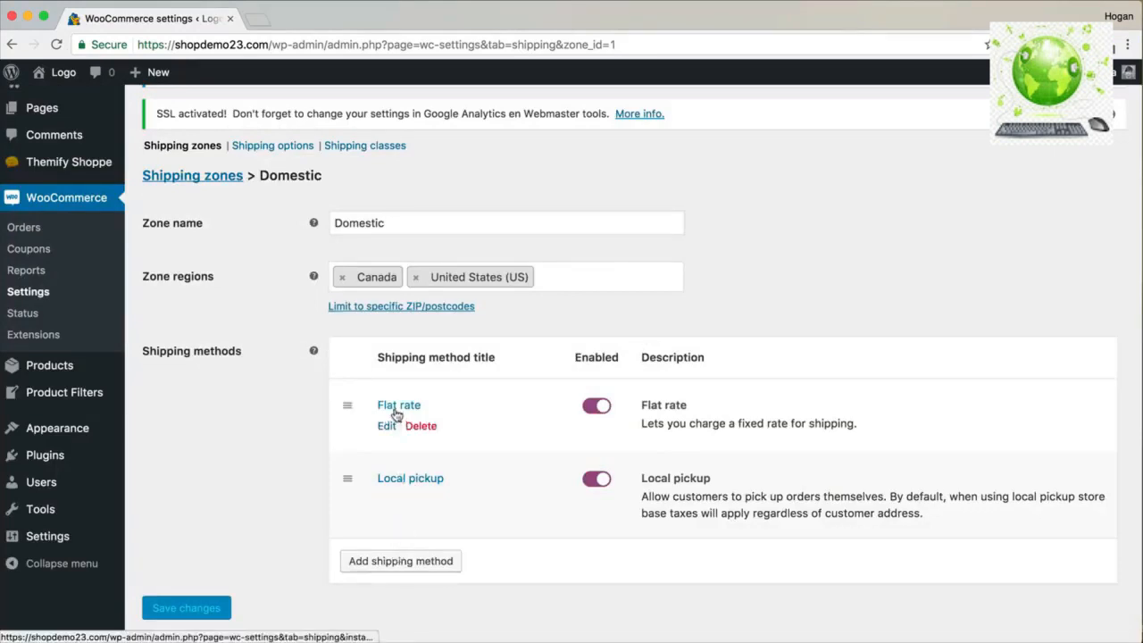
left_click(395, 563)
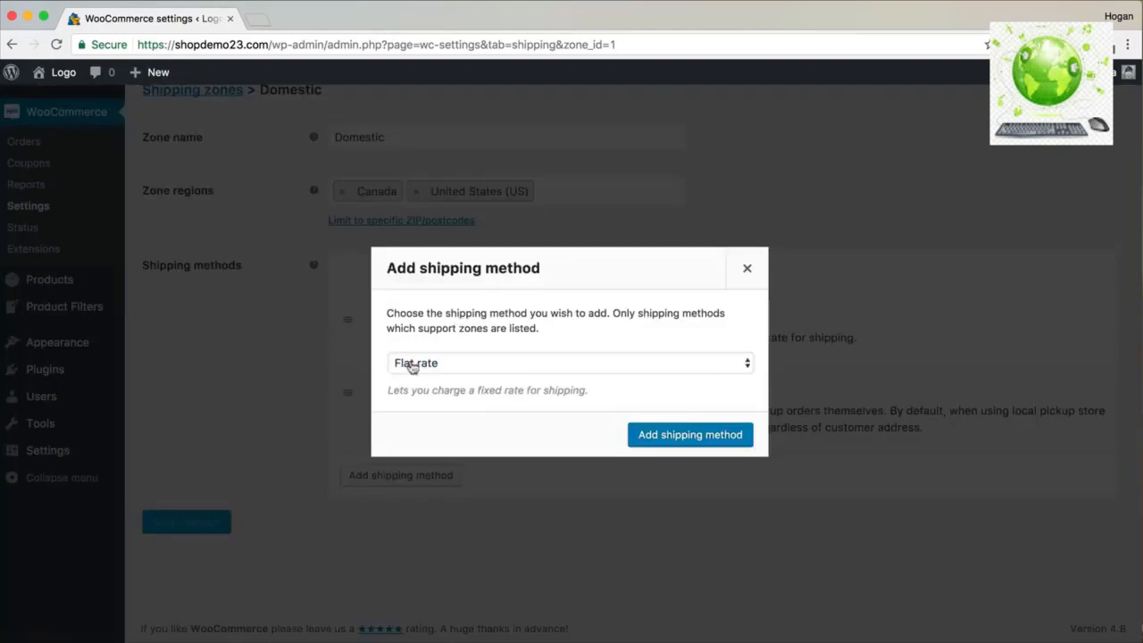
left_click(695, 438)
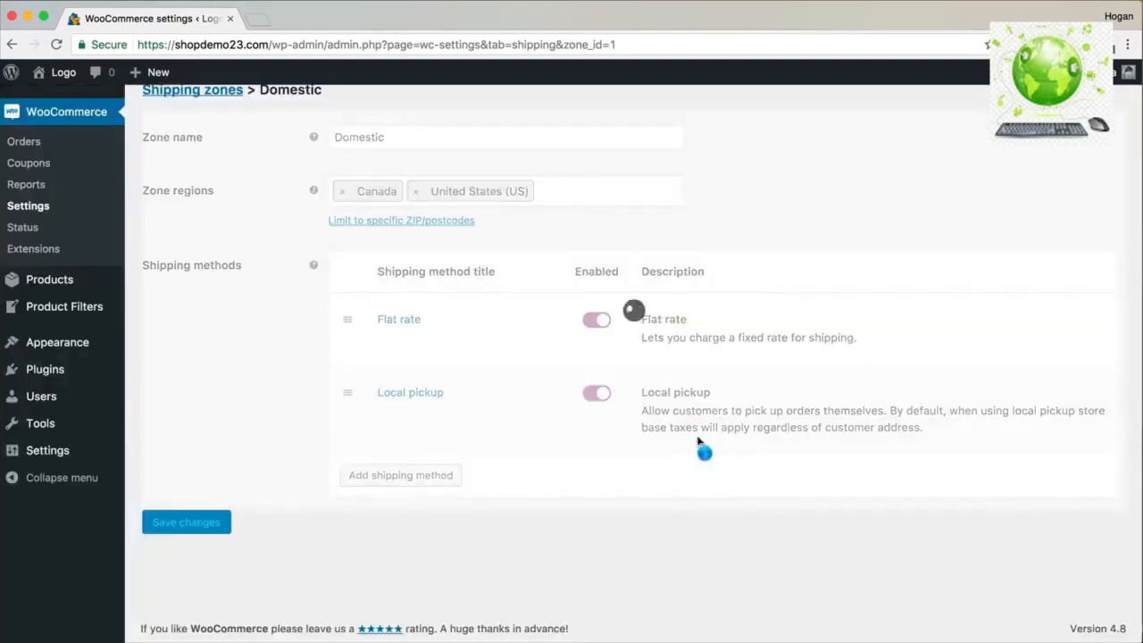
left_click(386, 498)
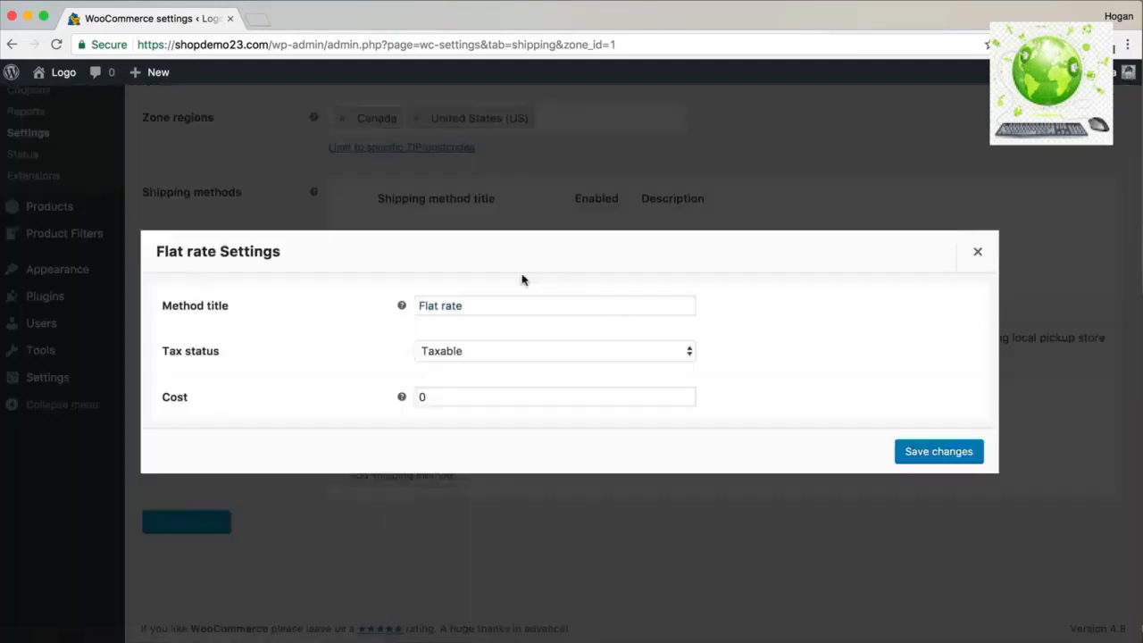
left_click_drag(500, 302, 301, 301)
type("Express ray")
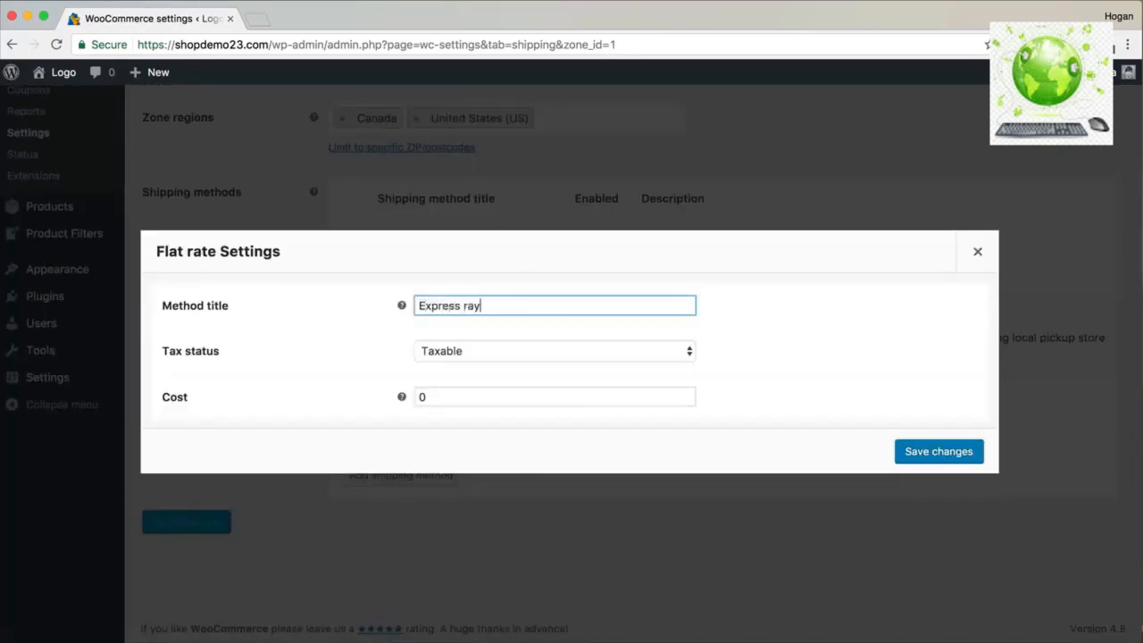
left_click_drag(455, 399, 339, 393)
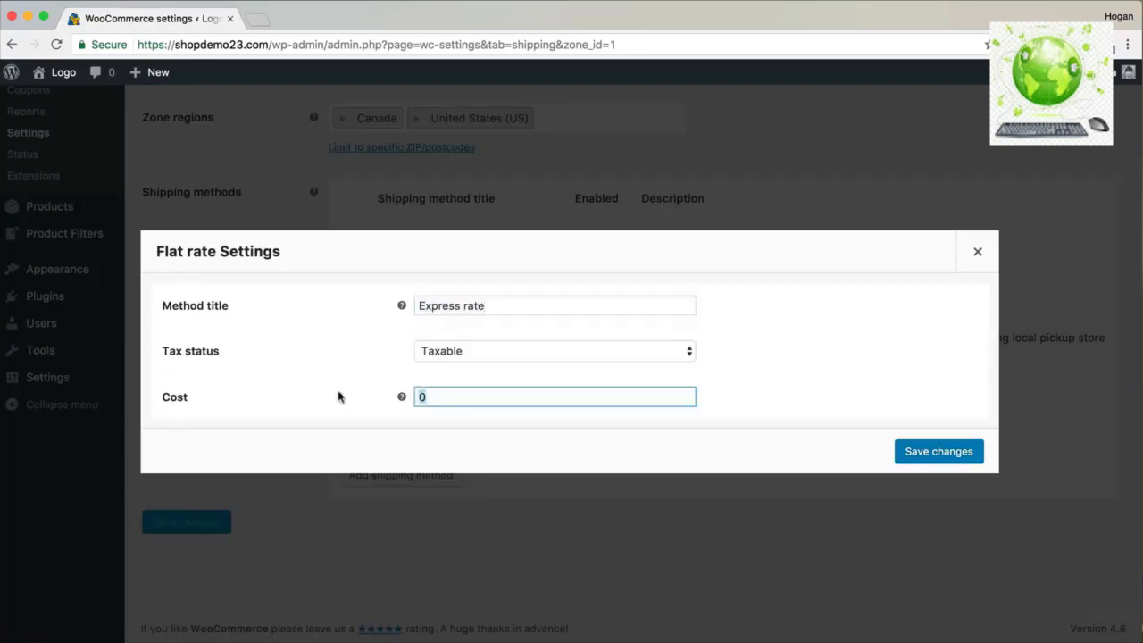
type("20")
left_click(937, 452)
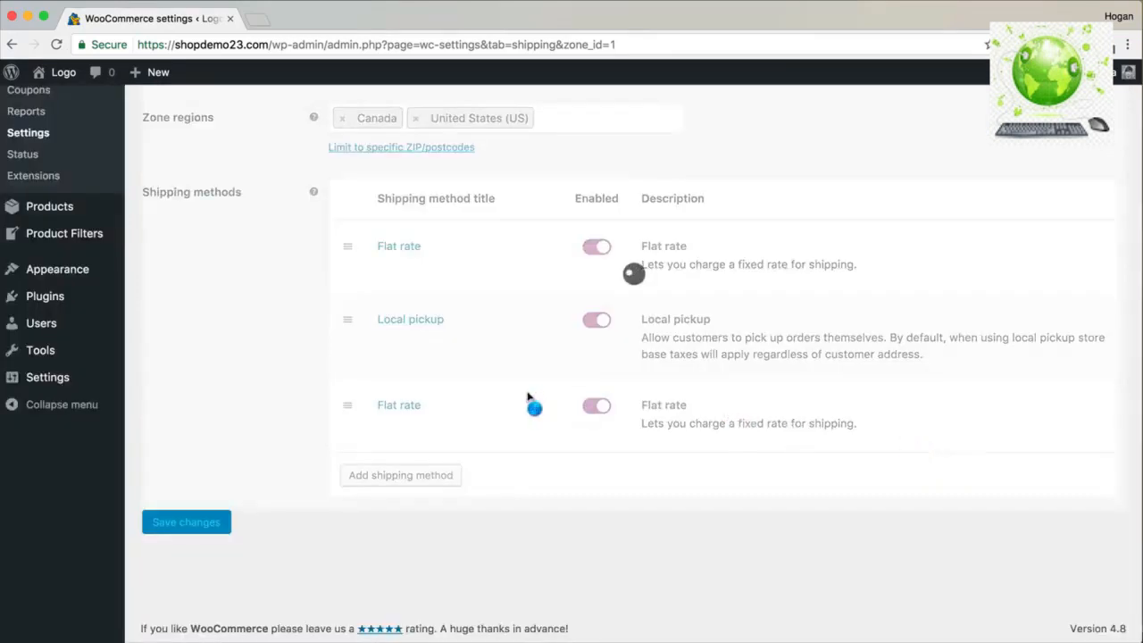
Move Express rate directly below Flat rate and save the Domestic zone.
left_click(399, 476)
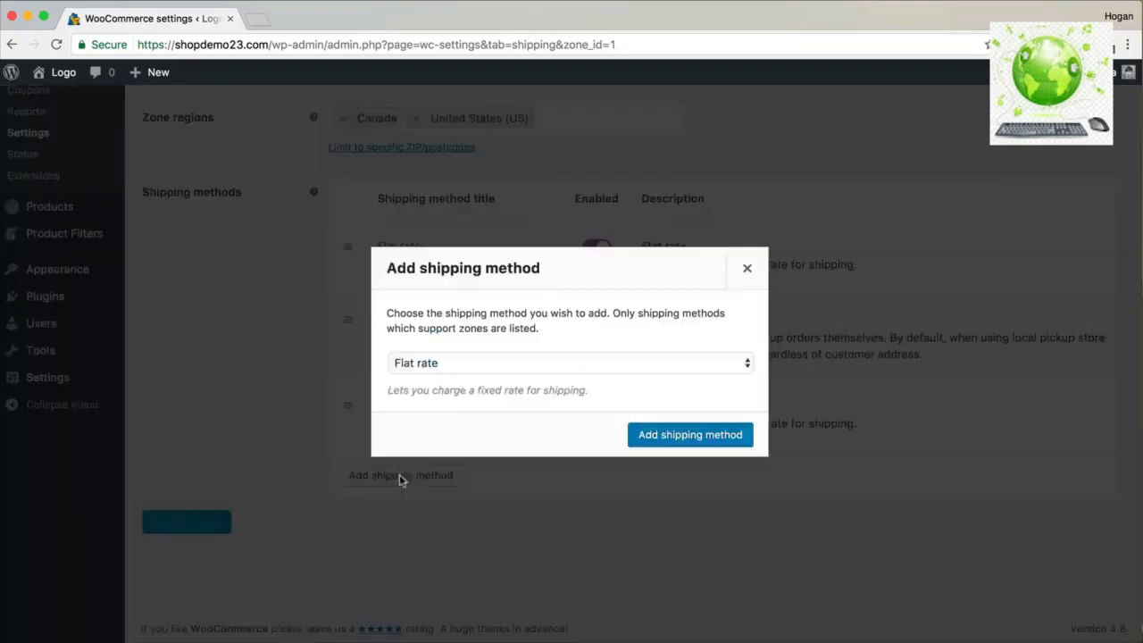
left_click(473, 366)
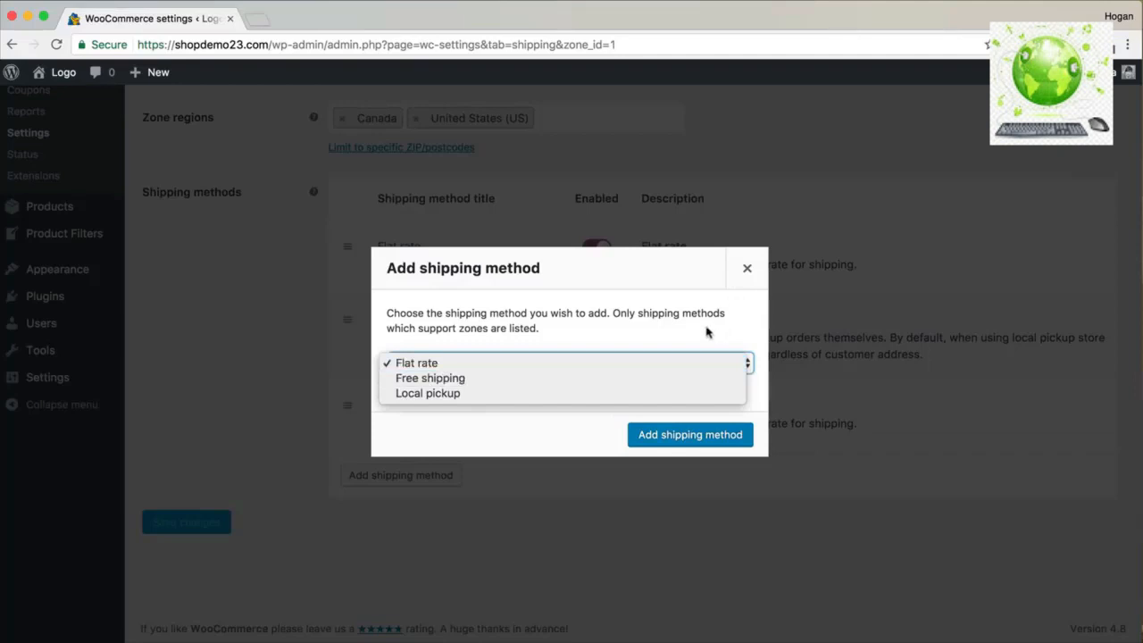
left_click(749, 269)
left_click(748, 270)
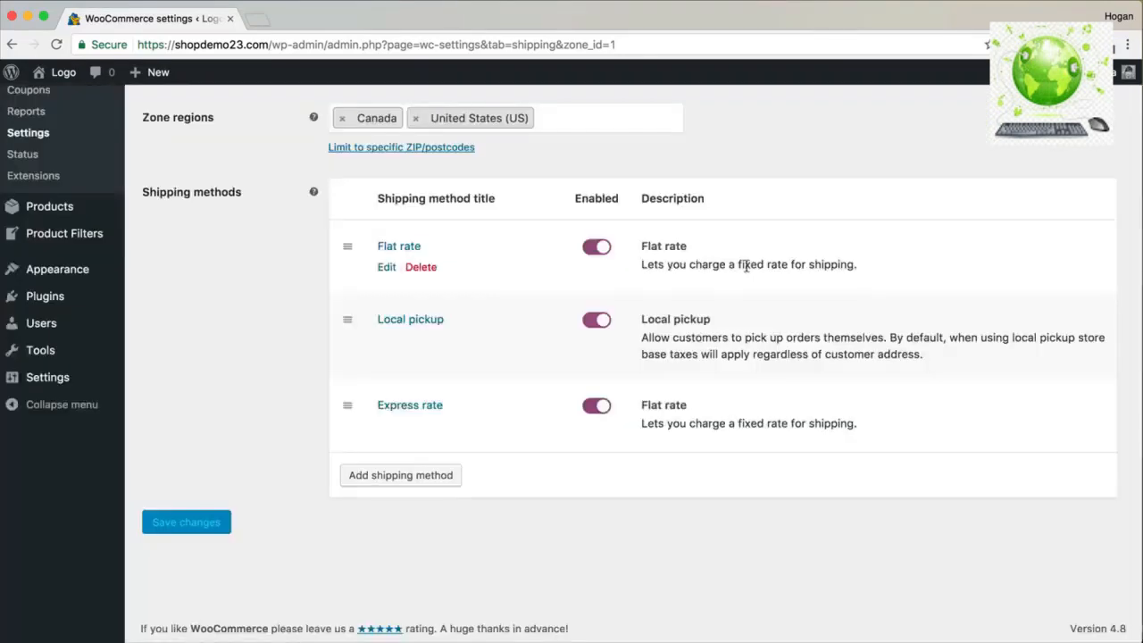
left_click_drag(348, 403, 429, 362)
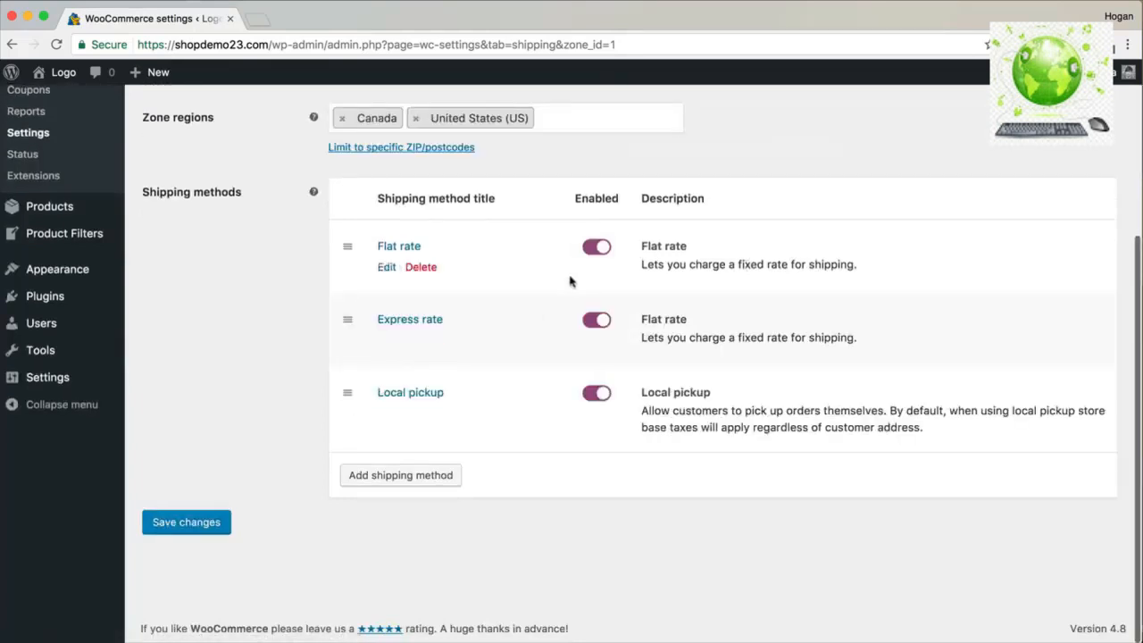
scroll(554, 278, "up", 2)
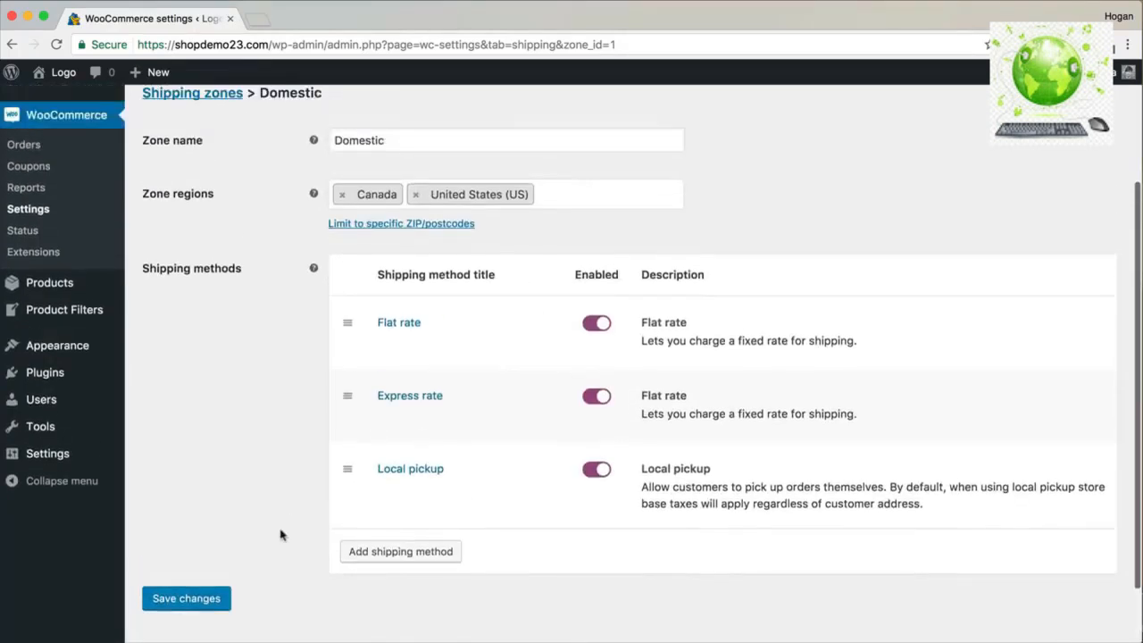
left_click(189, 608)
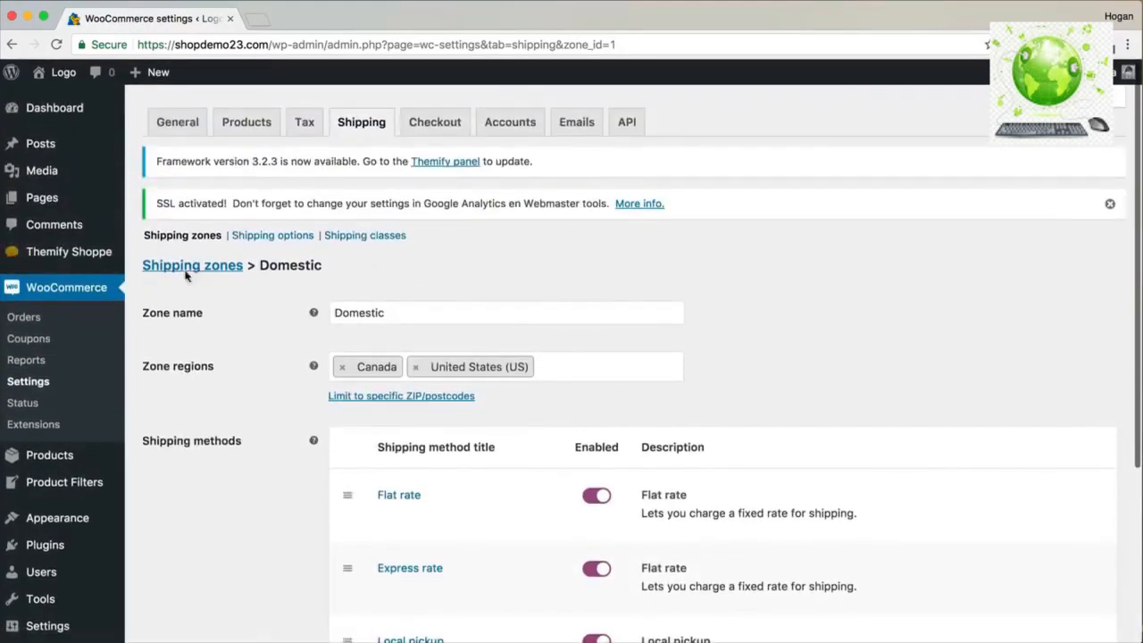
Return to the shipping zones list, then open the empty Shipping classes section.
left_click(190, 268)
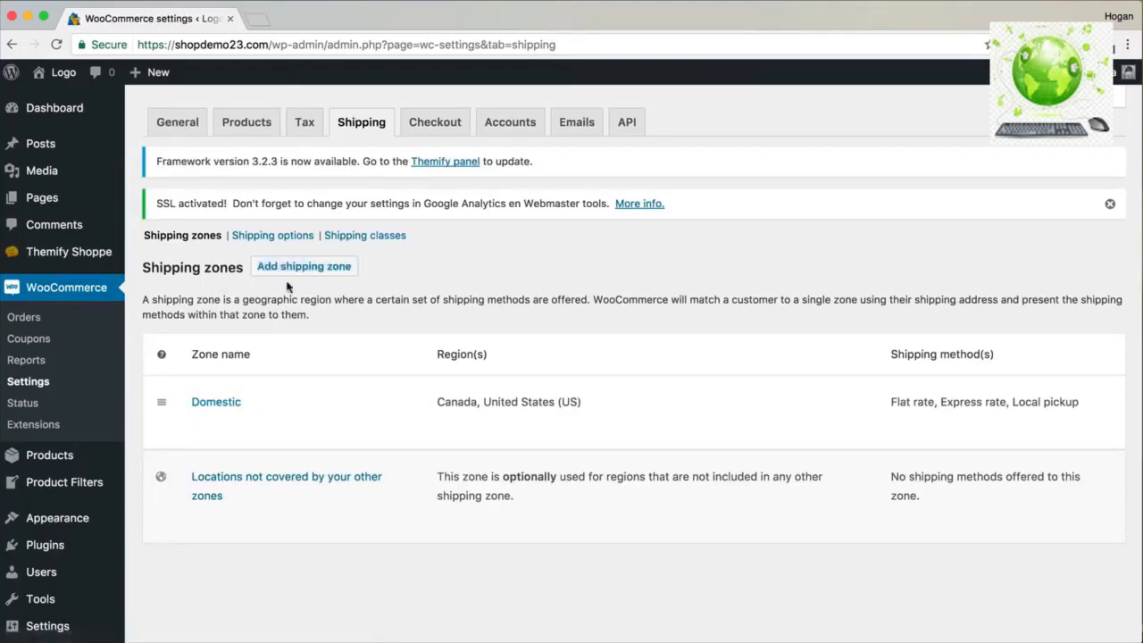
left_click_drag(935, 497, 876, 475)
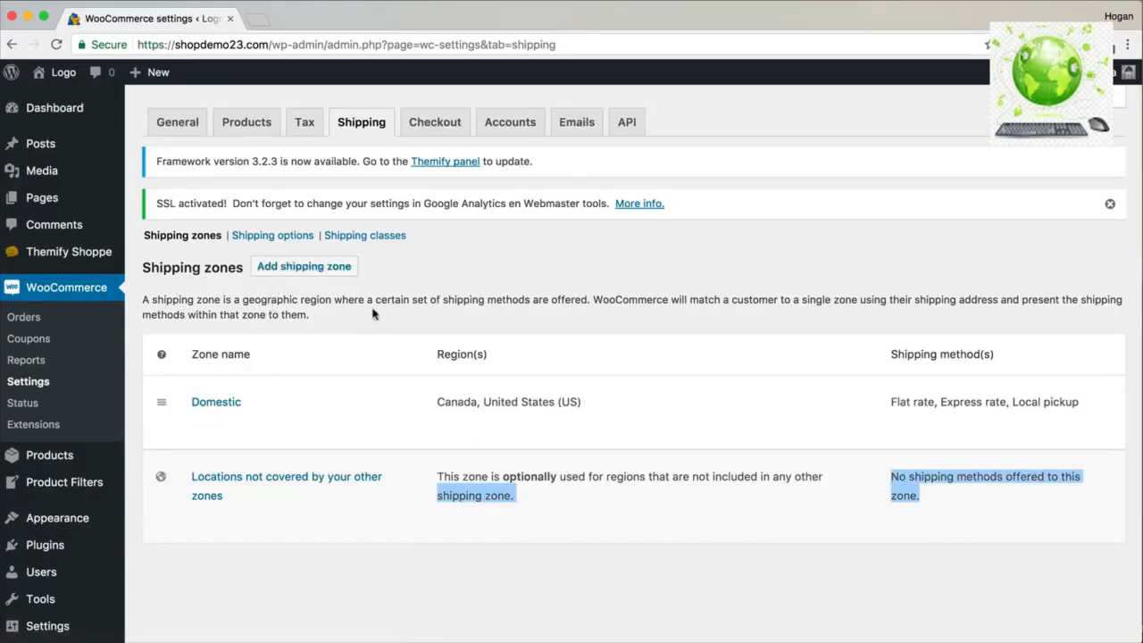
left_click(915, 476)
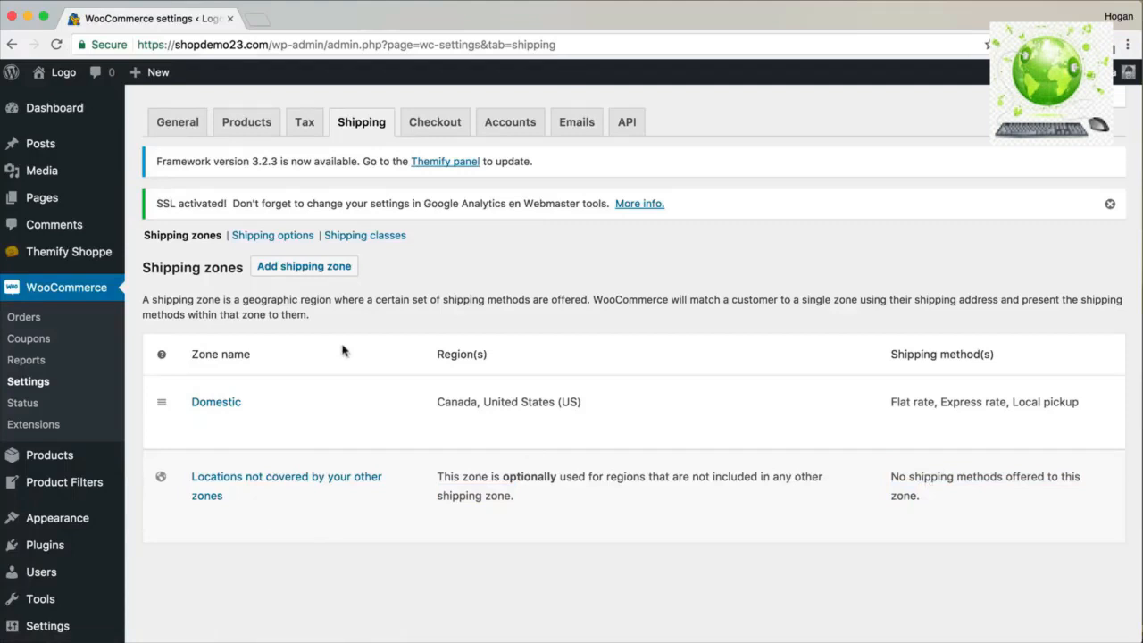
left_click(366, 238)
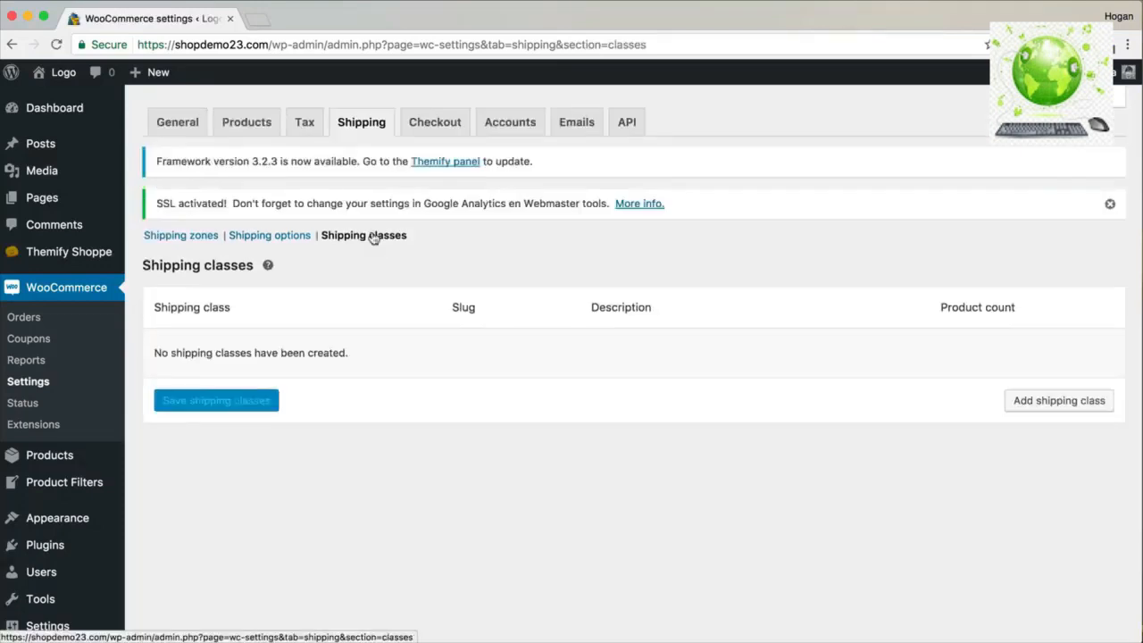
Save a 'heavy item' shipping class with slug heavy-item and description 'heavy item'.
left_click(1083, 409)
left_click(239, 357)
type("heavy item")
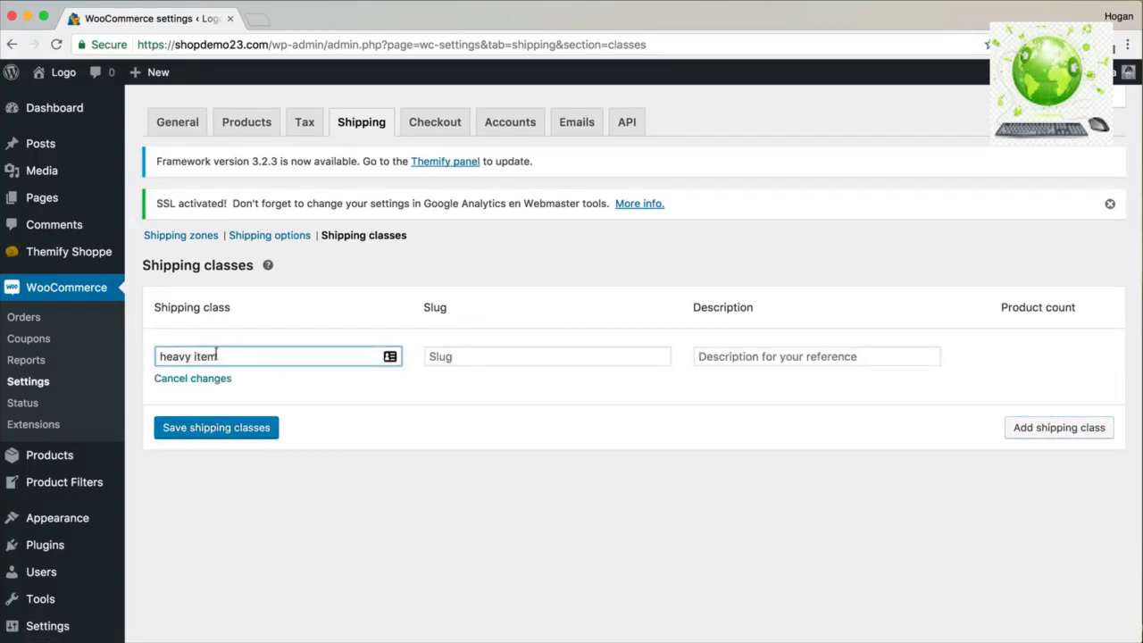
left_click(502, 359)
type("heavy item")
left_click(820, 361)
type("heavy item")
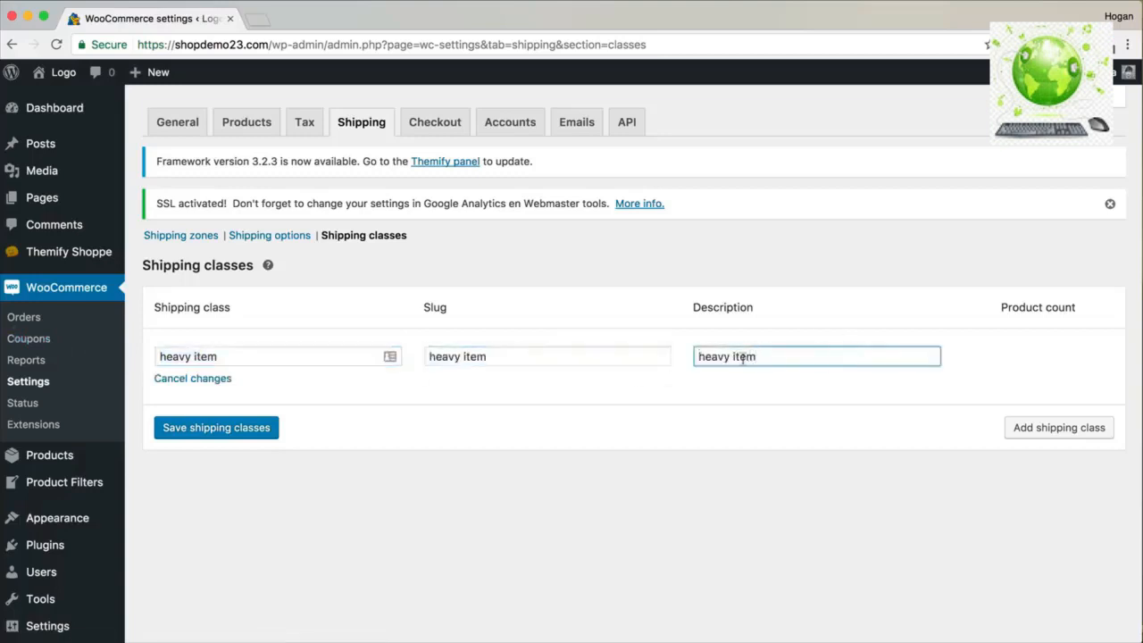
left_click(217, 430)
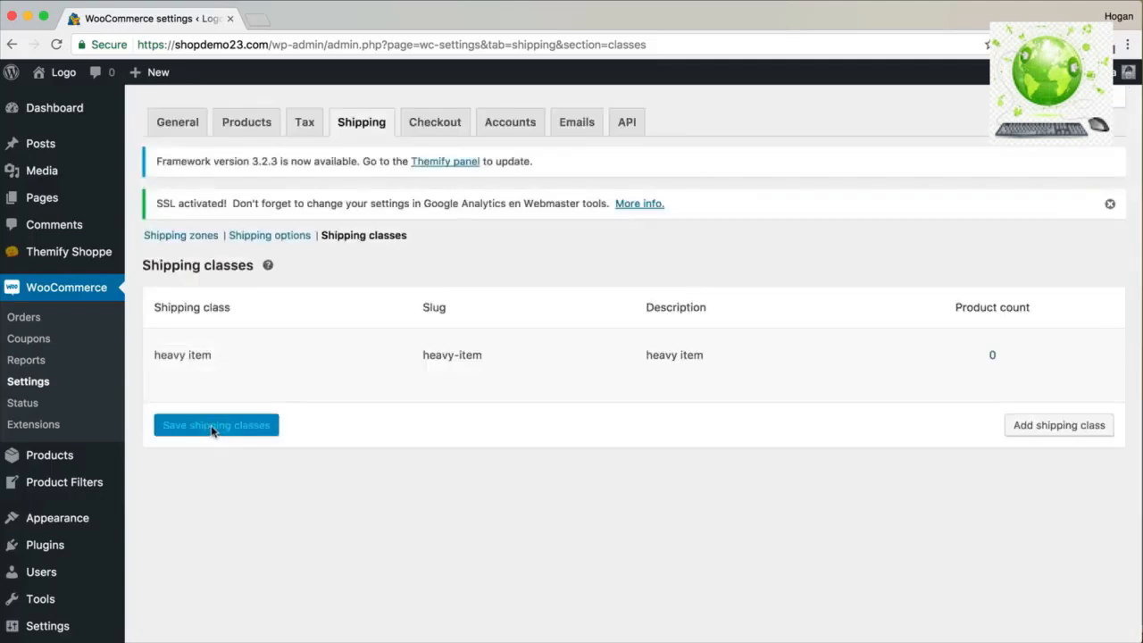
mouse_move(203, 368)
Open the Black Leather Sofa product from All Products for editing.
mouse_move(51, 457)
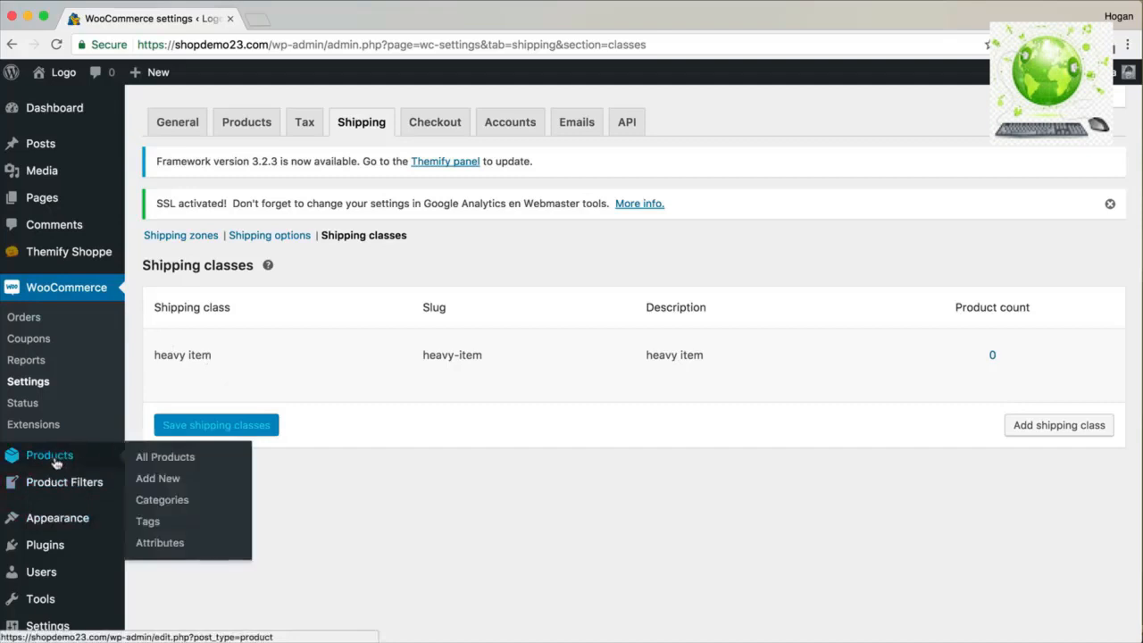
right_click(141, 460)
left_click(62, 460)
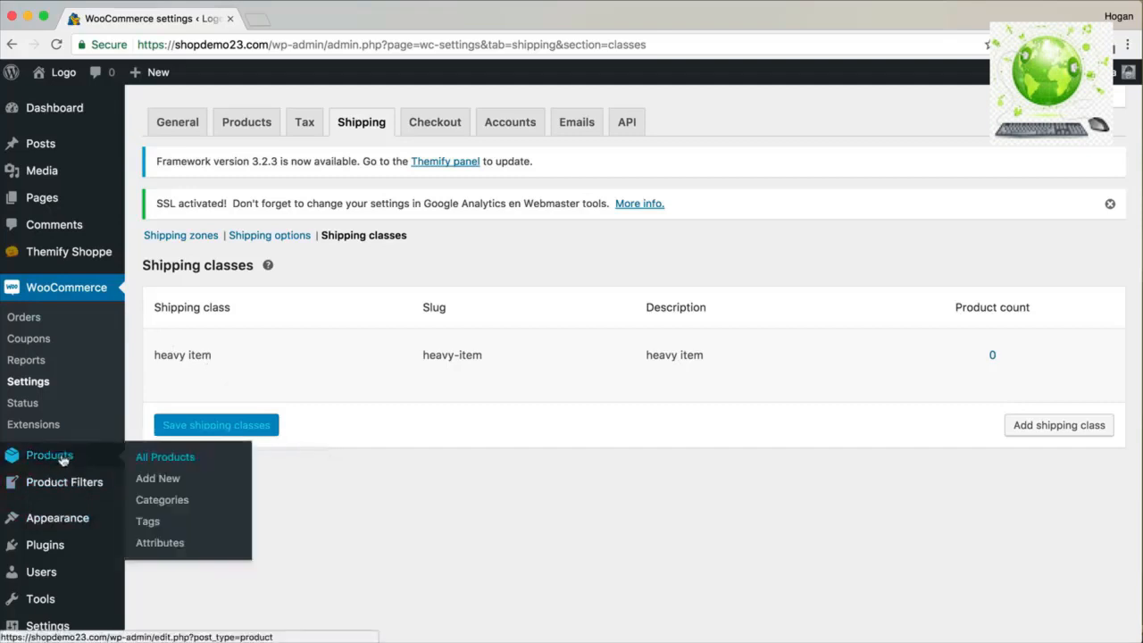
left_click(170, 459)
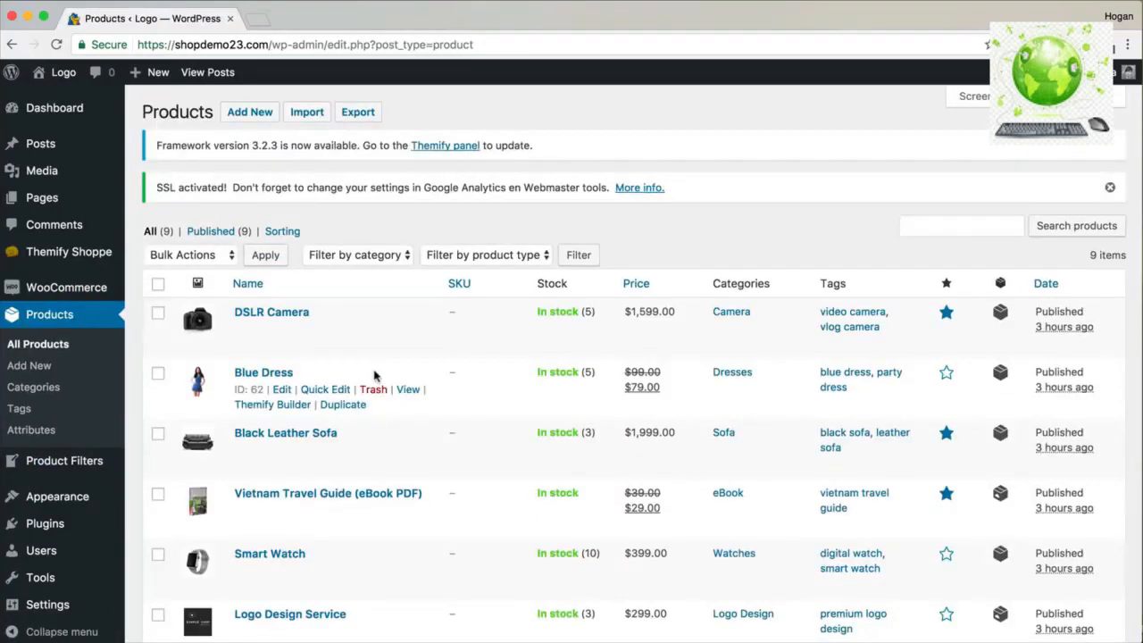
scroll(374, 376, "down", 6)
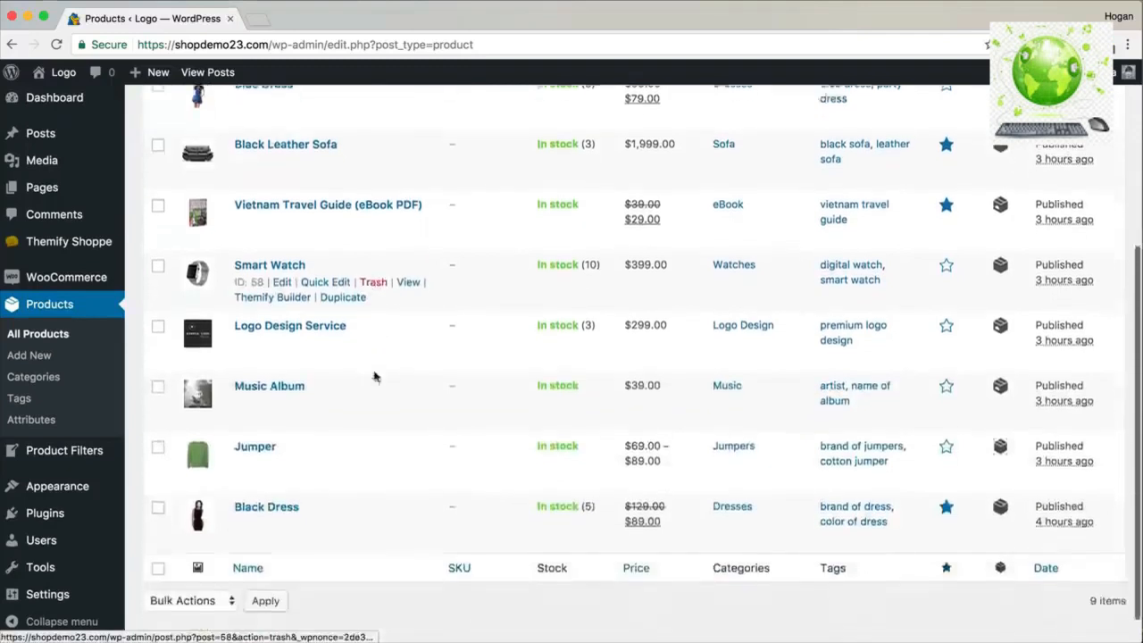
scroll(374, 376, "up", 4)
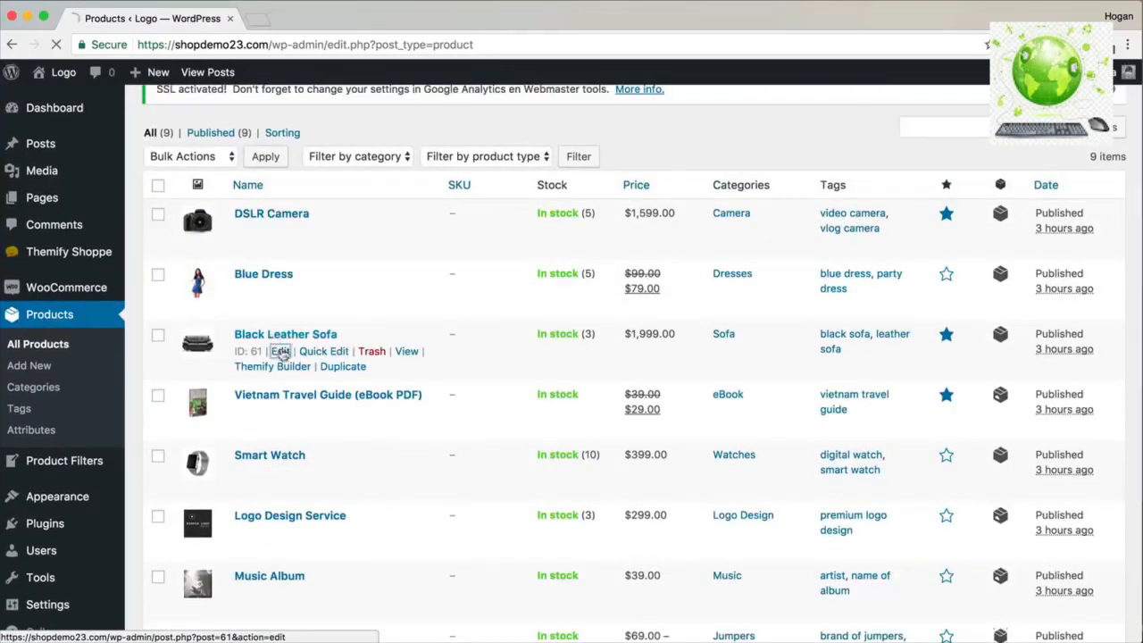
left_click(280, 352)
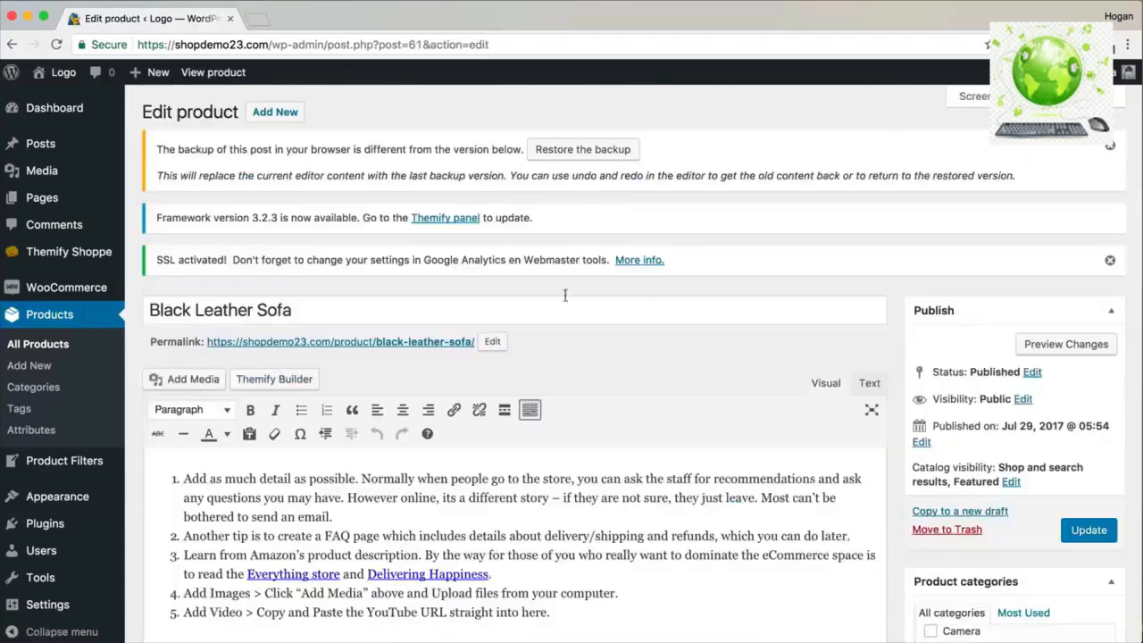
Set the sofa's shipping class to heavy item and update the product.
scroll(564, 297, "down", 15)
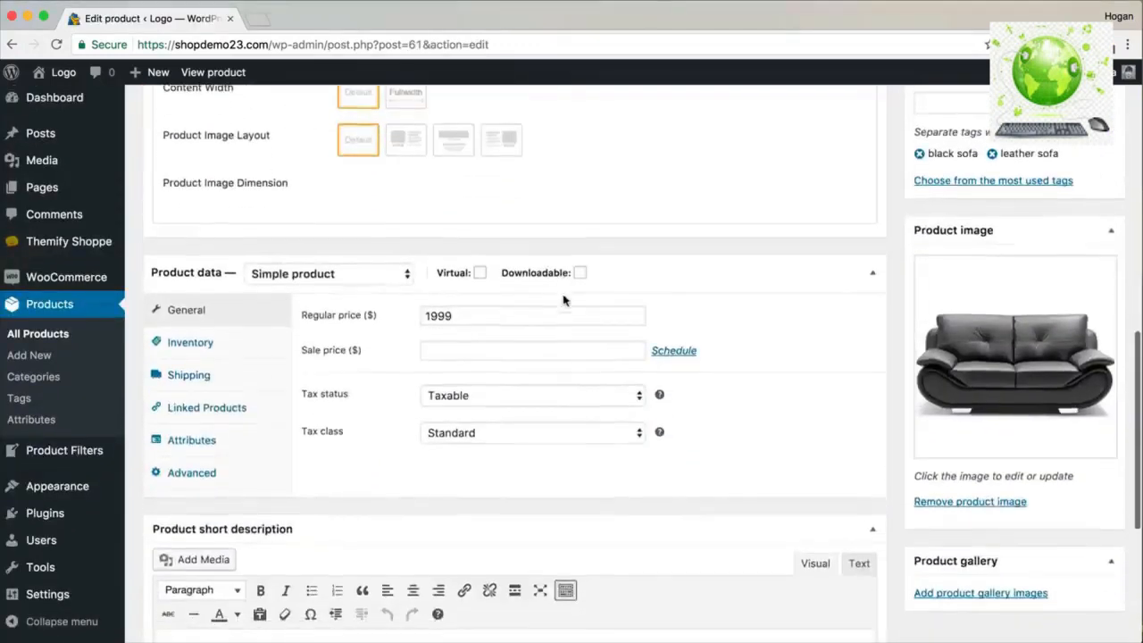
scroll(565, 300, "down", 2)
left_click(255, 321)
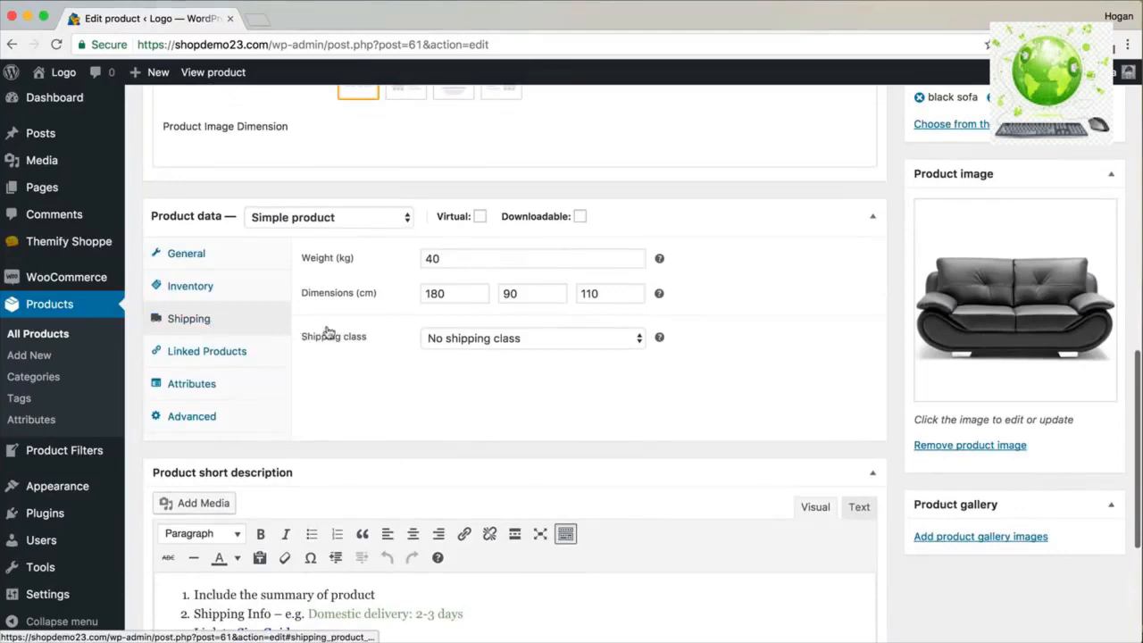
left_click(441, 340)
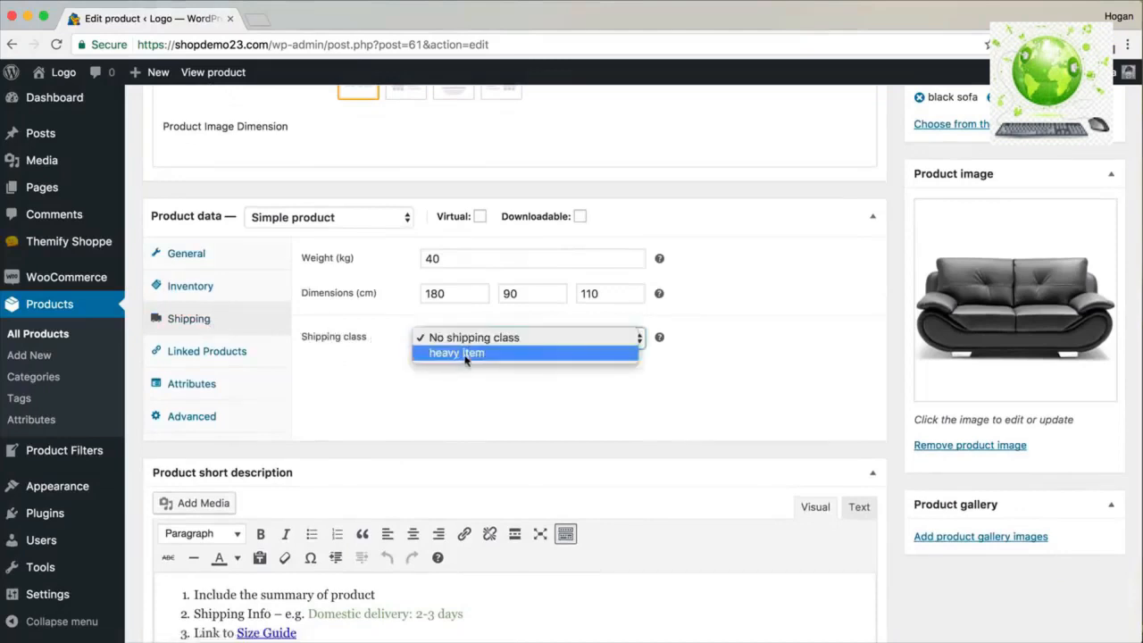
left_click(464, 354)
scroll(676, 307, "up", 10)
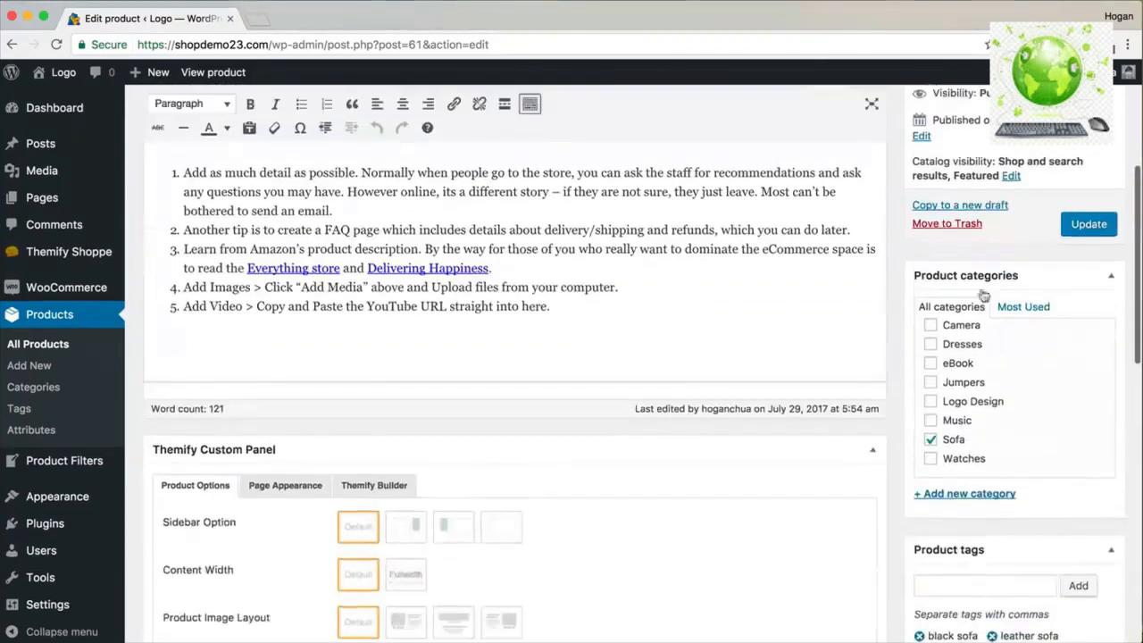
left_click(1085, 225)
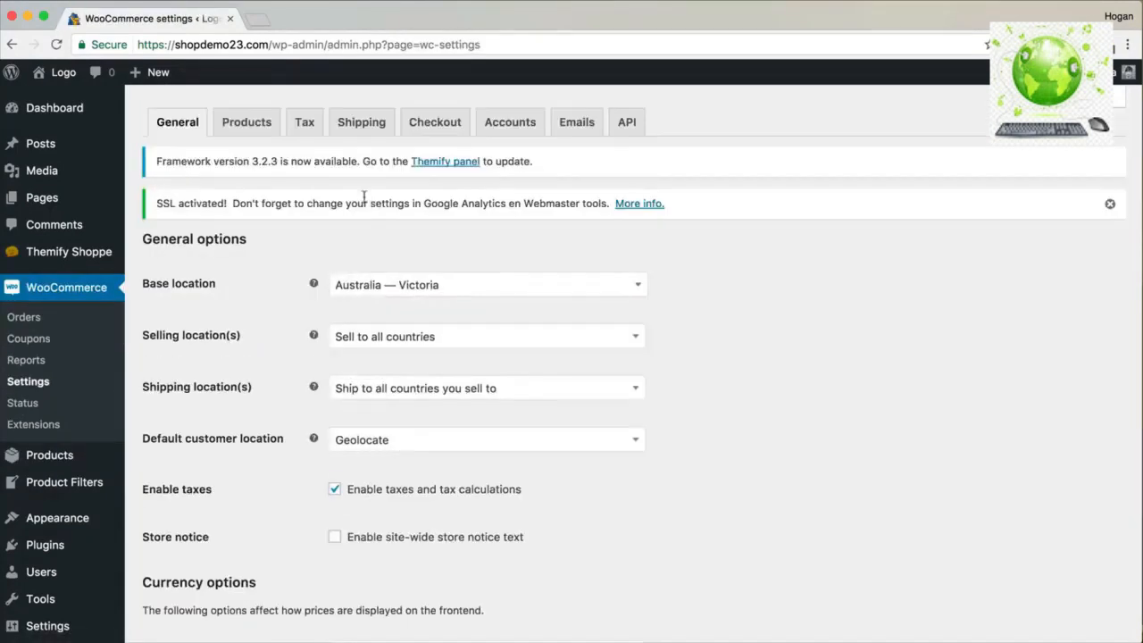
left_click(357, 124)
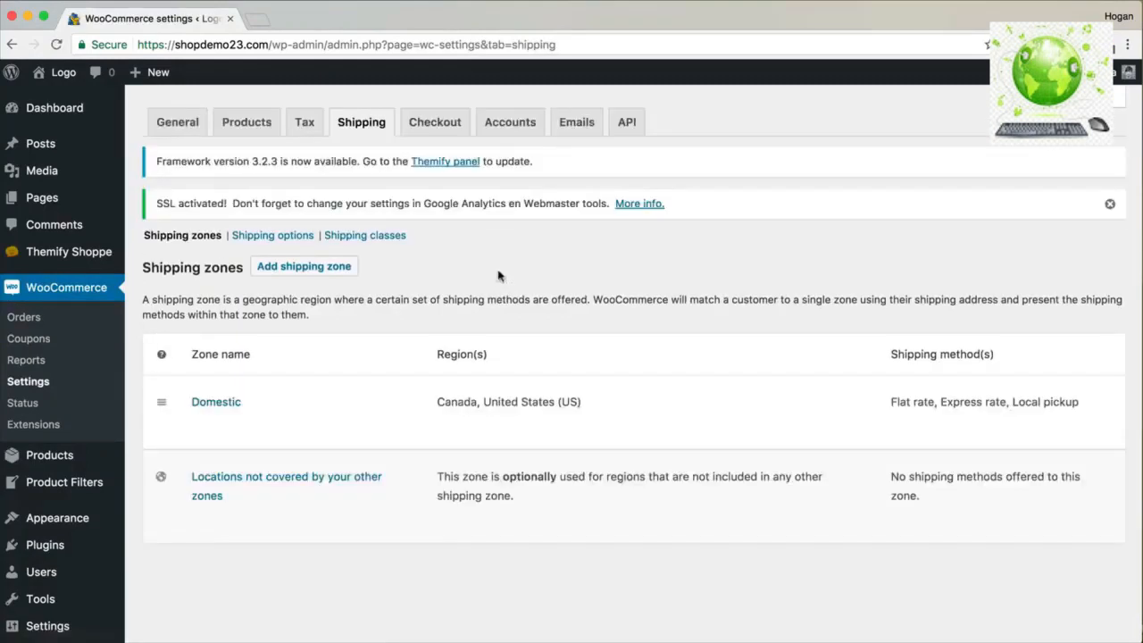
Give the Domestic zone's Flat rate a heavy item class cost of 90 and save.
left_click(198, 423)
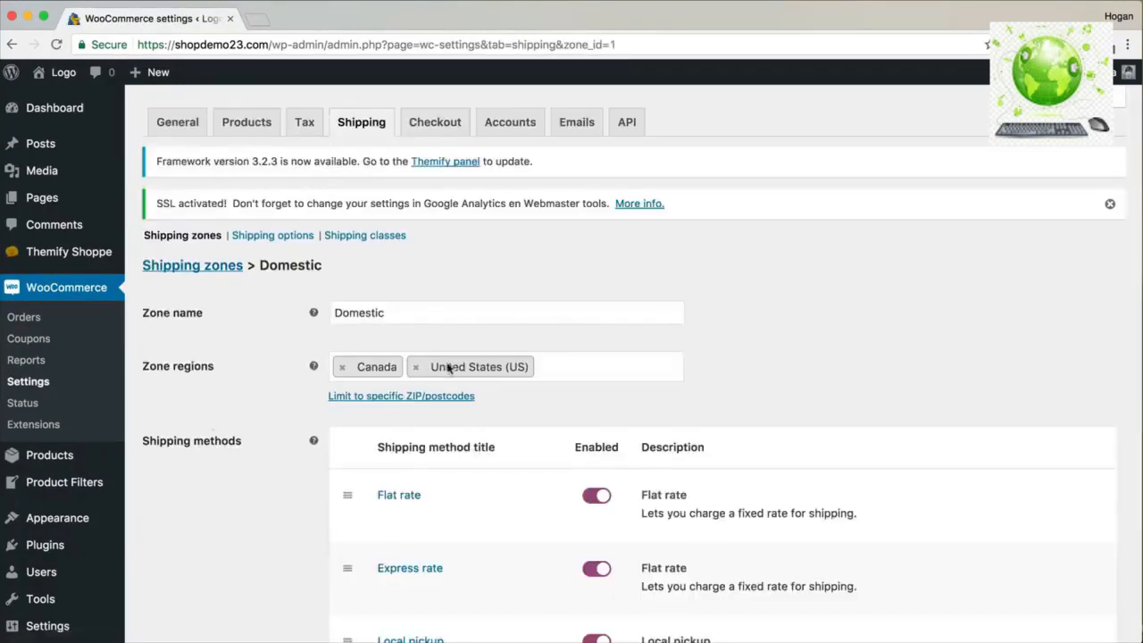
scroll(446, 370, "down", 3)
mouse_move(414, 387)
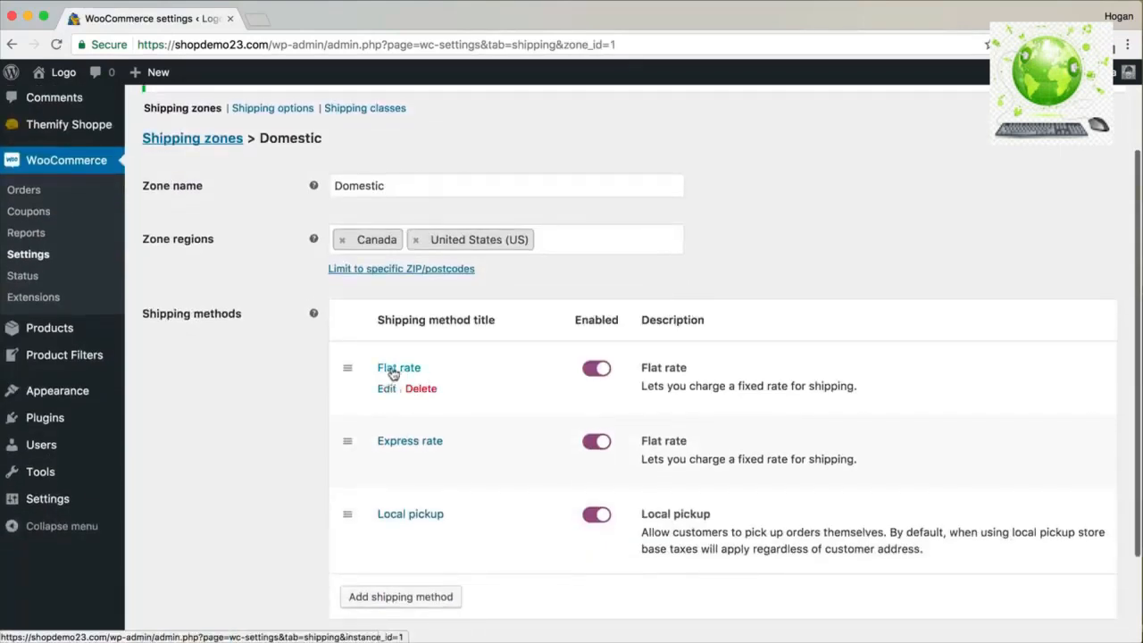
left_click(384, 399)
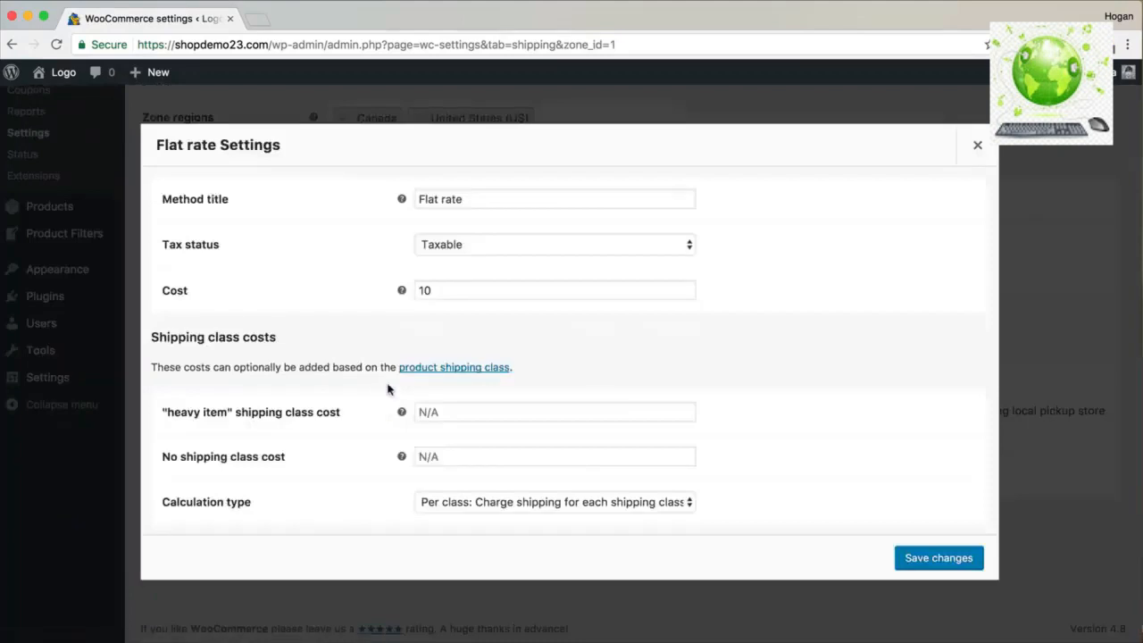
left_click(444, 412)
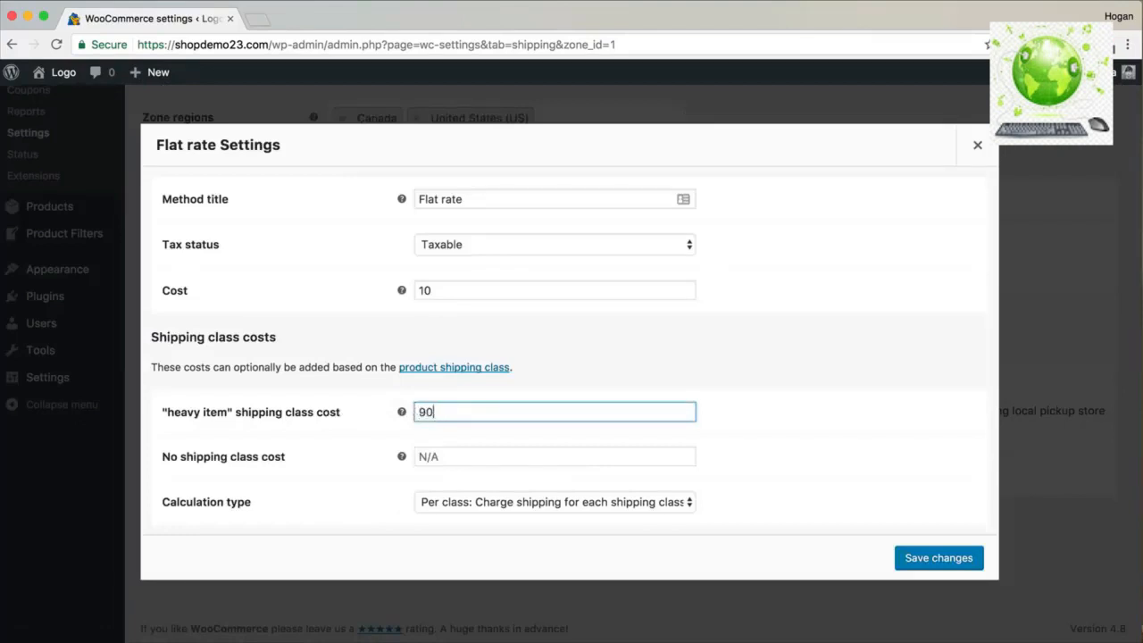
left_click_drag(463, 413, 388, 415)
left_click_drag(463, 289, 400, 290)
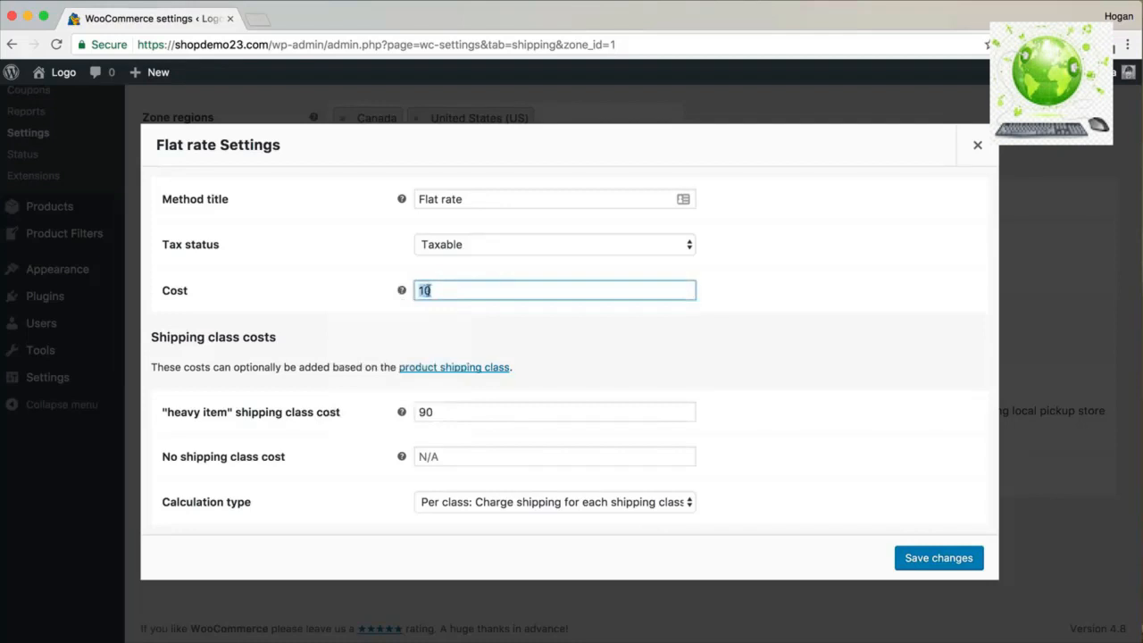
left_click(551, 502)
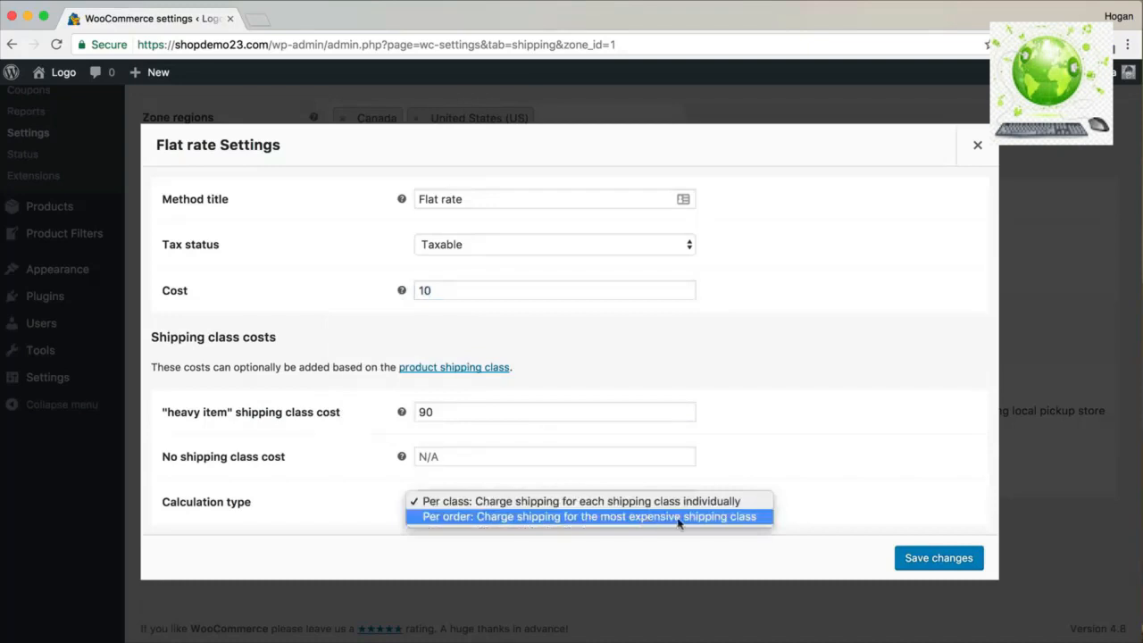
left_click(937, 577)
left_click(938, 559)
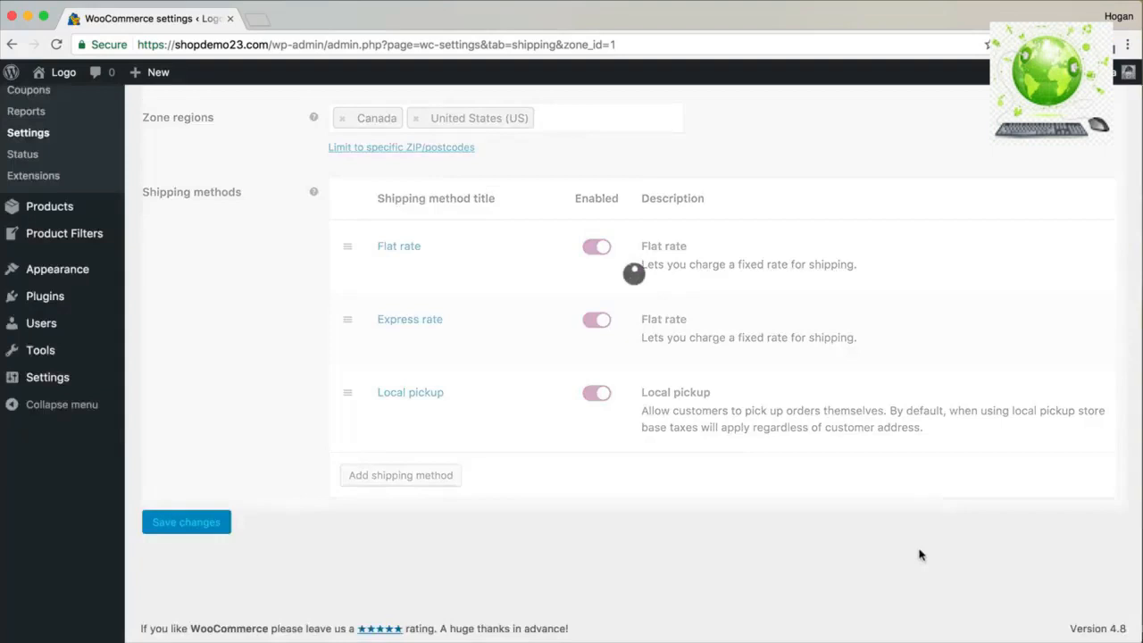
Enter 18 as Express rate's heavy item class cost (saved as 180) and save.
mouse_move(434, 340)
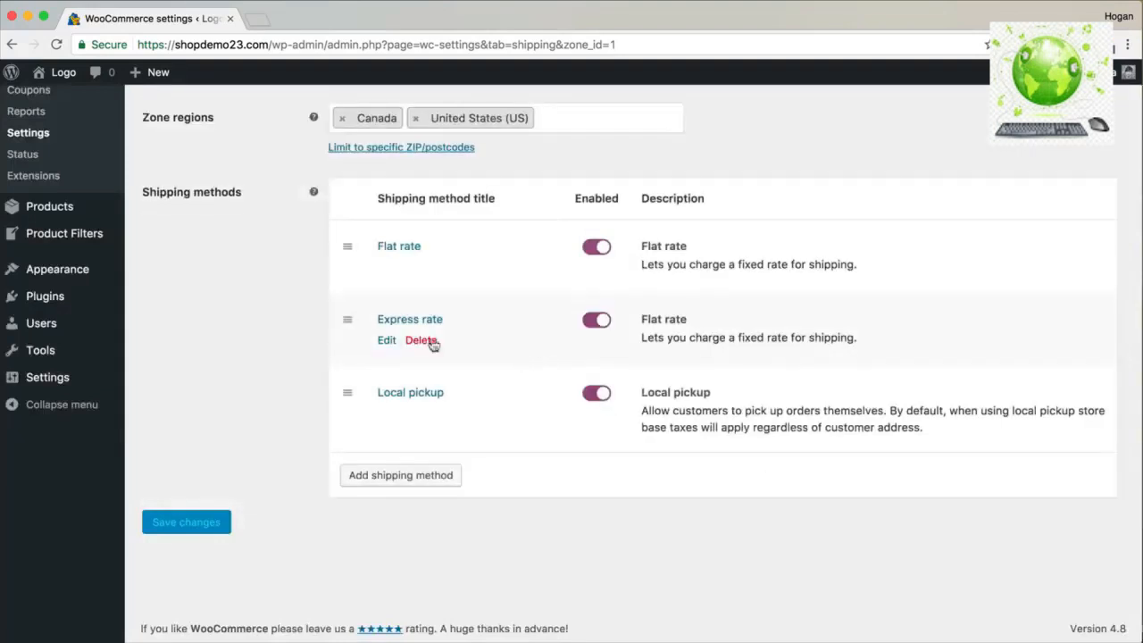
left_click(386, 340)
left_click(449, 410)
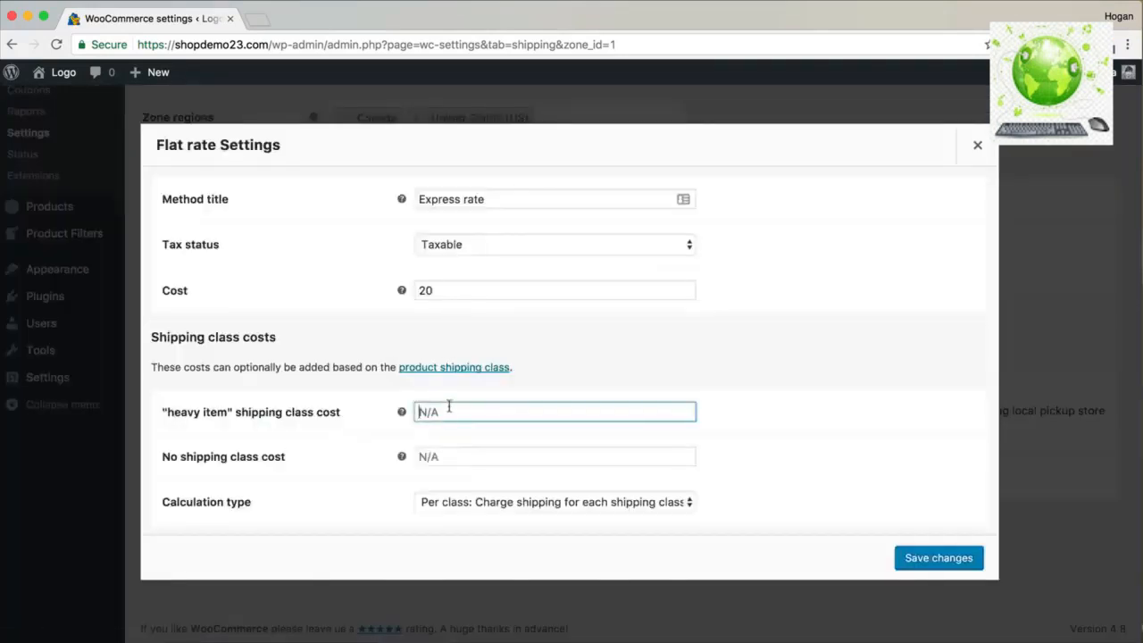
type("180")
left_click(929, 558)
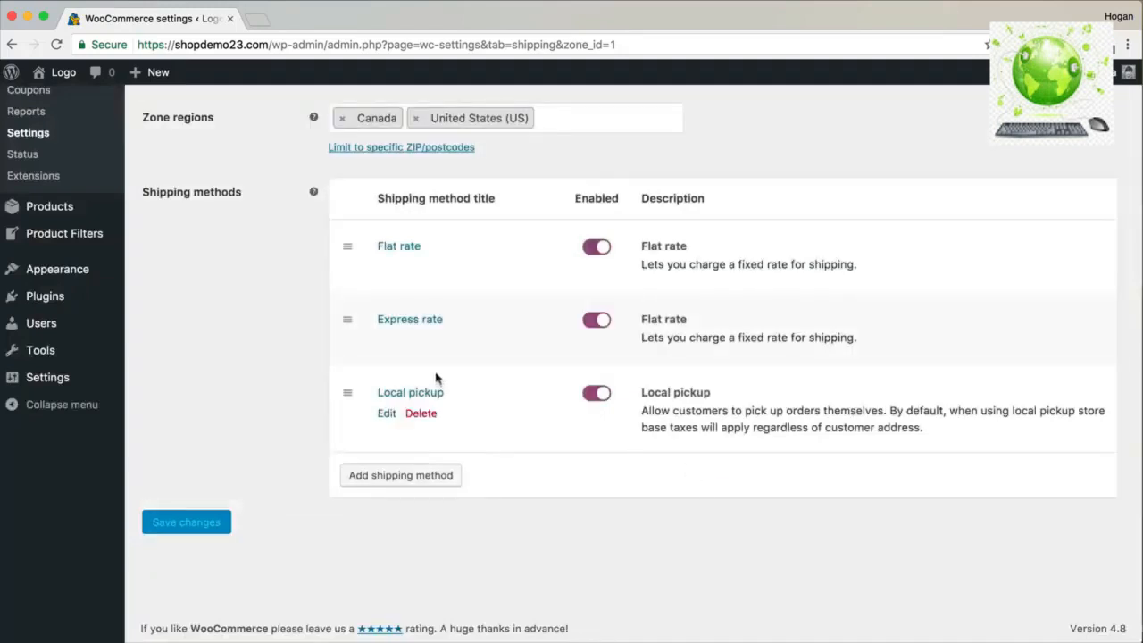
Open the storefront in a new browser tab.
scroll(369, 291, "up", 2)
scroll(369, 290, "up", 5)
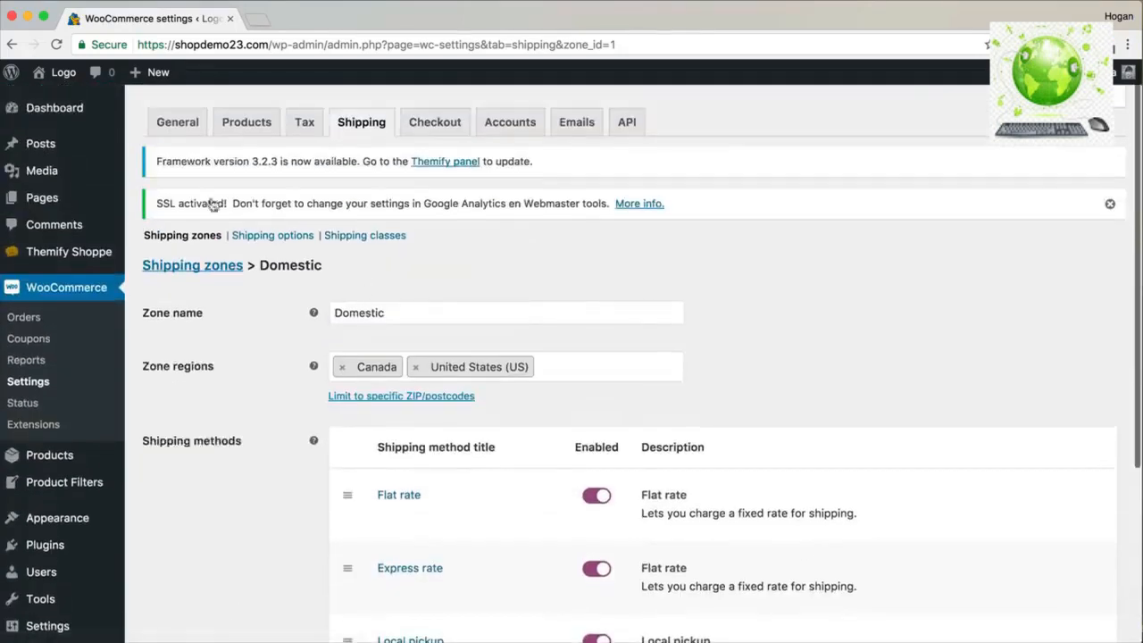
mouse_move(58, 73)
right_click(60, 123)
left_click(89, 120)
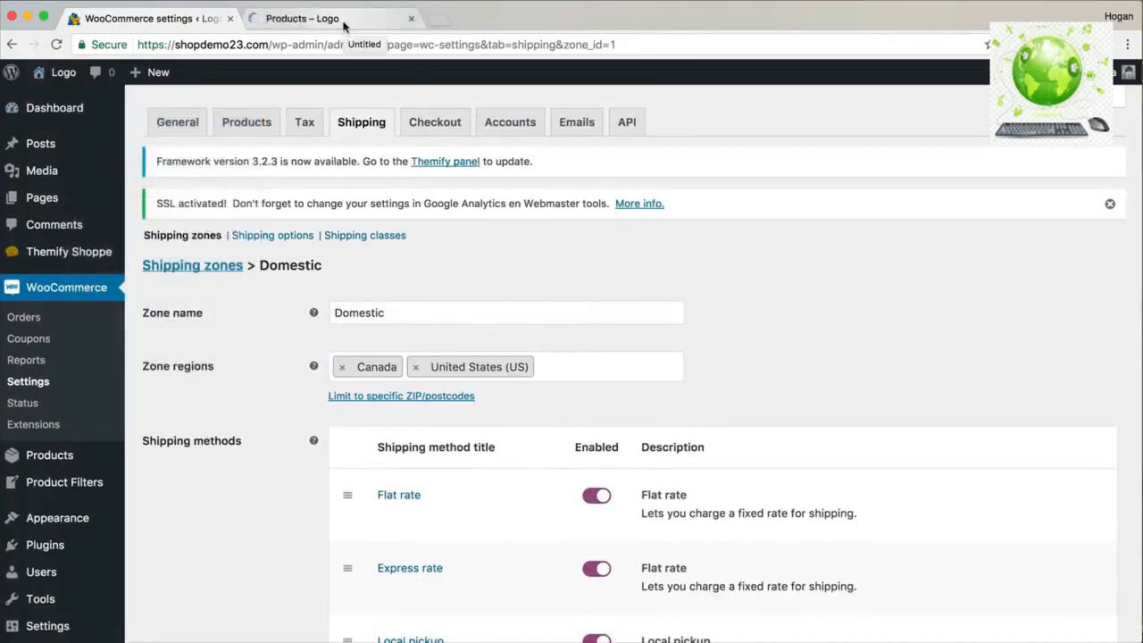
Add the Black Dress to the cart and check the $10.00 flat and $20.00 express rates at checkout.
left_click(343, 26)
left_click(433, 517)
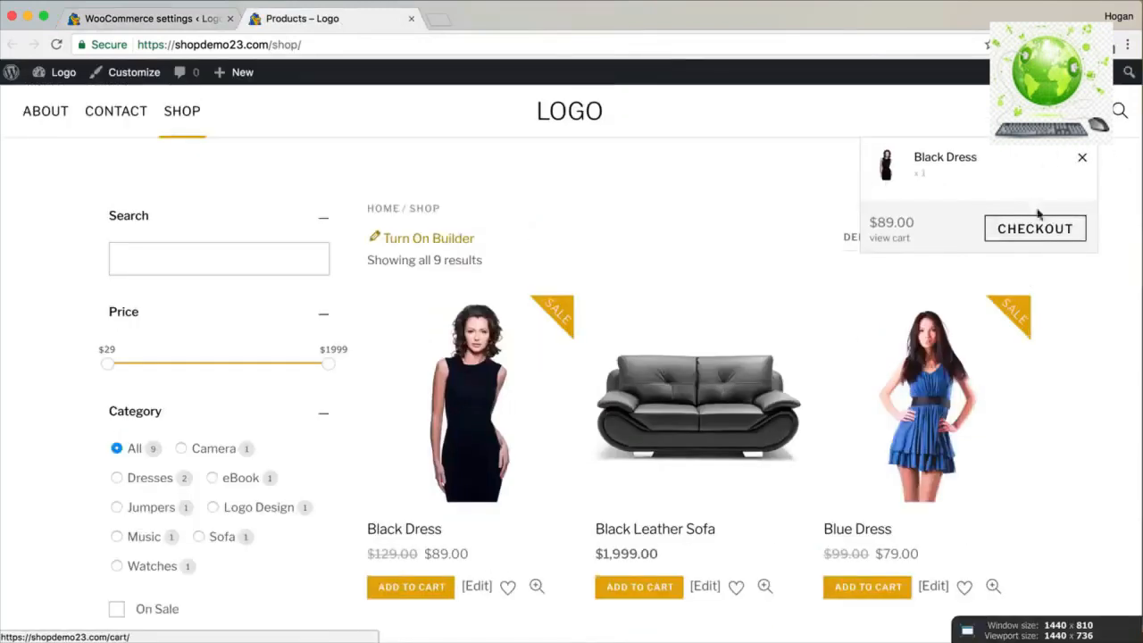
left_click(1029, 230)
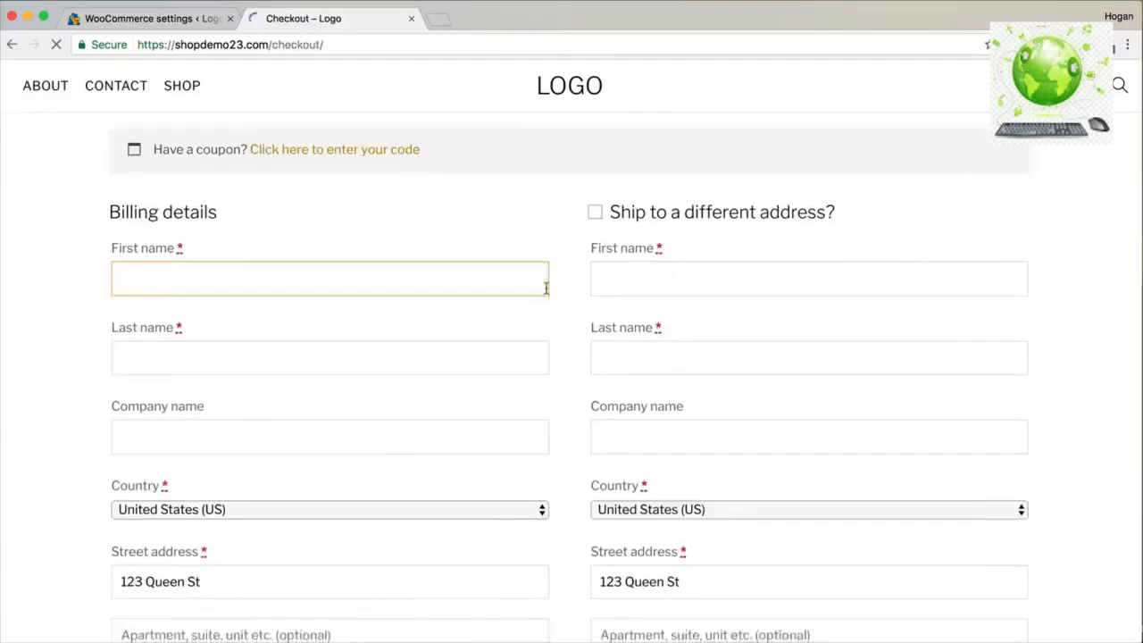
scroll(546, 290, "down", 10)
scroll(547, 293, "down", 1)
scroll(548, 293, "up", 6)
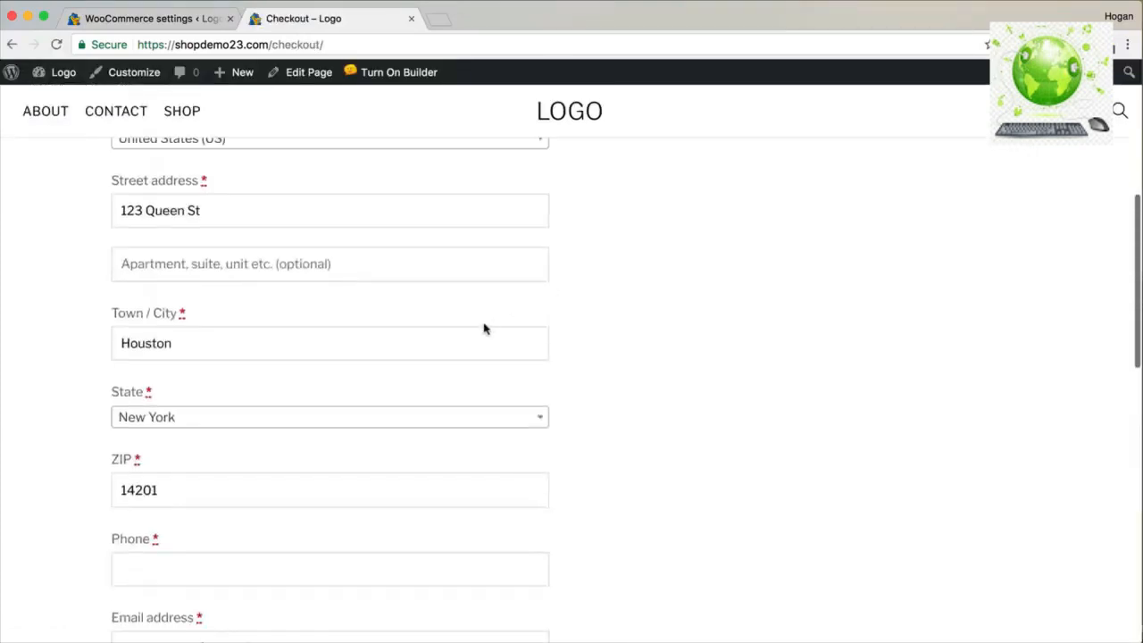
scroll(484, 326, "up", 2)
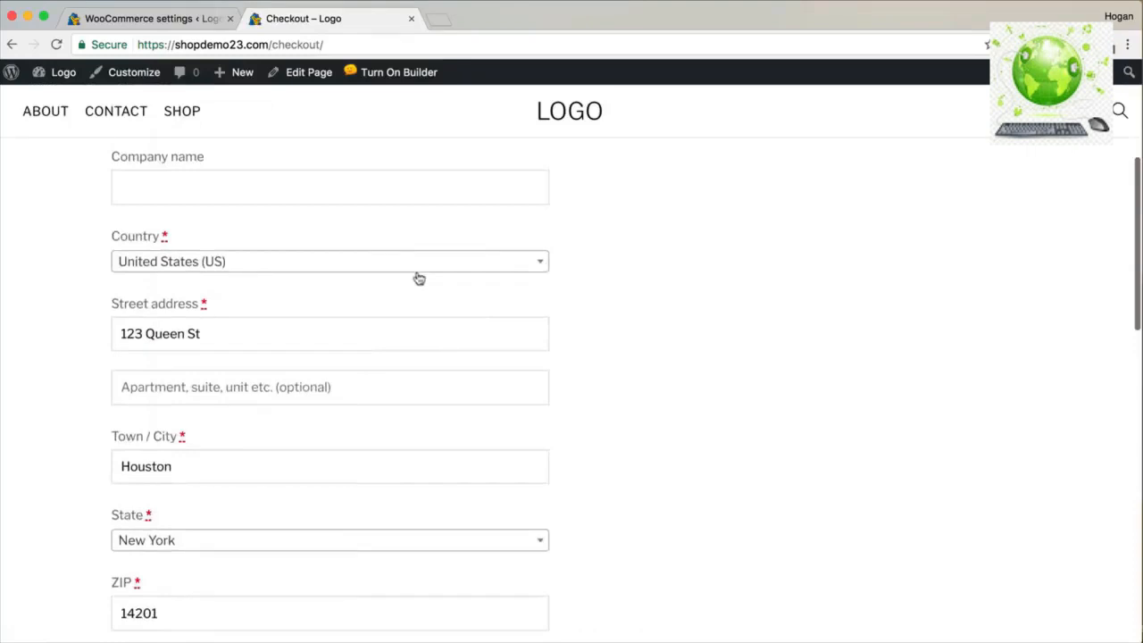
scroll(420, 282, "down", 9)
left_click_drag(614, 452, 543, 447)
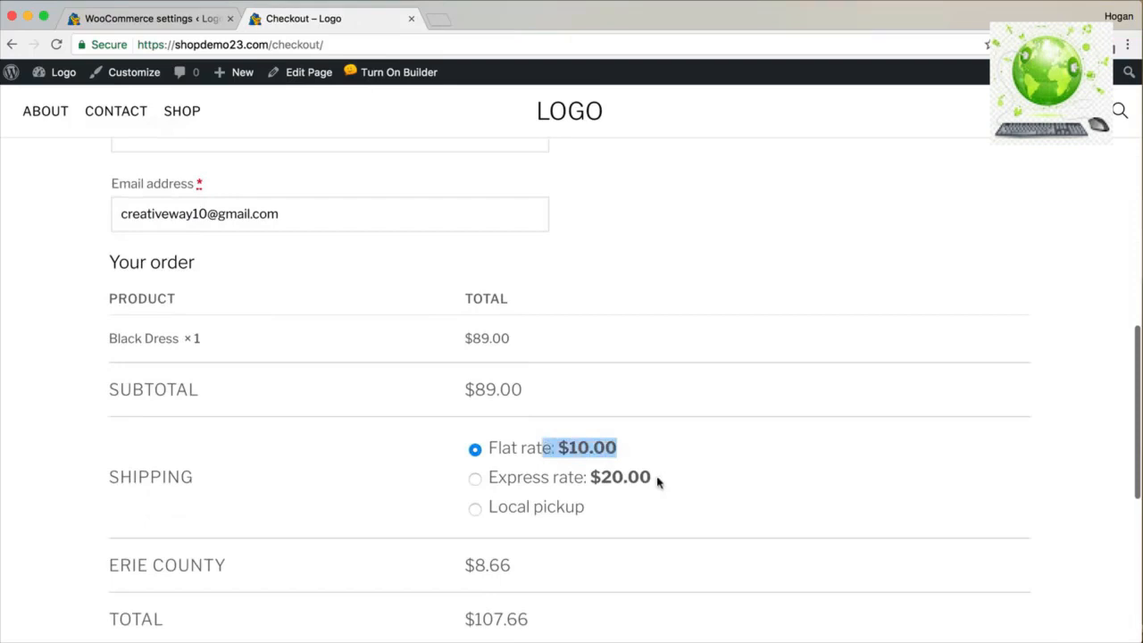
left_click_drag(658, 479, 582, 482)
scroll(402, 384, "up", 6)
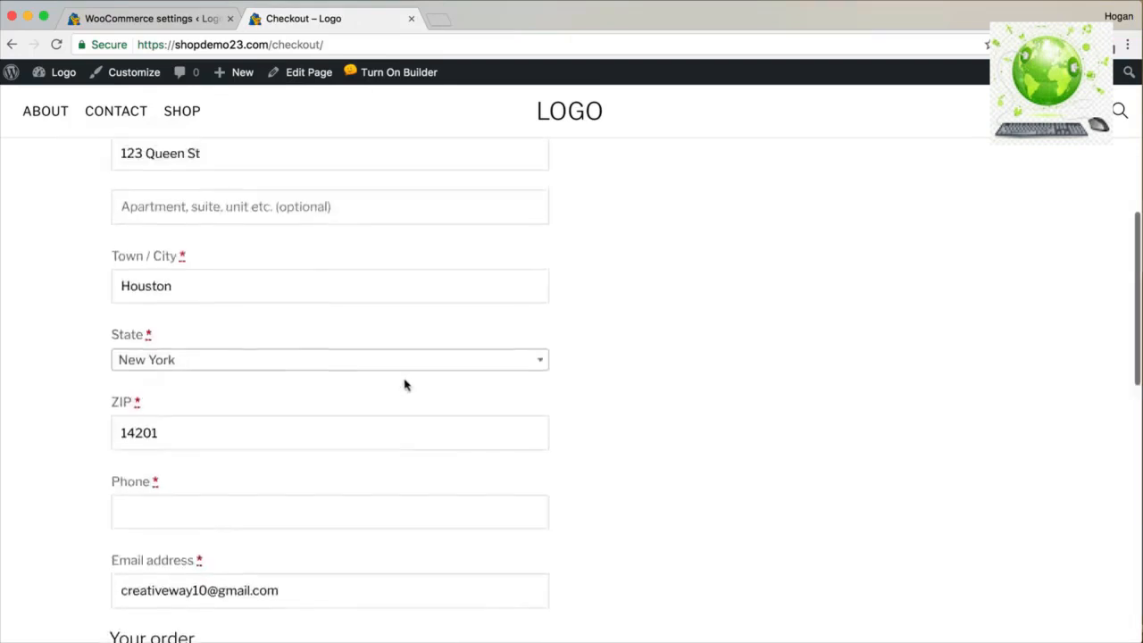
Switch the billing country to United Kingdom (UK), confirming no shipping methods appear.
left_click(401, 186)
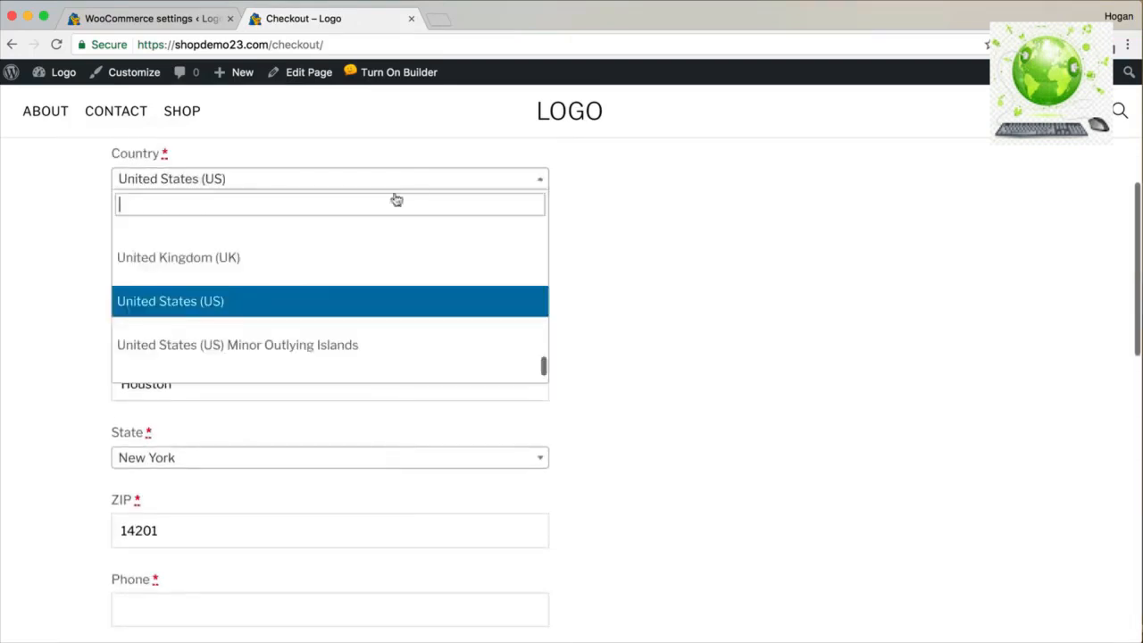
left_click(334, 270)
scroll(657, 385, "down", 7)
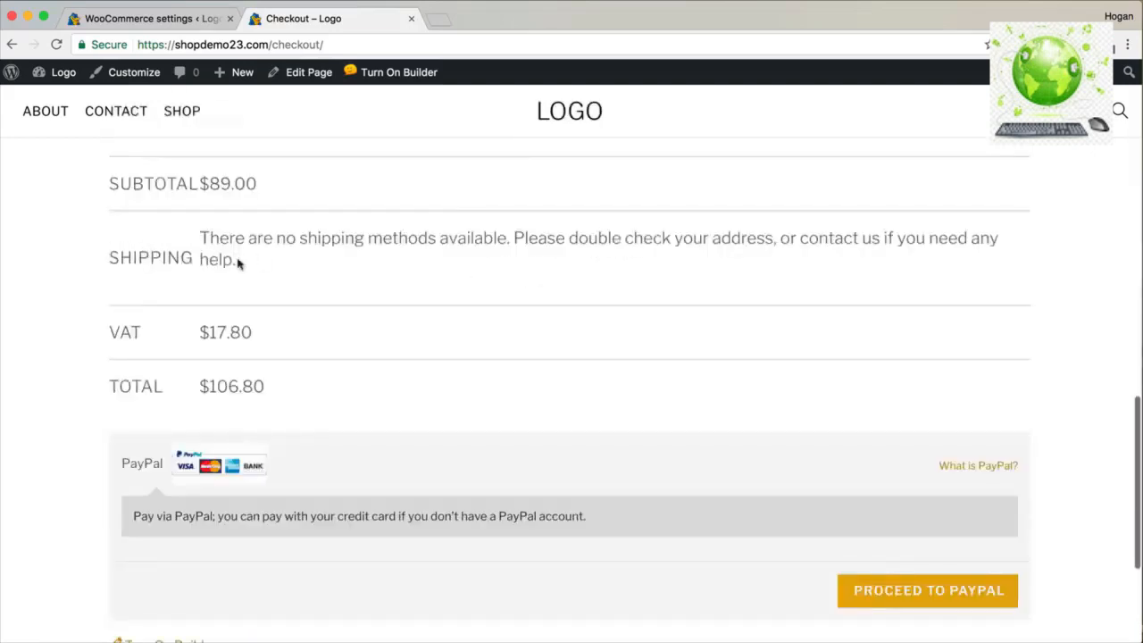
left_click_drag(238, 262, 201, 241)
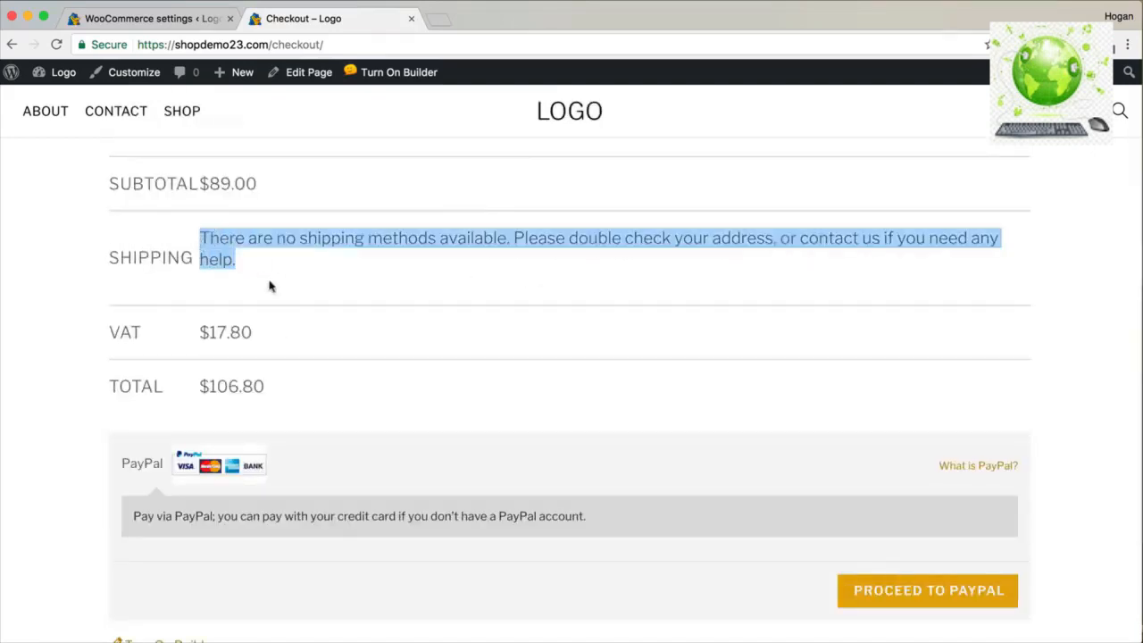
scroll(271, 286, "up", 10)
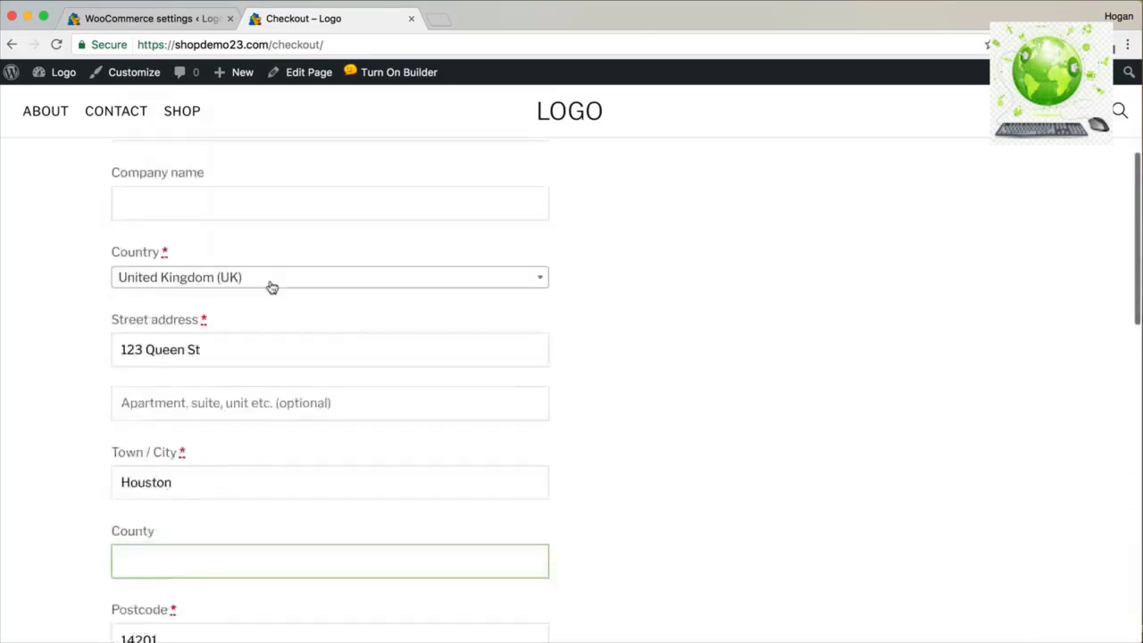
scroll(272, 286, "up", 5)
left_click(183, 123)
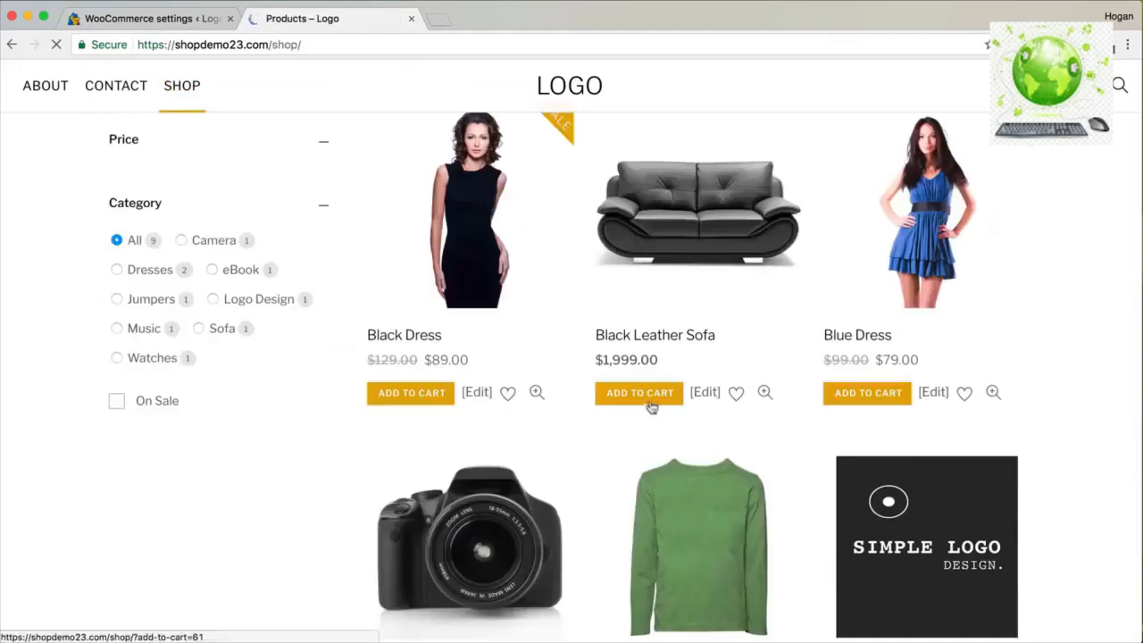
Add the Black Leather Sofa to the cart and go to checkout.
left_click(643, 445)
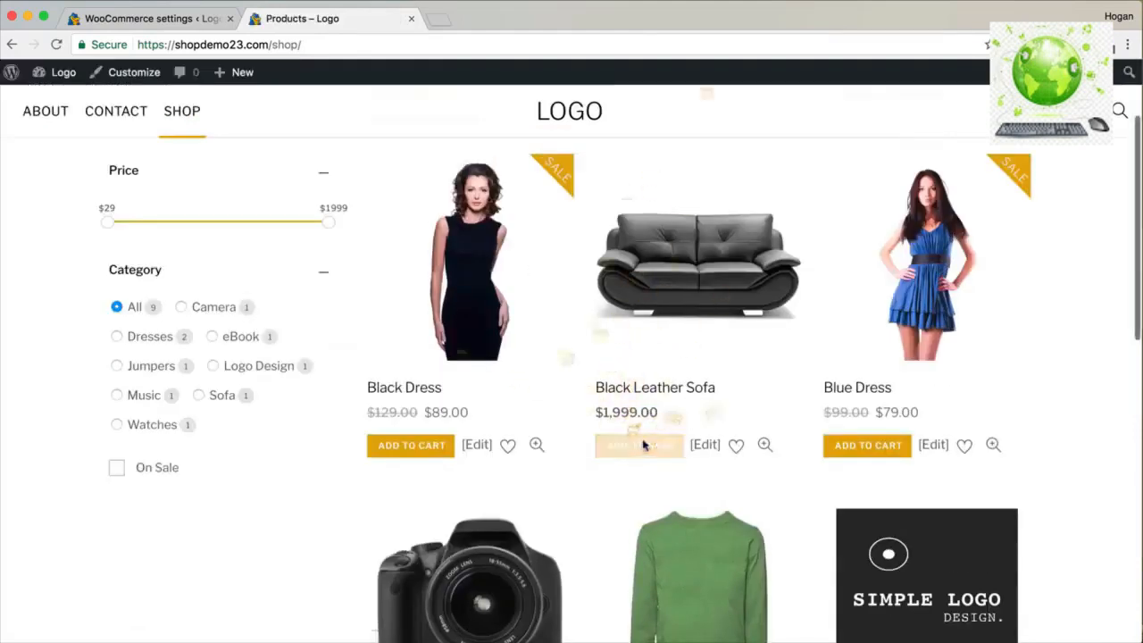
left_click(1022, 281)
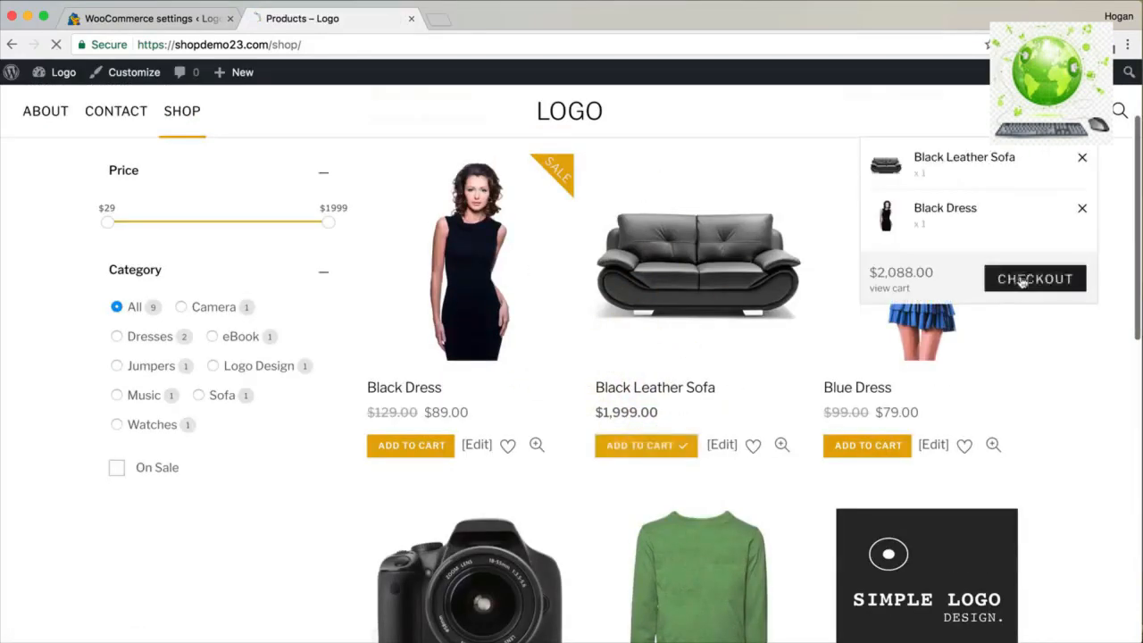
scroll(419, 250, "down", 5)
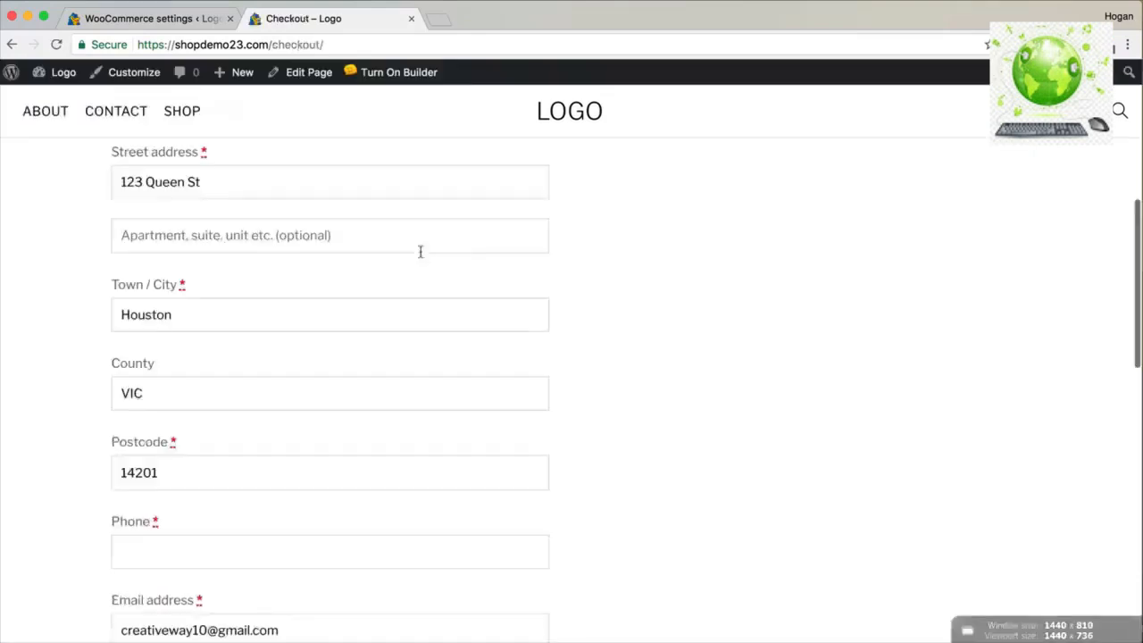
scroll(393, 259, "up", 1)
Set the country back to United States (US), confirming Flat rate $100.00 and Express $200.00.
left_click(374, 247)
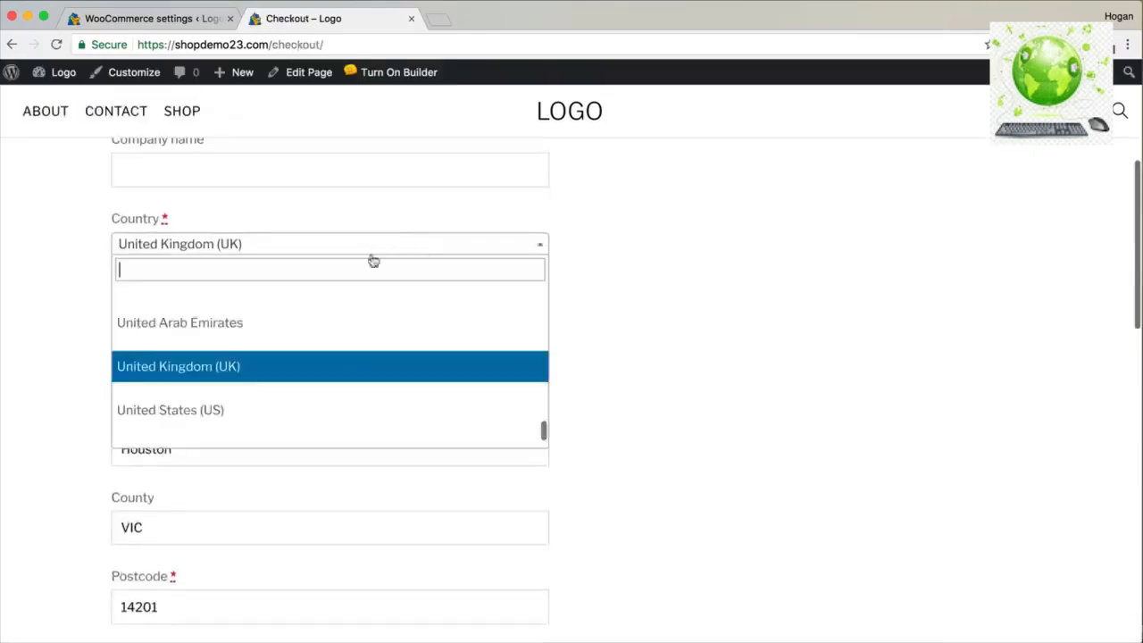
left_click(270, 409)
scroll(574, 331, "down", 10)
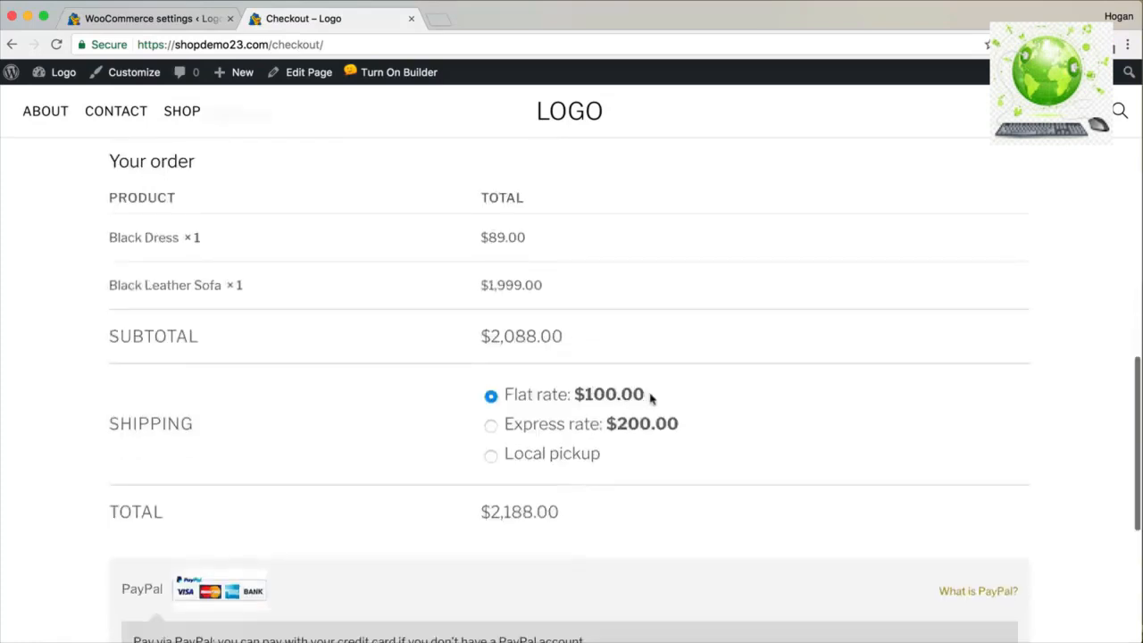
left_click_drag(649, 395, 581, 397)
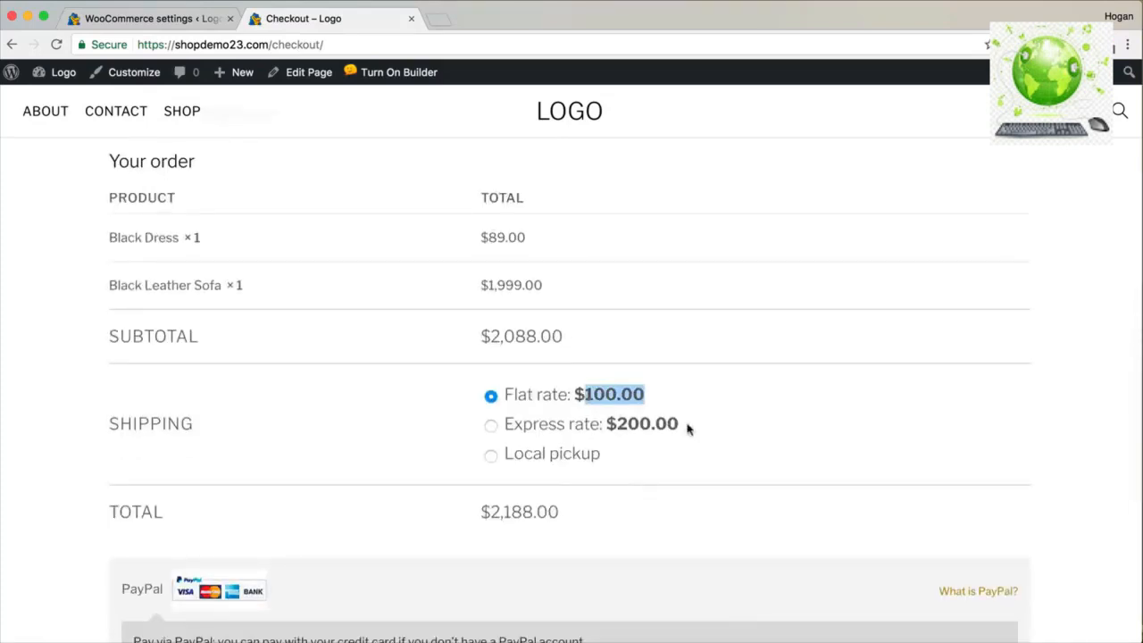
left_click_drag(688, 428, 606, 424)
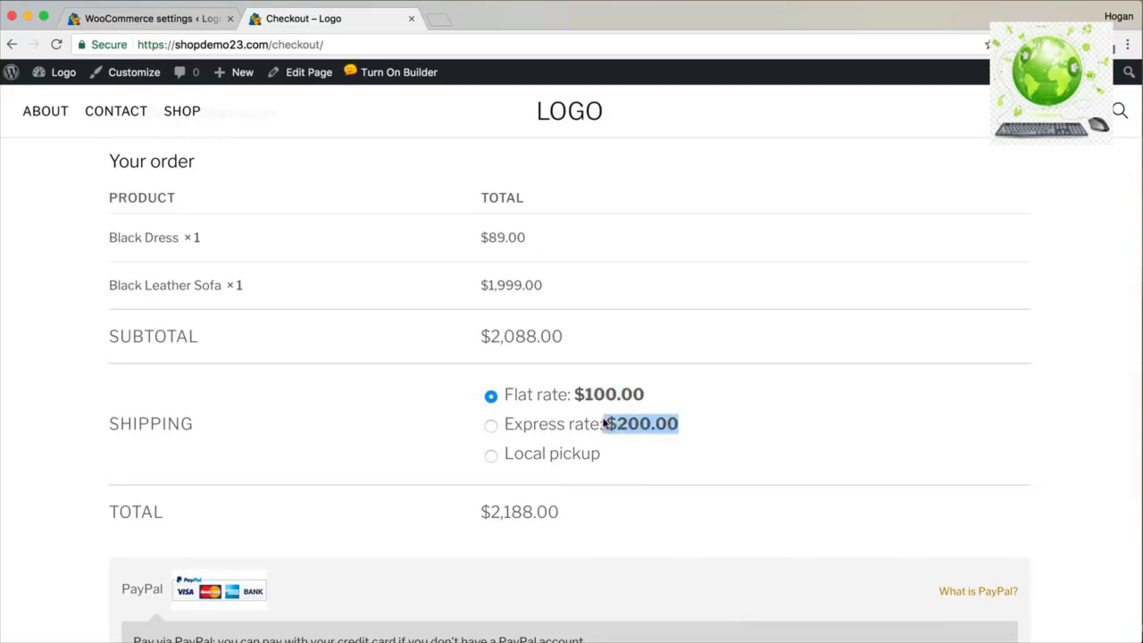
scroll(572, 406, "up", 3)
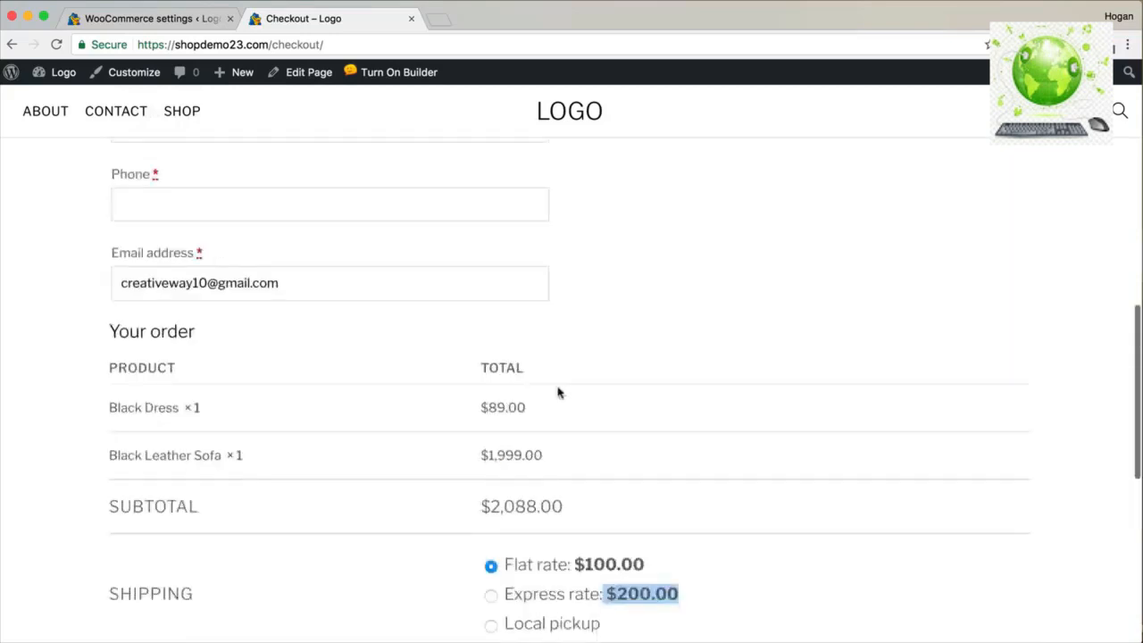
left_click(138, 19)
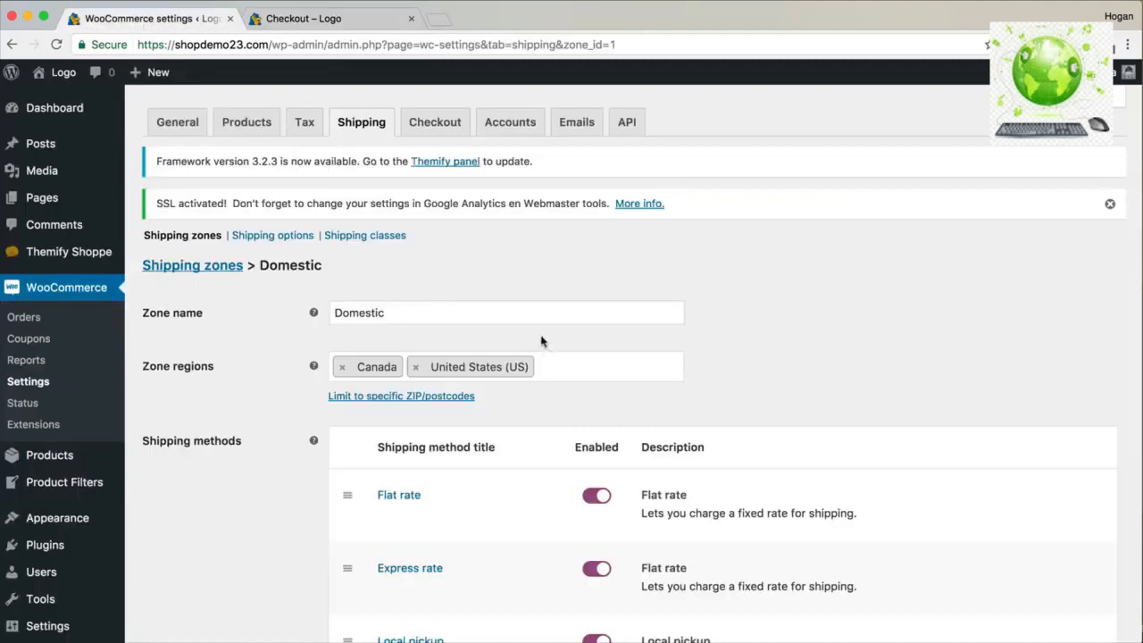
Search for 'Advanced Free shipping', then install and activate the WooCommerce Advanced Free Shipping plugin.
scroll(148, 468, "down", 3)
mouse_move(53, 438)
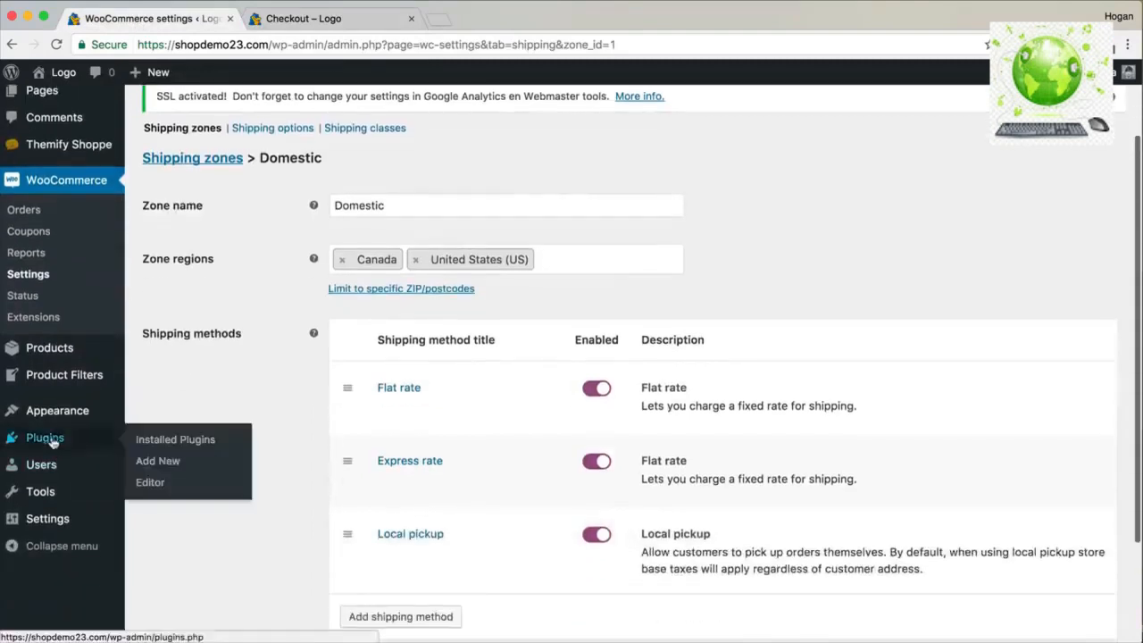
left_click(157, 461)
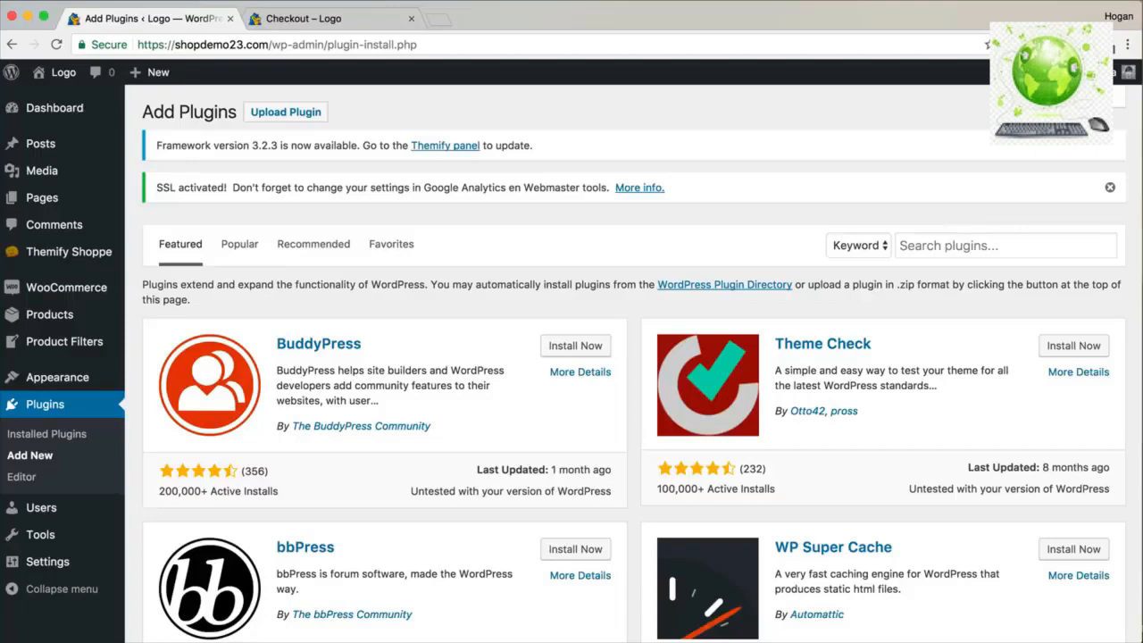
left_click(953, 245)
type("Advanced Sh")
key("BackSpace")
key("BackSpace")
type("Free shipping")
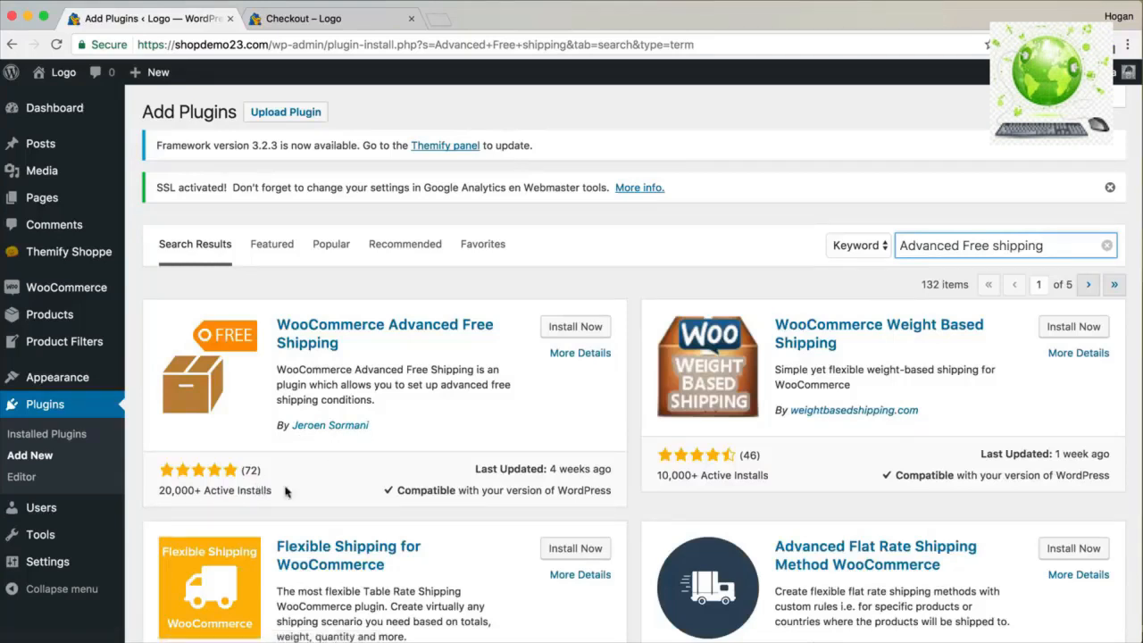
left_click(577, 329)
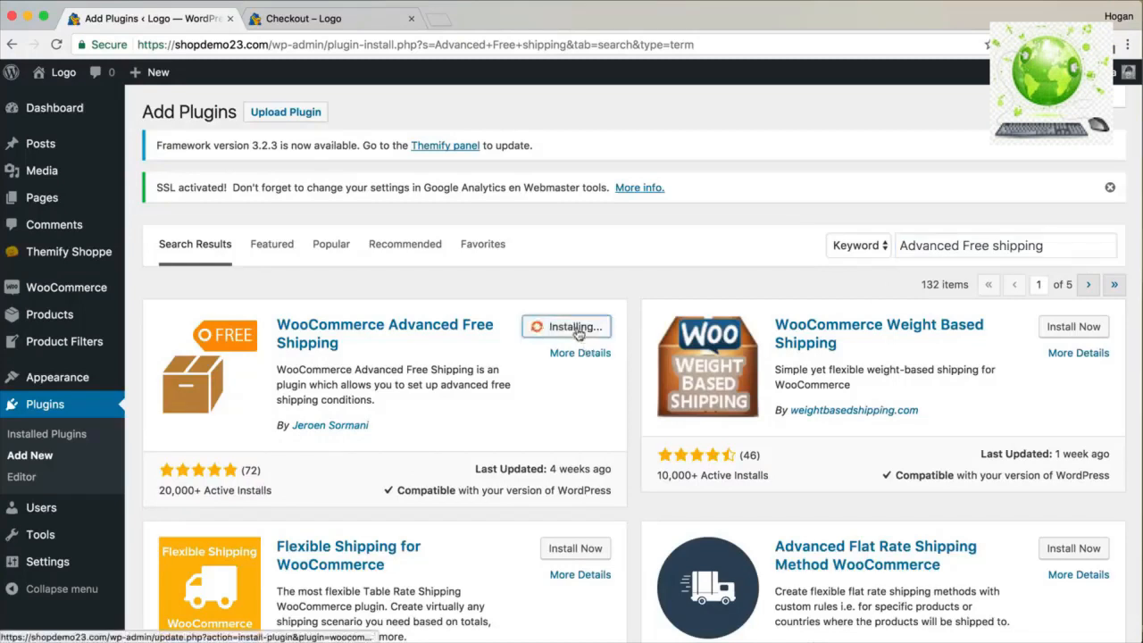
left_click(574, 330)
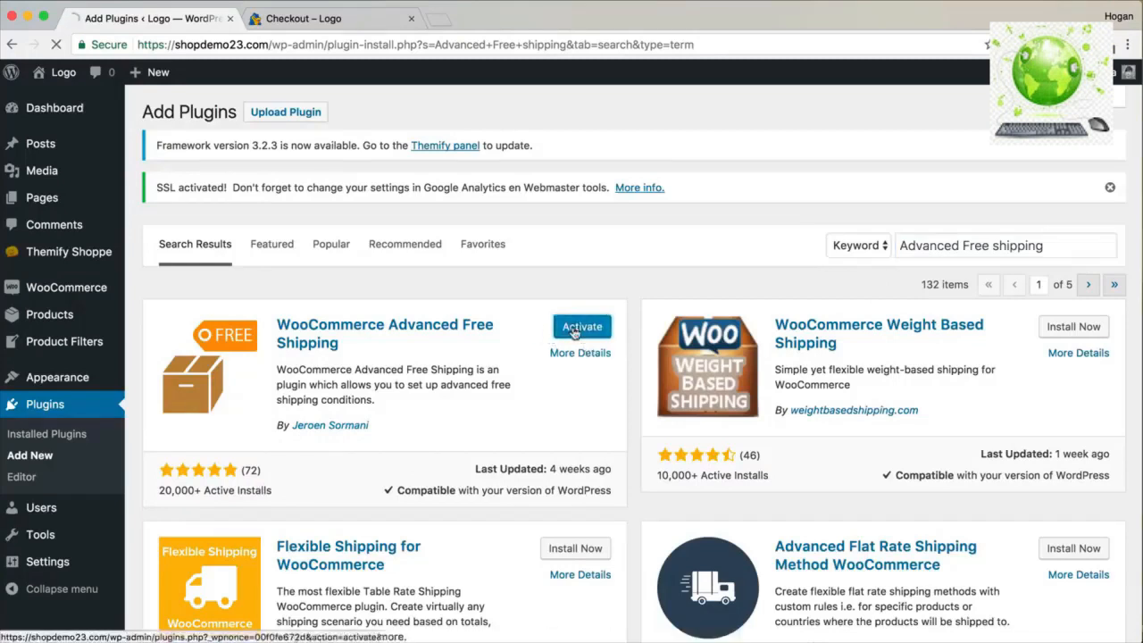
Open the Advanced Free Shipping section in WooCommerce shipping settings and start a new rate.
mouse_move(97, 297)
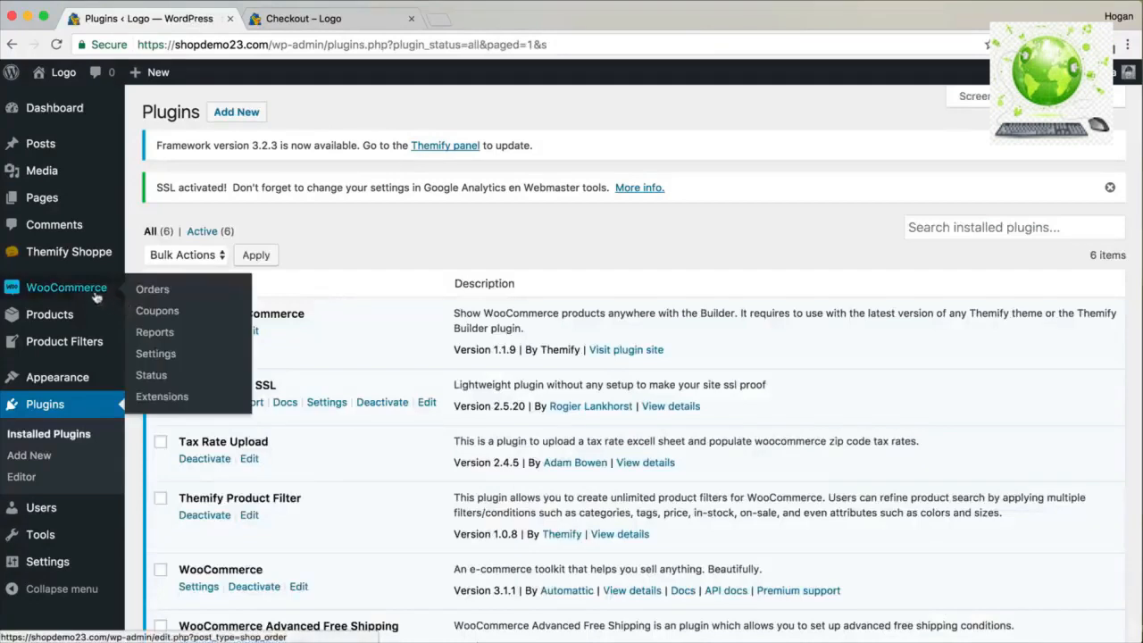
left_click(152, 357)
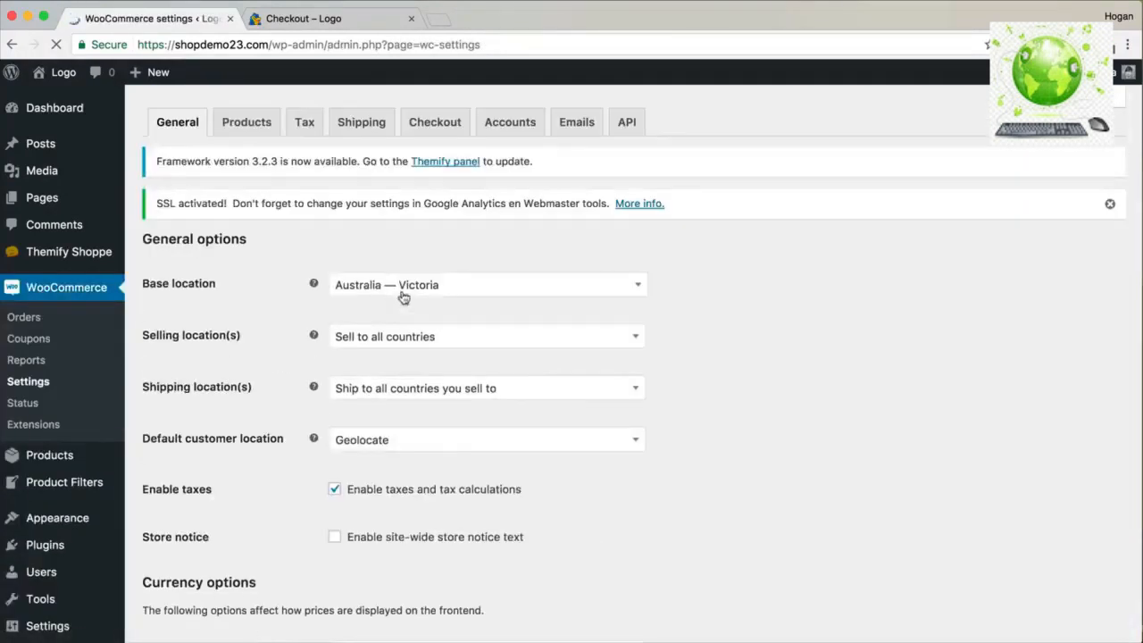
left_click(361, 130)
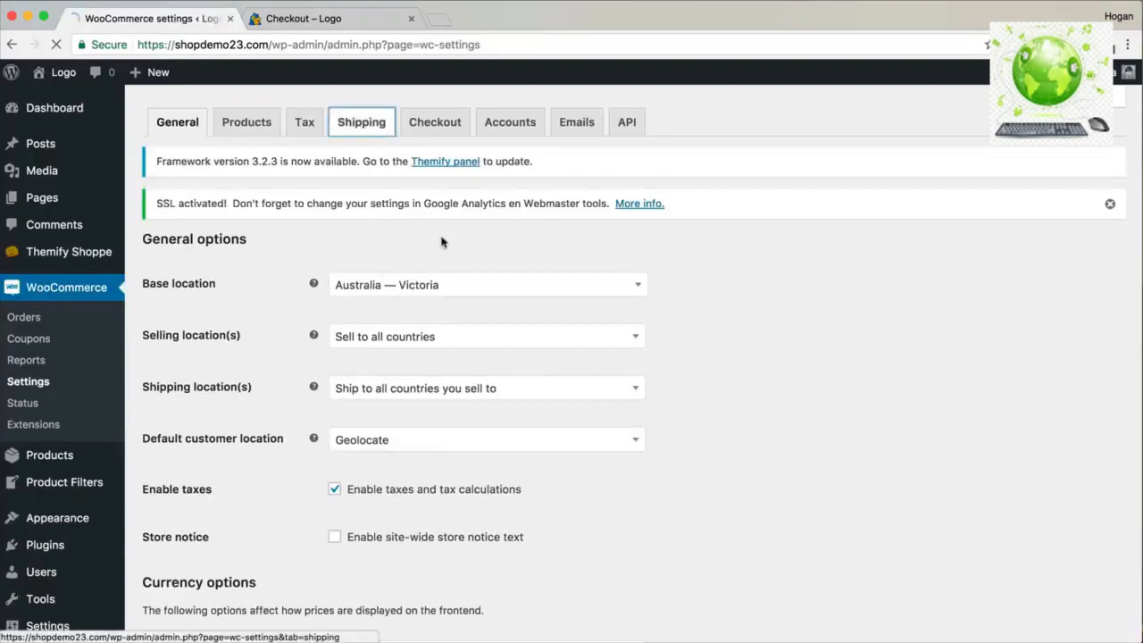
left_click(464, 239)
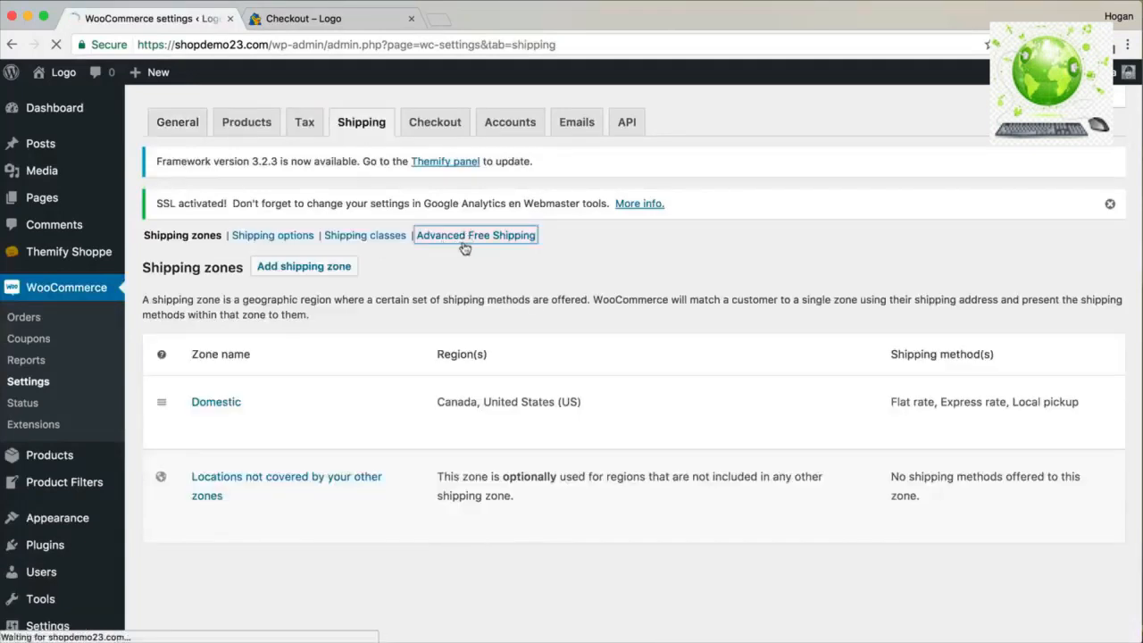
scroll(470, 456, "down", 1)
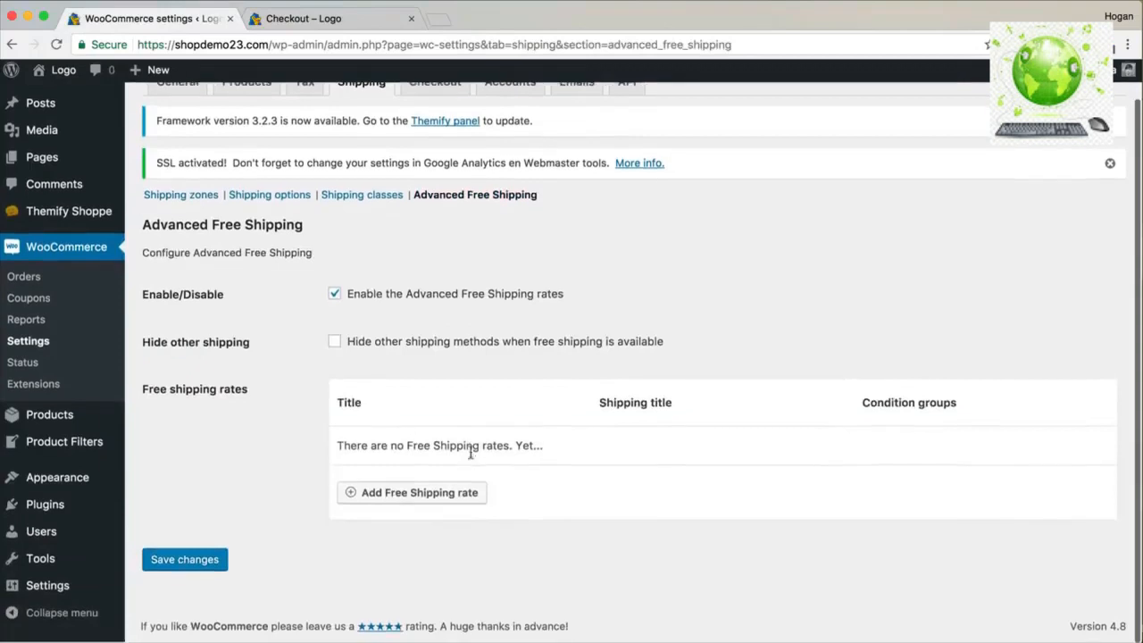
left_click(427, 498)
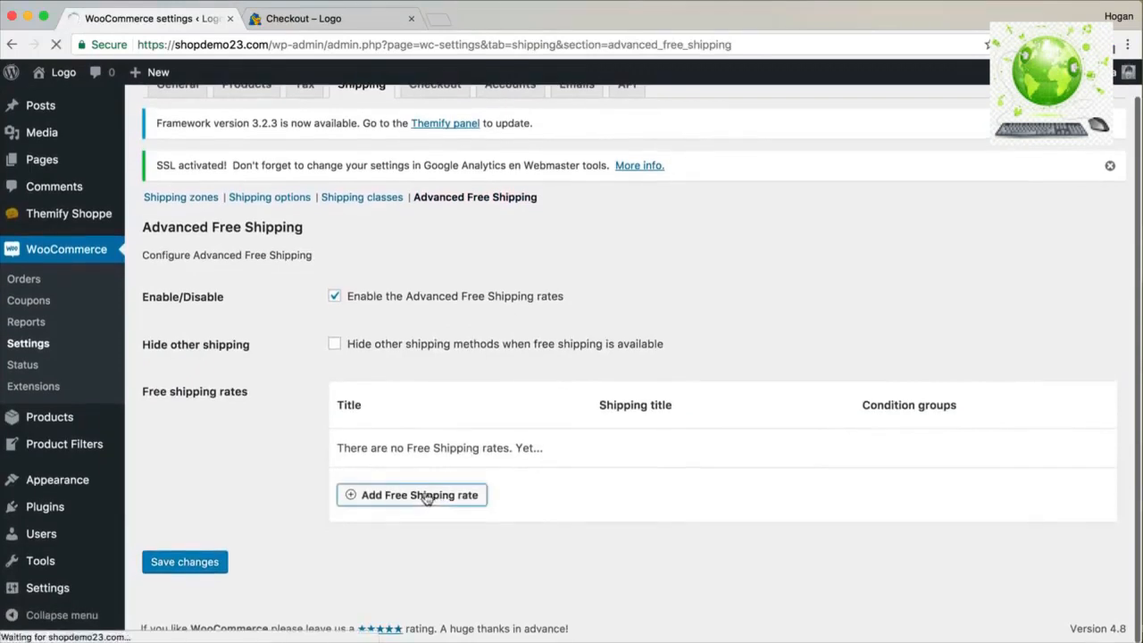
Title the rate Free Shipping and require a subtotal greater than or equal to 50.
type("Free Shipping")
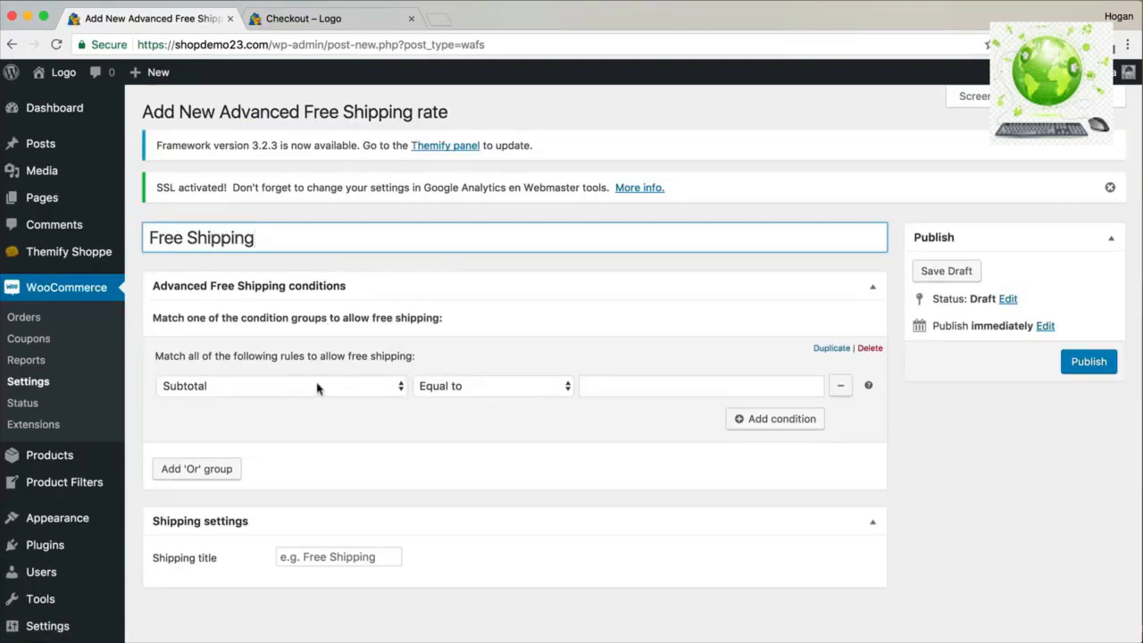
left_click(590, 387)
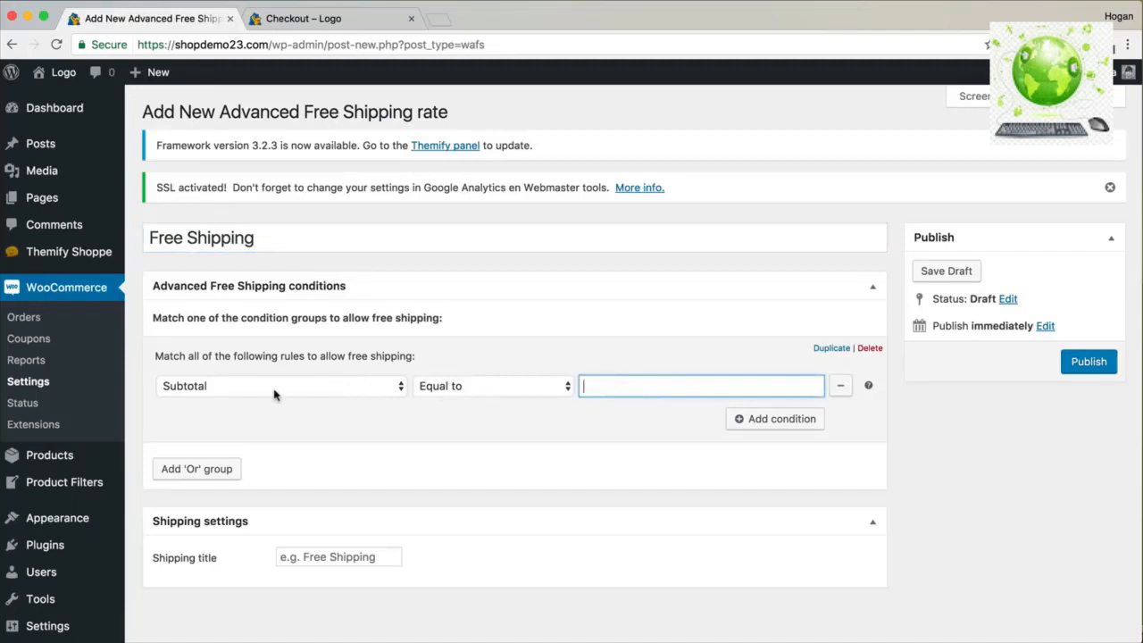
left_click(485, 391)
left_click(479, 417)
left_click(646, 385)
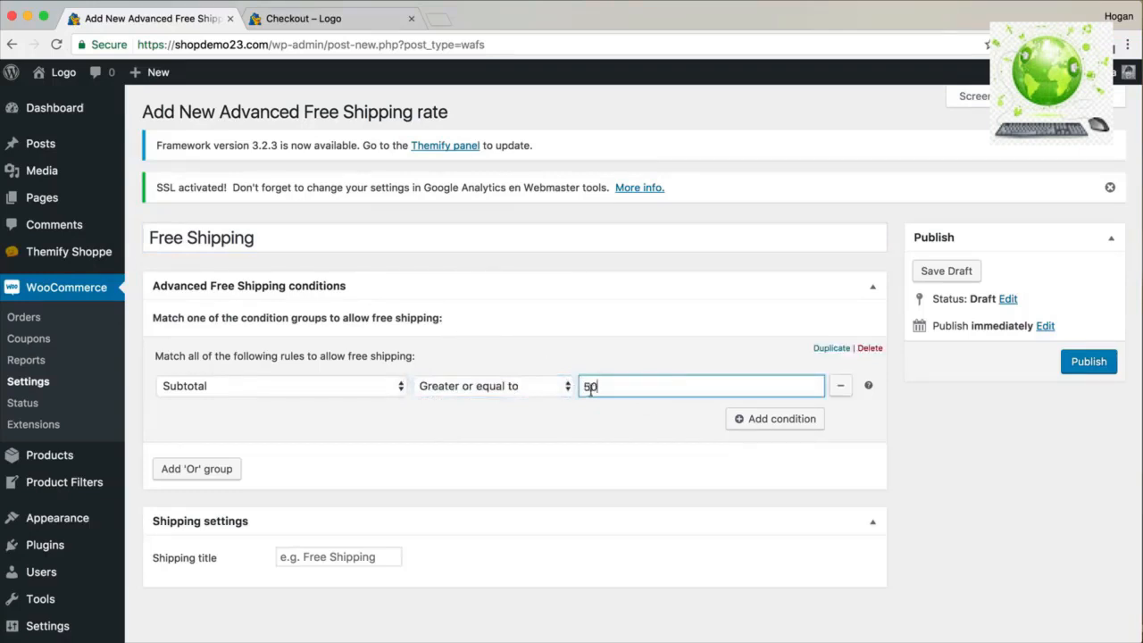
left_click_drag(599, 387, 580, 386)
Add a condition that the shipping class is not equal to heavy item.
left_click(771, 420)
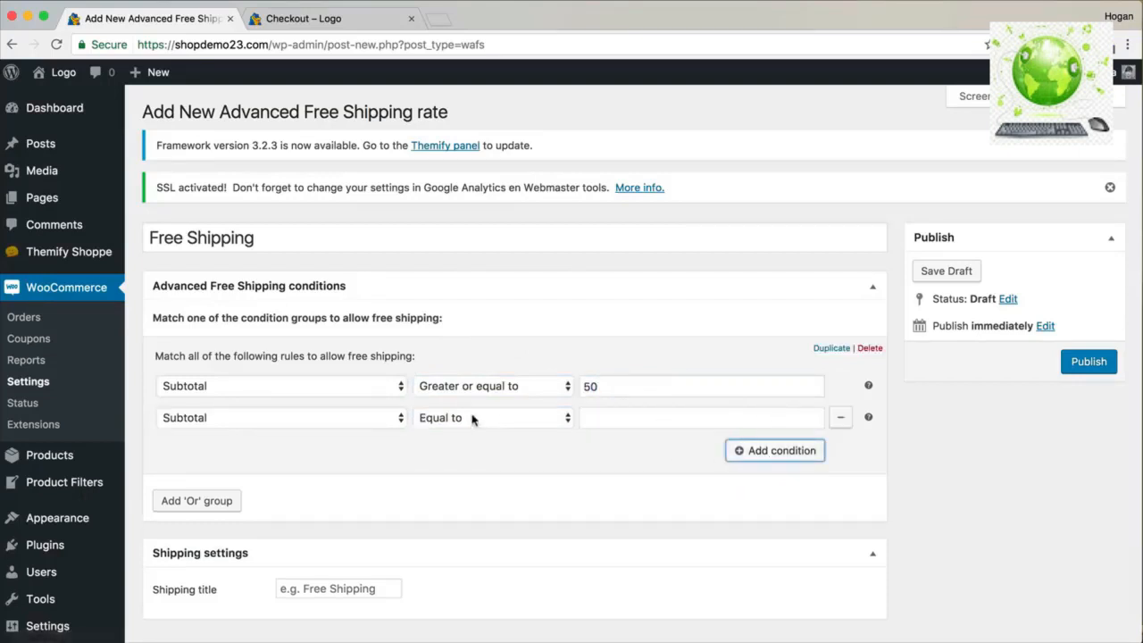
left_click(360, 418)
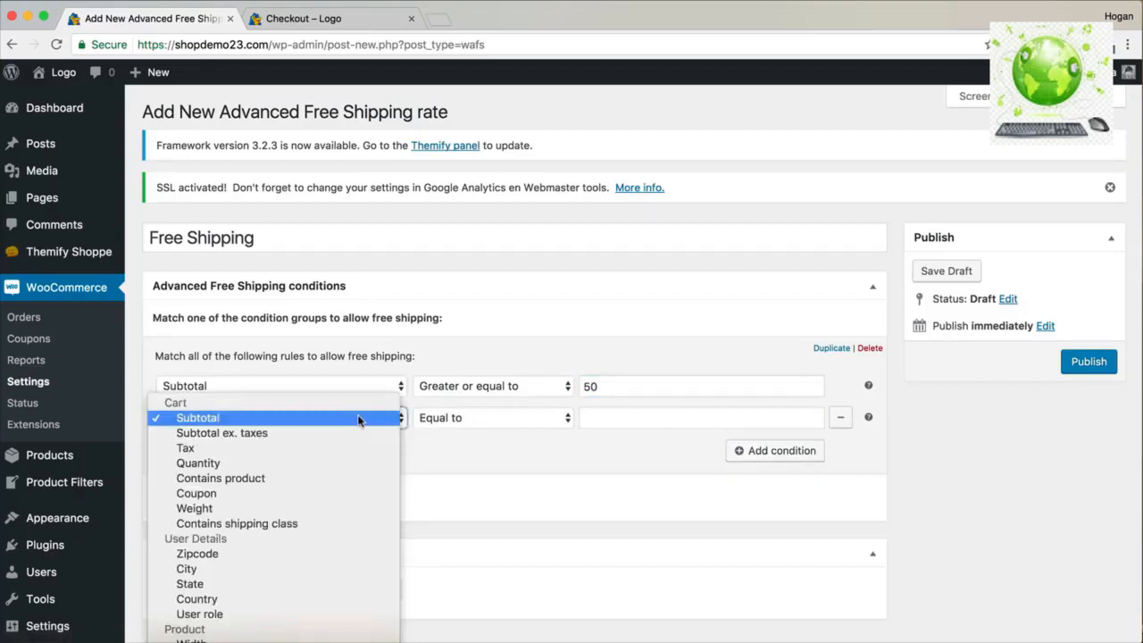
left_click(270, 525)
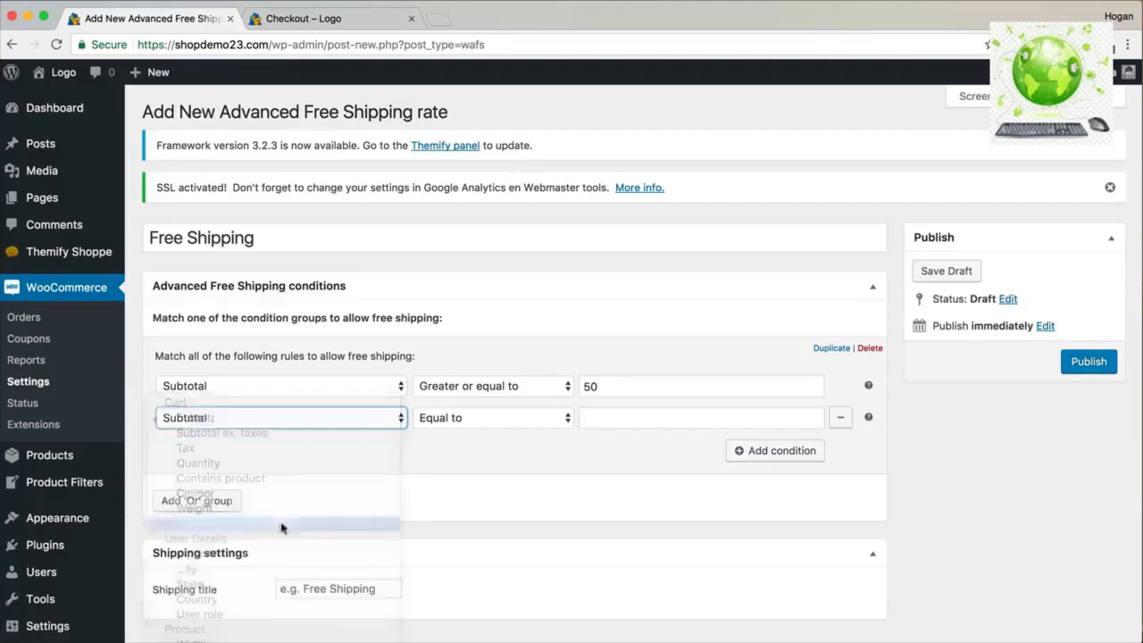
left_click(467, 419)
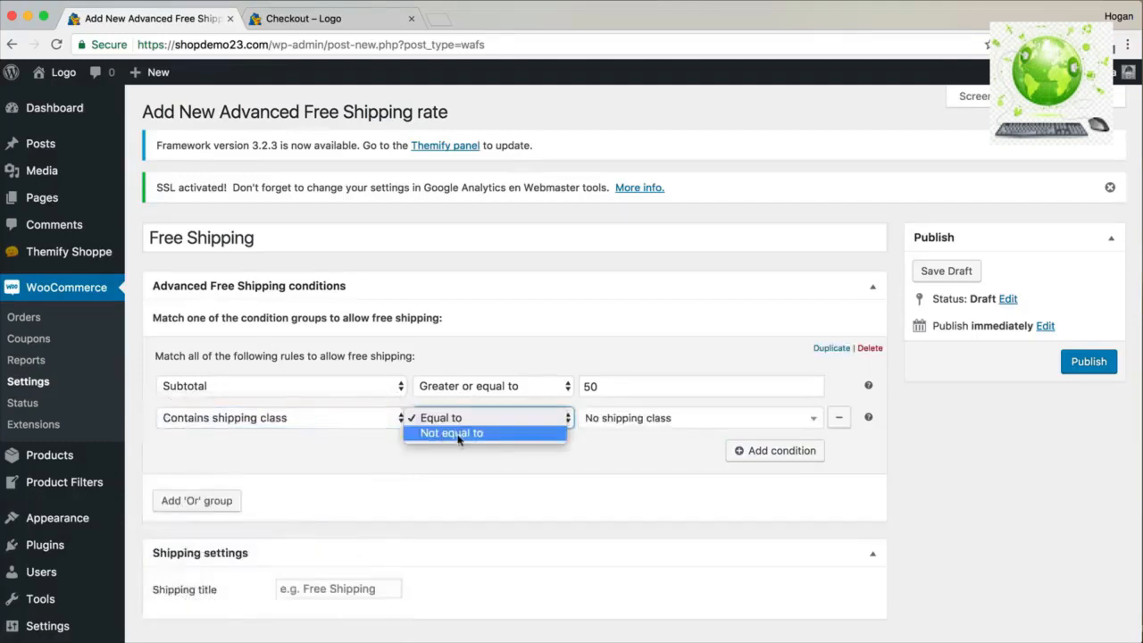
left_click(458, 434)
left_click(605, 420)
left_click(607, 471)
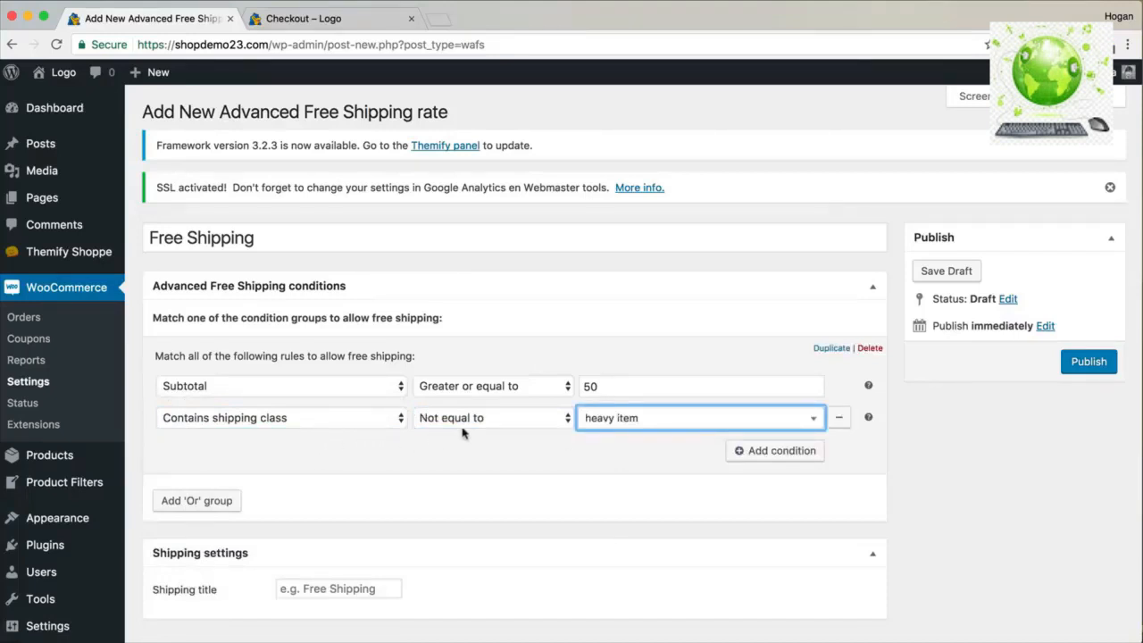
Set the shipping title to FREE SHIPPING and update the rate.
left_click_drag(442, 318, 343, 318)
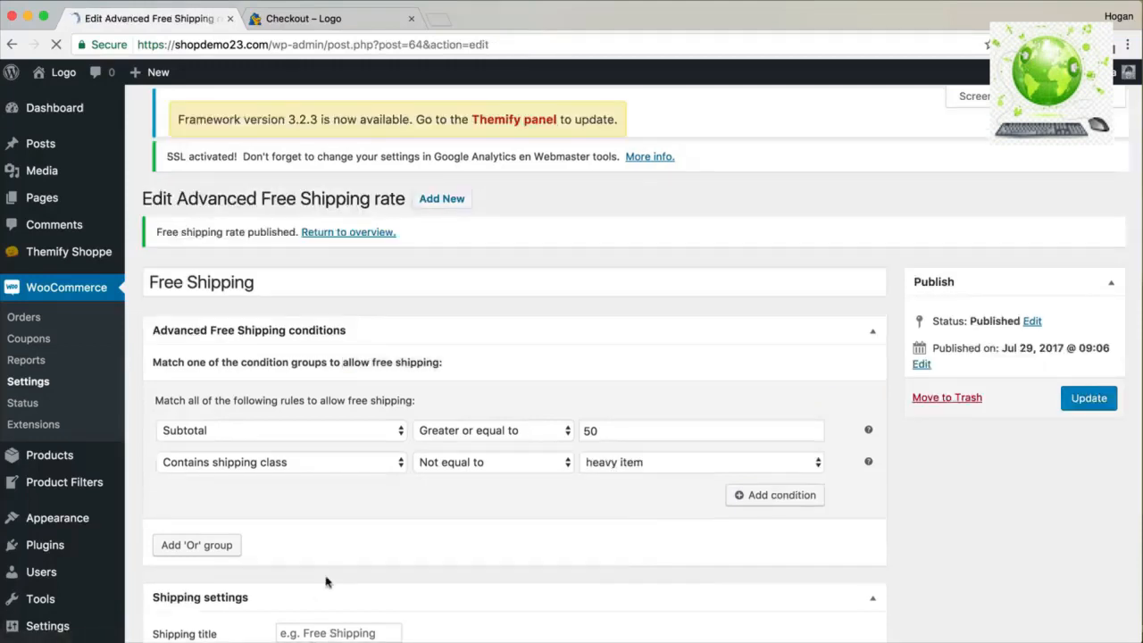
scroll(331, 575, "down", 2)
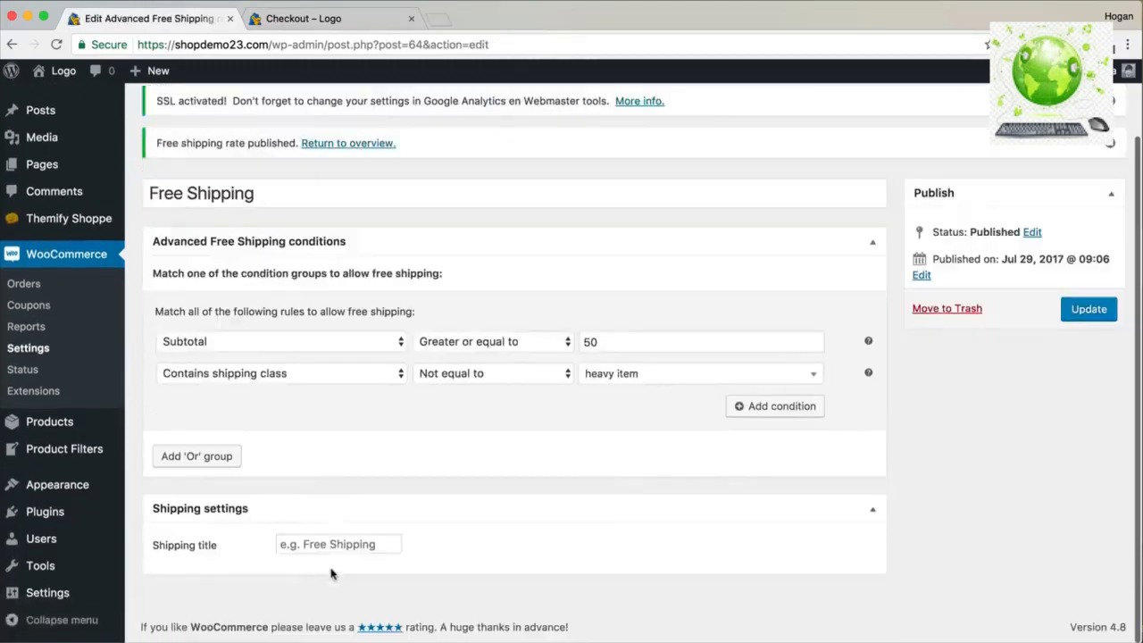
left_click(312, 544)
type("FREE SHIPPING")
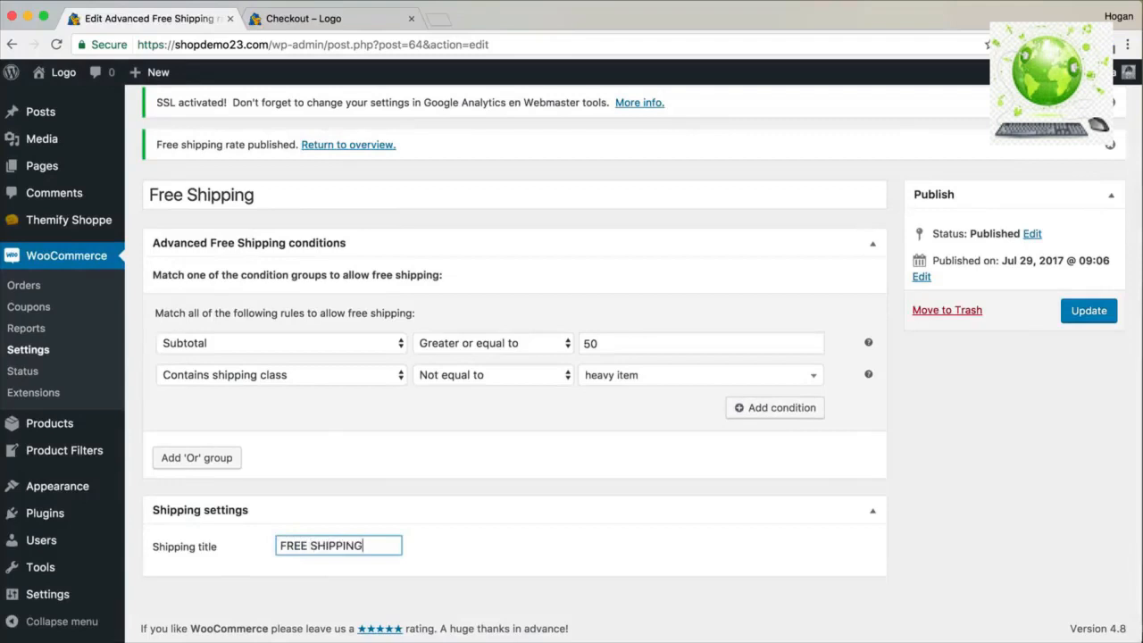
left_click(1071, 319)
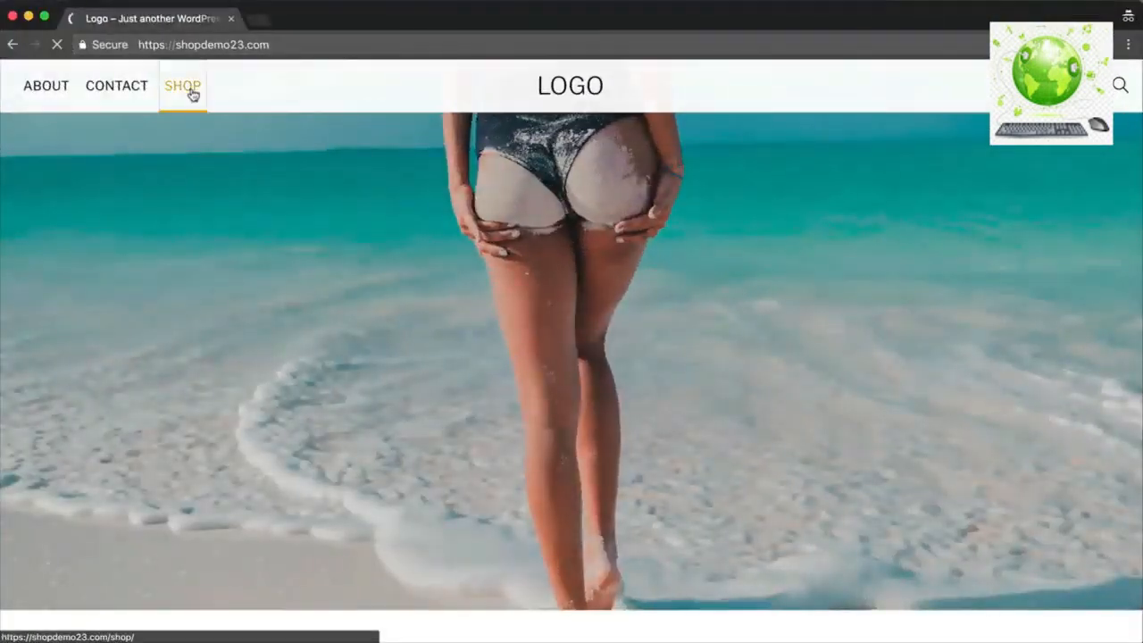
Add the Black Dress to the cart and check out with United States and FREE SHIPPING.
left_click(190, 91)
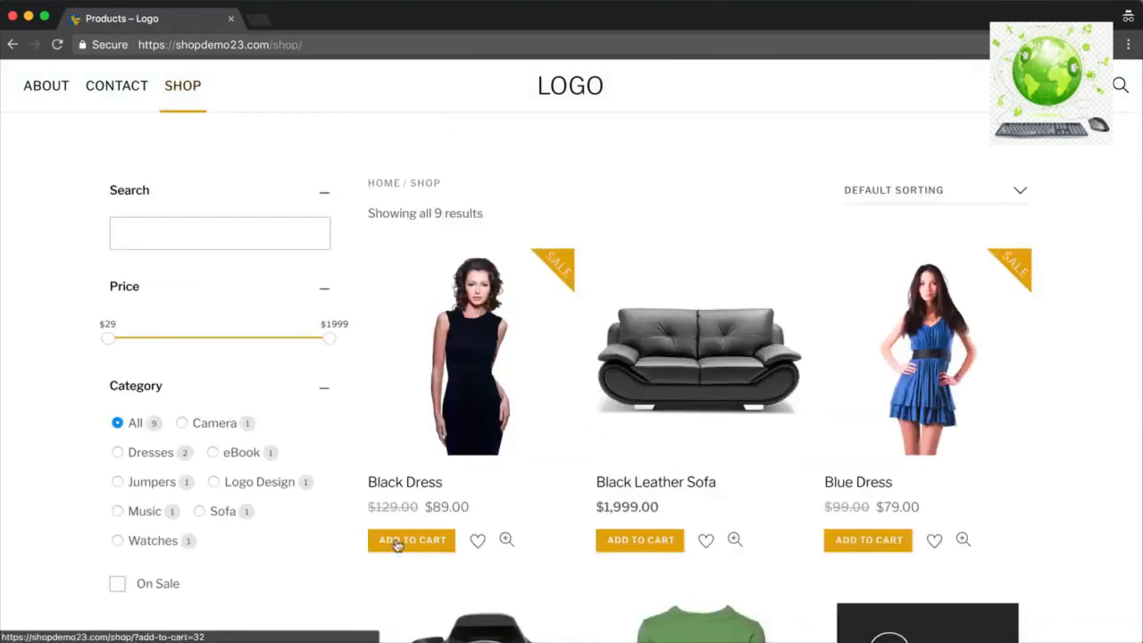
left_click(402, 543)
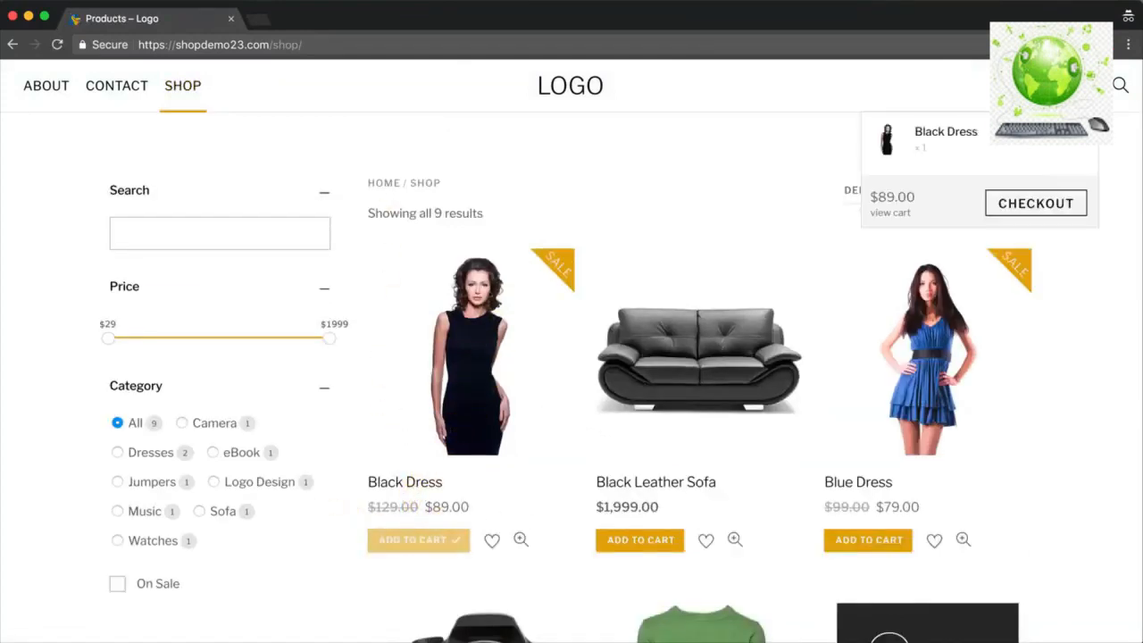
left_click(1041, 201)
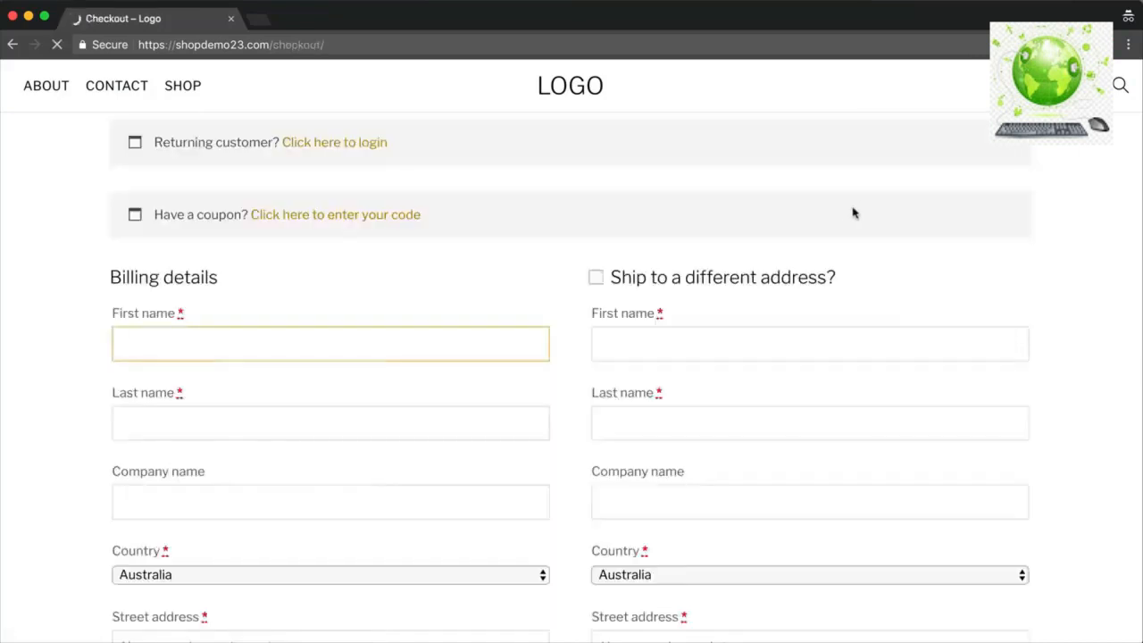
scroll(849, 213, "down", 2)
scroll(847, 213, "down", 4)
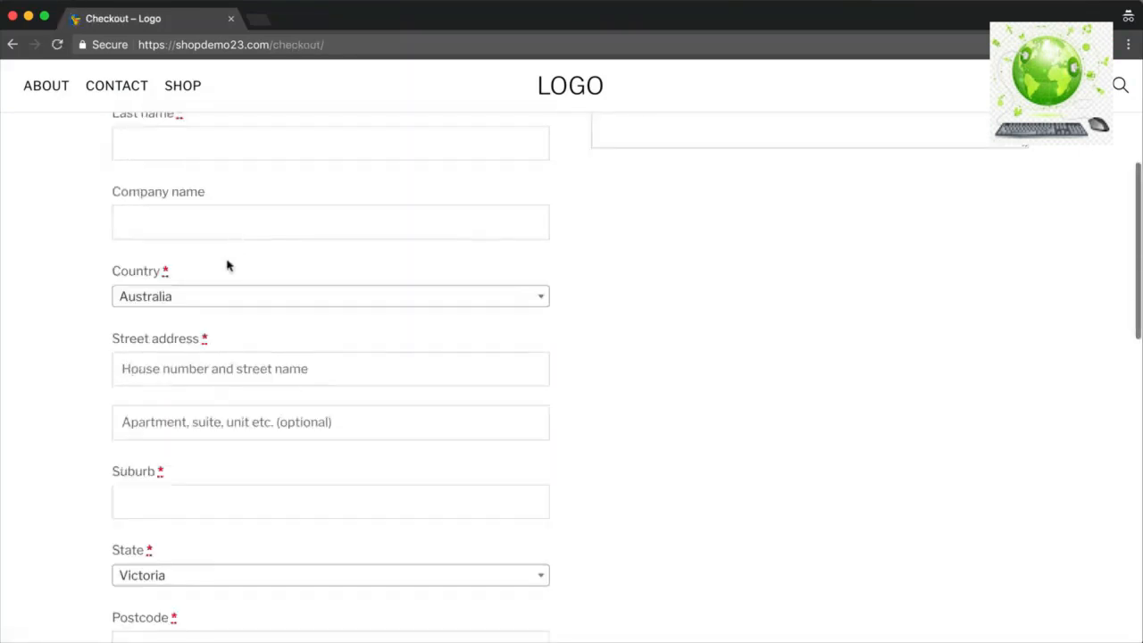
left_click(217, 297)
type("United")
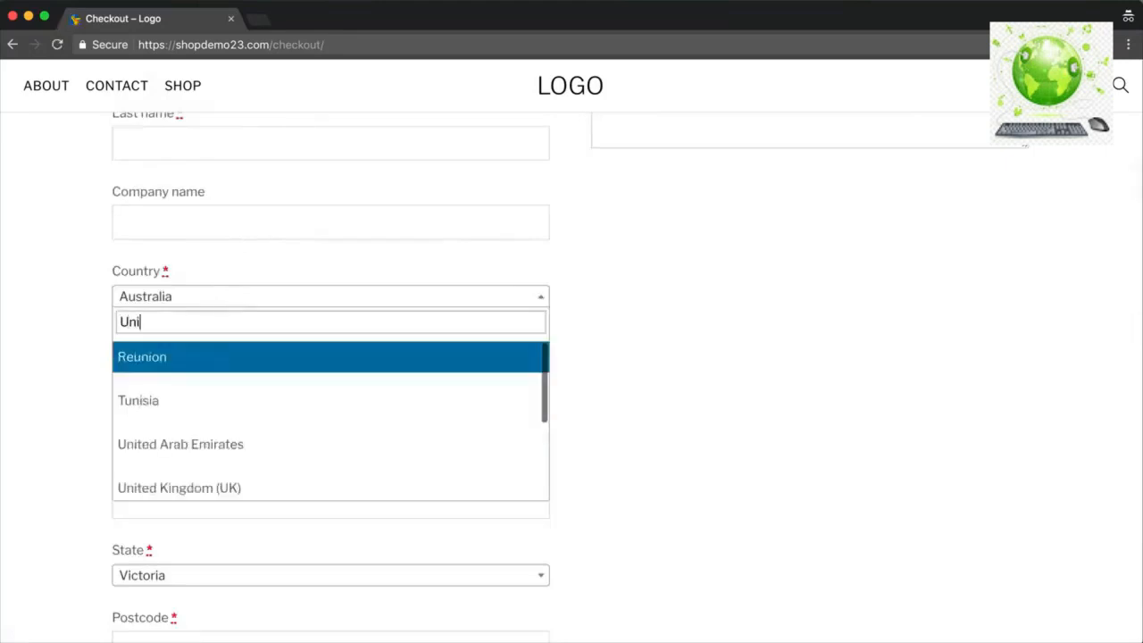
left_click(251, 453)
scroll(426, 439, "down", 7)
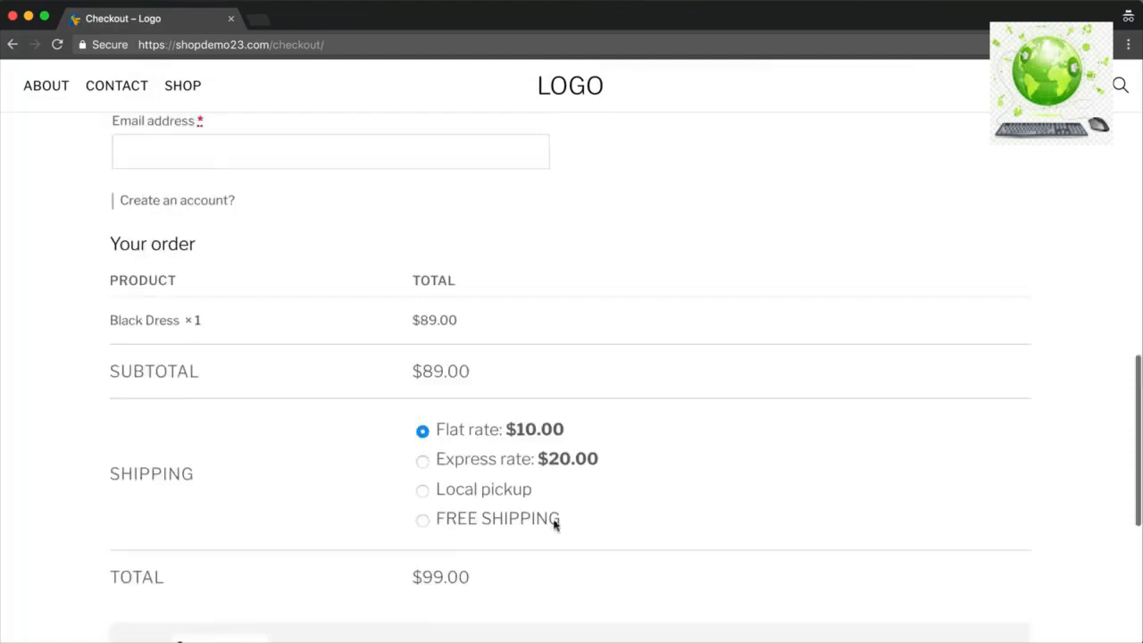
left_click(422, 520)
scroll(527, 165, "up", 10)
Add the Black Leather Sofa to the cart and check out with both items.
left_click(185, 96)
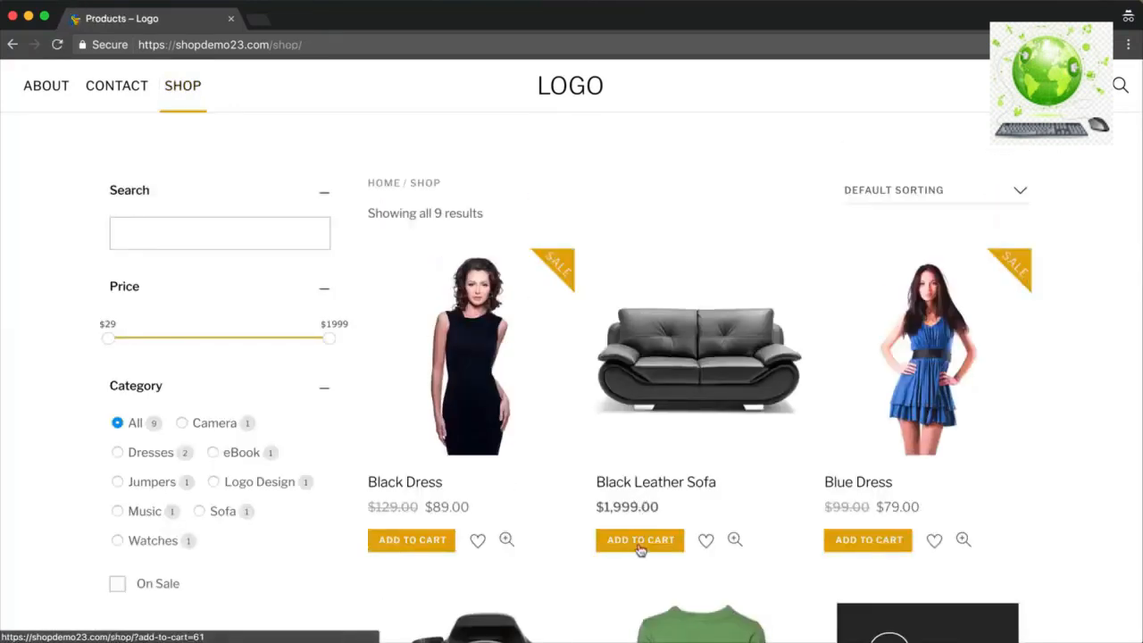
left_click(640, 545)
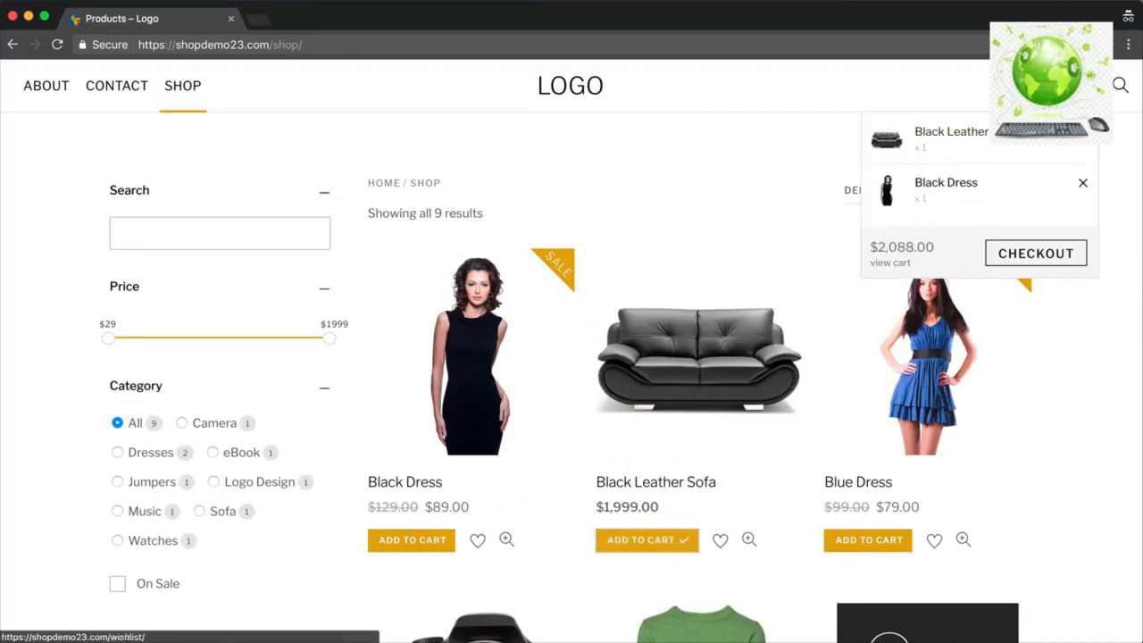
left_click(1014, 253)
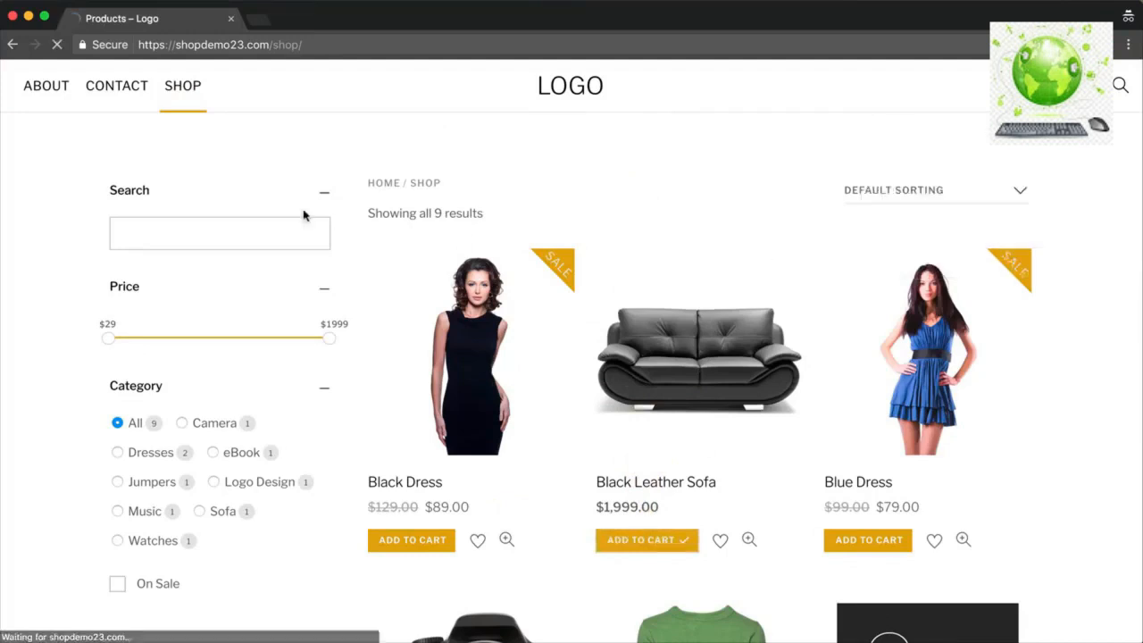
scroll(444, 240, "down", 15)
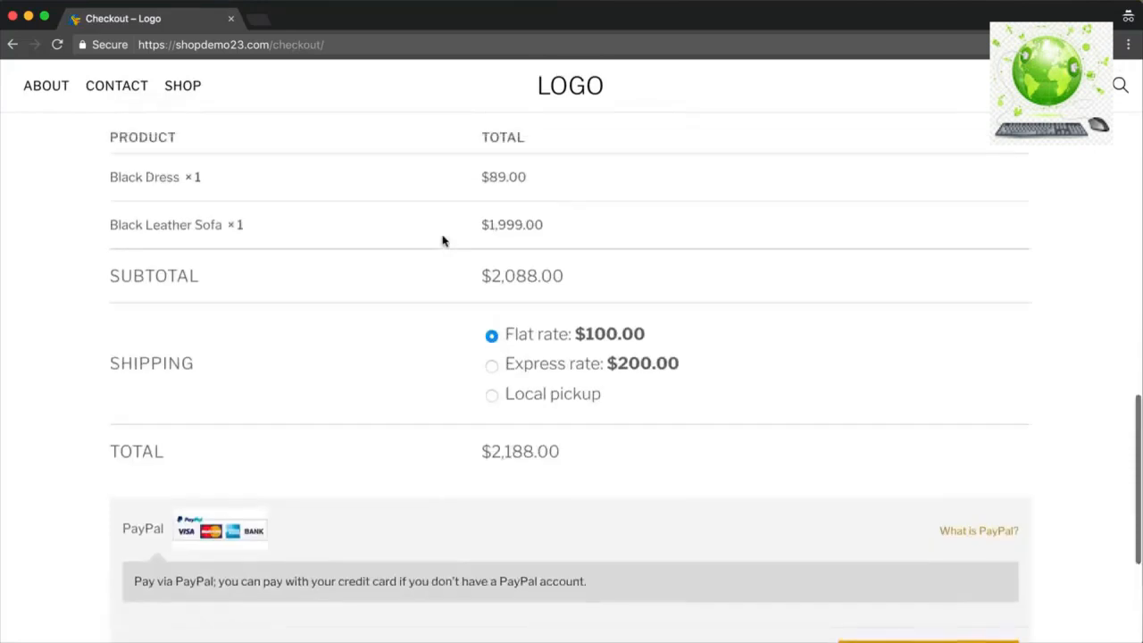
scroll(442, 240, "up", 1)
left_click_drag(616, 420, 502, 357)
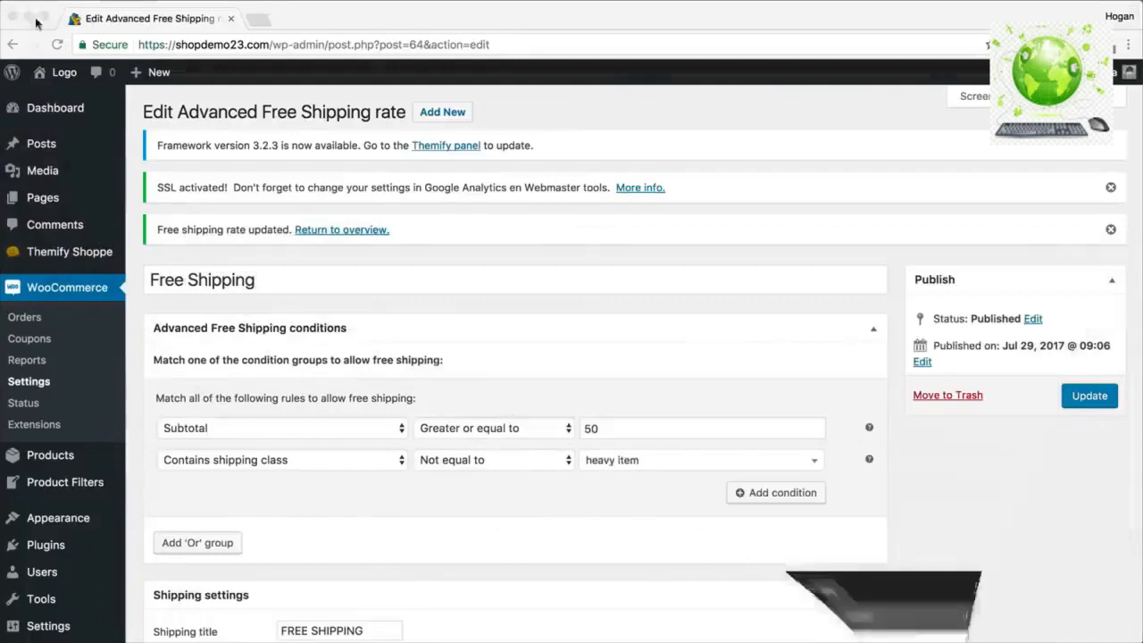
Add an Or group requiring a subtotal greater than or equal to 100.
scroll(506, 370, "down", 2)
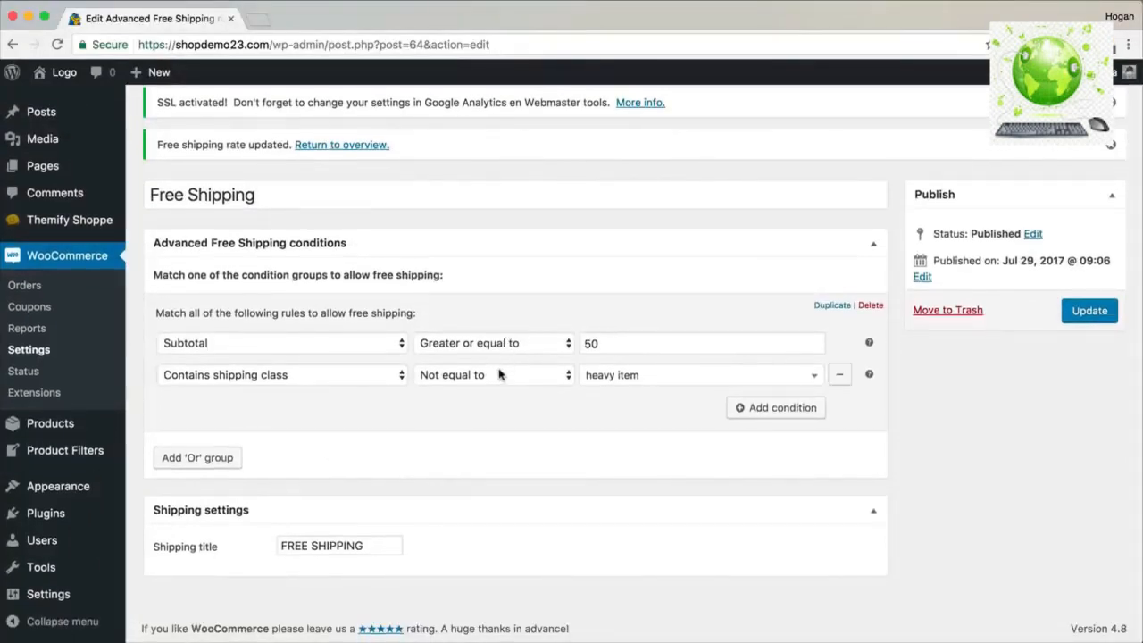
left_click(182, 460)
scroll(215, 444, "down", 2)
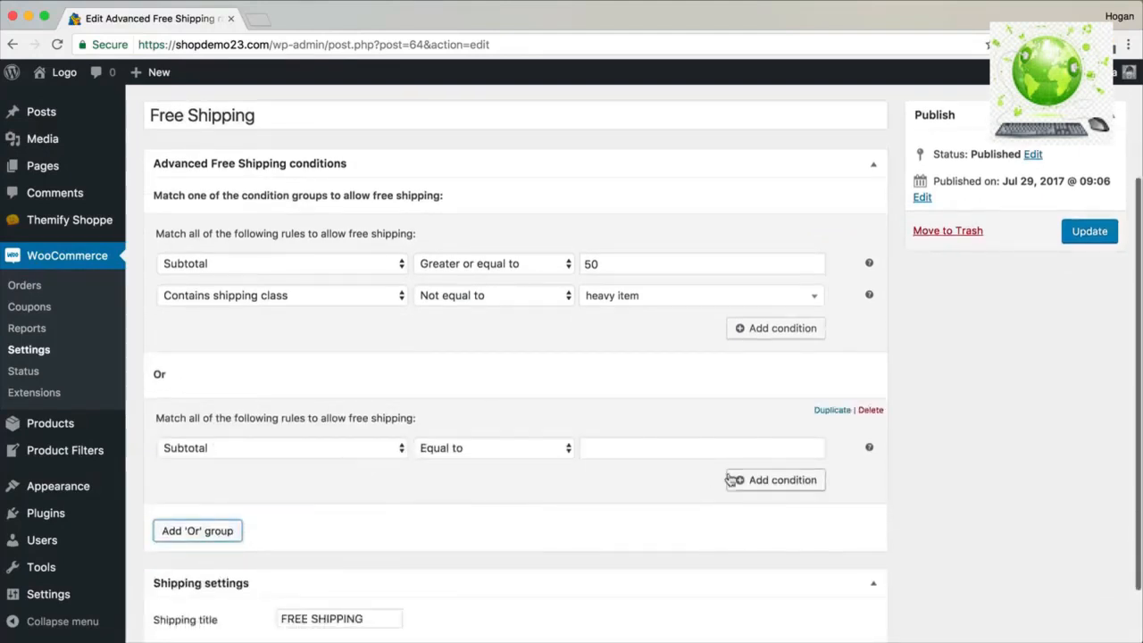
left_click(515, 455)
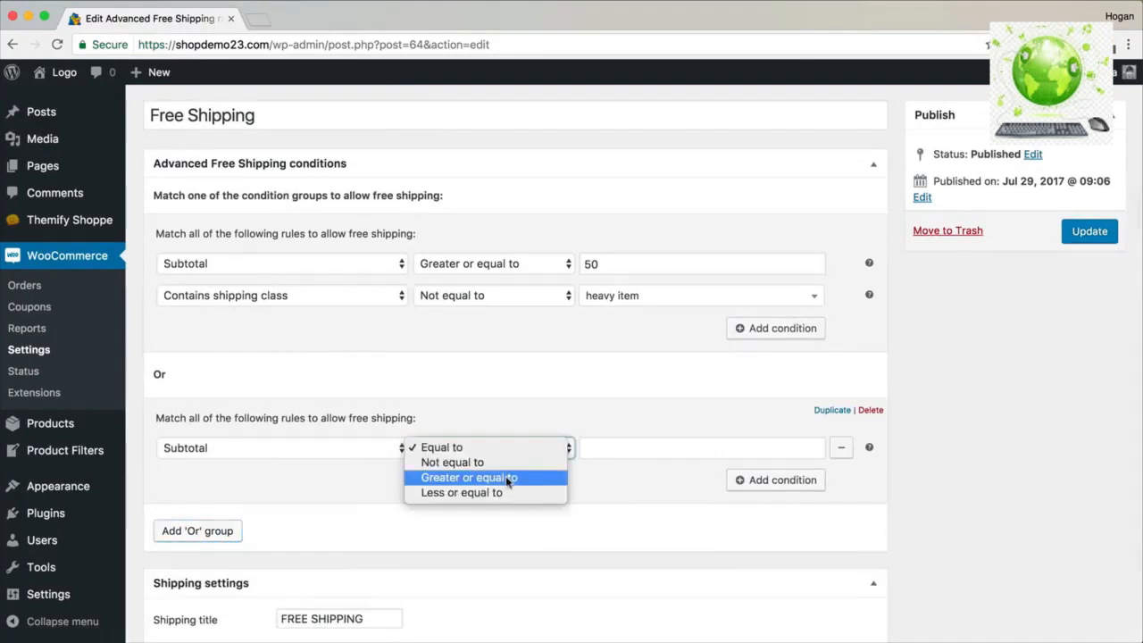
left_click(507, 481)
left_click(633, 449)
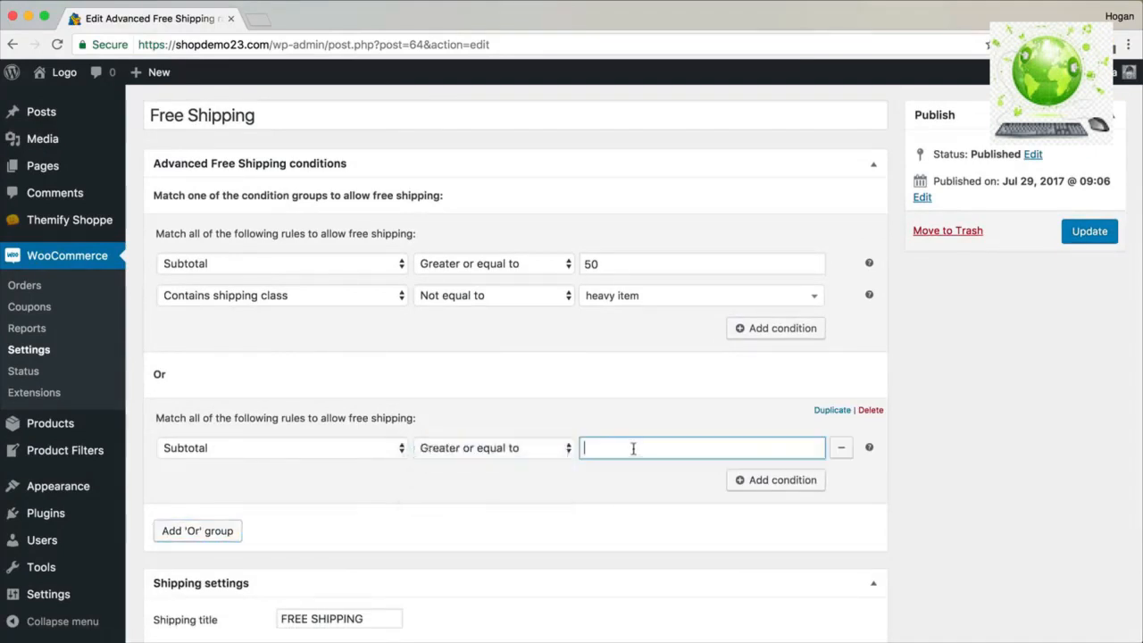
type("100")
Add a country condition set to Australia in the new group.
left_click(774, 486)
left_click(347, 487)
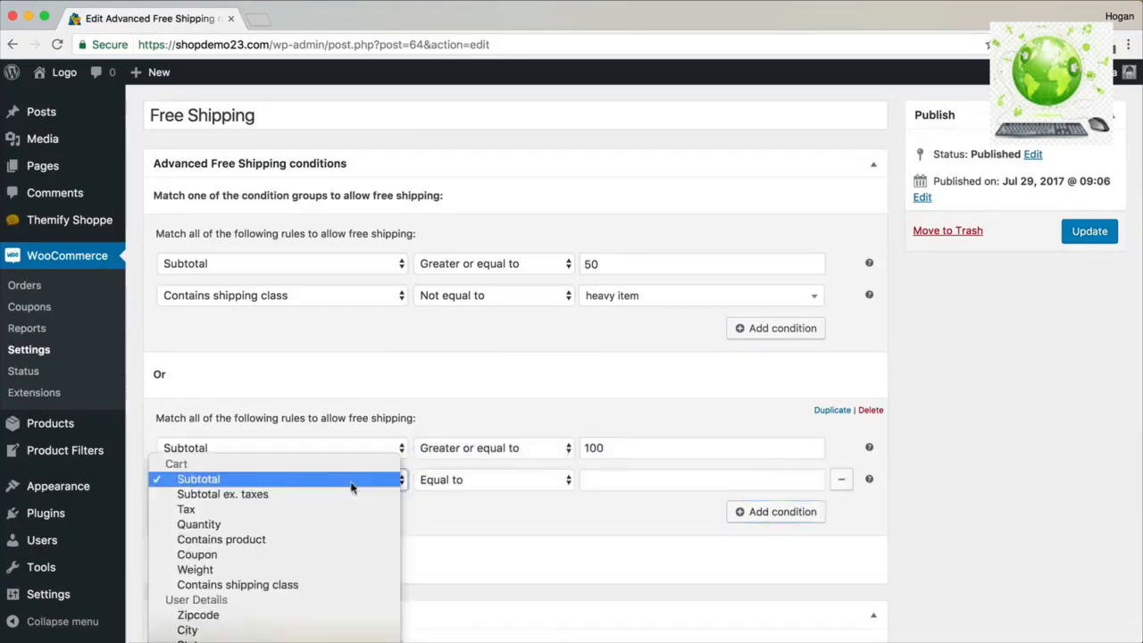
left_click(479, 508)
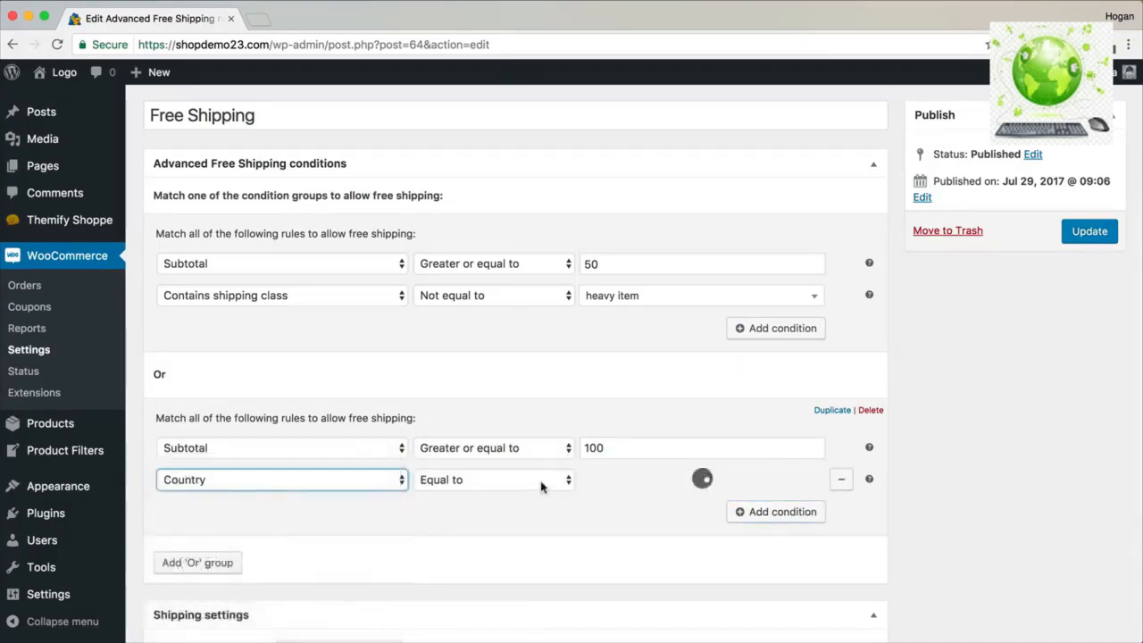
left_click(634, 487)
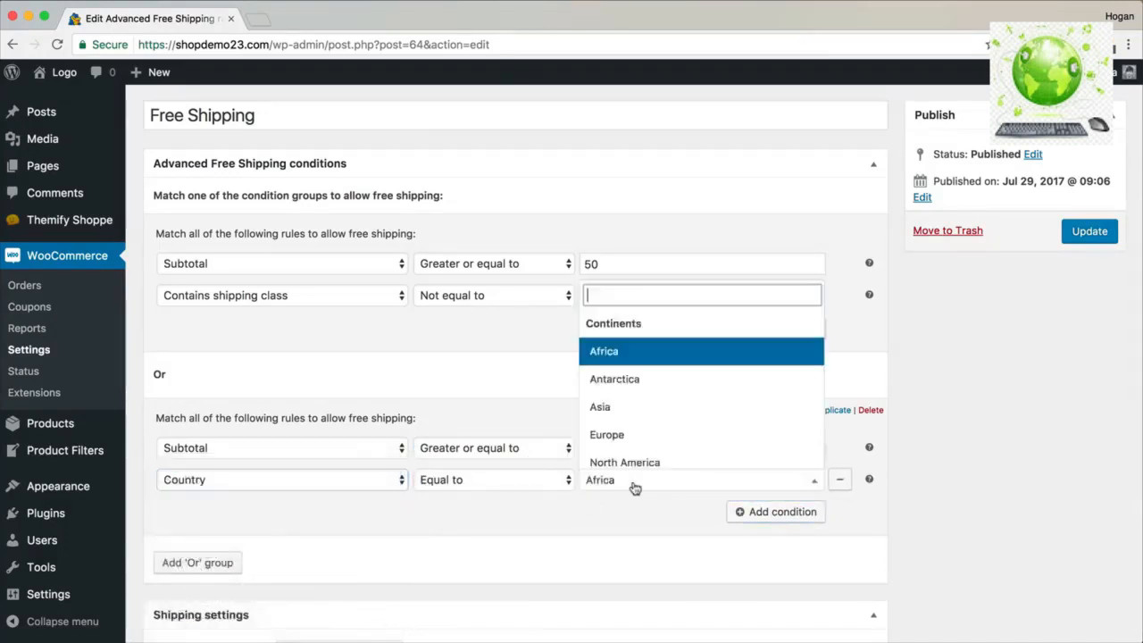
type("Australia")
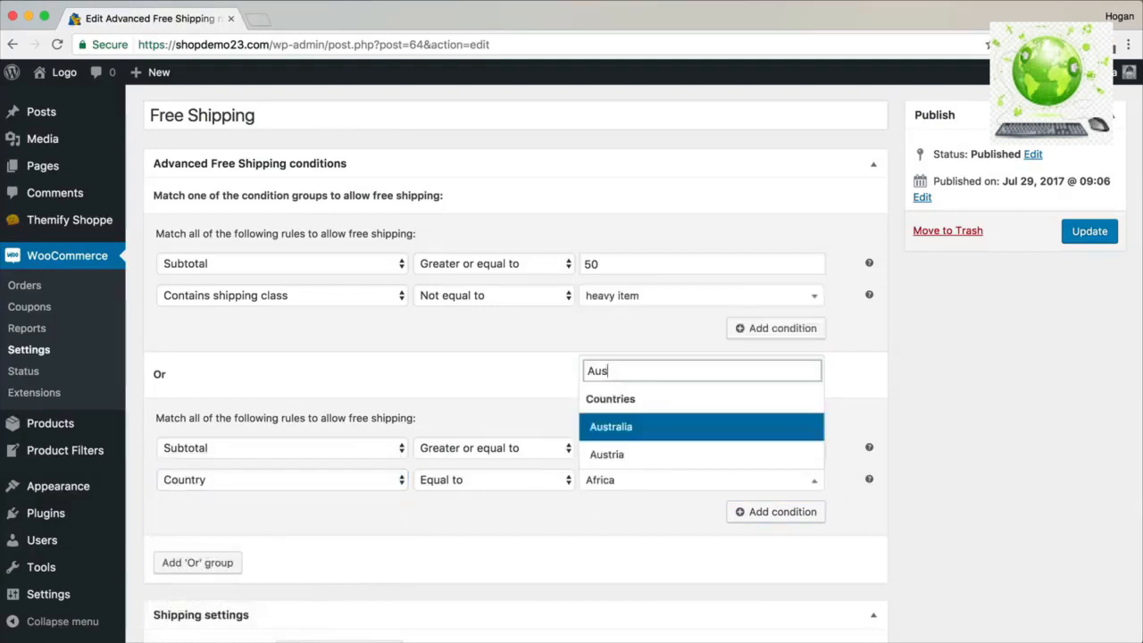
left_click(641, 464)
Update the Free Shipping rate and go to the installed Plugins list.
scroll(642, 466, "down", 3)
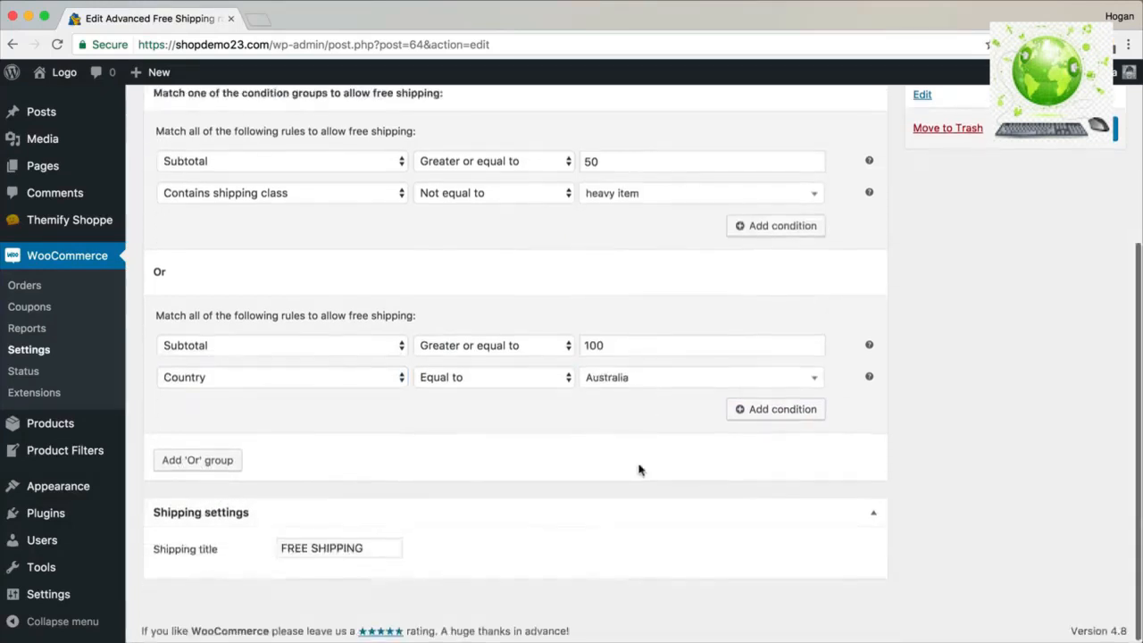
scroll(638, 470, "up", 2)
left_click(1076, 190)
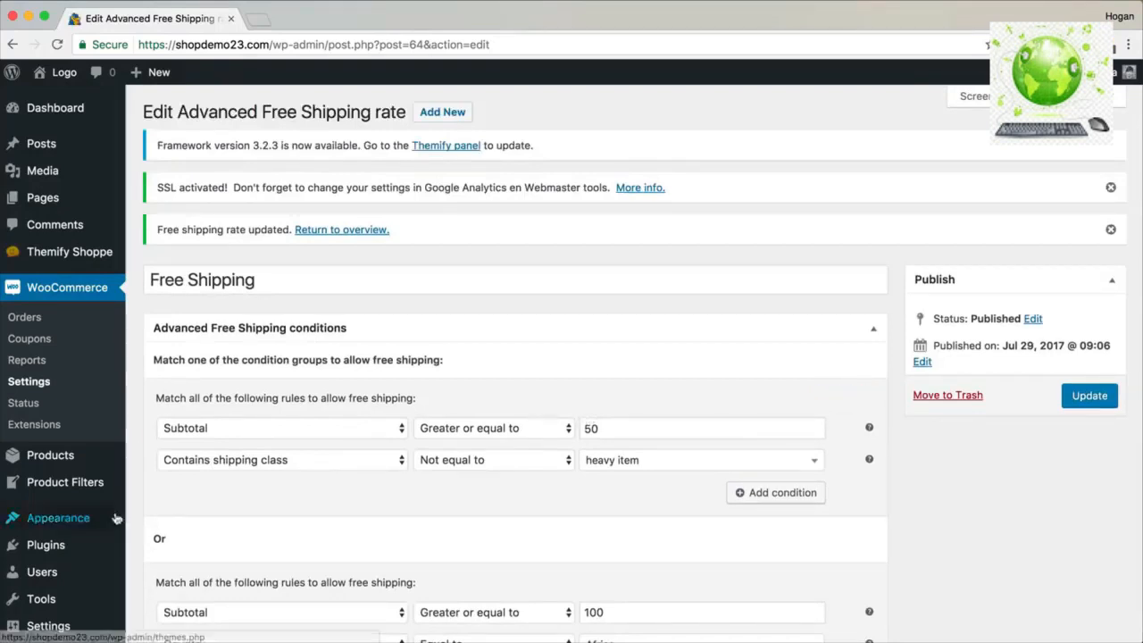
left_click(65, 550)
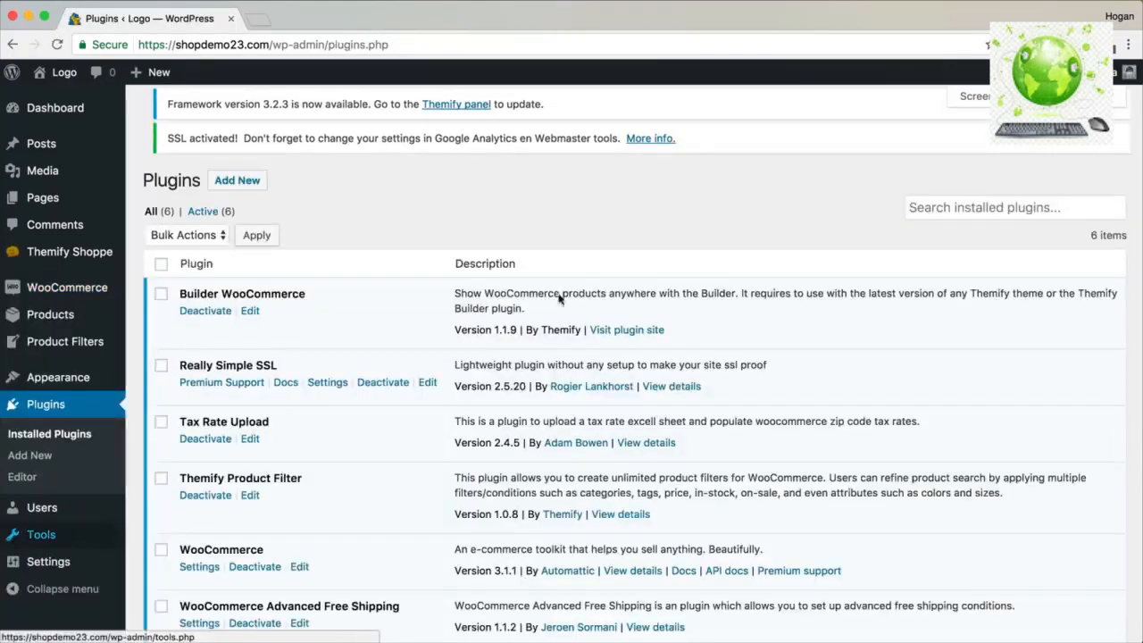
Search the Add Plugins directory for 'Advanced Shipping Validation'.
left_click(228, 112)
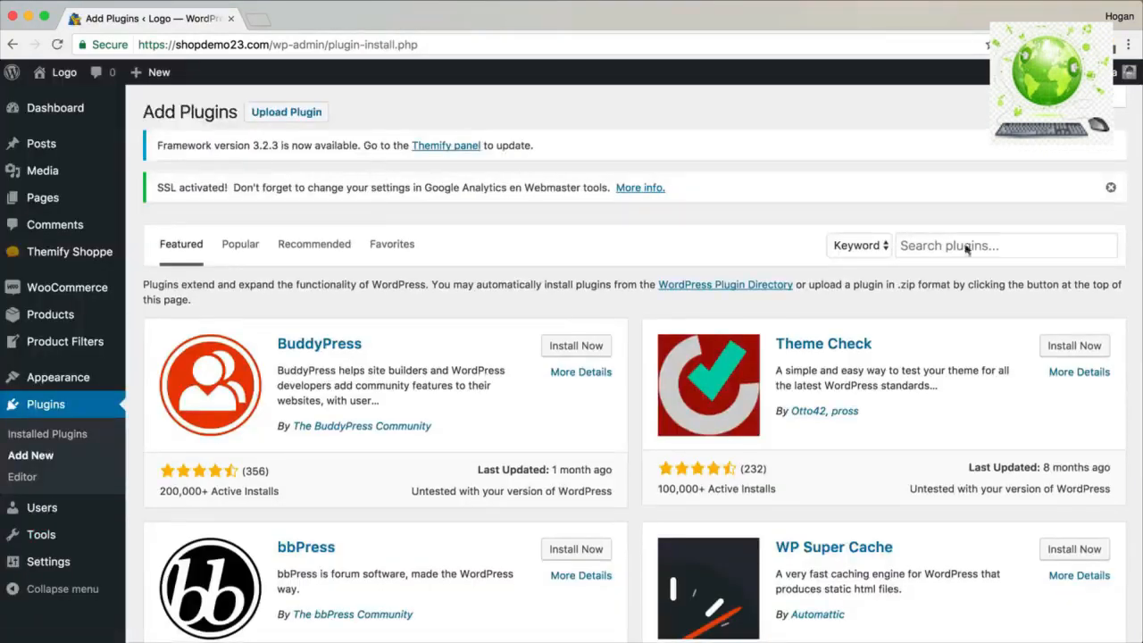
left_click(1032, 241)
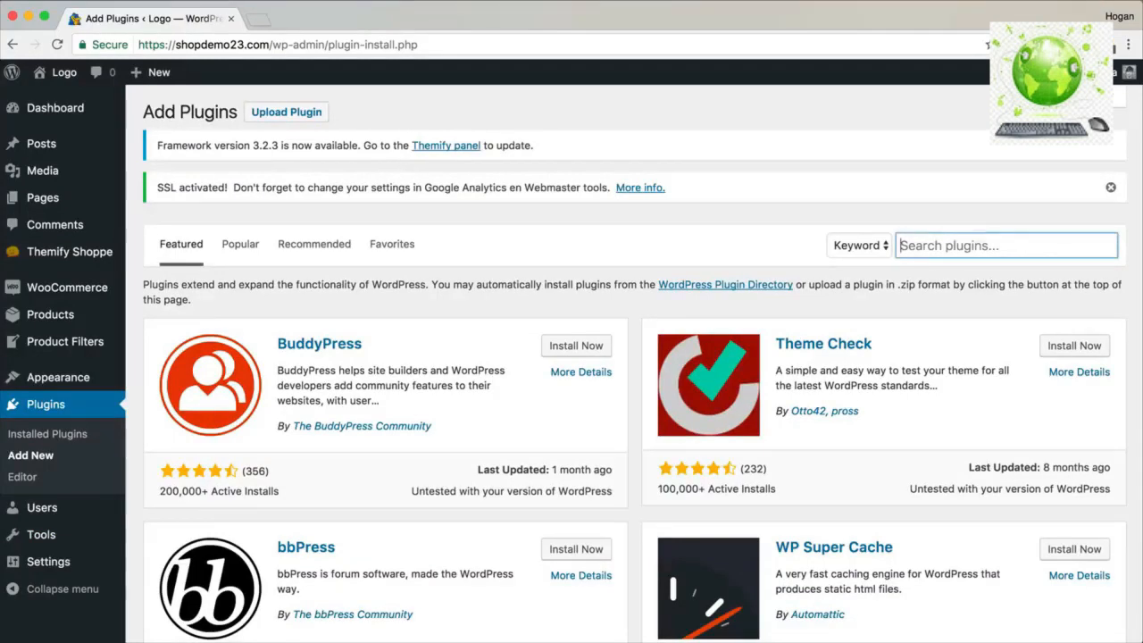
type("Advanced Shipping Validation")
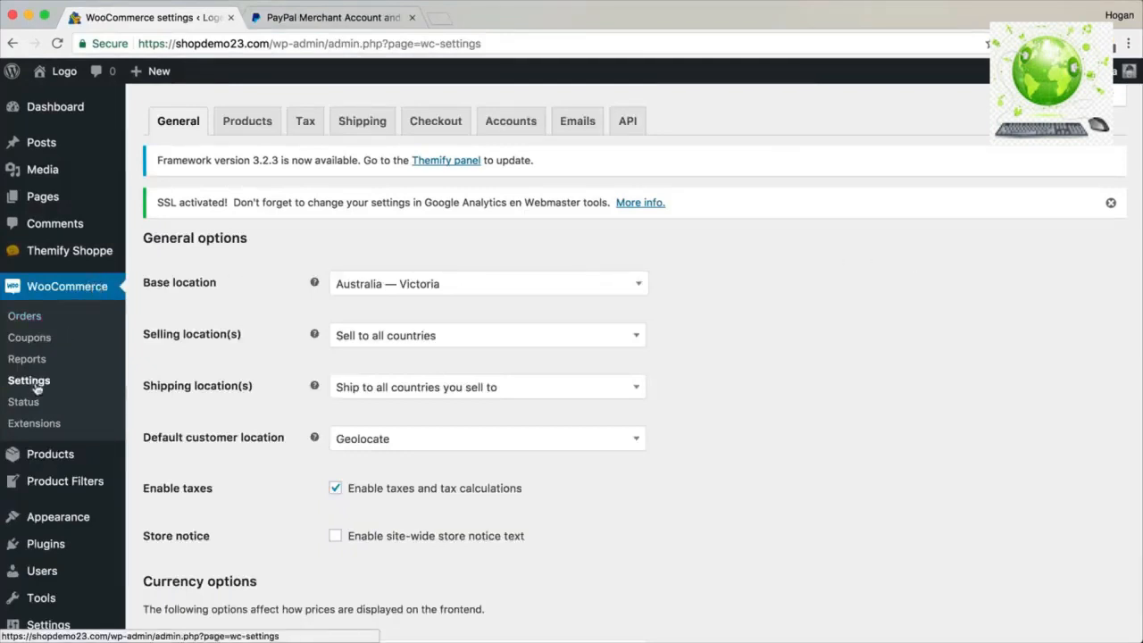
Review the Currency options in WooCommerce's general settings.
scroll(344, 436, "down", 3)
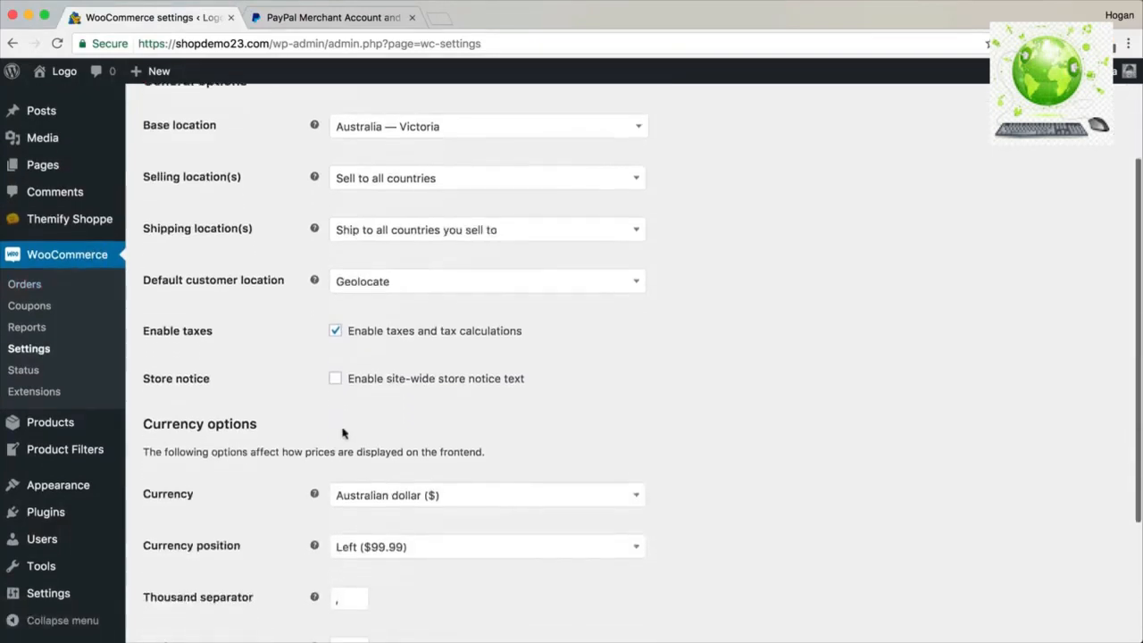
left_click_drag(283, 432, 153, 422)
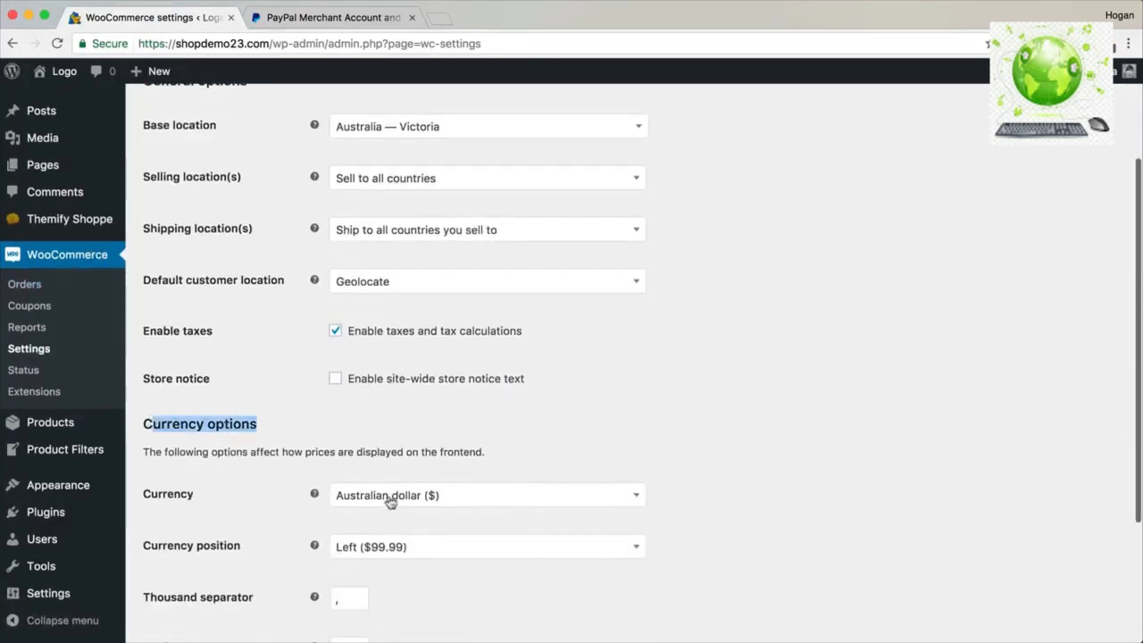
scroll(393, 536, "down", 3)
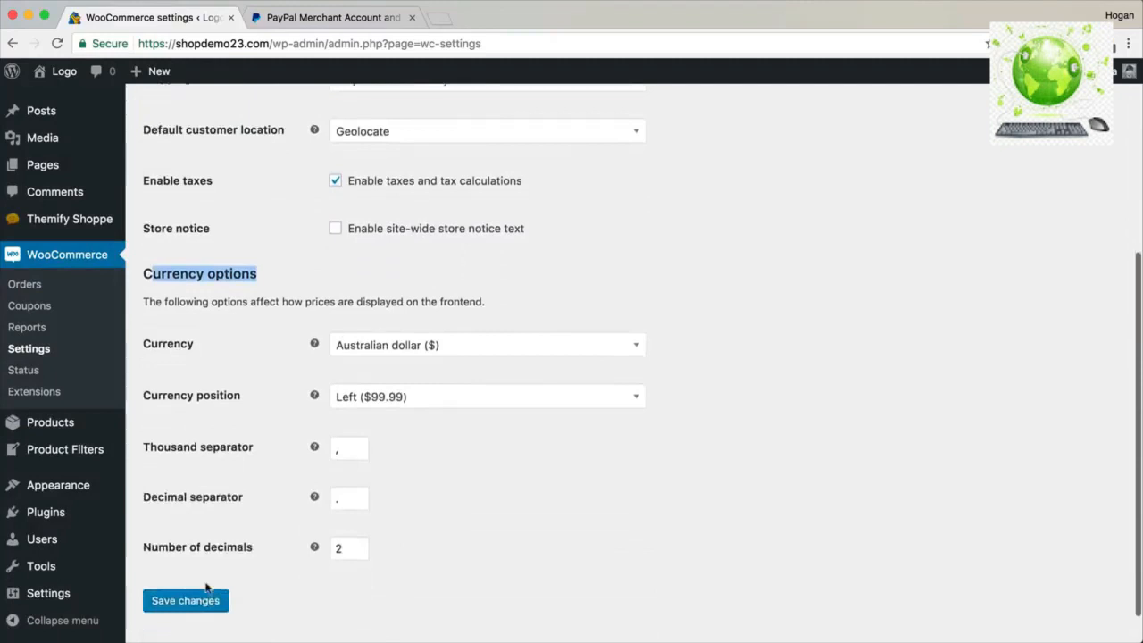
scroll(280, 501, "up", 5)
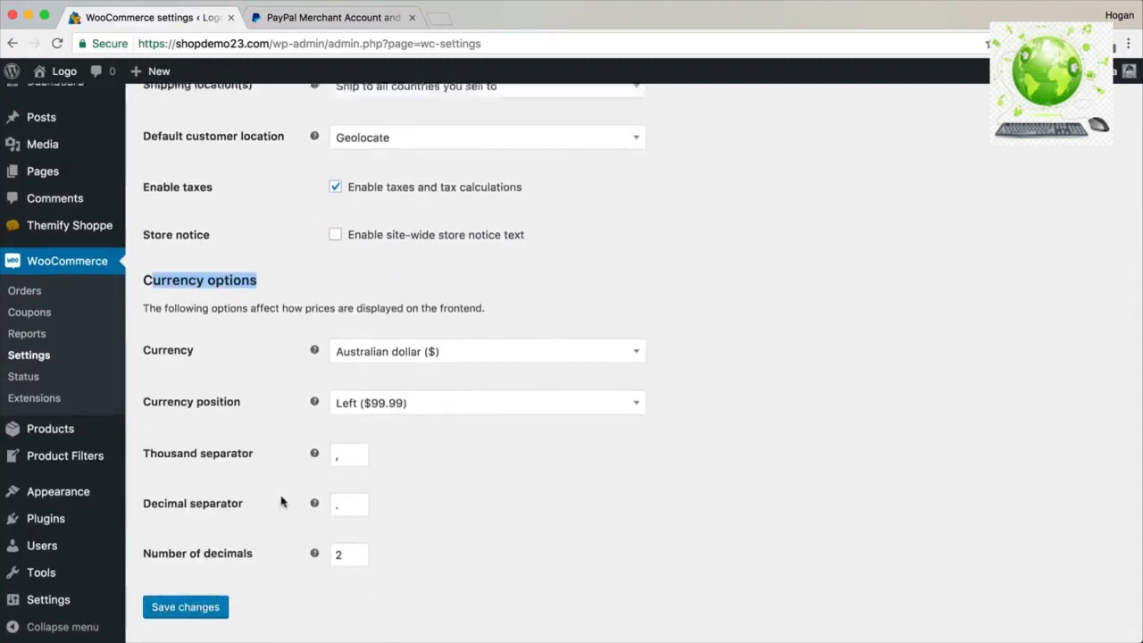
scroll(280, 501, "up", 1)
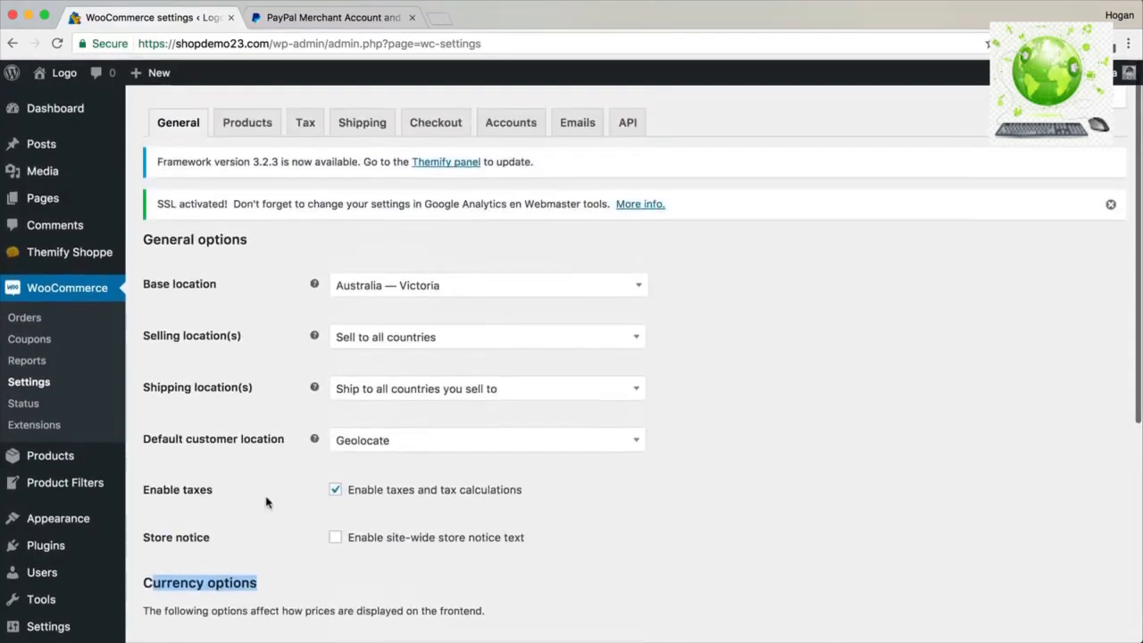
Turn on Force secure checkout in the Checkout tab and save the changes.
left_click(438, 121)
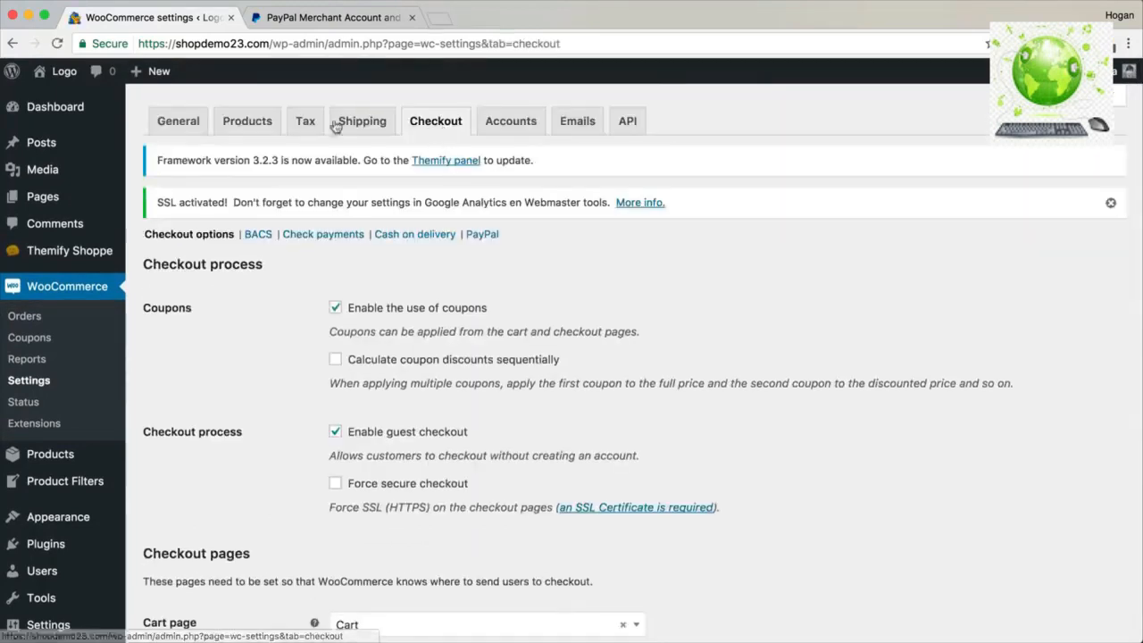
left_click_drag(177, 44, 139, 44)
left_click(335, 483)
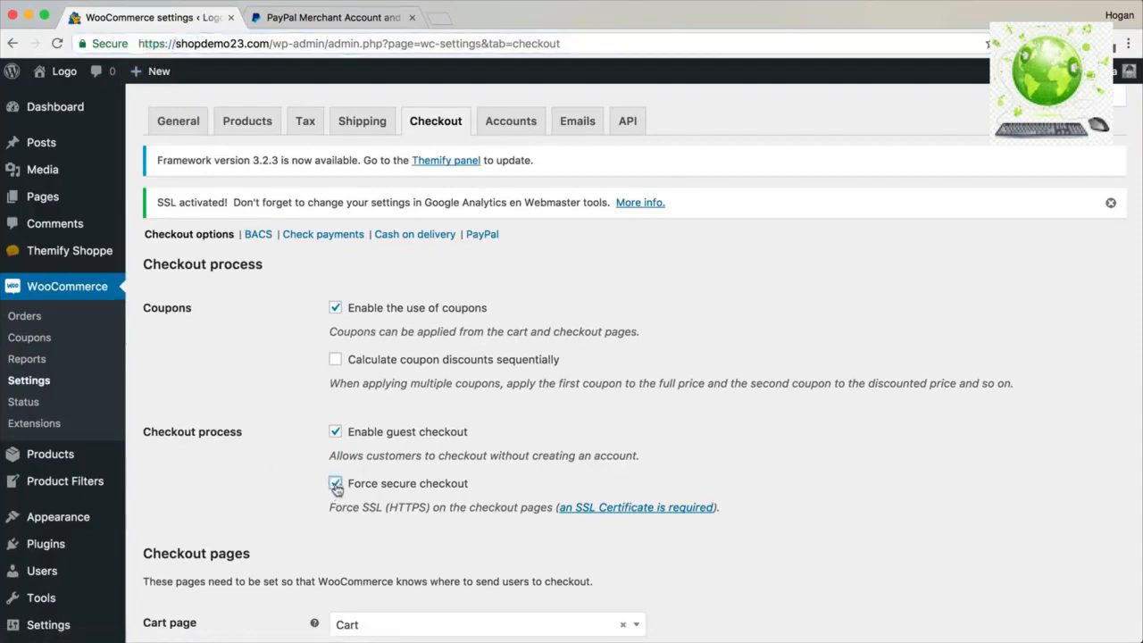
scroll(455, 487, "down", 5)
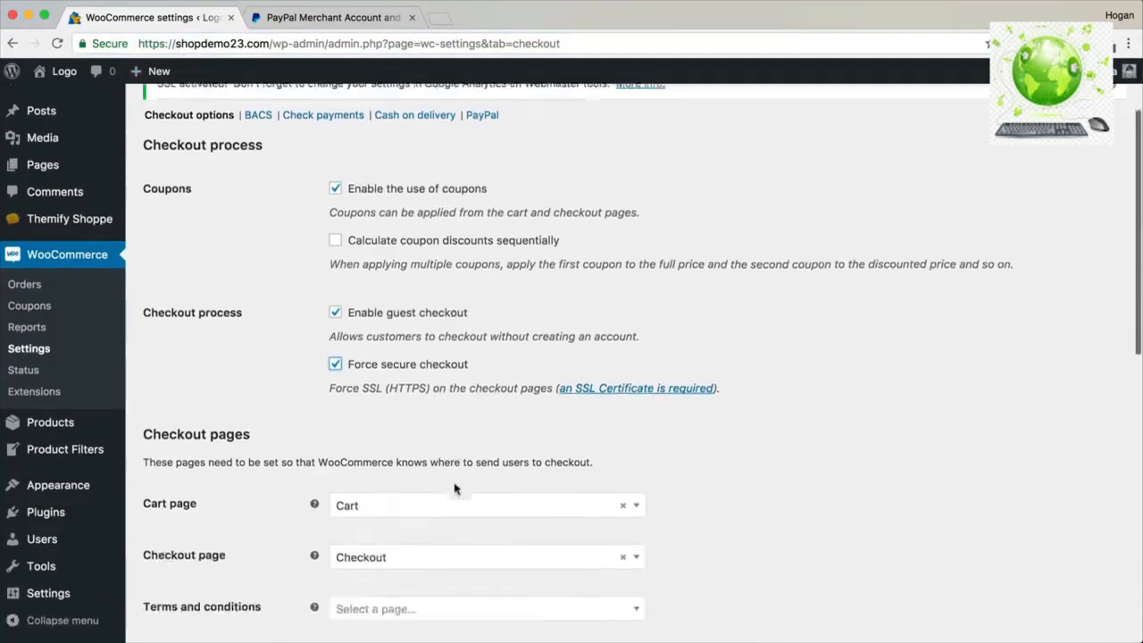
scroll(451, 487, "down", 8)
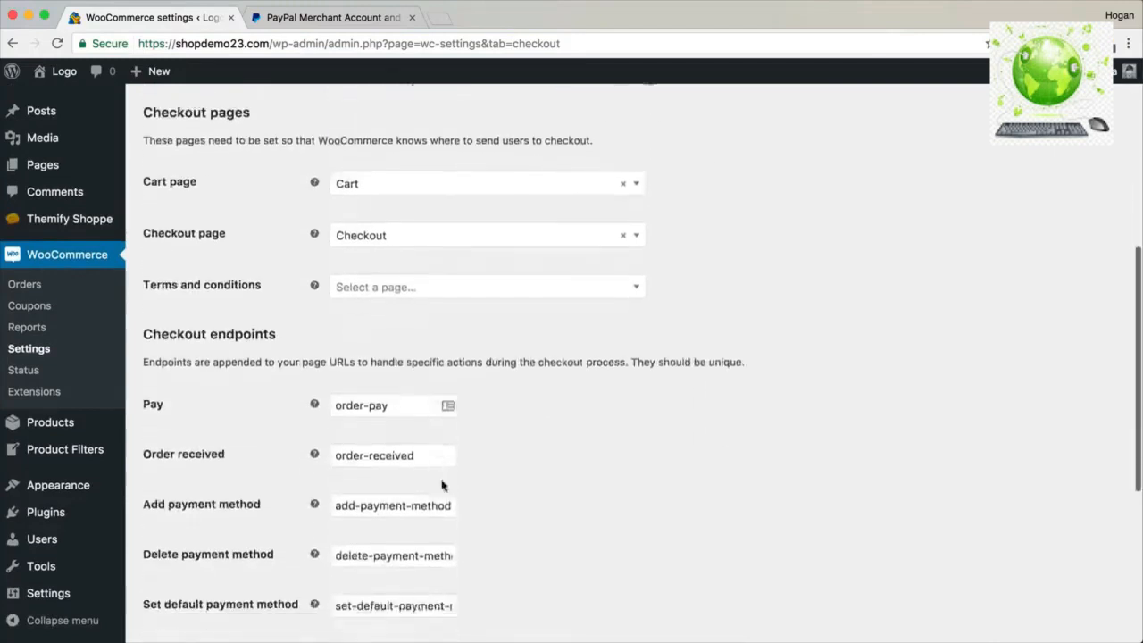
scroll(443, 486, "down", 3)
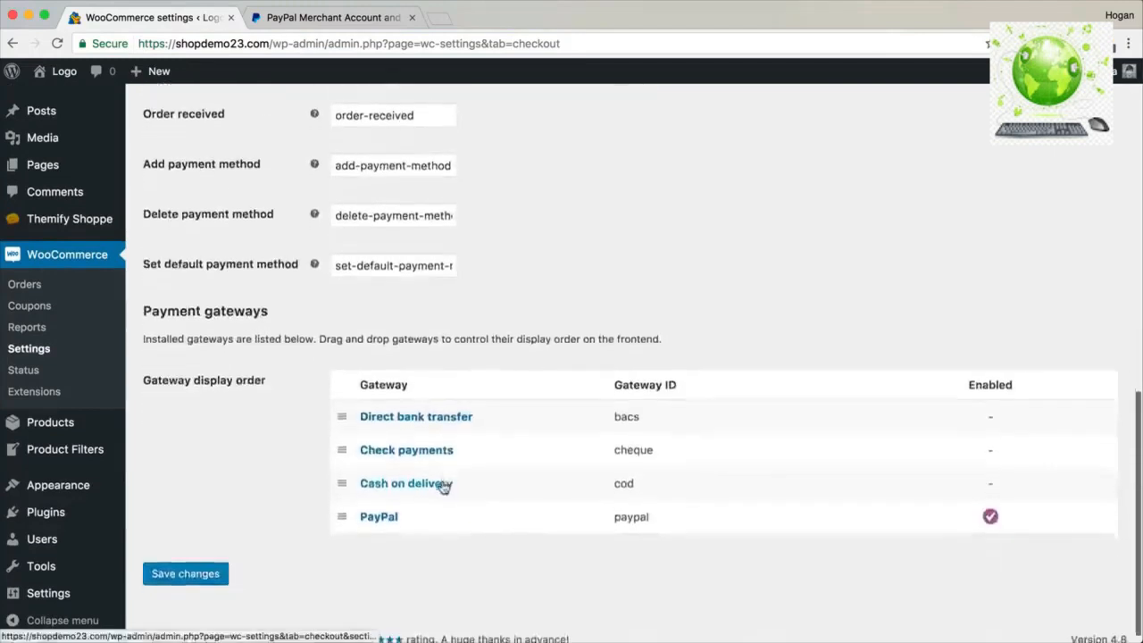
left_click(201, 563)
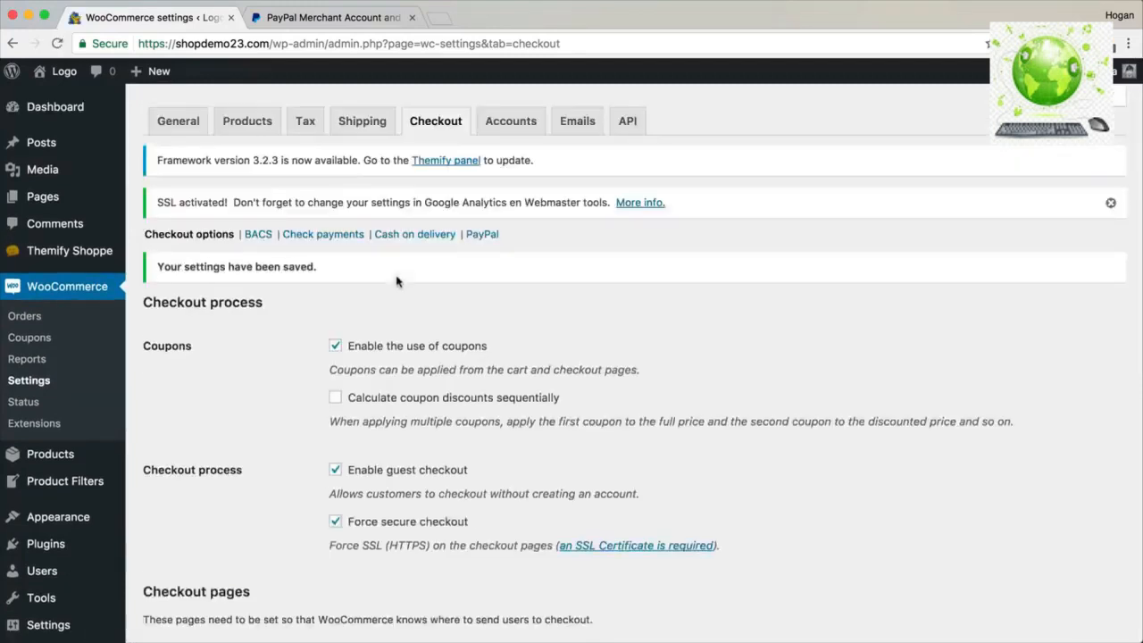
left_click(258, 236)
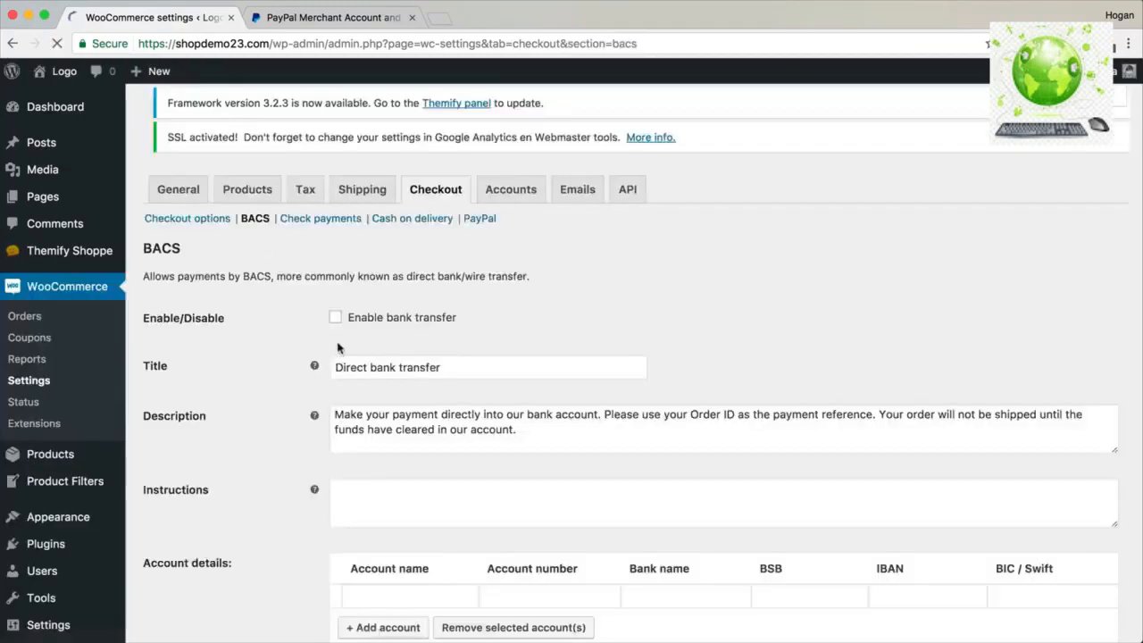
Leave Enable bank transfer unticked in the BACS settings.
left_click(335, 335)
scroll(387, 348, "down", 3)
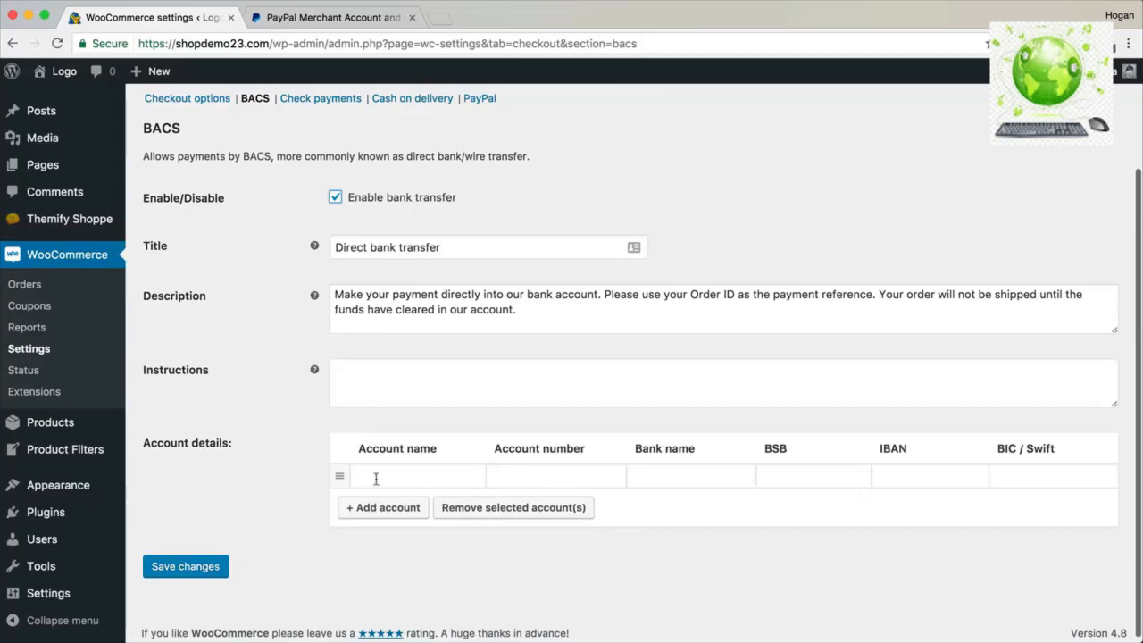
left_click(335, 196)
scroll(422, 221, "up", 1)
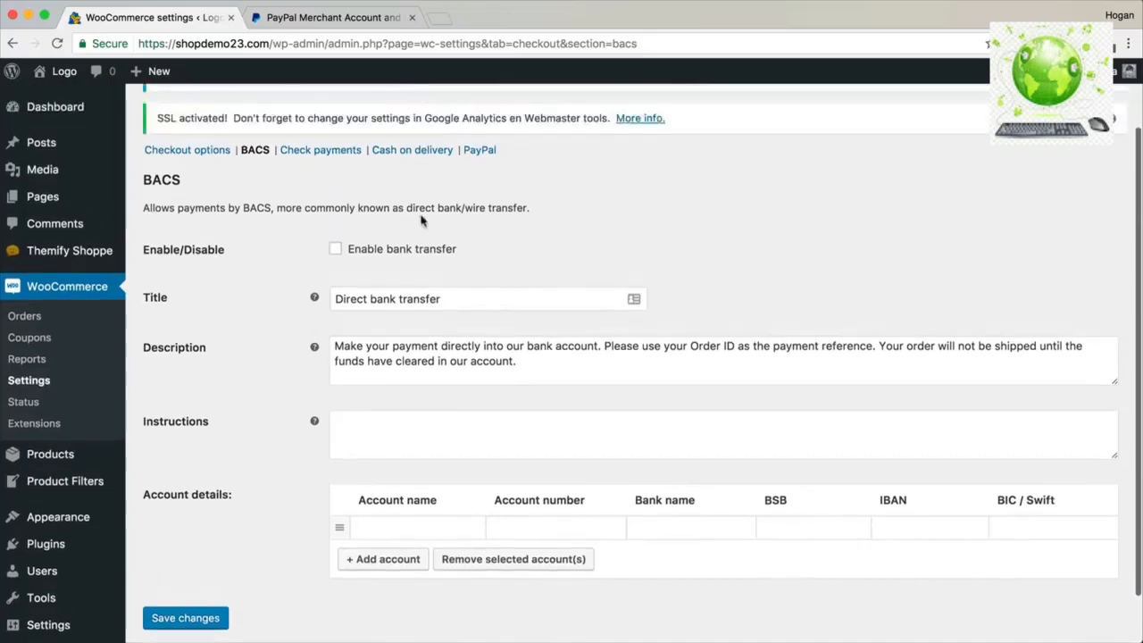
Untick Accept COD if the order is virtual and save the Cash on delivery settings.
left_click(409, 157)
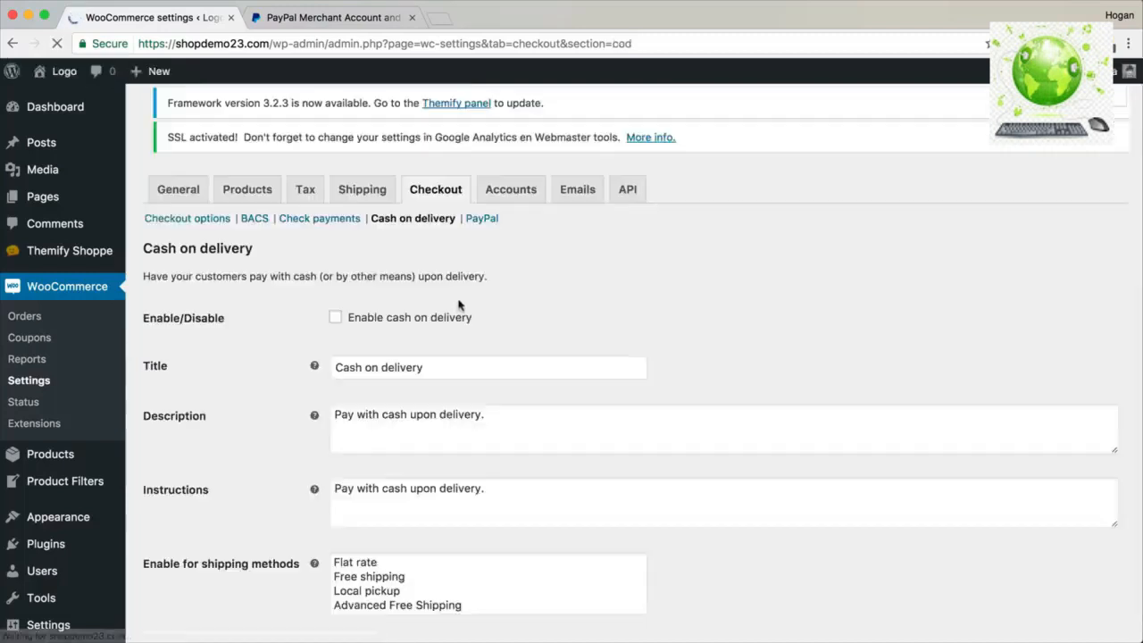
scroll(457, 322, "down", 3)
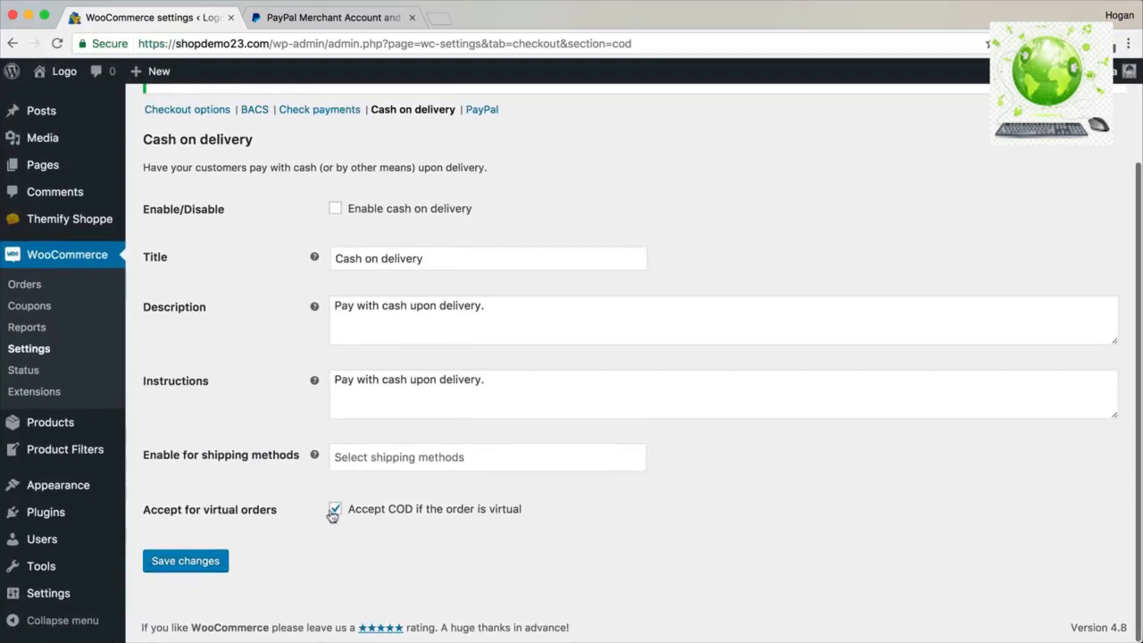
left_click(334, 509)
left_click(219, 560)
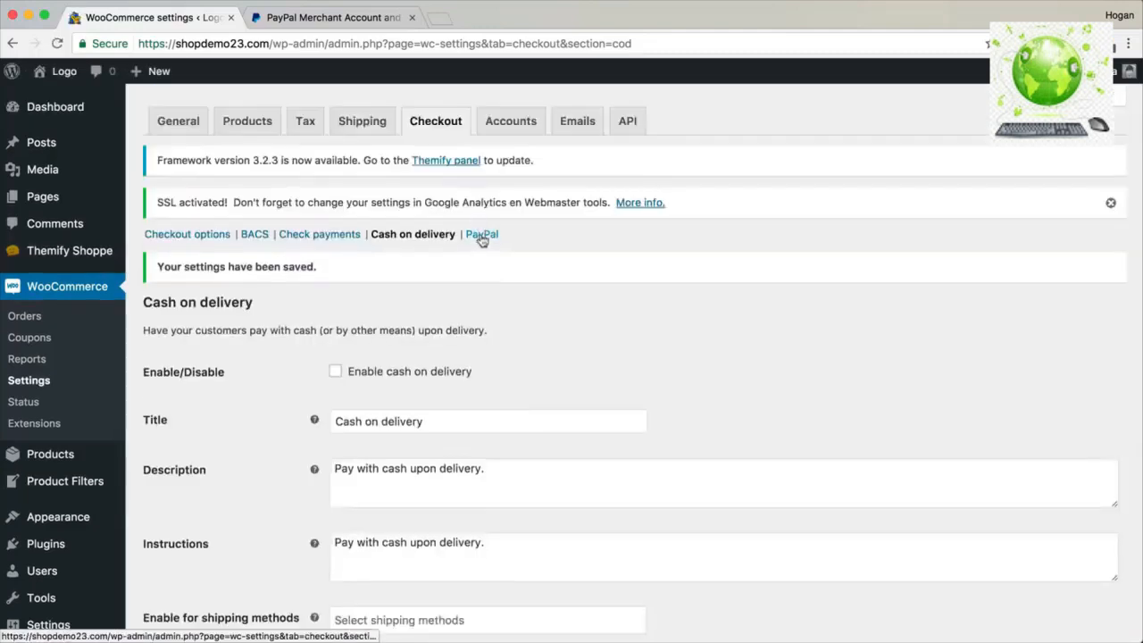
left_click(481, 235)
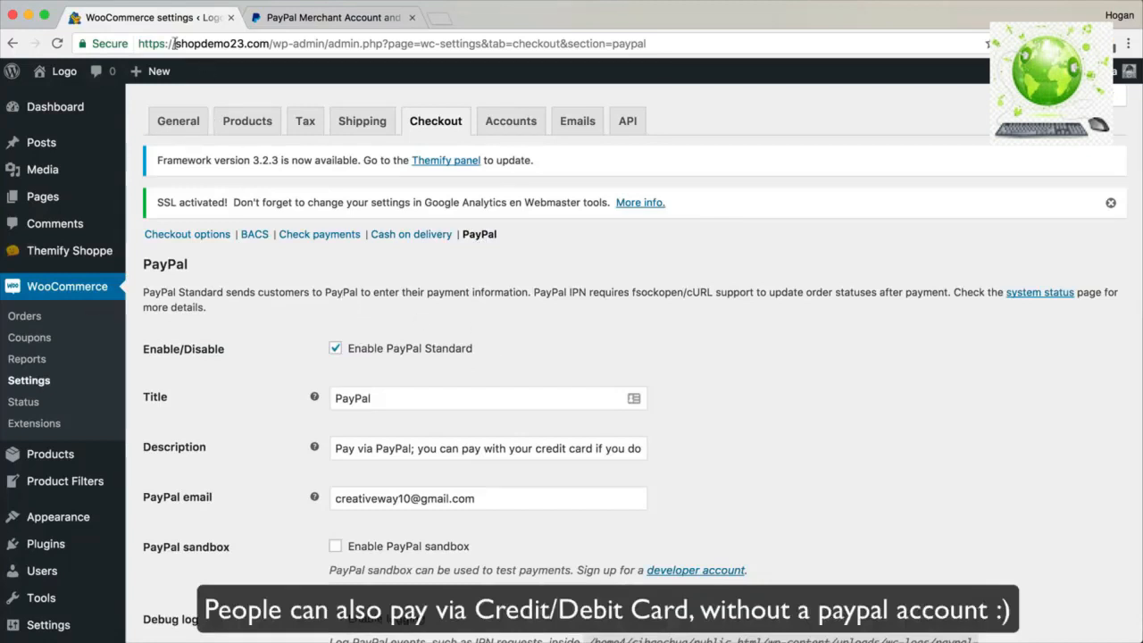
left_click_drag(175, 45, 134, 45)
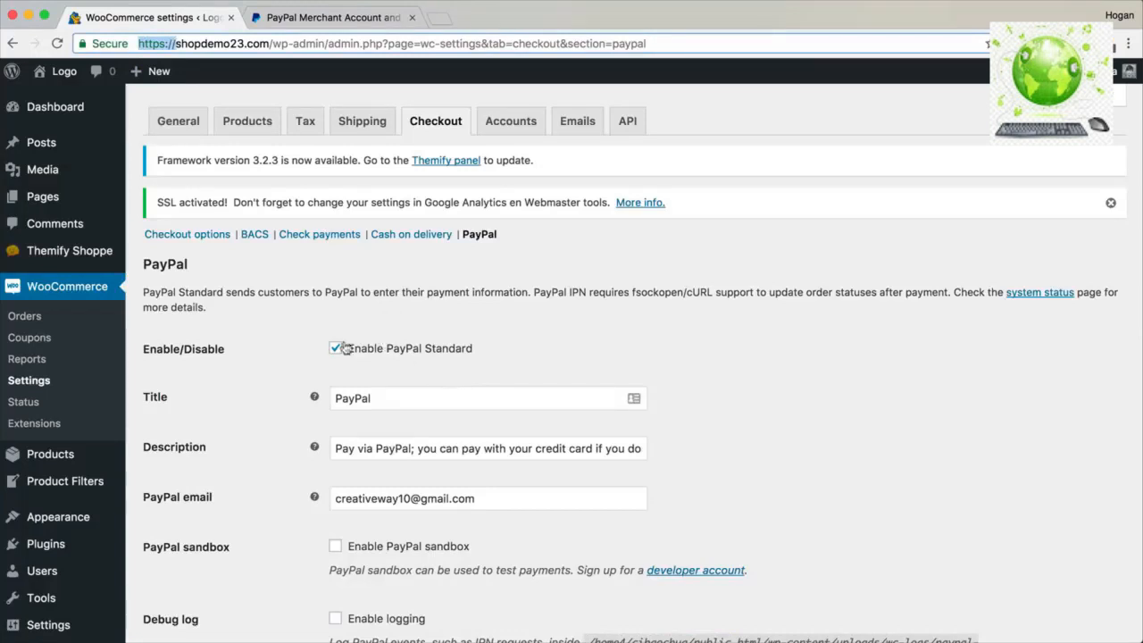
scroll(375, 379, "down", 2)
left_click_drag(475, 429, 333, 427)
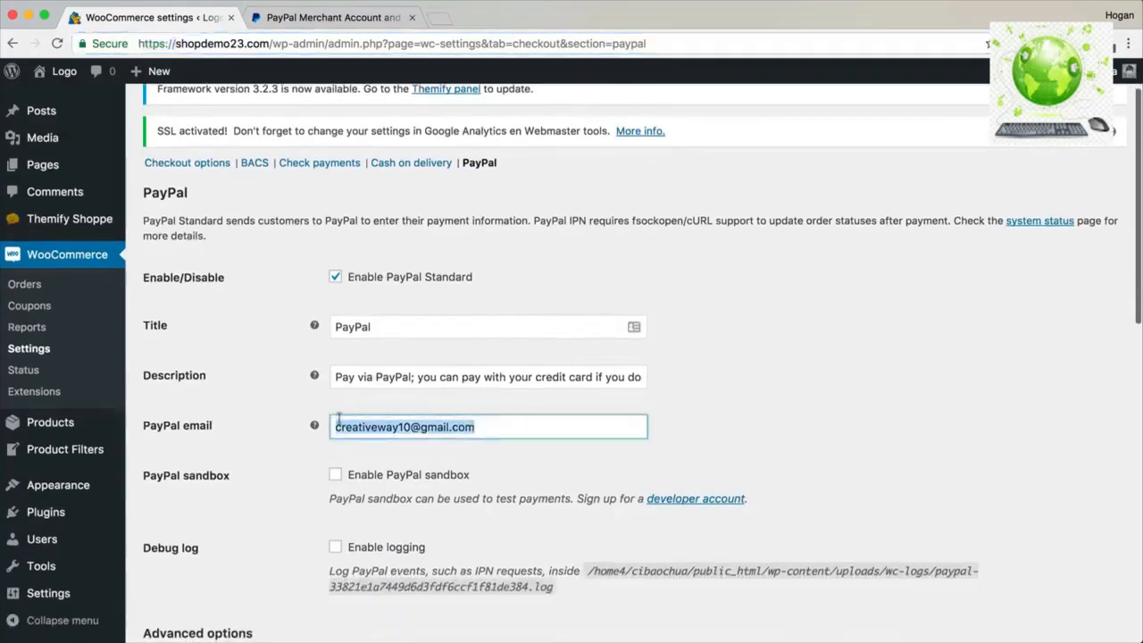
left_click(293, 17)
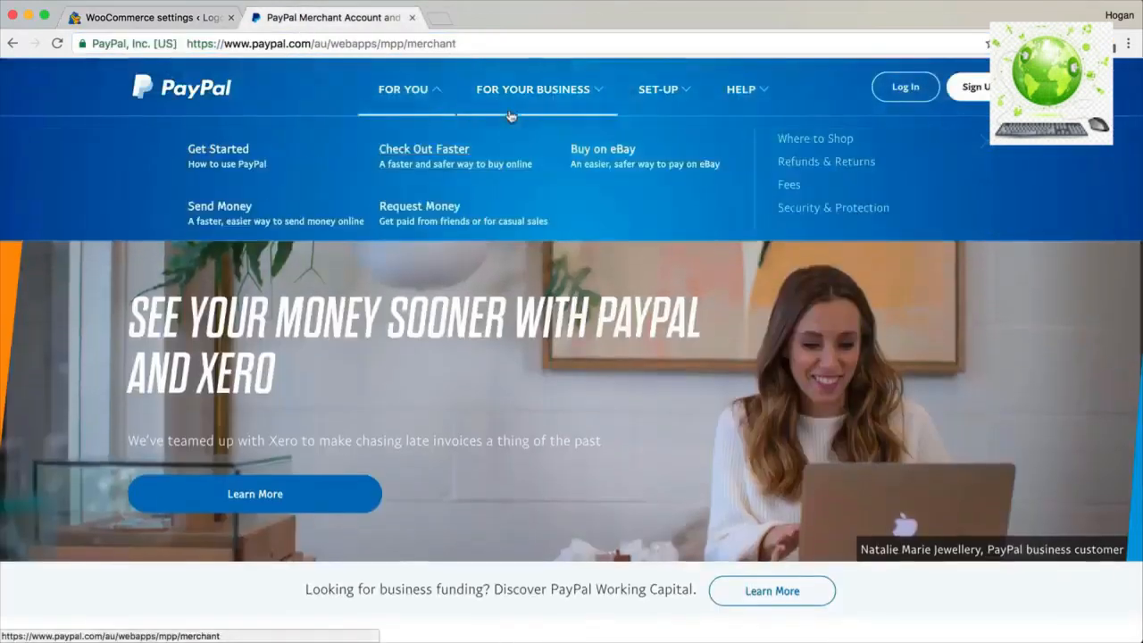
mouse_move(527, 100)
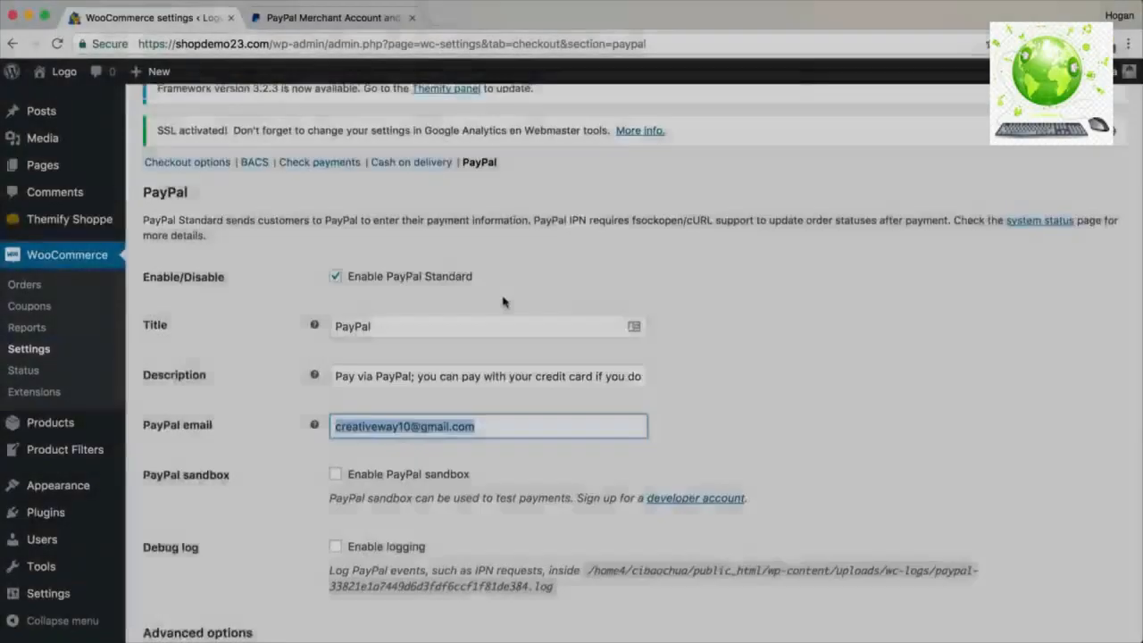
scroll(336, 342, "down", 3)
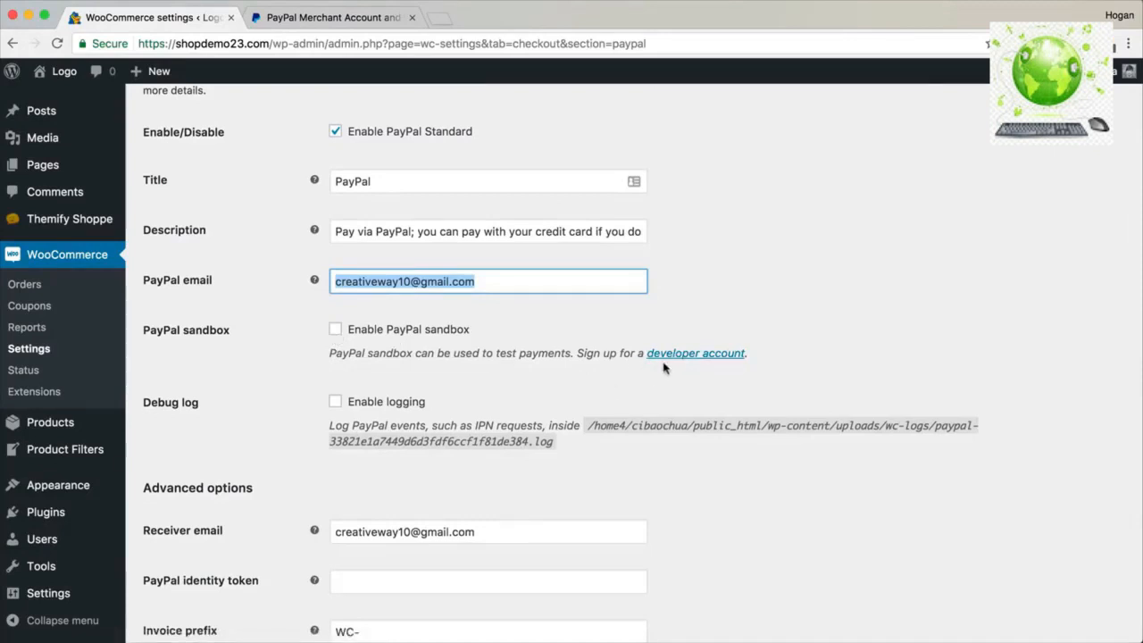
scroll(637, 356, "down", 5)
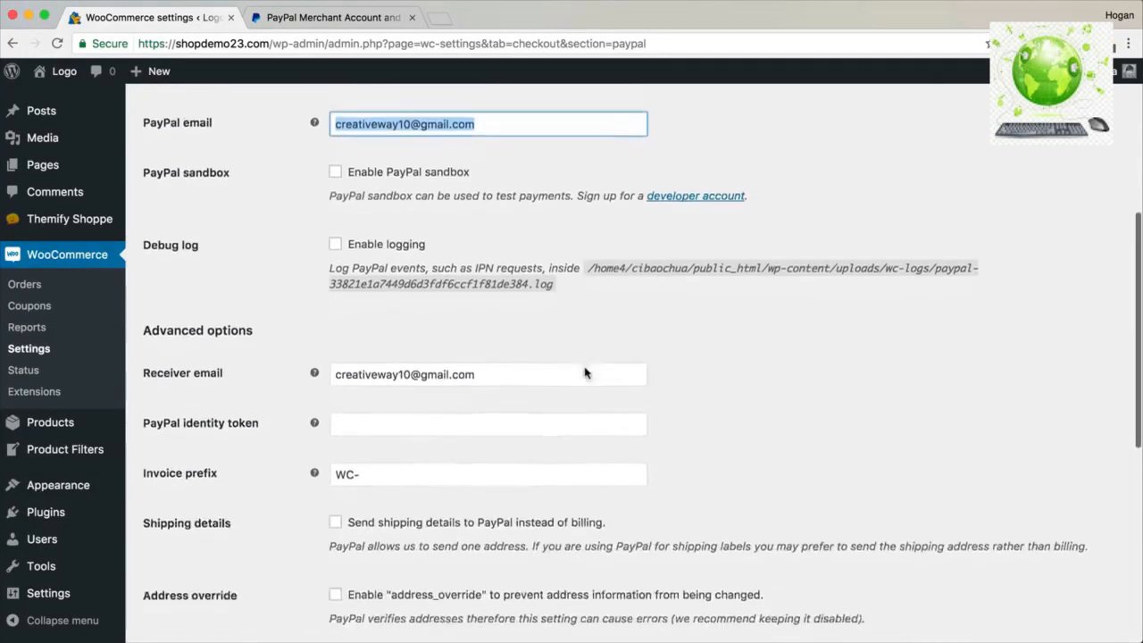
scroll(587, 372, "down", 4)
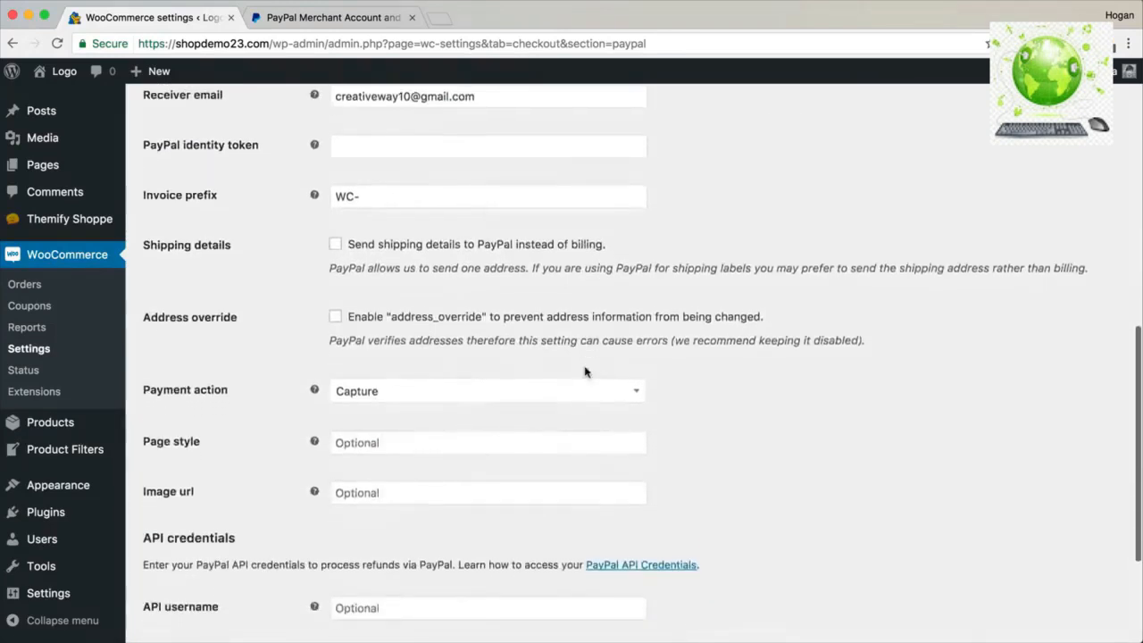
scroll(587, 368, "down", 1)
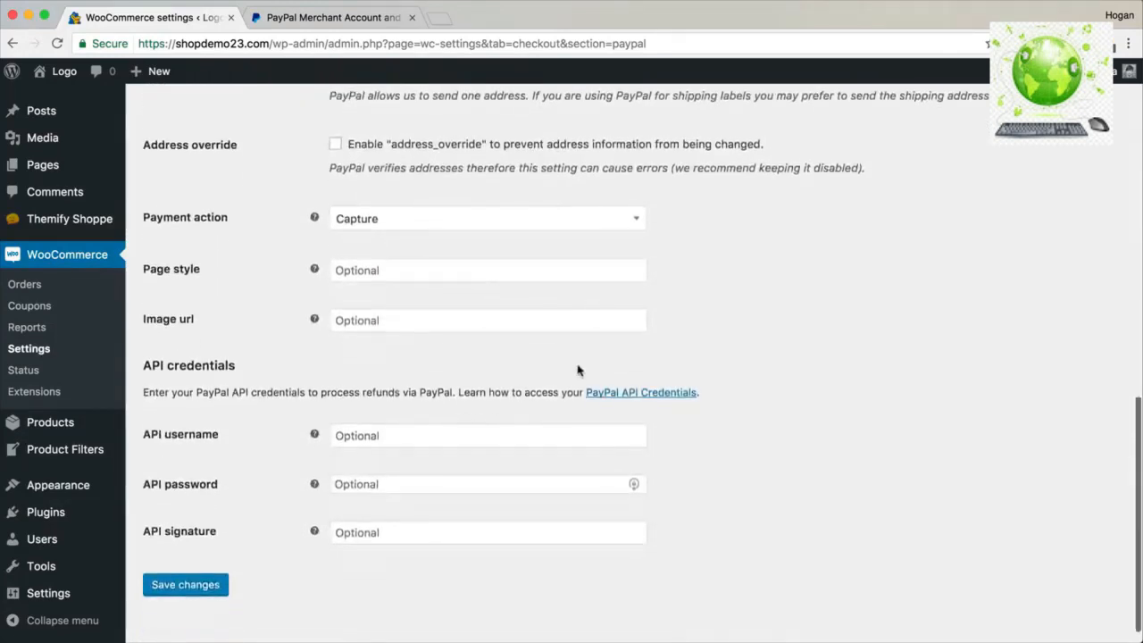
left_click_drag(246, 376, 145, 370)
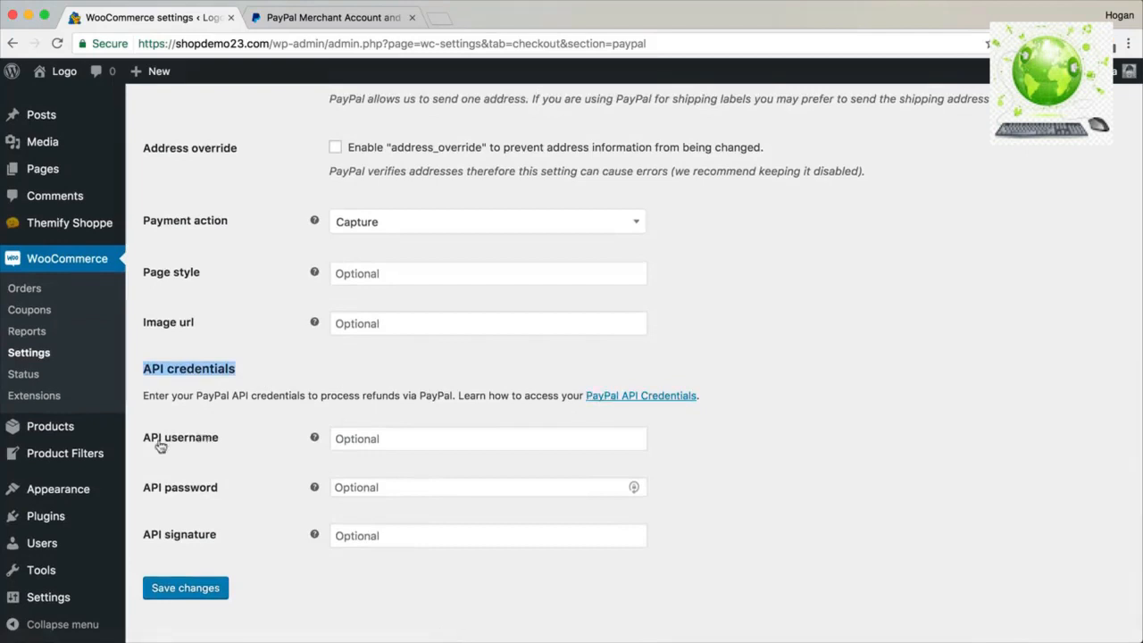
left_click(353, 438)
left_click(366, 487)
left_click(372, 534)
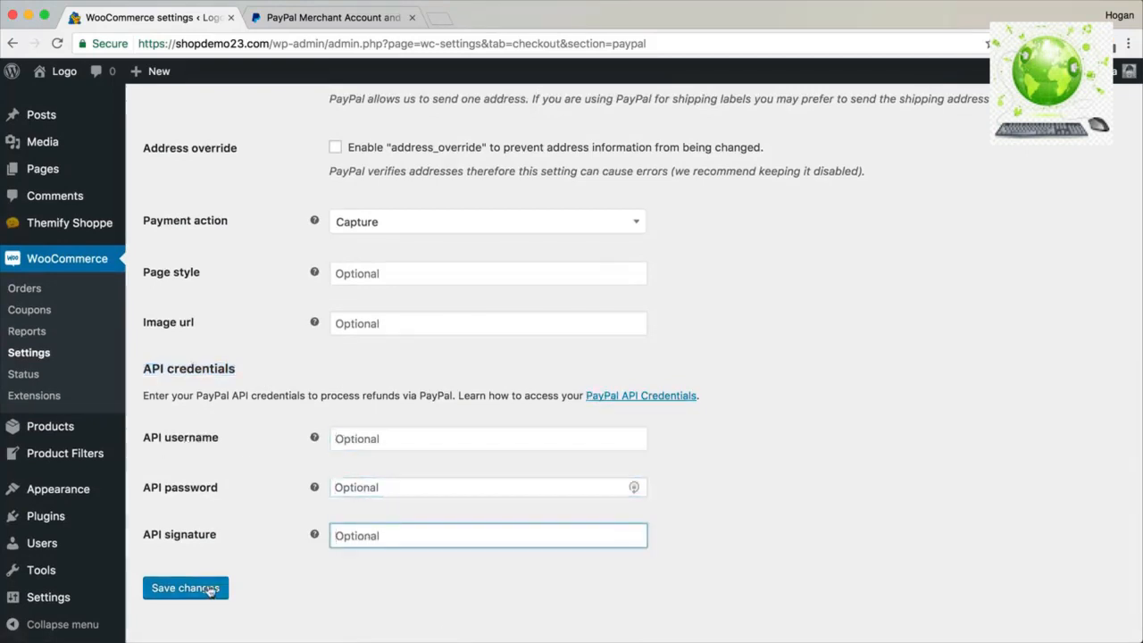
scroll(217, 568, "up", 10)
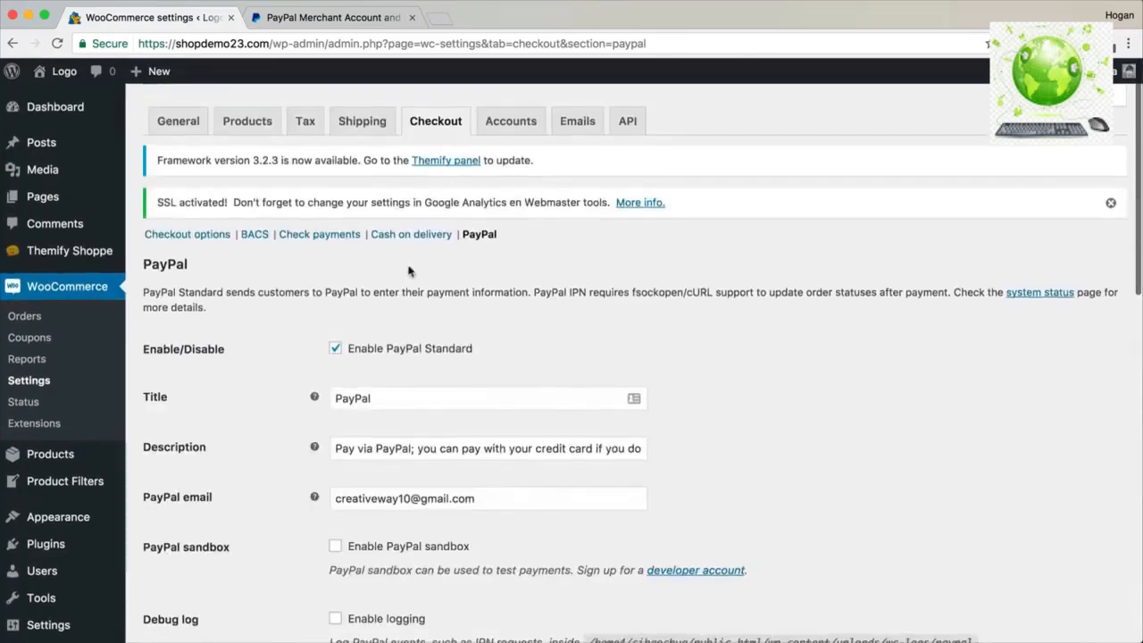
left_click(511, 125)
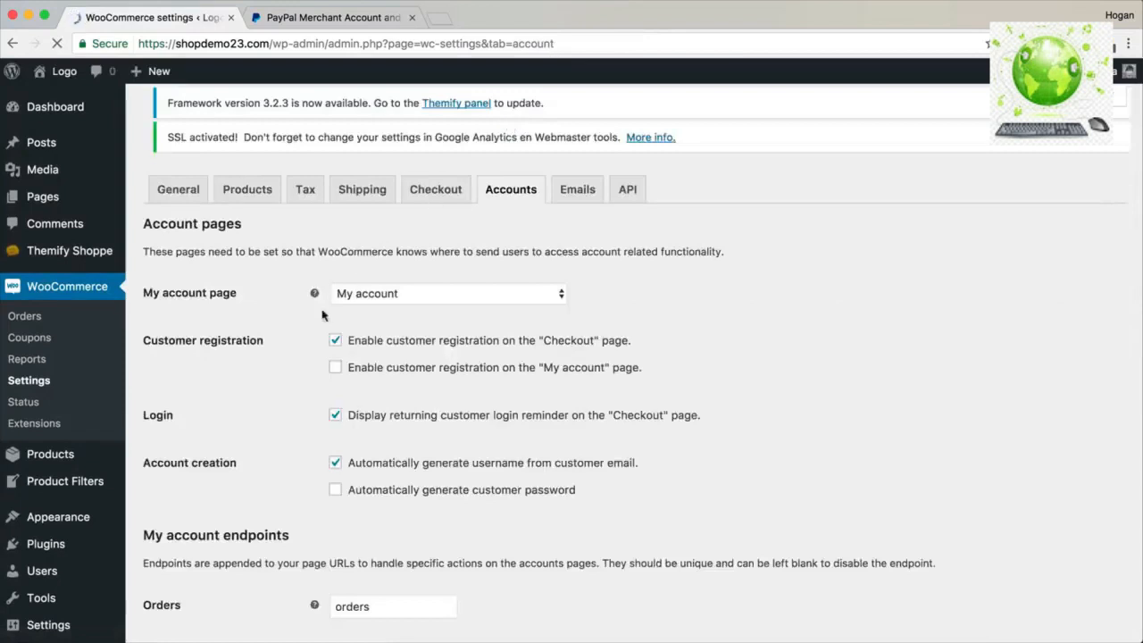
Tick 'Enable customer registration on the My account page' and save the Accounts settings.
left_click(336, 386)
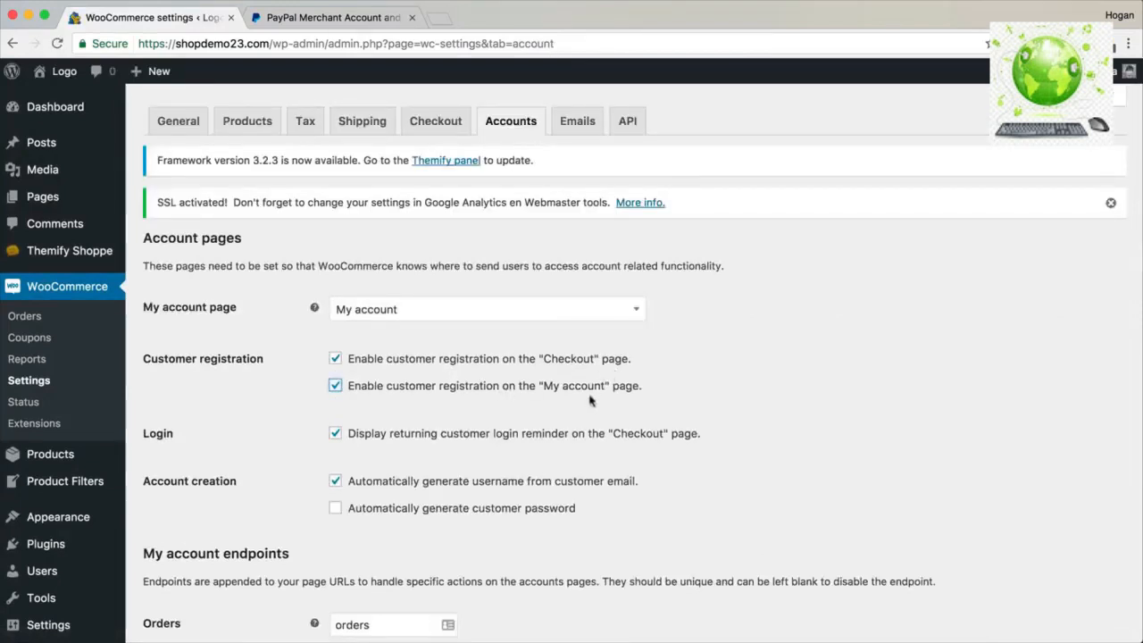
scroll(650, 313, "down", 10)
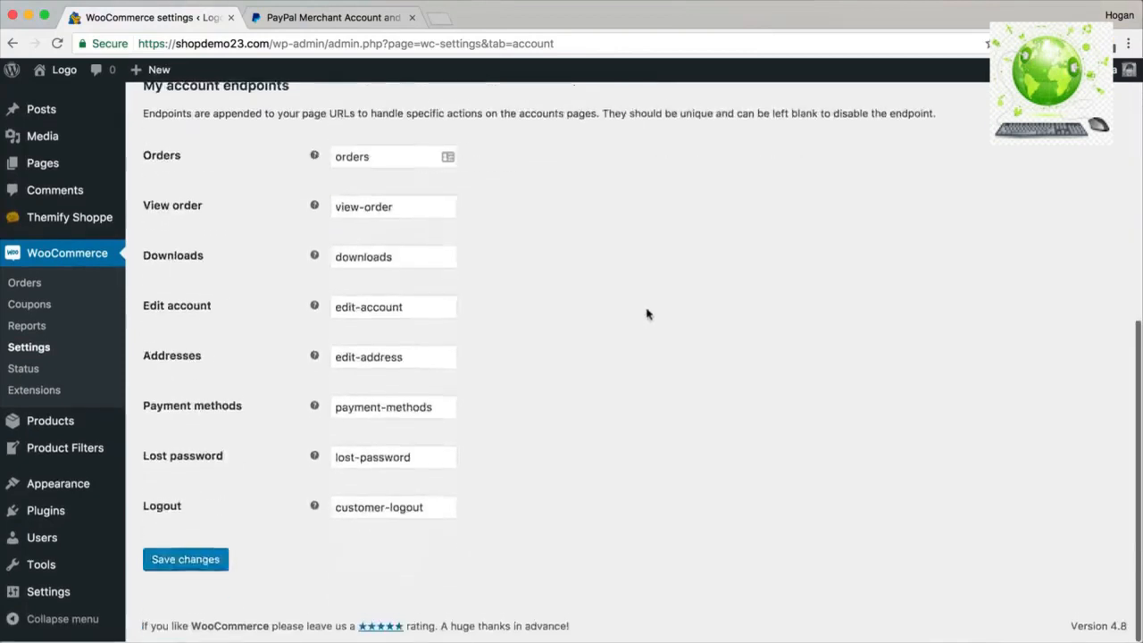
left_click(190, 562)
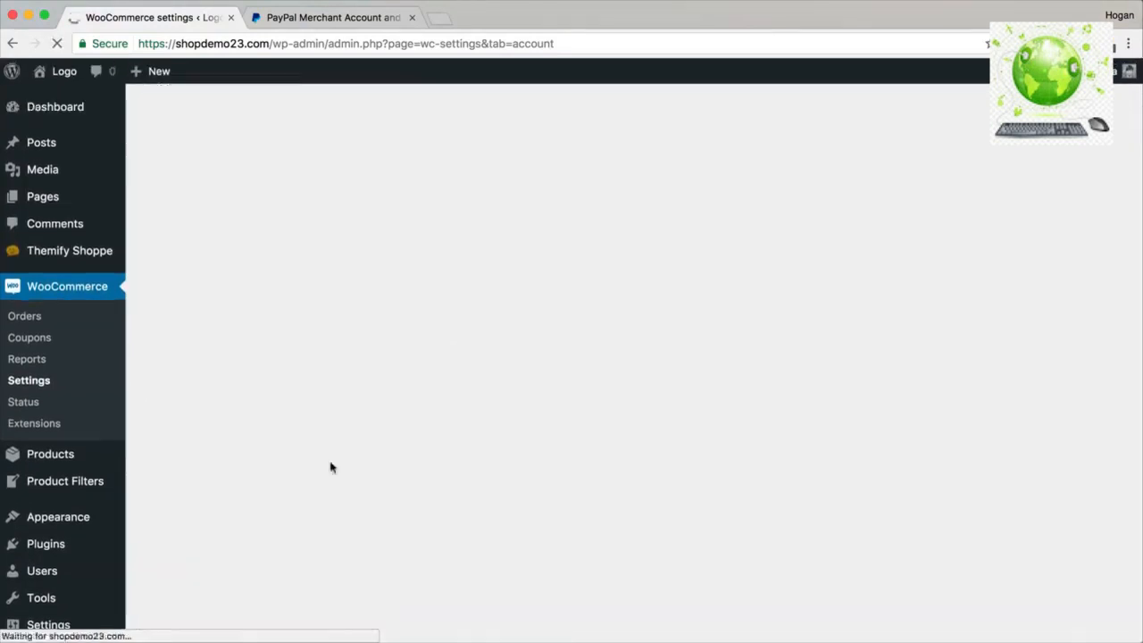
On the Emails tab, open the Media Library in a new browser tab.
left_click(567, 132)
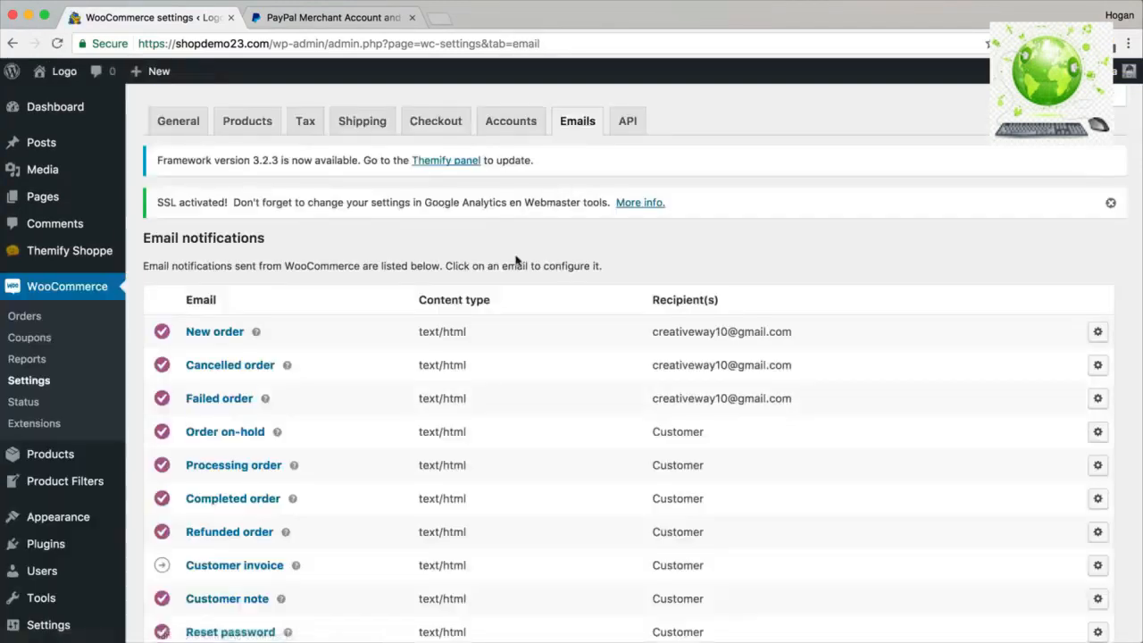
scroll(516, 260, "down", 4)
scroll(517, 260, "down", 9)
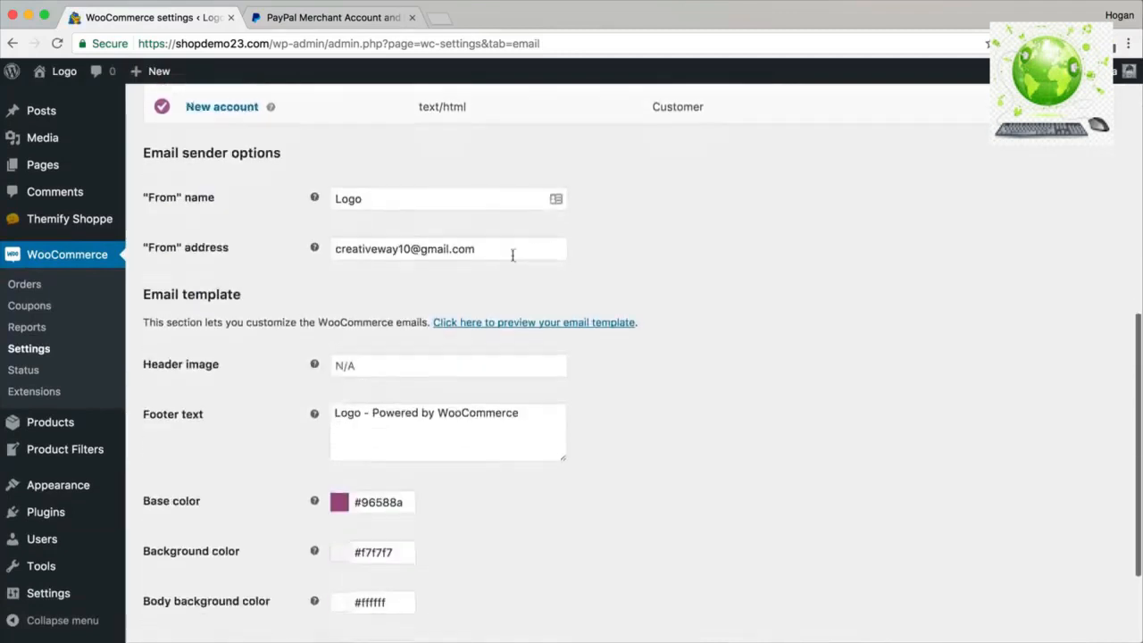
left_click(365, 366)
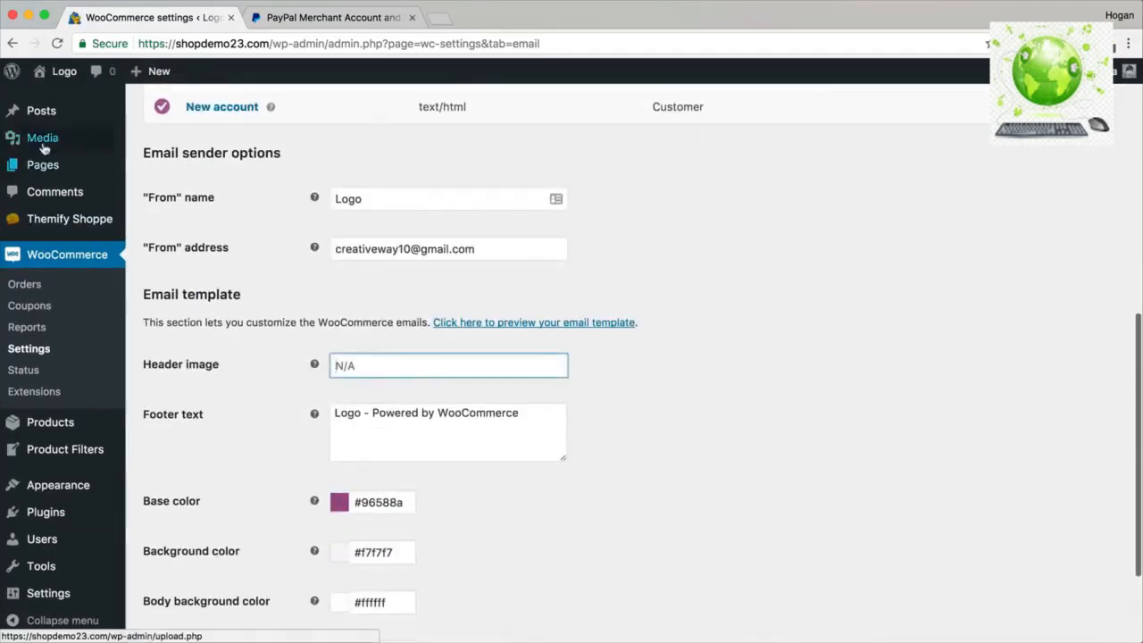
mouse_move(42, 143)
right_click(42, 143)
left_click(53, 146)
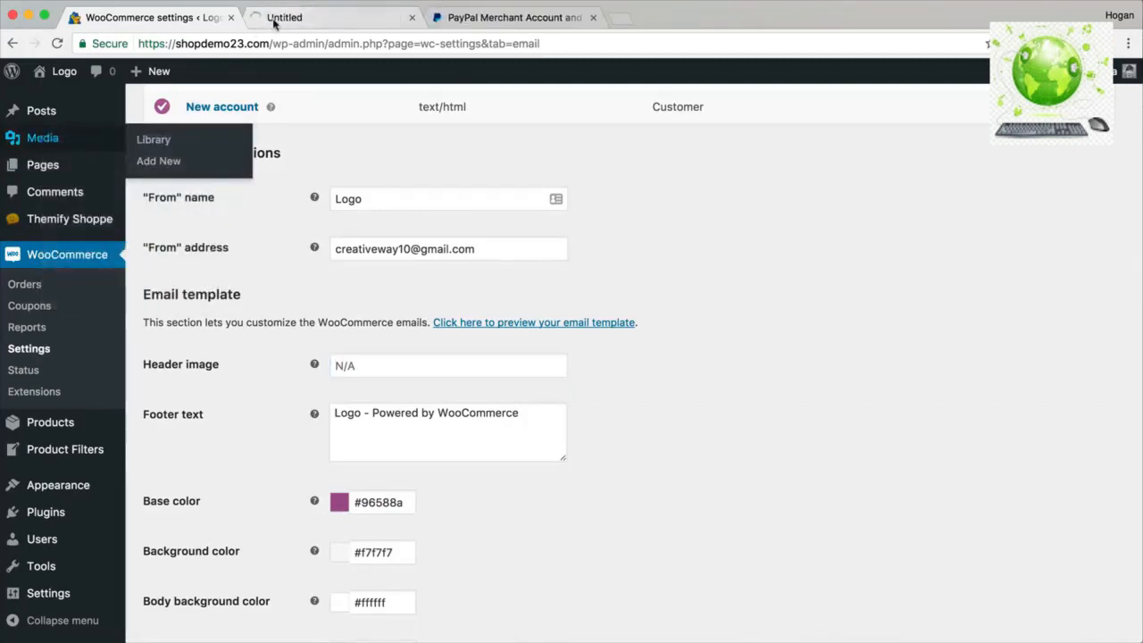
Select the Spot Watch image's full URL in the media library.
left_click(274, 19)
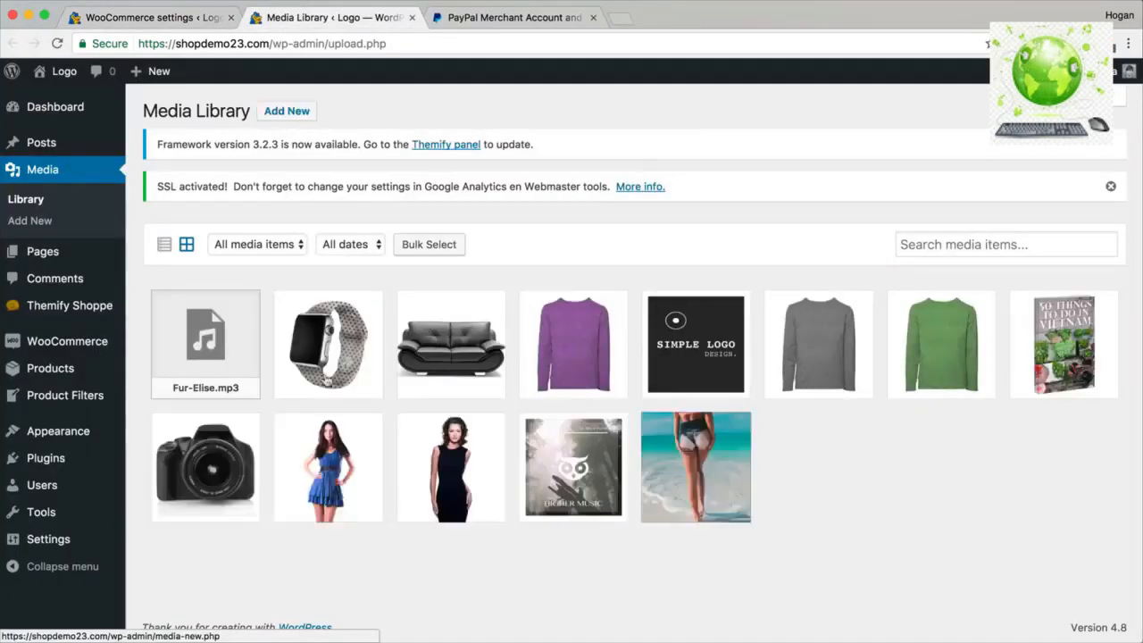
left_click(327, 357)
left_click(880, 243)
left_click_drag(882, 246, 1097, 246)
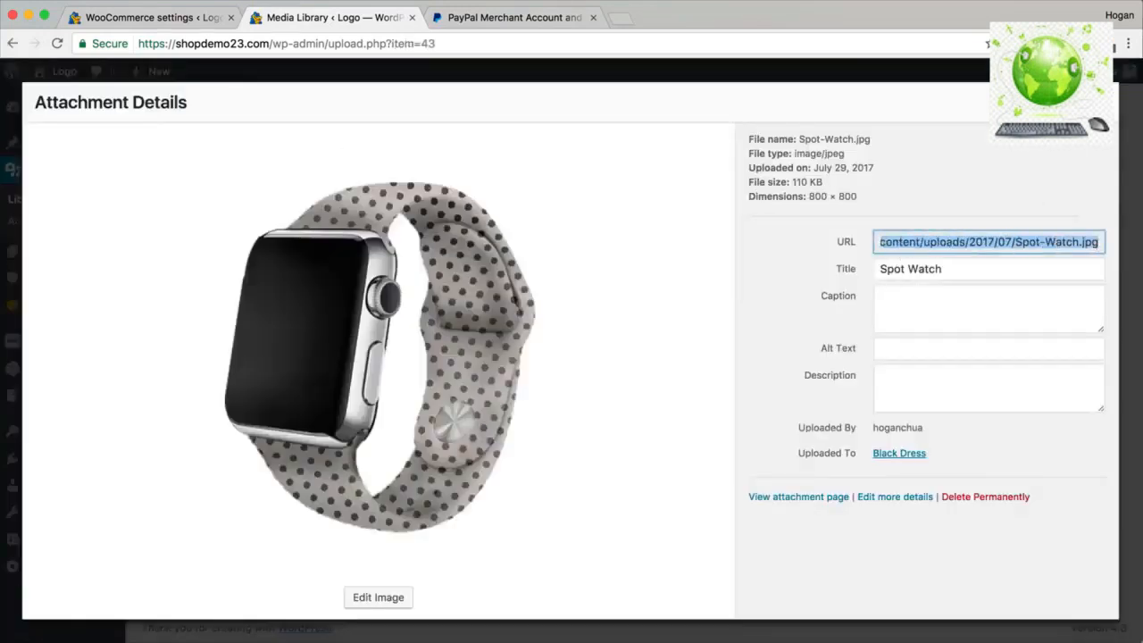
left_click(1099, 101)
Back in the email settings, edit the Header image field and save the changes.
left_click(158, 16)
left_click(426, 368)
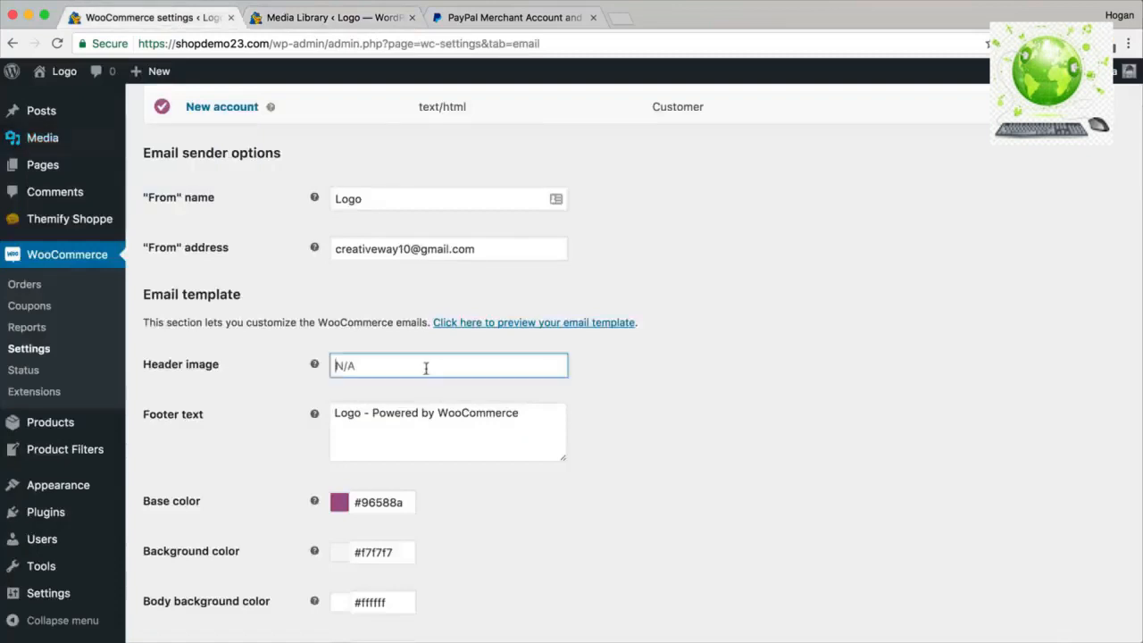
left_click_drag(526, 417, 312, 409)
scroll(447, 476, "down", 2)
scroll(446, 476, "down", 1)
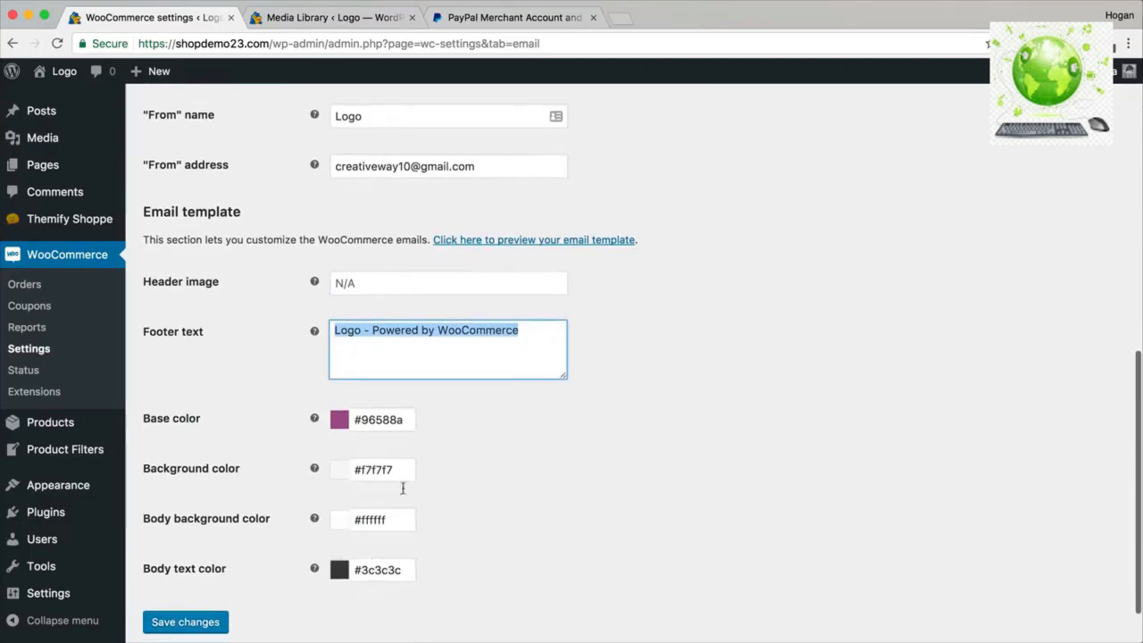
scroll(357, 483, "down", 2)
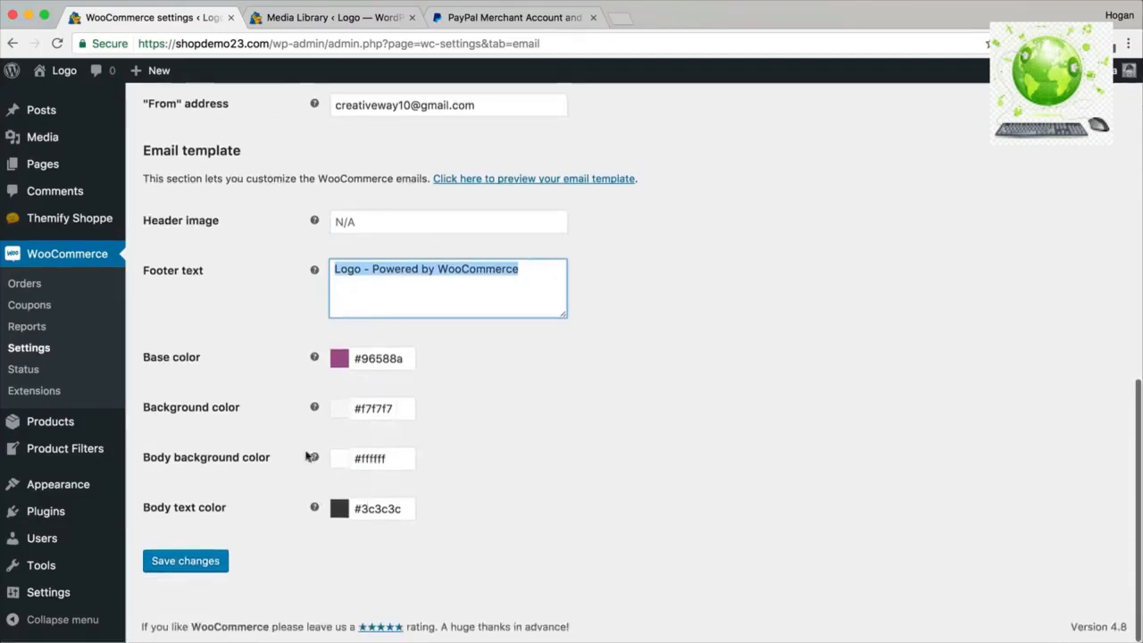
left_click(177, 573)
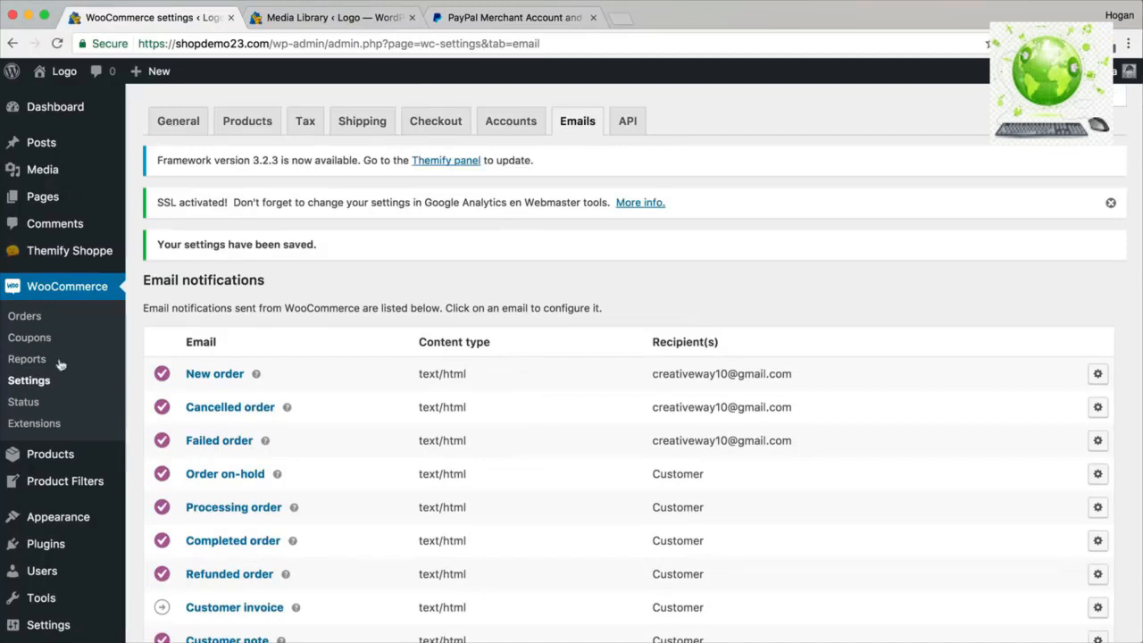
left_click(29, 338)
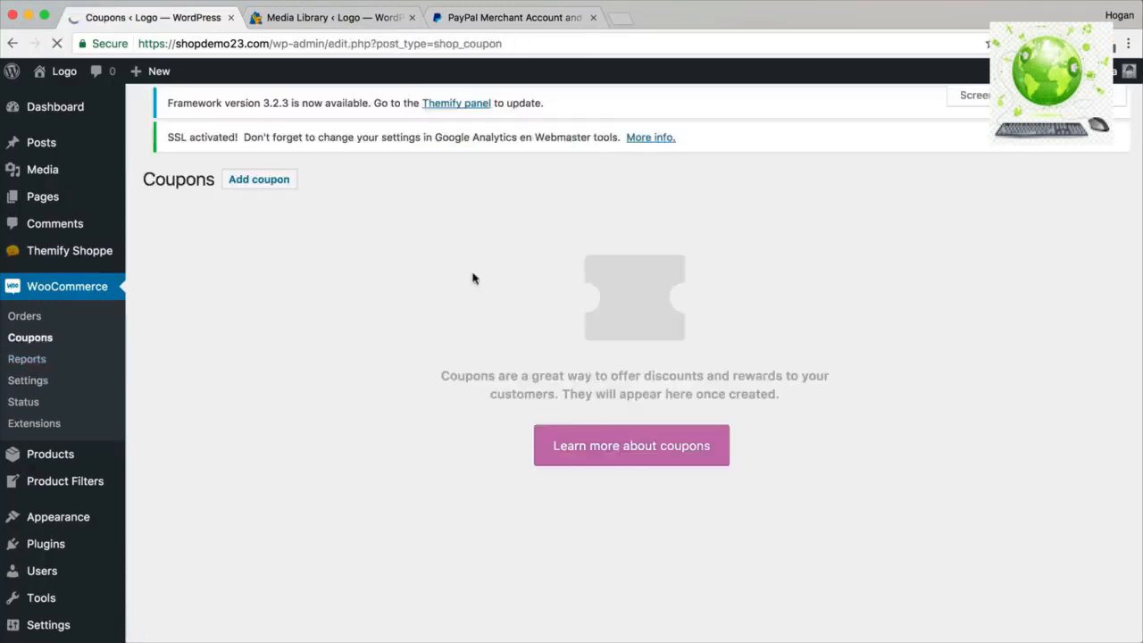
Start a new coupon with the code Black Friday.
left_click(257, 119)
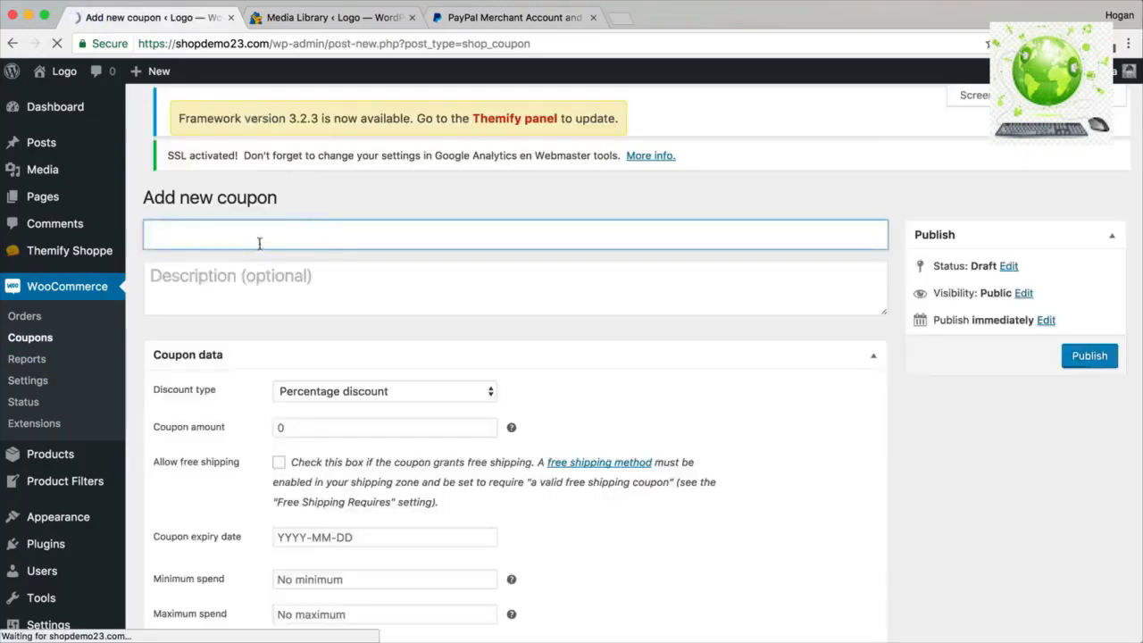
type("Black Friday")
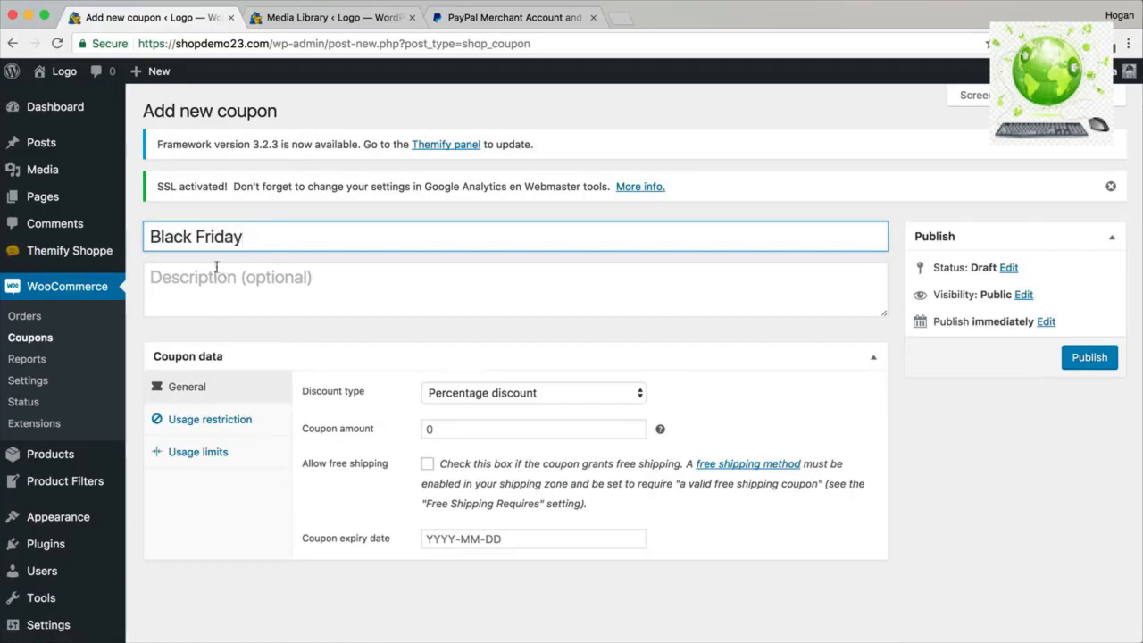
key("shift+Left")
key("shift+Left")
key("shift+Left")
key("shift+Left")
key("shift+Left")
key("shift+Left")
key("shift+Left")
key("shift+Left")
key("shift+Left")
key("shift+Left")
key("shift+Left")
key("shift+Left")
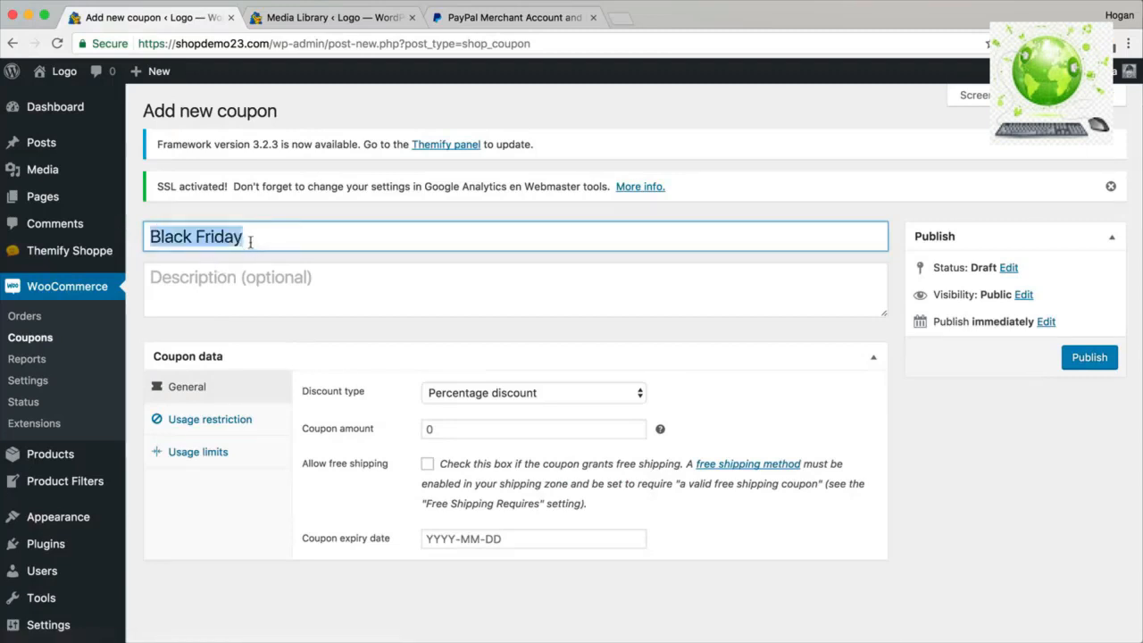
left_click(301, 238)
left_click_drag(301, 238, 102, 233)
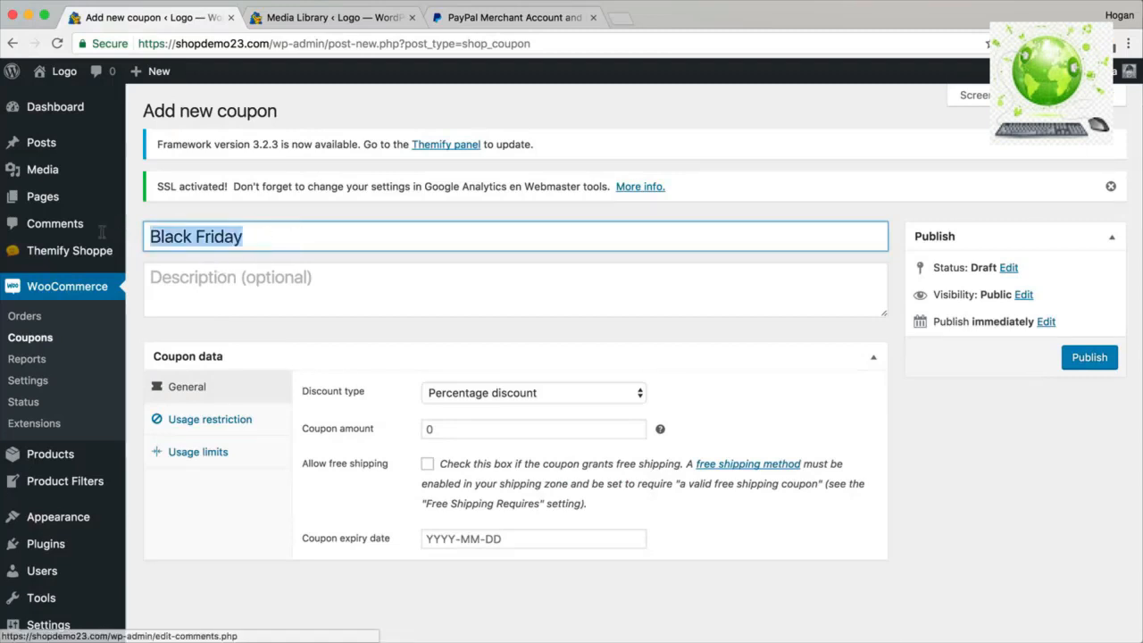
left_click(203, 237)
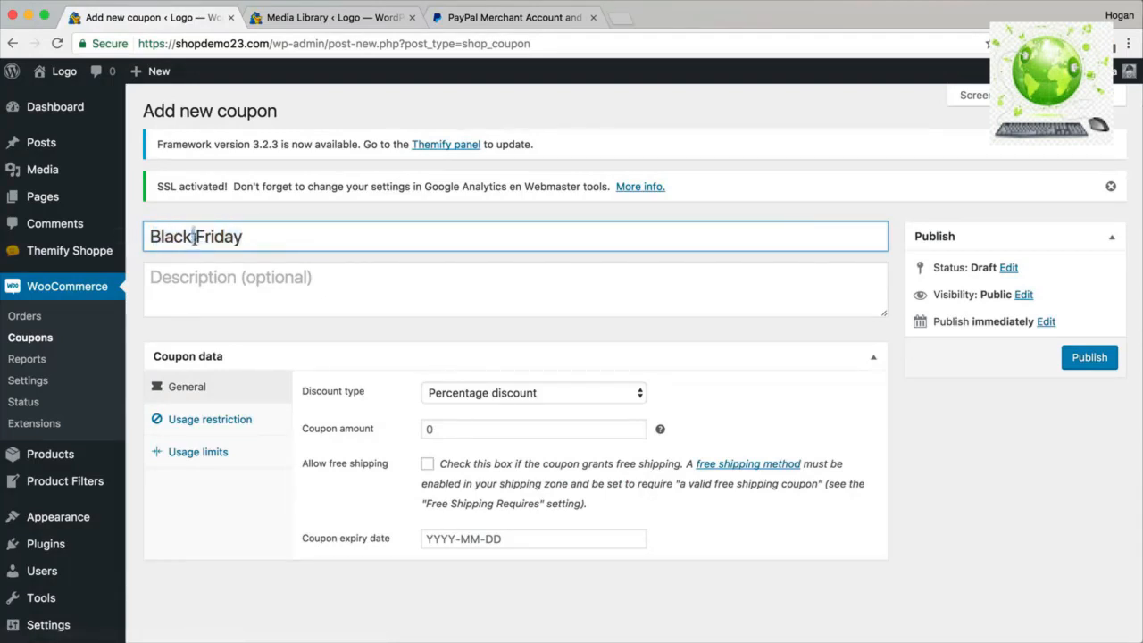
left_click(238, 282)
Give the coupon a Fixed cart discount of 20 expiring on 2017-07-31.
scroll(375, 349, "down", 1)
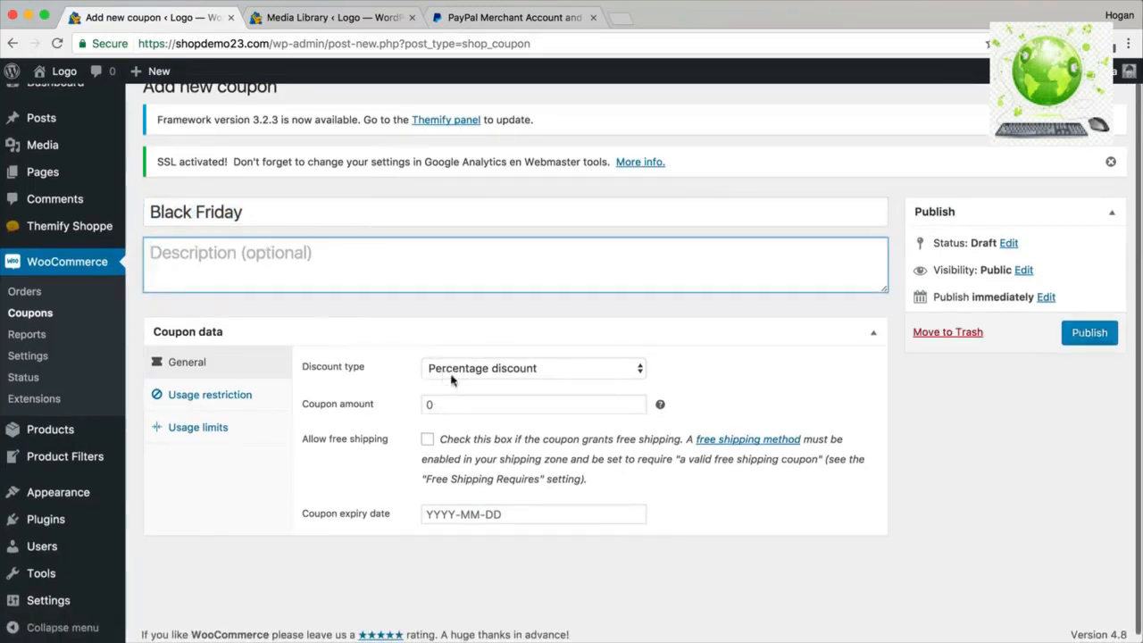
left_click(447, 404)
type("20")
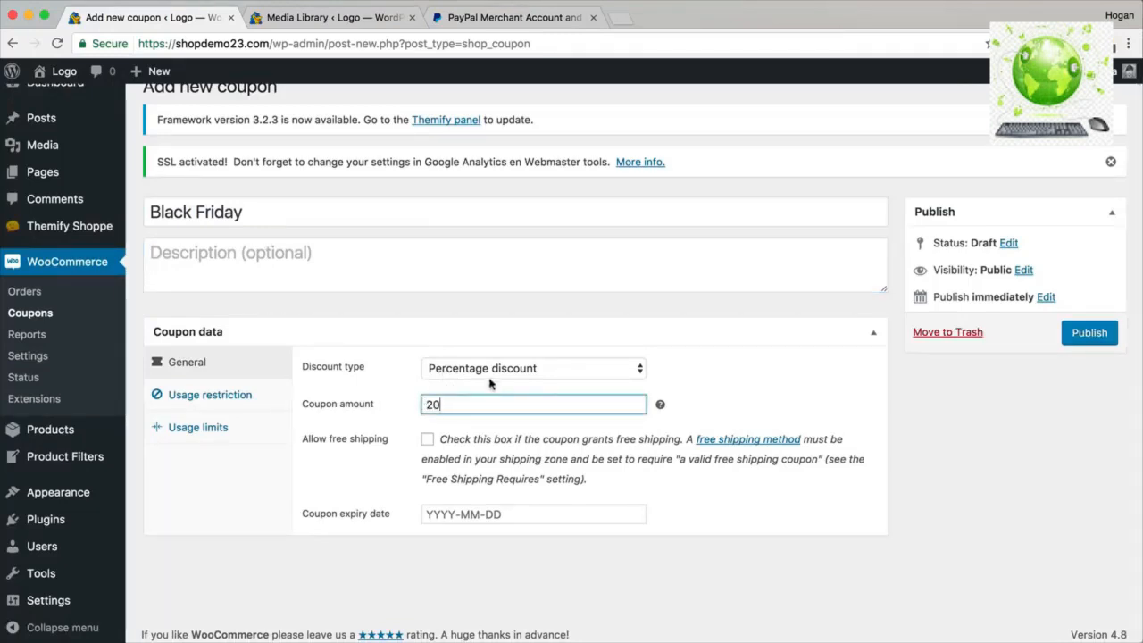
left_click(514, 370)
left_click(516, 384)
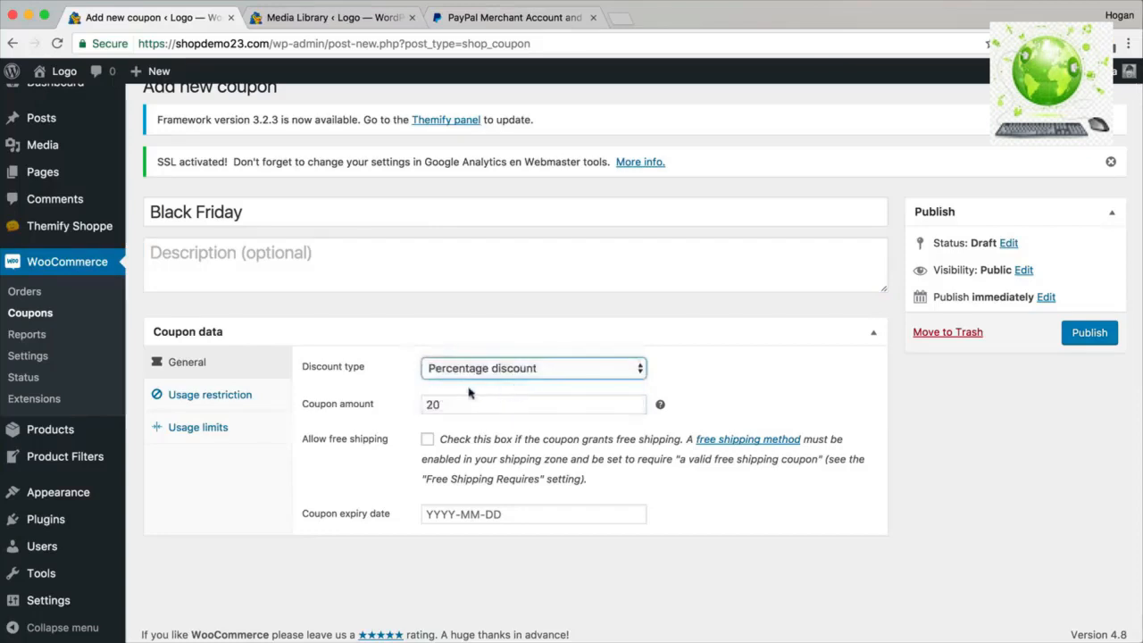
left_click_drag(456, 405, 414, 407)
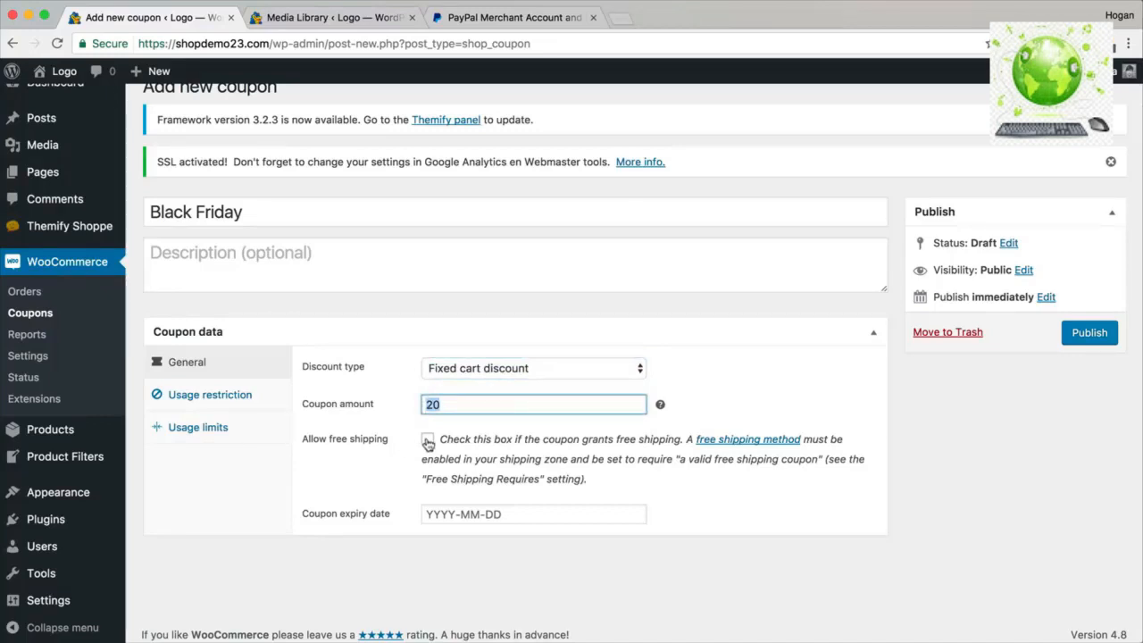
left_click(519, 514)
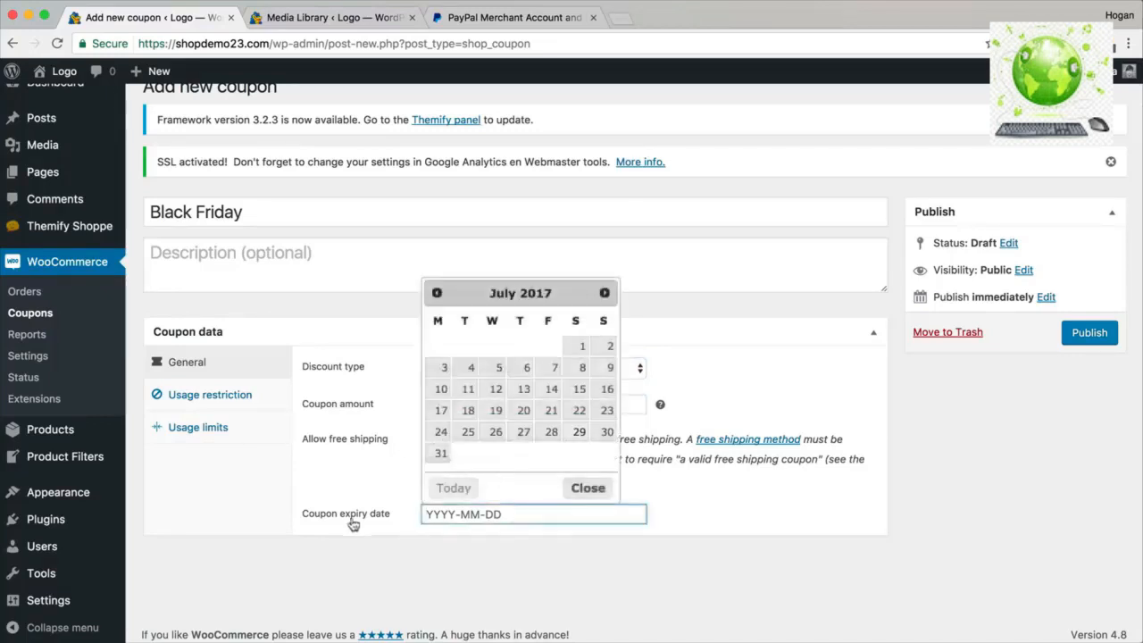
left_click(440, 453)
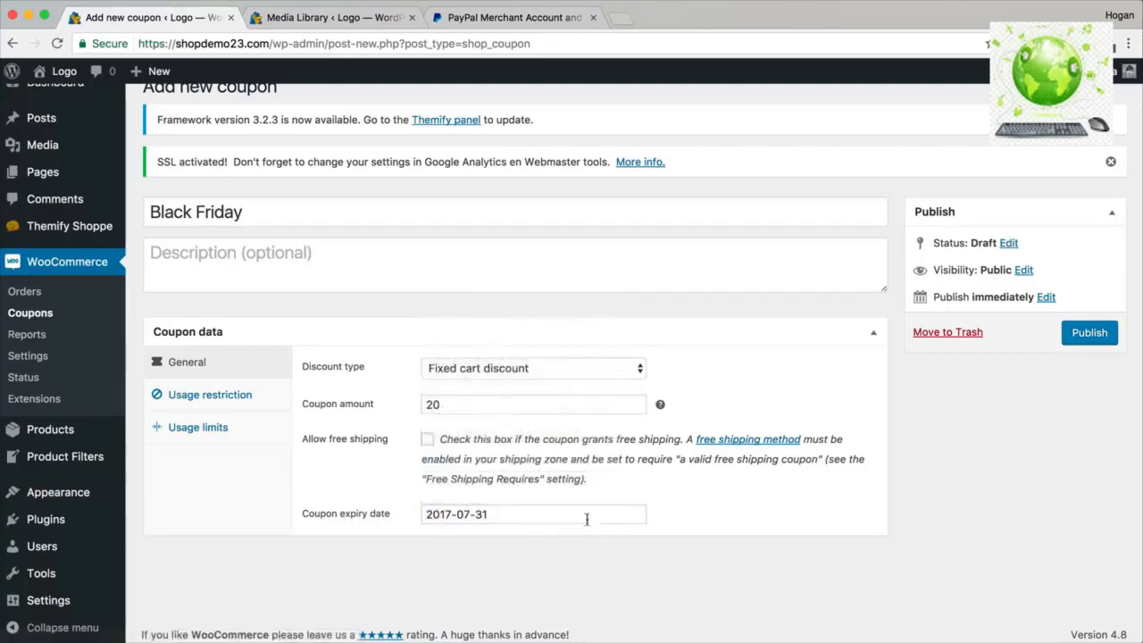
left_click(234, 397)
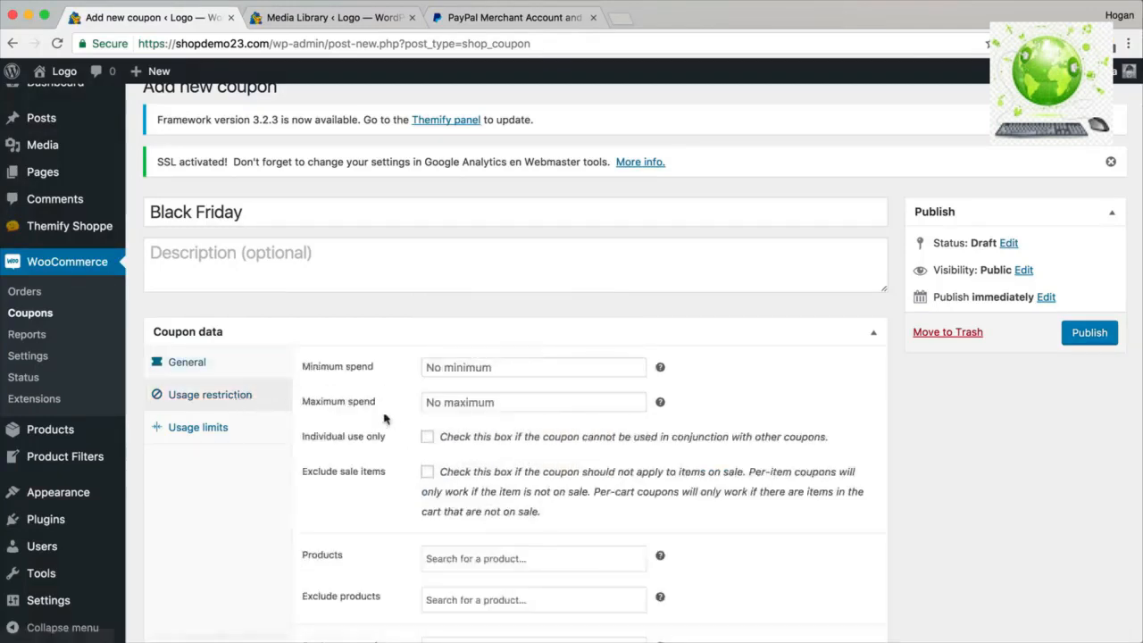
Review the Usage limits tab and publish the Black Friday coupon.
scroll(403, 416, "down", 3)
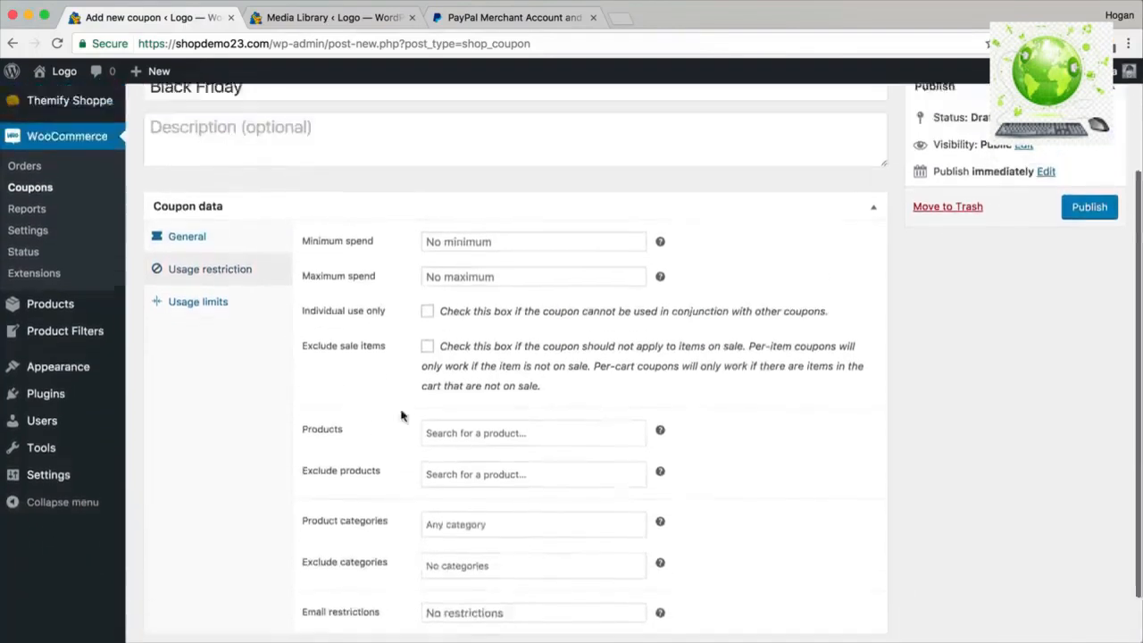
scroll(398, 407, "down", 2)
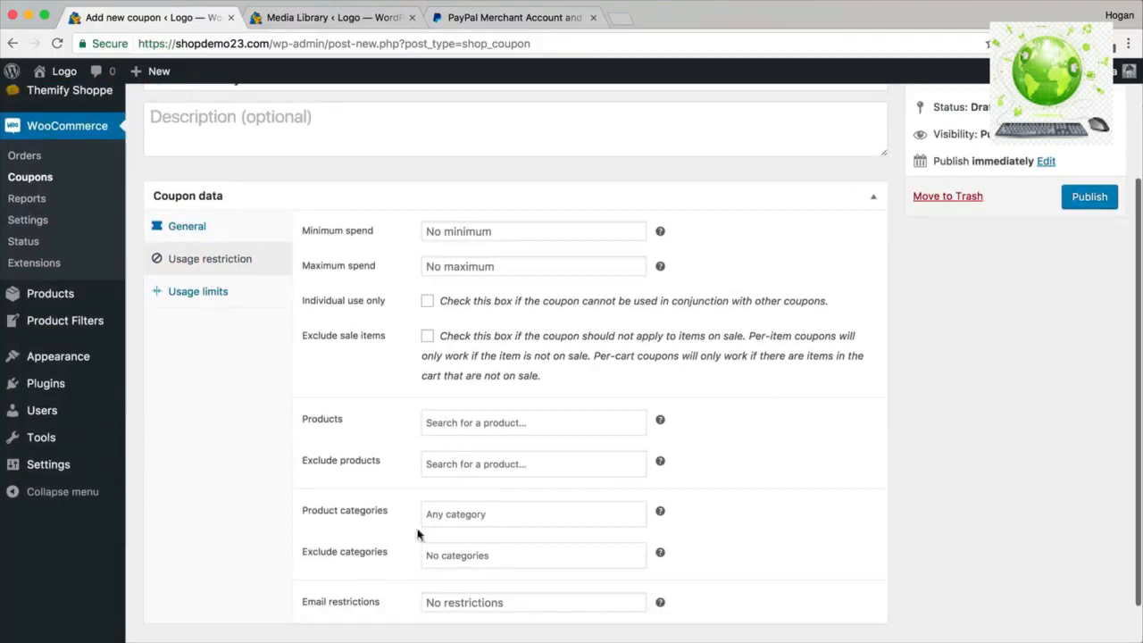
left_click(175, 295)
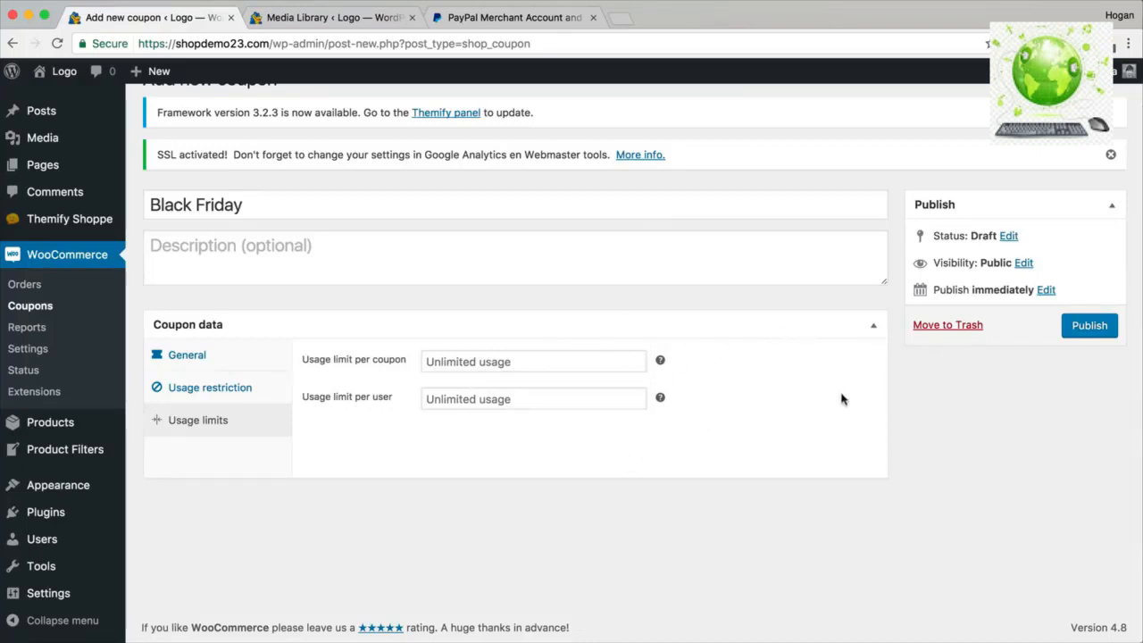
left_click(1103, 331)
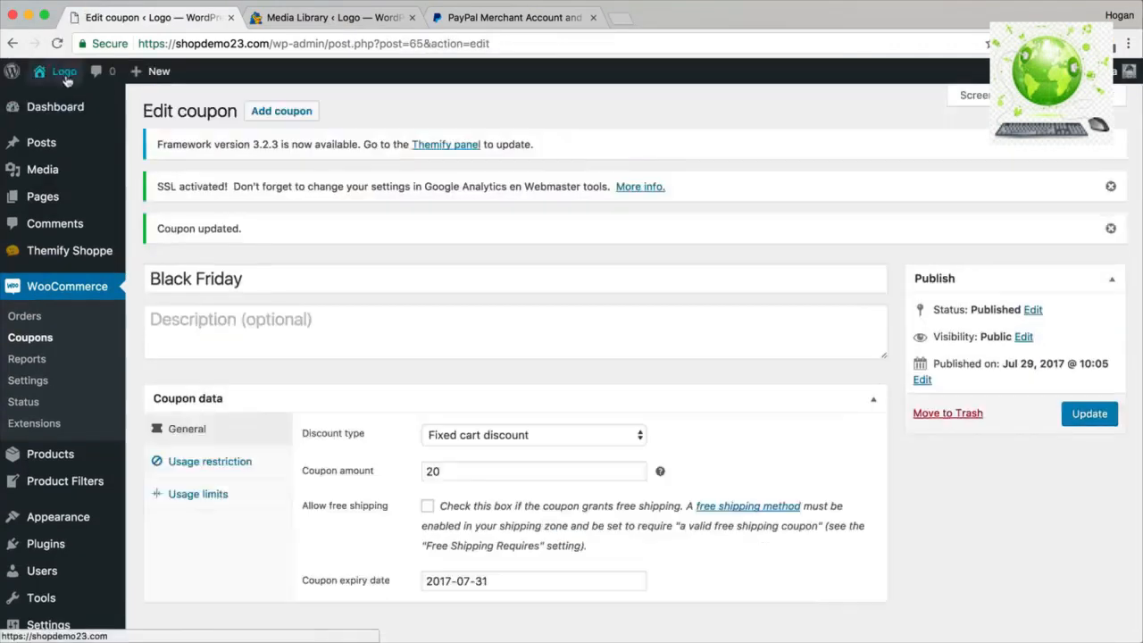
mouse_move(53, 73)
right_click(52, 118)
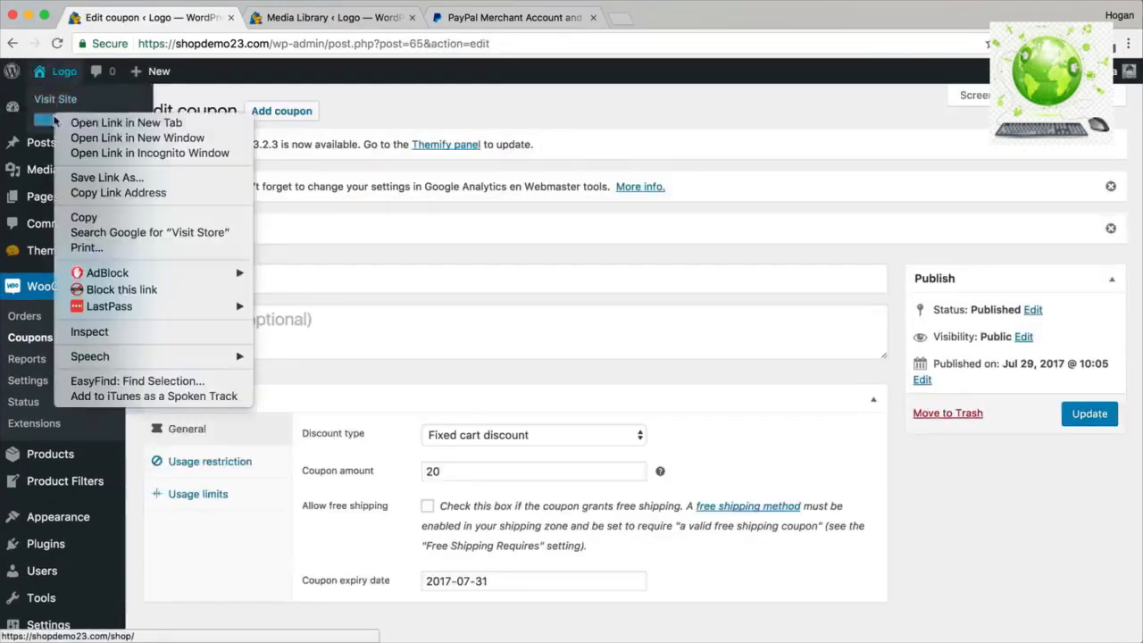
Open the store in a new tab and go to checkout with the Black Dress.
left_click(107, 122)
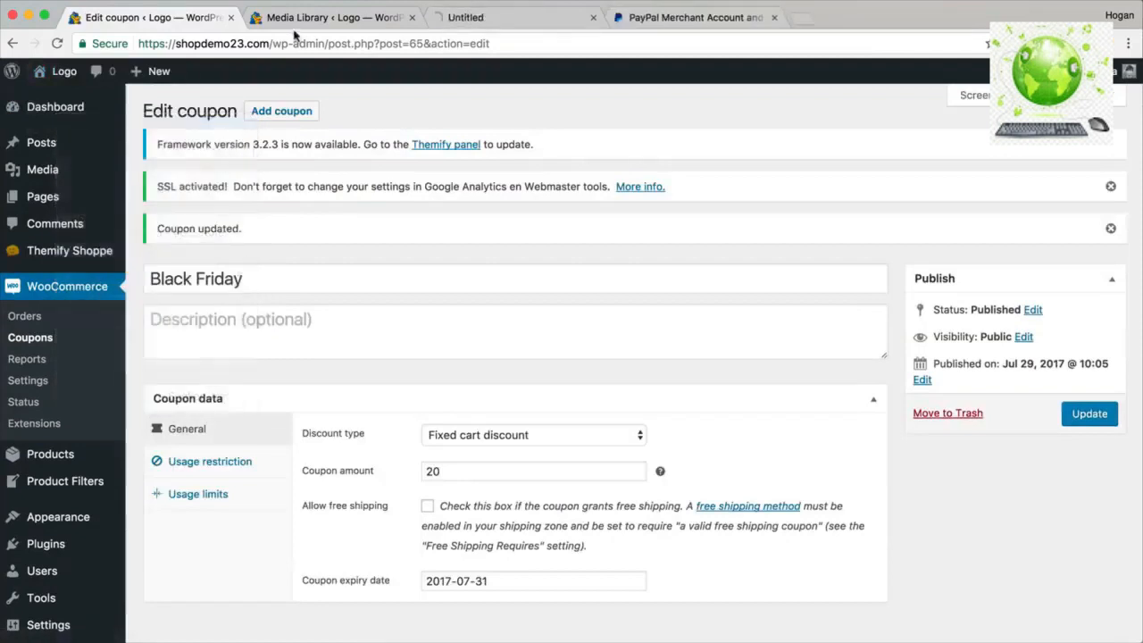
left_click(497, 20)
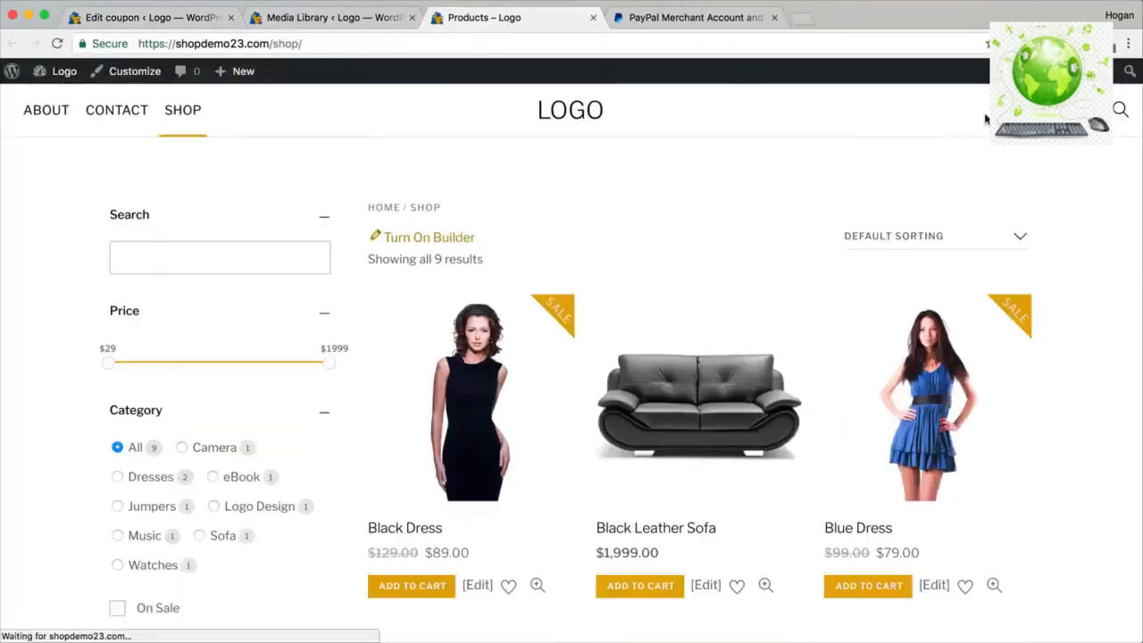
mouse_move(1071, 111)
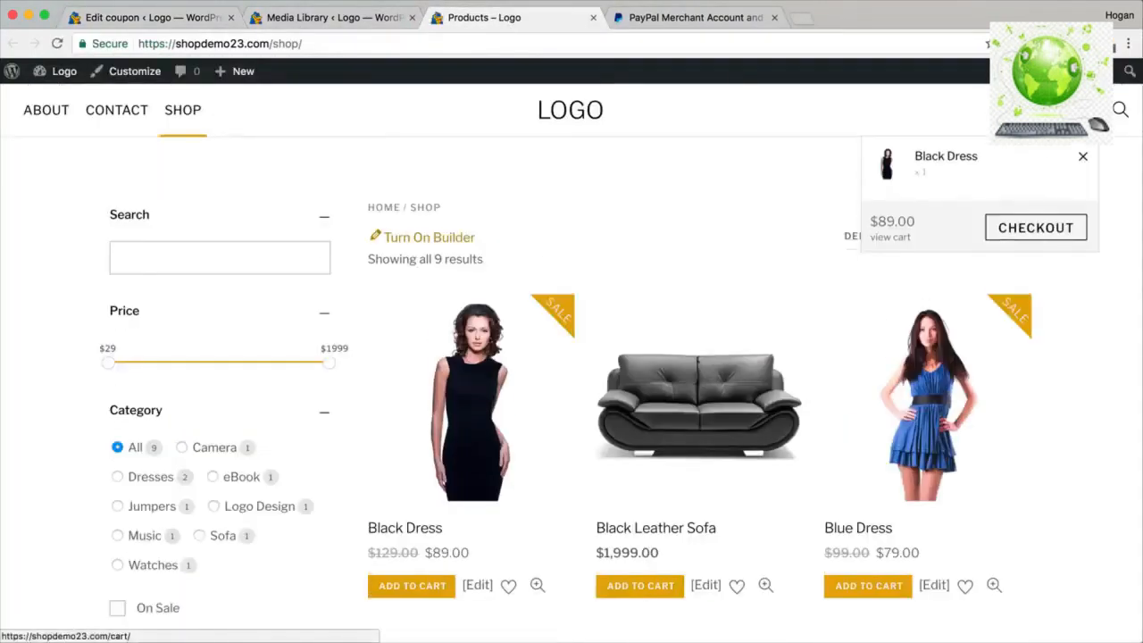
left_click(1034, 230)
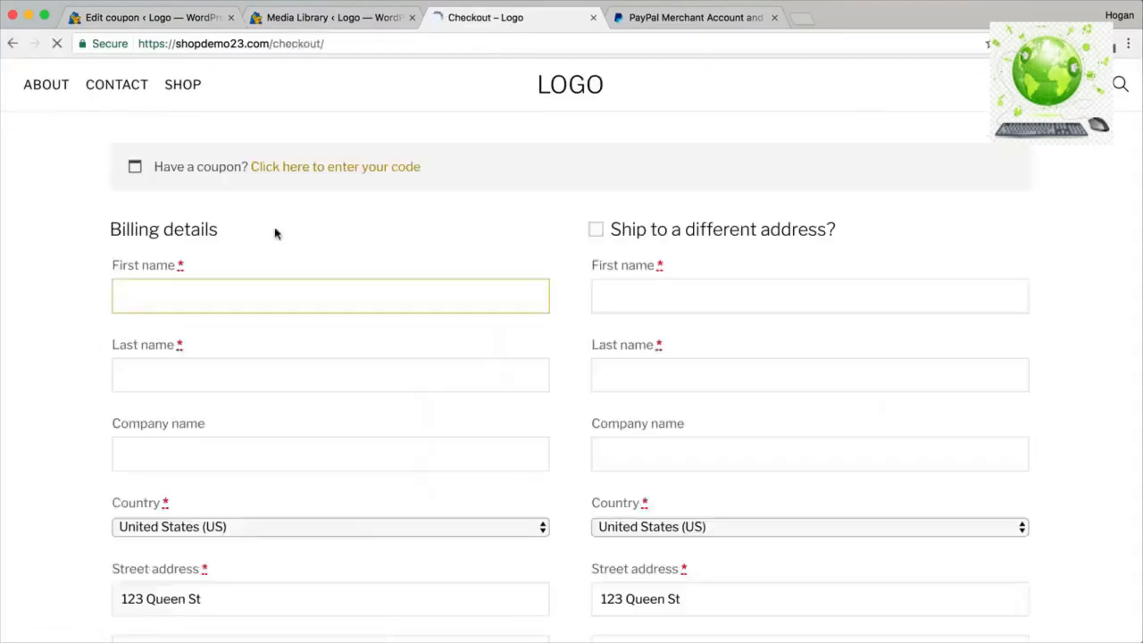
Apply the 'black friday' coupon and review the $20 discount and $79.00 total.
left_click(308, 219)
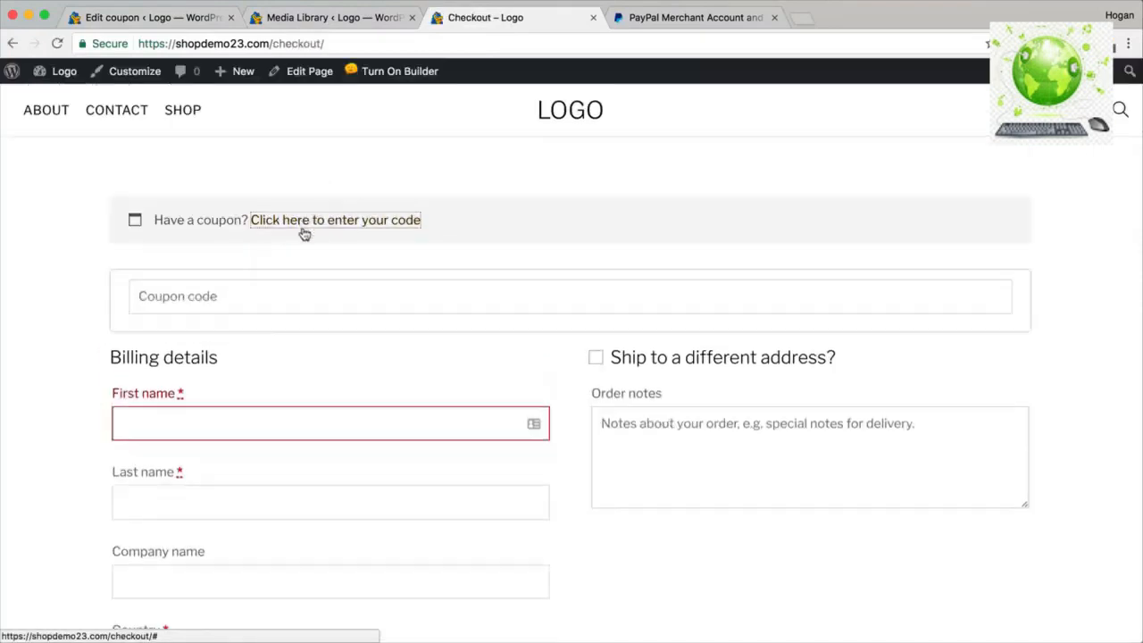
type("black")
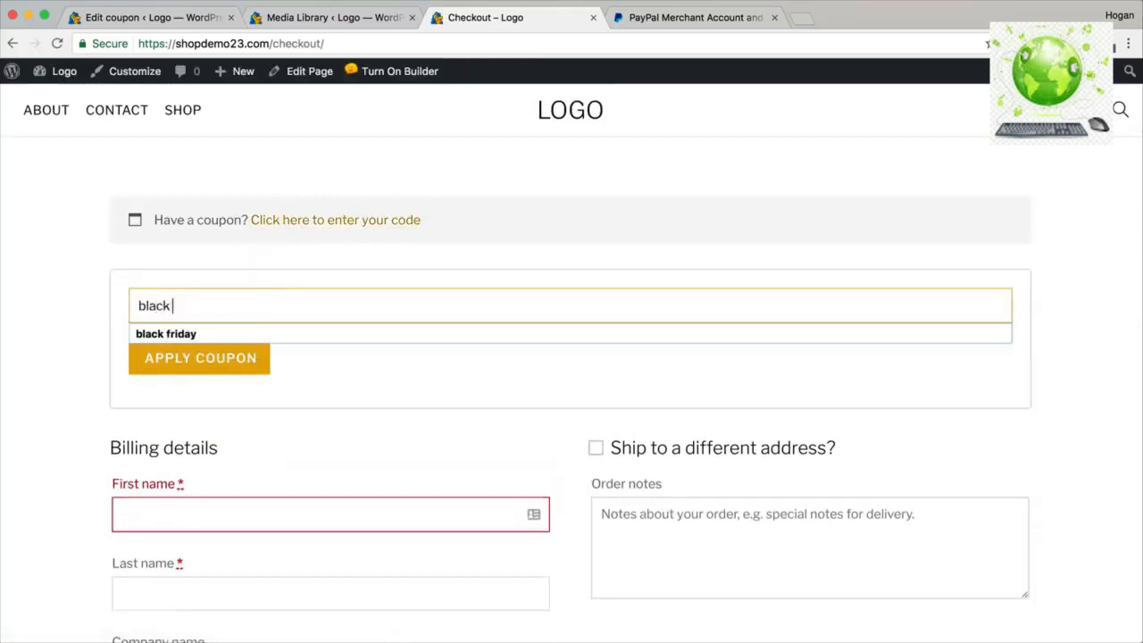
type(" friday")
left_click(256, 364)
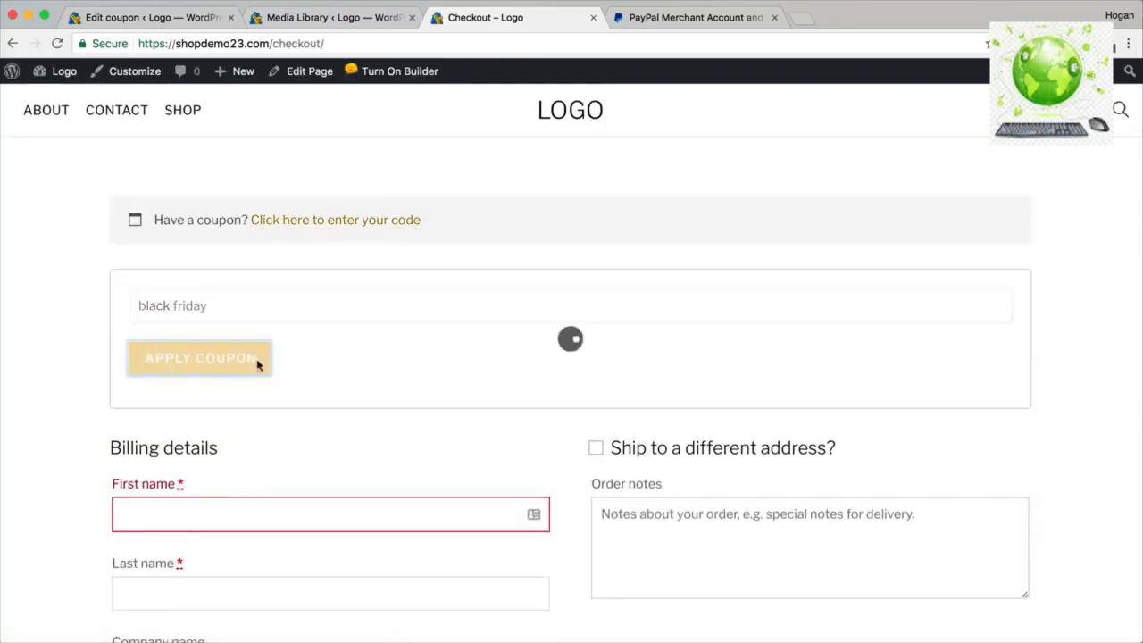
left_click_drag(393, 236, 150, 229)
scroll(391, 327, "down", 15)
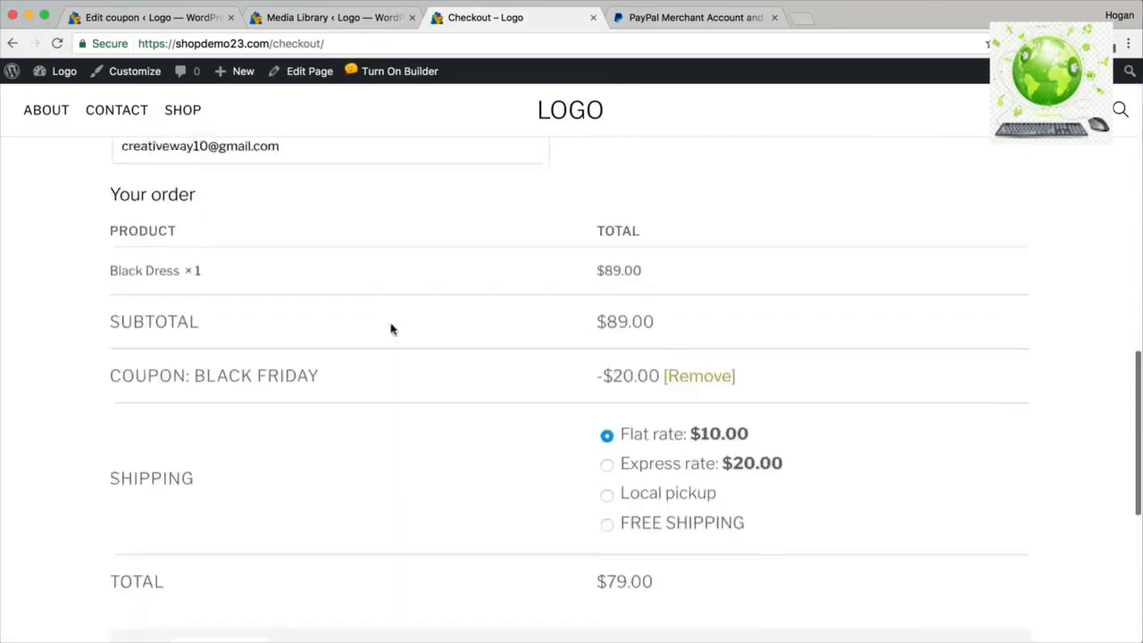
left_click_drag(596, 352, 659, 351)
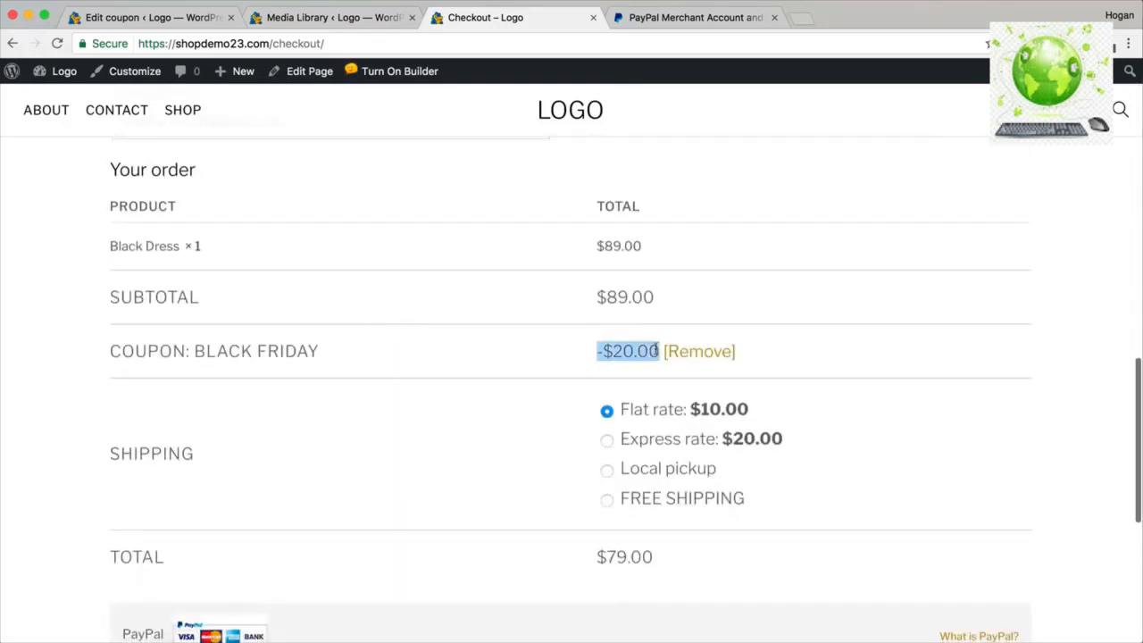
scroll(635, 369, "down", 3)
left_click_drag(673, 438, 583, 431)
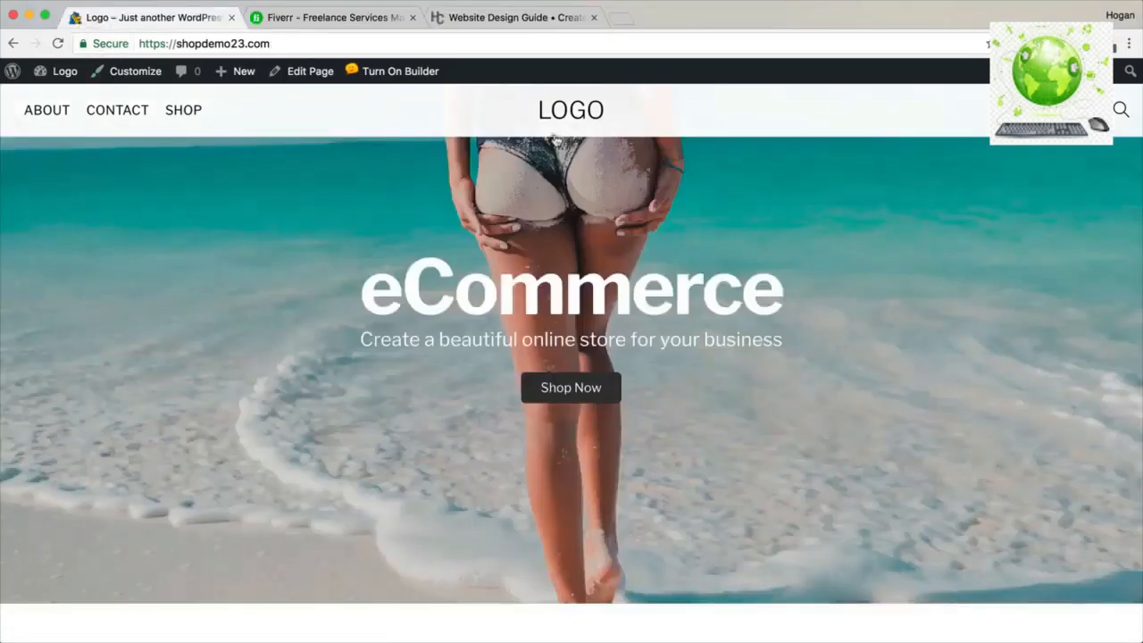
left_click(125, 78)
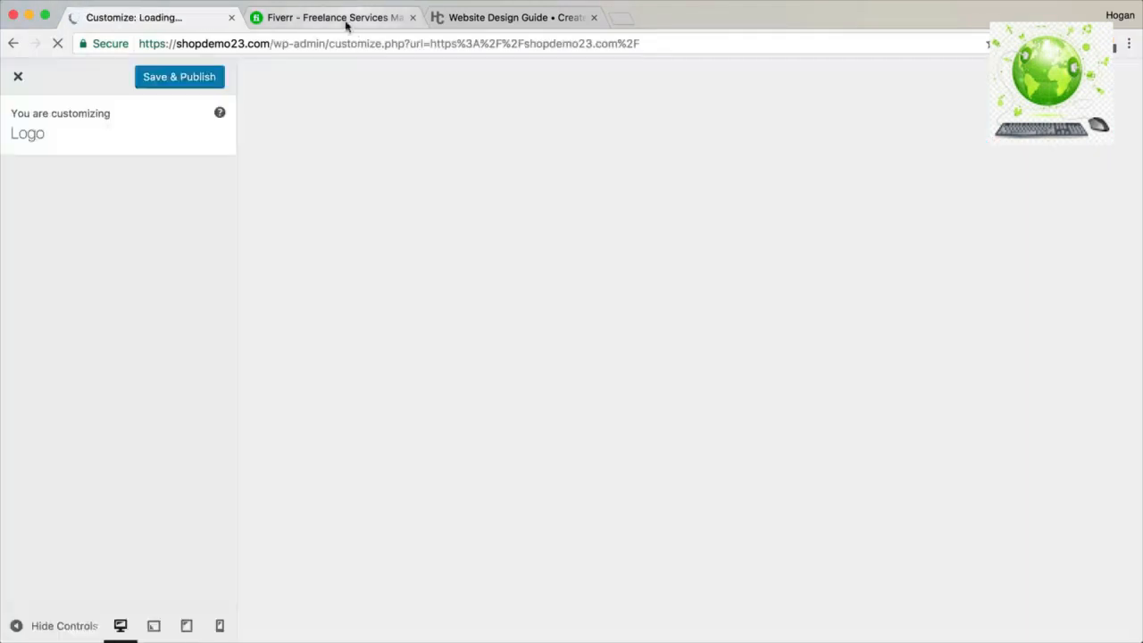
On Fiverr, run a search for 'Logo Design' gigs.
left_click(342, 19)
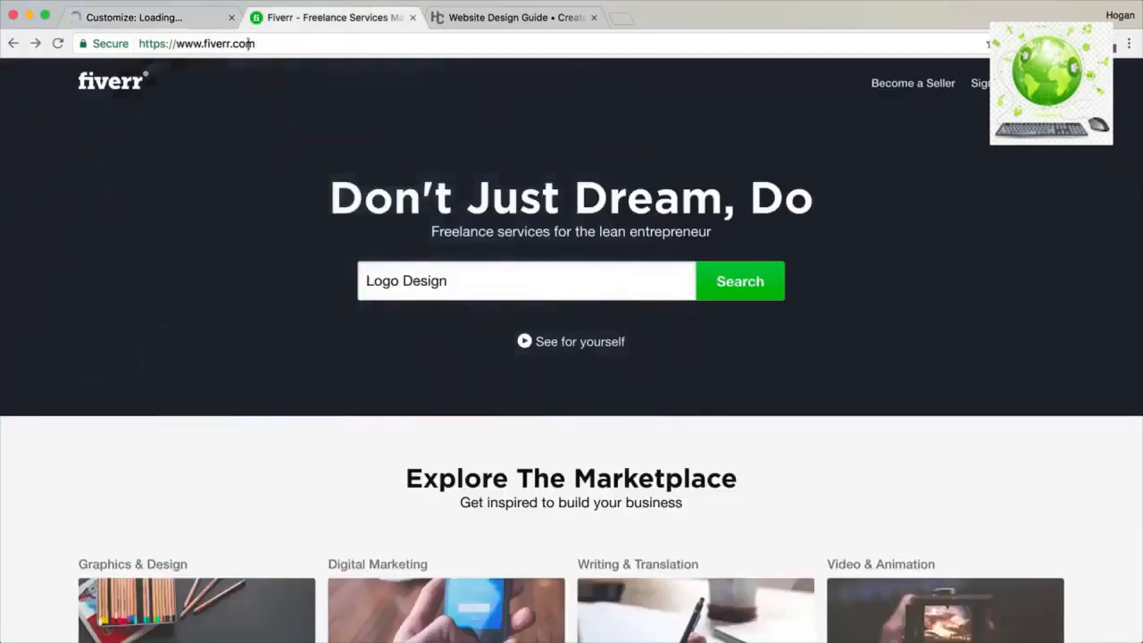
left_click_drag(260, 43, 199, 43)
left_click_drag(454, 282, 365, 281)
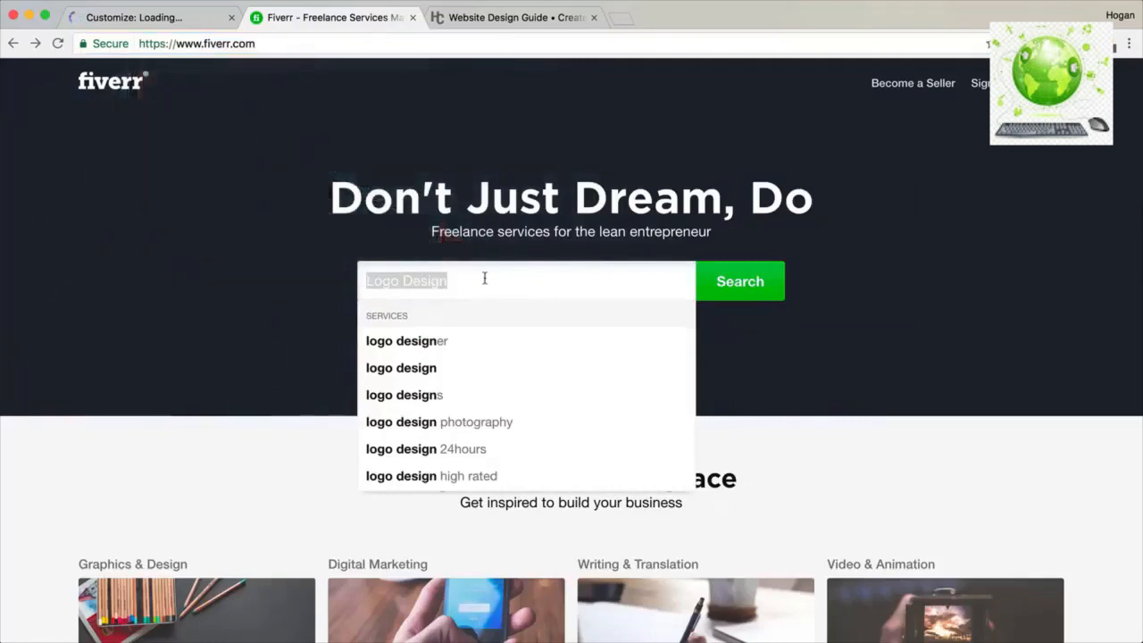
left_click(485, 278)
left_click(764, 284)
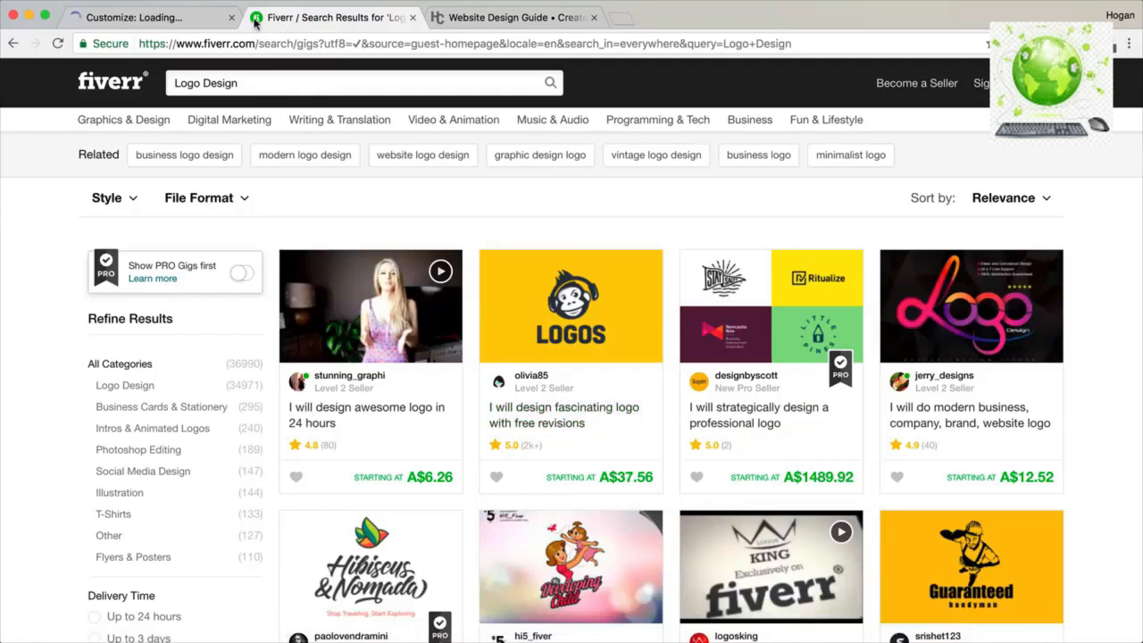
In the Customizer, expand Site Logo & Tagline and its Site Logo options.
left_click(196, 21)
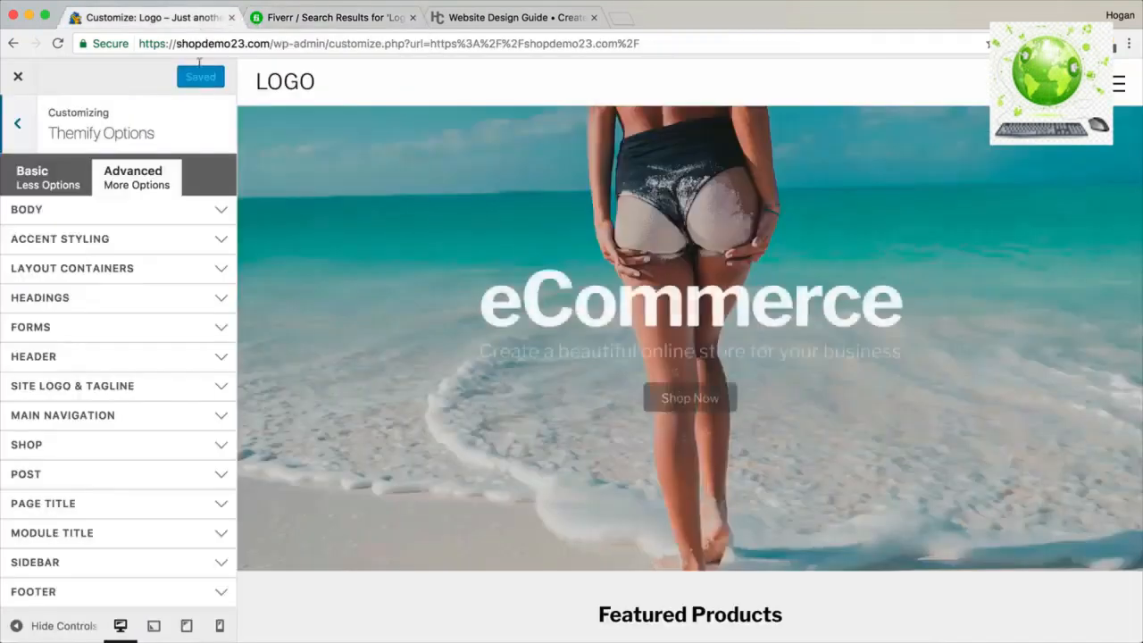
triple_click(163, 391)
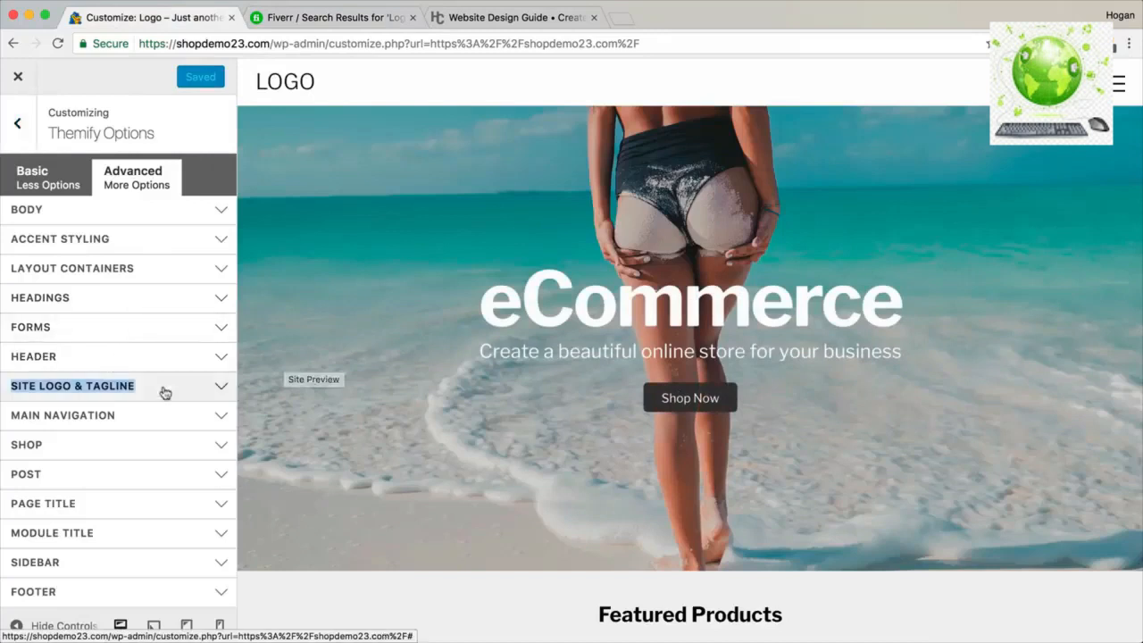
left_click(163, 391)
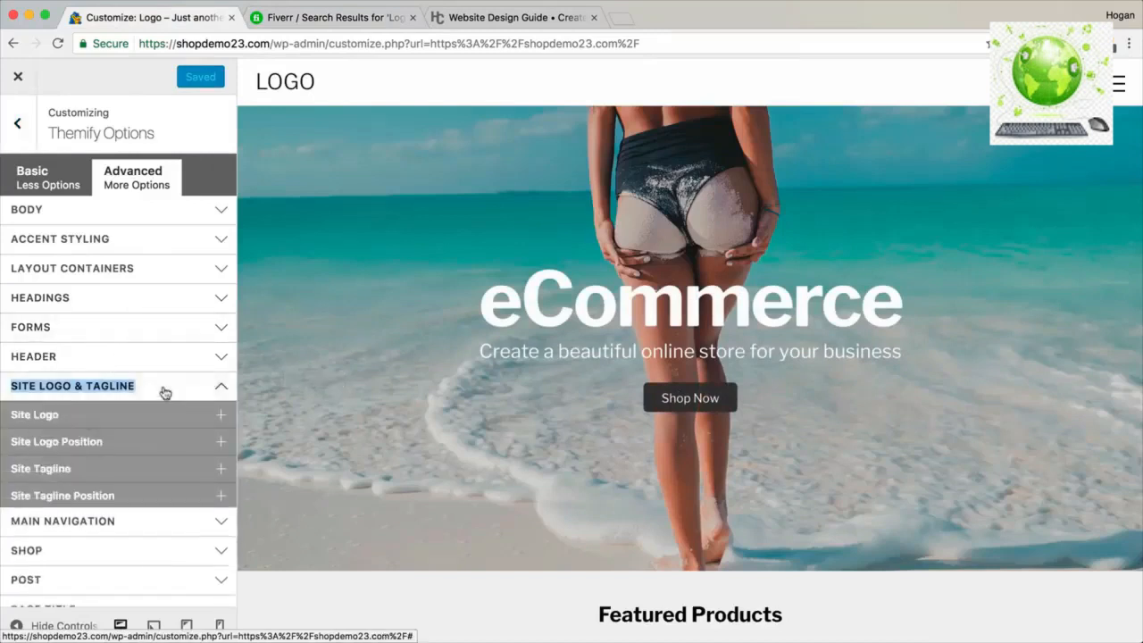
scroll(163, 396, "down", 2)
left_click(128, 333)
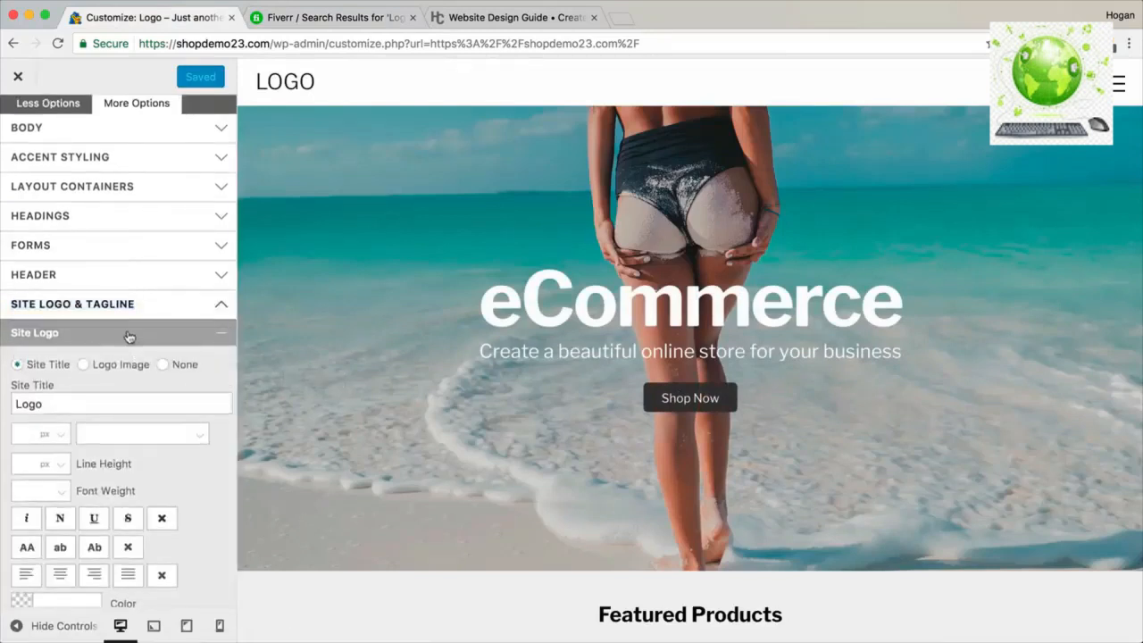
Set the Logo site title's font weight to 600, then switch Site Logo to Logo Image.
left_click_drag(56, 404, 14, 403)
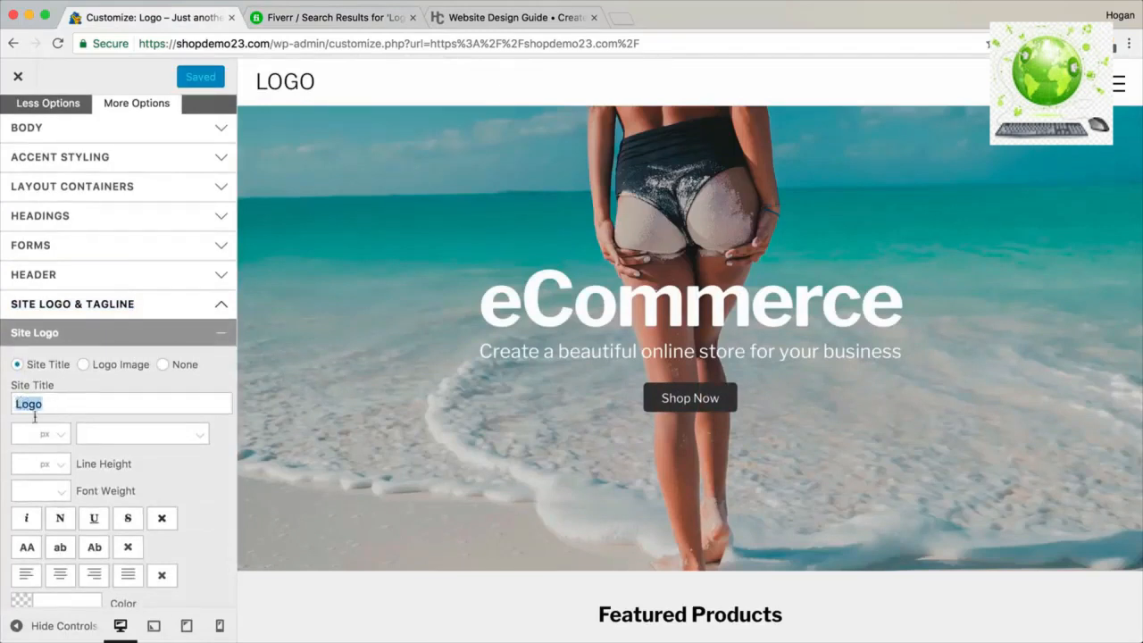
left_click(51, 493)
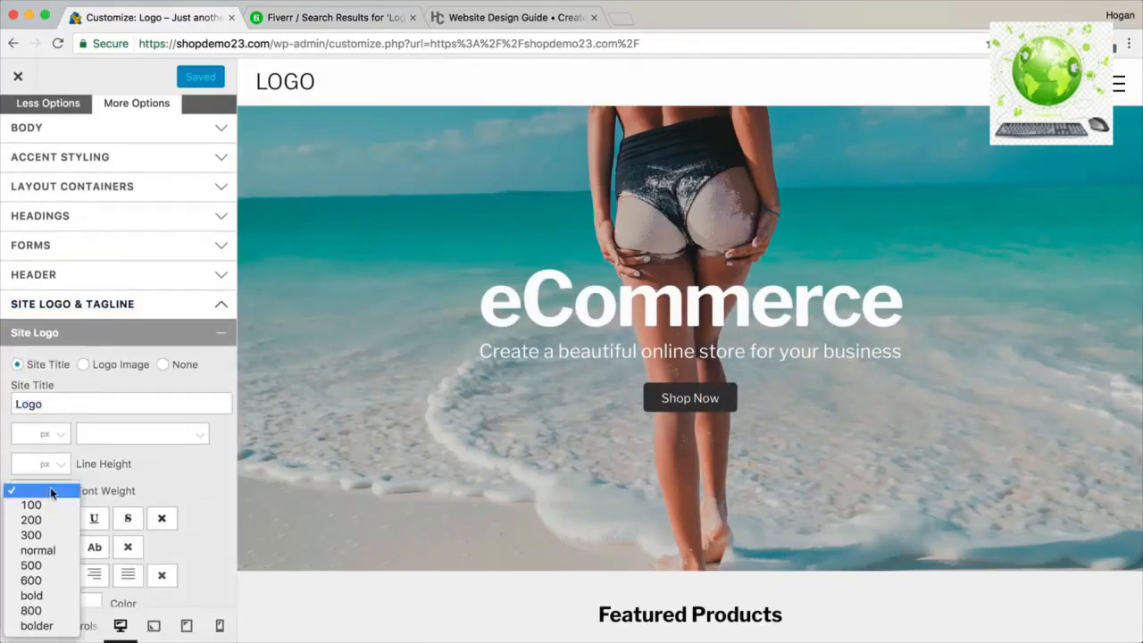
left_click(44, 581)
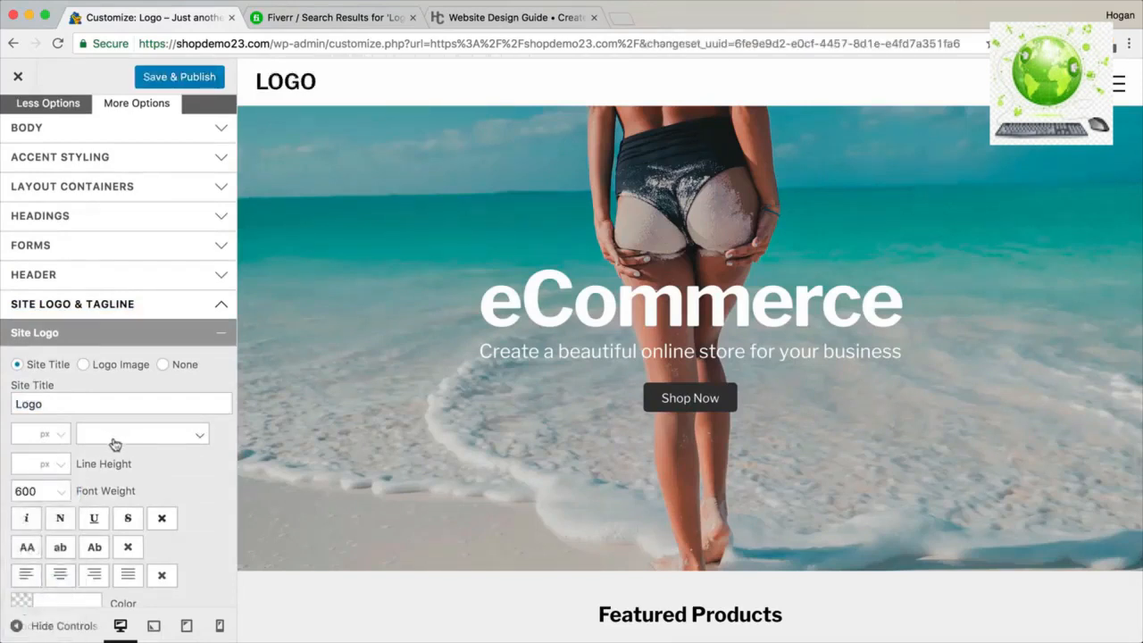
left_click(82, 366)
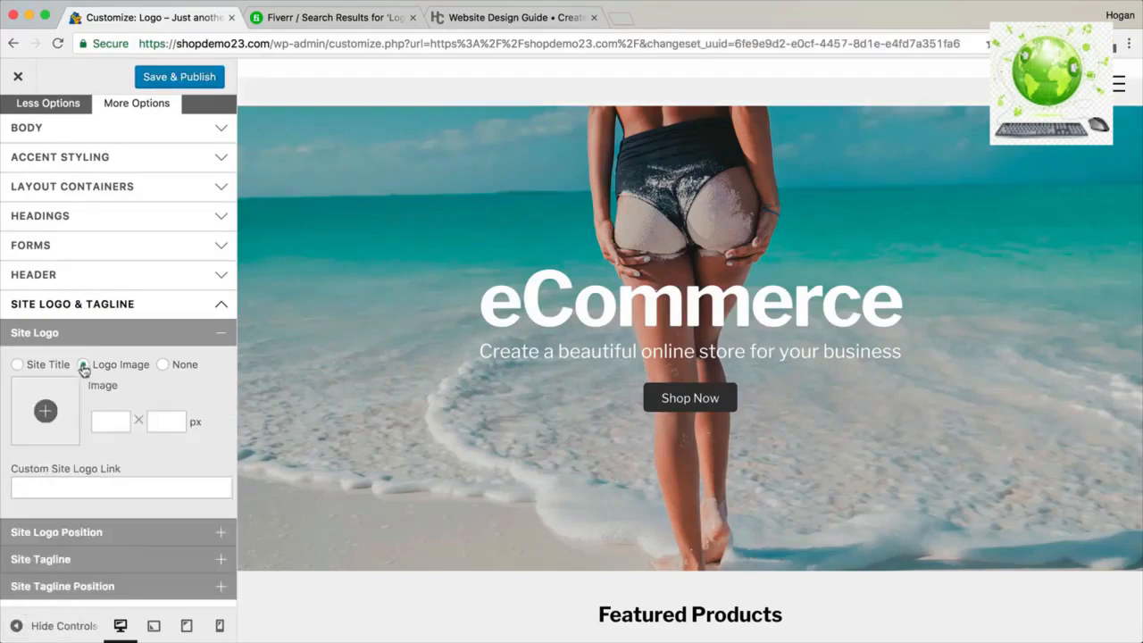
Upload Logo-512-x-128.png from the Desktop's Shoppe Images folder and insert it as the site logo.
left_click(45, 410)
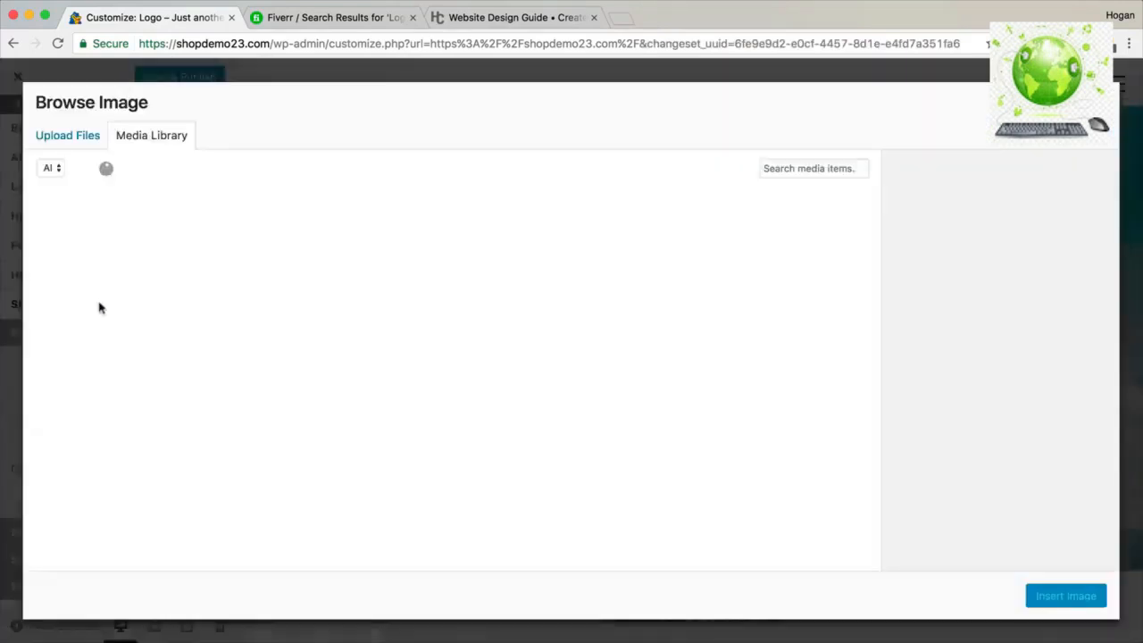
left_click(78, 143)
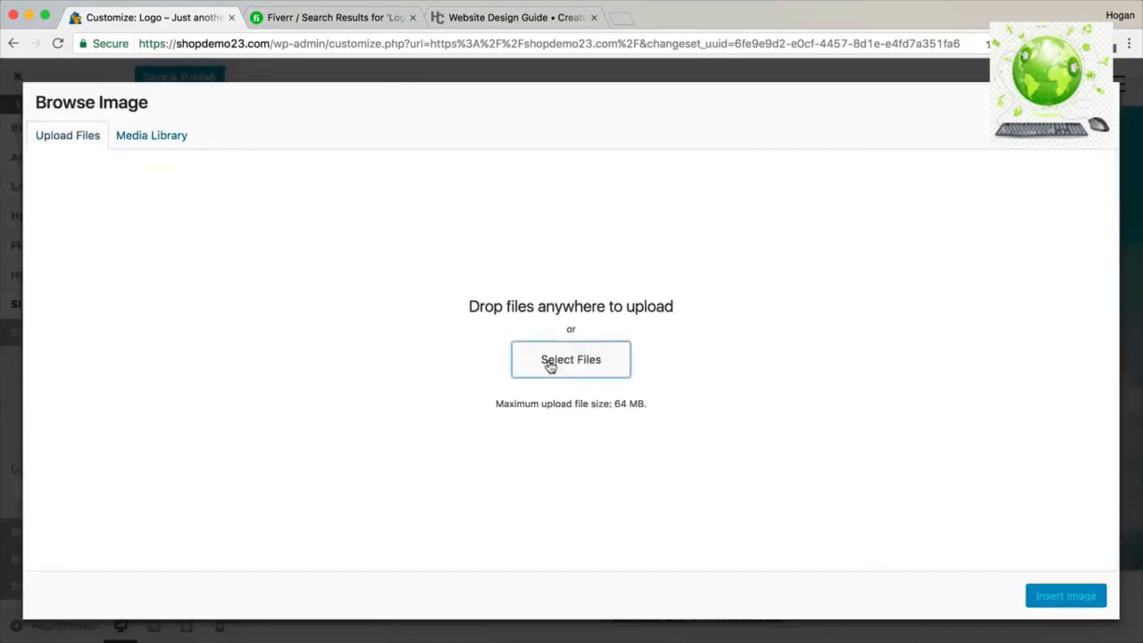
left_click(550, 366)
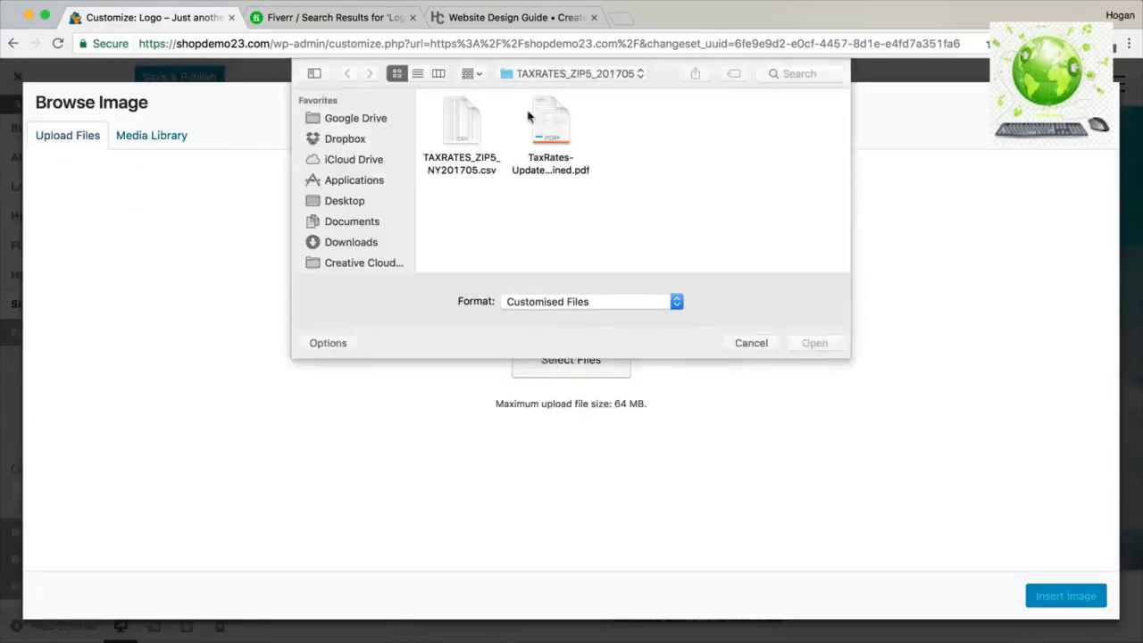
left_click(580, 75)
left_click(572, 90)
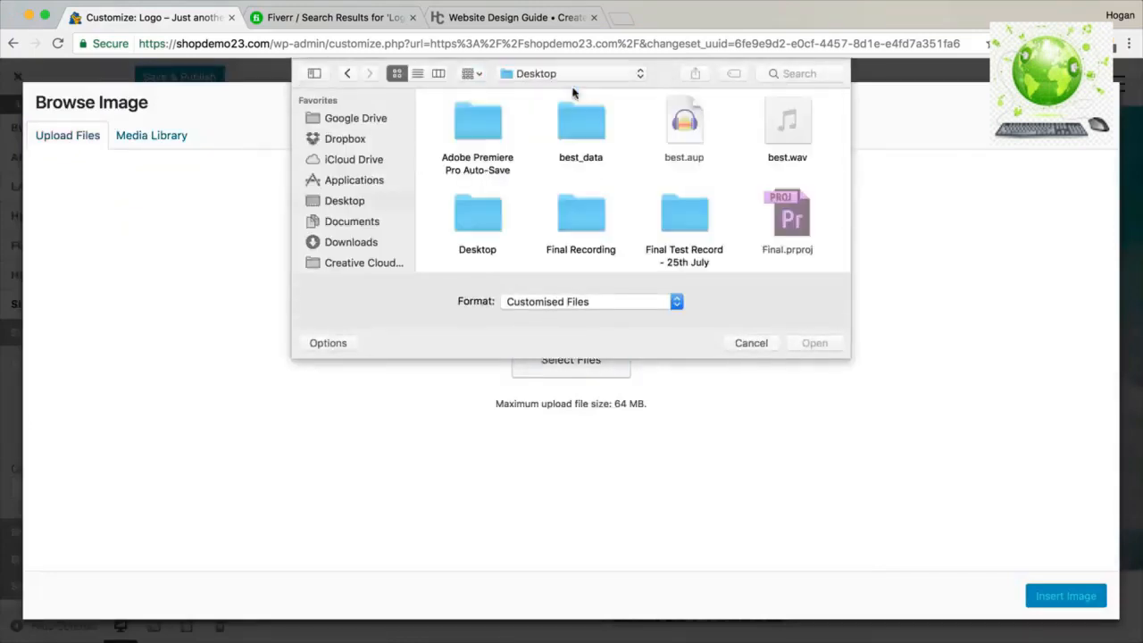
scroll(697, 212, "down", 4)
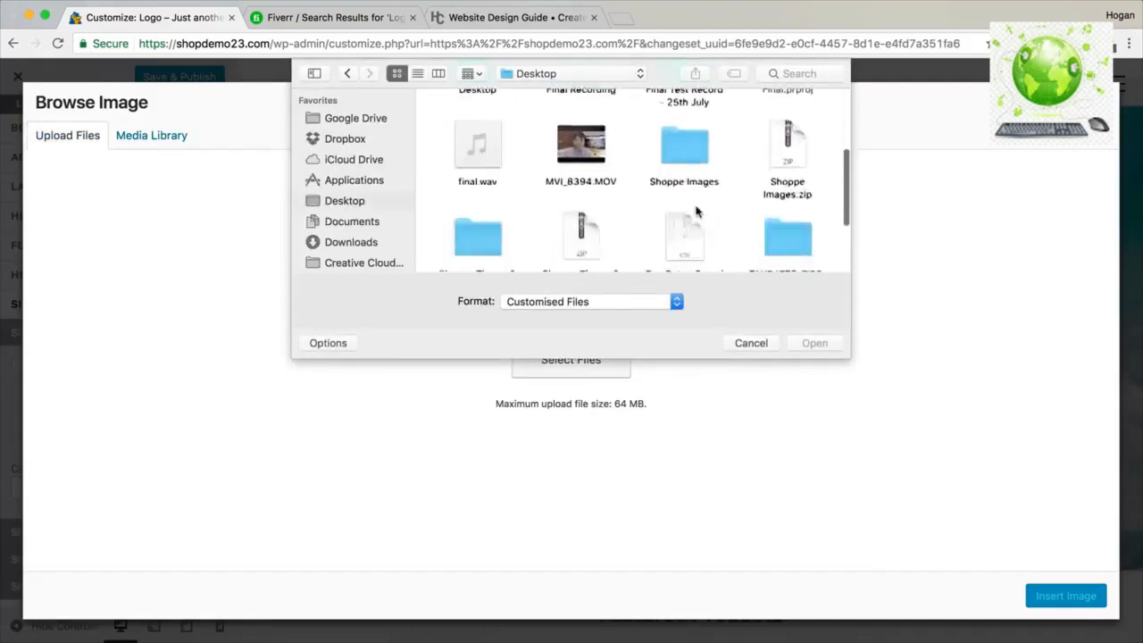
double_click(676, 149)
left_click(783, 134)
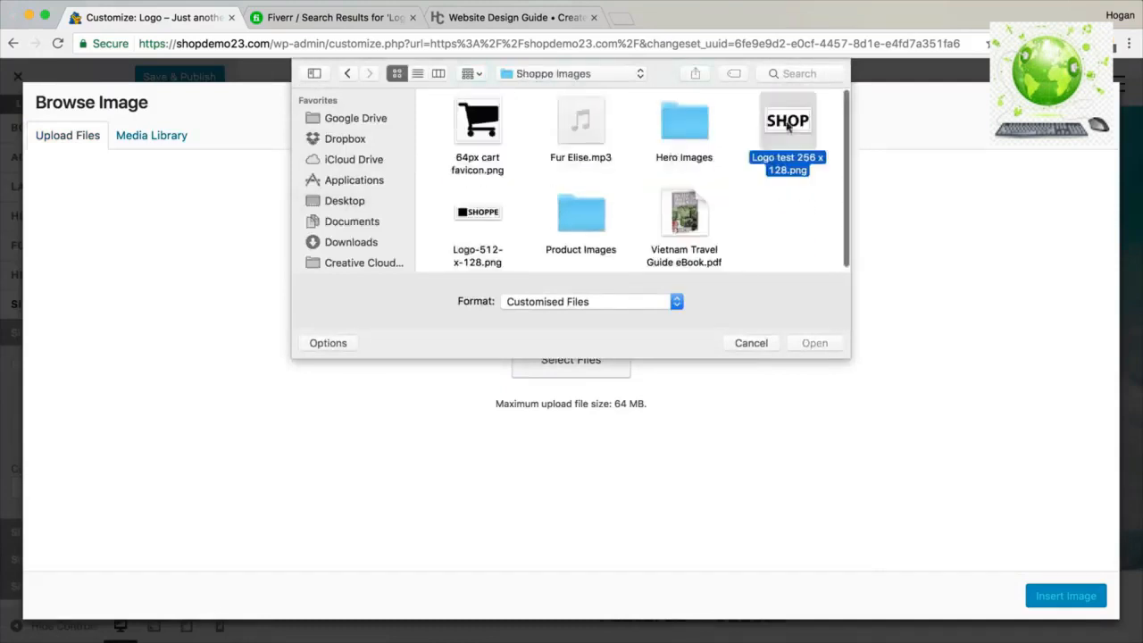
left_click(462, 222)
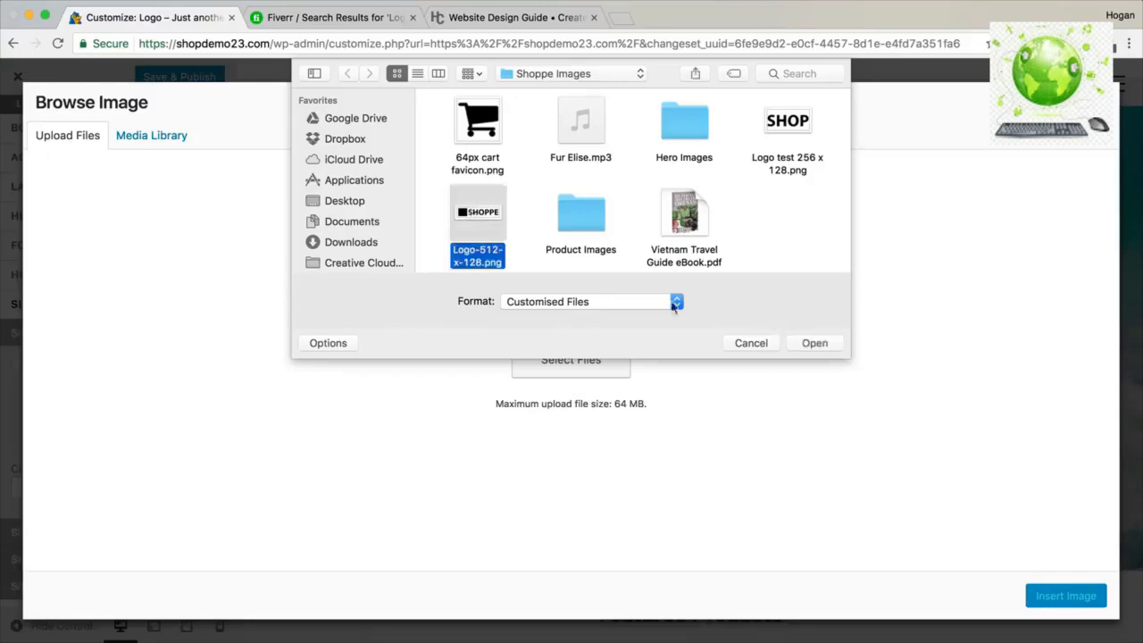
left_click(815, 343)
left_click(1075, 591)
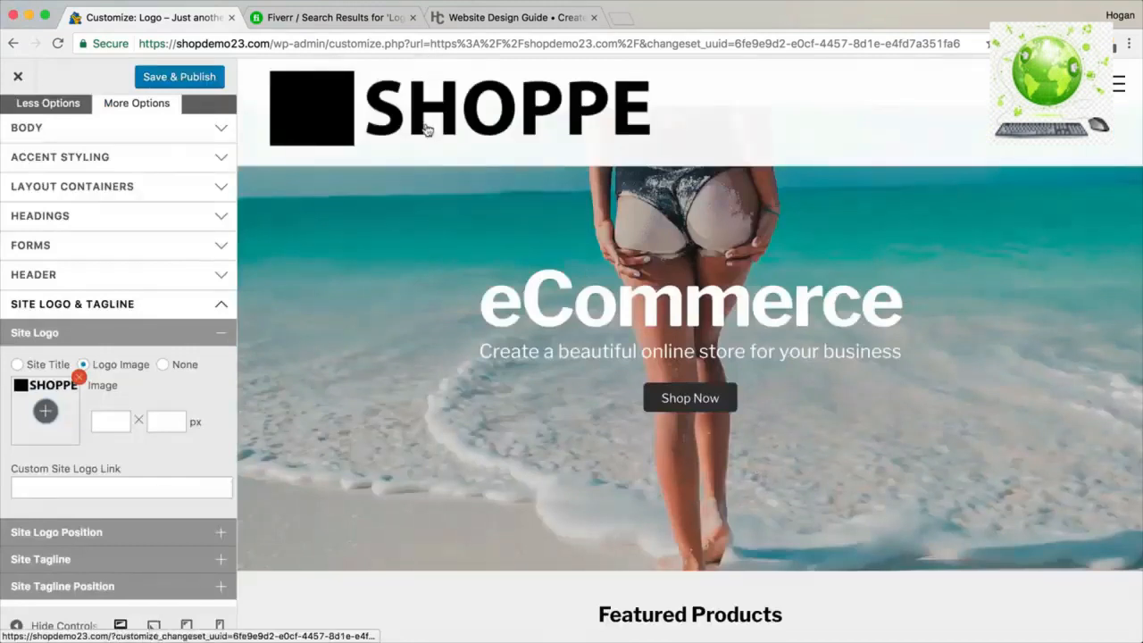
Set the logo height to 64 and zoom the browser out one step.
left_click(172, 422)
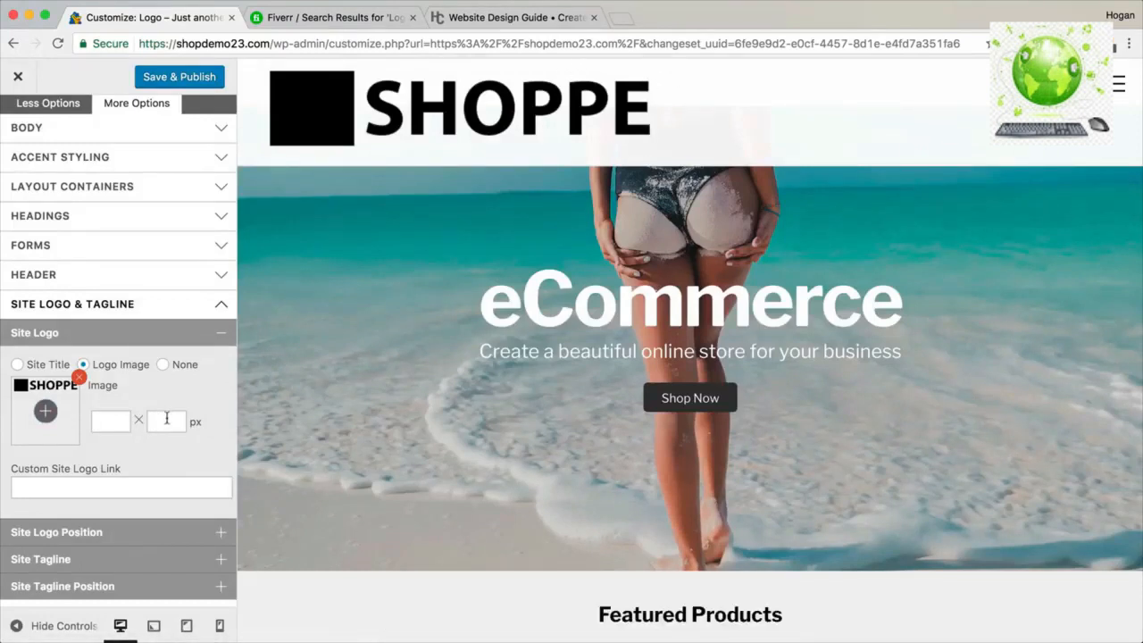
type("64")
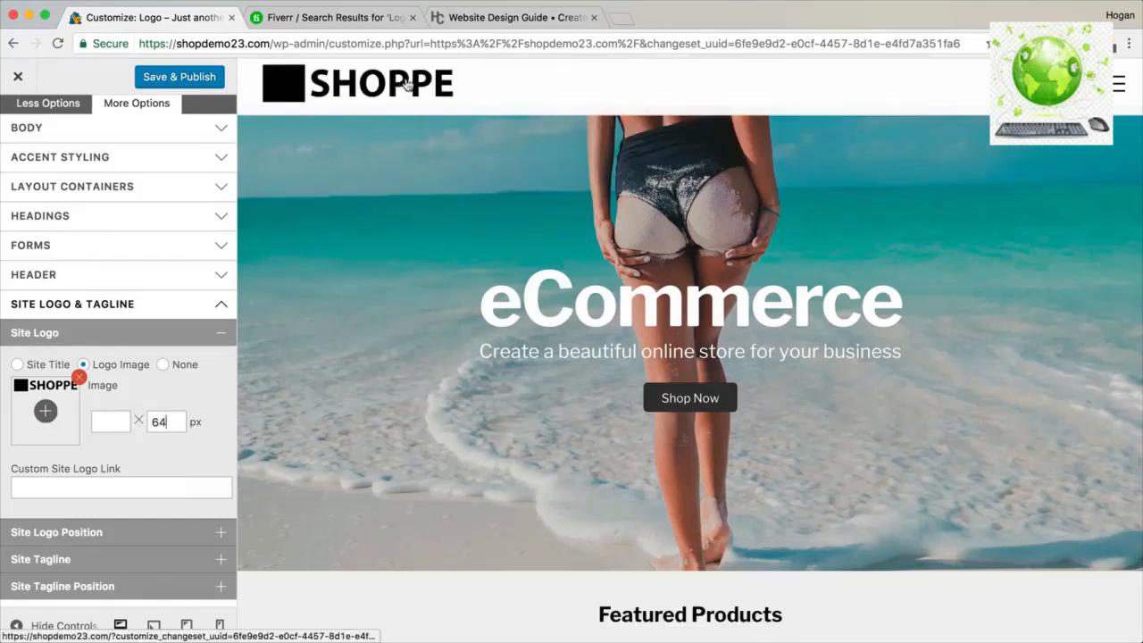
left_click(1129, 44)
left_click(1142, 200)
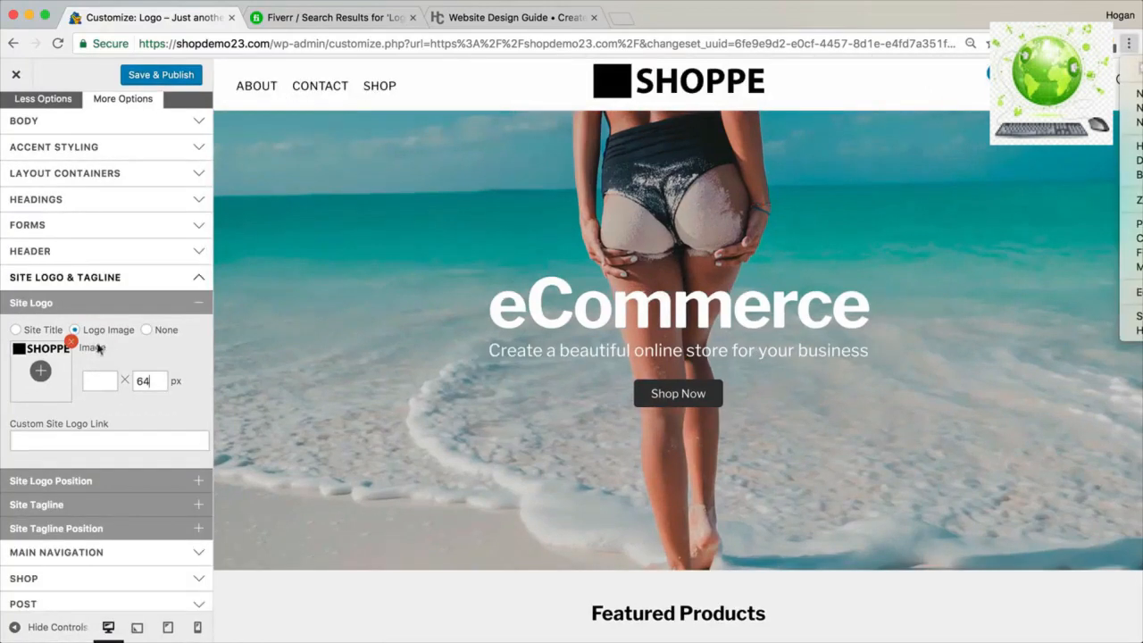
left_click(154, 347)
Set Site Logo Position to Relative with a 3 px top offset and publish.
left_click(108, 486)
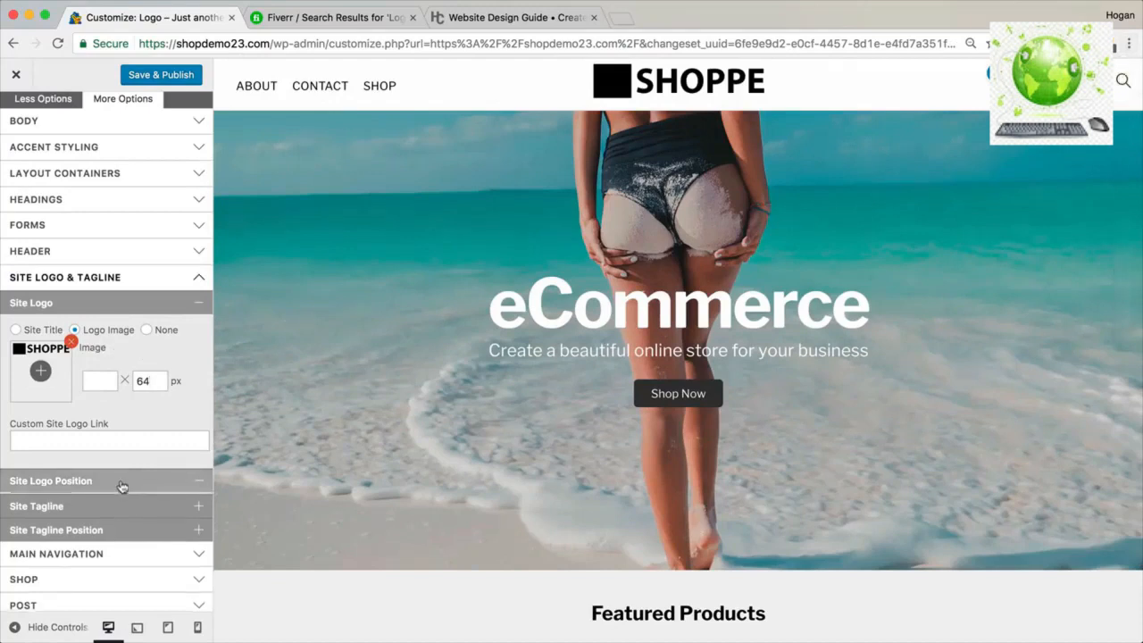
left_click(64, 511)
left_click(52, 536)
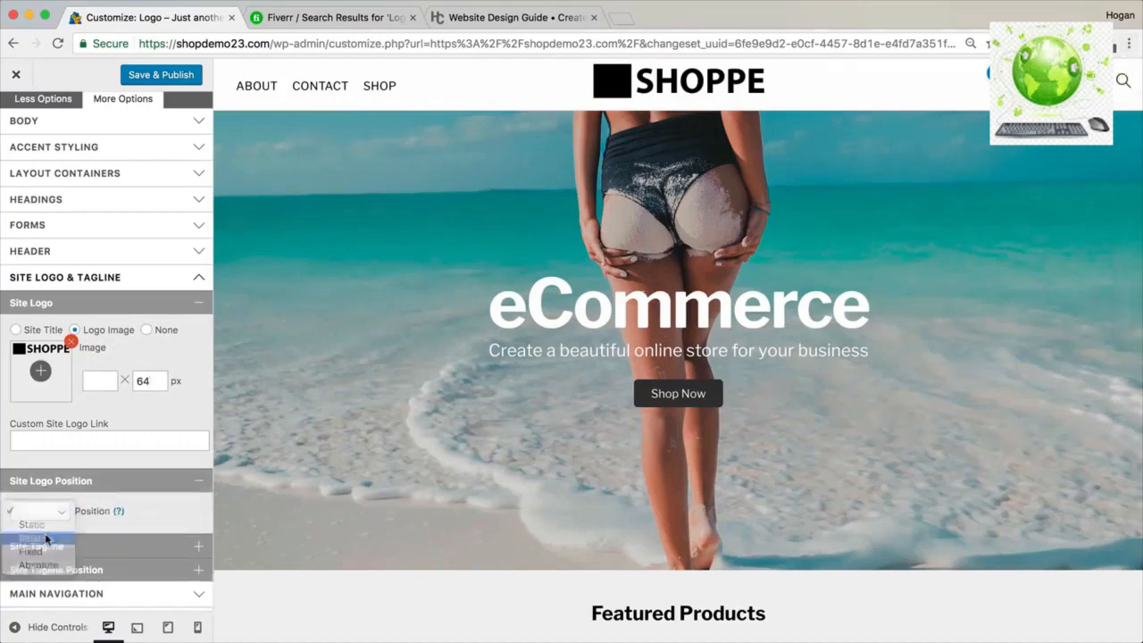
scroll(40, 505, "down", 2)
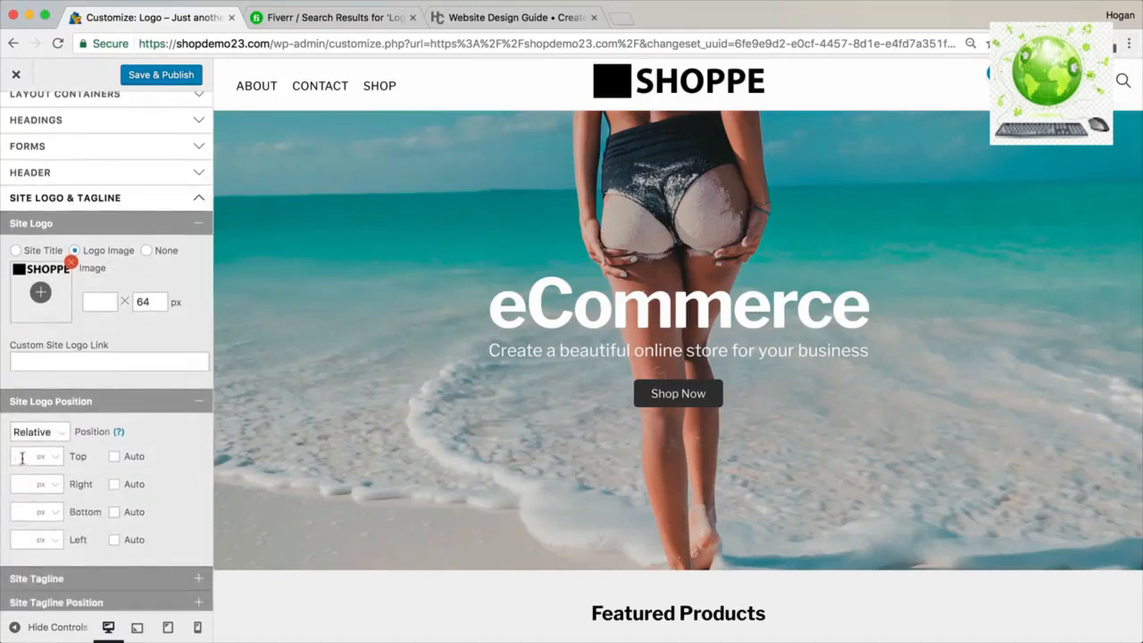
type("2")
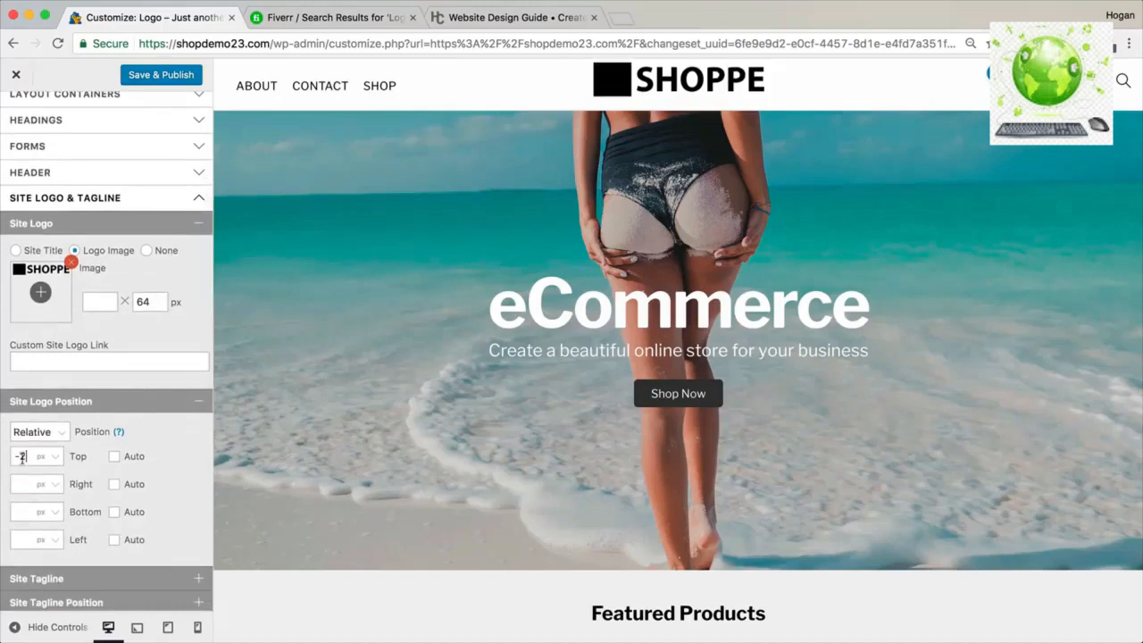
key("BackSpace")
key("BackSpace")
type("2")
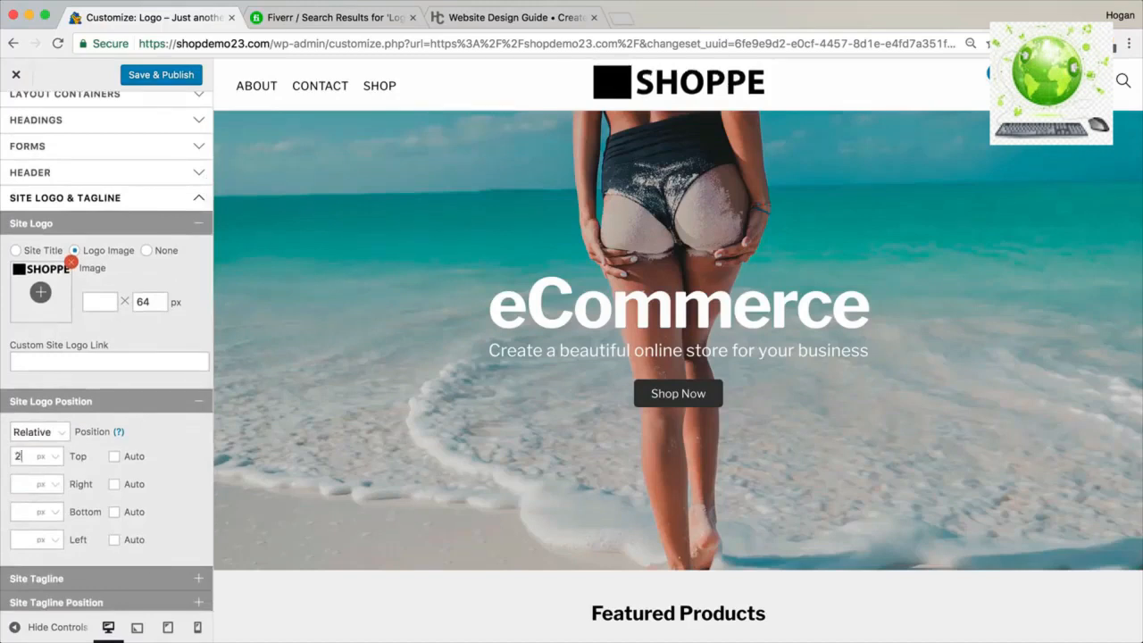
key("BackSpace")
type("3")
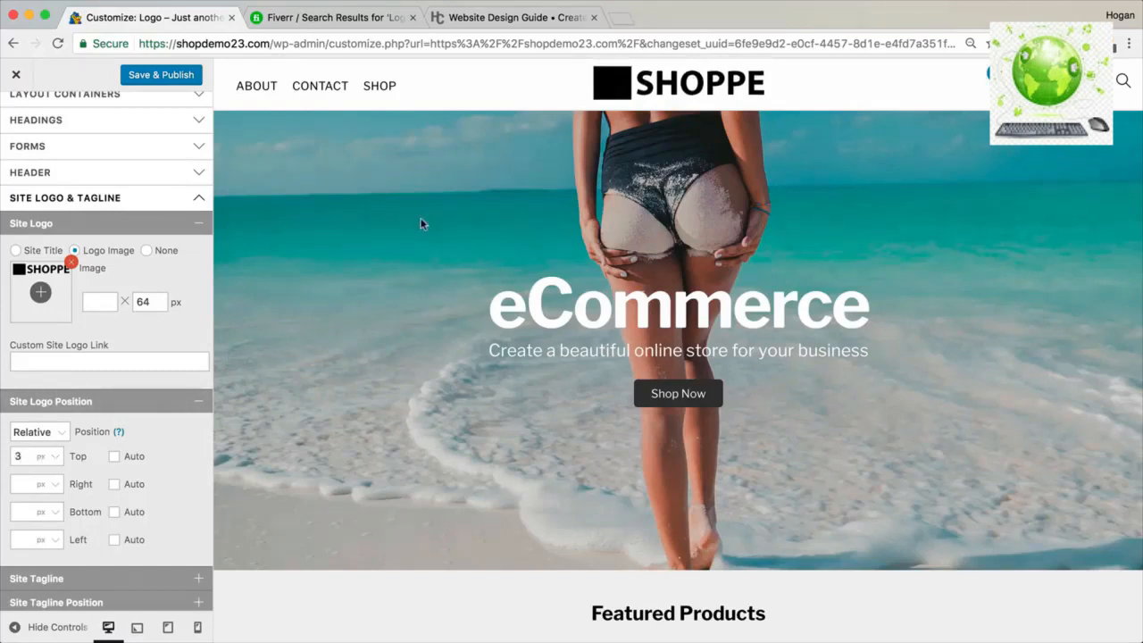
left_click(171, 75)
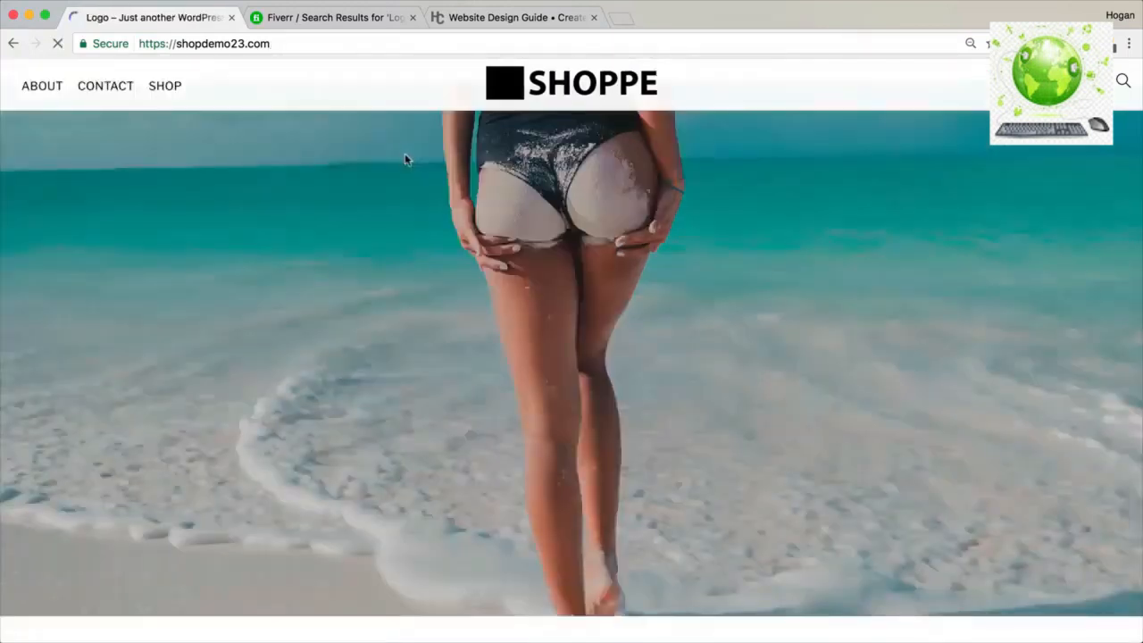
Reset the page zoom and upload 64px cart favicon.png via Media > Add New.
key("super+0")
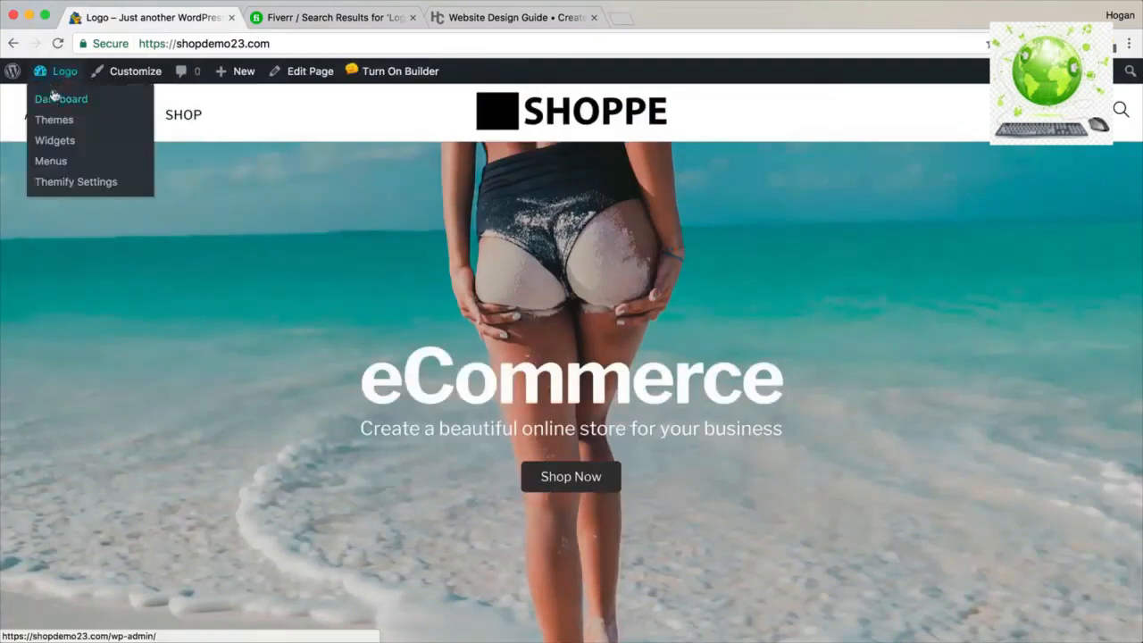
left_click(52, 100)
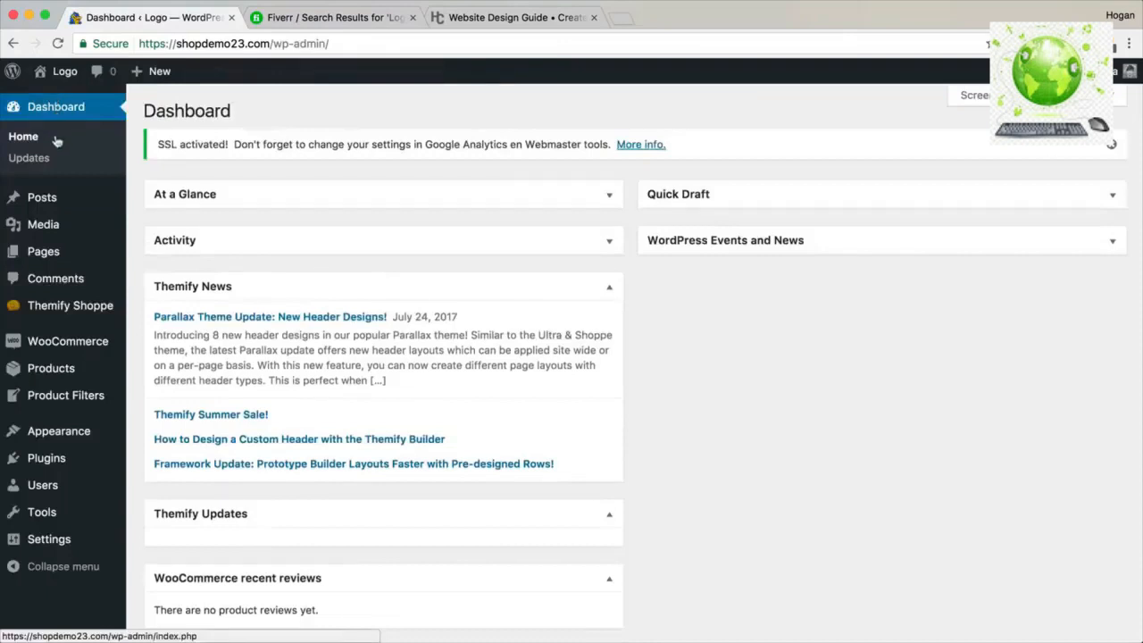
mouse_move(47, 231)
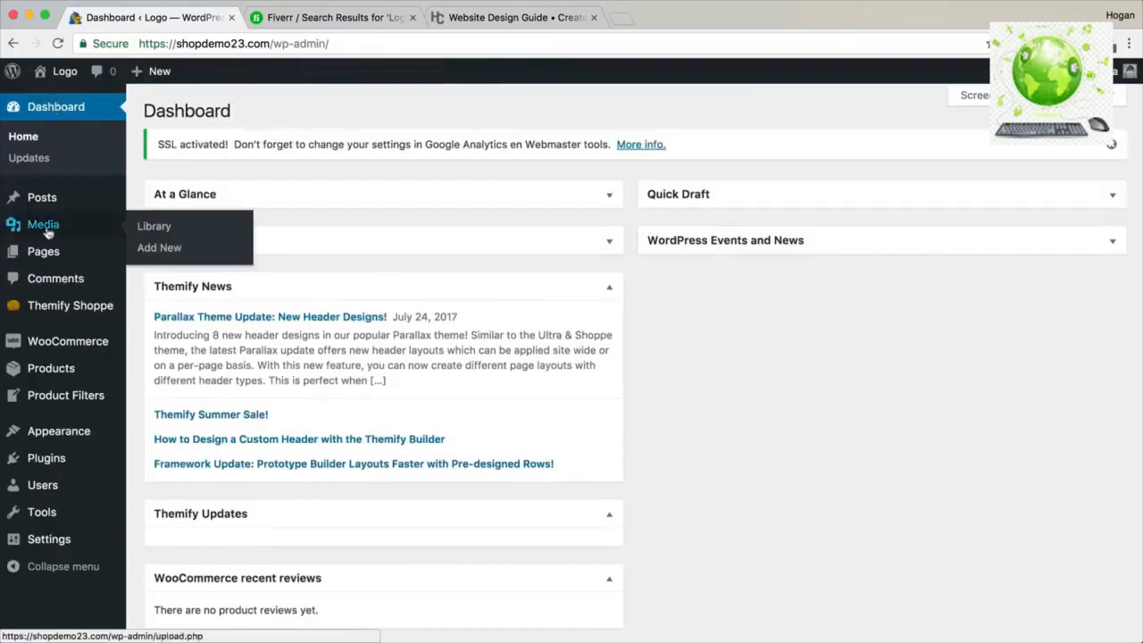
left_click(164, 252)
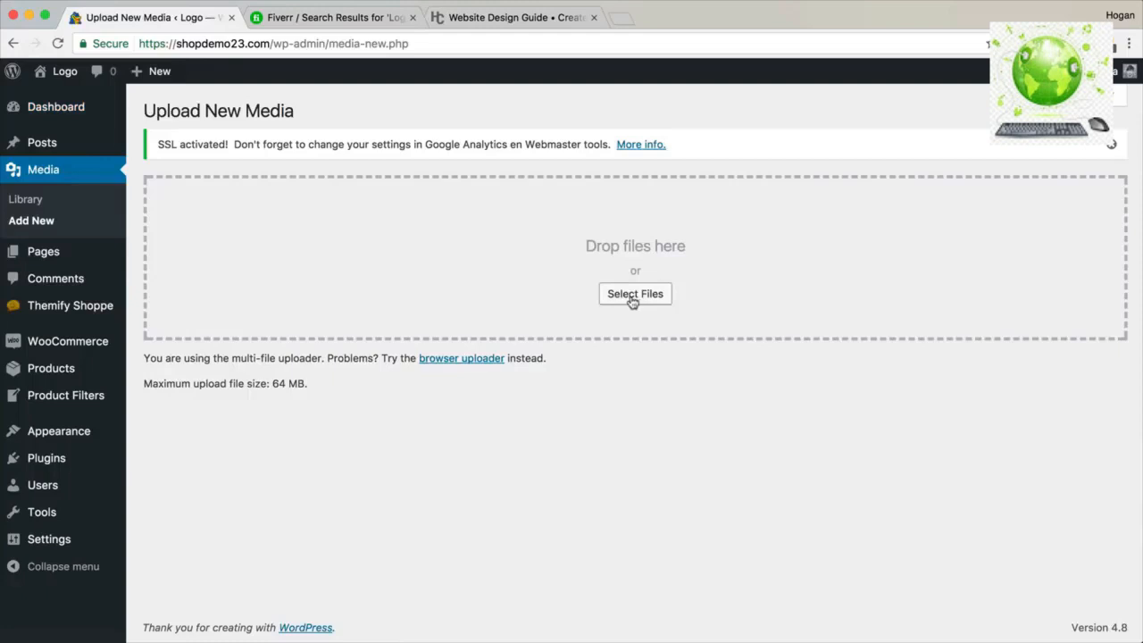
left_click(633, 297)
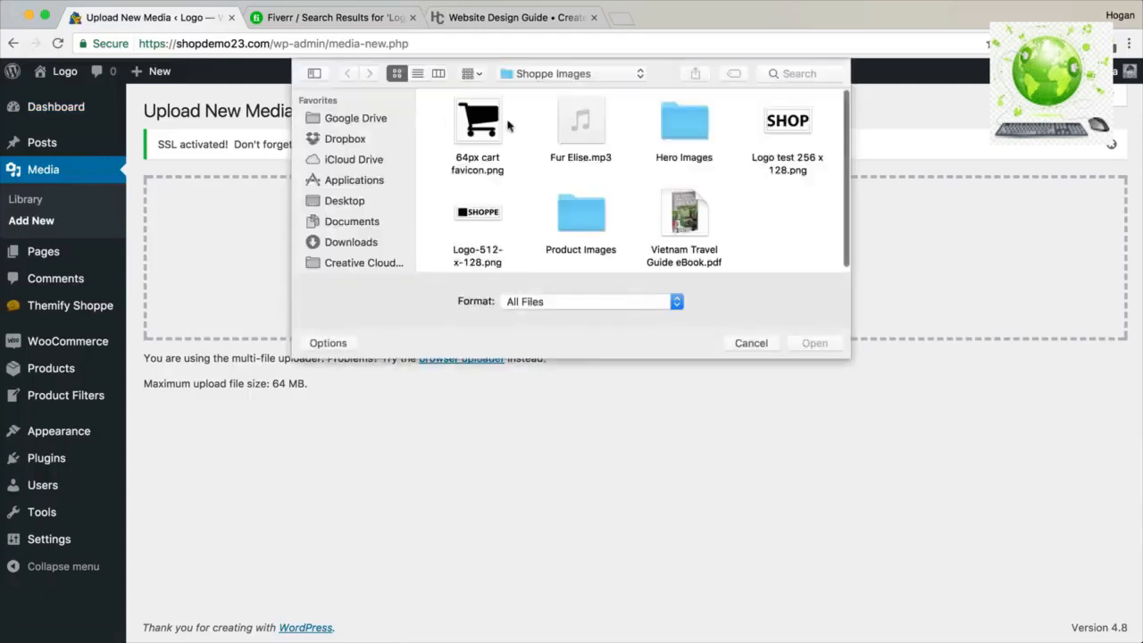
left_click(487, 123)
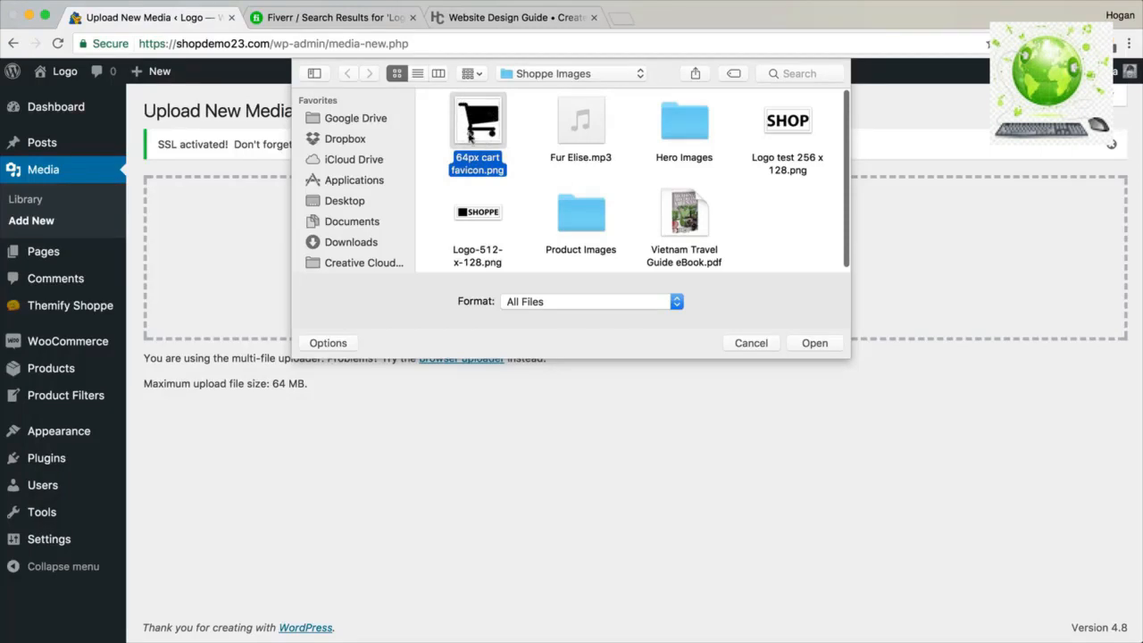
left_click(815, 344)
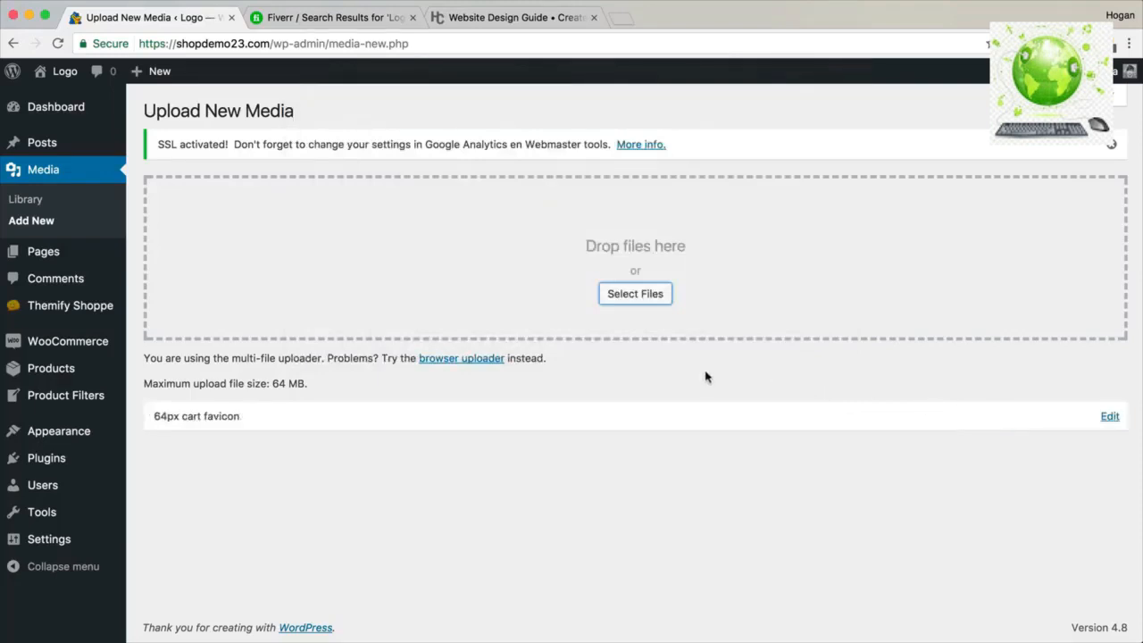
Copy the uploaded favicon's File URL from its edit page.
left_click(1110, 417)
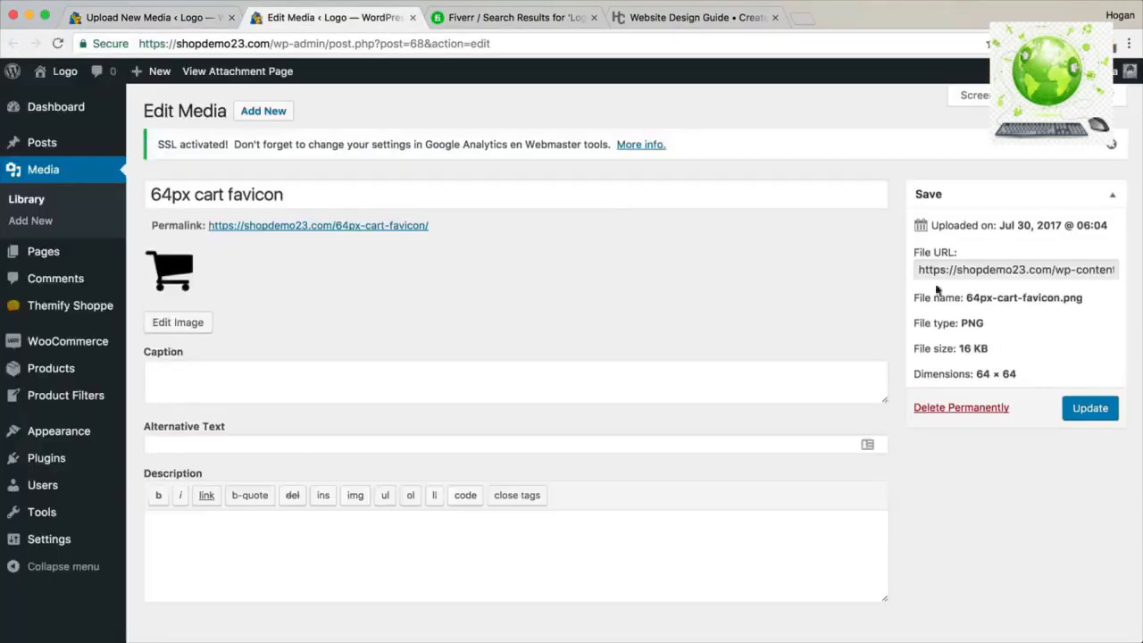
left_click(948, 273)
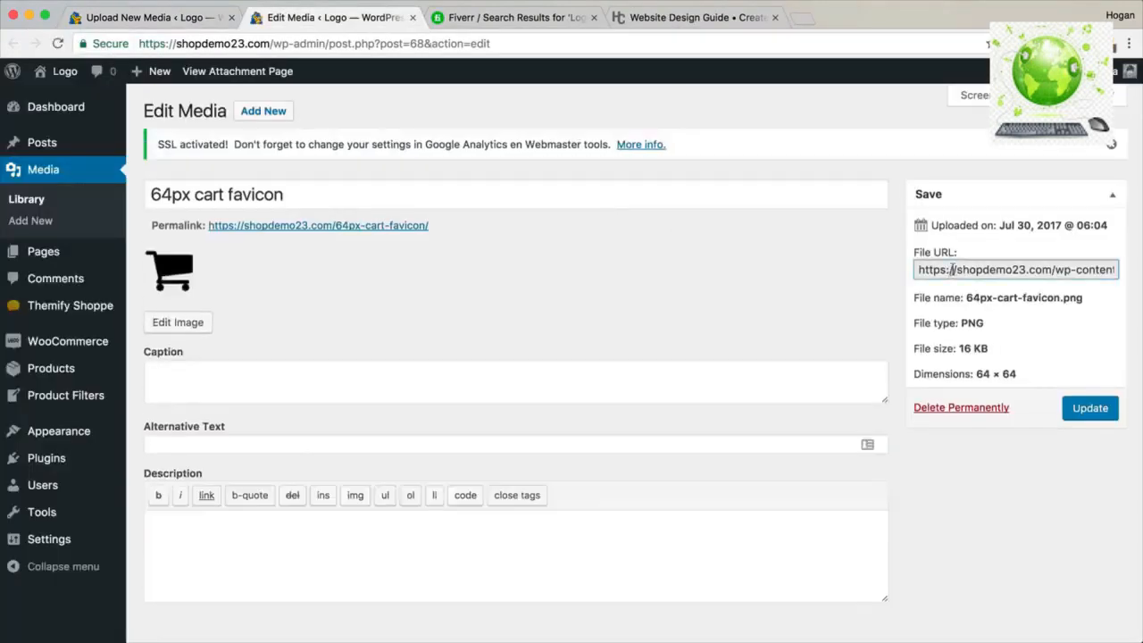
triple_click(952, 269)
right_click(952, 269)
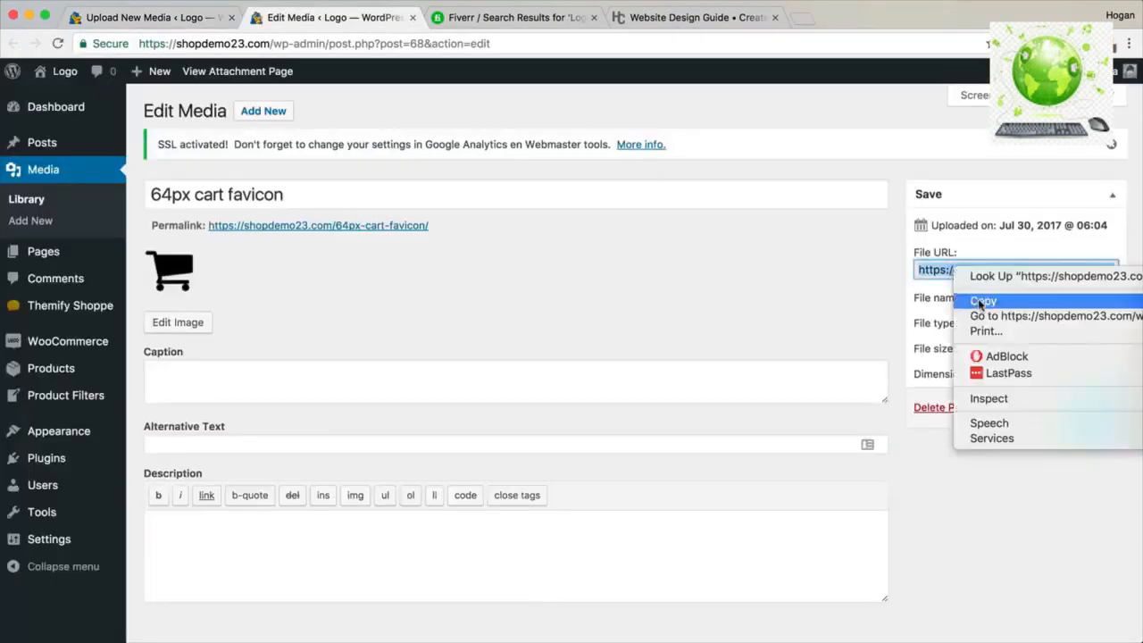
left_click(980, 302)
left_click(192, 20)
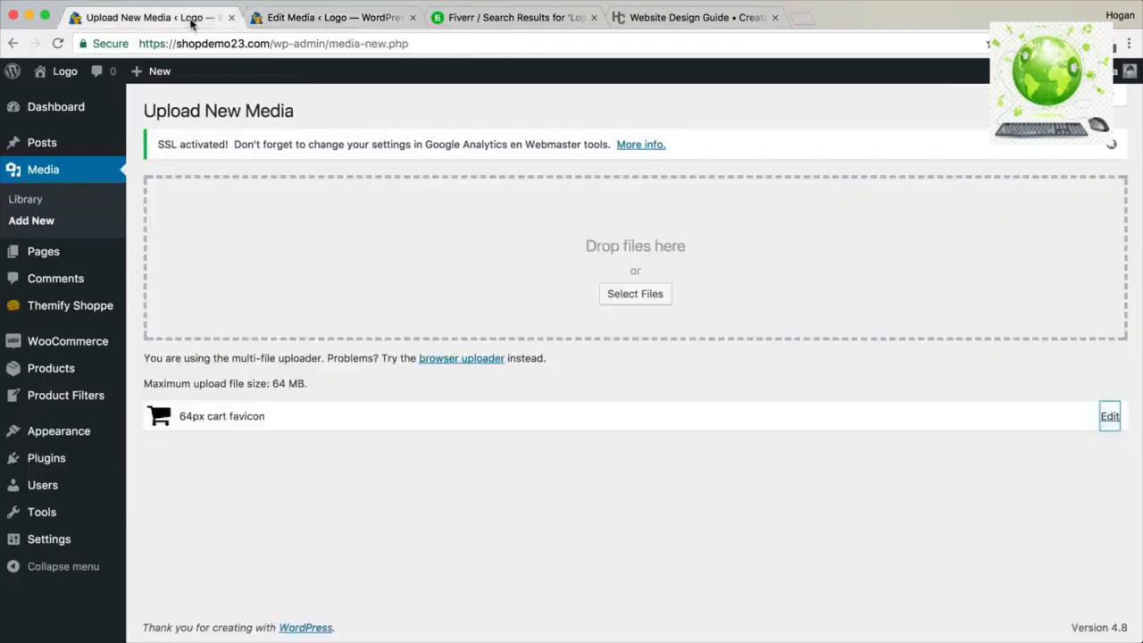
Paste the favicon URL into Themify Settings' Custom Favicon field and save.
mouse_move(98, 305)
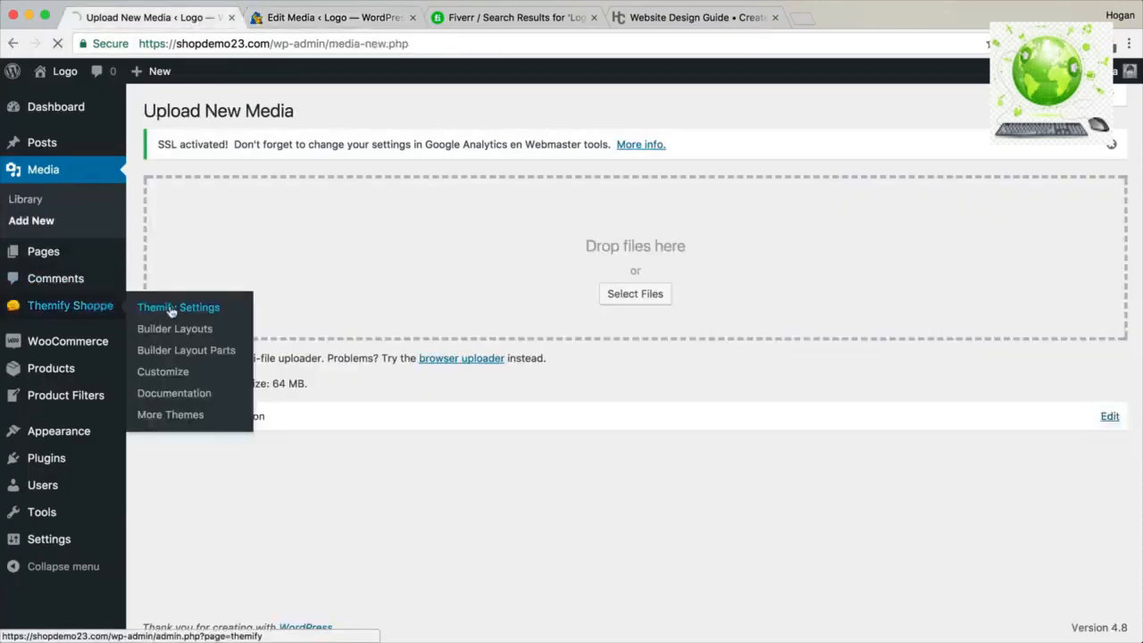
left_click(174, 308)
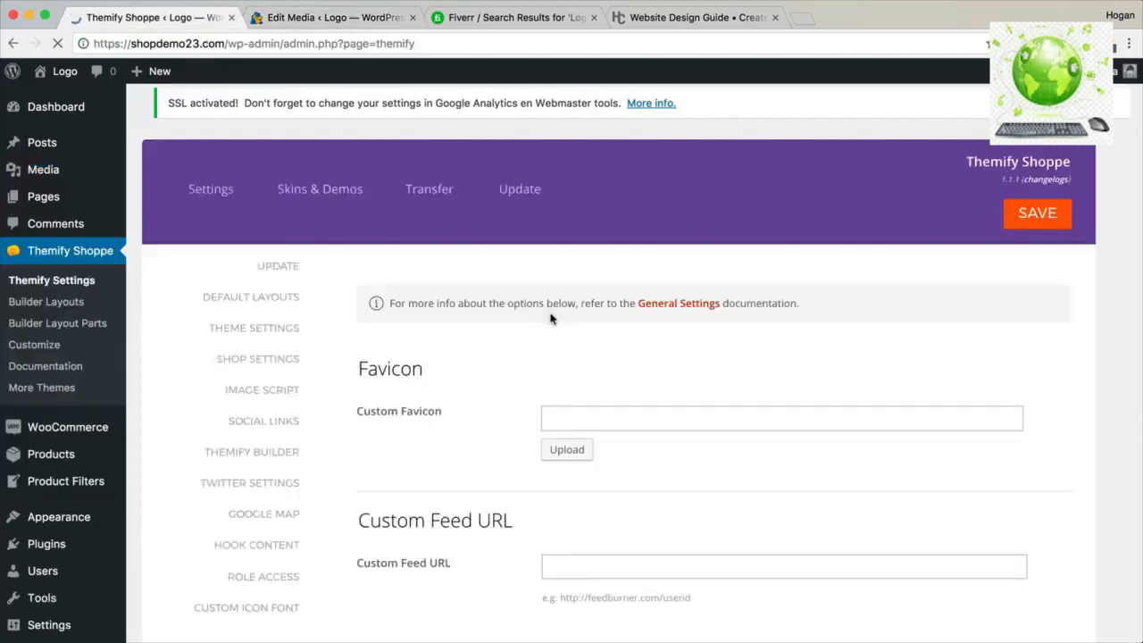
left_click(590, 414)
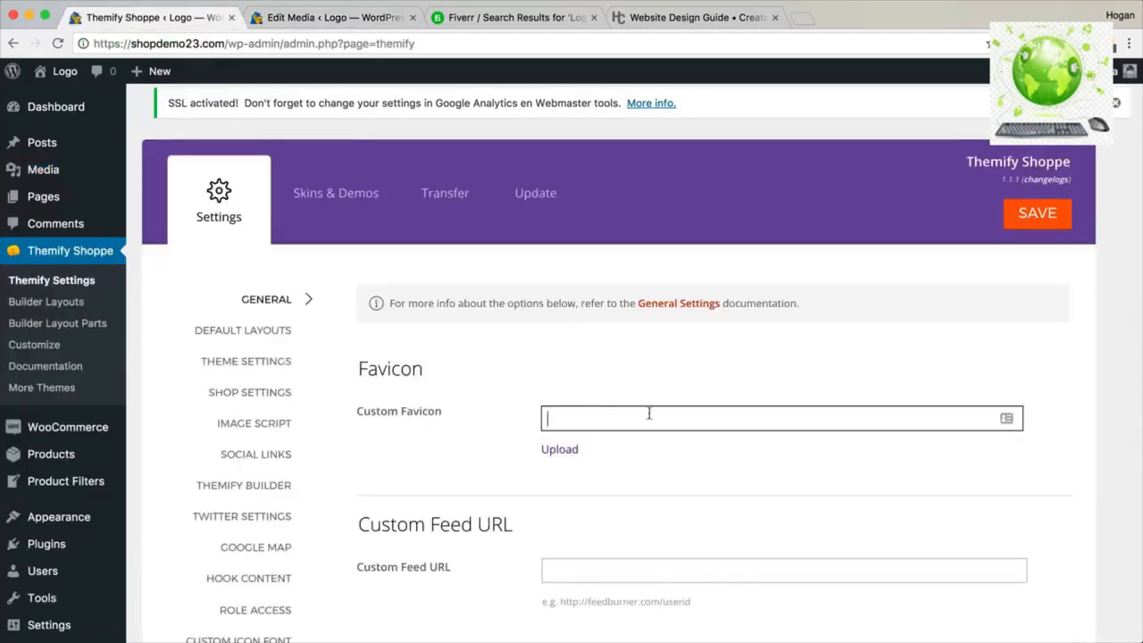
key("super+v")
left_click(1036, 215)
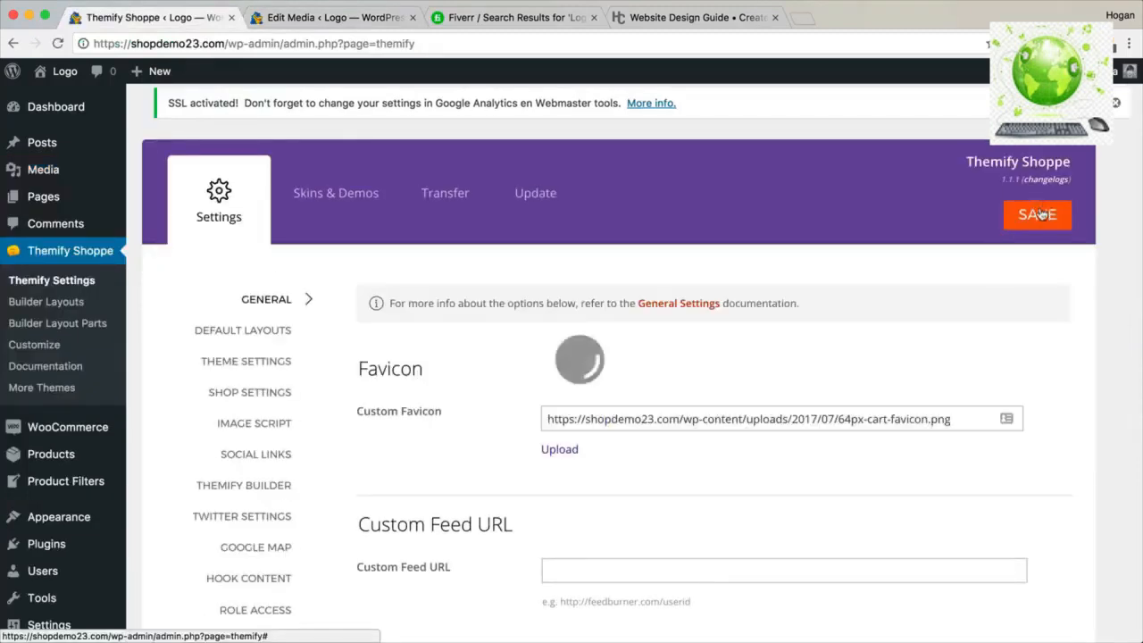
Visit the live site from the admin bar to check the favicon.
mouse_move(59, 75)
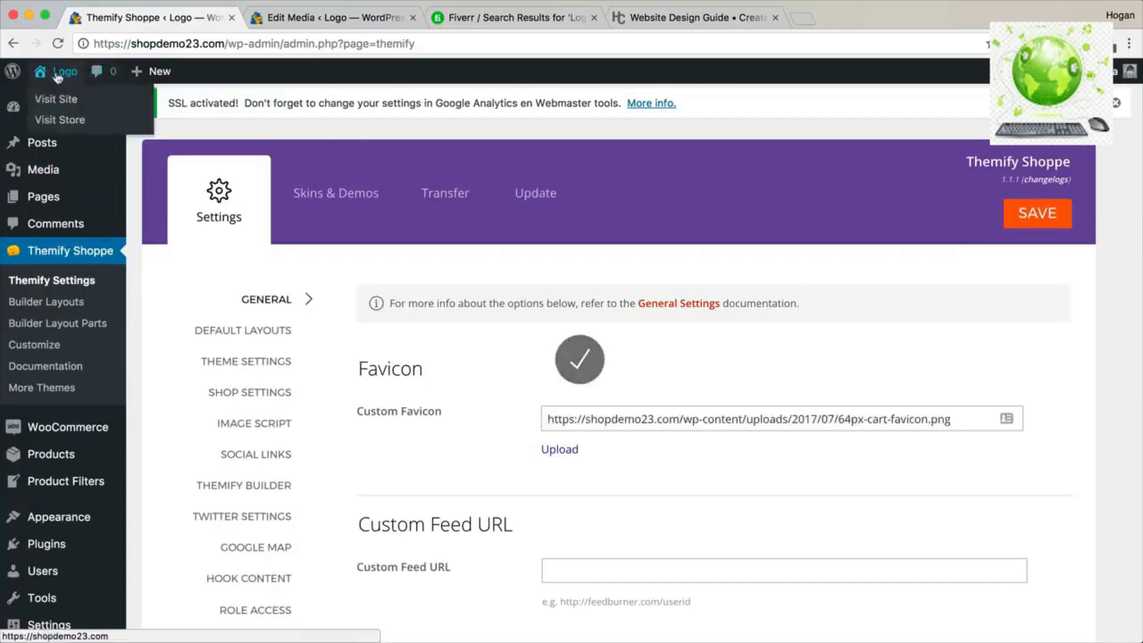
right_click(55, 100)
left_click(54, 100)
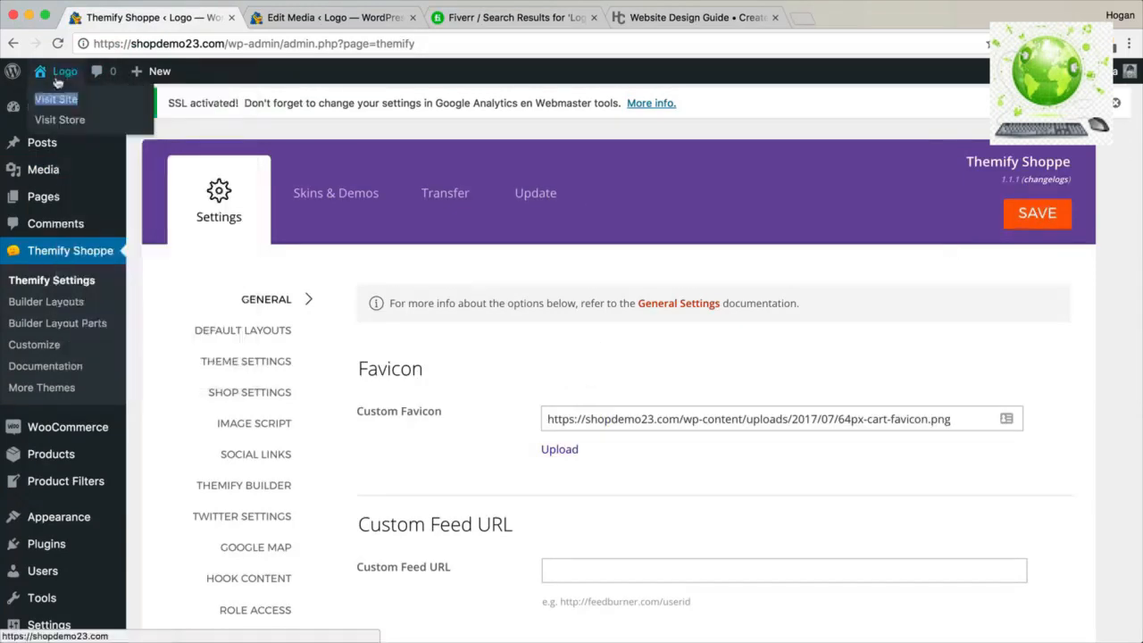
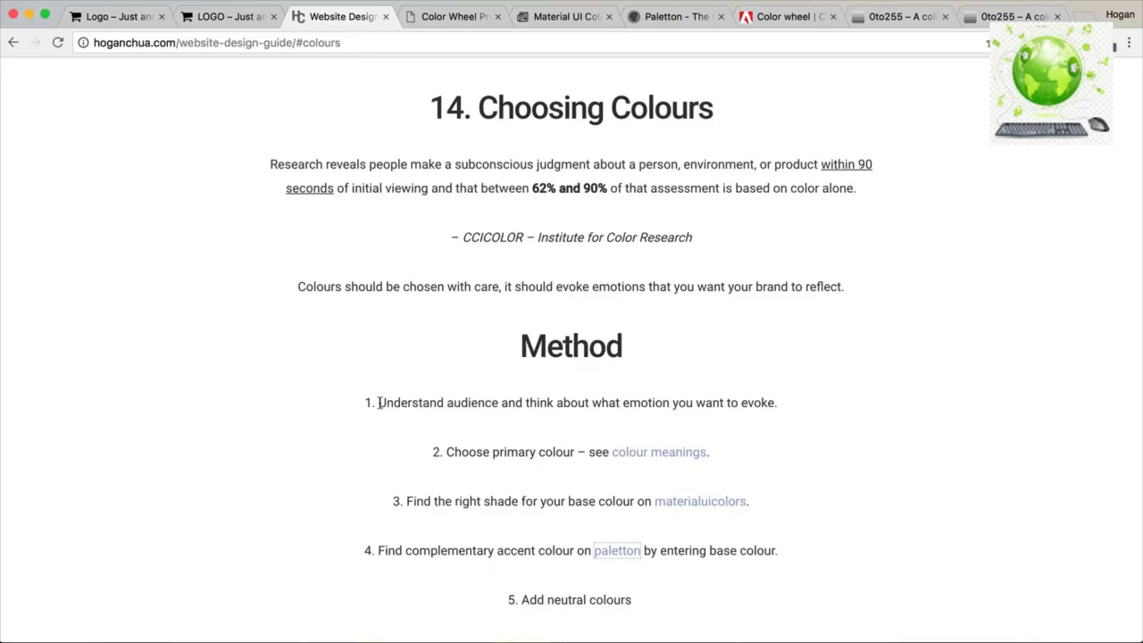
From the hoganchua.com design guide, open the step 2 'colour meanings' link to color-wheel-pro.com in a new tab.
scroll(429, 423, "up", 1)
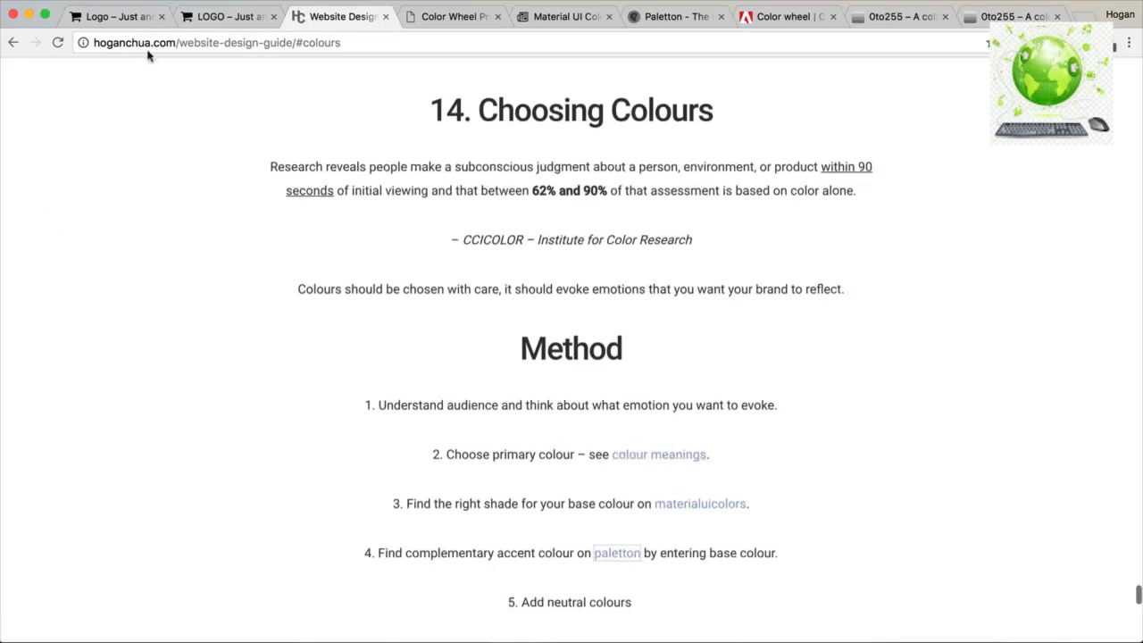
left_click_drag(175, 42, 85, 33)
left_click_drag(295, 42, 179, 42)
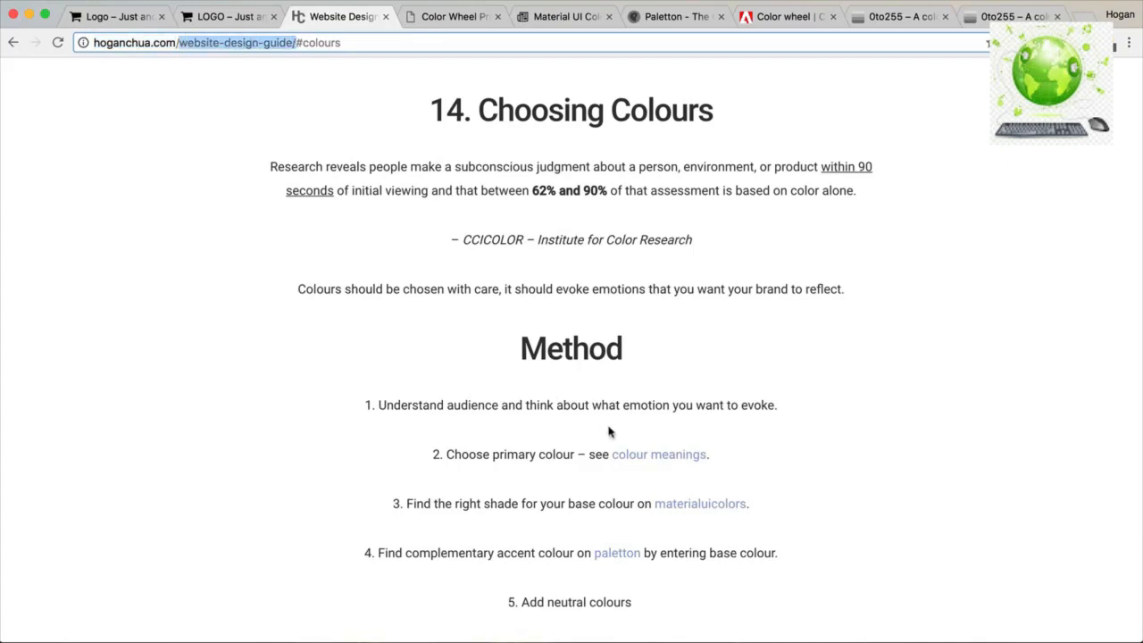
left_click(657, 456)
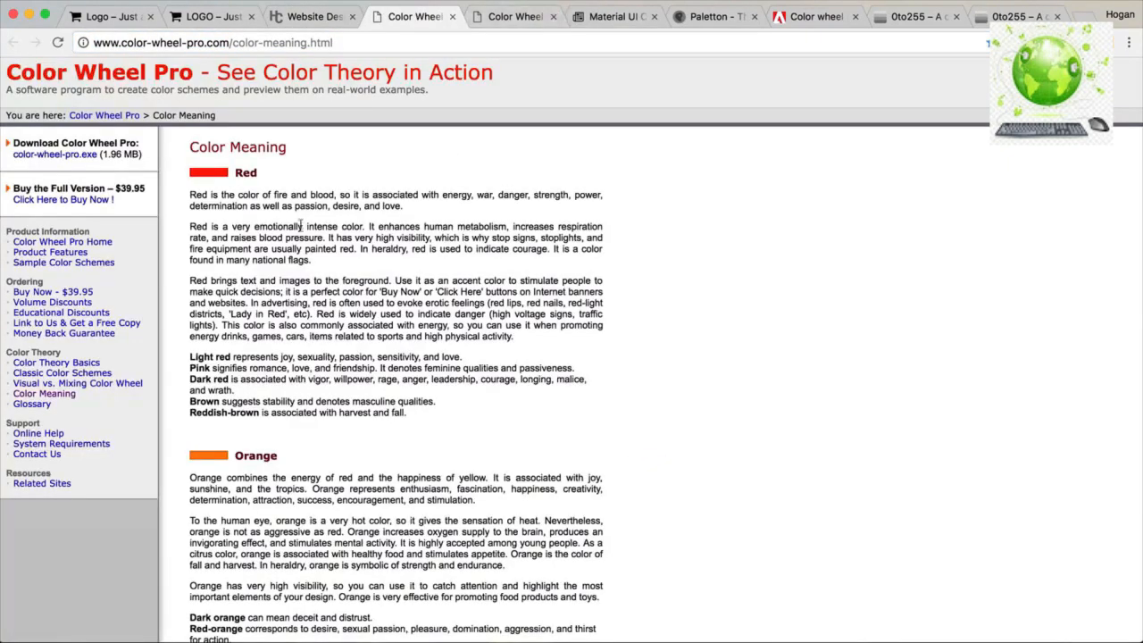
Read through the Red-to-Black colour meanings, highlighting the Green and Black headings, then go to Material UI Colors.
scroll(300, 234, "down", 1)
scroll(300, 234, "down", 5)
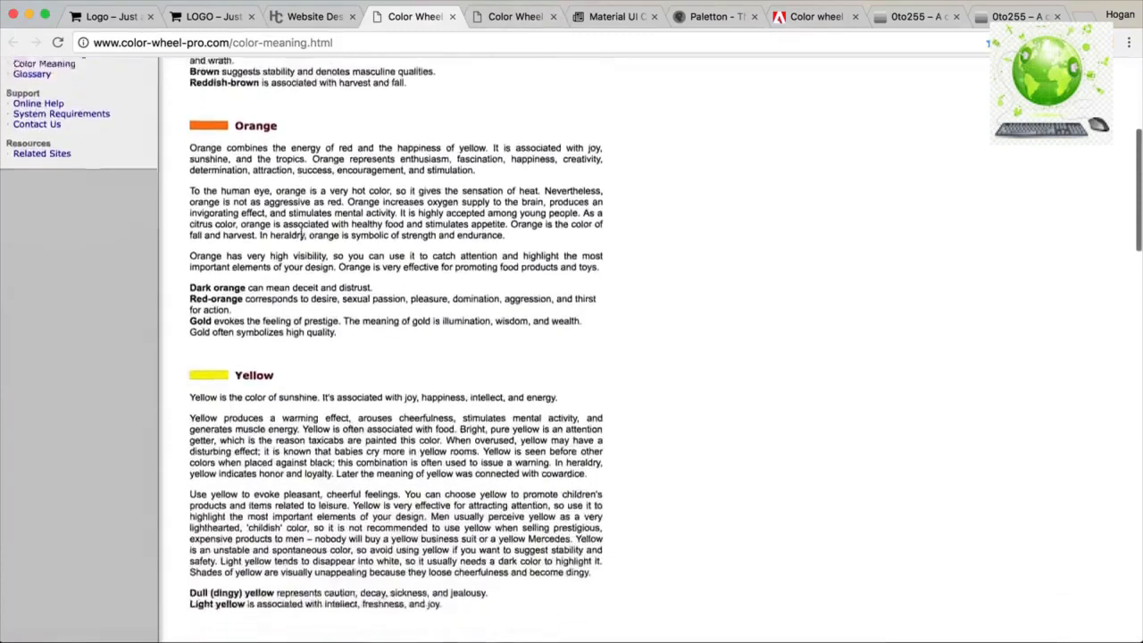
scroll(302, 238, "down", 5)
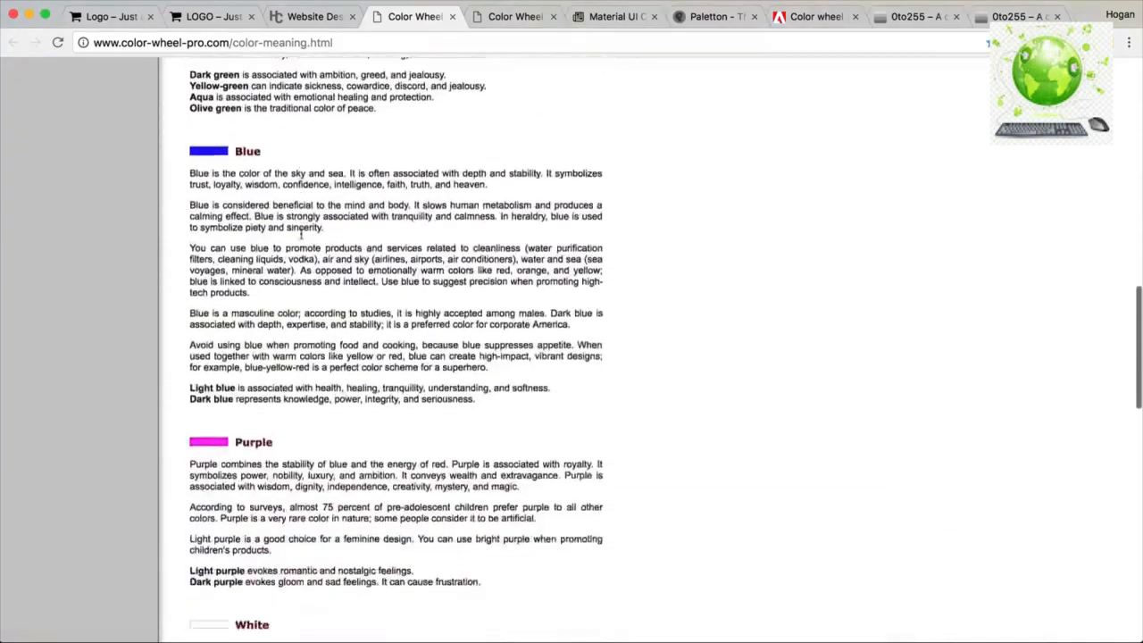
scroll(302, 234, "up", 1)
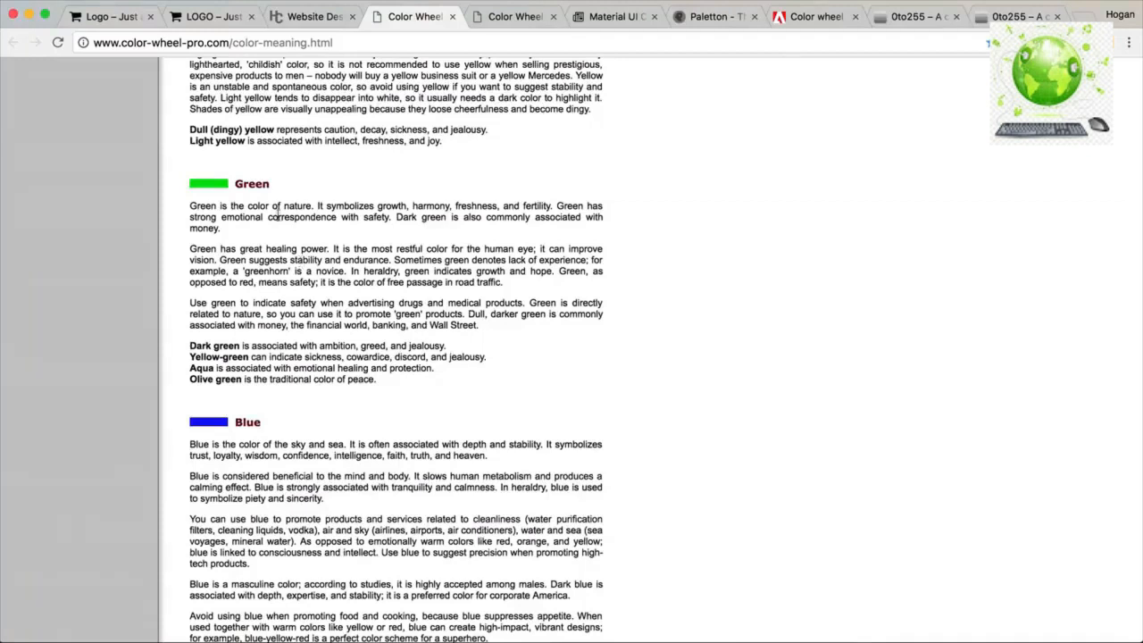
left_click_drag(273, 183, 236, 180)
scroll(323, 281, "down", 10)
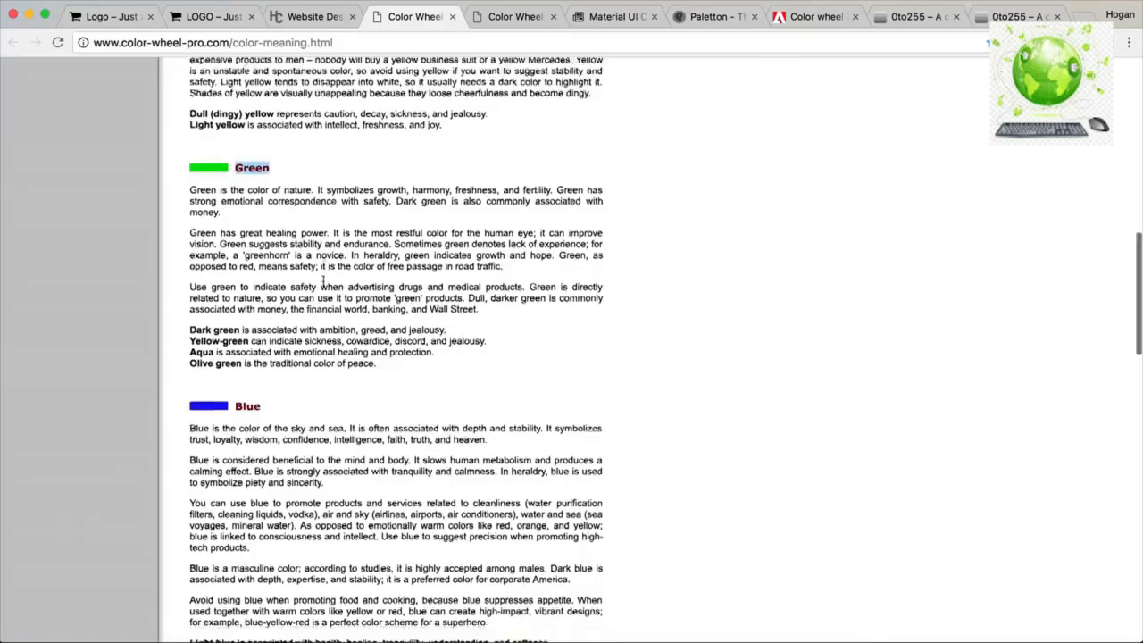
scroll(322, 281, "down", 6)
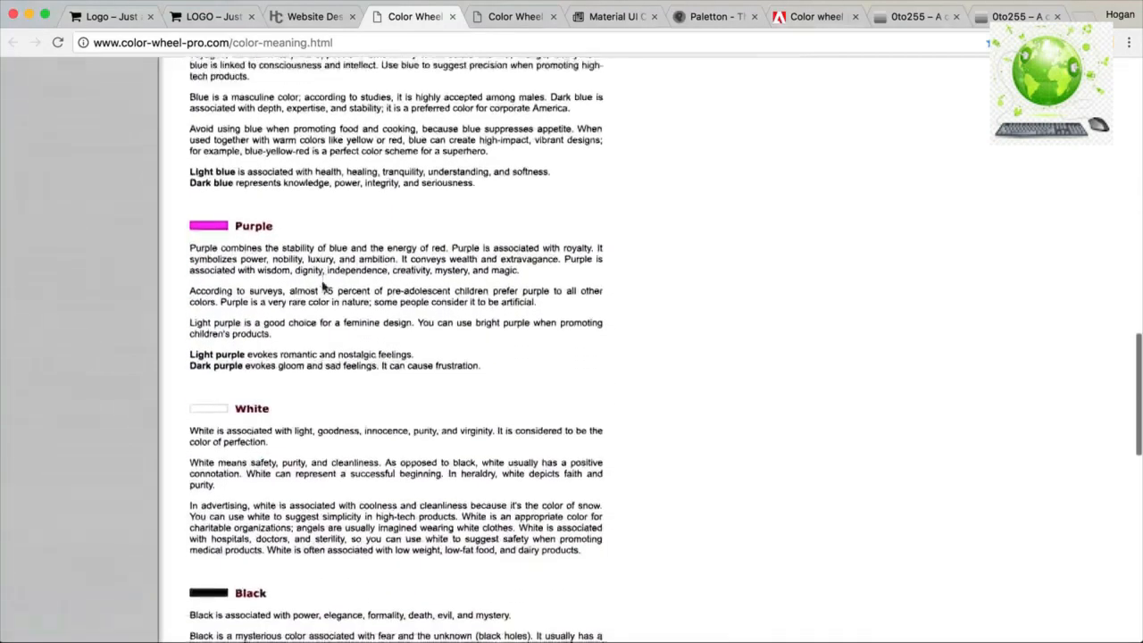
left_click_drag(267, 295, 234, 295)
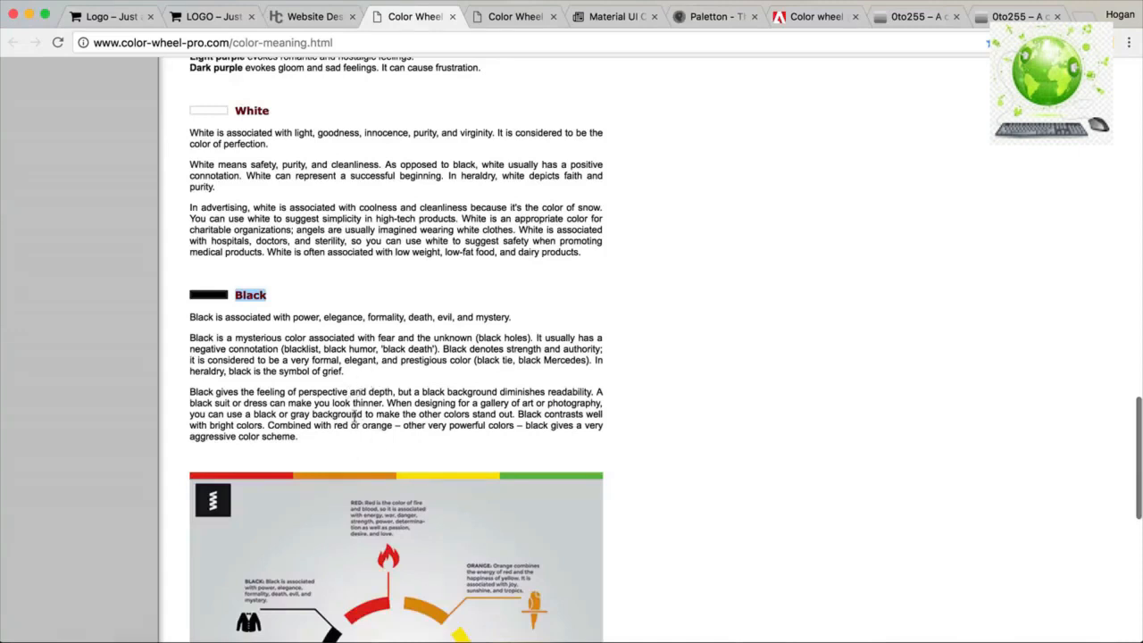
scroll(410, 251, "up", 3)
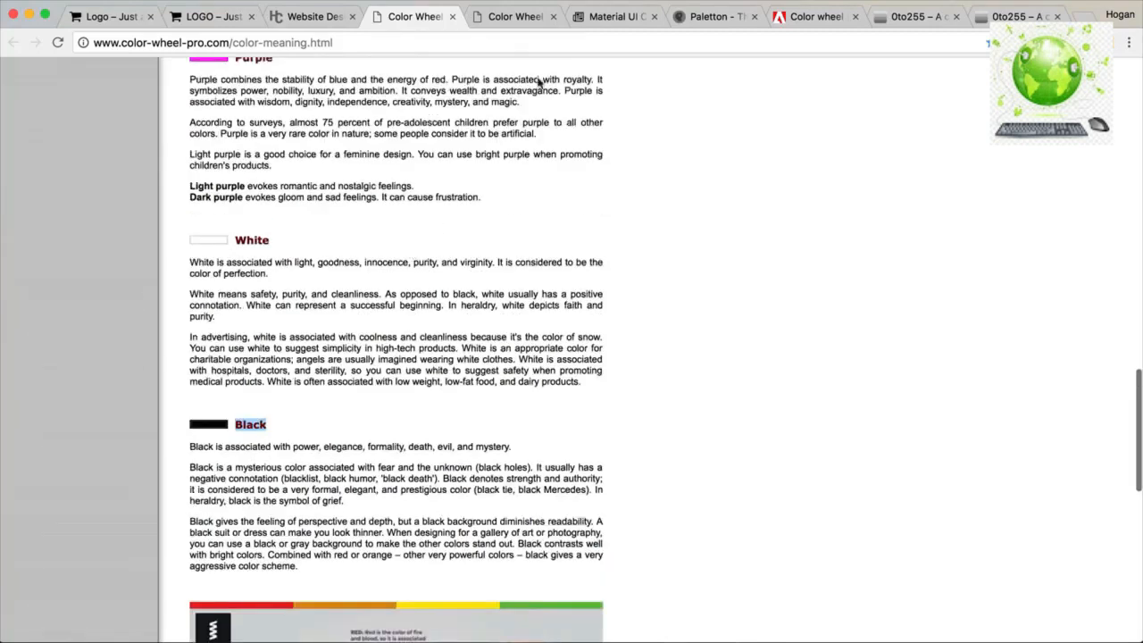
left_click(594, 21)
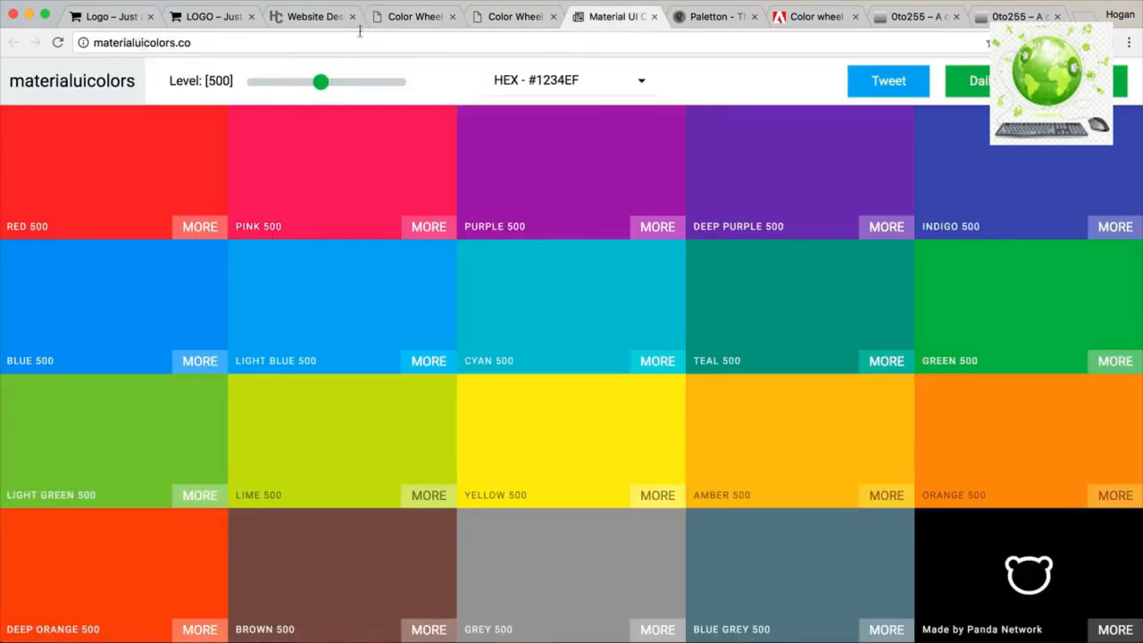
Compare the Material UI swatches at shade levels 900, 400, 500 and 600.
left_click(318, 21)
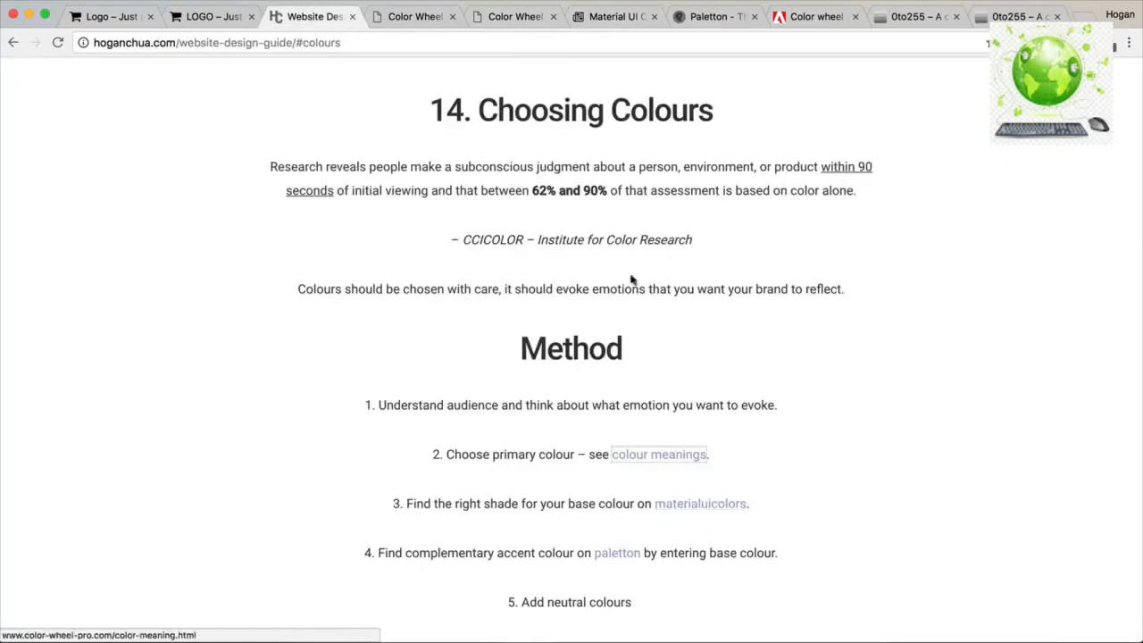
left_click(601, 19)
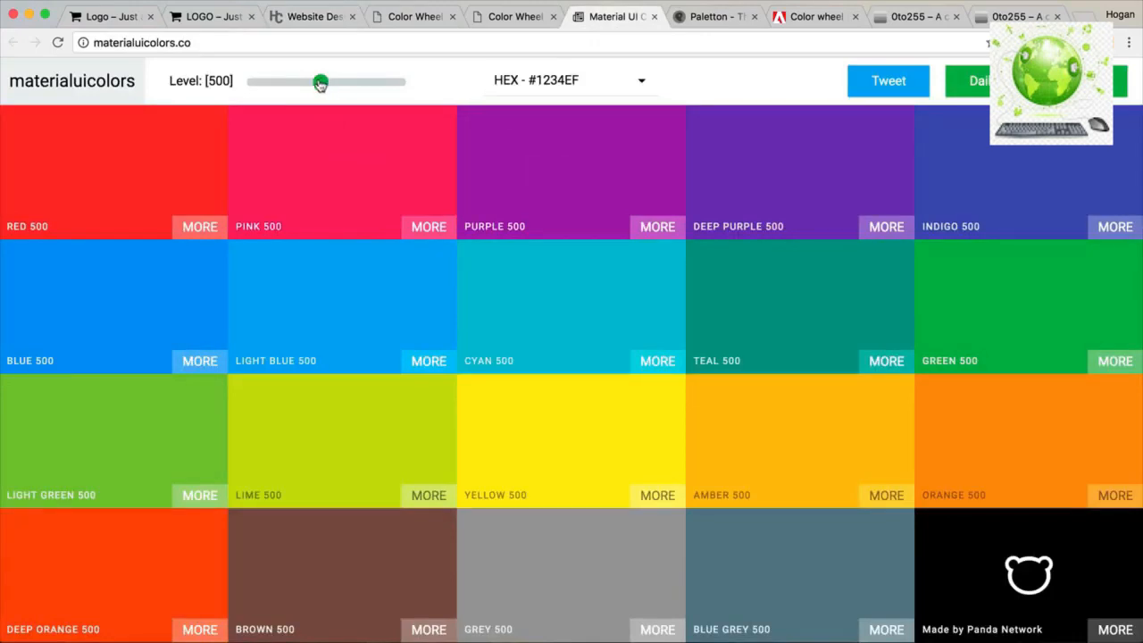
left_click_drag(320, 83, 415, 87)
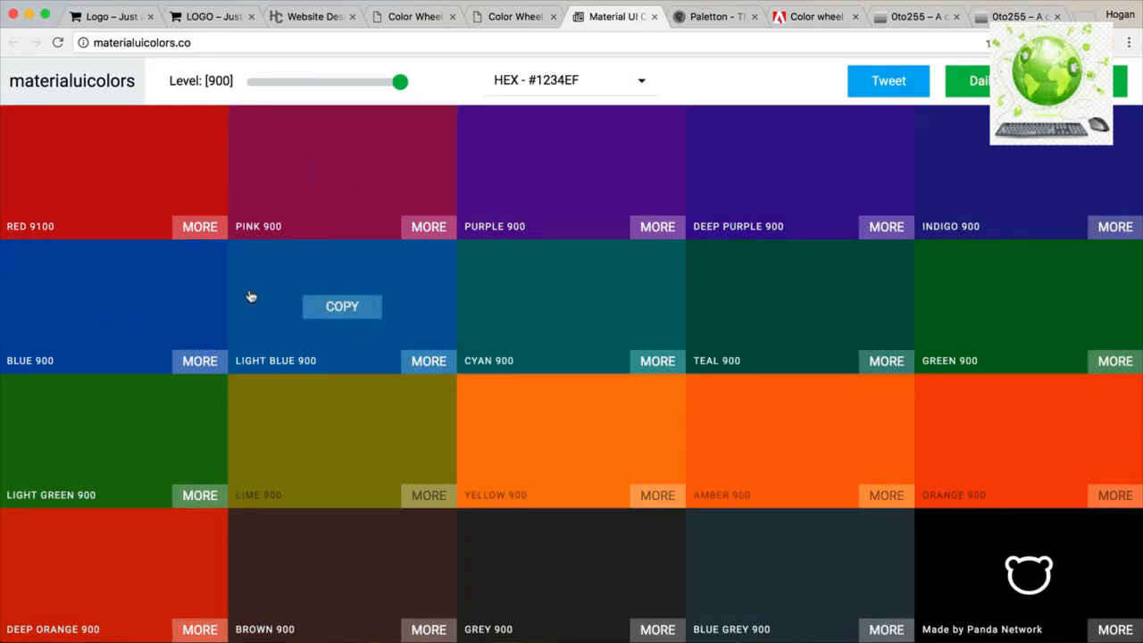
left_click(306, 84)
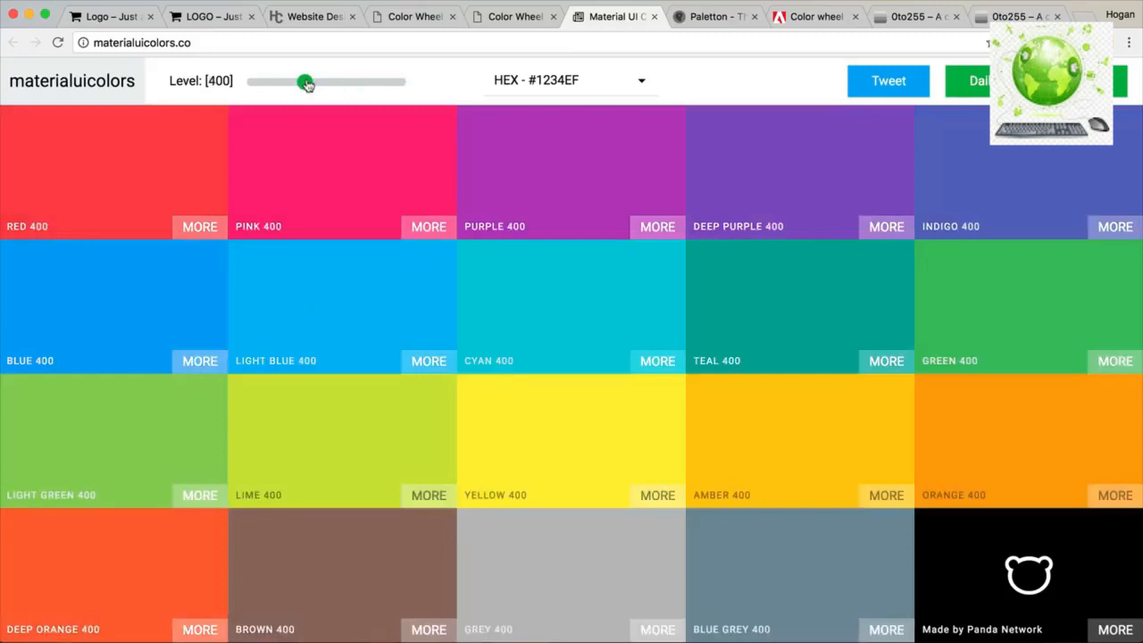
left_click_drag(307, 84, 321, 82)
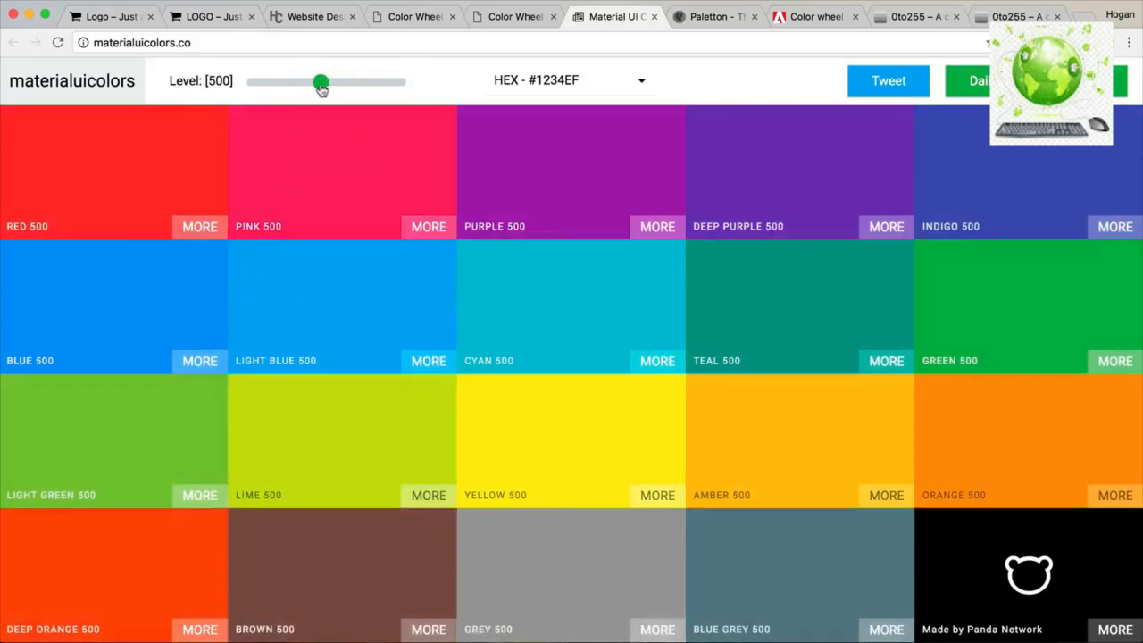
left_click_drag(322, 86, 337, 85)
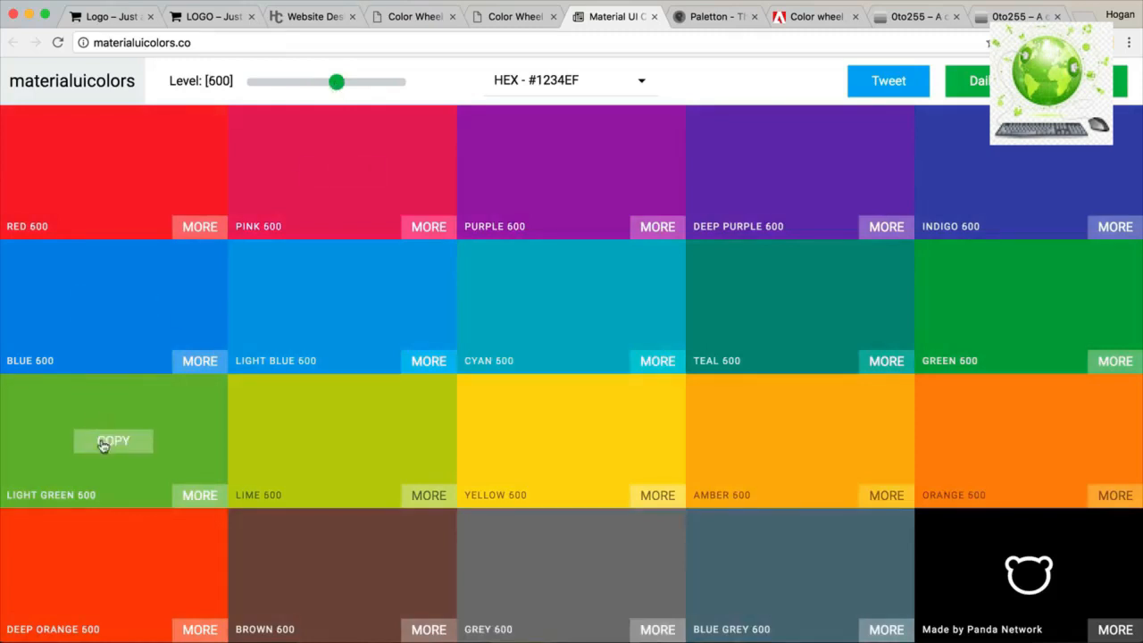
Copy the Light Green 600 and Grey 900 colour codes.
left_click(103, 444)
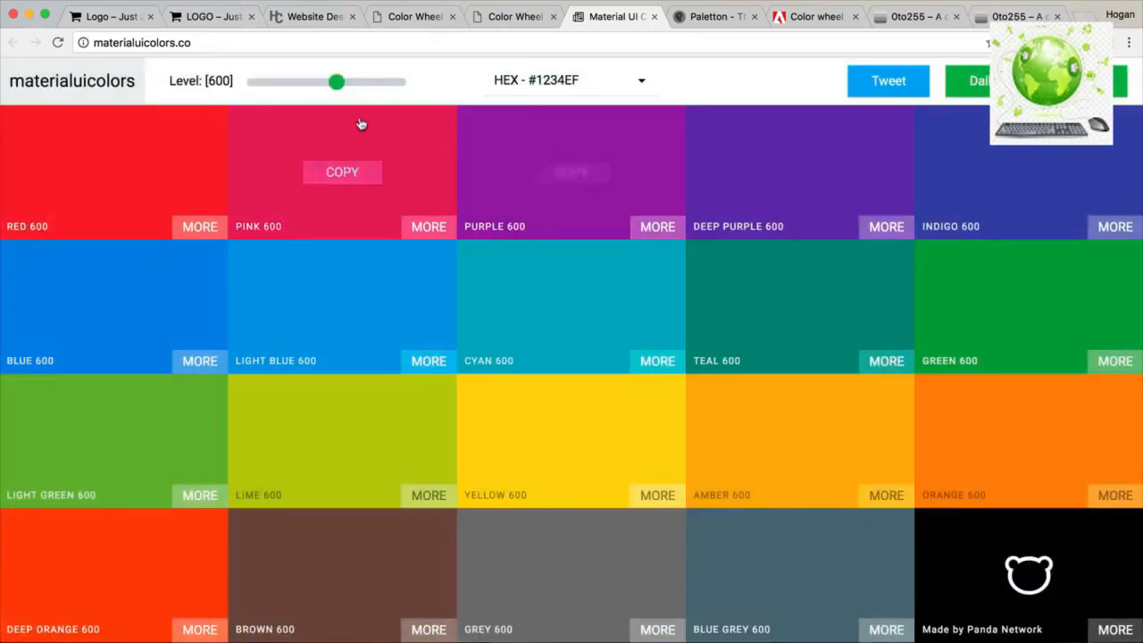
left_click_drag(337, 85, 429, 90)
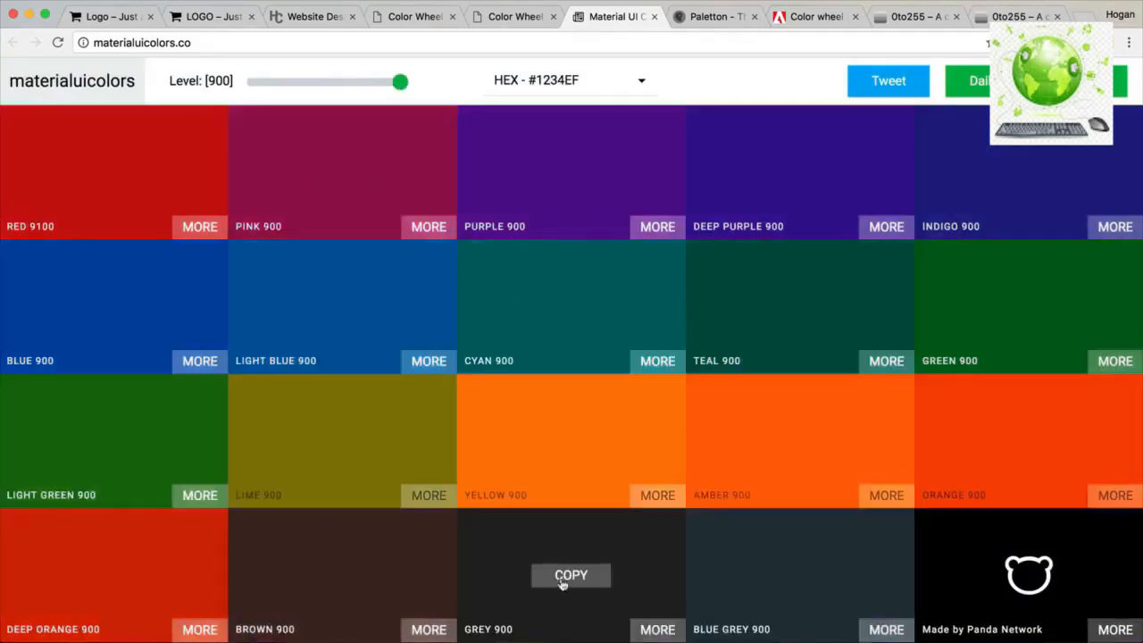
left_click(563, 581)
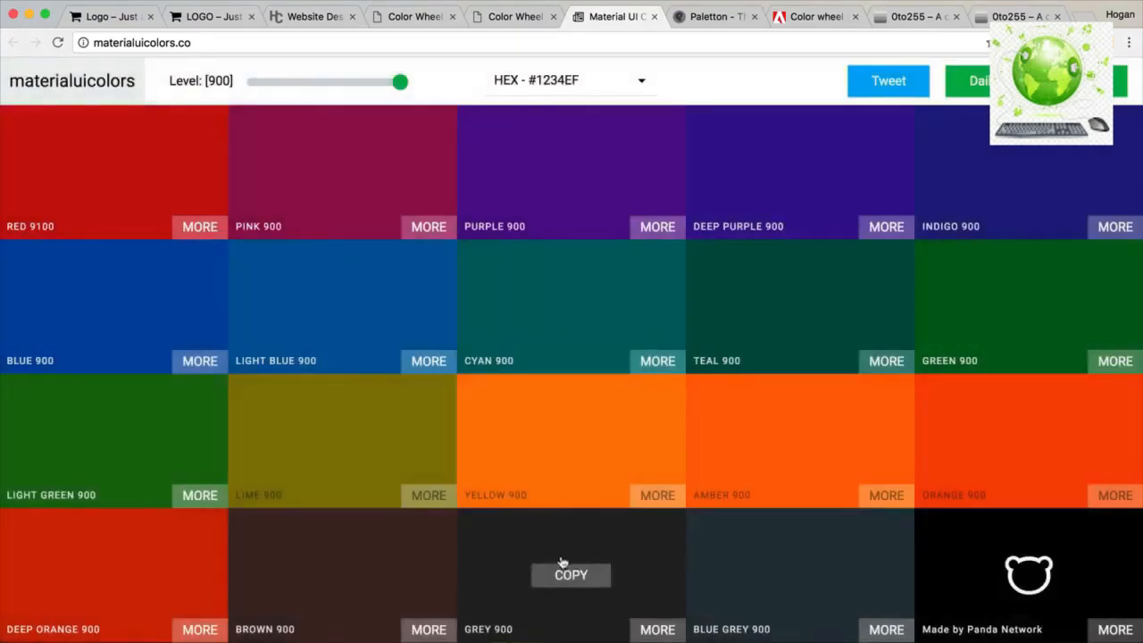
left_click(593, 474)
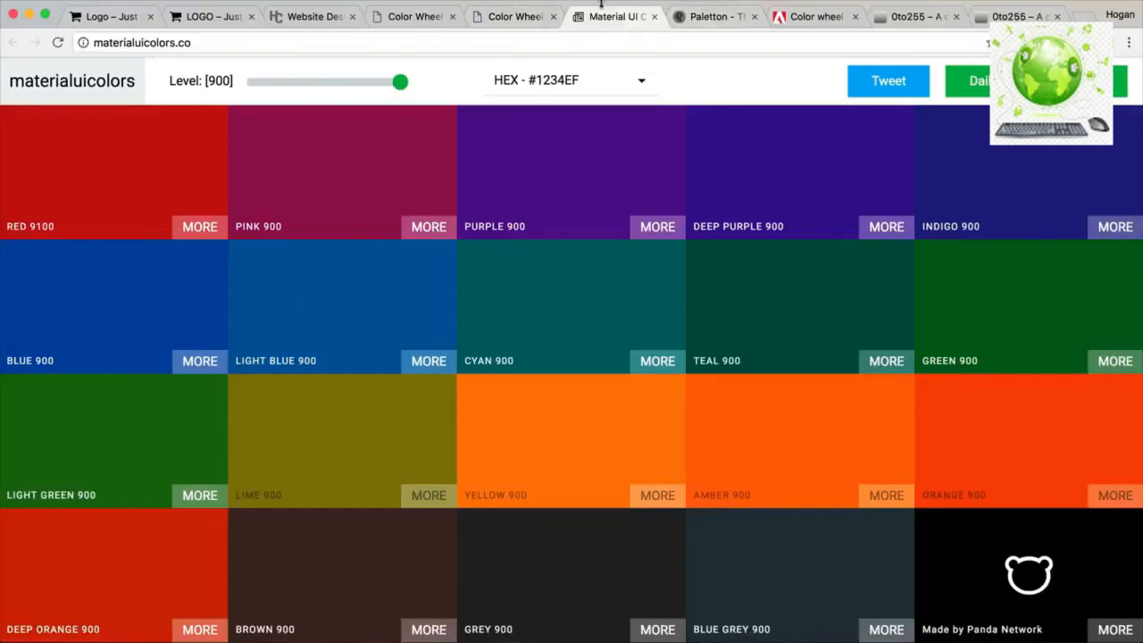
left_click(714, 17)
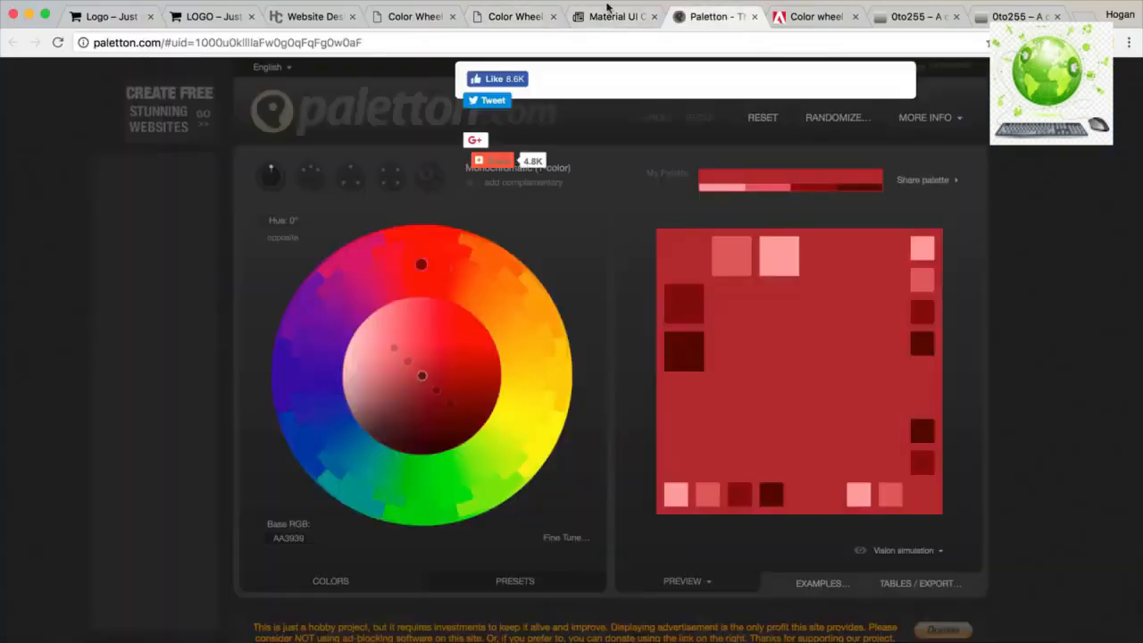
Copy Light Green 600 again and paste it as Paletton's base colour 7DB342.
left_click(608, 11)
left_click_drag(400, 83, 335, 82)
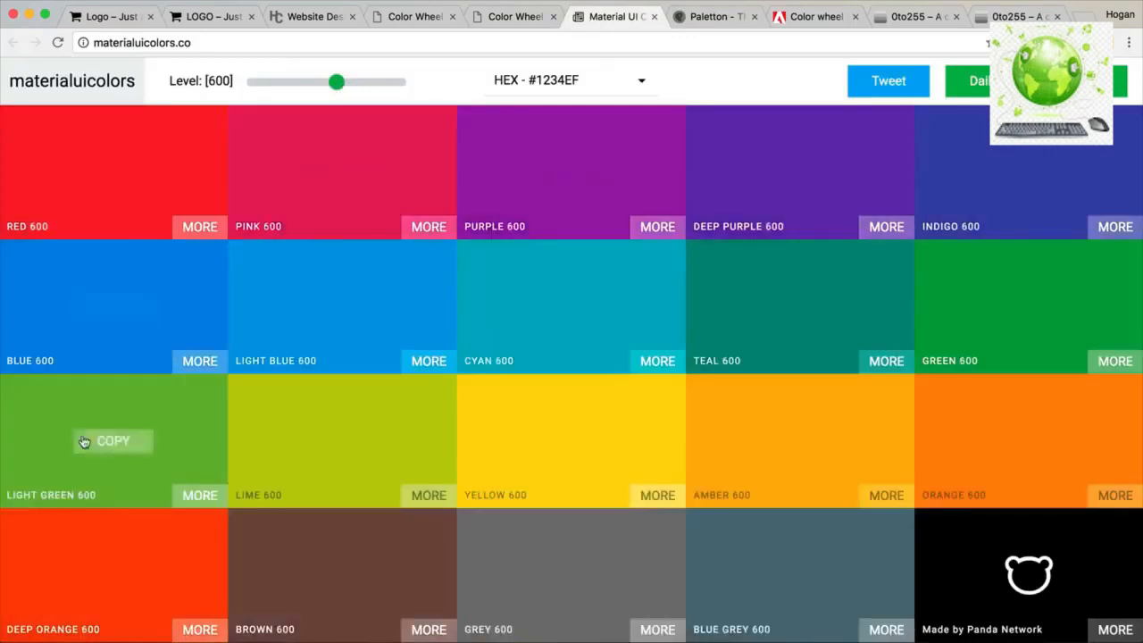
left_click(109, 443)
left_click(706, 18)
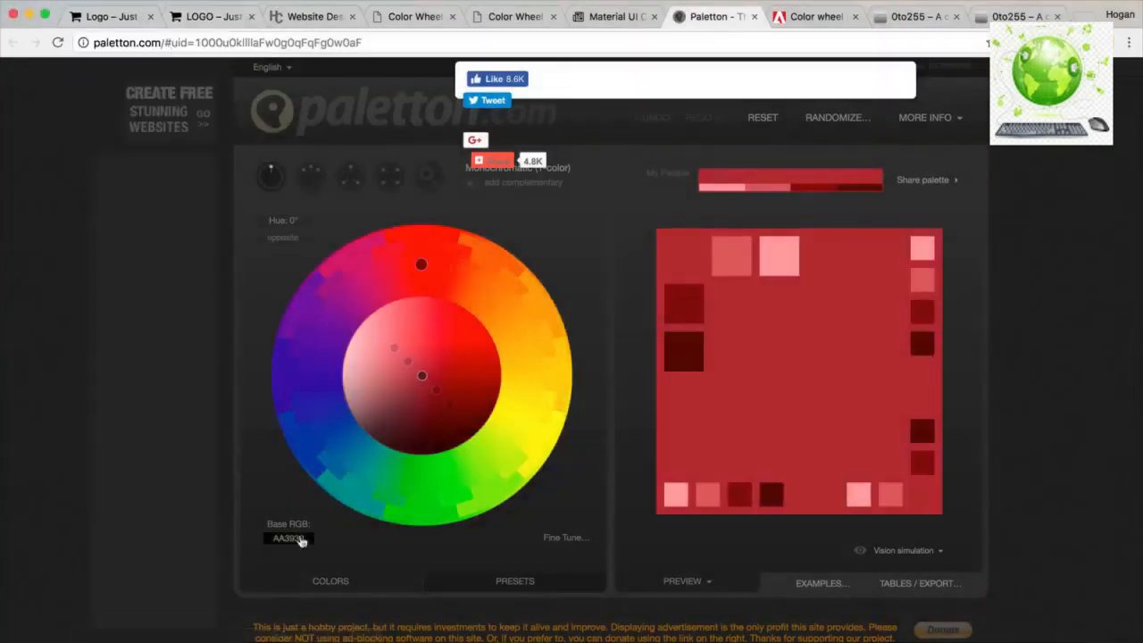
left_click(301, 541)
key("super+v")
left_click(465, 527)
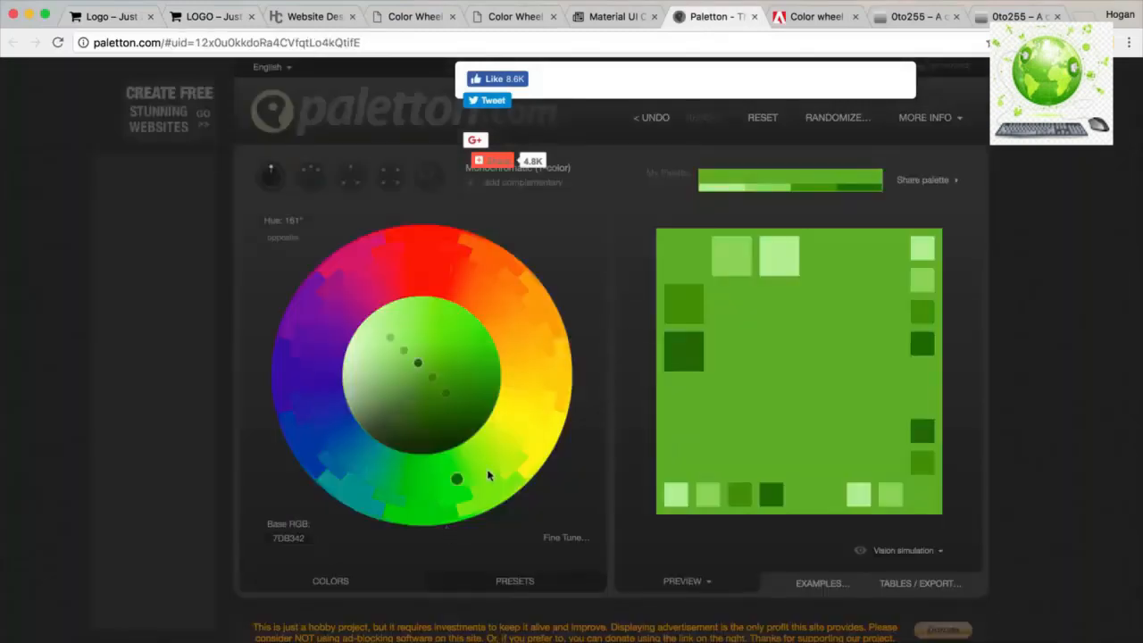
Try complementary, adjacent, tetrad and free-style schemes, settle on triad, and view the orange-red colour's details.
left_click(503, 186)
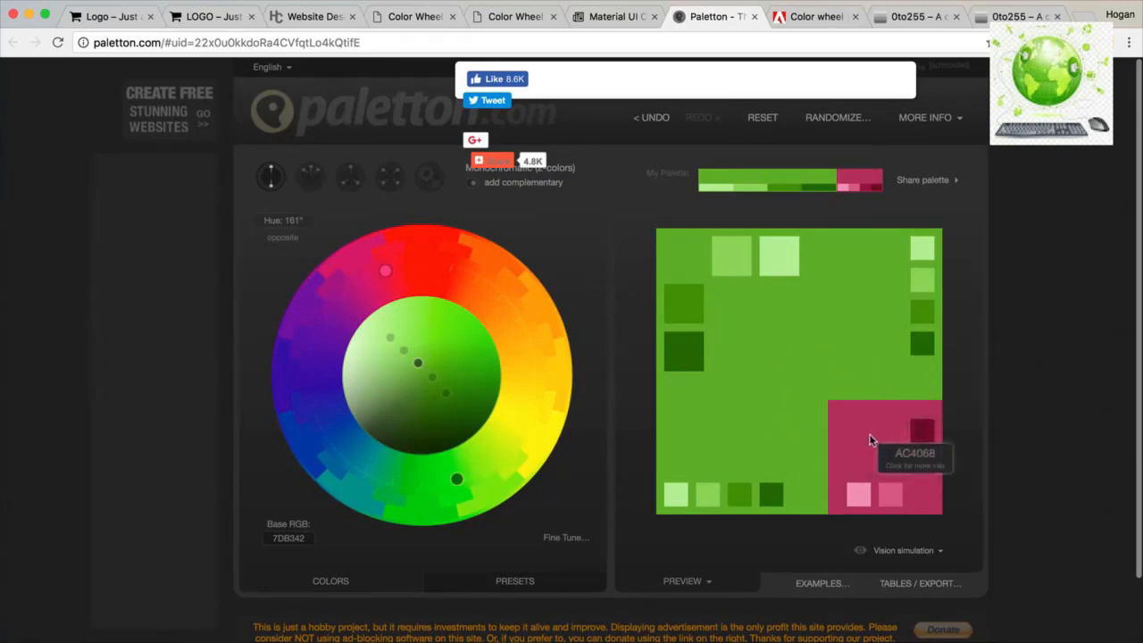
left_click(311, 181)
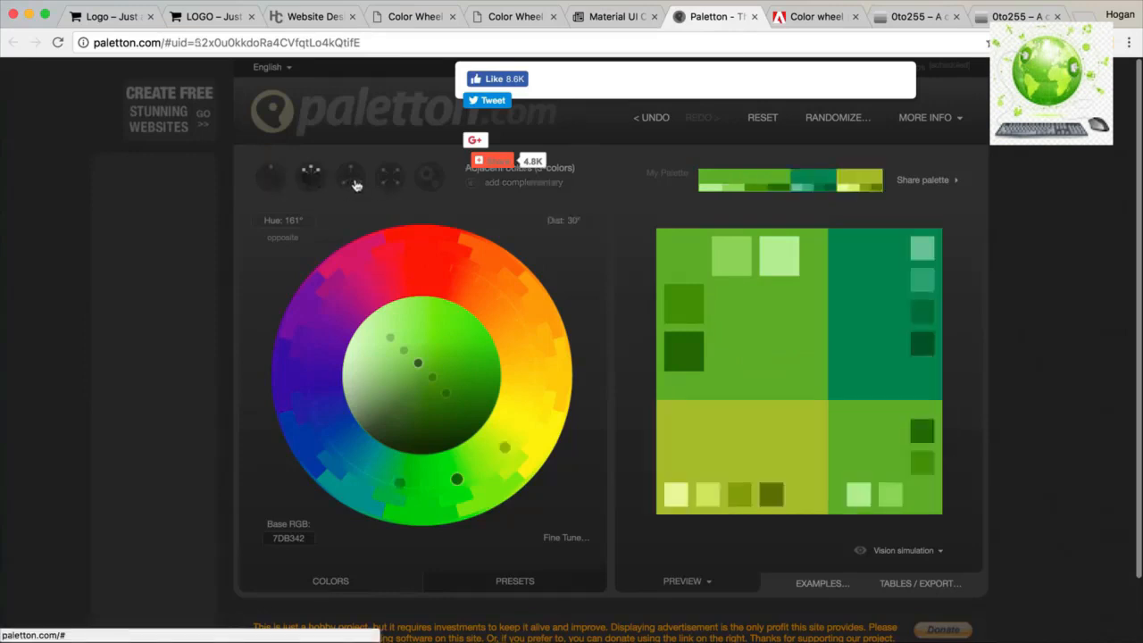
left_click(353, 183)
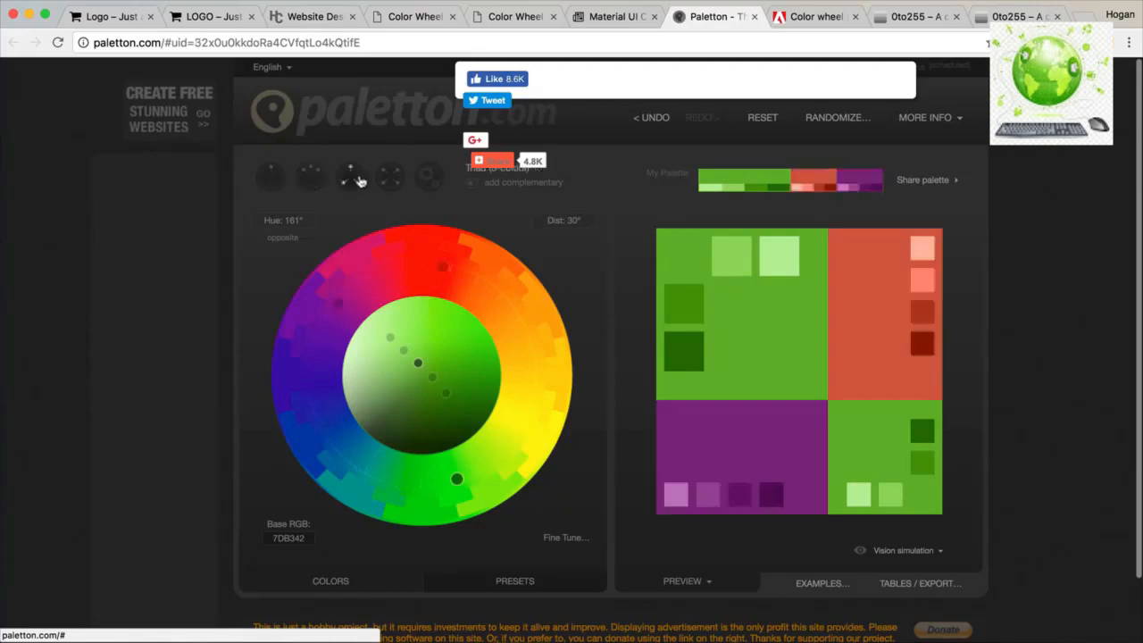
left_click(391, 181)
left_click(429, 182)
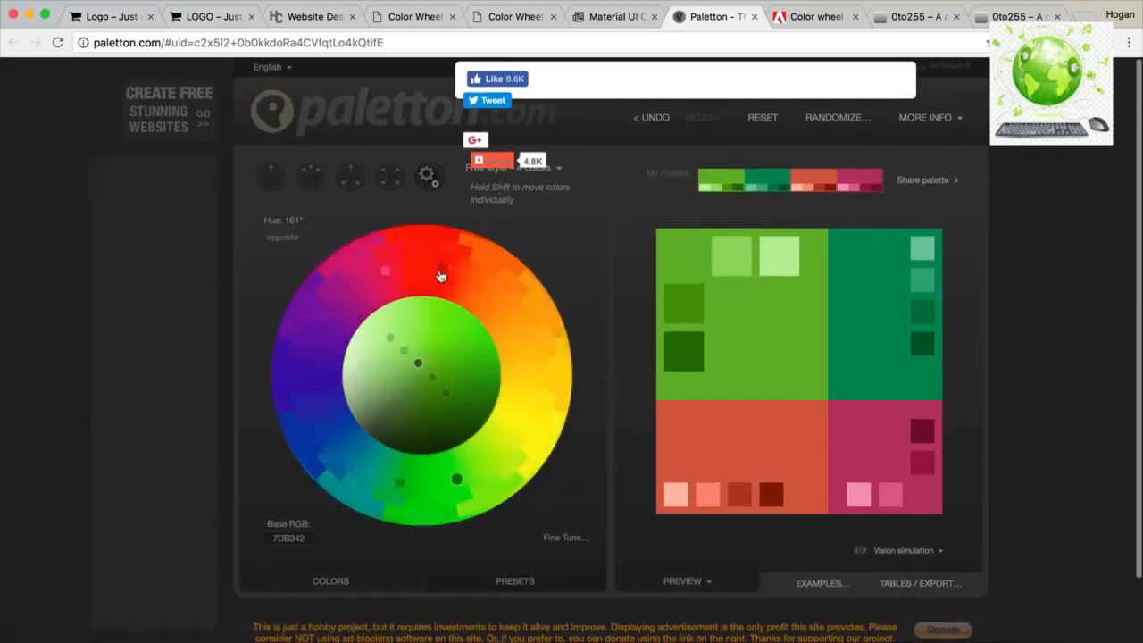
mouse_move(443, 272)
left_mouse_down()
mouse_move(477, 283)
mouse_move(502, 314)
mouse_move(441, 271)
mouse_move(461, 276)
mouse_move(452, 265)
mouse_move(487, 292)
mouse_move(453, 270)
mouse_move(515, 346)
mouse_move(513, 321)
mouse_move(446, 276)
left_mouse_up()
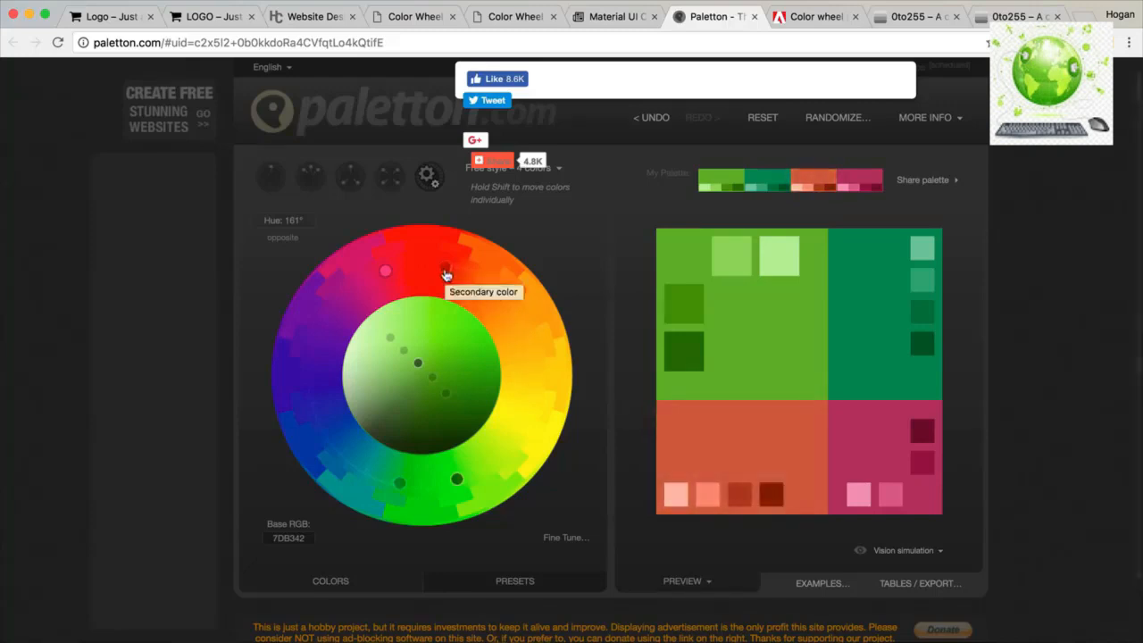
left_click(346, 181)
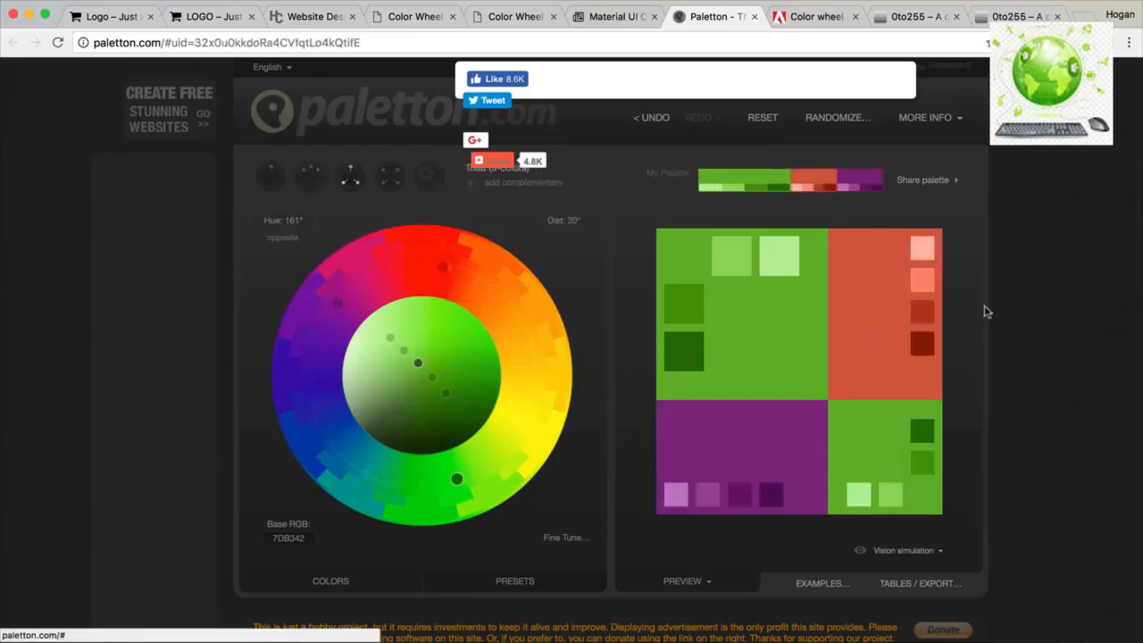
left_click(873, 312)
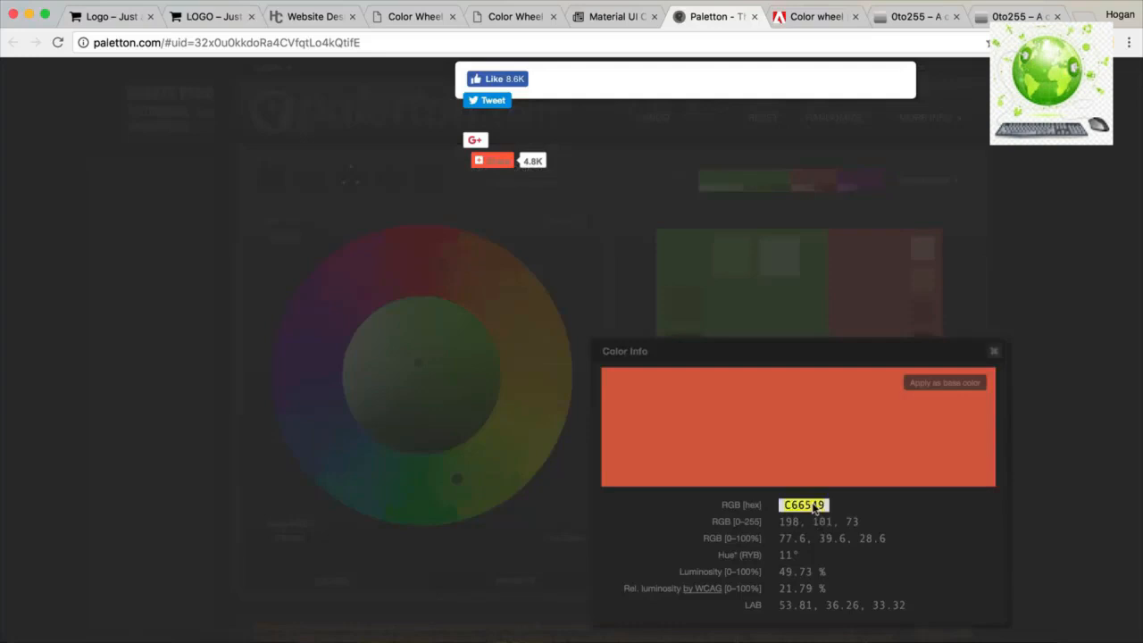
left_click(793, 20)
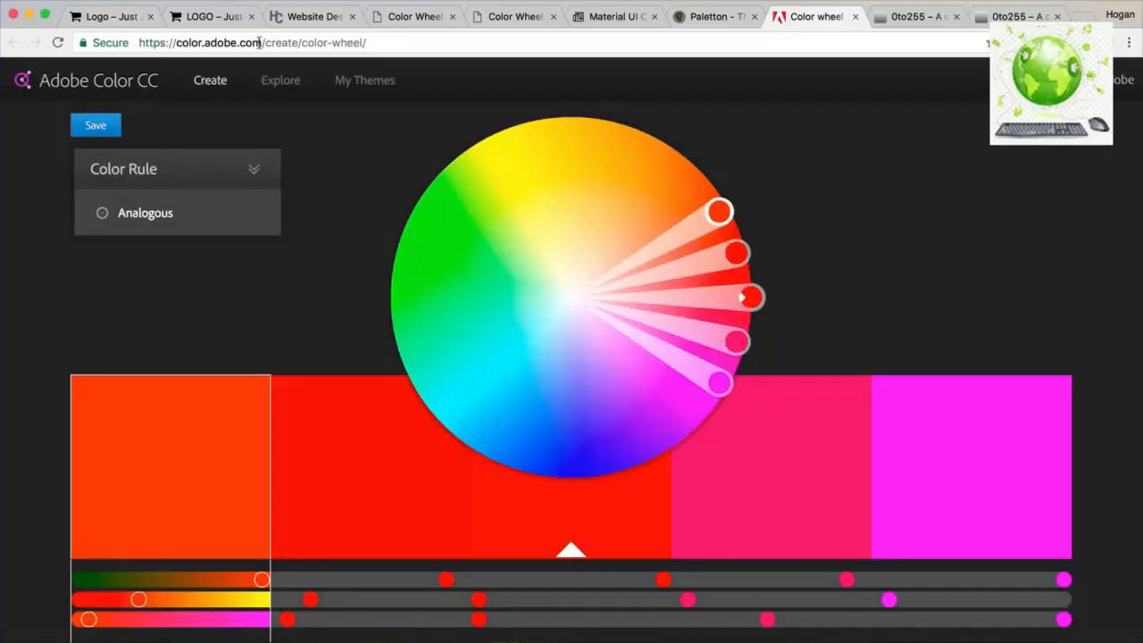
Set Adobe Color's rule to Custom and give the second swatch HEX C66549.
mouse_move(247, 188)
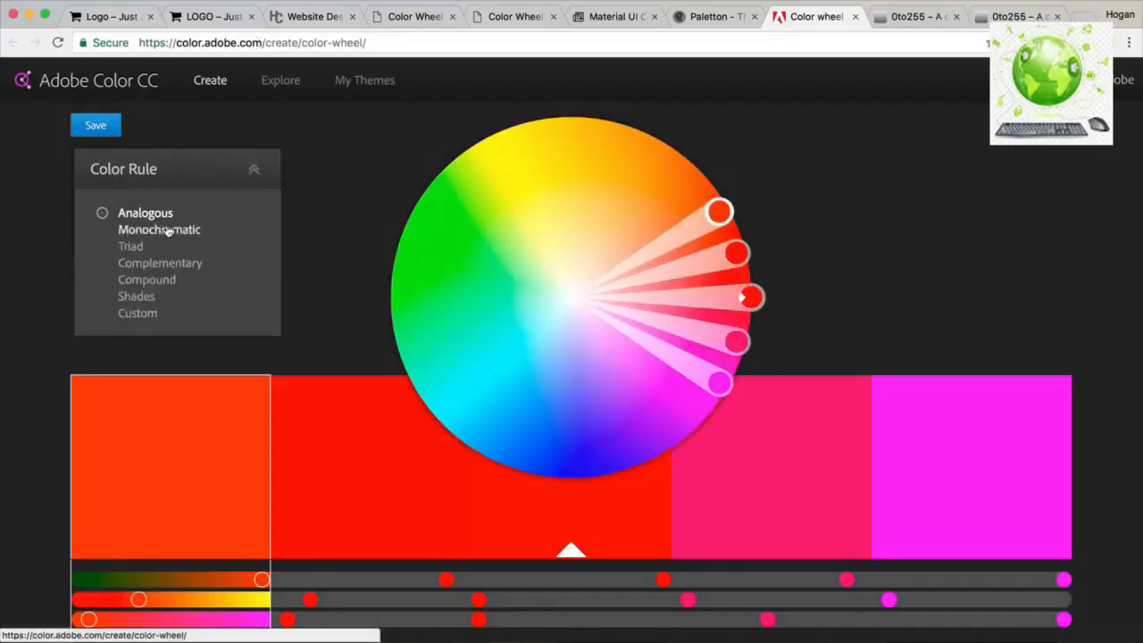
left_click(139, 313)
scroll(334, 255, "down", 5)
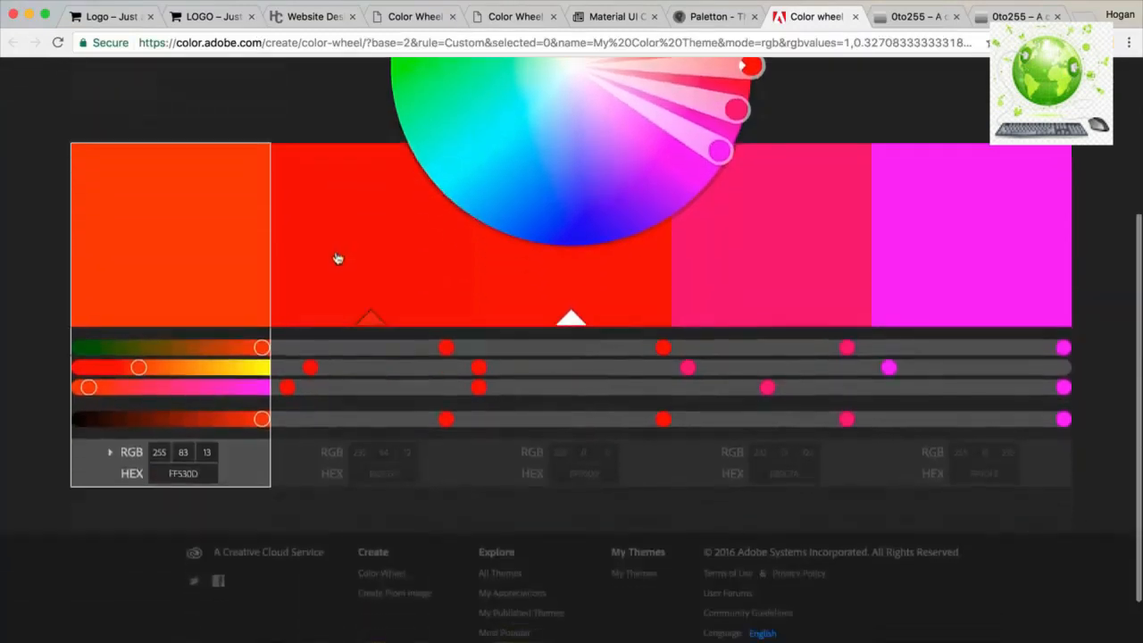
scroll(384, 482, "up", 2)
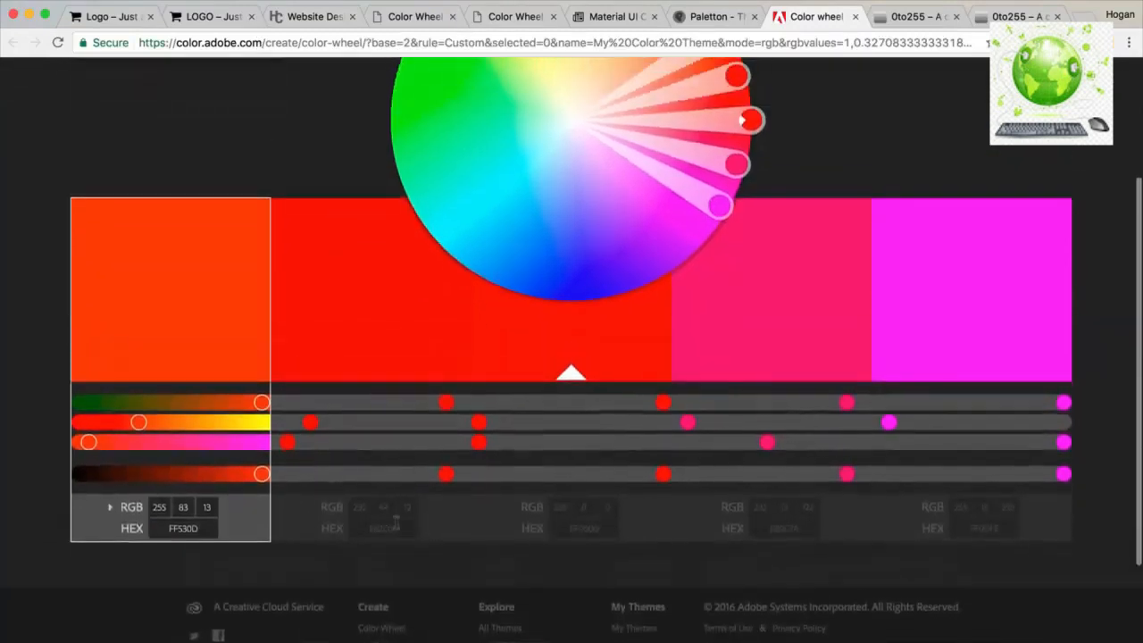
left_click(396, 525)
left_click(396, 527)
type("C66549")
left_click(207, 526)
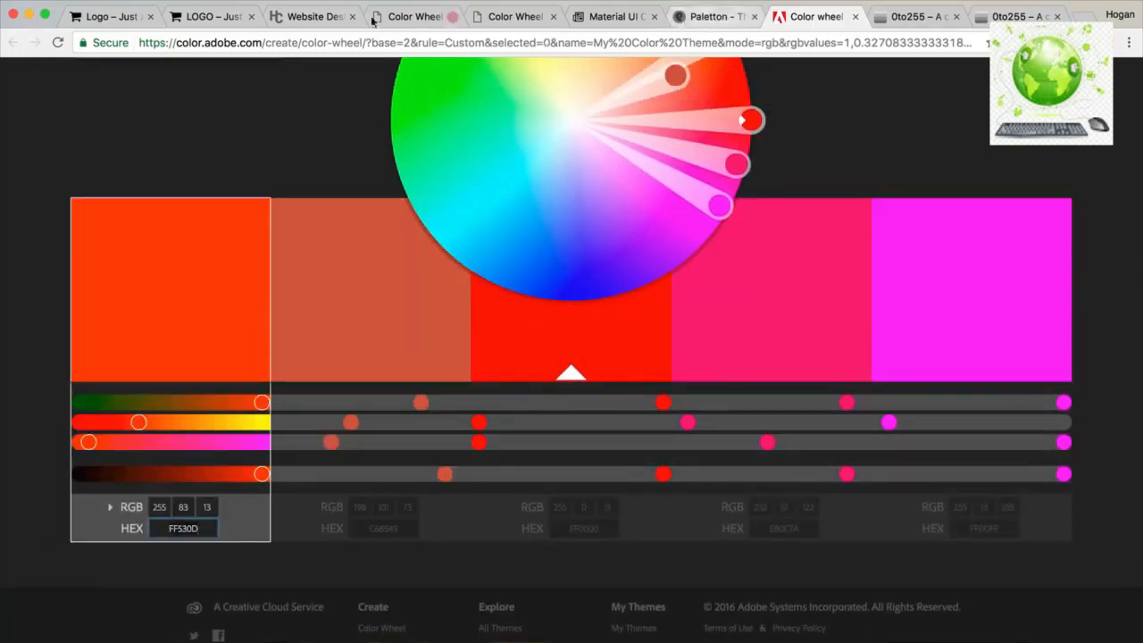
Copy Light Green from Material UI and paste 7CB342 into the first swatch.
left_click(616, 16)
left_click(119, 444)
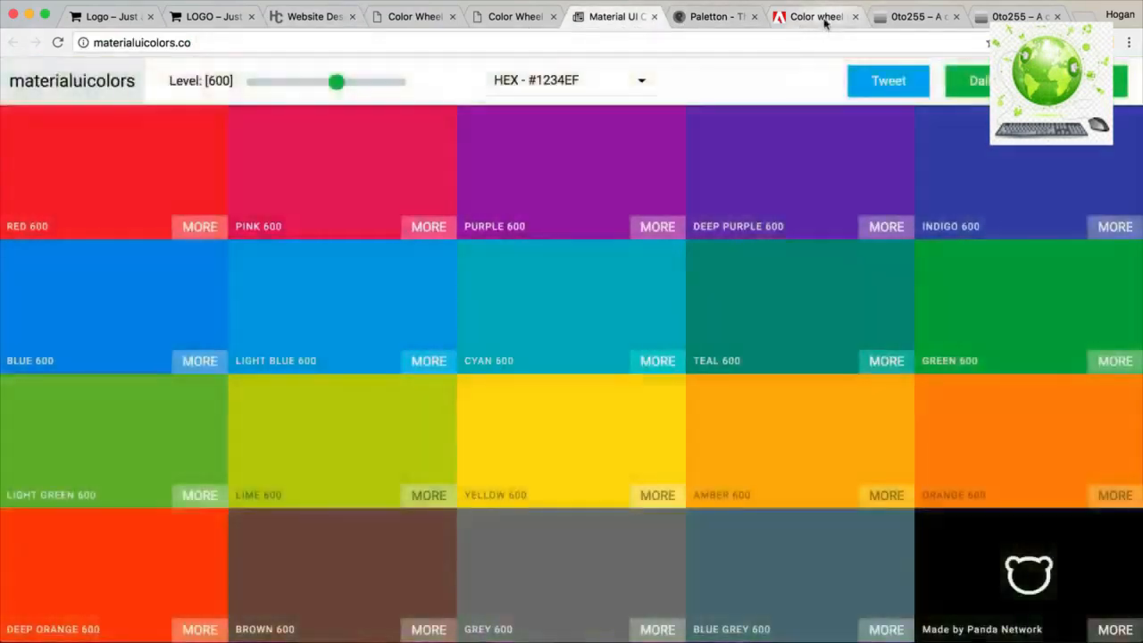
left_click(808, 16)
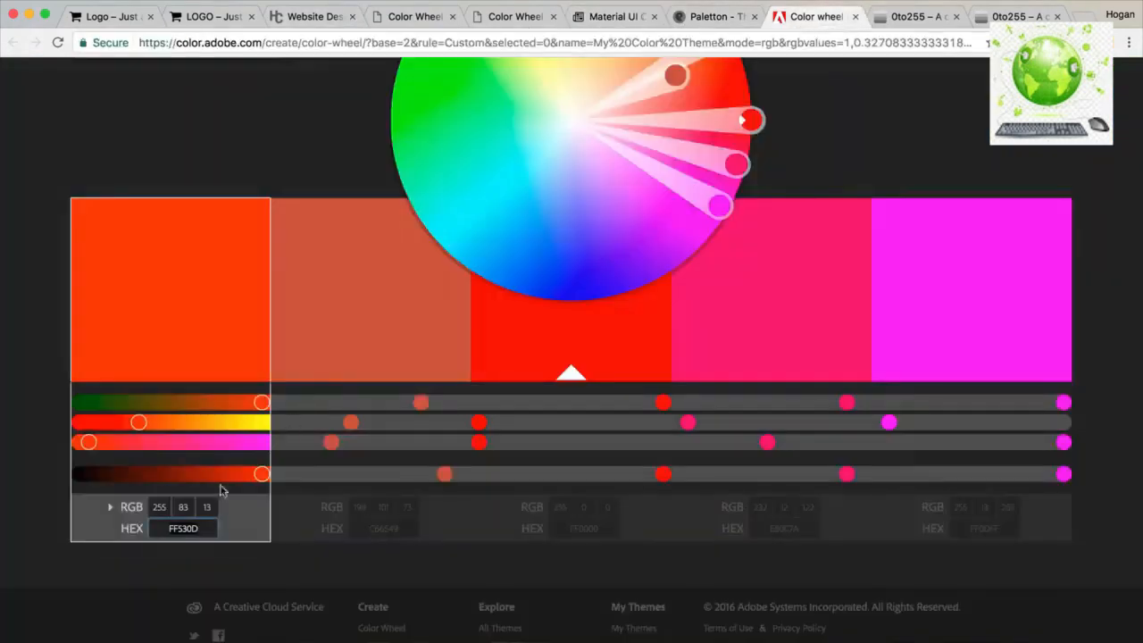
type("#7CB342")
key("Return")
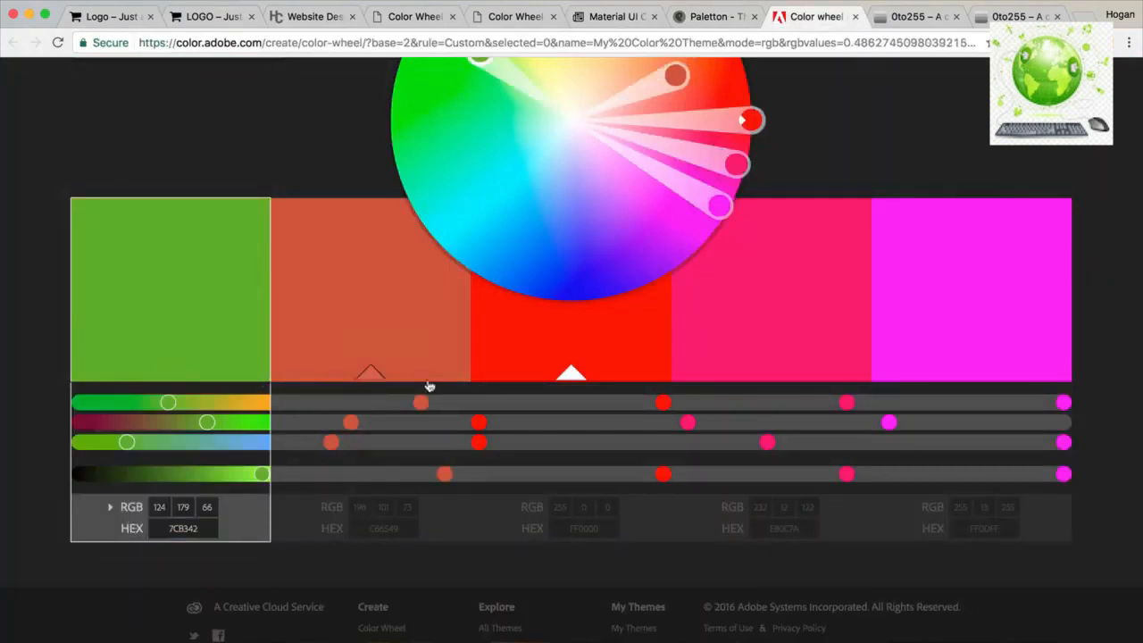
Set the remaining swatches to FFFFFF, F6F6F6 and 3D3D3D.
scroll(429, 386, "up", 2)
left_click(608, 605)
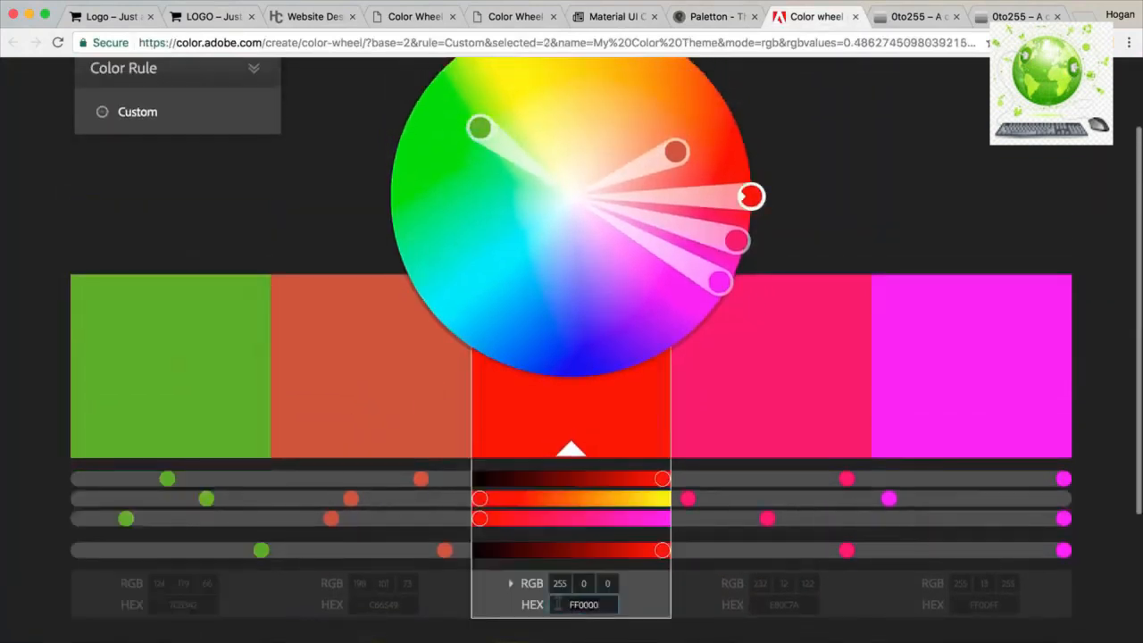
type("ffffff")
key("Return")
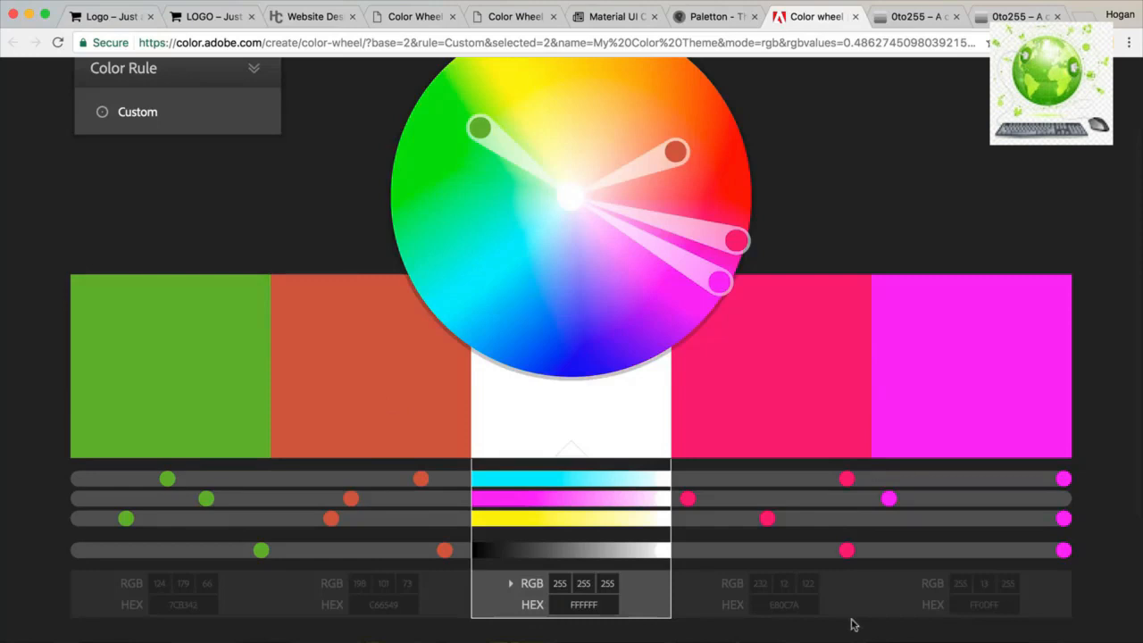
left_click(801, 605)
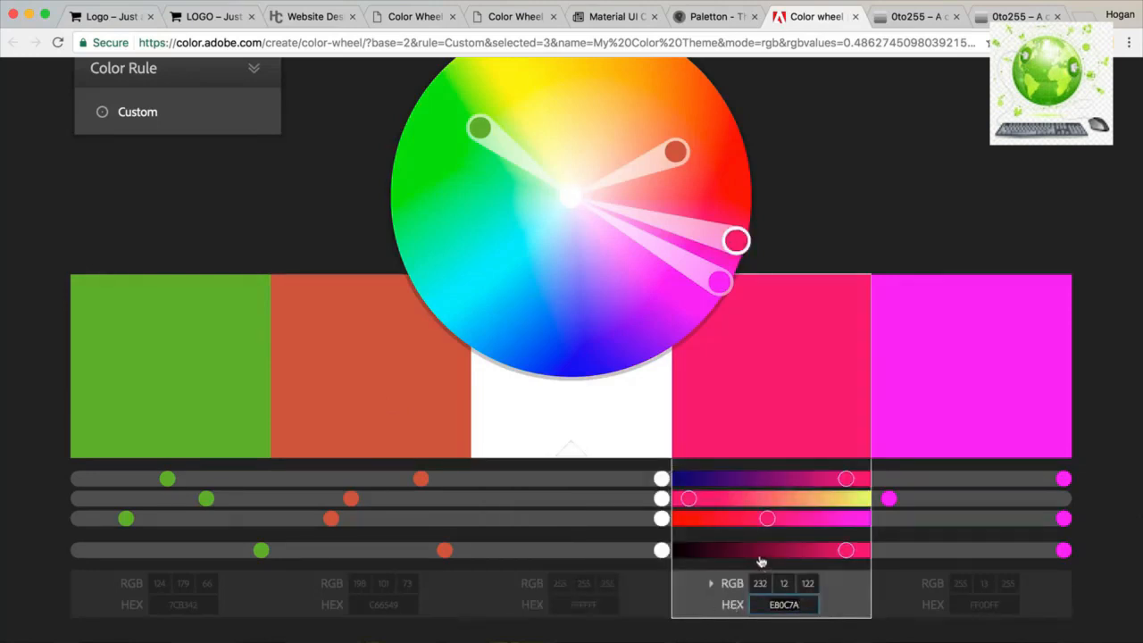
type("f6f6f6")
key("Return")
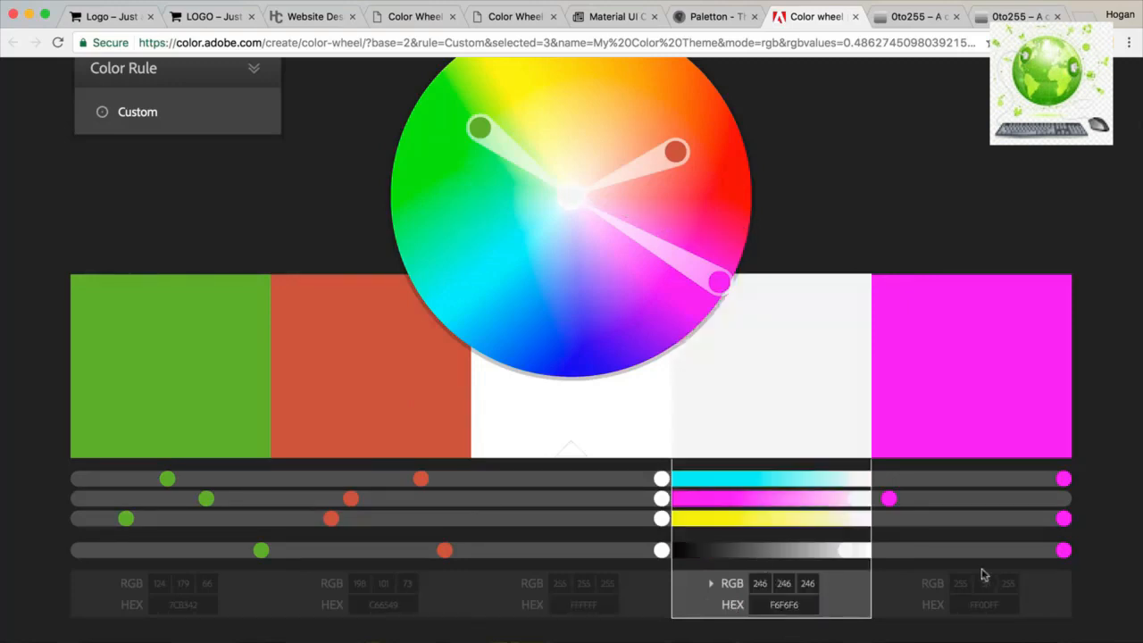
left_click(999, 606)
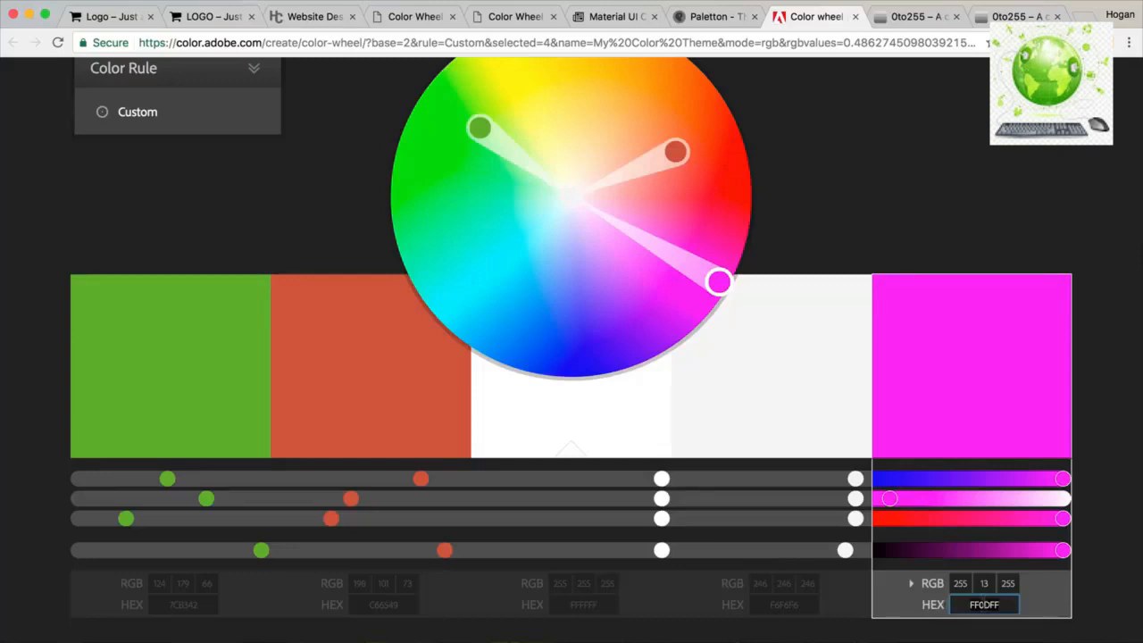
double_click(983, 605)
type("3d3d3d")
key("Return")
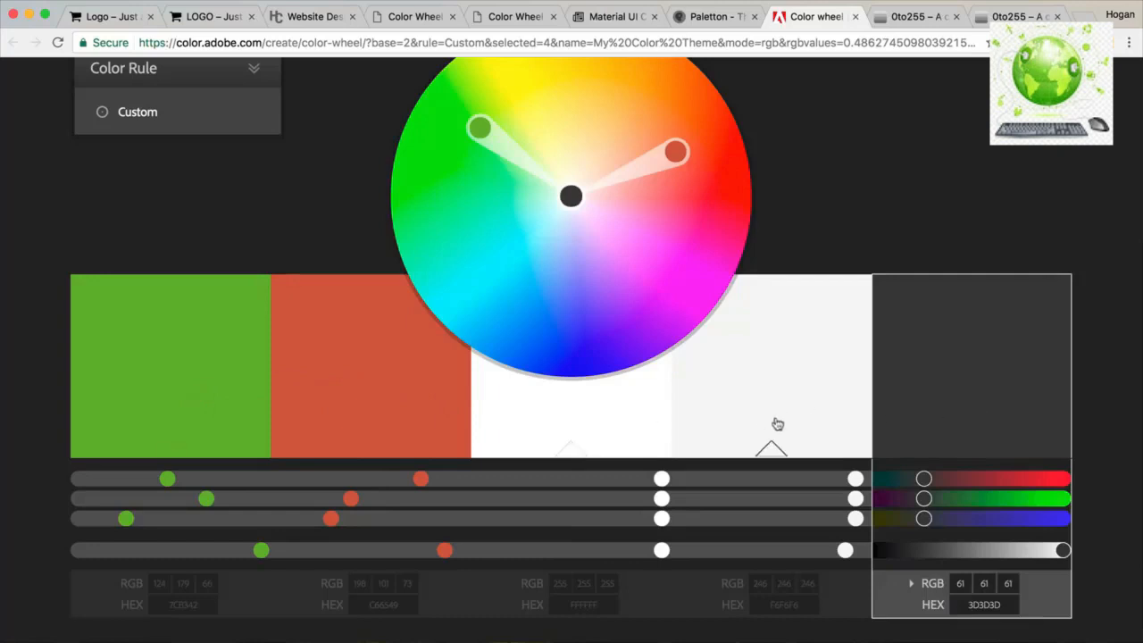
Copy the green 7CB342 hex and bring up 0to255's colour entry box.
scroll(388, 498, "down", 2)
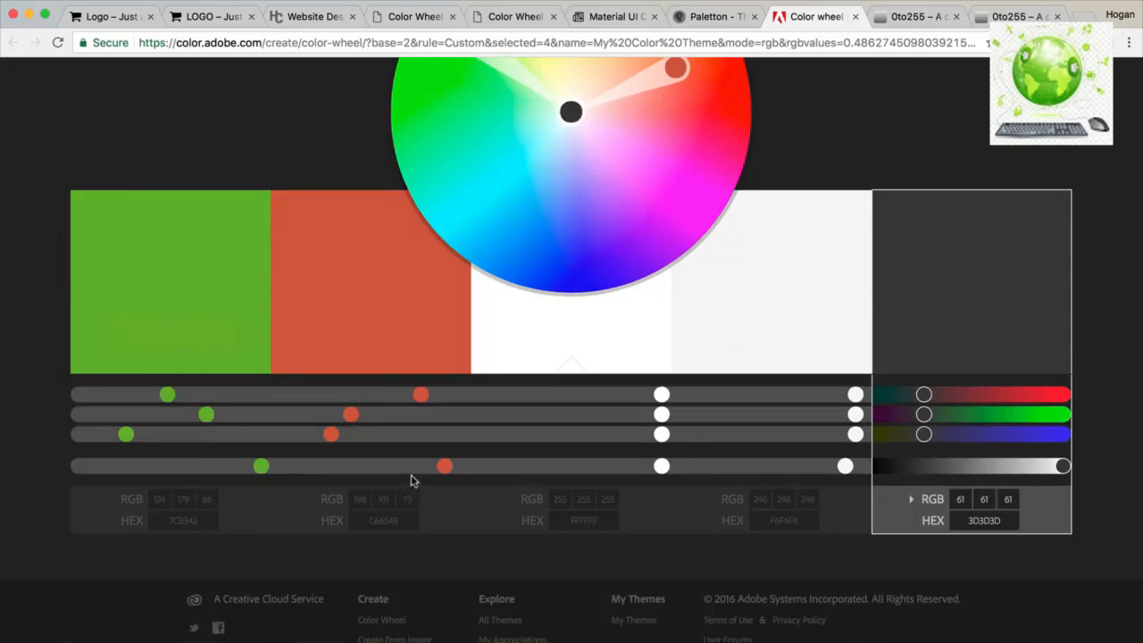
left_click(201, 520)
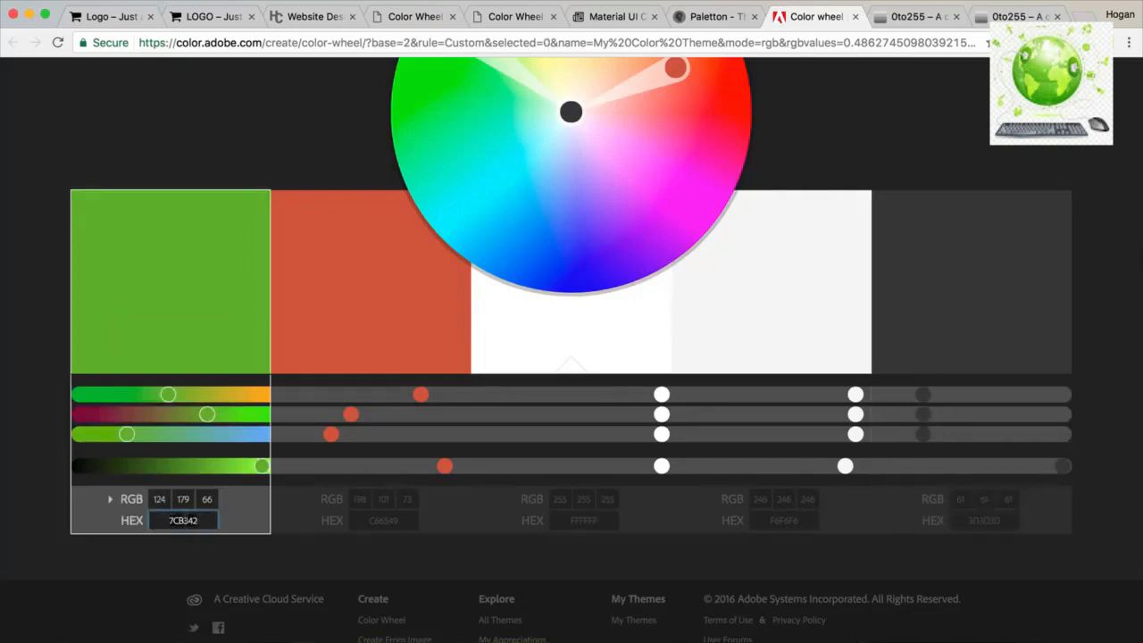
left_click(912, 16)
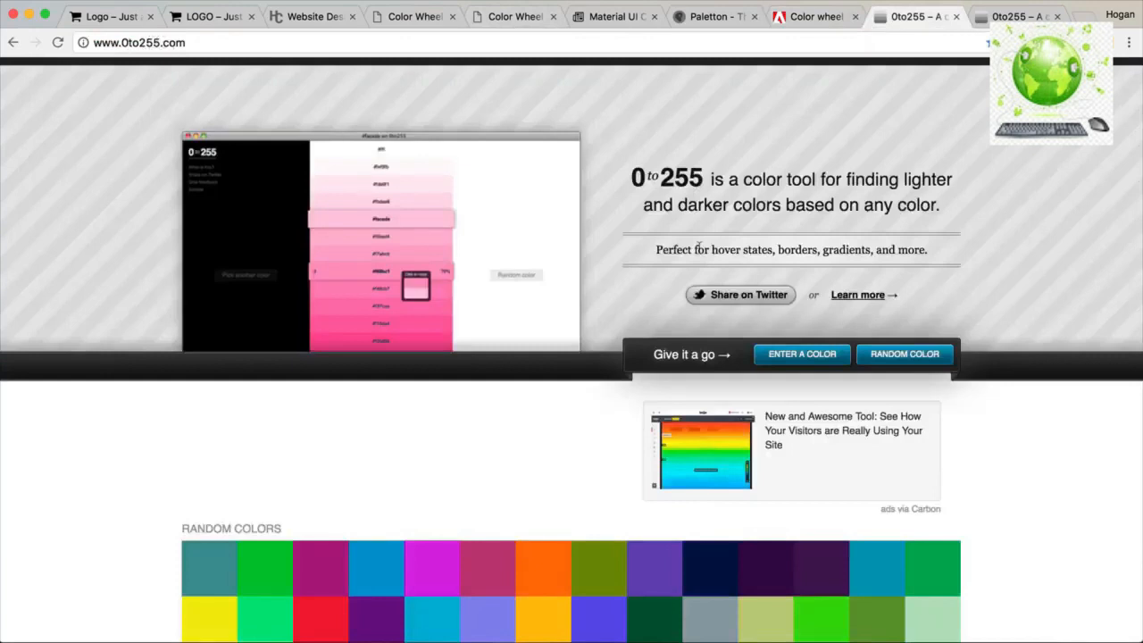
left_click(802, 357)
Generate 0to255's tint-and-shade list for green 7CB342.
type("7CB342")
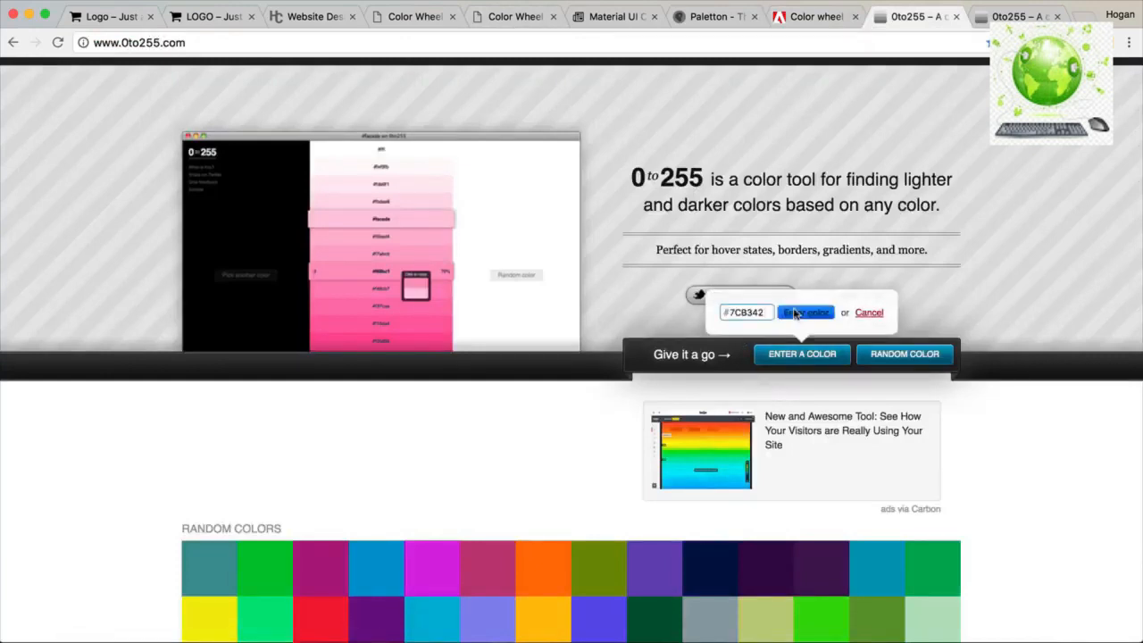
left_click(806, 313)
left_click(1009, 16)
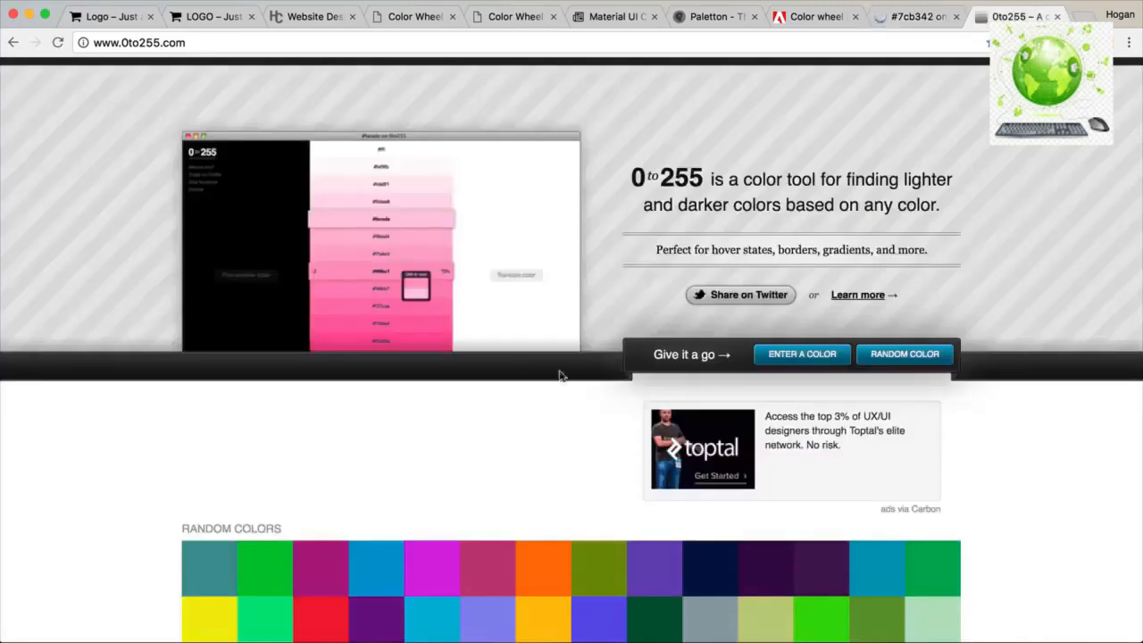
Copy C66549 from Paletton, generate its shade list in 0to255, and review the green list again.
left_click(715, 18)
double_click(817, 505)
key("cmd+c")
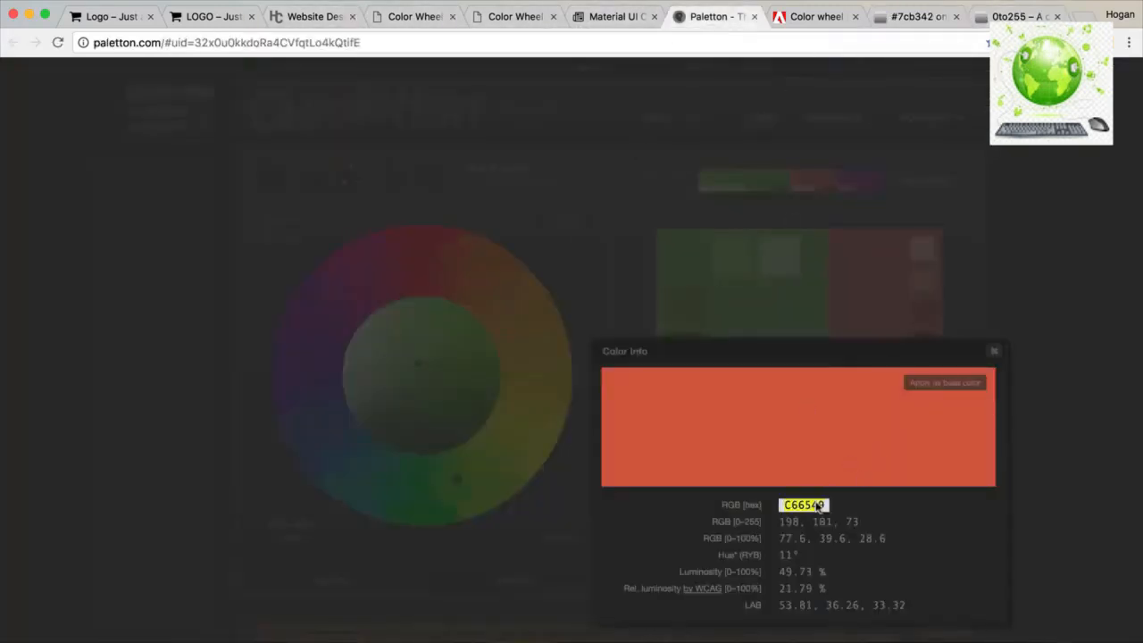
left_click(1000, 16)
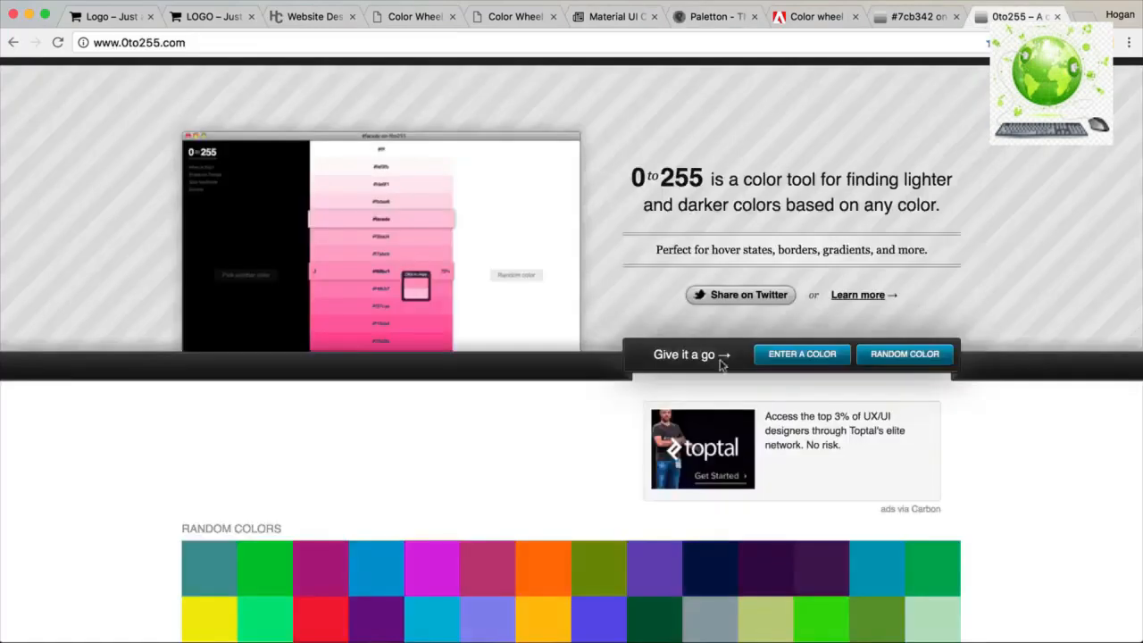
left_click(804, 356)
key("cmd+v")
left_click(805, 317)
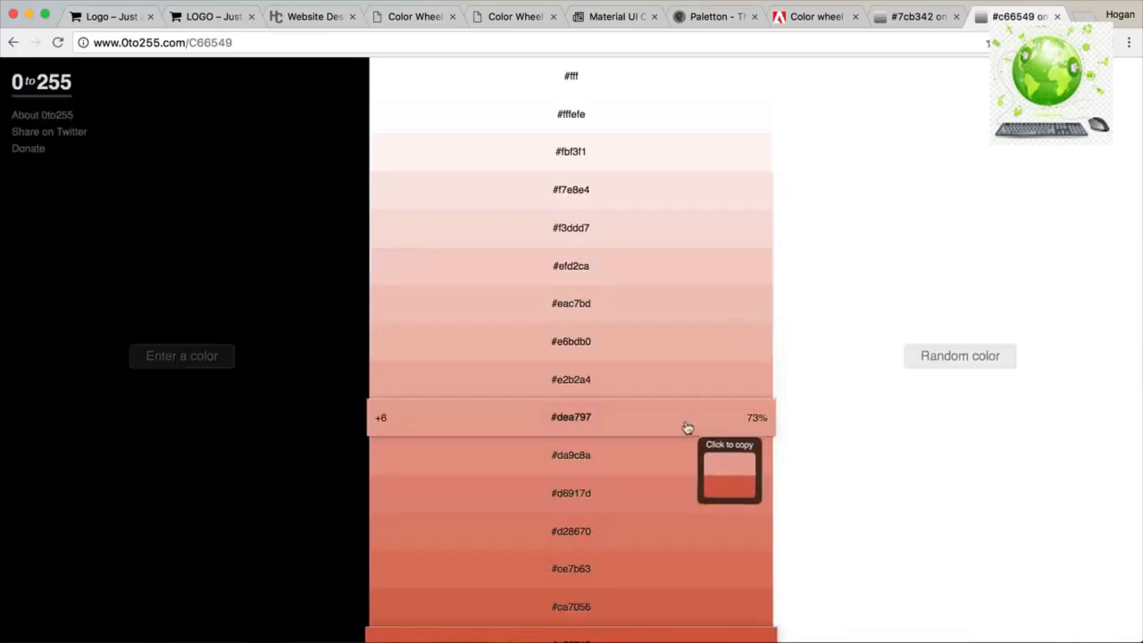
scroll(685, 429, "down", 2)
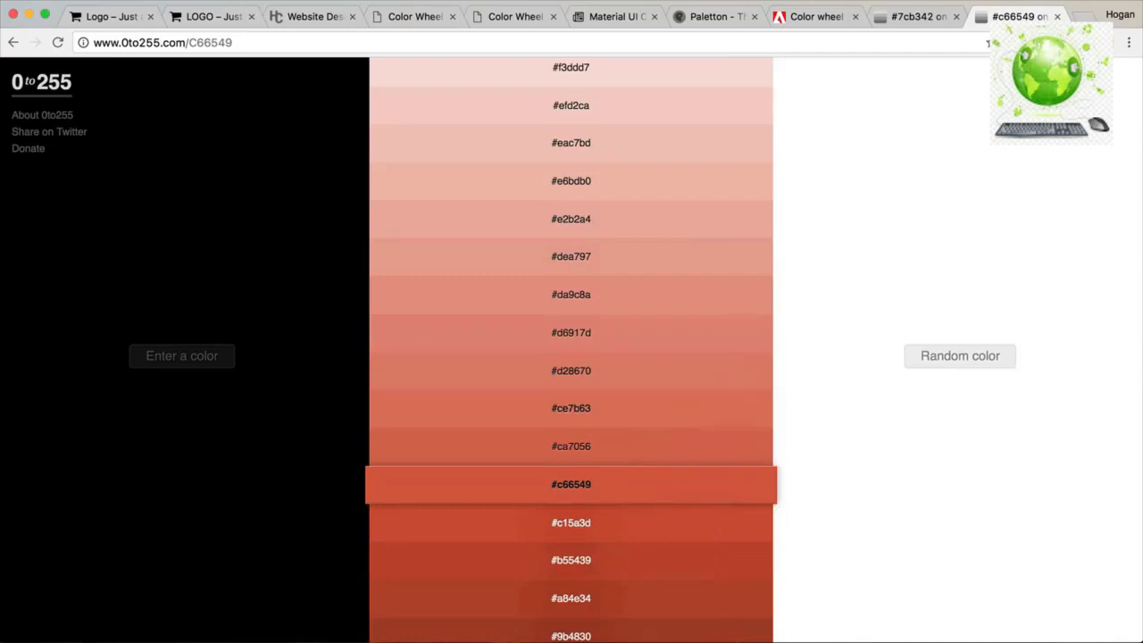
left_click(911, 16)
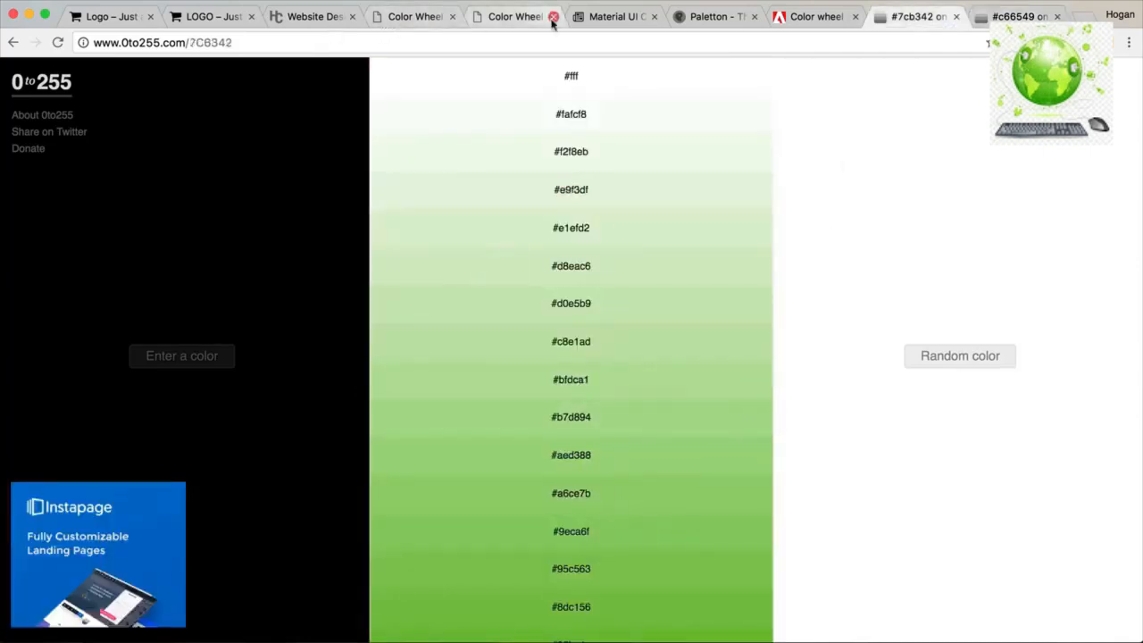
left_click(215, 17)
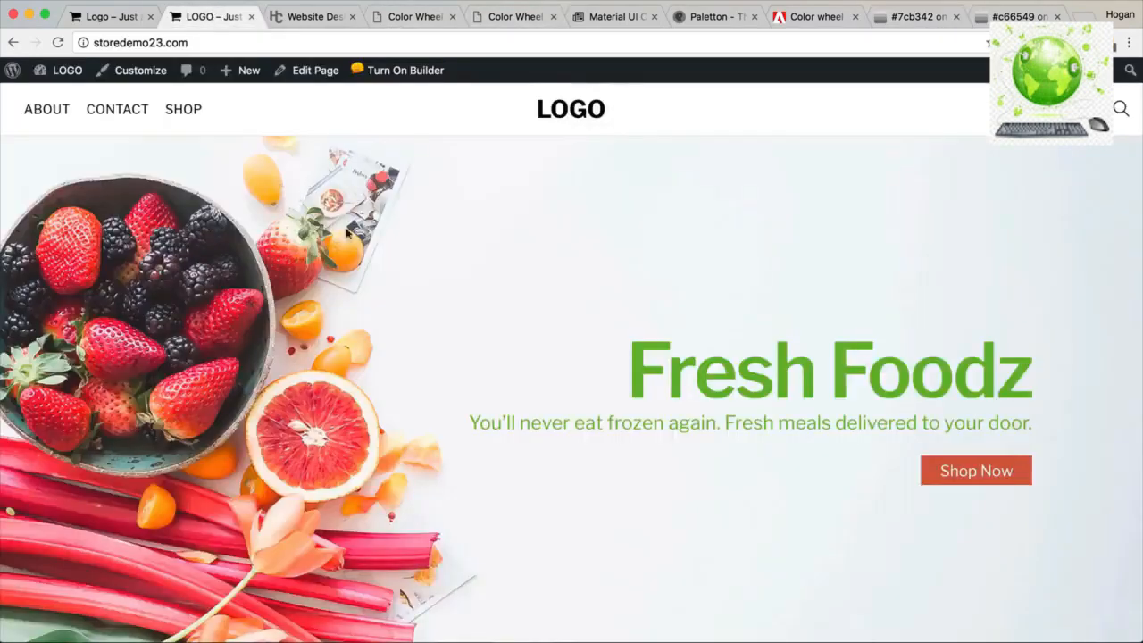
Scroll over the storedemo23.com home page, then close Paletton's Color Info panel.
scroll(590, 259, "down", 12)
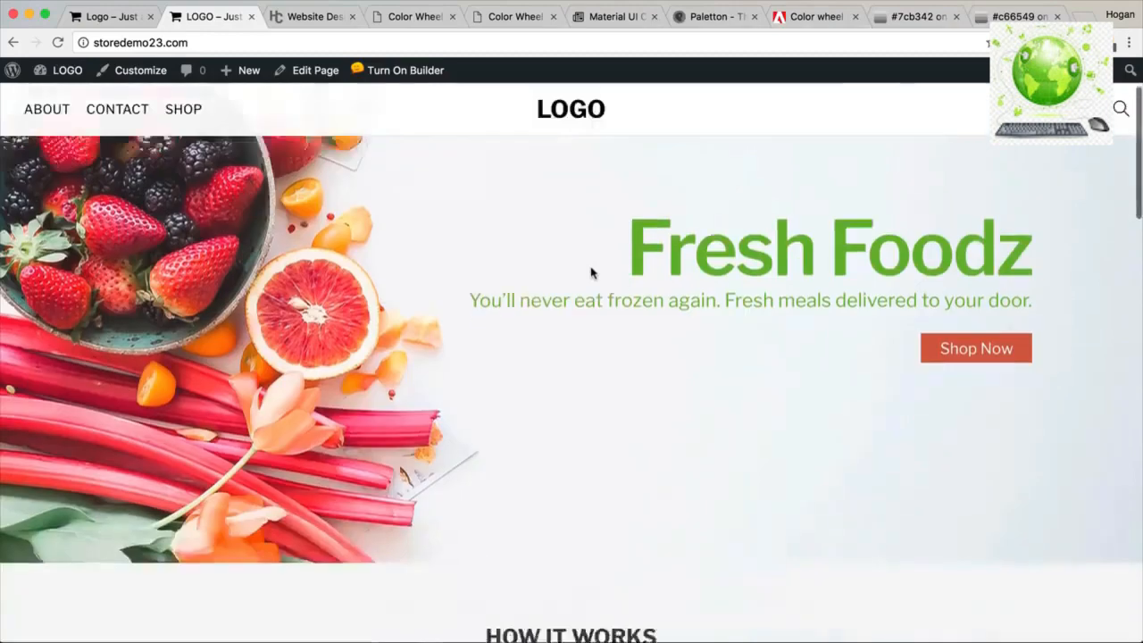
scroll(590, 272, "up", 6)
scroll(591, 272, "up", 6)
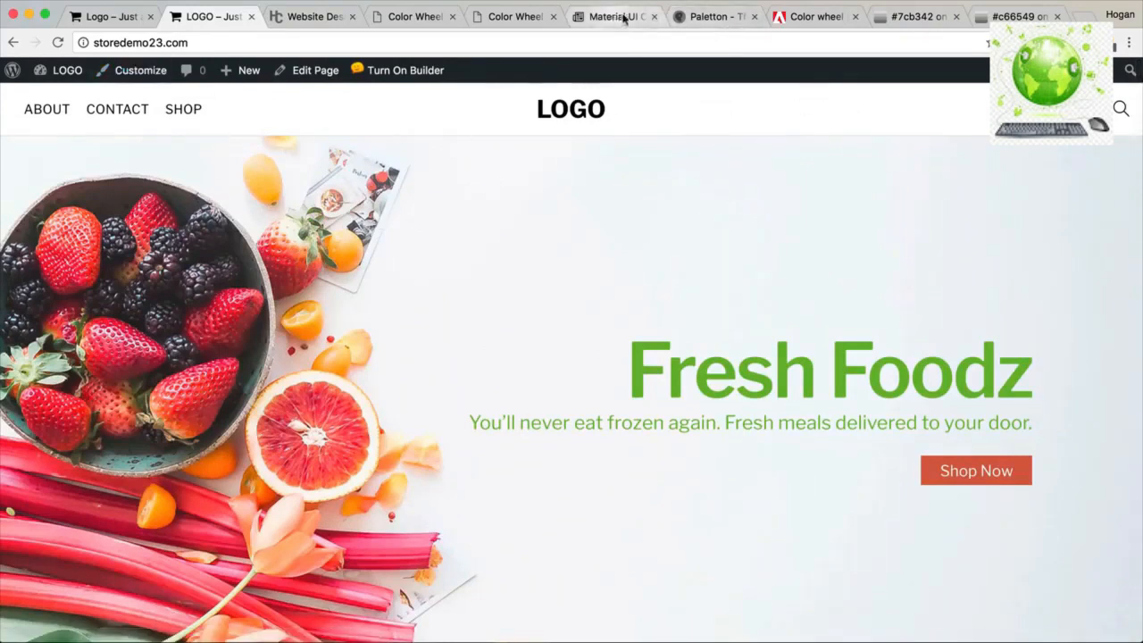
left_click(713, 14)
left_click(1001, 350)
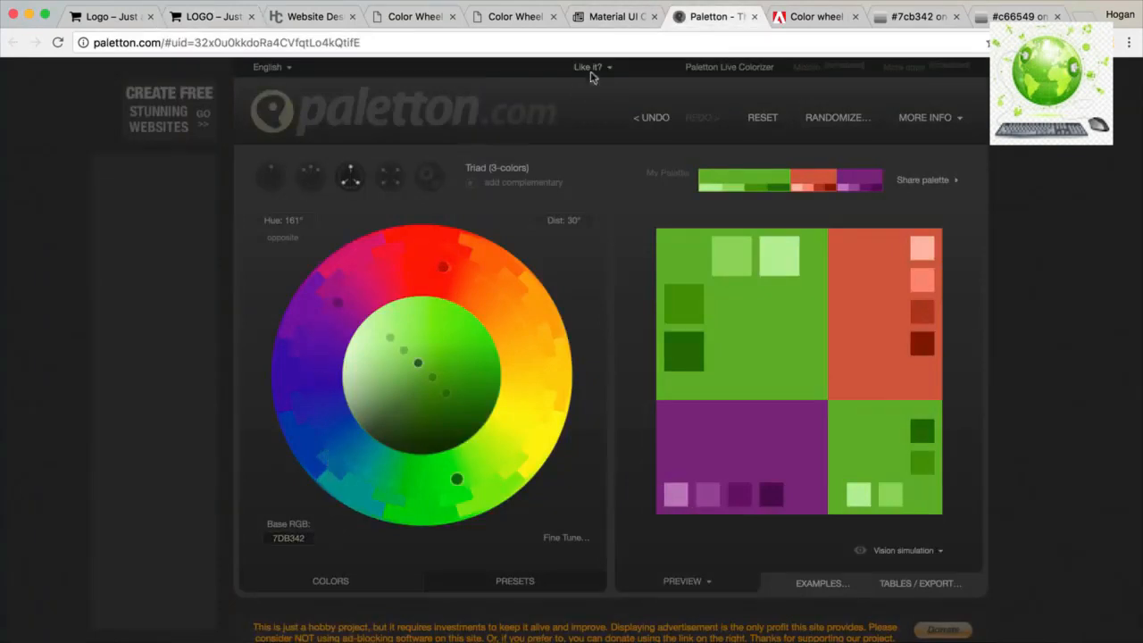
Check Material UI's 200-level swatches and copy Pink 200, then return to the Adobe Color theme.
left_click(609, 19)
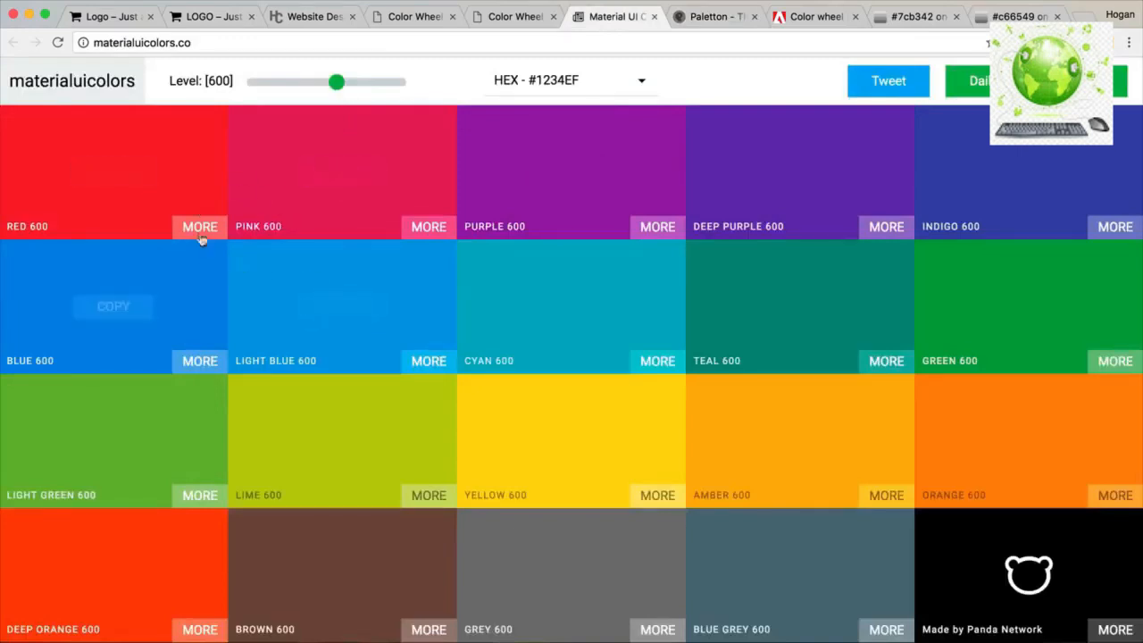
left_click(273, 83)
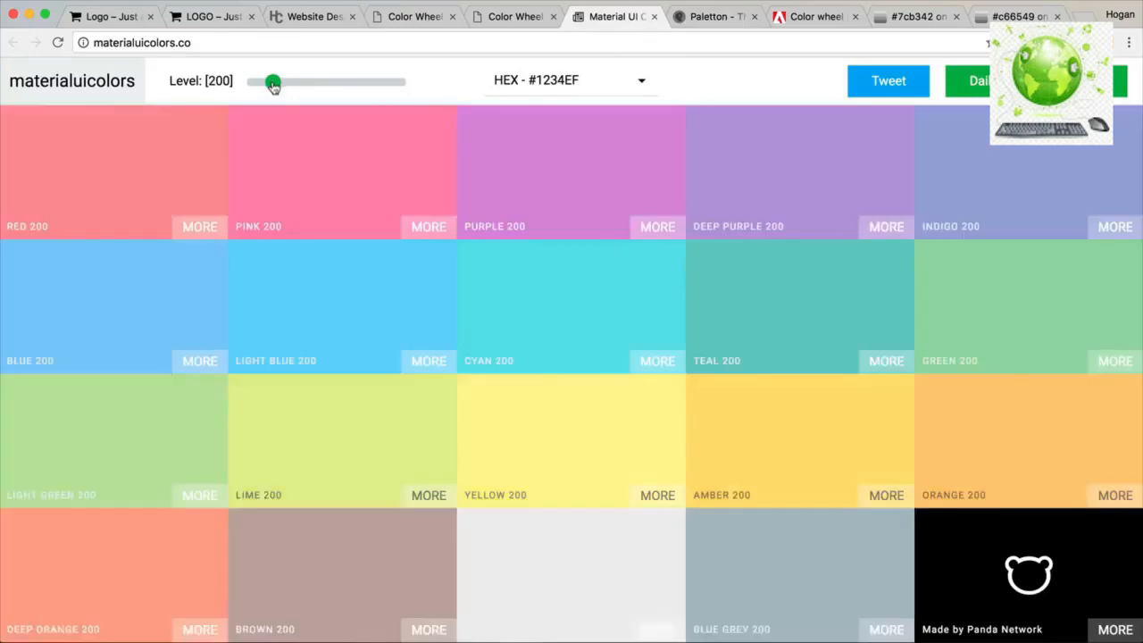
left_click(329, 175)
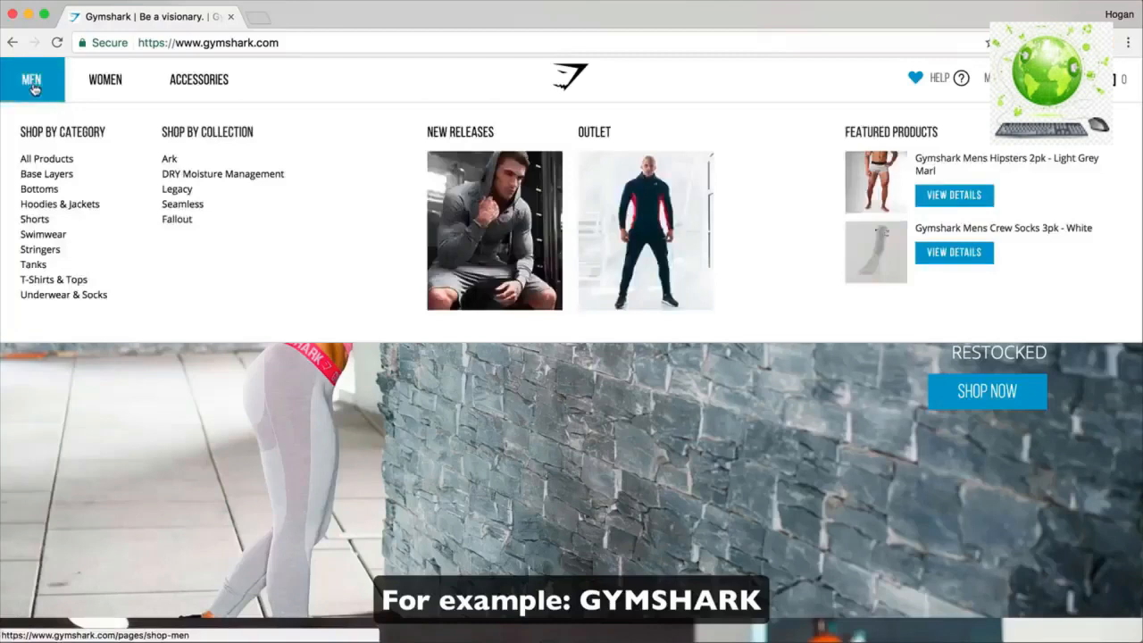
mouse_move(104, 80)
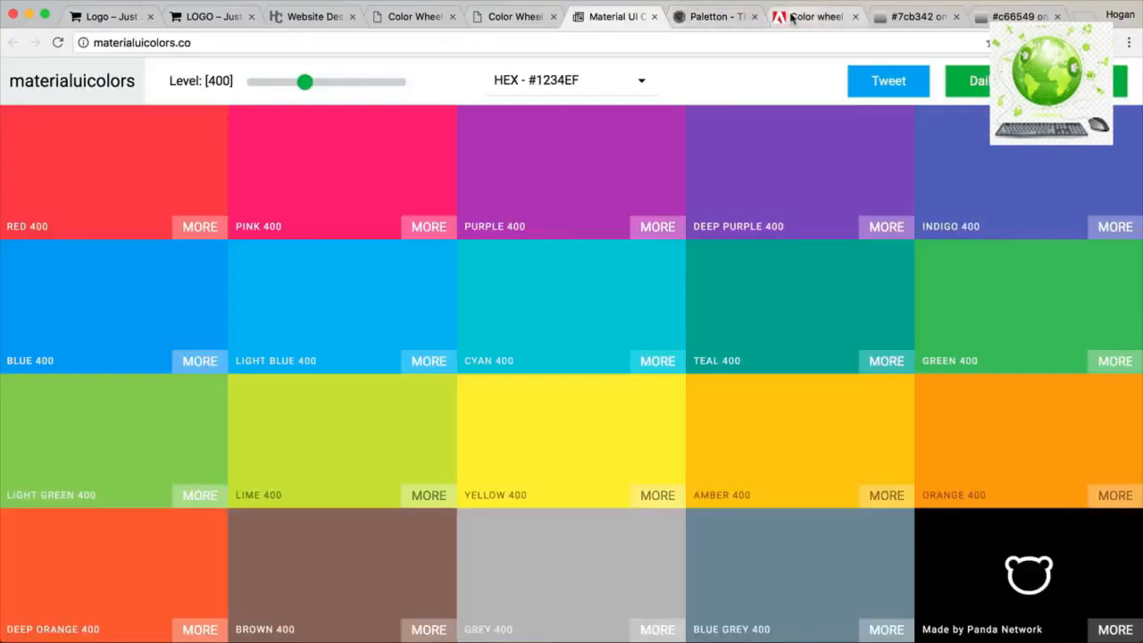
left_click(814, 16)
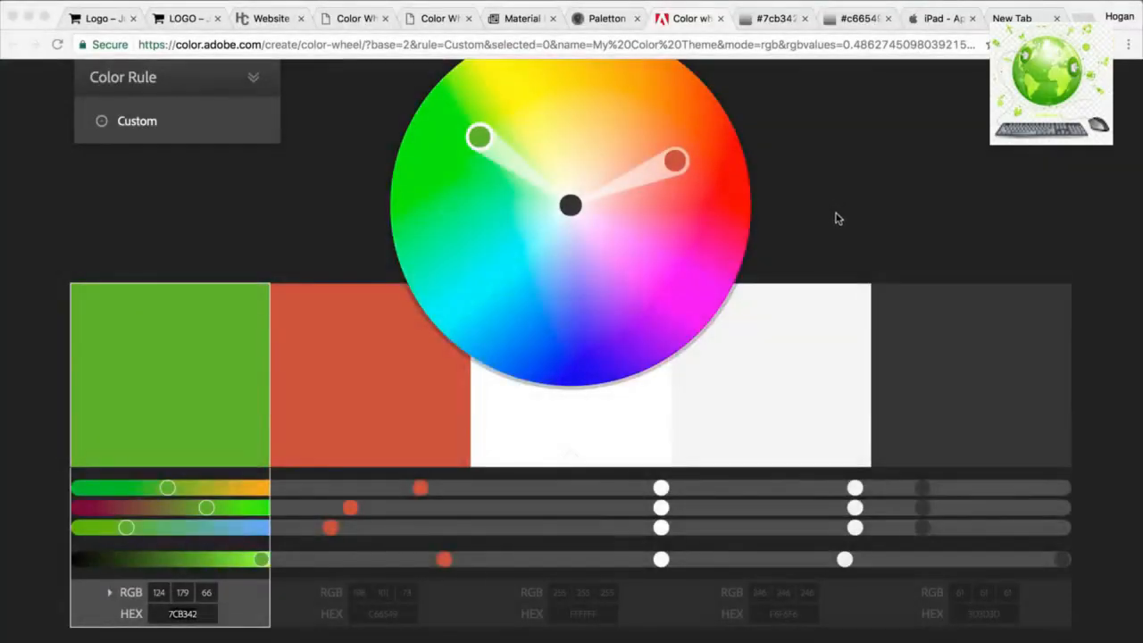
Try saving the Adobe Color theme, then open the Fresh Foodz Customizer from the admin bar.
scroll(357, 182, "up", 3)
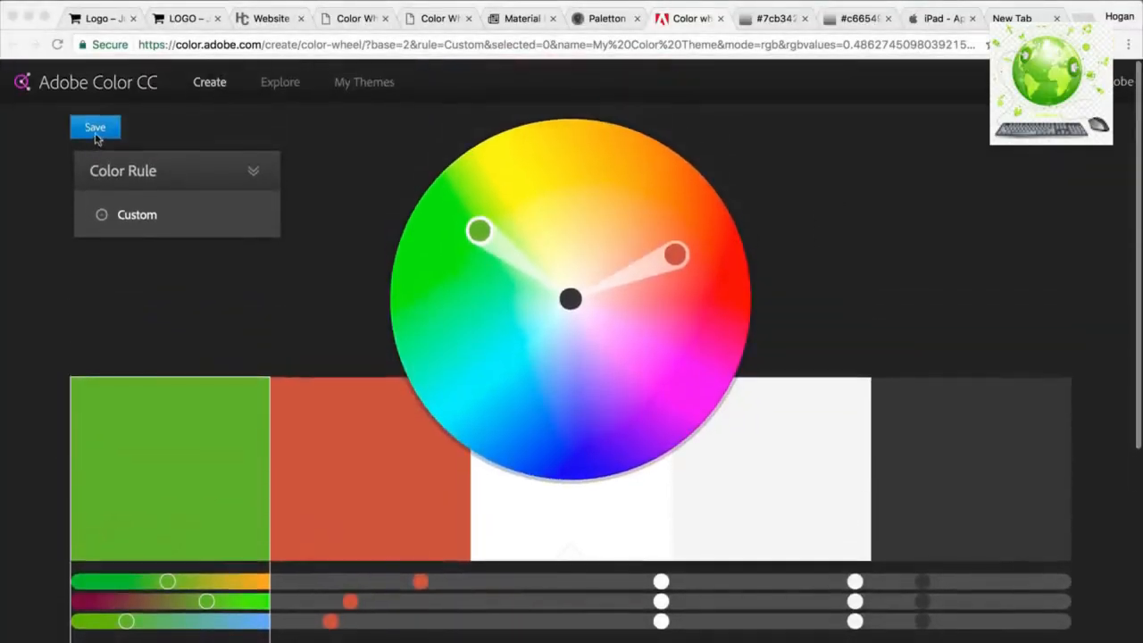
left_click(96, 130)
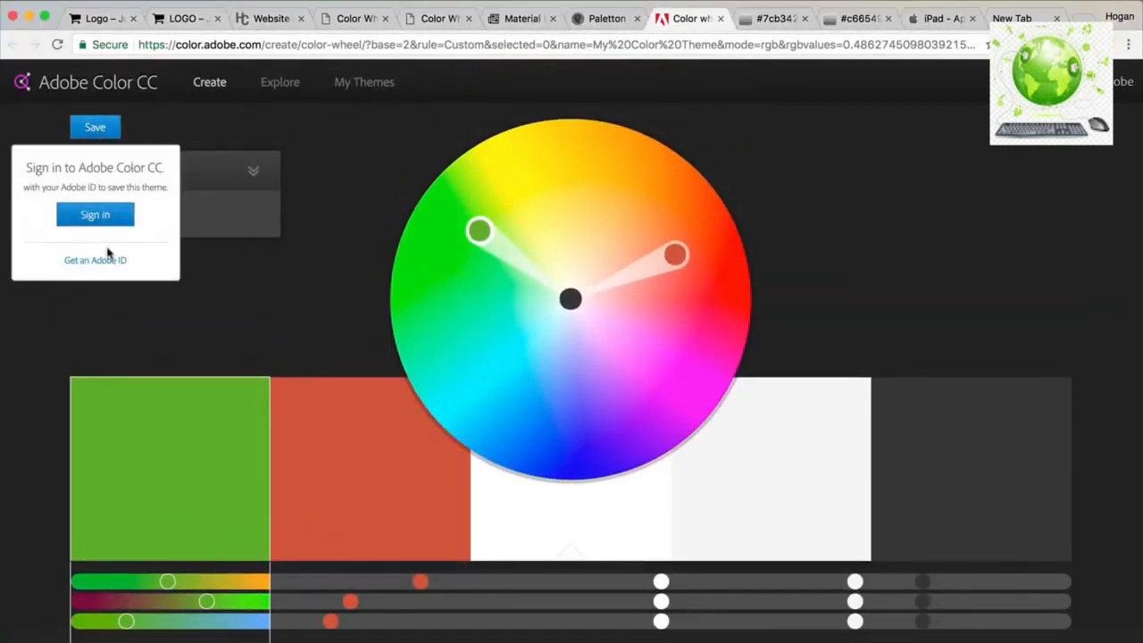
scroll(245, 245, "down", 3)
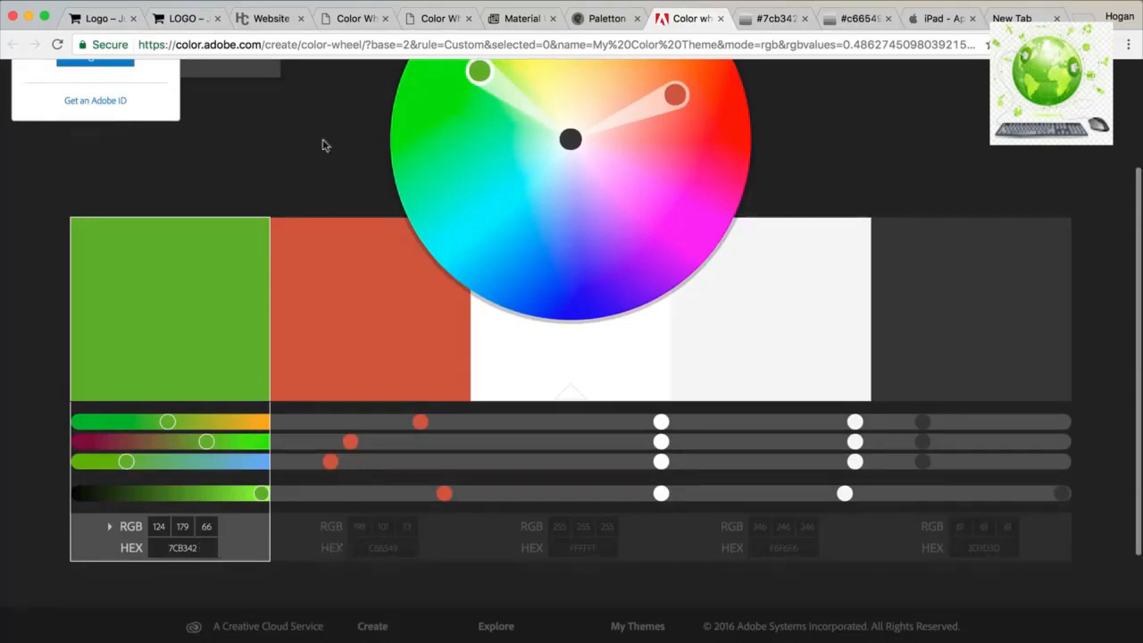
left_click(197, 19)
left_click(136, 72)
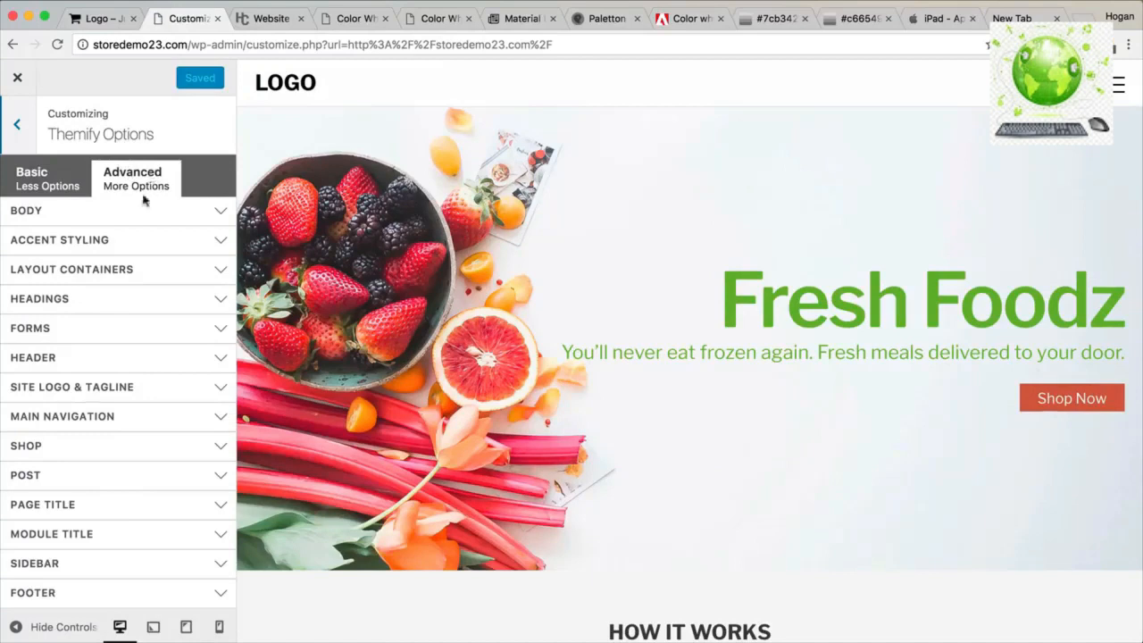
Look over the Advanced > Body font settings against the FREEDOM TO CHOOSE preview text.
left_click(107, 212)
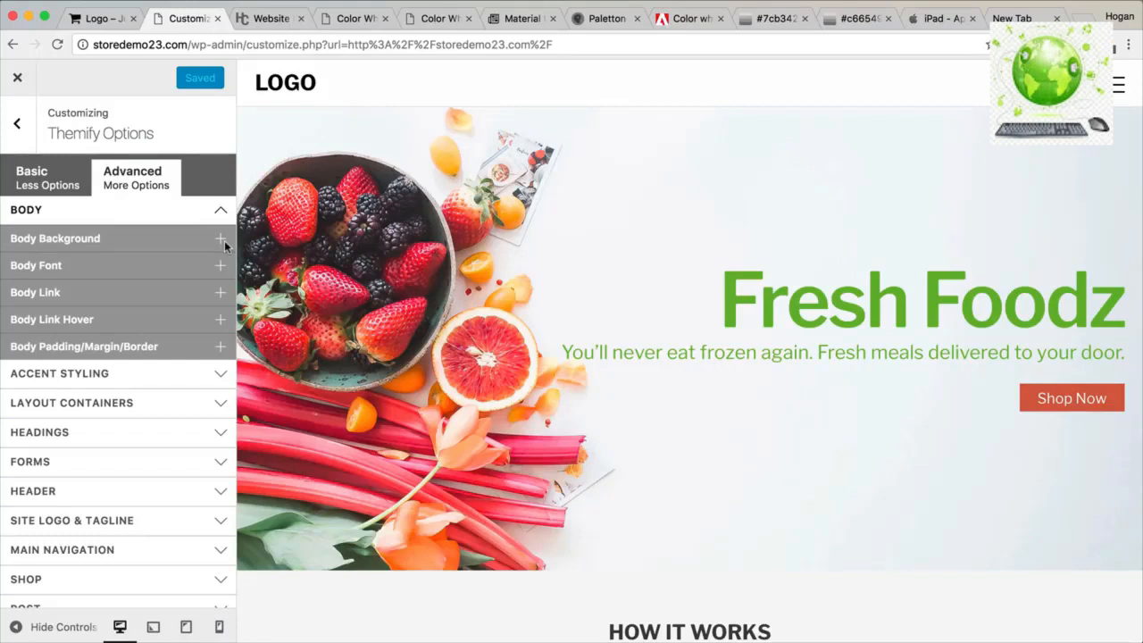
left_click(153, 264)
scroll(429, 411, "down", 5)
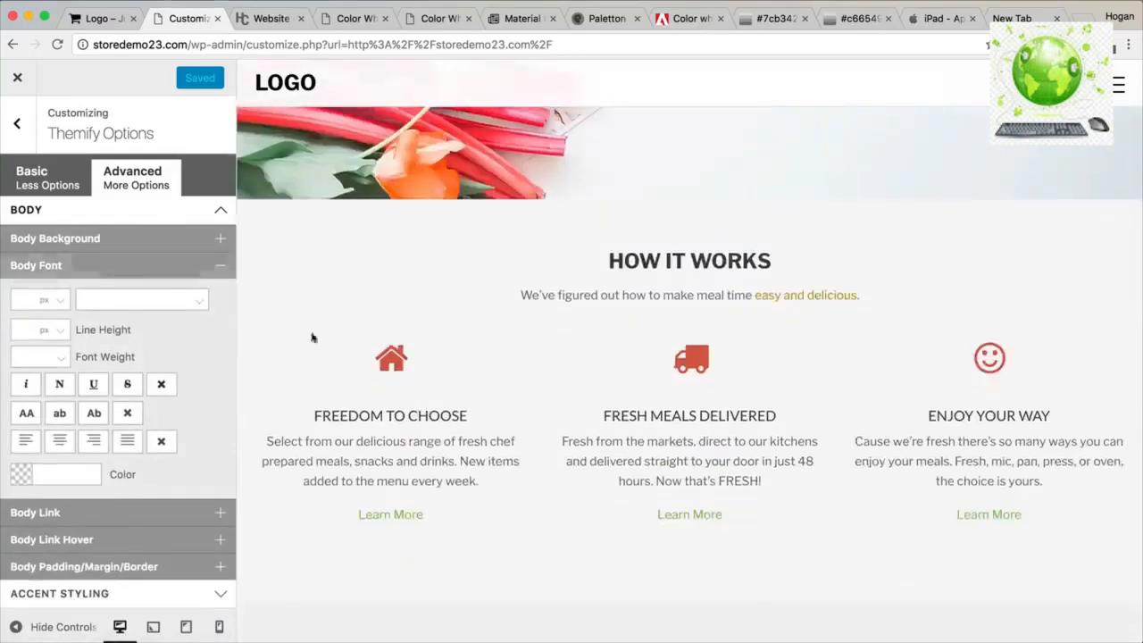
left_click_drag(465, 479, 307, 410)
left_click(357, 459)
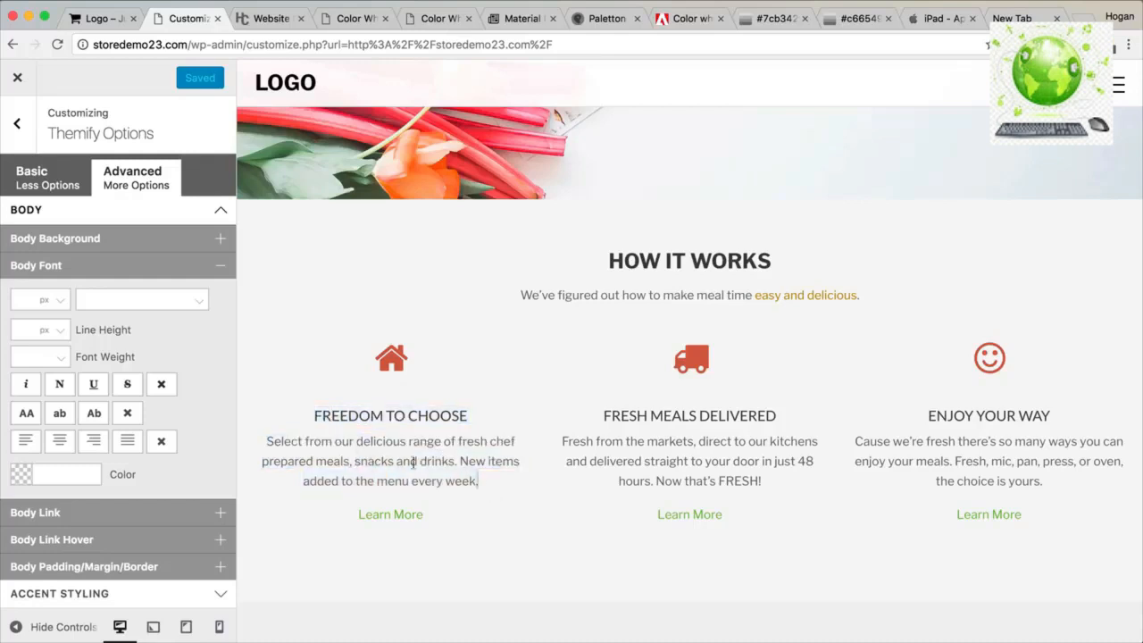
left_click_drag(413, 462, 305, 413)
left_click(169, 265)
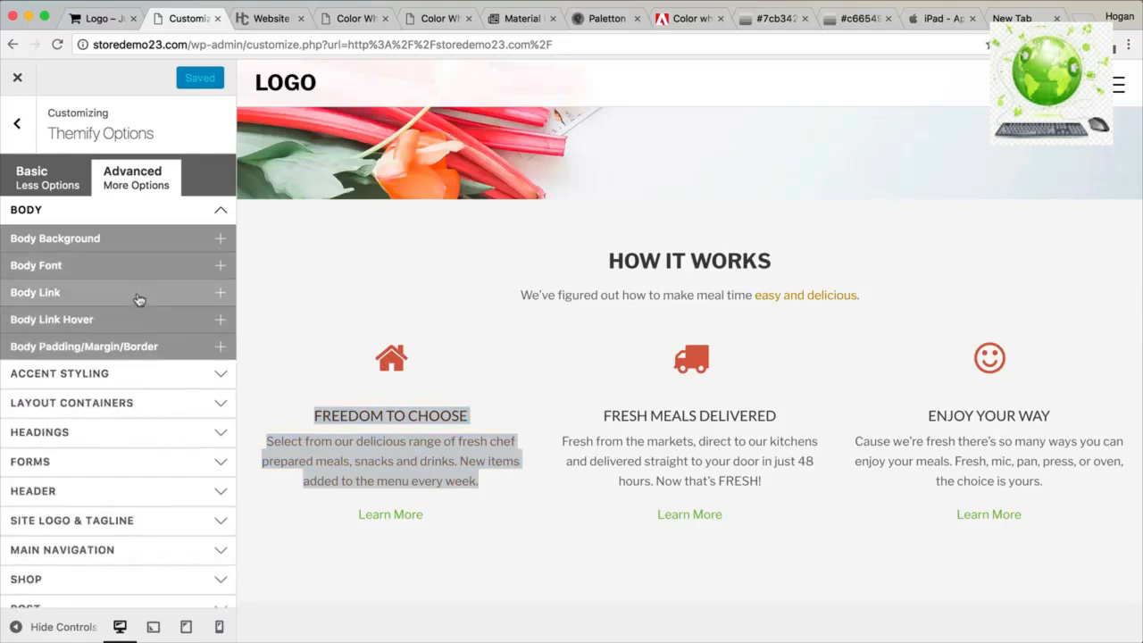
Set the Body Link colour to #7cb342, copied from the Adobe Color theme.
left_click(139, 296)
left_click(52, 357)
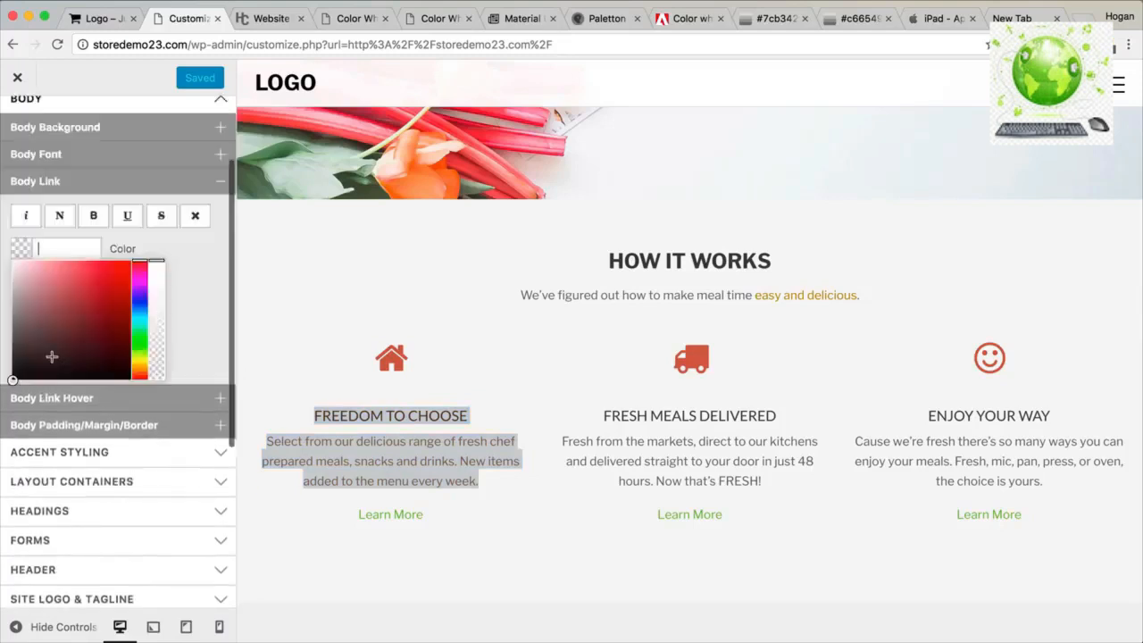
left_click(65, 247)
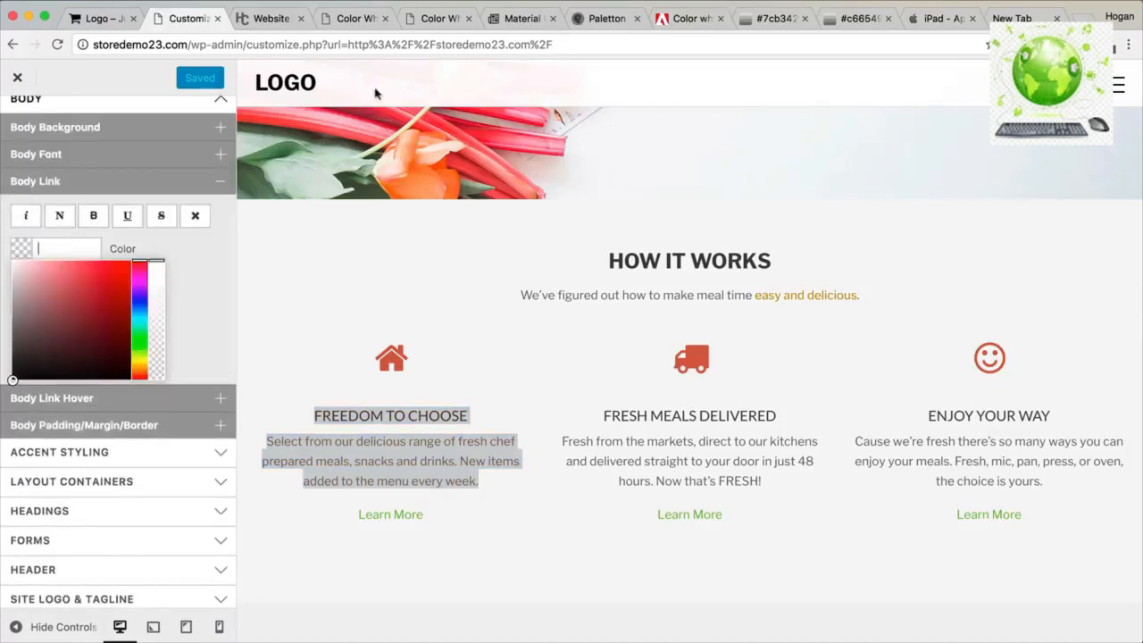
left_click(684, 17)
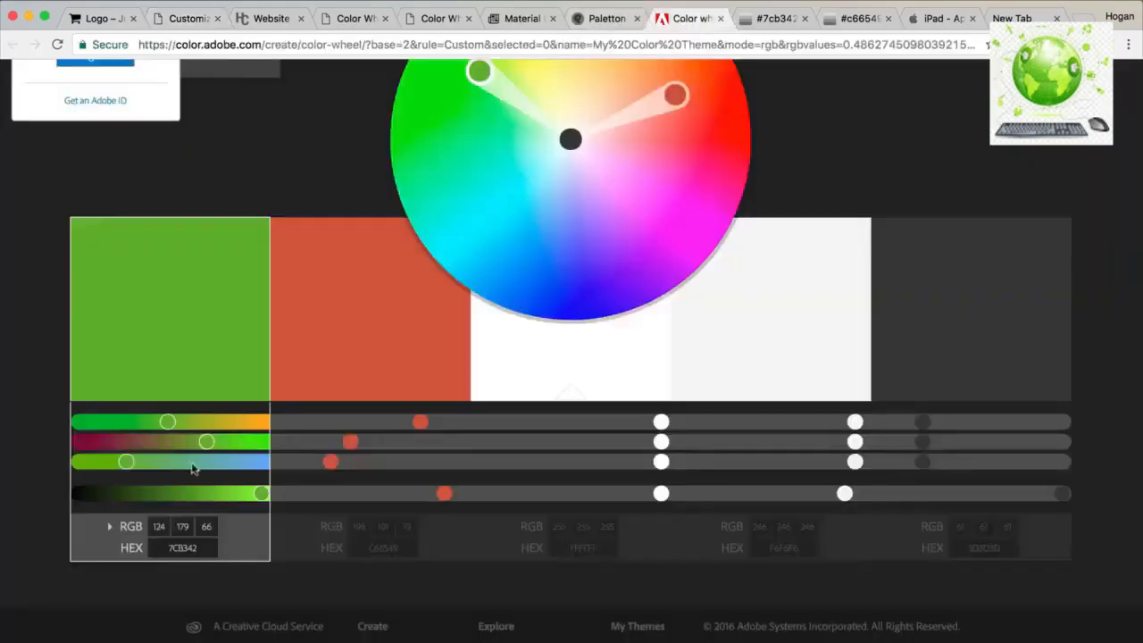
scroll(210, 554, "up", 3)
scroll(199, 543, "down", 4)
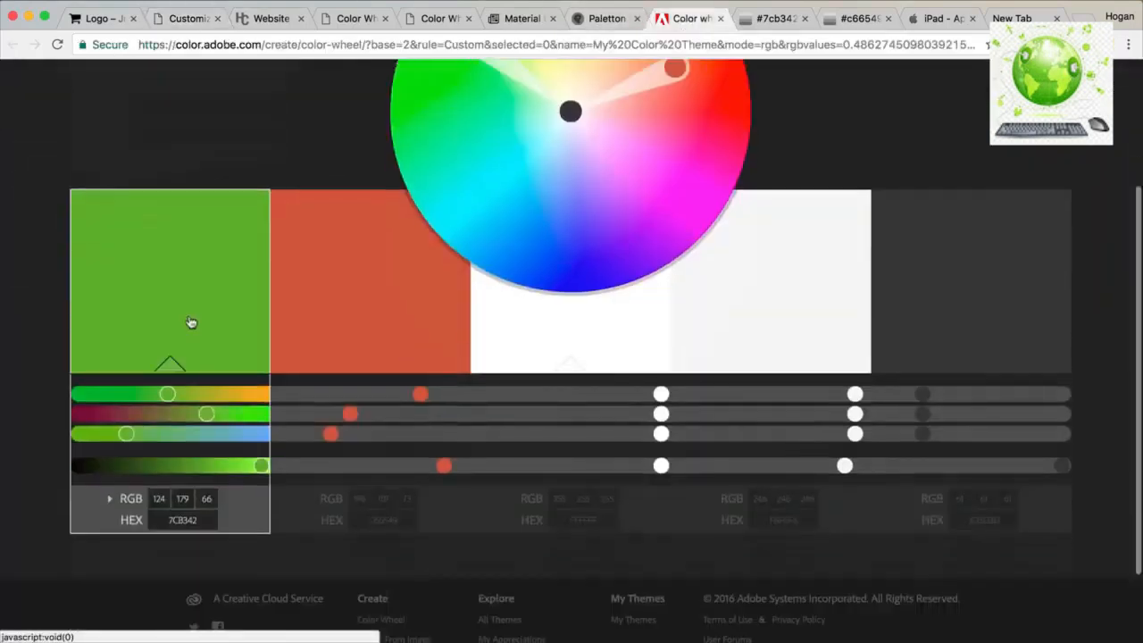
left_click(194, 521)
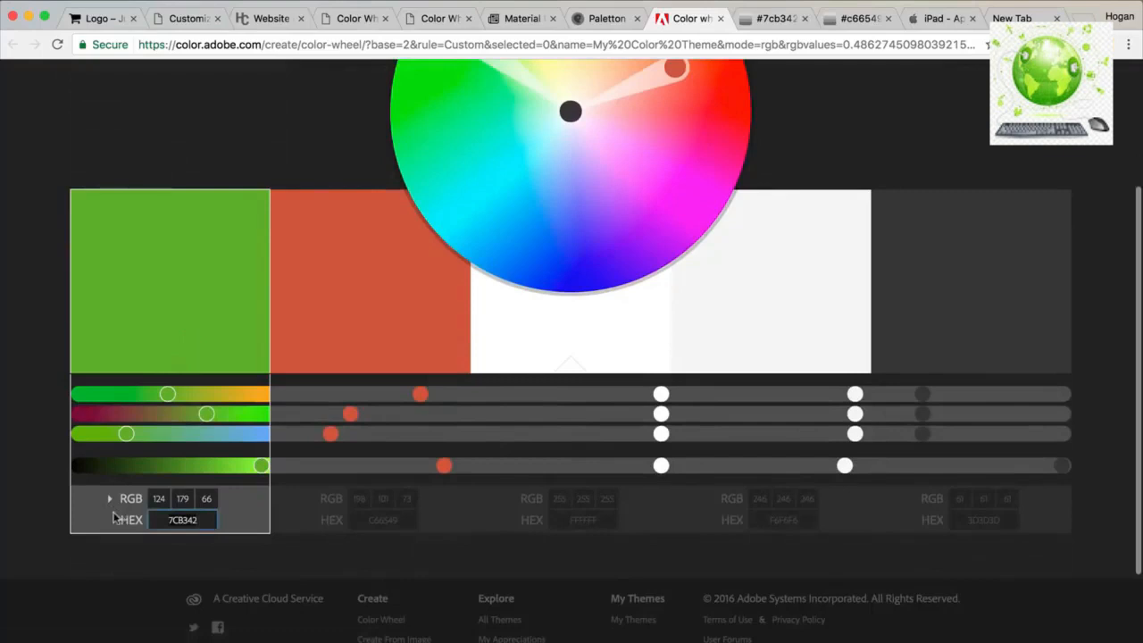
left_click(188, 17)
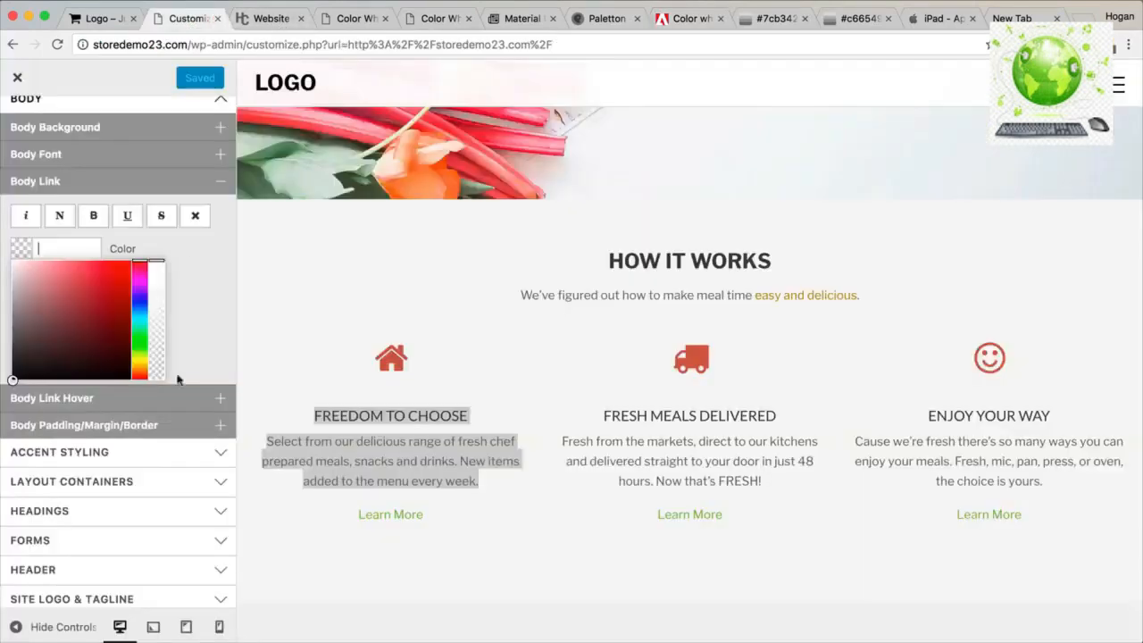
left_click(67, 248)
key("super+v")
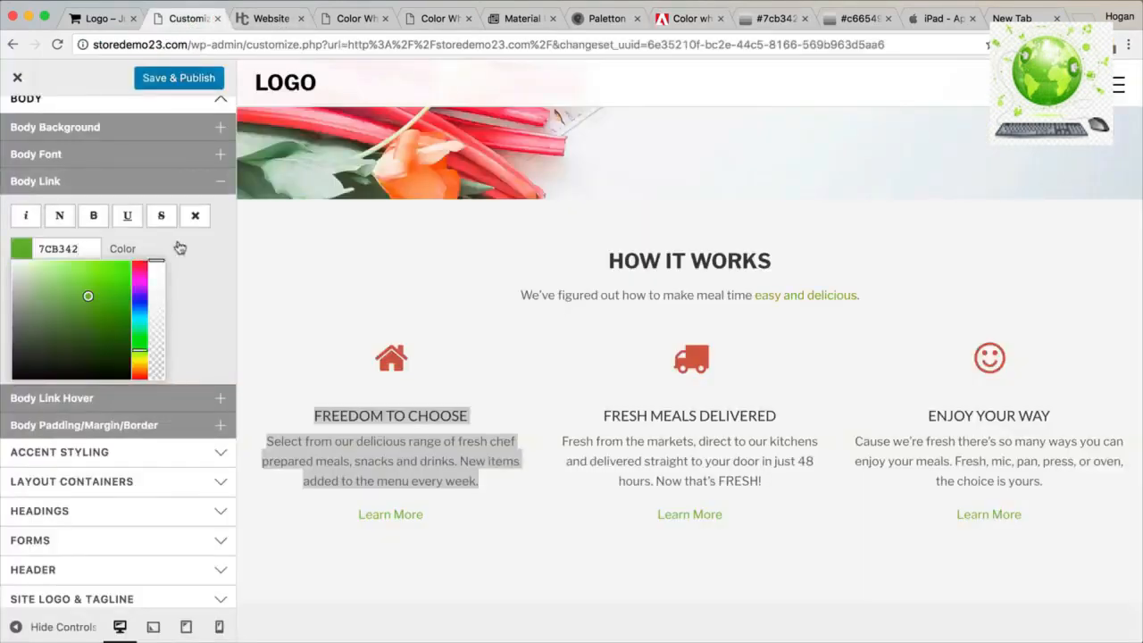
left_click(802, 320)
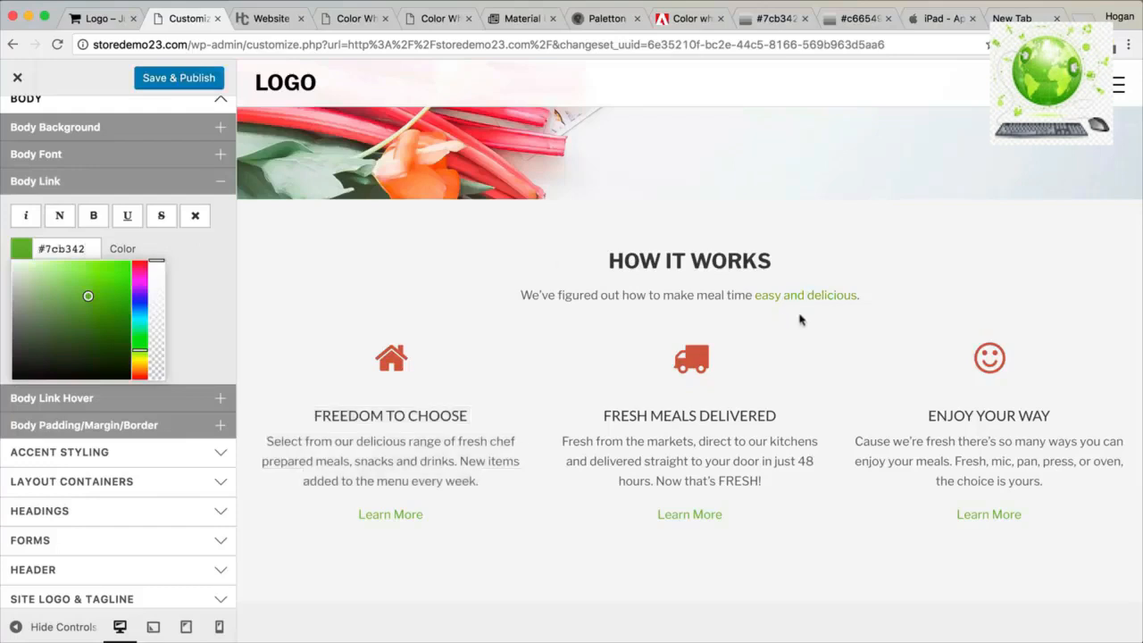
left_click(178, 243)
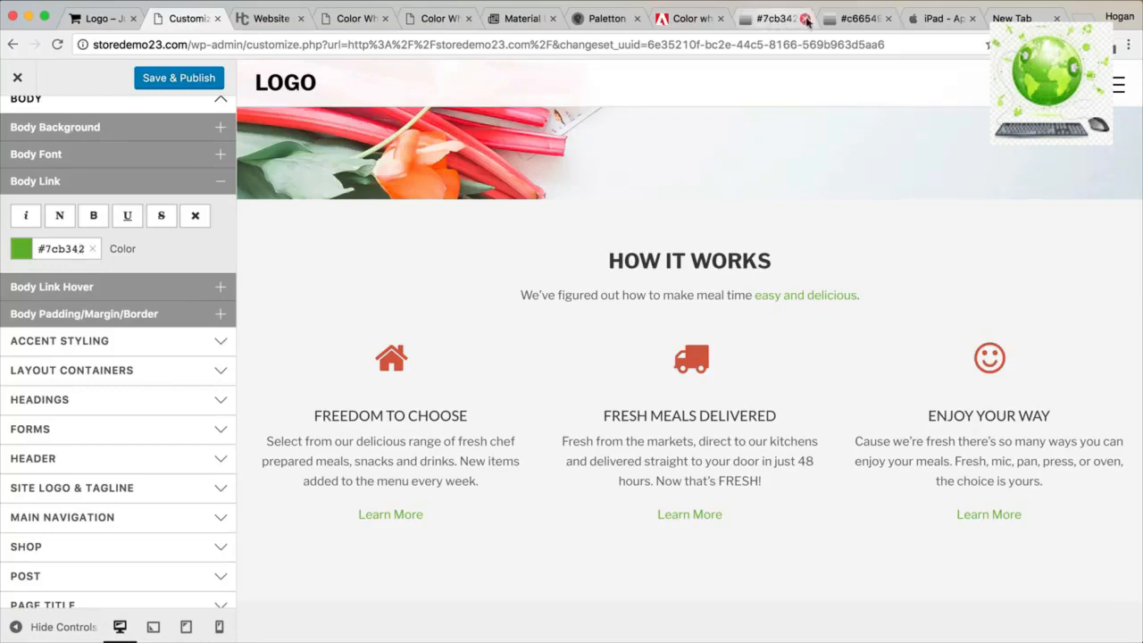
left_click(523, 17)
mouse_move(197, 319)
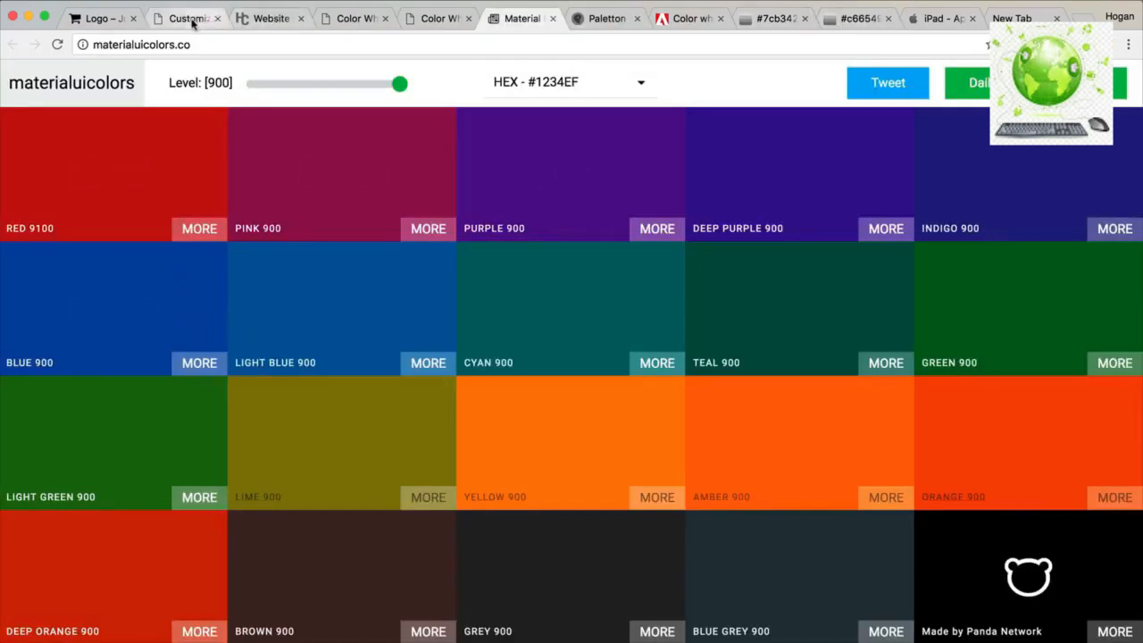
left_click_drag(275, 86, 260, 87)
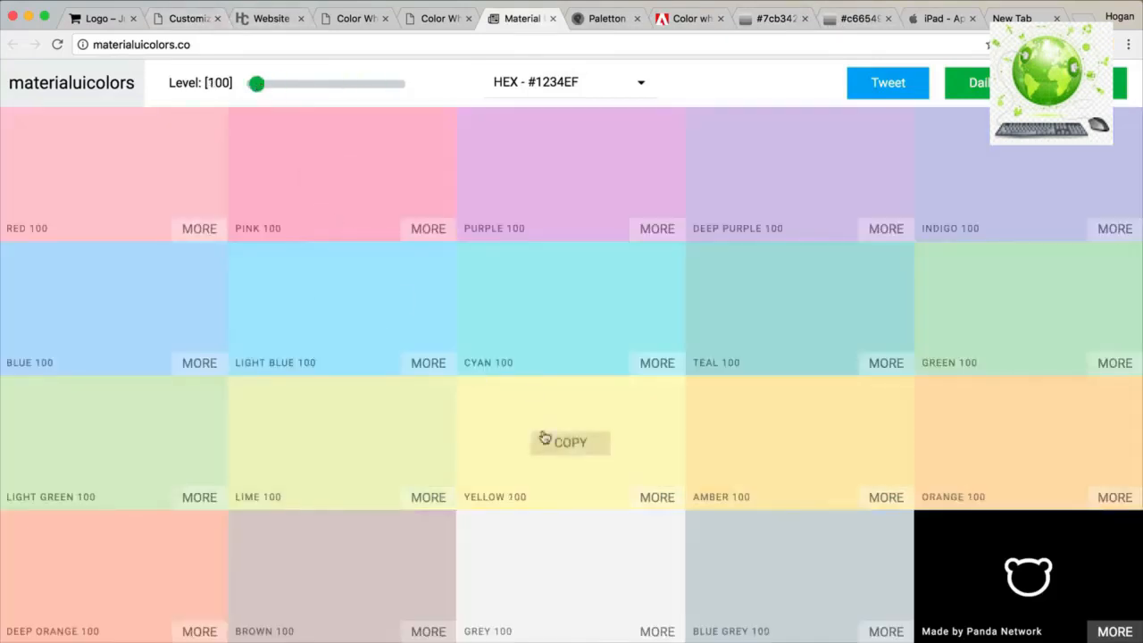
left_click(538, 425)
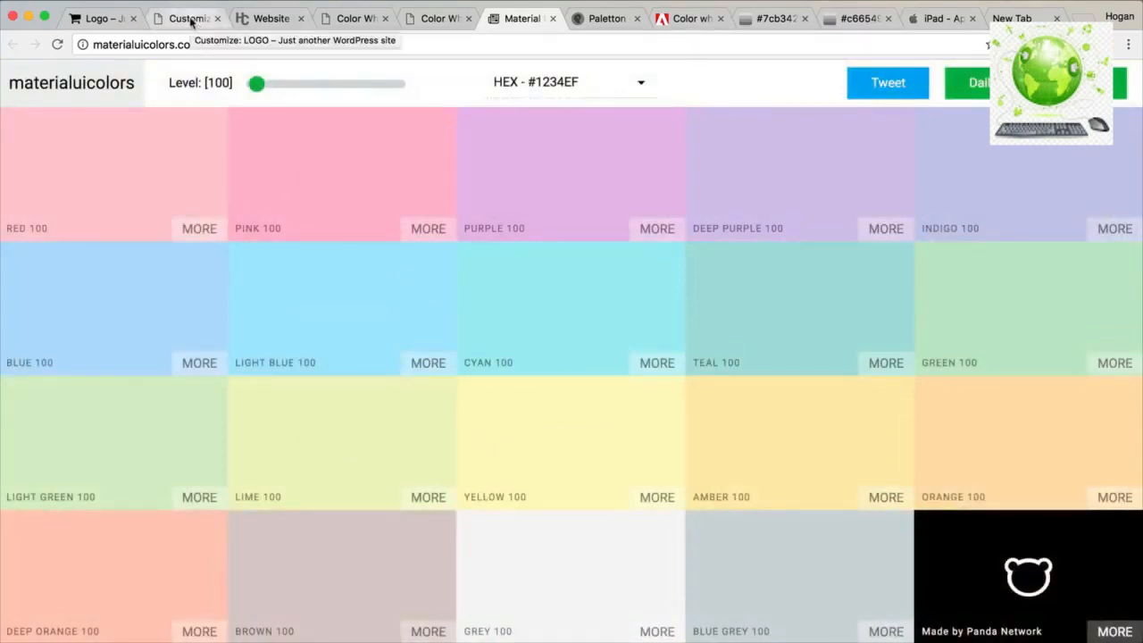
left_click(190, 20)
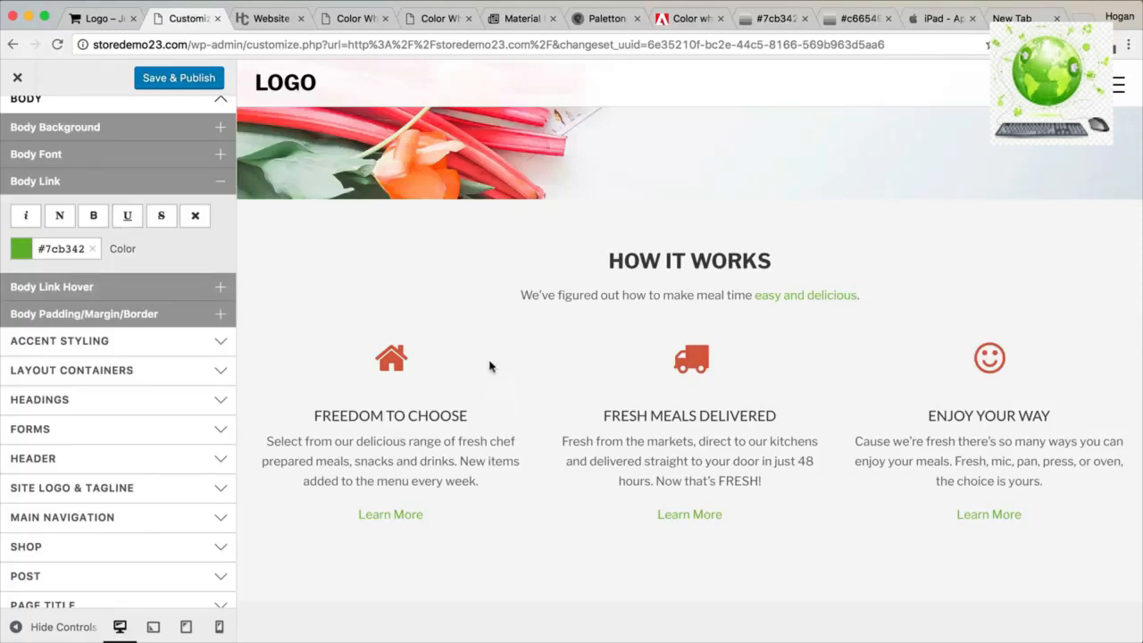
Paste #6b9a39 from the 0to255 shades of #7cb342 as the Body Link Hover colour.
left_click(176, 289)
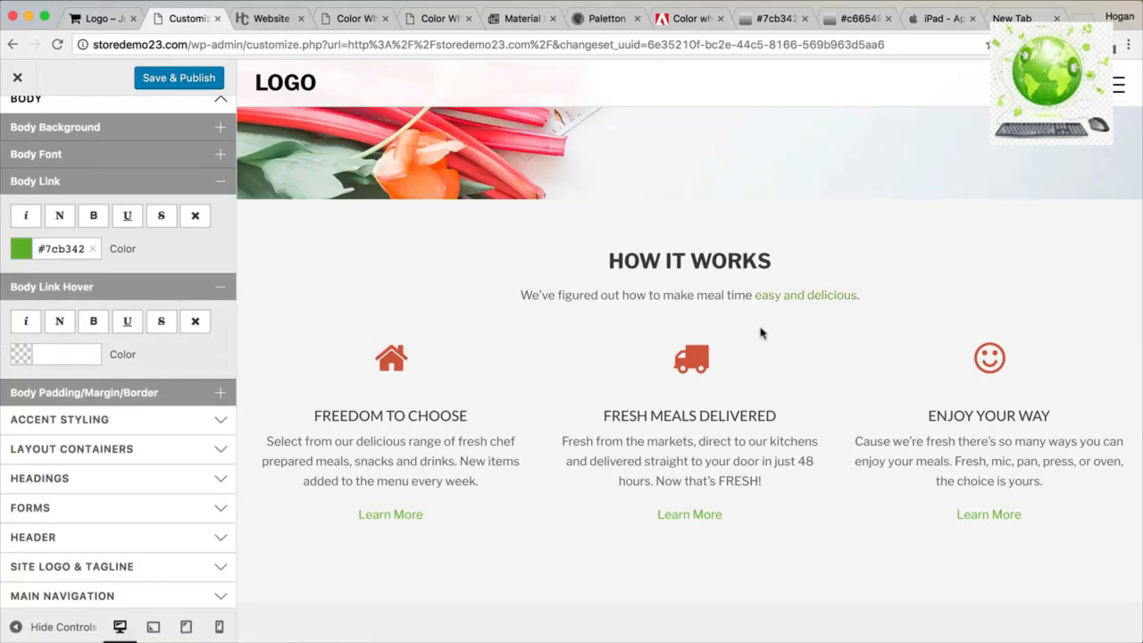
left_click(764, 25)
scroll(697, 304, "down", 5)
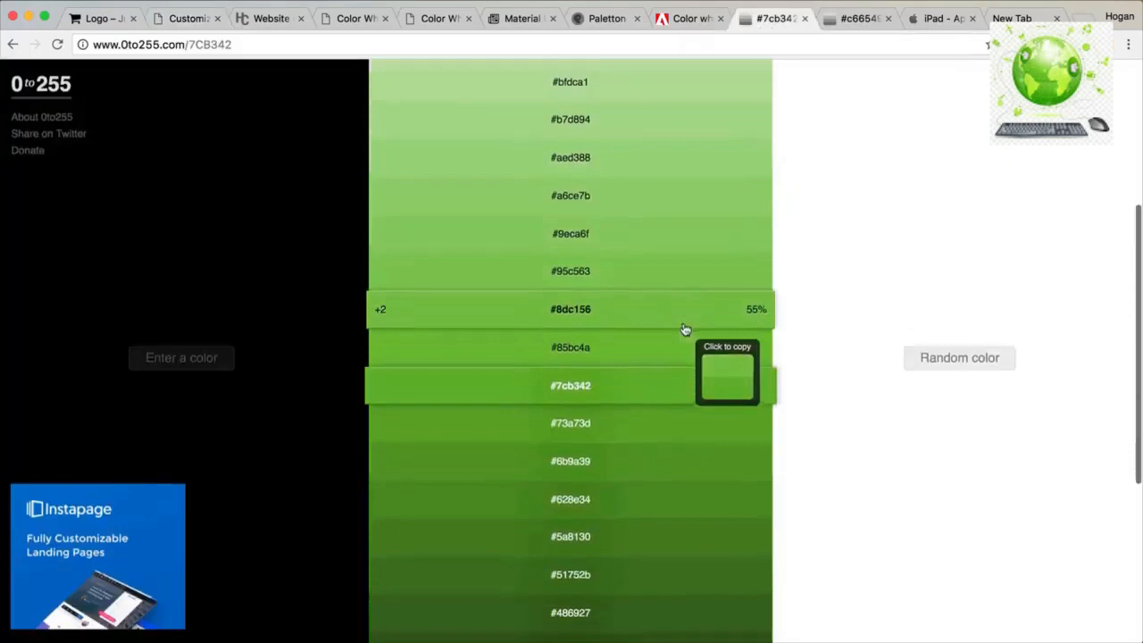
left_click(633, 459)
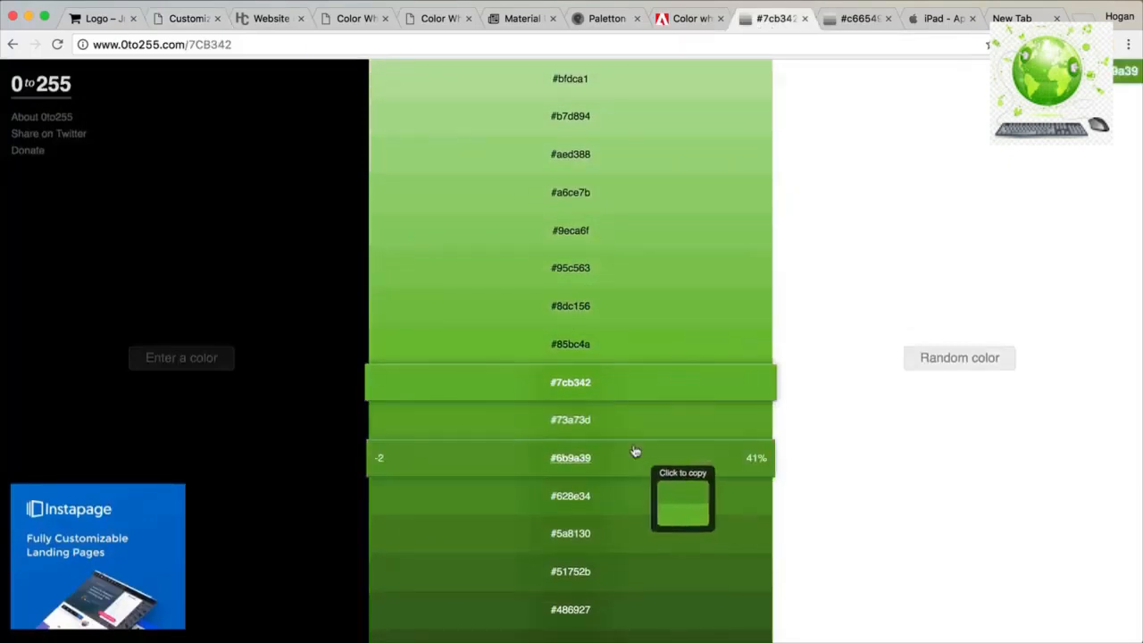
left_click(177, 18)
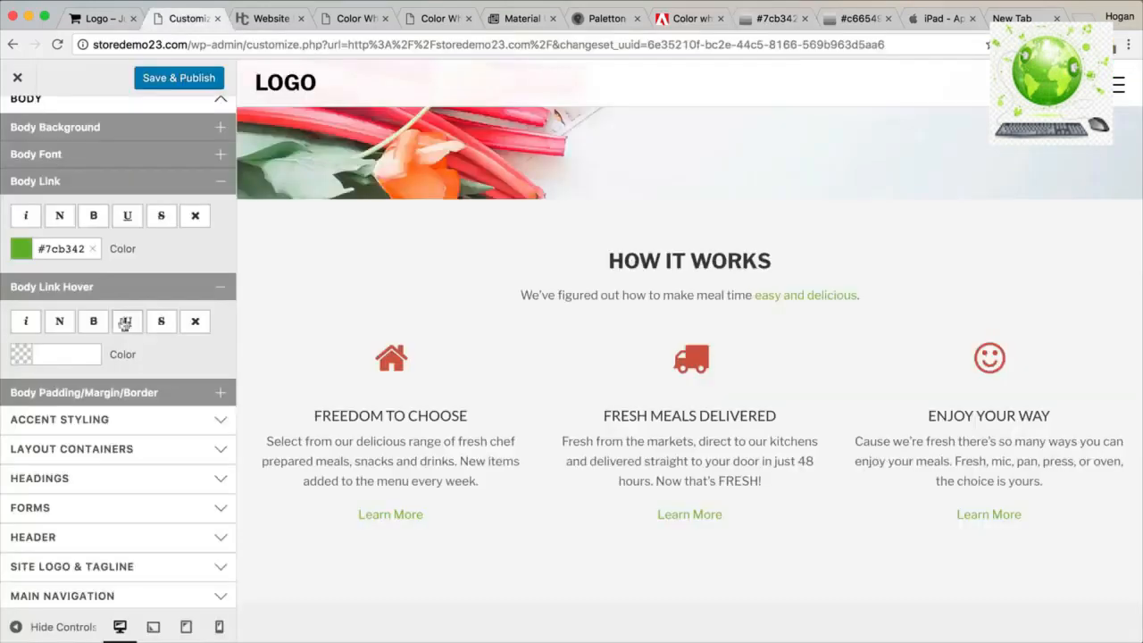
left_click(68, 348)
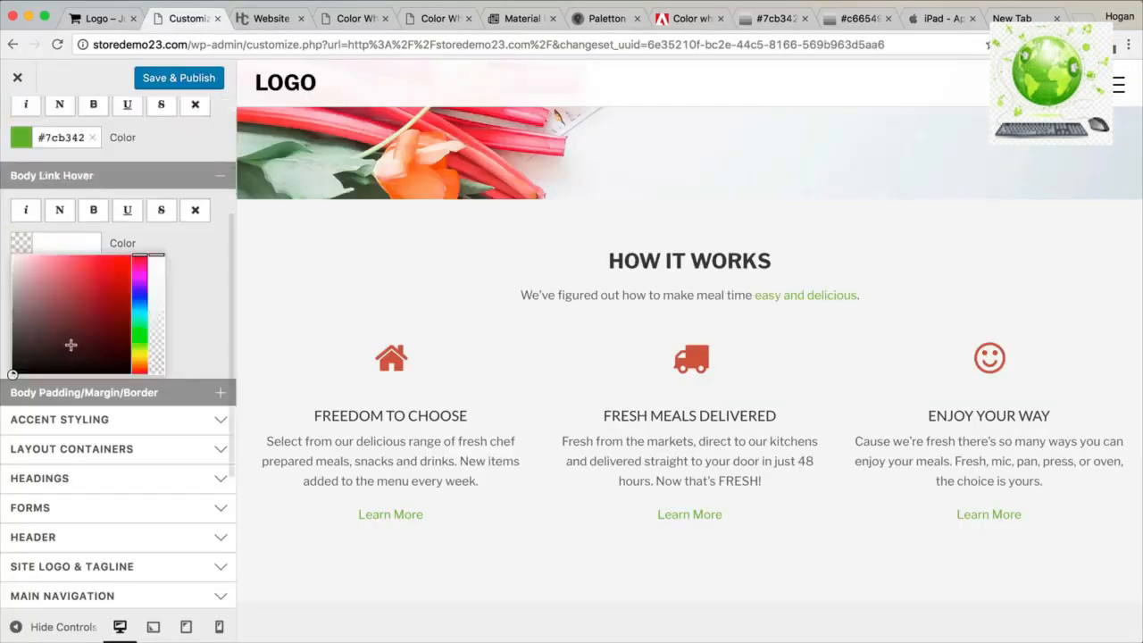
key("super+v")
scroll(203, 250, "down", 3)
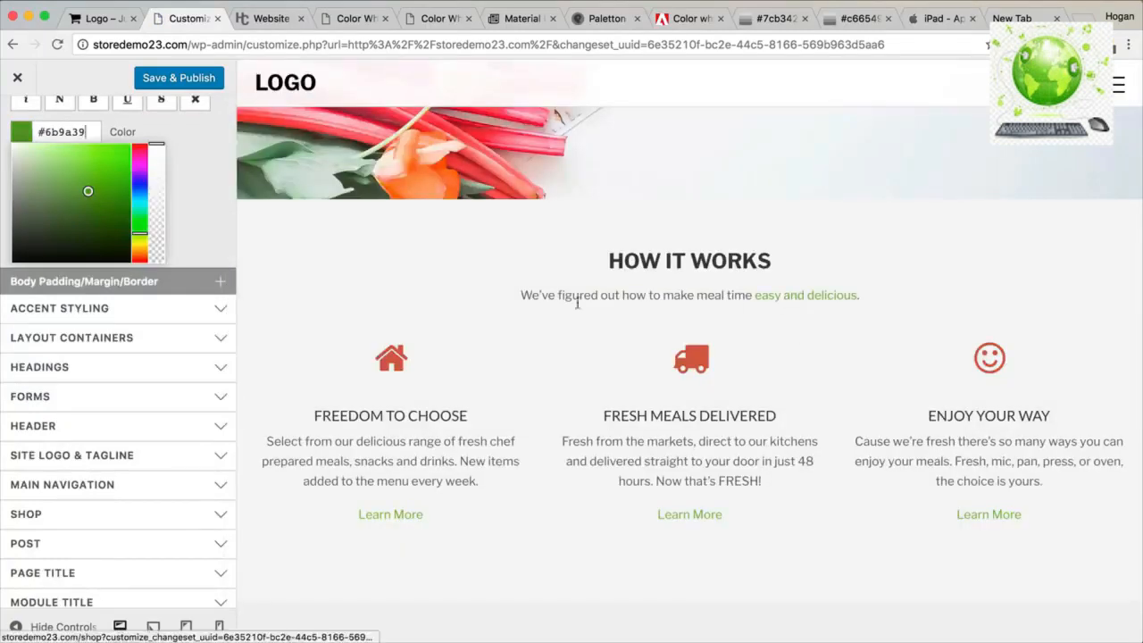
scroll(134, 313, "up", 6)
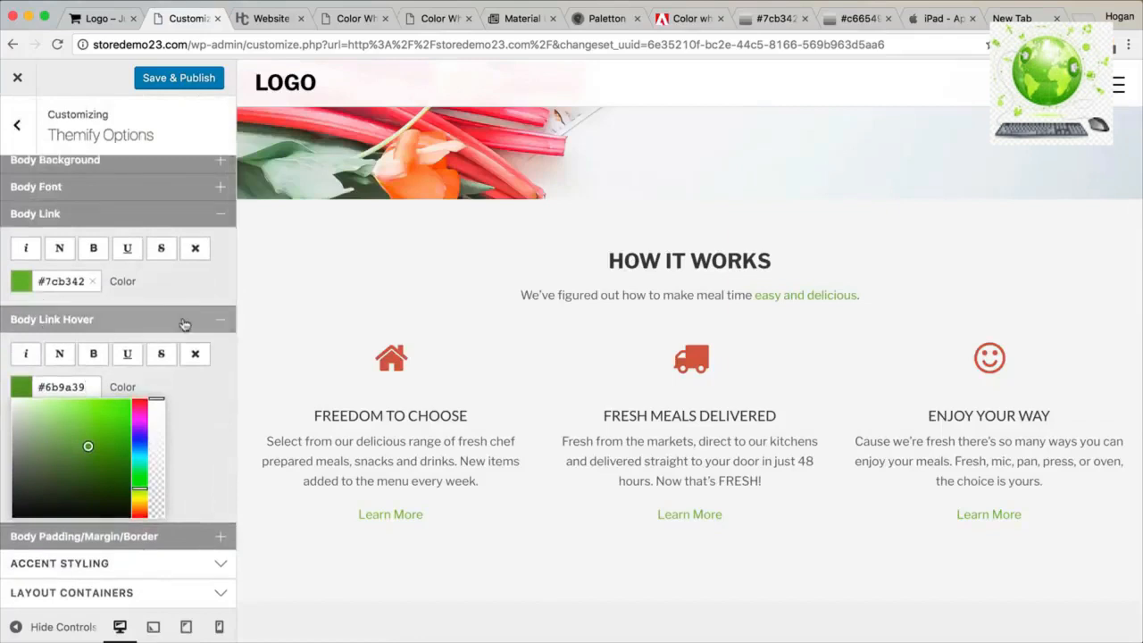
left_click(183, 322)
scroll(183, 273, "up", 2)
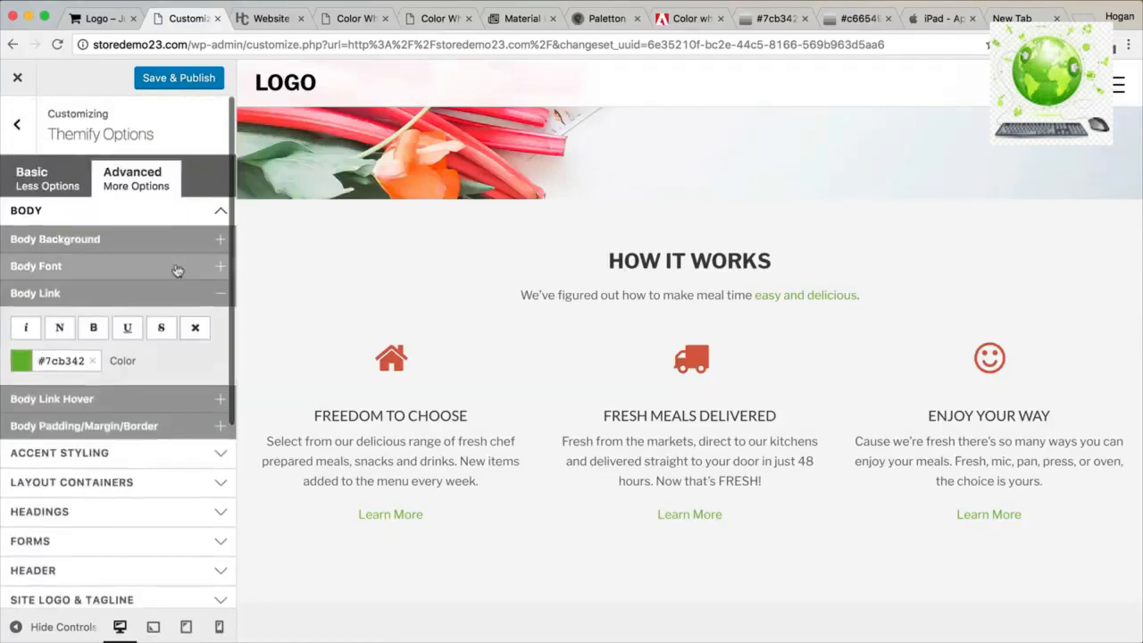
left_click(164, 222)
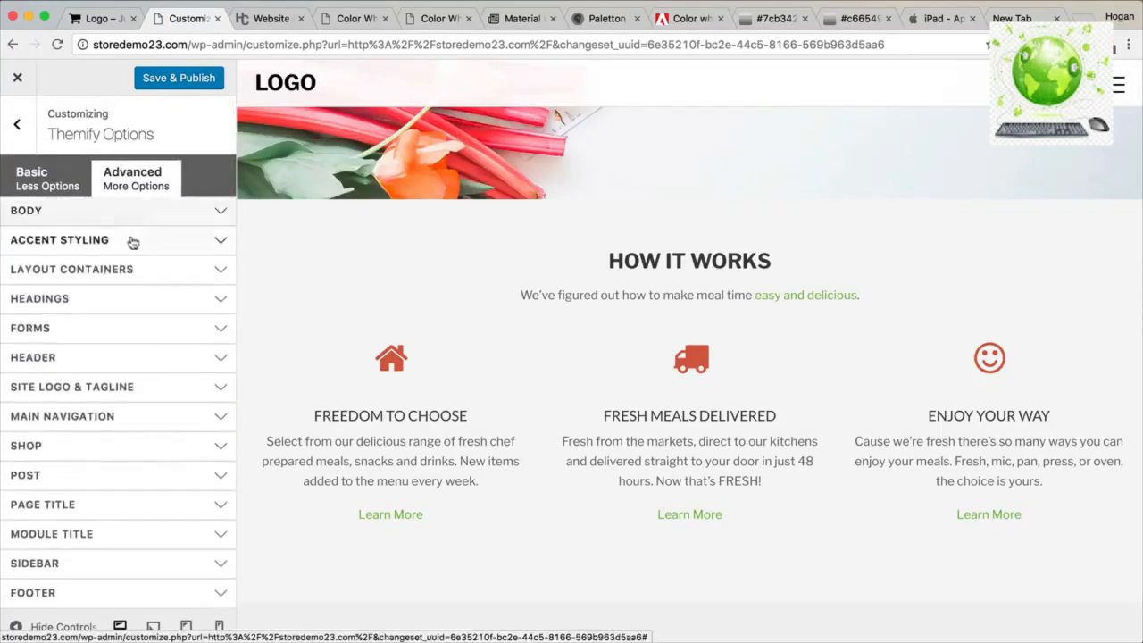
left_click(86, 359)
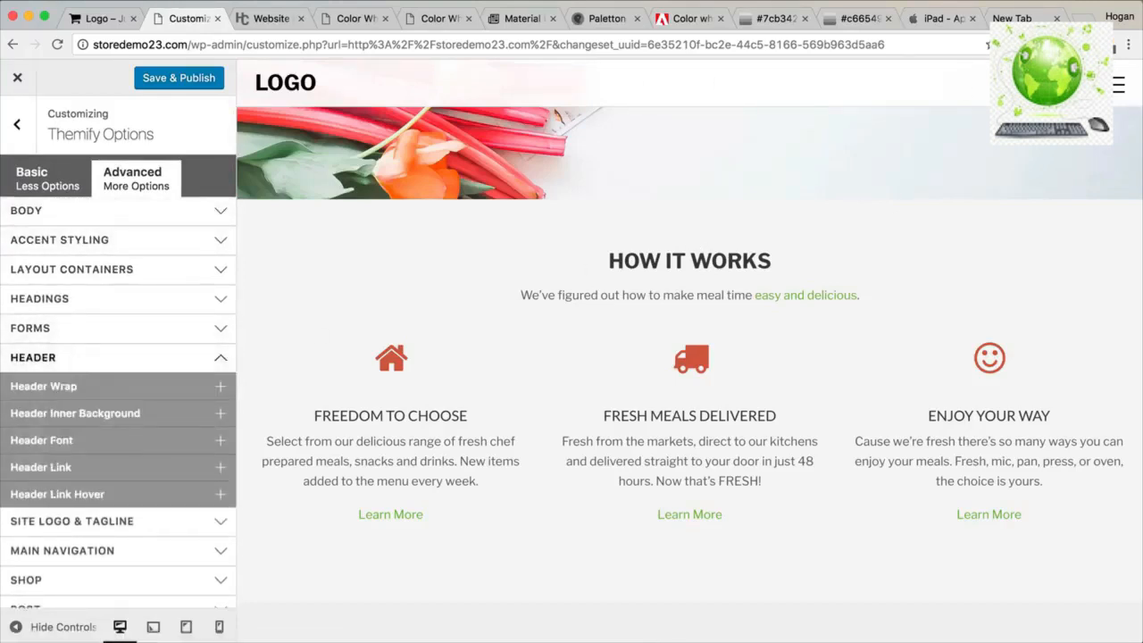
scroll(1125, 69, "up", 1)
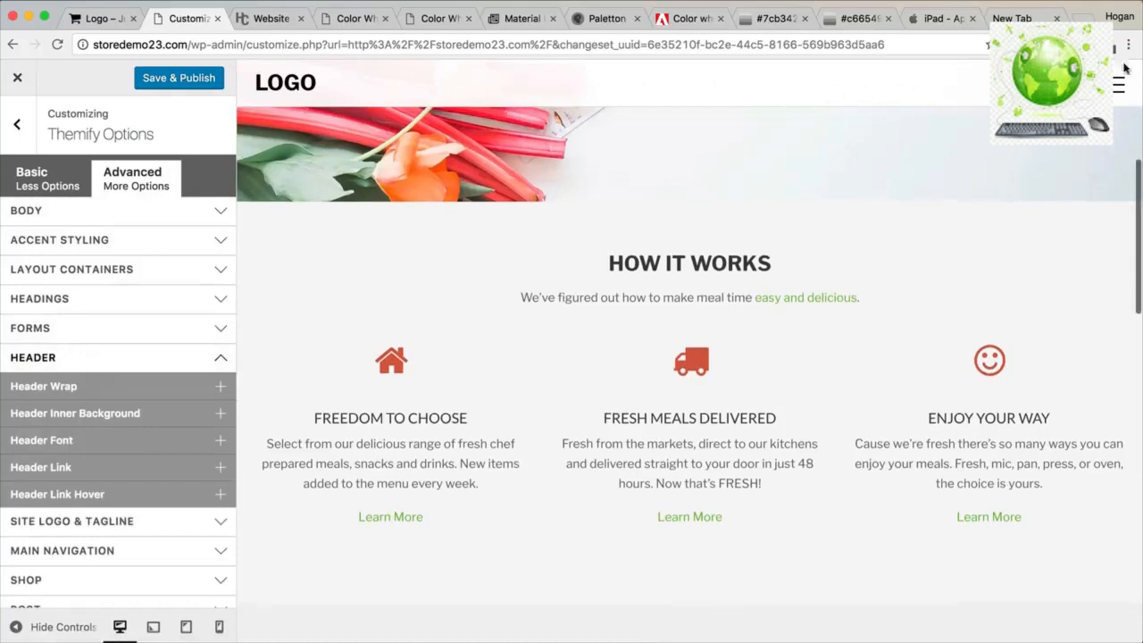
left_click(1133, 47)
left_click(1142, 201)
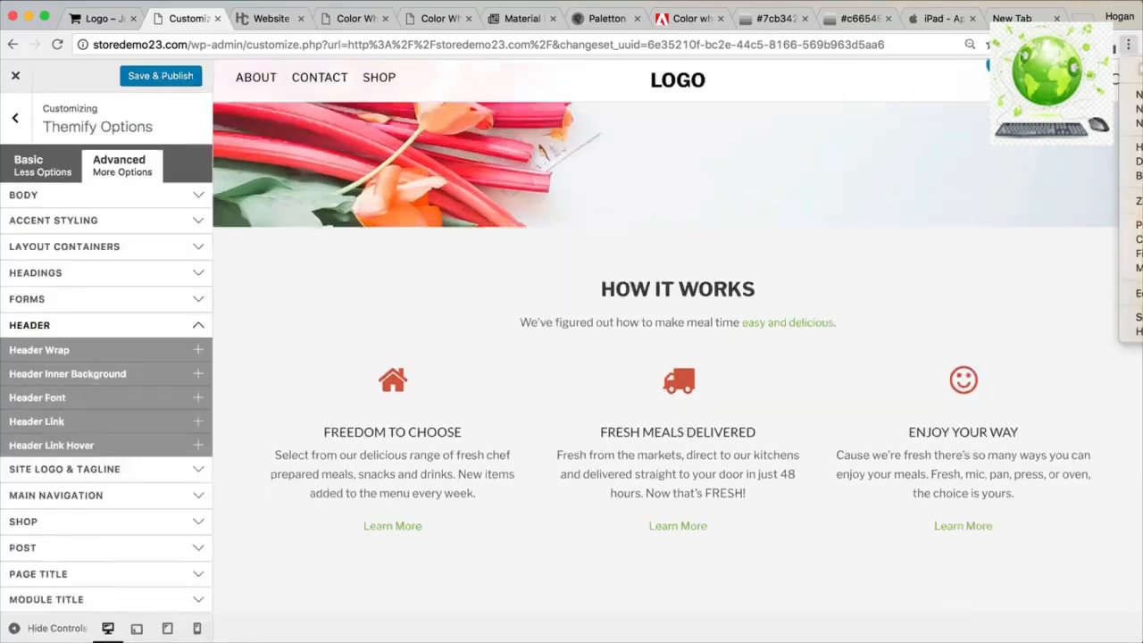
left_click(916, 293)
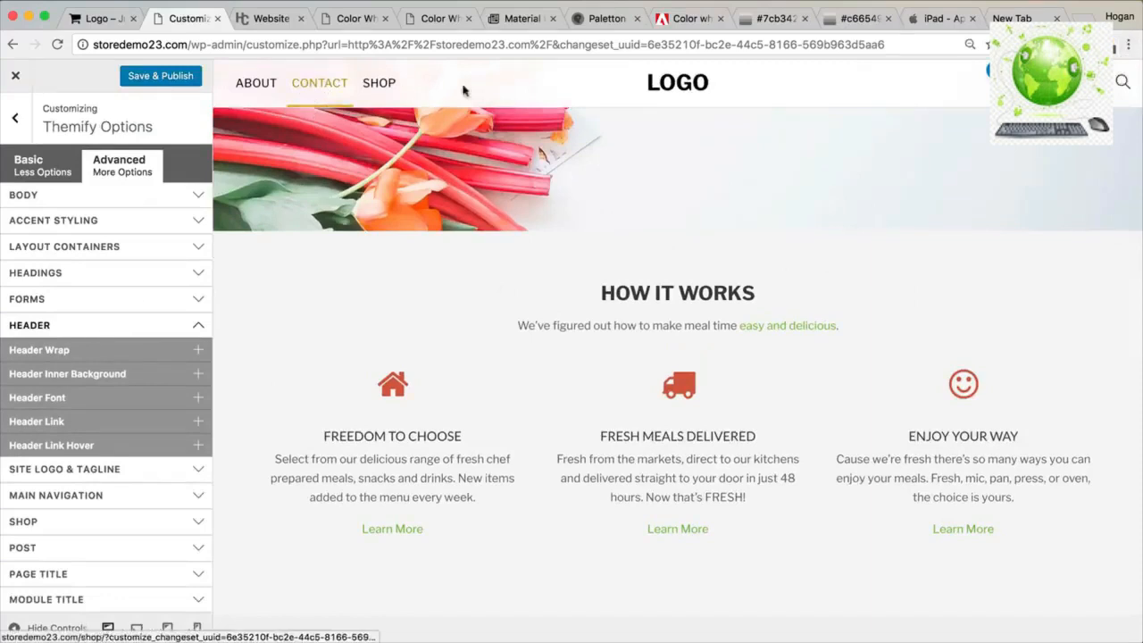
left_click(101, 350)
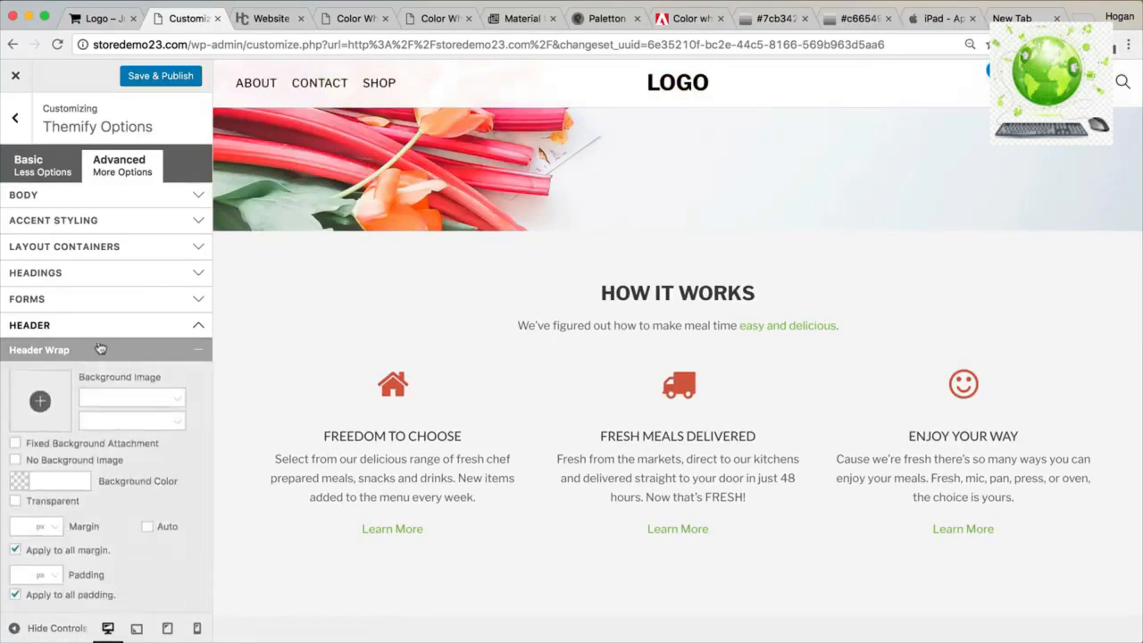
scroll(56, 447, "down", 2)
left_click(55, 421)
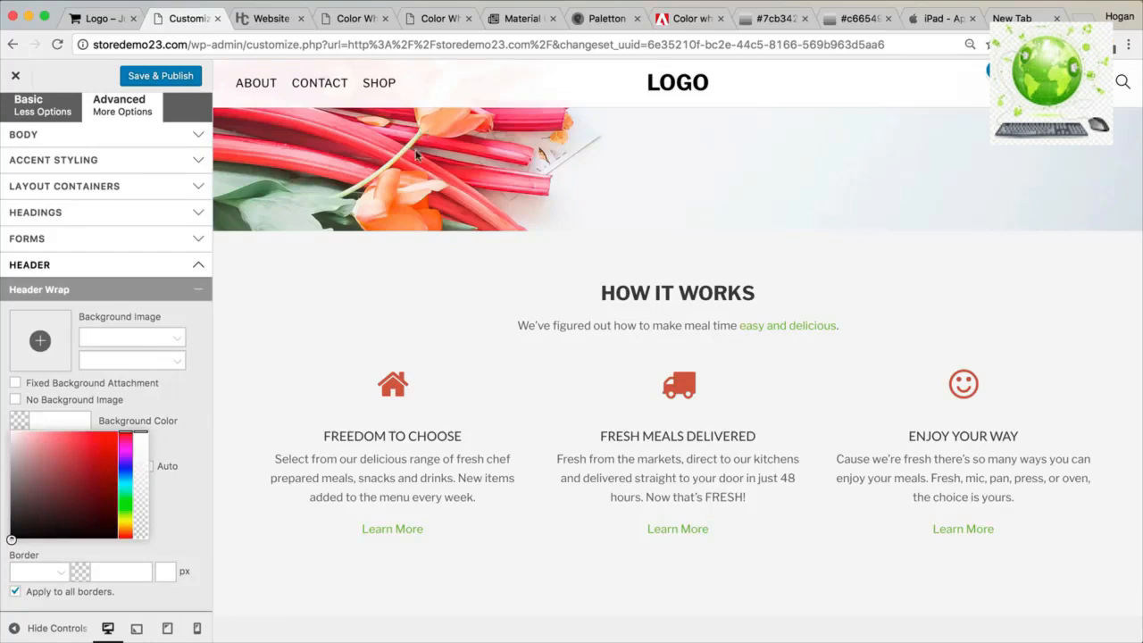
type("d3d3d")
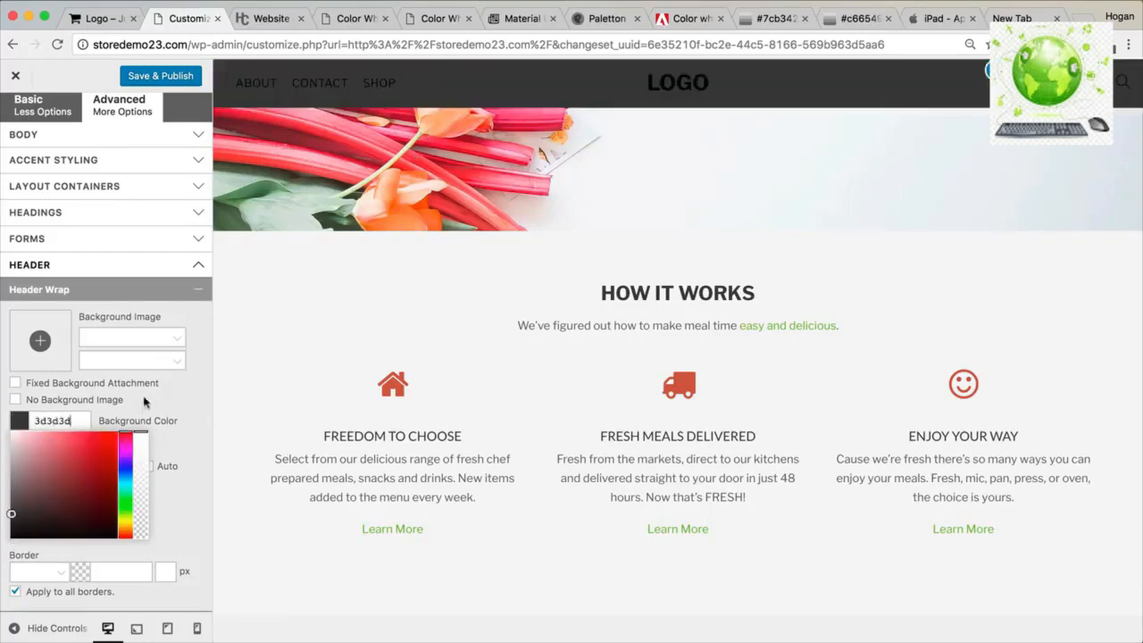
key("super+a")
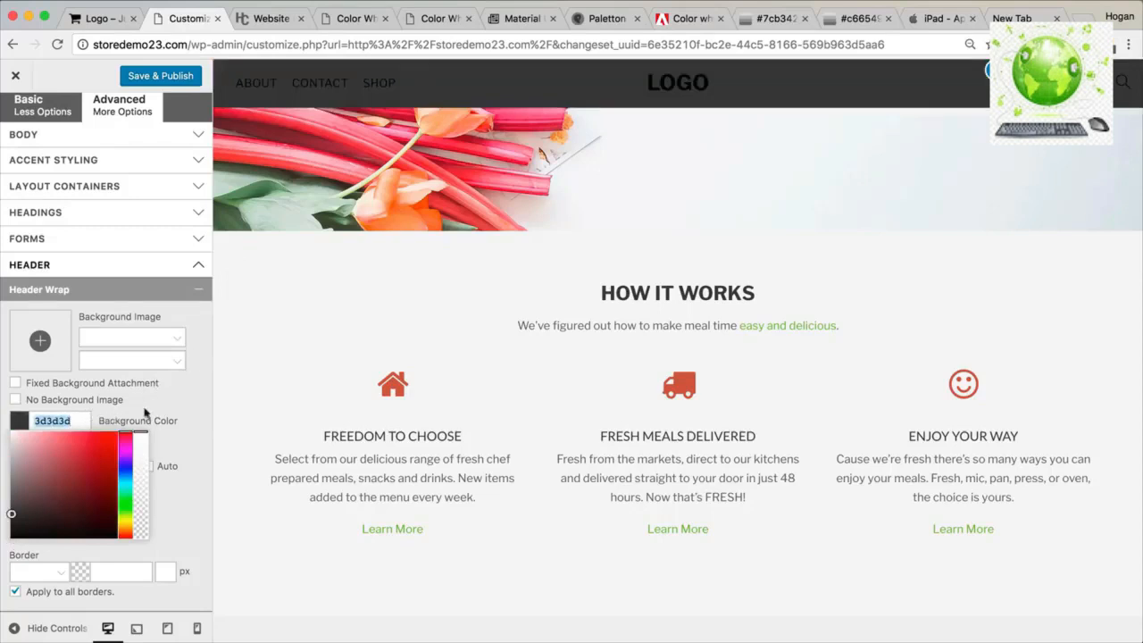
key("BackSpace")
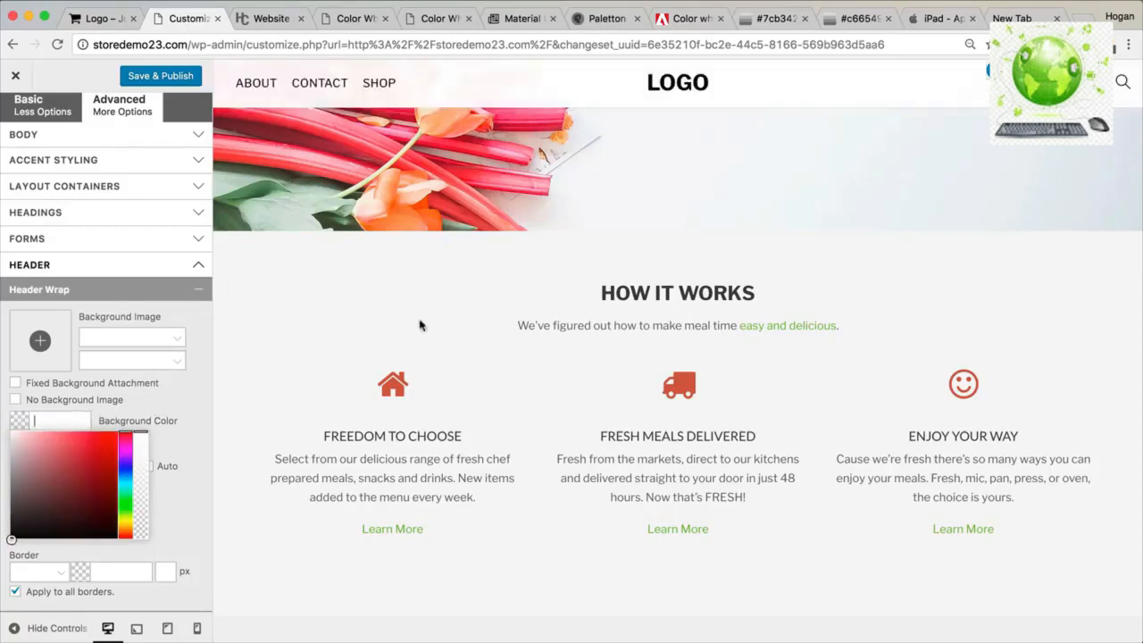
scroll(497, 267, "up", 5)
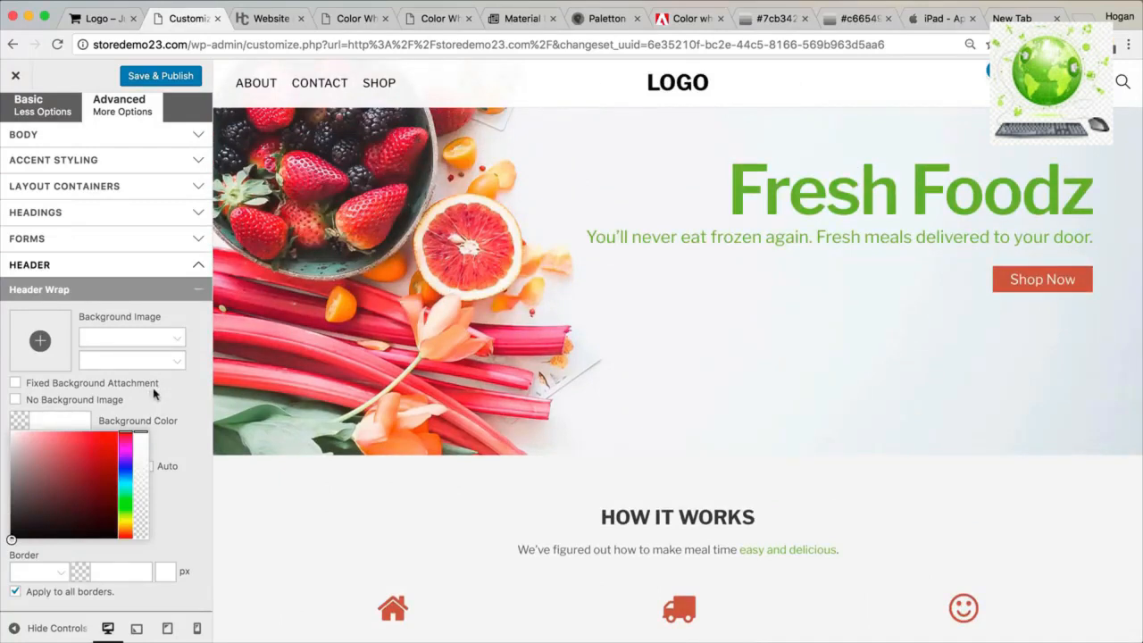
scroll(154, 393, "down", 3)
left_click(164, 319)
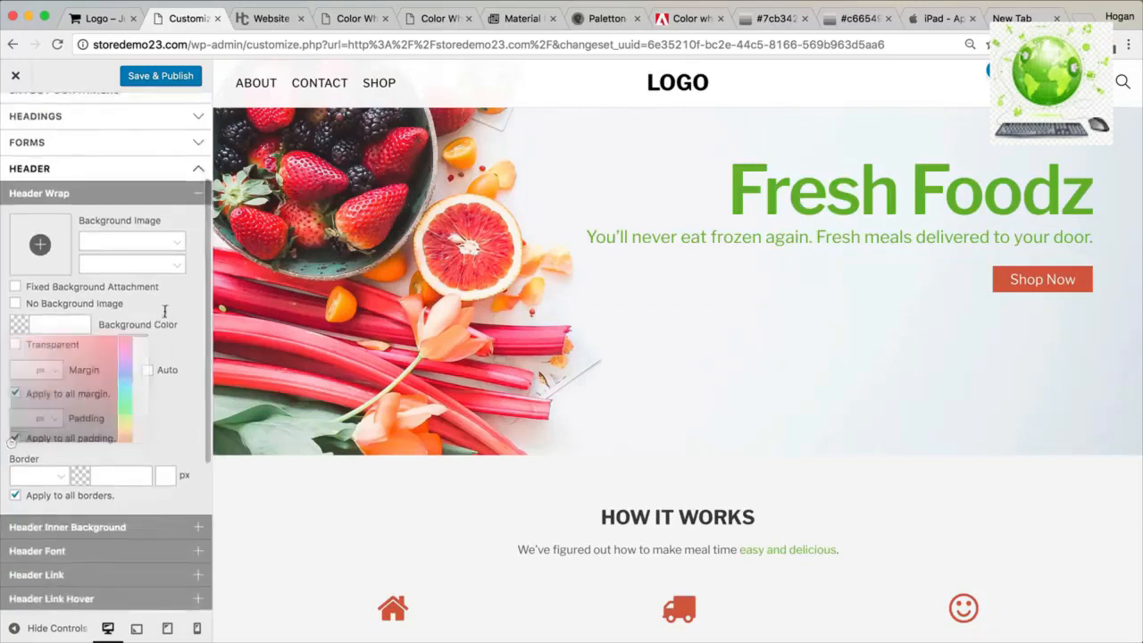
left_click(188, 199)
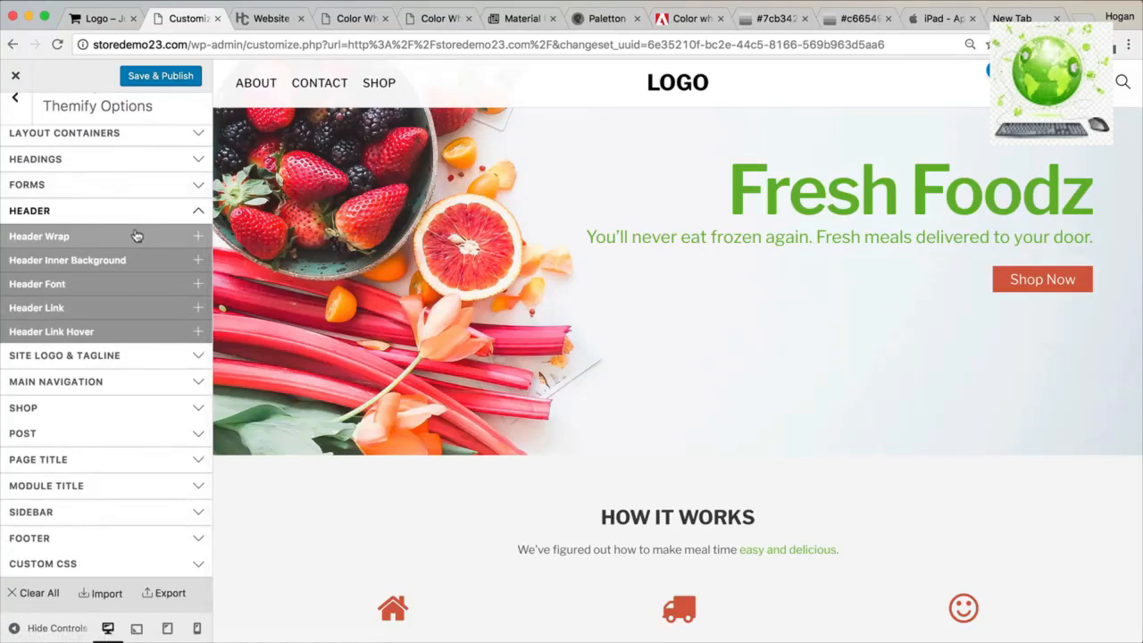
left_click(127, 238)
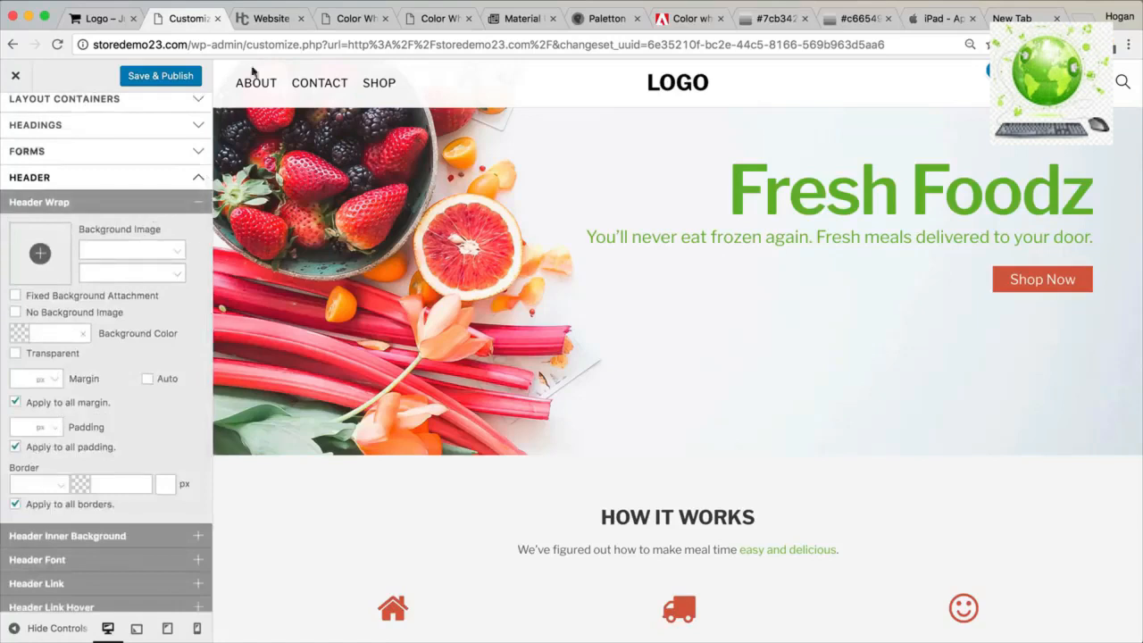
left_click(332, 18)
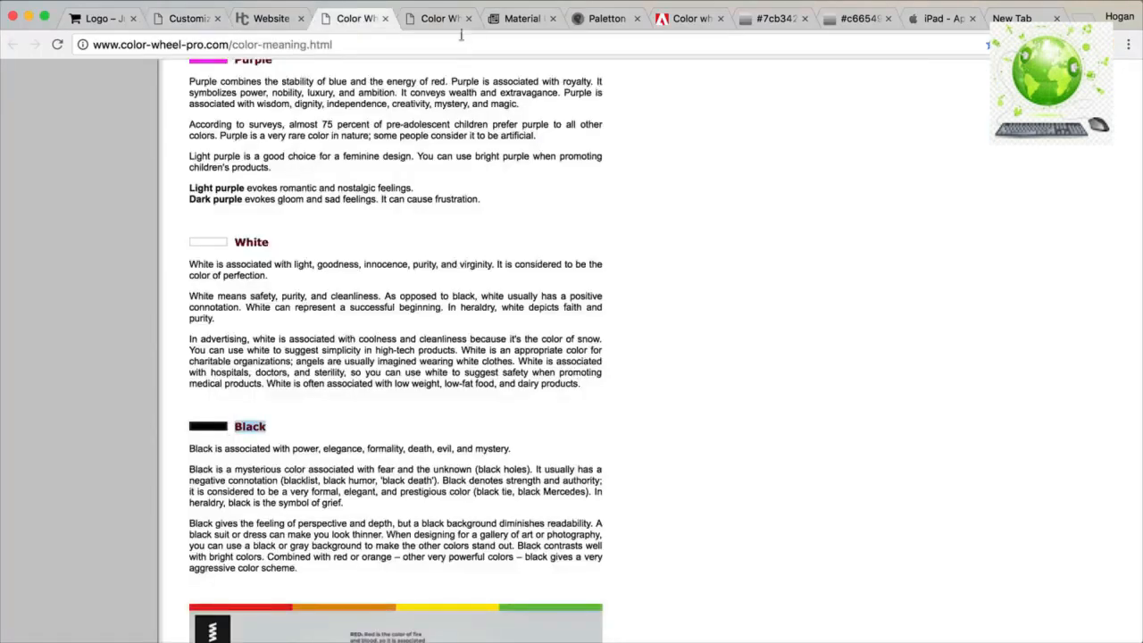
left_click(522, 19)
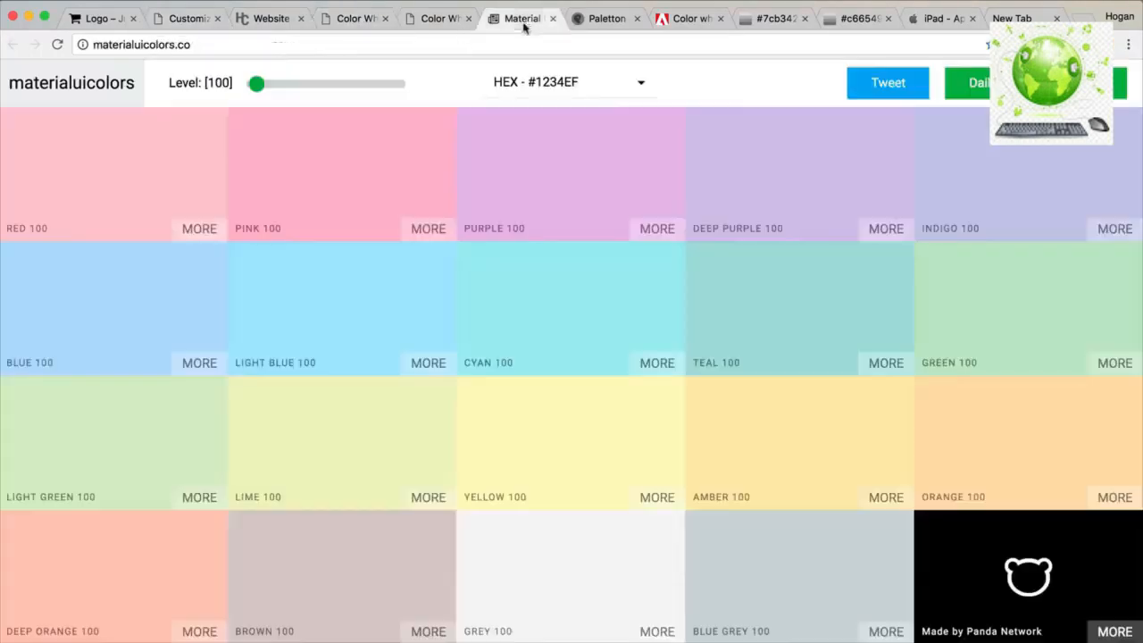
left_click(682, 20)
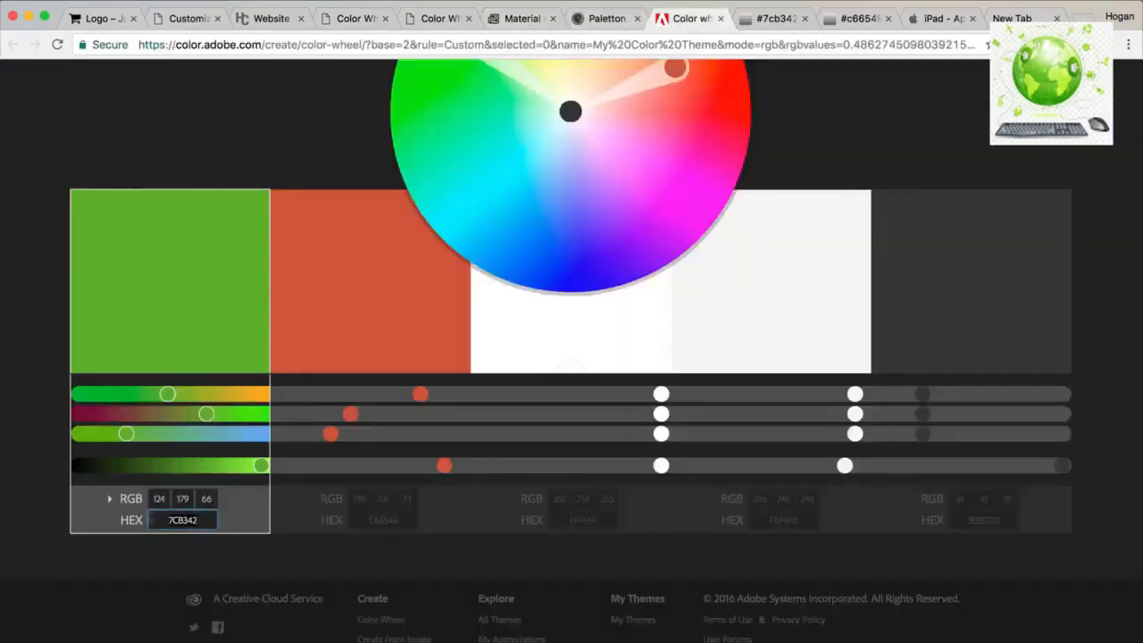
left_click(188, 18)
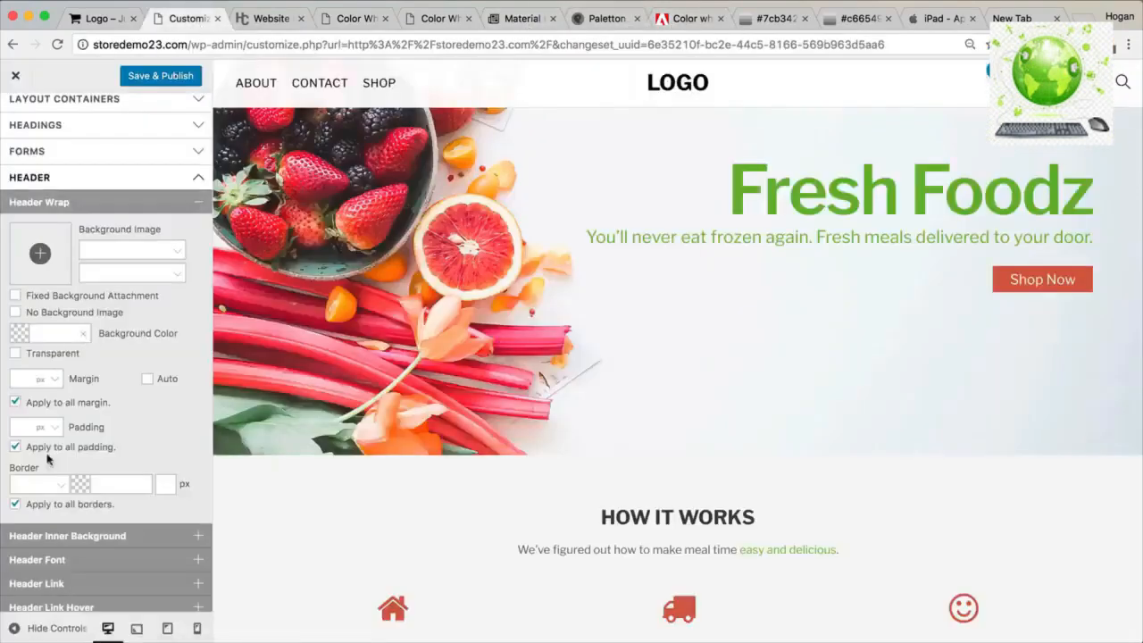
left_click(54, 329)
type("7CB342")
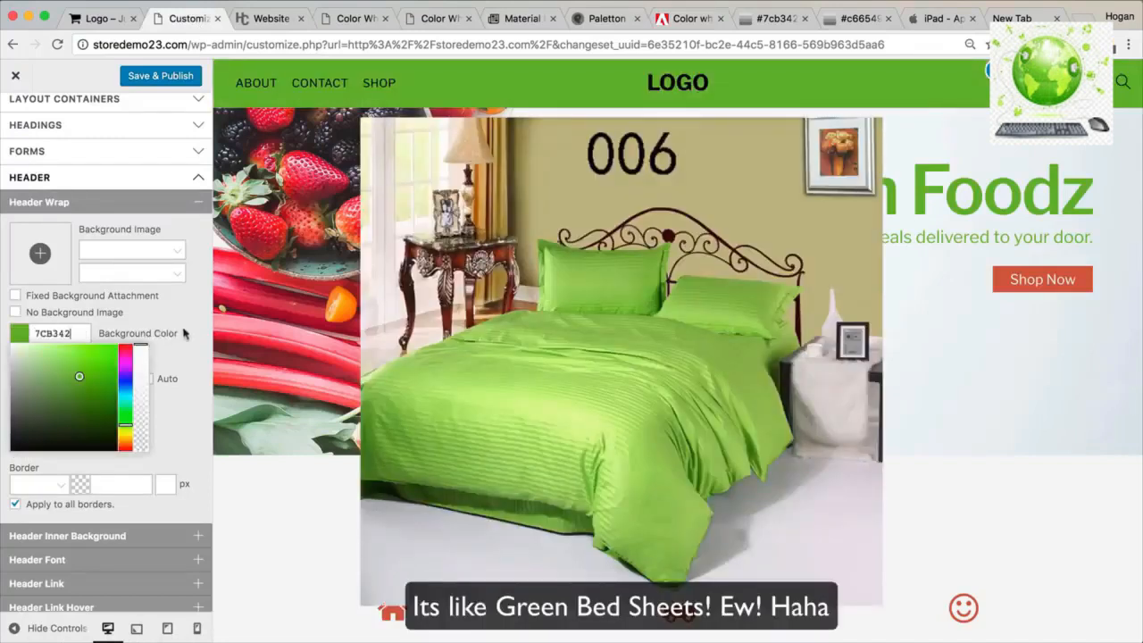
left_click(177, 359)
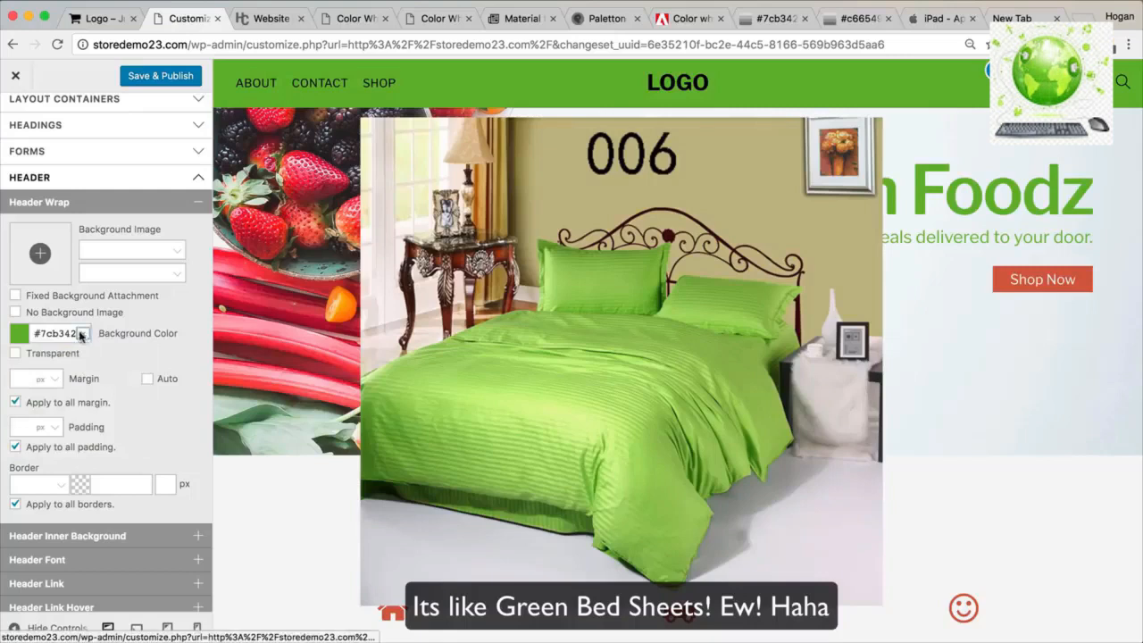
left_click(82, 334)
left_click(159, 203)
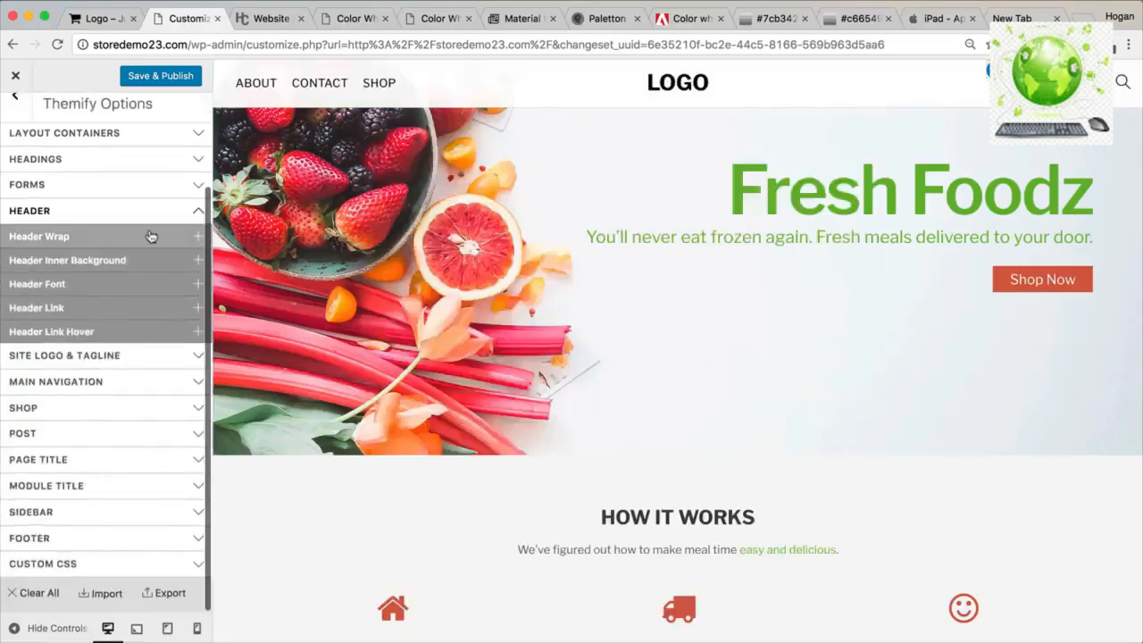
left_click(91, 286)
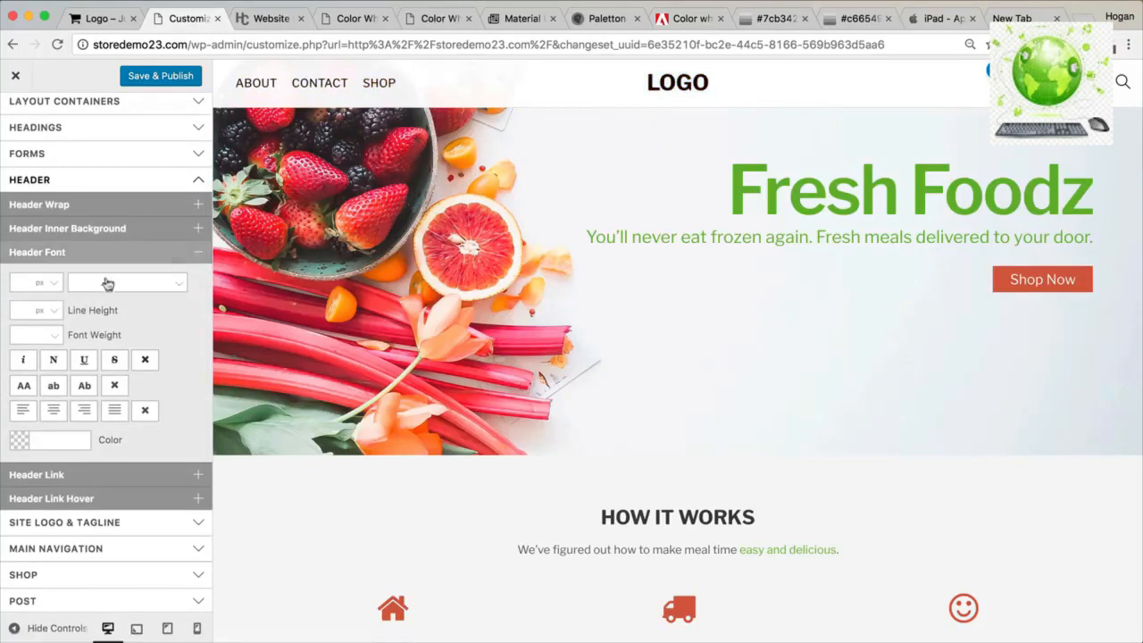
Set the Header Link colour to #3d3d3d, copied from the Adobe Color theme.
left_click(121, 253)
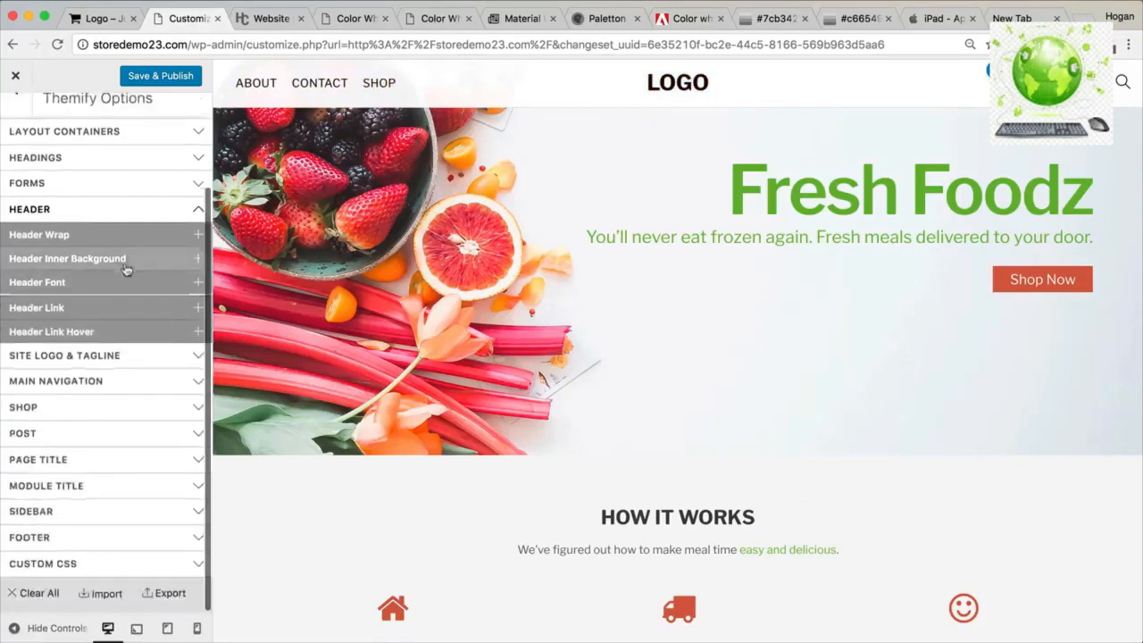
left_click(81, 308)
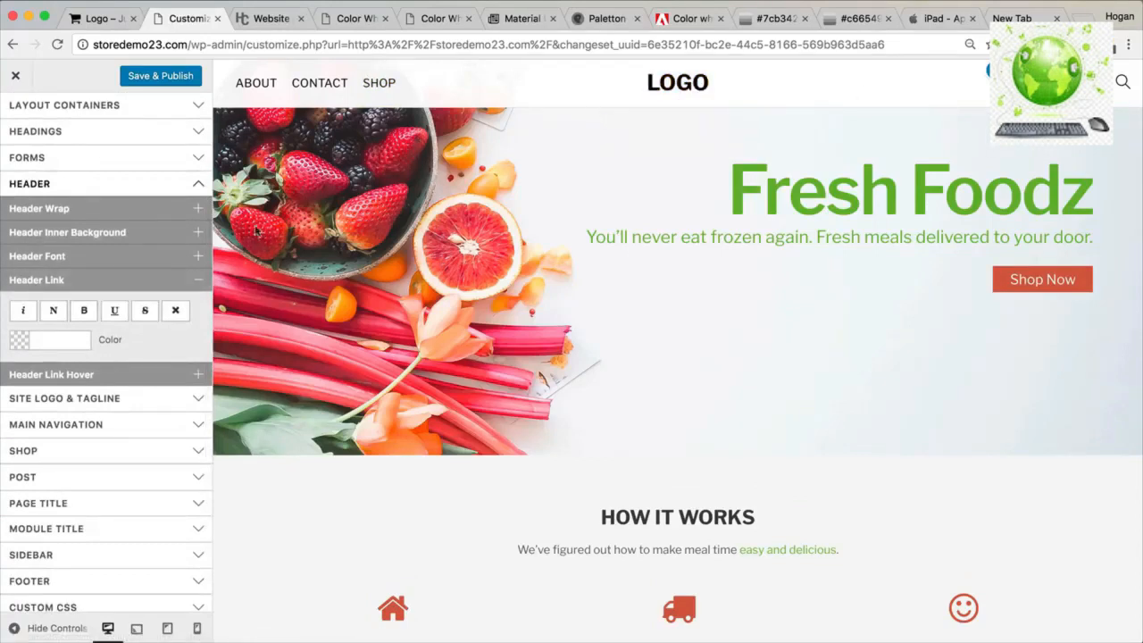
left_click(45, 341)
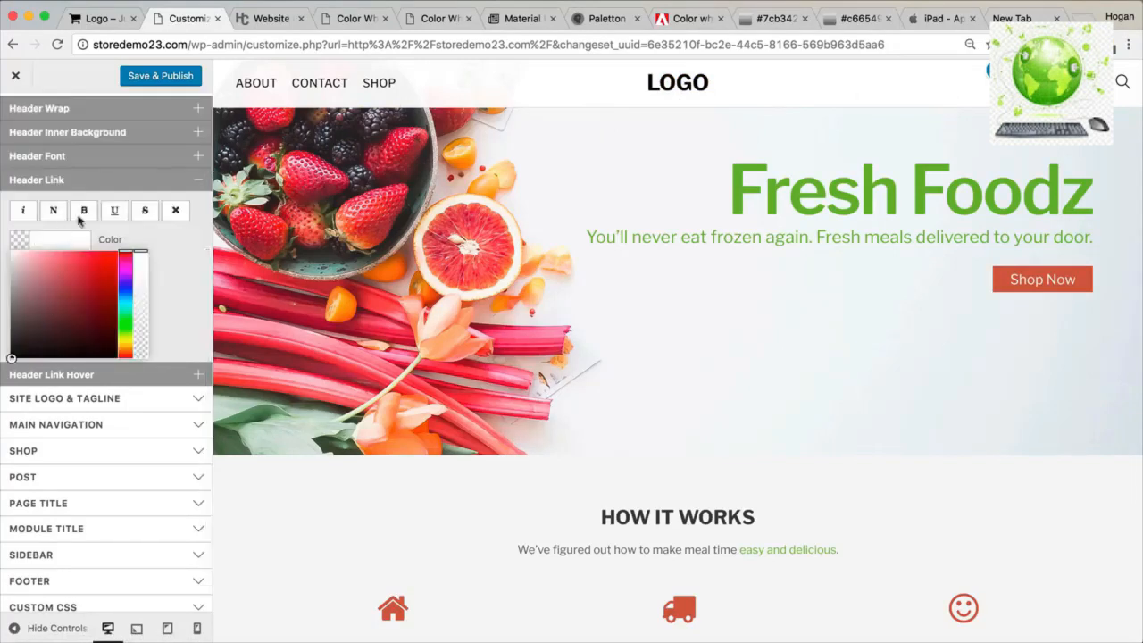
left_click(685, 19)
left_click(989, 522)
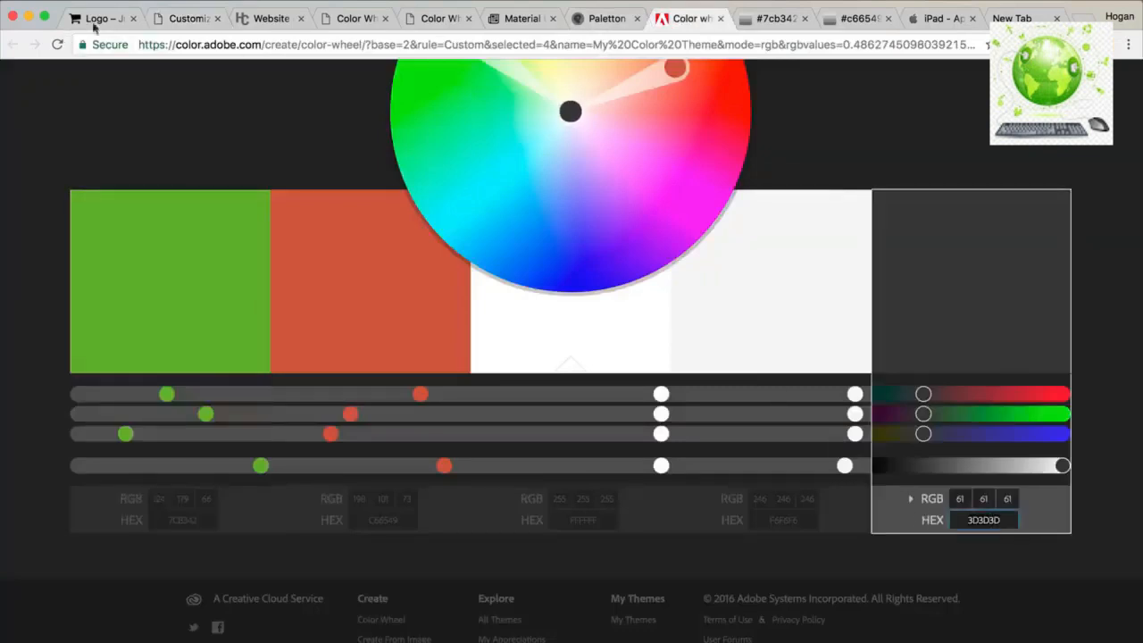
left_click(185, 18)
type("3D3D3D")
left_click(167, 242)
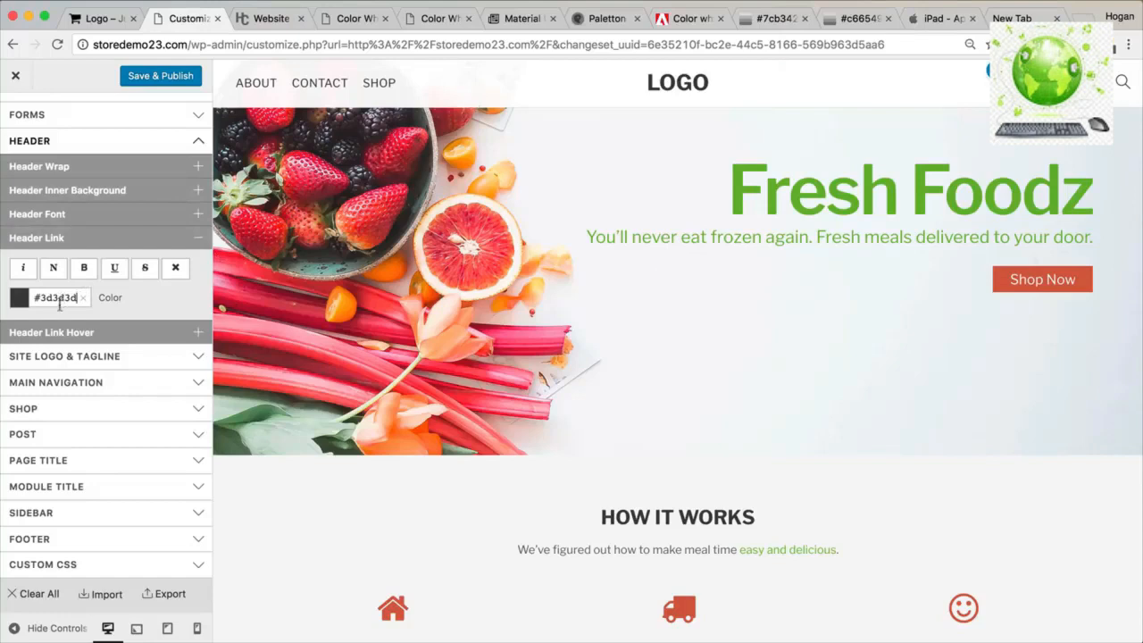
Set the Header Link Hover colour to #5d5d5d.
left_click(58, 332)
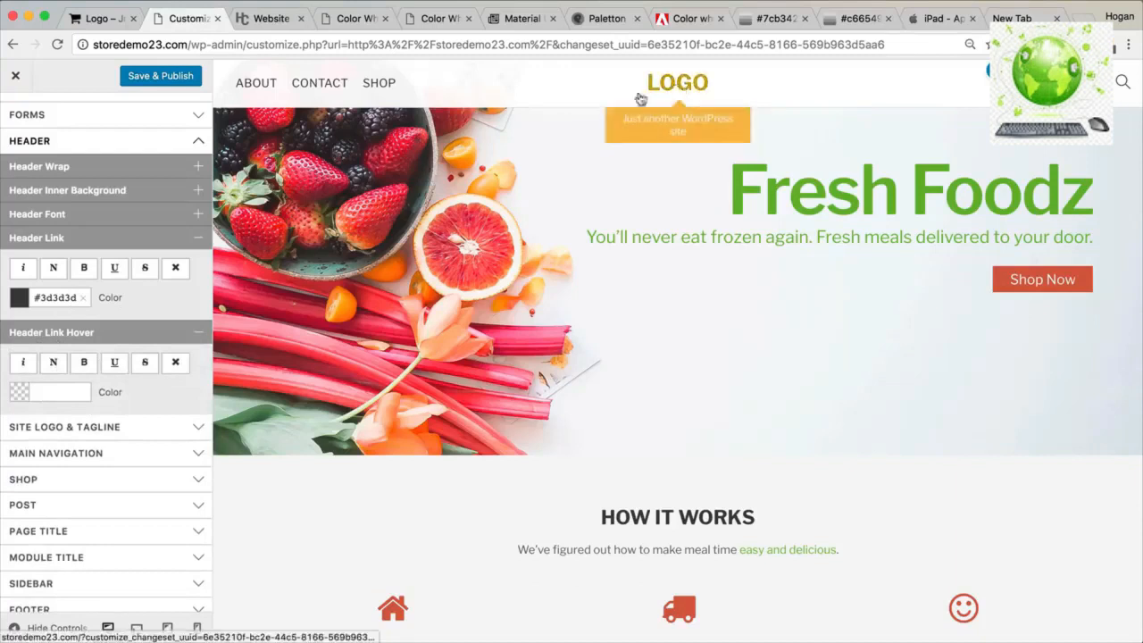
left_click(43, 391)
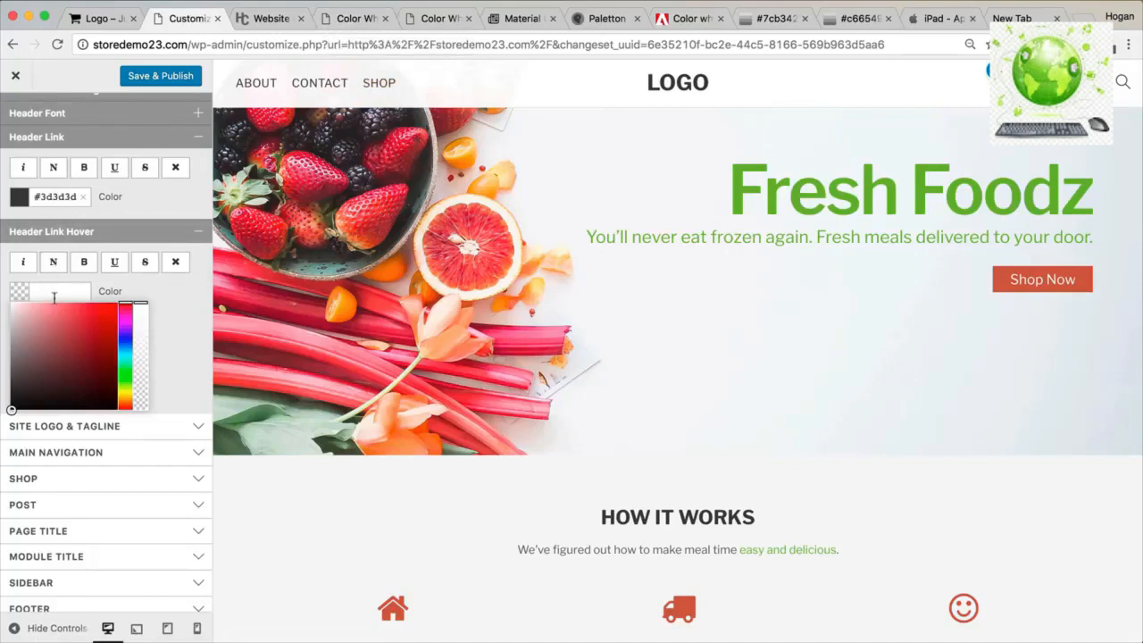
type("5d5d5d")
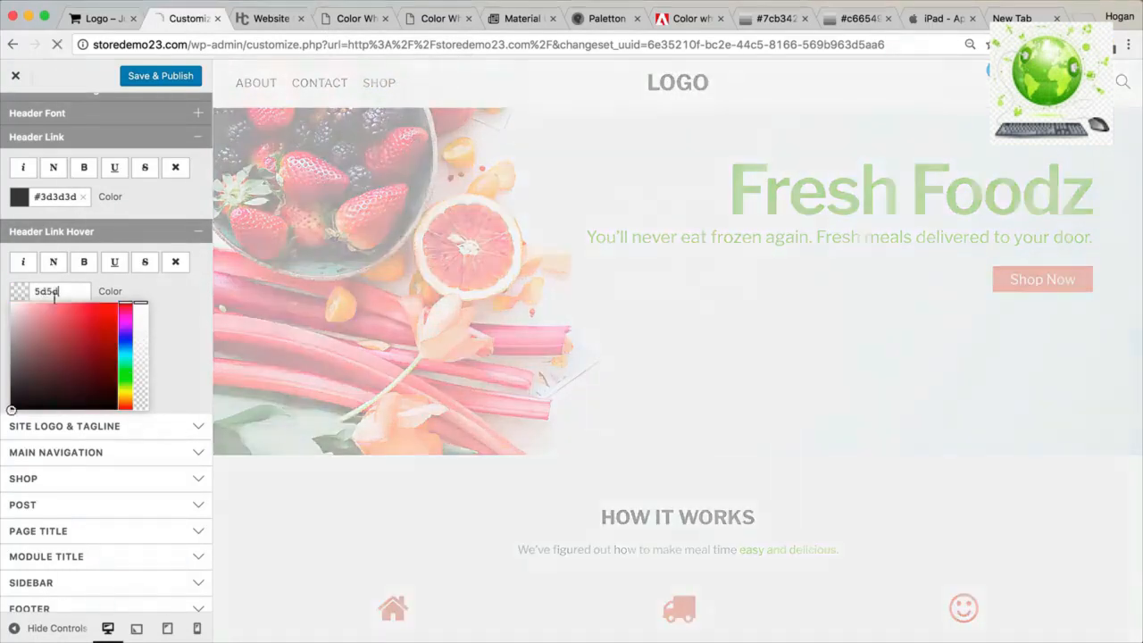
left_click(179, 282)
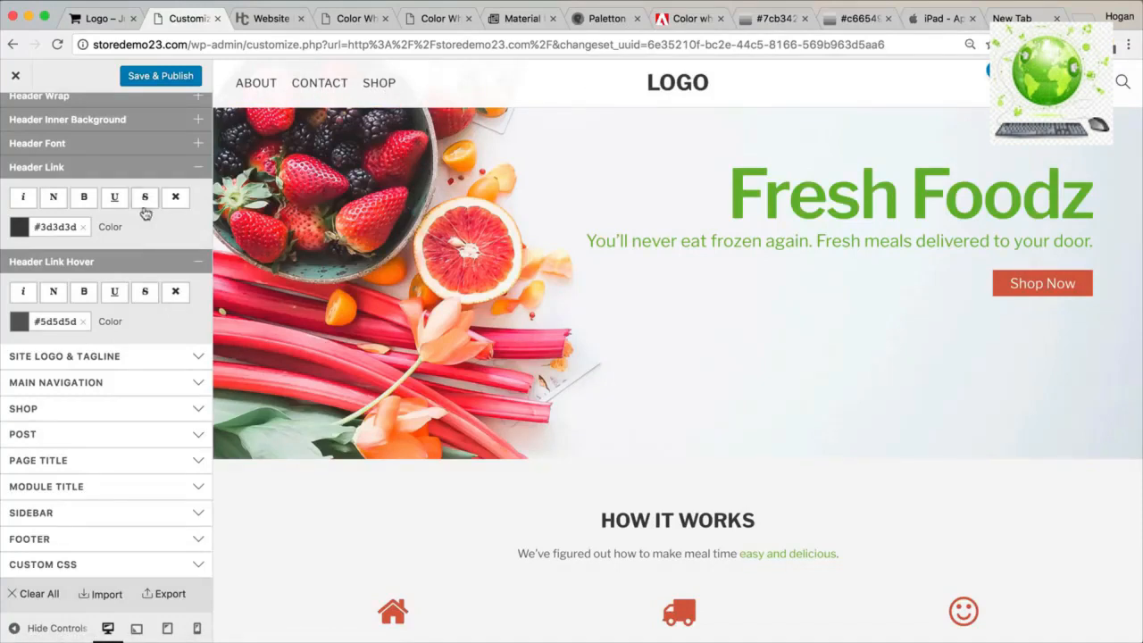
scroll(144, 213, "up", 5)
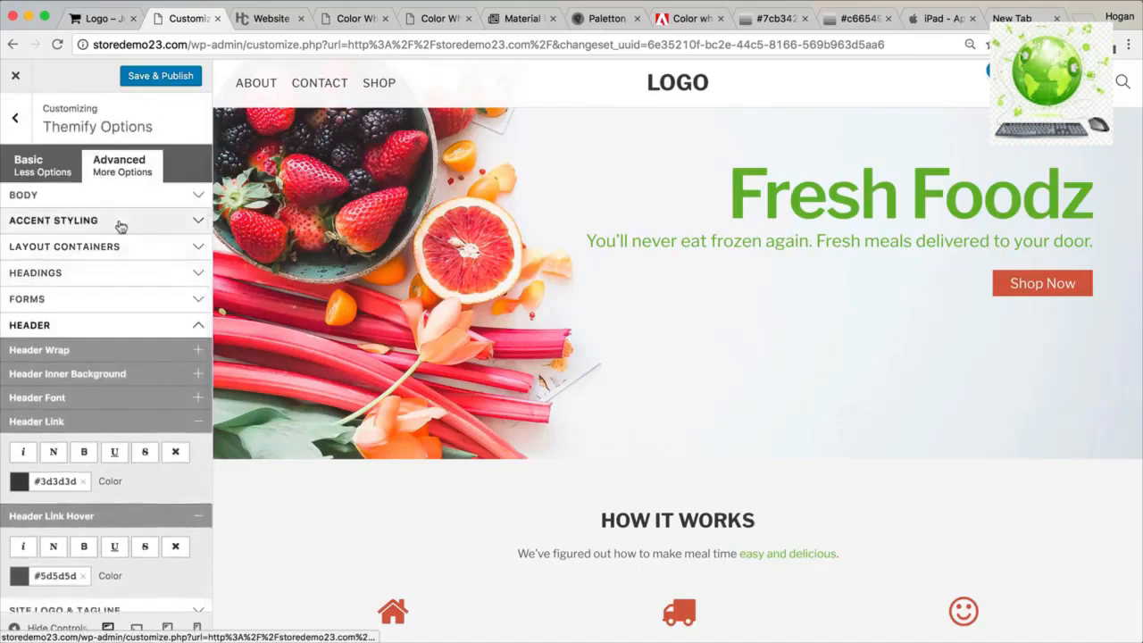
Set Accent Border Color to #5d5d5d and Save & Publish the Customizer changes.
left_click(121, 226)
left_click(115, 250)
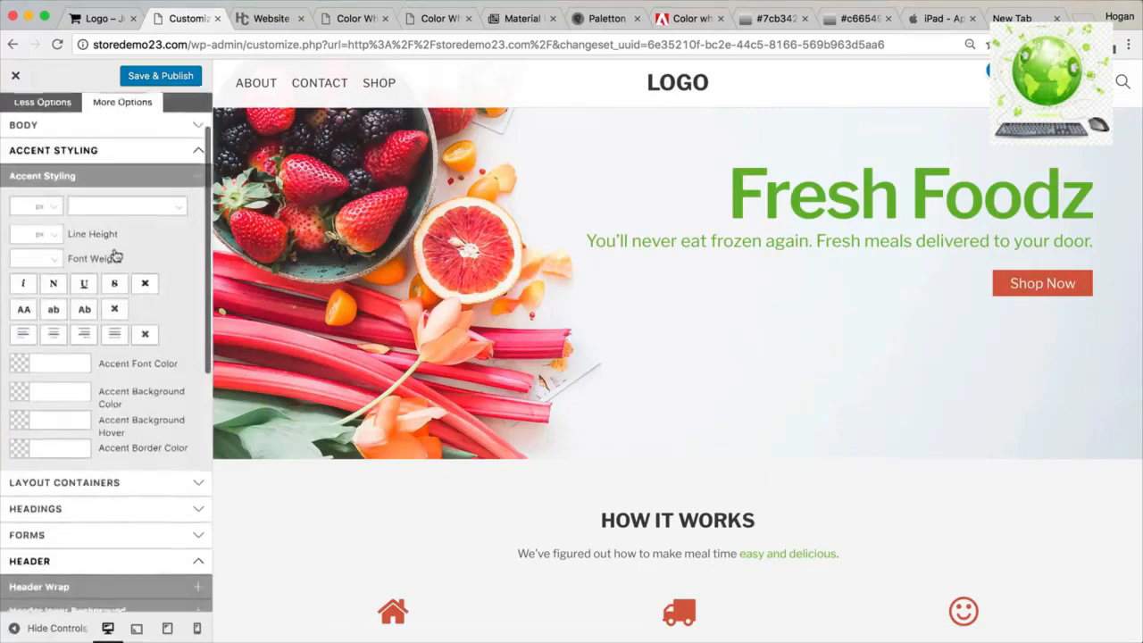
scroll(115, 257, "down", 1)
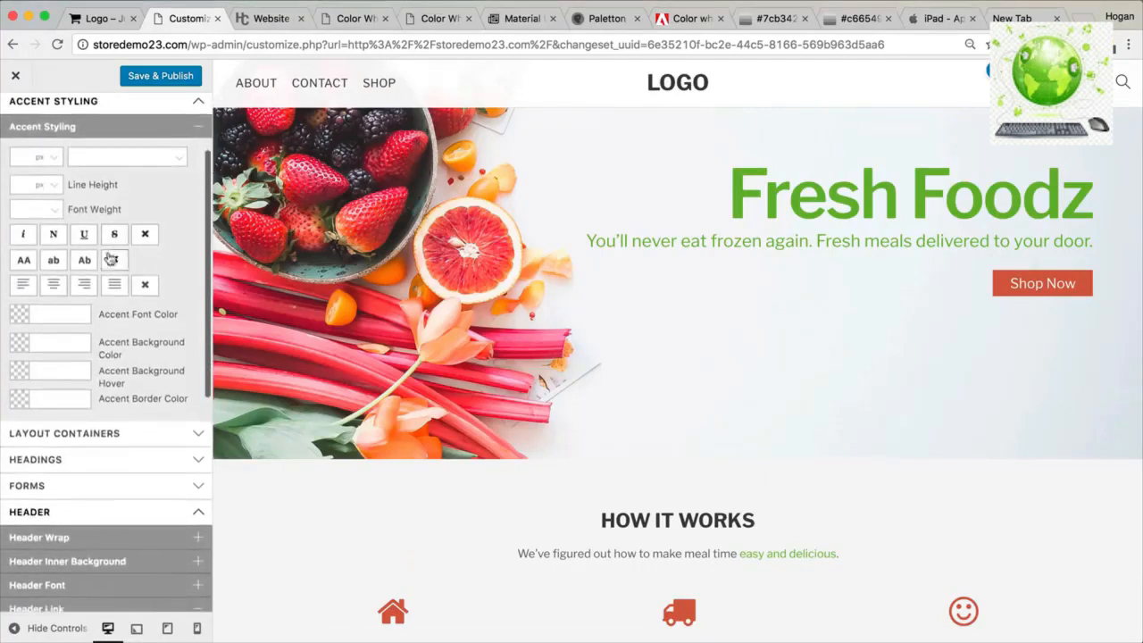
left_click(60, 399)
type("5d5d5d")
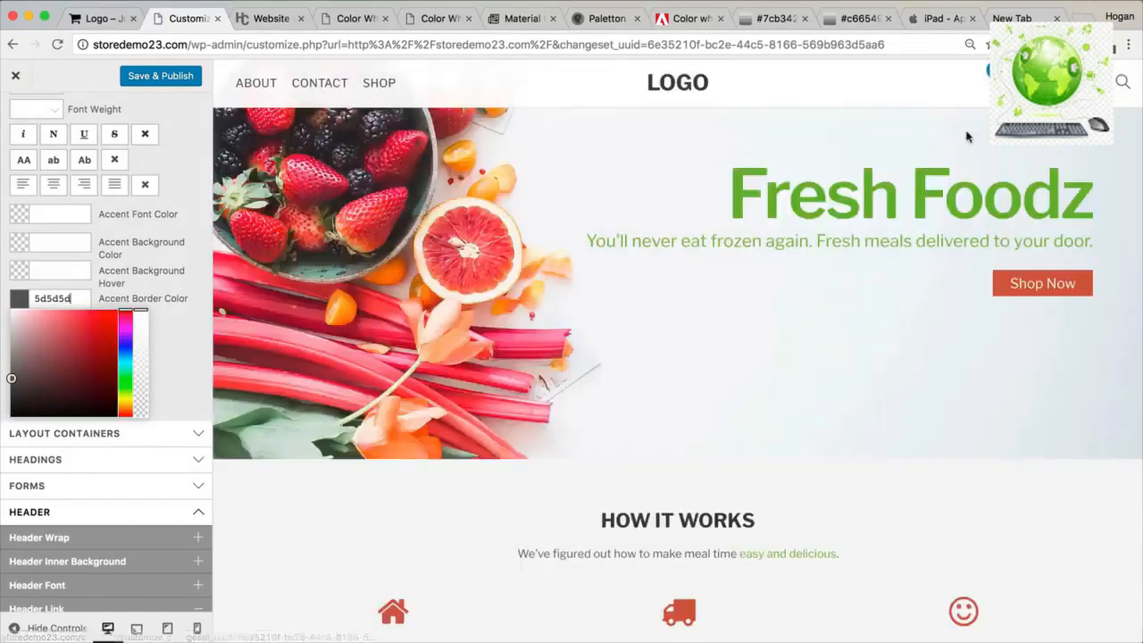
left_click(184, 79)
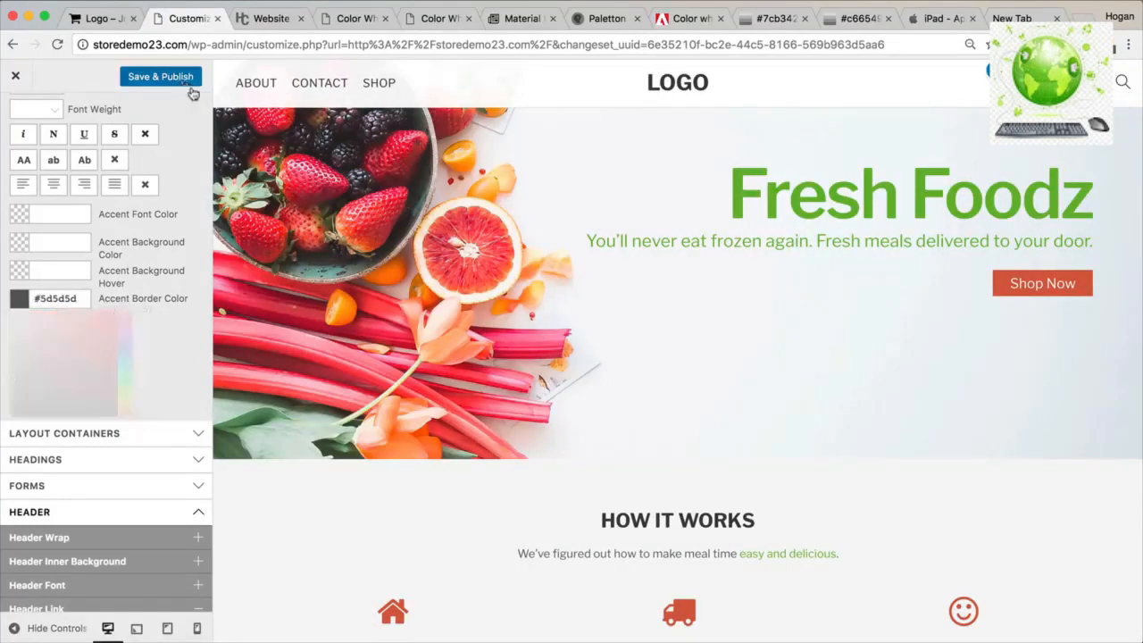
scroll(130, 375, "down", 6)
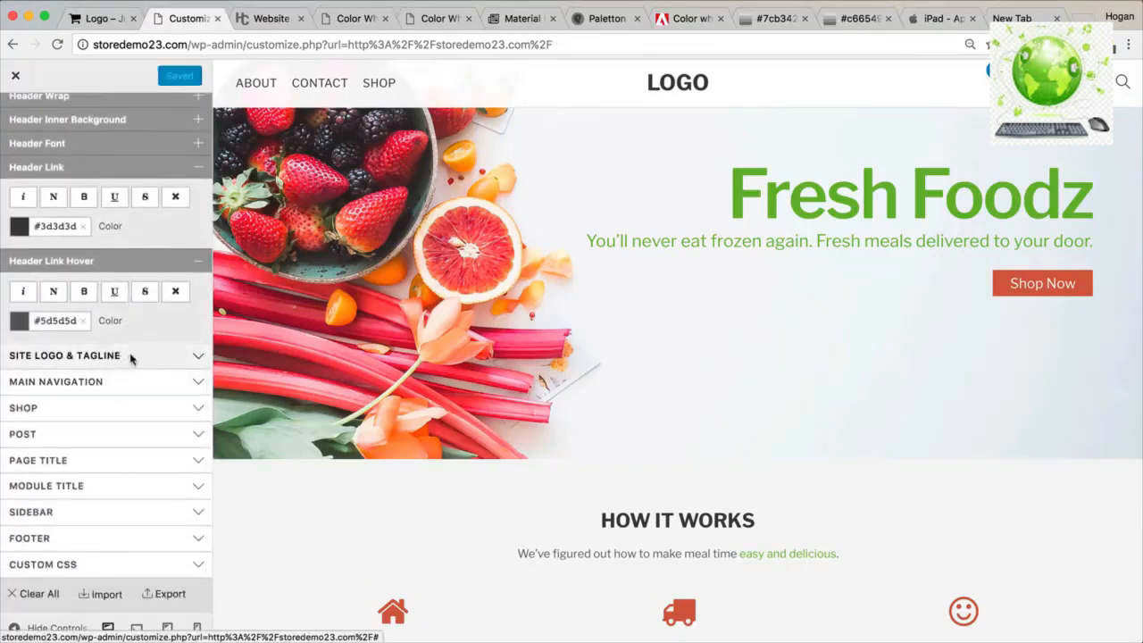
Set Site Tagline to None, then expand the Main Navigation options.
left_click(130, 357)
left_click(121, 432)
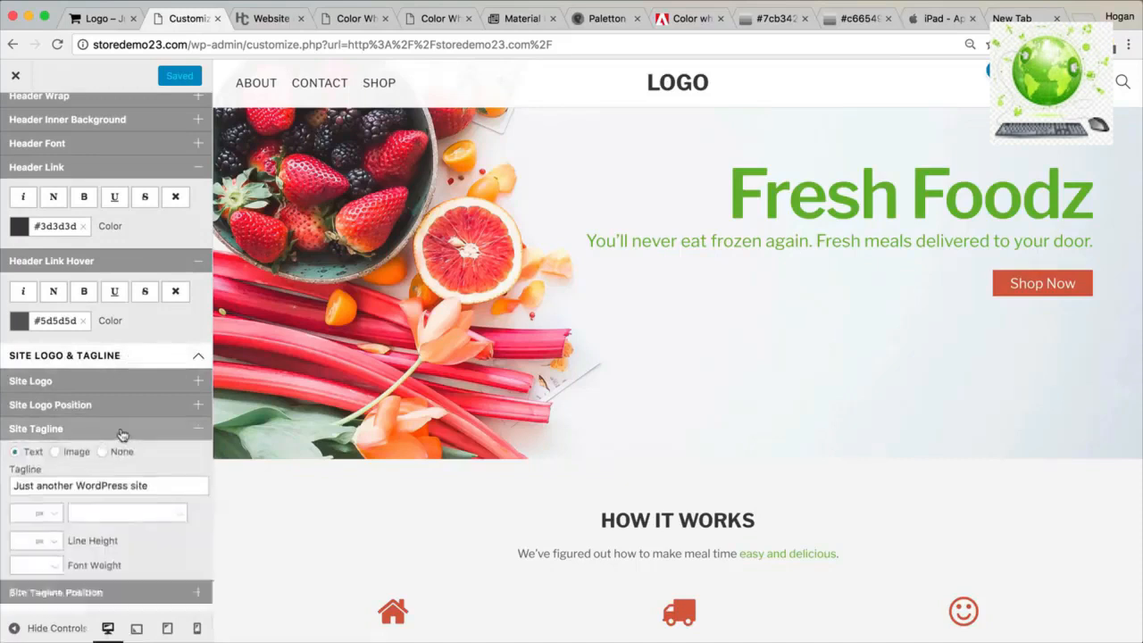
left_click(105, 387)
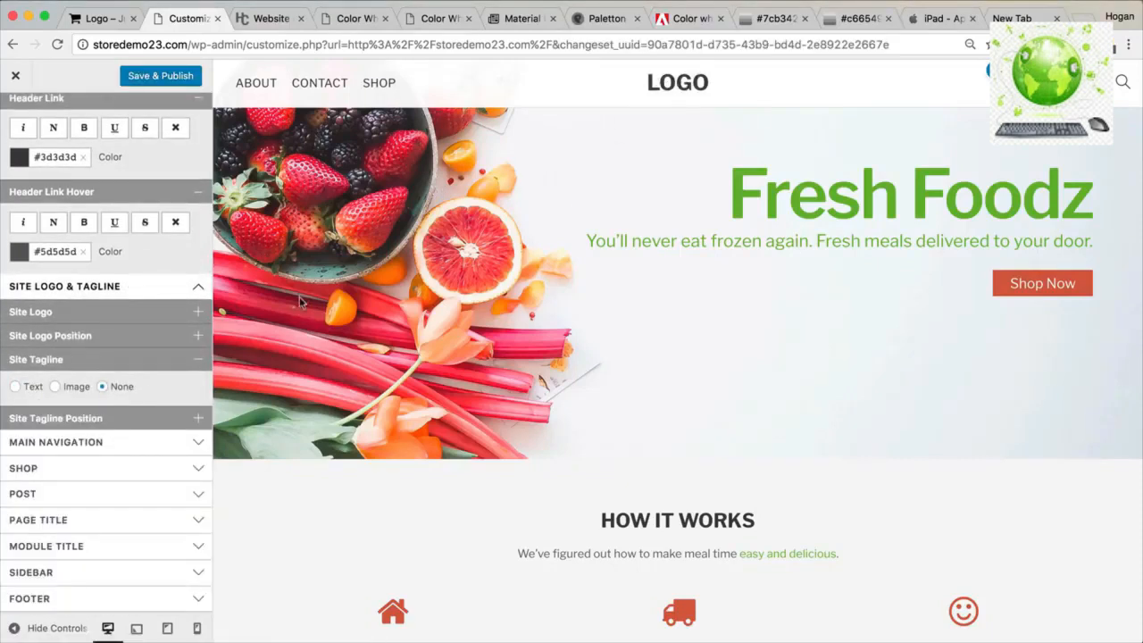
left_click(161, 360)
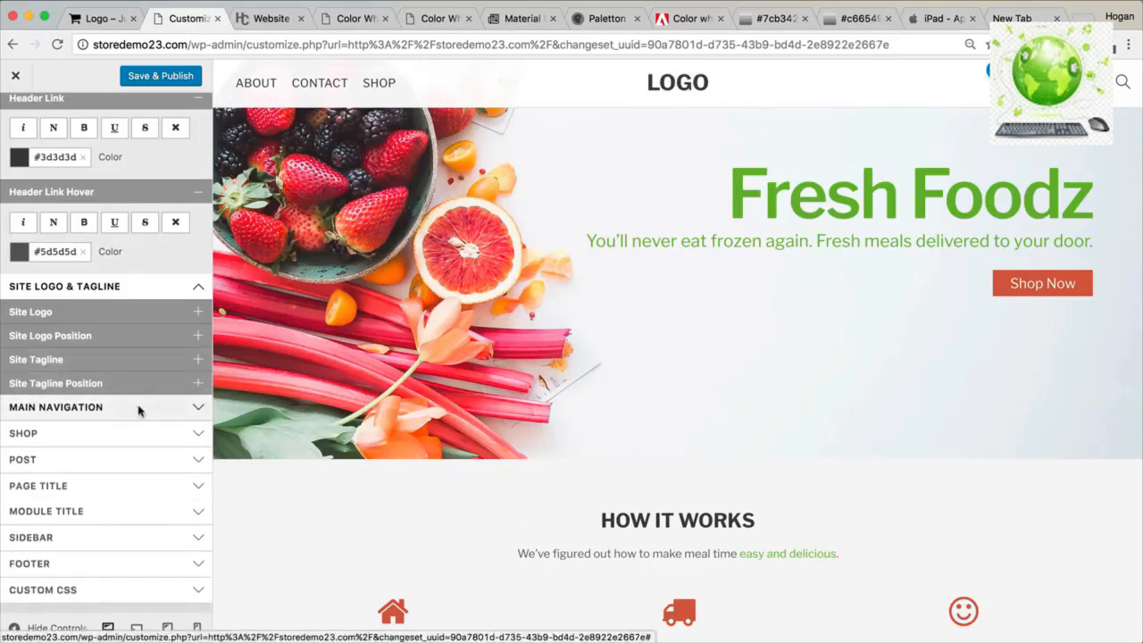
left_click(138, 409)
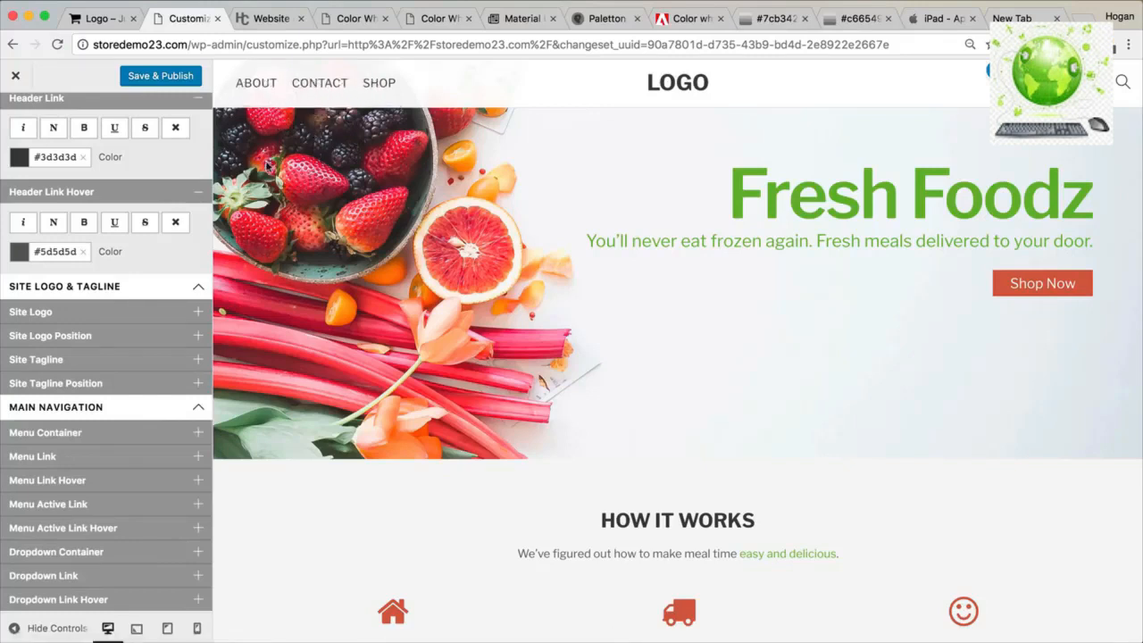
scroll(111, 487, "down", 2)
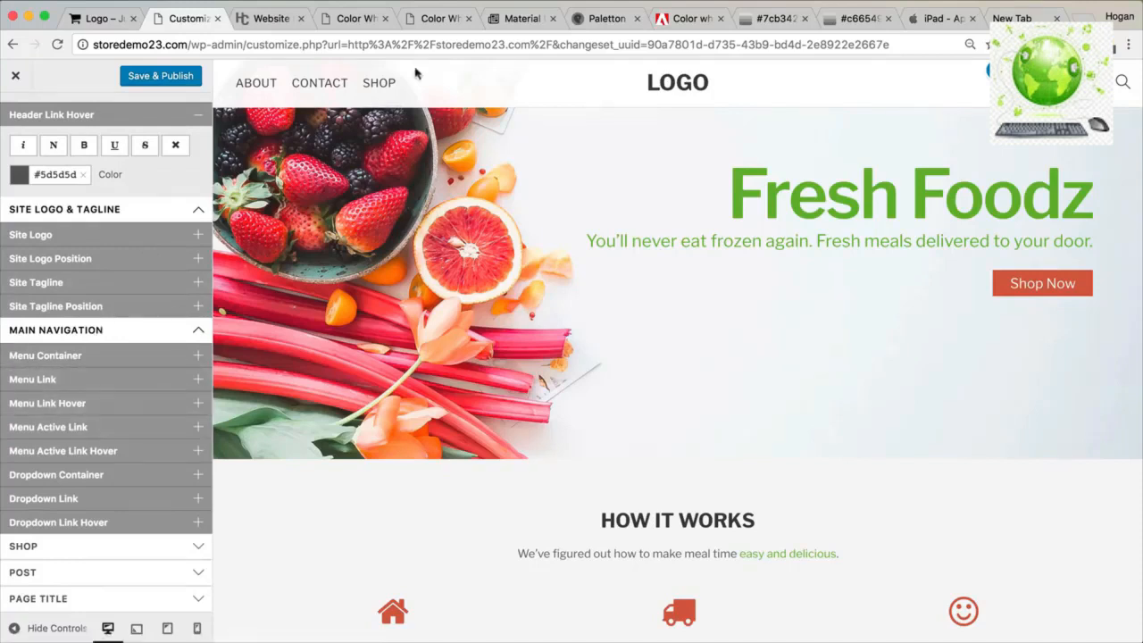
Show the Shop page in the preview and try #ff2929 as Menu Active Link colour, then clear it.
left_click(376, 90)
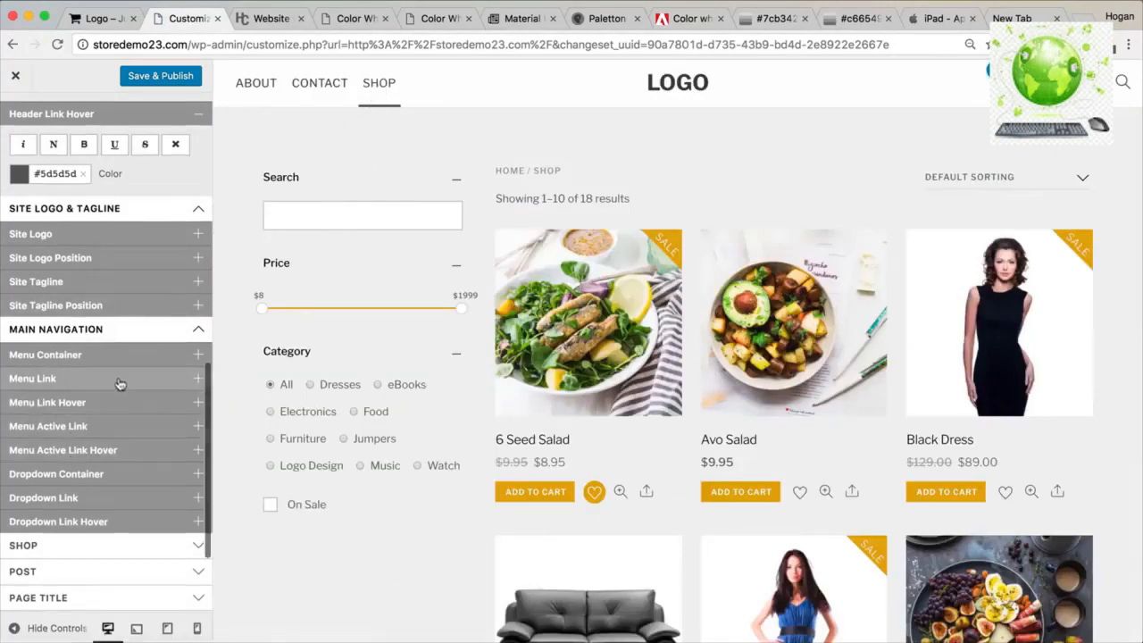
scroll(121, 406, "up", 1)
left_click(117, 429)
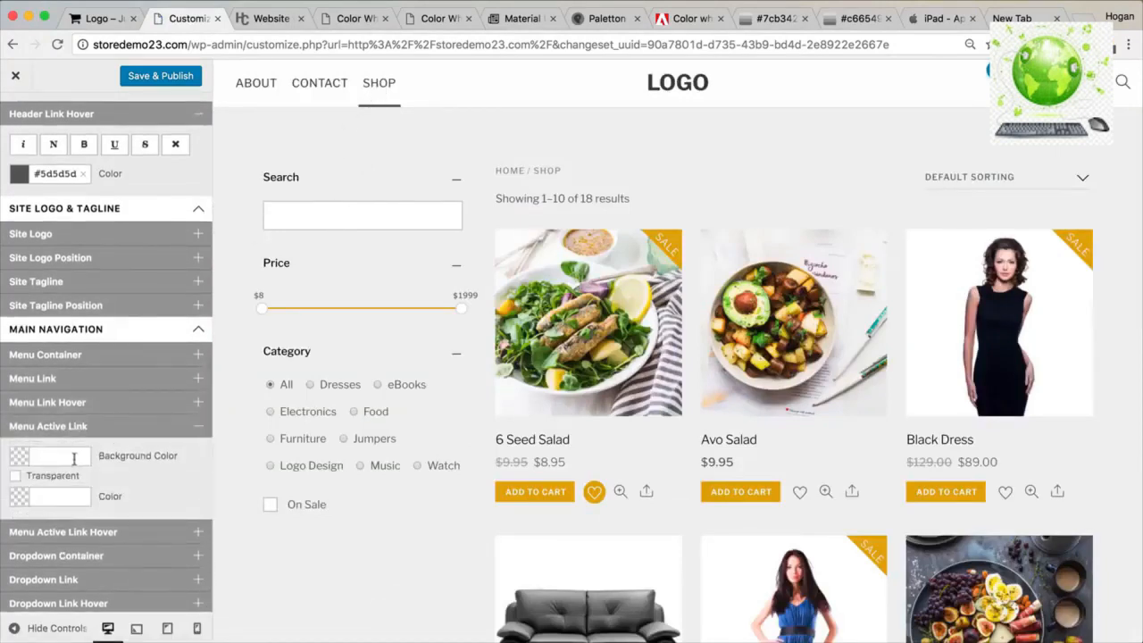
left_click(48, 497)
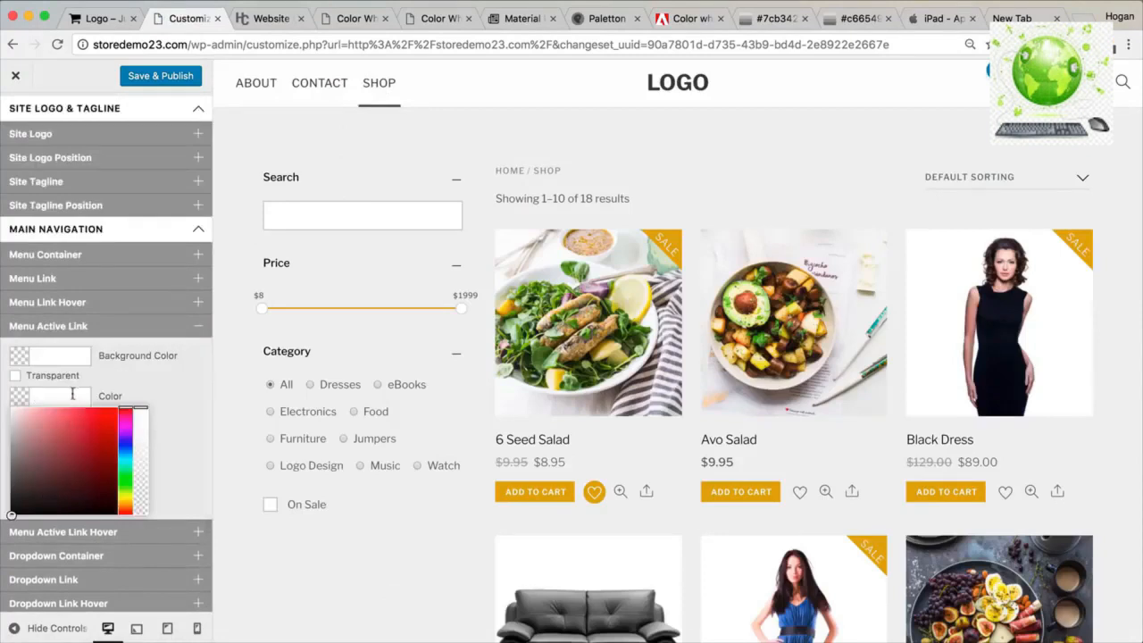
type("#ff2626")
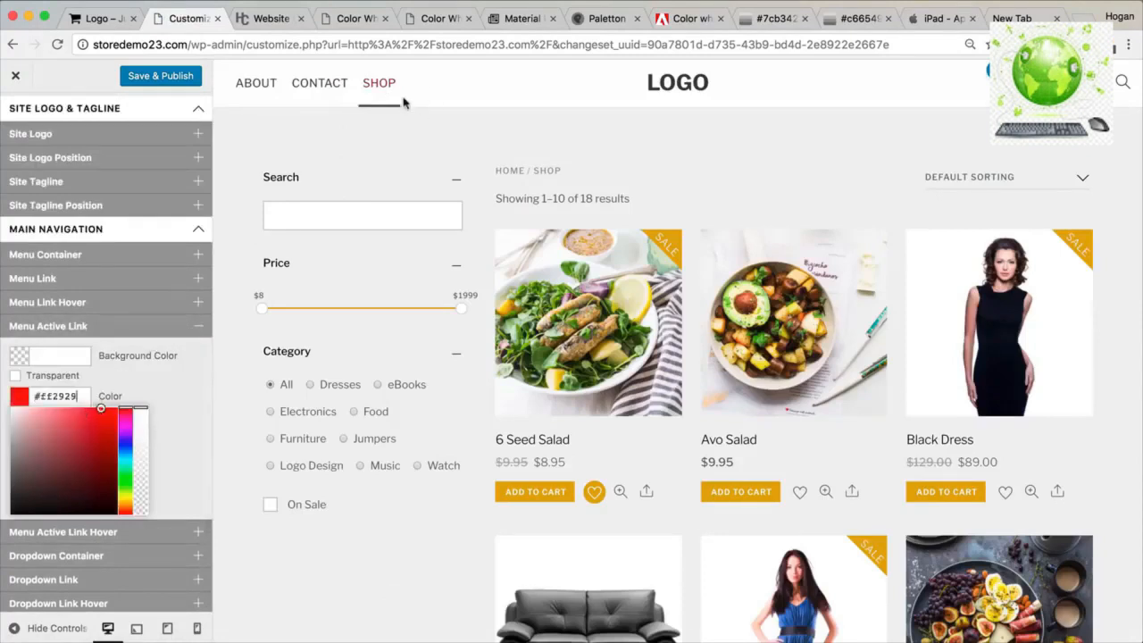
left_click(137, 384)
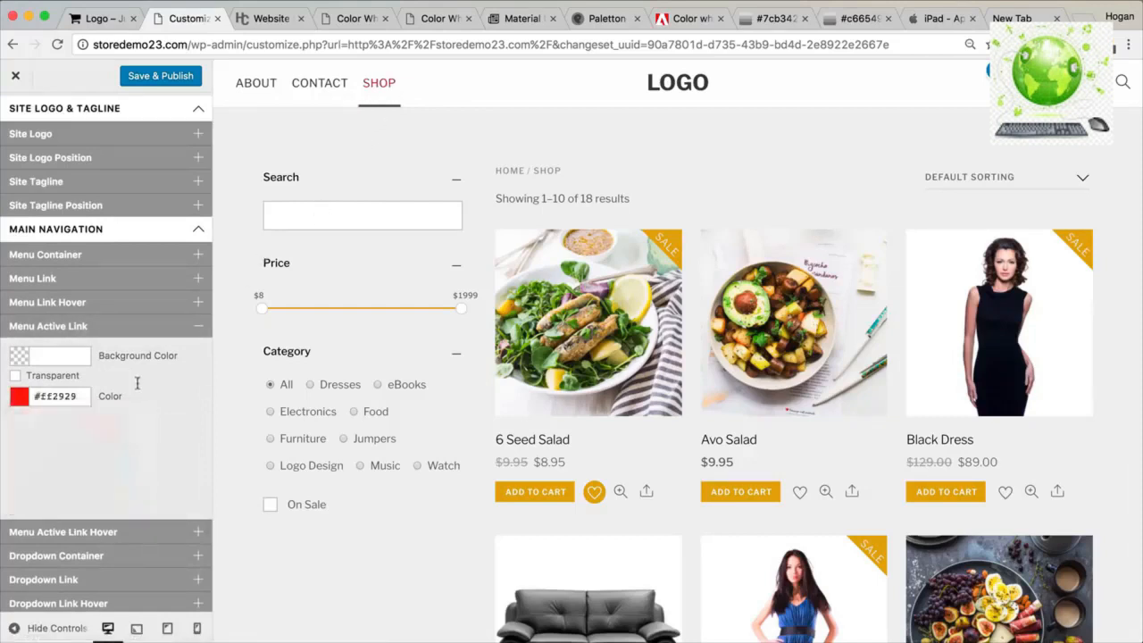
left_click(85, 397)
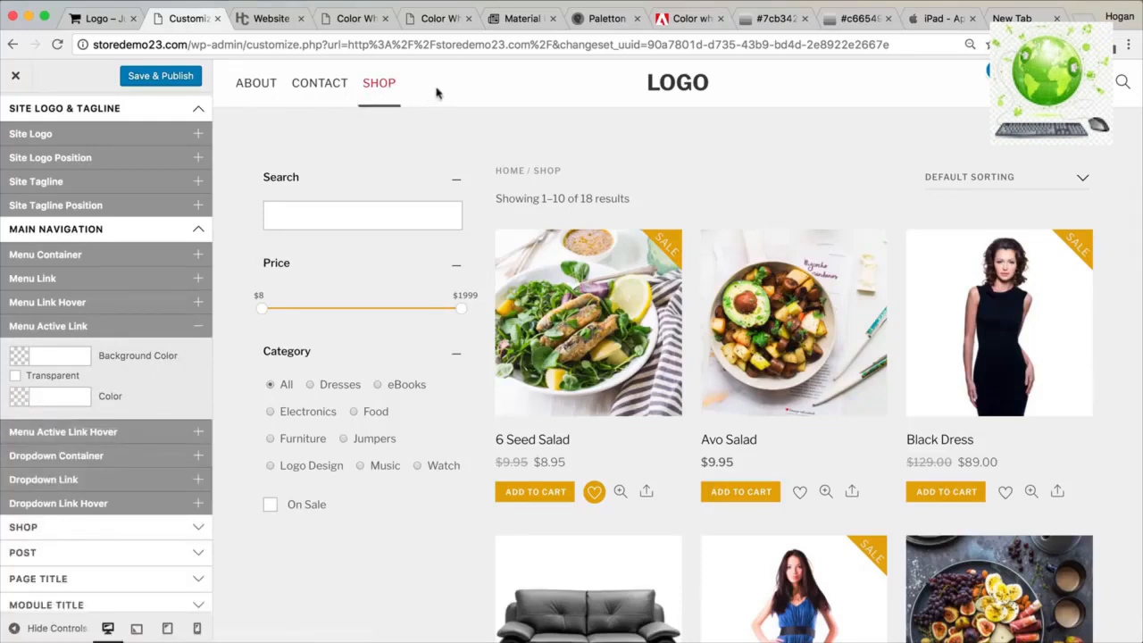
Open and close Menu Active Link Hover, then collapse Main Navigation.
left_click(137, 436)
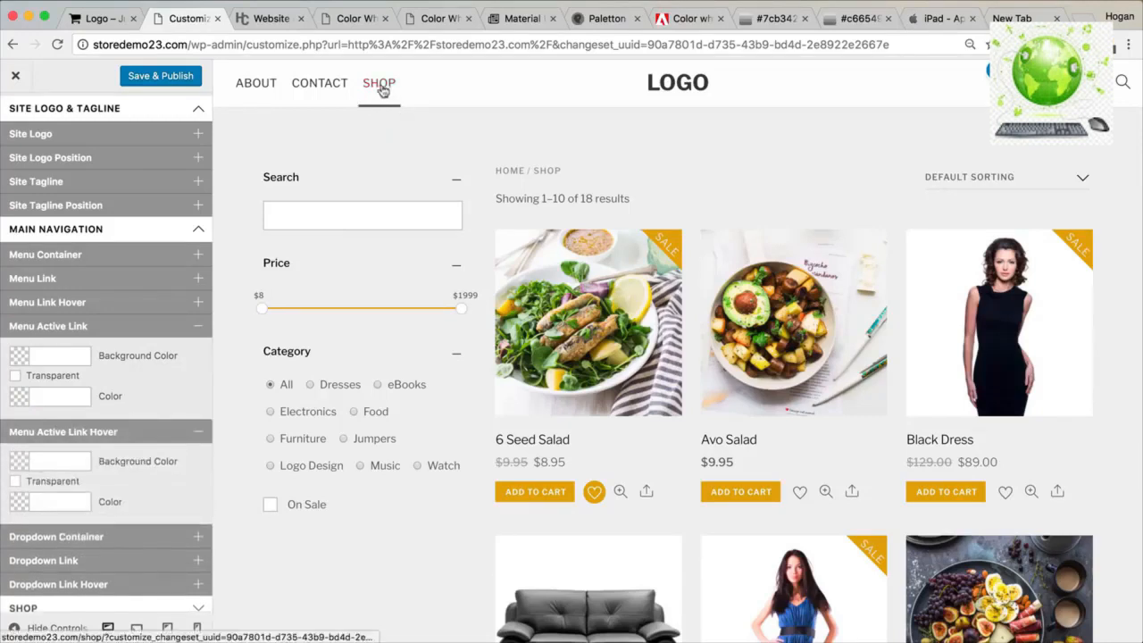
left_click(200, 432)
scroll(103, 422, "down", 2)
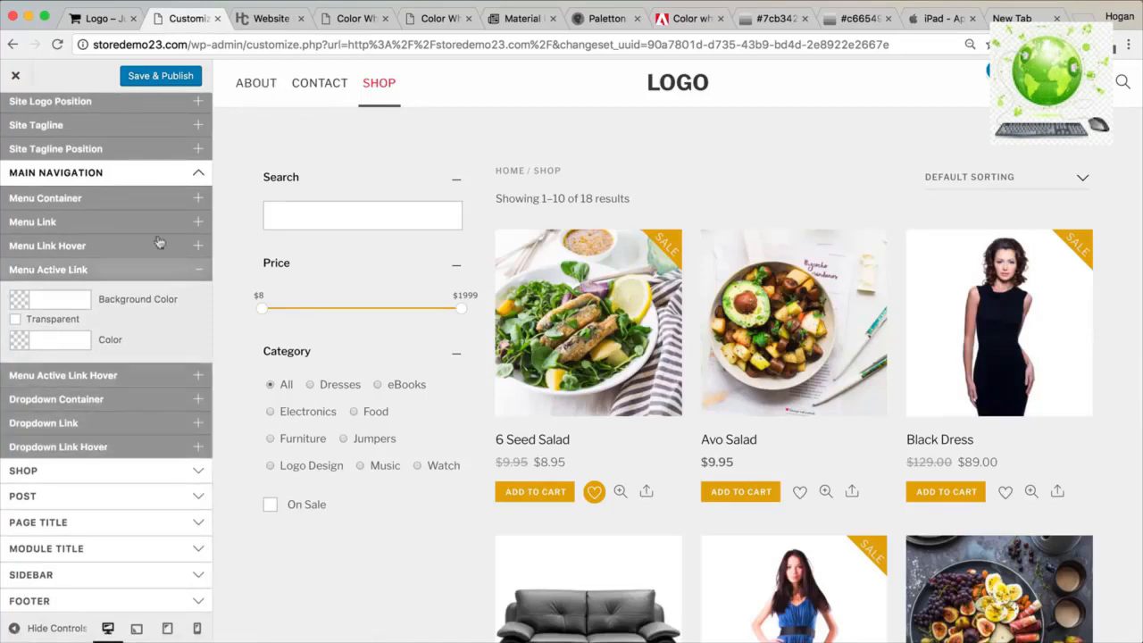
scroll(164, 214, "up", 1)
left_click(164, 187)
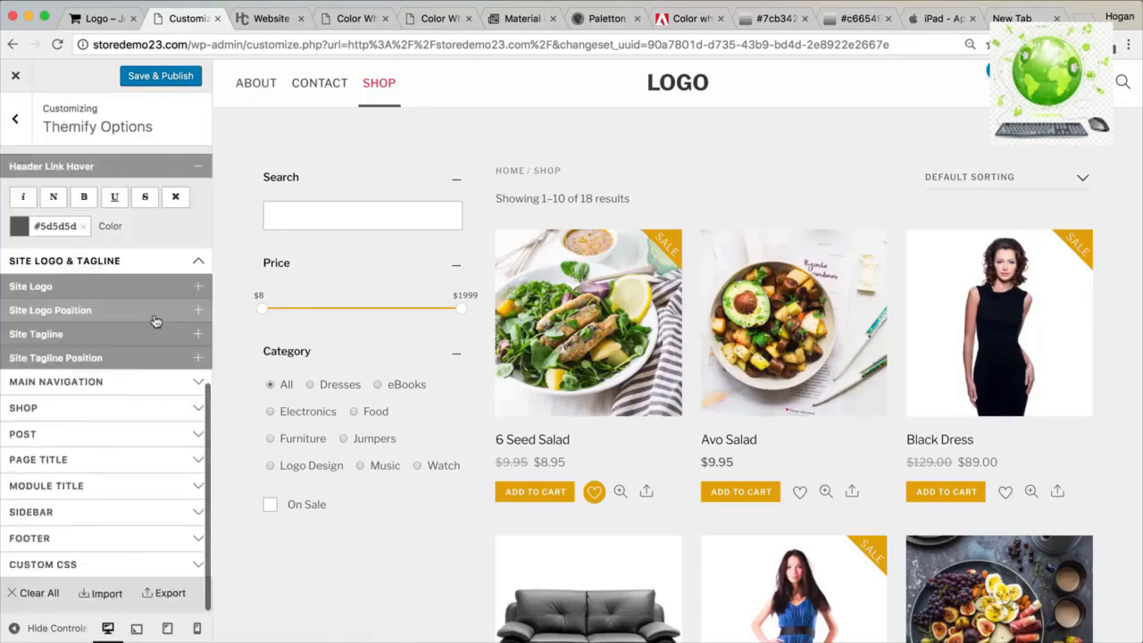
Set the Add to Cart button background to #7cb342 from the Adobe Color palette.
left_click(88, 409)
scroll(88, 414, "down", 2)
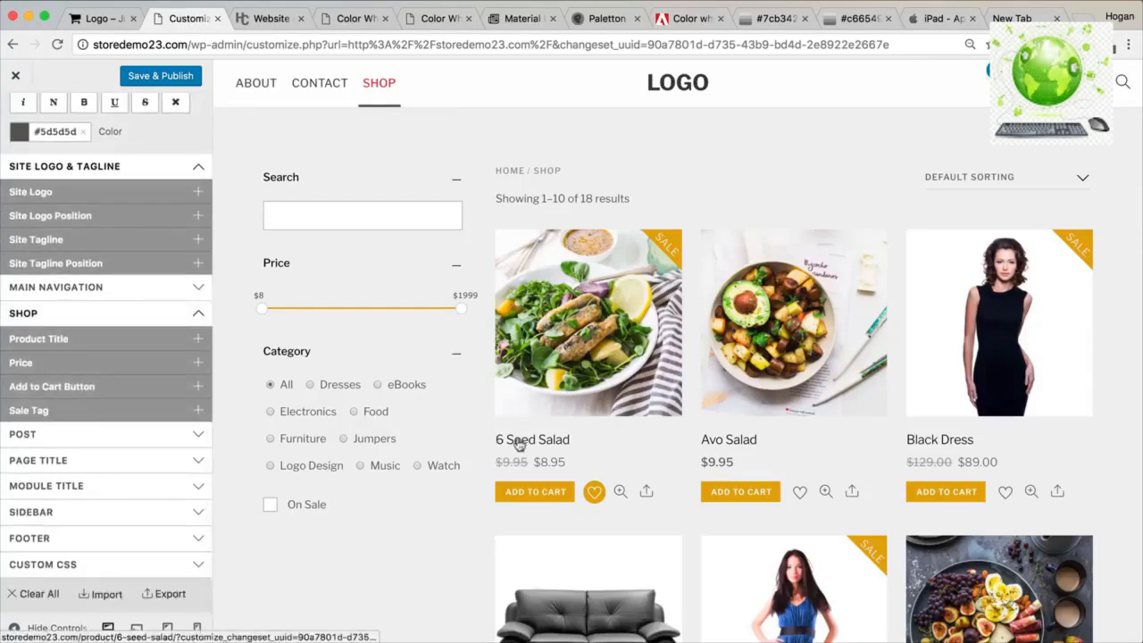
left_click(78, 387)
scroll(82, 406, "down", 4)
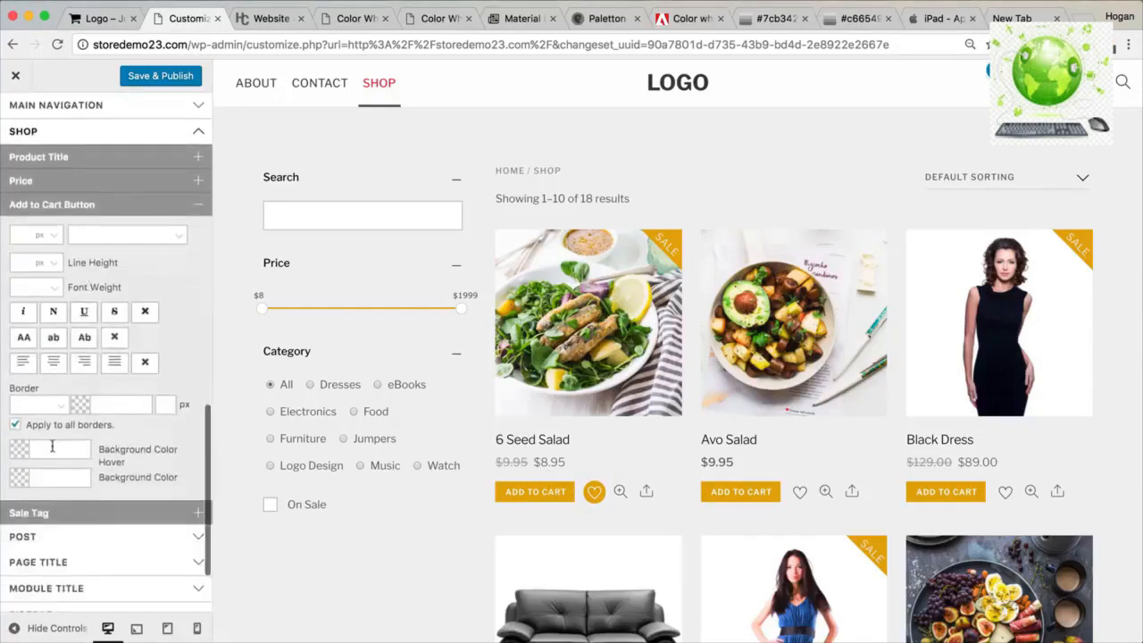
left_click(50, 476)
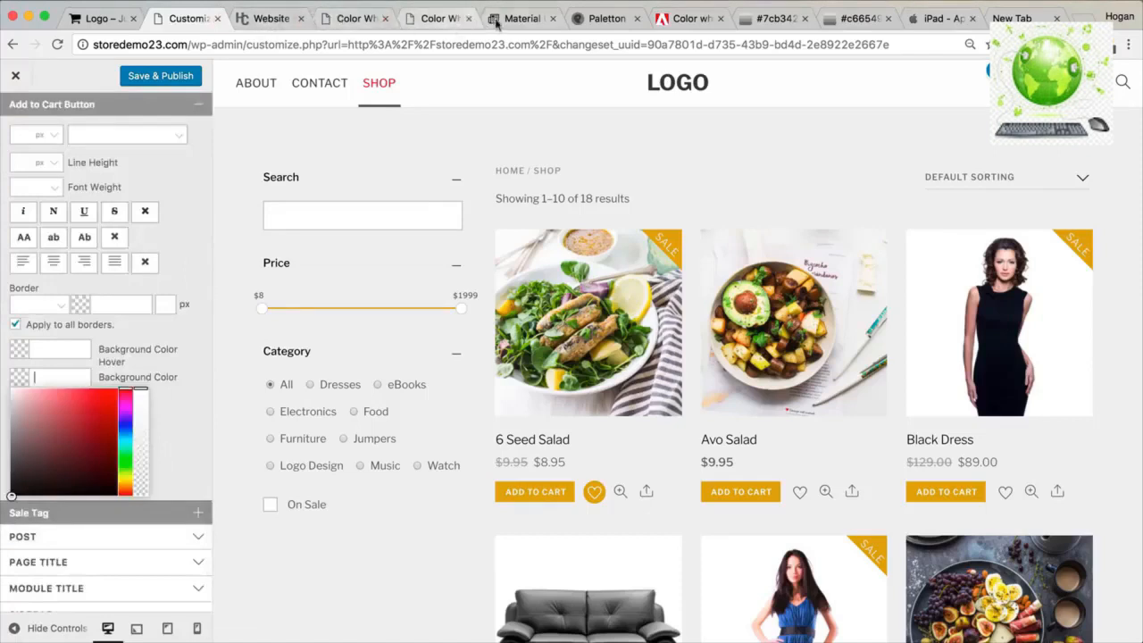
left_click(688, 18)
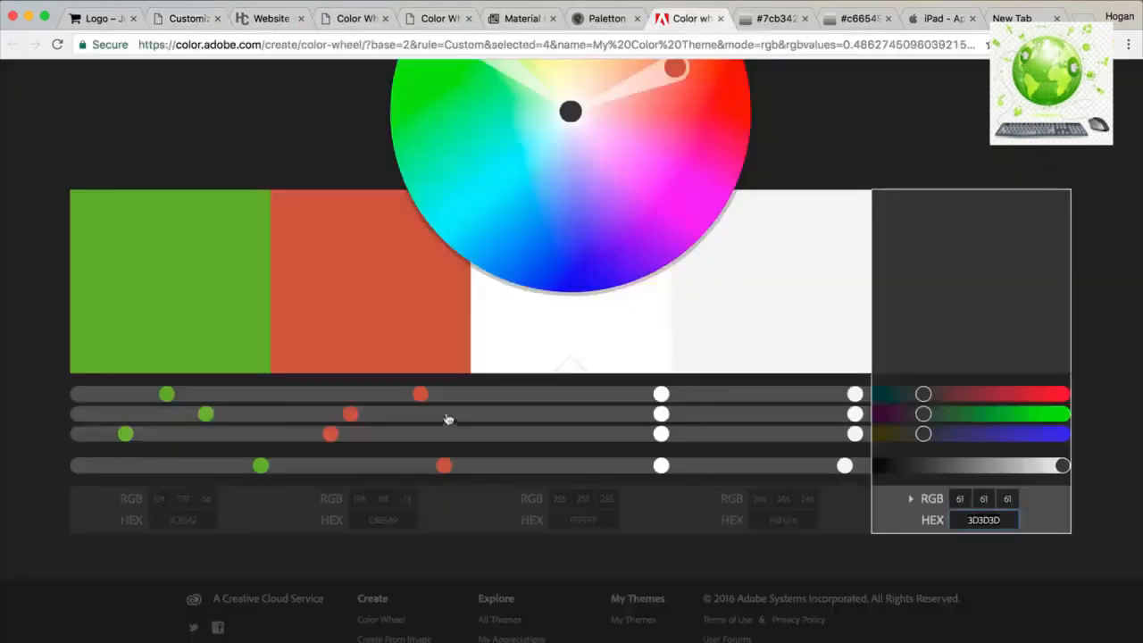
left_click(192, 525)
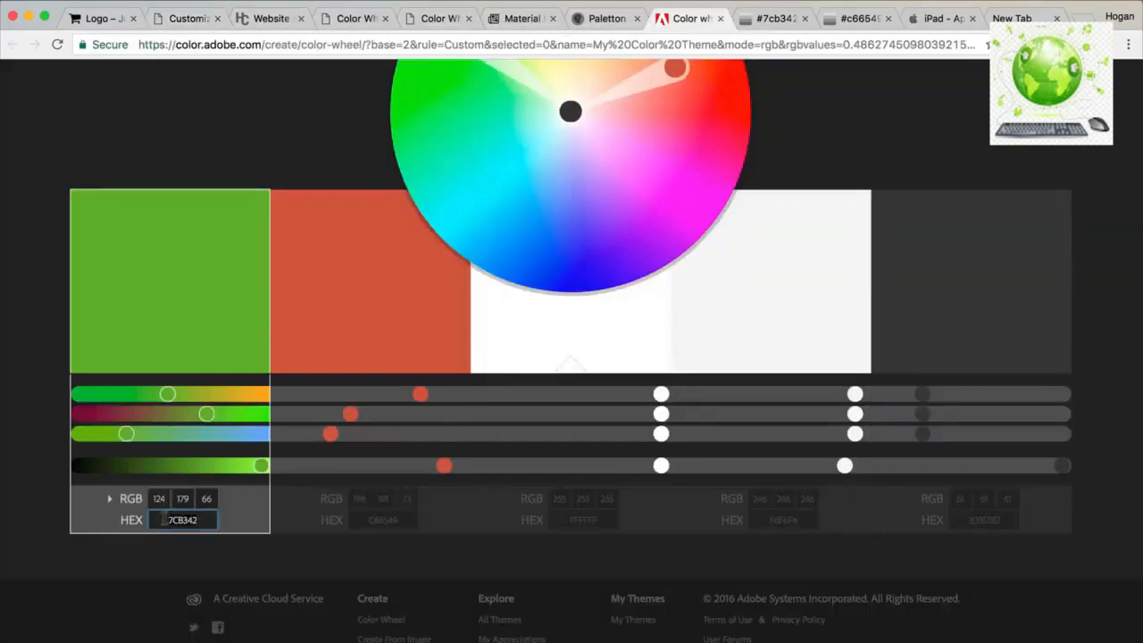
left_click(188, 18)
type("7CB342")
Set the Add to Cart hover background to #6b9a39, then expand Sale Tag.
left_click(178, 367)
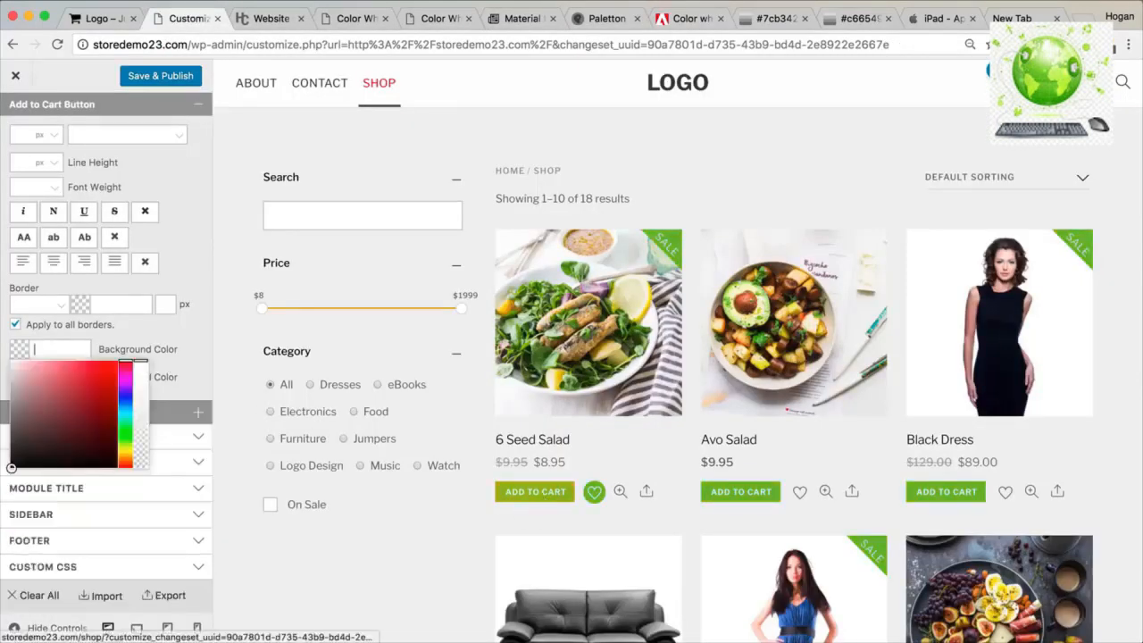
left_click(769, 20)
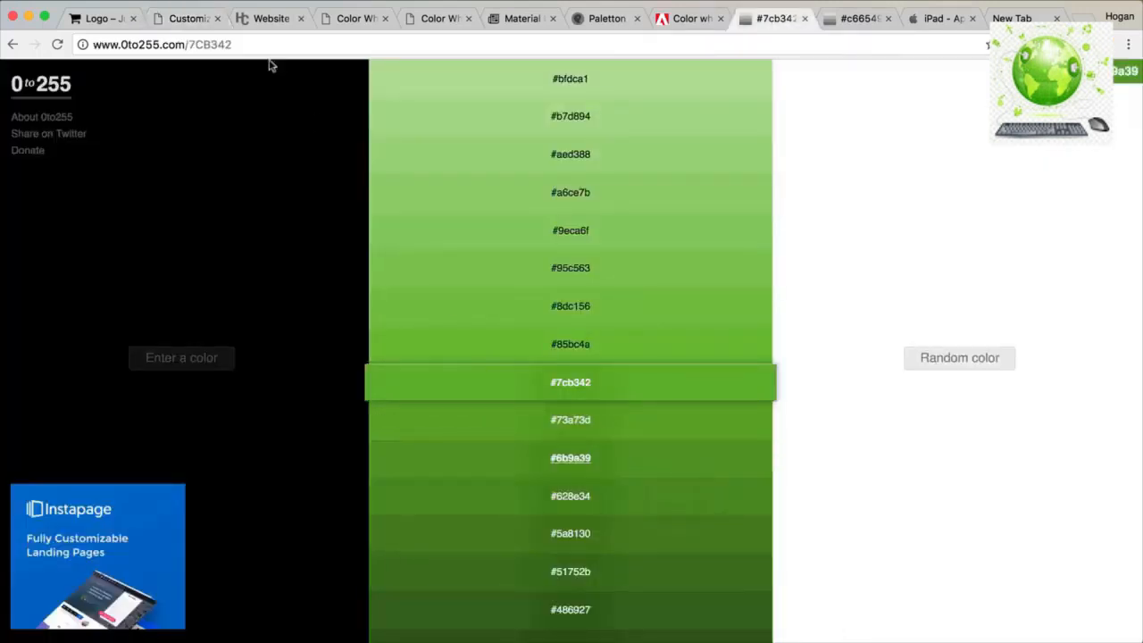
left_click(185, 18)
type("6b9a39")
left_click(154, 336)
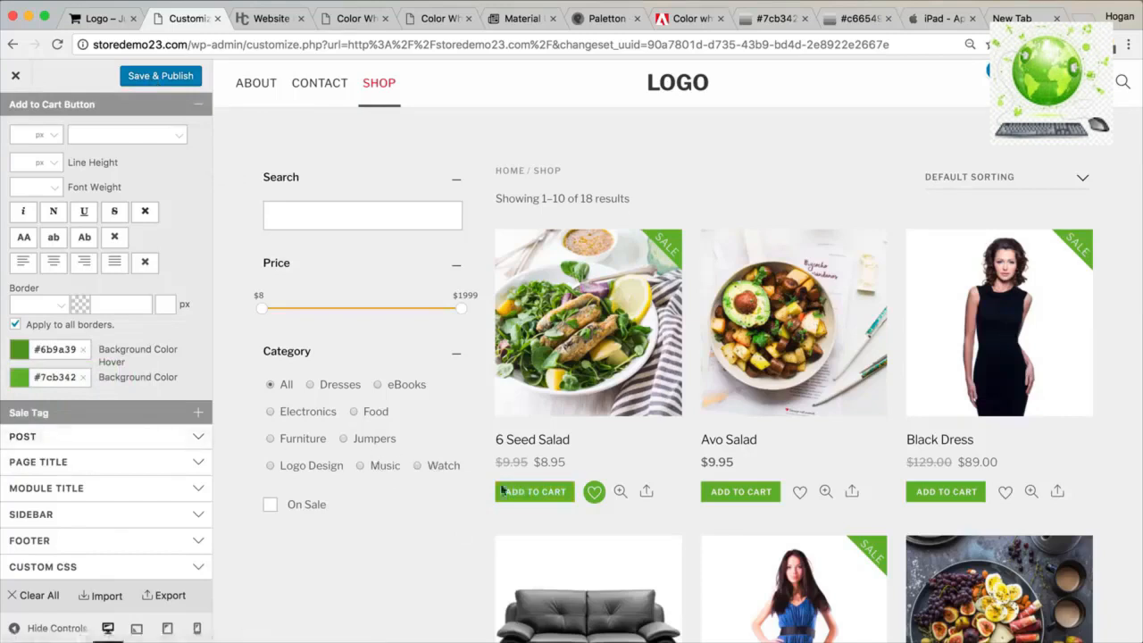
left_click(103, 416)
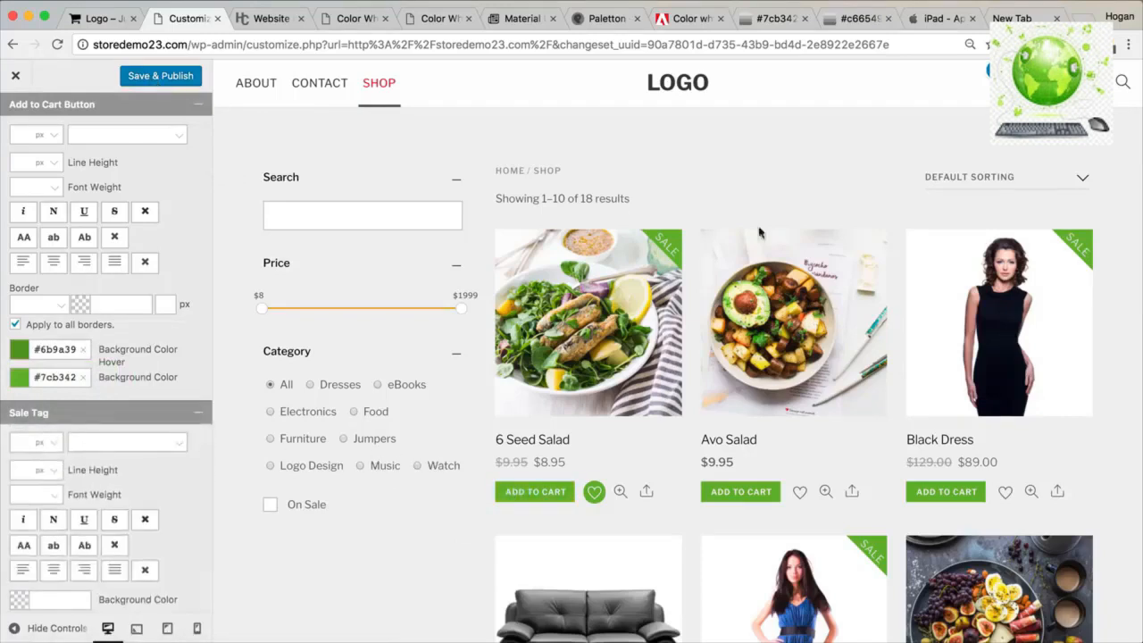
scroll(664, 257, "down", 3)
scroll(166, 498, "down", 3)
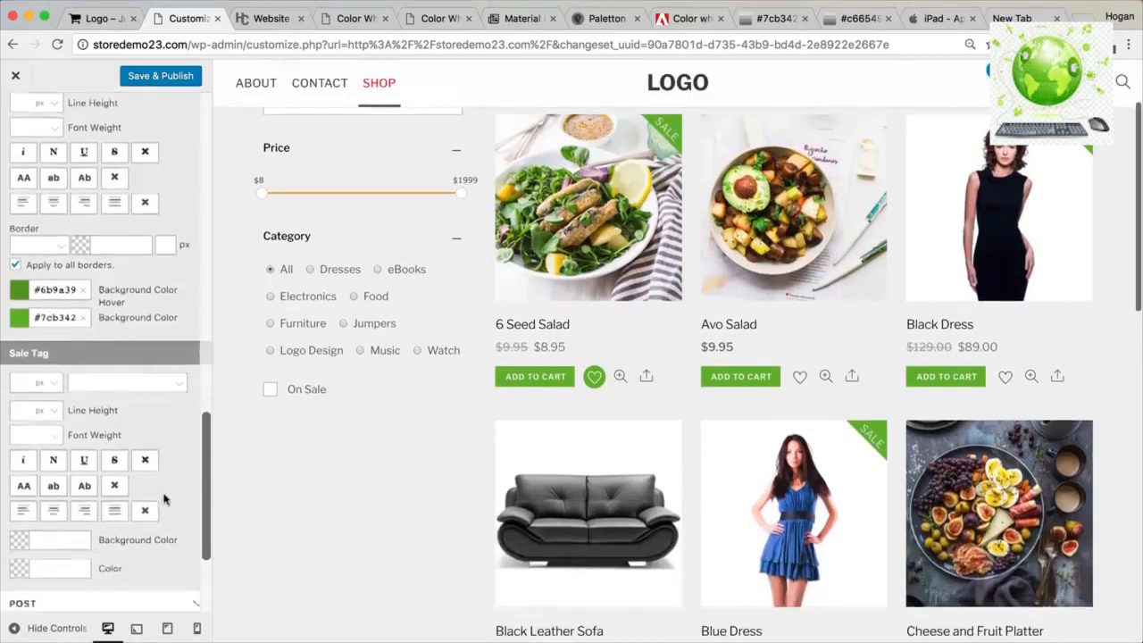
Set the Sale Tag background colour to #c66549 from the Adobe Color palette.
left_click(87, 496)
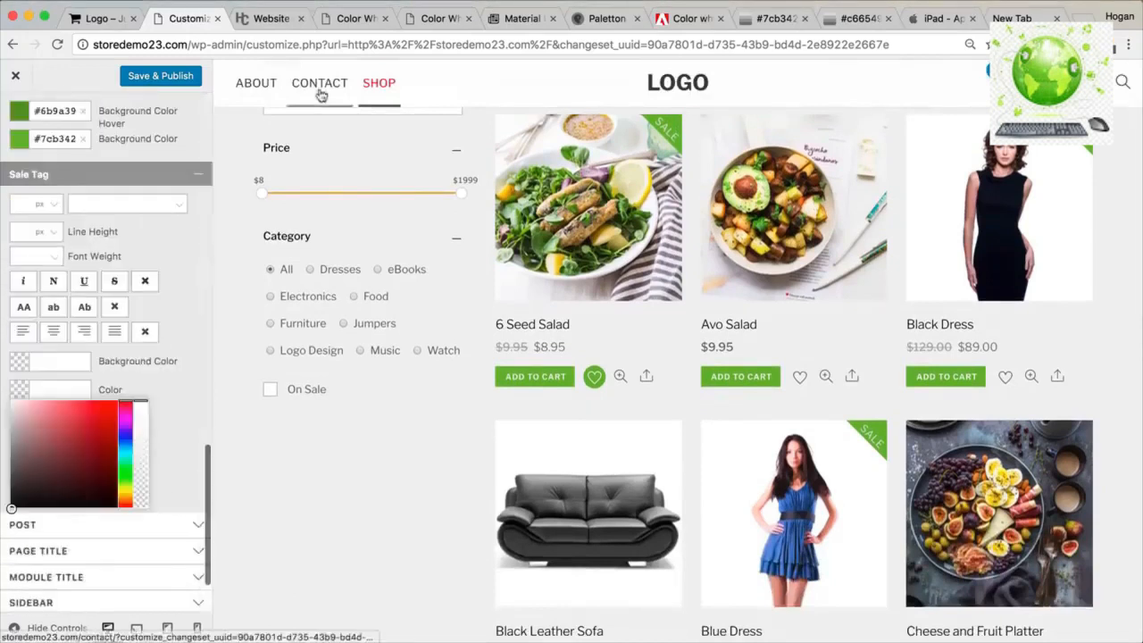
left_click(674, 19)
left_click(393, 516)
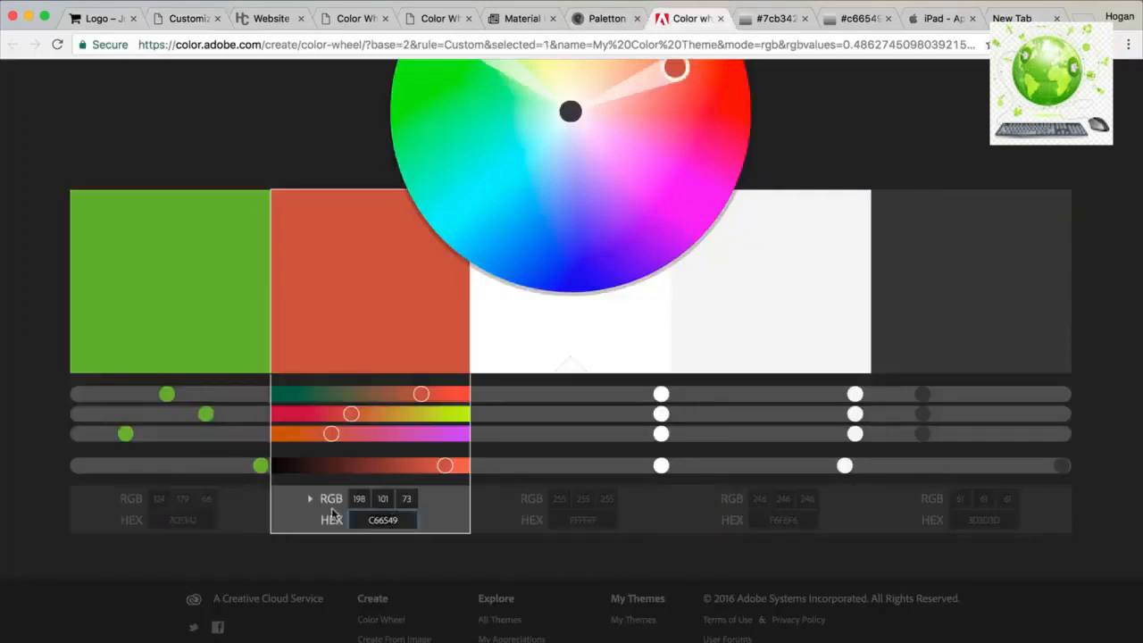
left_click(188, 18)
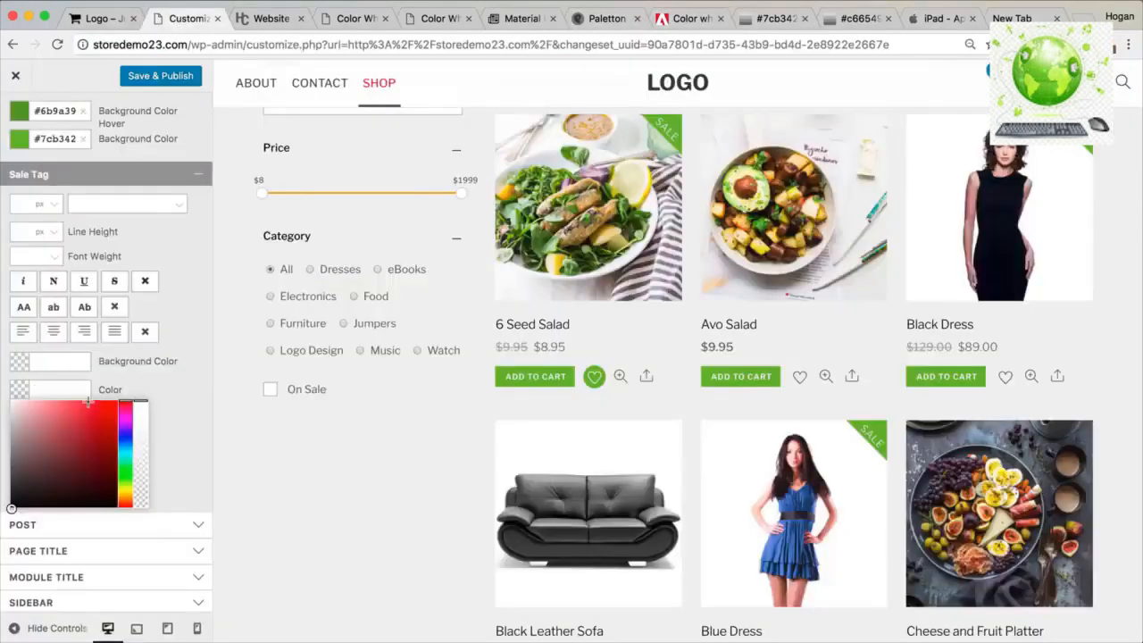
type("C66549")
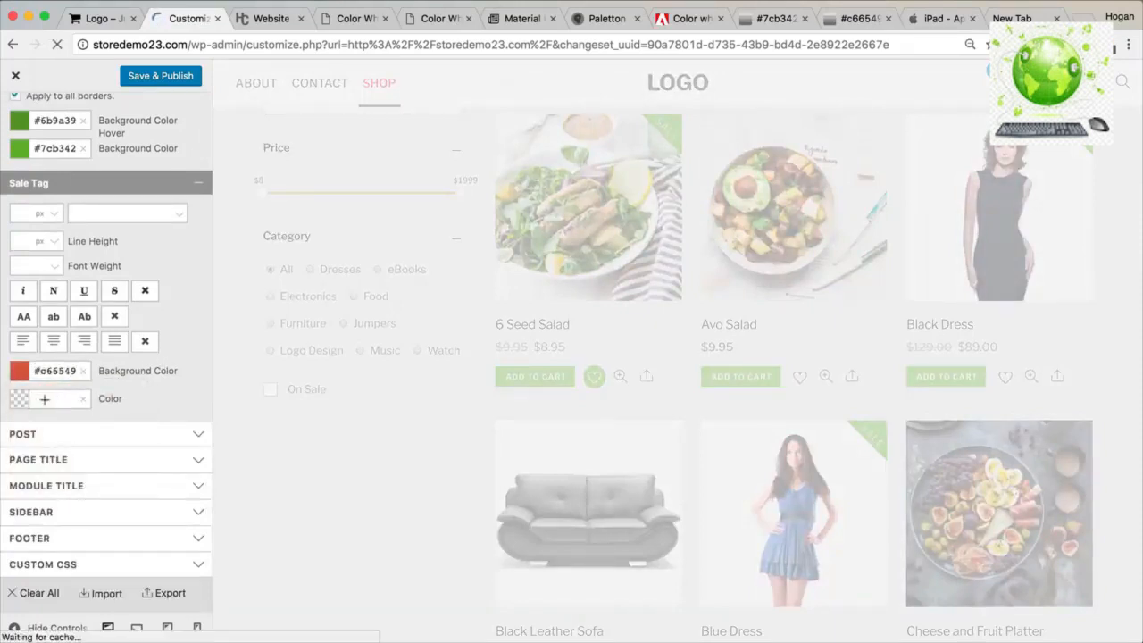
Set the Sale Tag text colour to #ffffff.
left_click(45, 399)
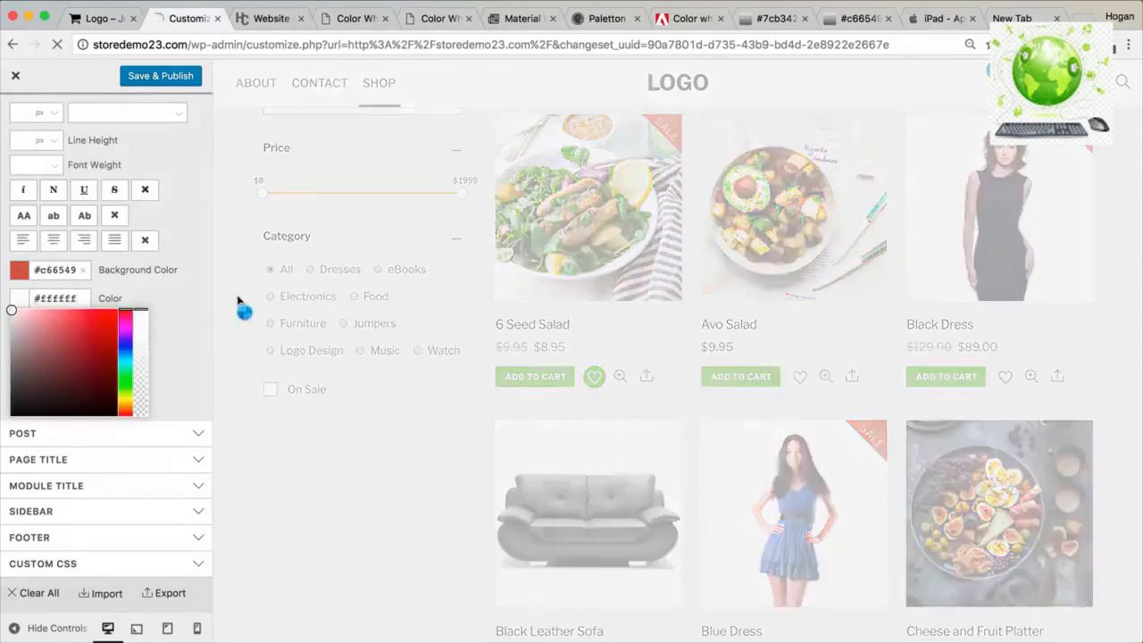
left_click(187, 292)
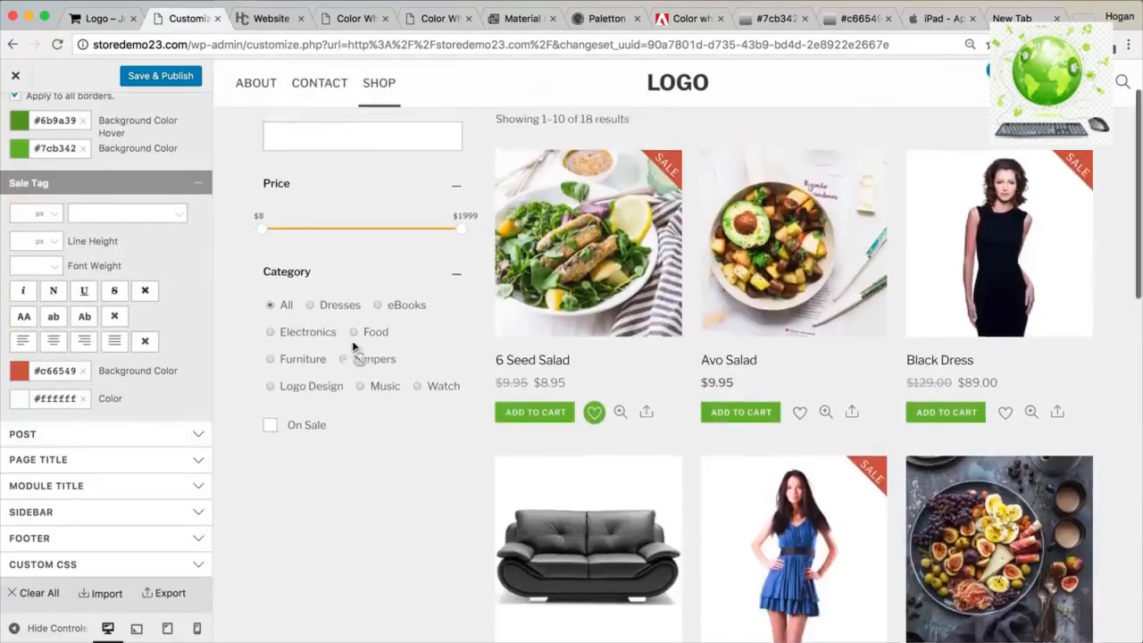
scroll(226, 412, "down", 1)
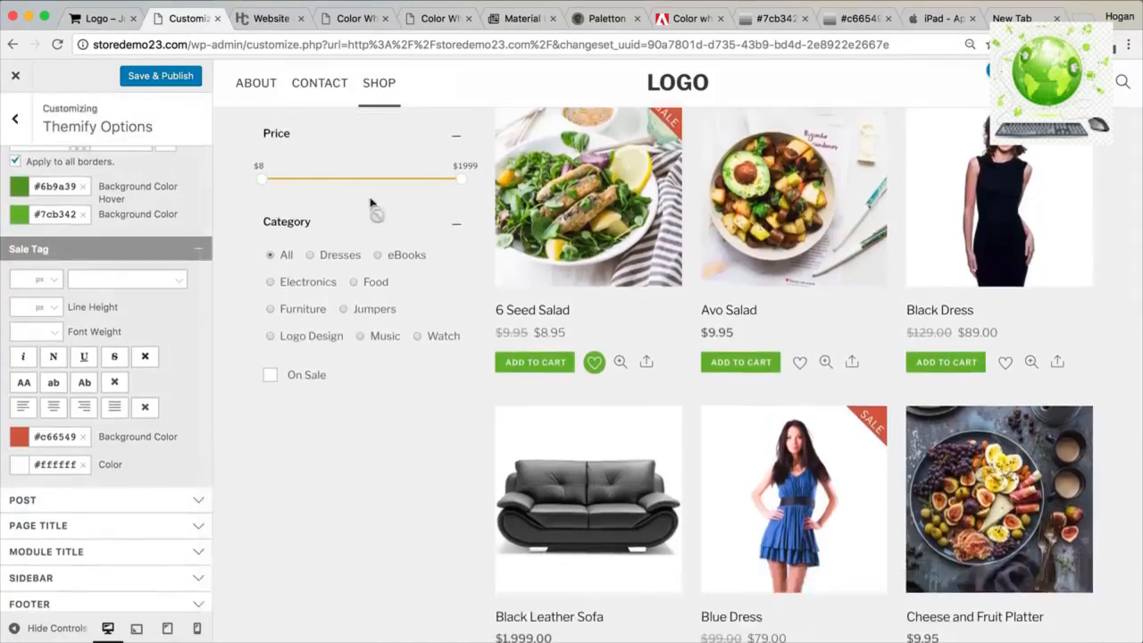
scroll(120, 523, "down", 2)
left_click(100, 522)
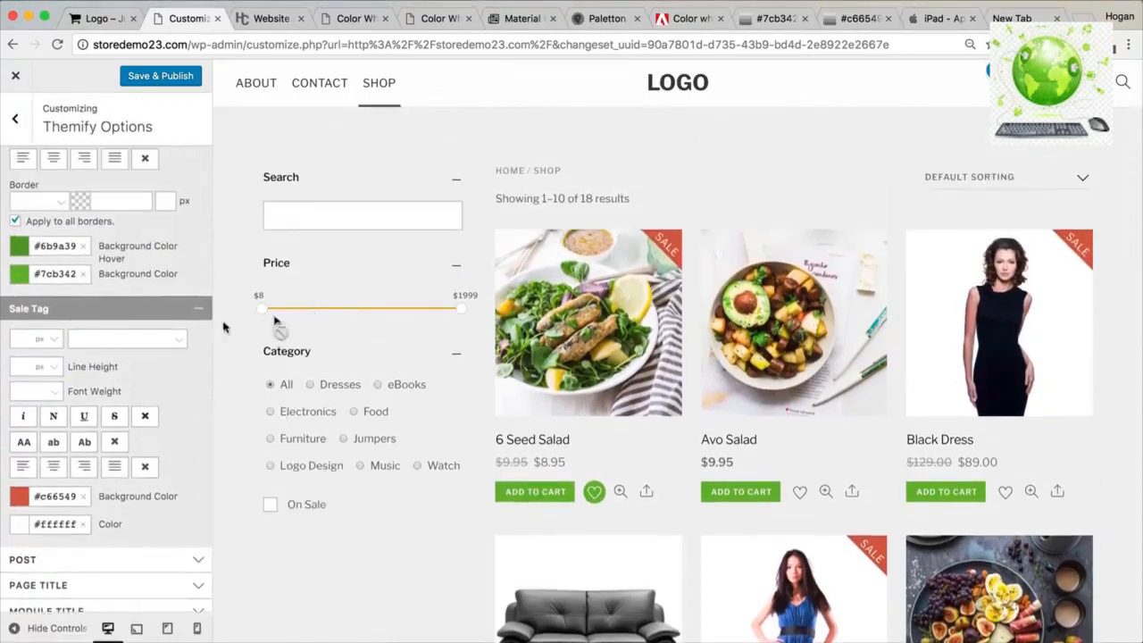
scroll(101, 329, "up", 5)
scroll(102, 326, "up", 10)
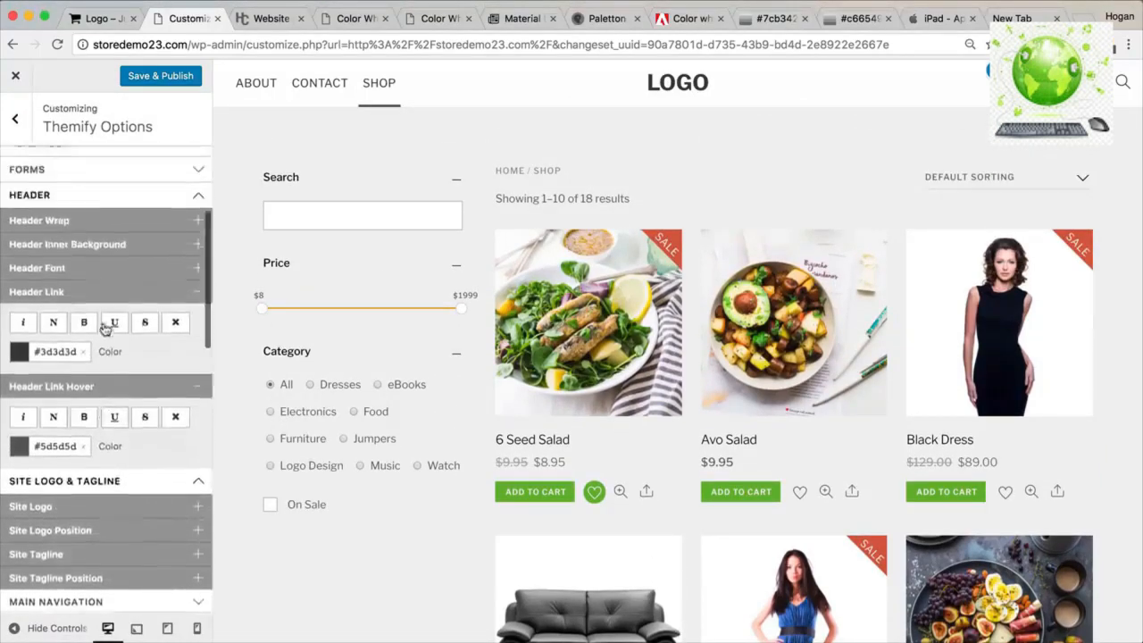
Paste 7CB342 from Adobe Color as Accent Background Color, then expand the Footer section.
scroll(105, 328, "up", 4)
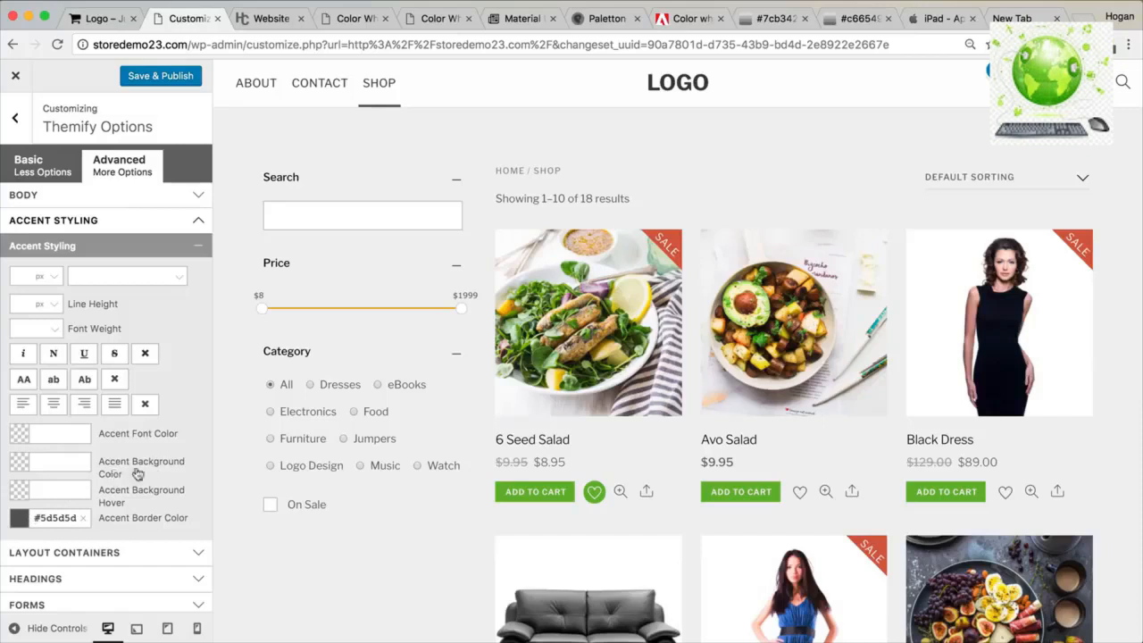
left_click(58, 463)
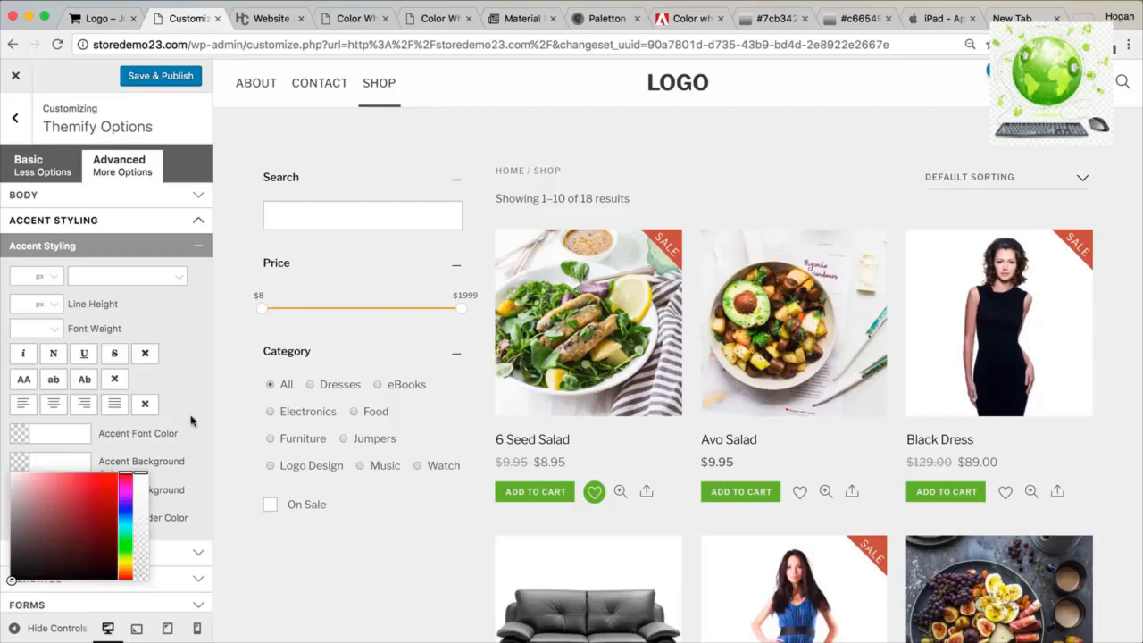
left_click(687, 21)
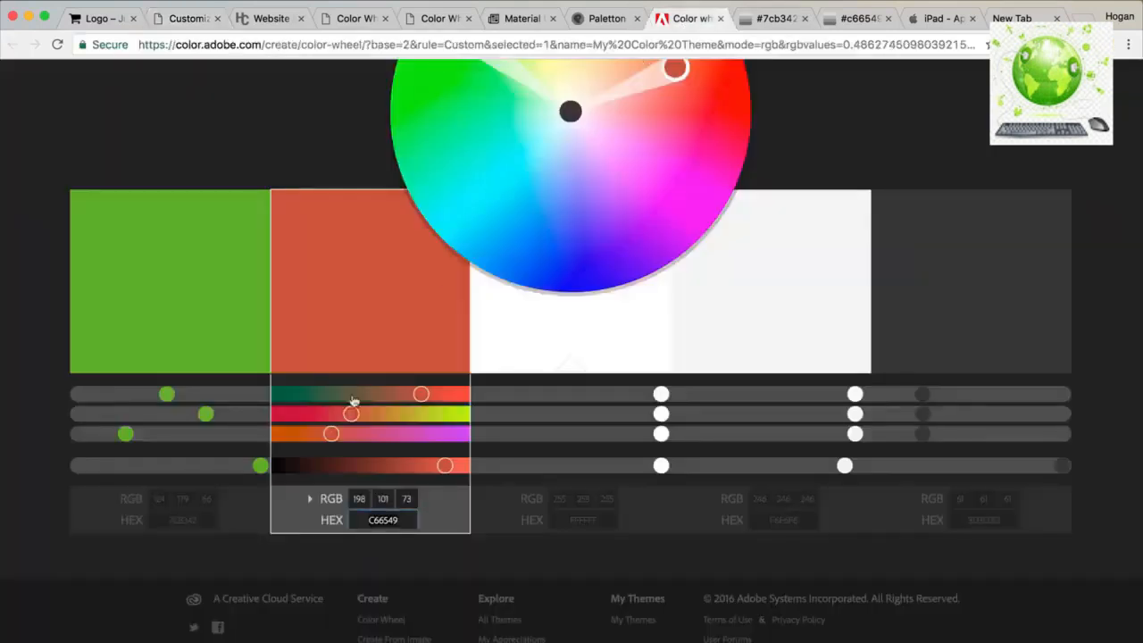
left_click(204, 520)
left_click(191, 18)
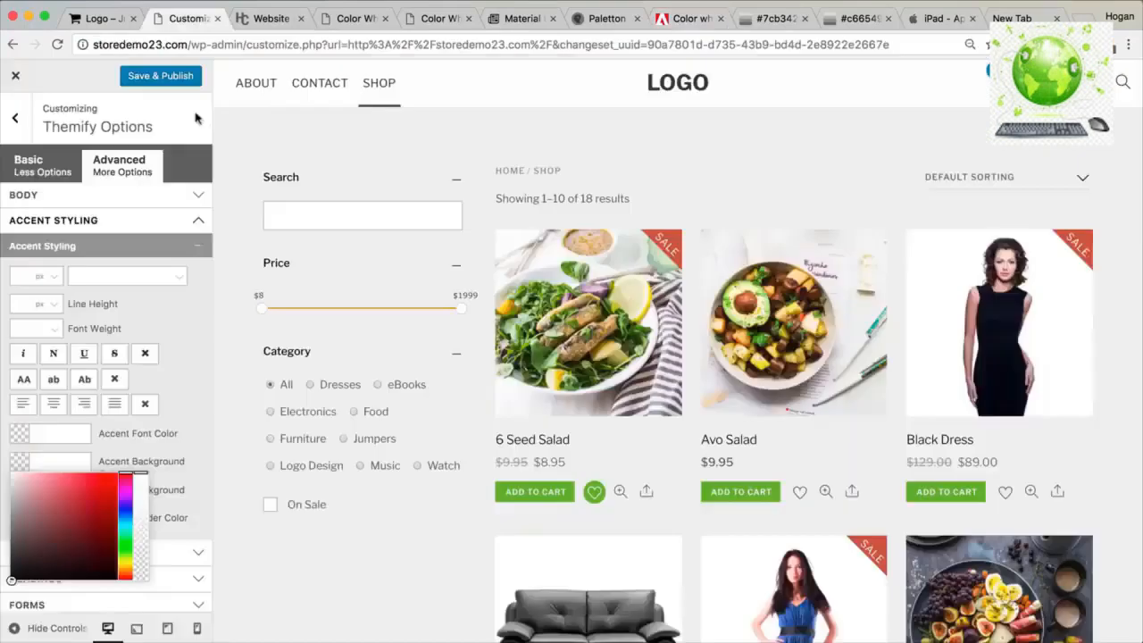
type("7CB342")
left_click(161, 447)
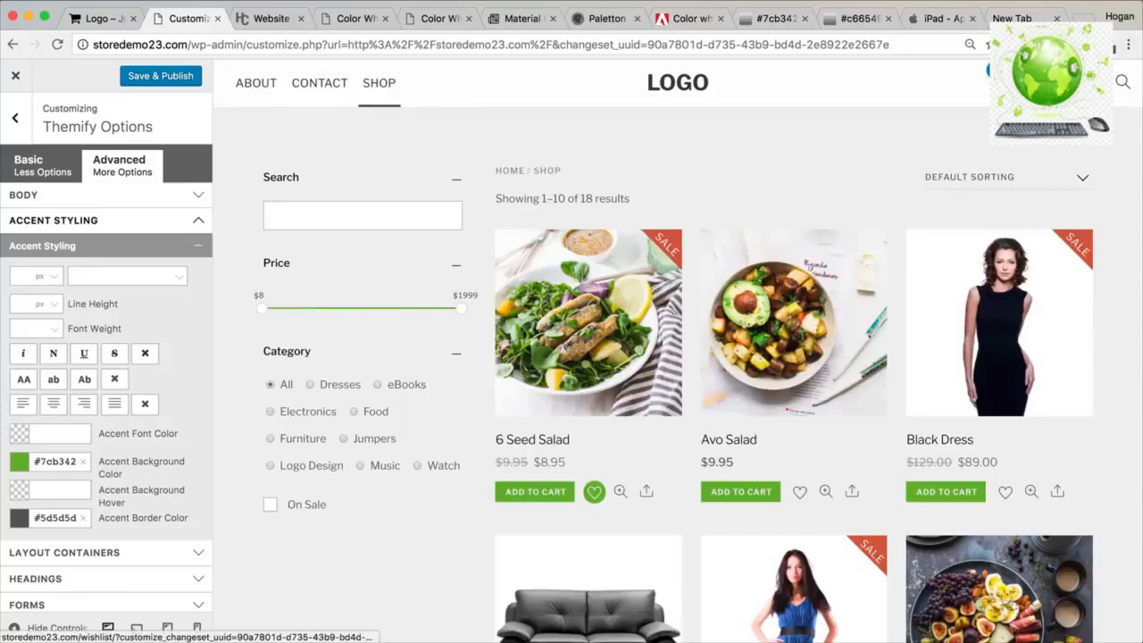
scroll(120, 467, "down", 10)
scroll(125, 469, "down", 15)
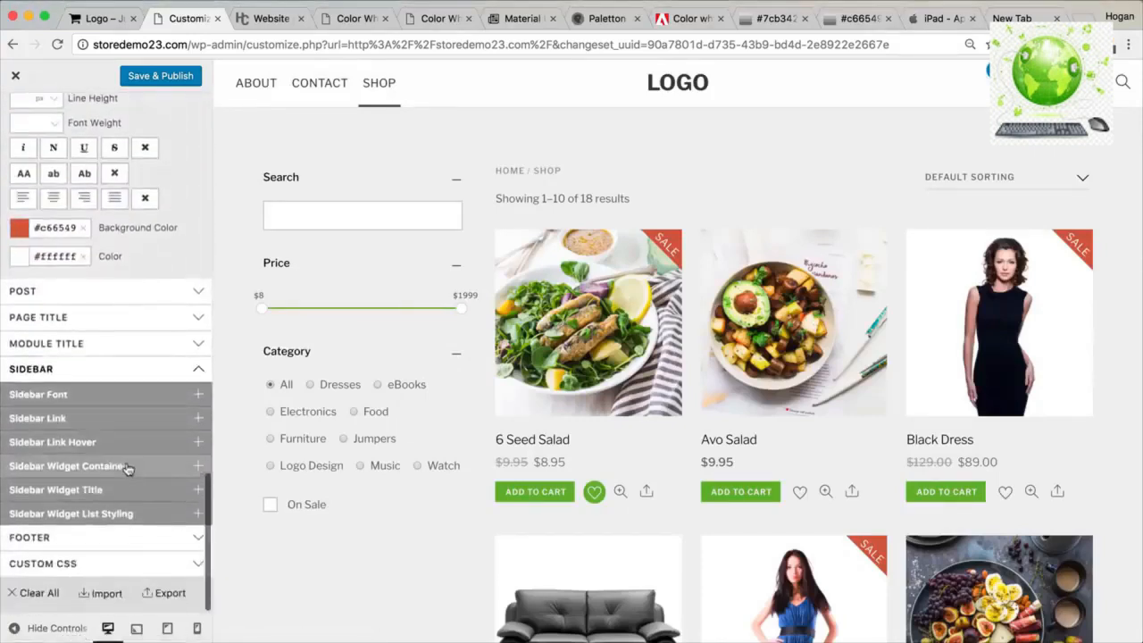
left_click(87, 538)
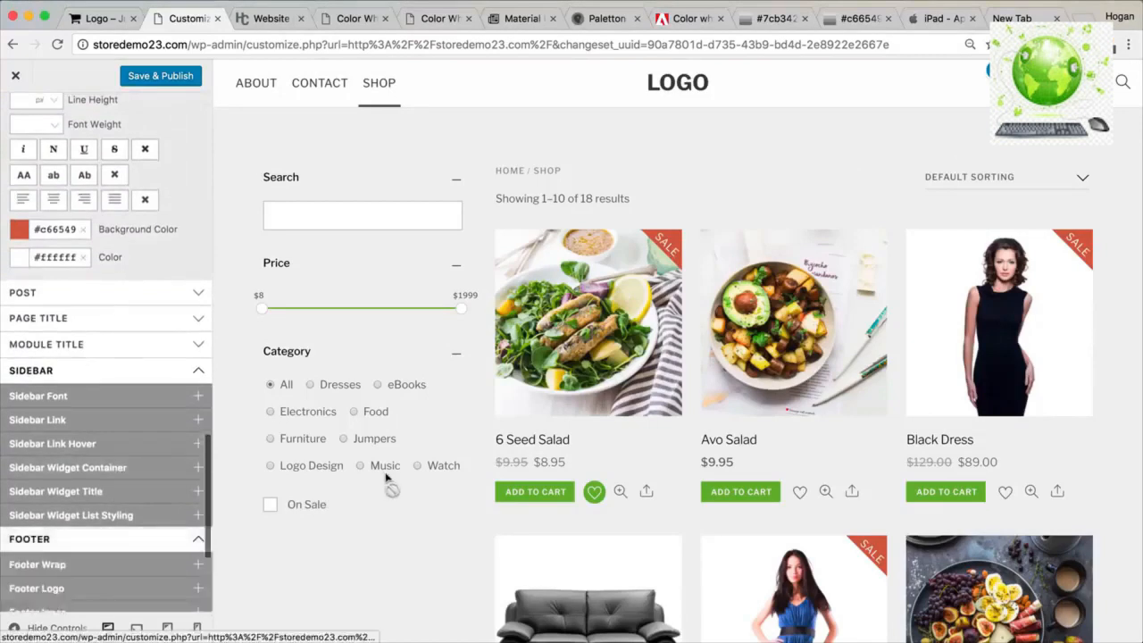
scroll(390, 476, "down", 10)
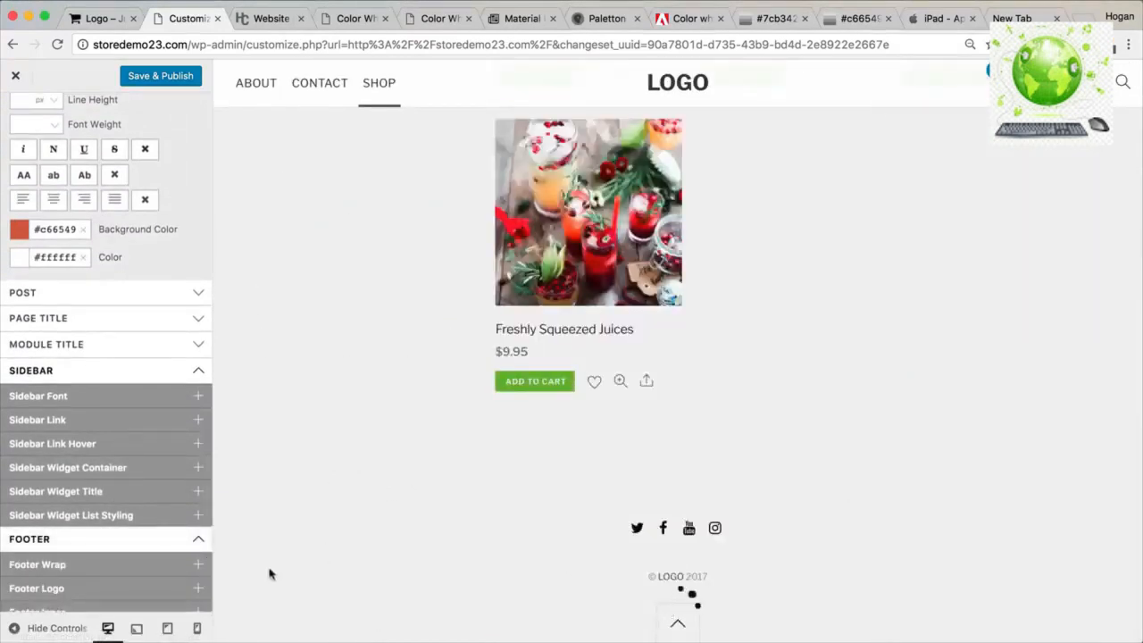
Enter f6f6f6 as the Footer Wrap background colour, then expand Footer Font.
scroll(98, 572, "down", 3)
left_click(104, 464)
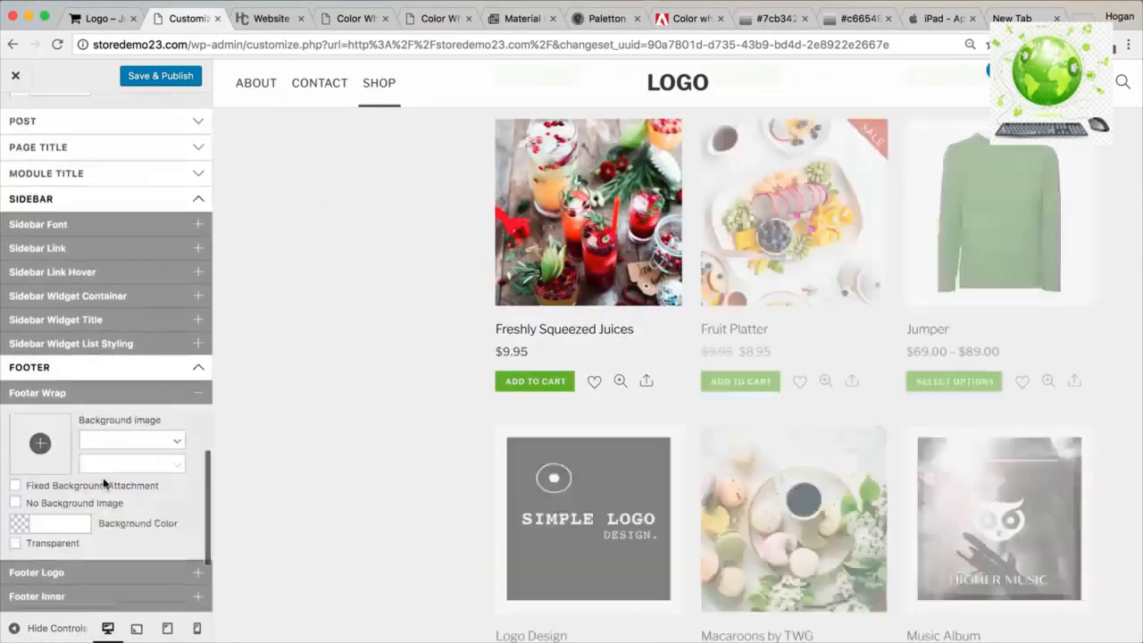
scroll(585, 481, "down", 5)
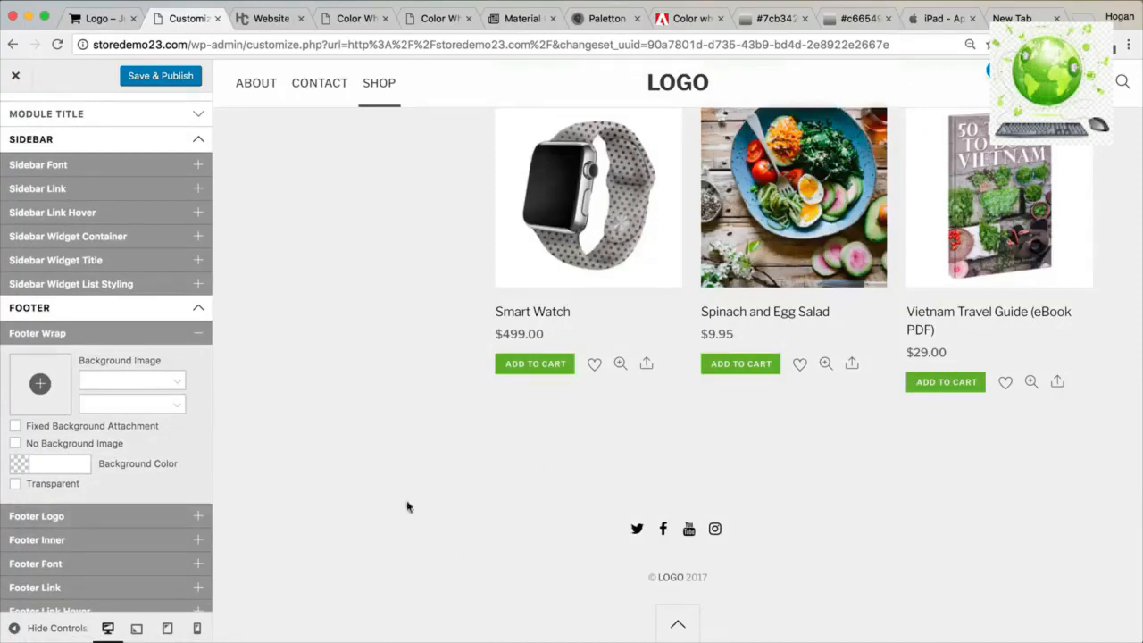
scroll(191, 516, "down", 2)
left_click(56, 353)
scroll(56, 358, "down", 2)
type("f6f6f6")
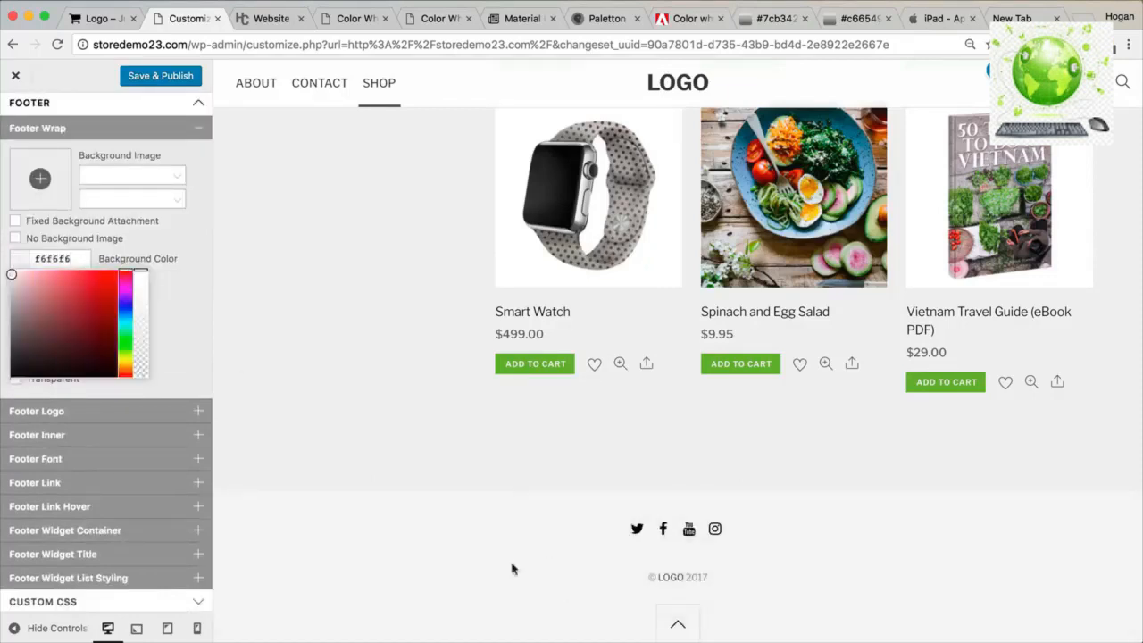
left_click(194, 398)
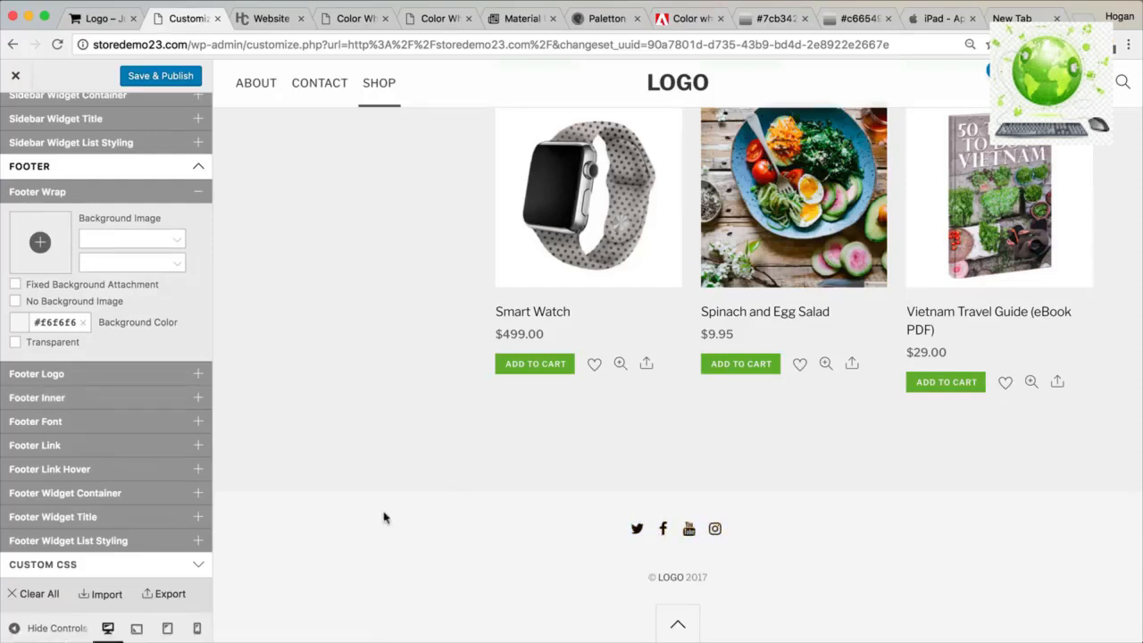
left_click(147, 428)
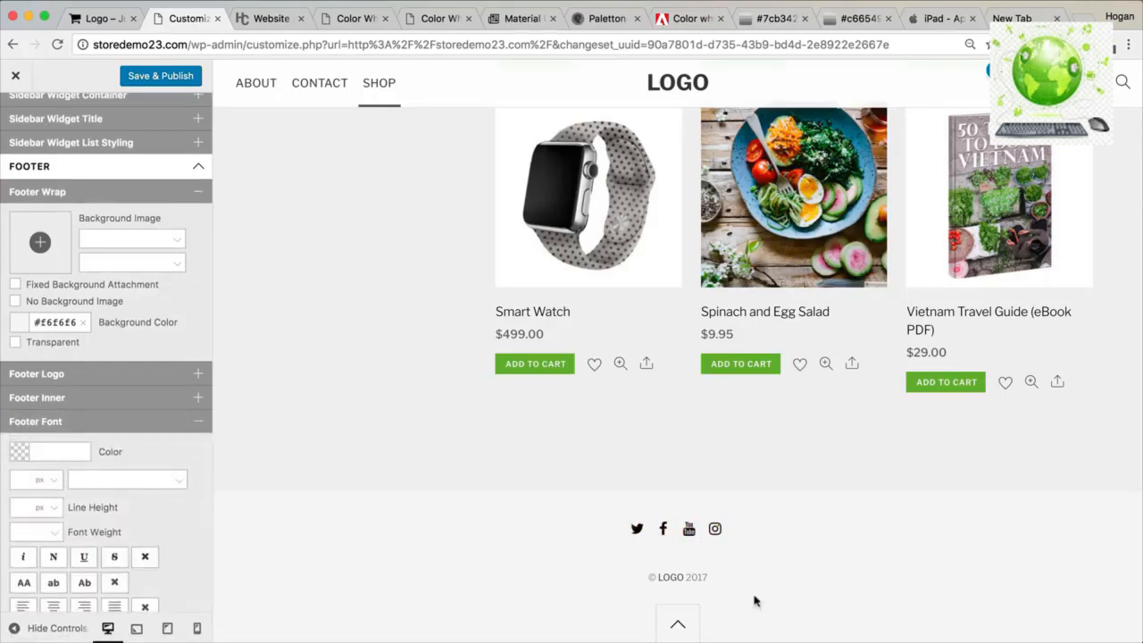
left_click(706, 578)
Enter 5d5d5d as the Footer Link colour and collapse the section.
left_click(62, 427)
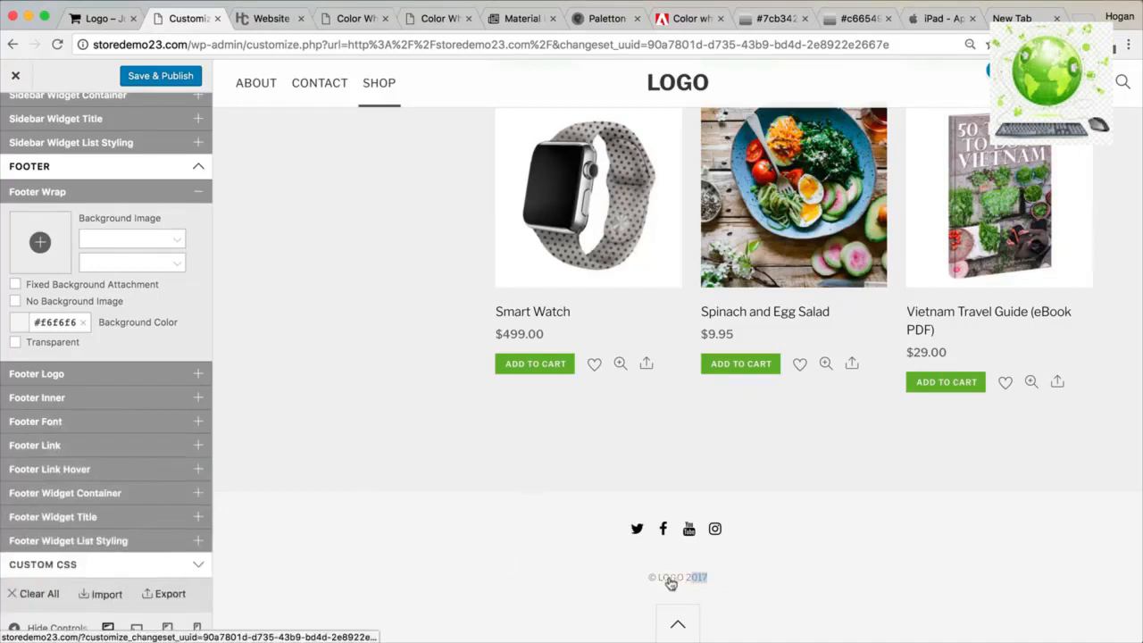
left_click(140, 451)
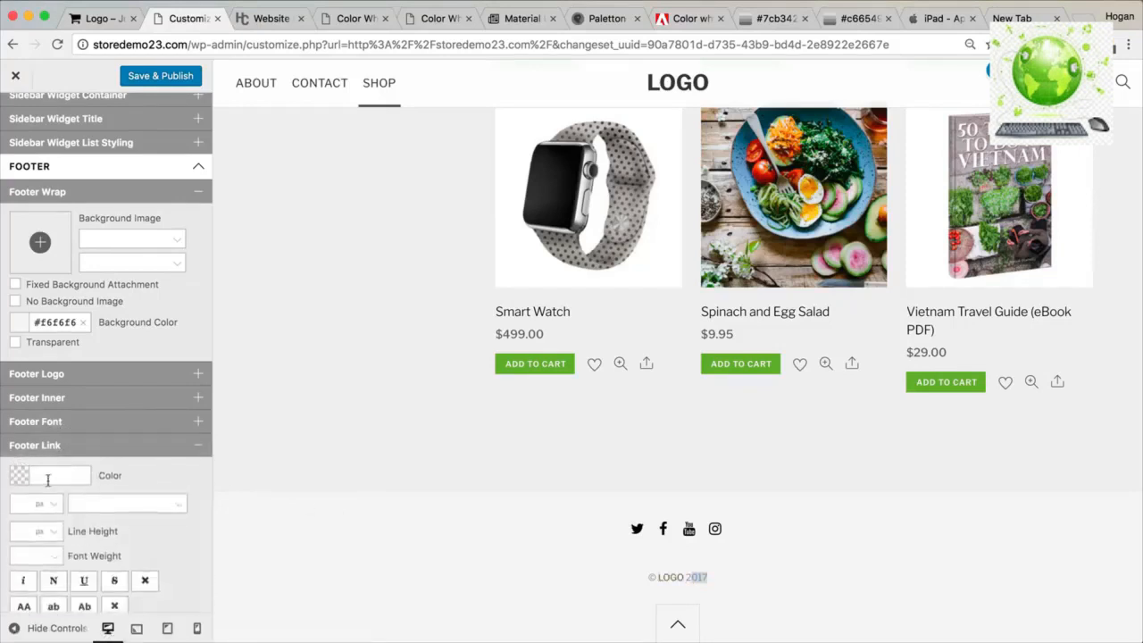
scroll(48, 481, "down", 1)
scroll(173, 485, "down", 5)
left_click(57, 381)
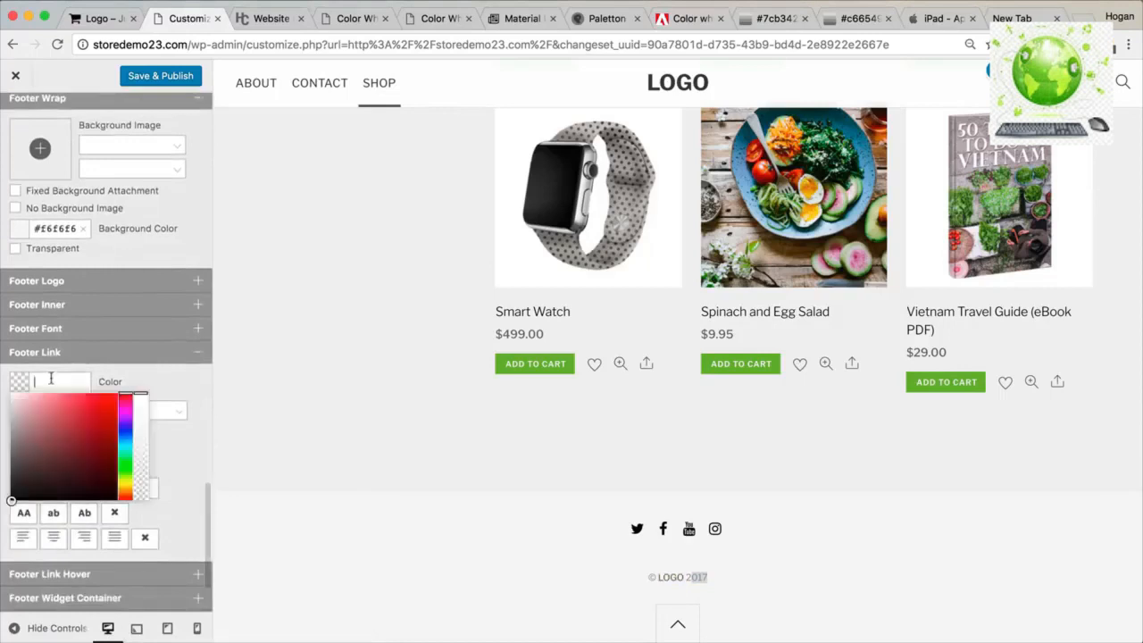
type("5d5d5d")
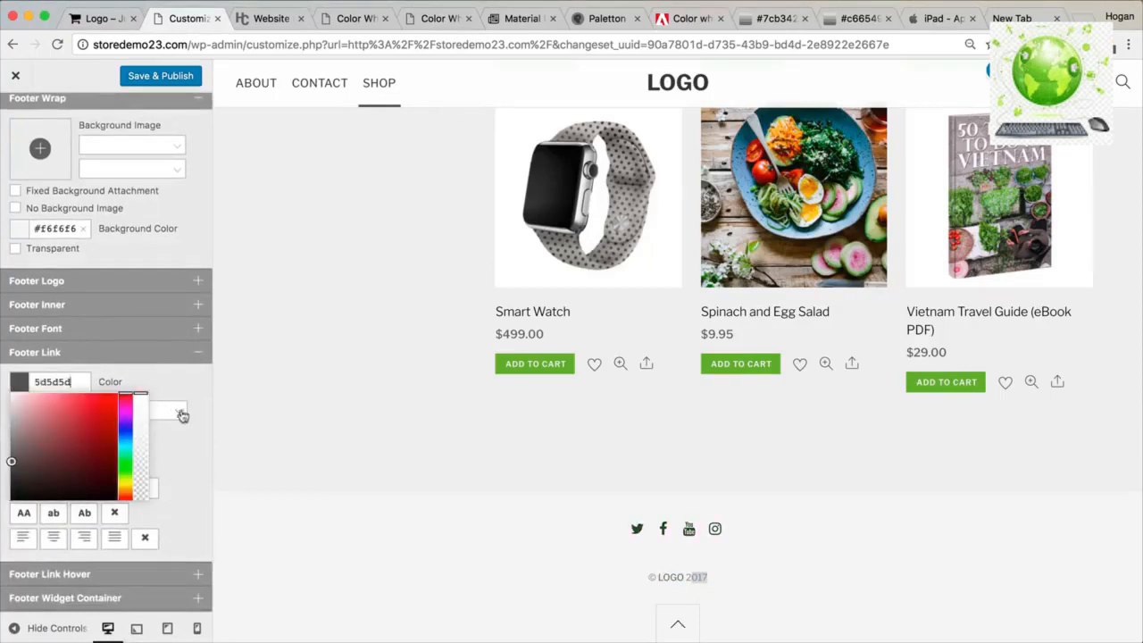
left_click(183, 387)
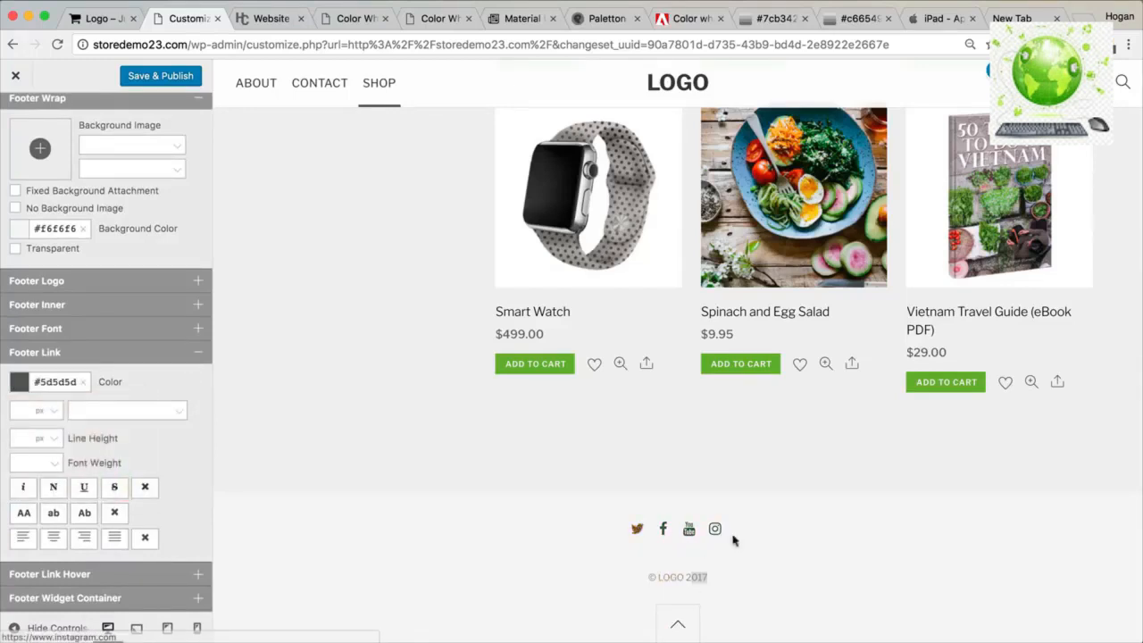
left_click(95, 354)
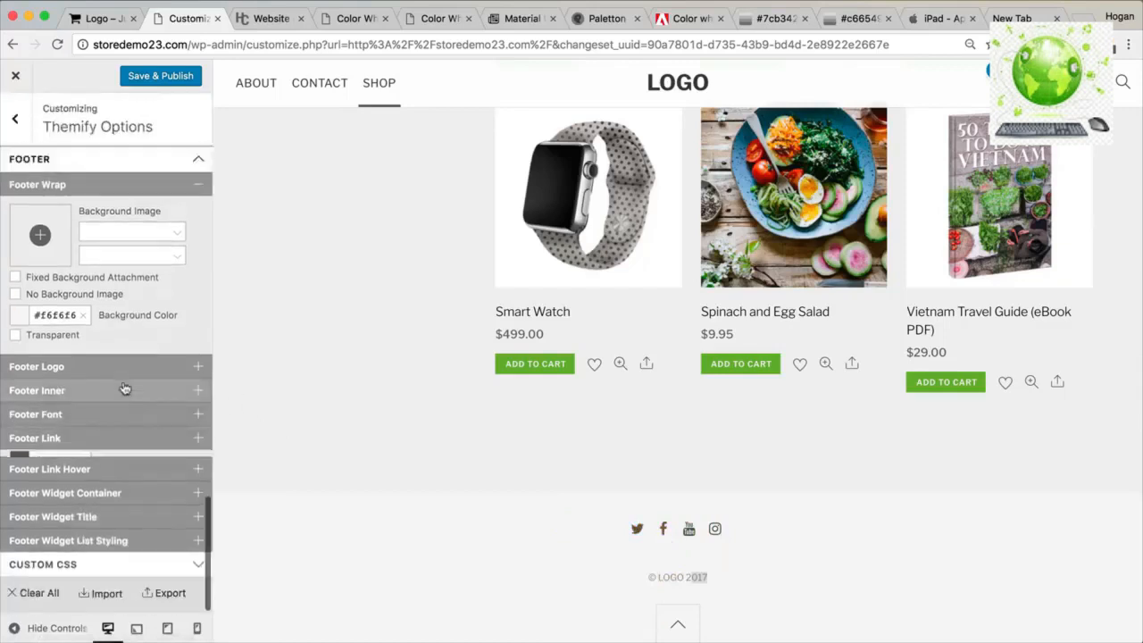
Set the Footer Link Hover colour to #3d3d3d, a darker grey than the footer links.
left_click(133, 468)
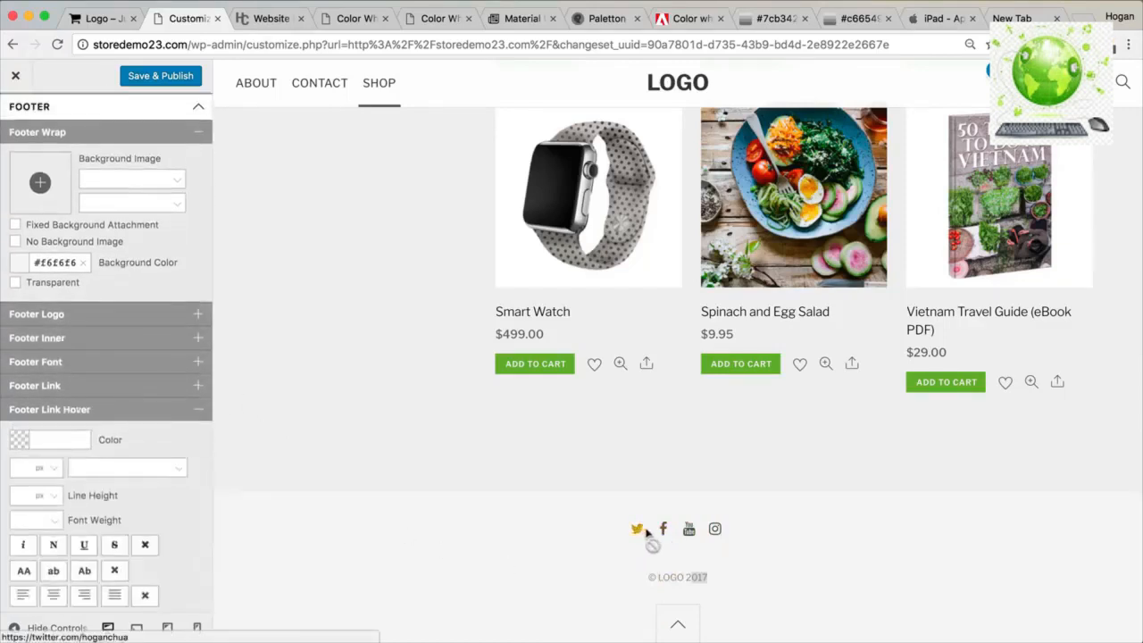
left_click(61, 439)
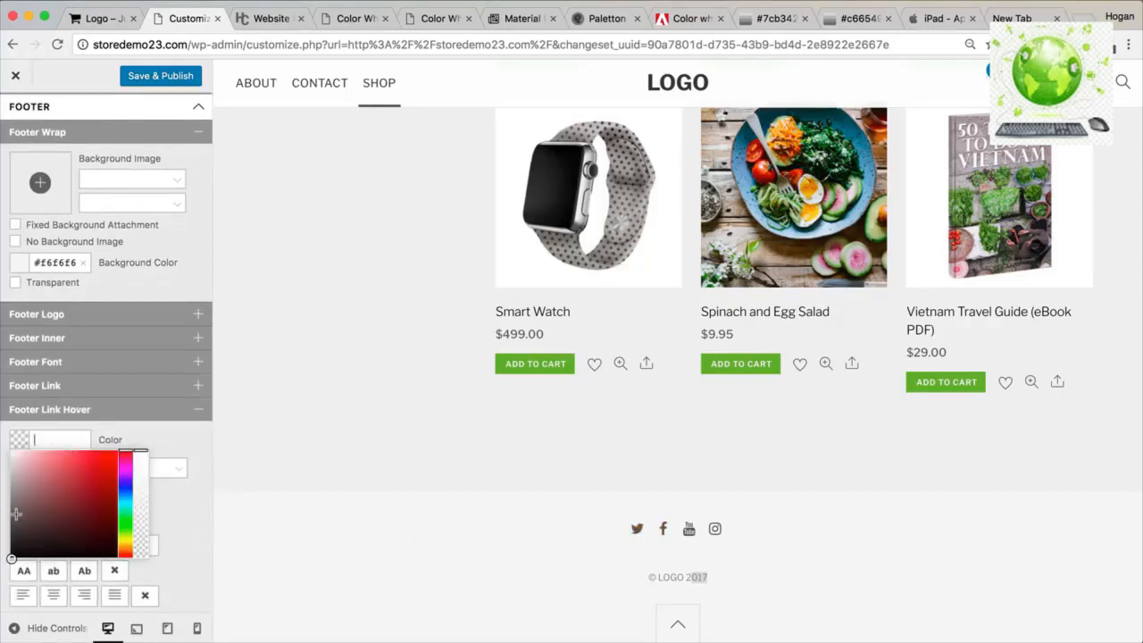
left_click_drag(17, 527, 10, 533)
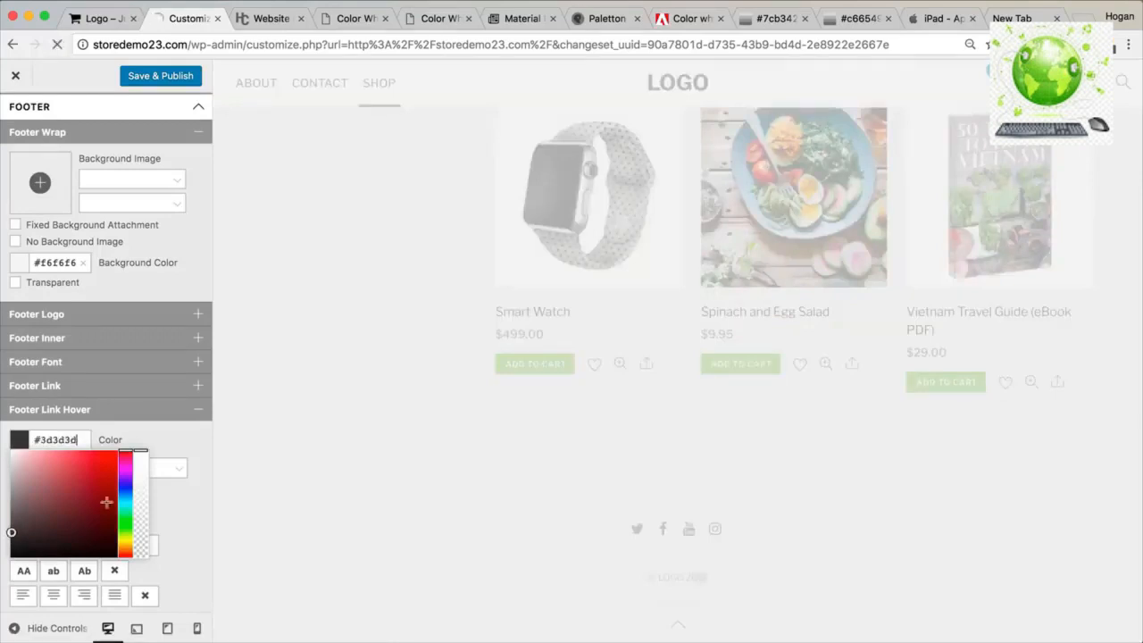
left_click(187, 433)
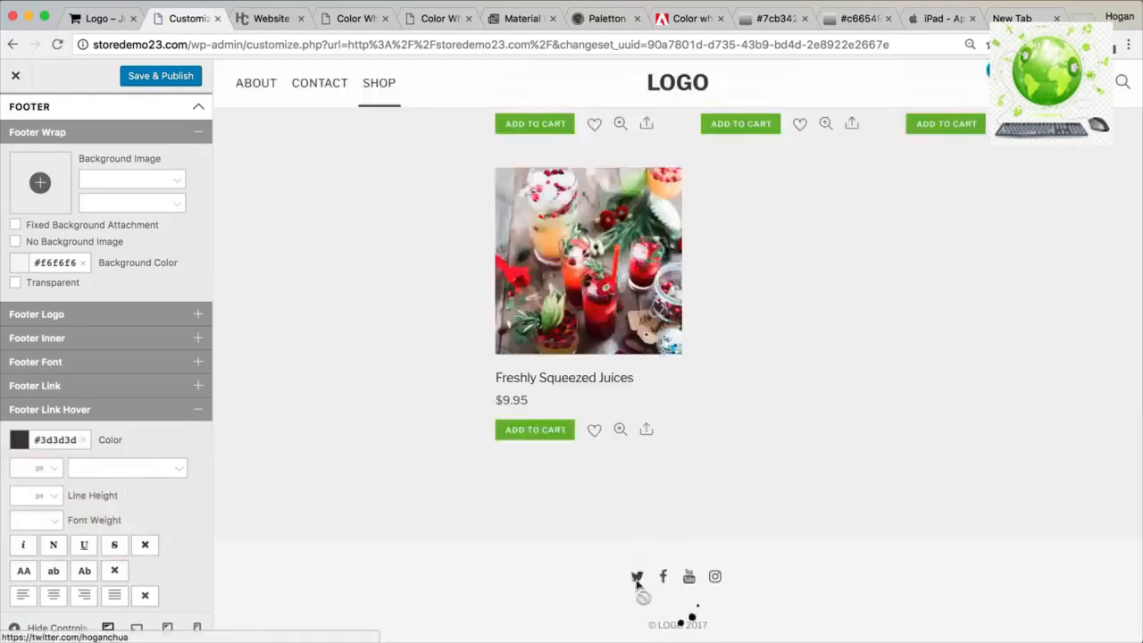
scroll(666, 579, "down", 2)
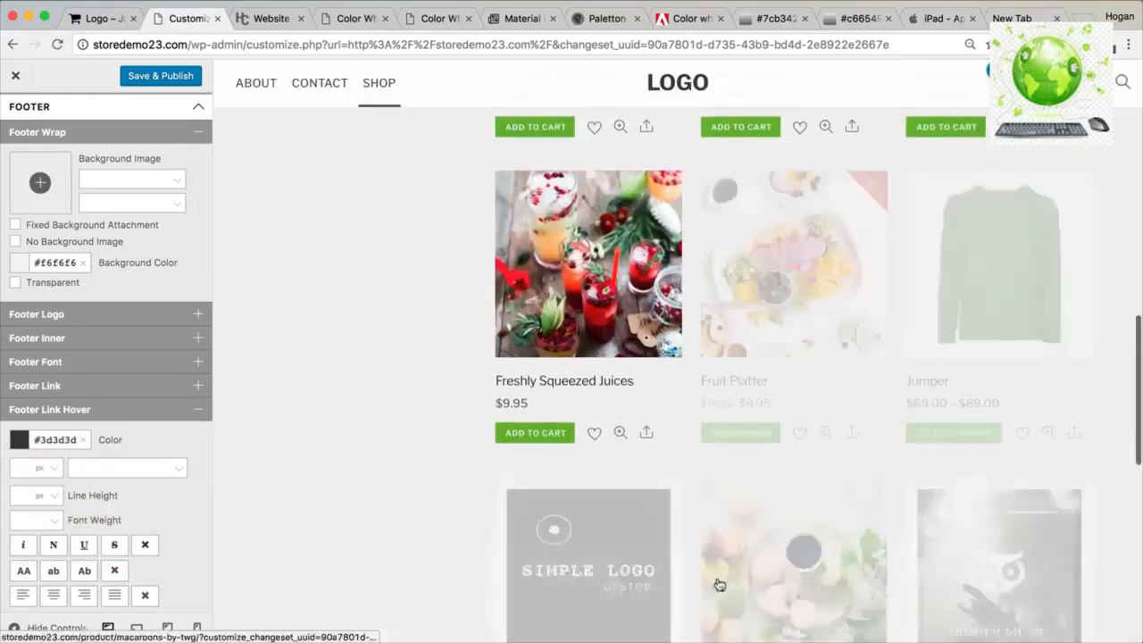
scroll(718, 585, "down", 10)
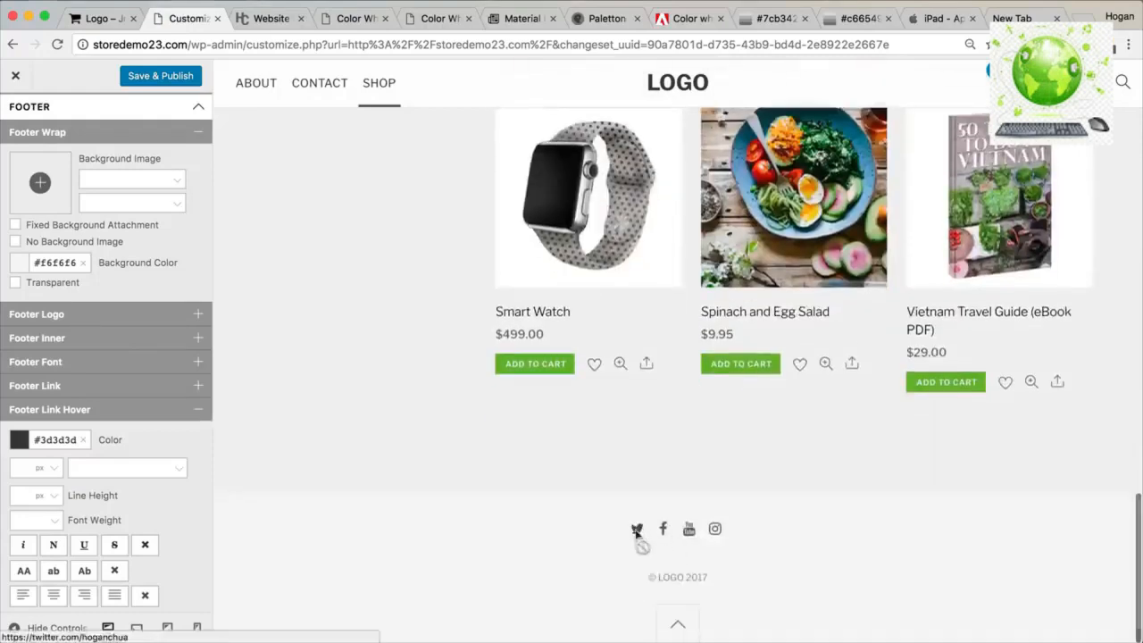
left_click(174, 422)
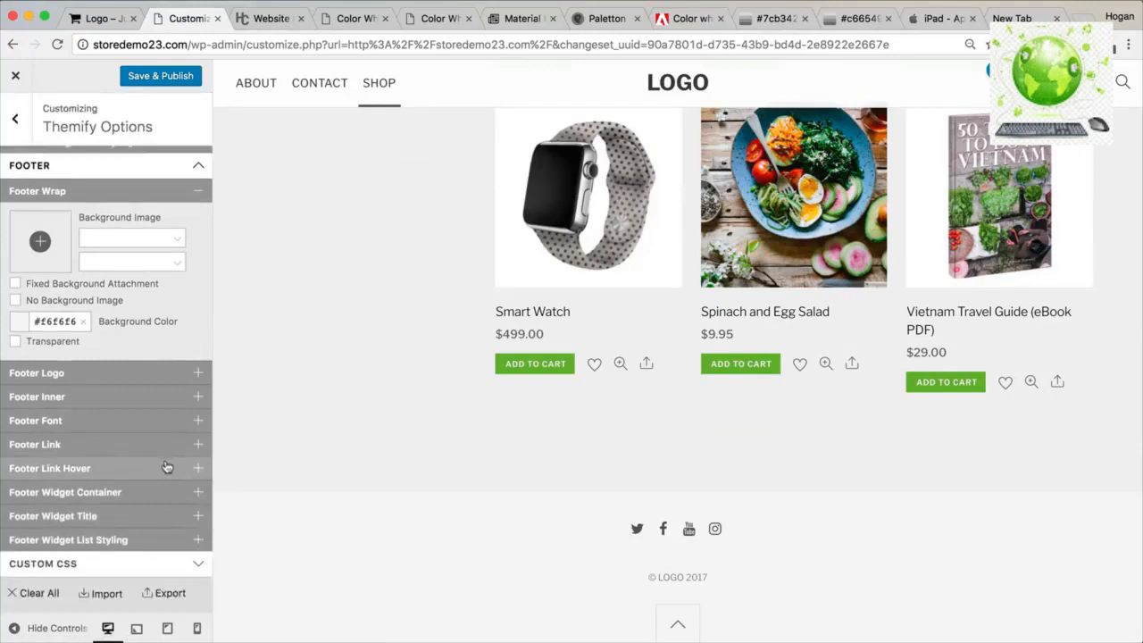
Save & Publish the Customizer changes and close it to view the live Fresh Foodz site.
left_click(153, 76)
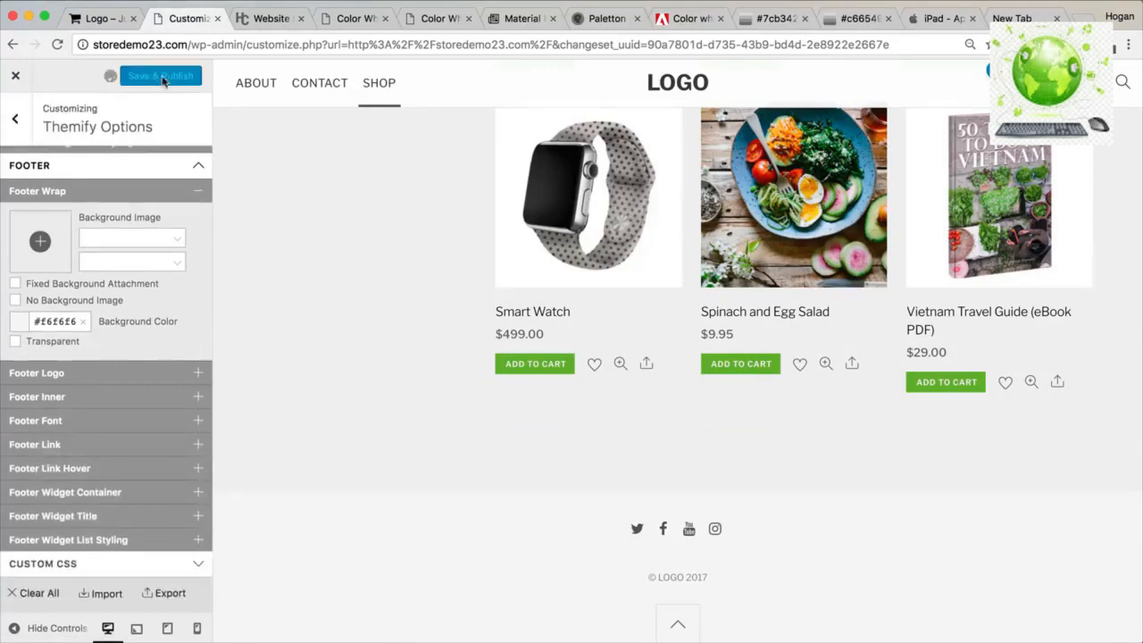
left_click(16, 79)
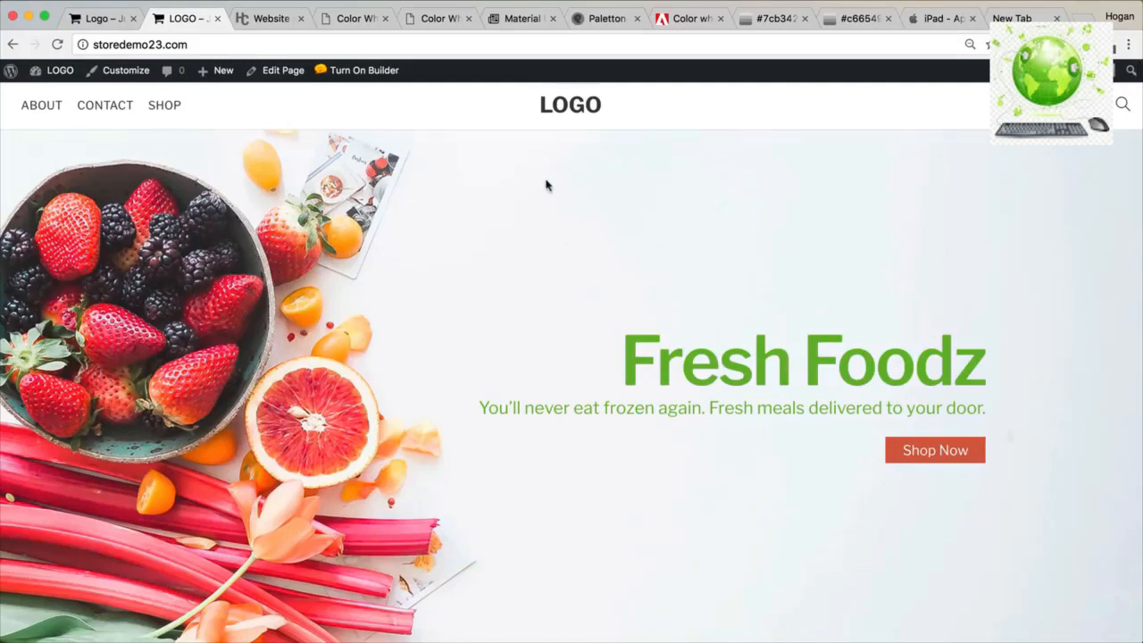
scroll(308, 316, "down", 3)
scroll(306, 315, "up", 2)
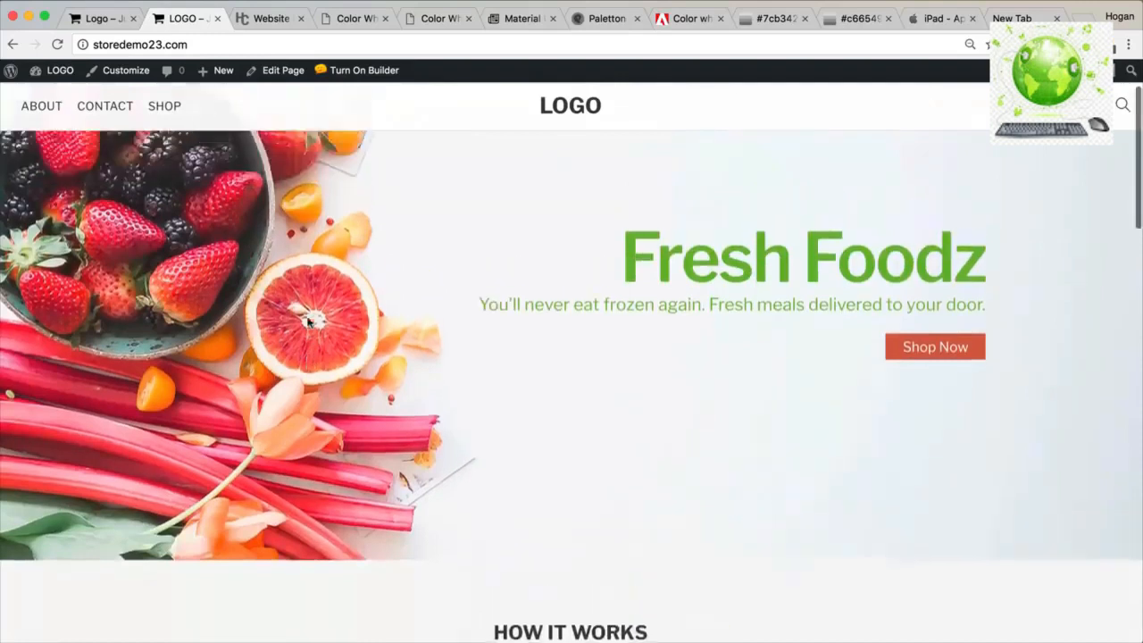
scroll(217, 328, "up", 1)
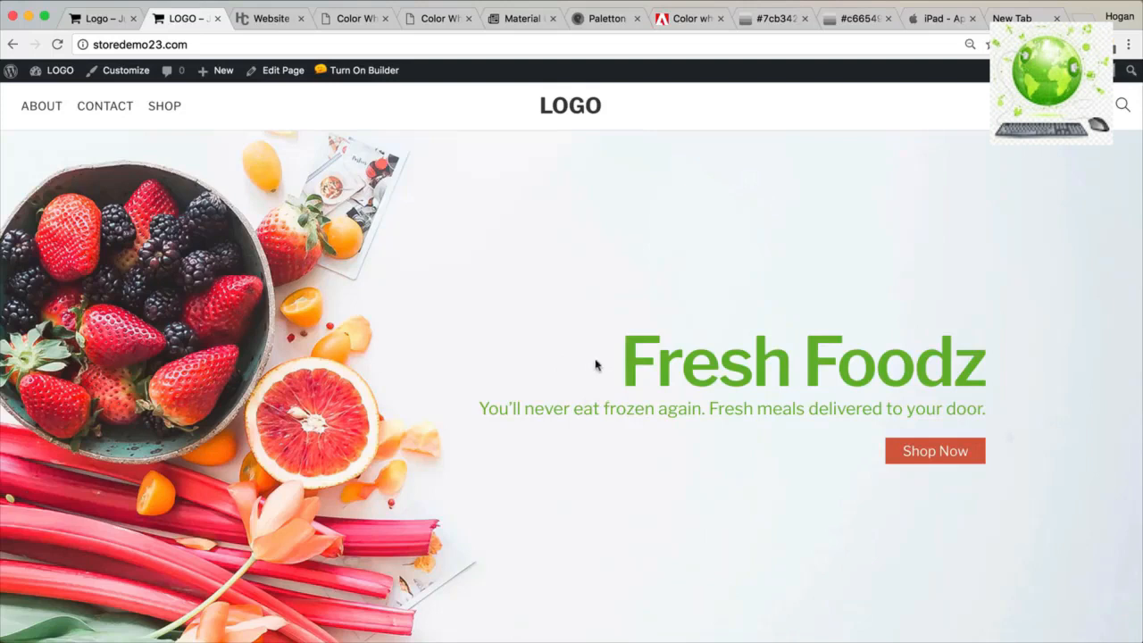
left_click_drag(625, 357, 989, 411)
left_click(992, 413)
scroll(840, 319, "down", 3)
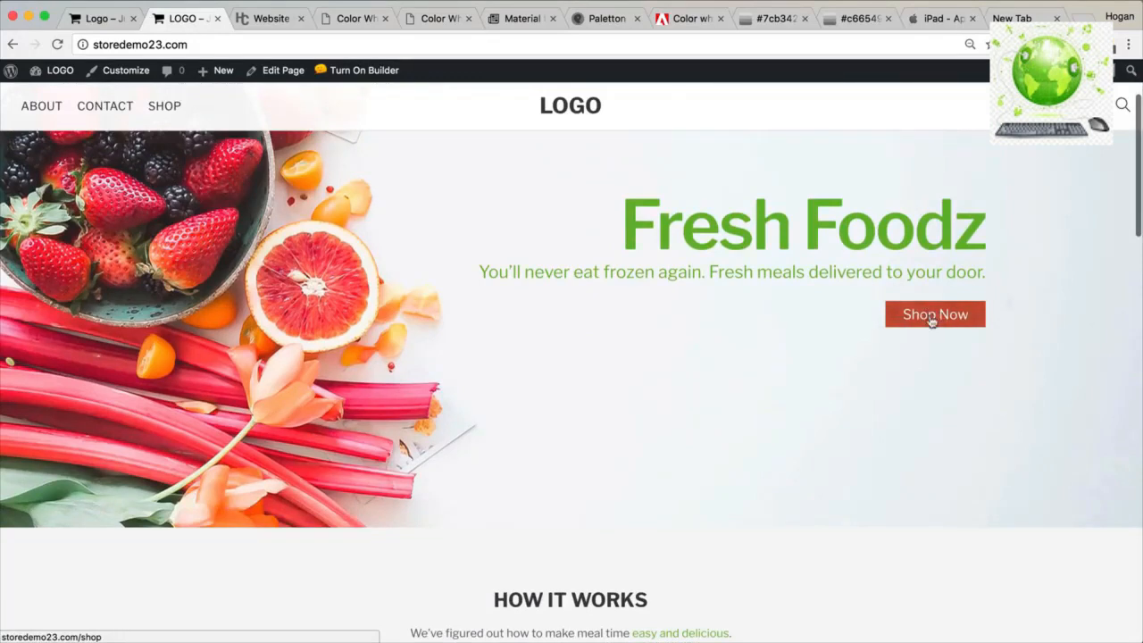
scroll(836, 380, "down", 3)
scroll(836, 380, "down", 3)
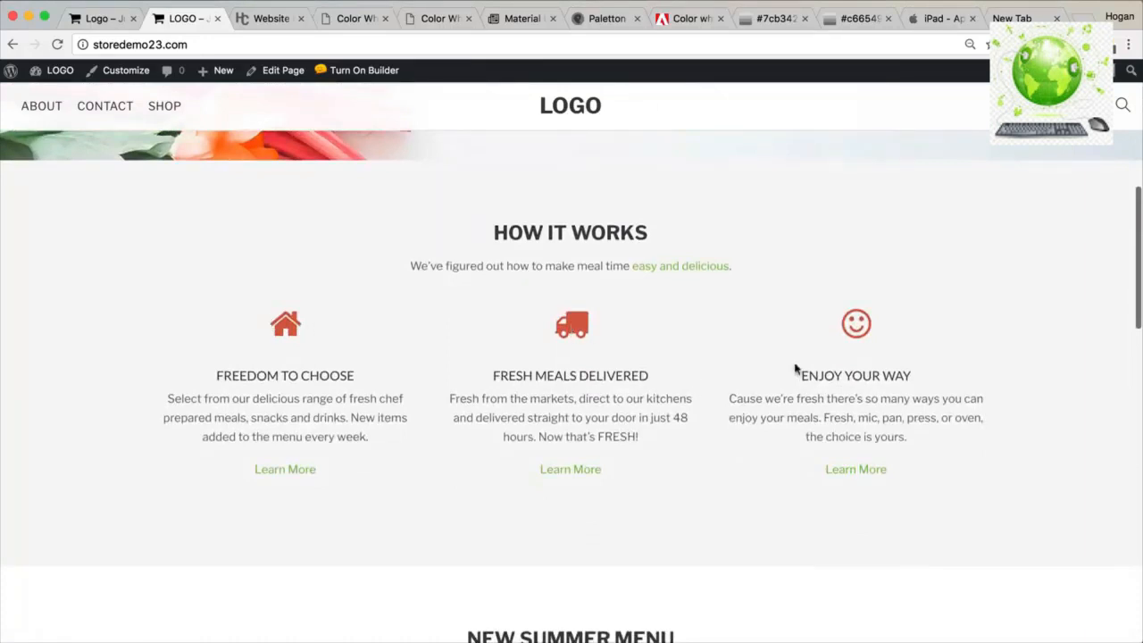
left_click_drag(336, 489, 251, 465)
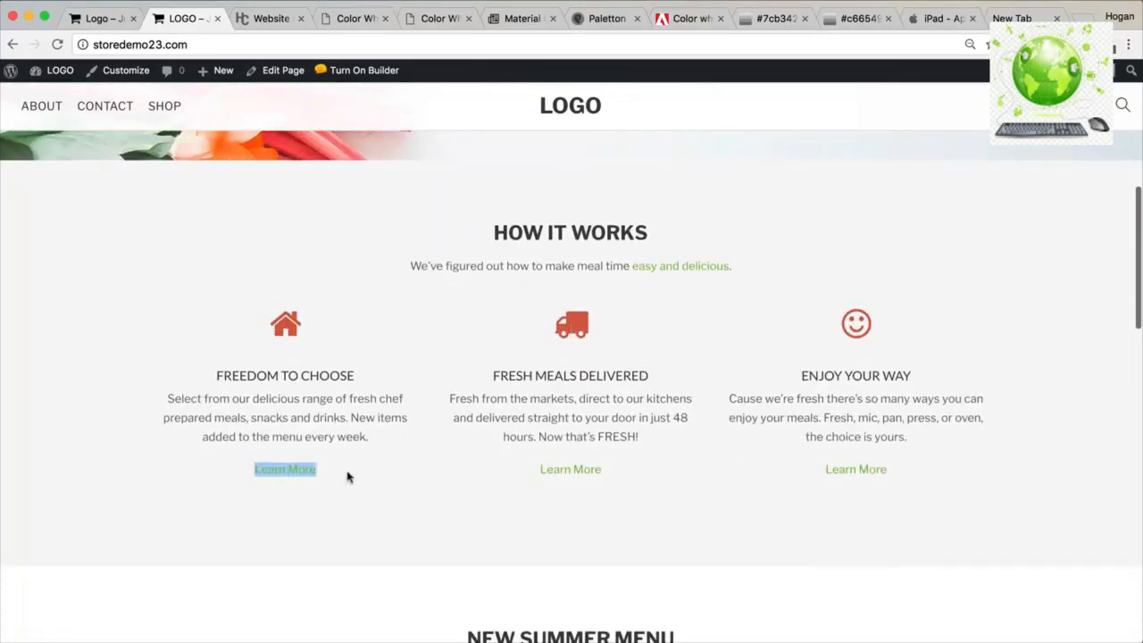
left_click_drag(614, 477, 538, 467)
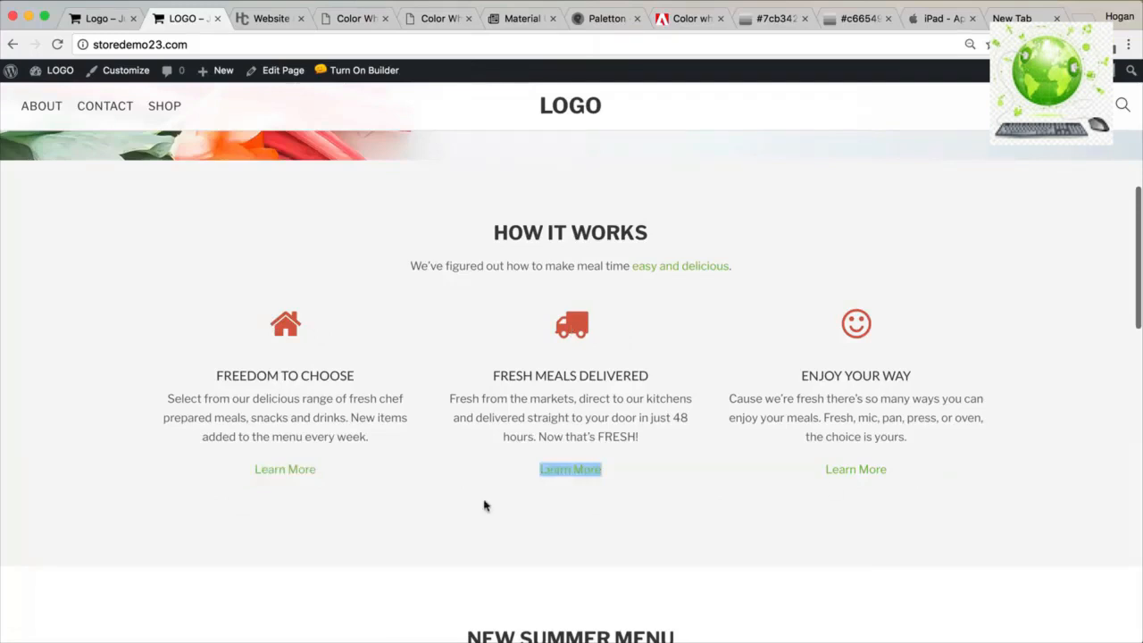
scroll(485, 505, "up", 2)
scroll(286, 384, "down", 2)
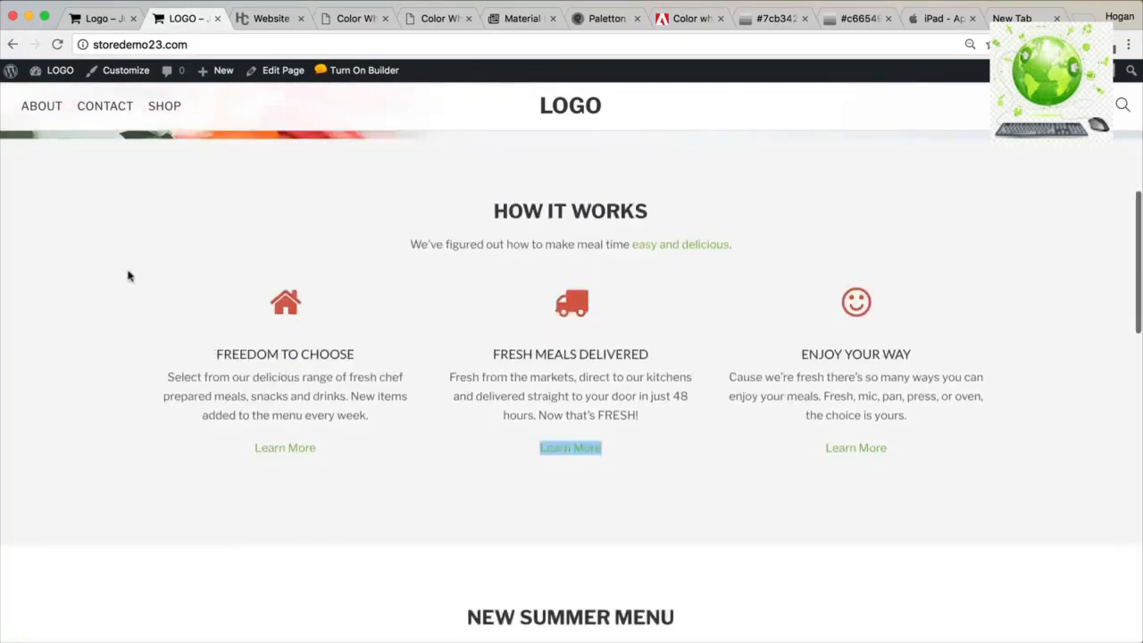
scroll(158, 365, "up", 1)
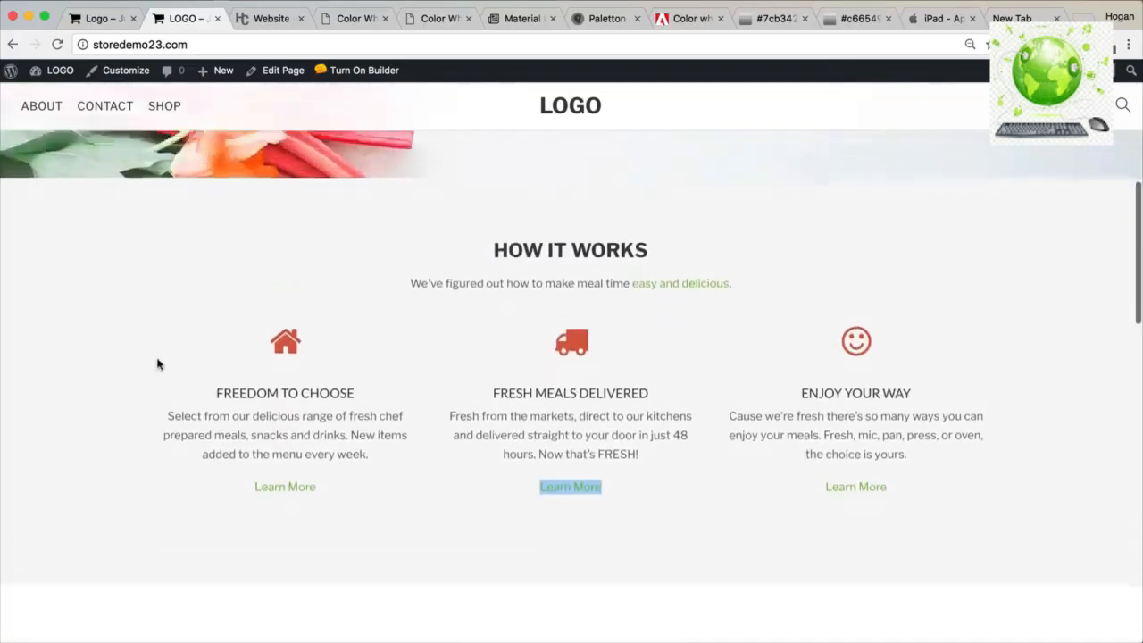
scroll(152, 367, "down", 1)
scroll(145, 358, "down", 8)
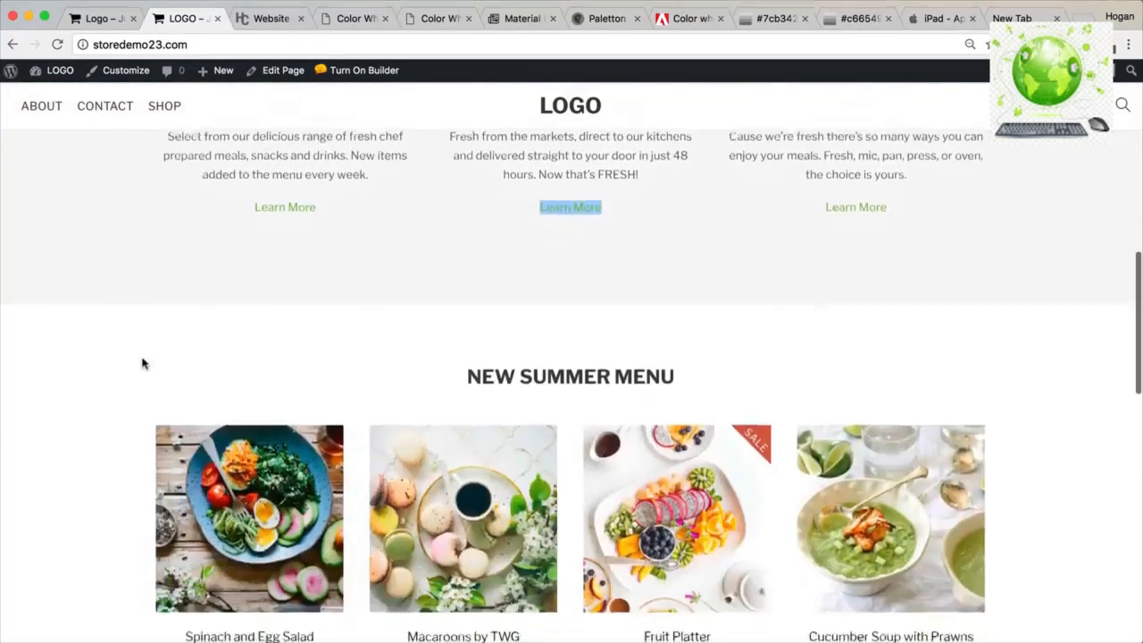
scroll(140, 362, "down", 3)
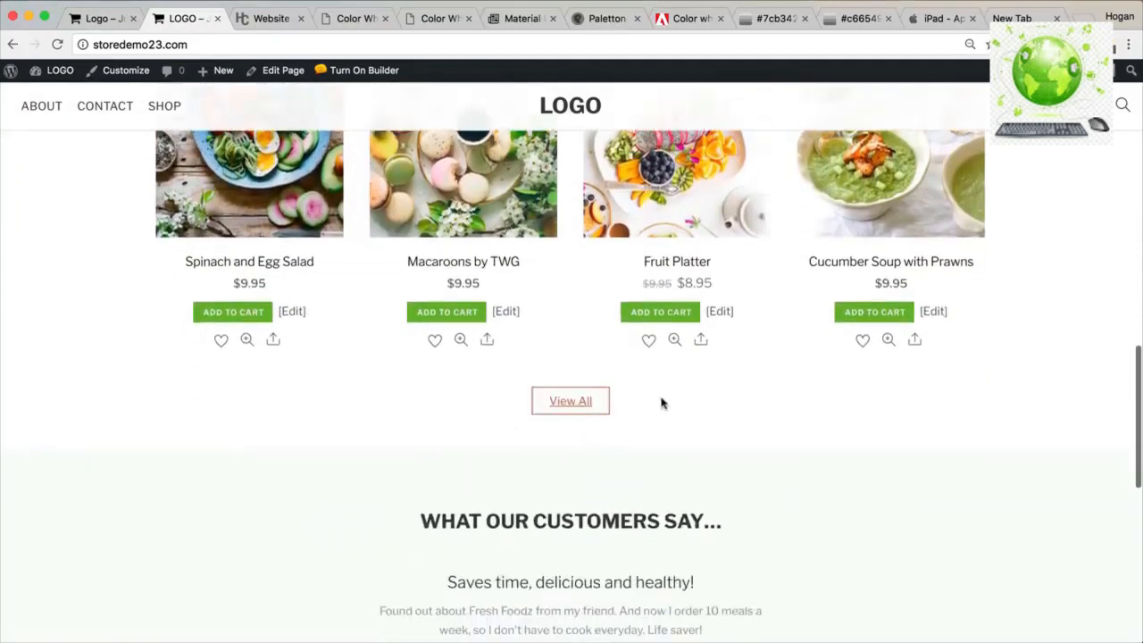
scroll(655, 402, "up", 1)
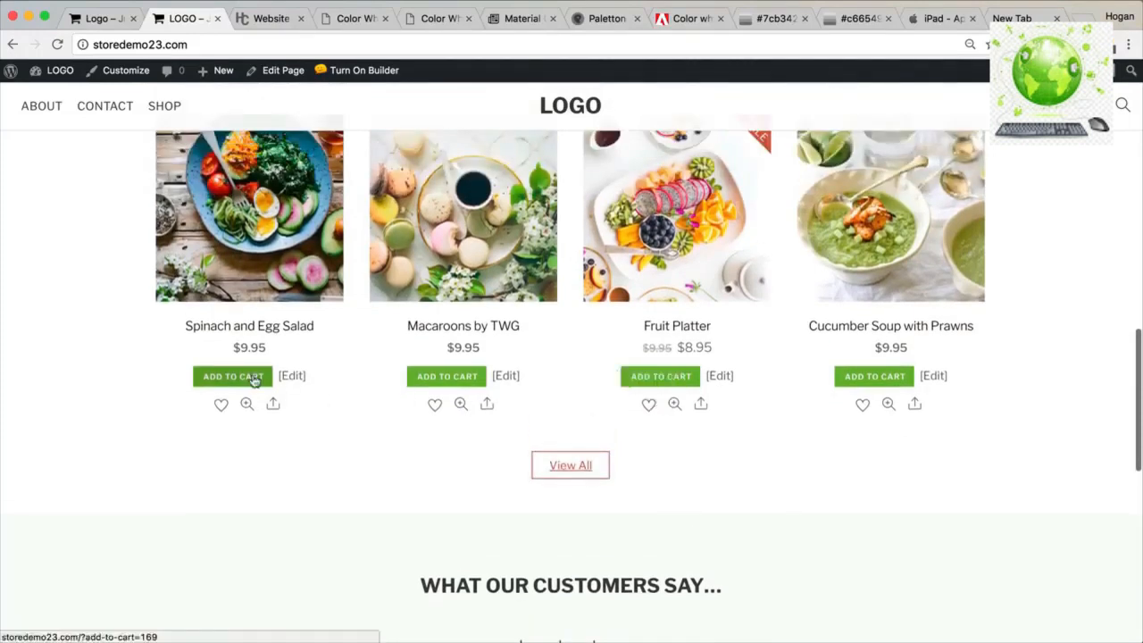
scroll(439, 380, "up", 1)
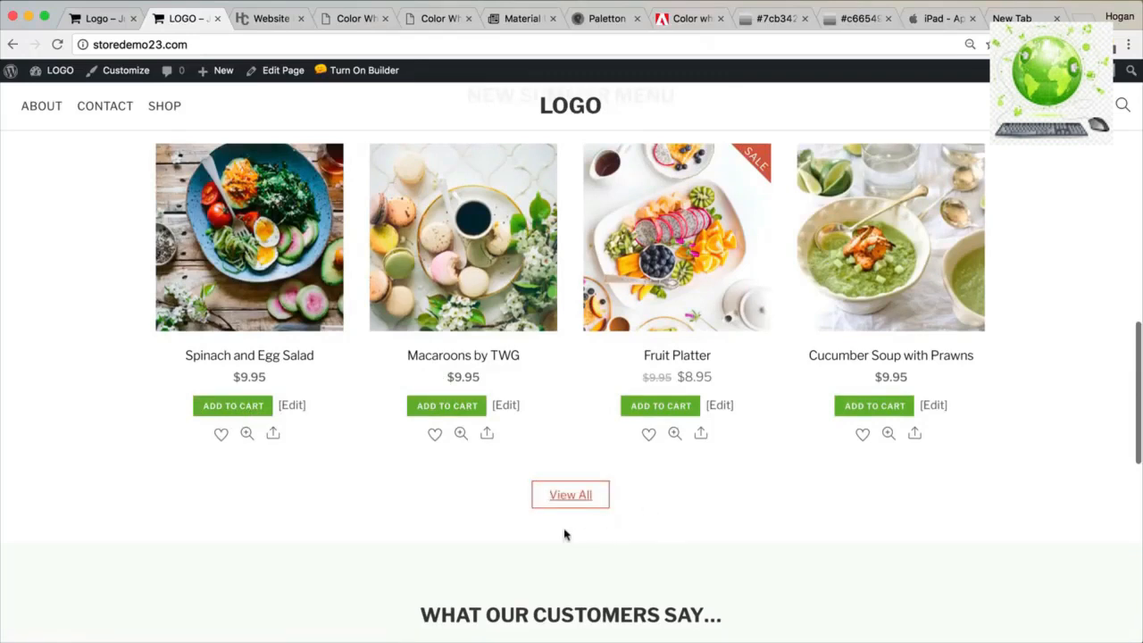
scroll(557, 465, "down", 2)
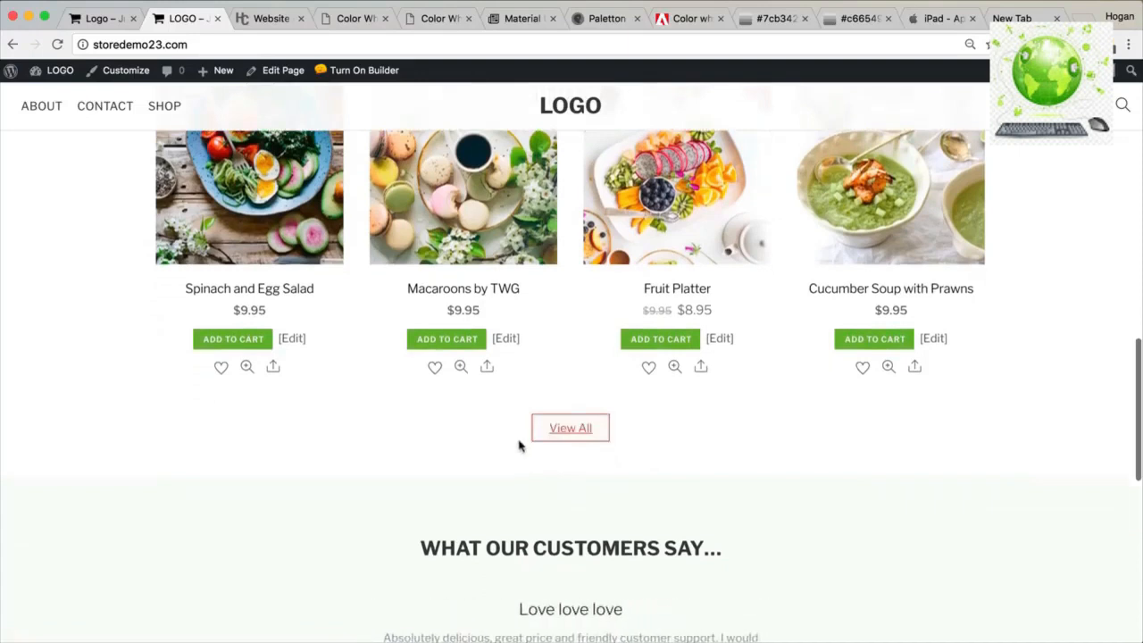
scroll(520, 444, "down", 6)
scroll(531, 449, "up", 2)
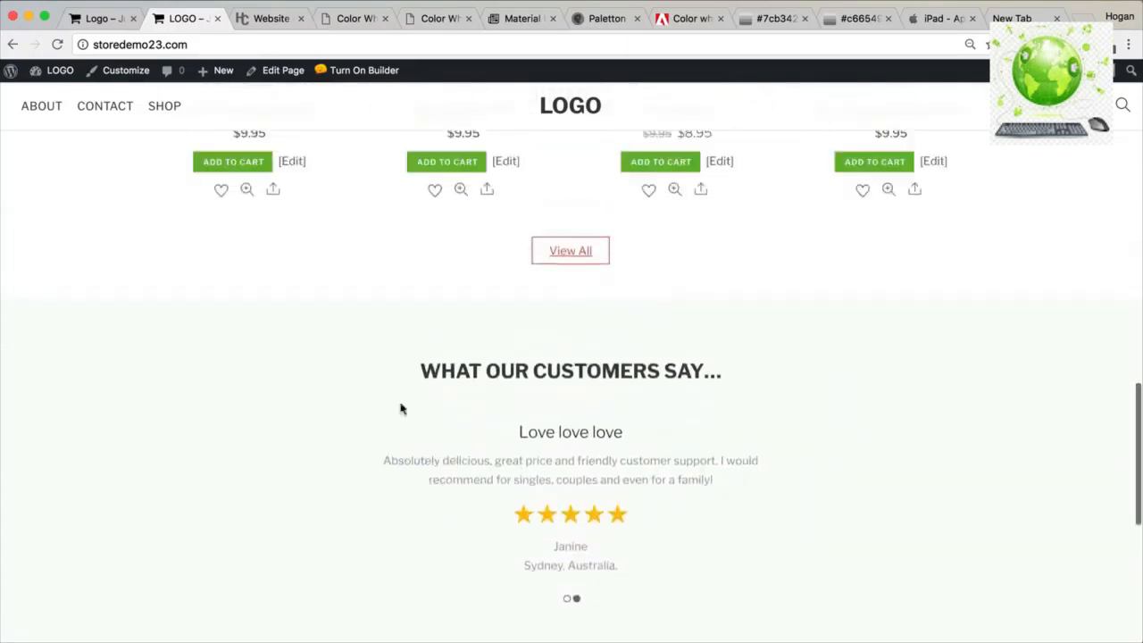
scroll(267, 487, "up", 1)
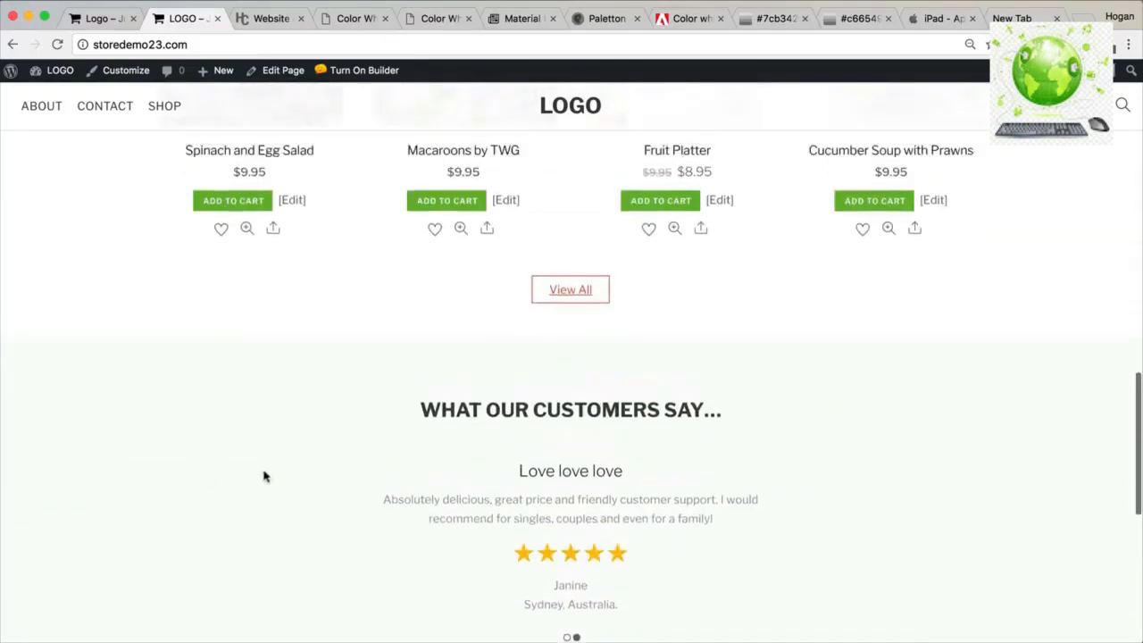
scroll(263, 474, "down", 2)
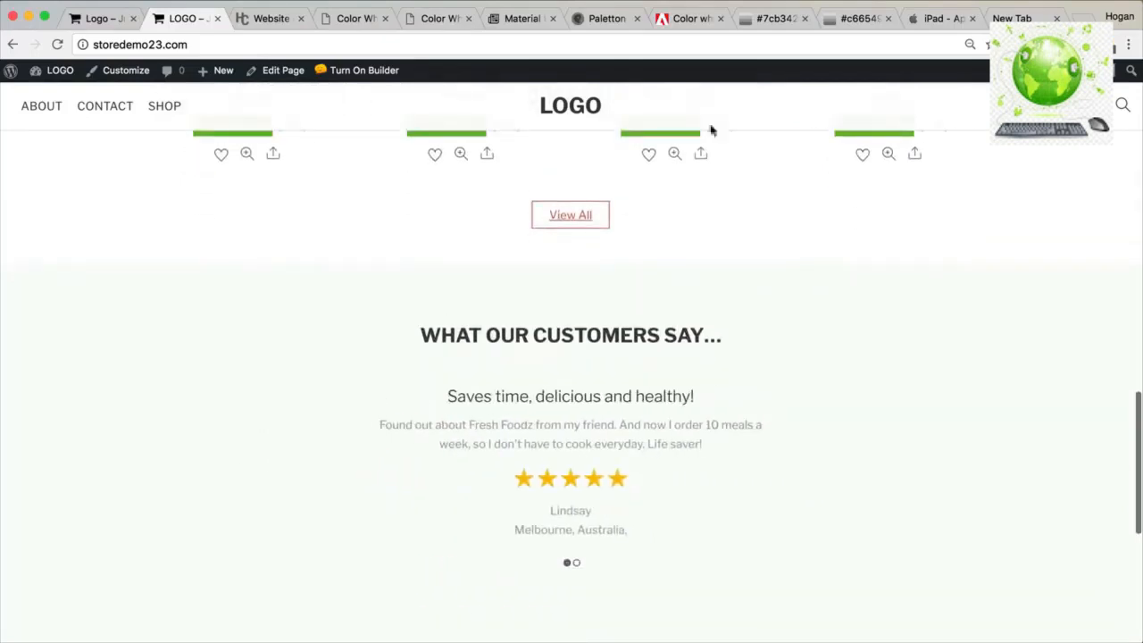
left_click(775, 18)
scroll(742, 183, "up", 5)
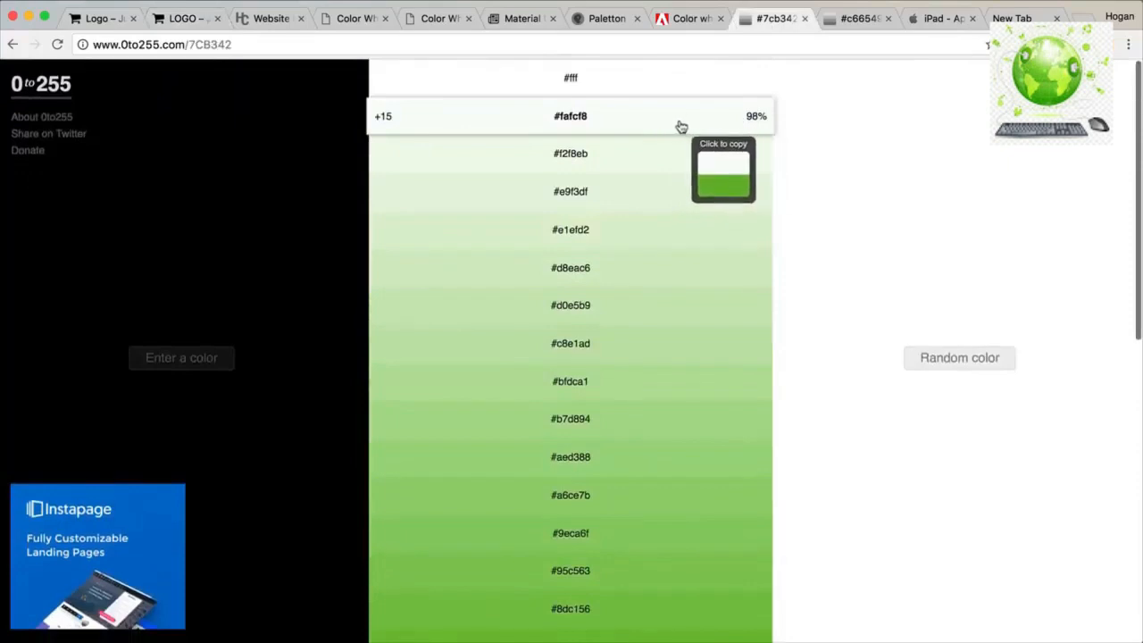
scroll(656, 194, "down", 5)
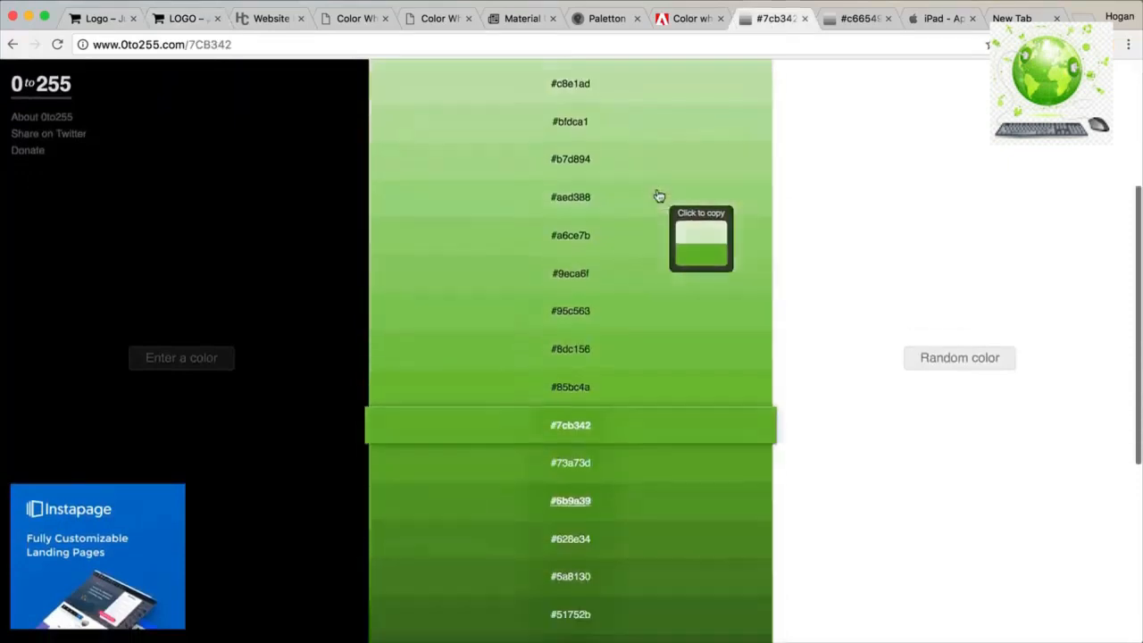
scroll(659, 196, "down", 5)
scroll(659, 198, "up", 10)
scroll(656, 209, "down", 8)
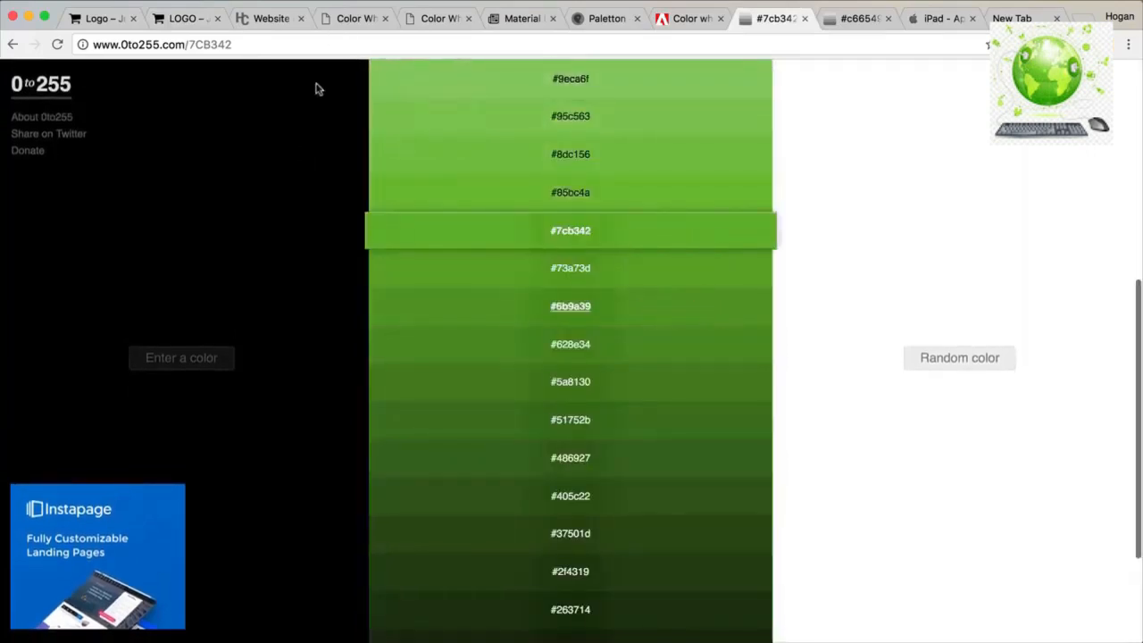
left_click(191, 19)
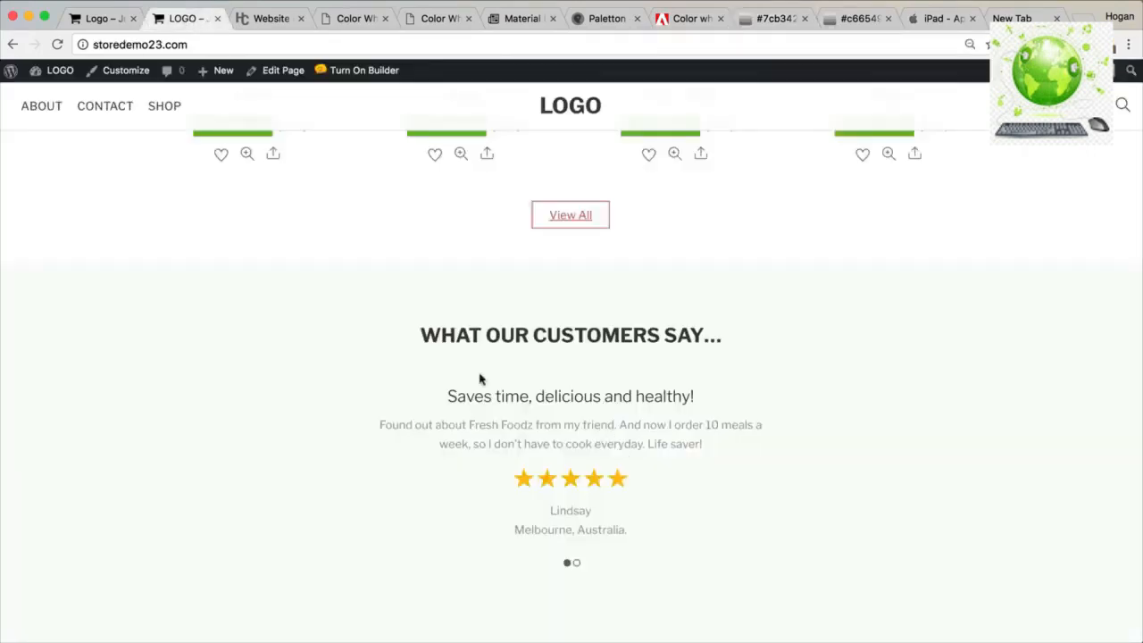
Review the homepage footer, then switch to the Adobe Color theme built on green 7CB342.
scroll(438, 375, "down", 3)
scroll(440, 380, "down", 4)
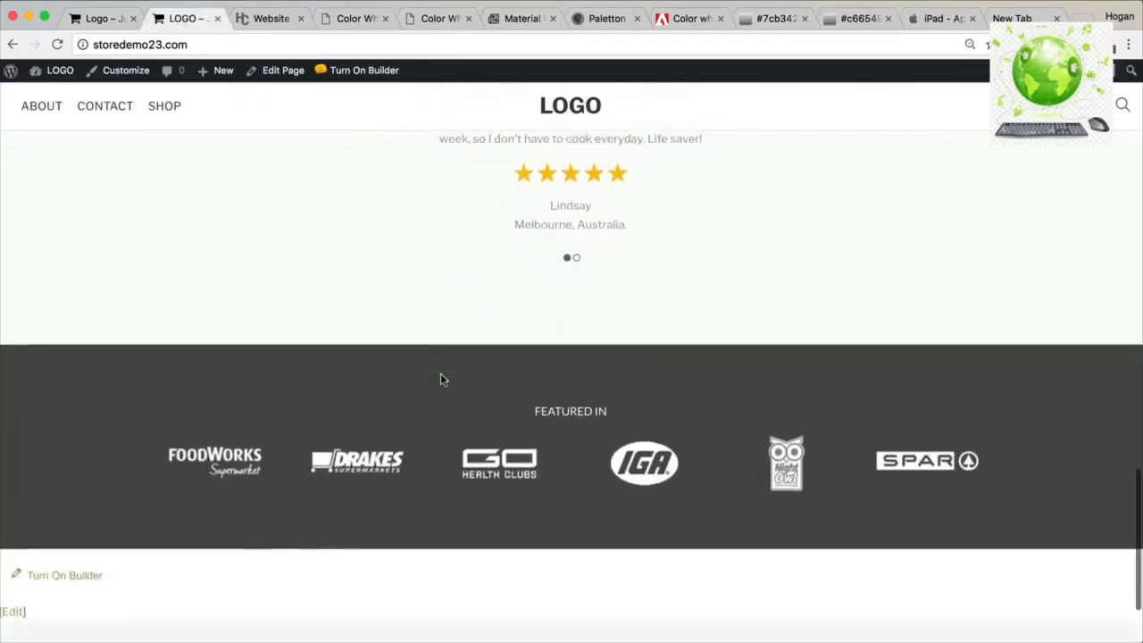
scroll(441, 380, "down", 1)
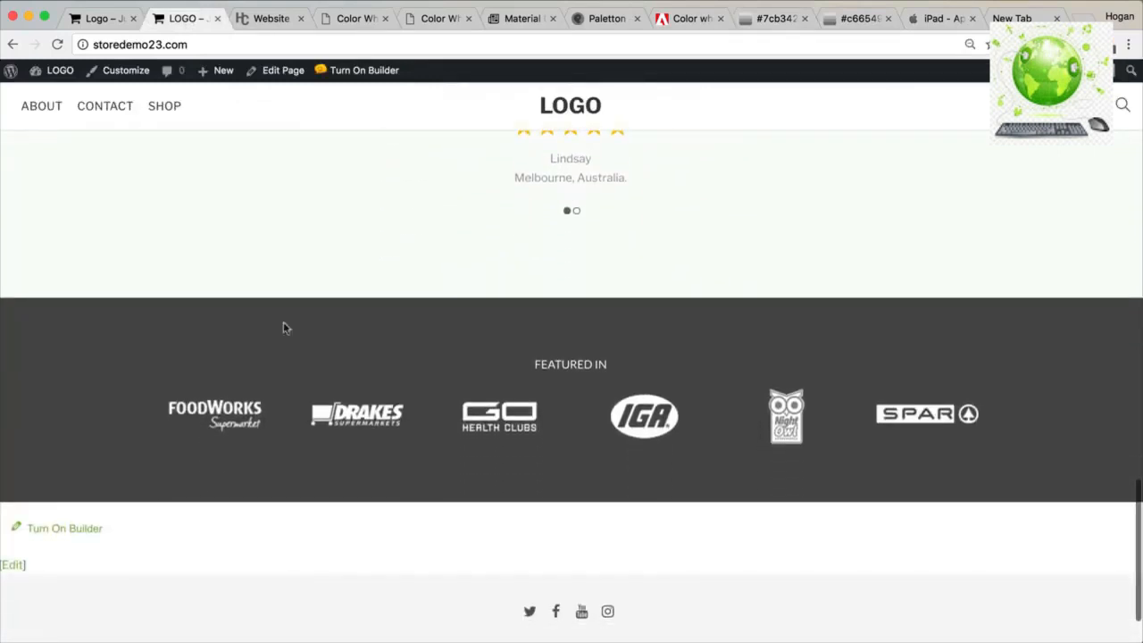
scroll(352, 350, "down", 2)
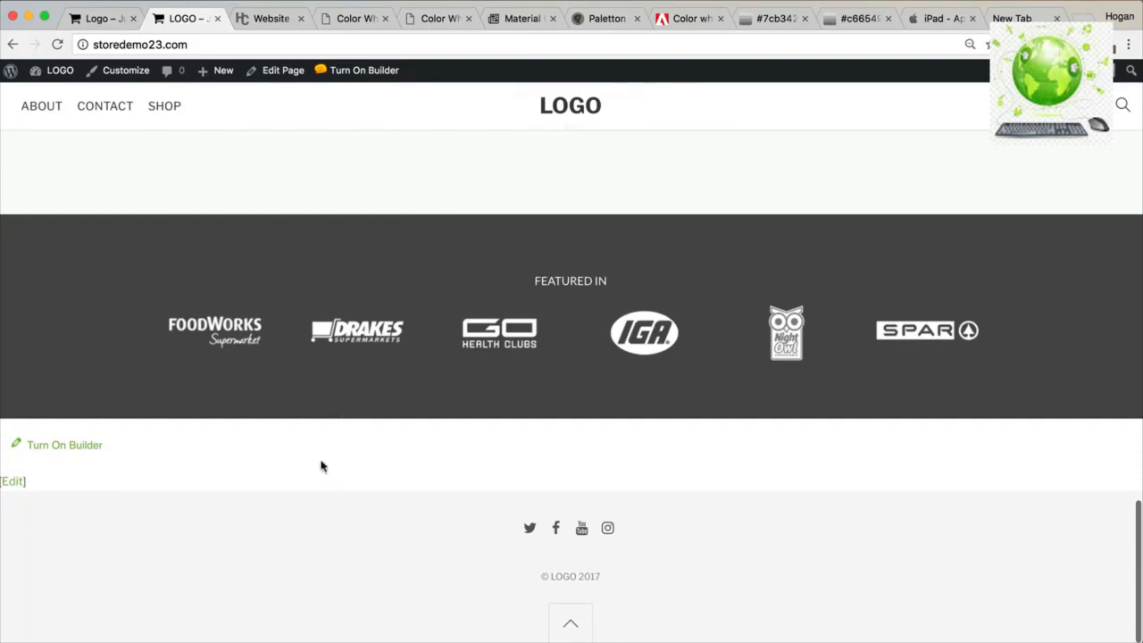
scroll(481, 449, "up", 10)
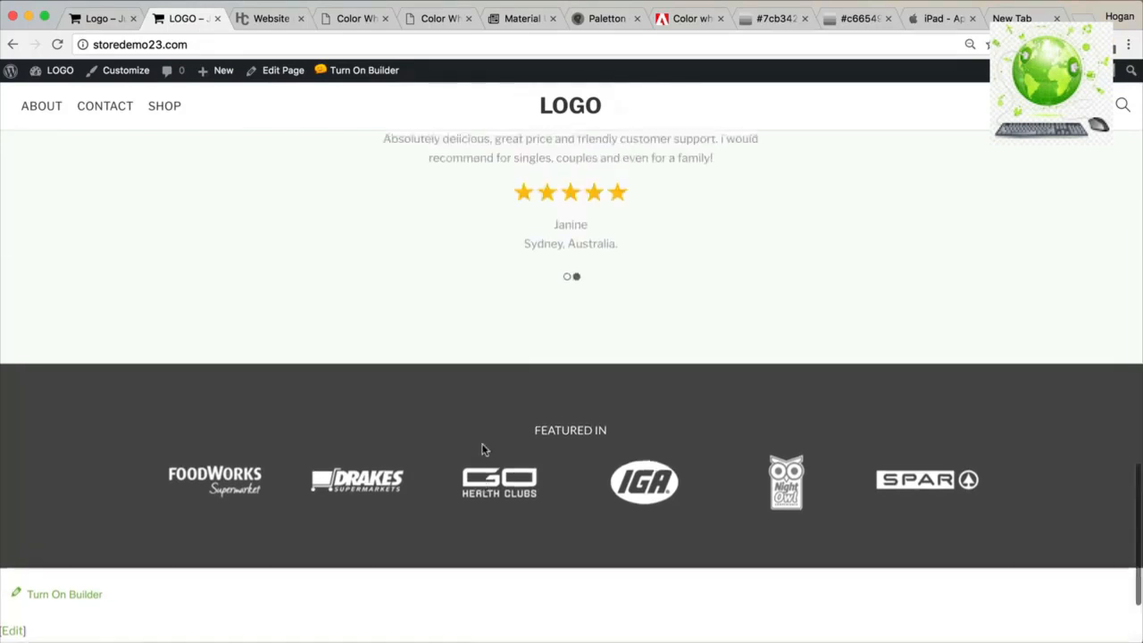
scroll(481, 449, "up", 10)
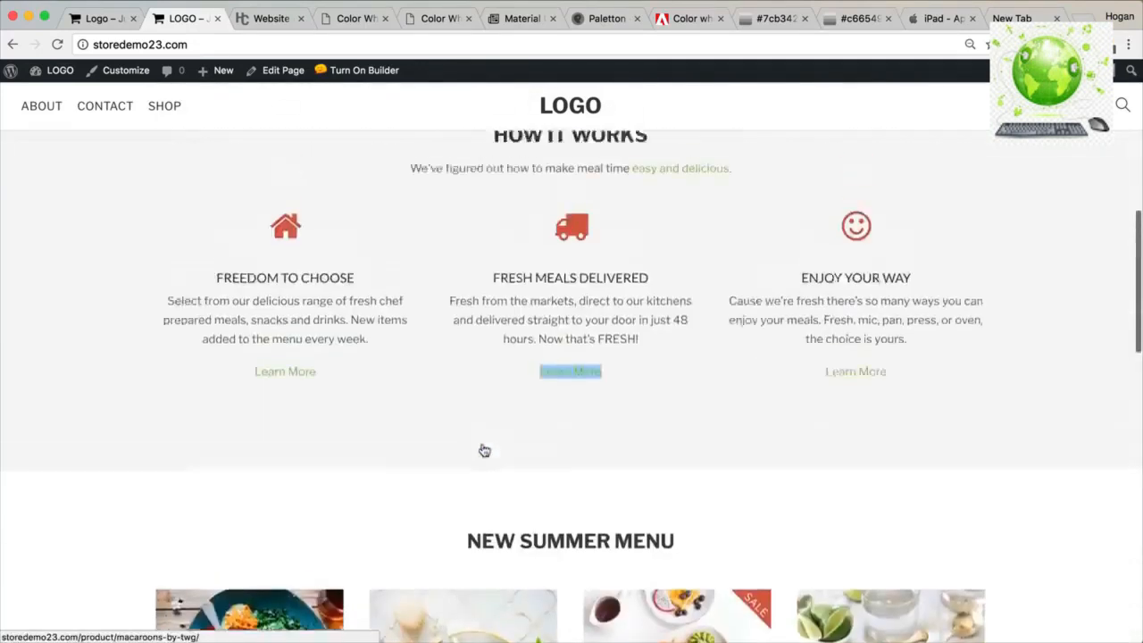
left_click(661, 17)
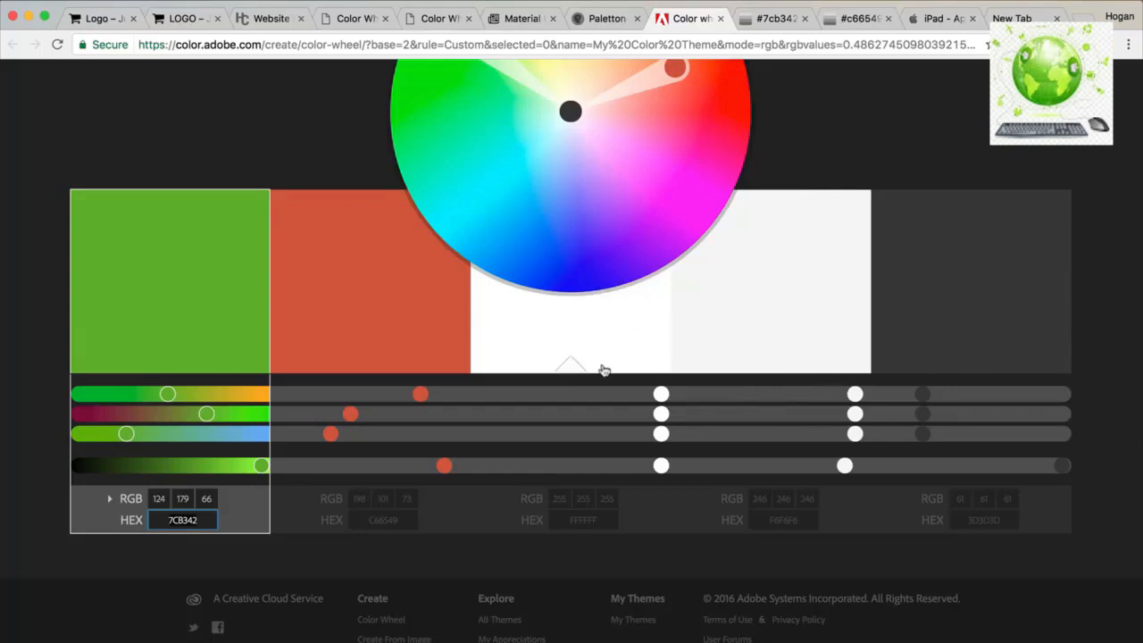
Compare the 0to255 shade lists for #7cb342 and #c66549.
left_click(774, 18)
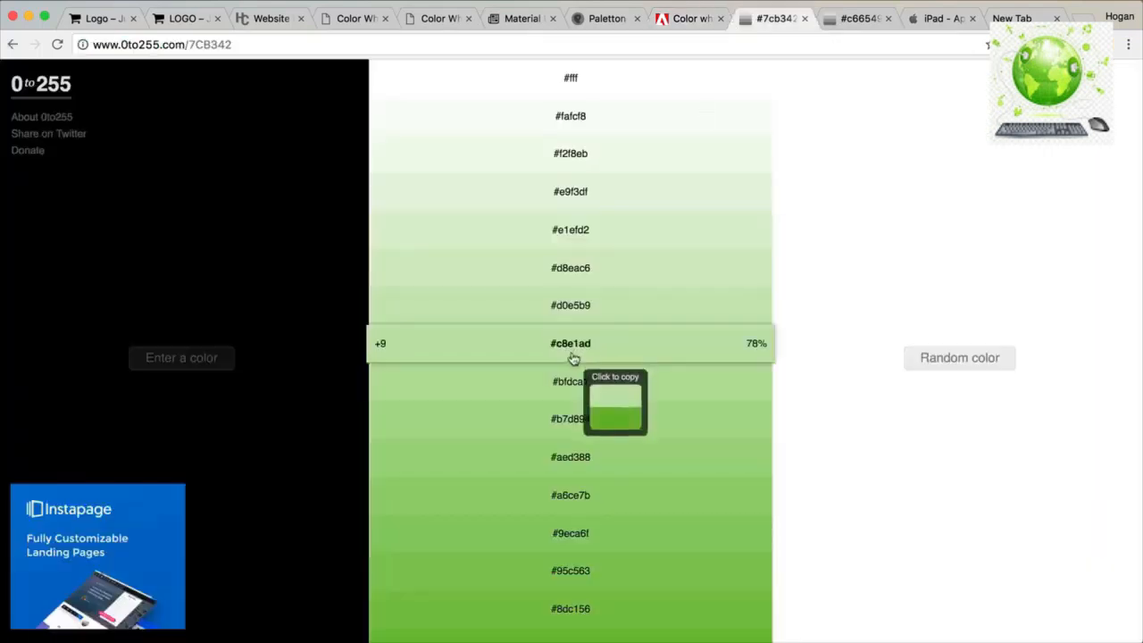
scroll(573, 357, "down", 5)
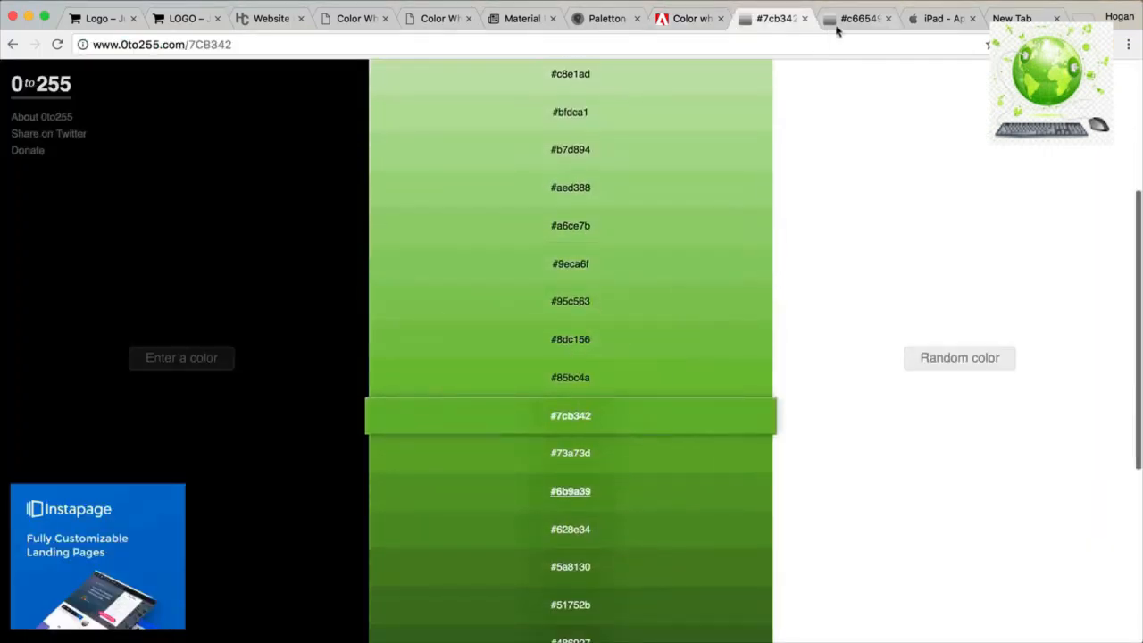
left_click(844, 20)
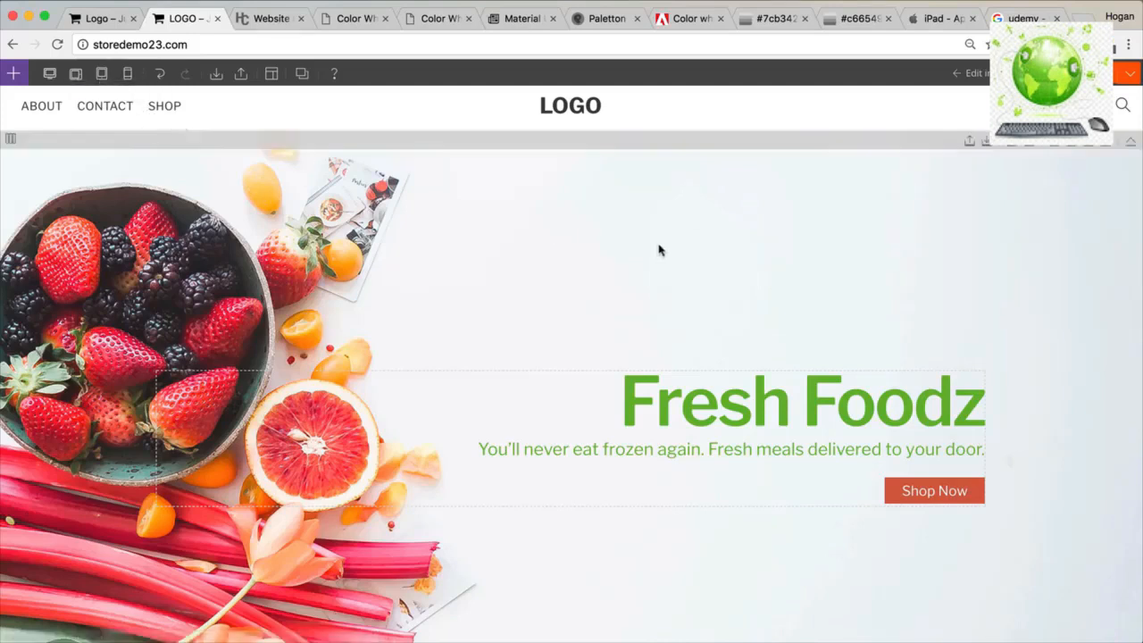
left_click_drag(1138, 253, 316, 255)
scroll(183, 299, "down", 10)
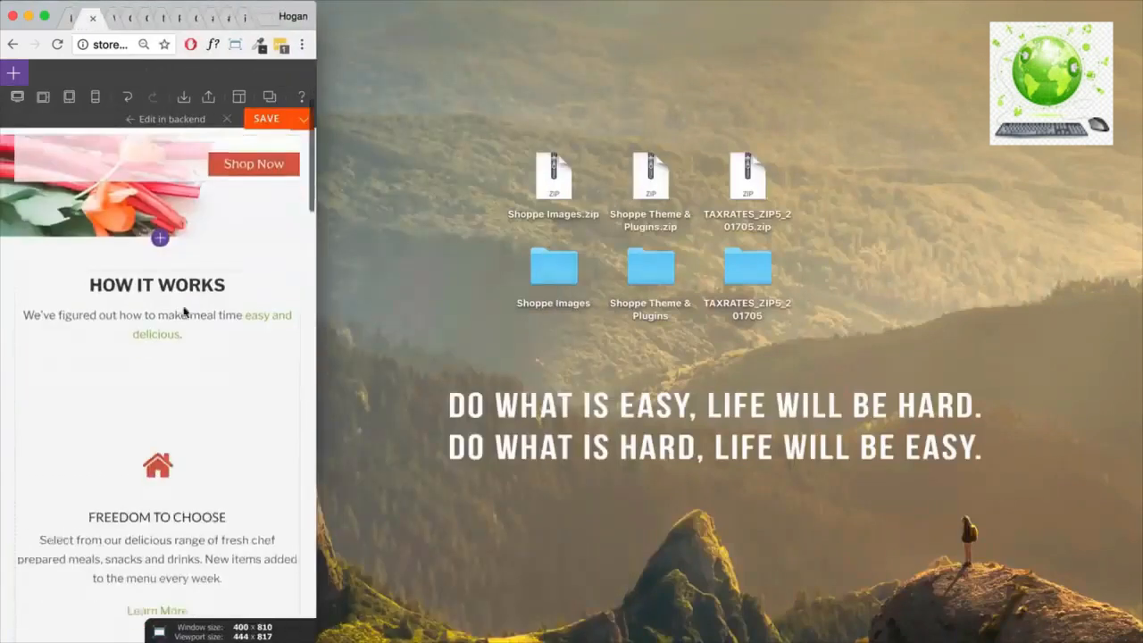
scroll(183, 306, "down", 15)
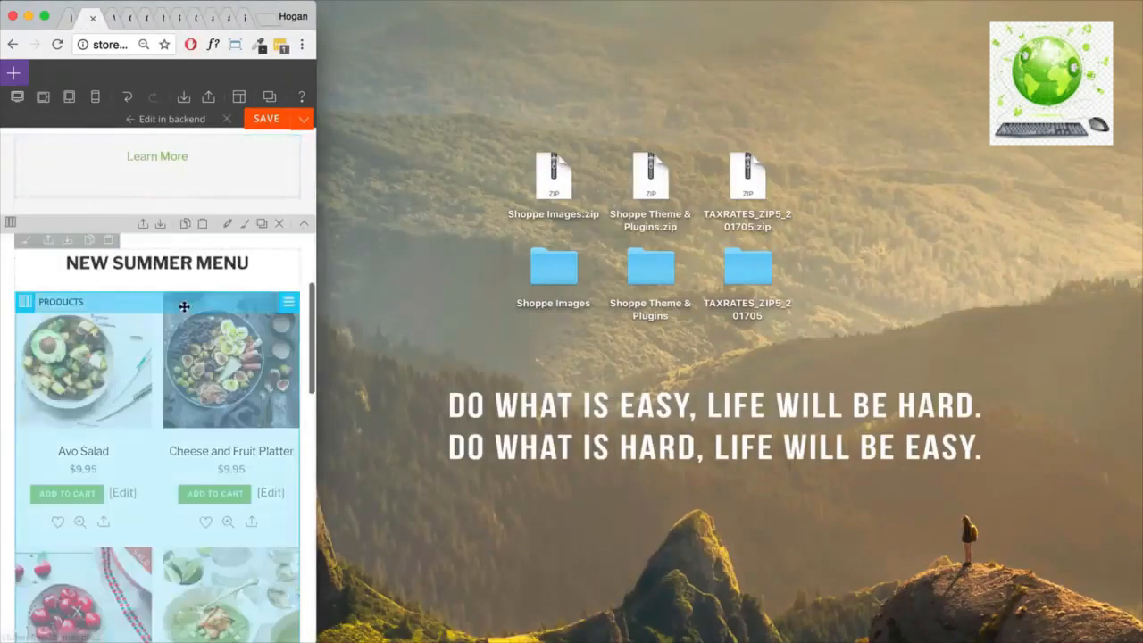
scroll(183, 307, "up", 20)
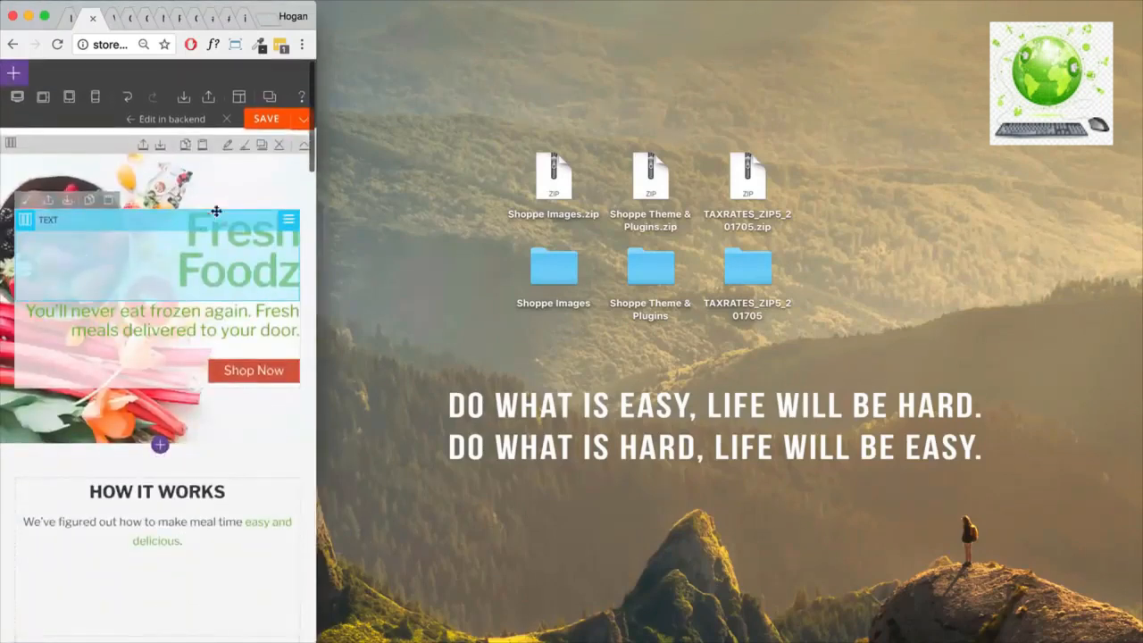
left_click_drag(211, 284, 173, 258)
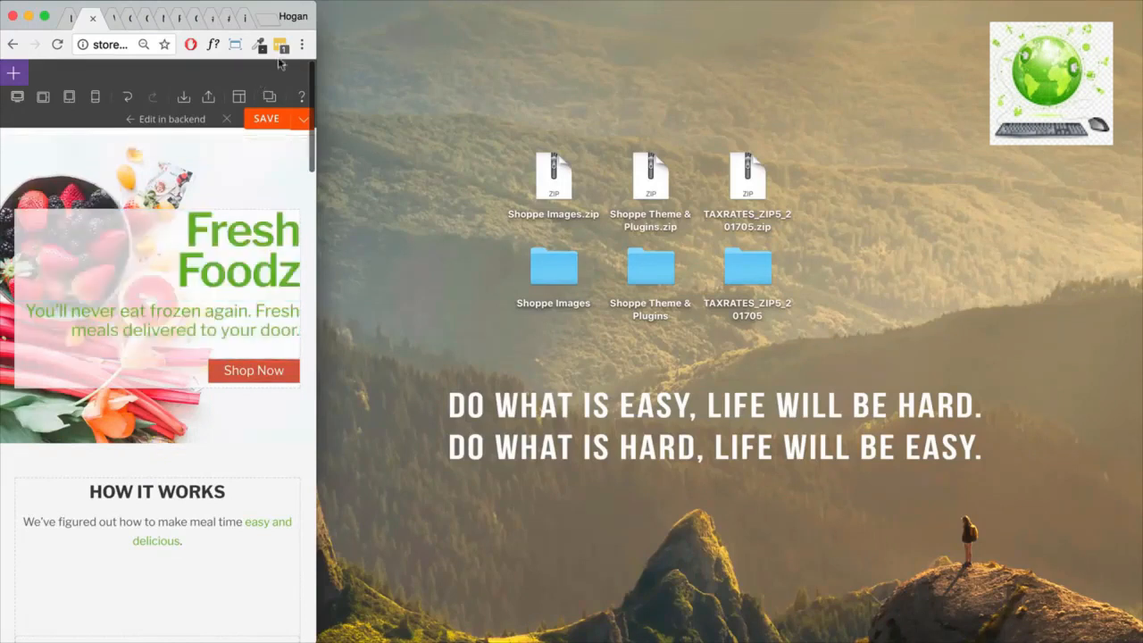
left_click(235, 44)
left_click(150, 446)
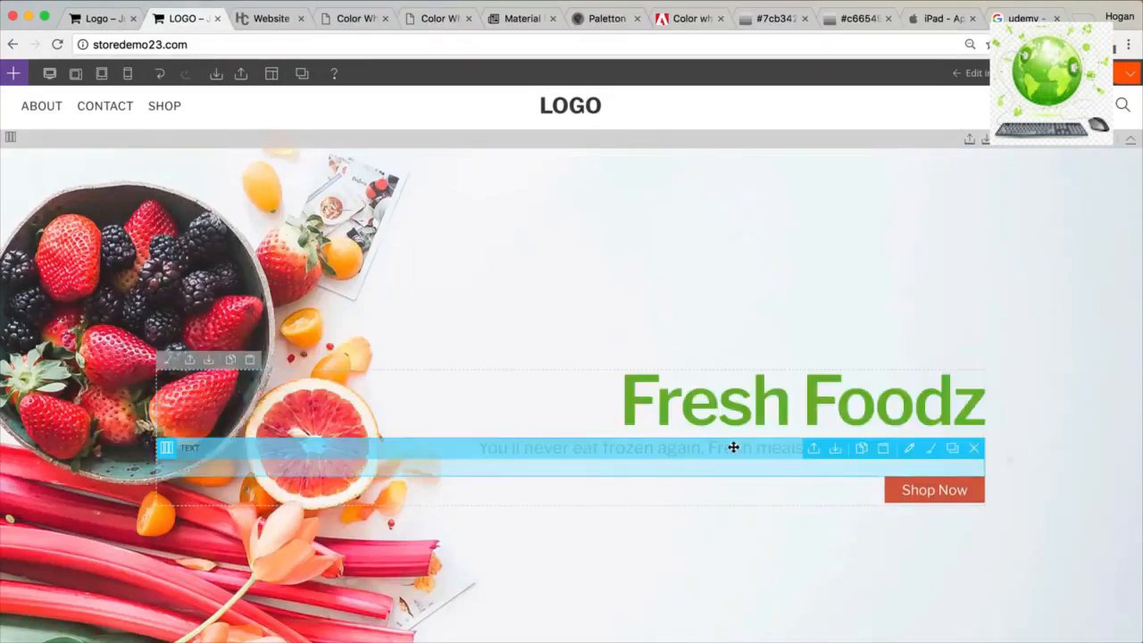
Hide the hero tagline on mobile devices through its Visibility settings.
double_click(734, 447)
left_click_drag(484, 355, 577, 157)
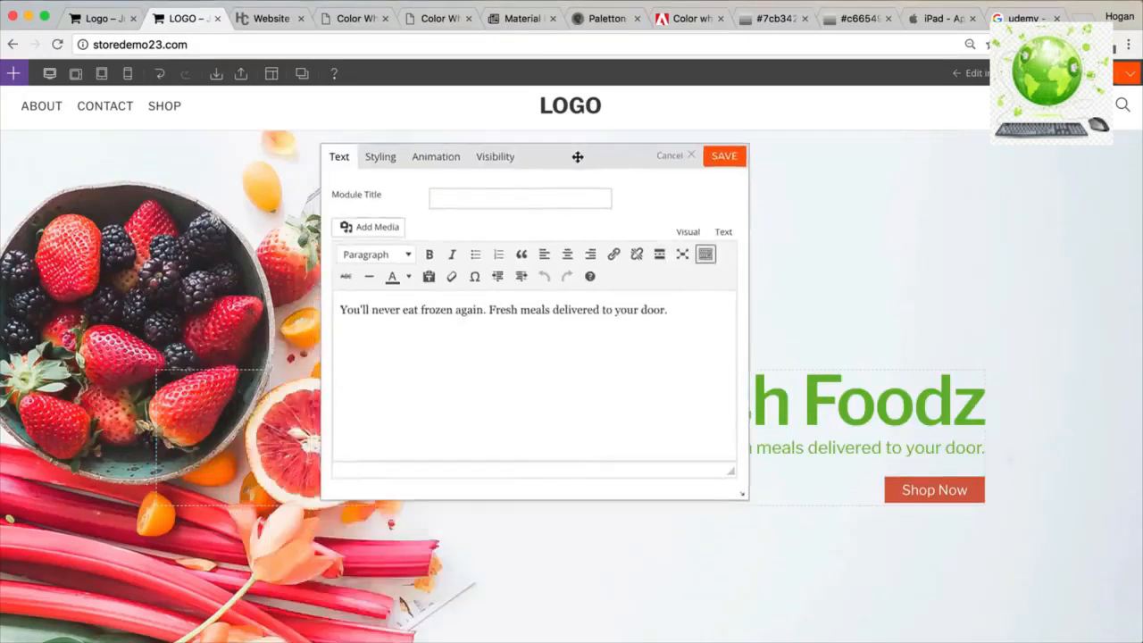
left_click(484, 157)
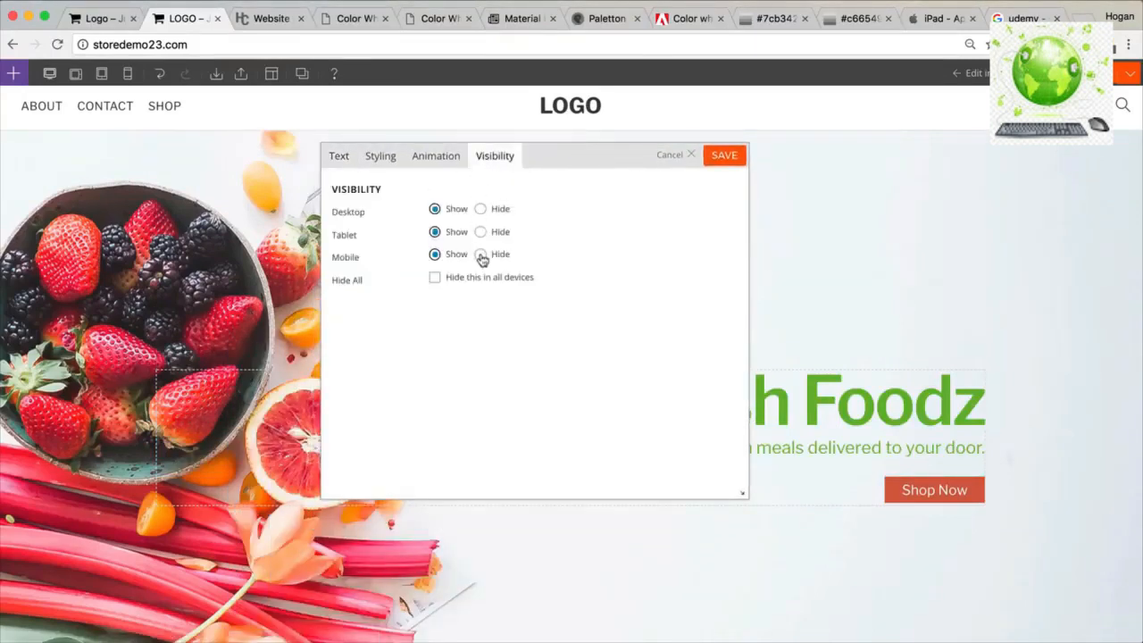
left_click(723, 159)
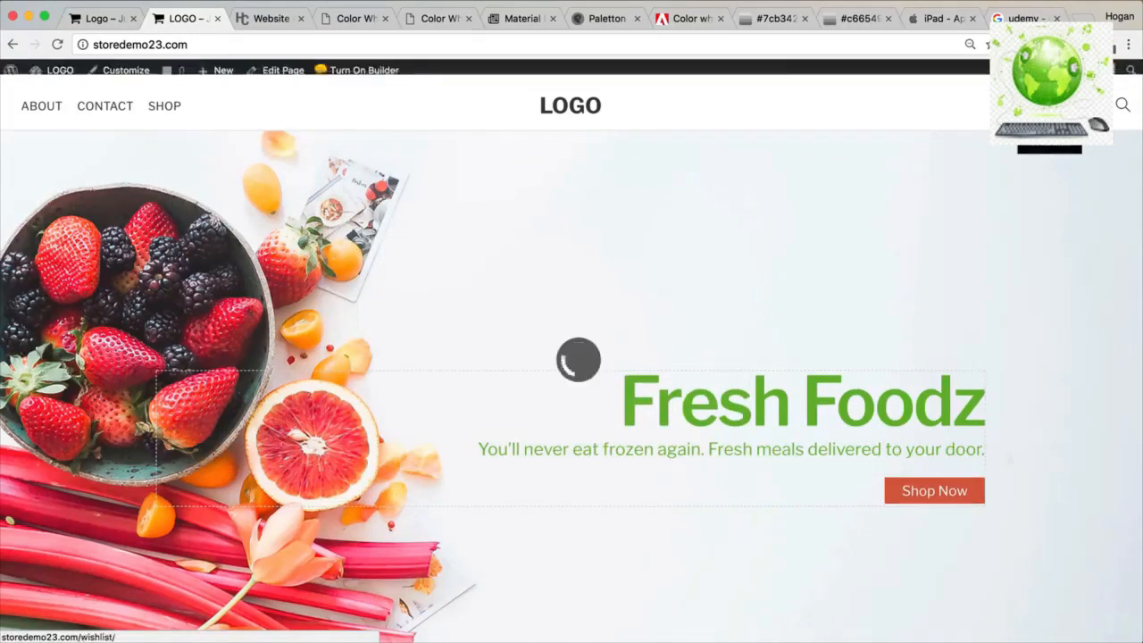
Narrow the browser to phone width, restore it to 1440 × 810, and re-enable the builder.
left_click_drag(909, 153, 1104, 145)
left_click(977, 44)
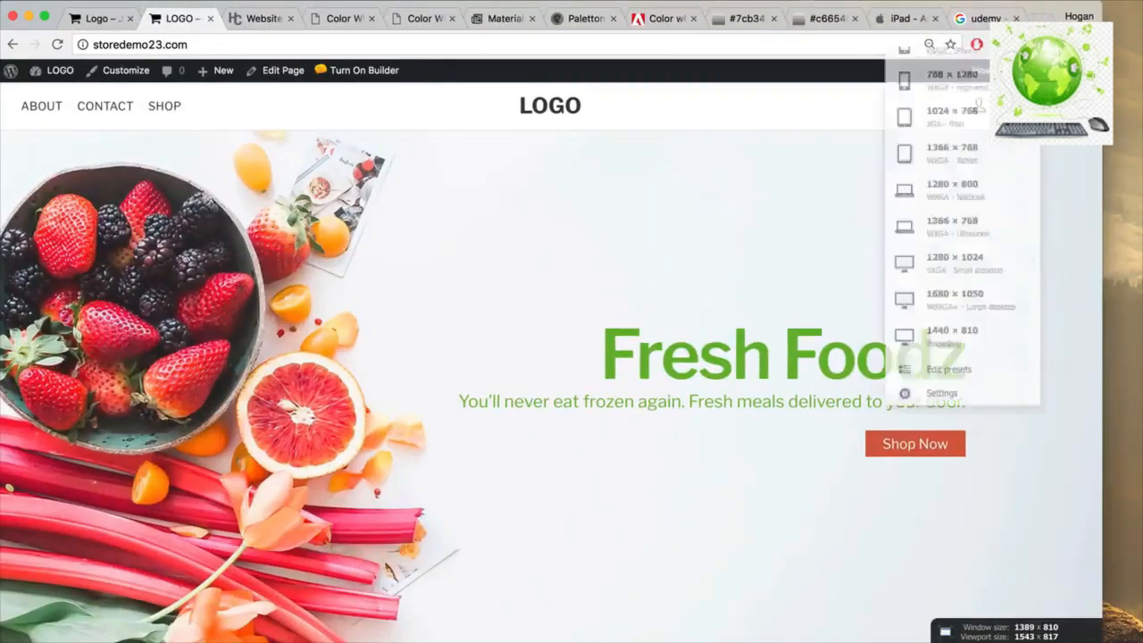
left_click(967, 457)
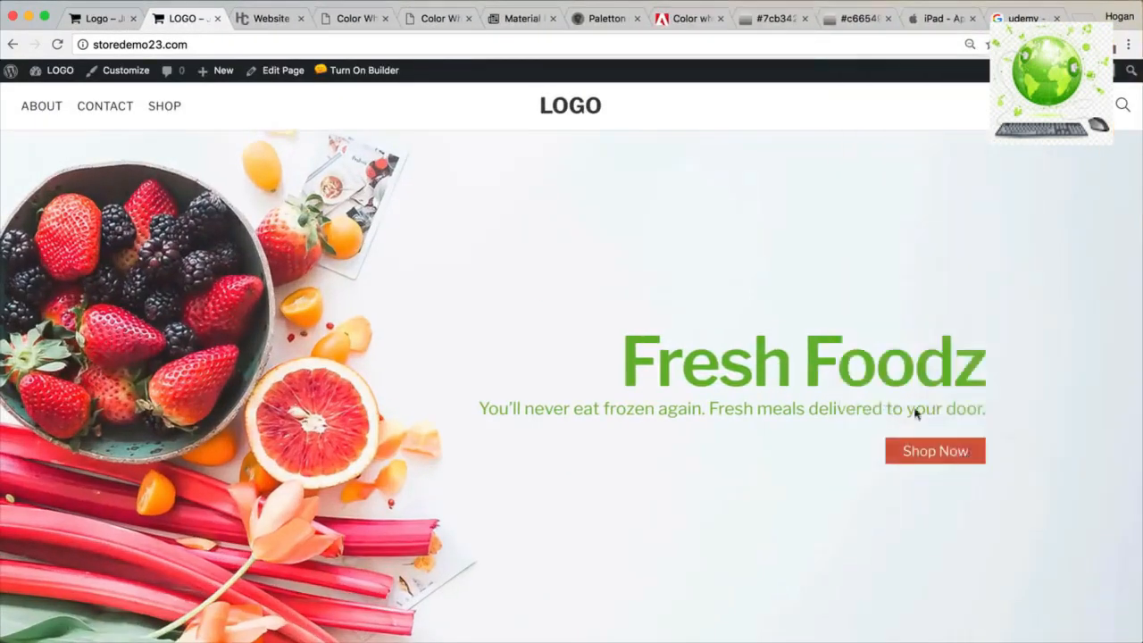
left_click(348, 72)
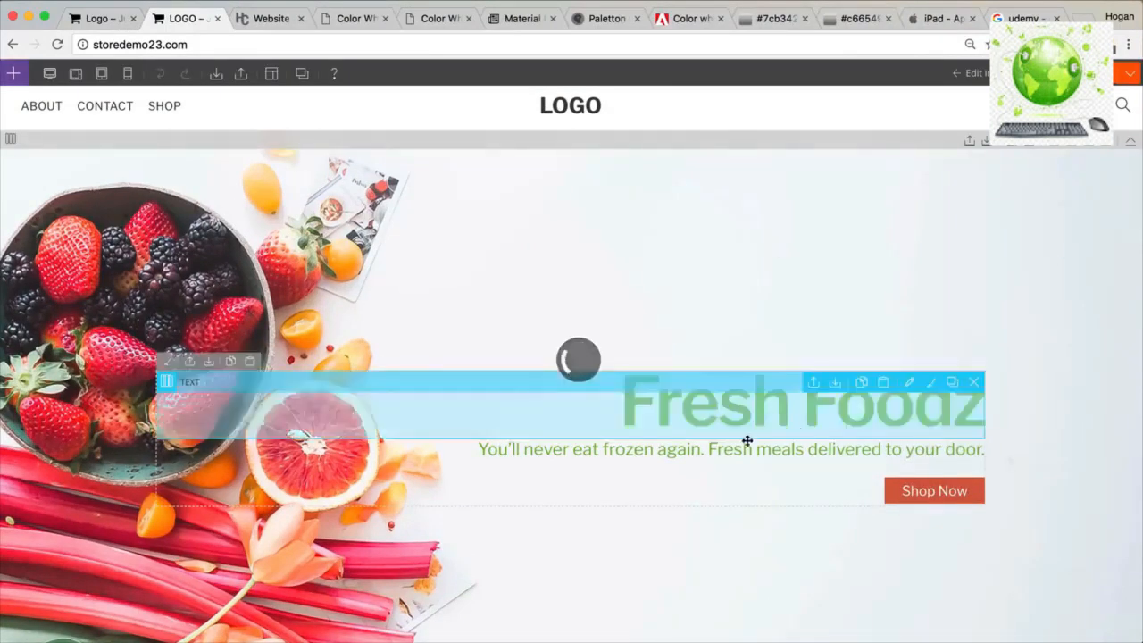
Hide the Fresh Foodz heading on mobile and preview the page at mobile width.
double_click(734, 450)
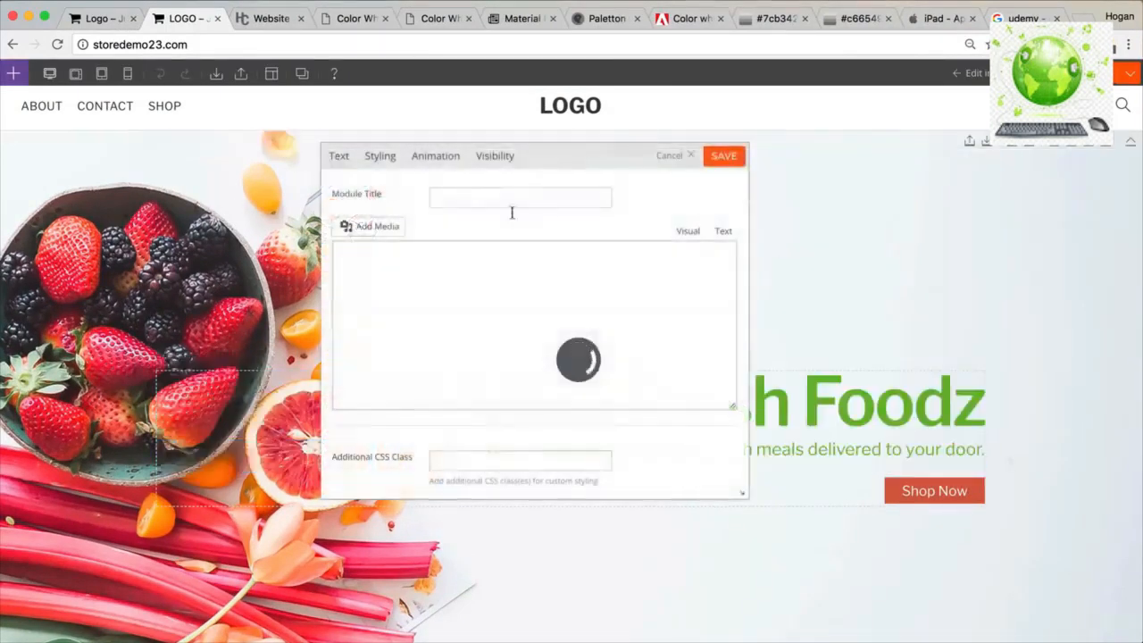
left_click(442, 155)
left_click(379, 159)
left_click(500, 158)
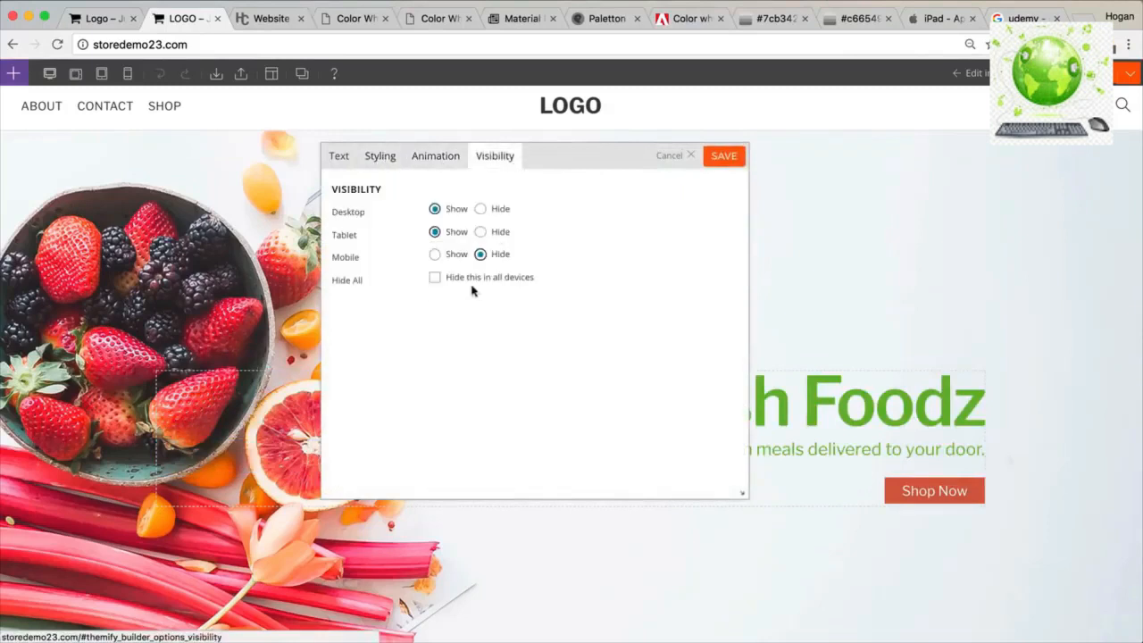
left_click(710, 155)
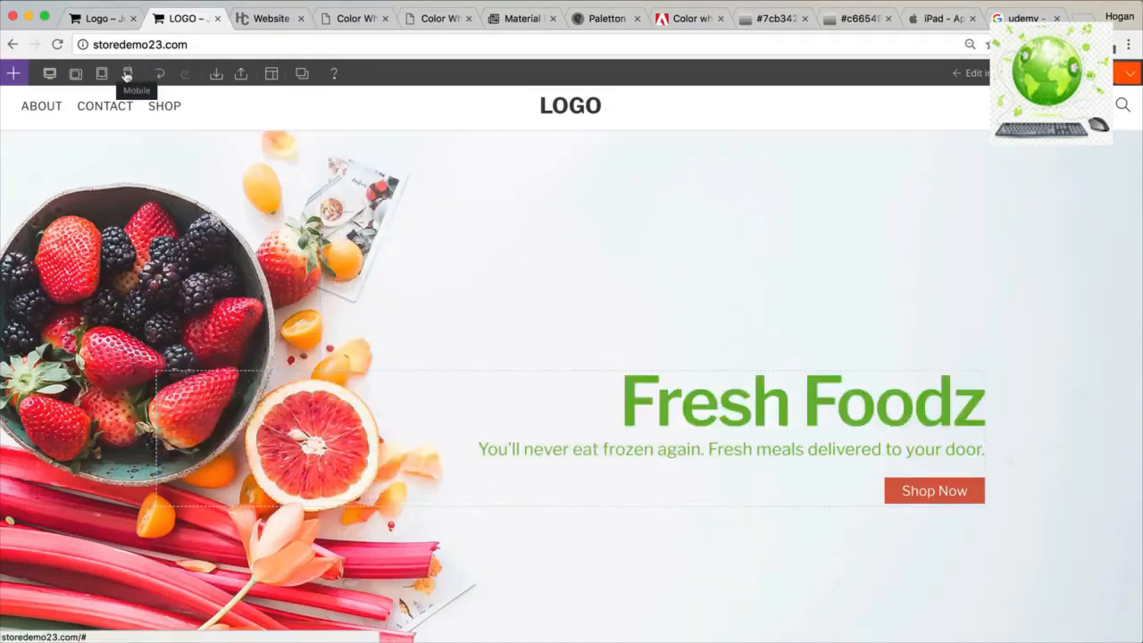
left_click(126, 75)
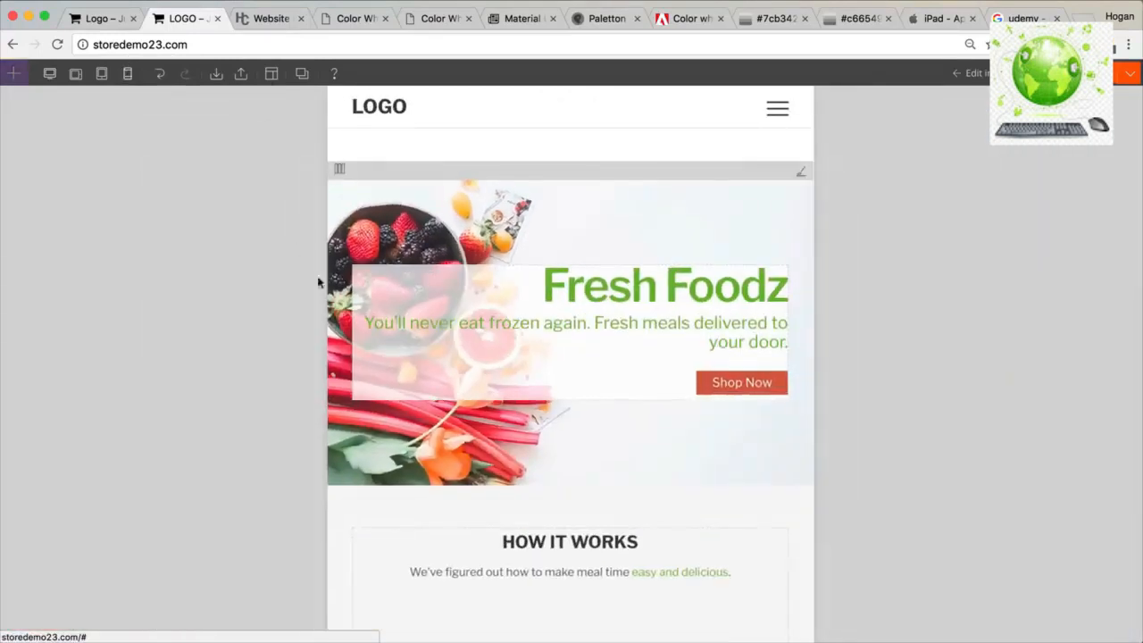
Give the hero column a dark 030303 background at 0.44 opacity in Column Styling.
left_click(360, 256)
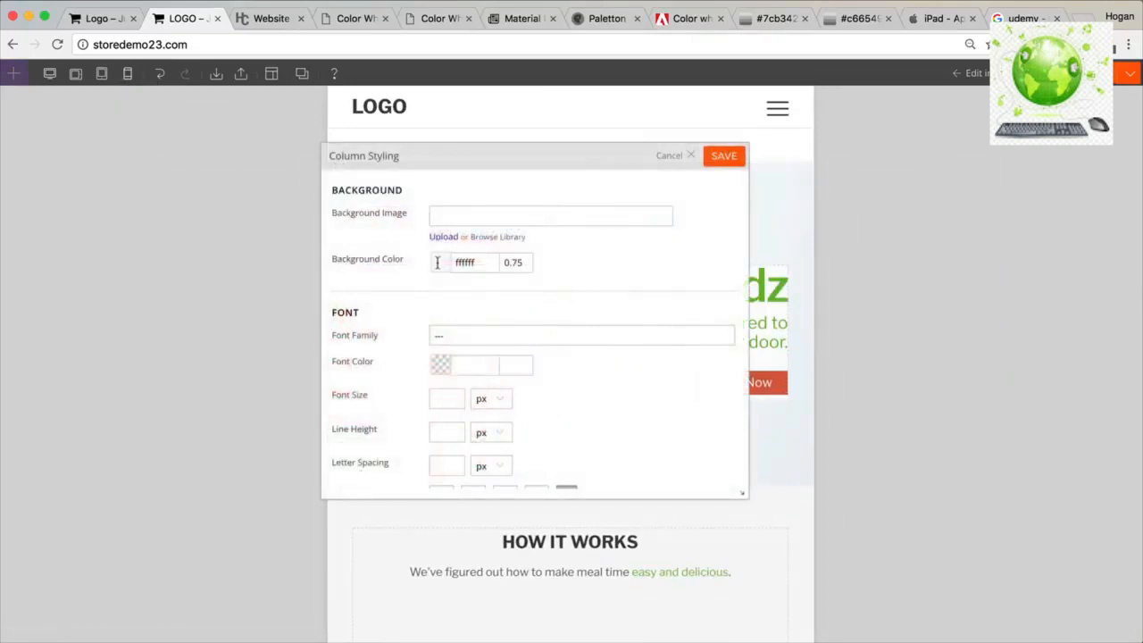
left_click(438, 261)
left_click_drag(548, 164, 808, 156)
left_click(750, 258)
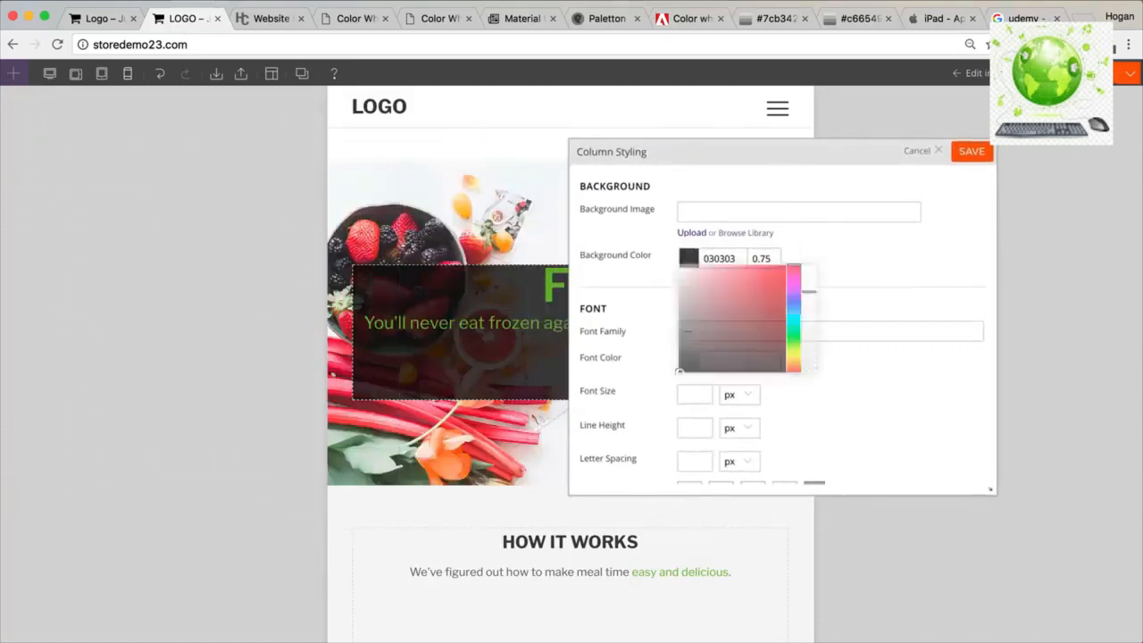
left_click_drag(809, 333, 809, 335)
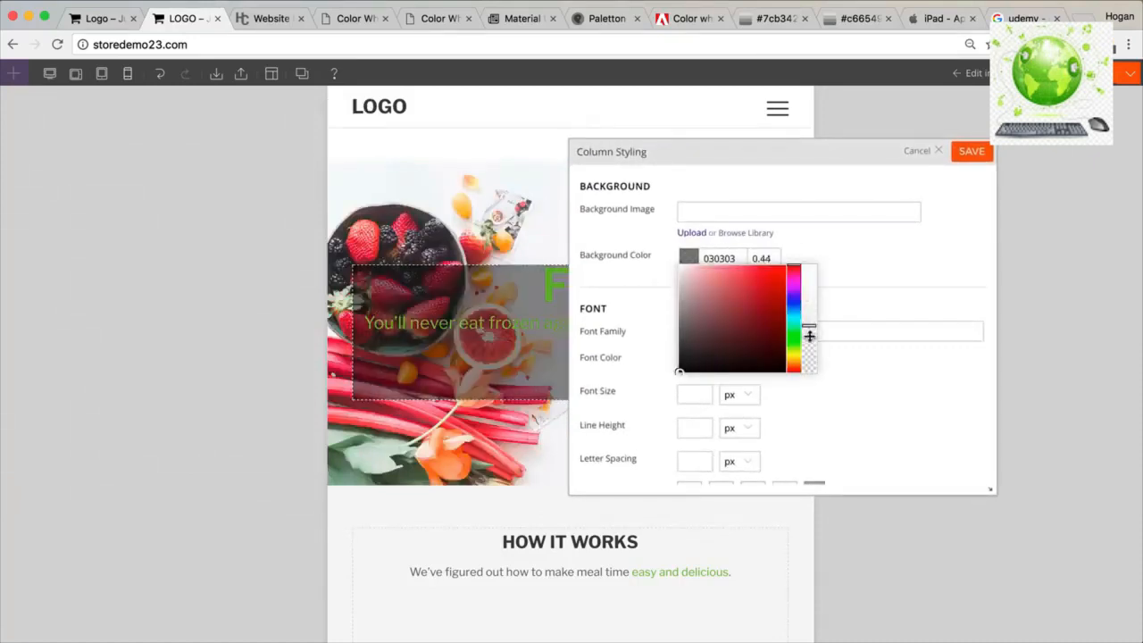
left_click_drag(808, 156, 720, 424)
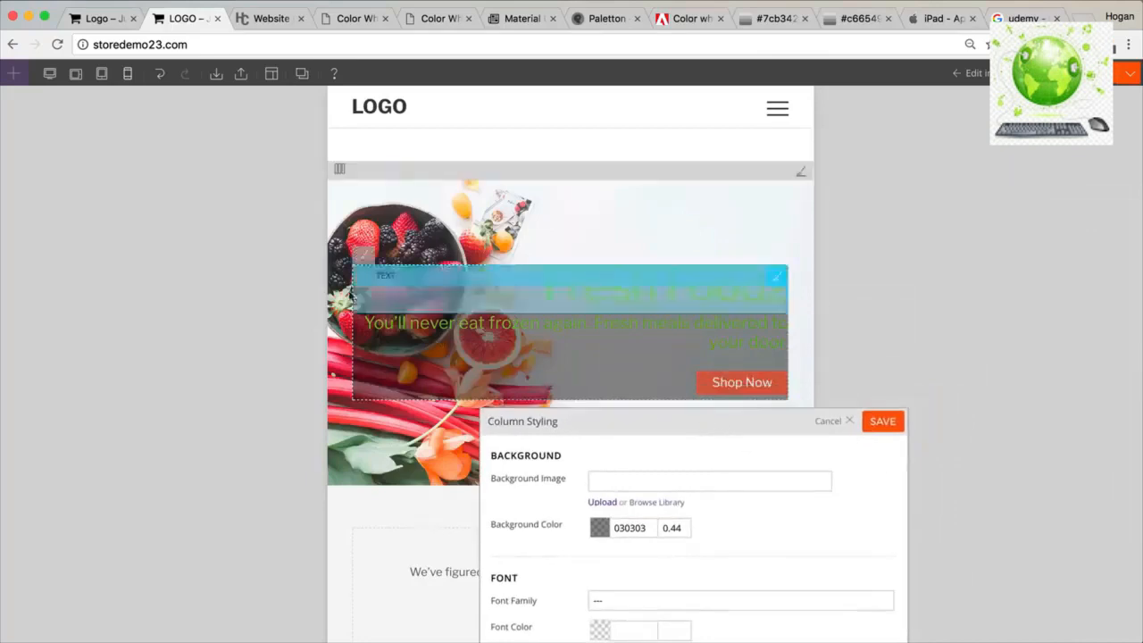
left_click_drag(626, 423, 896, 164)
Change the column backdrop to white ffffff at 0.75 opacity and save it.
left_click(871, 268)
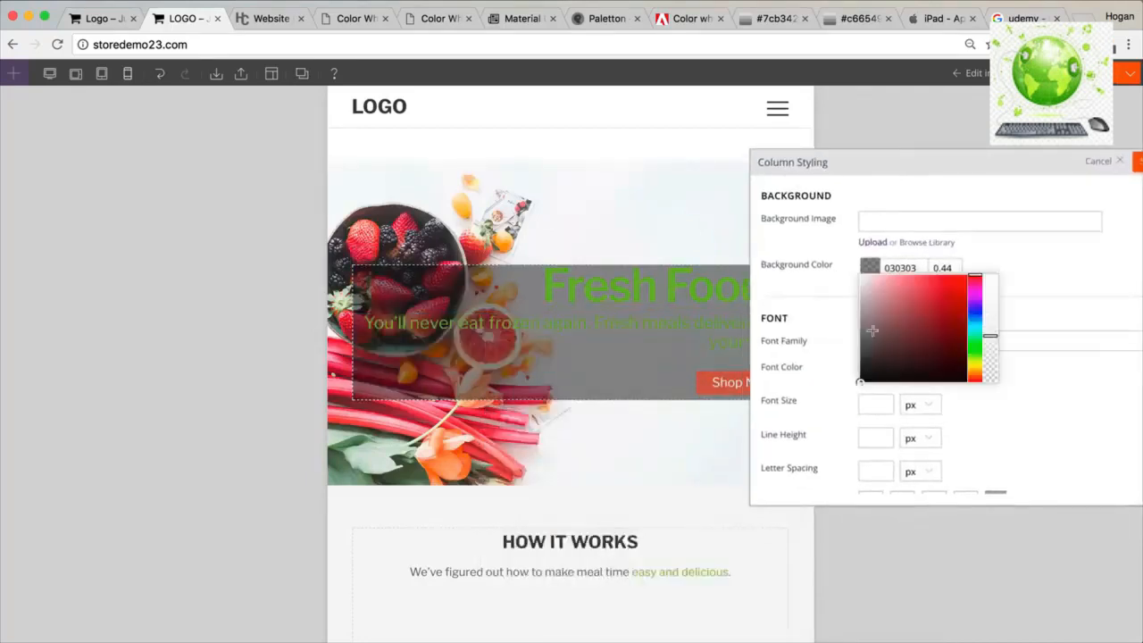
double_click(944, 268)
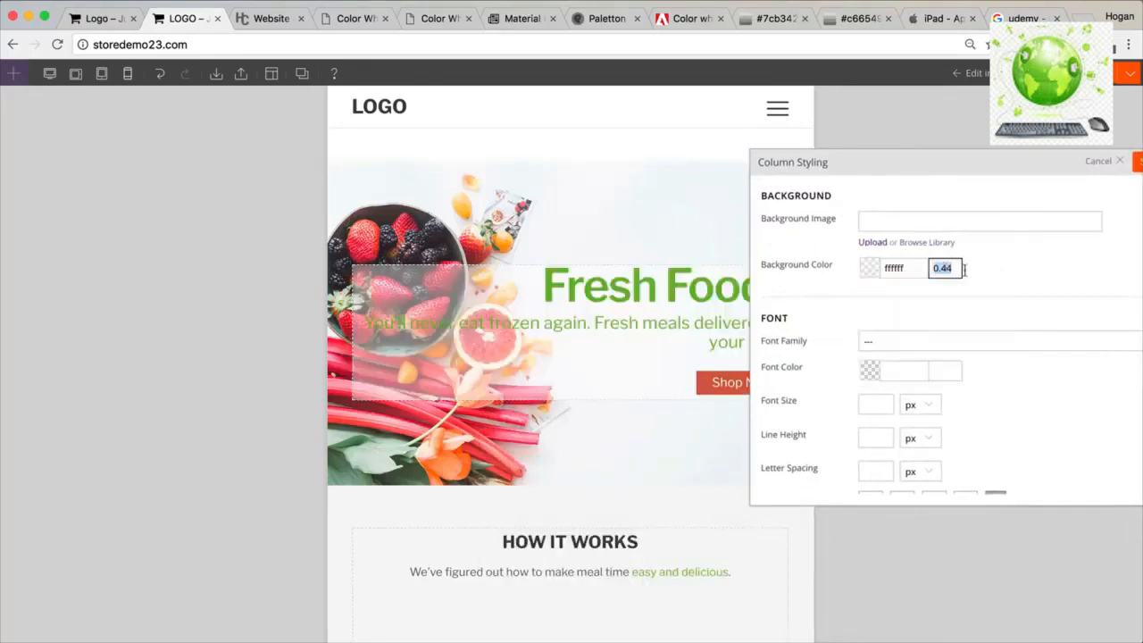
type("0.5")
key("BackSpace")
type("75")
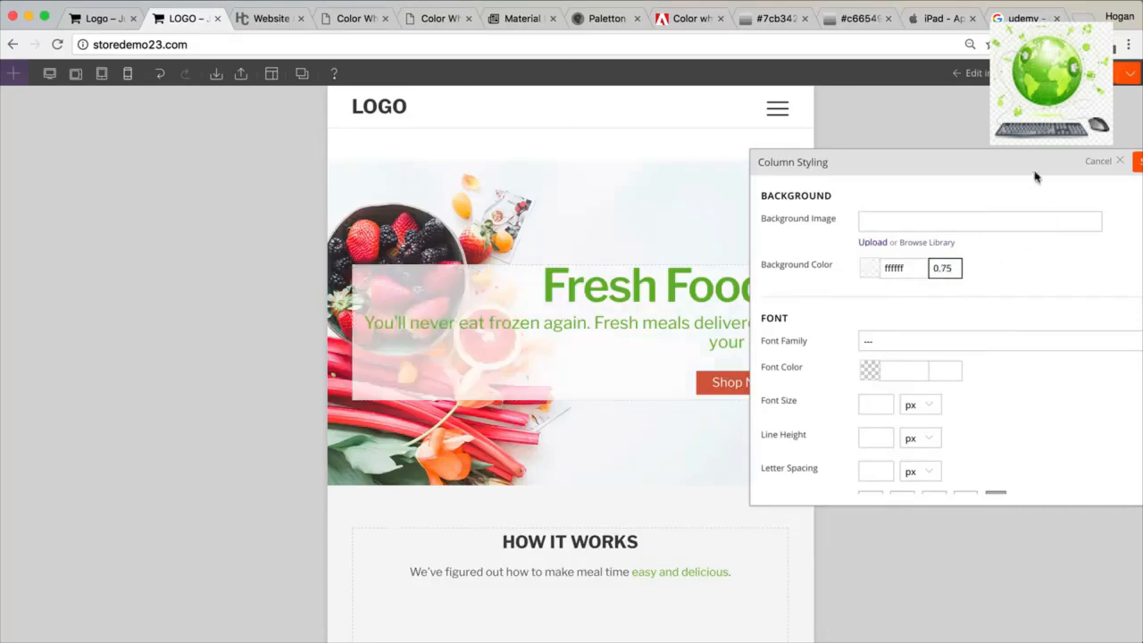
left_click(951, 164)
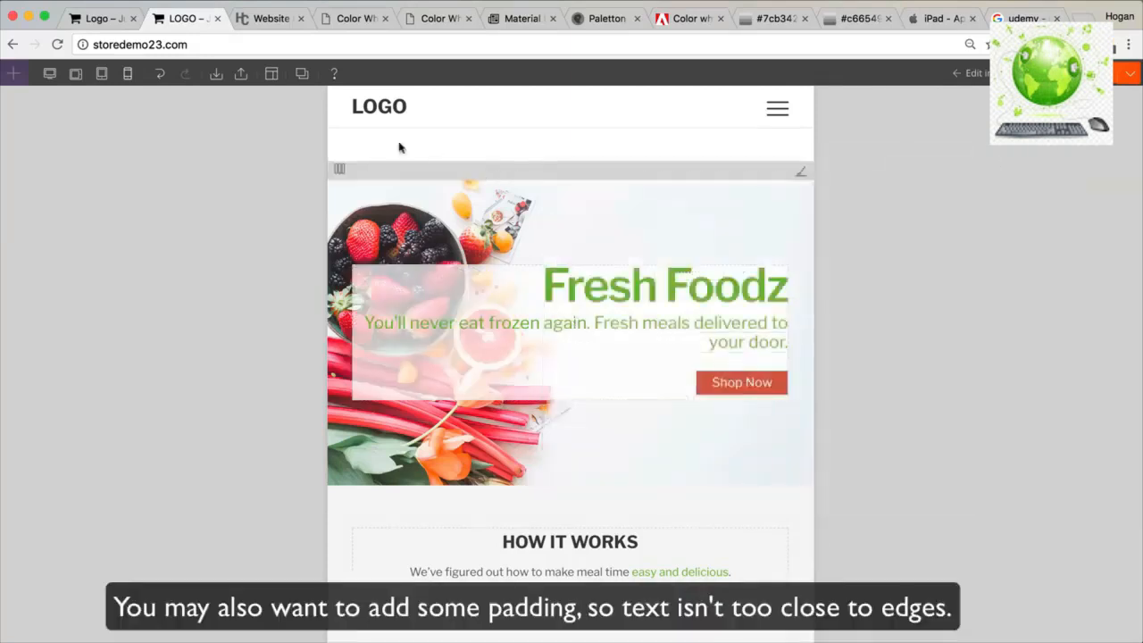
Preview the page at tablet, tablet landscape, then desktop width.
left_click(101, 75)
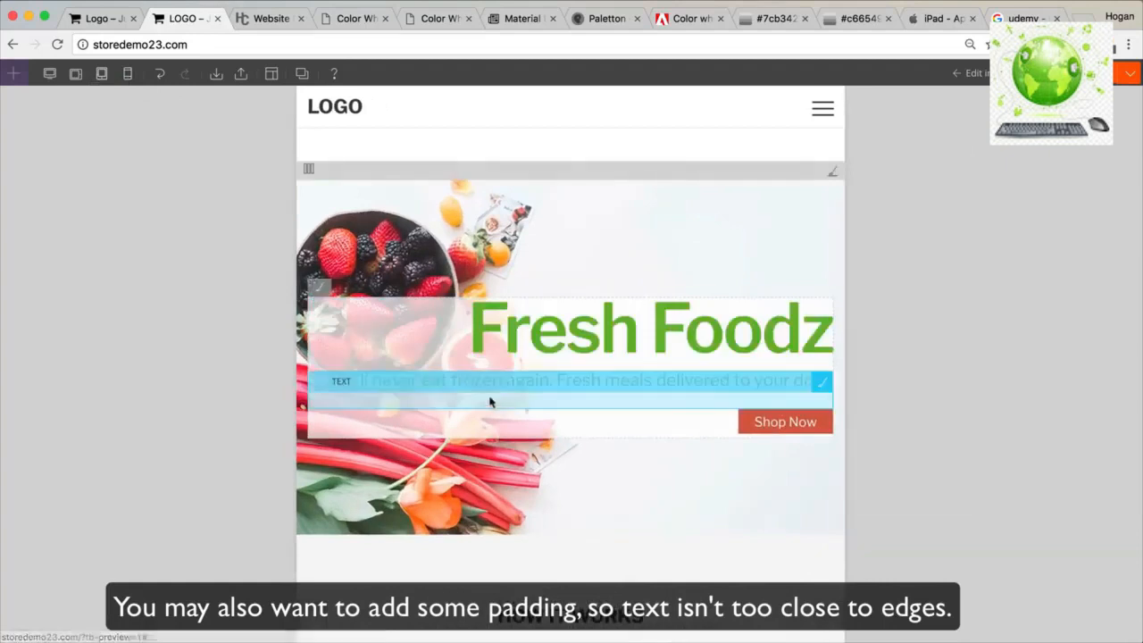
left_click(75, 75)
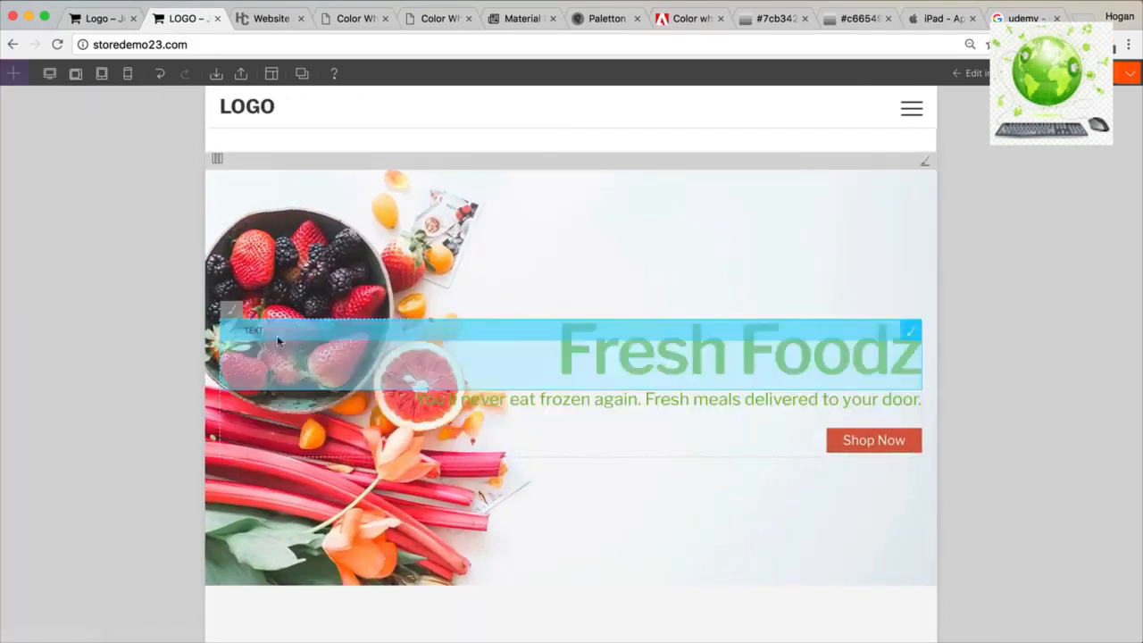
left_click(50, 75)
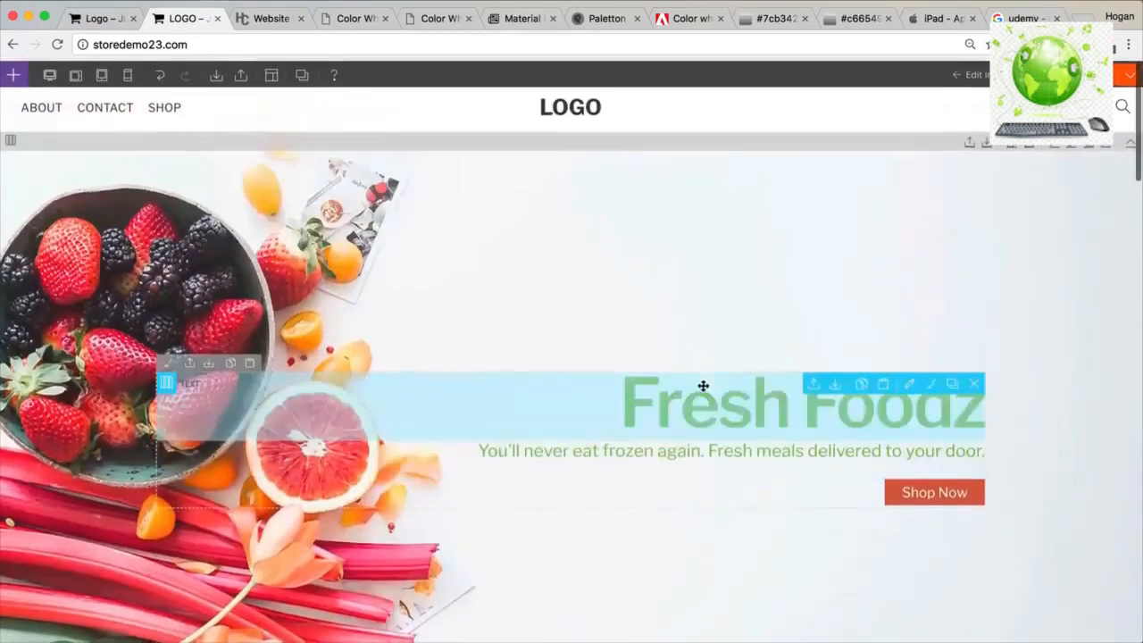
Split the empty row below the Featured In logos into two columns.
scroll(703, 390, "down", 5)
scroll(703, 391, "up", 1)
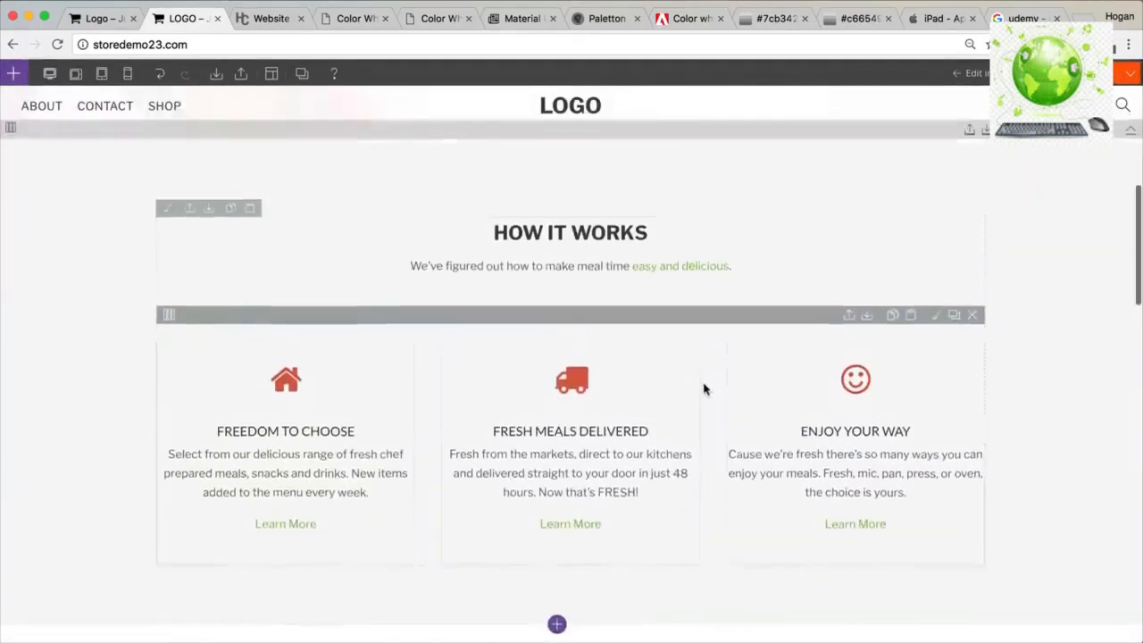
mouse_move(168, 317)
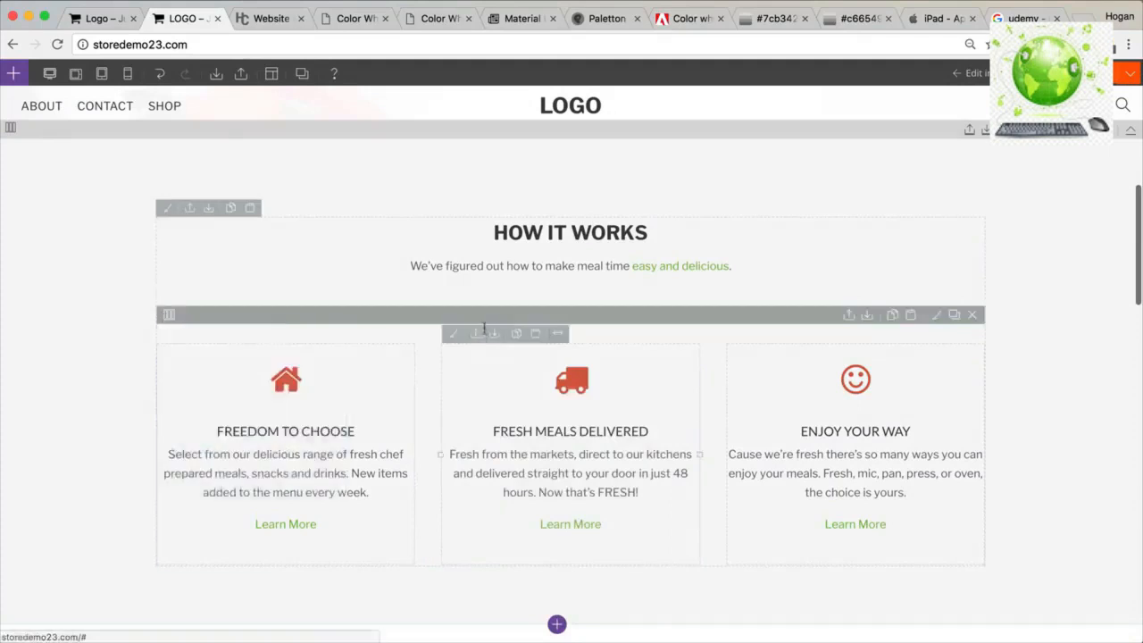
scroll(304, 258, "up", 1)
scroll(255, 271, "down", 10)
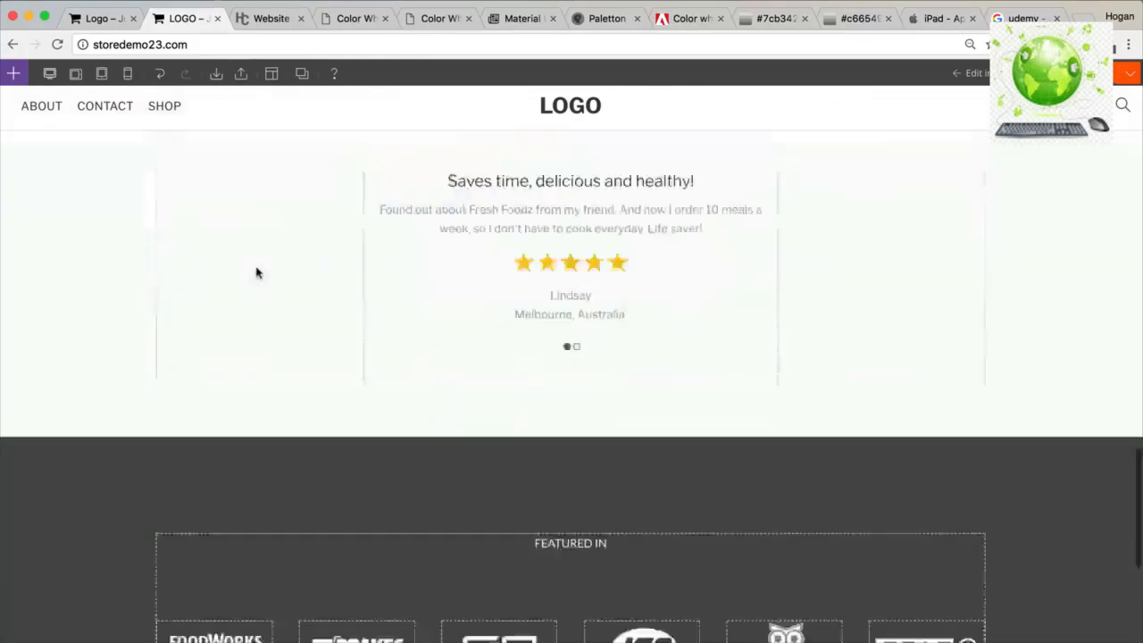
mouse_move(9, 393)
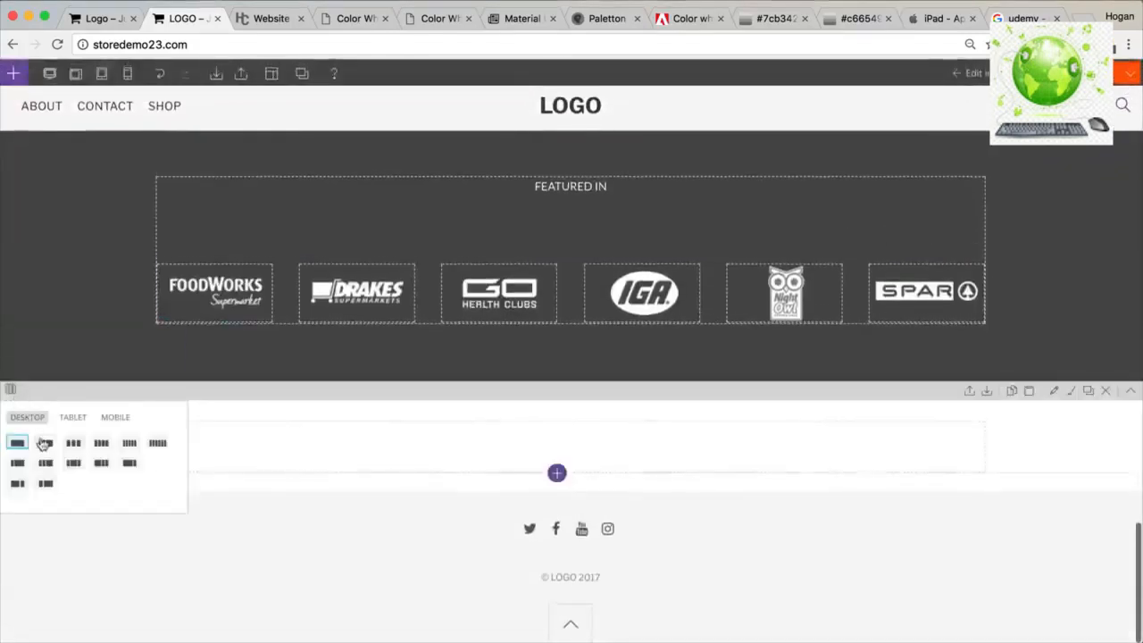
left_click(42, 444)
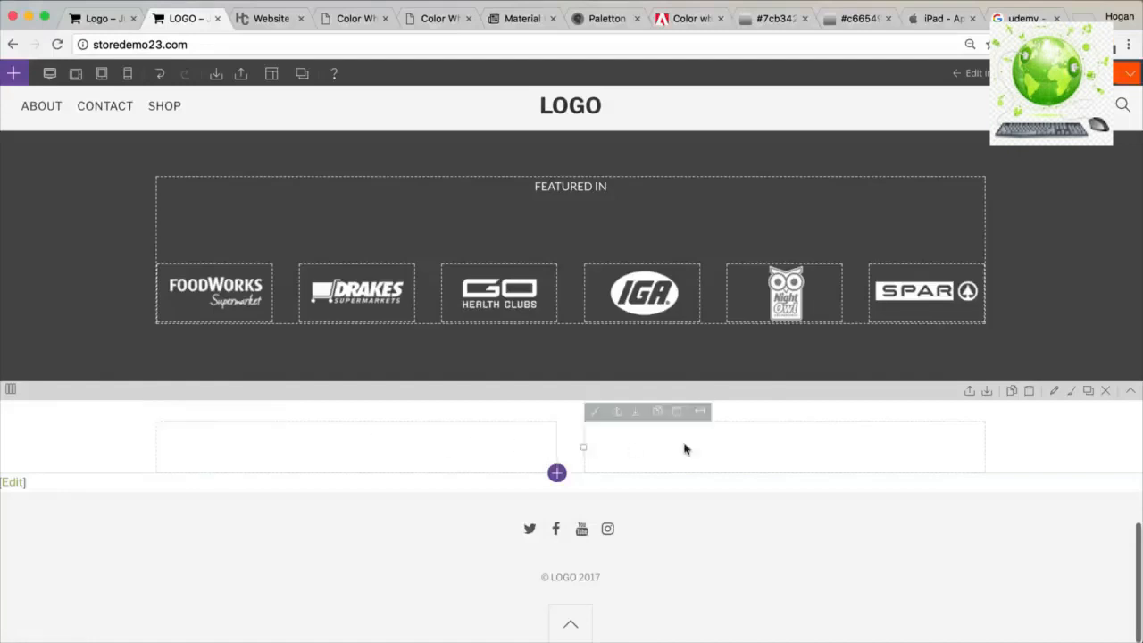
Switch that row to a four-column layout and open the Modules panel.
mouse_move(10, 390)
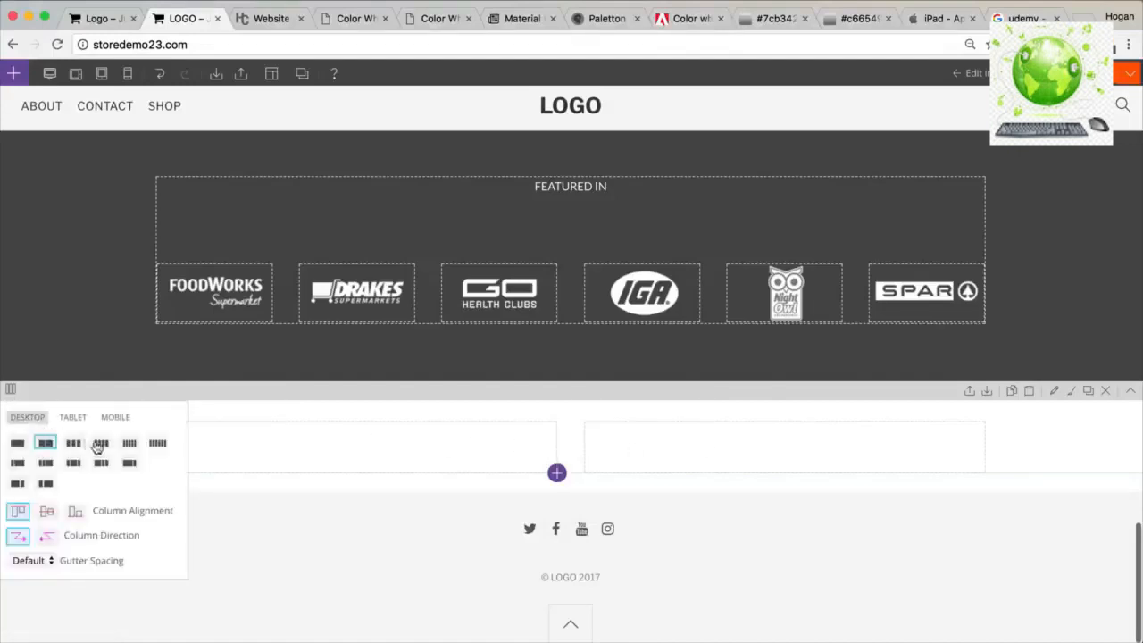
left_click(100, 444)
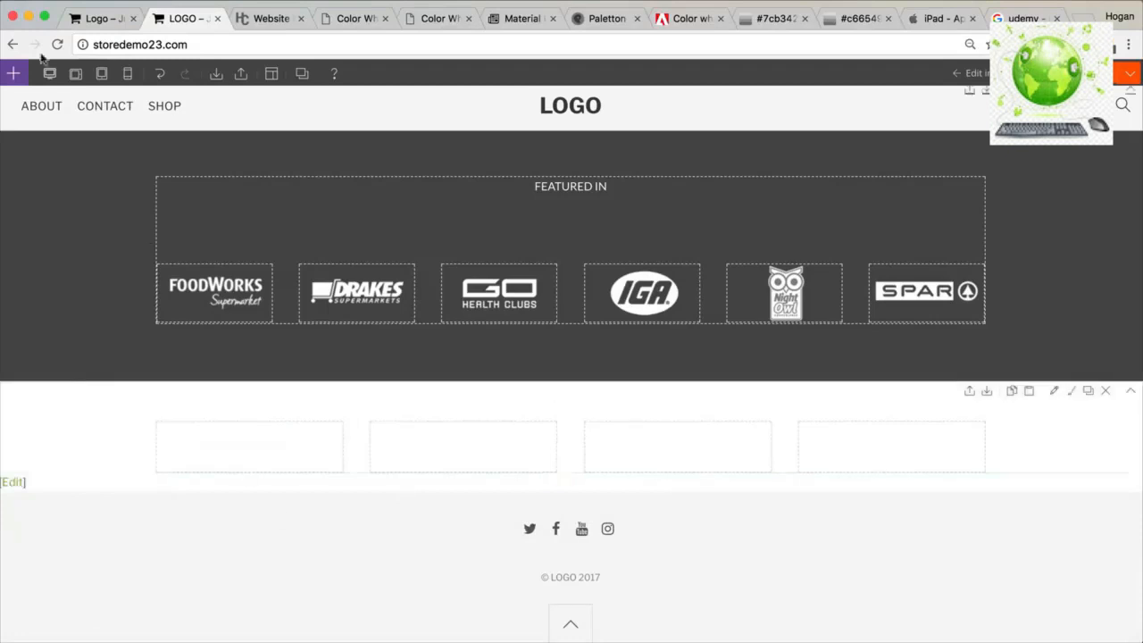
left_click(12, 74)
left_click(12, 75)
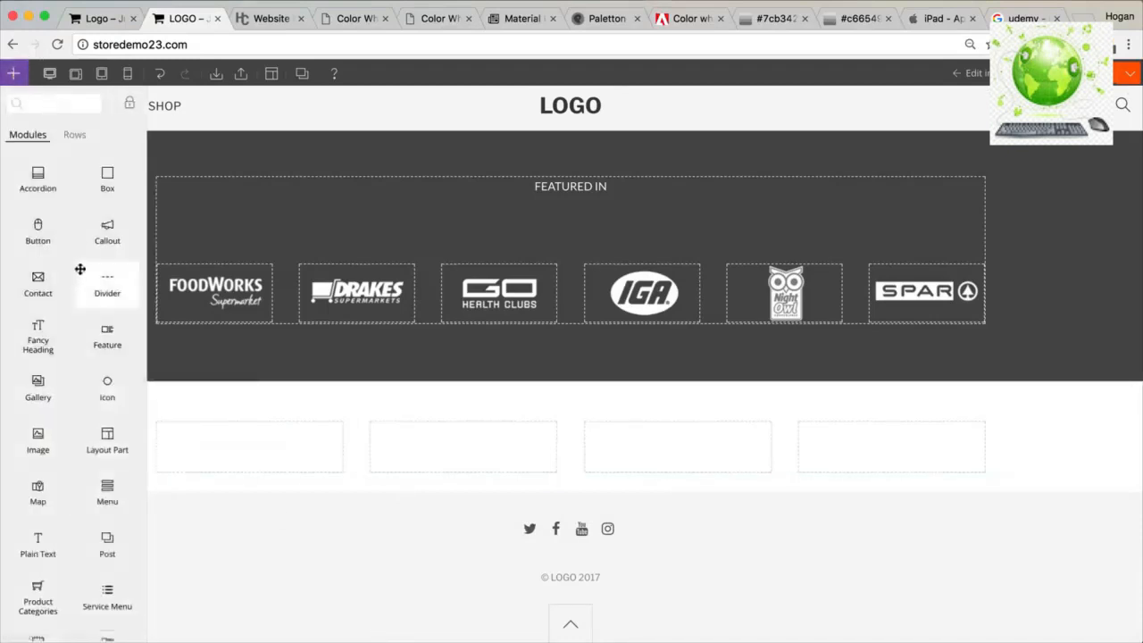